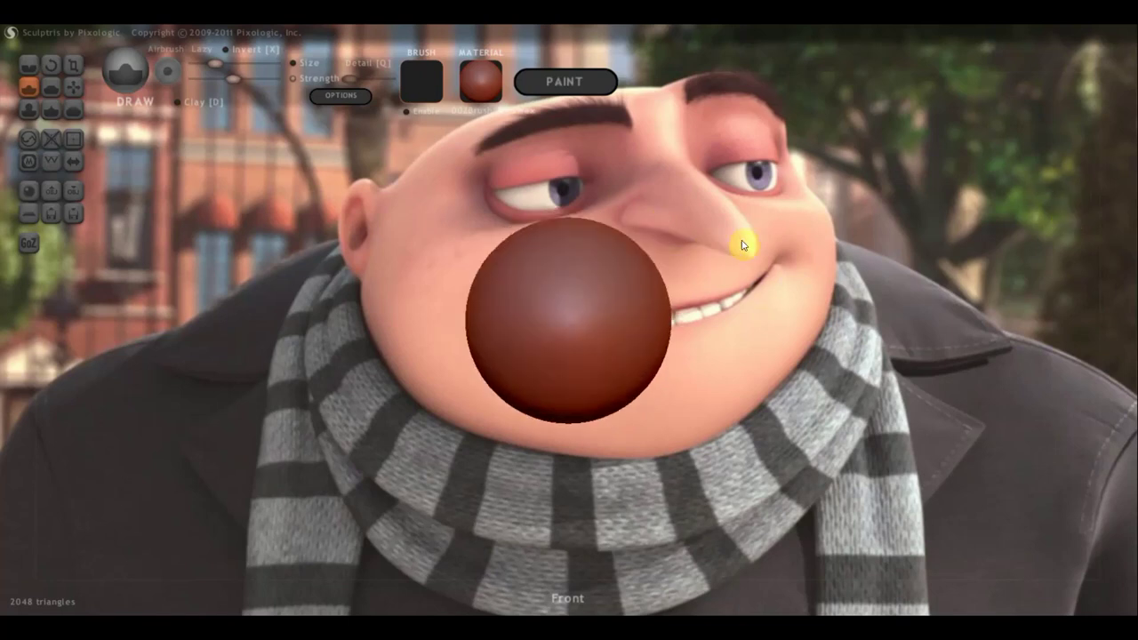
# Turn on symmetry for the sphere, accepting the removal of asymmetric details, and switch to the Grab brush.
pyautogui.keyDown('alt'); pyautogui.moveTo(676, 293); pyautogui.dragTo(391, 285); pyautogui.keyUp('alt')
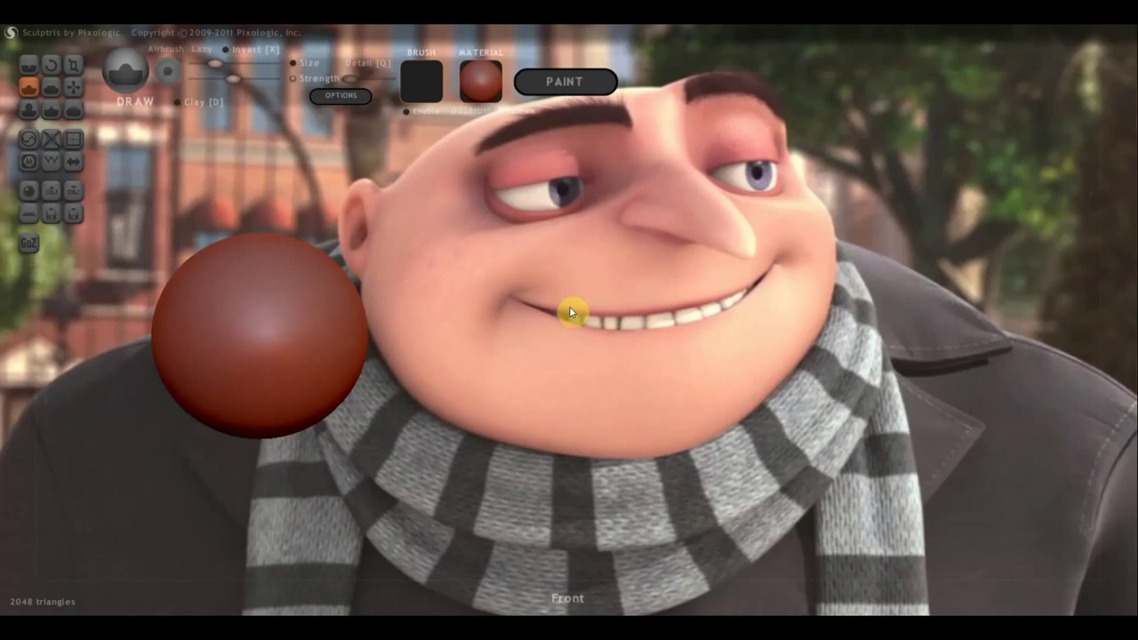
pyautogui.keyDown('alt'); pyautogui.moveTo(570, 307); pyautogui.dragTo(882, 310); pyautogui.keyUp('alt')
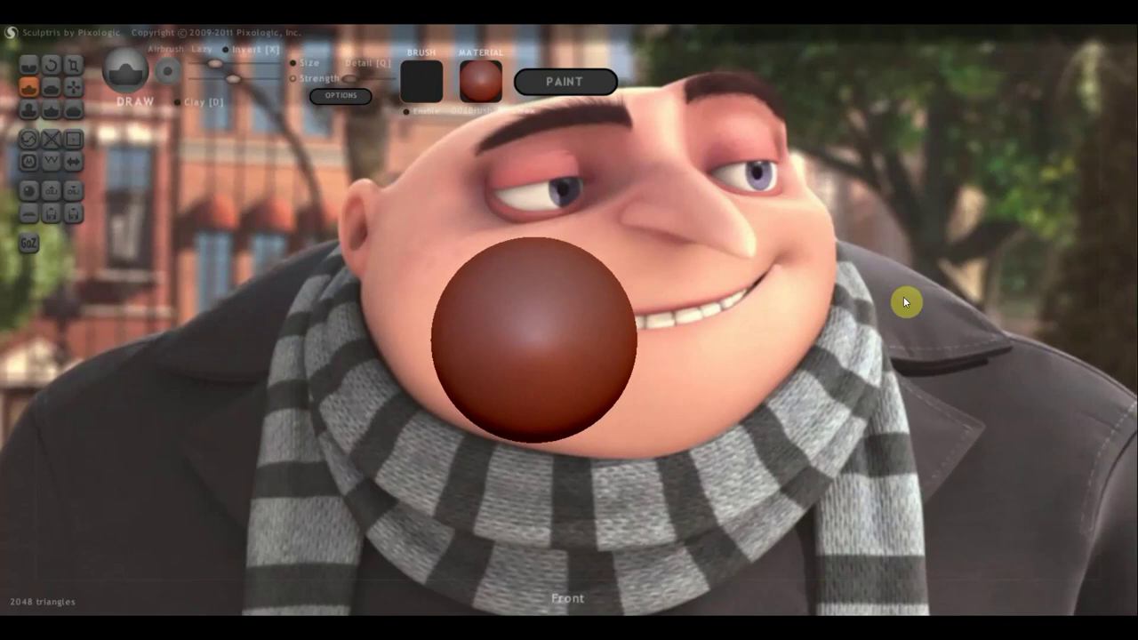
pyautogui.keyDown('alt'); pyautogui.moveTo(904, 296); pyautogui.dragTo(995, 233); pyautogui.keyUp('alt')
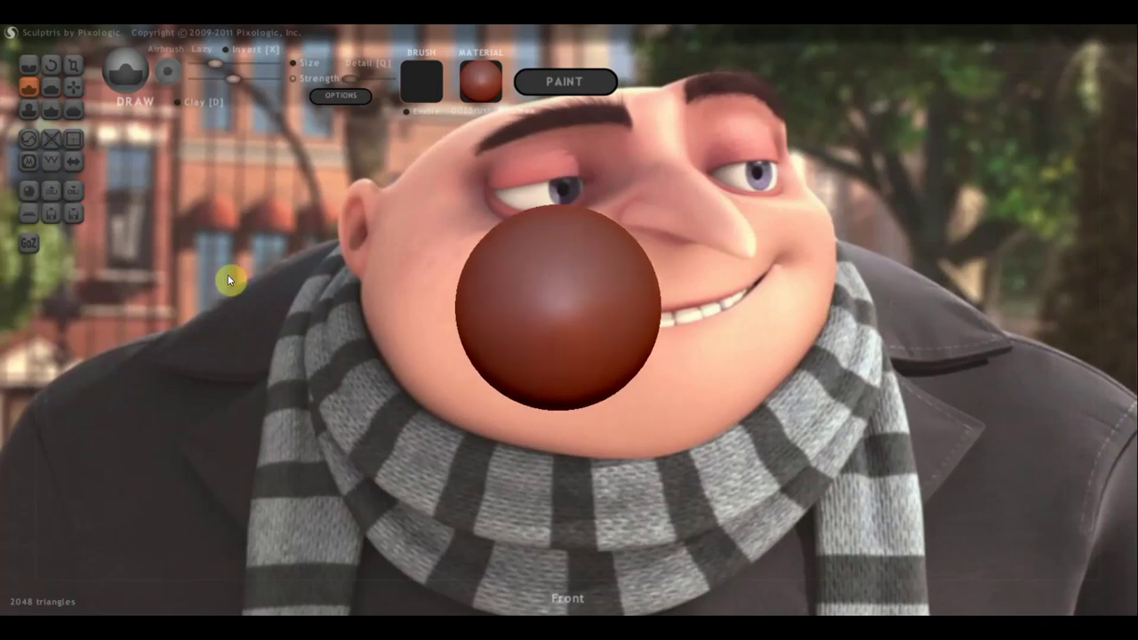
pyautogui.click(73, 160)
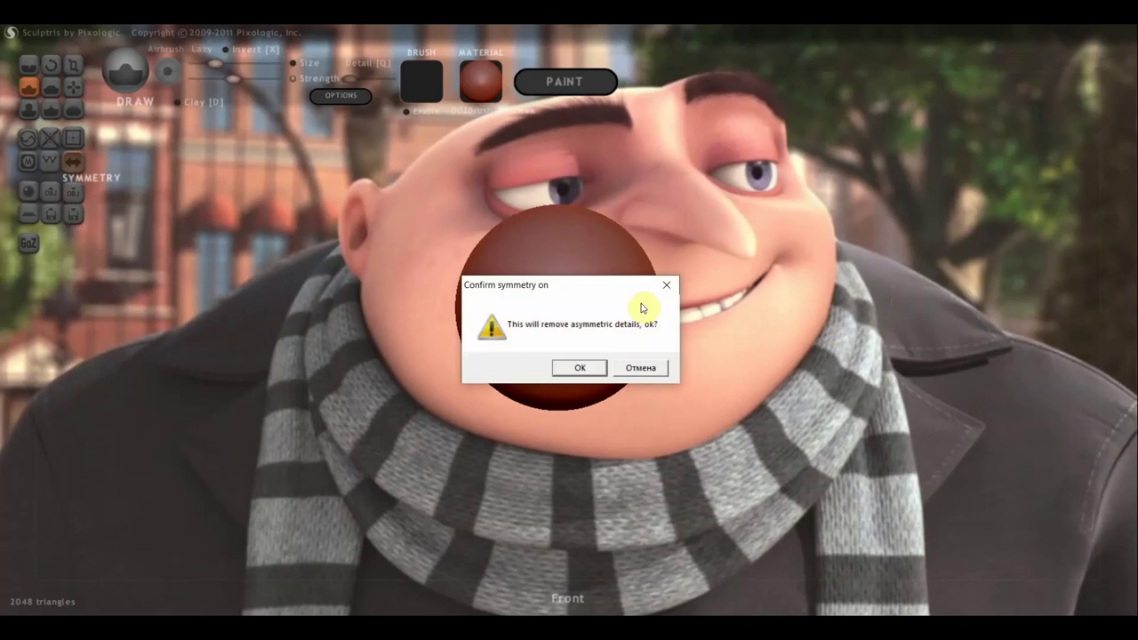
pyautogui.click(582, 365)
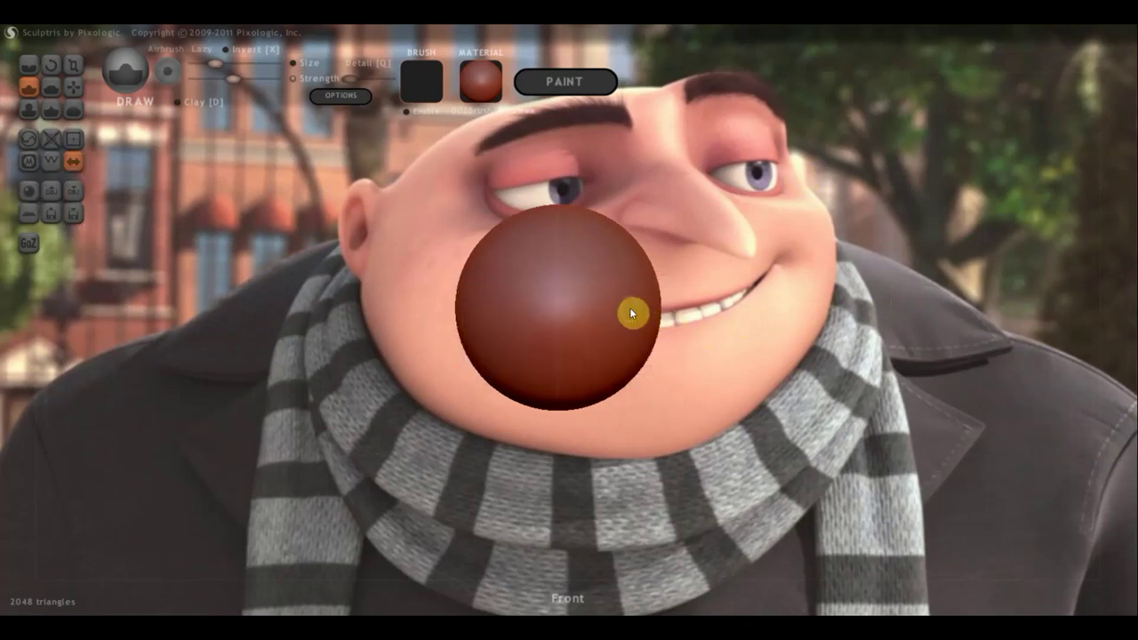
pyautogui.click(77, 85)
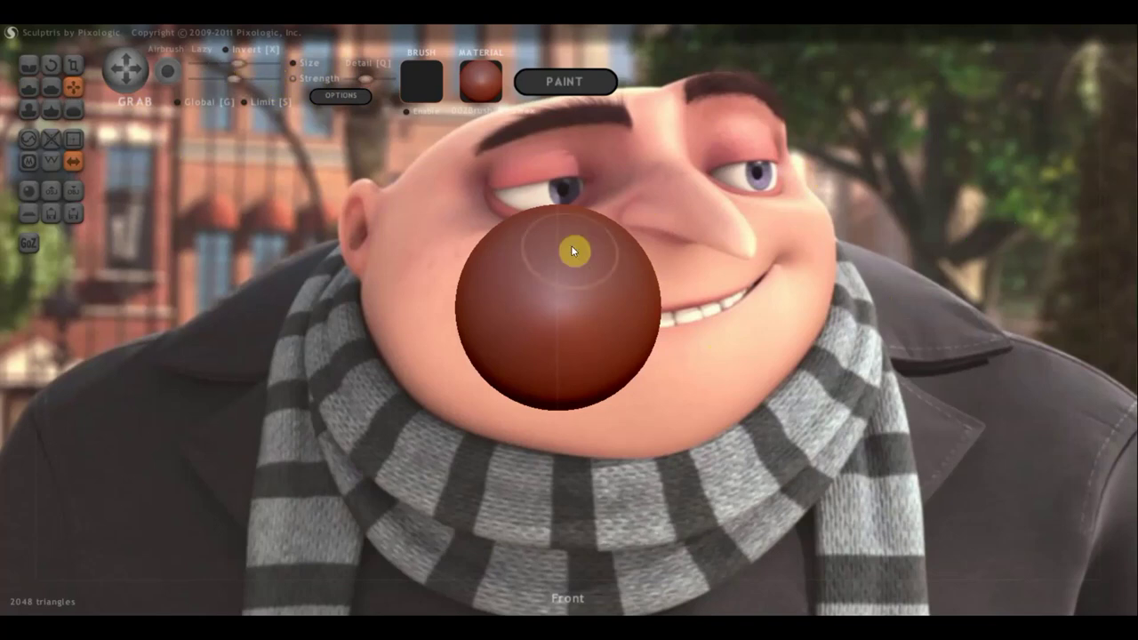
pyautogui.moveTo(246, 69); pyautogui.dragTo(264, 64)
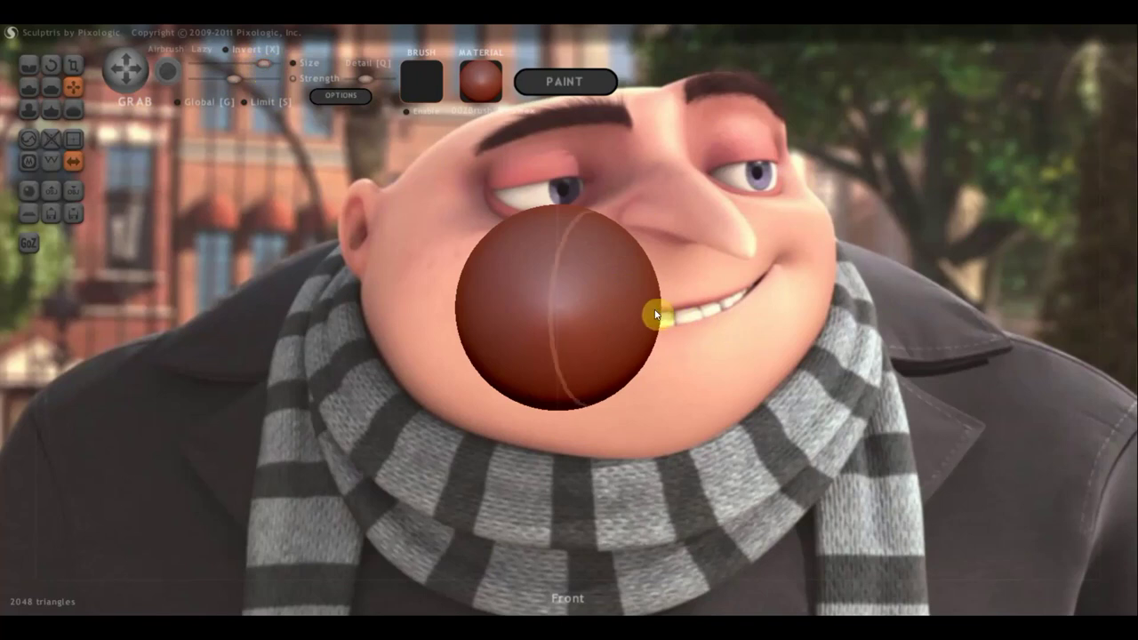
pyautogui.moveTo(655, 311); pyautogui.dragTo(707, 318)
pyautogui.hotkey('ctrl', 'z')
pyautogui.hotkey('ctrl', 'z')
pyautogui.hotkey('ctrl', 'z')
pyautogui.hotkey('ctrl', 'z')
pyautogui.hotkey('ctrl', 'z')
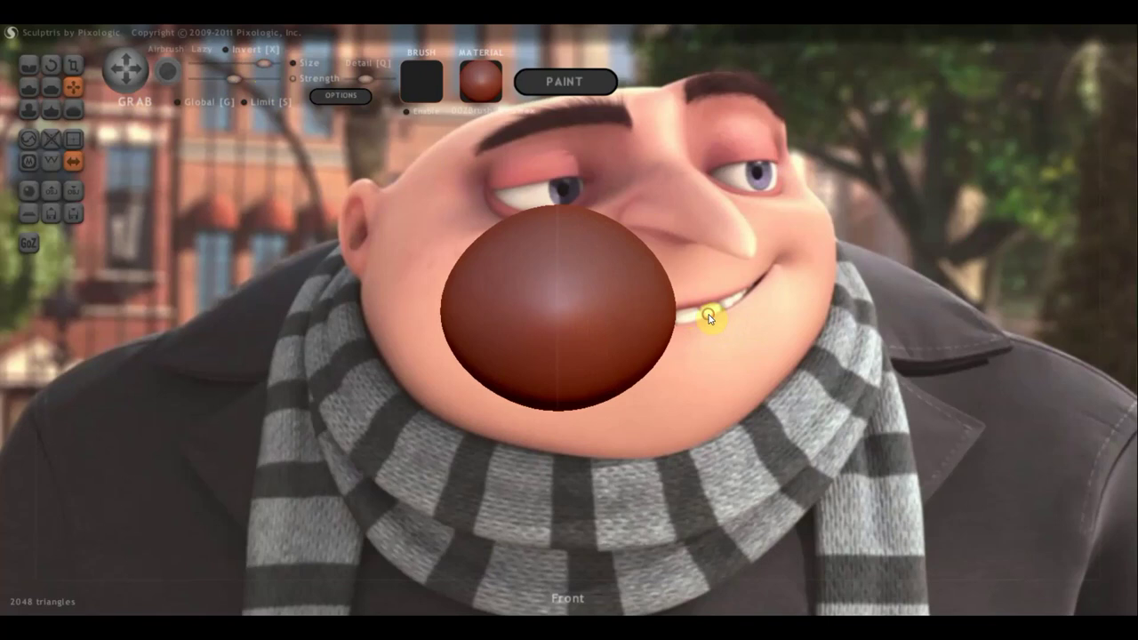
pyautogui.hotkey('ctrl', 'z')
pyautogui.hotkey('ctrl', 'z')
pyautogui.hotkey('ctrl', 'z')
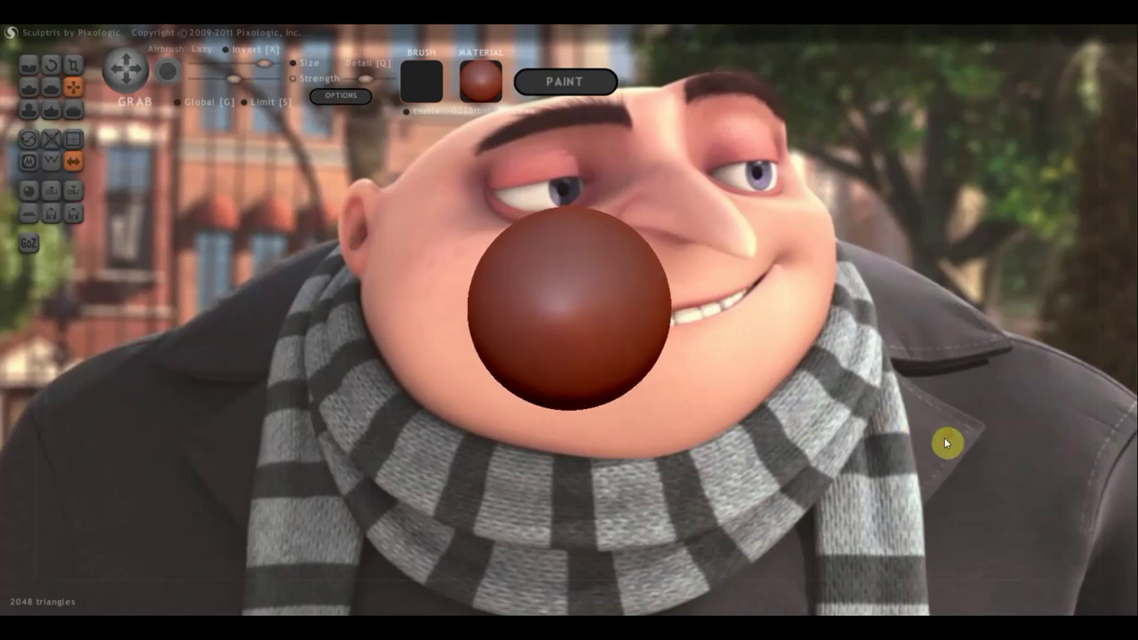
pyautogui.hotkey('ctrl', 'y')
pyautogui.hotkey('ctrl', 'y')
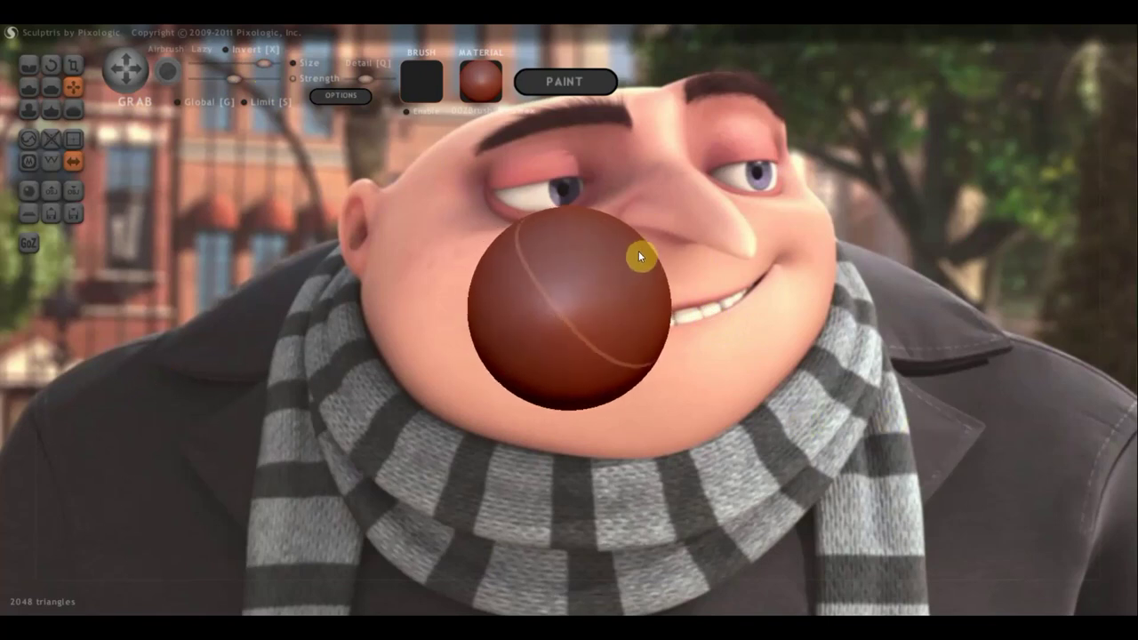
pyautogui.hotkey('ctrl', 'z')
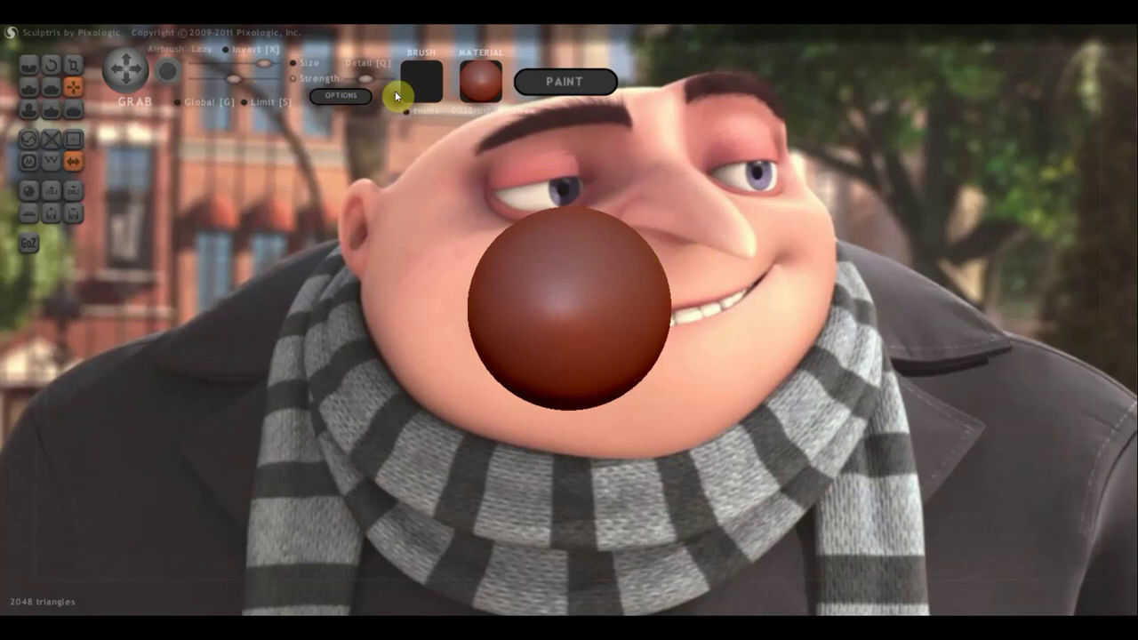
# Reduce the Grab brush size slightly and pull the sides of the sphere outward to widen it into a head shape.
pyautogui.click(251, 63)
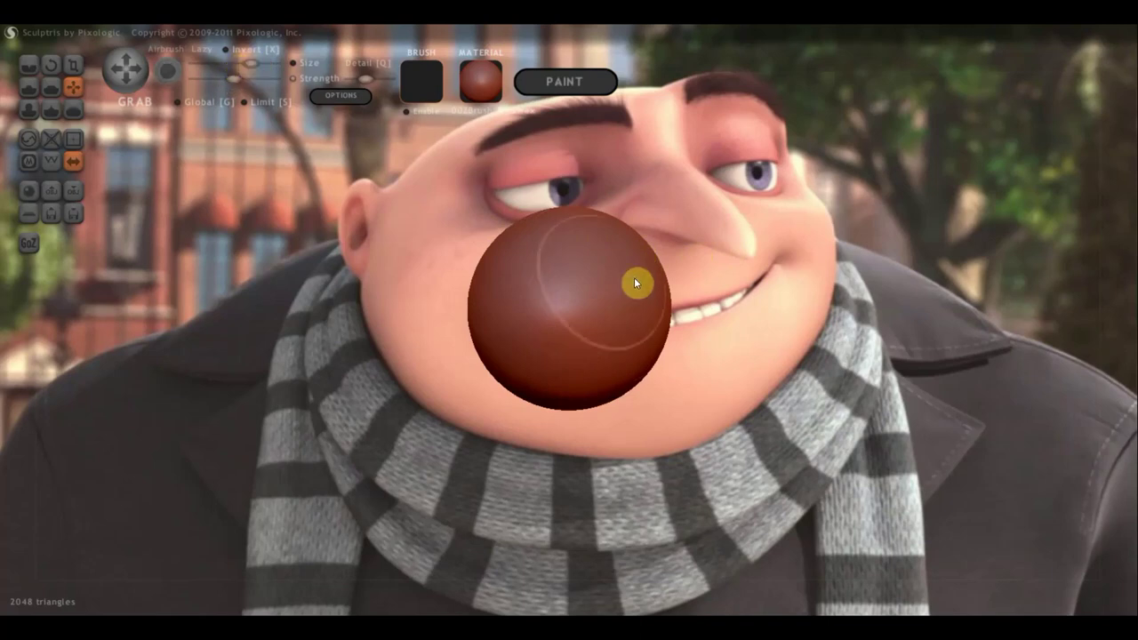
pyautogui.moveTo(639, 257); pyautogui.dragTo(663, 267)
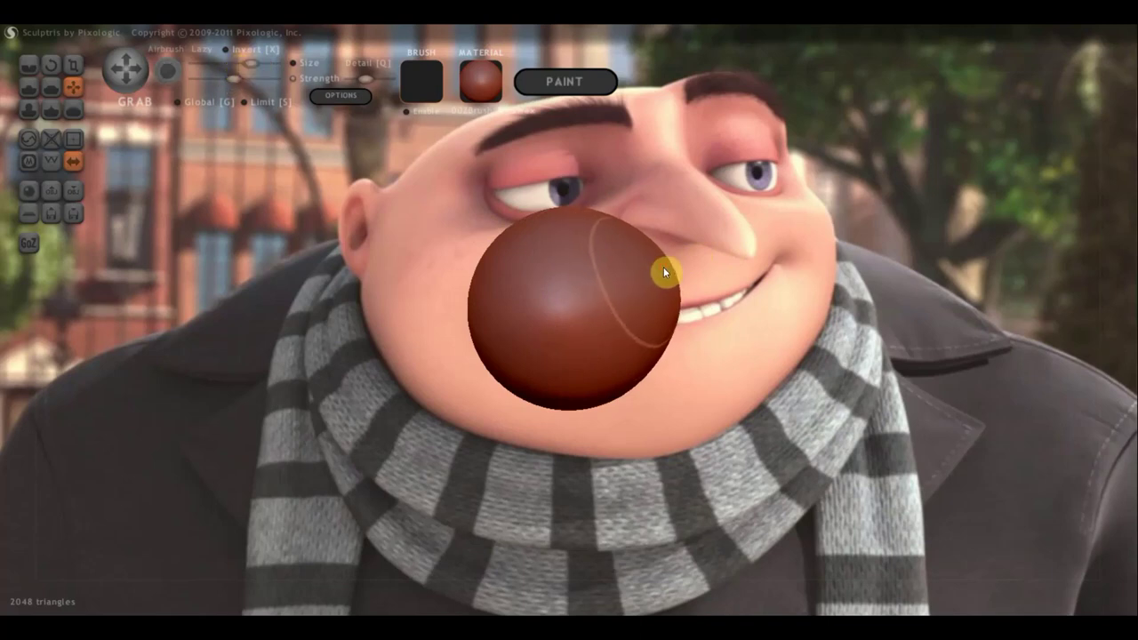
pyautogui.moveTo(660, 340); pyautogui.dragTo(683, 350)
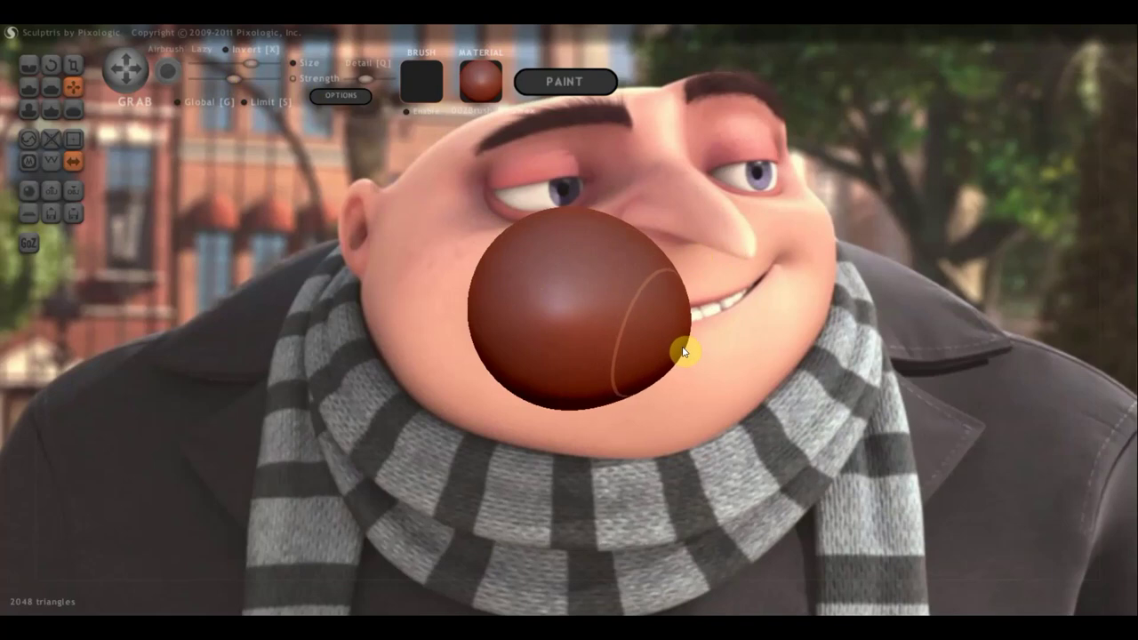
# Flatten the front of the widened head with the Flatten brush and return to the front view.
pyautogui.click(49, 91)
pyautogui.moveTo(348, 270); pyautogui.dragTo(352, 354)
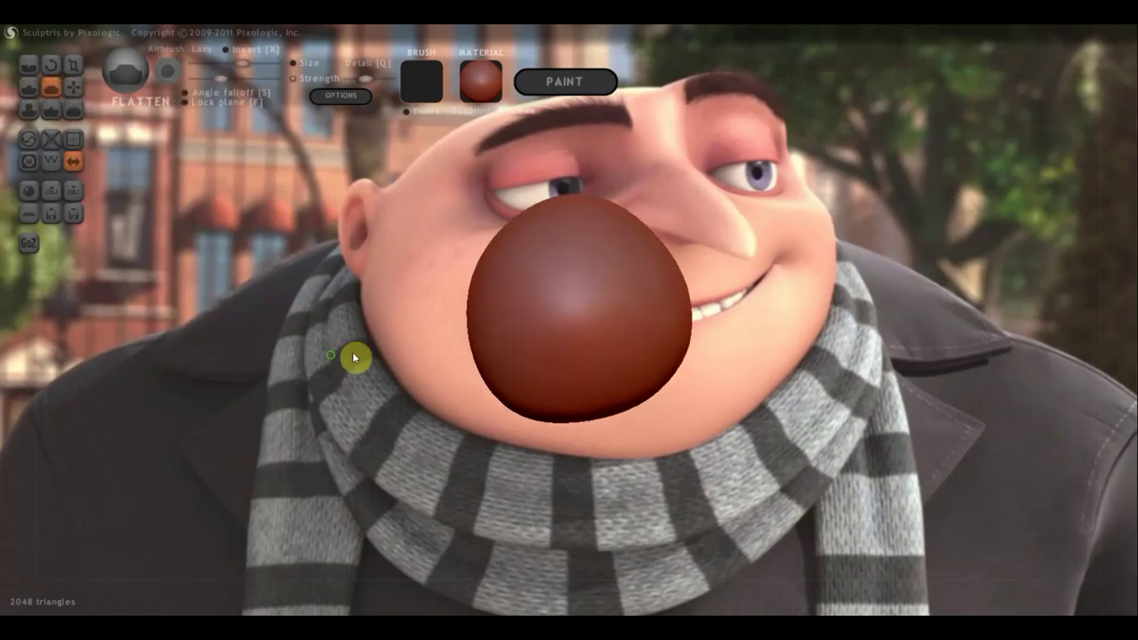
pyautogui.scroll(-3, 530, 322)
pyautogui.moveTo(530, 327)
pyautogui.mouseDown()
pyautogui.moveTo(590, 274)
pyautogui.moveTo(596, 353)
pyautogui.moveTo(587, 305)
pyautogui.moveTo(607, 270)
pyautogui.moveTo(566, 321)
pyautogui.moveTo(570, 350)
pyautogui.moveTo(585, 275)
pyautogui.moveTo(603, 315)
pyautogui.moveTo(648, 312)
pyautogui.moveTo(591, 284)
pyautogui.moveTo(613, 302)
pyautogui.mouseUp()
pyautogui.moveTo(660, 274); pyautogui.dragTo(678, 215, button='right')
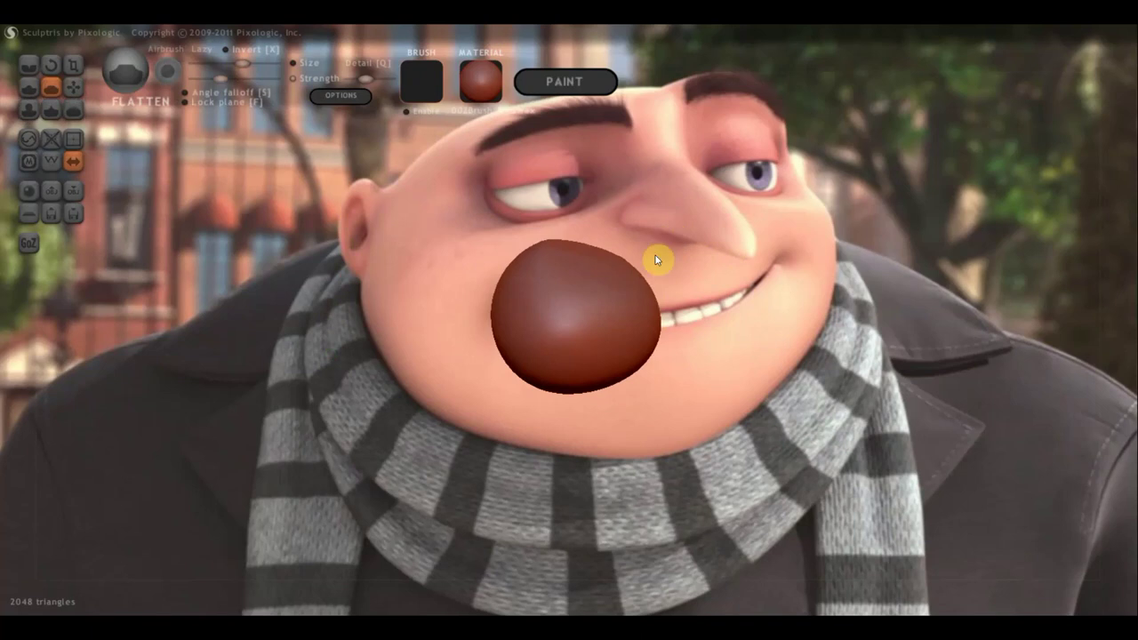
pyautogui.moveTo(651, 259); pyautogui.dragTo(558, 289, button='right')
pyautogui.moveTo(557, 288)
pyautogui.mouseDown()
pyautogui.moveTo(592, 358)
pyautogui.moveTo(545, 318)
pyautogui.mouseUp()
pyautogui.moveTo(717, 325); pyautogui.dragTo(792, 305)
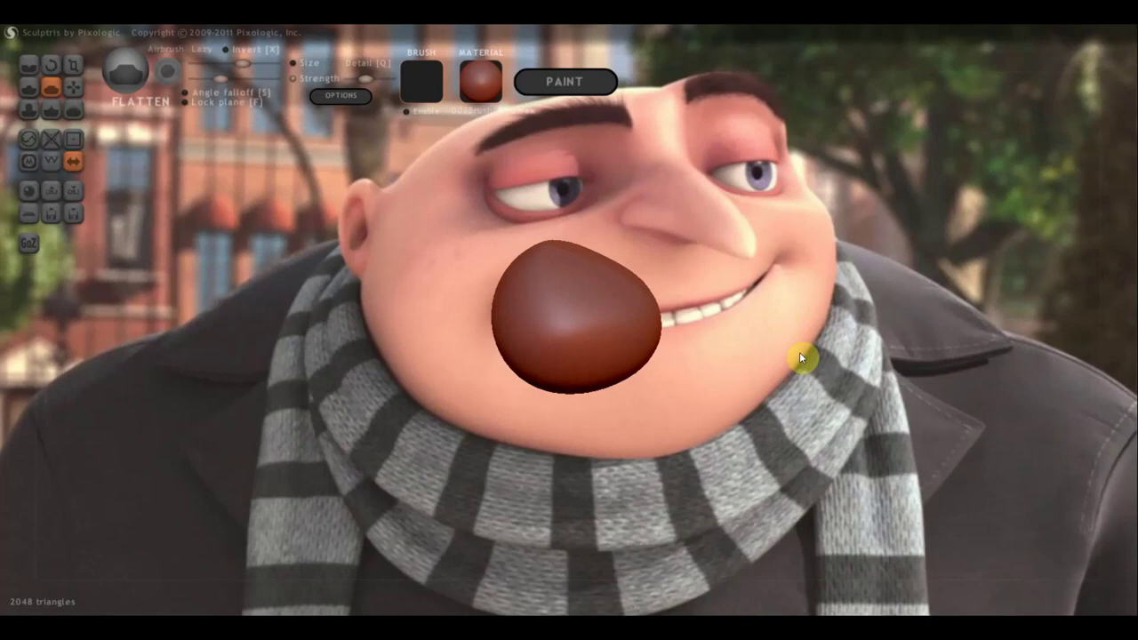
pyautogui.scroll(2, 794, 378)
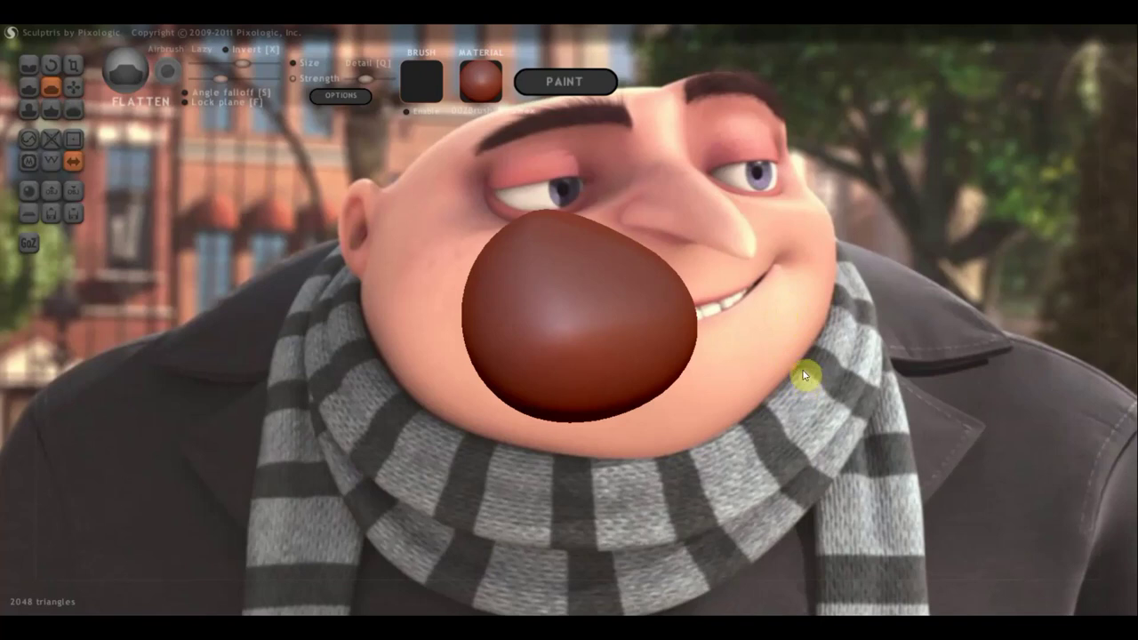
pyautogui.moveTo(805, 376); pyautogui.dragTo(977, 395)
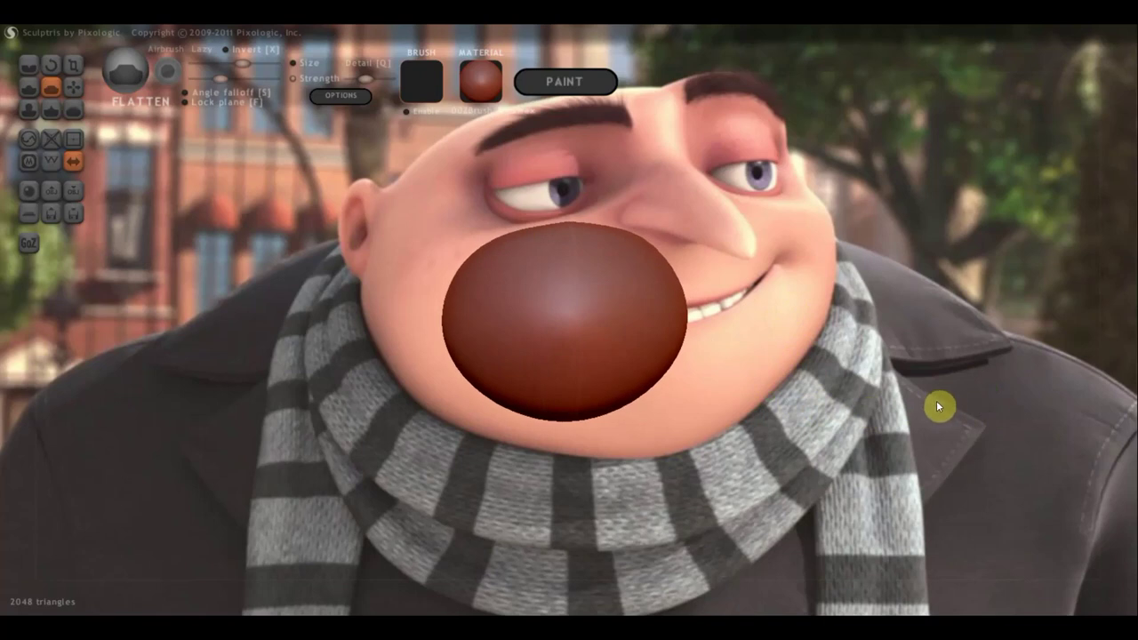
pyautogui.keyDown('shift'); pyautogui.moveTo(886, 437); pyautogui.dragTo(886, 438); pyautogui.keyUp('shift')
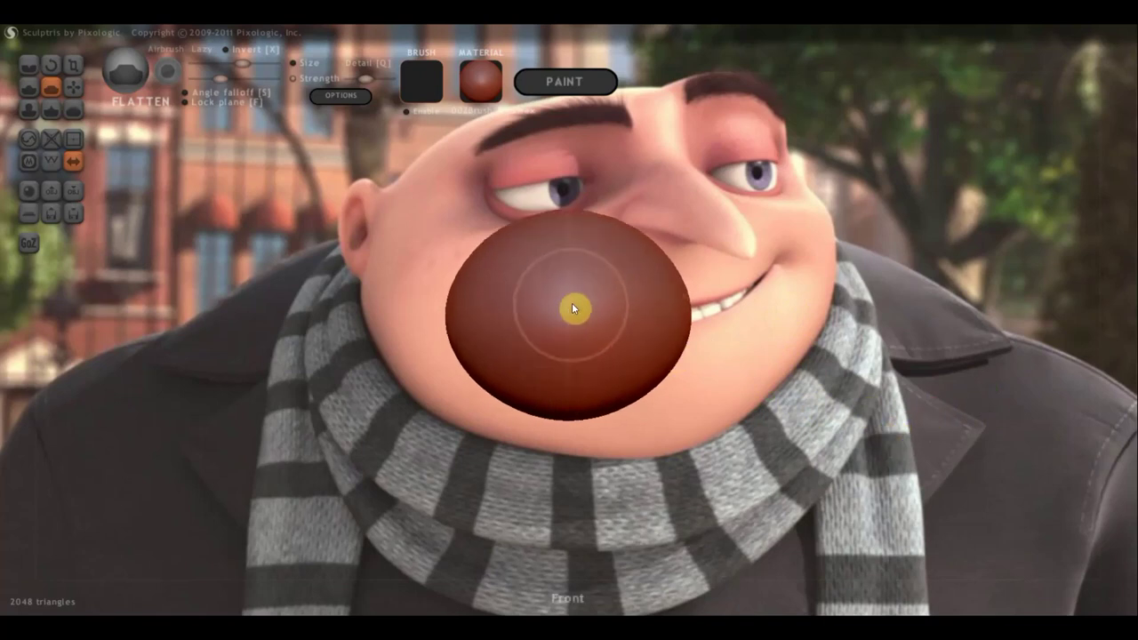
# Carve two mirrored eye sockets into the upper face with a larger, stronger Draw brush set to Invert.
pyautogui.click(29, 87)
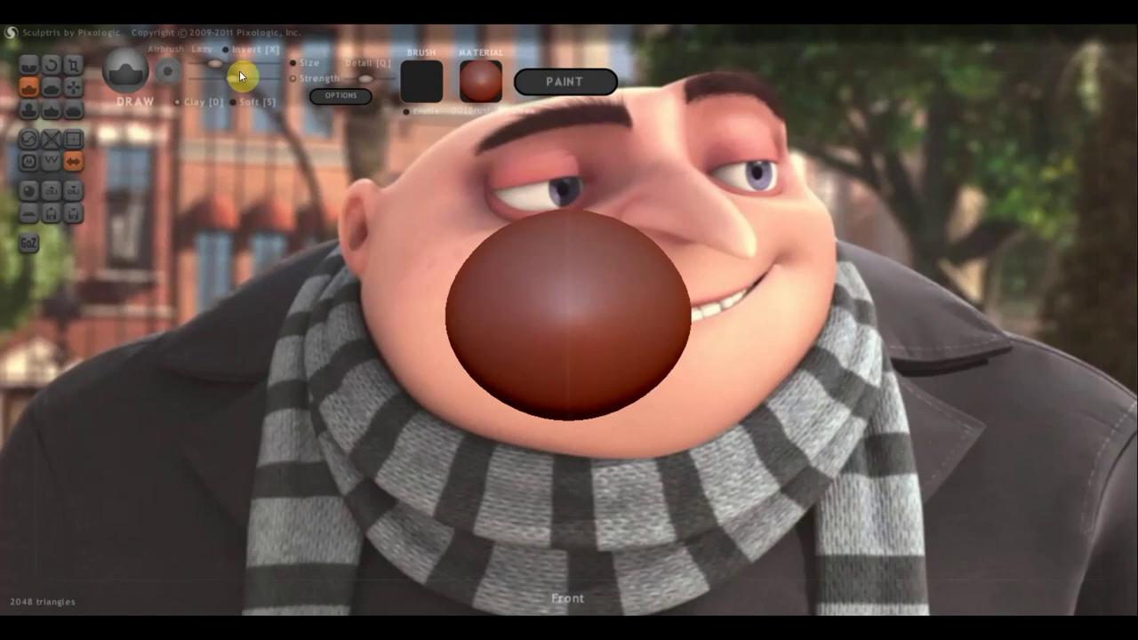
pyautogui.moveTo(235, 68); pyautogui.dragTo(259, 79)
pyautogui.click(510, 283)
pyautogui.click(227, 50)
pyautogui.moveTo(544, 291)
pyautogui.mouseDown()
pyautogui.moveTo(504, 282)
pyautogui.moveTo(508, 264)
pyautogui.moveTo(483, 261)
pyautogui.moveTo(516, 273)
pyautogui.moveTo(499, 258)
pyautogui.moveTo(490, 274)
pyautogui.moveTo(501, 272)
pyautogui.mouseUp()
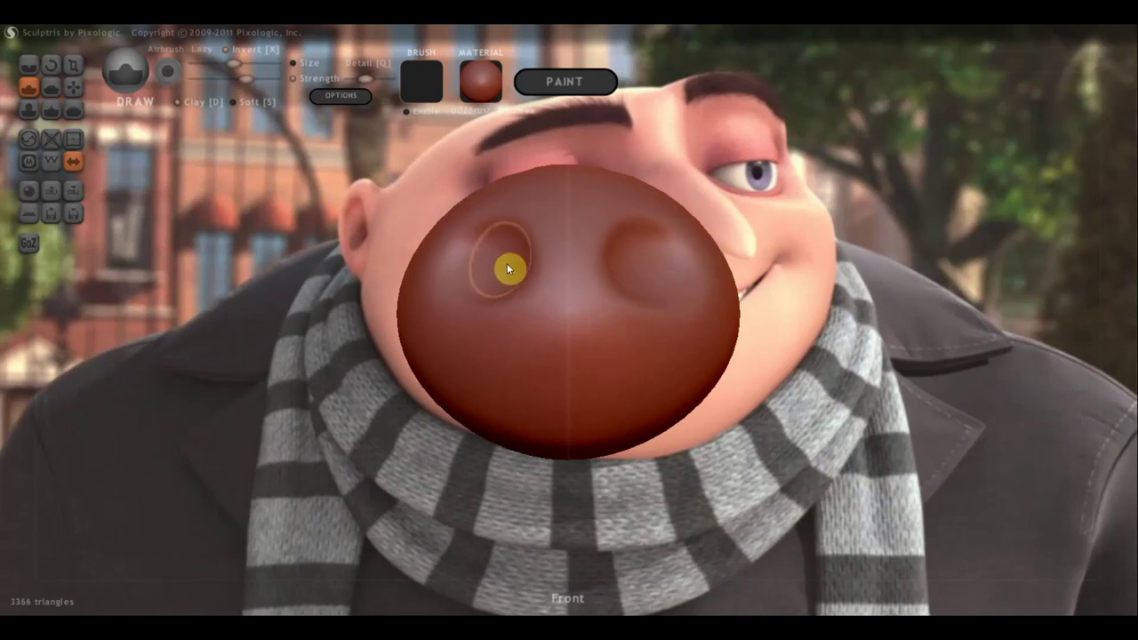
pyautogui.moveTo(508, 267); pyautogui.dragTo(613, 274, button='right')
pyautogui.moveTo(612, 274)
pyautogui.mouseDown()
pyautogui.moveTo(564, 249)
pyautogui.moveTo(563, 288)
pyautogui.moveTo(519, 270)
pyautogui.moveTo(546, 285)
pyautogui.moveTo(524, 264)
pyautogui.moveTo(611, 270)
pyautogui.moveTo(614, 247)
pyautogui.moveTo(622, 297)
pyautogui.moveTo(607, 294)
pyautogui.moveTo(600, 267)
pyautogui.moveTo(572, 290)
pyautogui.mouseUp()
pyautogui.moveTo(570, 286); pyautogui.dragTo(483, 277, button='middle')
pyautogui.scroll(-1, 483, 278)
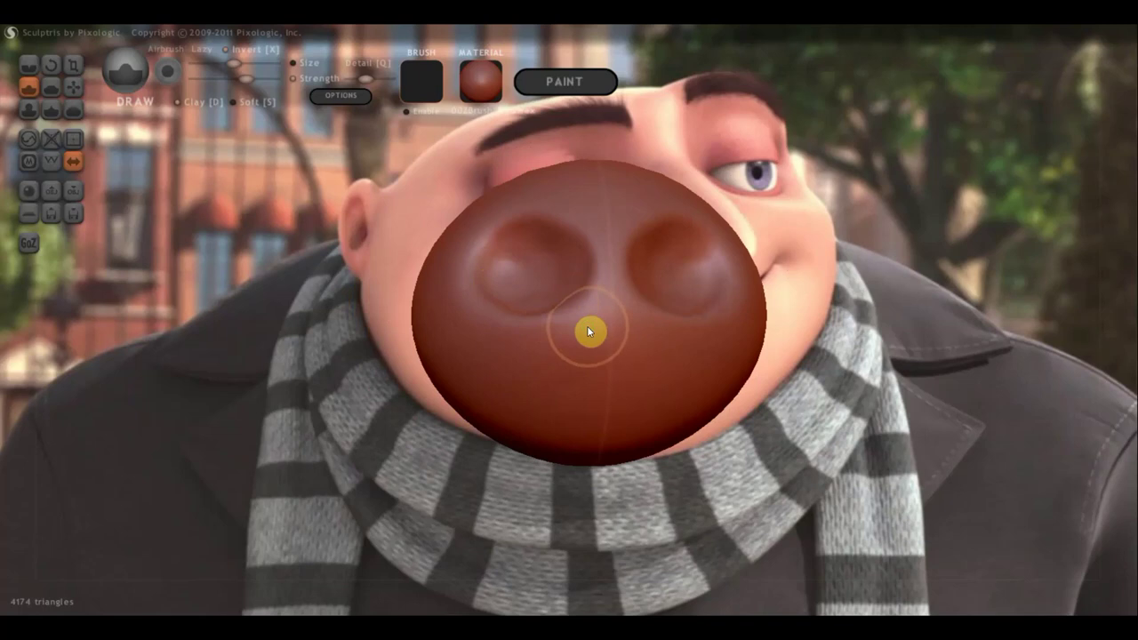
pyautogui.moveTo(587, 326); pyautogui.dragTo(581, 325, button='middle')
pyautogui.scroll(-2, 580, 330)
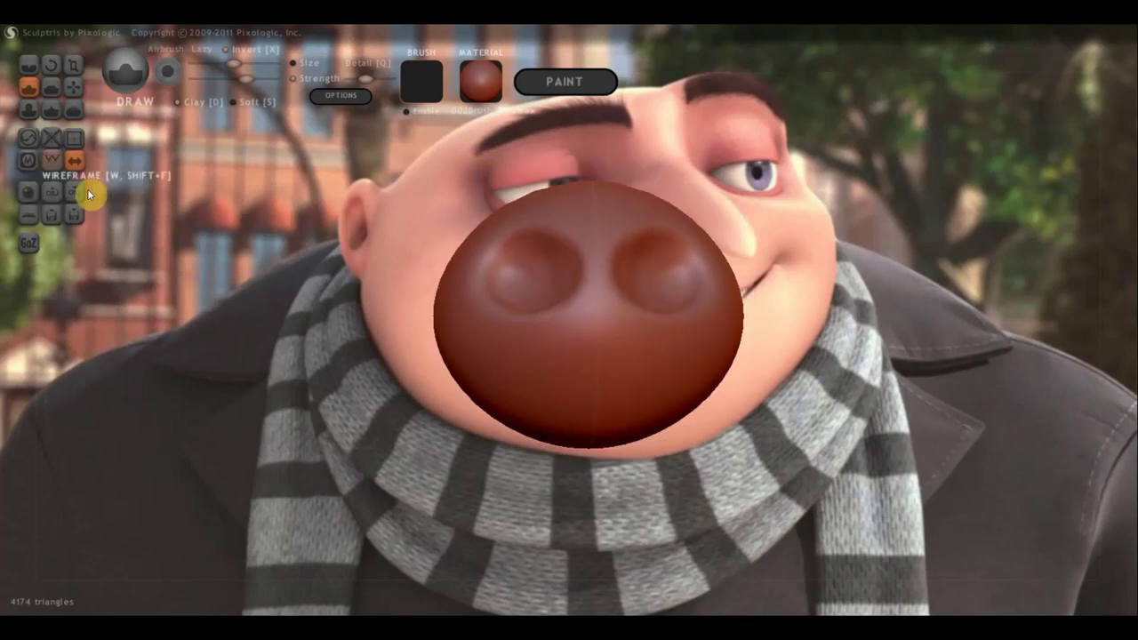
# Build up the upper eyelids and lower rims of both eye sockets using a smaller Draw brush with Invert off.
pyautogui.keyDown('shift'); pyautogui.moveTo(292, 355); pyautogui.dragTo(293, 368); pyautogui.keyUp('shift')
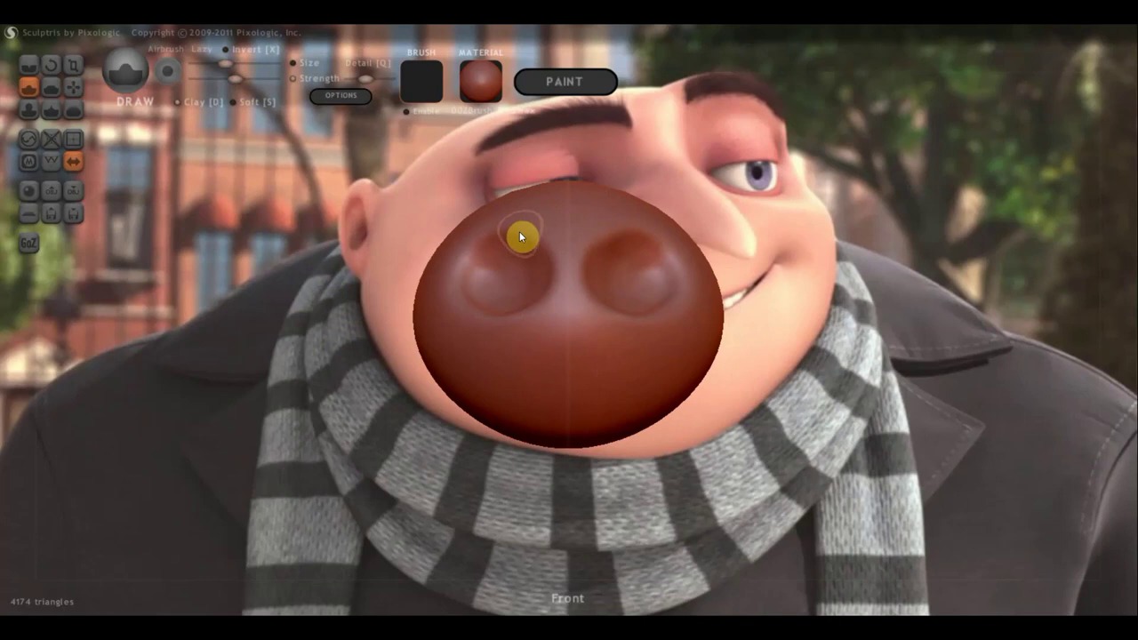
pyautogui.moveTo(534, 229)
pyautogui.mouseDown()
pyautogui.moveTo(447, 241)
pyautogui.moveTo(501, 245)
pyautogui.mouseUp()
pyautogui.moveTo(501, 244); pyautogui.dragTo(561, 323, button='middle')
pyautogui.moveTo(445, 335)
pyautogui.mouseDown()
pyautogui.moveTo(548, 338)
pyautogui.moveTo(517, 333)
pyautogui.mouseUp()
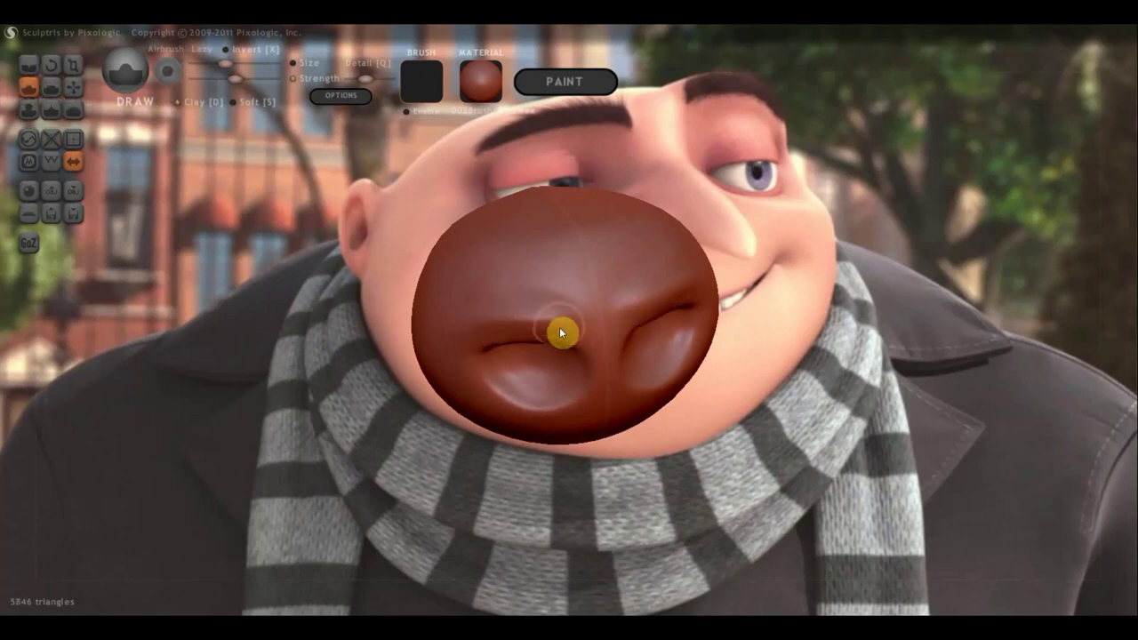
pyautogui.moveTo(549, 330)
pyautogui.mouseDown()
pyautogui.moveTo(471, 344)
pyautogui.moveTo(503, 351)
pyautogui.mouseUp()
pyautogui.moveTo(517, 350); pyautogui.dragTo(495, 295, button='right')
pyautogui.moveTo(497, 300)
pyautogui.mouseDown()
pyautogui.moveTo(499, 267)
pyautogui.moveTo(552, 250)
pyautogui.mouseUp()
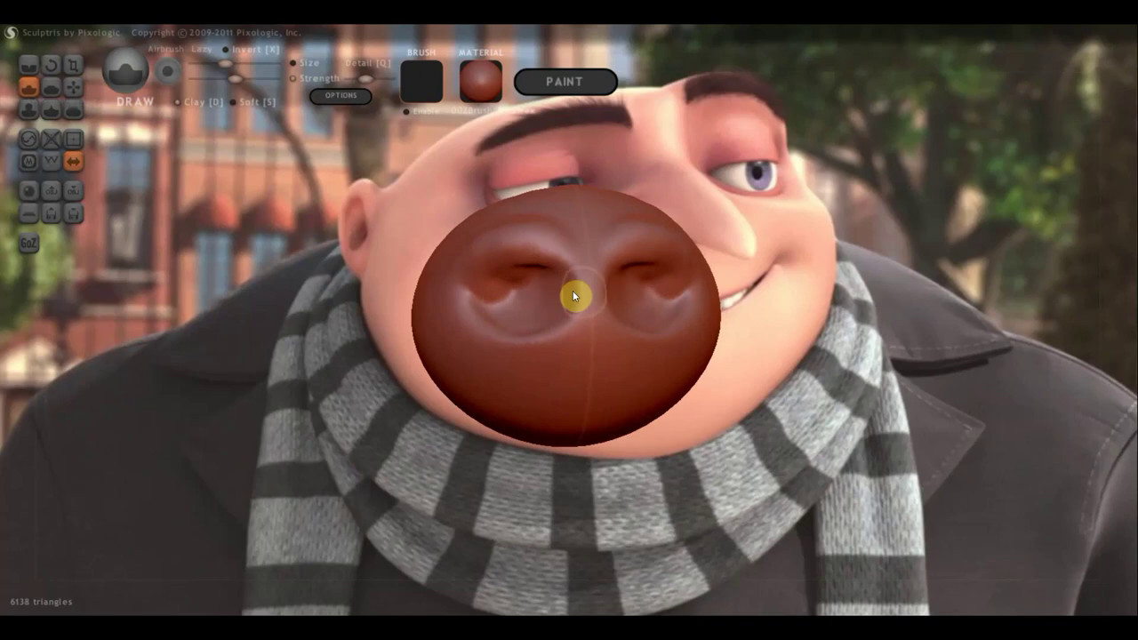
pyautogui.moveTo(574, 294); pyautogui.dragTo(562, 286, button='middle')
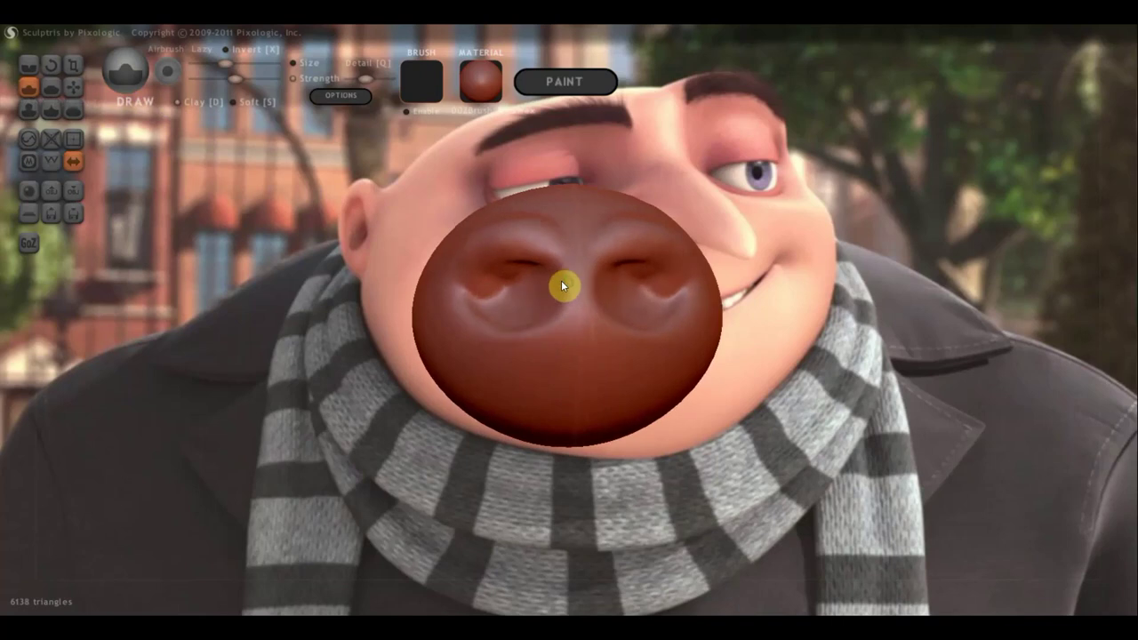
# Turn off Clay for the Draw brush and raise a nose bump on the centre line below the eye sockets.
pyautogui.click(177, 101)
pyautogui.moveTo(575, 313)
pyautogui.mouseDown()
pyautogui.moveTo(585, 336)
pyautogui.moveTo(570, 336)
pyautogui.moveTo(570, 314)
pyautogui.moveTo(574, 339)
pyautogui.moveTo(578, 309)
pyautogui.moveTo(594, 325)
pyautogui.mouseUp()
pyautogui.moveTo(622, 344); pyautogui.dragTo(725, 333, button='right')
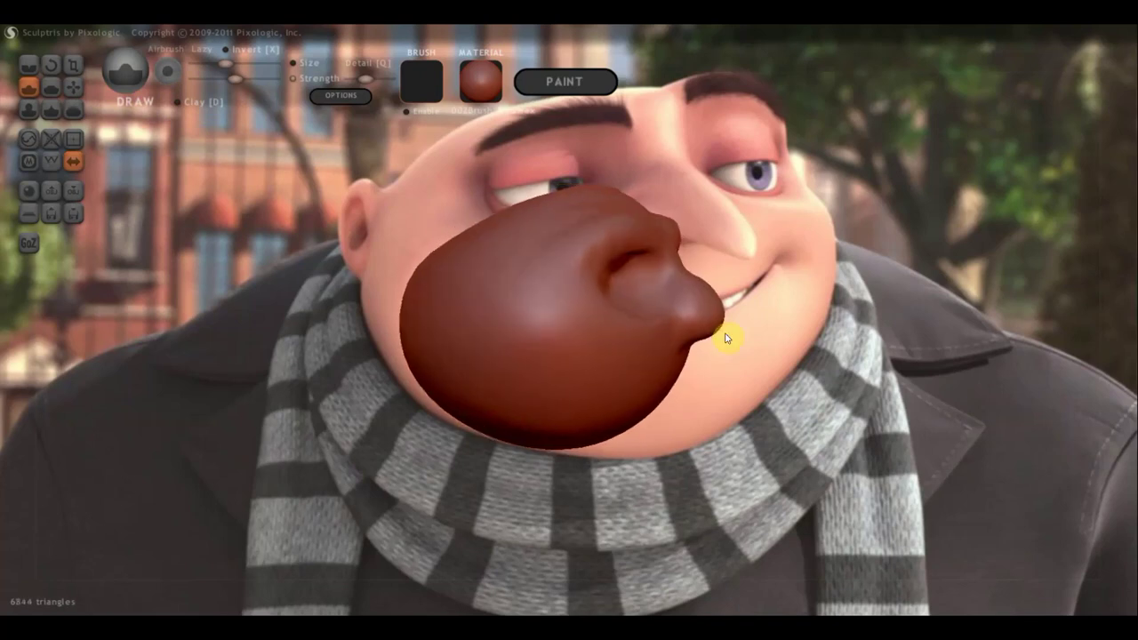
# Pull the nose bump forward and down into a long pointed nose with the Grab brush, undoing the last tip adjustment.
pyautogui.click(73, 86)
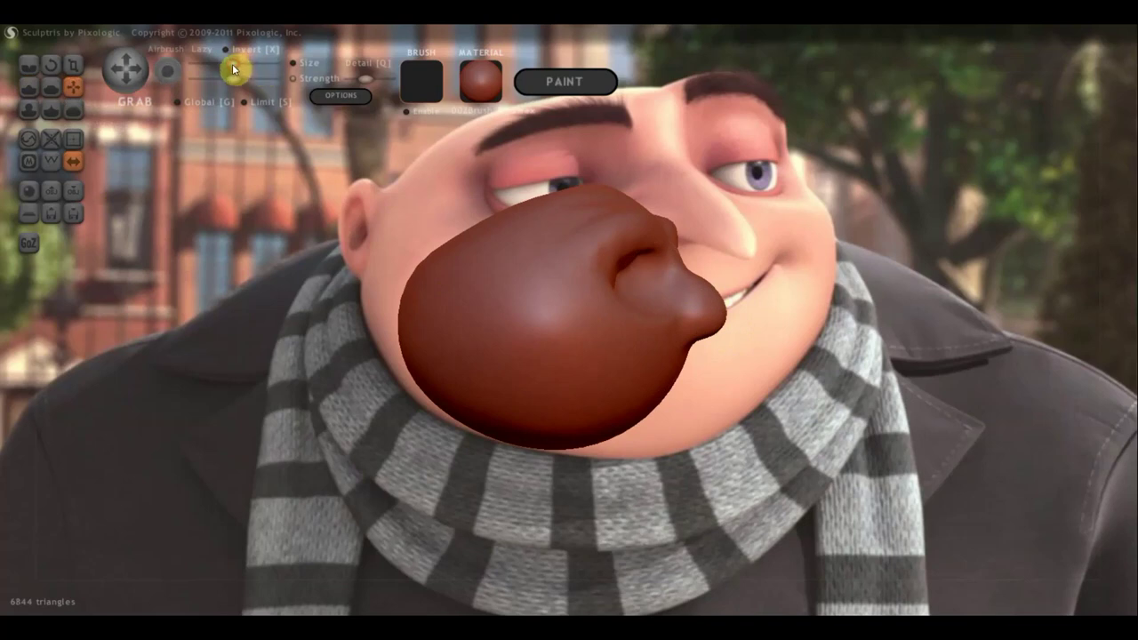
pyautogui.moveTo(711, 307)
pyautogui.mouseDown()
pyautogui.moveTo(706, 323)
pyautogui.moveTo(727, 318)
pyautogui.moveTo(785, 338)
pyautogui.moveTo(803, 358)
pyautogui.moveTo(819, 348)
pyautogui.mouseUp()
pyautogui.moveTo(703, 308)
pyautogui.mouseDown()
pyautogui.moveTo(714, 295)
pyautogui.moveTo(754, 315)
pyautogui.mouseUp()
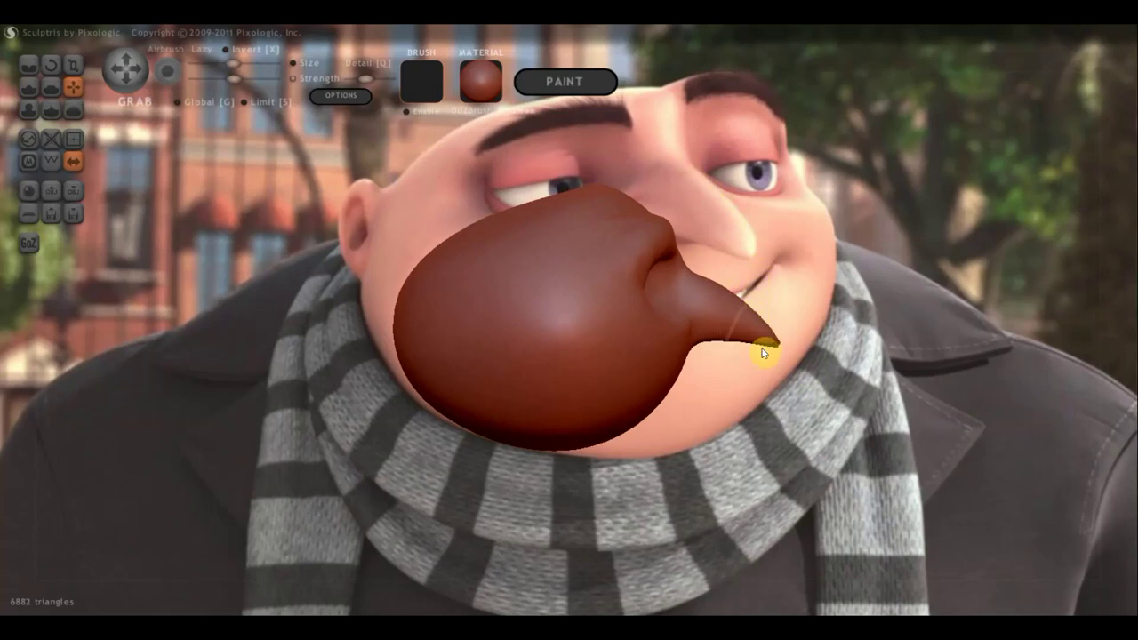
pyautogui.moveTo(720, 356)
pyautogui.mouseDown()
pyautogui.moveTo(578, 351)
pyautogui.moveTo(614, 486)
pyautogui.moveTo(602, 502)
pyautogui.mouseUp()
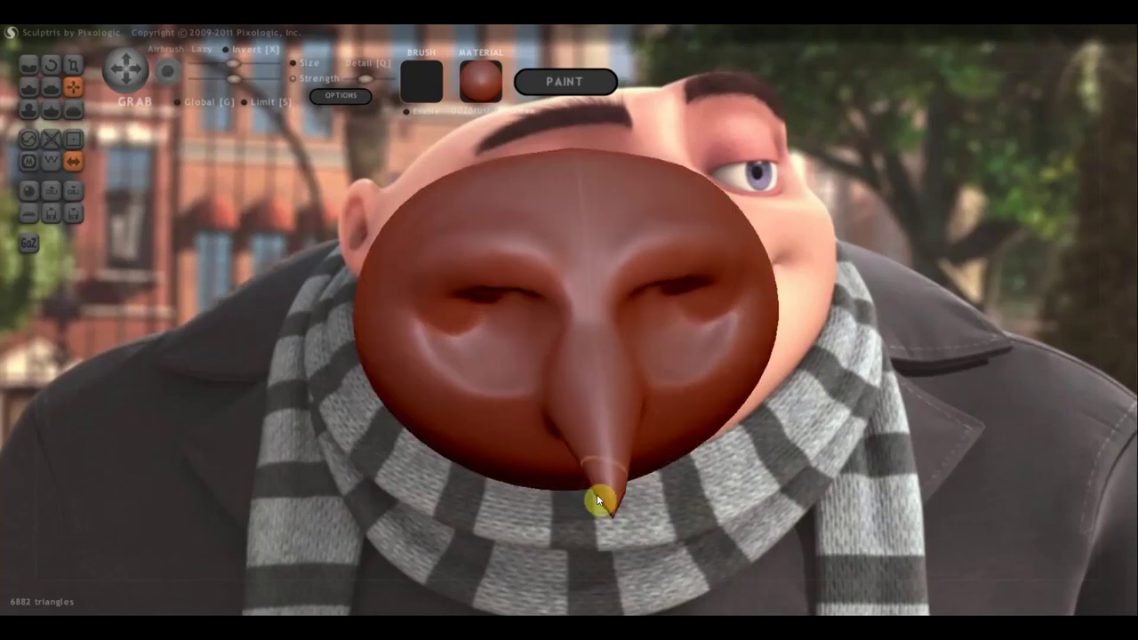
pyautogui.hotkey('ctrl', 'z')
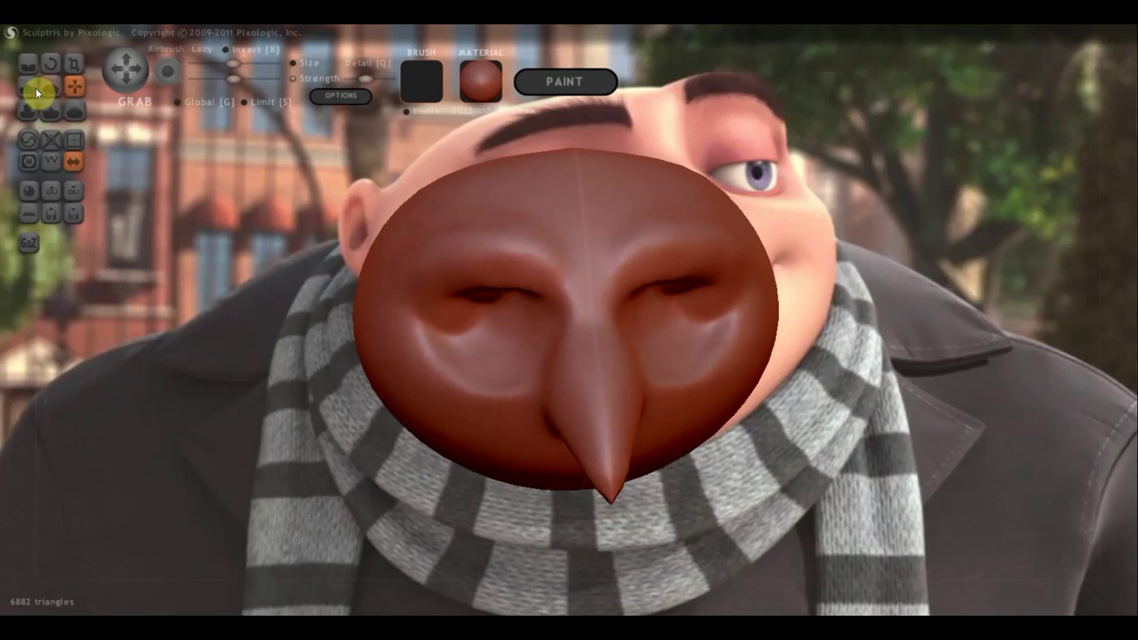
# Thicken and round the pointed tip of the nose with the Draw brush.
pyautogui.click(28, 87)
pyautogui.scroll(-2, 500, 392)
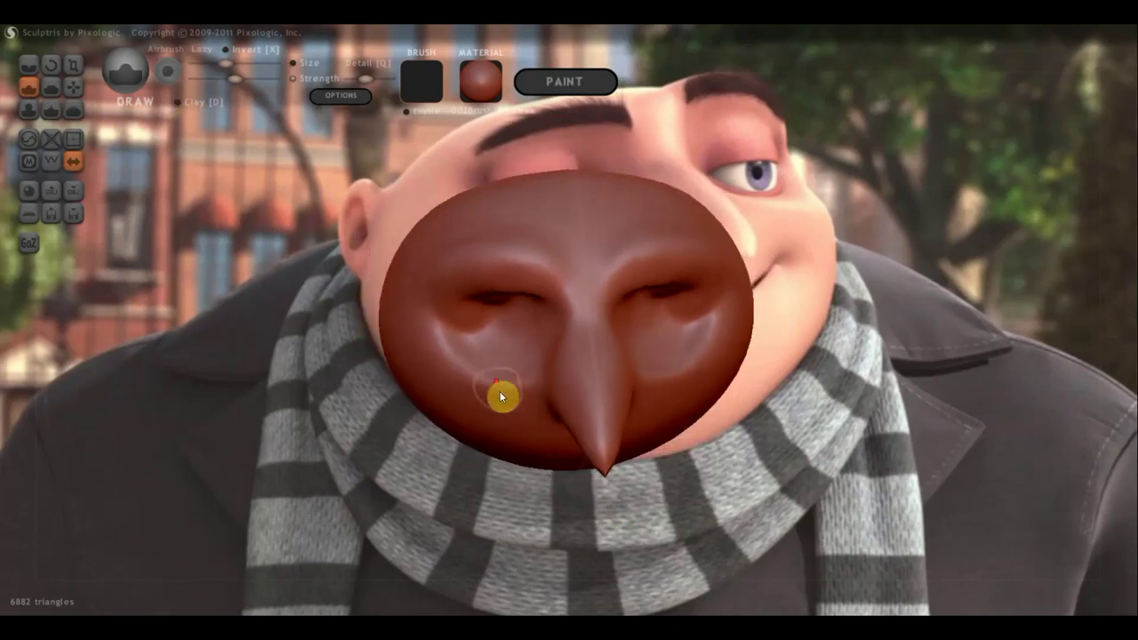
pyautogui.moveTo(602, 472)
pyautogui.mouseDown()
pyautogui.moveTo(590, 460)
pyautogui.moveTo(603, 465)
pyautogui.mouseUp()
pyautogui.moveTo(602, 465); pyautogui.dragTo(668, 407, button='right')
pyautogui.moveTo(668, 406); pyautogui.dragTo(648, 393)
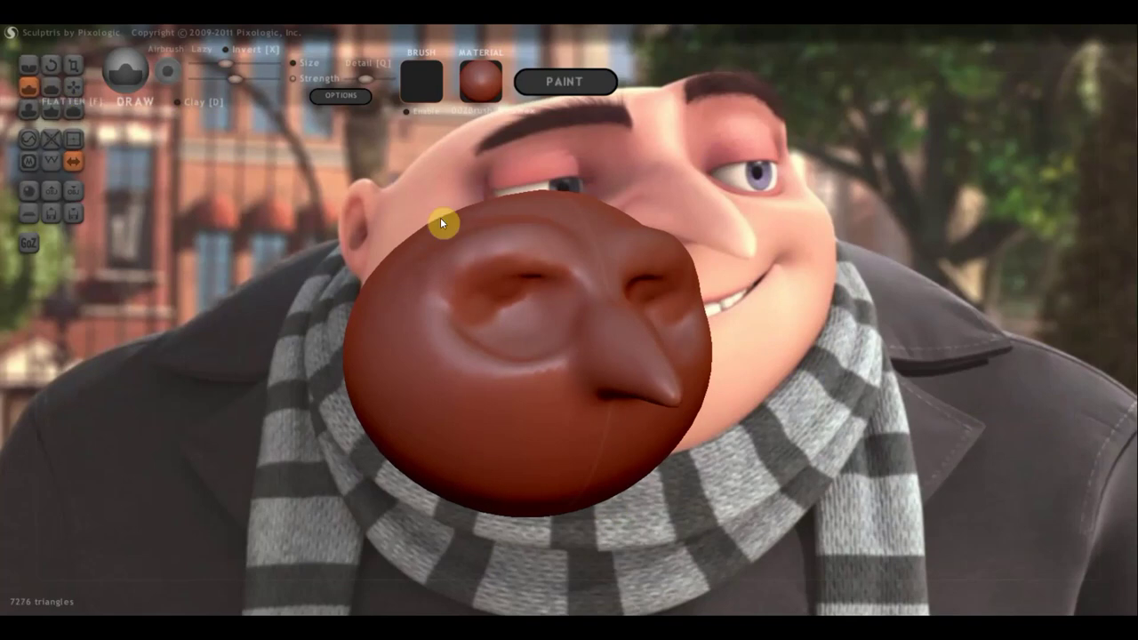
# Carve creases around the base of the nose with the Crease brush to define the nostril wings.
pyautogui.moveTo(630, 360); pyautogui.dragTo(658, 374, button='right')
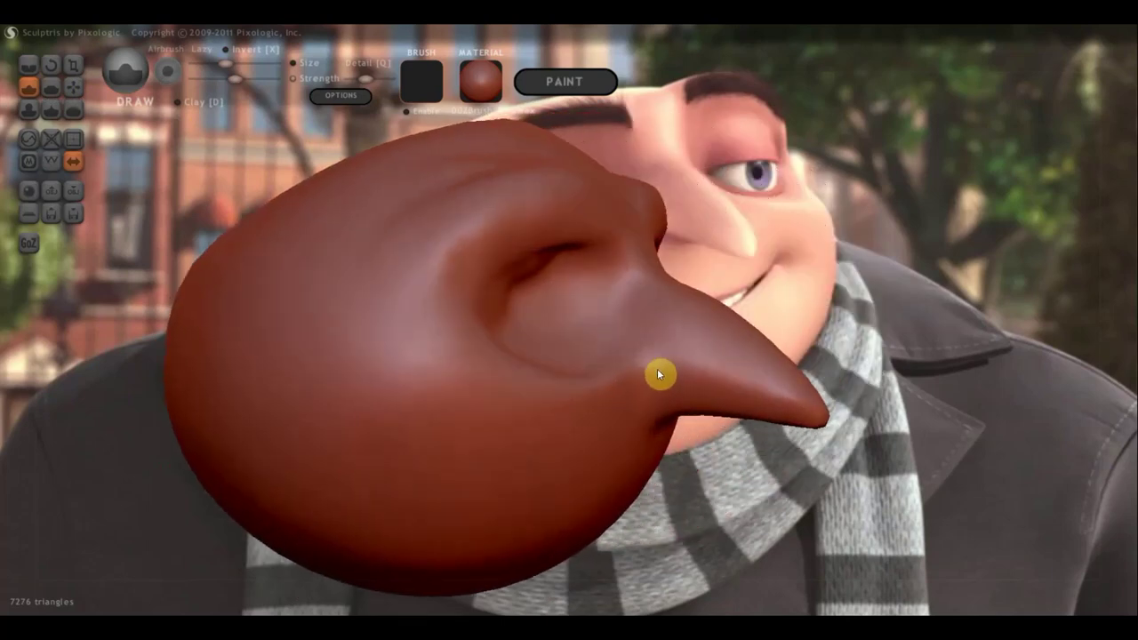
pyautogui.click(37, 65)
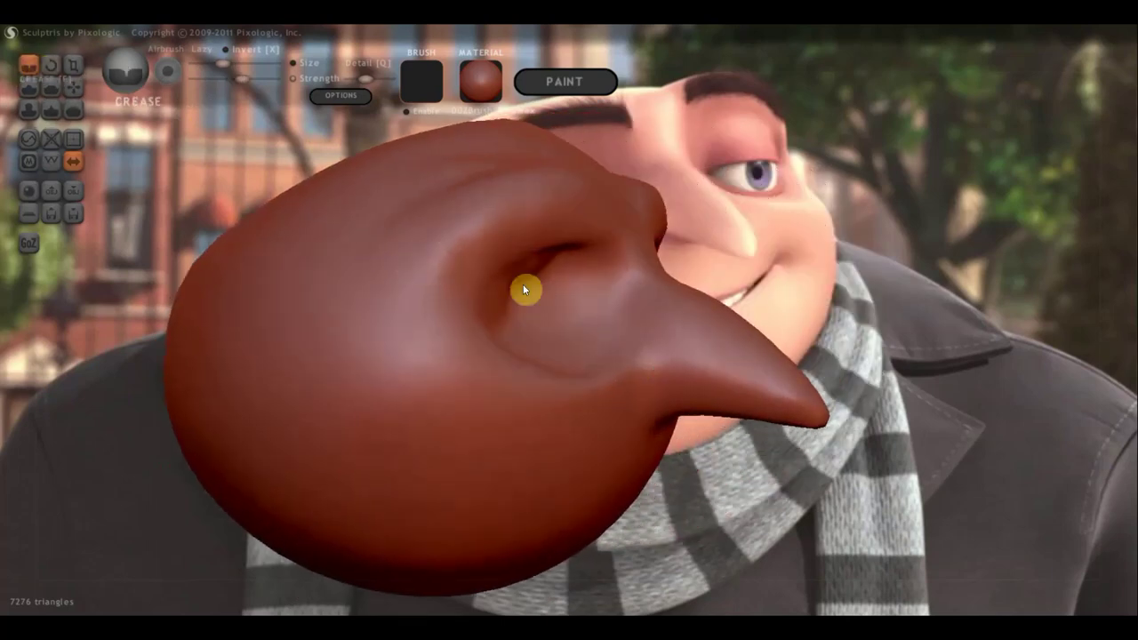
pyautogui.scroll(-2, 680, 360)
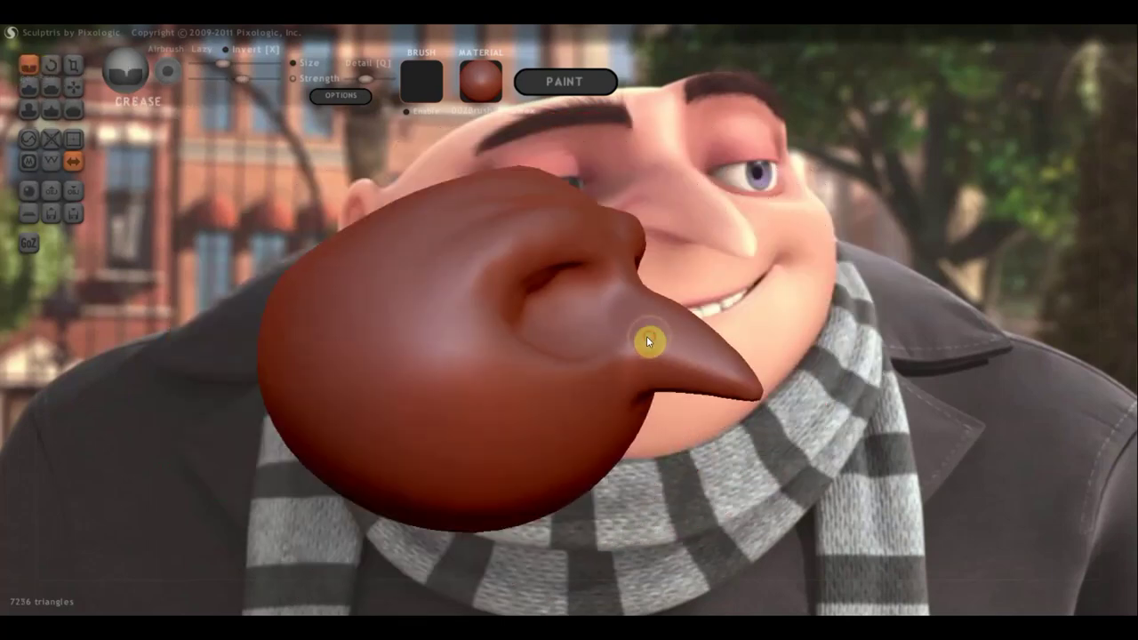
pyautogui.moveTo(649, 340)
pyautogui.mouseDown()
pyautogui.moveTo(623, 361)
pyautogui.moveTo(632, 397)
pyautogui.mouseUp()
pyautogui.moveTo(633, 398); pyautogui.dragTo(681, 368, button='right')
pyautogui.moveTo(666, 361); pyautogui.dragTo(640, 366)
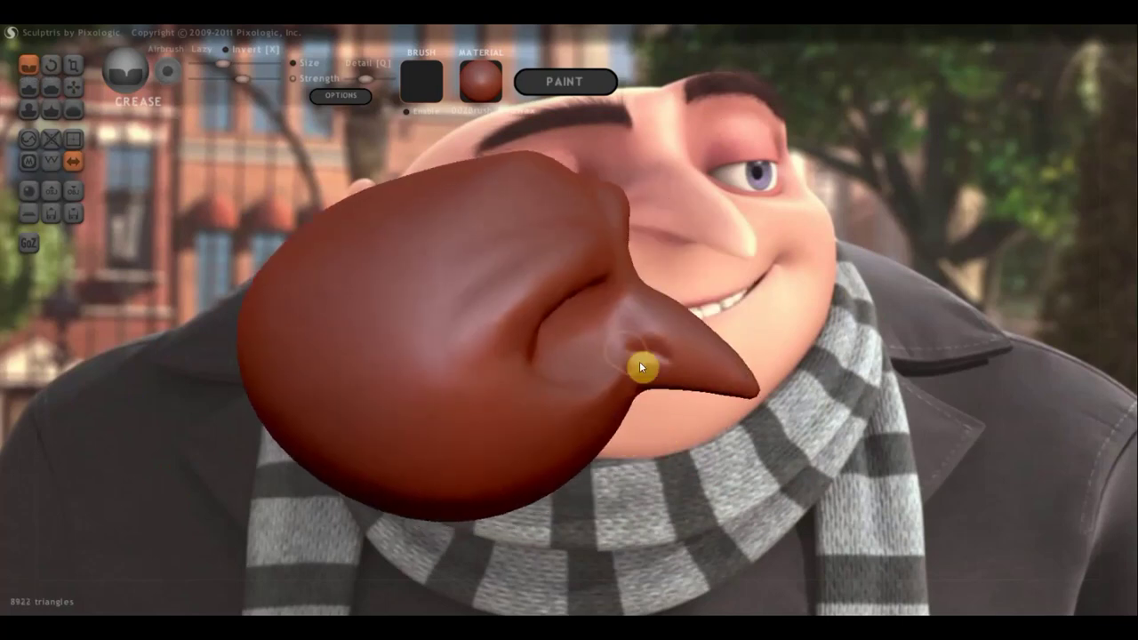
pyautogui.moveTo(640, 365)
pyautogui.mouseDown(button='right')
pyautogui.moveTo(510, 341)
pyautogui.moveTo(597, 312)
pyautogui.moveTo(470, 305)
pyautogui.moveTo(571, 321)
pyautogui.moveTo(575, 341)
pyautogui.mouseUp(button='right')
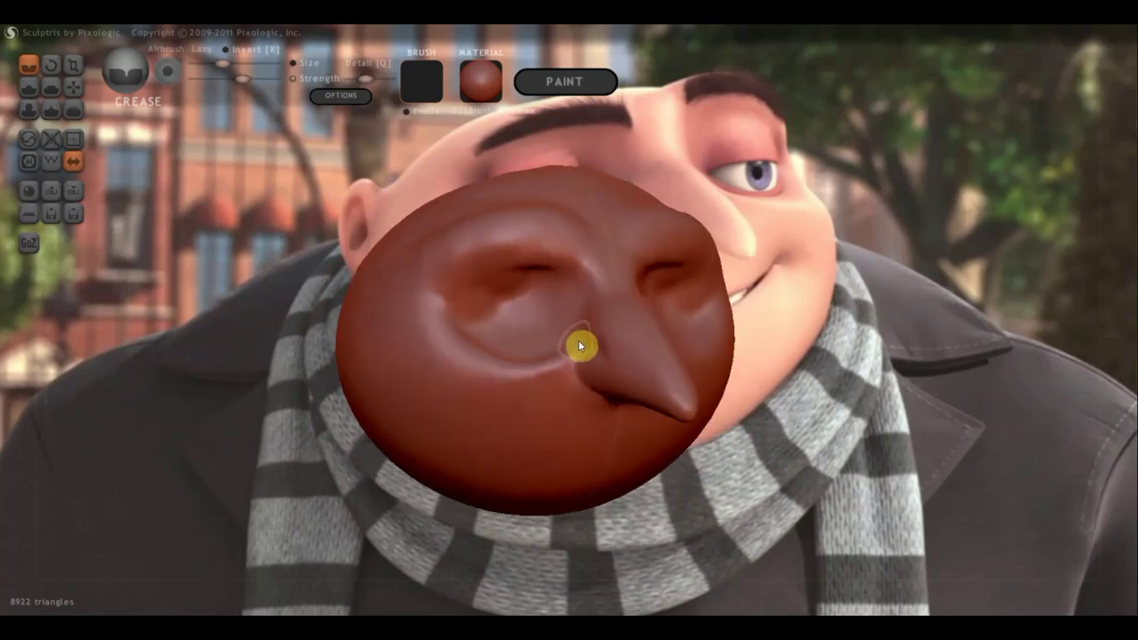
# Raise curved folds under both eyes, running from the nose outward across the cheeks, with the Draw brush.
pyautogui.scroll(-5, 605, 346)
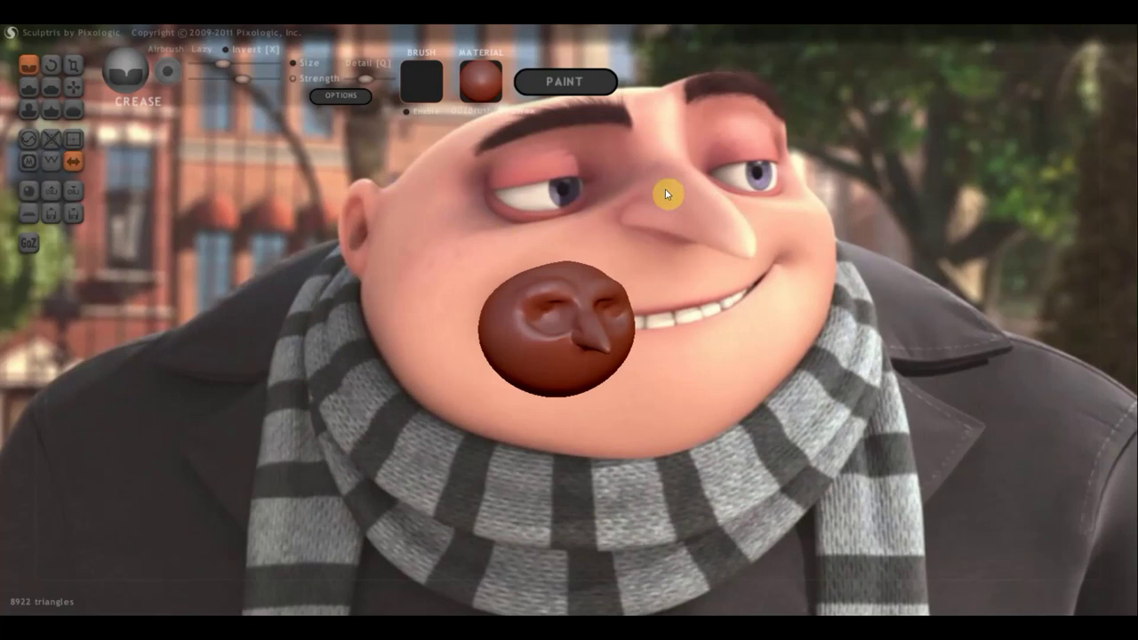
pyautogui.scroll(5, 574, 301)
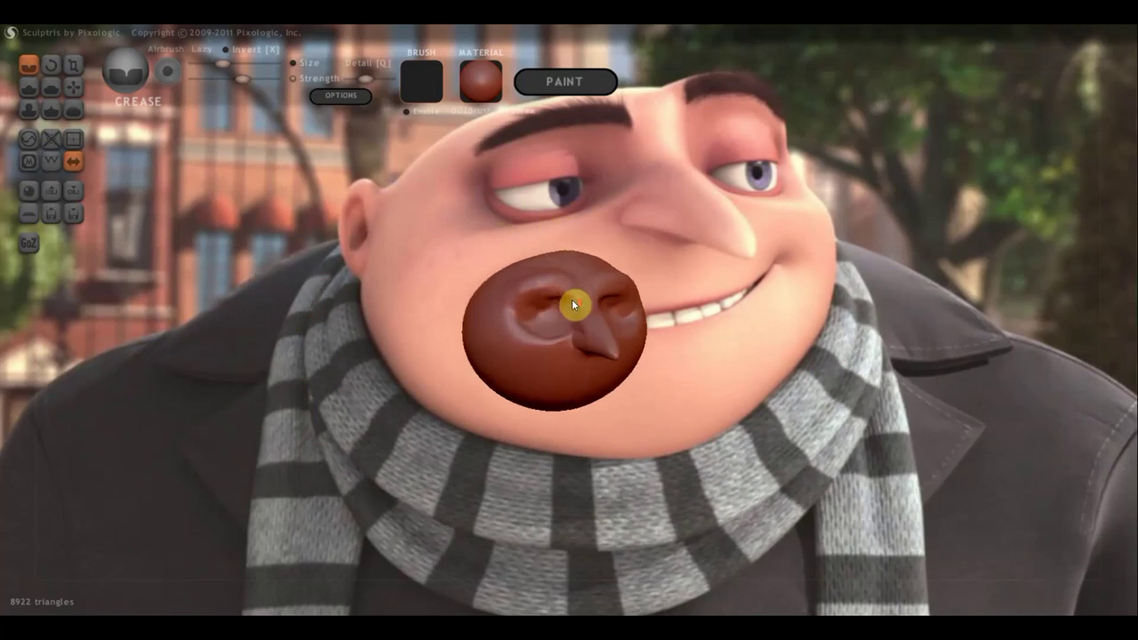
pyautogui.click(30, 86)
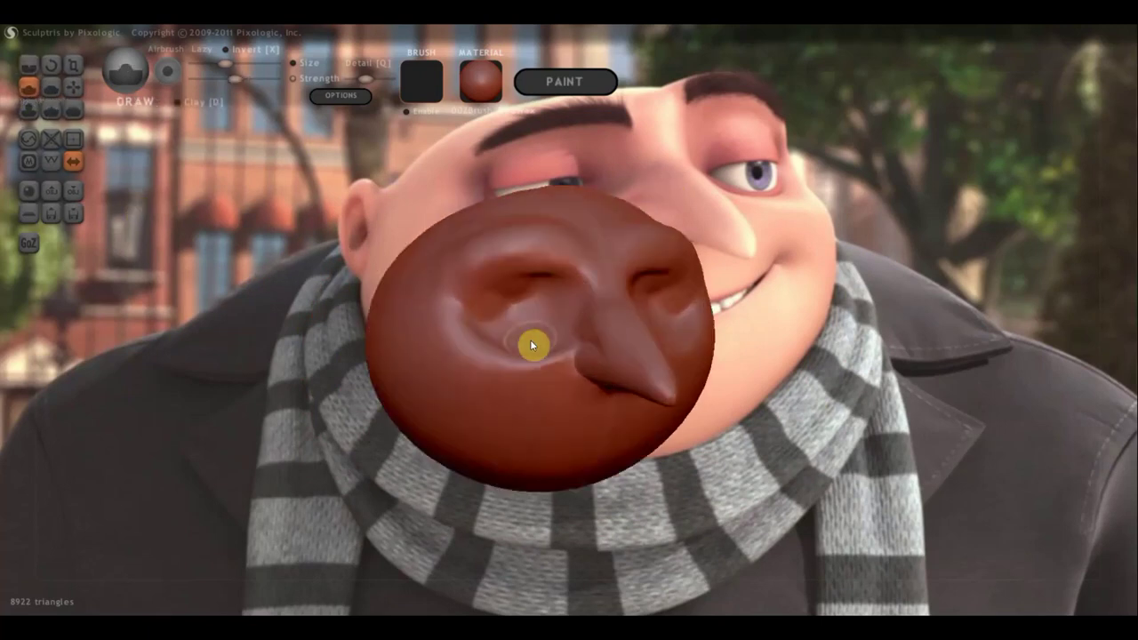
pyautogui.moveTo(530, 340)
pyautogui.mouseDown(button='right')
pyautogui.moveTo(602, 345)
pyautogui.moveTo(595, 322)
pyautogui.mouseUp(button='right')
pyautogui.moveTo(594, 323); pyautogui.dragTo(498, 370)
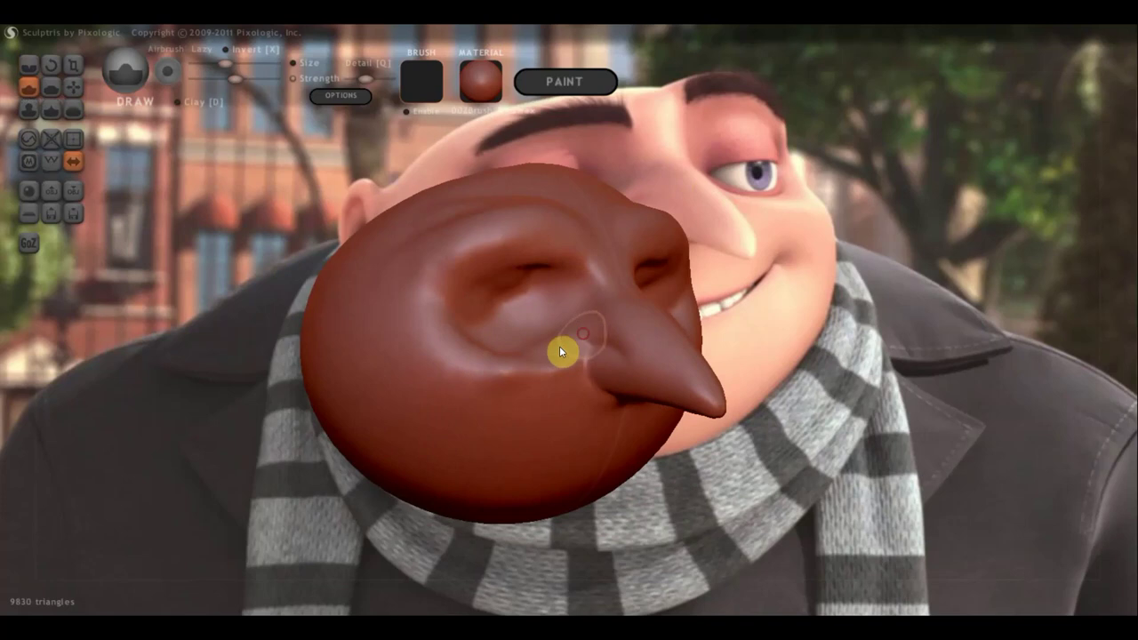
pyautogui.moveTo(560, 347); pyautogui.dragTo(438, 379)
pyautogui.moveTo(578, 316); pyautogui.dragTo(537, 368)
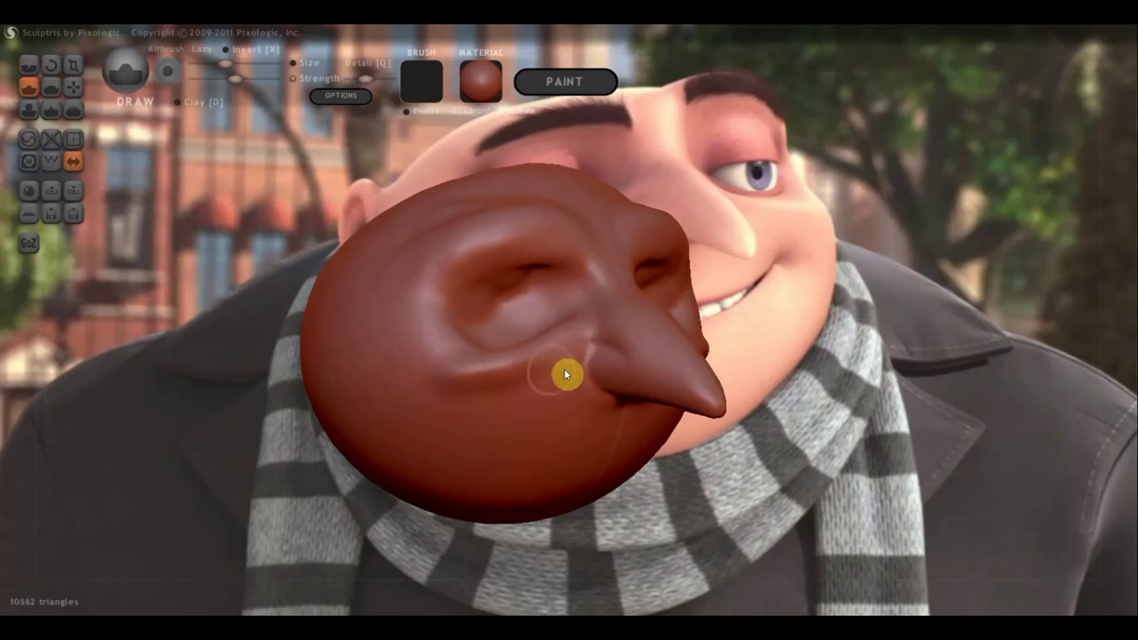
pyautogui.moveTo(564, 368)
pyautogui.mouseDown(button='right')
pyautogui.moveTo(459, 364)
pyautogui.moveTo(579, 381)
pyautogui.mouseUp(button='right')
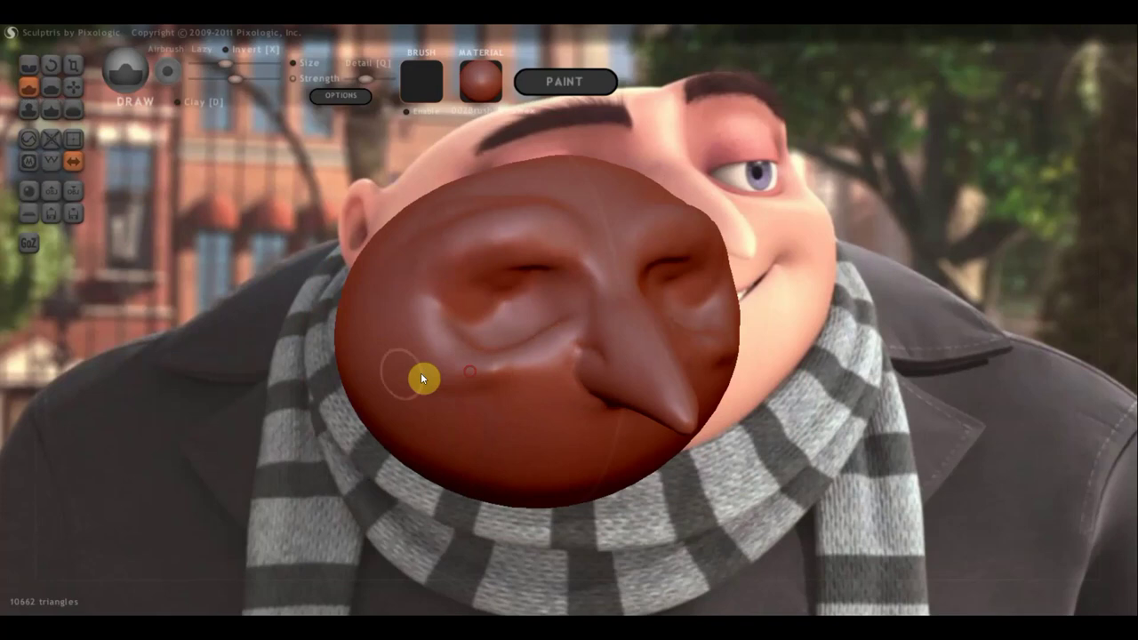
pyautogui.moveTo(570, 332); pyautogui.dragTo(389, 368)
pyautogui.moveTo(498, 365)
pyautogui.mouseDown(button='right')
pyautogui.moveTo(460, 363)
pyautogui.moveTo(475, 338)
pyautogui.moveTo(576, 380)
pyautogui.moveTo(506, 374)
pyautogui.mouseUp(button='right')
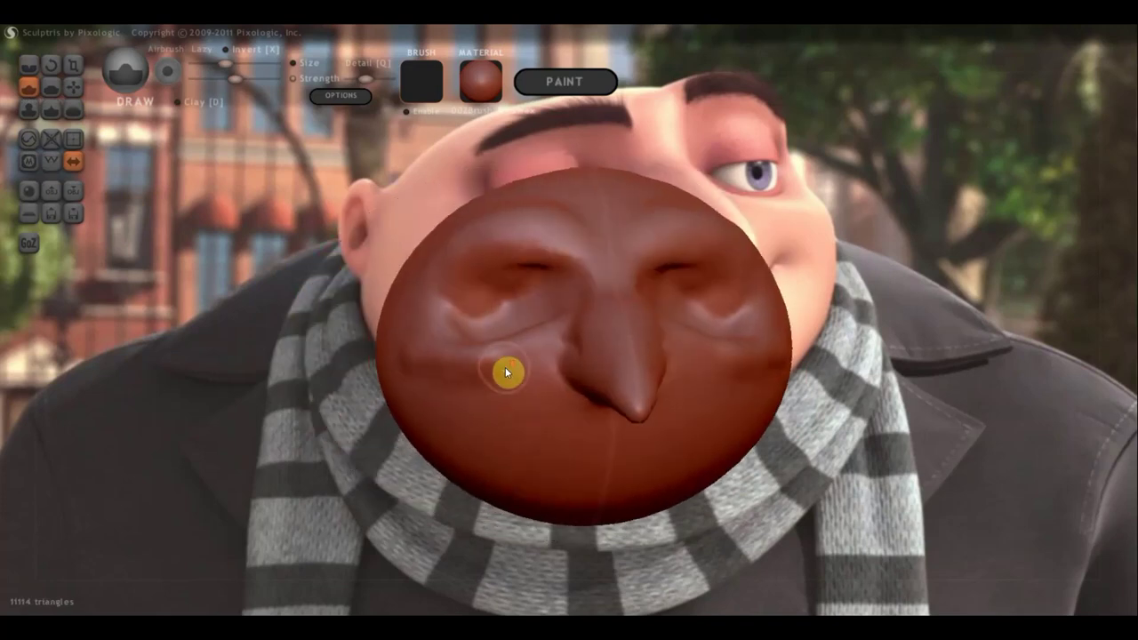
pyautogui.scroll(-5, 506, 374)
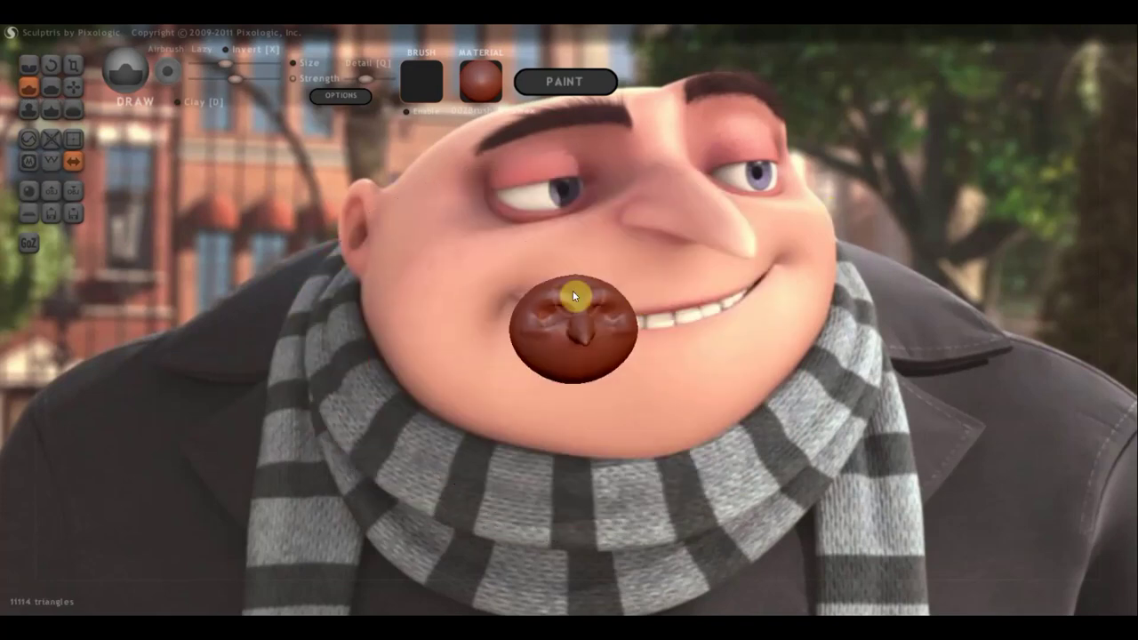
# Build up the cheek area beside the nose with the Draw brush, switching Clay on to fill it out.
pyautogui.moveTo(681, 313); pyautogui.dragTo(554, 333, button='right')
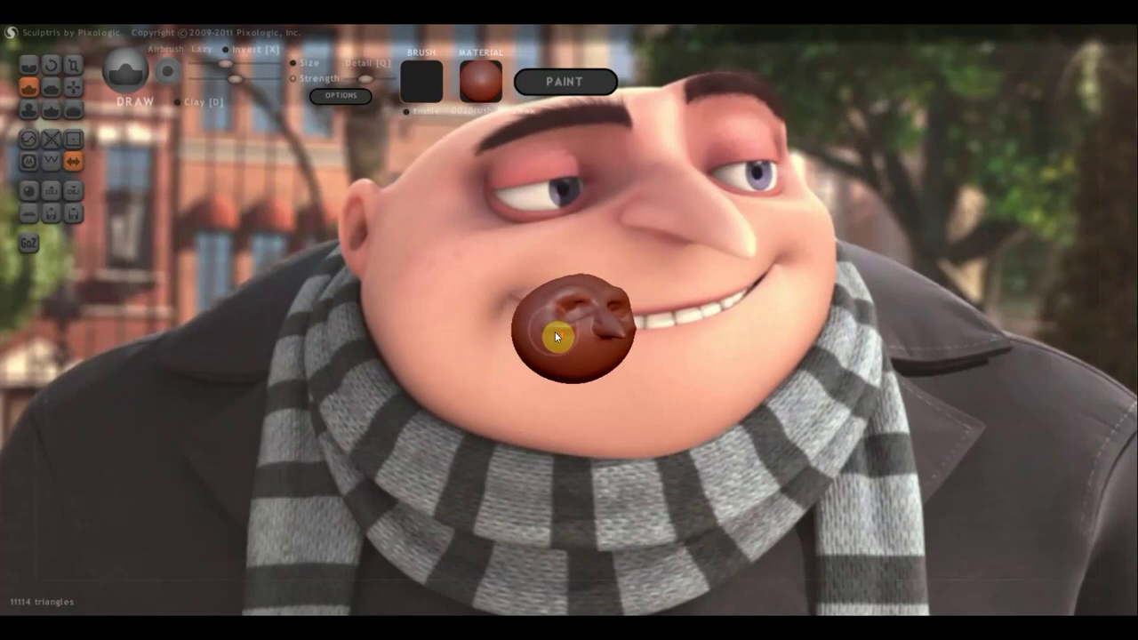
pyautogui.scroll(5, 555, 330)
pyautogui.moveTo(607, 336); pyautogui.dragTo(611, 341)
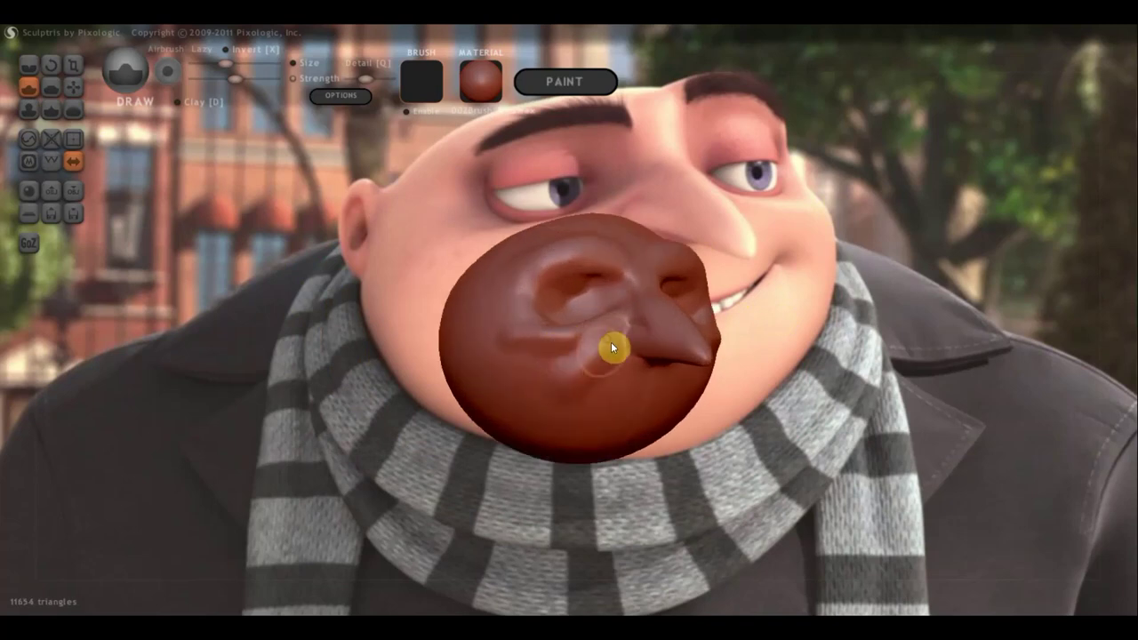
pyautogui.click(183, 104)
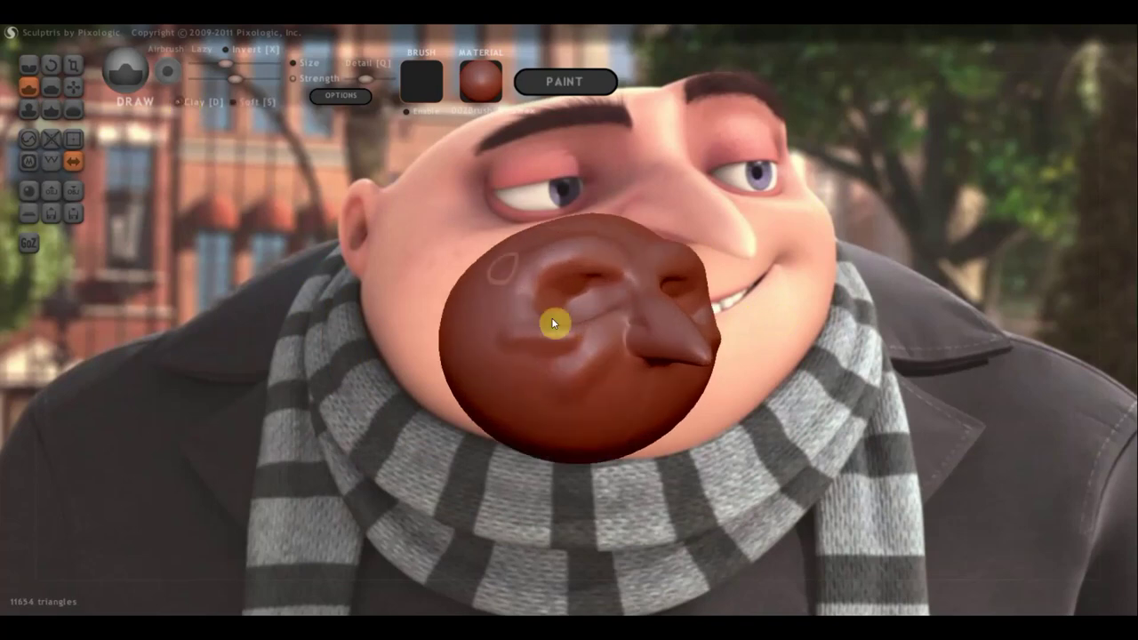
pyautogui.moveTo(603, 341)
pyautogui.mouseDown()
pyautogui.moveTo(549, 378)
pyautogui.moveTo(540, 369)
pyautogui.moveTo(611, 350)
pyautogui.mouseUp()
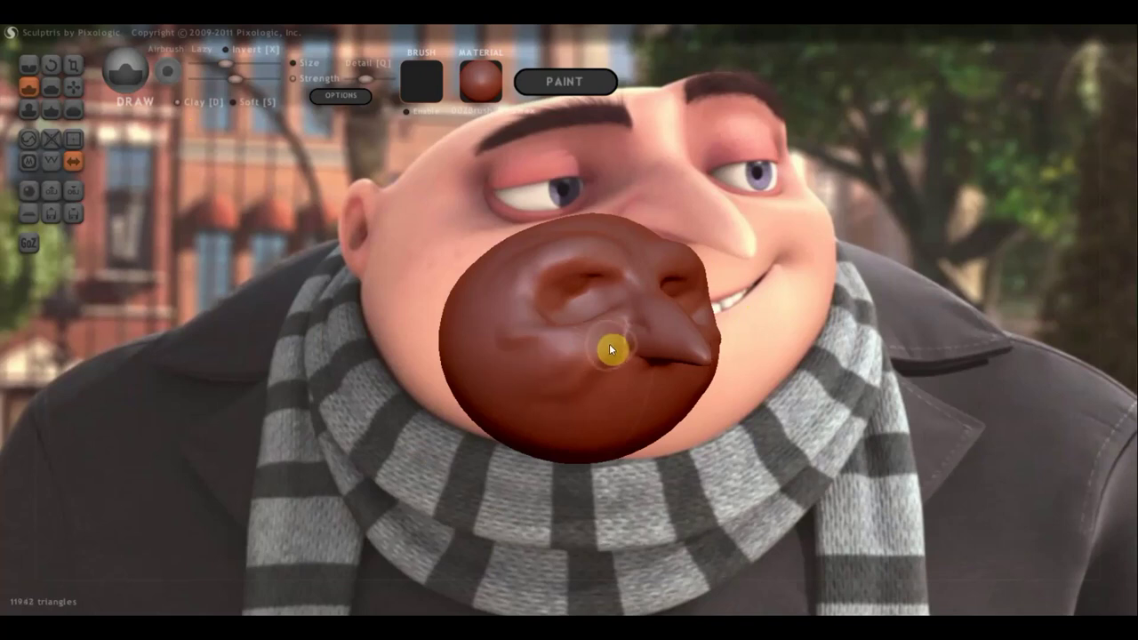
# Build up the upper and lower lips below the nose with the Clay-enabled Draw brush, leaving a mouth line between them.
pyautogui.moveTo(578, 378)
pyautogui.mouseDown(button='right')
pyautogui.moveTo(505, 360)
pyautogui.moveTo(530, 374)
pyautogui.mouseUp(button='right')
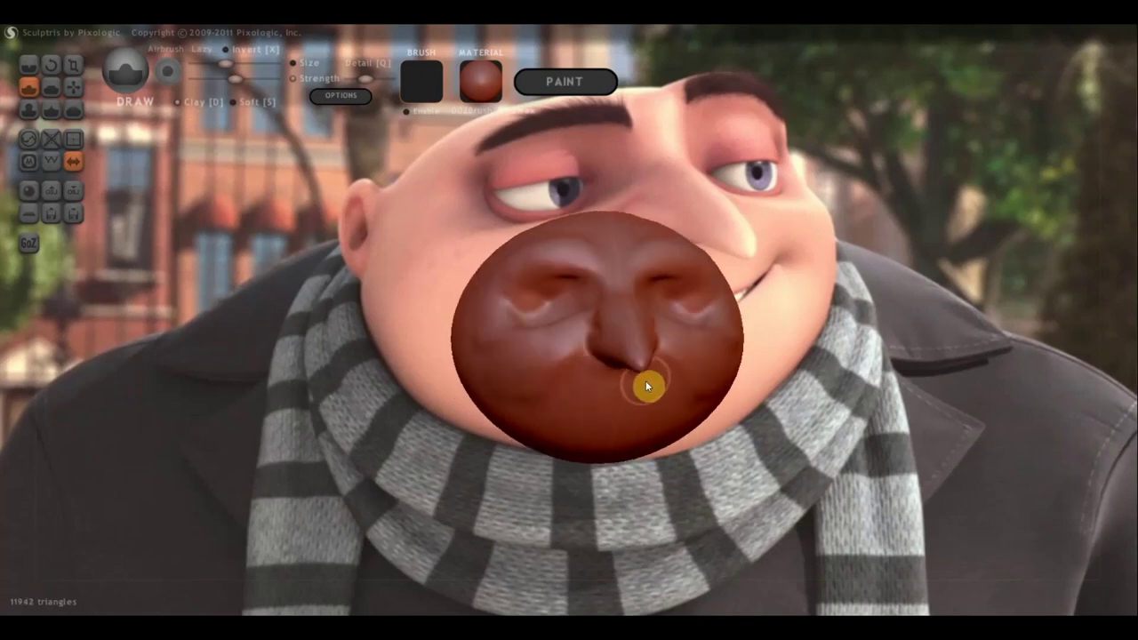
pyautogui.moveTo(646, 382)
pyautogui.mouseDown()
pyautogui.moveTo(565, 389)
pyautogui.moveTo(614, 391)
pyautogui.mouseUp()
pyautogui.moveTo(614, 391)
pyautogui.mouseDown(button='right')
pyautogui.moveTo(495, 399)
pyautogui.moveTo(546, 378)
pyautogui.mouseUp(button='right')
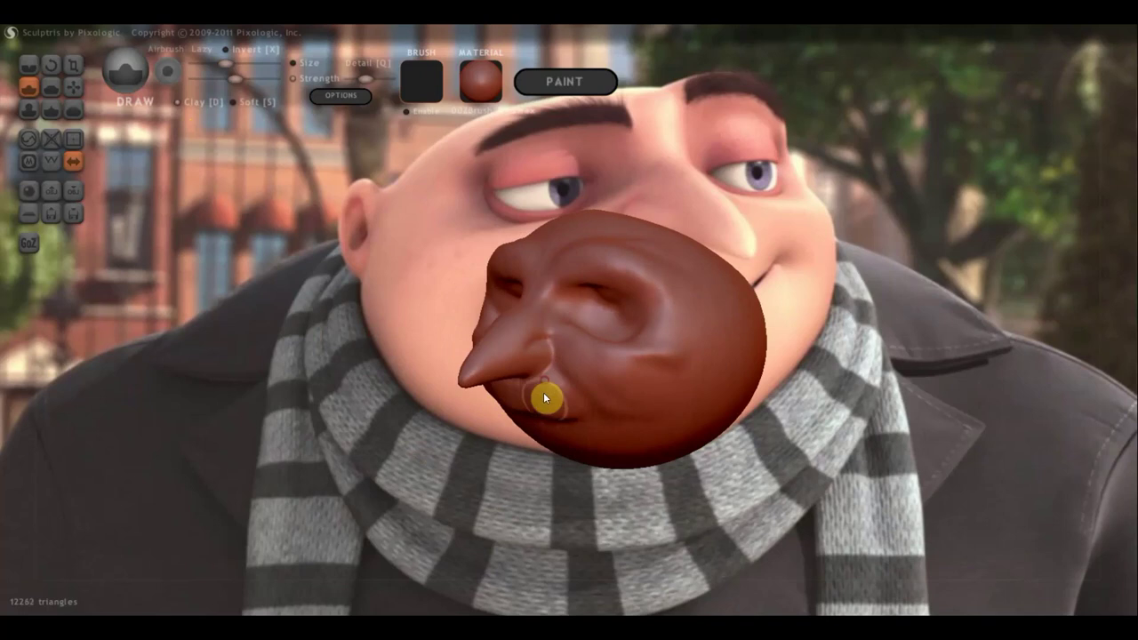
pyautogui.moveTo(544, 395)
pyautogui.mouseDown()
pyautogui.moveTo(530, 403)
pyautogui.moveTo(579, 424)
pyautogui.mouseUp()
pyautogui.moveTo(579, 424); pyautogui.dragTo(486, 411, button='right')
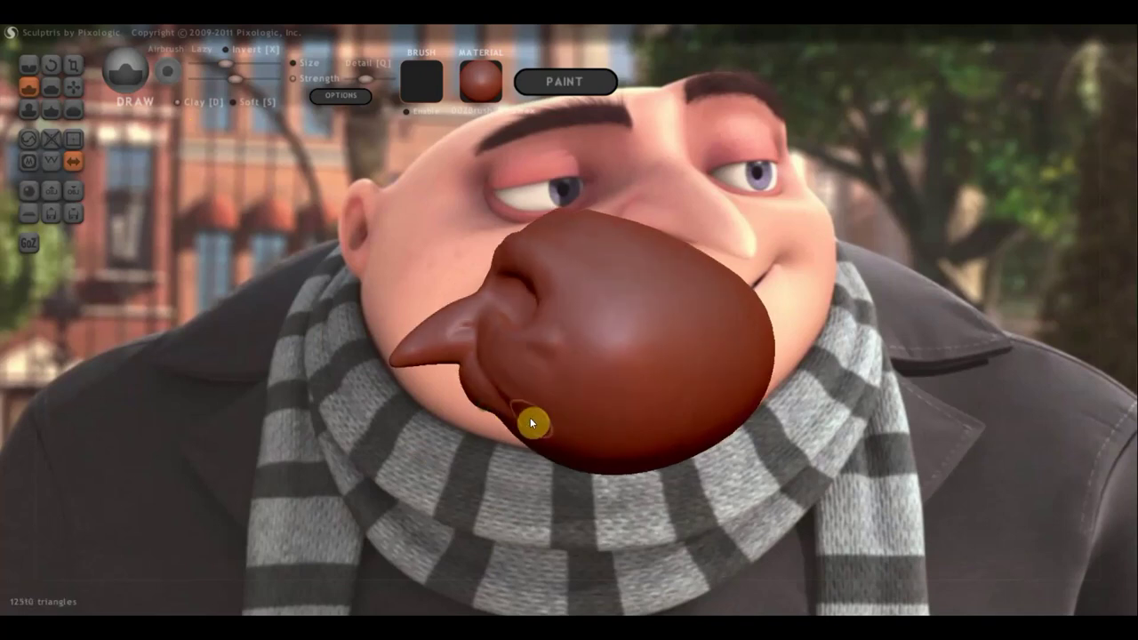
pyautogui.scroll(-5, 534, 420)
pyautogui.moveTo(593, 418); pyautogui.dragTo(701, 414, button='right')
pyautogui.scroll(5, 611, 400)
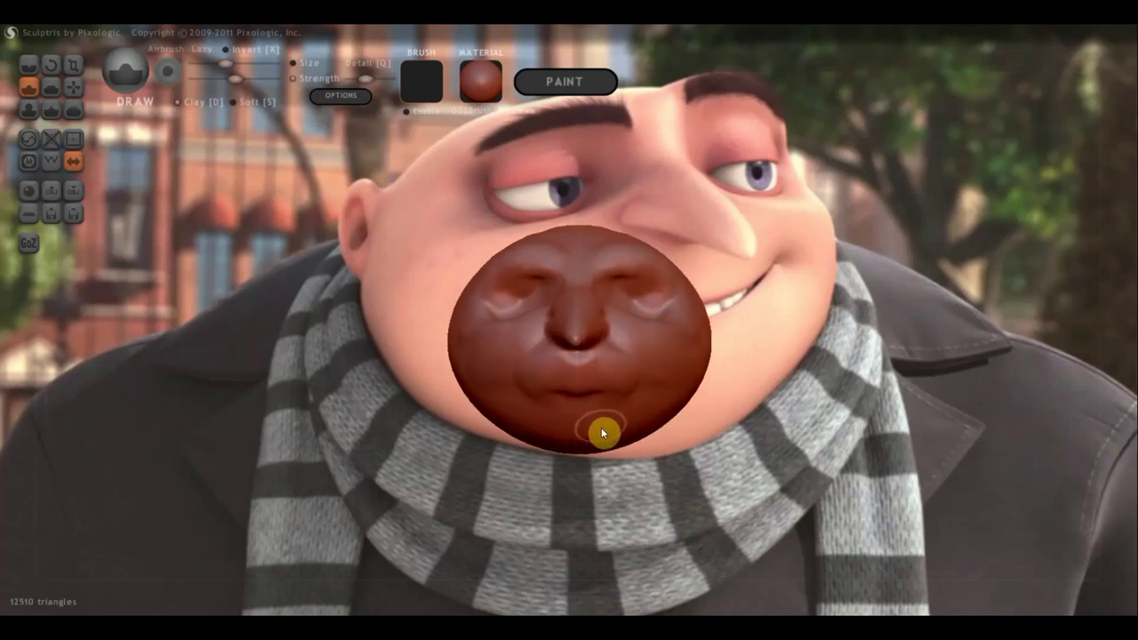
# Add volume below the lower lip to form a protruding chin with the Clay-enabled Draw brush.
pyautogui.moveTo(601, 430)
pyautogui.mouseDown()
pyautogui.moveTo(553, 425)
pyautogui.moveTo(597, 439)
pyautogui.mouseUp()
pyautogui.moveTo(597, 444)
pyautogui.mouseDown(button='right')
pyautogui.moveTo(699, 452)
pyautogui.moveTo(572, 422)
pyautogui.mouseUp(button='right')
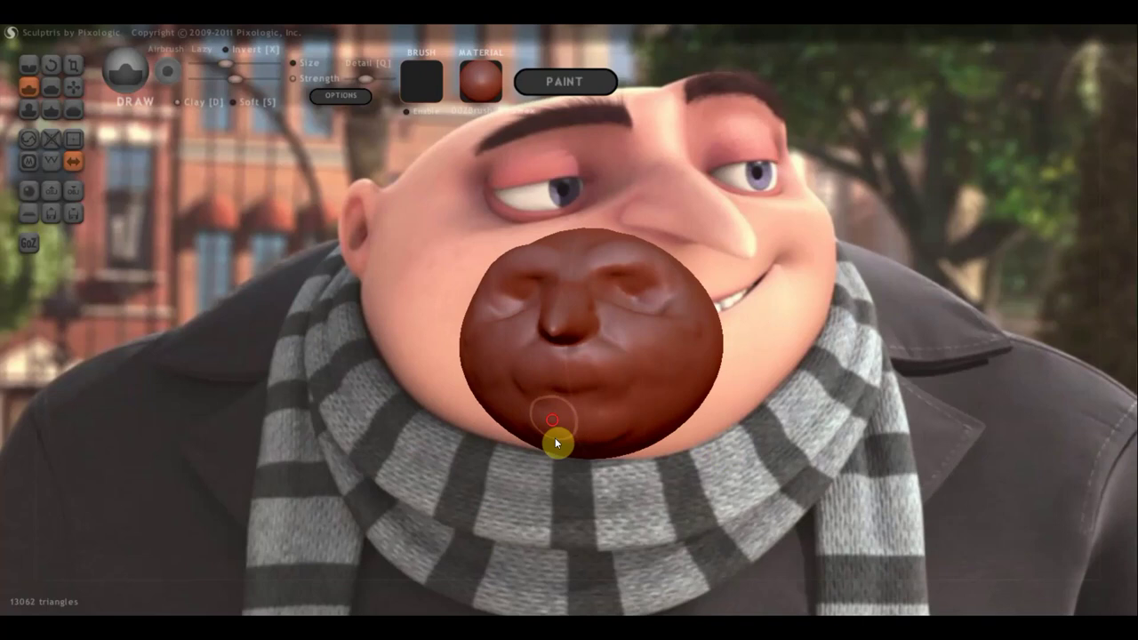
pyautogui.moveTo(556, 438)
pyautogui.mouseDown()
pyautogui.moveTo(578, 440)
pyautogui.moveTo(566, 423)
pyautogui.moveTo(606, 420)
pyautogui.mouseUp()
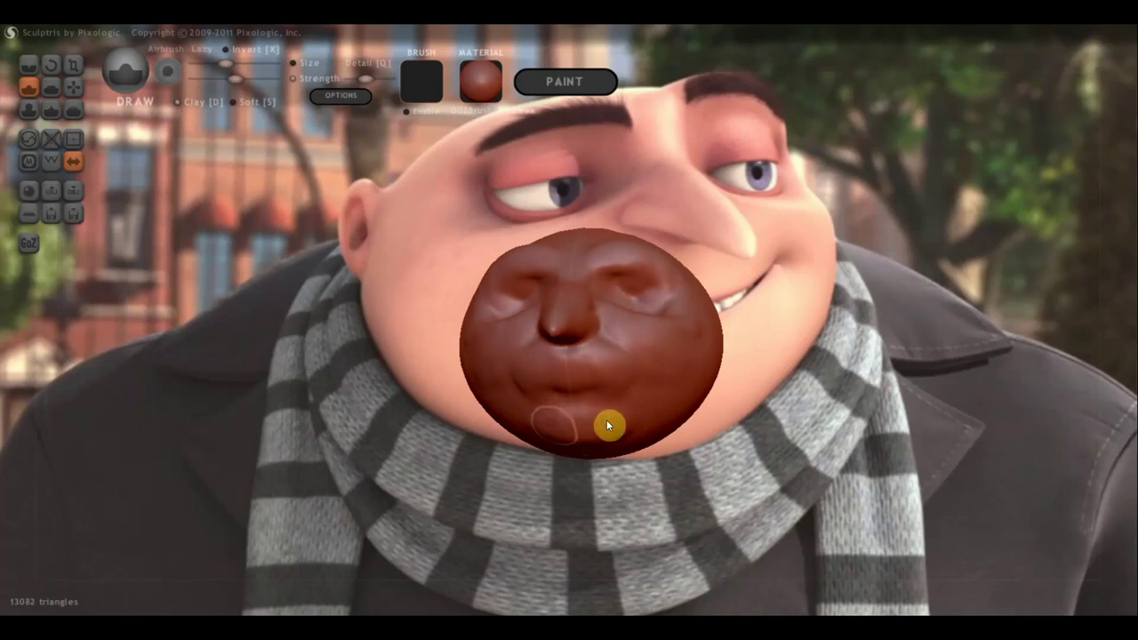
pyautogui.moveTo(606, 420)
pyautogui.mouseDown(button='right')
pyautogui.moveTo(523, 455)
pyautogui.moveTo(451, 440)
pyautogui.mouseUp(button='right')
pyautogui.moveTo(730, 363)
pyautogui.mouseDown(button='right')
pyautogui.moveTo(676, 379)
pyautogui.moveTo(732, 361)
pyautogui.moveTo(735, 346)
pyautogui.mouseUp(button='right')
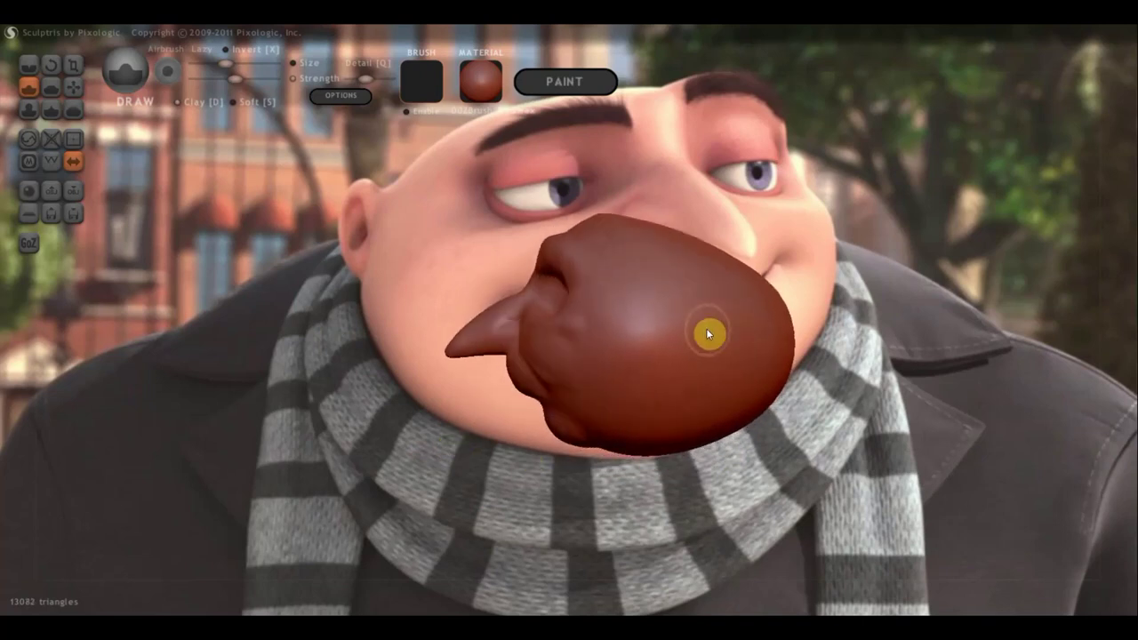
# Turn off Clay for the Draw brush and raise ear bumps on the sides of the head.
pyautogui.click(180, 105)
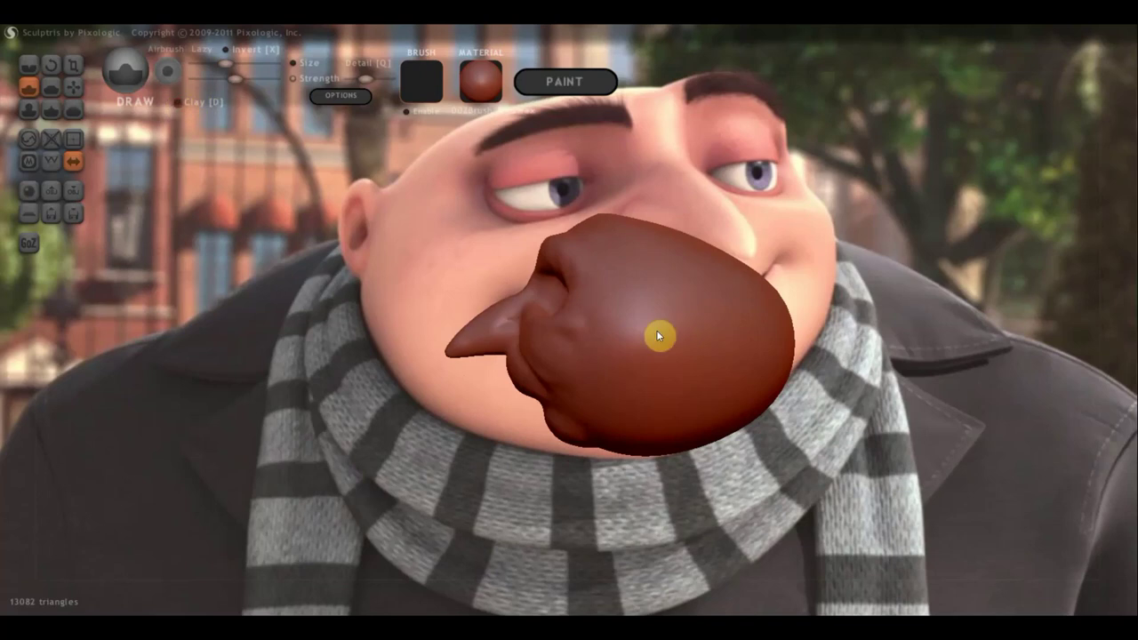
pyautogui.moveTo(708, 298)
pyautogui.mouseDown()
pyautogui.moveTo(716, 327)
pyautogui.moveTo(703, 357)
pyautogui.moveTo(753, 346)
pyautogui.moveTo(694, 320)
pyautogui.moveTo(741, 336)
pyautogui.mouseUp()
pyautogui.moveTo(854, 338)
pyautogui.mouseDown()
pyautogui.moveTo(934, 336)
pyautogui.moveTo(981, 371)
pyautogui.moveTo(940, 358)
pyautogui.moveTo(729, 360)
pyautogui.moveTo(795, 341)
pyautogui.moveTo(767, 334)
pyautogui.mouseUp()
# Pull the ear bumps backward and outward from the head with the Grab brush.
pyautogui.click(73, 87)
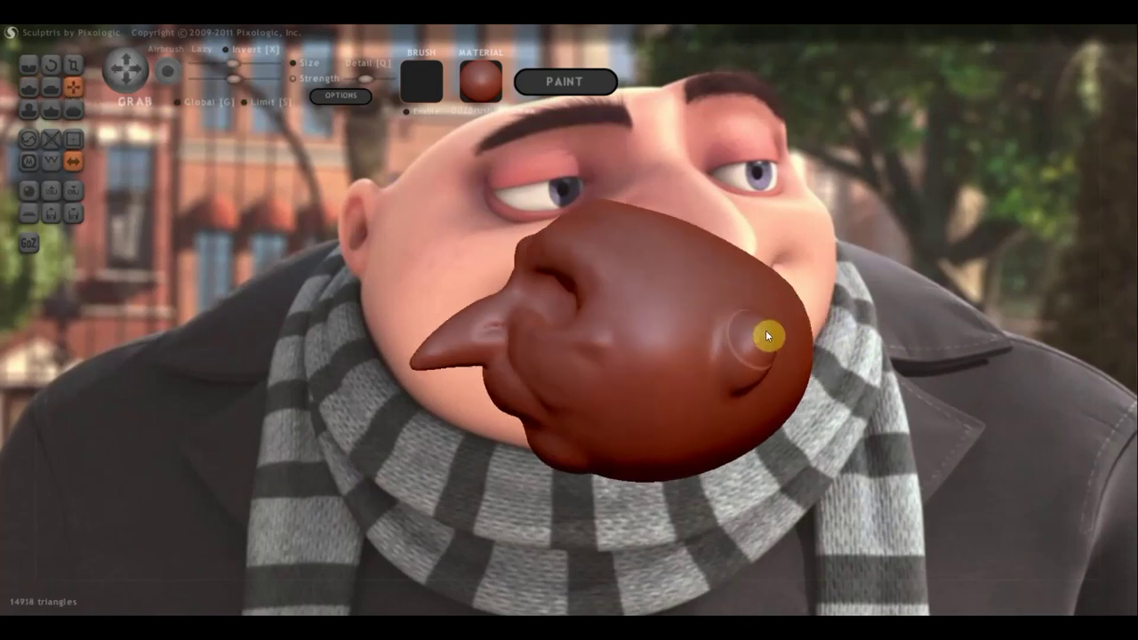
pyautogui.moveTo(747, 376); pyautogui.dragTo(772, 371)
pyautogui.moveTo(760, 368); pyautogui.dragTo(710, 380, button='middle')
pyautogui.moveTo(708, 380); pyautogui.dragTo(626, 488, button='right')
pyautogui.moveTo(638, 498); pyautogui.dragTo(658, 487)
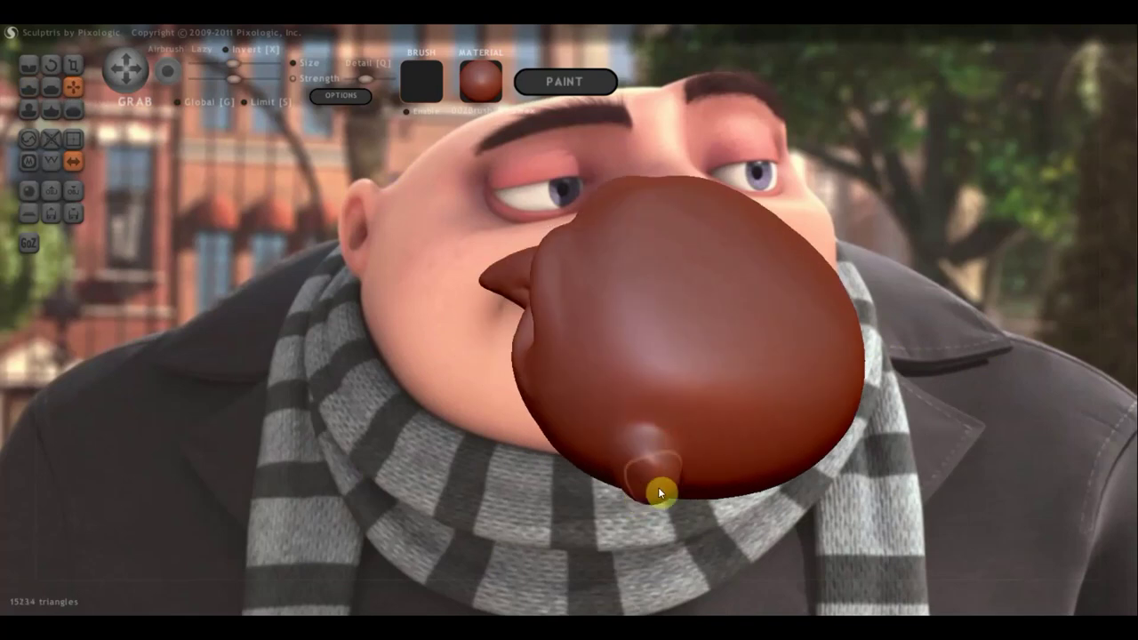
pyautogui.moveTo(658, 487)
pyautogui.mouseDown(button='right')
pyautogui.moveTo(748, 452)
pyautogui.moveTo(816, 394)
pyautogui.moveTo(937, 401)
pyautogui.moveTo(762, 376)
pyautogui.moveTo(851, 356)
pyautogui.moveTo(836, 374)
pyautogui.moveTo(704, 382)
pyautogui.mouseUp(button='right')
# Snap to the front view and push both temples above the ears inward with a larger Grab brush.
pyautogui.scroll(1, 609, 376)
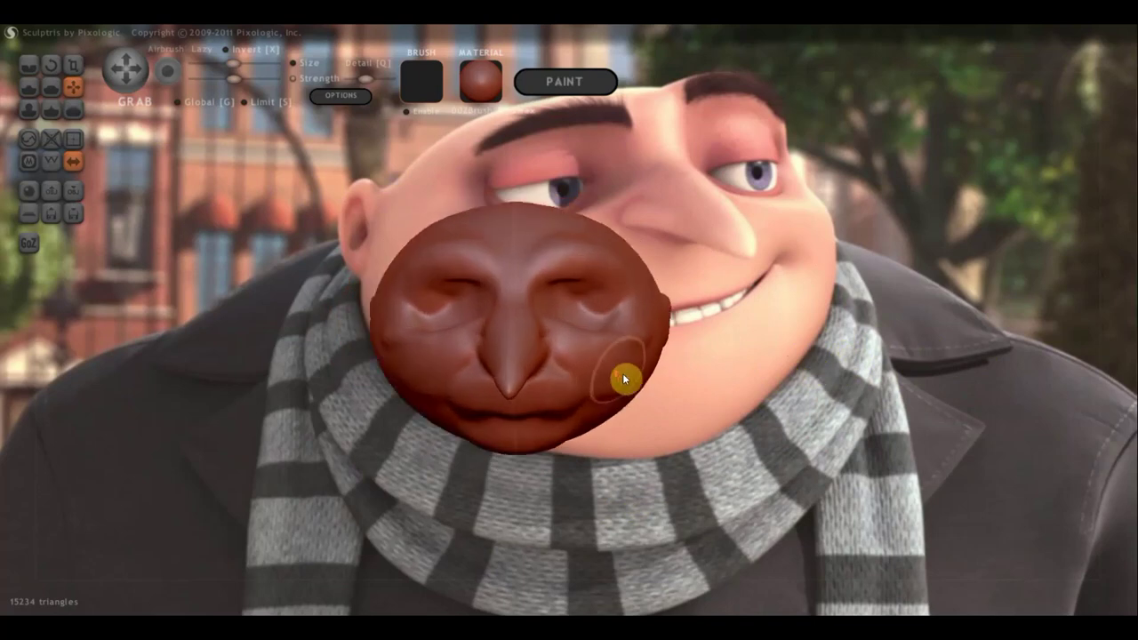
pyautogui.keyDown('shift'); pyautogui.moveTo(745, 438); pyautogui.dragTo(745, 433, button='right'); pyautogui.keyUp('shift')
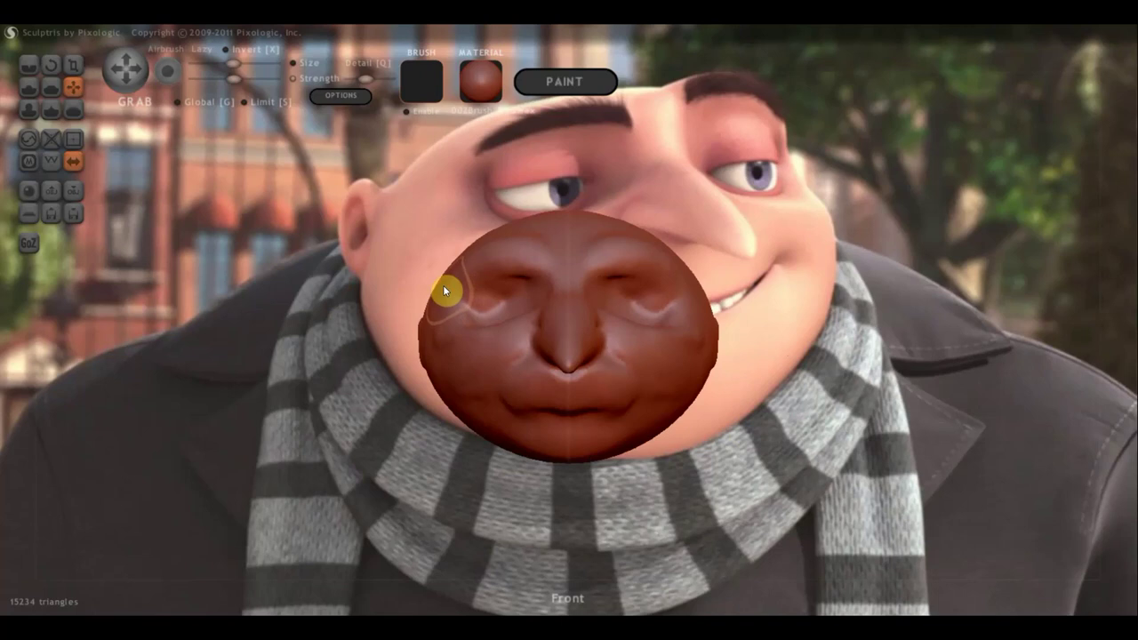
pyautogui.moveTo(442, 285); pyautogui.dragTo(448, 289)
pyautogui.moveTo(444, 276); pyautogui.dragTo(453, 281)
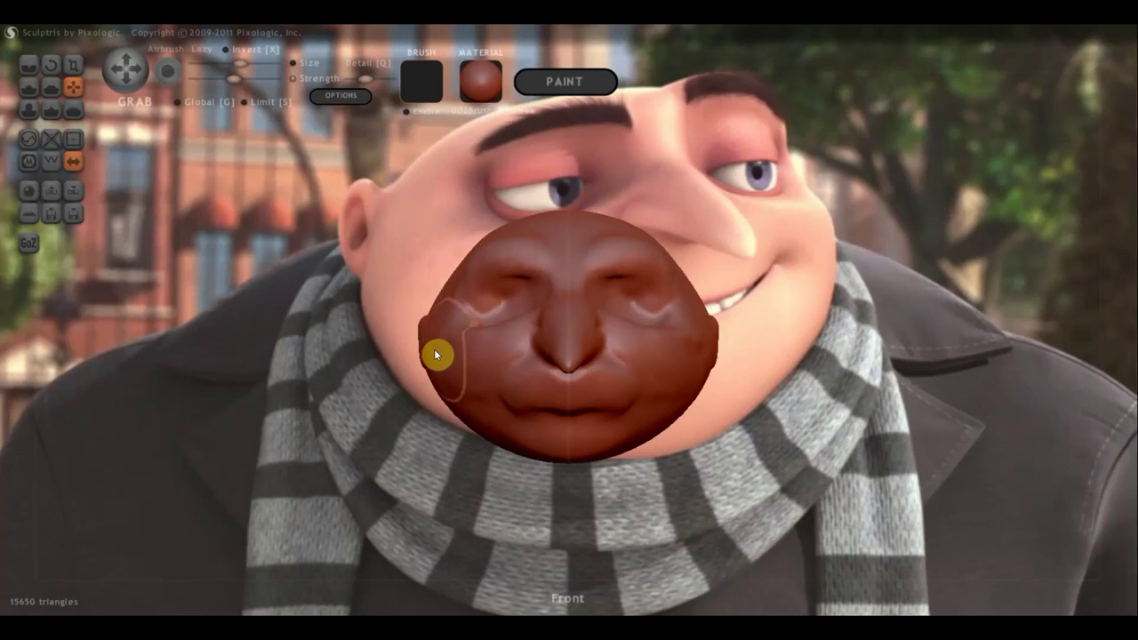
# Pull the underside of the jaw forward and down with the Grab brush from a side angle.
pyautogui.moveTo(474, 393); pyautogui.dragTo(590, 400, button='right')
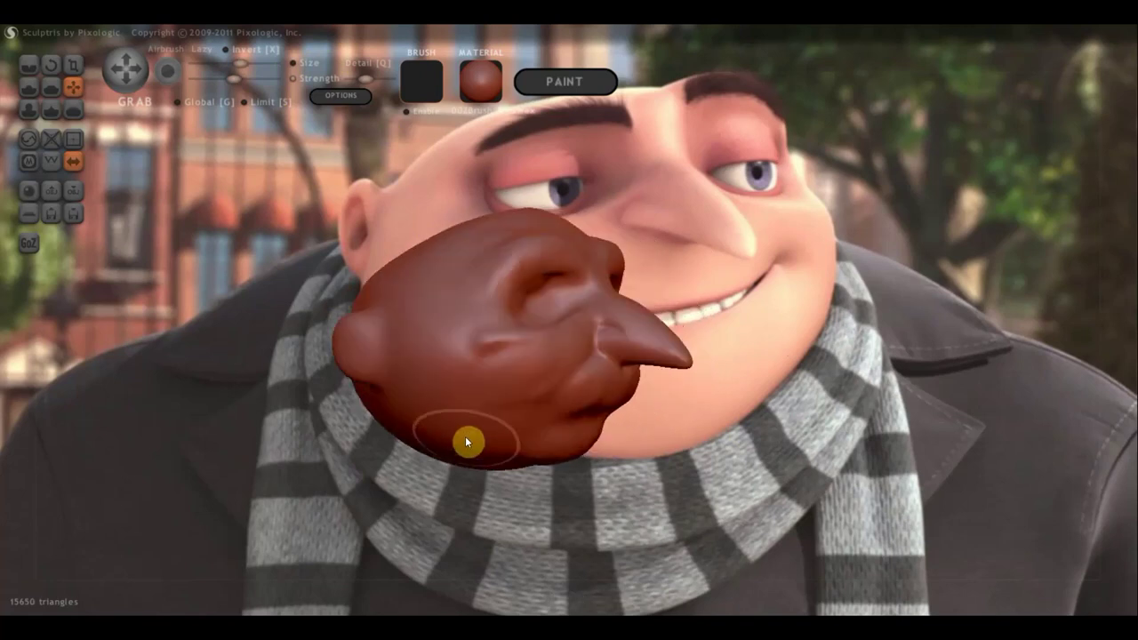
pyautogui.moveTo(465, 436)
pyautogui.mouseDown()
pyautogui.moveTo(435, 442)
pyautogui.moveTo(487, 447)
pyautogui.mouseUp()
pyautogui.moveTo(490, 447); pyautogui.dragTo(240, 455, button='right')
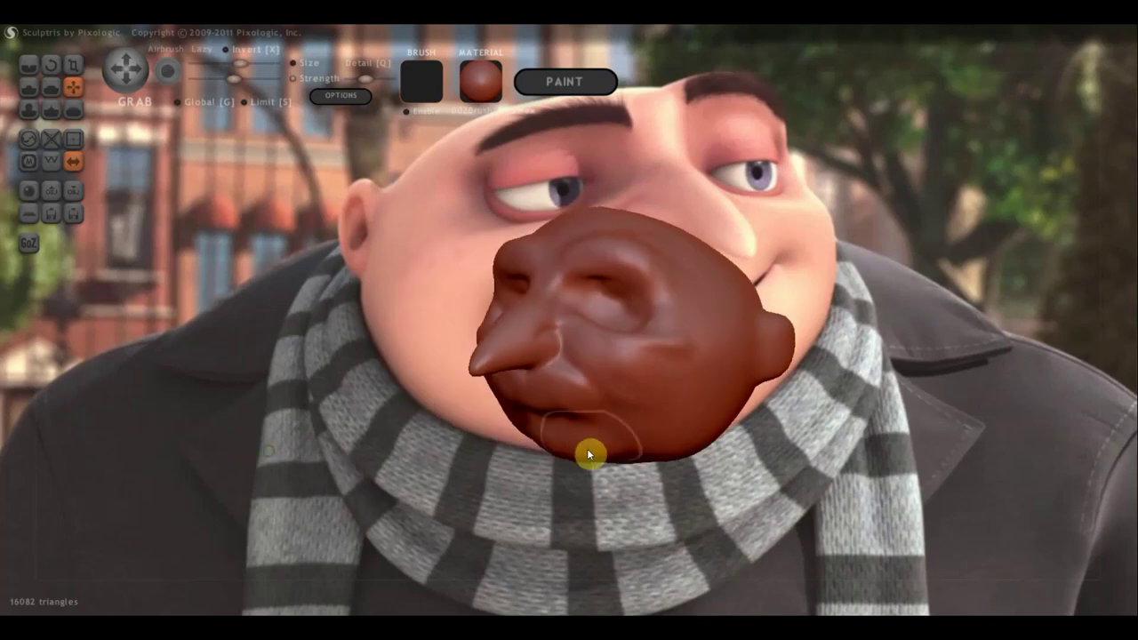
pyautogui.moveTo(590, 454); pyautogui.dragTo(531, 442, button='right')
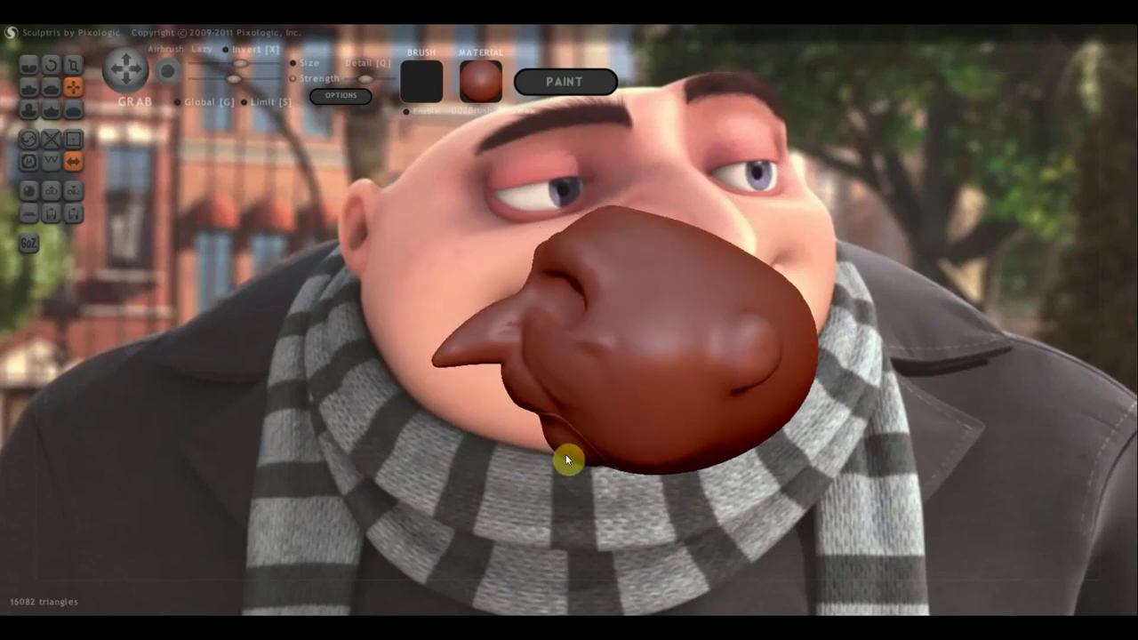
# Push the brow forward and adjust the upper facial profile from the side with the Grab brush.
pyautogui.moveTo(647, 289); pyautogui.dragTo(617, 294, button='right')
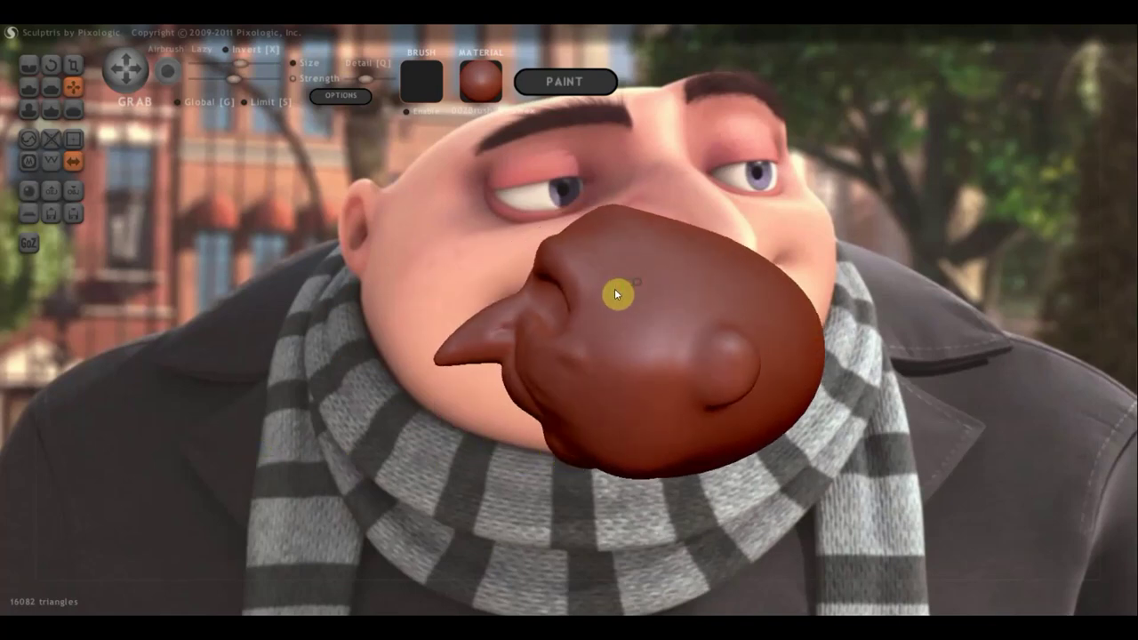
pyautogui.scroll(3, 594, 267)
pyautogui.moveTo(535, 228); pyautogui.dragTo(524, 226)
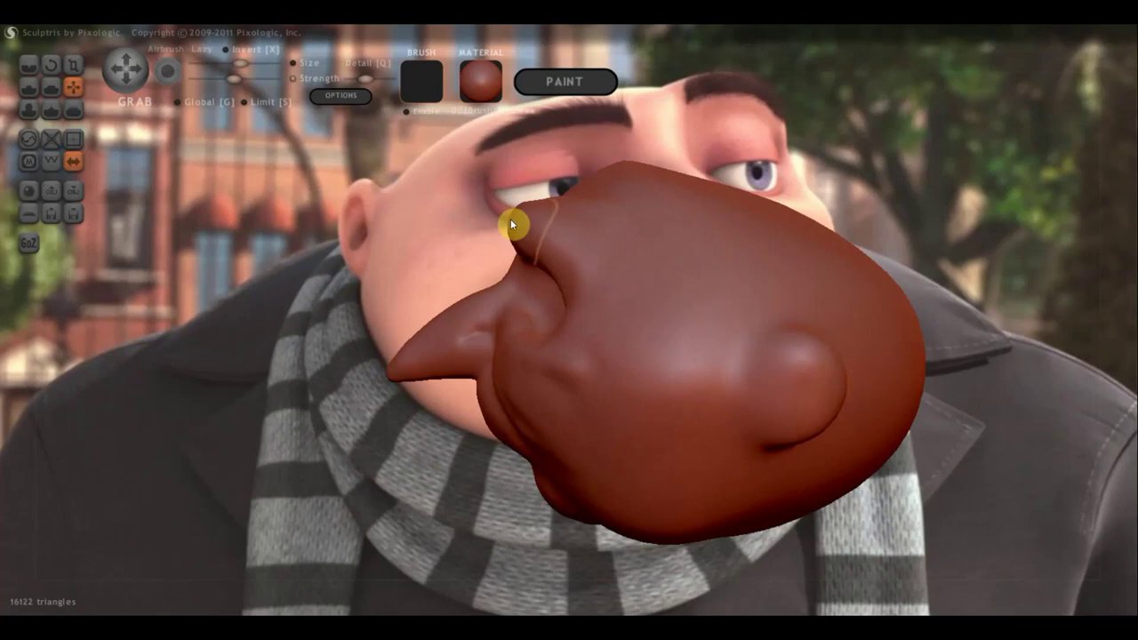
pyautogui.scroll(-2, 590, 201)
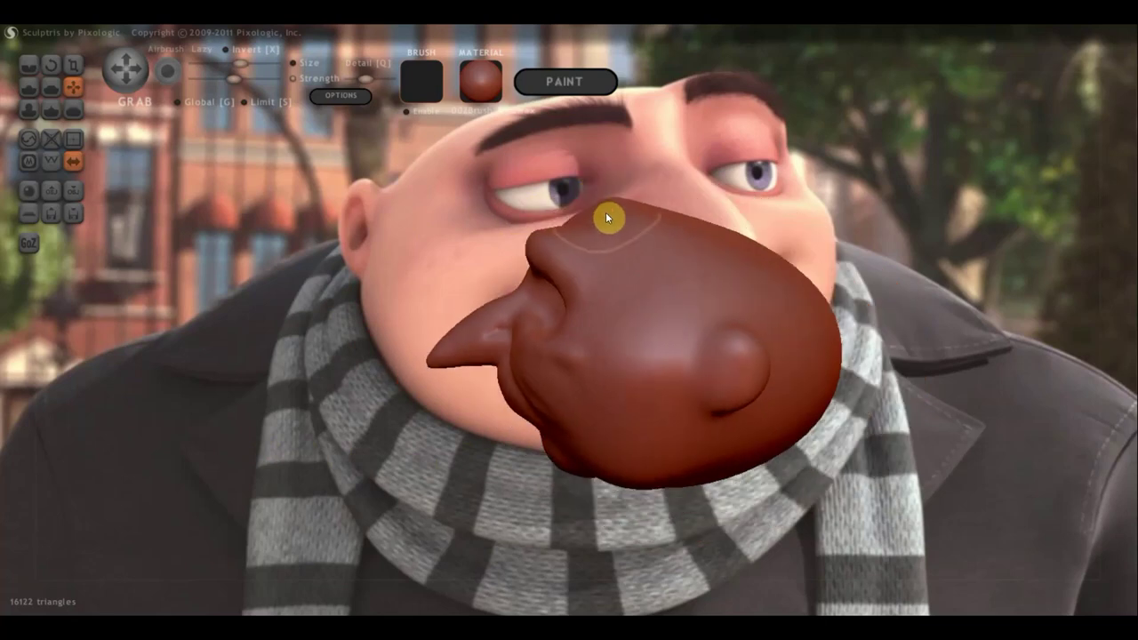
pyautogui.moveTo(604, 216)
pyautogui.mouseDown()
pyautogui.moveTo(552, 247)
pyautogui.moveTo(558, 234)
pyautogui.moveTo(483, 305)
pyautogui.mouseUp()
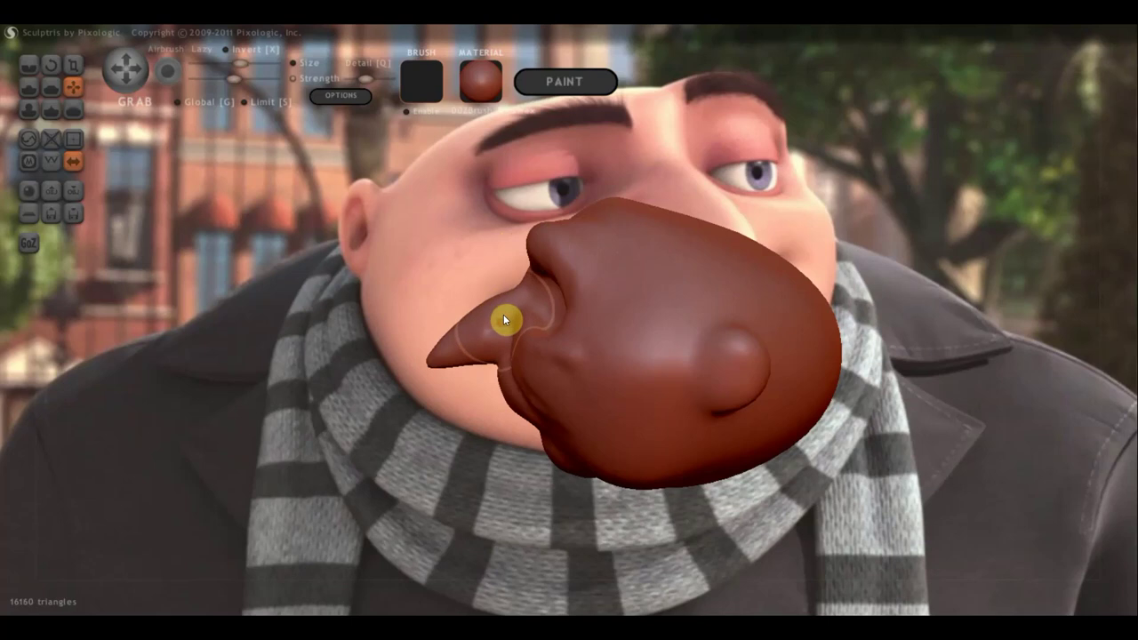
# Pull the ears farther outward from the head with the Grab brush from above.
pyautogui.moveTo(513, 356)
pyautogui.mouseDown(button='right')
pyautogui.moveTo(532, 356)
pyautogui.moveTo(526, 371)
pyautogui.mouseUp(button='right')
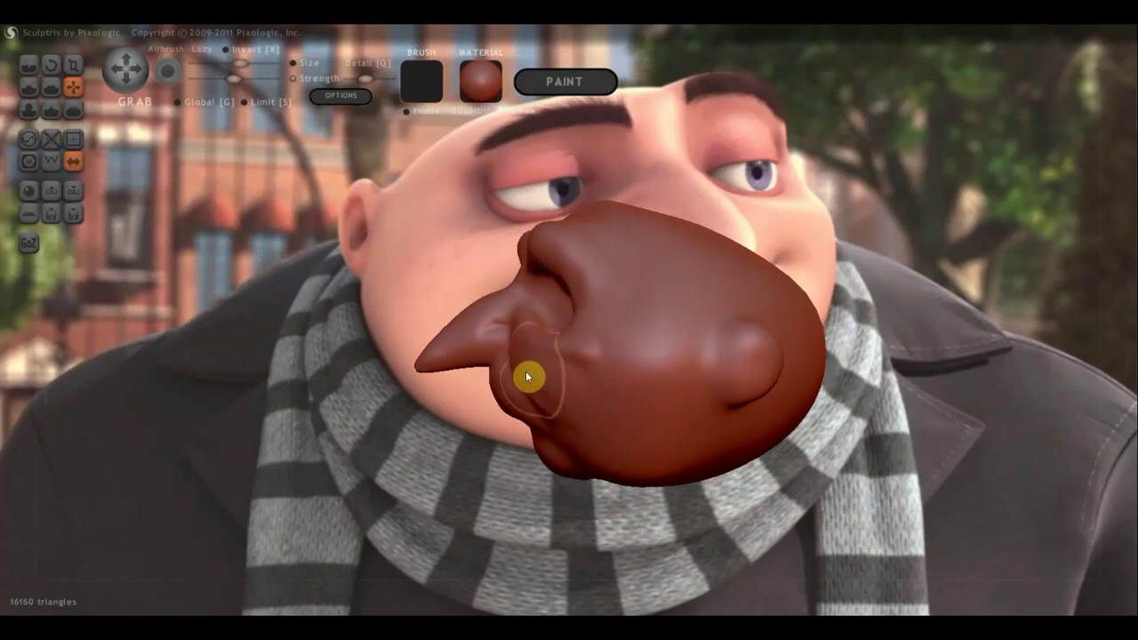
pyautogui.moveTo(599, 365); pyautogui.dragTo(603, 477, button='right')
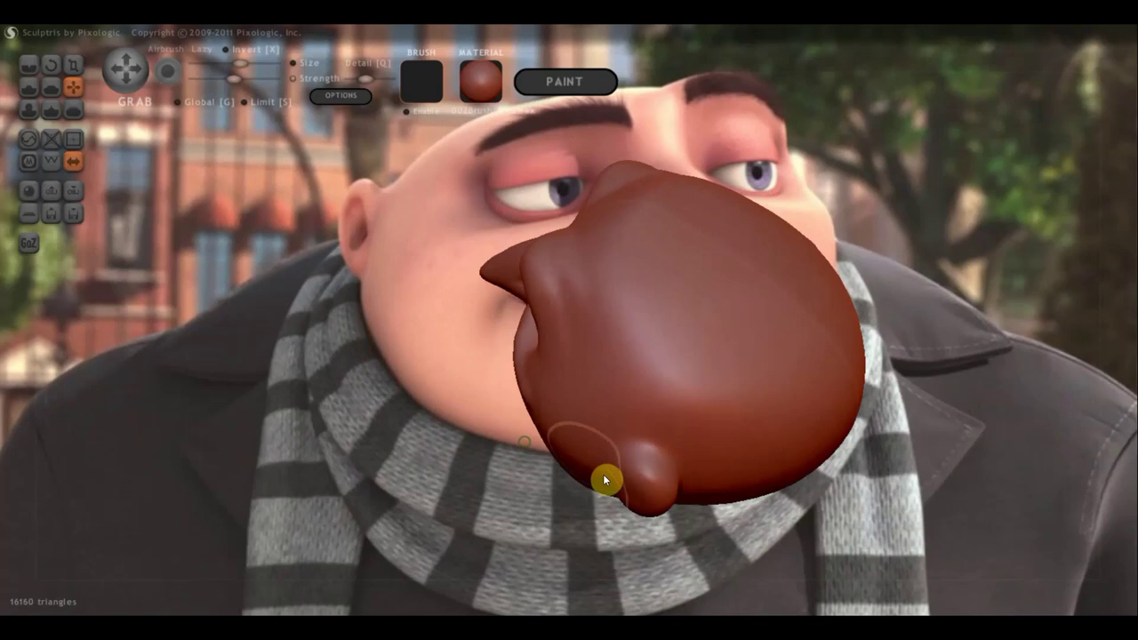
pyautogui.moveTo(649, 498); pyautogui.dragTo(642, 483)
pyautogui.scroll(-1, 643, 481)
pyautogui.scroll(-2, 643, 481)
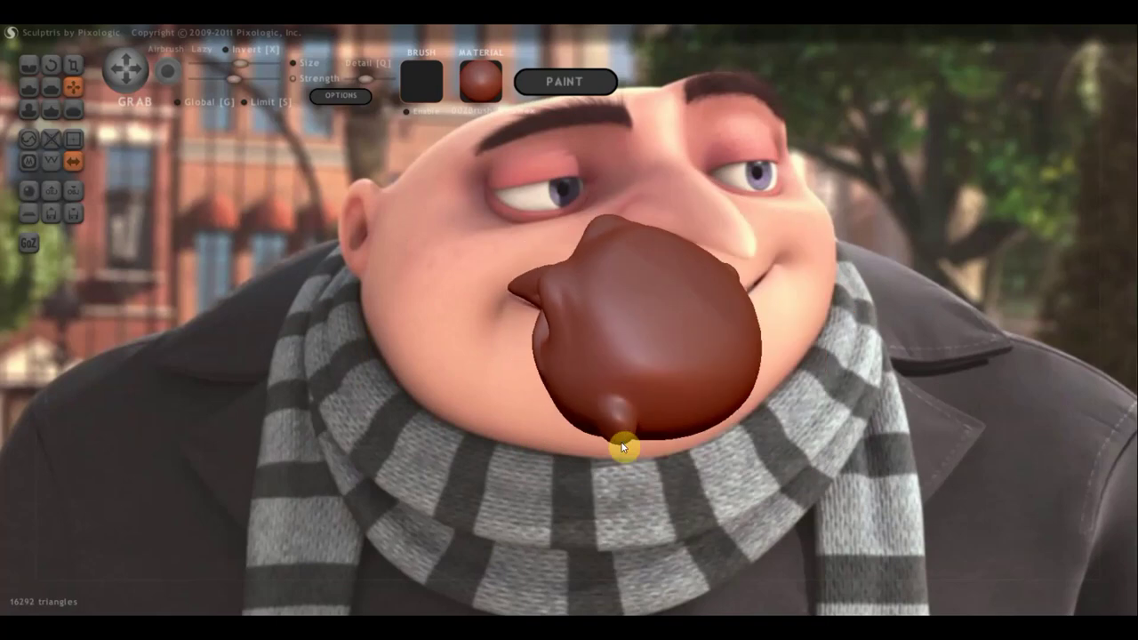
pyautogui.moveTo(620, 433); pyautogui.dragTo(620, 445)
# Carve smile lines from the nostrils down to the corners of the mouth with the Crease brush.
pyautogui.moveTo(654, 437); pyautogui.dragTo(894, 368, button='right')
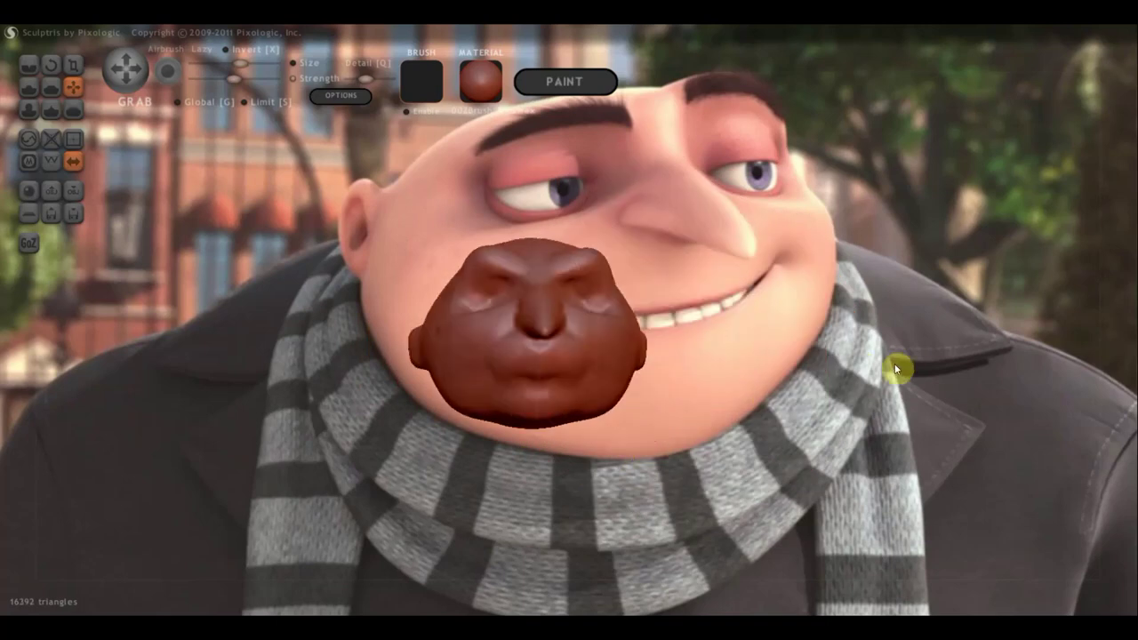
pyautogui.moveTo(809, 394); pyautogui.dragTo(702, 378, button='right')
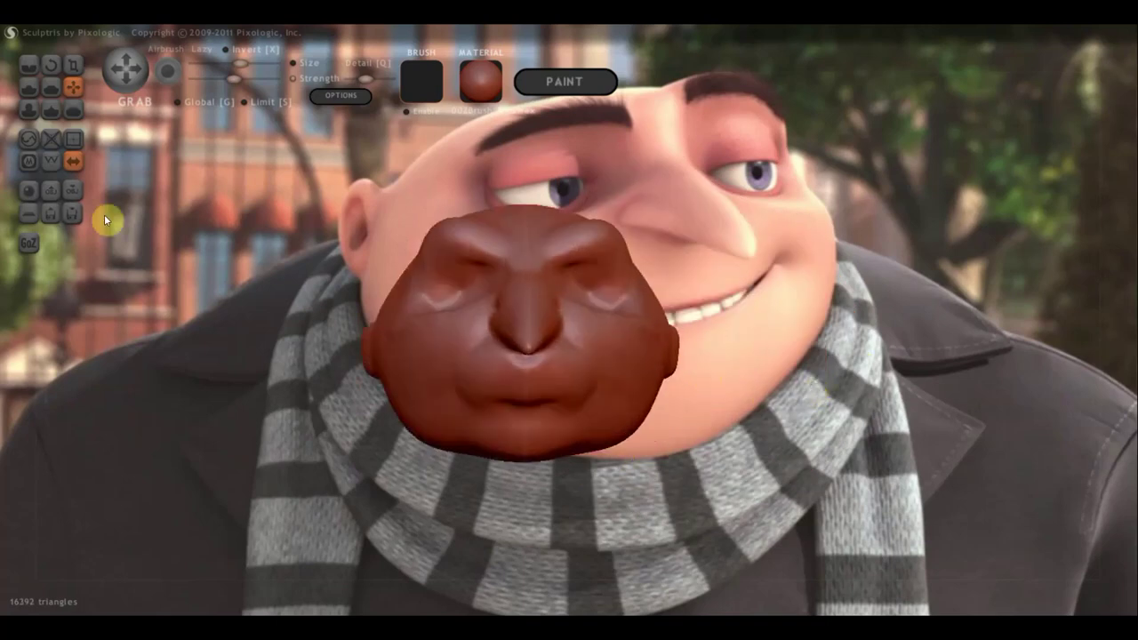
pyautogui.click(34, 57)
pyautogui.moveTo(202, 192); pyautogui.dragTo(288, 225, button='right')
pyautogui.scroll(2, 507, 385)
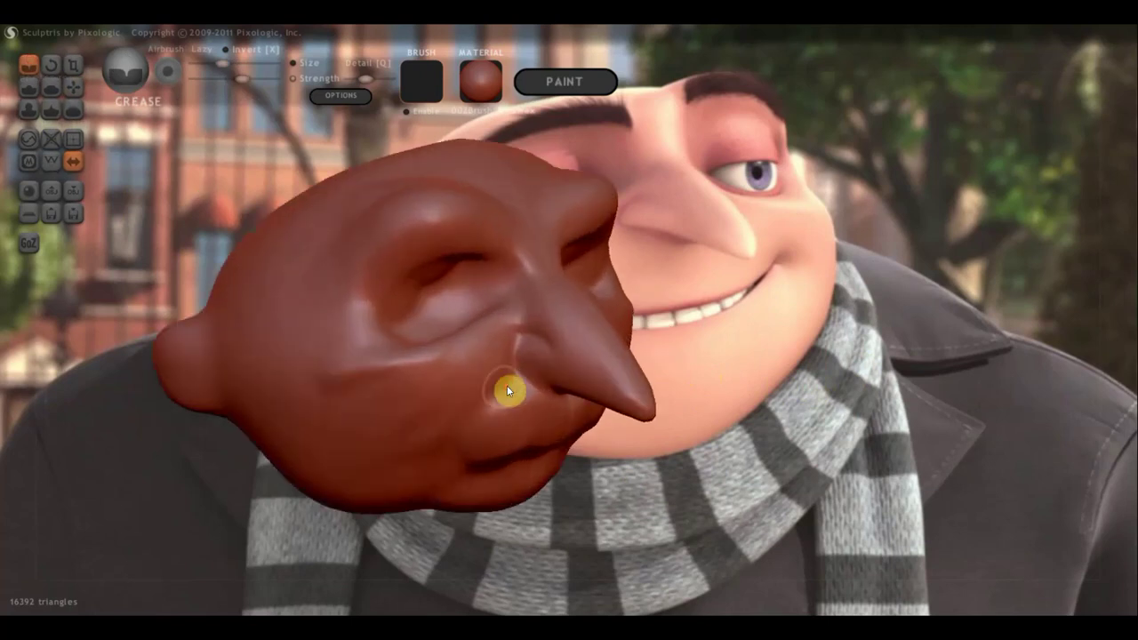
pyautogui.moveTo(523, 360)
pyautogui.mouseDown()
pyautogui.moveTo(484, 401)
pyautogui.moveTo(485, 390)
pyautogui.moveTo(447, 457)
pyautogui.moveTo(457, 437)
pyautogui.mouseUp()
pyautogui.moveTo(457, 437); pyautogui.dragTo(349, 402, button='right')
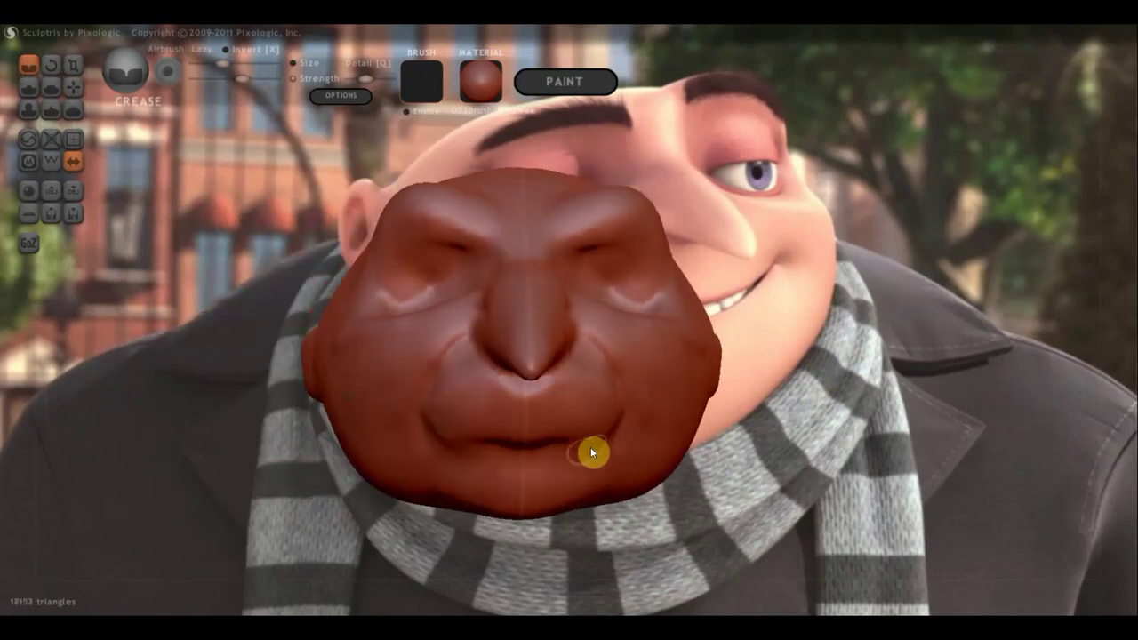
# Deepen the line between the lips with Crease and soften the folds on the cheeks and under the eyes.
pyautogui.moveTo(594, 446); pyautogui.dragTo(444, 443)
pyautogui.moveTo(583, 439); pyautogui.dragTo(539, 434, button='right')
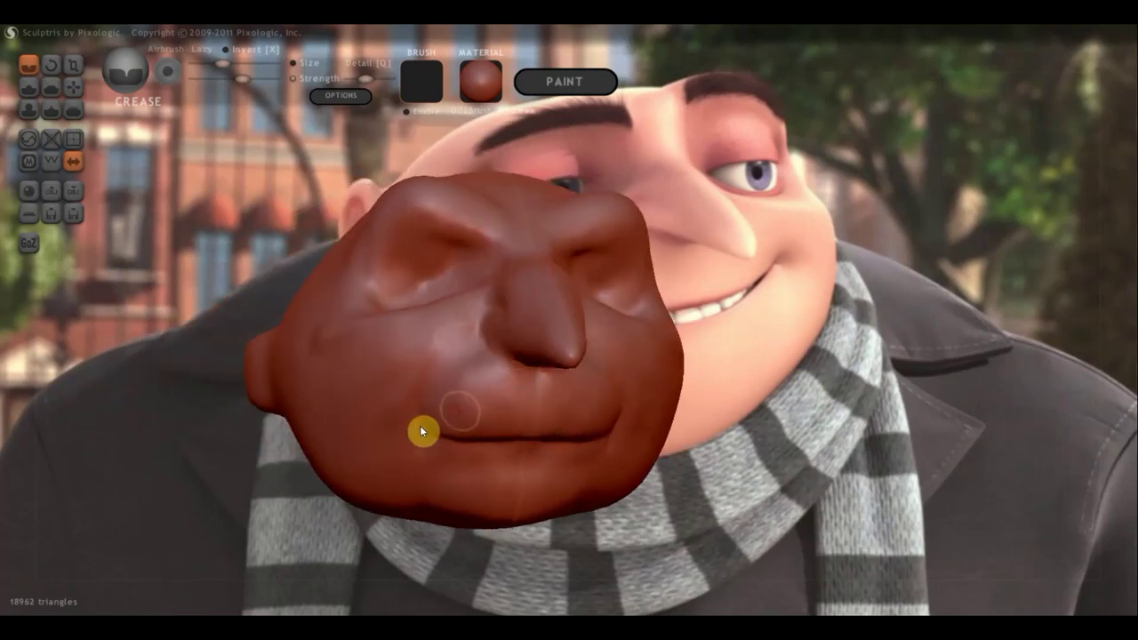
pyautogui.moveTo(311, 350)
pyautogui.mouseDown()
pyautogui.moveTo(356, 287)
pyautogui.moveTo(404, 303)
pyautogui.moveTo(453, 274)
pyautogui.mouseUp()
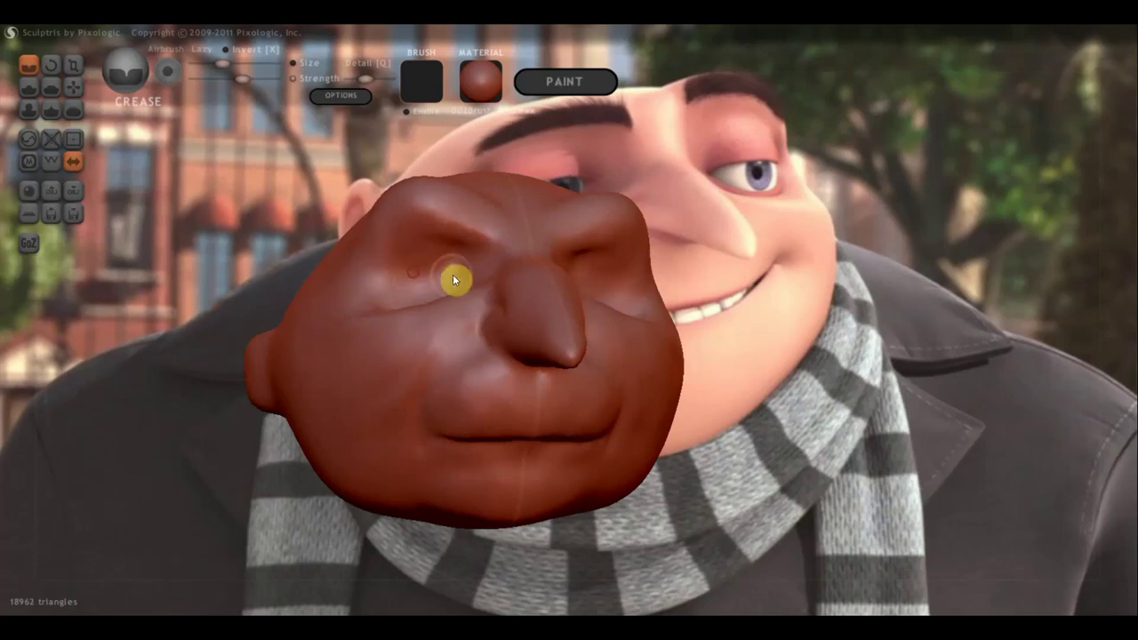
# Flatten the outer surface of the ears with the Flatten brush from the side.
pyautogui.moveTo(457, 277); pyautogui.dragTo(411, 296, button='middle')
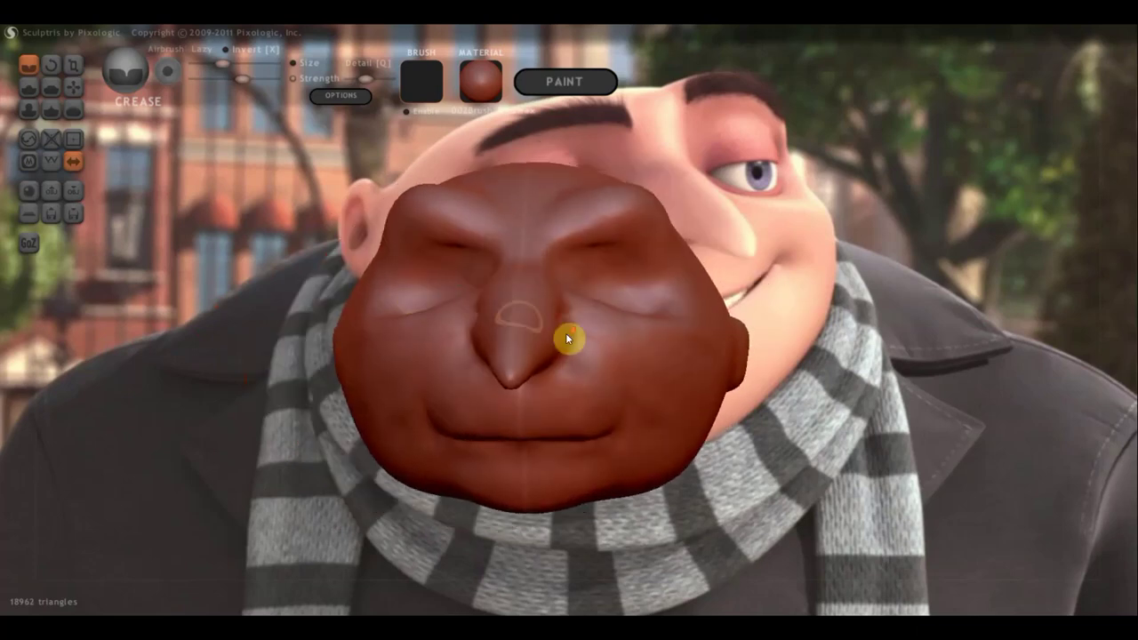
pyautogui.scroll(-3, 648, 357)
pyautogui.moveTo(648, 356); pyautogui.dragTo(490, 354, button='middle')
pyautogui.moveTo(490, 356)
pyautogui.mouseDown(button='right')
pyautogui.moveTo(510, 363)
pyautogui.moveTo(472, 358)
pyautogui.moveTo(562, 386)
pyautogui.moveTo(569, 360)
pyautogui.mouseUp(button='right')
pyautogui.click(51, 86)
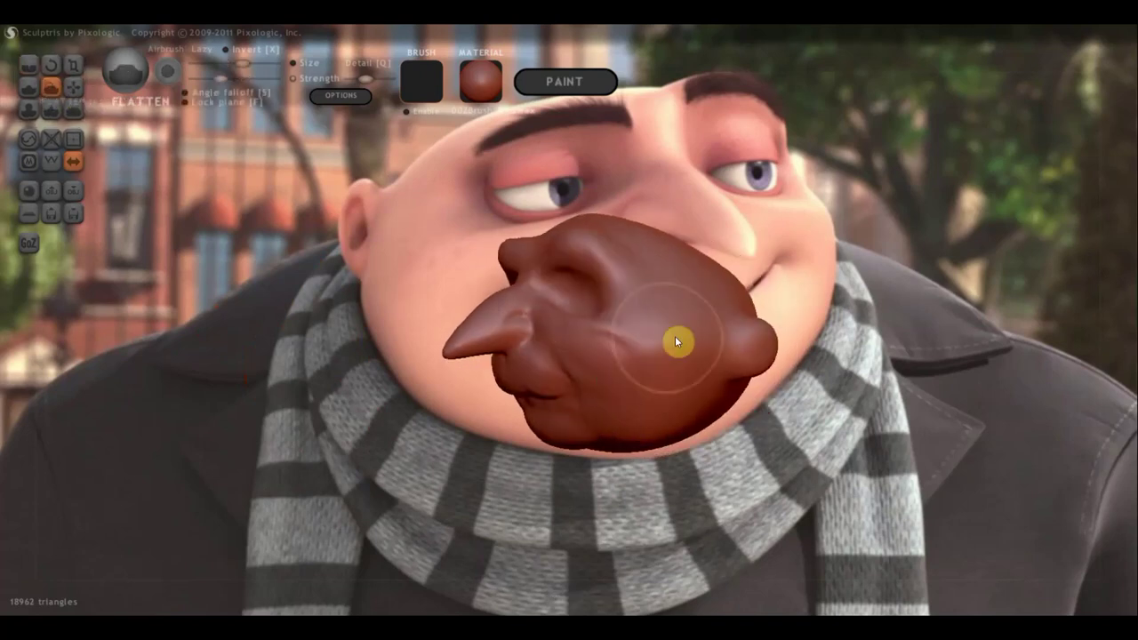
pyautogui.moveTo(675, 336); pyautogui.dragTo(752, 345, button='right')
pyautogui.scroll(2, 937, 441)
pyautogui.moveTo(873, 371); pyautogui.dragTo(877, 362)
pyautogui.moveTo(870, 368); pyautogui.dragTo(810, 393, button='right')
pyautogui.scroll(1, 810, 393)
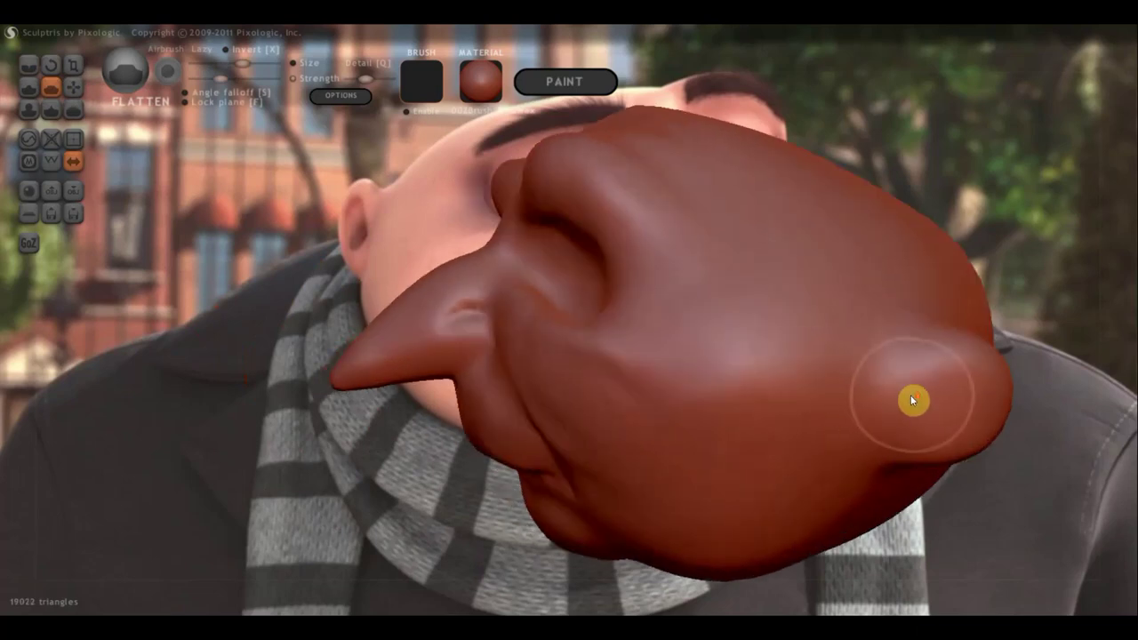
pyautogui.scroll(1, 916, 398)
pyautogui.moveTo(1009, 388)
pyautogui.mouseDown()
pyautogui.moveTo(983, 418)
pyautogui.moveTo(1026, 392)
pyautogui.moveTo(1033, 417)
pyautogui.moveTo(1041, 401)
pyautogui.moveTo(1023, 429)
pyautogui.mouseUp()
# Increase the Flatten brush strength and flatten the ears further from both sides.
pyautogui.click(234, 78)
pyautogui.scroll(-1, 1019, 427)
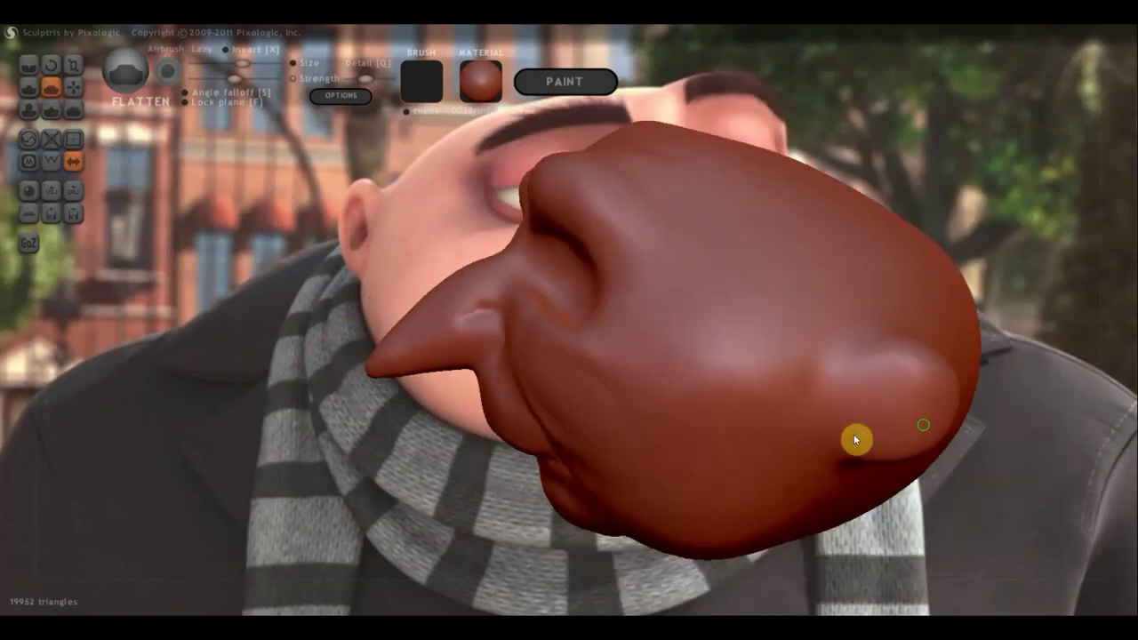
pyautogui.scroll(1, 857, 437)
pyautogui.moveTo(856, 436); pyautogui.dragTo(705, 423, button='right')
pyautogui.moveTo(392, 430)
pyautogui.mouseDown()
pyautogui.moveTo(398, 411)
pyautogui.moveTo(436, 449)
pyautogui.mouseUp()
pyautogui.scroll(-5, 519, 483)
pyautogui.moveTo(520, 483)
pyautogui.mouseDown()
pyautogui.moveTo(500, 487)
pyautogui.moveTo(603, 569)
pyautogui.moveTo(742, 508)
pyautogui.moveTo(676, 374)
pyautogui.moveTo(567, 300)
pyautogui.moveTo(501, 306)
pyautogui.moveTo(496, 246)
pyautogui.moveTo(509, 288)
pyautogui.moveTo(521, 284)
pyautogui.moveTo(508, 247)
pyautogui.moveTo(490, 277)
pyautogui.moveTo(511, 265)
pyautogui.moveTo(534, 311)
pyautogui.moveTo(519, 214)
pyautogui.moveTo(554, 178)
pyautogui.mouseUp()
pyautogui.scroll(4, 507, 304)
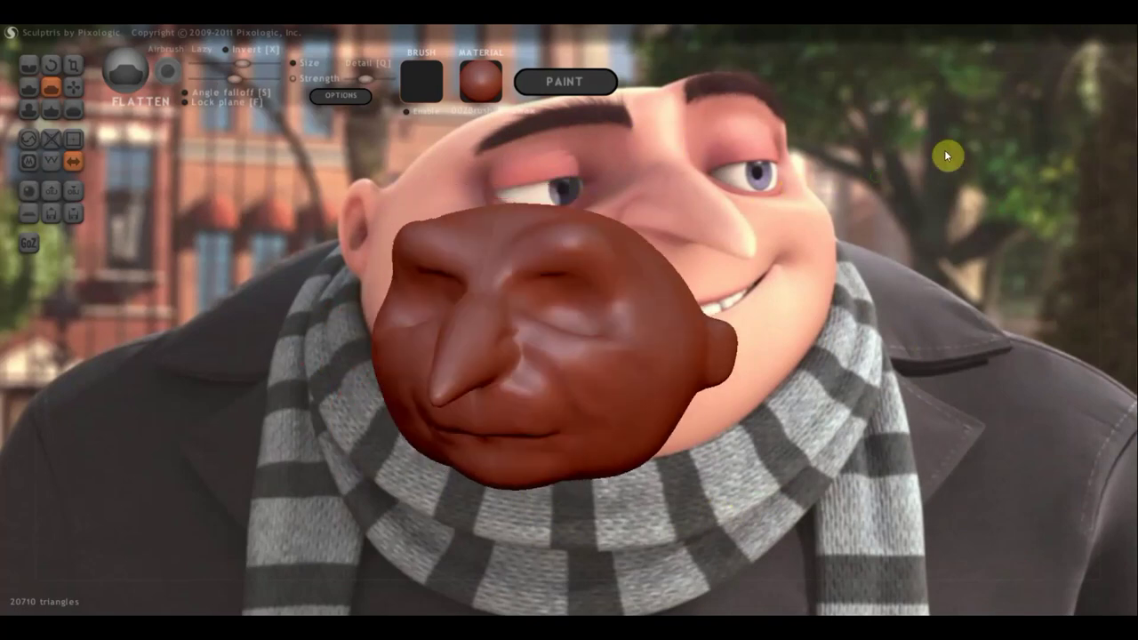
# Flatten the brow ridge above the eyes with the Flatten brush.
pyautogui.moveTo(948, 156)
pyautogui.mouseDown()
pyautogui.moveTo(648, 233)
pyautogui.moveTo(680, 277)
pyautogui.mouseUp()
pyautogui.scroll(3, 469, 249)
pyautogui.moveTo(469, 250); pyautogui.dragTo(518, 293, button='right')
pyautogui.moveTo(519, 291)
pyautogui.mouseDown()
pyautogui.moveTo(364, 287)
pyautogui.moveTo(463, 303)
pyautogui.mouseUp()
pyautogui.moveTo(462, 298); pyautogui.dragTo(432, 359, button='right')
pyautogui.scroll(-3, 458, 350)
pyautogui.scroll(-1, 471, 345)
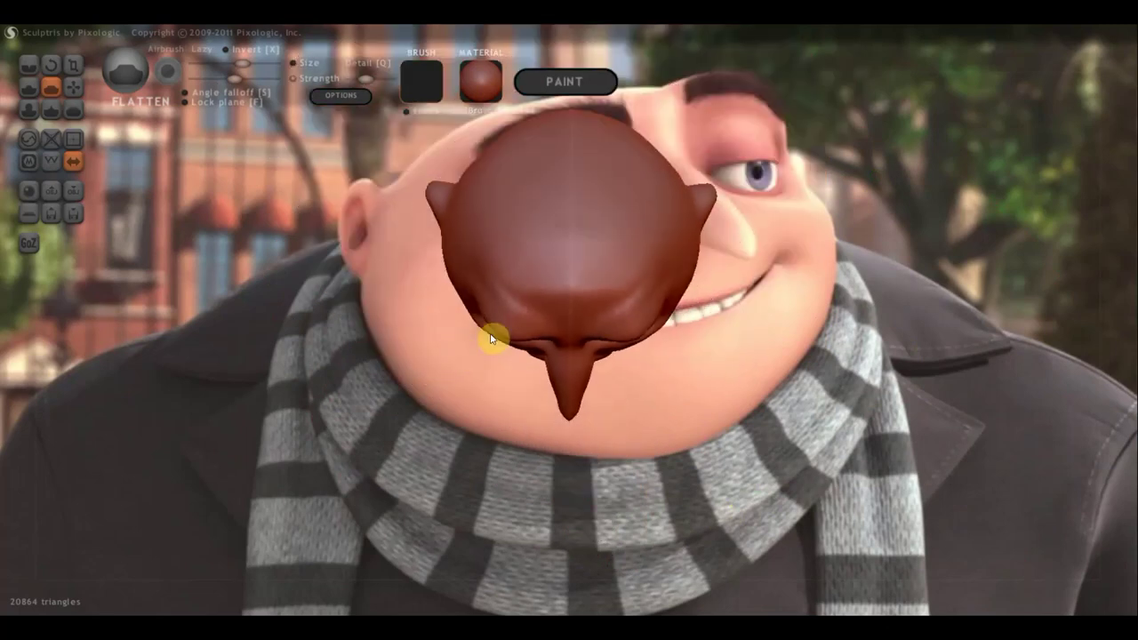
# Reshape the outer brow and temple area with the Grab brush from above.
pyautogui.click(74, 87)
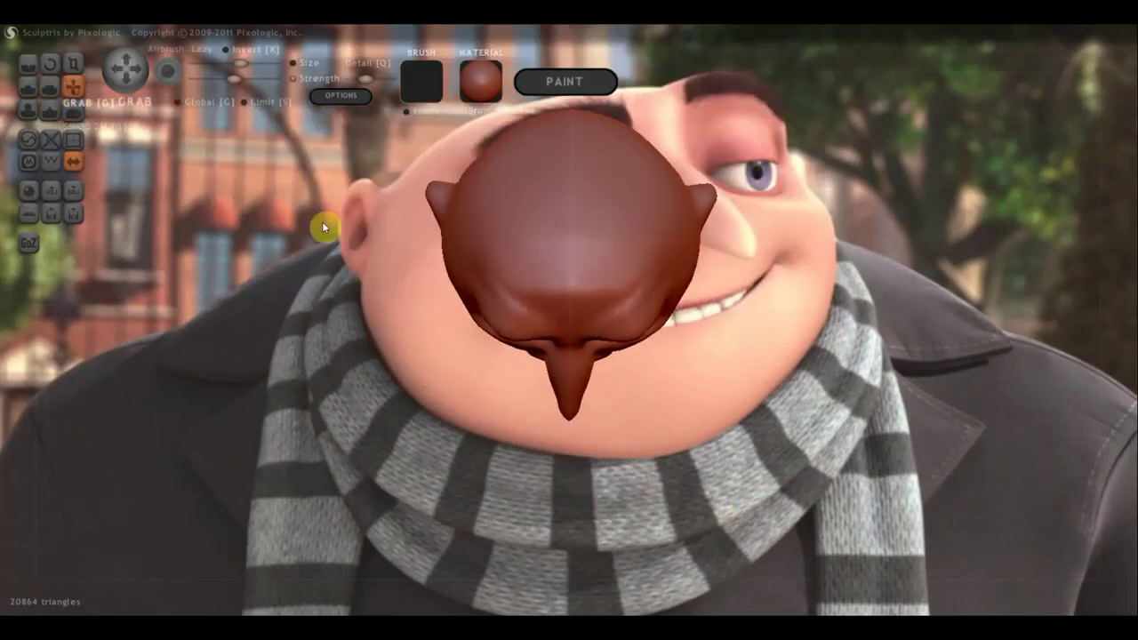
pyautogui.scroll(-2, 501, 328)
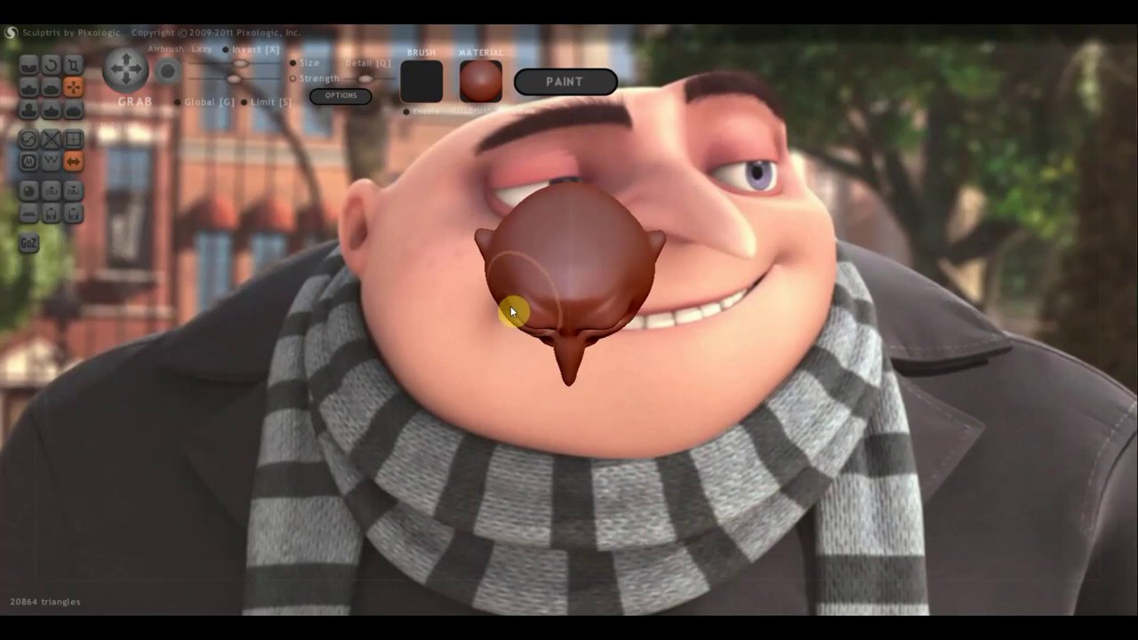
pyautogui.moveTo(509, 310); pyautogui.dragTo(523, 338)
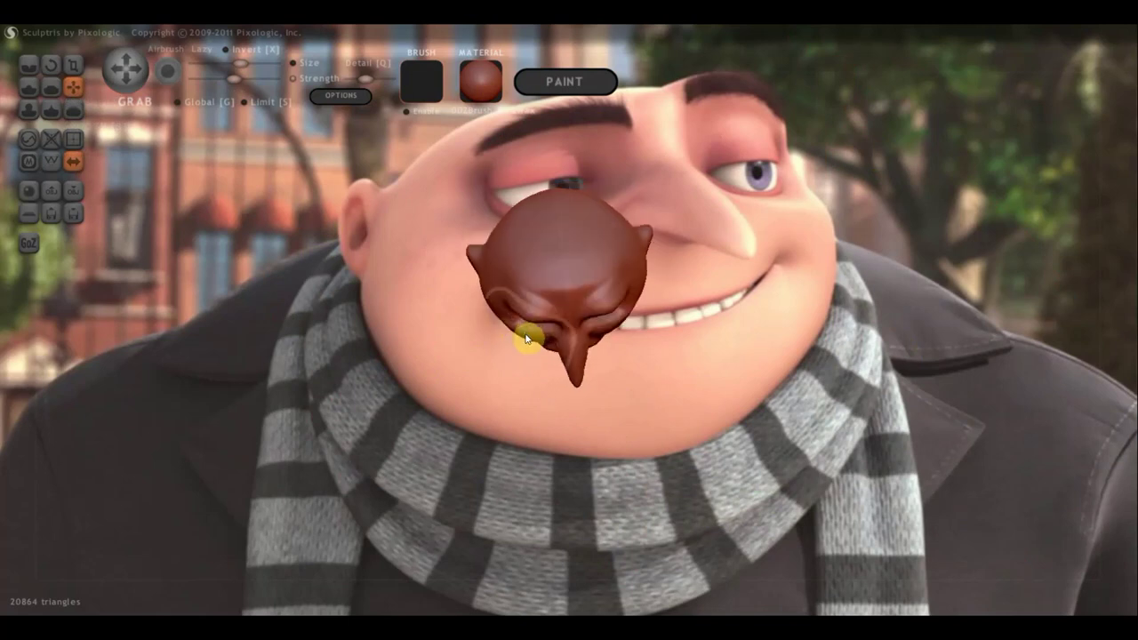
pyautogui.scroll(2, 523, 337)
pyautogui.moveTo(511, 348); pyautogui.dragTo(733, 202, button='middle')
pyautogui.moveTo(575, 356)
pyautogui.mouseDown()
pyautogui.moveTo(597, 372)
pyautogui.moveTo(595, 340)
pyautogui.moveTo(608, 338)
pyautogui.mouseUp()
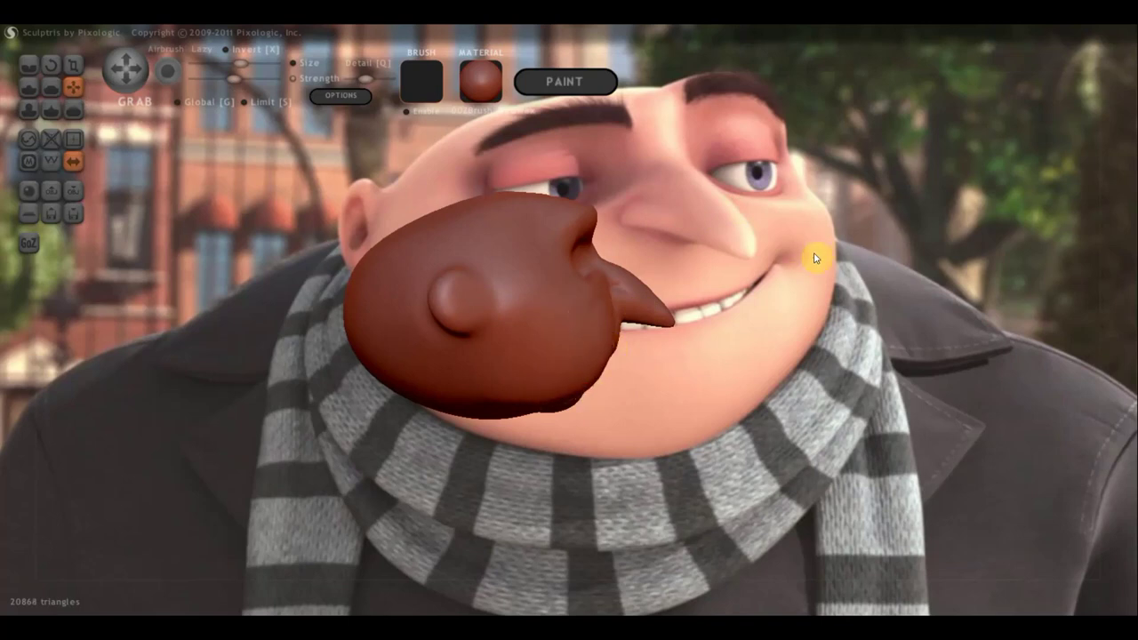
# Pull the chin downward and shape the lower cheeks with the Grab brush from the front.
pyautogui.moveTo(815, 255)
pyautogui.mouseDown()
pyautogui.moveTo(625, 311)
pyautogui.moveTo(584, 293)
pyautogui.moveTo(644, 293)
pyautogui.moveTo(472, 325)
pyautogui.moveTo(437, 356)
pyautogui.mouseUp()
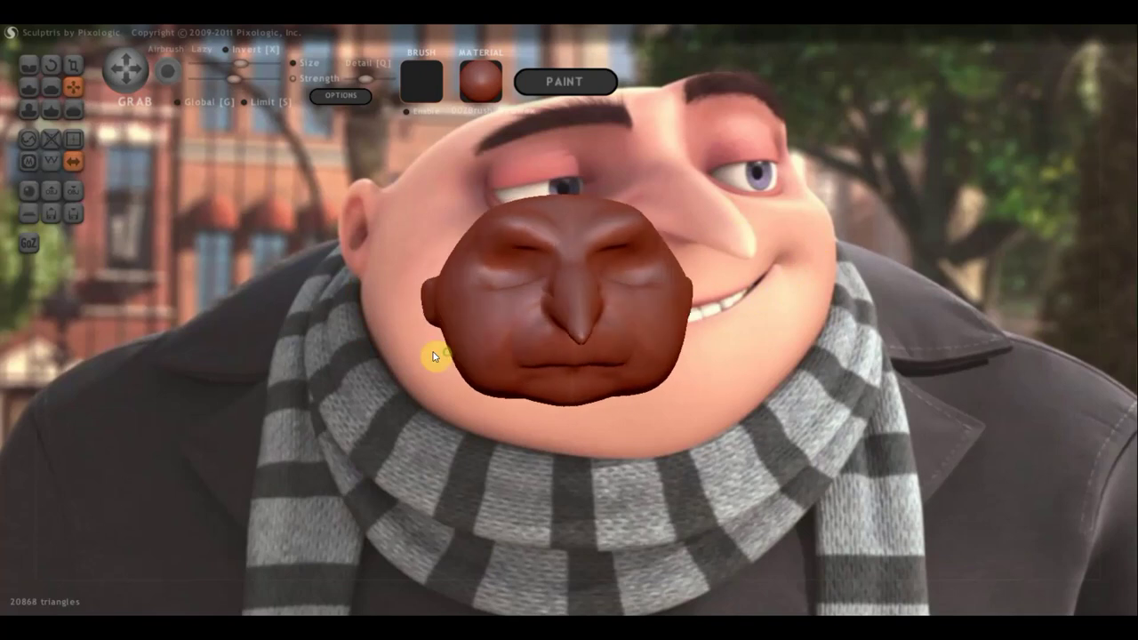
pyautogui.moveTo(534, 407); pyautogui.dragTo(474, 381)
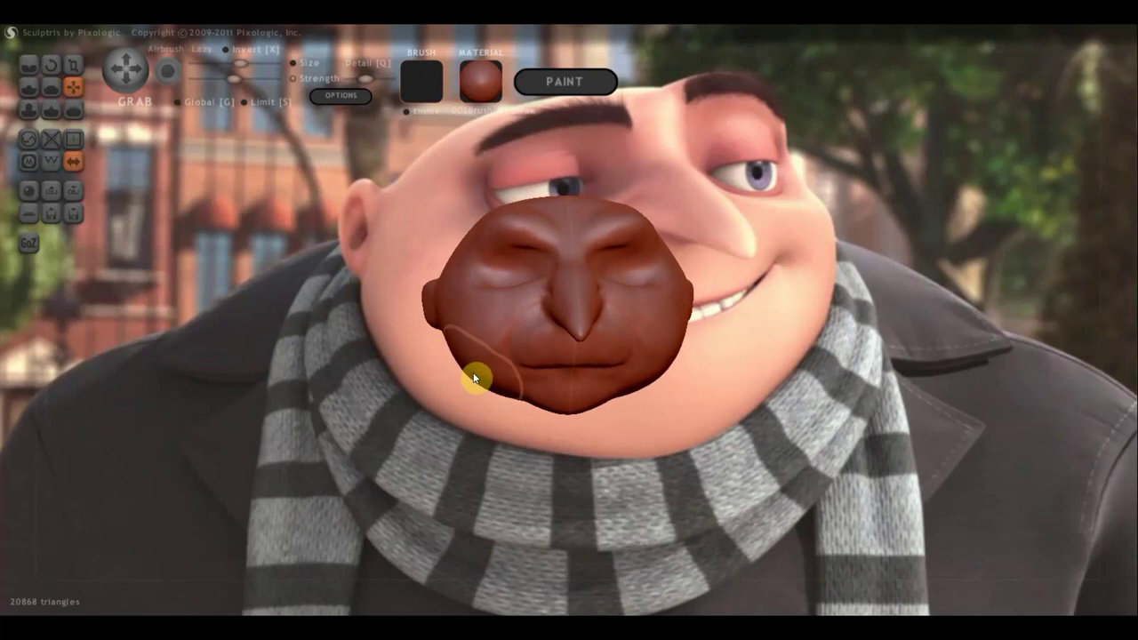
pyautogui.moveTo(480, 387)
pyautogui.mouseDown()
pyautogui.moveTo(518, 372)
pyautogui.moveTo(682, 376)
pyautogui.moveTo(545, 411)
pyautogui.mouseUp()
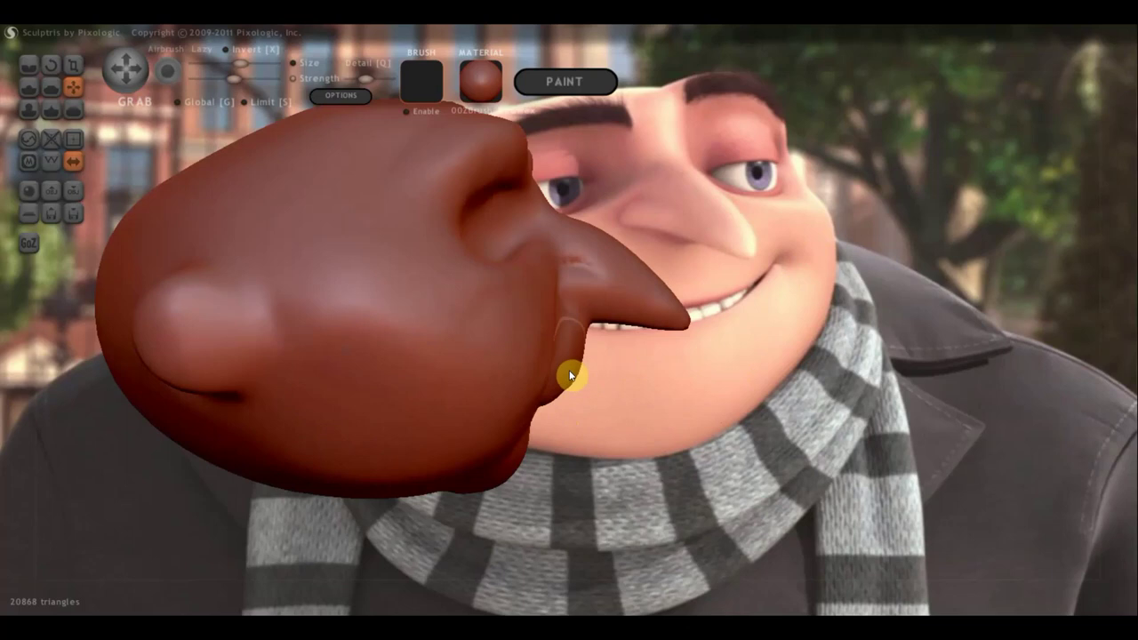
# Pull the upper lip and nose tip forward and adjust the nose bridge from the side with the Grab brush.
pyautogui.moveTo(570, 371)
pyautogui.mouseDown()
pyautogui.moveTo(582, 378)
pyautogui.moveTo(669, 311)
pyautogui.moveTo(688, 324)
pyautogui.mouseUp()
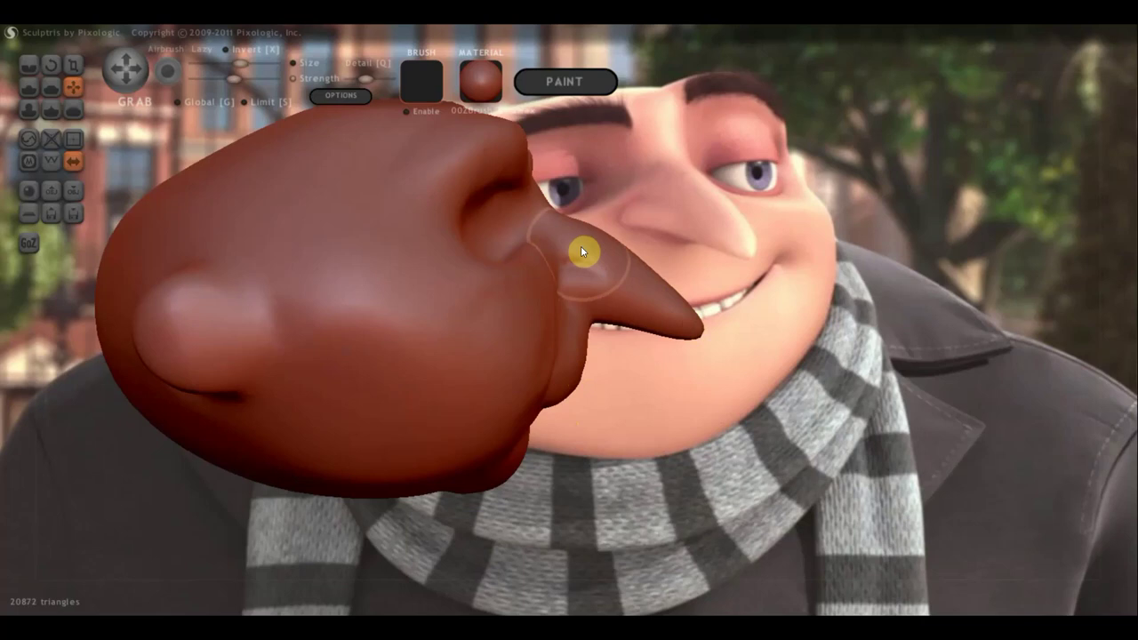
pyautogui.scroll(3, 571, 230)
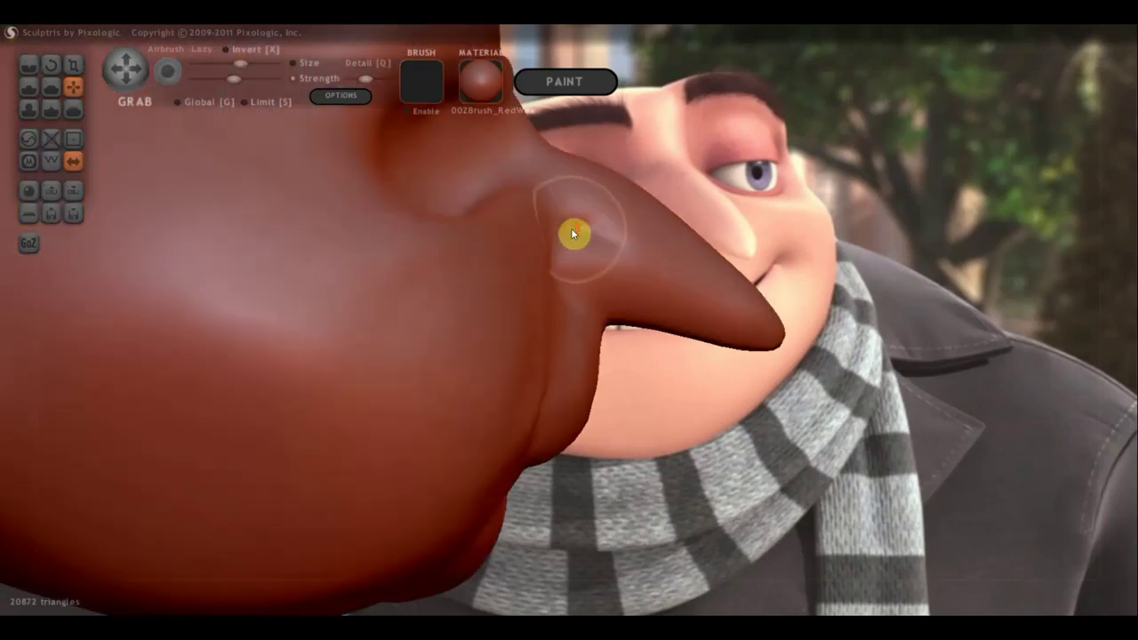
pyautogui.scroll(-1, 571, 228)
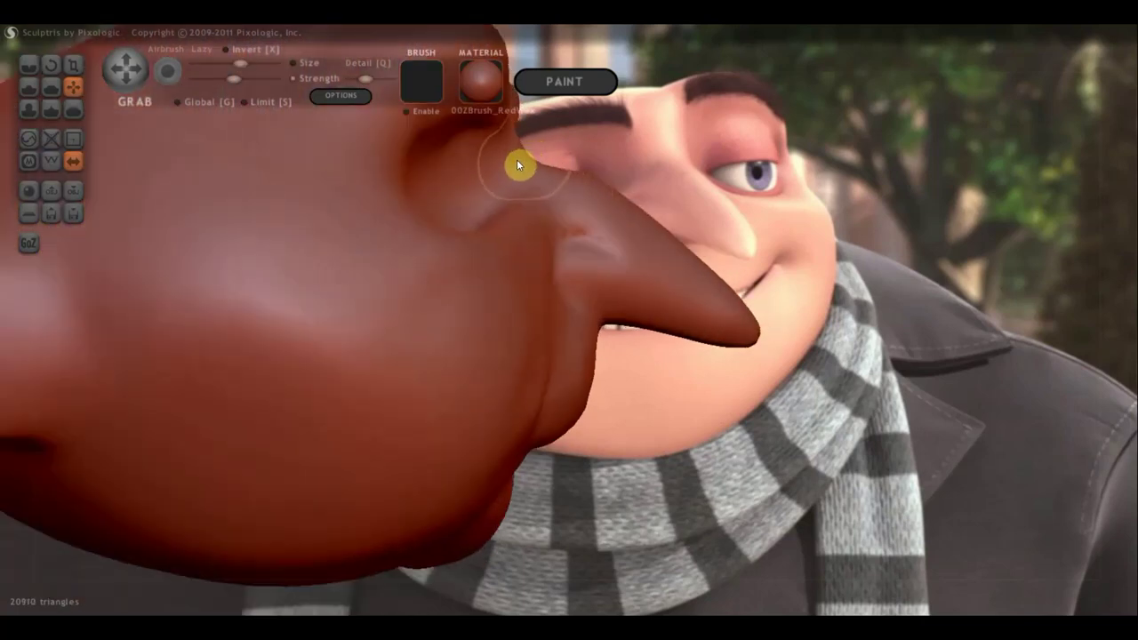
pyautogui.moveTo(534, 169); pyautogui.dragTo(293, 197, button='right')
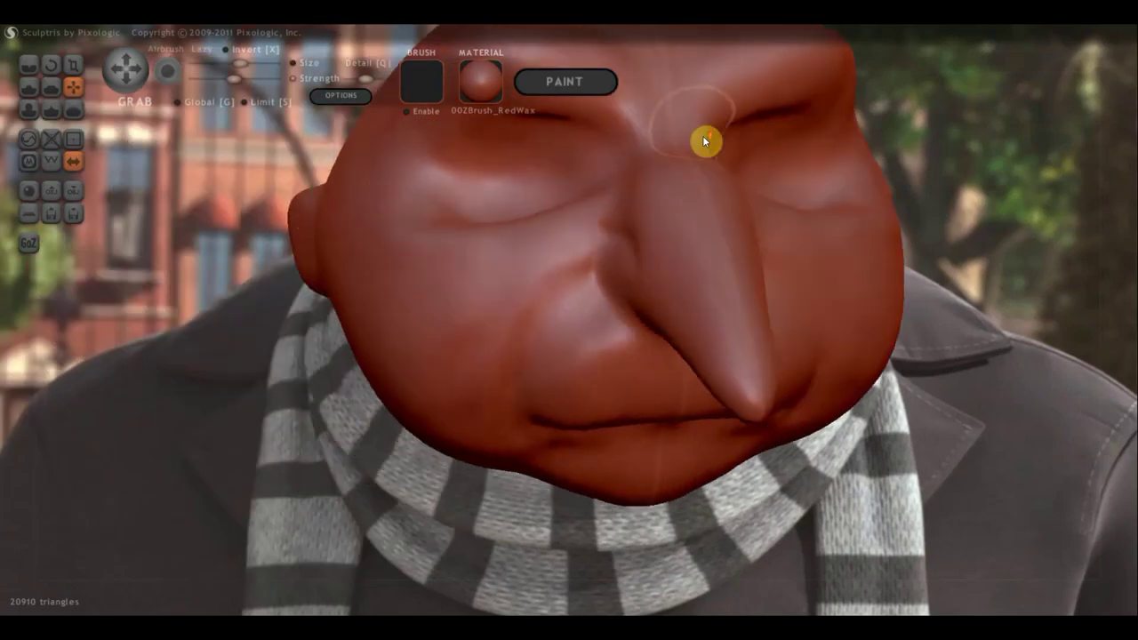
# Flatten the bridge and sides of the nose with the Flatten brush.
pyautogui.scroll(-3, 704, 141)
pyautogui.moveTo(637, 205); pyautogui.dragTo(592, 234, button='right')
pyautogui.scroll(4, 592, 236)
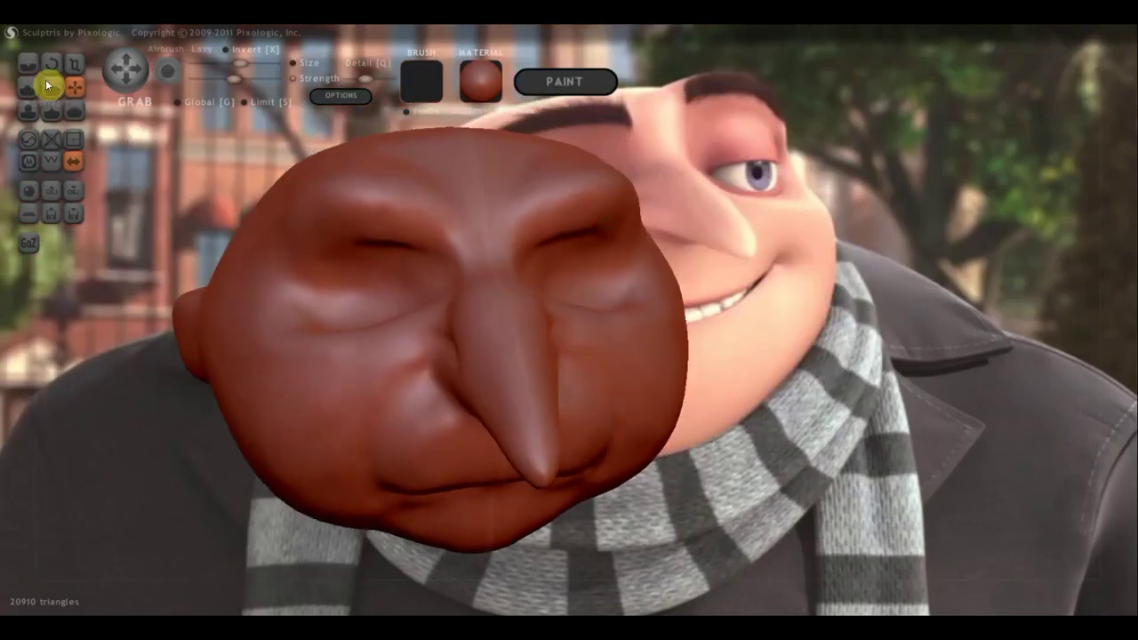
pyautogui.click(46, 89)
pyautogui.moveTo(315, 315); pyautogui.dragTo(468, 329, button='right')
pyautogui.scroll(5, 485, 324)
pyautogui.moveTo(384, 311)
pyautogui.mouseDown()
pyautogui.moveTo(449, 335)
pyautogui.moveTo(545, 449)
pyautogui.moveTo(415, 277)
pyautogui.moveTo(598, 506)
pyautogui.moveTo(386, 317)
pyautogui.moveTo(590, 503)
pyautogui.moveTo(523, 407)
pyautogui.moveTo(673, 572)
pyautogui.moveTo(496, 344)
pyautogui.moveTo(684, 561)
pyautogui.moveTo(613, 495)
pyautogui.moveTo(613, 521)
pyautogui.moveTo(425, 302)
pyautogui.moveTo(442, 336)
pyautogui.moveTo(637, 525)
pyautogui.moveTo(631, 496)
pyautogui.mouseUp()
pyautogui.moveTo(629, 495); pyautogui.dragTo(499, 510, button='middle')
pyautogui.moveTo(497, 418)
pyautogui.mouseDown(button='middle')
pyautogui.moveTo(529, 418)
pyautogui.moveTo(504, 415)
pyautogui.mouseUp(button='middle')
pyautogui.moveTo(446, 342); pyautogui.dragTo(448, 315, button='right')
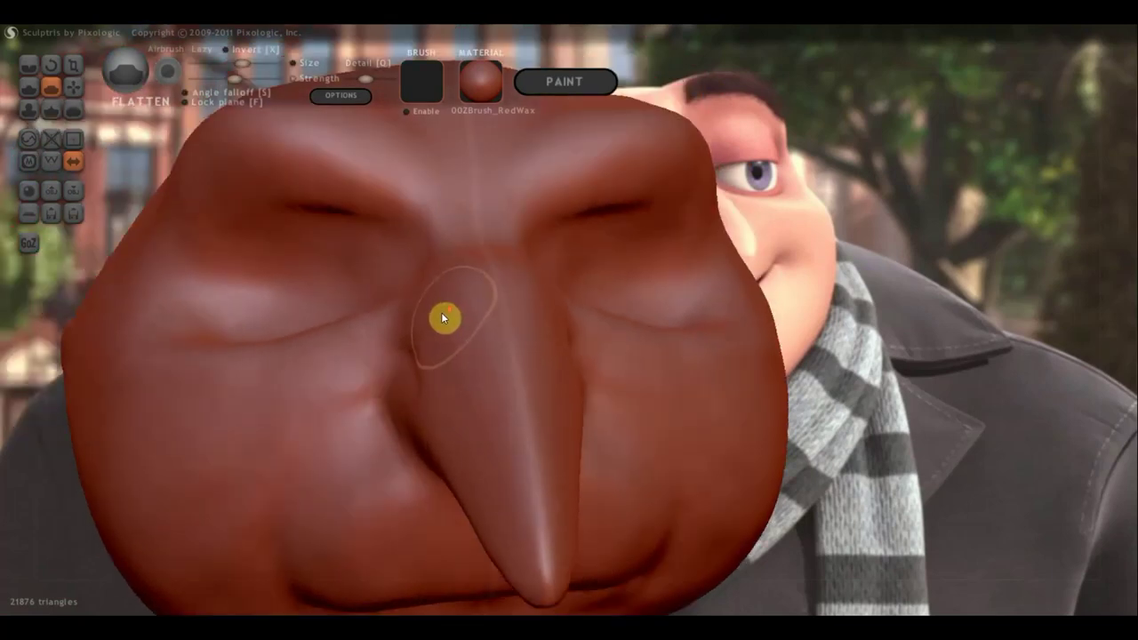
# Reshape the sides of the nose bridge and the nostril creases with the Grab brush, pulling them inward.
pyautogui.scroll(-3, 435, 316)
pyautogui.scroll(-3, 432, 317)
pyautogui.scroll(2, 431, 317)
pyautogui.scroll(-1, 432, 317)
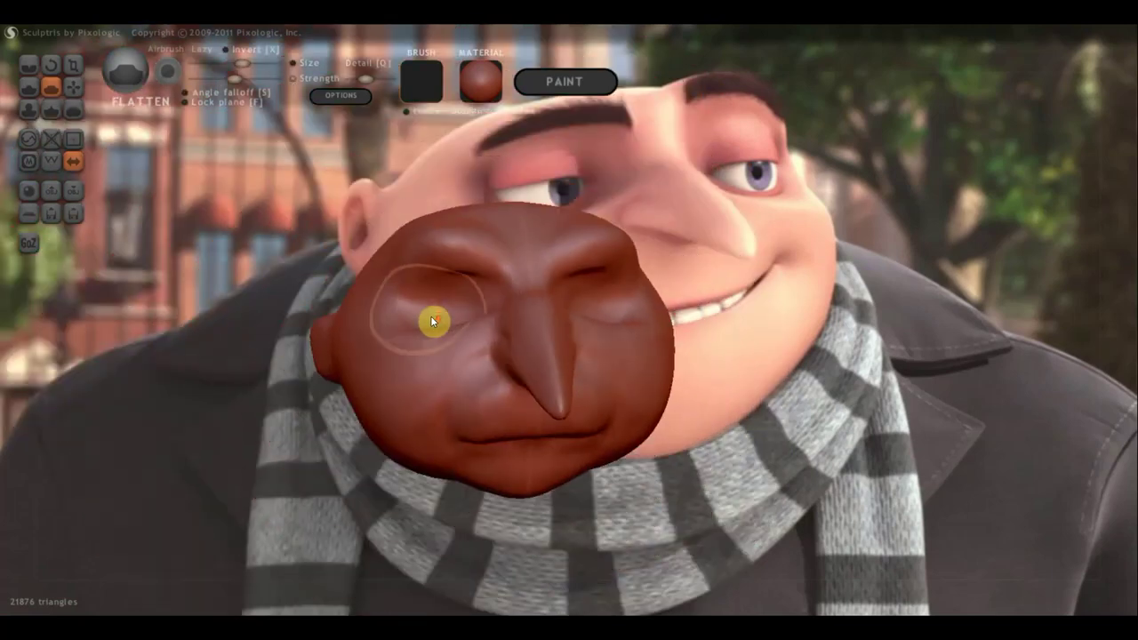
pyautogui.scroll(2, 432, 316)
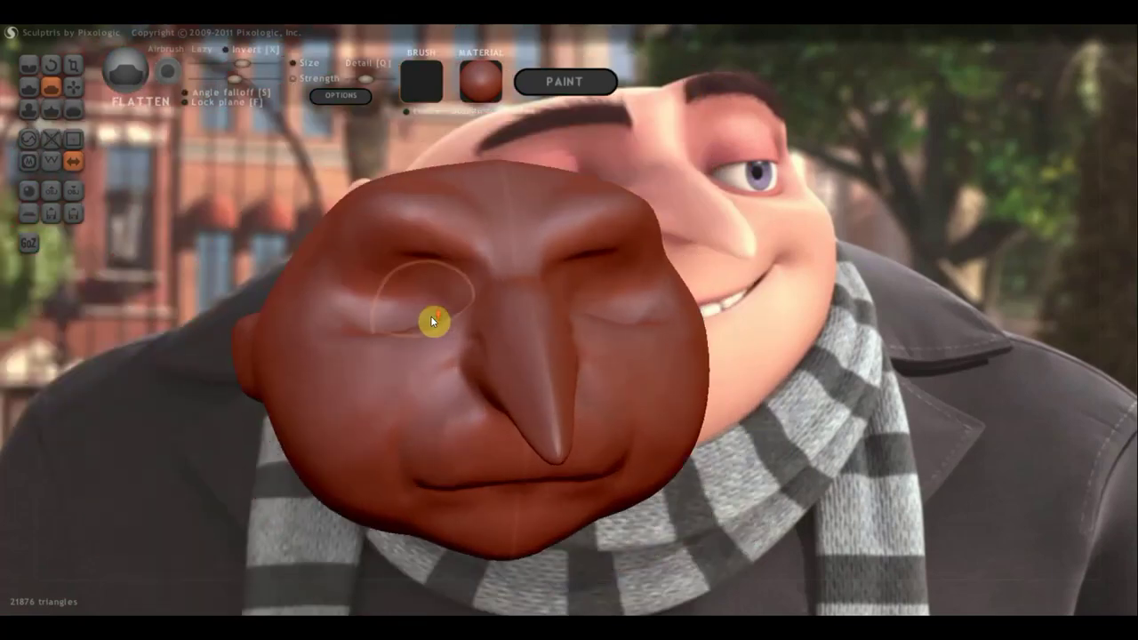
pyautogui.click(74, 88)
pyautogui.scroll(2, 471, 308)
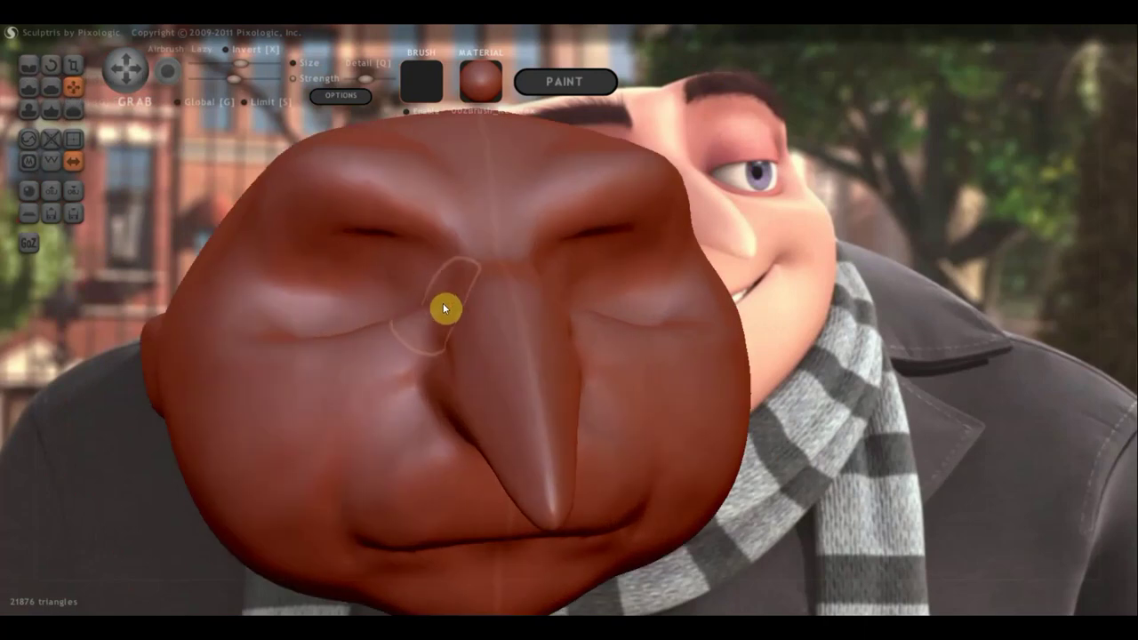
pyautogui.moveTo(441, 305); pyautogui.dragTo(465, 312)
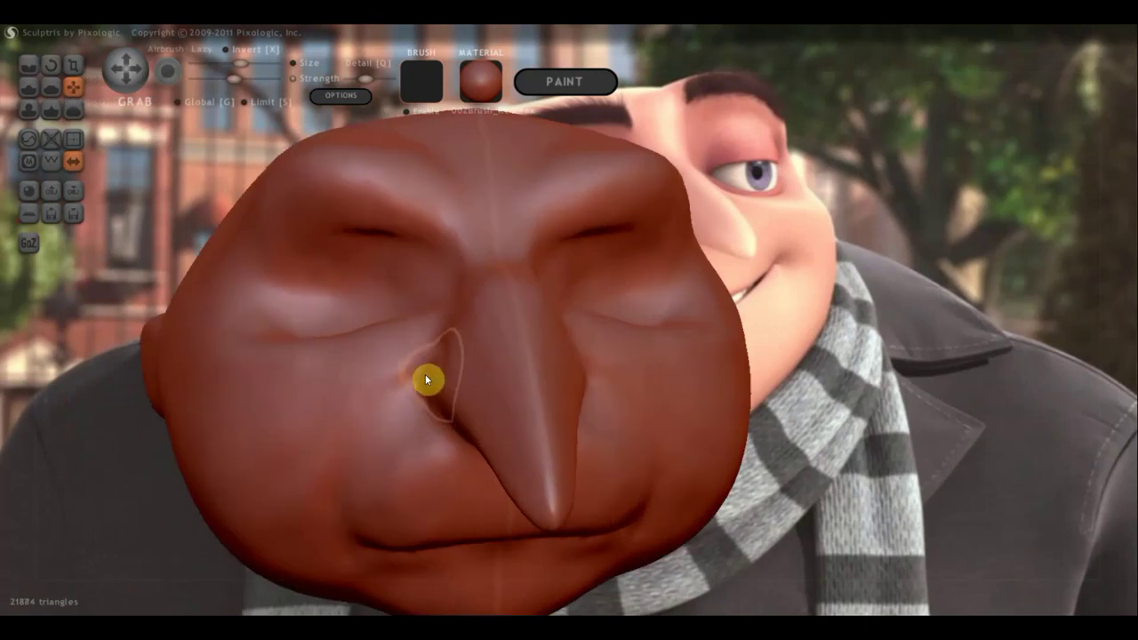
pyautogui.moveTo(426, 379)
pyautogui.mouseDown()
pyautogui.moveTo(470, 427)
pyautogui.moveTo(470, 409)
pyautogui.mouseUp()
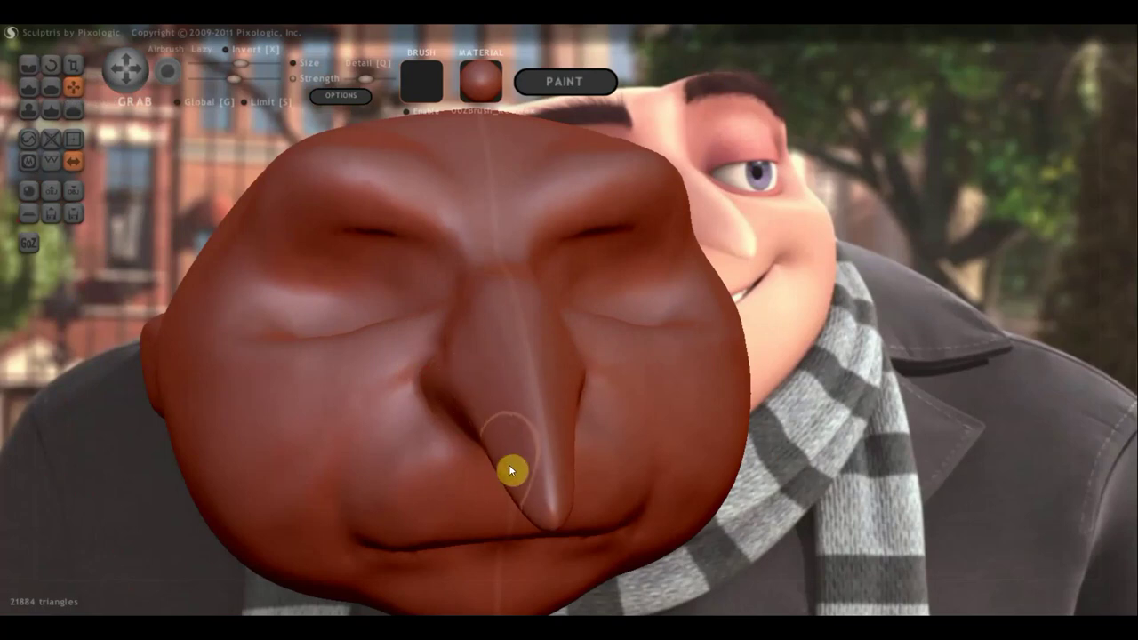
# Adjust the outer cheekbones beside the eyes with the Grab brush from the front.
pyautogui.moveTo(451, 459); pyautogui.dragTo(426, 460, button='middle')
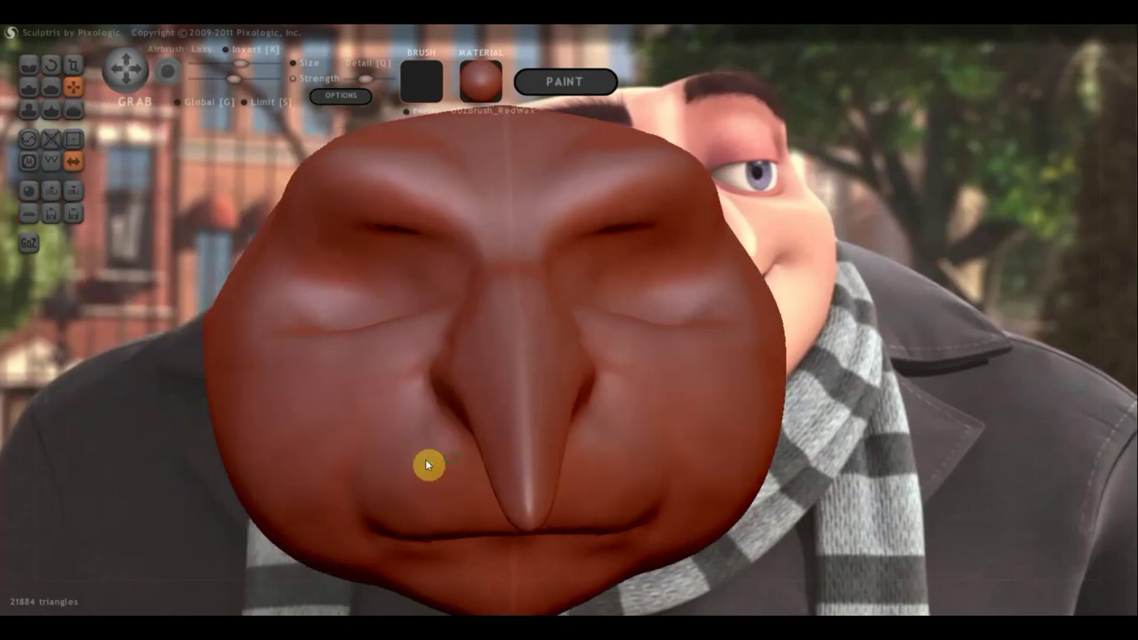
pyautogui.moveTo(401, 323)
pyautogui.mouseDown(button='right')
pyautogui.moveTo(546, 318)
pyautogui.moveTo(399, 274)
pyautogui.mouseUp(button='right')
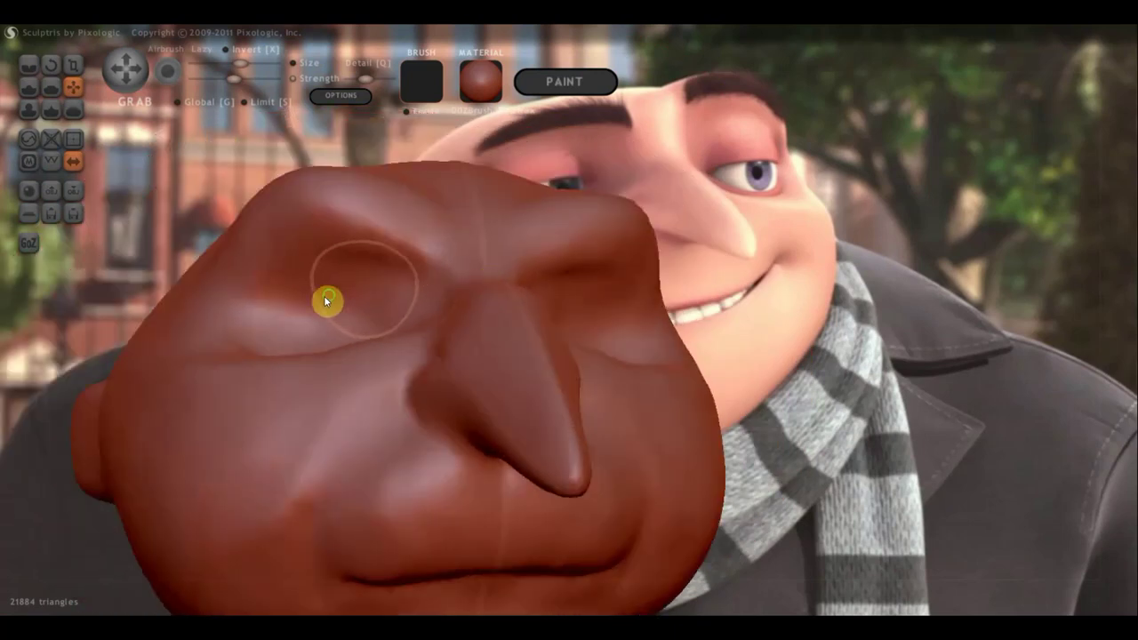
pyautogui.moveTo(326, 300)
pyautogui.mouseDown(button='right')
pyautogui.moveTo(279, 346)
pyautogui.moveTo(293, 330)
pyautogui.moveTo(281, 316)
pyautogui.moveTo(322, 295)
pyautogui.mouseUp(button='right')
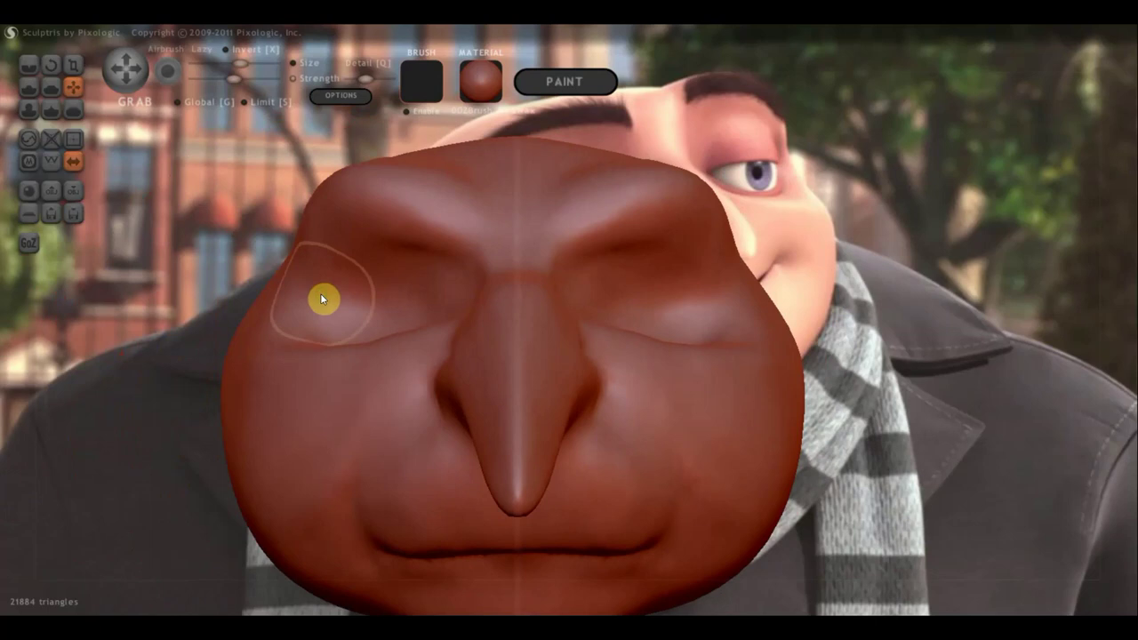
pyautogui.moveTo(322, 299)
pyautogui.mouseDown()
pyautogui.moveTo(240, 273)
pyautogui.moveTo(221, 279)
pyautogui.mouseUp()
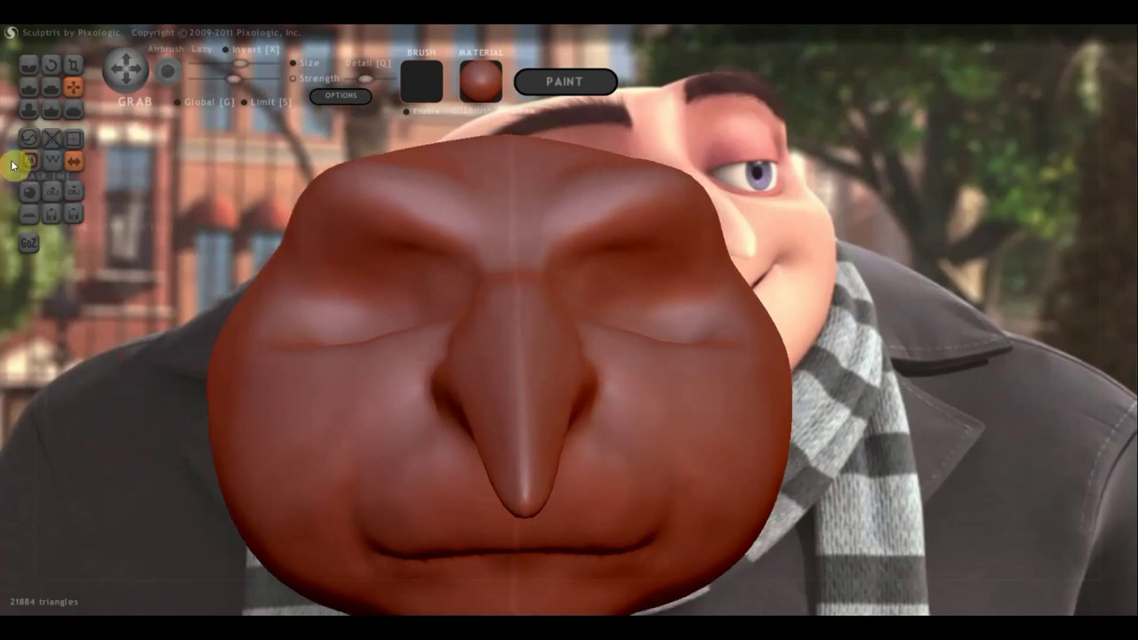
# Flatten the outer brow ridges above the eyes with the Flatten brush.
pyautogui.click(52, 87)
pyautogui.moveTo(416, 274); pyautogui.dragTo(407, 251, button='middle')
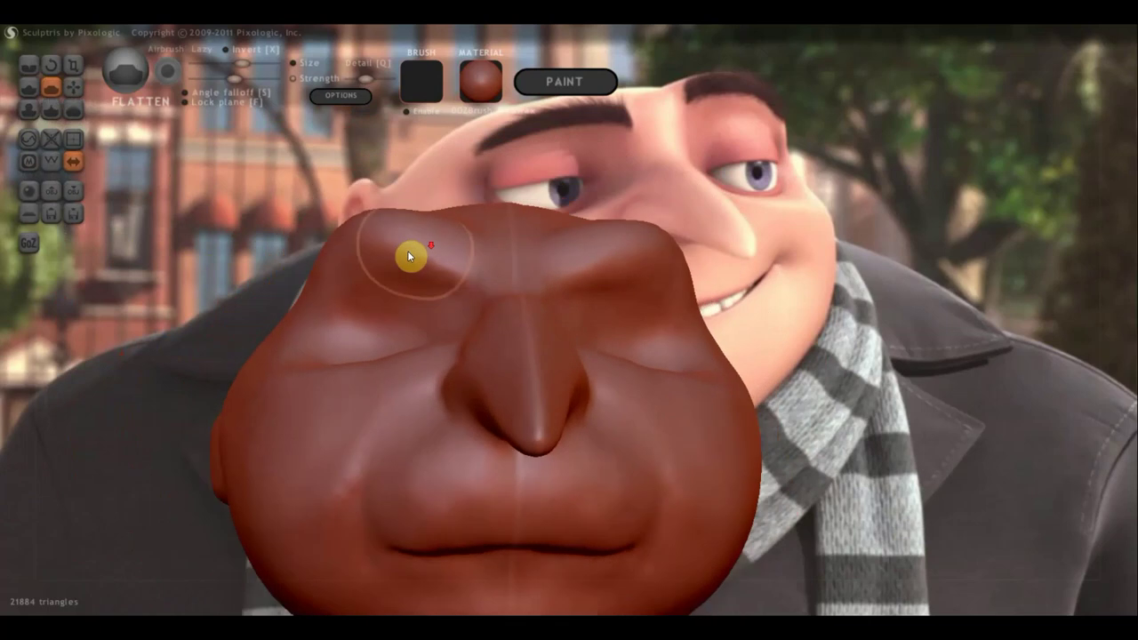
pyautogui.scroll(3, 405, 255)
pyautogui.moveTo(371, 253)
pyautogui.mouseDown()
pyautogui.moveTo(379, 274)
pyautogui.moveTo(208, 297)
pyautogui.moveTo(381, 259)
pyautogui.moveTo(269, 287)
pyautogui.moveTo(336, 273)
pyautogui.moveTo(399, 244)
pyautogui.moveTo(262, 245)
pyautogui.moveTo(368, 264)
pyautogui.mouseUp()
# Reshape and deepen the inner eye sockets beside the nose bridge with the Grab brush.
pyautogui.scroll(-10, 353, 296)
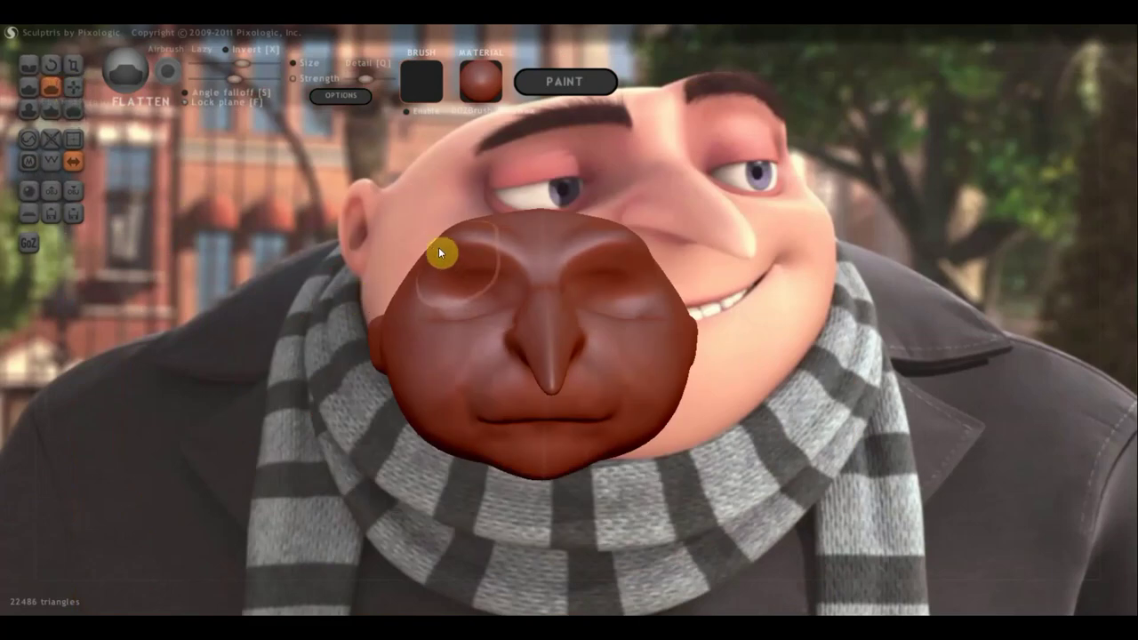
pyautogui.scroll(2, 437, 247)
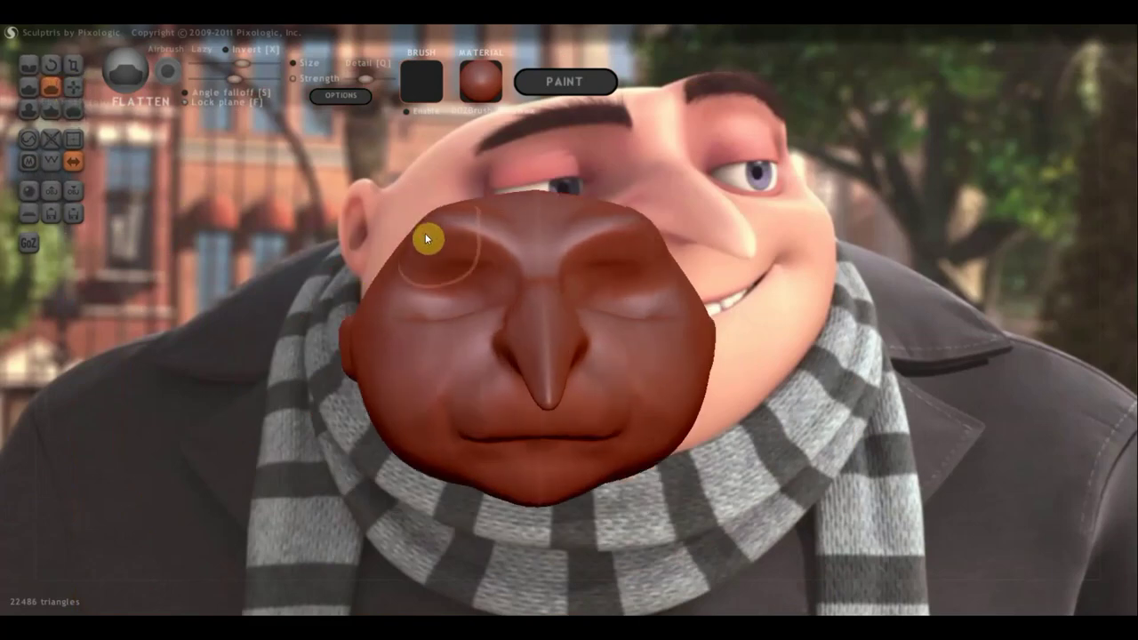
pyautogui.click(74, 88)
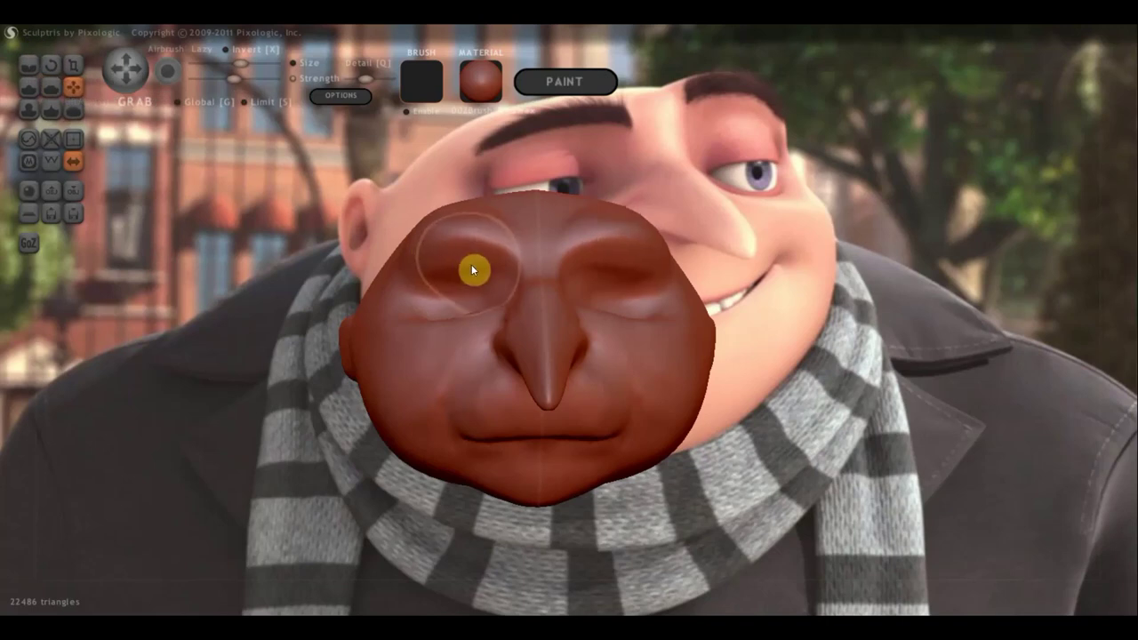
pyautogui.moveTo(471, 265)
pyautogui.mouseDown()
pyautogui.moveTo(472, 247)
pyautogui.moveTo(481, 283)
pyautogui.mouseUp()
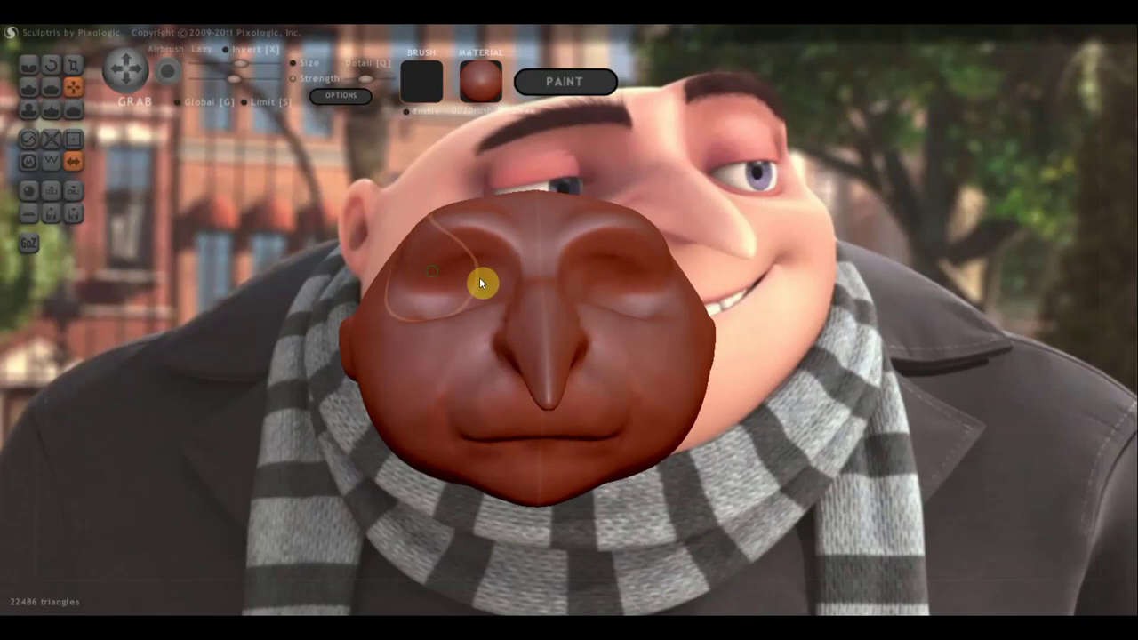
# Try to flatten the side and back of the skull above the ear with the Flatten brush.
pyautogui.moveTo(480, 279); pyautogui.dragTo(595, 277, button='middle')
pyautogui.scroll(-3, 595, 277)
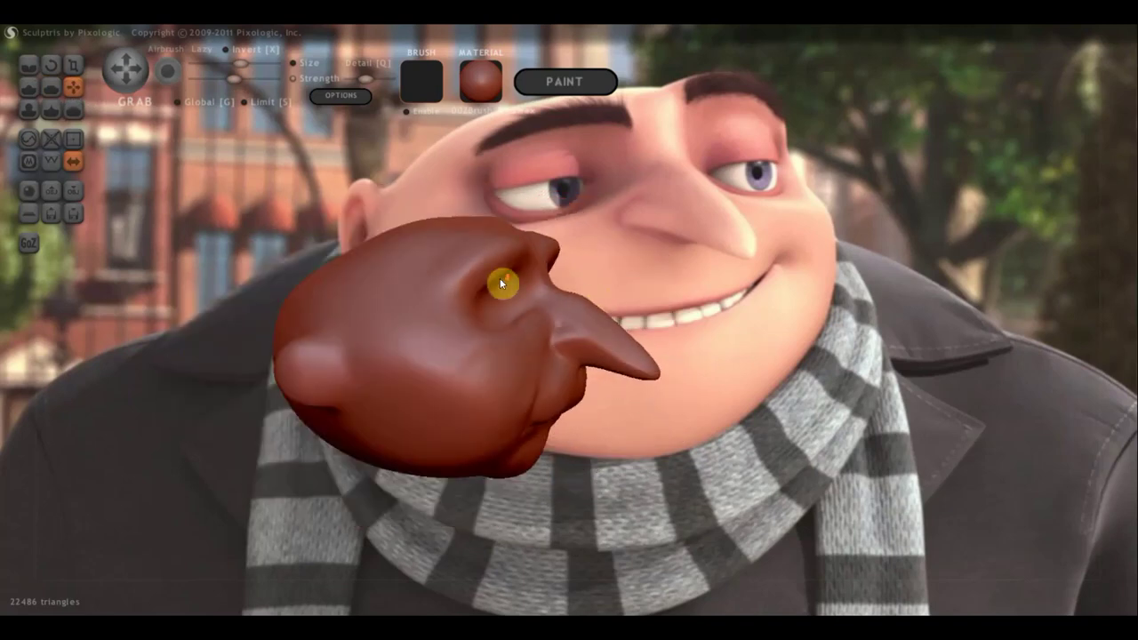
pyautogui.click(53, 89)
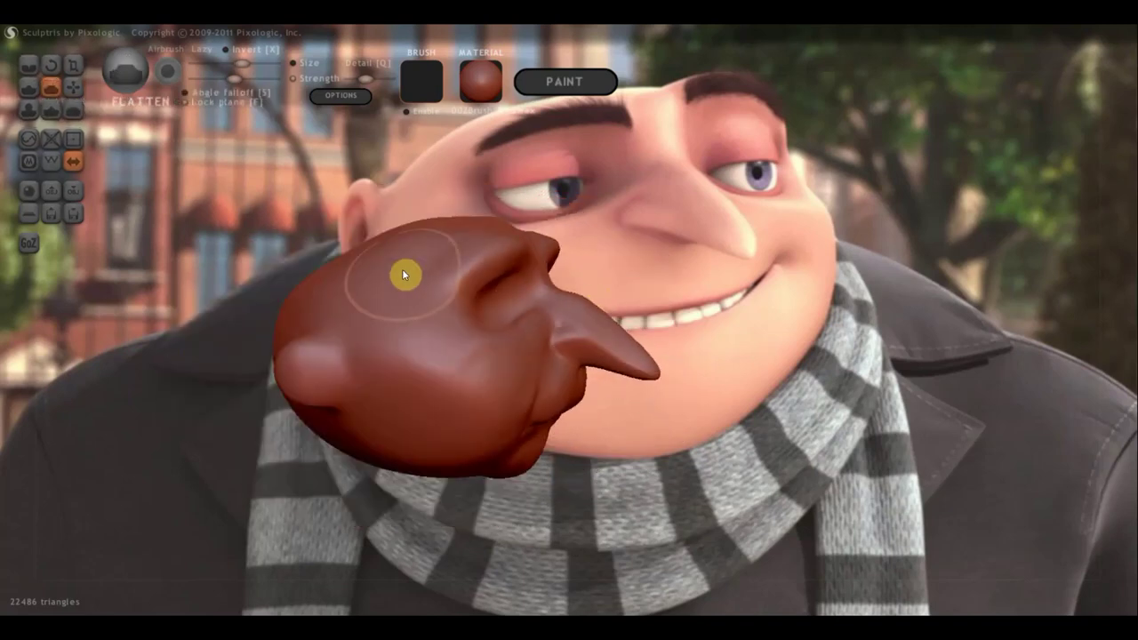
pyautogui.moveTo(412, 279); pyautogui.dragTo(462, 388, button='middle')
pyautogui.moveTo(461, 388)
pyautogui.mouseDown()
pyautogui.moveTo(353, 397)
pyautogui.moveTo(383, 392)
pyautogui.moveTo(379, 402)
pyautogui.mouseUp()
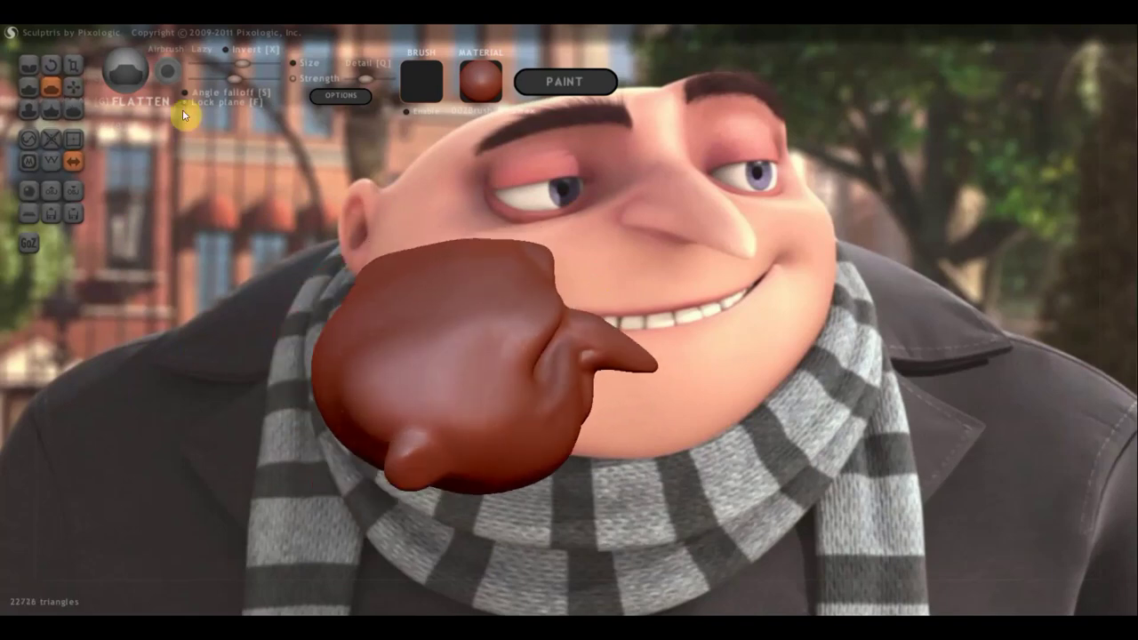
pyautogui.moveTo(396, 249)
pyautogui.mouseDown(button='right')
pyautogui.moveTo(501, 246)
pyautogui.moveTo(483, 257)
pyautogui.mouseUp(button='right')
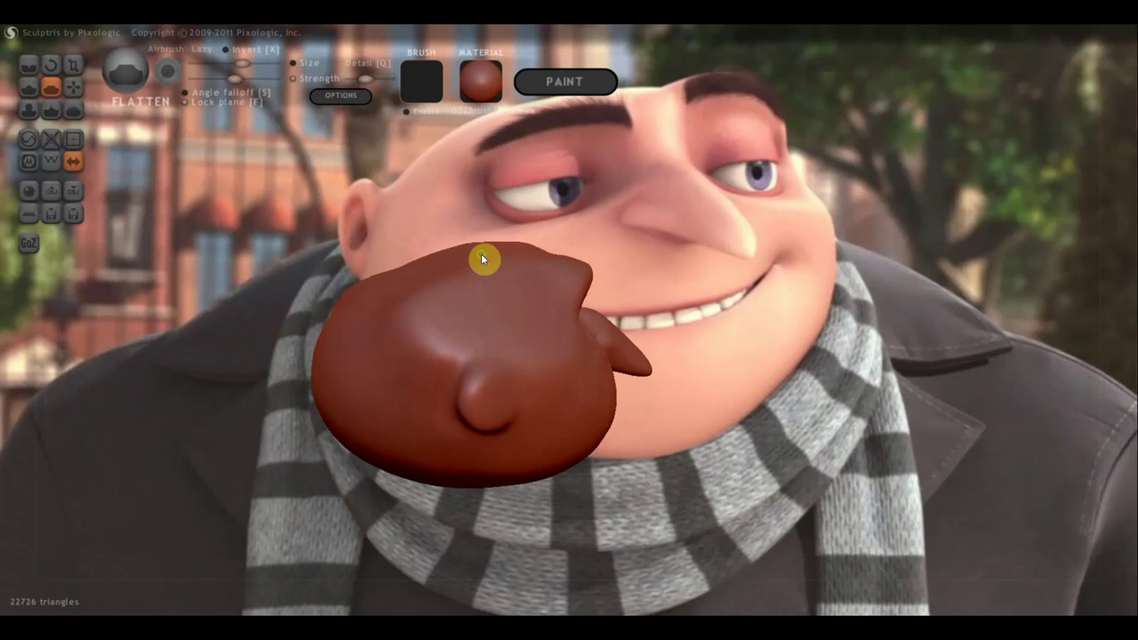
pyautogui.moveTo(420, 332)
pyautogui.mouseDown()
pyautogui.moveTo(384, 343)
pyautogui.moveTo(354, 297)
pyautogui.mouseUp()
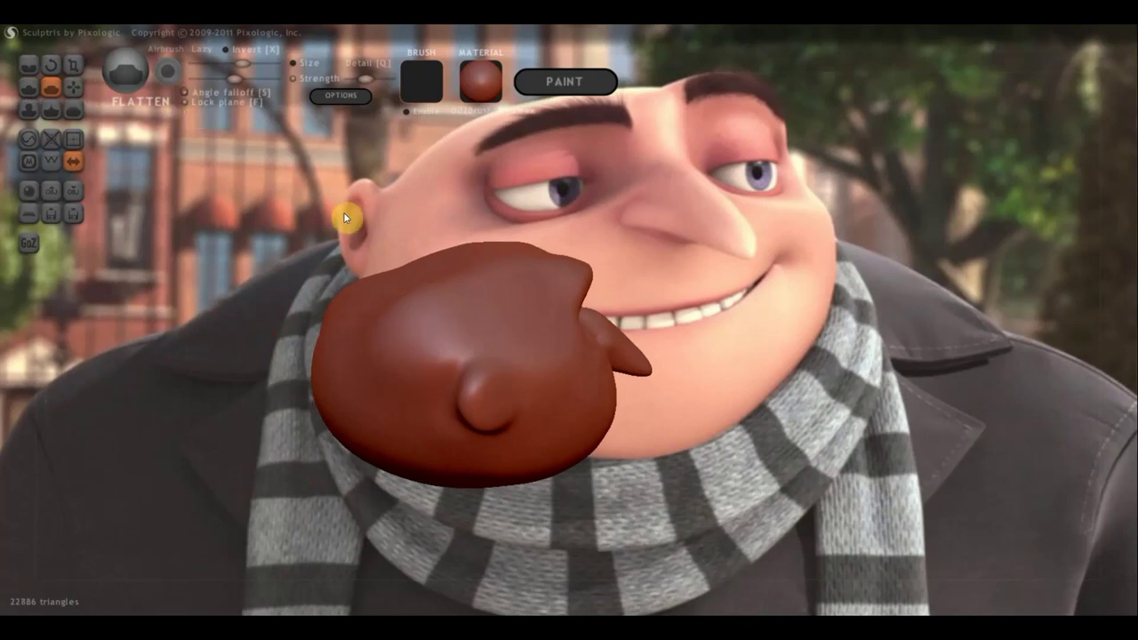
pyautogui.moveTo(483, 315)
pyautogui.mouseDown()
pyautogui.moveTo(394, 343)
pyautogui.moveTo(408, 336)
pyautogui.moveTo(406, 371)
pyautogui.moveTo(402, 341)
pyautogui.moveTo(423, 357)
pyautogui.mouseUp()
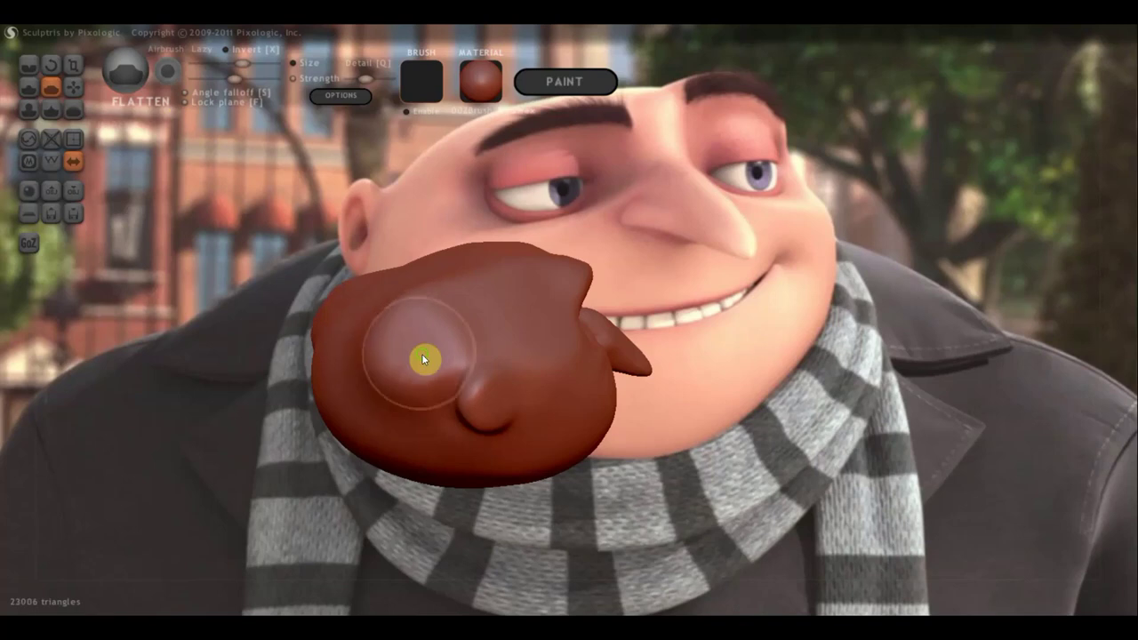
pyautogui.moveTo(423, 357)
pyautogui.mouseDown(button='middle')
pyautogui.moveTo(495, 357)
pyautogui.moveTo(482, 354)
pyautogui.mouseUp(button='middle')
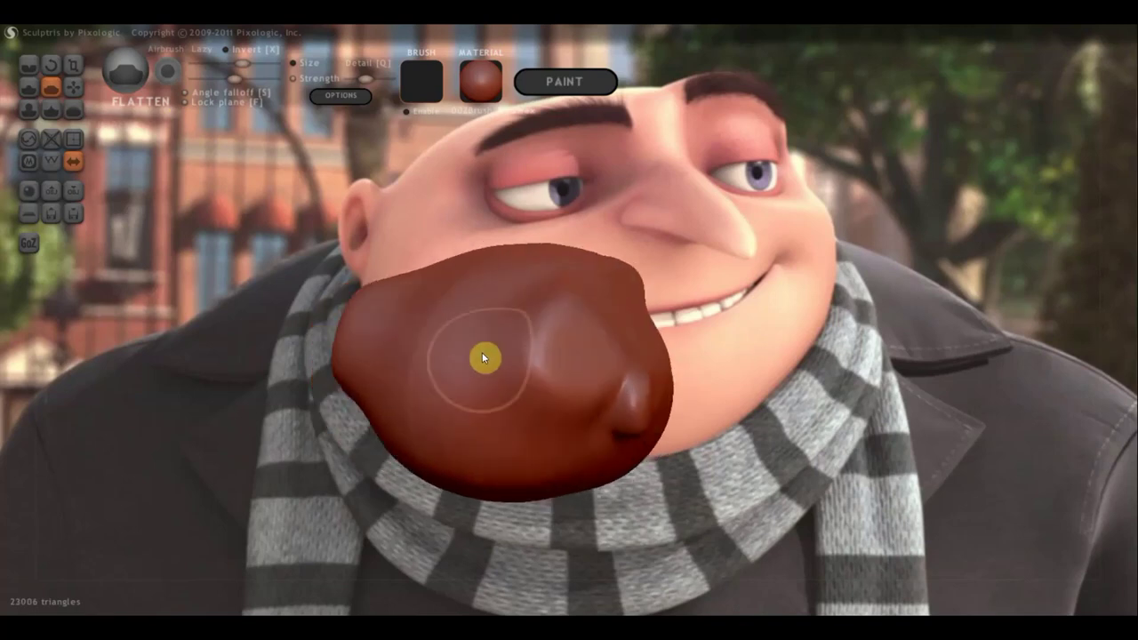
# Undo the last Flatten strokes on the side and back of the skull.
pyautogui.hotkey('ctrl', 'z')
pyautogui.hotkey('ctrl', 'z')
pyautogui.hotkey('ctrl', 'z')
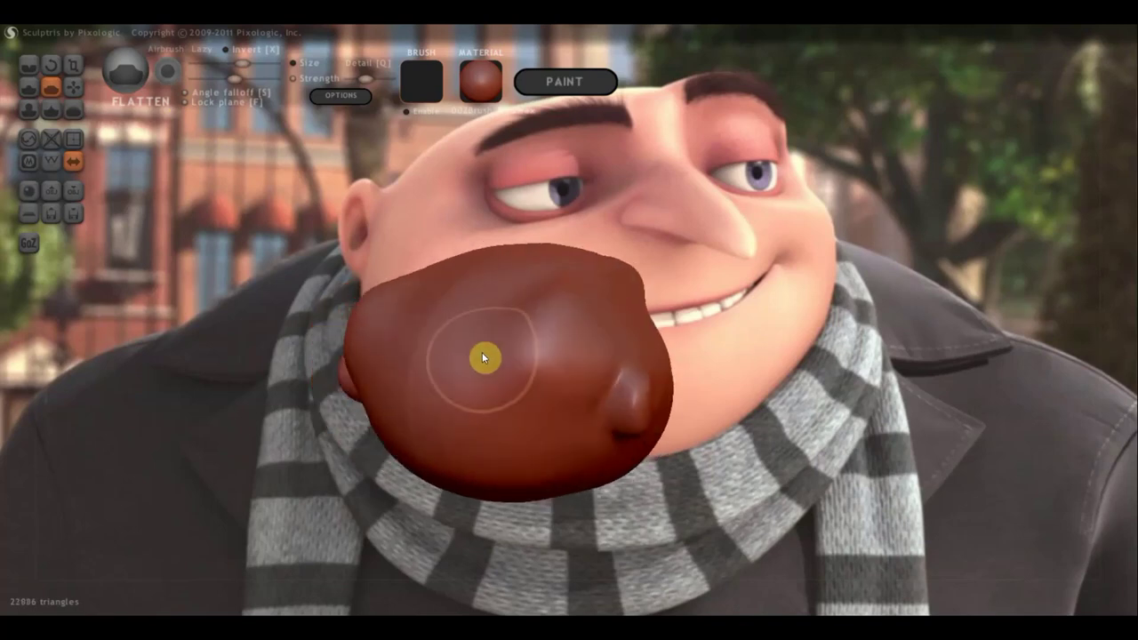
pyautogui.hotkey('ctrl', 'z')
pyautogui.hotkey('ctrl', 'z')
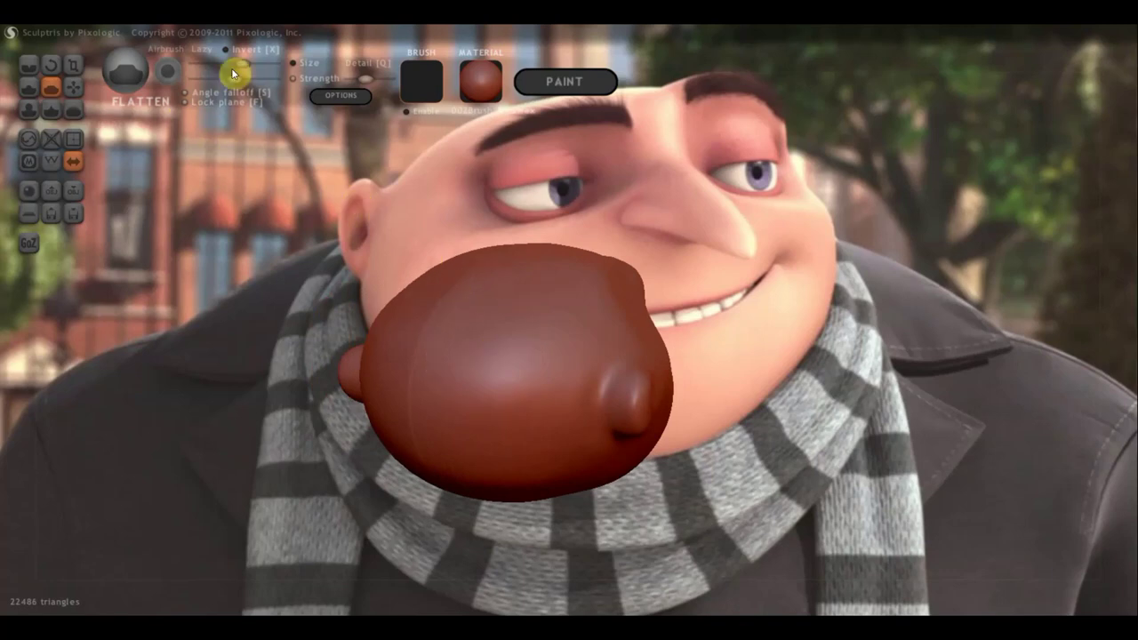
# Flatten the side of the skull above and behind the ear with lighter Flatten brush strokes.
pyautogui.moveTo(251, 105)
pyautogui.mouseDown()
pyautogui.moveTo(220, 100)
pyautogui.moveTo(235, 94)
pyautogui.mouseUp()
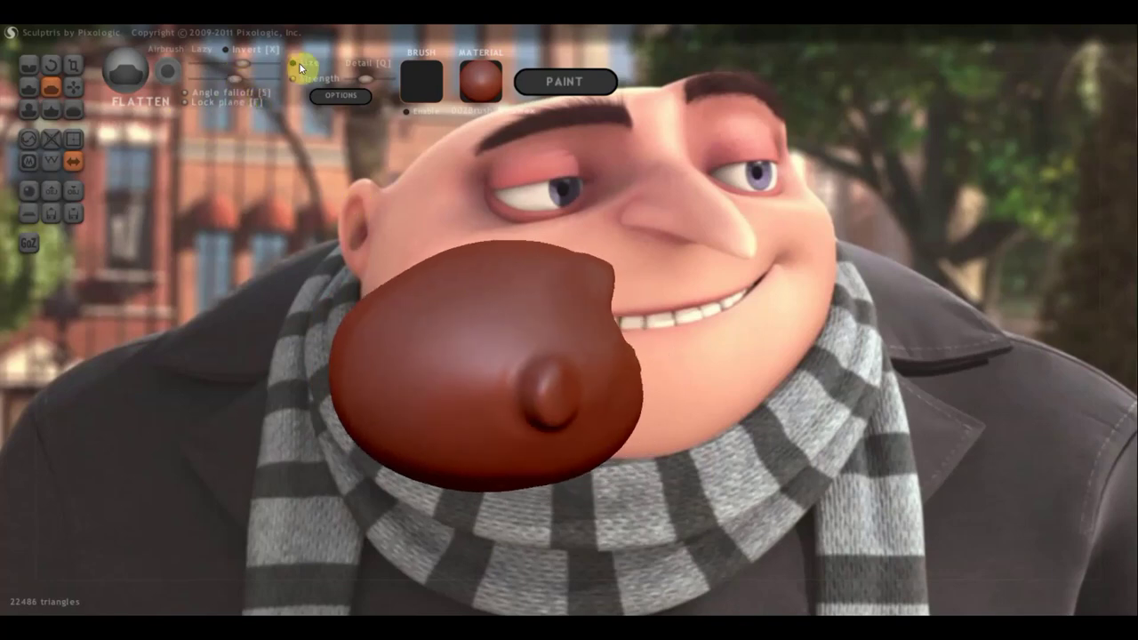
pyautogui.moveTo(549, 293); pyautogui.dragTo(409, 327)
pyautogui.moveTo(409, 326); pyautogui.dragTo(388, 355, button='middle')
pyautogui.moveTo(388, 356); pyautogui.dragTo(363, 335)
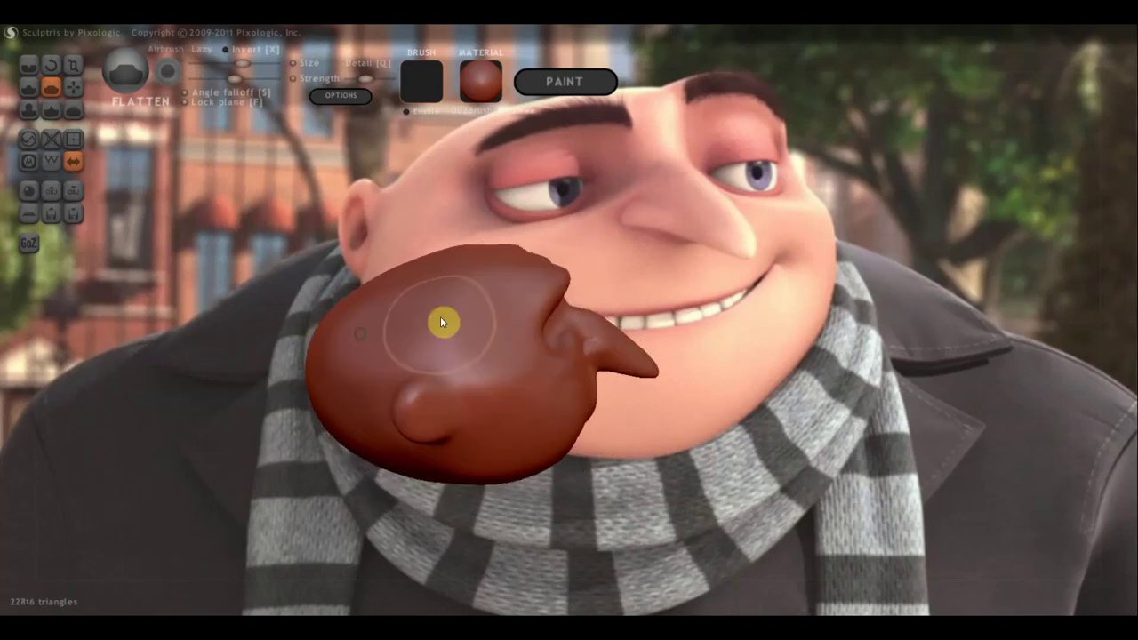
pyautogui.moveTo(435, 322); pyautogui.dragTo(307, 376)
pyautogui.moveTo(418, 347); pyautogui.dragTo(525, 342, button='middle')
pyautogui.moveTo(390, 331)
pyautogui.mouseDown()
pyautogui.moveTo(420, 425)
pyautogui.moveTo(439, 343)
pyautogui.moveTo(445, 381)
pyautogui.mouseUp()
# Flatten the back of the head between the ears with the Flatten brush.
pyautogui.moveTo(507, 391)
pyautogui.mouseDown(button='middle')
pyautogui.moveTo(606, 372)
pyautogui.moveTo(663, 401)
pyautogui.mouseUp(button='middle')
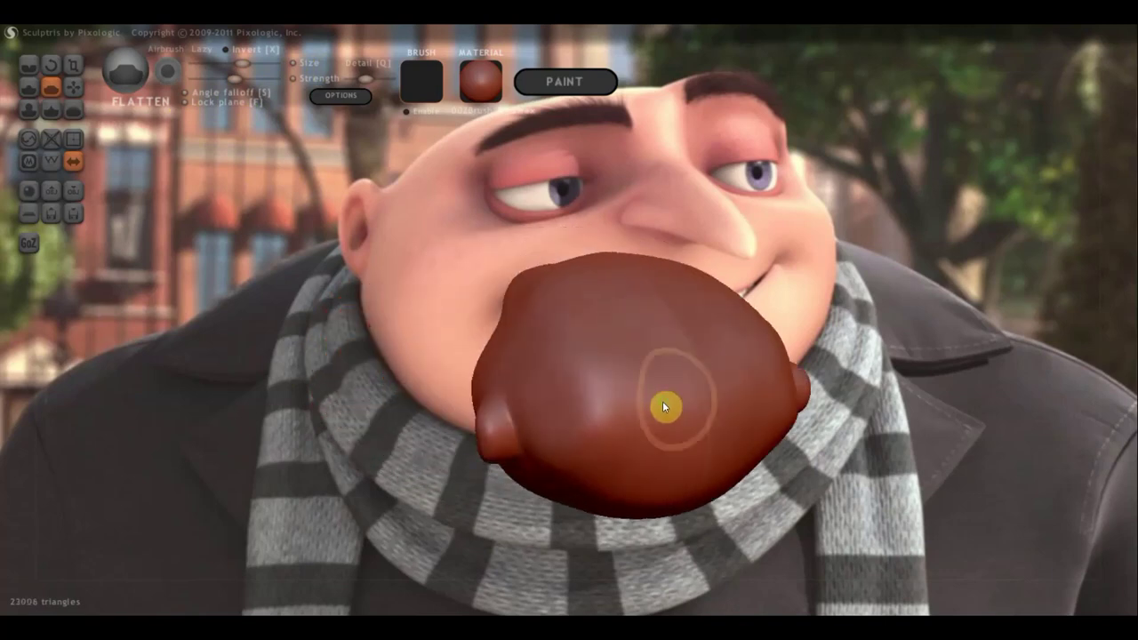
pyautogui.scroll(3, 596, 390)
pyautogui.moveTo(525, 331); pyautogui.dragTo(562, 376)
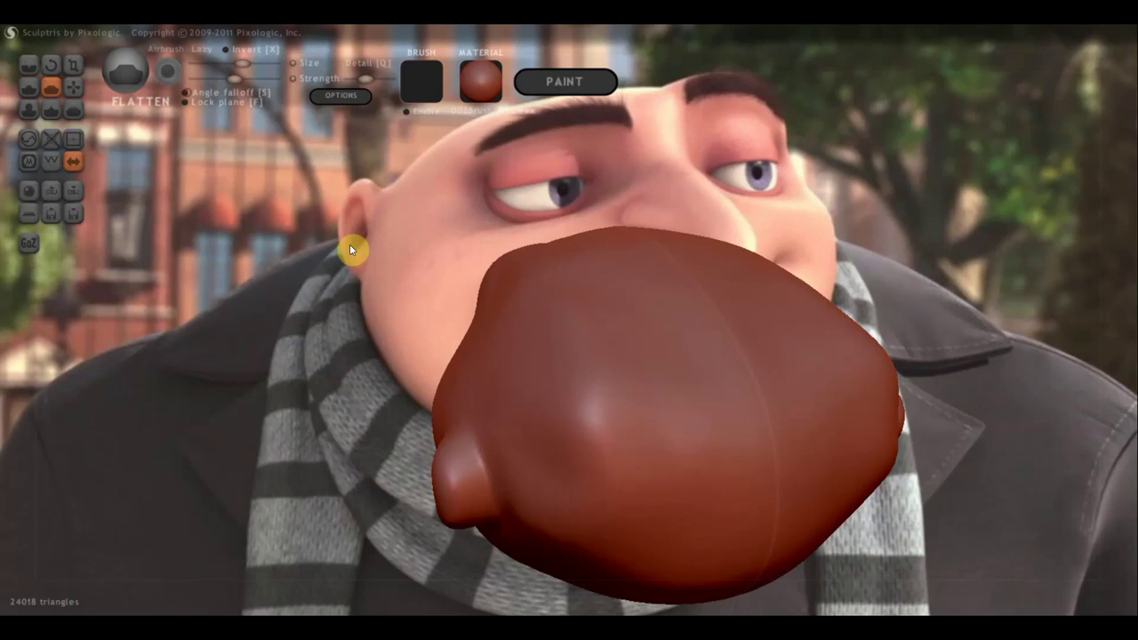
pyautogui.scroll(-3, 570, 369)
pyautogui.moveTo(578, 381)
pyautogui.mouseDown()
pyautogui.moveTo(621, 406)
pyautogui.moveTo(554, 338)
pyautogui.moveTo(581, 338)
pyautogui.moveTo(597, 363)
pyautogui.moveTo(575, 419)
pyautogui.moveTo(610, 419)
pyautogui.moveTo(602, 386)
pyautogui.moveTo(684, 435)
pyautogui.moveTo(585, 355)
pyautogui.mouseUp()
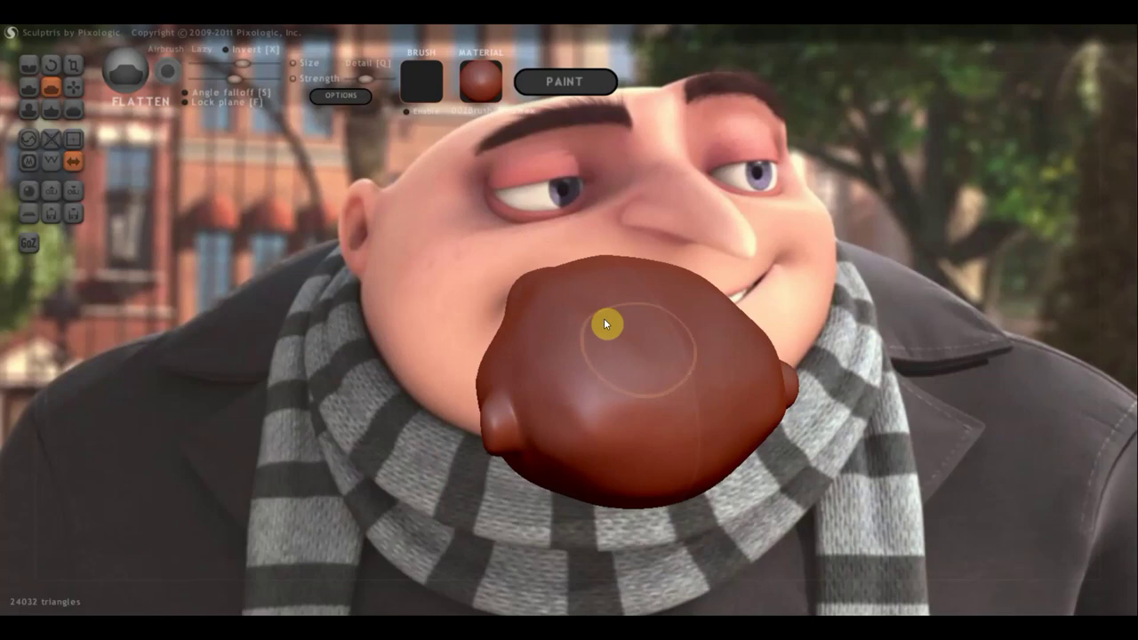
pyautogui.moveTo(606, 322)
pyautogui.mouseDown(button='right')
pyautogui.moveTo(793, 375)
pyautogui.moveTo(771, 333)
pyautogui.moveTo(635, 376)
pyautogui.mouseUp(button='right')
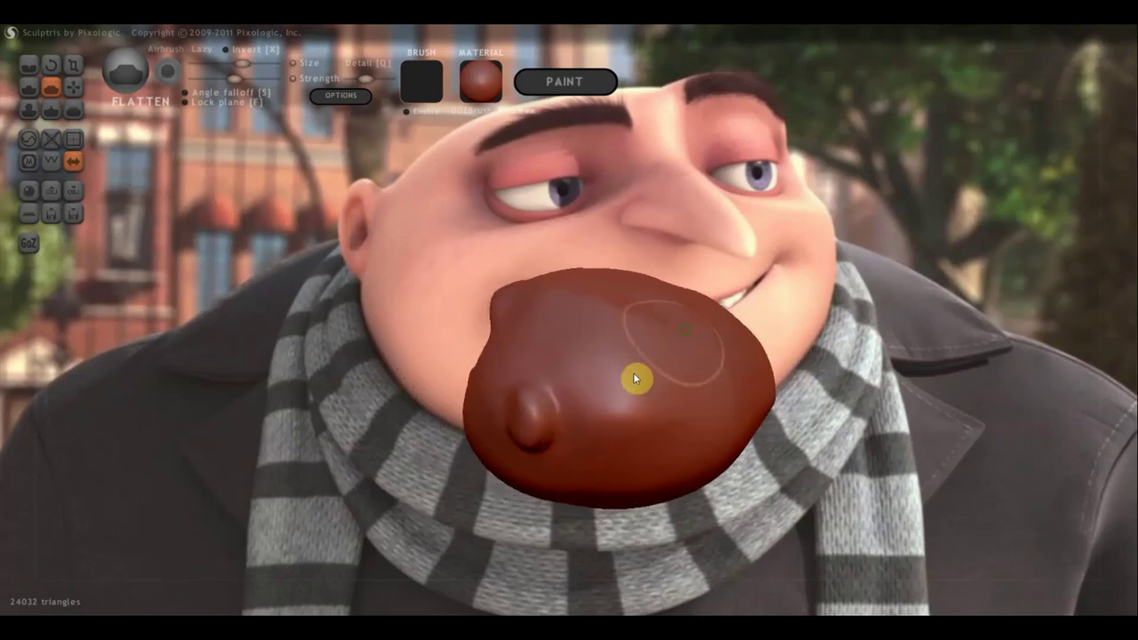
pyautogui.moveTo(635, 376)
pyautogui.mouseDown()
pyautogui.moveTo(623, 427)
pyautogui.moveTo(616, 361)
pyautogui.mouseUp()
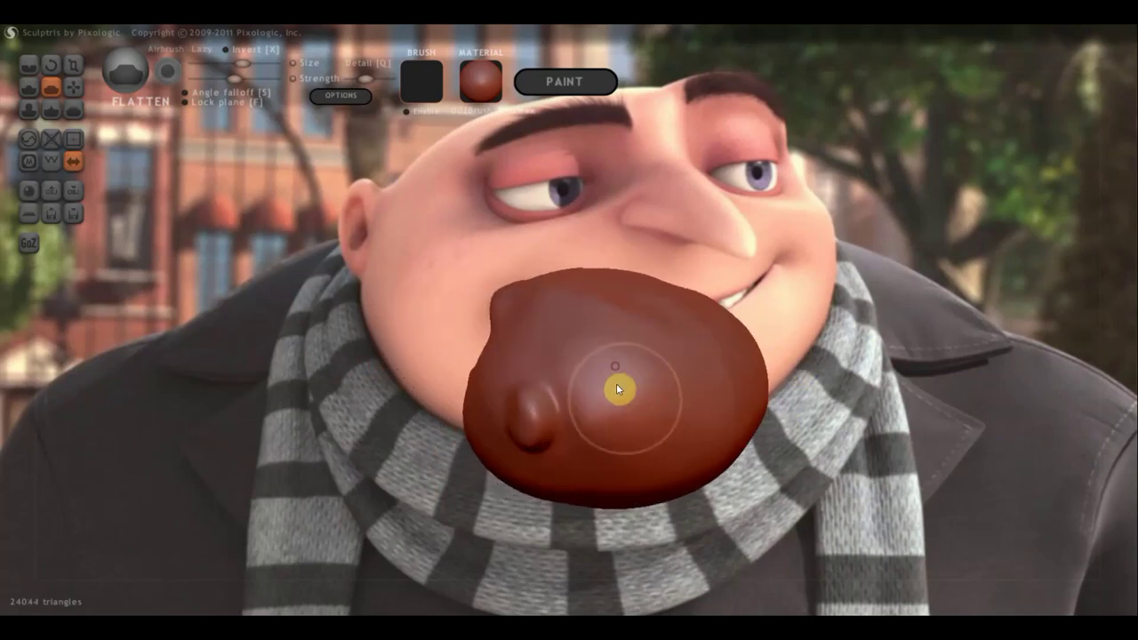
# Flatten the forehead and upper side of the skull above the brow from the opposite side.
pyautogui.moveTo(622, 354)
pyautogui.mouseDown(button='right')
pyautogui.moveTo(558, 411)
pyautogui.moveTo(602, 297)
pyautogui.mouseUp(button='right')
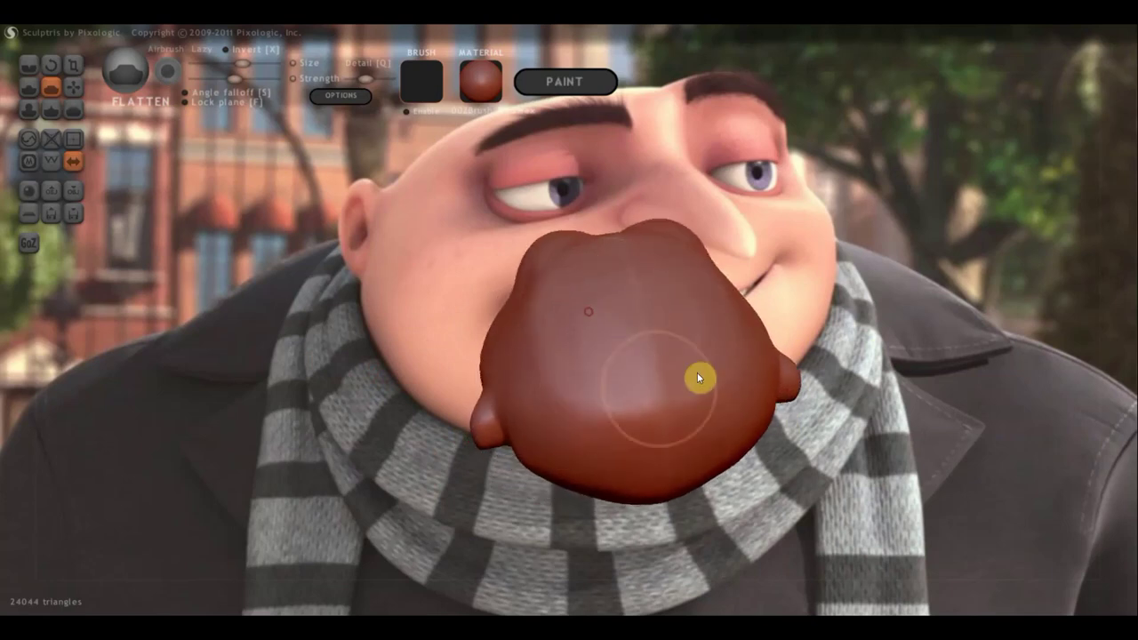
pyautogui.scroll(3, 644, 400)
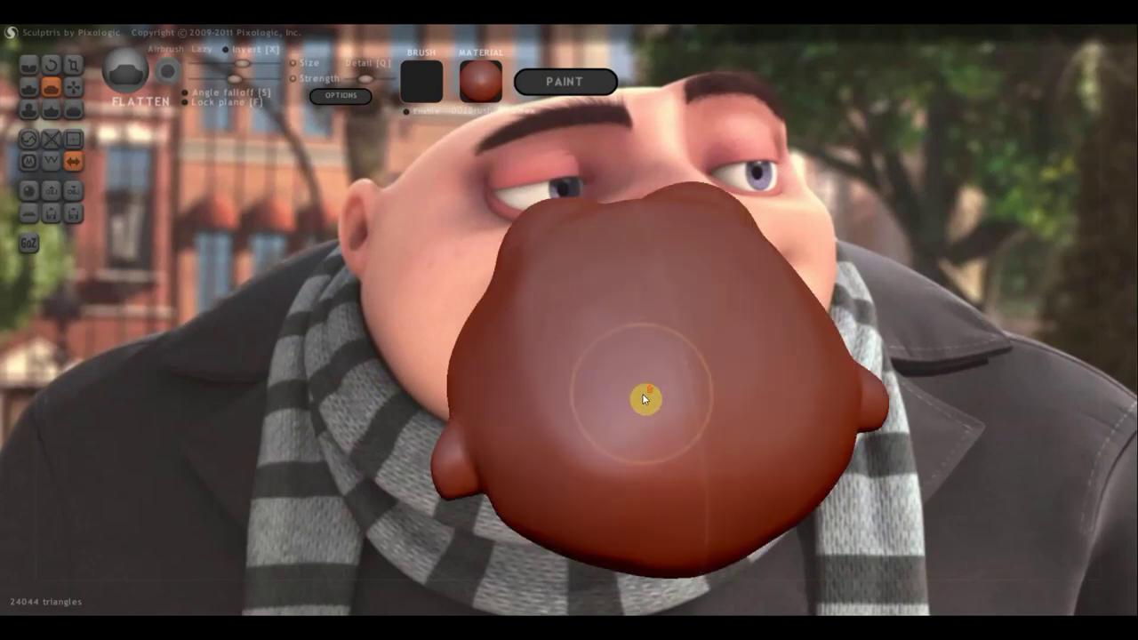
pyautogui.moveTo(691, 378); pyautogui.dragTo(864, 364, button='right')
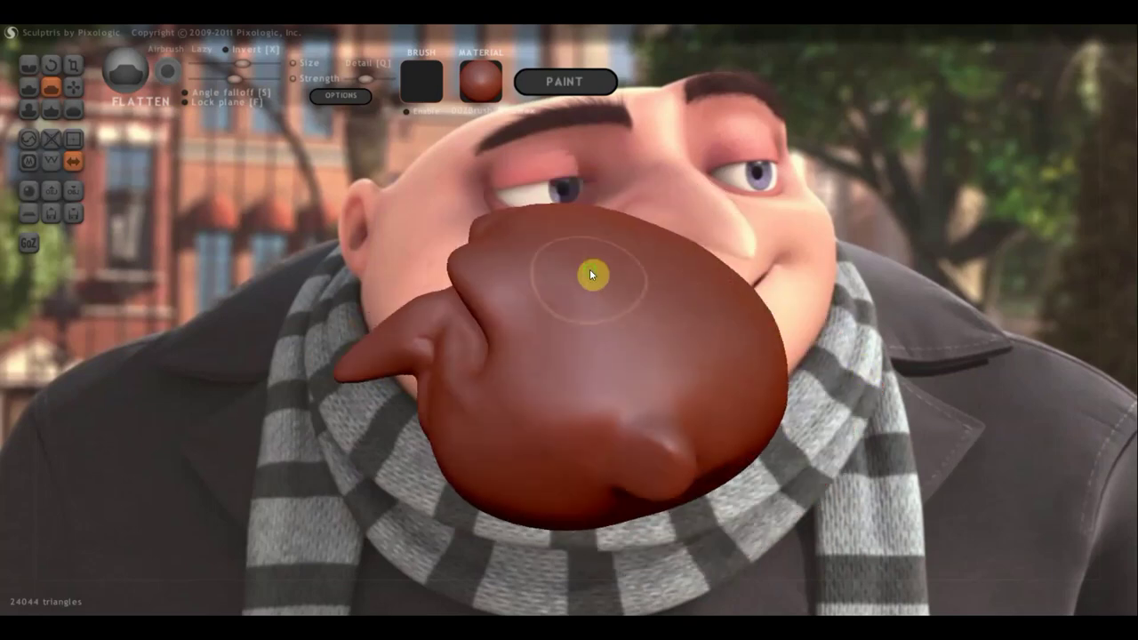
pyautogui.moveTo(592, 272); pyautogui.dragTo(610, 244, button='right')
pyautogui.moveTo(507, 285); pyautogui.dragTo(516, 333, button='right')
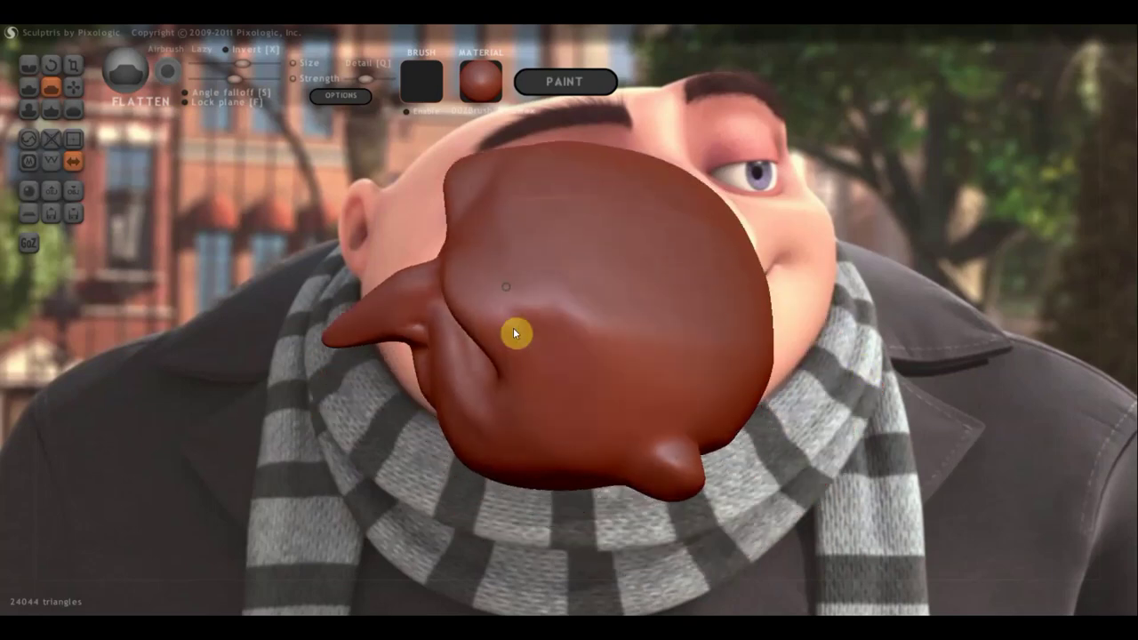
pyautogui.scroll(2, 507, 303)
pyautogui.moveTo(498, 265)
pyautogui.mouseDown()
pyautogui.moveTo(496, 194)
pyautogui.moveTo(519, 279)
pyautogui.moveTo(541, 305)
pyautogui.moveTo(493, 244)
pyautogui.moveTo(706, 348)
pyautogui.moveTo(525, 293)
pyautogui.moveTo(614, 345)
pyautogui.moveTo(711, 351)
pyautogui.moveTo(510, 224)
pyautogui.moveTo(592, 328)
pyautogui.moveTo(499, 186)
pyautogui.moveTo(533, 247)
pyautogui.moveTo(678, 282)
pyautogui.moveTo(697, 297)
pyautogui.moveTo(659, 325)
pyautogui.mouseUp()
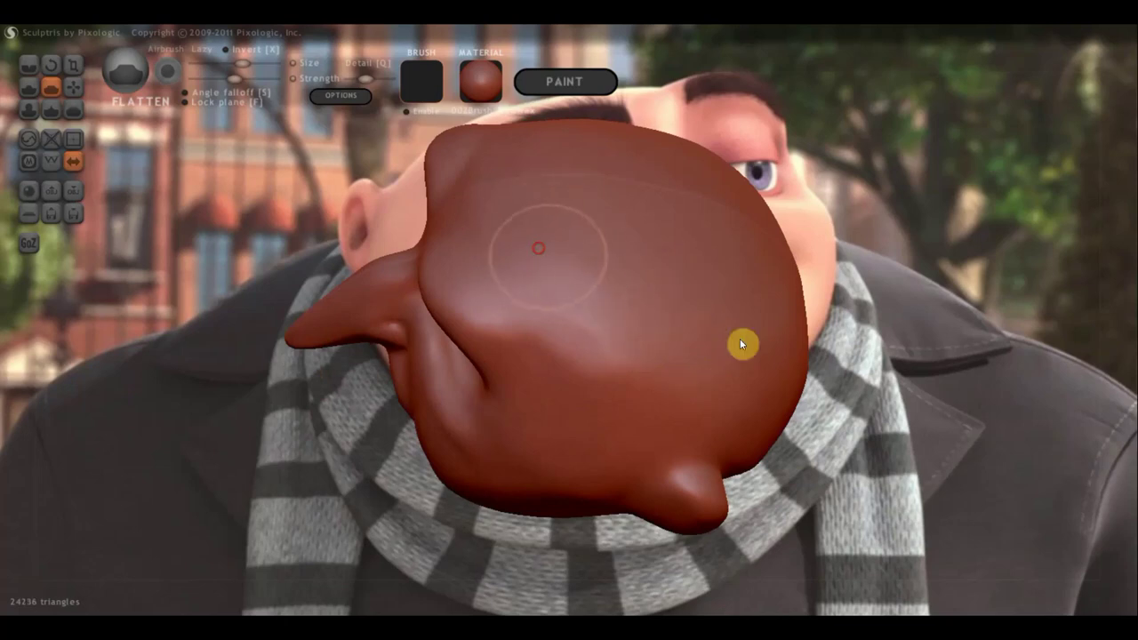
# Flatten the top of the skull behind the brow with Flatten brush strokes.
pyautogui.moveTo(740, 338); pyautogui.dragTo(703, 236, button='middle')
pyautogui.moveTo(605, 251); pyautogui.dragTo(602, 245, button='middle')
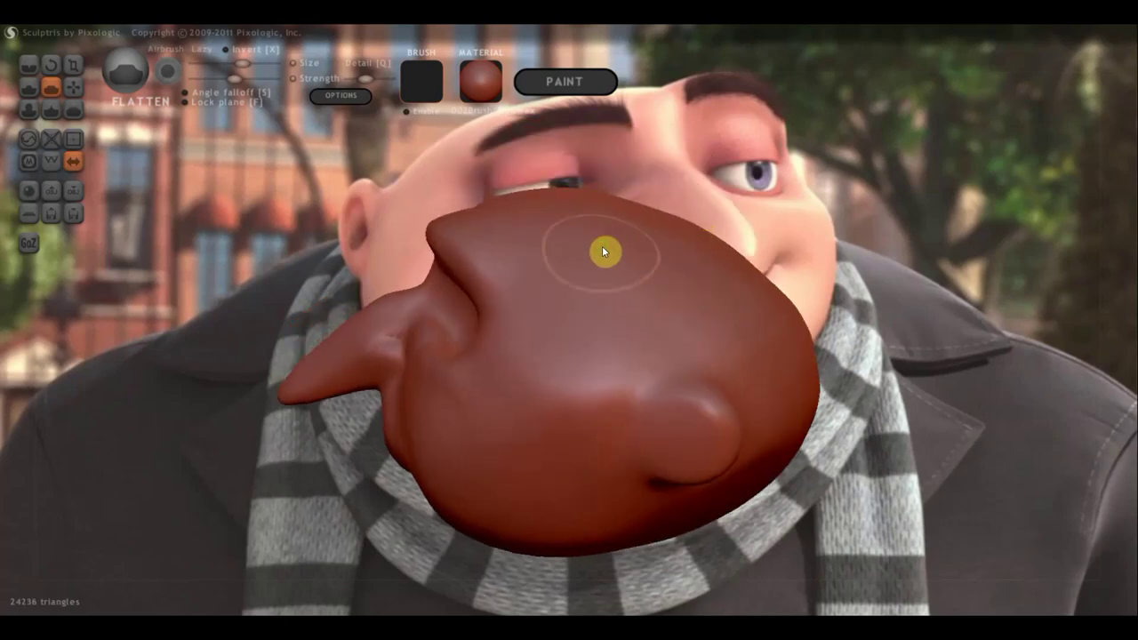
pyautogui.moveTo(455, 256); pyautogui.dragTo(452, 348, button='right')
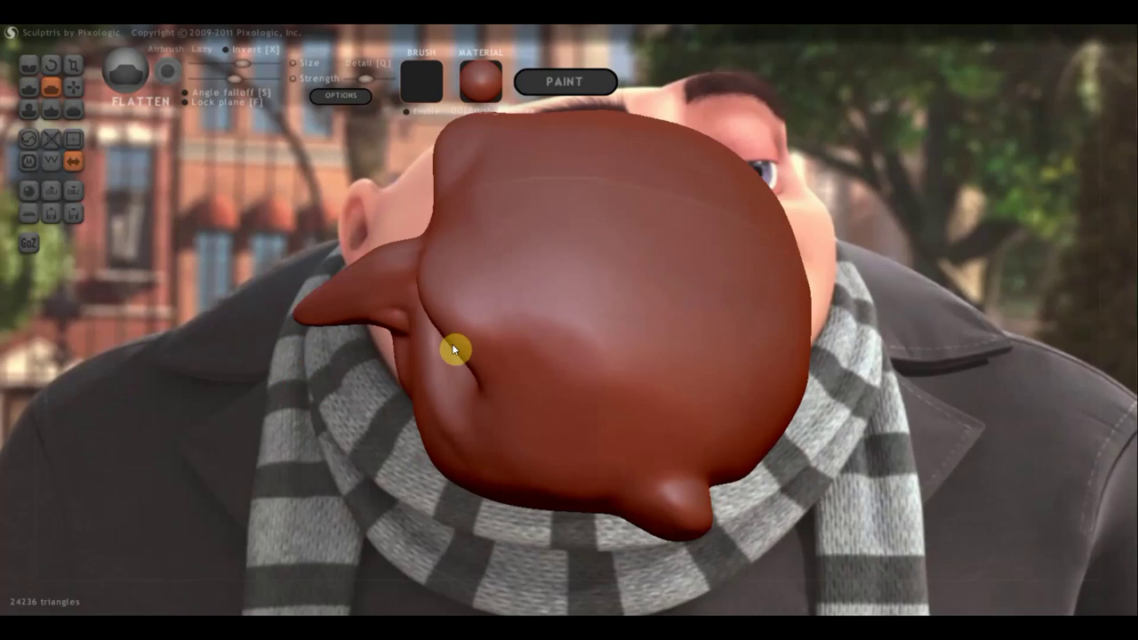
pyautogui.moveTo(533, 270)
pyautogui.mouseDown()
pyautogui.moveTo(594, 285)
pyautogui.moveTo(645, 145)
pyautogui.moveTo(520, 255)
pyautogui.moveTo(578, 344)
pyautogui.mouseUp()
pyautogui.moveTo(620, 341); pyautogui.dragTo(623, 213, button='right')
pyautogui.moveTo(540, 296)
pyautogui.mouseDown()
pyautogui.moveTo(596, 339)
pyautogui.moveTo(533, 365)
pyautogui.moveTo(676, 365)
pyautogui.moveTo(615, 361)
pyautogui.mouseUp()
# Flatten the side of the skull between the brow and the ear with the Flatten brush.
pyautogui.moveTo(614, 361); pyautogui.dragTo(679, 335, button='right')
pyautogui.moveTo(679, 335)
pyautogui.mouseDown()
pyautogui.moveTo(665, 382)
pyautogui.moveTo(602, 421)
pyautogui.mouseUp()
pyautogui.moveTo(602, 421)
pyautogui.mouseDown(button='right')
pyautogui.moveTo(735, 417)
pyautogui.moveTo(500, 394)
pyautogui.mouseUp(button='right')
pyautogui.moveTo(500, 394)
pyautogui.mouseDown()
pyautogui.moveTo(518, 376)
pyautogui.moveTo(564, 417)
pyautogui.mouseUp()
# Flatten the cheek beside the nose and below the eye socket with the Flatten brush.
pyautogui.moveTo(563, 417)
pyautogui.mouseDown(button='right')
pyautogui.moveTo(533, 498)
pyautogui.moveTo(462, 424)
pyautogui.mouseUp(button='right')
pyautogui.scroll(1, 462, 424)
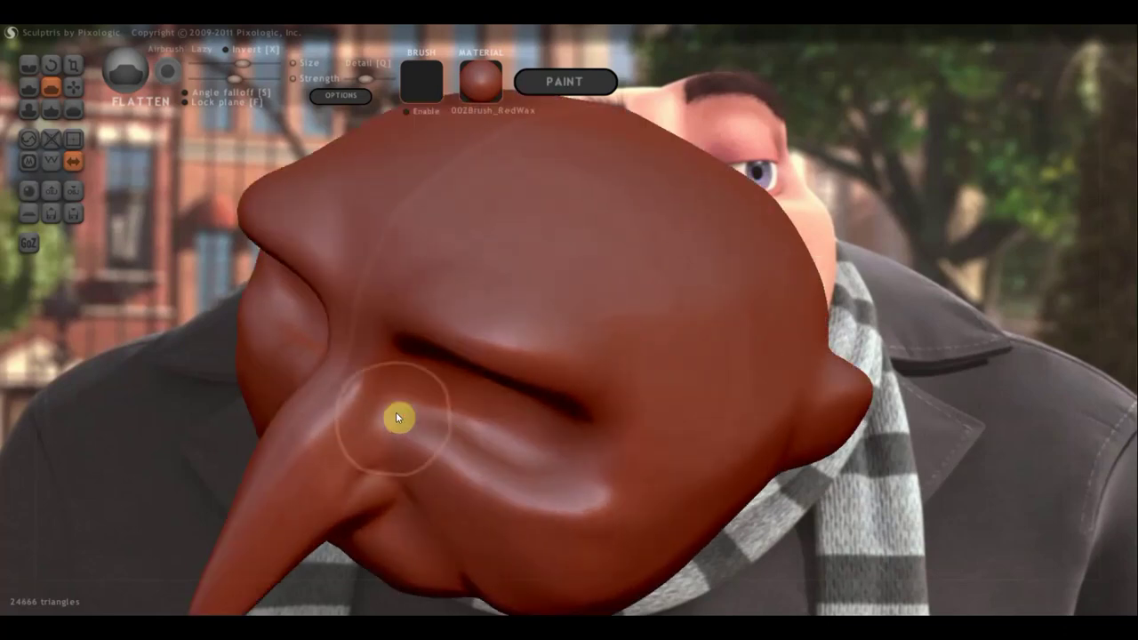
pyautogui.moveTo(399, 417); pyautogui.dragTo(579, 528)
pyautogui.moveTo(401, 436); pyautogui.dragTo(463, 480)
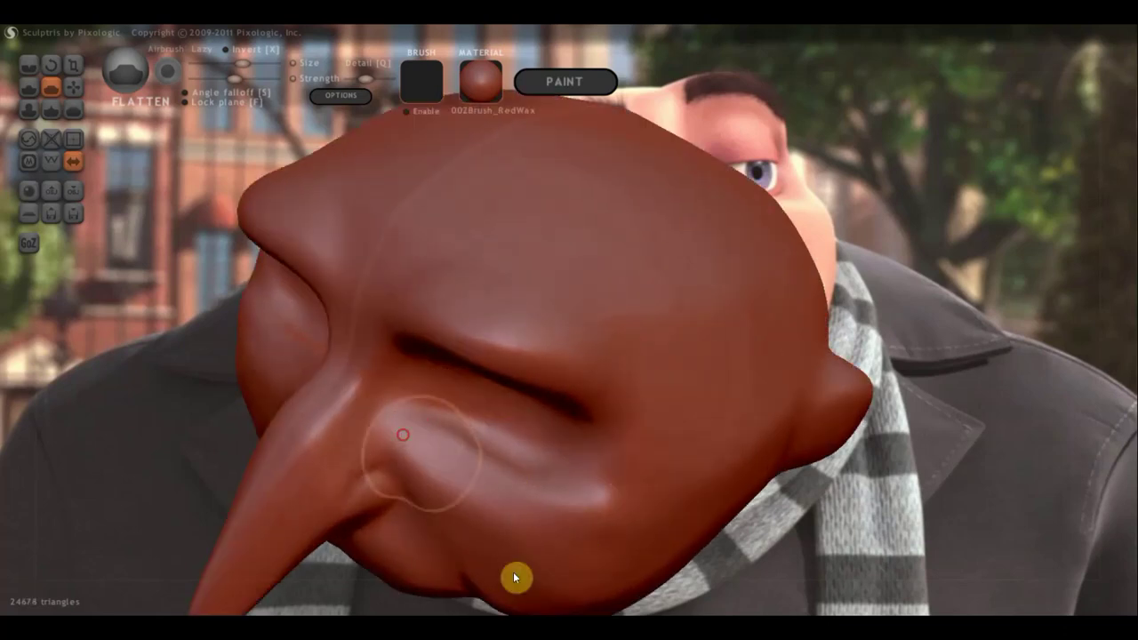
# Flatten the lower cheek and jaw beside the mouth with the Flatten brush.
pyautogui.scroll(-4, 503, 538)
pyautogui.moveTo(514, 494)
pyautogui.mouseDown(button='right')
pyautogui.moveTo(564, 470)
pyautogui.moveTo(604, 412)
pyautogui.moveTo(592, 444)
pyautogui.moveTo(646, 391)
pyautogui.mouseUp(button='right')
pyautogui.scroll(3, 647, 391)
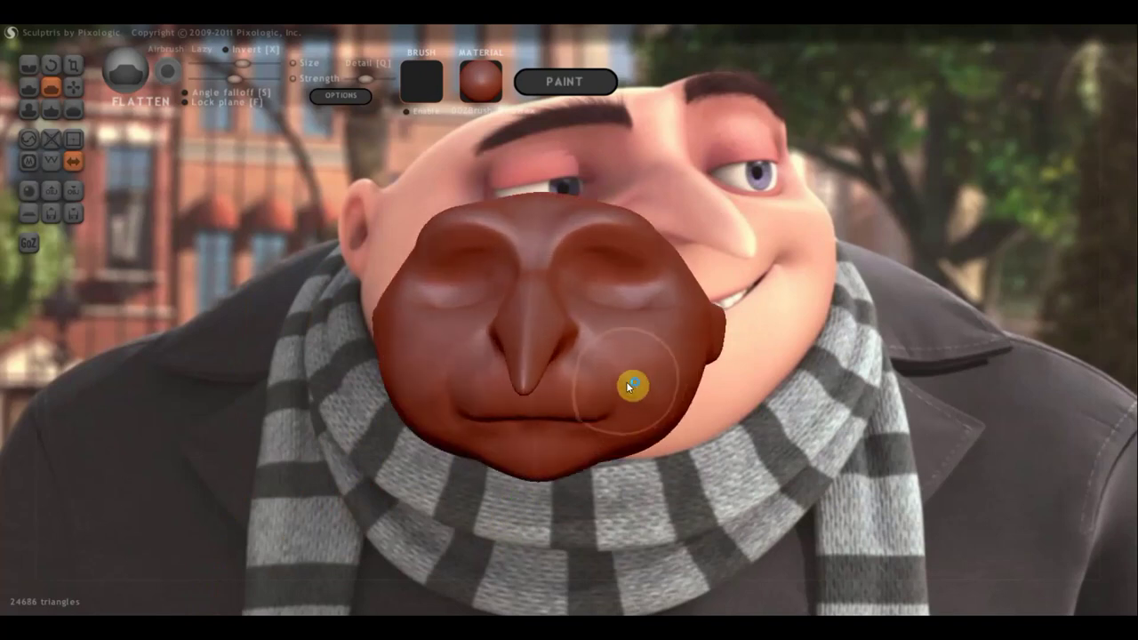
pyautogui.scroll(-6, 601, 391)
pyautogui.scroll(8, 602, 389)
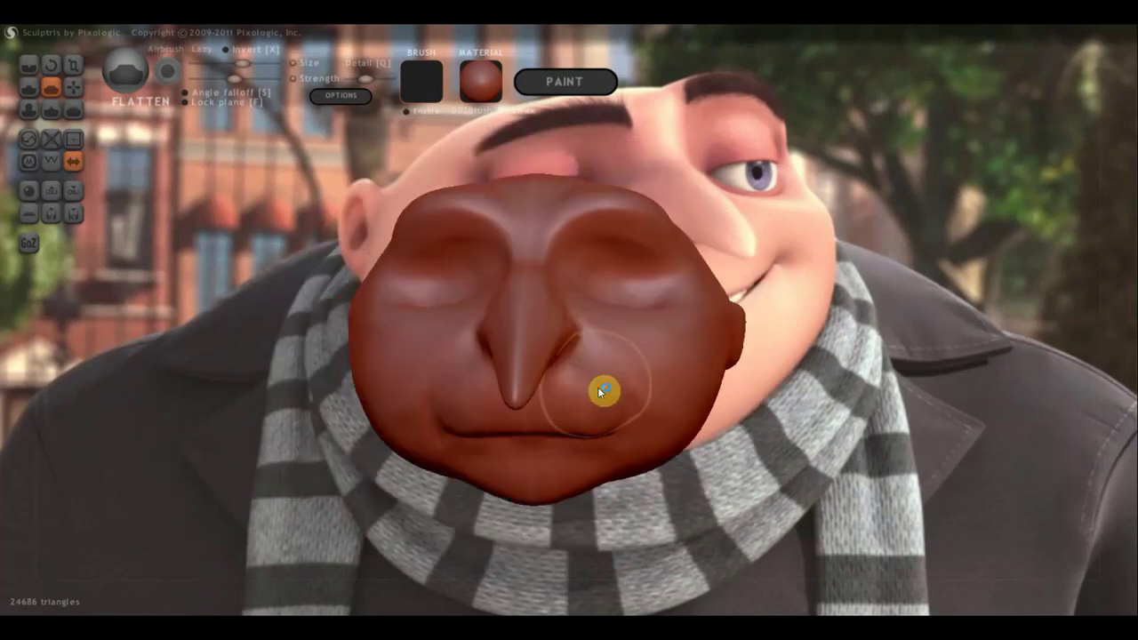
pyautogui.moveTo(515, 392); pyautogui.dragTo(673, 483, button='right')
pyautogui.moveTo(627, 440)
pyautogui.mouseDown()
pyautogui.moveTo(684, 483)
pyautogui.moveTo(635, 450)
pyautogui.moveTo(695, 467)
pyautogui.moveTo(696, 492)
pyautogui.moveTo(688, 470)
pyautogui.moveTo(645, 440)
pyautogui.moveTo(691, 394)
pyautogui.moveTo(739, 531)
pyautogui.moveTo(721, 516)
pyautogui.moveTo(771, 568)
pyautogui.moveTo(840, 569)
pyautogui.mouseUp()
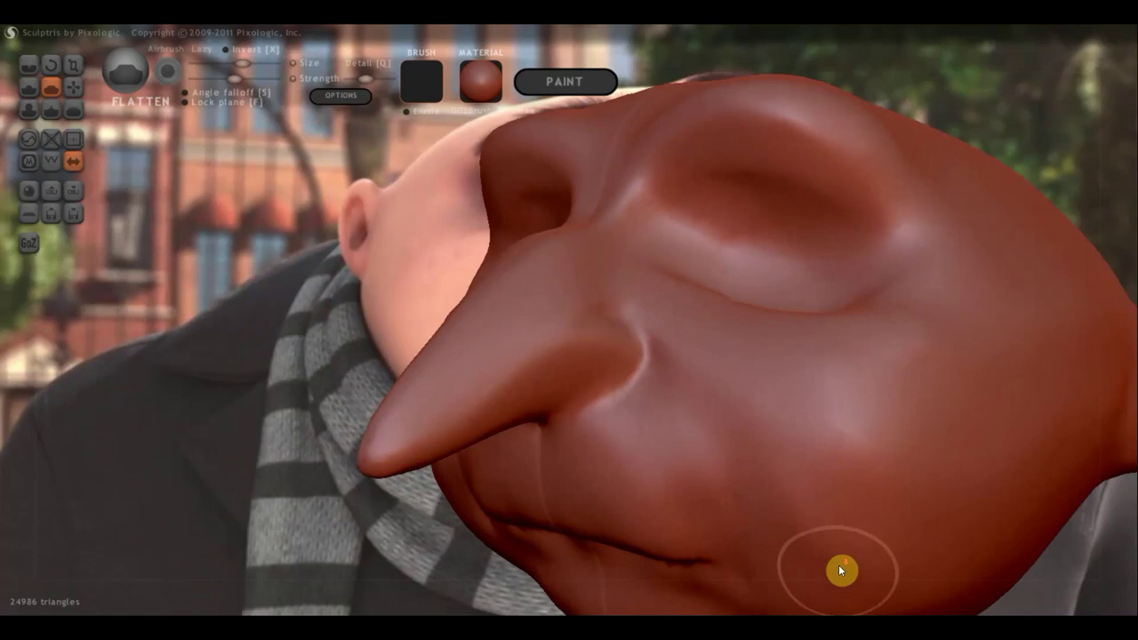
pyautogui.scroll(-5, 828, 473)
pyautogui.scroll(4, 763, 458)
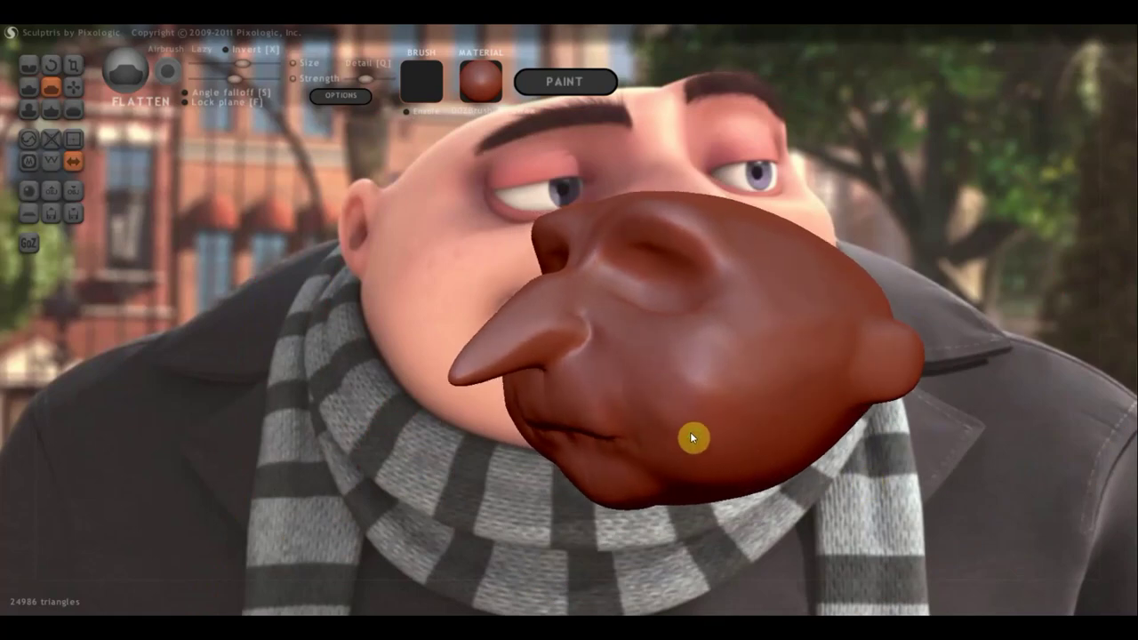
pyautogui.moveTo(637, 445)
pyautogui.mouseDown()
pyautogui.moveTo(772, 552)
pyautogui.moveTo(625, 400)
pyautogui.moveTo(714, 447)
pyautogui.moveTo(877, 503)
pyautogui.moveTo(699, 388)
pyautogui.moveTo(897, 439)
pyautogui.mouseUp()
pyautogui.moveTo(916, 442); pyautogui.dragTo(1046, 458, button='right')
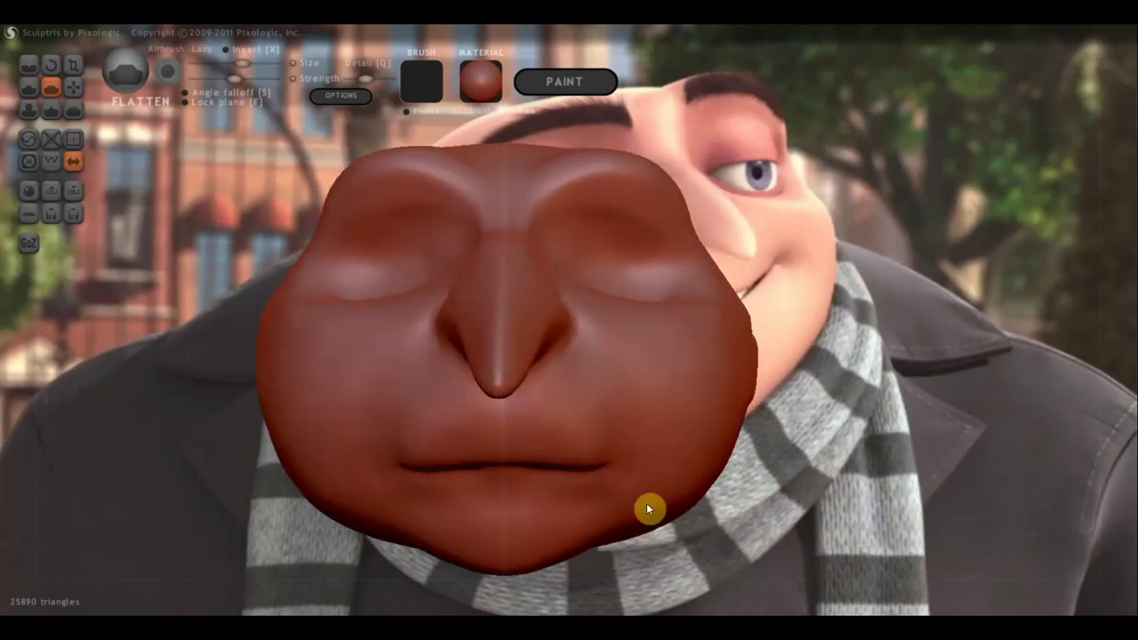
# Deepen the mouth line from corner to corner with the Crease brush.
pyautogui.keyDown('alt'); pyautogui.moveTo(685, 445); pyautogui.dragTo(761, 378, button='right'); pyautogui.keyUp('alt')
pyautogui.scroll(2, 617, 399)
pyautogui.moveTo(615, 399)
pyautogui.mouseDown(button='right')
pyautogui.moveTo(590, 314)
pyautogui.moveTo(697, 398)
pyautogui.moveTo(724, 551)
pyautogui.mouseUp(button='right')
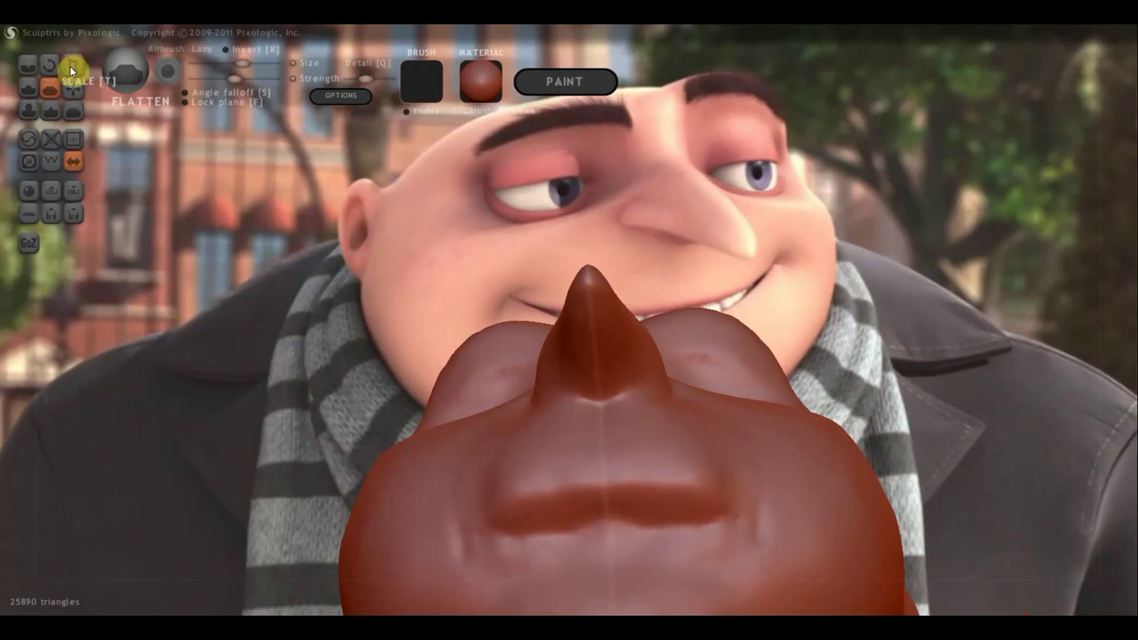
pyautogui.click(29, 64)
pyautogui.moveTo(551, 338); pyautogui.dragTo(655, 477, button='right')
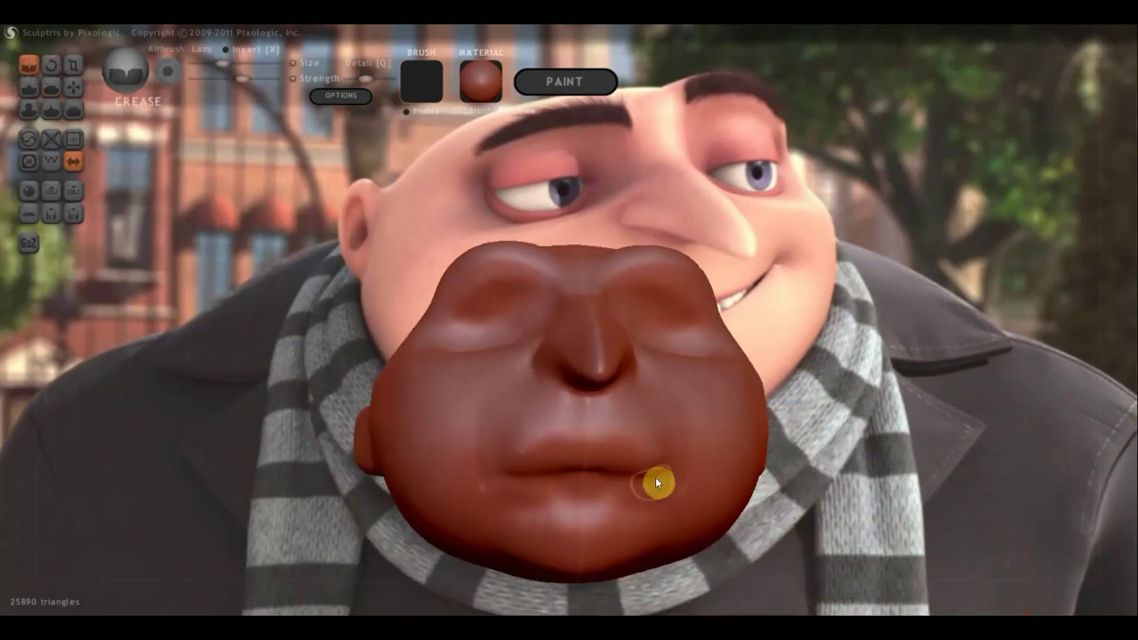
pyautogui.moveTo(656, 480)
pyautogui.mouseDown()
pyautogui.moveTo(496, 475)
pyautogui.moveTo(562, 491)
pyautogui.moveTo(498, 487)
pyautogui.mouseUp()
pyautogui.moveTo(546, 491)
pyautogui.mouseDown(button='right')
pyautogui.moveTo(516, 383)
pyautogui.moveTo(532, 465)
pyautogui.moveTo(569, 488)
pyautogui.mouseUp(button='right')
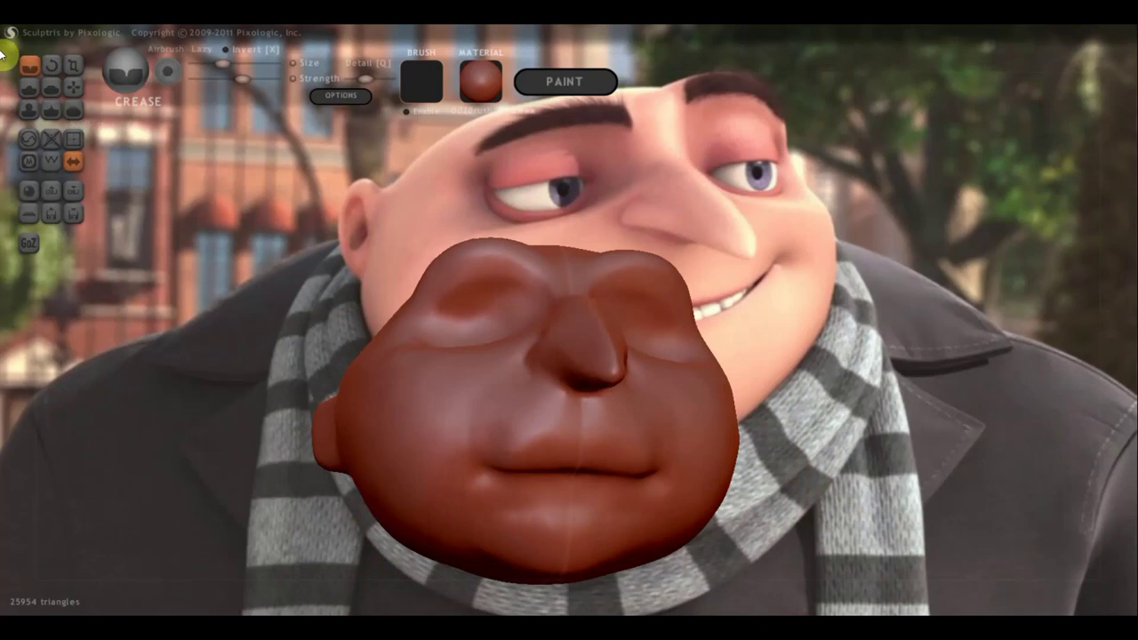
# Build up the lower lip just beneath the mouth line with the Draw brush.
pyautogui.click(30, 87)
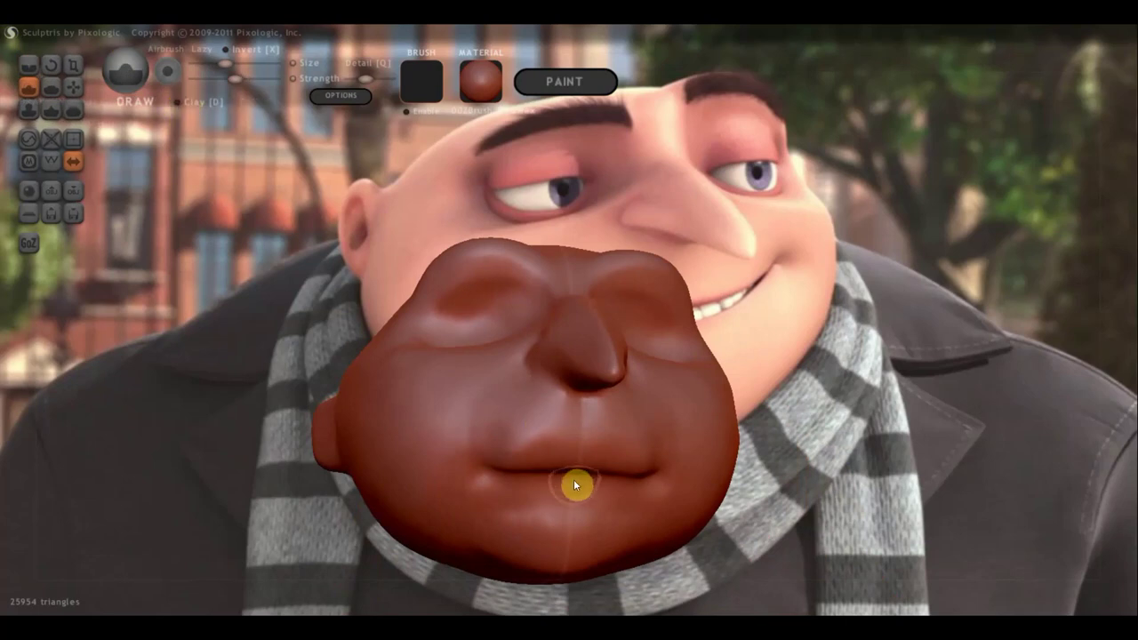
pyautogui.moveTo(554, 475); pyautogui.dragTo(508, 486, button='right')
pyautogui.scroll(2, 627, 498)
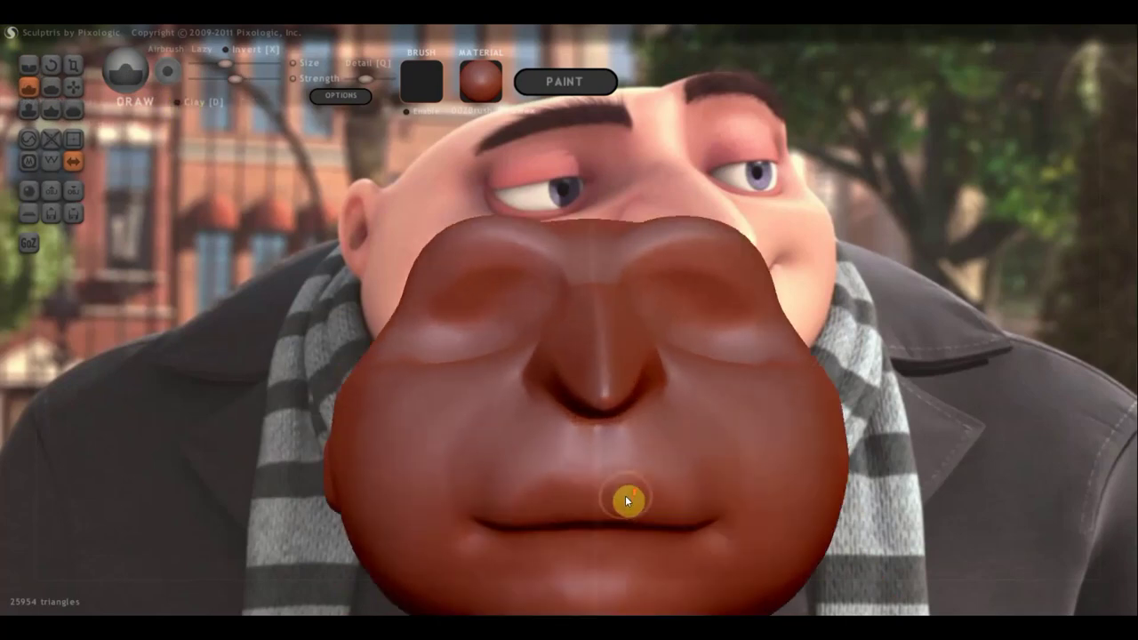
pyautogui.keyDown('alt'); pyautogui.moveTo(672, 502); pyautogui.dragTo(653, 322, button='right'); pyautogui.keyUp('alt')
pyautogui.scroll(5, 653, 320)
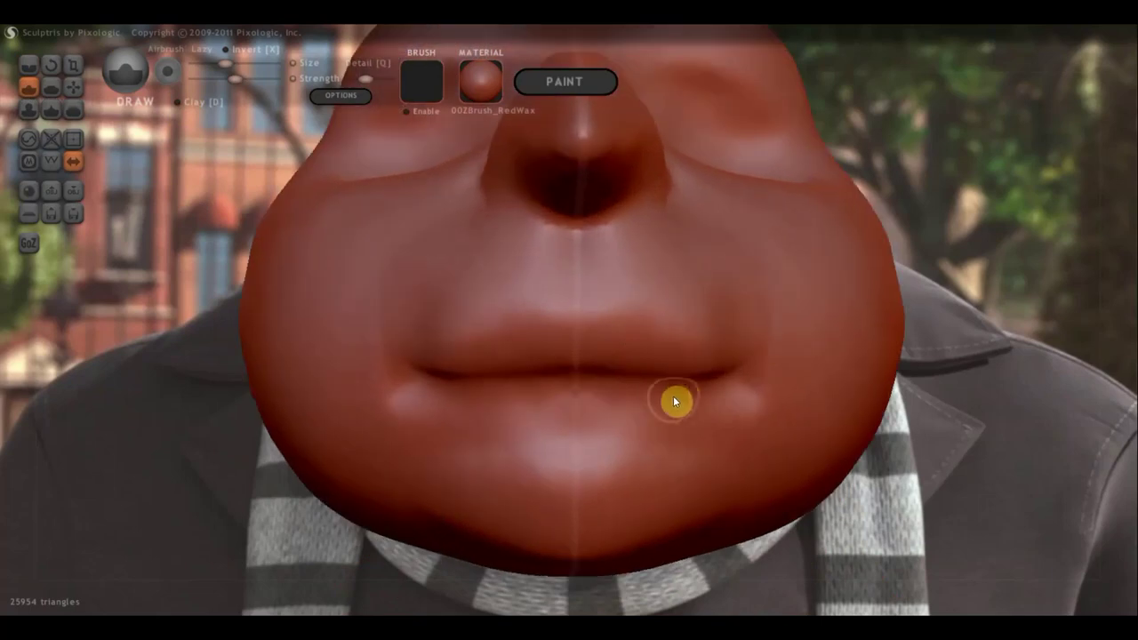
pyautogui.moveTo(685, 396)
pyautogui.mouseDown()
pyautogui.moveTo(584, 400)
pyautogui.moveTo(610, 419)
pyautogui.moveTo(658, 402)
pyautogui.moveTo(448, 386)
pyautogui.moveTo(584, 400)
pyautogui.moveTo(477, 399)
pyautogui.moveTo(525, 407)
pyautogui.mouseUp()
pyautogui.scroll(-3, 534, 401)
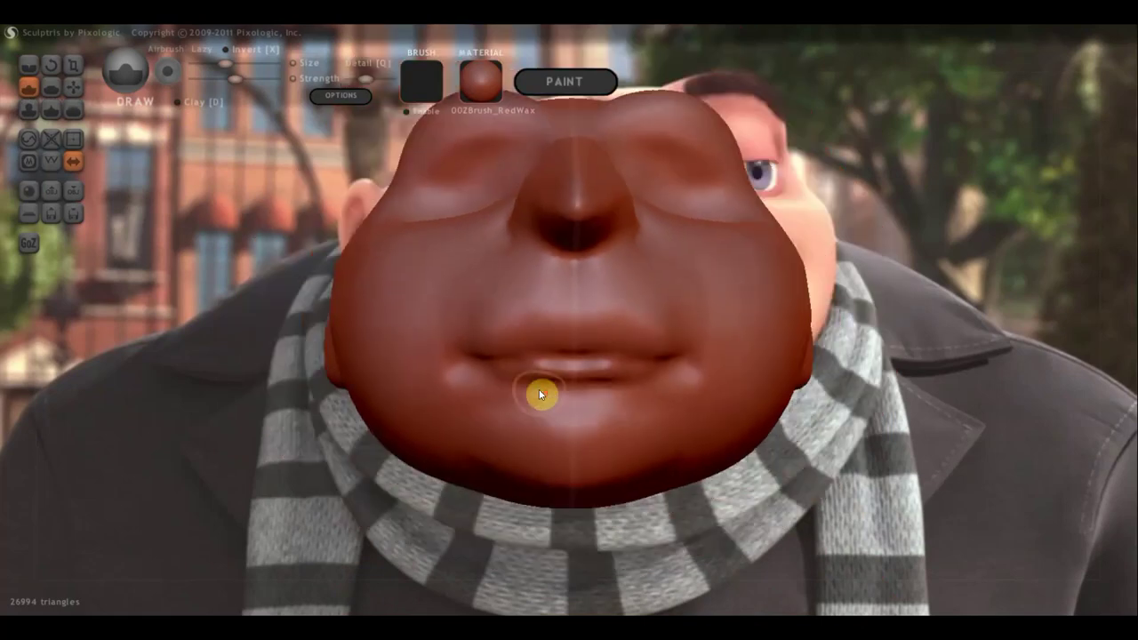
# Add a little volume to the nostril wing at the base of the nose with the Draw brush.
pyautogui.moveTo(540, 394); pyautogui.dragTo(684, 439, button='middle')
pyautogui.scroll(-3, 539, 411)
pyautogui.scroll(3, 622, 267)
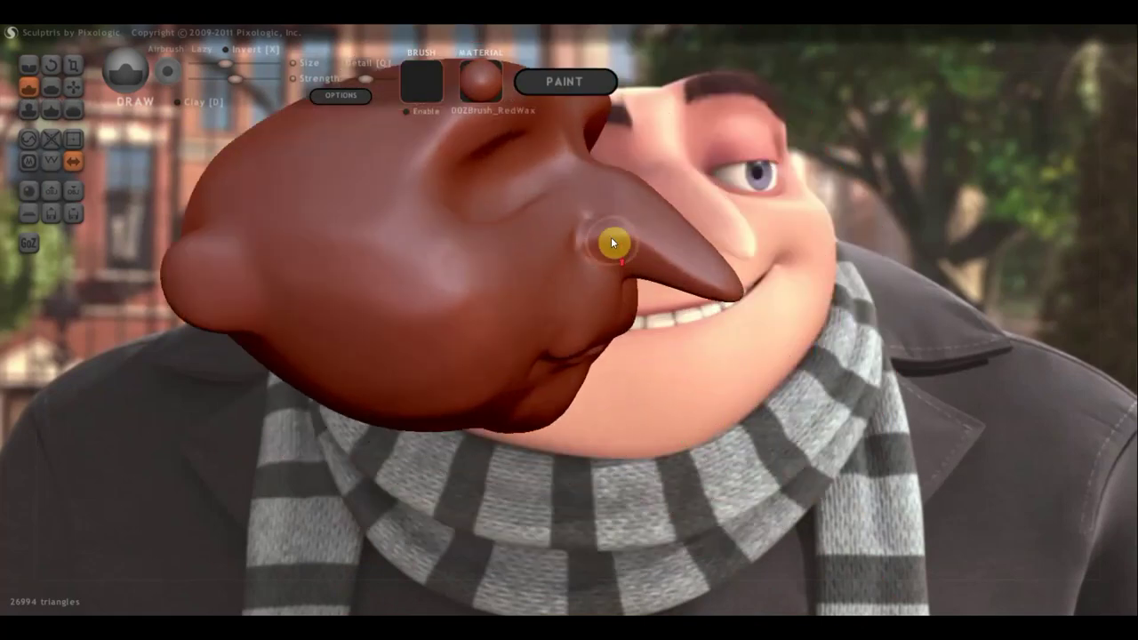
pyautogui.moveTo(613, 241); pyautogui.dragTo(610, 252)
pyautogui.moveTo(577, 254); pyautogui.dragTo(516, 248, button='right')
# Carve a groove around the upper edge of the nostril wing with the Crease brush.
pyautogui.click(29, 64)
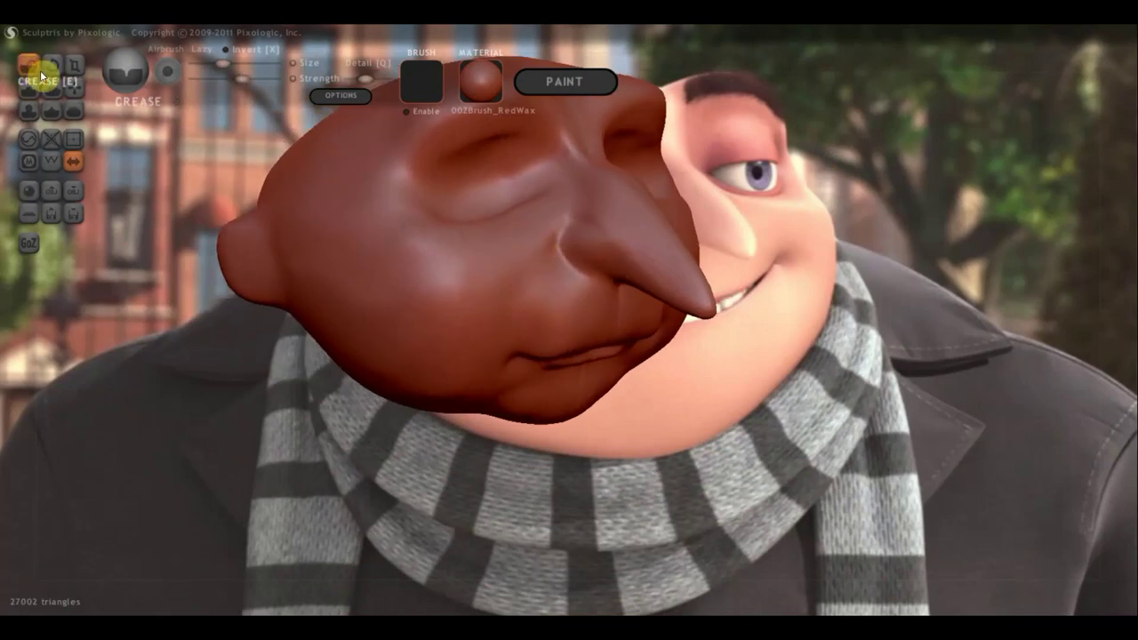
pyautogui.scroll(3, 459, 175)
pyautogui.moveTo(633, 184); pyautogui.dragTo(681, 170, button='right')
pyautogui.moveTo(681, 170)
pyautogui.mouseDown()
pyautogui.moveTo(668, 178)
pyautogui.moveTo(607, 155)
pyautogui.moveTo(569, 175)
pyautogui.moveTo(593, 223)
pyautogui.moveTo(623, 237)
pyautogui.mouseUp()
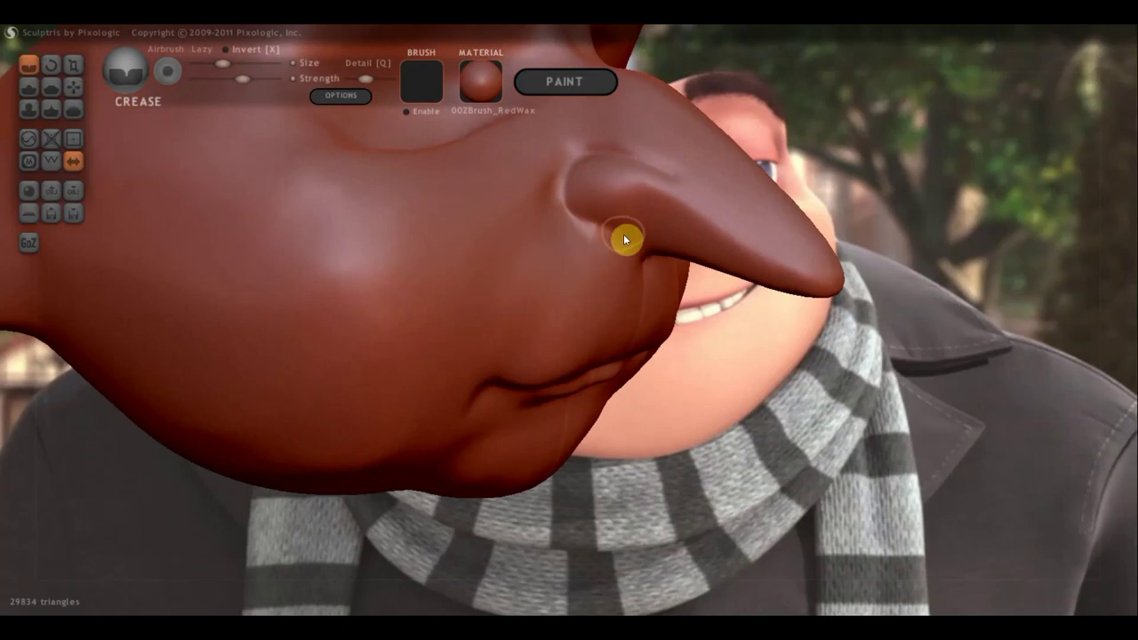
pyautogui.scroll(-2, 578, 223)
pyautogui.scroll(-3, 567, 218)
pyautogui.scroll(3, 566, 218)
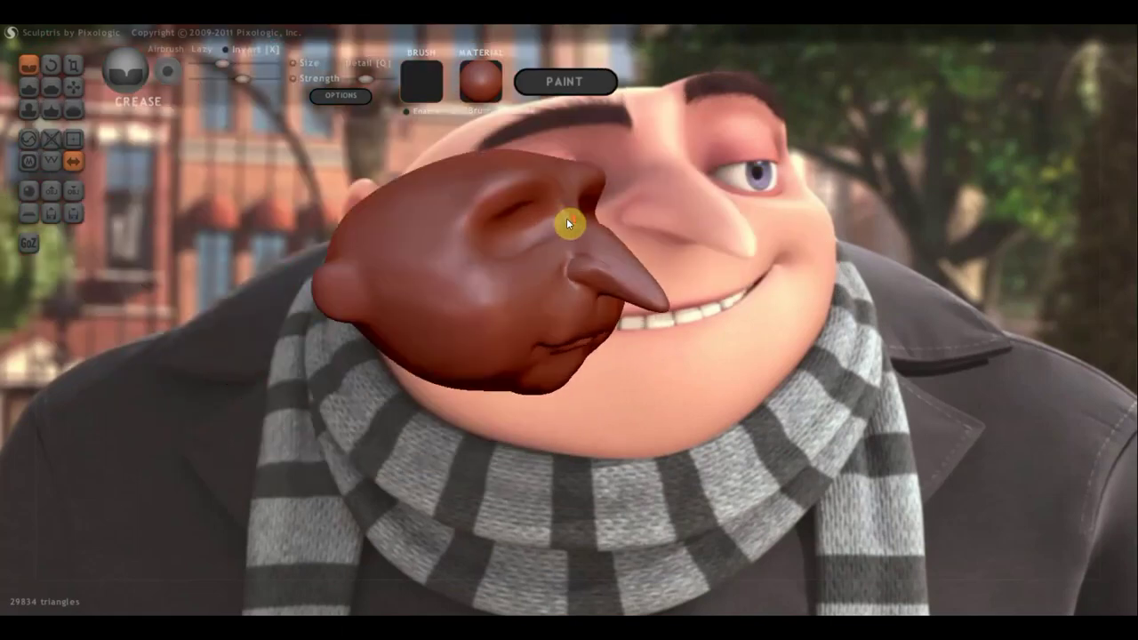
# Crease the underside of the nose around the nostril to define its lower edge.
pyautogui.moveTo(610, 257)
pyautogui.mouseDown()
pyautogui.moveTo(653, 267)
pyautogui.moveTo(613, 262)
pyautogui.moveTo(643, 275)
pyautogui.moveTo(550, 241)
pyautogui.mouseUp()
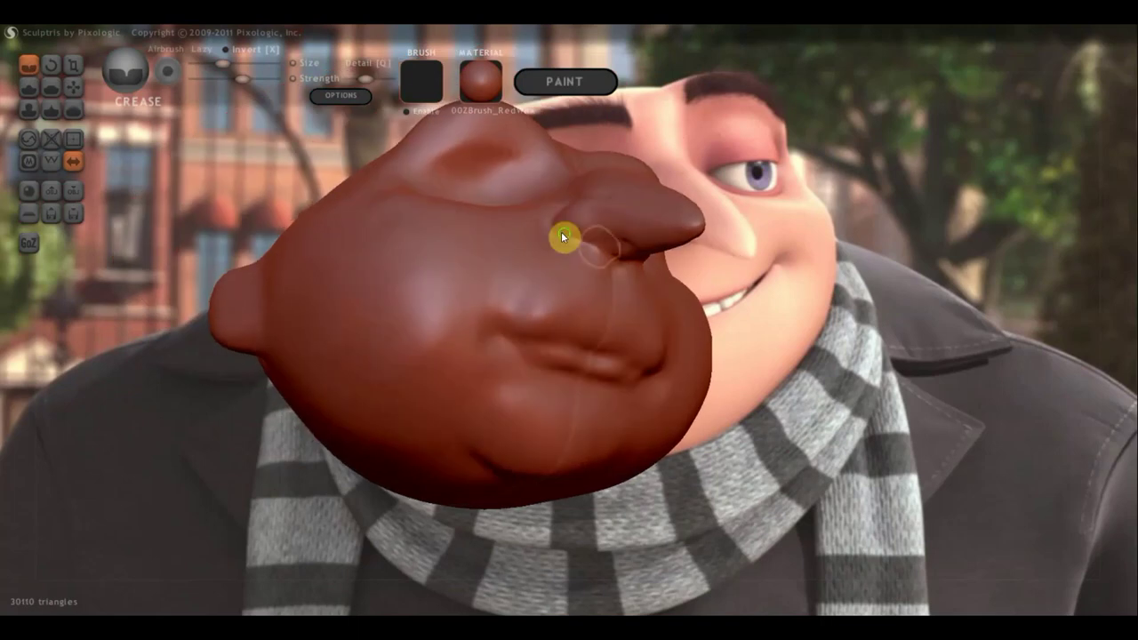
pyautogui.moveTo(632, 283)
pyautogui.mouseDown()
pyautogui.moveTo(573, 244)
pyautogui.moveTo(603, 251)
pyautogui.moveTo(563, 239)
pyautogui.mouseUp()
pyautogui.moveTo(583, 250); pyautogui.dragTo(728, 332, button='middle')
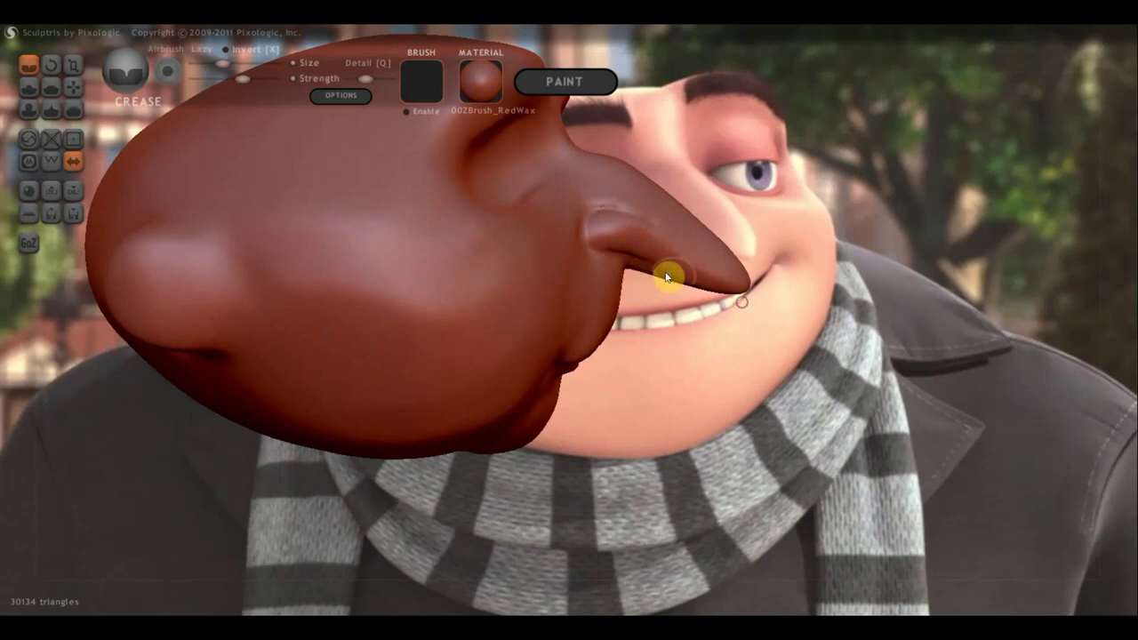
pyautogui.scroll(-5, 678, 272)
pyautogui.scroll(5, 675, 276)
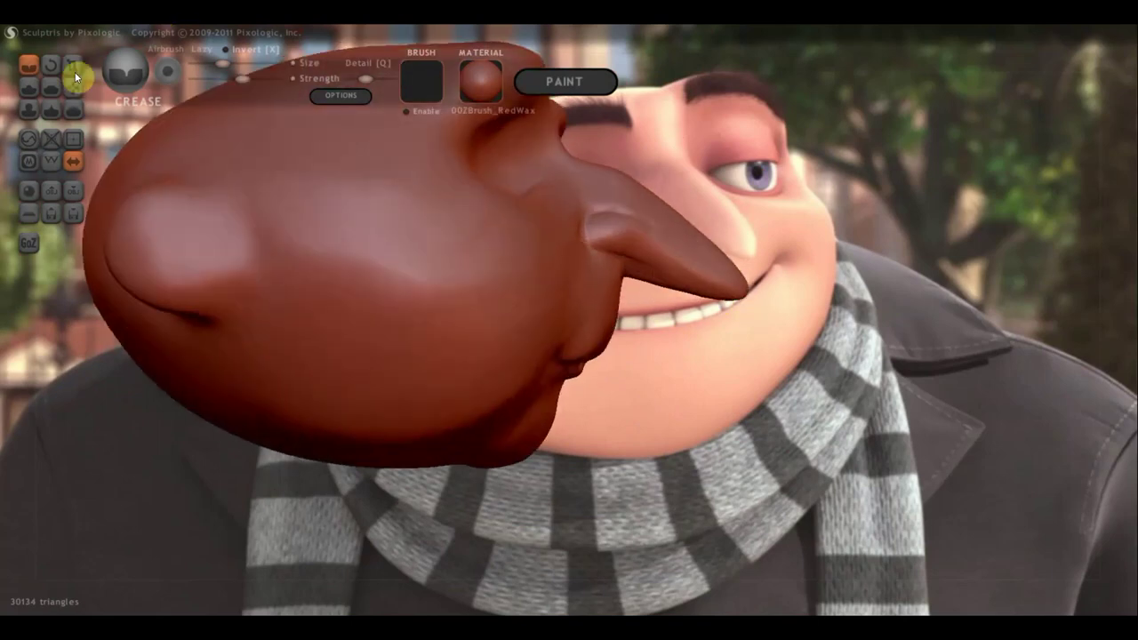
# Flatten the side of the nose from the nostril wing toward the tip with the Flatten brush.
pyautogui.click(51, 87)
pyautogui.moveTo(648, 277); pyautogui.dragTo(644, 151, button='middle')
pyautogui.scroll(3, 724, 325)
pyautogui.scroll(3, 726, 330)
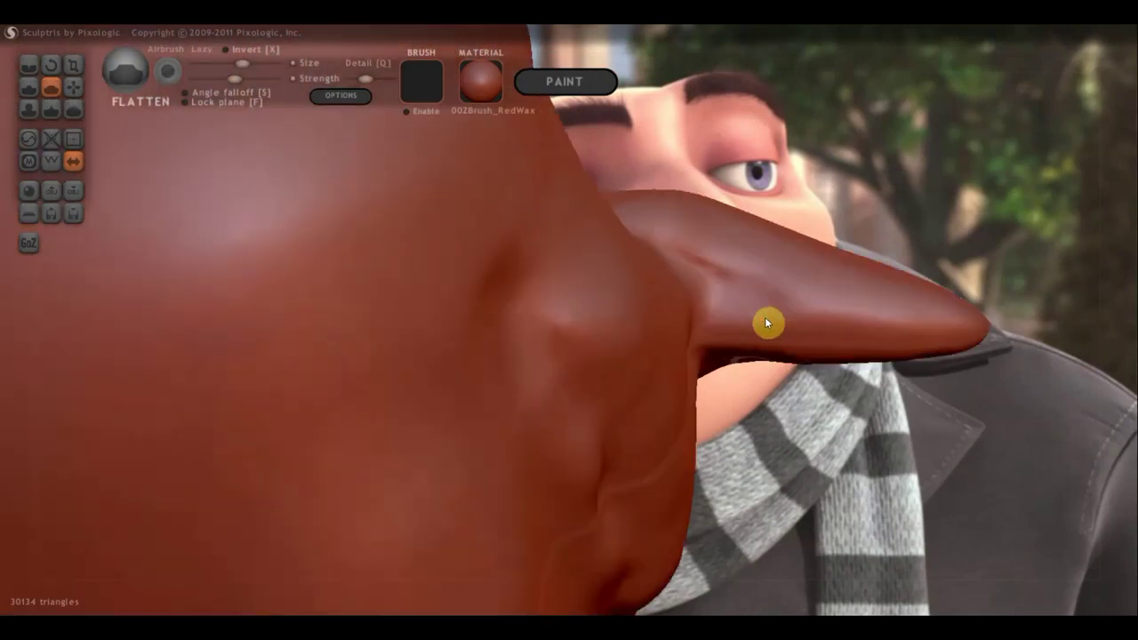
pyautogui.moveTo(789, 307)
pyautogui.mouseDown()
pyautogui.moveTo(861, 330)
pyautogui.moveTo(964, 317)
pyautogui.mouseUp()
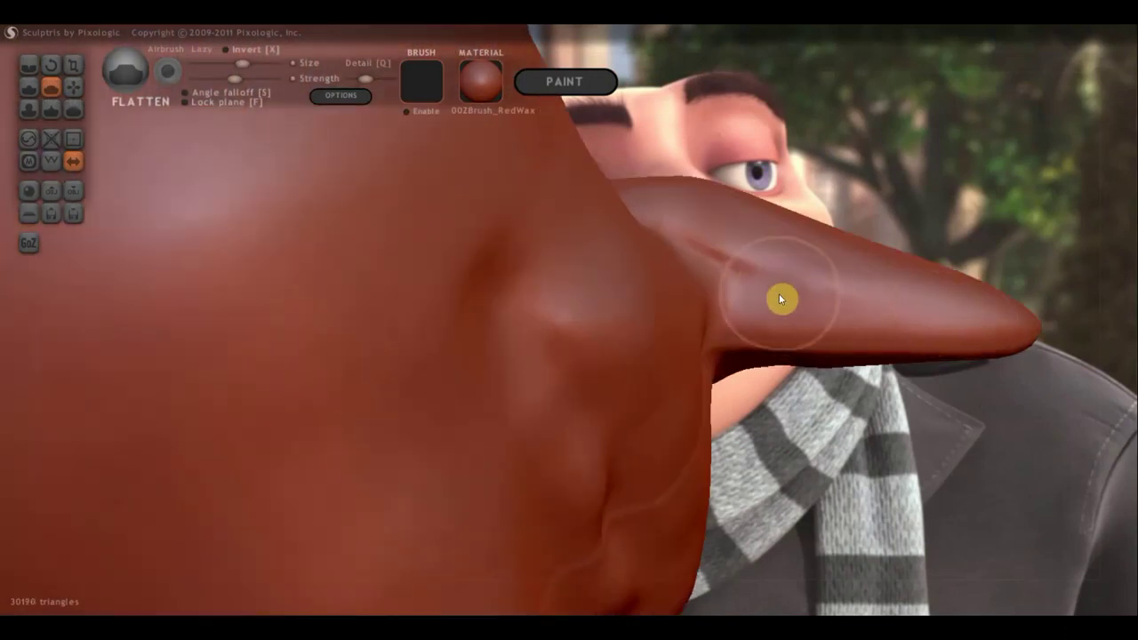
pyautogui.moveTo(780, 300); pyautogui.dragTo(988, 333)
pyautogui.moveTo(845, 498)
pyautogui.mouseDown()
pyautogui.moveTo(856, 442)
pyautogui.moveTo(939, 316)
pyautogui.moveTo(828, 355)
pyautogui.moveTo(759, 259)
pyautogui.mouseUp()
pyautogui.scroll(-3, 940, 317)
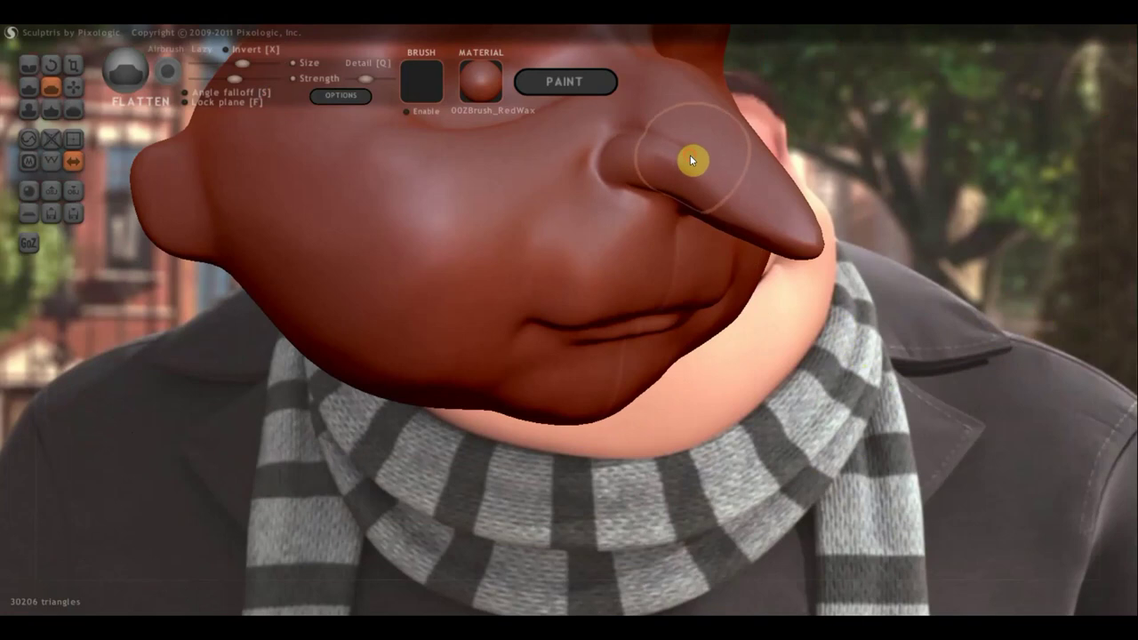
pyautogui.moveTo(690, 157)
pyautogui.mouseDown()
pyautogui.moveTo(713, 137)
pyautogui.moveTo(748, 174)
pyautogui.moveTo(674, 192)
pyautogui.mouseUp()
# Reshape the nose bridge into a downward-hooked curve with the Grab brush, viewing the head in profile.
pyautogui.moveTo(654, 191); pyautogui.dragTo(542, 193, button='right')
pyautogui.scroll(-3, 608, 196)
pyautogui.moveTo(706, 241); pyautogui.dragTo(941, 227, button='right')
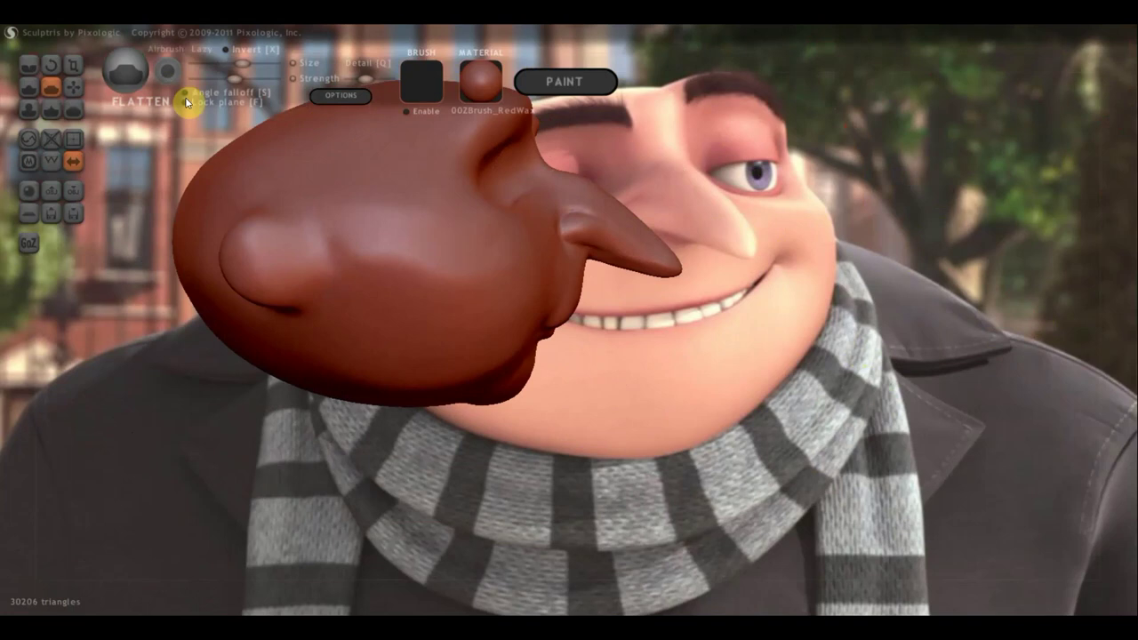
pyautogui.click(73, 87)
pyautogui.scroll(2, 532, 195)
pyautogui.scroll(2, 531, 195)
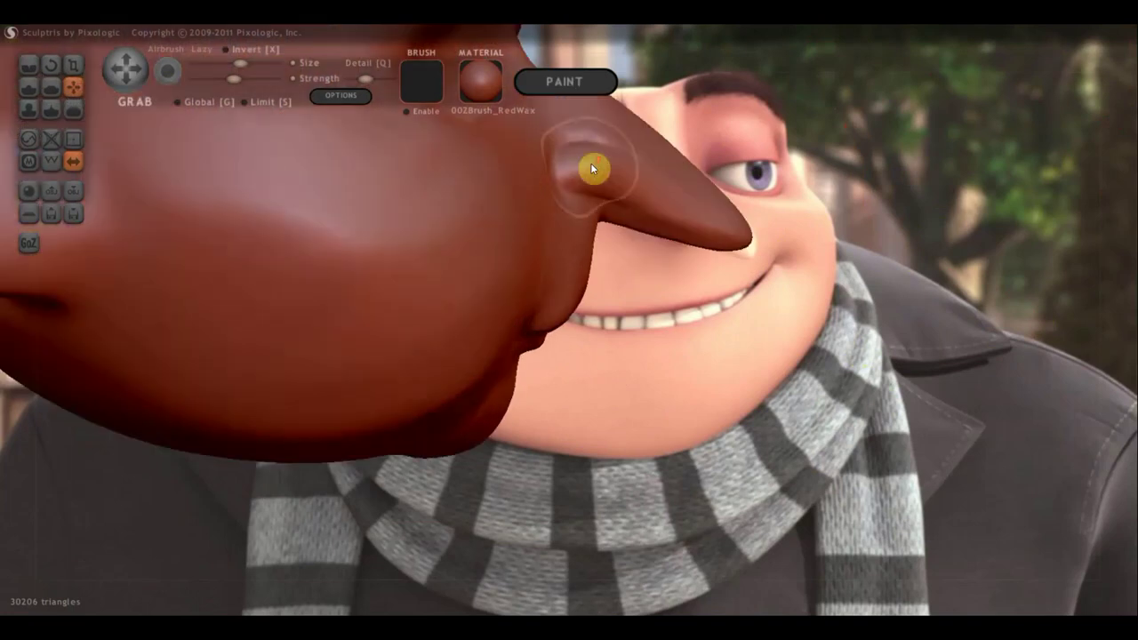
pyautogui.scroll(-3, 591, 162)
pyautogui.keyDown('alt'); pyautogui.moveTo(835, 232); pyautogui.dragTo(823, 413); pyautogui.keyUp('alt')
pyautogui.scroll(3, 605, 300)
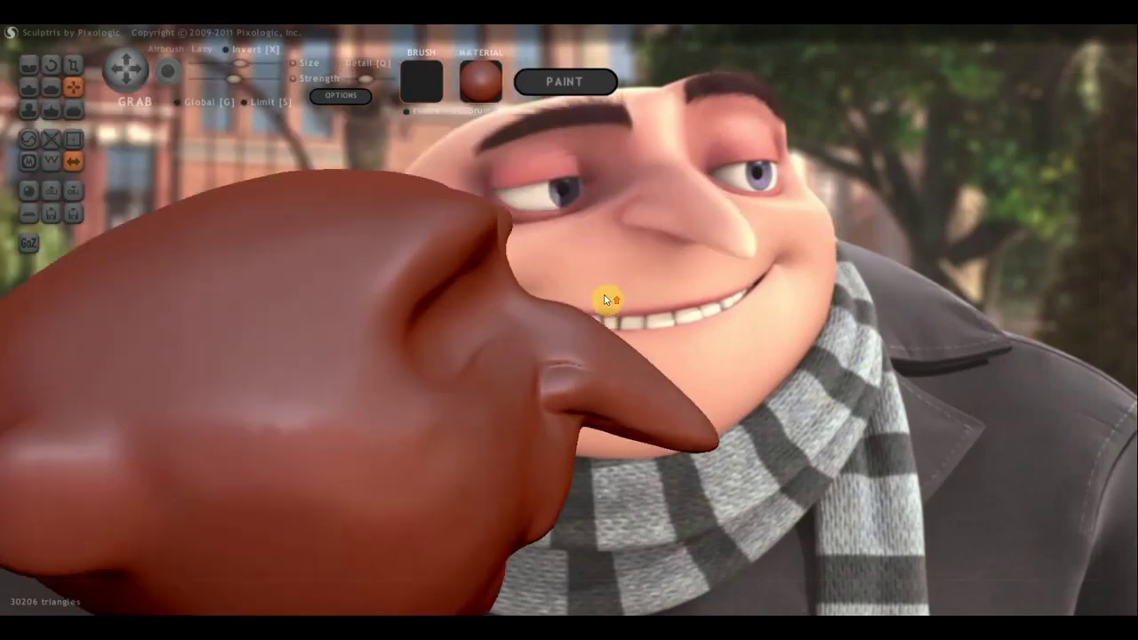
pyautogui.scroll(-2, 649, 353)
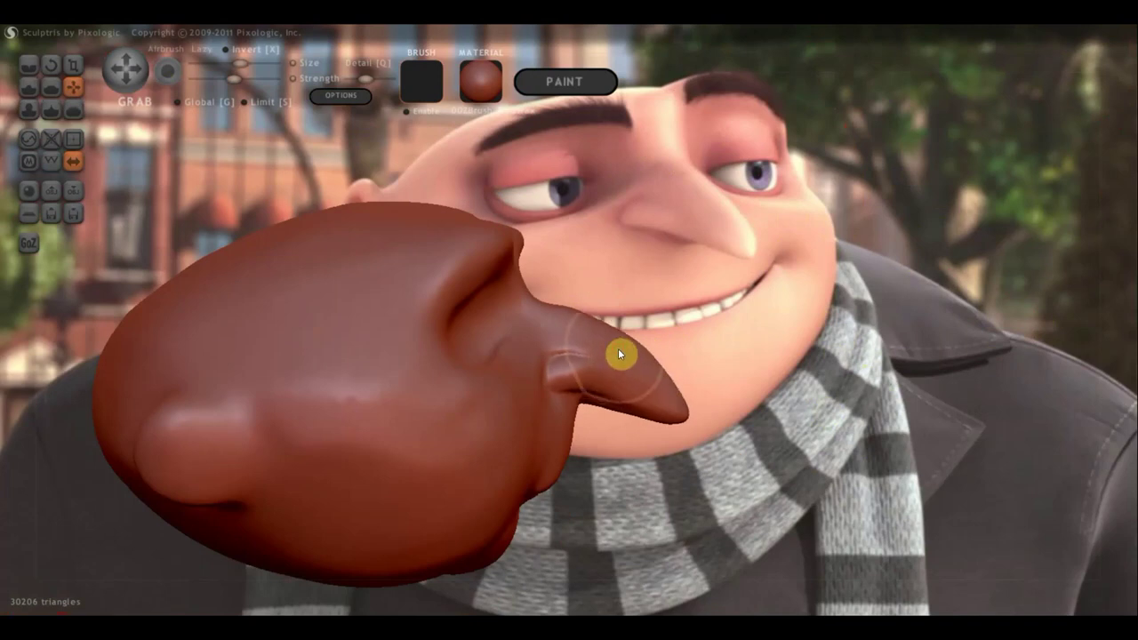
pyautogui.scroll(-3, 624, 359)
pyautogui.moveTo(620, 363)
pyautogui.mouseDown(button='middle')
pyautogui.moveTo(639, 373)
pyautogui.moveTo(623, 365)
pyautogui.mouseUp(button='middle')
pyautogui.scroll(3, 241, 354)
pyautogui.moveTo(240, 352); pyautogui.dragTo(208, 353, button='middle')
pyautogui.moveTo(210, 357); pyautogui.dragTo(191, 293, button='right')
# Carve the inner contour of the ear with a curved Crease brush stroke.
pyautogui.click(37, 71)
pyautogui.scroll(3, 215, 353)
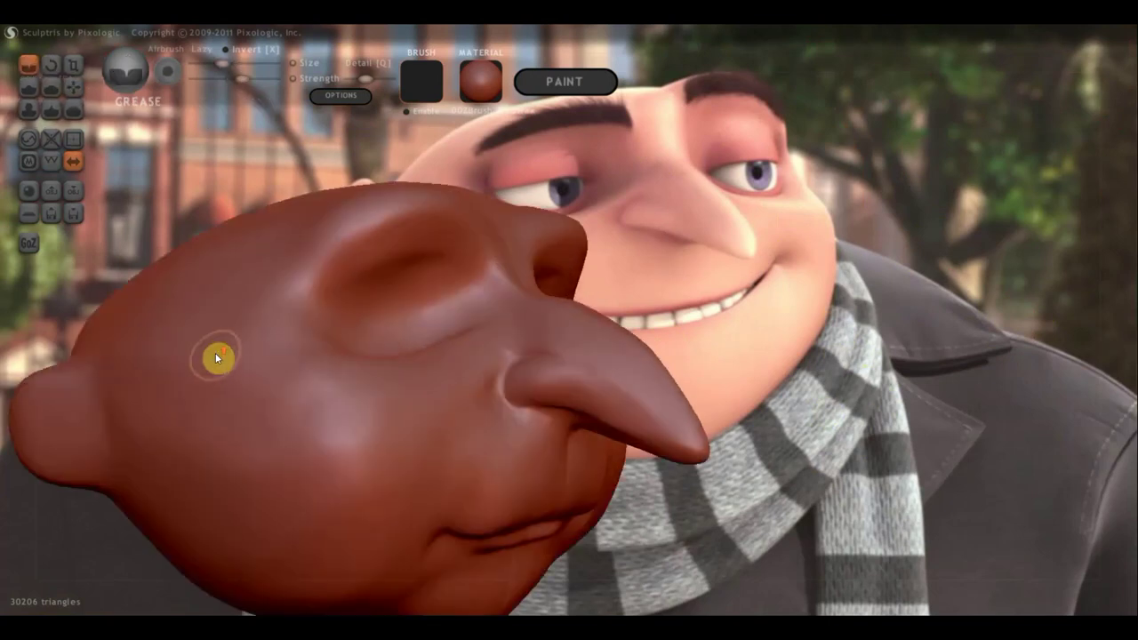
pyautogui.moveTo(217, 358)
pyautogui.keyDown('alt'); pyautogui.mouseDown(button='right')
pyautogui.moveTo(542, 336)
pyautogui.moveTo(561, 324)
pyautogui.mouseUp(button='right'); pyautogui.keyUp('alt')
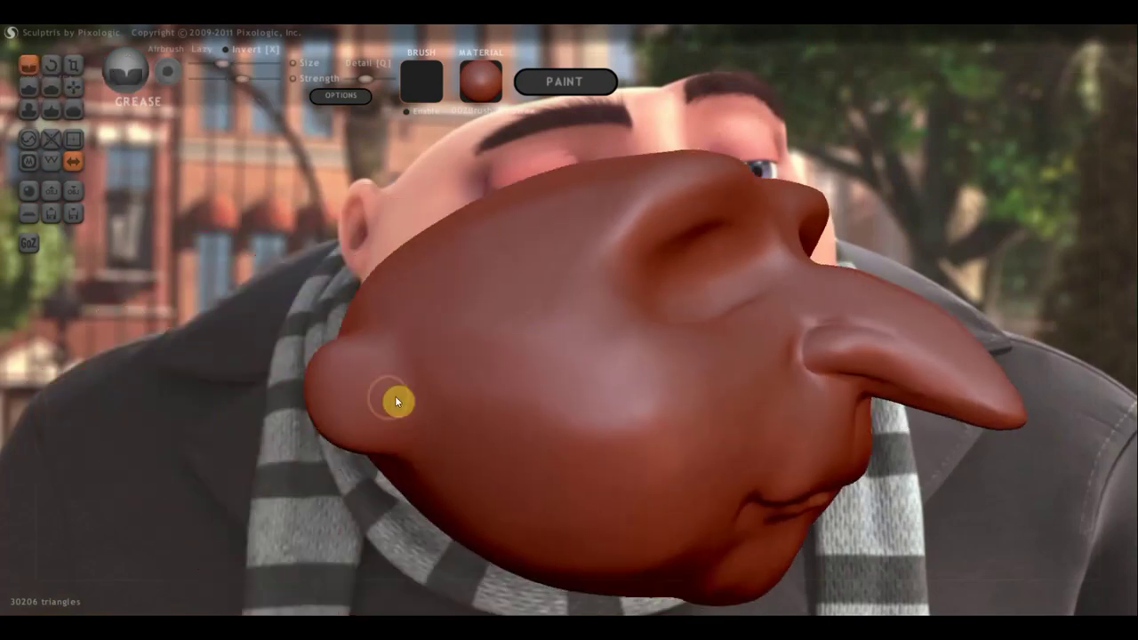
pyautogui.moveTo(397, 402)
pyautogui.mouseDown()
pyautogui.moveTo(376, 363)
pyautogui.moveTo(322, 376)
pyautogui.moveTo(325, 399)
pyautogui.moveTo(341, 383)
pyautogui.mouseUp()
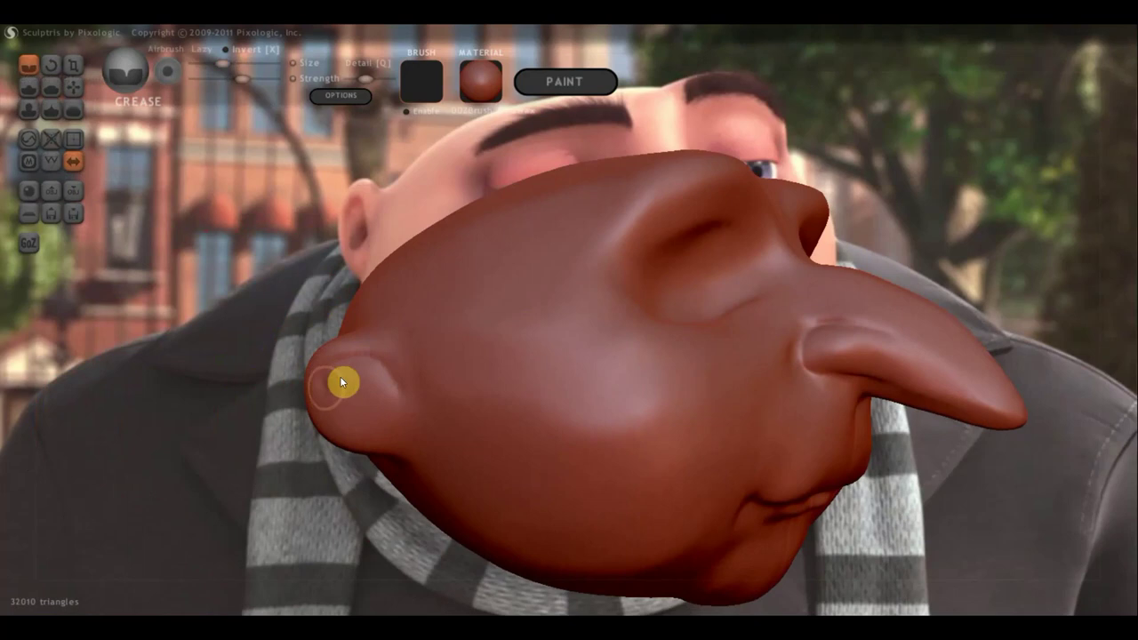
pyautogui.scroll(-3, 344, 373)
pyautogui.scroll(2, 397, 358)
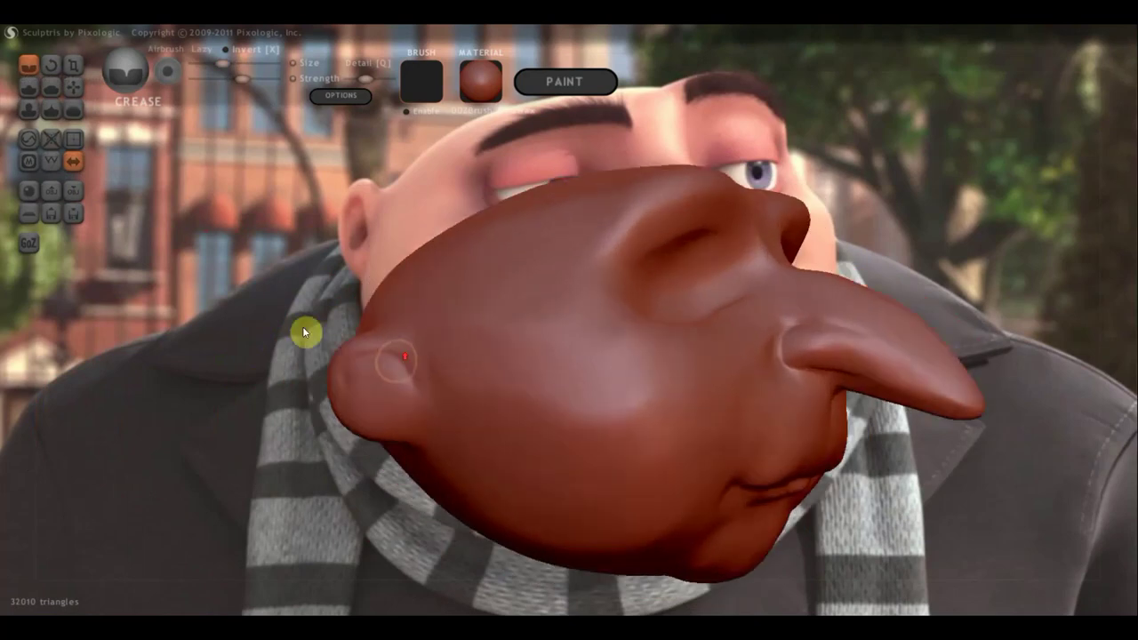
# Hollow out the inside of the ear with the Draw brush.
pyautogui.click(52, 86)
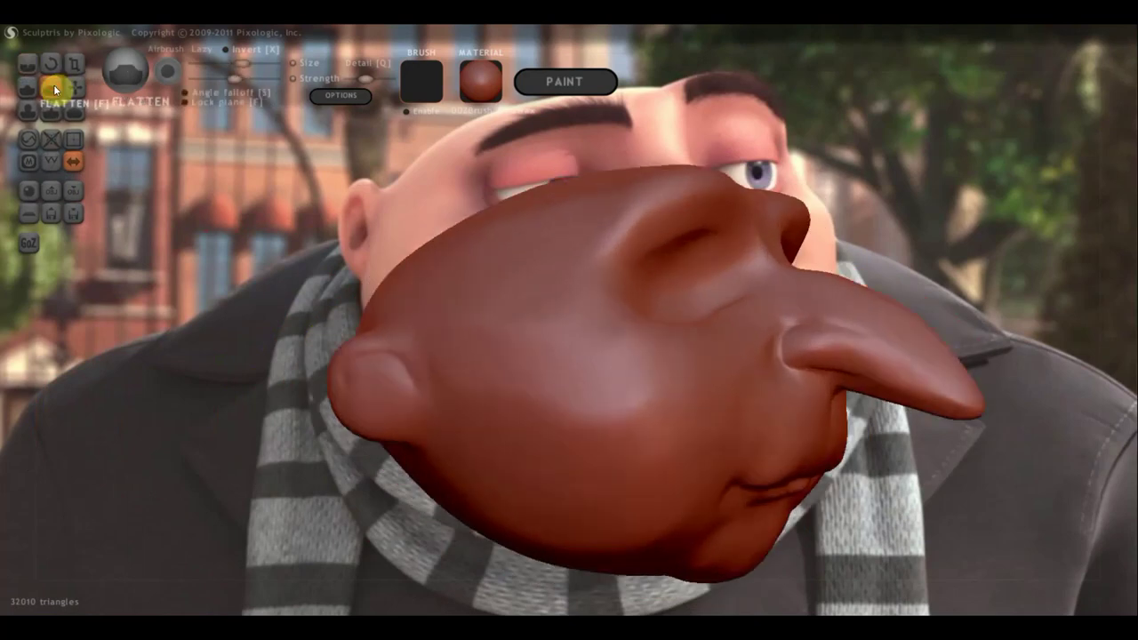
pyautogui.click(29, 86)
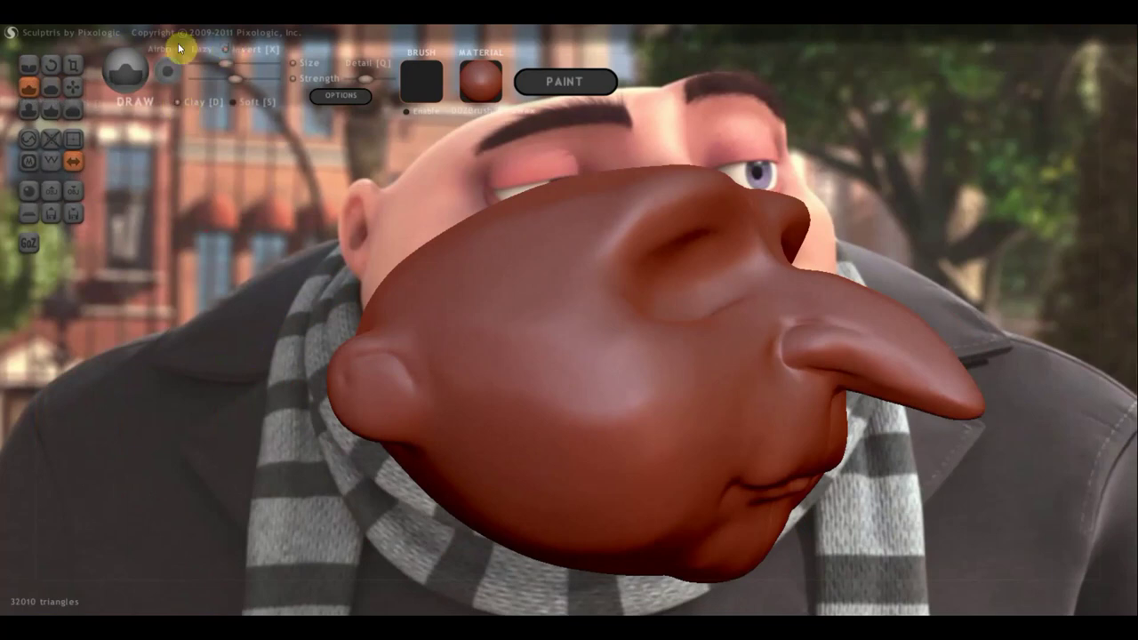
pyautogui.scroll(-3, 377, 393)
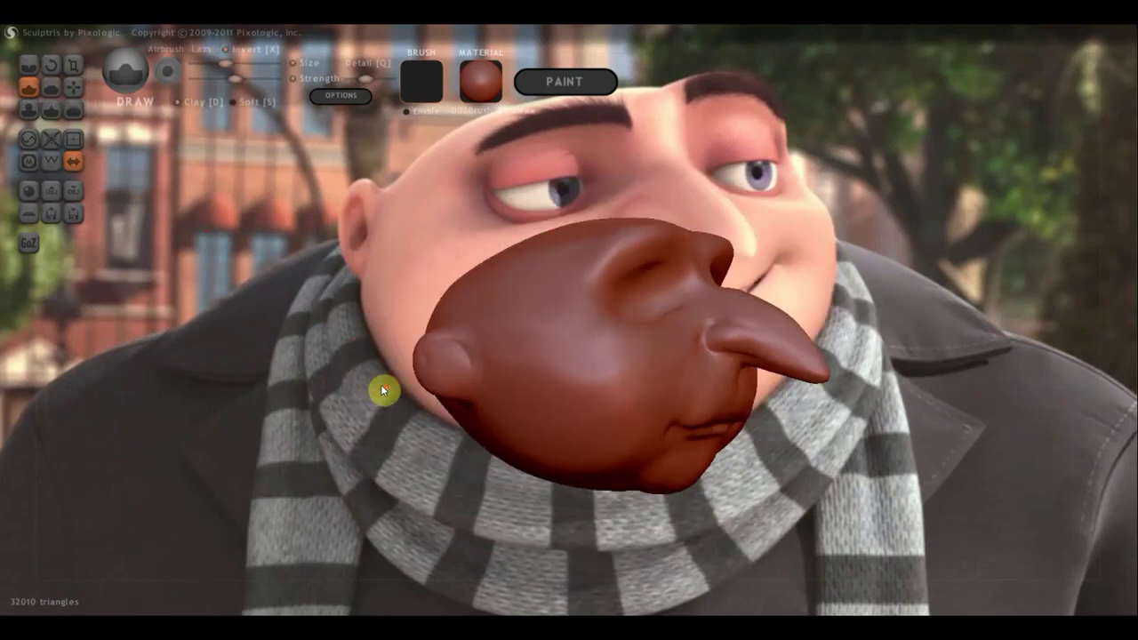
pyautogui.scroll(1, 396, 386)
pyautogui.moveTo(411, 380)
pyautogui.mouseDown()
pyautogui.moveTo(435, 392)
pyautogui.moveTo(414, 364)
pyautogui.moveTo(424, 389)
pyautogui.moveTo(439, 387)
pyautogui.mouseUp()
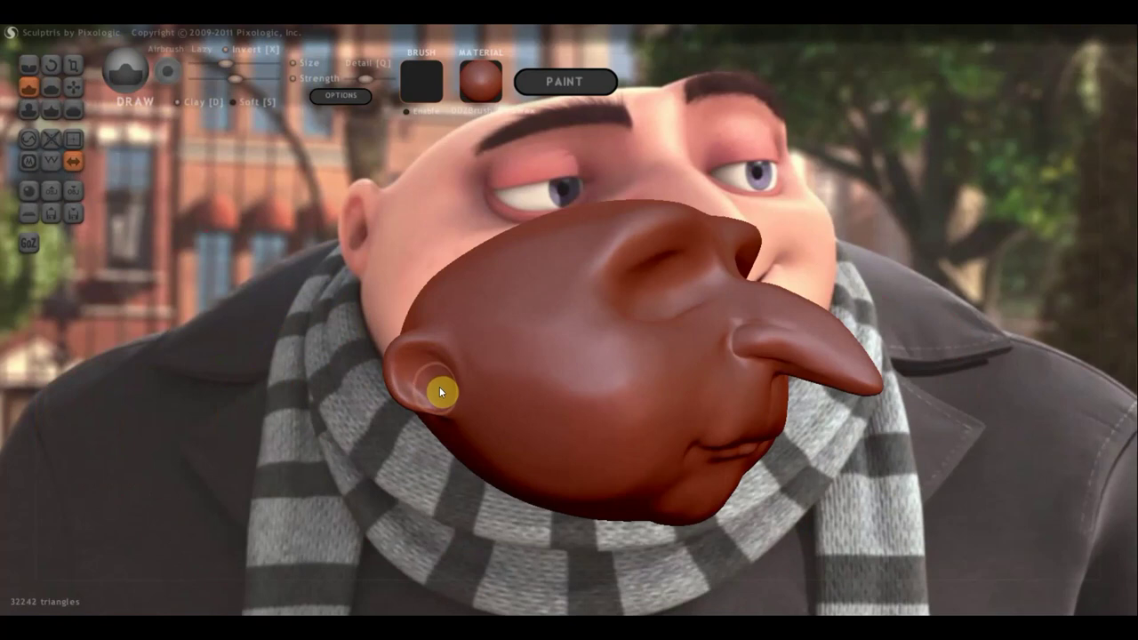
# Define the front outer edge of the ear where it meets the head with curved Crease brush strokes.
pyautogui.moveTo(440, 387)
pyautogui.mouseDown(button='right')
pyautogui.moveTo(328, 399)
pyautogui.moveTo(480, 389)
pyautogui.mouseUp(button='right')
pyautogui.scroll(3, 459, 390)
pyautogui.scroll(-3, 459, 390)
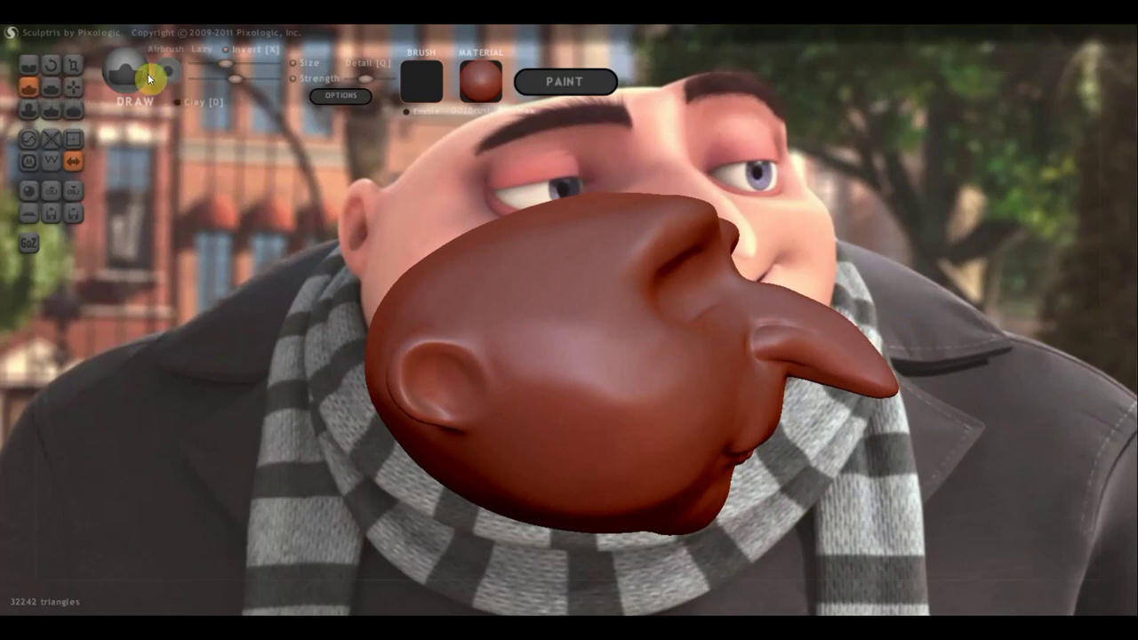
pyautogui.click(30, 66)
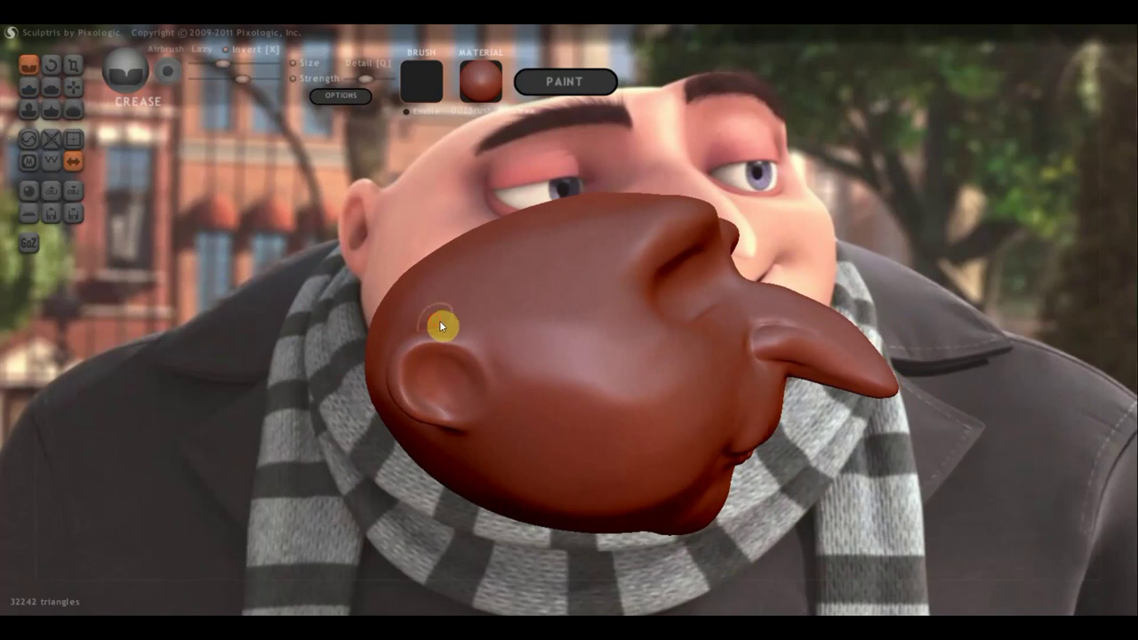
pyautogui.moveTo(439, 327)
pyautogui.mouseDown()
pyautogui.moveTo(504, 397)
pyautogui.moveTo(424, 314)
pyautogui.moveTo(486, 350)
pyautogui.moveTo(476, 360)
pyautogui.moveTo(483, 348)
pyautogui.moveTo(524, 427)
pyautogui.mouseUp()
pyautogui.click(225, 51)
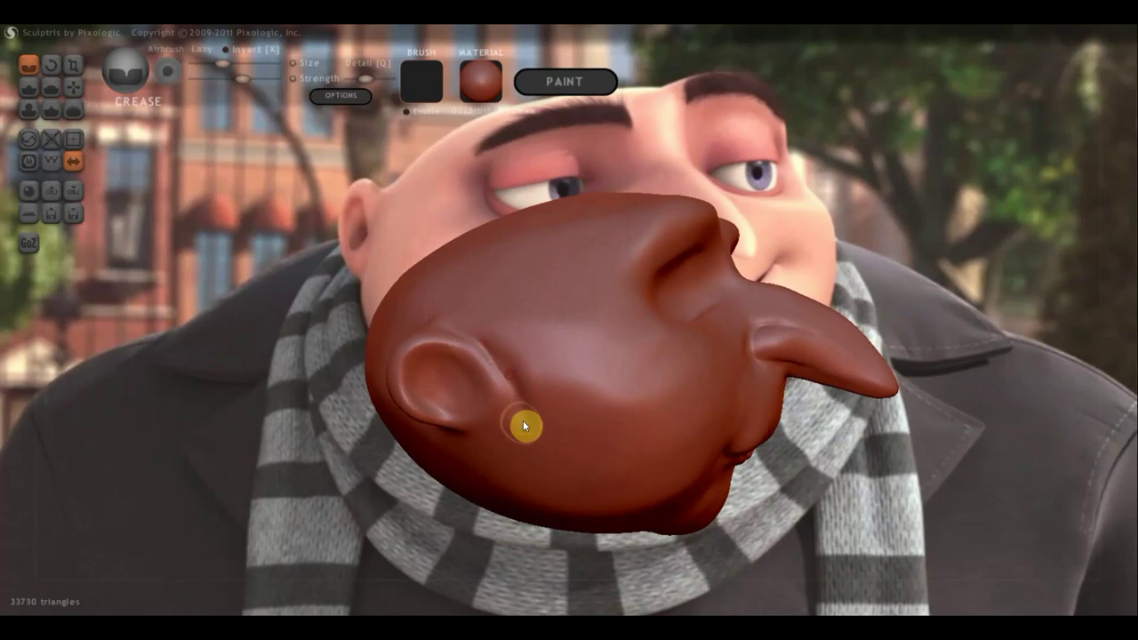
pyautogui.moveTo(483, 348); pyautogui.dragTo(533, 416)
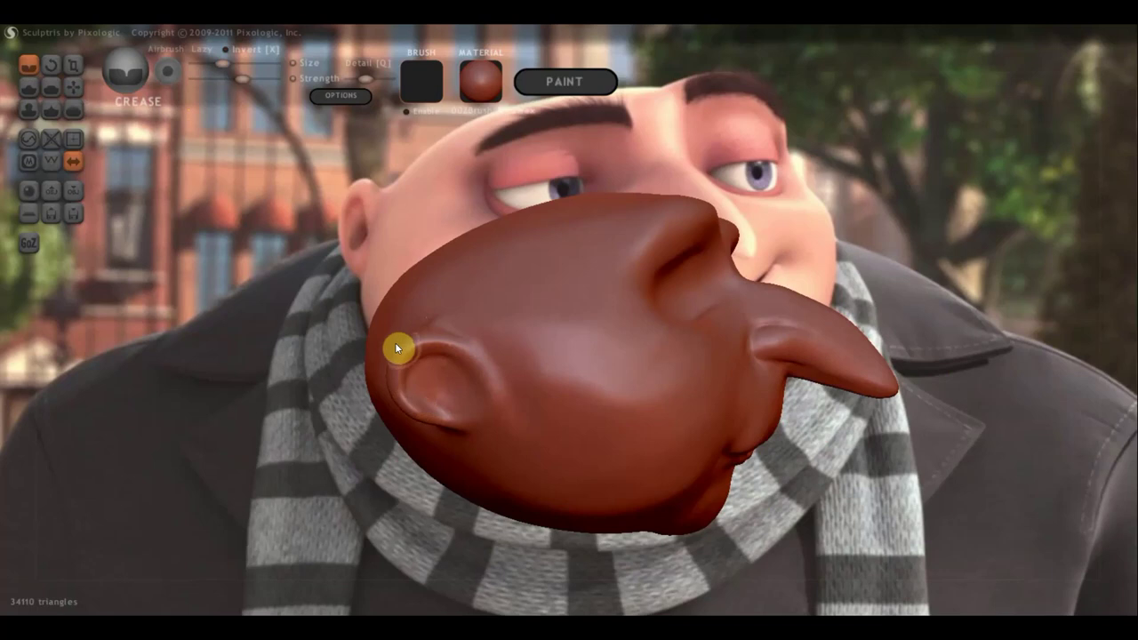
# Flatten the hollow inside the ear, using the Flatten brush at a smaller size.
pyautogui.click(51, 86)
pyautogui.moveTo(315, 314); pyautogui.dragTo(392, 388)
pyautogui.scroll(3, 391, 388)
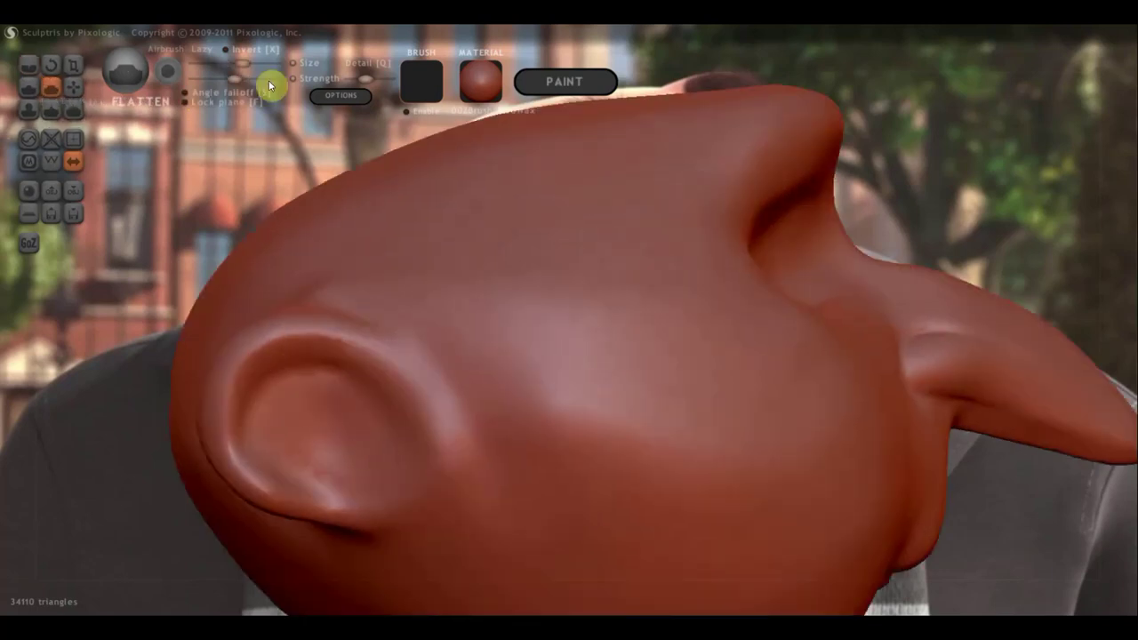
pyautogui.click(230, 63)
pyautogui.moveTo(342, 400)
pyautogui.mouseDown()
pyautogui.moveTo(324, 388)
pyautogui.moveTo(288, 429)
pyautogui.moveTo(341, 386)
pyautogui.mouseUp()
# Sculpt a curved inner fold following the outer rim inside the ear with the Draw brush.
pyautogui.click(28, 86)
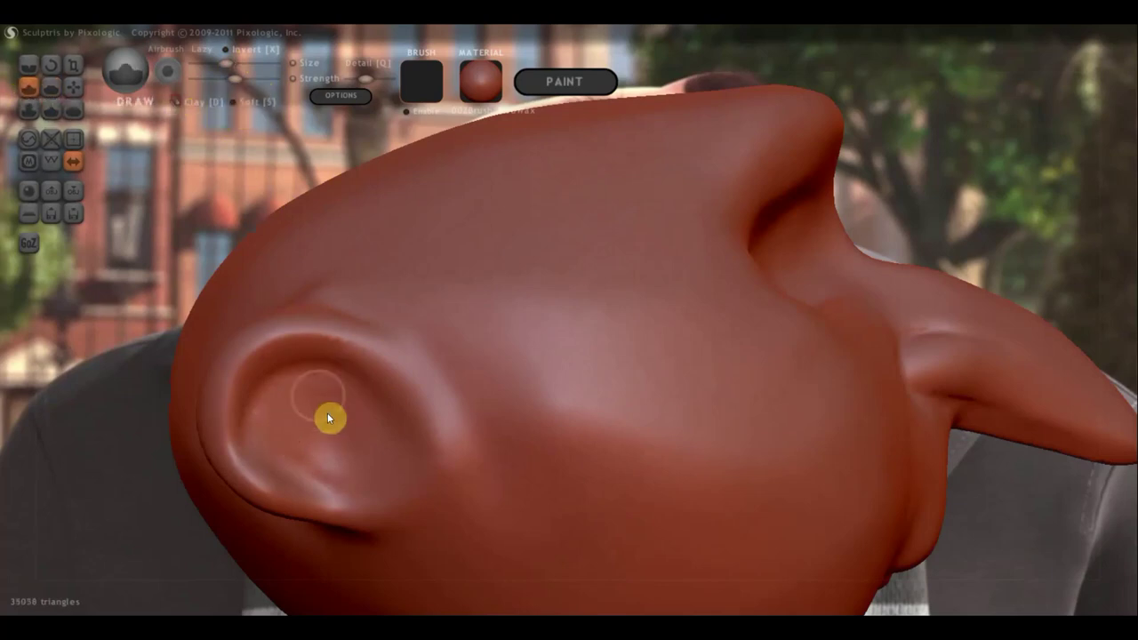
pyautogui.moveTo(338, 388)
pyautogui.mouseDown()
pyautogui.moveTo(282, 396)
pyautogui.moveTo(286, 454)
pyautogui.mouseUp()
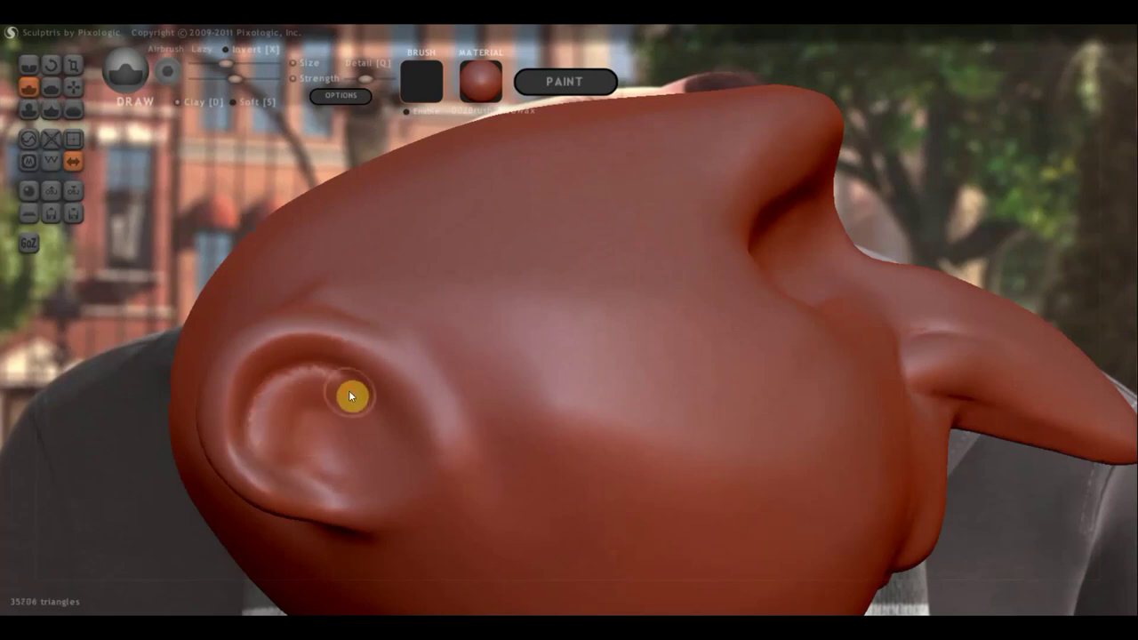
pyautogui.moveTo(350, 394); pyautogui.dragTo(275, 454)
pyautogui.moveTo(315, 400)
pyautogui.mouseDown()
pyautogui.moveTo(286, 463)
pyautogui.moveTo(312, 419)
pyautogui.moveTo(332, 444)
pyautogui.mouseUp()
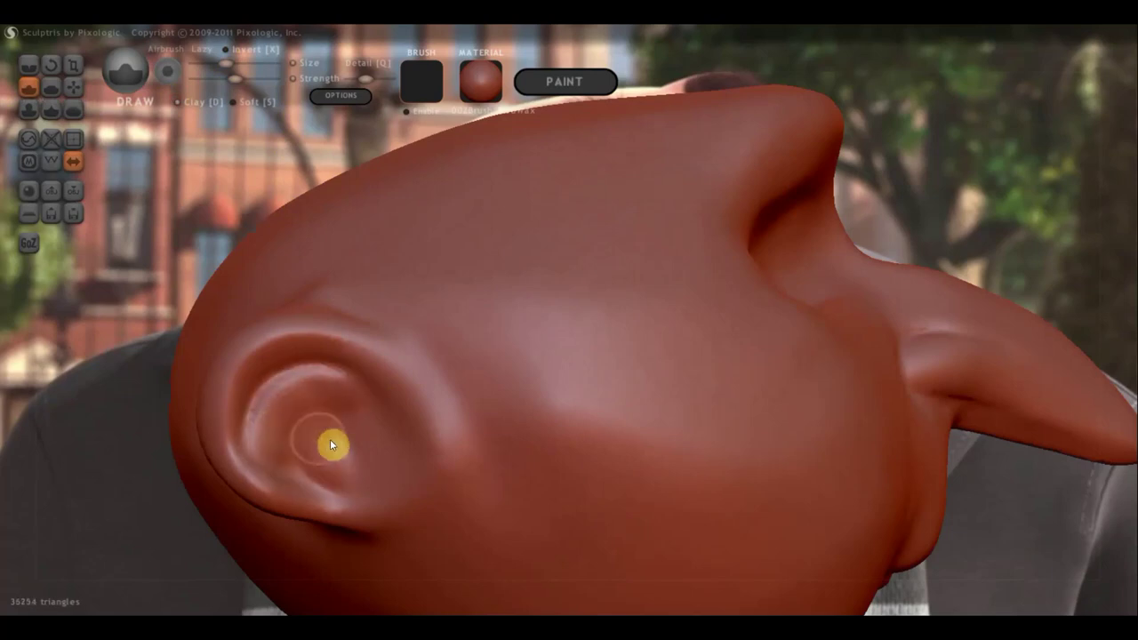
# Shape the lower end of the ear around the lobe with short Draw brush strokes.
pyautogui.scroll(-5, 381, 453)
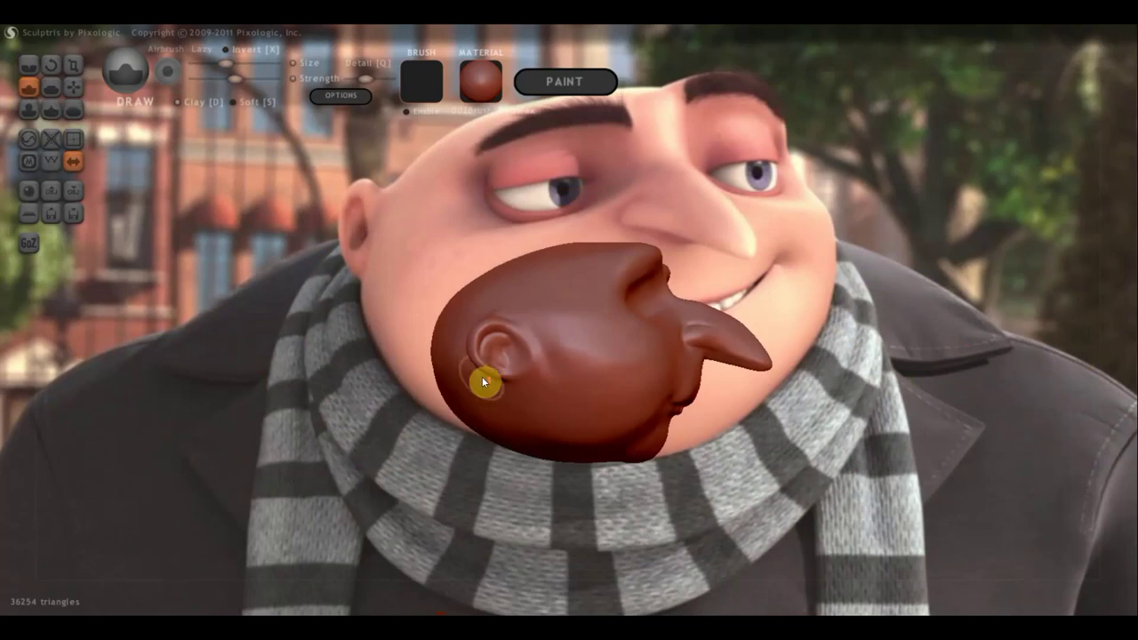
pyautogui.scroll(4, 482, 376)
pyautogui.moveTo(466, 435)
pyautogui.mouseDown()
pyautogui.moveTo(453, 435)
pyautogui.moveTo(462, 450)
pyautogui.mouseUp()
pyautogui.click(466, 450)
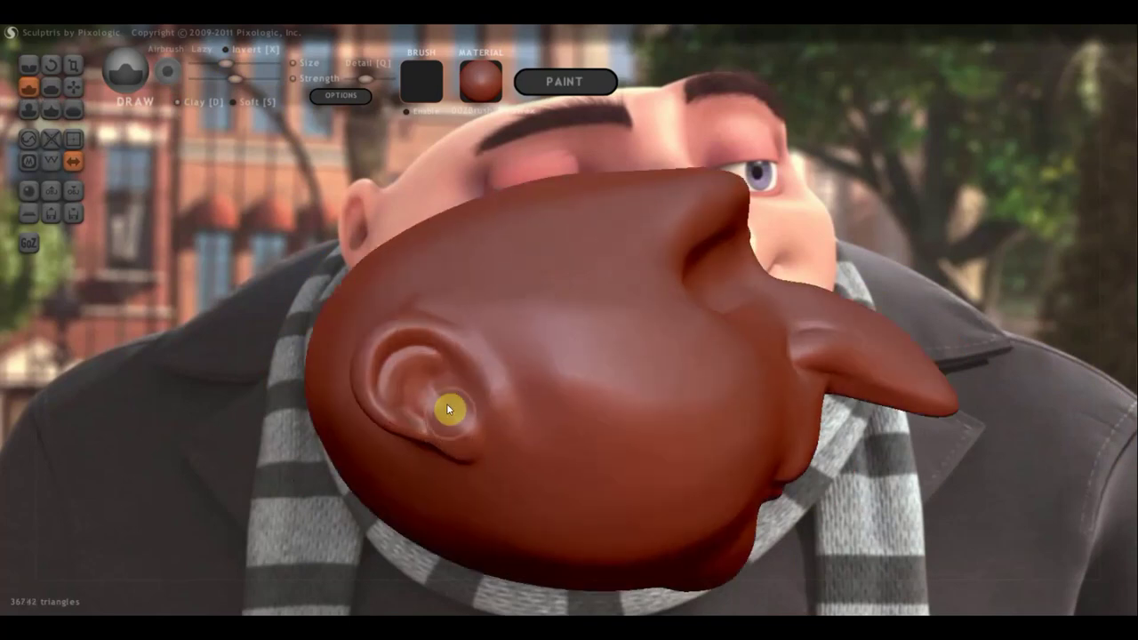
# Deepen the central cavity and shape the inner folds above the earlobe with the Draw brush.
pyautogui.scroll(4, 445, 400)
pyautogui.moveTo(277, 492); pyautogui.dragTo(287, 491, button='right')
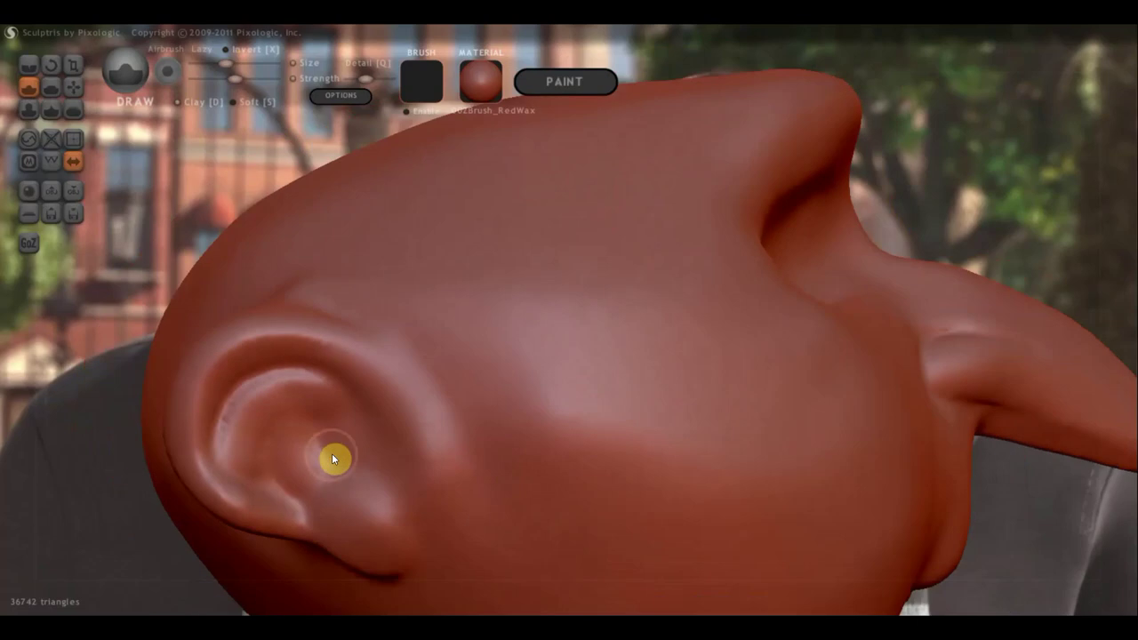
pyautogui.moveTo(321, 460)
pyautogui.mouseDown()
pyautogui.moveTo(332, 473)
pyautogui.moveTo(350, 466)
pyautogui.moveTo(324, 479)
pyautogui.moveTo(340, 442)
pyautogui.moveTo(370, 484)
pyautogui.mouseUp()
pyautogui.moveTo(340, 429)
pyautogui.mouseDown()
pyautogui.moveTo(356, 450)
pyautogui.moveTo(279, 430)
pyautogui.moveTo(279, 482)
pyautogui.moveTo(306, 514)
pyautogui.moveTo(305, 457)
pyautogui.moveTo(296, 504)
pyautogui.moveTo(290, 475)
pyautogui.moveTo(307, 540)
pyautogui.moveTo(272, 519)
pyautogui.mouseUp()
pyautogui.scroll(-5, 271, 513)
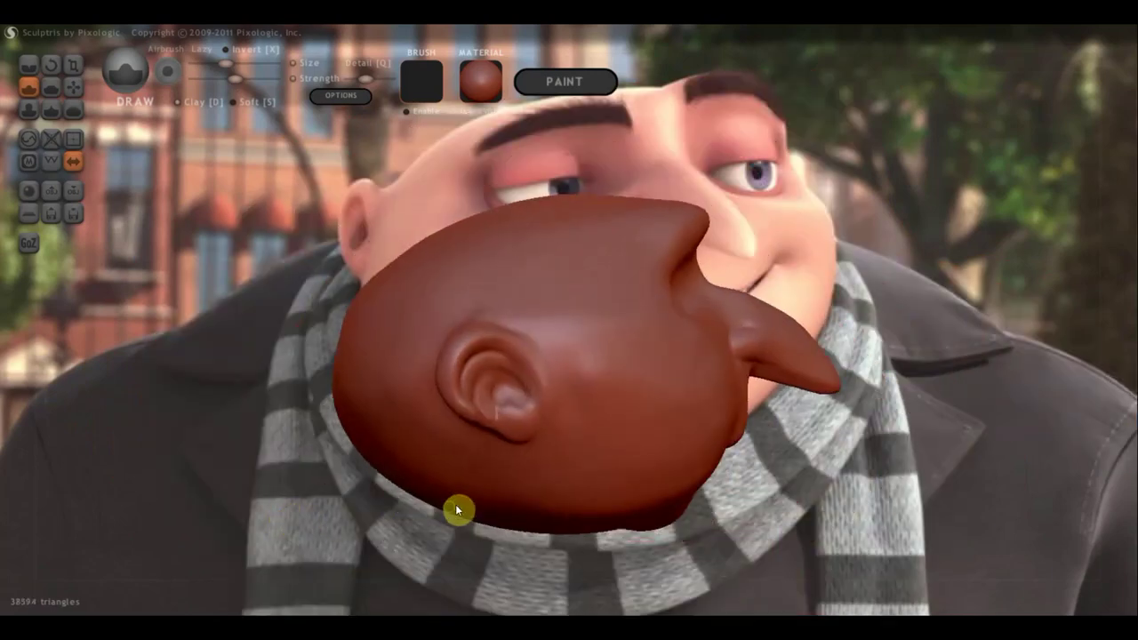
# Adjust the ear's front edge and lobe with the Grab brush in profile view.
pyautogui.click(73, 87)
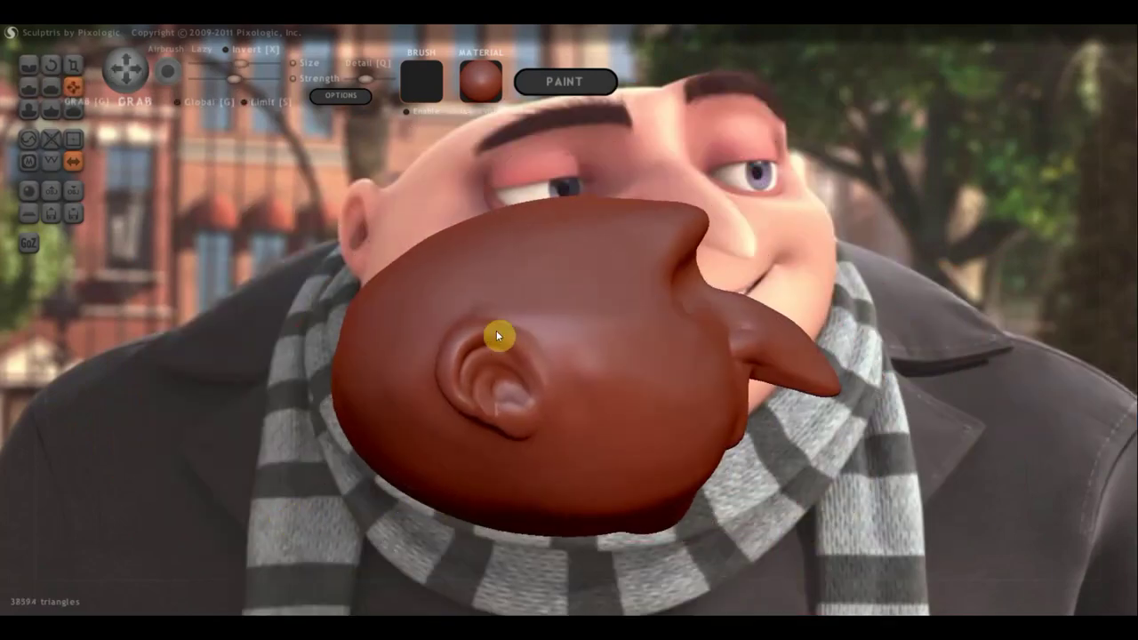
pyautogui.scroll(-2, 484, 345)
pyautogui.moveTo(489, 348); pyautogui.dragTo(542, 388)
pyautogui.scroll(3, 505, 390)
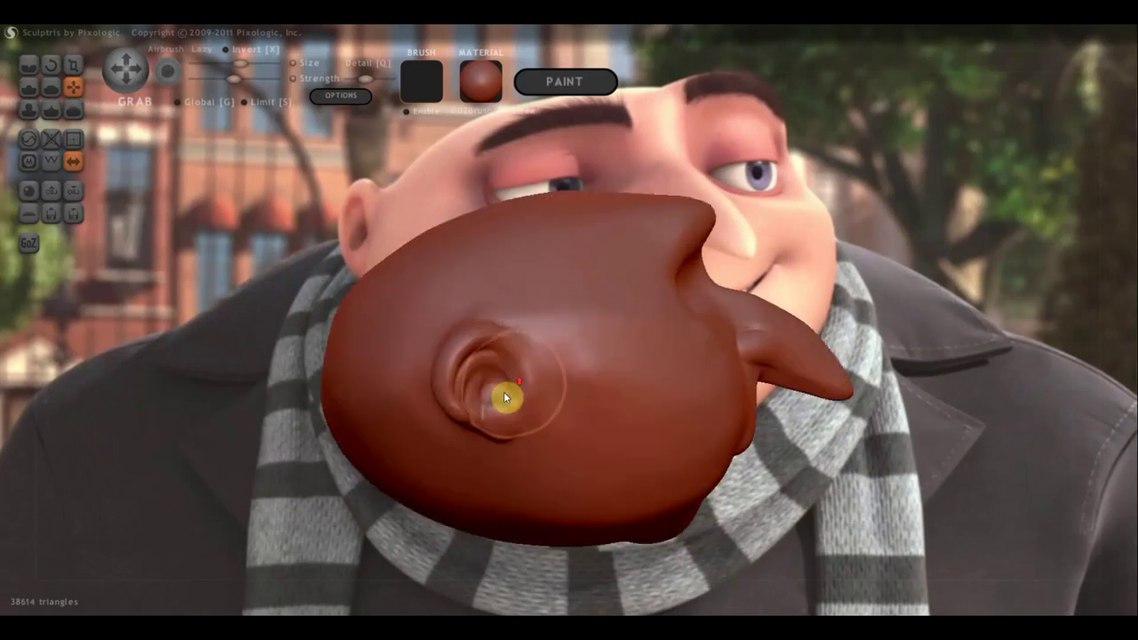
pyautogui.moveTo(486, 429)
pyautogui.mouseDown()
pyautogui.moveTo(457, 418)
pyautogui.moveTo(466, 395)
pyautogui.moveTo(516, 372)
pyautogui.mouseUp()
# Reshape the outer rim and lobe of the ear with the Grab brush, viewing the head from the front quarter.
pyautogui.moveTo(516, 372); pyautogui.dragTo(374, 361, button='right')
pyautogui.scroll(3, 432, 388)
pyautogui.moveTo(386, 411); pyautogui.dragTo(426, 407, button='right')
pyautogui.scroll(2, 426, 406)
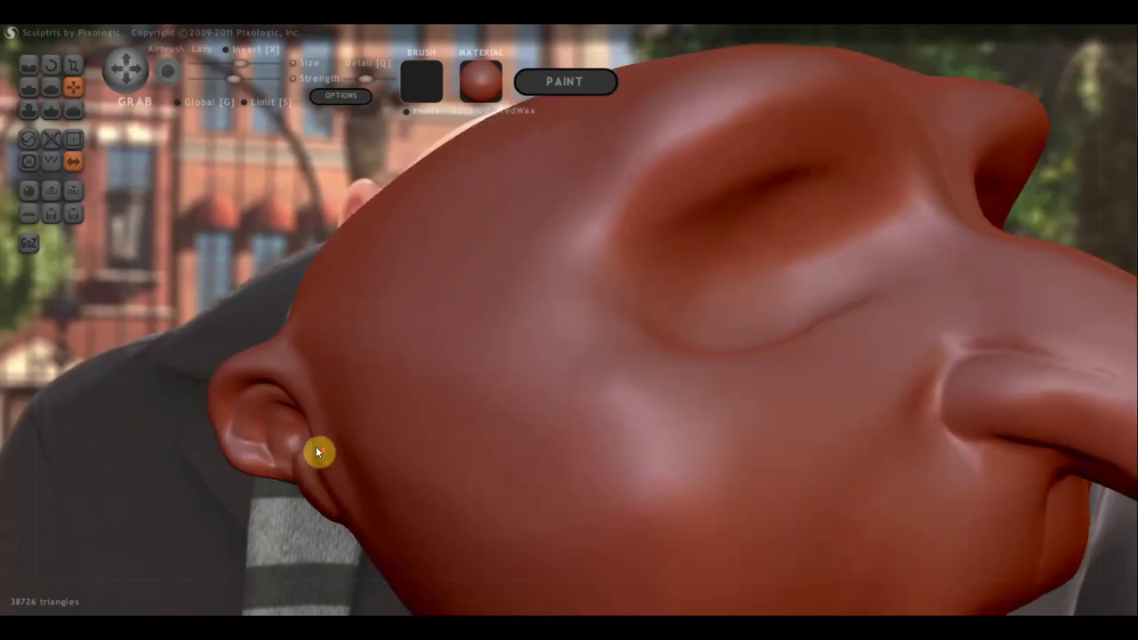
pyautogui.moveTo(287, 461)
pyautogui.mouseDown()
pyautogui.moveTo(273, 480)
pyautogui.moveTo(244, 466)
pyautogui.moveTo(217, 478)
pyautogui.moveTo(240, 450)
pyautogui.moveTo(234, 384)
pyautogui.mouseUp()
# Crease the join between the top of the ear and the head, viewing the head from above.
pyautogui.scroll(-5, 346, 395)
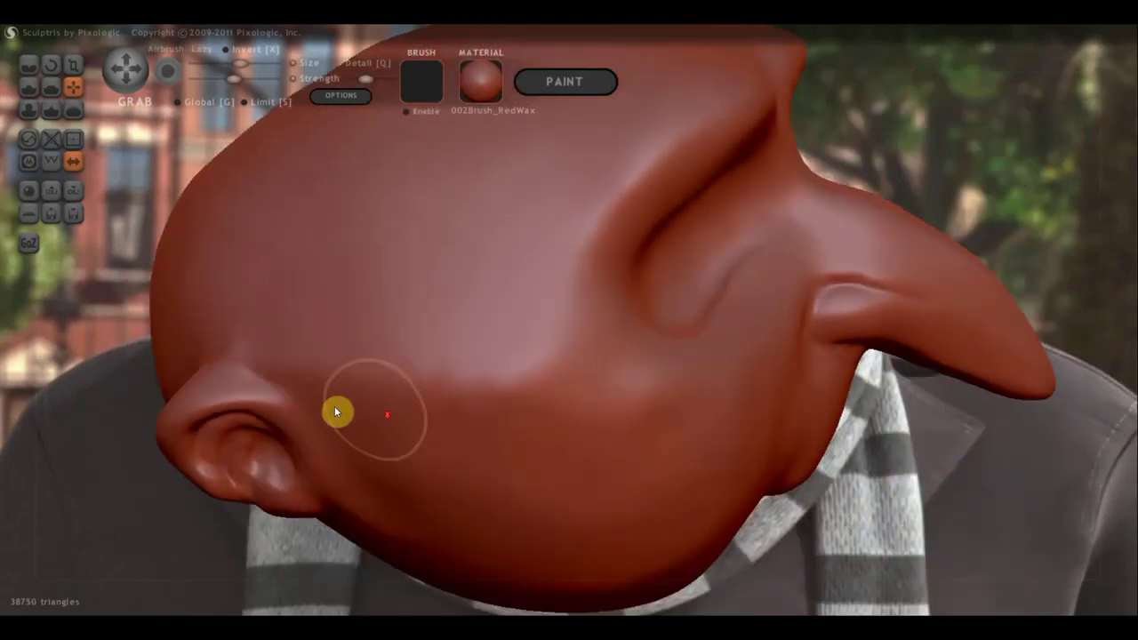
pyautogui.moveTo(343, 405); pyautogui.dragTo(399, 461, button='right')
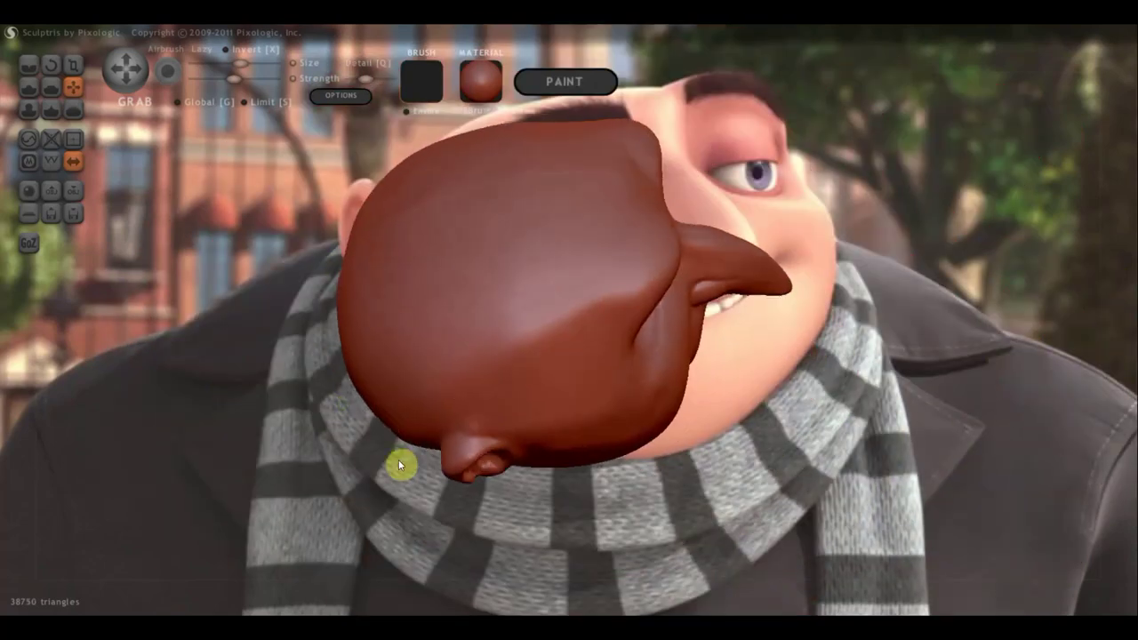
pyautogui.click(28, 64)
pyautogui.moveTo(509, 442)
pyautogui.mouseDown()
pyautogui.moveTo(465, 439)
pyautogui.moveTo(473, 453)
pyautogui.moveTo(519, 453)
pyautogui.moveTo(442, 454)
pyautogui.mouseUp()
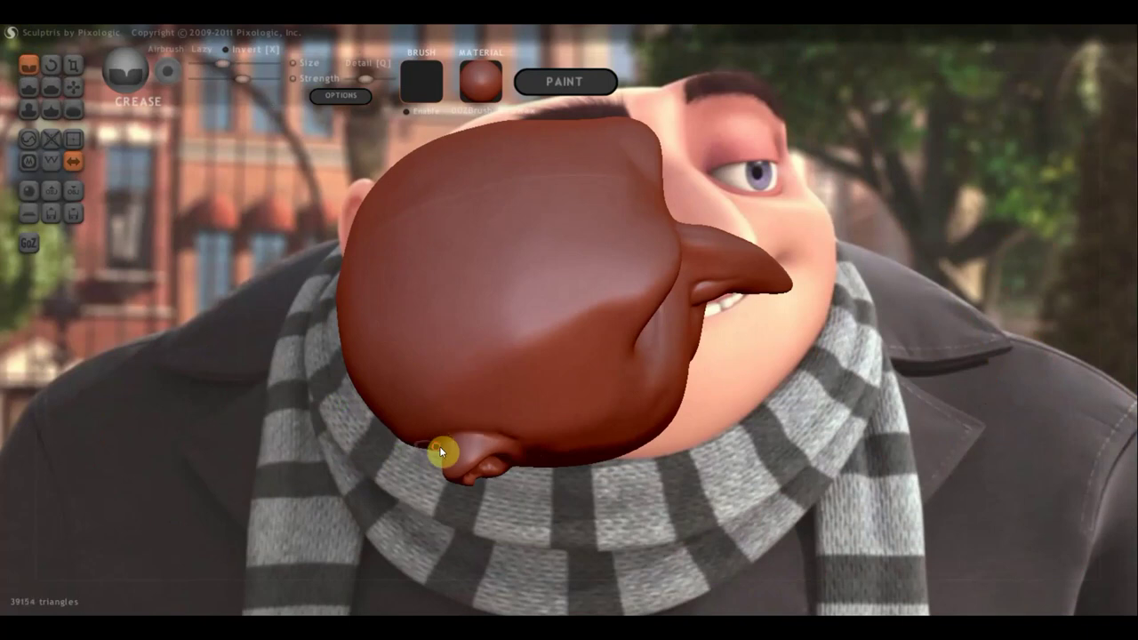
# Crease down the back of the ear to separate it from the skull.
pyautogui.moveTo(442, 453)
pyautogui.mouseDown(button='right')
pyautogui.moveTo(667, 349)
pyautogui.moveTo(685, 327)
pyautogui.moveTo(727, 328)
pyautogui.moveTo(712, 248)
pyautogui.mouseUp(button='right')
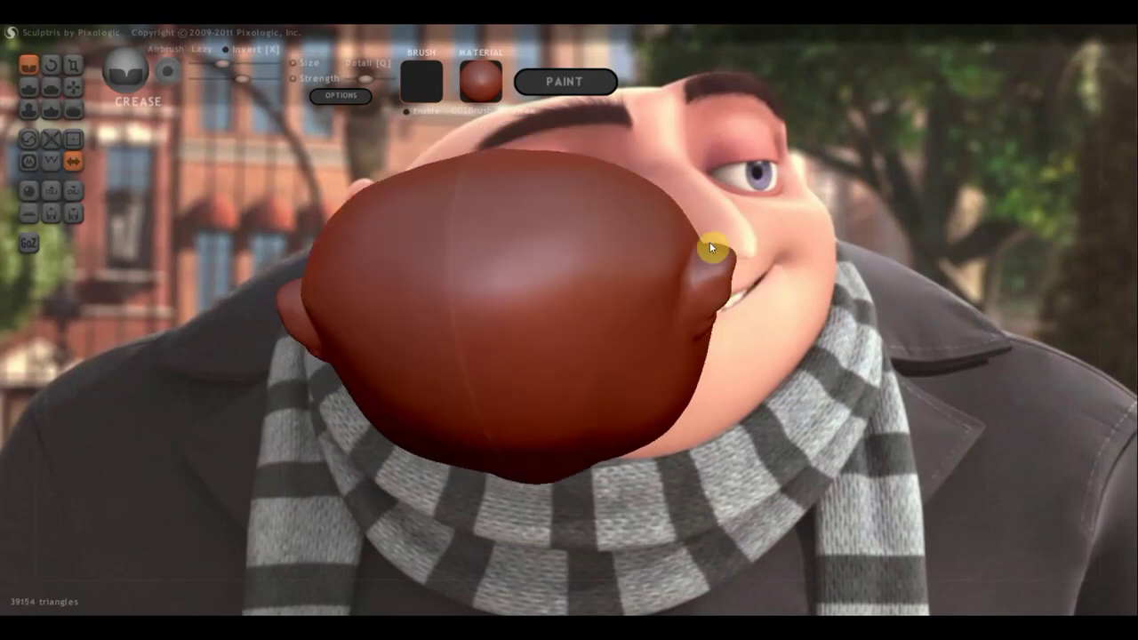
pyautogui.moveTo(701, 252)
pyautogui.mouseDown()
pyautogui.moveTo(683, 304)
pyautogui.moveTo(708, 302)
pyautogui.mouseUp()
pyautogui.moveTo(708, 303)
pyautogui.mouseDown(button='right')
pyautogui.moveTo(721, 286)
pyautogui.moveTo(673, 325)
pyautogui.mouseUp(button='right')
pyautogui.scroll(3, 749, 233)
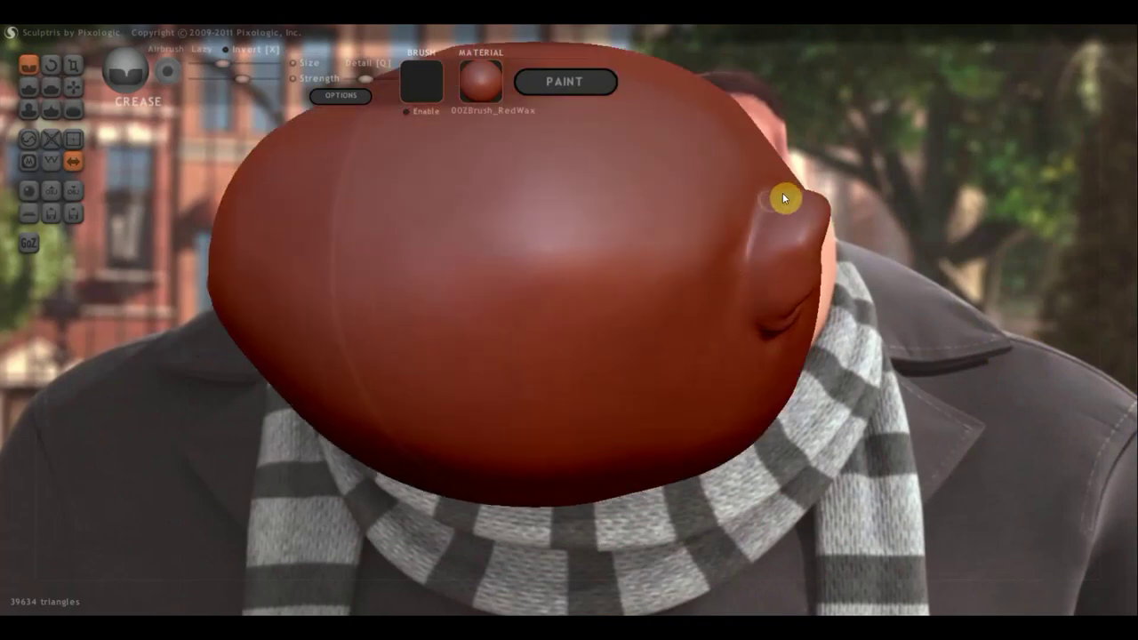
pyautogui.moveTo(792, 193); pyautogui.dragTo(788, 346)
# Flatten the outer rim of the ear from its top down to the lobe with the Flatten brush.
pyautogui.moveTo(788, 346)
pyautogui.mouseDown(button='right')
pyautogui.moveTo(713, 313)
pyautogui.moveTo(643, 308)
pyautogui.moveTo(595, 328)
pyautogui.moveTo(643, 312)
pyautogui.moveTo(624, 320)
pyautogui.moveTo(597, 279)
pyautogui.moveTo(630, 257)
pyautogui.moveTo(533, 219)
pyautogui.mouseUp(button='right')
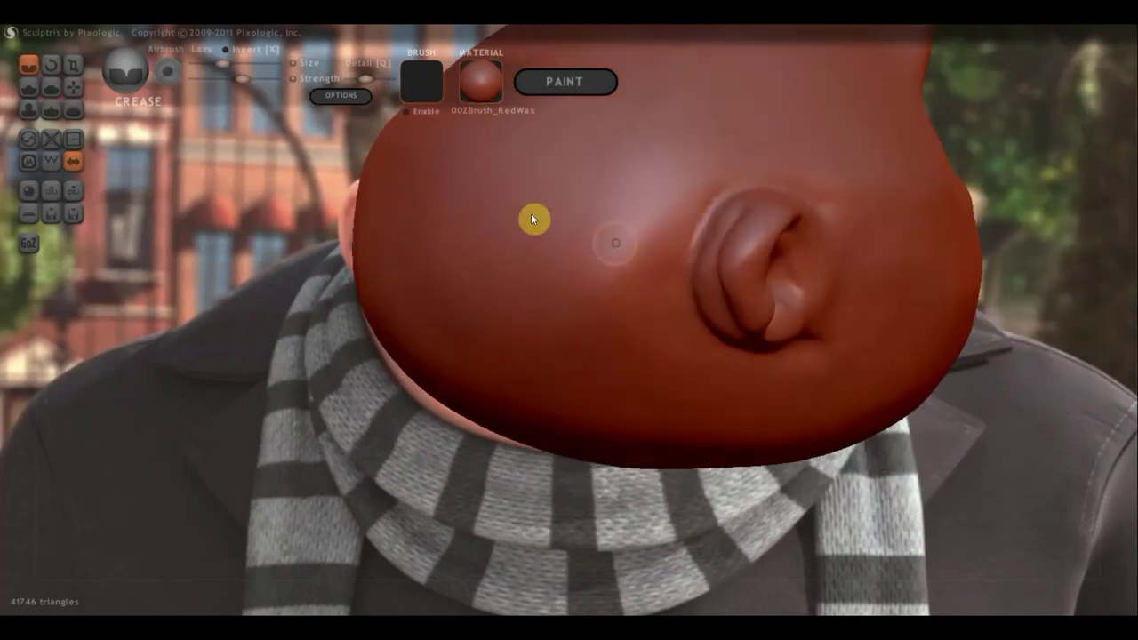
pyautogui.click(50, 86)
pyautogui.scroll(2, 623, 256)
pyautogui.moveTo(651, 258); pyautogui.dragTo(534, 249, button='right')
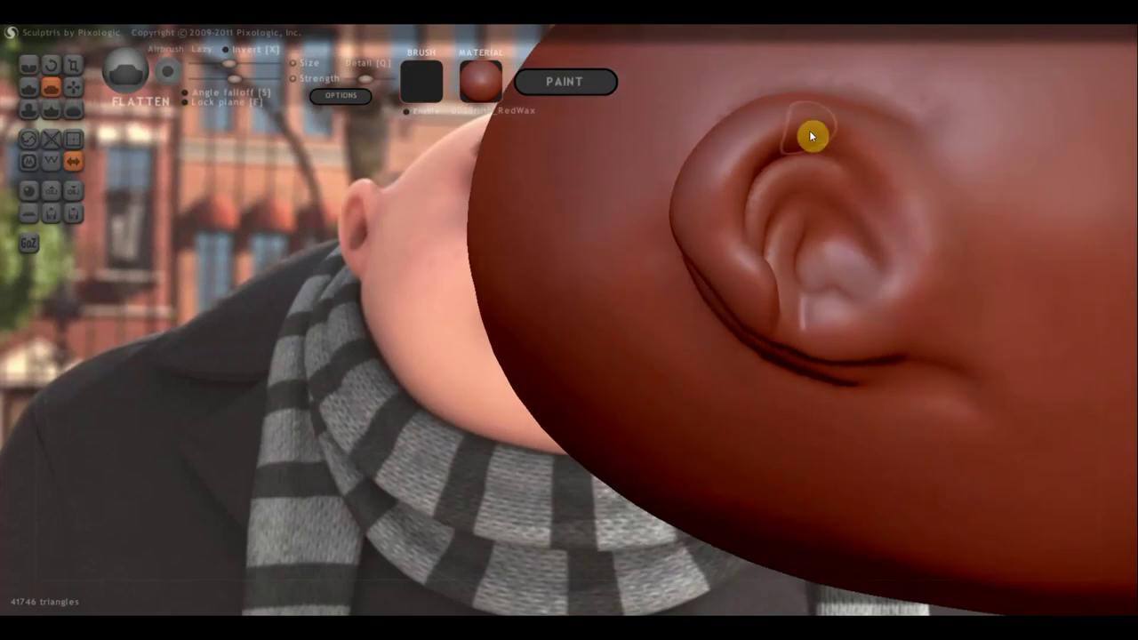
pyautogui.moveTo(811, 135)
pyautogui.mouseDown()
pyautogui.moveTo(856, 150)
pyautogui.moveTo(745, 154)
pyautogui.moveTo(777, 186)
pyautogui.moveTo(695, 169)
pyautogui.moveTo(753, 252)
pyautogui.moveTo(719, 186)
pyautogui.moveTo(768, 246)
pyautogui.moveTo(766, 270)
pyautogui.moveTo(758, 254)
pyautogui.moveTo(771, 271)
pyautogui.moveTo(749, 259)
pyautogui.moveTo(779, 171)
pyautogui.mouseUp()
pyautogui.moveTo(754, 226)
pyautogui.mouseDown()
pyautogui.moveTo(770, 196)
pyautogui.moveTo(844, 231)
pyautogui.moveTo(881, 278)
pyautogui.moveTo(836, 155)
pyautogui.moveTo(889, 211)
pyautogui.moveTo(908, 290)
pyautogui.moveTo(878, 271)
pyautogui.moveTo(916, 322)
pyautogui.moveTo(895, 305)
pyautogui.moveTo(886, 282)
pyautogui.moveTo(902, 252)
pyautogui.moveTo(946, 294)
pyautogui.moveTo(828, 346)
pyautogui.mouseUp()
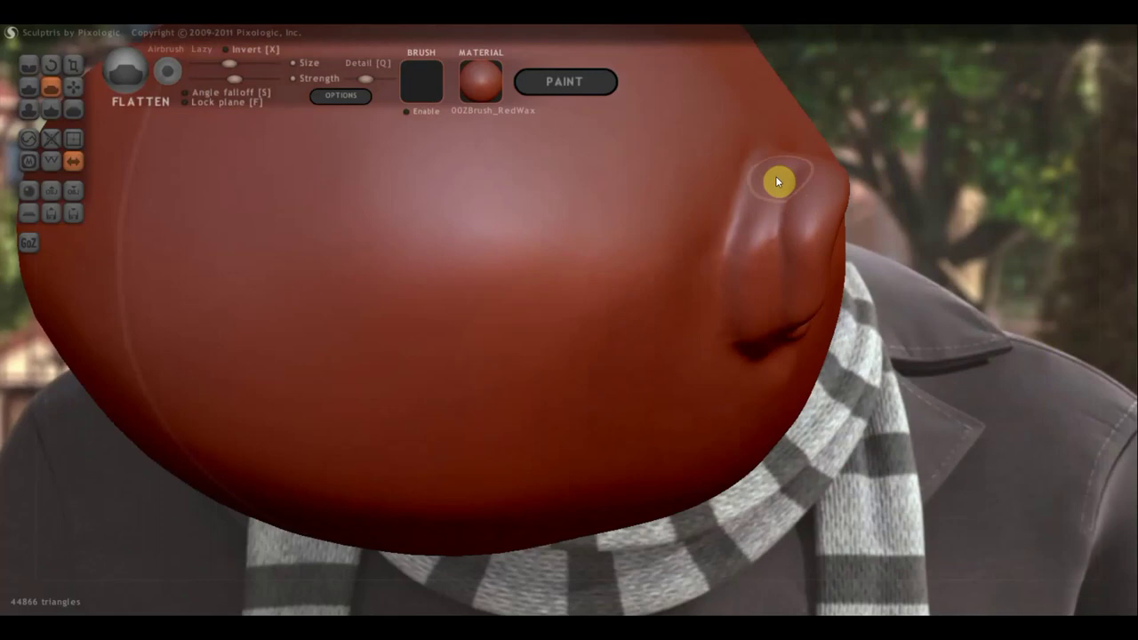
# Flatten the back surface of the ear and the fold behind it.
pyautogui.moveTo(768, 216)
pyautogui.mouseDown()
pyautogui.moveTo(759, 242)
pyautogui.moveTo(780, 298)
pyautogui.moveTo(765, 332)
pyautogui.moveTo(796, 173)
pyautogui.moveTo(780, 290)
pyautogui.moveTo(790, 181)
pyautogui.moveTo(795, 303)
pyautogui.mouseUp()
pyautogui.moveTo(795, 302); pyautogui.dragTo(820, 188, button='middle')
pyautogui.moveTo(826, 143); pyautogui.dragTo(780, 212)
pyautogui.moveTo(778, 207)
pyautogui.mouseDown(button='middle')
pyautogui.moveTo(644, 188)
pyautogui.moveTo(542, 219)
pyautogui.moveTo(753, 365)
pyautogui.mouseUp(button='middle')
pyautogui.moveTo(753, 365)
pyautogui.mouseDown()
pyautogui.moveTo(751, 354)
pyautogui.moveTo(793, 362)
pyautogui.mouseUp()
# Flatten the upper edge of the ear and the surrounding area where it blends into the head.
pyautogui.scroll(-3, 758, 375)
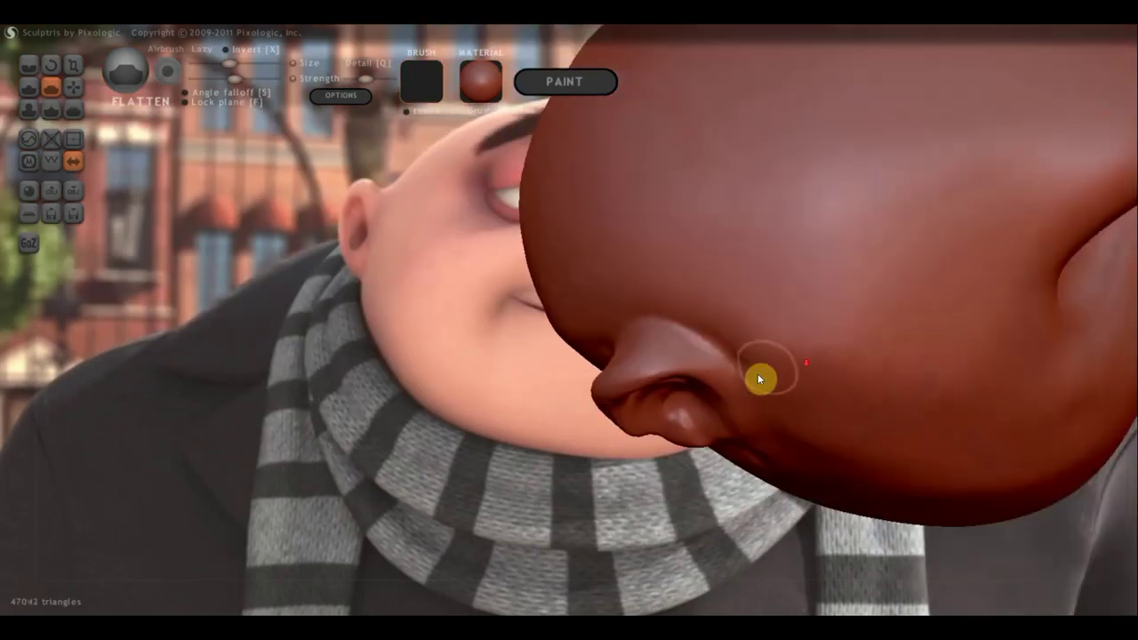
pyautogui.moveTo(718, 329); pyautogui.dragTo(610, 346)
pyautogui.moveTo(611, 346); pyautogui.dragTo(692, 317, button='middle')
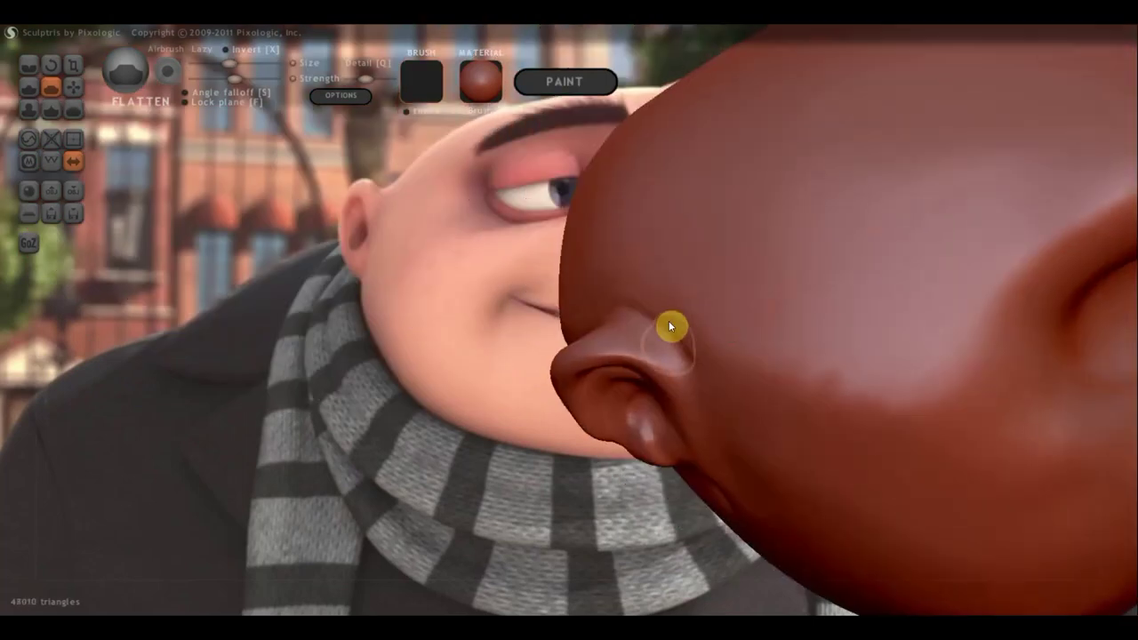
pyautogui.moveTo(770, 484)
pyautogui.mouseDown()
pyautogui.moveTo(733, 364)
pyautogui.moveTo(759, 376)
pyautogui.moveTo(738, 334)
pyautogui.moveTo(763, 318)
pyautogui.moveTo(789, 347)
pyautogui.mouseUp()
pyautogui.scroll(-4, 918, 412)
pyautogui.moveTo(789, 346)
pyautogui.mouseDown(button='middle')
pyautogui.moveTo(844, 308)
pyautogui.moveTo(895, 241)
pyautogui.mouseUp(button='middle')
pyautogui.moveTo(894, 242)
pyautogui.mouseDown(button='right')
pyautogui.moveTo(856, 261)
pyautogui.moveTo(825, 307)
pyautogui.moveTo(884, 293)
pyautogui.moveTo(936, 258)
pyautogui.mouseUp(button='right')
pyautogui.scroll(3, 840, 285)
pyautogui.moveTo(870, 229)
pyautogui.mouseDown()
pyautogui.moveTo(877, 246)
pyautogui.moveTo(895, 233)
pyautogui.moveTo(830, 295)
pyautogui.moveTo(883, 260)
pyautogui.moveTo(813, 245)
pyautogui.moveTo(702, 247)
pyautogui.moveTo(678, 232)
pyautogui.mouseUp()
# Refine the ear's outline in profile with the Grab brush.
pyautogui.scroll(-3, 792, 276)
pyautogui.moveTo(792, 277); pyautogui.dragTo(803, 276, button='right')
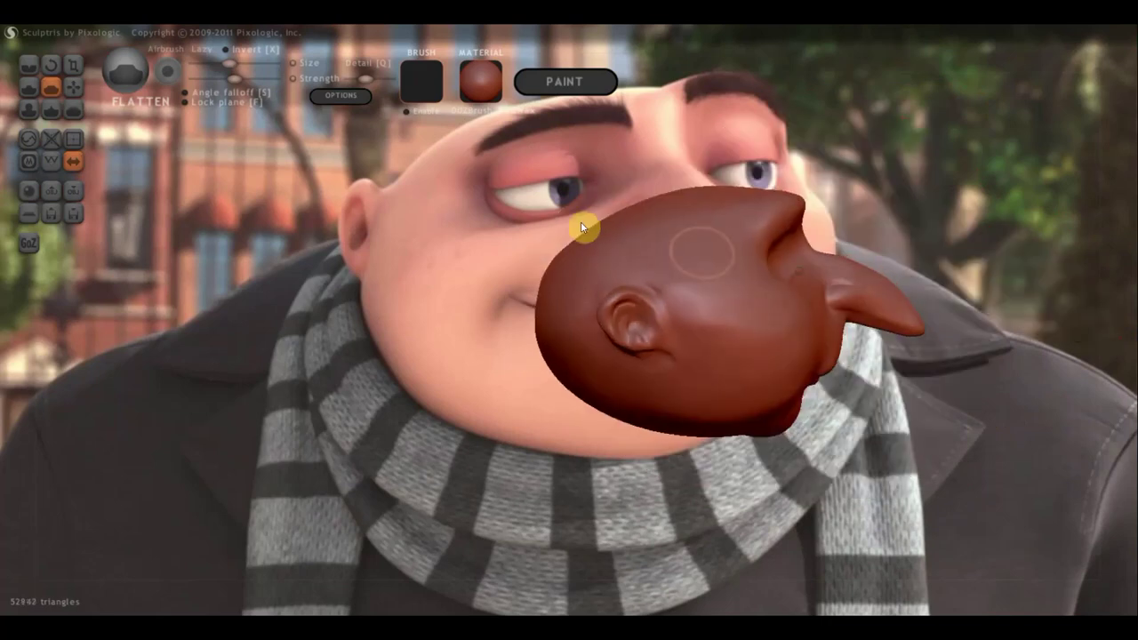
pyautogui.click(70, 96)
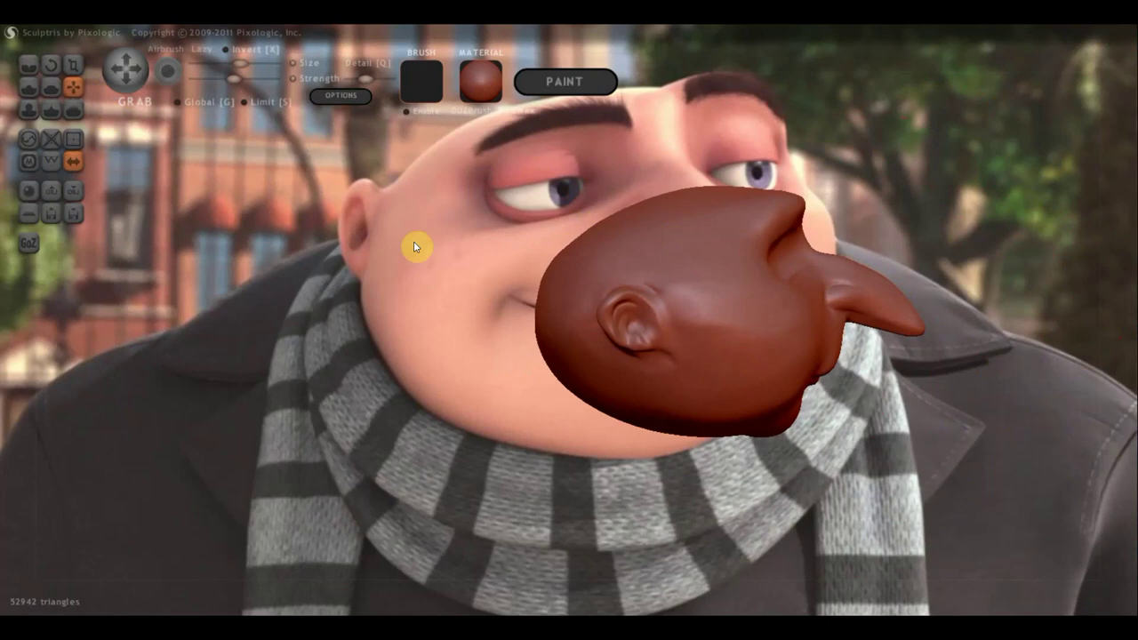
pyautogui.moveTo(413, 241)
pyautogui.mouseDown()
pyautogui.moveTo(621, 326)
pyautogui.moveTo(599, 308)
pyautogui.mouseUp()
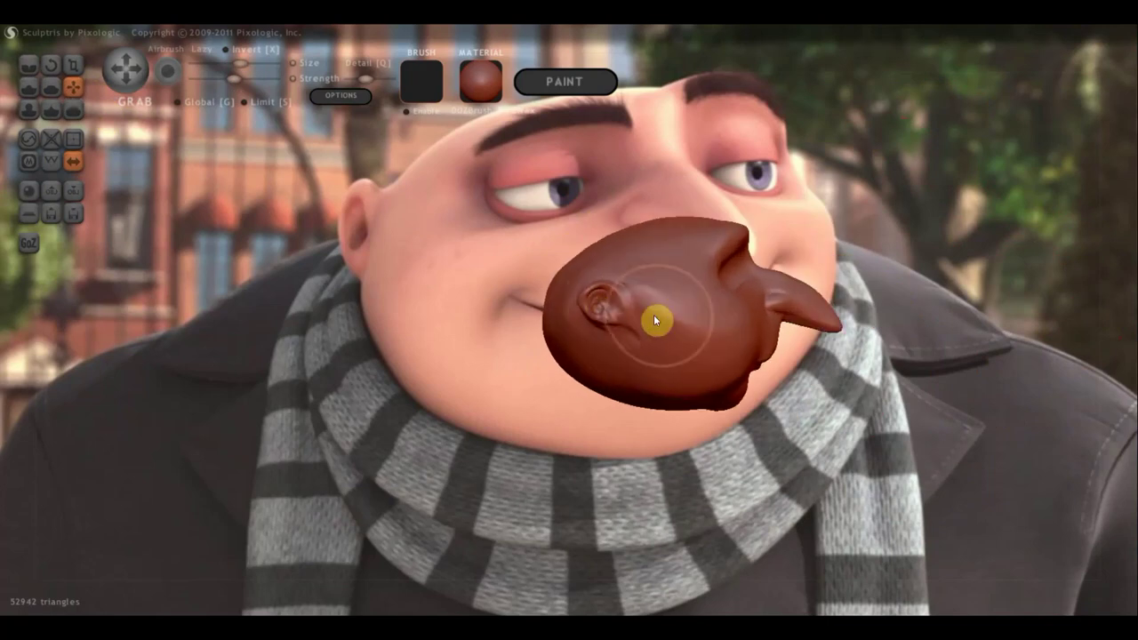
pyautogui.scroll(2, 667, 307)
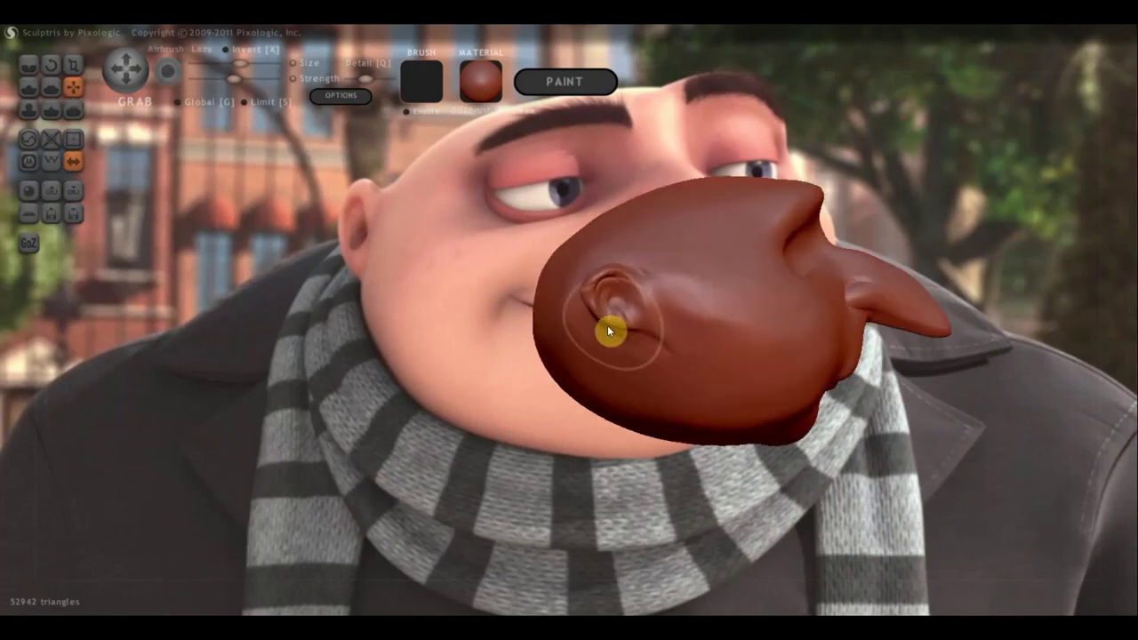
pyautogui.scroll(2, 611, 319)
pyautogui.moveTo(611, 320); pyautogui.dragTo(623, 332)
# Adjust how the ear projects from the head with the Grab brush, viewing the skull from behind.
pyautogui.moveTo(621, 331)
pyautogui.mouseDown(button='right')
pyautogui.moveTo(816, 353)
pyautogui.moveTo(917, 346)
pyautogui.mouseUp(button='right')
pyautogui.moveTo(633, 271)
pyautogui.mouseDown()
pyautogui.moveTo(622, 270)
pyautogui.moveTo(623, 250)
pyautogui.mouseUp()
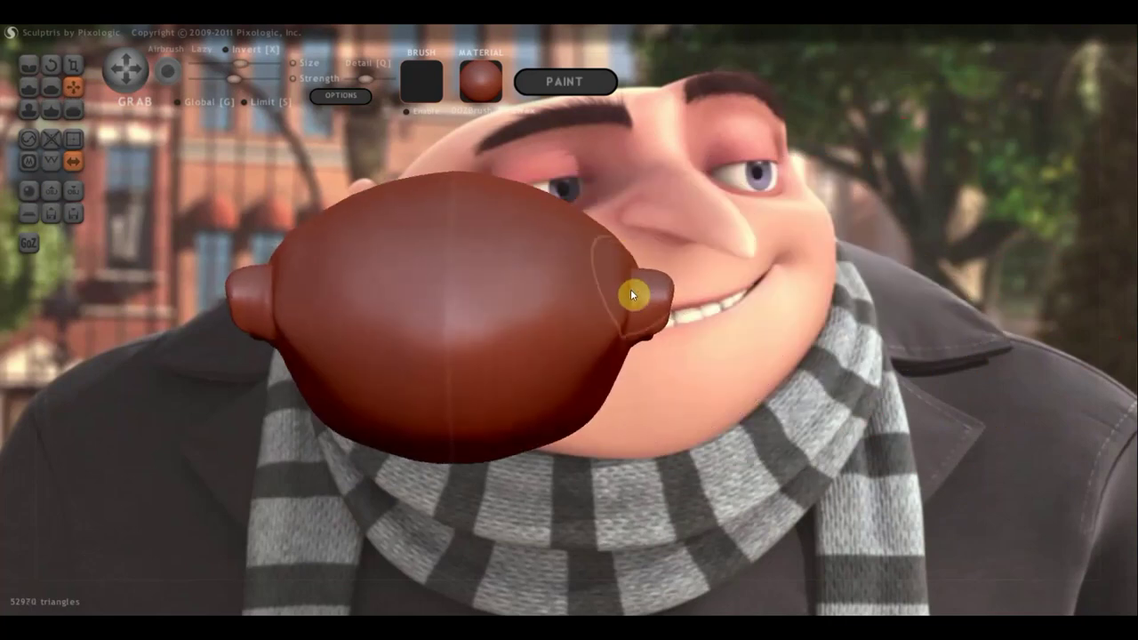
pyautogui.scroll(3, 633, 293)
pyautogui.moveTo(726, 291)
pyautogui.mouseDown()
pyautogui.moveTo(718, 280)
pyautogui.moveTo(755, 270)
pyautogui.moveTo(709, 310)
pyautogui.moveTo(681, 287)
pyautogui.moveTo(693, 290)
pyautogui.moveTo(689, 304)
pyautogui.moveTo(666, 302)
pyautogui.moveTo(699, 293)
pyautogui.moveTo(687, 288)
pyautogui.moveTo(699, 288)
pyautogui.moveTo(684, 241)
pyautogui.moveTo(693, 252)
pyautogui.moveTo(685, 314)
pyautogui.moveTo(696, 320)
pyautogui.moveTo(746, 278)
pyautogui.mouseUp()
pyautogui.scroll(2, 745, 278)
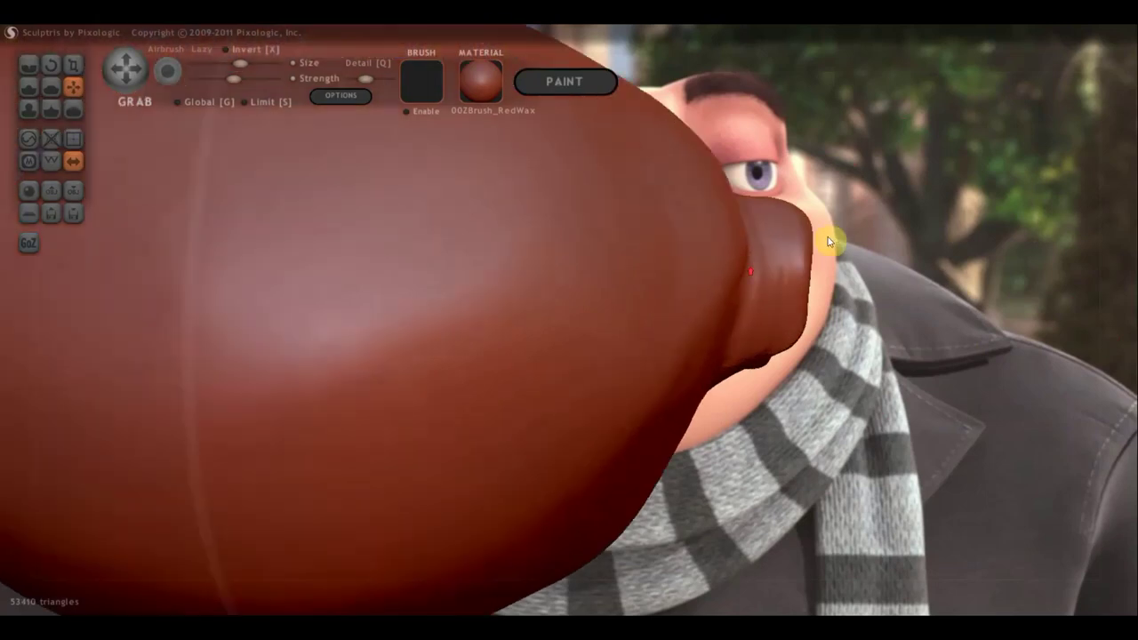
# Reshape the ear's outer rim and its lower back edge near the lobe with the Grab brush.
pyautogui.moveTo(810, 236)
pyautogui.mouseDown()
pyautogui.moveTo(783, 231)
pyautogui.moveTo(779, 203)
pyautogui.mouseUp()
pyautogui.moveTo(801, 324)
pyautogui.mouseDown()
pyautogui.moveTo(767, 332)
pyautogui.moveTo(787, 338)
pyautogui.moveTo(578, 330)
pyautogui.moveTo(501, 348)
pyautogui.moveTo(622, 327)
pyautogui.mouseUp()
pyautogui.scroll(-3, 765, 334)
pyautogui.scroll(1, 620, 321)
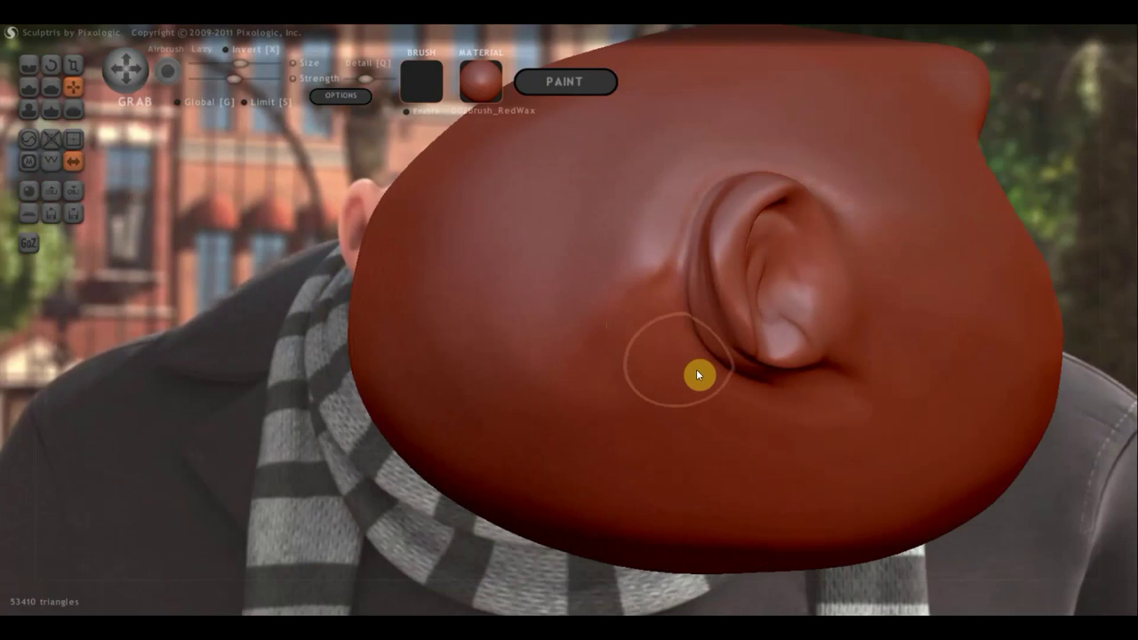
pyautogui.moveTo(696, 370)
pyautogui.mouseDown()
pyautogui.moveTo(718, 357)
pyautogui.moveTo(703, 323)
pyautogui.moveTo(767, 390)
pyautogui.moveTo(770, 380)
pyautogui.mouseUp()
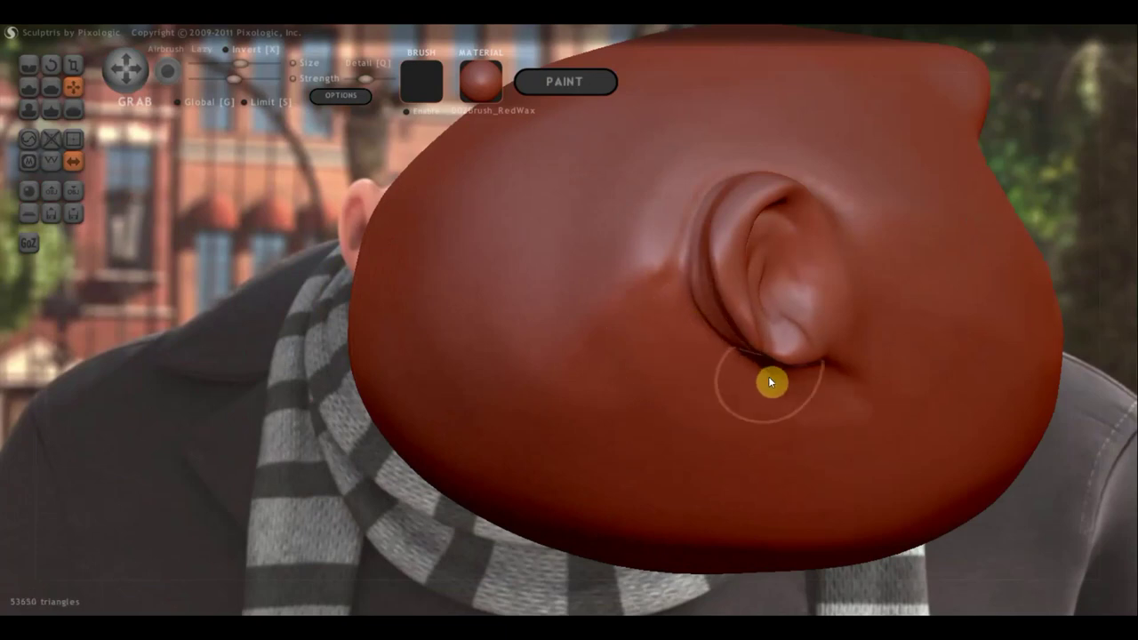
pyautogui.moveTo(770, 380); pyautogui.dragTo(720, 370, button='middle')
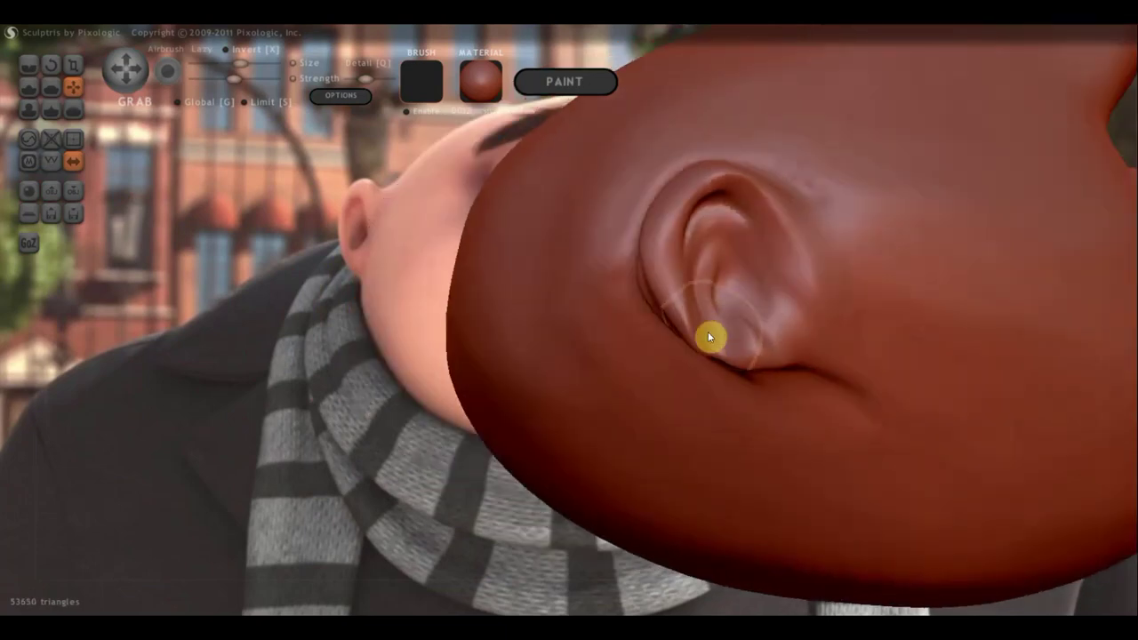
pyautogui.scroll(1, 717, 339)
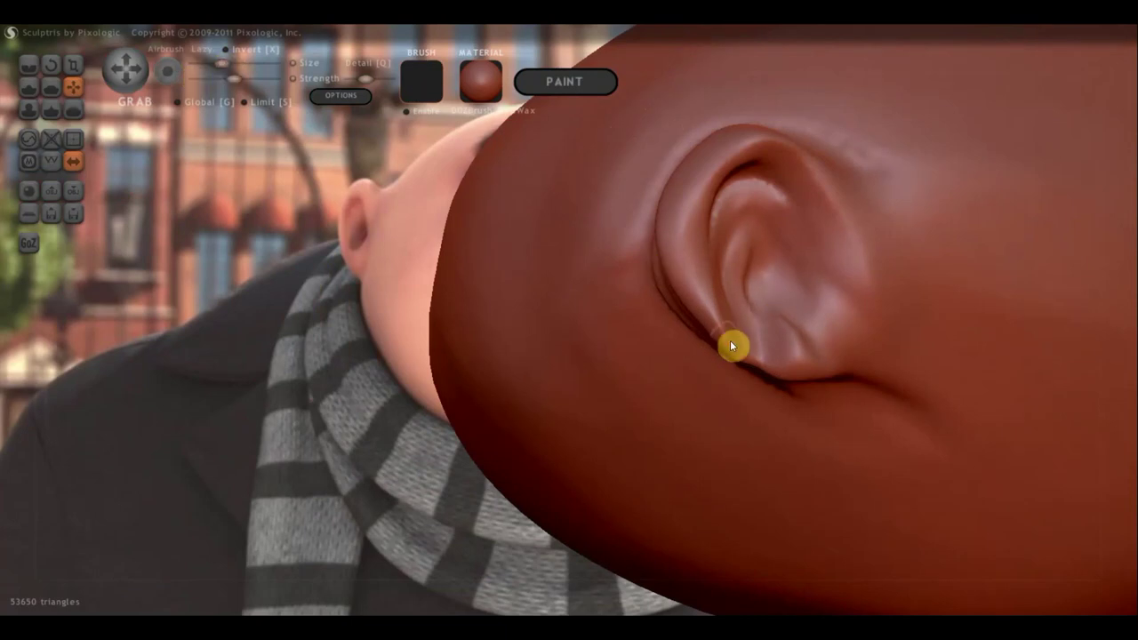
pyautogui.moveTo(730, 340)
pyautogui.mouseDown()
pyautogui.moveTo(747, 366)
pyautogui.moveTo(729, 350)
pyautogui.mouseUp()
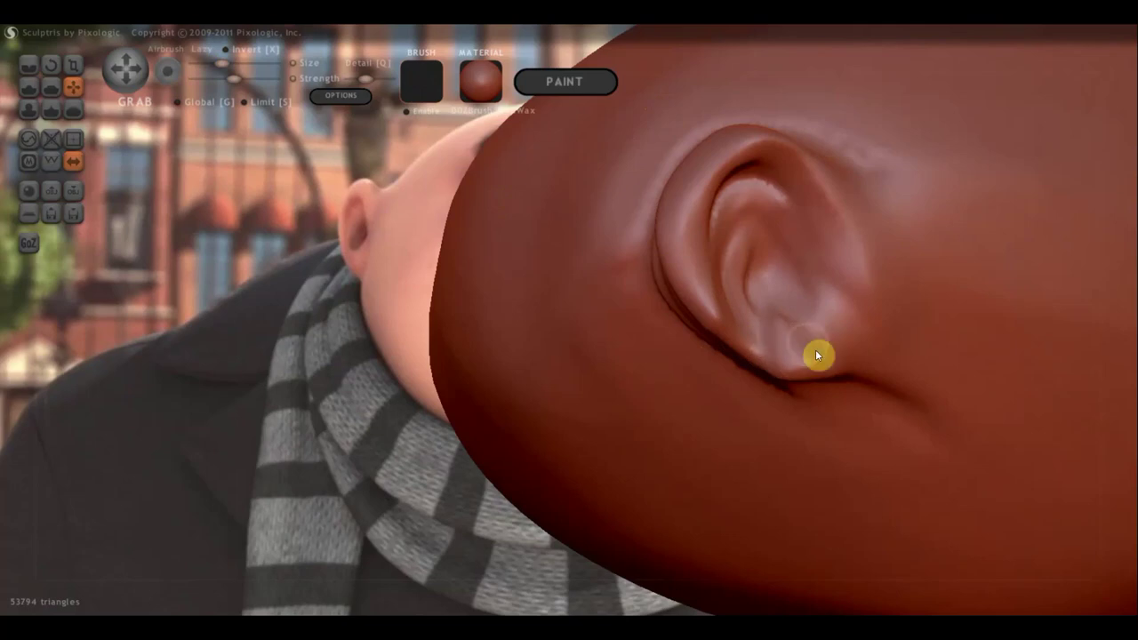
# Build up the earlobe and the area just beneath it with the Draw brush.
pyautogui.click(29, 86)
pyautogui.moveTo(794, 370)
pyautogui.mouseDown()
pyautogui.moveTo(808, 348)
pyautogui.moveTo(790, 344)
pyautogui.moveTo(813, 335)
pyautogui.moveTo(795, 378)
pyautogui.moveTo(793, 343)
pyautogui.moveTo(831, 358)
pyautogui.moveTo(838, 400)
pyautogui.moveTo(668, 406)
pyautogui.moveTo(673, 395)
pyautogui.mouseUp()
pyautogui.scroll(-6, 843, 383)
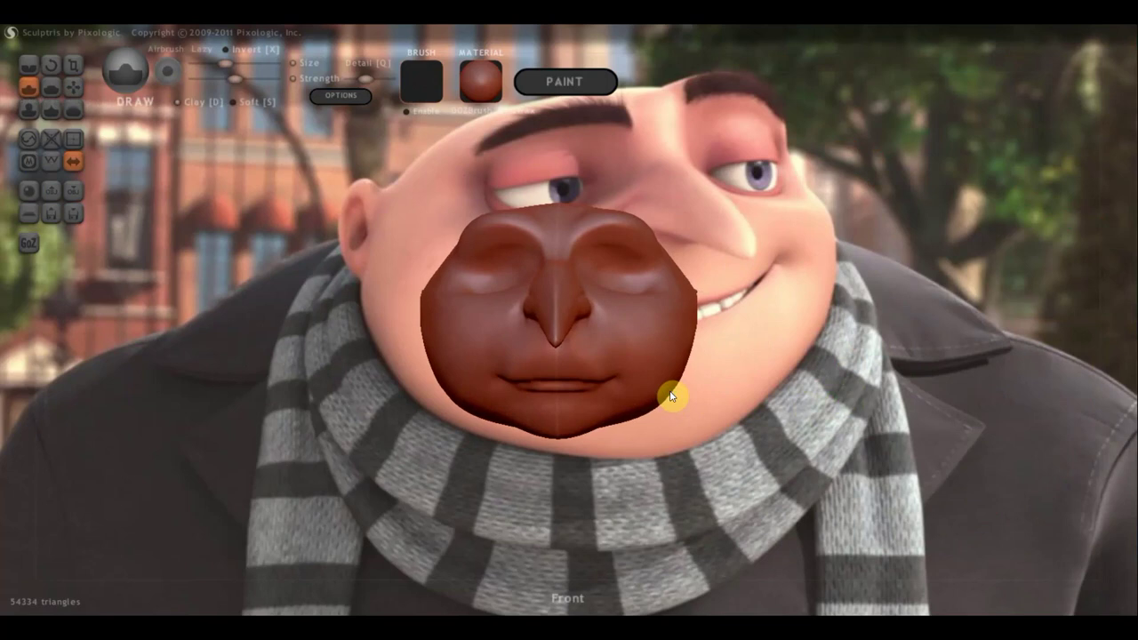
# Build up volume between the nose and the upper lip with the Draw brush.
pyautogui.scroll(2, 642, 337)
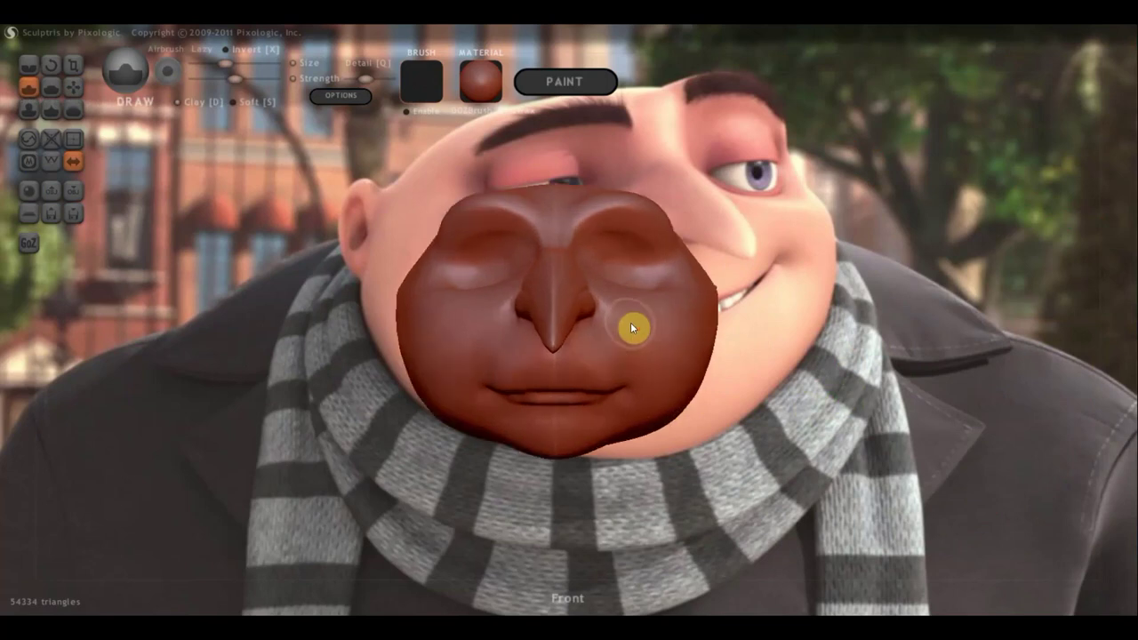
pyautogui.scroll(2, 631, 323)
pyautogui.moveTo(631, 387); pyautogui.dragTo(621, 318, button='middle')
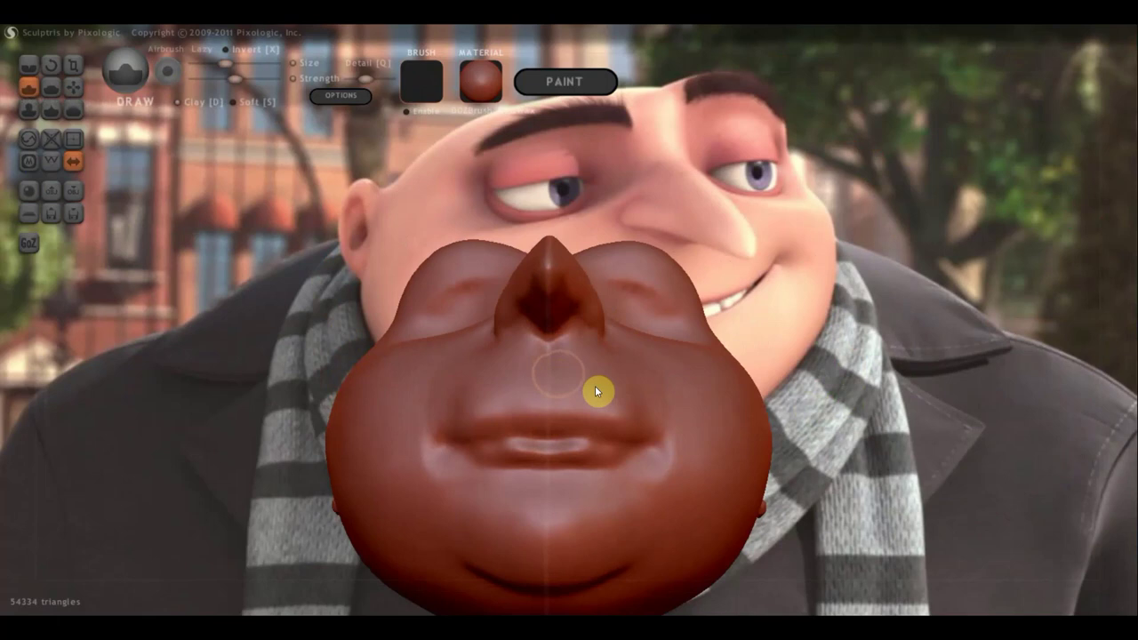
pyautogui.moveTo(585, 396); pyautogui.dragTo(570, 381)
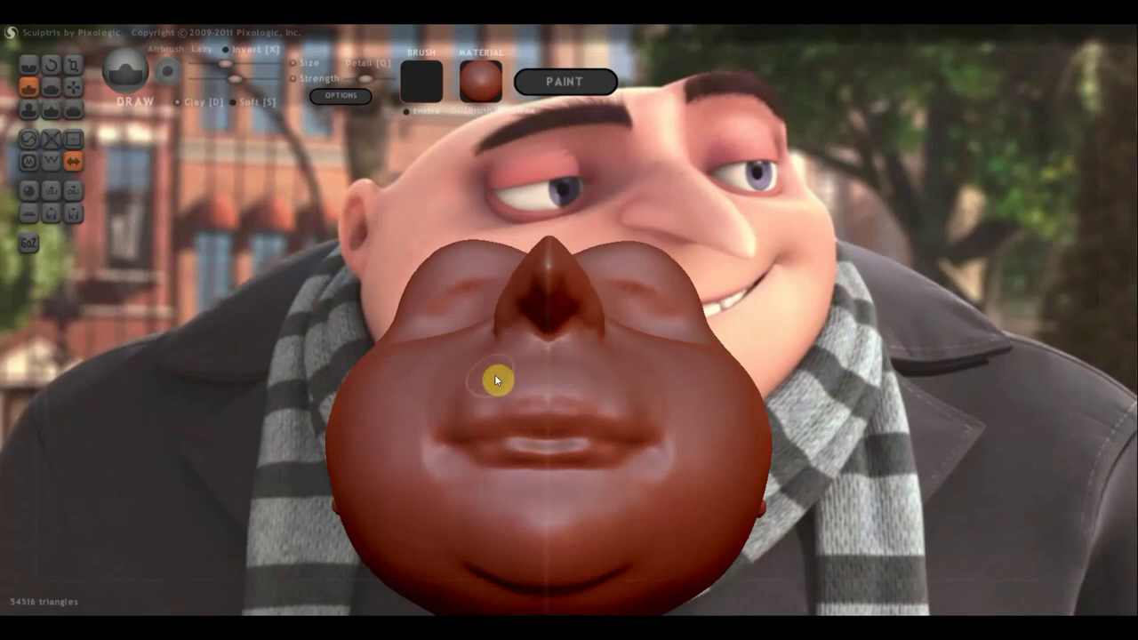
pyautogui.moveTo(570, 365)
pyautogui.mouseDown()
pyautogui.moveTo(531, 395)
pyautogui.moveTo(466, 408)
pyautogui.mouseUp()
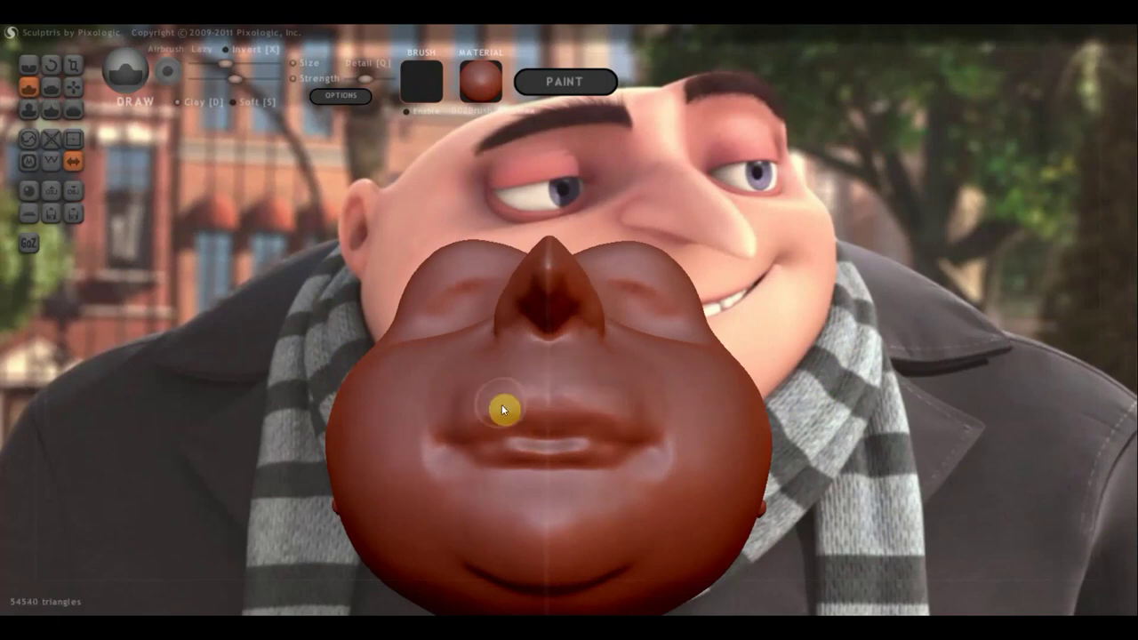
# Add volume with the Draw brush around the mouth corners, lower cheeks and chin.
pyautogui.moveTo(562, 425); pyautogui.dragTo(466, 358, button='right')
pyautogui.moveTo(411, 400)
pyautogui.mouseDown()
pyautogui.moveTo(462, 357)
pyautogui.moveTo(475, 376)
pyautogui.moveTo(404, 427)
pyautogui.moveTo(460, 463)
pyautogui.moveTo(429, 458)
pyautogui.moveTo(513, 525)
pyautogui.moveTo(507, 487)
pyautogui.moveTo(475, 526)
pyautogui.moveTo(521, 554)
pyautogui.moveTo(471, 540)
pyautogui.moveTo(513, 575)
pyautogui.moveTo(687, 587)
pyautogui.mouseUp()
pyautogui.scroll(-2, 534, 569)
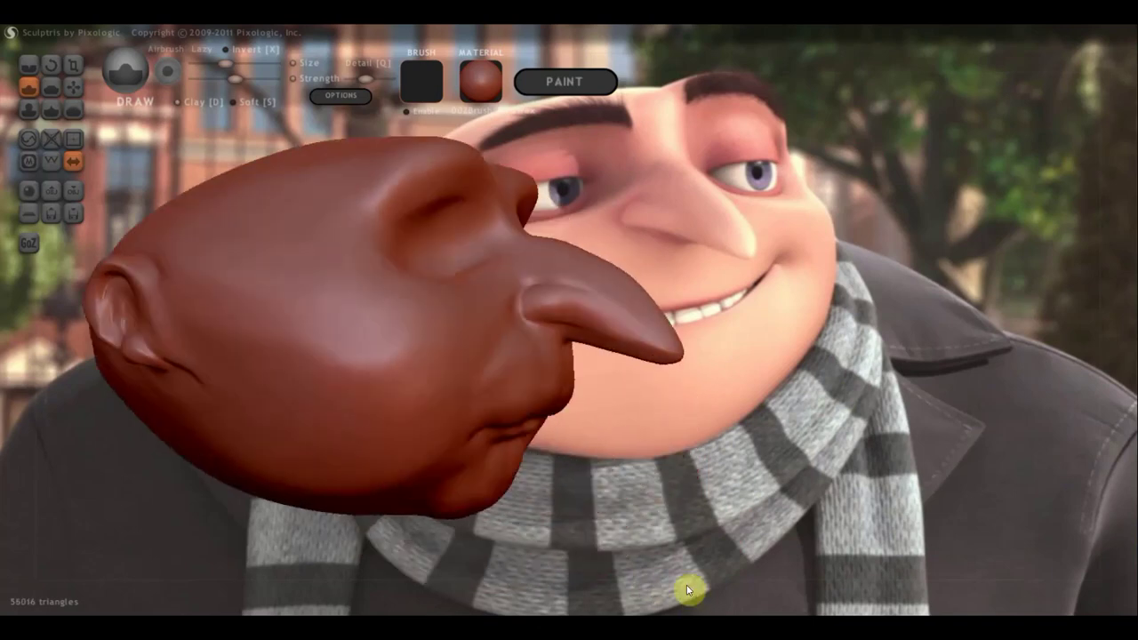
pyautogui.moveTo(591, 495)
pyautogui.mouseDown()
pyautogui.moveTo(528, 490)
pyautogui.moveTo(538, 476)
pyautogui.mouseUp()
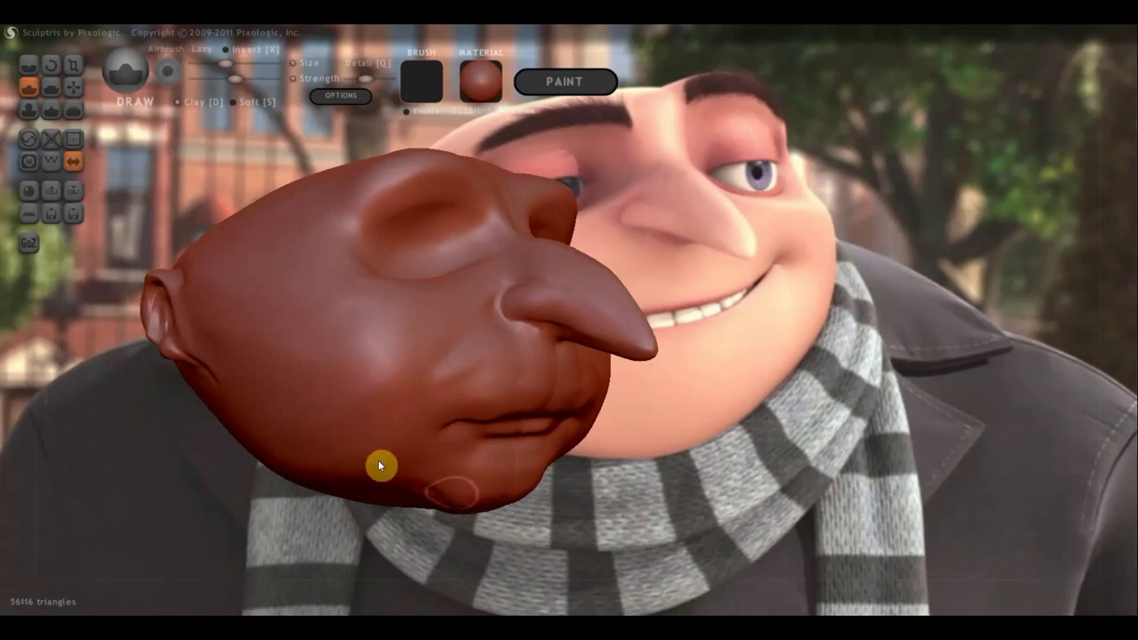
pyautogui.moveTo(378, 465)
pyautogui.mouseDown()
pyautogui.moveTo(440, 506)
pyautogui.moveTo(490, 516)
pyautogui.moveTo(305, 504)
pyautogui.mouseUp()
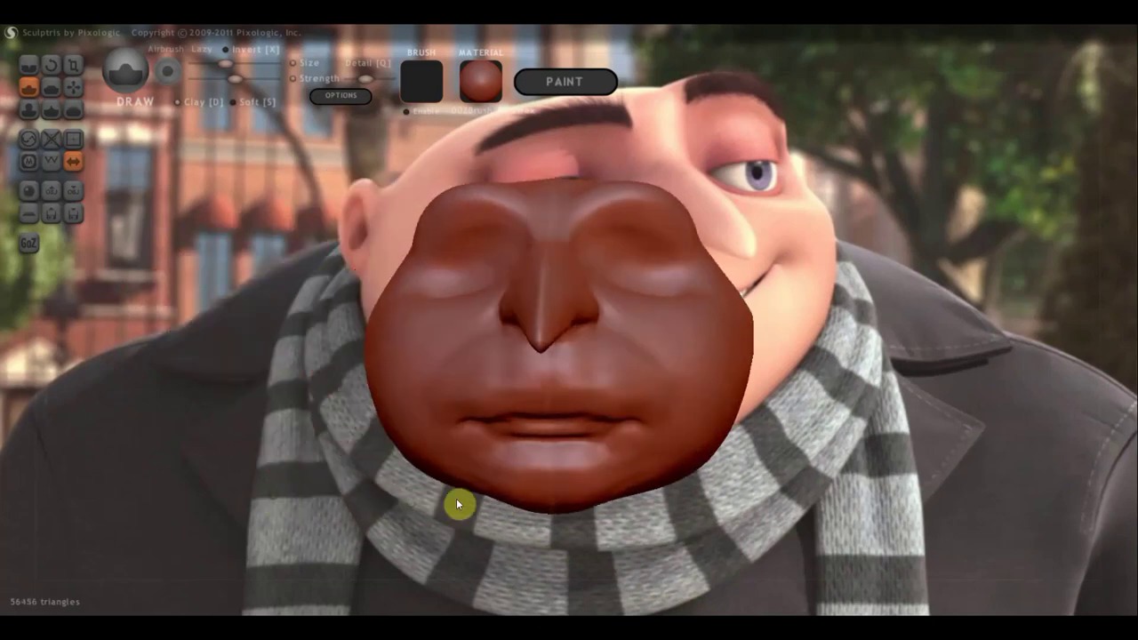
# Fill out the lower lip with the Draw brush.
pyautogui.moveTo(717, 430)
pyautogui.mouseDown()
pyautogui.moveTo(586, 494)
pyautogui.moveTo(623, 483)
pyautogui.moveTo(432, 496)
pyautogui.moveTo(650, 457)
pyautogui.moveTo(463, 459)
pyautogui.mouseUp()
pyautogui.scroll(2, 578, 398)
pyautogui.moveTo(545, 469)
pyautogui.mouseDown()
pyautogui.moveTo(587, 463)
pyautogui.moveTo(497, 458)
pyautogui.mouseUp()
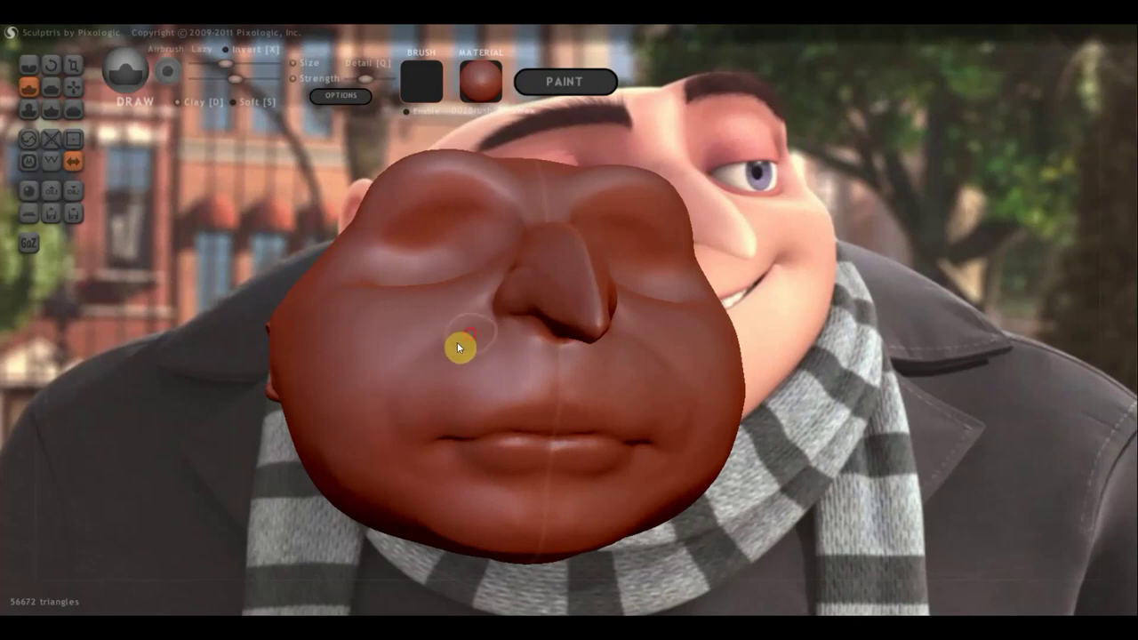
# Build up the cheek below the eye socket and beside the nose with the Draw brush, extending toward the side of the face.
pyautogui.moveTo(460, 371)
pyautogui.mouseDown(button='right')
pyautogui.moveTo(544, 432)
pyautogui.moveTo(478, 347)
pyautogui.mouseUp(button='right')
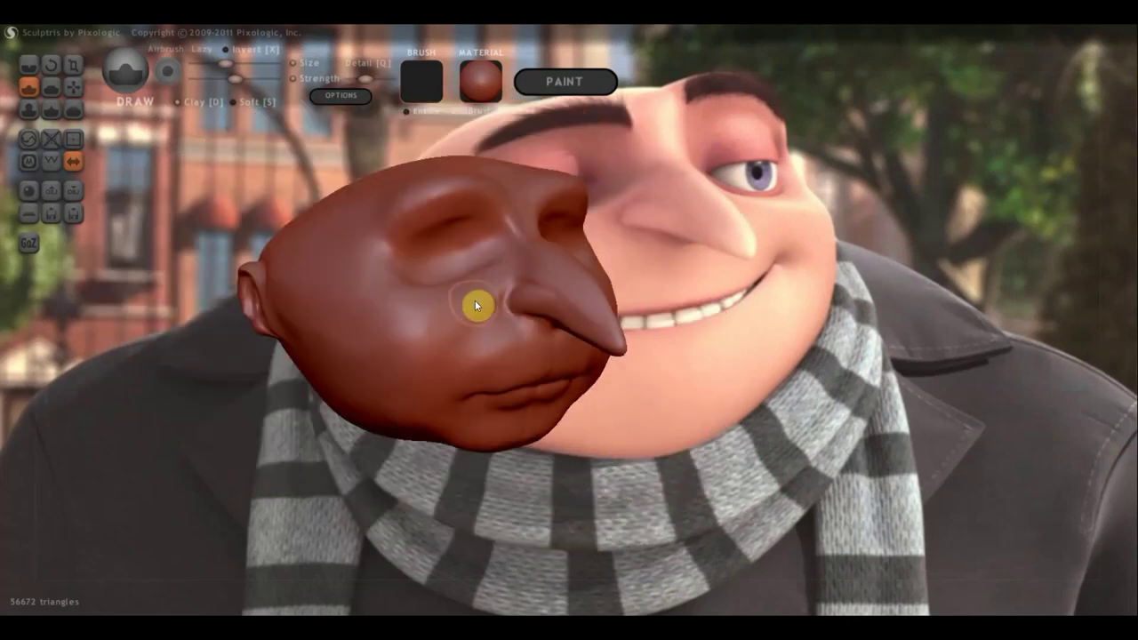
pyautogui.moveTo(475, 300); pyautogui.dragTo(381, 384)
pyautogui.moveTo(431, 324); pyautogui.dragTo(322, 299)
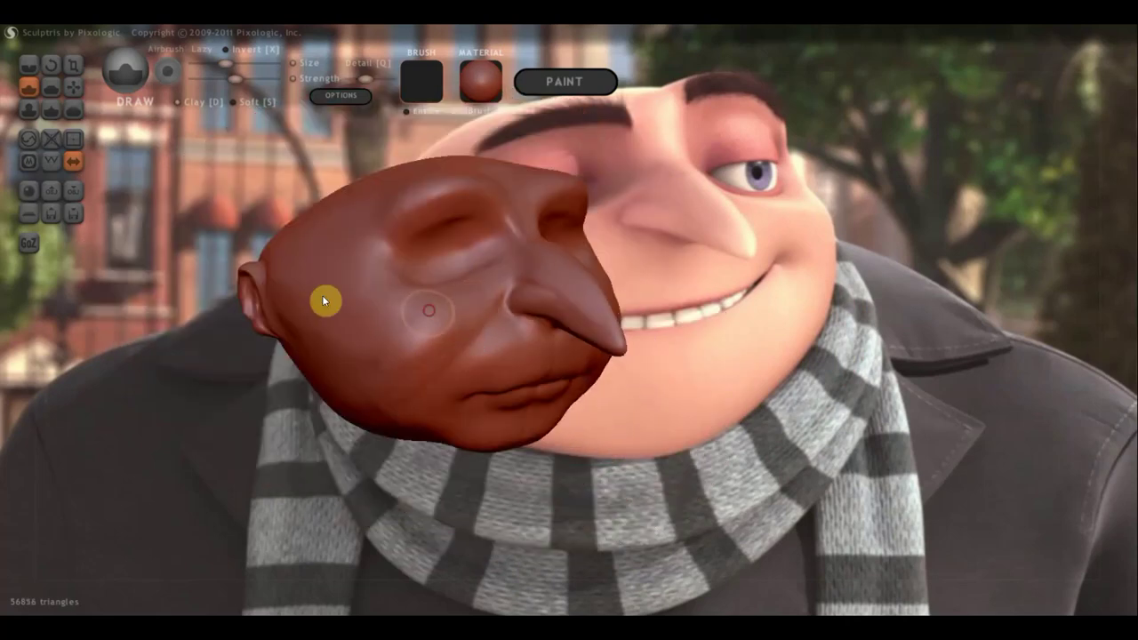
pyautogui.moveTo(427, 326); pyautogui.dragTo(396, 387)
pyautogui.moveTo(395, 385); pyautogui.dragTo(480, 338, button='right')
pyautogui.scroll(-3, 382, 369)
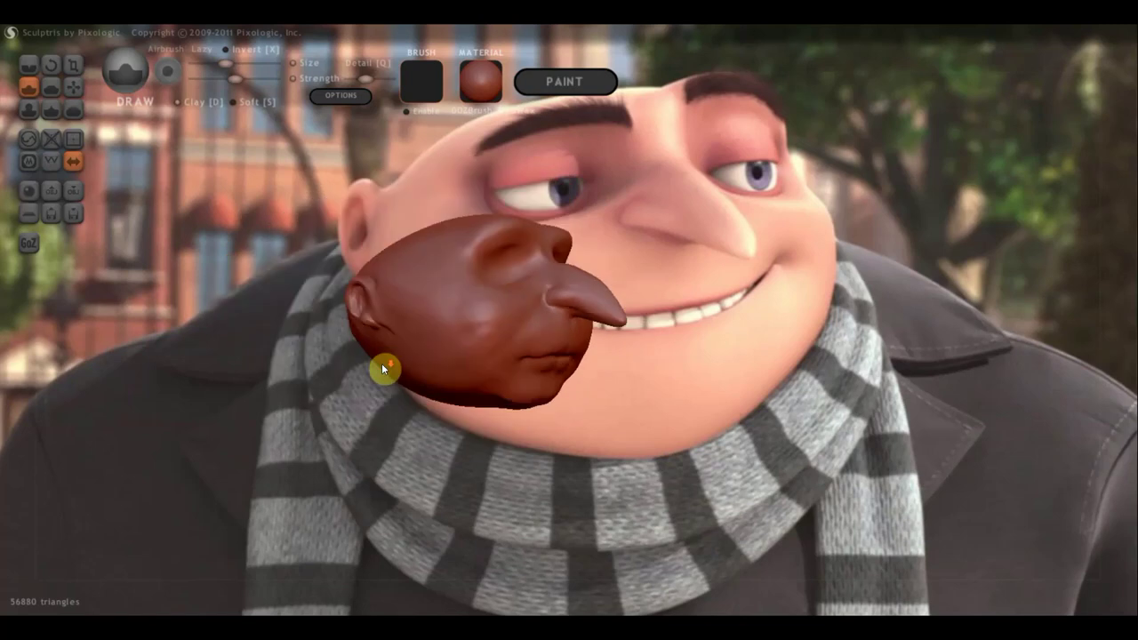
pyautogui.moveTo(423, 330)
pyautogui.mouseDown()
pyautogui.moveTo(472, 362)
pyautogui.moveTo(479, 351)
pyautogui.moveTo(448, 332)
pyautogui.mouseUp()
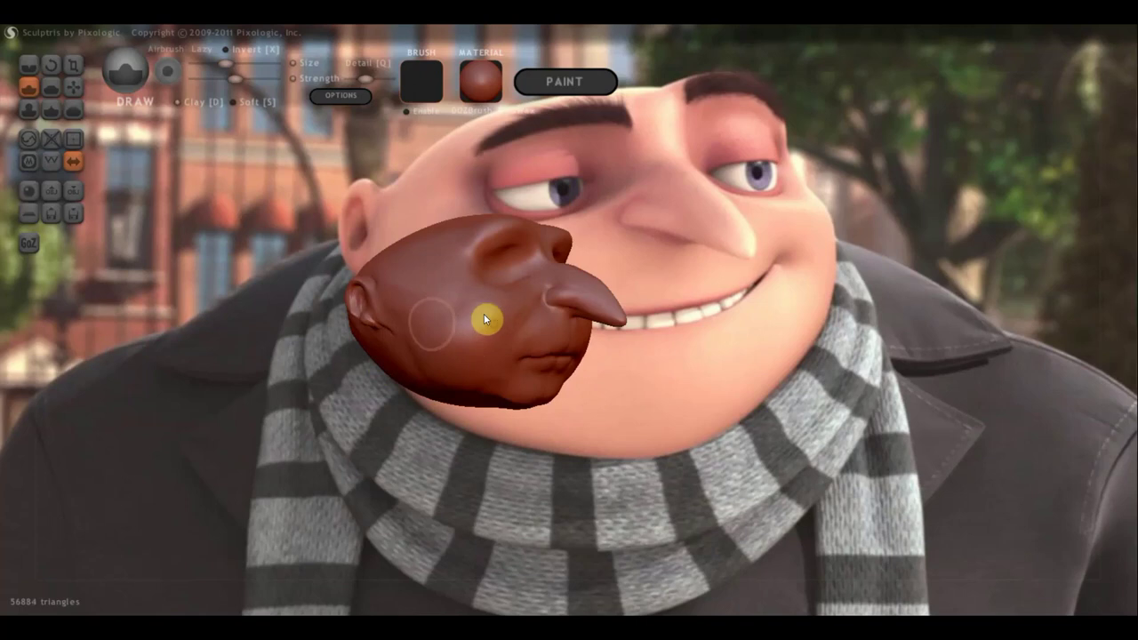
pyautogui.moveTo(355, 342)
pyautogui.mouseDown()
pyautogui.moveTo(299, 358)
pyautogui.moveTo(344, 365)
pyautogui.mouseUp()
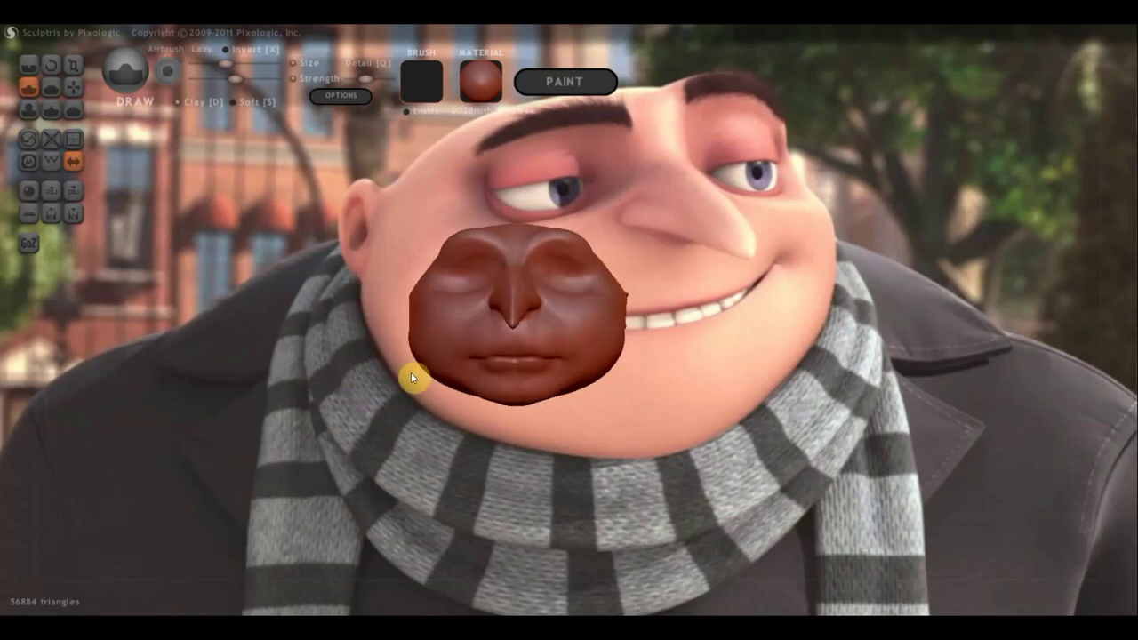
# Adjust the upper edge of the ear with the Grab brush after checking the head's proportions from several angles.
pyautogui.moveTo(432, 353)
pyautogui.mouseDown(button='right')
pyautogui.moveTo(535, 354)
pyautogui.moveTo(488, 308)
pyautogui.mouseUp(button='right')
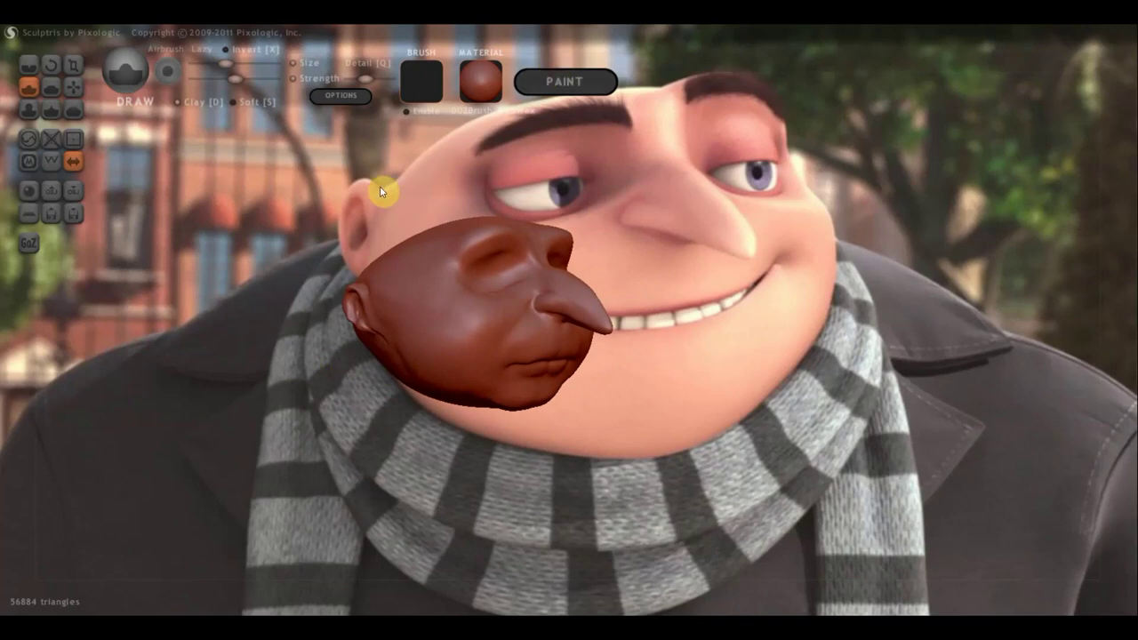
pyautogui.moveTo(380, 186)
pyautogui.mouseDown(button='right')
pyautogui.moveTo(464, 276)
pyautogui.moveTo(442, 297)
pyautogui.mouseUp(button='right')
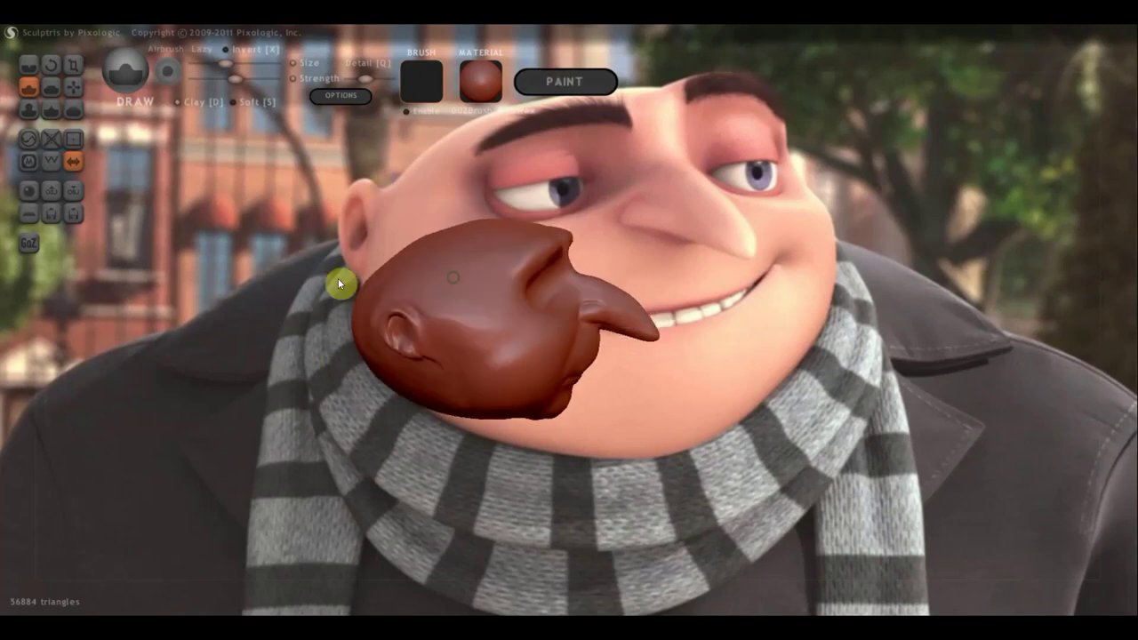
pyautogui.click(73, 87)
pyautogui.scroll(2, 409, 314)
pyautogui.scroll(1, 363, 325)
pyautogui.scroll(-4, 377, 322)
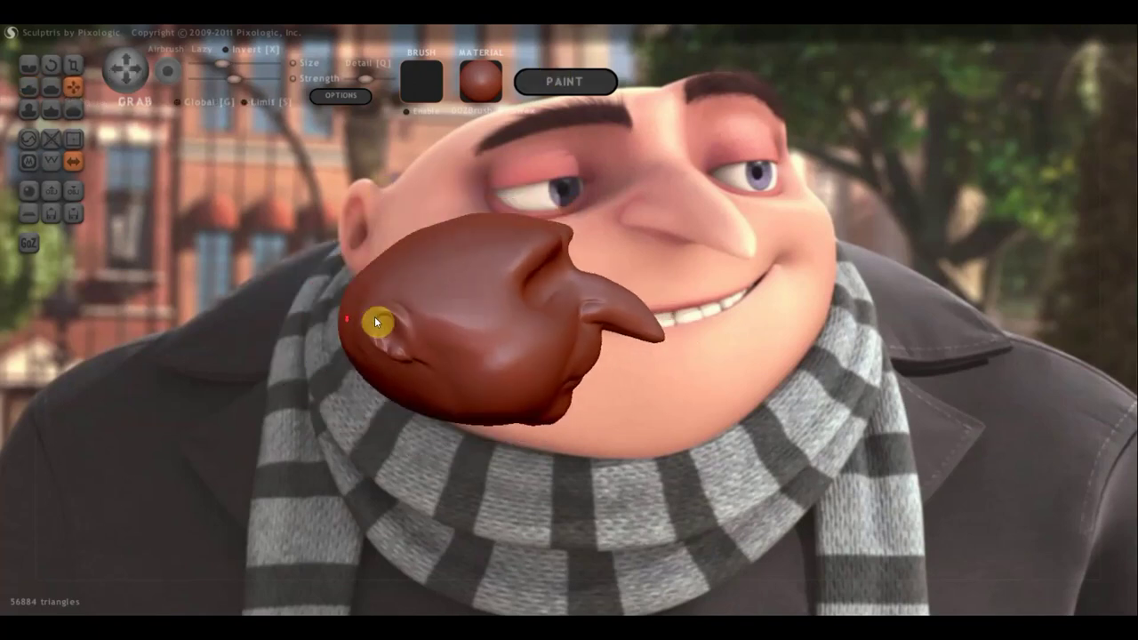
pyautogui.scroll(-2, 426, 329)
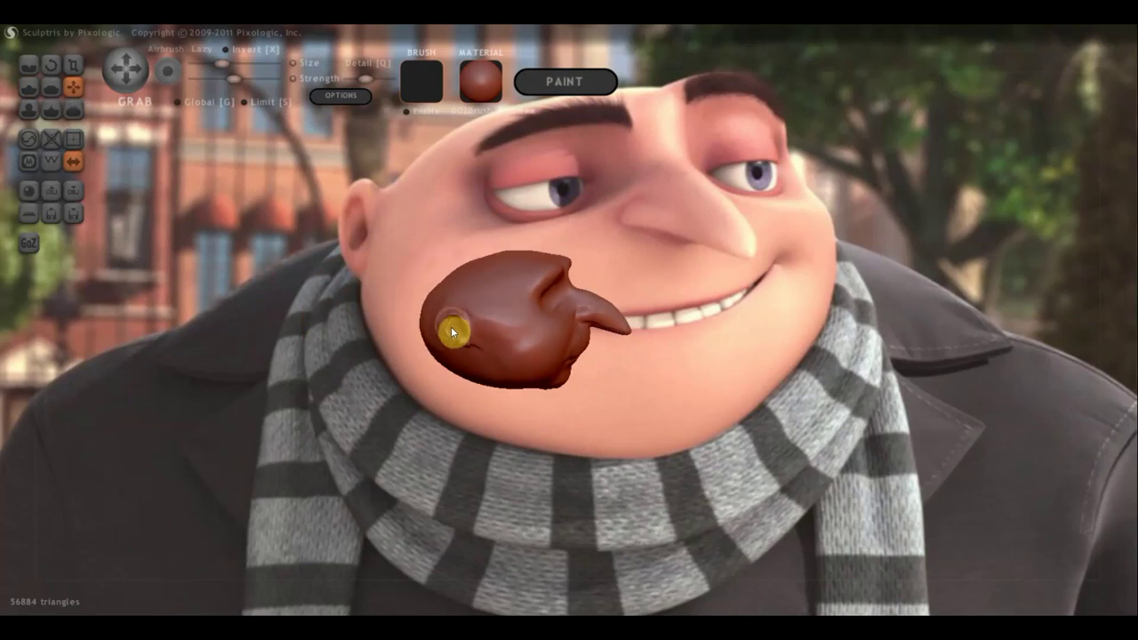
pyautogui.moveTo(453, 318); pyautogui.dragTo(356, 327, button='right')
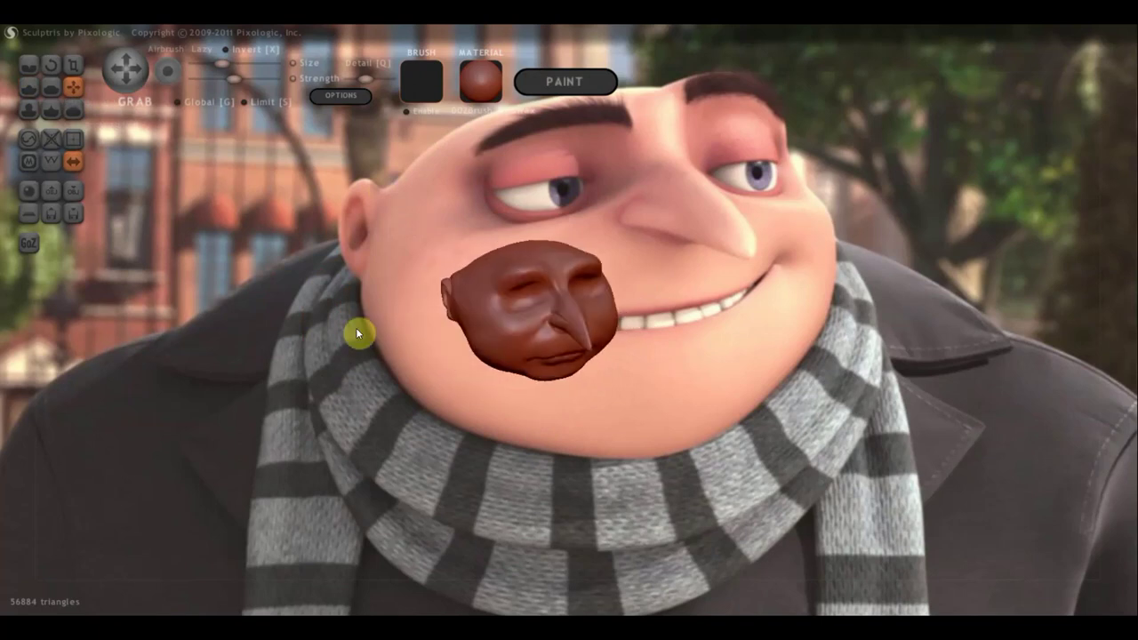
pyautogui.scroll(4, 431, 290)
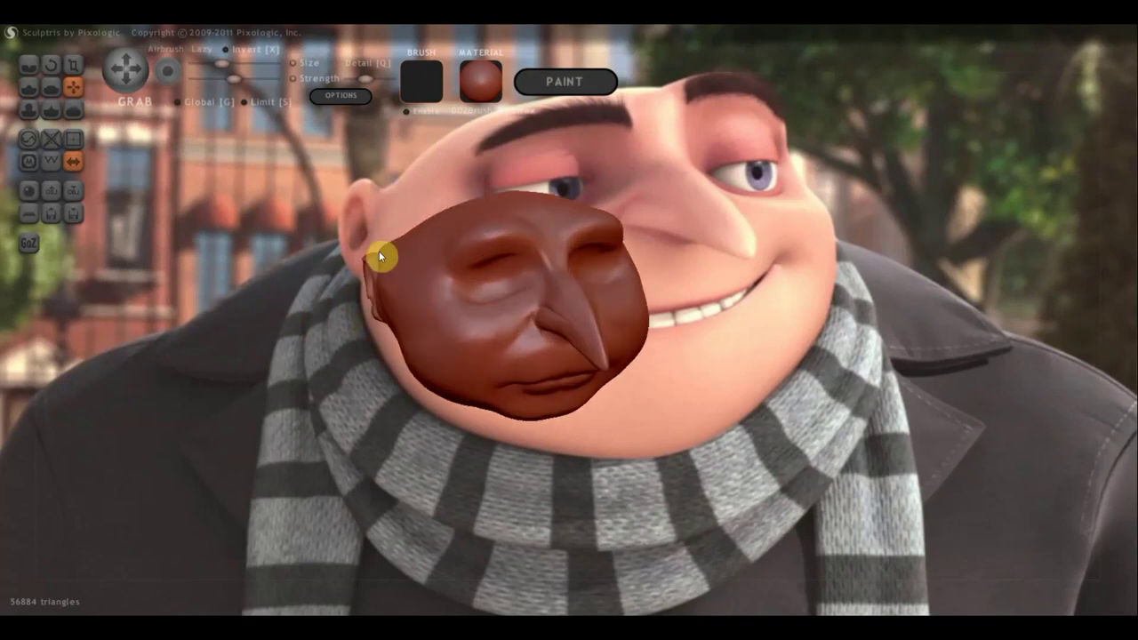
pyautogui.moveTo(380, 255); pyautogui.dragTo(391, 266)
pyautogui.moveTo(378, 256)
pyautogui.mouseDown(button='right')
pyautogui.moveTo(437, 306)
pyautogui.moveTo(551, 310)
pyautogui.mouseUp(button='right')
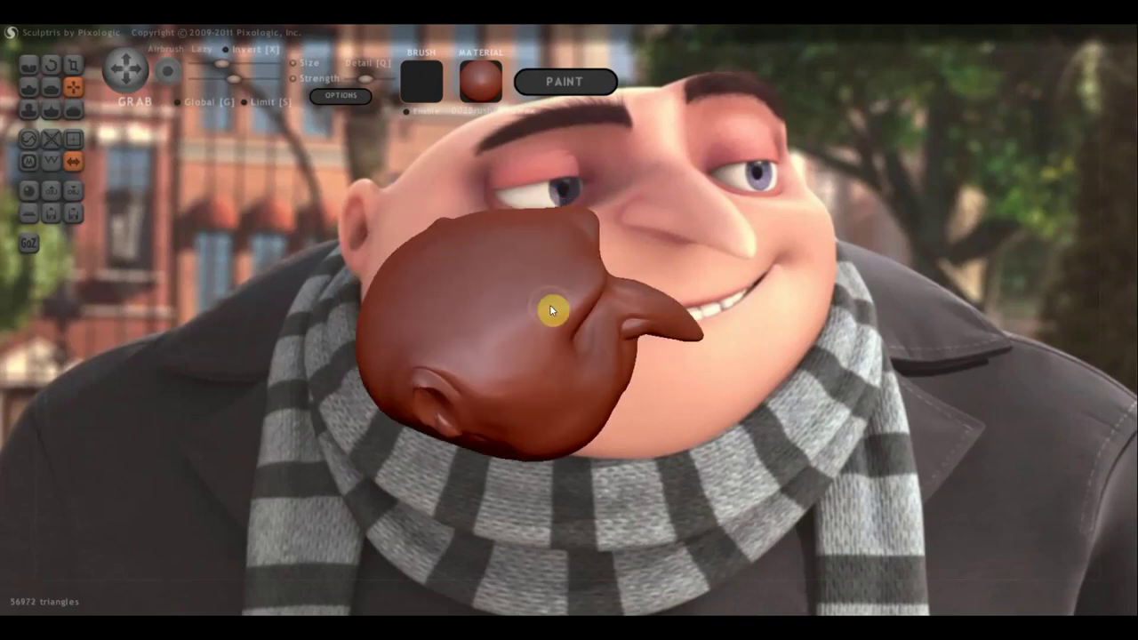
# Carve the junction between the top of the ear and the skull with the Crease brush.
pyautogui.click(31, 69)
pyautogui.moveTo(442, 338); pyautogui.dragTo(493, 435, button='right')
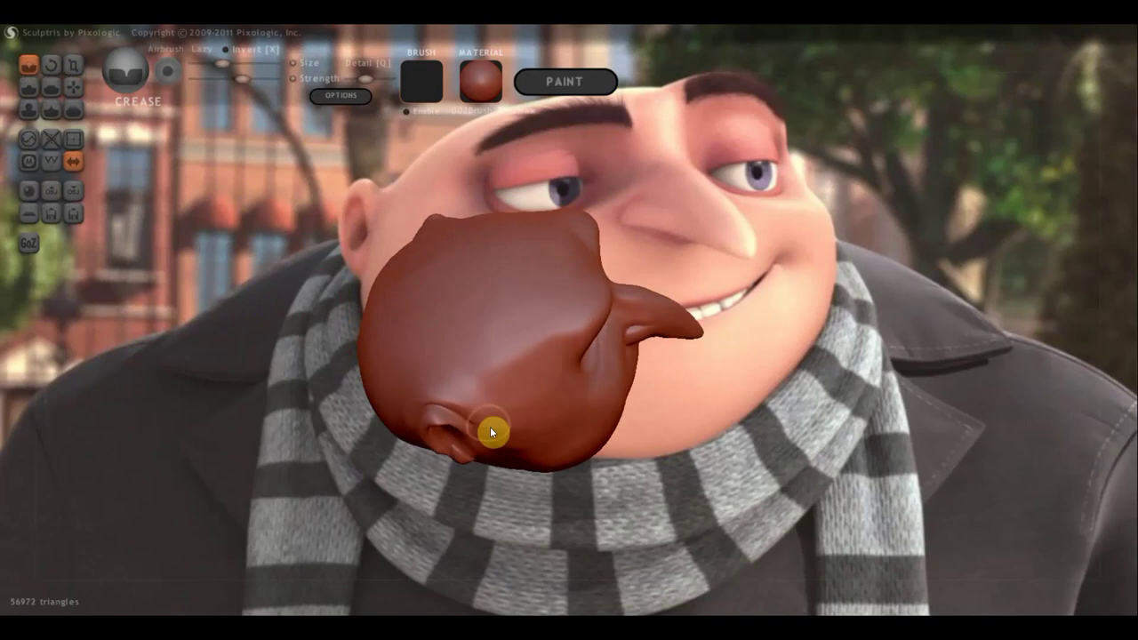
pyautogui.moveTo(431, 402)
pyautogui.mouseDown()
pyautogui.moveTo(452, 400)
pyautogui.moveTo(479, 424)
pyautogui.moveTo(399, 416)
pyautogui.moveTo(419, 394)
pyautogui.moveTo(486, 427)
pyautogui.mouseUp()
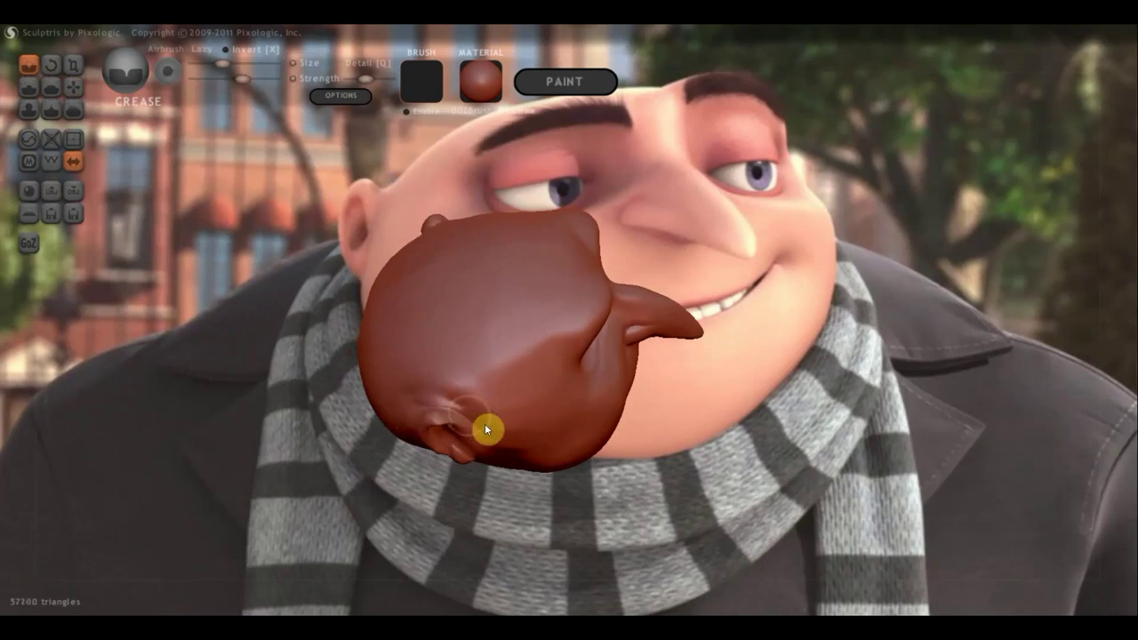
pyautogui.moveTo(436, 394); pyautogui.dragTo(458, 419)
# Extend the crease around the front and upper back of the ear where it meets the head.
pyautogui.scroll(3, 458, 420)
pyautogui.moveTo(470, 449)
pyautogui.mouseDown(button='right')
pyautogui.moveTo(533, 367)
pyautogui.moveTo(516, 310)
pyautogui.moveTo(407, 368)
pyautogui.moveTo(351, 313)
pyautogui.mouseUp(button='right')
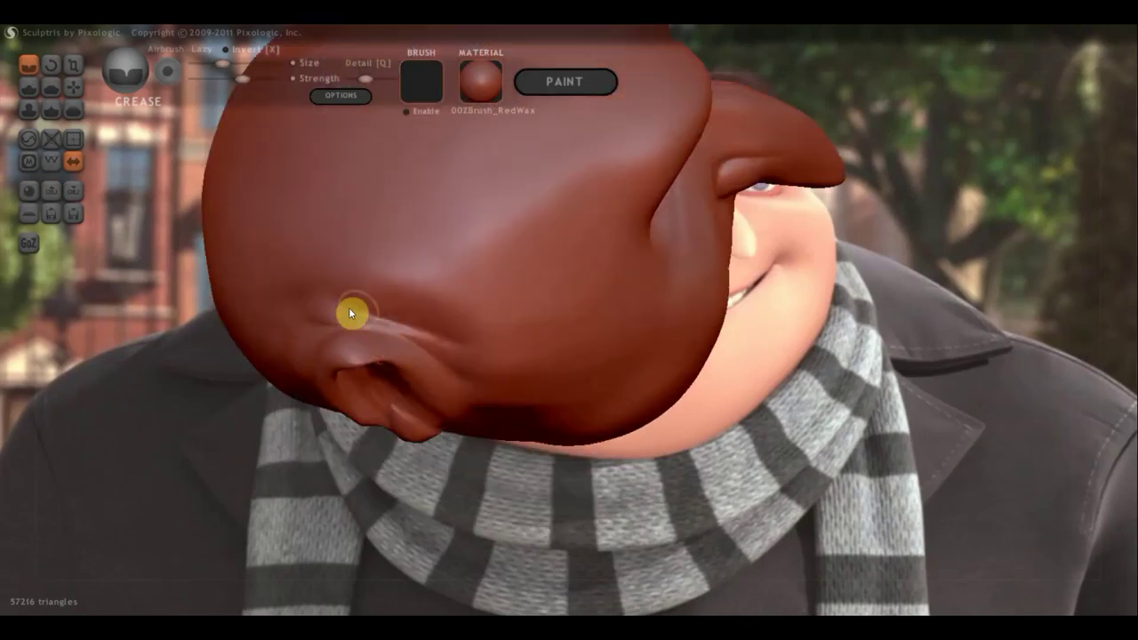
pyautogui.moveTo(378, 309); pyautogui.dragTo(475, 394)
pyautogui.moveTo(475, 394)
pyautogui.mouseDown(button='right')
pyautogui.moveTo(409, 348)
pyautogui.moveTo(288, 330)
pyautogui.moveTo(445, 360)
pyautogui.moveTo(442, 376)
pyautogui.mouseUp(button='right')
pyautogui.moveTo(442, 376)
pyautogui.mouseDown()
pyautogui.moveTo(412, 360)
pyautogui.moveTo(353, 366)
pyautogui.moveTo(295, 393)
pyautogui.moveTo(289, 422)
pyautogui.mouseUp()
# Crease the groove behind the ear, following its back edge down toward the lobe.
pyautogui.moveTo(288, 423)
pyautogui.mouseDown(button='right')
pyautogui.moveTo(461, 337)
pyautogui.moveTo(468, 375)
pyautogui.mouseUp(button='right')
pyautogui.scroll(-3, 468, 379)
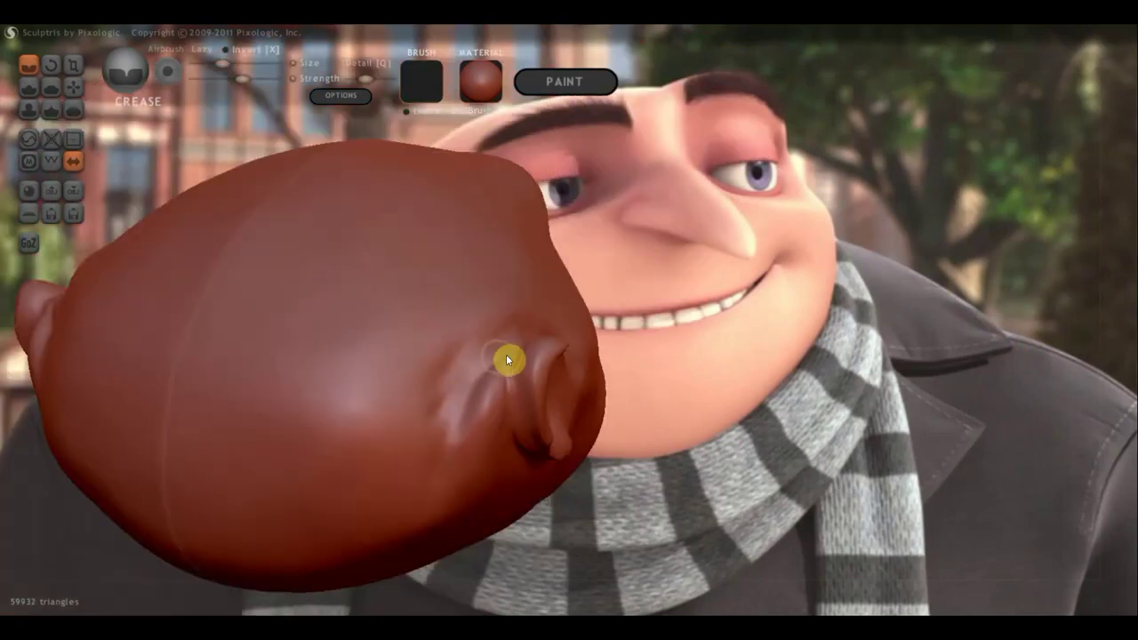
pyautogui.moveTo(506, 360)
pyautogui.mouseDown()
pyautogui.moveTo(495, 412)
pyautogui.moveTo(502, 485)
pyautogui.mouseUp()
pyautogui.moveTo(501, 378)
pyautogui.mouseDown()
pyautogui.moveTo(488, 384)
pyautogui.moveTo(506, 364)
pyautogui.moveTo(467, 456)
pyautogui.mouseUp()
pyautogui.moveTo(468, 456)
pyautogui.mouseDown(button='right')
pyautogui.moveTo(399, 458)
pyautogui.moveTo(223, 415)
pyautogui.moveTo(103, 414)
pyautogui.moveTo(264, 471)
pyautogui.mouseUp(button='right')
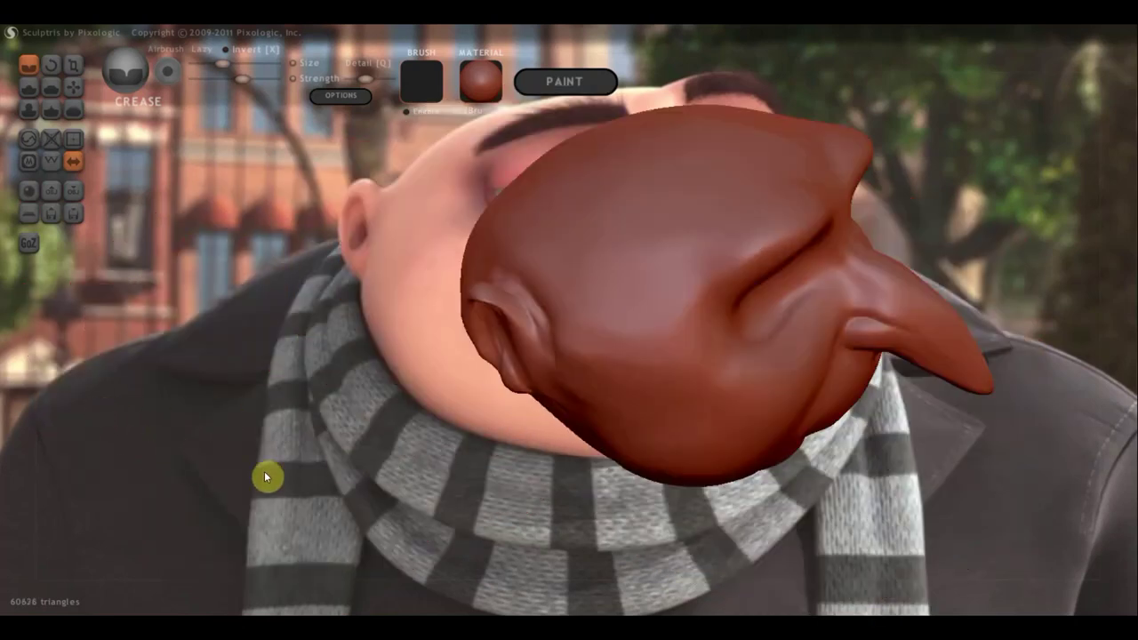
# Smooth out the skull surface above and around the ear with the Flatten brush.
pyautogui.click(51, 89)
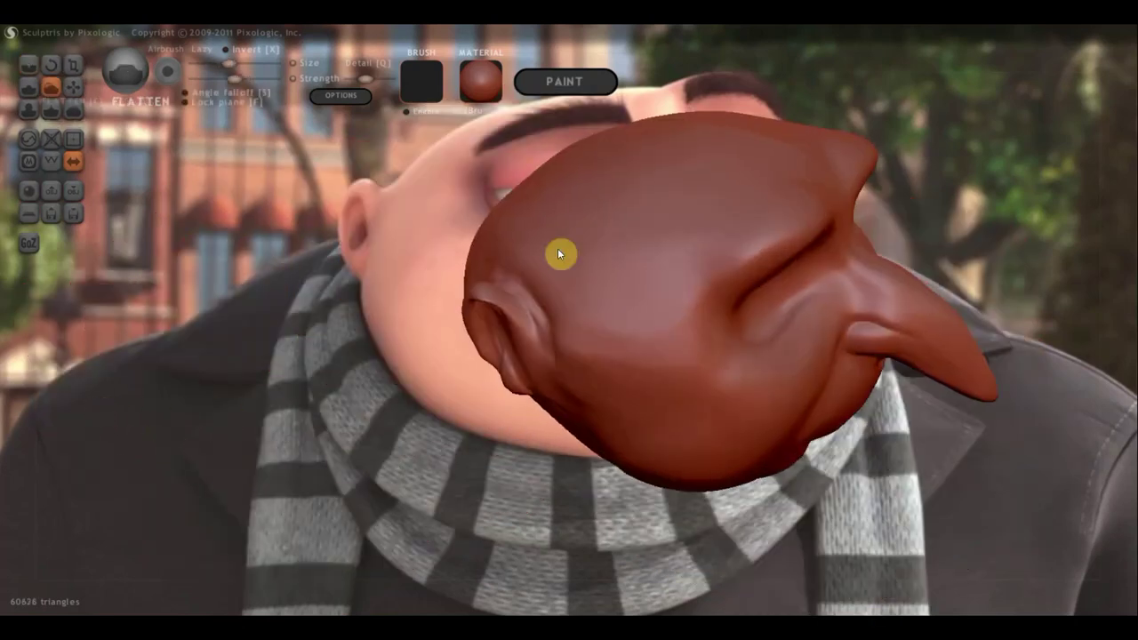
pyautogui.moveTo(537, 262)
pyautogui.mouseDown()
pyautogui.moveTo(549, 272)
pyautogui.moveTo(506, 246)
pyautogui.moveTo(703, 205)
pyautogui.moveTo(528, 214)
pyautogui.moveTo(656, 221)
pyautogui.moveTo(501, 244)
pyautogui.moveTo(589, 224)
pyautogui.moveTo(505, 194)
pyautogui.moveTo(645, 165)
pyautogui.moveTo(629, 232)
pyautogui.moveTo(579, 234)
pyautogui.moveTo(596, 248)
pyautogui.moveTo(721, 218)
pyautogui.moveTo(625, 250)
pyautogui.mouseUp()
pyautogui.moveTo(618, 252); pyautogui.dragTo(548, 230, button='middle')
pyautogui.moveTo(549, 236)
pyautogui.mouseDown(button='right')
pyautogui.moveTo(521, 229)
pyautogui.moveTo(605, 295)
pyautogui.moveTo(559, 274)
pyautogui.moveTo(574, 267)
pyautogui.moveTo(564, 262)
pyautogui.mouseUp(button='right')
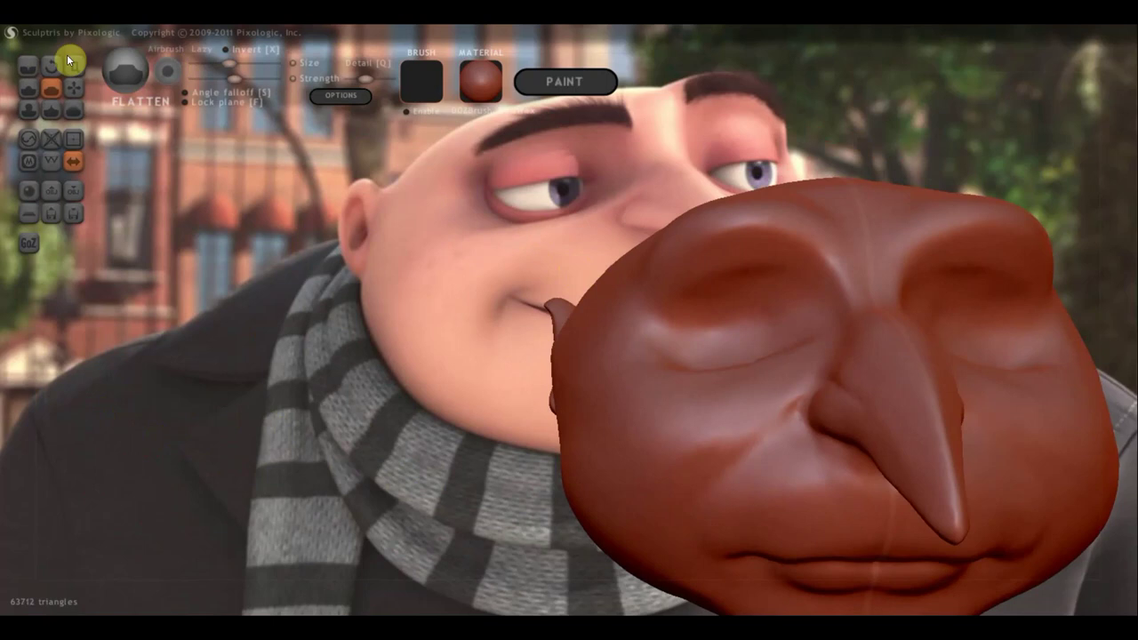
# Pull the back of the ear into shape with the Grab brush, working from behind the head.
pyautogui.click(73, 86)
pyautogui.moveTo(490, 297)
pyautogui.mouseDown(button='right')
pyautogui.moveTo(626, 324)
pyautogui.moveTo(724, 323)
pyautogui.moveTo(554, 376)
pyautogui.moveTo(610, 361)
pyautogui.moveTo(601, 358)
pyautogui.mouseUp(button='right')
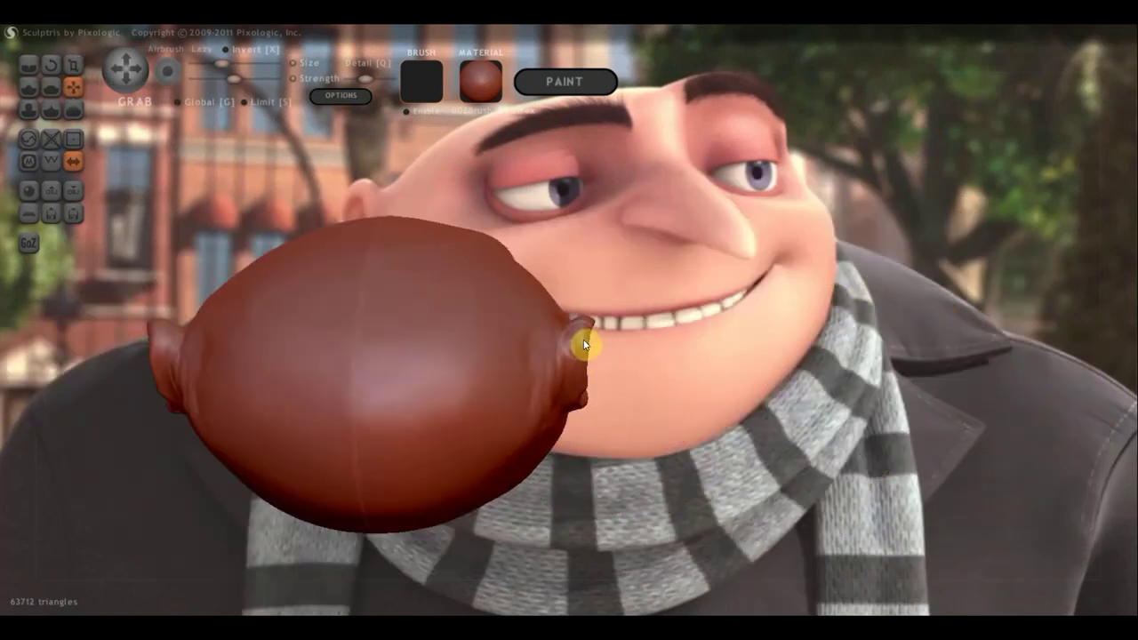
pyautogui.moveTo(582, 343)
pyautogui.mouseDown()
pyautogui.moveTo(591, 351)
pyautogui.moveTo(587, 399)
pyautogui.mouseUp()
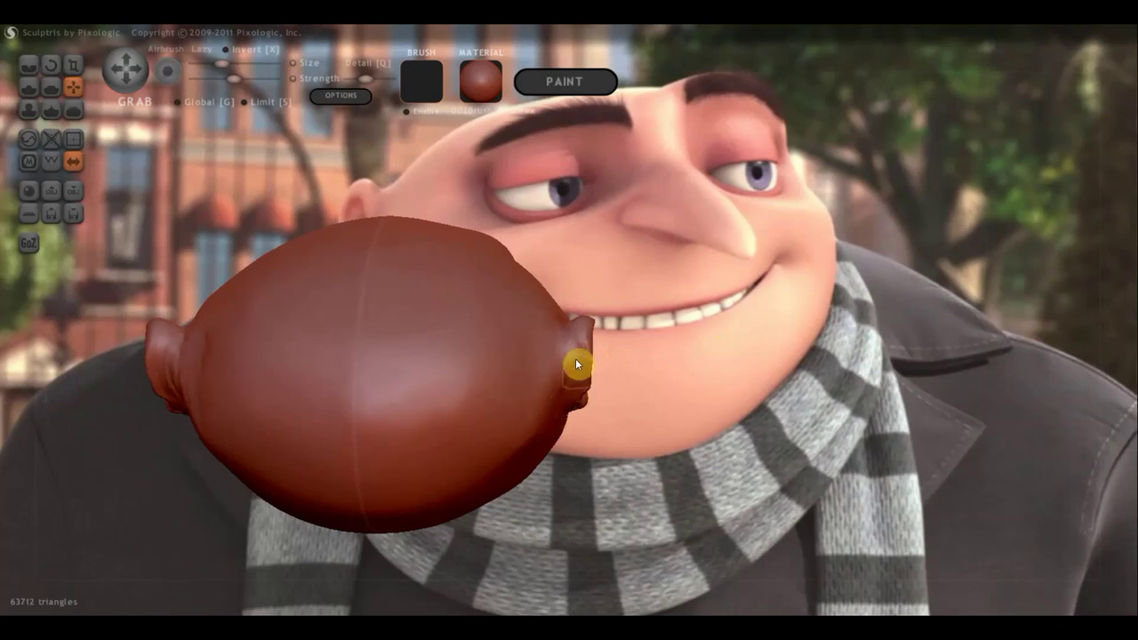
# Smooth the cheek in front of the ear down toward the jaw with the Flatten brush.
pyautogui.moveTo(597, 417); pyautogui.dragTo(451, 399)
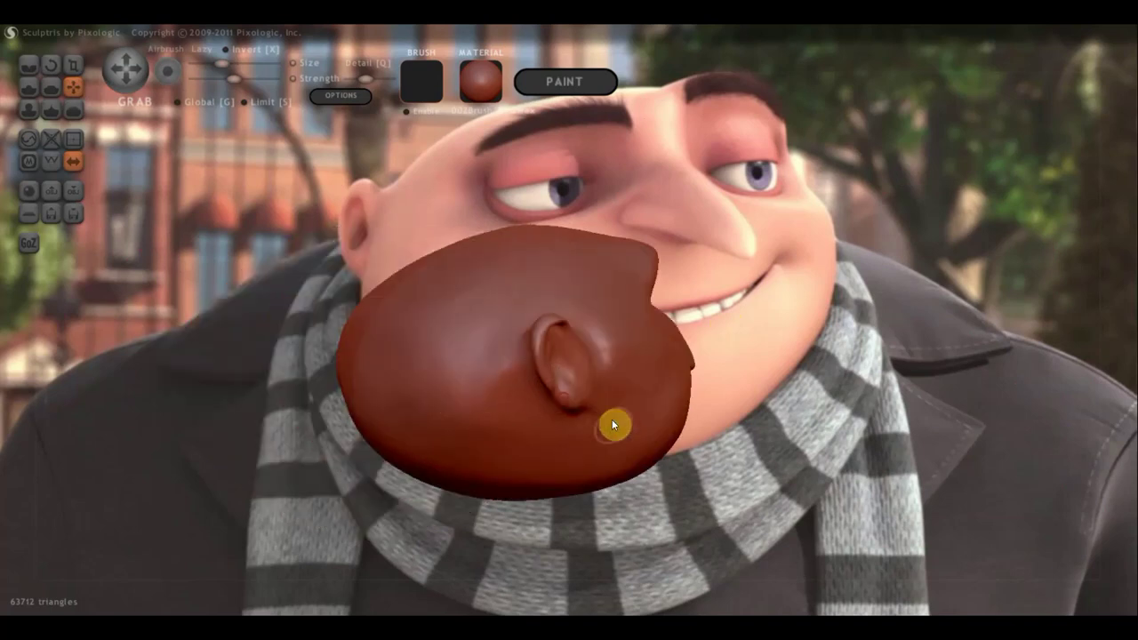
pyautogui.moveTo(613, 425)
pyautogui.mouseDown(button='right')
pyautogui.moveTo(439, 455)
pyautogui.moveTo(303, 450)
pyautogui.mouseUp(button='right')
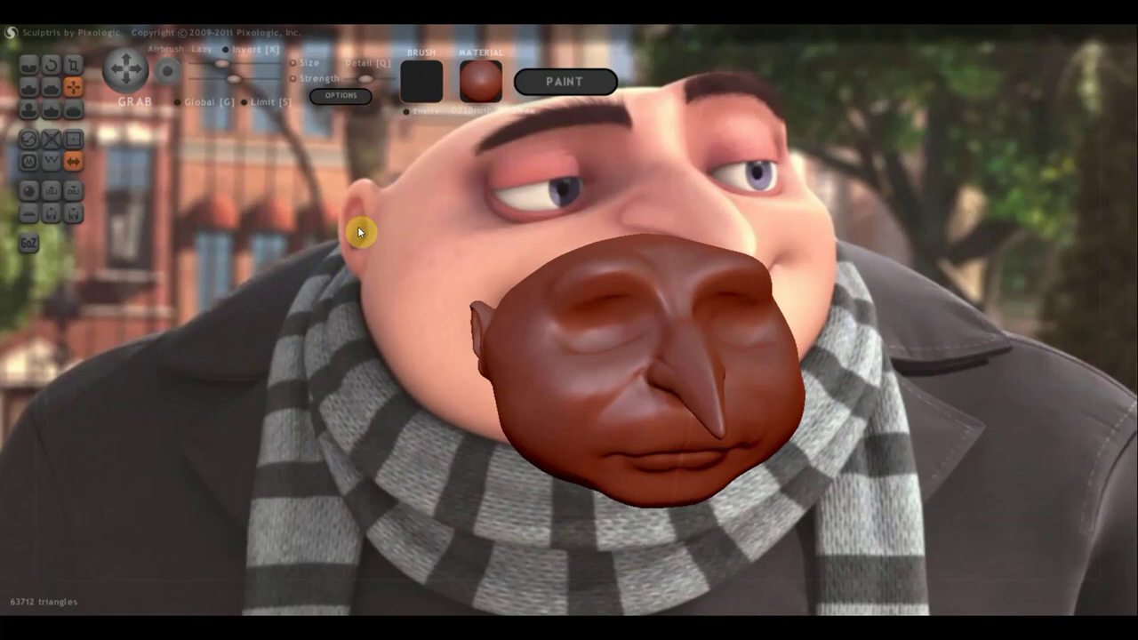
pyautogui.moveTo(376, 272)
pyautogui.mouseDown(button='right')
pyautogui.moveTo(525, 275)
pyautogui.moveTo(414, 267)
pyautogui.mouseUp(button='right')
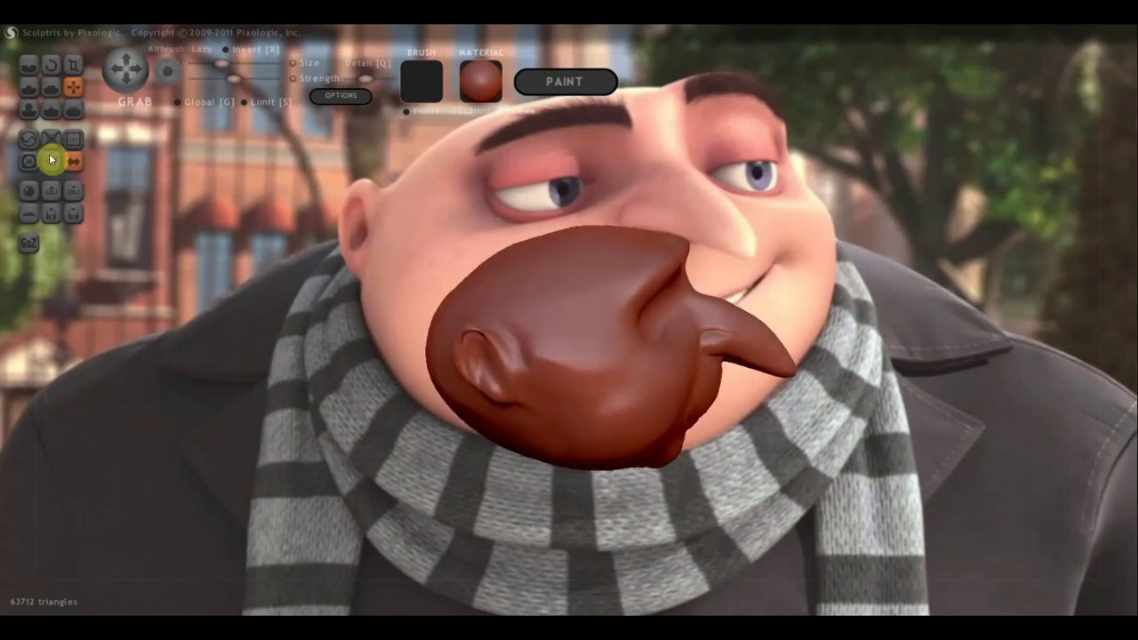
pyautogui.click(51, 86)
pyautogui.scroll(2, 424, 364)
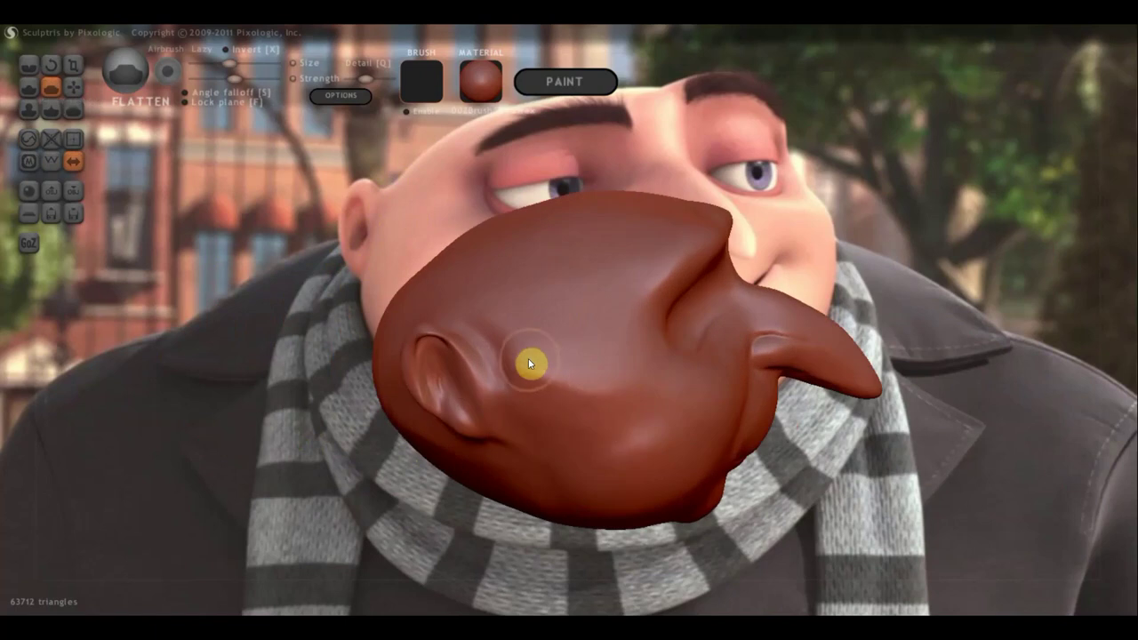
pyautogui.moveTo(529, 359)
pyautogui.mouseDown()
pyautogui.moveTo(540, 421)
pyautogui.moveTo(578, 399)
pyautogui.moveTo(554, 386)
pyautogui.moveTo(539, 414)
pyautogui.moveTo(546, 400)
pyautogui.moveTo(587, 466)
pyautogui.mouseUp()
pyautogui.scroll(-3, 560, 455)
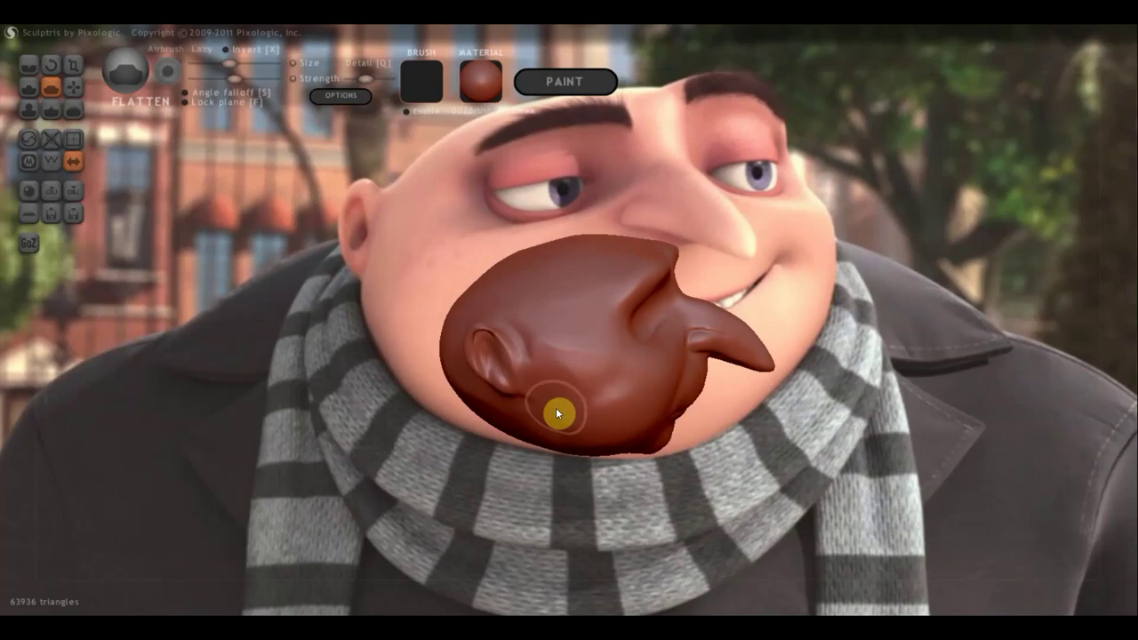
# Build up the cheek and jaw area below the front of the ear with the Draw brush.
pyautogui.click(28, 87)
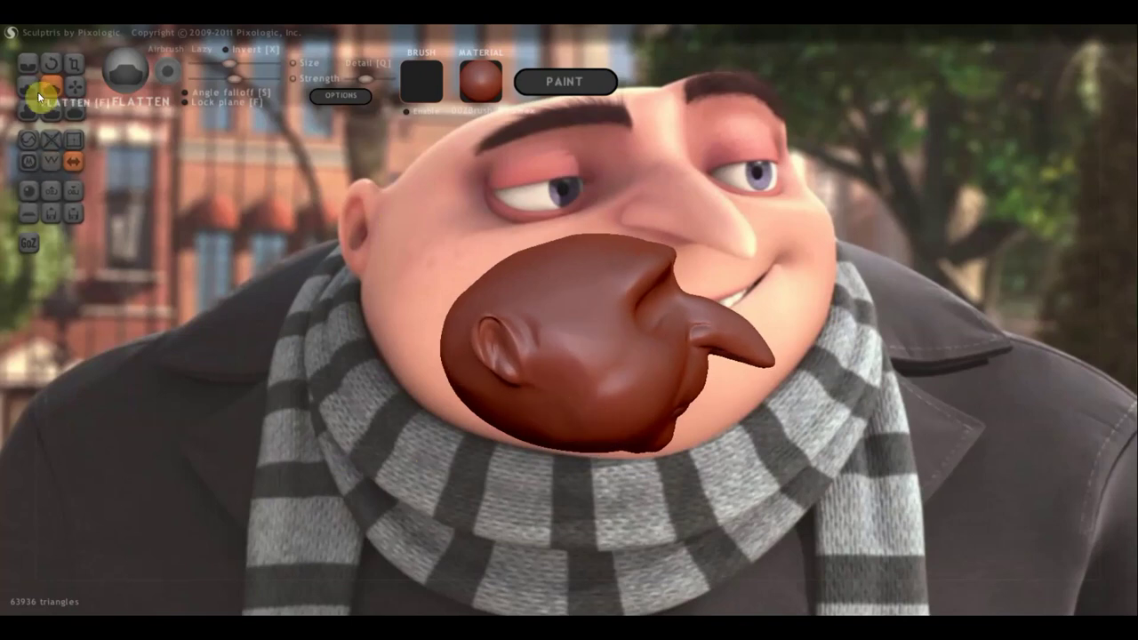
pyautogui.moveTo(541, 383)
pyautogui.mouseDown()
pyautogui.moveTo(574, 447)
pyautogui.moveTo(541, 407)
pyautogui.moveTo(594, 420)
pyautogui.mouseUp()
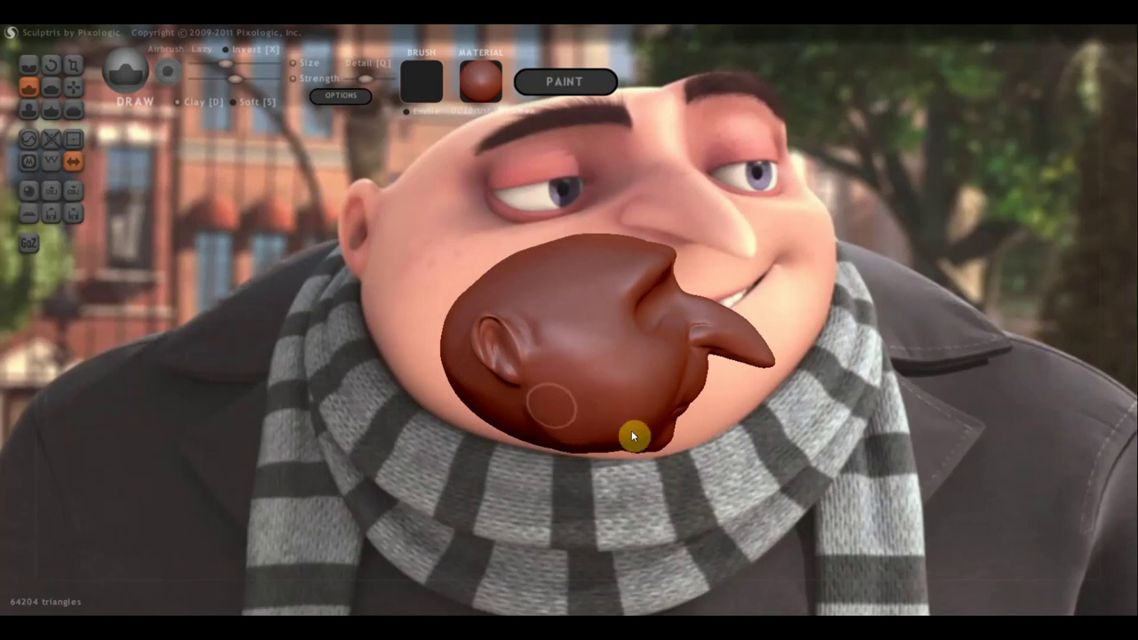
pyautogui.moveTo(633, 434)
pyautogui.mouseDown()
pyautogui.moveTo(350, 415)
pyautogui.moveTo(387, 420)
pyautogui.mouseUp()
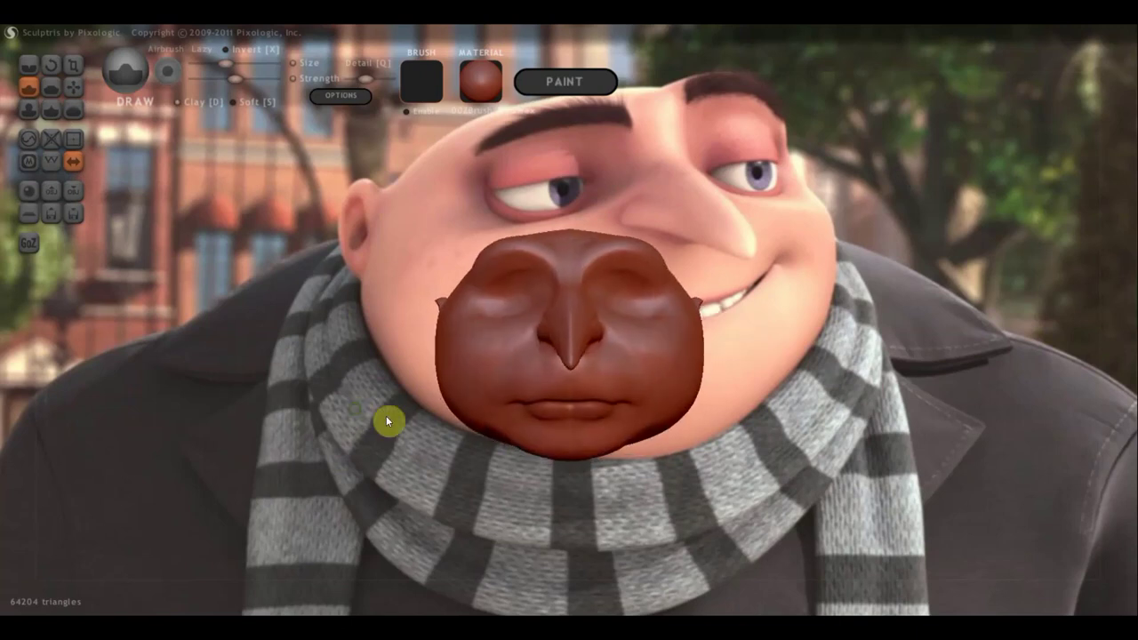
pyautogui.moveTo(464, 415)
pyautogui.mouseDown()
pyautogui.moveTo(735, 420)
pyautogui.moveTo(496, 442)
pyautogui.moveTo(577, 414)
pyautogui.moveTo(562, 382)
pyautogui.moveTo(667, 369)
pyautogui.mouseUp()
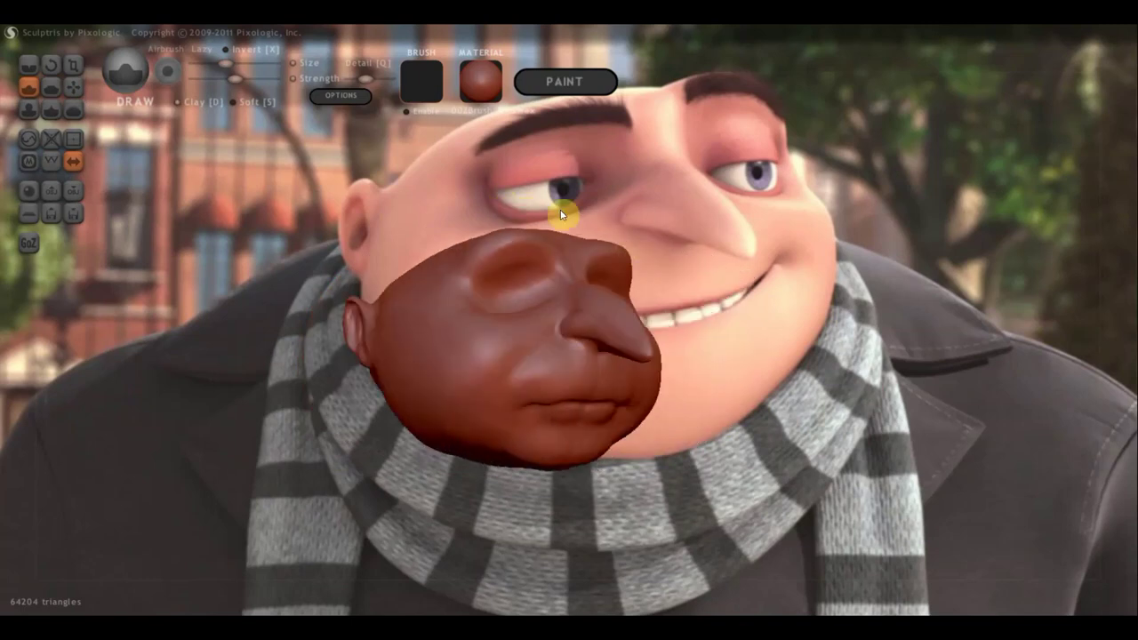
pyautogui.moveTo(600, 221)
pyautogui.mouseDown()
pyautogui.moveTo(607, 247)
pyautogui.moveTo(617, 208)
pyautogui.mouseUp()
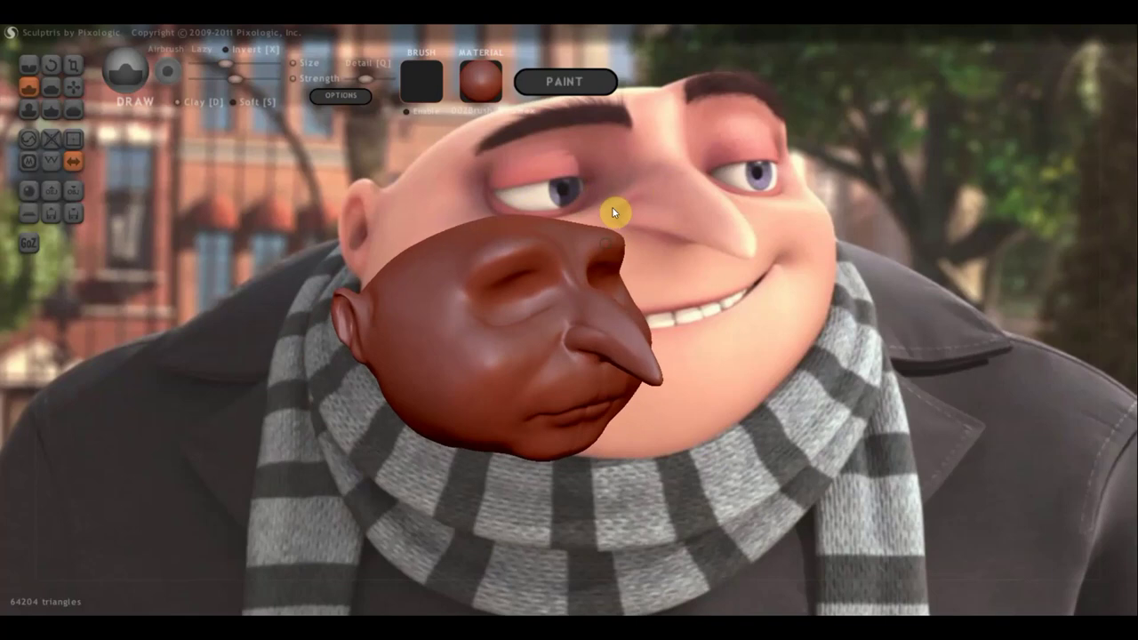
# Flatten the inner eye socket and smooth the cheek beneath the eye and beside the nose.
pyautogui.scroll(3, 592, 234)
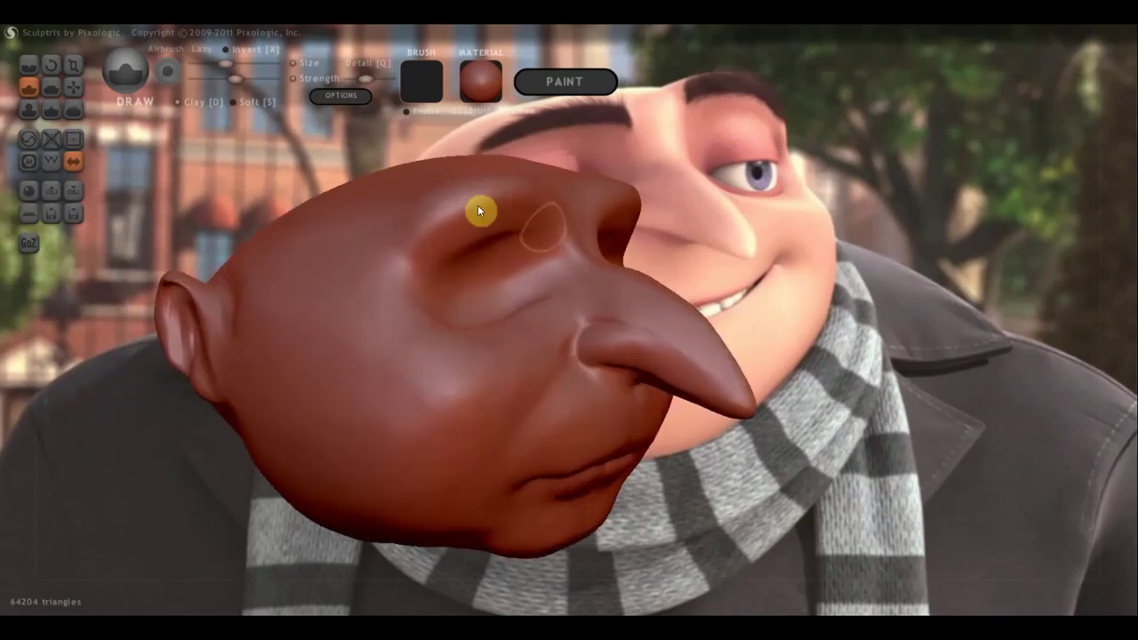
pyautogui.click(52, 86)
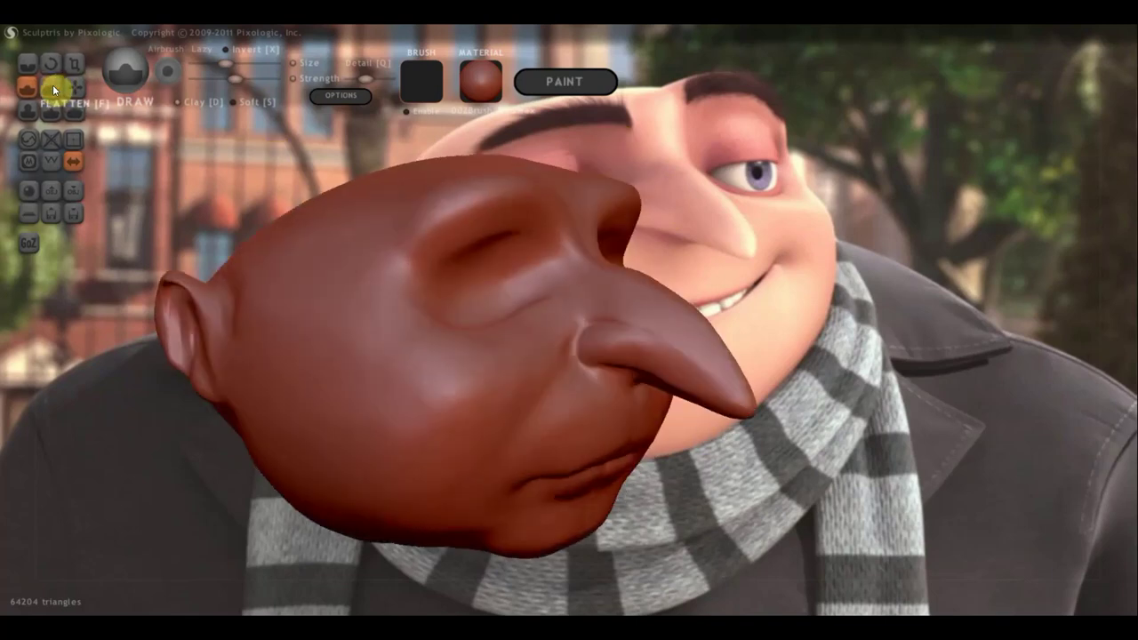
pyautogui.moveTo(529, 232); pyautogui.dragTo(481, 297)
pyautogui.moveTo(480, 309); pyautogui.dragTo(544, 351, button='right')
pyautogui.moveTo(542, 351)
pyautogui.mouseDown()
pyautogui.moveTo(488, 401)
pyautogui.moveTo(457, 412)
pyautogui.moveTo(428, 371)
pyautogui.mouseUp()
pyautogui.moveTo(427, 368); pyautogui.dragTo(333, 301, button='right')
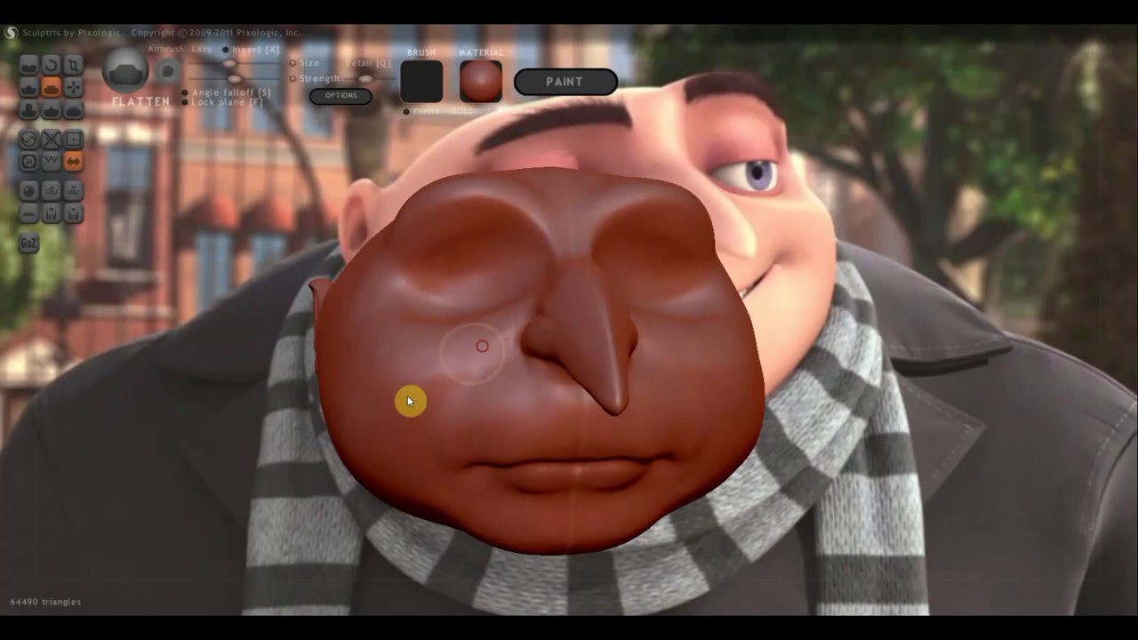
pyautogui.moveTo(407, 395)
pyautogui.mouseDown()
pyautogui.moveTo(450, 343)
pyautogui.moveTo(451, 368)
pyautogui.moveTo(435, 389)
pyautogui.moveTo(473, 389)
pyautogui.mouseUp()
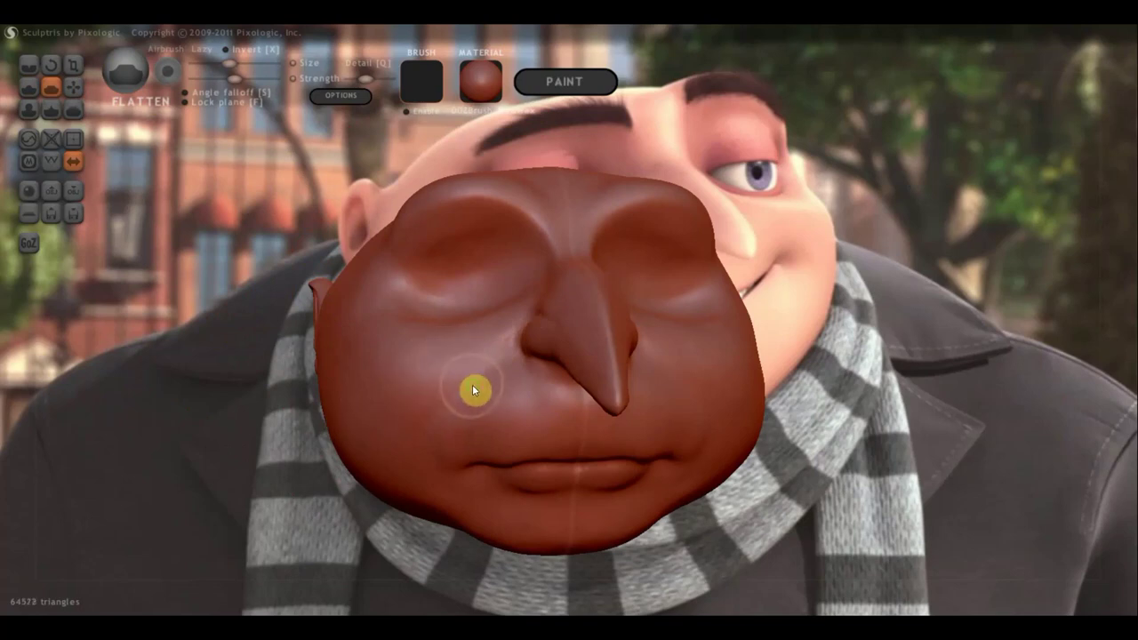
# Flatten the area between the brows just above the bridge of the nose.
pyautogui.moveTo(472, 388); pyautogui.dragTo(320, 394, button='right')
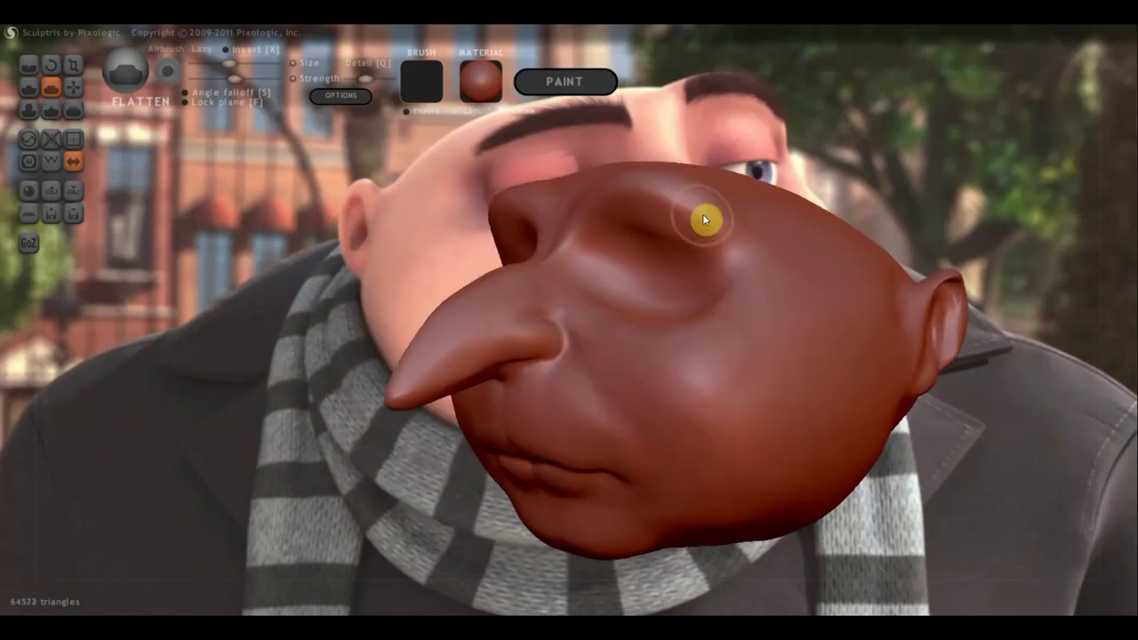
pyautogui.moveTo(703, 213)
pyautogui.mouseDown(button='right')
pyautogui.moveTo(808, 241)
pyautogui.moveTo(638, 236)
pyautogui.mouseUp(button='right')
pyautogui.moveTo(564, 224)
pyautogui.mouseDown()
pyautogui.moveTo(554, 243)
pyautogui.moveTo(569, 189)
pyautogui.moveTo(559, 198)
pyautogui.mouseUp()
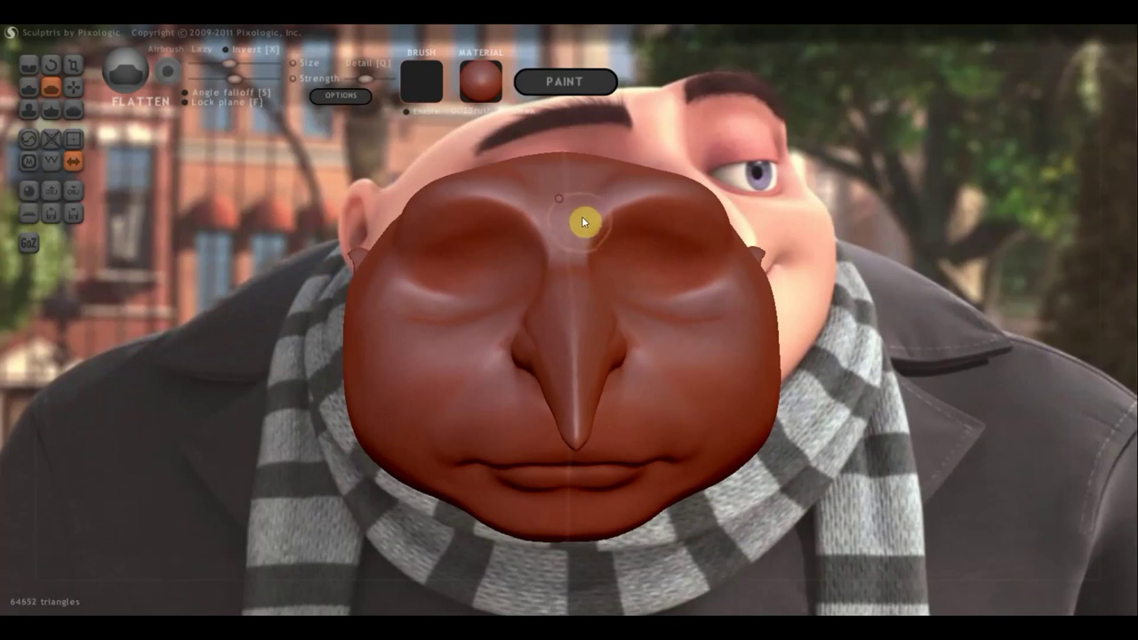
pyautogui.moveTo(584, 222); pyautogui.dragTo(305, 249, button='right')
pyautogui.moveTo(353, 252)
pyautogui.mouseDown()
pyautogui.moveTo(500, 305)
pyautogui.moveTo(555, 350)
pyautogui.mouseUp()
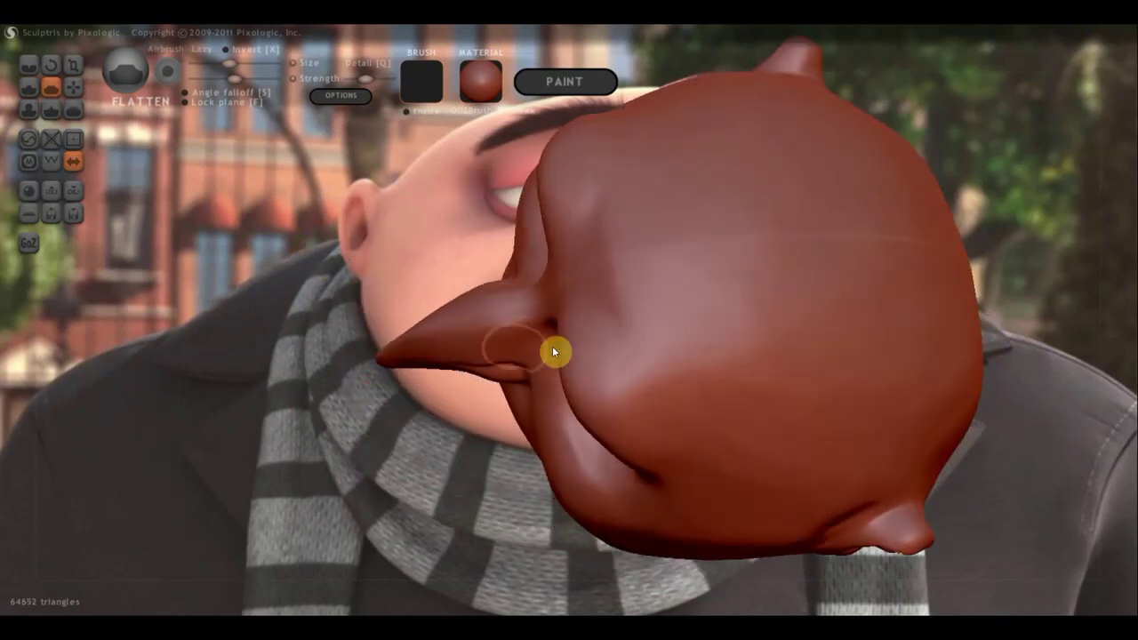
# Fill out the lower forehead above the brow ridges with the Draw brush, working from above the head.
pyautogui.click(31, 90)
pyautogui.scroll(-3, 517, 231)
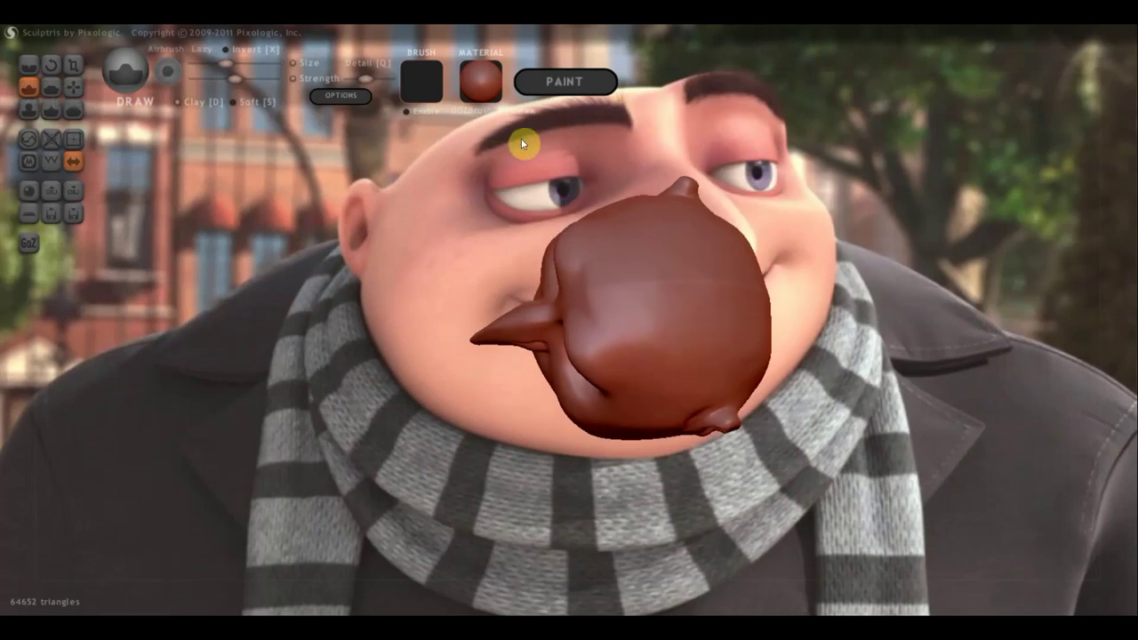
pyautogui.scroll(2, 601, 265)
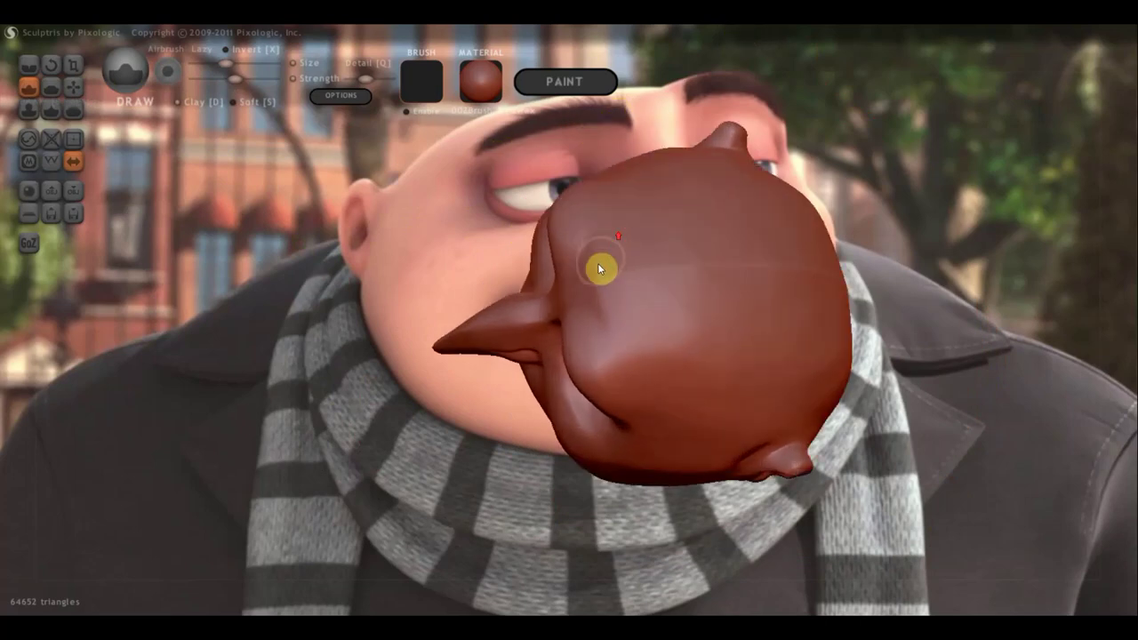
pyautogui.moveTo(574, 297)
pyautogui.mouseDown()
pyautogui.moveTo(587, 304)
pyautogui.moveTo(680, 269)
pyautogui.mouseUp()
pyautogui.moveTo(679, 269); pyautogui.dragTo(840, 146, button='middle')
pyautogui.moveTo(840, 151); pyautogui.dragTo(706, 193)
pyautogui.moveTo(820, 195); pyautogui.dragTo(625, 294)
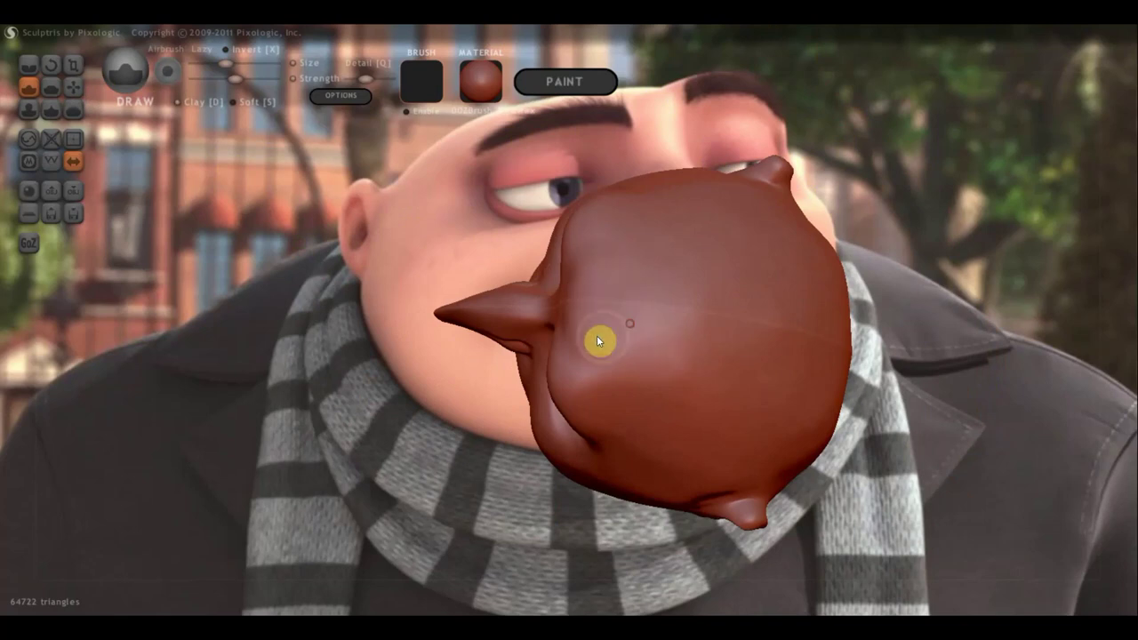
# Examine the overall head shape from the back and from the side, near and far.
pyautogui.moveTo(759, 327)
pyautogui.mouseDown(button='middle')
pyautogui.moveTo(519, 275)
pyautogui.moveTo(689, 202)
pyautogui.mouseUp(button='middle')
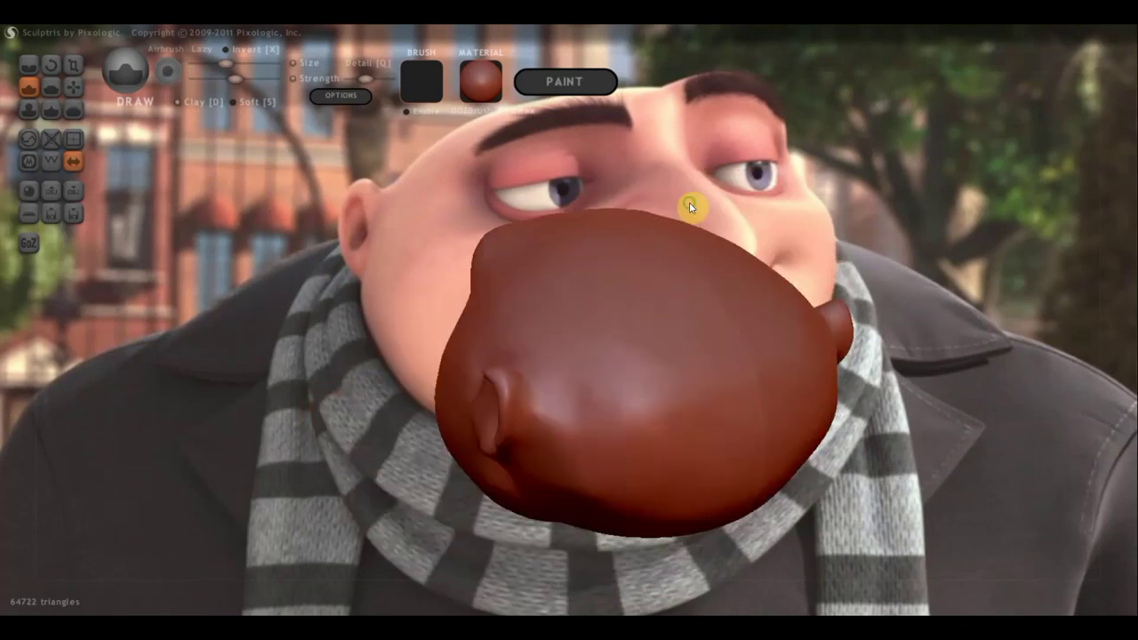
pyautogui.moveTo(689, 201)
pyautogui.mouseDown()
pyautogui.moveTo(758, 183)
pyautogui.moveTo(585, 229)
pyautogui.mouseUp()
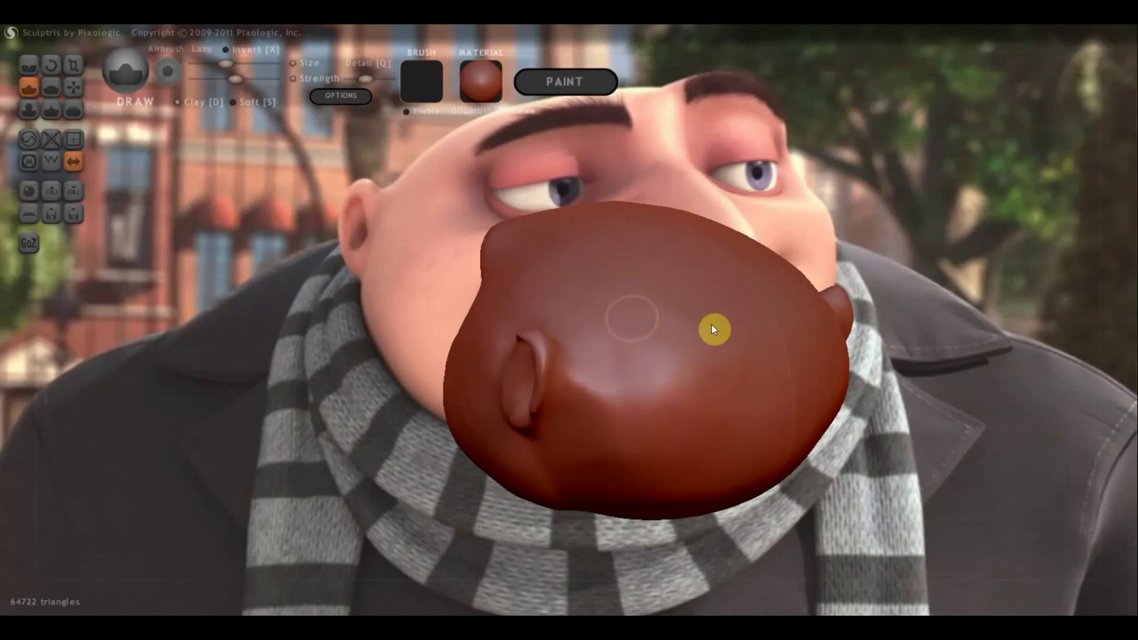
pyautogui.moveTo(828, 324); pyautogui.dragTo(973, 303)
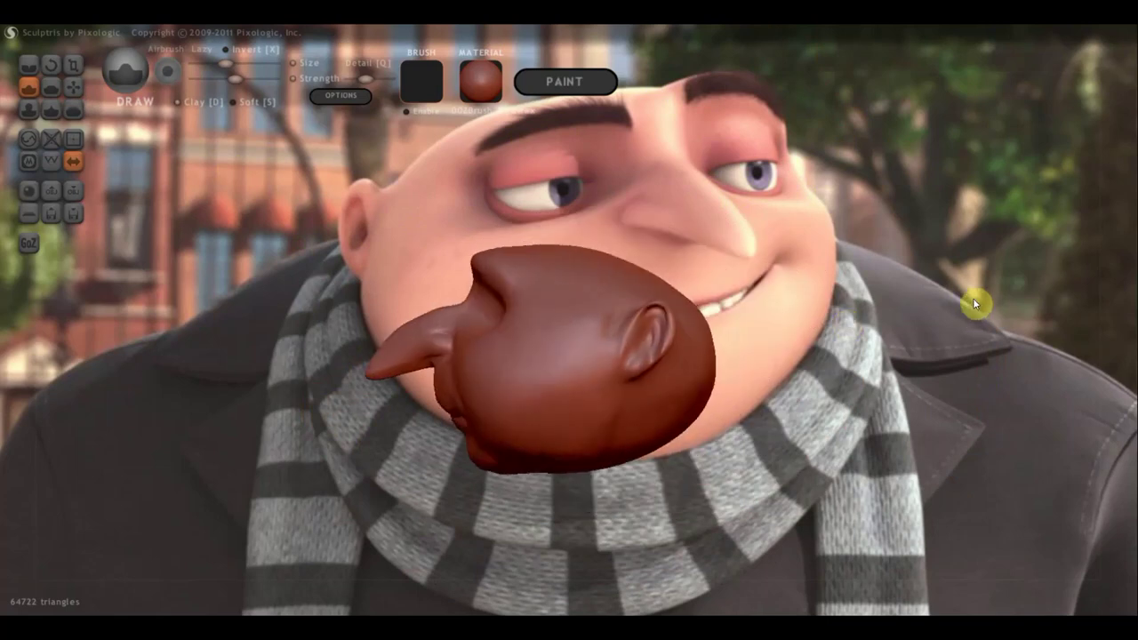
pyautogui.moveTo(833, 397); pyautogui.dragTo(910, 345)
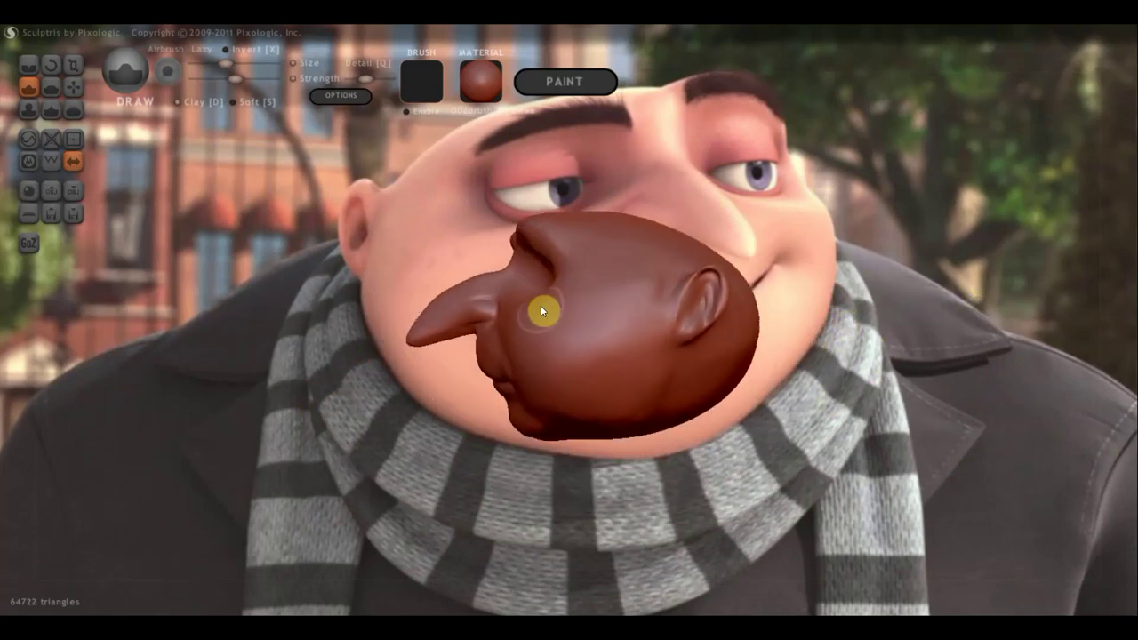
pyautogui.scroll(-5, 515, 343)
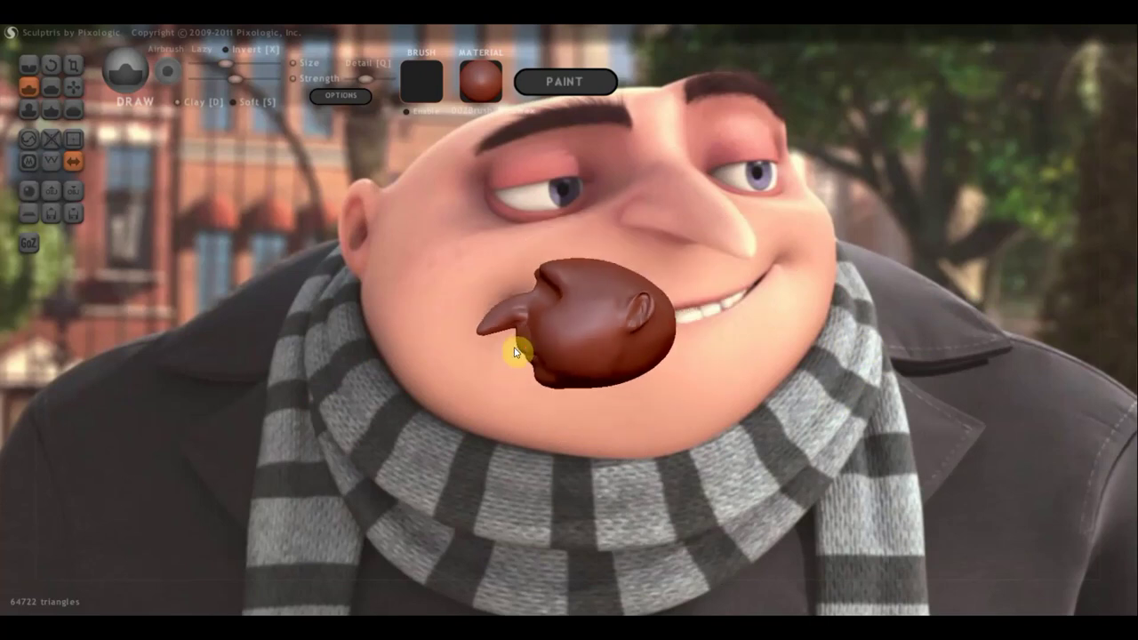
pyautogui.scroll(6, 515, 344)
pyautogui.scroll(2, 515, 343)
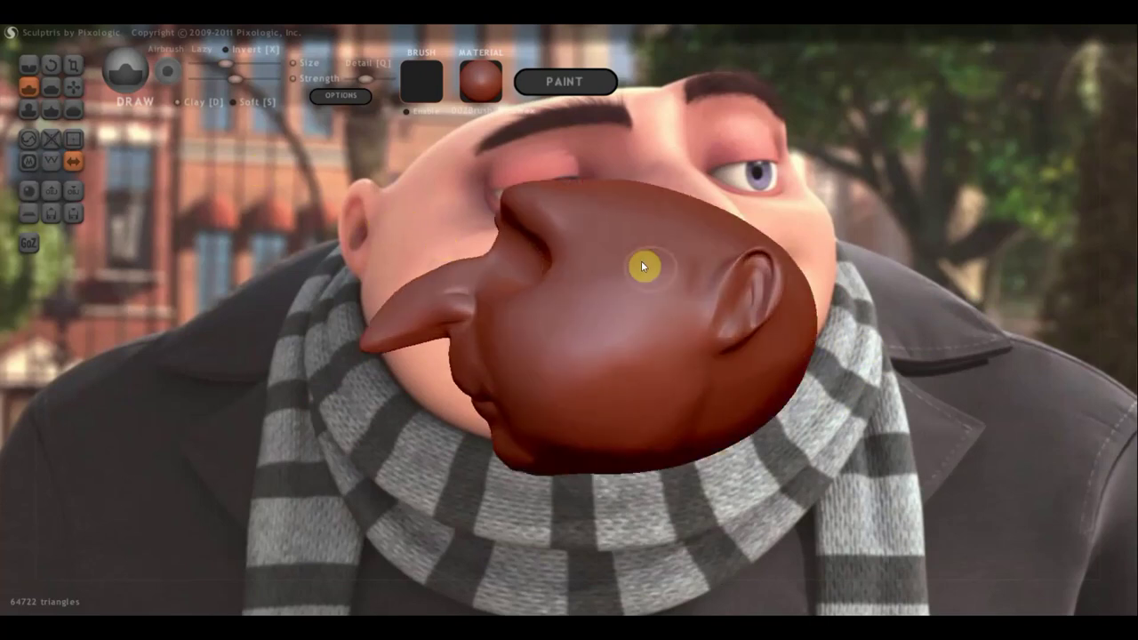
pyautogui.hotkey('ctrl', 'z')
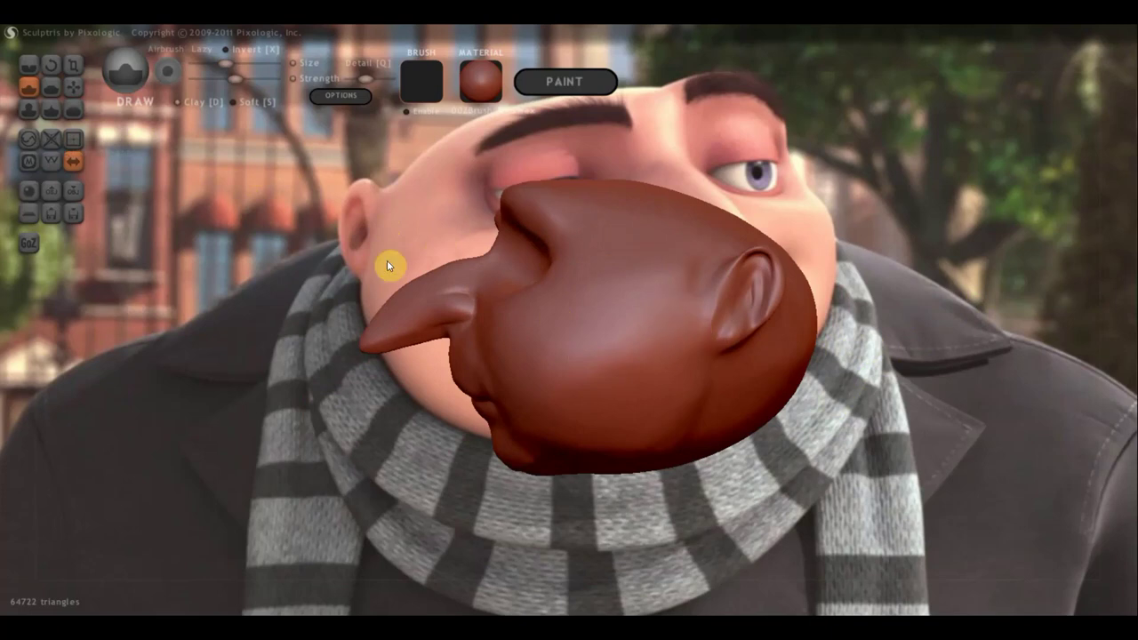
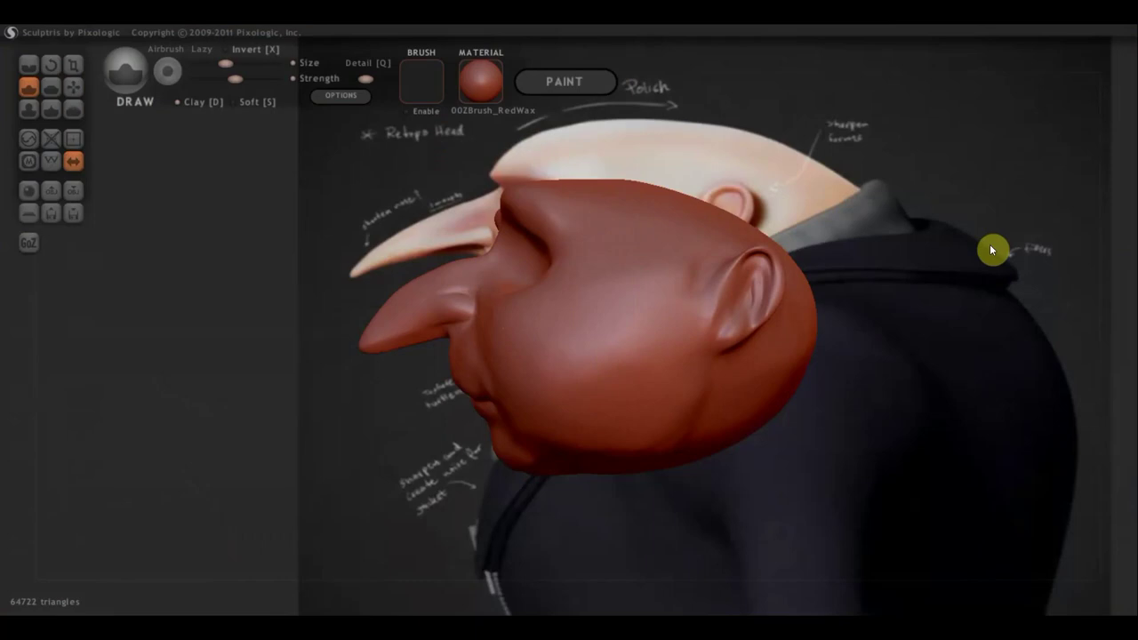
# Snap the head to the Right side view, then scale and position it over the face in the profile reference.
pyautogui.scroll(-3, 989, 244)
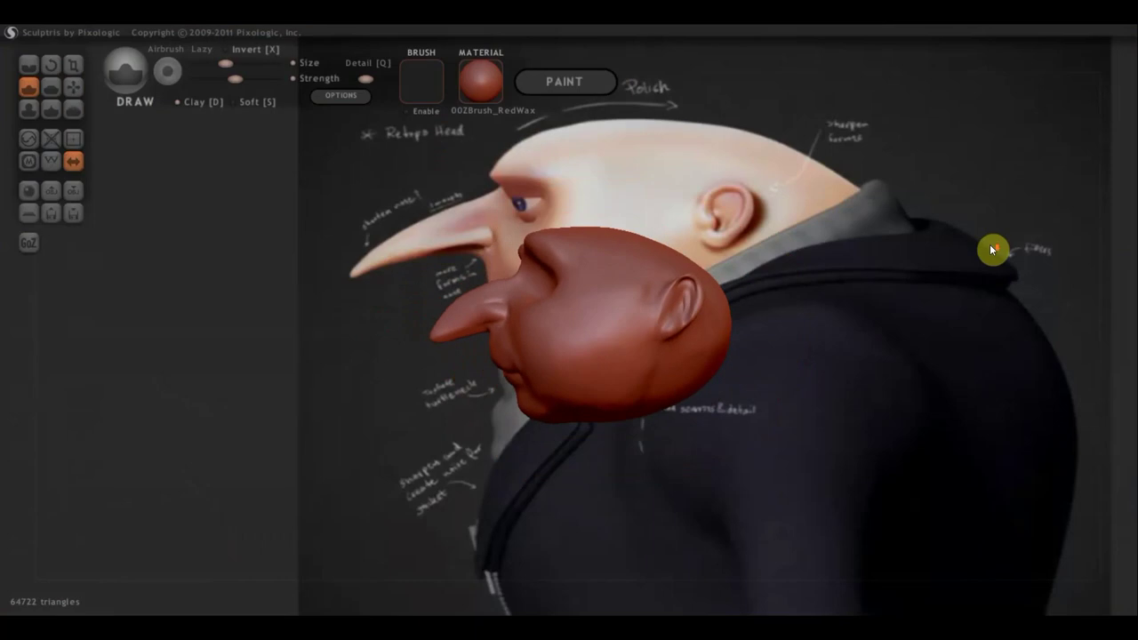
pyautogui.moveTo(990, 250)
pyautogui.mouseDown()
pyautogui.moveTo(719, 279)
pyautogui.moveTo(928, 275)
pyautogui.moveTo(950, 262)
pyautogui.moveTo(747, 281)
pyautogui.moveTo(471, 346)
pyautogui.mouseUp()
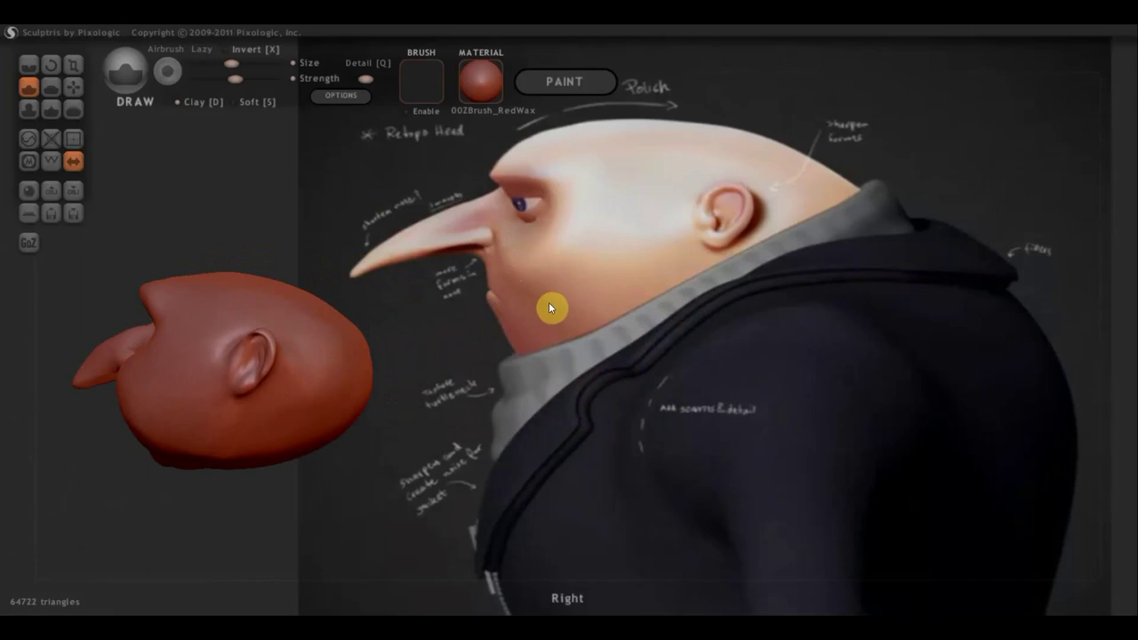
pyautogui.scroll(-1, 552, 306)
pyautogui.moveTo(480, 308)
pyautogui.mouseDown()
pyautogui.moveTo(676, 300)
pyautogui.moveTo(531, 320)
pyautogui.moveTo(827, 279)
pyautogui.moveTo(902, 206)
pyautogui.moveTo(910, 215)
pyautogui.mouseUp()
pyautogui.scroll(3, 902, 207)
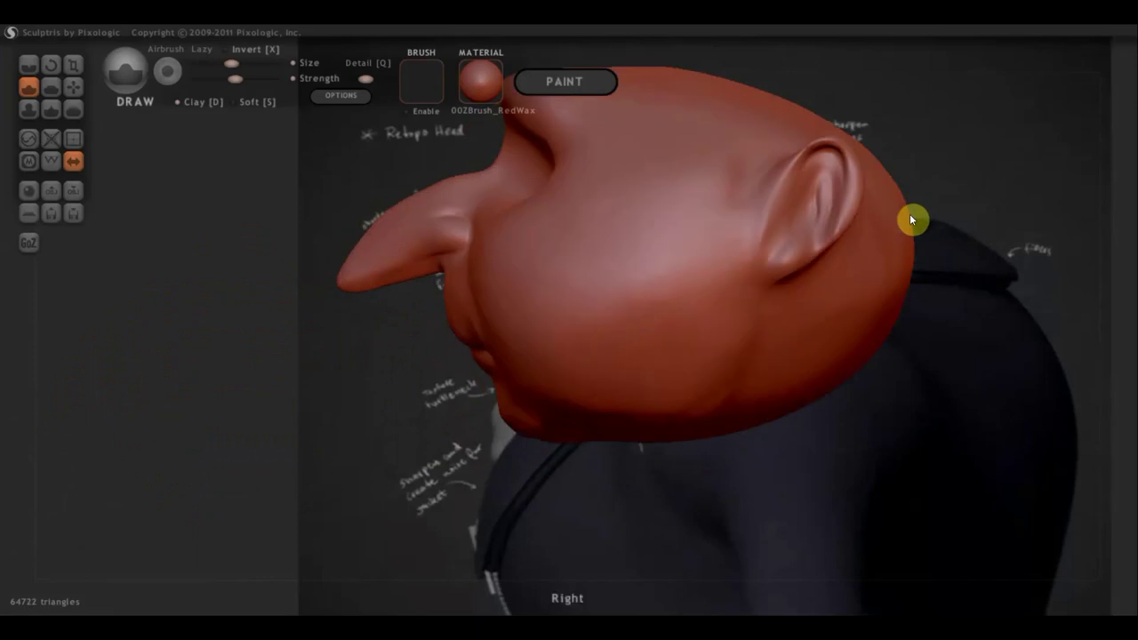
pyautogui.scroll(-2, 912, 219)
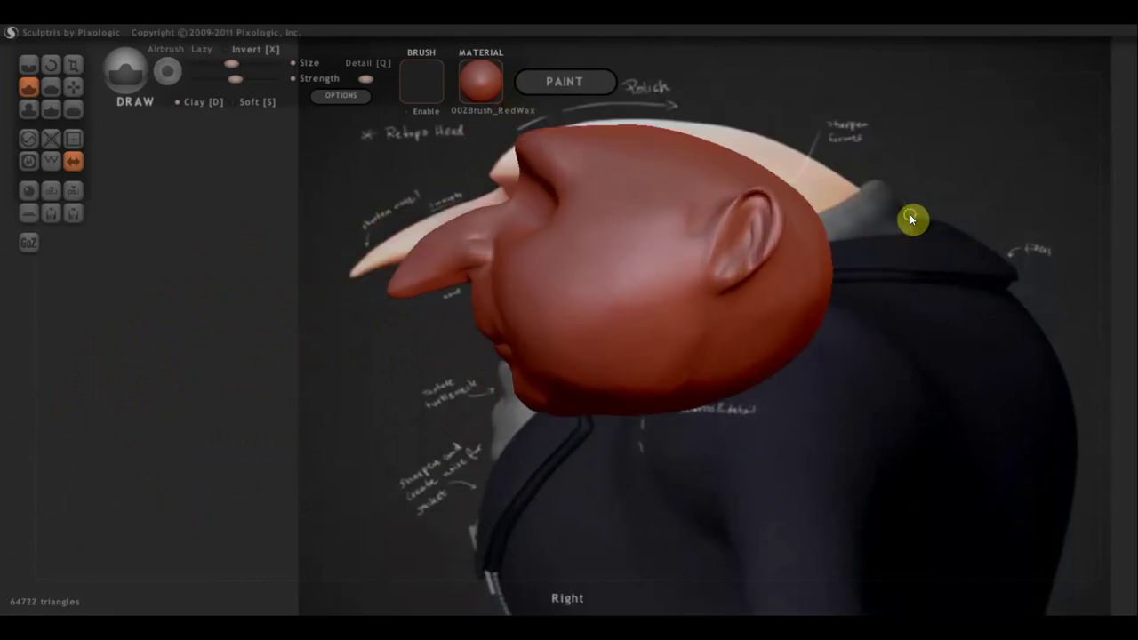
pyautogui.keyDown('alt'); pyautogui.moveTo(910, 214); pyautogui.dragTo(903, 205); pyautogui.keyUp('alt')
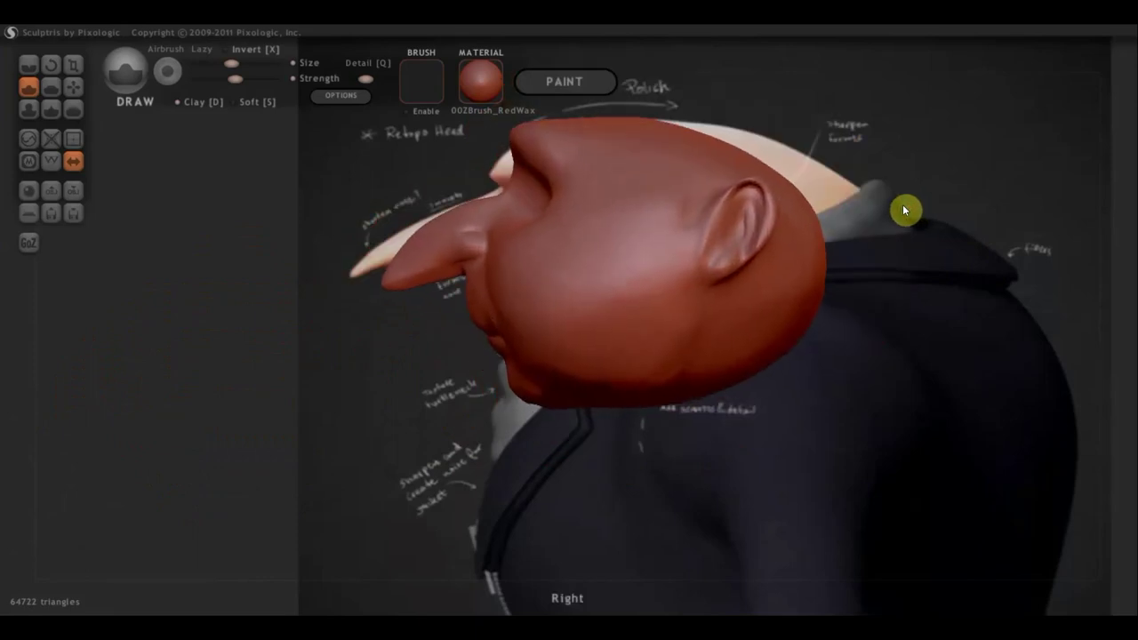
pyautogui.scroll(-3, 903, 206)
pyautogui.scroll(3, 903, 204)
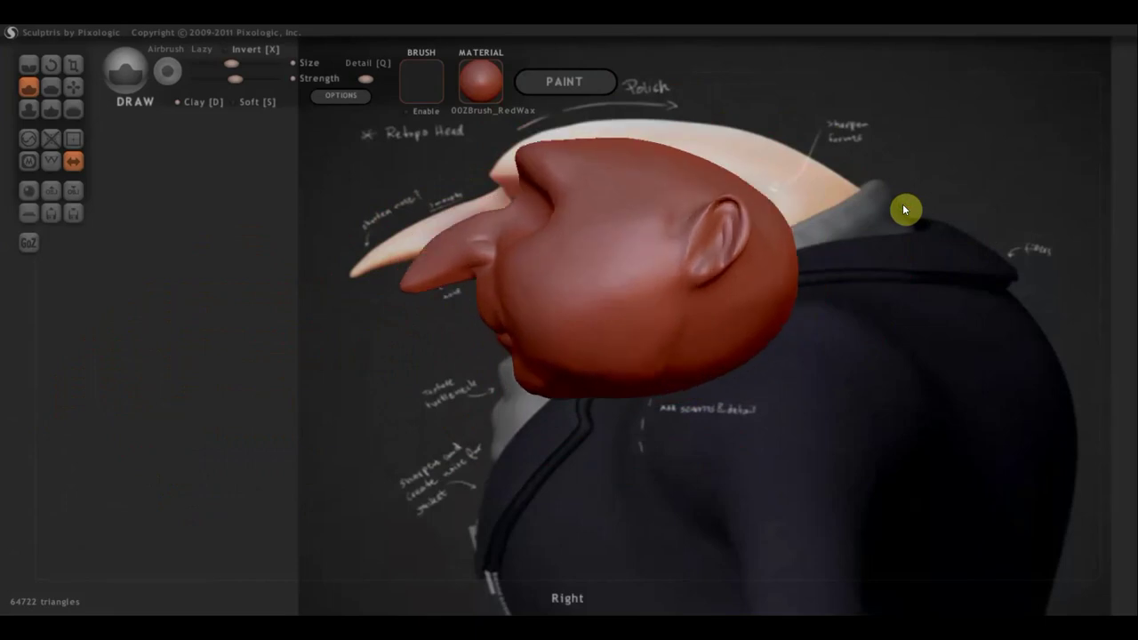
pyautogui.keyDown('alt'); pyautogui.moveTo(897, 190); pyautogui.dragTo(896, 188); pyautogui.keyUp('alt')
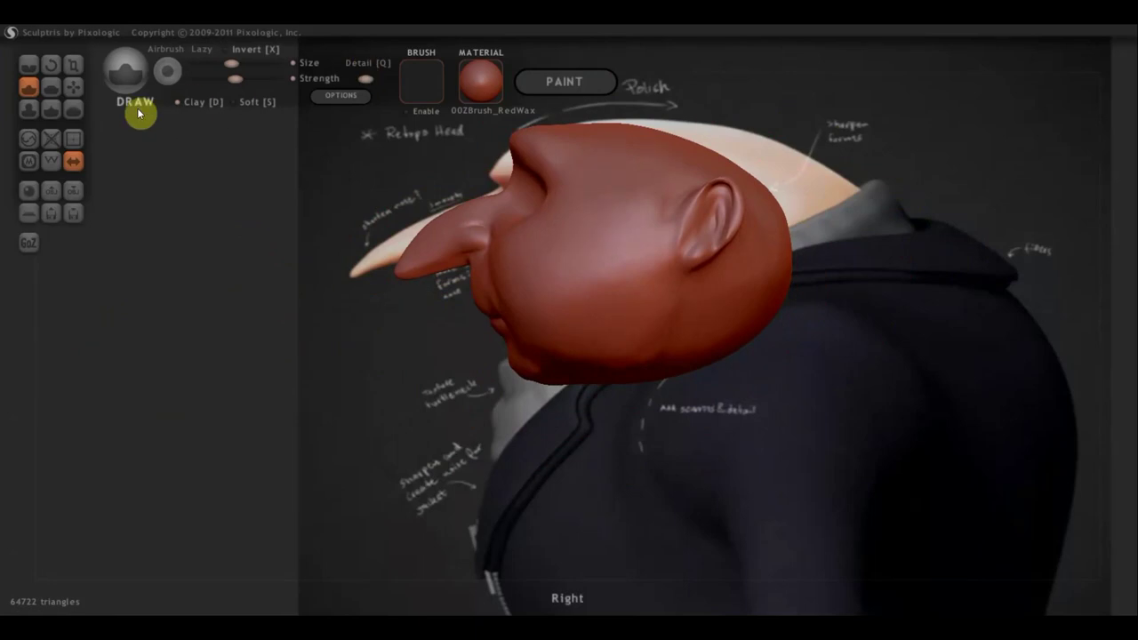
# Extend the back of the skull with a large Grab brush to bring the head closer to the reference profile.
pyautogui.click(71, 87)
pyautogui.moveTo(221, 64); pyautogui.dragTo(254, 63)
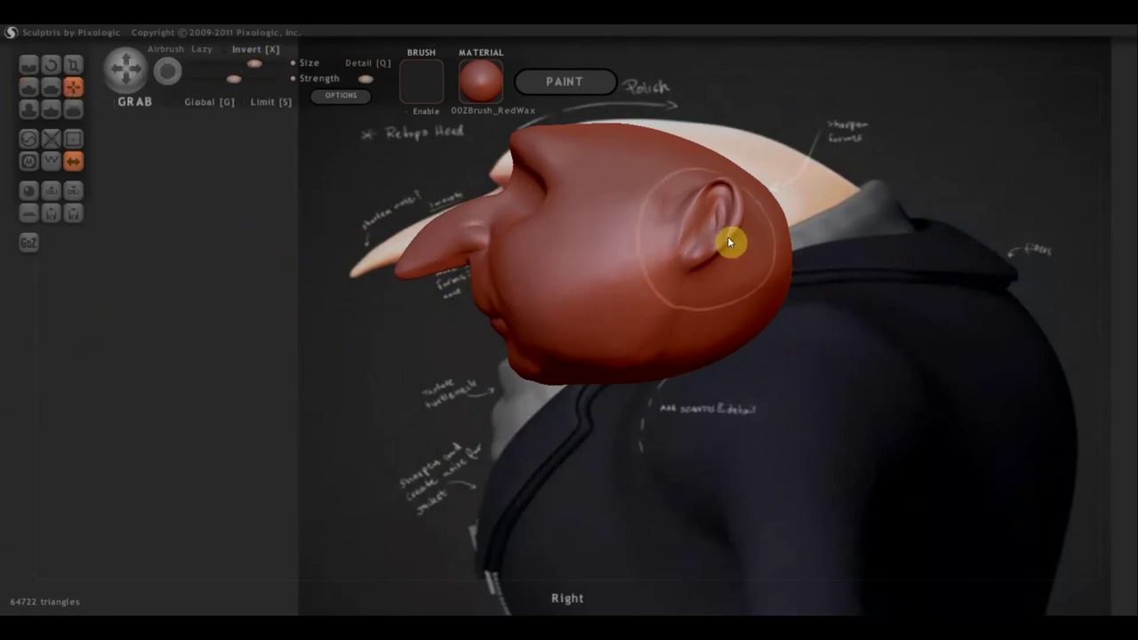
pyautogui.click(276, 64)
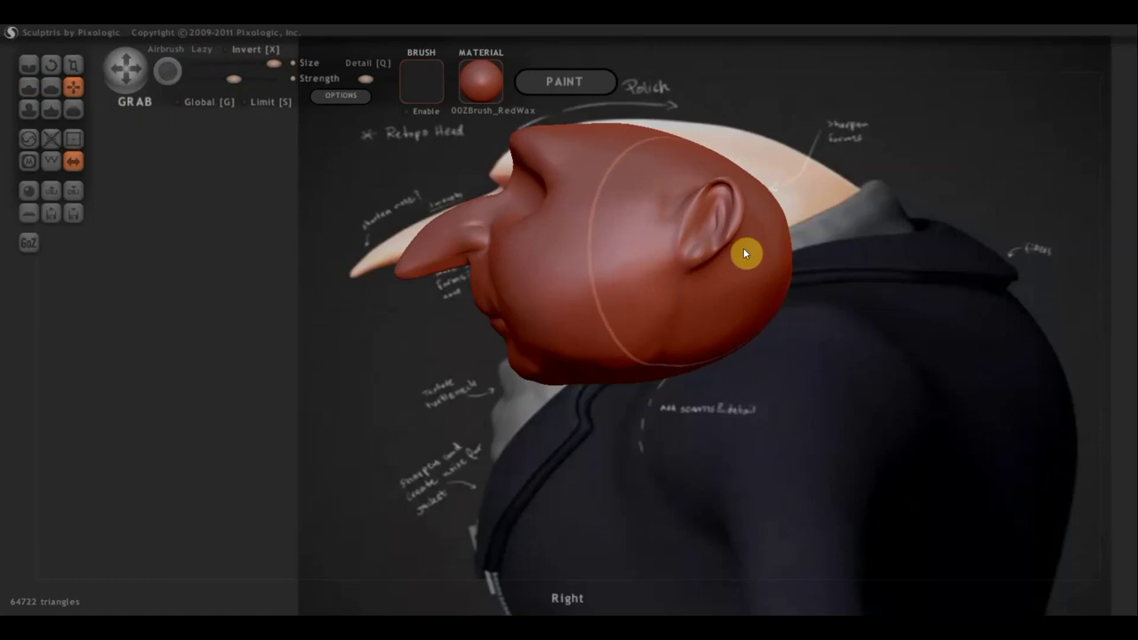
pyautogui.moveTo(755, 267)
pyautogui.mouseDown()
pyautogui.moveTo(785, 235)
pyautogui.moveTo(831, 230)
pyautogui.moveTo(845, 211)
pyautogui.mouseUp()
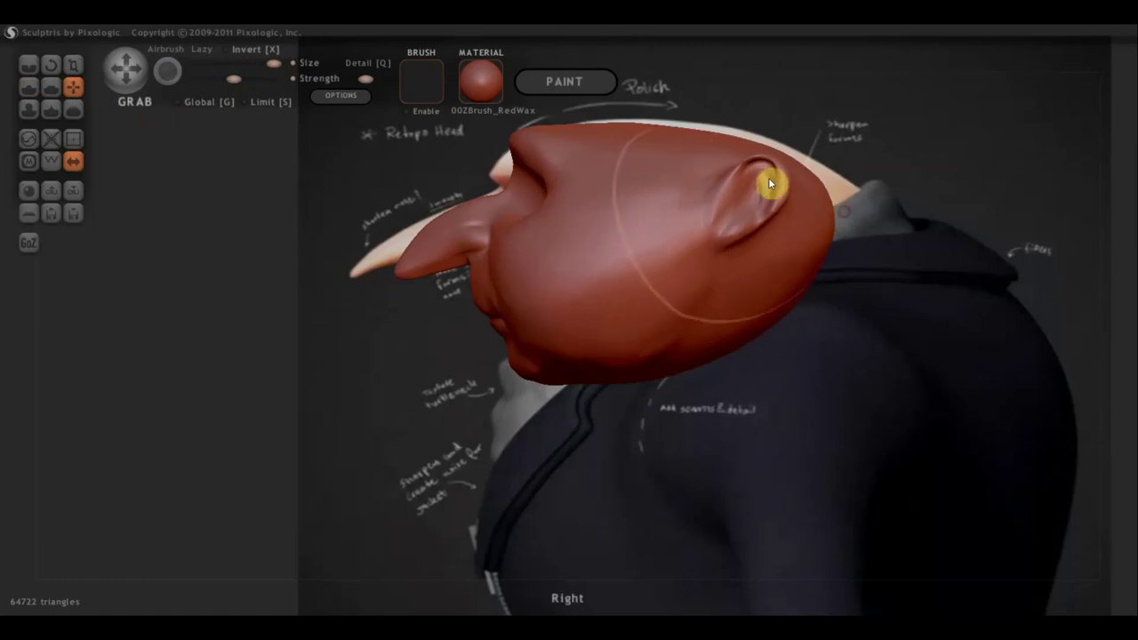
pyautogui.moveTo(723, 173); pyautogui.dragTo(730, 150)
pyautogui.scroll(2, 728, 152)
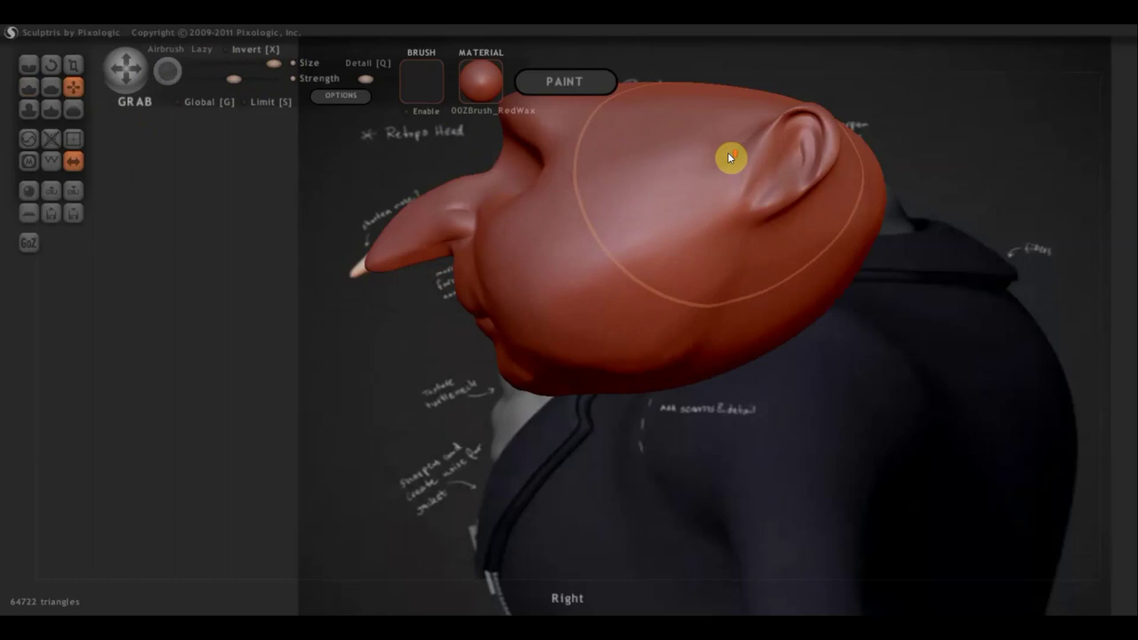
pyautogui.hotkey('ctrl', 'z')
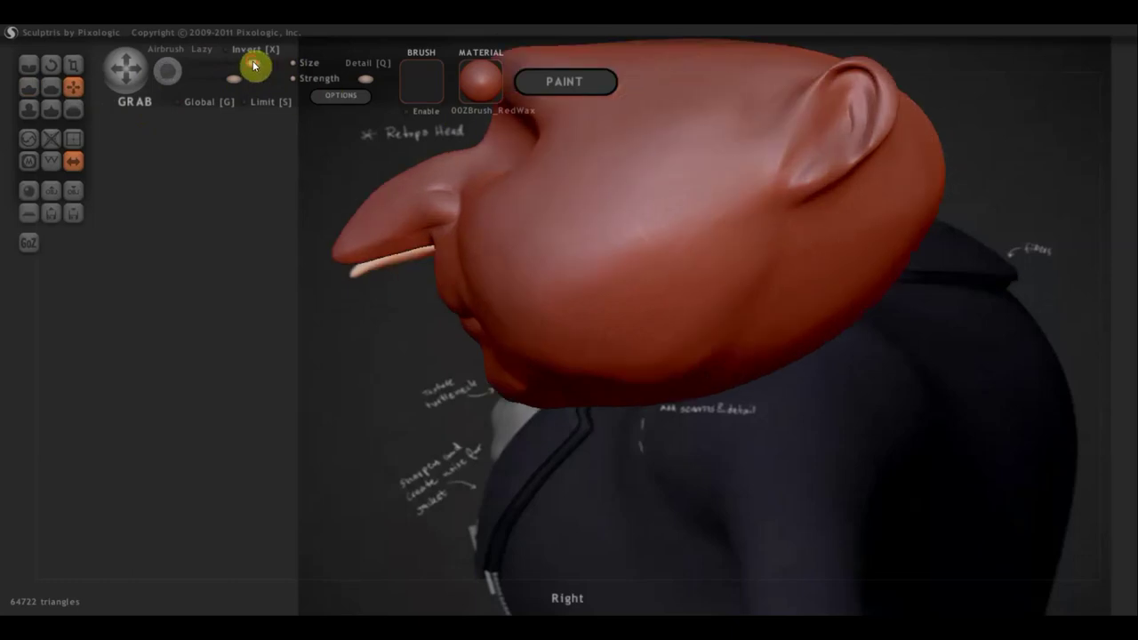
# Shift the stretched ear forward and down with a smaller Grab brush, restoring its upright shape.
pyautogui.click(253, 64)
pyautogui.scroll(-1, 746, 132)
pyautogui.scroll(2, 717, 203)
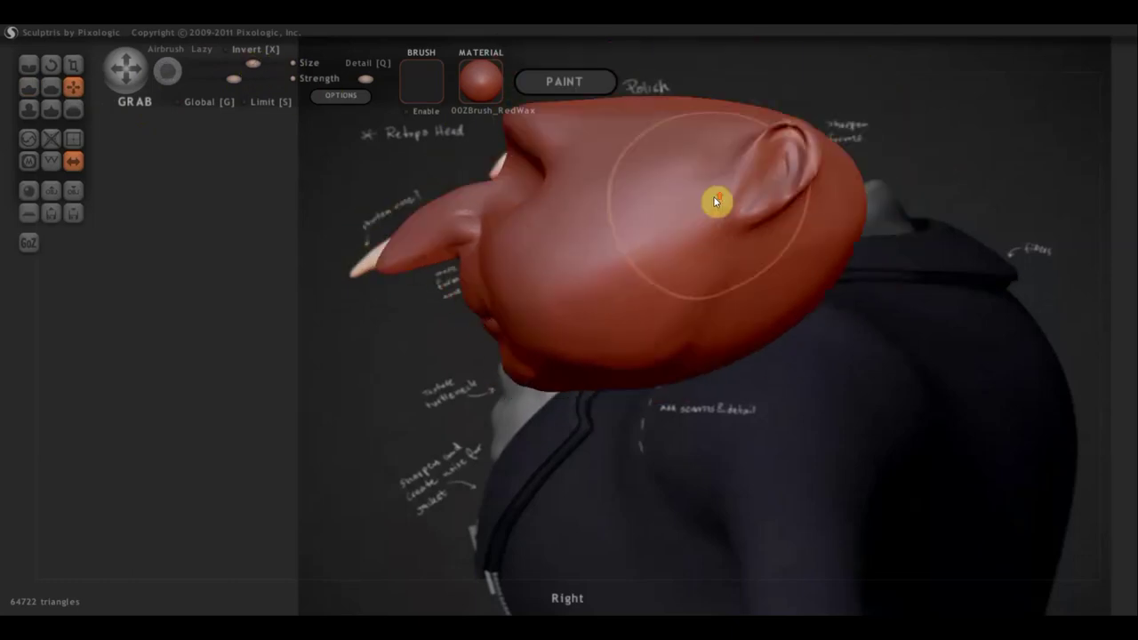
pyautogui.scroll(-1, 712, 194)
pyautogui.click(238, 64)
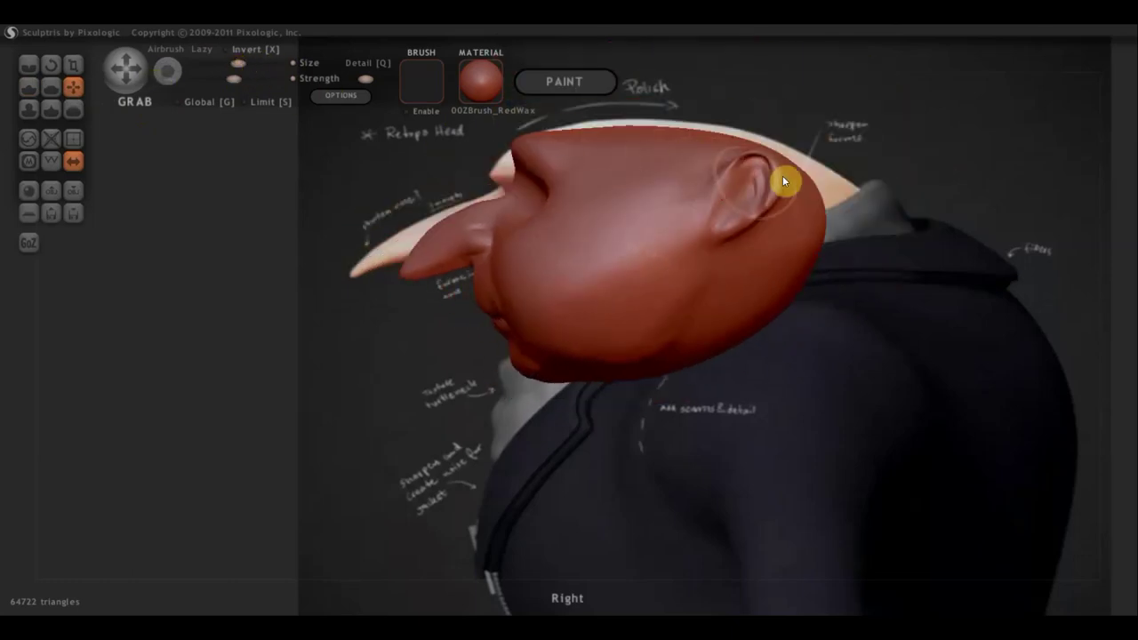
pyautogui.moveTo(766, 182)
pyautogui.mouseDown()
pyautogui.moveTo(734, 196)
pyautogui.moveTo(720, 248)
pyautogui.mouseUp()
pyautogui.hotkey('ctrl', 'z')
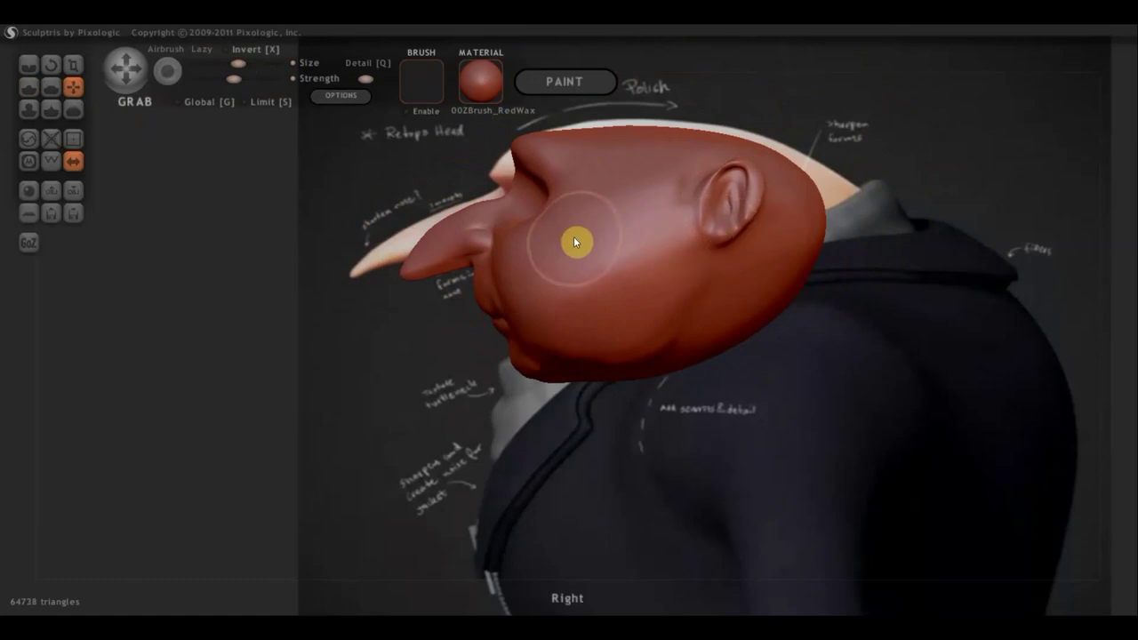
# Rescale and reposition the head so that its face lines up with the profile reference.
pyautogui.scroll(1, 898, 428)
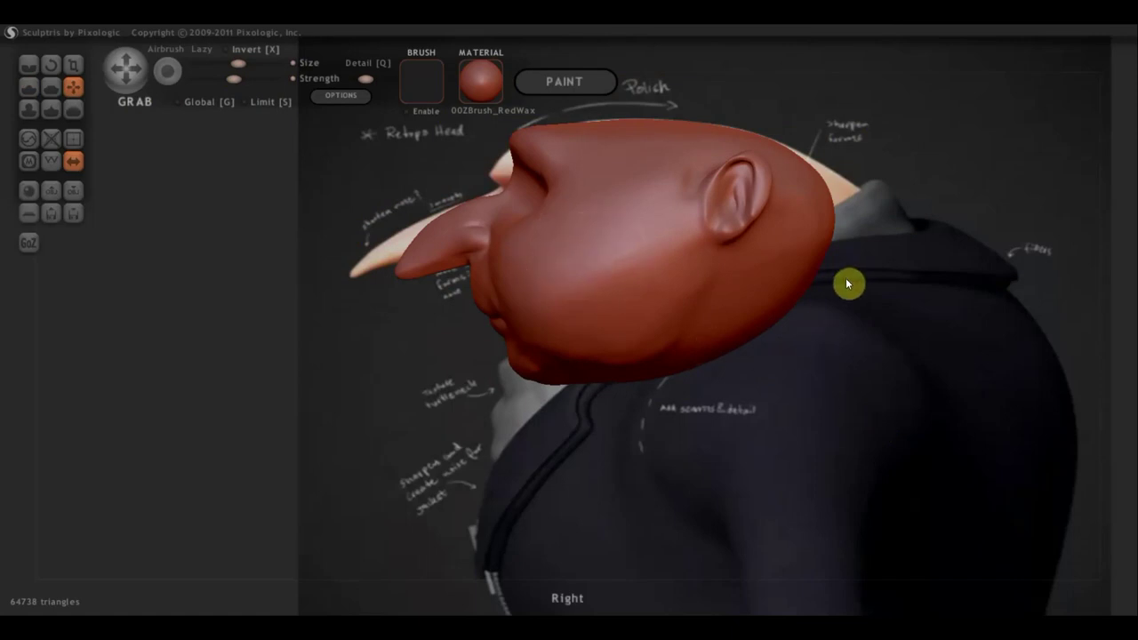
pyautogui.moveTo(851, 282)
pyautogui.mouseDown()
pyautogui.moveTo(913, 275)
pyautogui.moveTo(869, 280)
pyautogui.moveTo(871, 257)
pyautogui.moveTo(863, 263)
pyautogui.mouseUp()
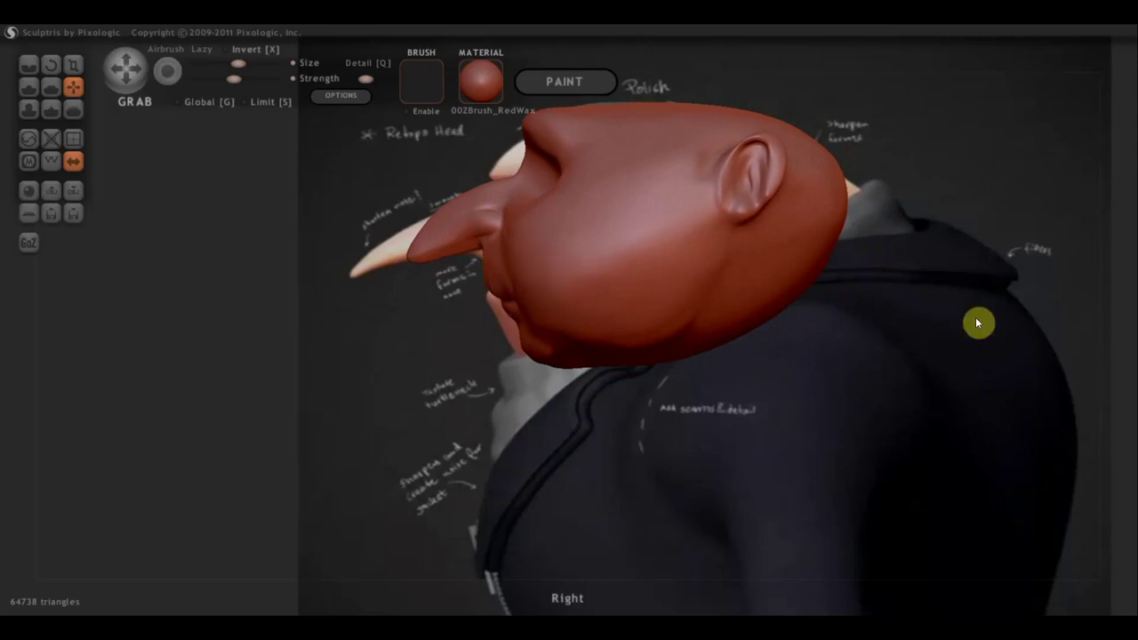
pyautogui.moveTo(971, 315)
pyautogui.keyDown('alt'); pyautogui.mouseDown()
pyautogui.moveTo(945, 344)
pyautogui.moveTo(955, 307)
pyautogui.moveTo(895, 458)
pyautogui.moveTo(960, 363)
pyautogui.moveTo(977, 304)
pyautogui.mouseUp(); pyautogui.keyUp('alt')
pyautogui.scroll(-2, 947, 343)
pyautogui.hotkey('ctrl', 'y')
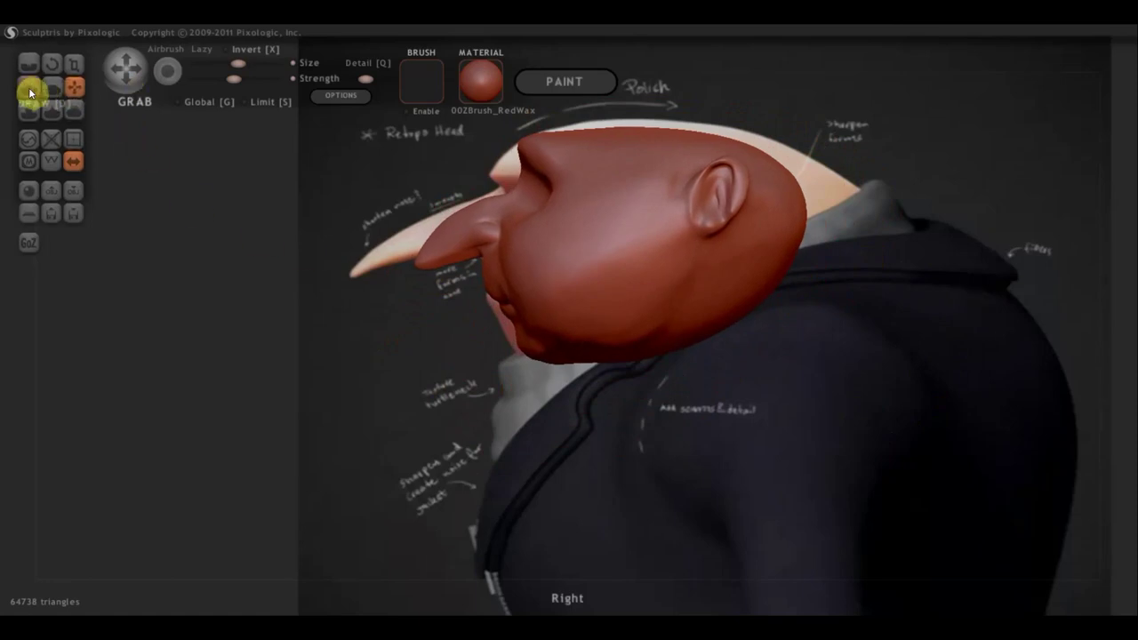
# Stretch the nose tip forward and down with the Grab brush until it meets the tip of the reference nose.
pyautogui.click(249, 64)
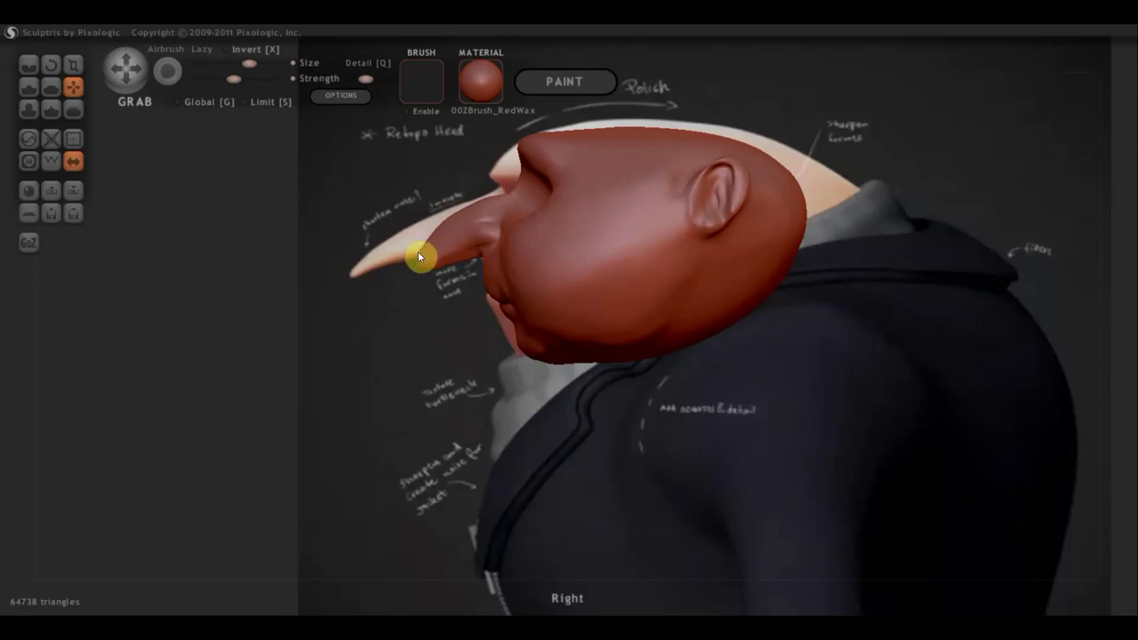
pyautogui.click(236, 64)
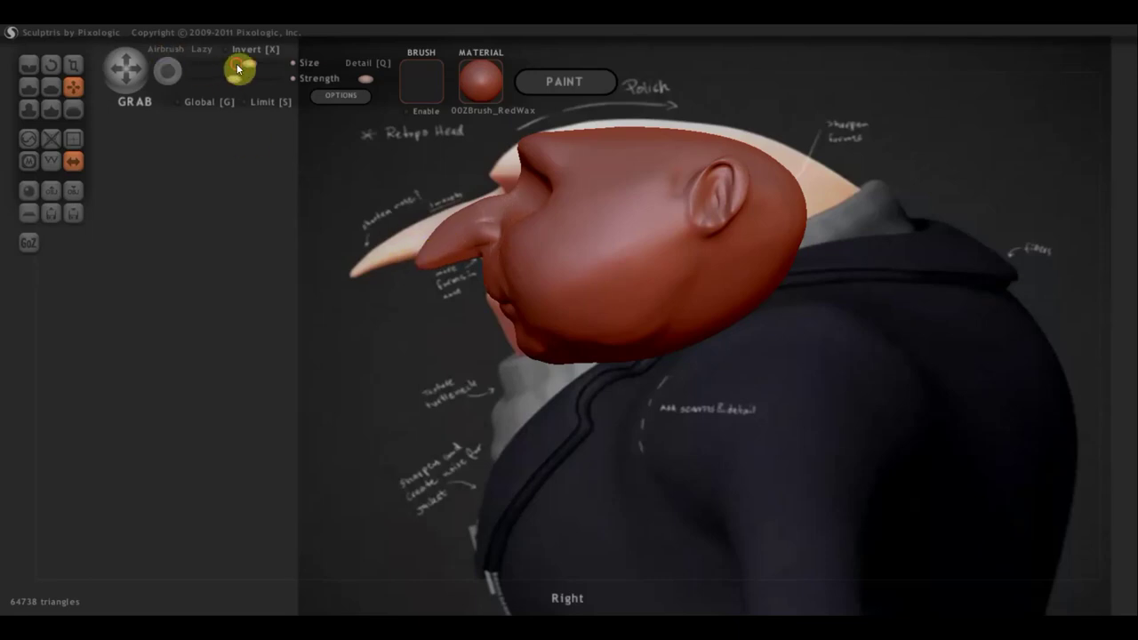
pyautogui.moveTo(433, 250)
pyautogui.mouseDown()
pyautogui.moveTo(386, 255)
pyautogui.moveTo(358, 277)
pyautogui.mouseUp()
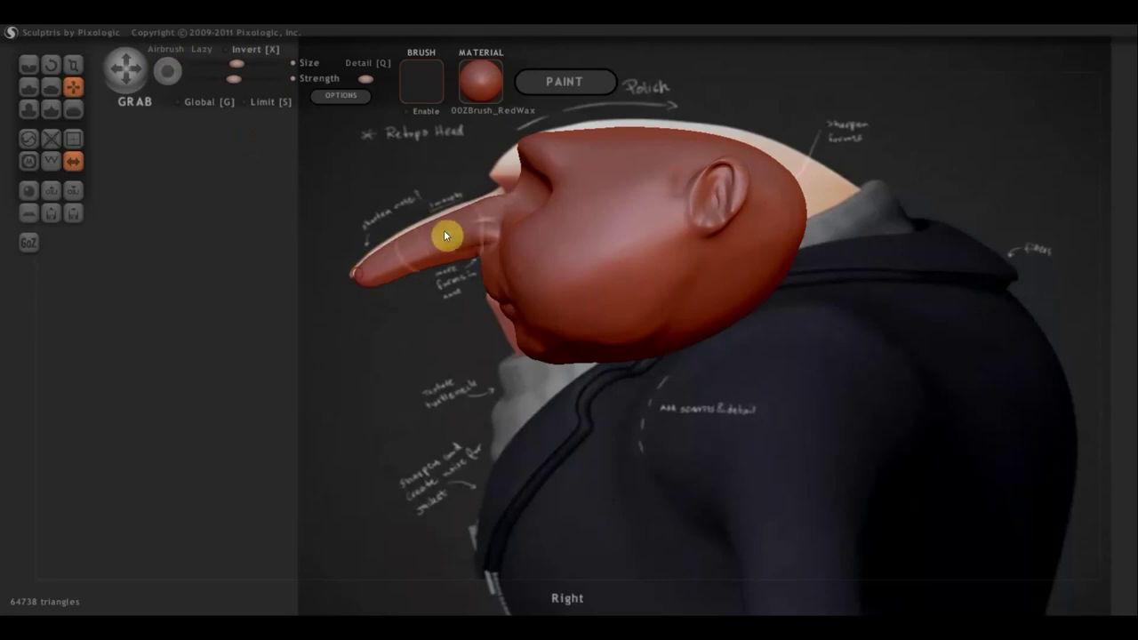
pyautogui.moveTo(461, 217); pyautogui.dragTo(458, 213)
pyautogui.hotkey('ctrl', 'z')
# Pull the brow and upper cheek forward with a larger Grab brush to follow the reference profile.
pyautogui.moveTo(267, 70); pyautogui.dragTo(249, 68)
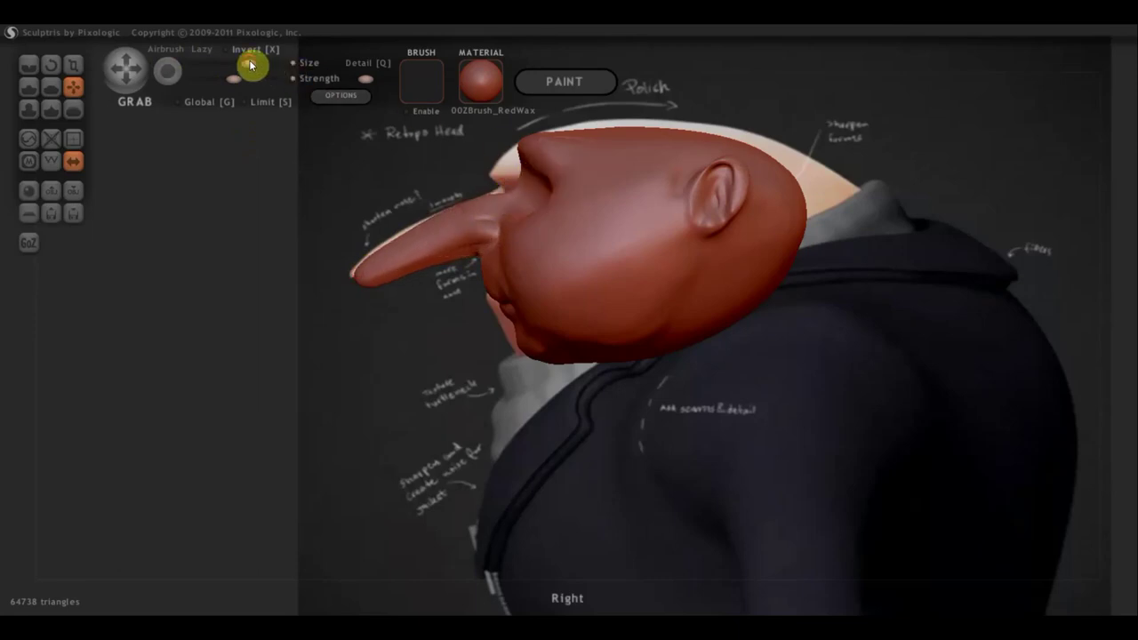
pyautogui.moveTo(534, 183)
pyautogui.mouseDown()
pyautogui.moveTo(551, 183)
pyautogui.moveTo(524, 168)
pyautogui.moveTo(492, 189)
pyautogui.mouseUp()
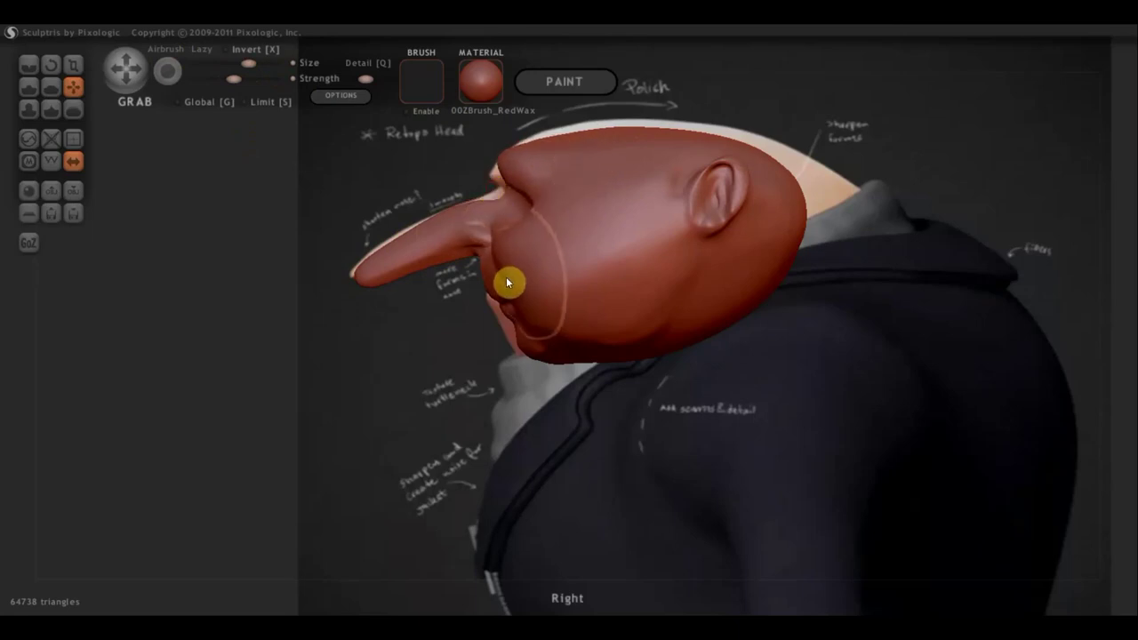
pyautogui.moveTo(511, 206); pyautogui.dragTo(510, 193)
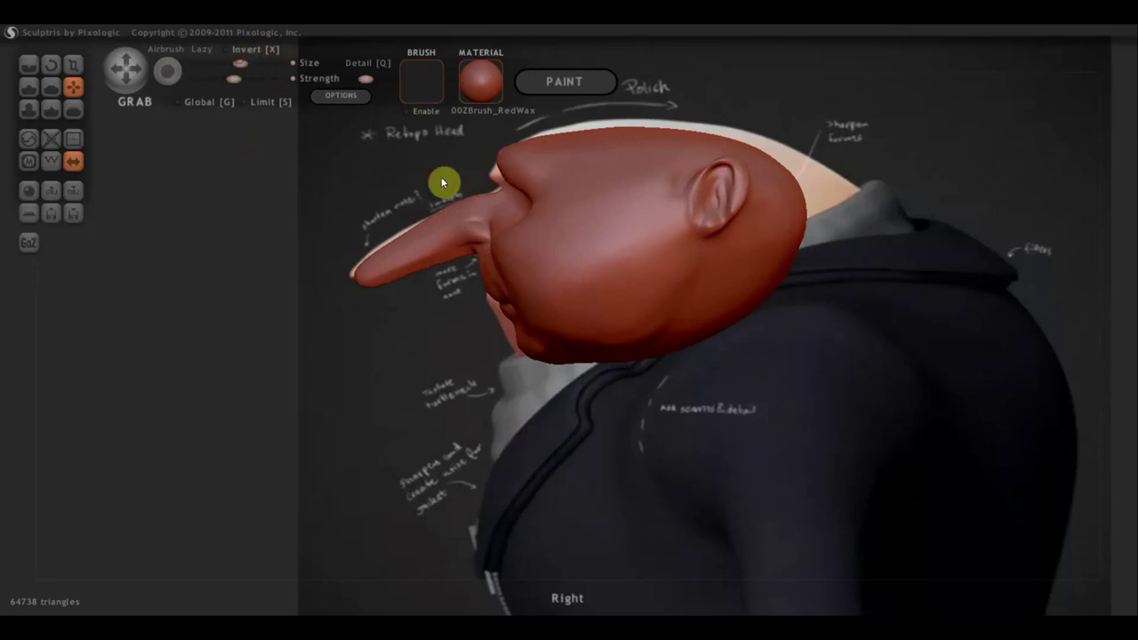
# Slim the front of the nose with a small Grab brush, then check its shape from a slightly turned angle.
pyautogui.moveTo(240, 63); pyautogui.dragTo(231, 63)
pyautogui.moveTo(387, 248); pyautogui.dragTo(379, 273)
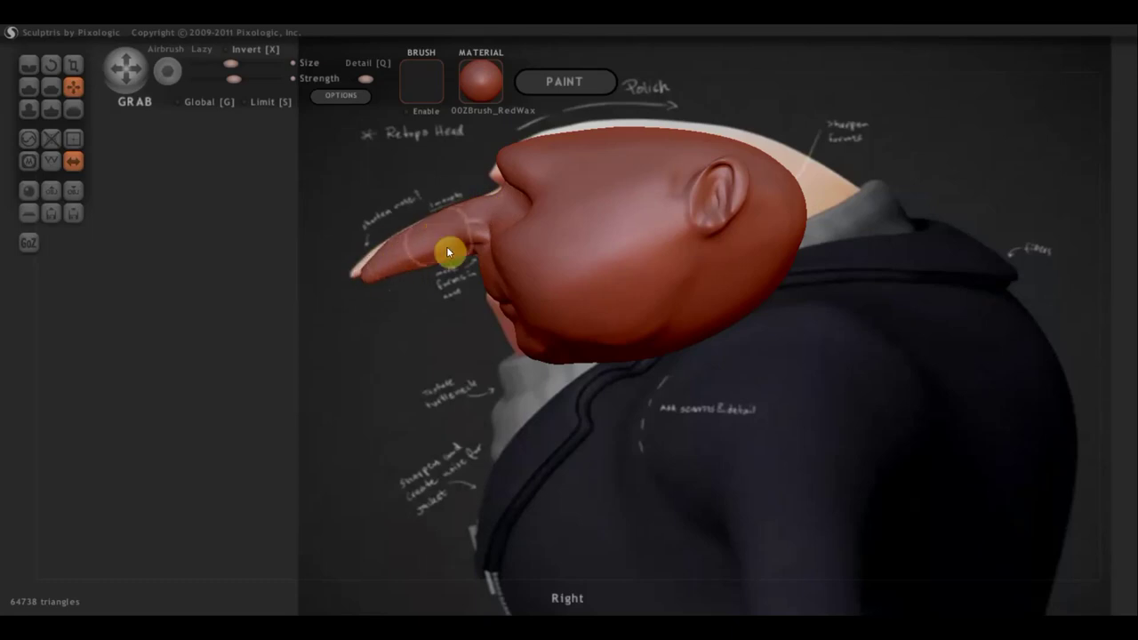
pyautogui.moveTo(389, 307)
pyautogui.mouseDown()
pyautogui.moveTo(569, 322)
pyautogui.moveTo(590, 310)
pyautogui.moveTo(788, 320)
pyautogui.moveTo(419, 317)
pyautogui.moveTo(486, 338)
pyautogui.mouseUp()
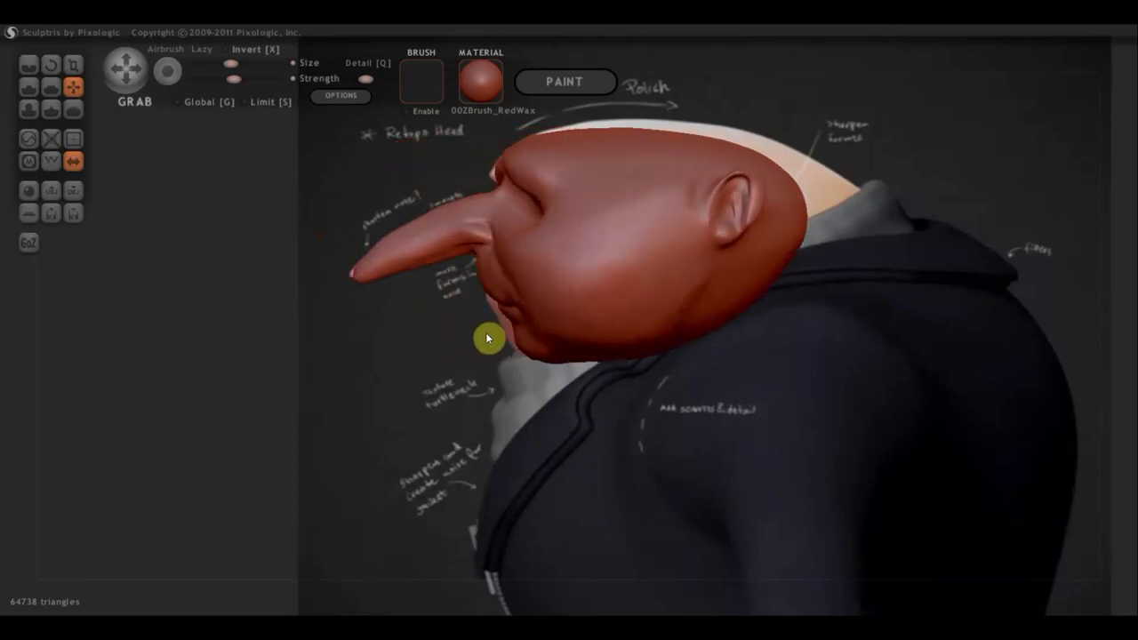
pyautogui.moveTo(689, 405); pyautogui.dragTo(691, 410)
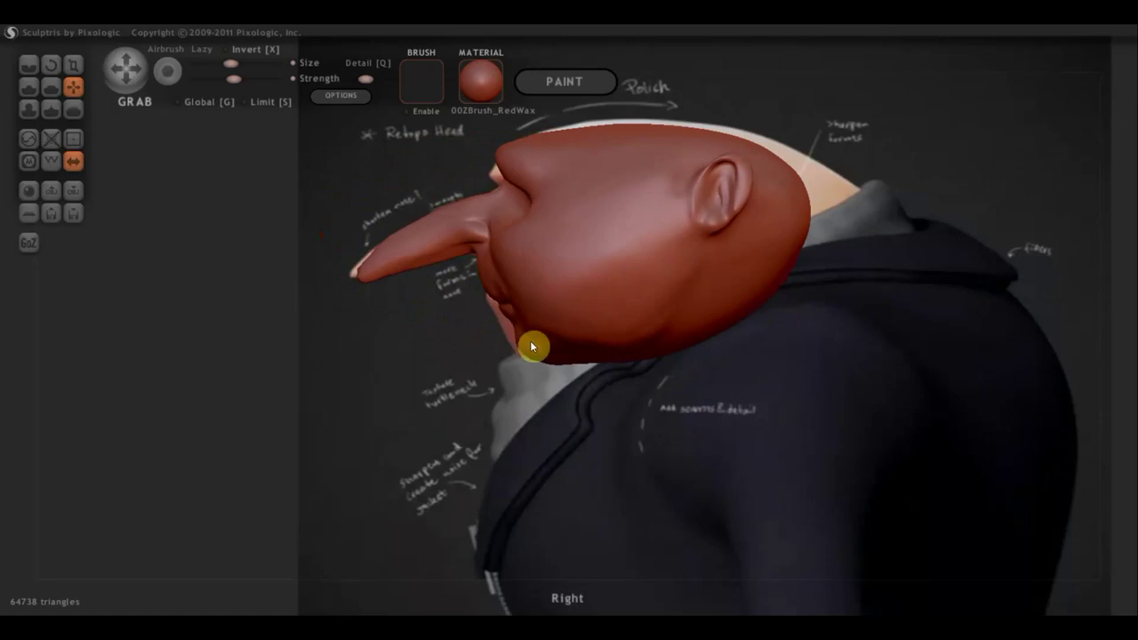
# Pull the mouth and chin forward, then even out the jawline from the chin back toward the neck.
pyautogui.moveTo(231, 64)
pyautogui.mouseDown()
pyautogui.moveTo(257, 62)
pyautogui.moveTo(245, 64)
pyautogui.mouseUp()
pyautogui.moveTo(245, 63); pyautogui.dragTo(233, 63)
pyautogui.moveTo(511, 336); pyautogui.dragTo(499, 347)
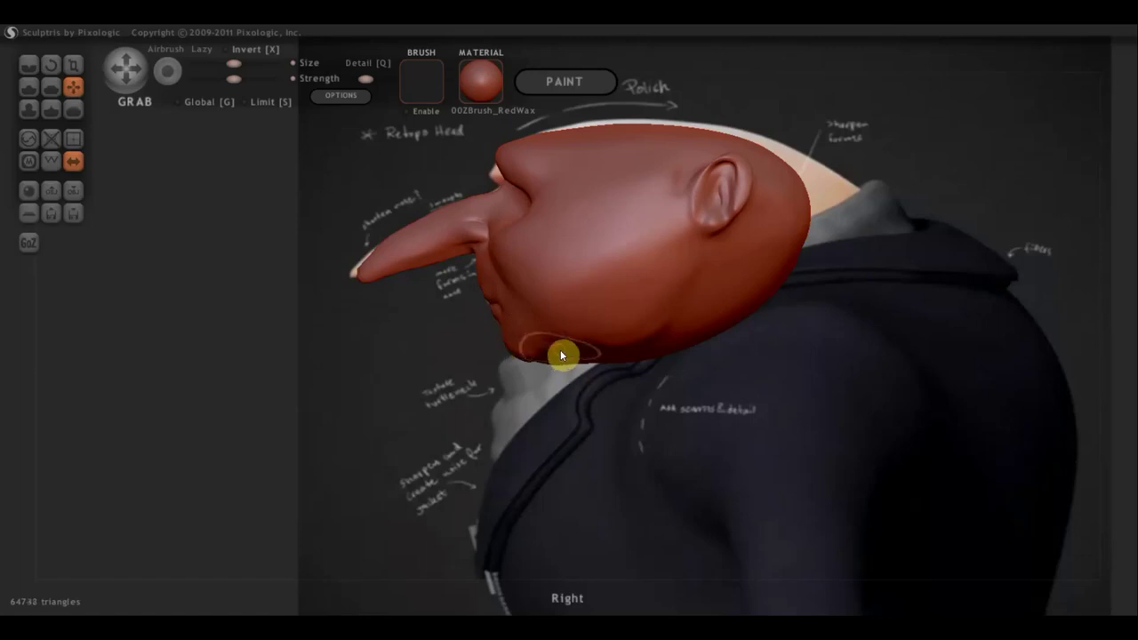
pyautogui.moveTo(574, 352)
pyautogui.mouseDown()
pyautogui.moveTo(582, 363)
pyautogui.moveTo(639, 351)
pyautogui.moveTo(666, 315)
pyautogui.moveTo(679, 322)
pyautogui.mouseUp()
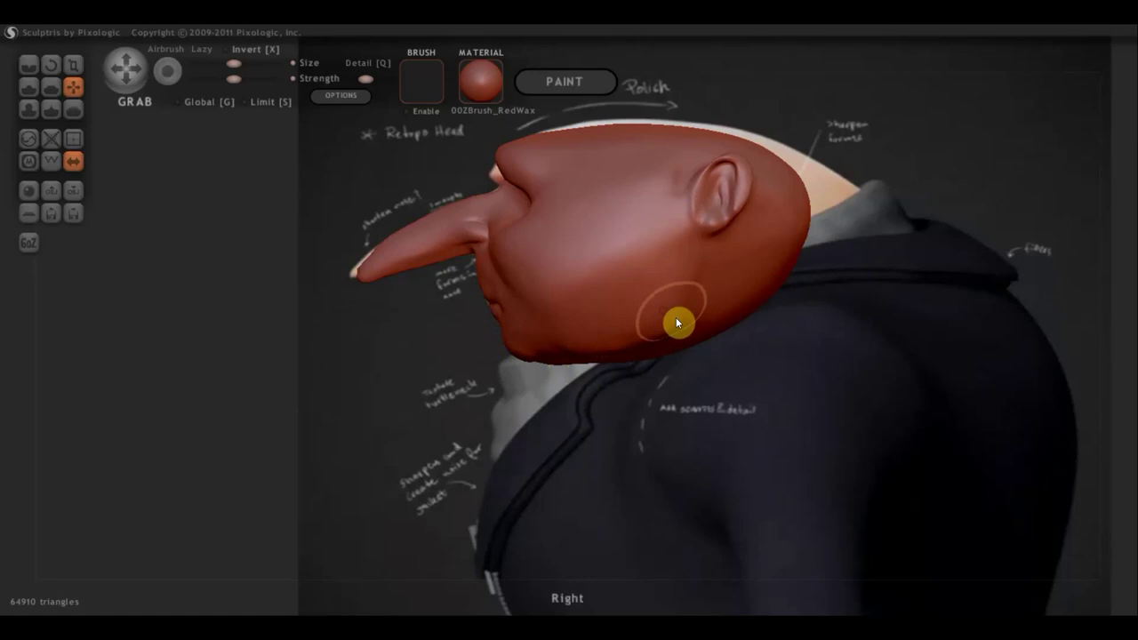
pyautogui.moveTo(686, 285); pyautogui.dragTo(691, 290)
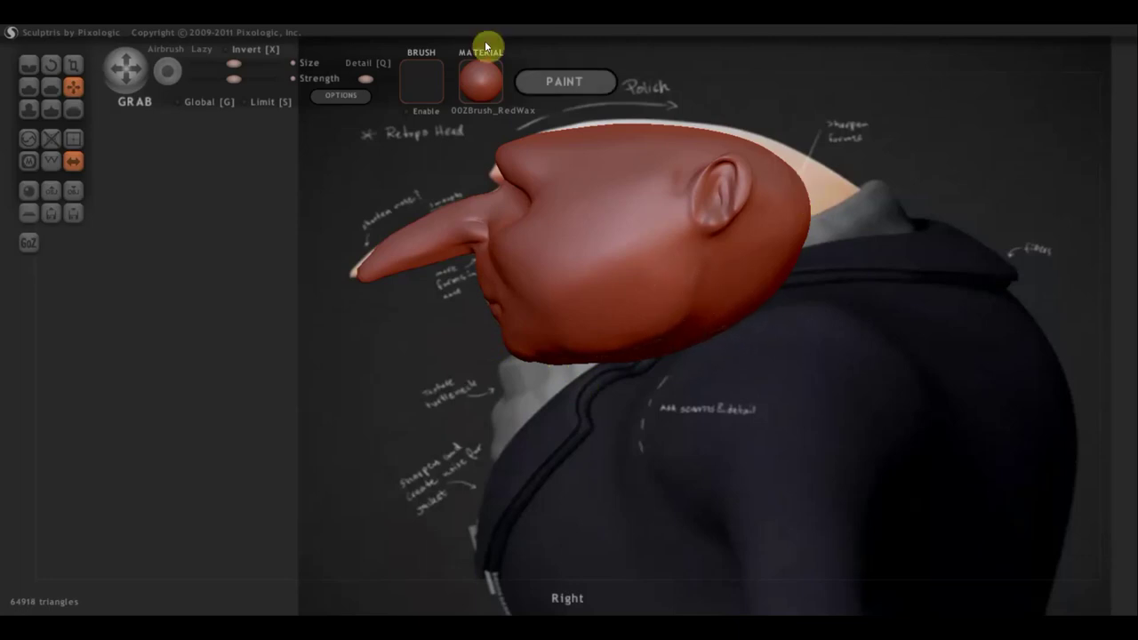
# Pull the brow ridge forward, reshape its underside and raise the forehead to match the reference profile.
pyautogui.click(250, 64)
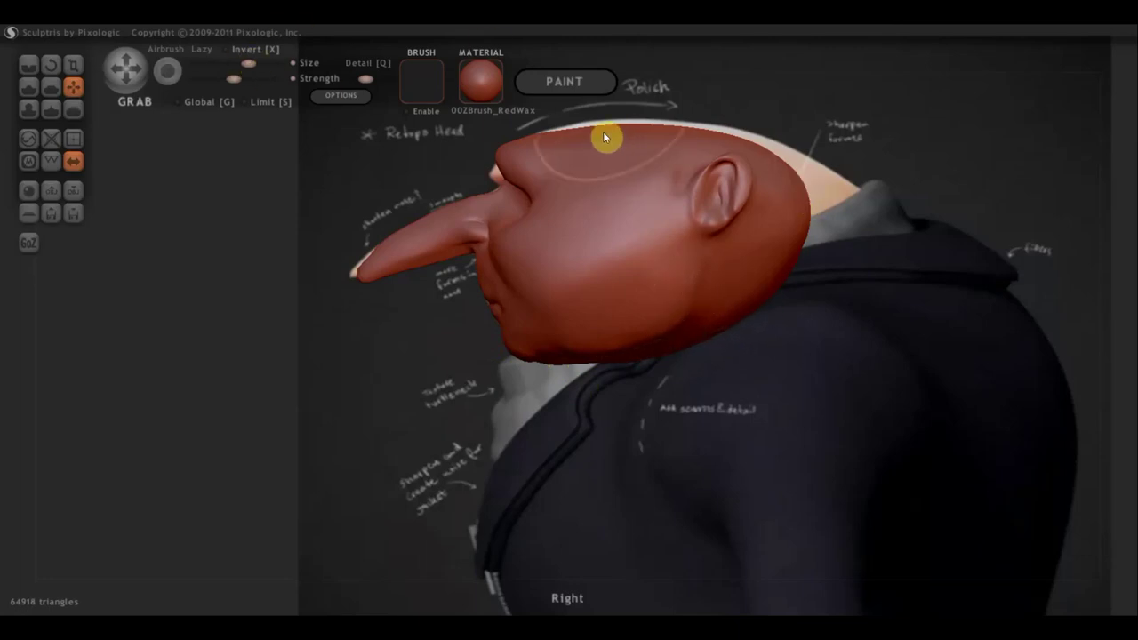
pyautogui.moveTo(571, 135); pyautogui.dragTo(574, 132)
pyautogui.moveTo(521, 169); pyautogui.dragTo(501, 158)
pyautogui.hotkey('ctrl', 'z')
pyautogui.moveTo(508, 161); pyautogui.dragTo(504, 159)
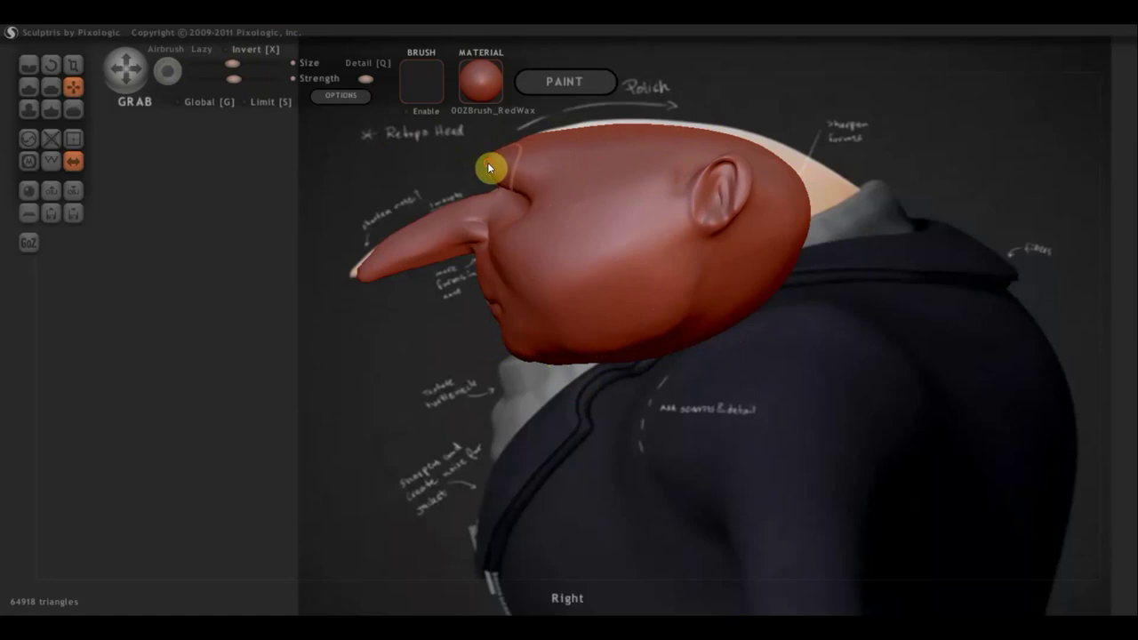
pyautogui.moveTo(488, 167); pyautogui.dragTo(518, 195)
pyautogui.moveTo(518, 186); pyautogui.dragTo(517, 179)
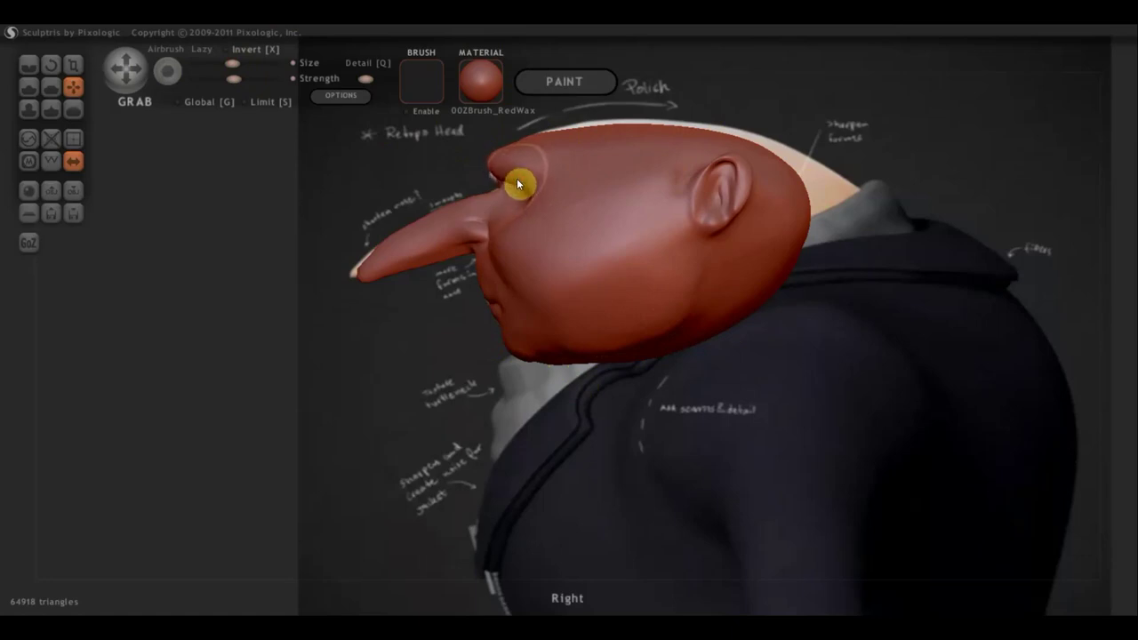
pyautogui.click(251, 63)
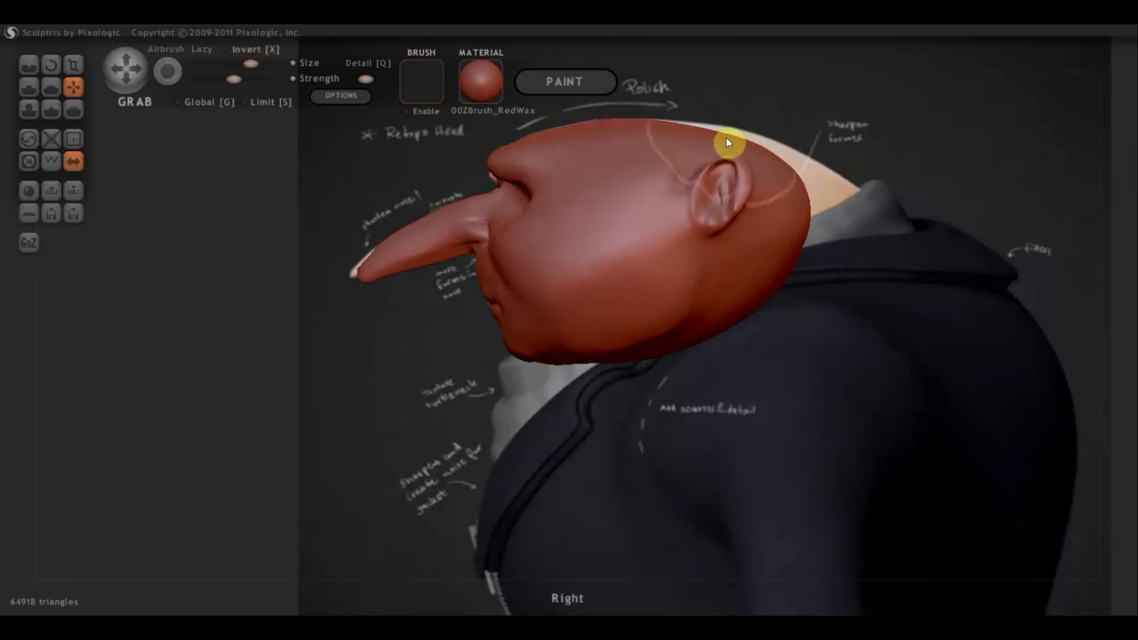
# Extend the back of the skull toward the collar and drag it down with a larger Grab brush.
pyautogui.click(238, 63)
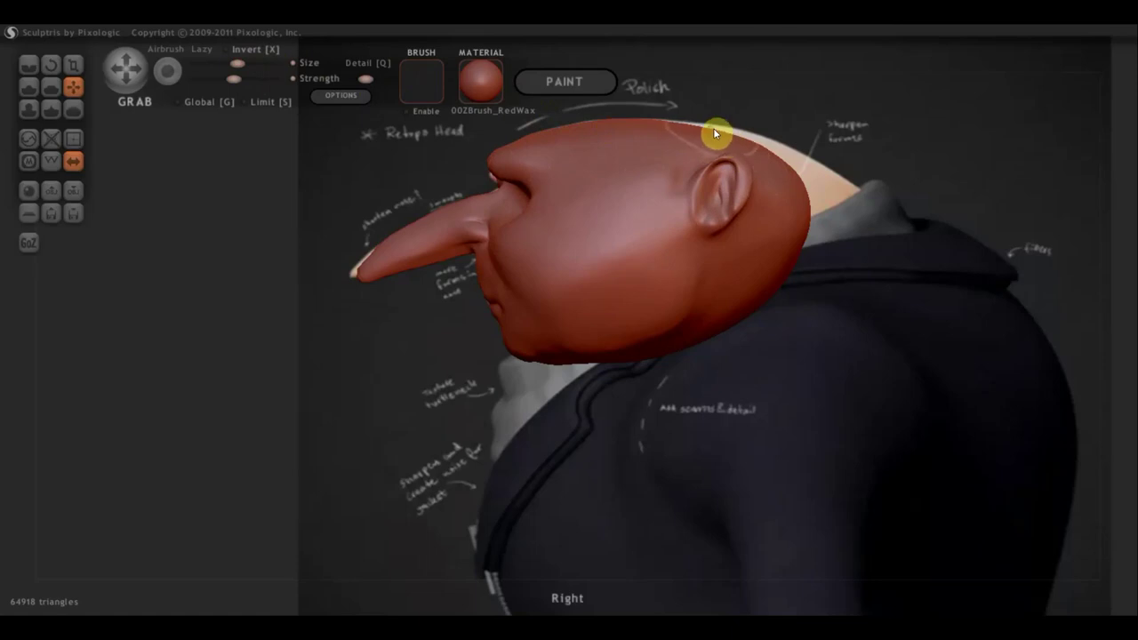
pyautogui.moveTo(718, 127)
pyautogui.mouseDown()
pyautogui.moveTo(770, 157)
pyautogui.moveTo(785, 151)
pyautogui.moveTo(806, 186)
pyautogui.moveTo(859, 204)
pyautogui.moveTo(813, 241)
pyautogui.moveTo(816, 261)
pyautogui.mouseUp()
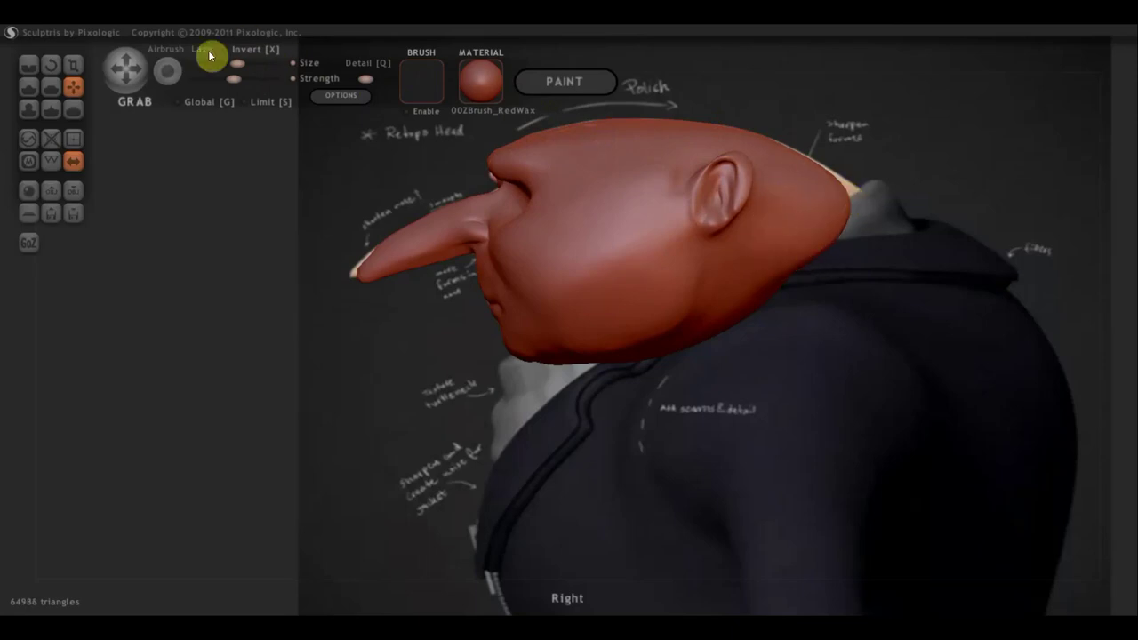
pyautogui.click(260, 63)
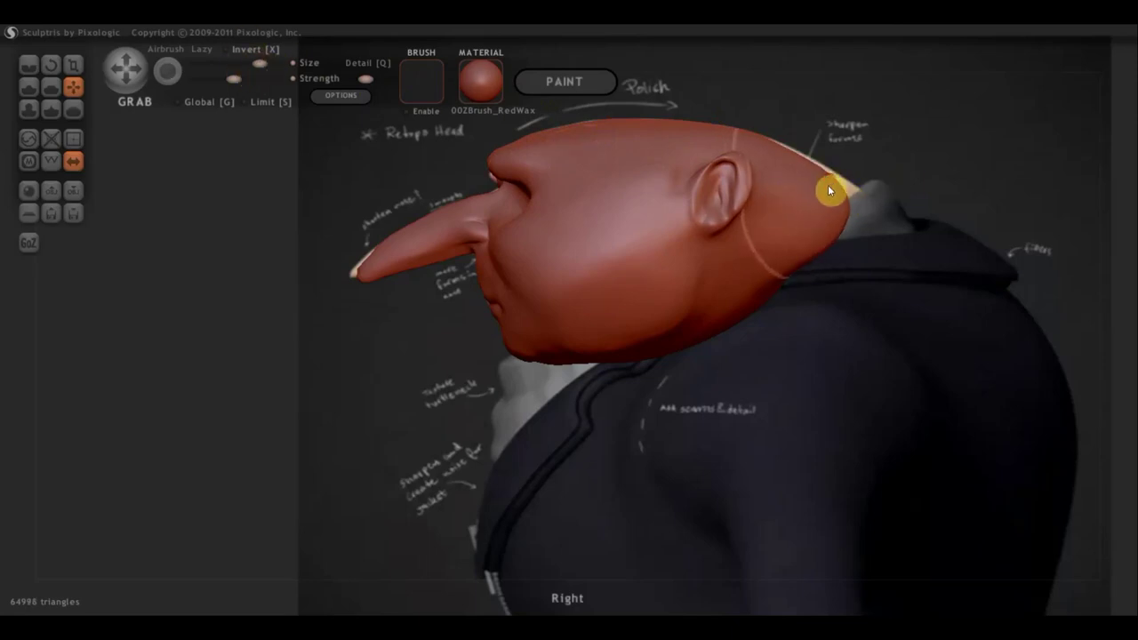
pyautogui.moveTo(828, 190); pyautogui.dragTo(825, 243)
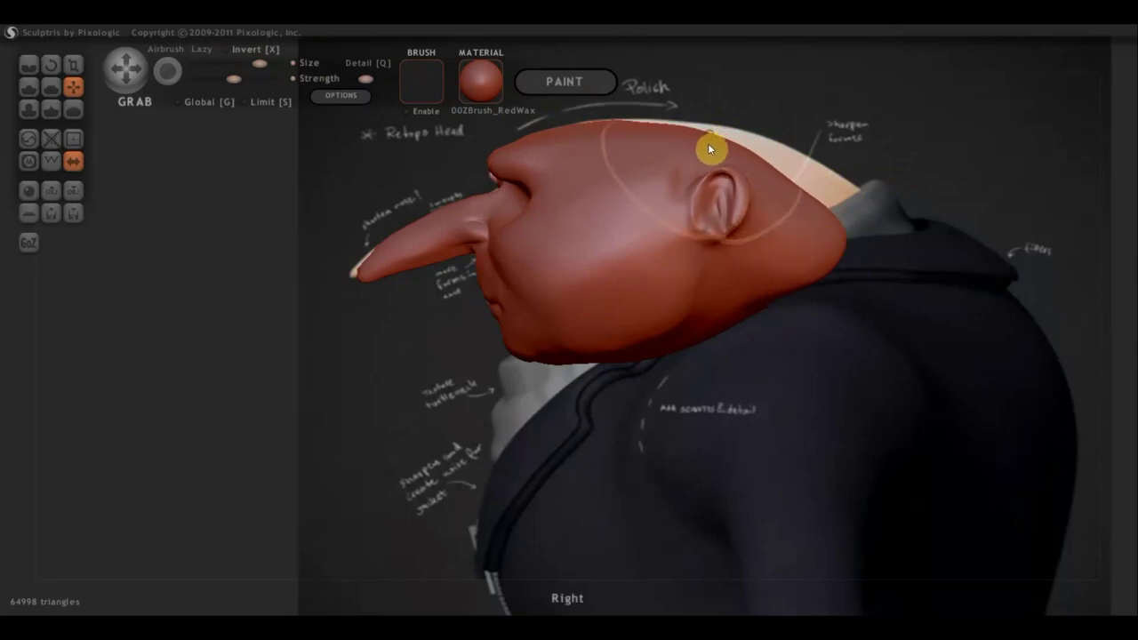
# Pull the lower back of the head down toward the neck, then check its form from behind.
pyautogui.click(243, 63)
pyautogui.moveTo(837, 237)
pyautogui.mouseDown()
pyautogui.moveTo(837, 254)
pyautogui.moveTo(764, 305)
pyautogui.moveTo(771, 326)
pyautogui.mouseUp()
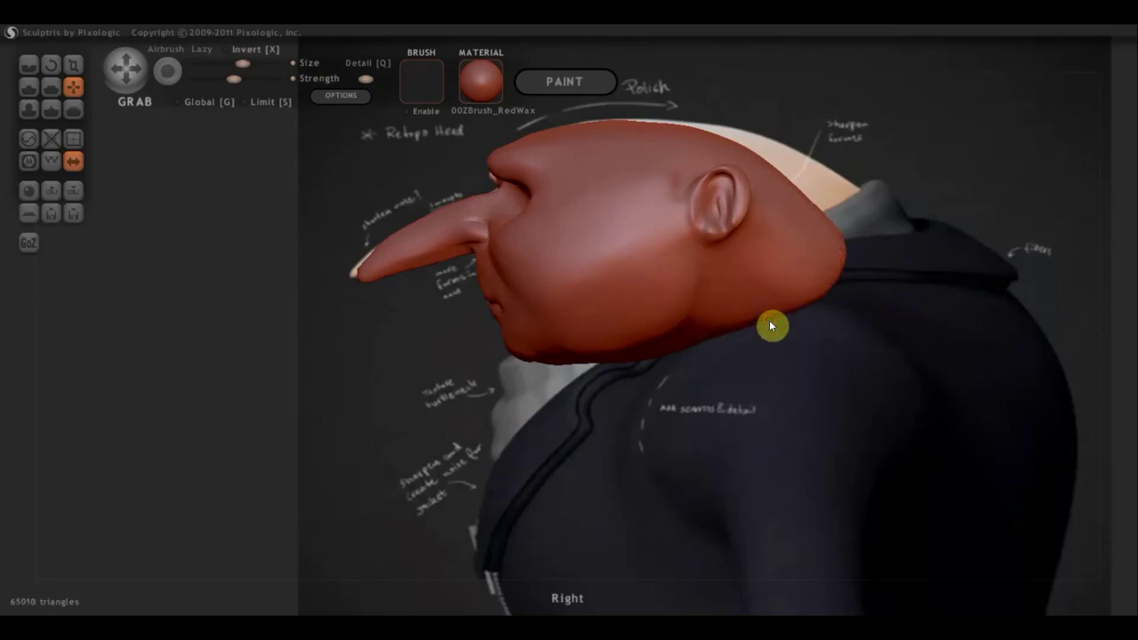
pyautogui.moveTo(837, 262); pyautogui.dragTo(850, 292)
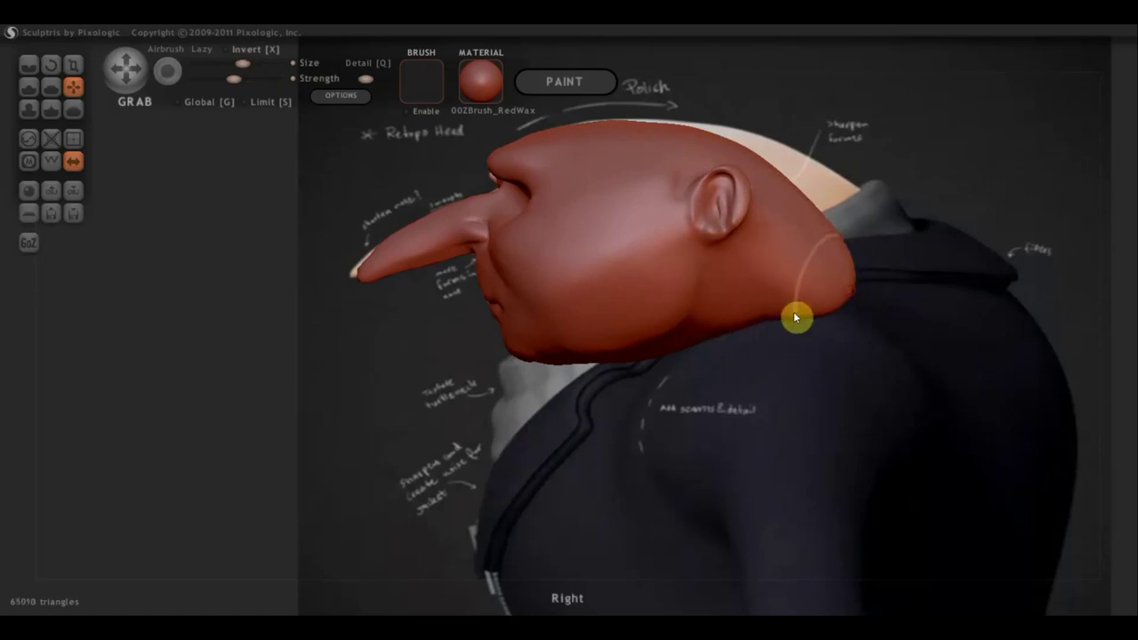
pyautogui.moveTo(796, 317)
pyautogui.mouseDown()
pyautogui.moveTo(752, 333)
pyautogui.moveTo(745, 348)
pyautogui.moveTo(551, 347)
pyautogui.moveTo(542, 472)
pyautogui.mouseUp()
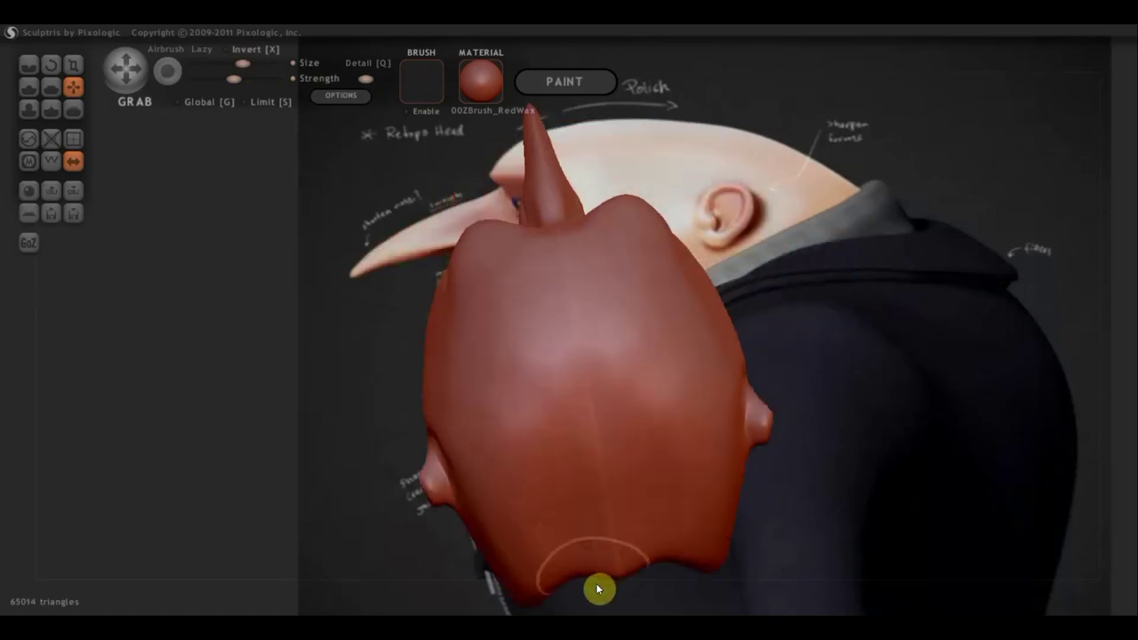
pyautogui.hotkey('ctrl', 'z')
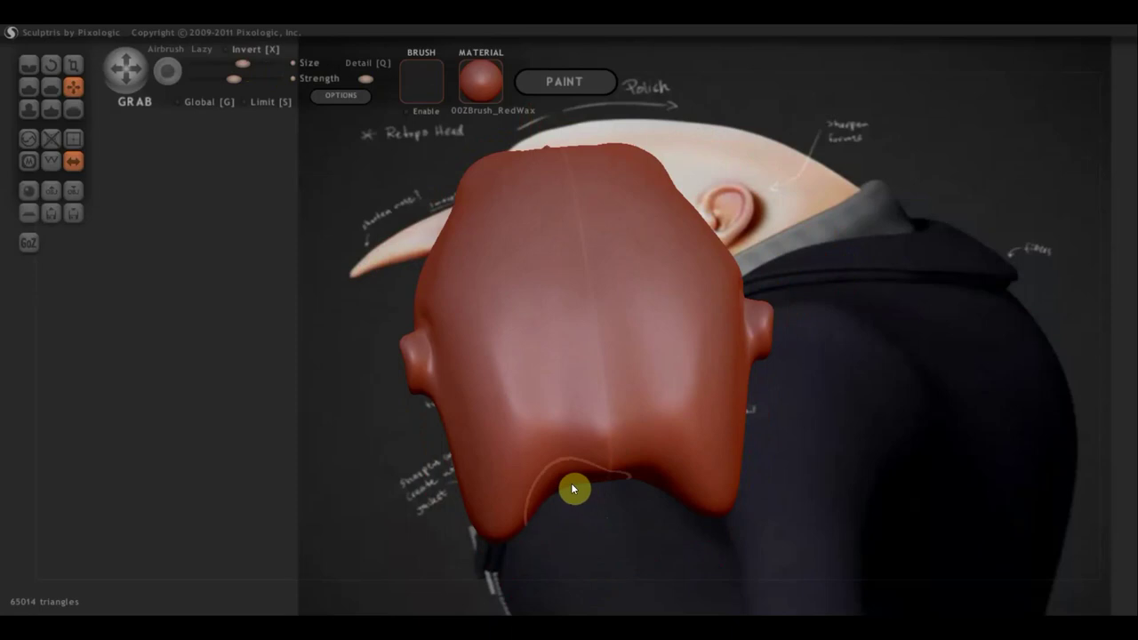
# Pull the notched lower edge at the back of the head down and fill its hollows using Draw with Clay off.
pyautogui.moveTo(575, 488)
pyautogui.mouseDown()
pyautogui.moveTo(582, 564)
pyautogui.moveTo(589, 557)
pyautogui.mouseUp()
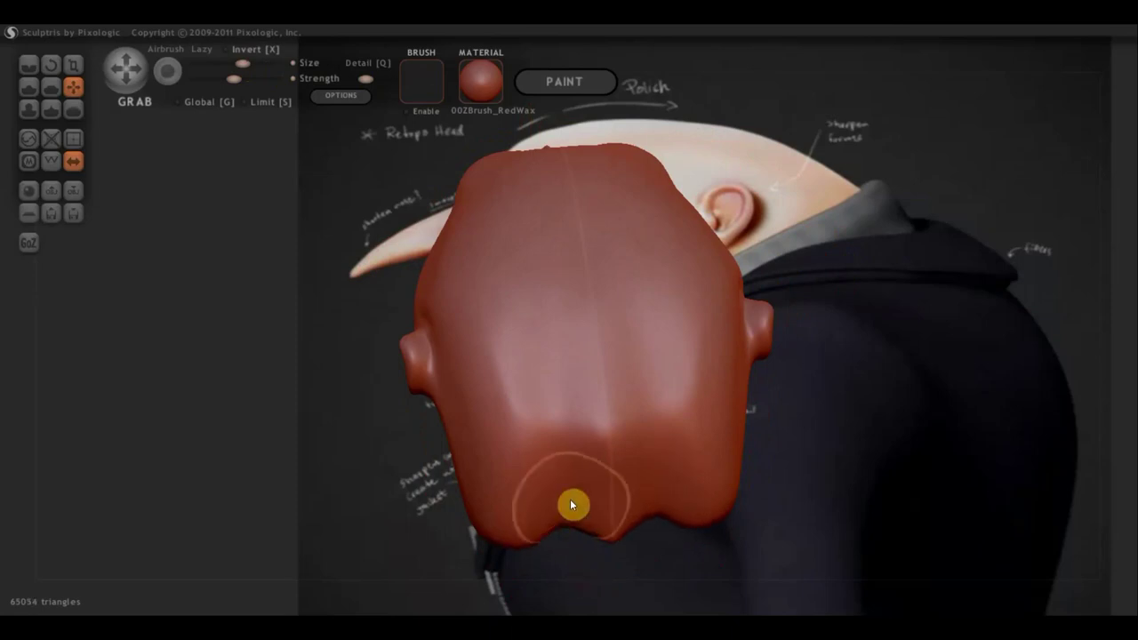
pyautogui.moveTo(570, 499); pyautogui.dragTo(563, 550)
pyautogui.click(32, 89)
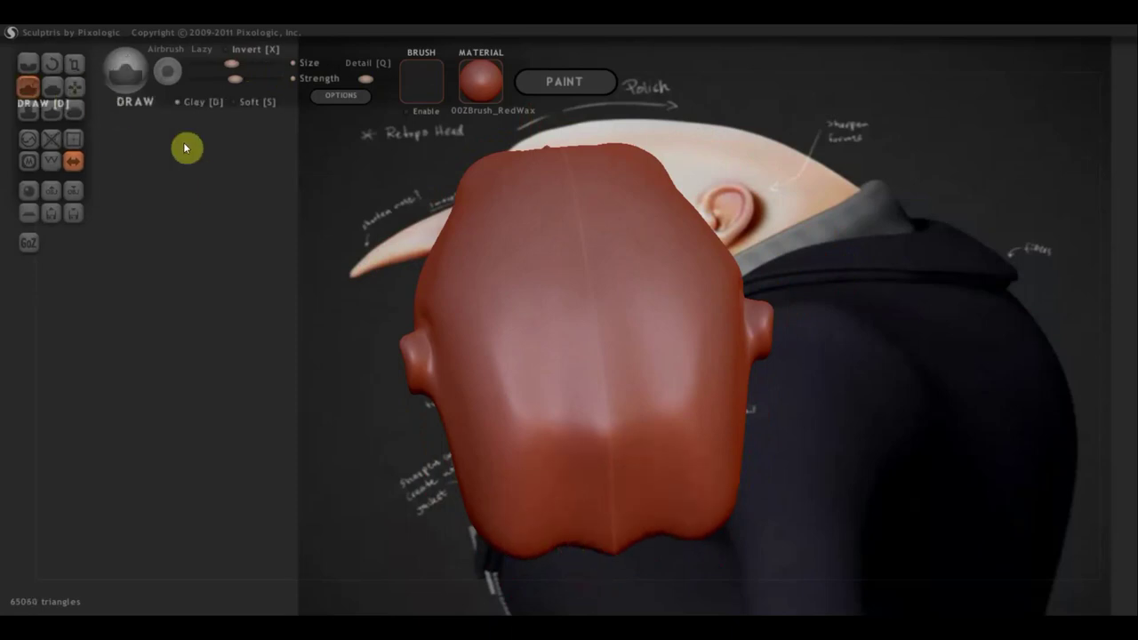
pyautogui.scroll(-3, 551, 400)
pyautogui.moveTo(645, 468)
pyautogui.mouseDown()
pyautogui.moveTo(572, 489)
pyautogui.moveTo(592, 492)
pyautogui.moveTo(613, 489)
pyautogui.moveTo(594, 490)
pyautogui.moveTo(597, 468)
pyautogui.moveTo(542, 464)
pyautogui.mouseUp()
pyautogui.click(178, 103)
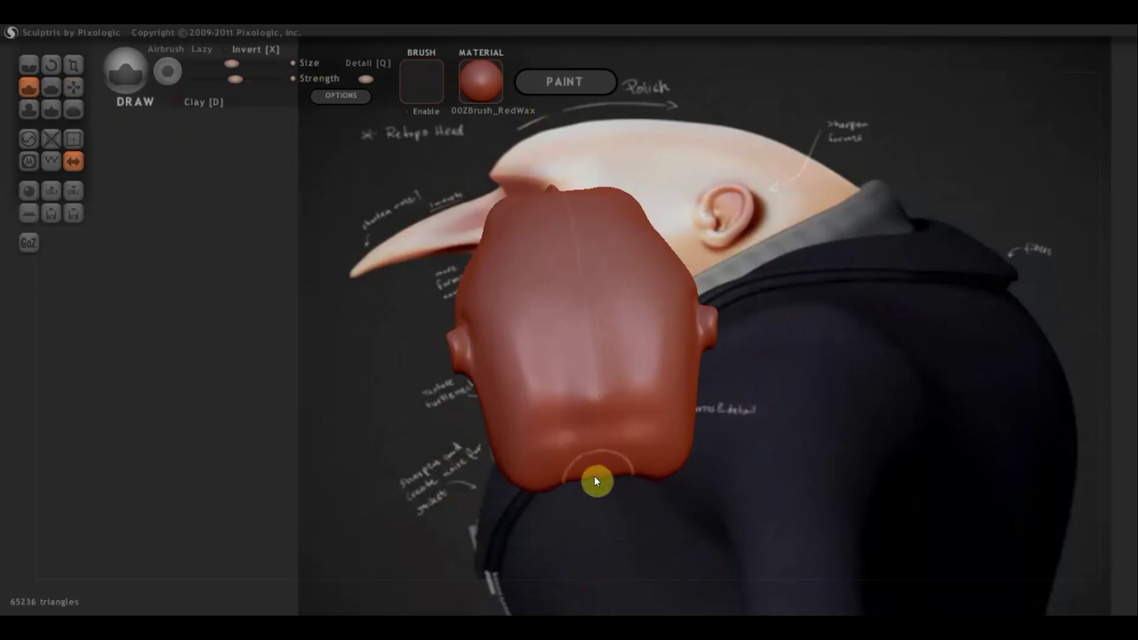
pyautogui.moveTo(559, 483)
pyautogui.mouseDown()
pyautogui.moveTo(632, 482)
pyautogui.moveTo(625, 470)
pyautogui.moveTo(561, 483)
pyautogui.moveTo(610, 482)
pyautogui.moveTo(578, 480)
pyautogui.mouseUp()
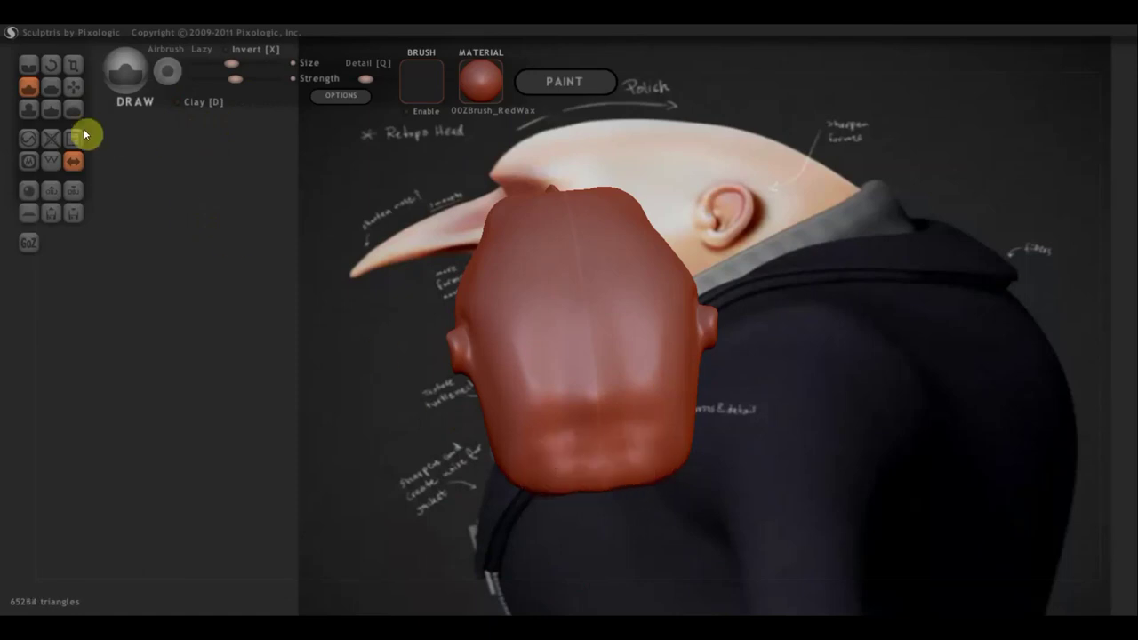
# Flatten the center ridge and uneven areas across the back of the skull.
pyautogui.click(51, 88)
pyautogui.moveTo(523, 349)
pyautogui.mouseDown()
pyautogui.moveTo(552, 442)
pyautogui.moveTo(519, 379)
pyautogui.moveTo(574, 414)
pyautogui.moveTo(596, 406)
pyautogui.moveTo(604, 432)
pyautogui.moveTo(559, 380)
pyautogui.moveTo(555, 356)
pyautogui.moveTo(654, 445)
pyautogui.moveTo(549, 468)
pyautogui.moveTo(582, 475)
pyautogui.moveTo(467, 363)
pyautogui.moveTo(489, 392)
pyautogui.moveTo(472, 376)
pyautogui.moveTo(501, 373)
pyautogui.moveTo(510, 404)
pyautogui.moveTo(496, 437)
pyautogui.moveTo(694, 462)
pyautogui.moveTo(666, 448)
pyautogui.moveTo(554, 453)
pyautogui.moveTo(520, 416)
pyautogui.mouseUp()
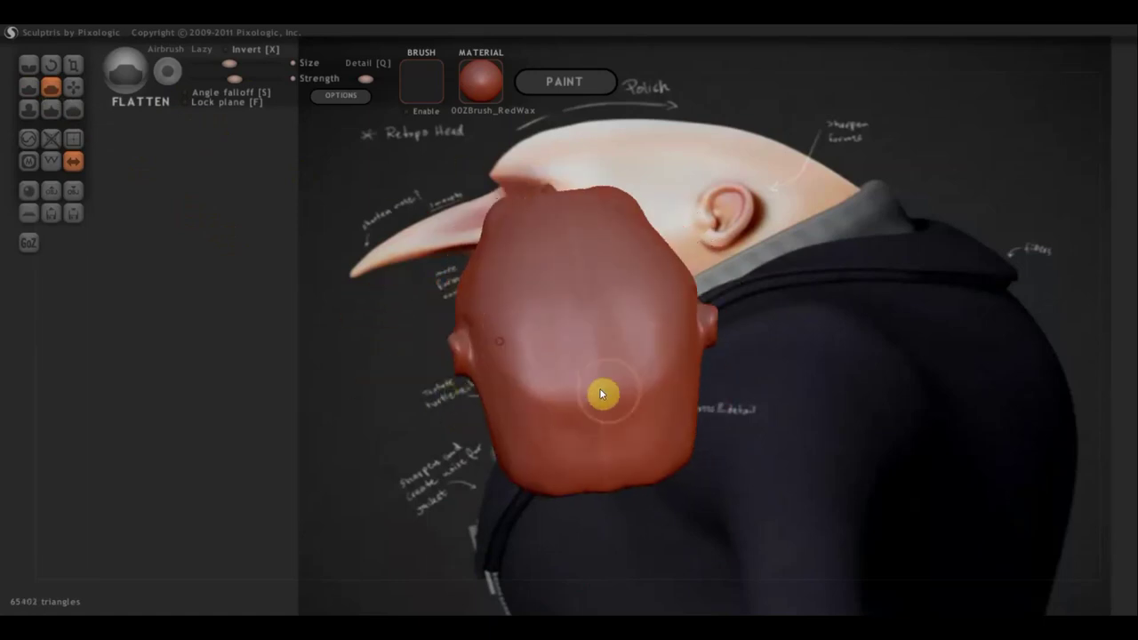
pyautogui.moveTo(485, 419)
pyautogui.mouseDown()
pyautogui.moveTo(577, 468)
pyautogui.moveTo(578, 485)
pyautogui.moveTo(647, 476)
pyautogui.moveTo(524, 453)
pyautogui.moveTo(536, 351)
pyautogui.mouseUp()
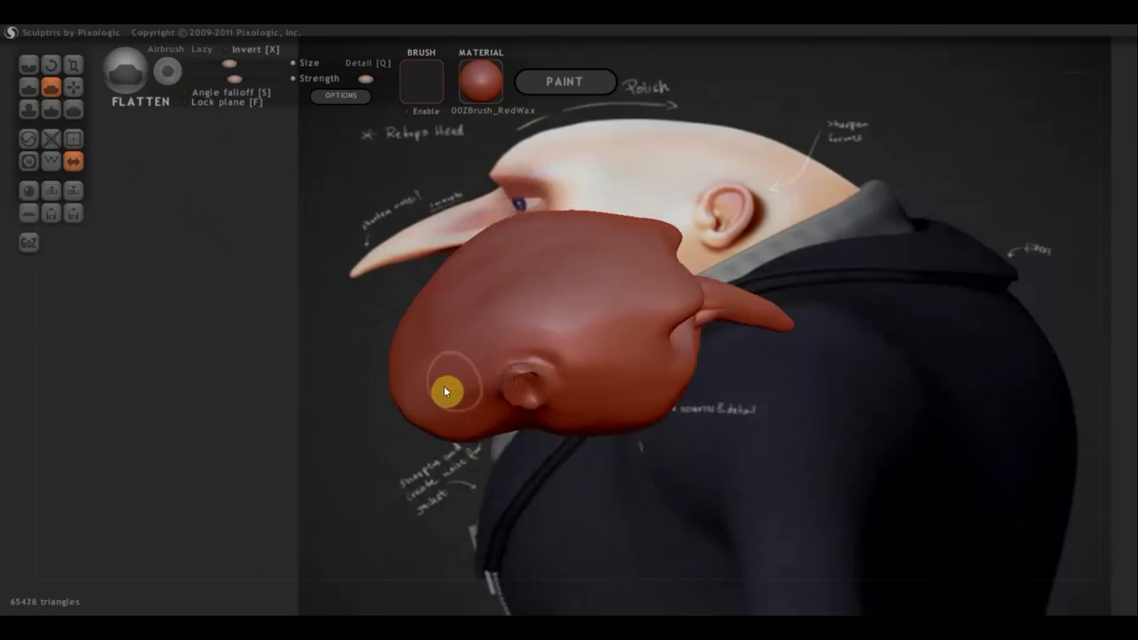
# Build up the hollow on the underside of the head with a larger Draw brush, then flatten the surface.
pyautogui.moveTo(458, 374)
pyautogui.mouseDown(button='right')
pyautogui.moveTo(433, 276)
pyautogui.moveTo(487, 153)
pyautogui.mouseUp(button='right')
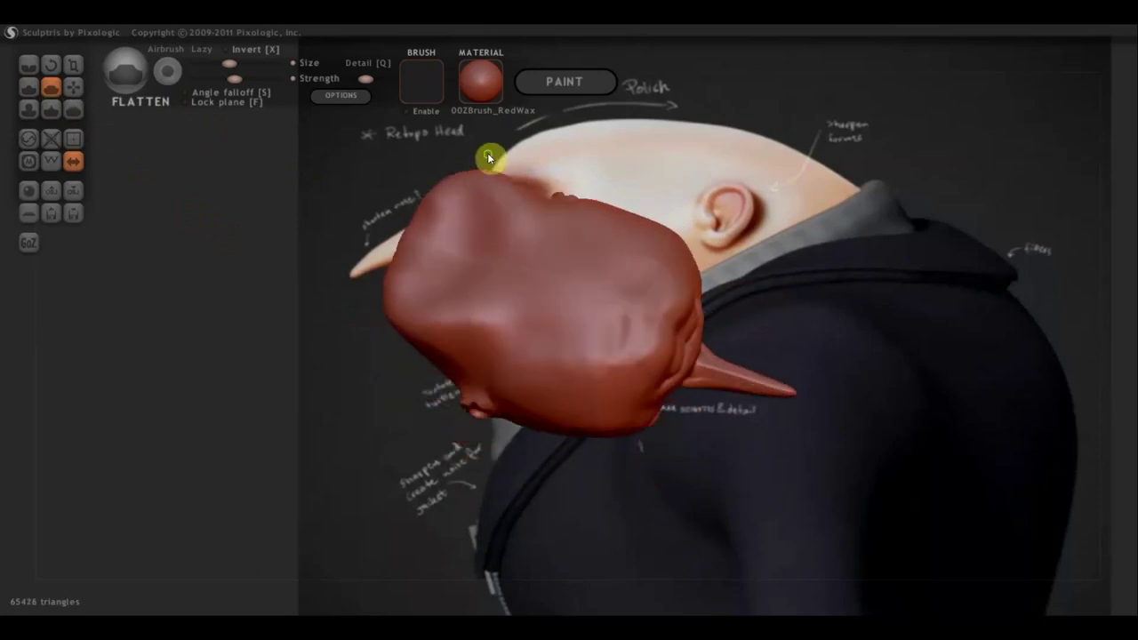
pyautogui.click(31, 89)
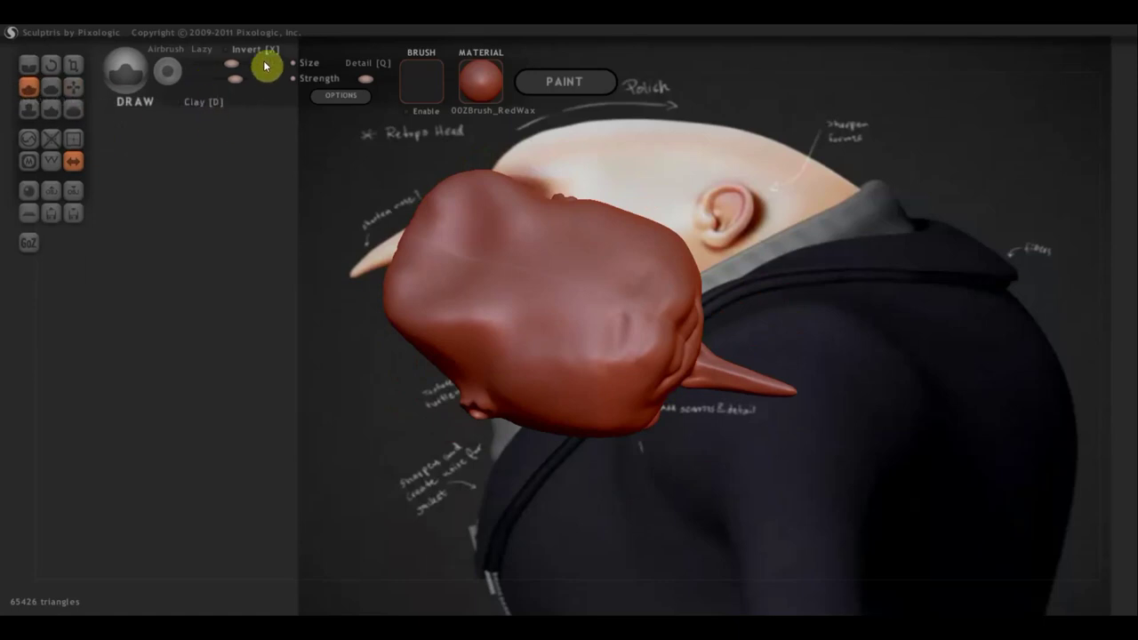
pyautogui.moveTo(267, 63); pyautogui.dragTo(251, 63)
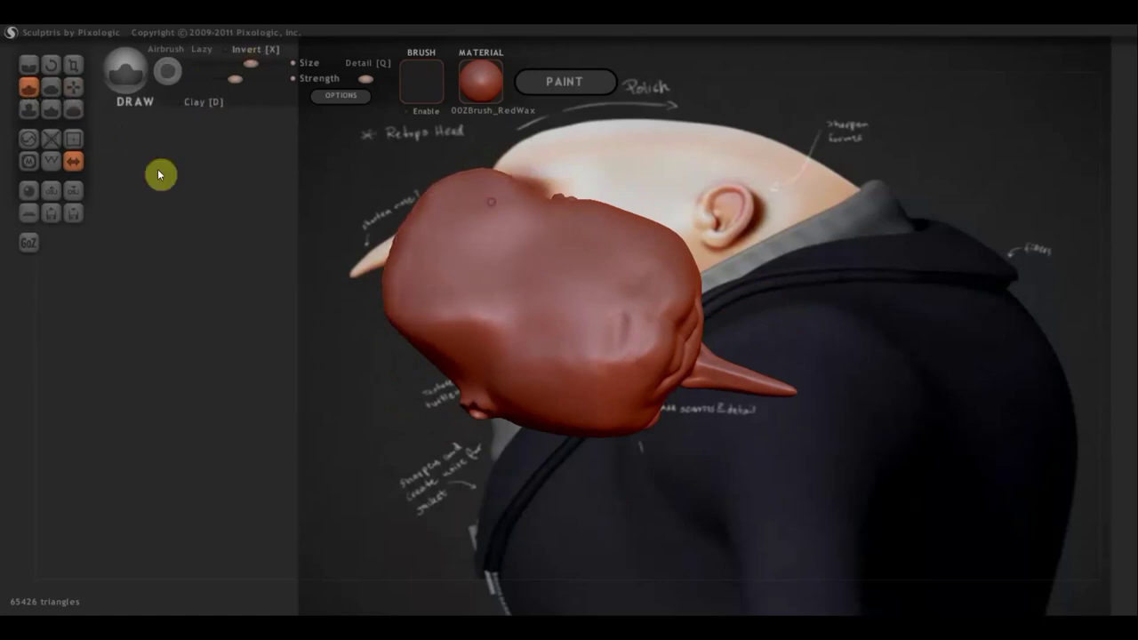
pyautogui.click(51, 87)
pyautogui.moveTo(551, 258); pyautogui.dragTo(555, 279, button='right')
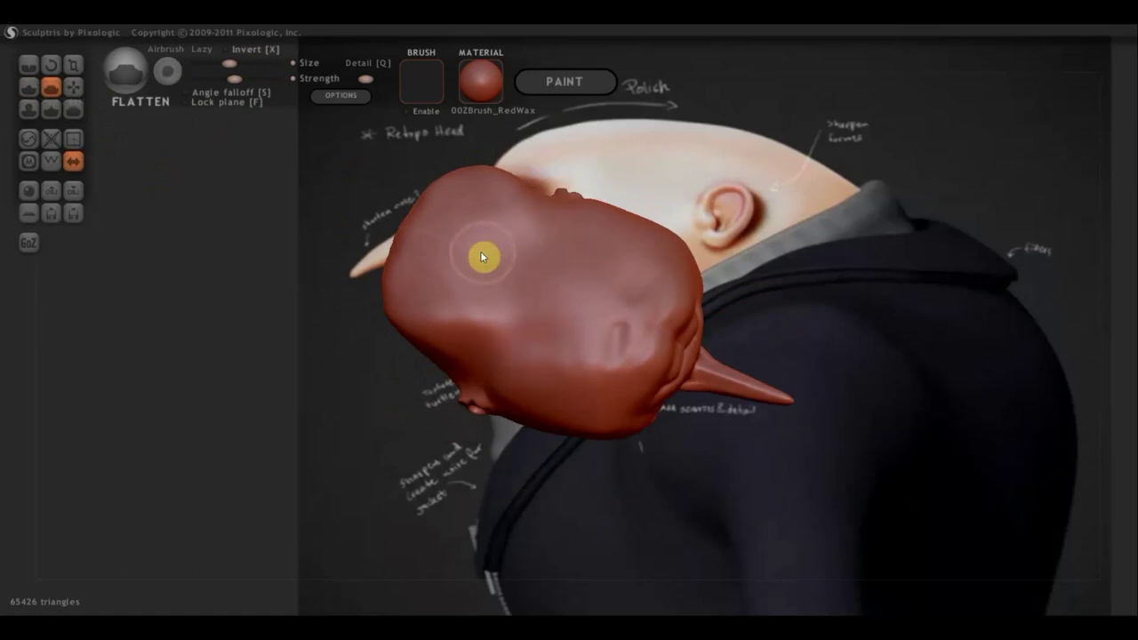
pyautogui.scroll(-2, 527, 258)
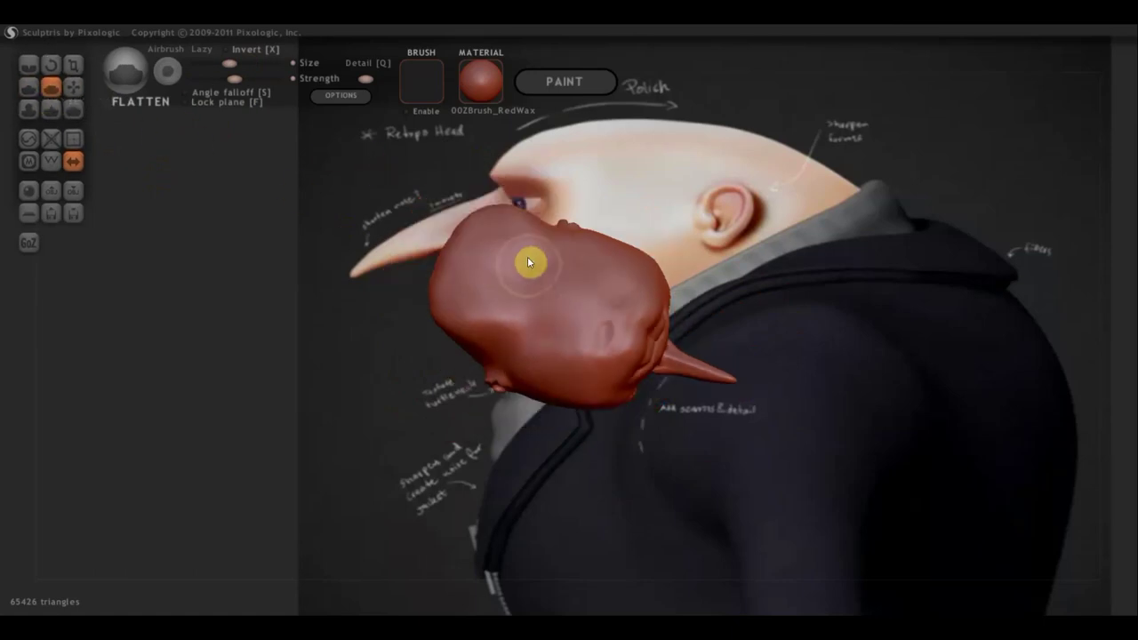
pyautogui.moveTo(525, 259)
pyautogui.mouseDown()
pyautogui.moveTo(483, 258)
pyautogui.moveTo(498, 302)
pyautogui.mouseUp()
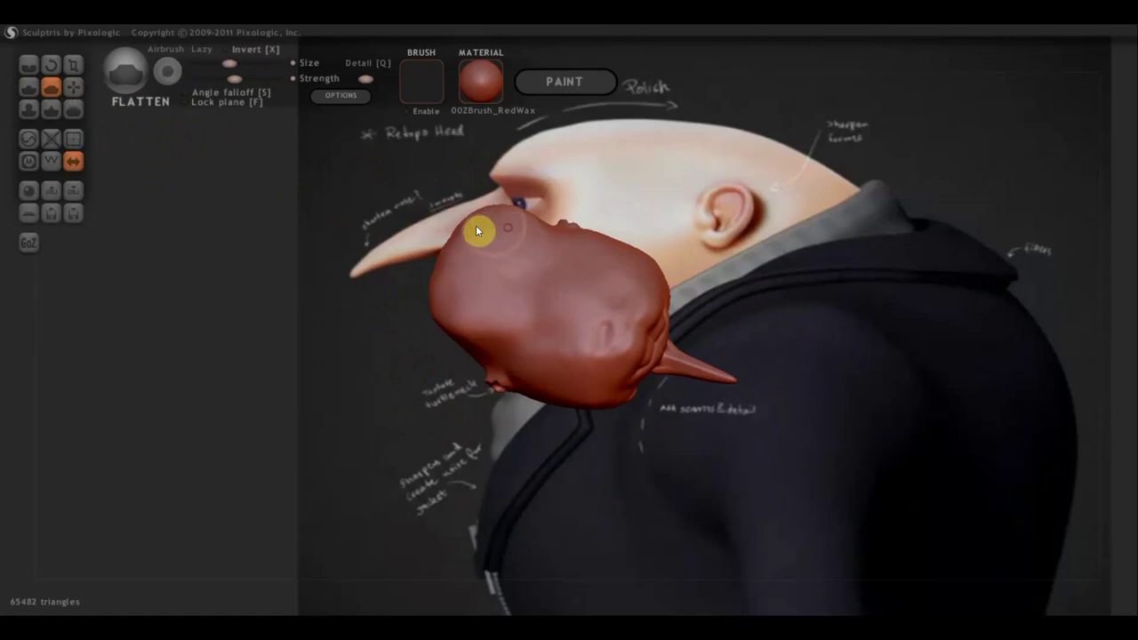
# Widen the face by pulling the side of the cheek slightly outward with Grab.
pyautogui.moveTo(488, 317); pyautogui.dragTo(493, 445, button='middle')
pyautogui.moveTo(496, 450)
pyautogui.mouseDown()
pyautogui.moveTo(483, 439)
pyautogui.moveTo(305, 432)
pyautogui.mouseUp()
pyautogui.moveTo(499, 419); pyautogui.dragTo(554, 419)
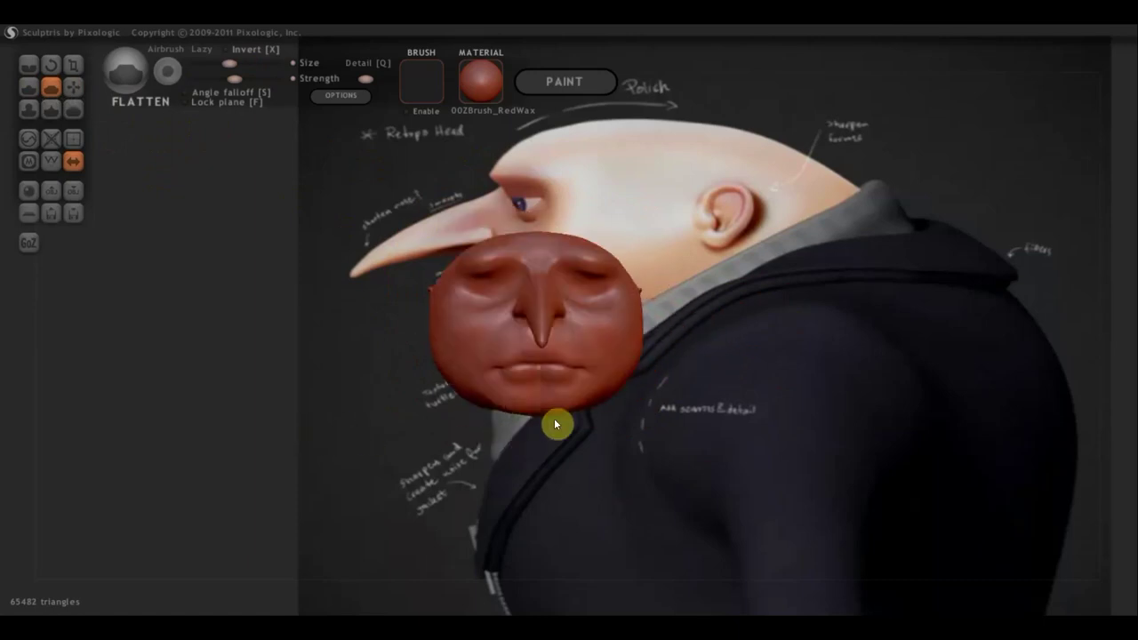
pyautogui.click(77, 86)
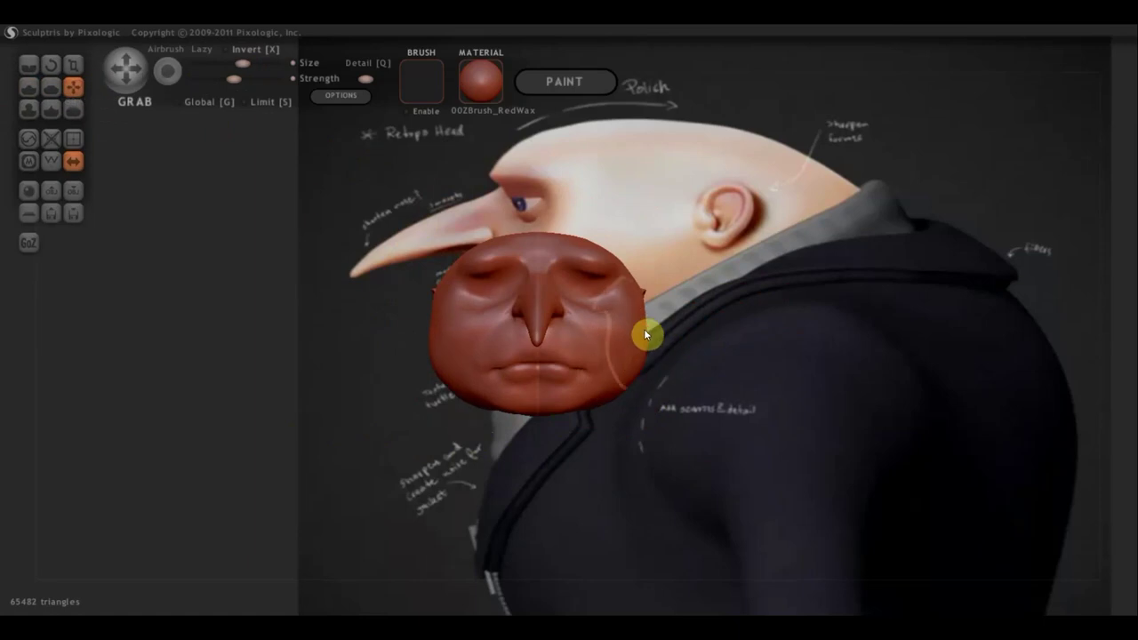
pyautogui.moveTo(647, 322)
pyautogui.mouseDown()
pyautogui.moveTo(617, 377)
pyautogui.moveTo(542, 389)
pyautogui.moveTo(569, 427)
pyautogui.mouseUp()
# Pull the inner end of the brow ridge toward the nose bridge and adjust the outer brow.
pyautogui.scroll(3, 537, 356)
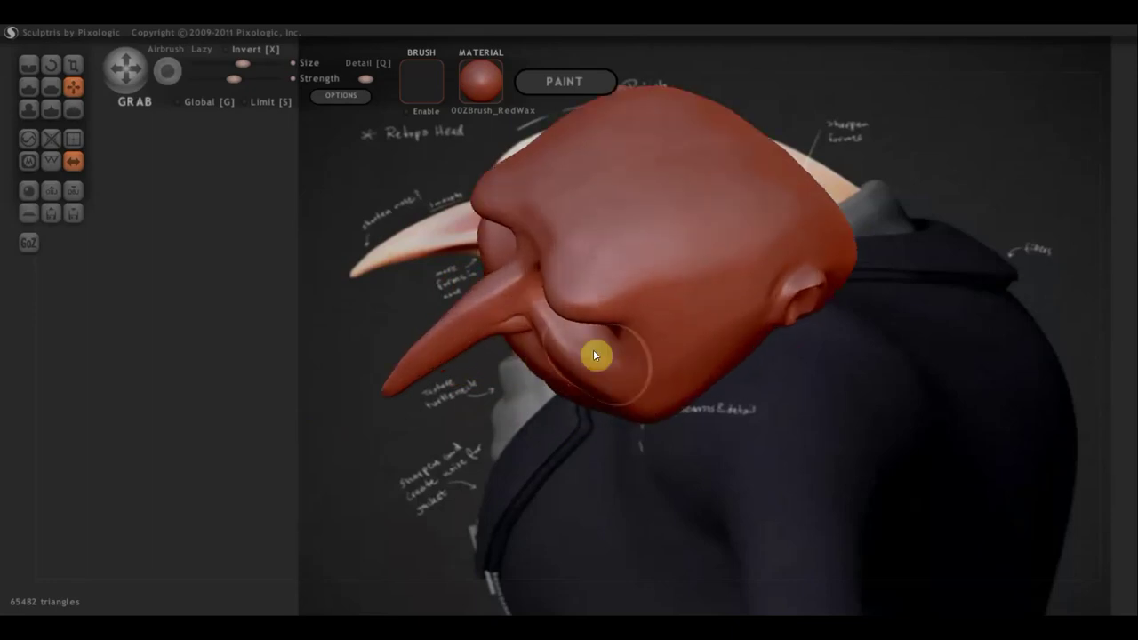
pyautogui.scroll(5, 536, 255)
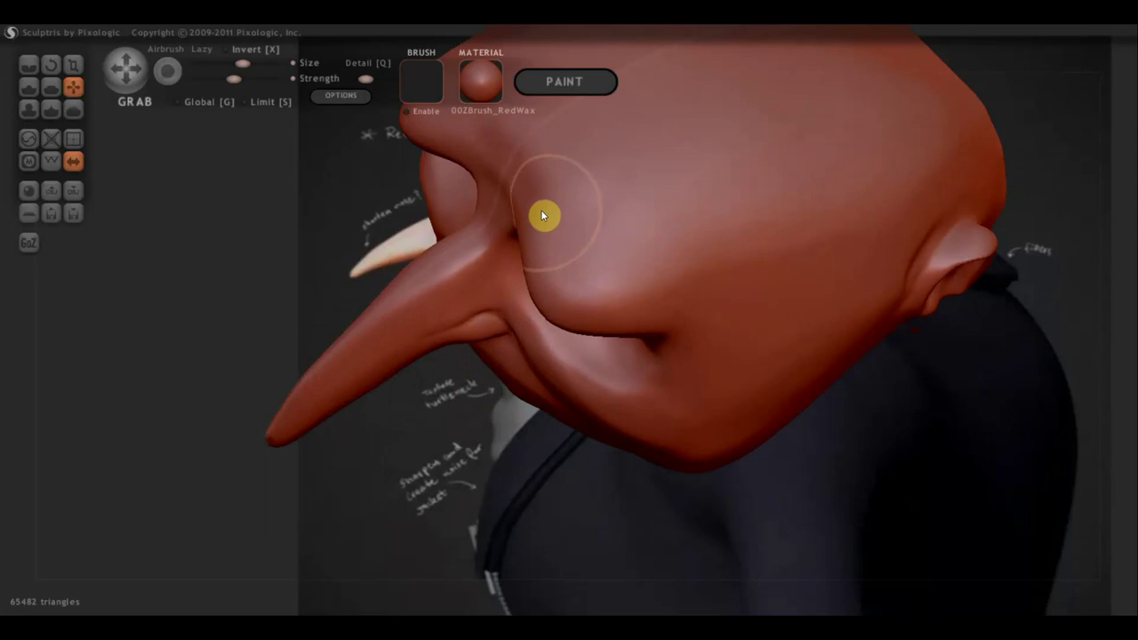
pyautogui.moveTo(540, 213); pyautogui.dragTo(512, 228)
pyautogui.moveTo(585, 296)
pyautogui.mouseDown()
pyautogui.moveTo(575, 318)
pyautogui.moveTo(636, 311)
pyautogui.mouseUp()
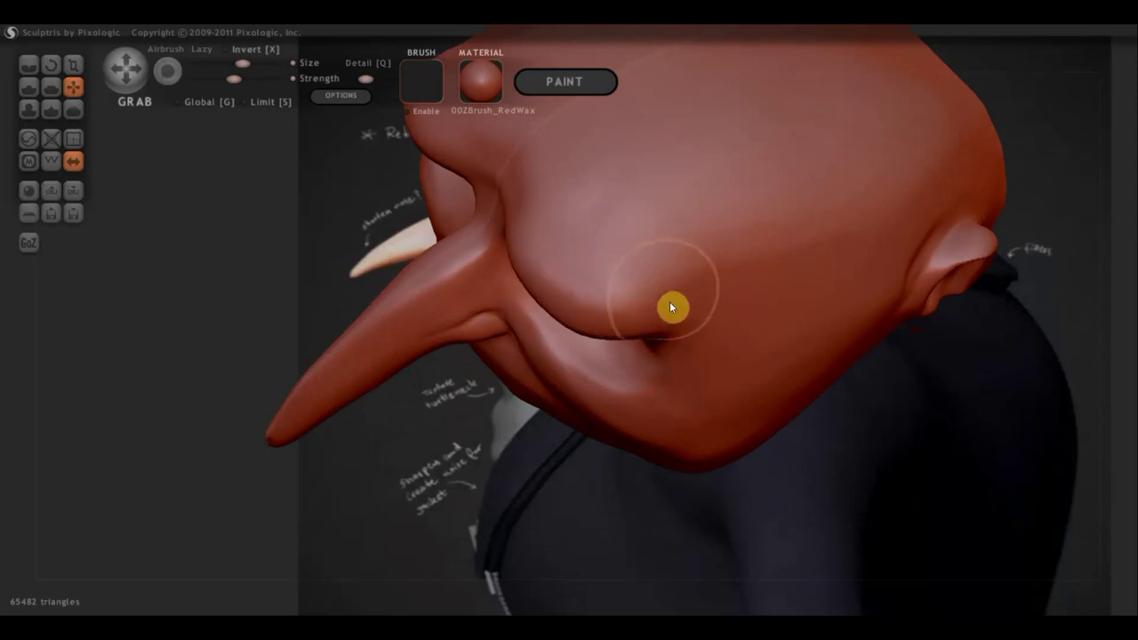
# Raise the underside of the brows to open the eye sockets and push the tops of the cheeks up.
pyautogui.moveTo(671, 313); pyautogui.dragTo(895, 163, button='right')
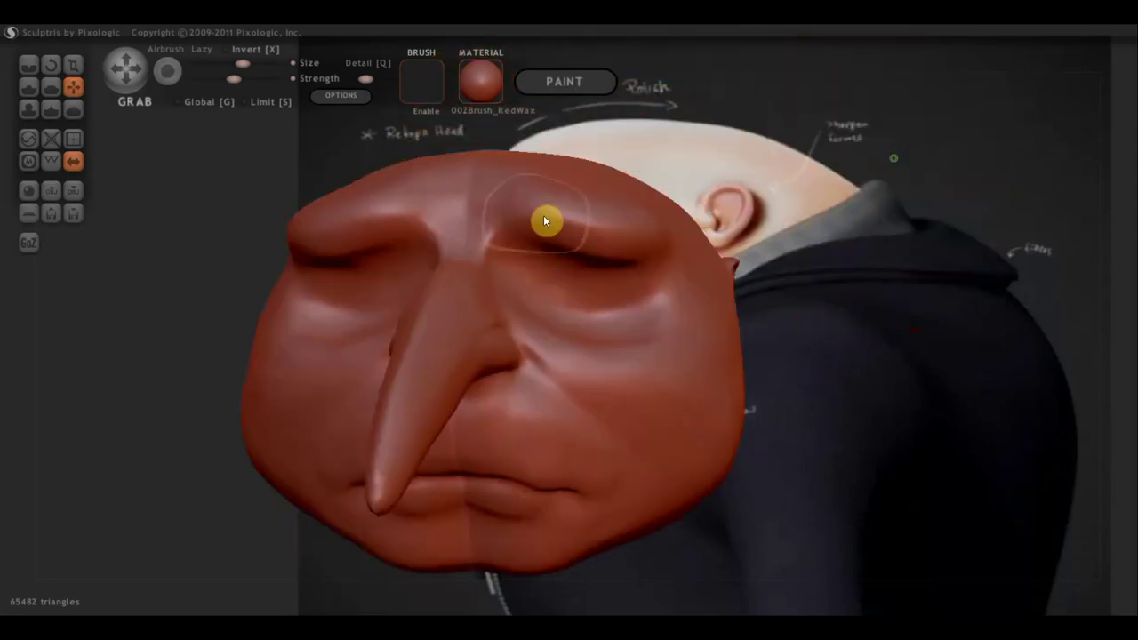
pyautogui.moveTo(584, 254); pyautogui.dragTo(587, 235)
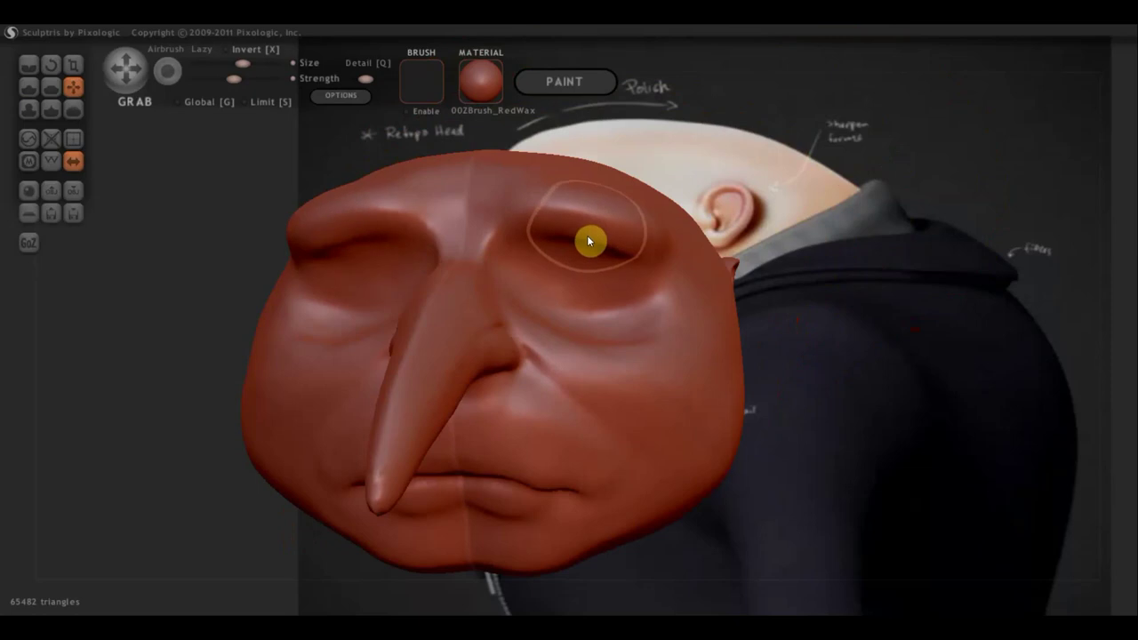
pyautogui.scroll(-1, 620, 254)
pyautogui.moveTo(644, 255); pyautogui.dragTo(539, 287, button='right')
pyautogui.moveTo(537, 260); pyautogui.dragTo(539, 255)
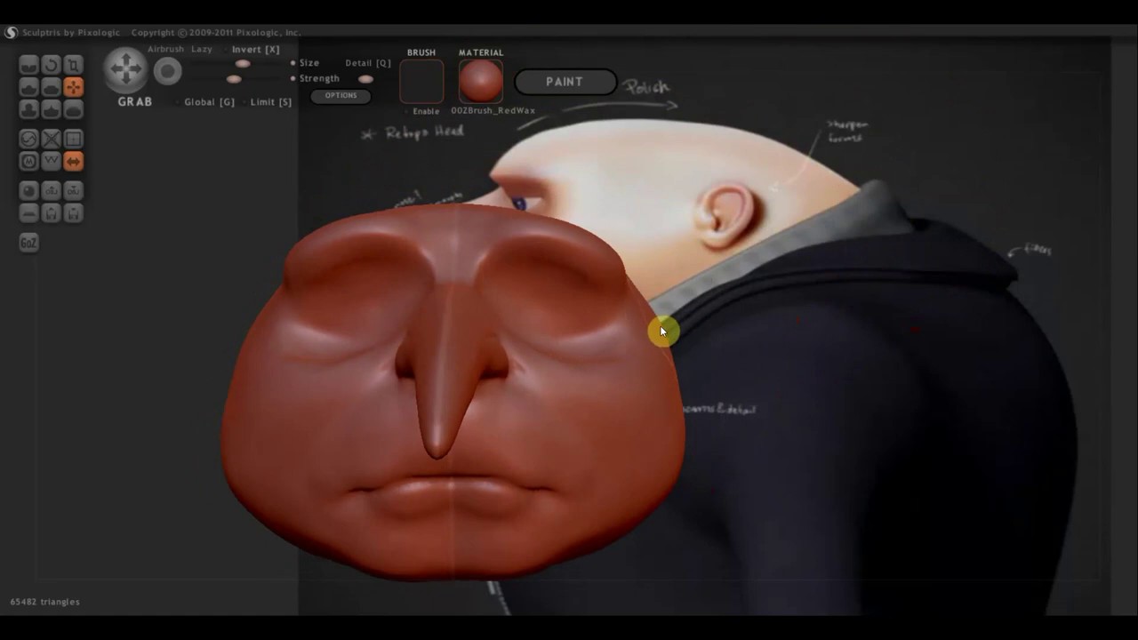
pyautogui.moveTo(660, 326); pyautogui.dragTo(656, 329)
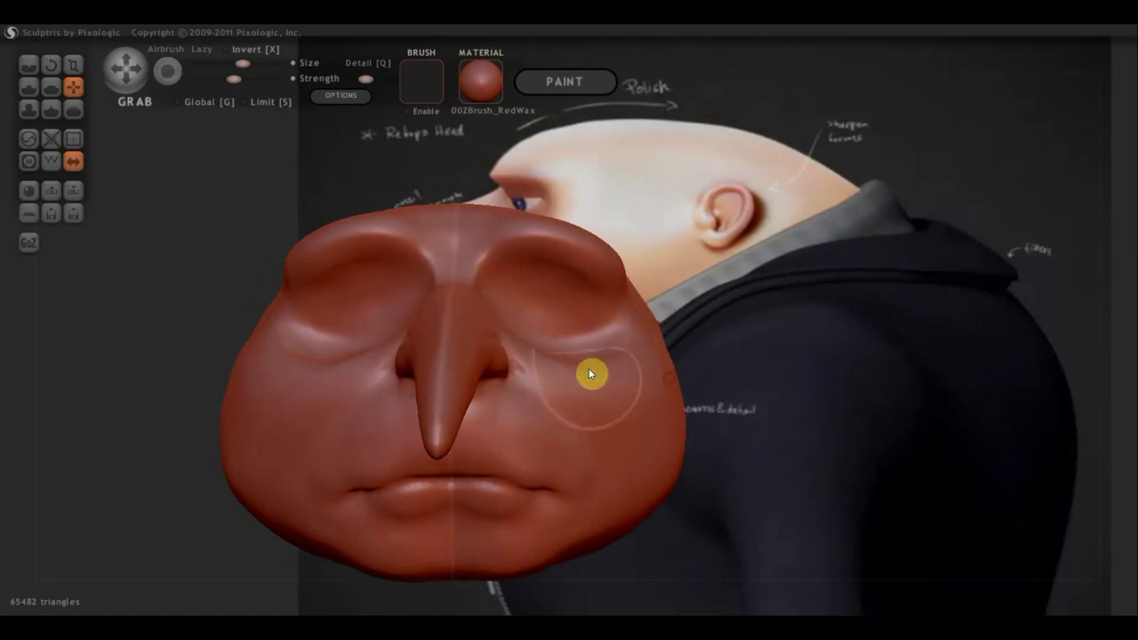
pyautogui.moveTo(588, 368)
pyautogui.mouseDown()
pyautogui.moveTo(590, 350)
pyautogui.moveTo(570, 349)
pyautogui.moveTo(605, 359)
pyautogui.moveTo(609, 333)
pyautogui.mouseUp()
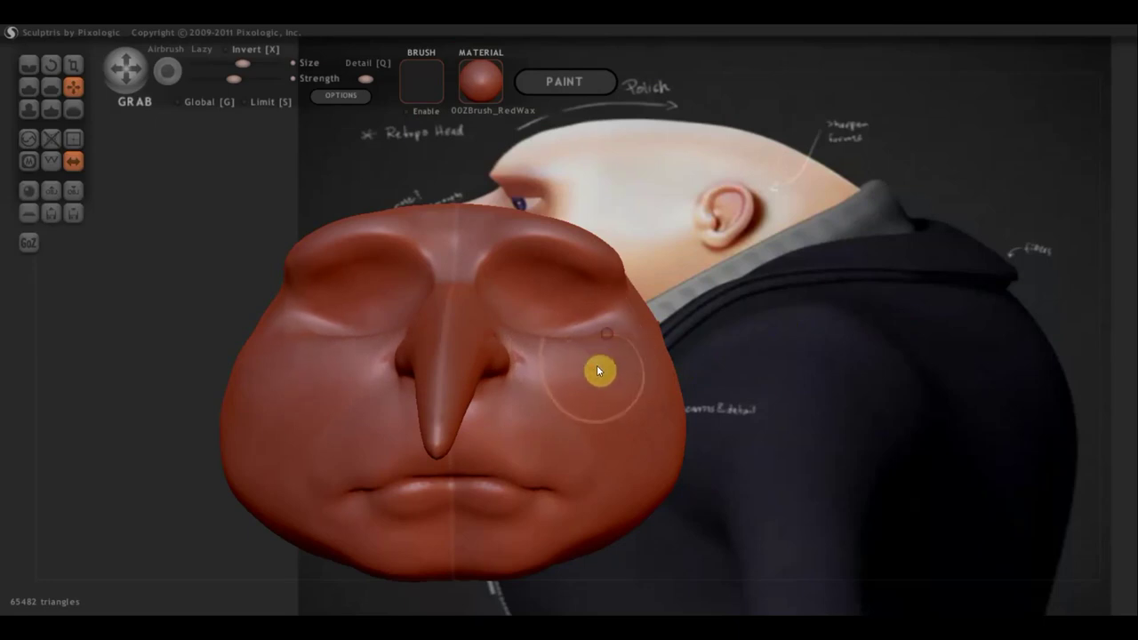
# Push the area where the upper lip meets the nose base inward and refine the underside of the nose.
pyautogui.moveTo(622, 396)
pyautogui.mouseDown(button='right')
pyautogui.moveTo(473, 396)
pyautogui.moveTo(729, 401)
pyautogui.moveTo(664, 435)
pyautogui.moveTo(656, 424)
pyautogui.mouseUp(button='right')
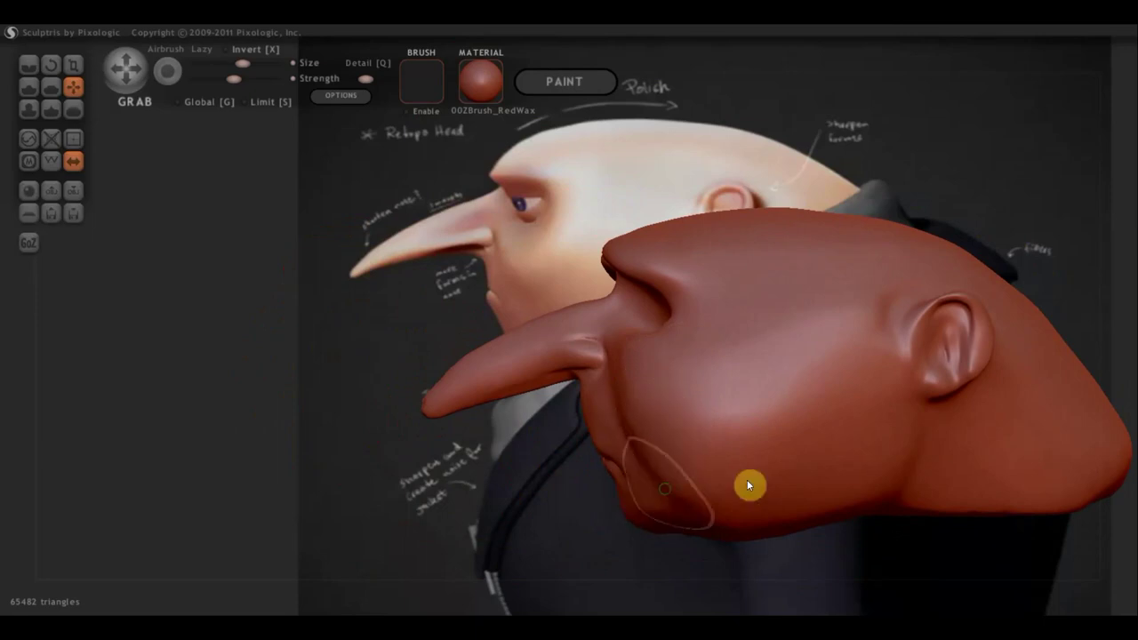
pyautogui.moveTo(747, 479); pyautogui.dragTo(610, 497, button='middle')
pyautogui.scroll(3, 605, 489)
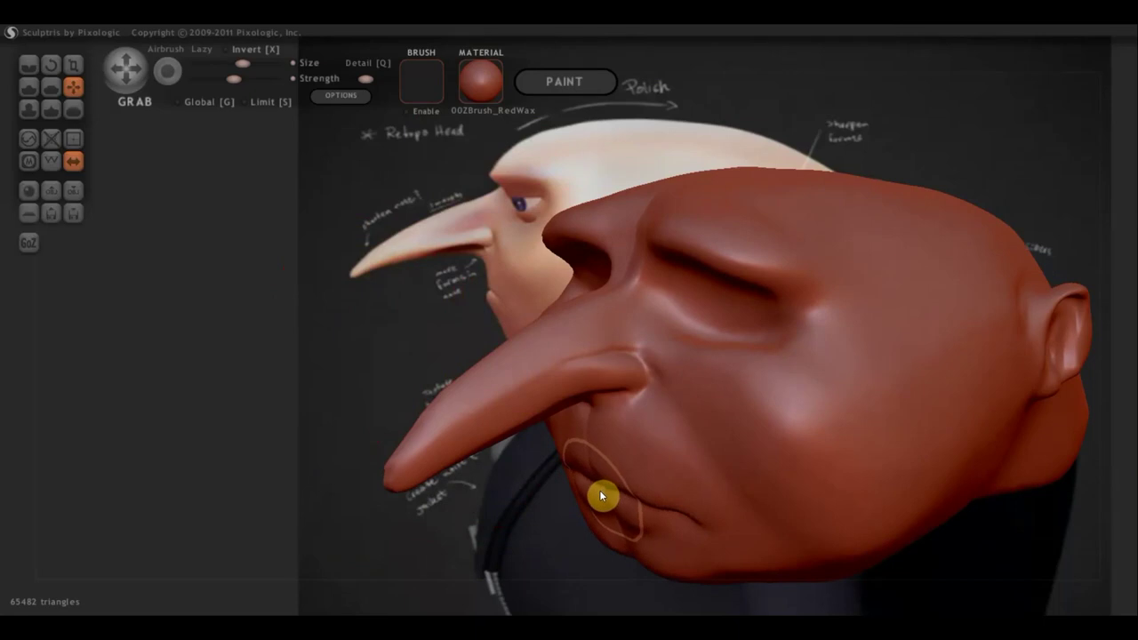
pyautogui.moveTo(649, 477); pyautogui.dragTo(554, 506, button='right')
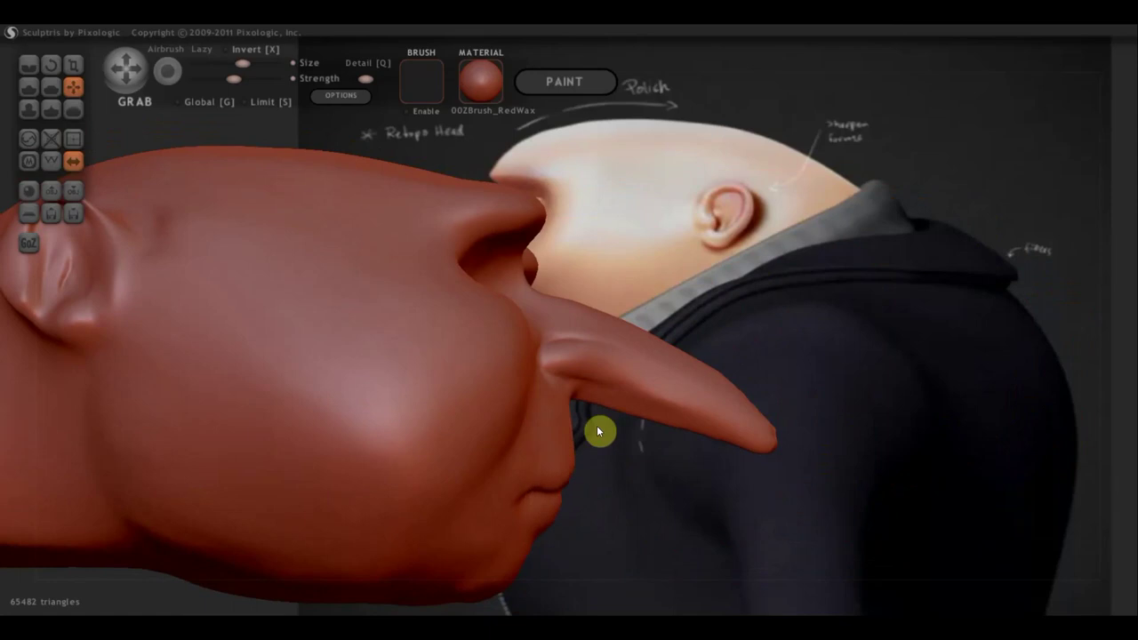
pyautogui.scroll(3, 590, 414)
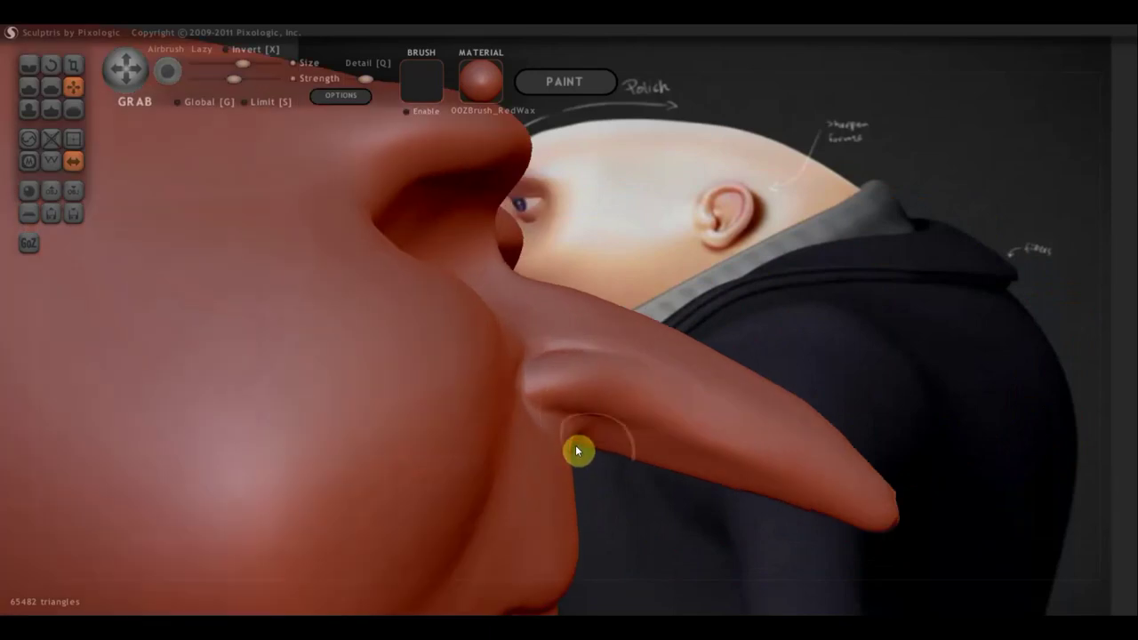
pyautogui.moveTo(565, 441)
pyautogui.mouseDown()
pyautogui.moveTo(610, 457)
pyautogui.moveTo(633, 444)
pyautogui.moveTo(669, 471)
pyautogui.moveTo(740, 478)
pyautogui.mouseUp()
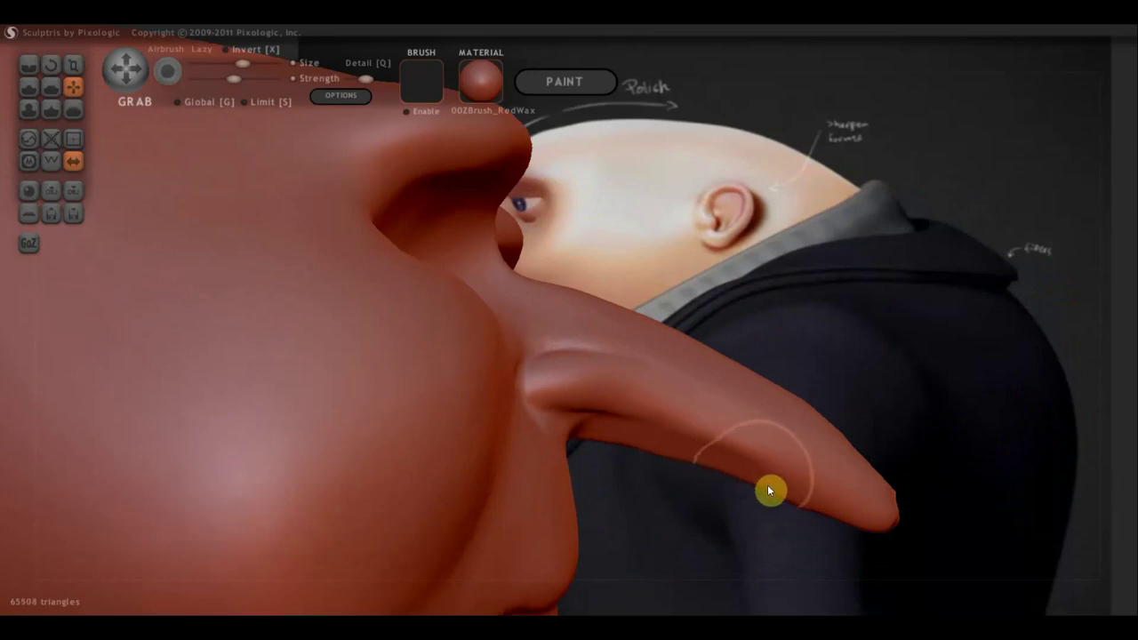
# Reshape the tip of the nose with Grab so it points slightly downward.
pyautogui.scroll(-3, 804, 489)
pyautogui.moveTo(805, 489); pyautogui.dragTo(712, 521)
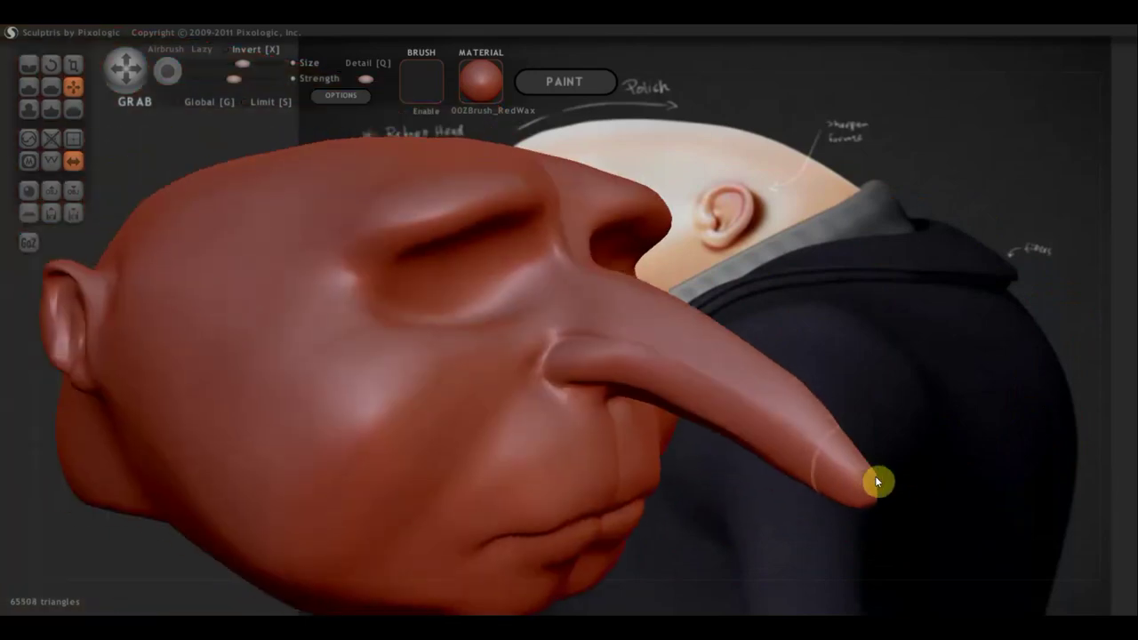
pyautogui.moveTo(844, 455); pyautogui.dragTo(860, 482)
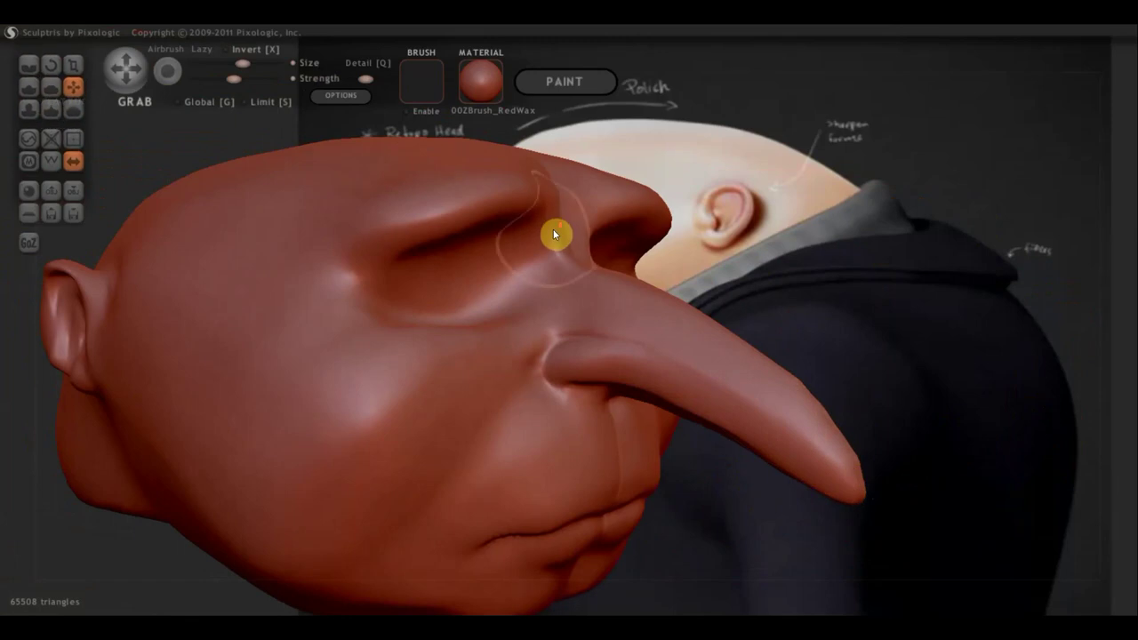
# Examine the mouth, chin and overall head proportions from the front and the side.
pyautogui.moveTo(554, 228)
pyautogui.mouseDown(button='right')
pyautogui.moveTo(480, 259)
pyautogui.moveTo(482, 245)
pyautogui.moveTo(496, 258)
pyautogui.mouseUp(button='right')
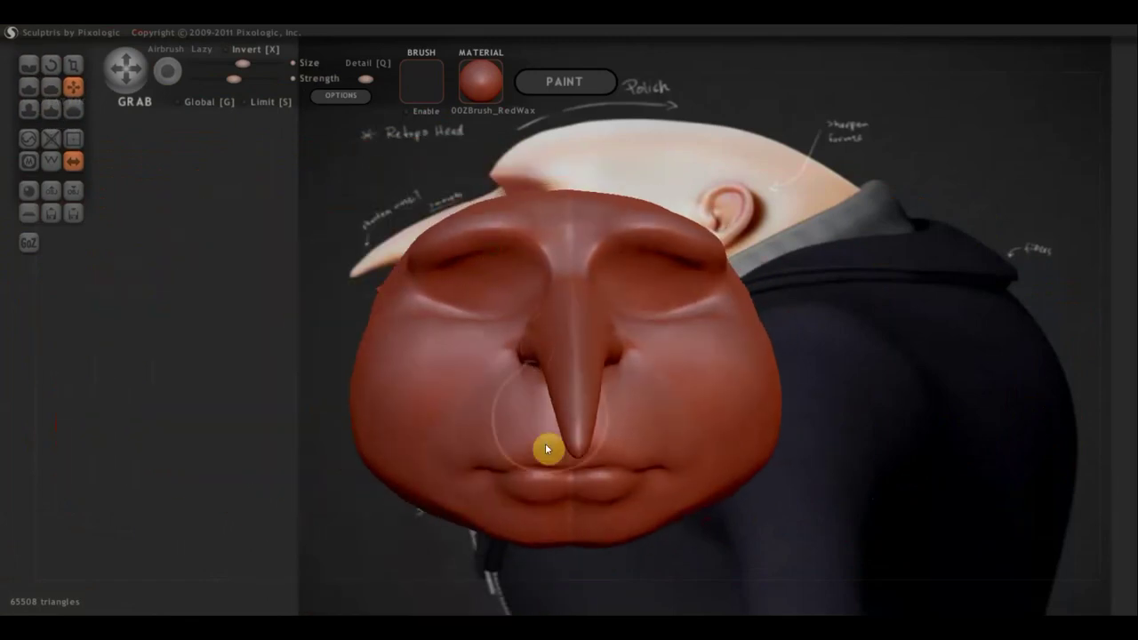
pyautogui.scroll(3, 546, 447)
pyautogui.scroll(4, 709, 341)
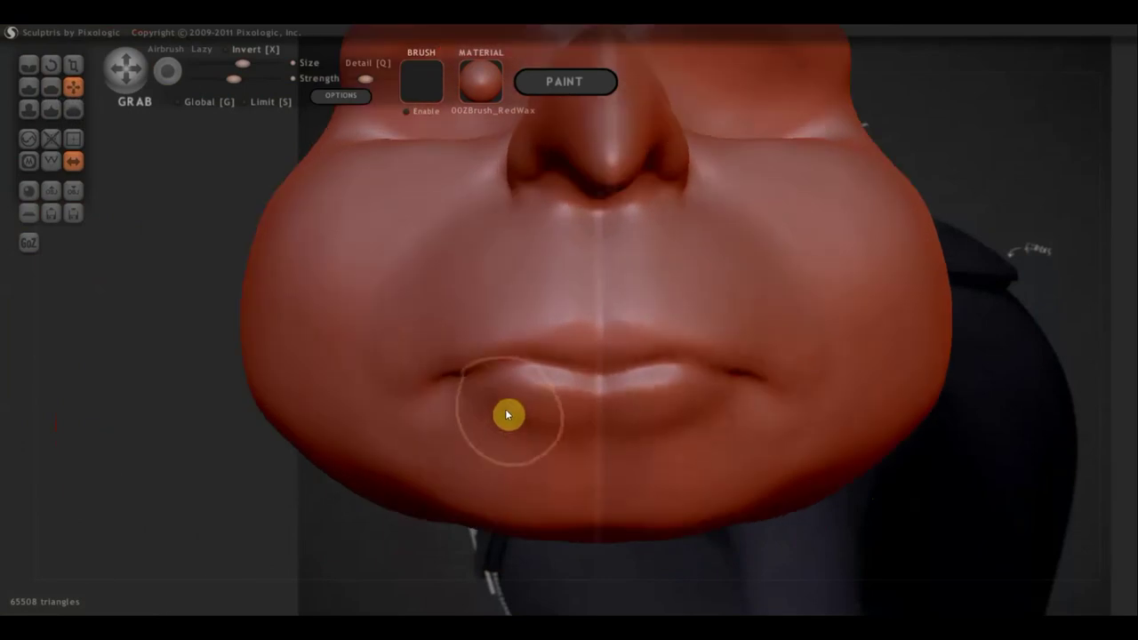
pyautogui.scroll(-5, 474, 390)
pyautogui.scroll(-6, 514, 364)
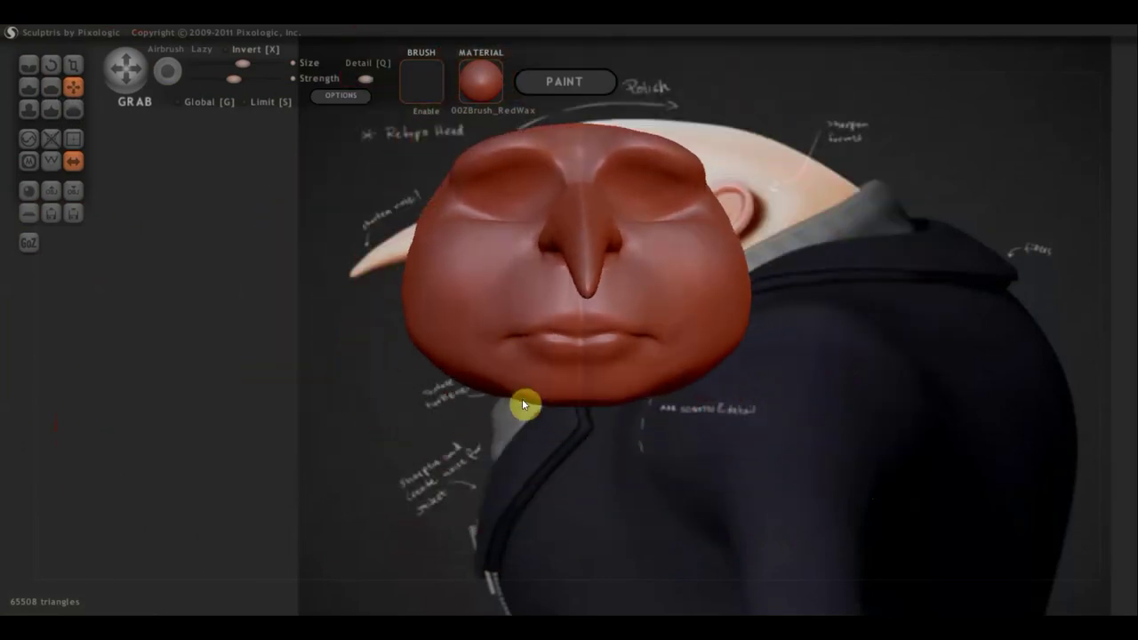
pyautogui.scroll(-2, 520, 395)
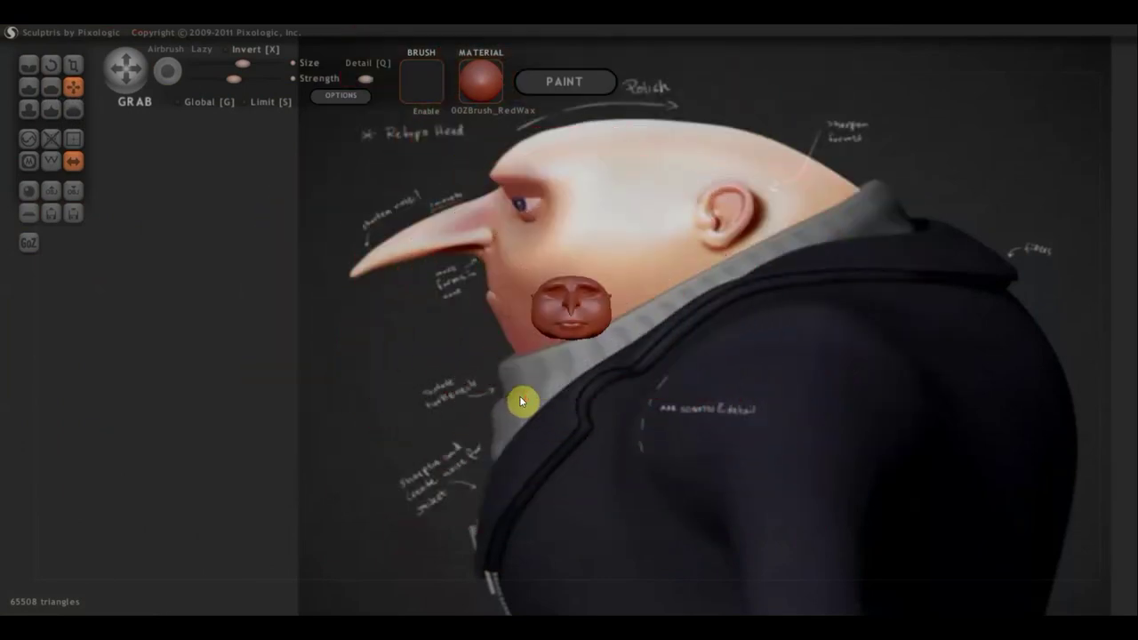
pyautogui.scroll(5, 521, 396)
pyautogui.moveTo(520, 396); pyautogui.dragTo(672, 374)
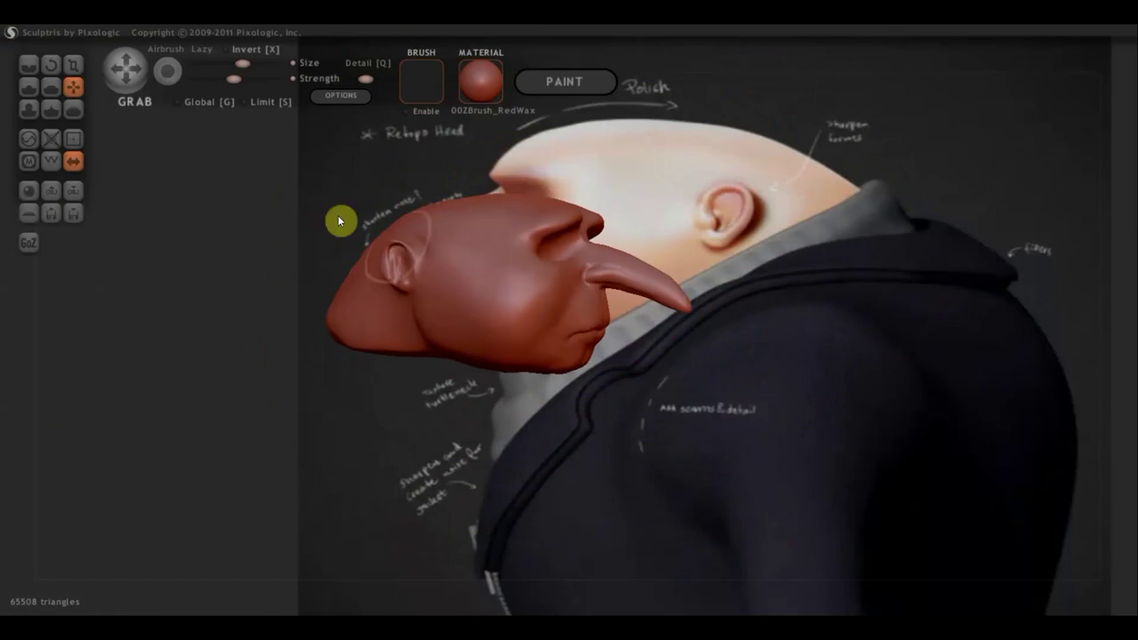
# Deepen and extend the corners of the mouth outward and downward with the Crease brush.
pyautogui.click(29, 65)
pyautogui.scroll(5, 565, 347)
pyautogui.moveTo(597, 349)
pyautogui.mouseDown()
pyautogui.moveTo(550, 374)
pyautogui.moveTo(615, 352)
pyautogui.mouseUp()
pyautogui.moveTo(616, 352); pyautogui.dragTo(415, 345, button='middle')
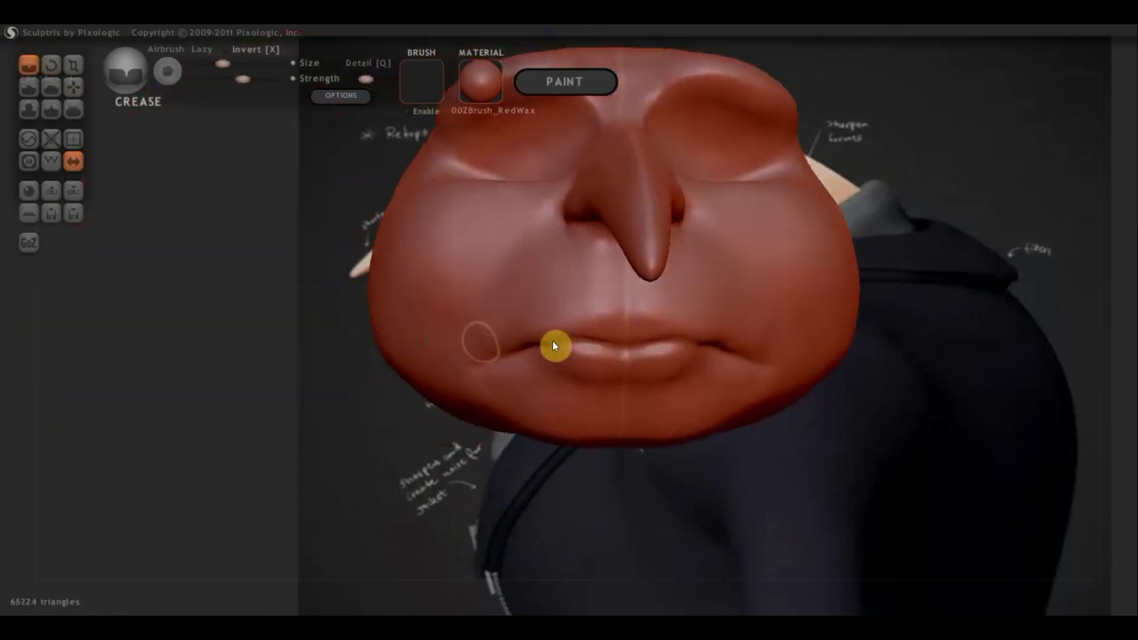
# Soften the creases at the mouth corners and smooth out the two hollows under the jaw.
pyautogui.moveTo(667, 342)
pyautogui.mouseDown()
pyautogui.moveTo(535, 353)
pyautogui.moveTo(593, 342)
pyautogui.moveTo(613, 381)
pyautogui.moveTo(486, 383)
pyautogui.moveTo(555, 369)
pyautogui.moveTo(516, 371)
pyautogui.mouseUp()
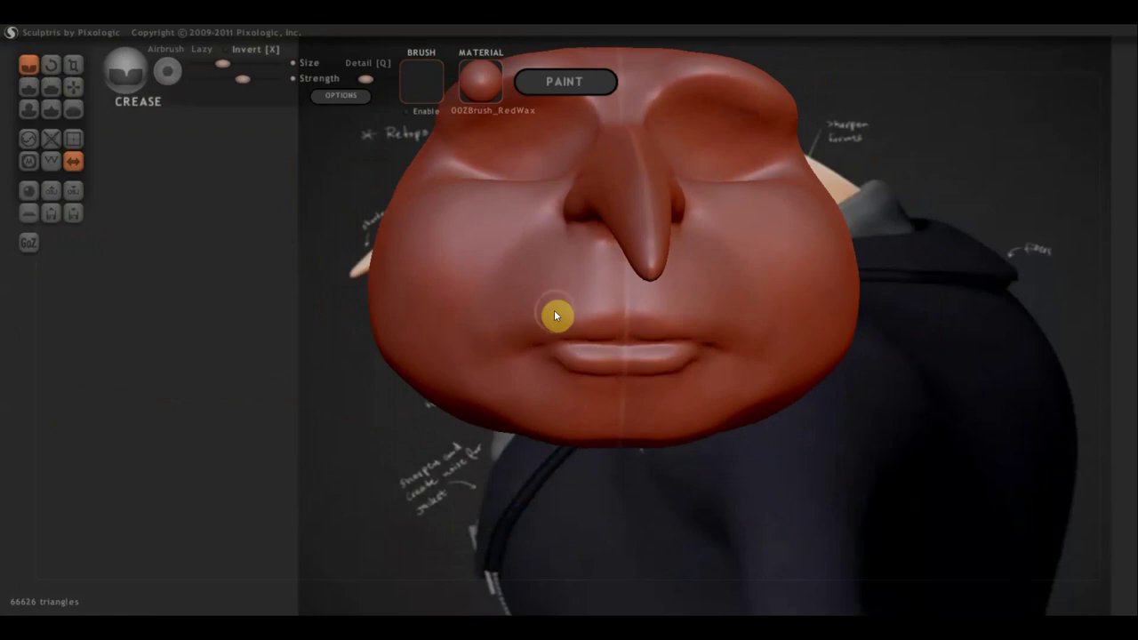
pyautogui.click(73, 86)
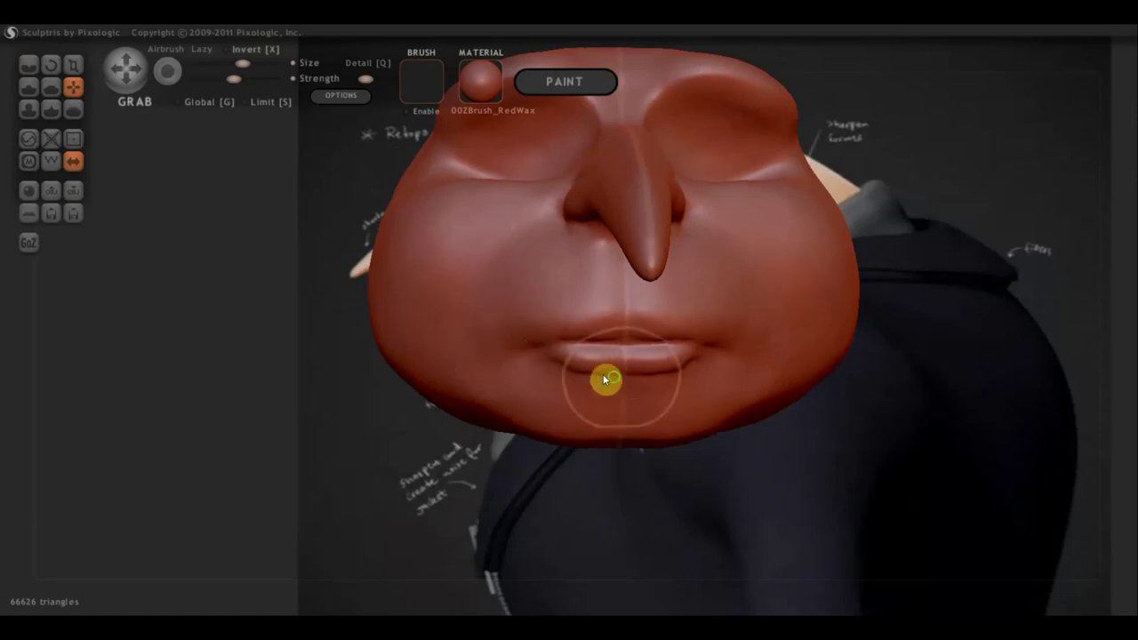
pyautogui.moveTo(608, 378)
pyautogui.mouseDown(button='right')
pyautogui.moveTo(564, 254)
pyautogui.moveTo(599, 270)
pyautogui.moveTo(594, 251)
pyautogui.mouseUp(button='right')
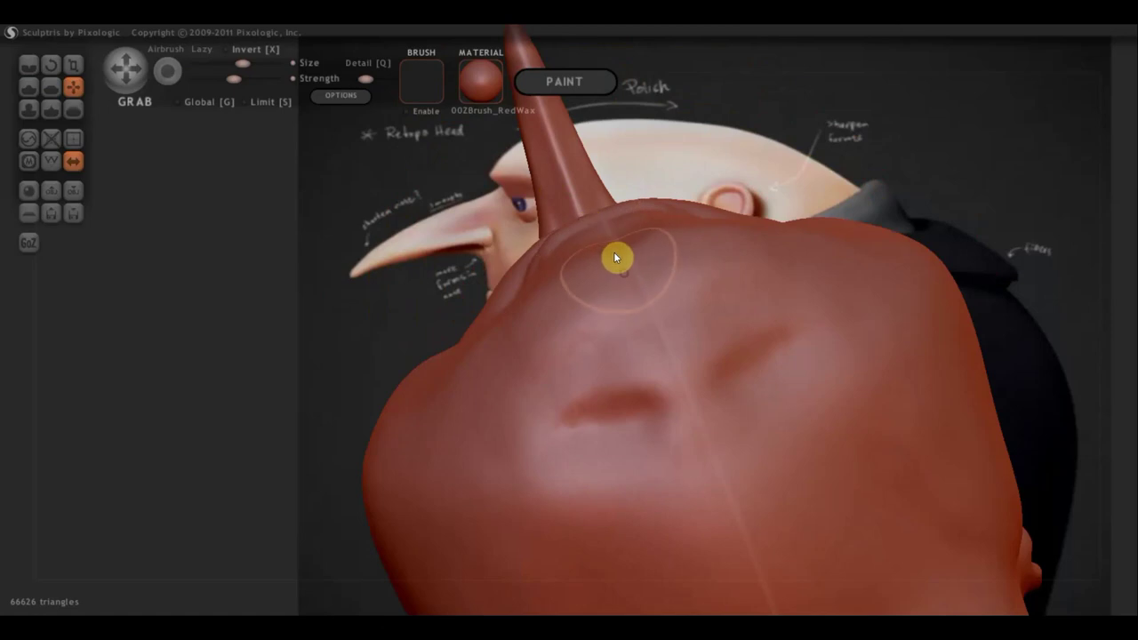
pyautogui.moveTo(622, 368); pyautogui.dragTo(627, 380, button='right')
pyautogui.moveTo(627, 382)
pyautogui.keyDown('shift'); pyautogui.mouseDown()
pyautogui.moveTo(582, 400)
pyautogui.moveTo(559, 384)
pyautogui.mouseUp(); pyautogui.keyUp('shift')
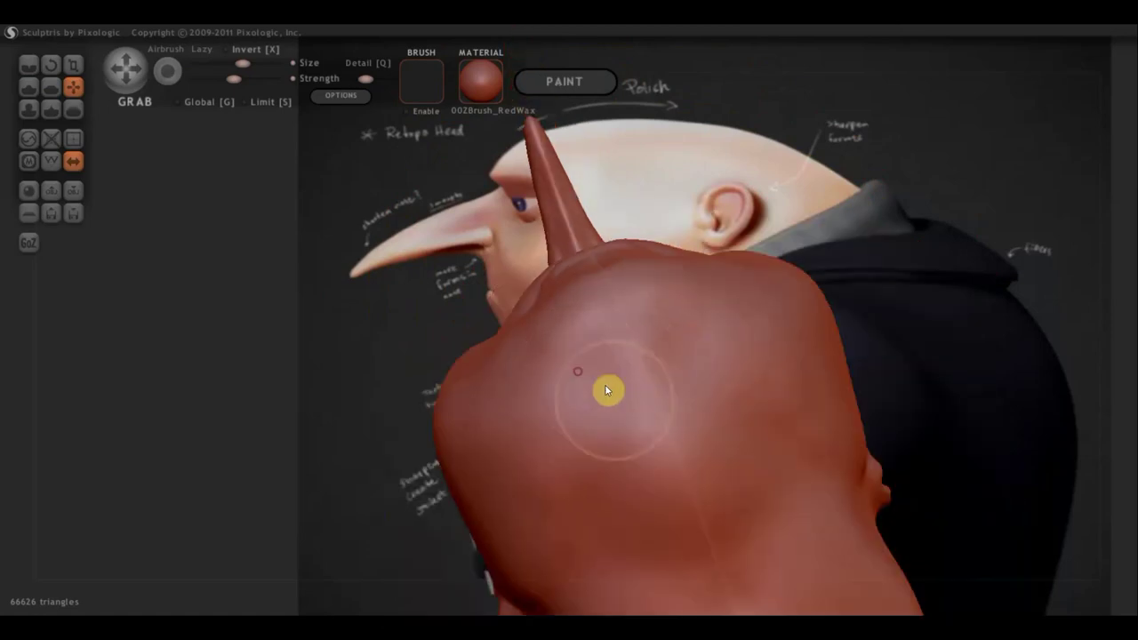
# Examine the chin, mouth and cheek shapes from the front, from below and in profile against the reference.
pyautogui.moveTo(608, 389)
pyautogui.mouseDown(button='right')
pyautogui.moveTo(706, 483)
pyautogui.moveTo(598, 428)
pyautogui.moveTo(676, 483)
pyautogui.mouseUp(button='right')
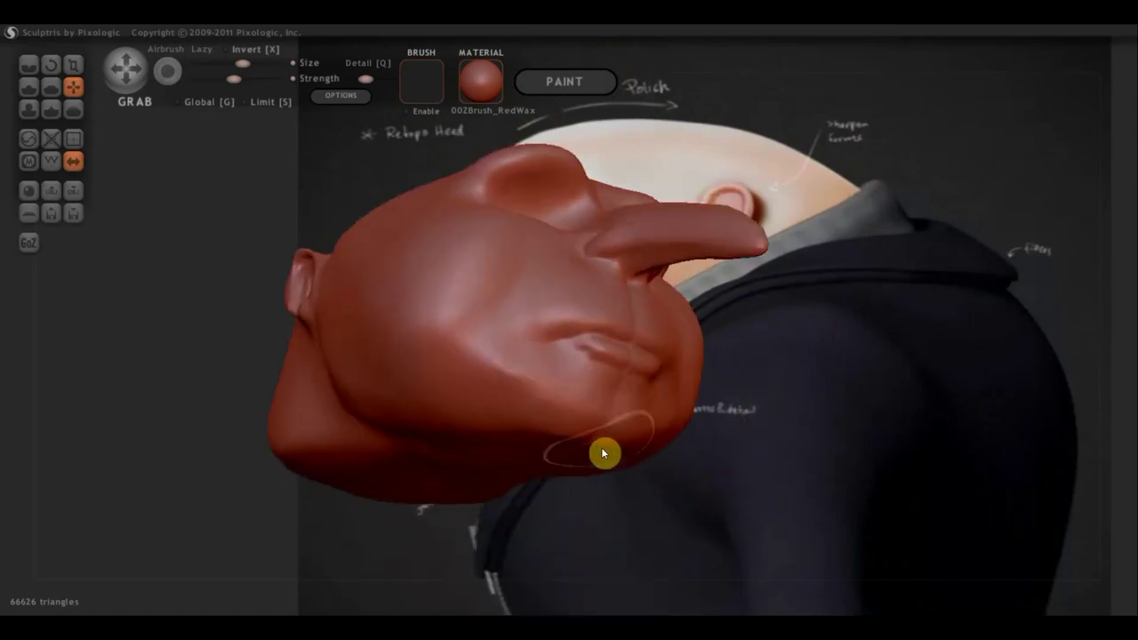
pyautogui.moveTo(599, 455)
pyautogui.mouseDown(button='right')
pyautogui.moveTo(670, 496)
pyautogui.moveTo(658, 489)
pyautogui.mouseUp(button='right')
pyautogui.scroll(3, 602, 454)
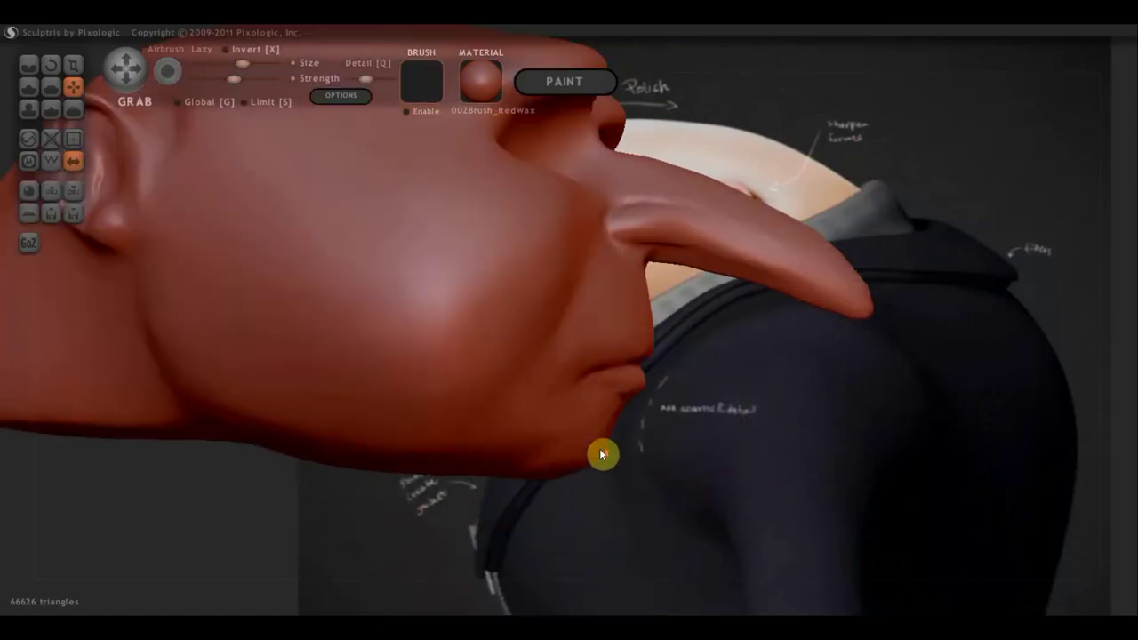
pyautogui.scroll(-4, 633, 366)
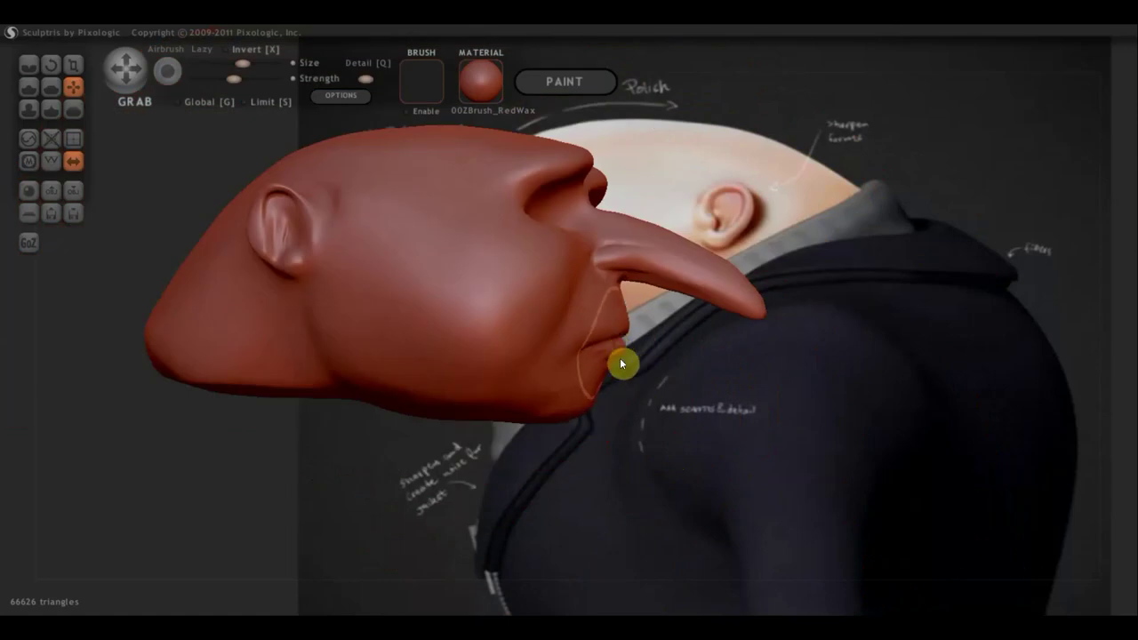
pyautogui.moveTo(623, 364)
pyautogui.mouseDown(button='right')
pyautogui.moveTo(414, 371)
pyautogui.moveTo(346, 386)
pyautogui.mouseUp(button='right')
pyautogui.scroll(2, 397, 375)
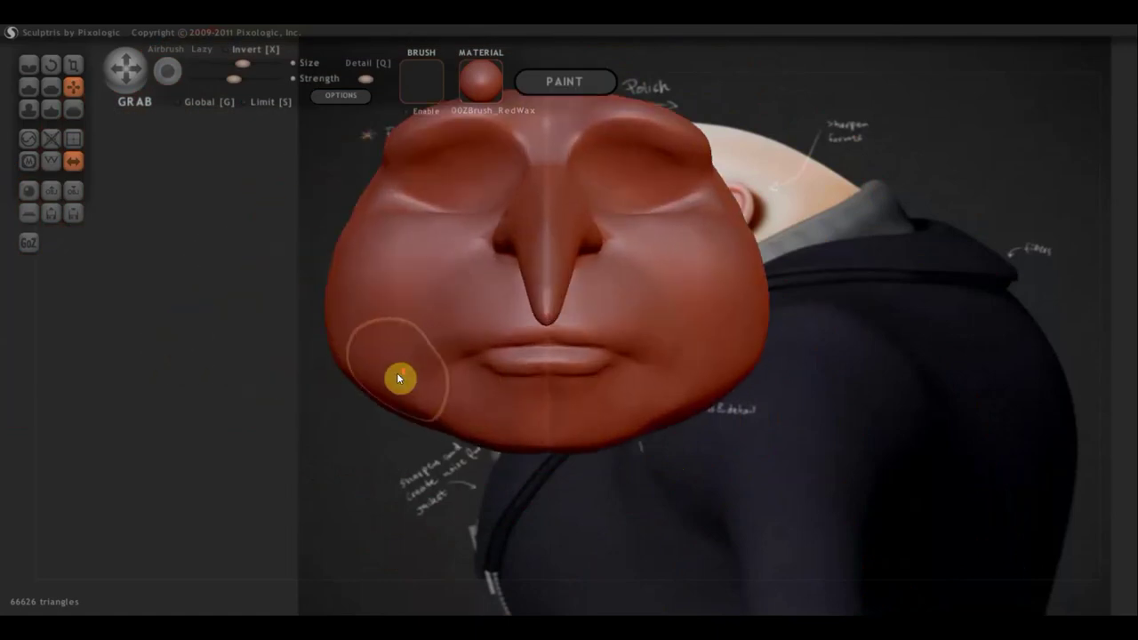
pyautogui.scroll(2, 484, 392)
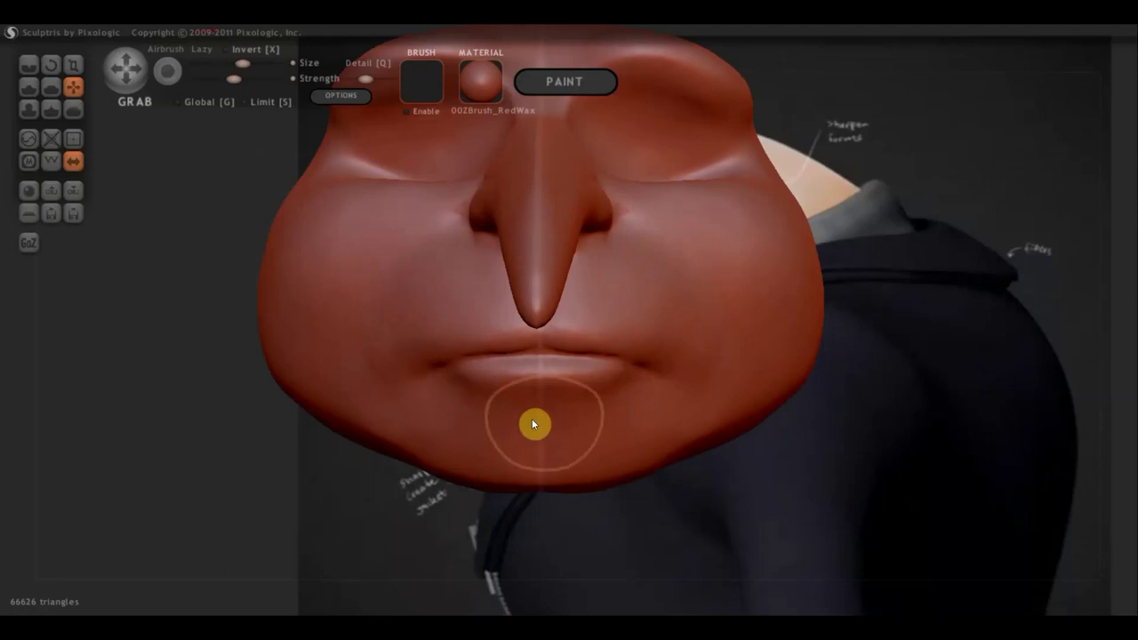
pyautogui.moveTo(451, 366)
pyautogui.mouseDown(button='right')
pyautogui.moveTo(554, 401)
pyautogui.moveTo(685, 414)
pyautogui.mouseUp(button='right')
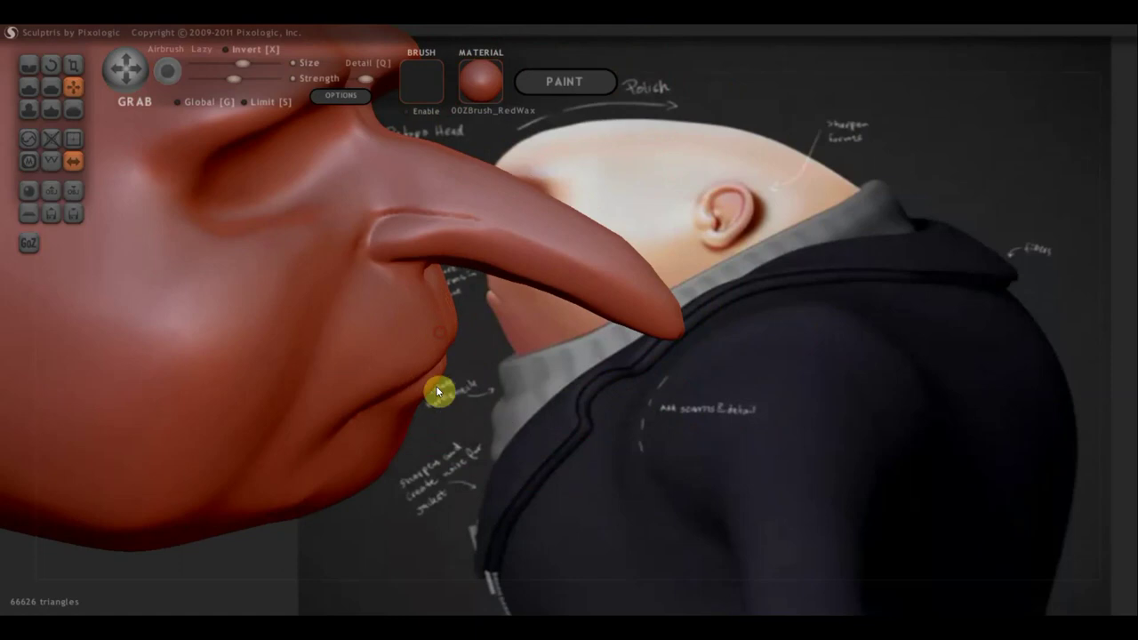
pyautogui.moveTo(421, 384)
pyautogui.mouseDown(button='right')
pyautogui.moveTo(244, 330)
pyautogui.moveTo(409, 377)
pyautogui.moveTo(421, 348)
pyautogui.moveTo(589, 314)
pyautogui.moveTo(239, 302)
pyautogui.mouseUp(button='right')
pyautogui.scroll(-3, 546, 308)
pyautogui.scroll(2, 653, 289)
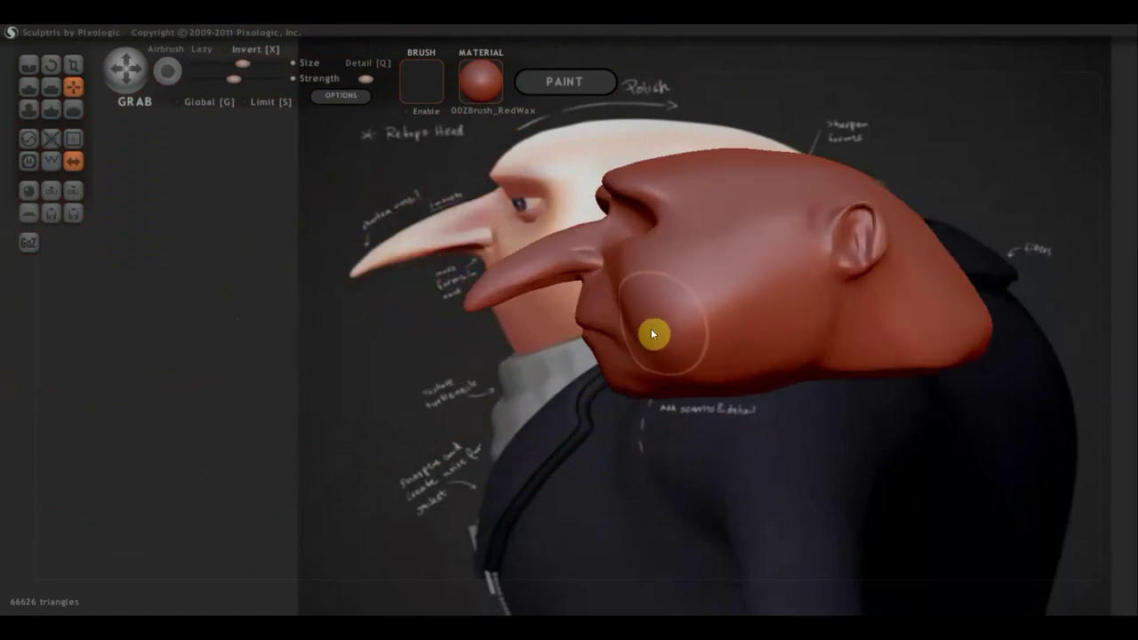
# Pull the cheeks forward toward the nose with Grab to define the folds running beside the mouth.
pyautogui.moveTo(649, 312); pyautogui.dragTo(611, 266)
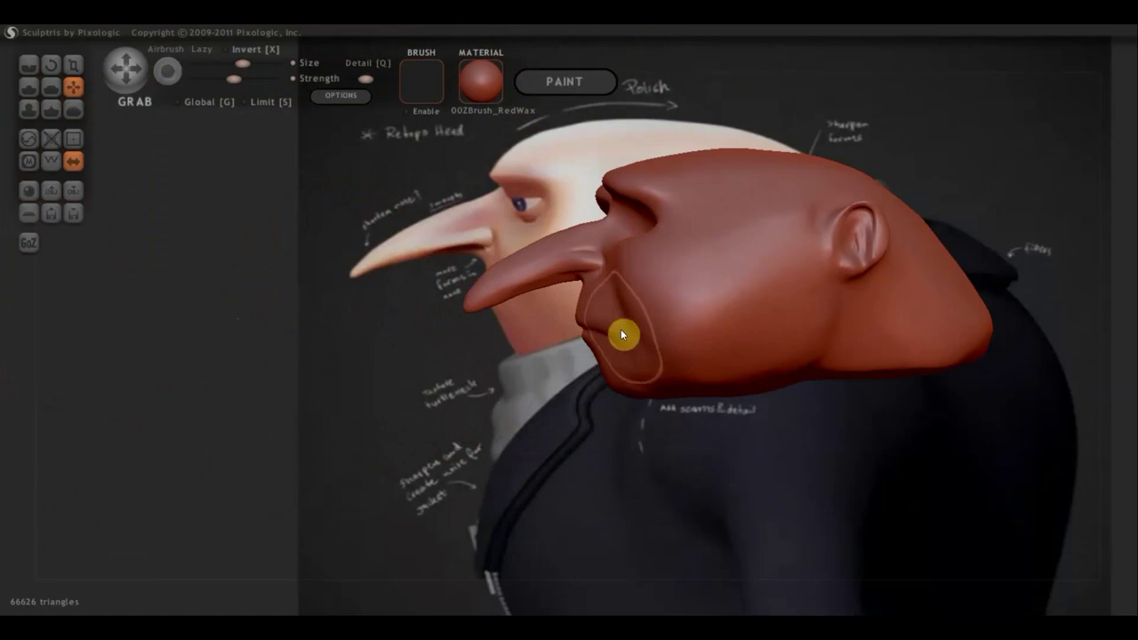
pyautogui.scroll(3, 621, 329)
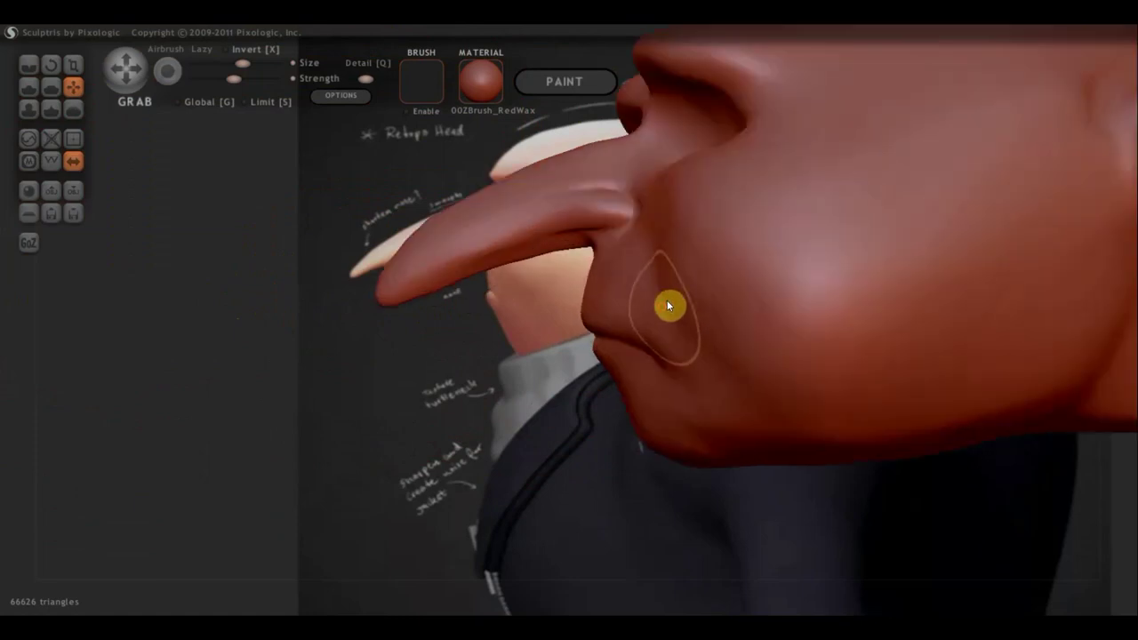
pyautogui.moveTo(644, 233); pyautogui.dragTo(642, 230)
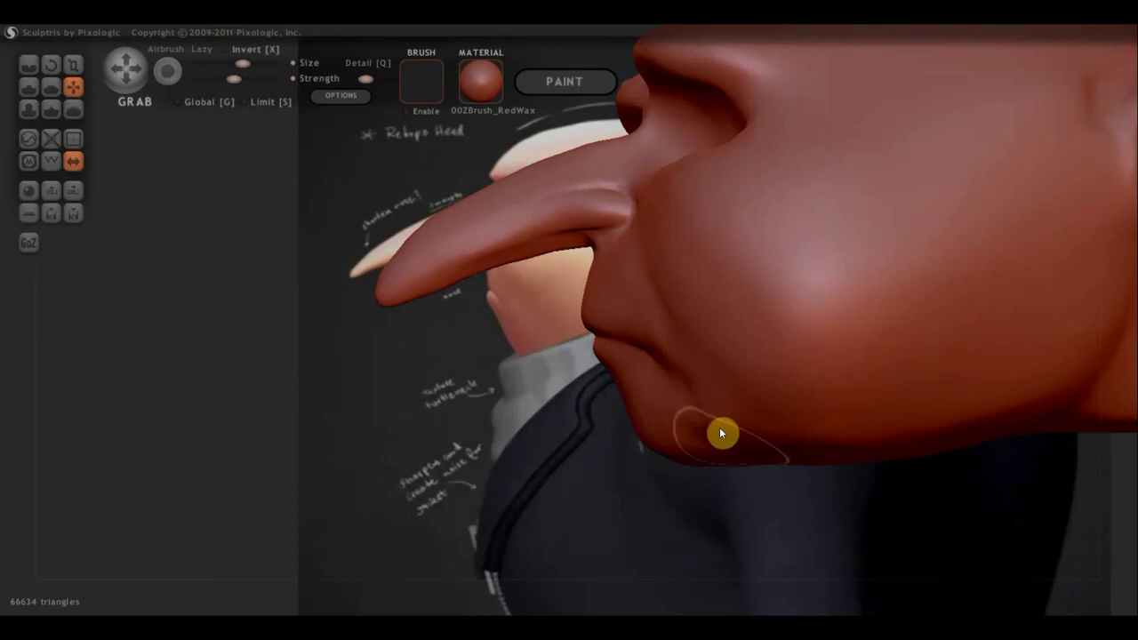
# Examine the reshaped cheeks and jawline from three-quarter and side views.
pyautogui.scroll(-3, 733, 427)
pyautogui.moveTo(732, 428); pyautogui.dragTo(757, 394)
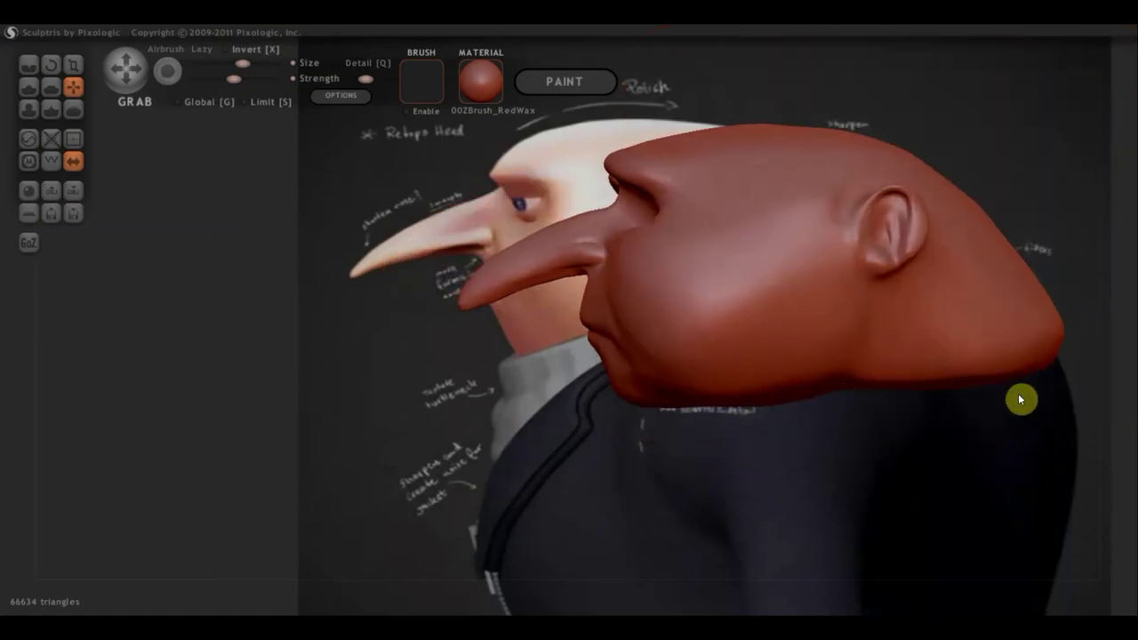
pyautogui.moveTo(821, 418)
pyautogui.mouseDown()
pyautogui.moveTo(874, 418)
pyautogui.moveTo(832, 415)
pyautogui.moveTo(795, 518)
pyautogui.moveTo(689, 412)
pyautogui.moveTo(742, 463)
pyautogui.moveTo(813, 477)
pyautogui.moveTo(948, 465)
pyautogui.moveTo(927, 478)
pyautogui.moveTo(915, 467)
pyautogui.mouseUp()
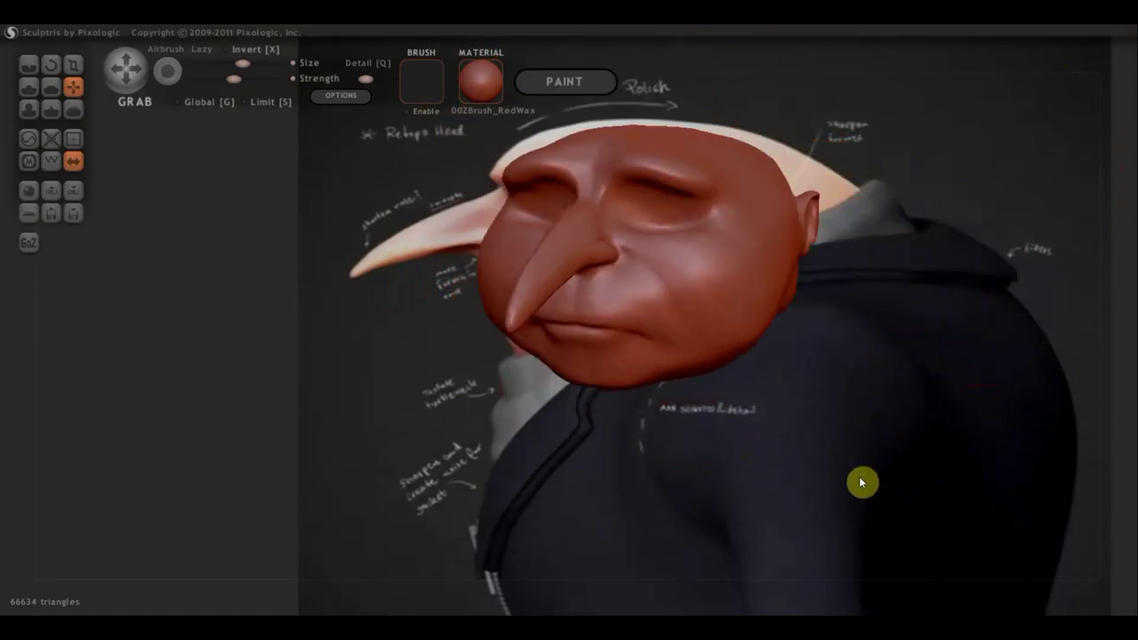
pyautogui.moveTo(833, 468)
pyautogui.mouseDown()
pyautogui.moveTo(848, 483)
pyautogui.moveTo(836, 530)
pyautogui.moveTo(845, 508)
pyautogui.moveTo(813, 485)
pyautogui.mouseUp()
pyautogui.scroll(3, 834, 525)
pyautogui.moveTo(621, 231)
pyautogui.mouseDown(button='right')
pyautogui.moveTo(666, 257)
pyautogui.moveTo(587, 237)
pyautogui.mouseUp(button='right')
pyautogui.moveTo(644, 287)
pyautogui.mouseDown(button='right')
pyautogui.moveTo(630, 330)
pyautogui.moveTo(785, 358)
pyautogui.moveTo(809, 346)
pyautogui.moveTo(614, 354)
pyautogui.moveTo(508, 337)
pyautogui.moveTo(542, 333)
pyautogui.moveTo(524, 333)
pyautogui.moveTo(537, 394)
pyautogui.moveTo(526, 424)
pyautogui.moveTo(628, 448)
pyautogui.moveTo(617, 412)
pyautogui.moveTo(580, 432)
pyautogui.mouseUp(button='right')
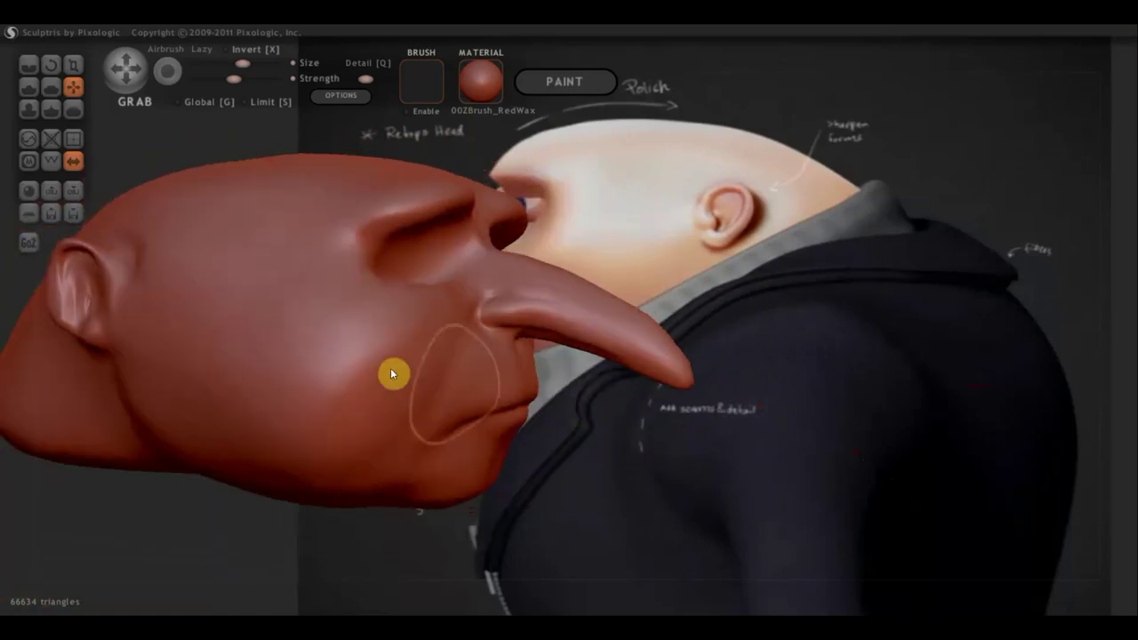
pyautogui.moveTo(394, 374); pyautogui.dragTo(521, 392, button='right')
pyautogui.moveTo(201, 318)
pyautogui.mouseDown(button='right')
pyautogui.moveTo(158, 328)
pyautogui.moveTo(157, 308)
pyautogui.mouseUp(button='right')
pyautogui.moveTo(611, 467)
pyautogui.keyDown('shift'); pyautogui.mouseDown(button='right')
pyautogui.moveTo(602, 462)
pyautogui.moveTo(862, 423)
pyautogui.mouseUp(button='right'); pyautogui.keyUp('shift')
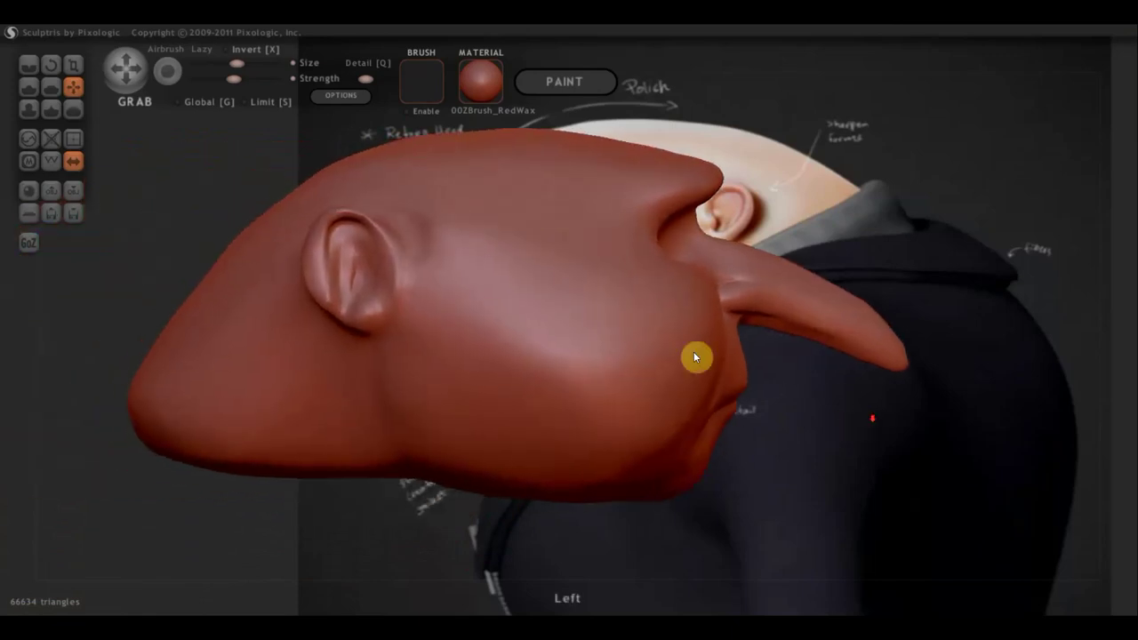
# Build up the upper rim and inner ridge of the ear using a smaller Draw brush.
pyautogui.click(28, 86)
pyautogui.scroll(2, 381, 240)
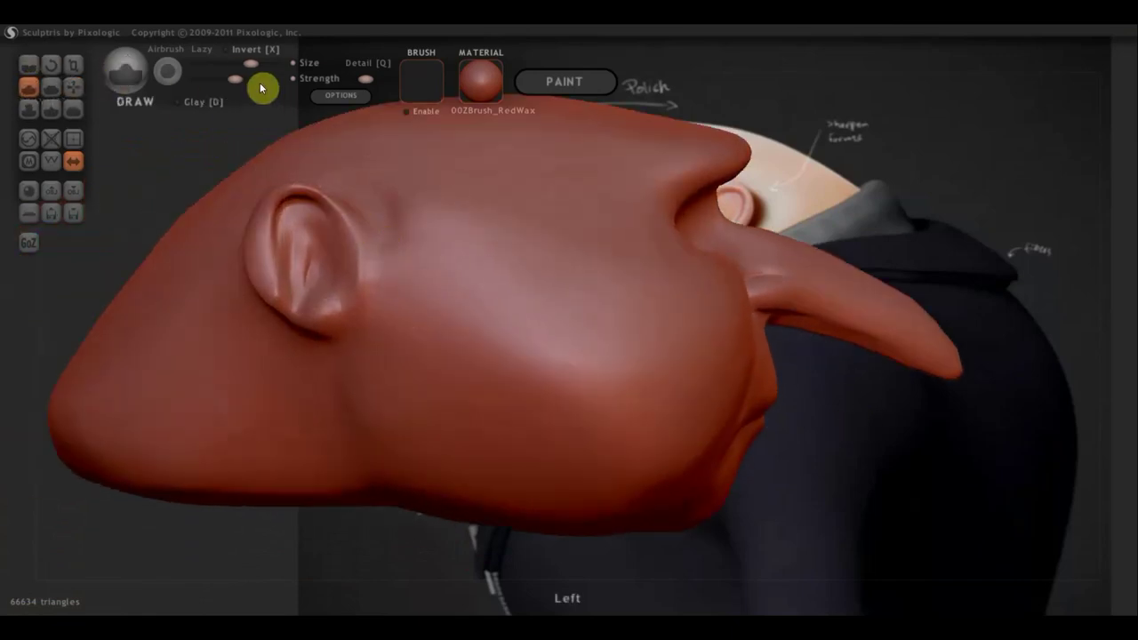
pyautogui.click(228, 62)
pyautogui.moveTo(276, 190); pyautogui.dragTo(303, 202)
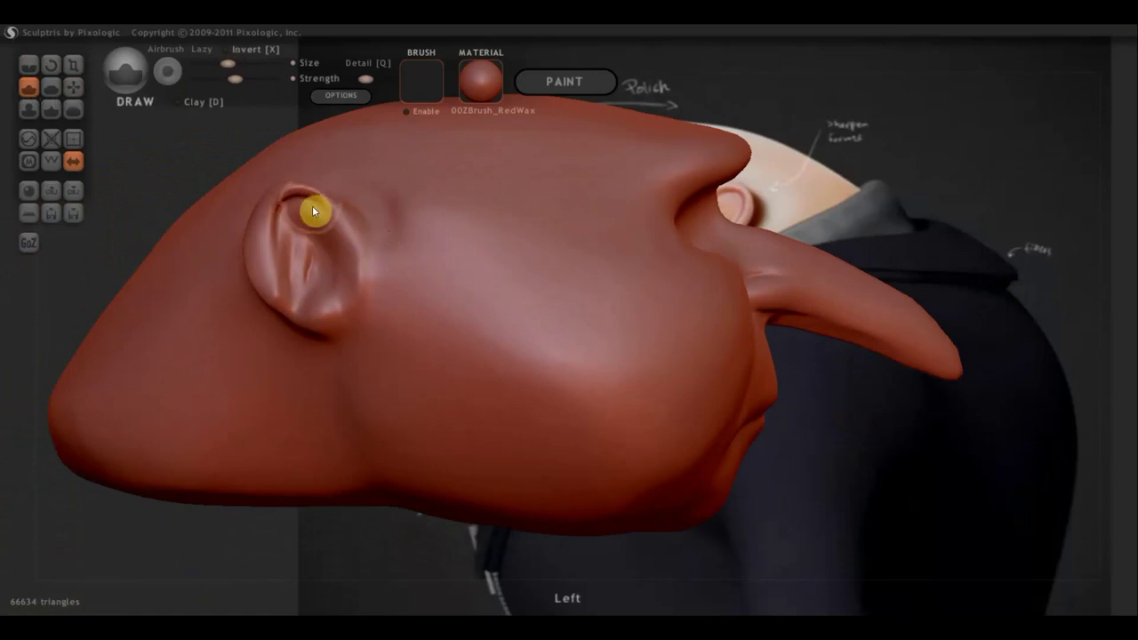
pyautogui.moveTo(304, 237)
pyautogui.mouseDown()
pyautogui.moveTo(290, 270)
pyautogui.moveTo(297, 231)
pyautogui.moveTo(304, 254)
pyautogui.moveTo(283, 263)
pyautogui.mouseUp()
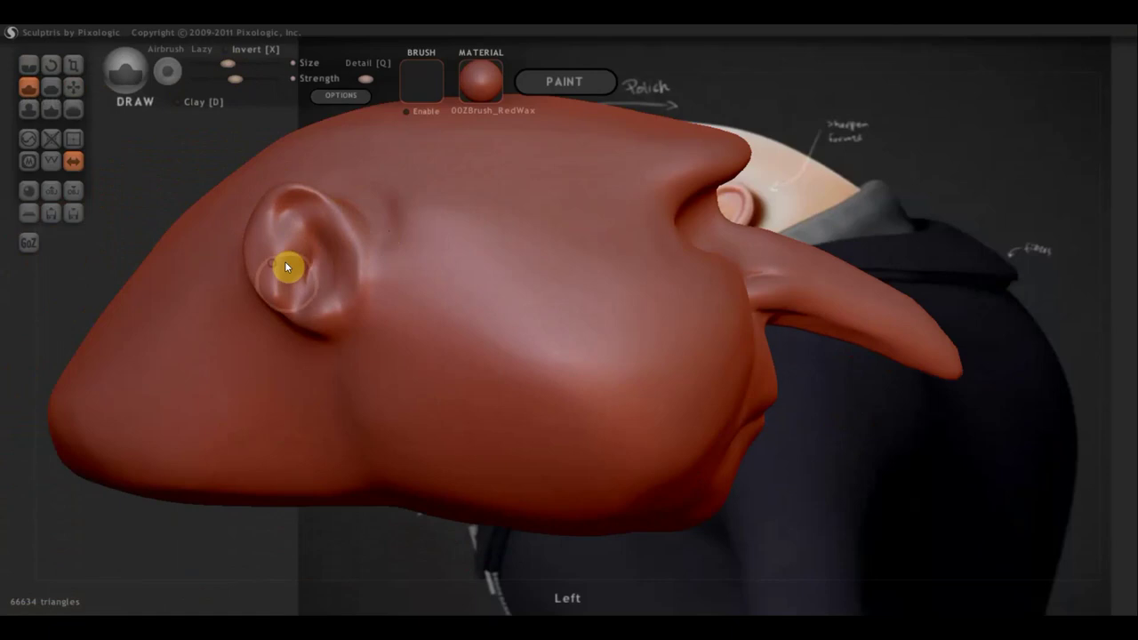
# Sharpen the inner folds, front edge and lobe of the ear with the Crease brush.
pyautogui.click(30, 64)
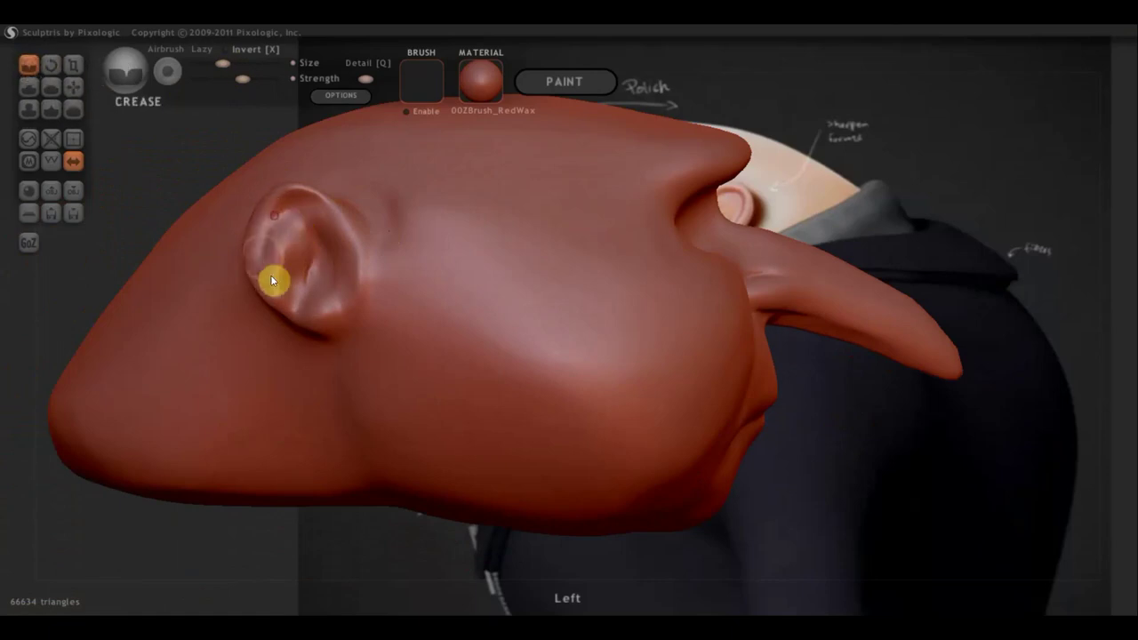
pyautogui.moveTo(272, 280)
pyautogui.mouseDown()
pyautogui.moveTo(274, 248)
pyautogui.moveTo(271, 284)
pyautogui.moveTo(303, 257)
pyautogui.mouseUp()
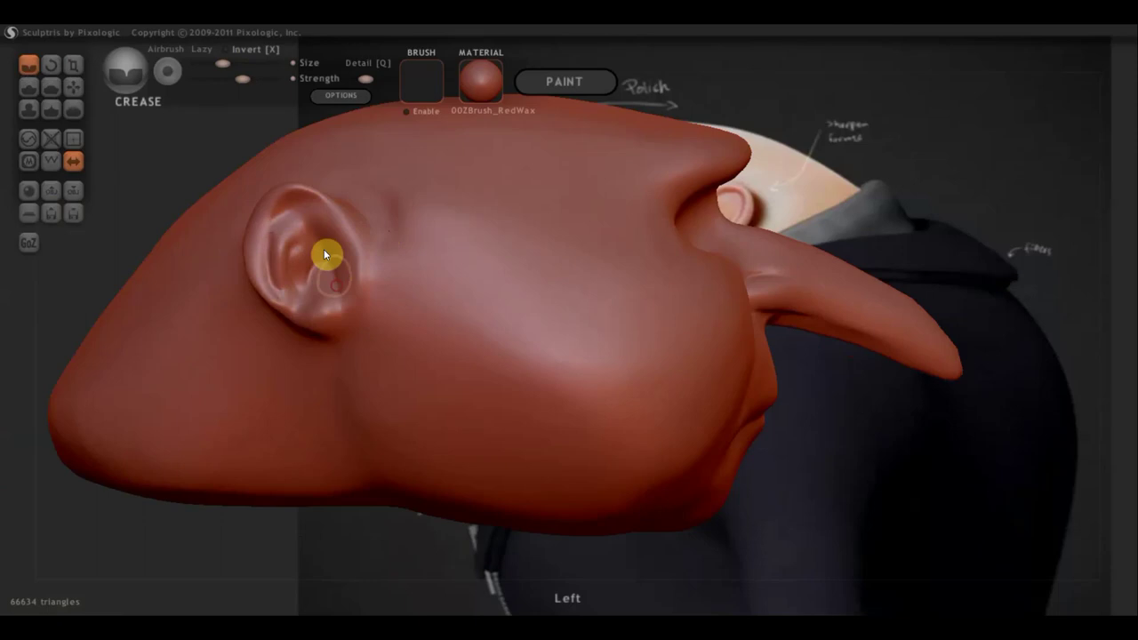
pyautogui.moveTo(323, 251); pyautogui.dragTo(371, 317)
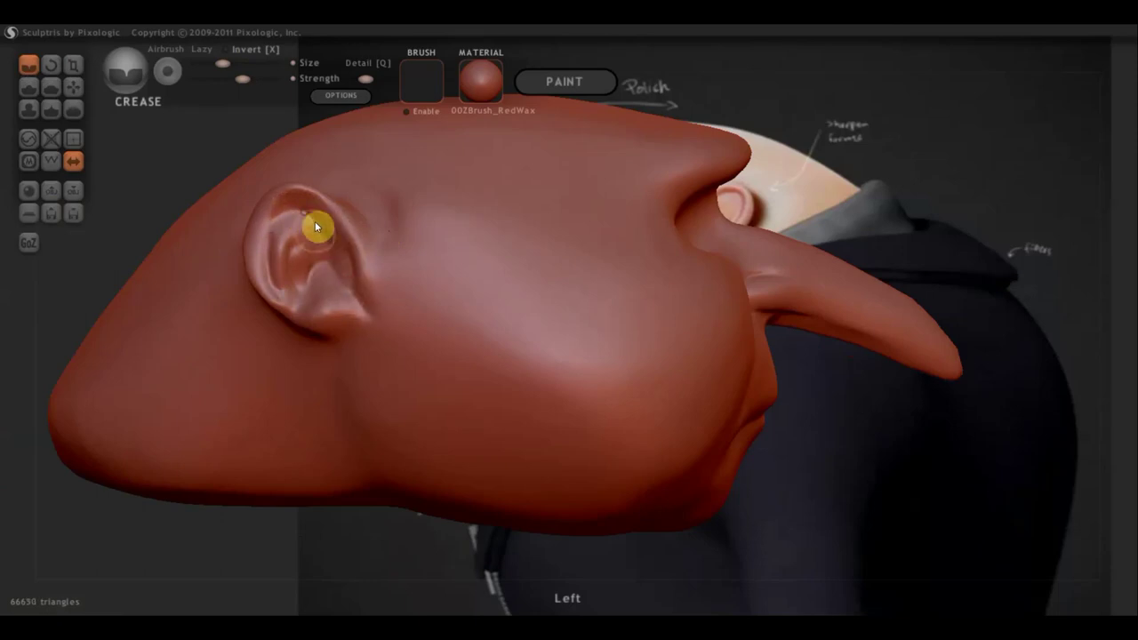
pyautogui.moveTo(384, 320); pyautogui.dragTo(380, 248)
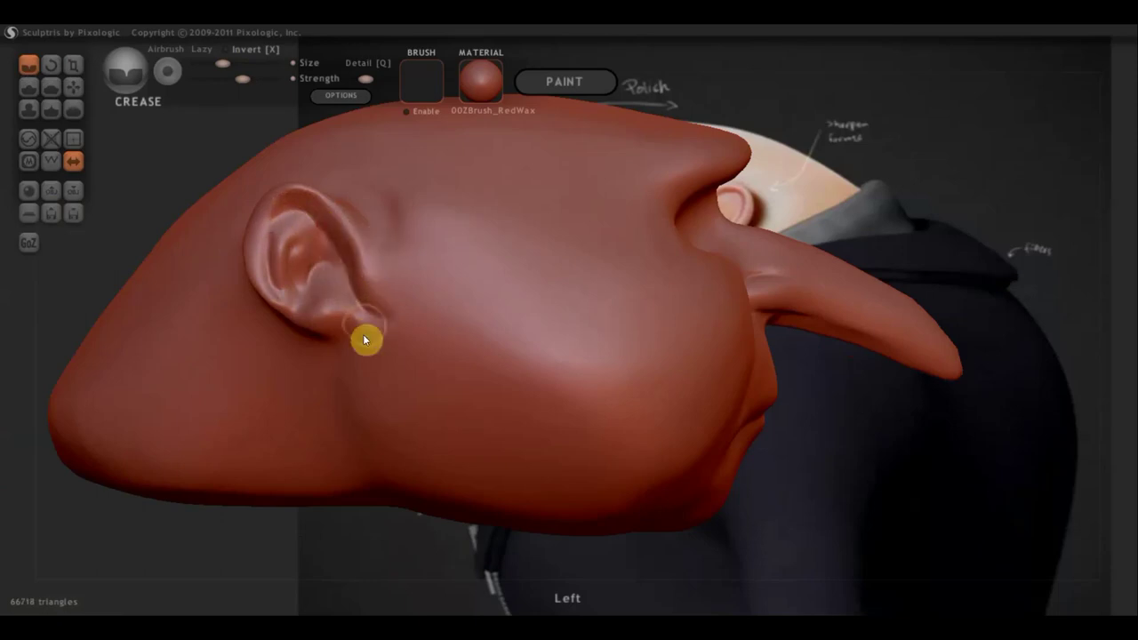
pyautogui.moveTo(359, 319); pyautogui.dragTo(312, 338)
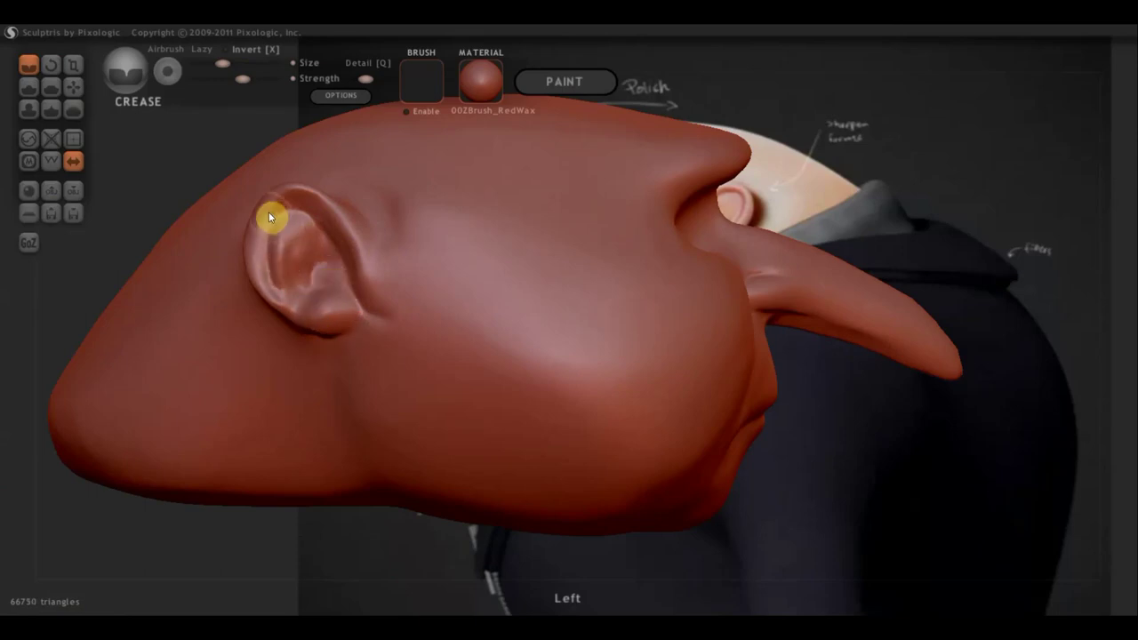
pyautogui.scroll(2, 357, 325)
pyautogui.scroll(-7, 397, 340)
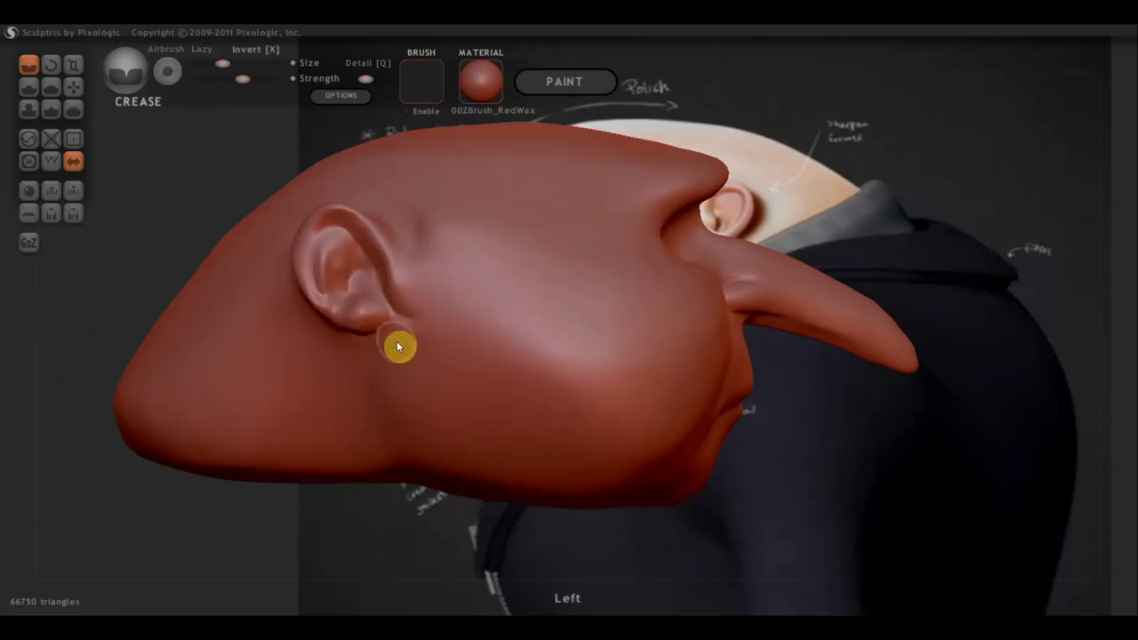
pyautogui.moveTo(473, 376); pyautogui.dragTo(205, 349, button='right')
pyautogui.moveTo(206, 350); pyautogui.dragTo(143, 387)
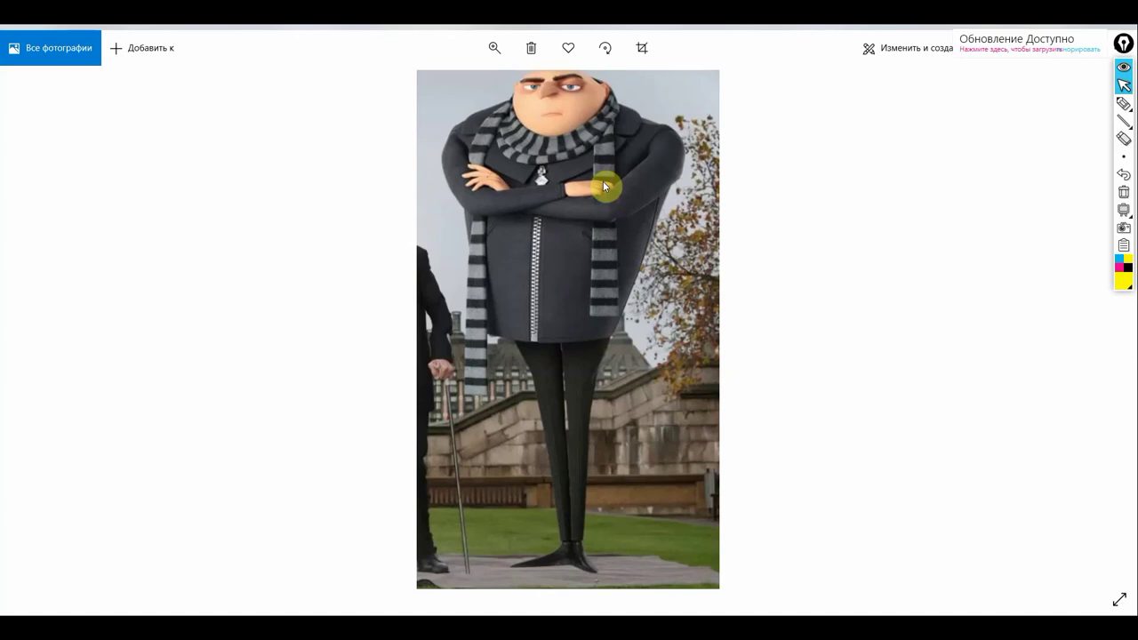
# On the full-body Gru reference photo, draw a red freehand outline from the neck over the shoulder and down to the feet.
pyautogui.click(1128, 127)
pyautogui.moveTo(1126, 124)
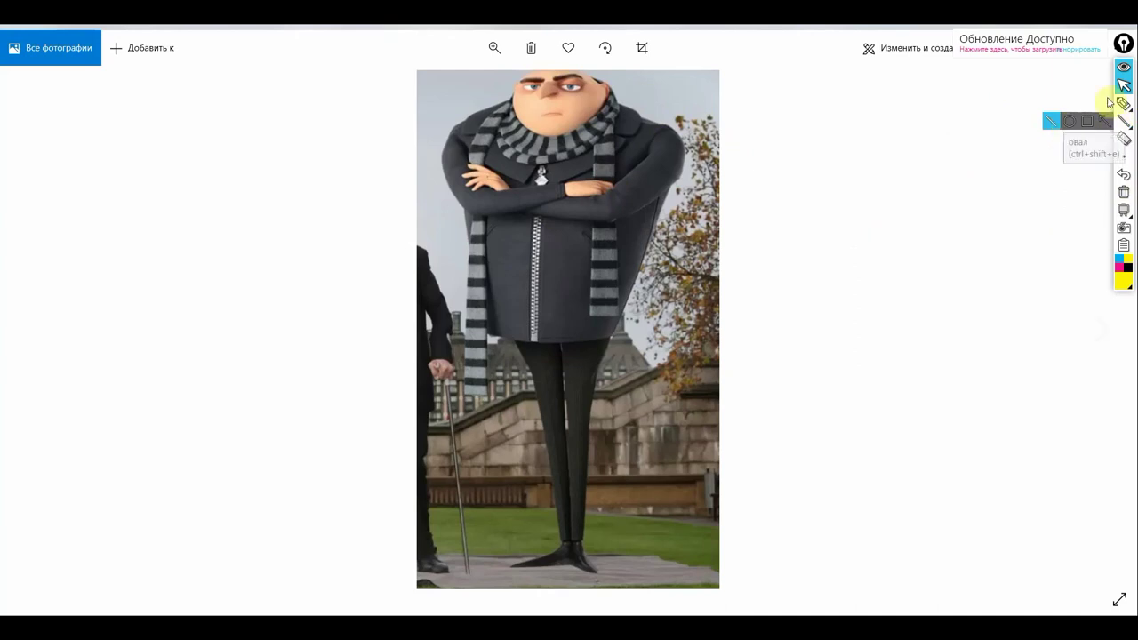
pyautogui.click(1126, 105)
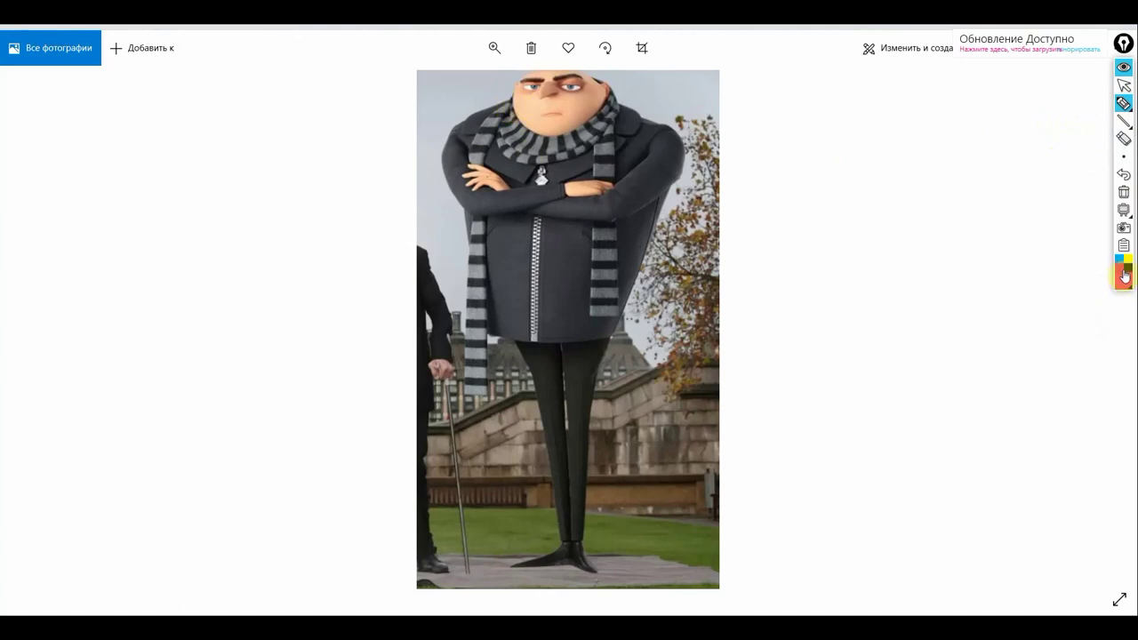
pyautogui.click(1124, 286)
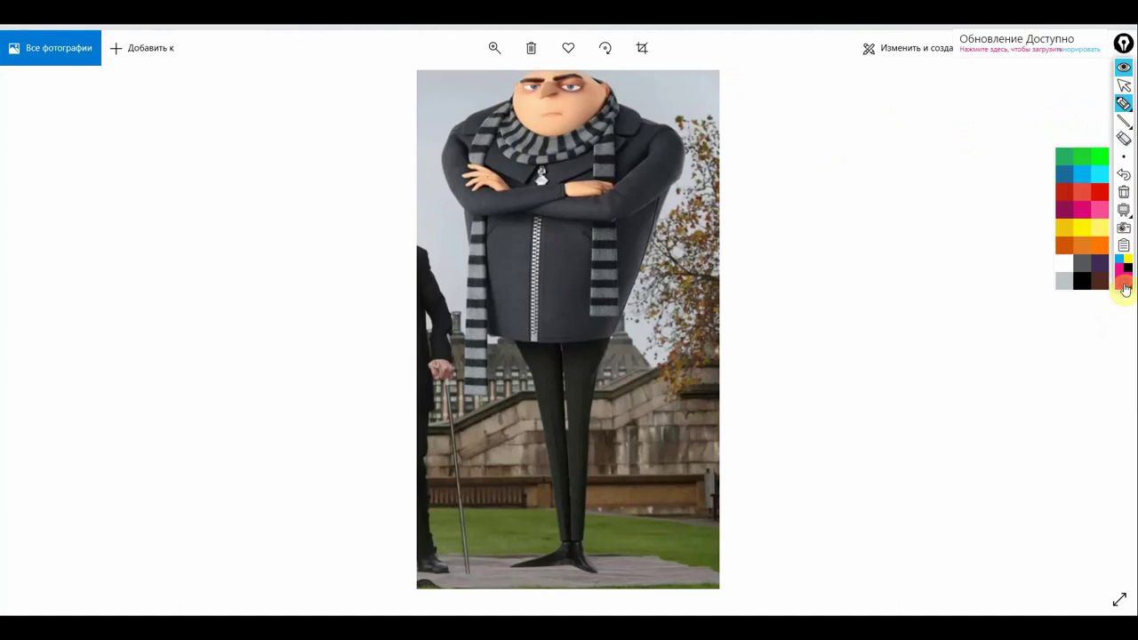
pyautogui.click(1100, 194)
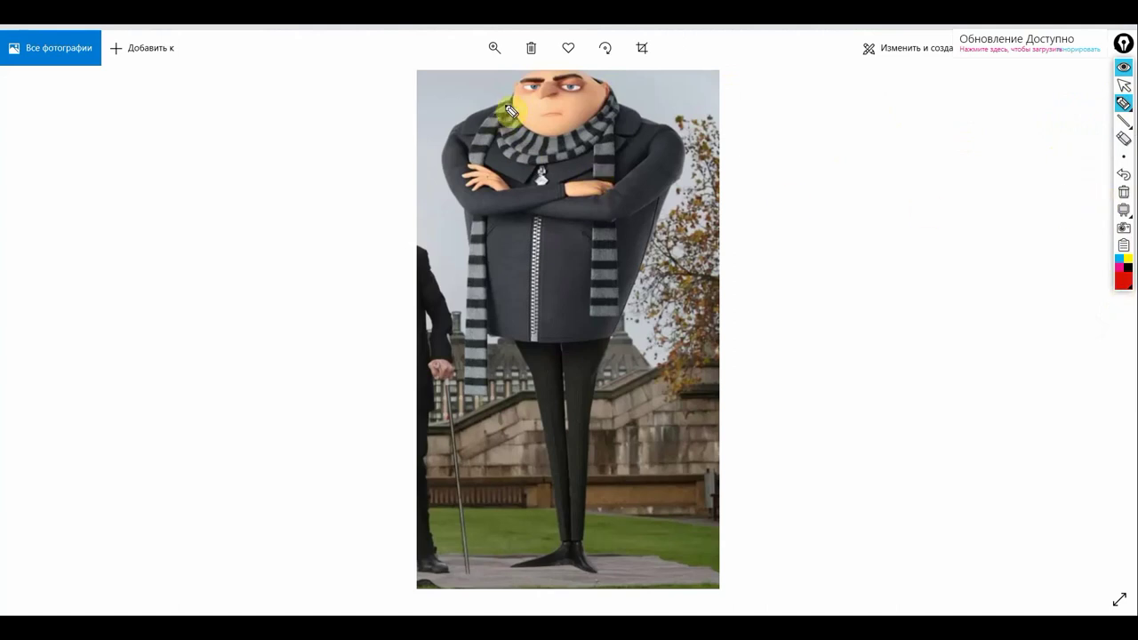
pyautogui.moveTo(503, 109)
pyautogui.mouseDown()
pyautogui.moveTo(458, 128)
pyautogui.moveTo(569, 566)
pyautogui.mouseUp()
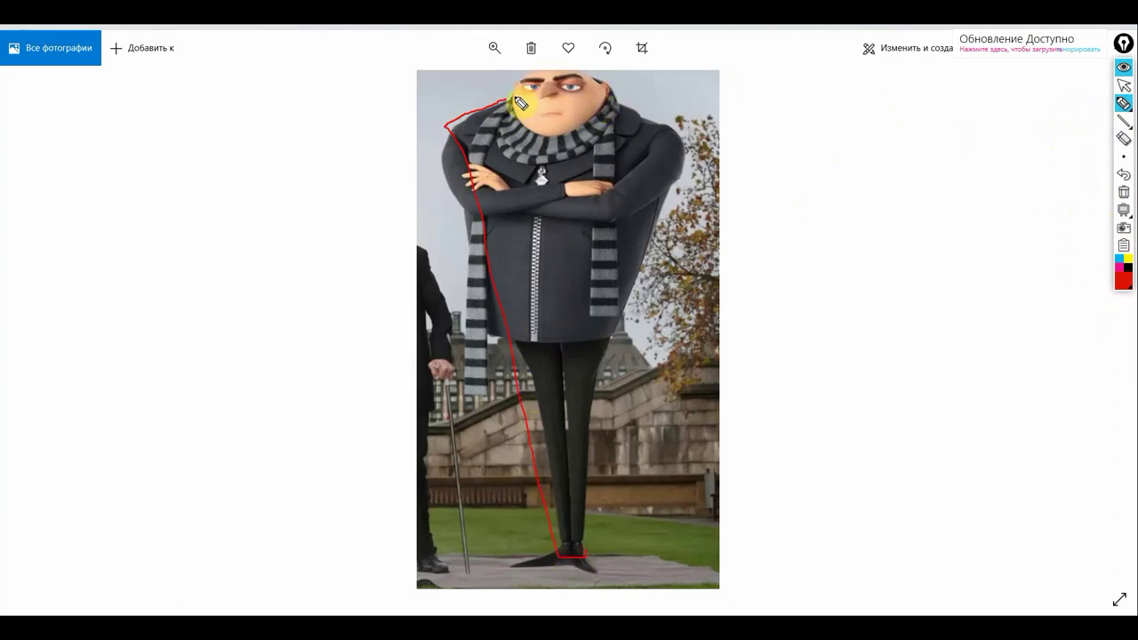
# Sketch the character's tapered silhouette, coat hem and legs in red over the reference photo, and clear the annotations.
pyautogui.moveTo(512, 106)
pyautogui.mouseDown()
pyautogui.moveTo(602, 107)
pyautogui.moveTo(679, 143)
pyautogui.moveTo(648, 311)
pyautogui.moveTo(602, 436)
pyautogui.moveTo(596, 550)
pyautogui.mouseUp()
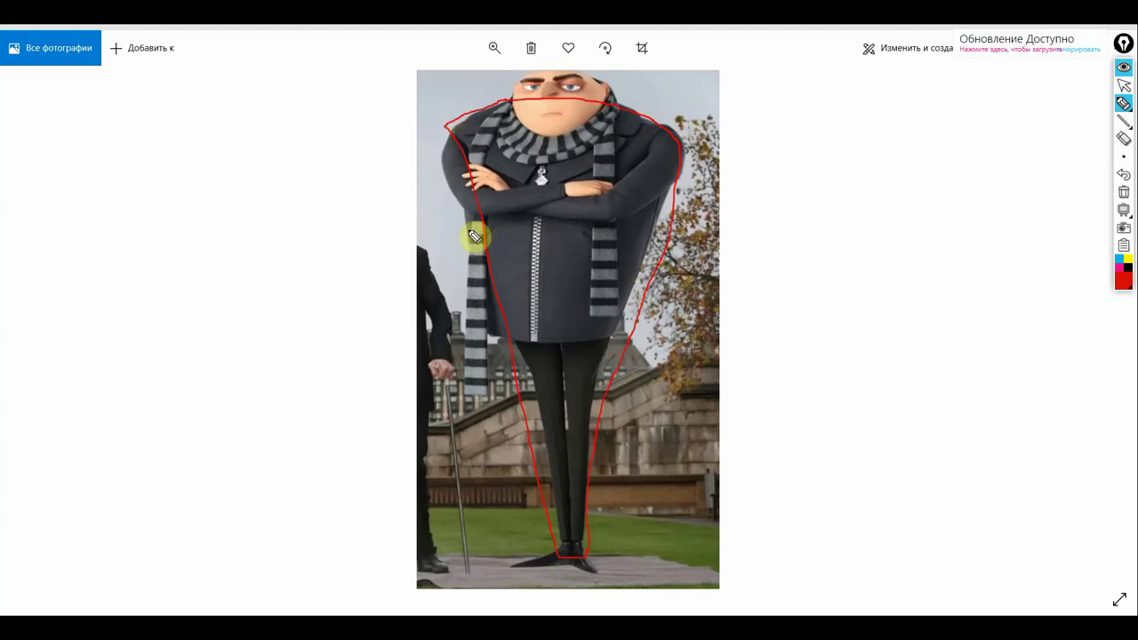
pyautogui.moveTo(517, 348); pyautogui.dragTo(631, 348)
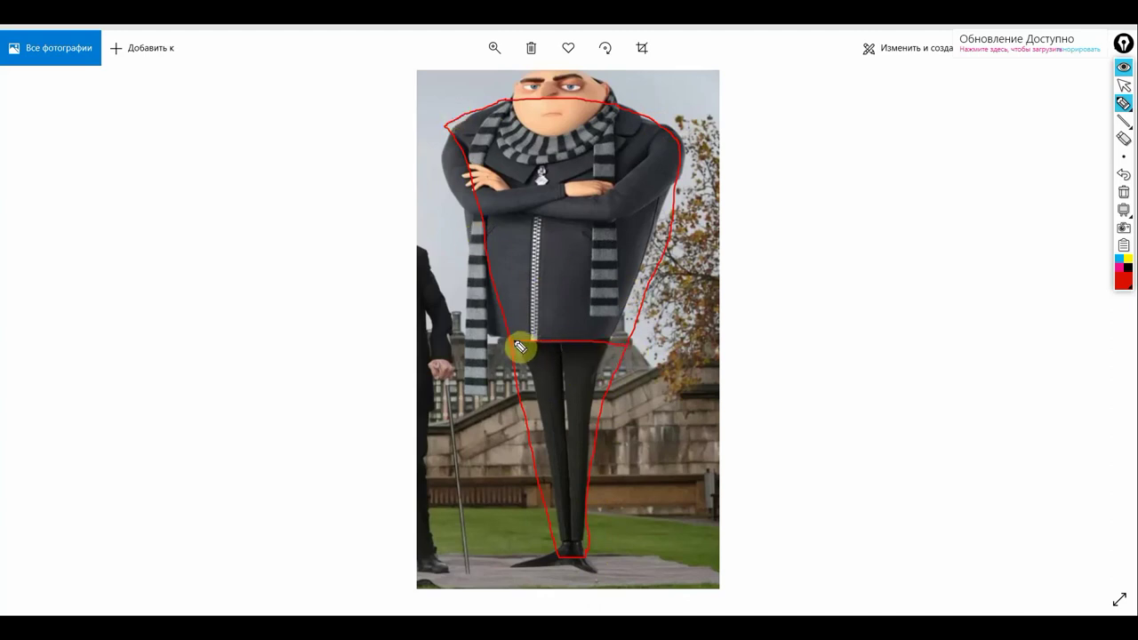
pyautogui.moveTo(523, 349)
pyautogui.mouseDown()
pyautogui.moveTo(564, 528)
pyautogui.moveTo(577, 521)
pyautogui.mouseUp()
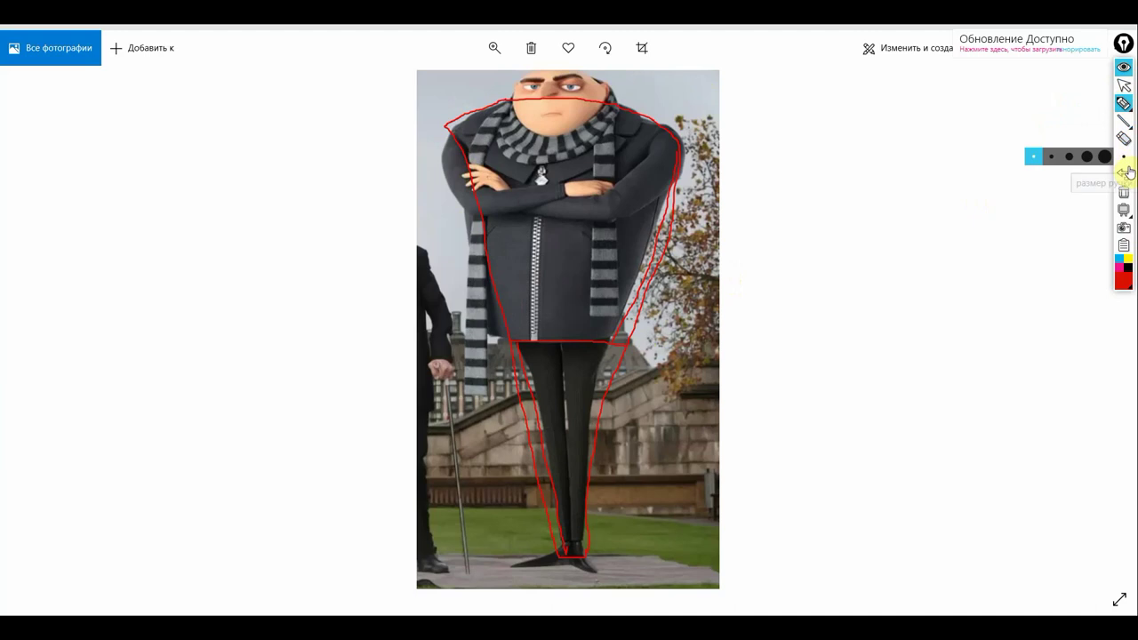
pyautogui.click(1127, 177)
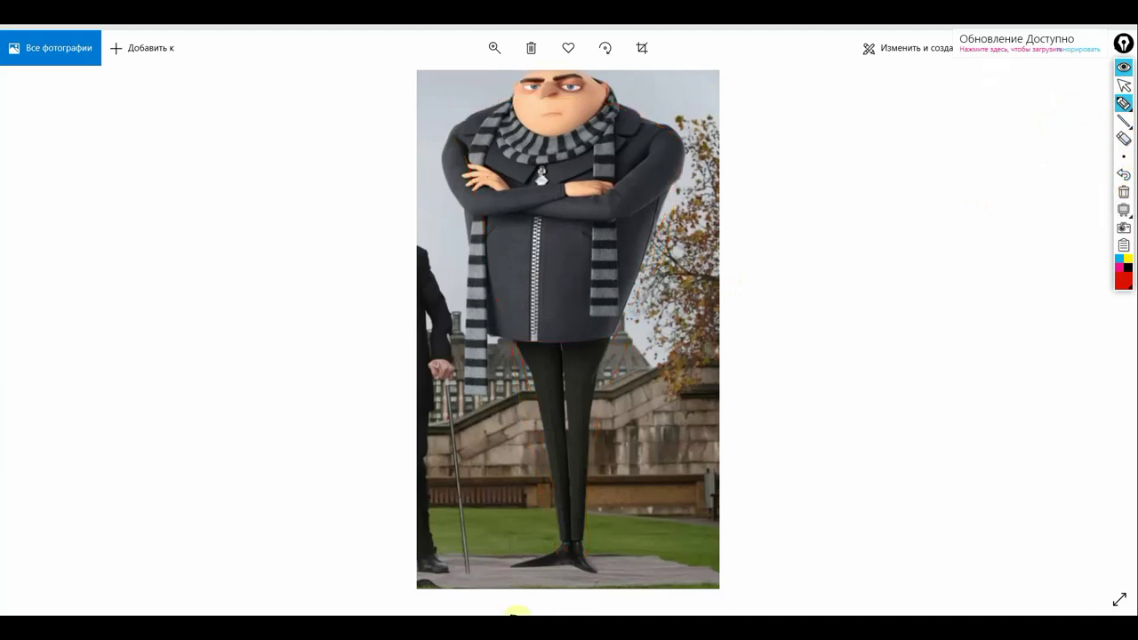
# Return the annotation overlay to cursor mode with ink visible, and switch to ZBrush.
pyautogui.click(1125, 69)
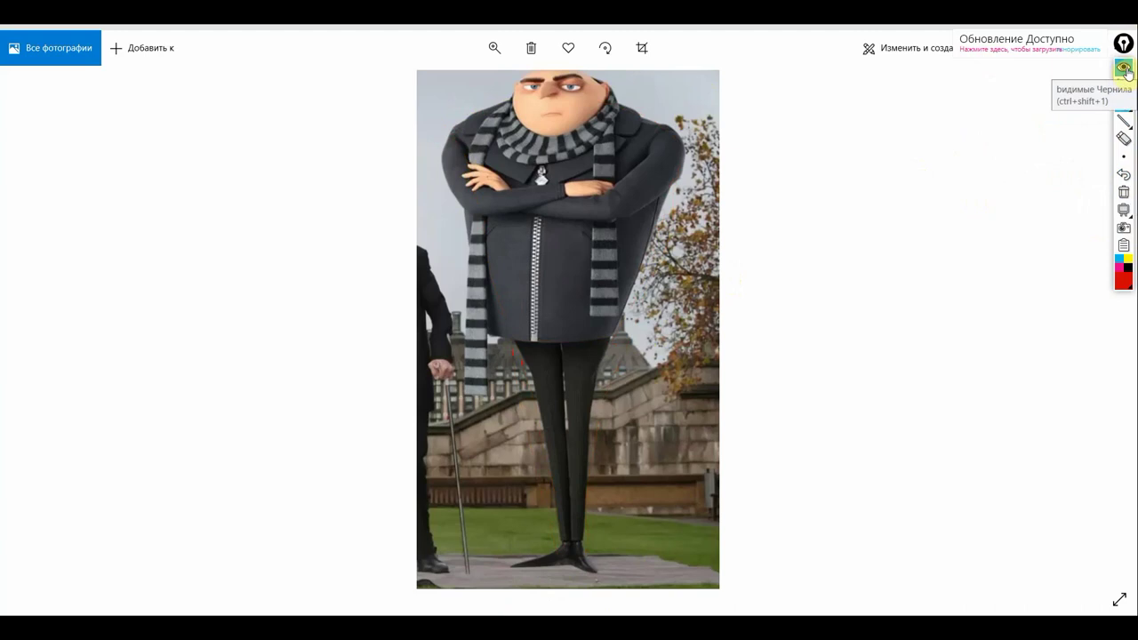
pyautogui.click(1126, 69)
pyautogui.click(1126, 69)
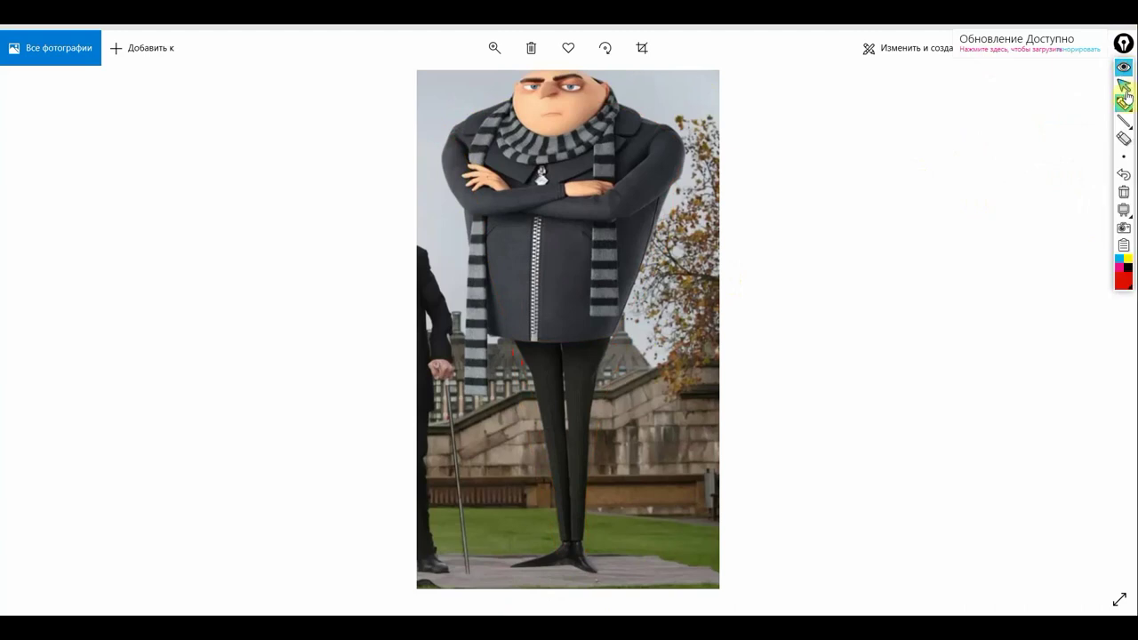
pyautogui.click(1126, 90)
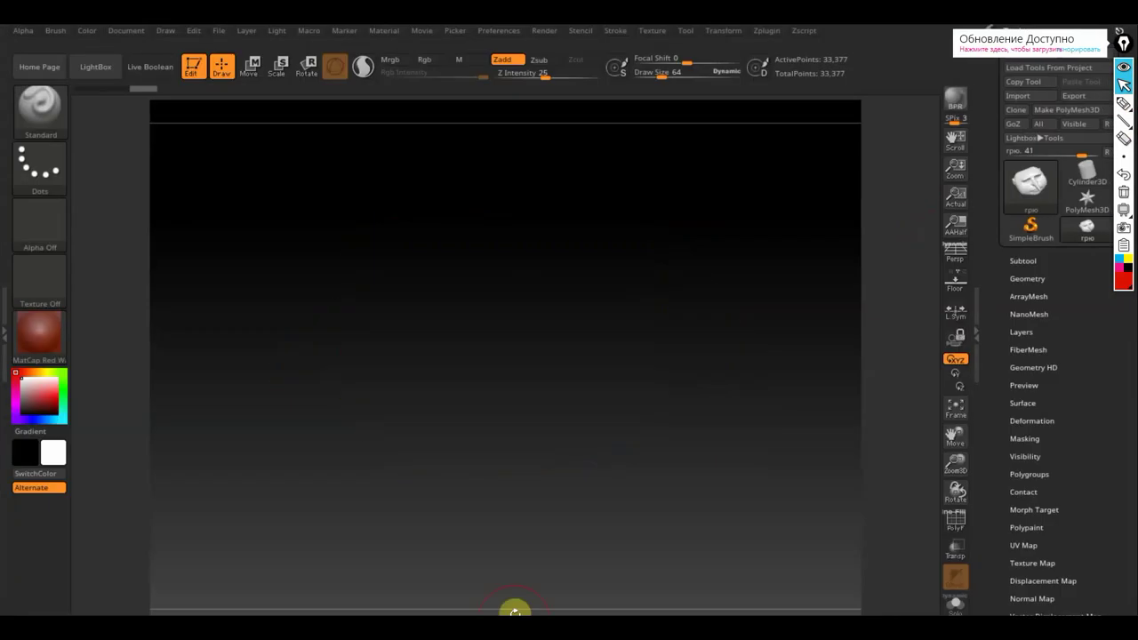
# Turn on the floor grid beneath the head and align the model to its straight front view.
pyautogui.moveTo(636, 500); pyautogui.dragTo(739, 498)
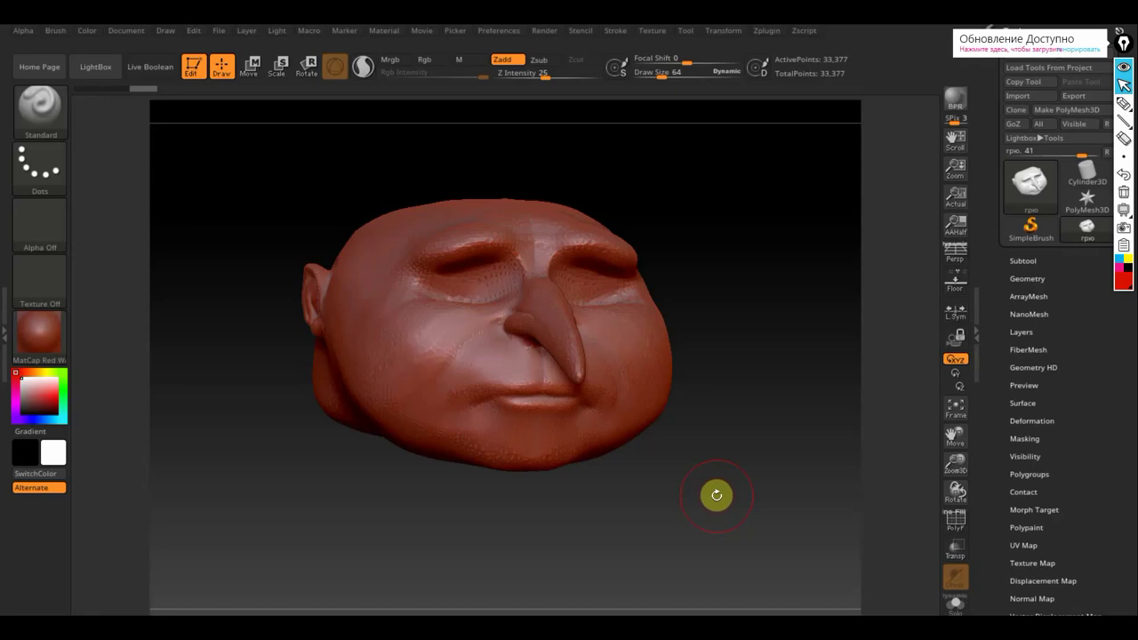
pyautogui.moveTo(717, 495); pyautogui.dragTo(710, 501)
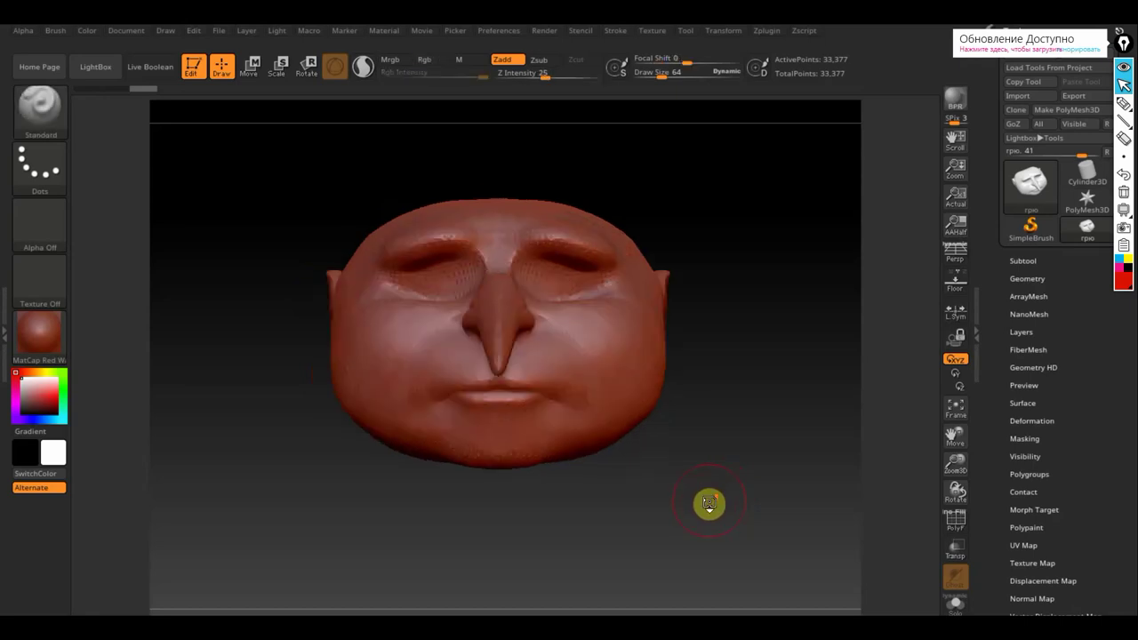
pyautogui.moveTo(710, 490)
pyautogui.mouseDown()
pyautogui.moveTo(659, 316)
pyautogui.moveTo(663, 343)
pyautogui.mouseUp()
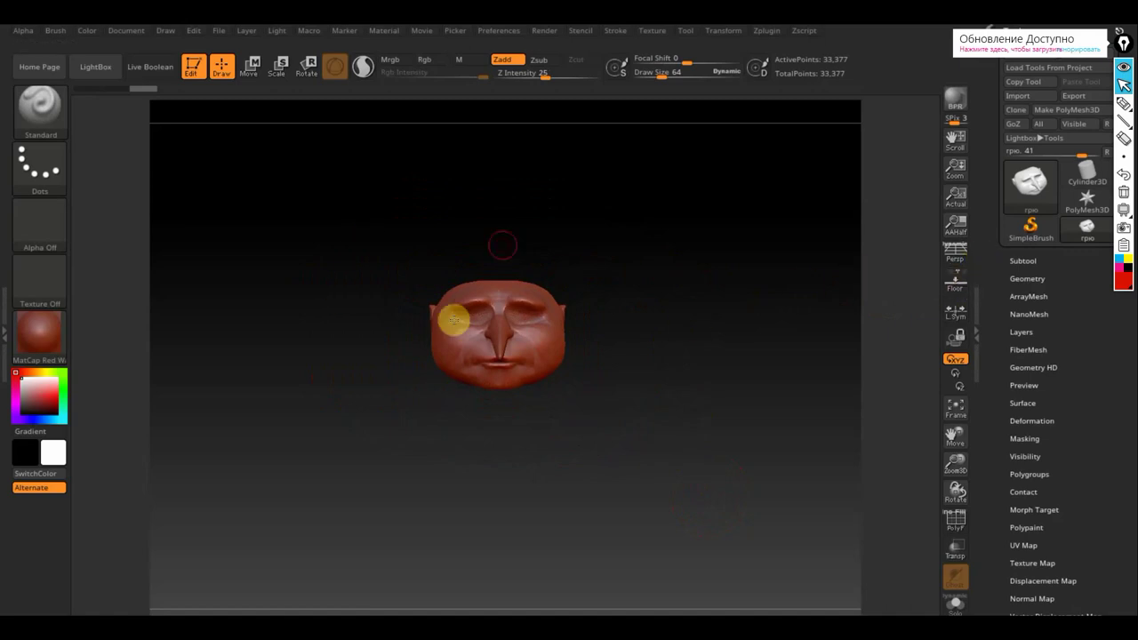
pyautogui.click(958, 294)
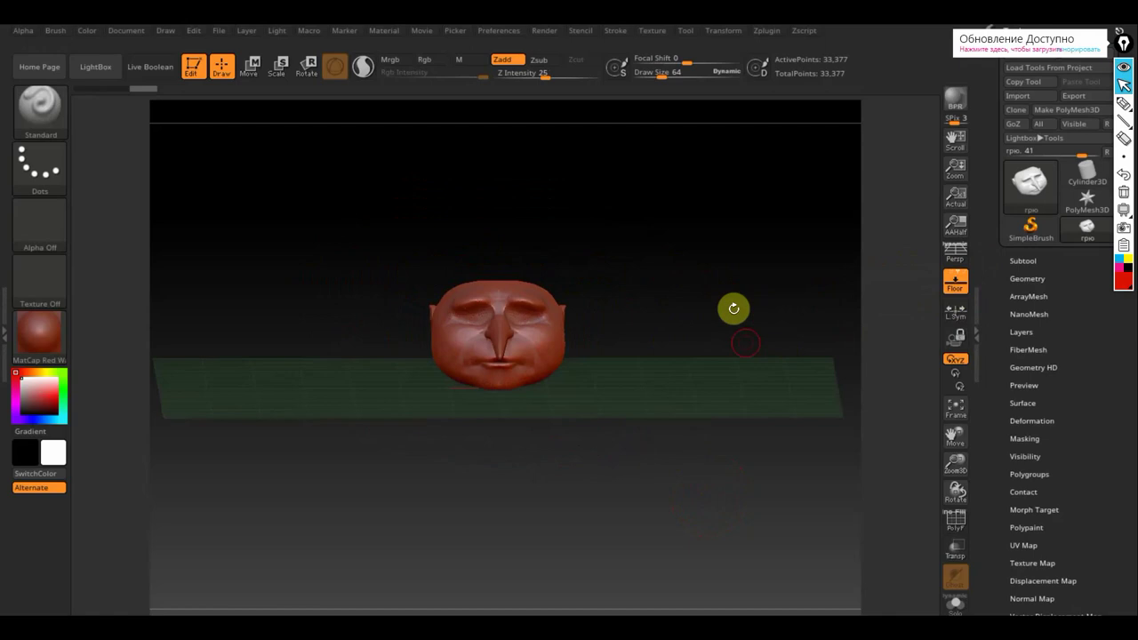
pyautogui.keyDown('shift'); pyautogui.moveTo(737, 308); pyautogui.dragTo(713, 324); pyautogui.keyUp('shift')
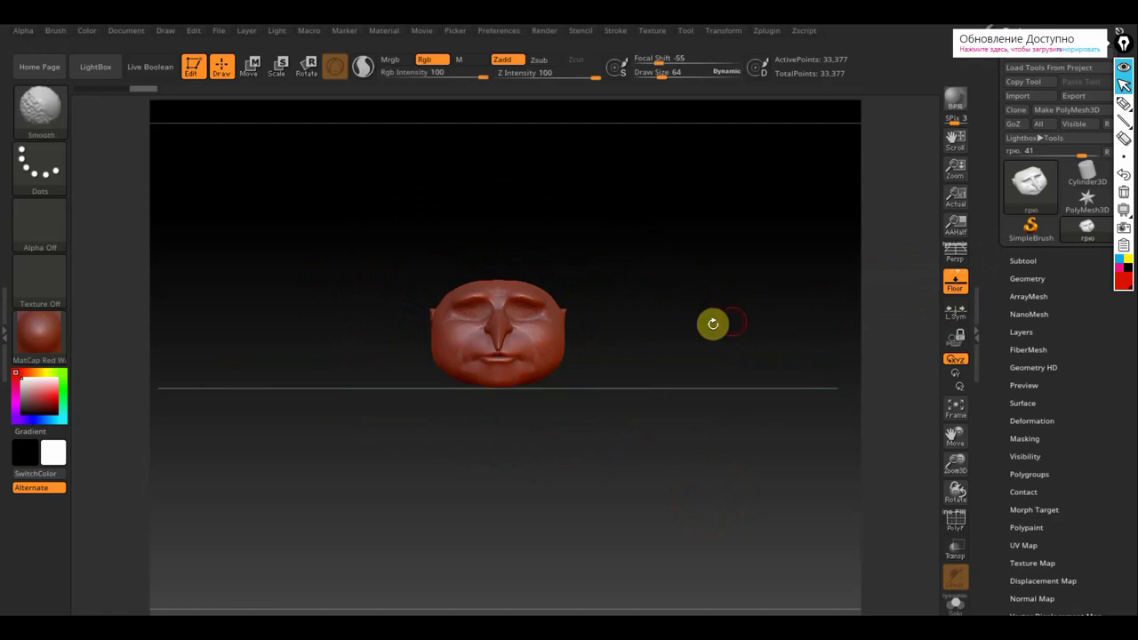
# Scale the head down uniformly to about a quarter of its size and return to Draw mode.
pyautogui.click(249, 68)
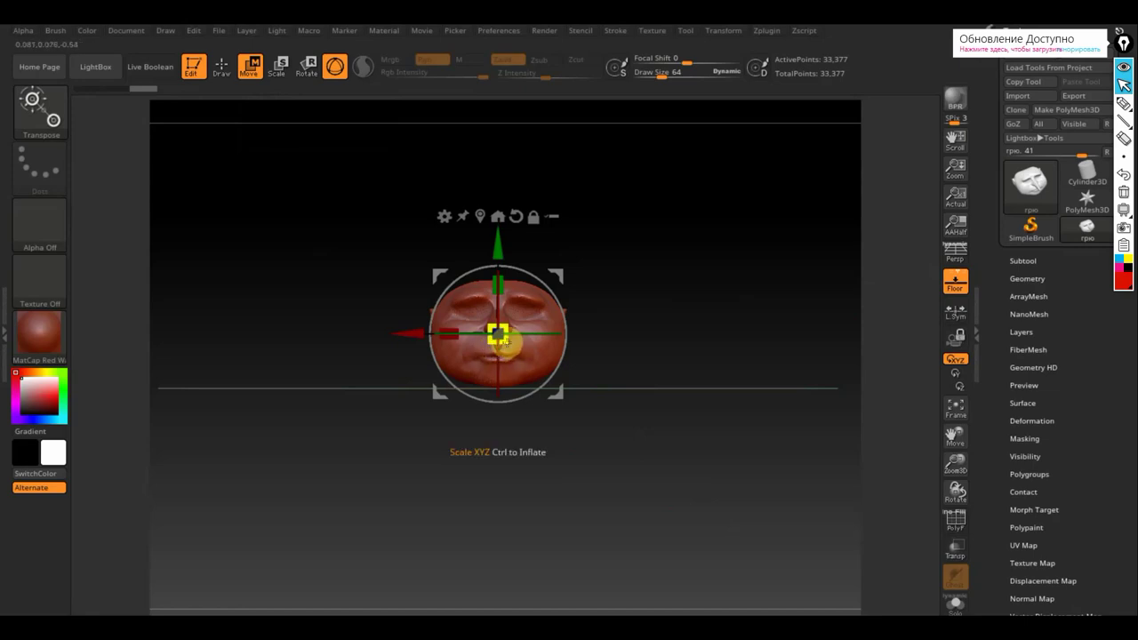
pyautogui.moveTo(504, 339); pyautogui.dragTo(479, 294)
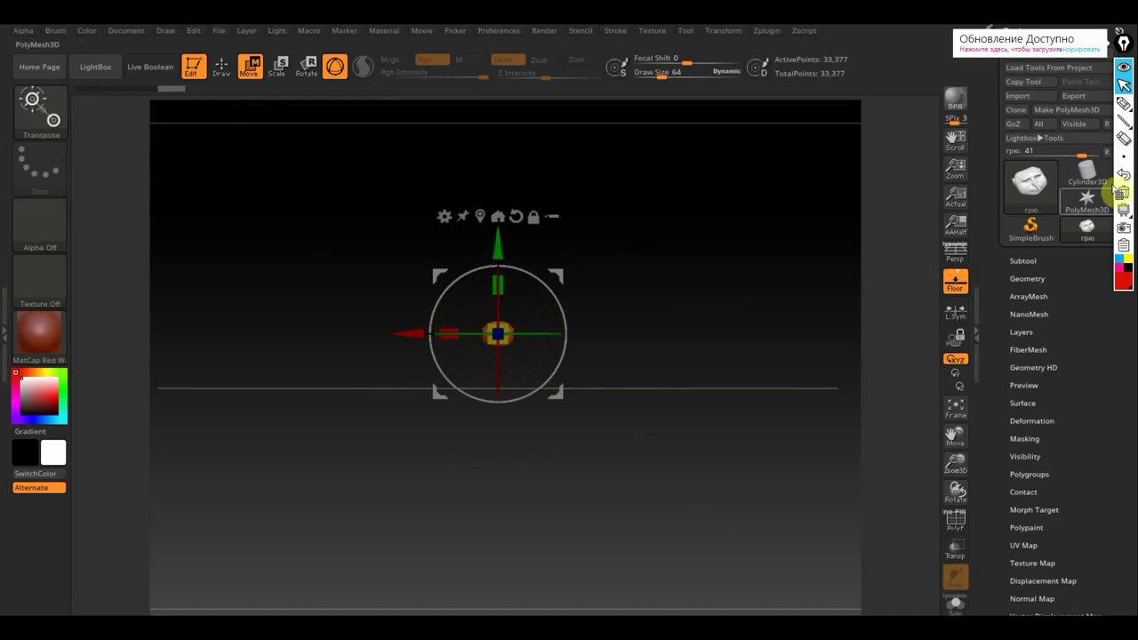
pyautogui.click(221, 65)
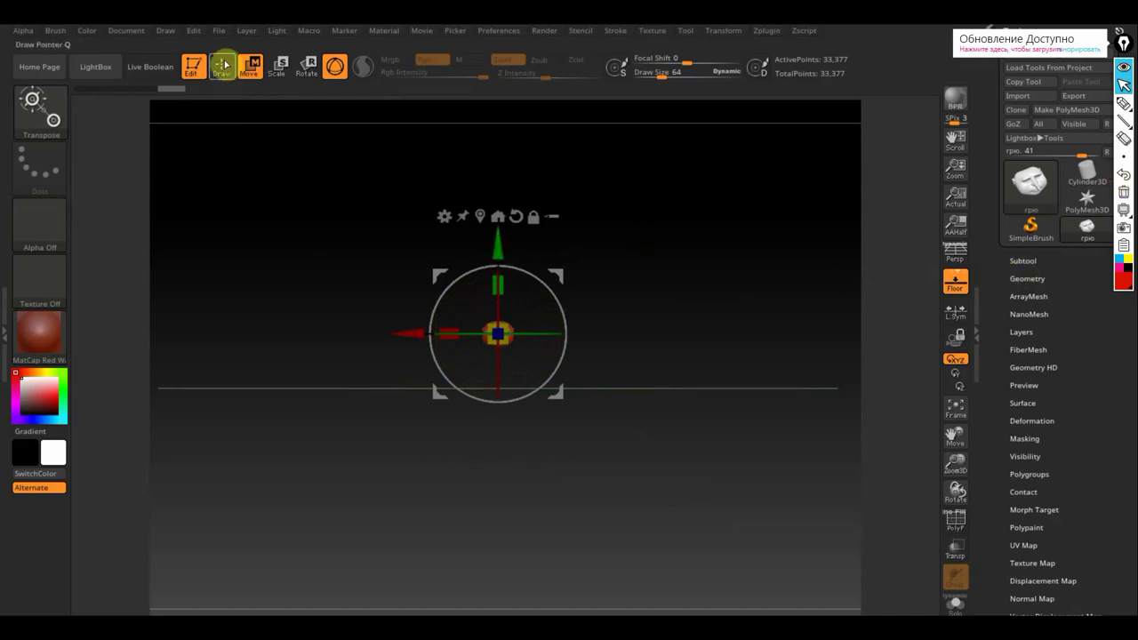
# Append a Cube3D as a new subtool and make it the active subtool.
pyautogui.click(1030, 260)
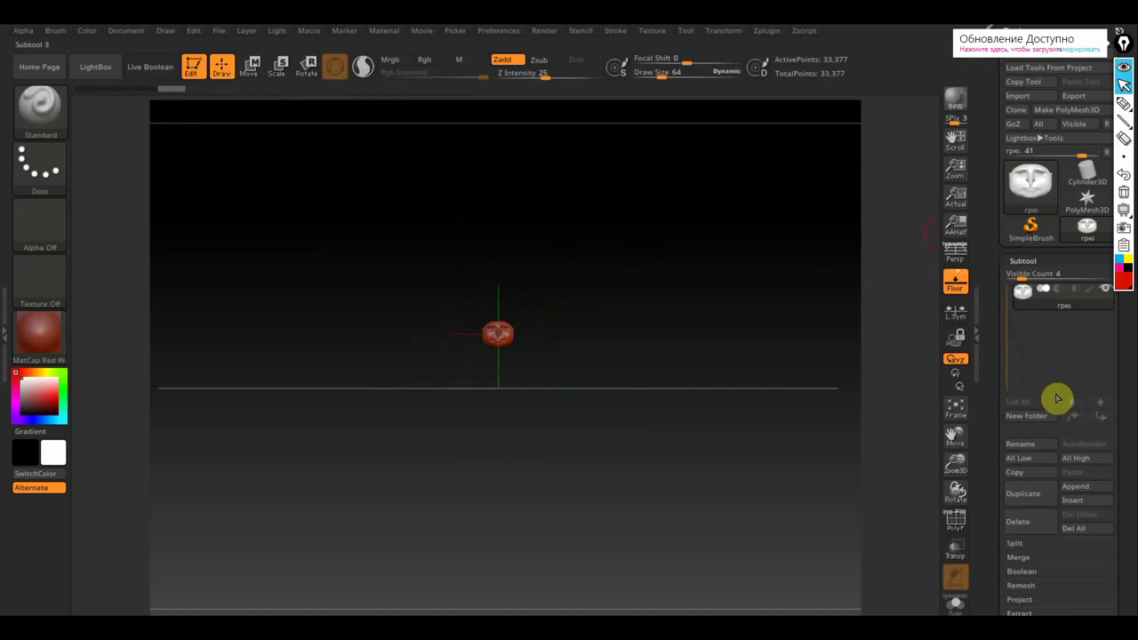
pyautogui.click(1096, 488)
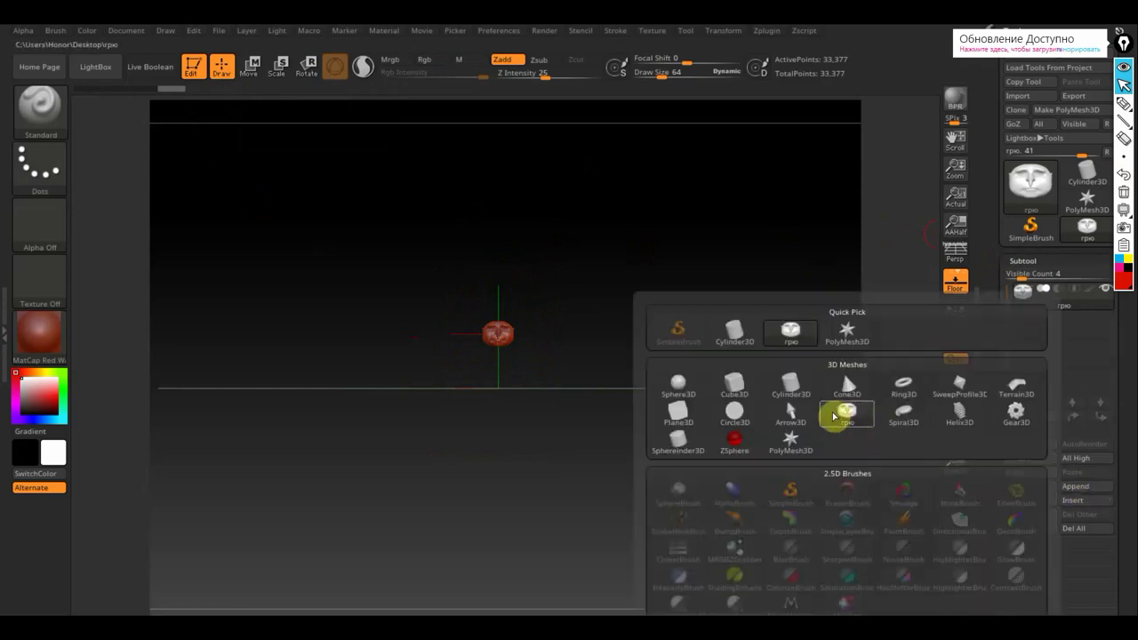
pyautogui.moveTo(779, 407)
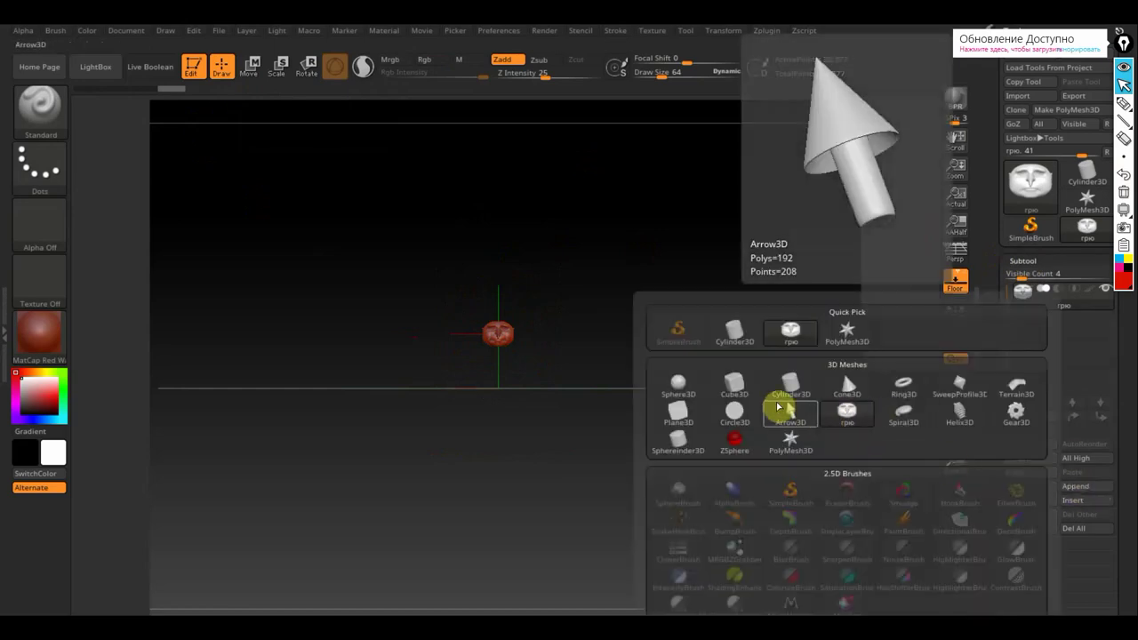
pyautogui.click(735, 385)
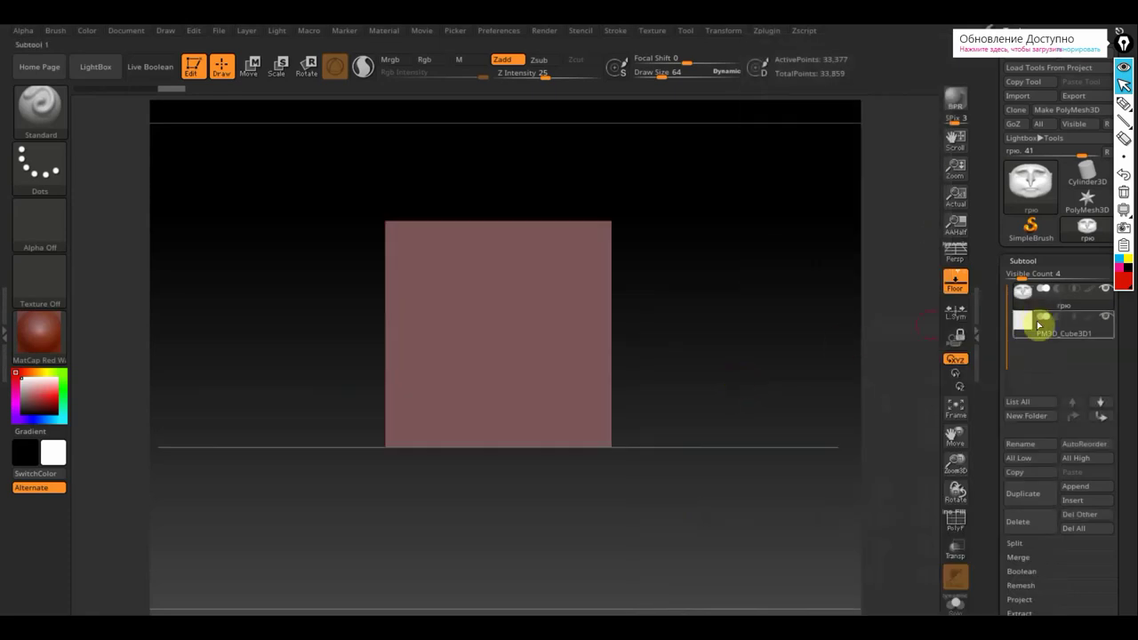
pyautogui.click(1037, 337)
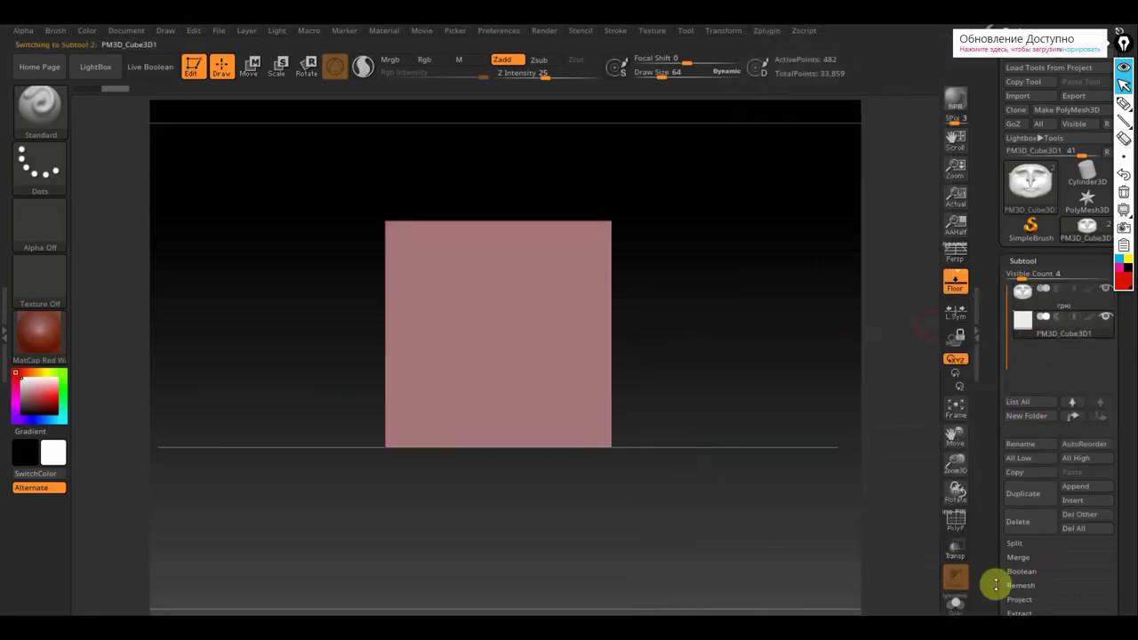
# Reshape the cube into a small, narrow block by reducing its depth and overall size and stretching its height about 2.8 times.
pyautogui.moveTo(762, 461); pyautogui.dragTo(776, 483)
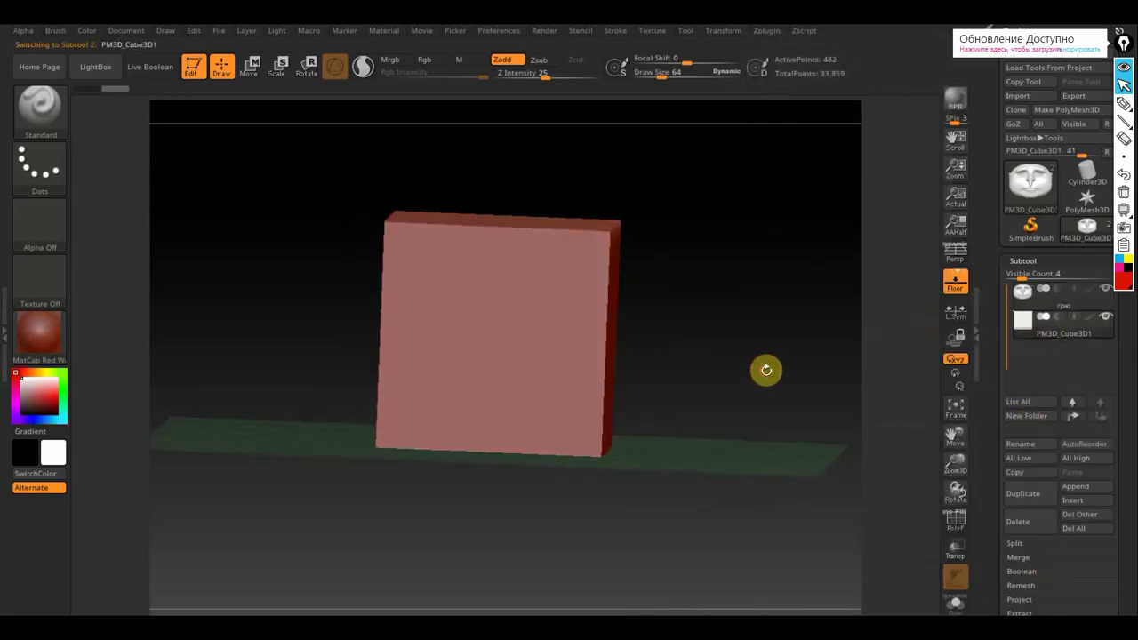
pyautogui.keyDown('shift'); pyautogui.moveTo(766, 371); pyautogui.dragTo(663, 357); pyautogui.keyUp('shift')
pyautogui.click(252, 65)
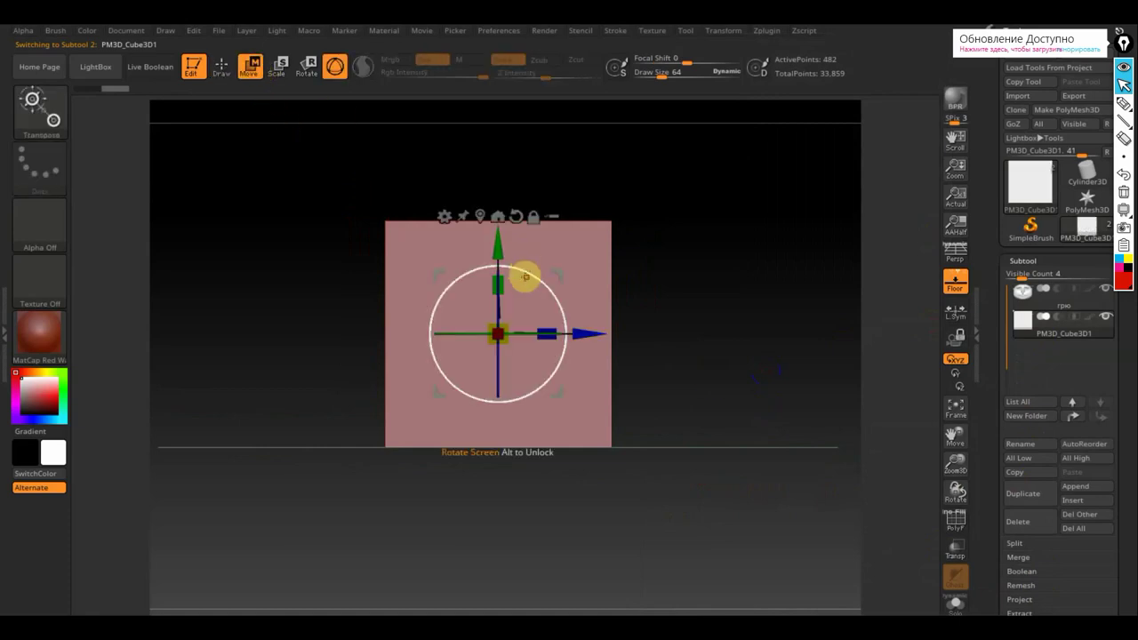
pyautogui.moveTo(540, 335); pyautogui.dragTo(427, 319)
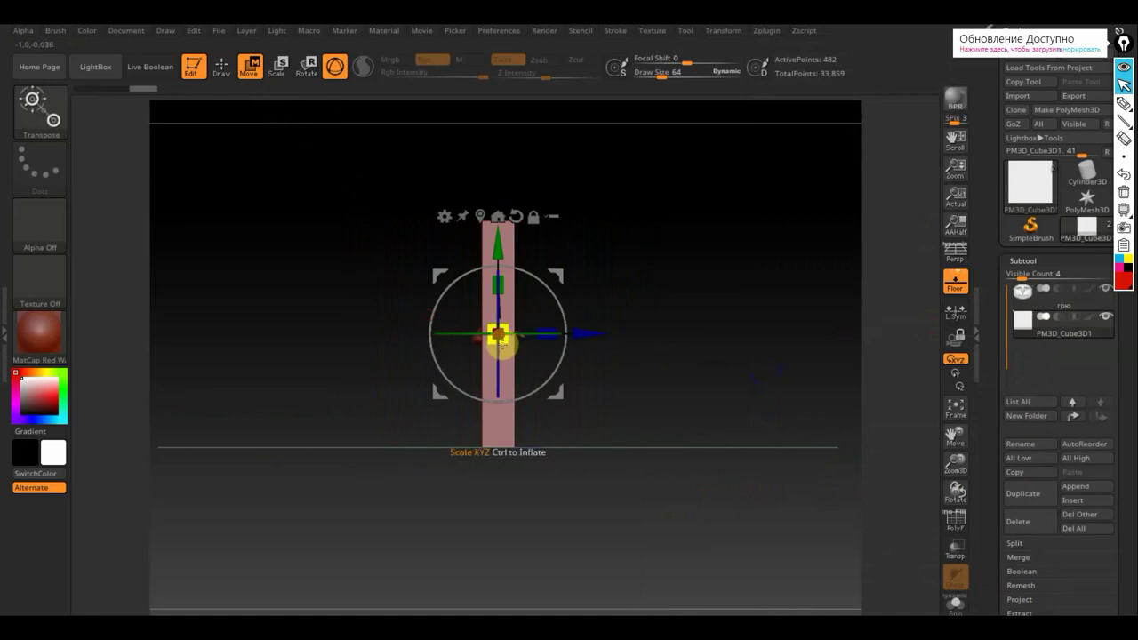
pyautogui.moveTo(501, 336); pyautogui.dragTo(498, 264)
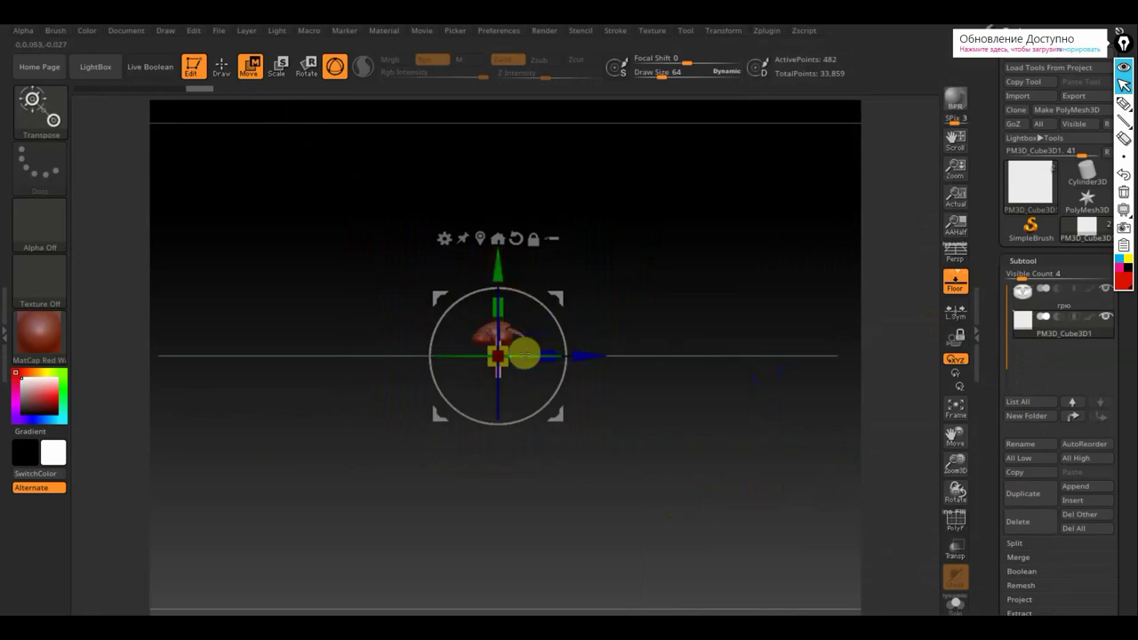
pyautogui.moveTo(544, 354); pyautogui.dragTo(637, 363)
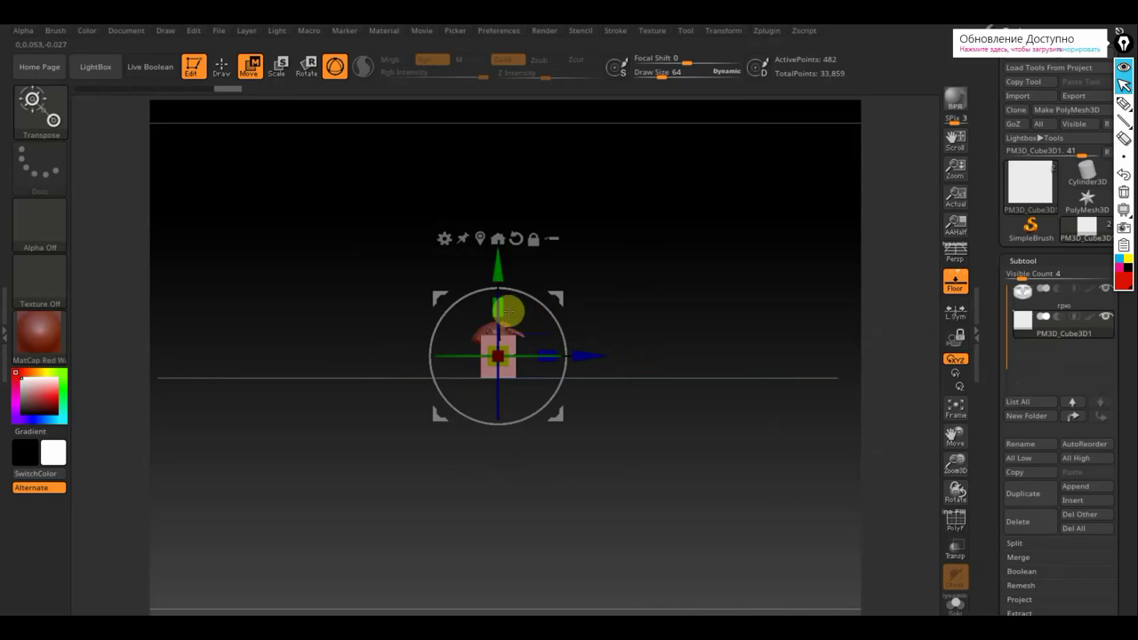
pyautogui.moveTo(501, 308); pyautogui.dragTo(498, 265)
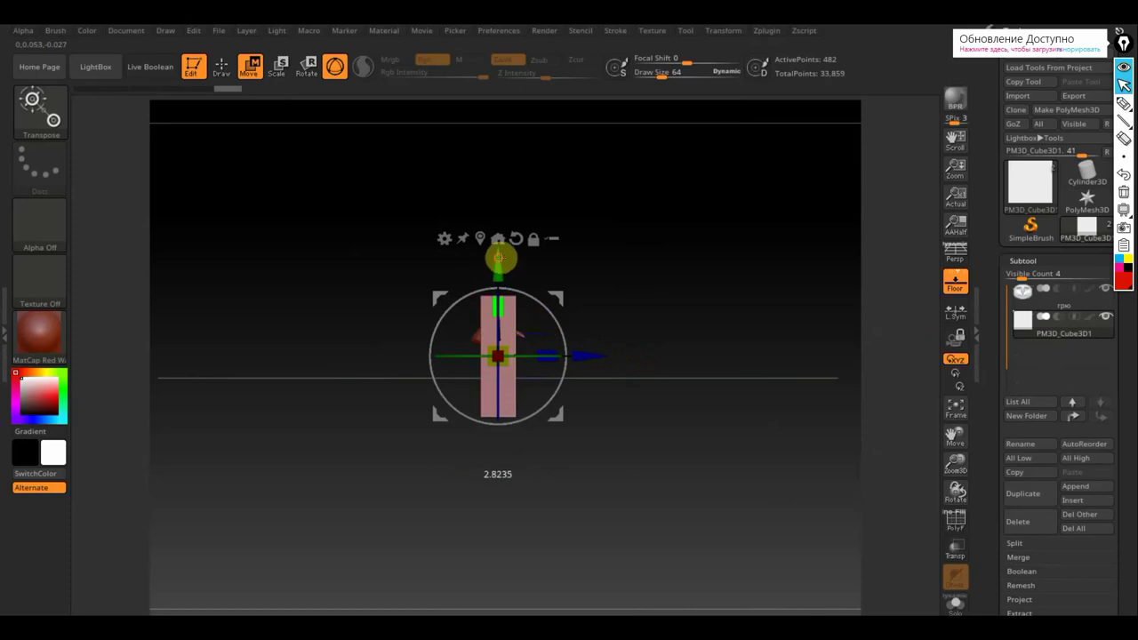
# Move the block down so its top meets the base of the head, and widen it about 1.94 times along X.
pyautogui.moveTo(622, 313)
pyautogui.mouseDown()
pyautogui.moveTo(628, 305)
pyautogui.moveTo(613, 305)
pyautogui.moveTo(625, 300)
pyautogui.moveTo(638, 328)
pyautogui.mouseUp()
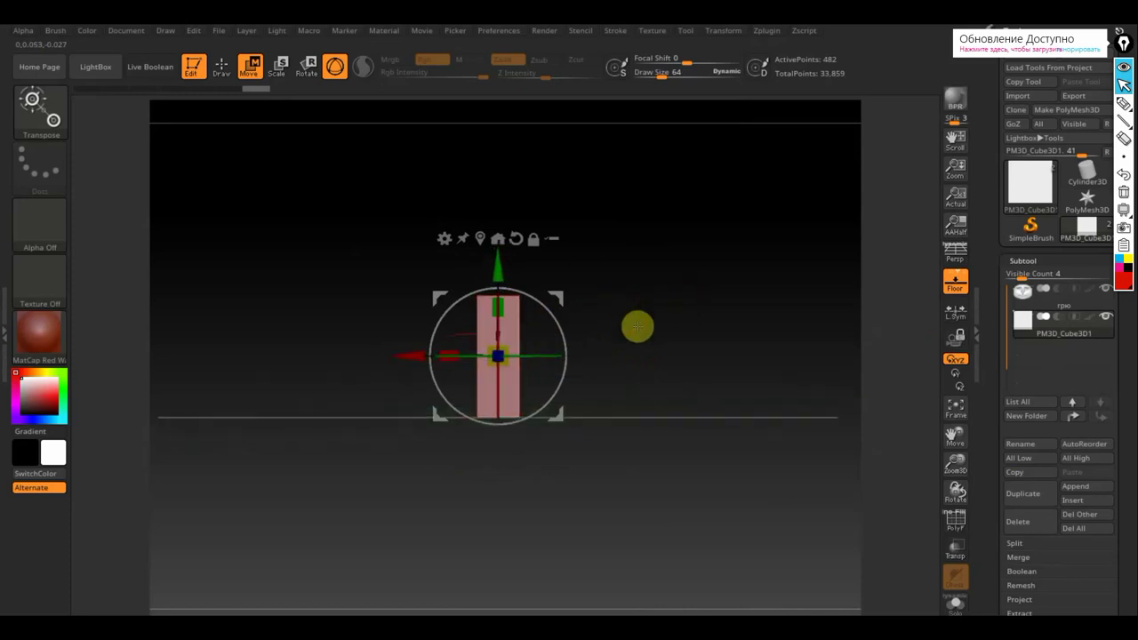
pyautogui.keyDown('ctrl'); pyautogui.moveTo(639, 326); pyautogui.dragTo(668, 383, button='right'); pyautogui.keyUp('ctrl')
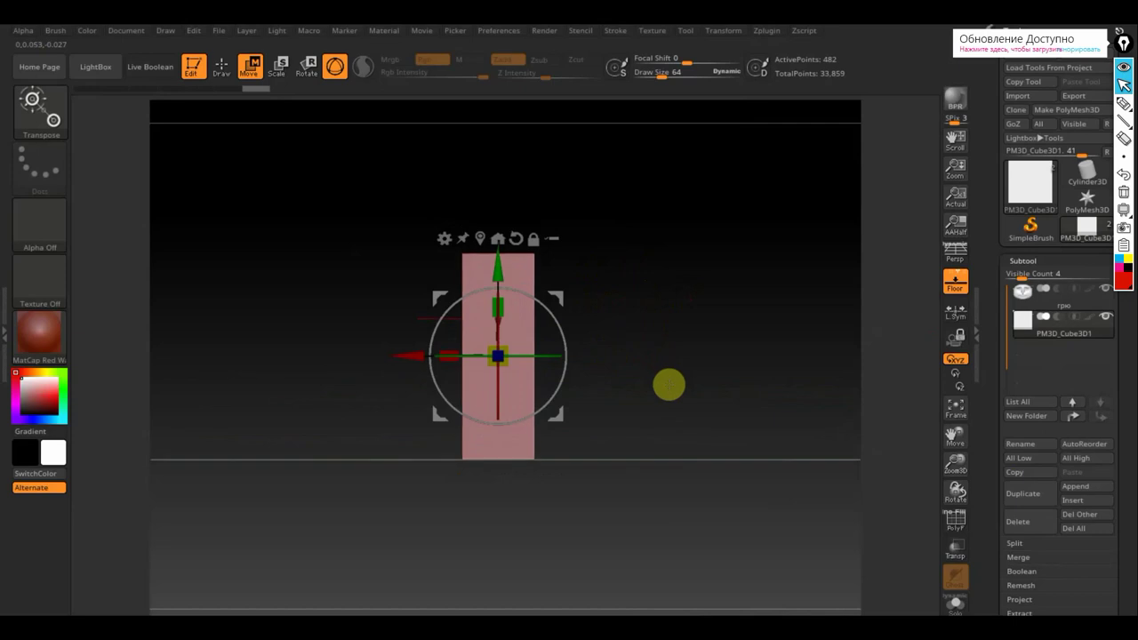
pyautogui.moveTo(499, 264); pyautogui.dragTo(507, 347)
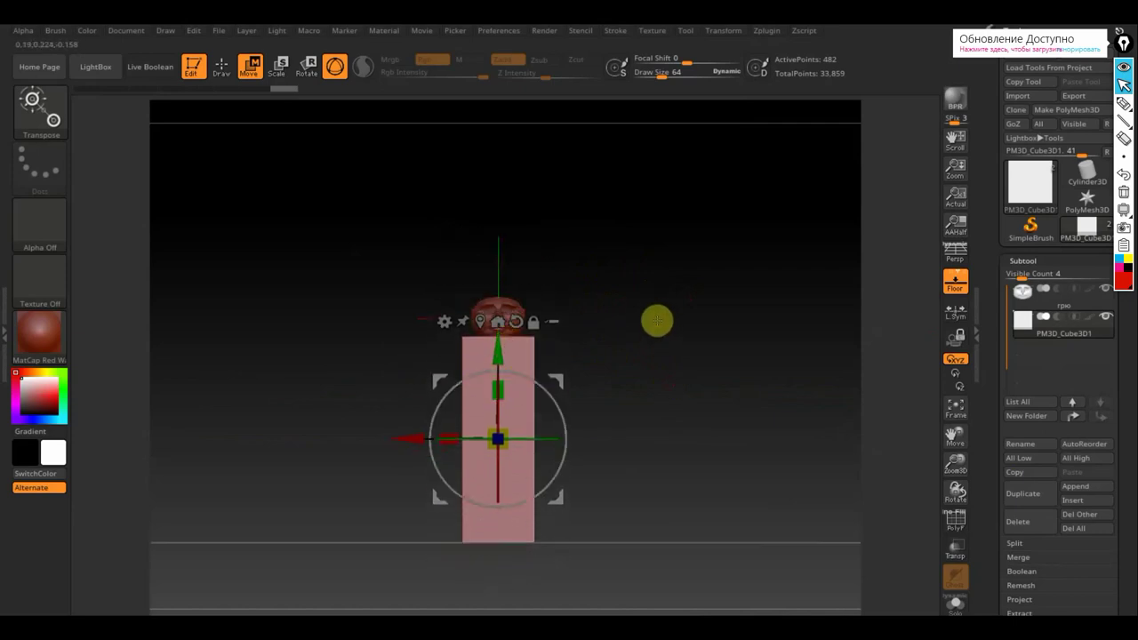
pyautogui.moveTo(650, 320); pyautogui.dragTo(651, 275)
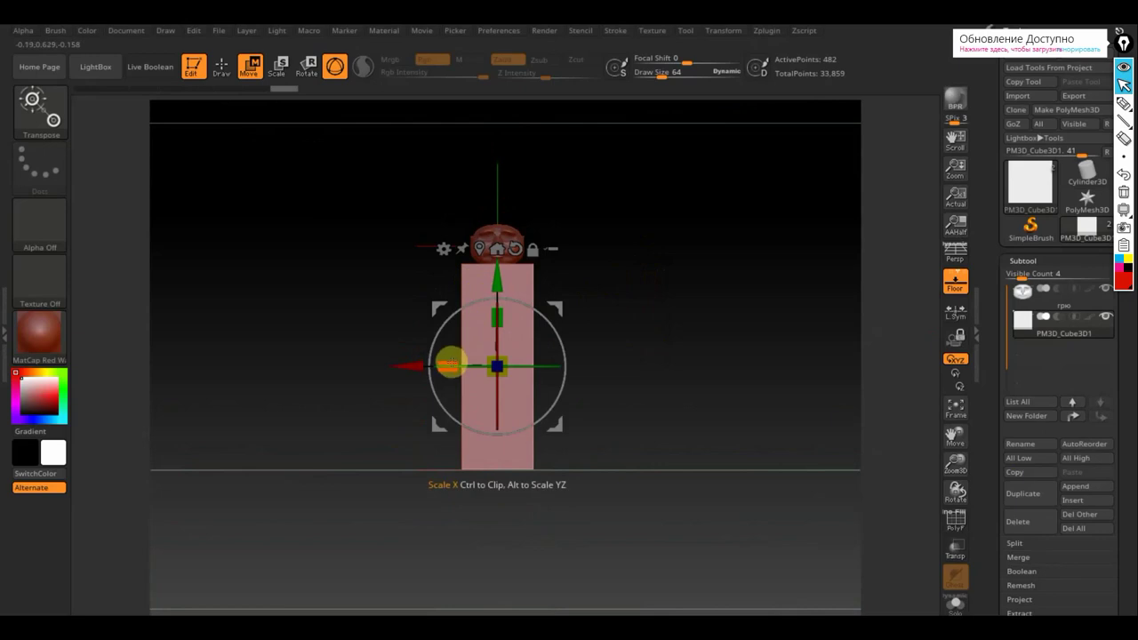
pyautogui.moveTo(451, 364); pyautogui.dragTo(369, 363)
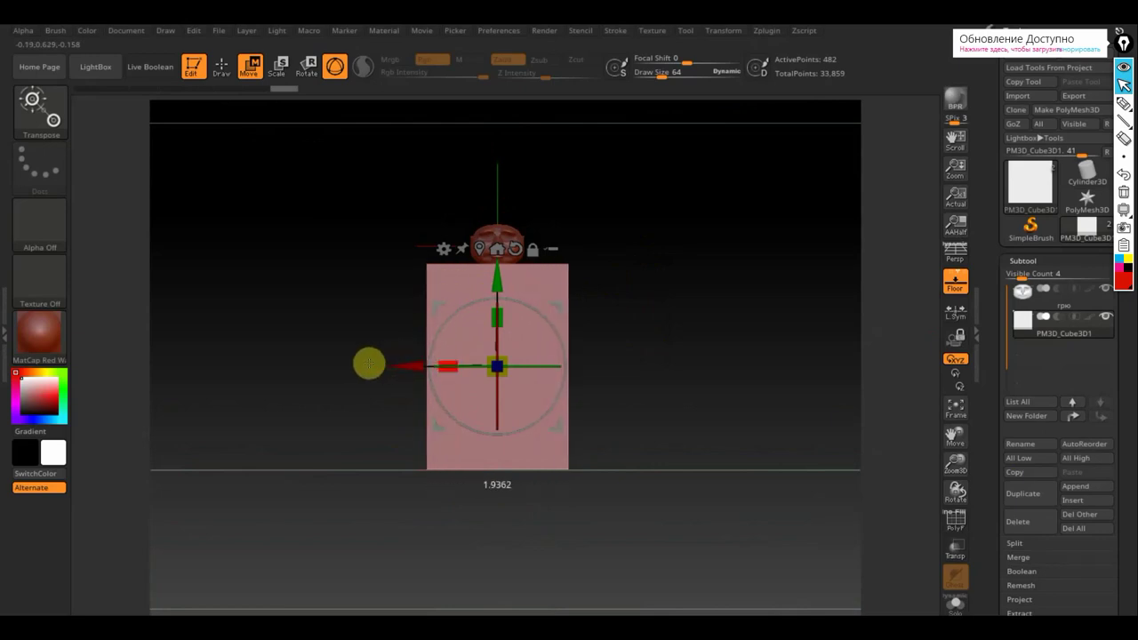
pyautogui.moveTo(498, 284); pyautogui.dragTo(499, 286)
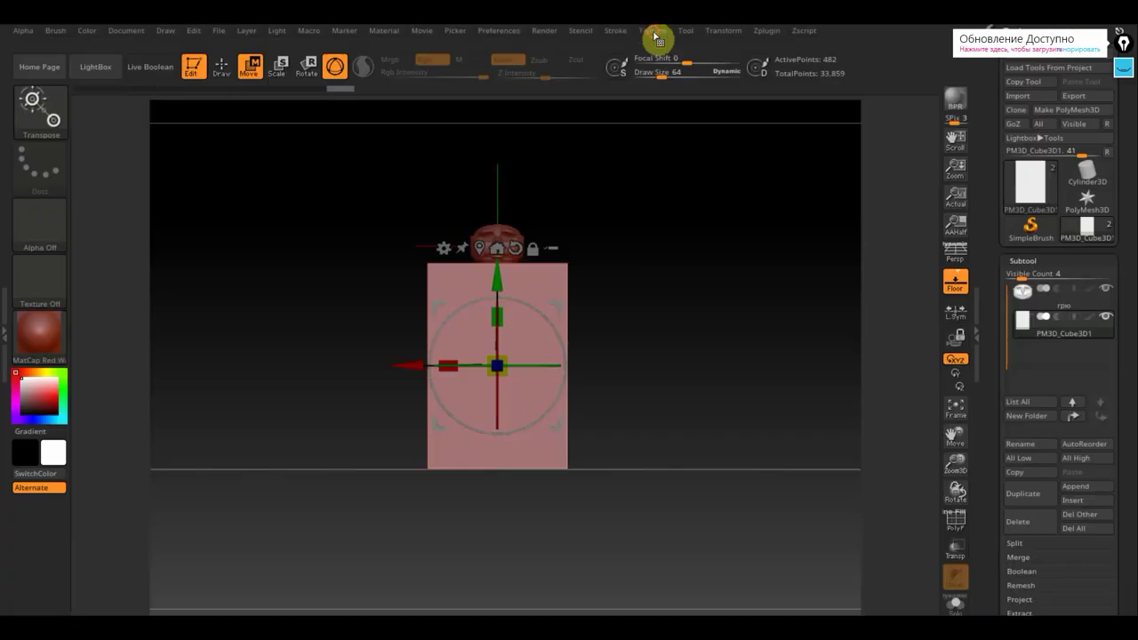
# Import the 25-12-2020 screenshot of the character as a texture.
pyautogui.click(654, 32)
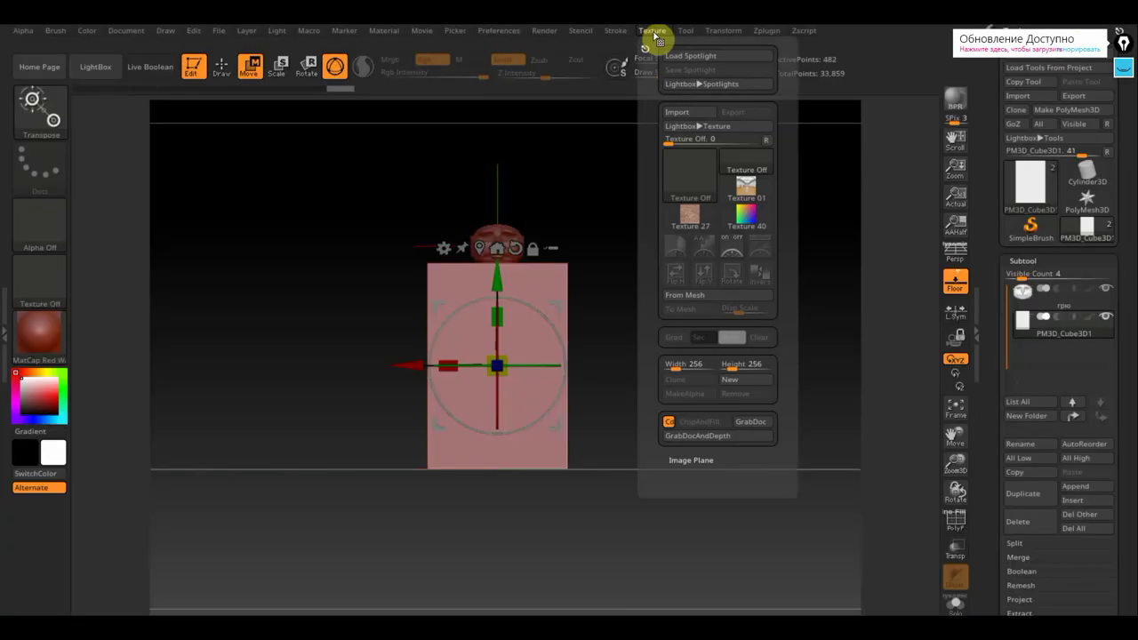
pyautogui.click(686, 116)
pyautogui.press('Escape')
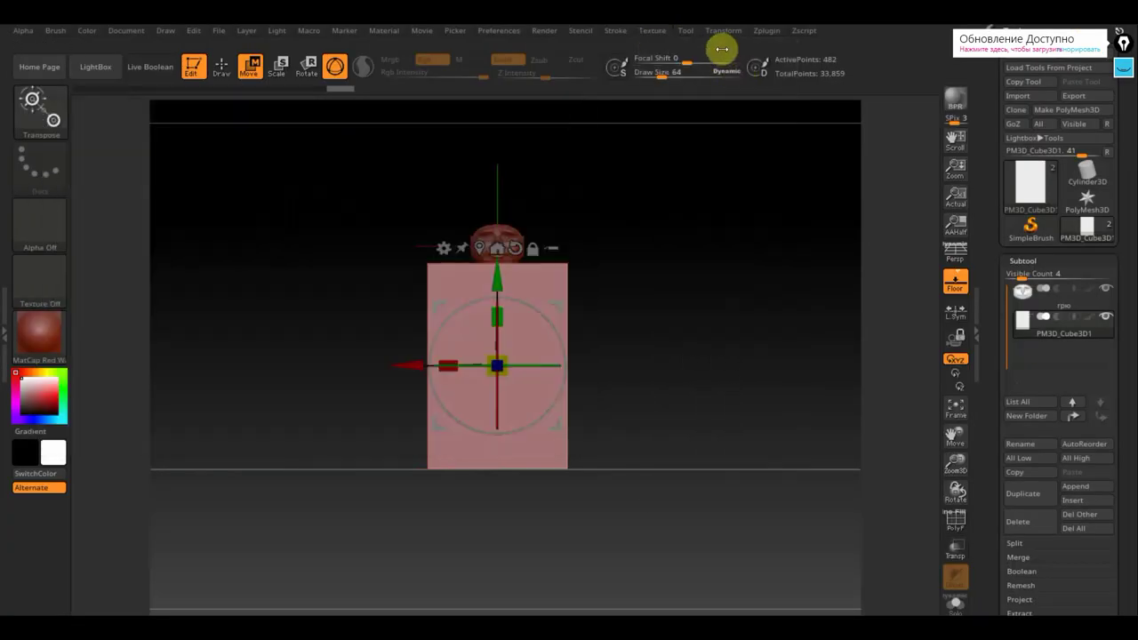
pyautogui.click(655, 35)
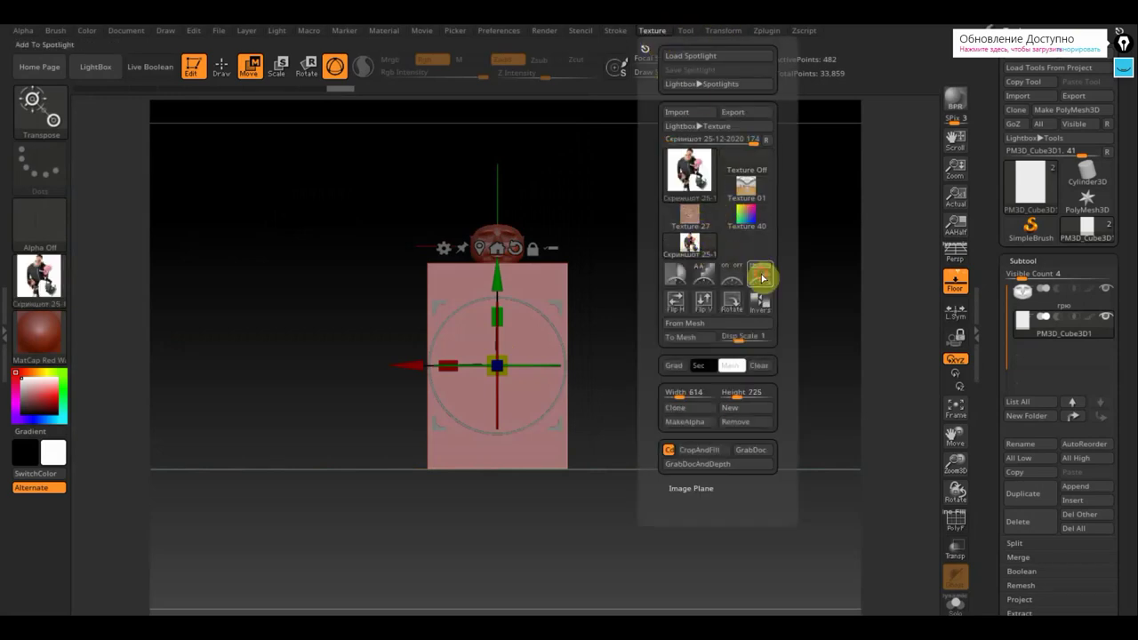
# Place the imported screenshot in Spotlight, scaling it down and lowering its opacity.
pyautogui.click(731, 278)
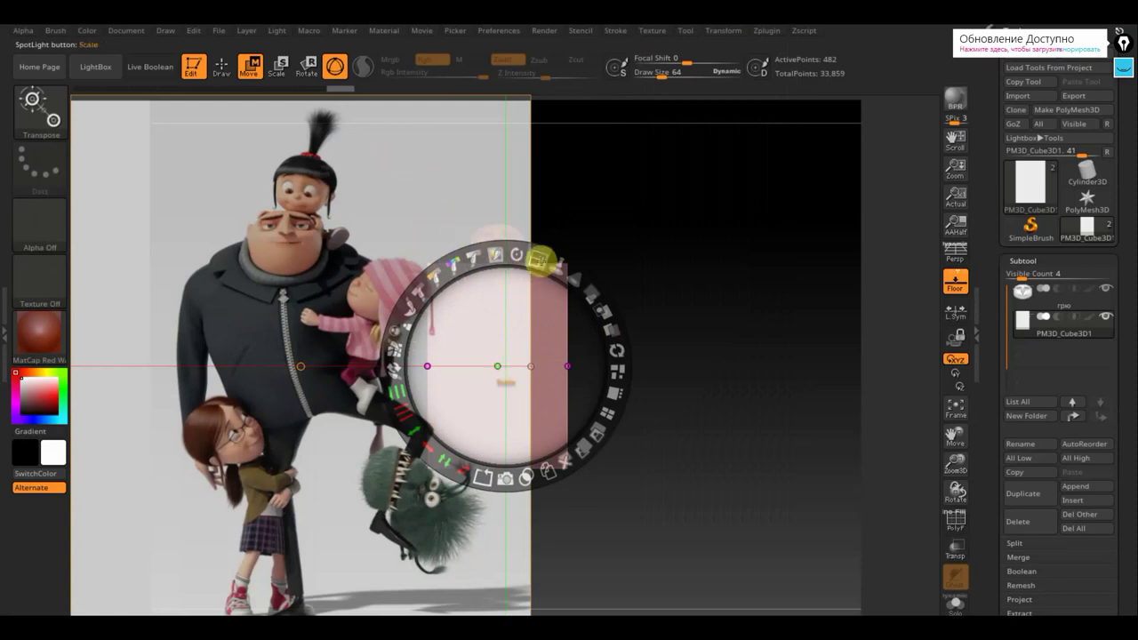
pyautogui.moveTo(538, 260); pyautogui.dragTo(500, 246)
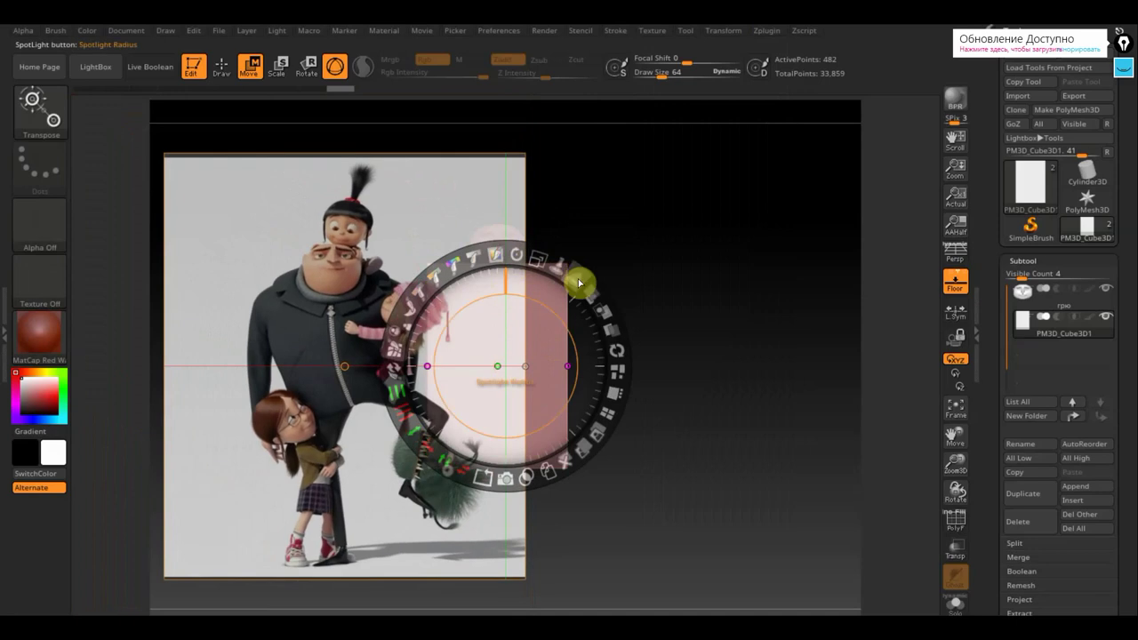
pyautogui.moveTo(579, 283); pyautogui.dragTo(547, 267)
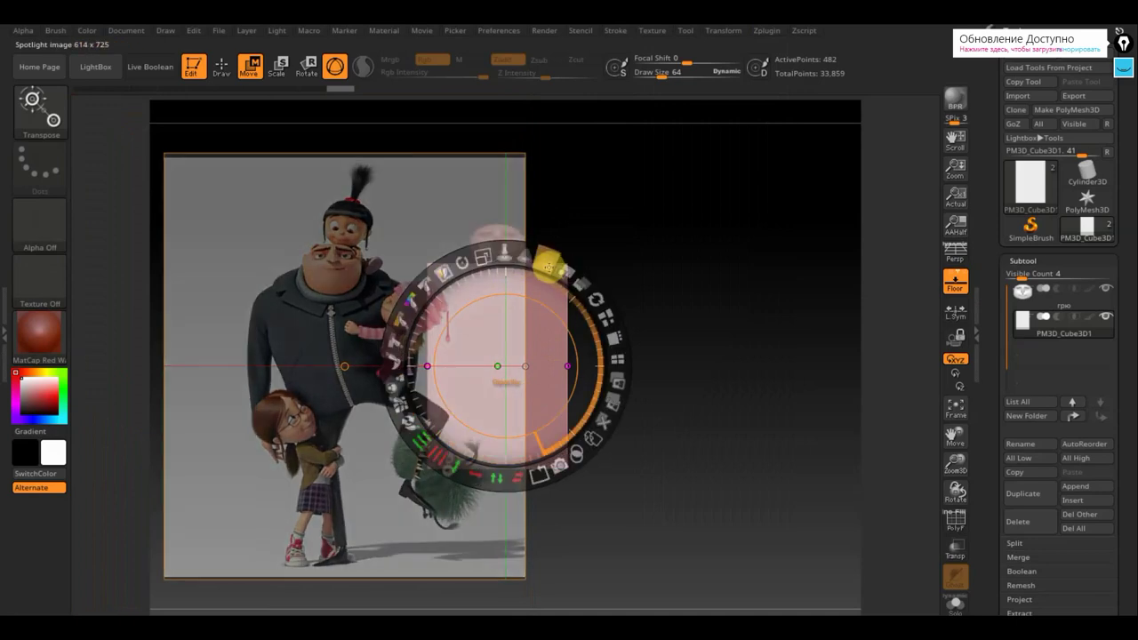
# Move and scale the reference image so the character's face overlays the sculpted head, and leave Spotlight editing.
pyautogui.moveTo(534, 305); pyautogui.dragTo(701, 290)
pyautogui.moveTo(704, 241); pyautogui.dragTo(681, 229)
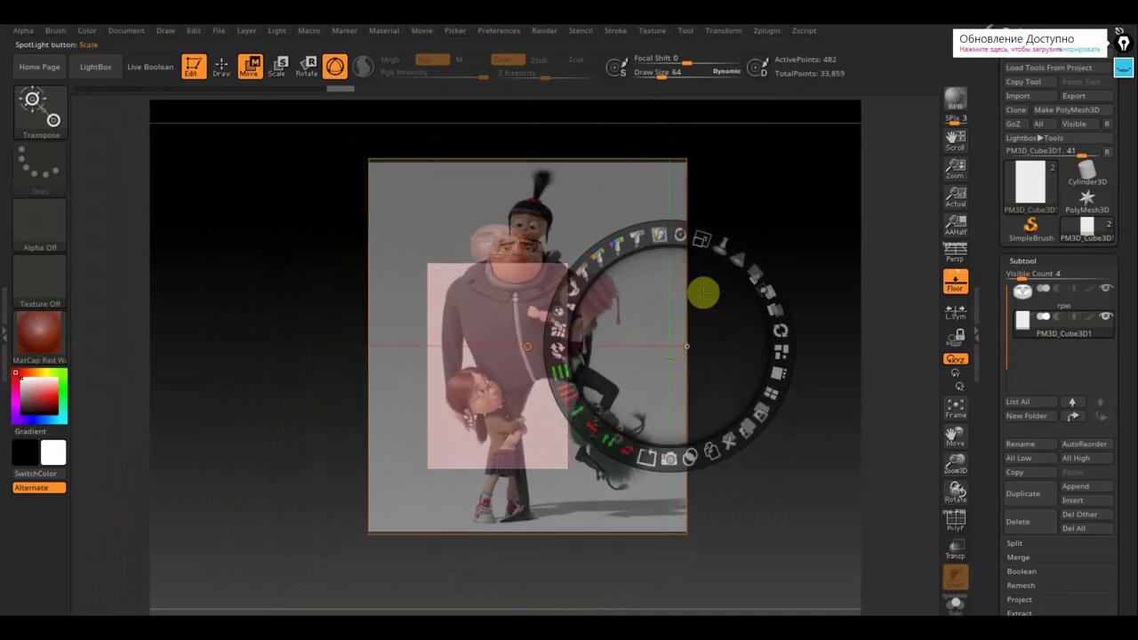
pyautogui.moveTo(702, 293); pyautogui.dragTo(684, 282)
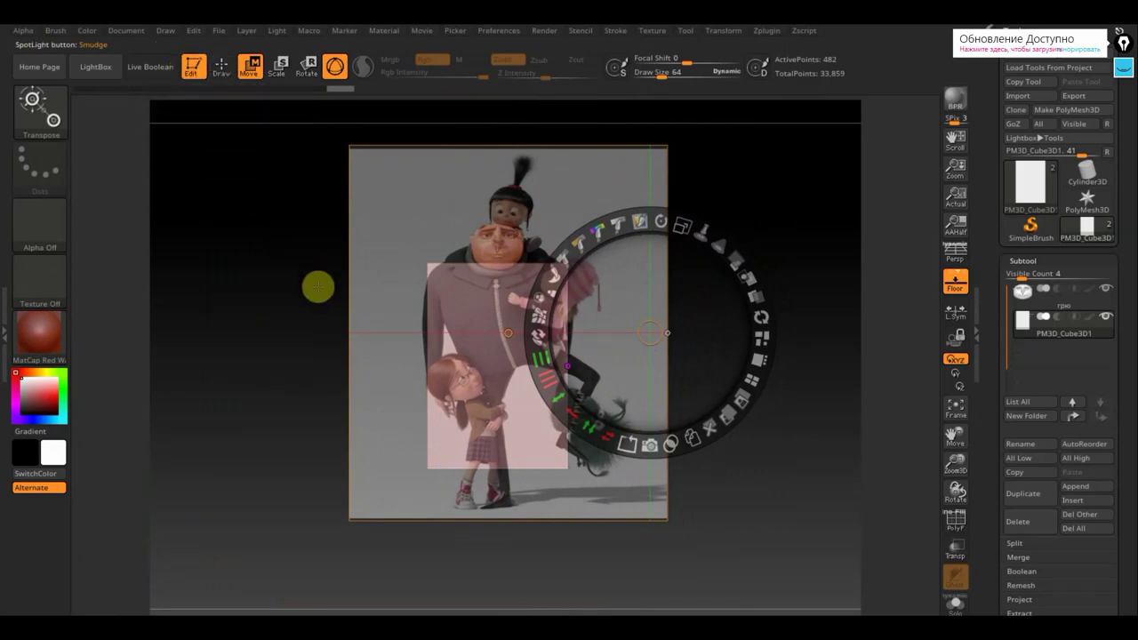
pyautogui.press('z')
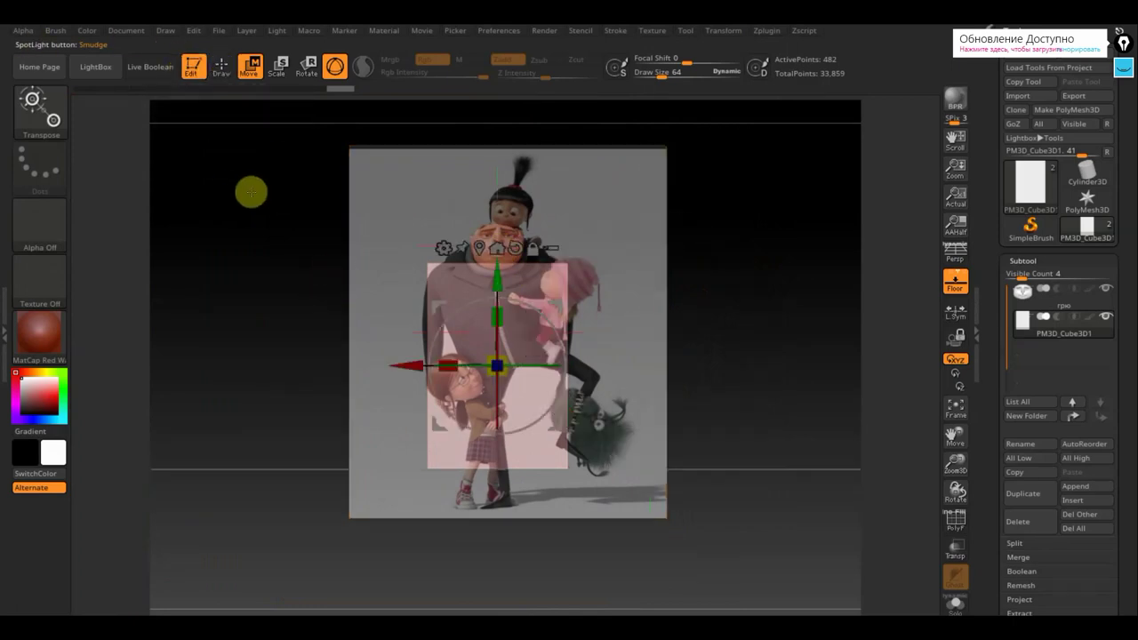
# Hide the reference image and convert the body block to DynaMesh at resolution 128.
pyautogui.click(221, 68)
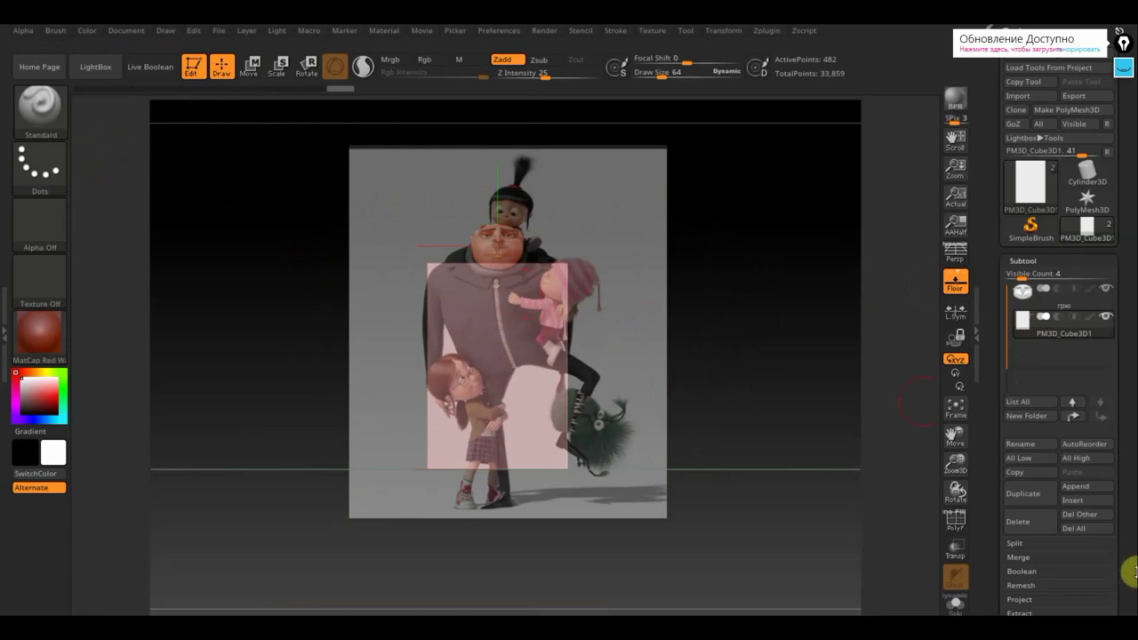
pyautogui.scroll(-5, 1119, 551)
pyautogui.click(1029, 429)
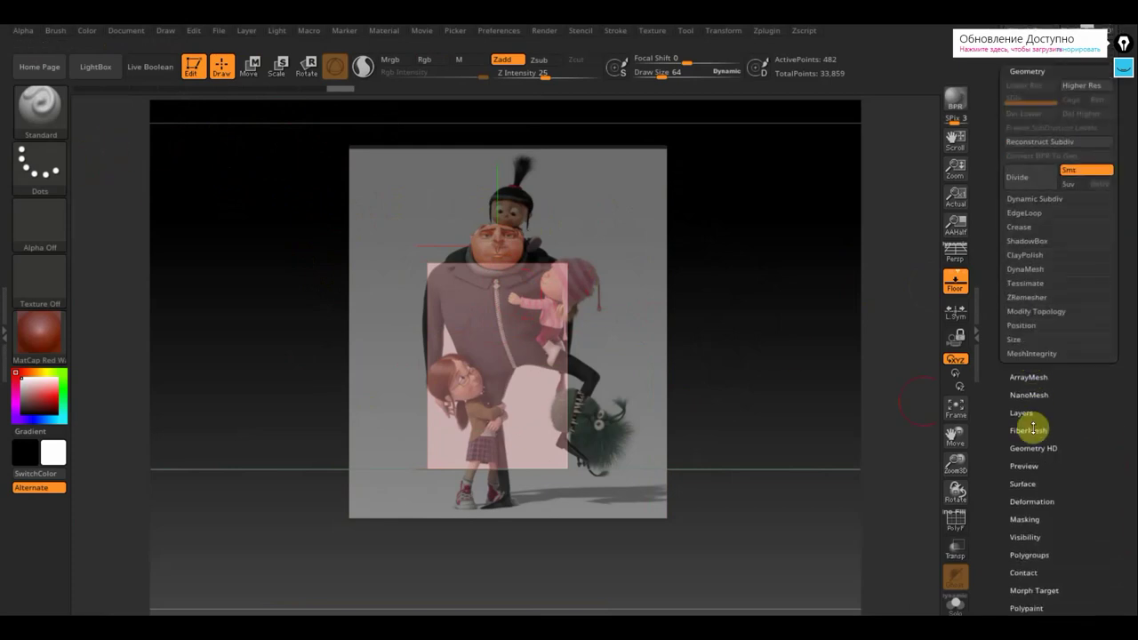
pyautogui.click(1030, 269)
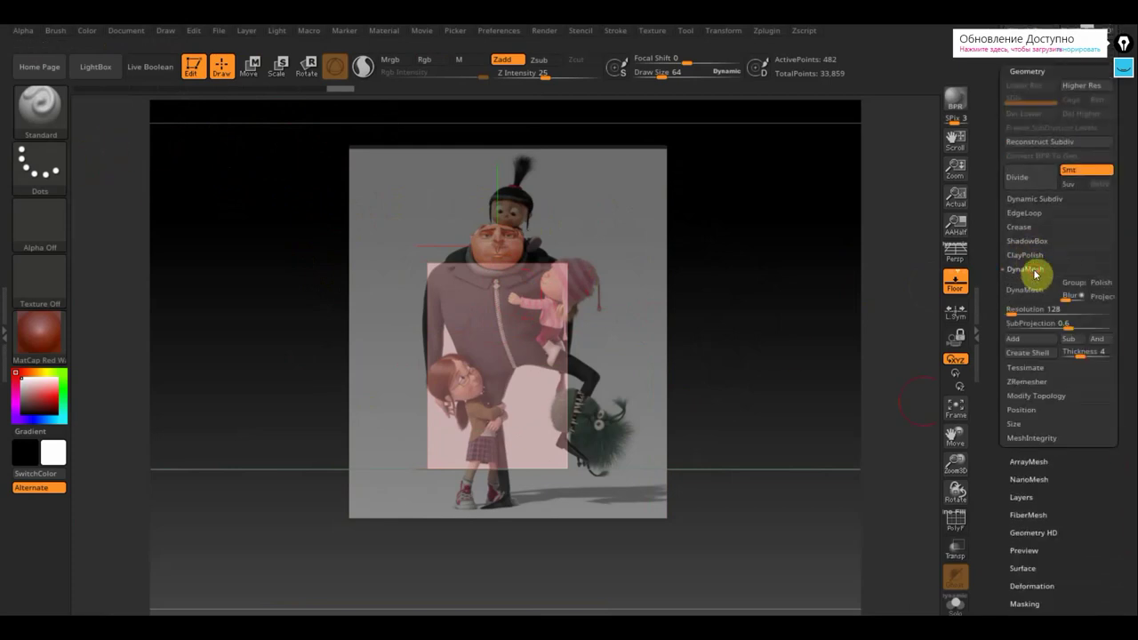
pyautogui.click(1024, 293)
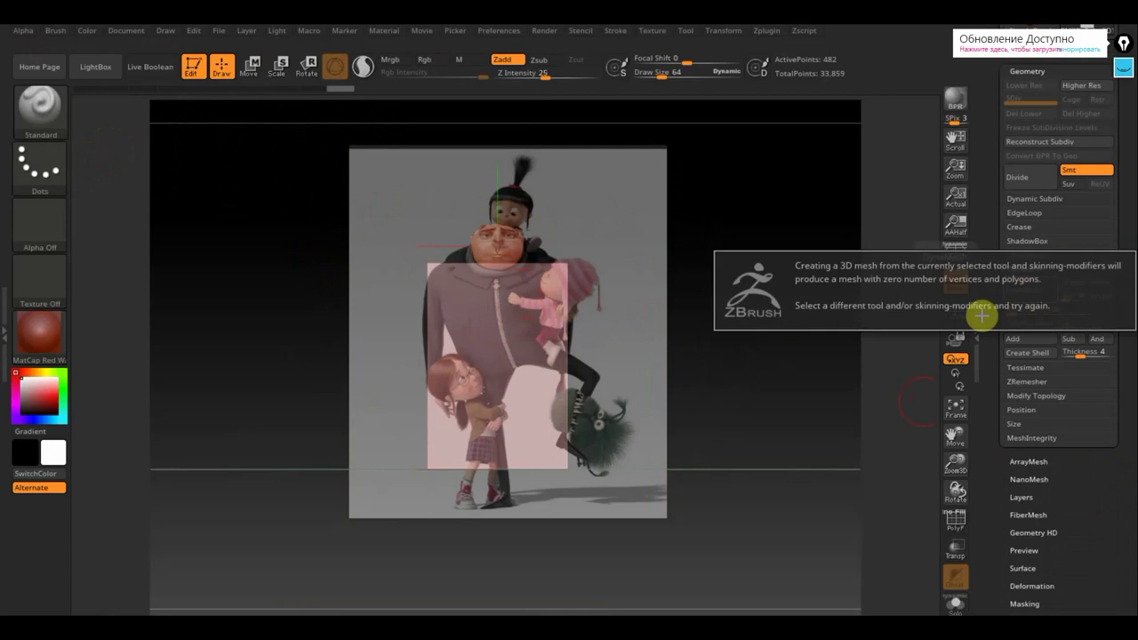
pyautogui.click(845, 381)
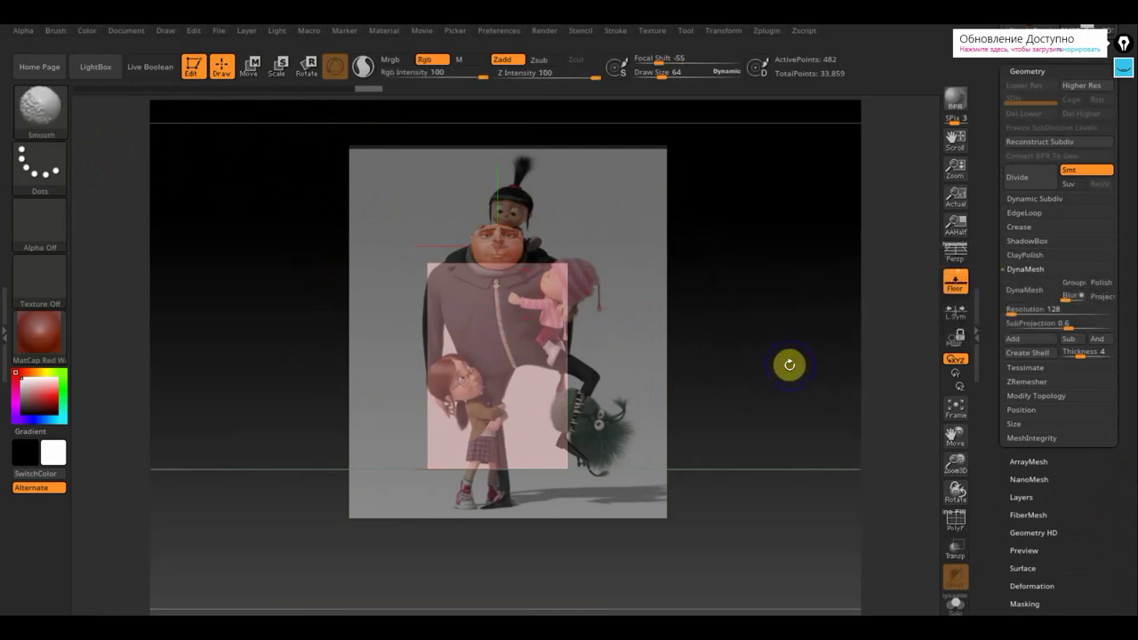
pyautogui.hotkey('shift', 'z')
pyautogui.click(1027, 292)
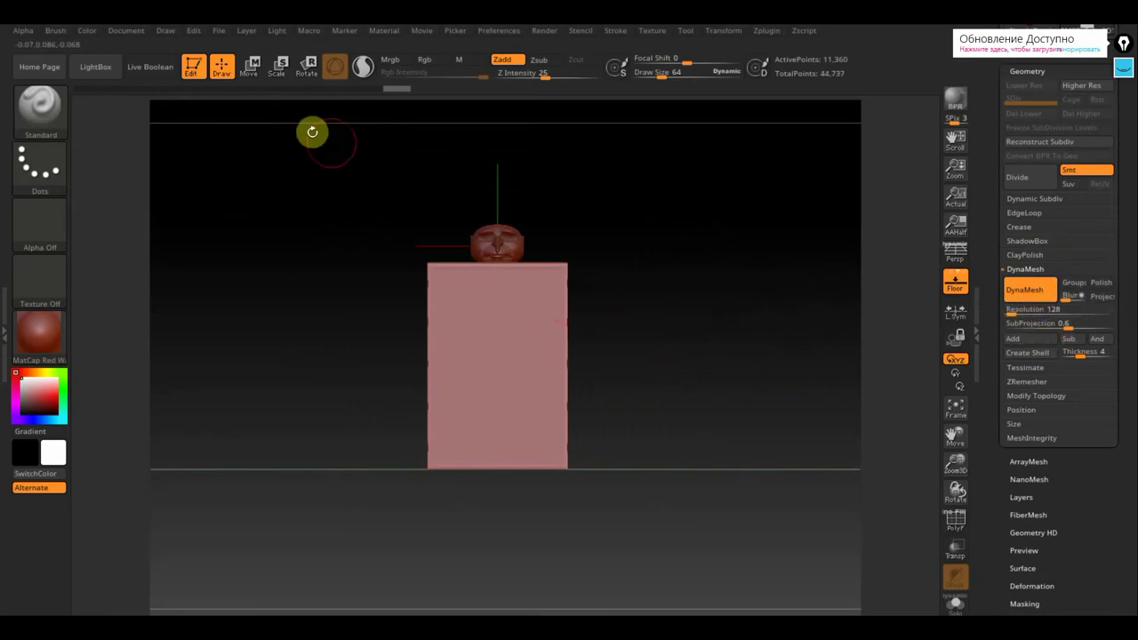
# Raise the body block slightly so its top overlaps the lower part of the head.
pyautogui.click(261, 75)
pyautogui.moveTo(498, 278); pyautogui.dragTo(498, 268)
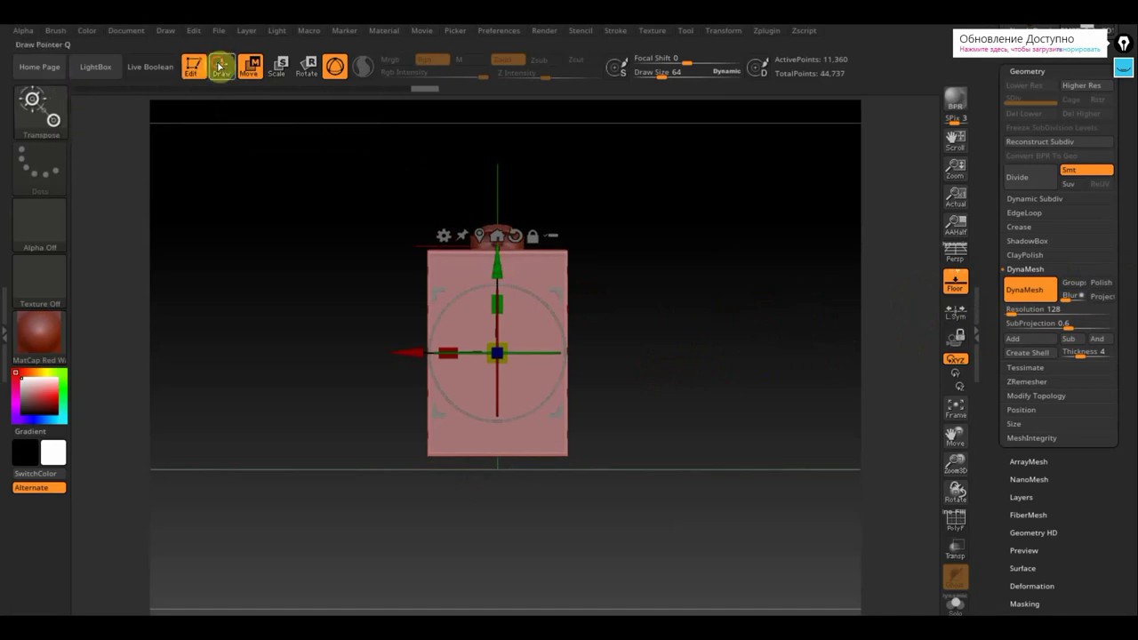
pyautogui.click(221, 67)
# Round the top of the body block into sloping shoulders with the ClipCircle brush.
pyautogui.click(52, 106)
pyautogui.click(160, 115)
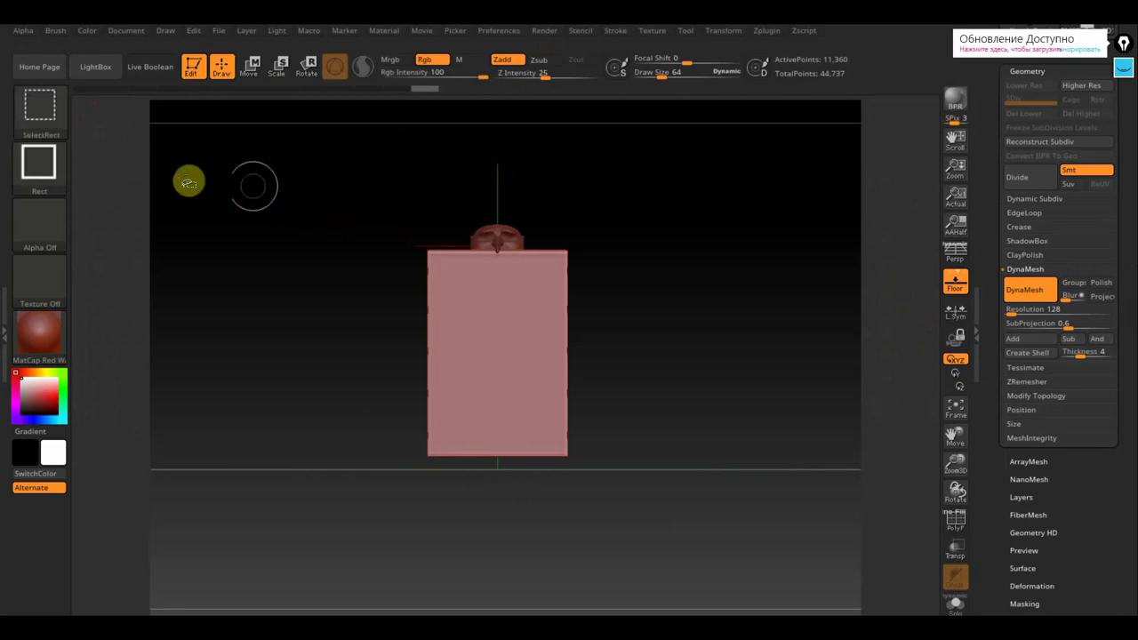
pyautogui.keyDown('ctrl'); pyautogui.keyDown('shift'); pyautogui.click(52, 114); pyautogui.keyUp('shift'); pyautogui.keyUp('ctrl')
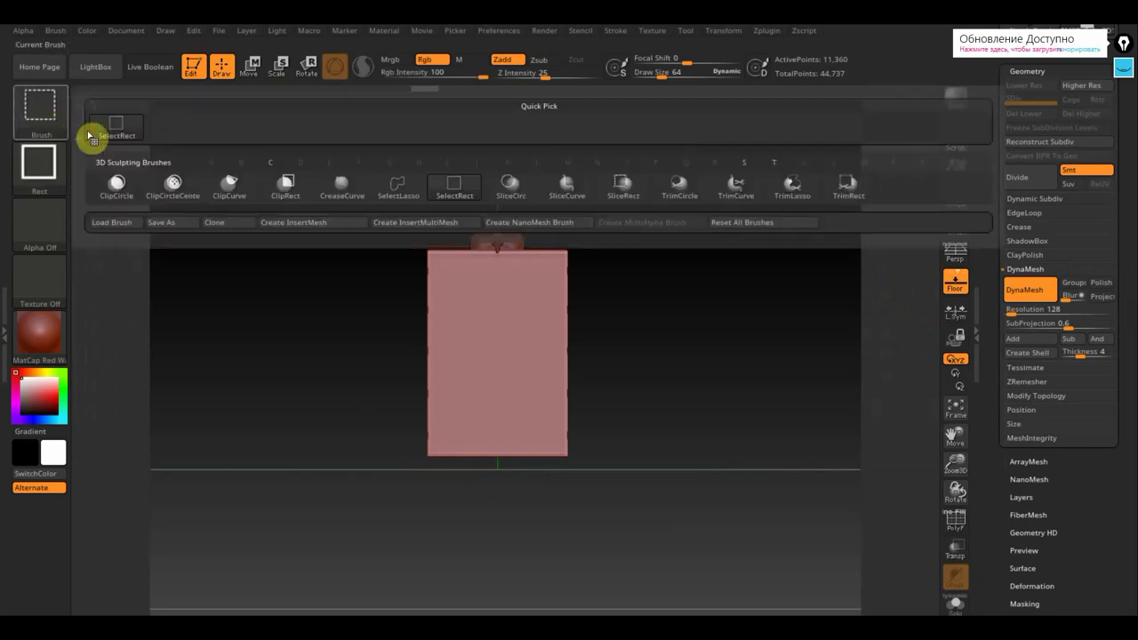
pyautogui.click(118, 184)
pyautogui.moveTo(613, 508); pyautogui.dragTo(635, 493)
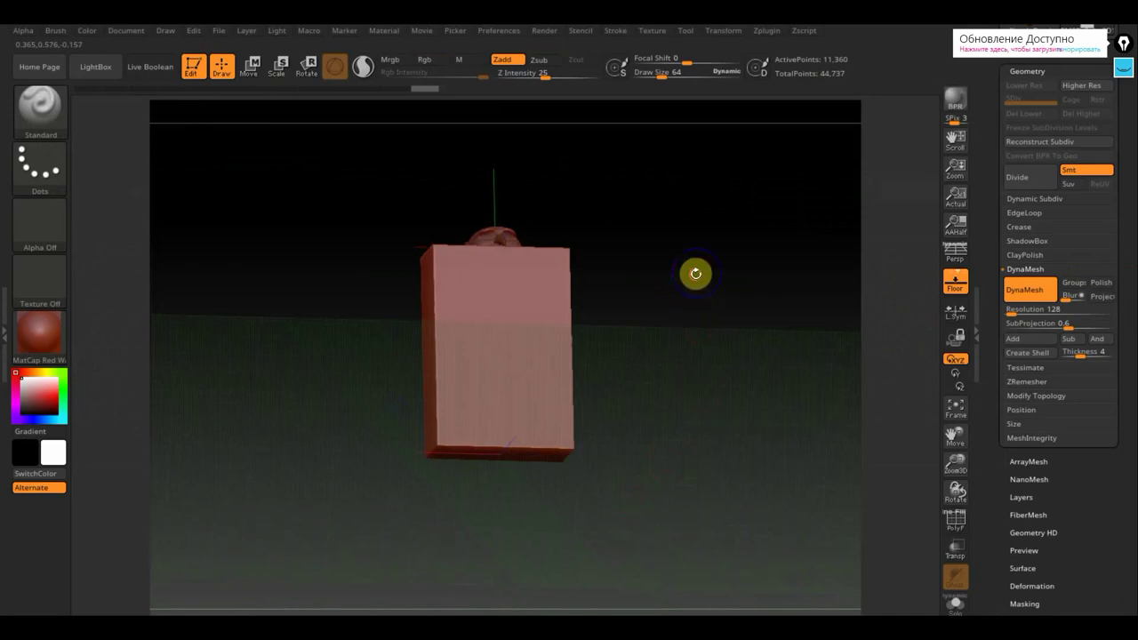
pyautogui.keyDown('shift'); pyautogui.moveTo(695, 273); pyautogui.dragTo(674, 396); pyautogui.keyUp('shift')
pyautogui.moveTo(608, 444)
pyautogui.mouseDown()
pyautogui.moveTo(587, 424)
pyautogui.moveTo(595, 432)
pyautogui.moveTo(602, 411)
pyautogui.mouseUp()
pyautogui.keyDown('shift'); pyautogui.moveTo(648, 336); pyautogui.dragTo(629, 337); pyautogui.keyUp('shift')
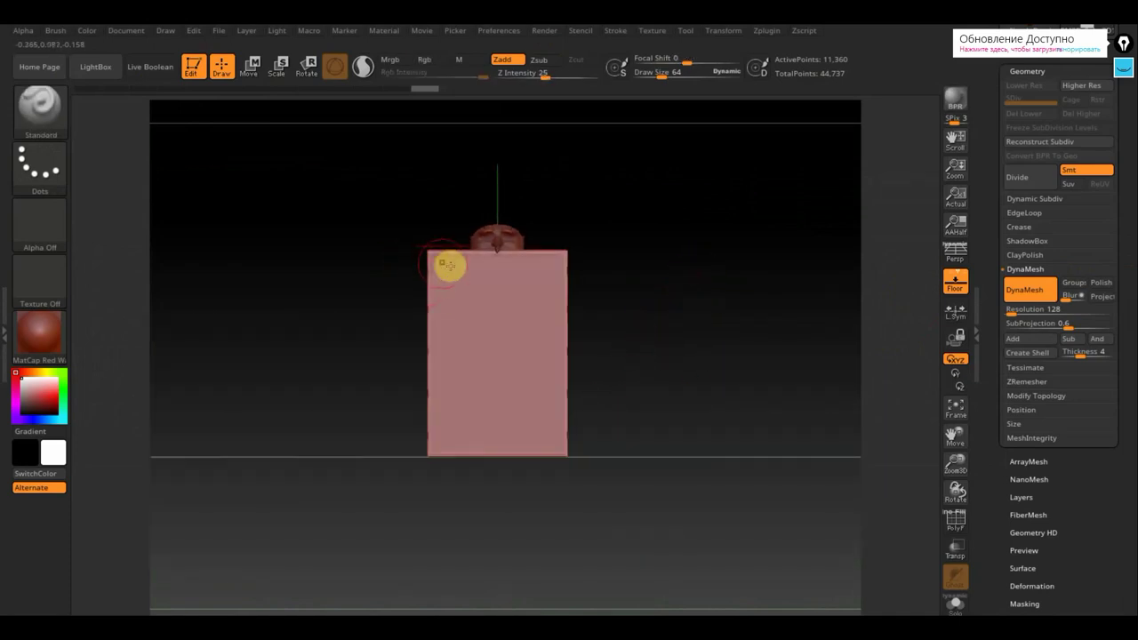
pyautogui.moveTo(436, 262); pyautogui.dragTo(475, 318)
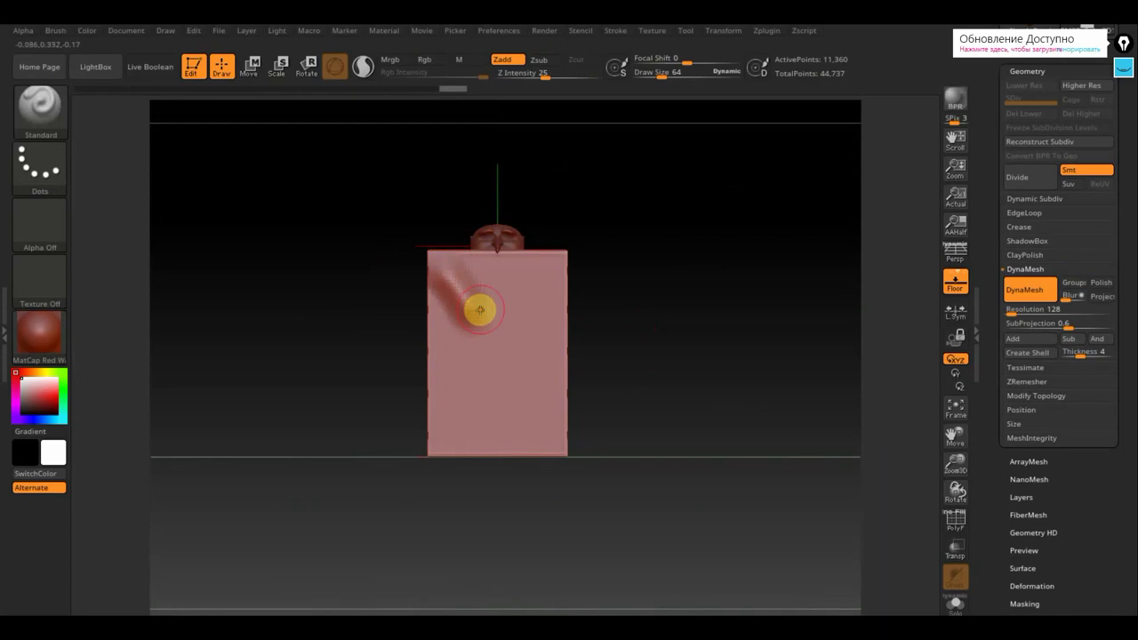
pyautogui.hotkey('ctrl', 'z')
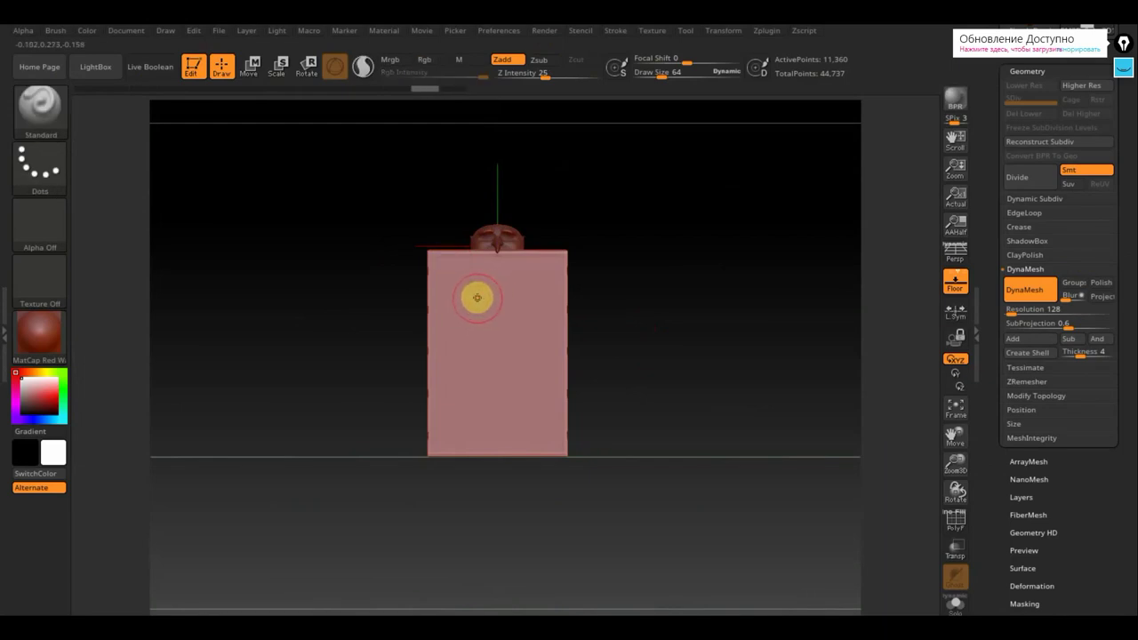
pyautogui.hotkey('ctrl', 'shift')
pyautogui.moveTo(405, 232)
pyautogui.keyDown('ctrl'); pyautogui.keyDown('shift'); pyautogui.mouseDown()
pyautogui.moveTo(519, 386)
pyautogui.moveTo(666, 505)
pyautogui.moveTo(765, 528)
pyautogui.moveTo(807, 554)
pyautogui.moveTo(701, 577)
pyautogui.mouseUp(); pyautogui.keyUp('shift'); pyautogui.keyUp('ctrl')
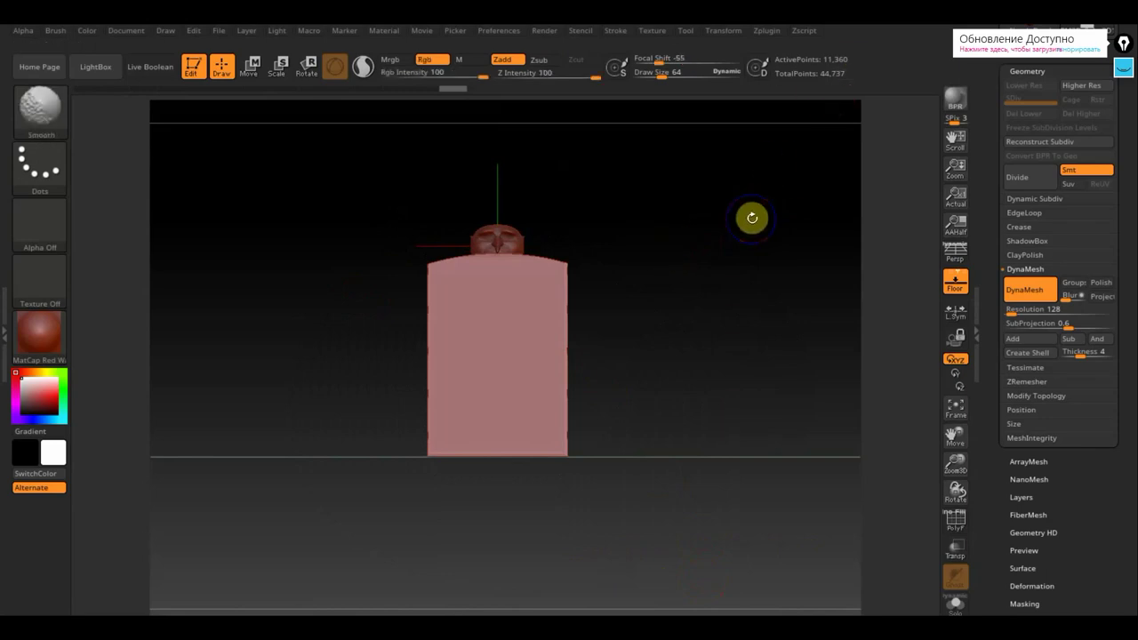
# Show the reference image and use TrimCurve to taper one side of the body and cut it off horizontally at the hips.
pyautogui.hotkey('shift', 'z')
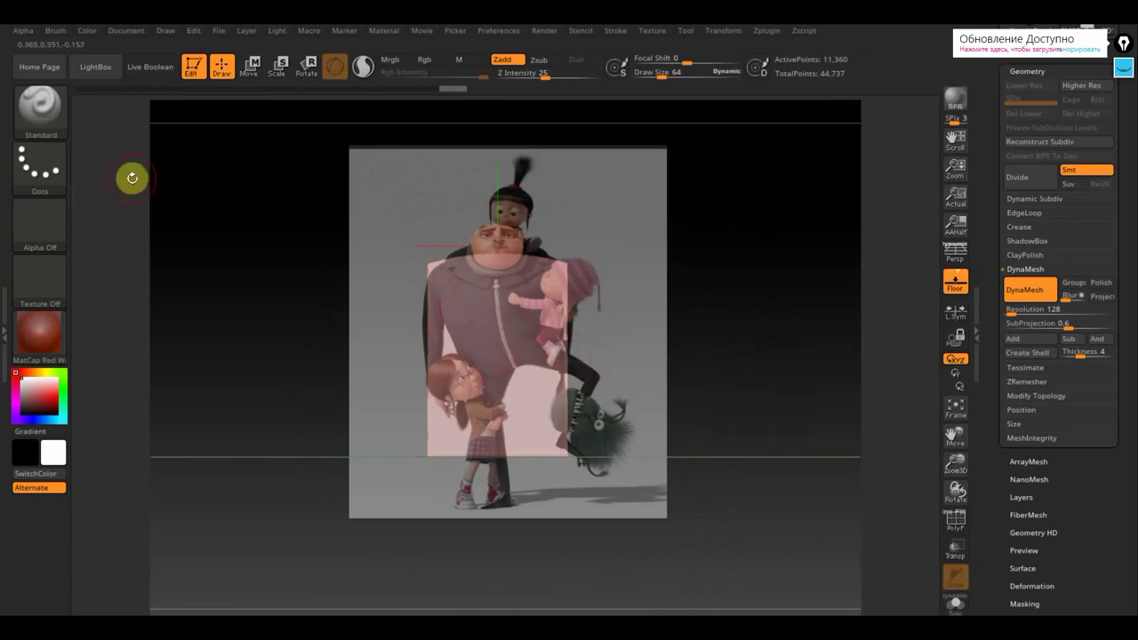
pyautogui.keyDown('ctrl'); pyautogui.keyDown('shift'); pyautogui.click(58, 129); pyautogui.keyUp('shift'); pyautogui.keyUp('ctrl')
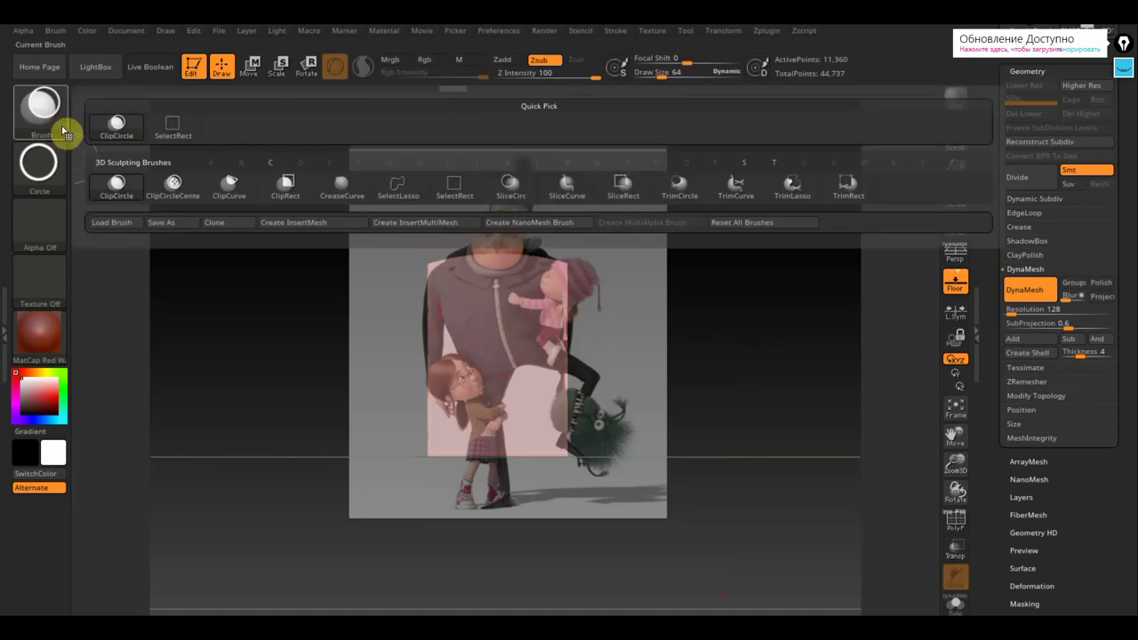
pyautogui.click(738, 187)
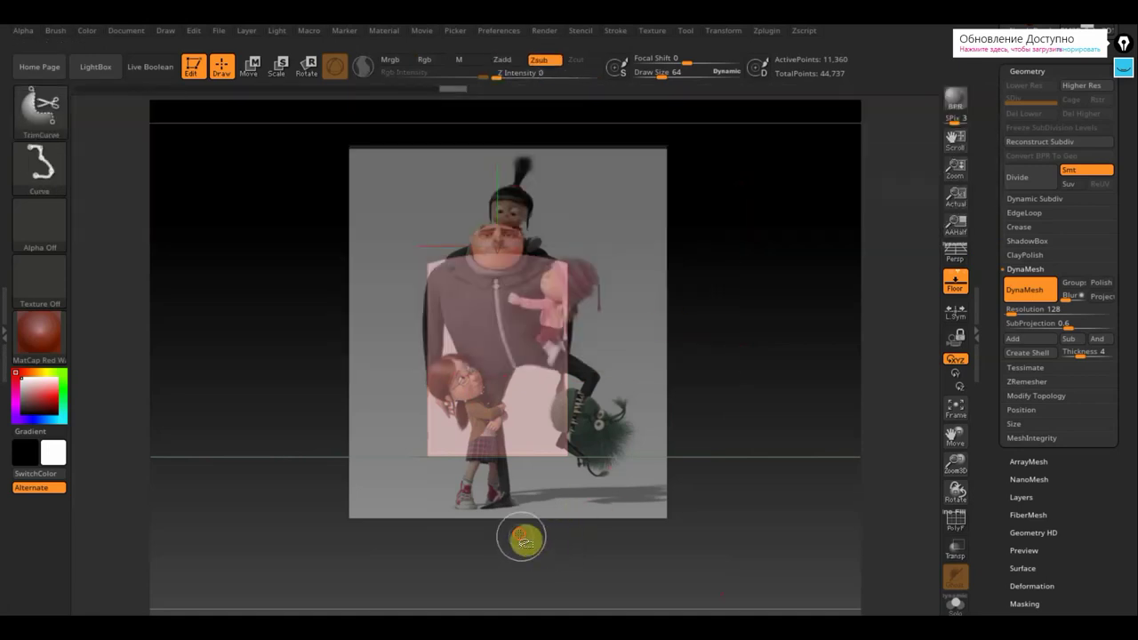
pyautogui.moveTo(518, 533); pyautogui.dragTo(418, 216)
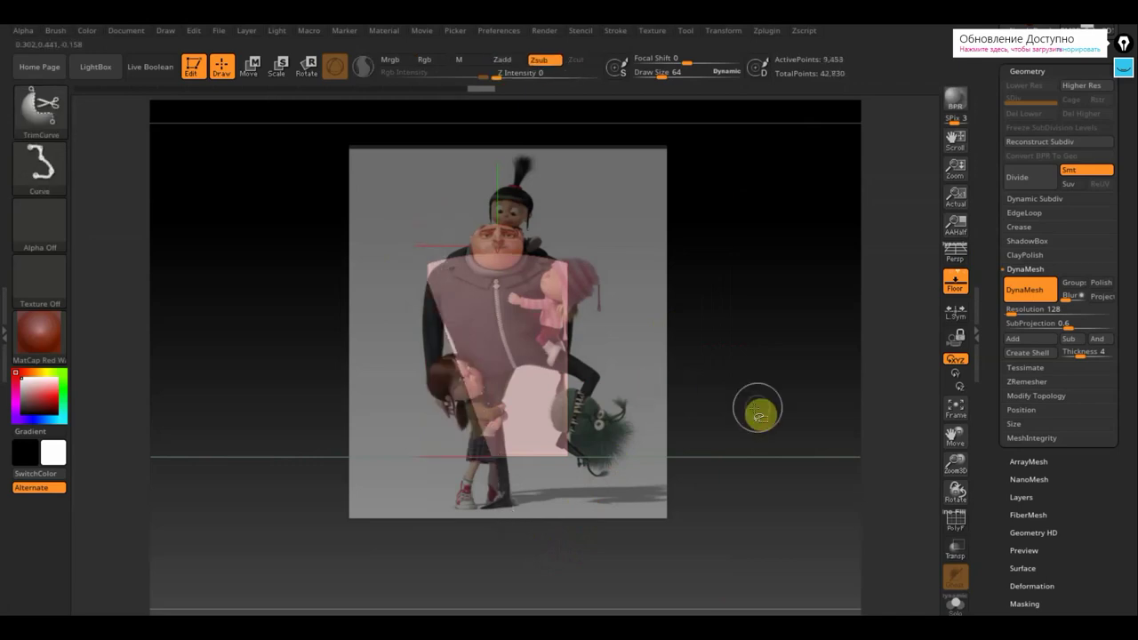
pyautogui.moveTo(719, 405)
pyautogui.keyDown('ctrl'); pyautogui.keyDown('shift'); pyautogui.mouseDown()
pyautogui.moveTo(374, 405)
pyautogui.moveTo(364, 388)
pyautogui.mouseUp(); pyautogui.keyUp('shift'); pyautogui.keyUp('ctrl')
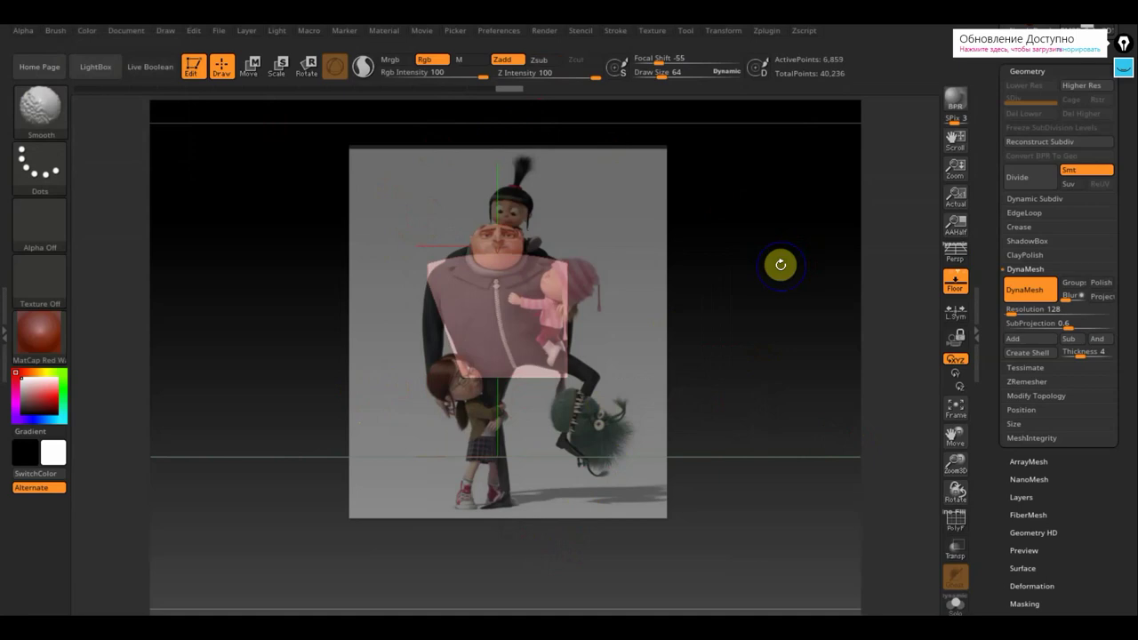
# Hide the reference image and make the body symmetrical by mirroring the tapered side with Mirror And Weld.
pyautogui.hotkey('shift', 'z')
pyautogui.click(927, 337)
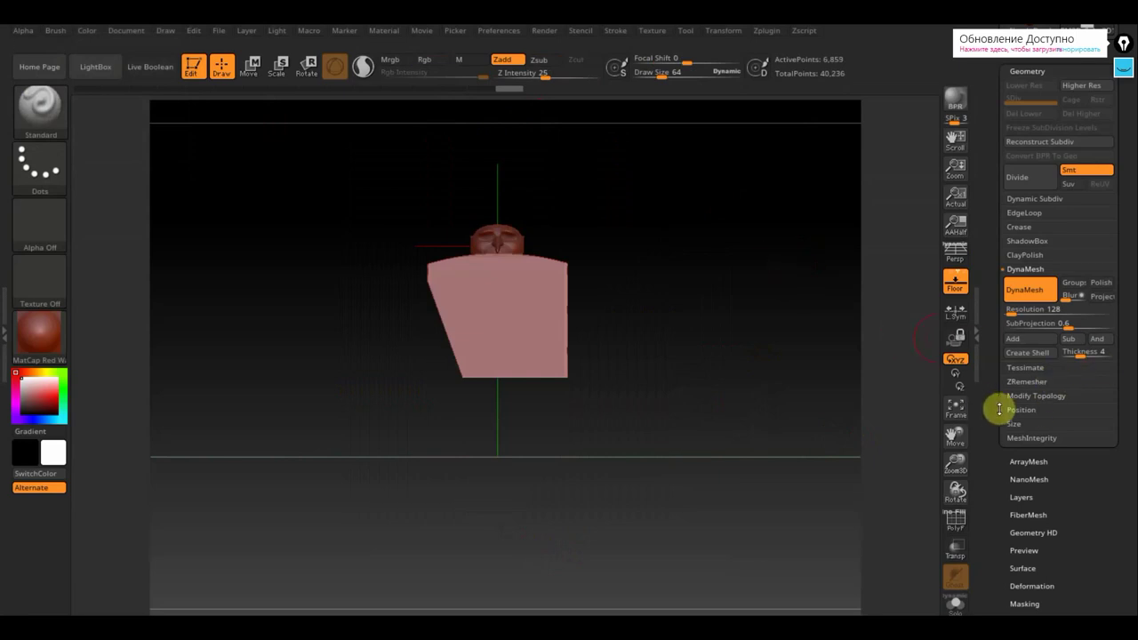
pyautogui.click(1056, 398)
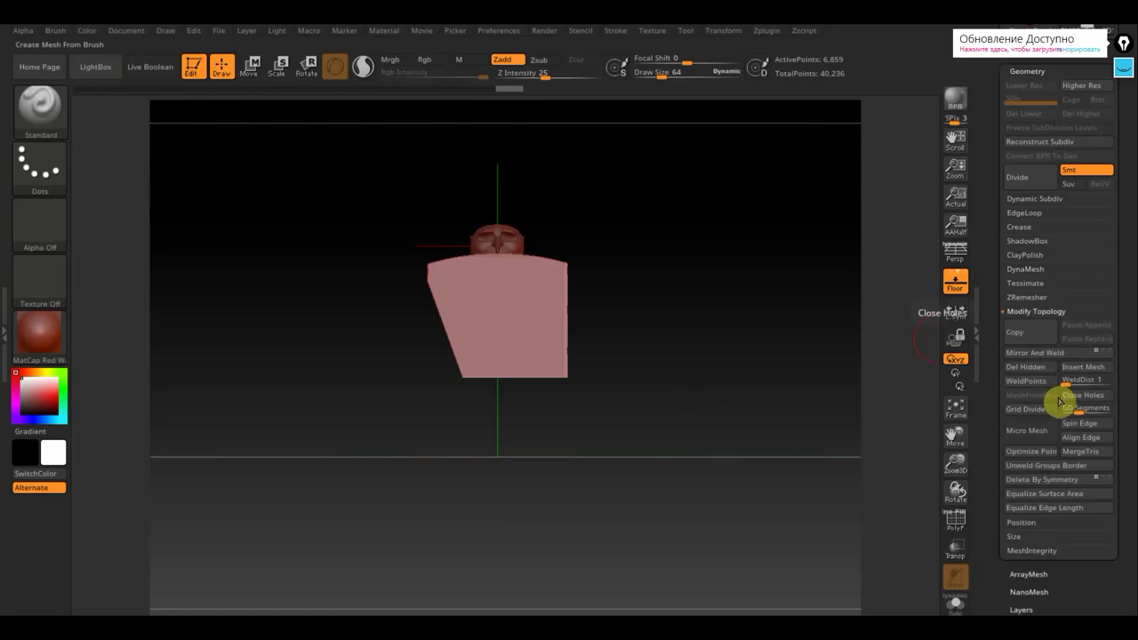
pyautogui.click(1036, 353)
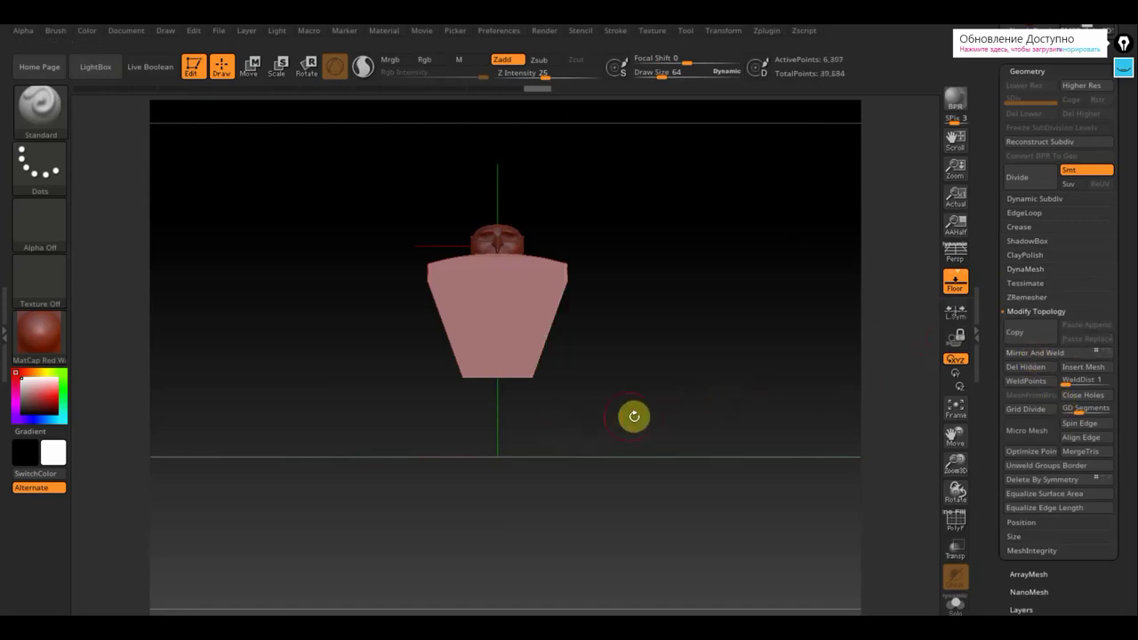
# Move the body back about 0.11 along Z so it sits farther behind the face.
pyautogui.moveTo(634, 416); pyautogui.dragTo(557, 433)
pyautogui.keyDown('shift'); pyautogui.moveTo(658, 359); pyautogui.dragTo(661, 357); pyautogui.keyUp('shift')
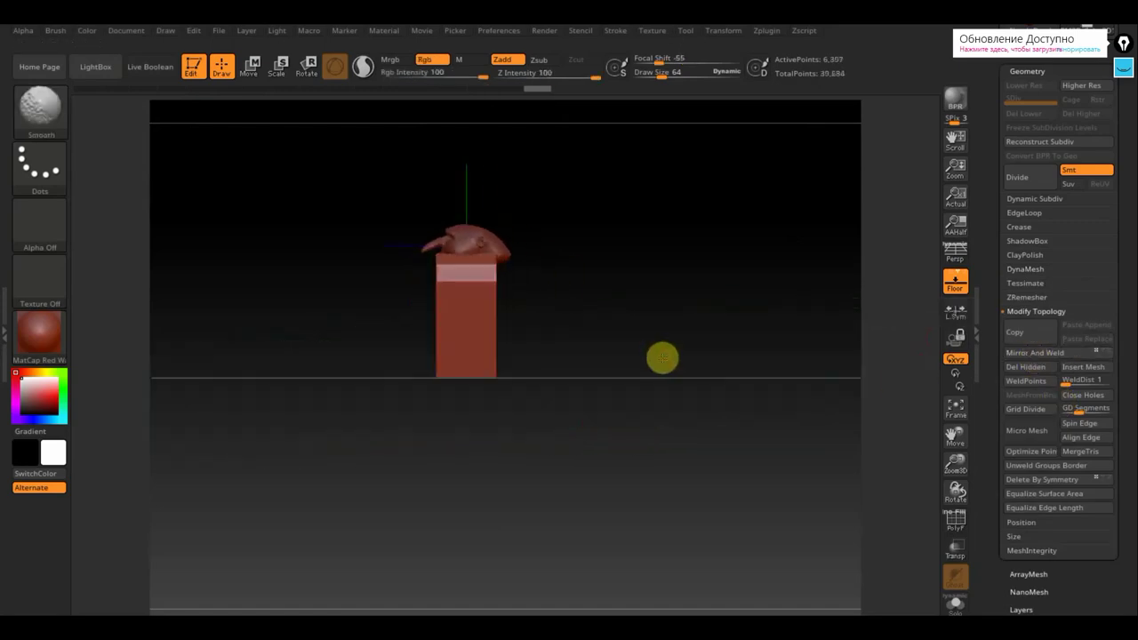
pyautogui.click(250, 65)
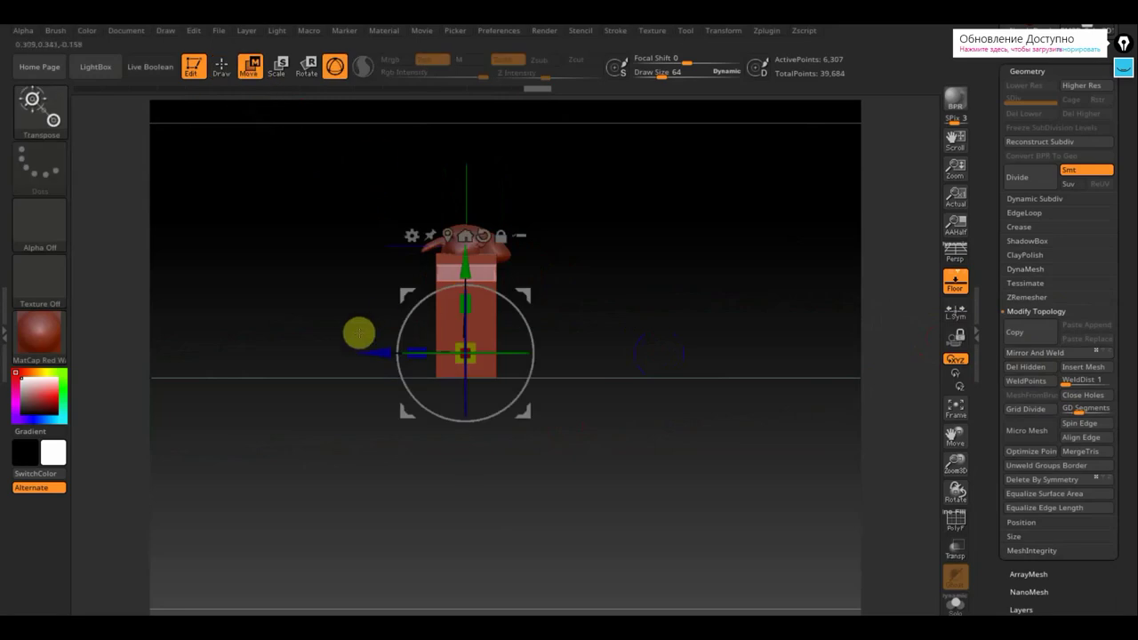
pyautogui.moveTo(376, 353); pyautogui.dragTo(396, 364)
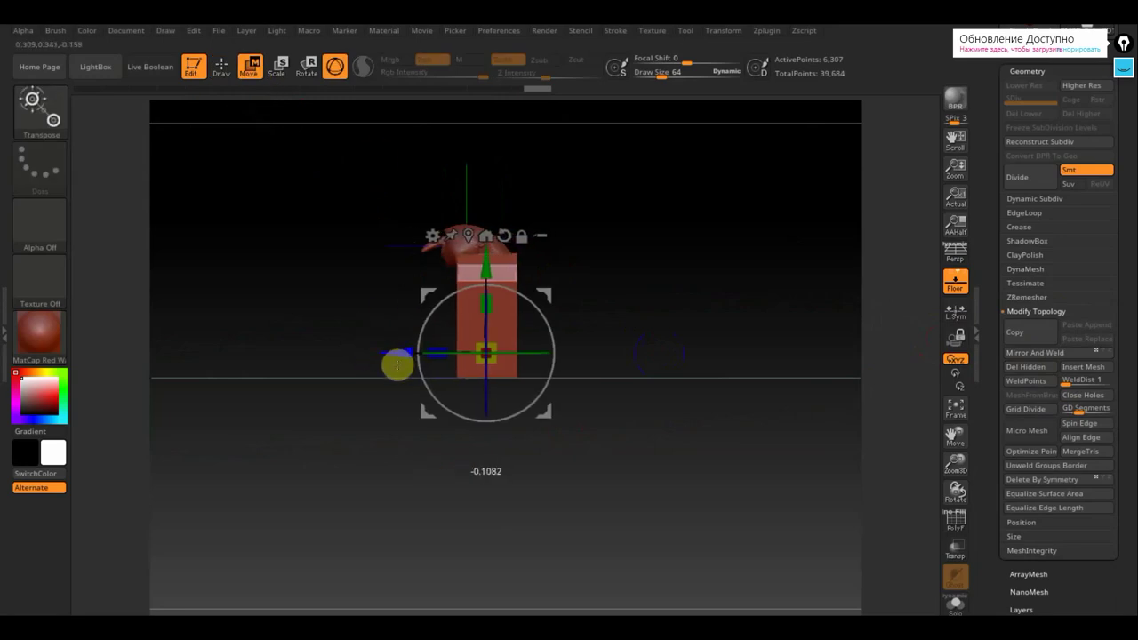
pyautogui.moveTo(701, 282); pyautogui.dragTo(775, 290)
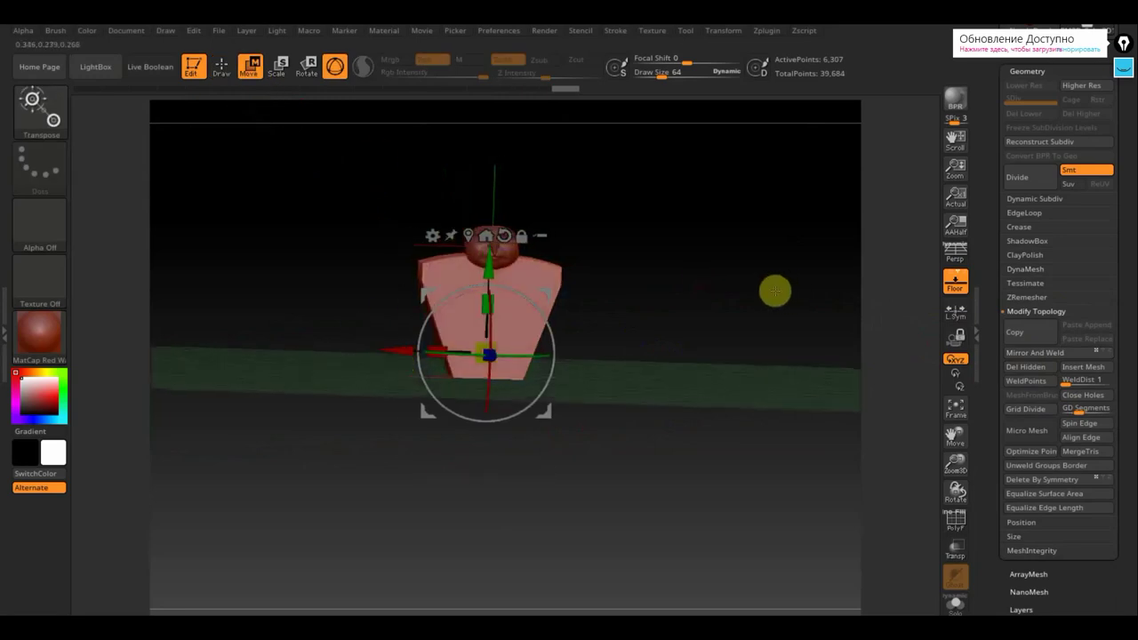
pyautogui.moveTo(490, 263); pyautogui.dragTo(490, 258)
pyautogui.moveTo(676, 259); pyautogui.dragTo(676, 281)
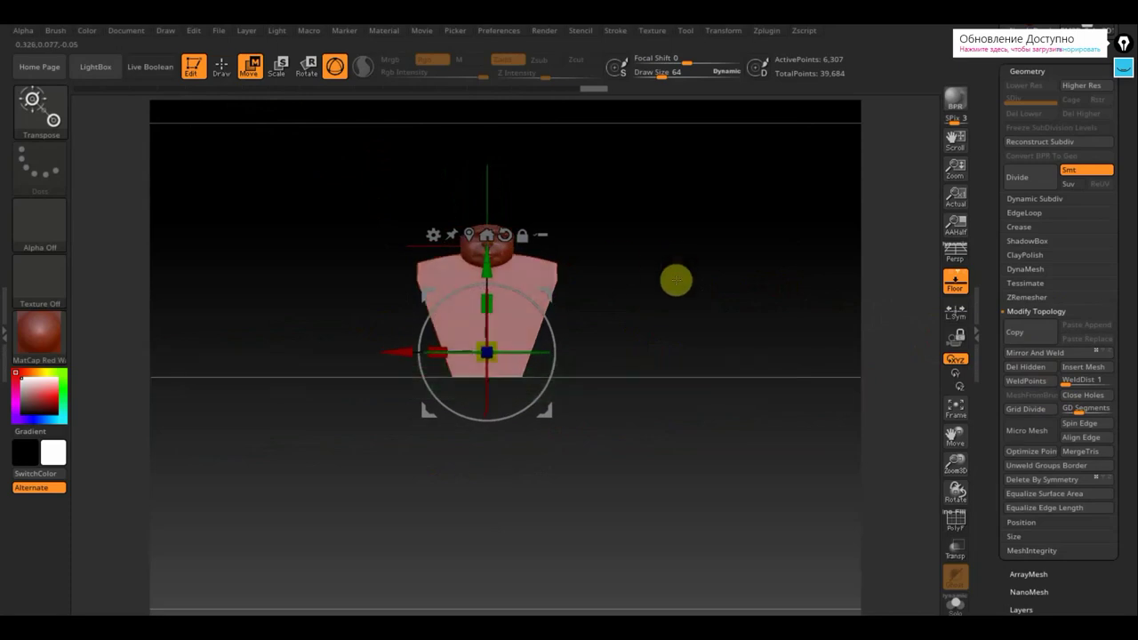
# Return to Draw mode and display the polyframe wireframe on the body.
pyautogui.click(219, 65)
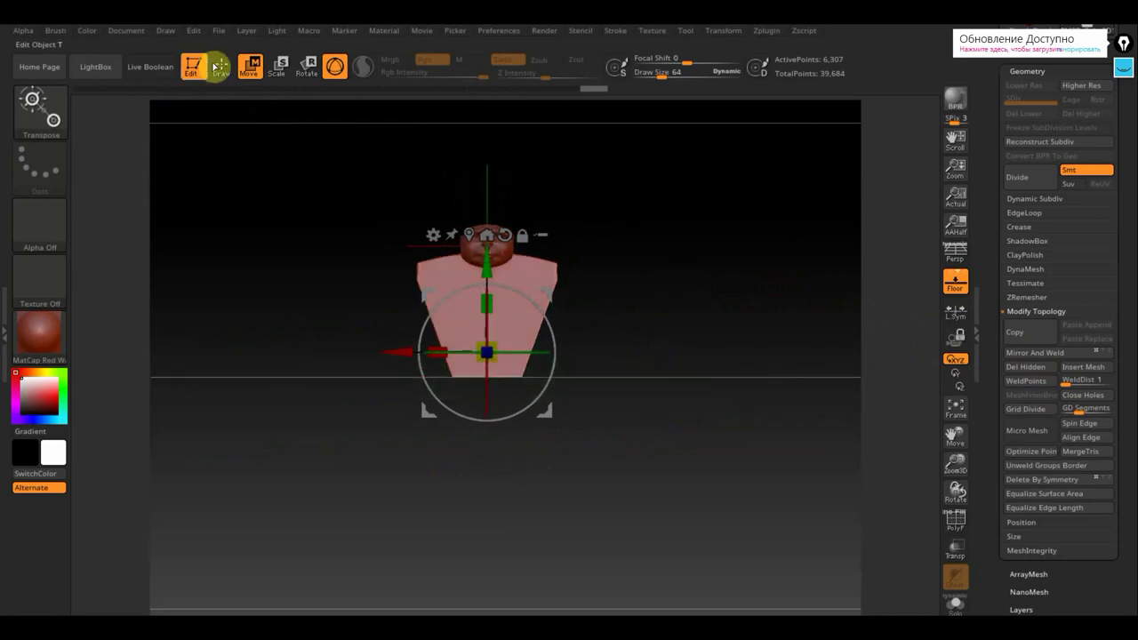
pyautogui.click(957, 519)
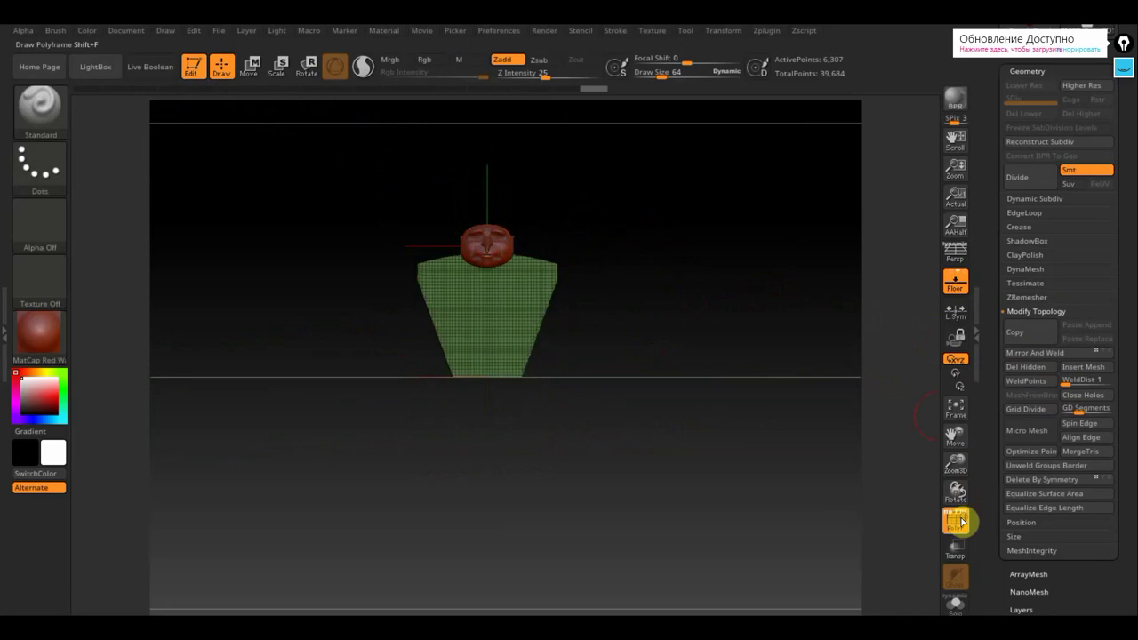
# Put the whole body into a single polygroup, remesh it with DynaMesh at resolution 128, and hide the wireframe.
pyautogui.moveTo(645, 377); pyautogui.dragTo(735, 376)
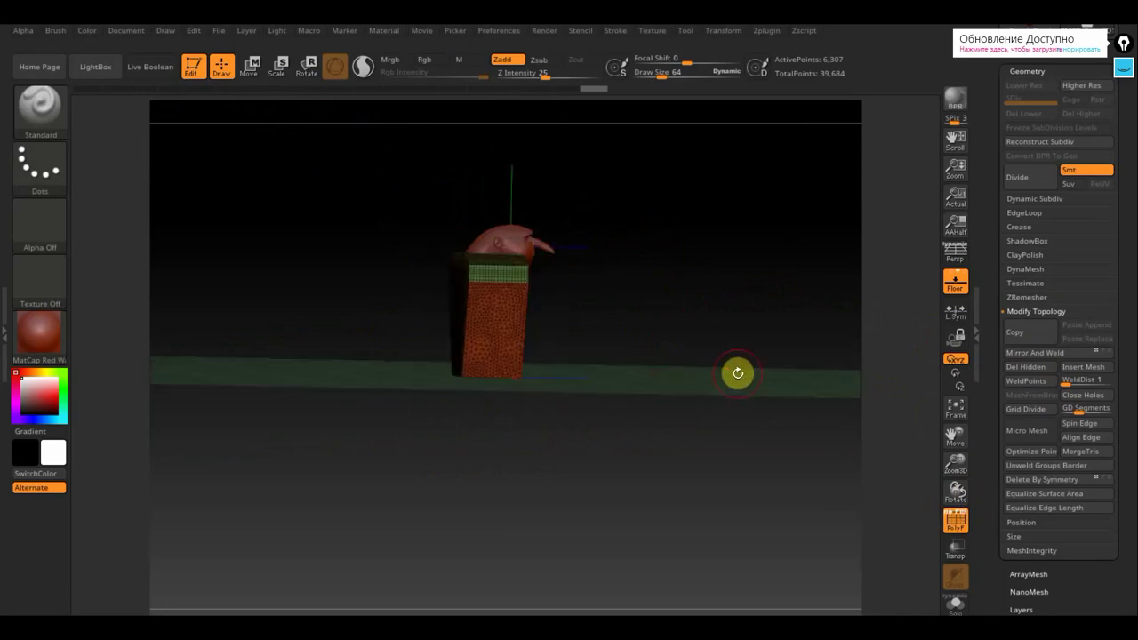
pyautogui.hotkey('ctrl', 'w')
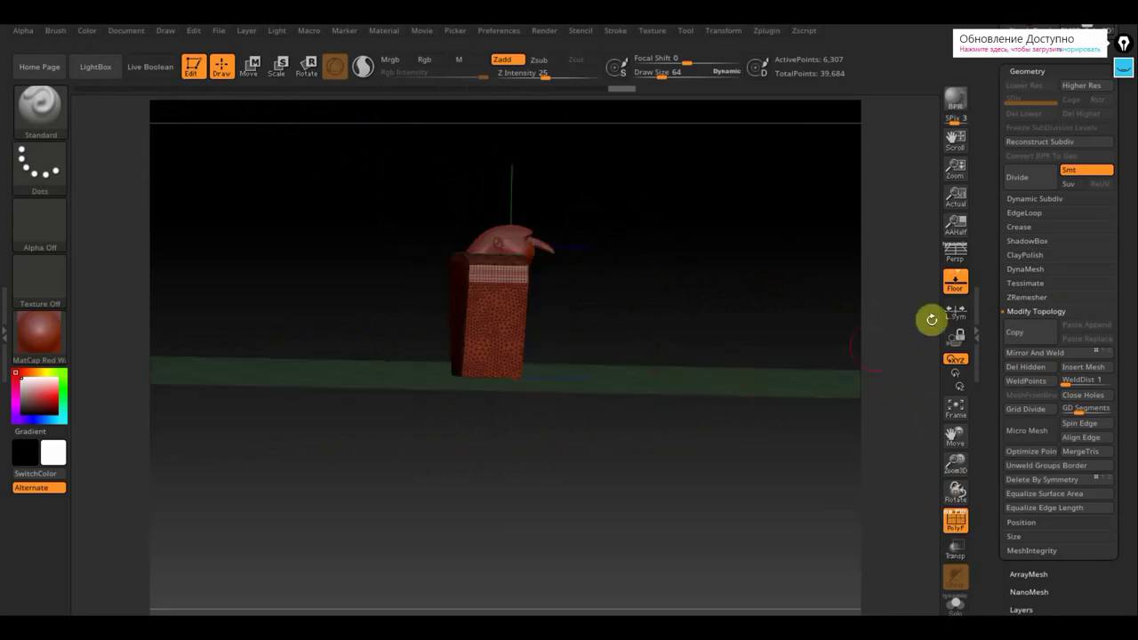
pyautogui.click(1031, 269)
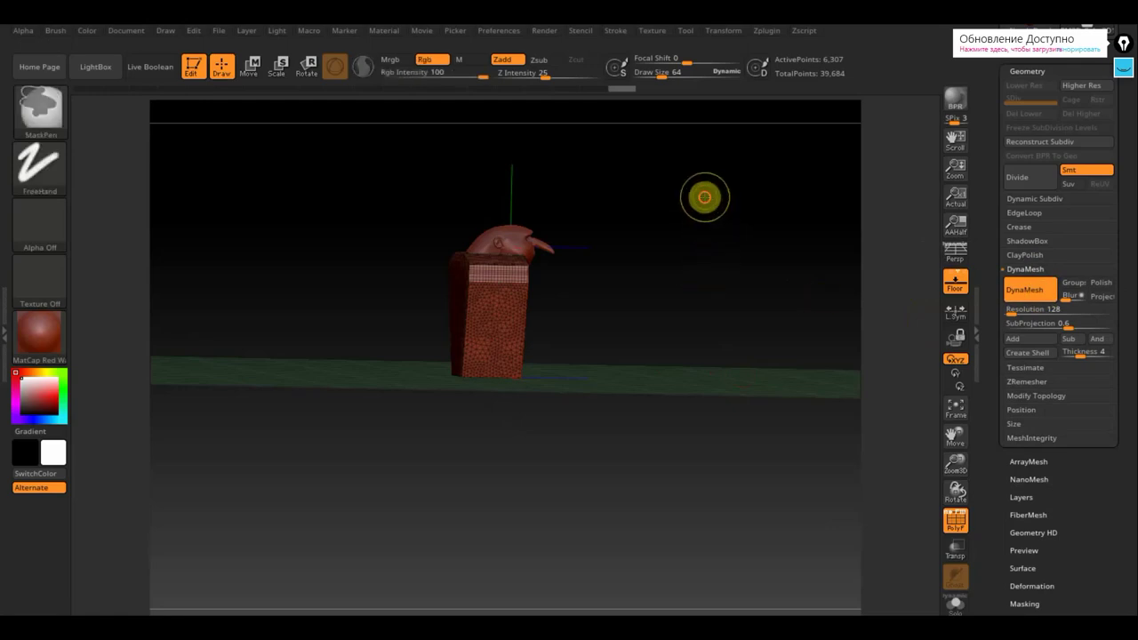
pyautogui.moveTo(704, 197)
pyautogui.keyDown('ctrl'); pyautogui.mouseDown()
pyautogui.moveTo(783, 323)
pyautogui.moveTo(706, 308)
pyautogui.moveTo(744, 277)
pyautogui.moveTo(724, 294)
pyautogui.mouseUp(); pyautogui.keyUp('ctrl')
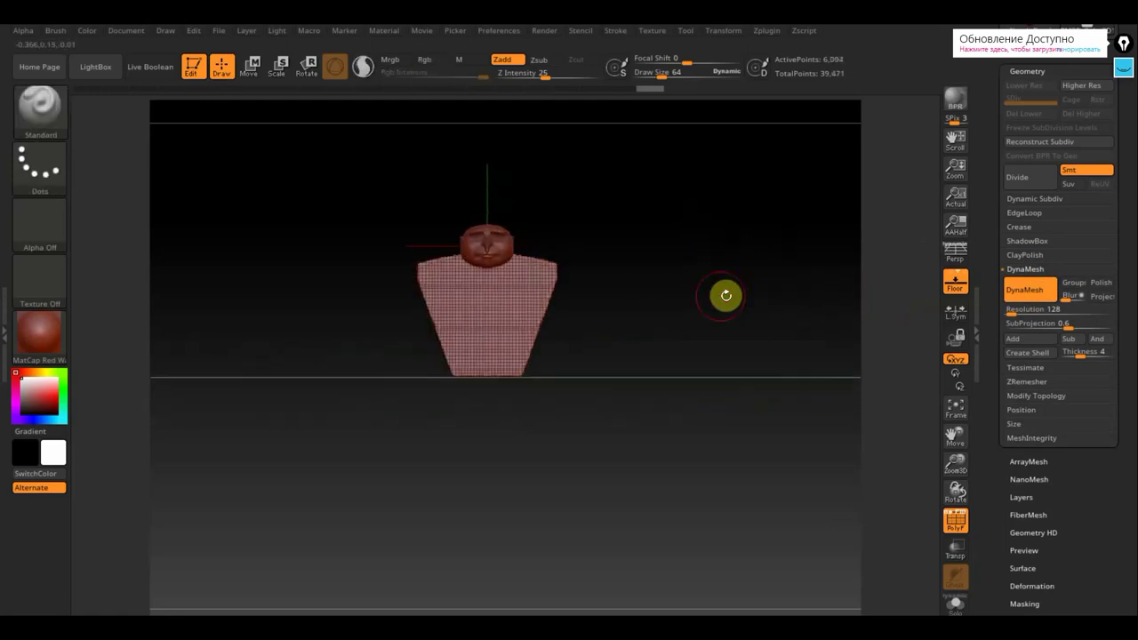
pyautogui.click(955, 521)
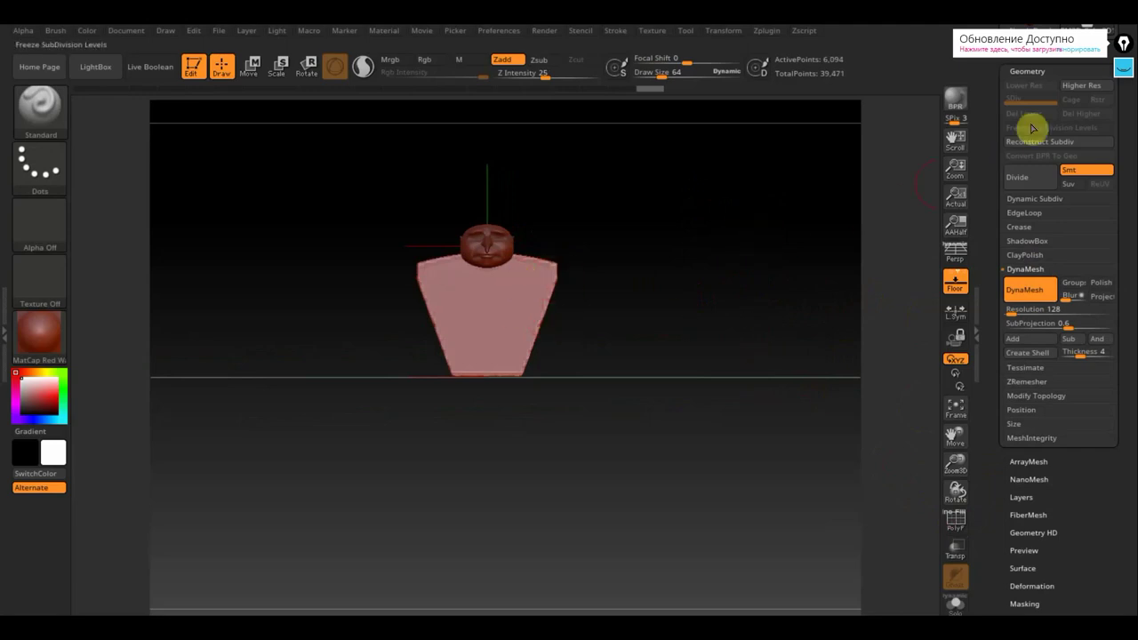
# Append a Cylinder3D subtool for the leg and make it the active subtool.
pyautogui.moveTo(1130, 98); pyautogui.dragTo(1128, 223)
pyautogui.click(1025, 258)
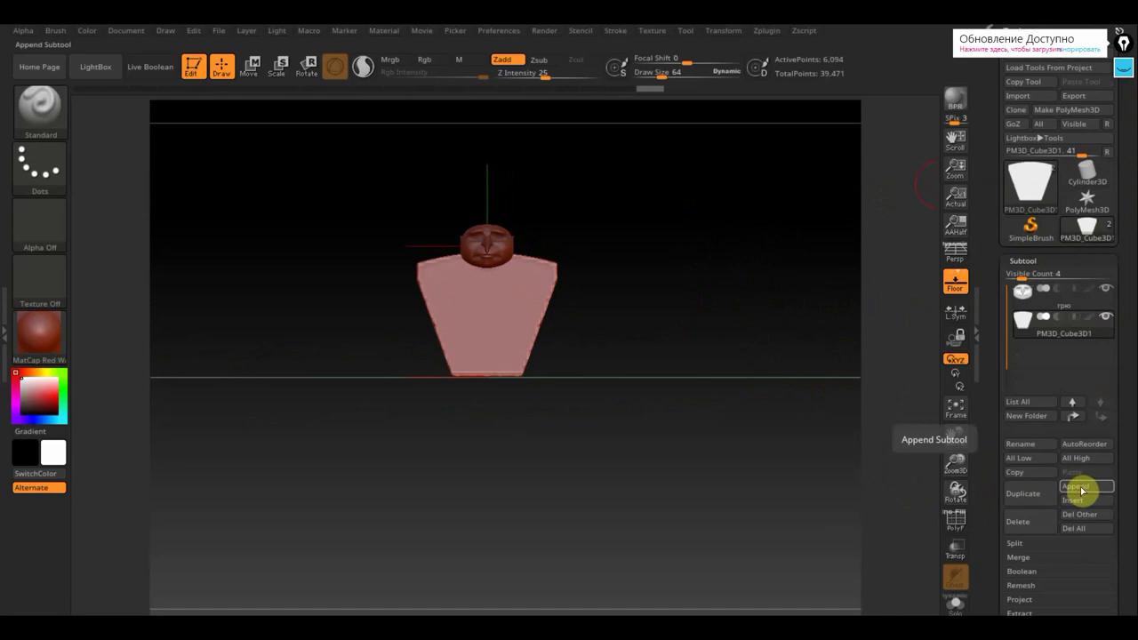
pyautogui.click(1083, 489)
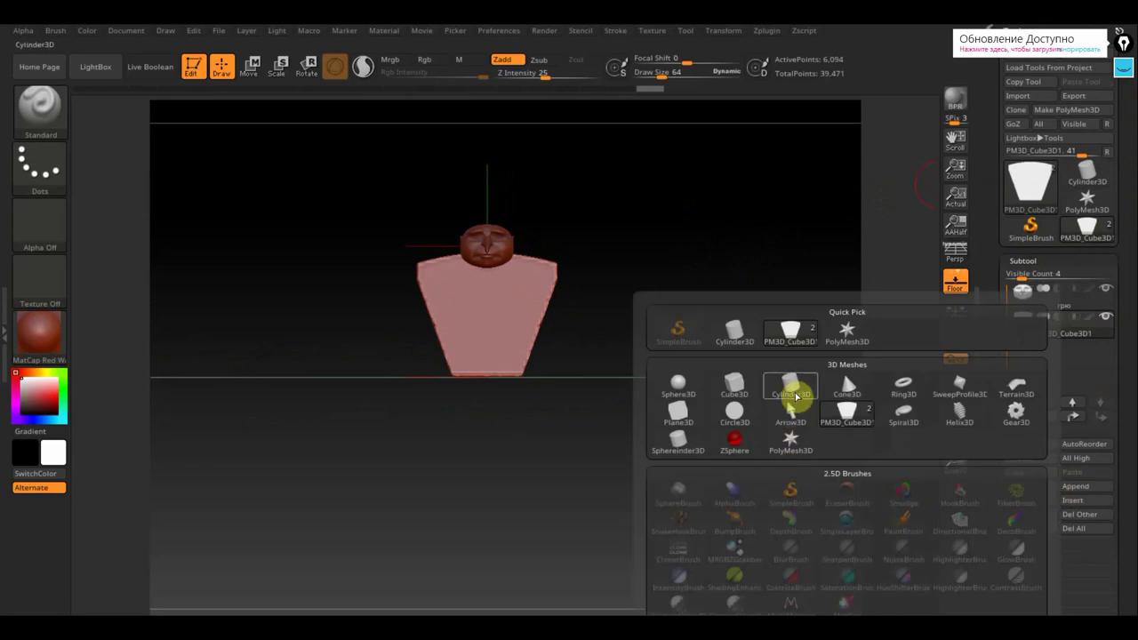
pyautogui.click(796, 396)
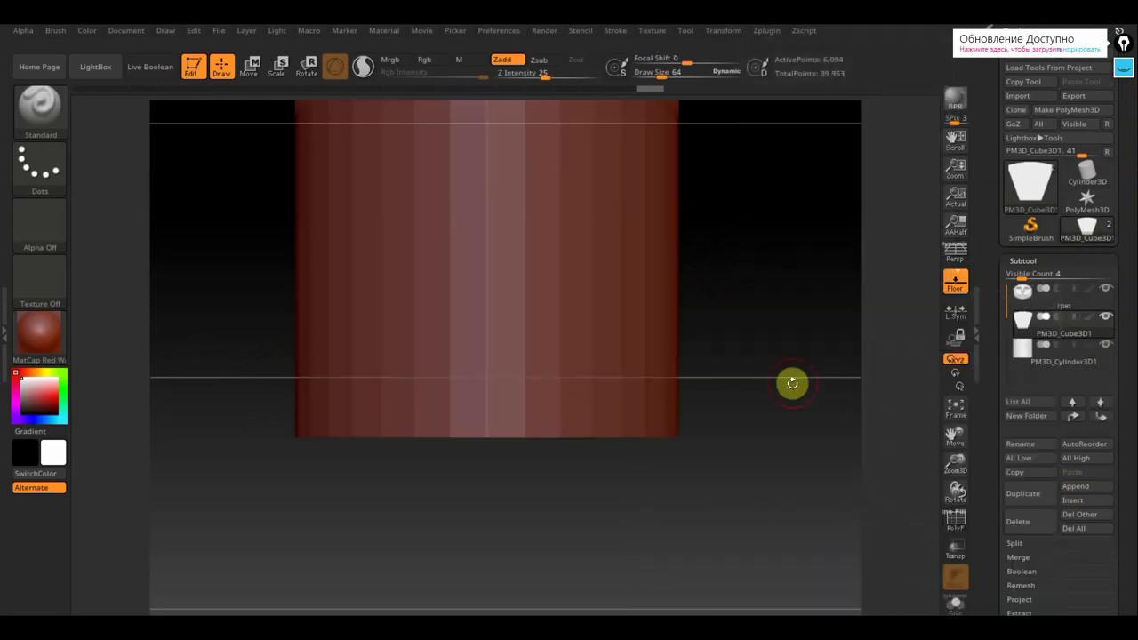
pyautogui.click(1025, 364)
# Shrink the cylinder to less than a tenth of its size and place it just below the body, slightly off centre.
pyautogui.click(251, 69)
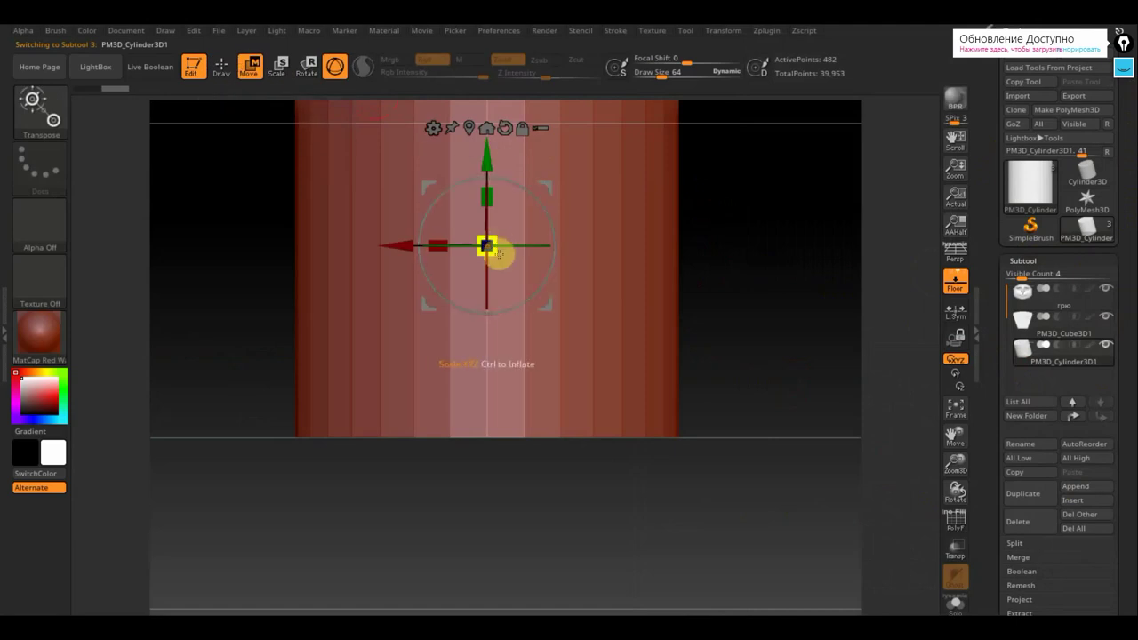
pyautogui.moveTo(500, 255); pyautogui.dragTo(358, 99)
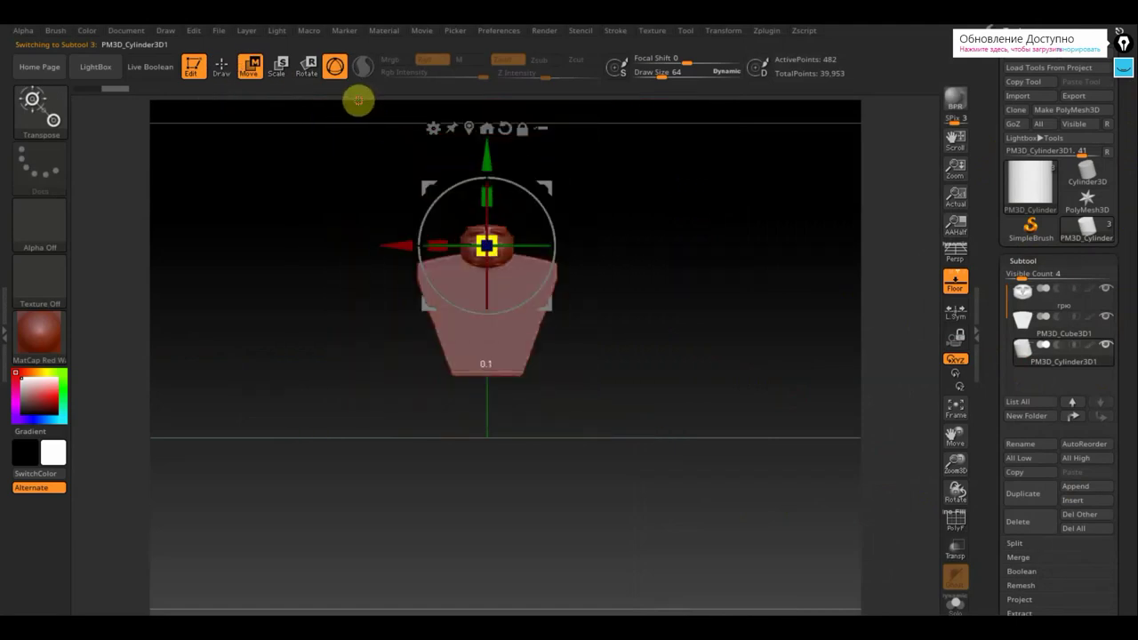
pyautogui.moveTo(485, 174); pyautogui.dragTo(451, 313)
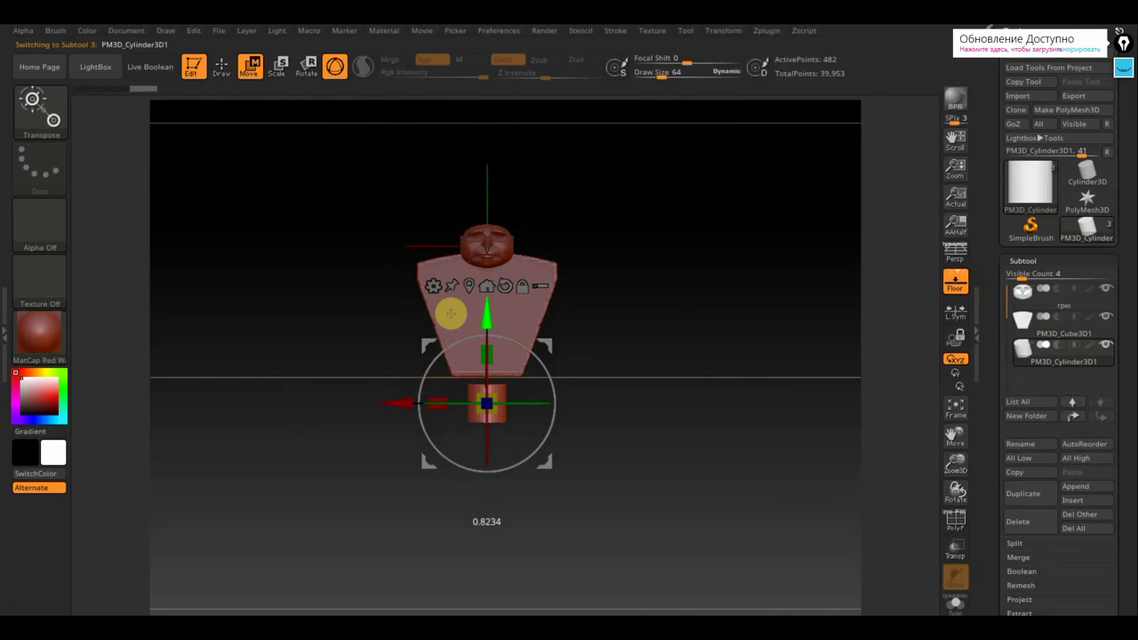
pyautogui.moveTo(491, 407); pyautogui.dragTo(486, 405)
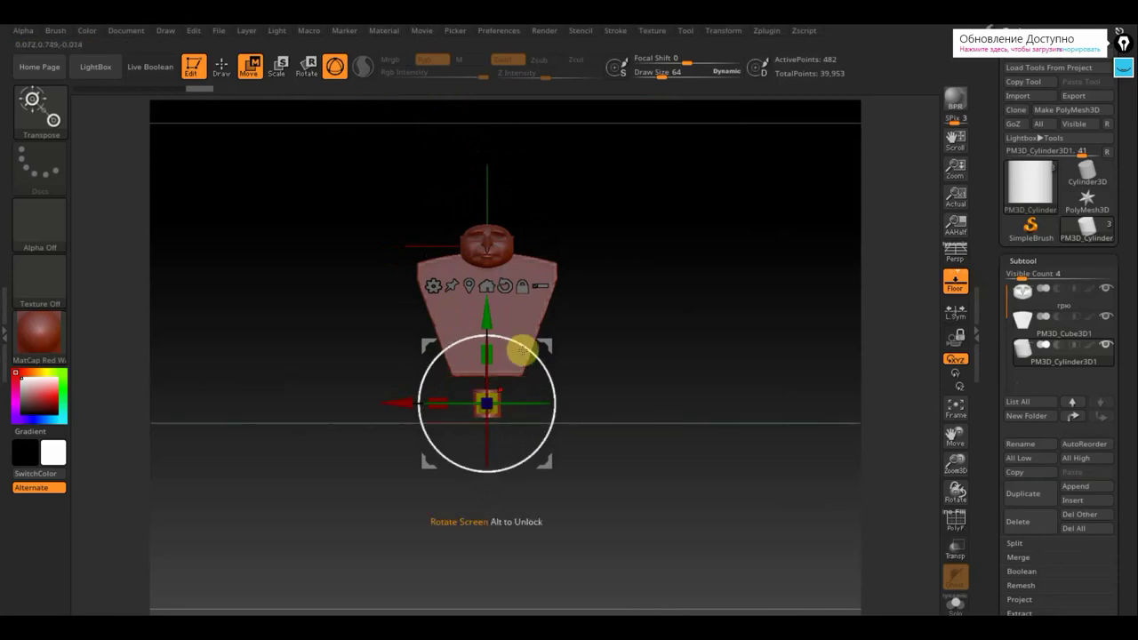
pyautogui.moveTo(549, 340); pyautogui.dragTo(535, 345)
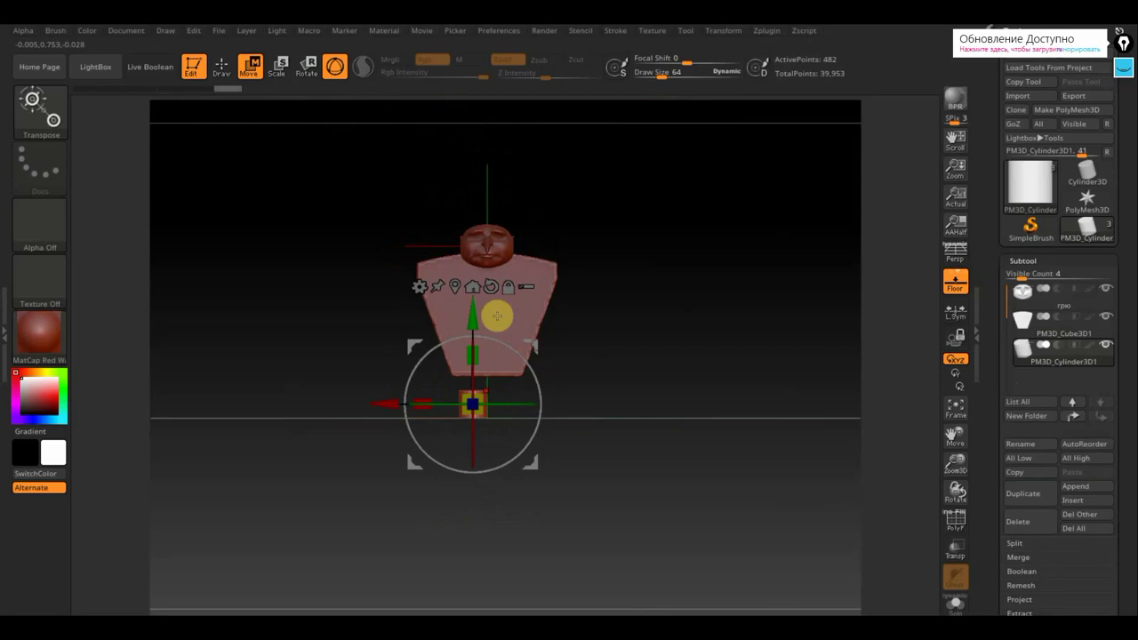
# Stretch the cylinder along Y into a long, thin, slightly tilted leg under the body, and return to Draw mode.
pyautogui.moveTo(475, 315); pyautogui.dragTo(475, 238)
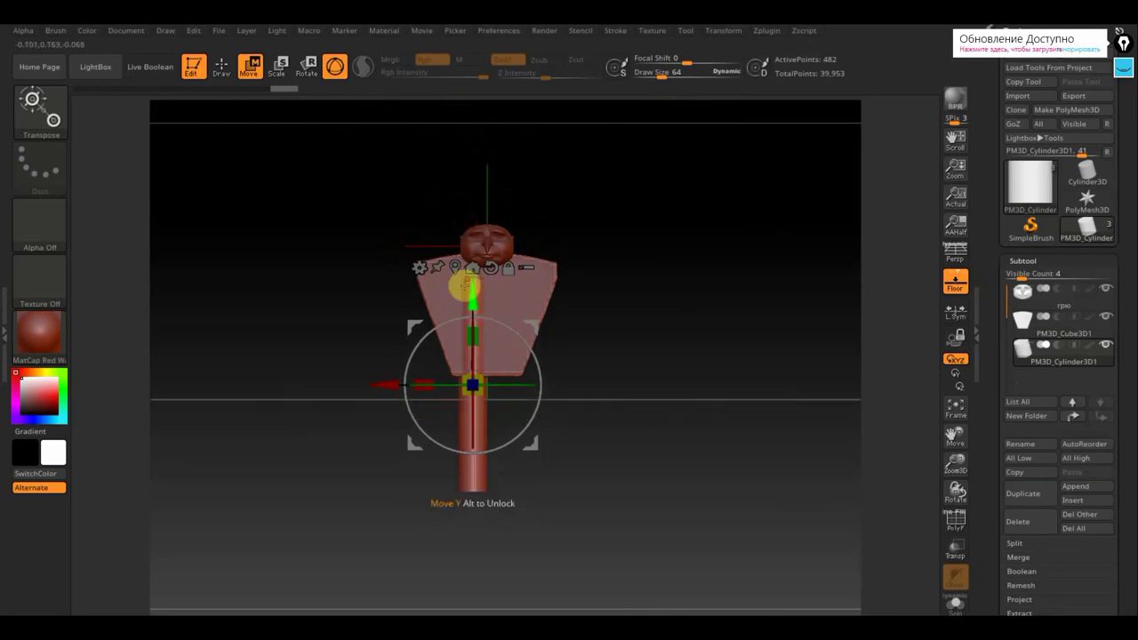
pyautogui.moveTo(465, 285); pyautogui.dragTo(458, 355)
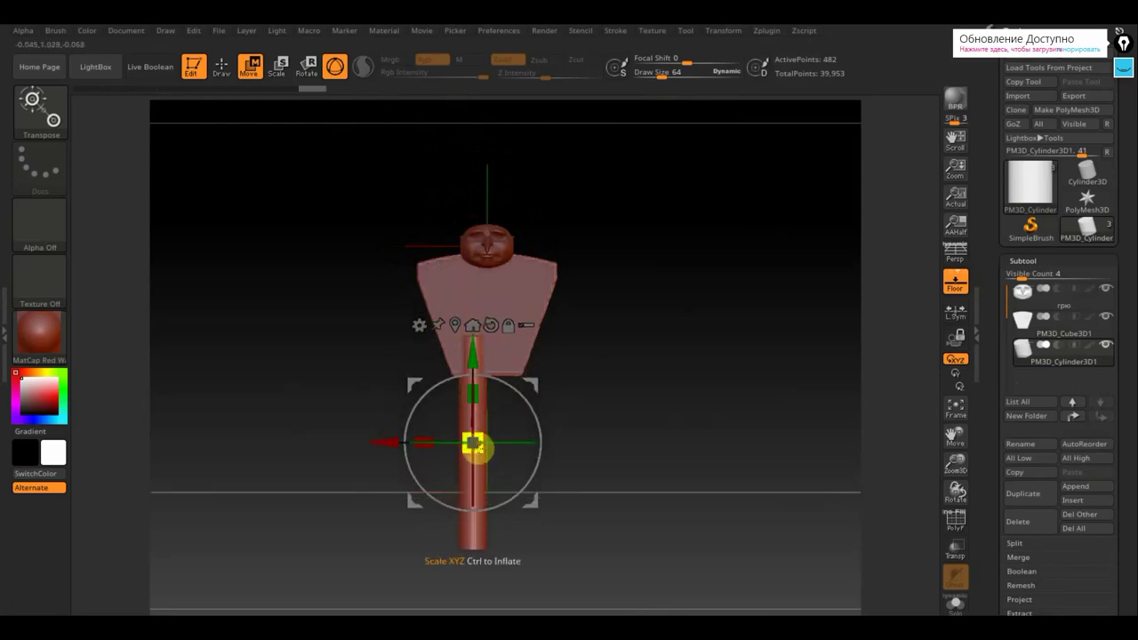
pyautogui.moveTo(474, 446); pyautogui.dragTo(472, 442)
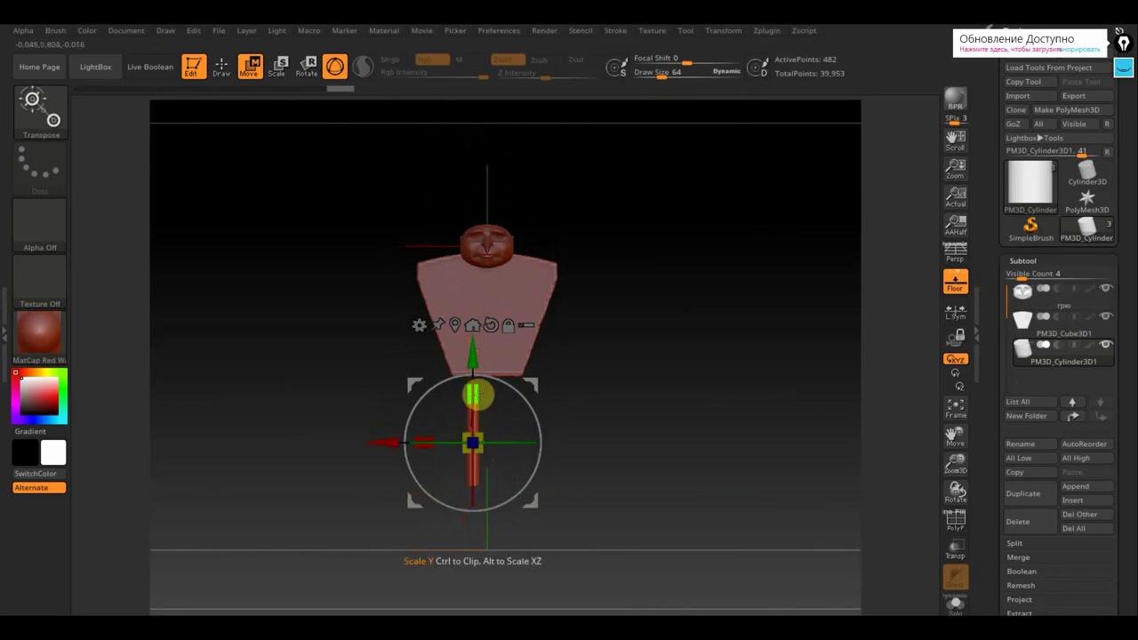
pyautogui.moveTo(476, 393); pyautogui.dragTo(498, 381)
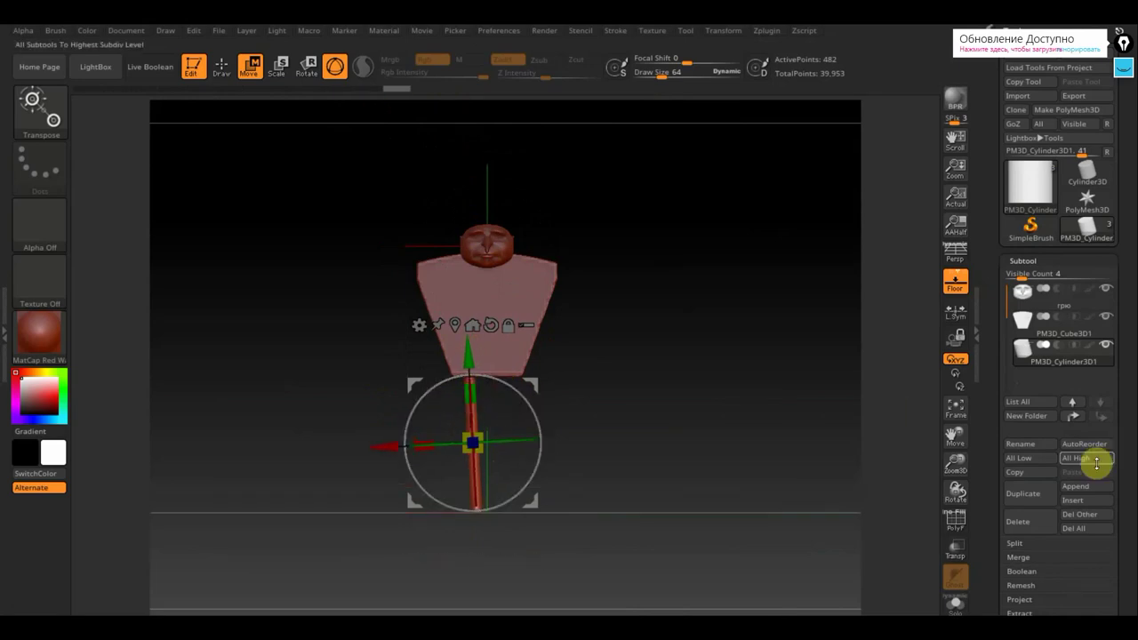
pyautogui.keyDown('alt'); pyautogui.moveTo(686, 399); pyautogui.dragTo(697, 422); pyautogui.keyUp('alt')
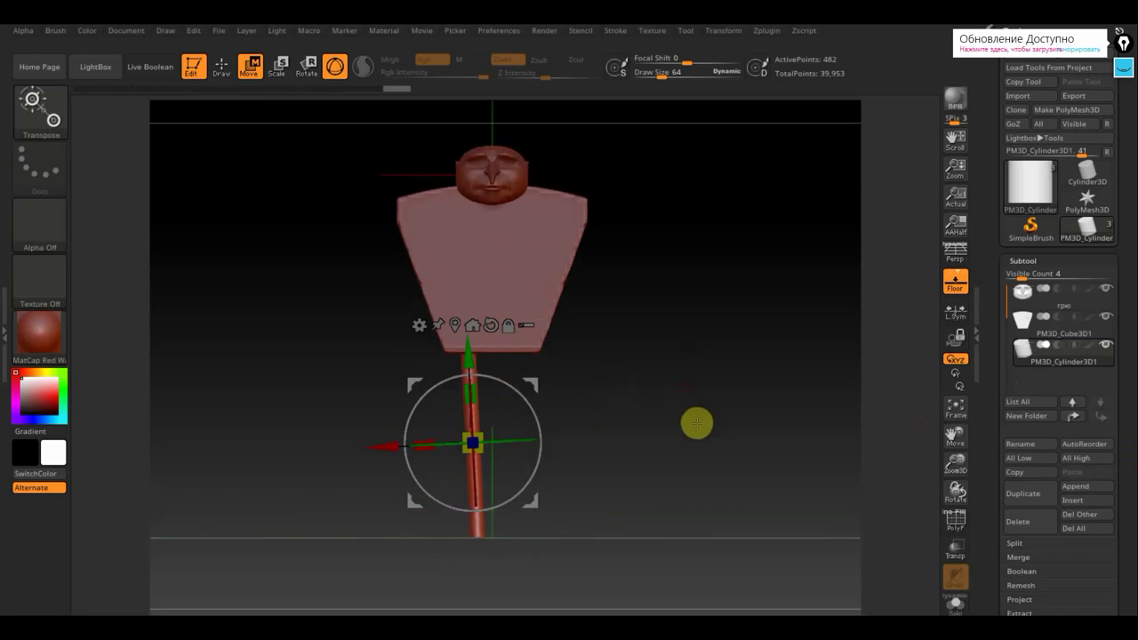
pyautogui.click(221, 66)
# Show the Spotlight reference image at full opacity to compare the leg's proportions, and hide it again.
pyautogui.press('shift')
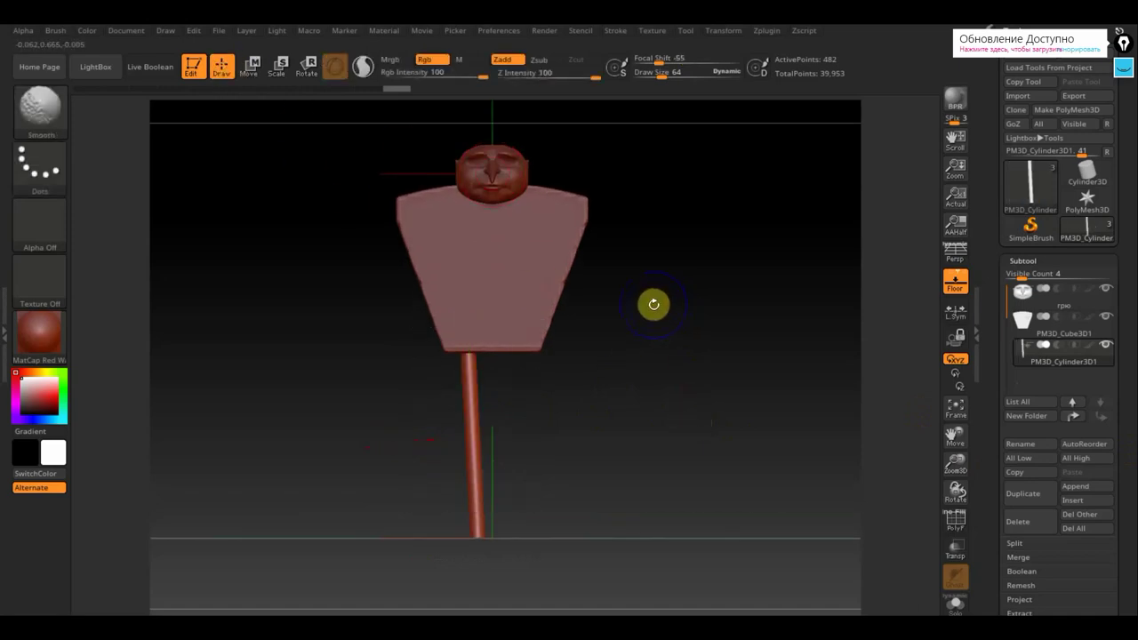
pyautogui.press('z')
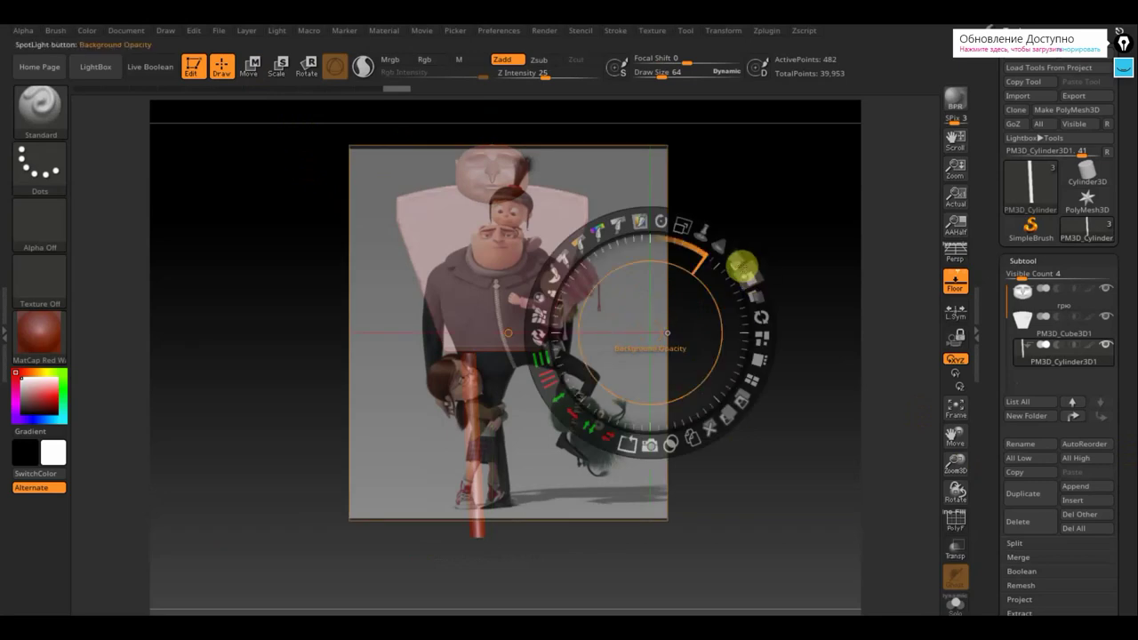
pyautogui.moveTo(741, 265); pyautogui.dragTo(760, 339)
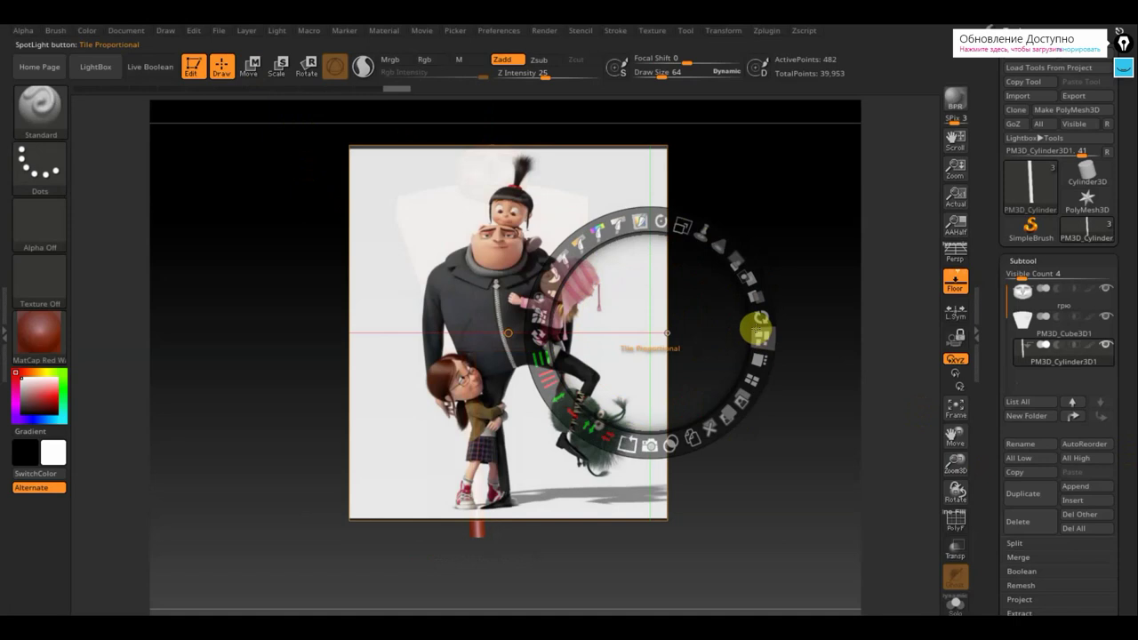
pyautogui.press('z')
pyautogui.hotkey('shift', 'z')
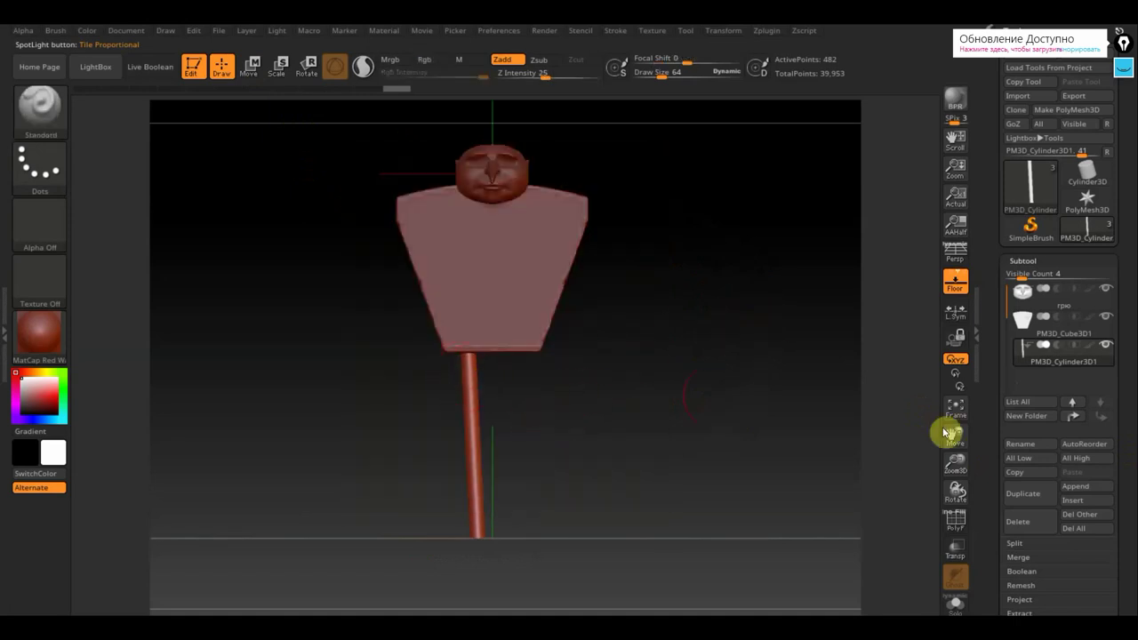
# Convert the leg to DynaMesh at resolution 128 and subdivide it once to SDiv 2.
pyautogui.moveTo(1131, 585); pyautogui.dragTo(1131, 483)
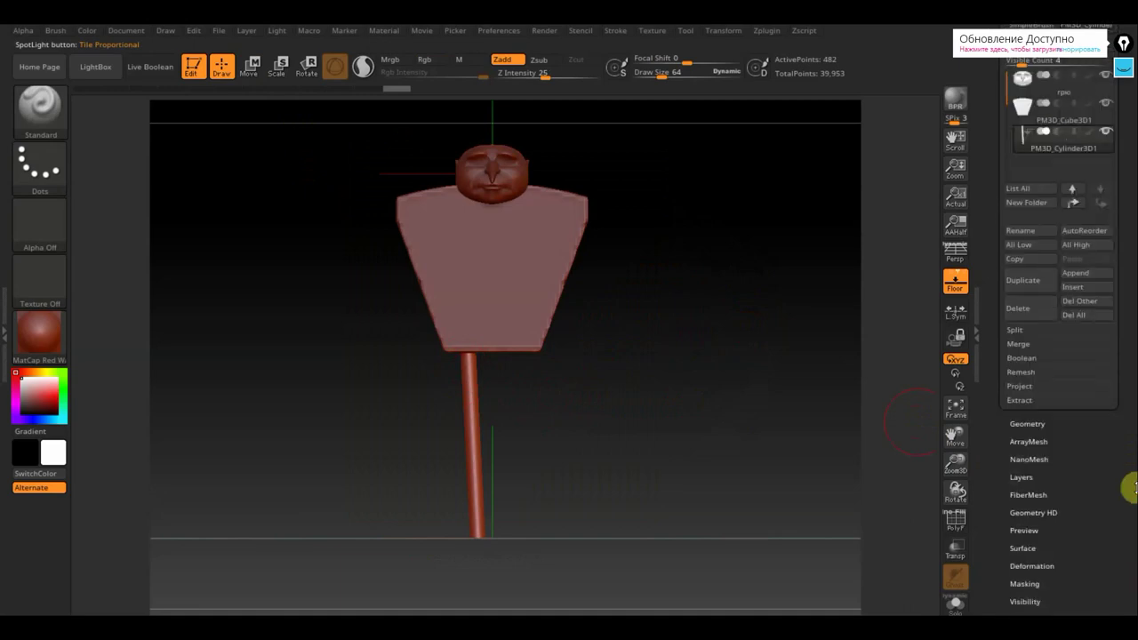
pyautogui.click(1037, 424)
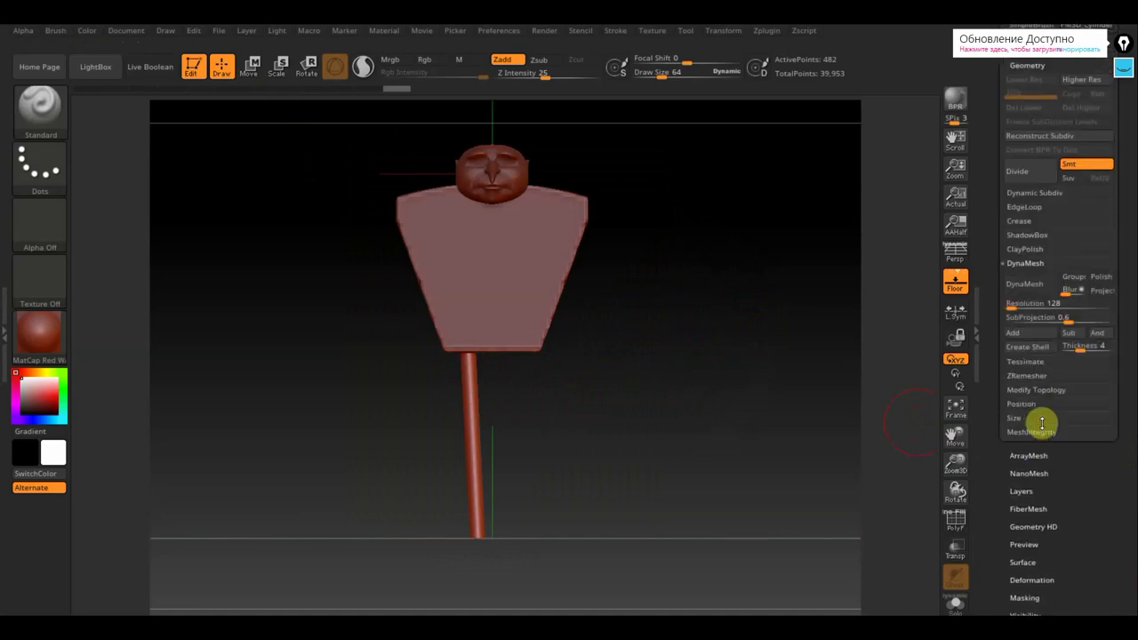
pyautogui.click(1034, 289)
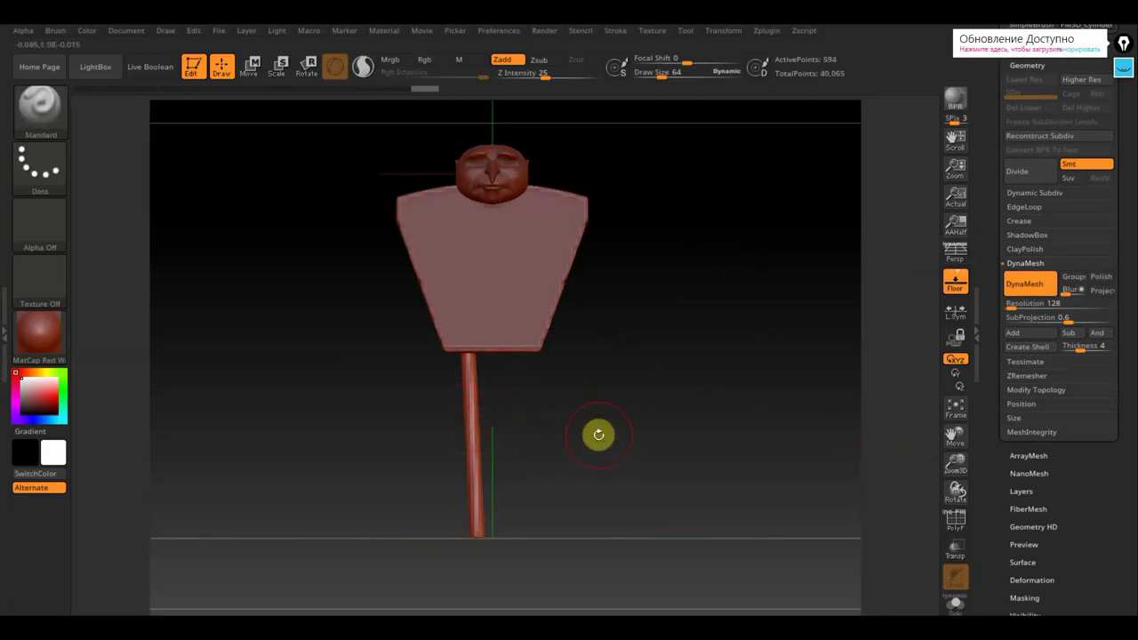
pyautogui.hotkey('ctrl', 'd')
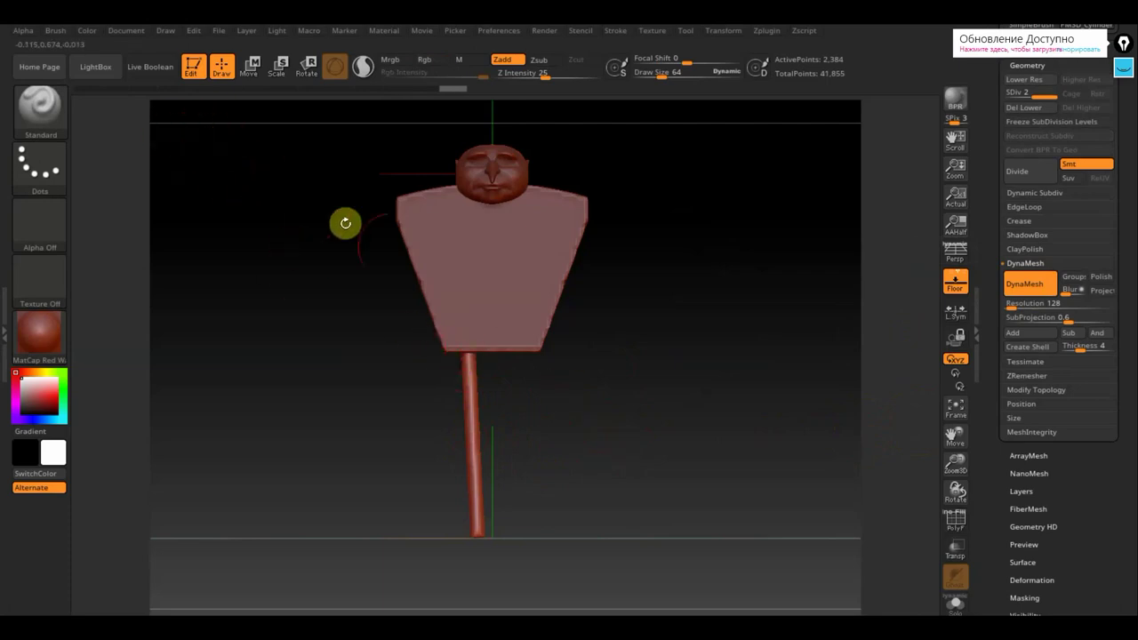
# Bend the upper part of the leg slightly outward with the Move Topological brush.
pyautogui.click(59, 114)
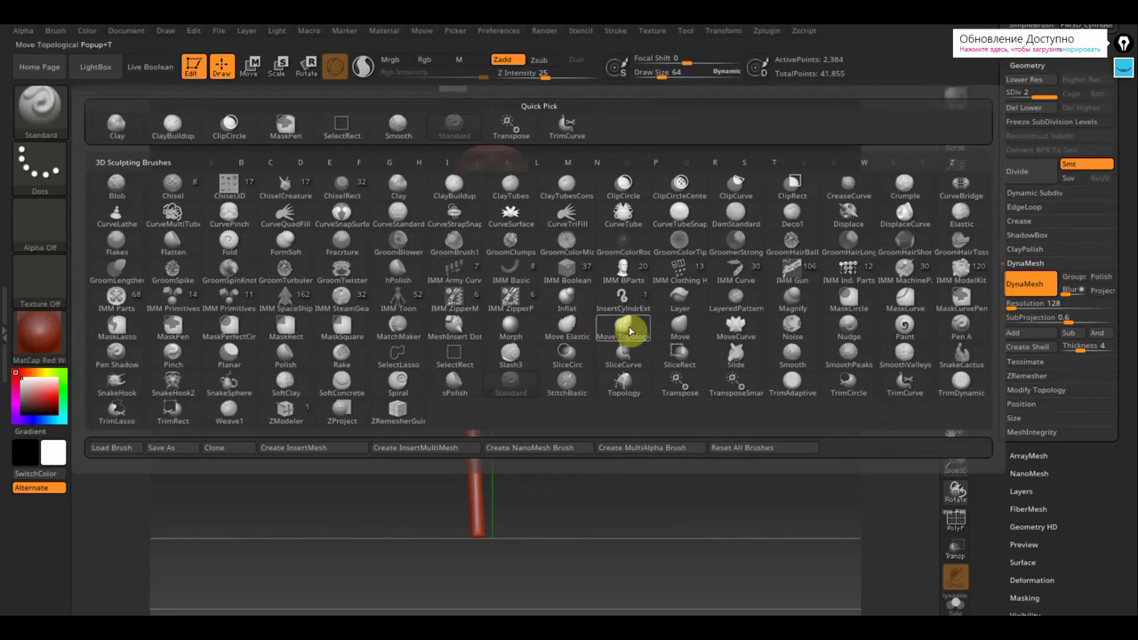
pyautogui.click(630, 332)
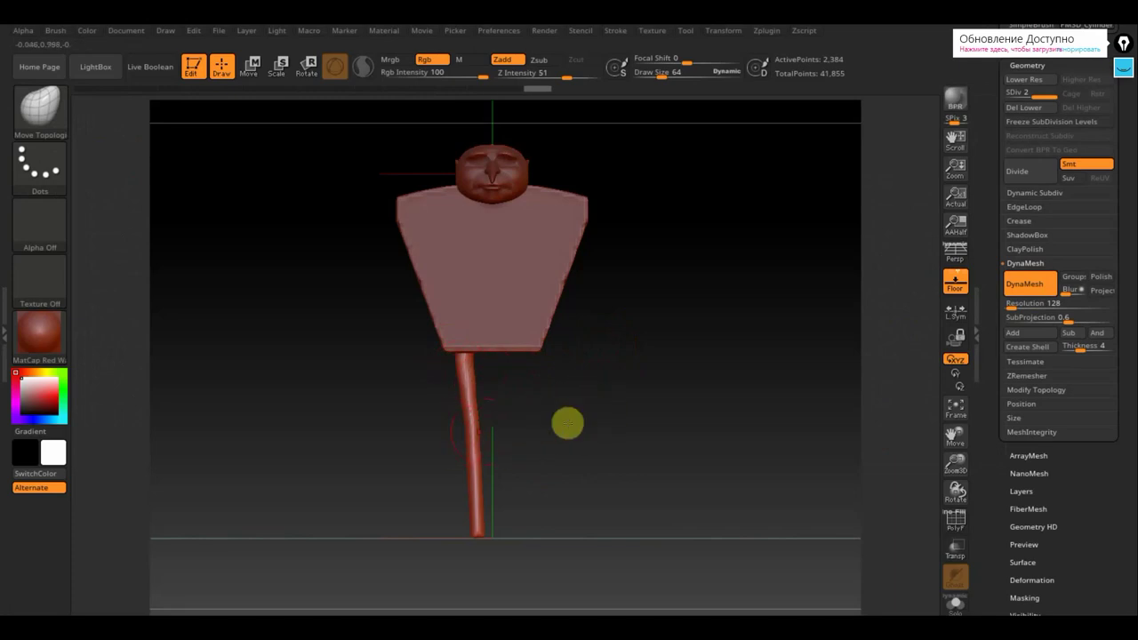
# Move the leg back about 0.11 along Z to centre it under the body, and delete its lower subdivision level.
pyautogui.moveTo(633, 423)
pyautogui.mouseDown()
pyautogui.moveTo(541, 421)
pyautogui.moveTo(600, 437)
pyautogui.mouseUp()
pyautogui.click(254, 70)
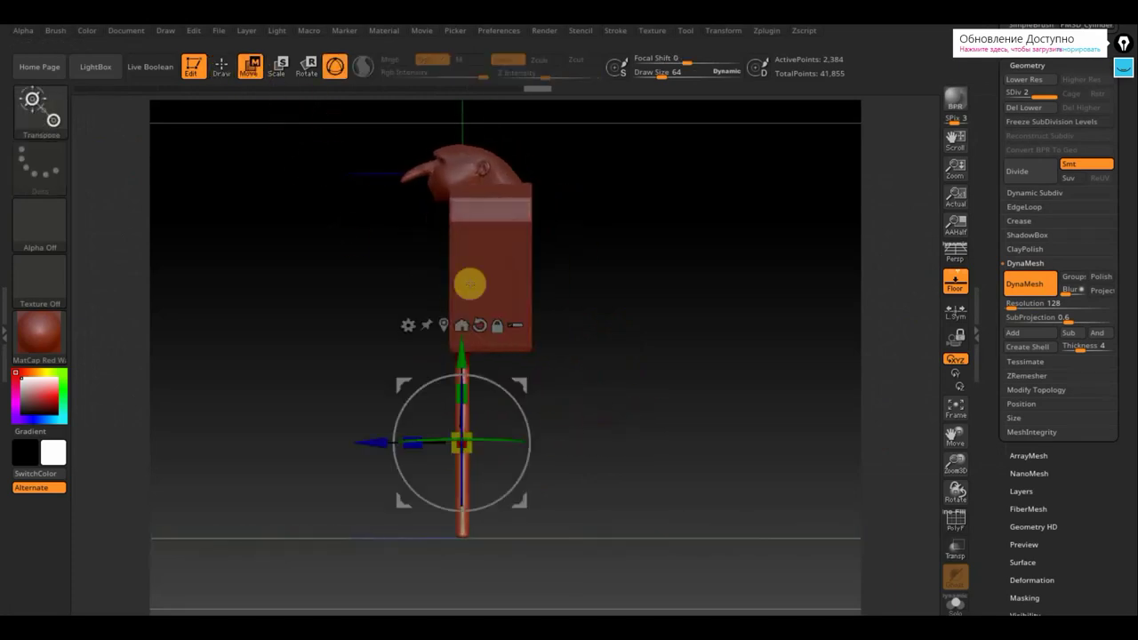
pyautogui.moveTo(399, 439)
pyautogui.mouseDown()
pyautogui.moveTo(390, 449)
pyautogui.moveTo(403, 453)
pyautogui.mouseUp()
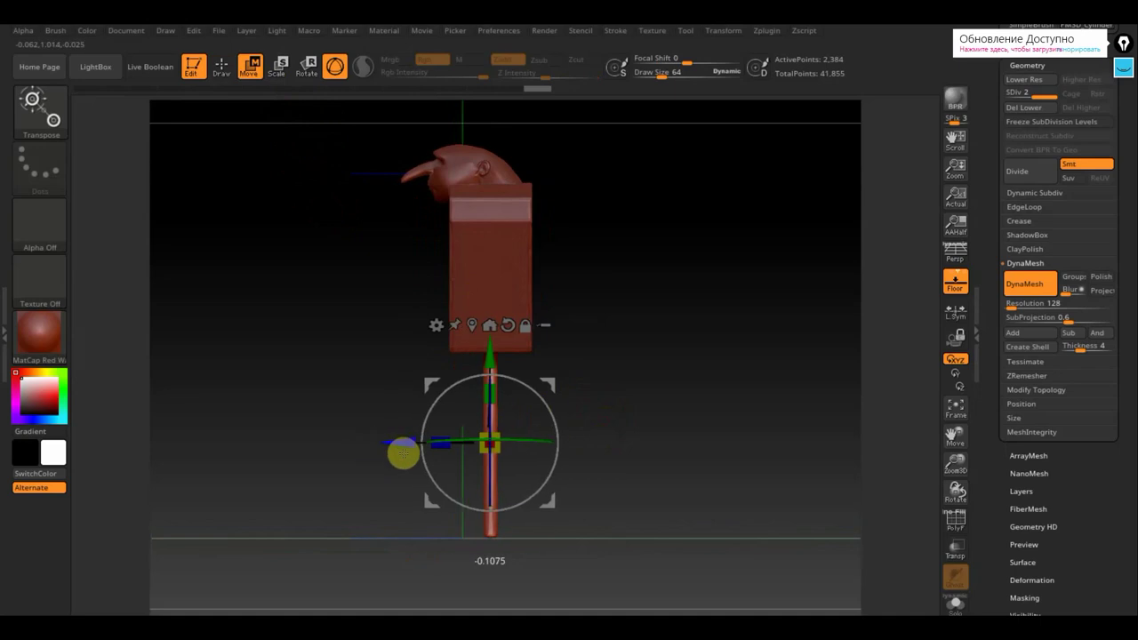
pyautogui.moveTo(638, 379)
pyautogui.mouseDown()
pyautogui.moveTo(702, 403)
pyautogui.moveTo(742, 404)
pyautogui.moveTo(648, 403)
pyautogui.moveTo(702, 399)
pyautogui.mouseUp()
pyautogui.press('q')
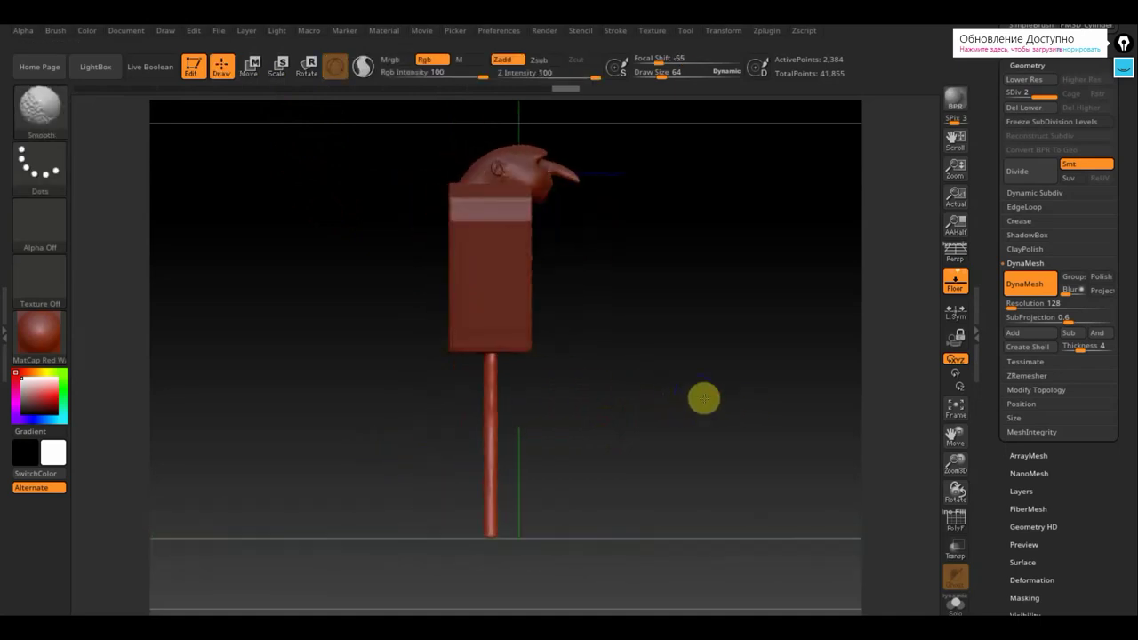
pyautogui.click(1027, 107)
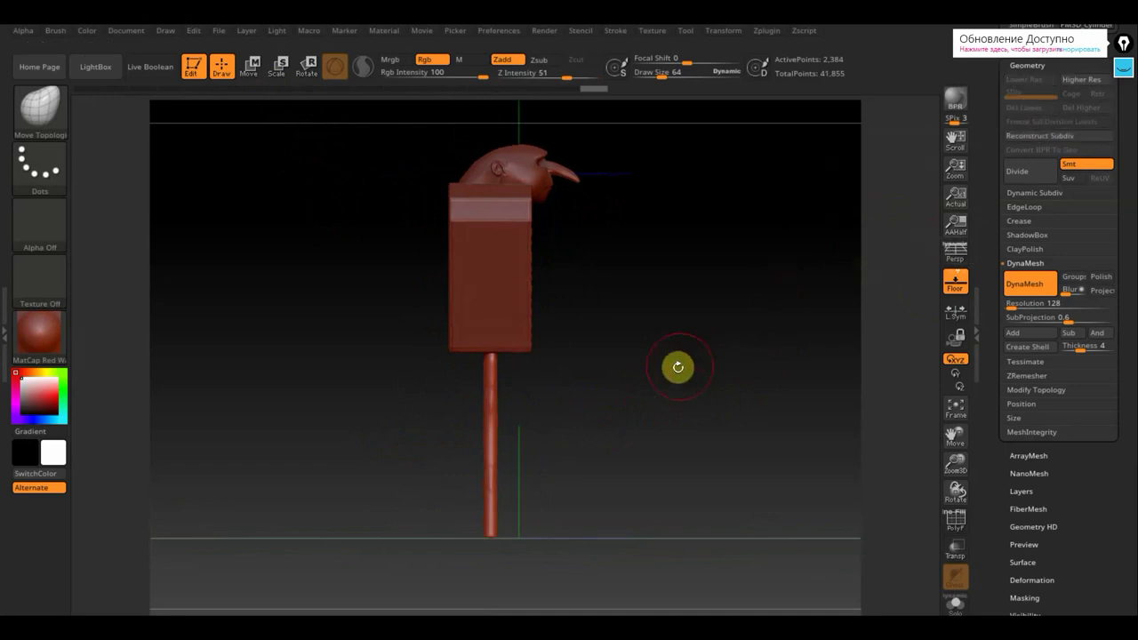
# Make the body the active subtool and scale it down along Z so the torso is thinner from front to back.
pyautogui.press('n')
pyautogui.click(534, 408)
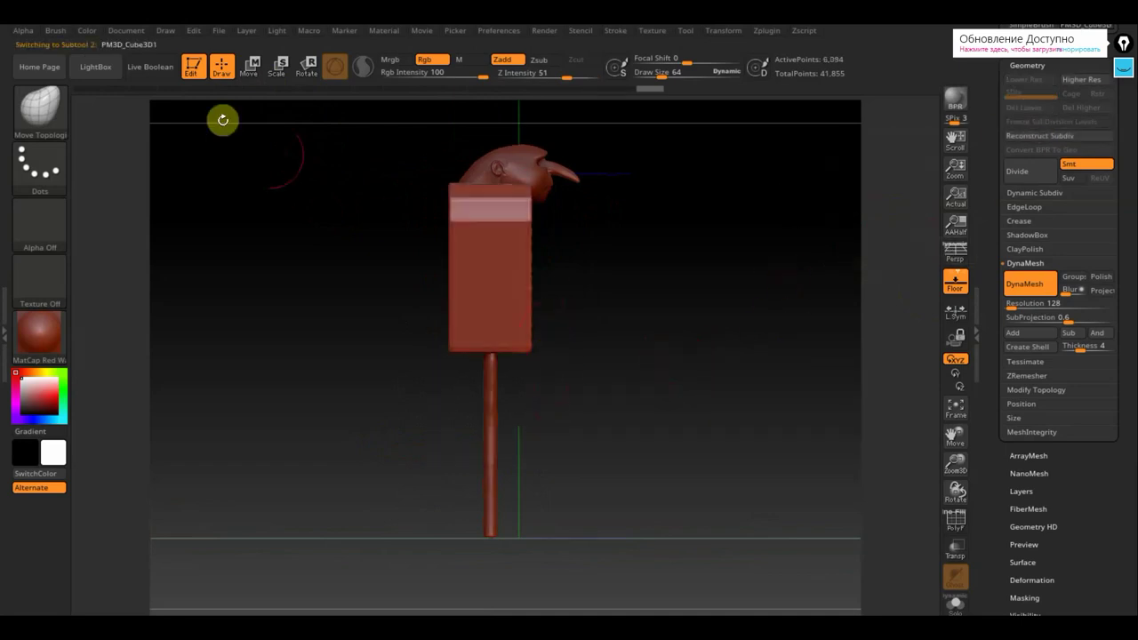
pyautogui.click(252, 66)
pyautogui.moveTo(541, 315); pyautogui.dragTo(521, 317)
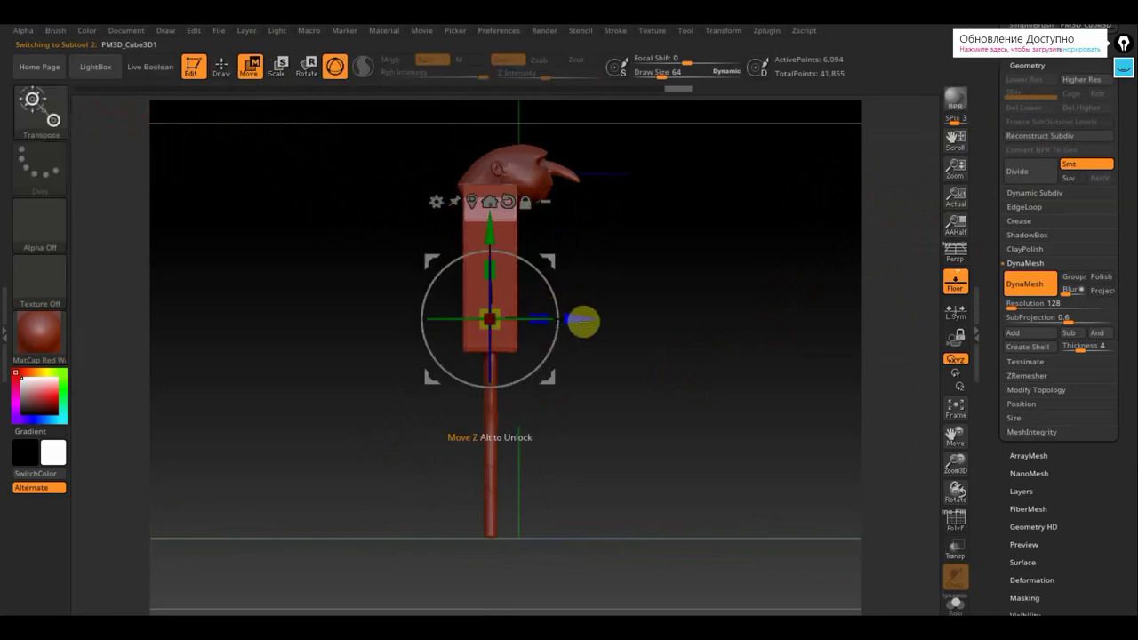
pyautogui.moveTo(591, 321)
pyautogui.mouseDown()
pyautogui.moveTo(635, 335)
pyautogui.moveTo(594, 335)
pyautogui.mouseUp()
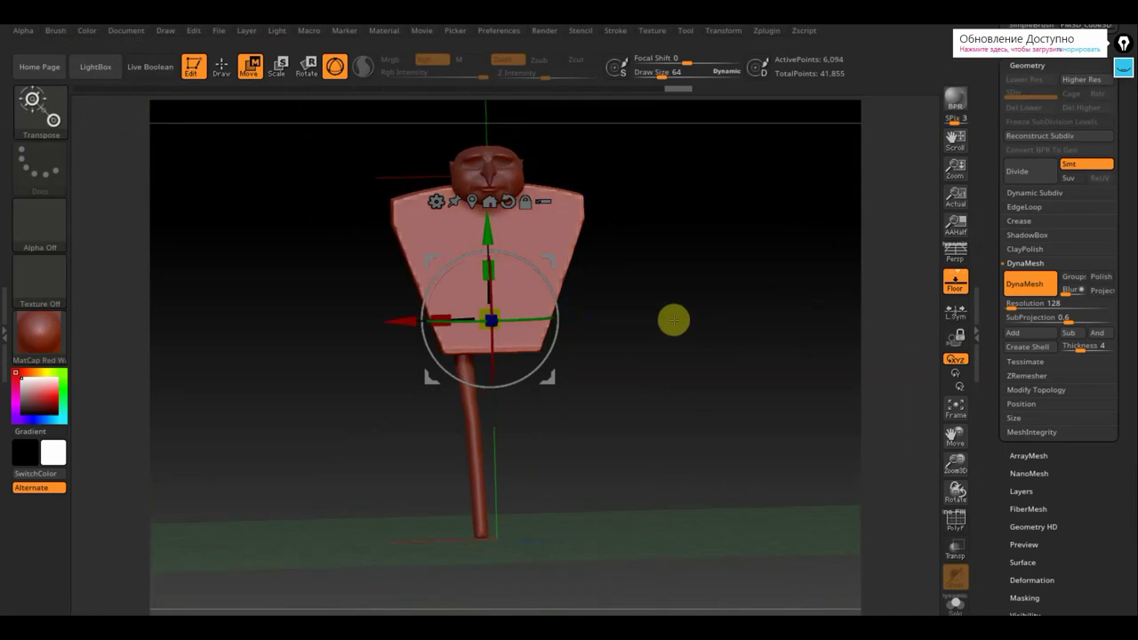
# Make the leg cylinder the active subtool and thicken it with the Inflate deformation set to 12.
pyautogui.keyDown('shift'); pyautogui.moveTo(675, 320); pyautogui.dragTo(668, 332); pyautogui.keyUp('shift')
pyautogui.click(221, 66)
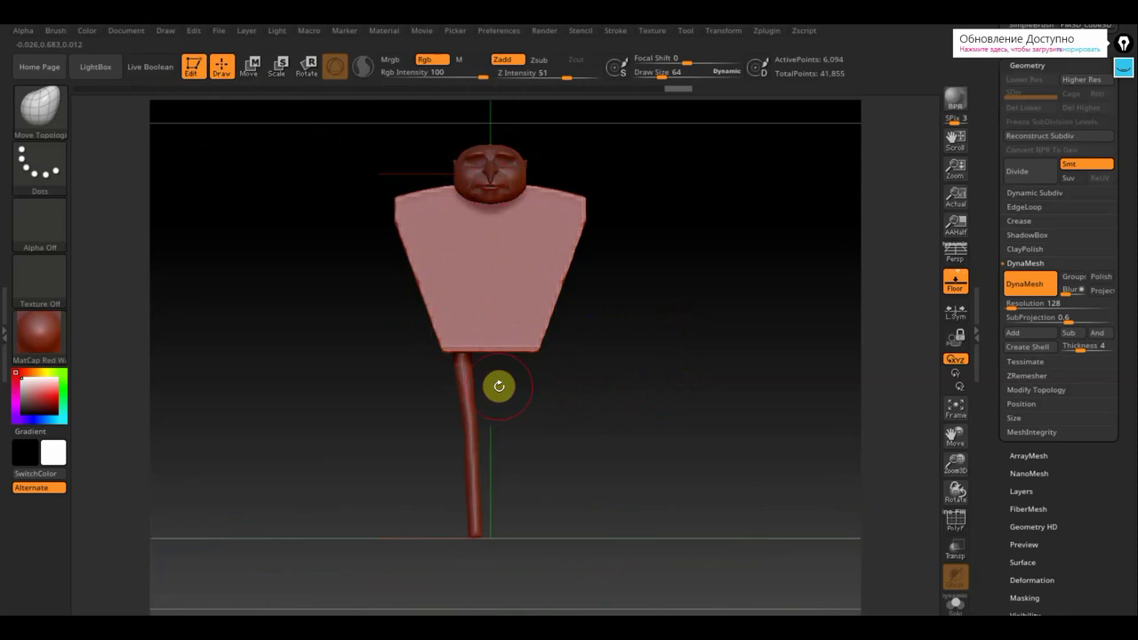
pyautogui.moveTo(579, 406); pyautogui.dragTo(550, 403)
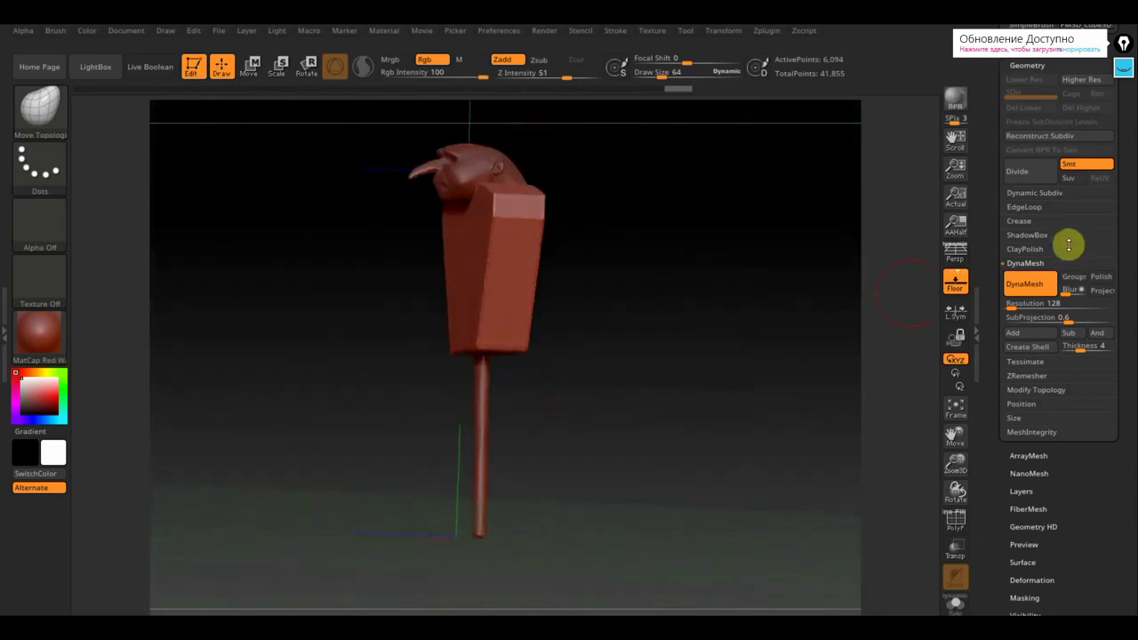
pyautogui.press('n')
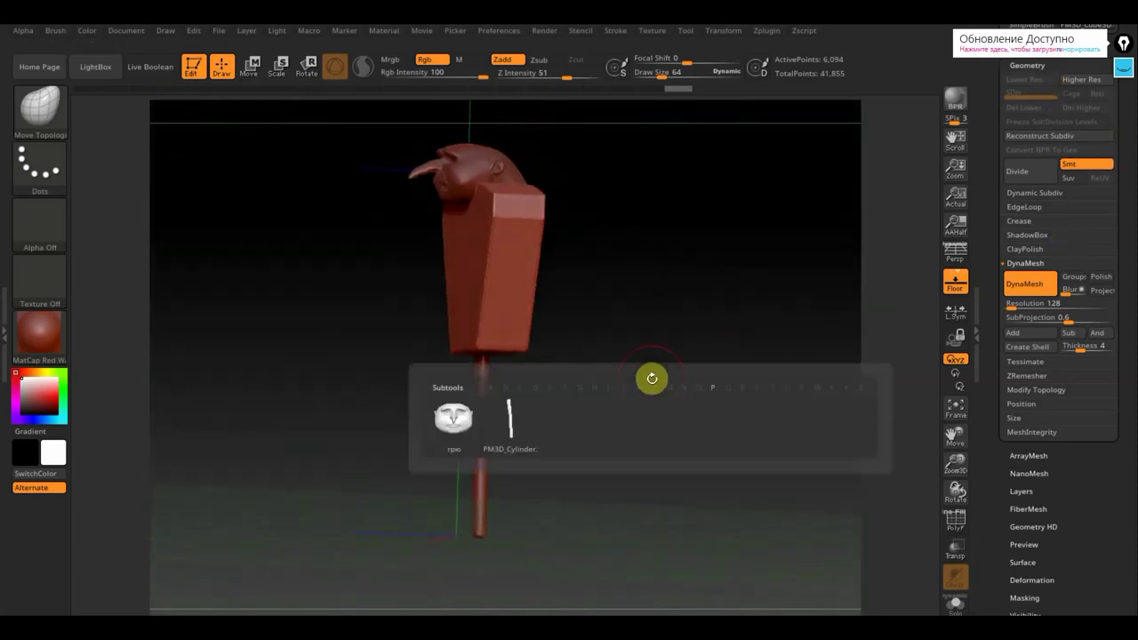
pyautogui.click(522, 432)
pyautogui.scroll(-5, 1087, 535)
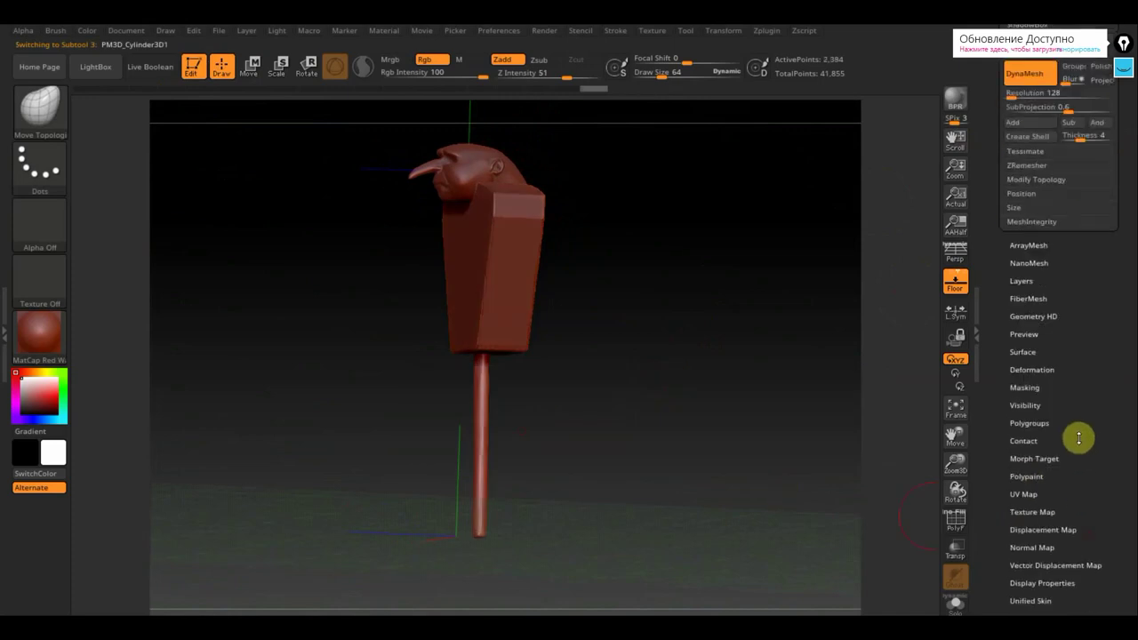
pyautogui.click(1042, 368)
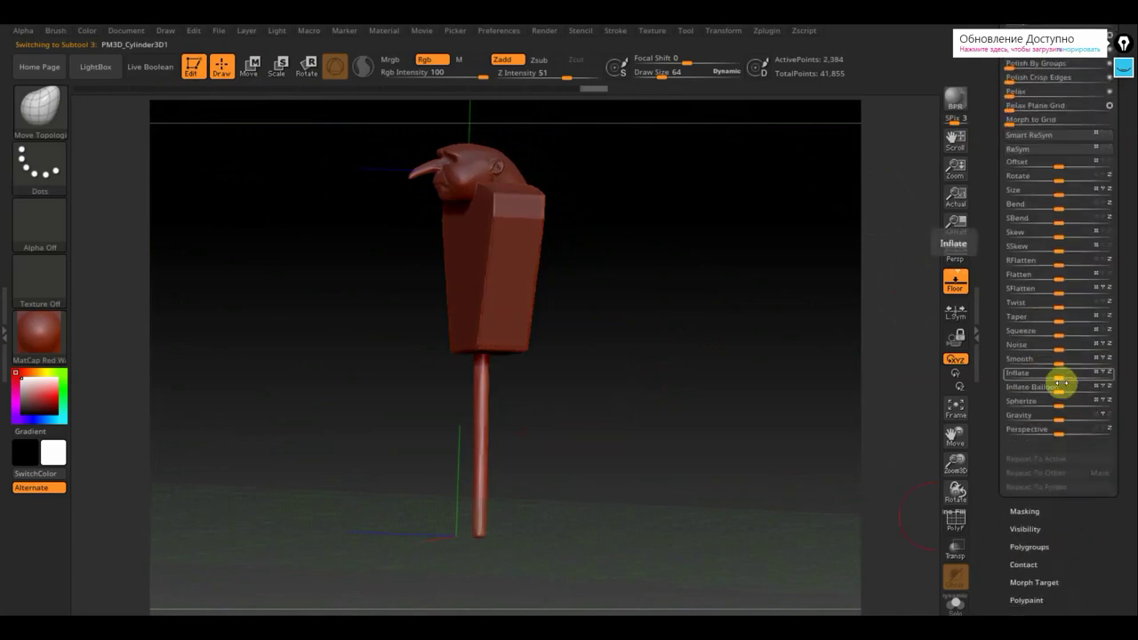
pyautogui.moveTo(1060, 377); pyautogui.dragTo(1066, 377)
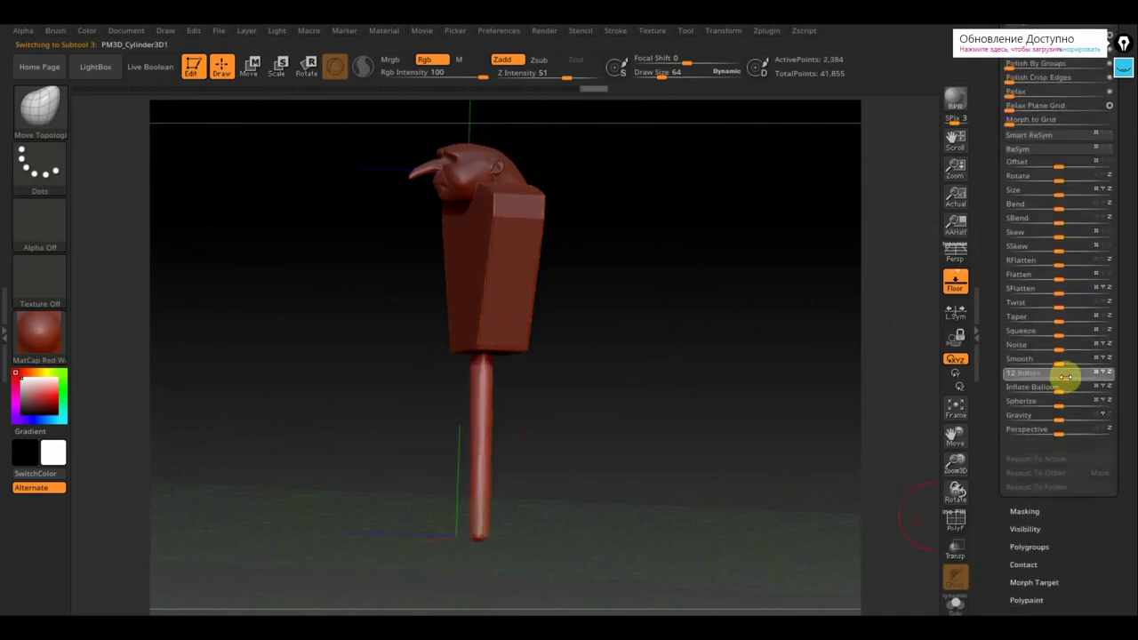
# Smooth the leg from the front and side, slimming its lower part below the knee.
pyautogui.moveTo(718, 439)
pyautogui.mouseDown()
pyautogui.moveTo(763, 442)
pyautogui.moveTo(747, 447)
pyautogui.mouseUp()
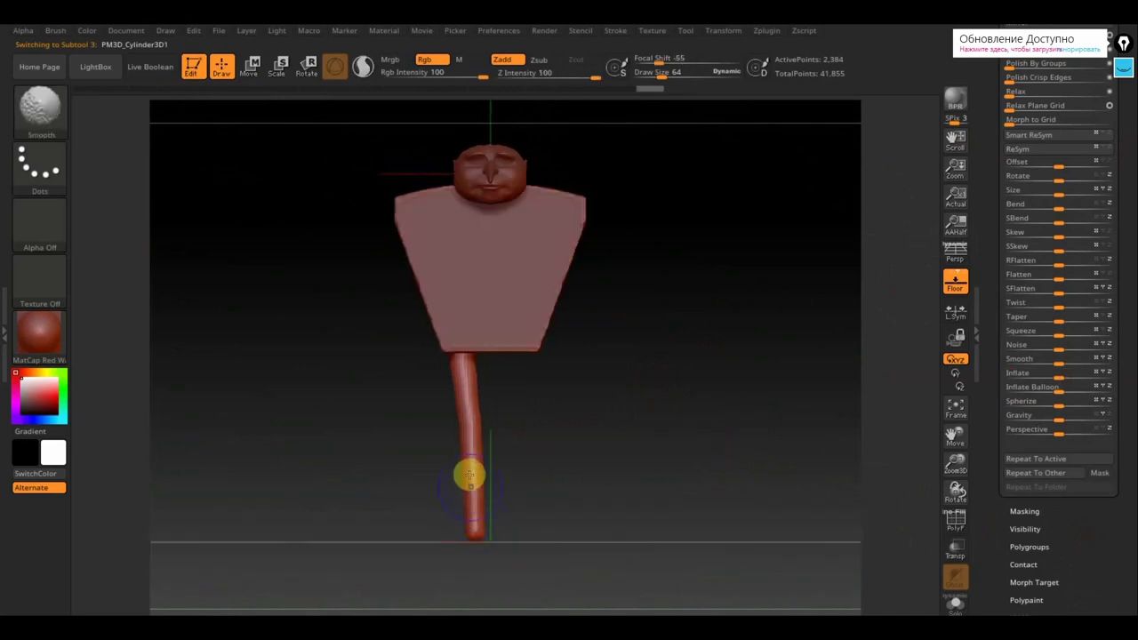
pyautogui.keyDown('shift'); pyautogui.moveTo(462, 475); pyautogui.dragTo(472, 457); pyautogui.keyUp('shift')
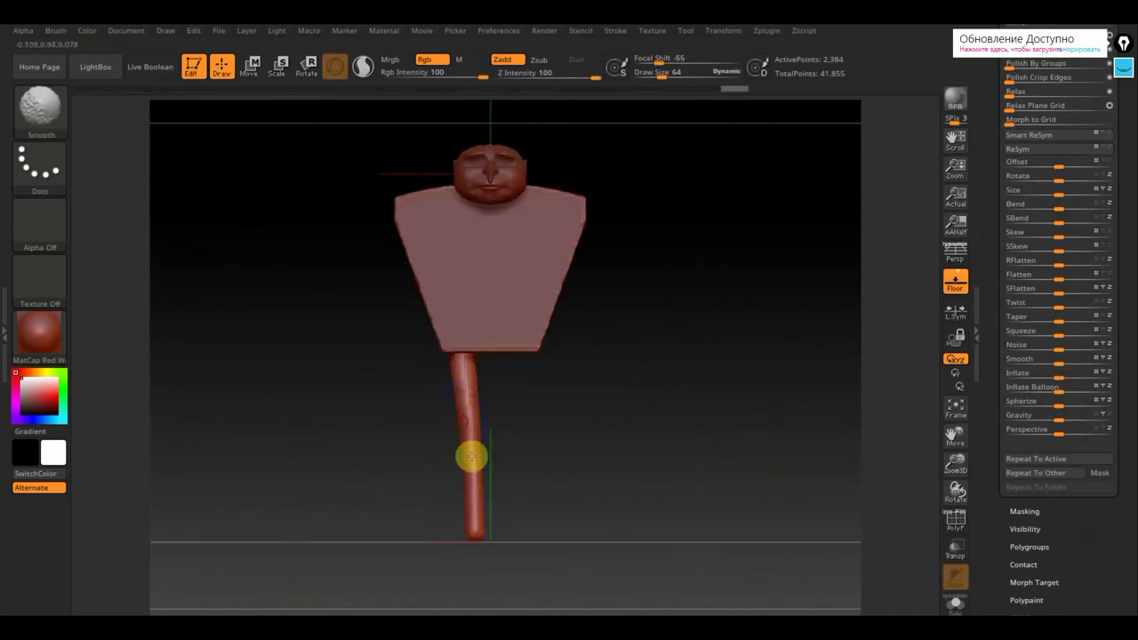
pyautogui.moveTo(627, 462)
pyautogui.keyDown('shift'); pyautogui.mouseDown()
pyautogui.moveTo(539, 481)
pyautogui.moveTo(486, 457)
pyautogui.moveTo(465, 416)
pyautogui.mouseUp(); pyautogui.keyUp('shift')
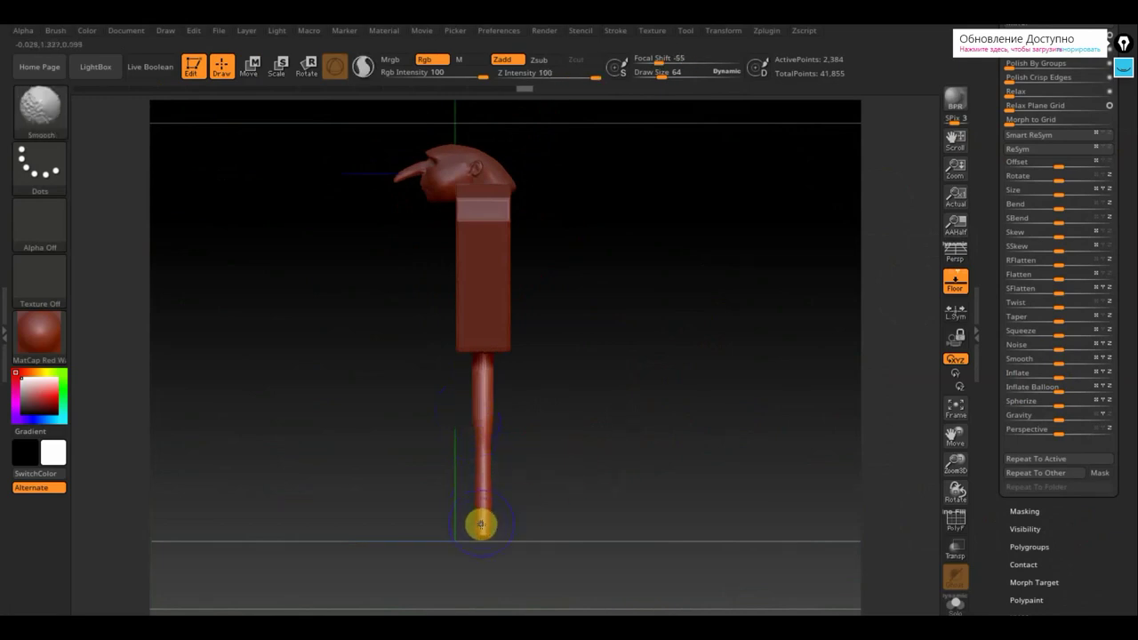
pyautogui.moveTo(480, 524)
pyautogui.keyDown('shift'); pyautogui.mouseDown()
pyautogui.moveTo(617, 521)
pyautogui.moveTo(650, 498)
pyautogui.moveTo(647, 485)
pyautogui.mouseUp(); pyautogui.keyUp('shift')
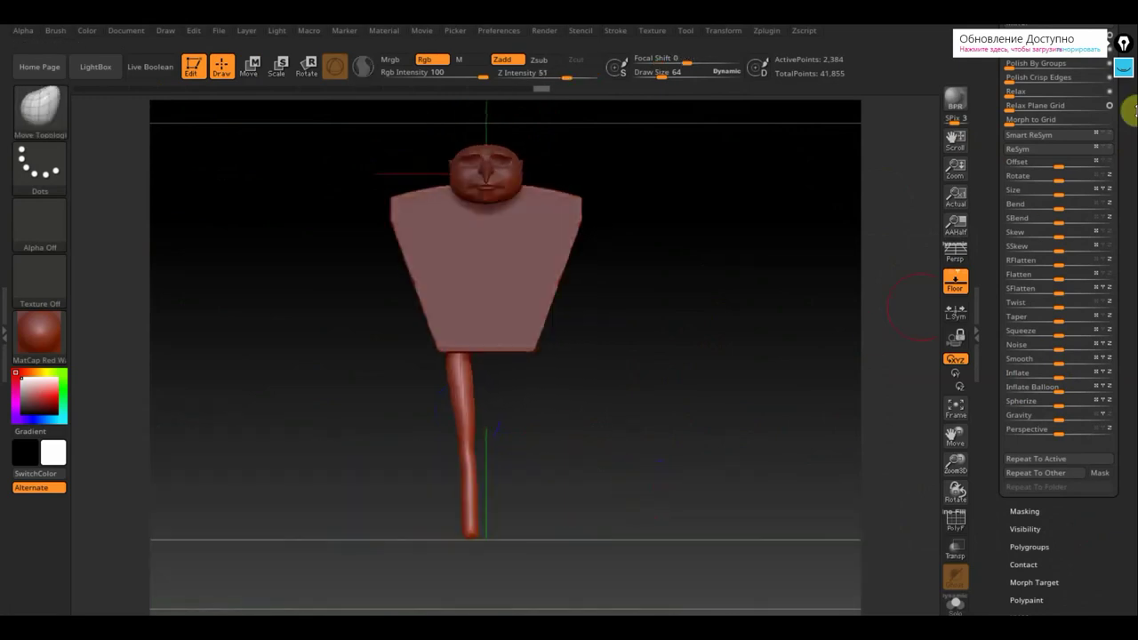
# Make the torso the active subtool and merge it down with the leg subtool beneath it.
pyautogui.moveTo(1130, 114); pyautogui.dragTo(1076, 198)
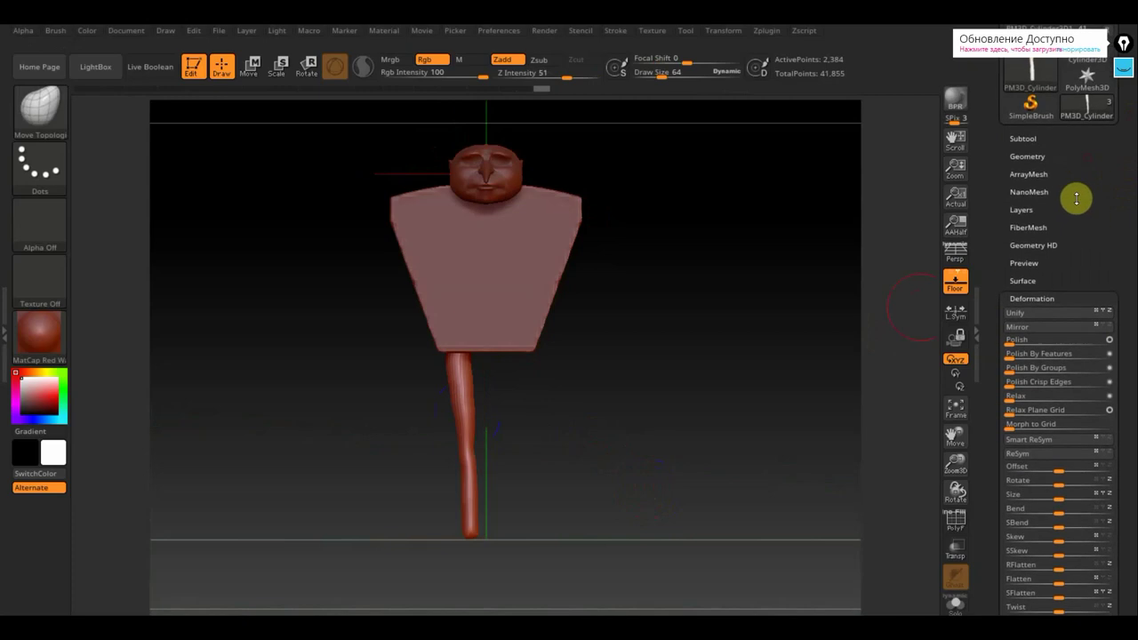
pyautogui.click(1029, 138)
pyautogui.click(1030, 201)
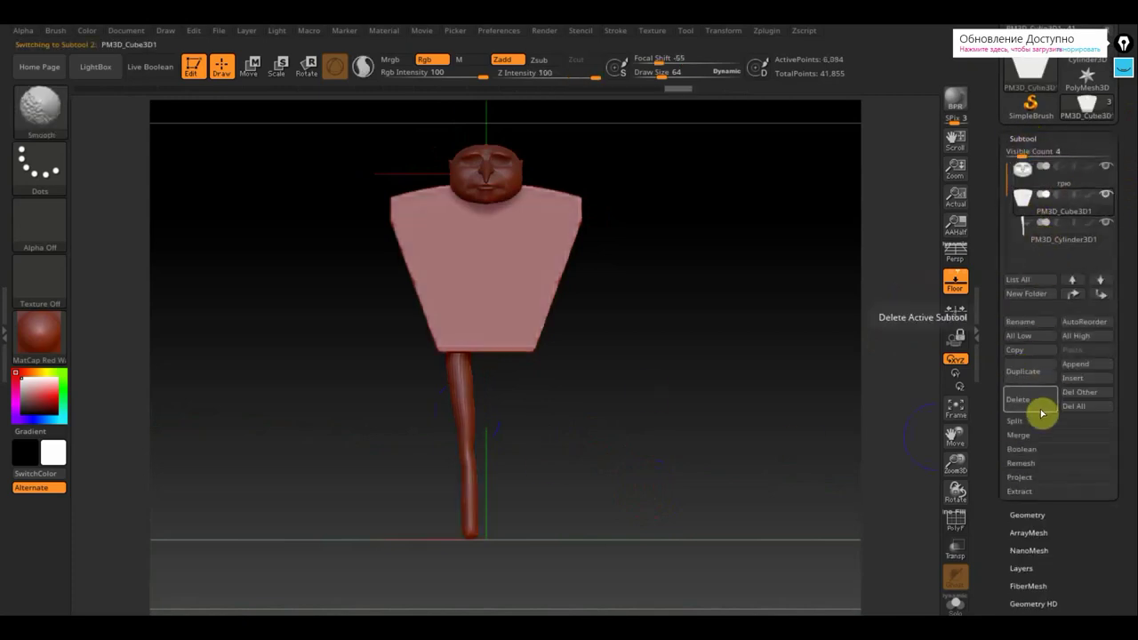
pyautogui.click(1021, 435)
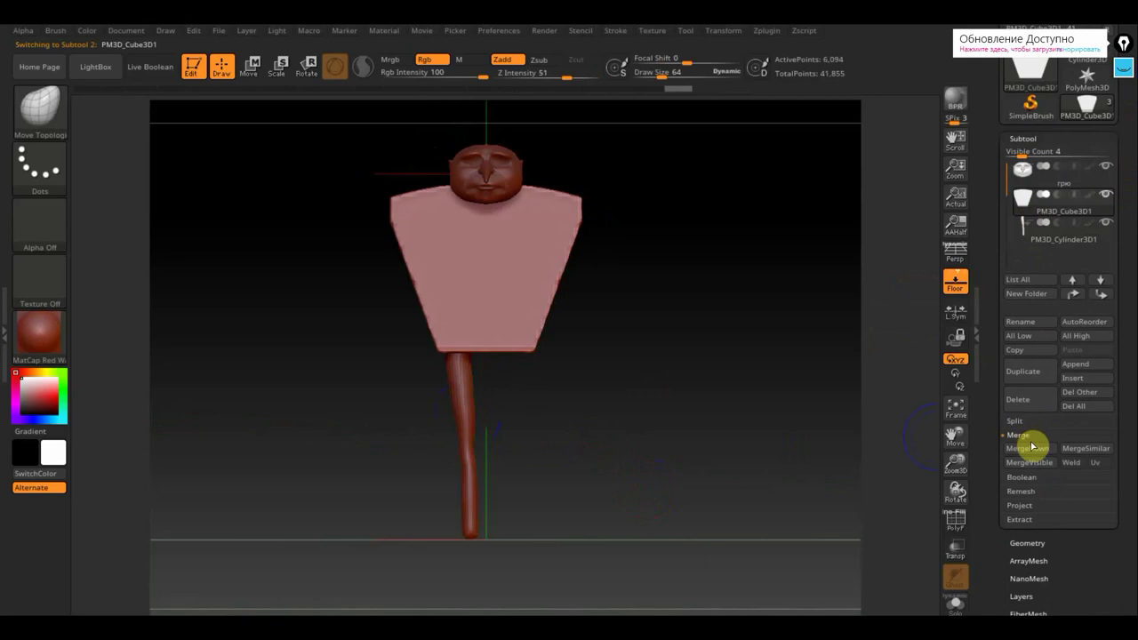
pyautogui.click(1033, 448)
pyautogui.click(893, 483)
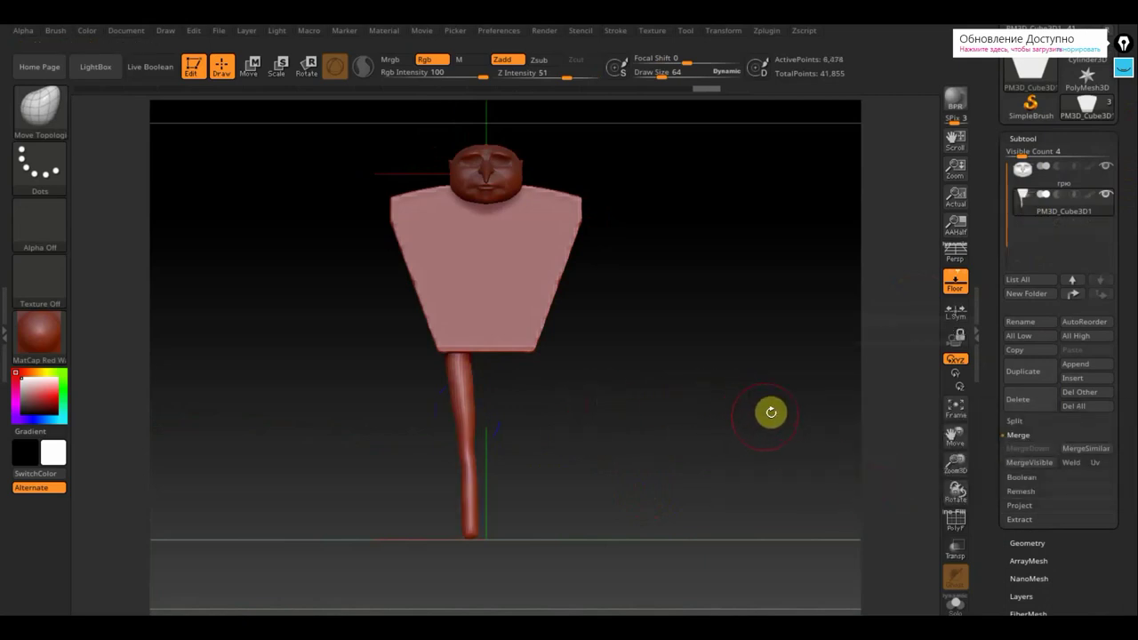
# Remesh the merged torso and leg with DynaMesh, then hide the floor grid and show the wireframe.
pyautogui.keyDown('ctrl'); pyautogui.keyDown('shift'); pyautogui.moveTo(700, 289); pyautogui.dragTo(801, 424); pyautogui.keyUp('shift'); pyautogui.keyUp('ctrl')
pyautogui.click(956, 283)
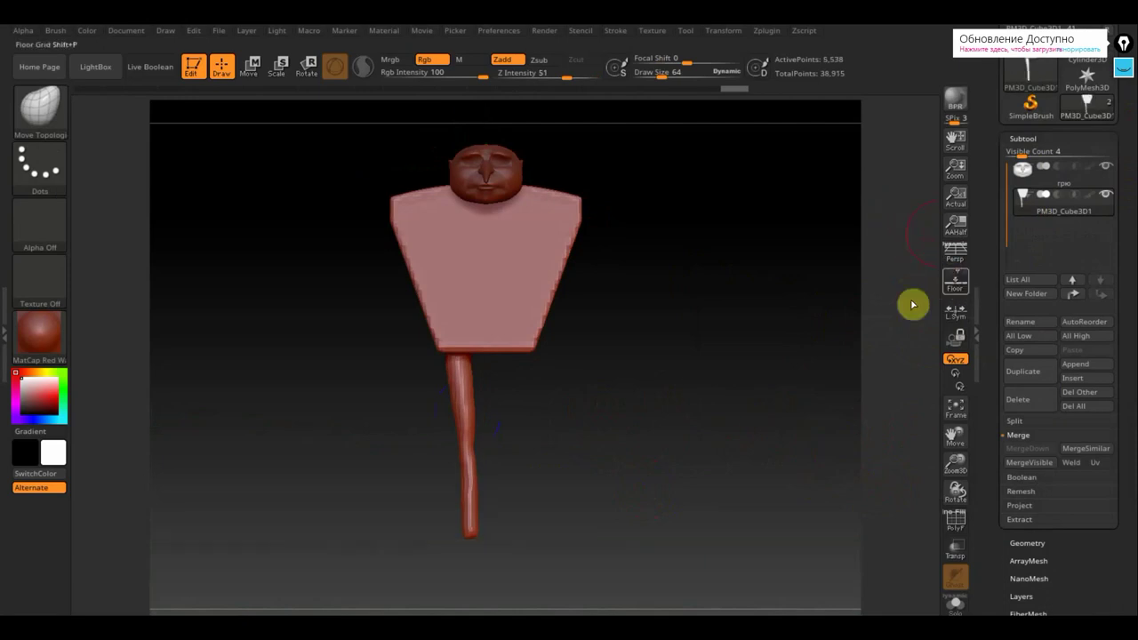
pyautogui.click(956, 525)
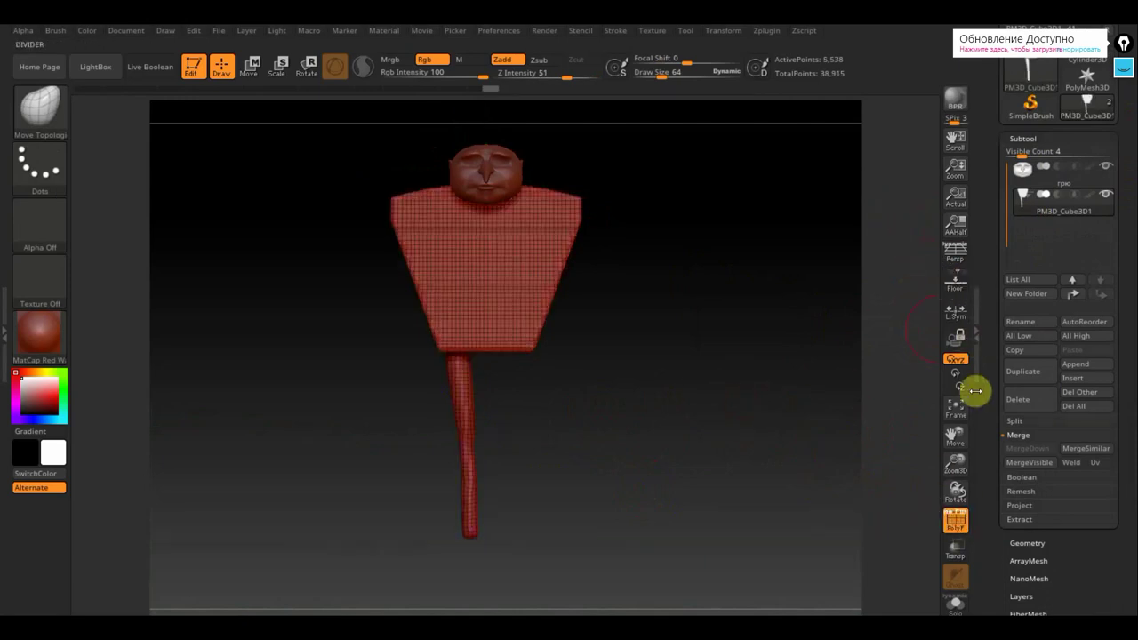
pyautogui.click(954, 416)
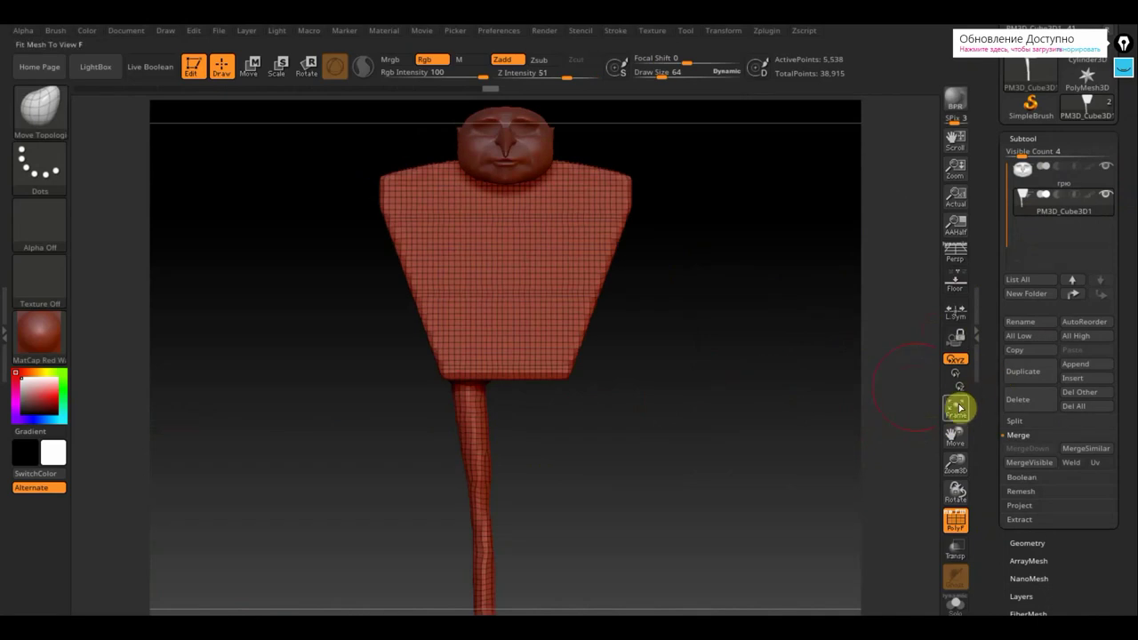
# Subdivide the merged torso and leg once and hide the wireframe.
pyautogui.press('ctrl')
pyautogui.hotkey('ctrl', 'd')
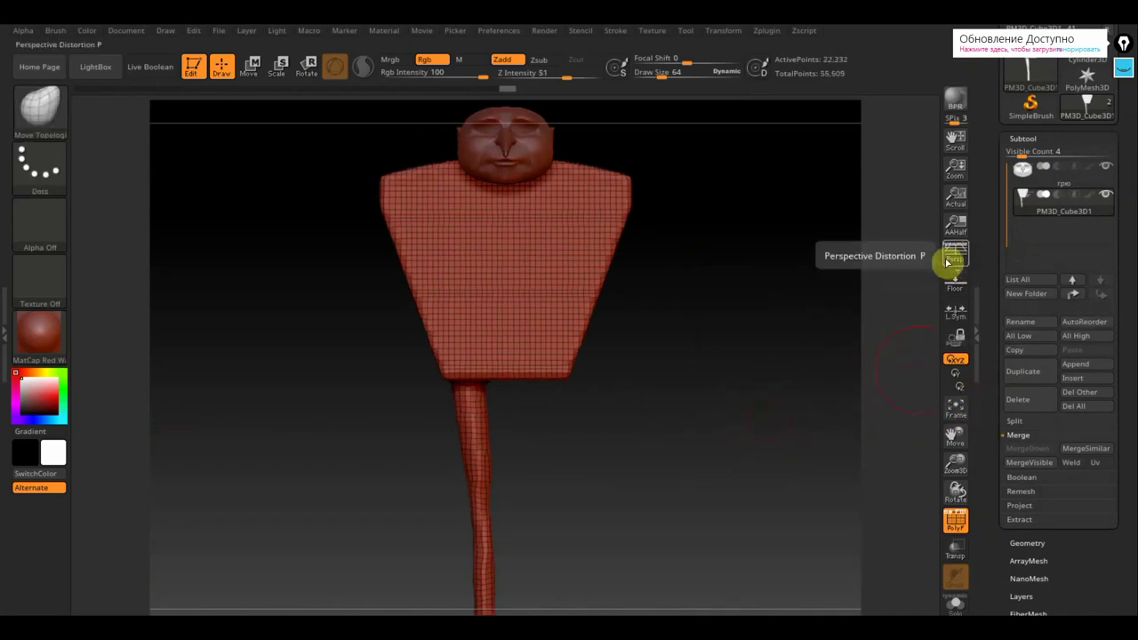
pyautogui.click(955, 283)
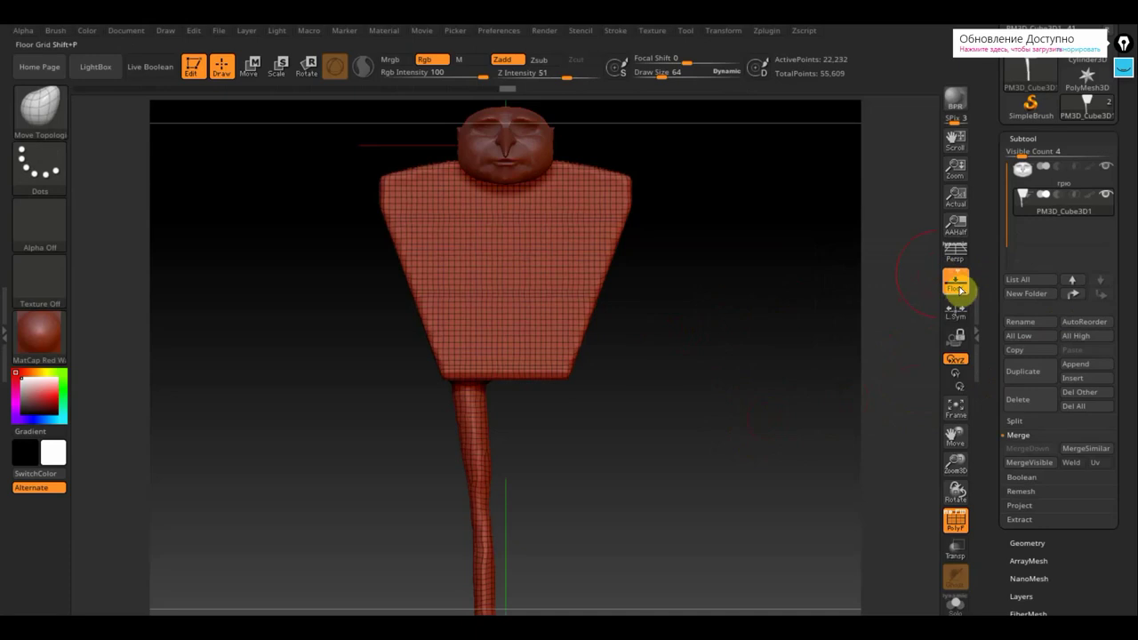
pyautogui.click(955, 521)
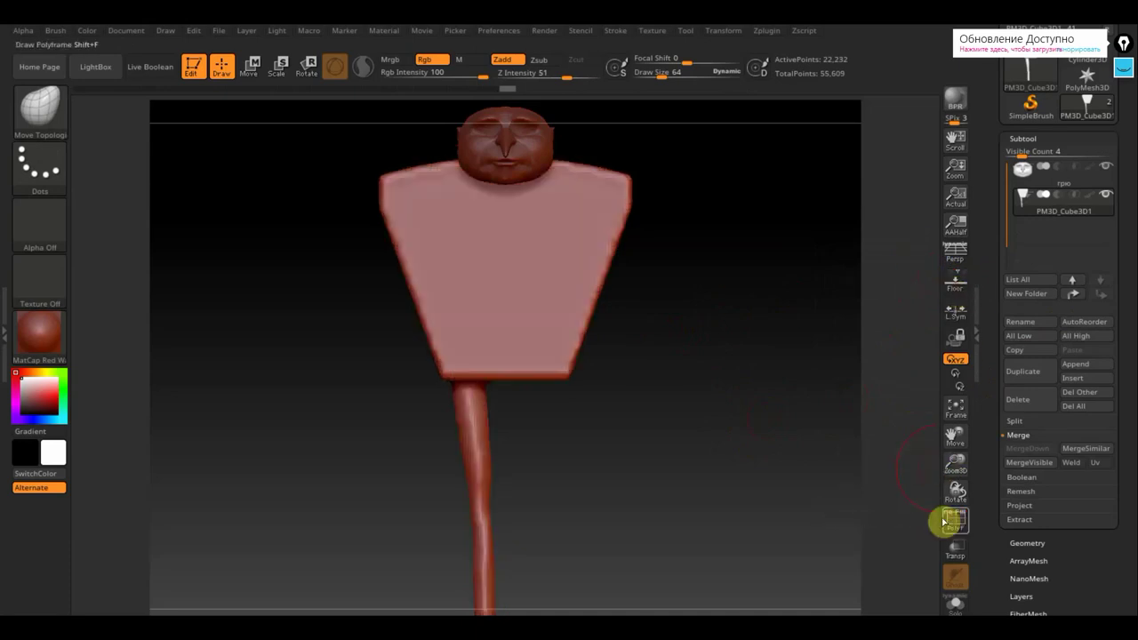
# Round off the torso's hard edges with the Smooth brush along the lower edge, sides and shoulders.
pyautogui.moveTo(642, 441)
pyautogui.mouseDown()
pyautogui.moveTo(600, 406)
pyautogui.moveTo(612, 412)
pyautogui.moveTo(646, 376)
pyautogui.moveTo(534, 392)
pyautogui.moveTo(534, 379)
pyautogui.moveTo(480, 383)
pyautogui.moveTo(451, 397)
pyautogui.moveTo(444, 342)
pyautogui.mouseUp()
pyautogui.moveTo(657, 397); pyautogui.dragTo(579, 312)
pyautogui.moveTo(650, 367); pyautogui.dragTo(742, 411)
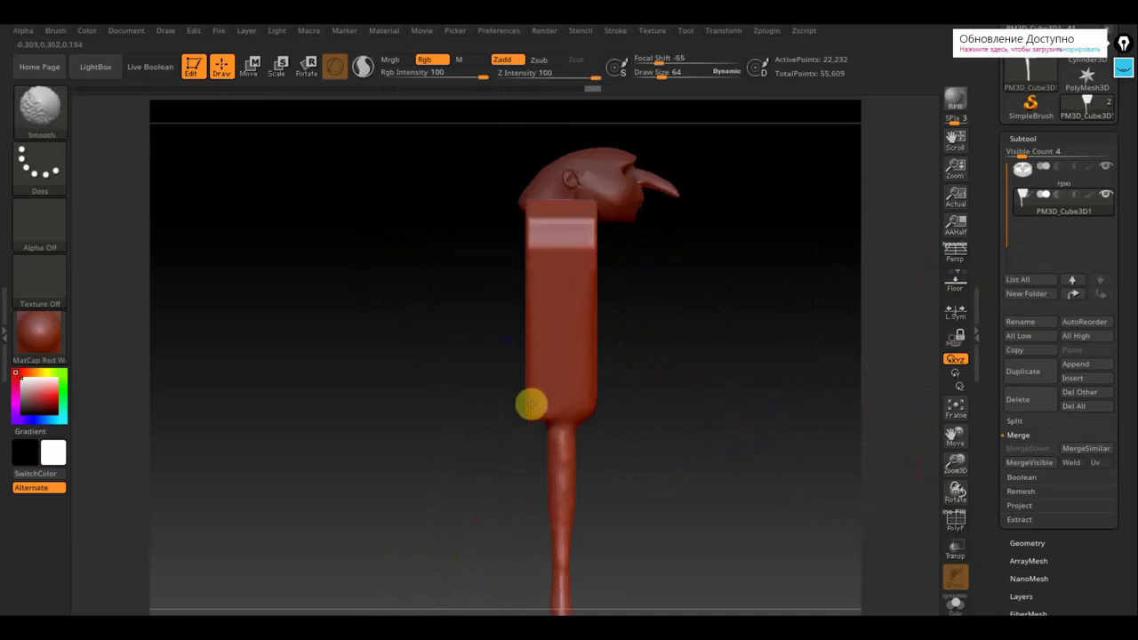
pyautogui.moveTo(646, 406); pyautogui.dragTo(700, 417)
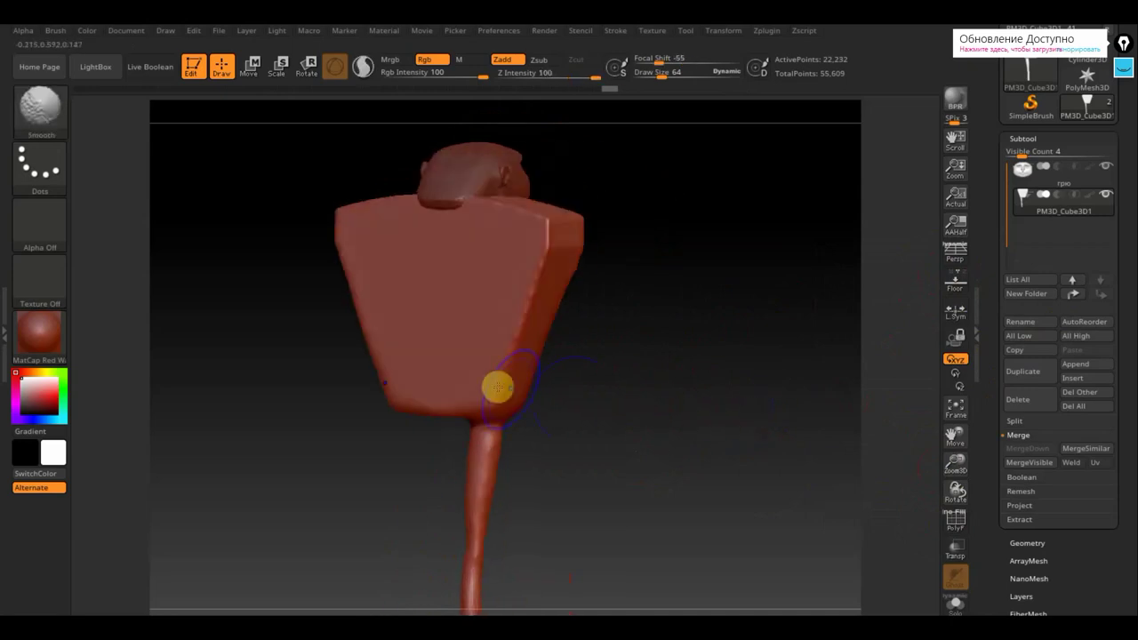
pyautogui.moveTo(465, 392)
pyautogui.keyDown('shift'); pyautogui.mouseDown()
pyautogui.moveTo(516, 320)
pyautogui.moveTo(490, 330)
pyautogui.moveTo(539, 272)
pyautogui.moveTo(532, 213)
pyautogui.moveTo(532, 224)
pyautogui.mouseUp(); pyautogui.keyUp('shift')
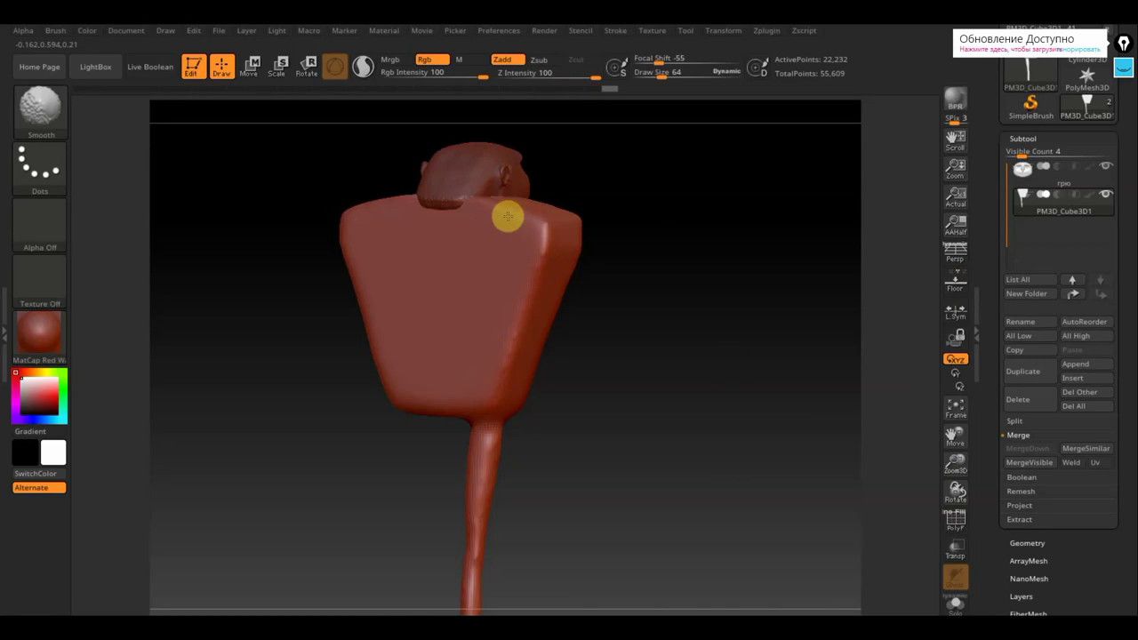
pyautogui.moveTo(648, 287); pyautogui.dragTo(526, 295)
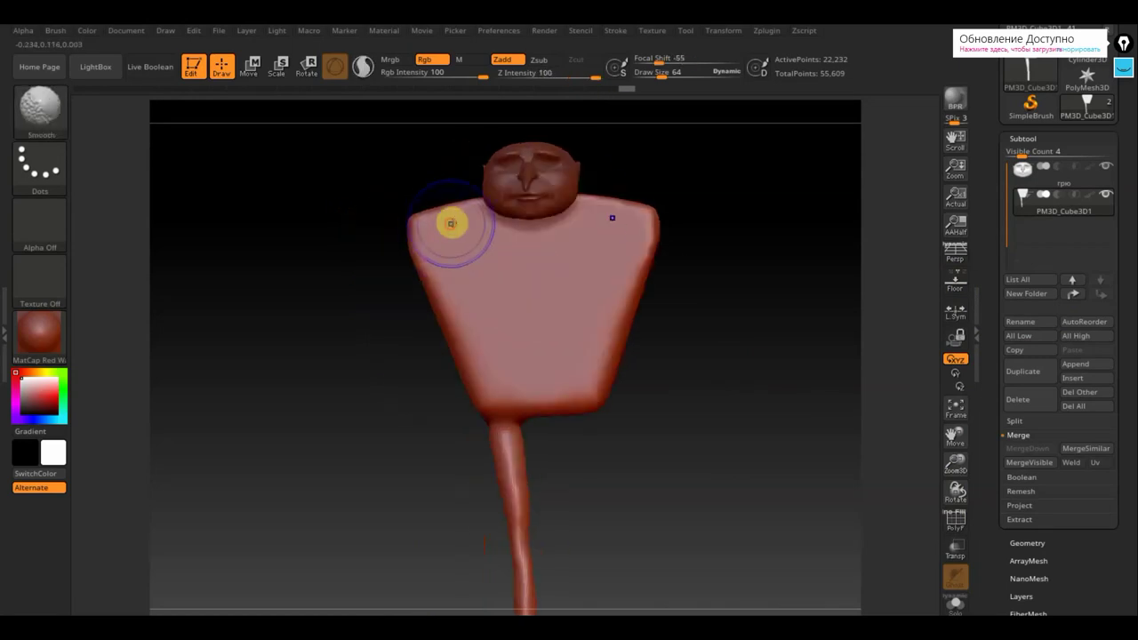
pyautogui.moveTo(451, 223)
pyautogui.keyDown('shift'); pyautogui.mouseDown()
pyautogui.moveTo(417, 226)
pyautogui.moveTo(427, 274)
pyautogui.mouseUp(); pyautogui.keyUp('shift')
pyautogui.keyDown('shift'); pyautogui.moveTo(680, 372); pyautogui.dragTo(704, 382); pyautogui.keyUp('shift')
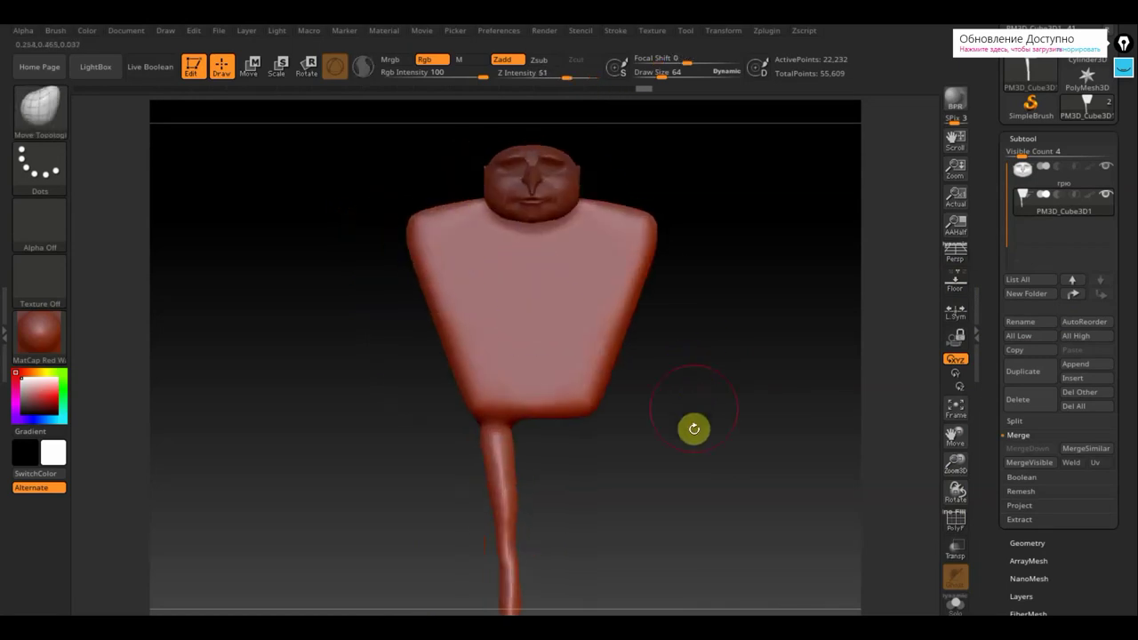
# Build up the junction of torso and leg using the ClayBuildup brush at Draw Size 21 and Z Intensity 2.
pyautogui.moveTo(680, 420); pyautogui.dragTo(656, 376)
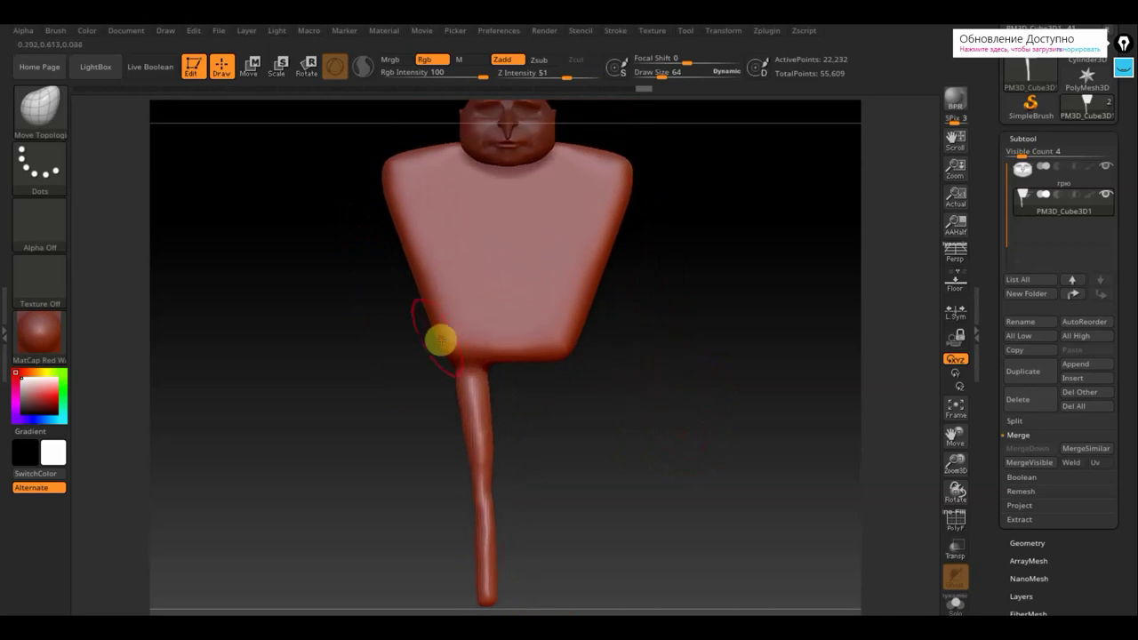
pyautogui.click(41, 111)
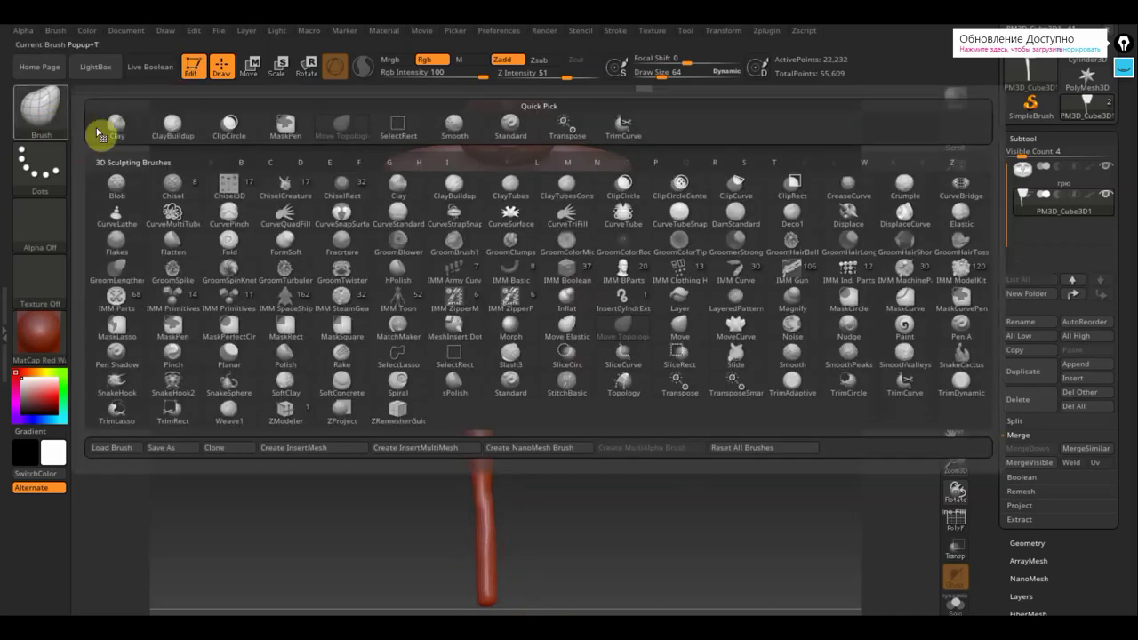
pyautogui.click(171, 126)
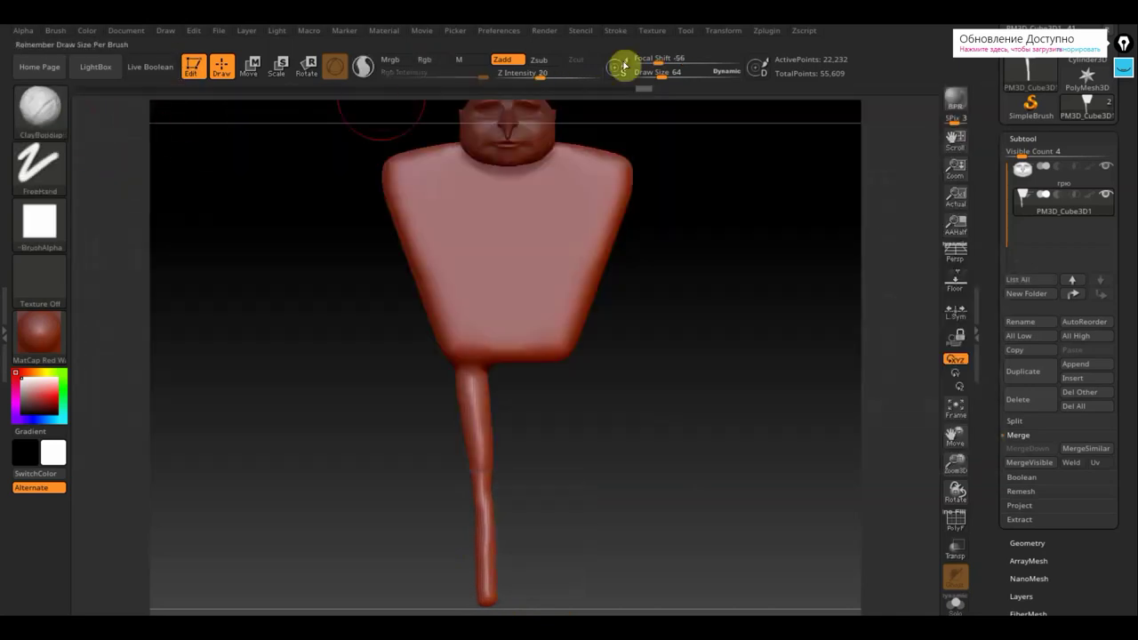
pyautogui.moveTo(662, 76); pyautogui.dragTo(639, 74)
pyautogui.moveTo(539, 74); pyautogui.dragTo(509, 75)
pyautogui.moveTo(716, 364); pyautogui.dragTo(549, 358)
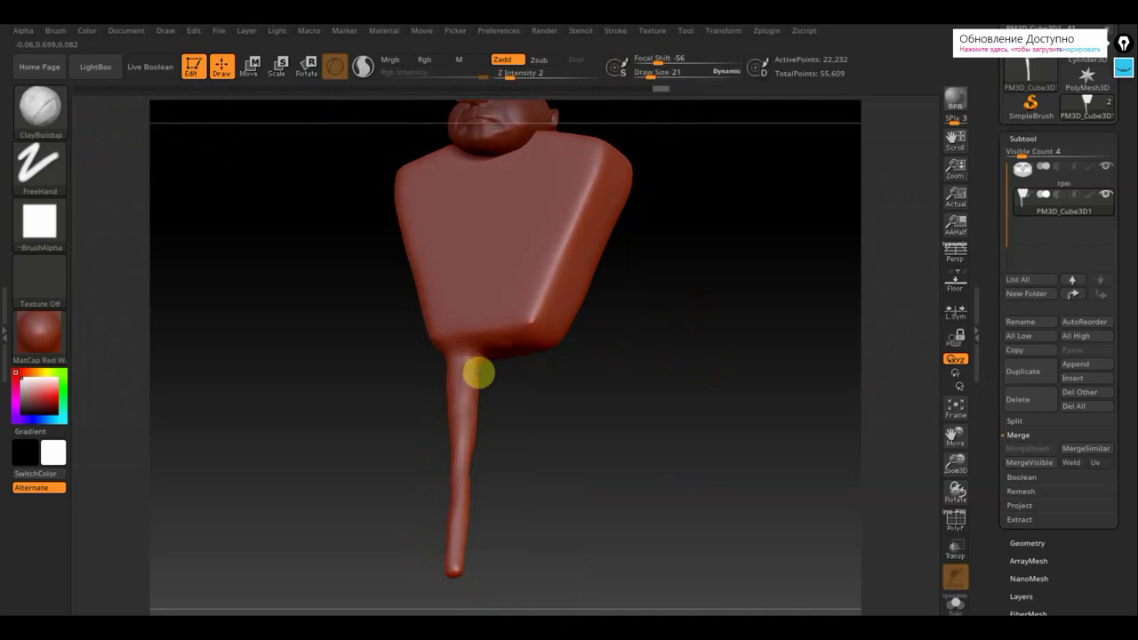
pyautogui.moveTo(554, 378); pyautogui.dragTo(570, 381)
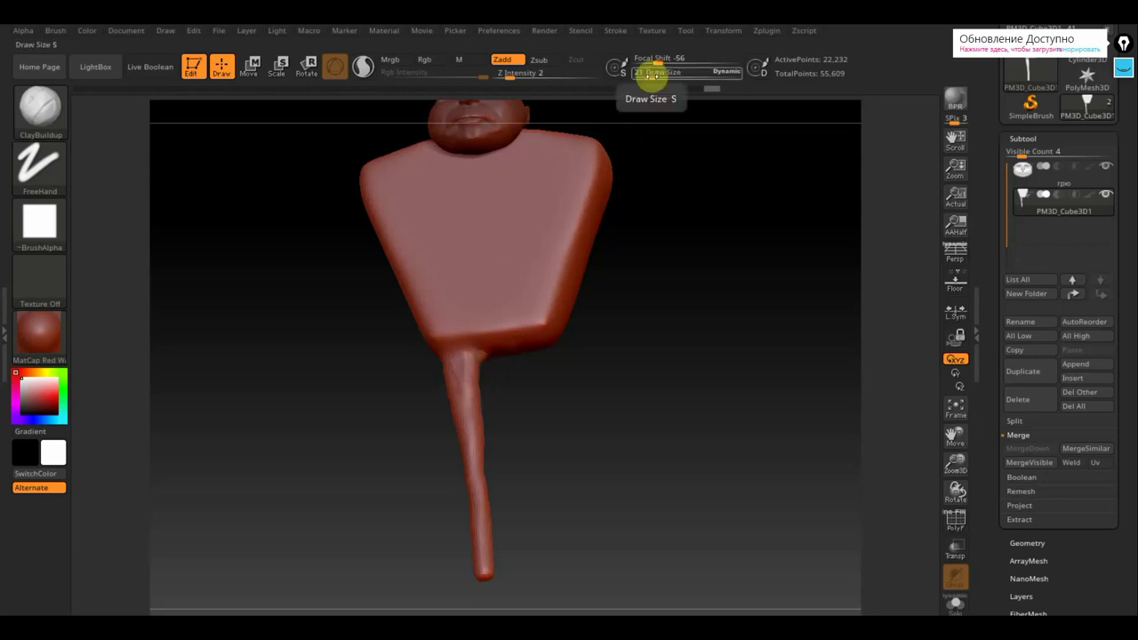
# Set the ClayBuildup Draw Size to 39, add volume along the thigh down to the knee, and smooth the strokes.
pyautogui.moveTo(652, 77); pyautogui.dragTo(657, 76)
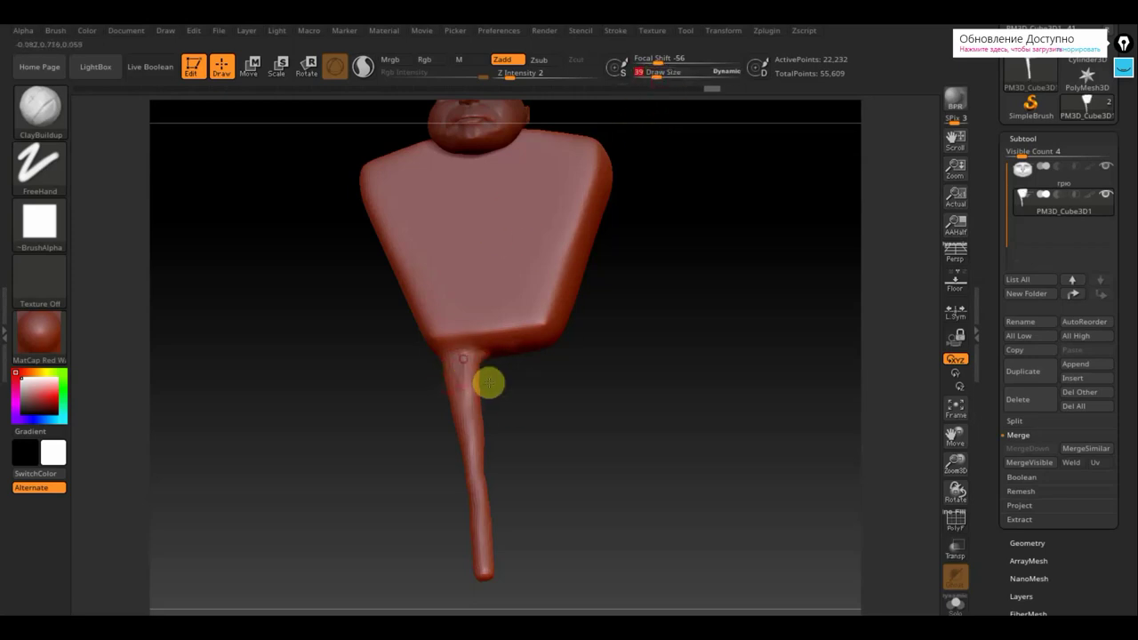
pyautogui.moveTo(488, 408)
pyautogui.mouseDown(button='right')
pyautogui.moveTo(589, 439)
pyautogui.moveTo(474, 389)
pyautogui.mouseUp(button='right')
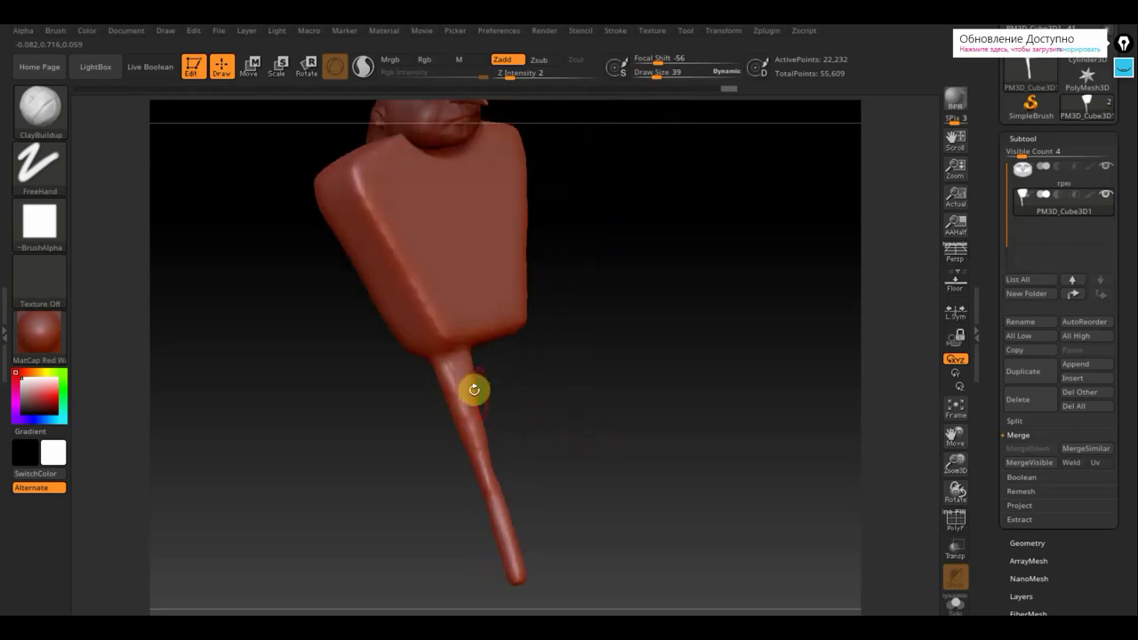
pyautogui.press('shift')
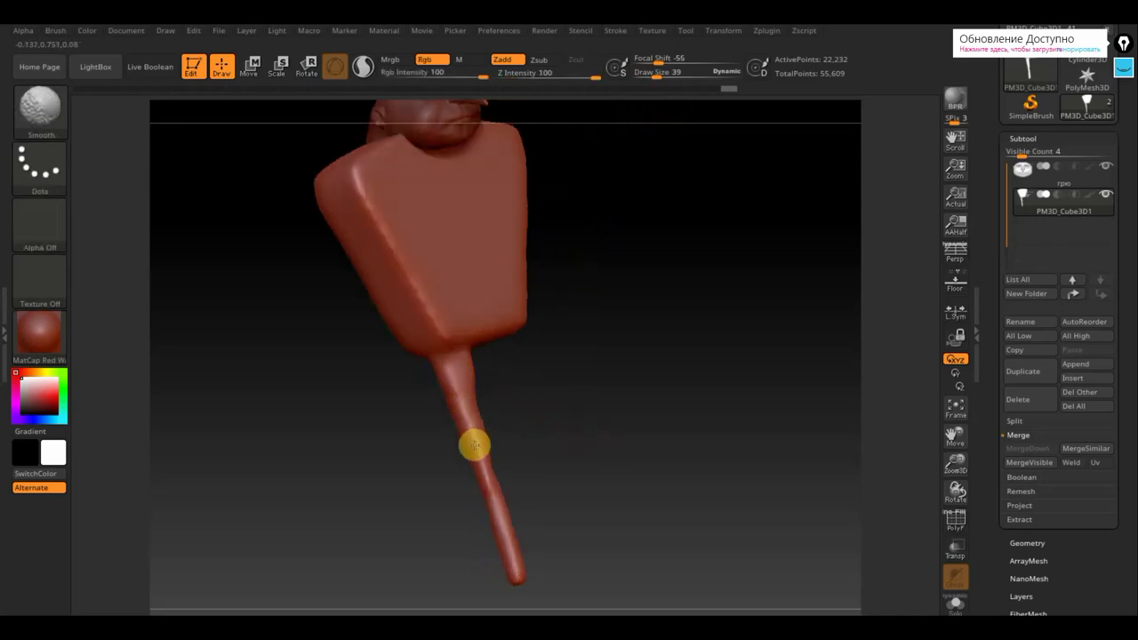
pyautogui.moveTo(592, 394)
pyautogui.mouseDown(button='right')
pyautogui.moveTo(546, 417)
pyautogui.moveTo(564, 389)
pyautogui.mouseUp(button='right')
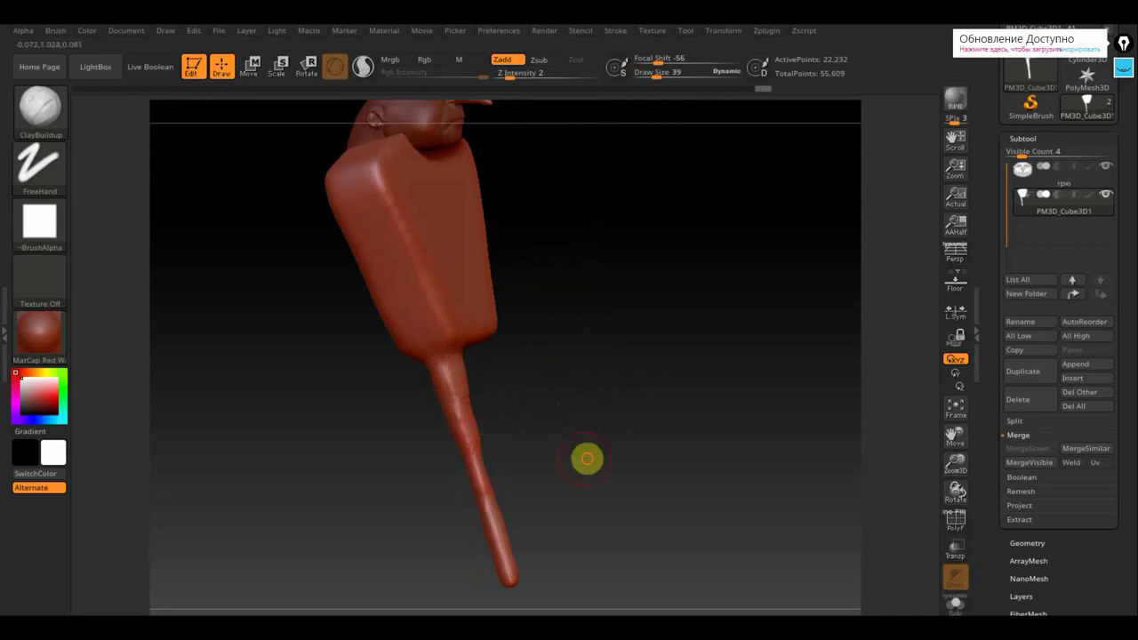
pyautogui.moveTo(587, 459)
pyautogui.mouseDown()
pyautogui.moveTo(503, 465)
pyautogui.moveTo(574, 448)
pyautogui.moveTo(604, 462)
pyautogui.moveTo(671, 455)
pyautogui.moveTo(645, 462)
pyautogui.mouseUp()
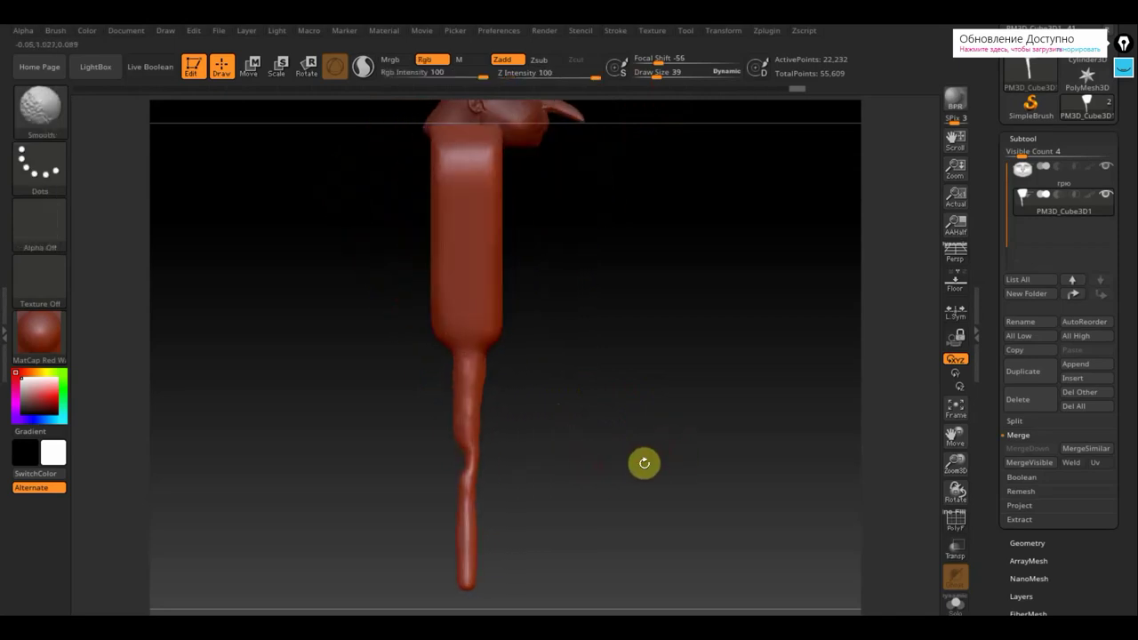
# Undo the last smoothing strokes that distorted the leg around the knee.
pyautogui.hotkey('ctrl', 'z')
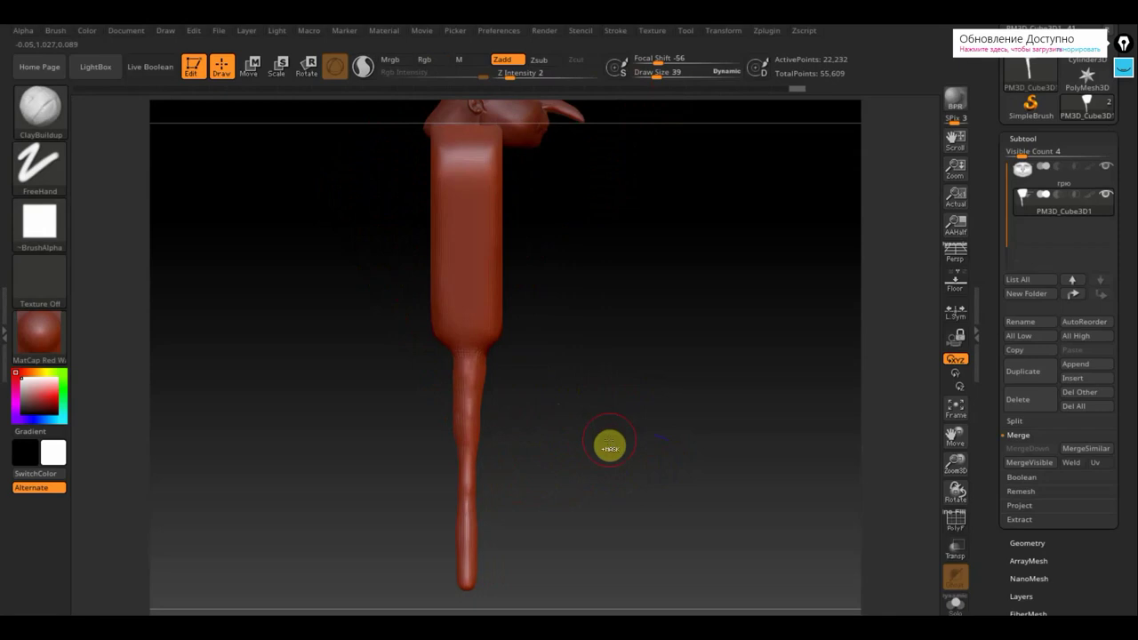
pyautogui.hotkey('ctrl', 'z')
pyautogui.hotkey('ctrl', 'z')
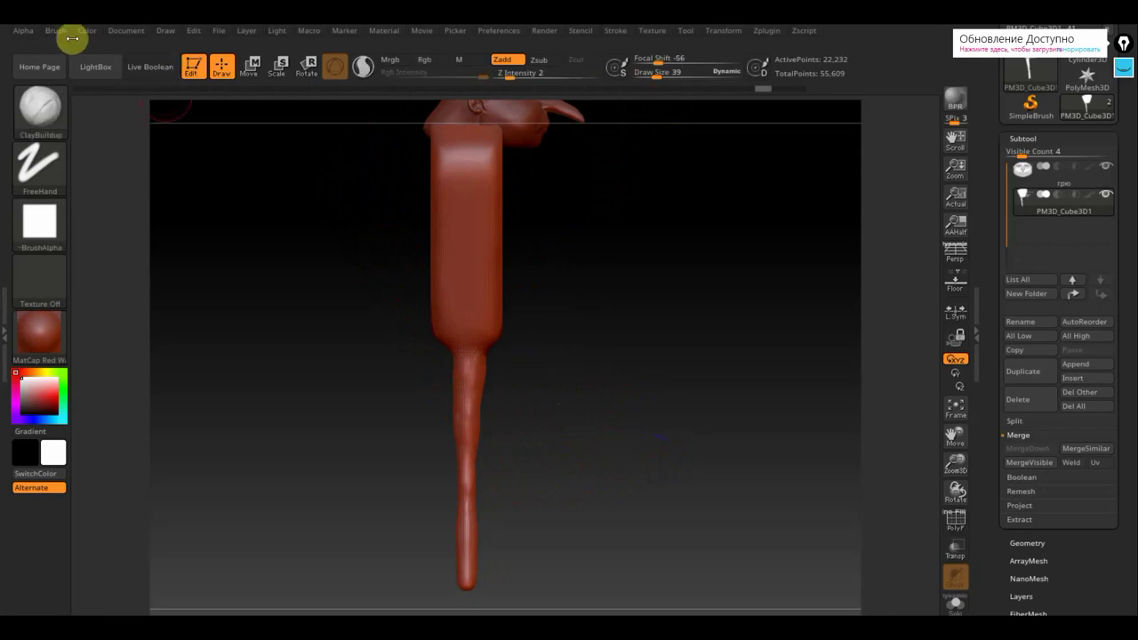
# Turn on BackfaceMask in the ClayBuildup brush's auto masking settings.
pyautogui.click(27, 32)
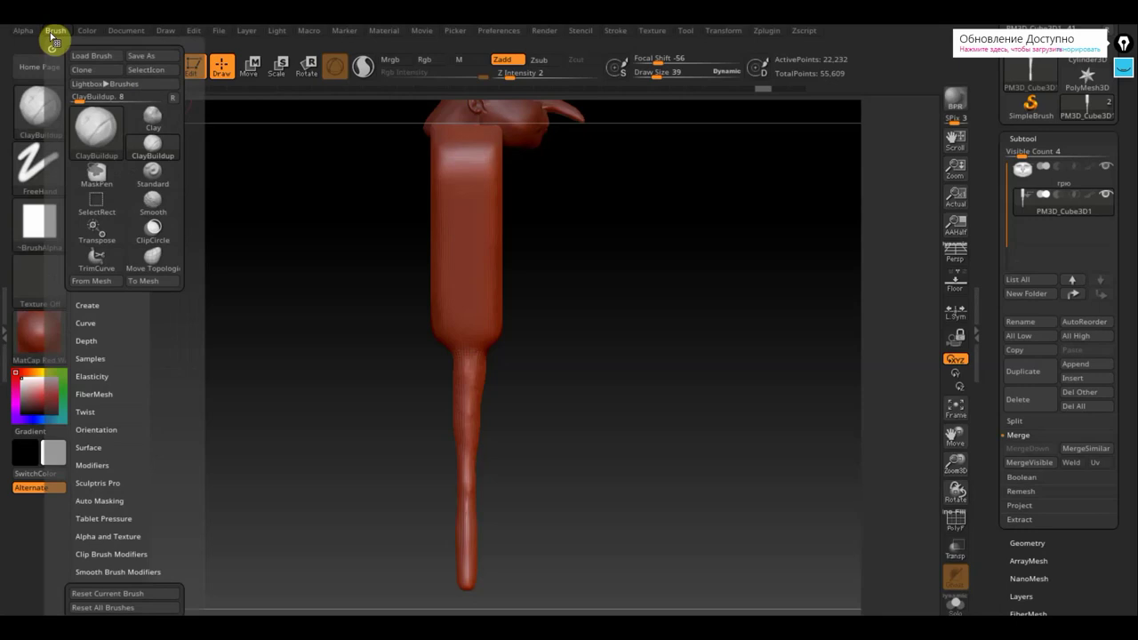
pyautogui.scroll(-3, 152, 447)
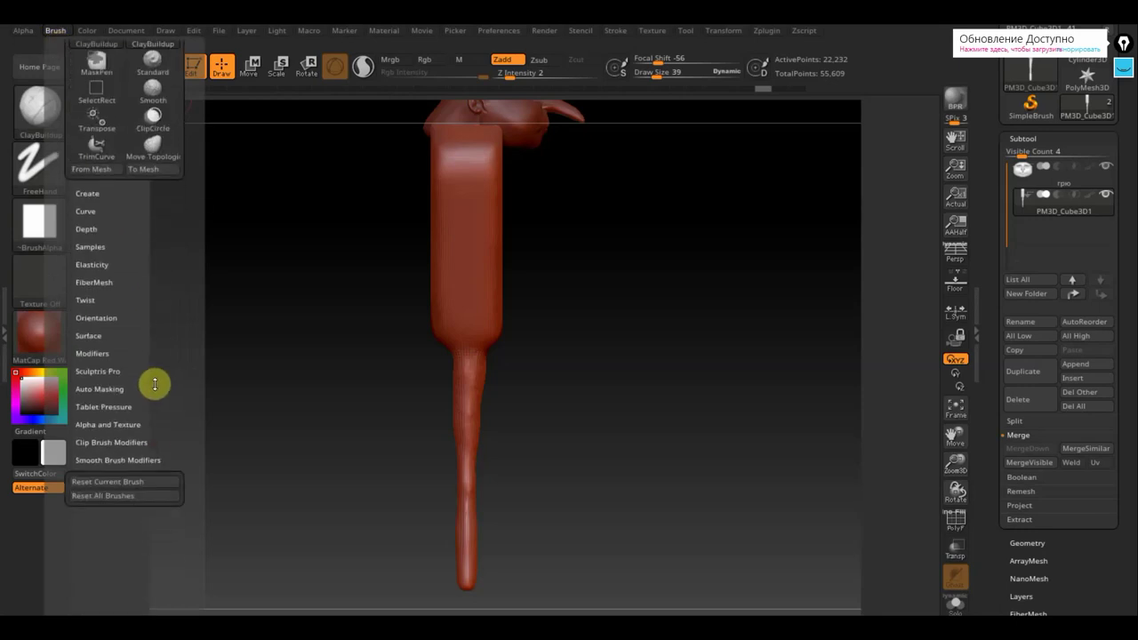
pyautogui.click(24, 32)
pyautogui.click(55, 31)
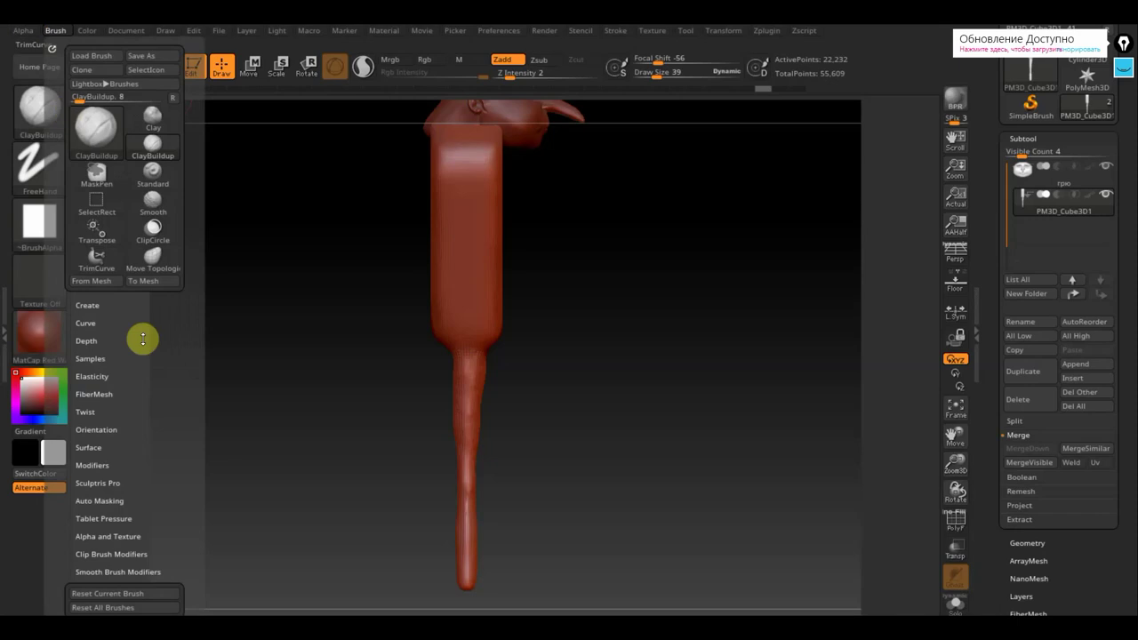
pyautogui.scroll(-1, 151, 453)
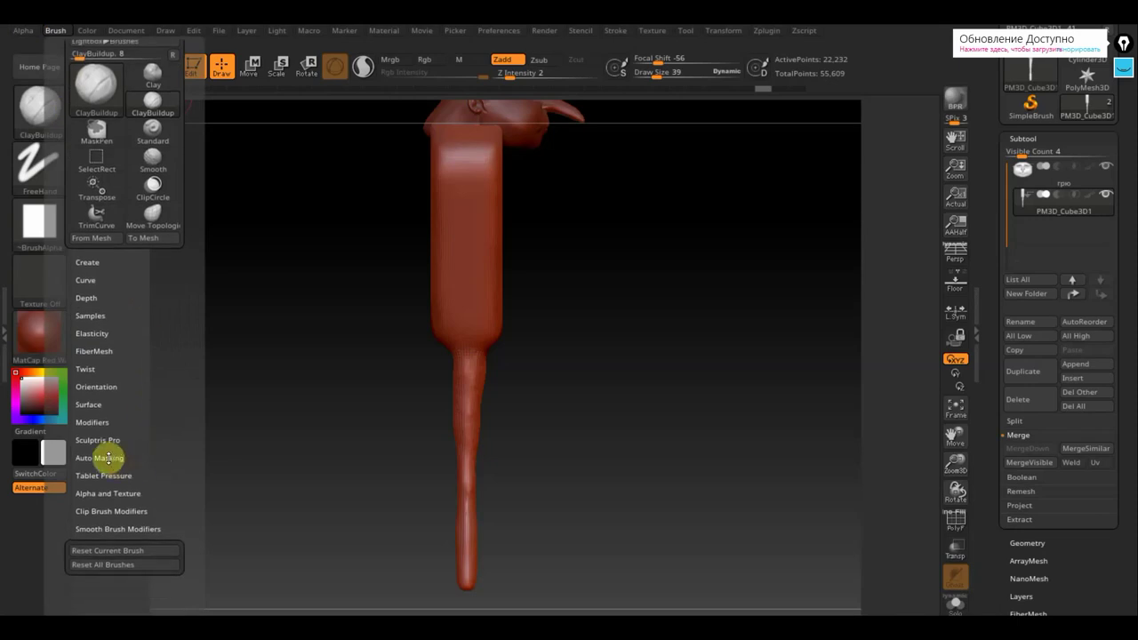
pyautogui.click(108, 458)
pyautogui.scroll(-3, 190, 495)
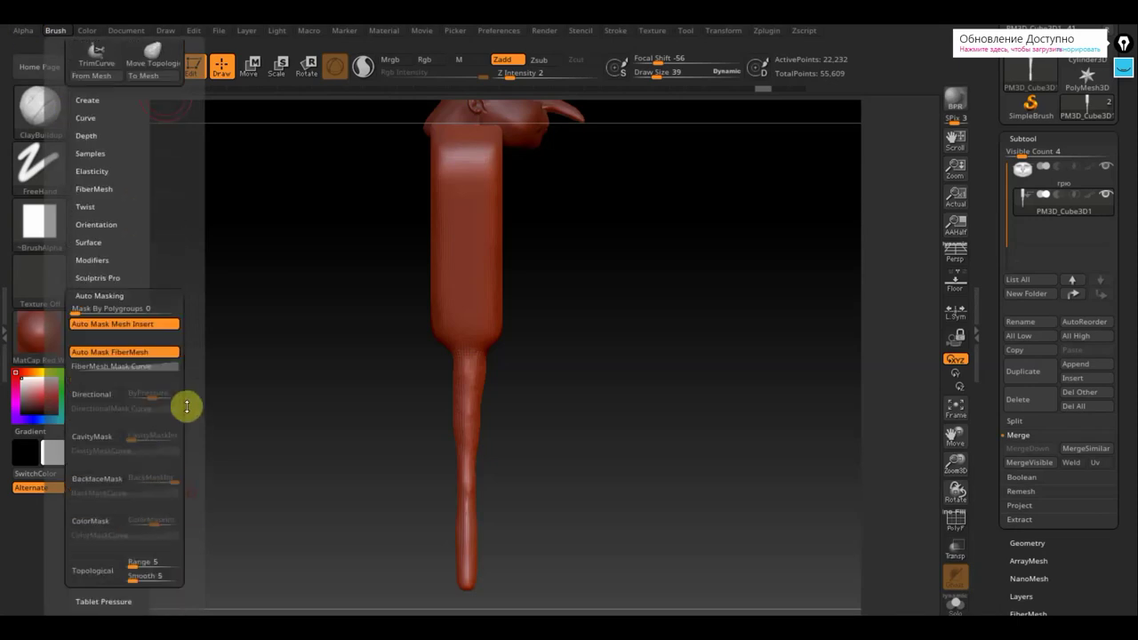
pyautogui.click(94, 478)
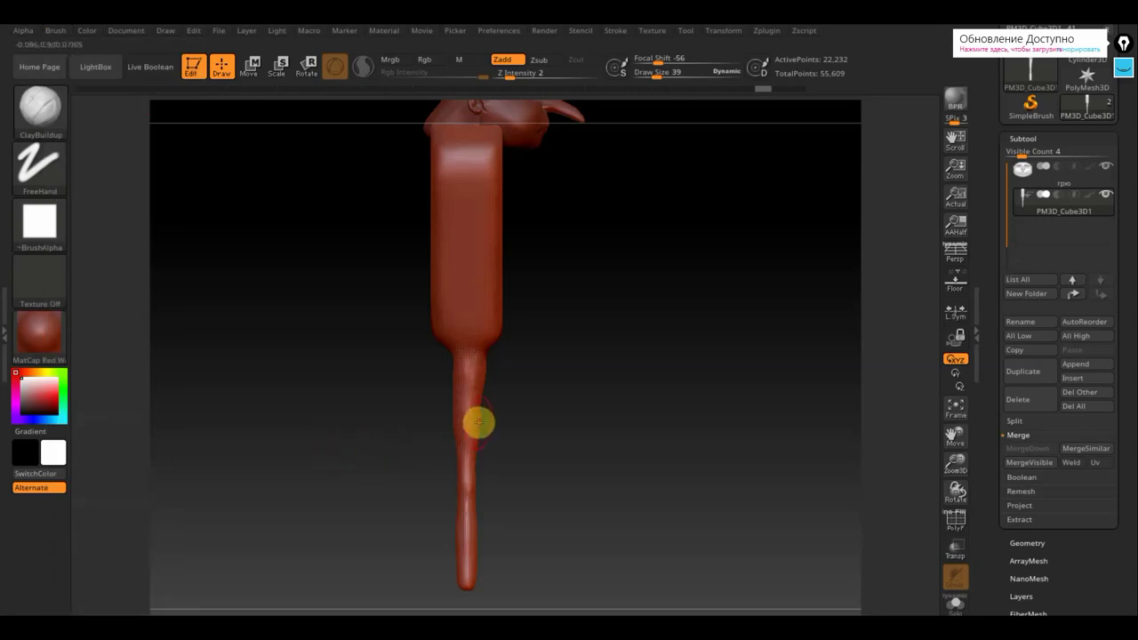
# Bend the leg forward and back around the knee in side view using the Move Topological brush at Draw Size 90.
pyautogui.click(54, 117)
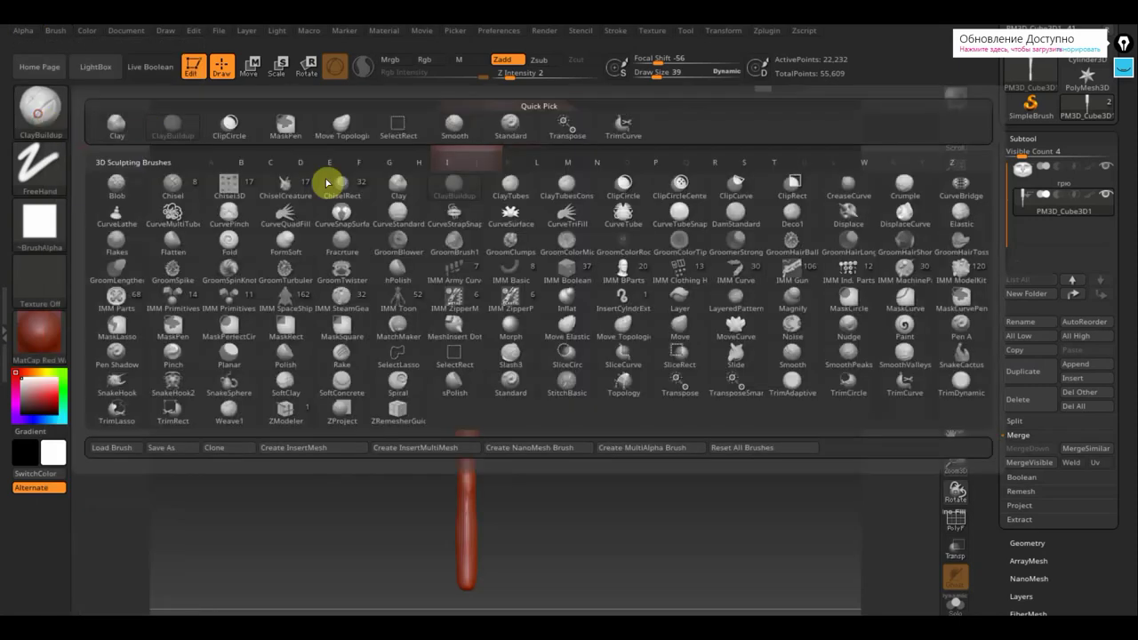
pyautogui.click(624, 328)
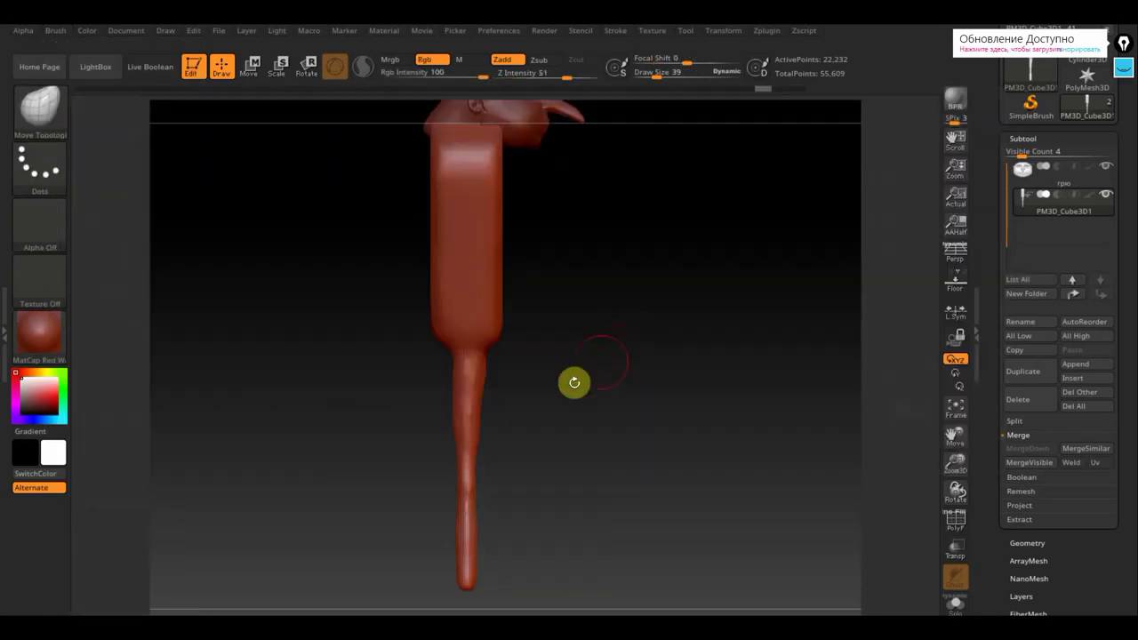
pyautogui.moveTo(643, 80); pyautogui.dragTo(668, 75)
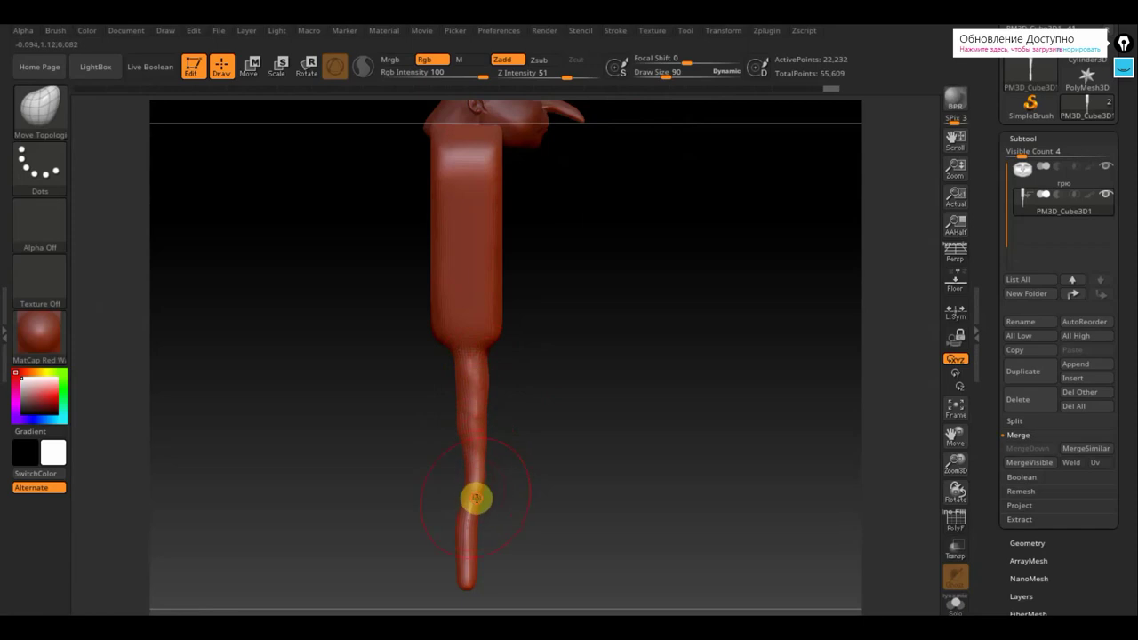
pyautogui.moveTo(477, 498); pyautogui.dragTo(486, 501)
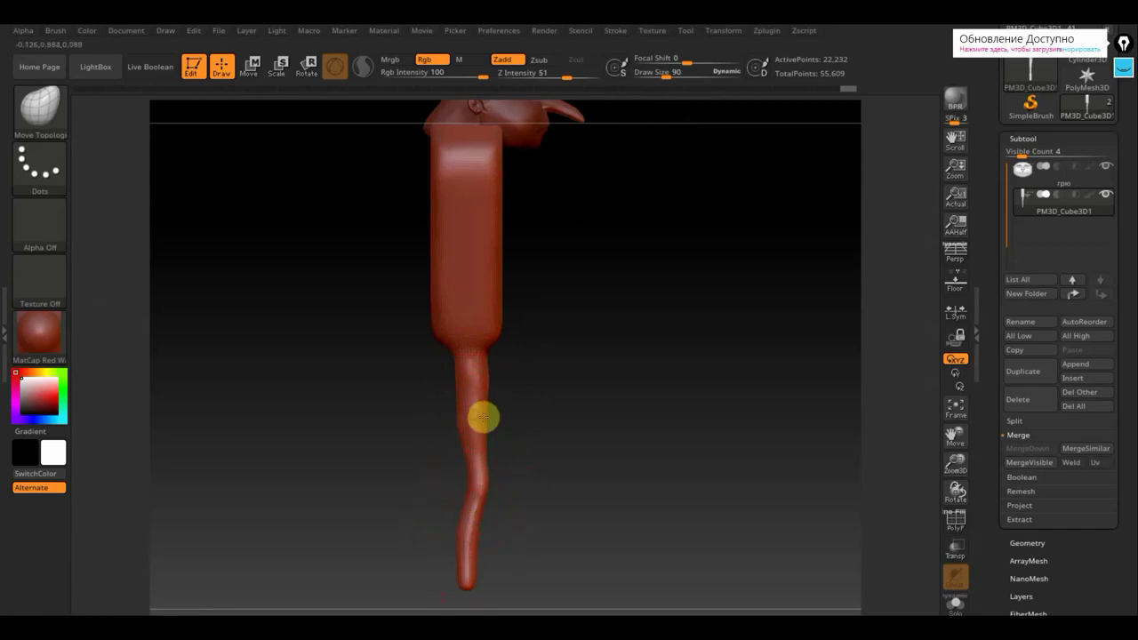
pyautogui.moveTo(483, 419); pyautogui.dragTo(753, 479)
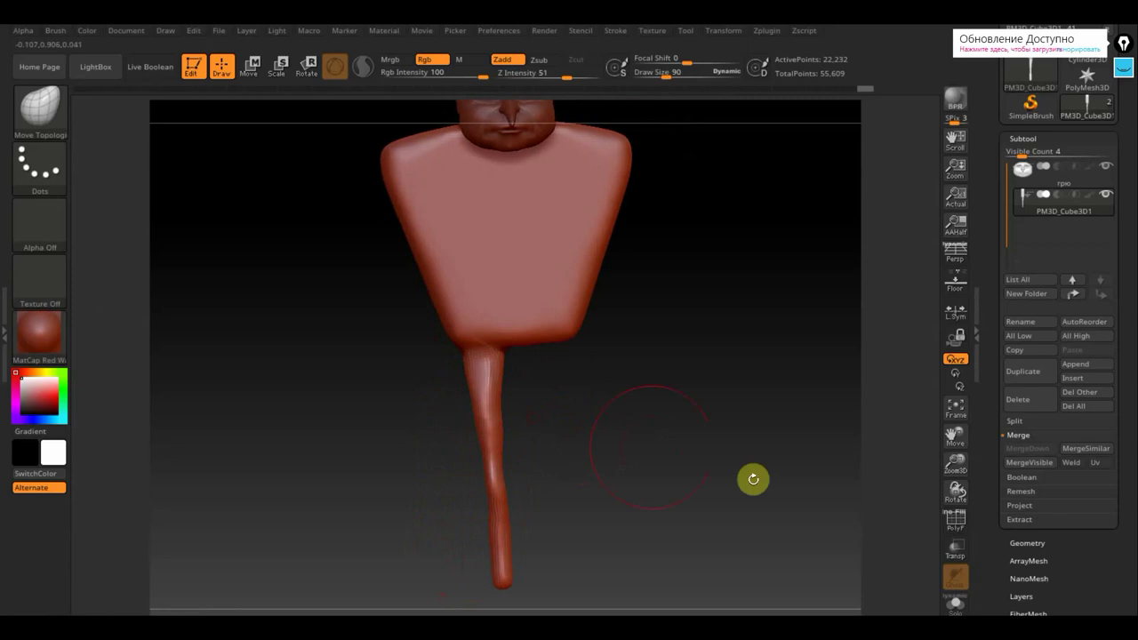
# Delete the lower subdivision level and apply Mirror And Weld to the body to create the second leg.
pyautogui.click(1032, 543)
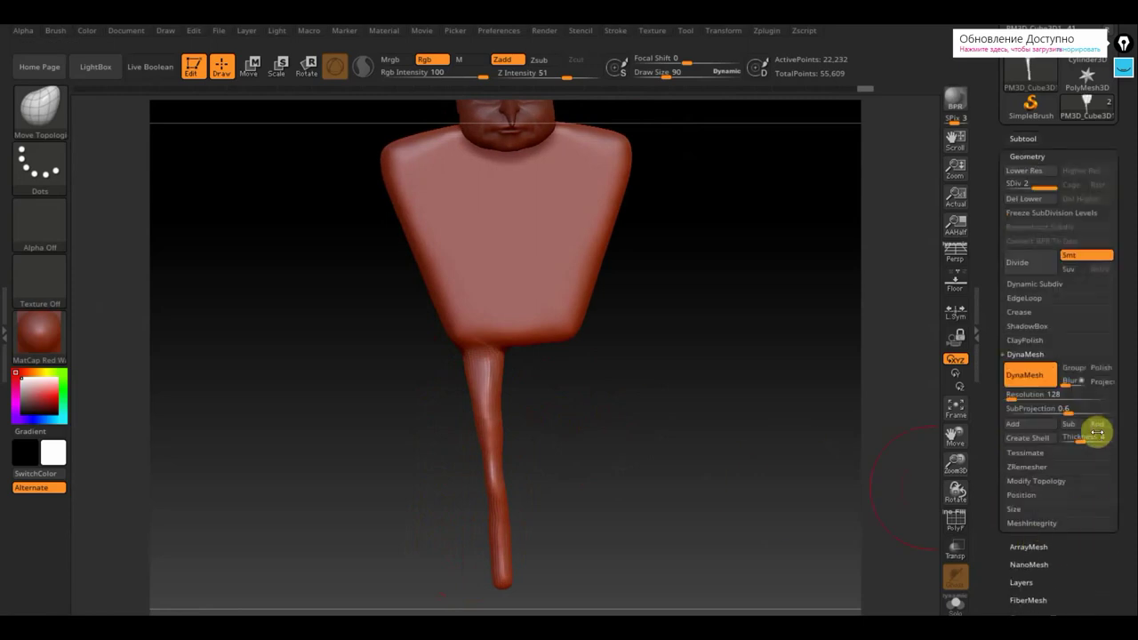
pyautogui.click(1025, 199)
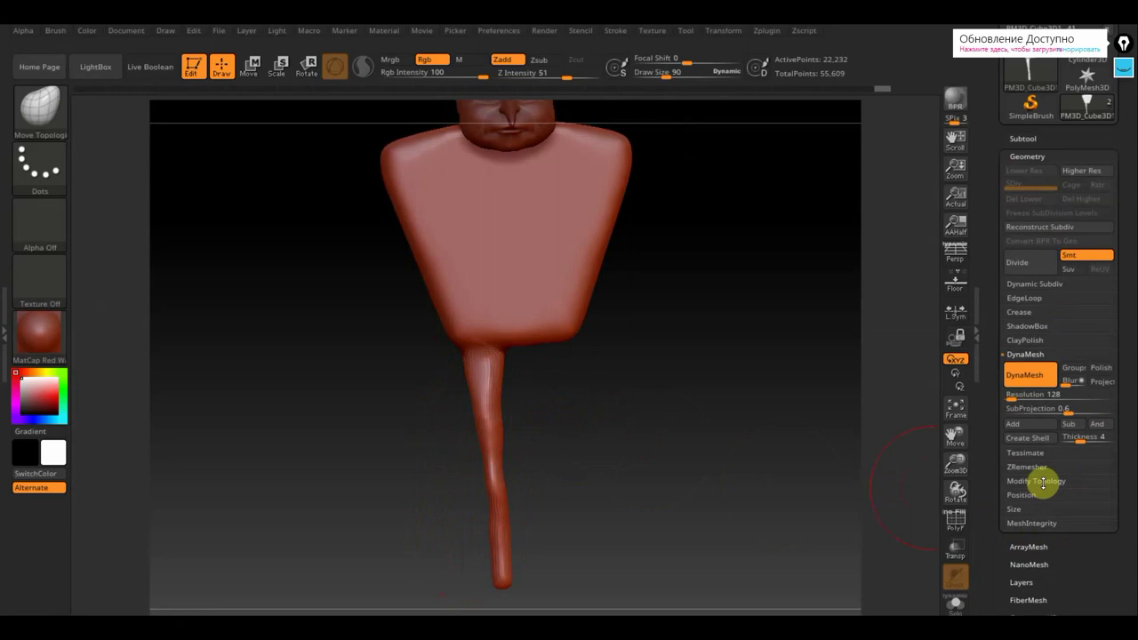
pyautogui.click(1036, 481)
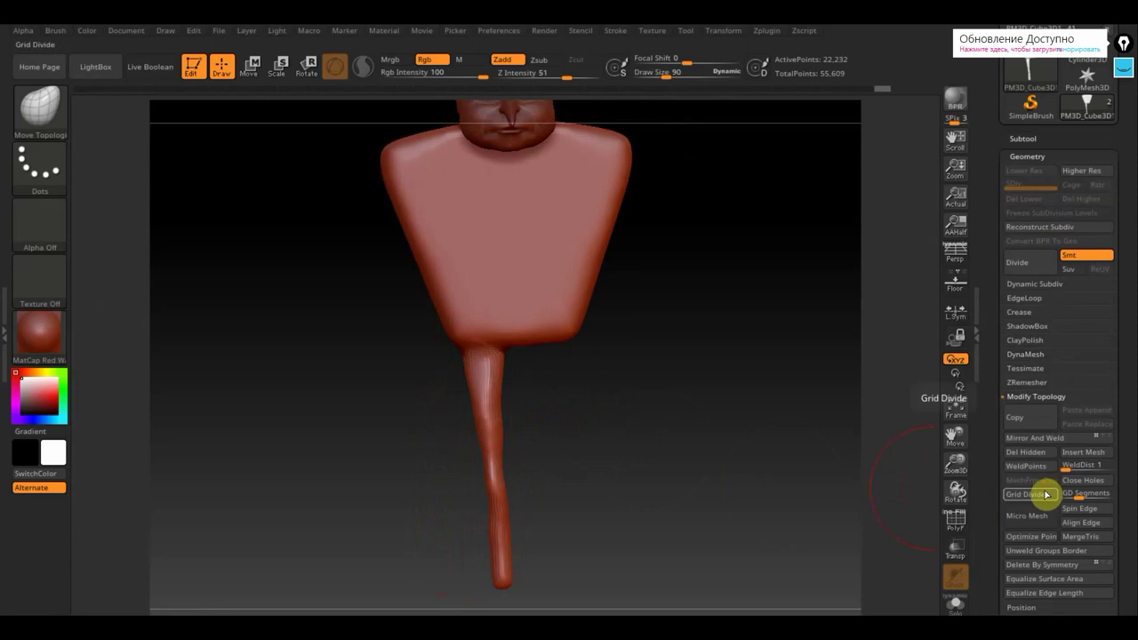
pyautogui.click(1050, 438)
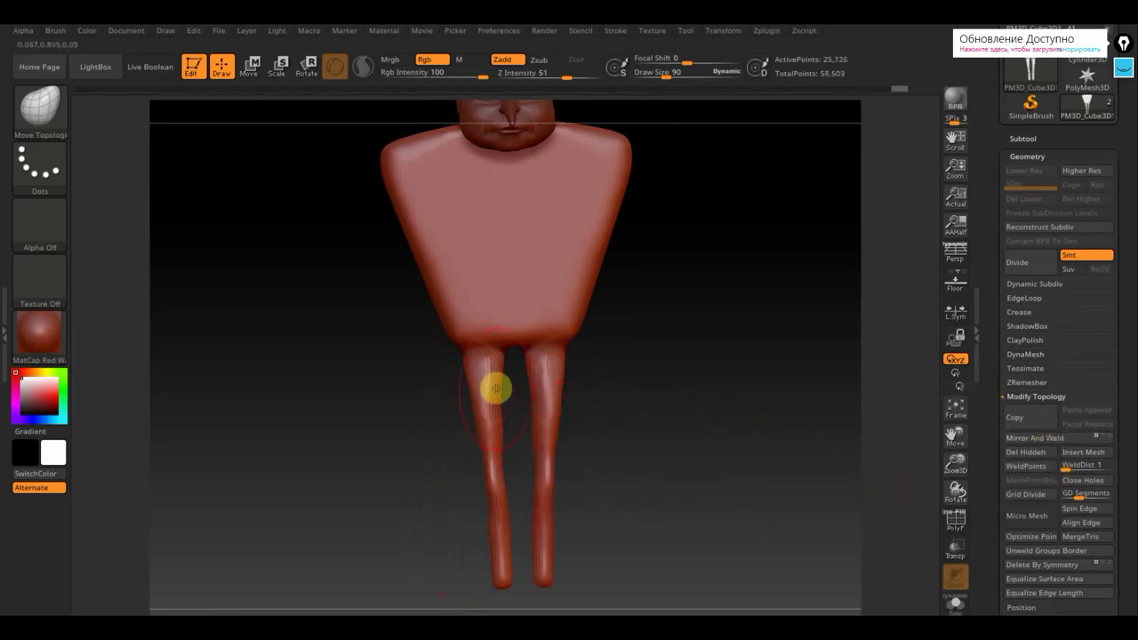
# Build up the front of the shoulders beside the head using the ClayBuildup brush at Draw Size 30.
pyautogui.moveTo(670, 348); pyautogui.dragTo(589, 373)
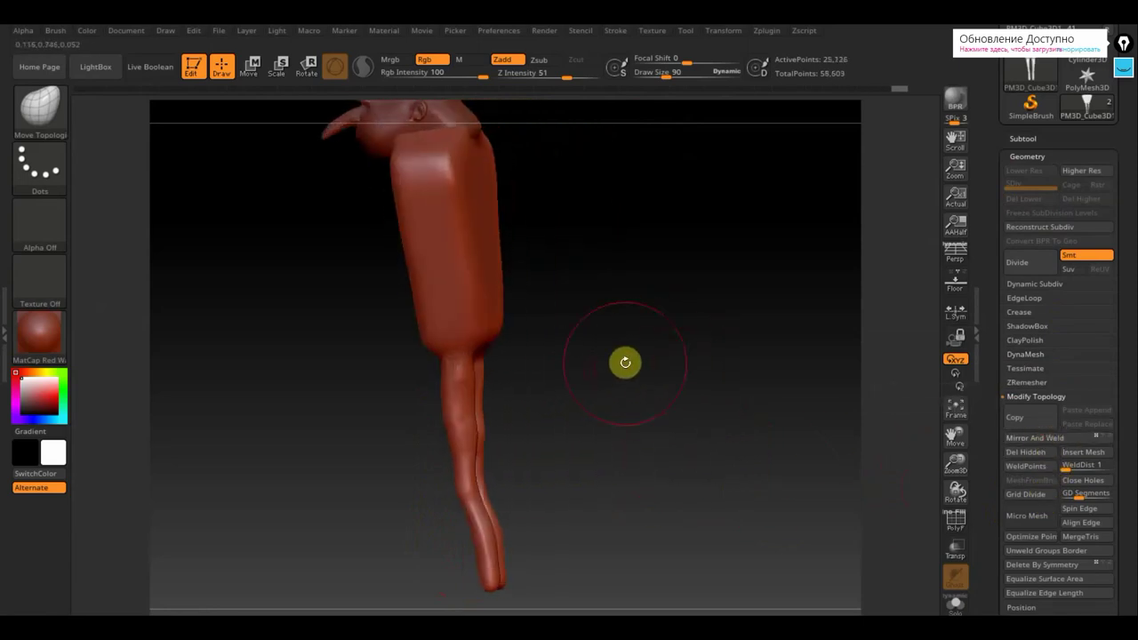
pyautogui.keyDown('shift'); pyautogui.moveTo(656, 356); pyautogui.dragTo(707, 401); pyautogui.keyUp('shift')
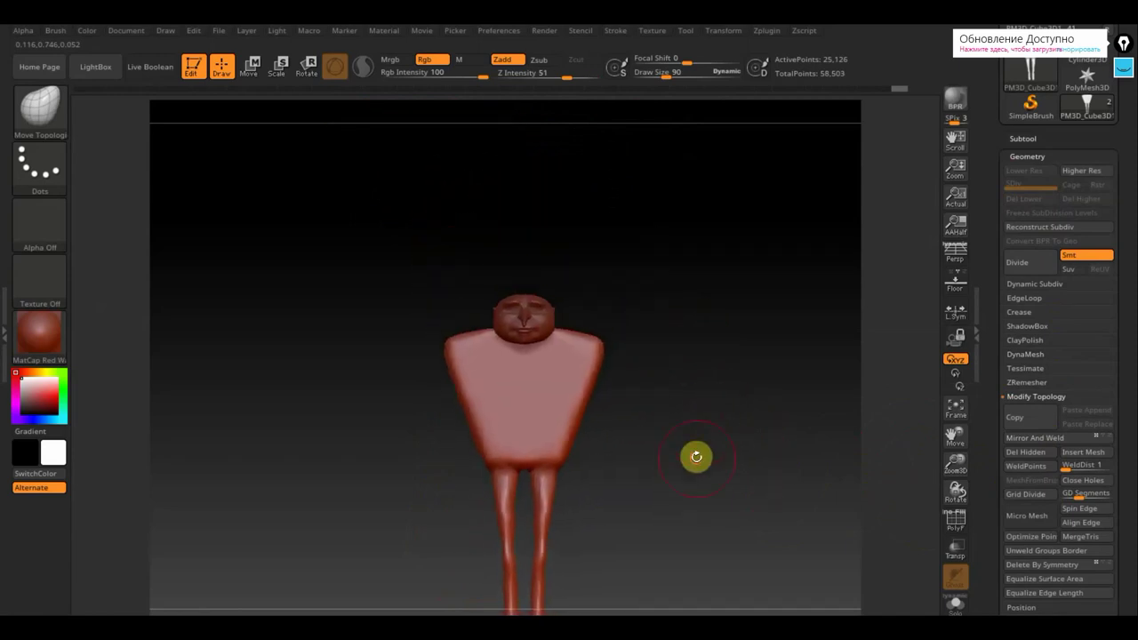
pyautogui.keyDown('alt'); pyautogui.moveTo(696, 457); pyautogui.dragTo(676, 362); pyautogui.keyUp('alt')
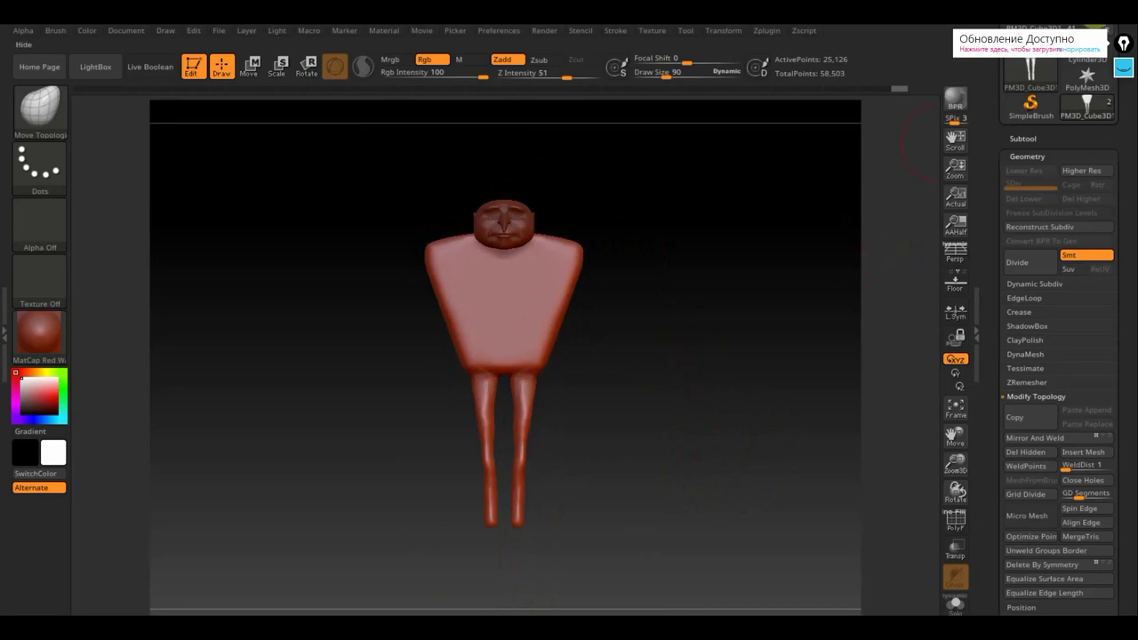
pyautogui.keyDown('shift'); pyautogui.moveTo(841, 236); pyautogui.dragTo(181, 89); pyautogui.keyUp('shift')
pyautogui.click(40, 111)
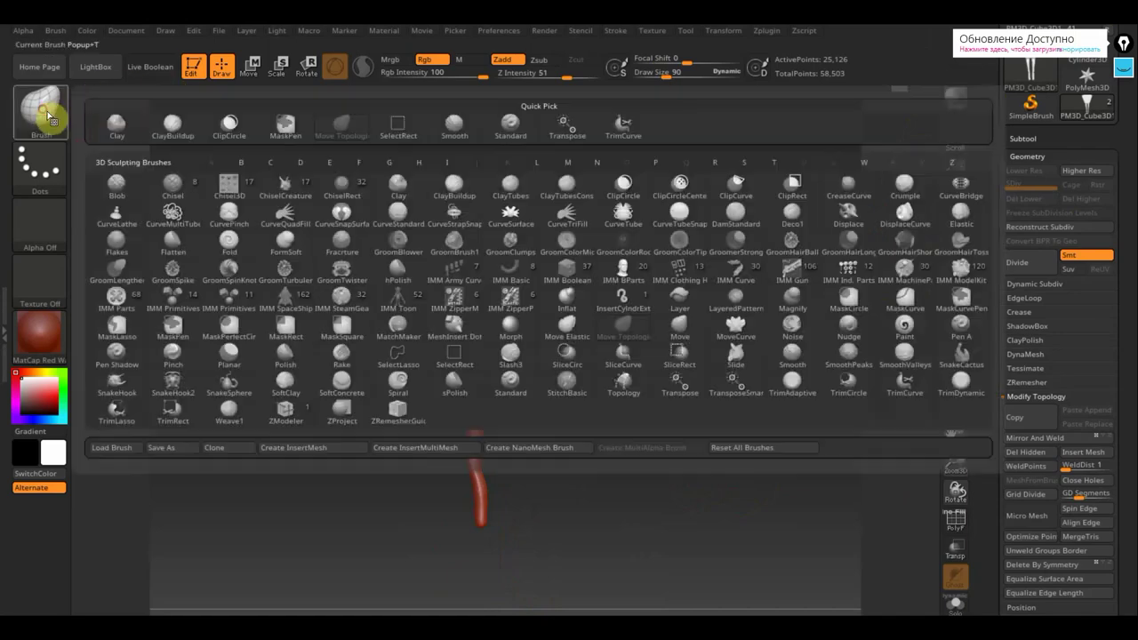
pyautogui.click(173, 131)
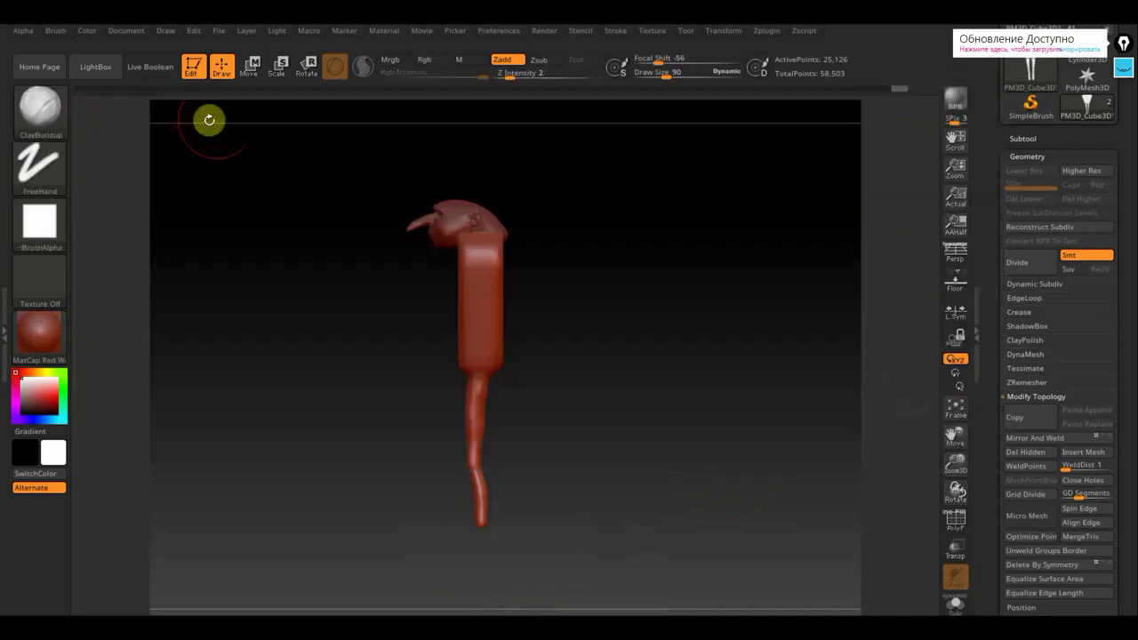
pyautogui.moveTo(606, 278); pyautogui.dragTo(661, 330)
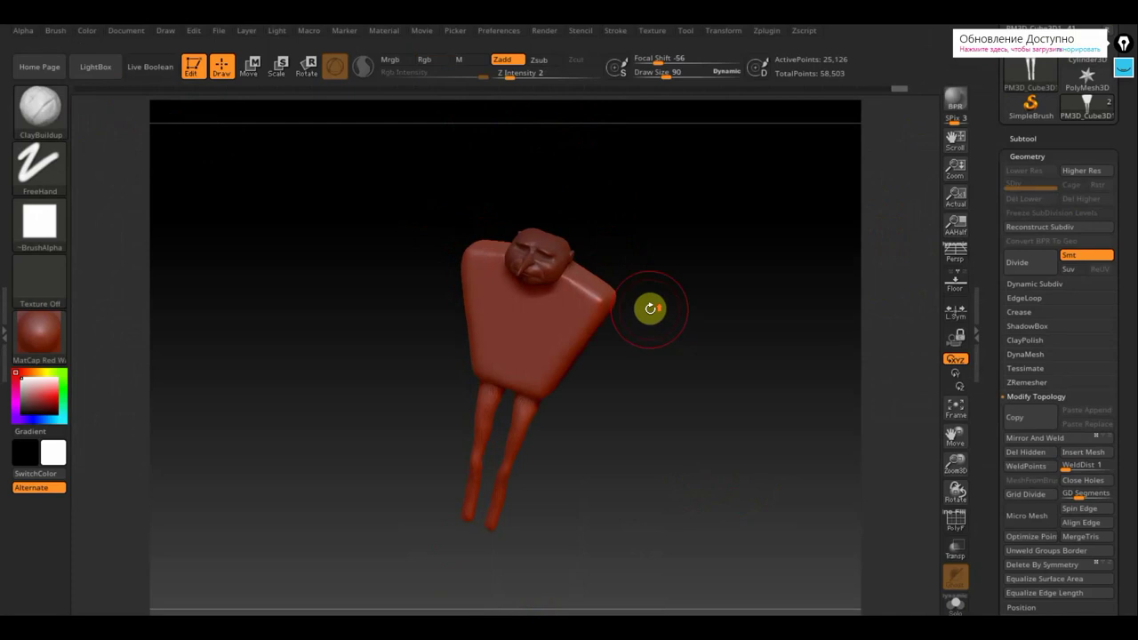
pyautogui.moveTo(661, 282)
pyautogui.keyDown('alt'); pyautogui.mouseDown()
pyautogui.moveTo(674, 406)
pyautogui.moveTo(604, 569)
pyautogui.mouseUp(); pyautogui.keyUp('alt')
pyautogui.moveTo(670, 77); pyautogui.dragTo(656, 82)
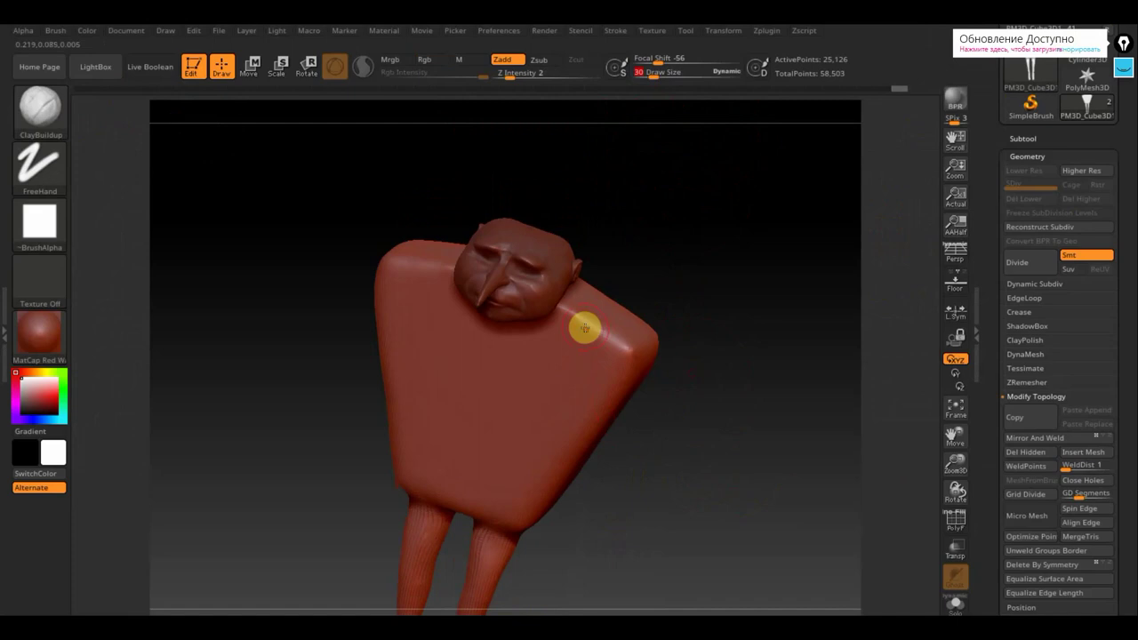
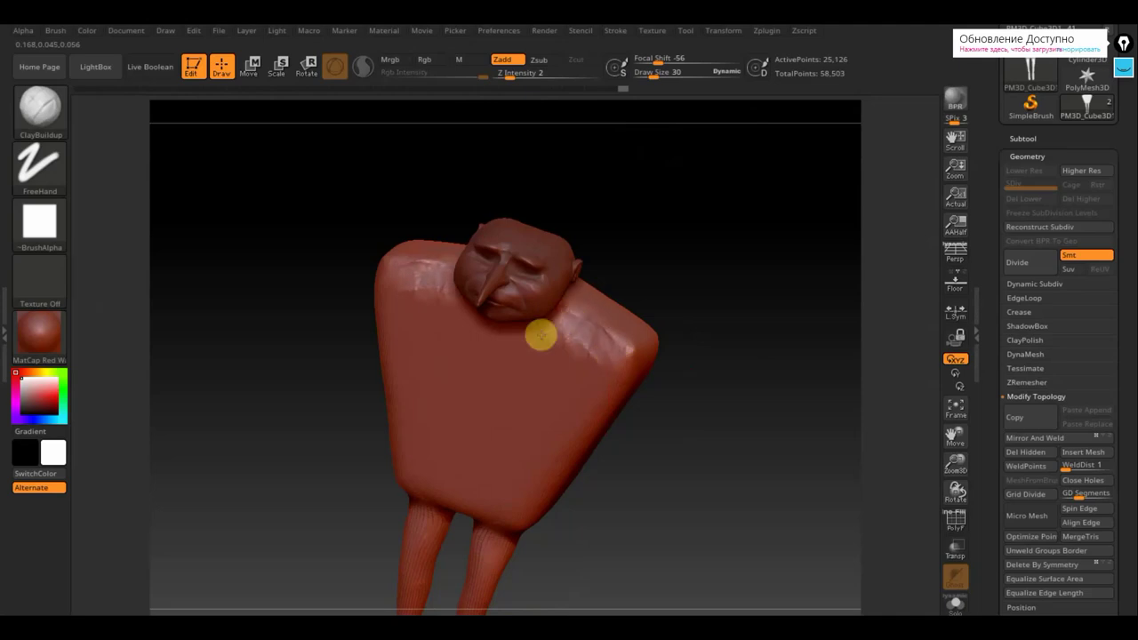
# Add more ClayBuildup strokes along the upper chest below the chin and over the front shoulder edge.
pyautogui.moveTo(653, 241)
pyautogui.mouseDown()
pyautogui.moveTo(589, 224)
pyautogui.moveTo(622, 207)
pyautogui.mouseUp()
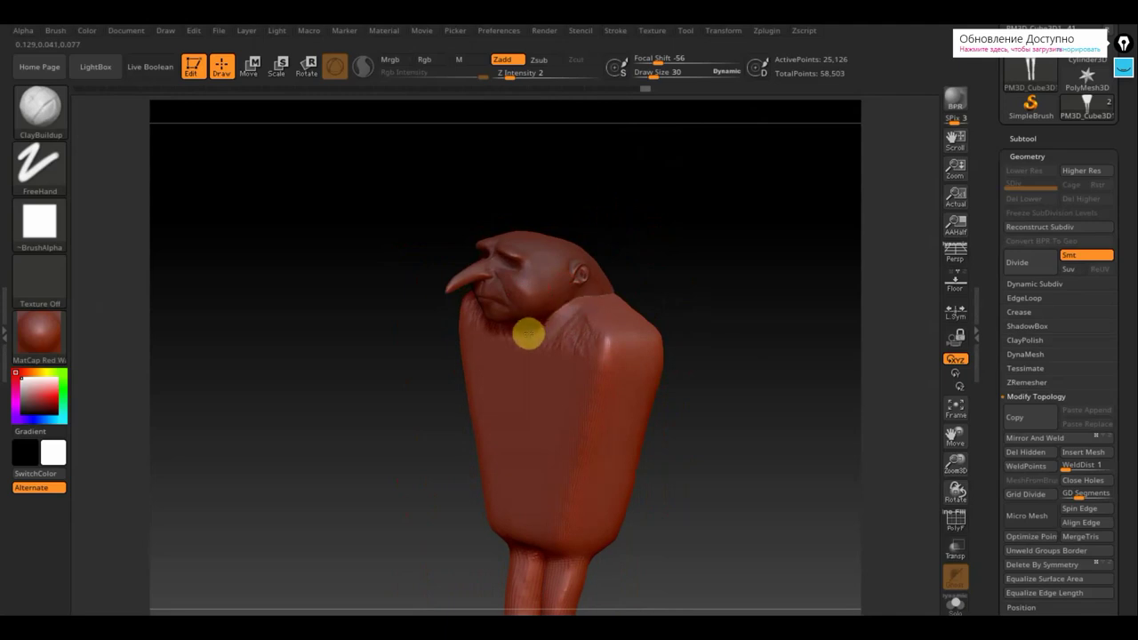
pyautogui.moveTo(617, 311)
pyautogui.mouseDown()
pyautogui.moveTo(691, 287)
pyautogui.moveTo(708, 356)
pyautogui.moveTo(593, 365)
pyautogui.mouseUp()
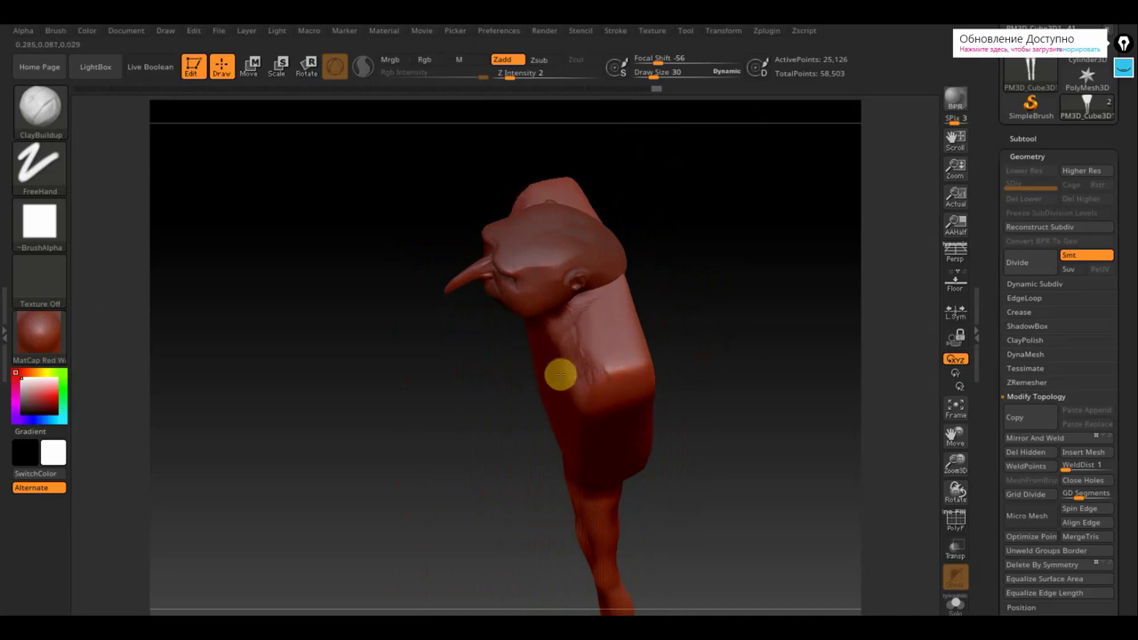
pyautogui.moveTo(570, 334)
pyautogui.mouseDown()
pyautogui.moveTo(560, 352)
pyautogui.moveTo(572, 387)
pyautogui.mouseUp()
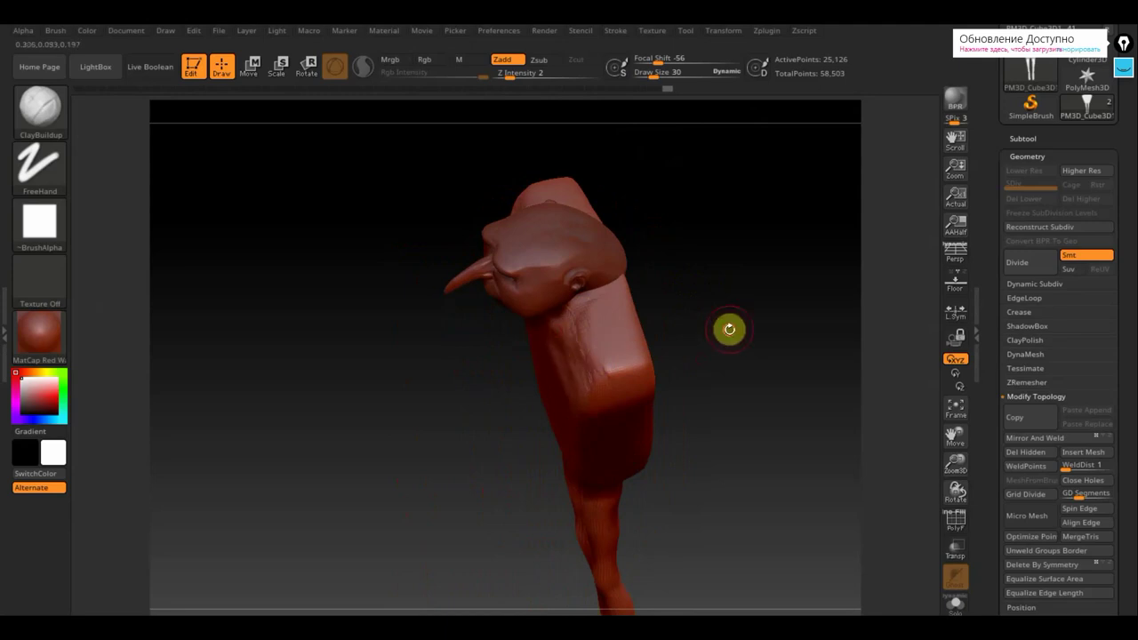
pyautogui.moveTo(730, 328); pyautogui.dragTo(788, 258)
pyautogui.moveTo(681, 384)
pyautogui.mouseDown()
pyautogui.moveTo(700, 426)
pyautogui.moveTo(708, 348)
pyautogui.moveTo(684, 361)
pyautogui.moveTo(729, 364)
pyautogui.moveTo(748, 381)
pyautogui.mouseUp()
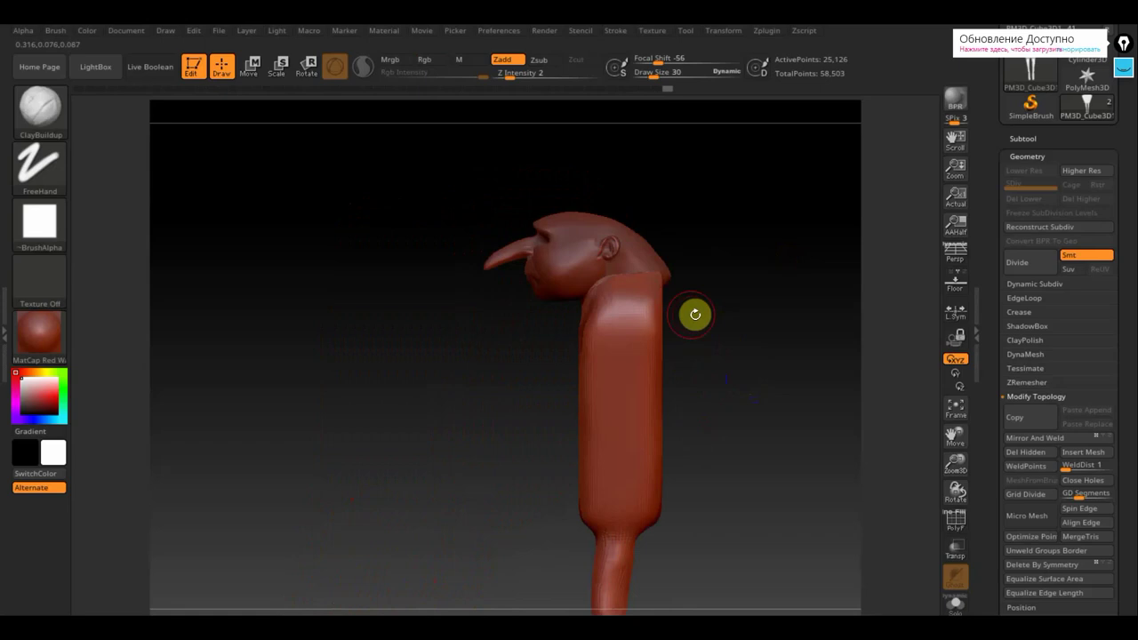
# Pull the upper back outward into a hunched shape using the Move Topological brush at Draw Size 114.
pyautogui.click(49, 108)
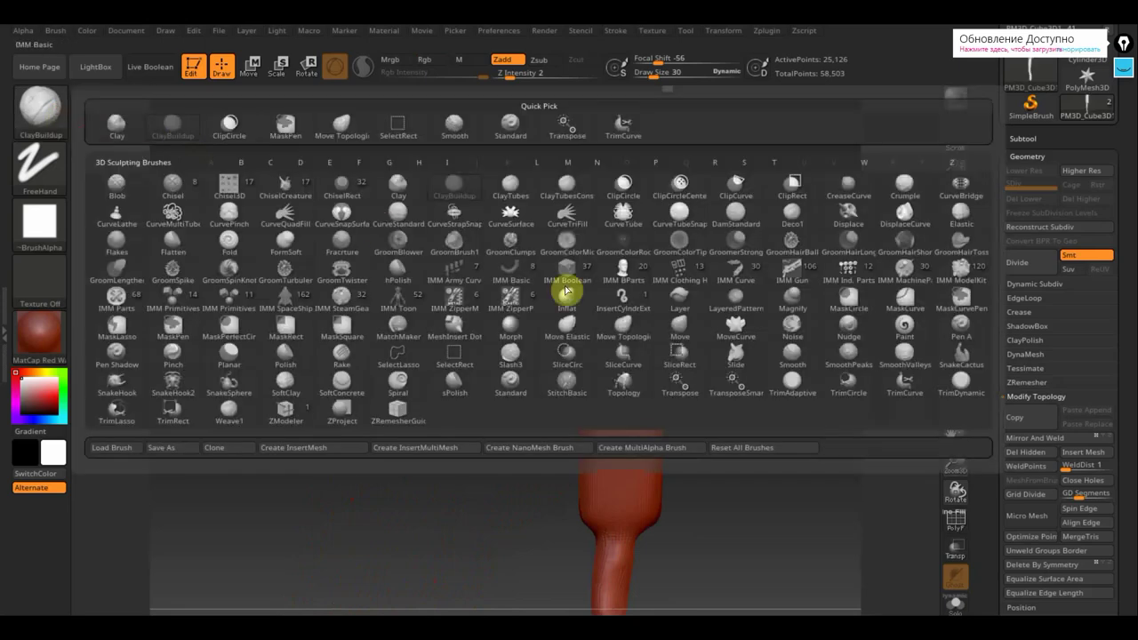
pyautogui.click(632, 326)
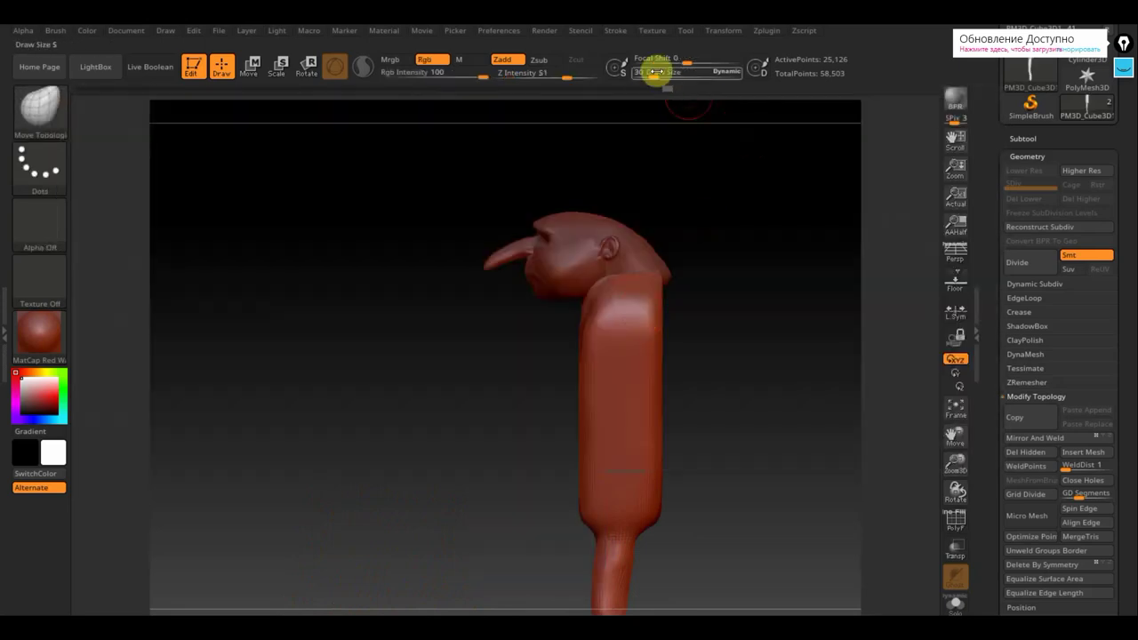
pyautogui.moveTo(653, 77); pyautogui.dragTo(668, 78)
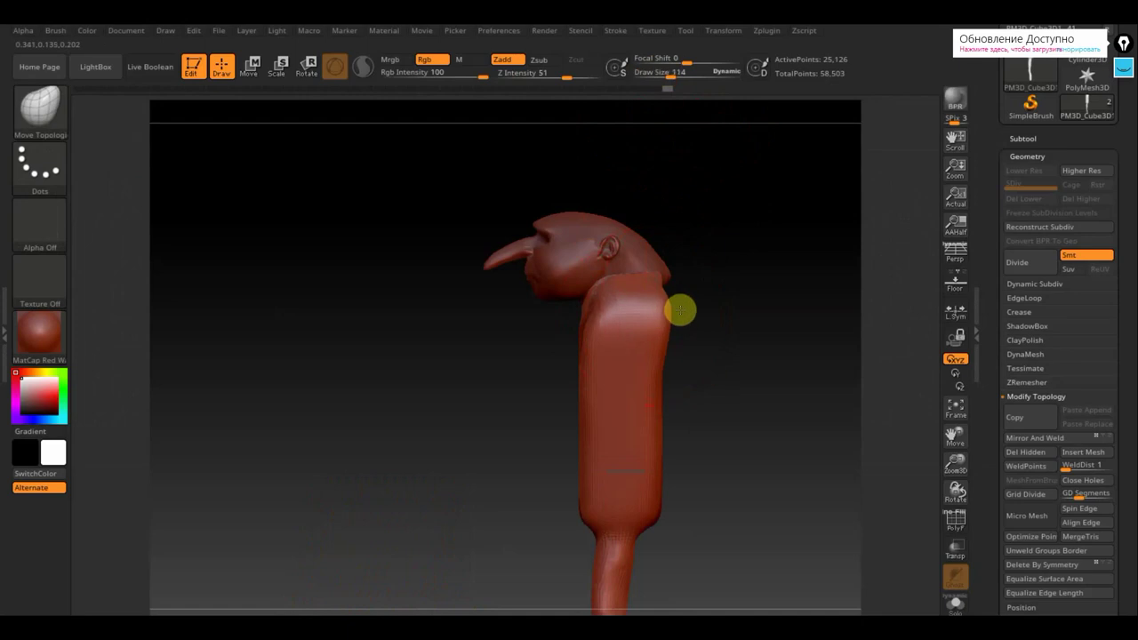
pyautogui.moveTo(711, 318)
pyautogui.mouseDown()
pyautogui.moveTo(711, 376)
pyautogui.moveTo(721, 269)
pyautogui.moveTo(706, 302)
pyautogui.mouseUp()
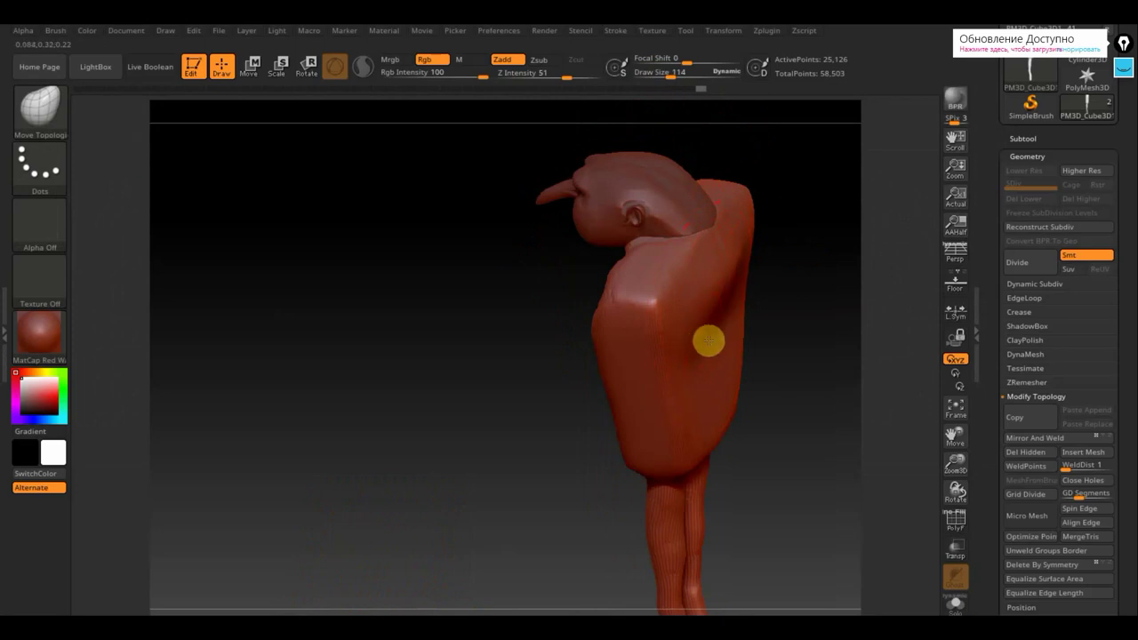
pyautogui.moveTo(709, 340); pyautogui.dragTo(709, 315)
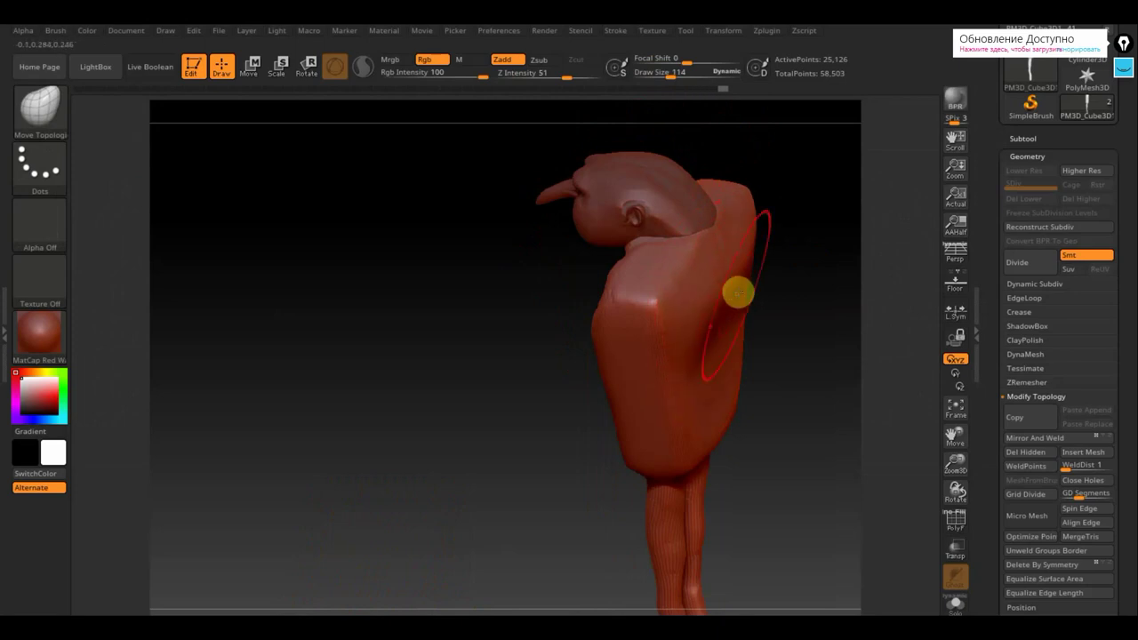
pyautogui.moveTo(802, 276); pyautogui.dragTo(828, 241)
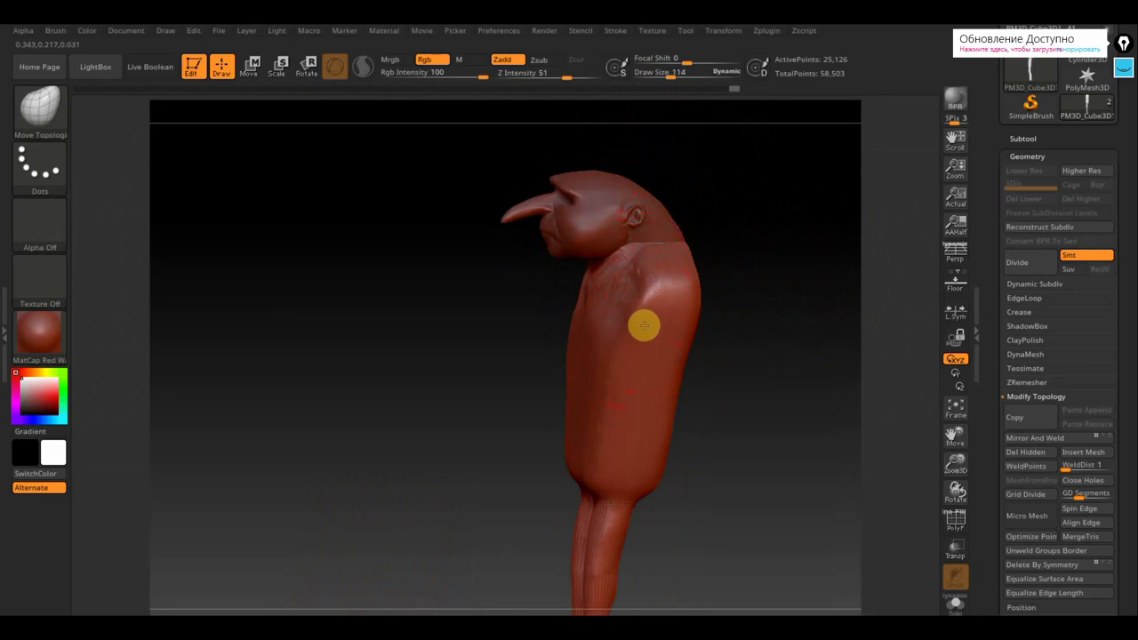
# Reshape the torso with the Move Topological brush, curving in the lower back and pushing the belly forward in side view.
pyautogui.moveTo(635, 305)
pyautogui.mouseDown()
pyautogui.moveTo(635, 275)
pyautogui.moveTo(626, 288)
pyautogui.mouseUp()
pyautogui.moveTo(755, 441)
pyautogui.mouseDown()
pyautogui.moveTo(749, 453)
pyautogui.moveTo(667, 389)
pyautogui.moveTo(661, 351)
pyautogui.mouseUp()
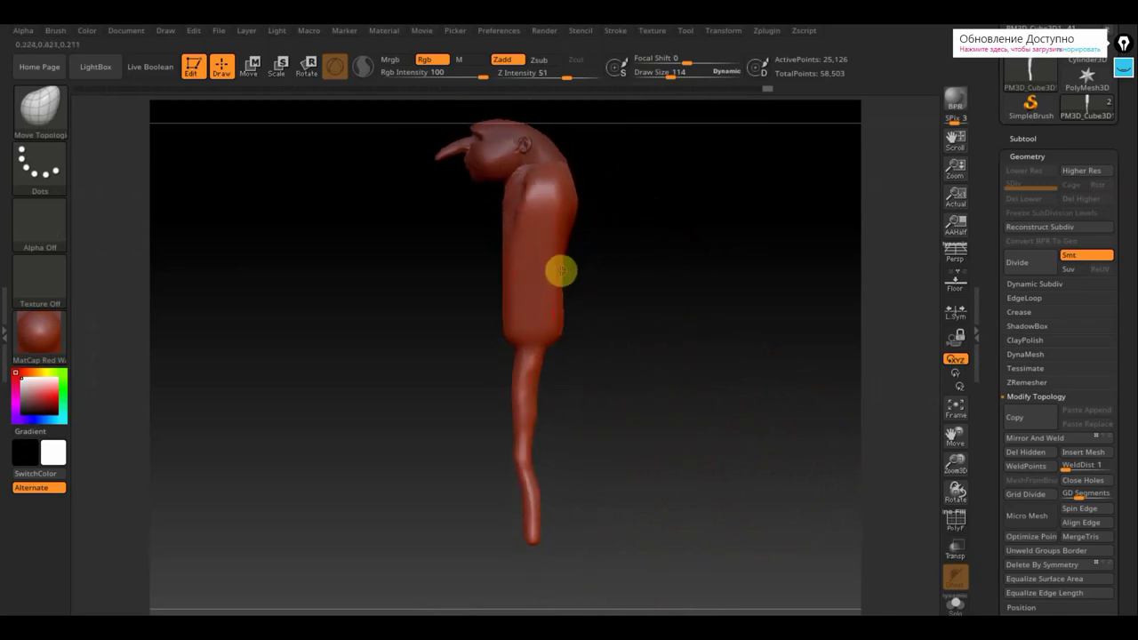
pyautogui.moveTo(624, 292); pyautogui.dragTo(559, 299)
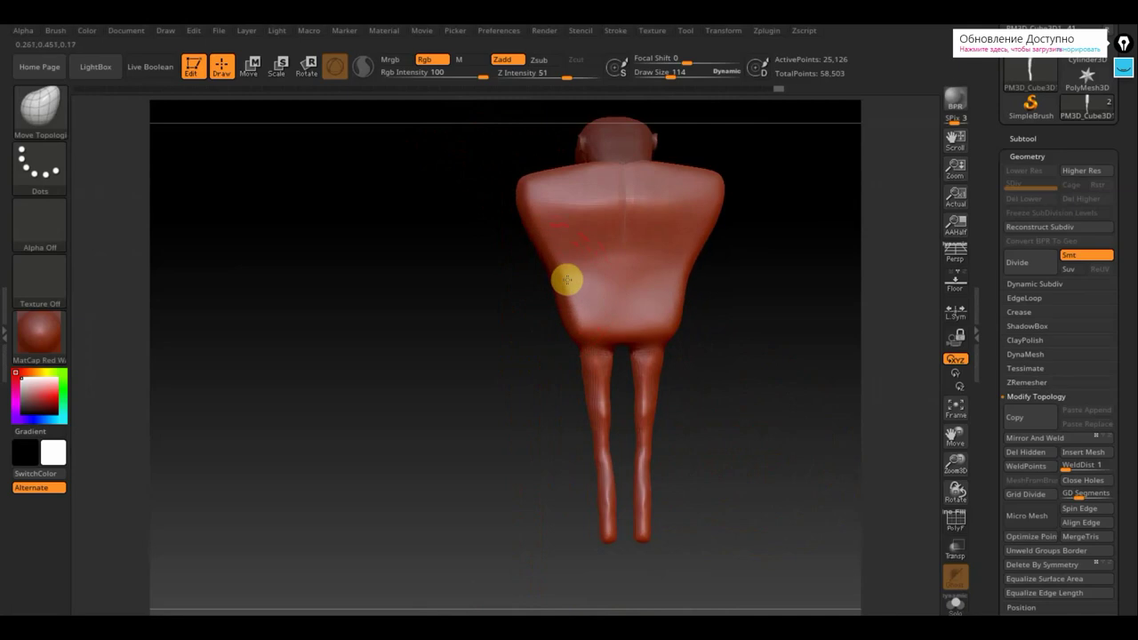
pyautogui.keyDown('shift'); pyautogui.moveTo(696, 320); pyautogui.dragTo(596, 316, button='right'); pyautogui.keyUp('shift')
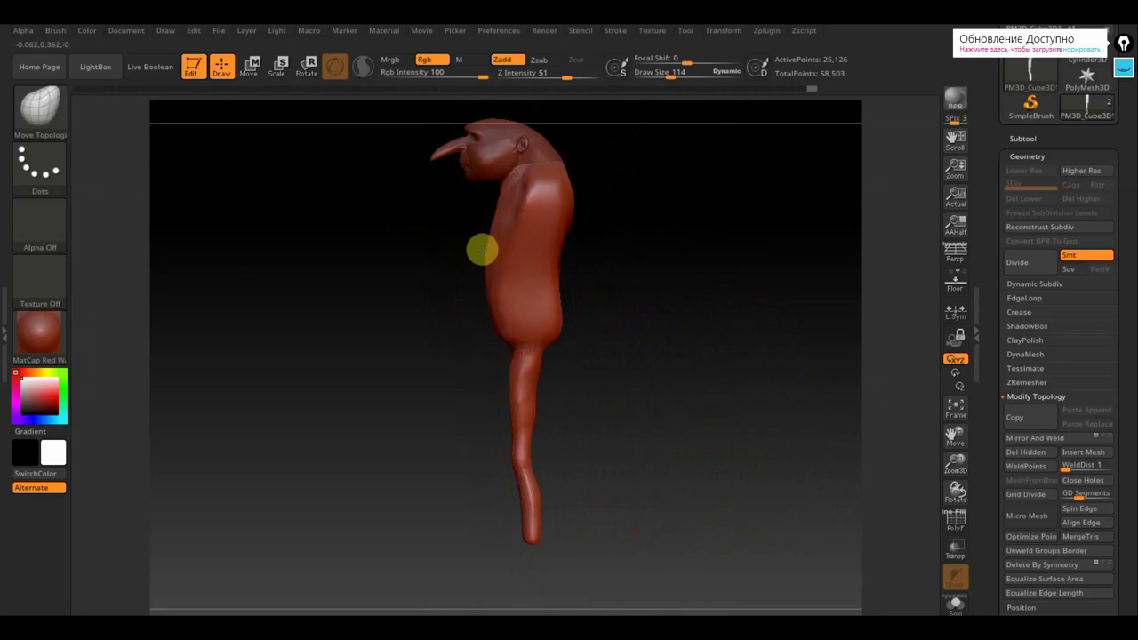
pyautogui.moveTo(504, 287)
pyautogui.mouseDown()
pyautogui.moveTo(496, 302)
pyautogui.moveTo(514, 353)
pyautogui.mouseUp()
# Widen the tops of the legs where they join the torso using the Move Topological brush at Draw Size 65.
pyautogui.keyDown('alt'); pyautogui.moveTo(637, 338); pyautogui.dragTo(650, 438); pyautogui.keyUp('alt')
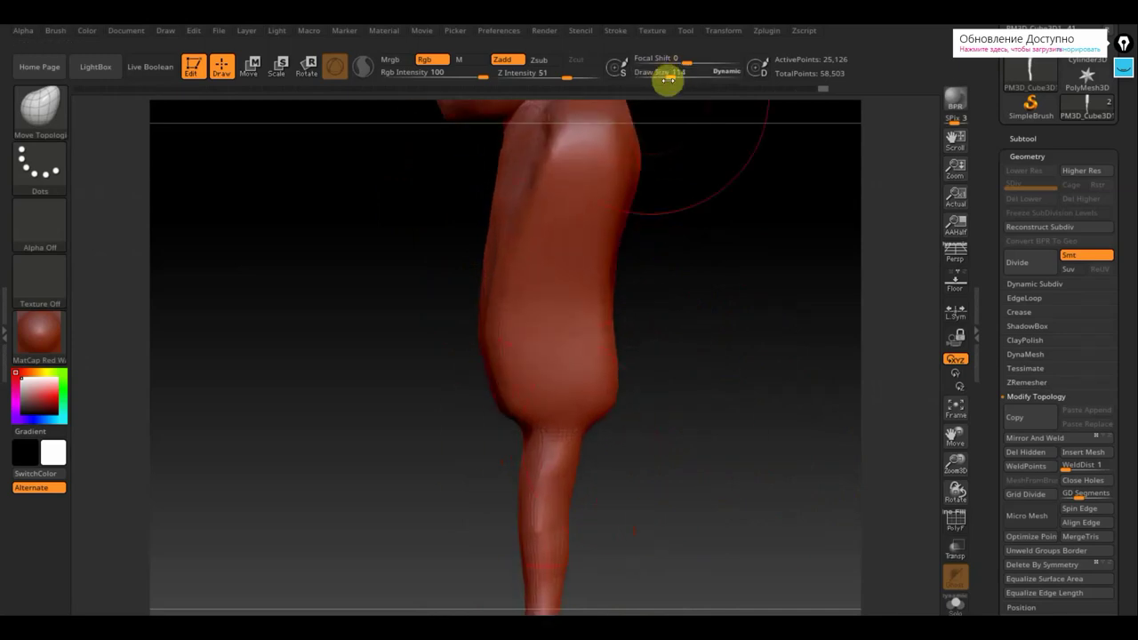
pyautogui.moveTo(668, 74); pyautogui.dragTo(662, 75)
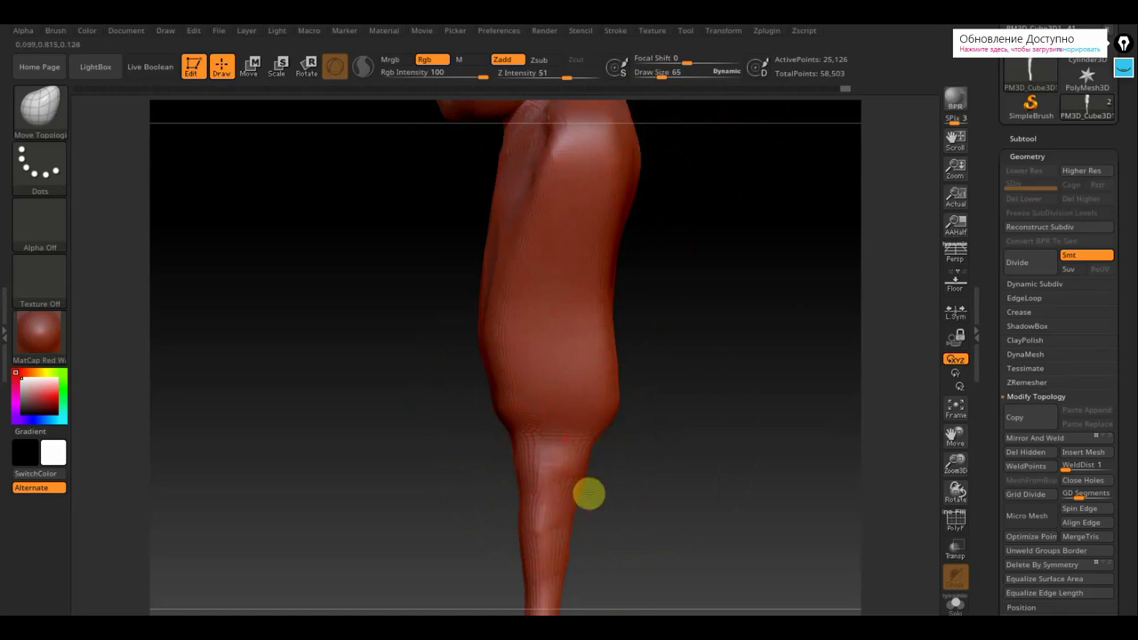
pyautogui.moveTo(672, 443); pyautogui.dragTo(617, 439)
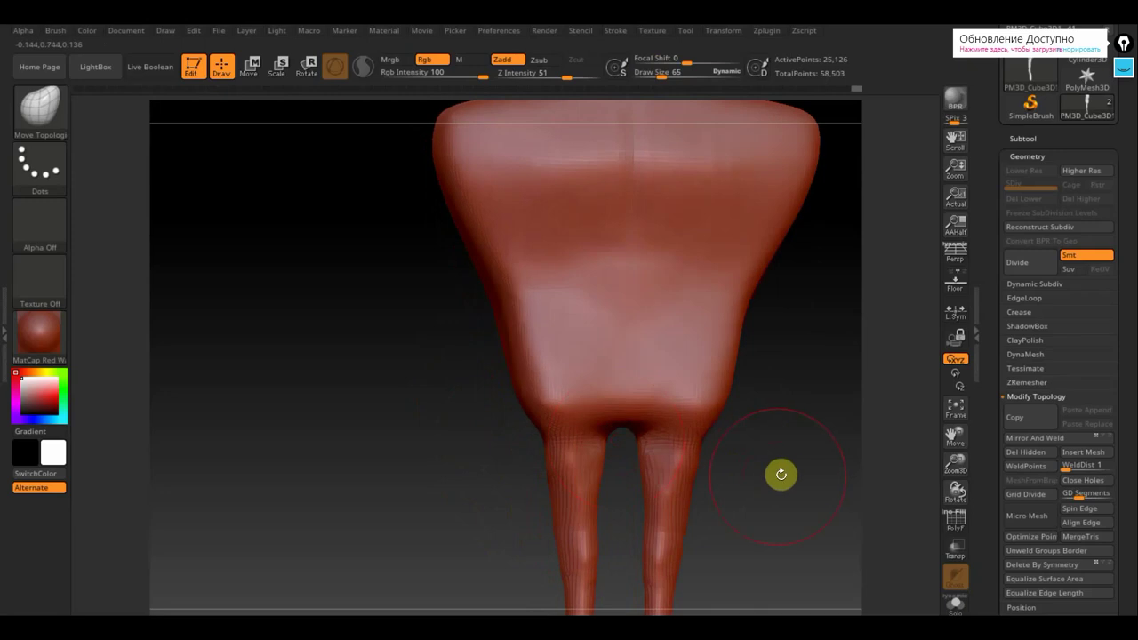
# Build up the buttocks above the legs with the ClayBuildup brush at Draw Size 30.
pyautogui.moveTo(783, 482)
pyautogui.keyDown('alt'); pyautogui.mouseDown()
pyautogui.moveTo(742, 374)
pyautogui.moveTo(663, 301)
pyautogui.mouseUp(); pyautogui.keyUp('alt')
pyautogui.click(40, 105)
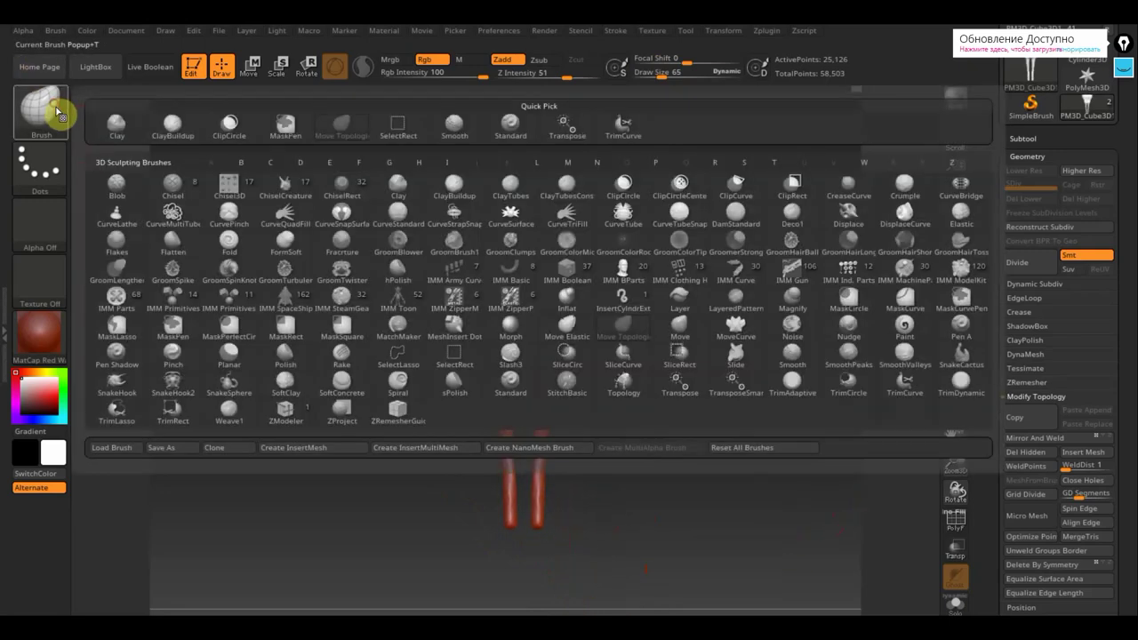
pyautogui.click(172, 125)
pyautogui.moveTo(702, 74); pyautogui.dragTo(653, 78)
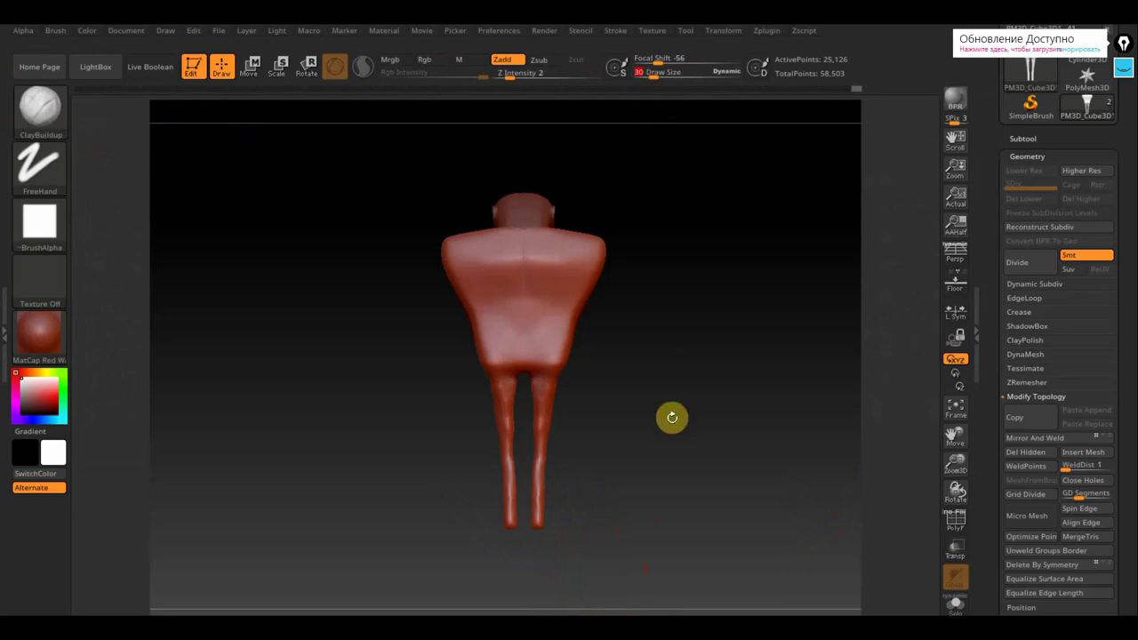
pyautogui.moveTo(670, 416)
pyautogui.keyDown('alt'); pyautogui.mouseDown()
pyautogui.moveTo(682, 450)
pyautogui.moveTo(649, 455)
pyautogui.mouseUp(); pyautogui.keyUp('alt')
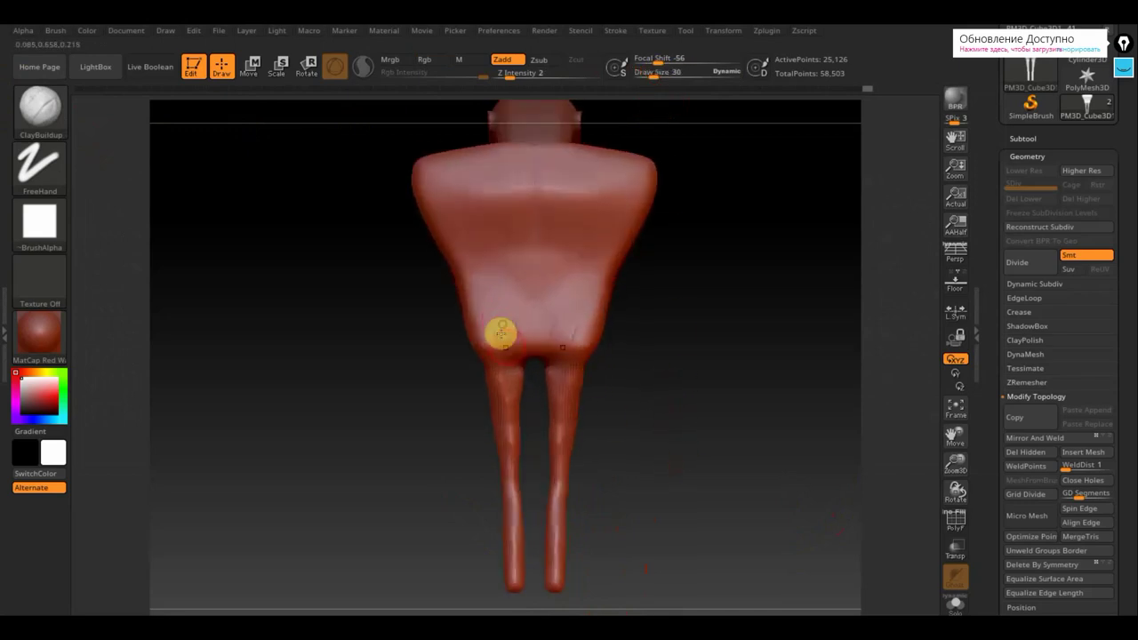
pyautogui.moveTo(506, 337)
pyautogui.mouseDown()
pyautogui.moveTo(524, 305)
pyautogui.moveTo(516, 353)
pyautogui.moveTo(504, 355)
pyautogui.moveTo(516, 338)
pyautogui.moveTo(491, 354)
pyautogui.mouseUp()
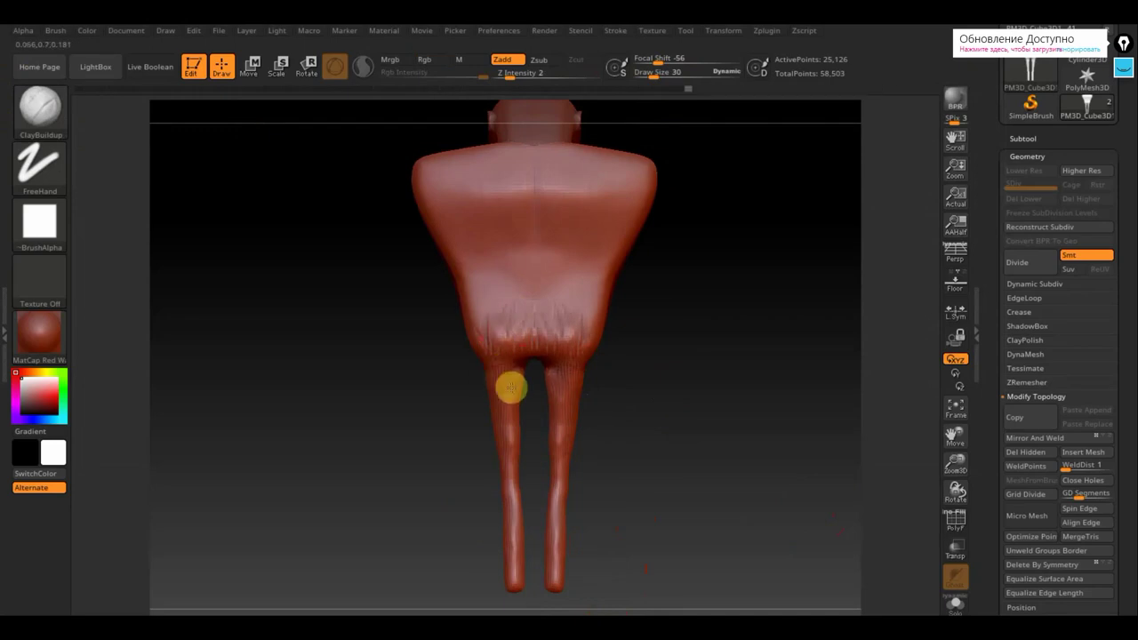
# Build up a rounded lower belly with ClayBuildup, raising Draw Size to 51, and smooth the front strokes.
pyautogui.moveTo(652, 379)
pyautogui.mouseDown()
pyautogui.moveTo(737, 389)
pyautogui.moveTo(658, 387)
pyautogui.mouseUp()
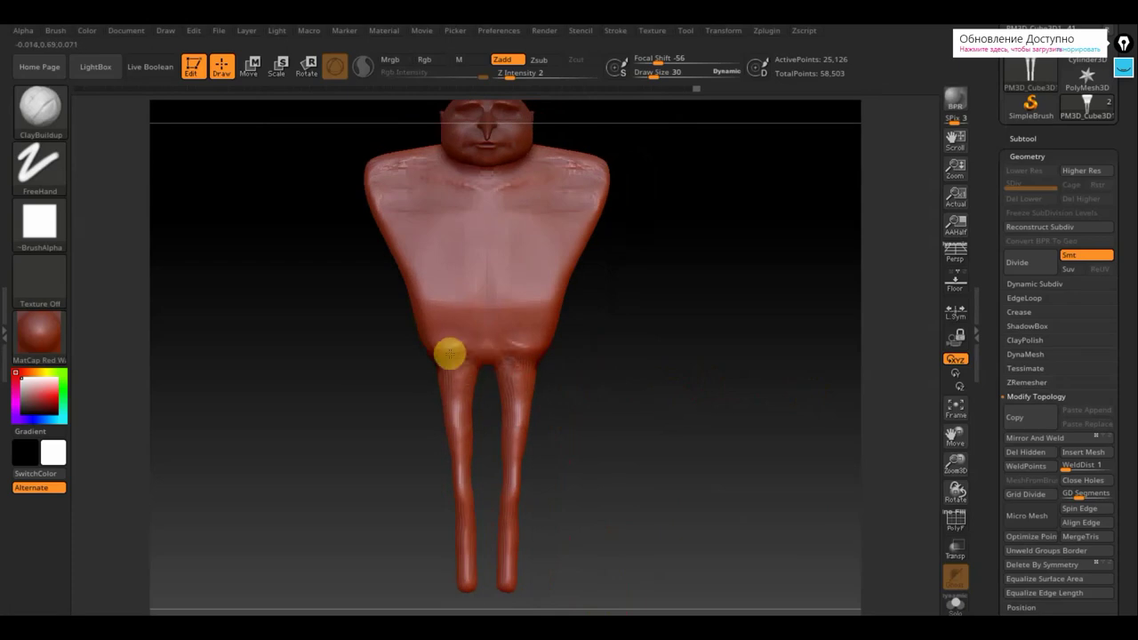
pyautogui.moveTo(496, 351); pyautogui.dragTo(496, 344)
pyautogui.click(650, 71)
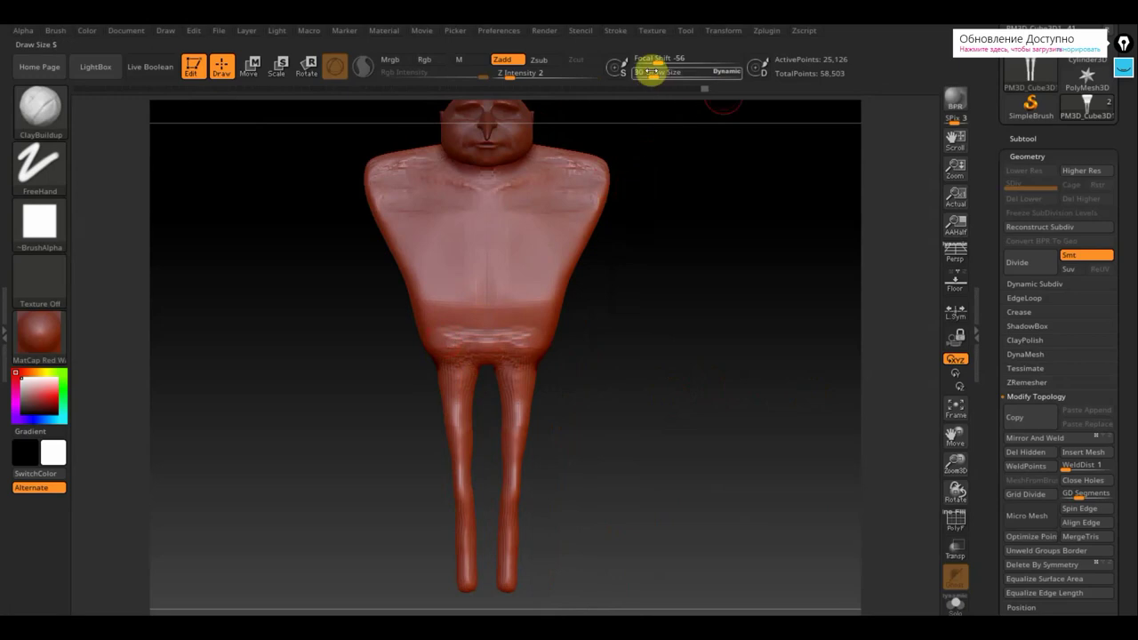
pyautogui.moveTo(653, 75); pyautogui.dragTo(659, 76)
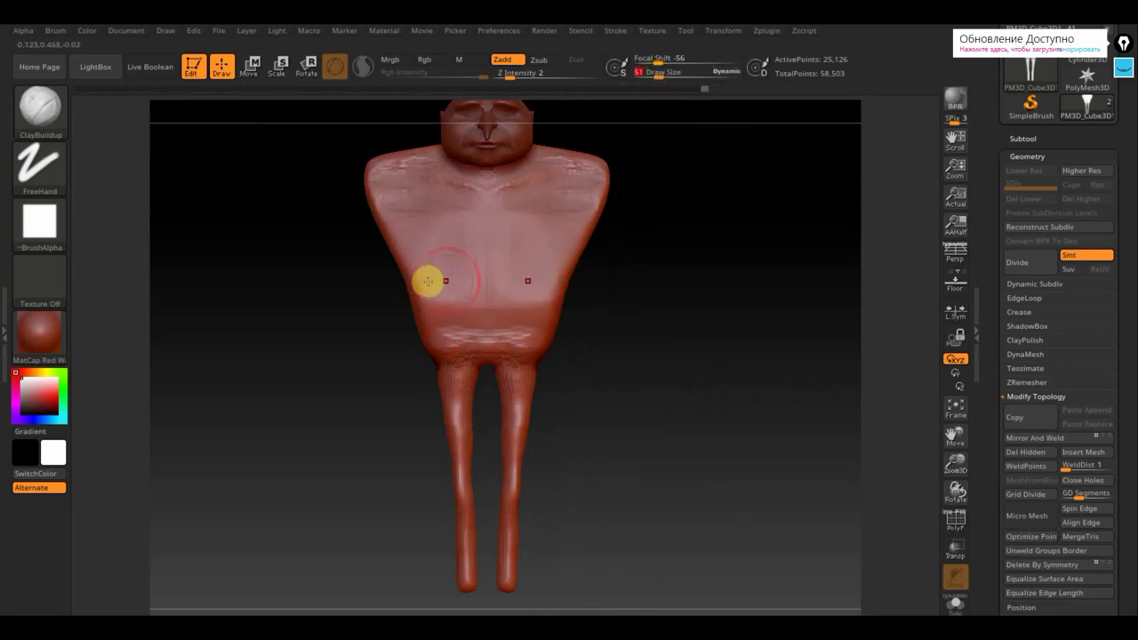
pyautogui.moveTo(485, 322); pyautogui.dragTo(446, 284)
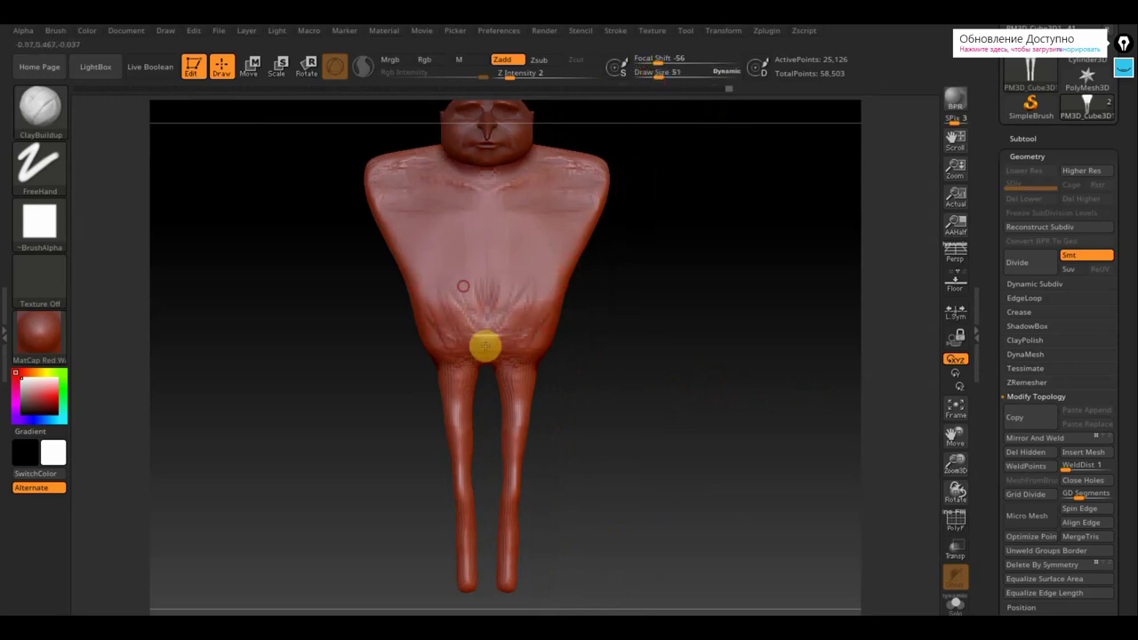
pyautogui.moveTo(484, 322)
pyautogui.mouseDown()
pyautogui.moveTo(457, 308)
pyautogui.moveTo(448, 333)
pyautogui.moveTo(477, 338)
pyautogui.moveTo(457, 308)
pyautogui.moveTo(457, 249)
pyautogui.moveTo(432, 241)
pyautogui.moveTo(477, 262)
pyautogui.moveTo(453, 274)
pyautogui.mouseUp()
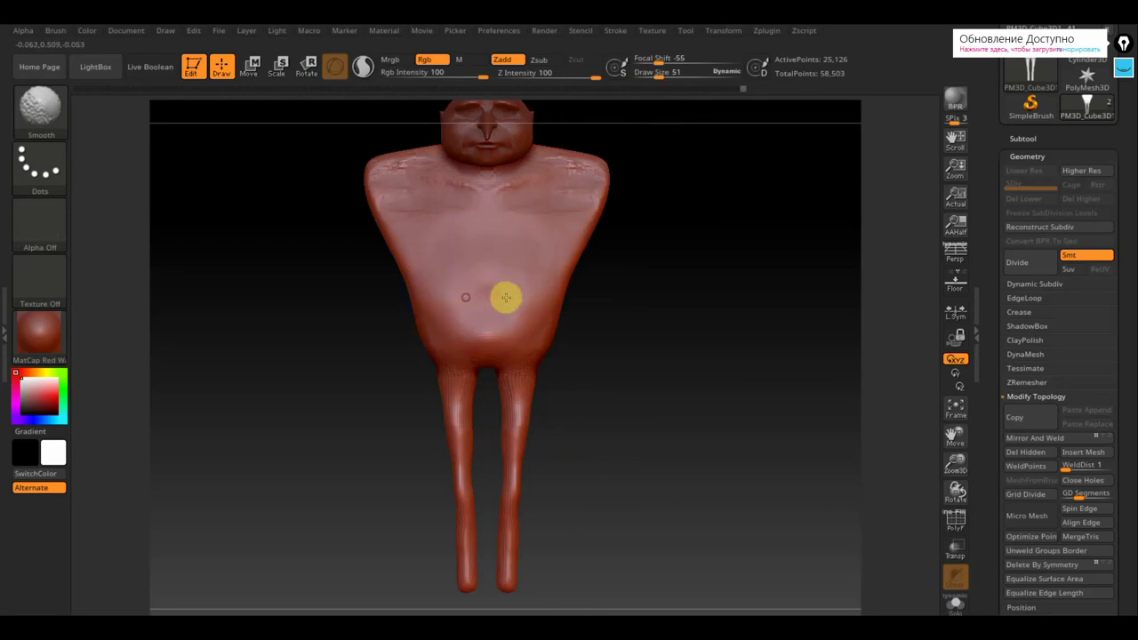
pyautogui.moveTo(654, 317)
pyautogui.mouseDown()
pyautogui.moveTo(625, 338)
pyautogui.moveTo(638, 338)
pyautogui.moveTo(518, 318)
pyautogui.mouseUp()
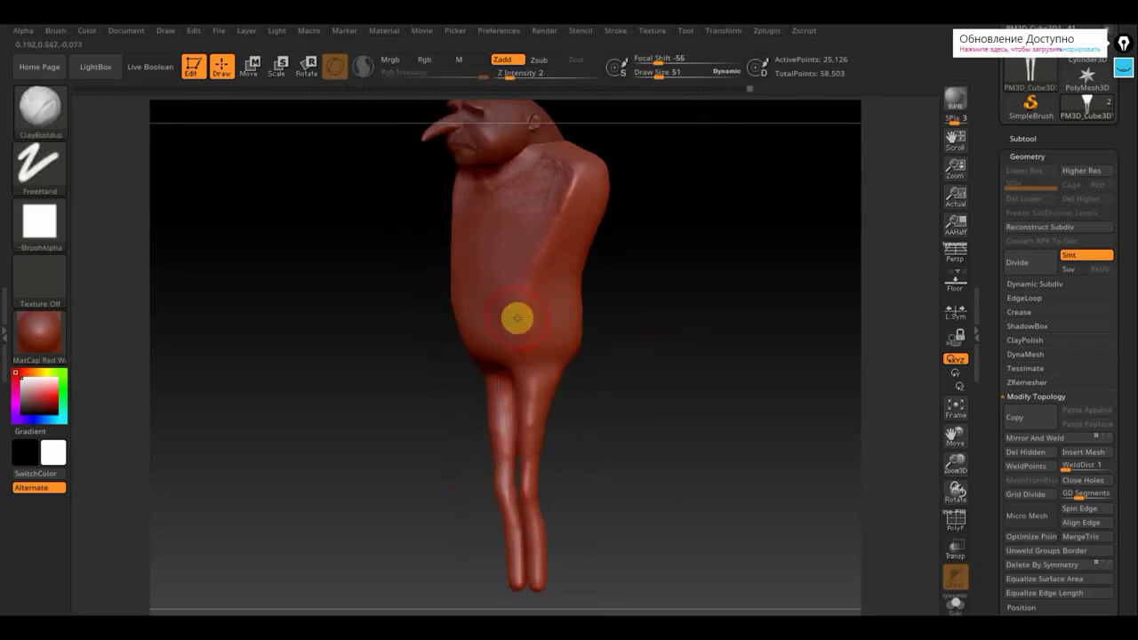
pyautogui.moveTo(484, 283)
pyautogui.mouseDown()
pyautogui.moveTo(498, 332)
pyautogui.moveTo(489, 270)
pyautogui.moveTo(470, 267)
pyautogui.moveTo(492, 277)
pyautogui.moveTo(501, 254)
pyautogui.moveTo(521, 296)
pyautogui.mouseUp()
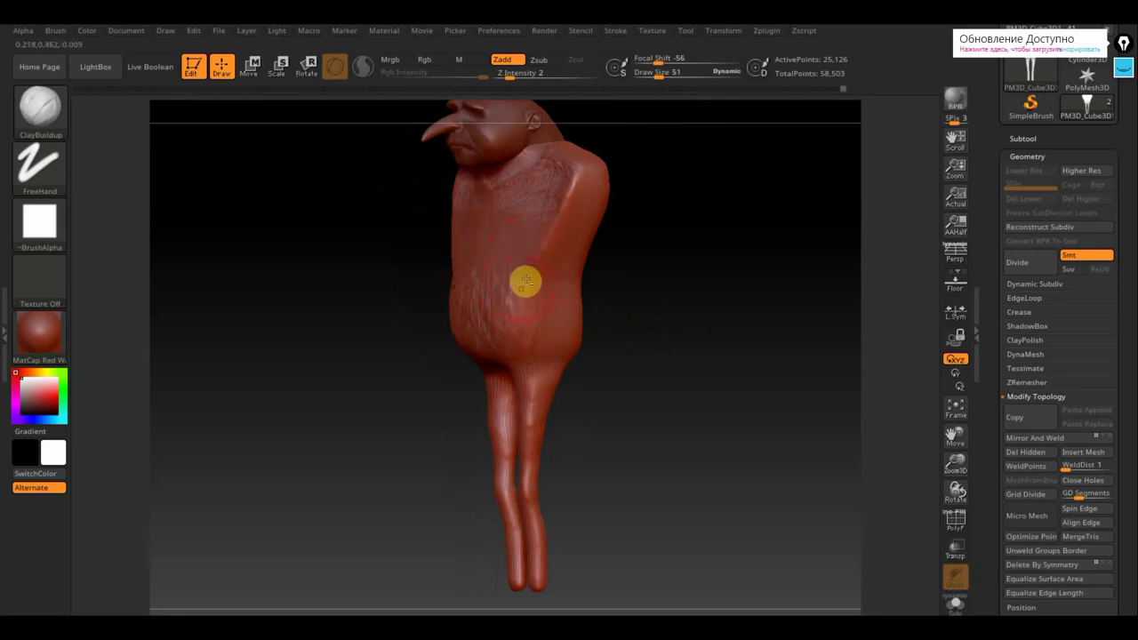
# Add ClayBuildup volume along the torso's sides, shoulders and upper back, and smooth the back surface.
pyautogui.moveTo(551, 222); pyautogui.dragTo(567, 193)
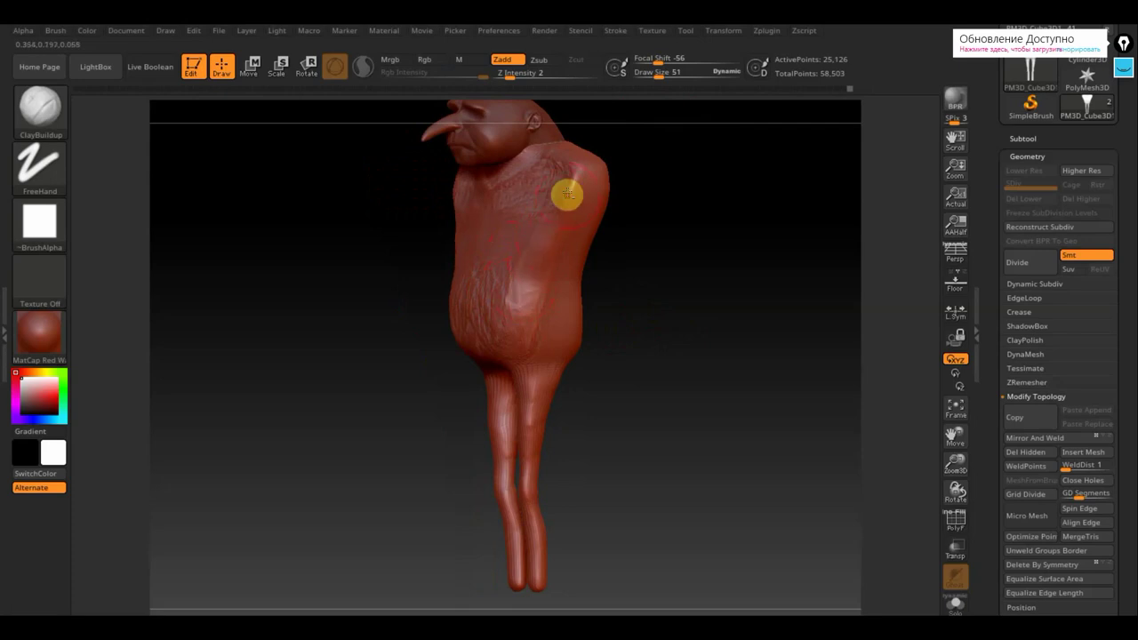
pyautogui.moveTo(676, 279); pyautogui.dragTo(611, 248)
pyautogui.moveTo(590, 206); pyautogui.dragTo(620, 309)
pyautogui.keyDown('alt'); pyautogui.moveTo(549, 242); pyautogui.dragTo(596, 292); pyautogui.keyUp('alt')
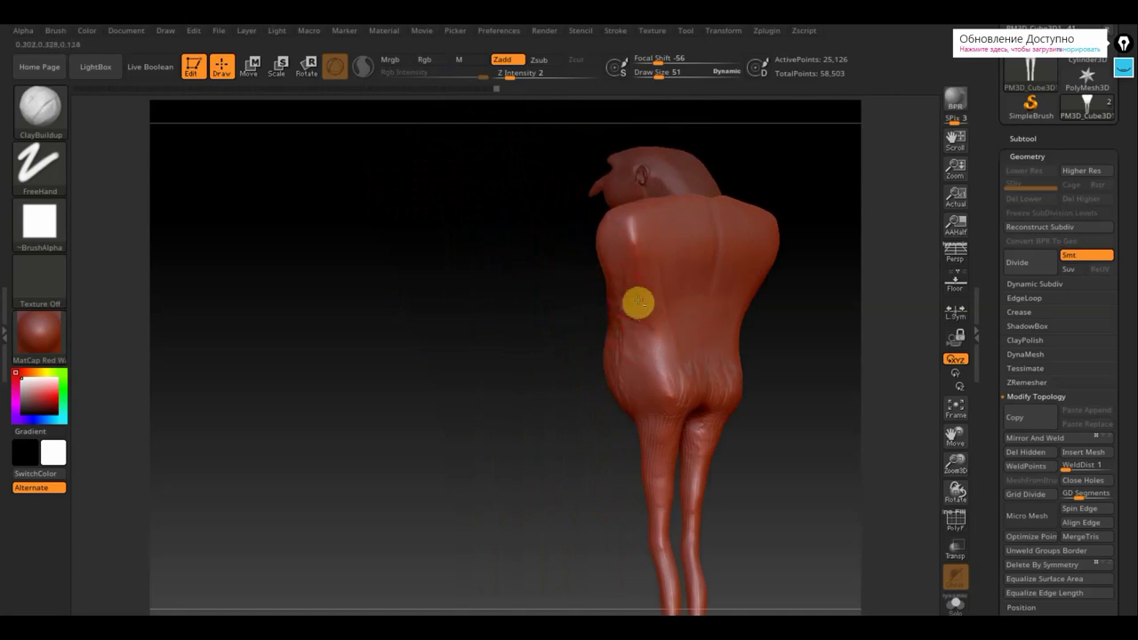
pyautogui.moveTo(826, 321)
pyautogui.keyDown('shift'); pyautogui.mouseDown()
pyautogui.moveTo(791, 346)
pyautogui.moveTo(795, 307)
pyautogui.moveTo(777, 347)
pyautogui.moveTo(767, 308)
pyautogui.moveTo(736, 343)
pyautogui.moveTo(661, 348)
pyautogui.moveTo(585, 386)
pyautogui.moveTo(365, 435)
pyautogui.mouseUp(); pyautogui.keyUp('shift')
pyautogui.moveTo(516, 264)
pyautogui.mouseDown()
pyautogui.moveTo(475, 343)
pyautogui.moveTo(514, 270)
pyautogui.moveTo(504, 264)
pyautogui.moveTo(508, 308)
pyautogui.moveTo(459, 324)
pyautogui.moveTo(510, 317)
pyautogui.moveTo(447, 322)
pyautogui.moveTo(518, 292)
pyautogui.moveTo(526, 273)
pyautogui.moveTo(533, 290)
pyautogui.moveTo(483, 314)
pyautogui.moveTo(450, 293)
pyautogui.moveTo(467, 270)
pyautogui.moveTo(477, 350)
pyautogui.moveTo(467, 343)
pyautogui.moveTo(515, 418)
pyautogui.mouseUp()
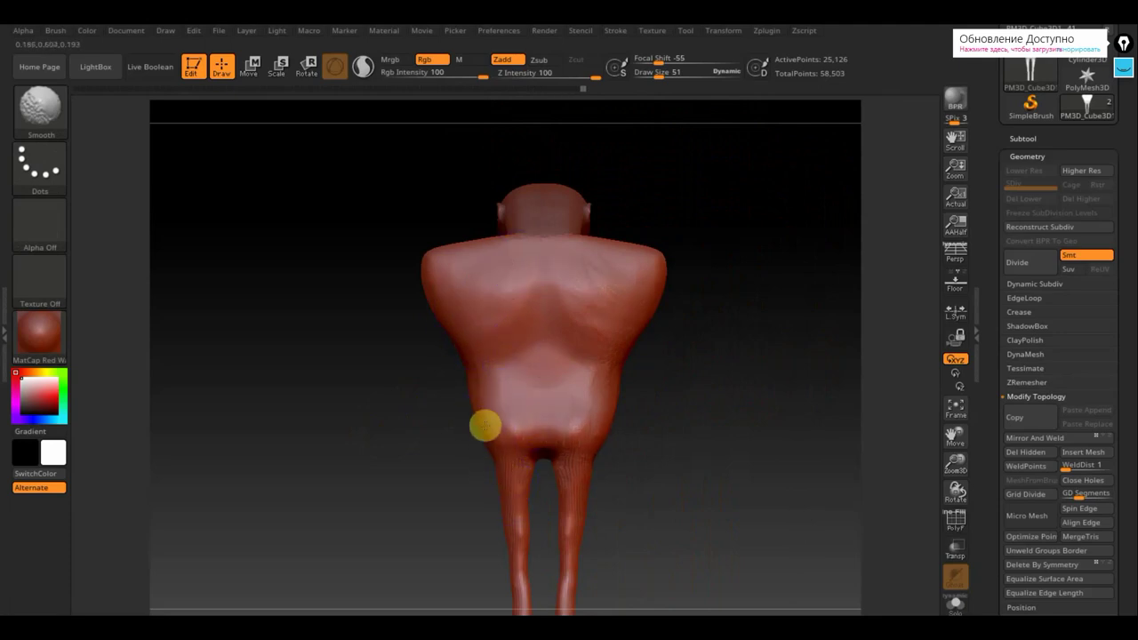
# Smooth the stroke marks on the belly, chest, front shoulders and sides of the torso.
pyautogui.keyDown('shift'); pyautogui.moveTo(660, 450); pyautogui.dragTo(717, 452); pyautogui.keyUp('shift')
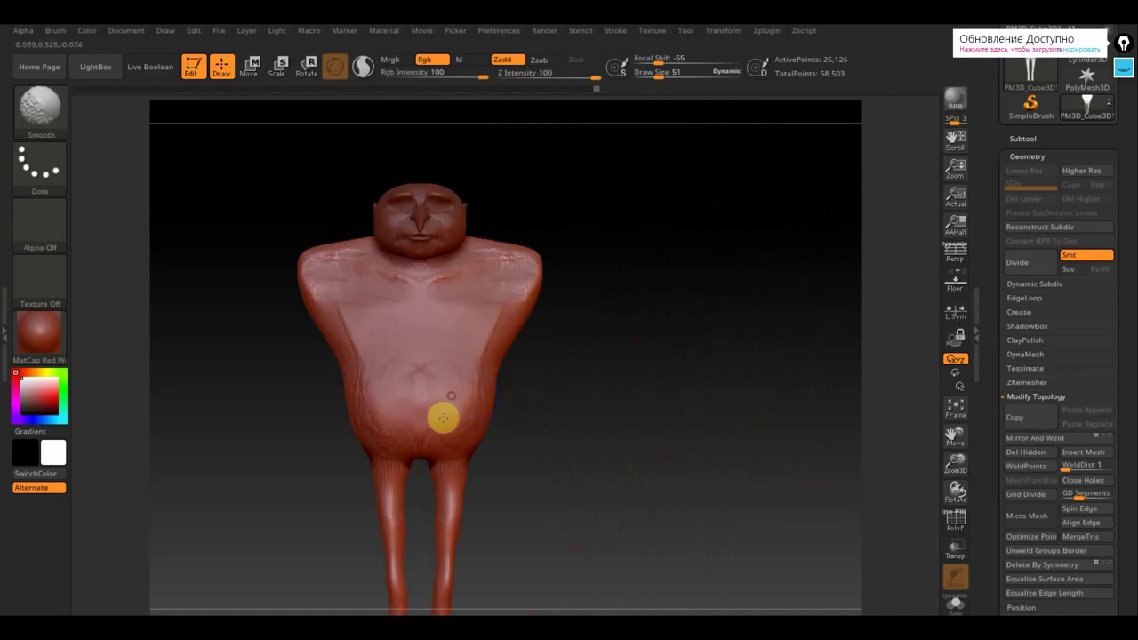
pyautogui.keyDown('shift'); pyautogui.moveTo(377, 297); pyautogui.dragTo(395, 302); pyautogui.keyUp('shift')
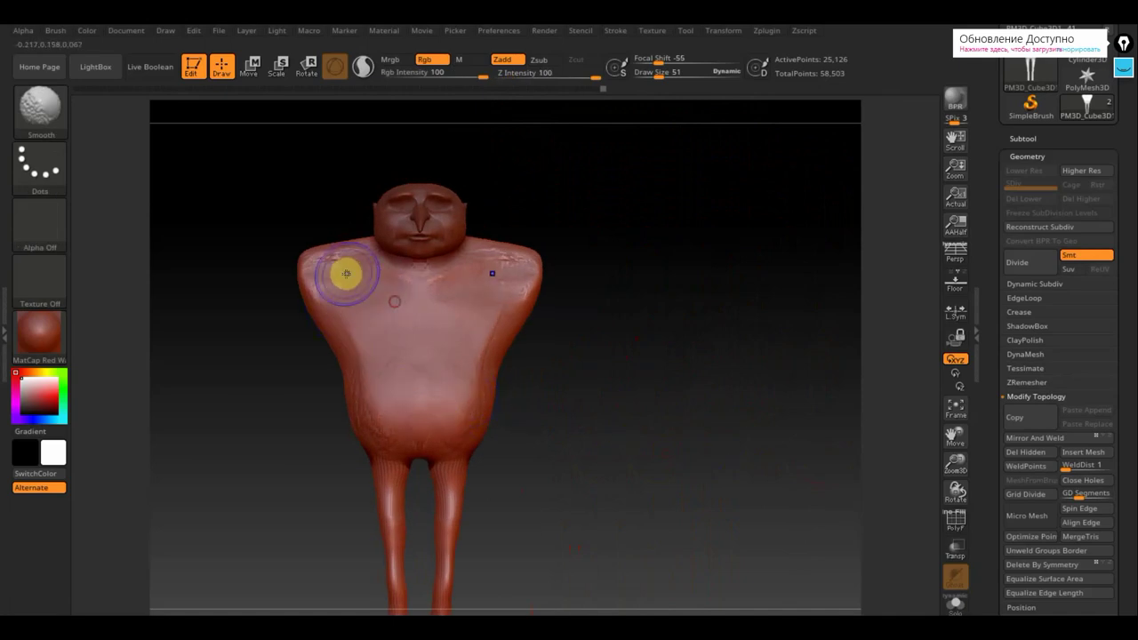
pyautogui.keyDown('shift'); pyautogui.moveTo(319, 259); pyautogui.dragTo(332, 282); pyautogui.keyUp('shift')
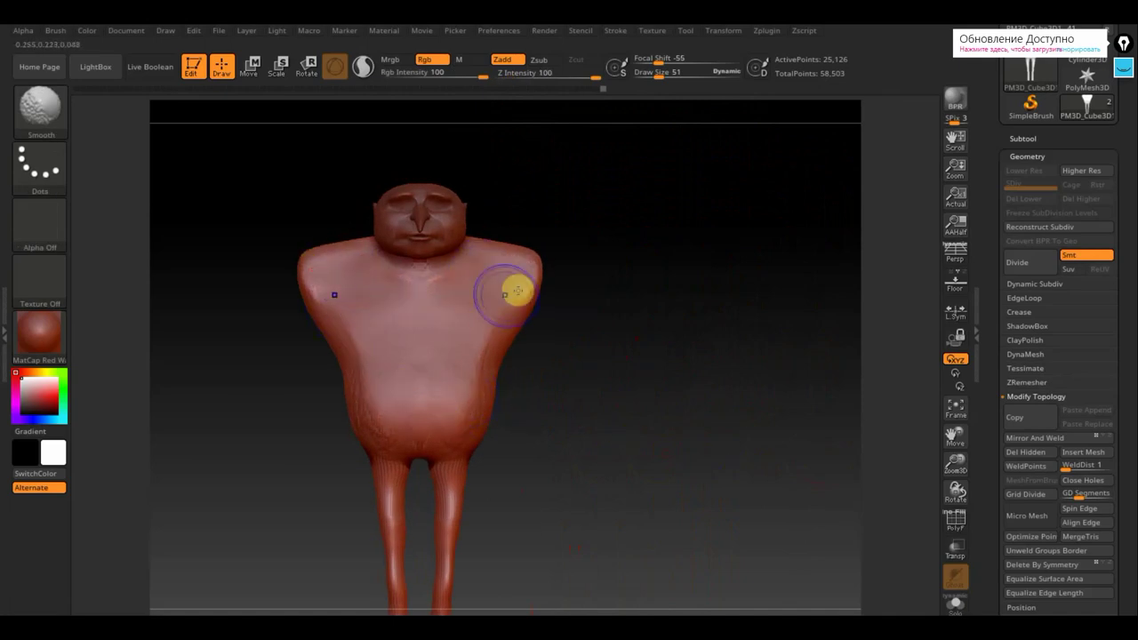
pyautogui.keyDown('shift'); pyautogui.moveTo(525, 286); pyautogui.dragTo(536, 268); pyautogui.keyUp('shift')
pyautogui.moveTo(460, 386)
pyautogui.mouseDown()
pyautogui.moveTo(378, 401)
pyautogui.moveTo(472, 434)
pyautogui.mouseUp()
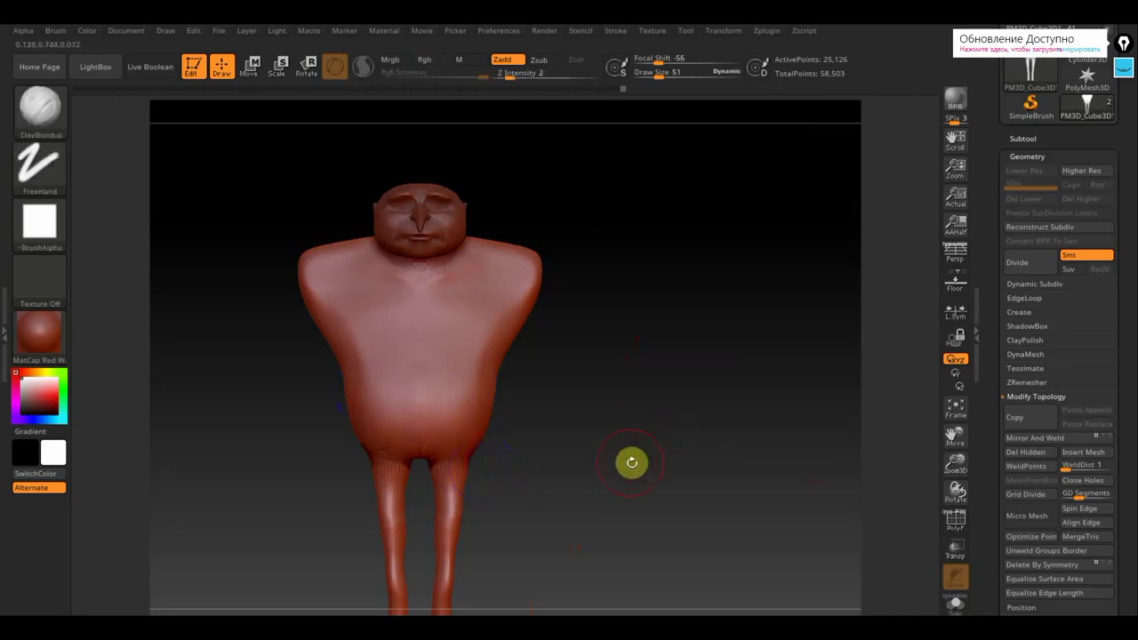
# Refine the waist and side contours of the torso from front and back using Move Topological at Draw Size 77.
pyautogui.moveTo(633, 473)
pyautogui.keyDown('alt'); pyautogui.mouseDown()
pyautogui.moveTo(637, 323)
pyautogui.moveTo(643, 406)
pyautogui.mouseUp(); pyautogui.keyUp('alt')
pyautogui.click(264, 59)
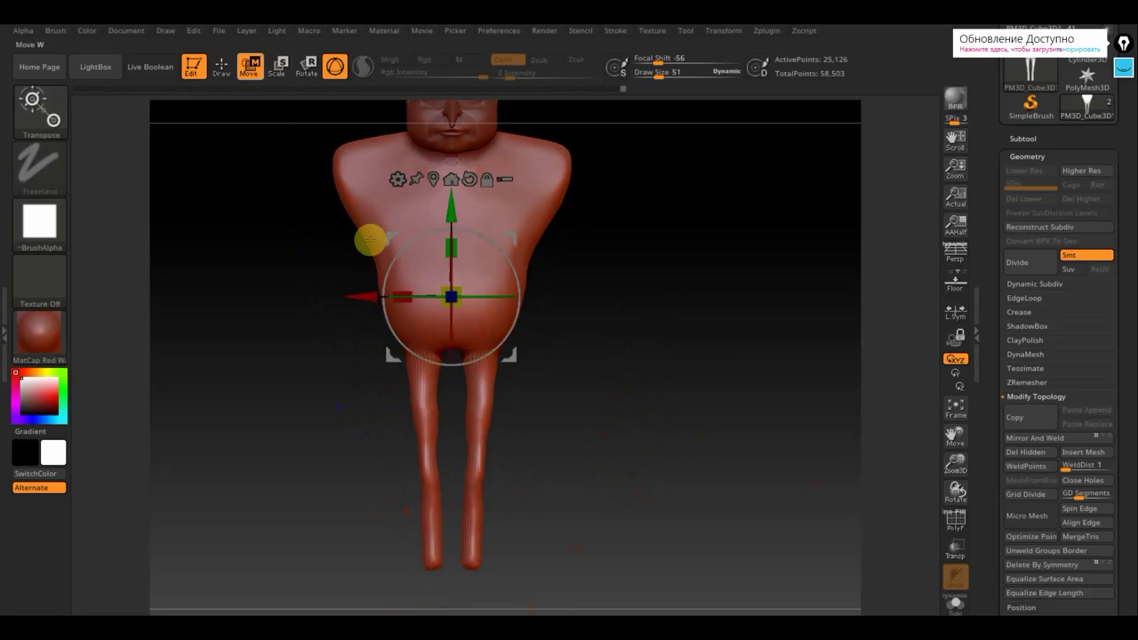
pyautogui.click(221, 67)
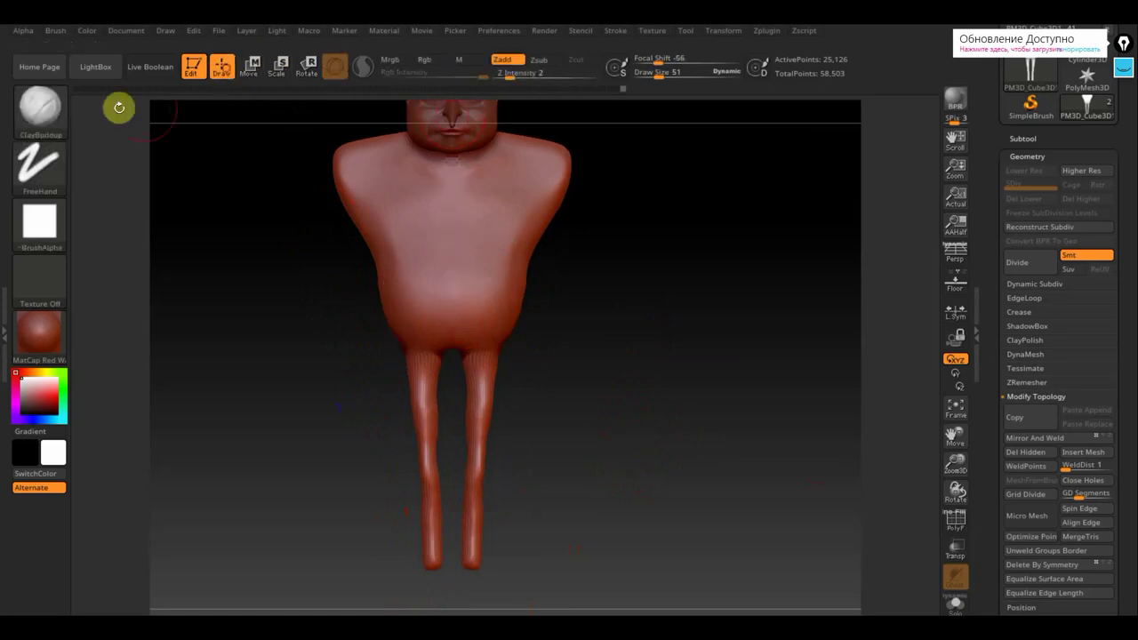
pyautogui.click(40, 108)
pyautogui.click(346, 124)
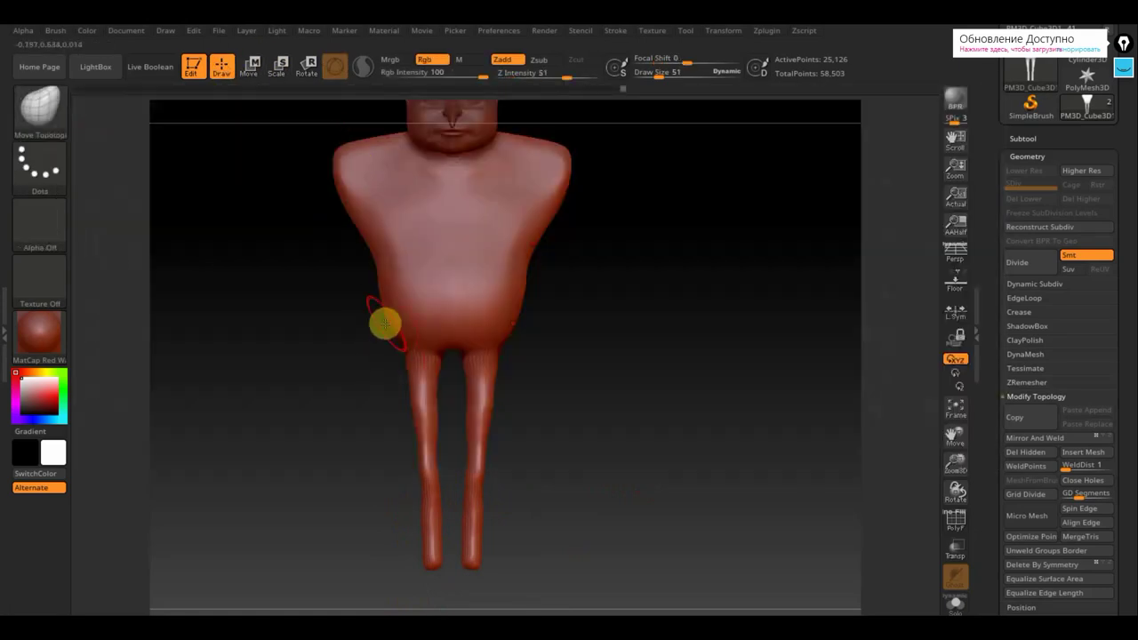
pyautogui.moveTo(658, 76); pyautogui.dragTo(666, 78)
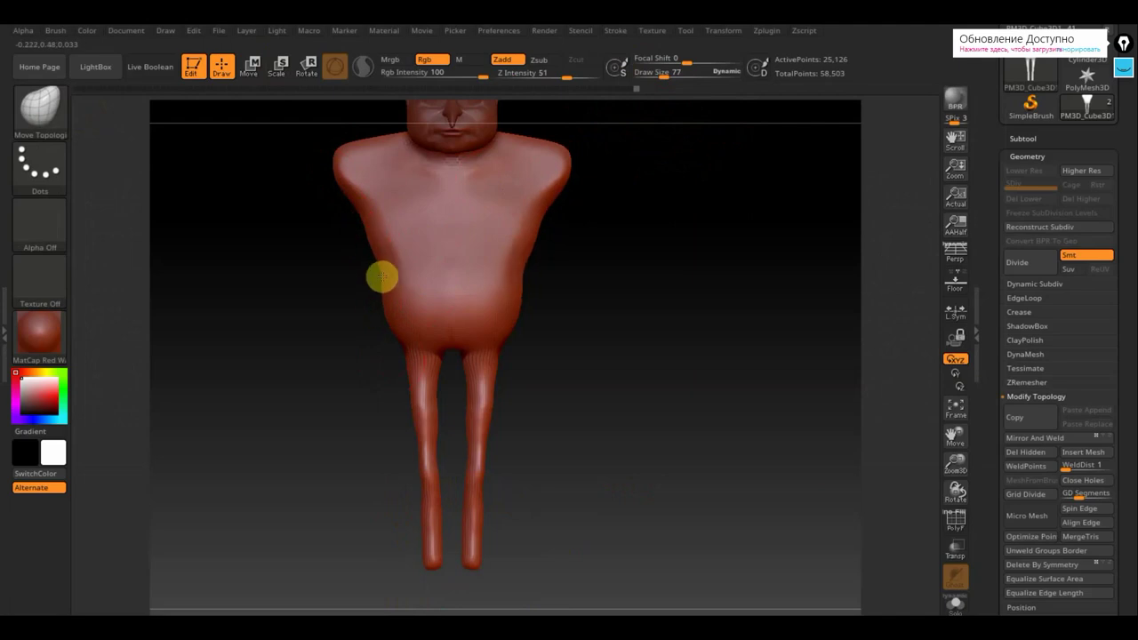
pyautogui.moveTo(631, 291)
pyautogui.mouseDown()
pyautogui.moveTo(572, 295)
pyautogui.moveTo(386, 267)
pyautogui.mouseUp()
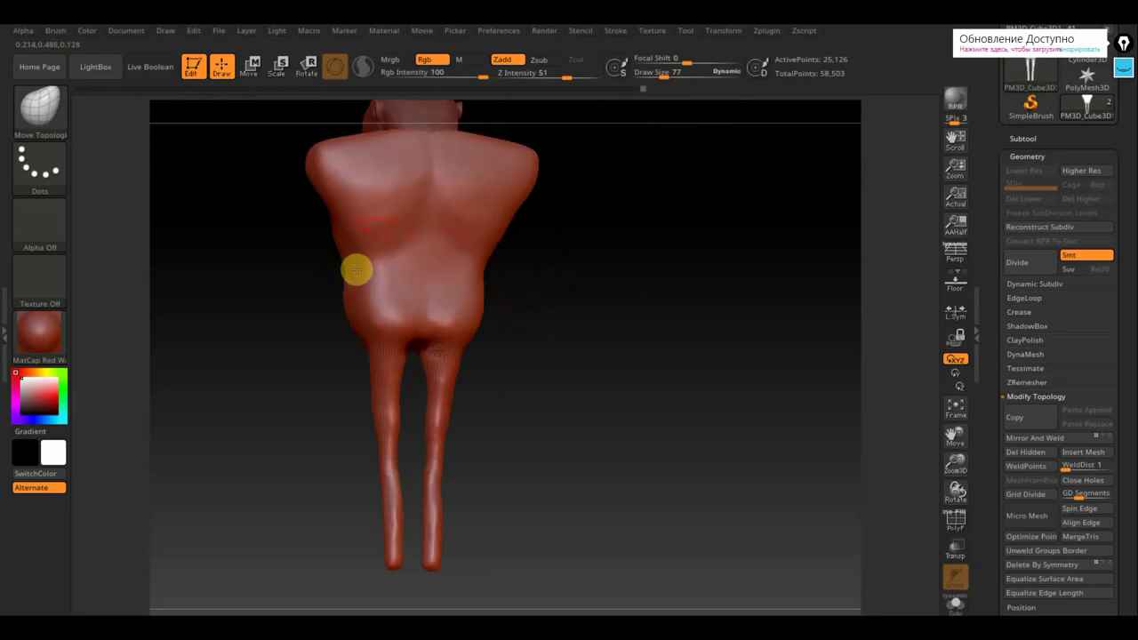
pyautogui.moveTo(552, 305); pyautogui.dragTo(664, 302)
pyautogui.keyDown('alt'); pyautogui.moveTo(523, 326); pyautogui.dragTo(641, 351); pyautogui.keyUp('alt')
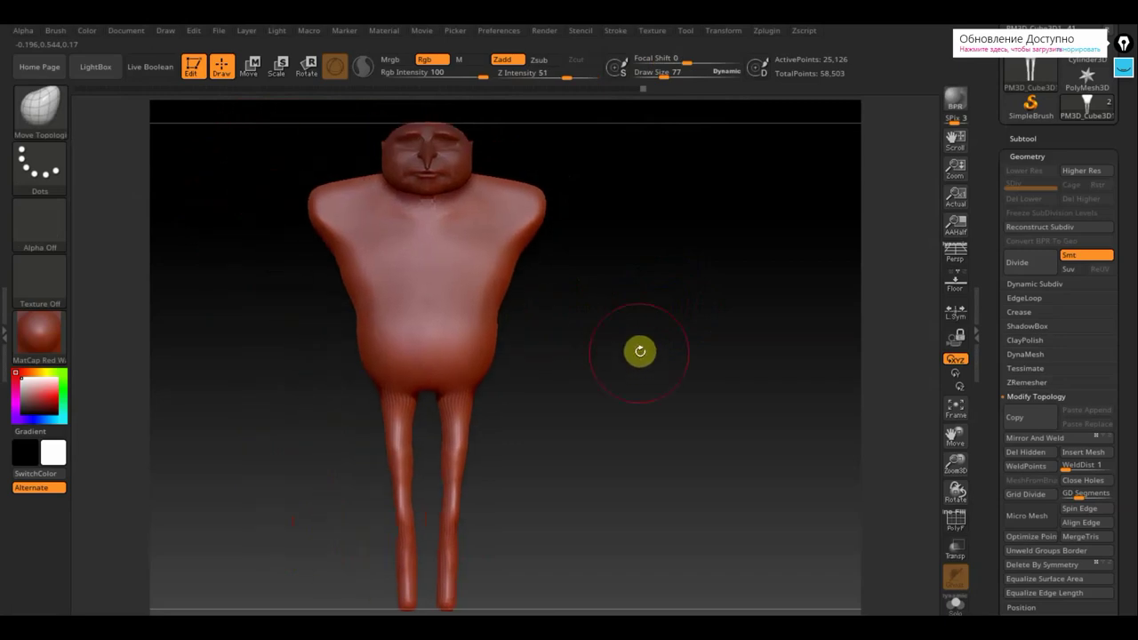
# Build up the pectoral muscles on the chest with ClayBuildup at Draw Size 45.
pyautogui.click(61, 108)
pyautogui.click(174, 124)
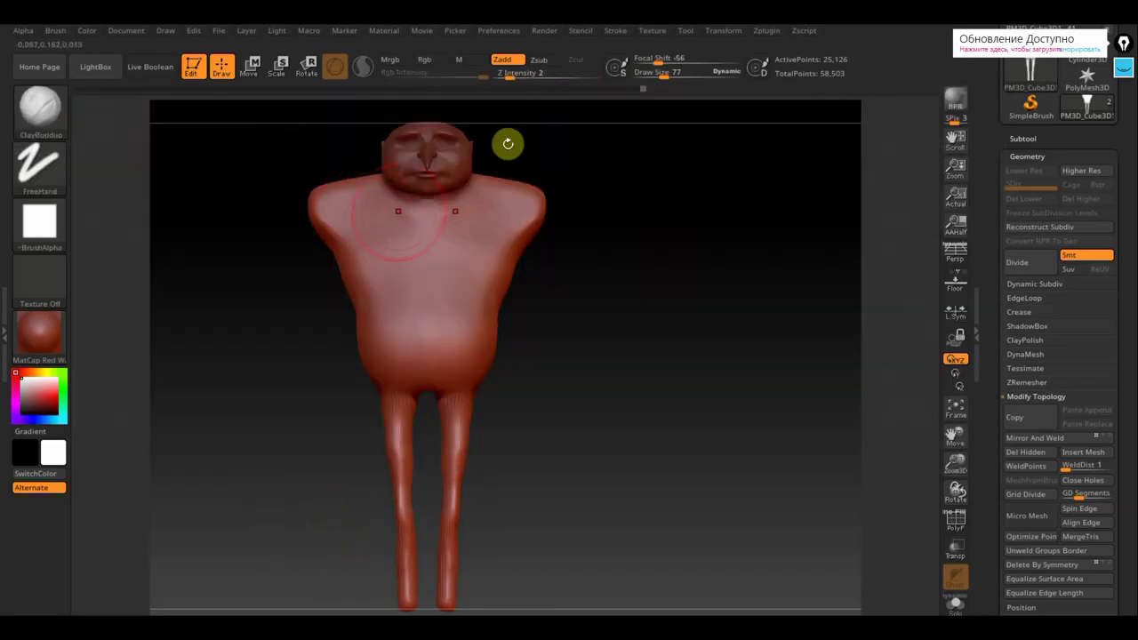
pyautogui.moveTo(664, 78)
pyautogui.mouseDown()
pyautogui.moveTo(642, 78)
pyautogui.moveTo(655, 79)
pyautogui.mouseUp()
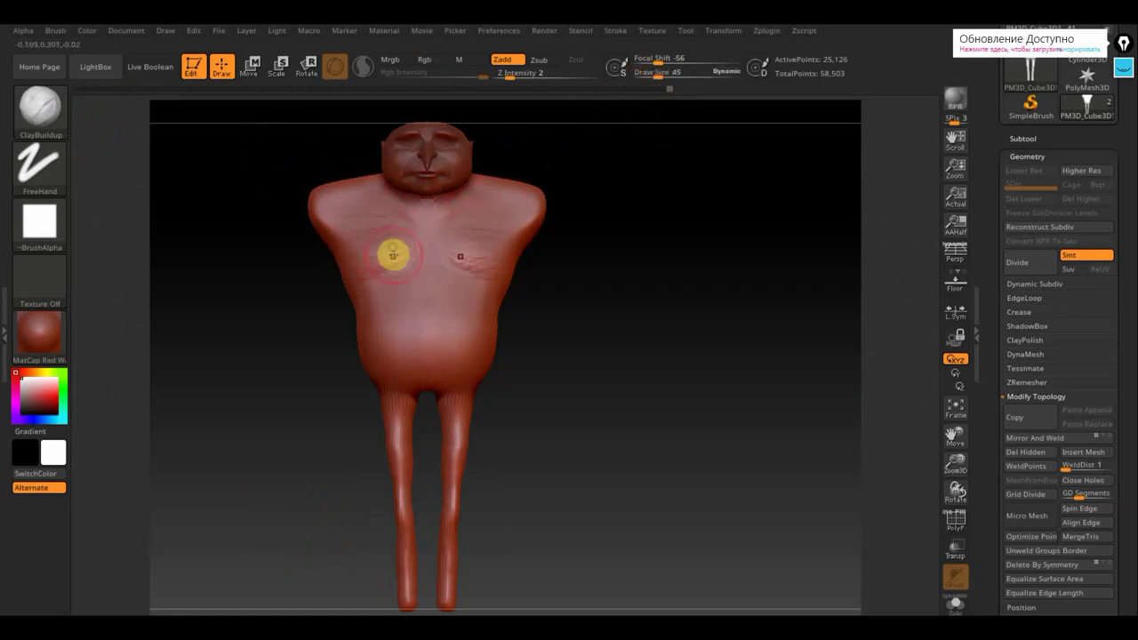
pyautogui.moveTo(393, 255); pyautogui.dragTo(406, 234)
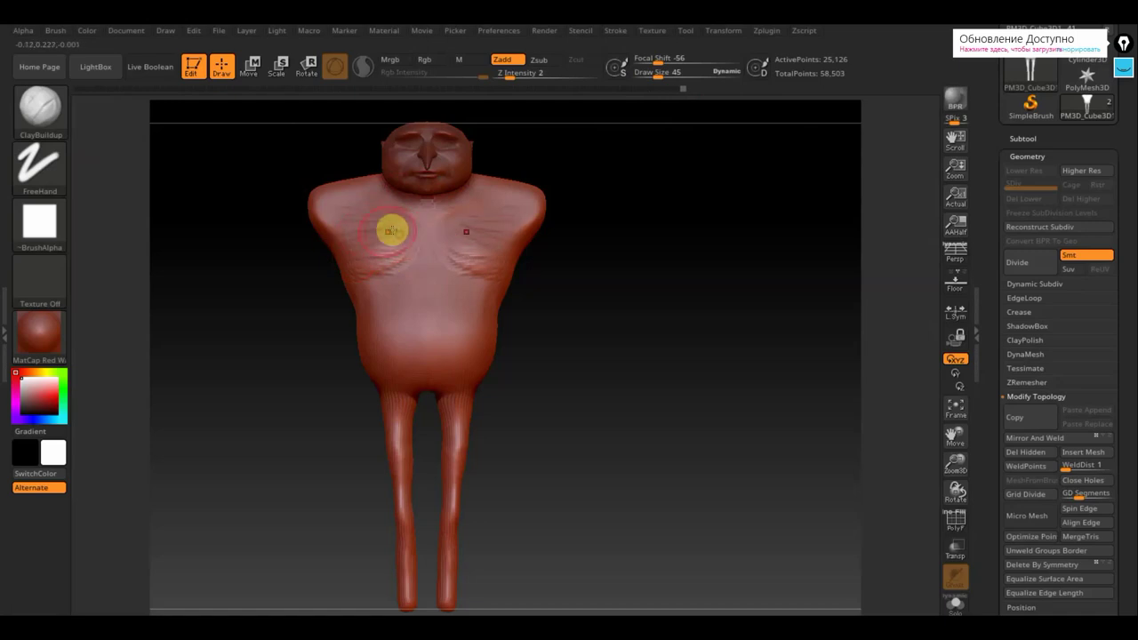
pyautogui.moveTo(592, 241); pyautogui.dragTo(438, 237)
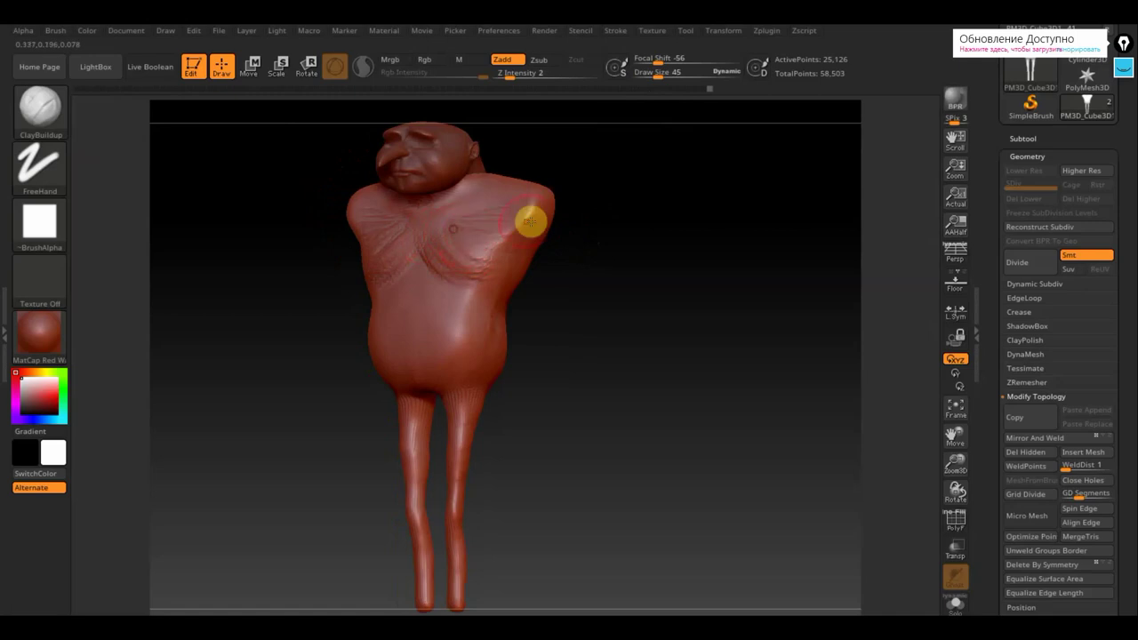
# Add ClayBuildup volume around the shoulders and across the upper back.
pyautogui.moveTo(622, 217)
pyautogui.mouseDown()
pyautogui.moveTo(579, 254)
pyautogui.moveTo(518, 207)
pyautogui.mouseUp()
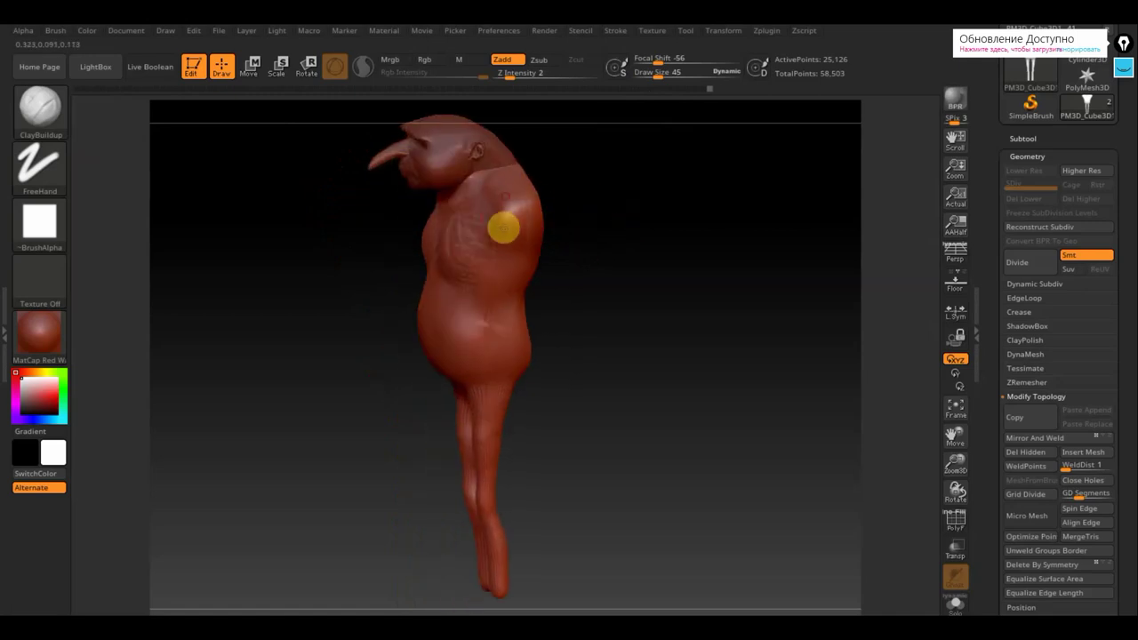
pyautogui.moveTo(610, 222); pyautogui.dragTo(525, 204)
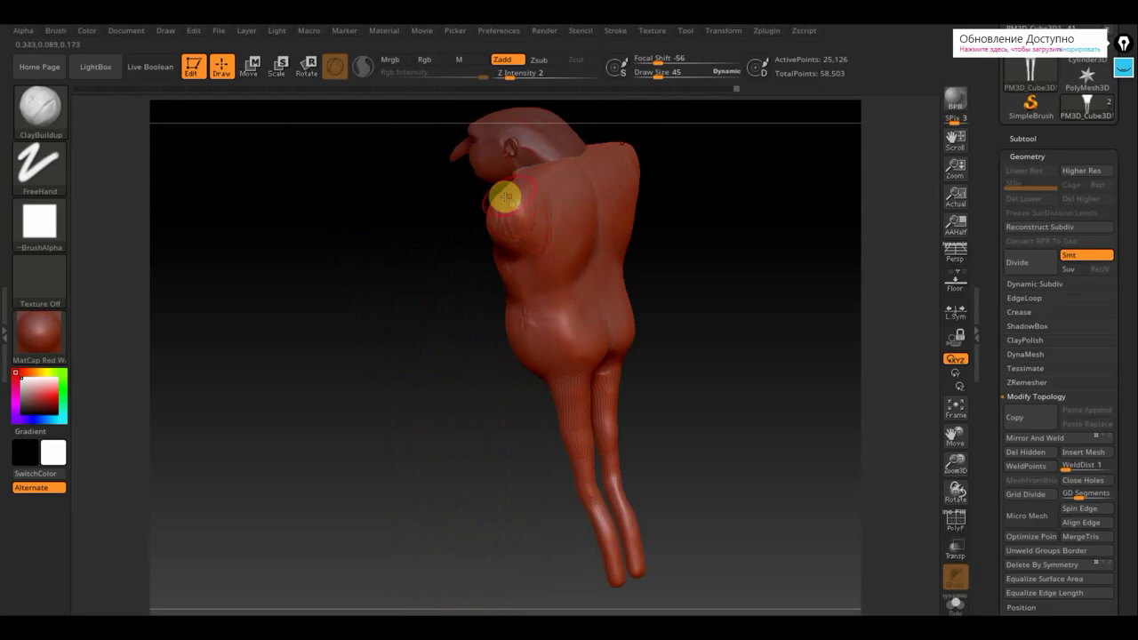
pyautogui.moveTo(645, 247); pyautogui.dragTo(765, 234)
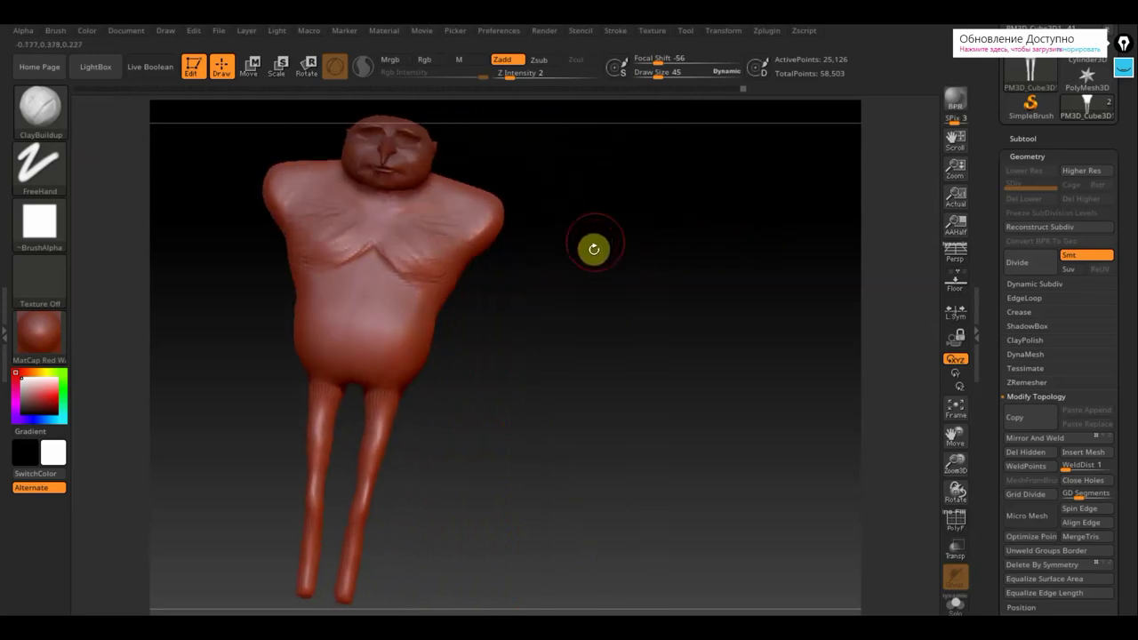
pyautogui.moveTo(592, 249)
pyautogui.mouseDown()
pyautogui.moveTo(452, 272)
pyautogui.moveTo(433, 379)
pyautogui.moveTo(416, 387)
pyautogui.mouseUp()
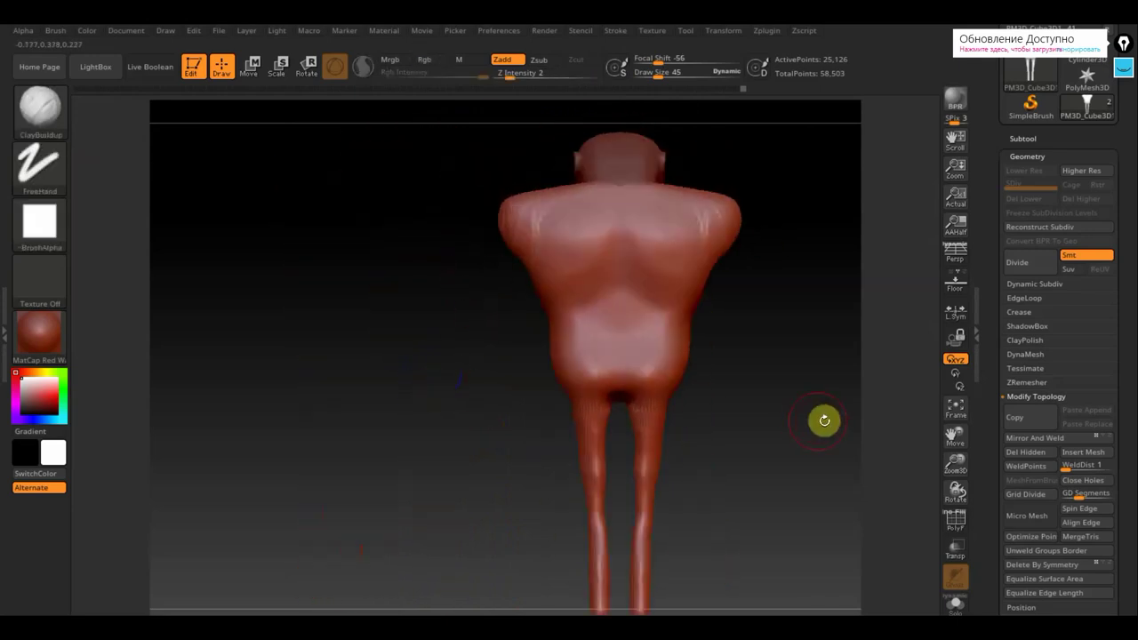
pyautogui.moveTo(823, 419)
pyautogui.keyDown('alt'); pyautogui.mouseDown()
pyautogui.moveTo(587, 457)
pyautogui.moveTo(621, 548)
pyautogui.moveTo(610, 532)
pyautogui.mouseUp(); pyautogui.keyUp('alt')
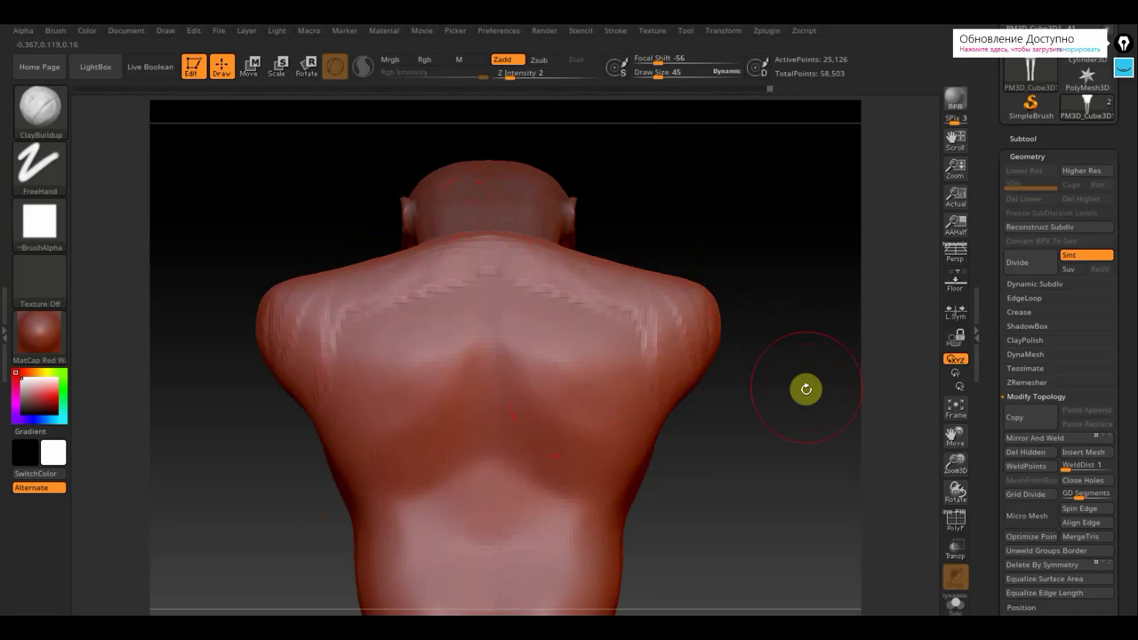
# Smooth the stroke marks on the upper back, shoulders and chest.
pyautogui.moveTo(806, 389); pyautogui.dragTo(736, 398)
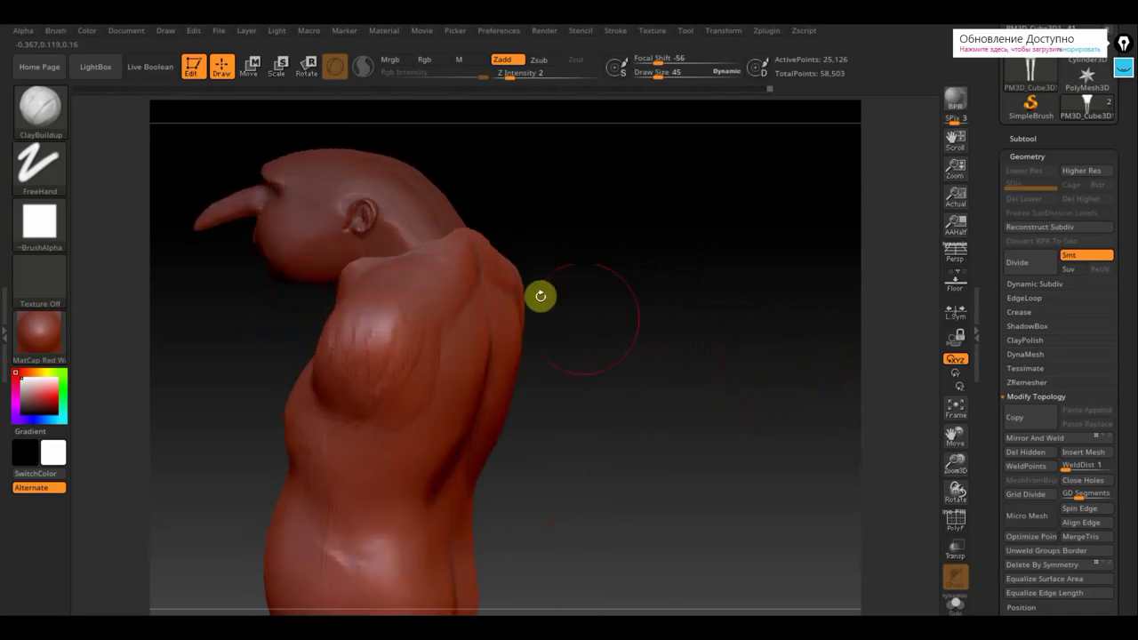
pyautogui.press('shift')
pyautogui.moveTo(471, 277)
pyautogui.keyDown('shift'); pyautogui.mouseDown()
pyautogui.moveTo(472, 240)
pyautogui.moveTo(465, 282)
pyautogui.moveTo(396, 293)
pyautogui.moveTo(382, 373)
pyautogui.moveTo(435, 364)
pyautogui.mouseUp(); pyautogui.keyUp('shift')
pyautogui.moveTo(619, 399); pyautogui.dragTo(709, 399)
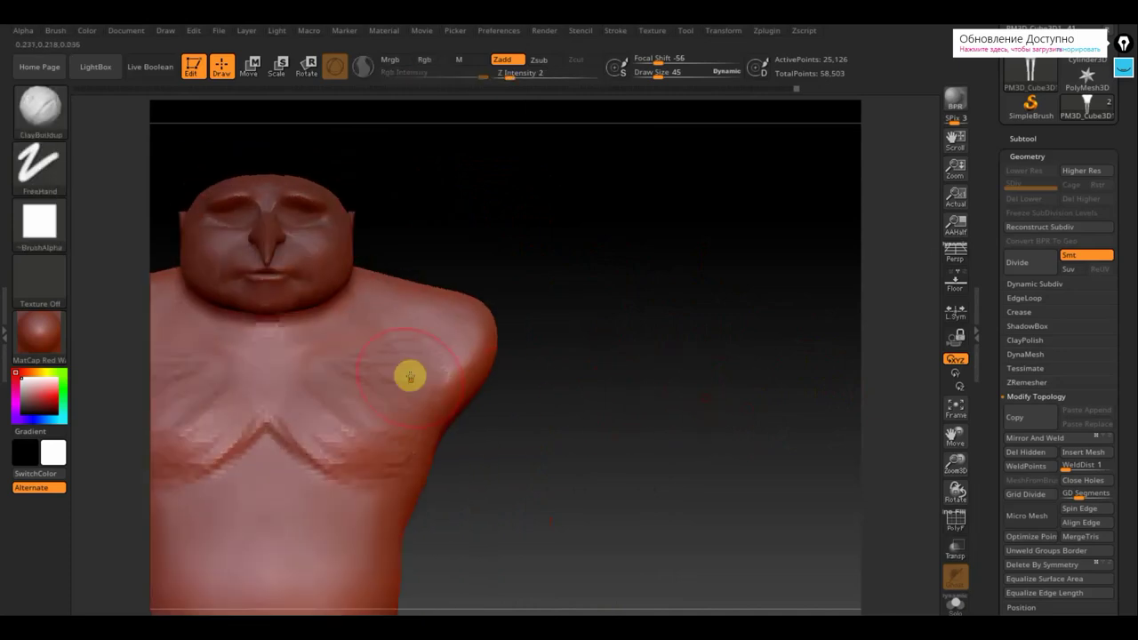
pyautogui.moveTo(359, 419)
pyautogui.keyDown('shift'); pyautogui.mouseDown()
pyautogui.moveTo(340, 447)
pyautogui.moveTo(386, 440)
pyautogui.moveTo(302, 376)
pyautogui.moveTo(329, 391)
pyautogui.mouseUp(); pyautogui.keyUp('shift')
# Sculpt the collarbones beneath the neck with ClayBuildup at Draw Size 19.
pyautogui.moveTo(555, 454)
pyautogui.keyDown('alt'); pyautogui.mouseDown()
pyautogui.moveTo(745, 404)
pyautogui.moveTo(726, 434)
pyautogui.mouseUp(); pyautogui.keyUp('alt')
pyautogui.write('19')
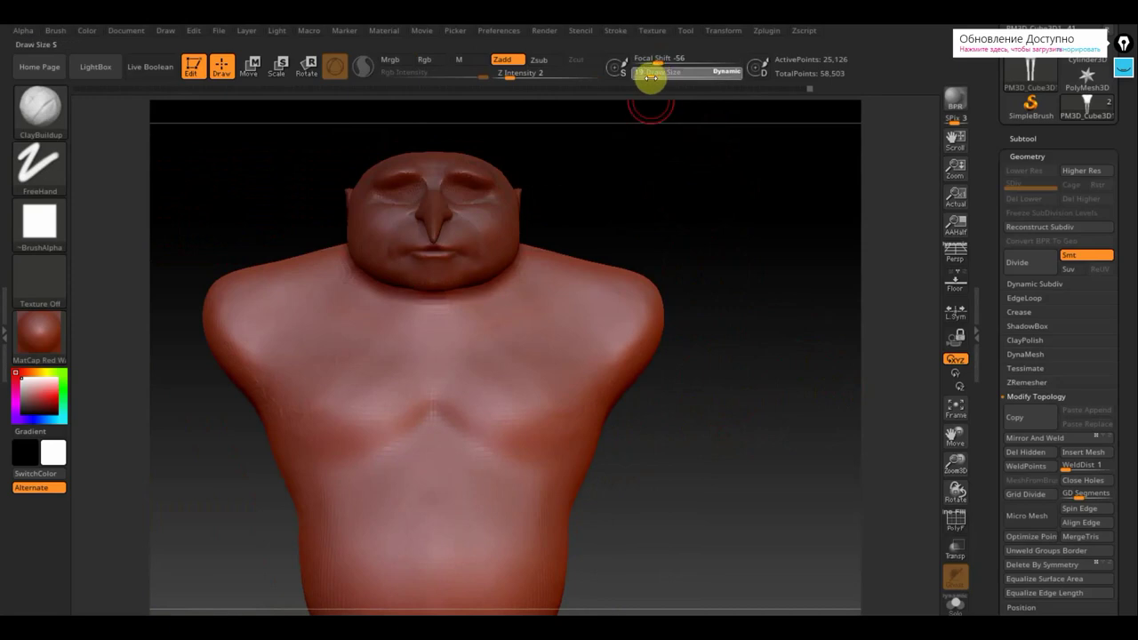
pyautogui.press('Return')
pyautogui.moveTo(659, 243); pyautogui.dragTo(648, 246)
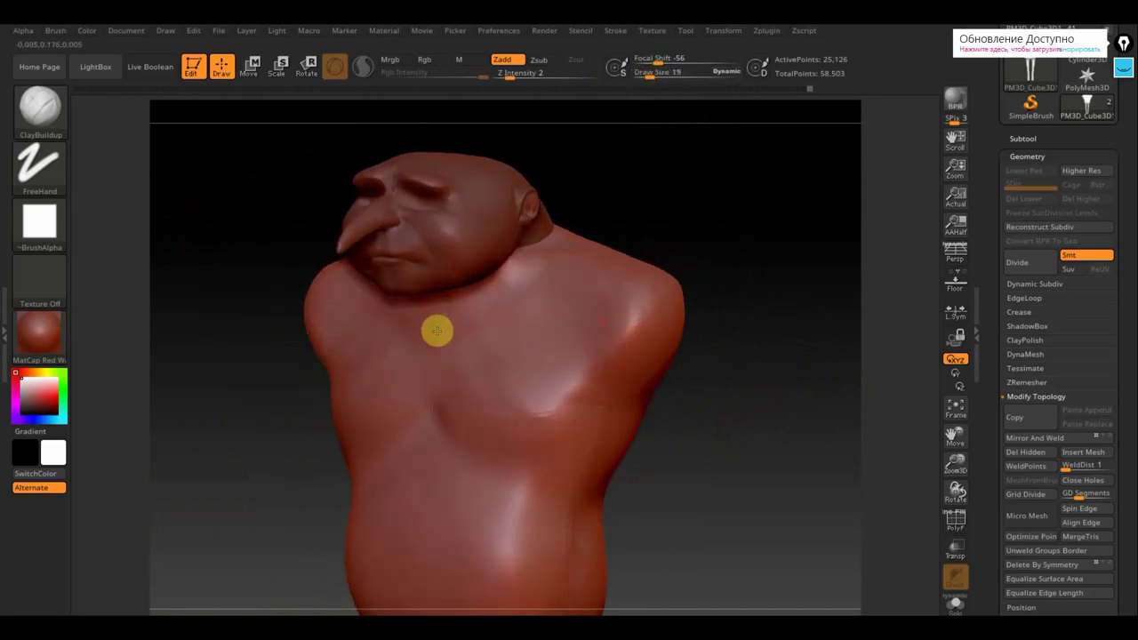
pyautogui.moveTo(441, 319); pyautogui.dragTo(558, 304)
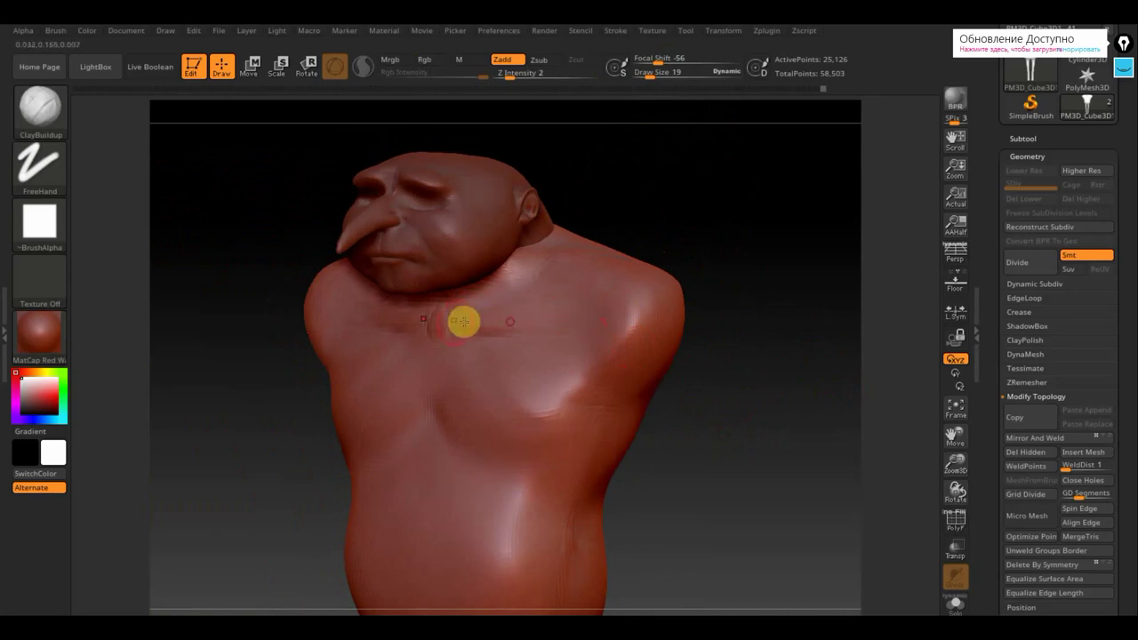
pyautogui.moveTo(464, 315)
pyautogui.mouseDown()
pyautogui.moveTo(473, 344)
pyautogui.moveTo(440, 356)
pyautogui.moveTo(551, 322)
pyautogui.mouseUp()
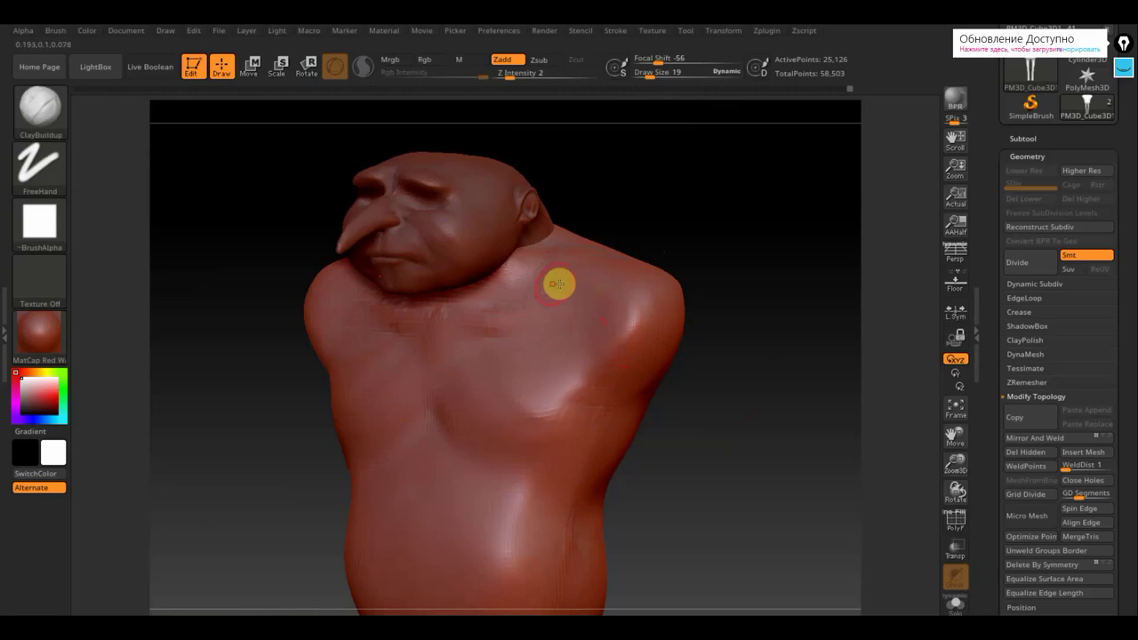
# Build up the area between the neck, collarbones and shoulders with ClayBuildup strokes.
pyautogui.moveTo(667, 220)
pyautogui.mouseDown()
pyautogui.moveTo(700, 234)
pyautogui.moveTo(676, 239)
pyautogui.mouseUp()
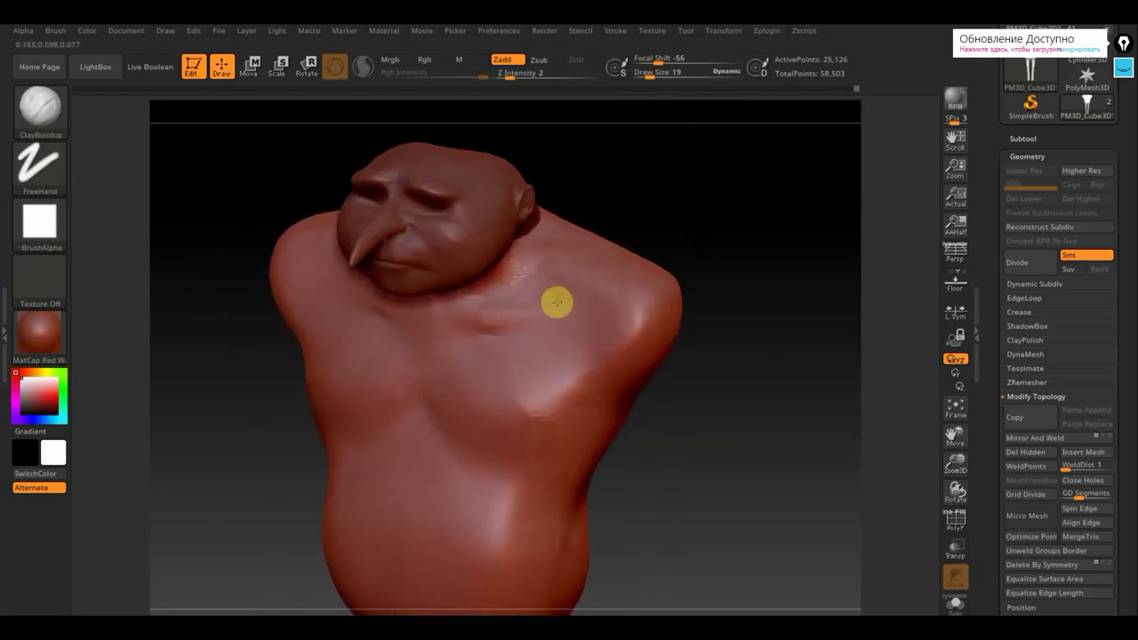
pyautogui.moveTo(542, 298)
pyautogui.mouseDown()
pyautogui.moveTo(519, 302)
pyautogui.moveTo(549, 303)
pyautogui.moveTo(561, 282)
pyautogui.moveTo(562, 297)
pyautogui.mouseUp()
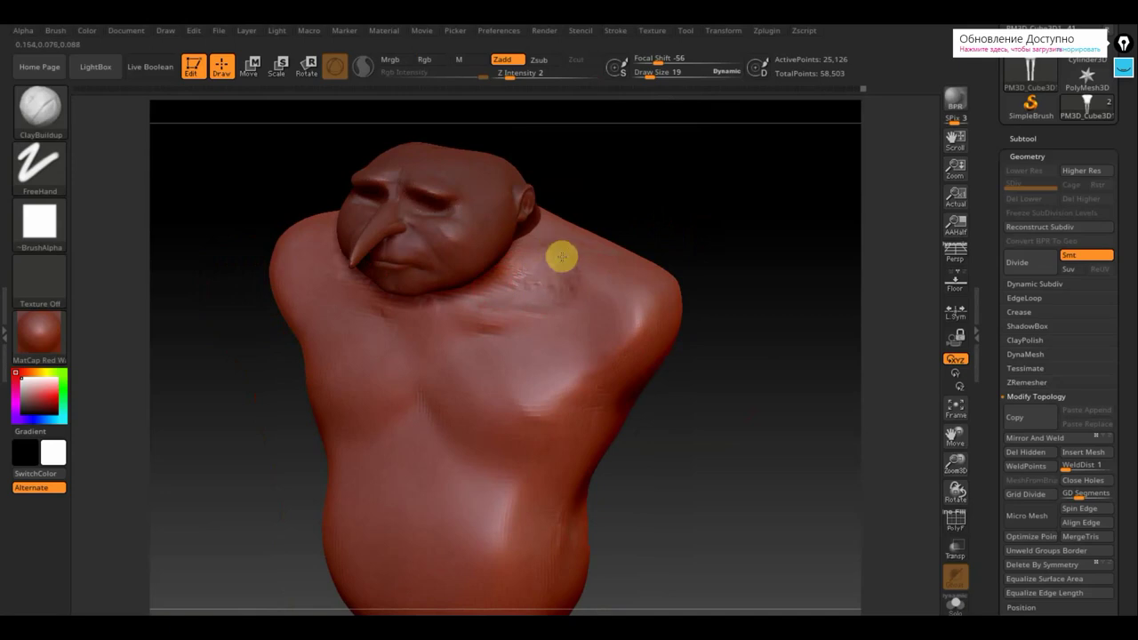
pyautogui.moveTo(580, 267)
pyautogui.mouseDown()
pyautogui.moveTo(579, 290)
pyautogui.moveTo(572, 259)
pyautogui.moveTo(549, 251)
pyautogui.mouseUp()
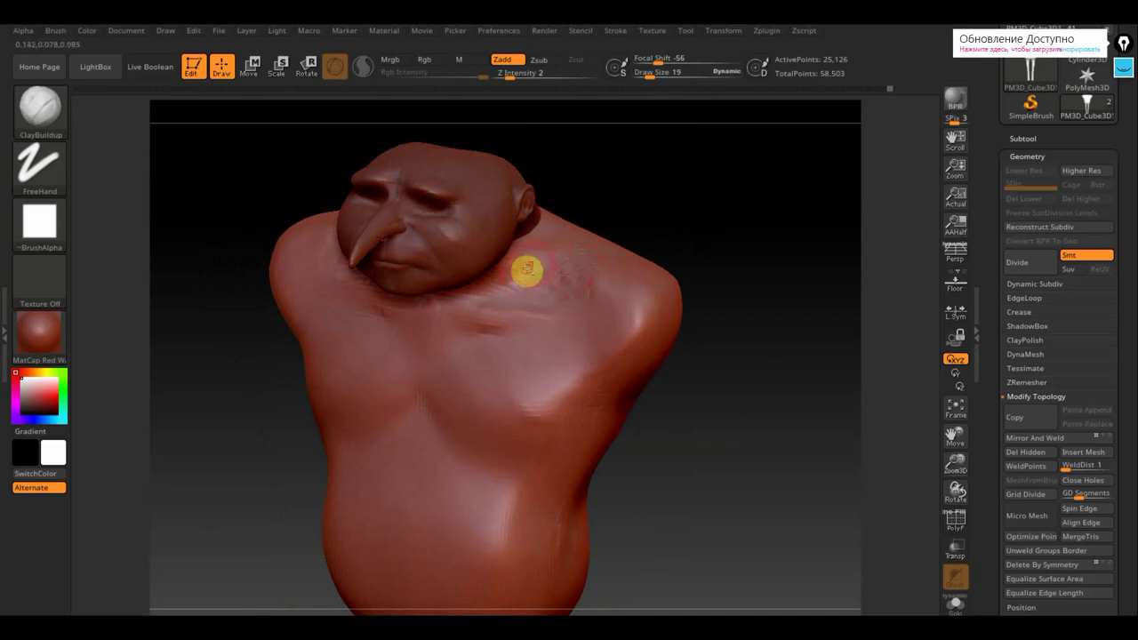
pyautogui.moveTo(742, 204)
pyautogui.mouseDown()
pyautogui.moveTo(719, 193)
pyautogui.moveTo(559, 248)
pyautogui.mouseUp()
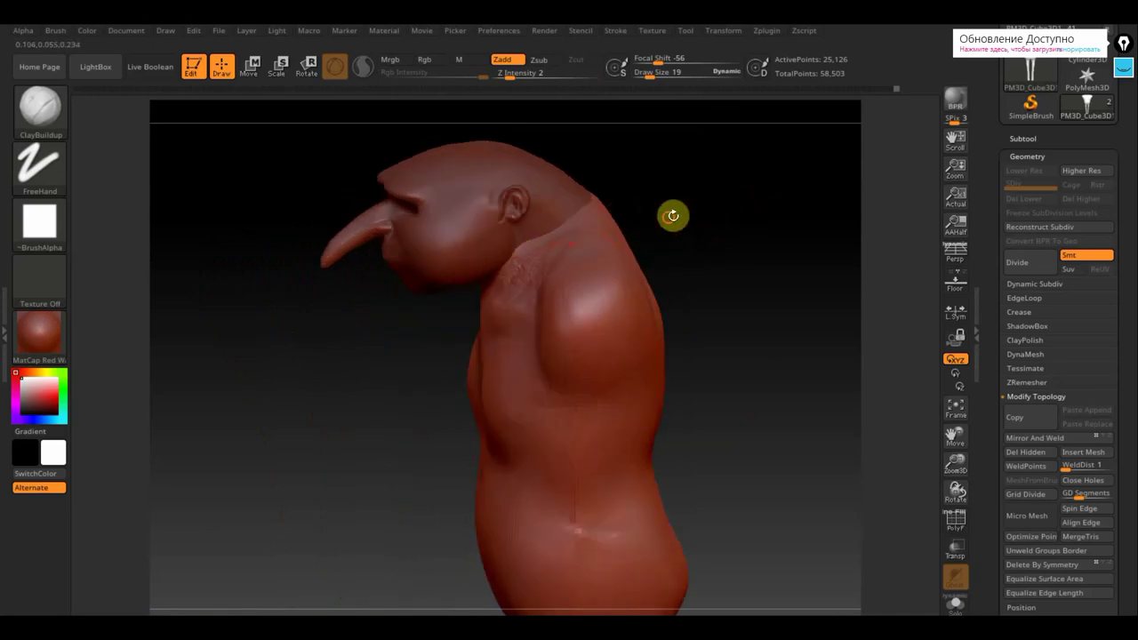
pyautogui.moveTo(673, 216); pyautogui.dragTo(727, 187)
pyautogui.moveTo(727, 247)
pyautogui.mouseDown()
pyautogui.moveTo(767, 241)
pyautogui.moveTo(729, 257)
pyautogui.mouseUp()
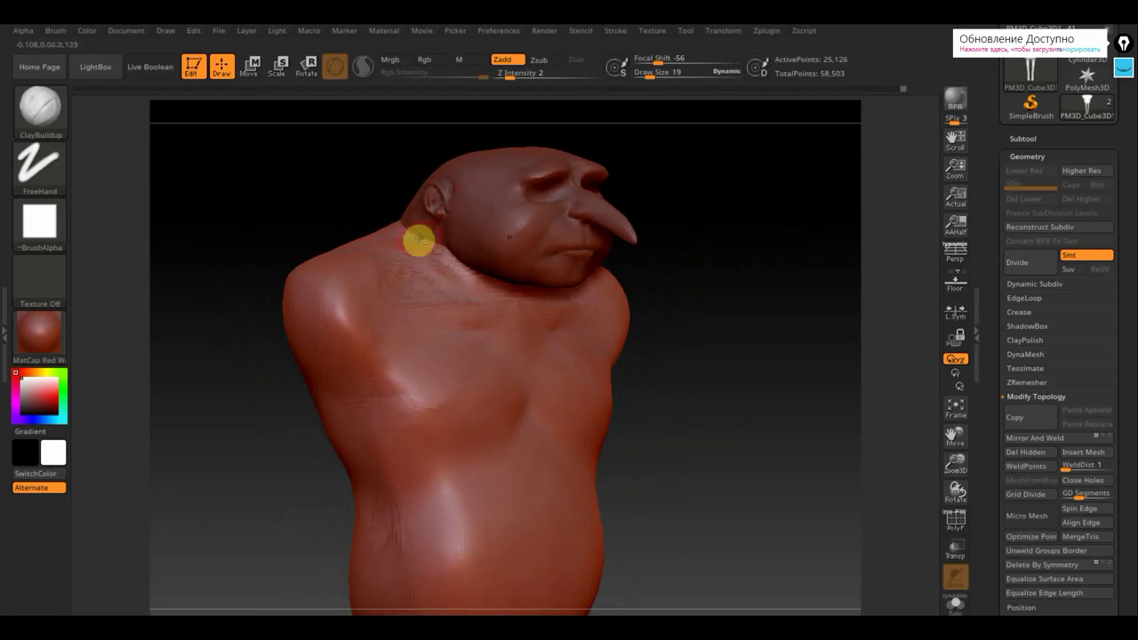
pyautogui.moveTo(755, 394); pyautogui.dragTo(765, 498)
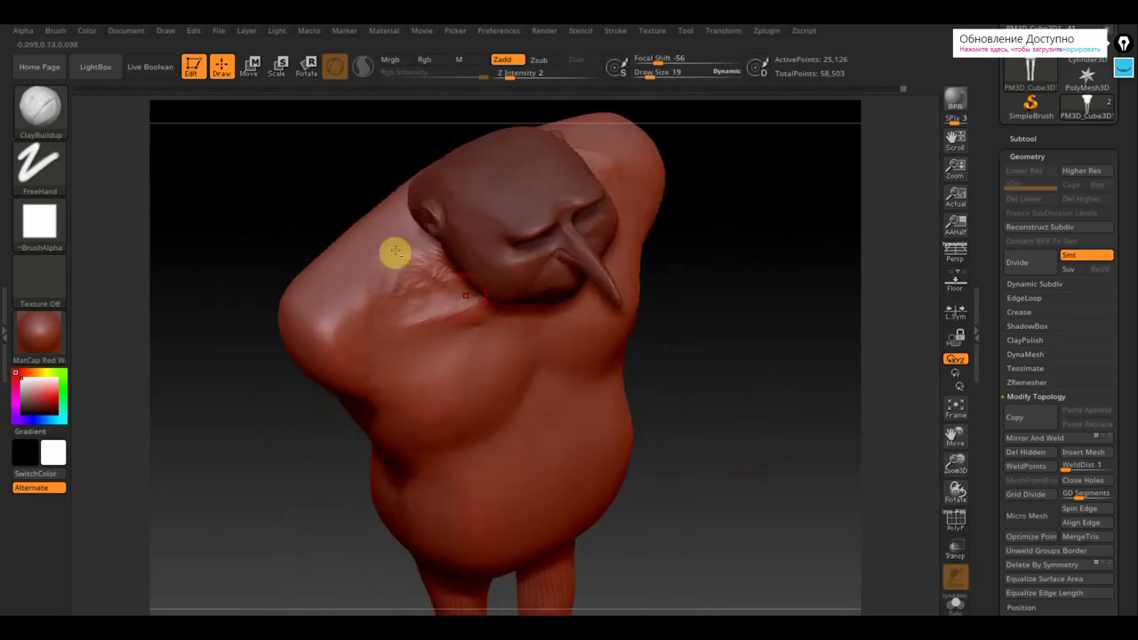
pyautogui.moveTo(417, 242)
pyautogui.mouseDown()
pyautogui.moveTo(389, 287)
pyautogui.moveTo(403, 257)
pyautogui.mouseUp()
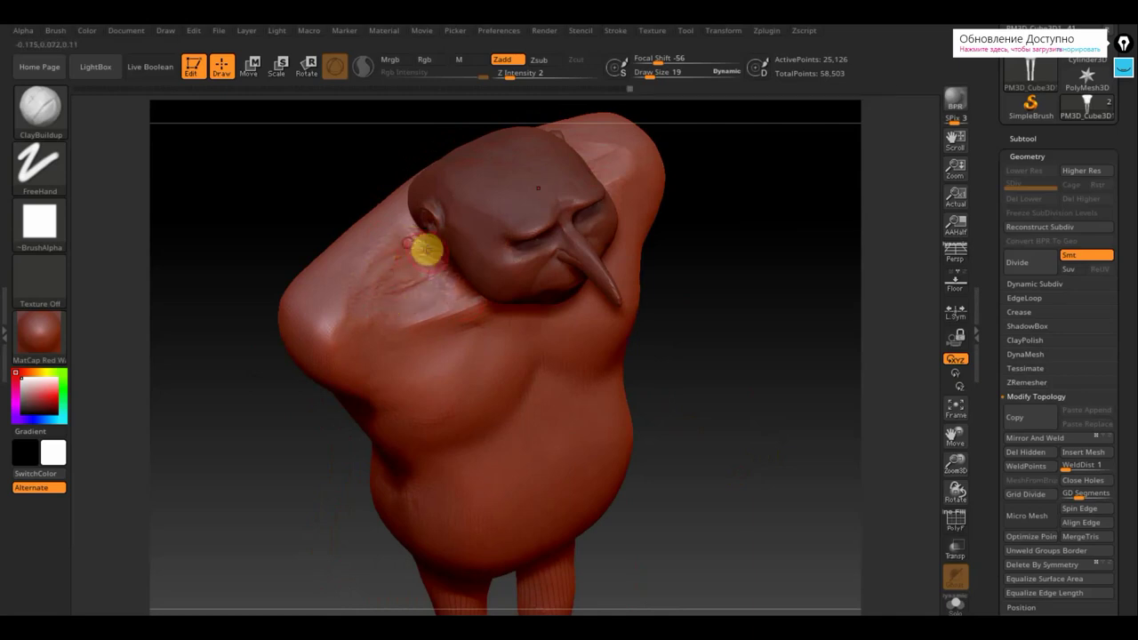
# Smooth the stroke marks between the neck and the shoulder.
pyautogui.press('shift')
pyautogui.moveTo(380, 290)
pyautogui.keyDown('shift'); pyautogui.mouseDown()
pyautogui.moveTo(343, 314)
pyautogui.moveTo(422, 281)
pyautogui.mouseUp(); pyautogui.keyUp('shift')
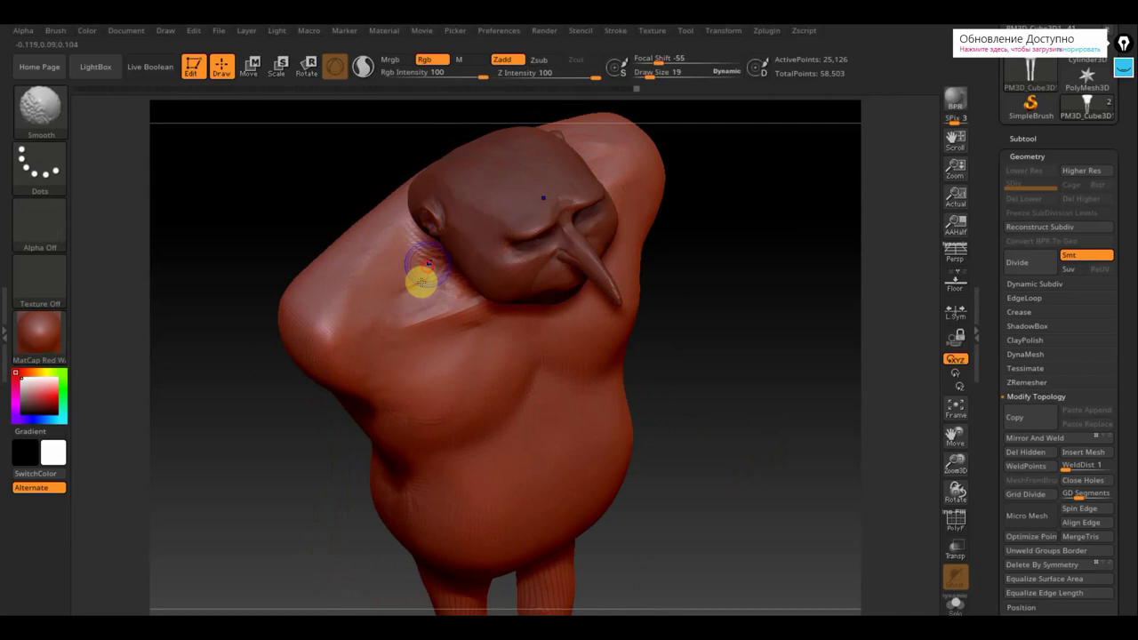
pyautogui.moveTo(686, 361)
pyautogui.mouseDown()
pyautogui.moveTo(712, 288)
pyautogui.moveTo(700, 295)
pyautogui.mouseUp()
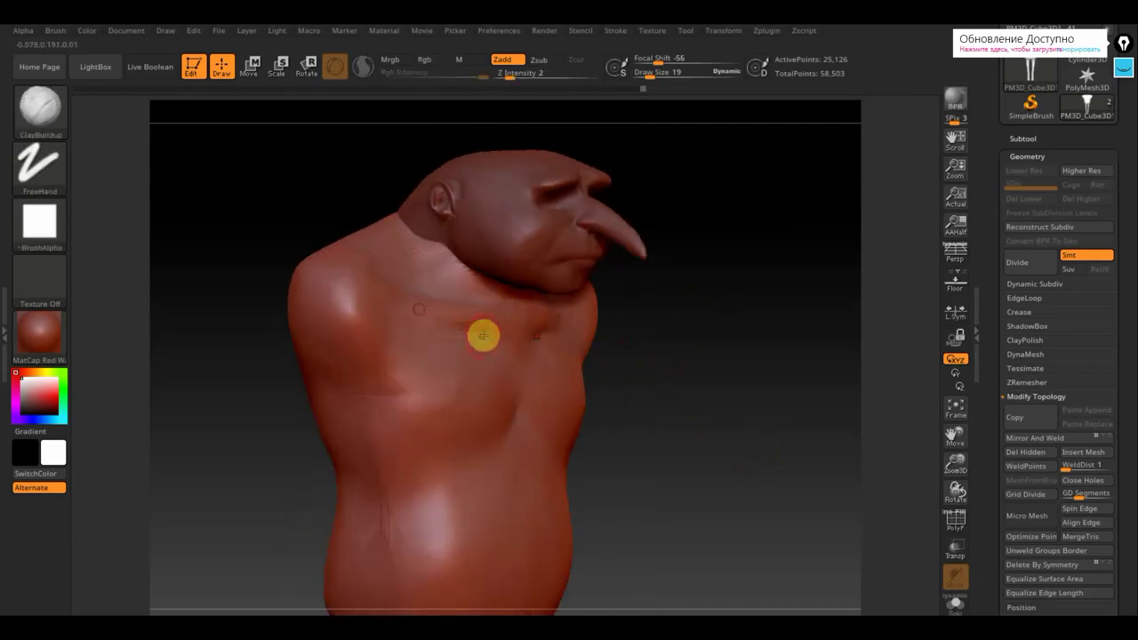
# Define the pectoral contours and the underarm area with ClayBuildup, smoothing the lower chest edges.
pyautogui.moveTo(502, 336)
pyautogui.mouseDown()
pyautogui.moveTo(491, 408)
pyautogui.moveTo(506, 376)
pyautogui.moveTo(481, 391)
pyautogui.mouseUp()
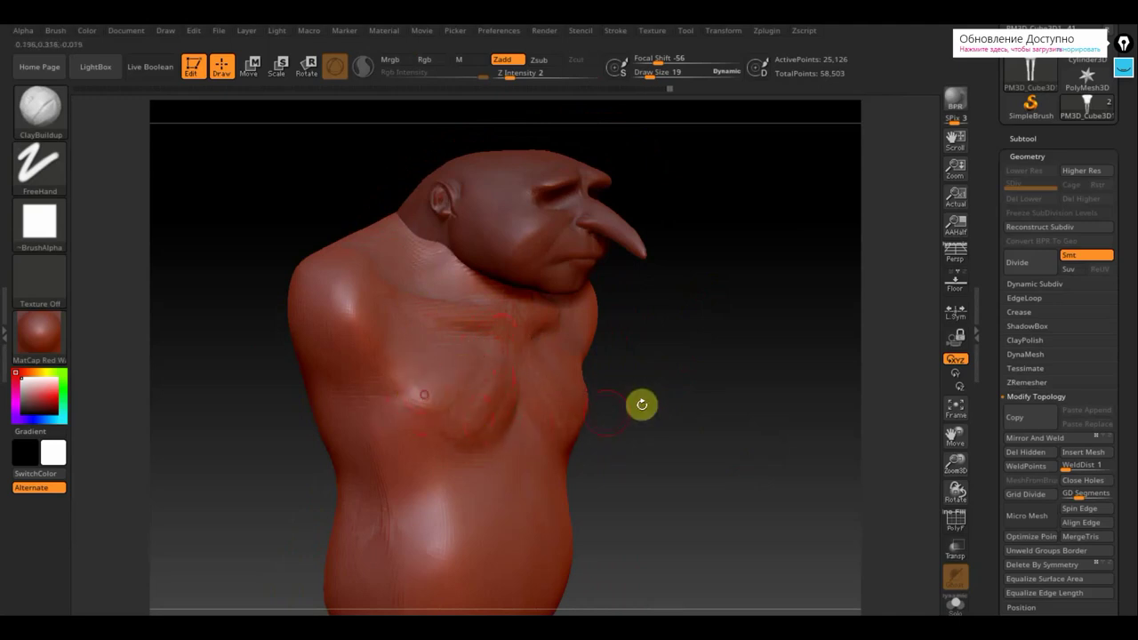
pyautogui.keyDown('shift'); pyautogui.moveTo(640, 401); pyautogui.dragTo(612, 427); pyautogui.keyUp('shift')
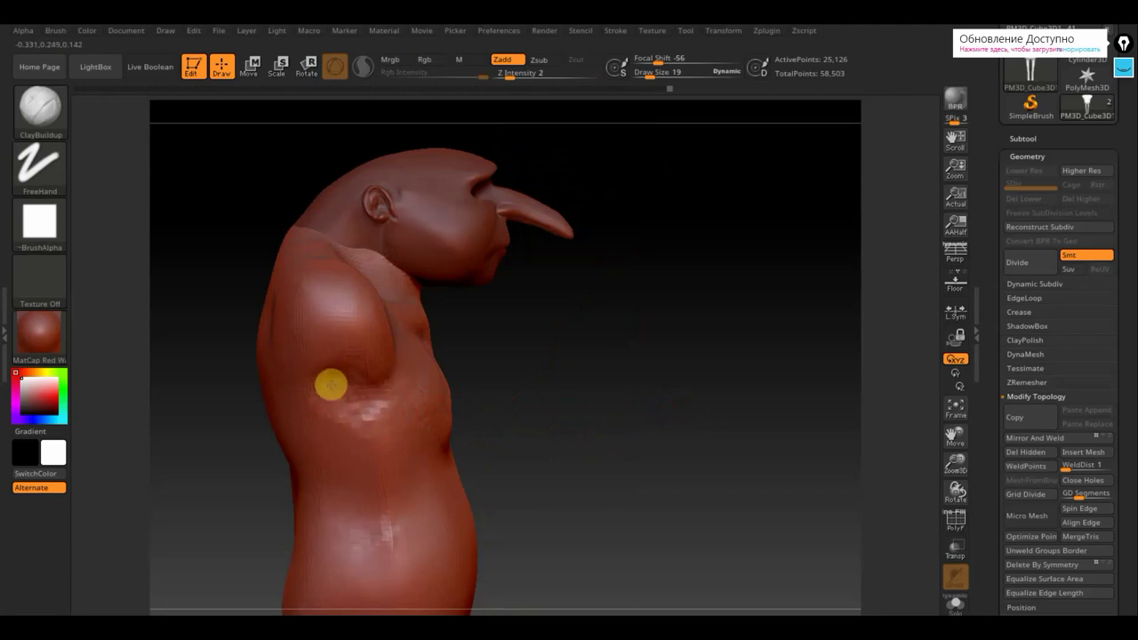
pyautogui.moveTo(531, 394); pyautogui.dragTo(478, 393)
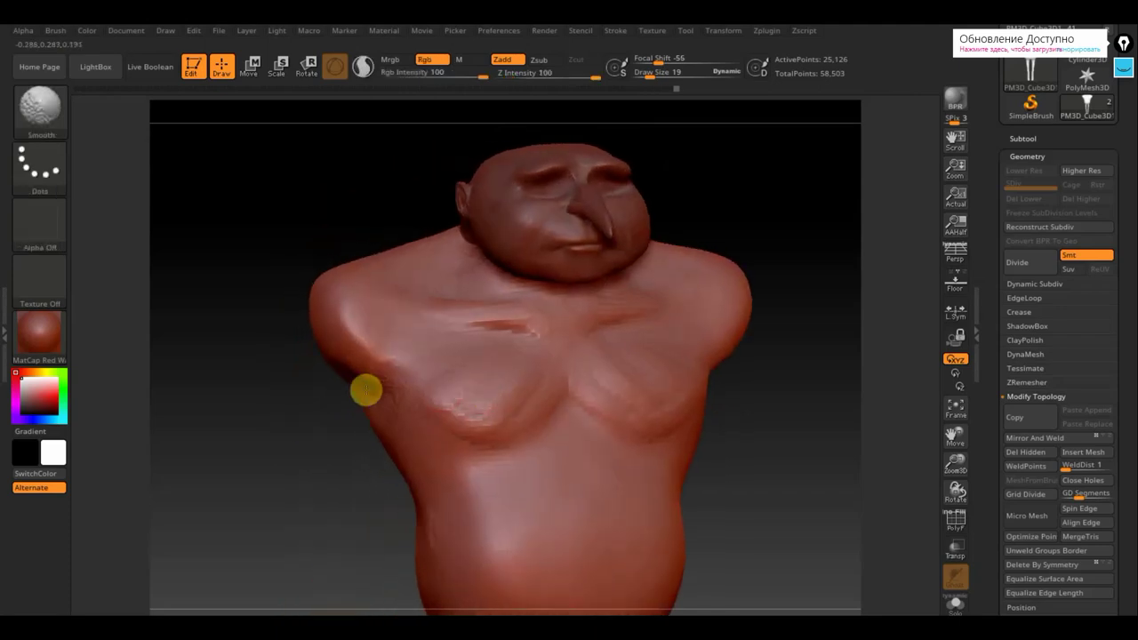
pyautogui.moveTo(367, 390)
pyautogui.keyDown('shift'); pyautogui.mouseDown()
pyautogui.moveTo(415, 407)
pyautogui.moveTo(389, 365)
pyautogui.moveTo(465, 417)
pyautogui.moveTo(512, 405)
pyautogui.moveTo(437, 385)
pyautogui.moveTo(463, 373)
pyautogui.moveTo(508, 432)
pyautogui.moveTo(563, 443)
pyautogui.mouseUp(); pyautogui.keyUp('shift')
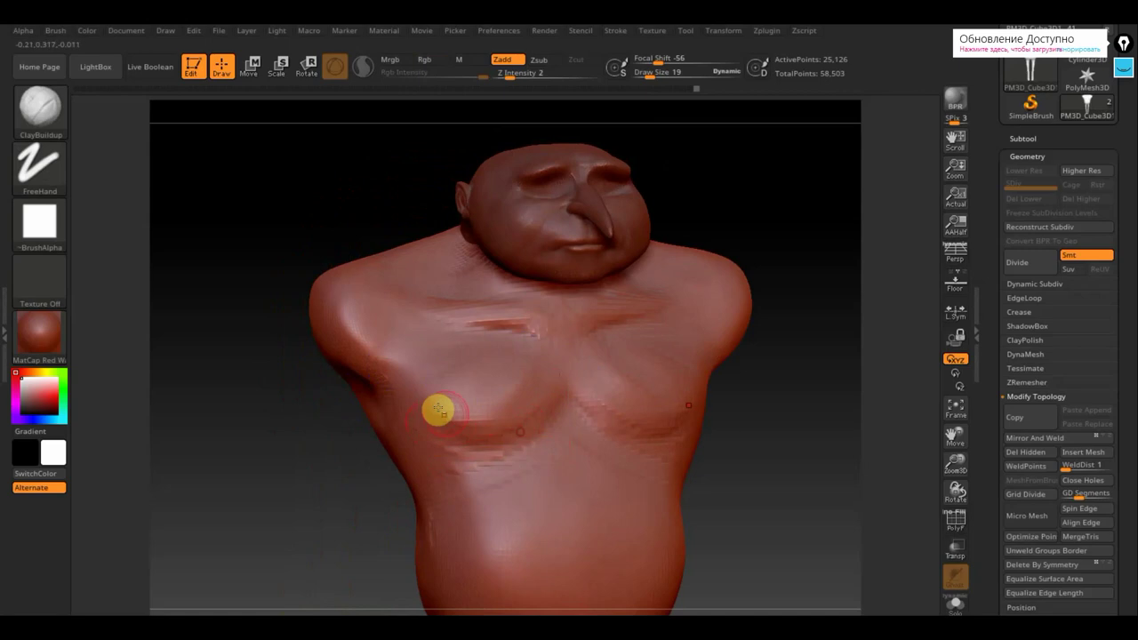
# Build up the sides of the ribcage below the pectorals with ClayBuildup.
pyautogui.moveTo(410, 431)
pyautogui.mouseDown()
pyautogui.moveTo(419, 455)
pyautogui.moveTo(431, 458)
pyautogui.moveTo(409, 450)
pyautogui.moveTo(500, 463)
pyautogui.moveTo(493, 457)
pyautogui.mouseUp()
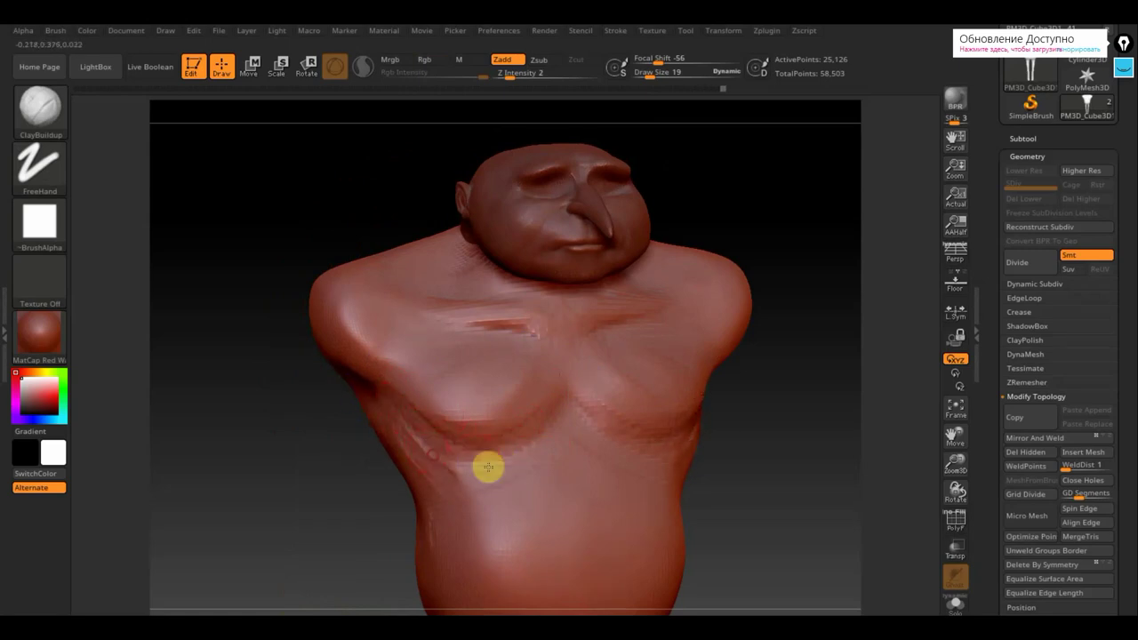
pyautogui.moveTo(795, 454); pyautogui.dragTo(811, 454)
pyautogui.moveTo(453, 470)
pyautogui.mouseDown()
pyautogui.moveTo(423, 470)
pyautogui.moveTo(386, 436)
pyautogui.moveTo(450, 472)
pyautogui.moveTo(483, 472)
pyautogui.moveTo(401, 435)
pyautogui.moveTo(437, 474)
pyautogui.moveTo(537, 445)
pyautogui.moveTo(451, 471)
pyautogui.moveTo(557, 415)
pyautogui.moveTo(549, 439)
pyautogui.moveTo(502, 480)
pyautogui.moveTo(401, 465)
pyautogui.moveTo(467, 492)
pyautogui.moveTo(406, 490)
pyautogui.mouseUp()
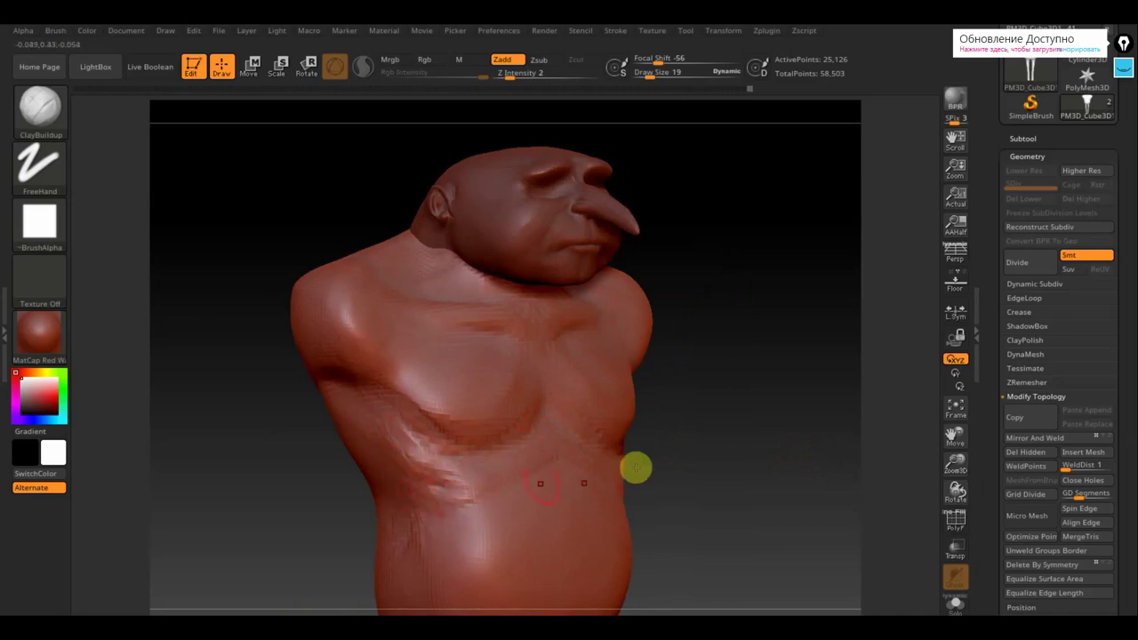
# Smooth the stroke marks on the ribcage and beneath the pectorals.
pyautogui.moveTo(674, 472); pyautogui.dragTo(642, 481)
pyautogui.moveTo(501, 476)
pyautogui.keyDown('shift'); pyautogui.mouseDown()
pyautogui.moveTo(546, 433)
pyautogui.moveTo(503, 448)
pyautogui.moveTo(374, 422)
pyautogui.moveTo(409, 444)
pyautogui.moveTo(510, 381)
pyautogui.moveTo(523, 336)
pyautogui.moveTo(501, 336)
pyautogui.moveTo(422, 465)
pyautogui.moveTo(438, 500)
pyautogui.mouseUp(); pyautogui.keyUp('shift')
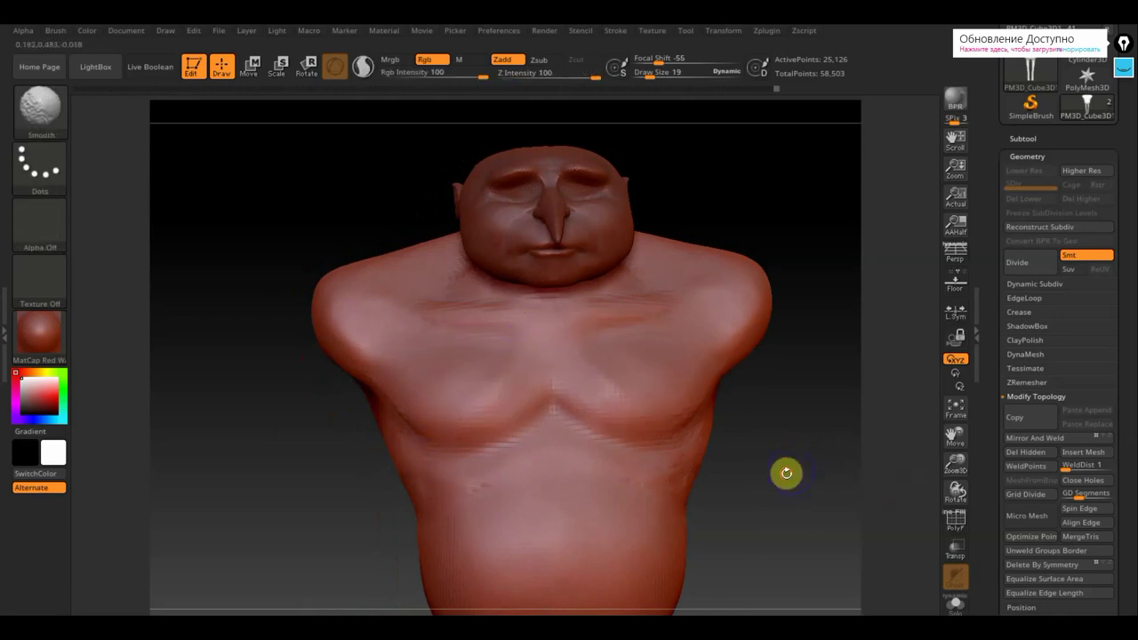
pyautogui.moveTo(786, 472)
pyautogui.keyDown('shift'); pyautogui.mouseDown()
pyautogui.moveTo(785, 510)
pyautogui.moveTo(732, 393)
pyautogui.moveTo(671, 447)
pyautogui.moveTo(673, 307)
pyautogui.moveTo(679, 404)
pyautogui.moveTo(667, 384)
pyautogui.mouseUp(); pyautogui.keyUp('shift')
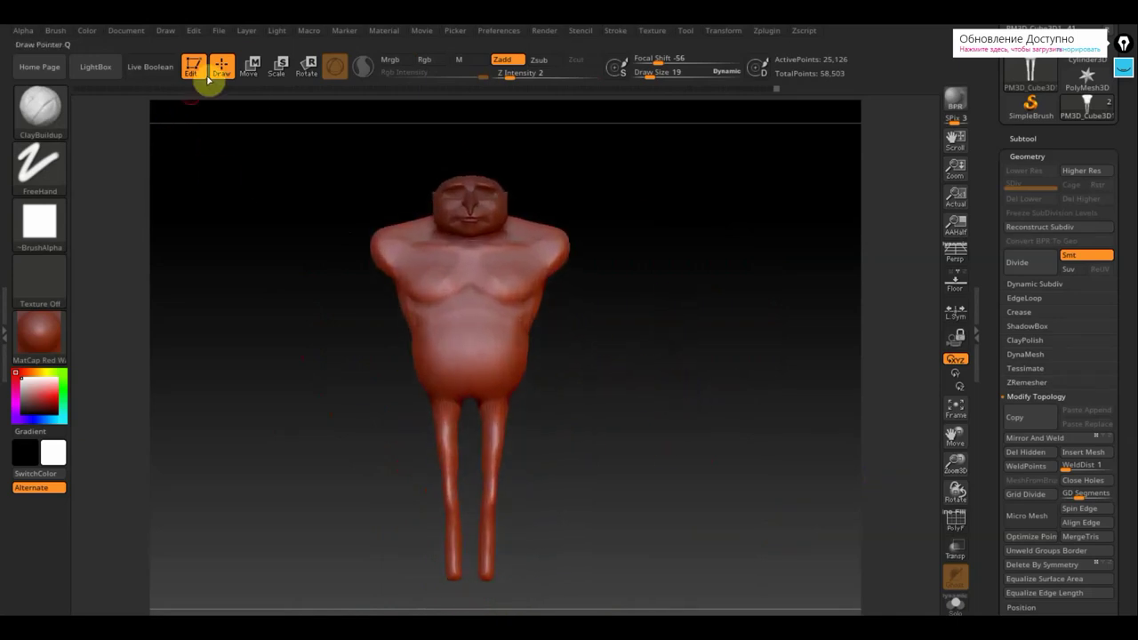
# Adjust the chest's side contours below the armpits with the Move Topological brush at a draw size of 81.
pyautogui.click(252, 67)
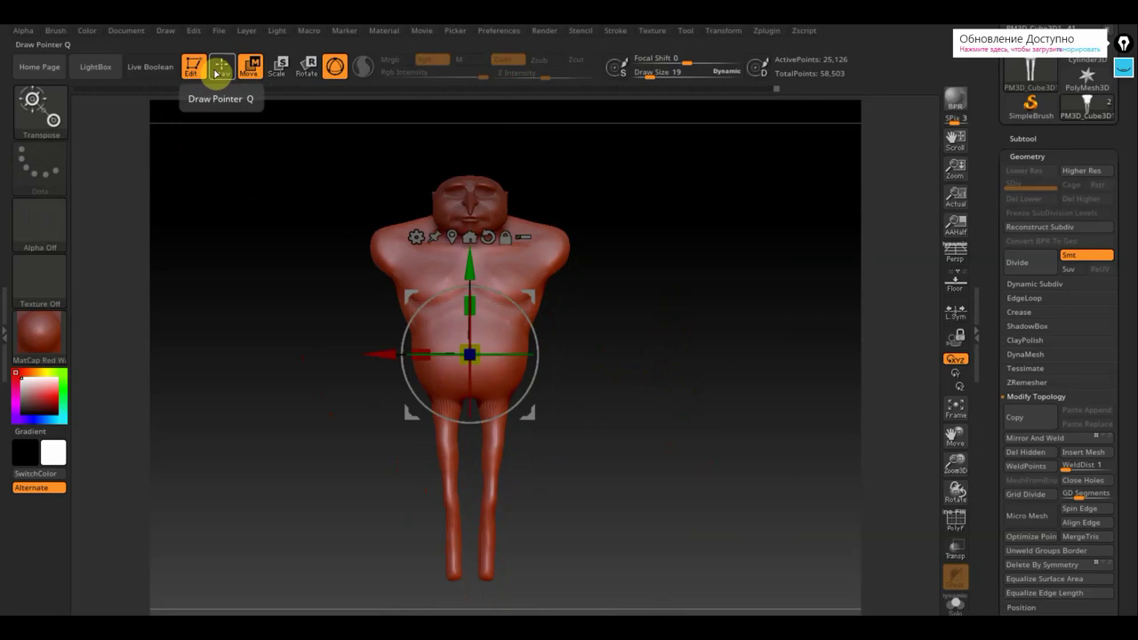
pyautogui.click(220, 68)
pyautogui.press('b')
pyautogui.click(347, 129)
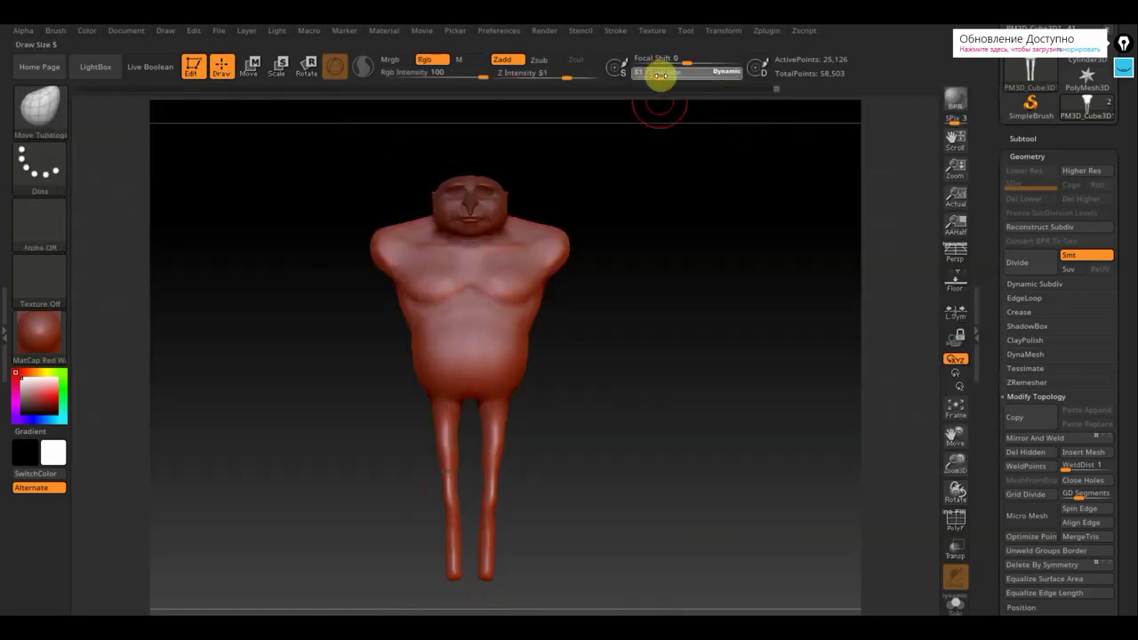
pyautogui.moveTo(667, 80); pyautogui.dragTo(660, 80)
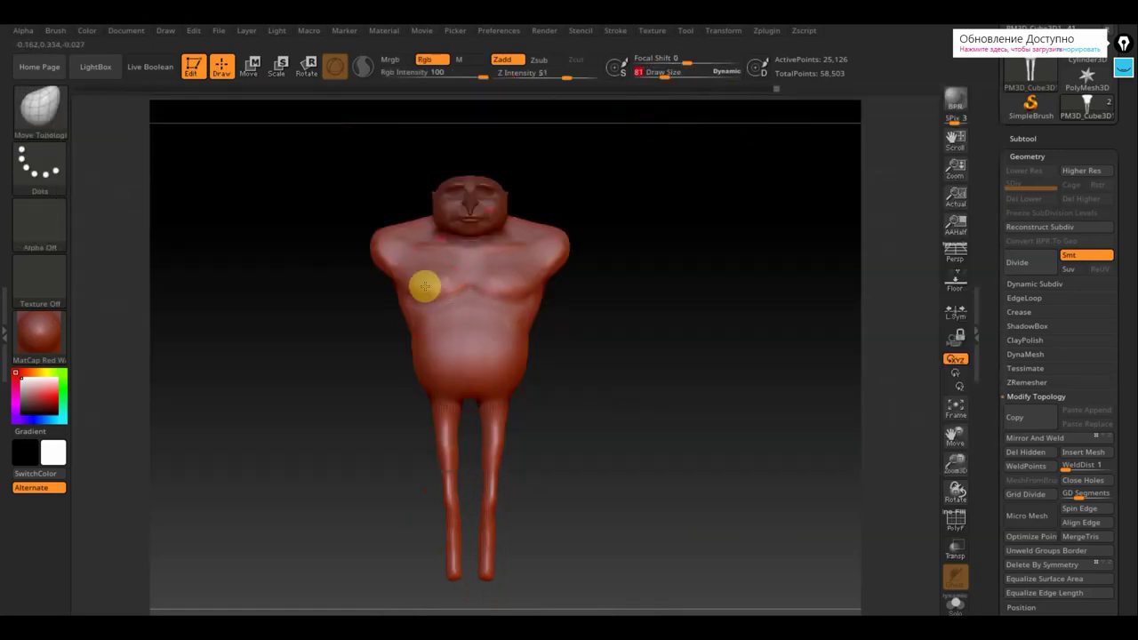
pyautogui.moveTo(425, 283); pyautogui.dragTo(390, 281)
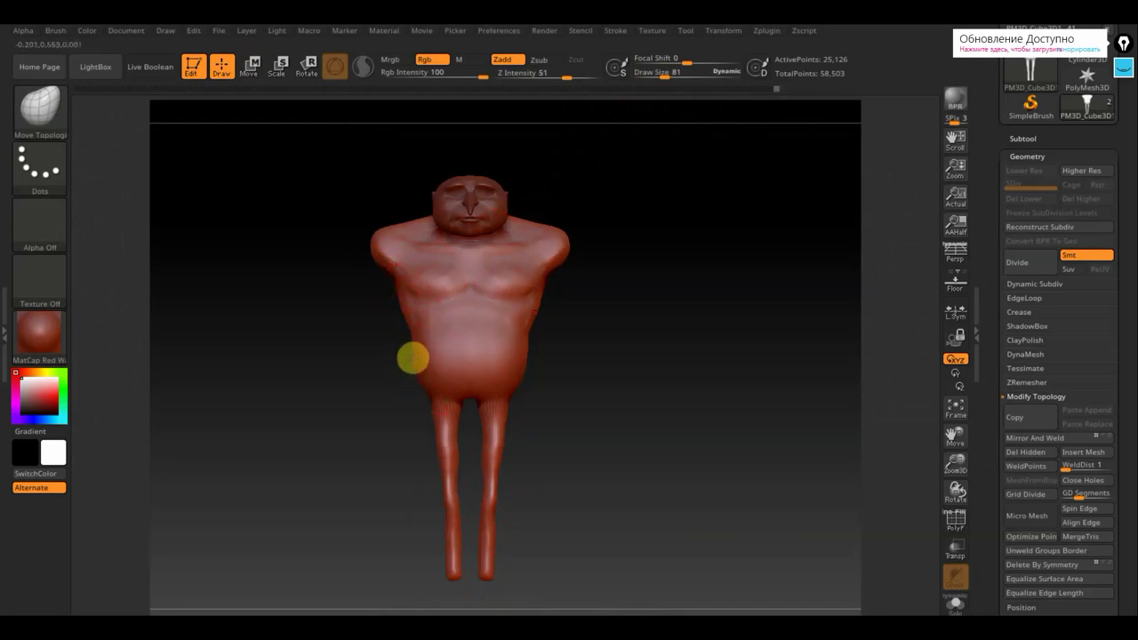
# Shape the profile of the buttocks, lower back and belly with the Move Topological brush.
pyautogui.moveTo(626, 374); pyautogui.dragTo(599, 371)
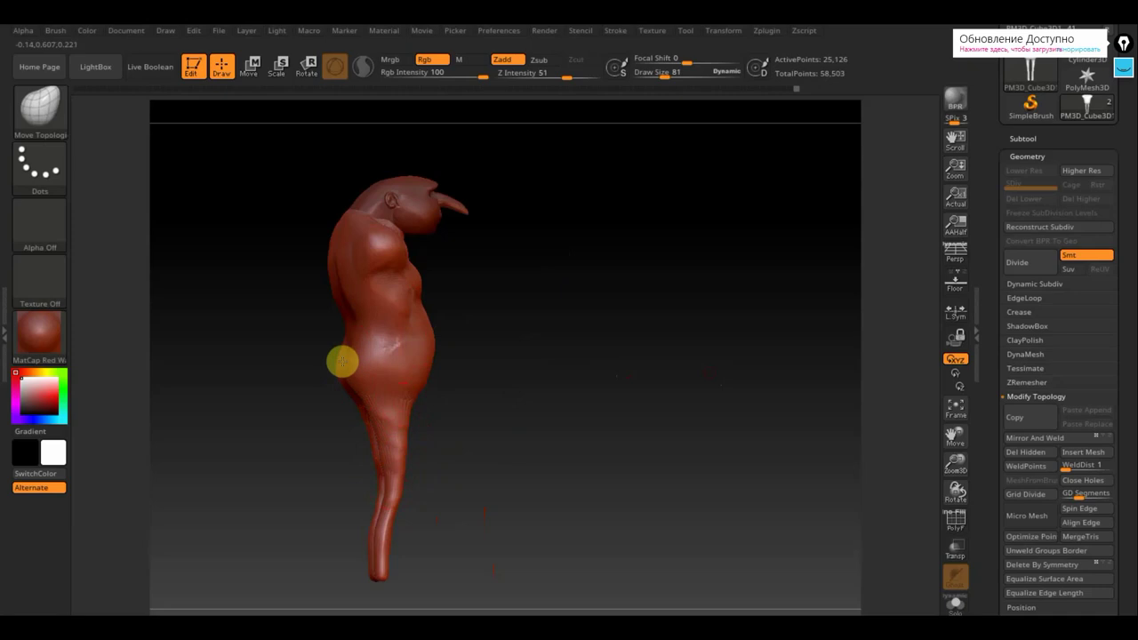
pyautogui.moveTo(345, 365); pyautogui.dragTo(436, 376)
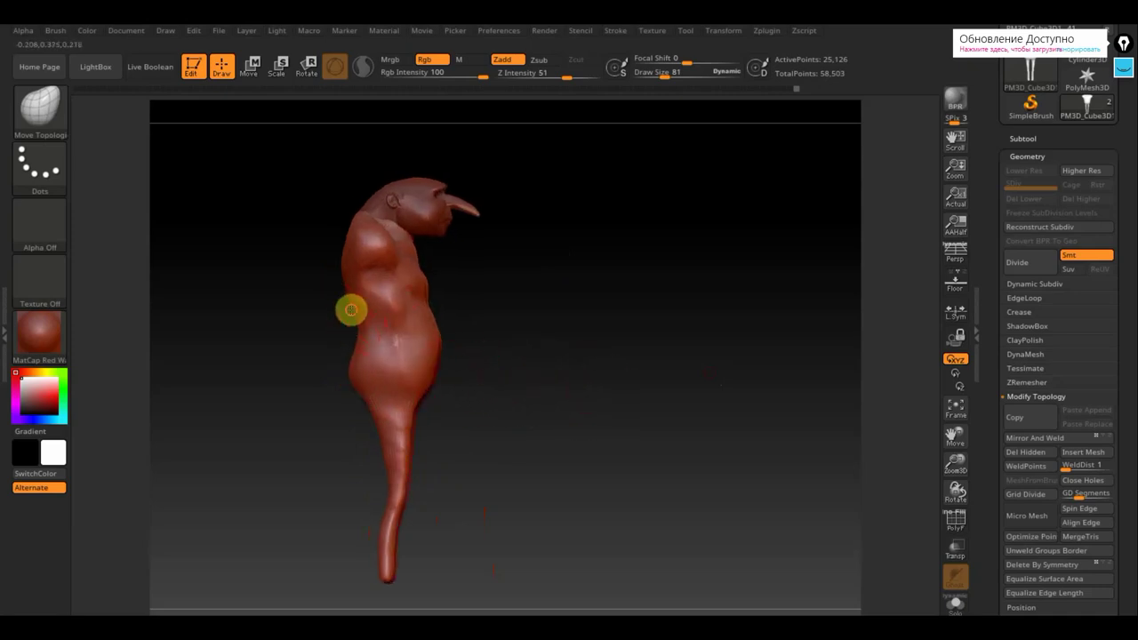
pyautogui.moveTo(361, 311)
pyautogui.mouseDown()
pyautogui.moveTo(542, 318)
pyautogui.moveTo(378, 316)
pyautogui.mouseUp()
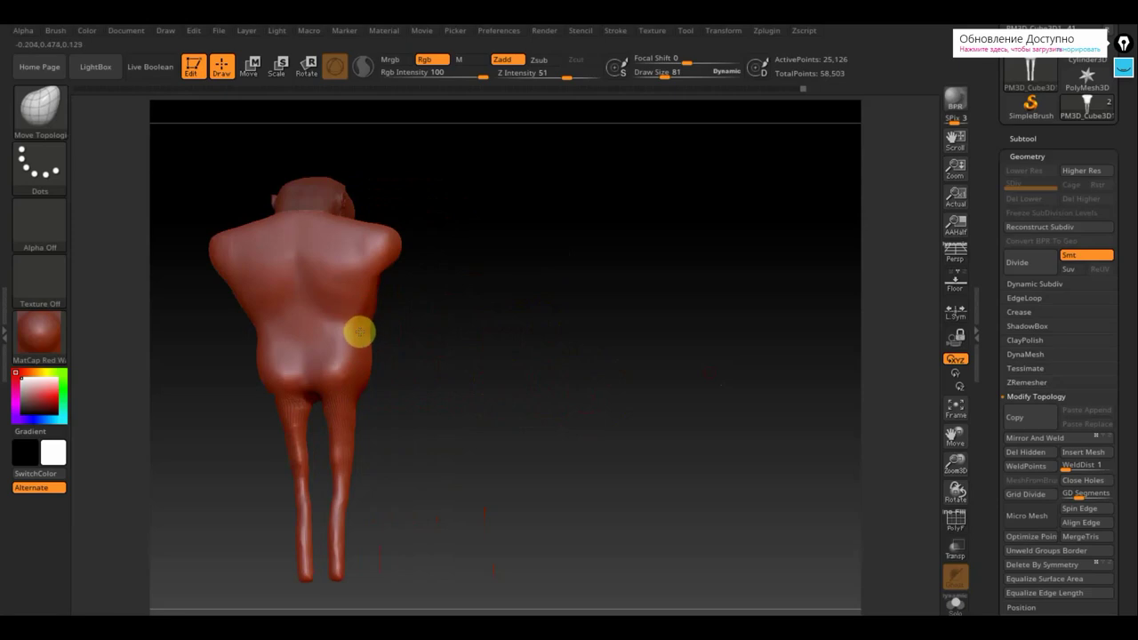
pyautogui.moveTo(412, 326); pyautogui.dragTo(347, 327)
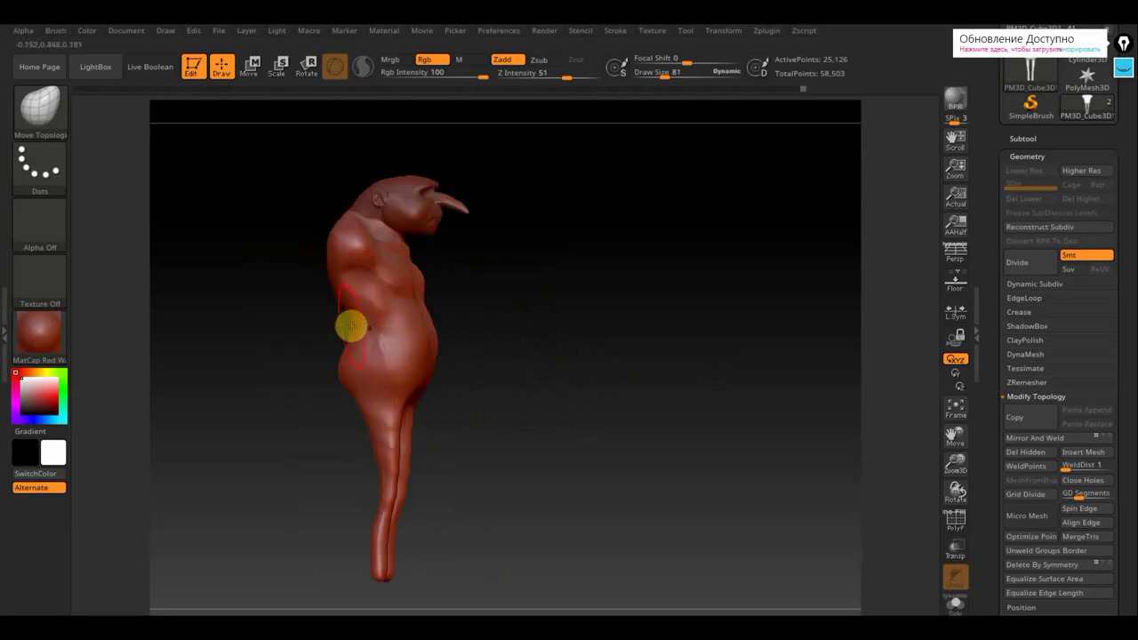
pyautogui.keyDown('shift'); pyautogui.moveTo(471, 346); pyautogui.dragTo(450, 344); pyautogui.keyUp('shift')
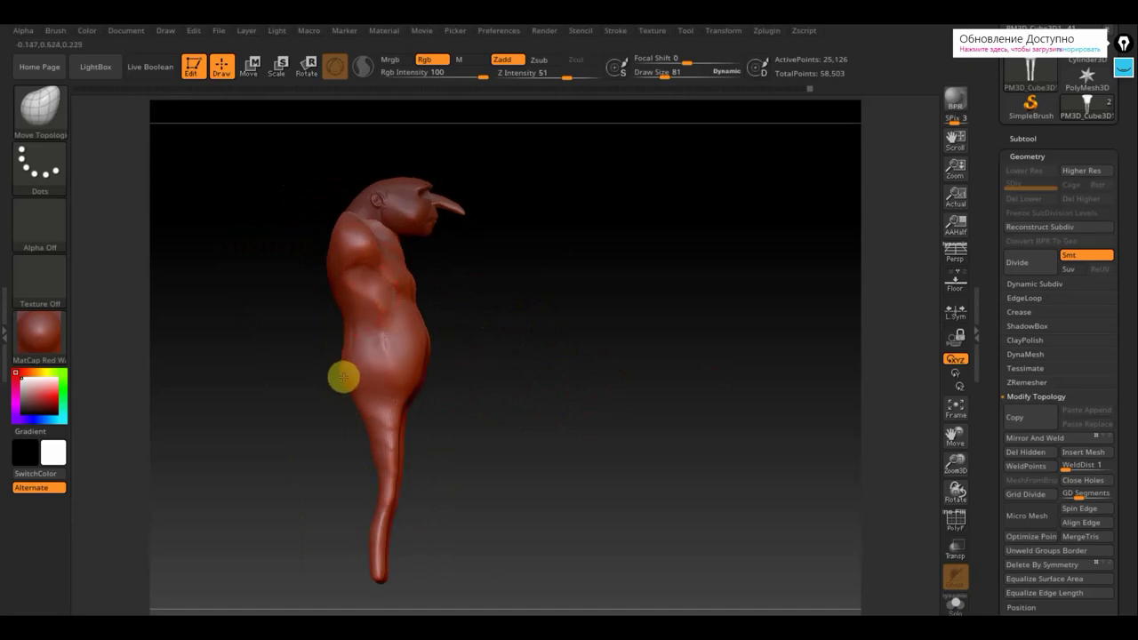
pyautogui.moveTo(515, 379)
pyautogui.keyDown('shift'); pyautogui.mouseDown()
pyautogui.moveTo(524, 383)
pyautogui.moveTo(394, 477)
pyautogui.moveTo(513, 472)
pyautogui.mouseUp(); pyautogui.keyUp('shift')
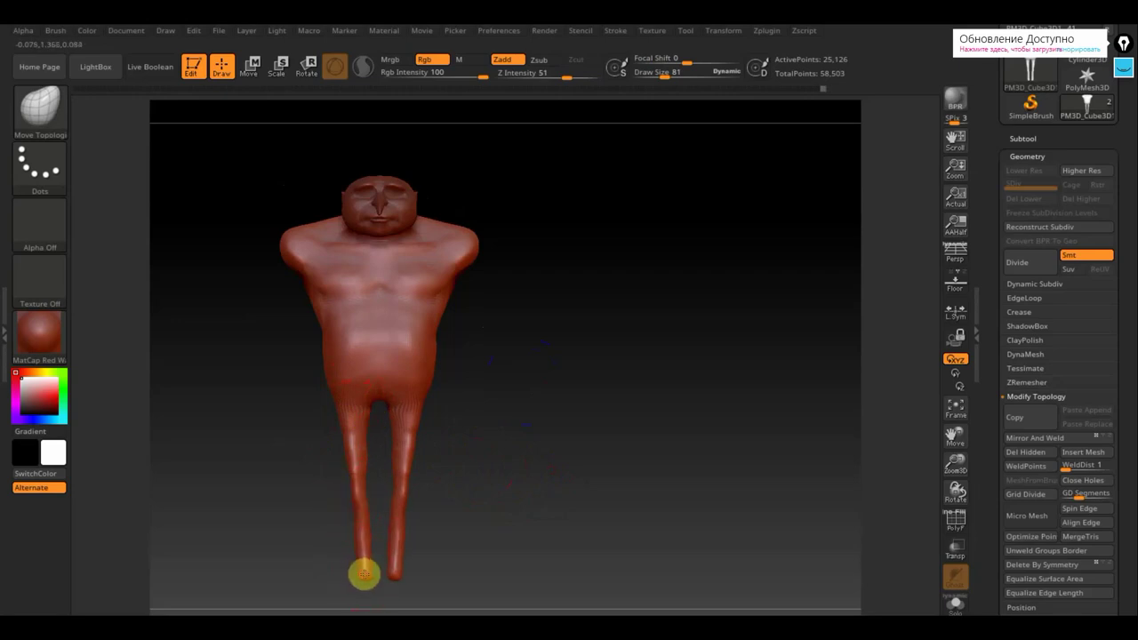
# Mask the whole body except the front of the leg ends, using a draw size of 14 and inverting the mask.
pyautogui.moveTo(424, 553)
pyautogui.mouseDown()
pyautogui.moveTo(472, 536)
pyautogui.moveTo(465, 524)
pyautogui.moveTo(493, 419)
pyautogui.moveTo(496, 466)
pyautogui.moveTo(500, 357)
pyautogui.mouseUp()
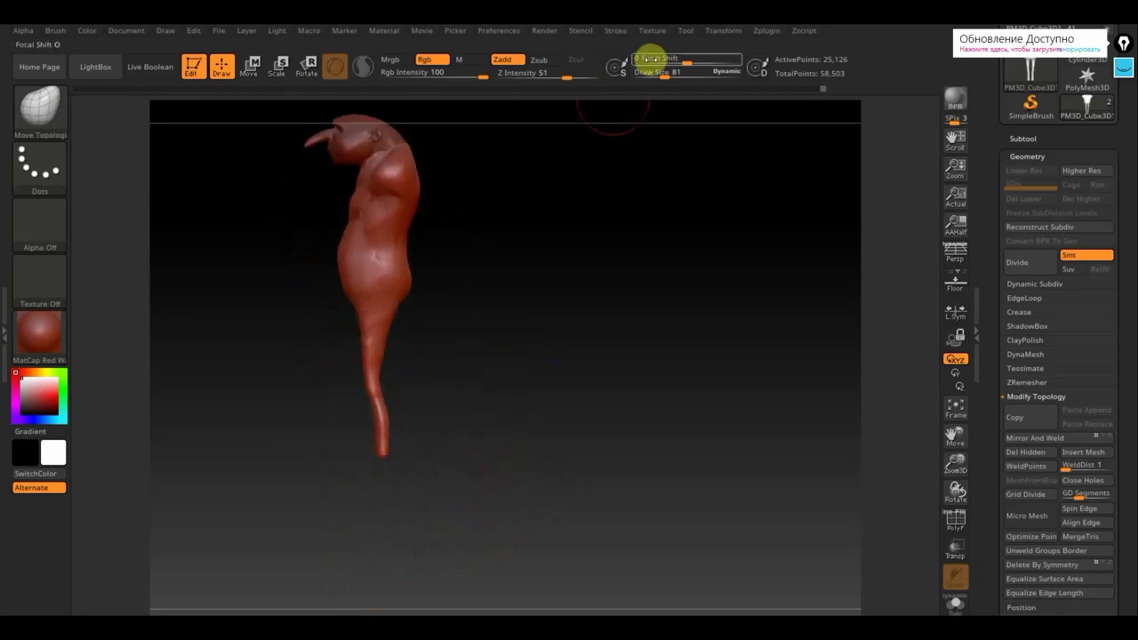
pyautogui.moveTo(665, 76); pyautogui.dragTo(648, 82)
pyautogui.keyDown('ctrl'); pyautogui.moveTo(452, 499); pyautogui.dragTo(339, 448); pyautogui.keyUp('ctrl')
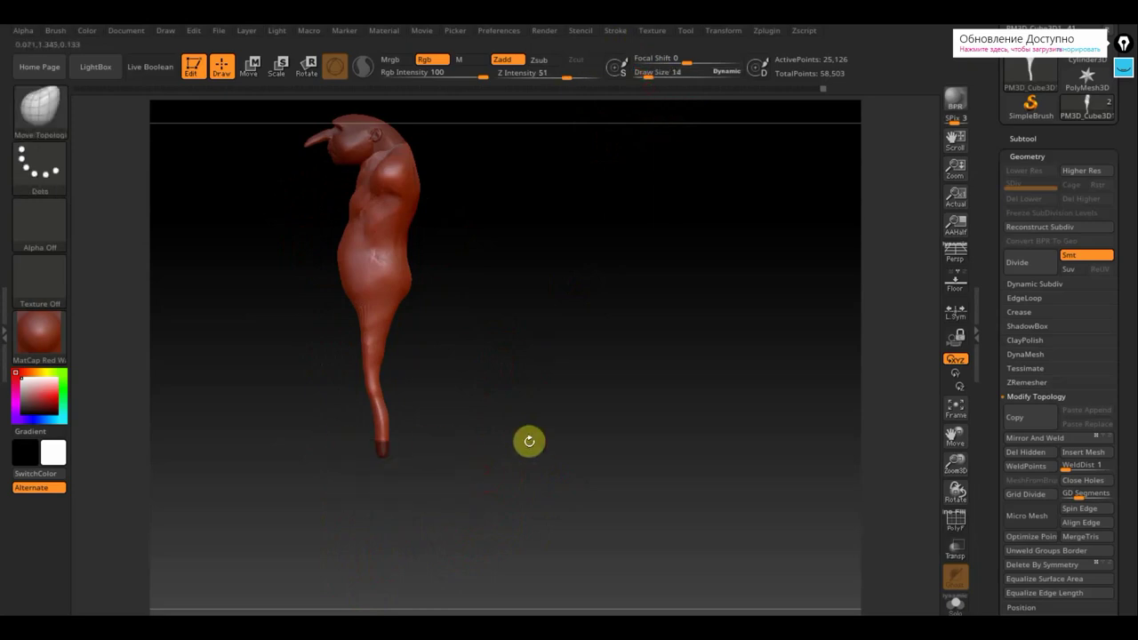
pyautogui.keyDown('ctrl'); pyautogui.click(546, 438); pyautogui.keyUp('ctrl')
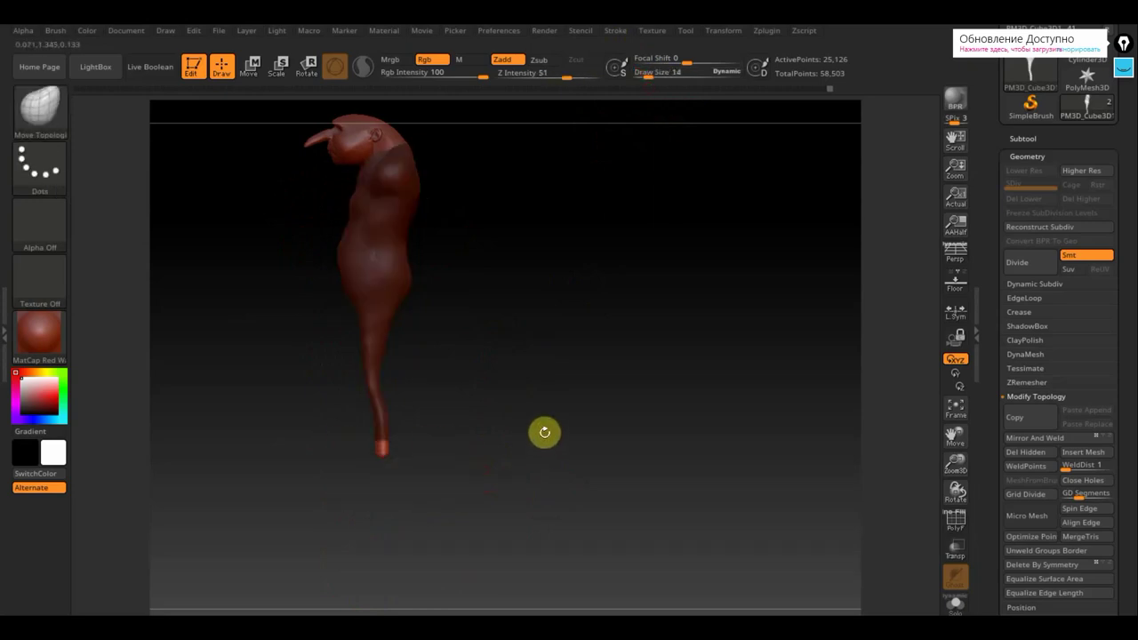
pyautogui.keyDown('ctrl'); pyautogui.moveTo(457, 504); pyautogui.dragTo(383, 429); pyautogui.keyUp('ctrl')
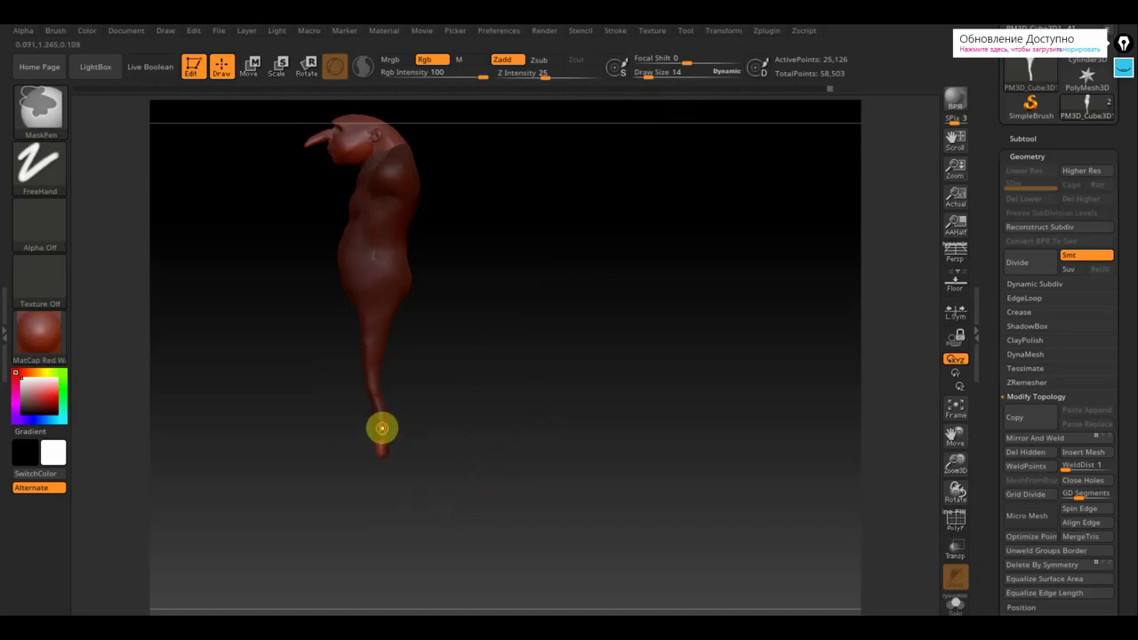
pyautogui.keyDown('ctrl'); pyautogui.moveTo(394, 476); pyautogui.dragTo(394, 470); pyautogui.keyUp('ctrl')
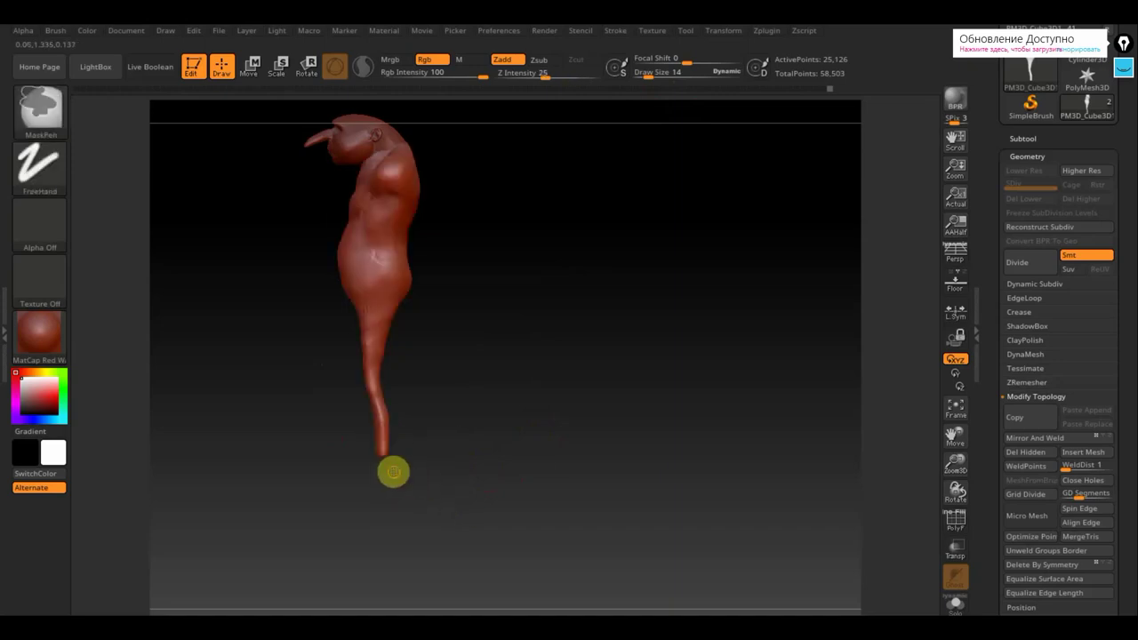
pyautogui.keyDown('ctrl'); pyautogui.click(414, 471); pyautogui.keyUp('ctrl')
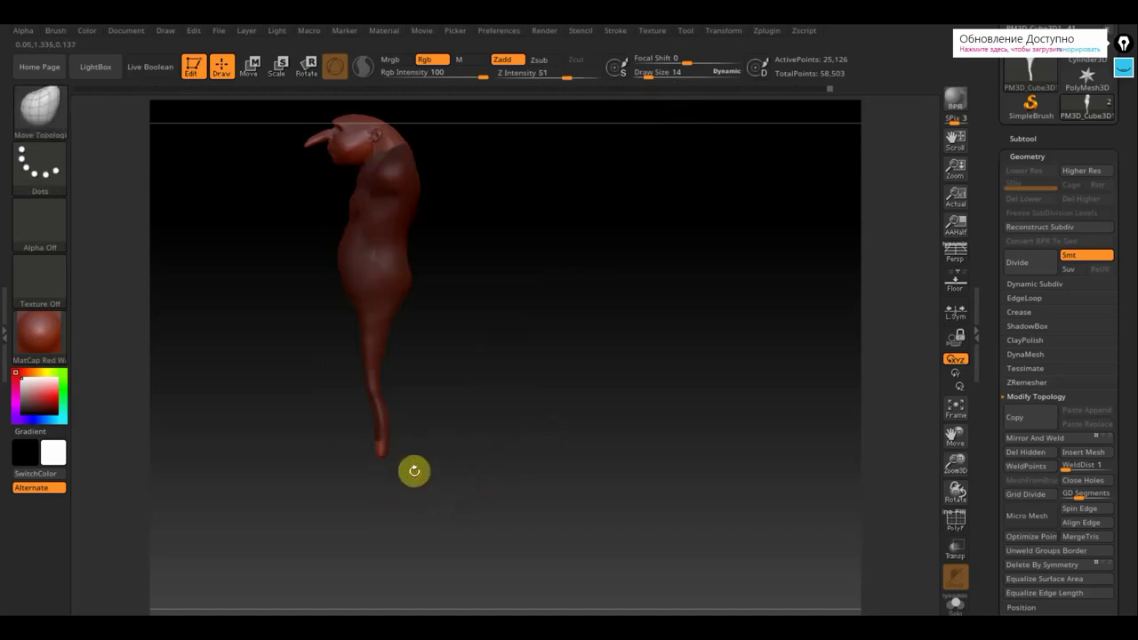
# Move the unmasked leg ends forward by about 0.1753 to form the feet, and clear the mask.
pyautogui.click(253, 67)
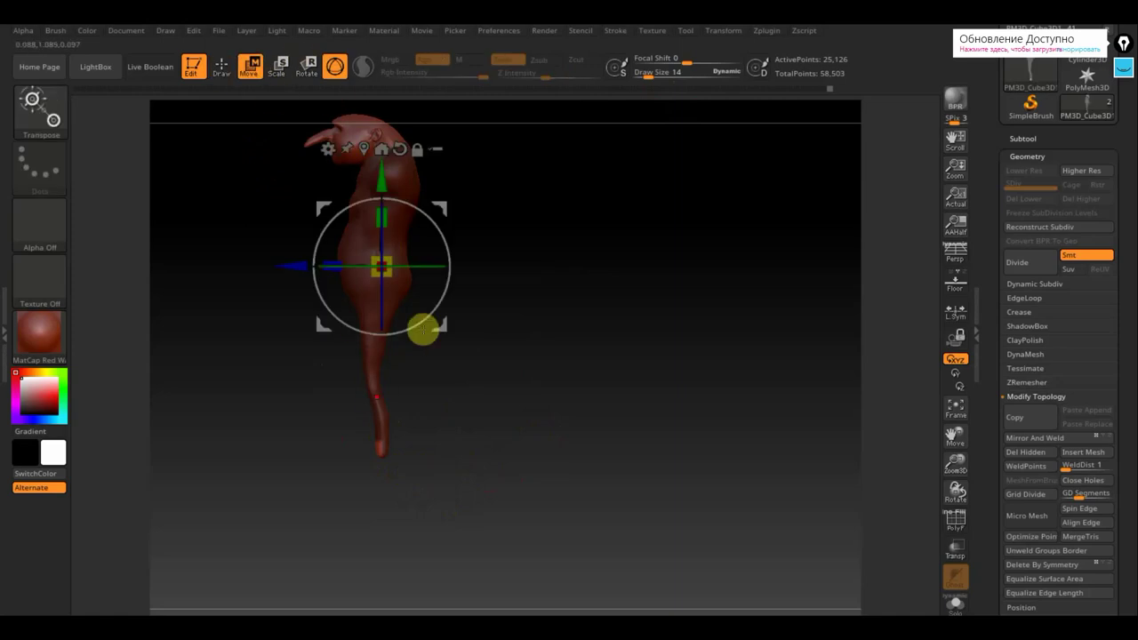
pyautogui.moveTo(291, 271); pyautogui.dragTo(255, 271)
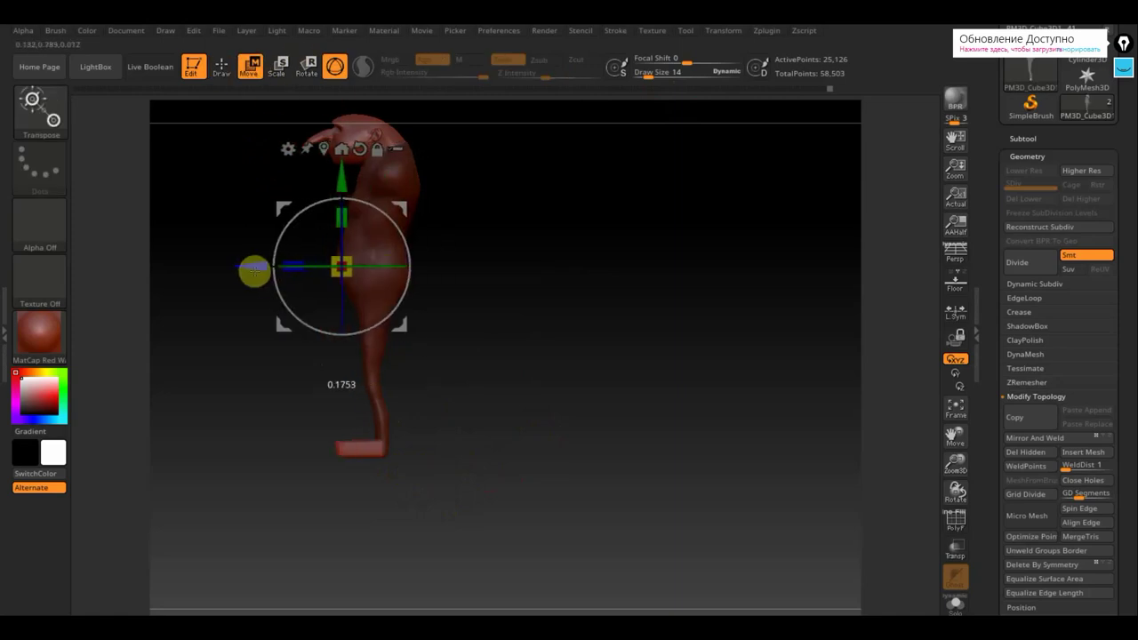
pyautogui.click(222, 67)
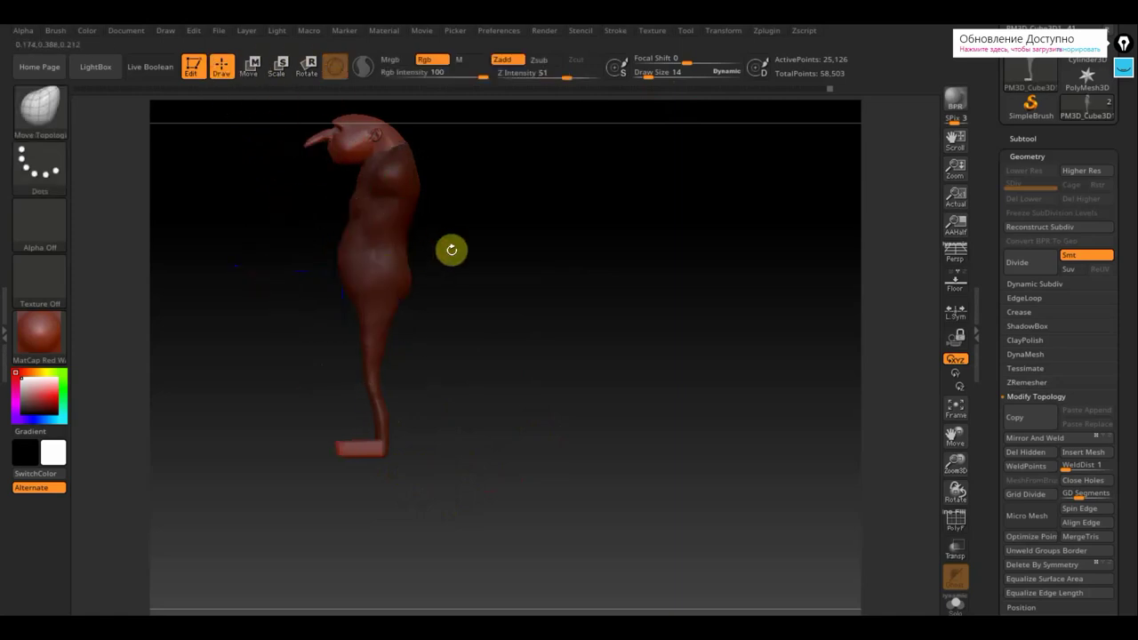
pyautogui.moveTo(485, 268)
pyautogui.keyDown('ctrl'); pyautogui.mouseDown()
pyautogui.moveTo(520, 314)
pyautogui.moveTo(518, 298)
pyautogui.mouseUp(); pyautogui.keyUp('ctrl')
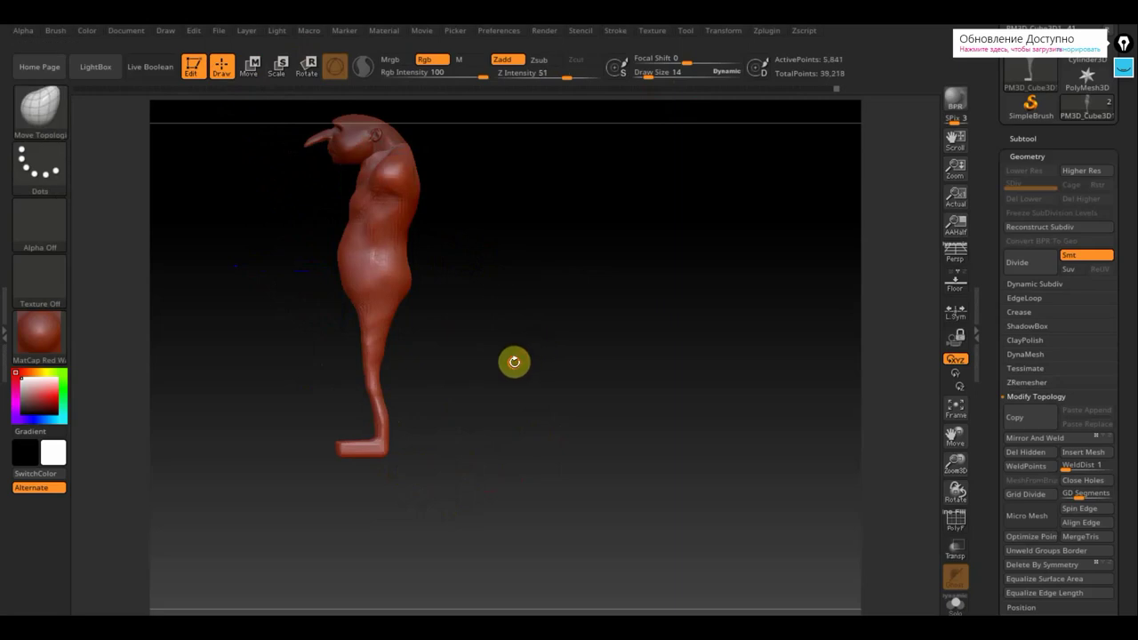
# Subdivide the body mesh once and duplicate the body subtool.
pyautogui.moveTo(540, 362); pyautogui.dragTo(598, 357)
pyautogui.hotkey('ctrl', 'd')
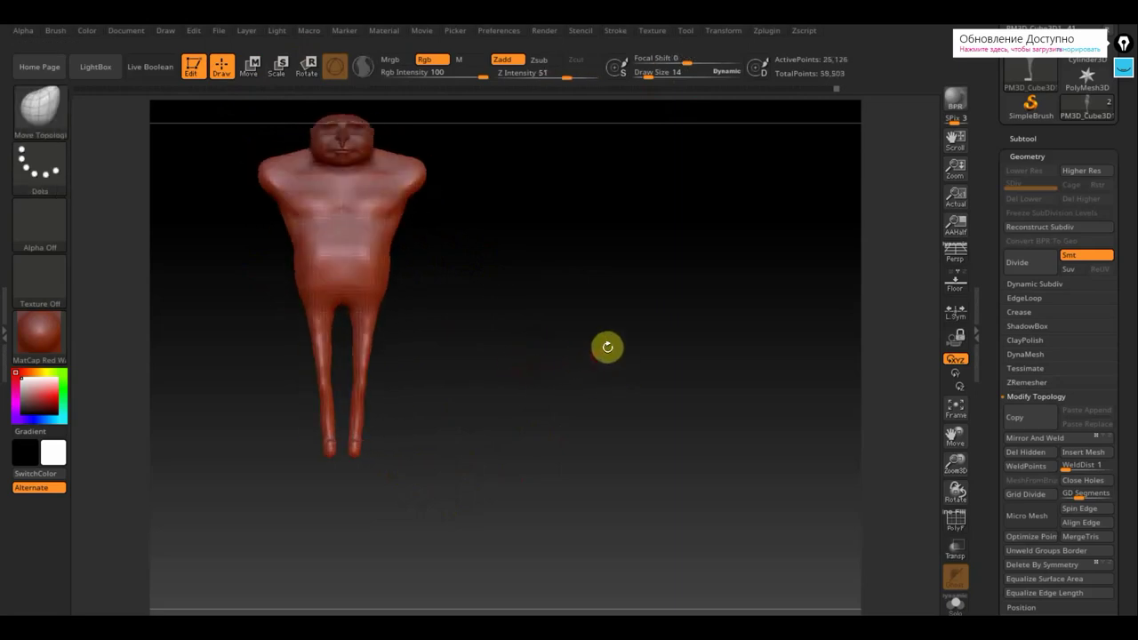
pyautogui.click(1030, 139)
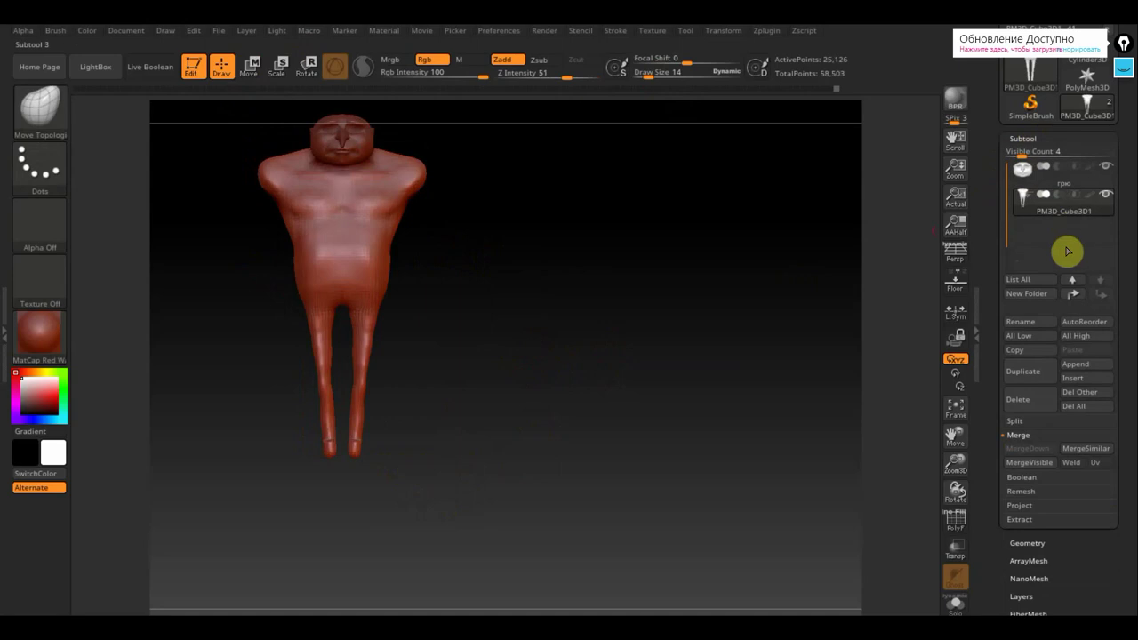
pyautogui.click(1036, 377)
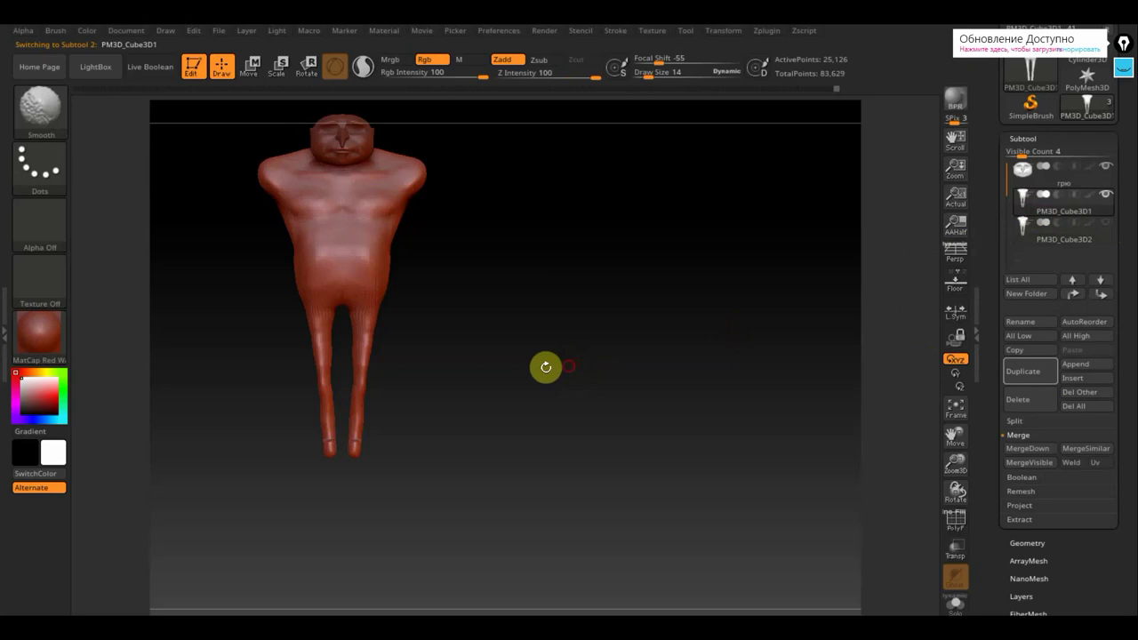
# Shape the side profile of the feet into a wedge tapering towards the toes, using Move Topological at a draw size of 69.
pyautogui.moveTo(544, 365)
pyautogui.keyDown('alt'); pyautogui.mouseDown()
pyautogui.moveTo(587, 409)
pyautogui.moveTo(587, 432)
pyautogui.moveTo(496, 482)
pyautogui.moveTo(465, 519)
pyautogui.mouseUp(); pyautogui.keyUp('alt')
pyautogui.moveTo(648, 76); pyautogui.dragTo(663, 78)
pyautogui.press('shift')
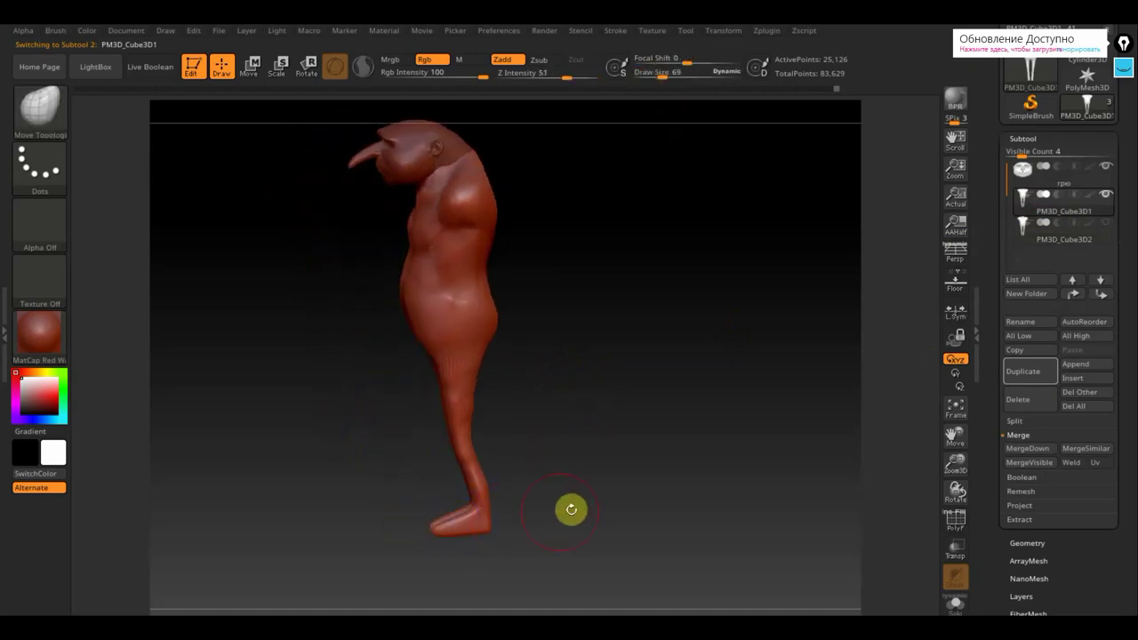
# Slim the knees and lower legs by smoothing and reshaping them, reducing the Move Topological draw size to 30.
pyautogui.moveTo(572, 508)
pyautogui.mouseDown()
pyautogui.moveTo(599, 504)
pyautogui.moveTo(584, 406)
pyautogui.moveTo(626, 537)
pyautogui.moveTo(587, 471)
pyautogui.moveTo(596, 431)
pyautogui.moveTo(630, 518)
pyautogui.mouseUp()
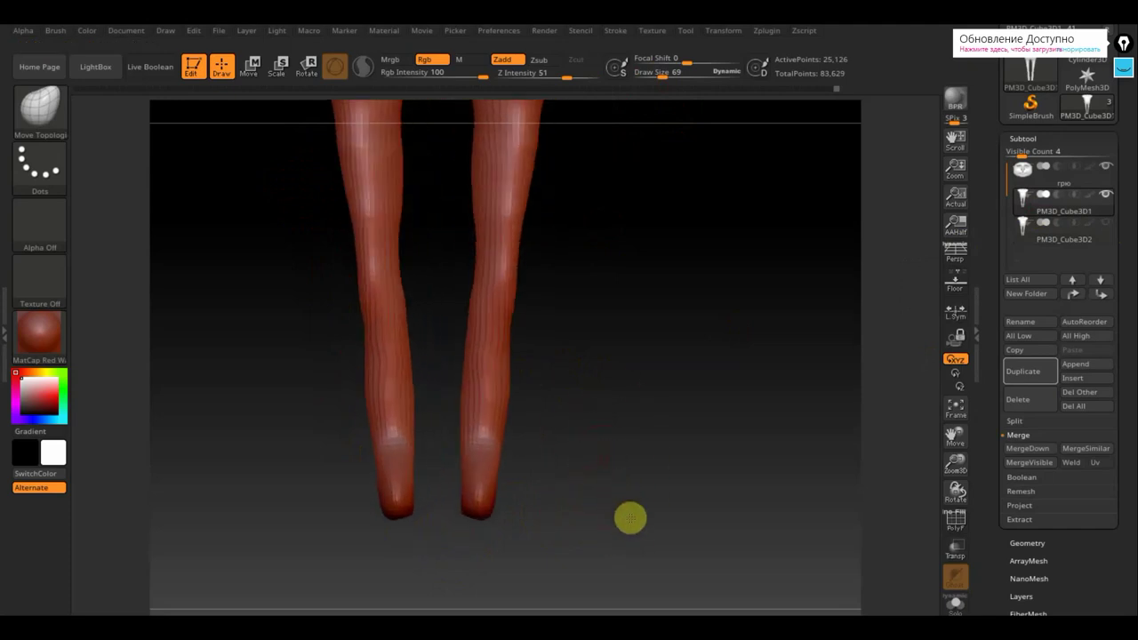
pyautogui.moveTo(494, 374)
pyautogui.keyDown('shift'); pyautogui.mouseDown()
pyautogui.moveTo(486, 389)
pyautogui.moveTo(484, 377)
pyautogui.mouseUp(); pyautogui.keyUp('shift')
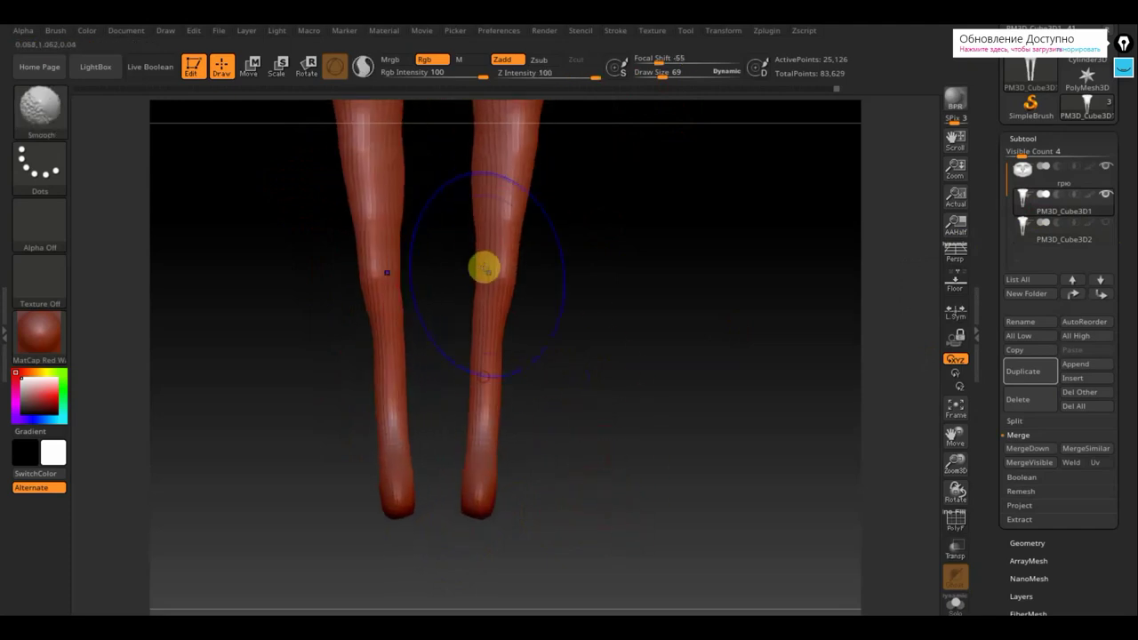
pyautogui.keyDown('shift'); pyautogui.moveTo(484, 267); pyautogui.dragTo(495, 262); pyautogui.keyUp('shift')
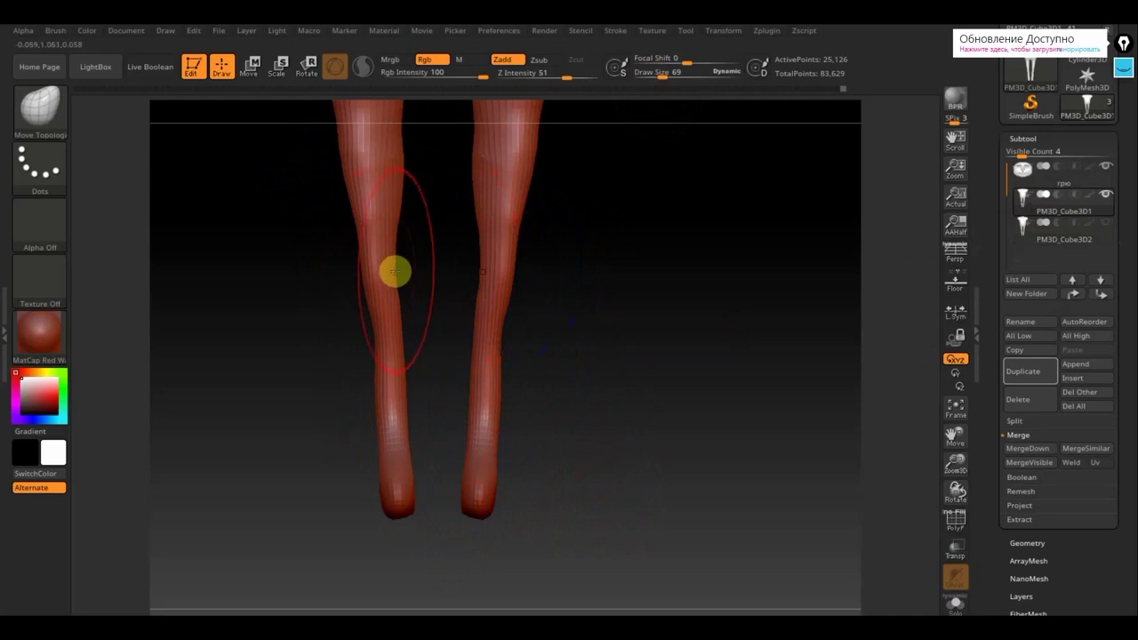
pyautogui.moveTo(666, 75); pyautogui.dragTo(656, 75)
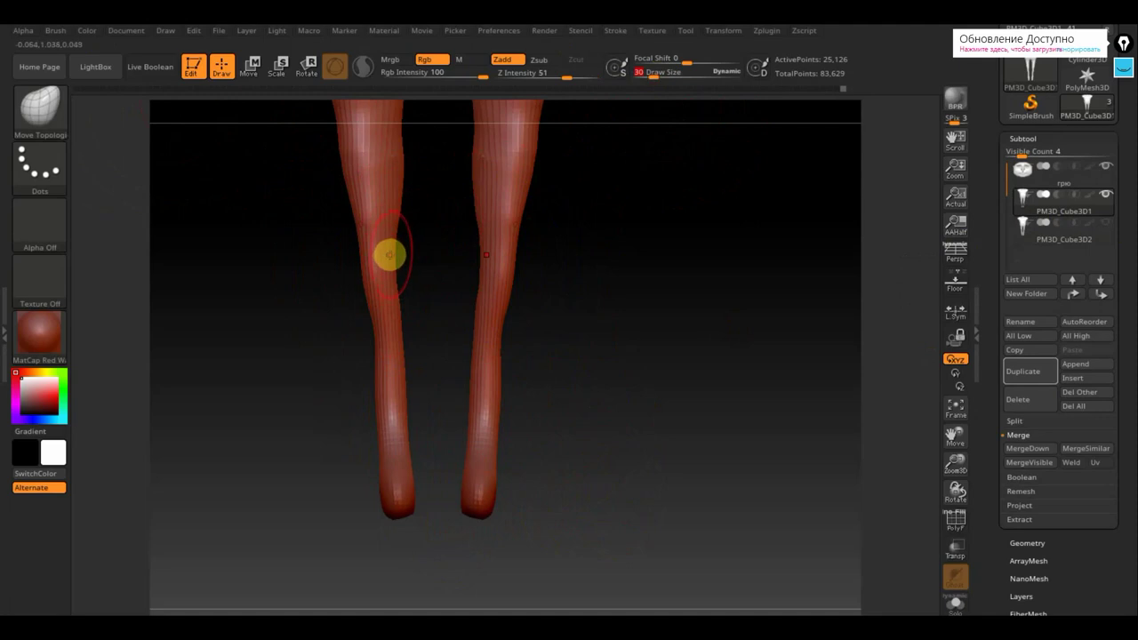
pyautogui.click(396, 282)
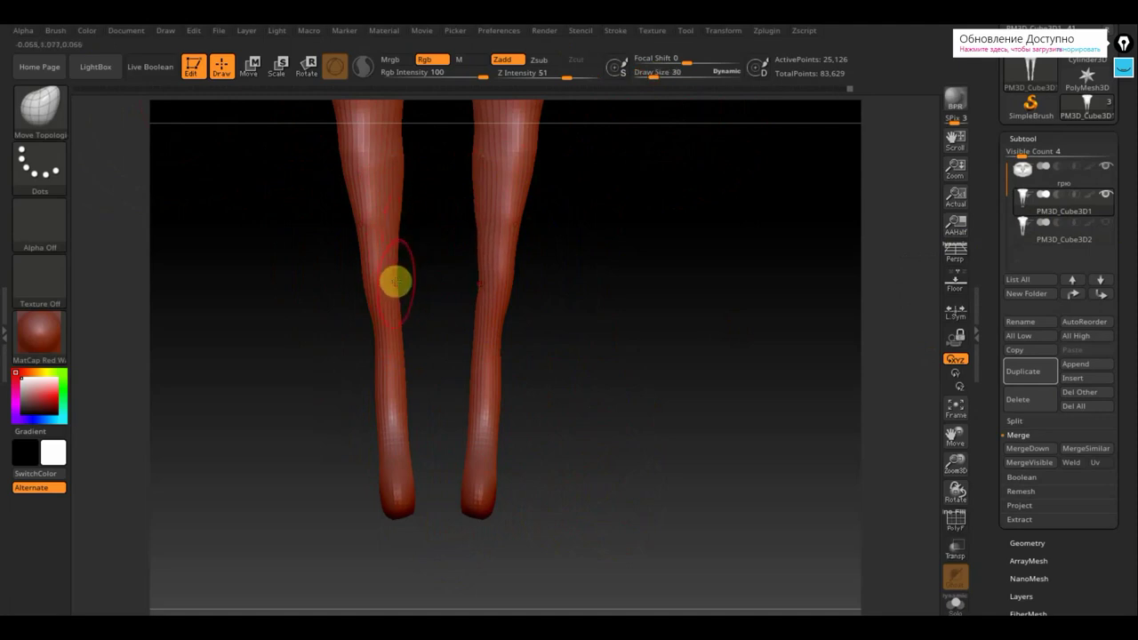
pyautogui.moveTo(366, 282)
pyautogui.keyDown('shift'); pyautogui.mouseDown()
pyautogui.moveTo(358, 257)
pyautogui.moveTo(381, 411)
pyautogui.mouseUp(); pyautogui.keyUp('shift')
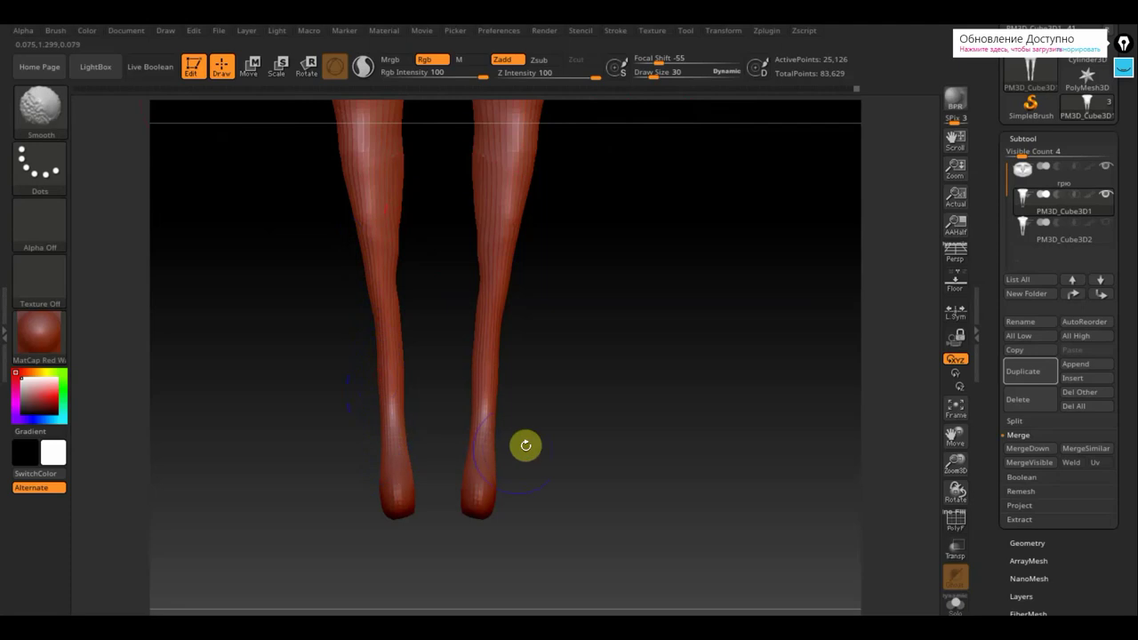
# Round the heels and refine the insteps in side view with Move Topological, using draw sizes 51 and 39.
pyautogui.keyDown('alt'); pyautogui.moveTo(620, 430); pyautogui.dragTo(635, 249); pyautogui.keyUp('alt')
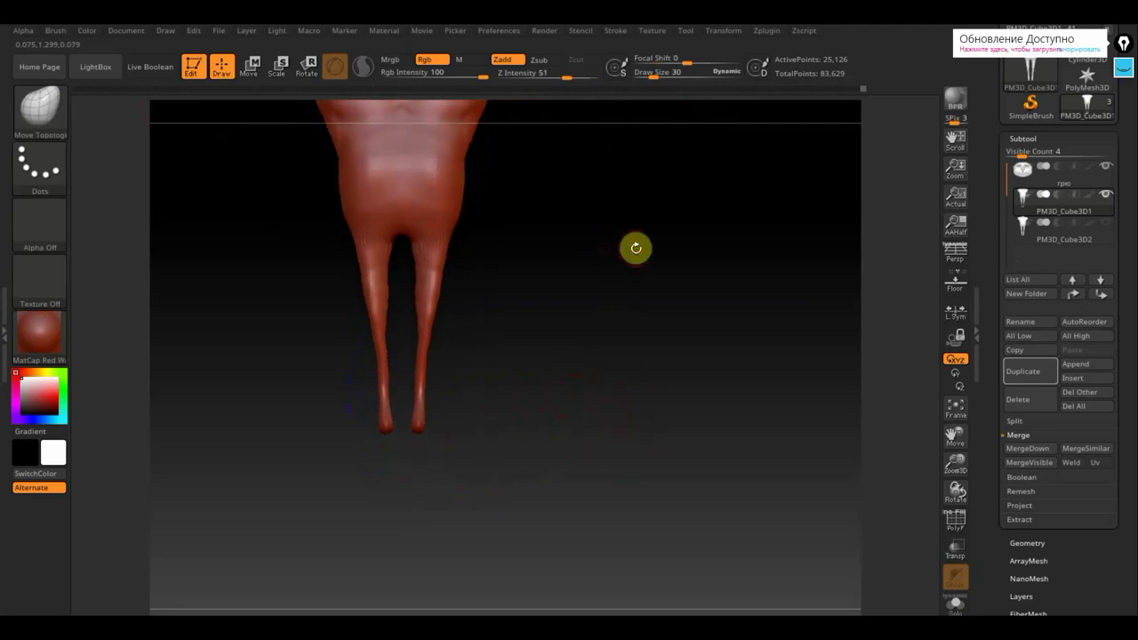
pyautogui.keyDown('alt'); pyautogui.moveTo(636, 324); pyautogui.dragTo(651, 307); pyautogui.keyUp('alt')
pyautogui.keyDown('alt'); pyautogui.moveTo(608, 343); pyautogui.dragTo(645, 490); pyautogui.keyUp('alt')
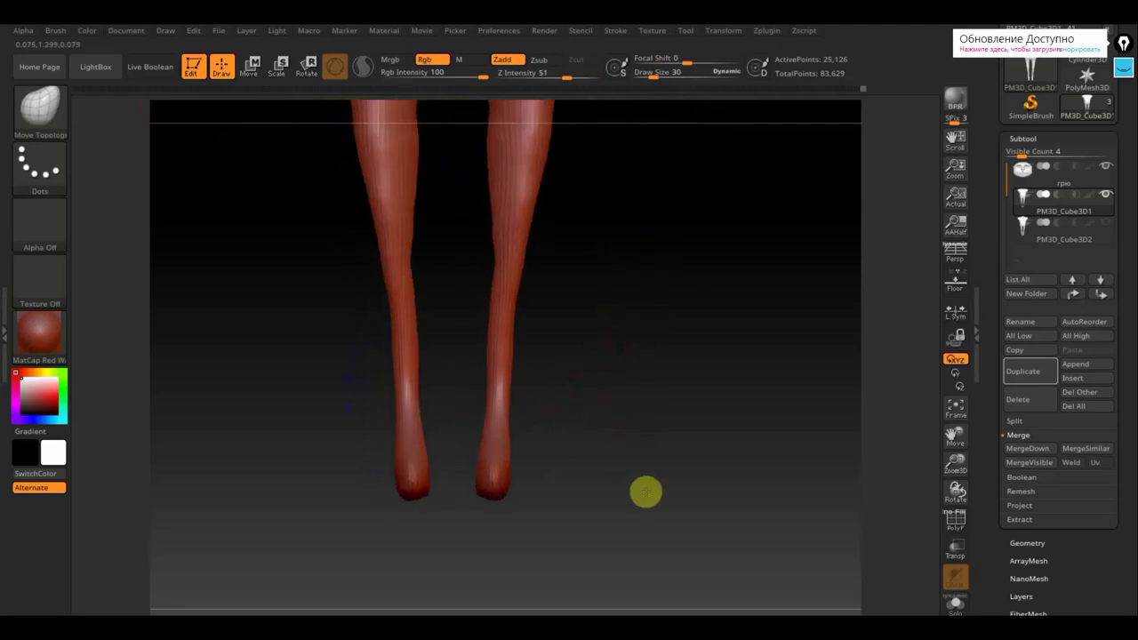
pyautogui.moveTo(630, 440); pyautogui.dragTo(545, 500)
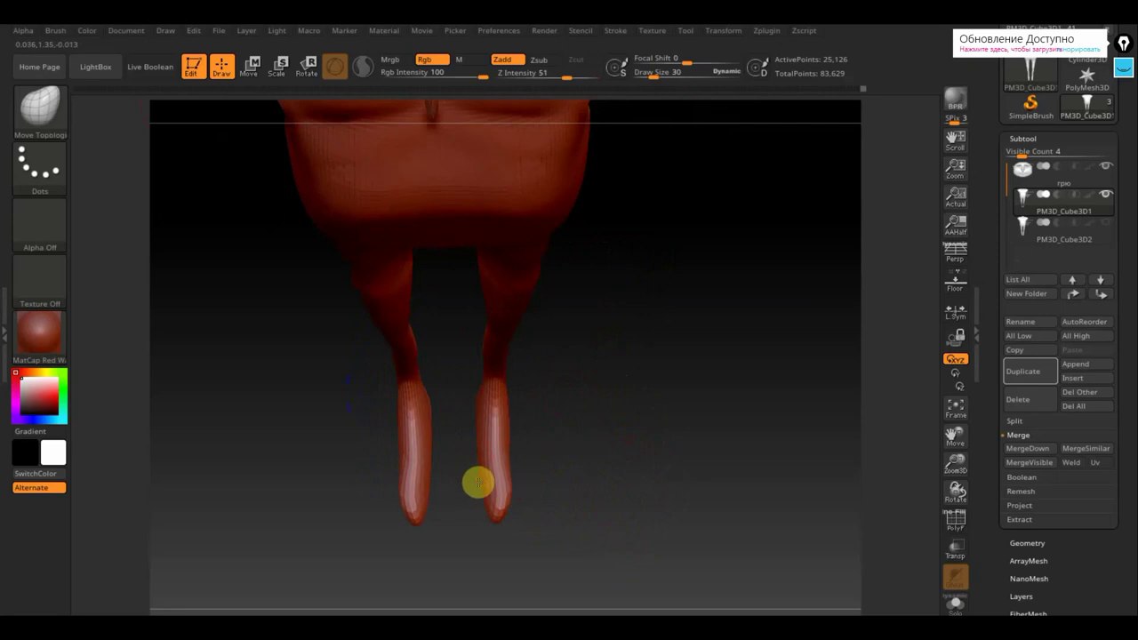
pyautogui.moveTo(473, 484)
pyautogui.mouseDown()
pyautogui.moveTo(478, 437)
pyautogui.moveTo(530, 421)
pyautogui.mouseUp()
pyautogui.moveTo(530, 421); pyautogui.dragTo(655, 427, button='right')
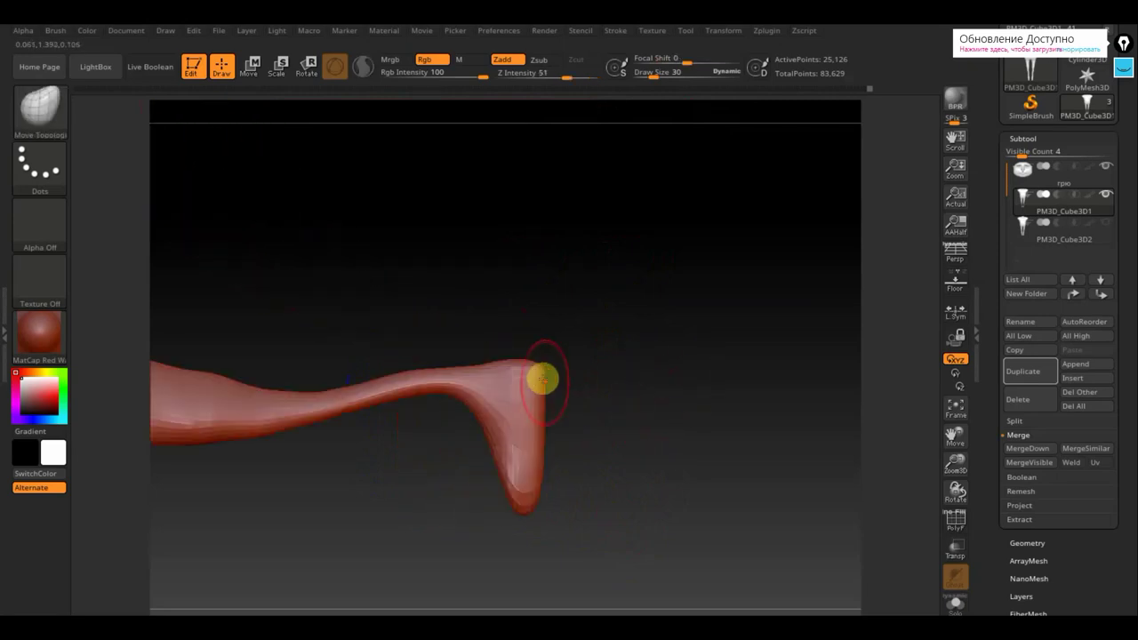
pyautogui.moveTo(648, 70); pyautogui.dragTo(658, 76)
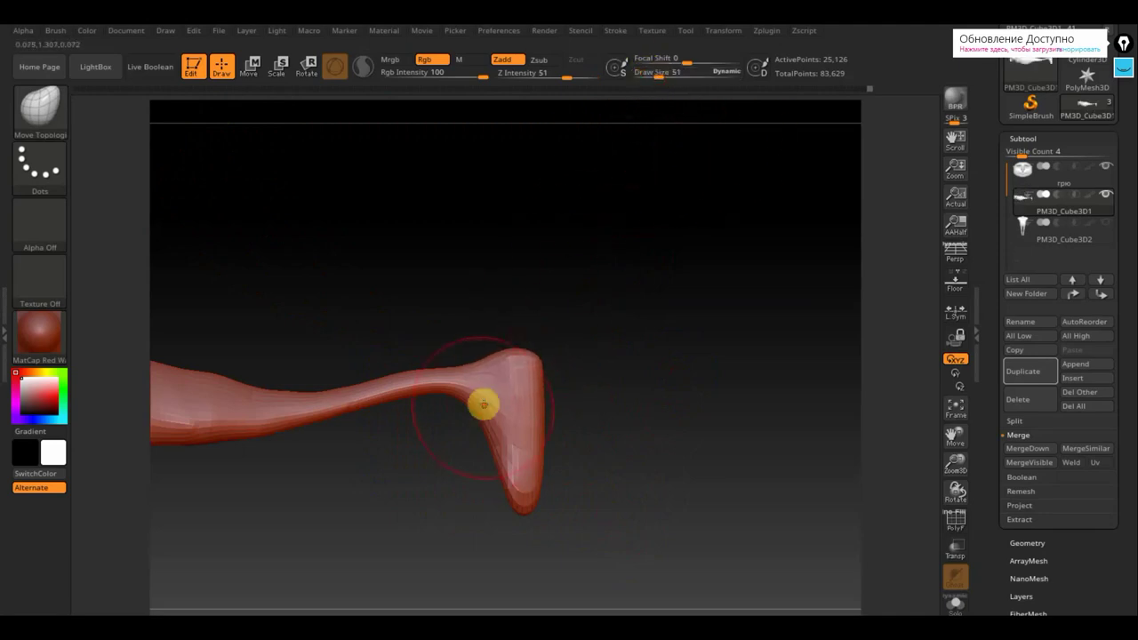
pyautogui.moveTo(656, 74); pyautogui.dragTo(658, 79)
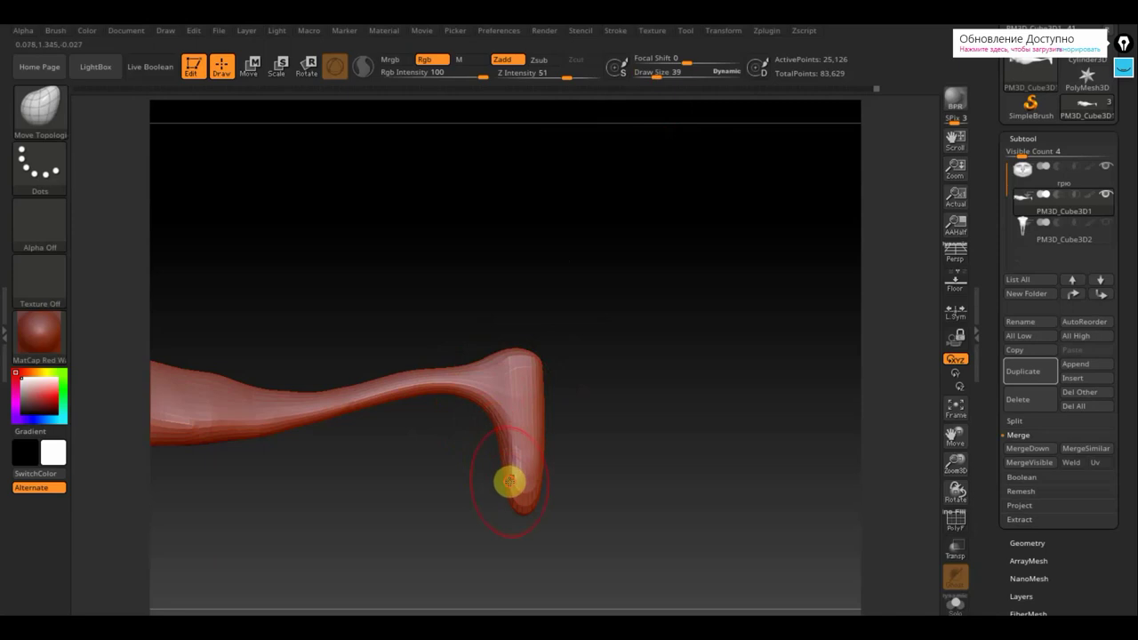
# Widen the front of both feet outward from below with Move Topological at a draw size of 39.
pyautogui.moveTo(549, 475); pyautogui.dragTo(534, 447)
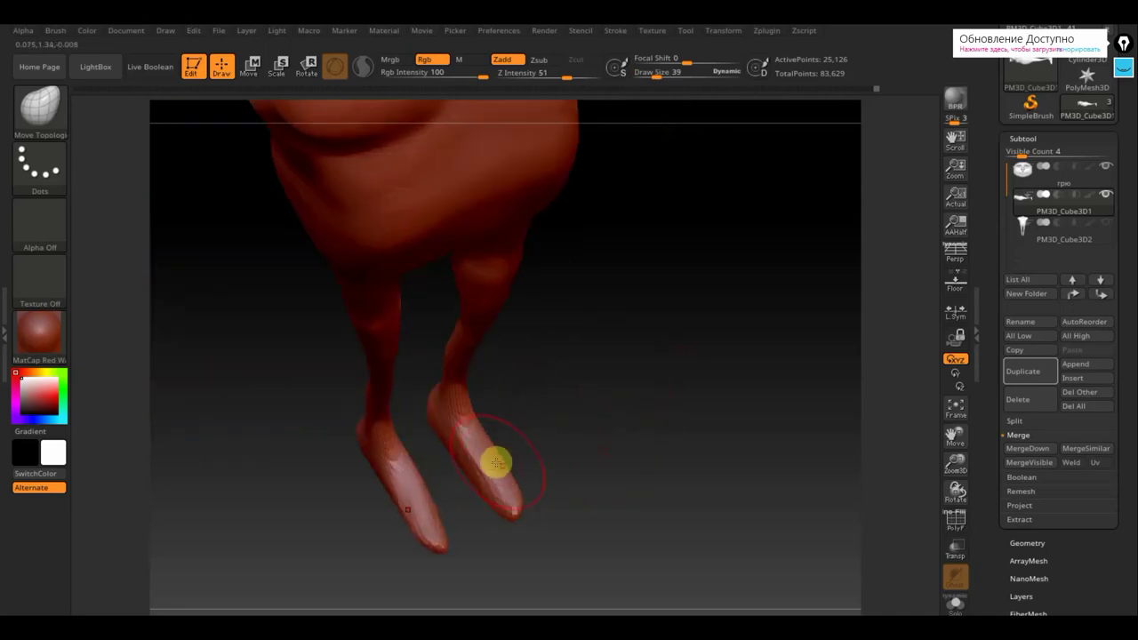
pyautogui.moveTo(608, 436); pyautogui.dragTo(581, 371)
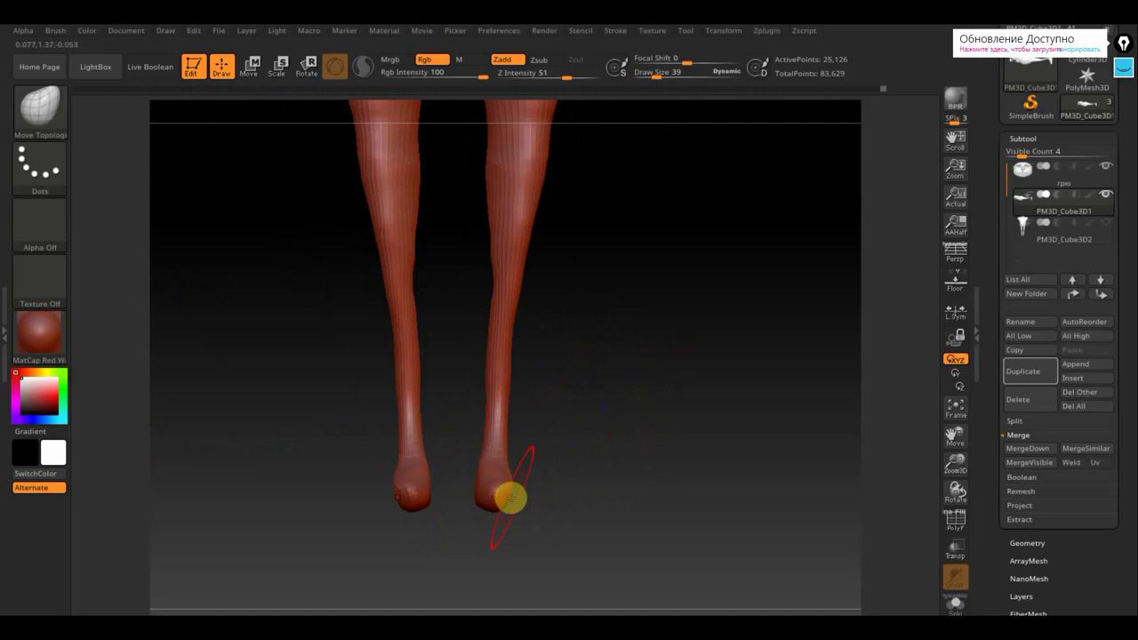
pyautogui.moveTo(525, 496); pyautogui.dragTo(630, 237)
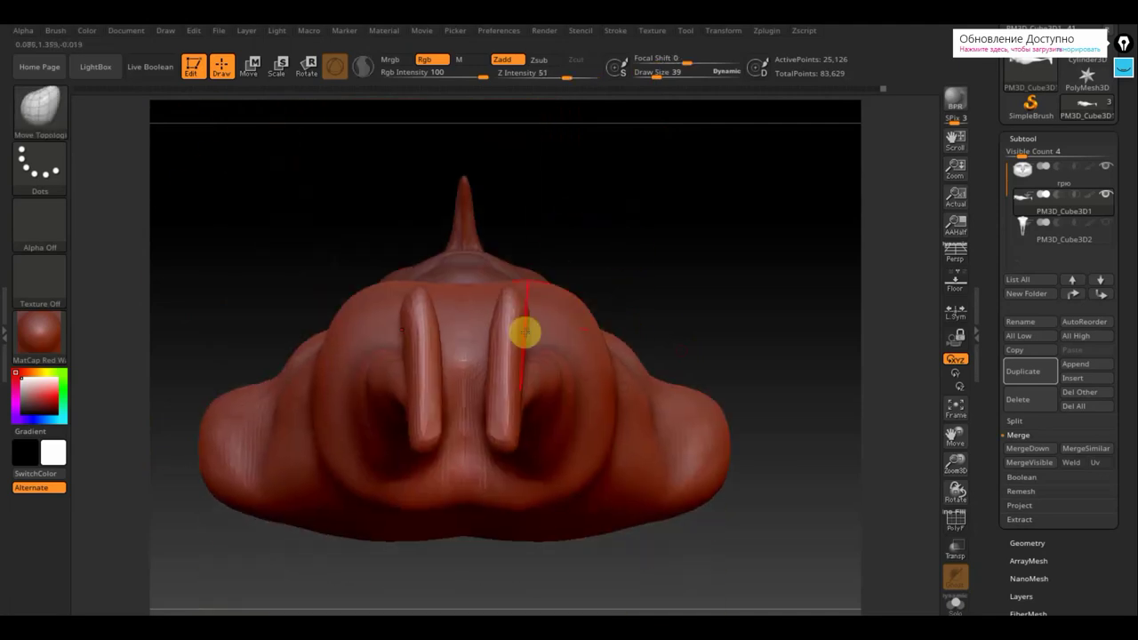
pyautogui.moveTo(524, 334); pyautogui.dragTo(539, 338)
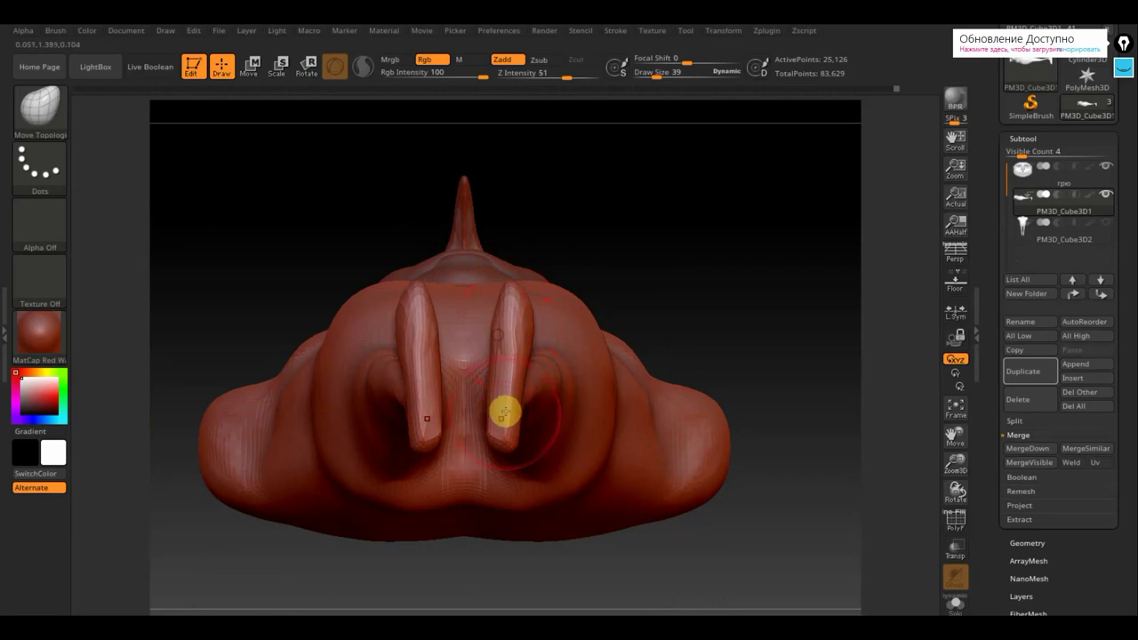
pyautogui.moveTo(752, 219); pyautogui.dragTo(721, 463)
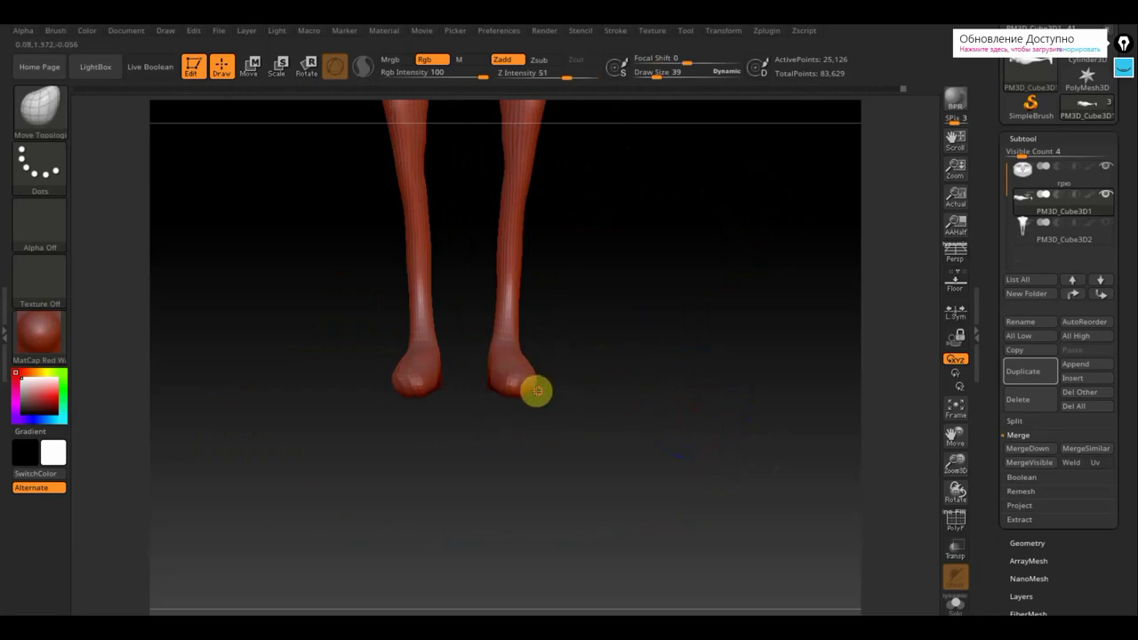
# Cut the soles of both feet flat with a straight horizontal trim across their undersides.
pyautogui.press('ctrl')
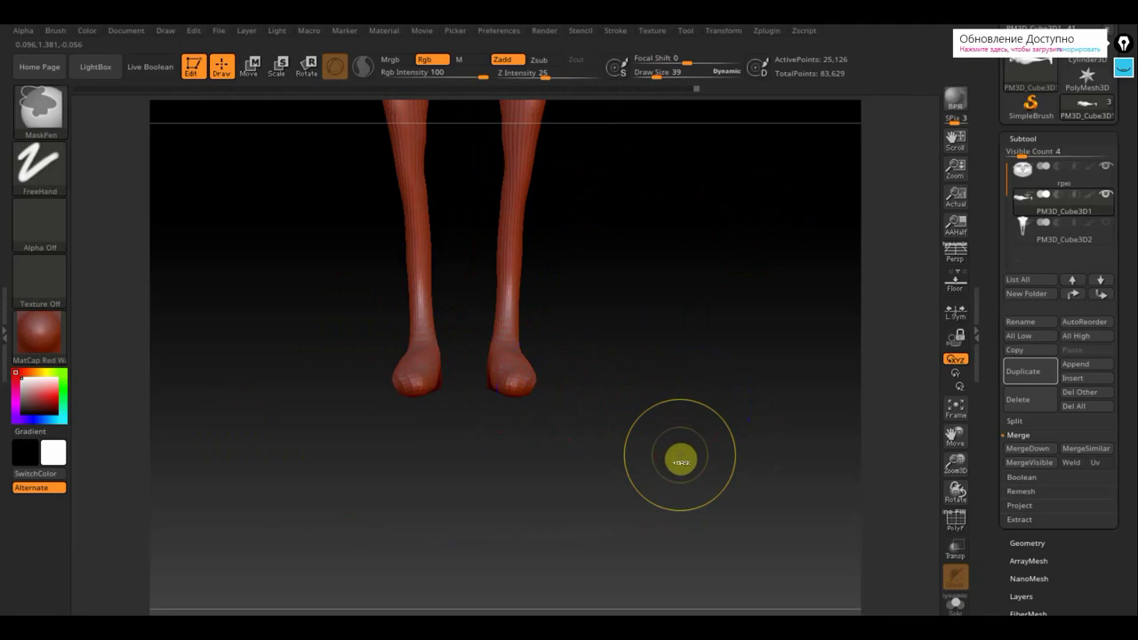
pyautogui.hotkey('ctrl', 'shift')
pyautogui.moveTo(766, 415)
pyautogui.mouseDown()
pyautogui.moveTo(317, 417)
pyautogui.moveTo(282, 394)
pyautogui.mouseUp()
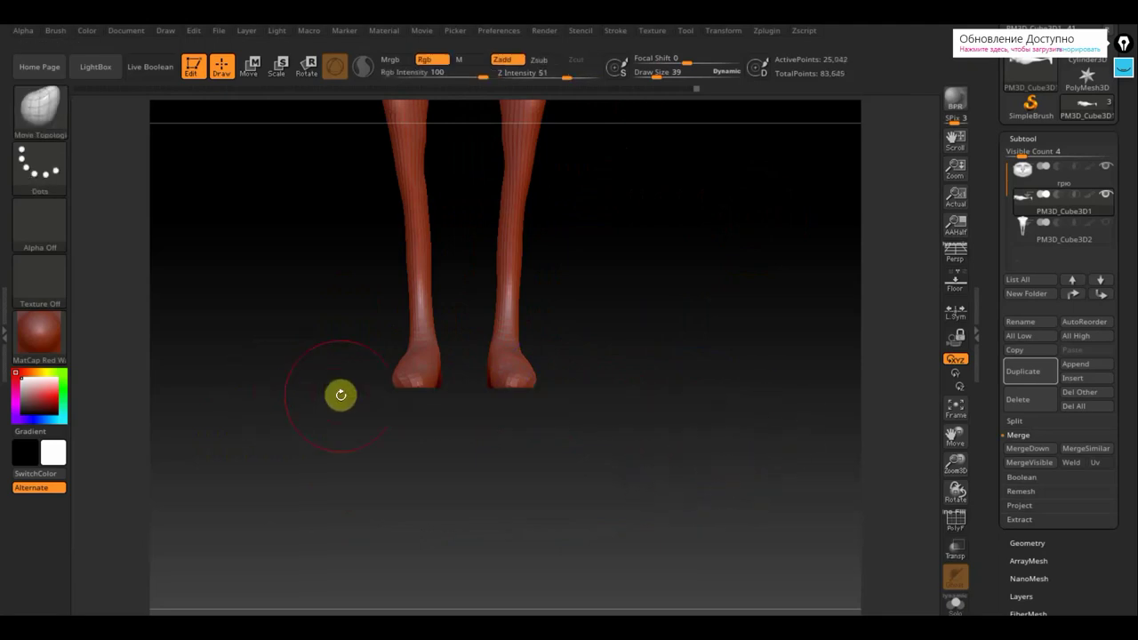
pyautogui.moveTo(524, 459); pyautogui.dragTo(561, 467)
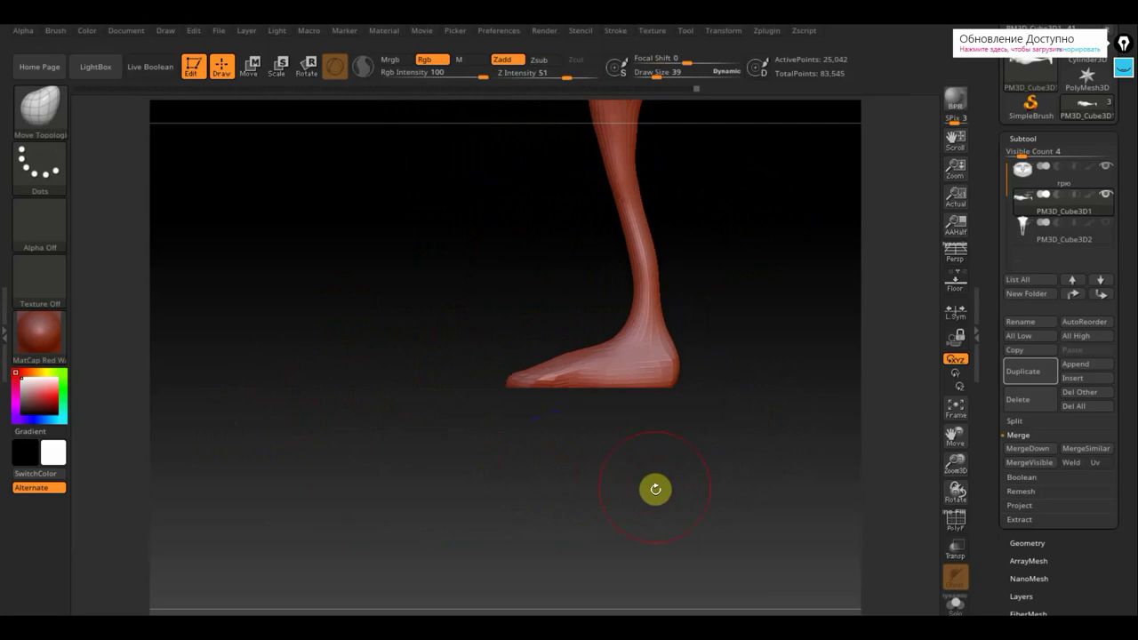
pyautogui.moveTo(656, 496); pyautogui.dragTo(635, 472)
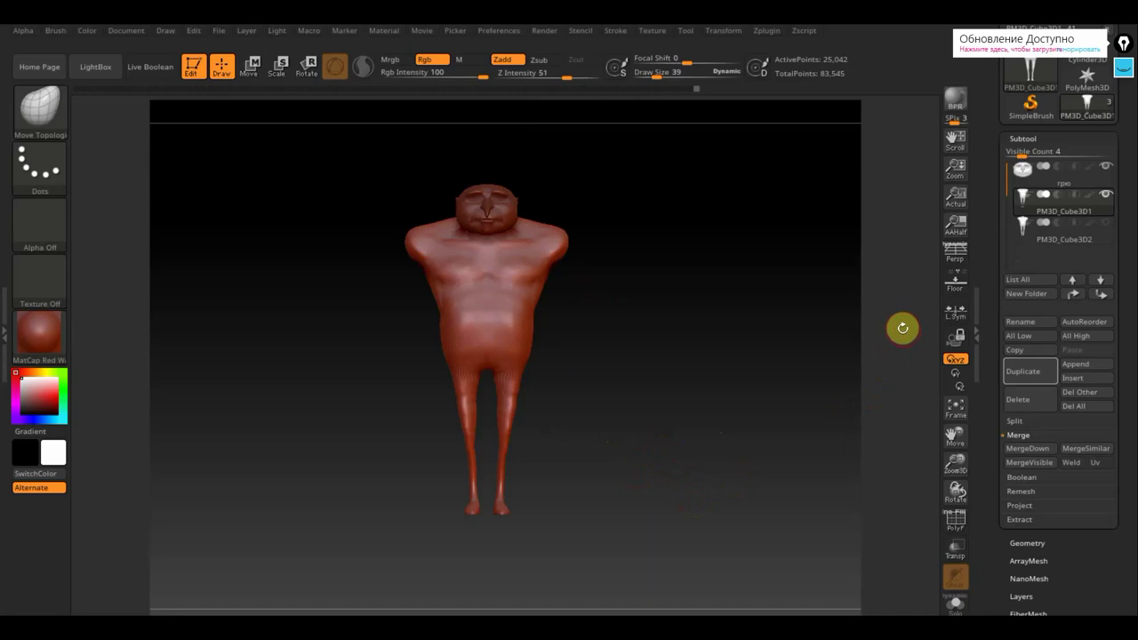
# Append a Cylinder3D as a new subtool and make it the active subtool.
pyautogui.click(1032, 544)
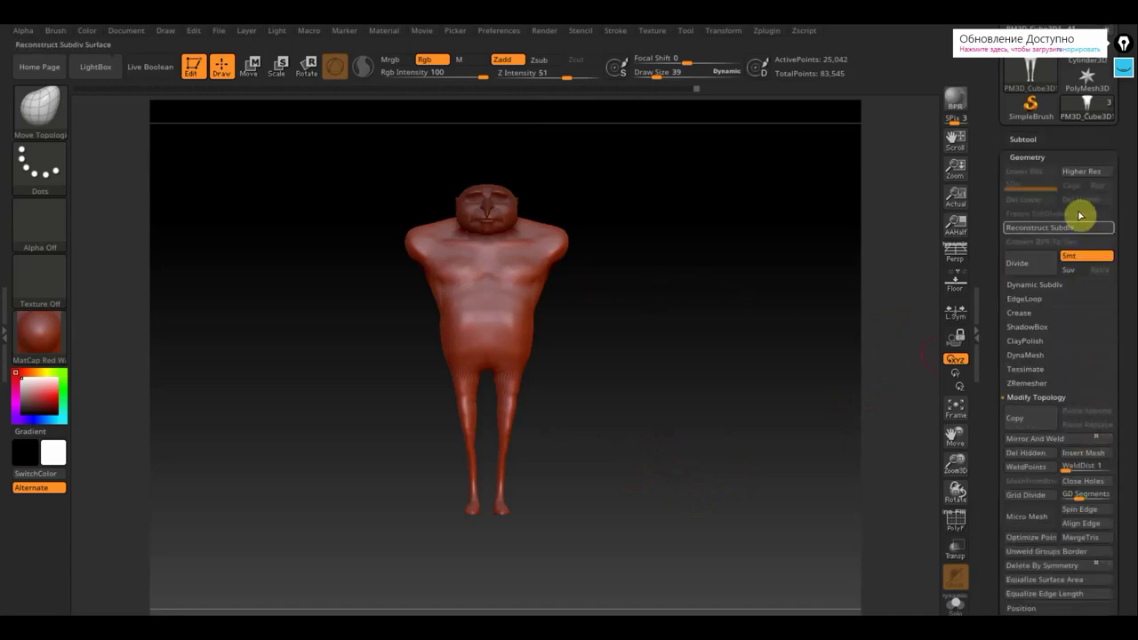
pyautogui.click(1022, 140)
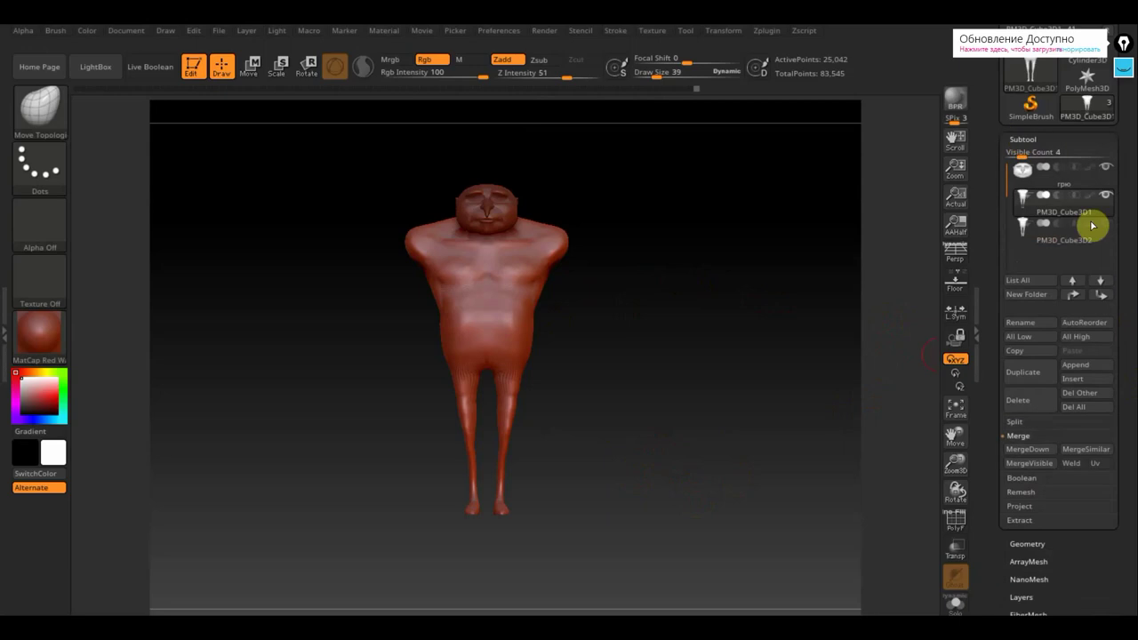
pyautogui.click(1083, 365)
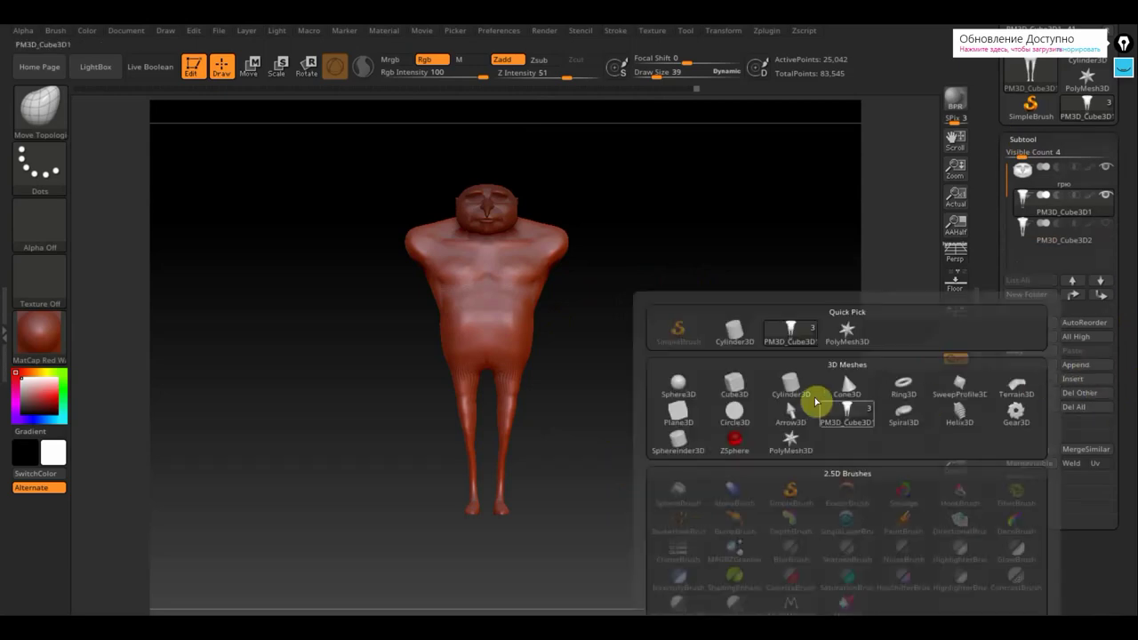
pyautogui.click(792, 386)
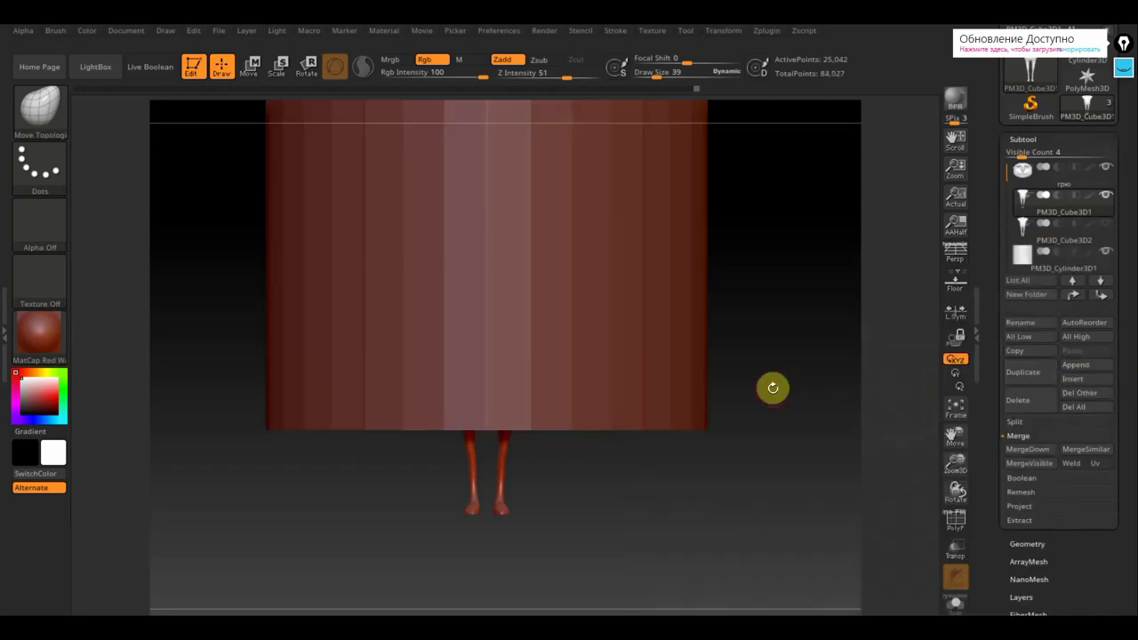
pyautogui.click(1025, 266)
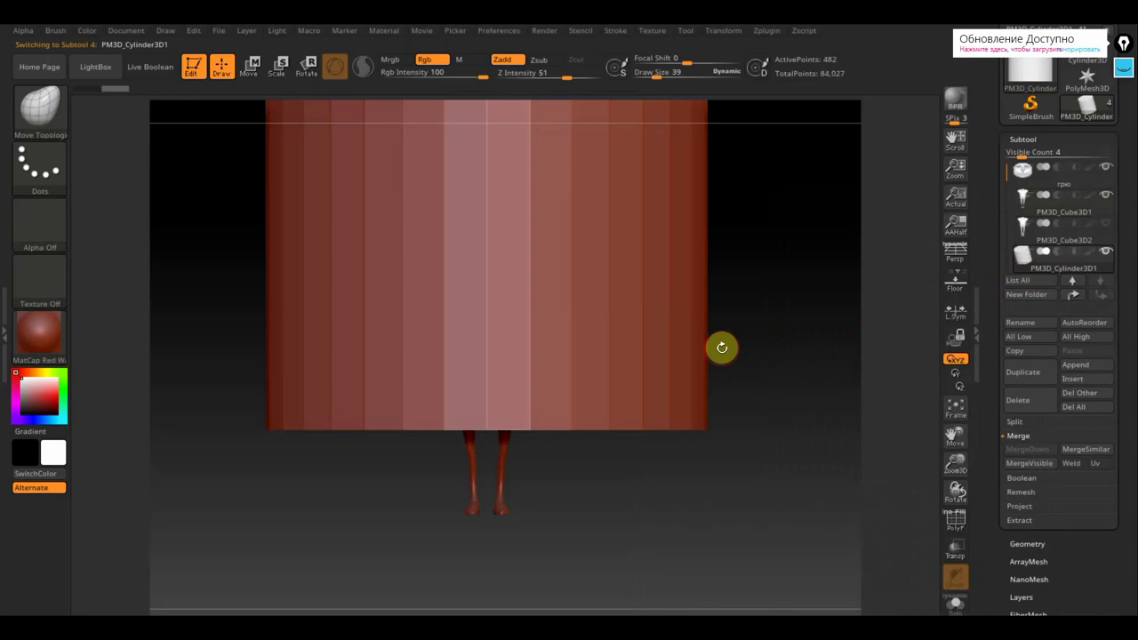
# Shrink the cylinder with the transform gizmo, turn it horizontal, and place it beside the character's right shoulder.
pyautogui.press('n')
pyautogui.click(252, 64)
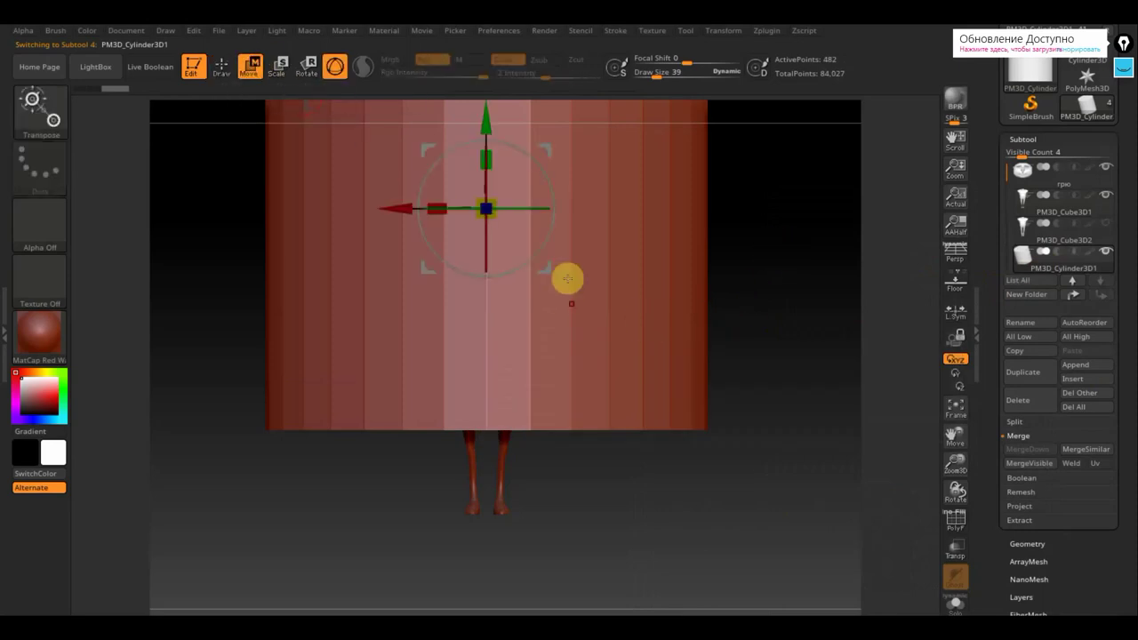
pyautogui.moveTo(490, 210); pyautogui.dragTo(343, 58)
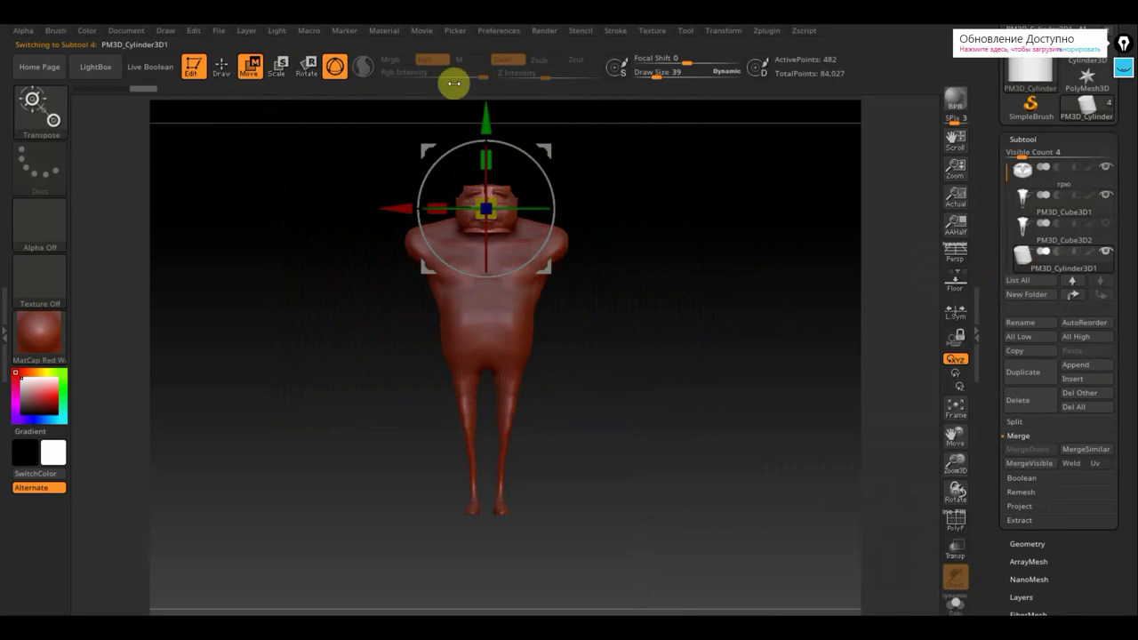
pyautogui.moveTo(525, 152); pyautogui.dragTo(558, 253)
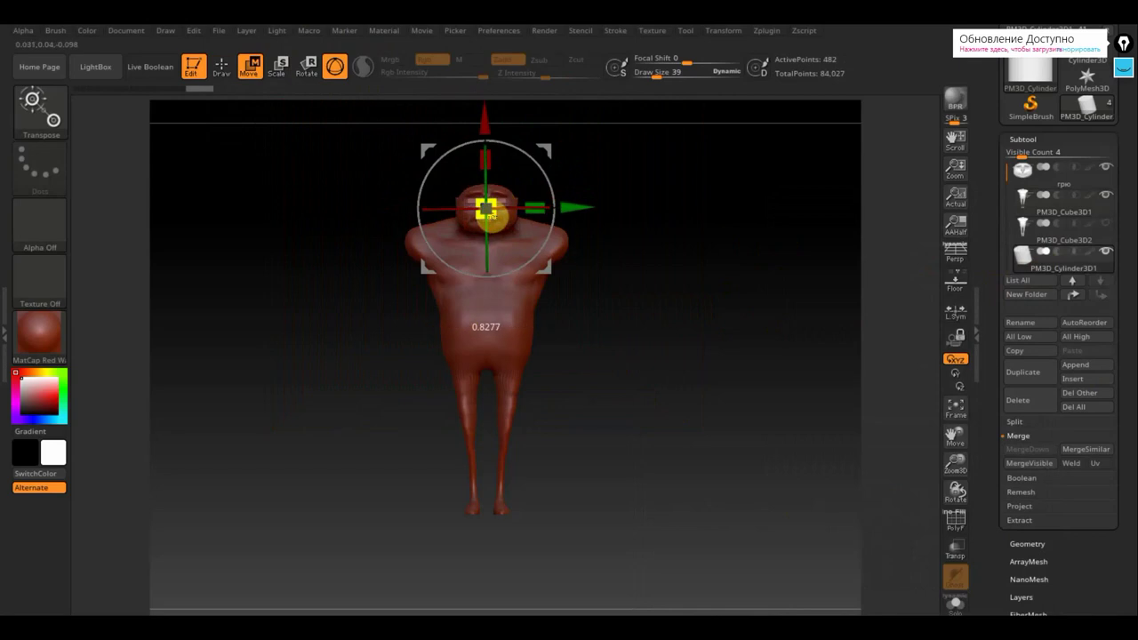
pyautogui.moveTo(548, 148); pyautogui.dragTo(455, 186)
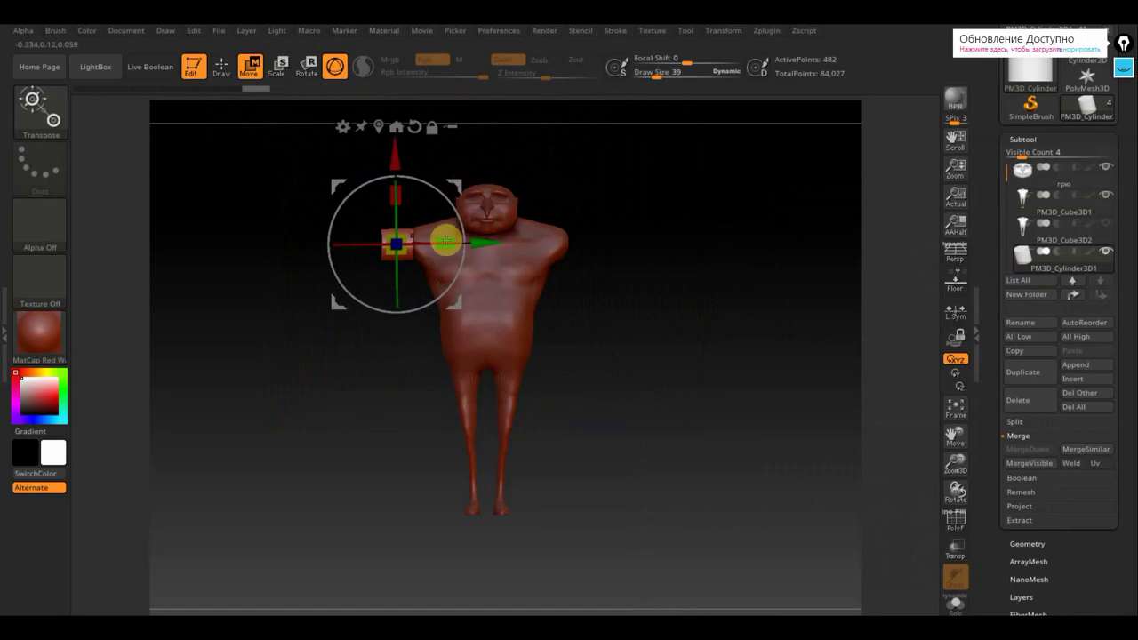
# Stretch the cylinder along its length and scale it down uniformly into a thin arm shape.
pyautogui.moveTo(455, 242); pyautogui.dragTo(462, 227)
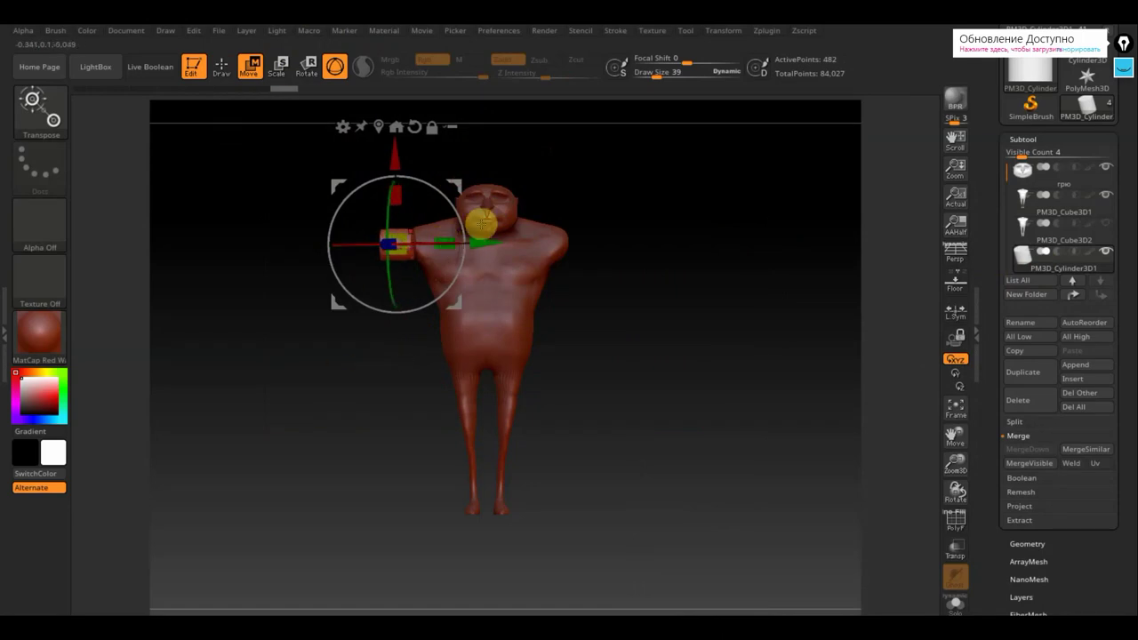
pyautogui.hotkey('ctrl', 'z')
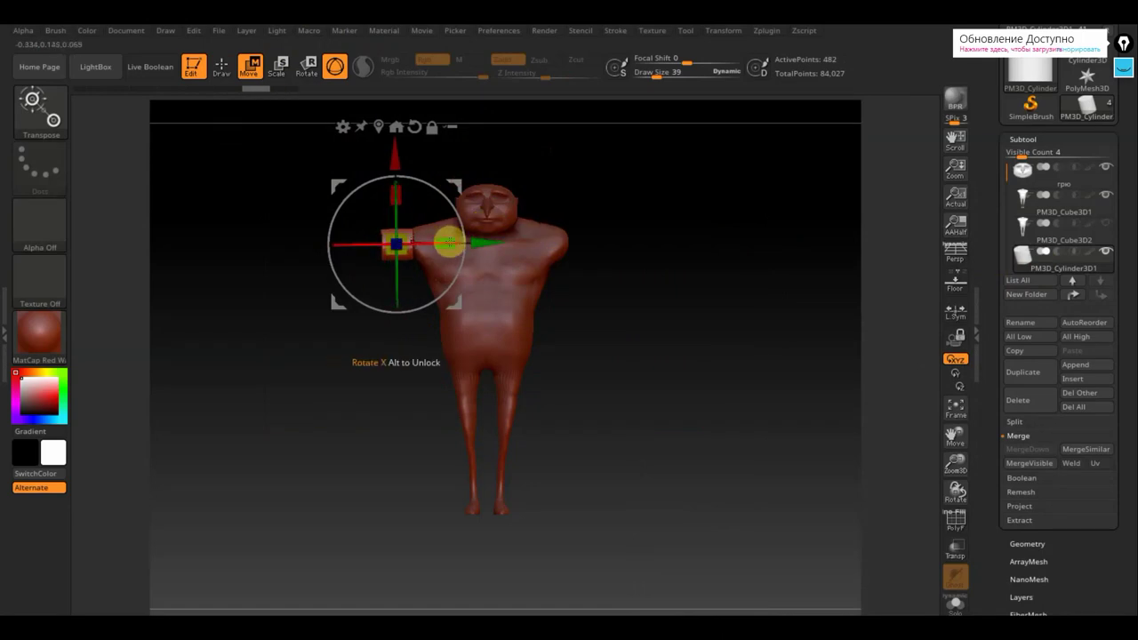
pyautogui.moveTo(460, 245); pyautogui.dragTo(519, 259)
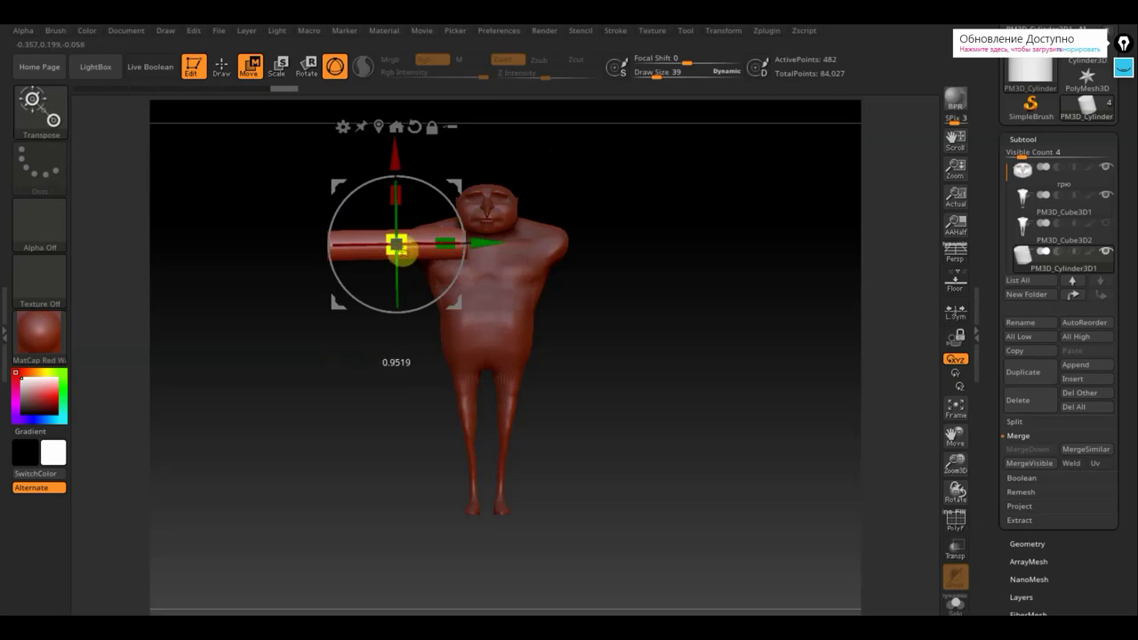
pyautogui.moveTo(402, 252); pyautogui.dragTo(392, 243)
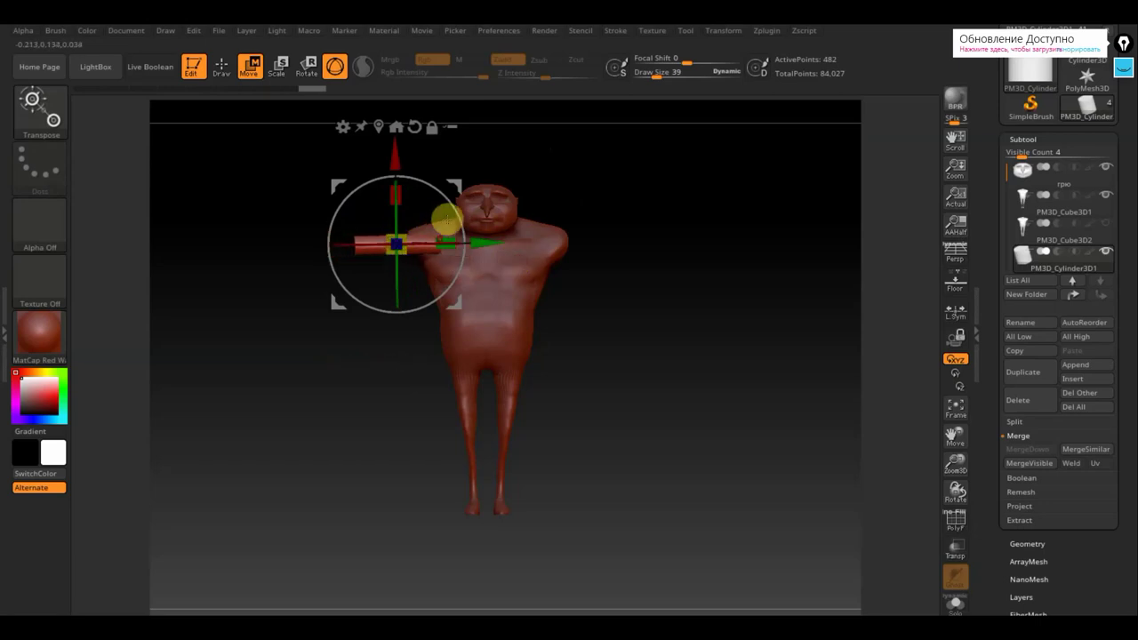
# Tilt the arm cylinder to hang slightly away from the torso, and align it with the shoulder in front and side views.
pyautogui.moveTo(457, 210); pyautogui.dragTo(385, 136)
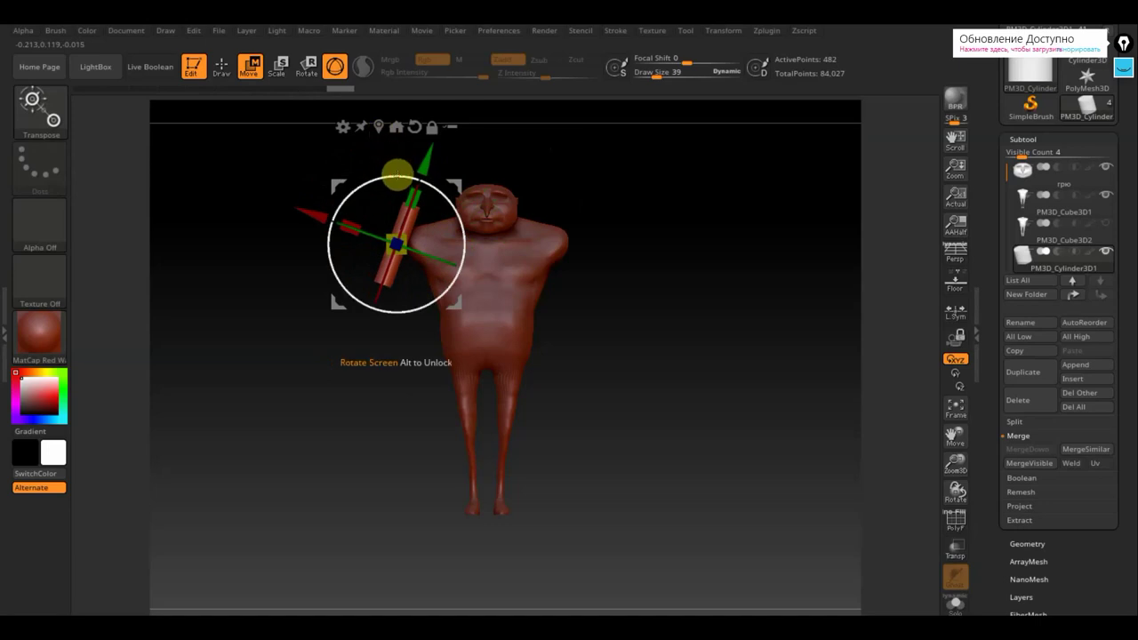
pyautogui.moveTo(397, 174); pyautogui.dragTo(393, 211)
pyautogui.moveTo(422, 159); pyautogui.dragTo(460, 229)
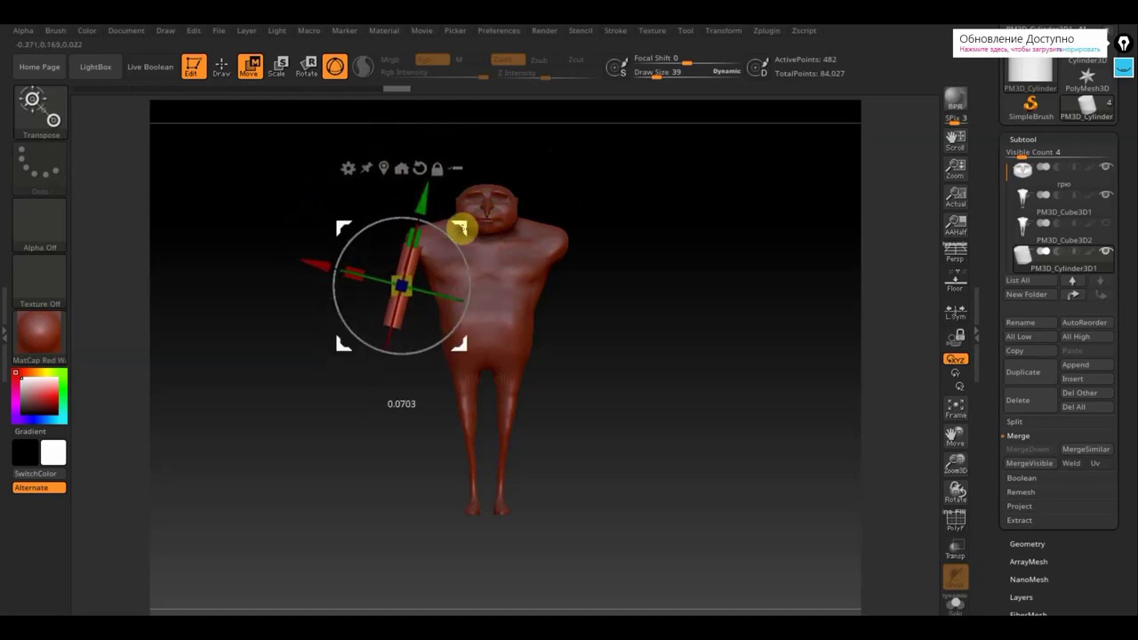
pyautogui.moveTo(579, 272); pyautogui.dragTo(676, 305)
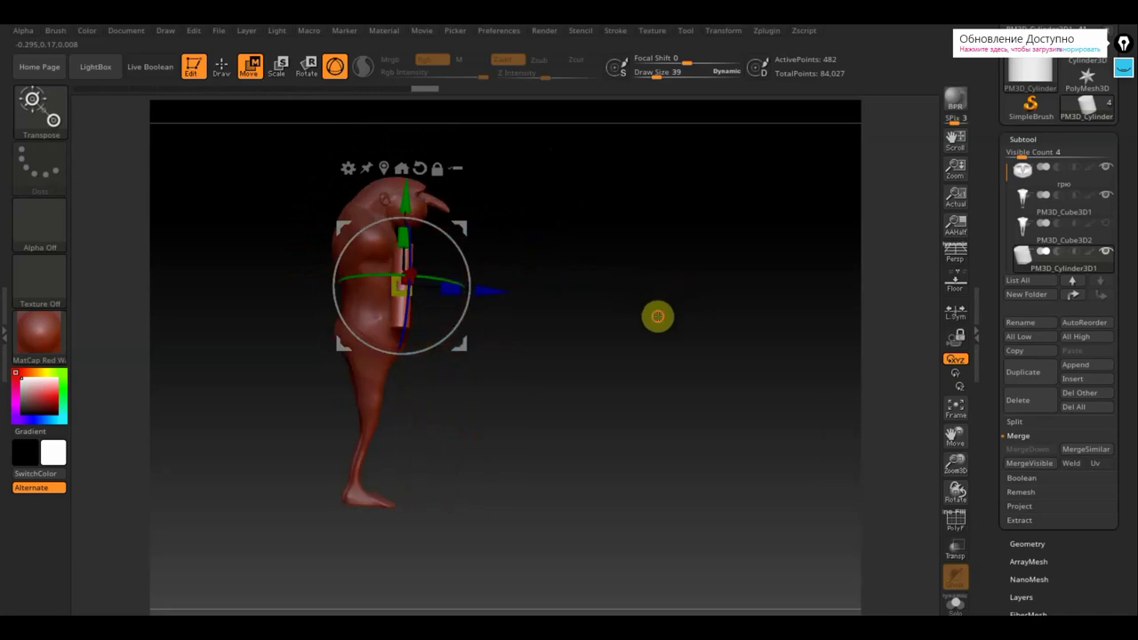
pyautogui.moveTo(494, 289); pyautogui.dragTo(464, 300)
pyautogui.moveTo(586, 319); pyautogui.dragTo(631, 326)
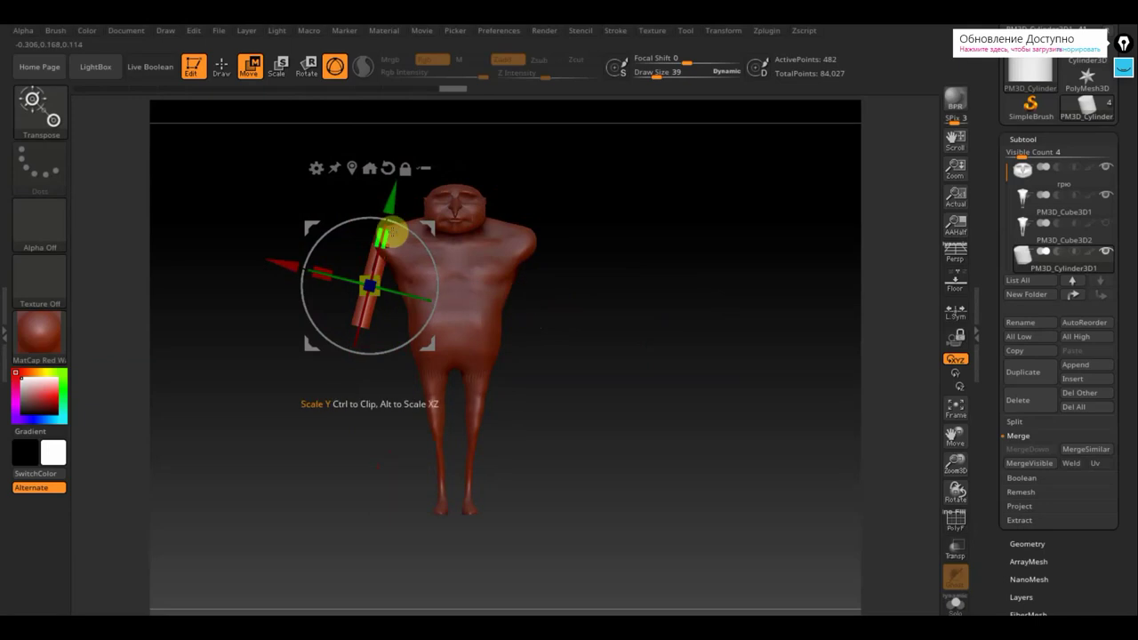
# Lengthen the arm cylinder along its axis and slide it down so its upper end meets the shoulder.
pyautogui.moveTo(380, 235); pyautogui.dragTo(389, 229)
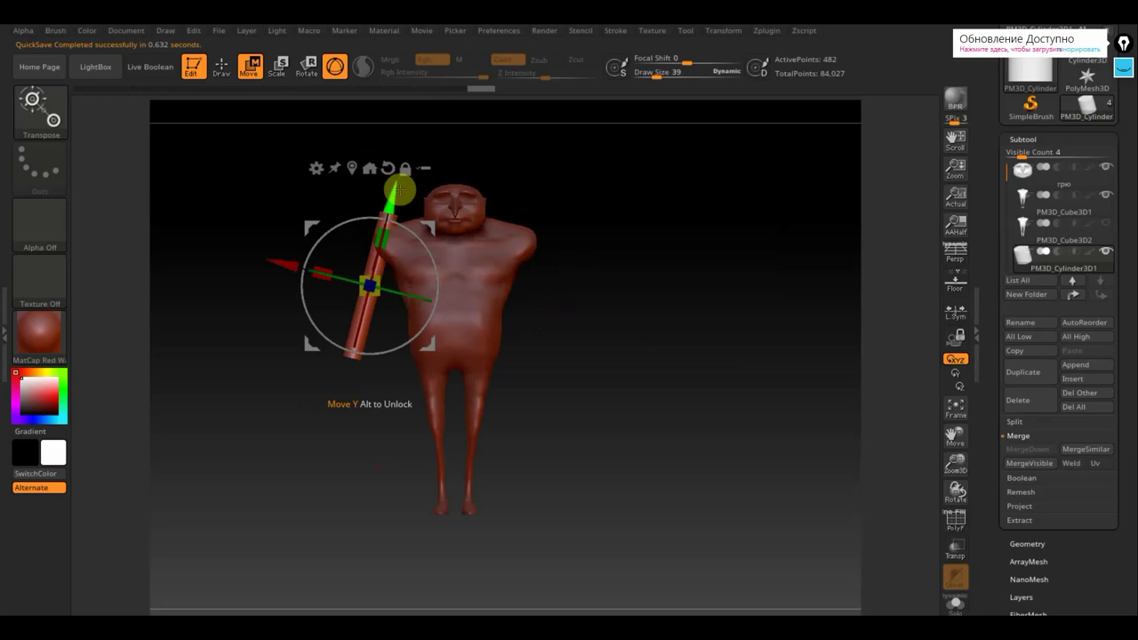
pyautogui.moveTo(392, 187); pyautogui.dragTo(398, 225)
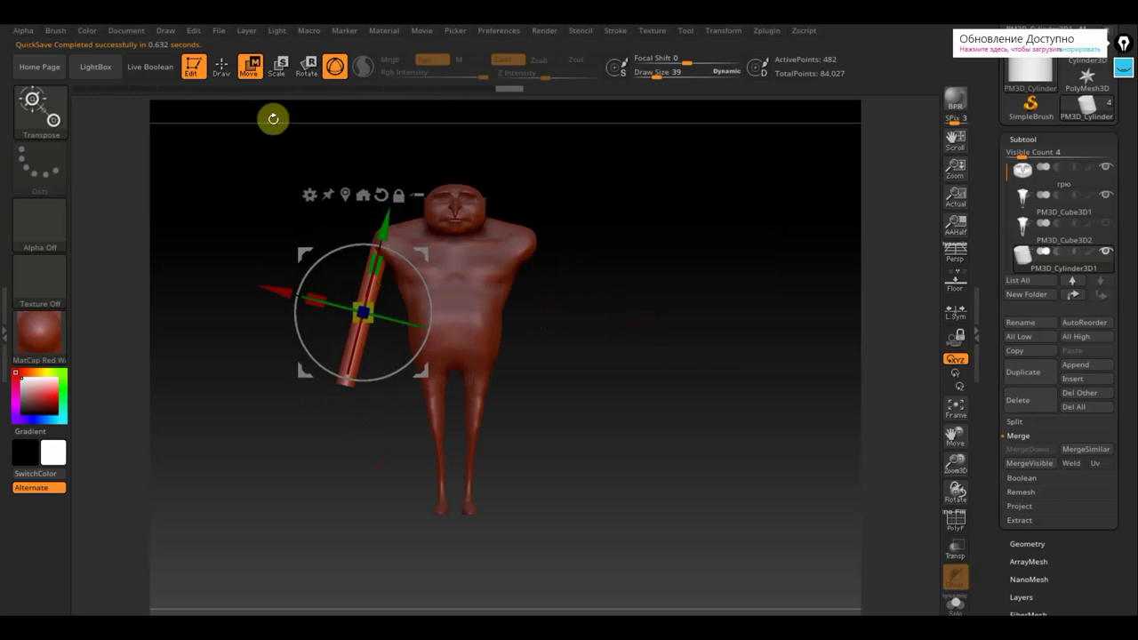
pyautogui.click(221, 68)
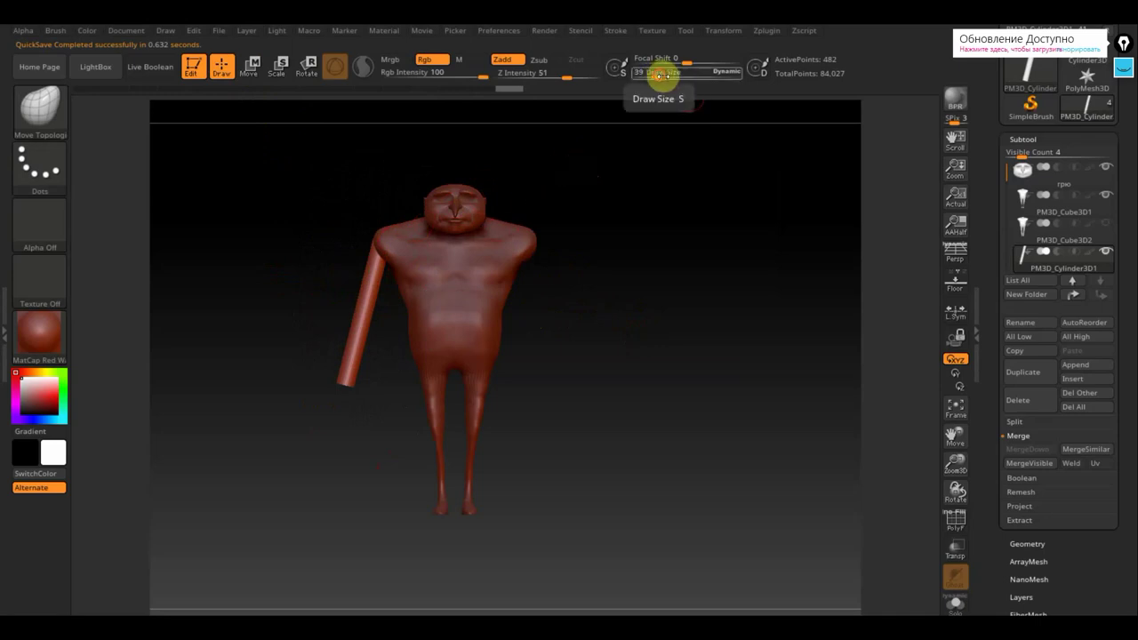
# Smooth the arm cylinder into a rounded, tapered limb using a draw size of 135, checking its wireframe.
pyautogui.moveTo(656, 76); pyautogui.dragTo(674, 76)
pyautogui.click(959, 524)
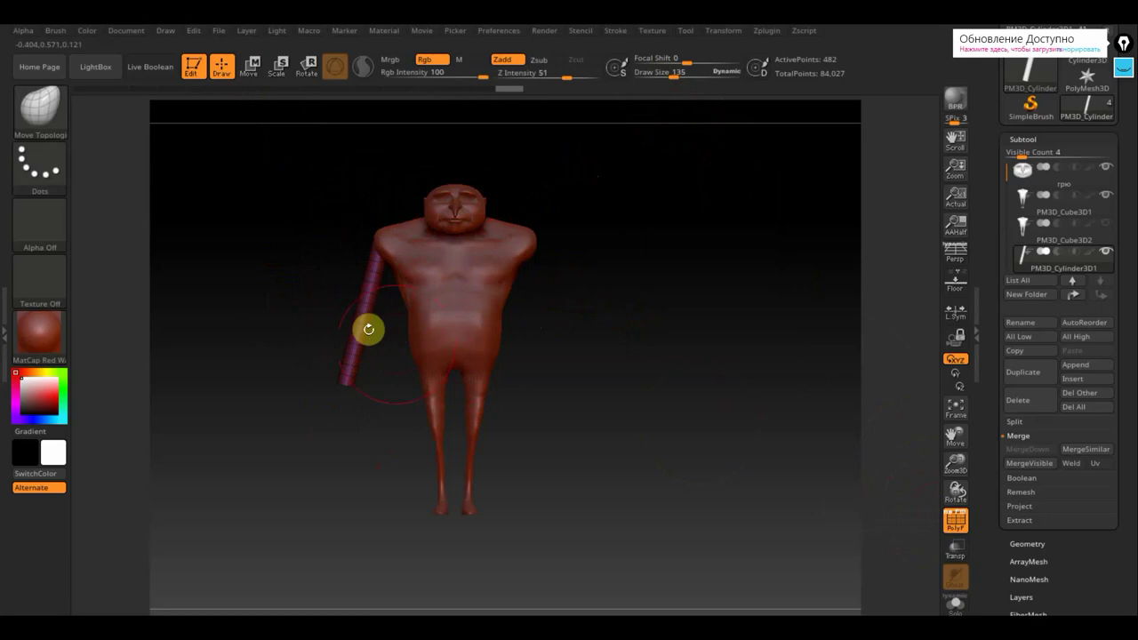
pyautogui.press('shift')
pyautogui.moveTo(359, 309)
pyautogui.keyDown('shift'); pyautogui.mouseDown()
pyautogui.moveTo(346, 353)
pyautogui.moveTo(356, 322)
pyautogui.mouseUp(); pyautogui.keyUp('shift')
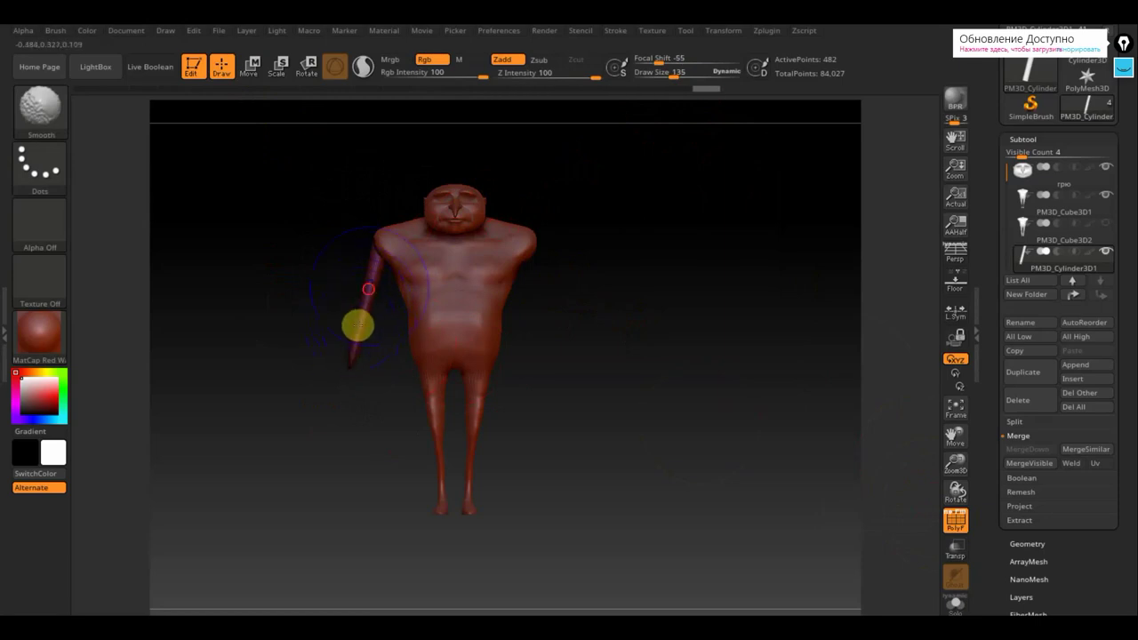
pyautogui.click(956, 520)
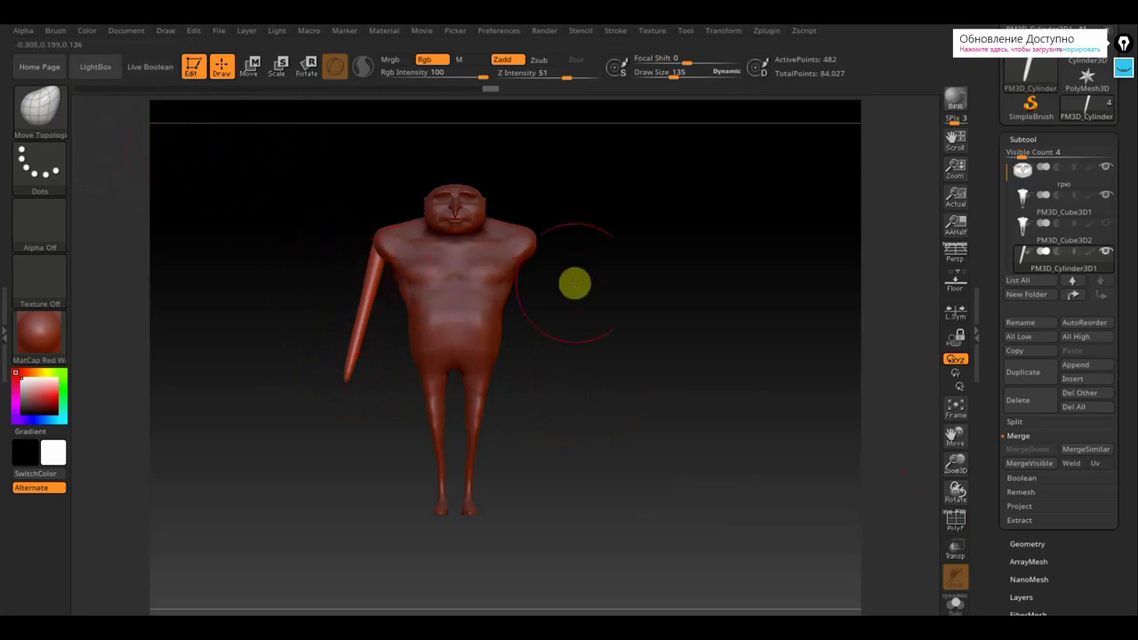
pyautogui.moveTo(575, 285); pyautogui.dragTo(607, 310)
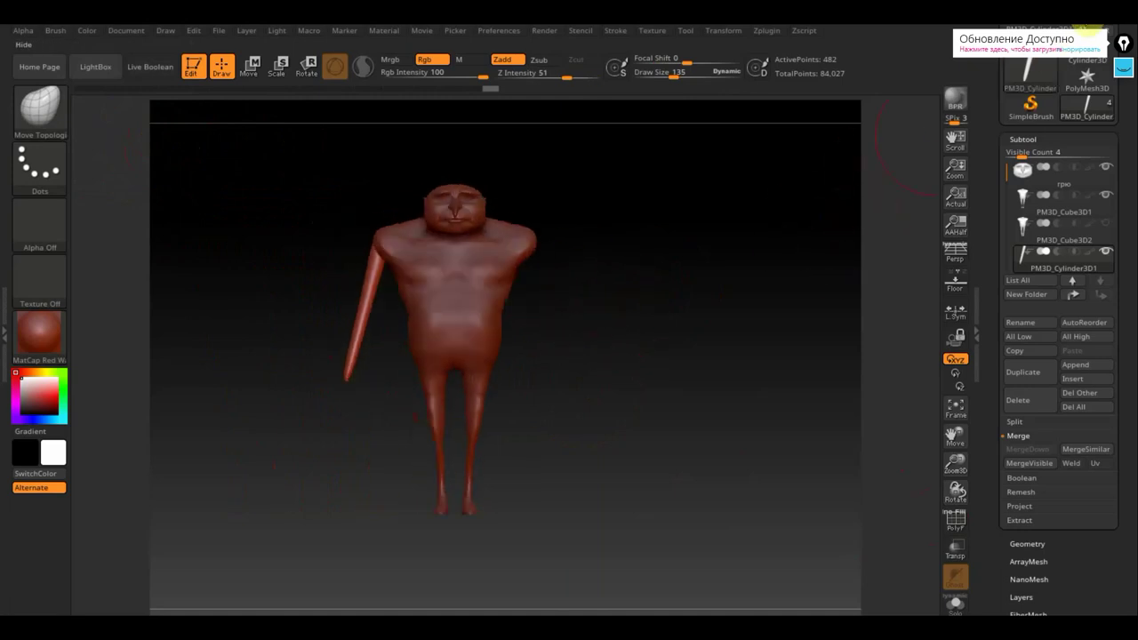
# Check the arm's alignment in side and front views, and duplicate the arm cylinder subtool.
pyautogui.click(1087, 23)
pyautogui.click(975, 587)
pyautogui.moveTo(660, 344); pyautogui.dragTo(746, 353)
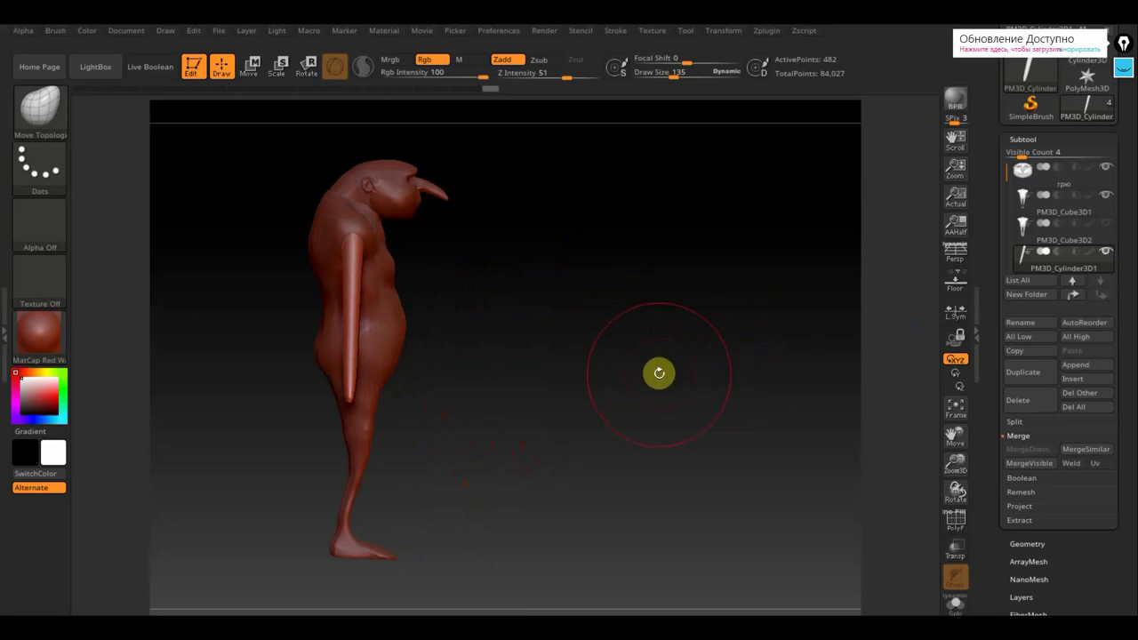
pyautogui.moveTo(659, 372); pyautogui.dragTo(678, 389)
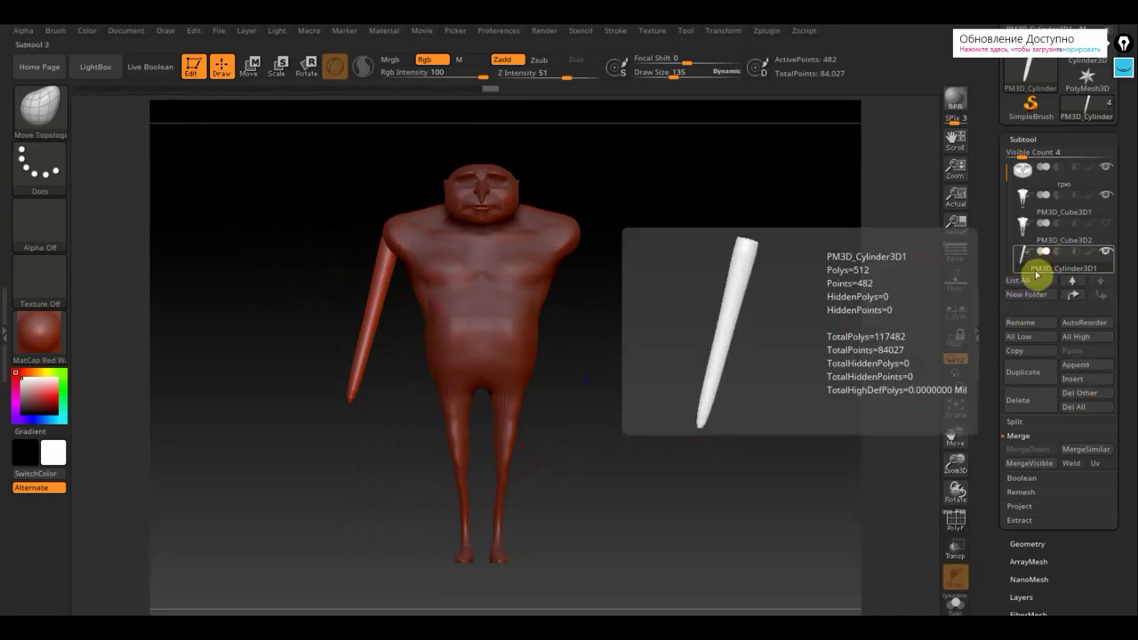
pyautogui.click(1032, 372)
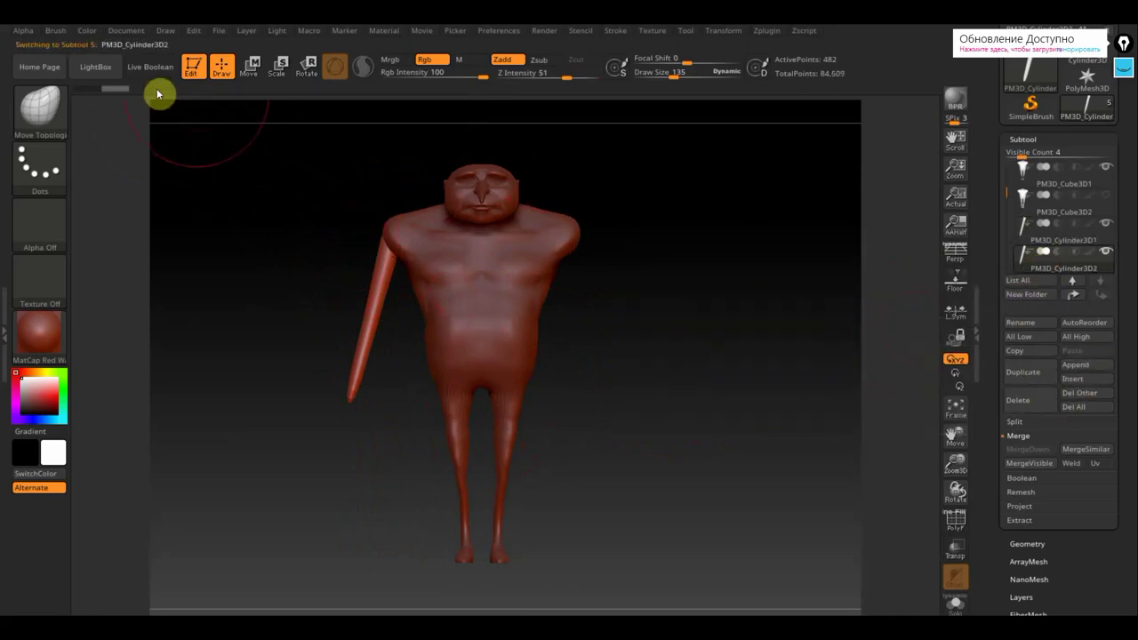
# Load the brush preset "InsertMesh1 кисти рук" from the folder "все для ЗБРАШ\еще кисти" on drive D.
pyautogui.click(43, 112)
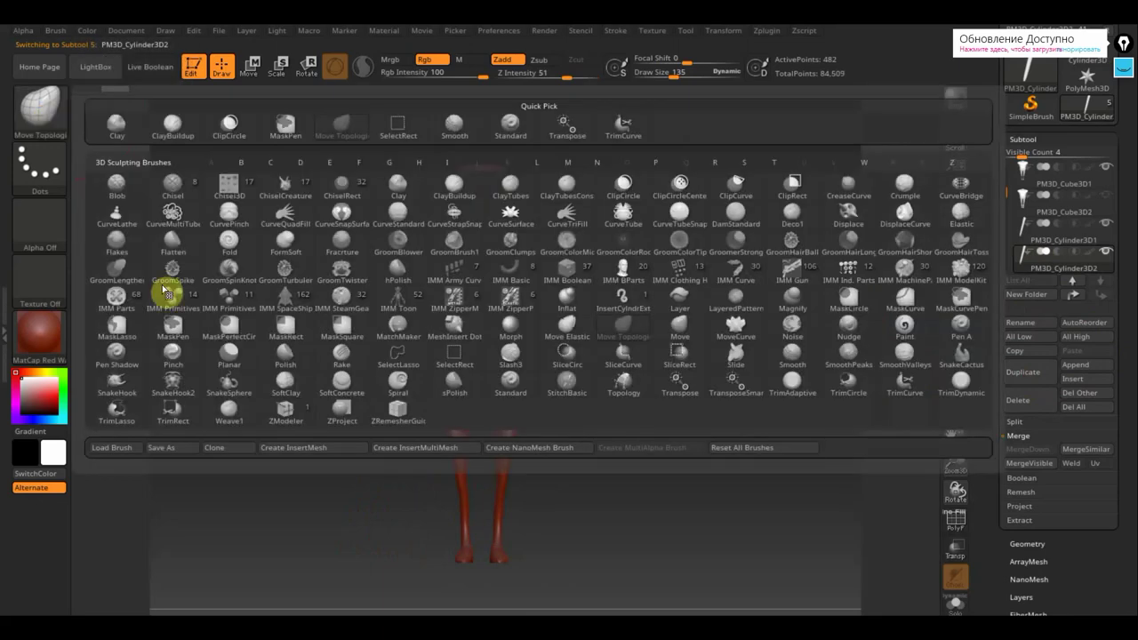
pyautogui.click(113, 447)
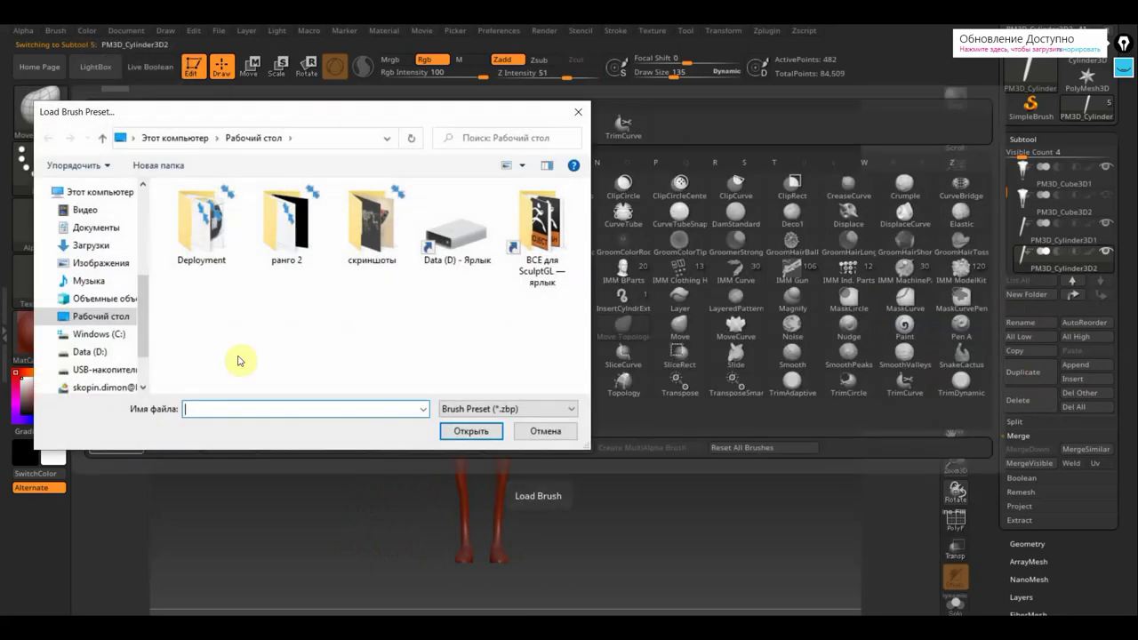
pyautogui.click(94, 337)
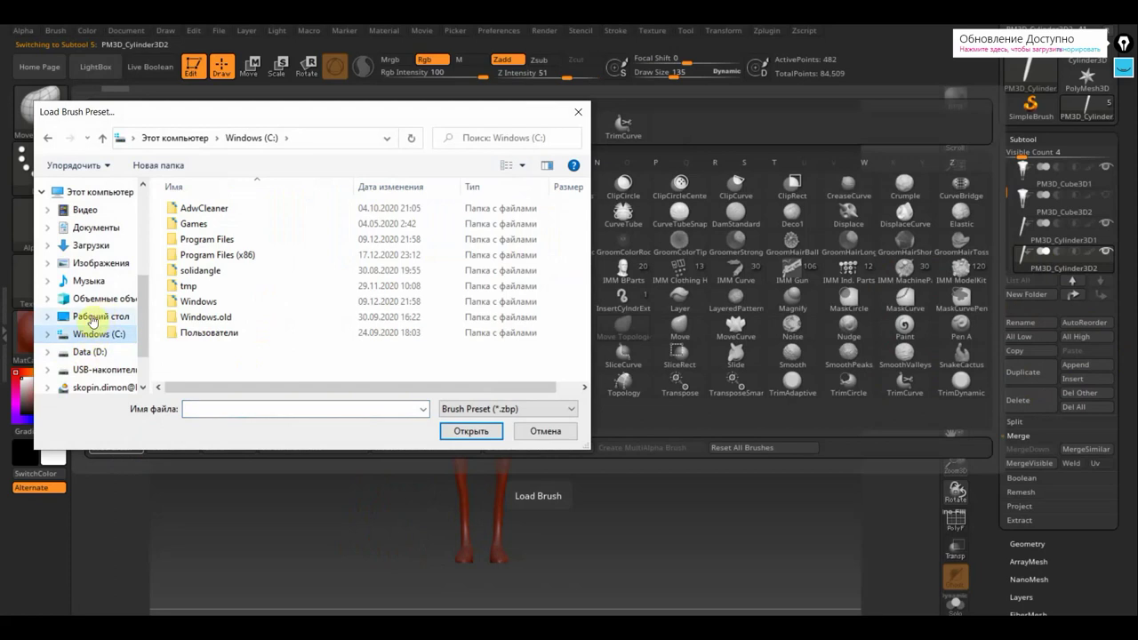
pyautogui.click(94, 353)
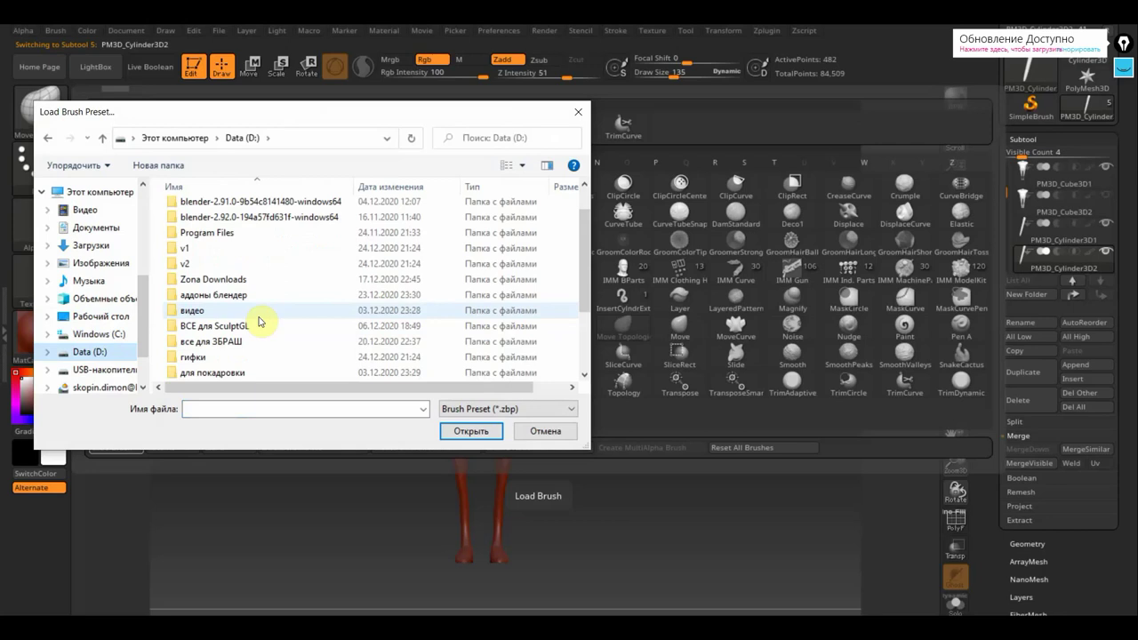
pyautogui.scroll(-1, 252, 281)
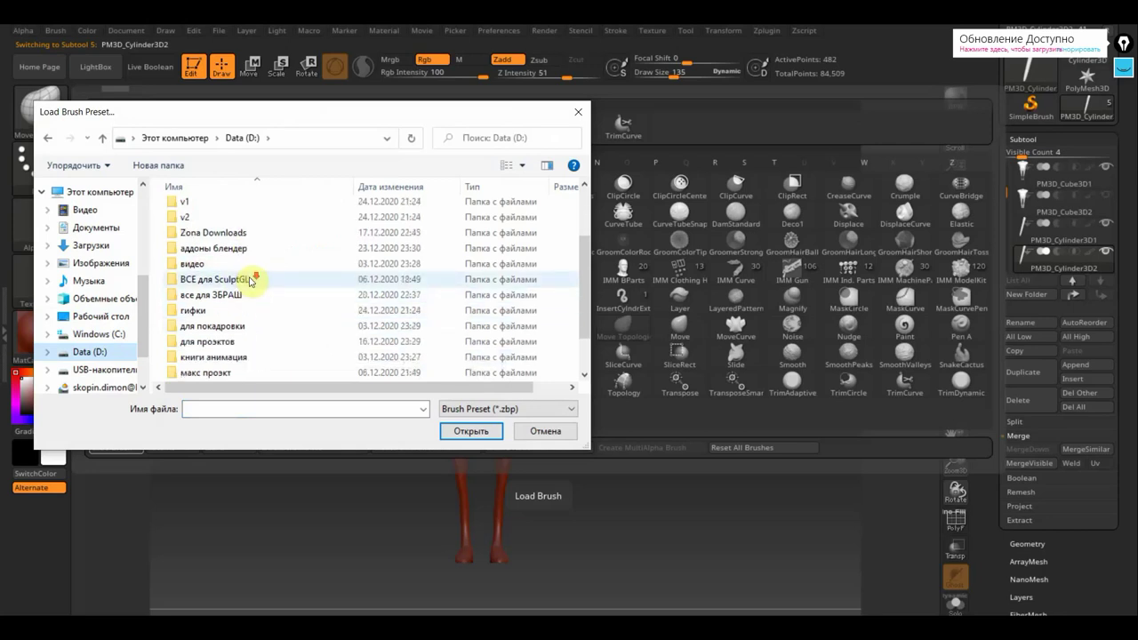
pyautogui.doubleClick(222, 295)
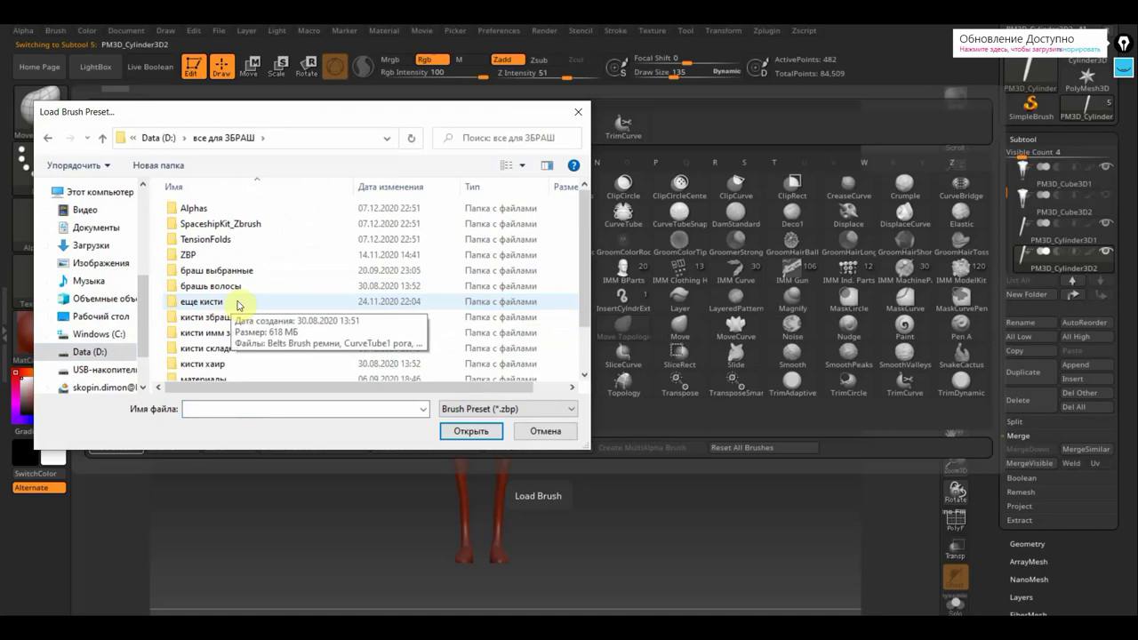
pyautogui.scroll(-1, 235, 304)
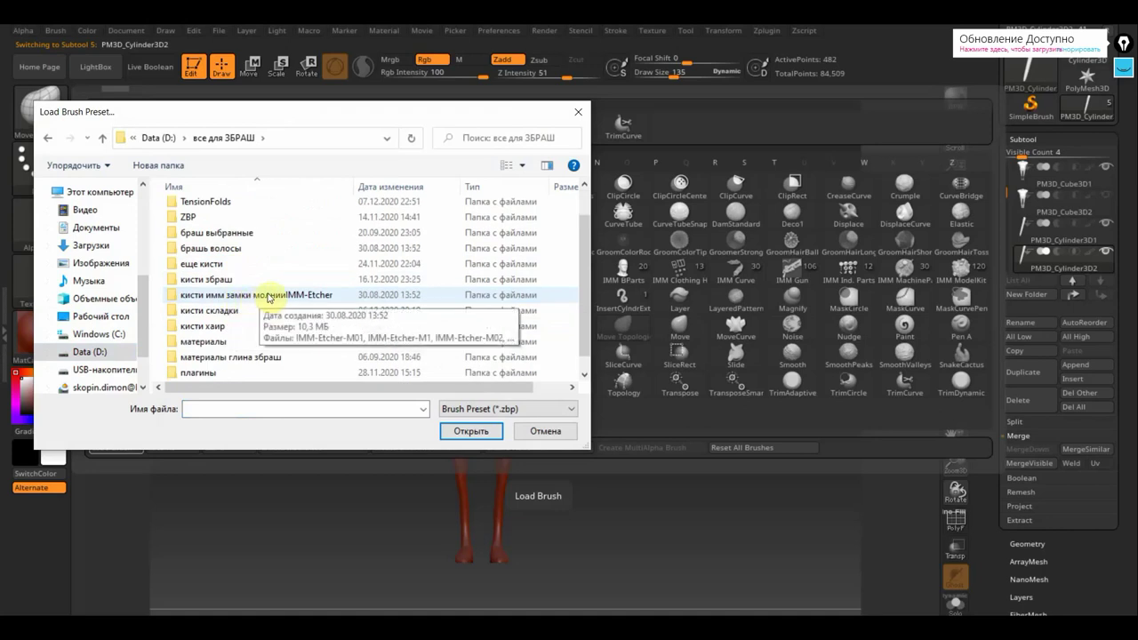
pyautogui.doubleClick(207, 265)
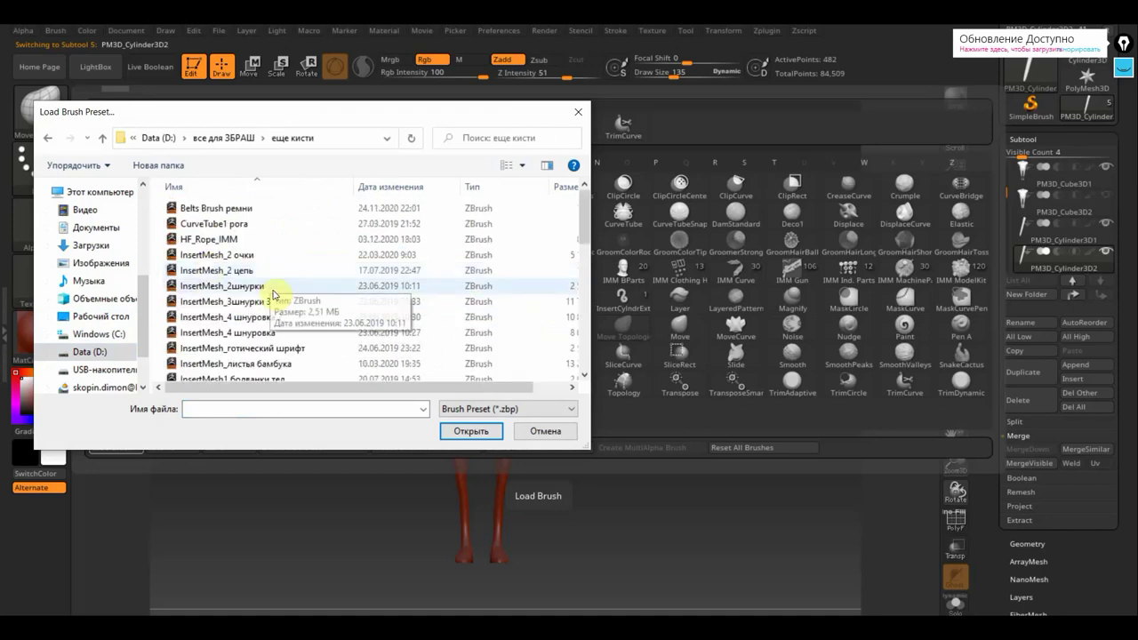
pyautogui.scroll(-1, 267, 294)
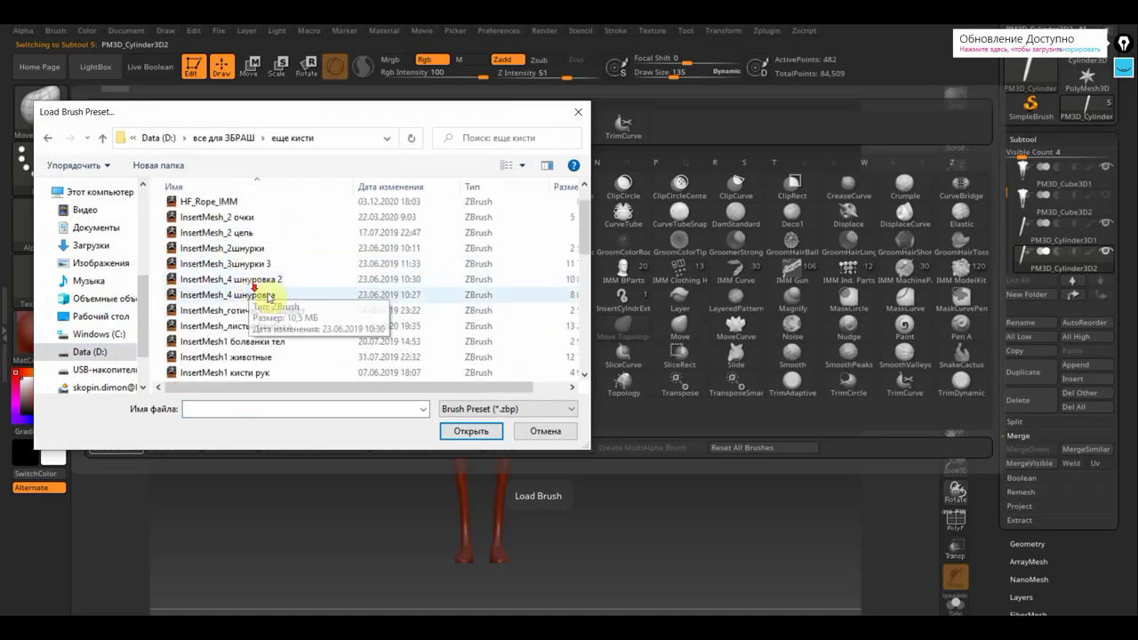
pyautogui.scroll(-1, 284, 322)
pyautogui.click(244, 328)
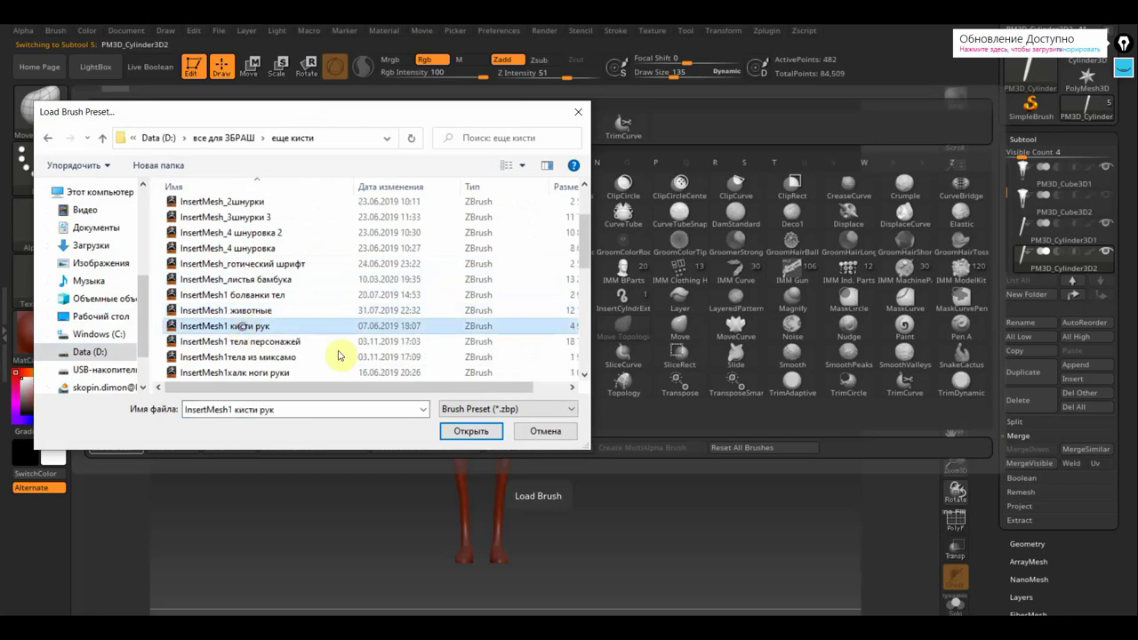
pyautogui.click(463, 431)
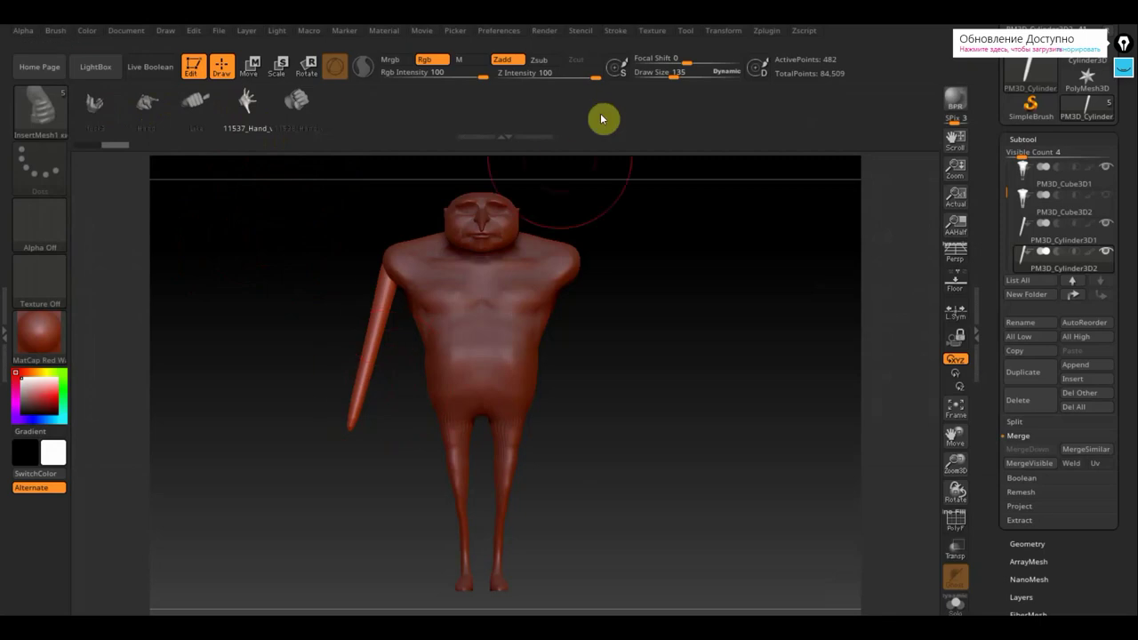
# Set the draw size to 36, insert the open 11537_Hand mesh at the arm's lower end, and check it from the side.
pyautogui.moveTo(678, 77); pyautogui.dragTo(654, 76)
pyautogui.moveTo(344, 449); pyautogui.dragTo(330, 480)
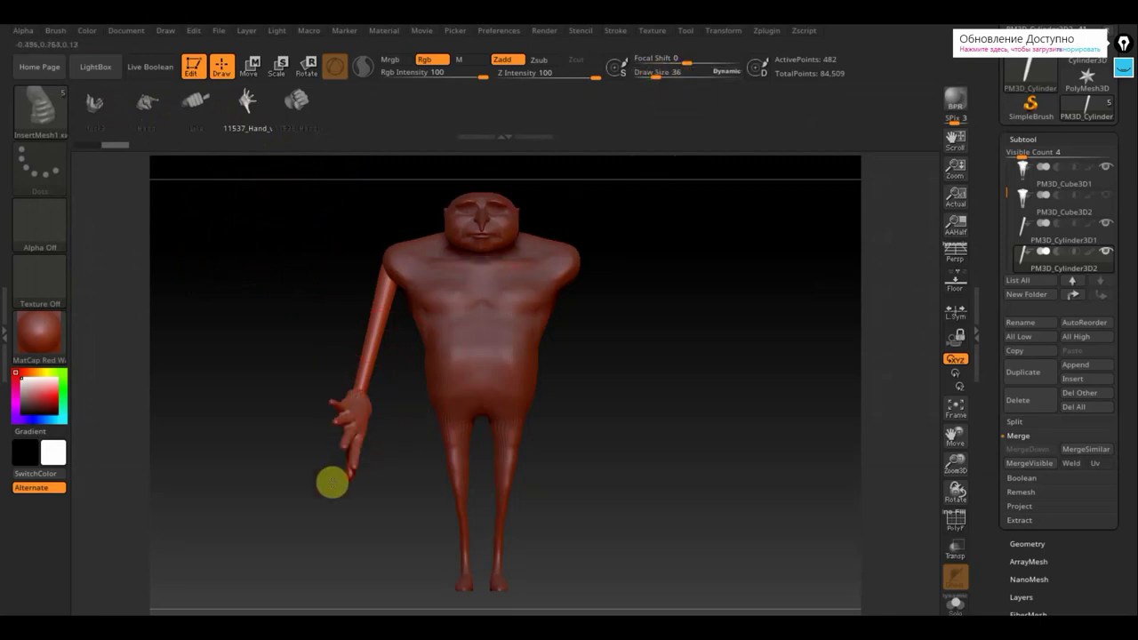
pyautogui.moveTo(611, 431); pyautogui.dragTo(570, 436)
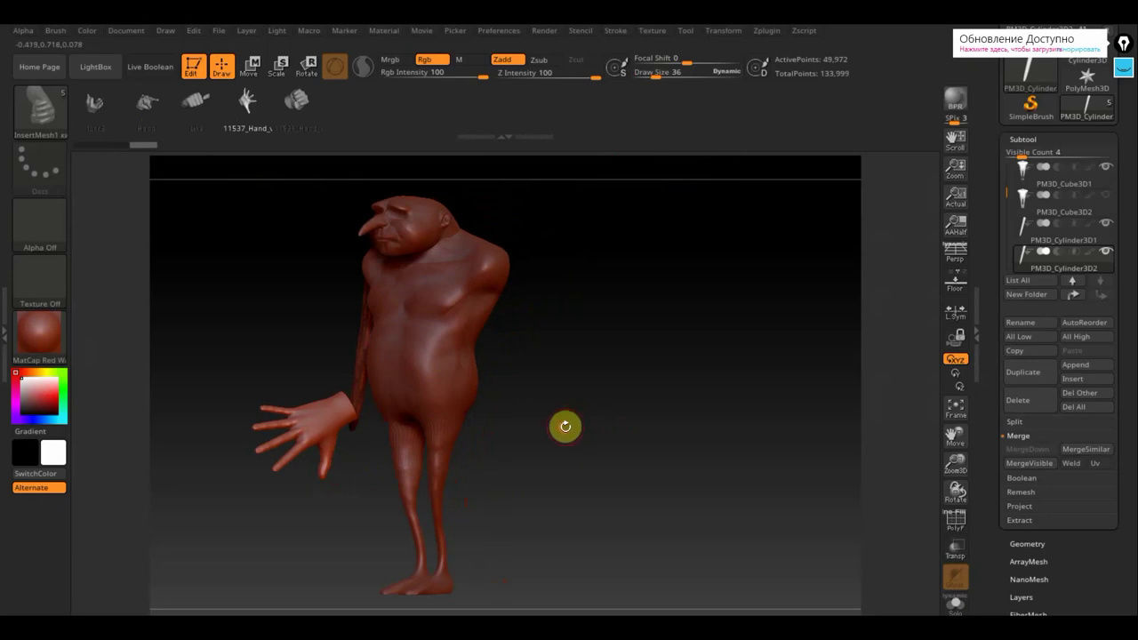
pyautogui.moveTo(566, 426)
pyautogui.mouseDown()
pyautogui.moveTo(577, 504)
pyautogui.moveTo(592, 508)
pyautogui.mouseUp()
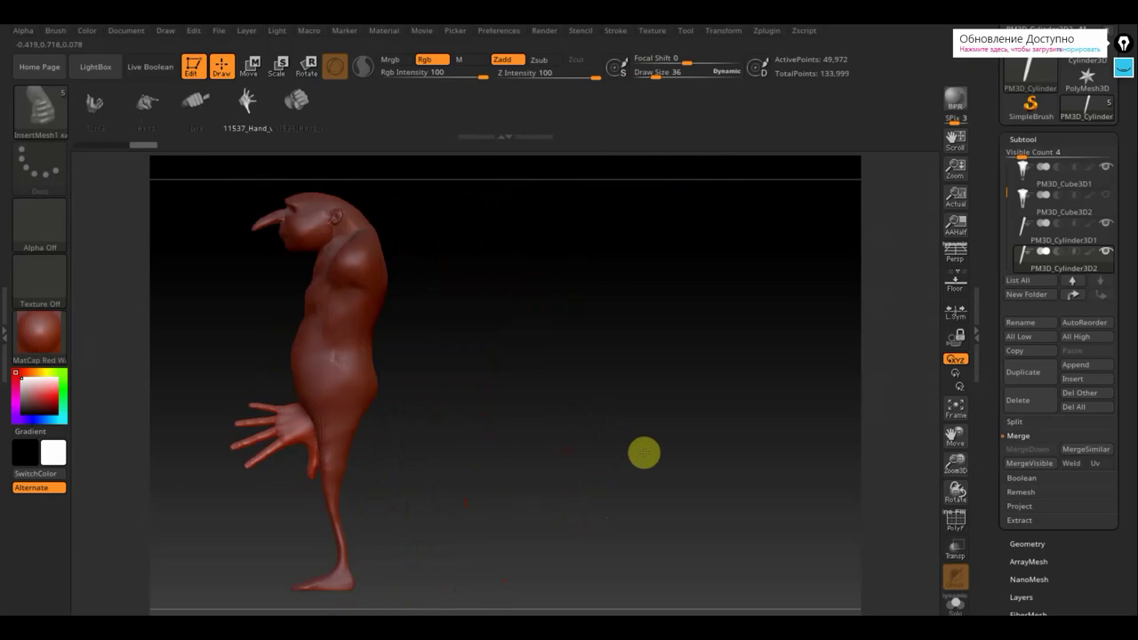
pyautogui.moveTo(644, 453)
pyautogui.keyDown('shift'); pyautogui.mouseDown()
pyautogui.moveTo(653, 450)
pyautogui.moveTo(646, 457)
pyautogui.mouseUp(); pyautogui.keyUp('shift')
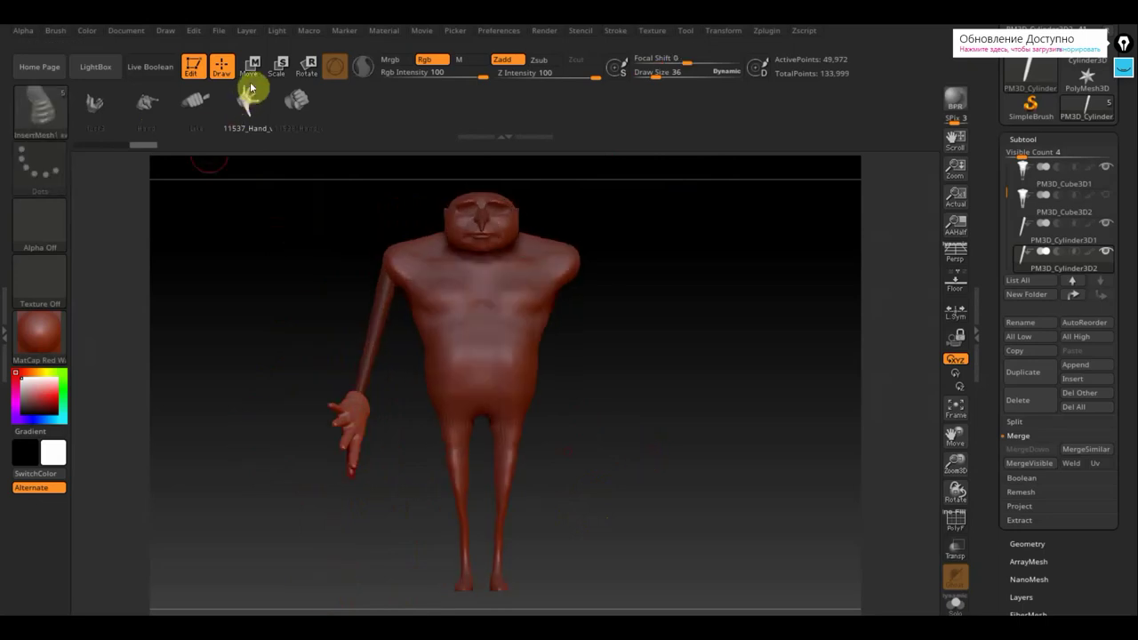
# Switch to the Standard brush, then rotate the inserted hand in line with the arm, scale it down, and place it at the wrist.
pyautogui.click(43, 109)
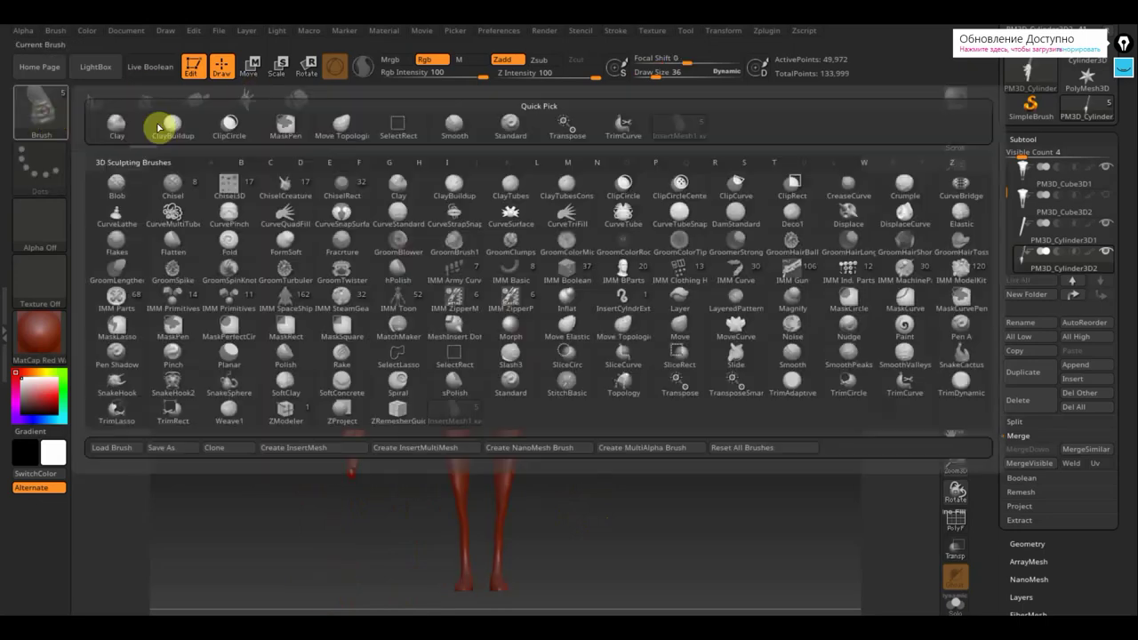
pyautogui.click(507, 126)
pyautogui.click(250, 70)
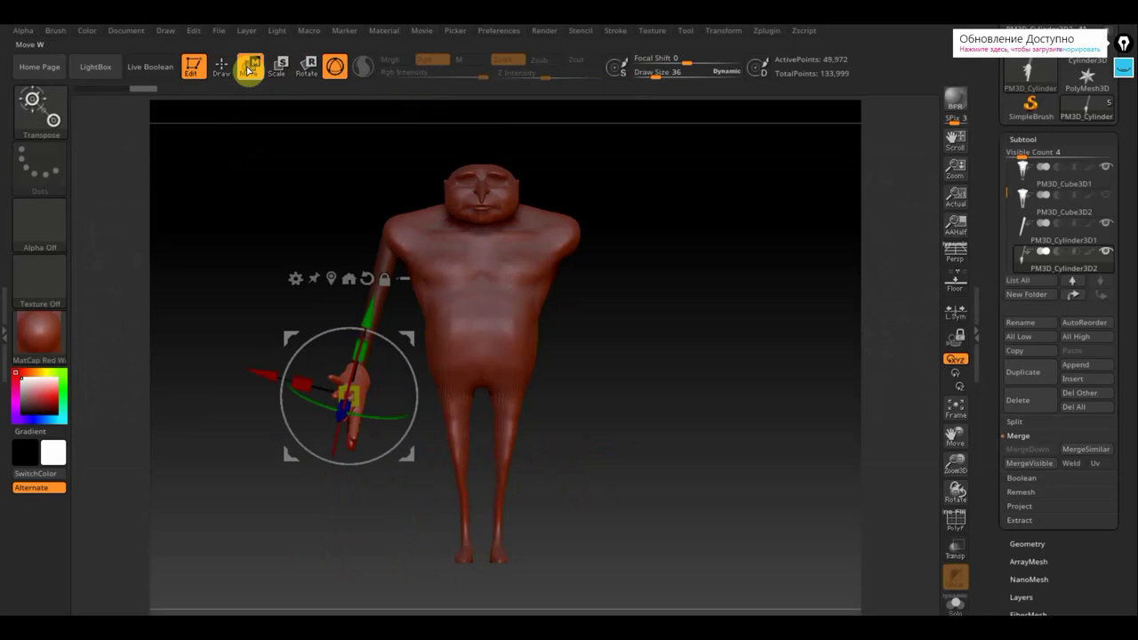
pyautogui.moveTo(395, 348); pyautogui.dragTo(257, 277)
pyautogui.moveTo(364, 350); pyautogui.dragTo(267, 307)
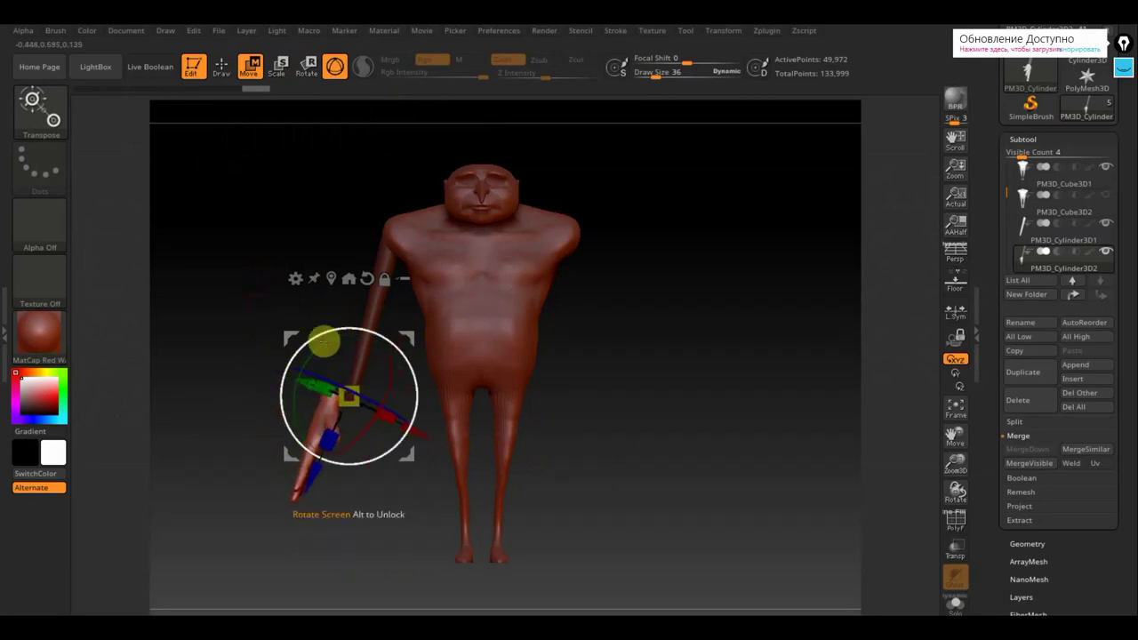
pyautogui.moveTo(356, 406); pyautogui.dragTo(347, 398)
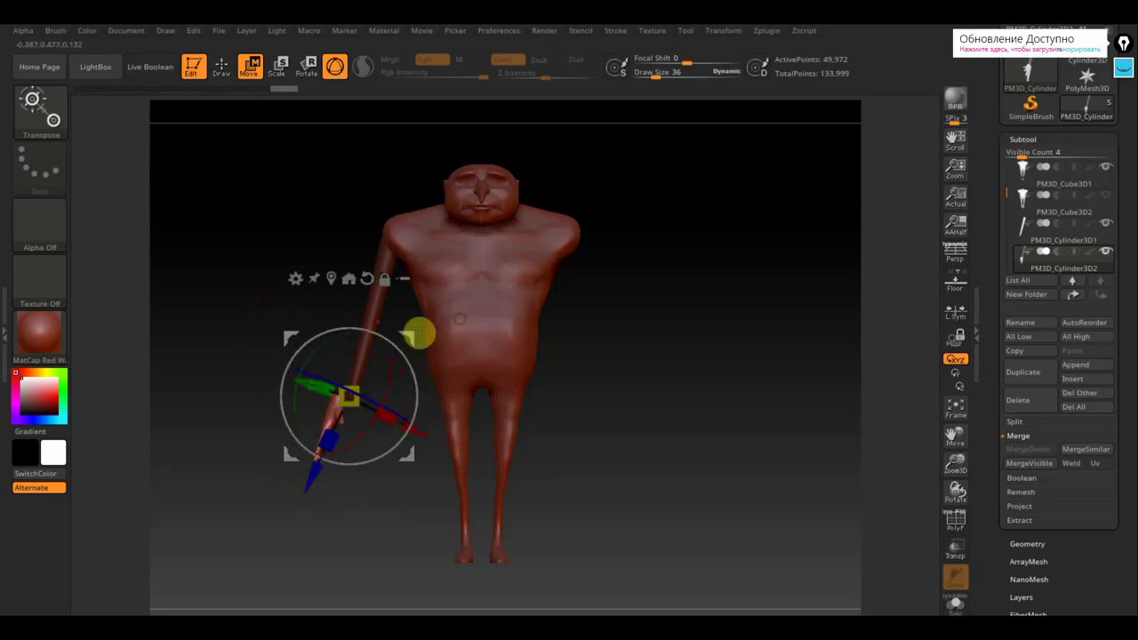
pyautogui.moveTo(407, 336); pyautogui.dragTo(429, 299)
pyautogui.click(222, 65)
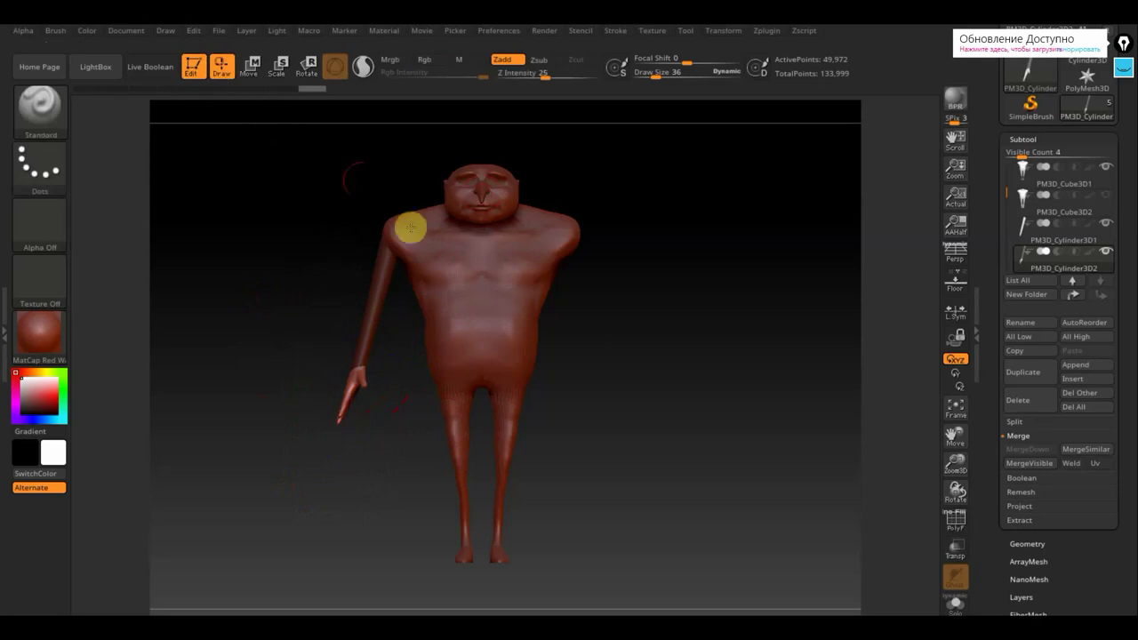
# Refine the hand's rotation in side view and nudge it onto the end of the arm in front view.
pyautogui.moveTo(617, 329); pyautogui.dragTo(649, 394)
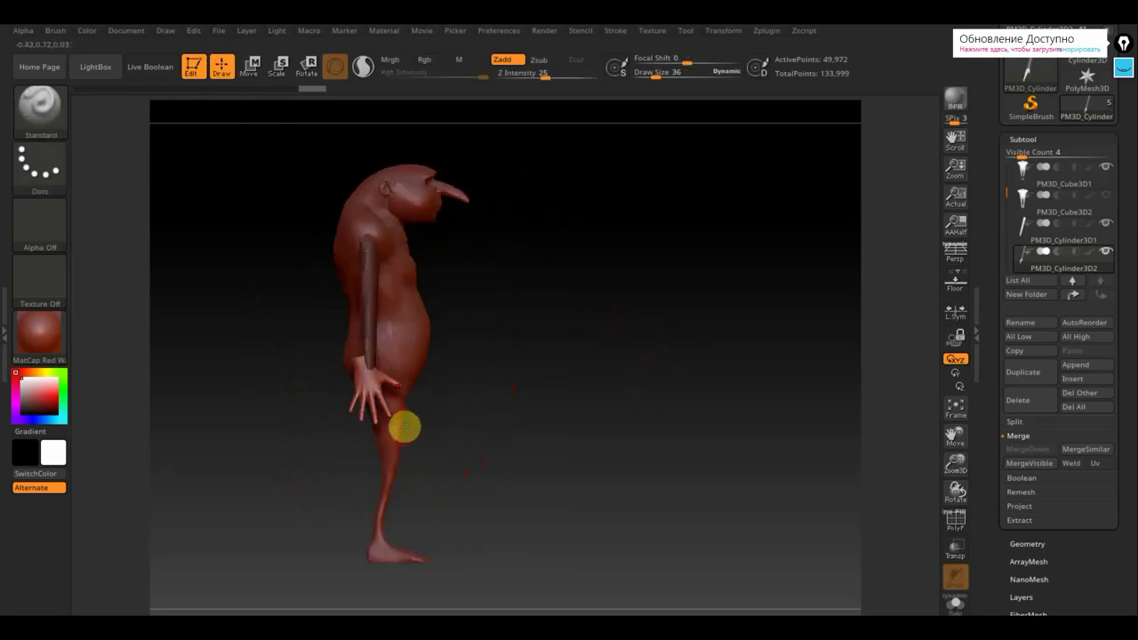
pyautogui.click(249, 70)
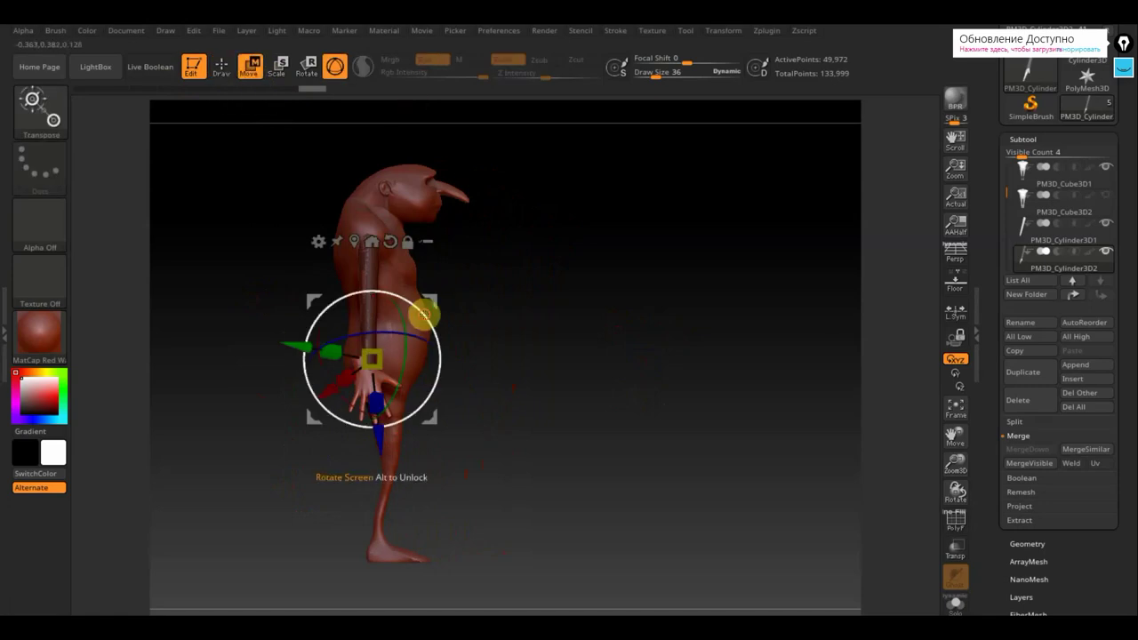
pyautogui.moveTo(422, 313); pyautogui.dragTo(630, 360)
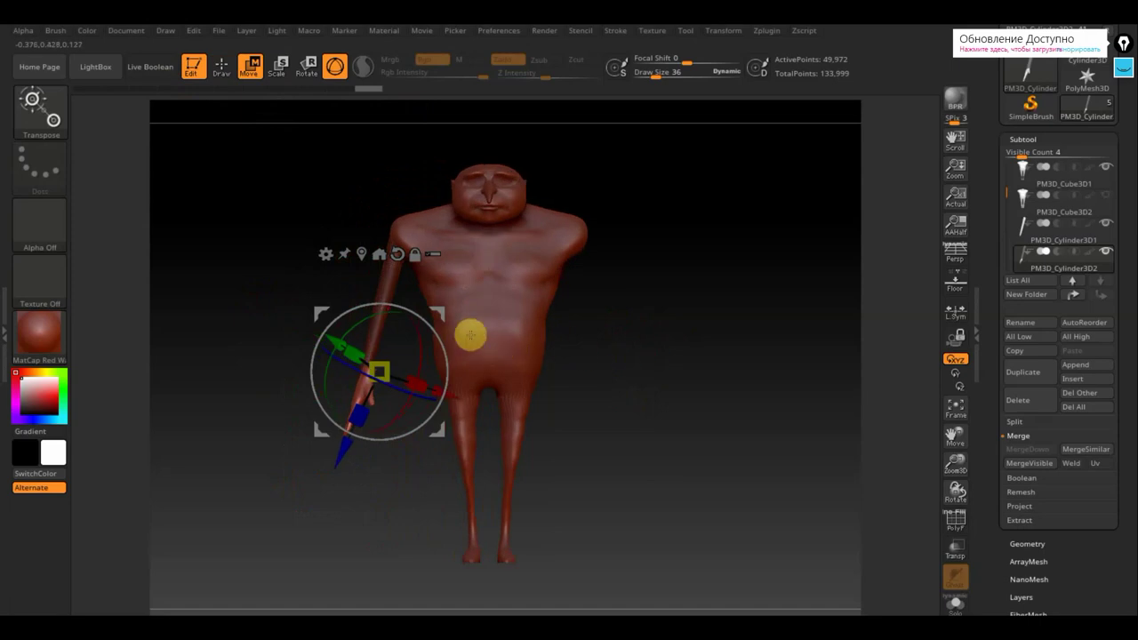
pyautogui.click(221, 70)
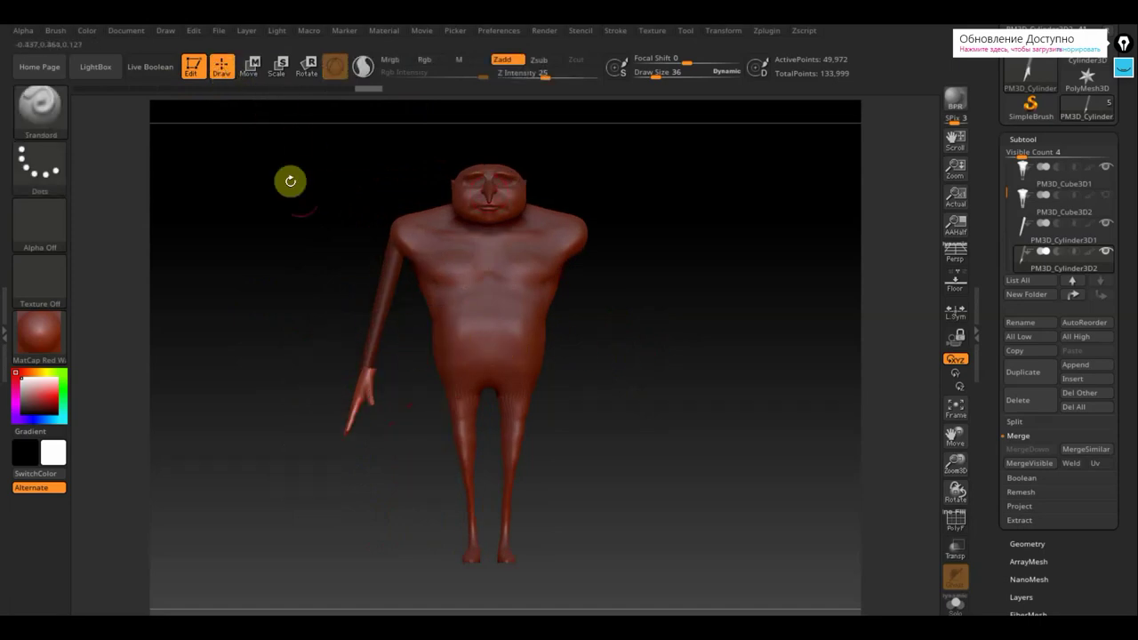
pyautogui.click(251, 67)
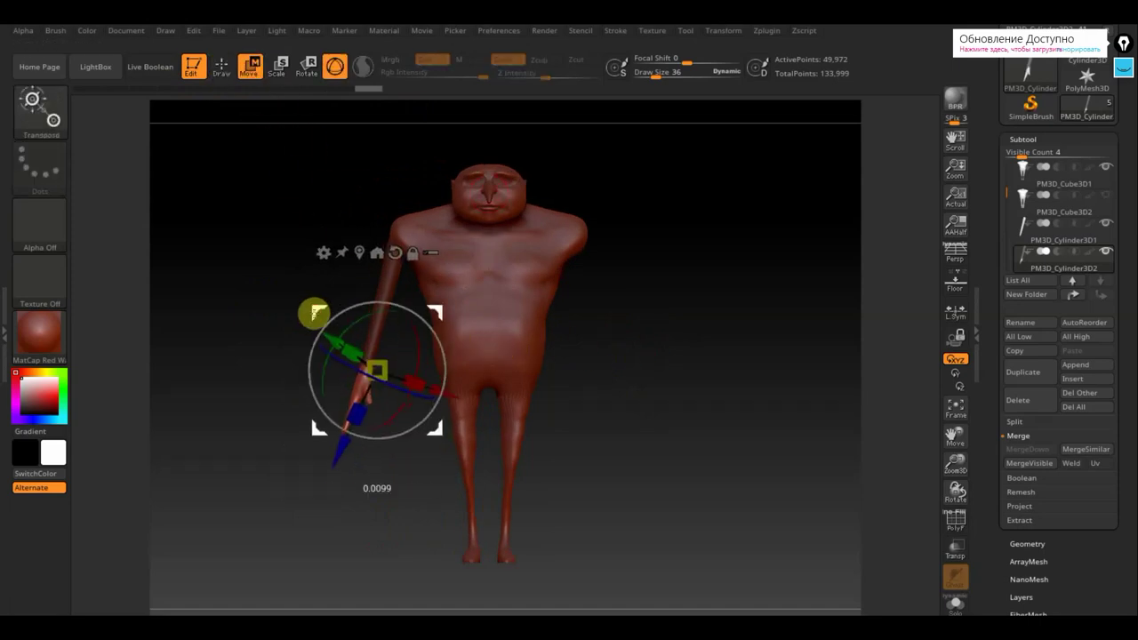
pyautogui.click(222, 69)
# Pull the hand's wrist edge around the arm's end using the Move Topological brush at draw size 58, checking side and front views.
pyautogui.moveTo(602, 350)
pyautogui.mouseDown()
pyautogui.moveTo(676, 373)
pyautogui.moveTo(658, 383)
pyautogui.moveTo(503, 357)
pyautogui.moveTo(537, 391)
pyautogui.moveTo(579, 495)
pyautogui.moveTo(648, 447)
pyautogui.mouseUp()
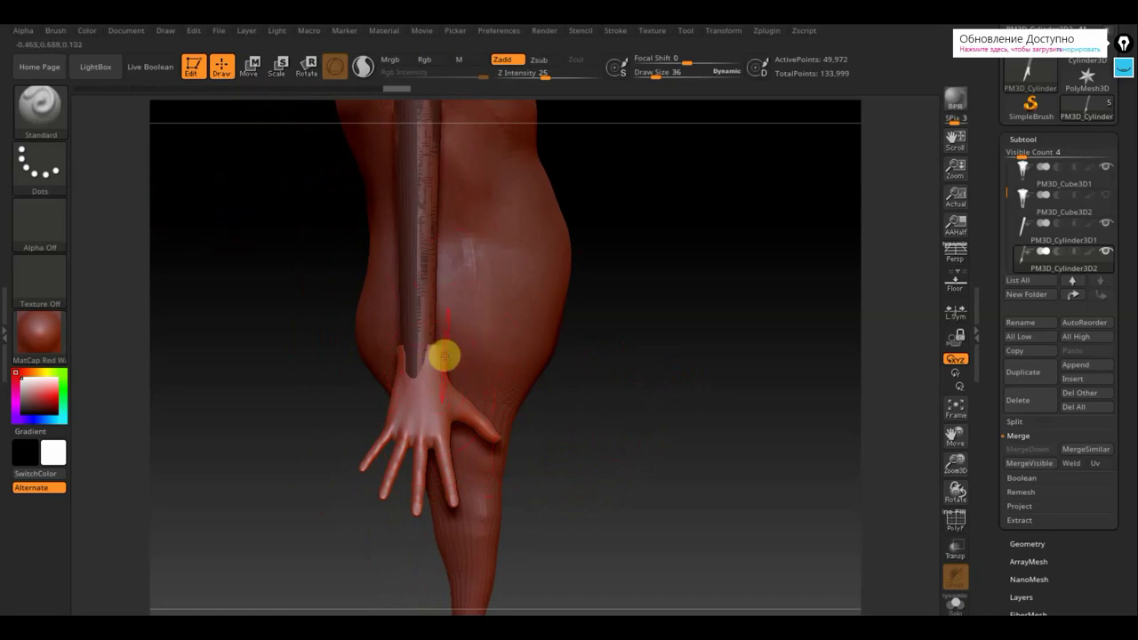
pyautogui.click(40, 107)
pyautogui.click(340, 134)
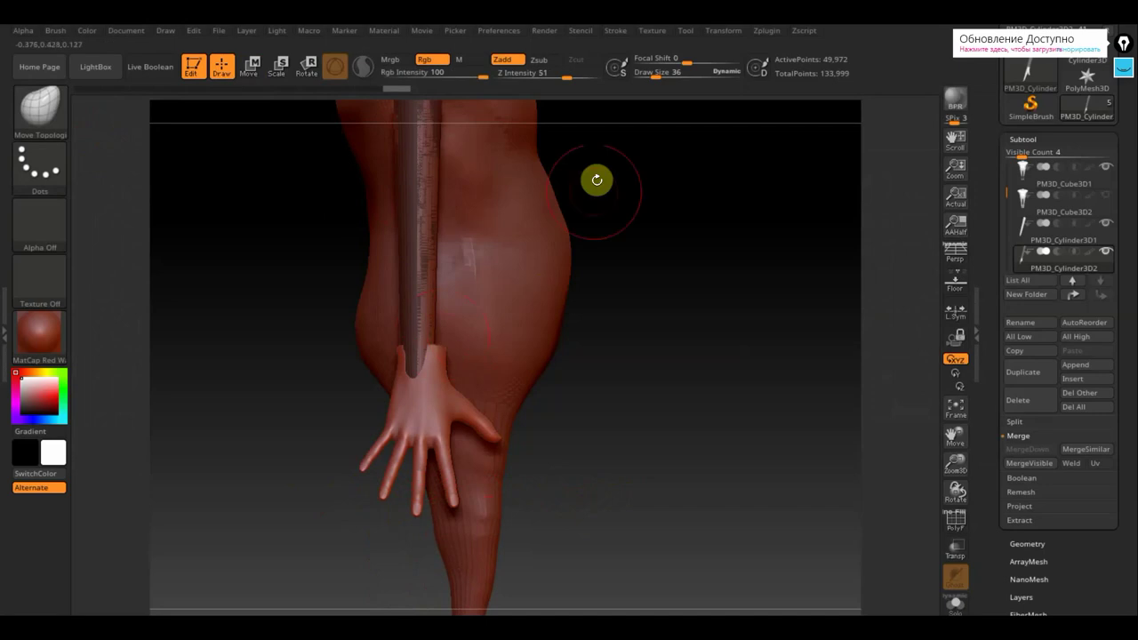
pyautogui.moveTo(657, 79); pyautogui.dragTo(662, 77)
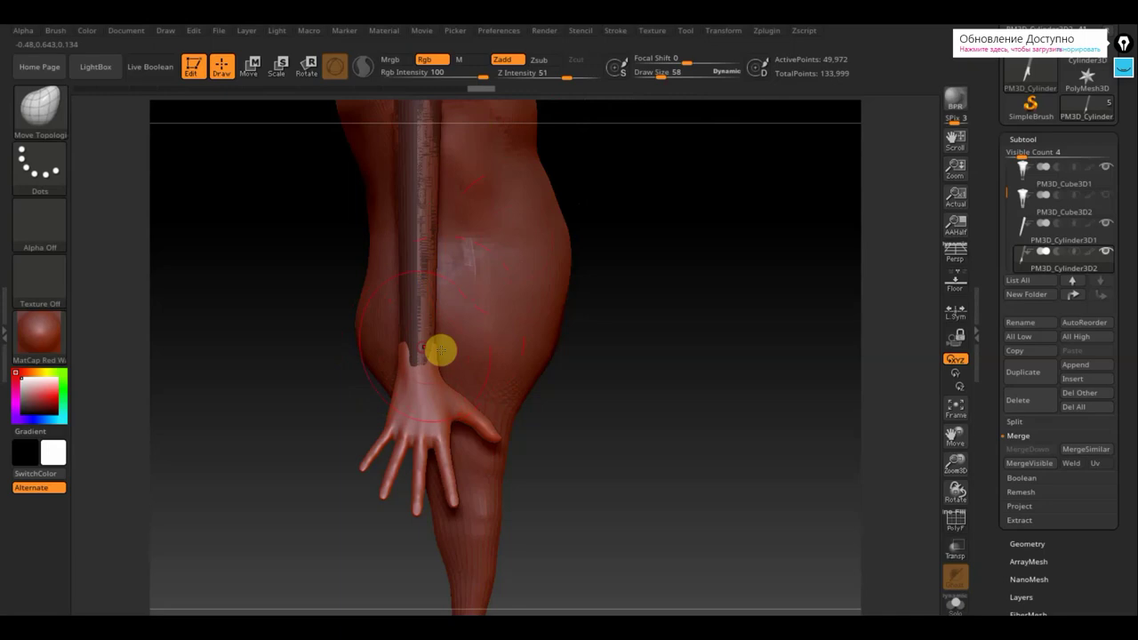
pyautogui.moveTo(638, 348); pyautogui.dragTo(459, 361)
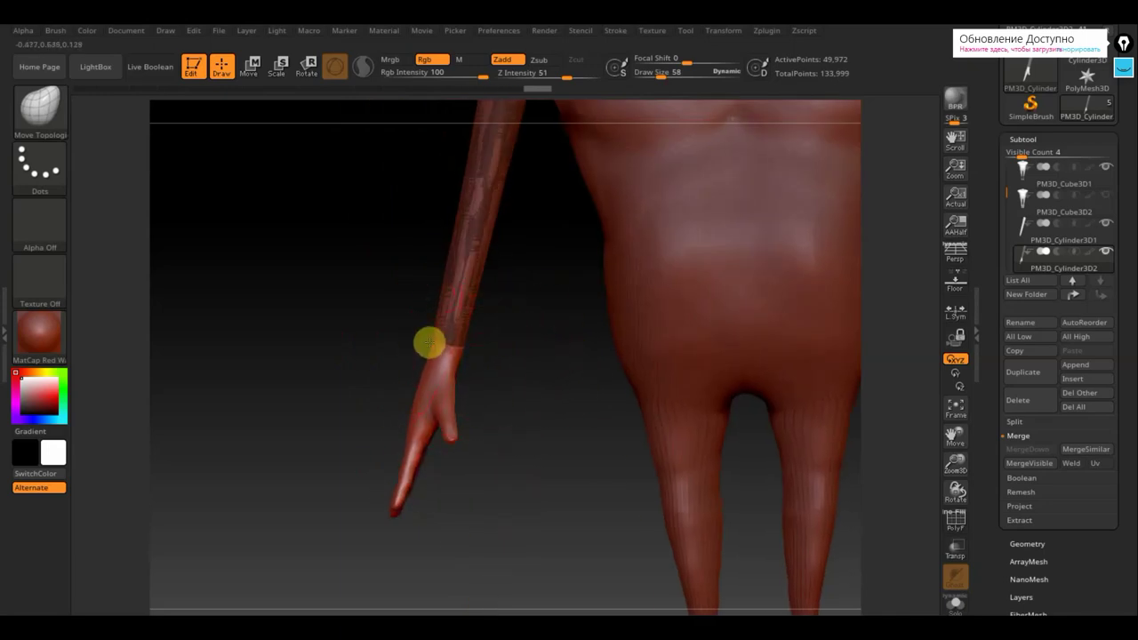
pyautogui.moveTo(432, 344); pyautogui.dragTo(433, 345)
pyautogui.keyDown('shift'); pyautogui.moveTo(511, 433); pyautogui.dragTo(515, 437); pyautogui.keyUp('shift')
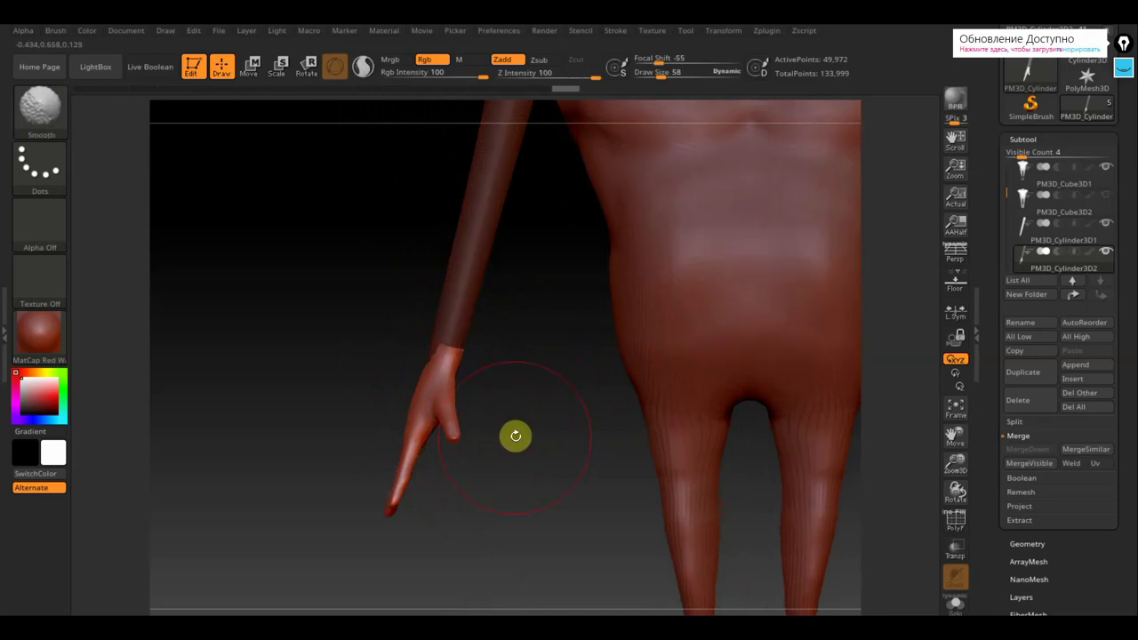
pyautogui.keyDown('alt'); pyautogui.moveTo(558, 497); pyautogui.dragTo(509, 293); pyautogui.keyUp('alt')
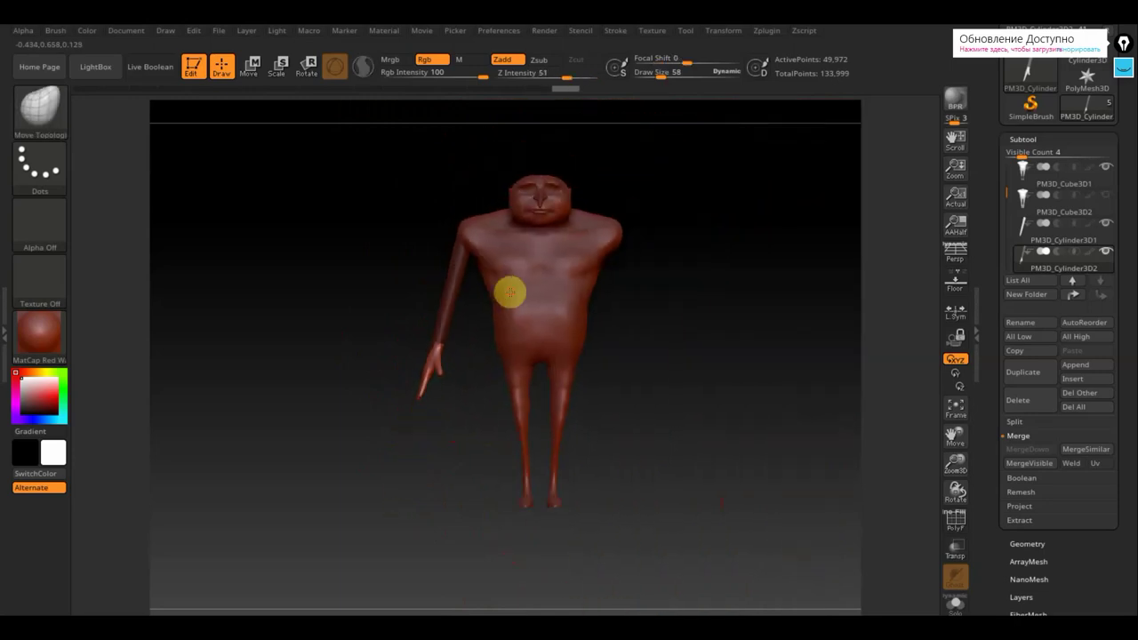
pyautogui.keyDown('alt'); pyautogui.moveTo(657, 361); pyautogui.dragTo(617, 378); pyautogui.keyUp('alt')
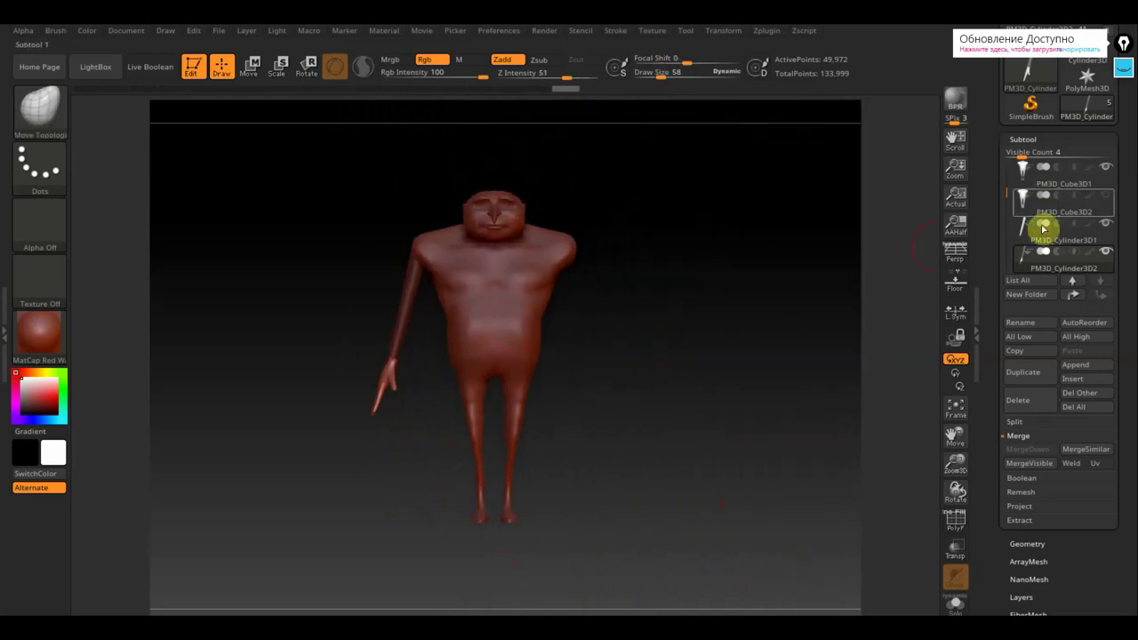
# Split the combined arm-and-hand subtool into separate subtools by polygroups, accepting the non-undoable operation.
pyautogui.click(1016, 422)
pyautogui.click(1086, 436)
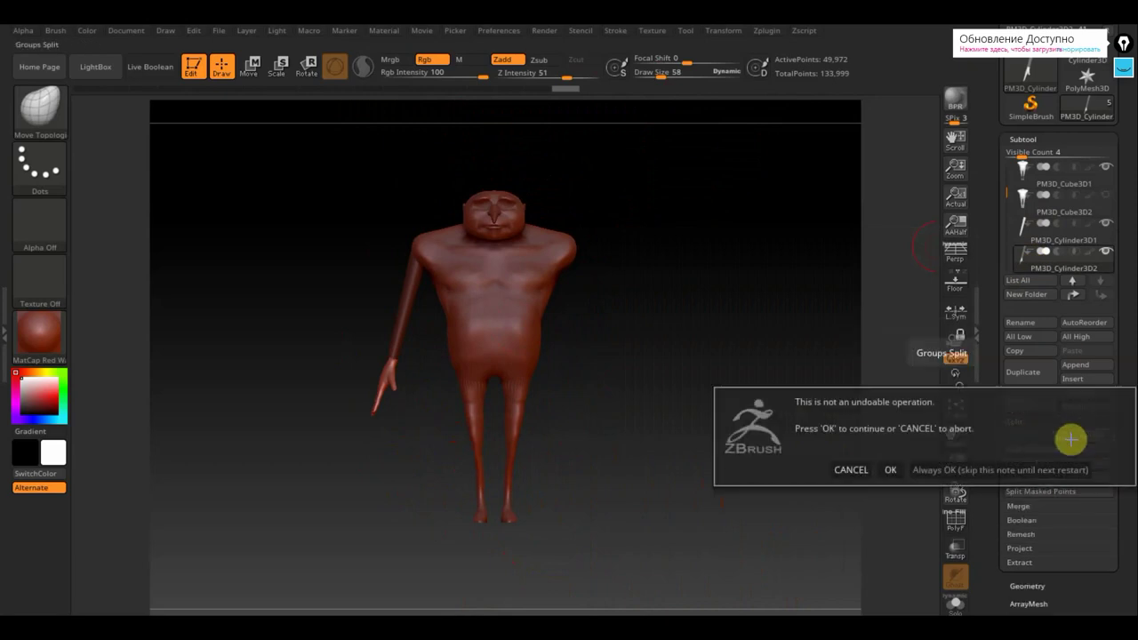
pyautogui.click(892, 470)
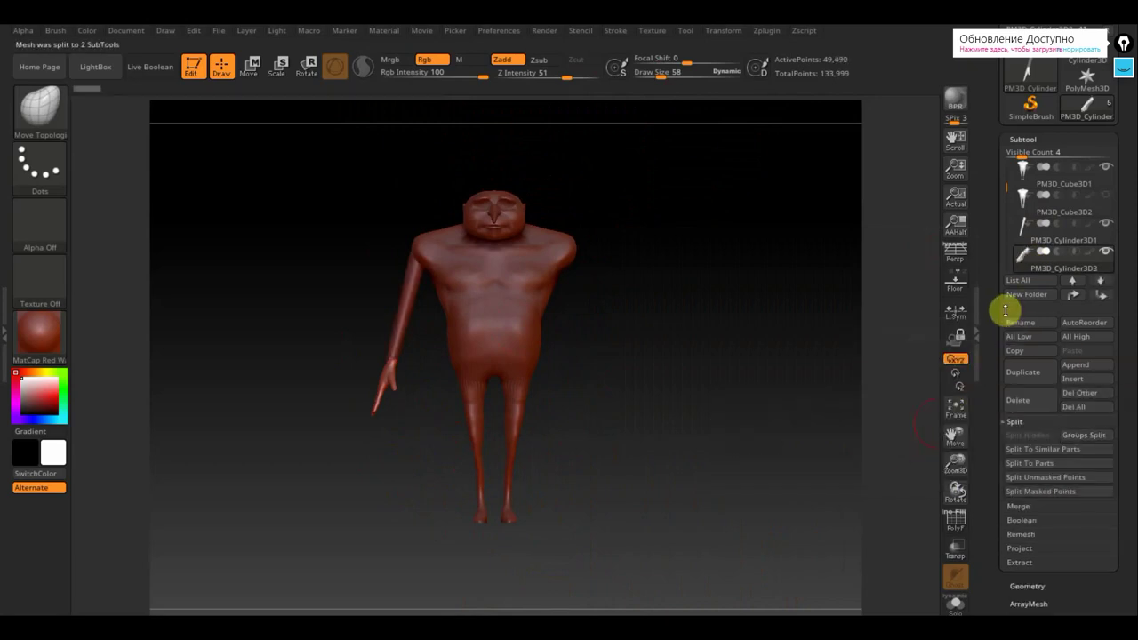
# Select the leftover arm subtool PM3D_Cylinder3D2 and delete it, keeping the separated hand.
pyautogui.moveTo(1027, 257)
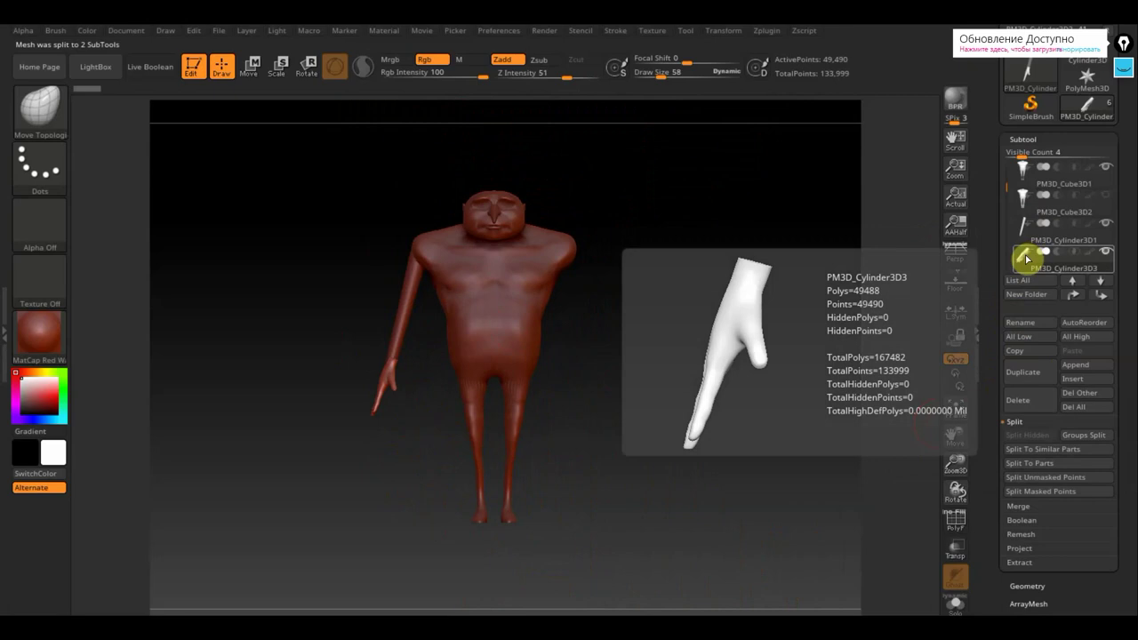
pyautogui.click(1101, 280)
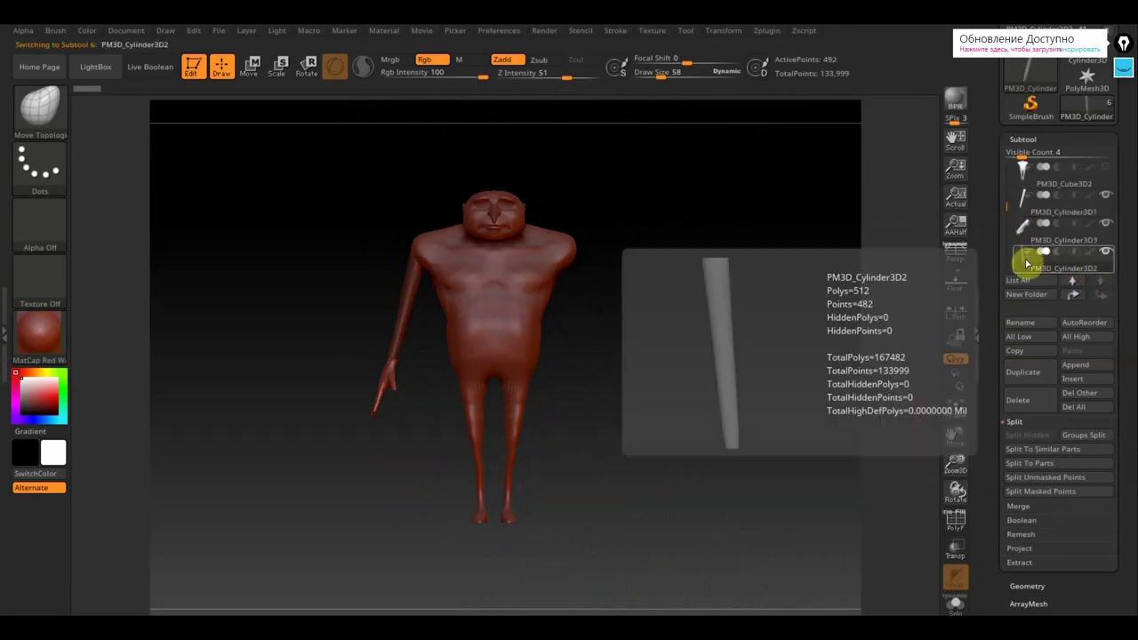
pyautogui.click(1023, 401)
pyautogui.click(892, 434)
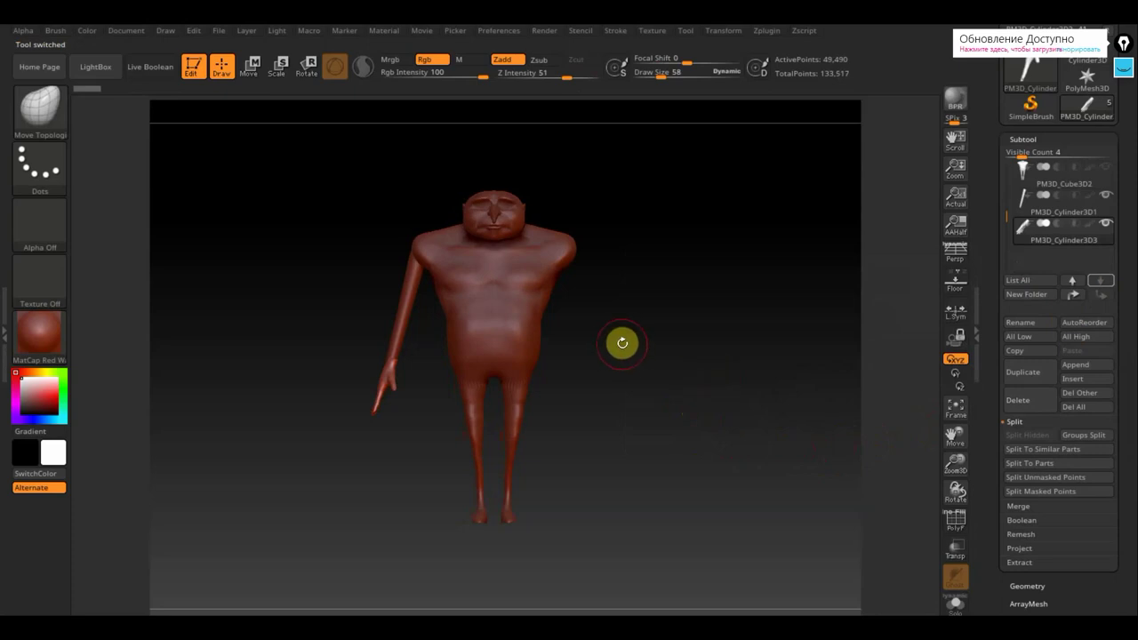
# Remesh the arm subtool PM3D_Cylinder3D1 with DynaMesh at resolution 128, and divide it twice to subdivision level 3.
pyautogui.moveTo(620, 339); pyautogui.dragTo(721, 381)
pyautogui.click(1030, 207)
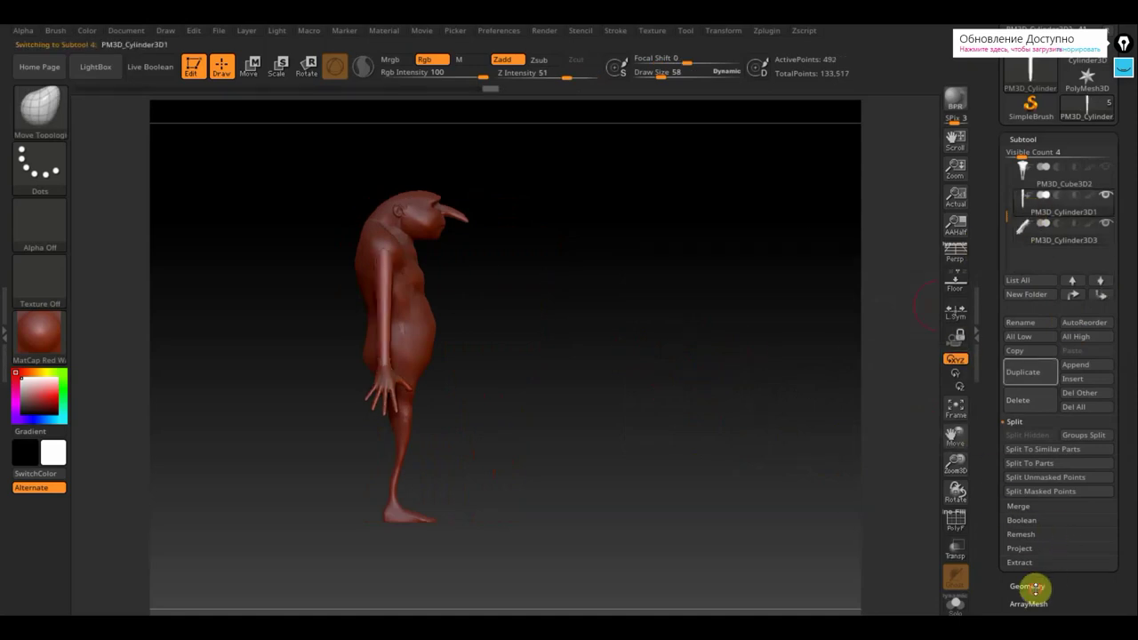
pyautogui.click(1032, 587)
pyautogui.click(1025, 355)
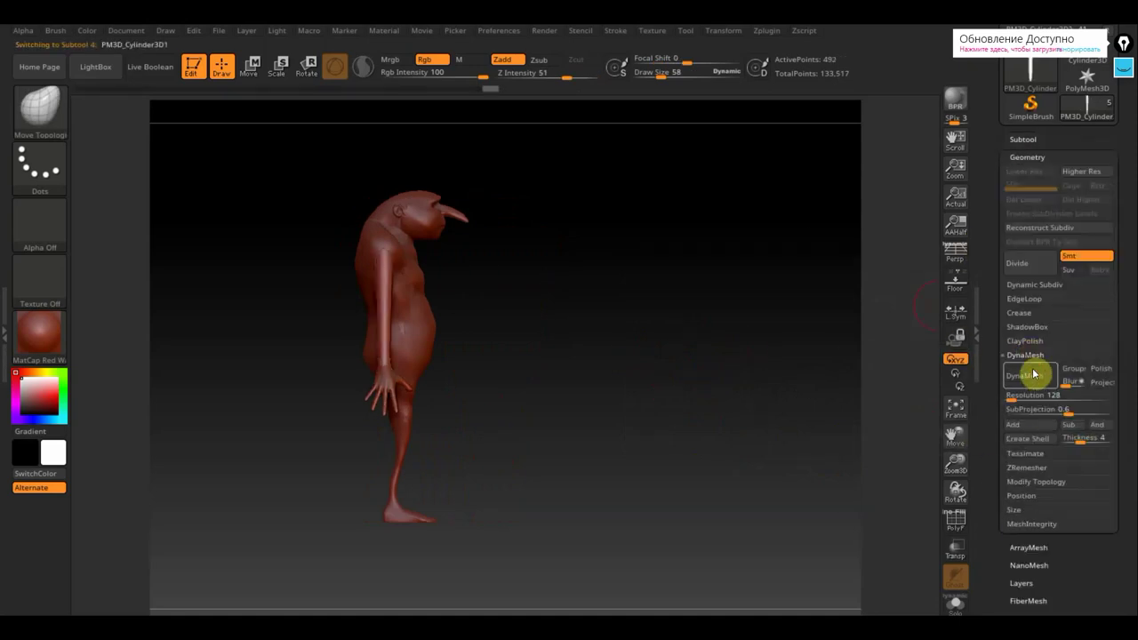
pyautogui.click(1032, 377)
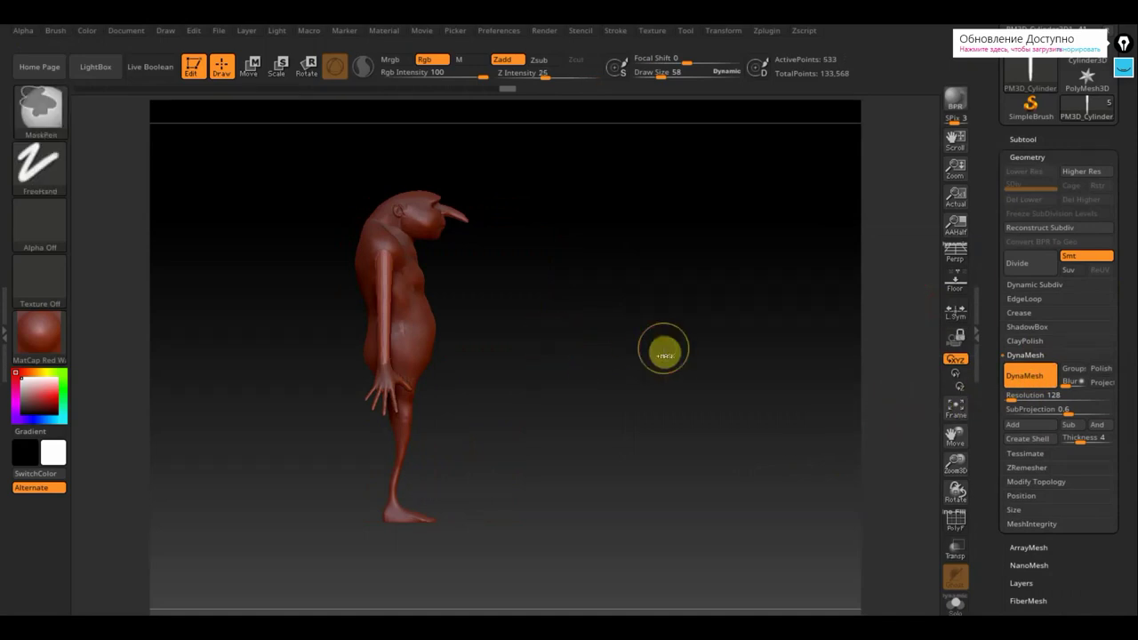
pyautogui.hotkey('ctrl', 'd')
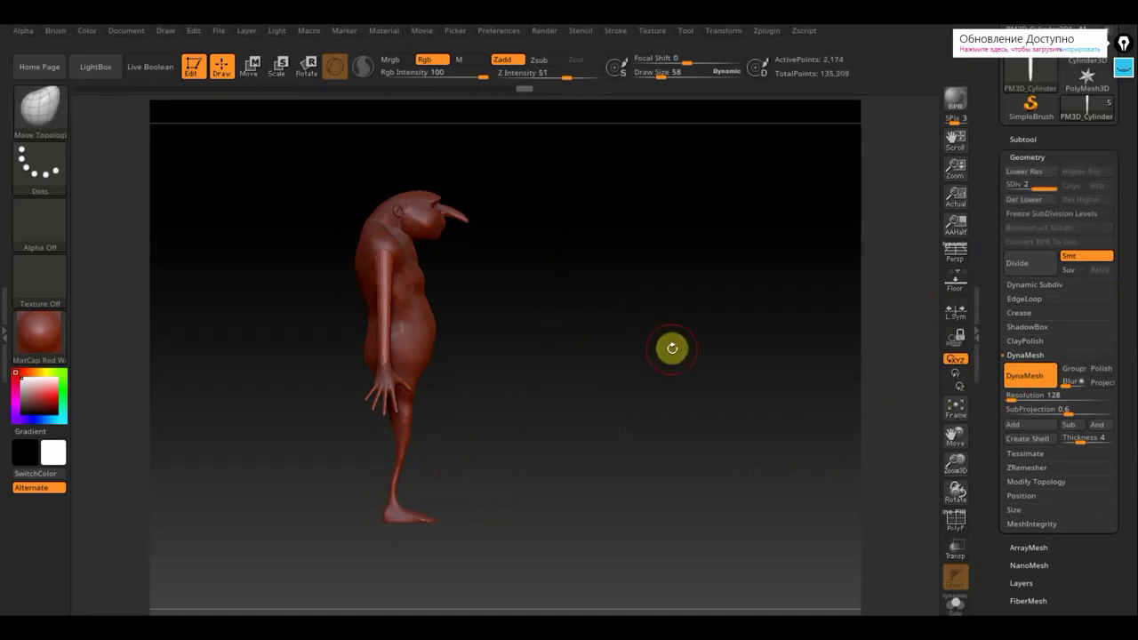
pyautogui.hotkey('ctrl', 'd')
# Build up the top of the arm at the shoulder with the ClayBuildup brush at draw size 14.
pyautogui.moveTo(682, 351); pyautogui.dragTo(678, 518)
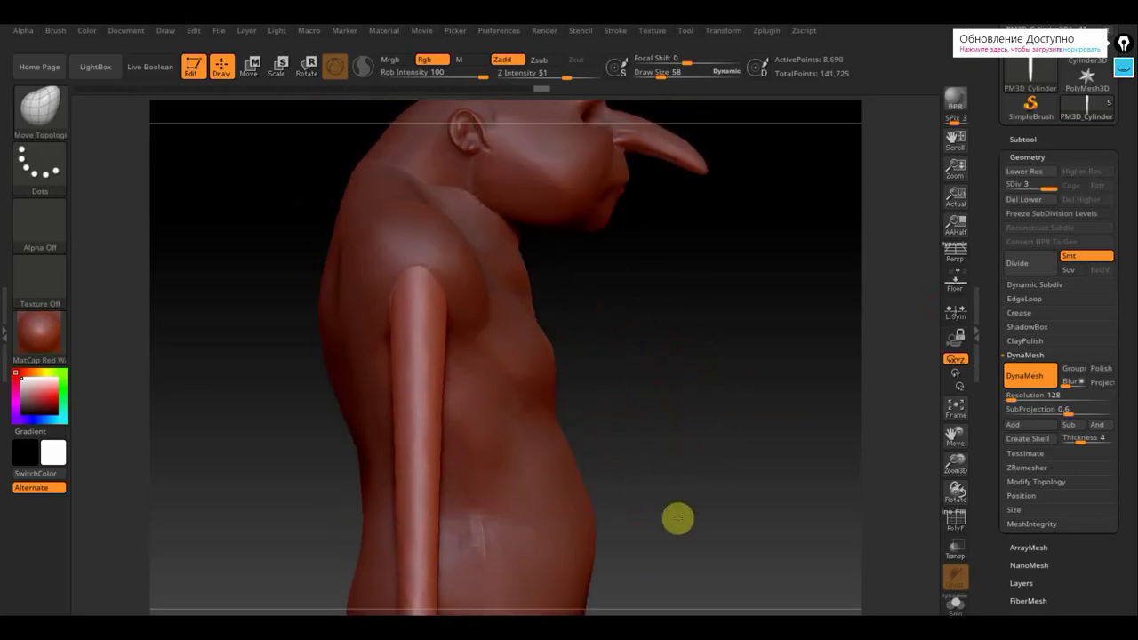
pyautogui.moveTo(661, 77); pyautogui.dragTo(647, 77)
pyautogui.click(44, 114)
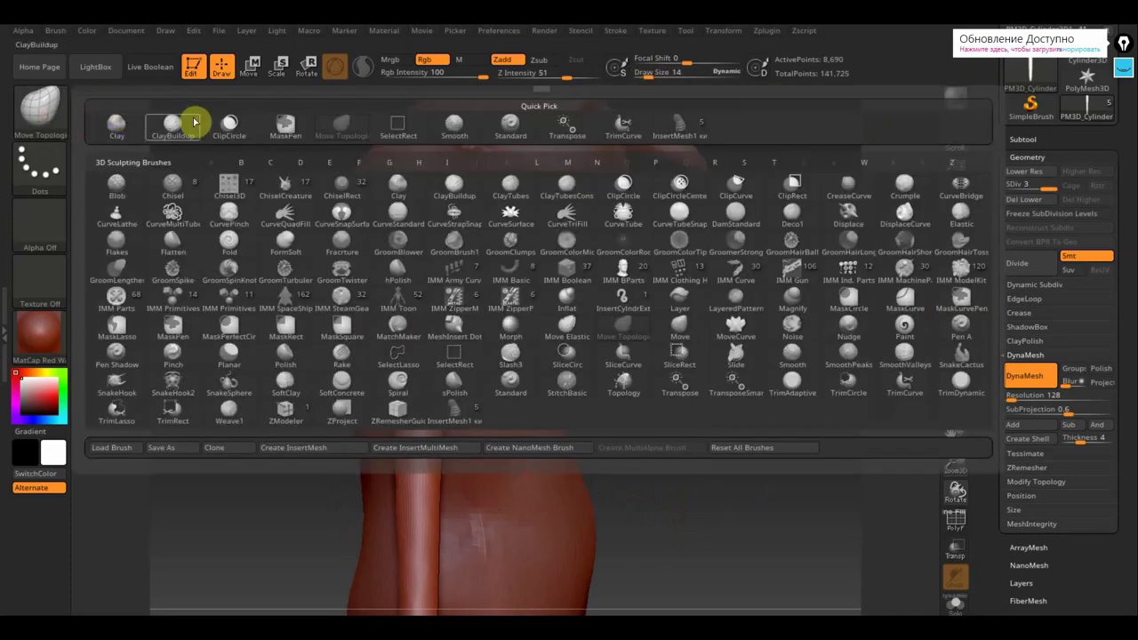
pyautogui.click(174, 125)
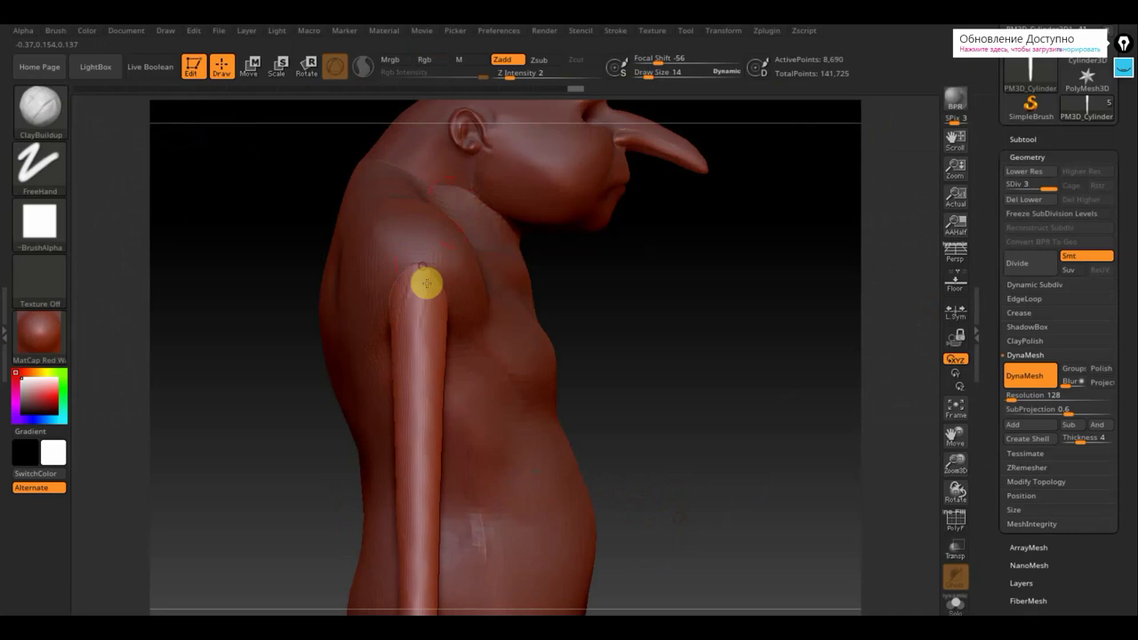
pyautogui.moveTo(428, 274); pyautogui.dragTo(436, 361)
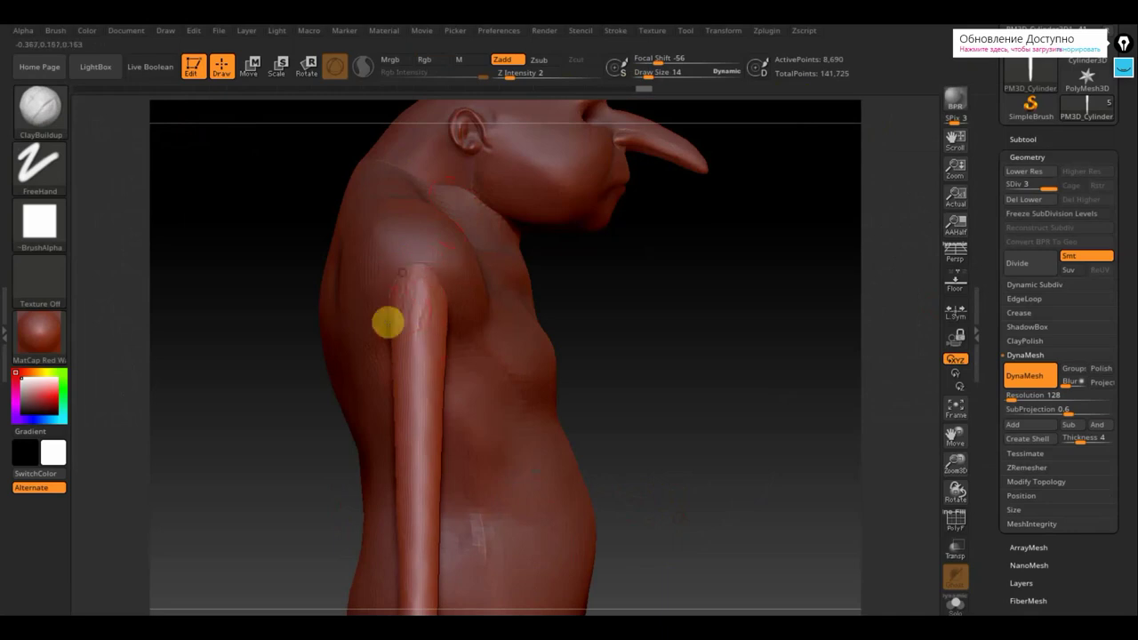
pyautogui.moveTo(396, 275); pyautogui.dragTo(397, 280)
pyautogui.moveTo(390, 343)
pyautogui.mouseDown()
pyautogui.moveTo(399, 365)
pyautogui.moveTo(400, 327)
pyautogui.mouseUp()
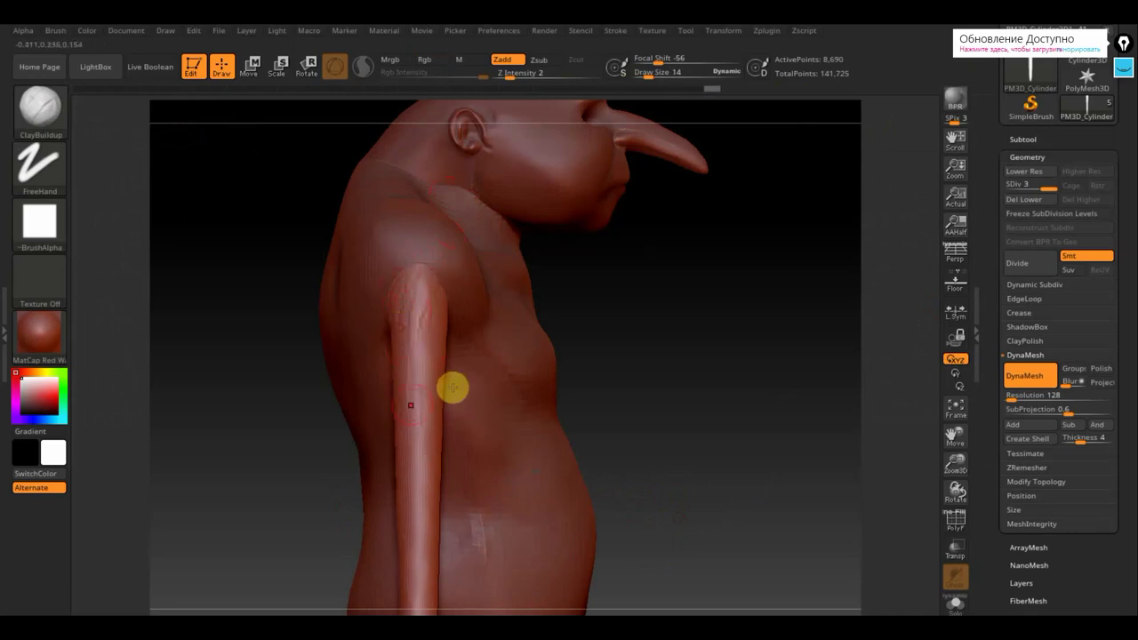
pyautogui.moveTo(716, 373); pyautogui.dragTo(613, 356)
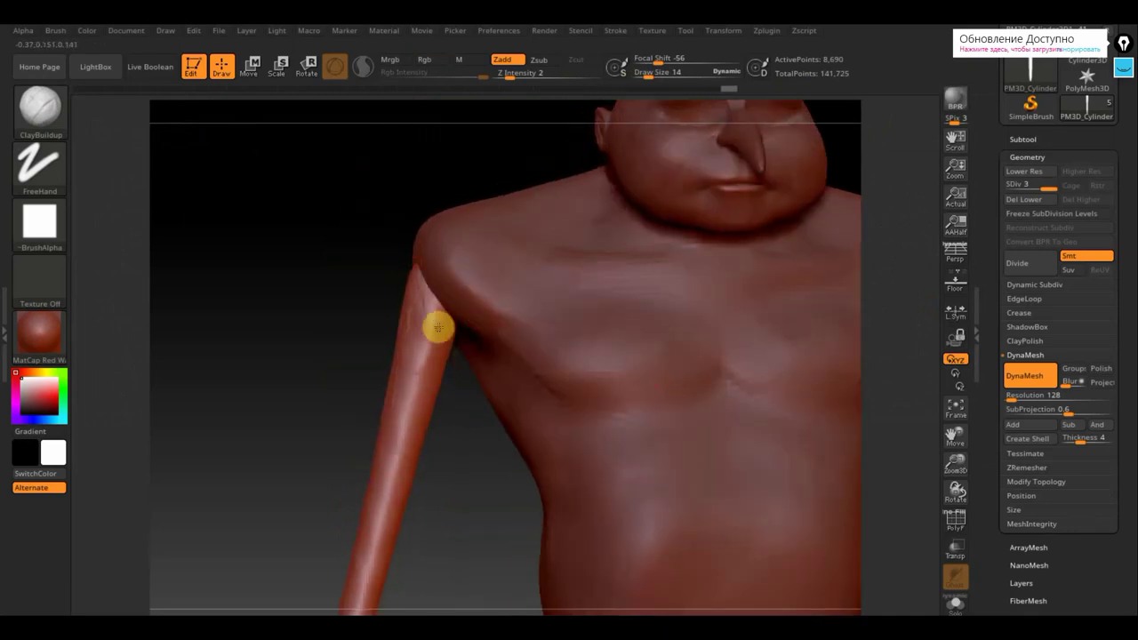
# Select the body subtool PM3D_Cube3D2 and merge it down with the arm cylinder.
pyautogui.click(1025, 140)
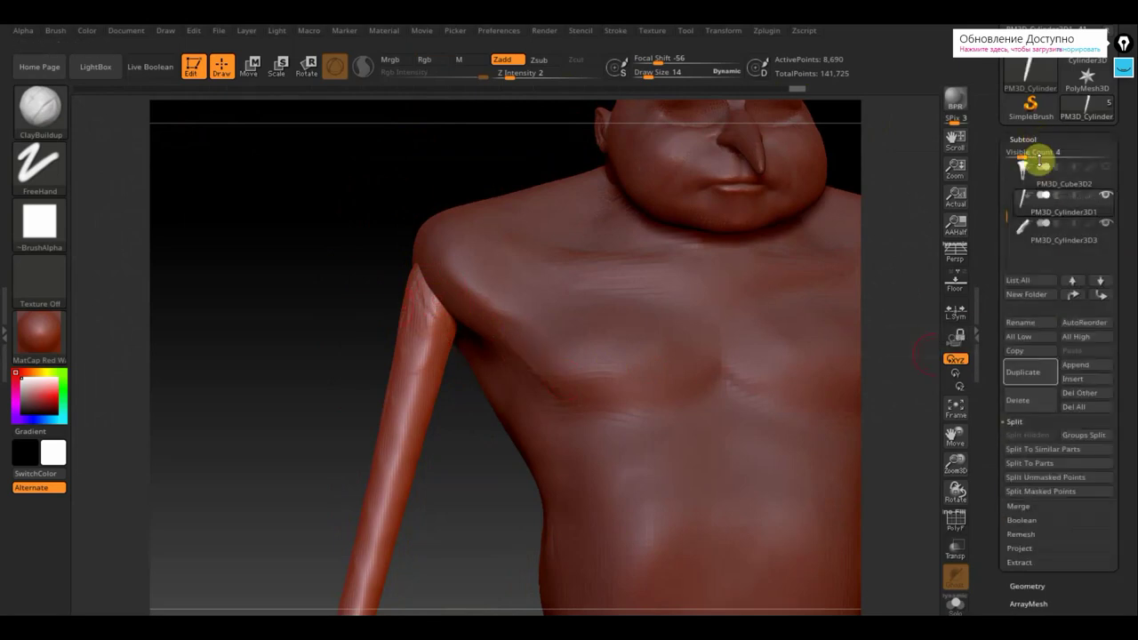
pyautogui.click(1029, 182)
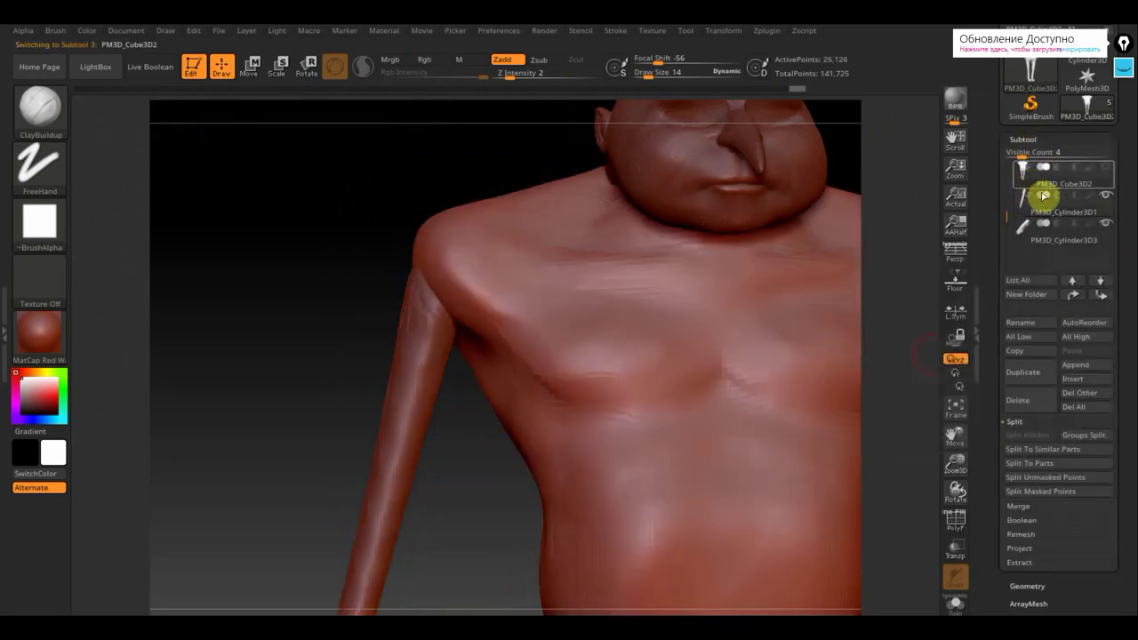
pyautogui.click(1023, 507)
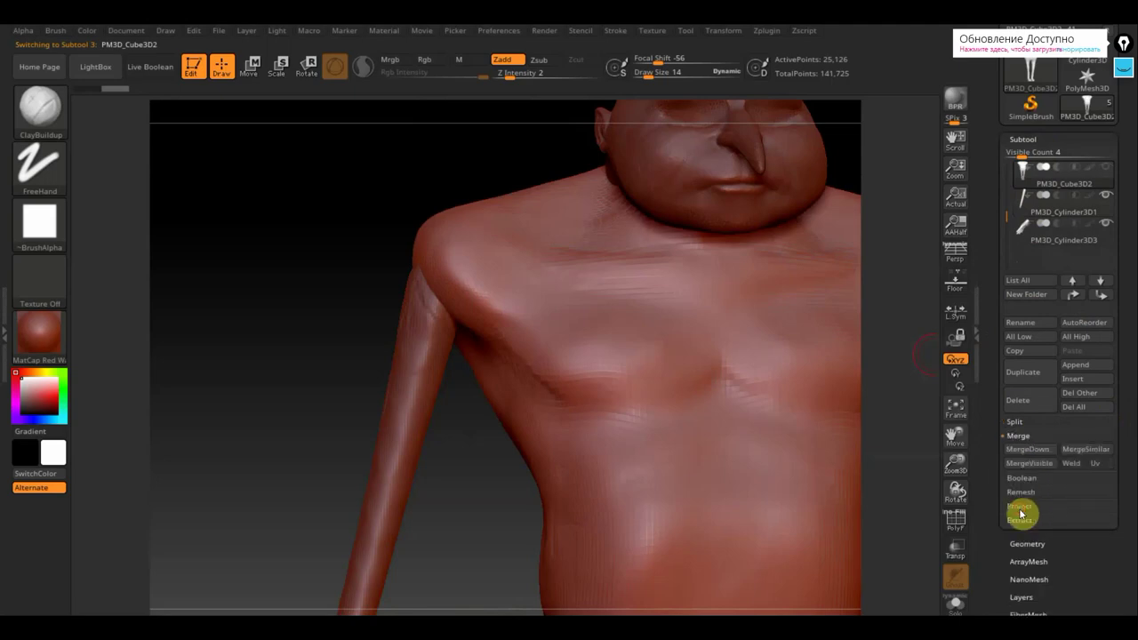
pyautogui.click(1031, 450)
pyautogui.click(890, 483)
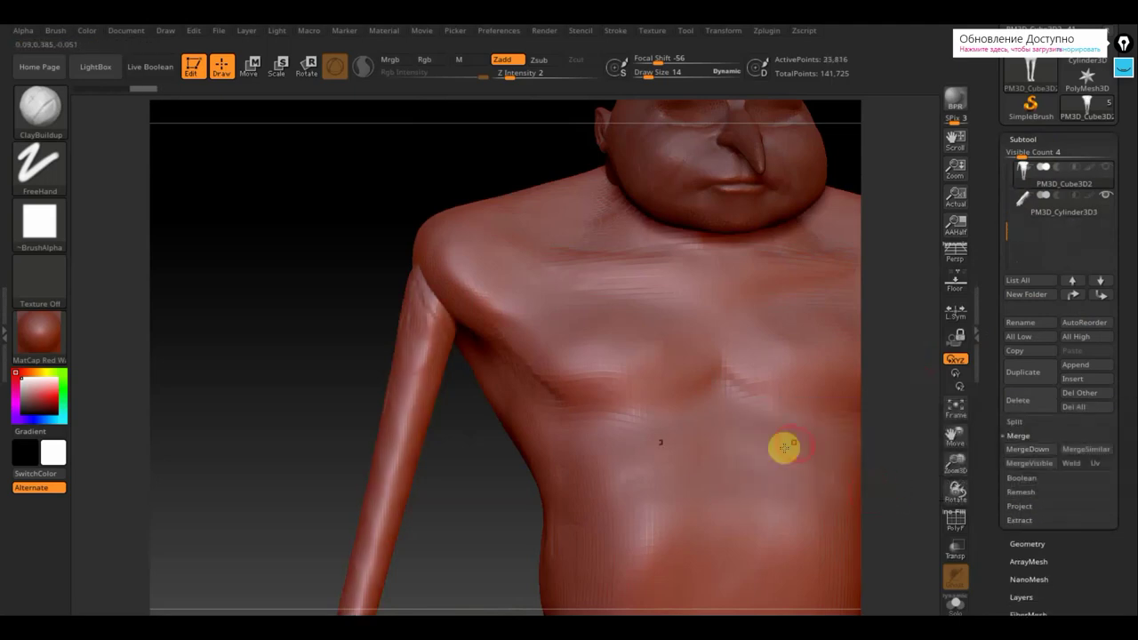
# Remesh the merged body and arm with DynaMesh at resolution 256.
pyautogui.click(1028, 543)
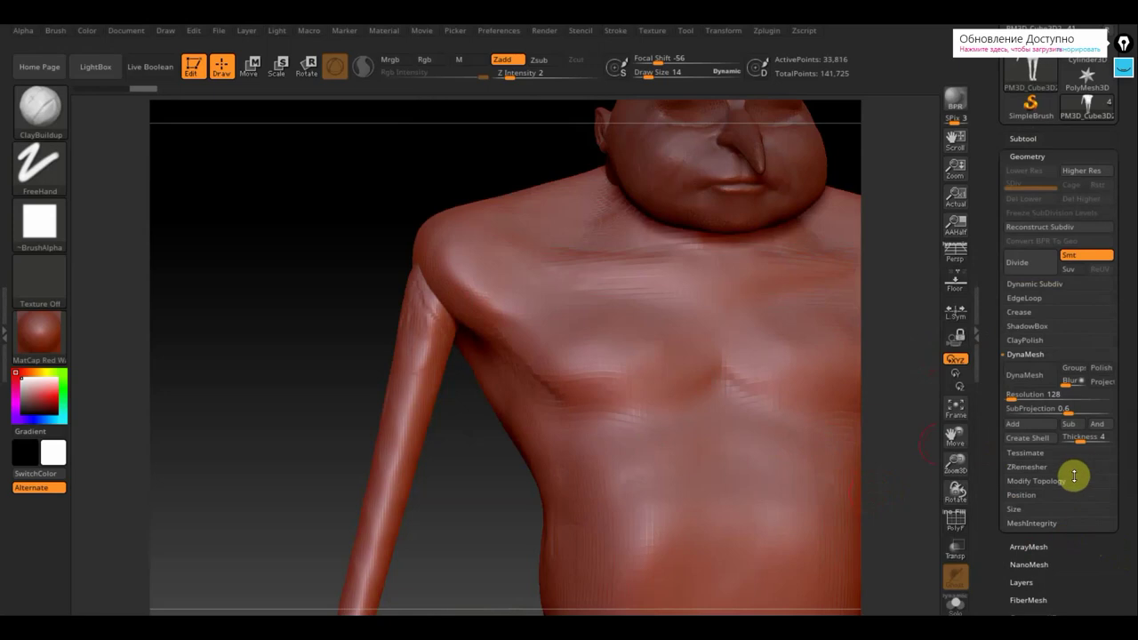
pyautogui.moveTo(1129, 317); pyautogui.dragTo(1135, 363)
pyautogui.press('shift')
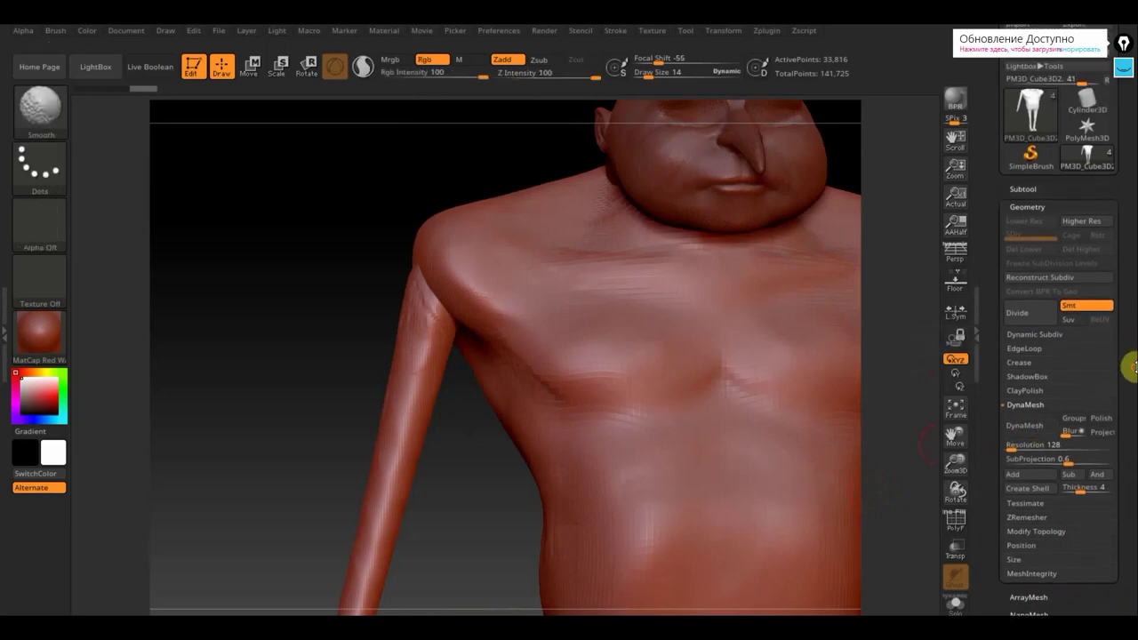
pyautogui.click(1025, 431)
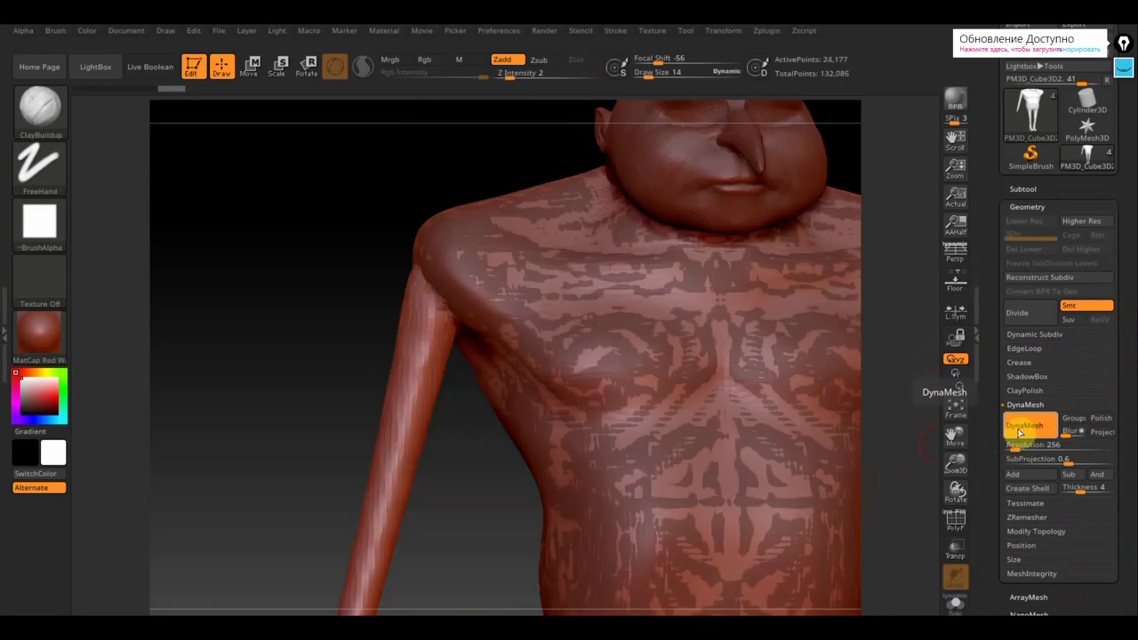
# Move the subtool PM3D_Cube3D1 below the hand subtool in the subtool order, and reselect the merged body PM3D_Cube3D2.
pyautogui.click(1025, 189)
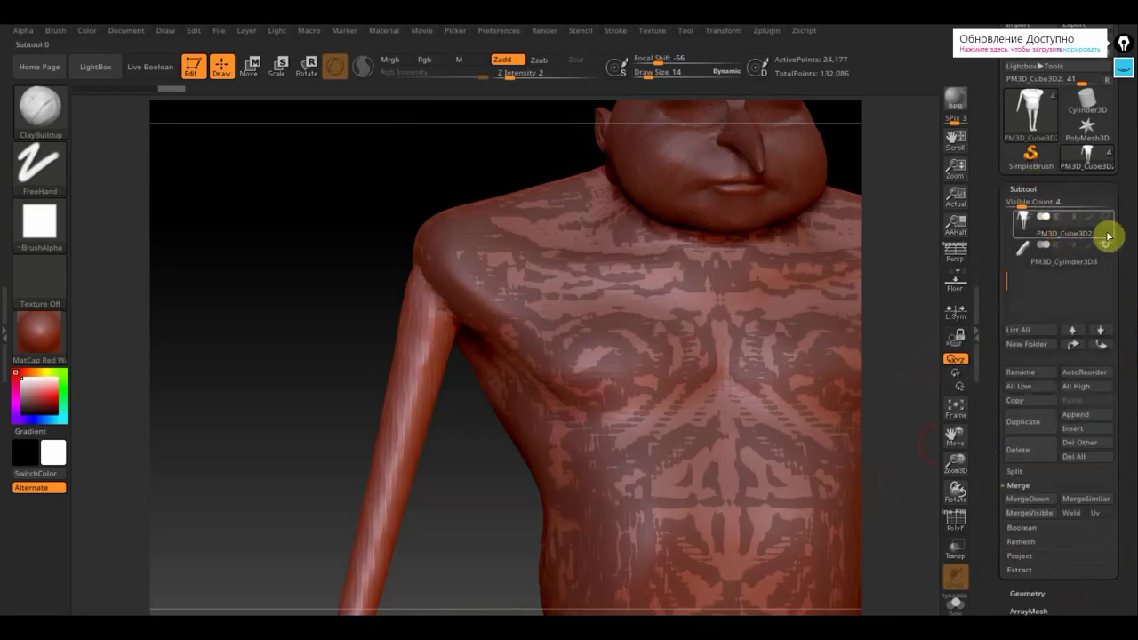
pyautogui.moveTo(1123, 250); pyautogui.dragTo(1123, 314)
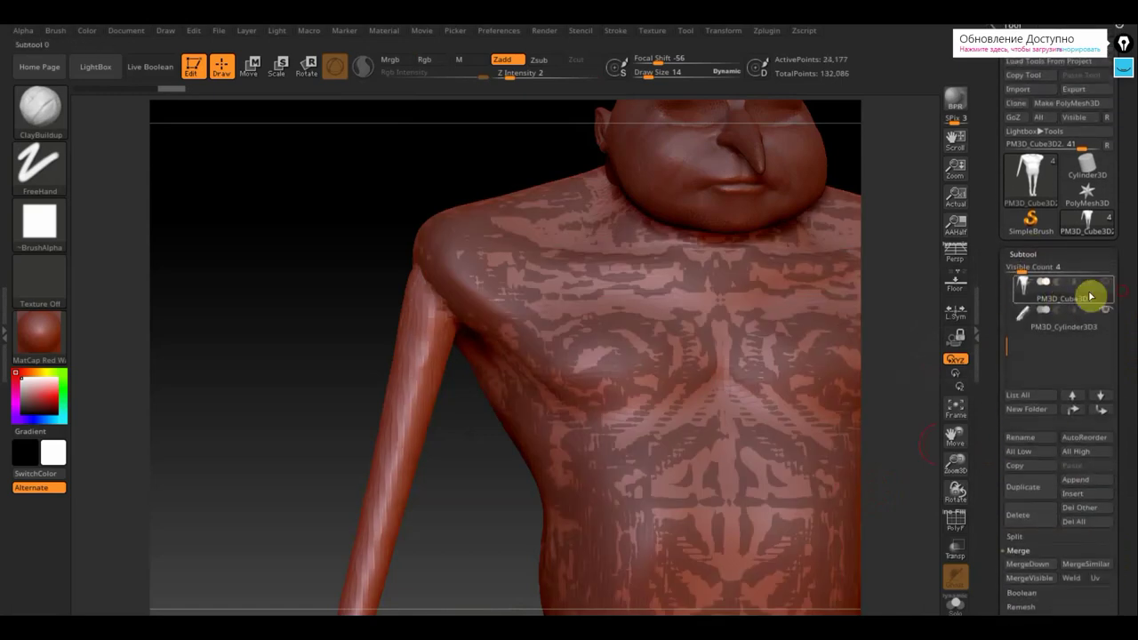
pyautogui.click(1073, 396)
pyautogui.moveTo(1068, 296)
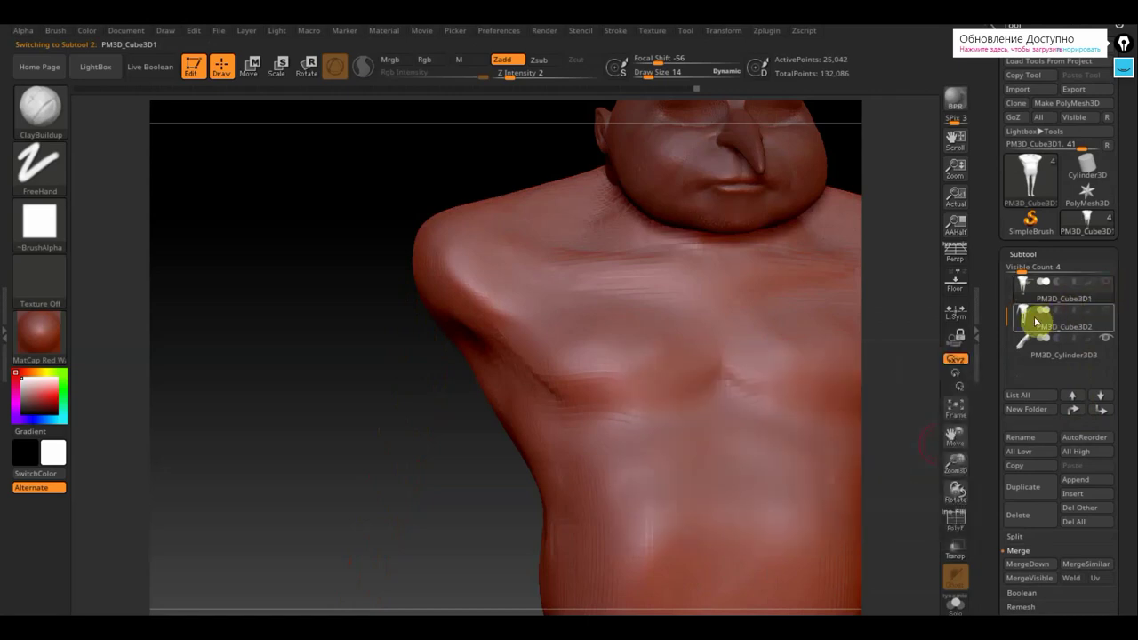
pyautogui.moveTo(1105, 300)
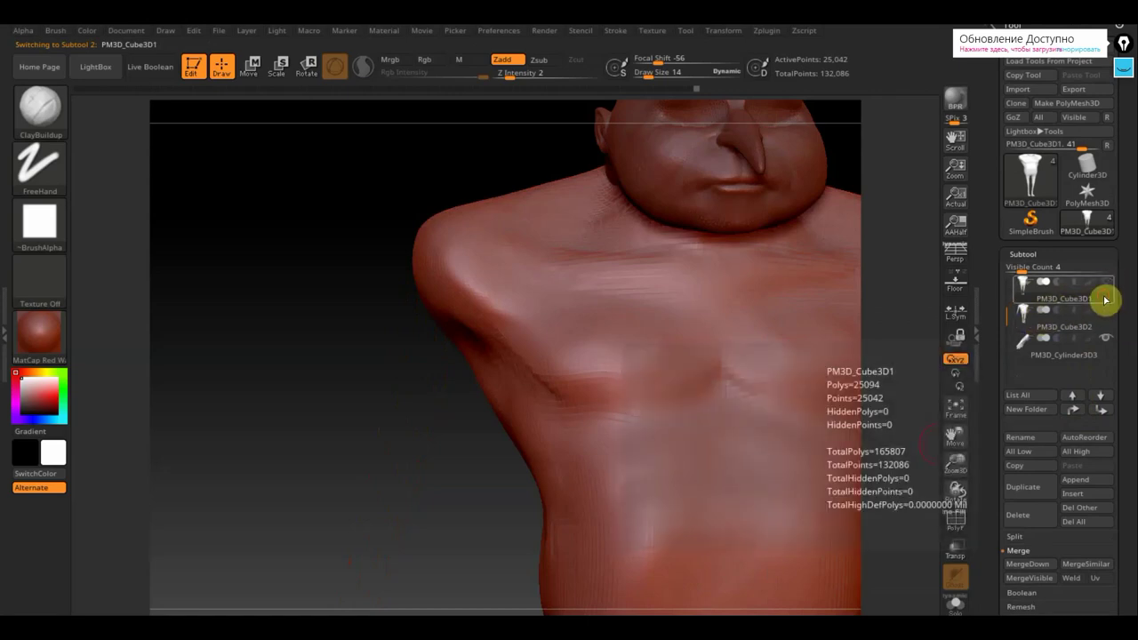
pyautogui.click(1103, 410)
pyautogui.click(1103, 410)
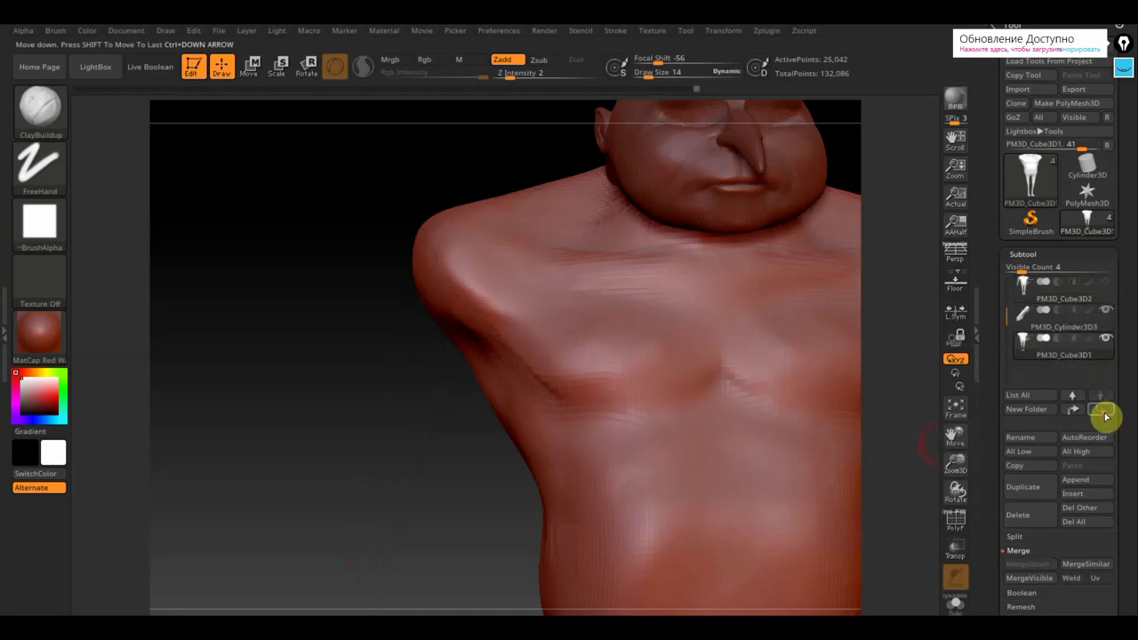
pyautogui.click(1037, 295)
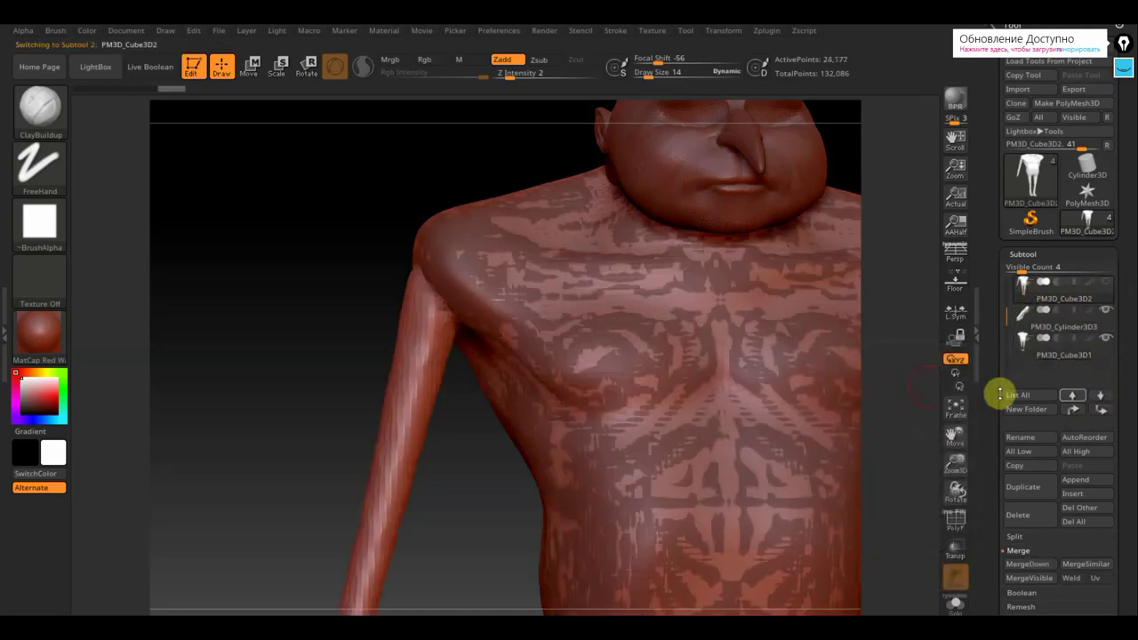
# Hide the subtool PM3D_Cube3D1 that overlaps the merged body PM3D_Cube3D2.
pyautogui.click(1107, 341)
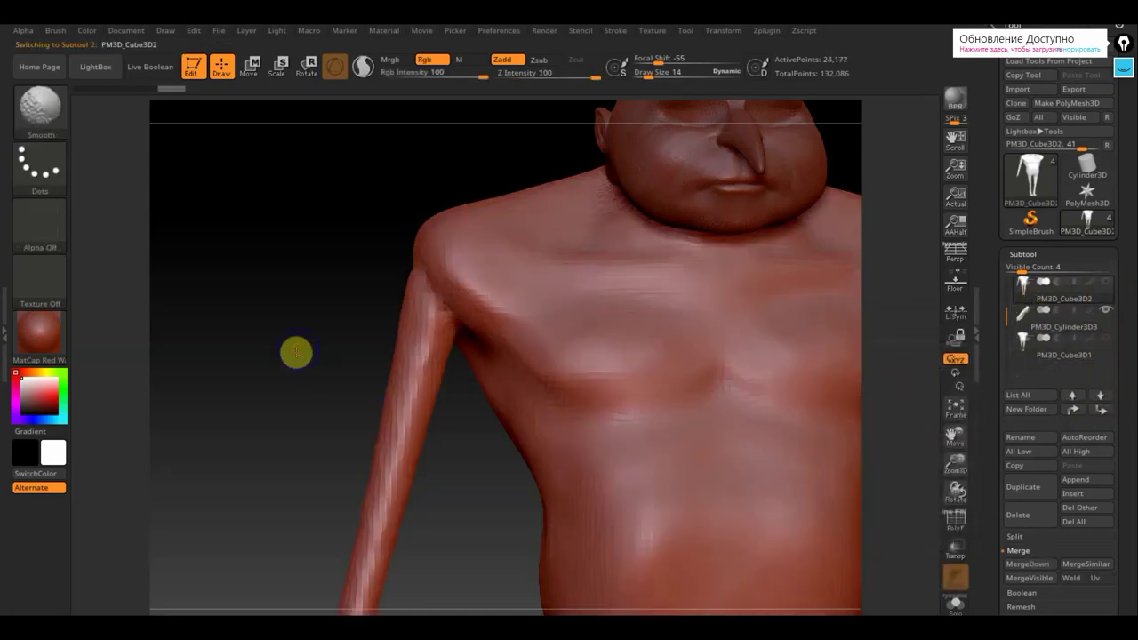
pyautogui.keyDown('shift'); pyautogui.moveTo(294, 350); pyautogui.dragTo(419, 470); pyautogui.keyUp('shift')
pyautogui.keyDown('alt'); pyautogui.moveTo(473, 496); pyautogui.dragTo(433, 348); pyautogui.keyUp('alt')
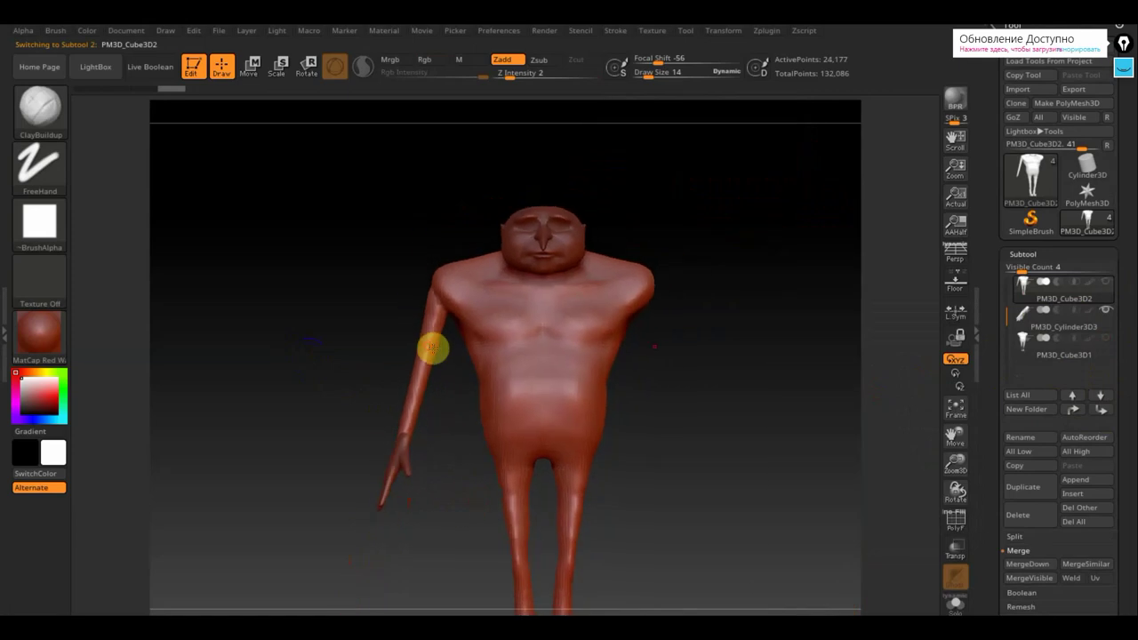
pyautogui.moveTo(706, 367); pyautogui.dragTo(714, 369)
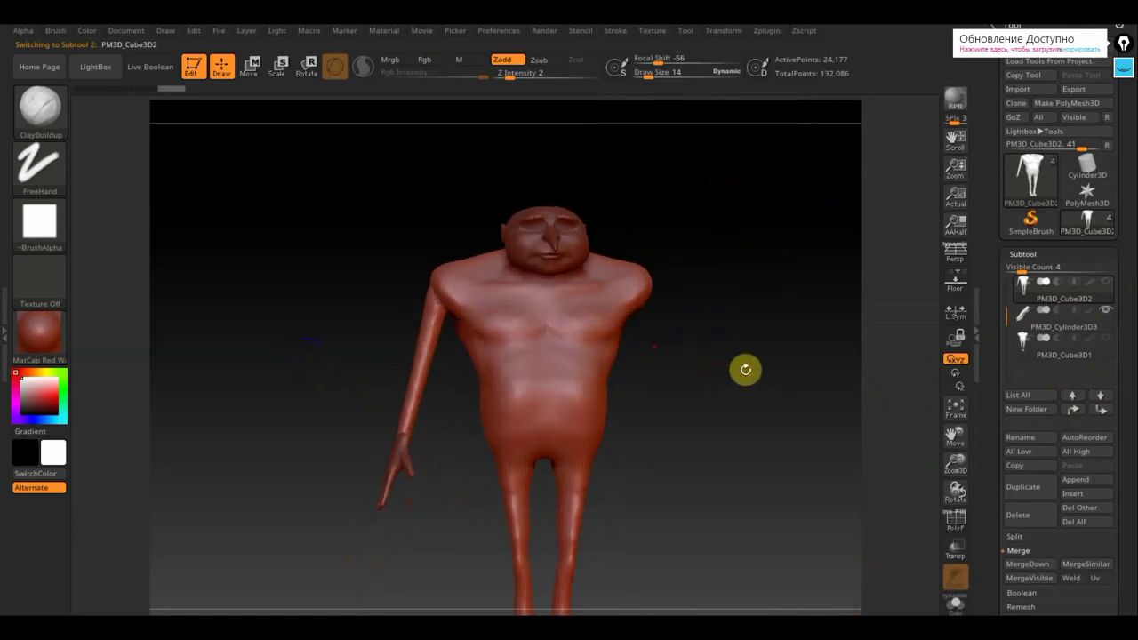
# Subdivide the merged body PM3D_Cube3D2 by one level.
pyautogui.press('ctrl')
pyautogui.moveTo(768, 394)
pyautogui.mouseDown()
pyautogui.moveTo(782, 460)
pyautogui.moveTo(808, 473)
pyautogui.mouseUp()
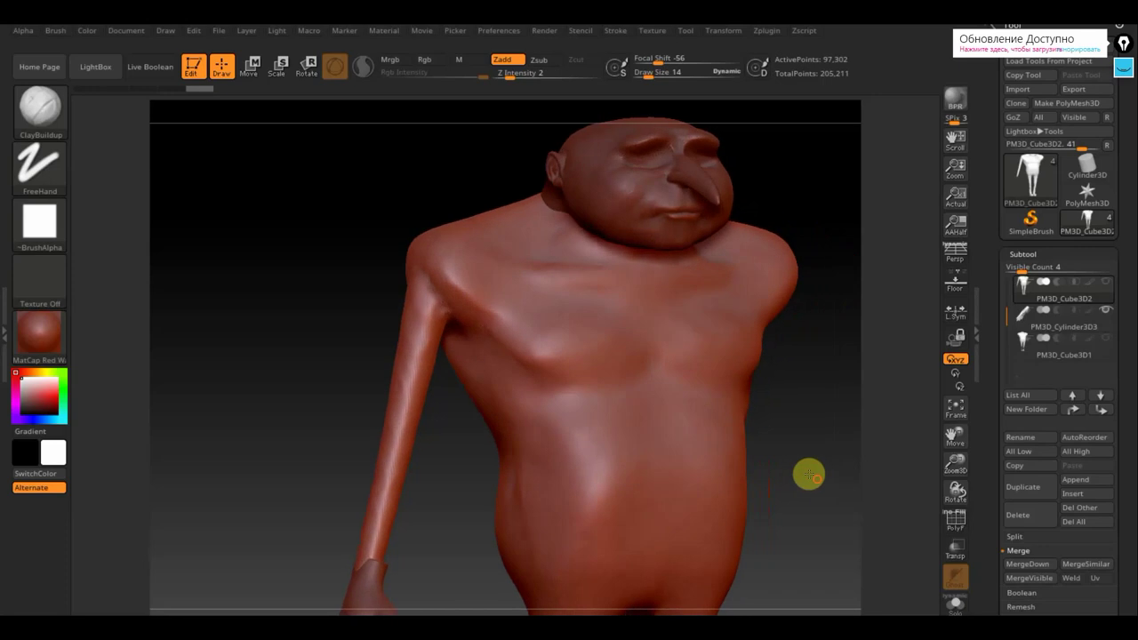
pyautogui.press('shift')
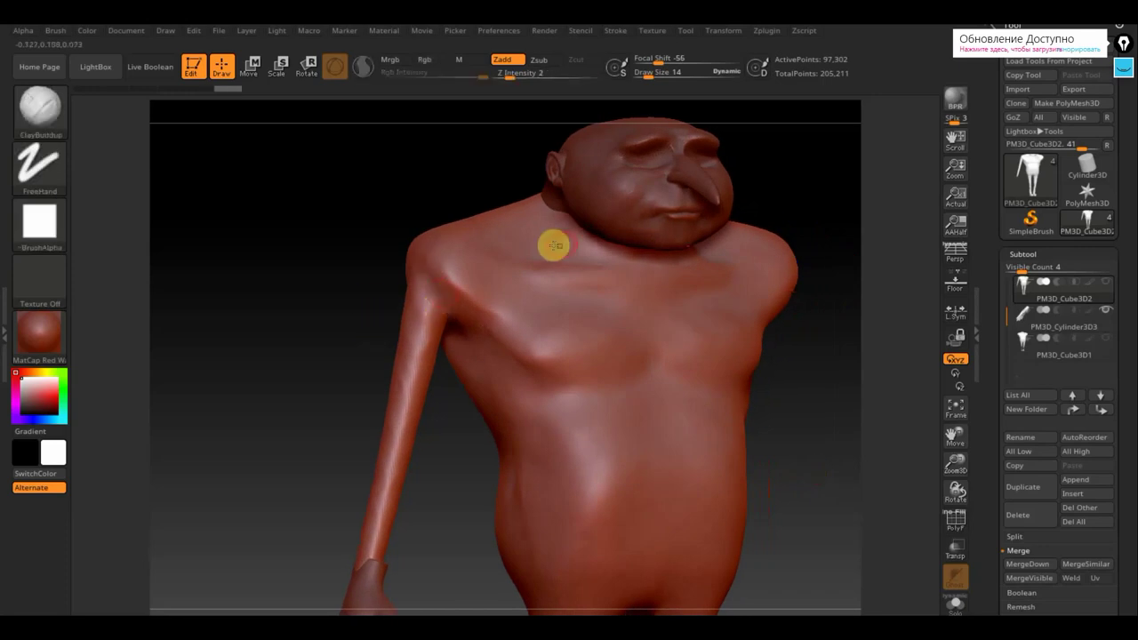
# Build up the outer side of the shoulder where the arm joins, using the ClayBuildup brush at draw size 21.
pyautogui.moveTo(363, 237); pyautogui.dragTo(376, 237)
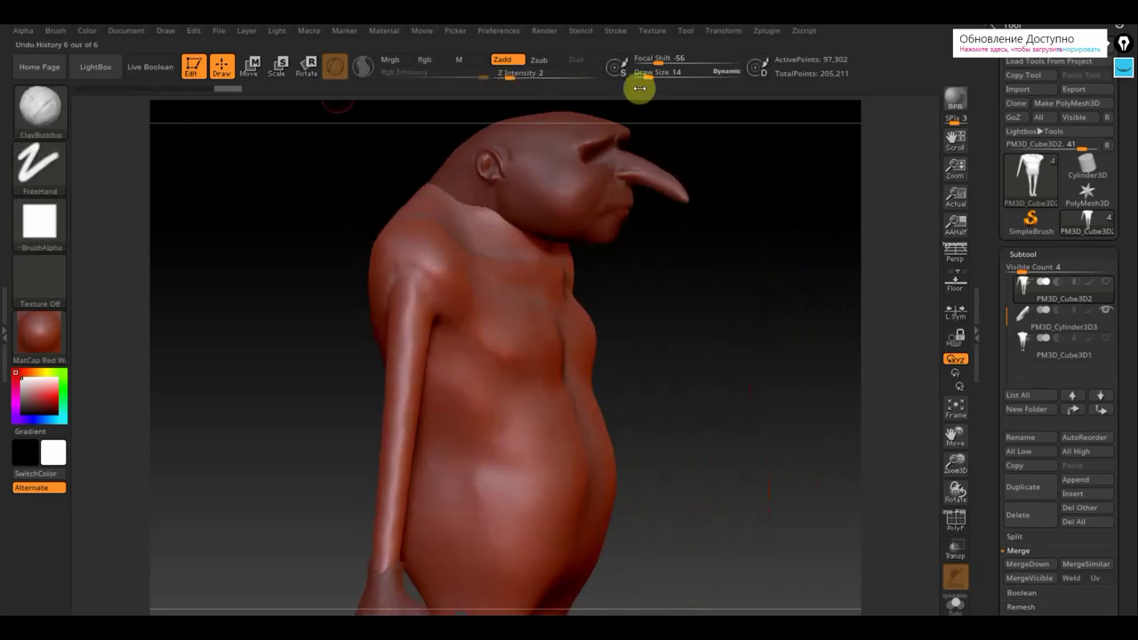
pyautogui.moveTo(649, 73); pyautogui.dragTo(649, 77)
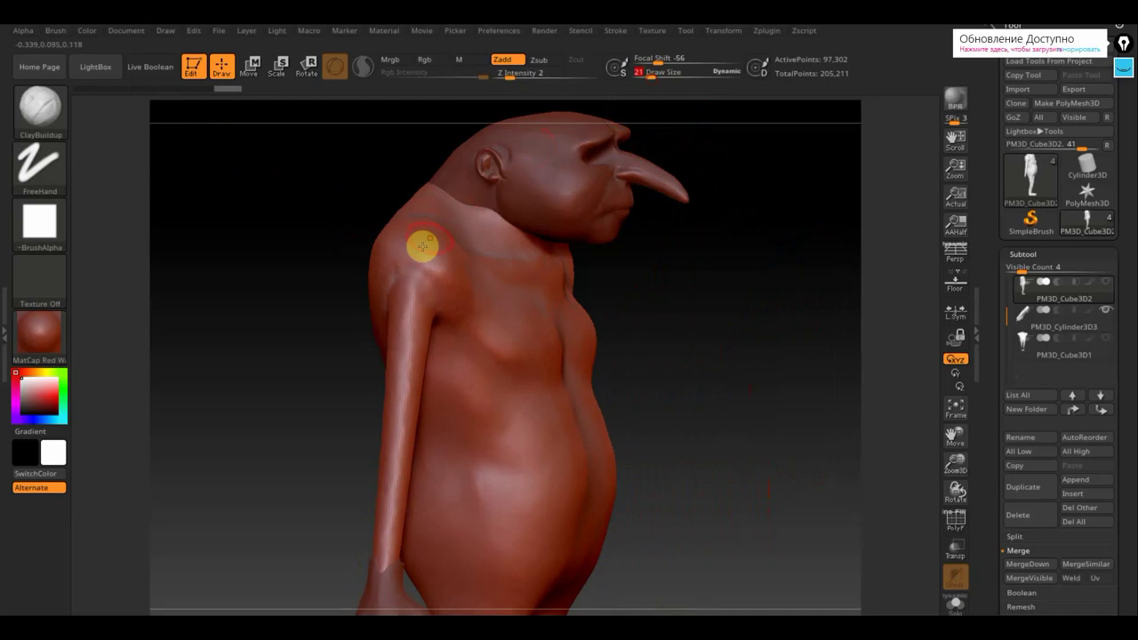
pyautogui.moveTo(400, 296); pyautogui.dragTo(389, 300)
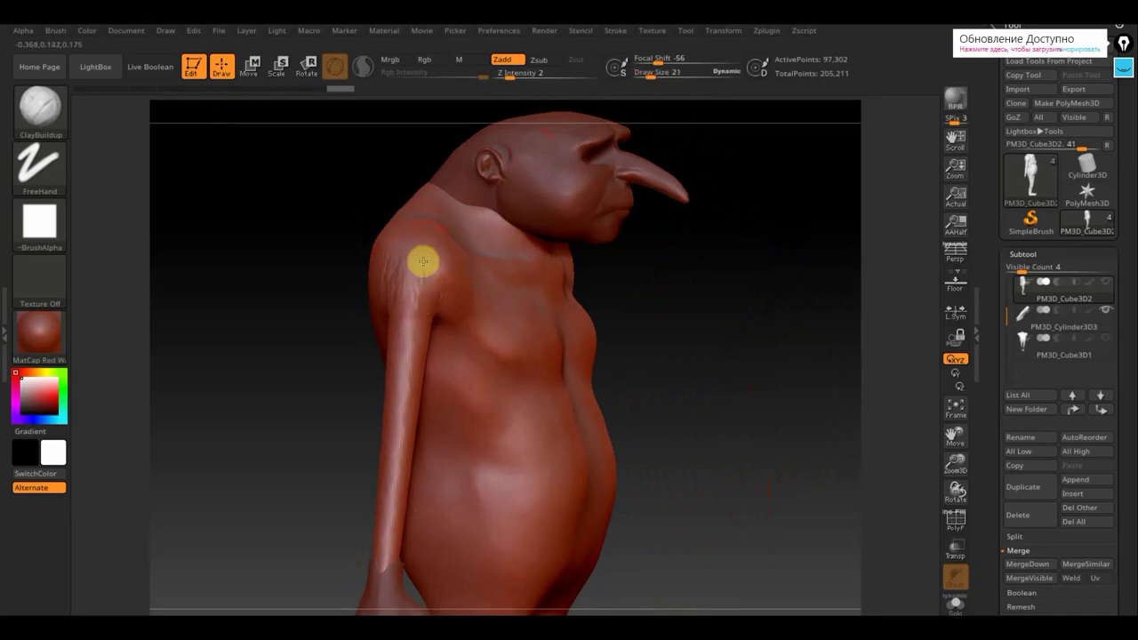
# Build up clay strokes over the shoulder and armpit with ClayBuildup to blend the arm into the torso.
pyautogui.moveTo(423, 260)
pyautogui.mouseDown()
pyautogui.moveTo(458, 272)
pyautogui.moveTo(386, 264)
pyautogui.moveTo(381, 252)
pyautogui.mouseUp()
pyautogui.moveTo(290, 303)
pyautogui.mouseDown()
pyautogui.moveTo(324, 339)
pyautogui.moveTo(358, 289)
pyautogui.mouseUp()
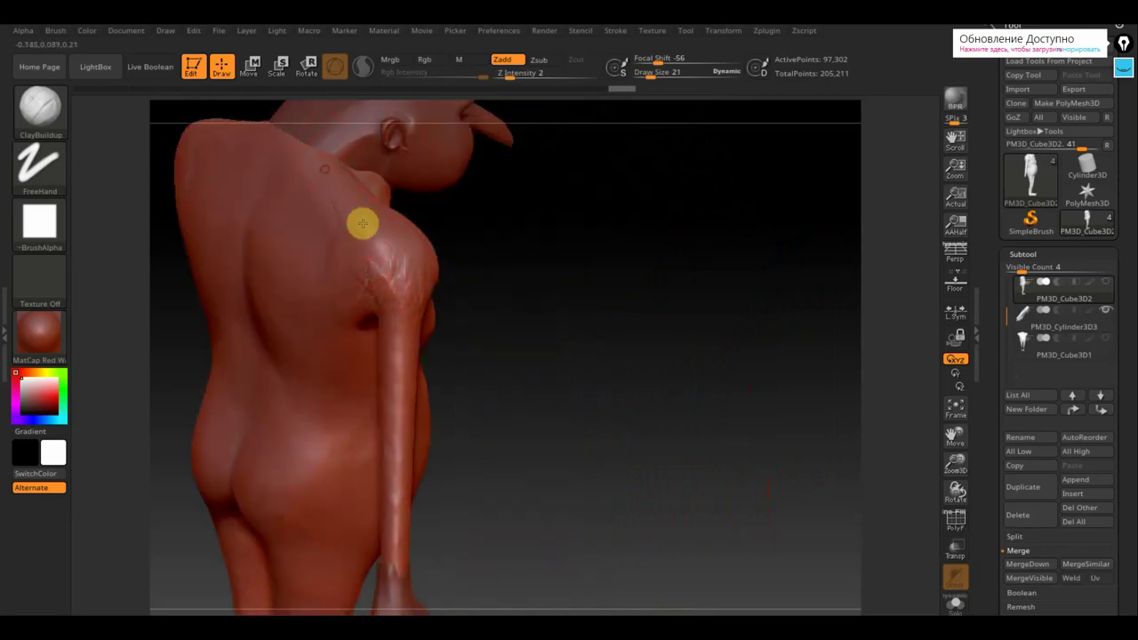
pyautogui.moveTo(569, 281); pyautogui.dragTo(462, 253)
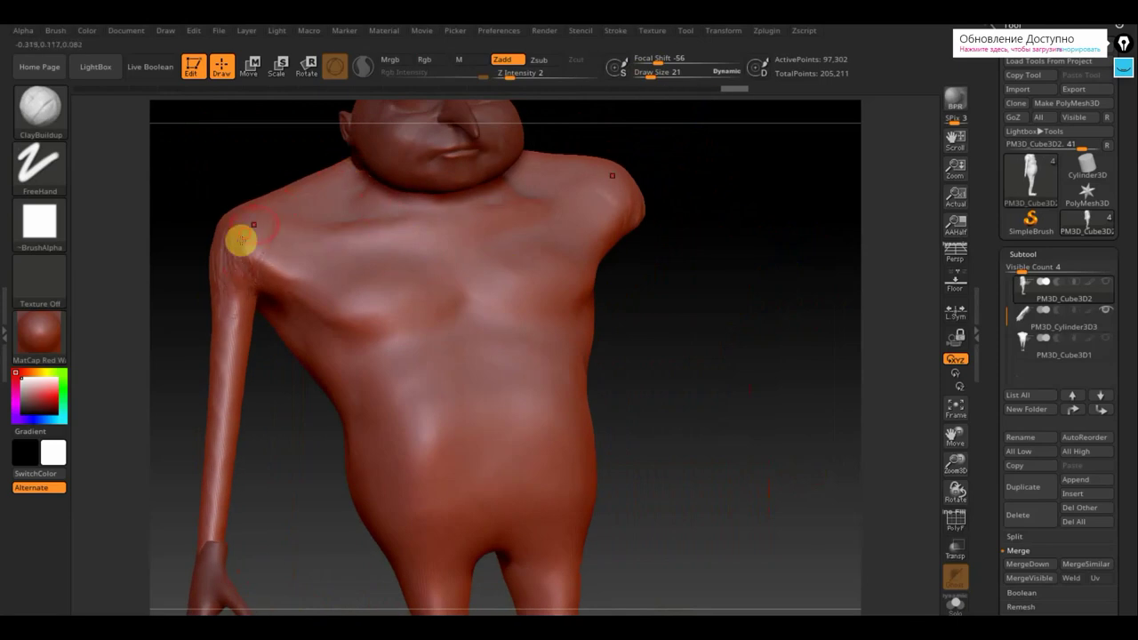
pyautogui.moveTo(264, 282); pyautogui.dragTo(235, 381)
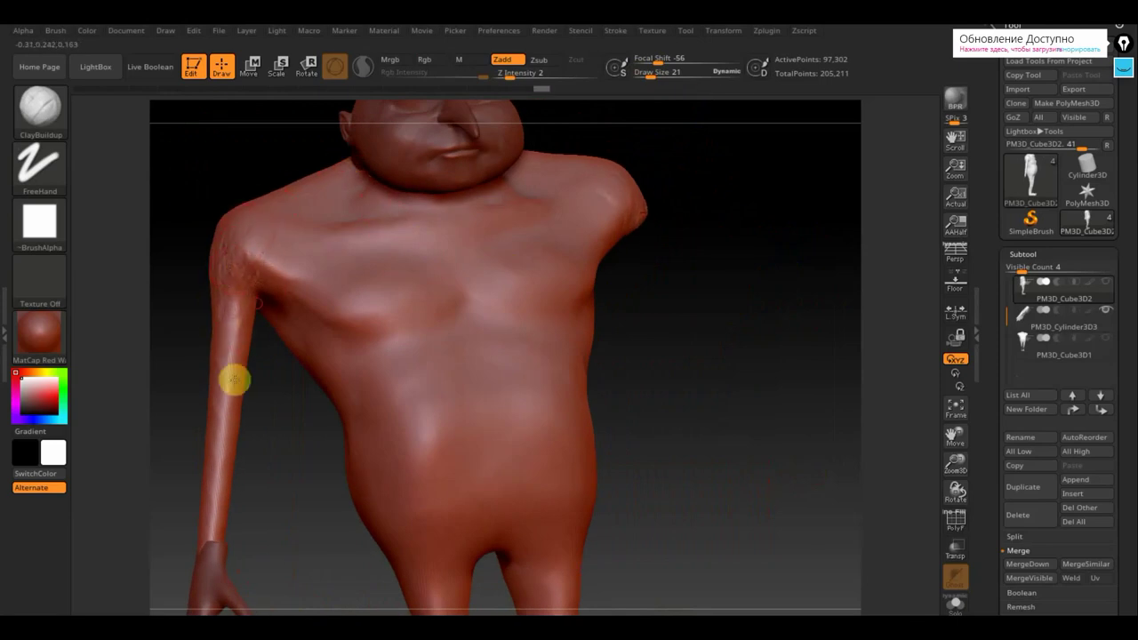
pyautogui.moveTo(251, 323)
pyautogui.mouseDown()
pyautogui.moveTo(240, 368)
pyautogui.moveTo(253, 350)
pyautogui.mouseUp()
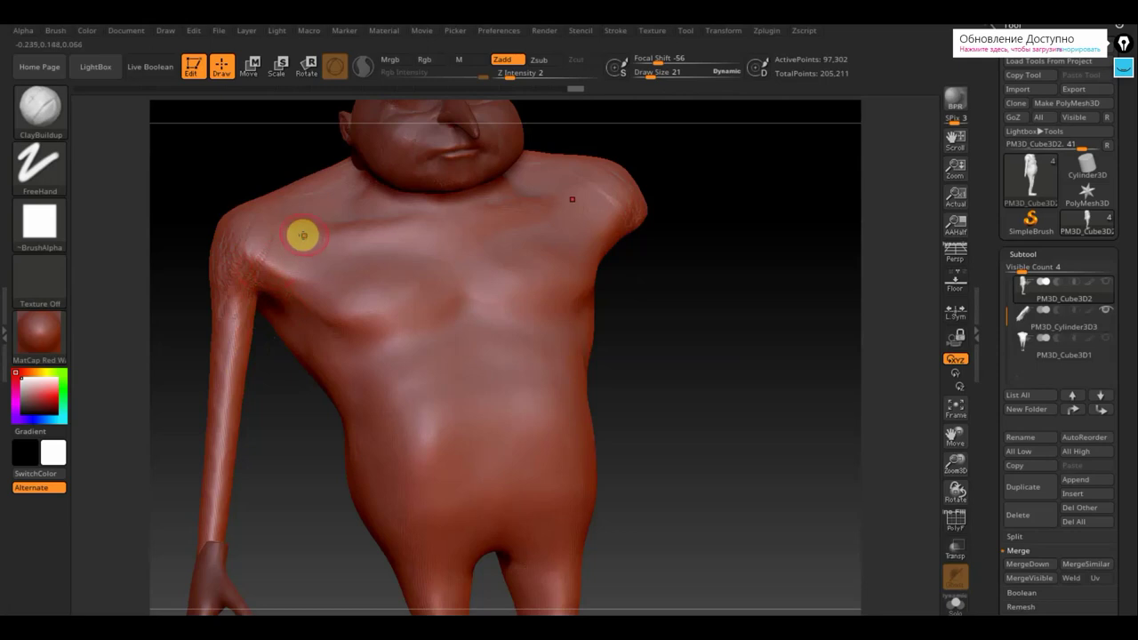
pyautogui.moveTo(268, 254)
pyautogui.mouseDown()
pyautogui.moveTo(293, 246)
pyautogui.moveTo(291, 230)
pyautogui.moveTo(232, 292)
pyautogui.moveTo(243, 279)
pyautogui.mouseUp()
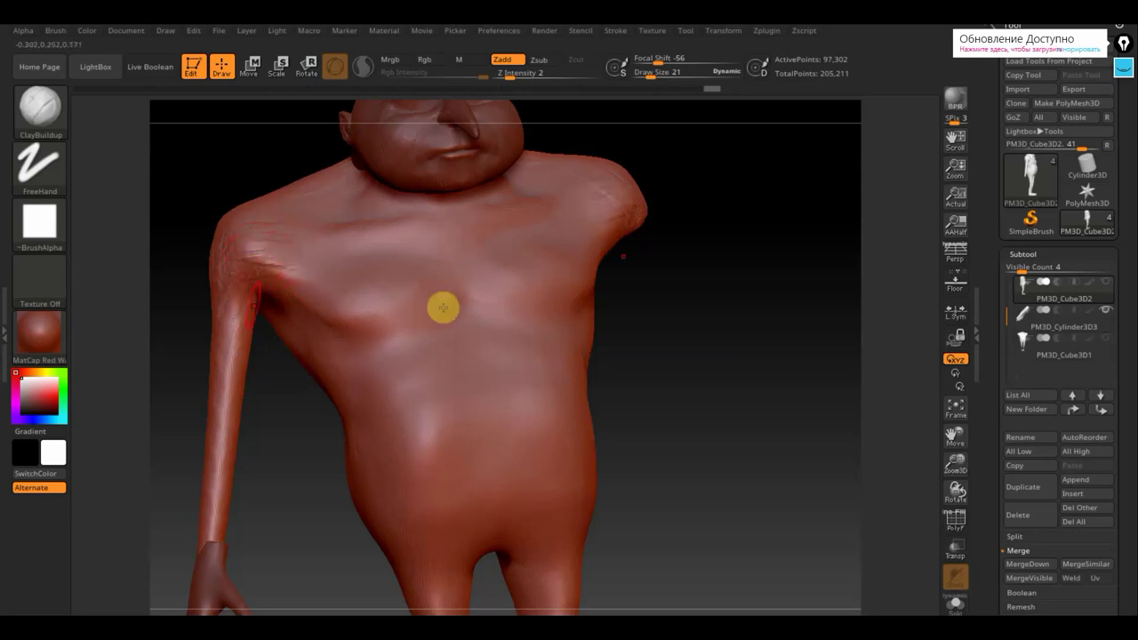
# Delete the body's lower subdivision level and apply Mirror And Weld to copy the arm to the other side.
pyautogui.moveTo(756, 323); pyautogui.dragTo(738, 350)
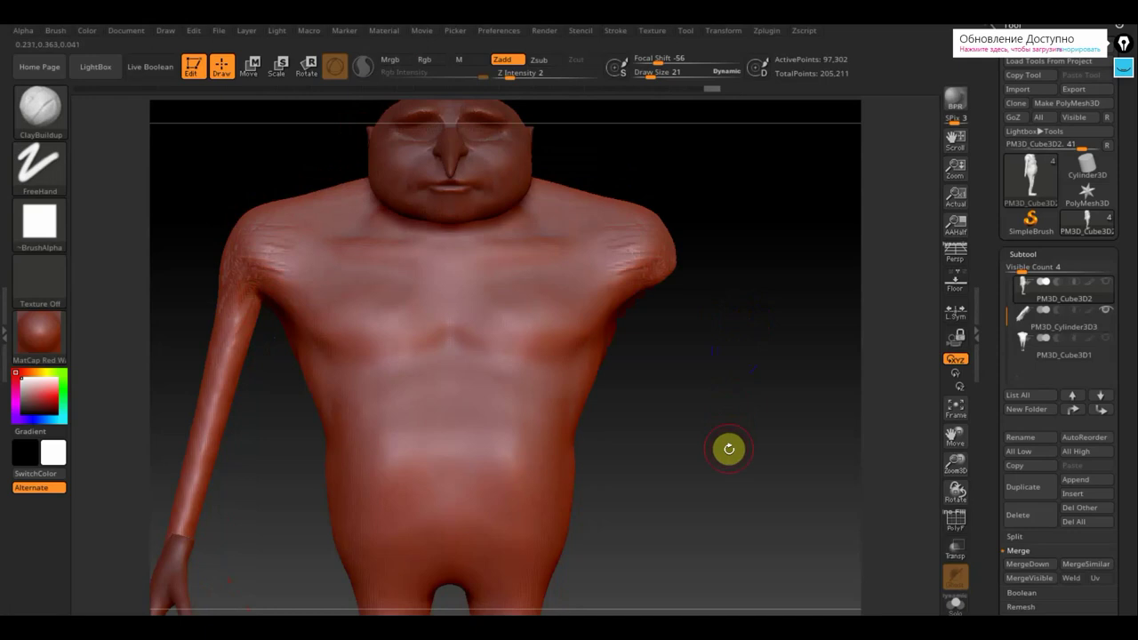
pyautogui.keyDown('alt'); pyautogui.moveTo(729, 454); pyautogui.dragTo(720, 380); pyautogui.keyUp('alt')
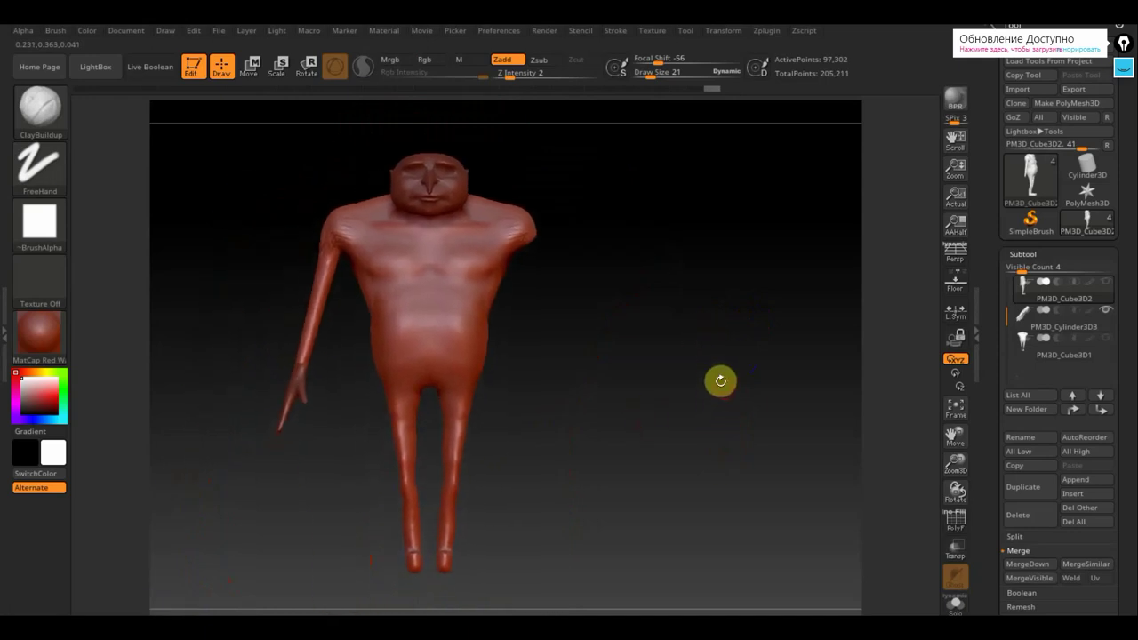
pyautogui.scroll(-5, 1131, 490)
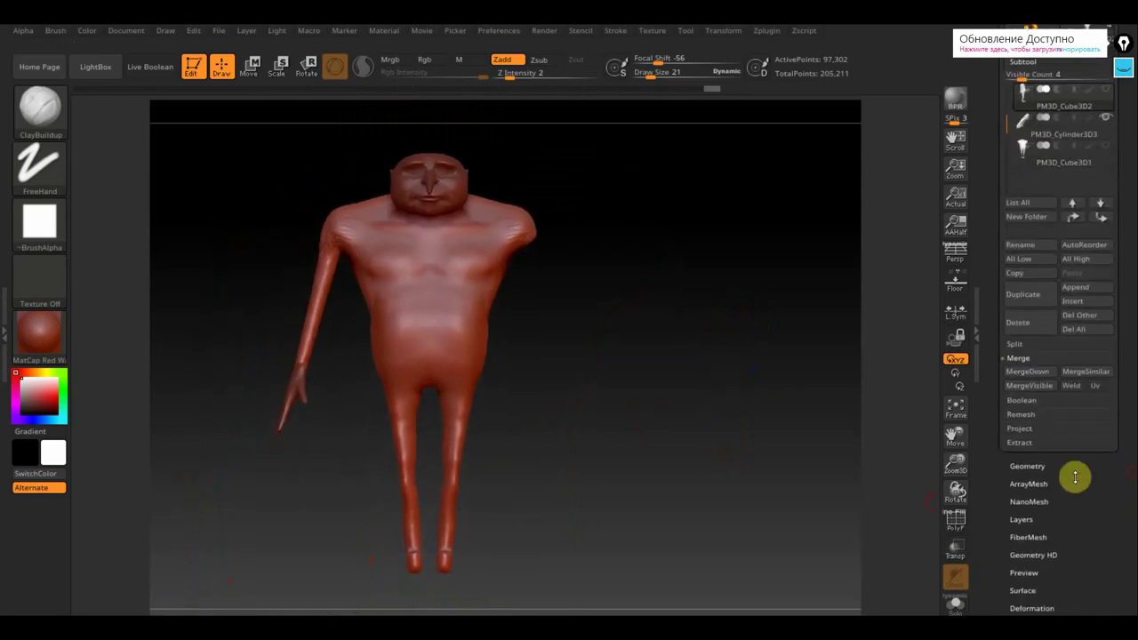
pyautogui.click(1030, 465)
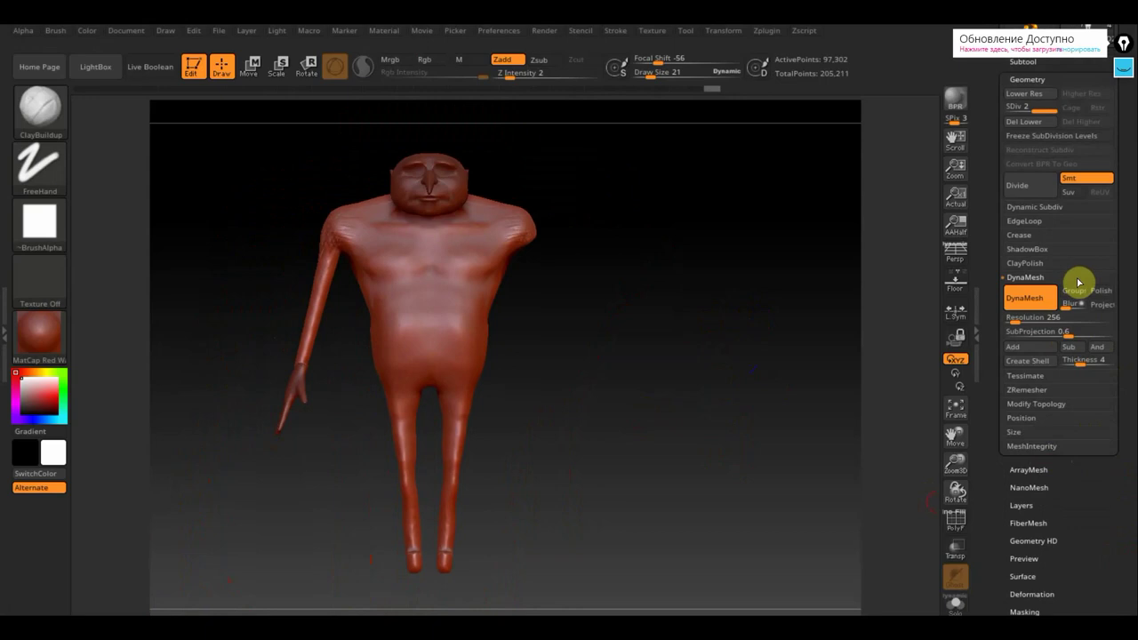
pyautogui.click(1024, 121)
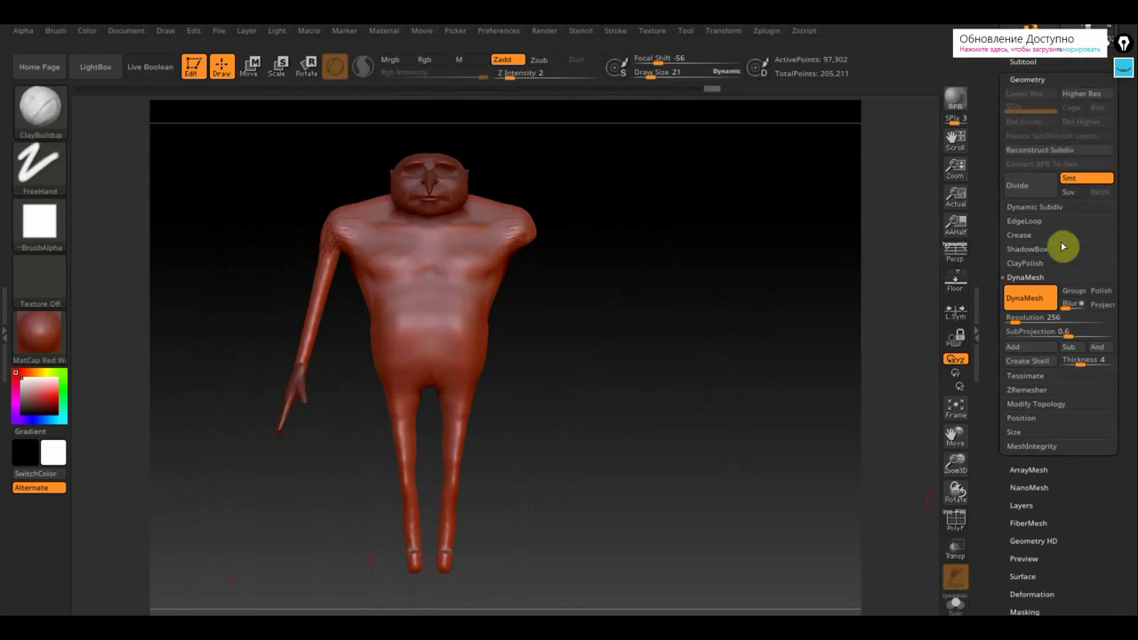
pyautogui.click(1040, 405)
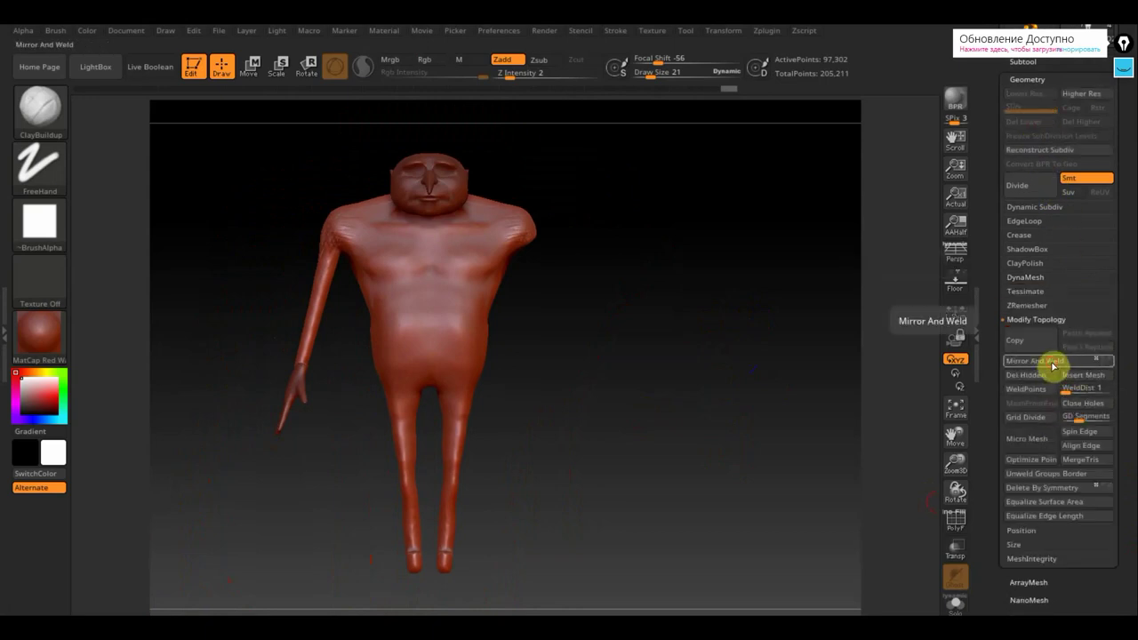
pyautogui.click(1054, 365)
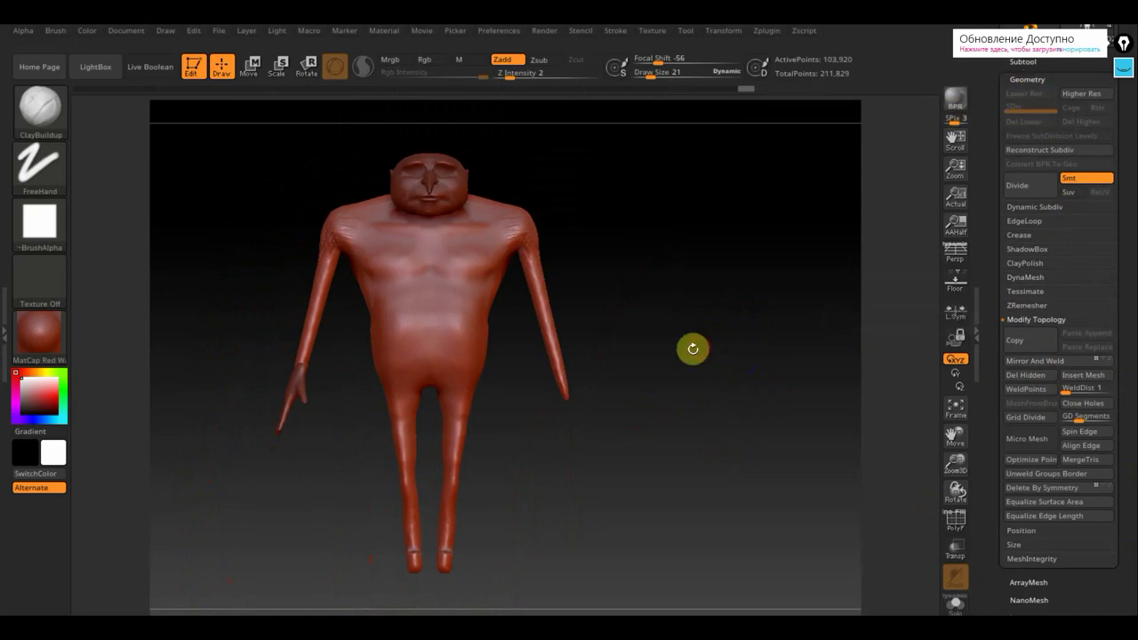
# Mask both forearms from the elbow down and invert the mask so only the forearms remain editable.
pyautogui.moveTo(523, 390); pyautogui.dragTo(568, 392)
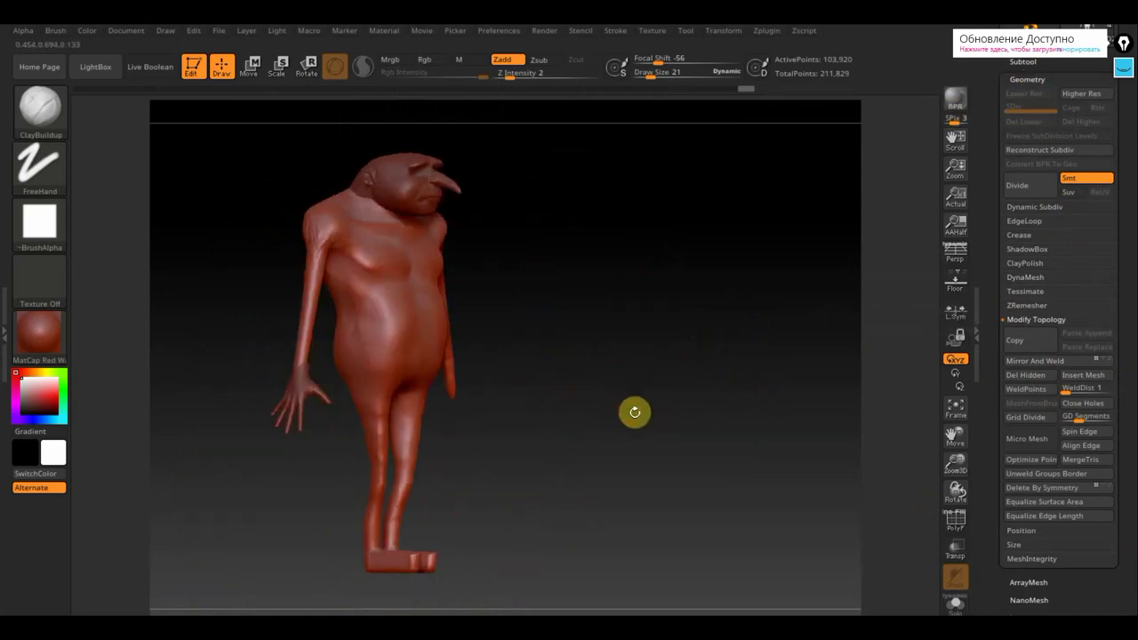
pyautogui.moveTo(632, 410); pyautogui.dragTo(671, 435)
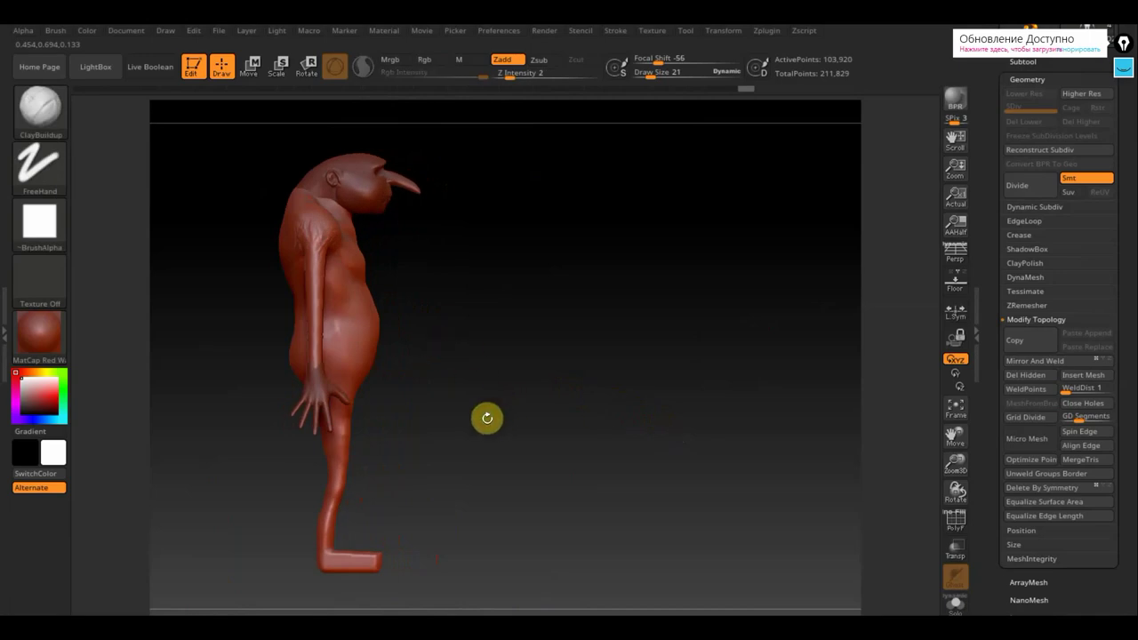
pyautogui.moveTo(491, 424)
pyautogui.mouseDown()
pyautogui.moveTo(504, 424)
pyautogui.moveTo(439, 422)
pyautogui.moveTo(539, 442)
pyautogui.mouseUp()
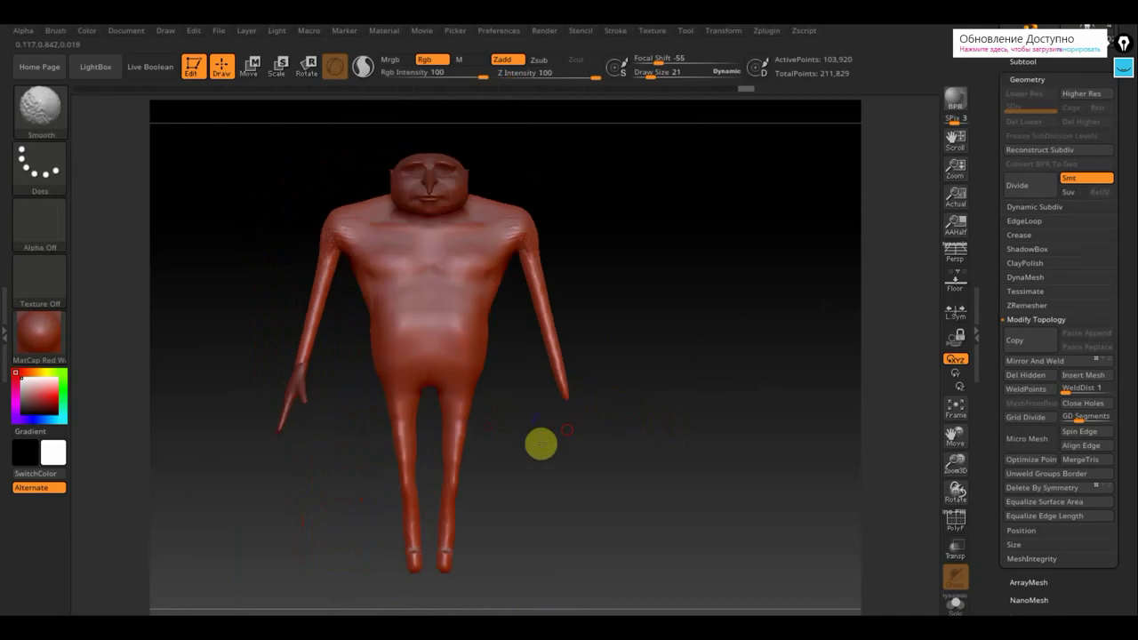
pyautogui.moveTo(339, 477)
pyautogui.keyDown('ctrl'); pyautogui.mouseDown()
pyautogui.moveTo(255, 356)
pyautogui.moveTo(240, 307)
pyautogui.mouseUp(); pyautogui.keyUp('ctrl')
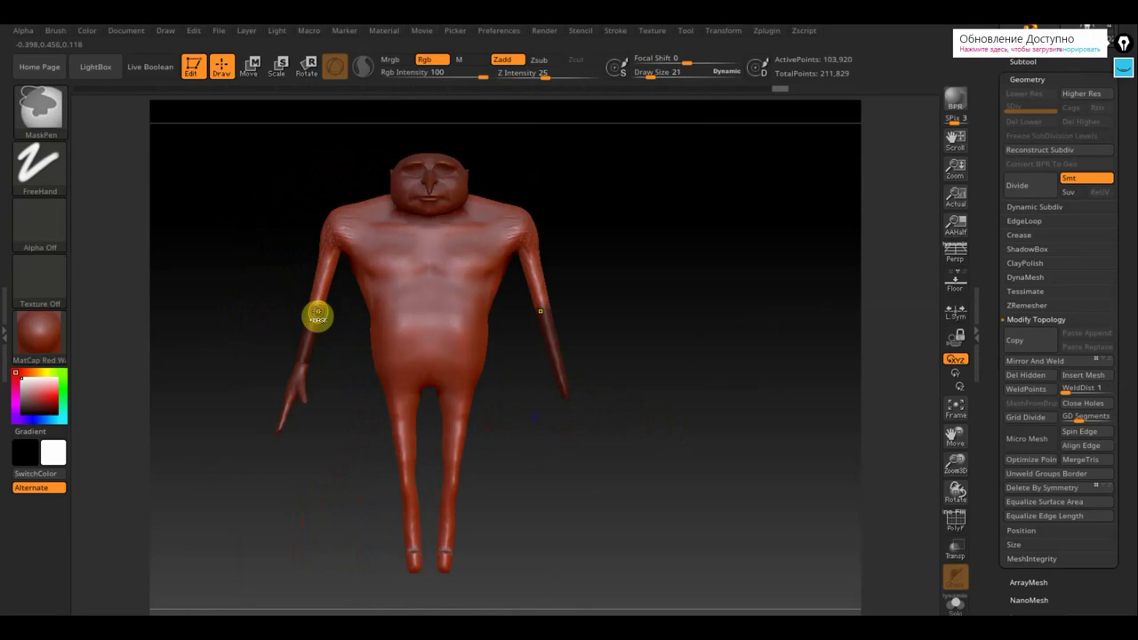
pyautogui.moveTo(658, 325)
pyautogui.keyDown('shift'); pyautogui.mouseDown()
pyautogui.moveTo(721, 320)
pyautogui.moveTo(714, 332)
pyautogui.mouseUp(); pyautogui.keyUp('shift')
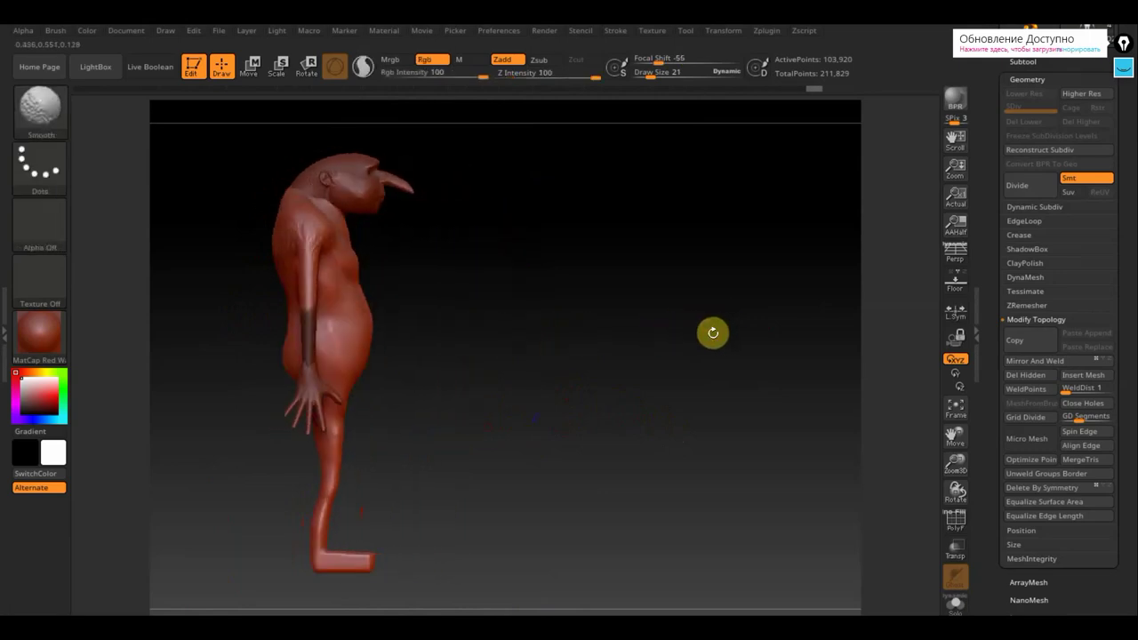
pyautogui.keyDown('ctrl'); pyautogui.click(713, 333); pyautogui.keyUp('ctrl')
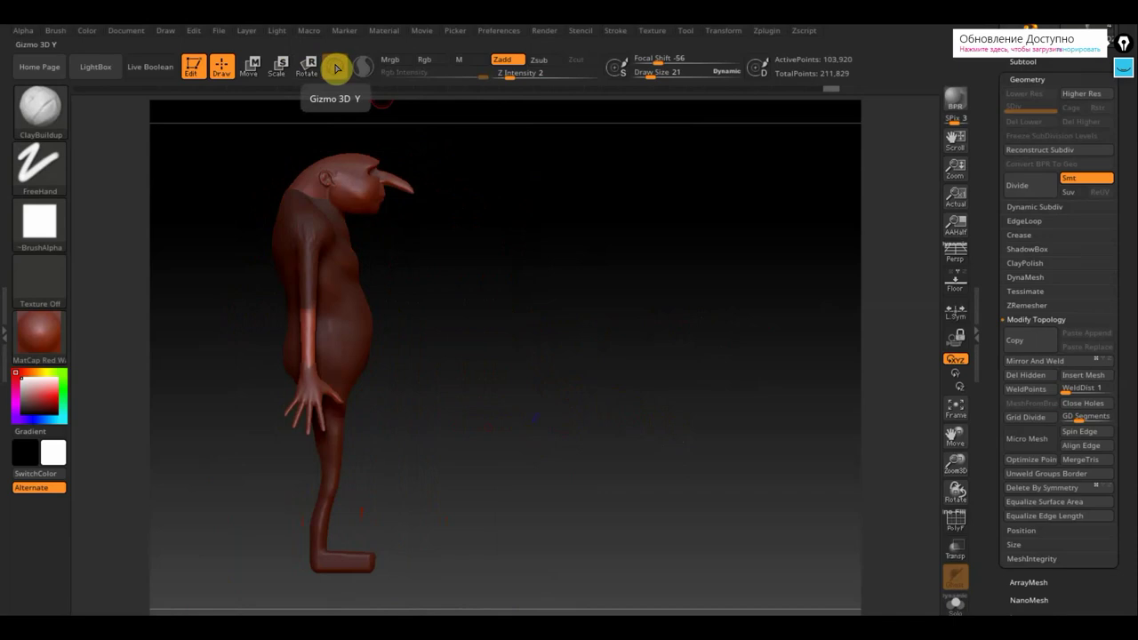
# Rotate the unmasked forearms forward at the elbow in side view with a transpose line, and return to Draw mode.
pyautogui.click(252, 65)
pyautogui.click(310, 70)
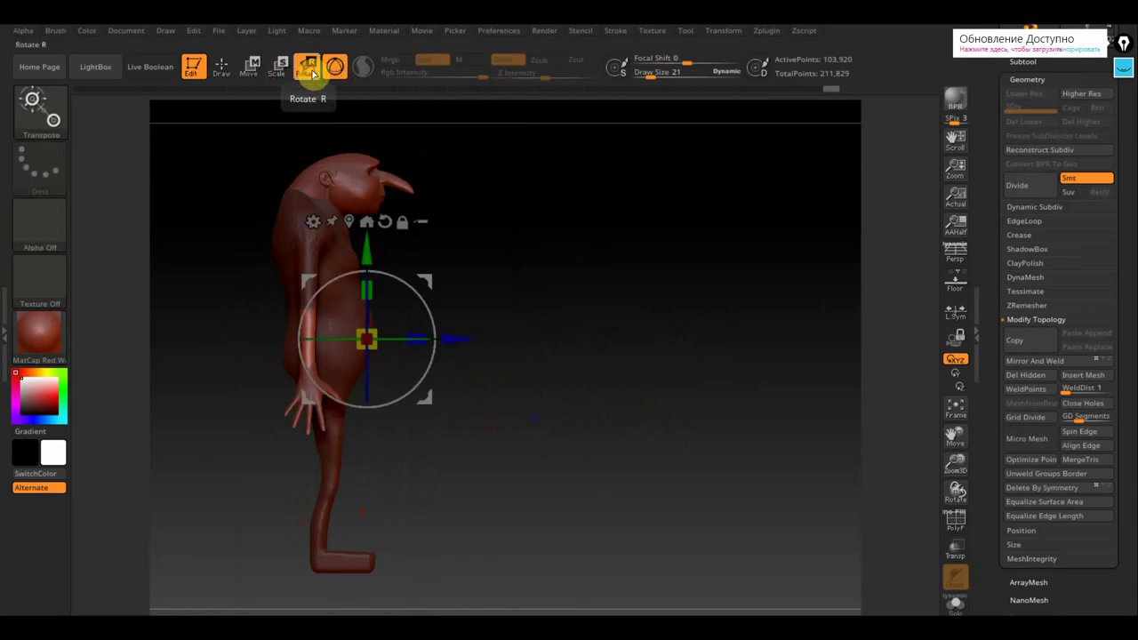
pyautogui.click(335, 71)
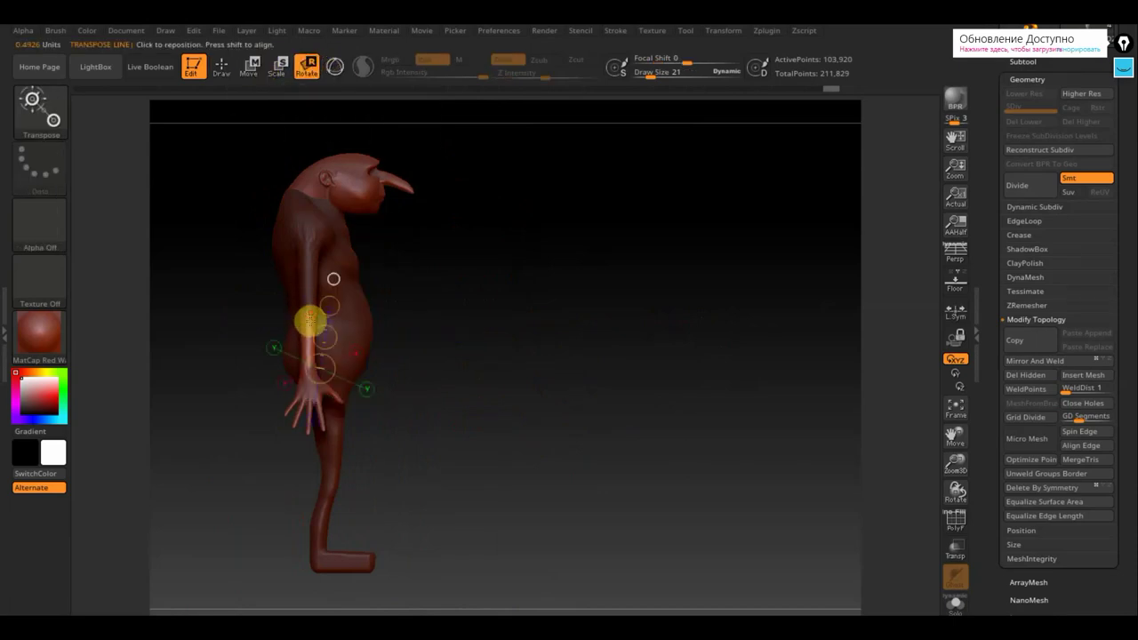
pyautogui.moveTo(311, 255); pyautogui.dragTo(308, 498)
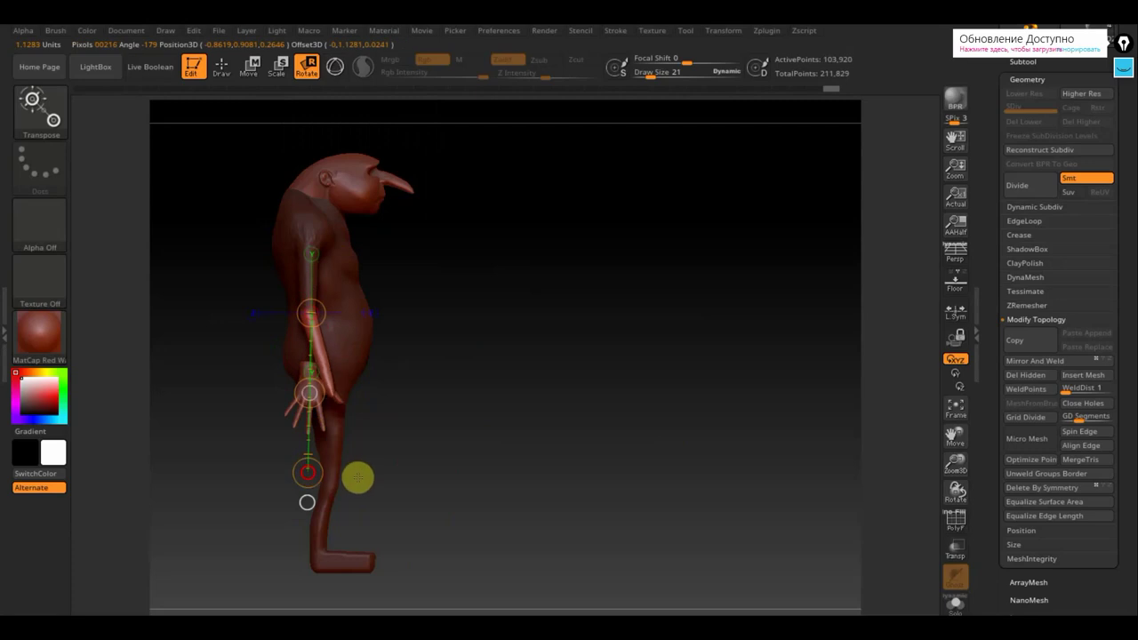
pyautogui.click(221, 67)
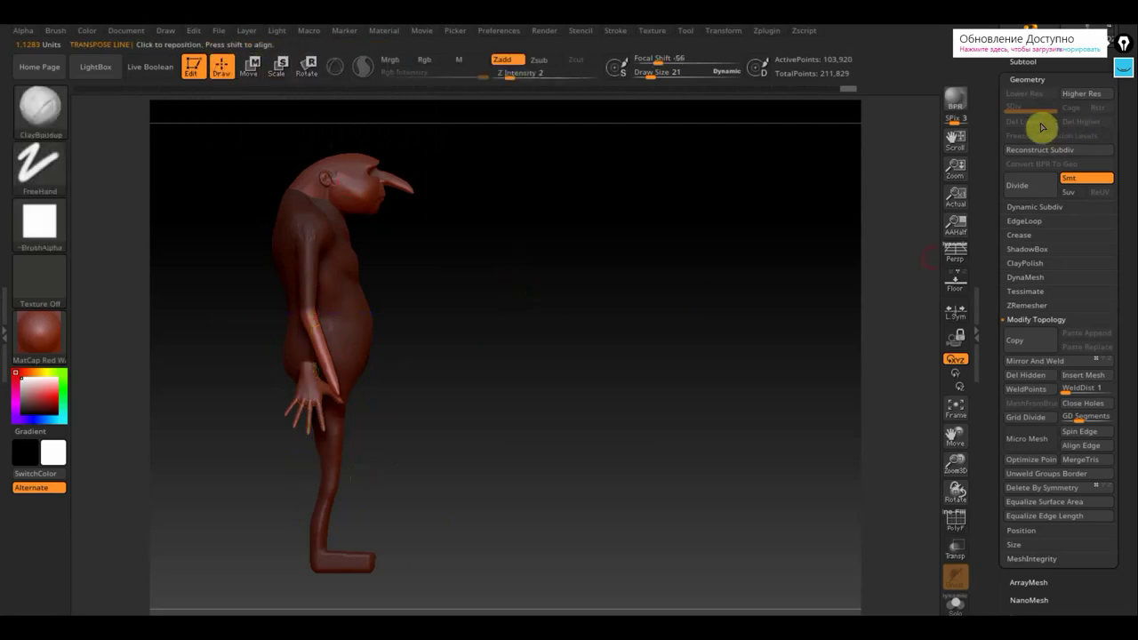
# Make the hand subtool PM3D_Cylinder3D3 active and turn on the visibility of the body subtool PM3D_Cube3D2.
pyautogui.press('n')
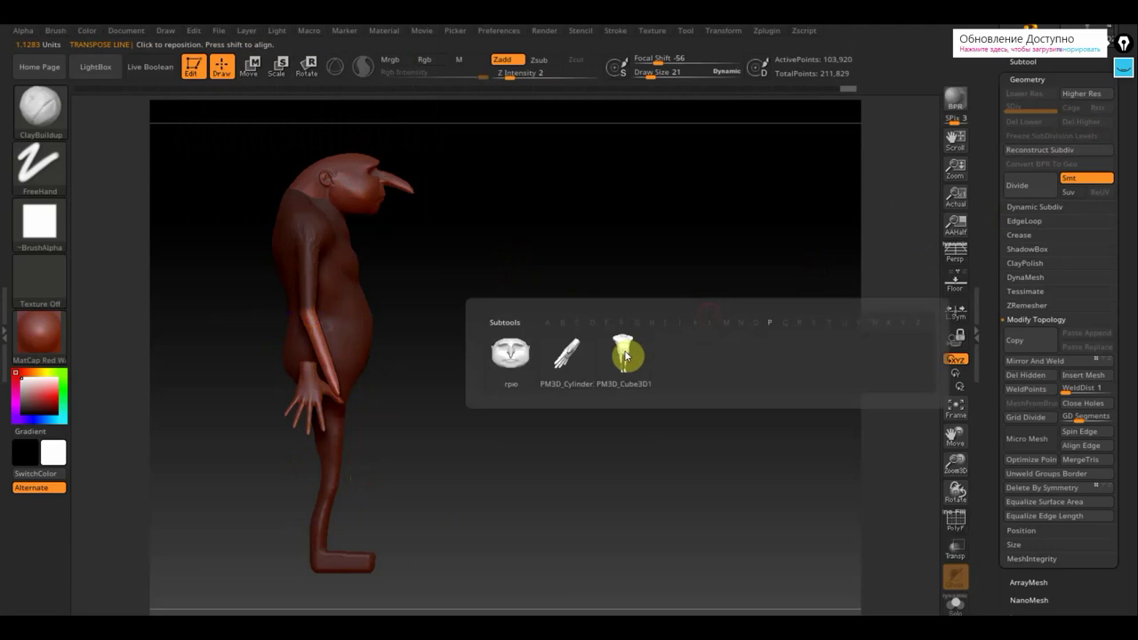
pyautogui.click(575, 361)
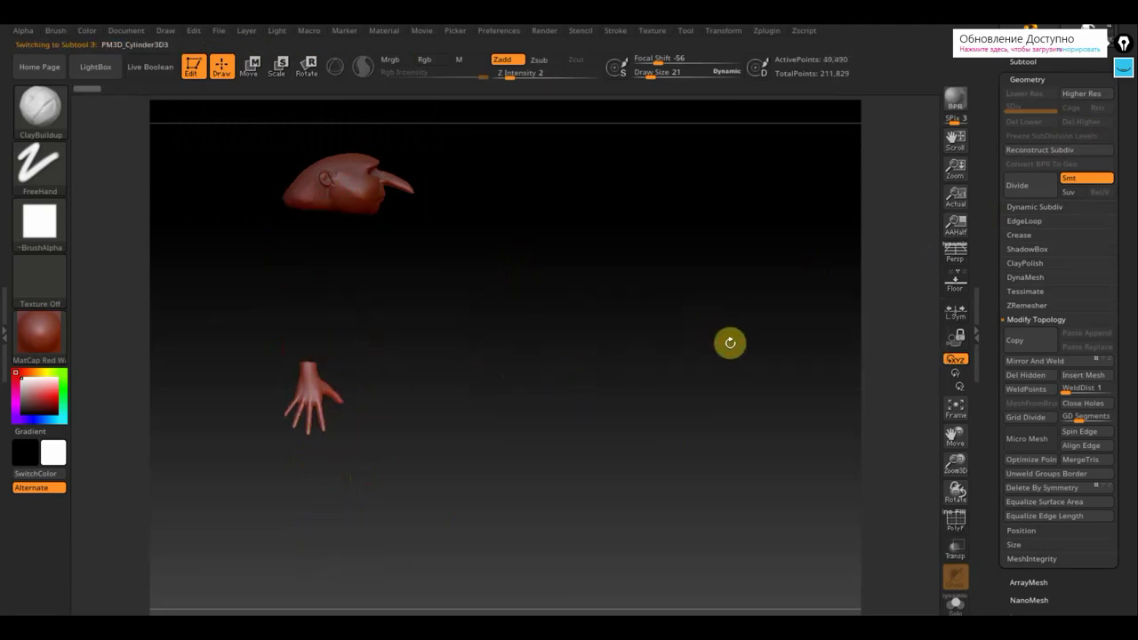
pyautogui.moveTo(1123, 100); pyautogui.dragTo(1058, 250)
pyautogui.click(1027, 259)
pyautogui.moveTo(1106, 314)
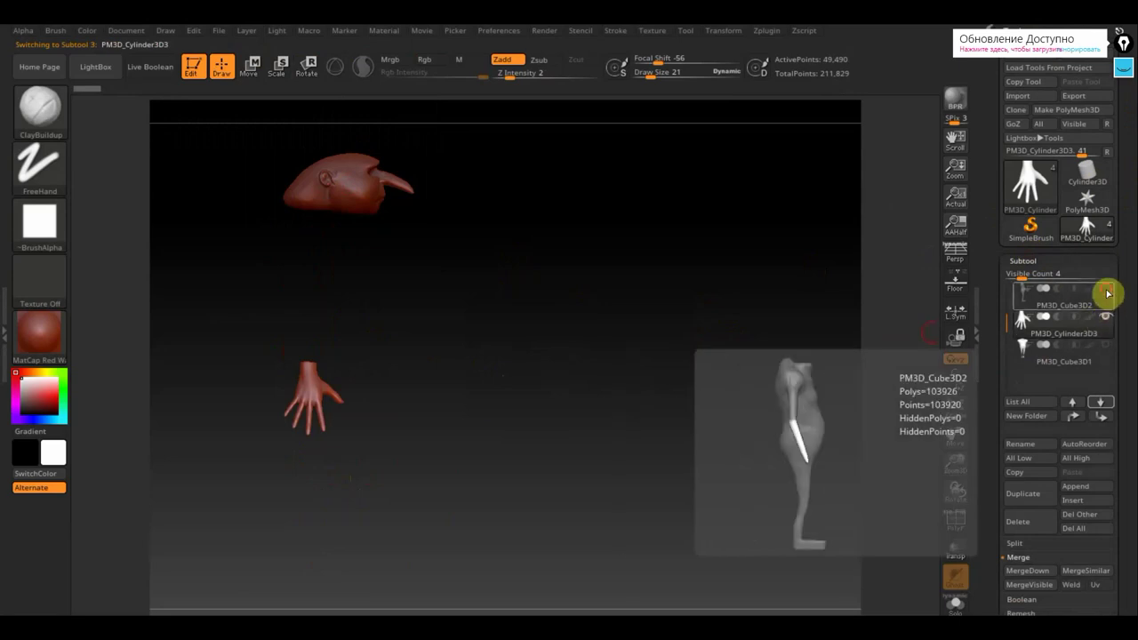
pyautogui.click(1107, 291)
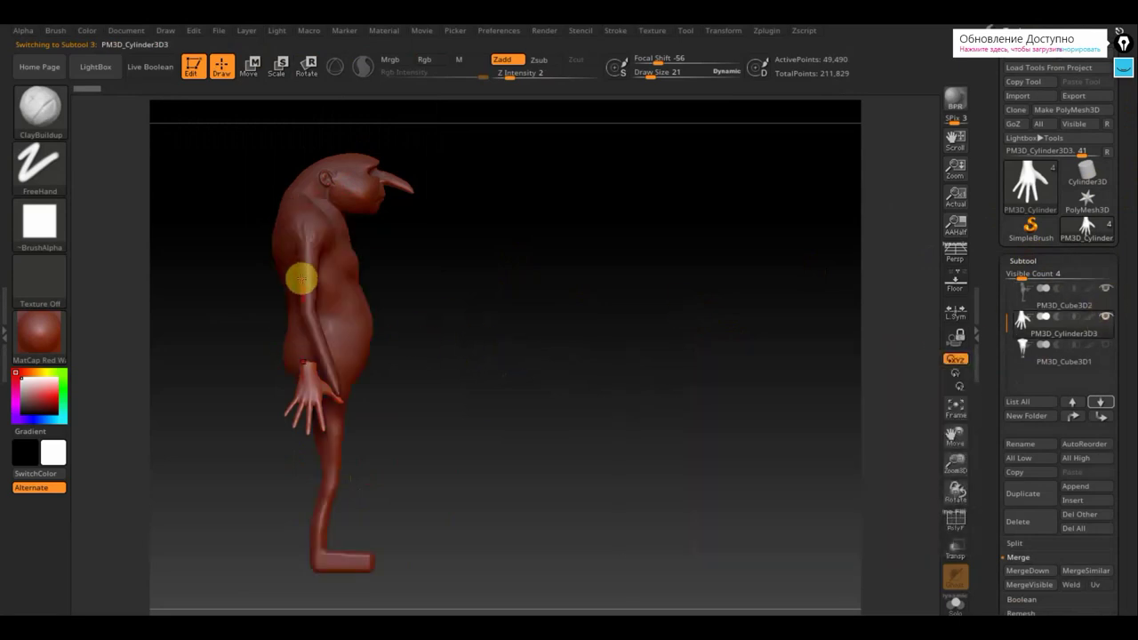
# Rotate the hand forward about the wrist with a transpose line in side view and move it toward the bent forearm's end.
pyautogui.click(249, 65)
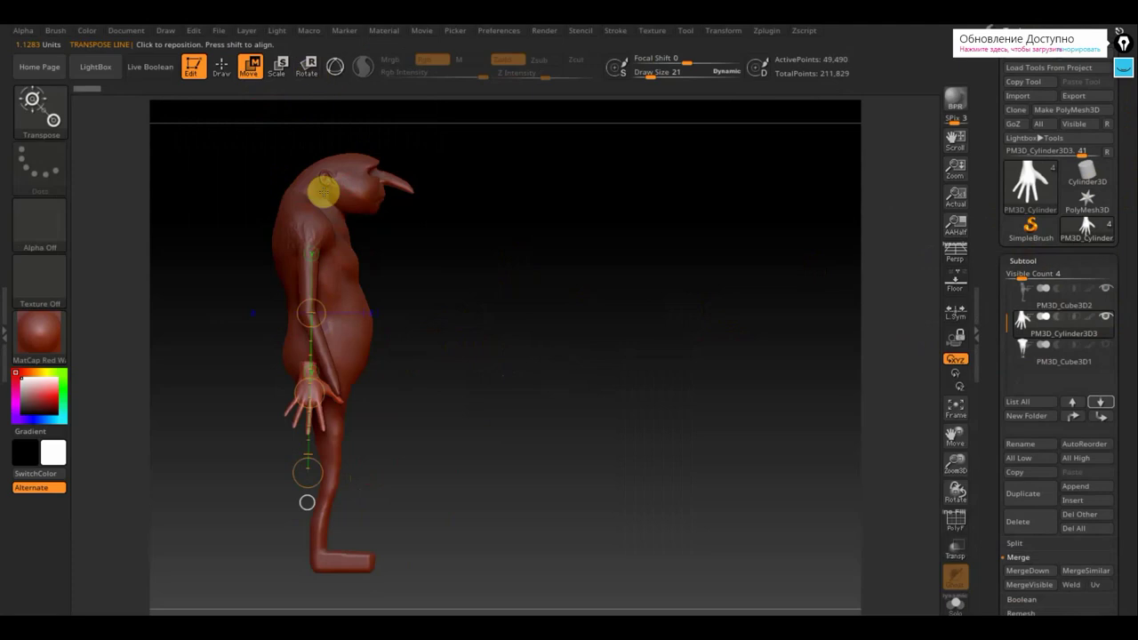
pyautogui.moveTo(306, 362)
pyautogui.mouseDown()
pyautogui.moveTo(296, 535)
pyautogui.moveTo(351, 534)
pyautogui.mouseUp()
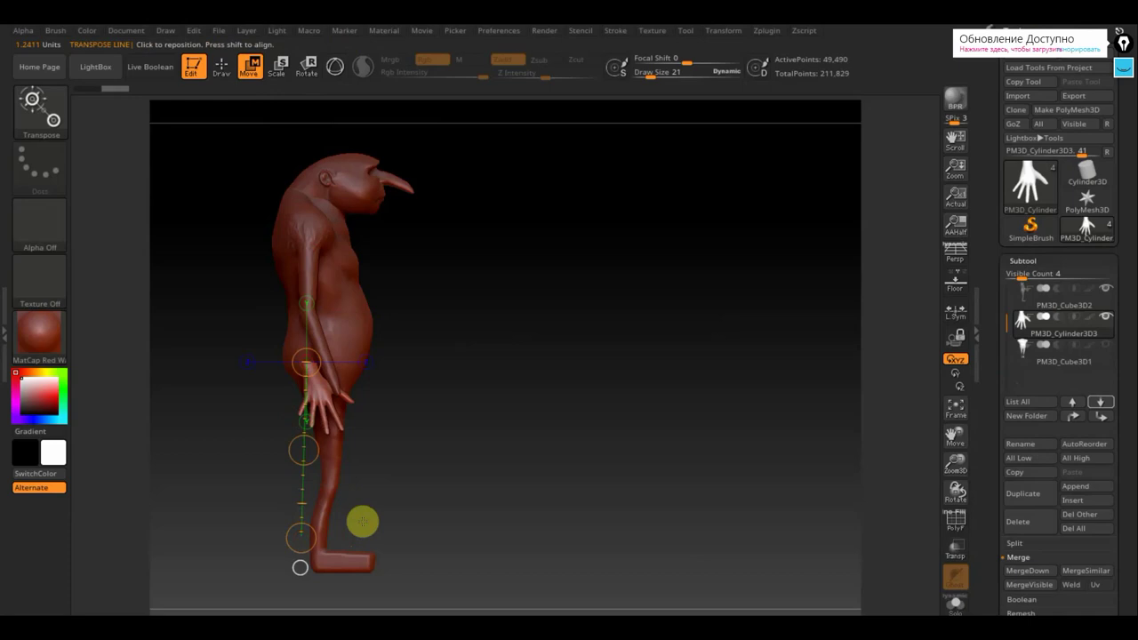
pyautogui.hotkey('ctrl', 'z')
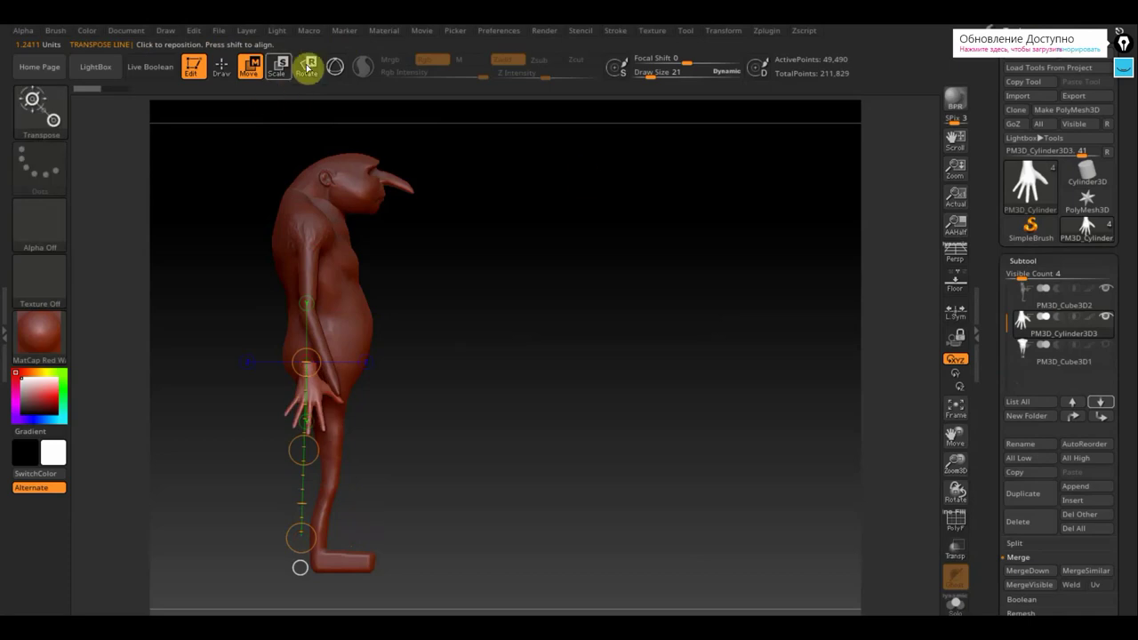
pyautogui.click(307, 66)
pyautogui.moveTo(301, 538); pyautogui.dragTo(374, 536)
pyautogui.click(253, 65)
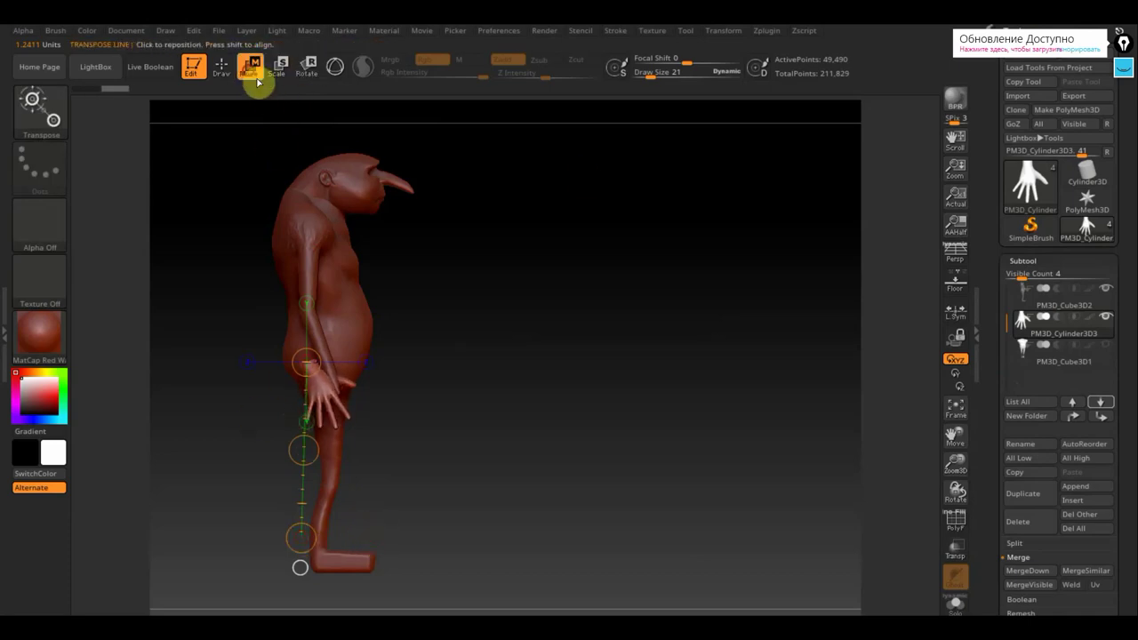
pyautogui.moveTo(305, 451); pyautogui.dragTo(329, 466)
# Rotate the hand slightly inward from the front and shift it to line up with the forearm.
pyautogui.moveTo(500, 472); pyautogui.dragTo(364, 460)
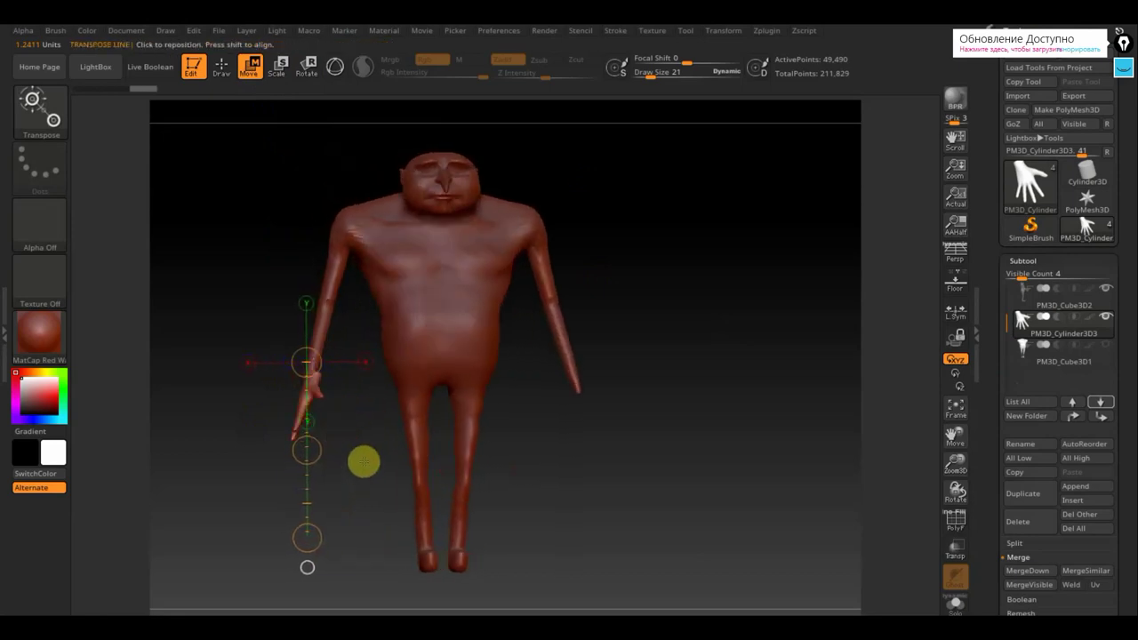
pyautogui.click(306, 66)
pyautogui.moveTo(307, 538); pyautogui.dragTo(311, 539)
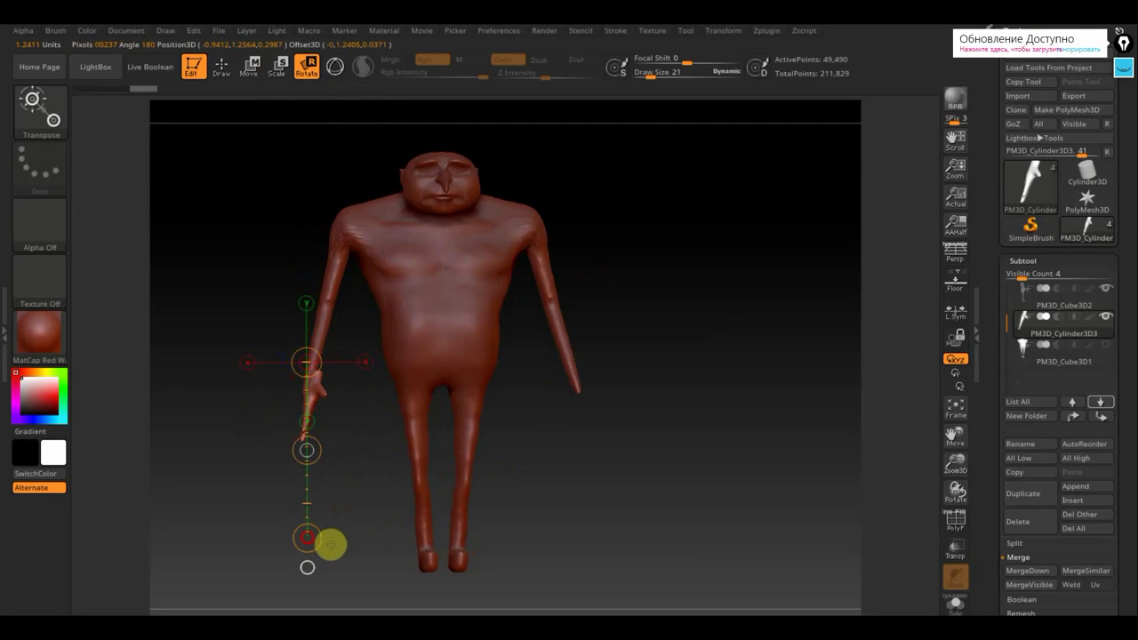
pyautogui.click(250, 65)
pyautogui.click(307, 449)
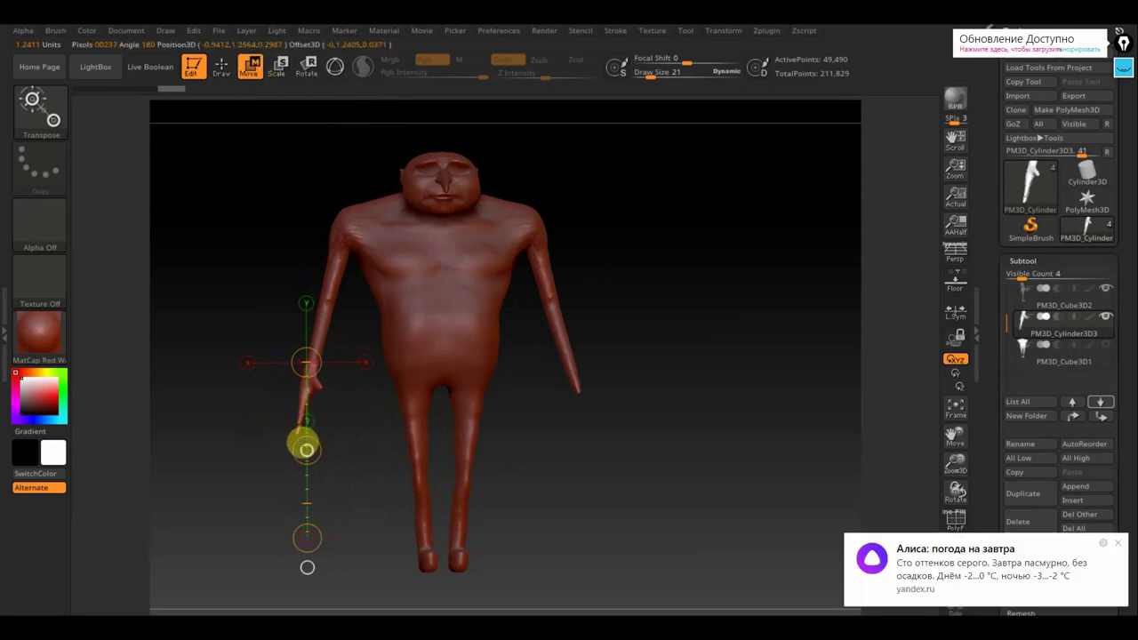
pyautogui.click(1126, 544)
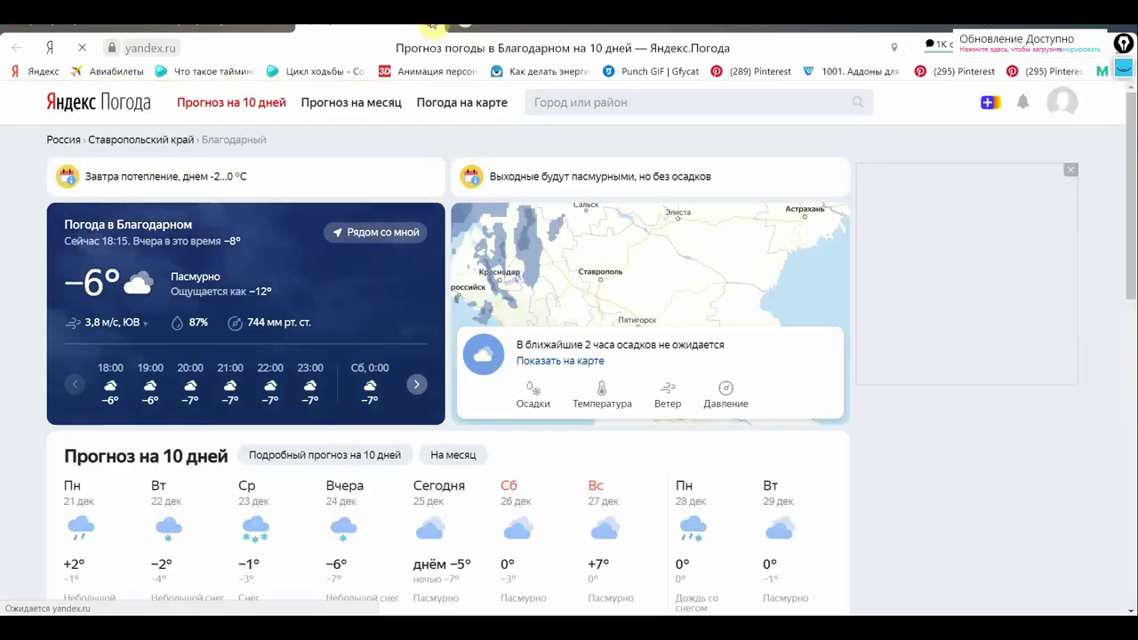
pyautogui.click(433, 24)
pyautogui.click(1064, 25)
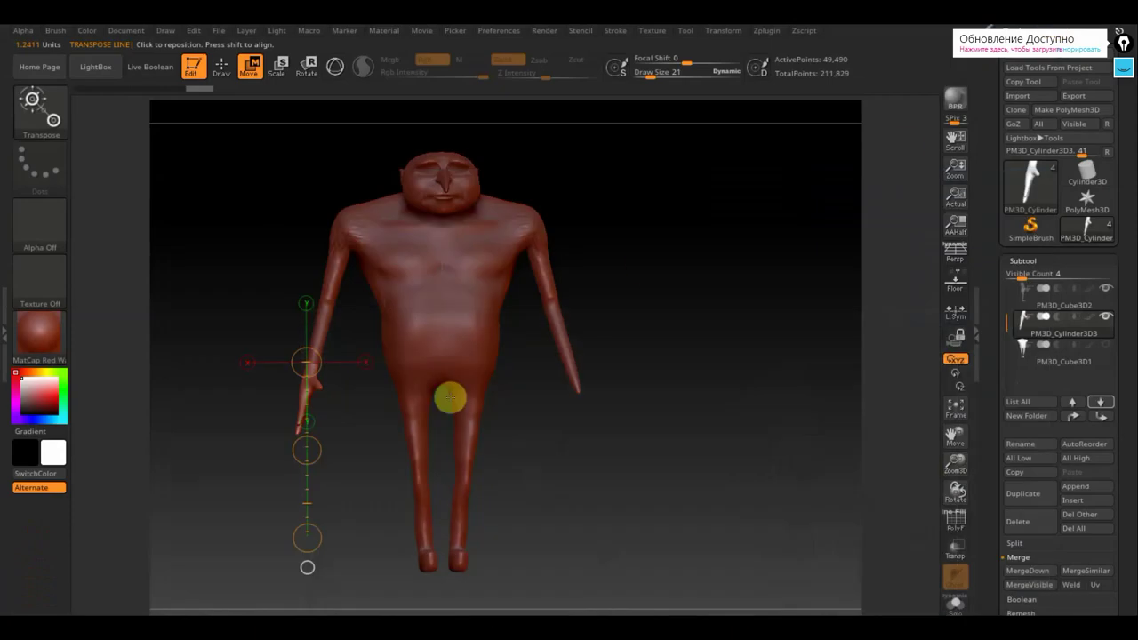
# Mirror the hand to the other arm with Mirror And Weld and return to Draw mode.
pyautogui.scroll(-5, 1119, 543)
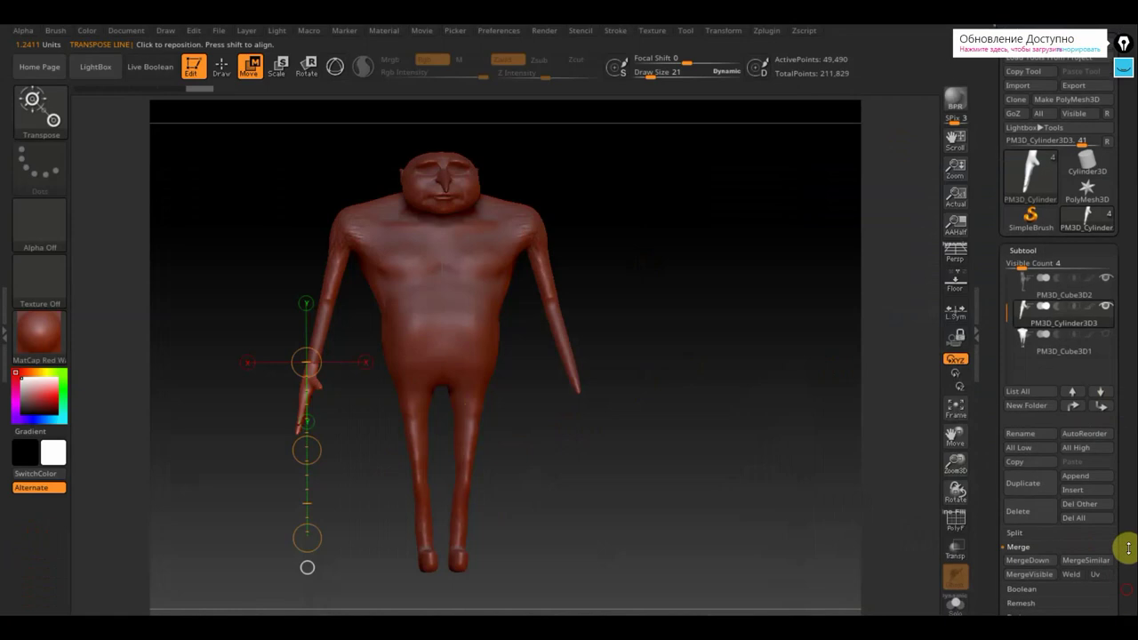
pyautogui.click(1025, 355)
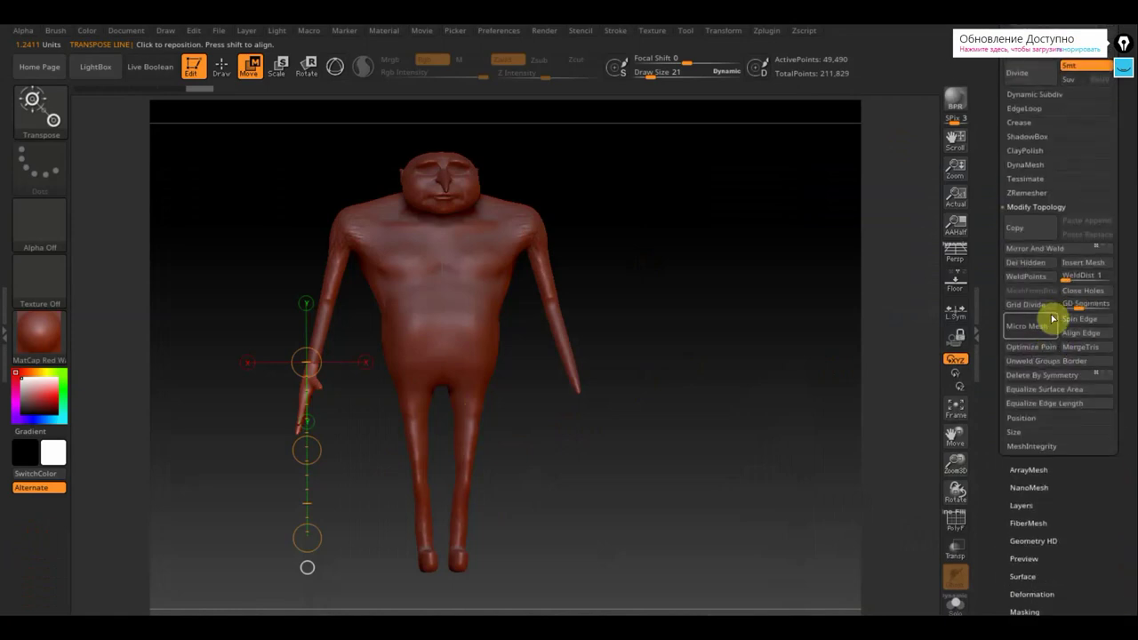
pyautogui.click(1051, 249)
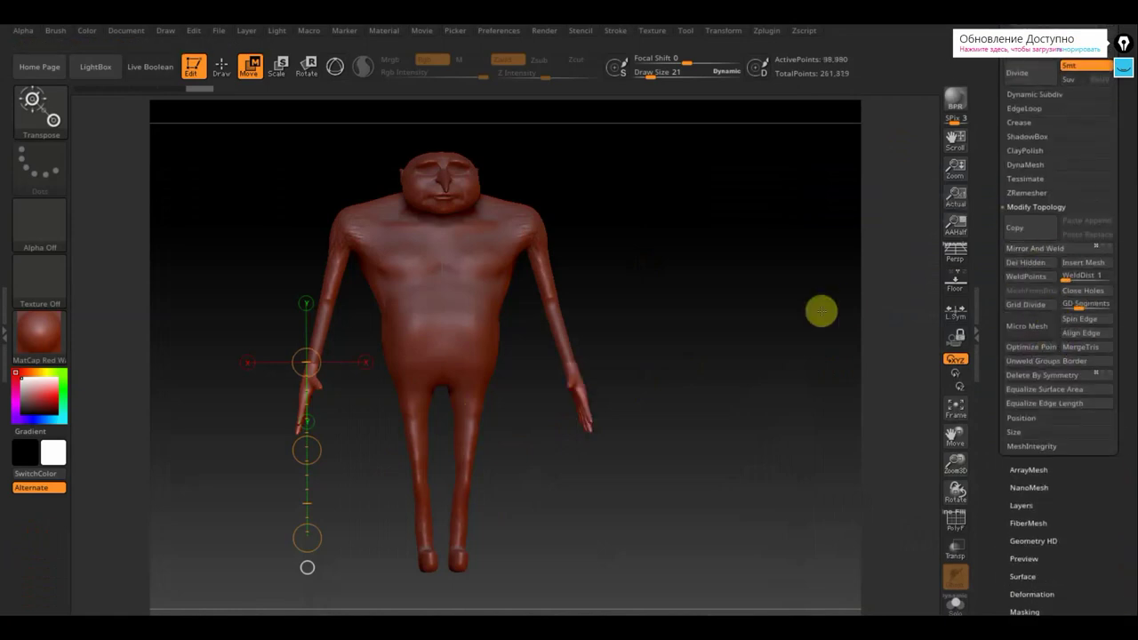
pyautogui.moveTo(778, 321); pyautogui.dragTo(729, 329)
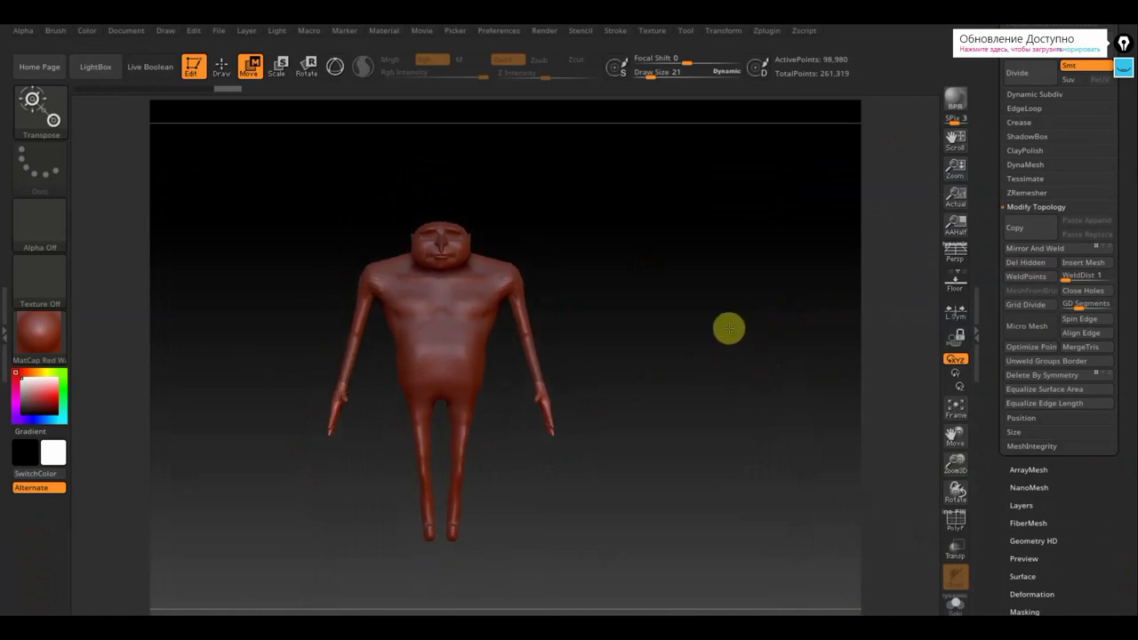
pyautogui.click(339, 67)
pyautogui.click(221, 67)
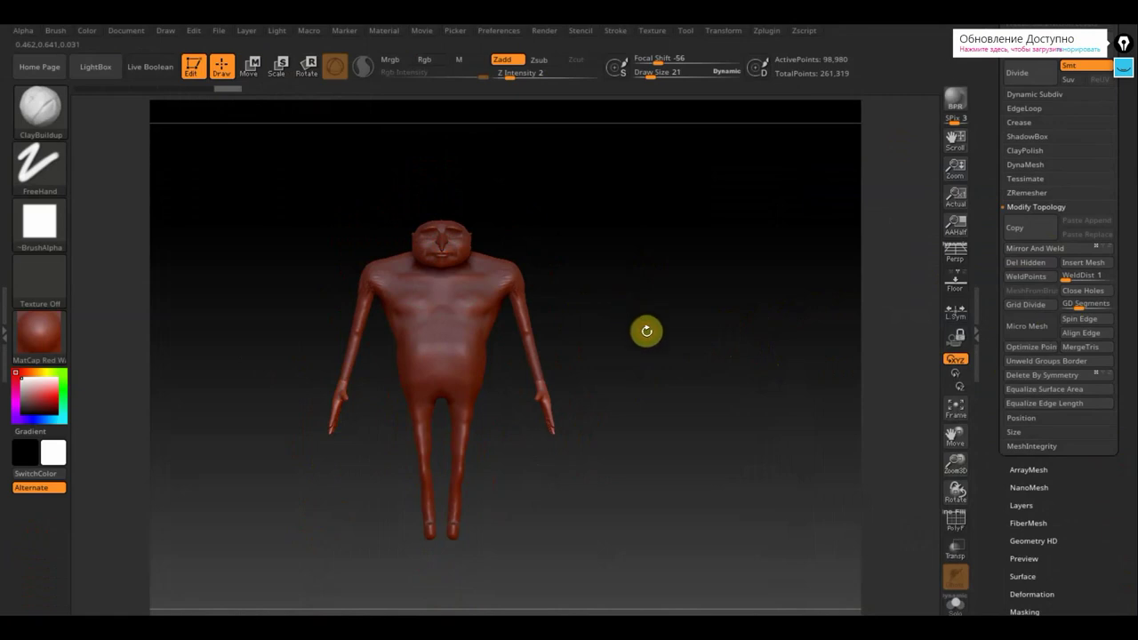
# Append a Sphere3D as a new subtool for the eye and make it the active subtool.
pyautogui.moveTo(1130, 158); pyautogui.dragTo(1130, 267)
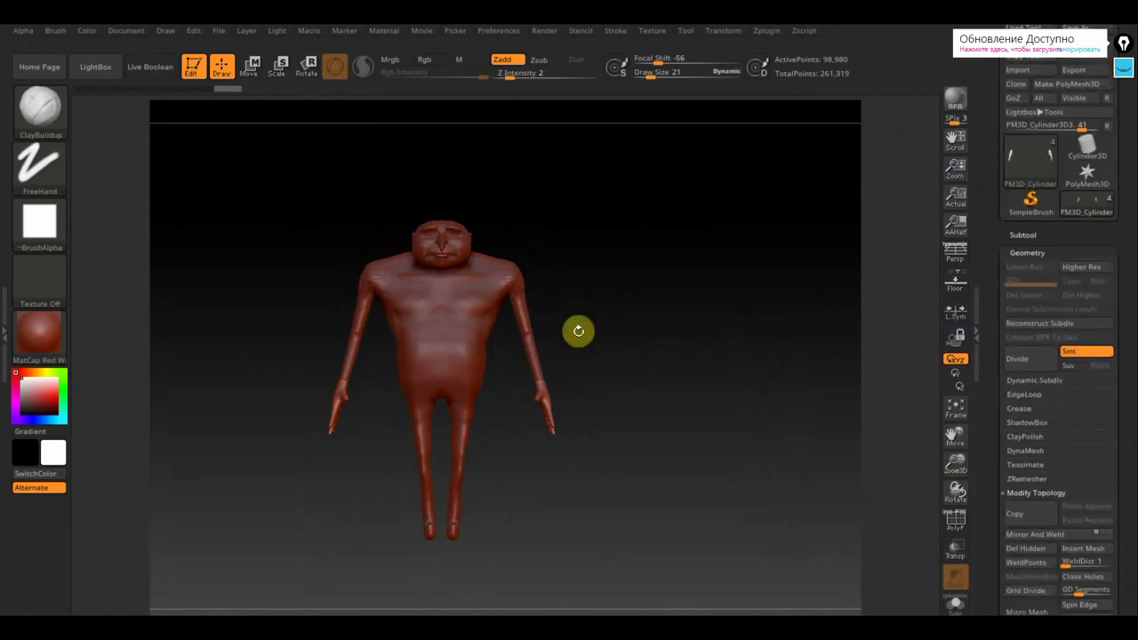
pyautogui.click(1025, 237)
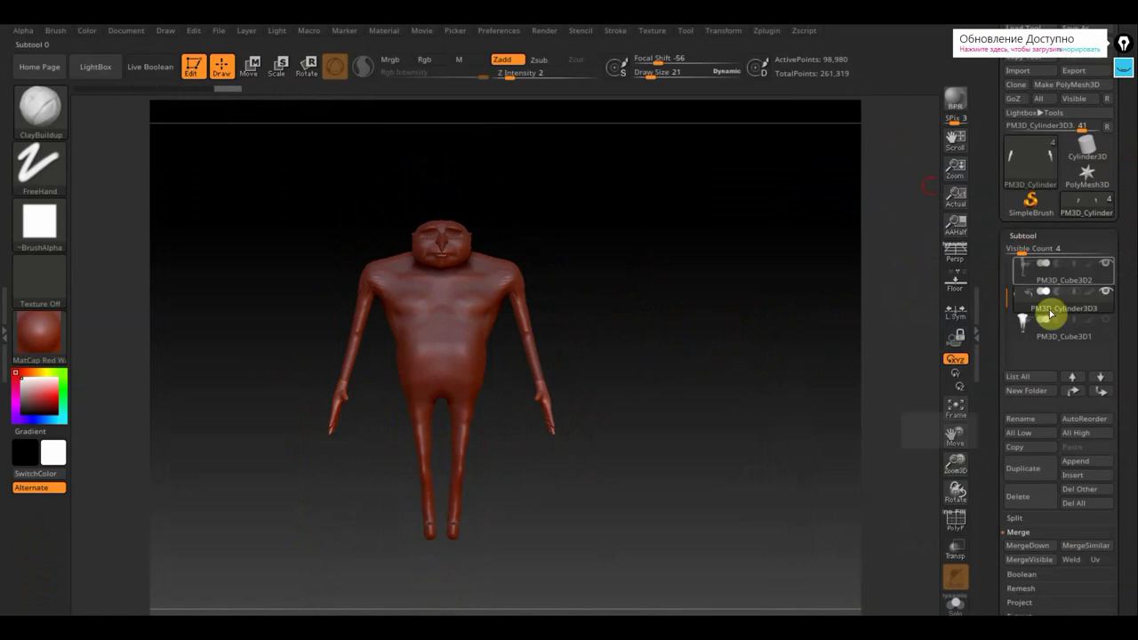
pyautogui.click(1092, 463)
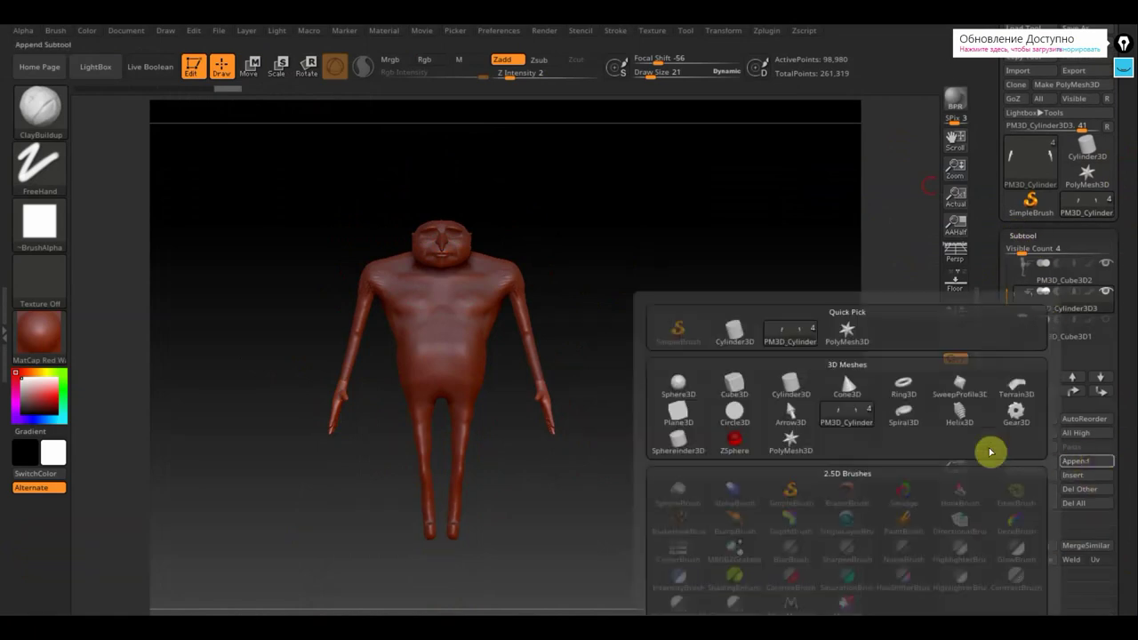
pyautogui.click(679, 384)
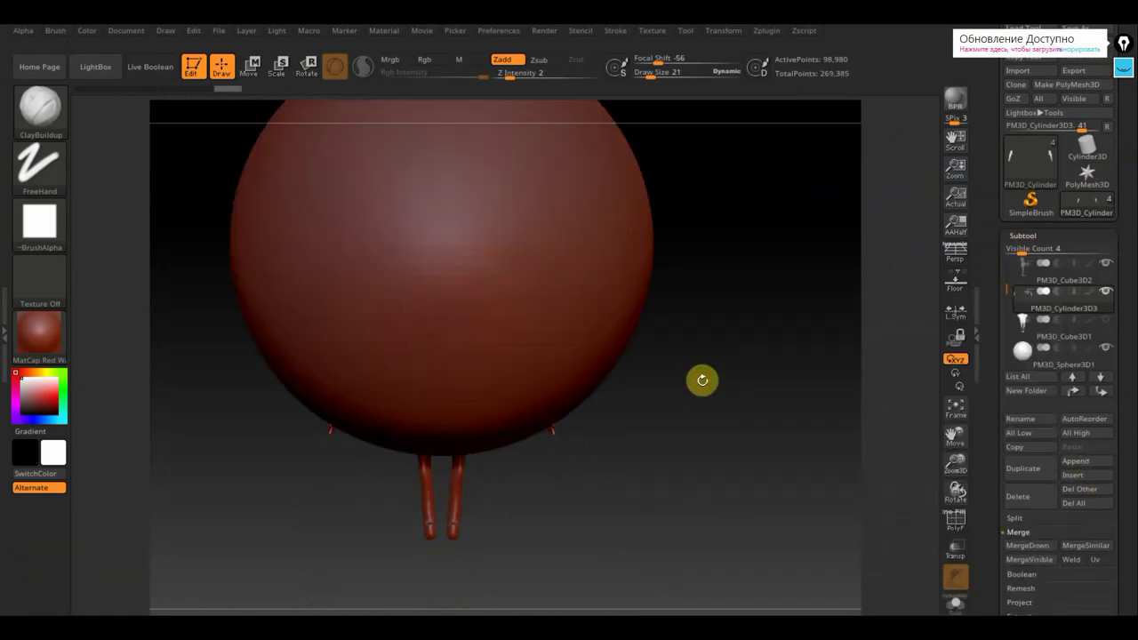
pyautogui.click(1027, 357)
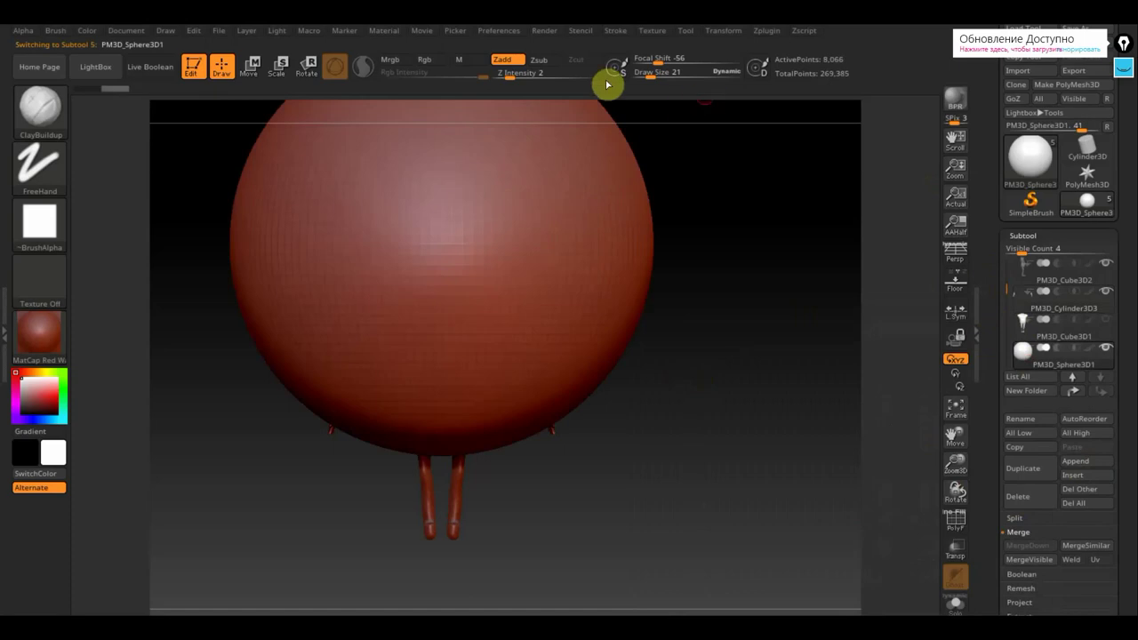
# Scale the sphere uniformly to about 0.1 with the gizmo and move it forward in front of the face in side view.
pyautogui.click(256, 67)
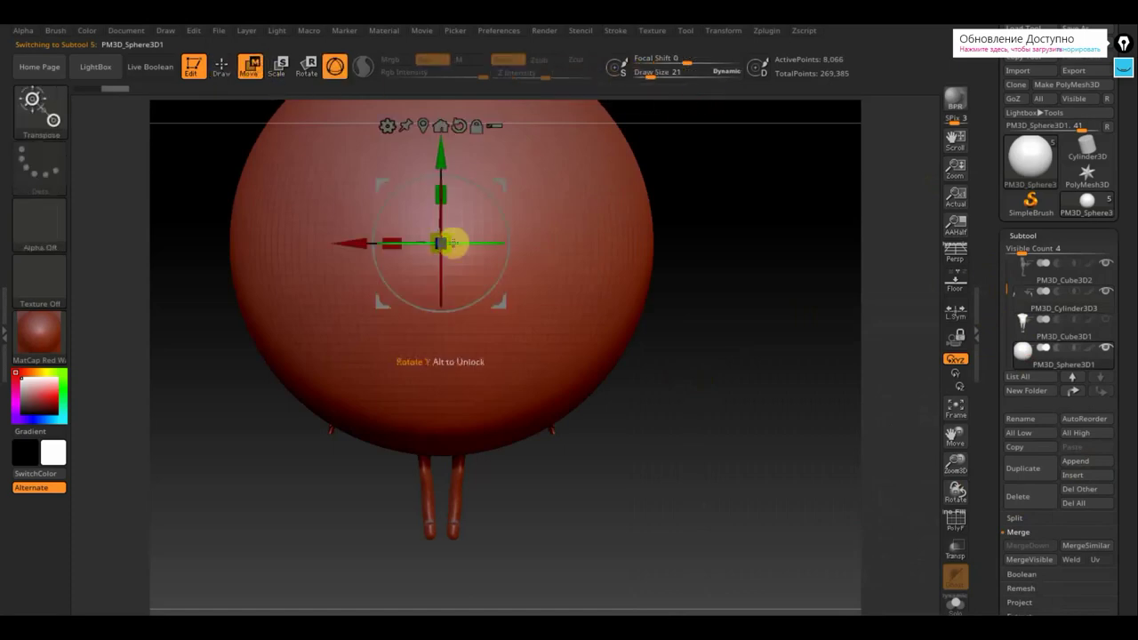
pyautogui.moveTo(449, 254); pyautogui.dragTo(326, 103)
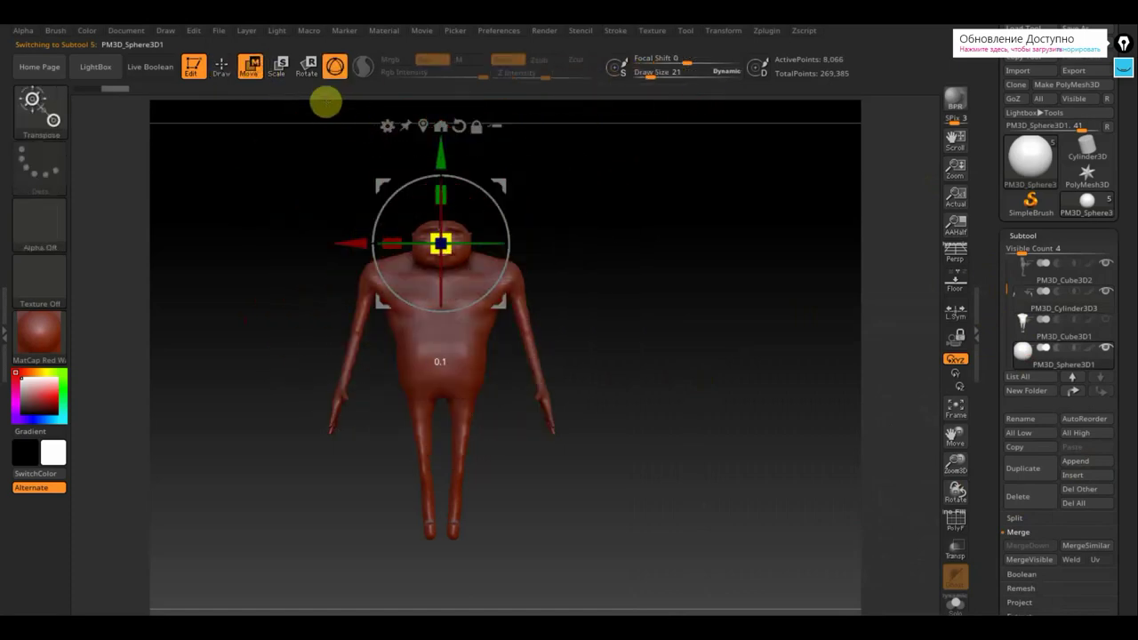
pyautogui.moveTo(602, 269); pyautogui.dragTo(651, 264)
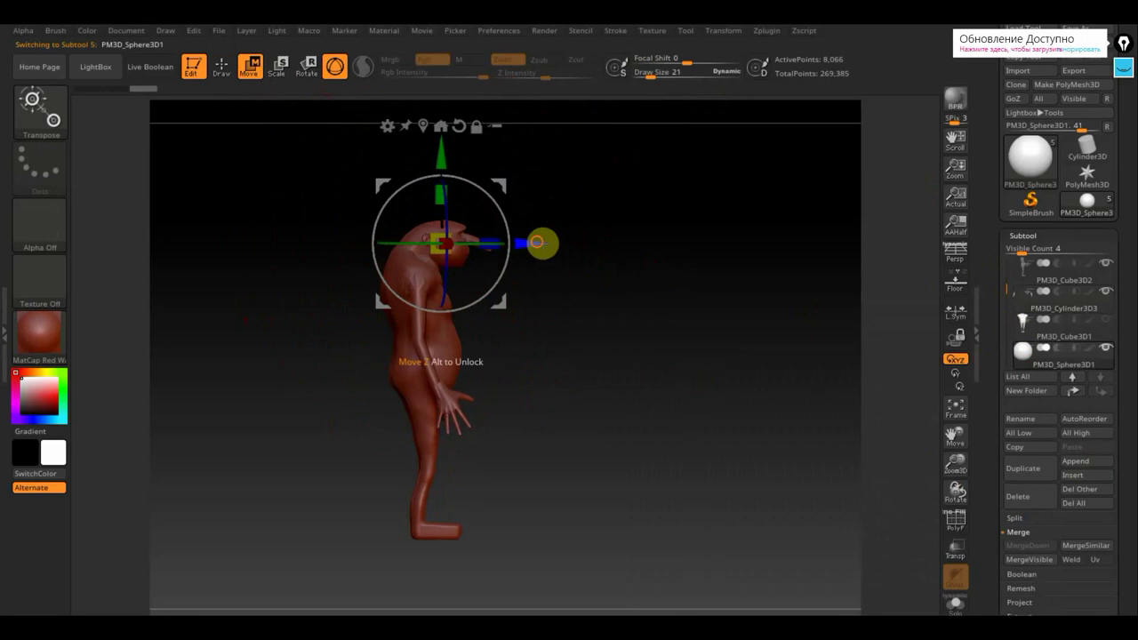
pyautogui.moveTo(542, 243); pyautogui.dragTo(602, 250)
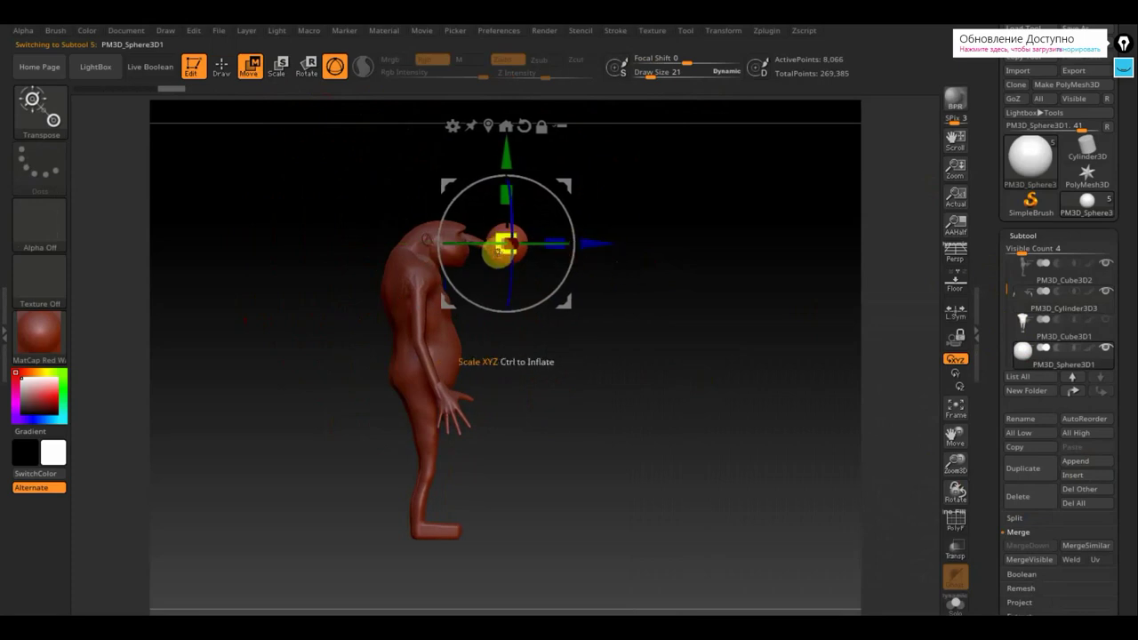
# Shrink the sphere to eyeball size, fit it into the character's right eye socket, and return to Draw mode.
pyautogui.moveTo(711, 310); pyautogui.dragTo(712, 534)
pyautogui.moveTo(738, 252); pyautogui.dragTo(790, 261)
pyautogui.moveTo(607, 248); pyautogui.dragTo(377, 212)
pyautogui.moveTo(282, 157); pyautogui.dragTo(282, 118)
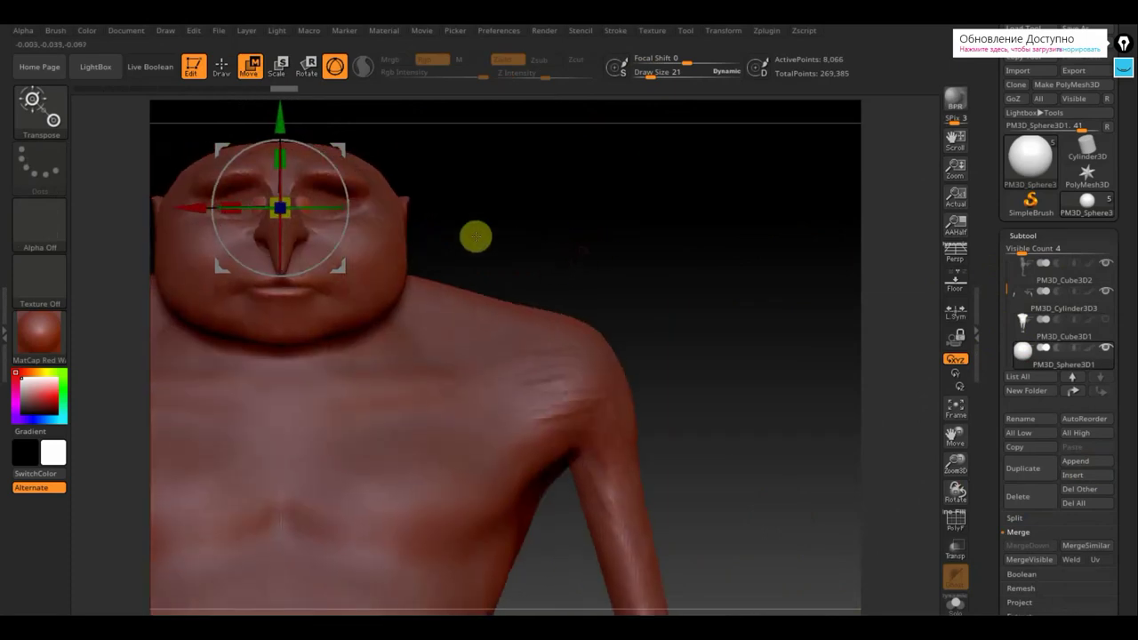
pyautogui.moveTo(187, 211); pyautogui.dragTo(135, 196)
pyautogui.moveTo(591, 255); pyautogui.dragTo(652, 275)
pyautogui.moveTo(322, 208); pyautogui.dragTo(317, 207)
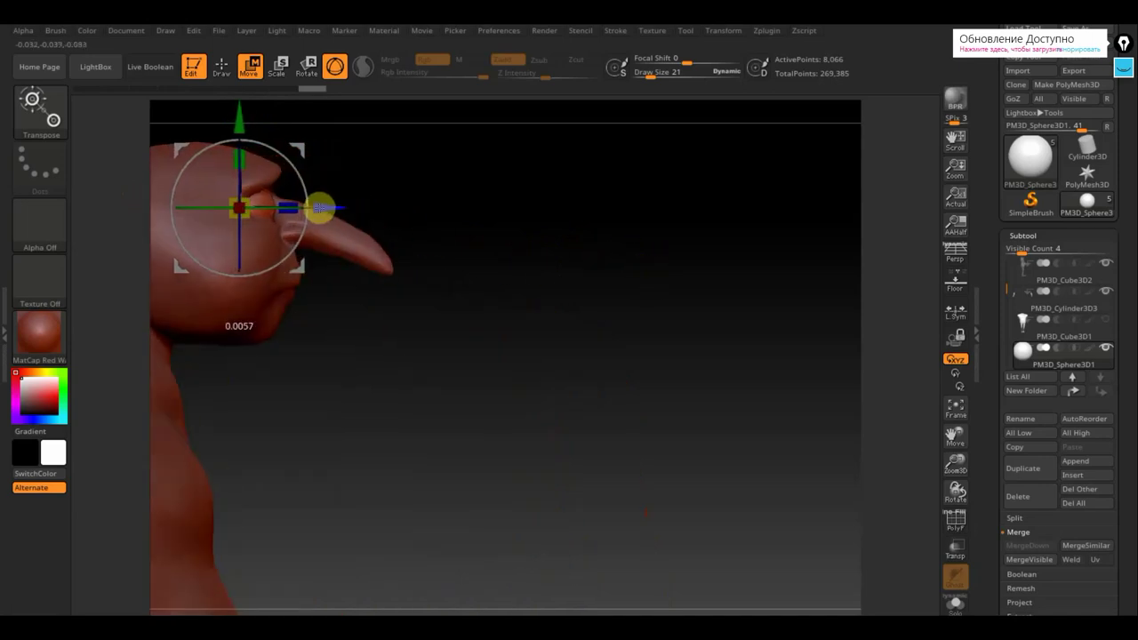
pyautogui.moveTo(528, 290); pyautogui.dragTo(542, 265)
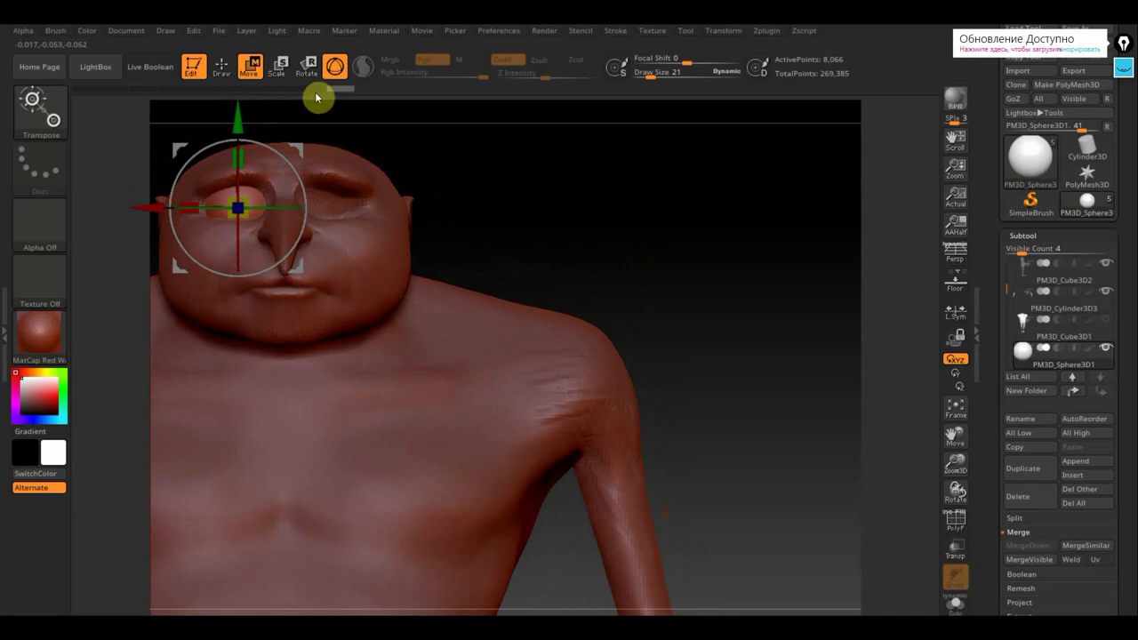
pyautogui.click(221, 67)
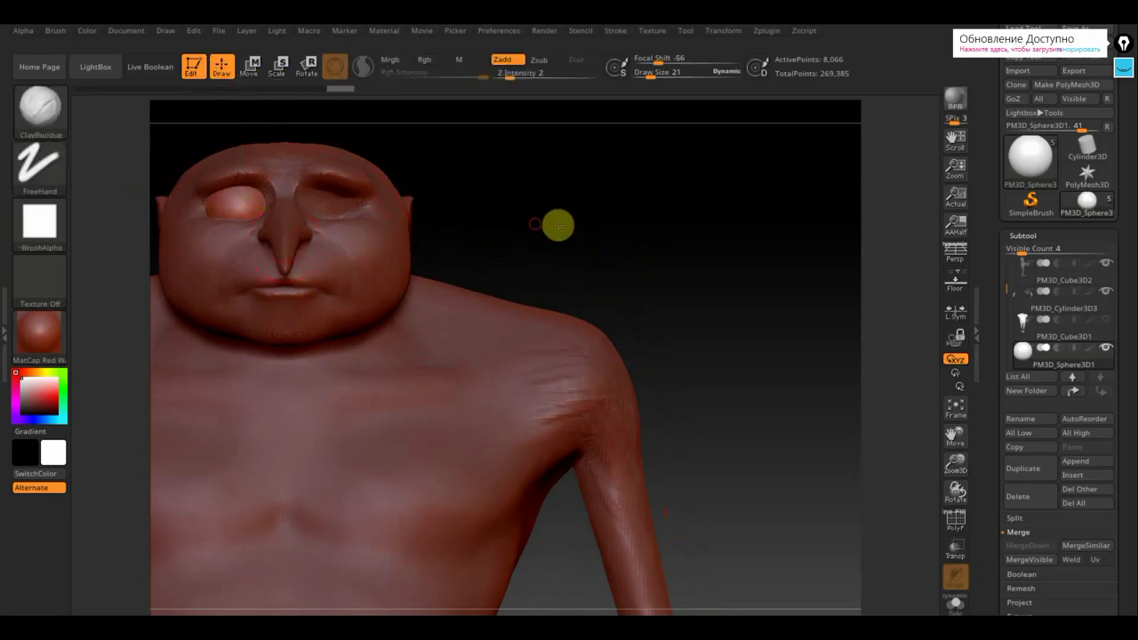
pyautogui.moveTo(556, 224); pyautogui.dragTo(712, 229)
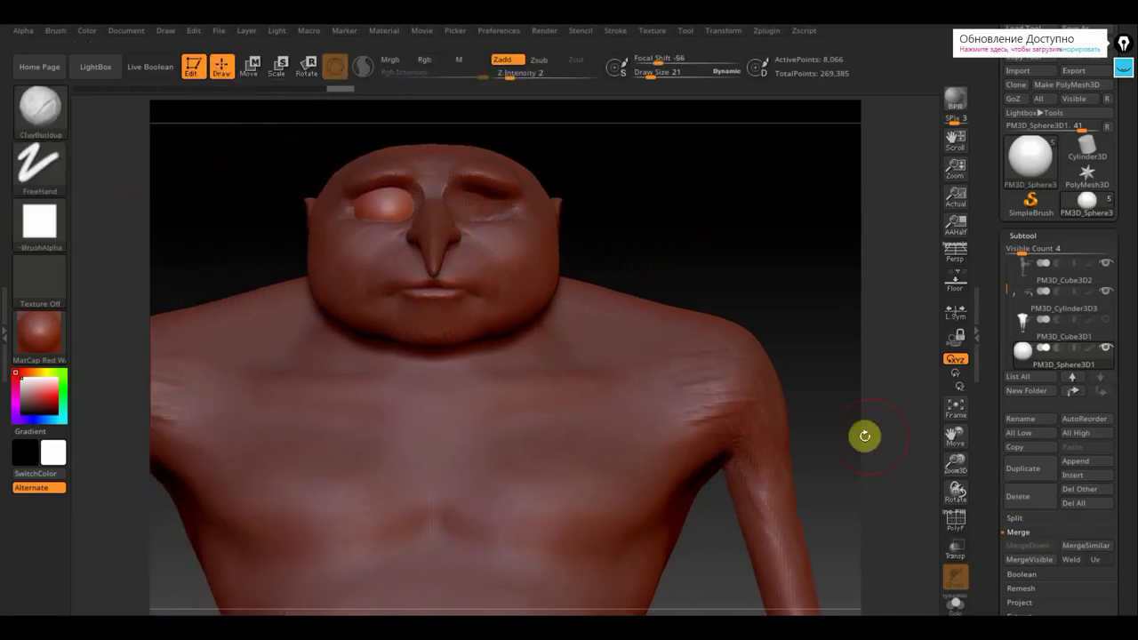
# Remesh the eyeball with DynaMesh at resolution 128 and subdivide it for a smoother surface.
pyautogui.click(956, 523)
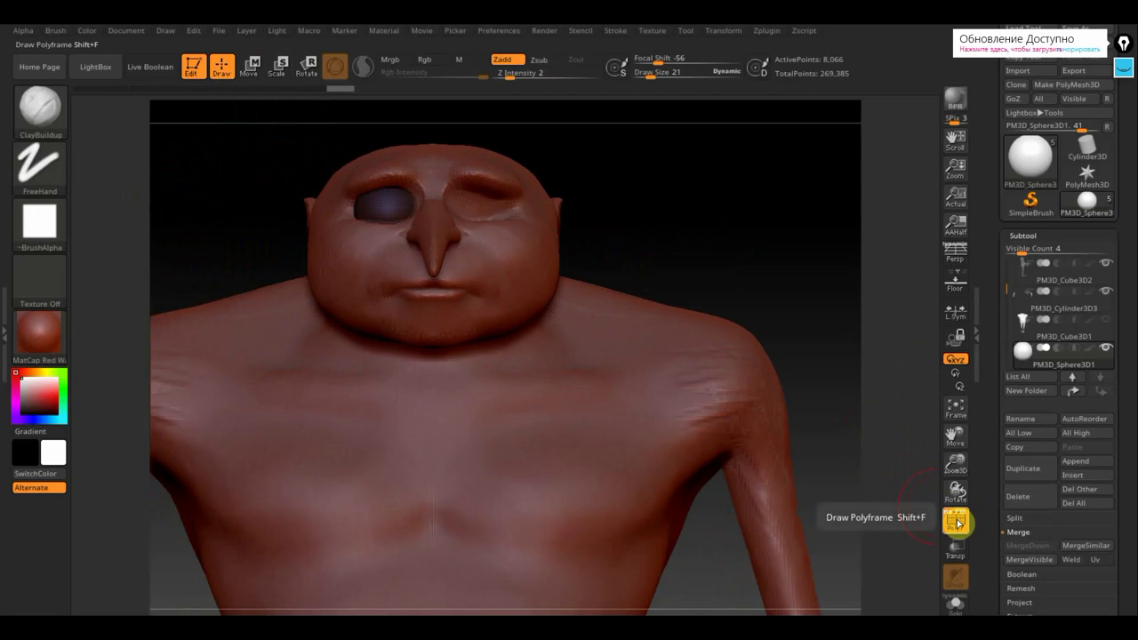
pyautogui.click(956, 523)
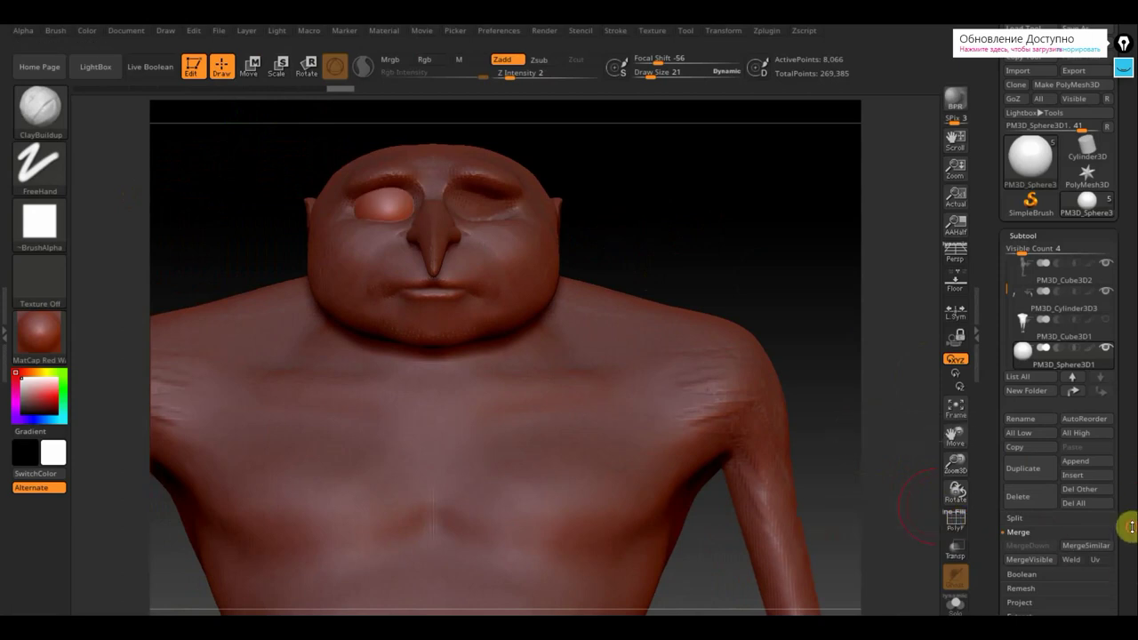
pyautogui.moveTo(1132, 527); pyautogui.dragTo(1135, 424)
pyautogui.click(1029, 404)
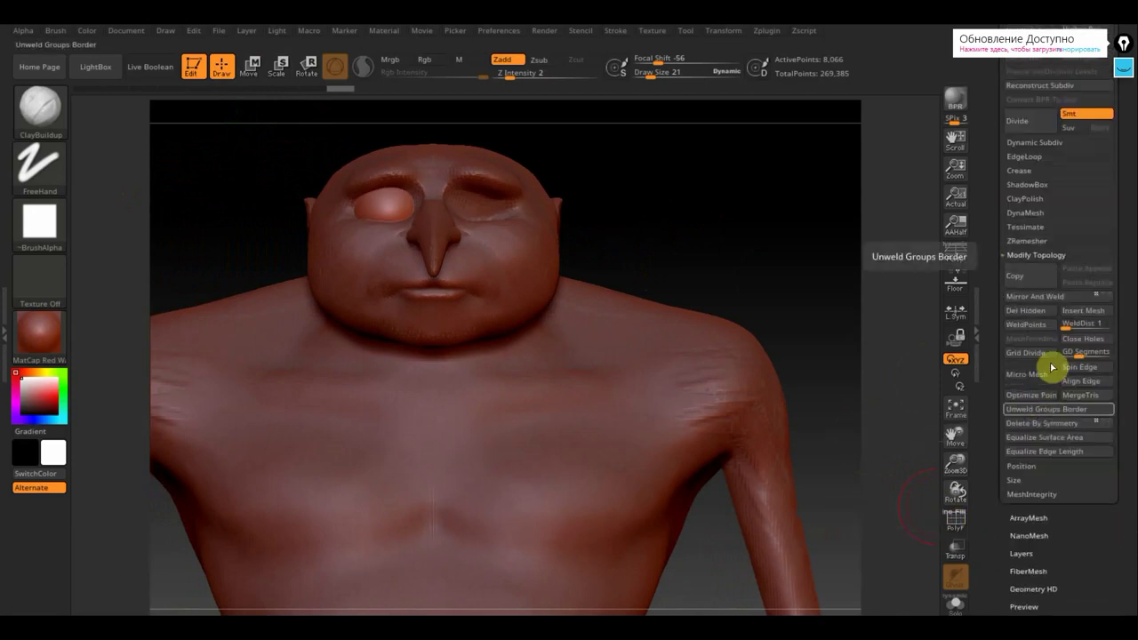
pyautogui.click(1026, 213)
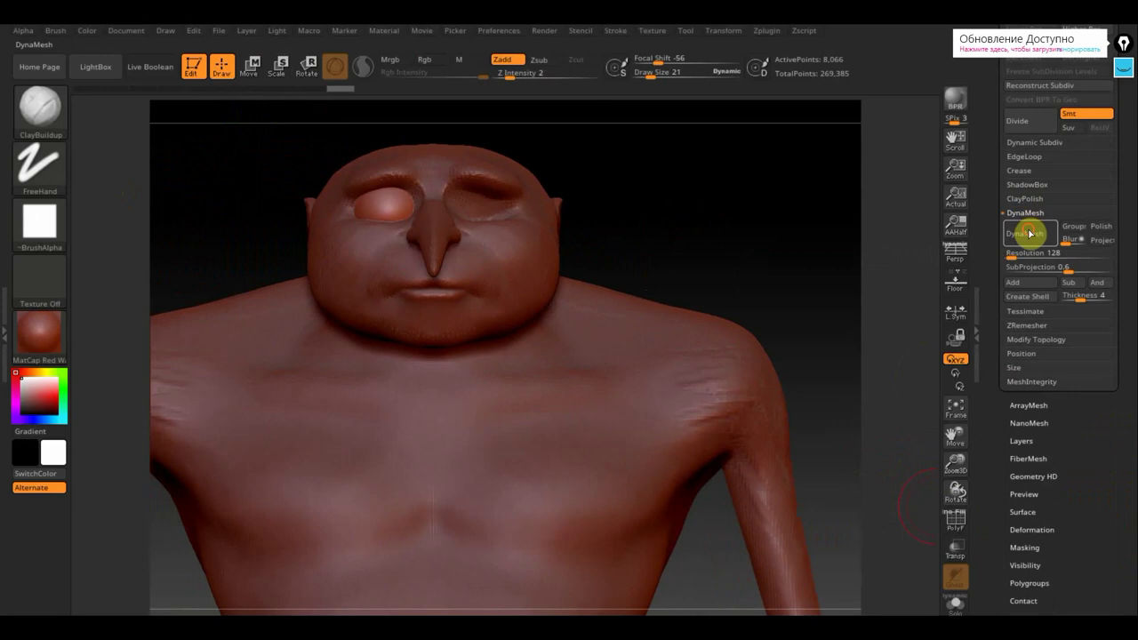
pyautogui.click(1029, 233)
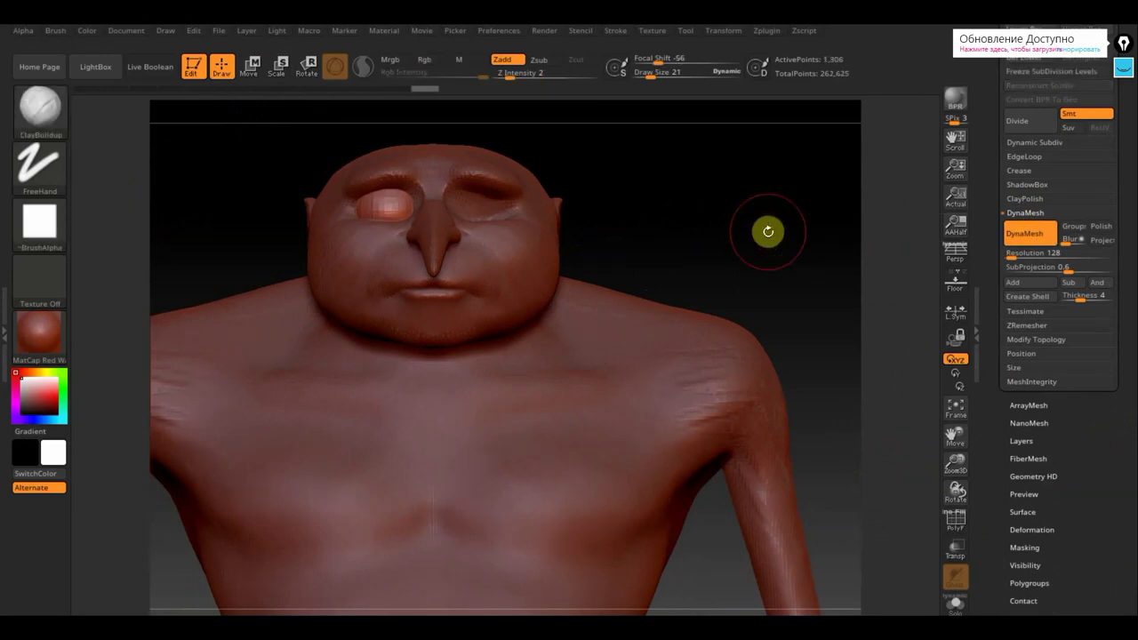
pyautogui.press('ctrl')
# Mirror the eyeball into the other eye socket with Mirror And Weld.
pyautogui.moveTo(1121, 143); pyautogui.dragTo(1126, 229)
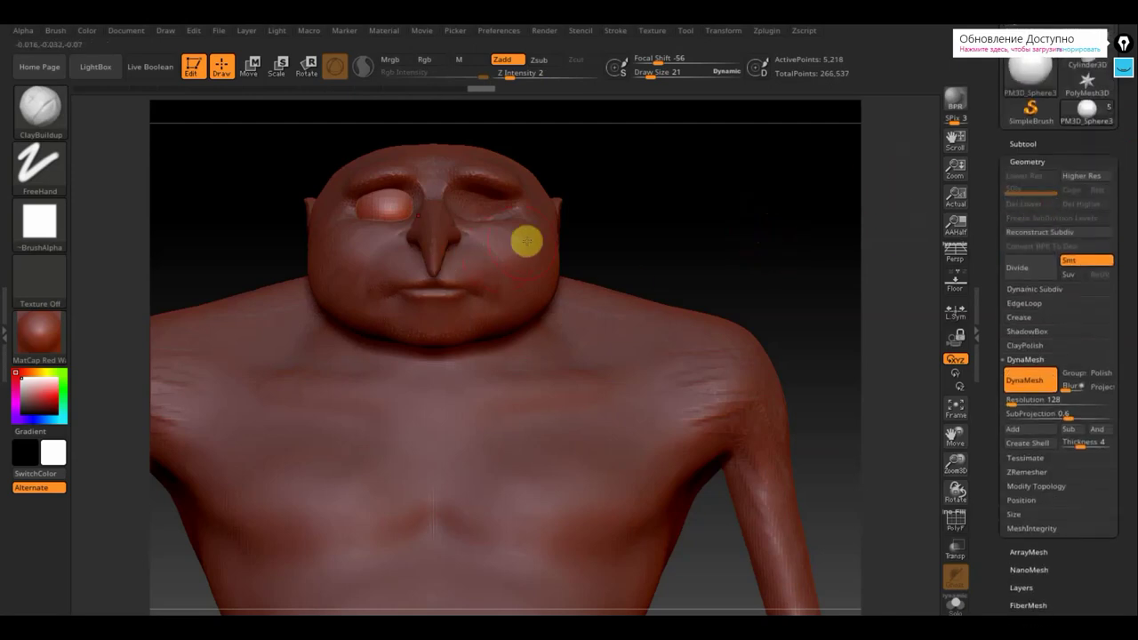
pyautogui.click(1039, 487)
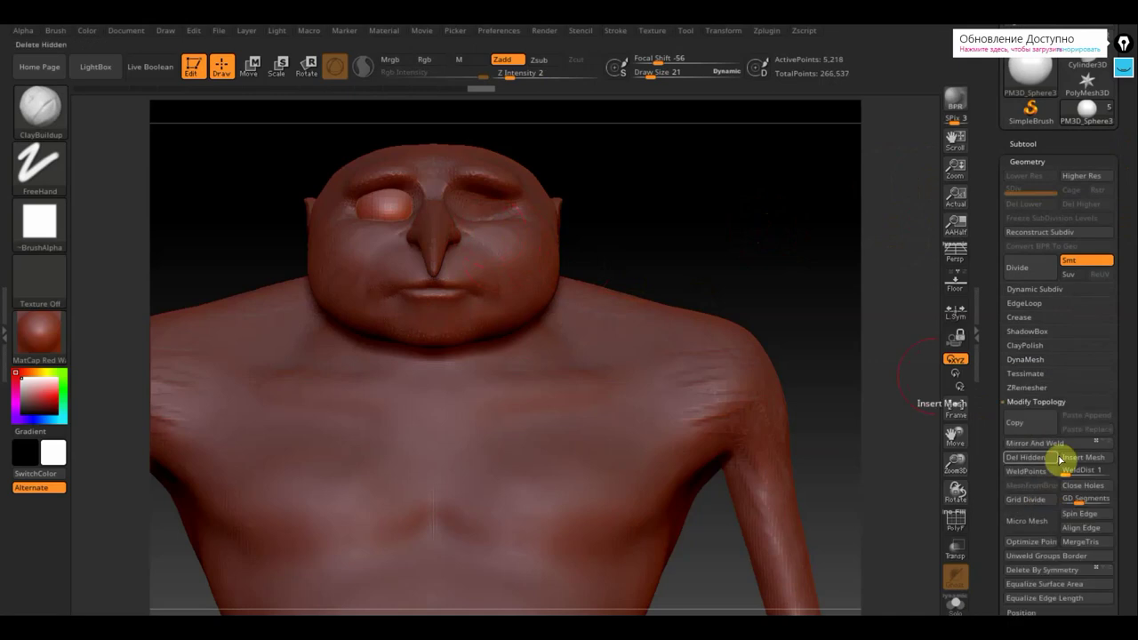
pyautogui.click(1047, 447)
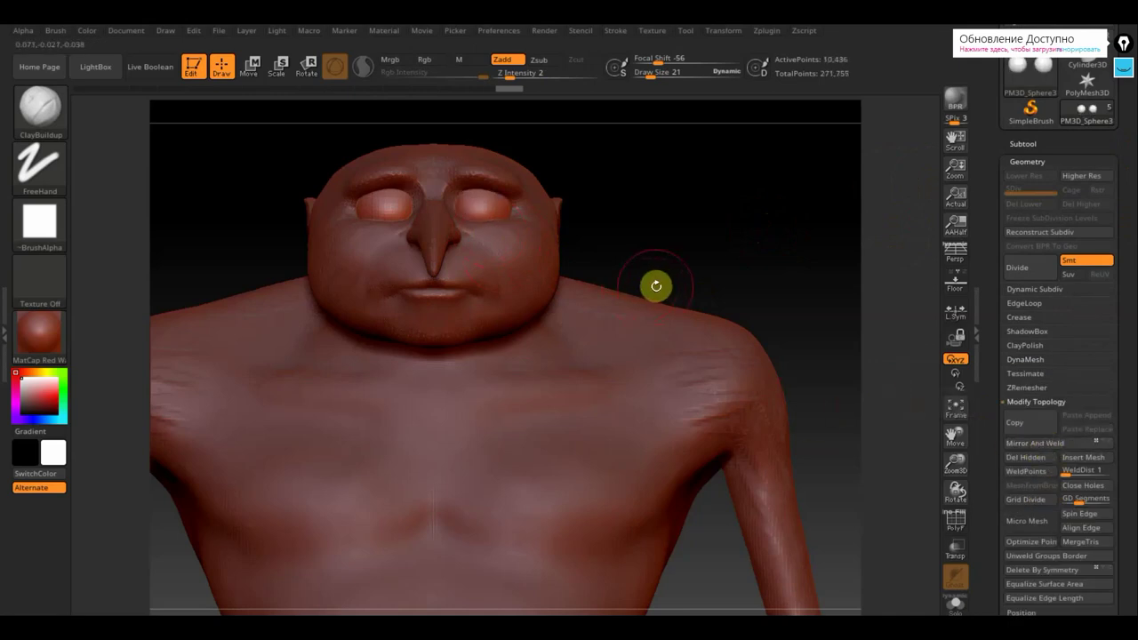
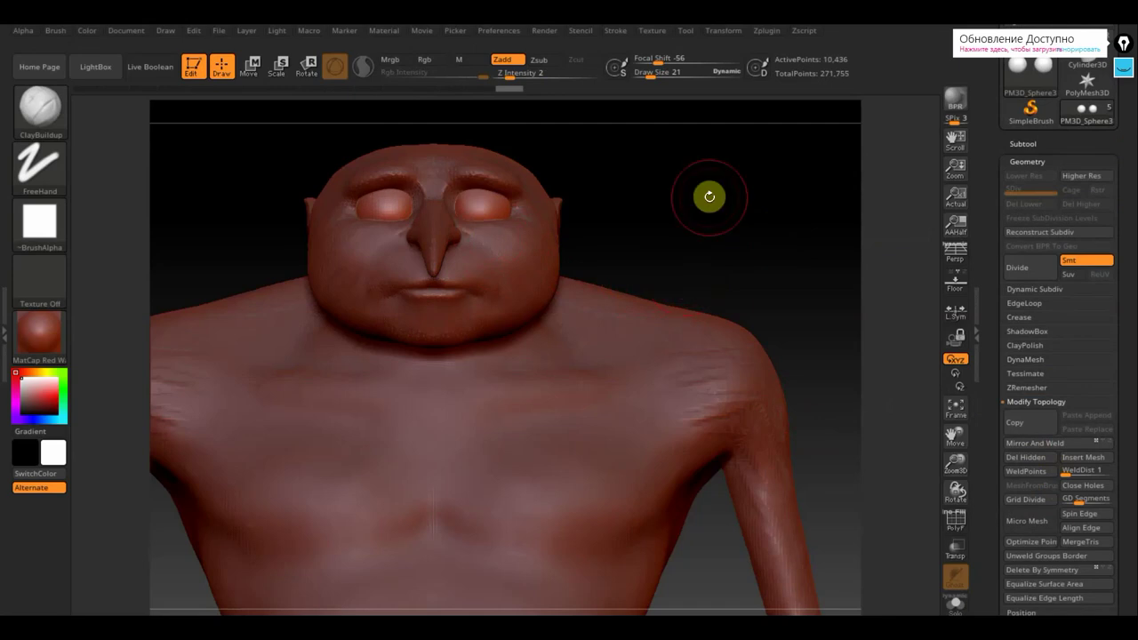
# Duplicate the eyeball subtool and cut the copy horizontally across the eyes, keeping only the upper part as upper eyelids.
pyautogui.click(1024, 143)
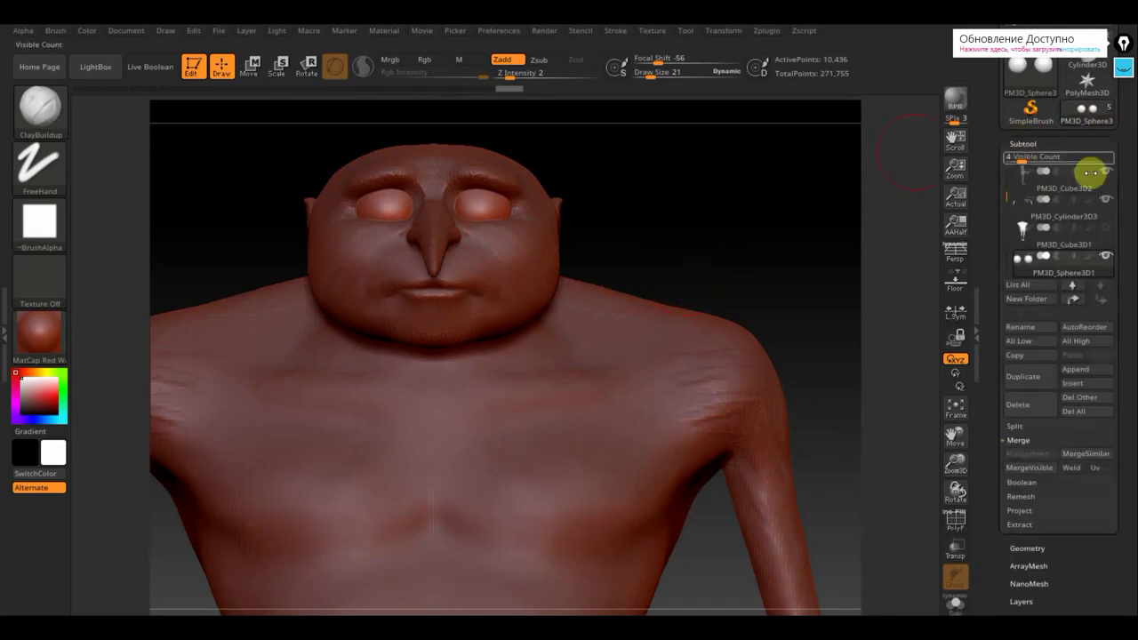
pyautogui.click(1034, 380)
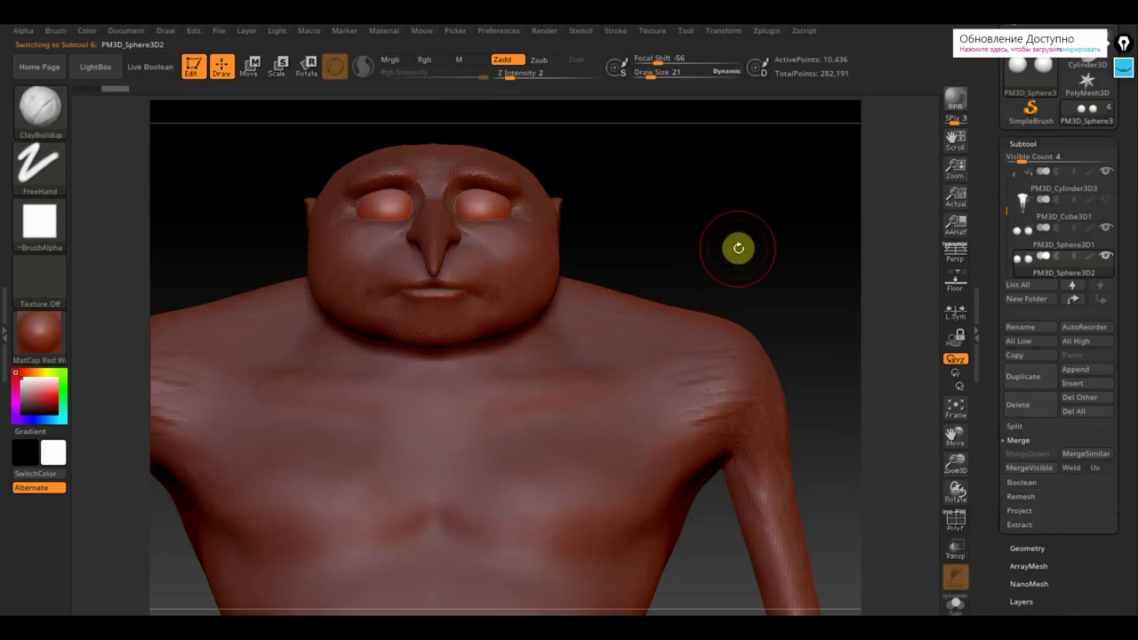
pyautogui.moveTo(753, 223)
pyautogui.keyDown('ctrl'); pyautogui.keyDown('shift'); pyautogui.mouseDown()
pyautogui.moveTo(321, 213)
pyautogui.moveTo(280, 223)
pyautogui.moveTo(205, 199)
pyautogui.mouseUp(); pyautogui.keyUp('shift'); pyautogui.keyUp('ctrl')
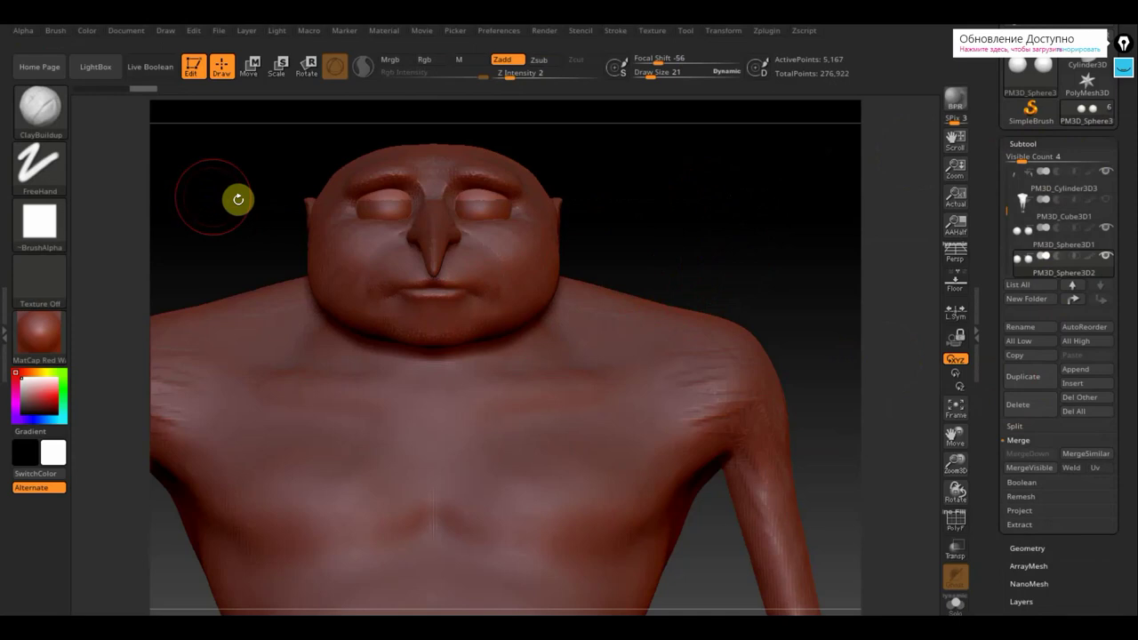
# Duplicate the original eyeballs again, cut the copy down to its lower part as lower eyelids, and make the upper-eyelid subtool PM3D_Sphere3D2 active.
pyautogui.click(1033, 252)
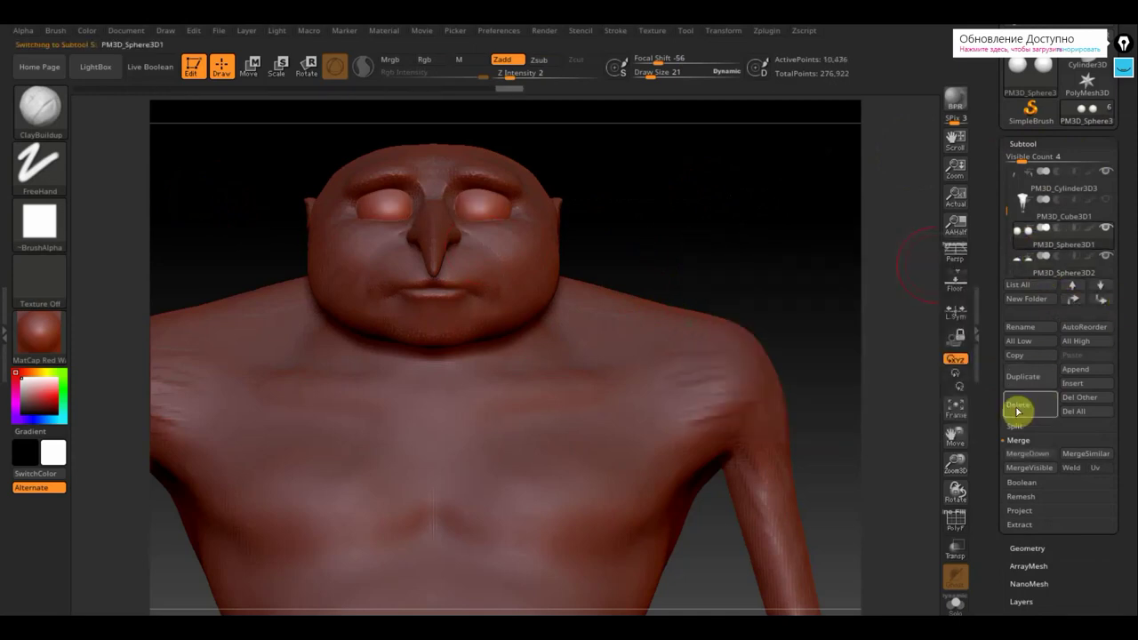
pyautogui.click(1036, 381)
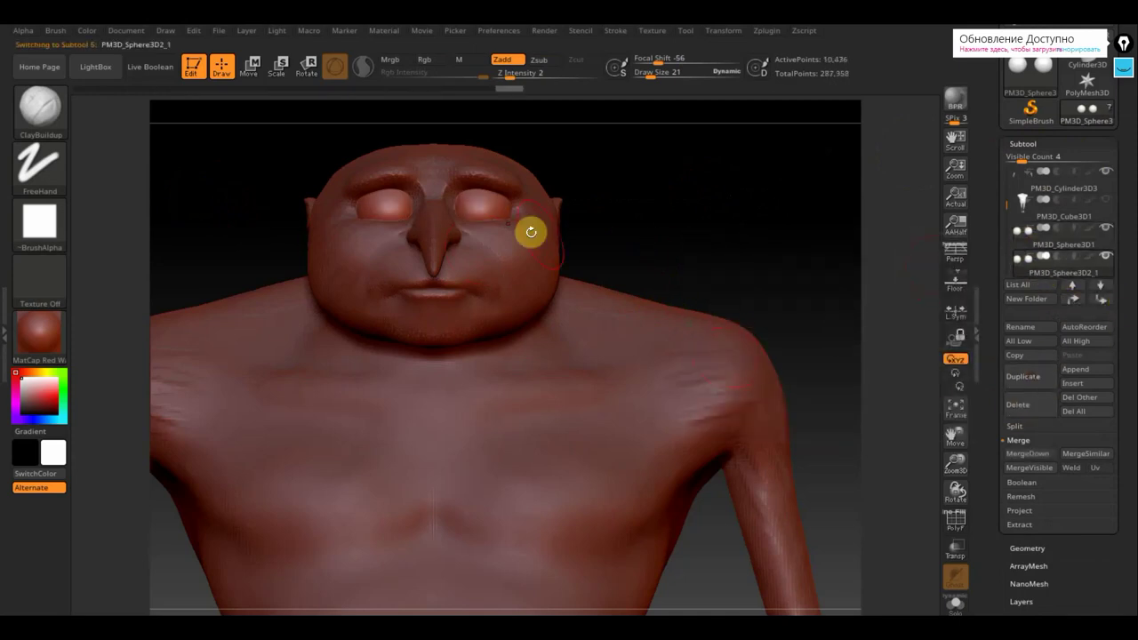
pyautogui.moveTo(257, 215)
pyautogui.keyDown('ctrl'); pyautogui.keyDown('shift'); pyautogui.mouseDown()
pyautogui.moveTo(658, 196)
pyautogui.moveTo(750, 230)
pyautogui.moveTo(739, 242)
pyautogui.mouseUp(); pyautogui.keyUp('shift'); pyautogui.keyUp('ctrl')
pyautogui.keyDown('alt'); pyautogui.moveTo(681, 293); pyautogui.dragTo(610, 430); pyautogui.keyUp('alt')
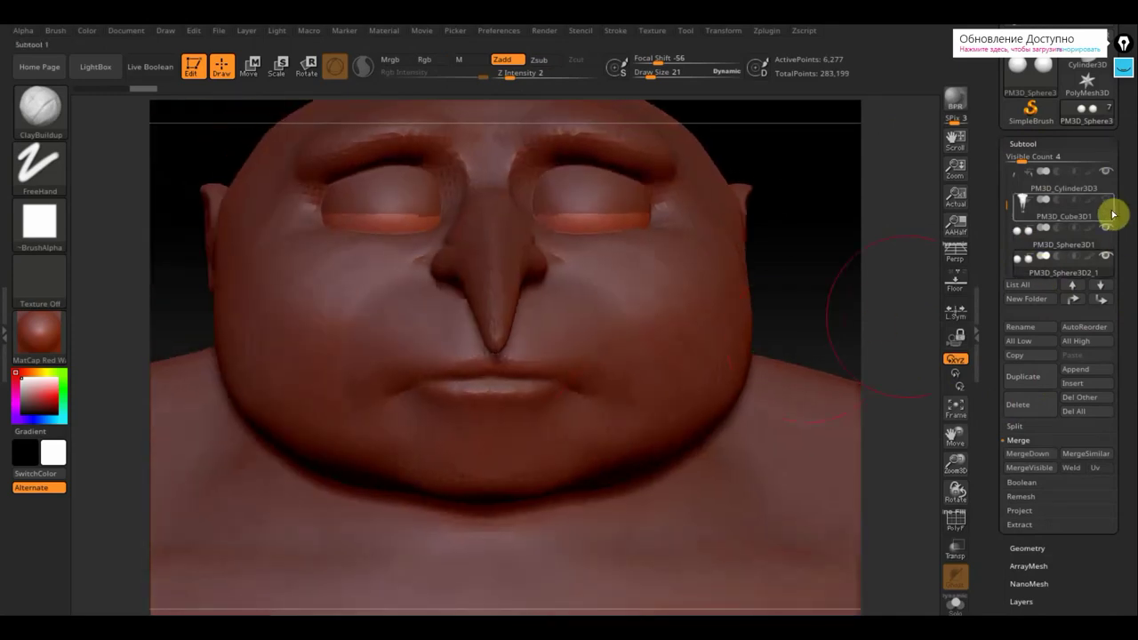
pyautogui.click(1102, 286)
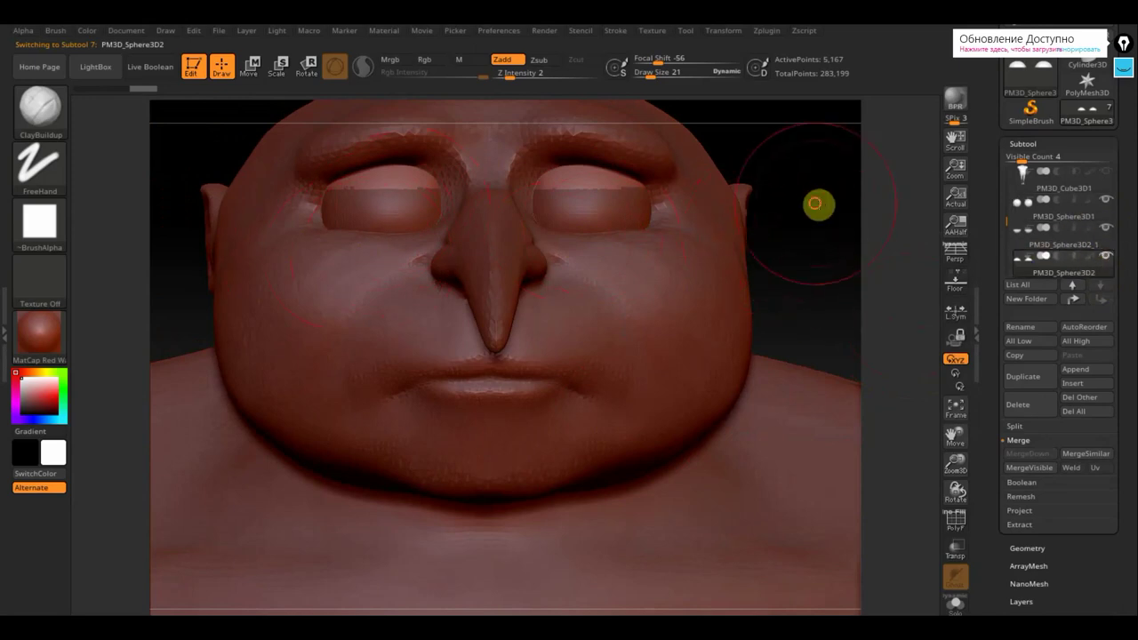
# Thicken the upper eyelids with the Inflate deformation set to 4.
pyautogui.moveTo(817, 203); pyautogui.dragTo(872, 201)
pyautogui.press('shift')
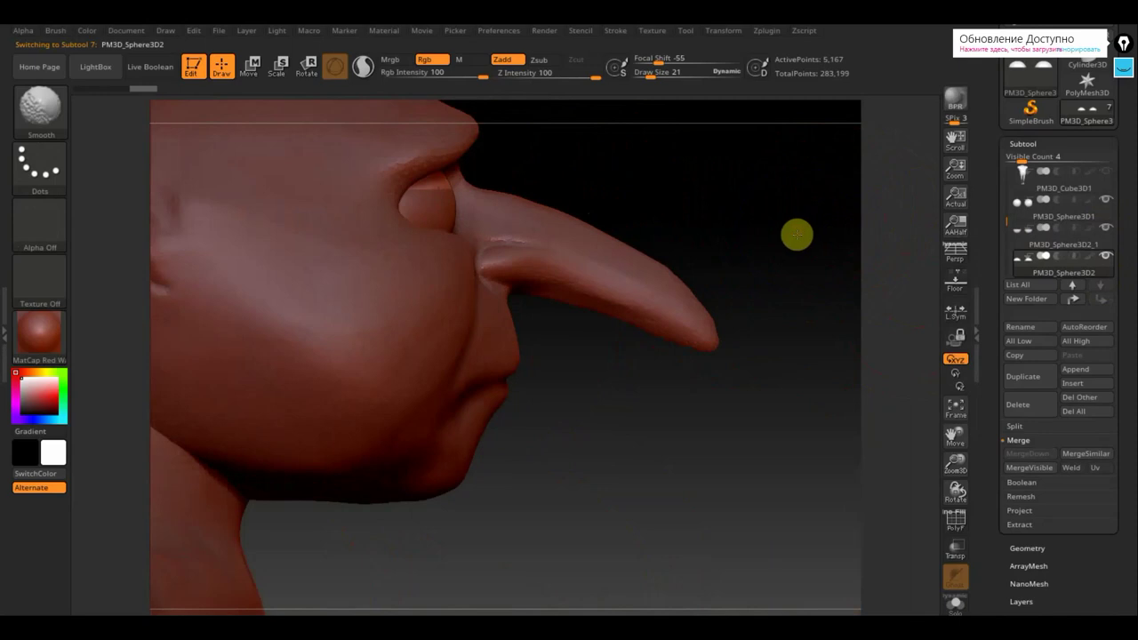
pyautogui.moveTo(1027, 246)
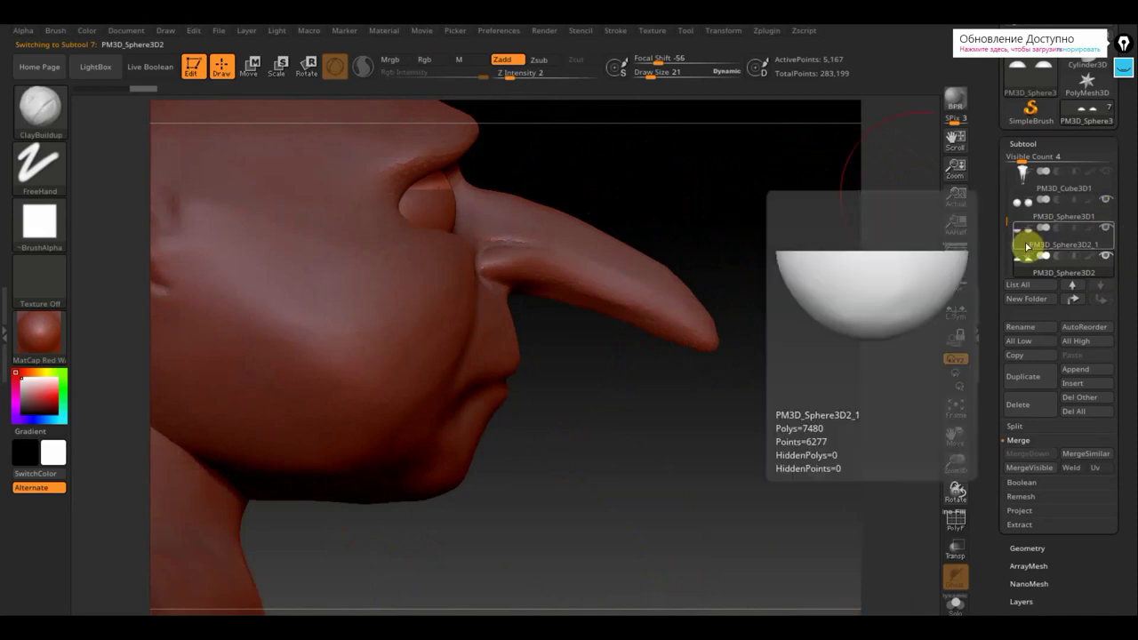
pyautogui.moveTo(1029, 272)
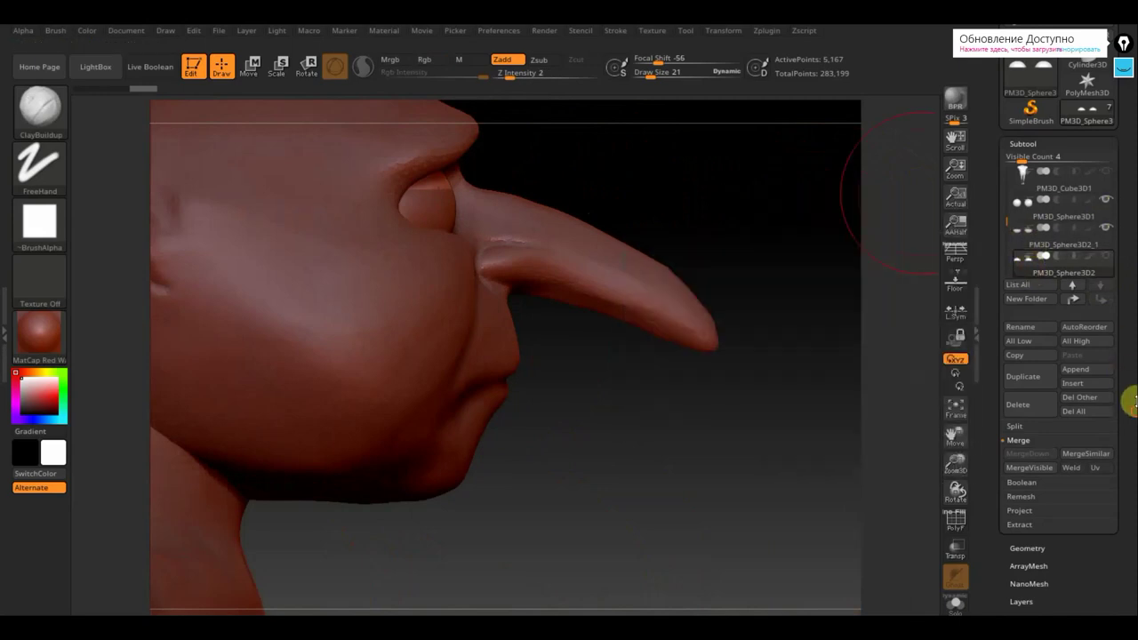
pyautogui.scroll(-5, 1098, 365)
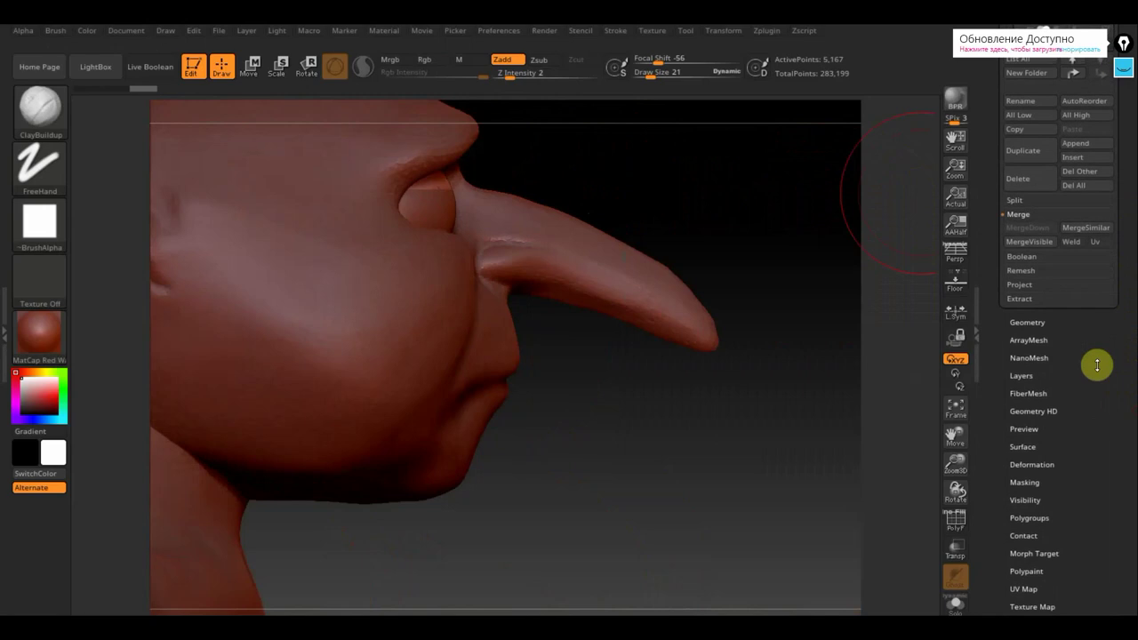
pyautogui.click(1032, 464)
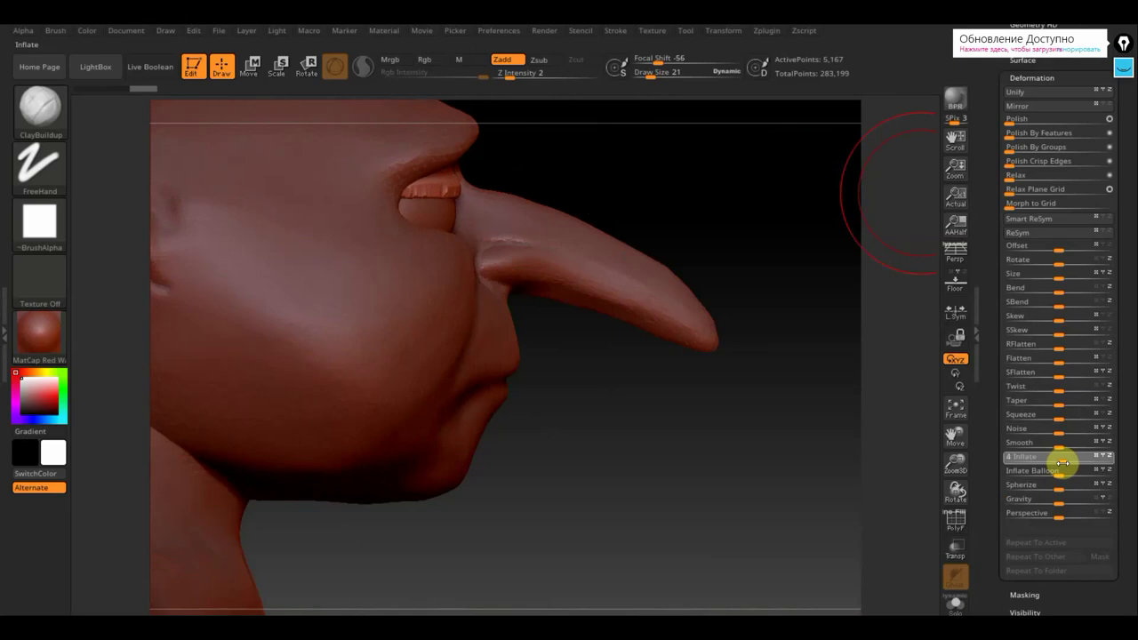
pyautogui.moveTo(833, 471); pyautogui.dragTo(694, 472)
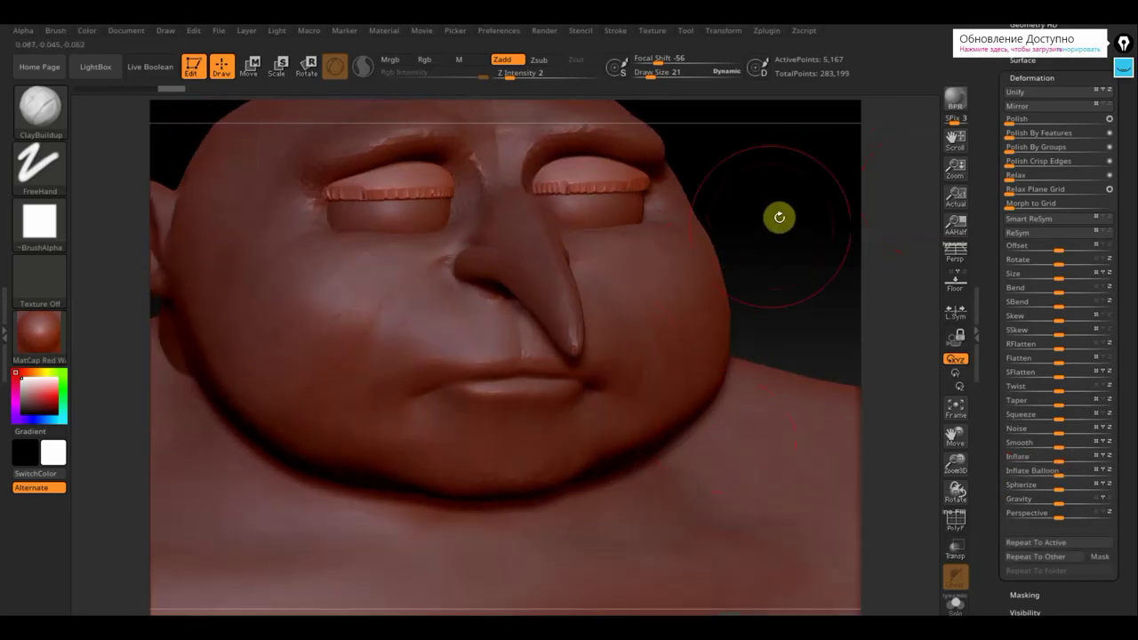
# Try to remesh the inflated upper eyelids with DynaMesh.
pyautogui.press('ctrl')
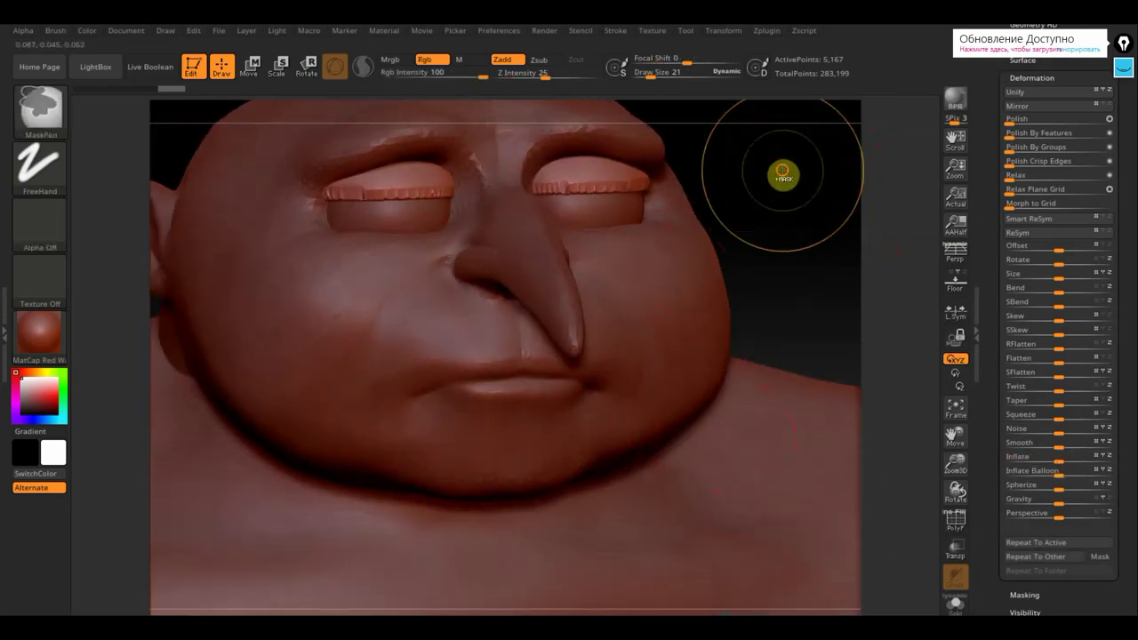
pyautogui.keyDown('ctrl'); pyautogui.moveTo(783, 173); pyautogui.dragTo(804, 236); pyautogui.keyUp('ctrl')
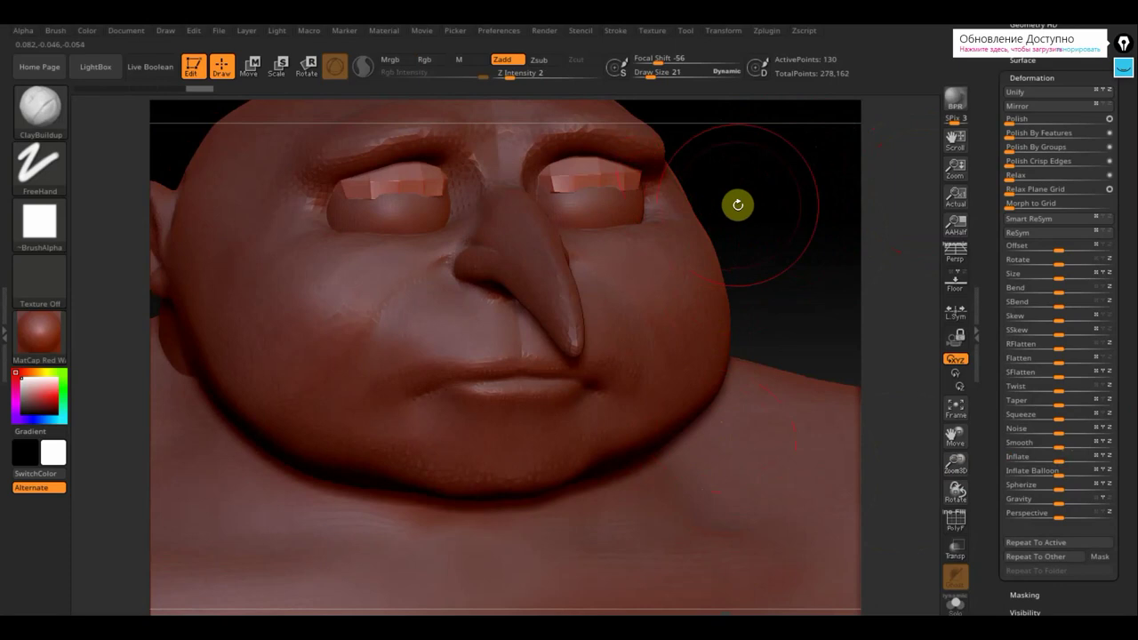
pyautogui.hotkey('ctrl', 'z')
# Smooth the jagged rims of both upper eyelids with the Smooth brush.
pyautogui.press('shift')
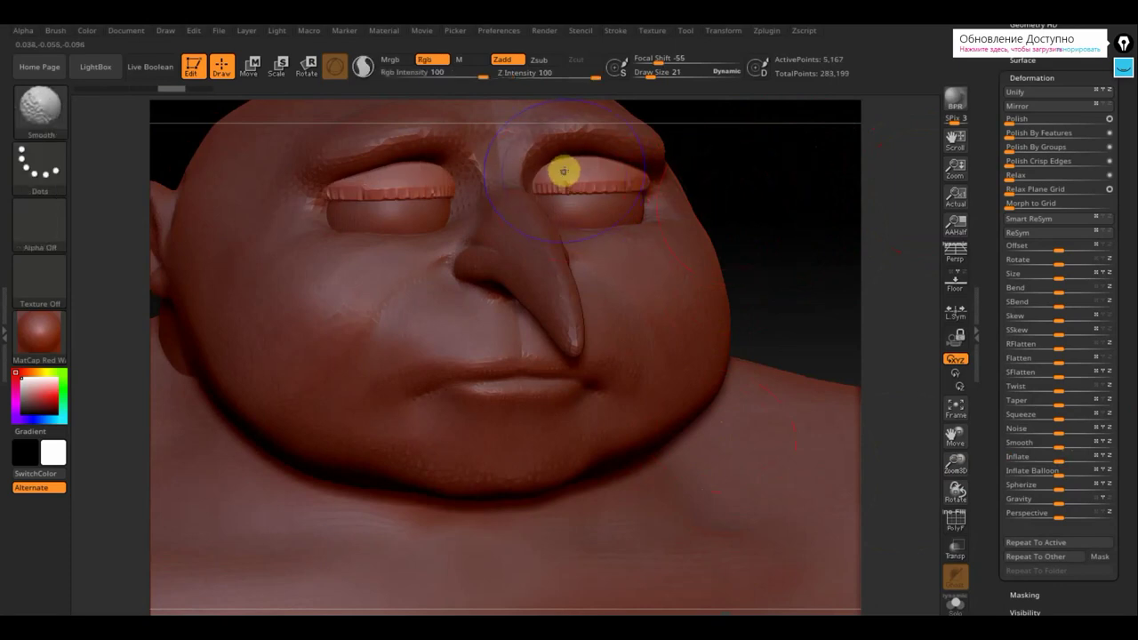
pyautogui.keyDown('shift'); pyautogui.moveTo(401, 183); pyautogui.dragTo(377, 184); pyautogui.keyUp('shift')
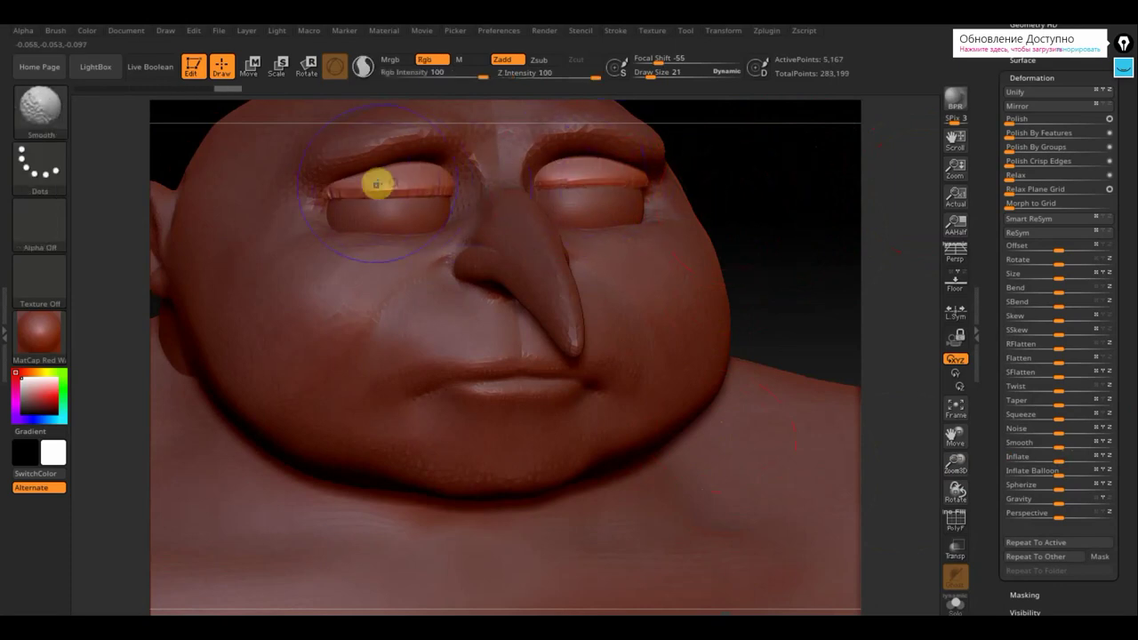
pyautogui.moveTo(744, 181)
pyautogui.mouseDown()
pyautogui.moveTo(719, 182)
pyautogui.moveTo(752, 172)
pyautogui.moveTo(783, 186)
pyautogui.moveTo(777, 204)
pyautogui.mouseUp()
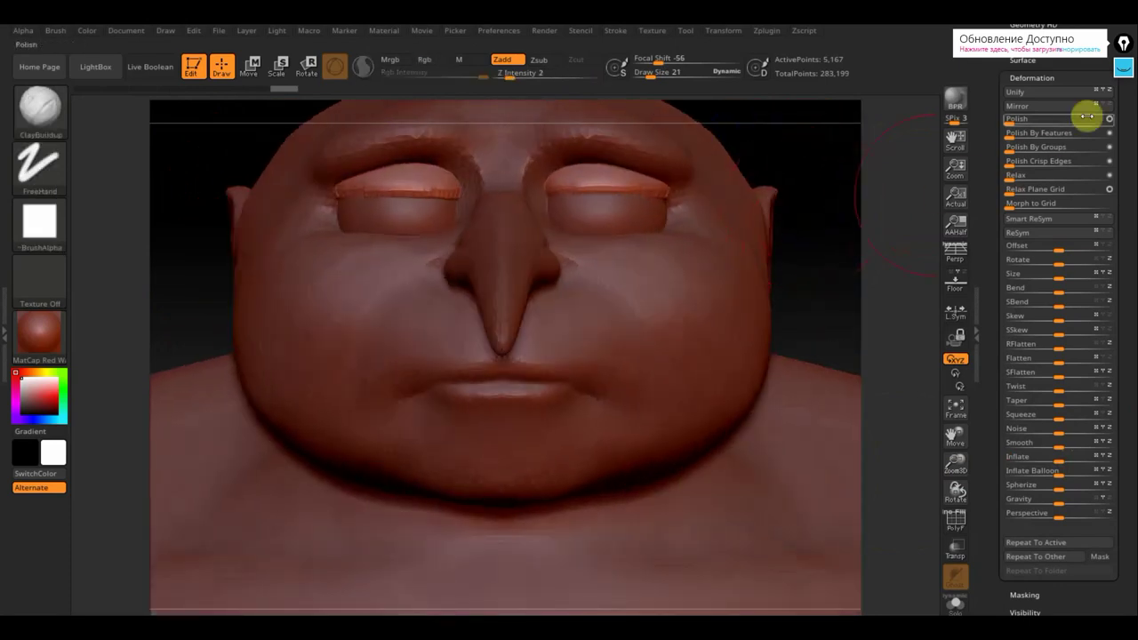
# Make the lower-eyelid subtool PM3D_Sphere3D2_1 active and thicken it with Inflate, easing the amount back slightly.
pyautogui.moveTo(1128, 117); pyautogui.dragTo(1126, 177)
pyautogui.moveTo(1091, 139); pyautogui.dragTo(1111, 195)
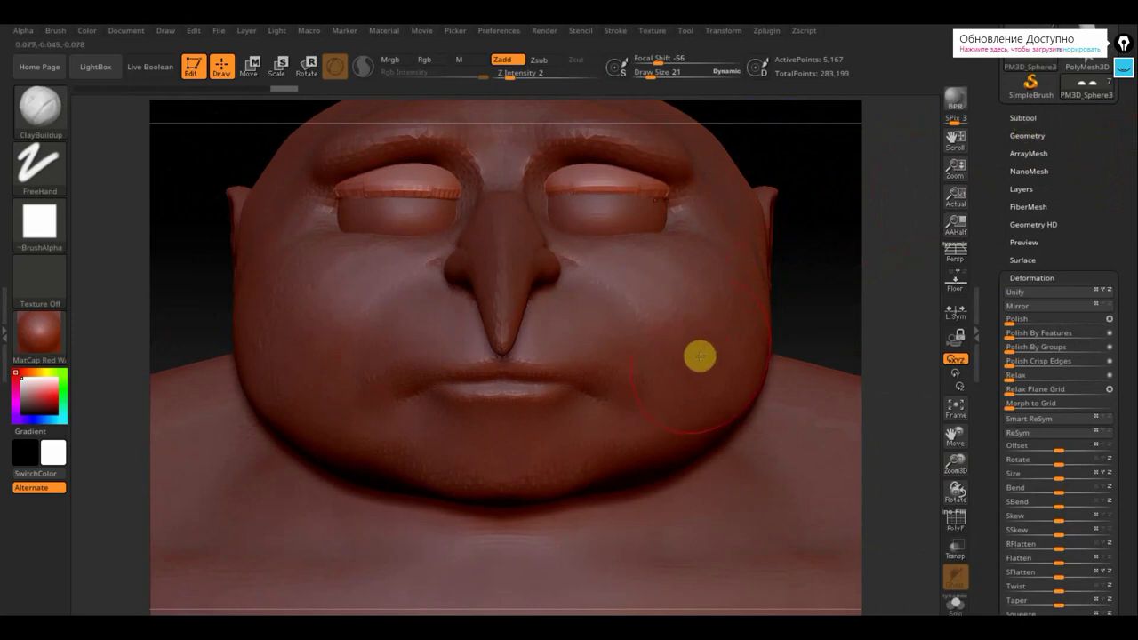
pyautogui.press('n')
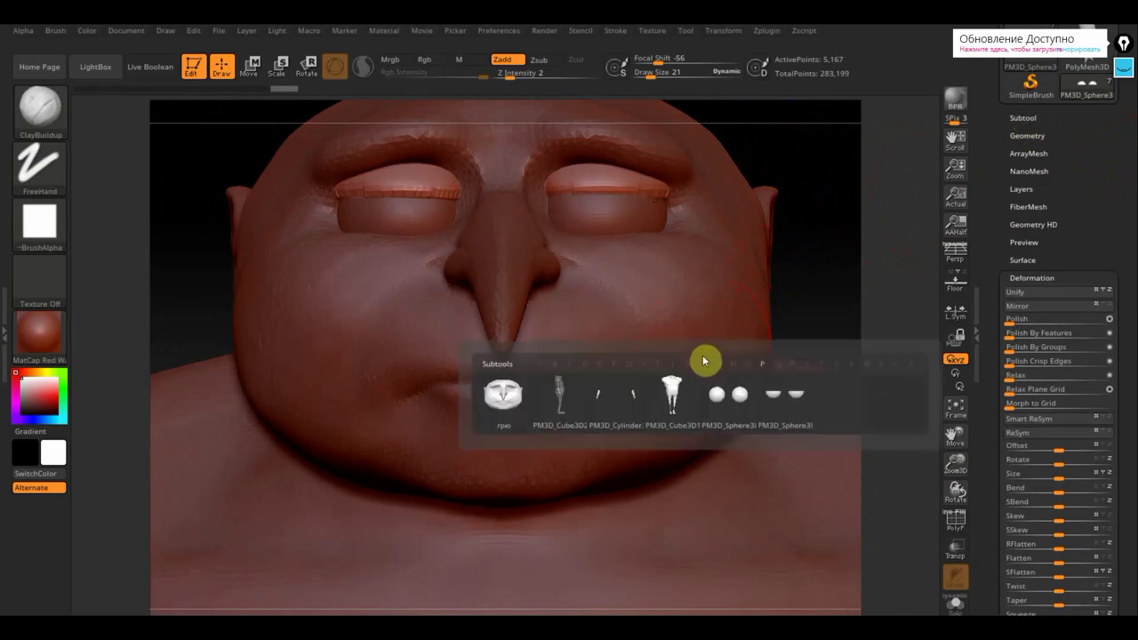
pyautogui.click(777, 401)
pyautogui.scroll(-5, 1116, 396)
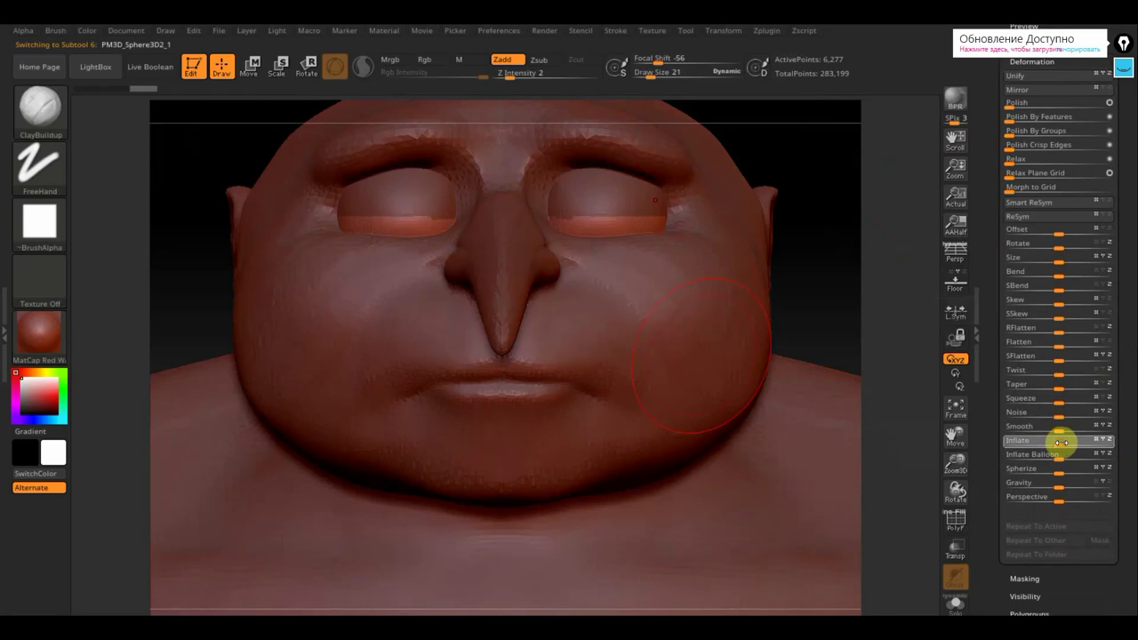
pyautogui.moveTo(1061, 442); pyautogui.dragTo(1062, 442)
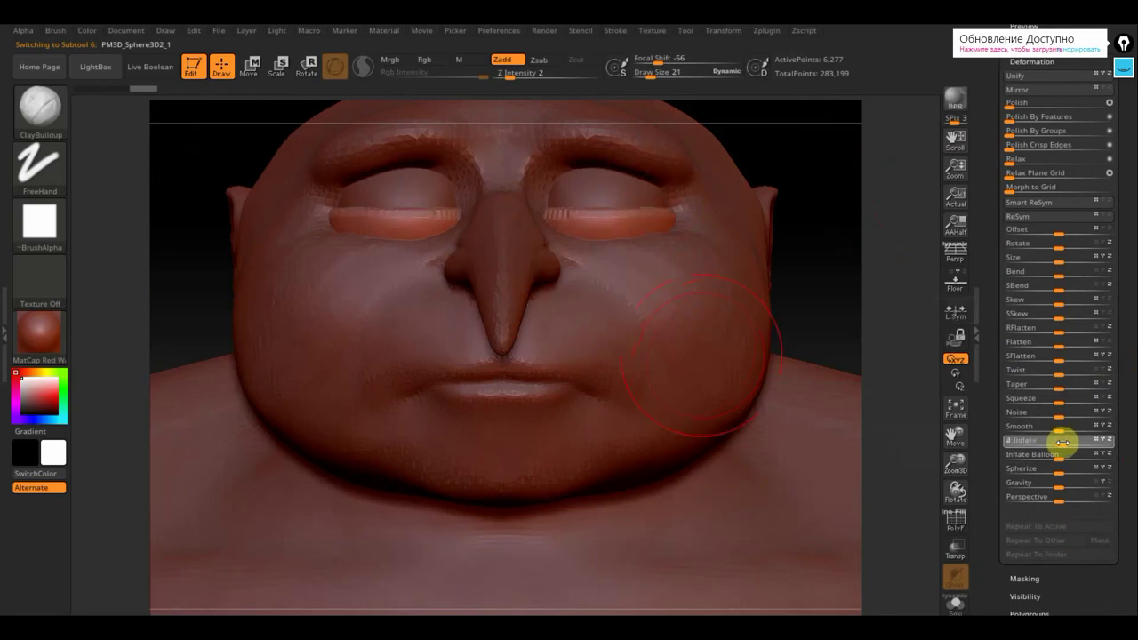
pyautogui.moveTo(1063, 442); pyautogui.dragTo(1062, 444)
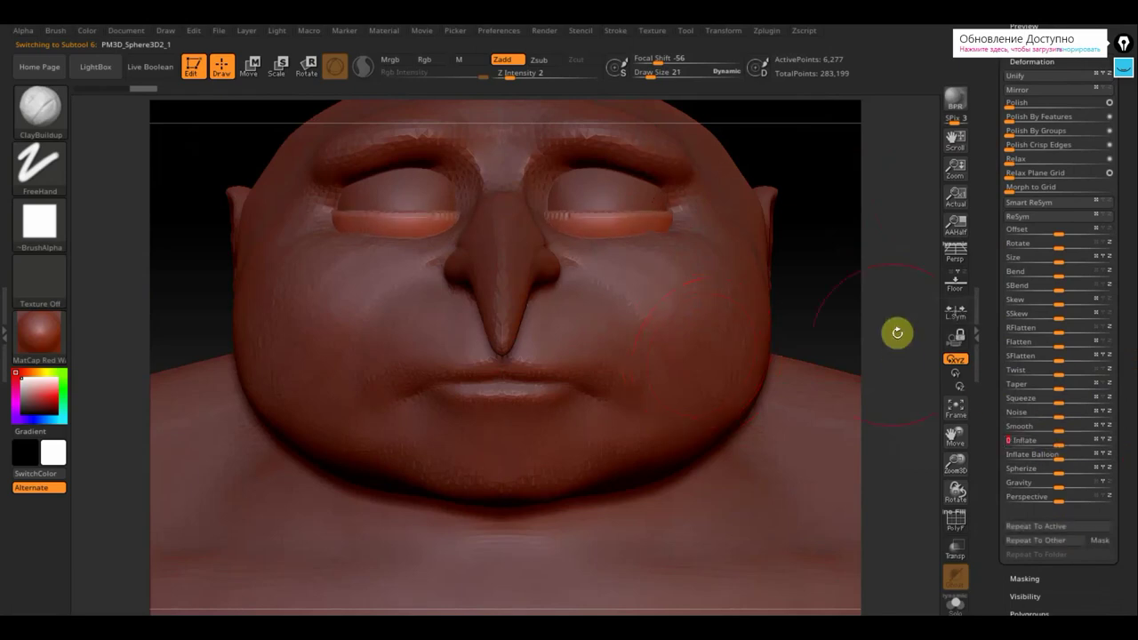
# Try to remesh the lower eyelids with DynaMesh at resolution 312.
pyautogui.moveTo(1131, 176); pyautogui.dragTo(1129, 310)
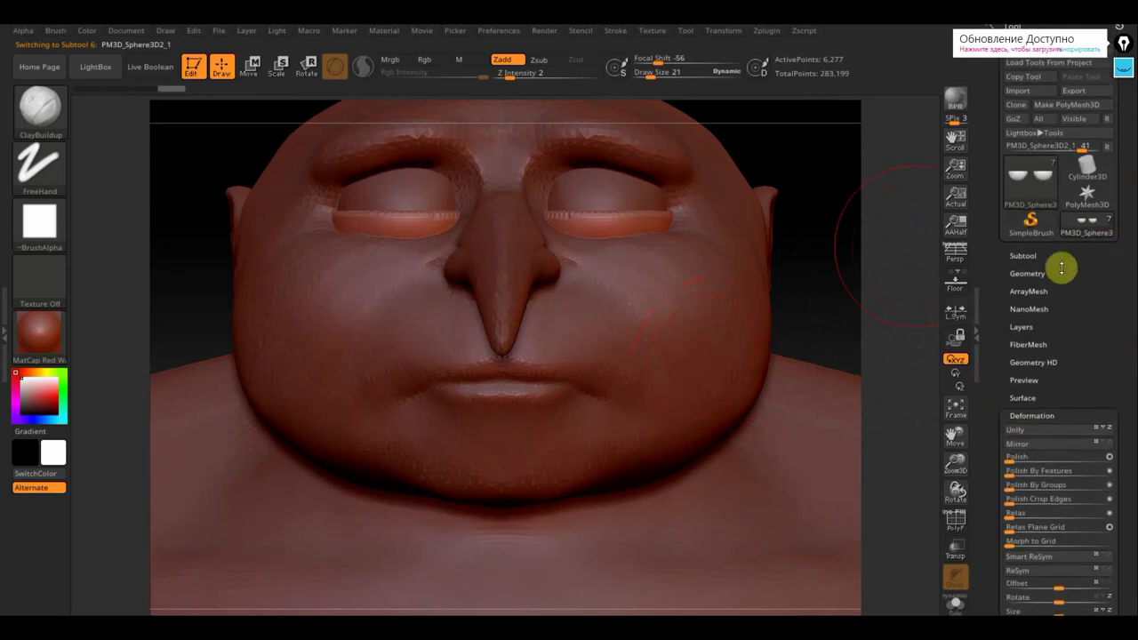
pyautogui.click(1033, 271)
pyautogui.moveTo(1134, 443); pyautogui.dragTo(1131, 250)
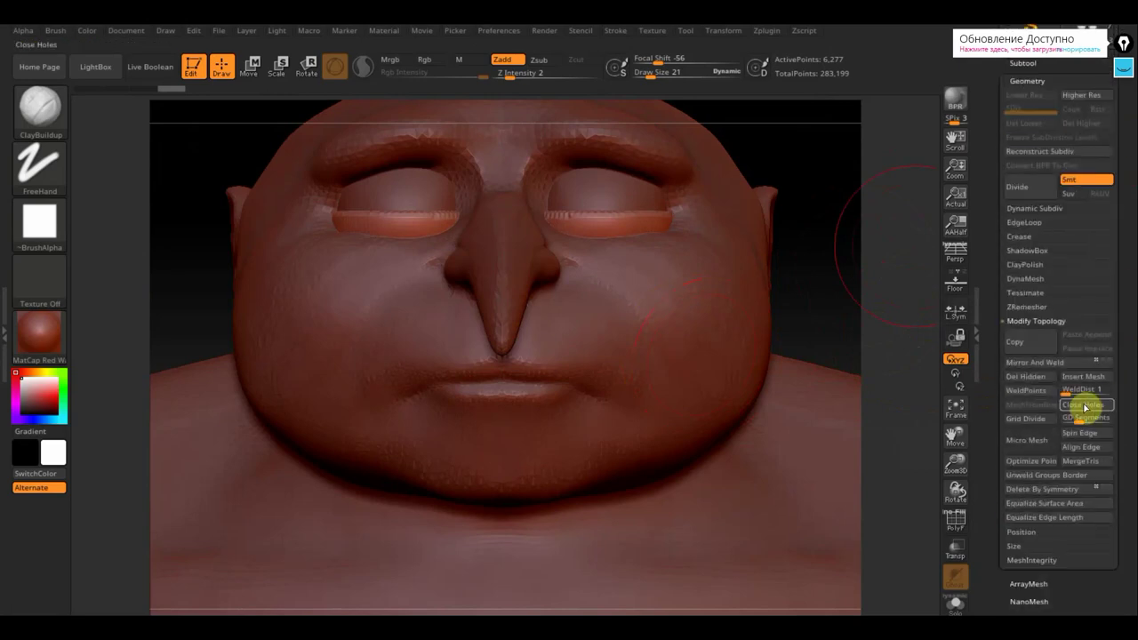
pyautogui.click(1026, 280)
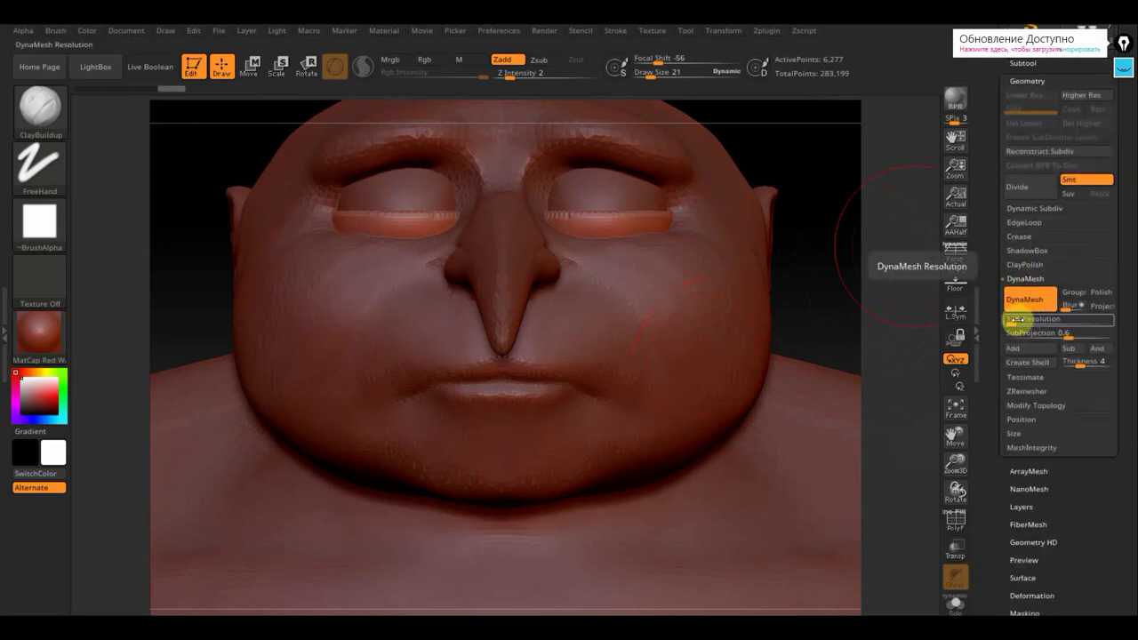
pyautogui.click(1029, 302)
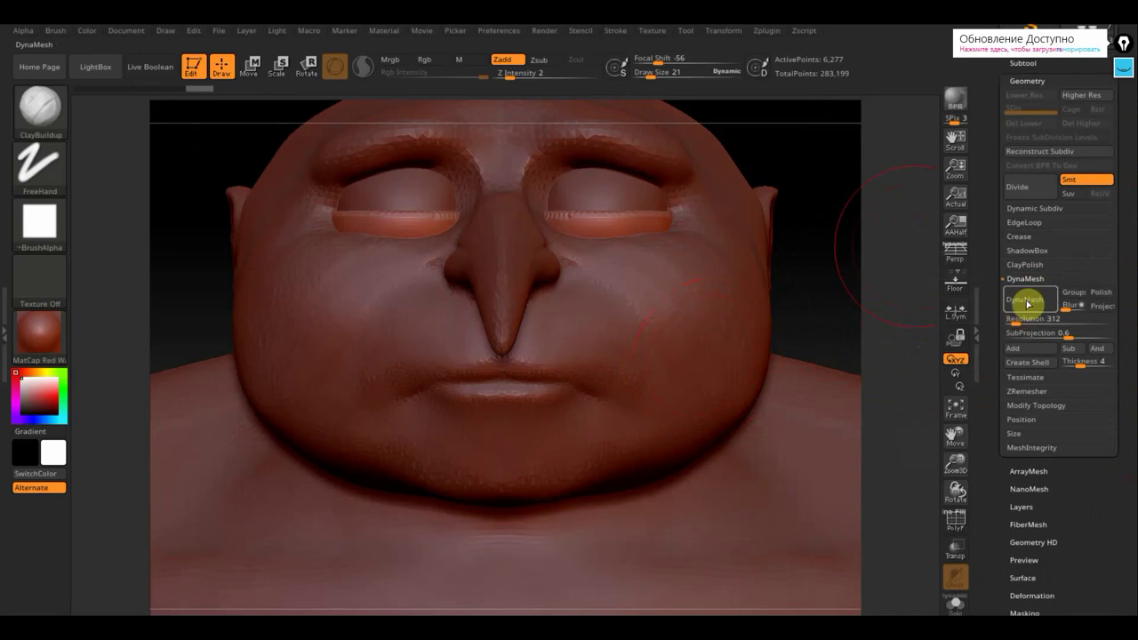
pyautogui.click(1025, 303)
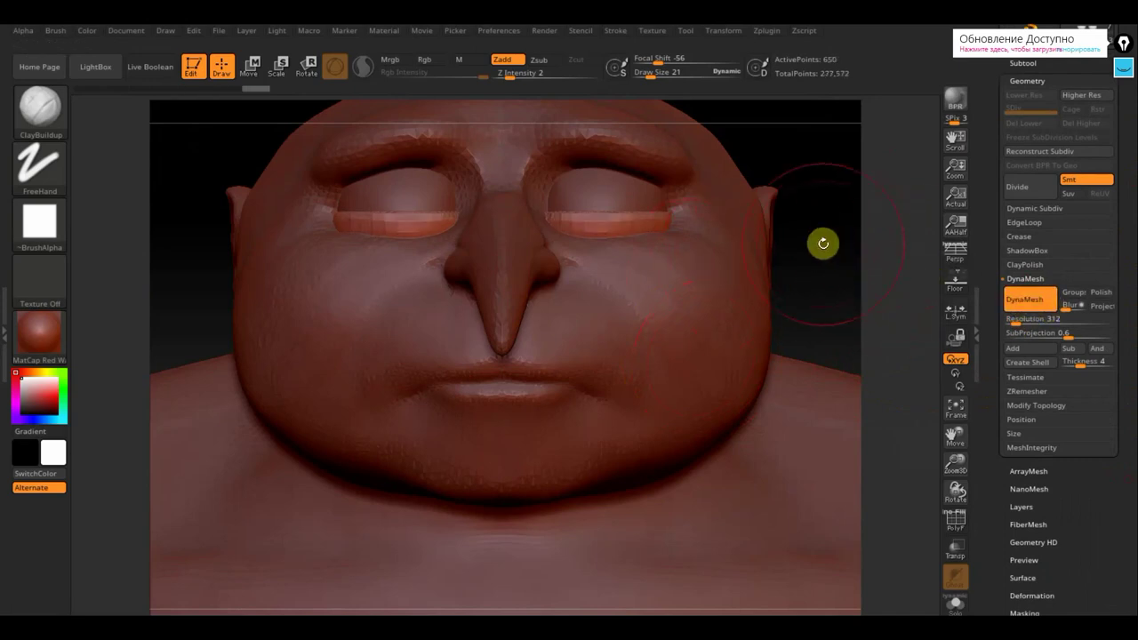
pyautogui.hotkey('ctrl', 'z')
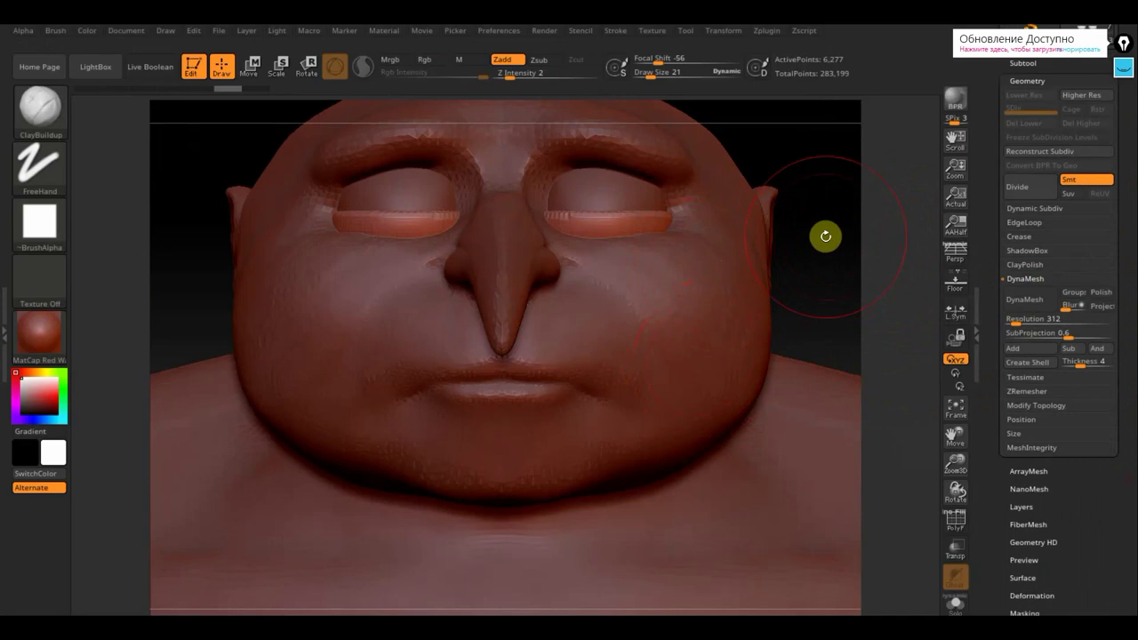
# Remesh the lower eyelids with DynaMesh at resolution 464, subdivide them once and delete the lower subdivision level.
pyautogui.click(1023, 299)
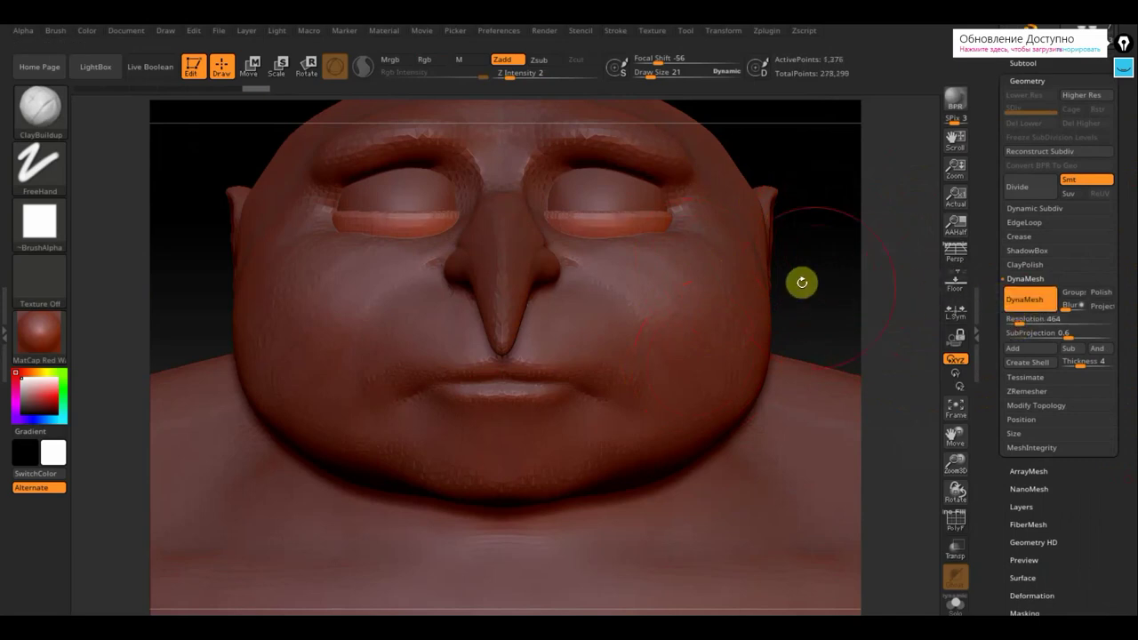
pyautogui.hotkey('ctrl', 'd')
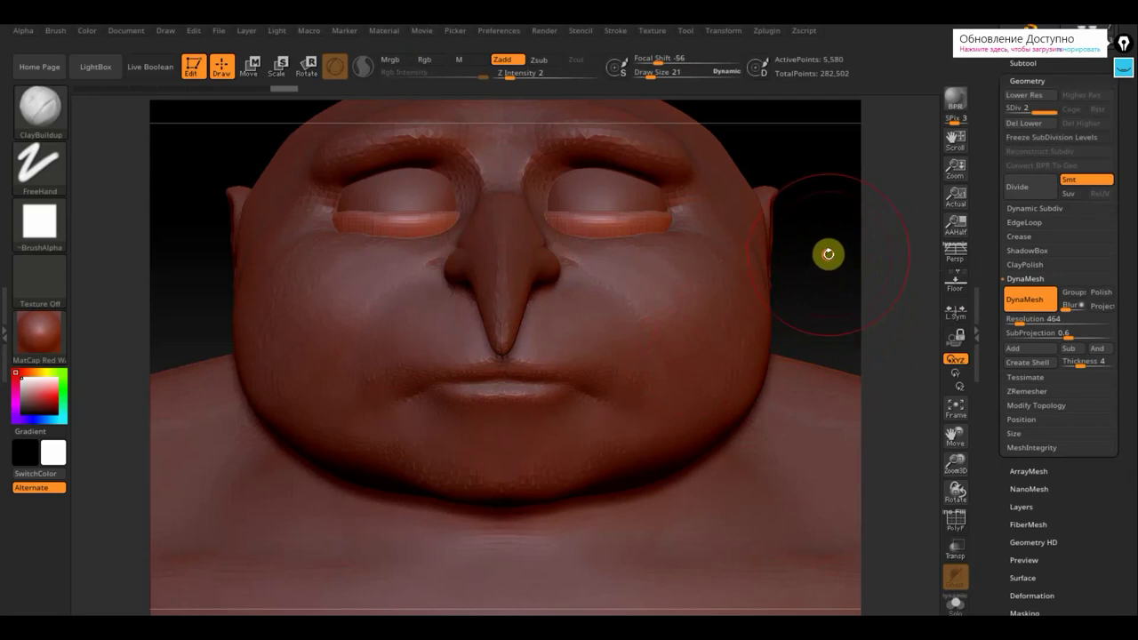
pyautogui.moveTo(828, 254)
pyautogui.mouseDown()
pyautogui.moveTo(809, 269)
pyautogui.moveTo(767, 264)
pyautogui.moveTo(836, 239)
pyautogui.mouseUp()
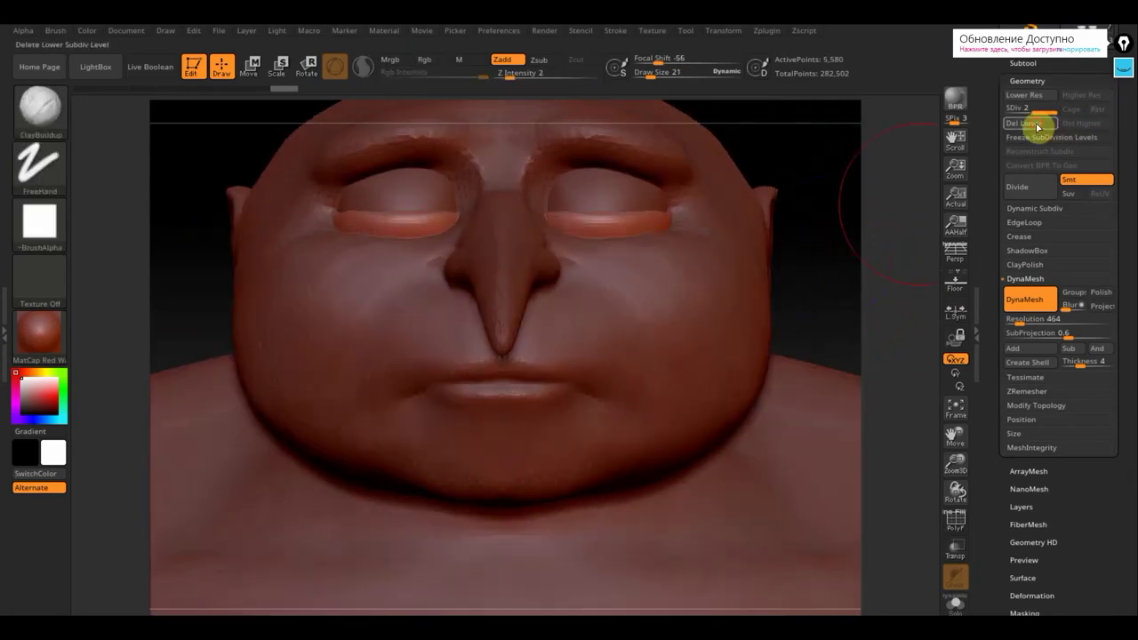
pyautogui.click(1037, 124)
# Reshape the upper eyelids in subtool PM3D_Sphere3D2 with the Move Topological brush so their lower edges arch over the eyeballs.
pyautogui.scroll(5, 1121, 208)
pyautogui.click(1023, 260)
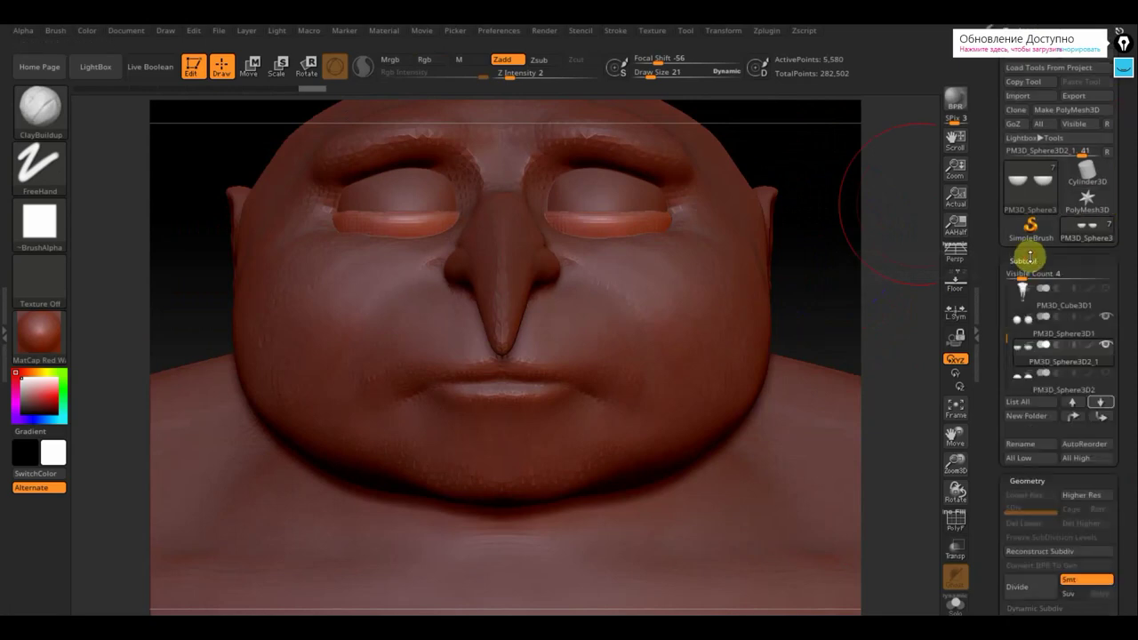
pyautogui.click(1020, 336)
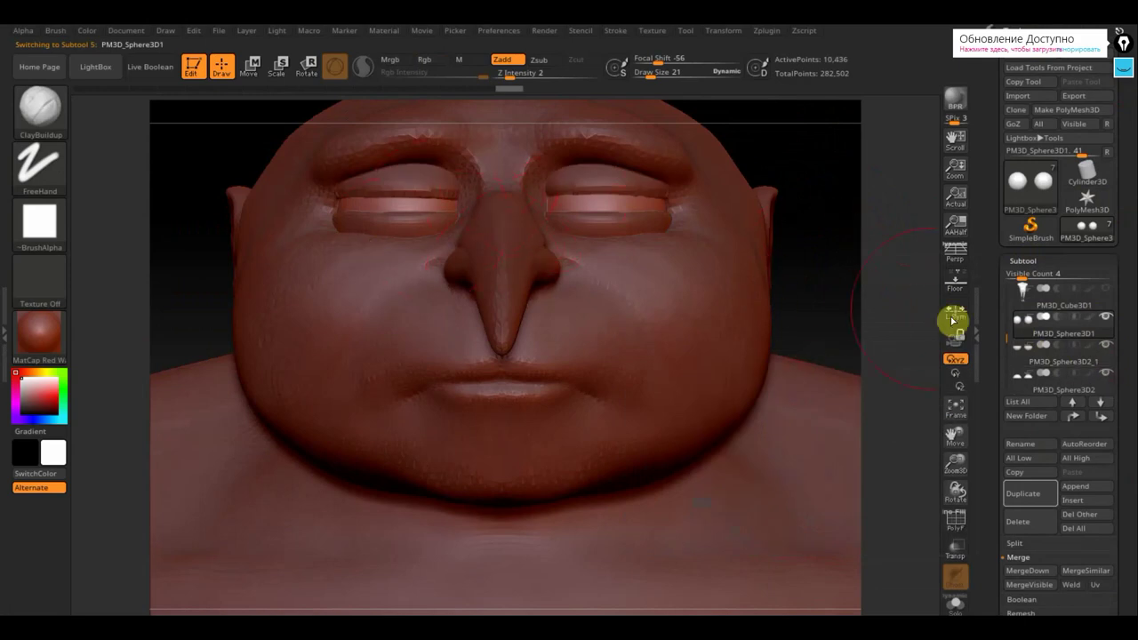
pyautogui.click(1024, 361)
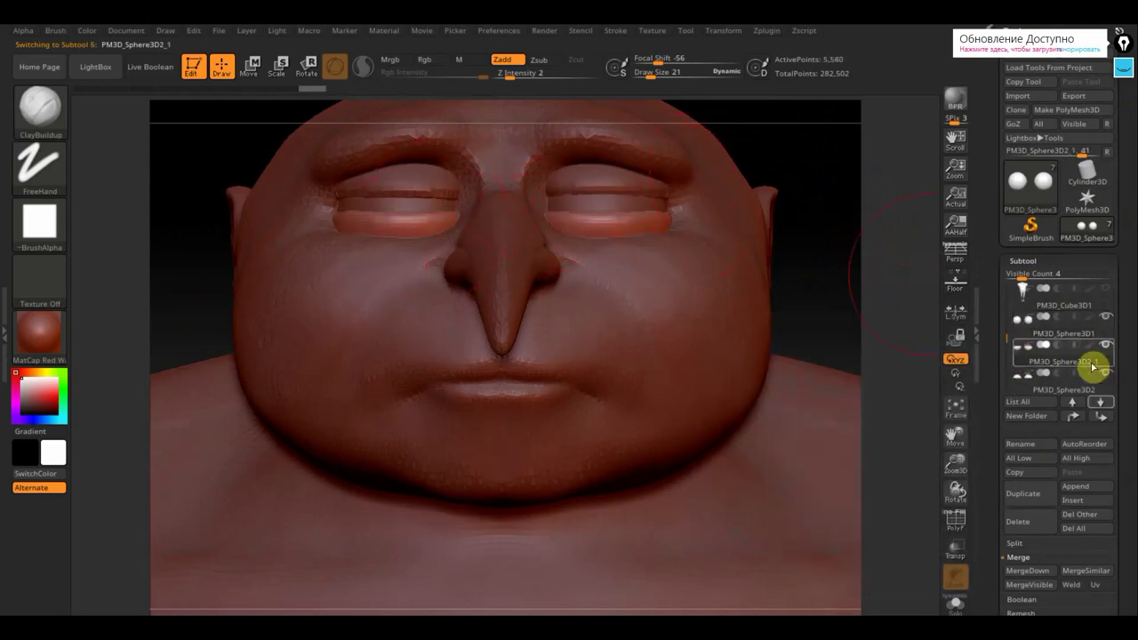
pyautogui.click(1027, 378)
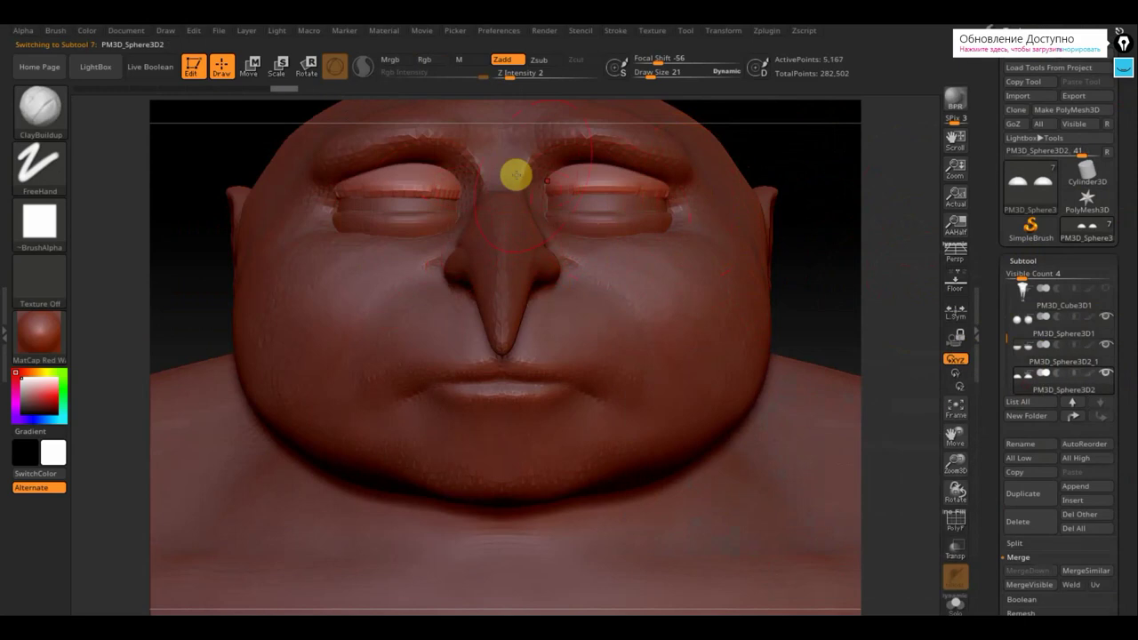
pyautogui.click(40, 107)
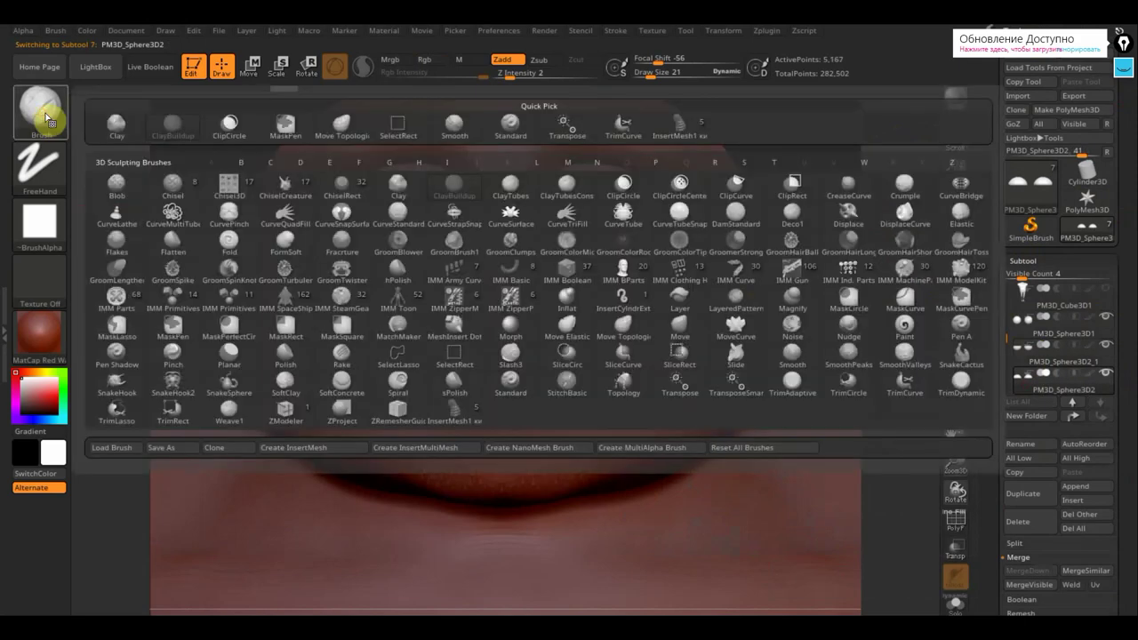
pyautogui.click(348, 130)
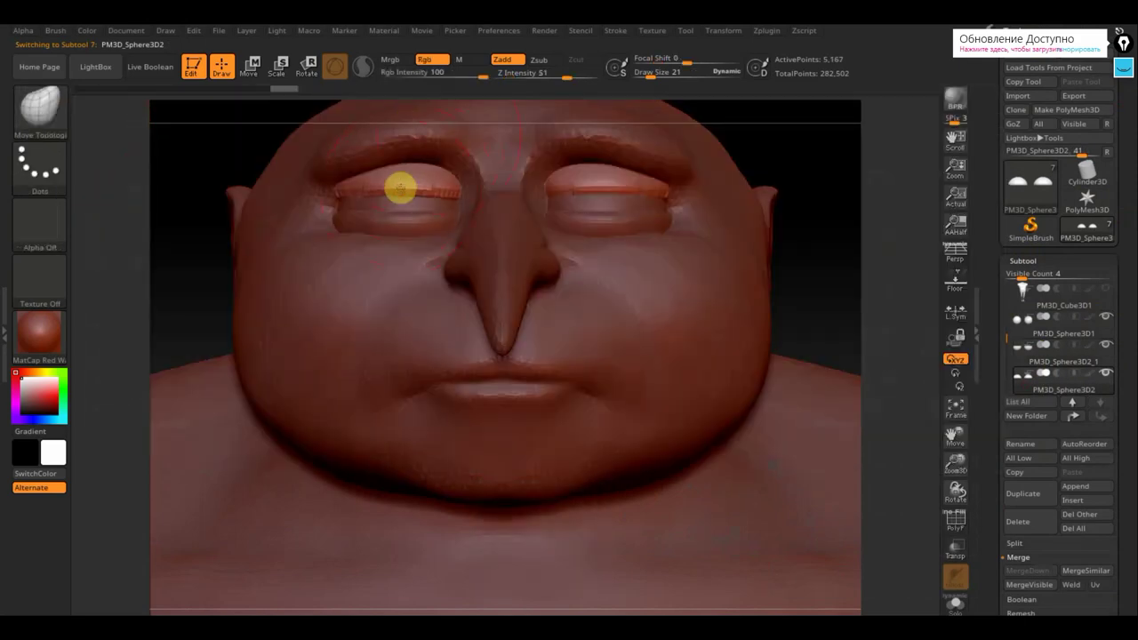
pyautogui.moveTo(404, 178); pyautogui.dragTo(433, 193)
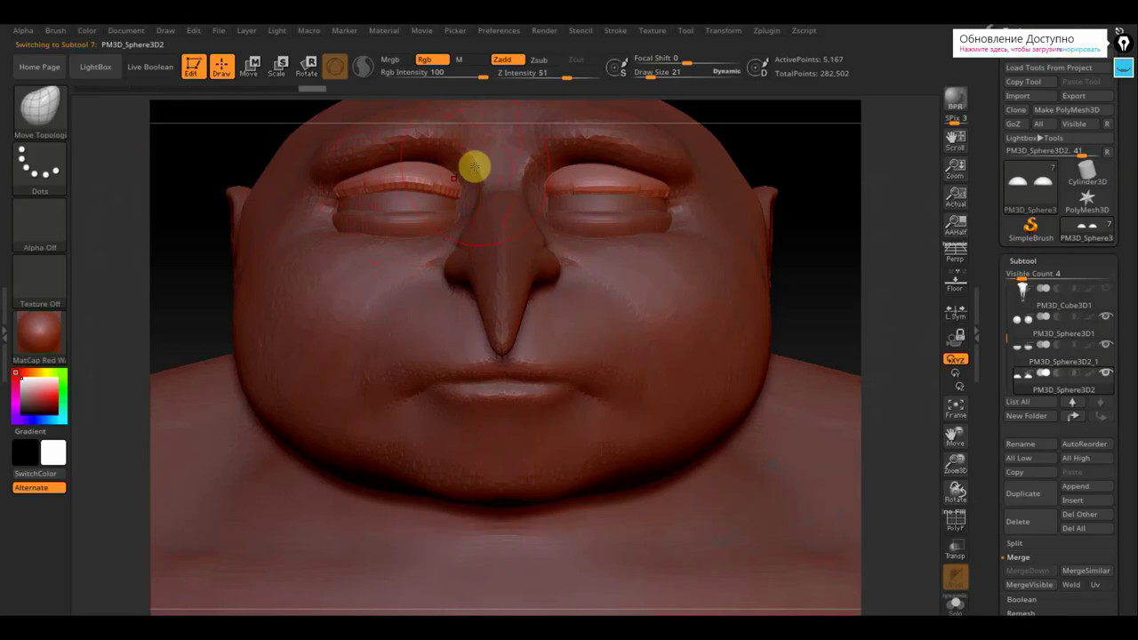
pyautogui.hotkey('ctrl', 'z')
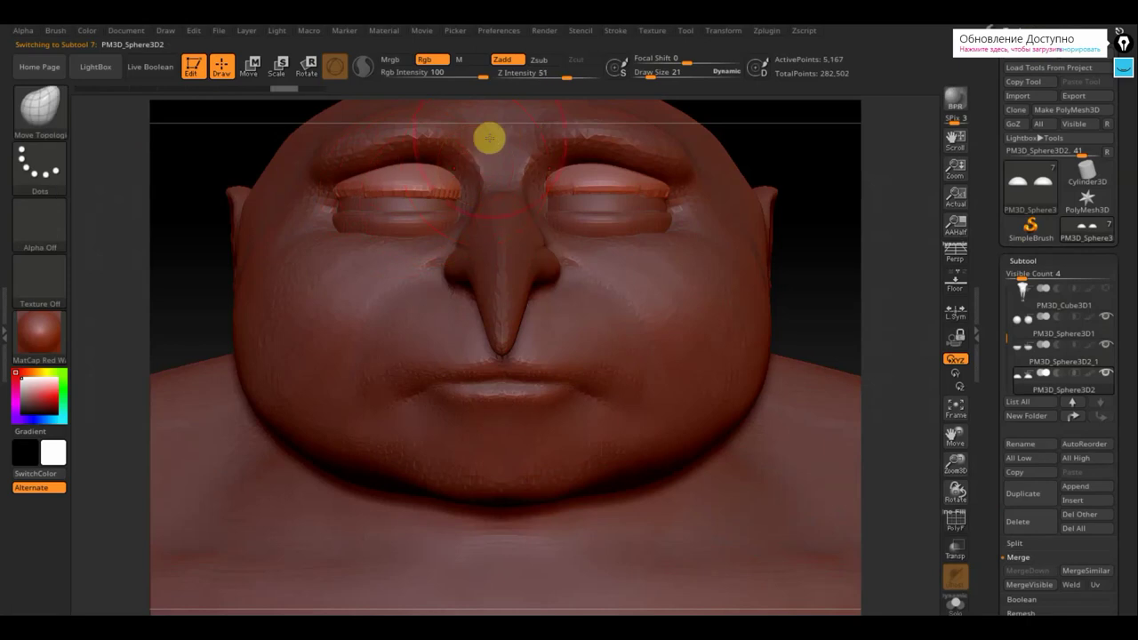
pyautogui.moveTo(414, 192)
pyautogui.mouseDown()
pyautogui.moveTo(416, 168)
pyautogui.moveTo(378, 181)
pyautogui.moveTo(449, 179)
pyautogui.moveTo(336, 192)
pyautogui.mouseUp()
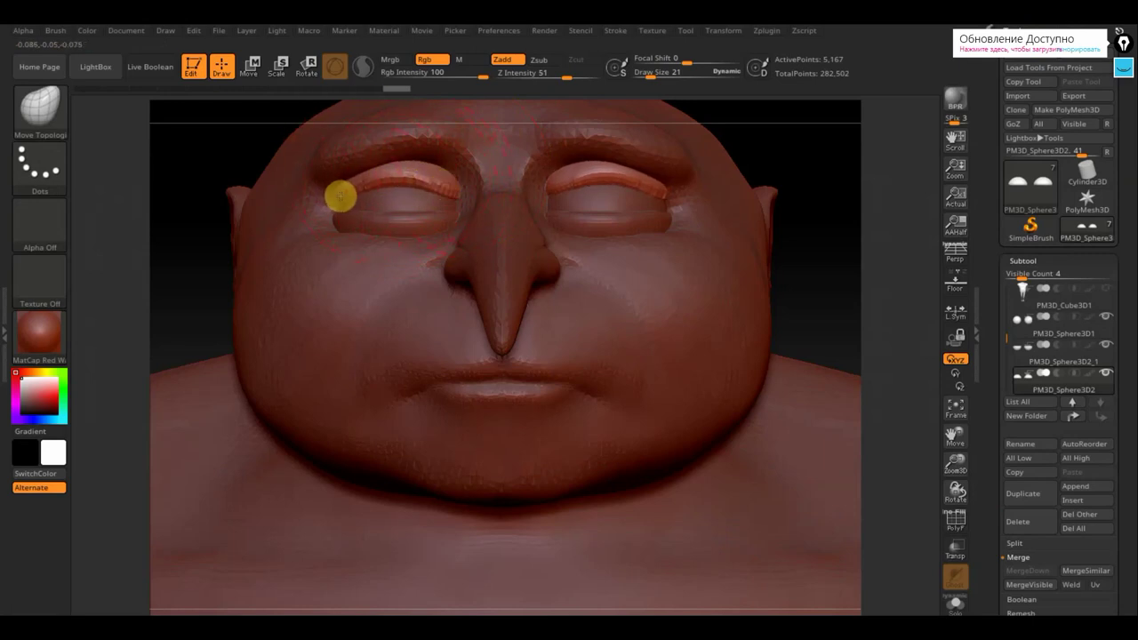
pyautogui.moveTo(358, 175); pyautogui.dragTo(381, 178)
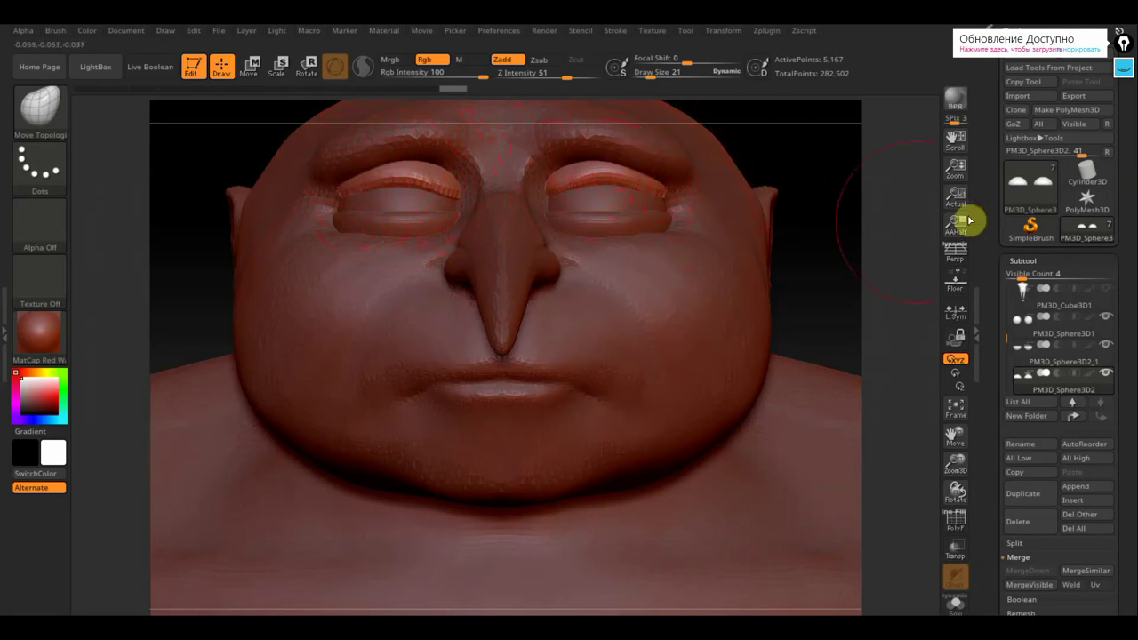
# Make the lower-eyelid subtool PM3D_Sphere3D2_1 active and curve the lids down around the eyeballs with Move Topological, refining at draw size 8.
pyautogui.click(1024, 365)
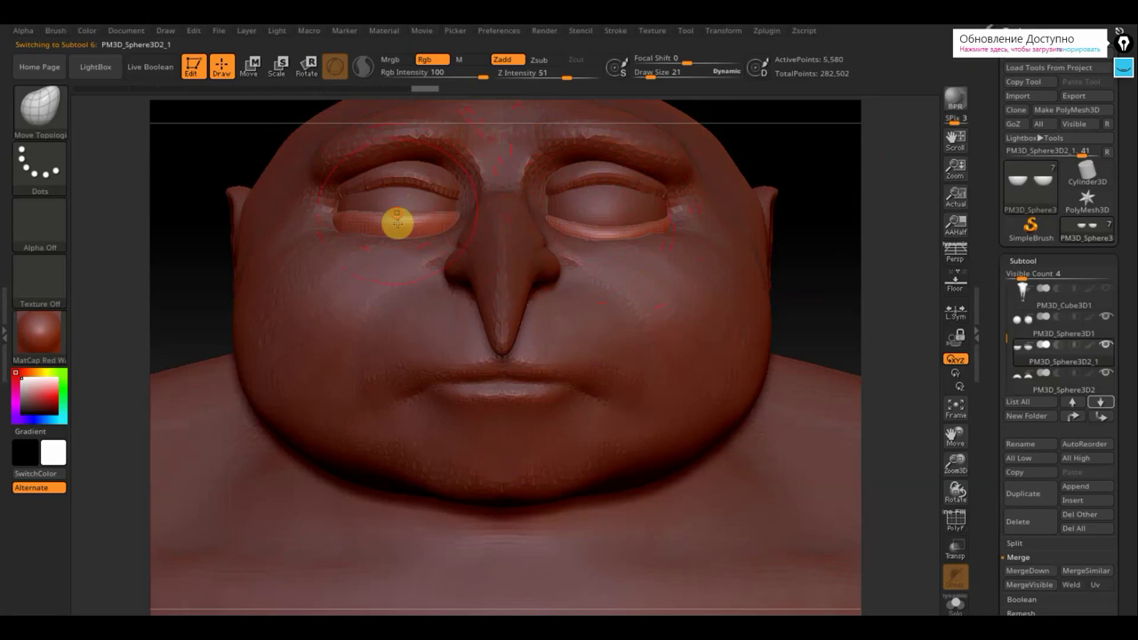
pyautogui.moveTo(428, 229); pyautogui.dragTo(425, 222)
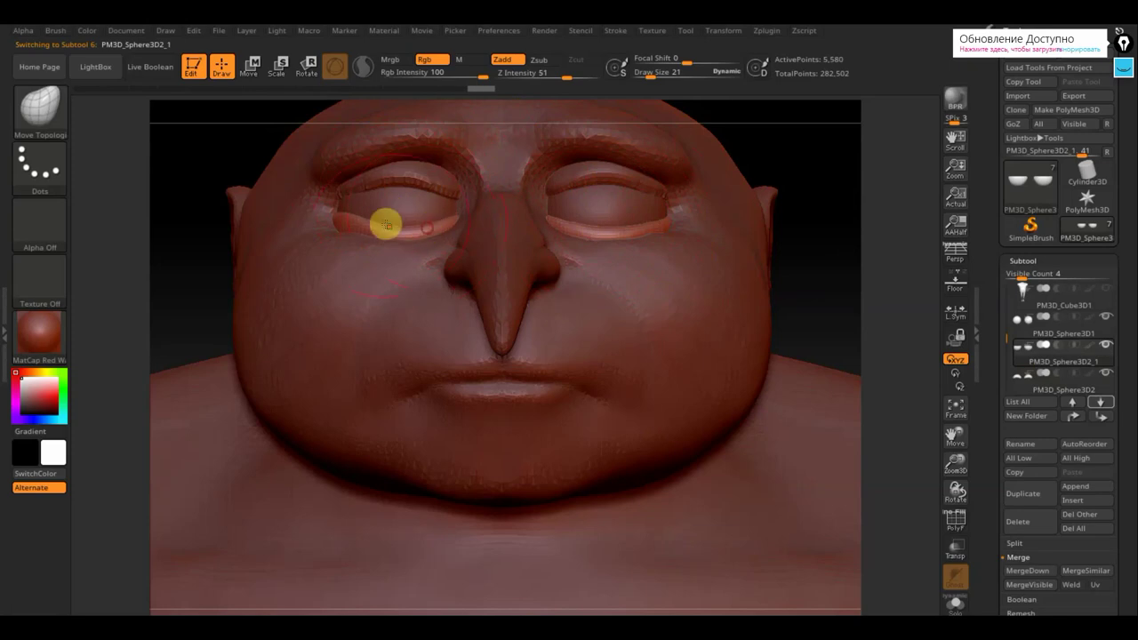
pyautogui.moveTo(348, 232); pyautogui.dragTo(345, 222)
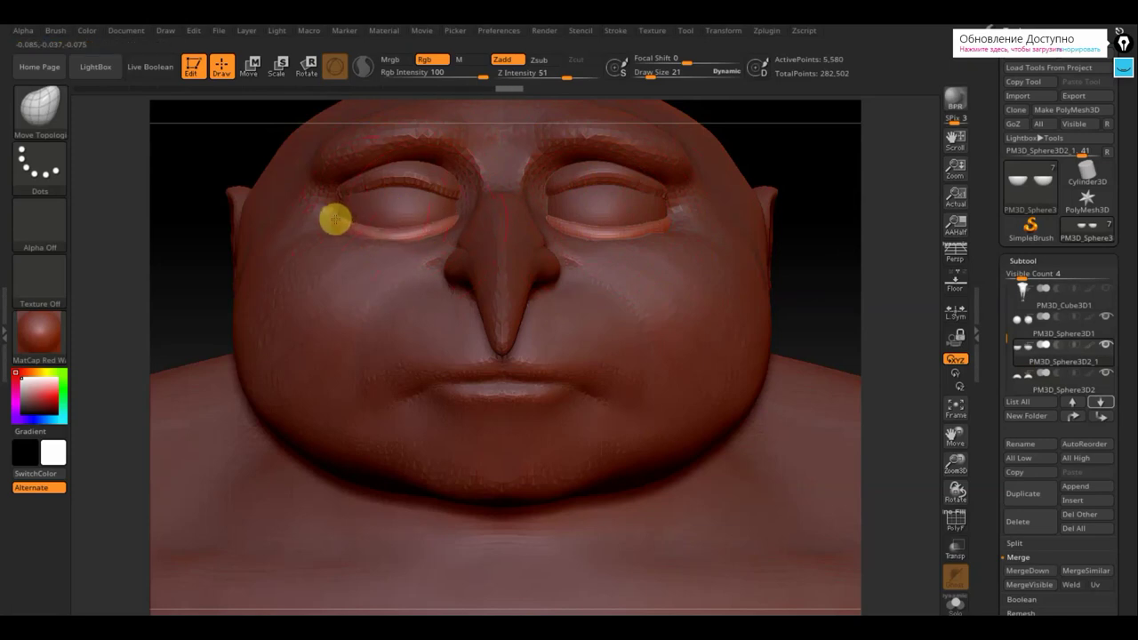
pyautogui.moveTo(803, 228)
pyautogui.mouseDown()
pyautogui.moveTo(841, 227)
pyautogui.moveTo(816, 236)
pyautogui.mouseUp()
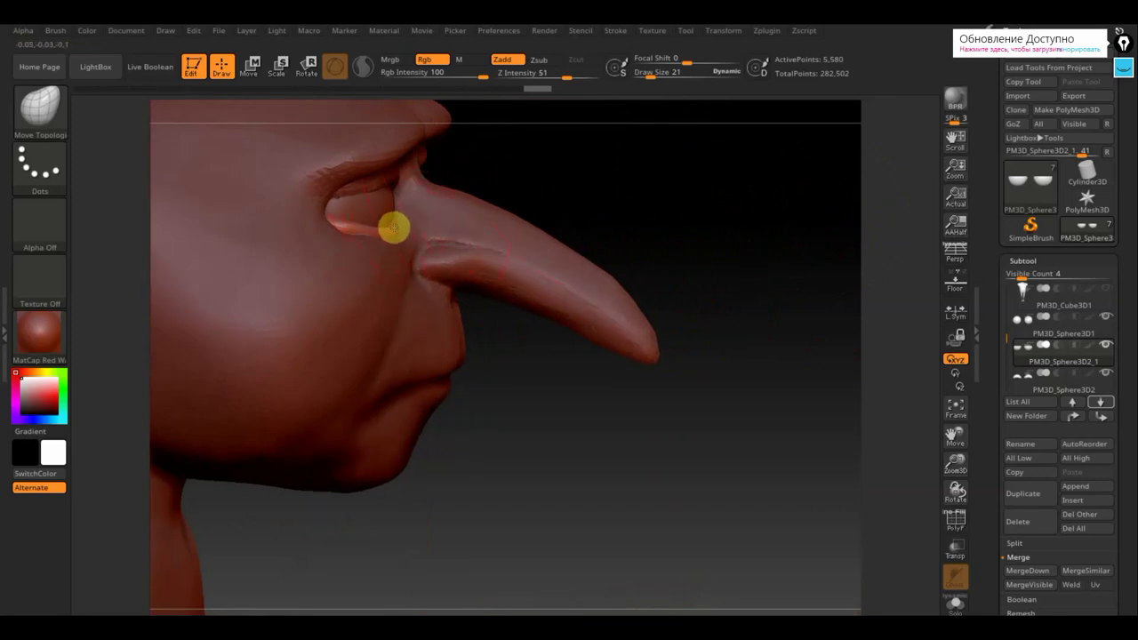
pyautogui.moveTo(592, 186)
pyautogui.mouseDown()
pyautogui.moveTo(610, 191)
pyautogui.moveTo(599, 181)
pyautogui.moveTo(432, 215)
pyautogui.mouseUp()
pyautogui.moveTo(648, 76); pyautogui.dragTo(643, 77)
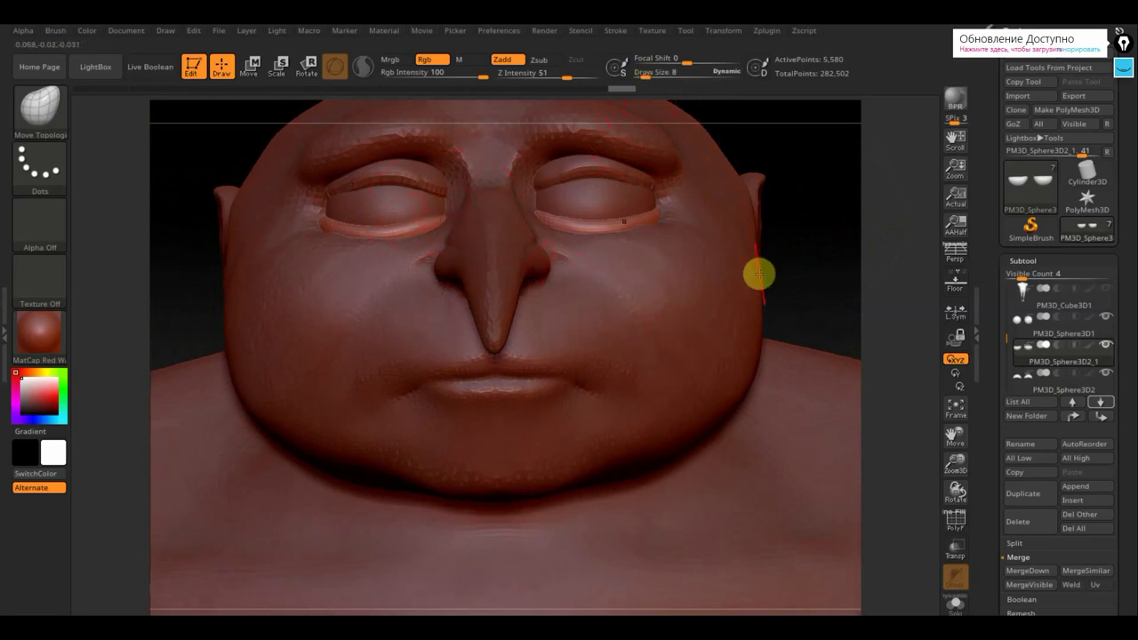
pyautogui.press('shift')
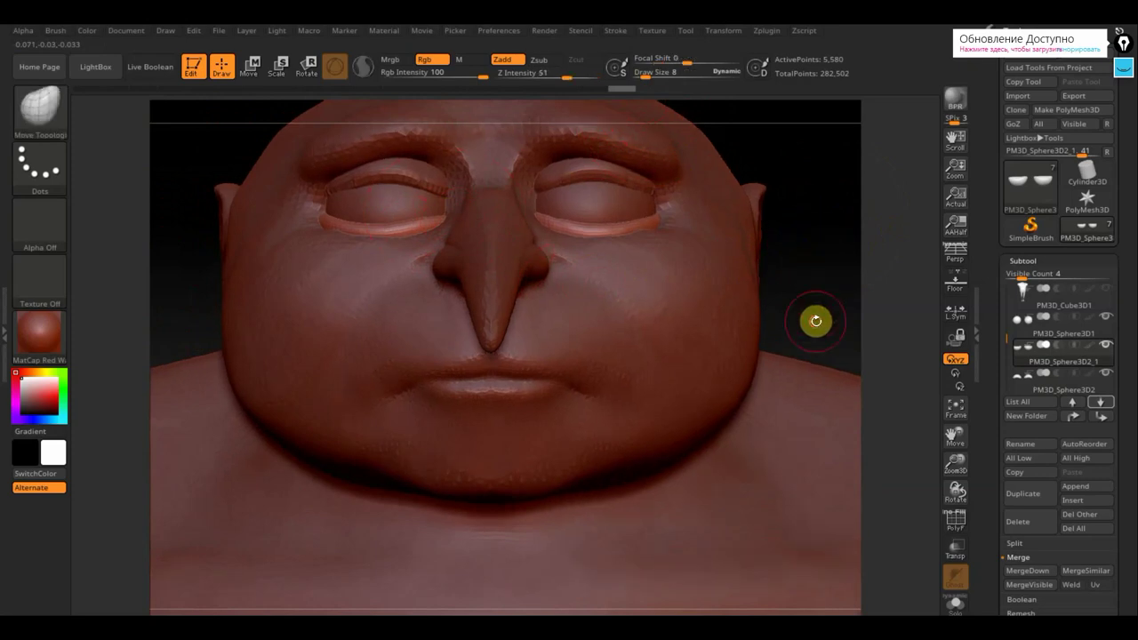
# Make the body subtool PM3D_Cube3D2 active for sculpting.
pyautogui.keyDown('alt'); pyautogui.moveTo(813, 320); pyautogui.dragTo(739, 127); pyautogui.keyUp('alt')
pyautogui.keyDown('alt'); pyautogui.moveTo(757, 270); pyautogui.dragTo(734, 206); pyautogui.keyUp('alt')
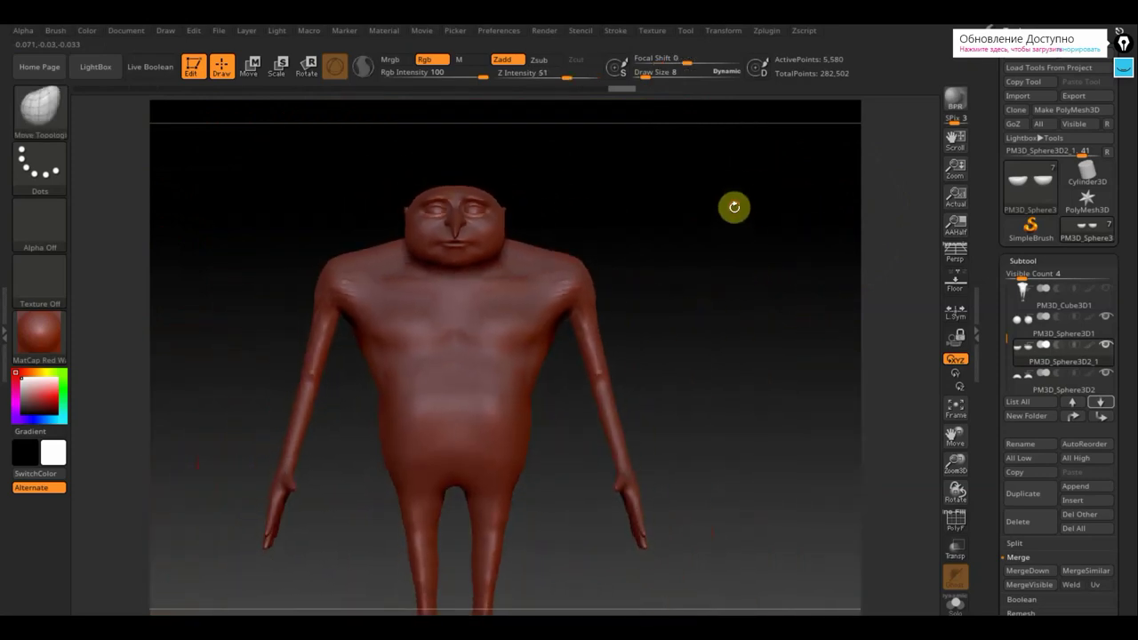
pyautogui.moveTo(610, 249); pyautogui.dragTo(724, 244)
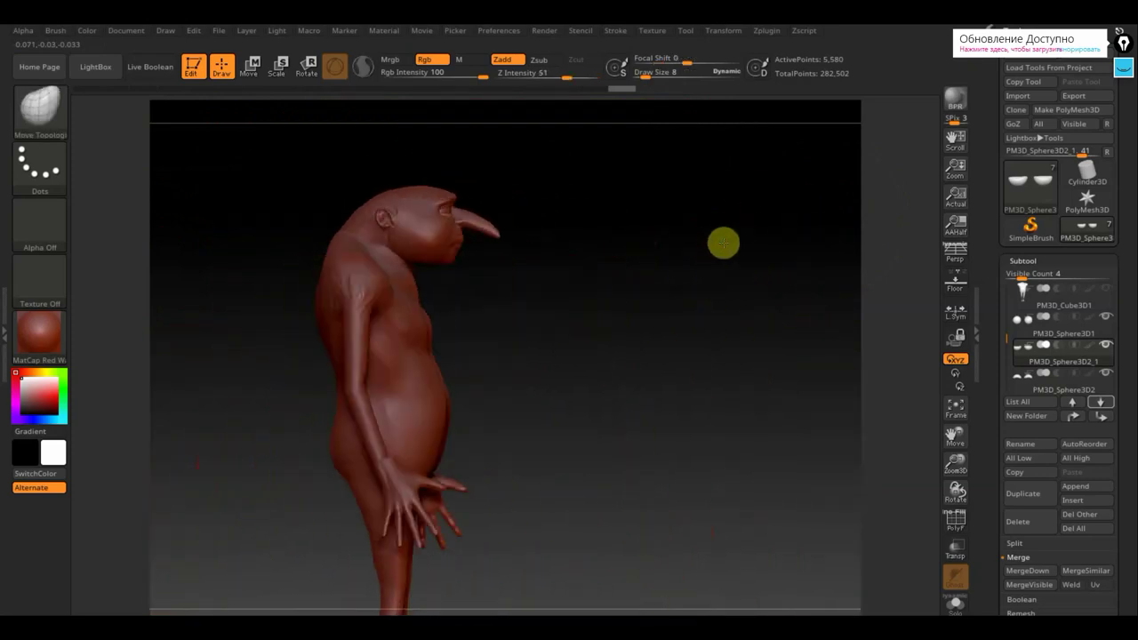
pyautogui.press('shift')
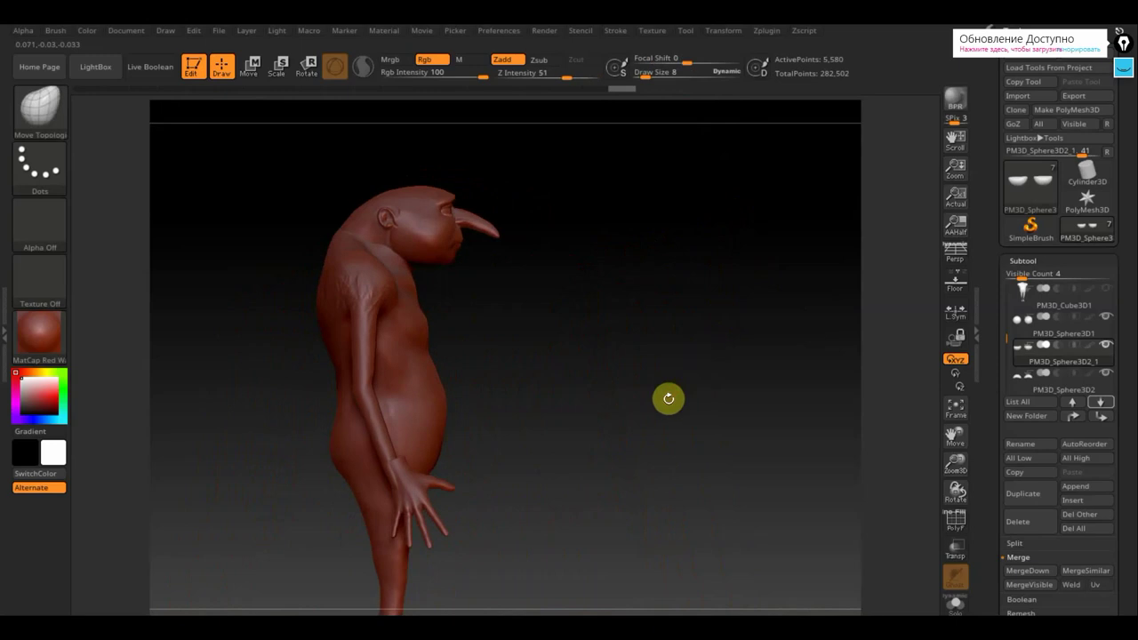
pyautogui.moveTo(668, 399)
pyautogui.keyDown('alt'); pyautogui.mouseDown()
pyautogui.moveTo(653, 313)
pyautogui.moveTo(673, 300)
pyautogui.mouseUp(); pyautogui.keyUp('alt')
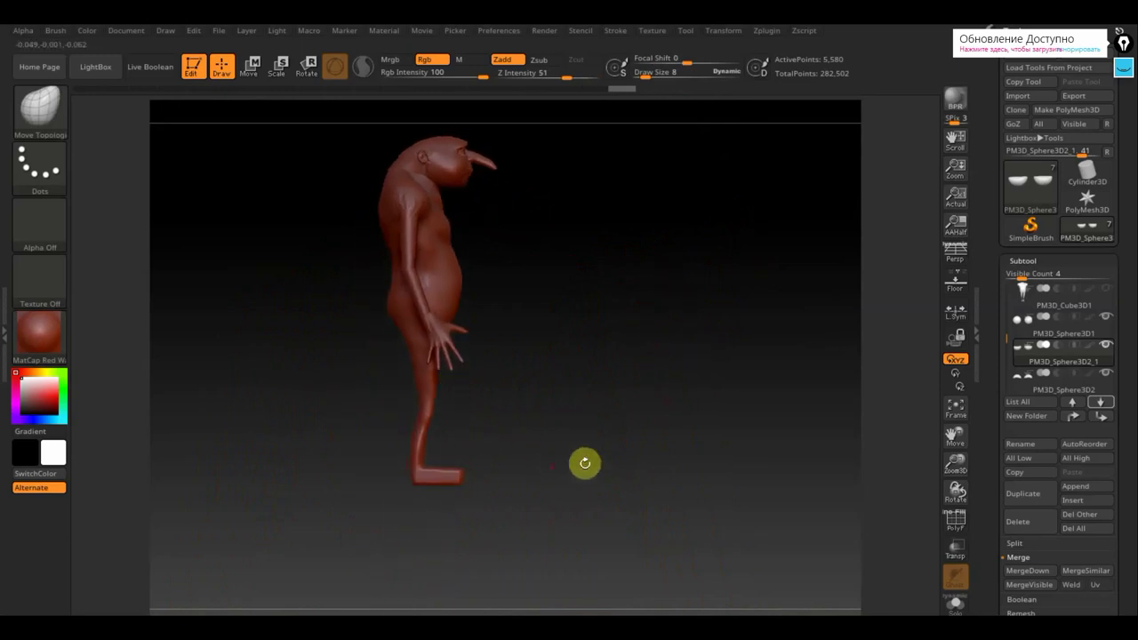
pyautogui.moveTo(584, 462); pyautogui.dragTo(614, 453)
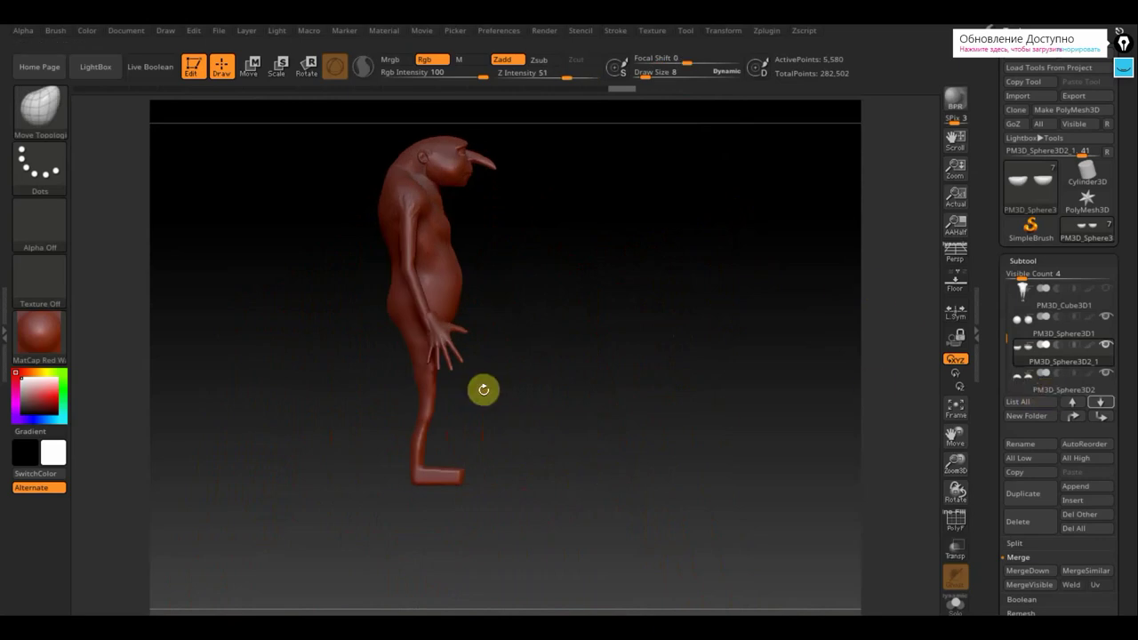
pyautogui.press('n')
pyautogui.click(466, 447)
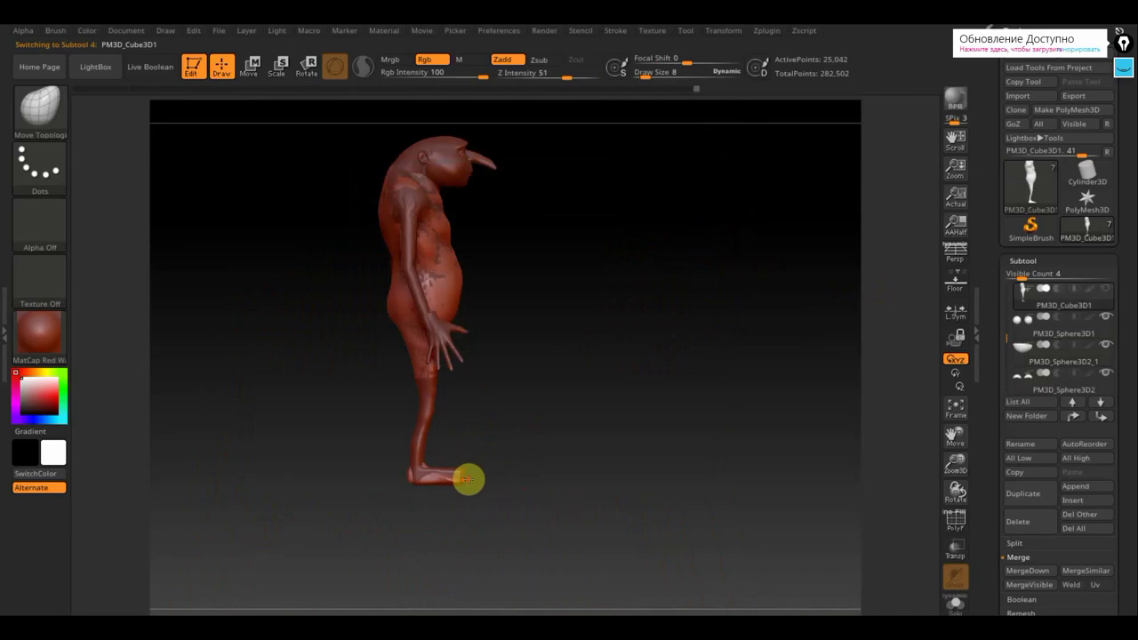
pyautogui.press('shift')
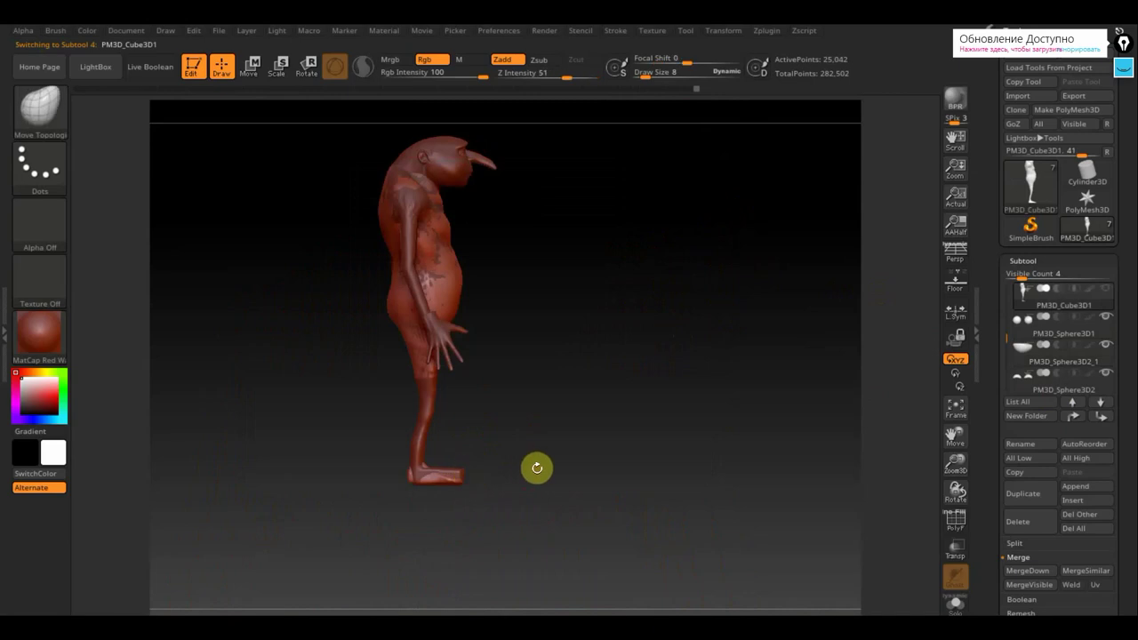
pyautogui.press('n')
pyautogui.click(400, 521)
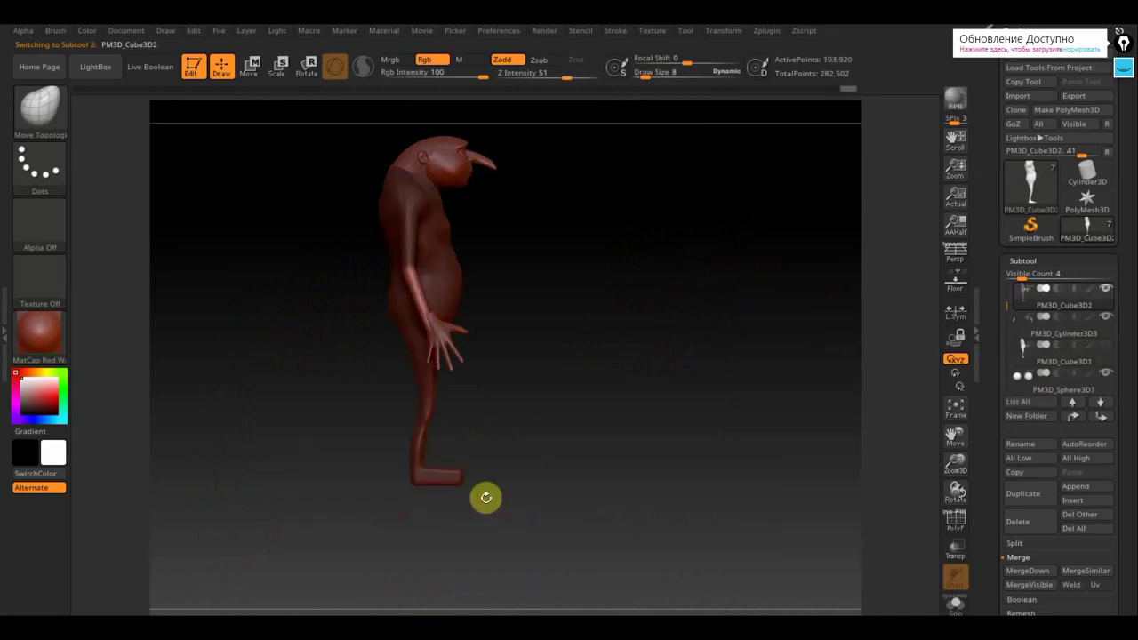
pyautogui.keyDown('ctrl'); pyautogui.moveTo(604, 341); pyautogui.dragTo(626, 399); pyautogui.keyUp('ctrl')
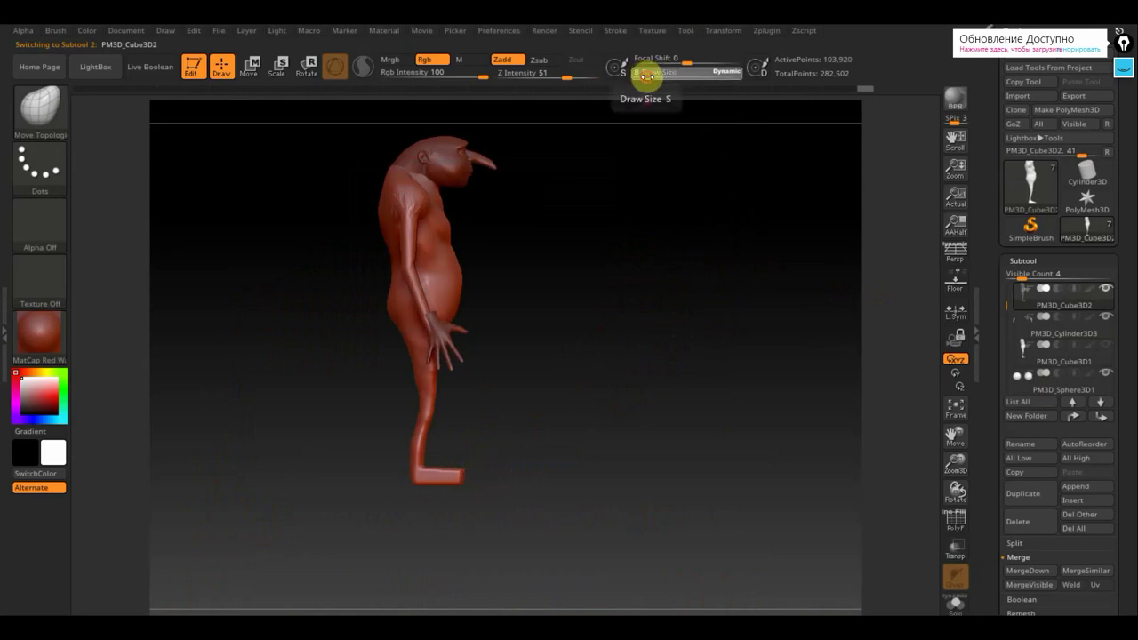
# Round off the blocky feet with the Smooth brush at draw size 109.
pyautogui.moveTo(648, 76); pyautogui.dragTo(669, 85)
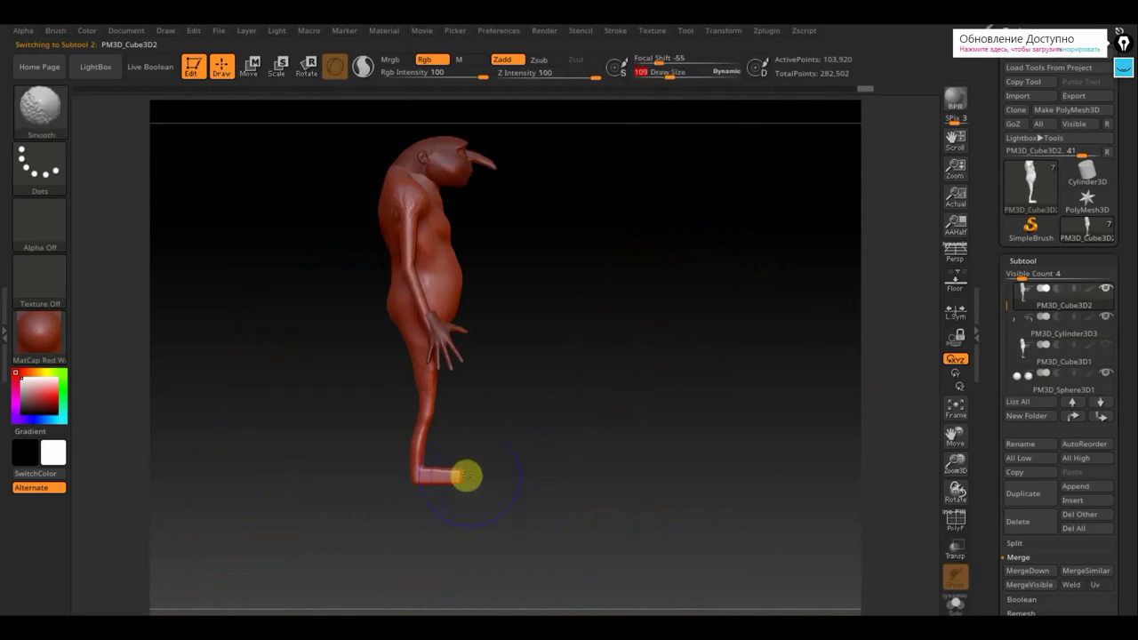
pyautogui.moveTo(465, 475)
pyautogui.keyDown('shift'); pyautogui.mouseDown()
pyautogui.moveTo(453, 473)
pyautogui.moveTo(493, 534)
pyautogui.moveTo(492, 525)
pyautogui.mouseUp(); pyautogui.keyUp('shift')
pyautogui.keyDown('shift'); pyautogui.moveTo(466, 464); pyautogui.dragTo(502, 452); pyautogui.keyUp('shift')
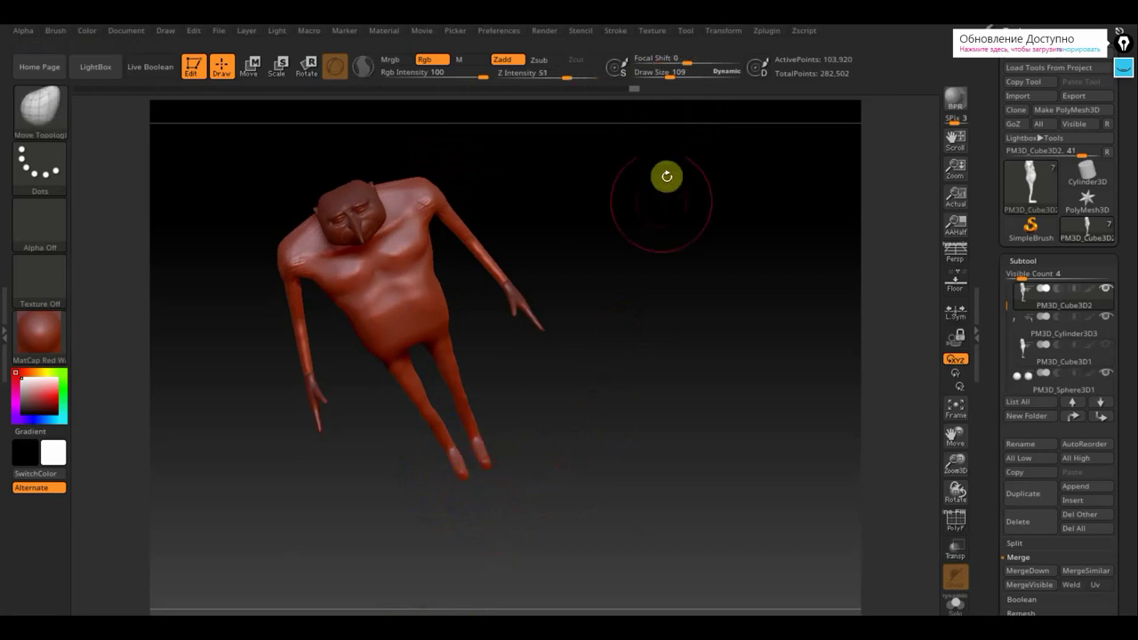
# Shape the toes, heels and ankles of the feet with Move Topological at draw size 54, smoothing the surface.
pyautogui.moveTo(676, 73); pyautogui.dragTo(663, 77)
pyautogui.moveTo(597, 411); pyautogui.dragTo(590, 427)
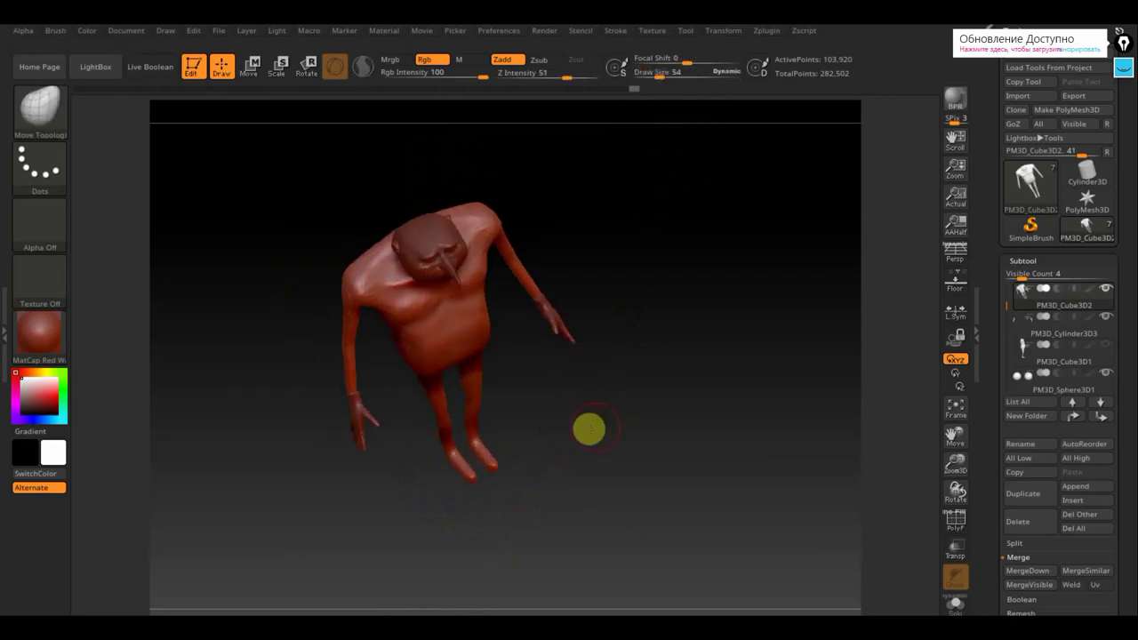
pyautogui.press('shift')
pyautogui.moveTo(484, 471)
pyautogui.mouseDown()
pyautogui.moveTo(610, 424)
pyautogui.moveTo(621, 445)
pyautogui.moveTo(470, 465)
pyautogui.mouseUp()
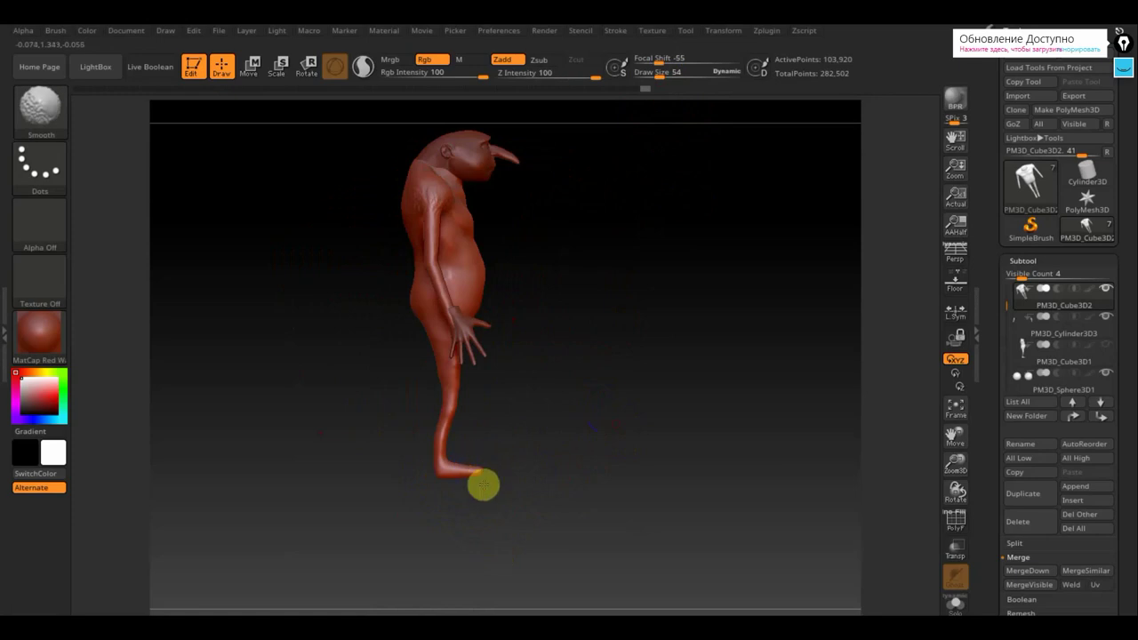
pyautogui.press('shift')
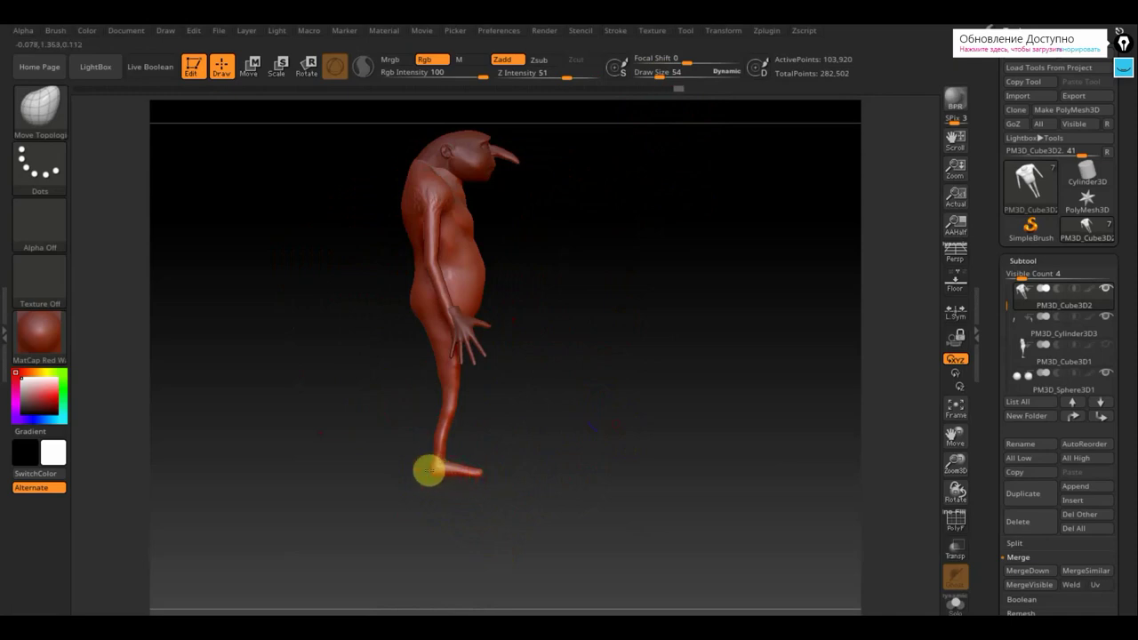
pyautogui.moveTo(433, 471); pyautogui.dragTo(440, 422)
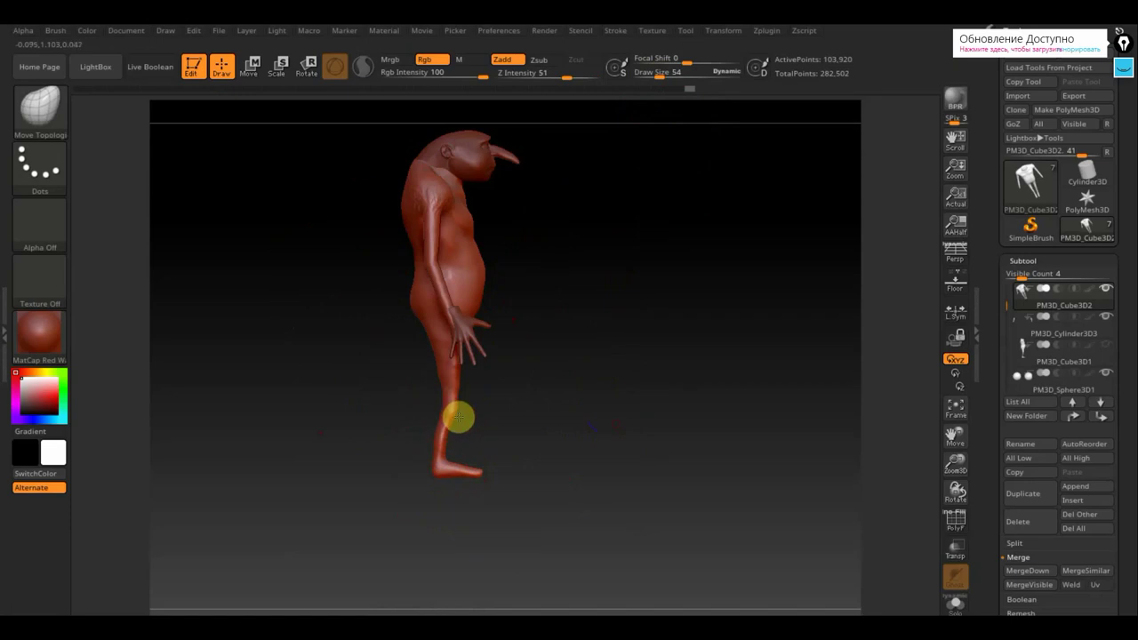
# Adjust the contours of the thighs, knees and shins with Move Topological and smooth both legs.
pyautogui.moveTo(457, 418)
pyautogui.mouseDown()
pyautogui.moveTo(541, 412)
pyautogui.moveTo(504, 415)
pyautogui.moveTo(537, 403)
pyautogui.mouseUp()
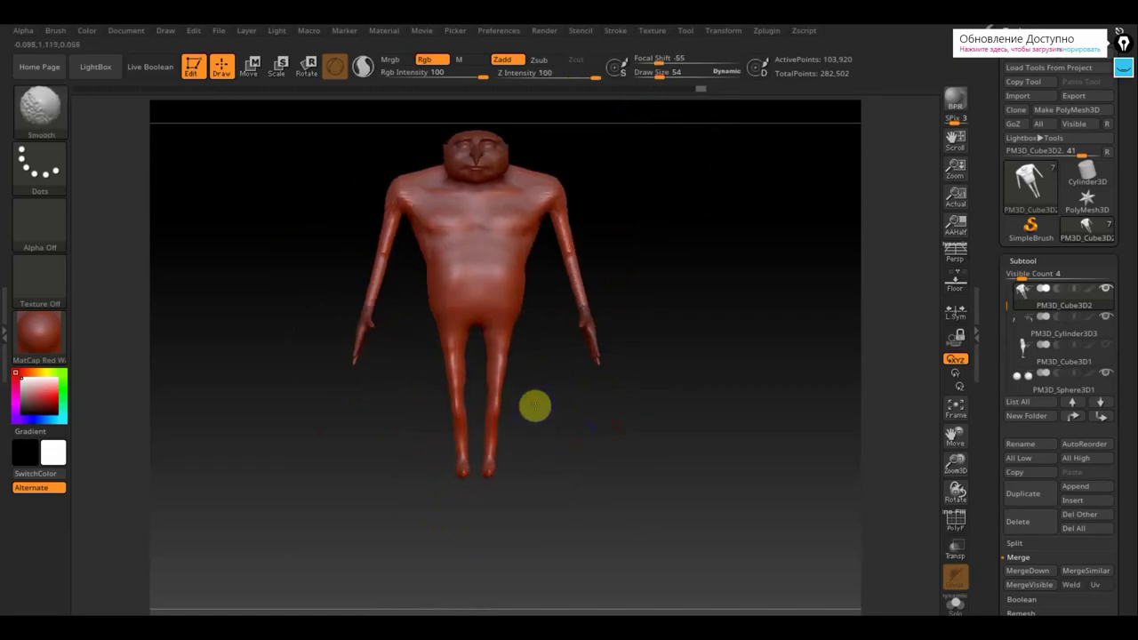
pyautogui.click(463, 338)
pyautogui.moveTo(467, 340); pyautogui.dragTo(469, 365)
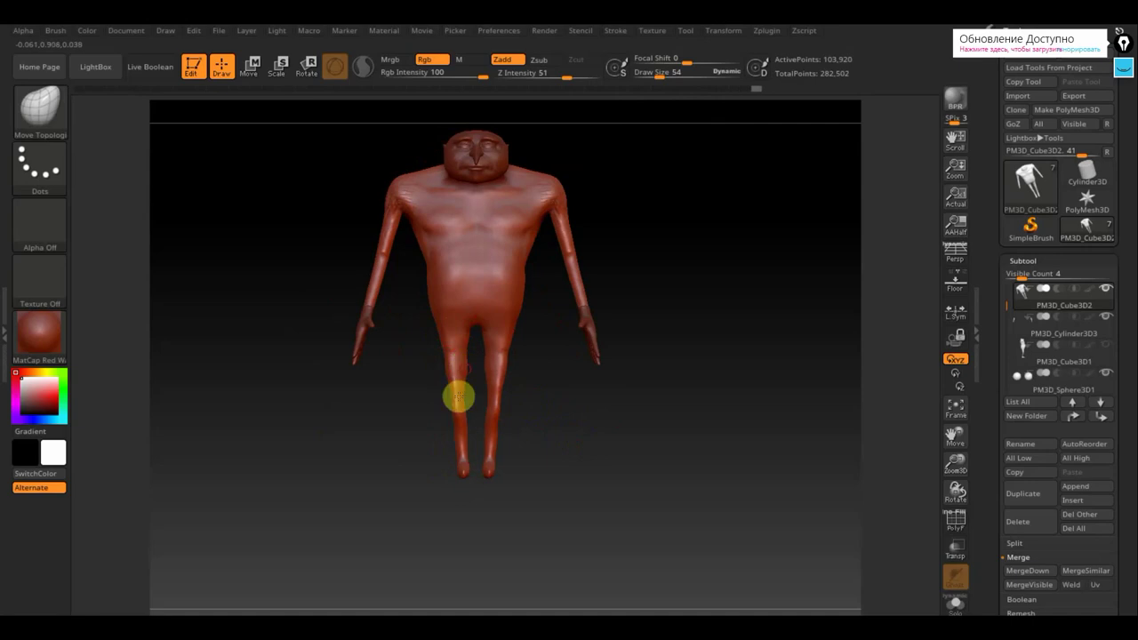
pyautogui.moveTo(457, 398)
pyautogui.mouseDown()
pyautogui.moveTo(475, 432)
pyautogui.moveTo(465, 445)
pyautogui.mouseUp()
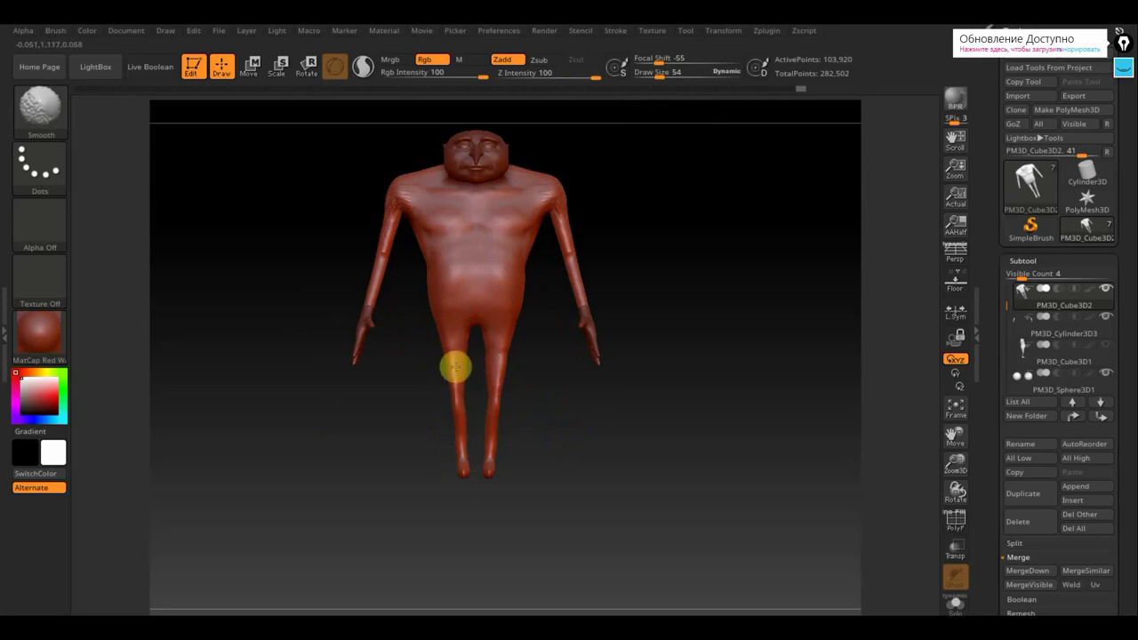
pyautogui.keyDown('shift'); pyautogui.moveTo(457, 440); pyautogui.dragTo(467, 433); pyautogui.keyUp('shift')
pyautogui.moveTo(565, 448); pyautogui.dragTo(597, 447)
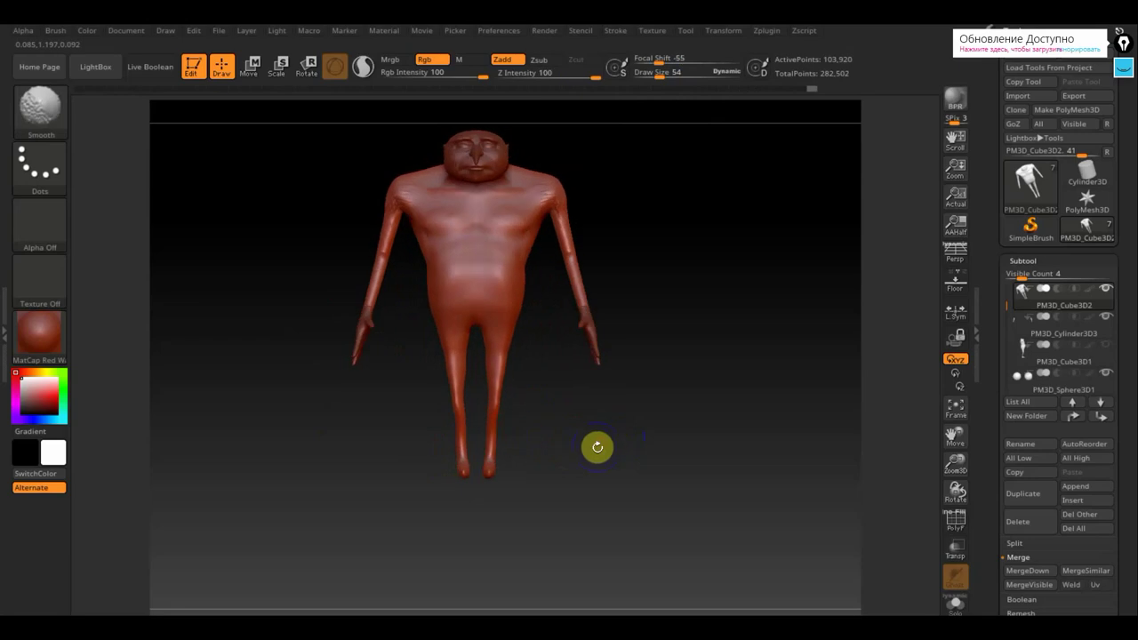
# Smooth the side of the body and shape the upper shoulders and neck base with Move Topological at draw size 51.
pyautogui.moveTo(688, 425)
pyautogui.keyDown('alt'); pyautogui.mouseDown()
pyautogui.moveTo(684, 516)
pyautogui.moveTo(696, 498)
pyautogui.moveTo(691, 471)
pyautogui.moveTo(660, 481)
pyautogui.moveTo(567, 436)
pyautogui.mouseUp(); pyautogui.keyUp('alt')
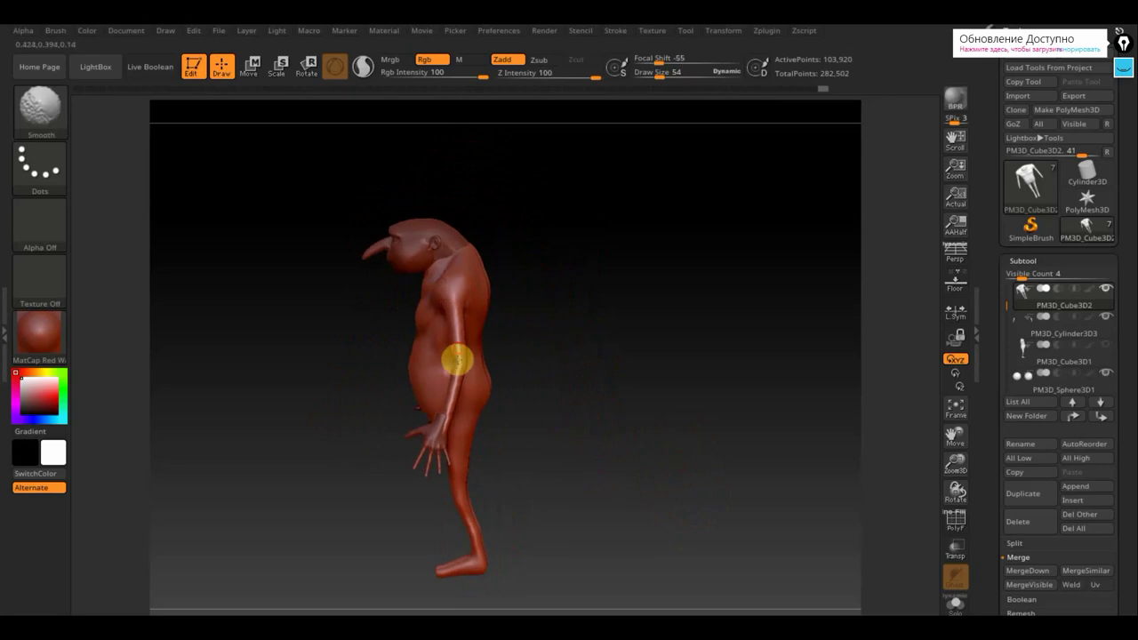
pyautogui.moveTo(524, 356)
pyautogui.mouseDown()
pyautogui.moveTo(590, 353)
pyautogui.moveTo(530, 348)
pyautogui.moveTo(579, 348)
pyautogui.moveTo(564, 369)
pyautogui.moveTo(592, 380)
pyautogui.moveTo(614, 374)
pyautogui.mouseUp()
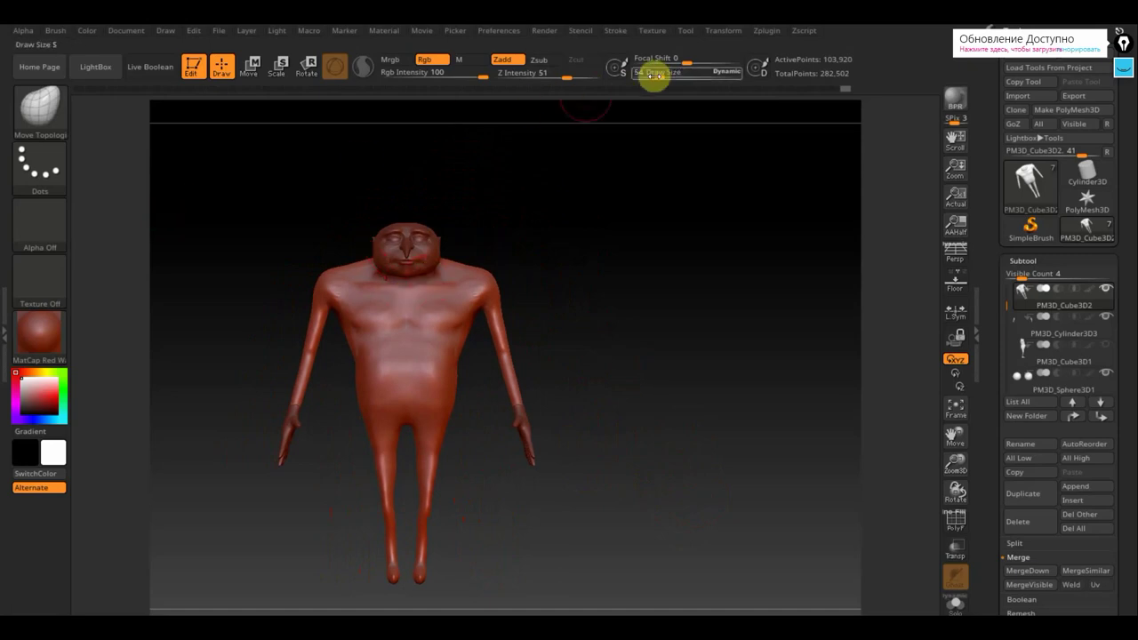
pyautogui.moveTo(657, 77); pyautogui.dragTo(658, 79)
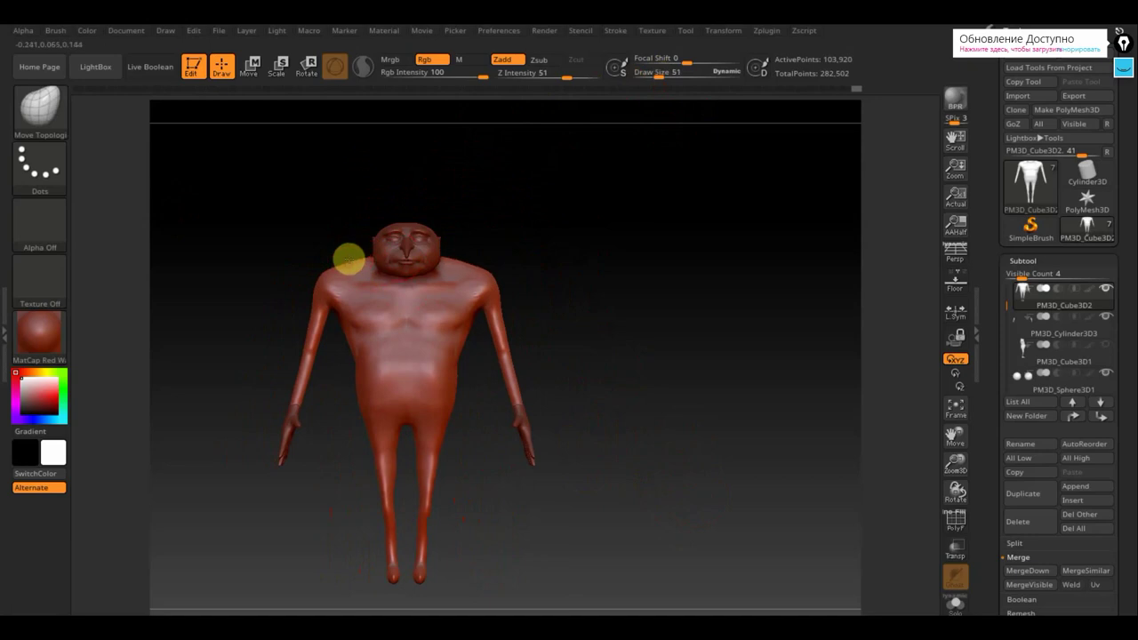
pyautogui.moveTo(569, 223); pyautogui.dragTo(427, 253)
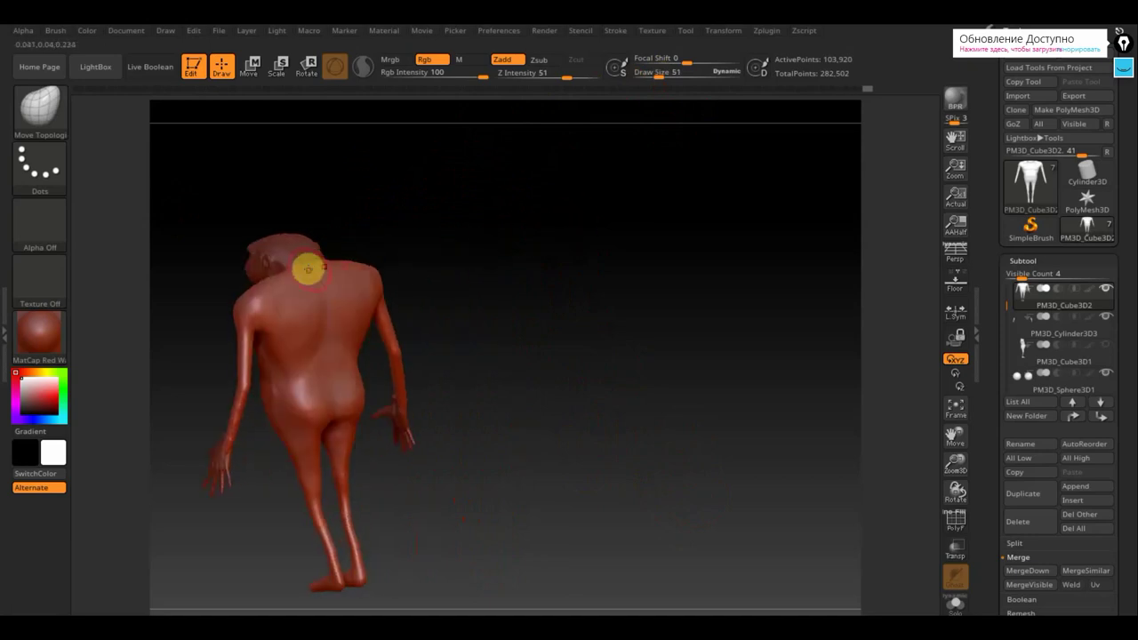
pyautogui.moveTo(297, 257); pyautogui.dragTo(282, 264)
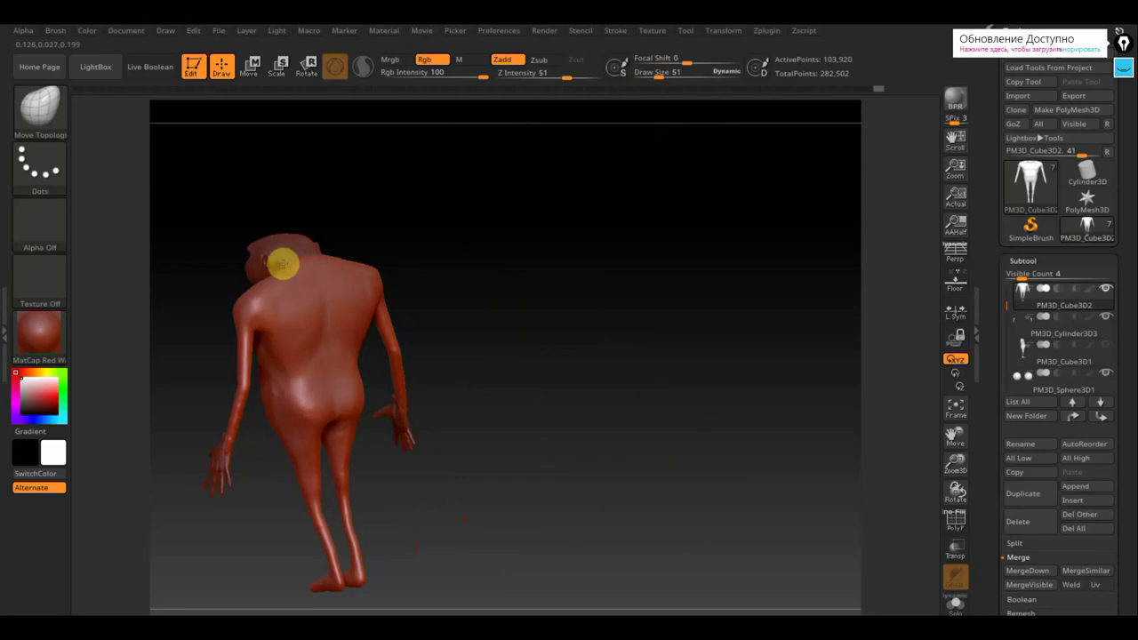
pyautogui.moveTo(393, 229); pyautogui.dragTo(498, 234)
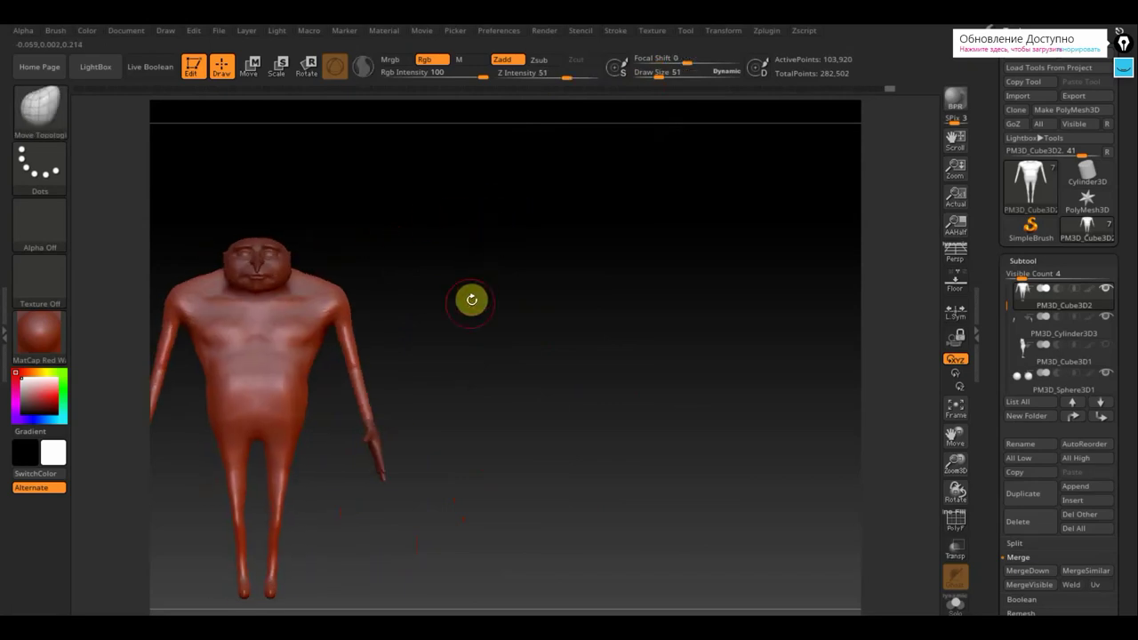
pyautogui.moveTo(455, 322); pyautogui.dragTo(662, 305)
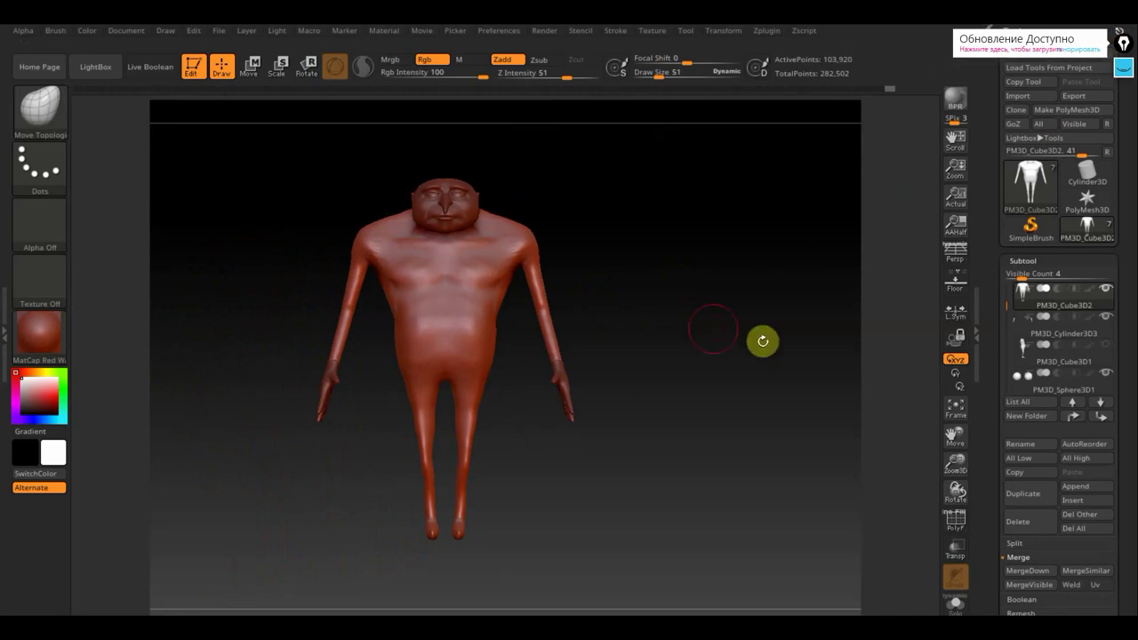
pyautogui.keyDown('alt'); pyautogui.moveTo(569, 612); pyautogui.dragTo(607, 614); pyautogui.keyUp('alt')
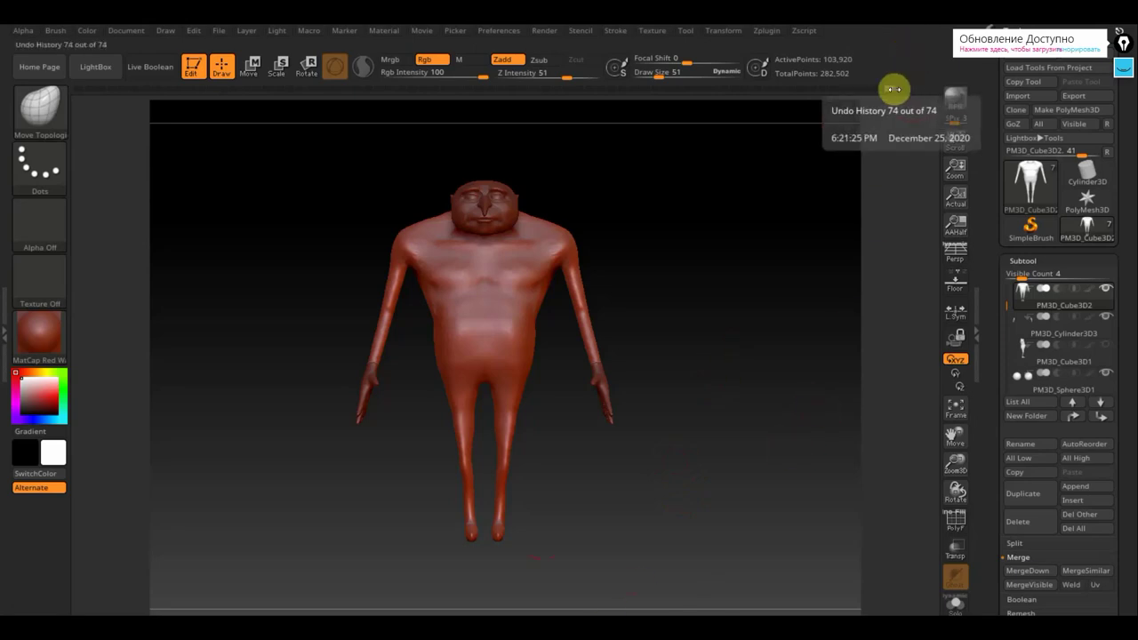
pyautogui.press('super')
pyautogui.click(743, 299)
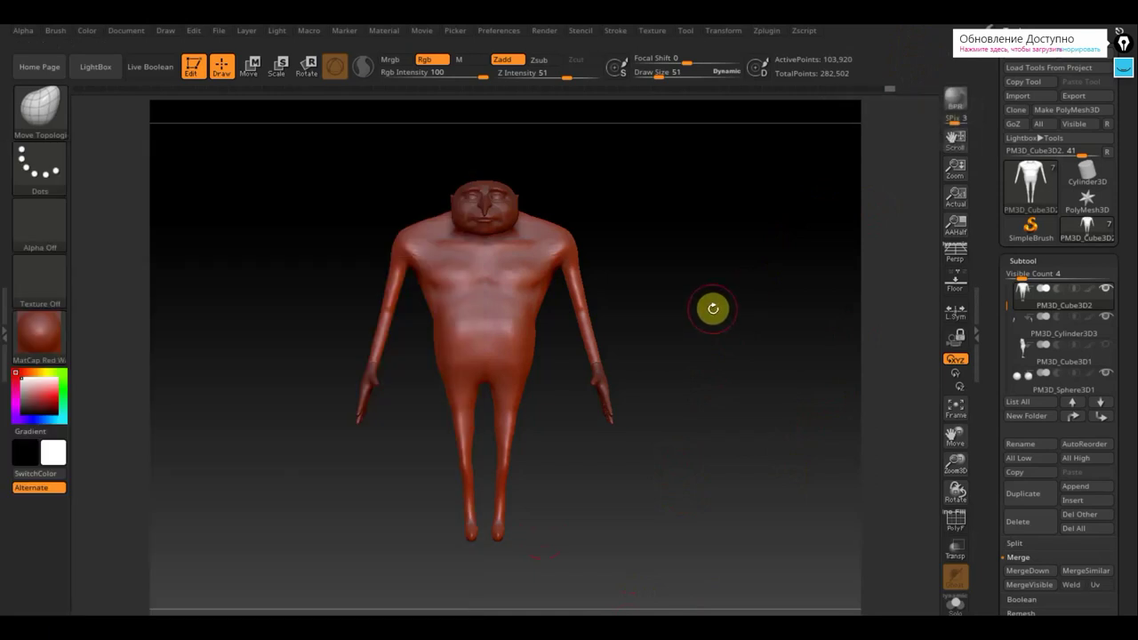
pyautogui.moveTo(713, 309)
pyautogui.mouseDown()
pyautogui.moveTo(783, 315)
pyautogui.moveTo(757, 351)
pyautogui.mouseUp()
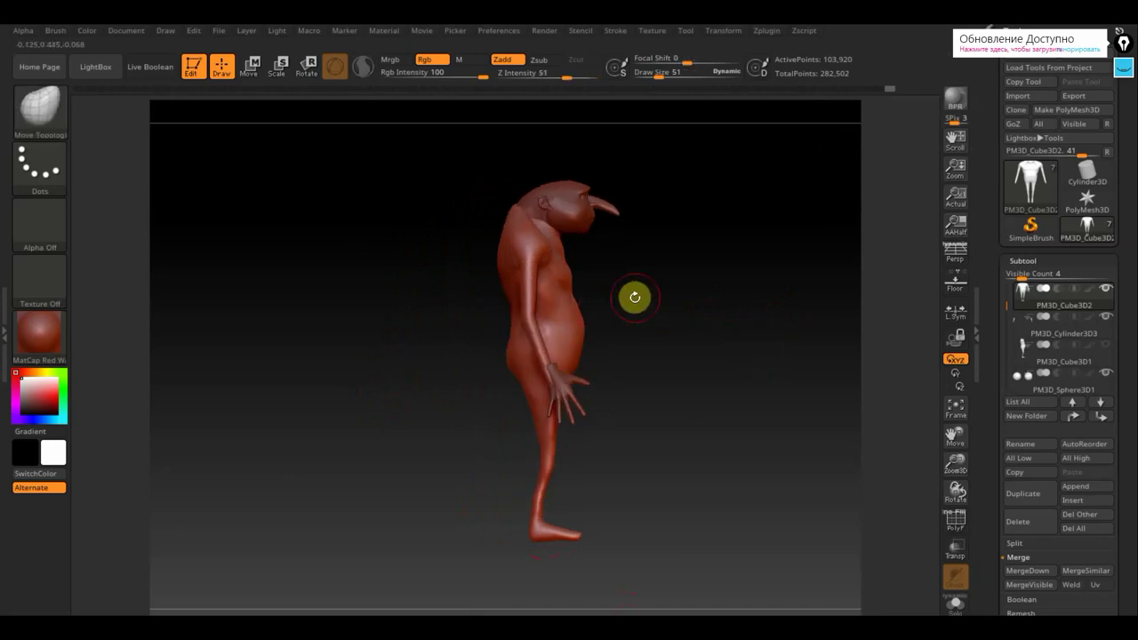
# Show the Spotlight reference image in front view, then scale and align it over the character's head and body.
pyautogui.moveTo(694, 290)
pyautogui.mouseDown()
pyautogui.moveTo(704, 300)
pyautogui.moveTo(635, 308)
pyautogui.moveTo(681, 295)
pyautogui.mouseUp()
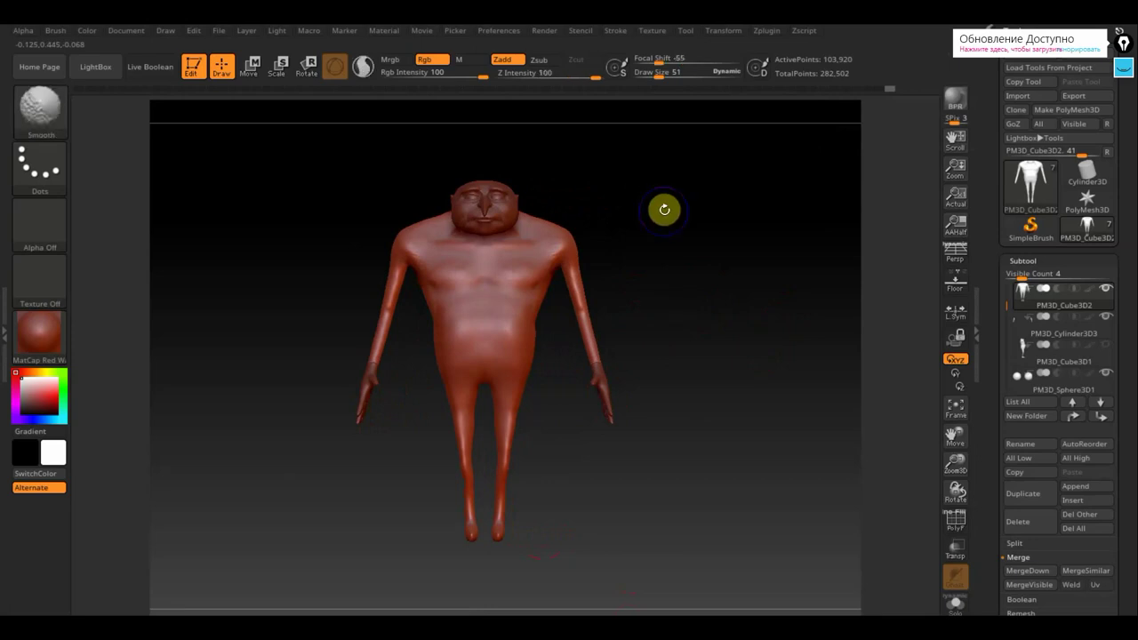
pyautogui.hotkey('shift', 'z')
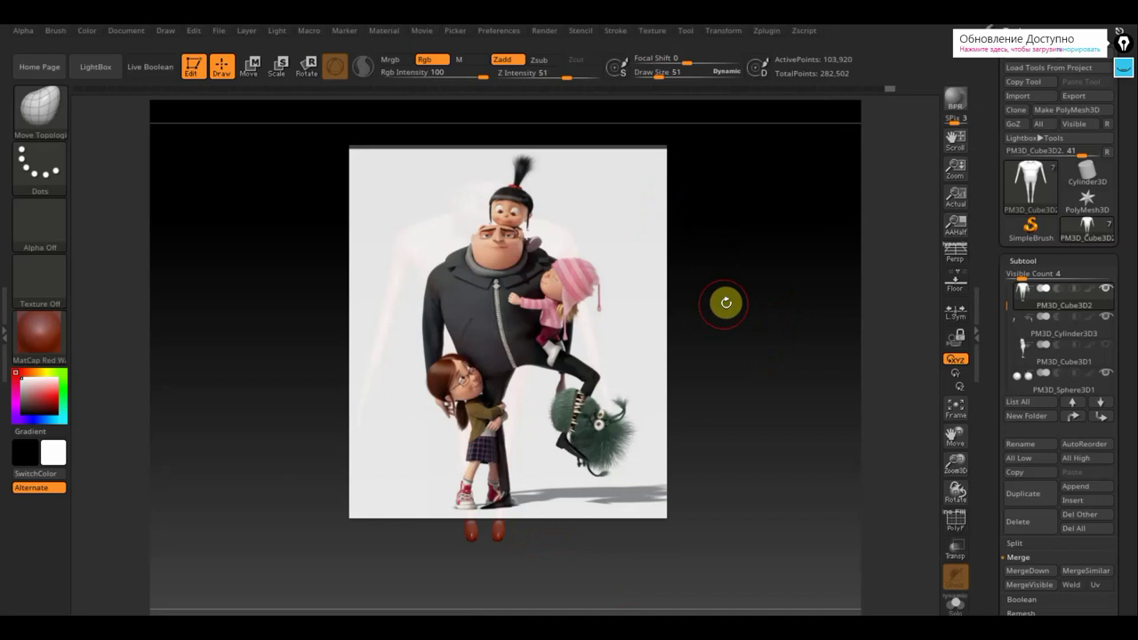
pyautogui.press('z')
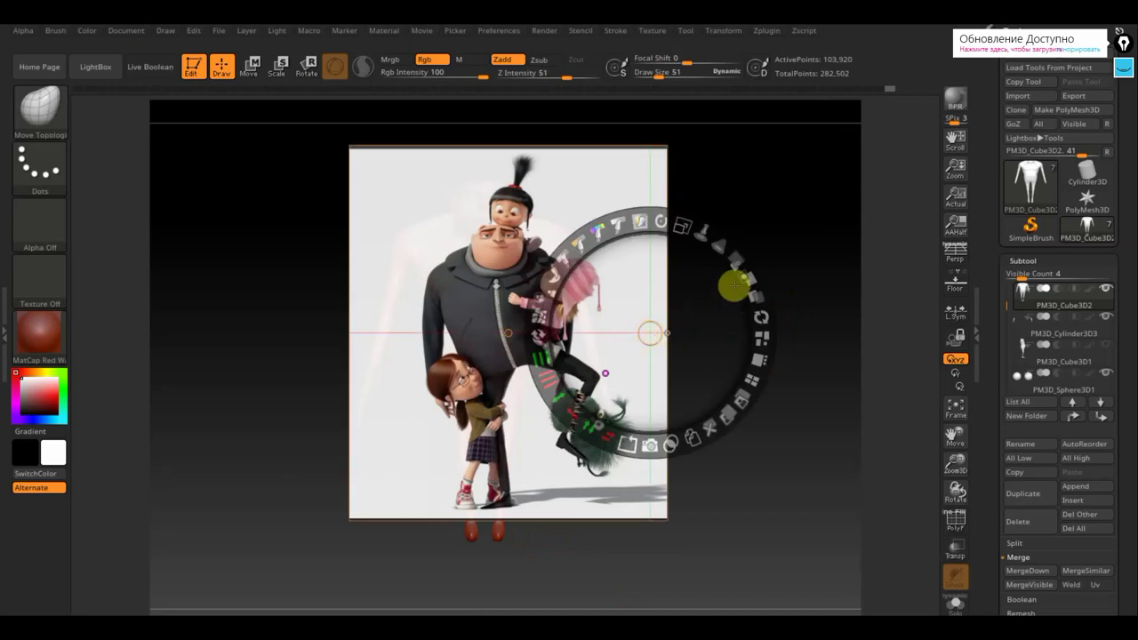
pyautogui.moveTo(738, 260); pyautogui.dragTo(705, 270)
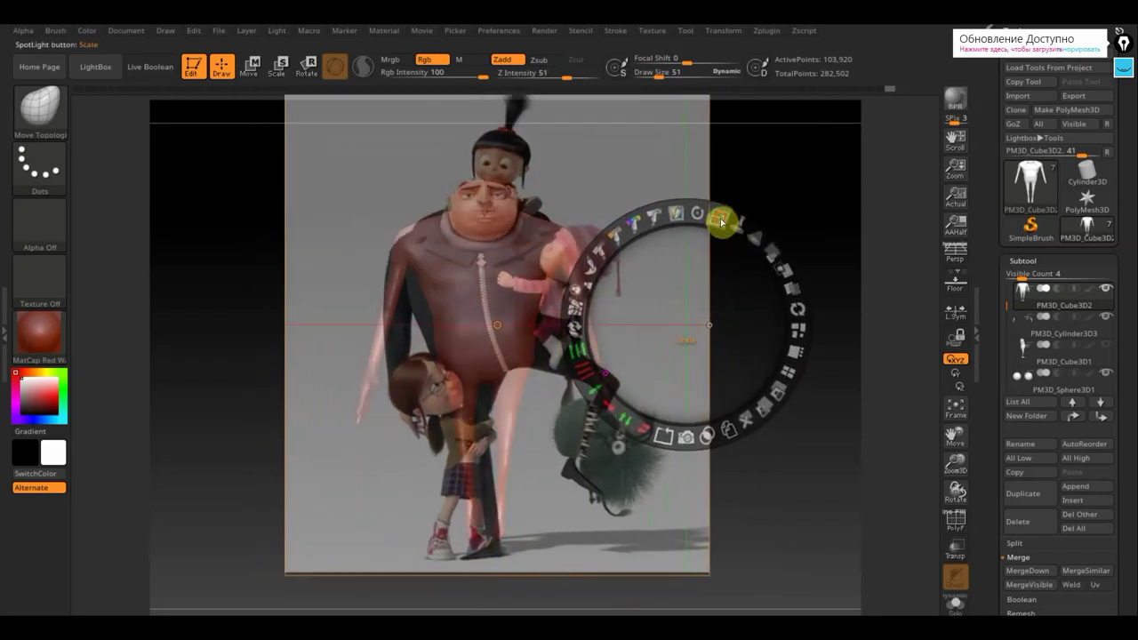
pyautogui.moveTo(718, 222); pyautogui.dragTo(687, 247)
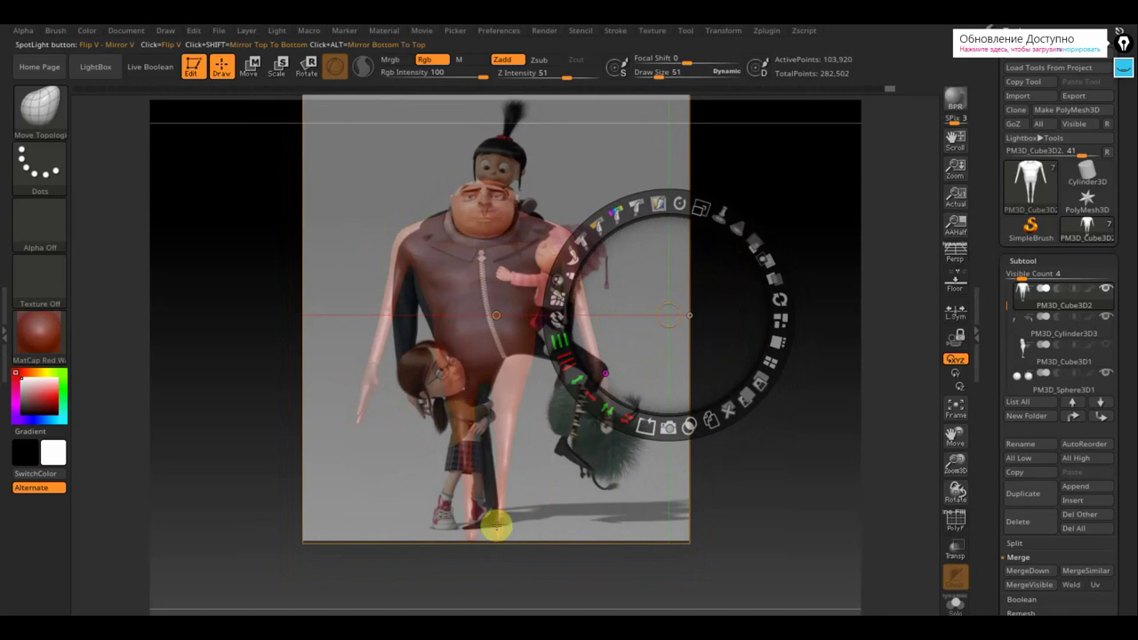
pyautogui.press('z')
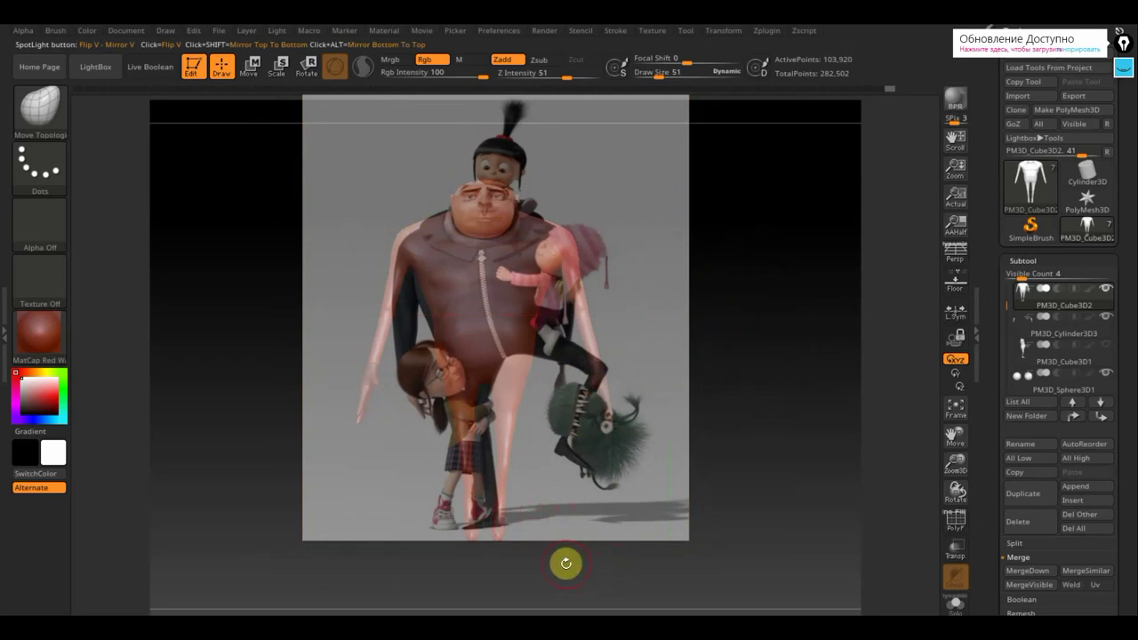
# Mask everything except the feet and ankles and raise them with the gizmo to match the reference image.
pyautogui.moveTo(556, 566)
pyautogui.mouseDown()
pyautogui.moveTo(472, 508)
pyautogui.moveTo(550, 546)
pyautogui.moveTo(596, 545)
pyautogui.moveTo(498, 522)
pyautogui.moveTo(431, 485)
pyautogui.mouseUp()
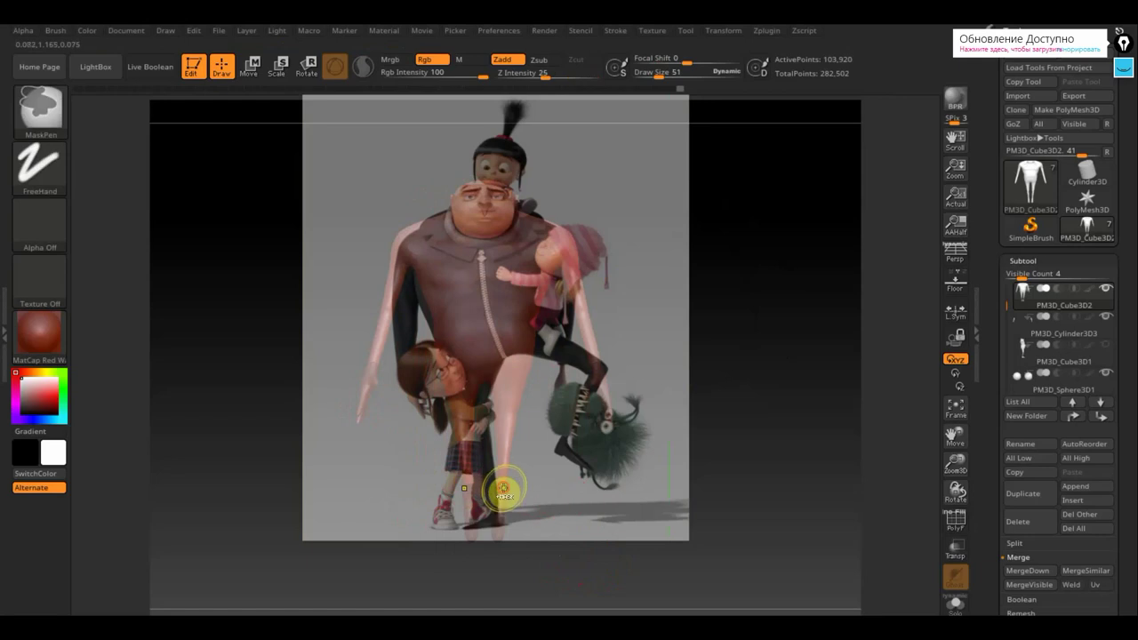
pyautogui.click(560, 490)
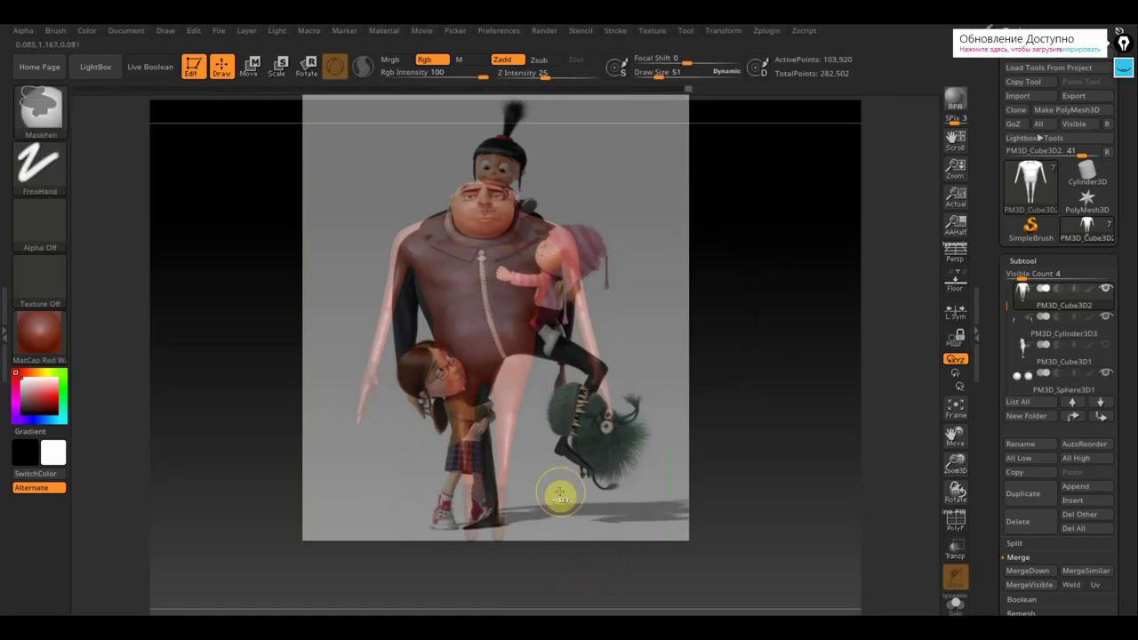
pyautogui.click(560, 491)
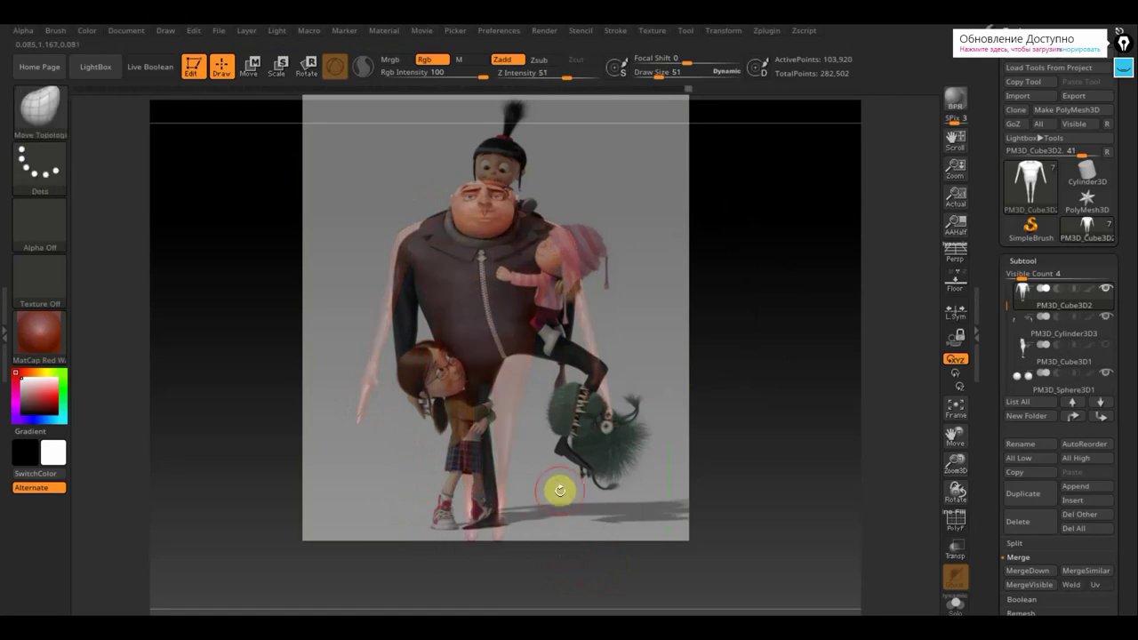
pyautogui.click(250, 67)
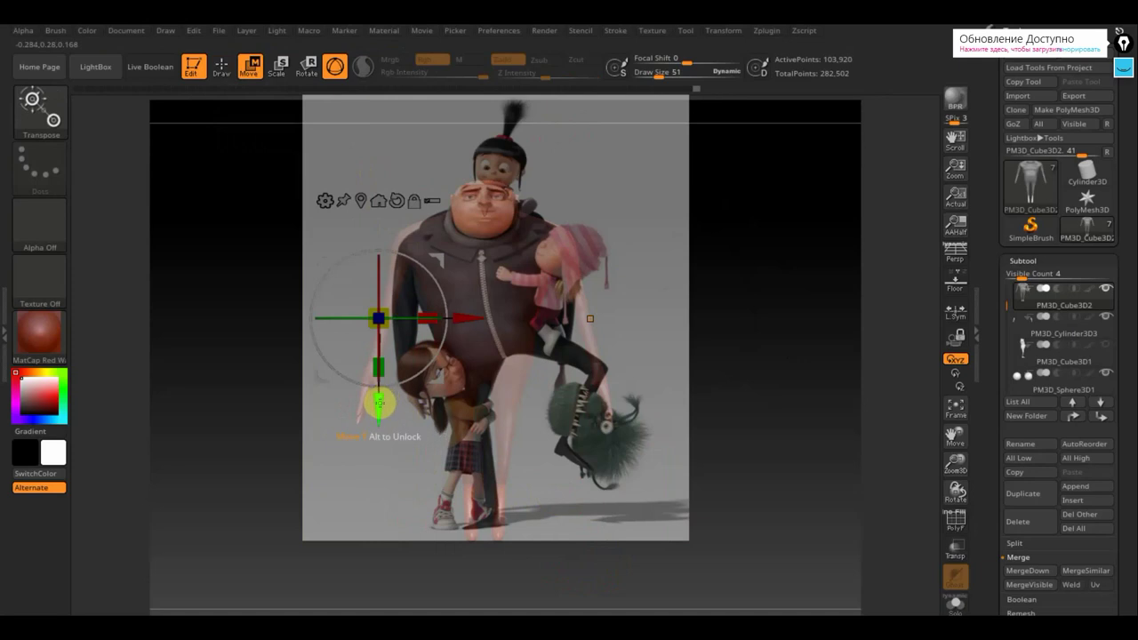
pyautogui.moveTo(379, 402); pyautogui.dragTo(380, 392)
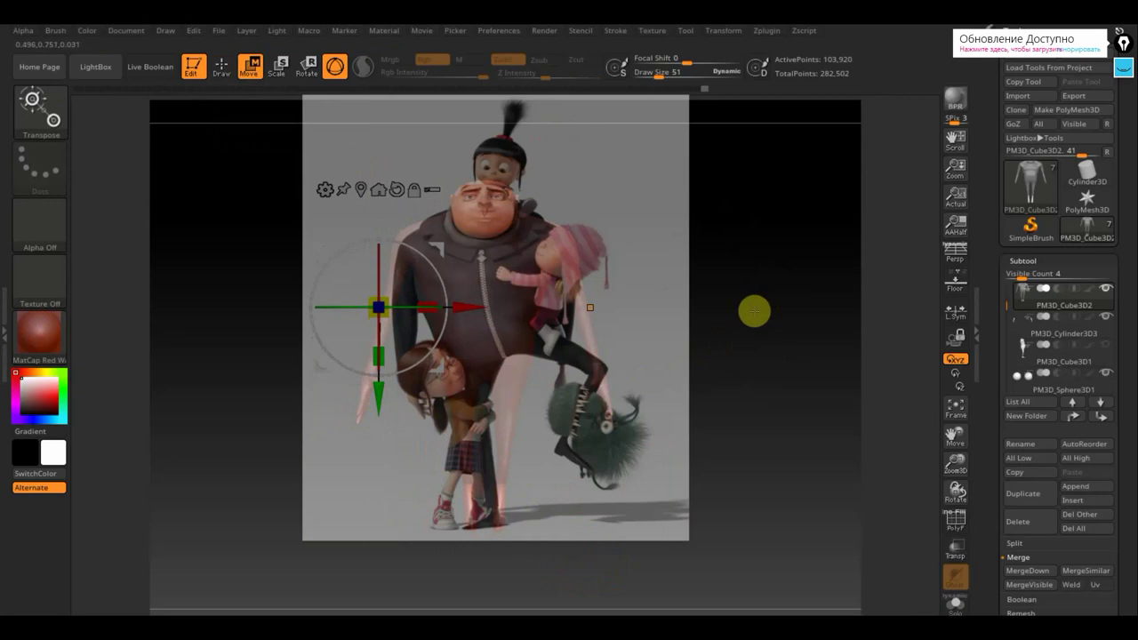
pyautogui.hotkey('shift', 'z')
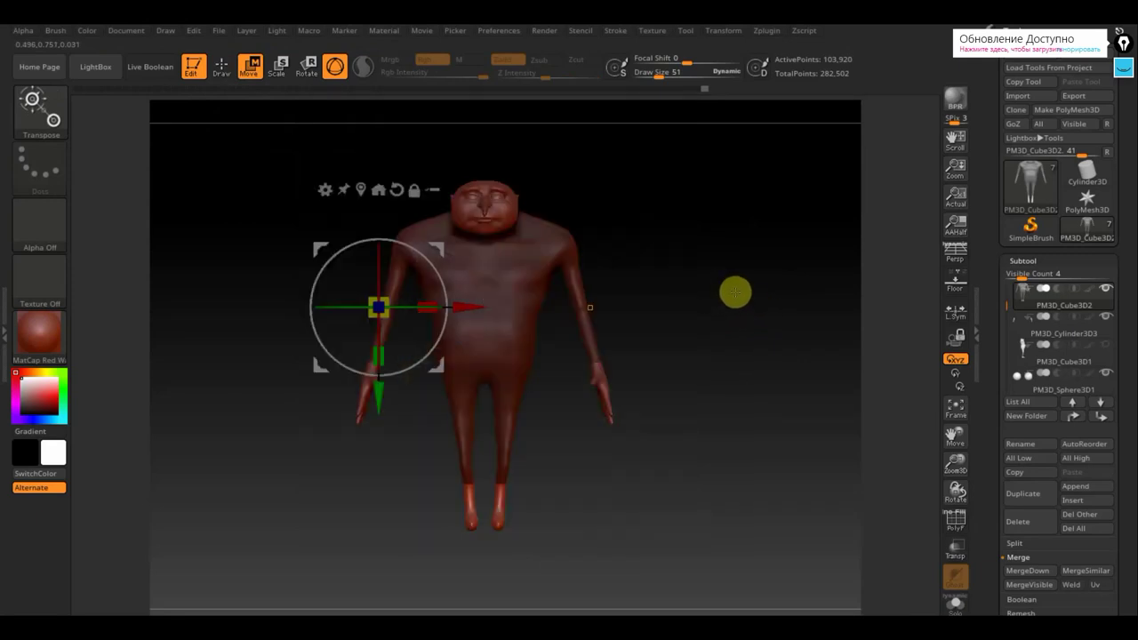
pyautogui.keyDown('ctrl'); pyautogui.moveTo(737, 277); pyautogui.dragTo(748, 321); pyautogui.keyUp('ctrl')
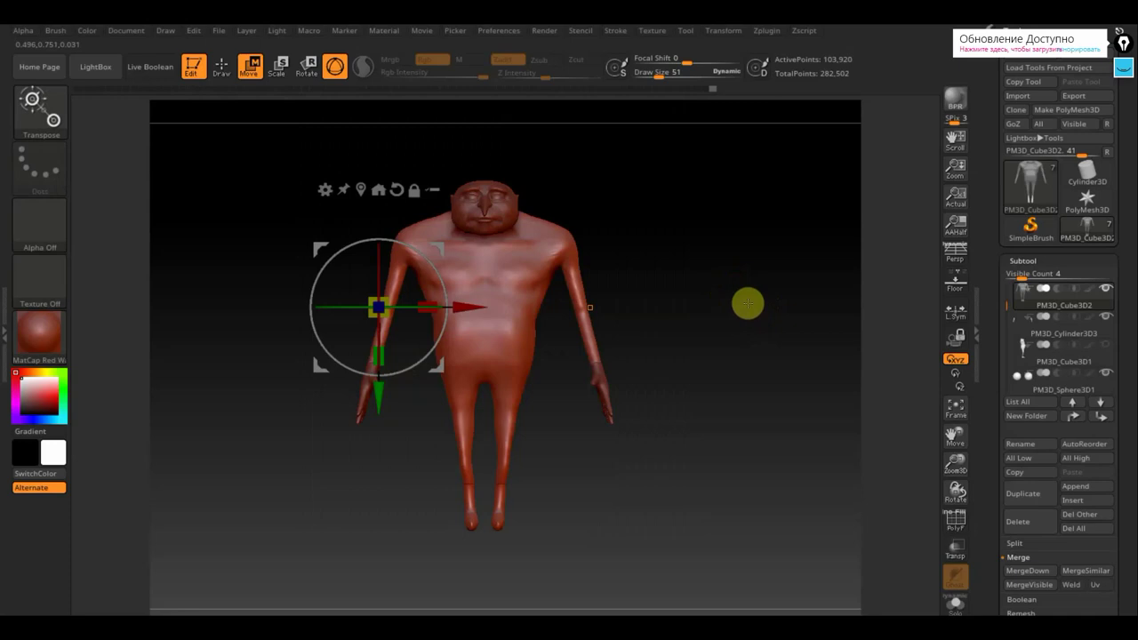
# Restore the mask isolating the feet, shift them slightly forward and sideways with the gizmo, and clear the mask.
pyautogui.click(221, 66)
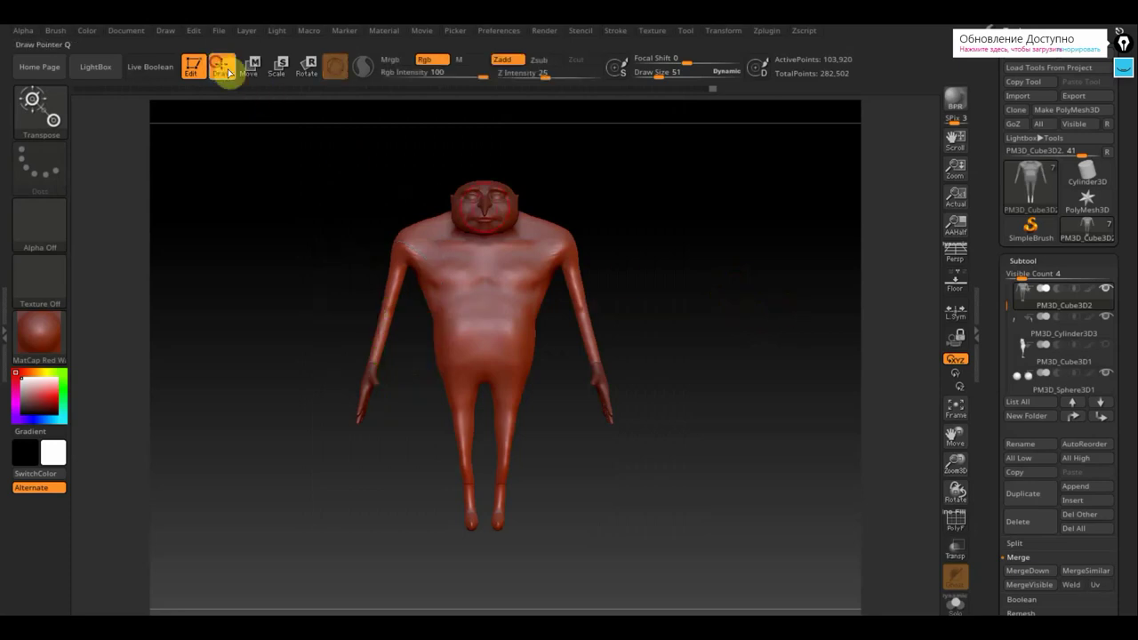
pyautogui.moveTo(703, 366); pyautogui.dragTo(564, 377)
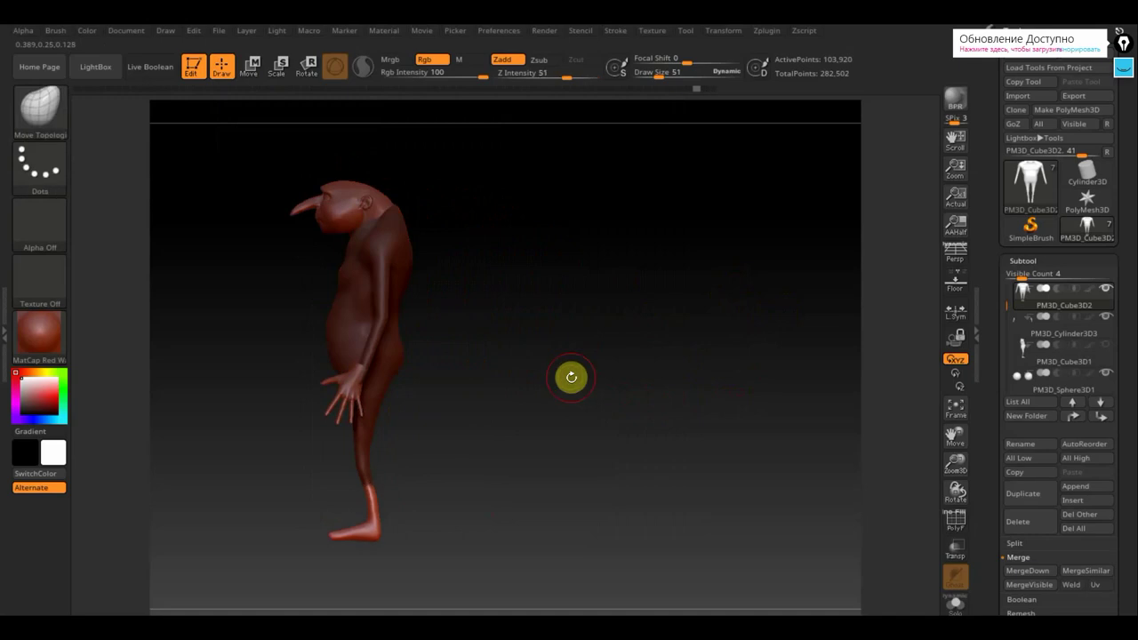
pyautogui.hotkey('ctrl', 'shift')
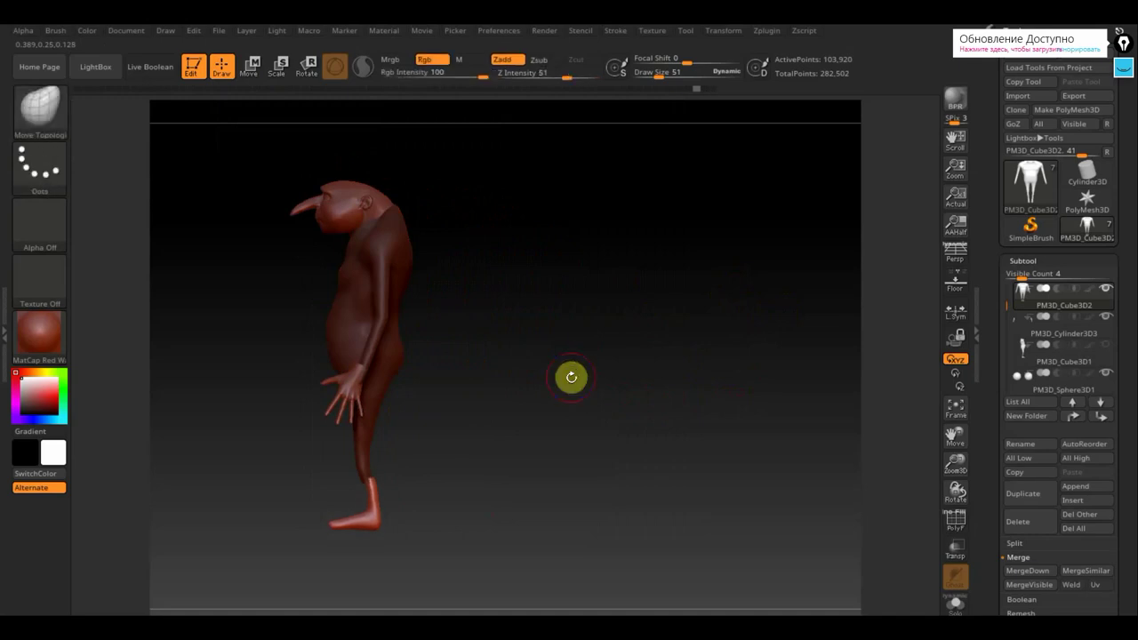
pyautogui.click(249, 65)
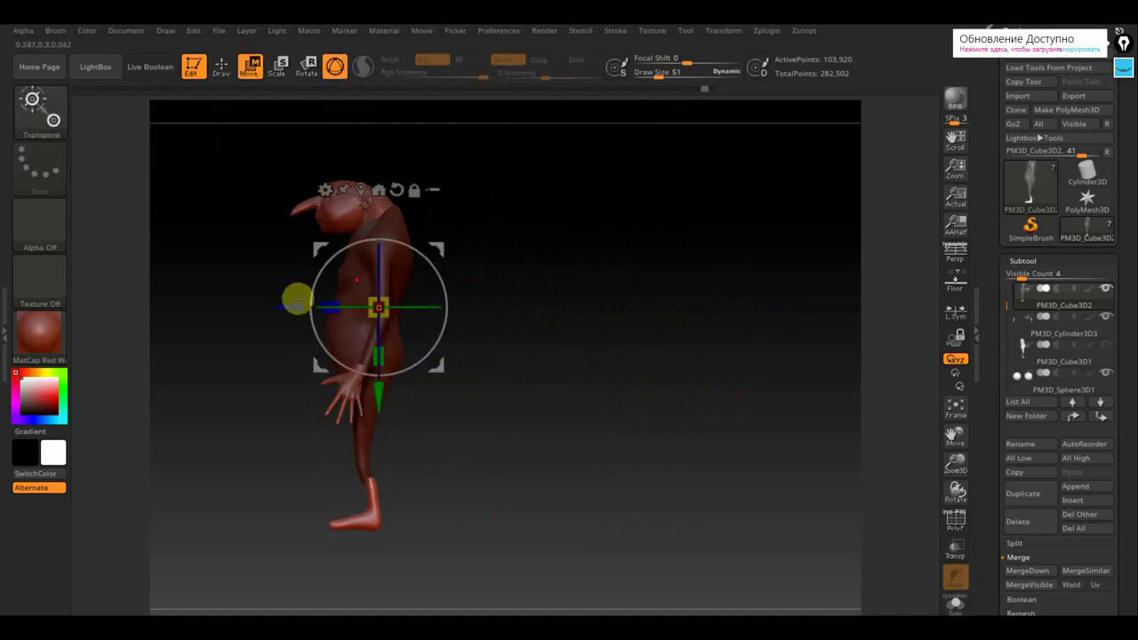
pyautogui.moveTo(294, 303); pyautogui.dragTo(291, 305)
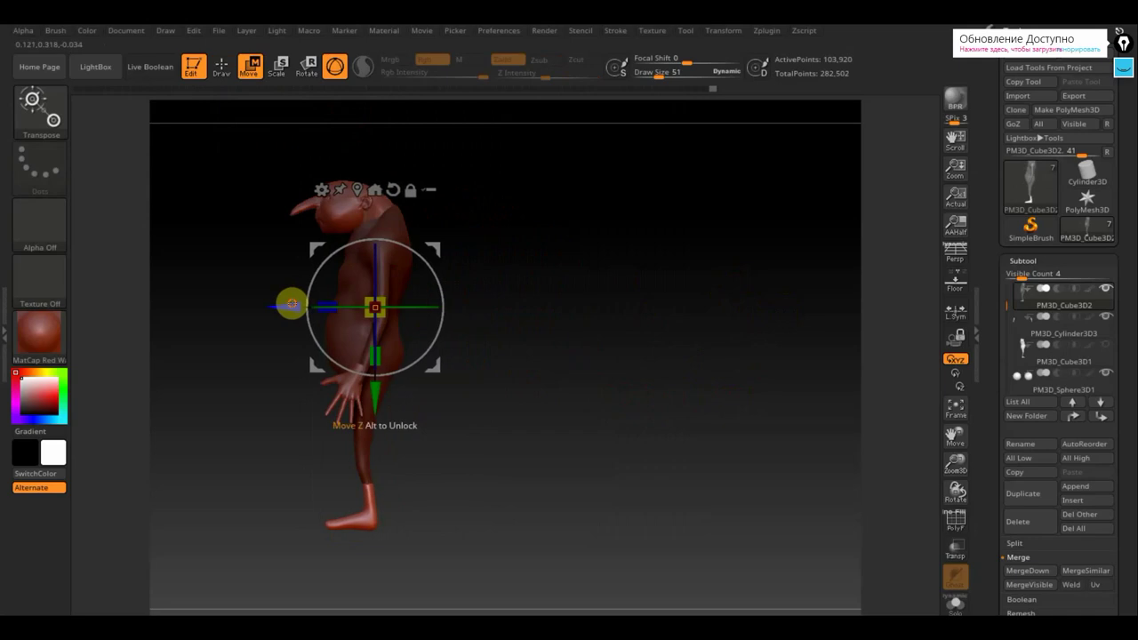
pyautogui.moveTo(554, 401); pyautogui.dragTo(658, 430)
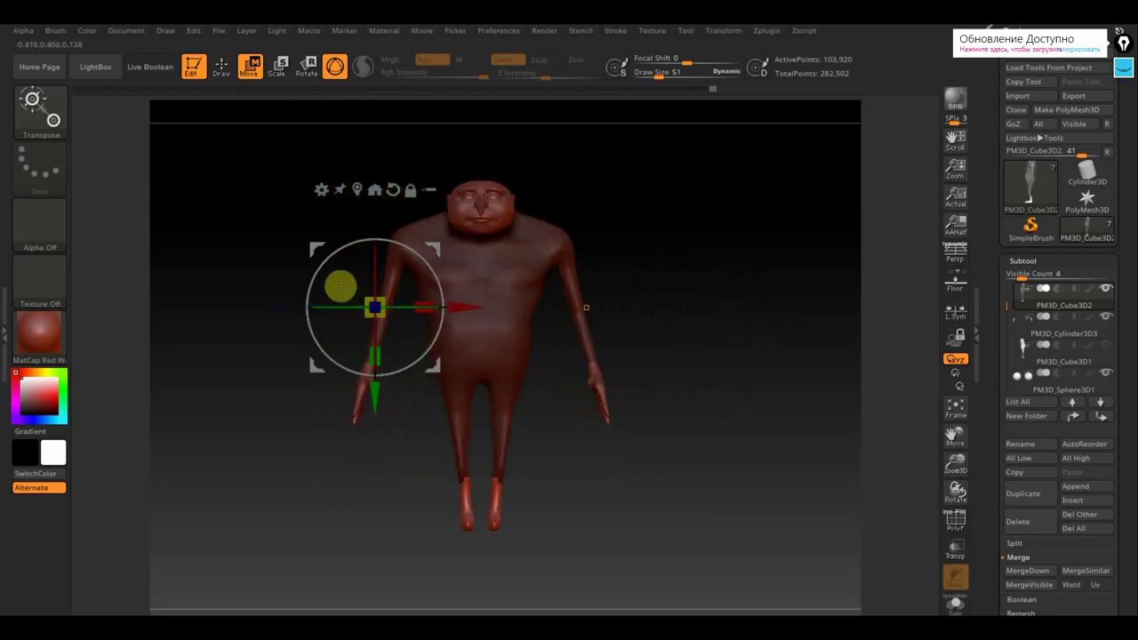
pyautogui.moveTo(460, 308); pyautogui.dragTo(459, 308)
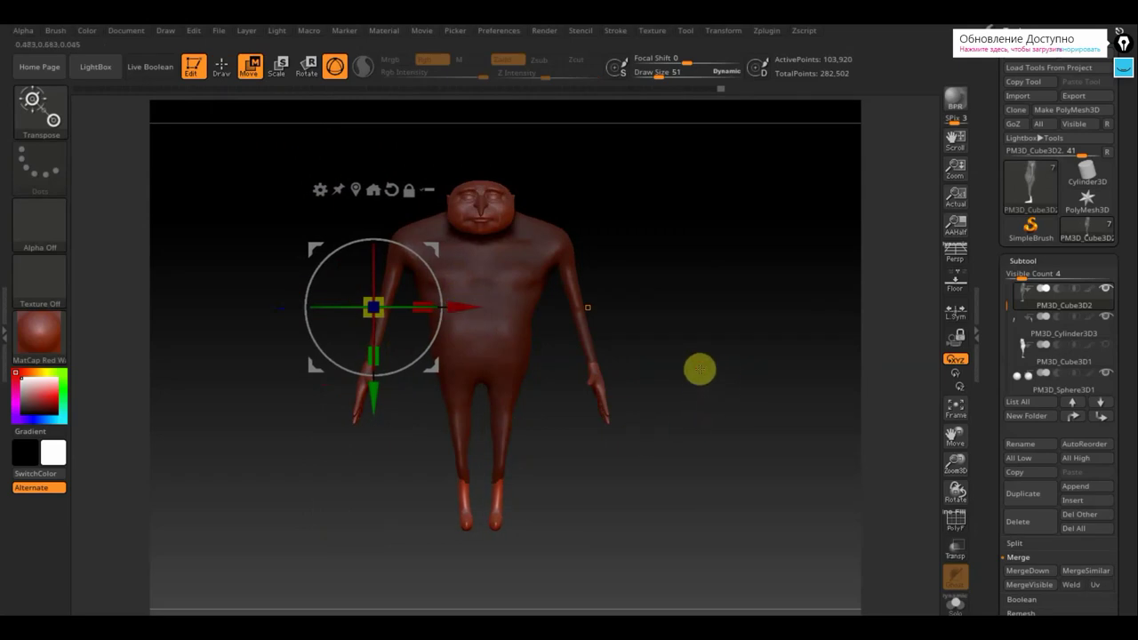
pyautogui.keyDown('alt'); pyautogui.moveTo(700, 369); pyautogui.dragTo(701, 394); pyautogui.keyUp('alt')
pyautogui.keyDown('alt'); pyautogui.moveTo(747, 353); pyautogui.dragTo(698, 366); pyautogui.keyUp('alt')
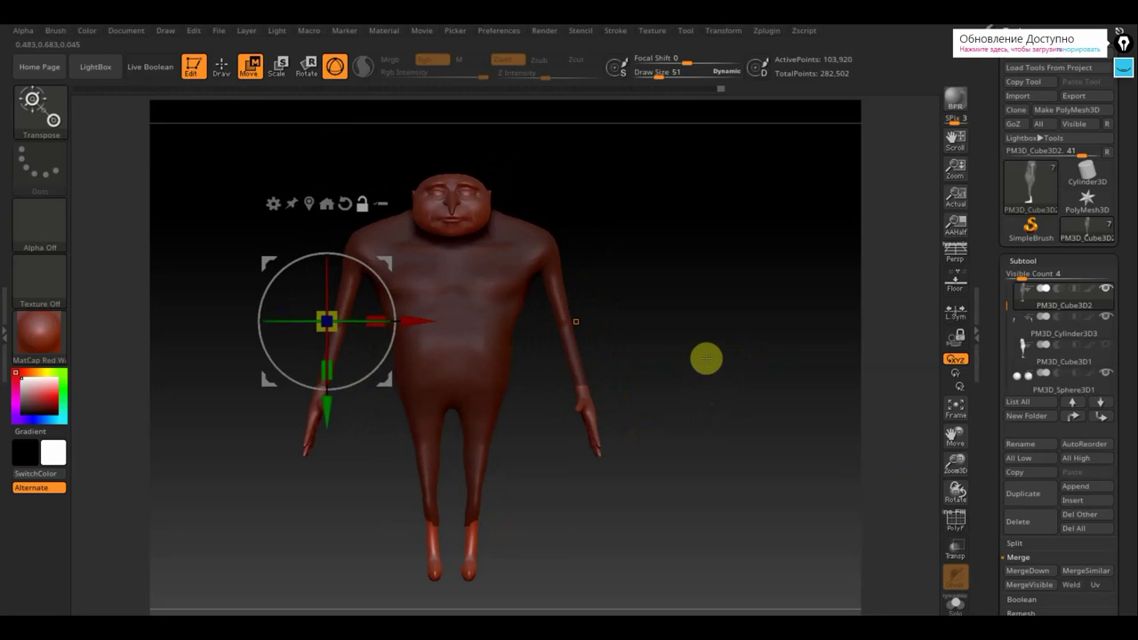
pyautogui.keyDown('ctrl'); pyautogui.click(722, 331); pyautogui.keyUp('ctrl')
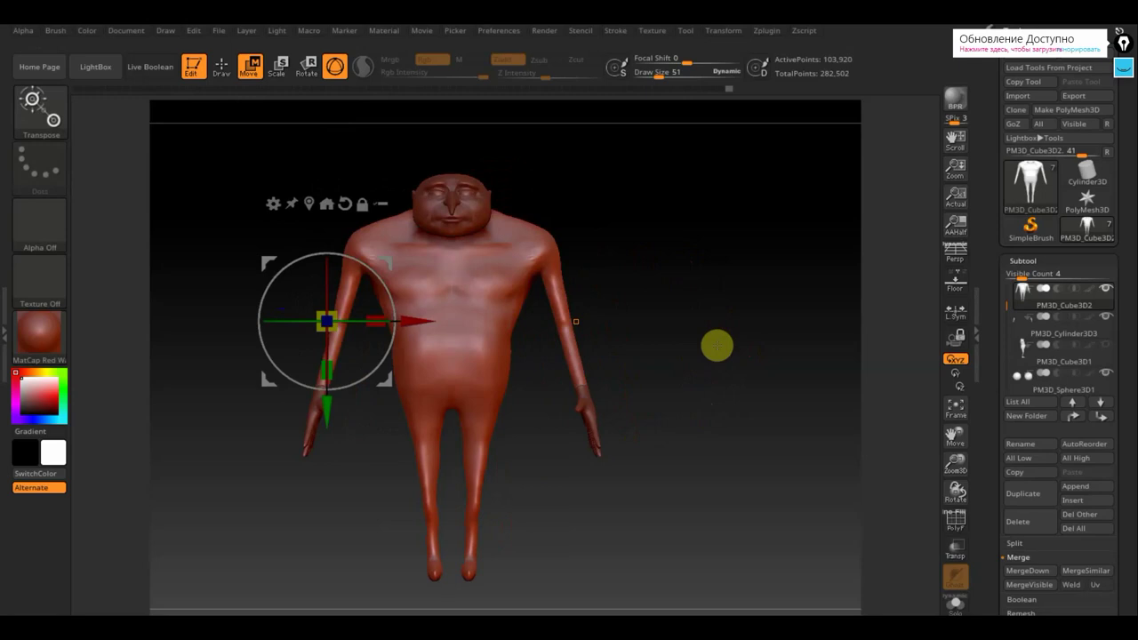
# Mask everything except the legs in side view, rotate the legs slightly backward with the gizmo, and clear the mask.
pyautogui.moveTo(684, 348); pyautogui.dragTo(638, 356)
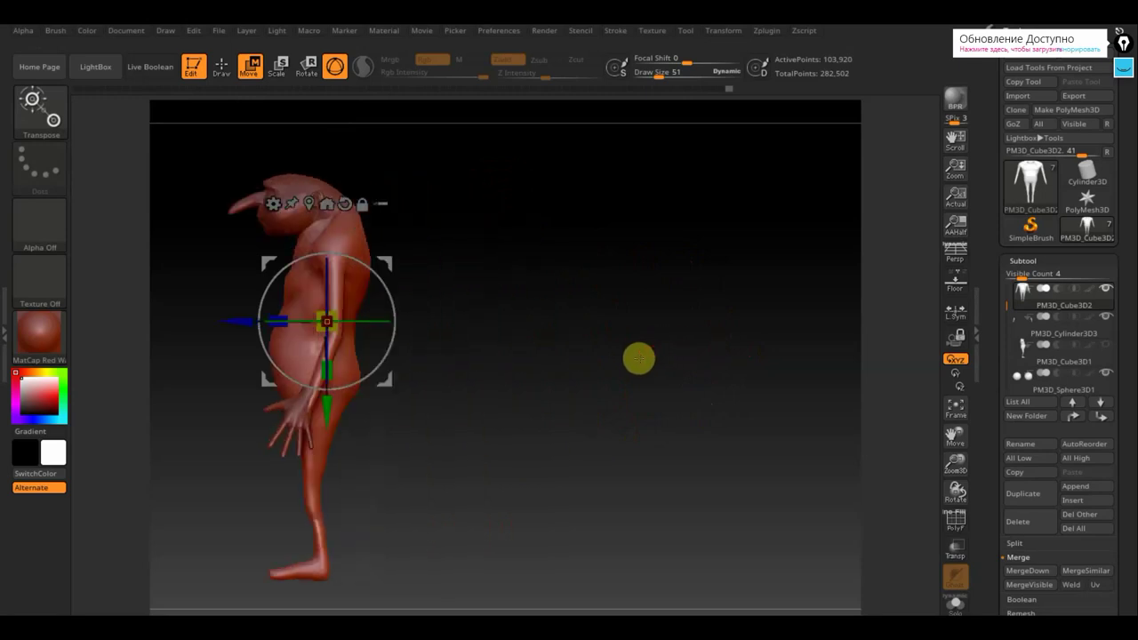
pyautogui.keyDown('alt'); pyautogui.moveTo(566, 368); pyautogui.dragTo(691, 368); pyautogui.keyUp('alt')
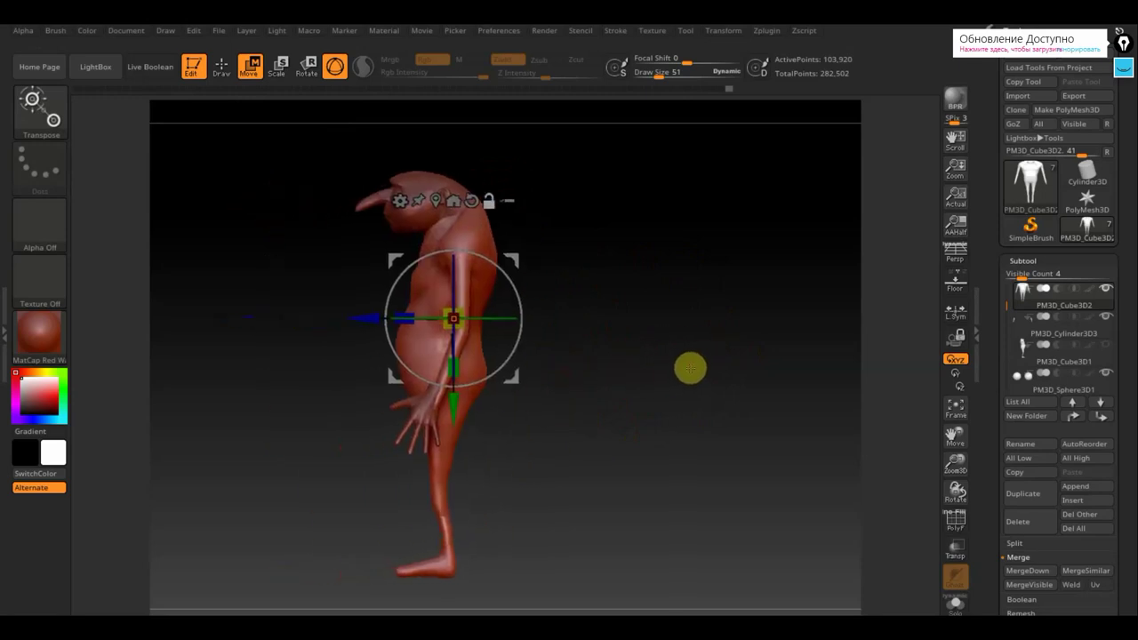
pyautogui.click(224, 67)
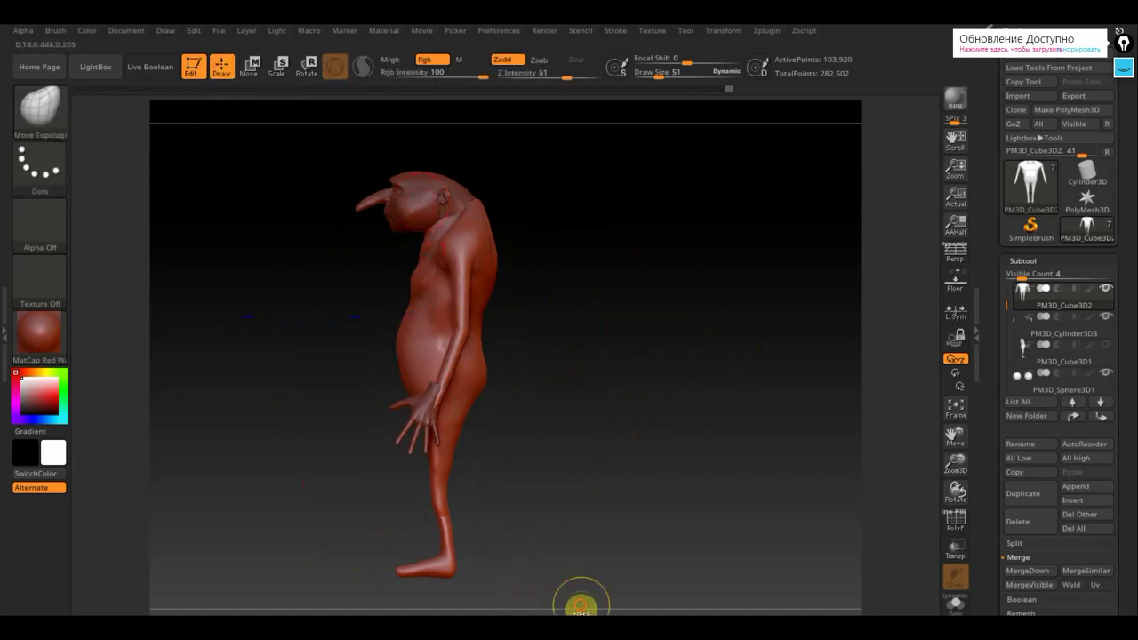
pyautogui.moveTo(581, 607)
pyautogui.keyDown('ctrl'); pyautogui.mouseDown()
pyautogui.moveTo(364, 486)
pyautogui.moveTo(323, 404)
pyautogui.moveTo(320, 417)
pyautogui.mouseUp(); pyautogui.keyUp('ctrl')
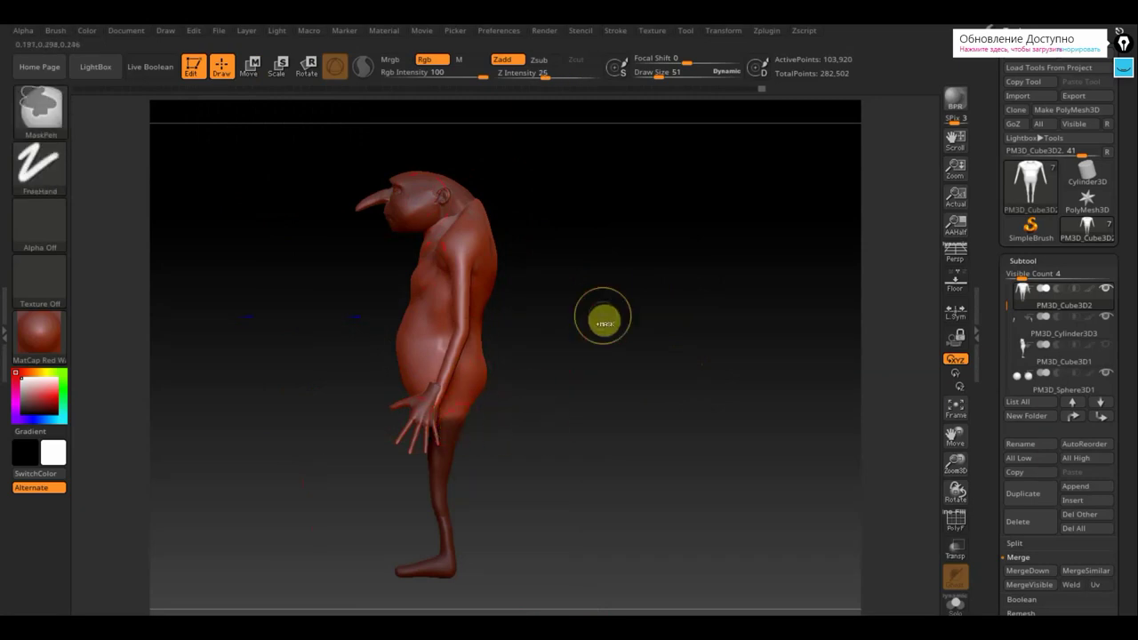
pyautogui.keyDown('ctrl'); pyautogui.click(603, 317); pyautogui.keyUp('ctrl')
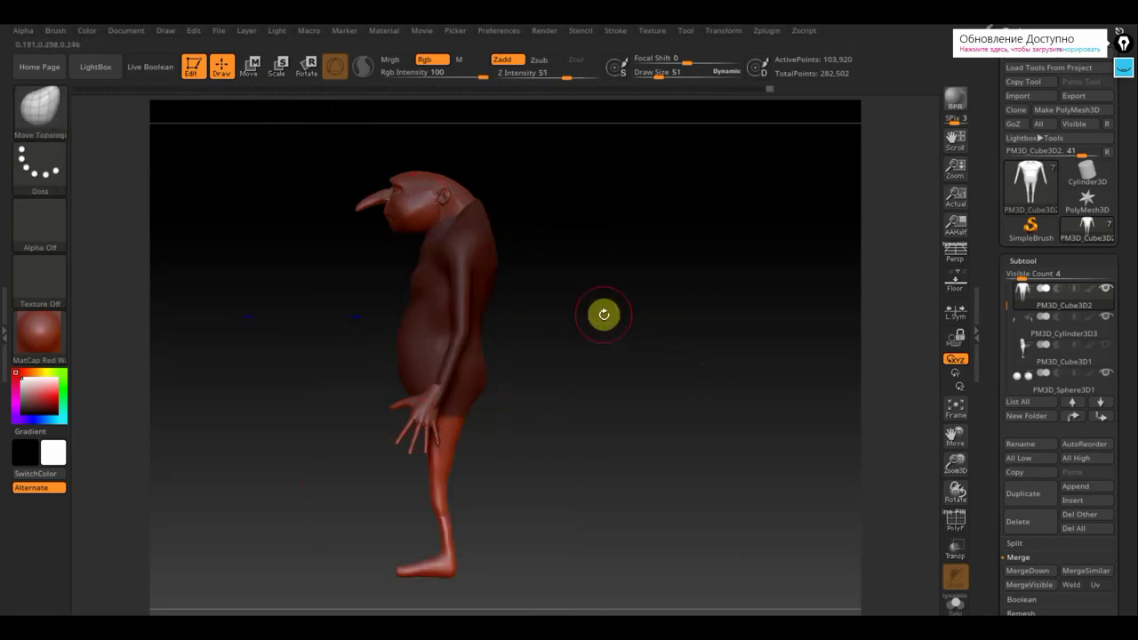
pyautogui.click(256, 70)
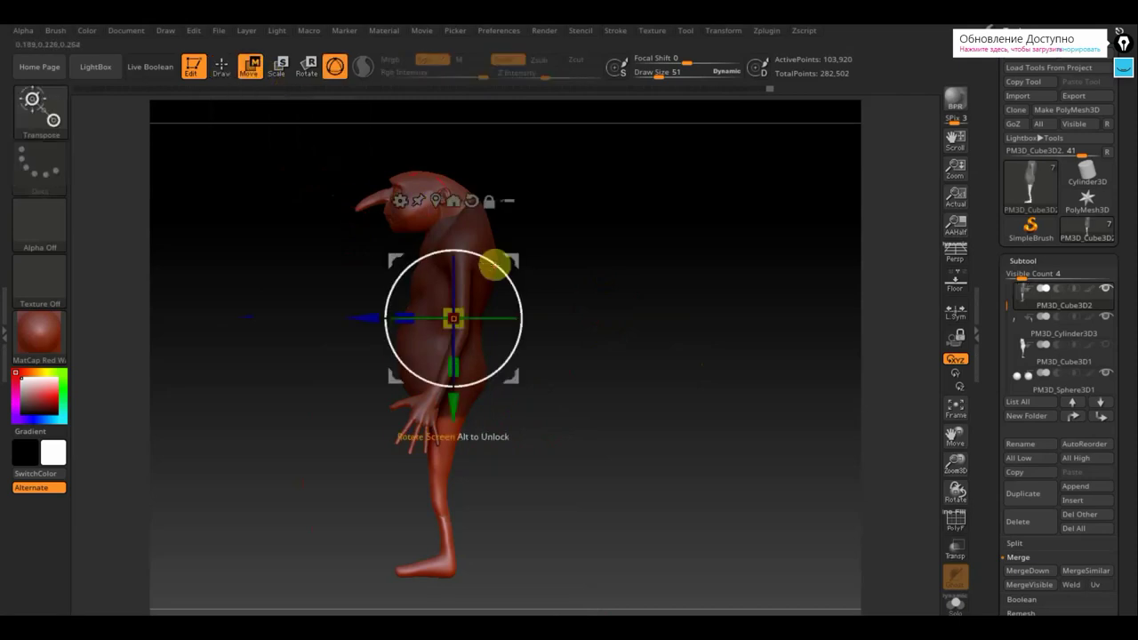
pyautogui.moveTo(495, 264)
pyautogui.mouseDown()
pyautogui.moveTo(483, 258)
pyautogui.moveTo(487, 267)
pyautogui.mouseUp()
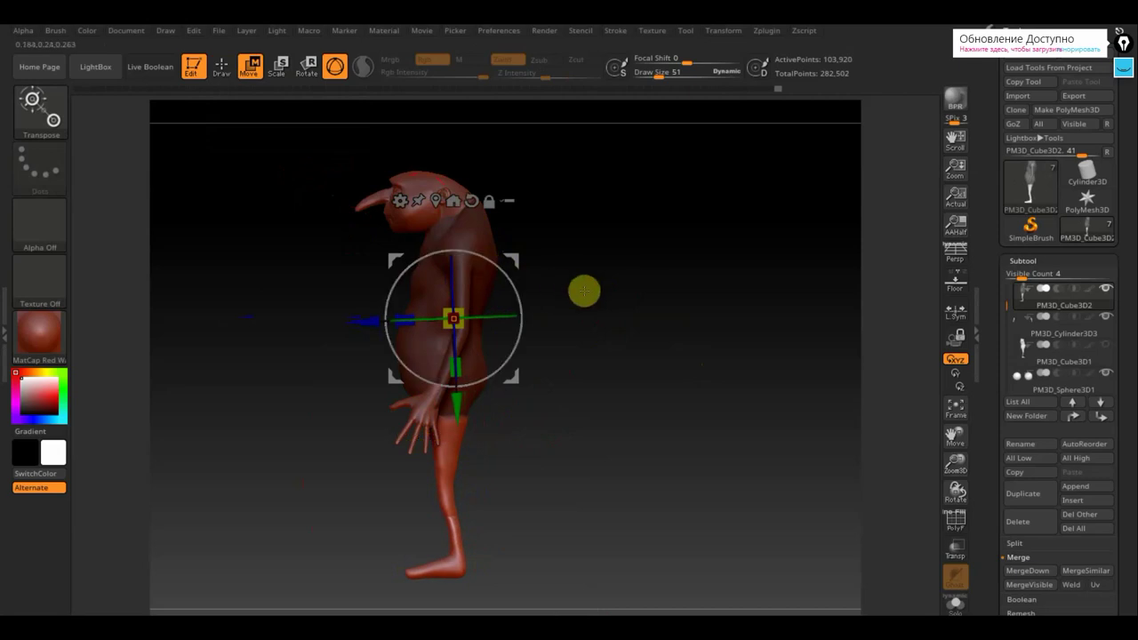
pyautogui.moveTo(585, 293); pyautogui.dragTo(774, 323)
pyautogui.keyDown('alt'); pyautogui.moveTo(806, 281); pyautogui.dragTo(702, 276); pyautogui.keyUp('alt')
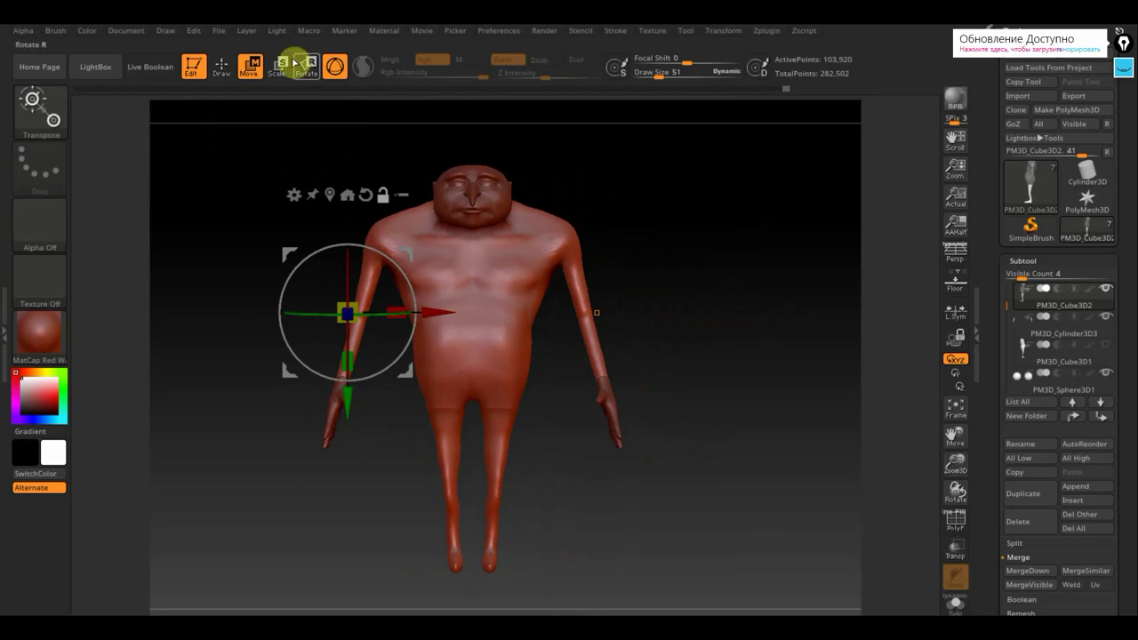
pyautogui.click(222, 67)
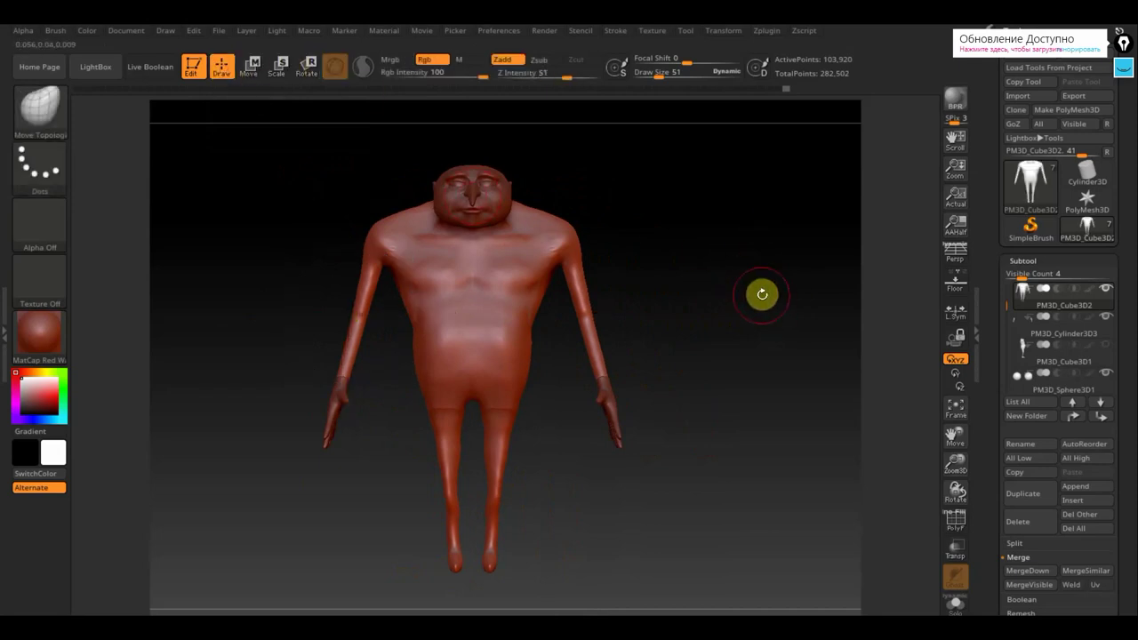
# Cut the undersides of both feet flat with TrimCurve in side view and check the soles from below.
pyautogui.moveTo(762, 294)
pyautogui.mouseDown()
pyautogui.moveTo(747, 310)
pyautogui.moveTo(714, 303)
pyautogui.moveTo(675, 316)
pyautogui.mouseUp()
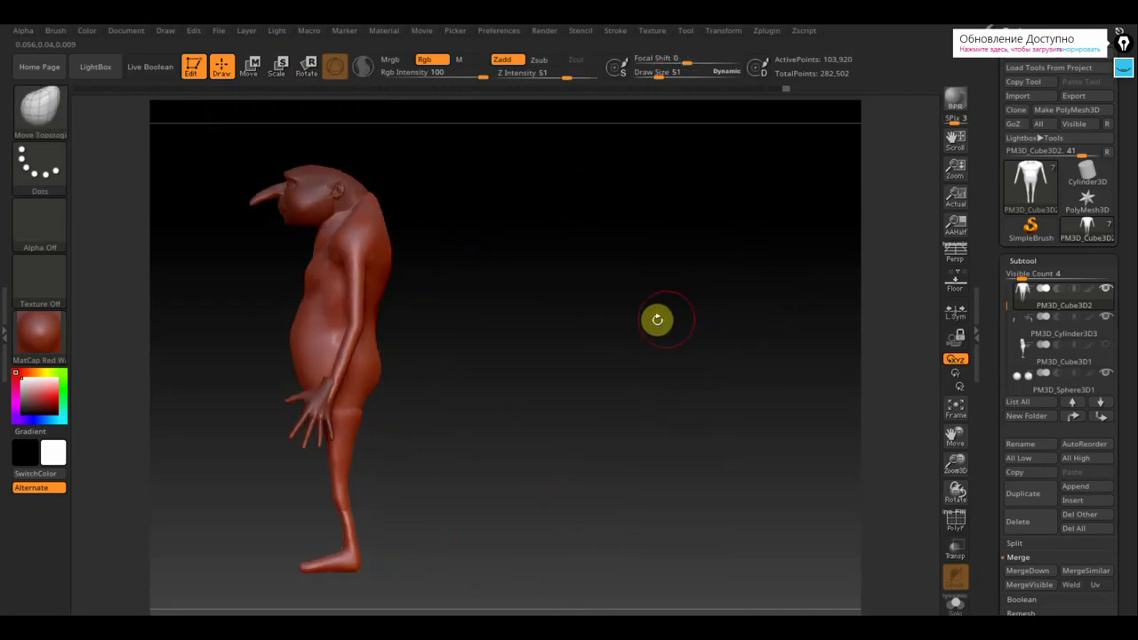
pyautogui.keyDown('alt'); pyautogui.moveTo(559, 341); pyautogui.dragTo(663, 311); pyautogui.keyUp('alt')
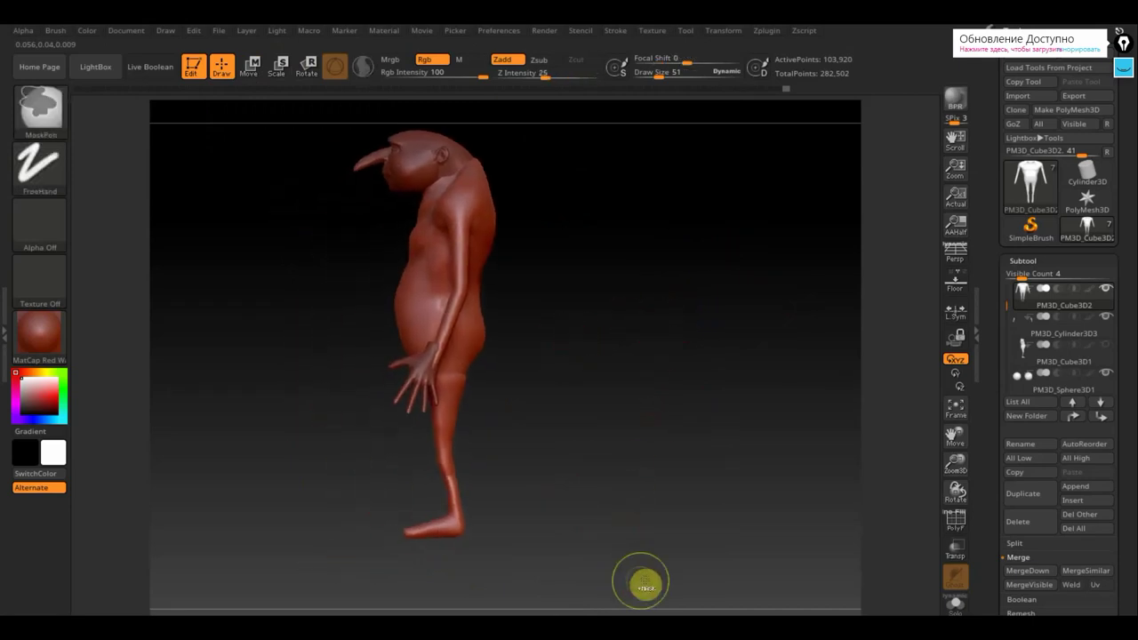
pyautogui.moveTo(640, 582)
pyautogui.keyDown('ctrl'); pyautogui.keyDown('shift'); pyautogui.mouseDown()
pyautogui.moveTo(394, 558)
pyautogui.moveTo(305, 600)
pyautogui.moveTo(311, 544)
pyautogui.moveTo(303, 528)
pyautogui.moveTo(293, 539)
pyautogui.mouseUp(); pyautogui.keyUp('shift'); pyautogui.keyUp('ctrl')
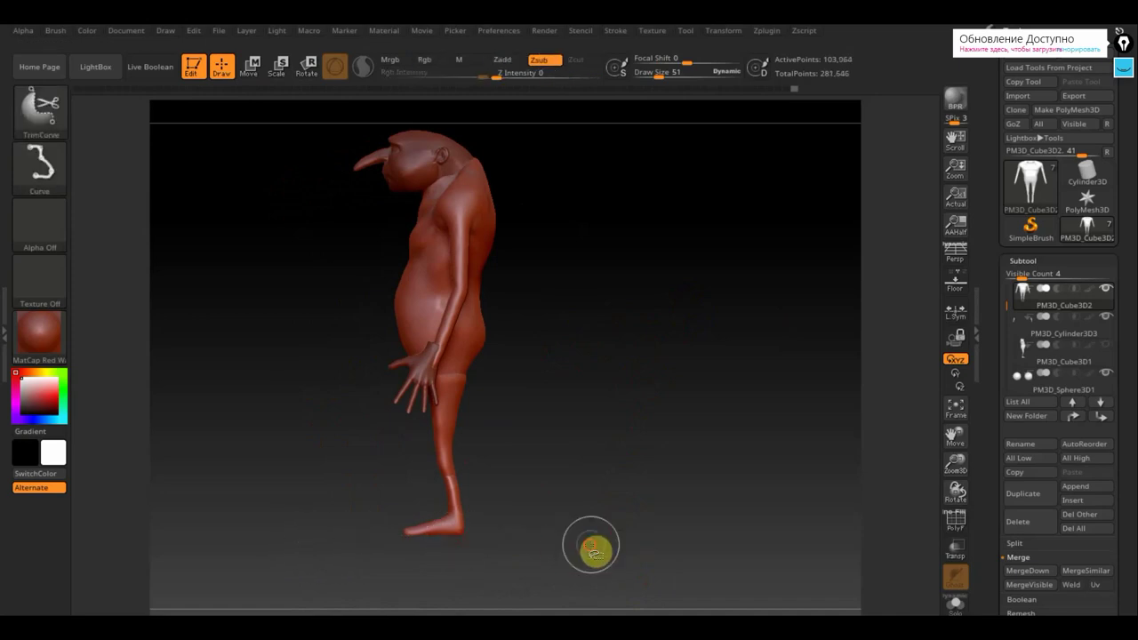
pyautogui.moveTo(594, 546)
pyautogui.keyDown('ctrl'); pyautogui.keyDown('shift'); pyautogui.mouseDown()
pyautogui.moveTo(270, 552)
pyautogui.moveTo(275, 539)
pyautogui.mouseUp(); pyautogui.keyUp('shift'); pyautogui.keyUp('ctrl')
pyautogui.moveTo(453, 543)
pyautogui.mouseDown()
pyautogui.moveTo(579, 557)
pyautogui.moveTo(627, 549)
pyautogui.moveTo(658, 515)
pyautogui.moveTo(637, 612)
pyautogui.moveTo(703, 571)
pyautogui.moveTo(676, 435)
pyautogui.moveTo(658, 172)
pyautogui.moveTo(682, 280)
pyautogui.mouseUp()
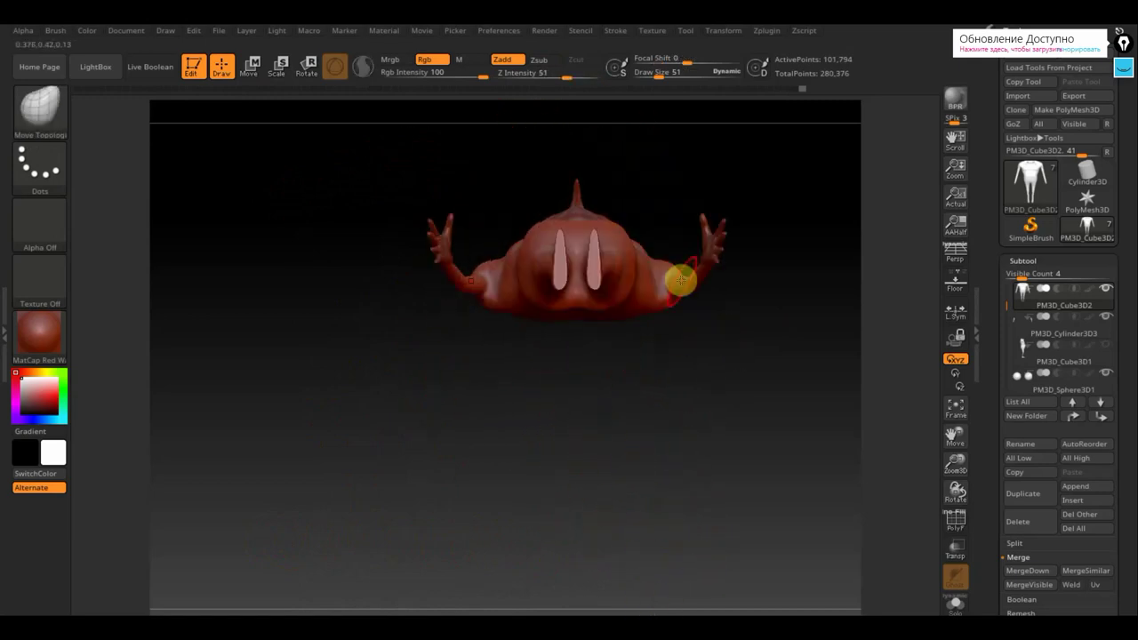
# Remesh the trimmed body subtool with DynaMesh at resolution 712.
pyautogui.keyDown('alt'); pyautogui.moveTo(745, 342); pyautogui.dragTo(374, 591); pyautogui.keyUp('alt')
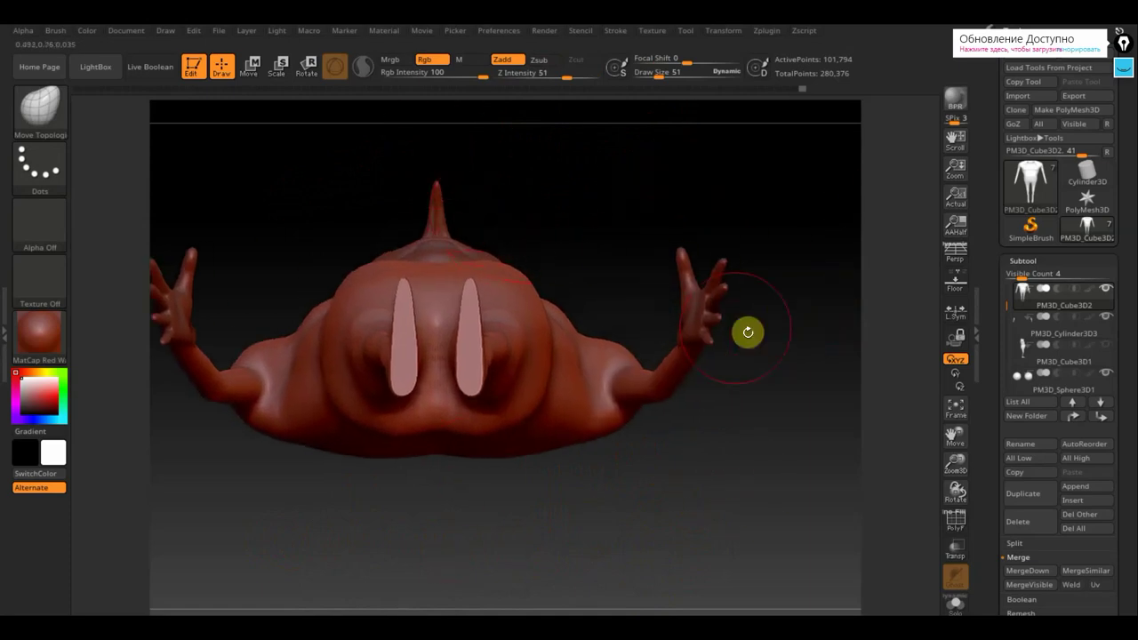
pyautogui.scroll(-5, 1130, 576)
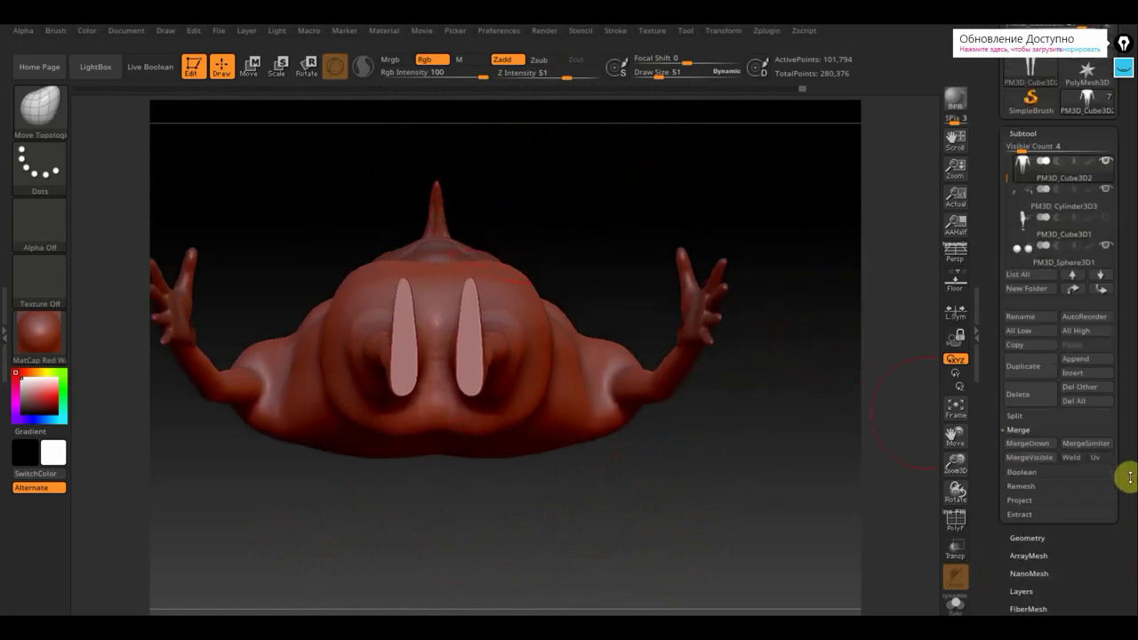
pyautogui.click(1026, 450)
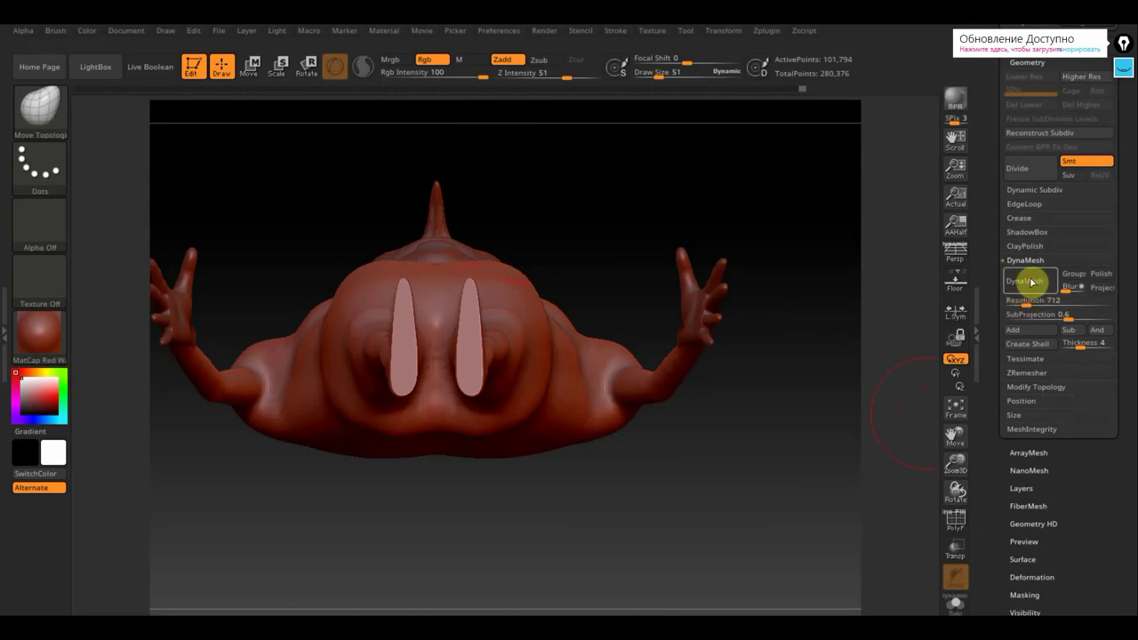
pyautogui.click(1031, 282)
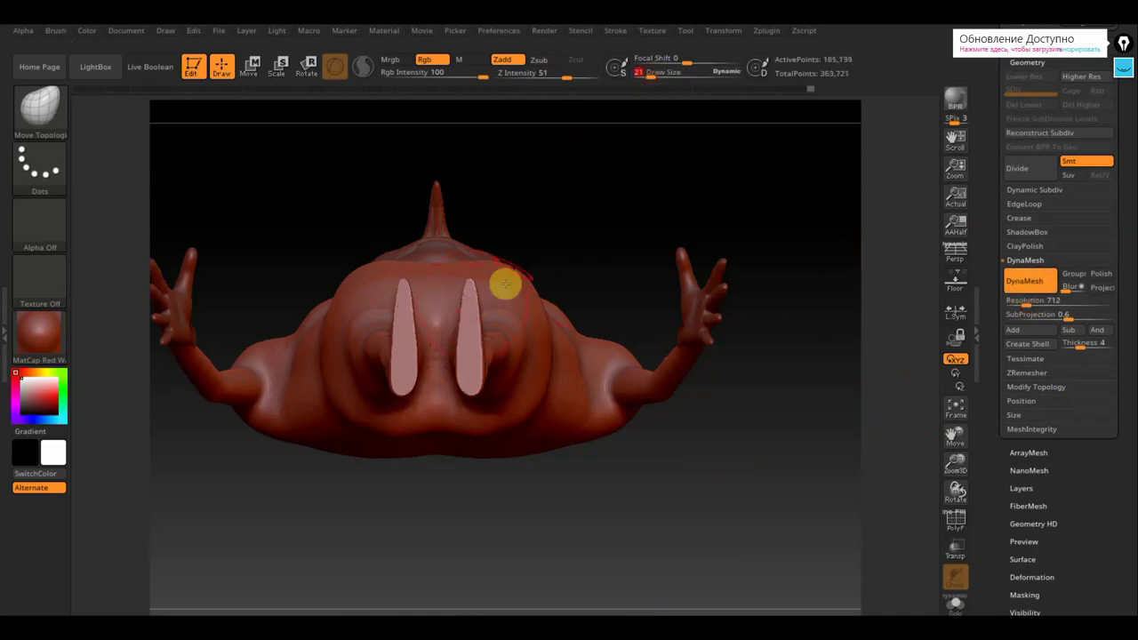
# Set the draw size to 36 and push the front halves of both feet outward with Move Topological, viewed from below.
pyautogui.moveTo(656, 76); pyautogui.dragTo(656, 78)
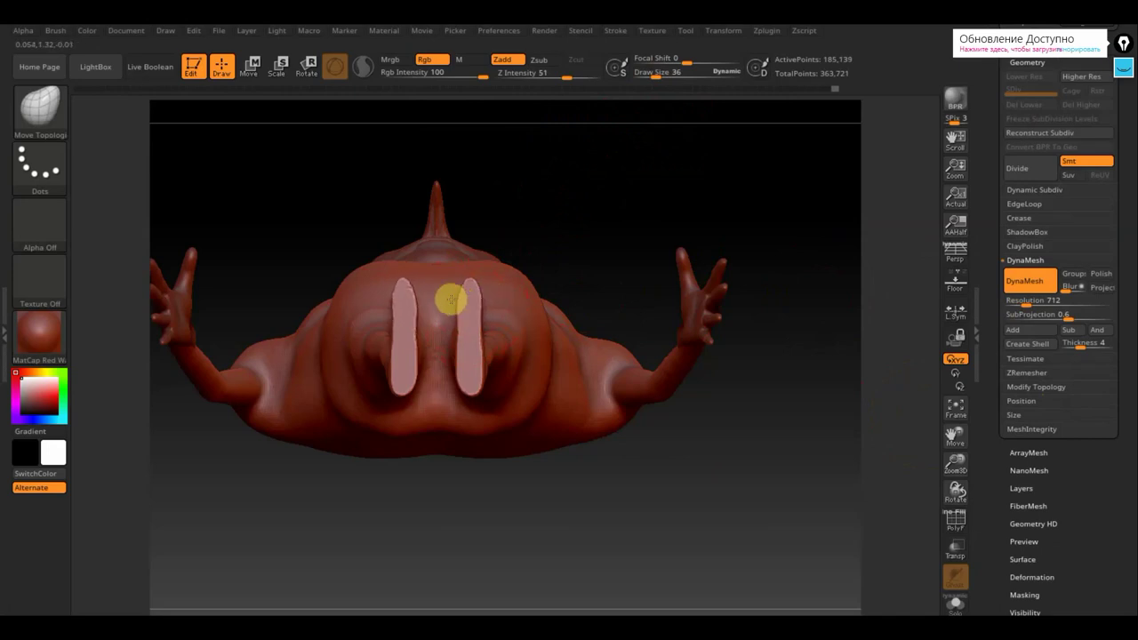
pyautogui.moveTo(451, 300); pyautogui.dragTo(480, 343)
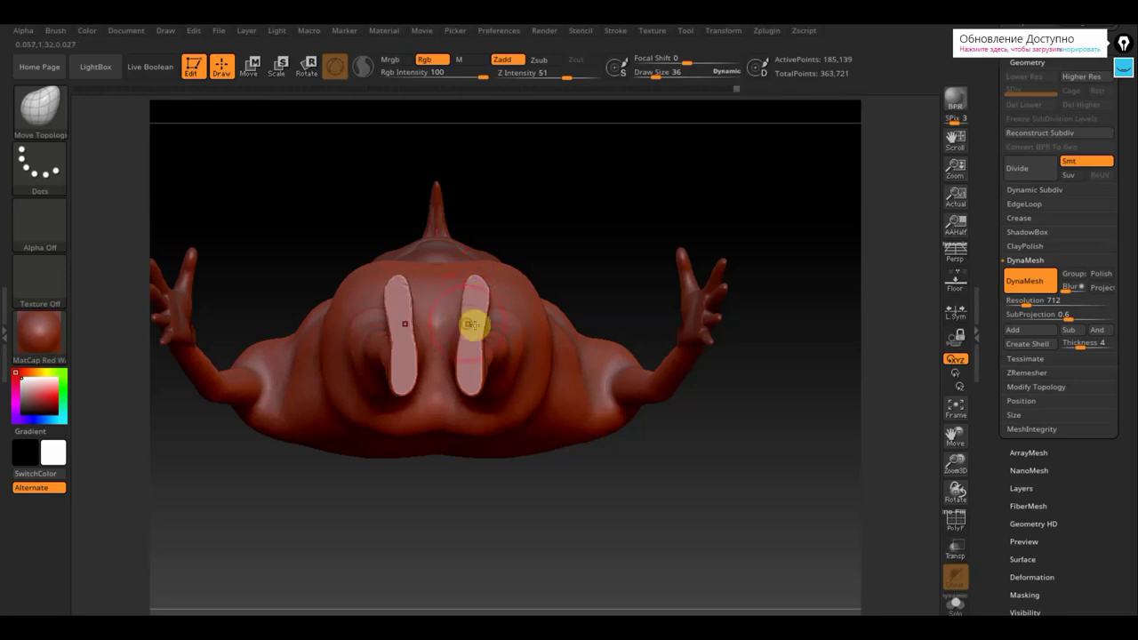
pyautogui.press('shift')
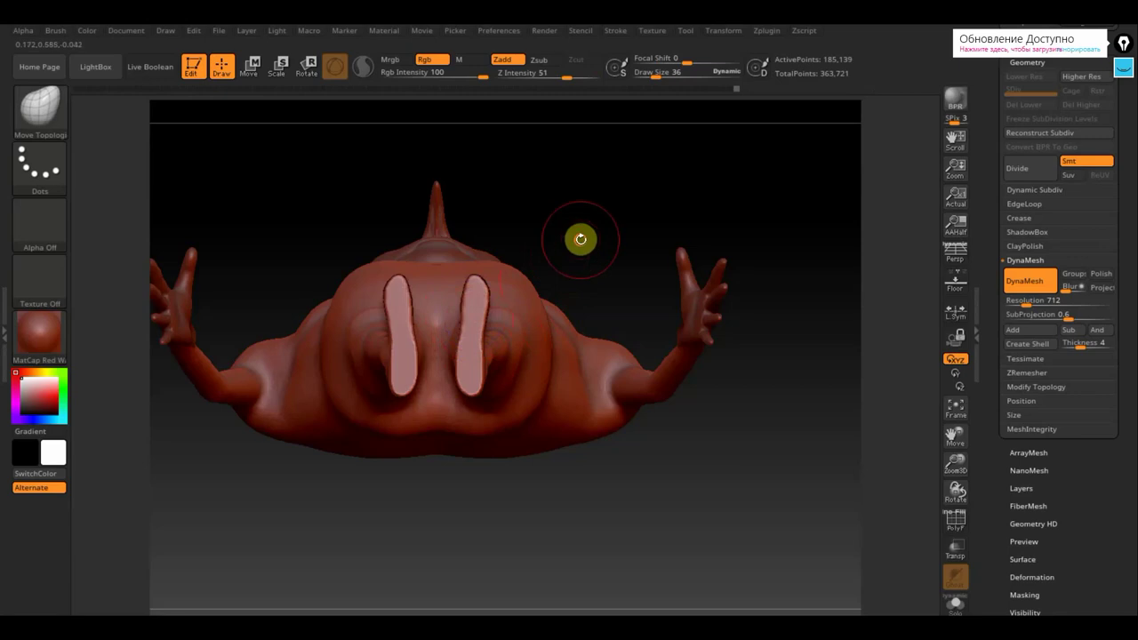
# Smooth the lower legs and ankles in front view and check their shape from the side.
pyautogui.moveTo(579, 241)
pyautogui.mouseDown()
pyautogui.moveTo(578, 448)
pyautogui.moveTo(539, 351)
pyautogui.moveTo(554, 386)
pyautogui.moveTo(552, 355)
pyautogui.mouseUp()
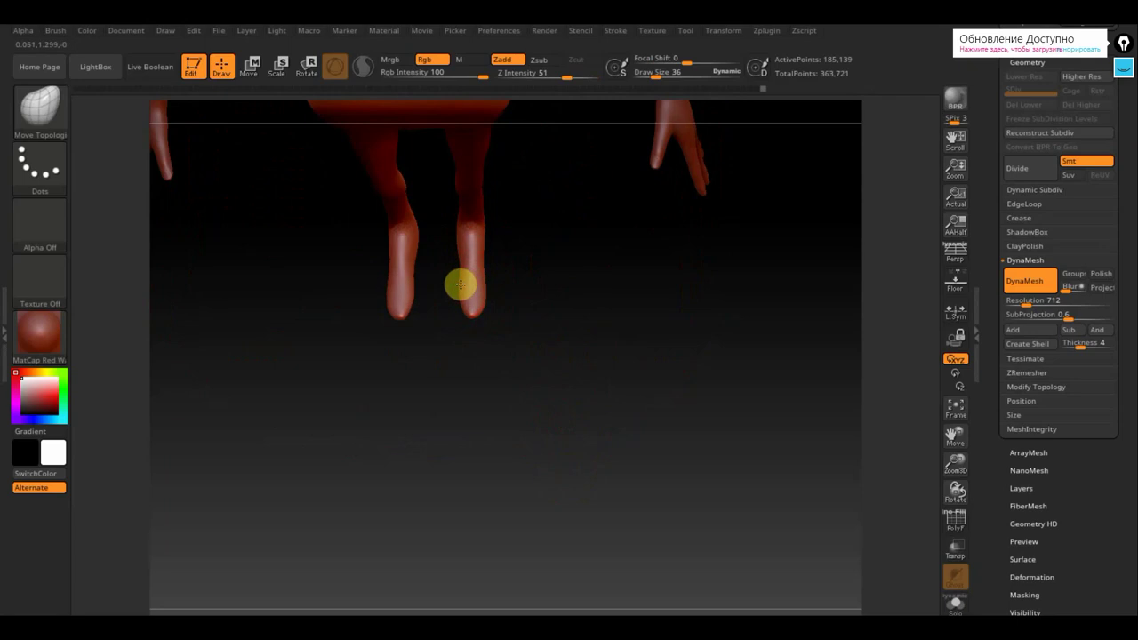
pyautogui.moveTo(584, 318)
pyautogui.mouseDown()
pyautogui.moveTo(577, 240)
pyautogui.moveTo(582, 272)
pyautogui.mouseUp()
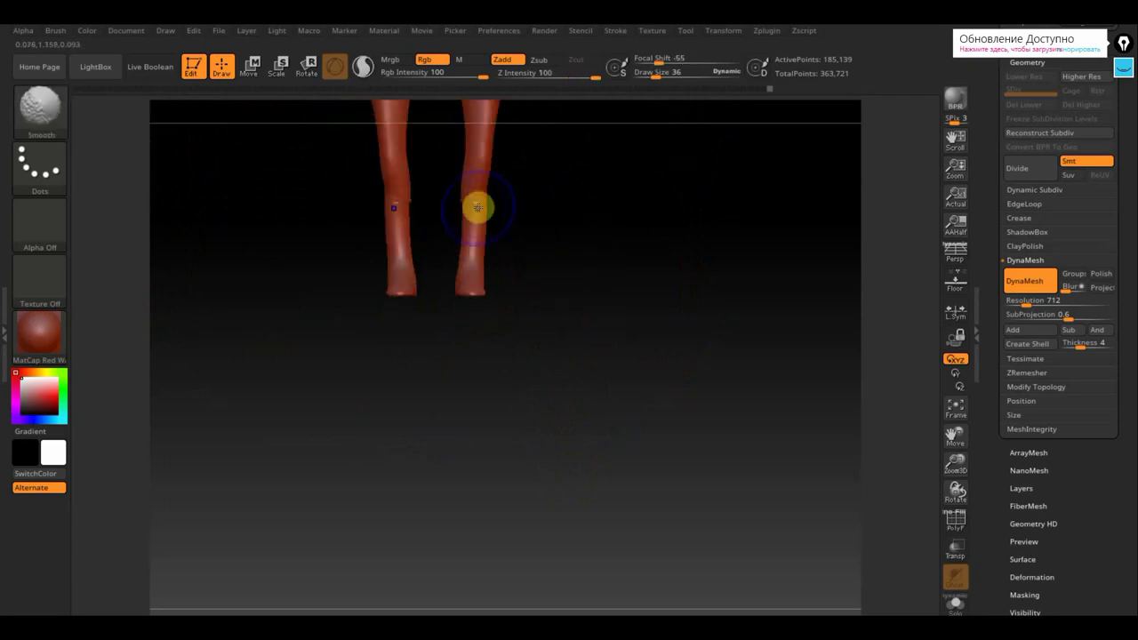
pyautogui.moveTo(478, 207)
pyautogui.keyDown('shift'); pyautogui.mouseDown()
pyautogui.moveTo(459, 216)
pyautogui.moveTo(467, 199)
pyautogui.moveTo(473, 210)
pyautogui.mouseUp(); pyautogui.keyUp('shift')
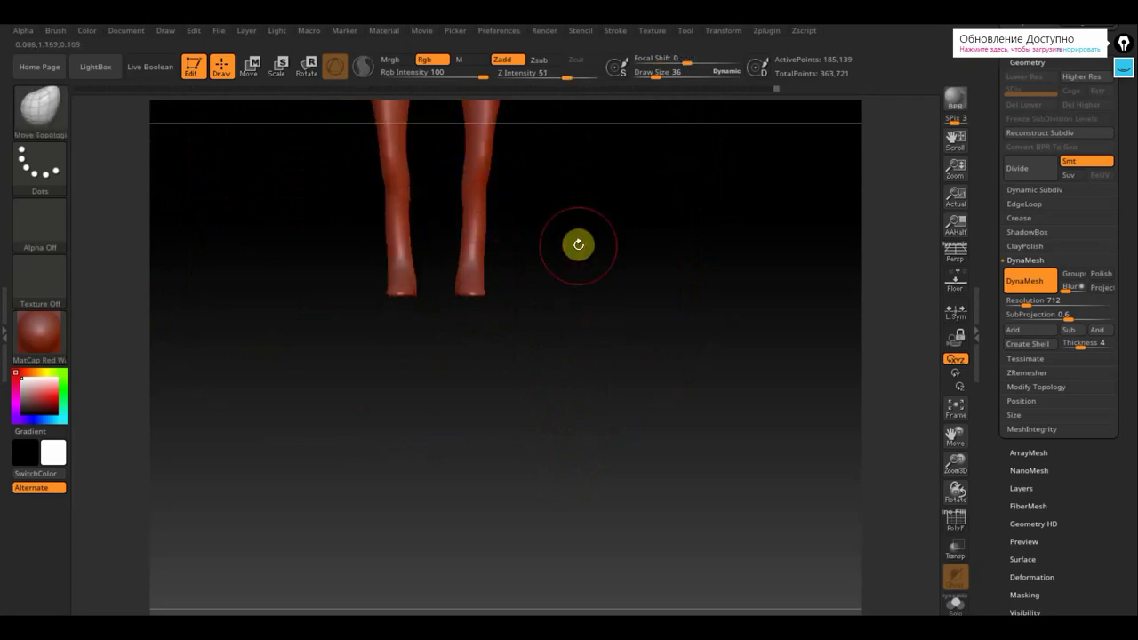
pyautogui.moveTo(578, 245)
pyautogui.mouseDown()
pyautogui.moveTo(599, 326)
pyautogui.moveTo(492, 314)
pyautogui.mouseUp()
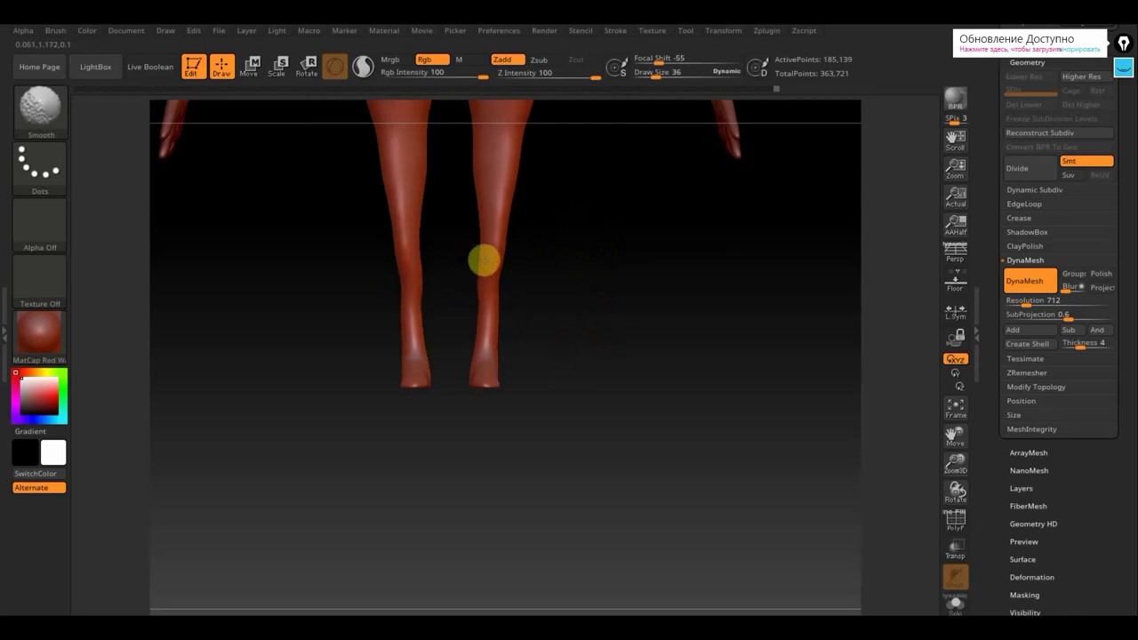
pyautogui.moveTo(476, 168)
pyautogui.keyDown('shift'); pyautogui.mouseDown()
pyautogui.moveTo(476, 134)
pyautogui.moveTo(472, 157)
pyautogui.moveTo(488, 177)
pyautogui.mouseUp(); pyautogui.keyUp('shift')
pyautogui.moveTo(582, 267)
pyautogui.mouseDown()
pyautogui.moveTo(489, 268)
pyautogui.moveTo(590, 281)
pyautogui.moveTo(599, 302)
pyautogui.mouseUp()
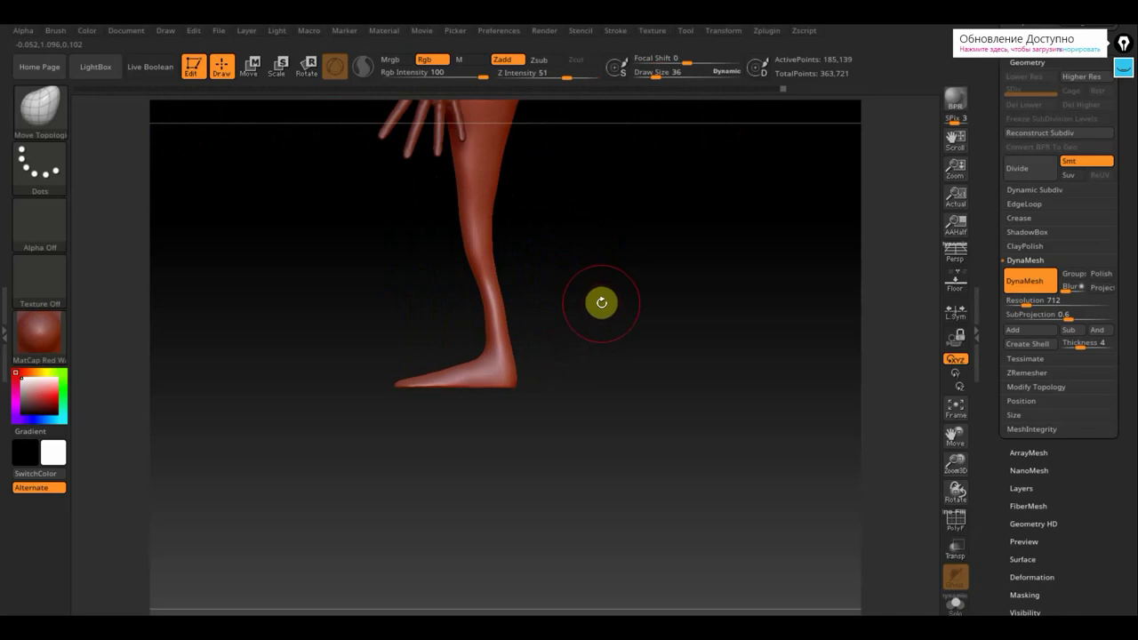
# Refine the body's side profile and smooth the surface around the back of the shoulders.
pyautogui.moveTo(612, 347)
pyautogui.mouseDown()
pyautogui.moveTo(614, 357)
pyautogui.moveTo(582, 209)
pyautogui.moveTo(557, 237)
pyautogui.moveTo(585, 417)
pyautogui.moveTo(513, 313)
pyautogui.mouseUp()
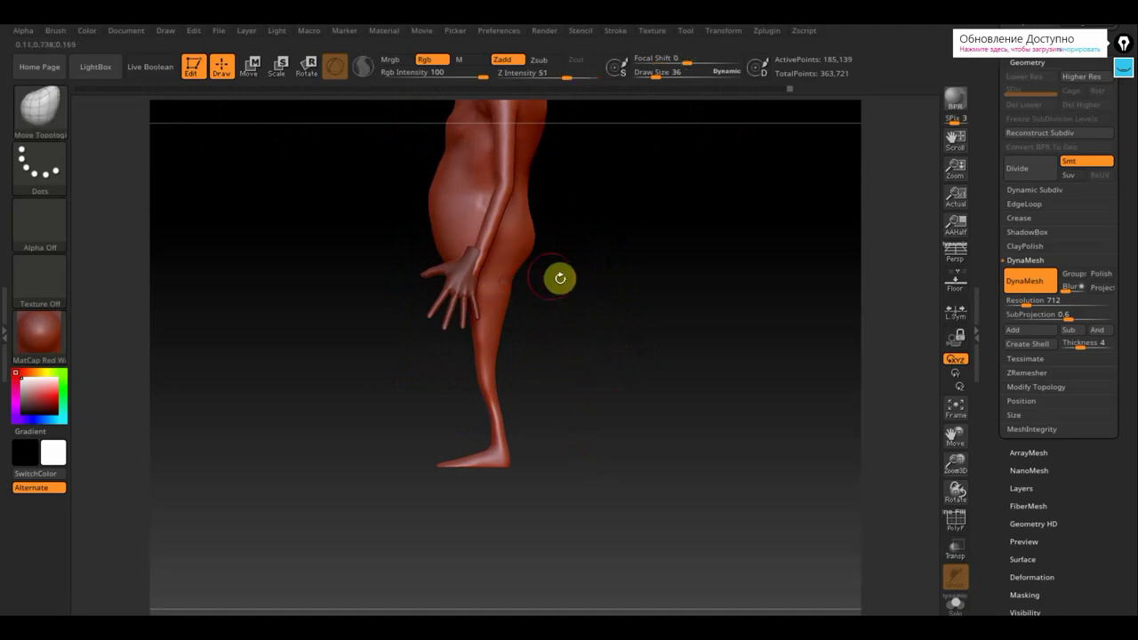
pyautogui.moveTo(562, 277)
pyautogui.mouseDown()
pyautogui.moveTo(640, 282)
pyautogui.moveTo(709, 389)
pyautogui.moveTo(711, 409)
pyautogui.moveTo(649, 418)
pyautogui.moveTo(633, 409)
pyautogui.mouseUp()
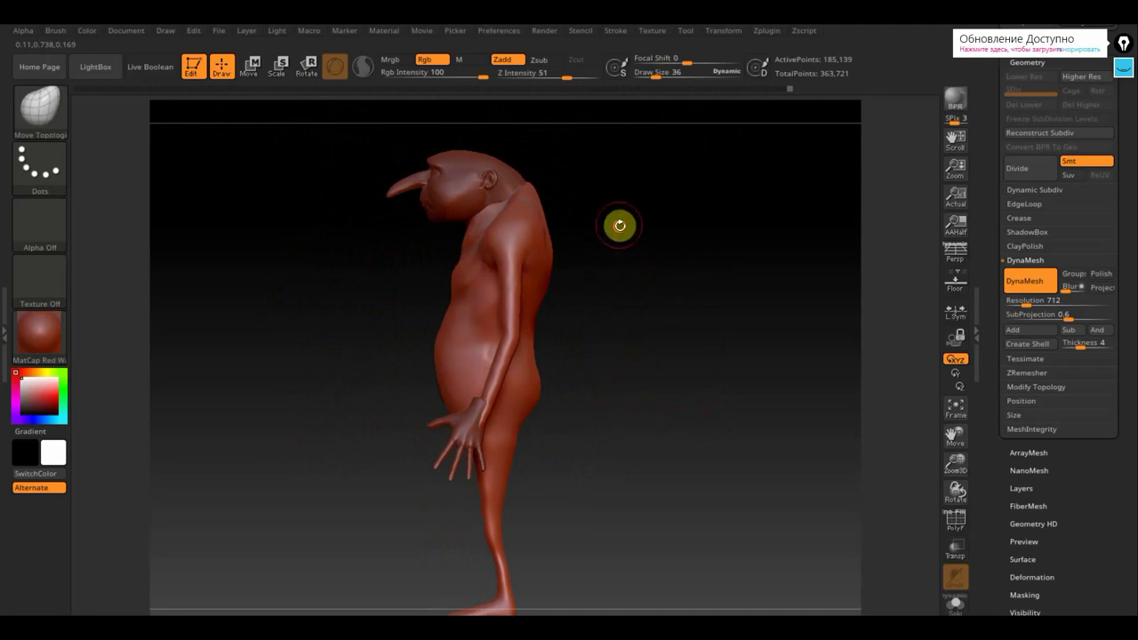
pyautogui.moveTo(617, 223)
pyautogui.mouseDown()
pyautogui.moveTo(612, 294)
pyautogui.moveTo(551, 240)
pyautogui.mouseUp()
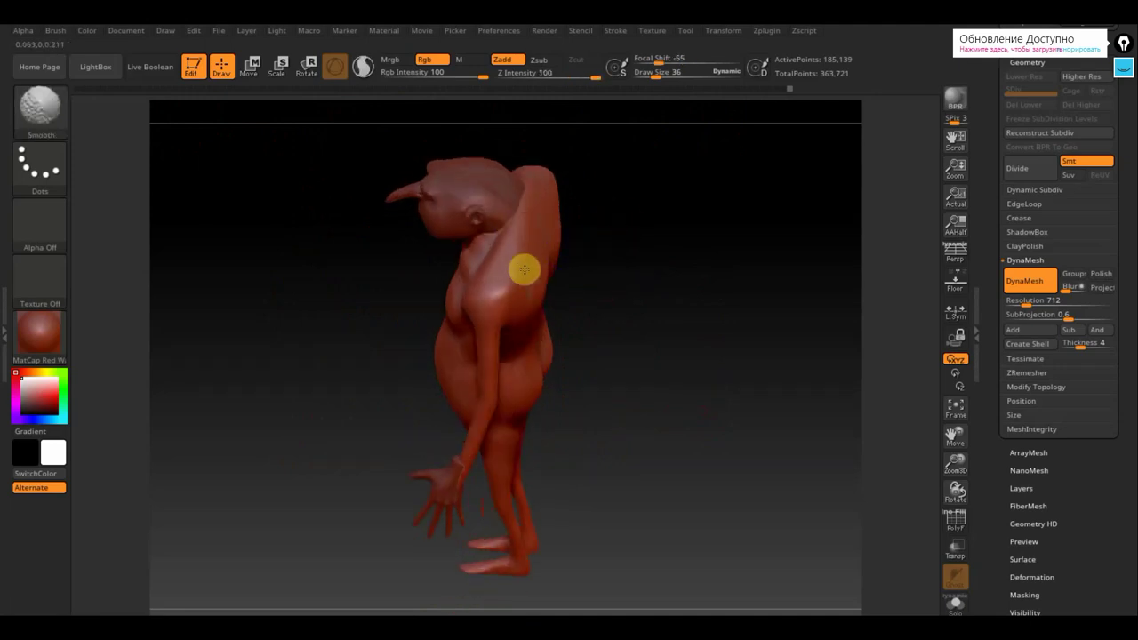
pyautogui.moveTo(633, 285)
pyautogui.mouseDown()
pyautogui.moveTo(563, 247)
pyautogui.moveTo(746, 231)
pyautogui.moveTo(755, 259)
pyautogui.moveTo(806, 252)
pyautogui.moveTo(781, 269)
pyautogui.mouseUp()
pyautogui.moveTo(703, 329)
pyautogui.keyDown('alt'); pyautogui.mouseDown()
pyautogui.moveTo(687, 266)
pyautogui.moveTo(725, 449)
pyautogui.mouseUp(); pyautogui.keyUp('alt')
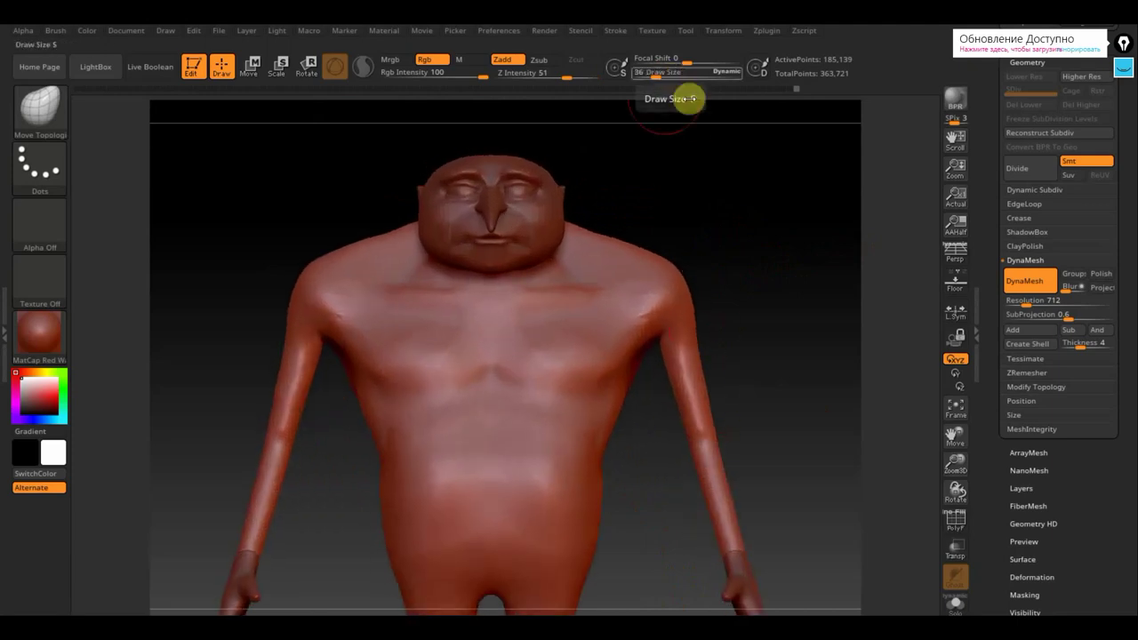
# Activate the head subtool and reshape the chin and underside of the jaw with Move Topological in front and side views.
pyautogui.moveTo(699, 247); pyautogui.dragTo(696, 249)
pyautogui.press('n')
pyautogui.click(489, 291)
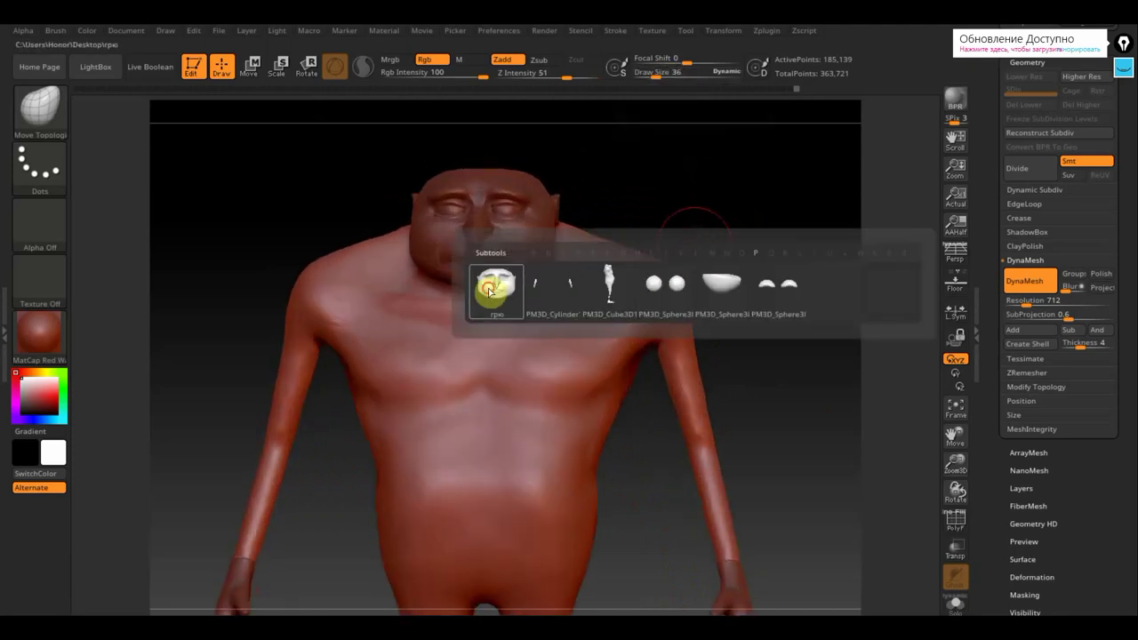
pyautogui.click(489, 290)
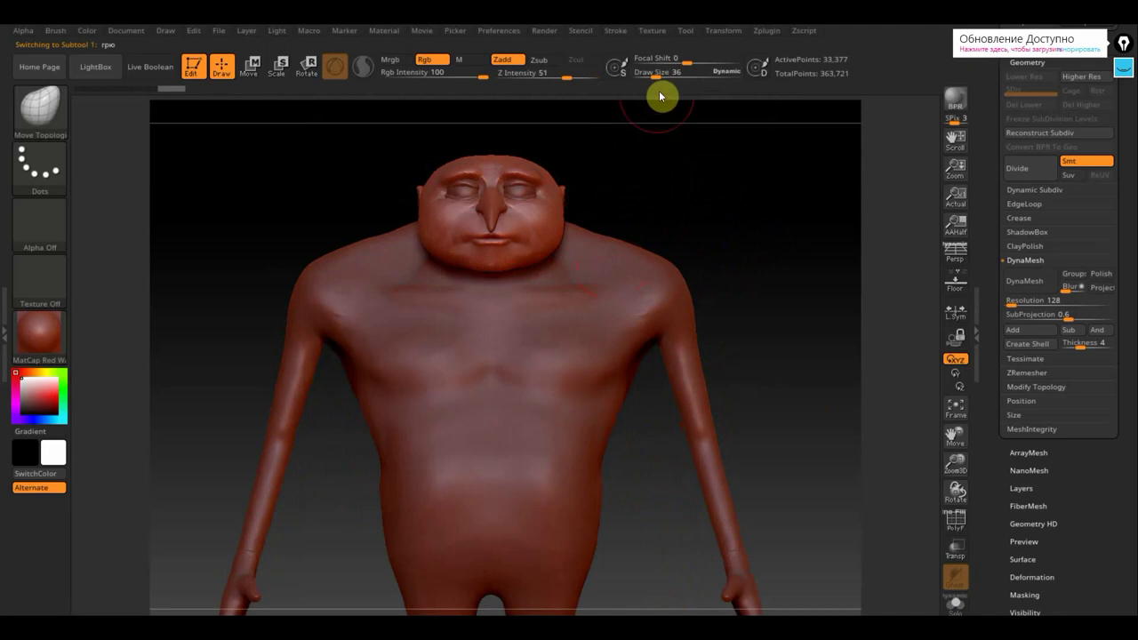
pyautogui.moveTo(655, 76); pyautogui.dragTo(655, 77)
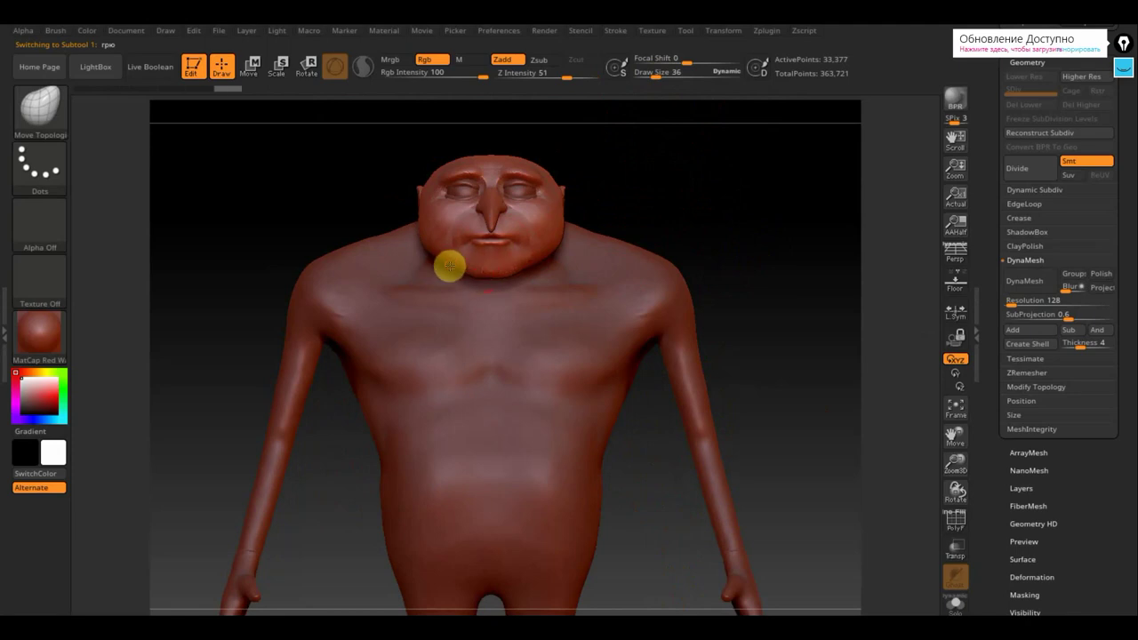
pyautogui.moveTo(667, 211); pyautogui.dragTo(500, 262)
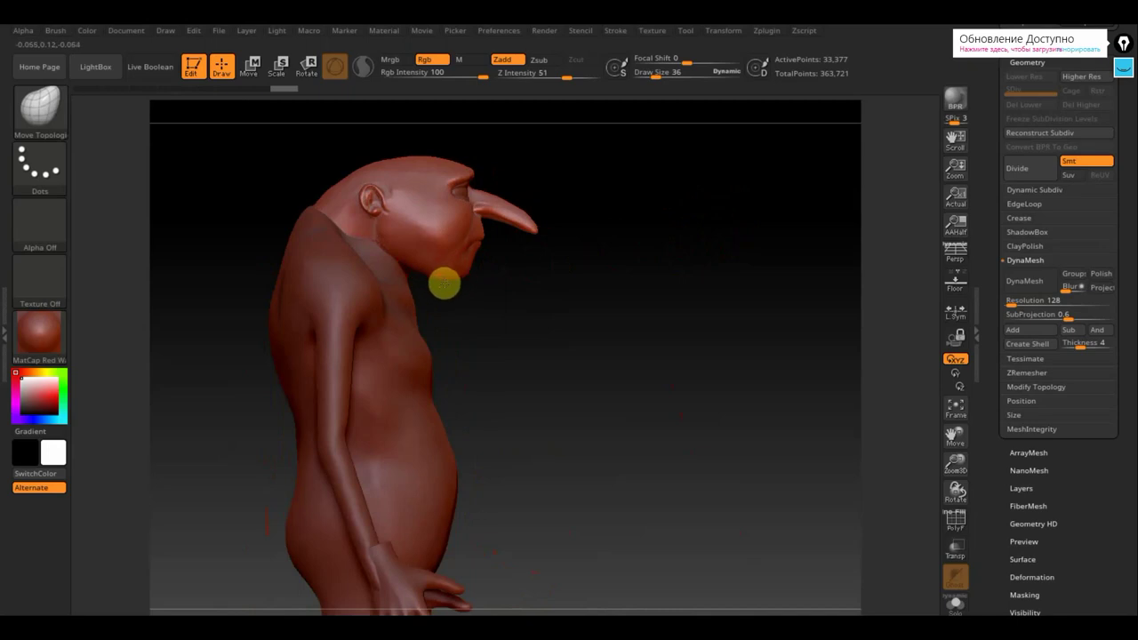
pyautogui.moveTo(441, 281); pyautogui.dragTo(434, 272)
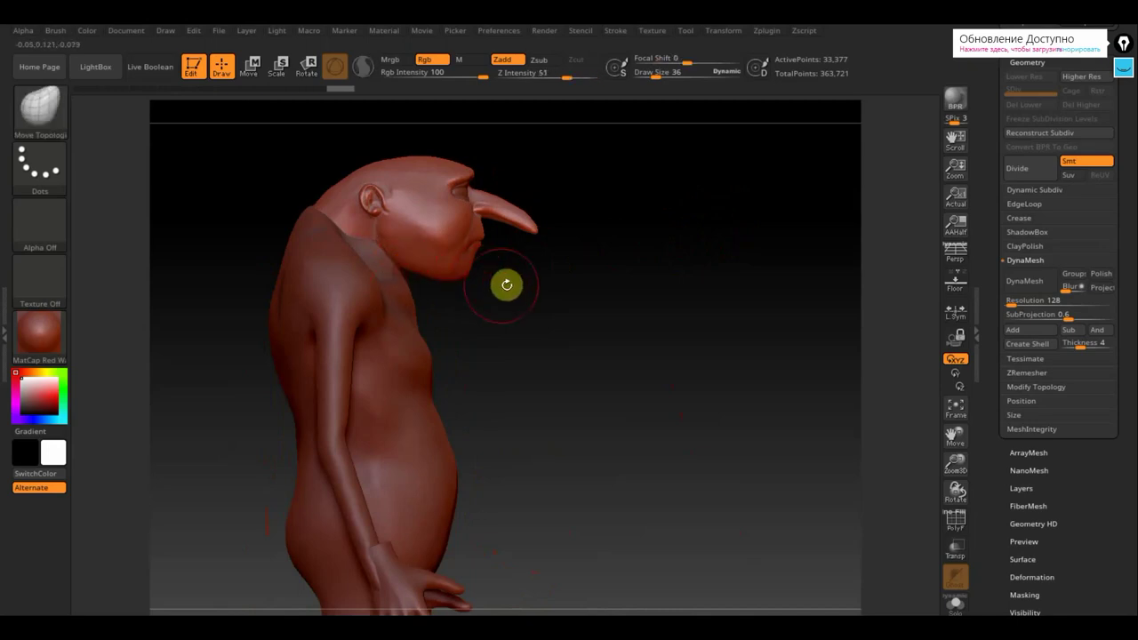
# Activate the PM3D_Cube3D2 body subtool and adjust its front-to-back position under the head with the gizmo.
pyautogui.moveTo(557, 293)
pyautogui.mouseDown()
pyautogui.moveTo(569, 333)
pyautogui.moveTo(565, 194)
pyautogui.mouseUp()
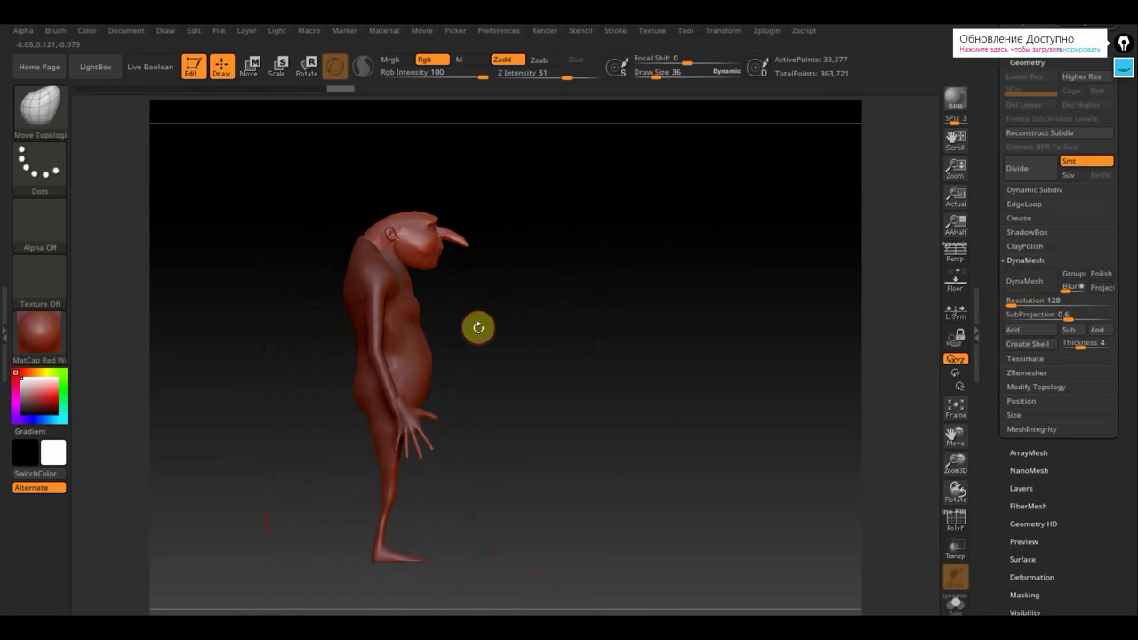
pyautogui.press('n')
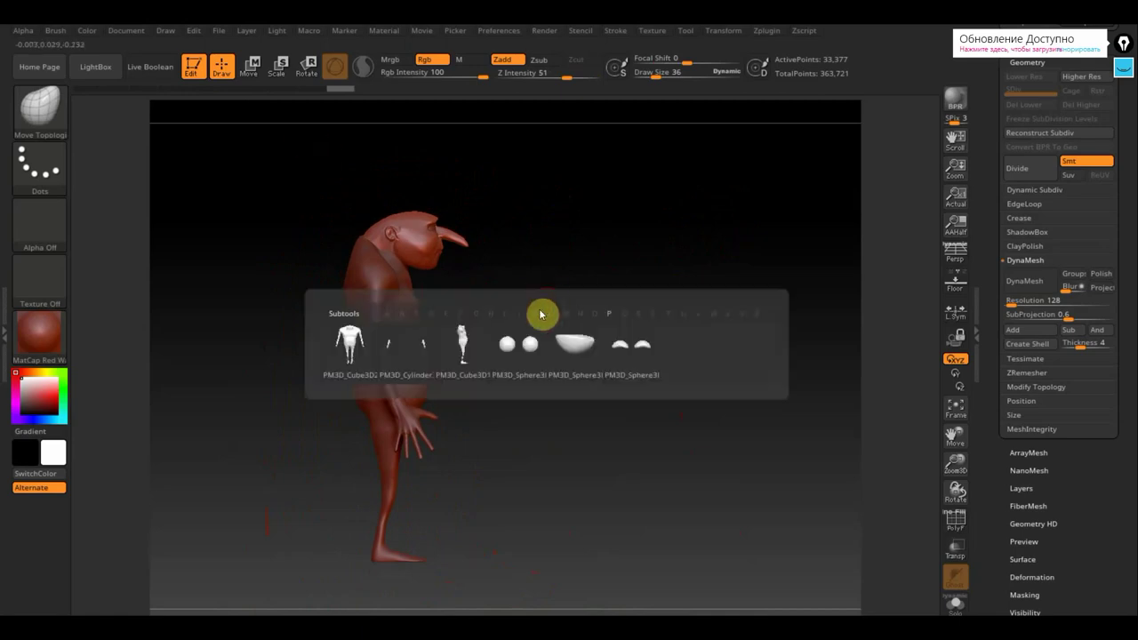
pyautogui.moveTo(462, 356)
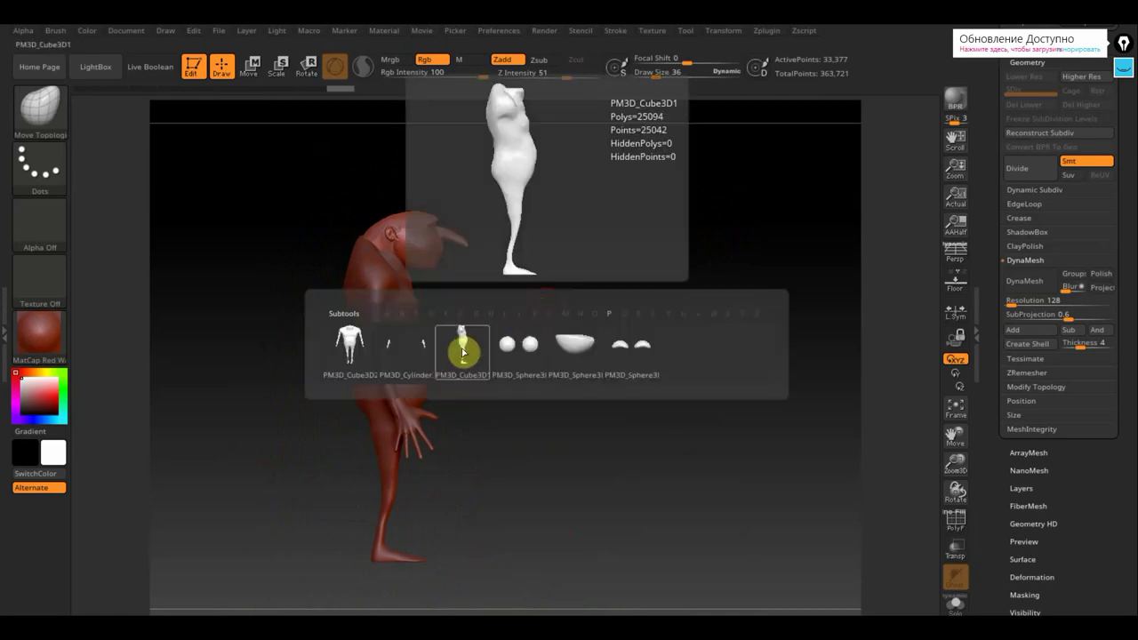
pyautogui.click(345, 354)
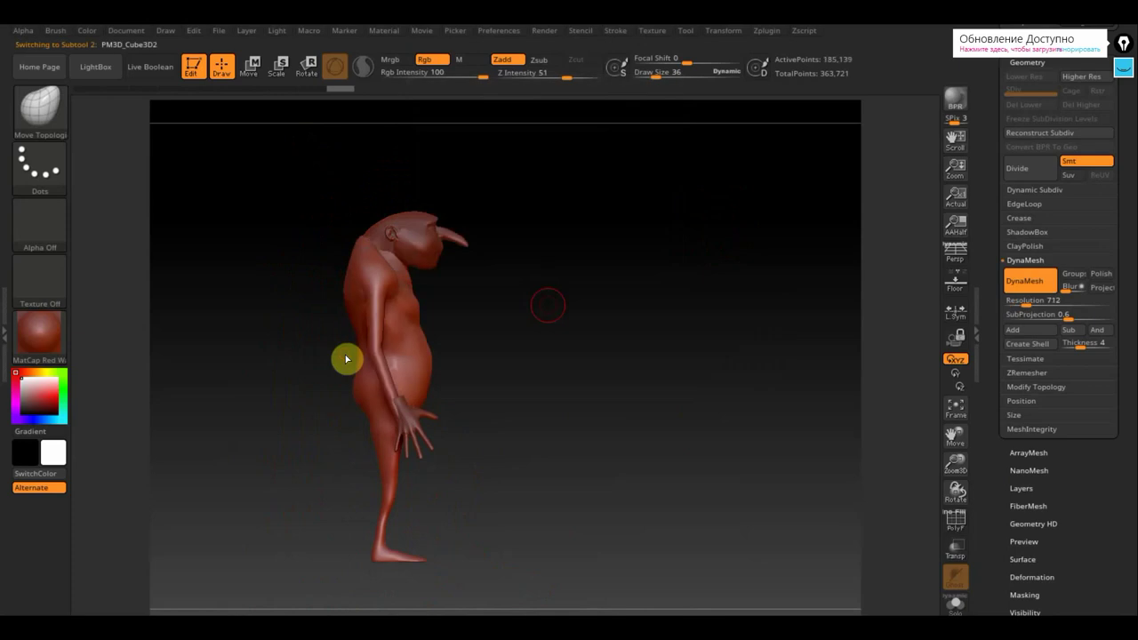
pyautogui.click(249, 65)
pyautogui.moveTo(465, 338); pyautogui.dragTo(437, 339)
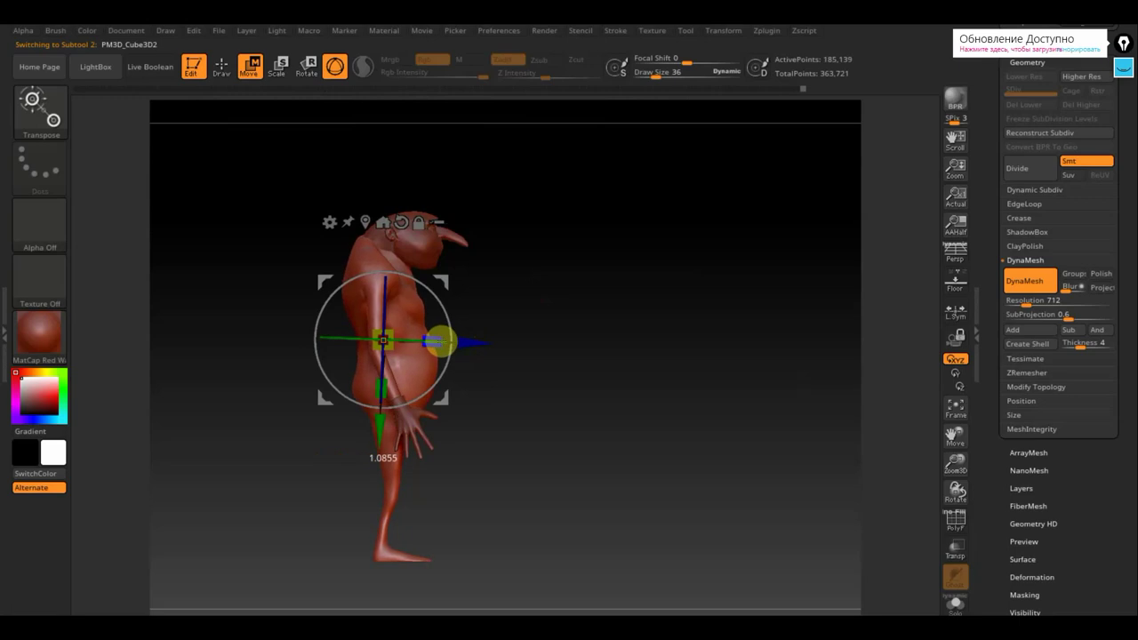
pyautogui.moveTo(617, 336); pyautogui.dragTo(623, 331)
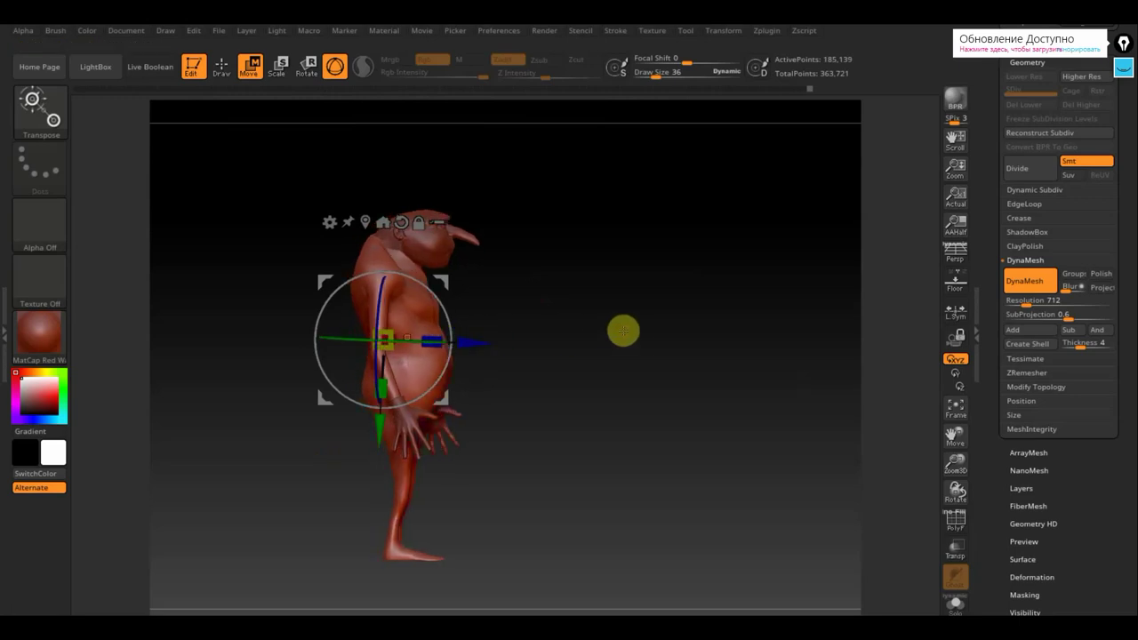
pyautogui.moveTo(470, 341); pyautogui.dragTo(473, 344)
pyautogui.moveTo(614, 338)
pyautogui.mouseDown()
pyautogui.moveTo(632, 338)
pyautogui.moveTo(575, 339)
pyautogui.moveTo(653, 315)
pyautogui.moveTo(635, 333)
pyautogui.mouseUp()
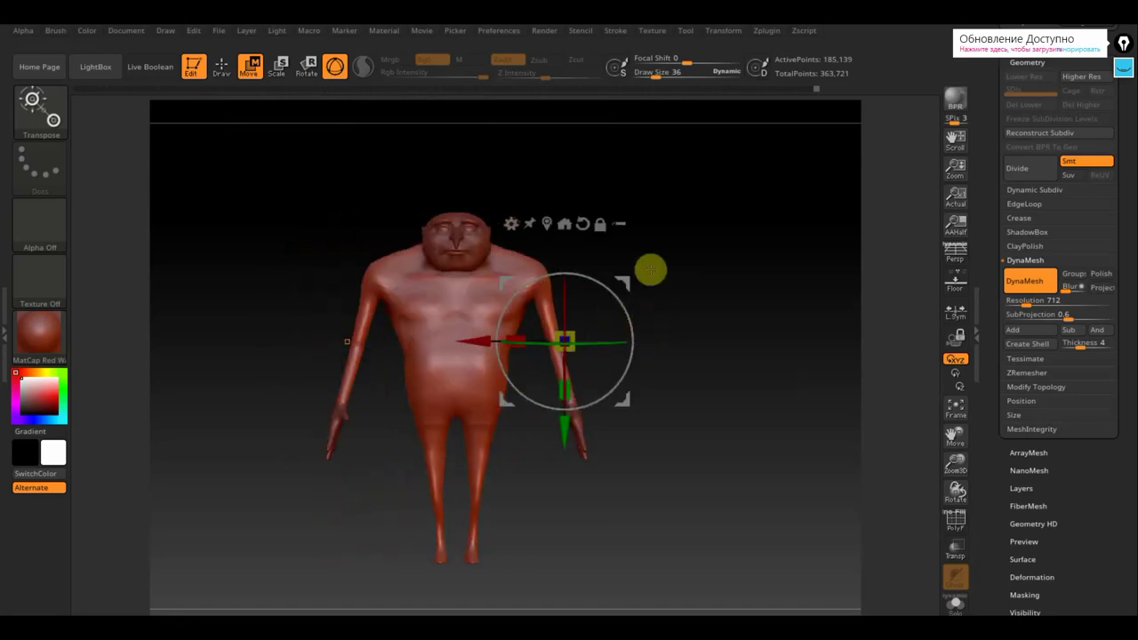
pyautogui.click(222, 66)
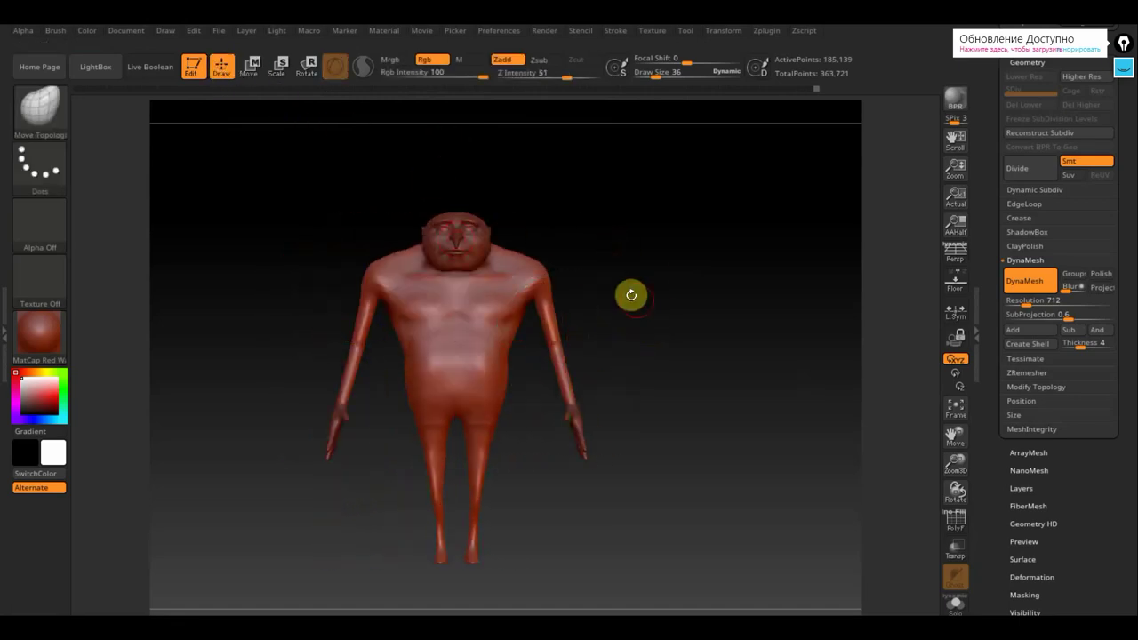
# Delete the leftover PM3D_Cube3D1 subtool and confirm the removal.
pyautogui.moveTo(676, 317)
pyautogui.mouseDown()
pyautogui.moveTo(650, 328)
pyautogui.moveTo(680, 334)
pyautogui.mouseUp()
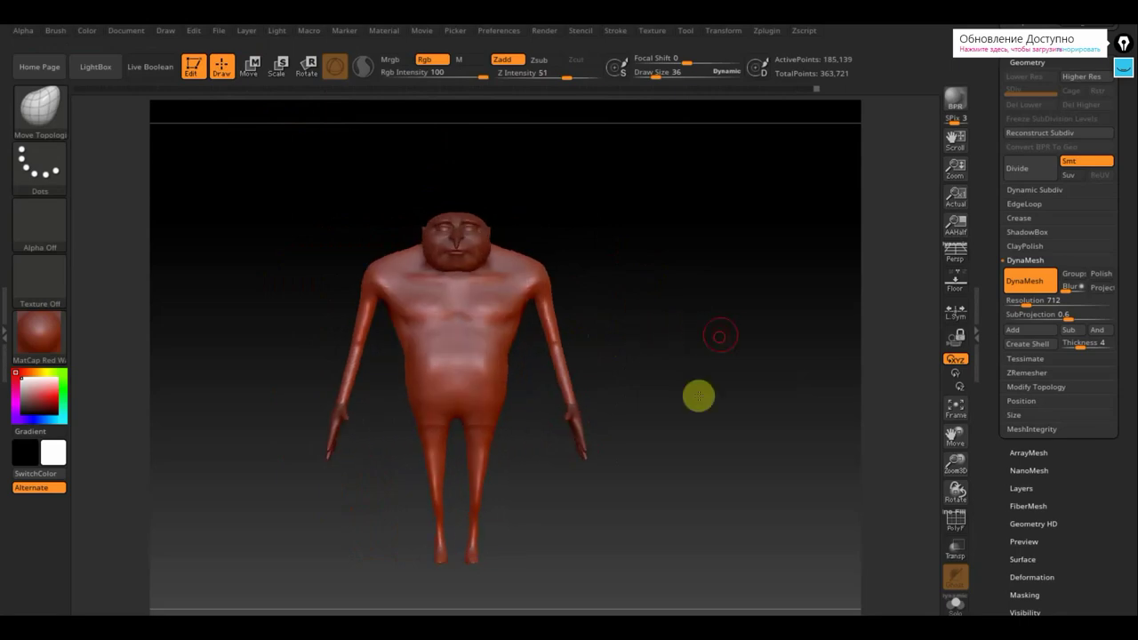
pyautogui.moveTo(697, 394); pyautogui.dragTo(682, 323)
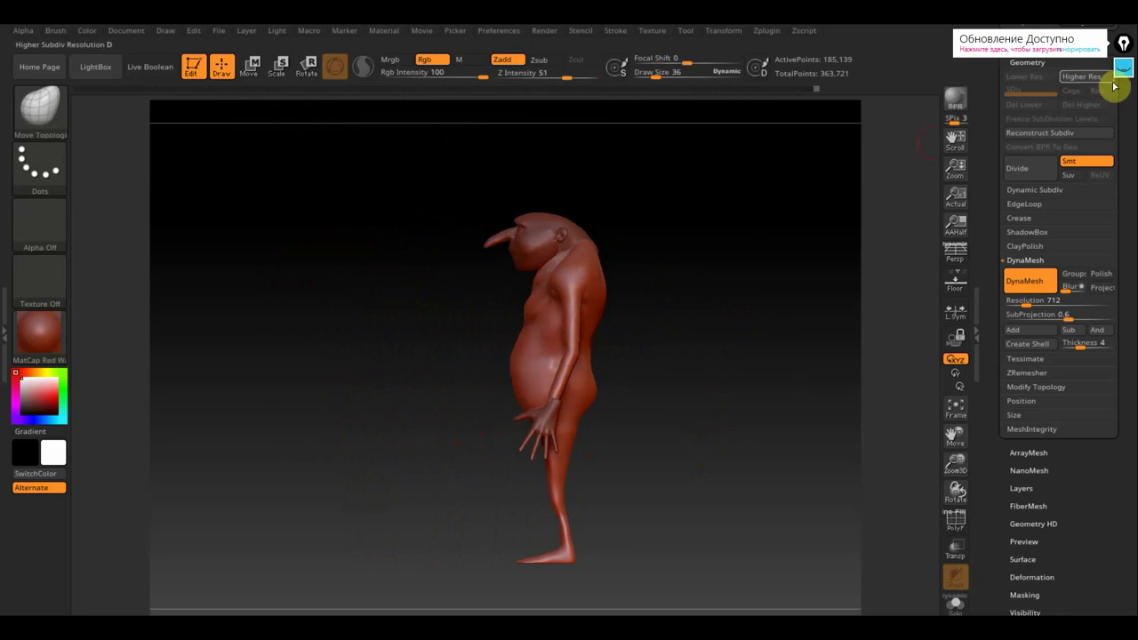
pyautogui.moveTo(1127, 115); pyautogui.dragTo(1110, 223)
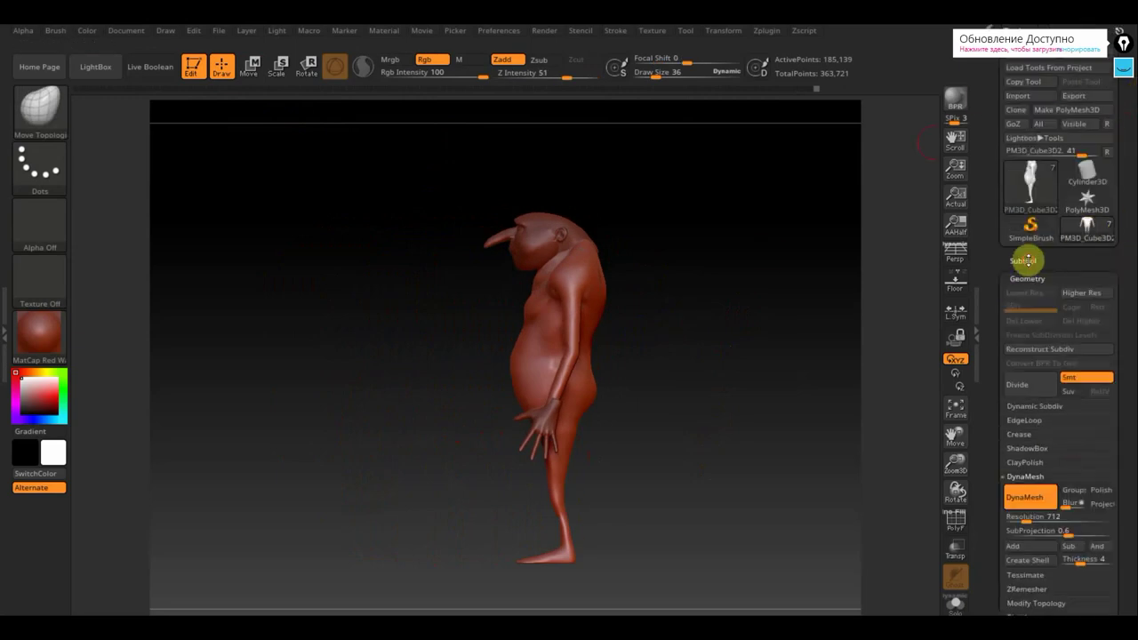
pyautogui.click(1027, 260)
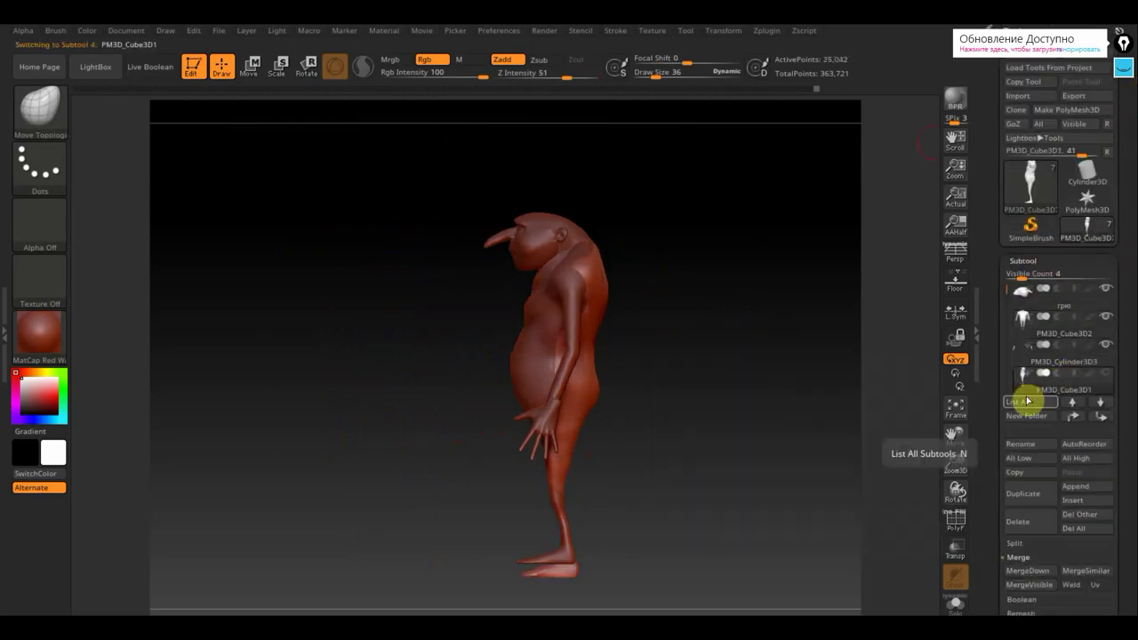
pyautogui.click(1019, 523)
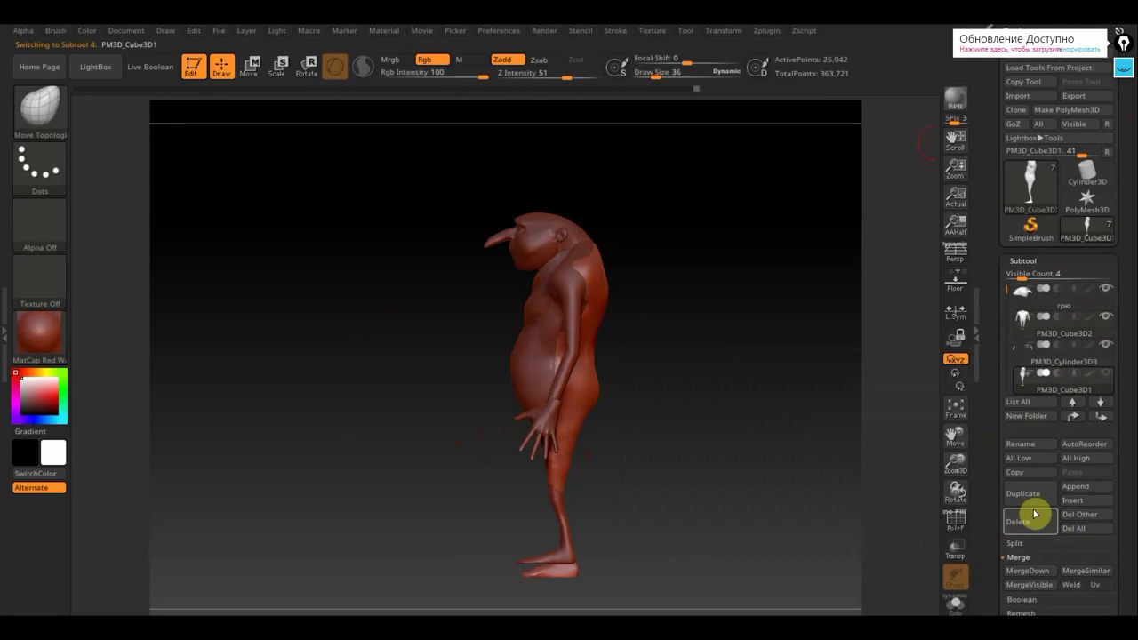
pyautogui.click(1014, 525)
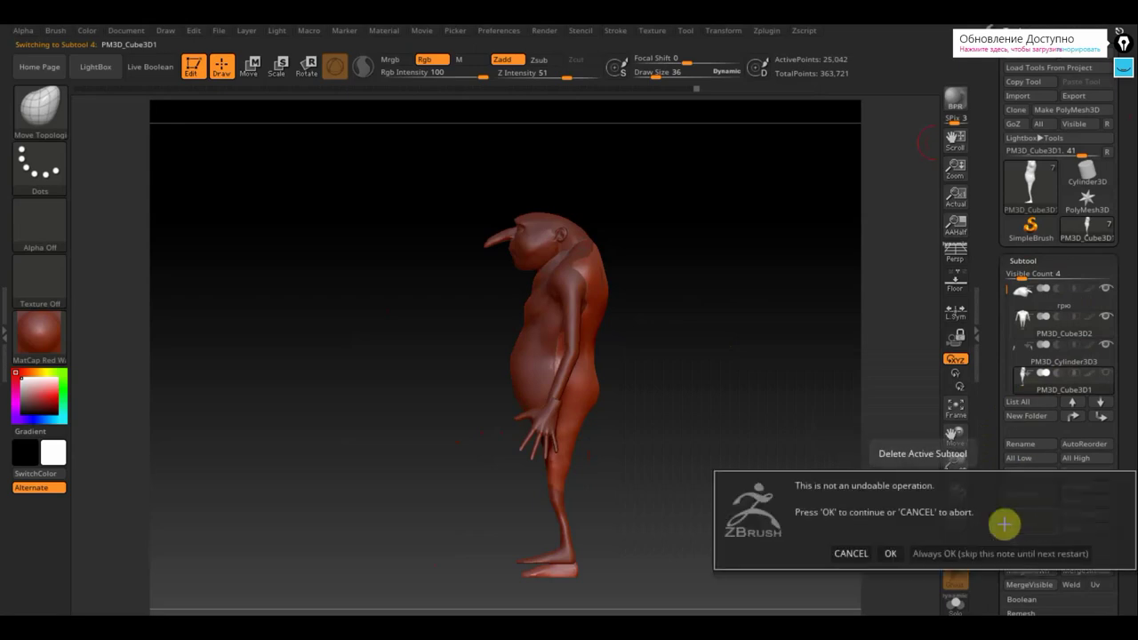
pyautogui.click(890, 553)
# Activate the PM3D_Cube3D2 body subtool and work over the lower belly and groin with the ClayBuildup brush in front view.
pyautogui.moveTo(764, 459)
pyautogui.keyDown('shift'); pyautogui.mouseDown()
pyautogui.moveTo(724, 457)
pyautogui.moveTo(750, 458)
pyautogui.mouseUp(); pyautogui.keyUp('shift')
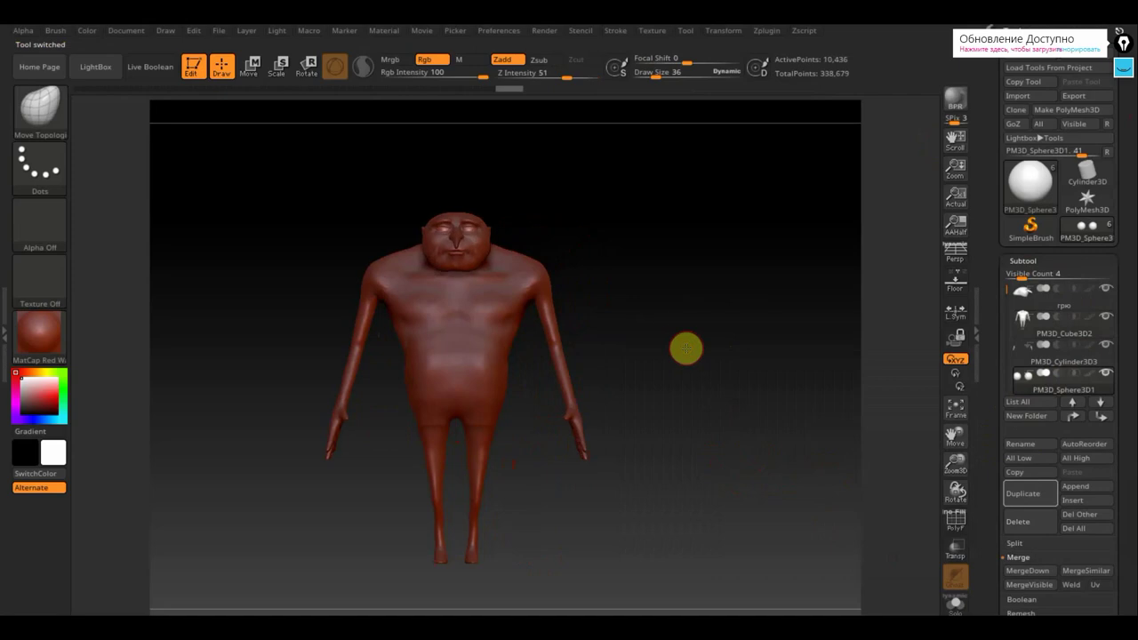
pyautogui.press('n')
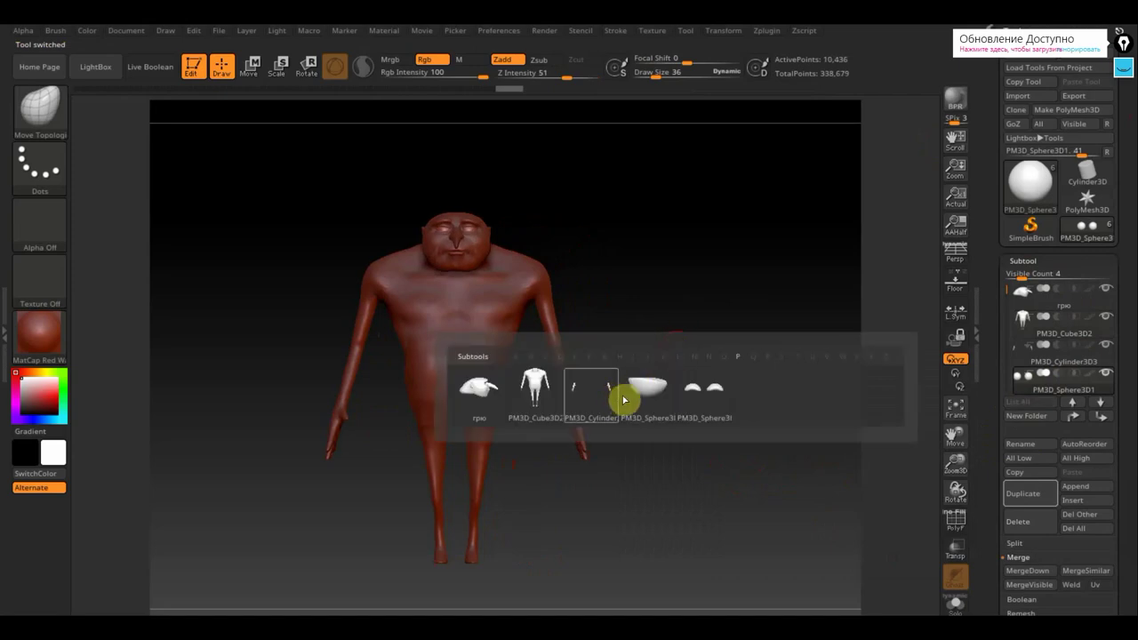
pyautogui.click(543, 392)
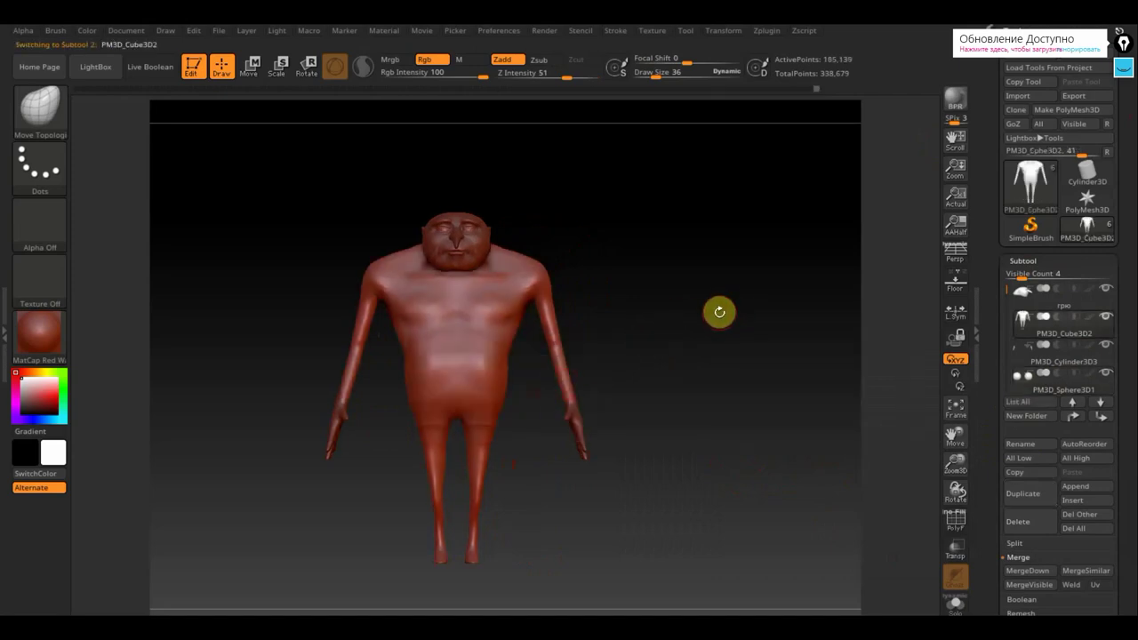
pyautogui.press('shift')
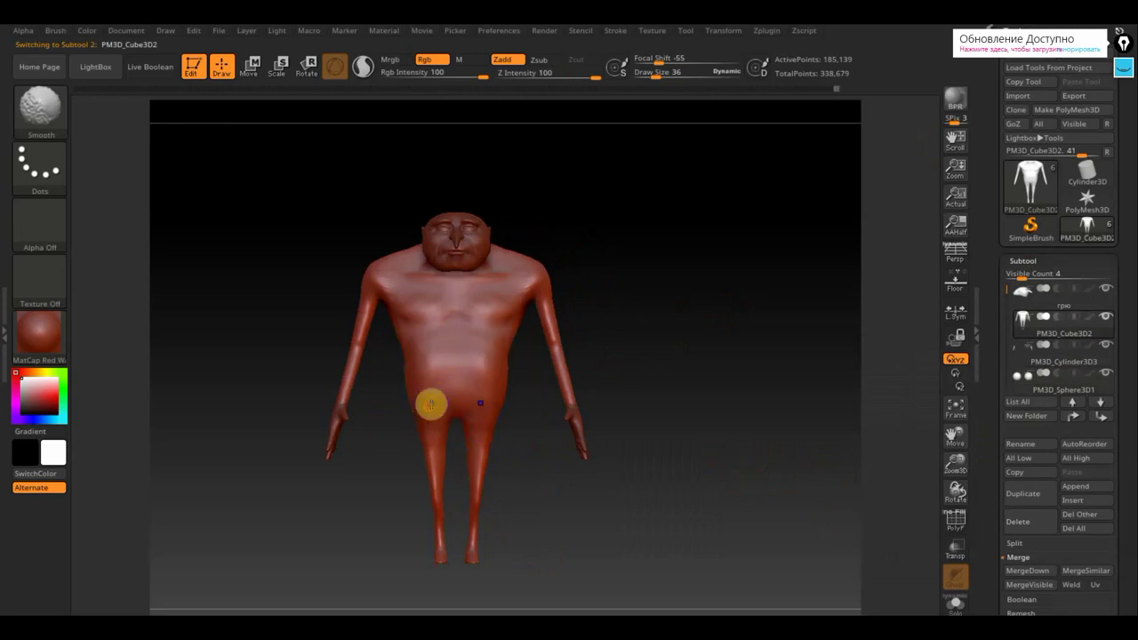
pyautogui.click(41, 106)
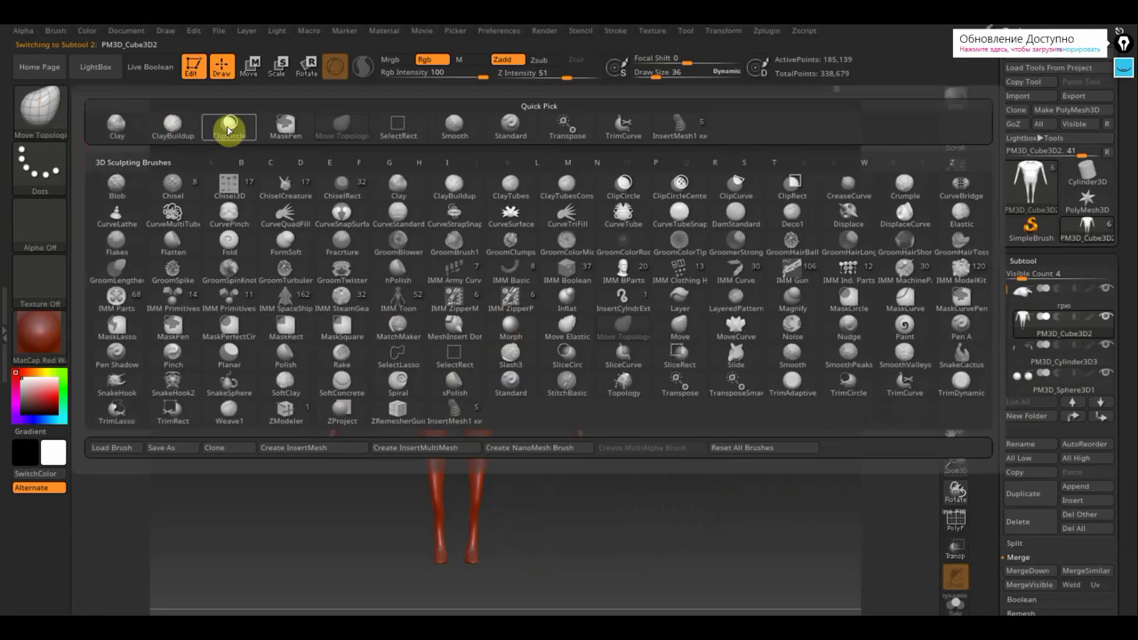
pyautogui.click(171, 132)
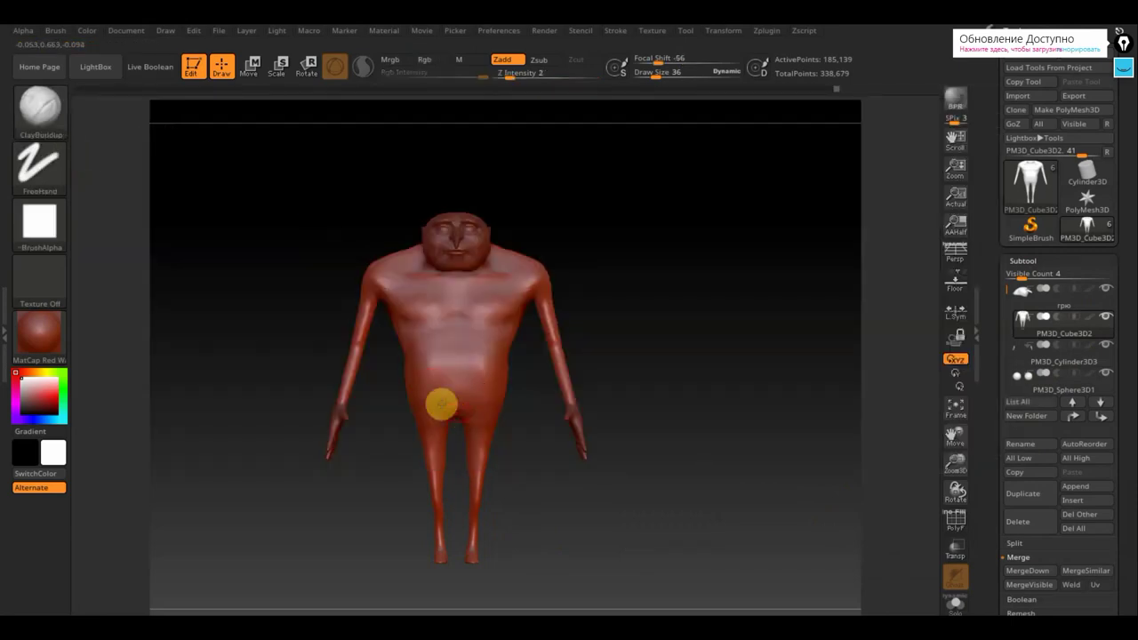
pyautogui.moveTo(447, 392)
pyautogui.mouseDown()
pyautogui.moveTo(424, 381)
pyautogui.moveTo(457, 381)
pyautogui.moveTo(445, 412)
pyautogui.moveTo(453, 416)
pyautogui.mouseUp()
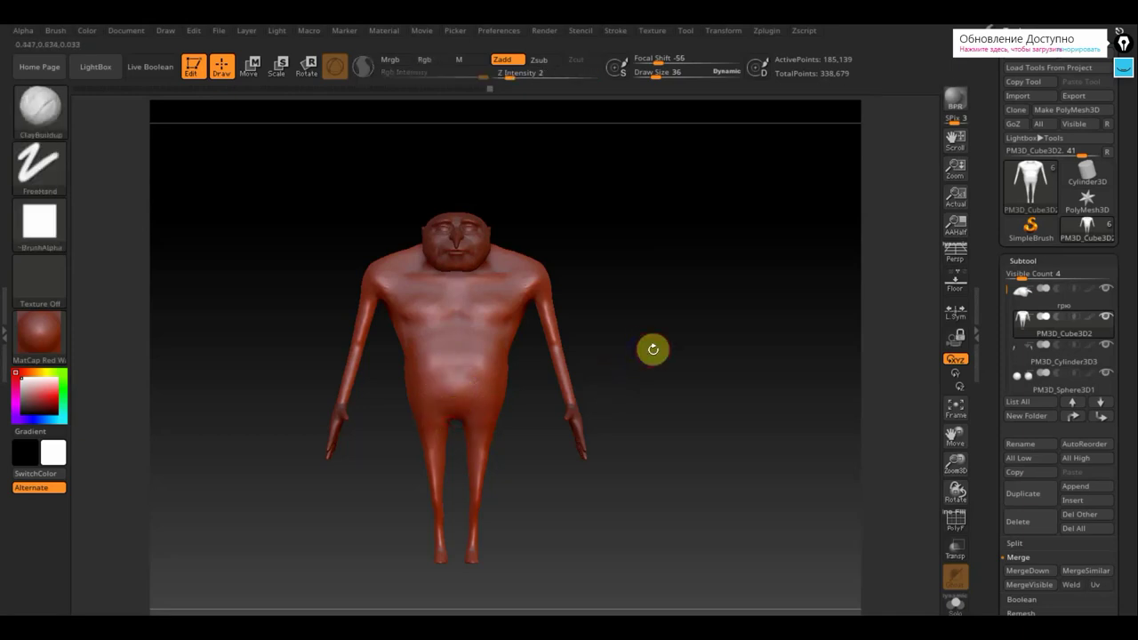
# Adjust the outer hip contour of the body with Move Topological at draw size 73.
pyautogui.moveTo(637, 348); pyautogui.dragTo(507, 361)
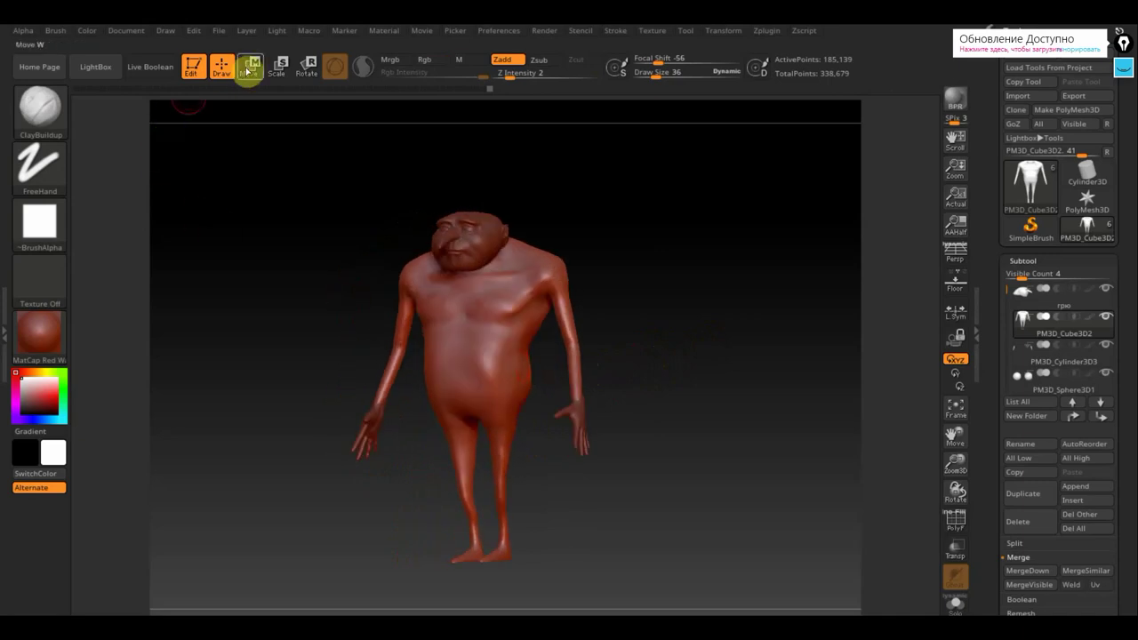
pyautogui.click(40, 105)
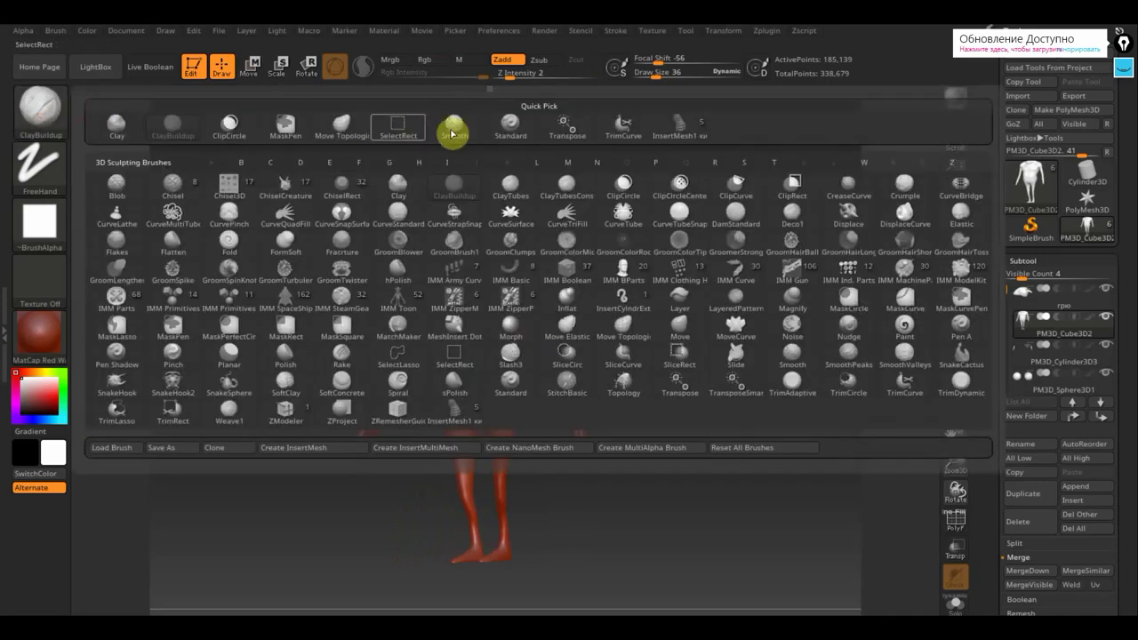
pyautogui.click(343, 127)
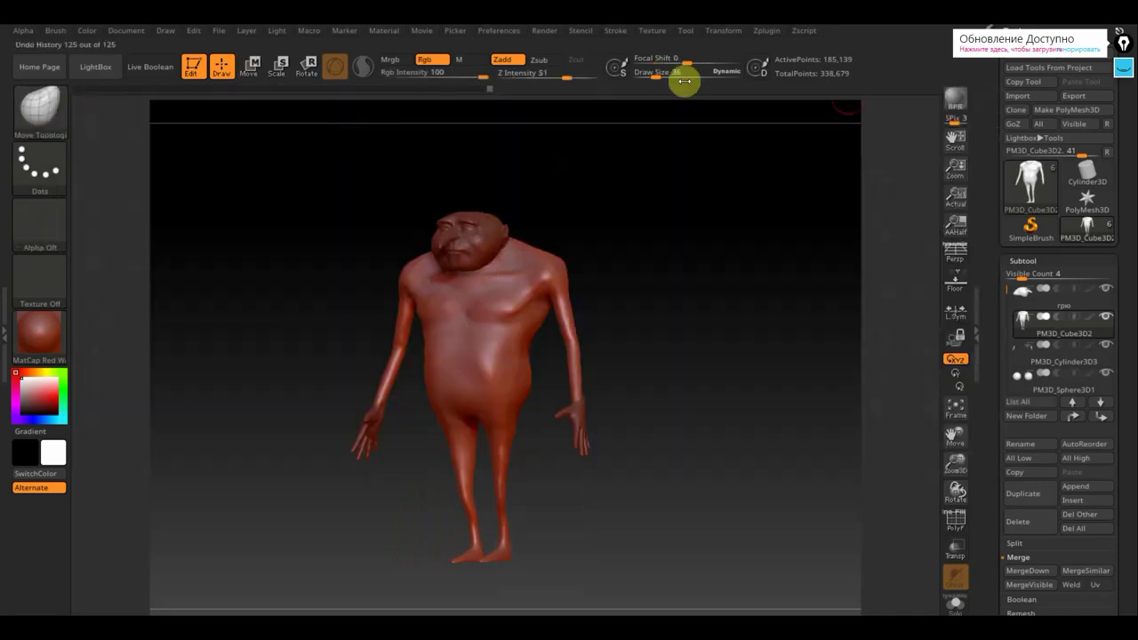
pyautogui.moveTo(654, 76); pyautogui.dragTo(658, 76)
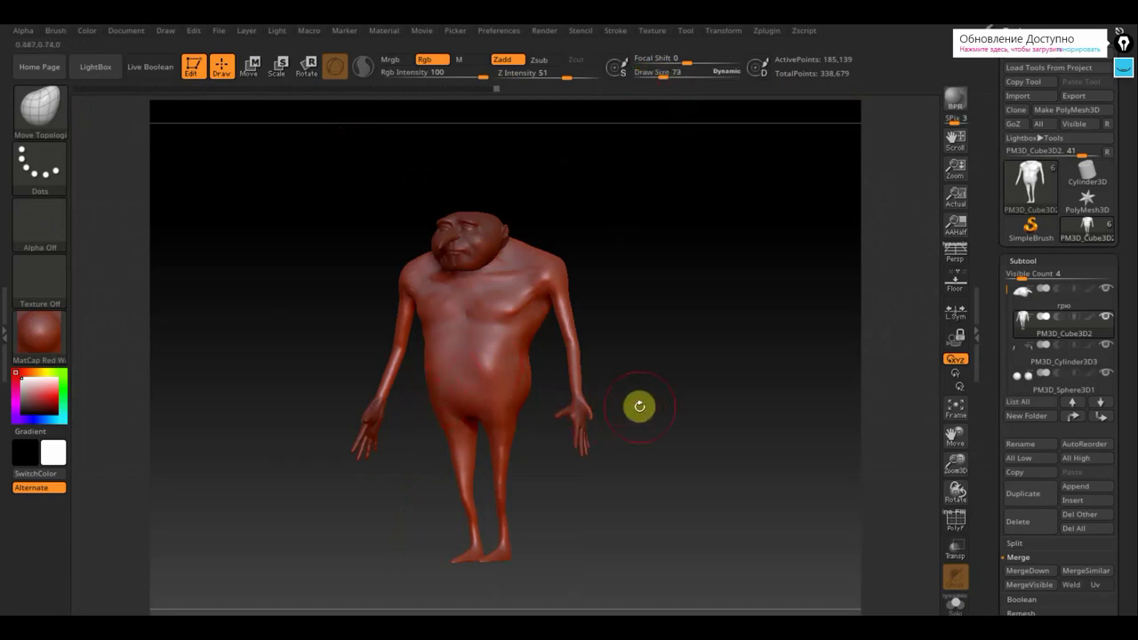
pyautogui.moveTo(782, 325); pyautogui.dragTo(768, 351)
pyautogui.click(414, 415)
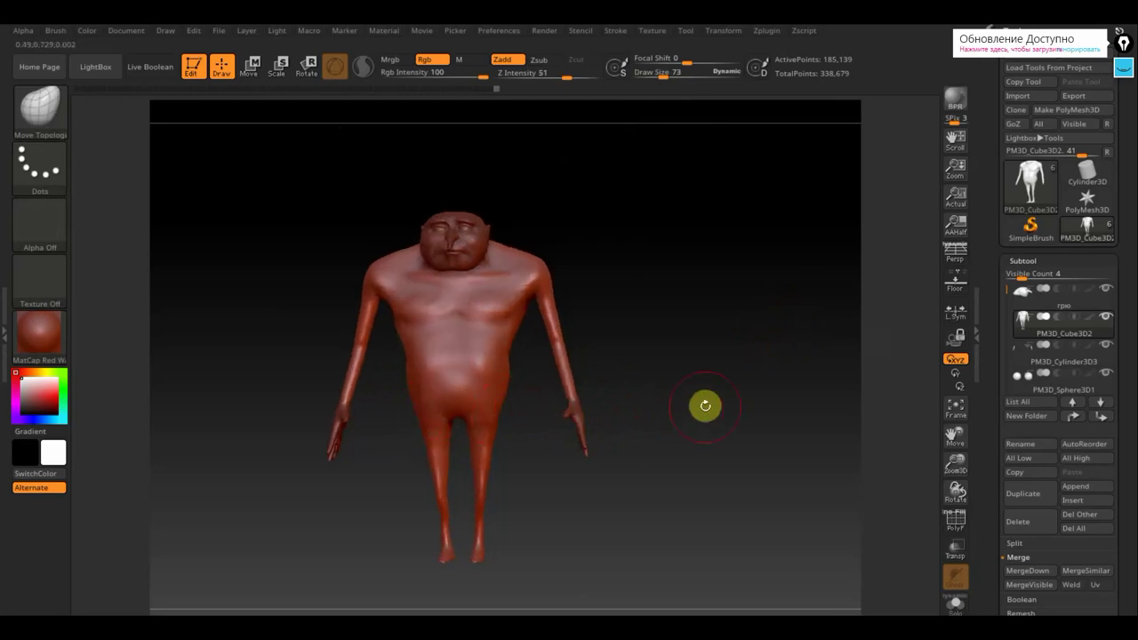
# Reshape the thighs and lower legs from the back and compare the result in front view.
pyautogui.moveTo(704, 404); pyautogui.dragTo(368, 397)
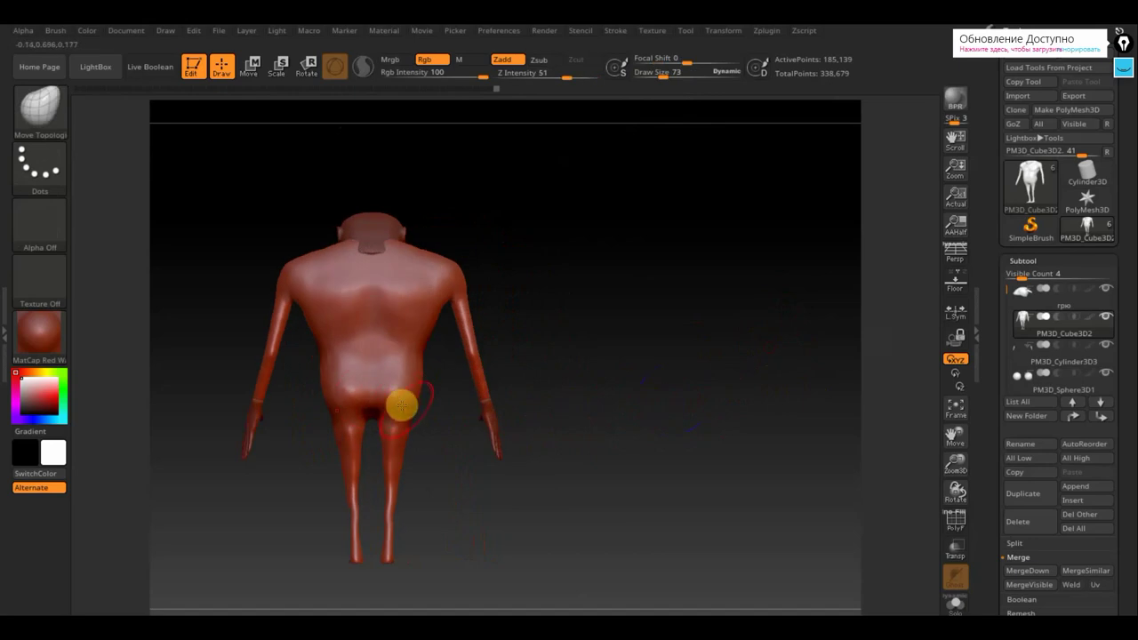
pyautogui.click(405, 436)
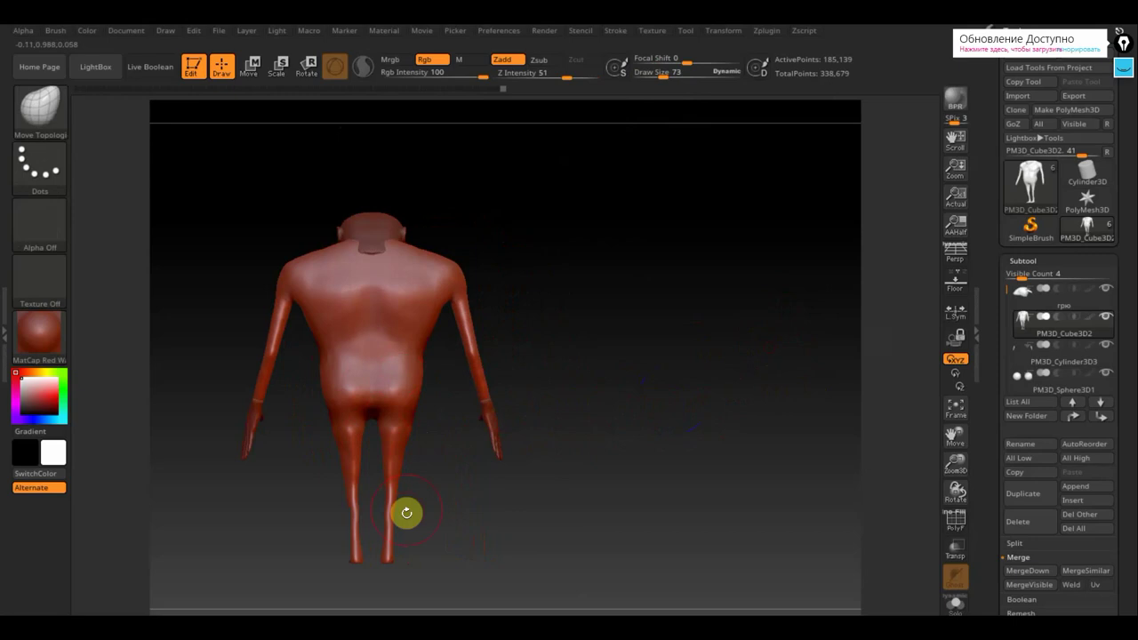
pyautogui.click(392, 473)
pyautogui.moveTo(386, 478)
pyautogui.keyDown('shift'); pyautogui.mouseDown()
pyautogui.moveTo(391, 523)
pyautogui.moveTo(433, 542)
pyautogui.moveTo(313, 541)
pyautogui.mouseUp(); pyautogui.keyUp('shift')
pyautogui.keyDown('shift'); pyautogui.moveTo(559, 549); pyautogui.dragTo(559, 557); pyautogui.keyUp('shift')
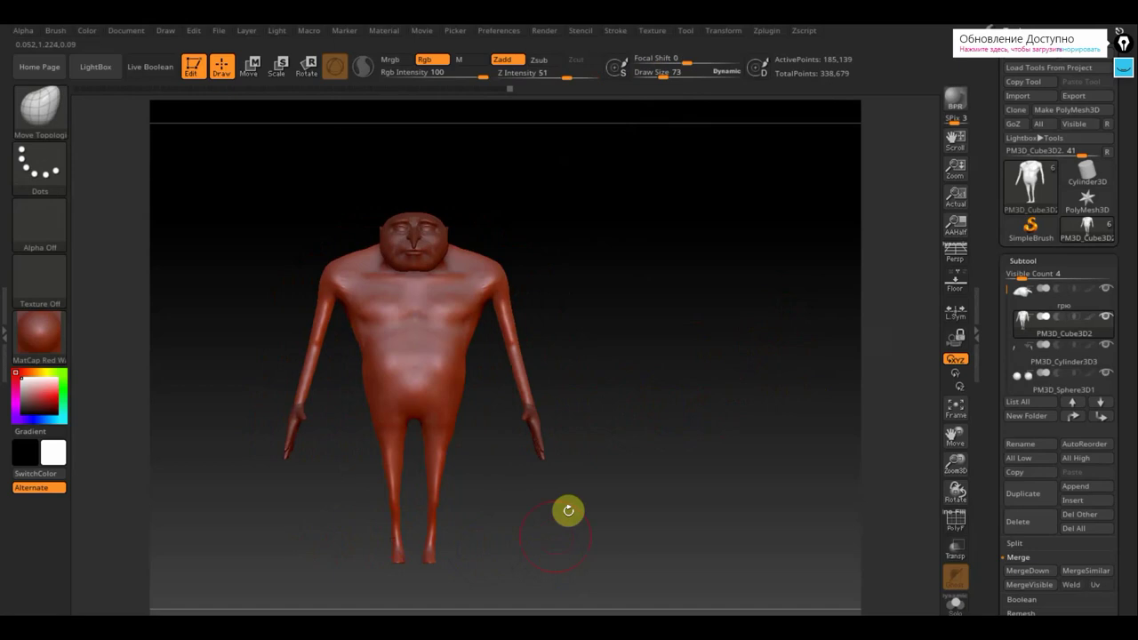
# Refine the shoulder, upper arm and chest profile in side view with Move Topological.
pyautogui.moveTo(547, 389); pyautogui.dragTo(595, 318)
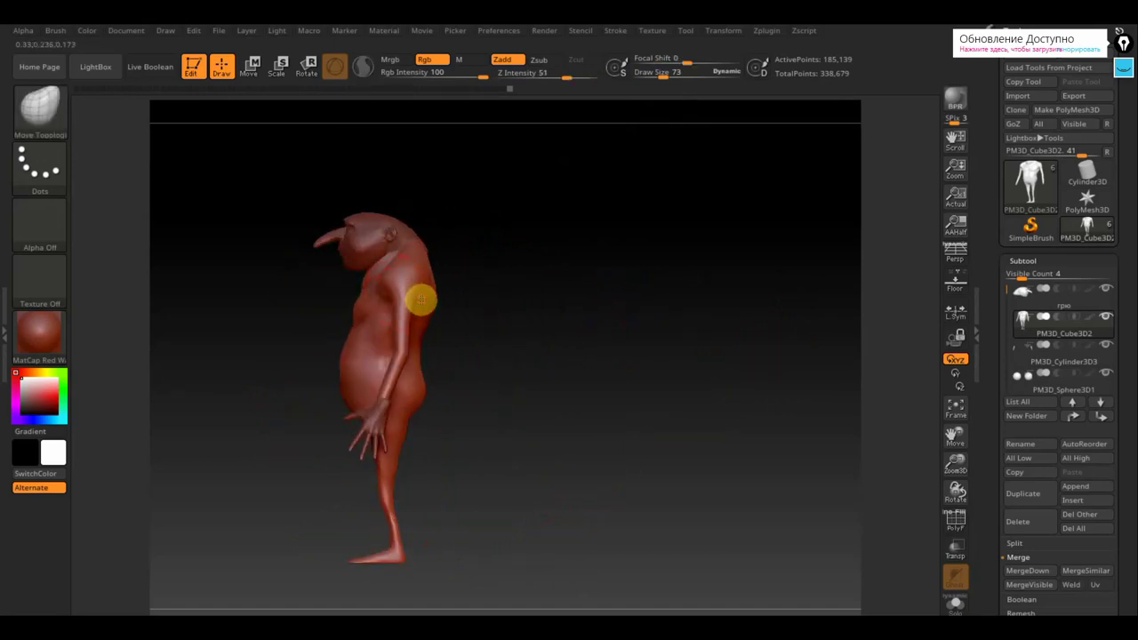
pyautogui.moveTo(420, 301)
pyautogui.mouseDown()
pyautogui.moveTo(405, 323)
pyautogui.moveTo(395, 304)
pyautogui.mouseUp()
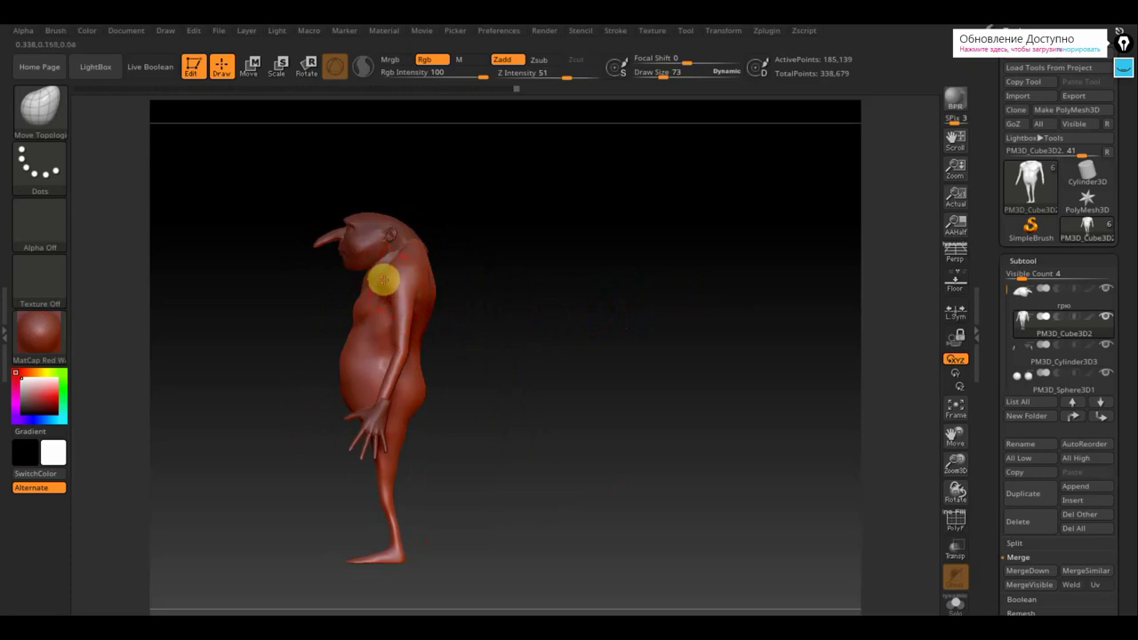
pyautogui.moveTo(519, 302)
pyautogui.mouseDown()
pyautogui.moveTo(508, 305)
pyautogui.moveTo(518, 305)
pyautogui.mouseUp()
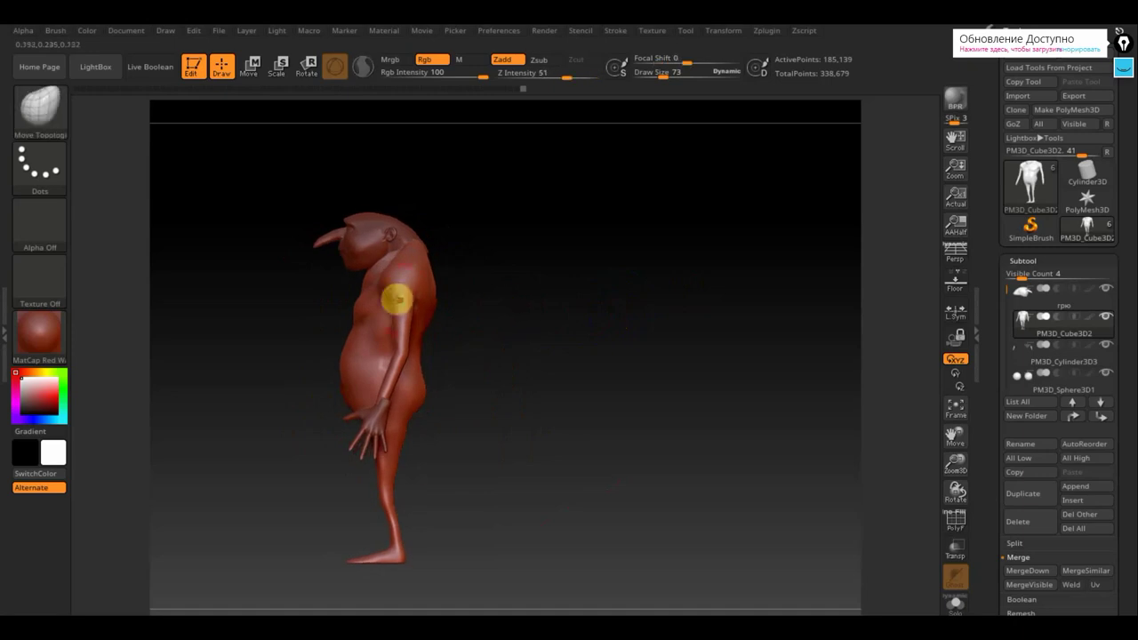
pyautogui.moveTo(398, 298); pyautogui.dragTo(368, 294)
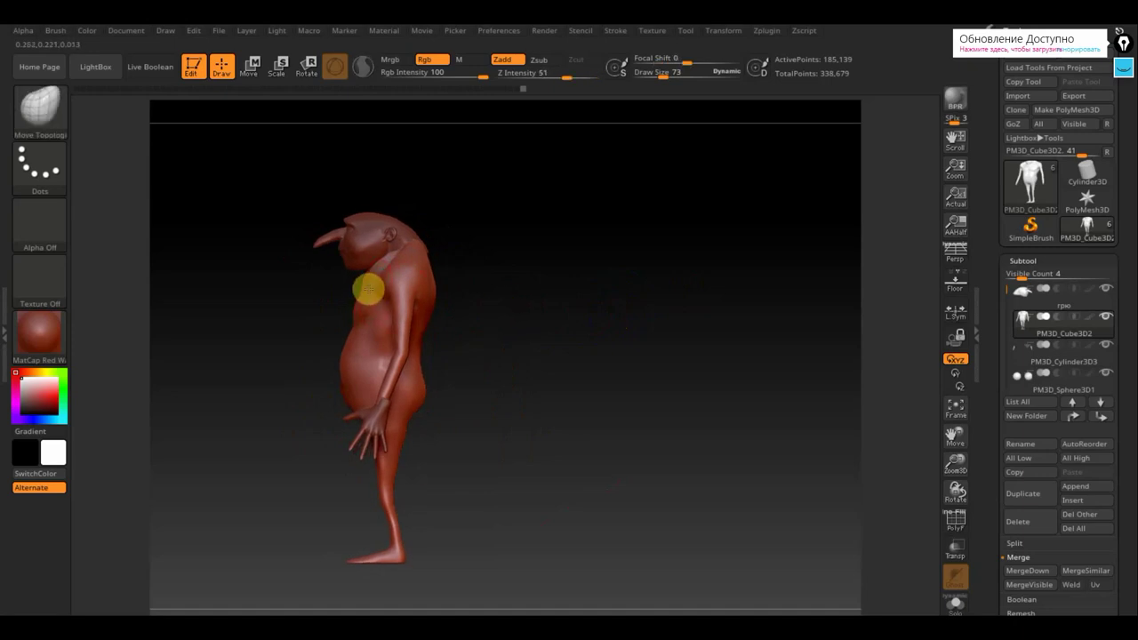
# Activate the head subtool and reshape the brow and front of the face from the top view with Move Topological.
pyautogui.moveTo(495, 296); pyautogui.dragTo(551, 437)
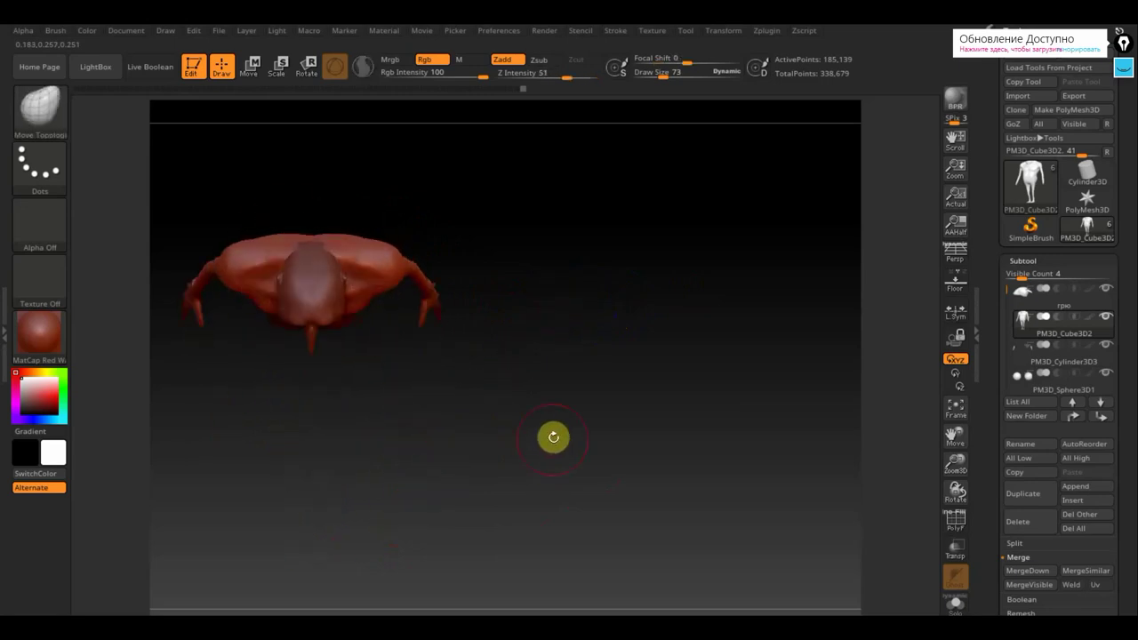
pyautogui.moveTo(348, 348); pyautogui.dragTo(348, 348)
pyautogui.click(576, 348)
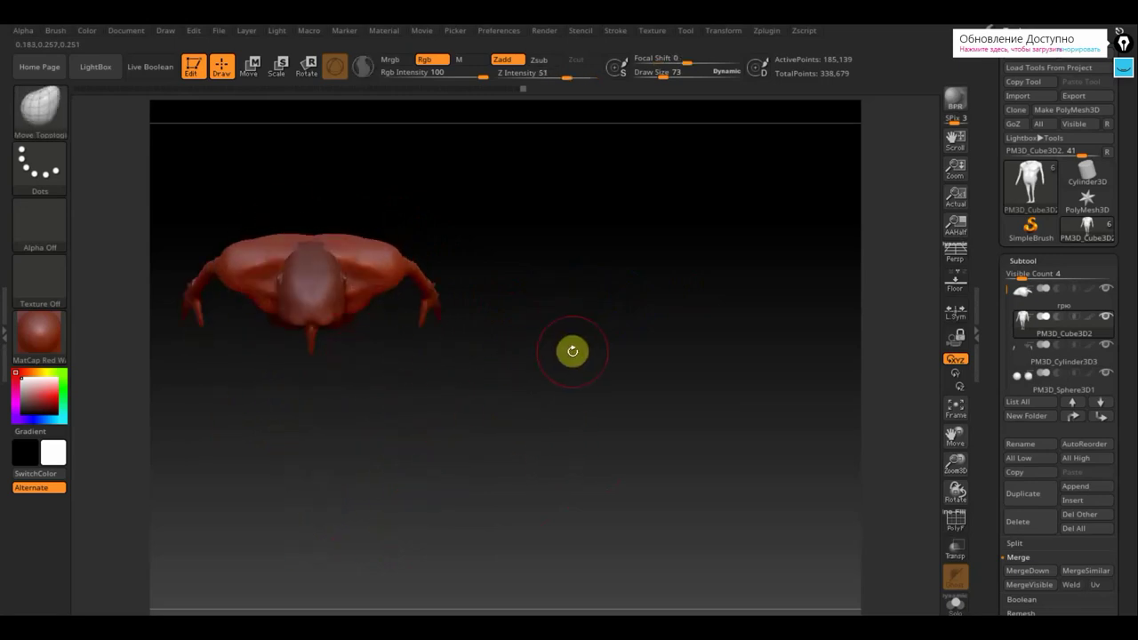
pyautogui.keyDown('alt'); pyautogui.moveTo(558, 364); pyautogui.dragTo(674, 464); pyautogui.keyUp('alt')
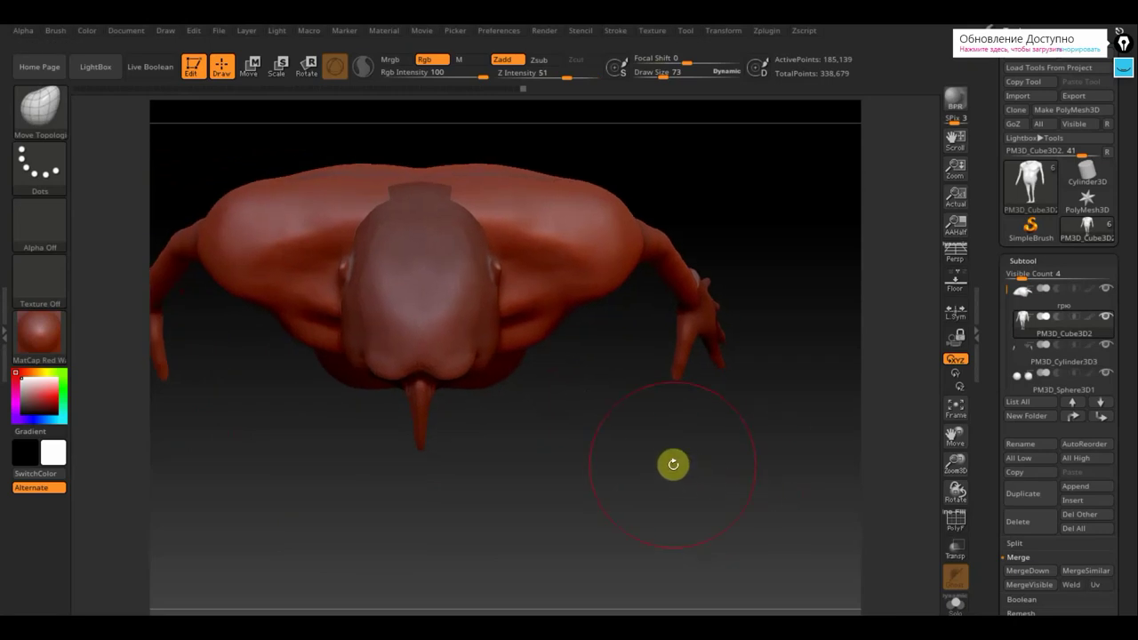
pyautogui.press('n')
pyautogui.click(474, 510)
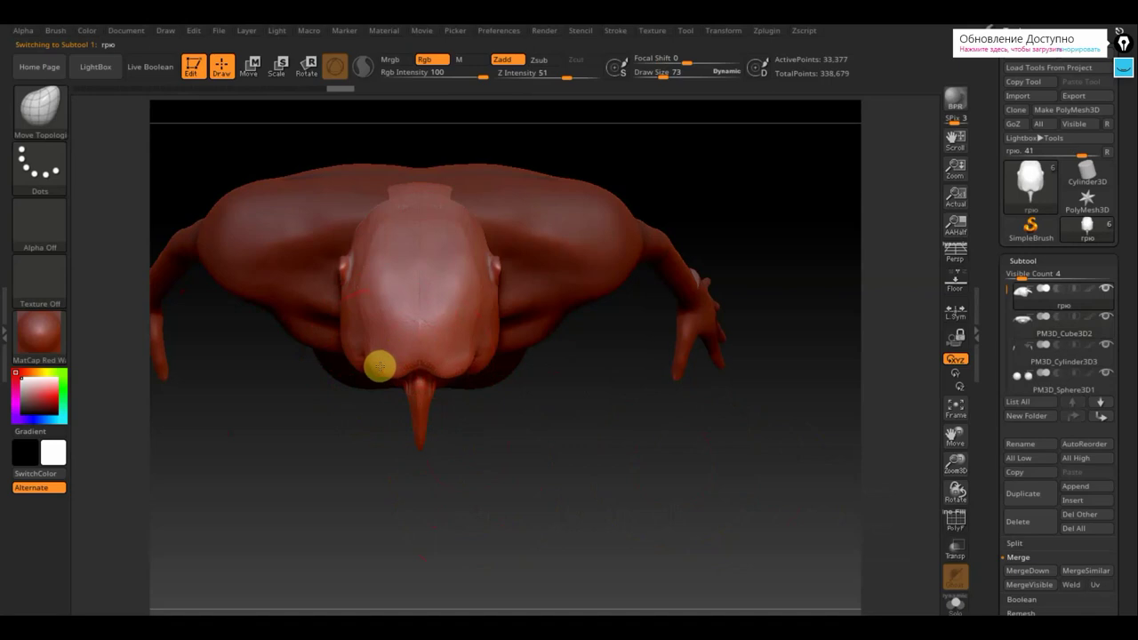
pyautogui.moveTo(381, 360); pyautogui.dragTo(384, 348)
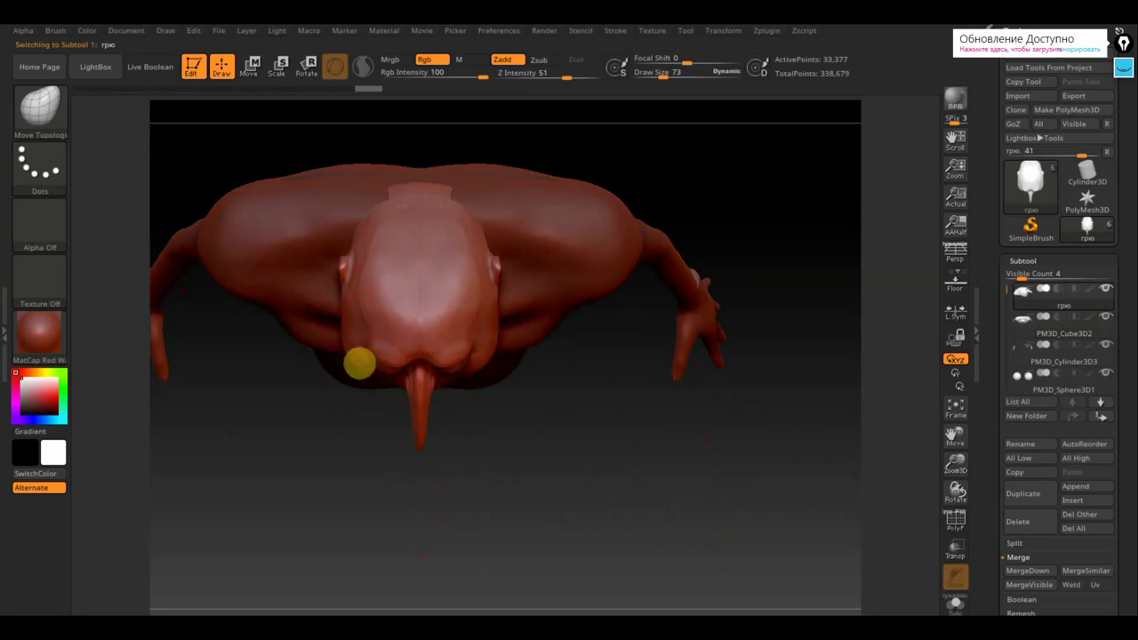
pyautogui.moveTo(360, 363); pyautogui.dragTo(377, 374)
# Set the draw size to 39 and refine the brow and cheek contours from above, comparing them in front view.
pyautogui.click(655, 72)
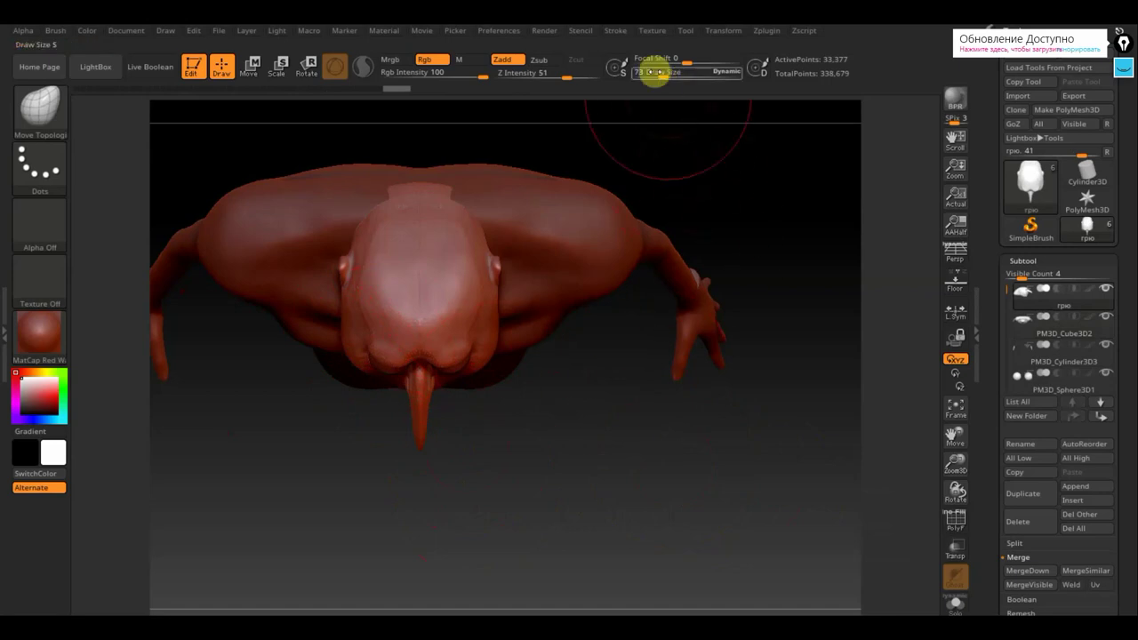
pyautogui.moveTo(662, 76); pyautogui.dragTo(657, 77)
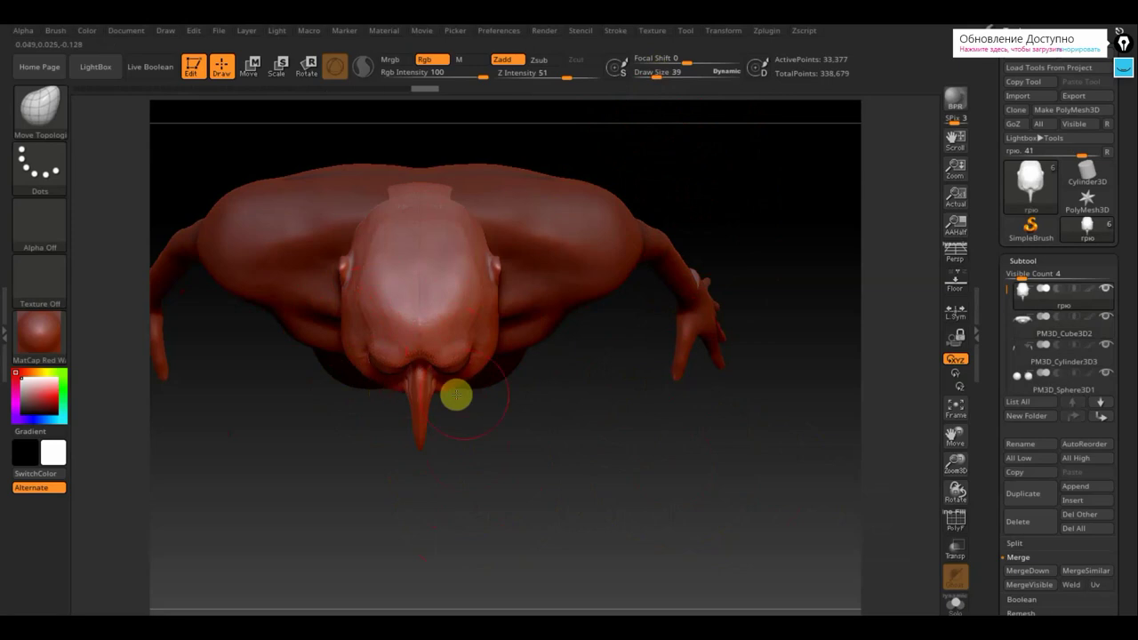
pyautogui.moveTo(701, 438); pyautogui.dragTo(703, 261)
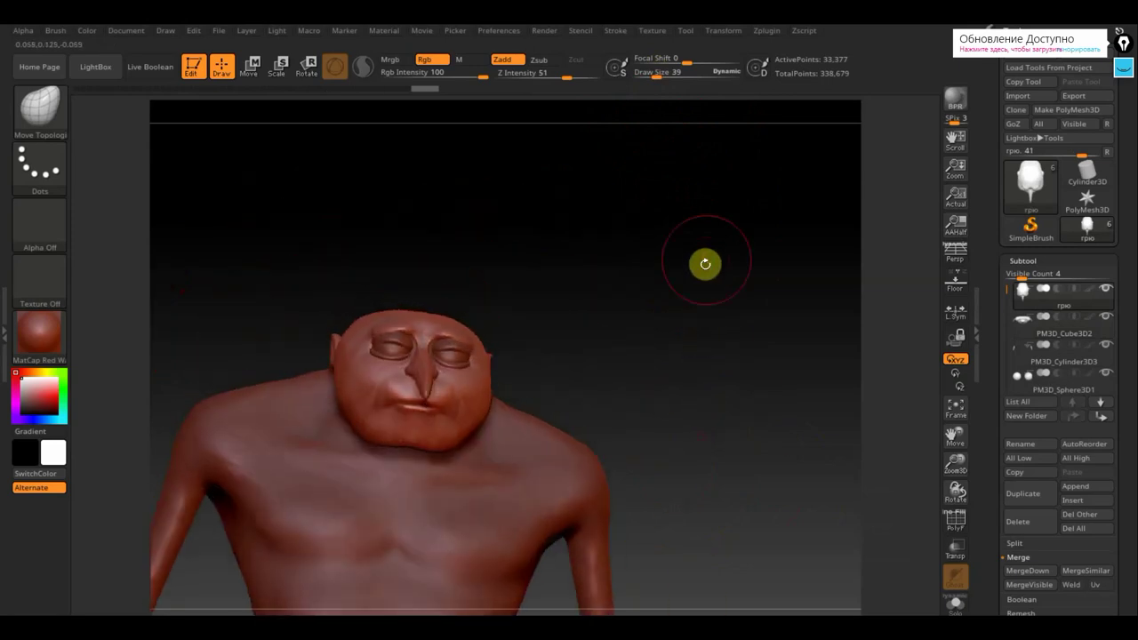
pyautogui.moveTo(634, 324); pyautogui.dragTo(655, 488)
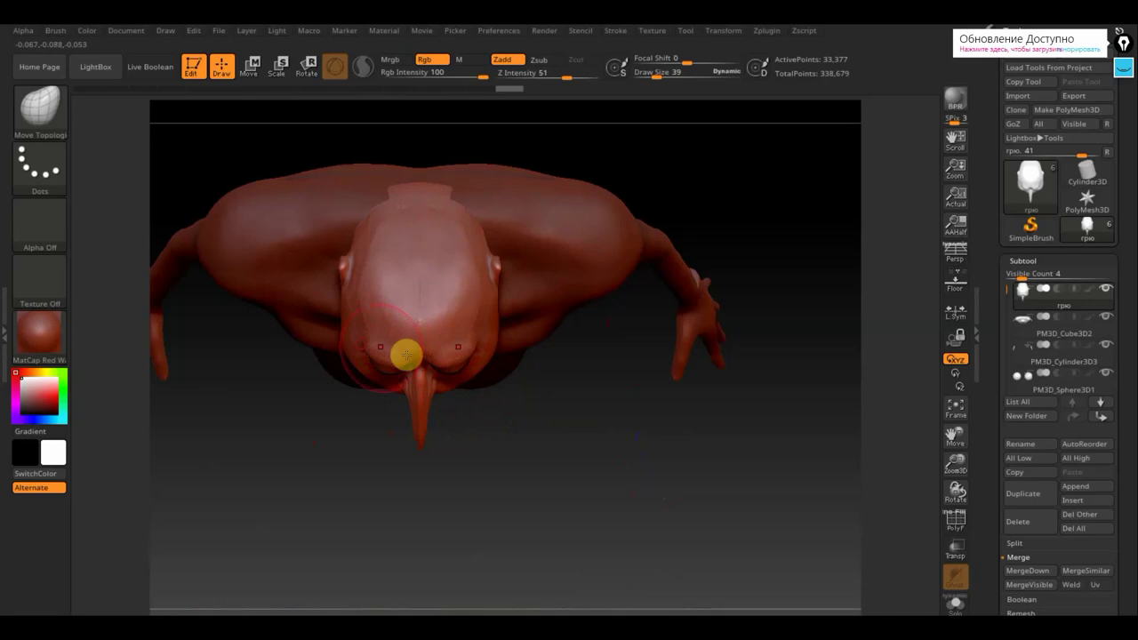
pyautogui.moveTo(569, 422)
pyautogui.keyDown('shift'); pyautogui.mouseDown()
pyautogui.moveTo(589, 236)
pyautogui.moveTo(585, 331)
pyautogui.mouseUp(); pyautogui.keyUp('shift')
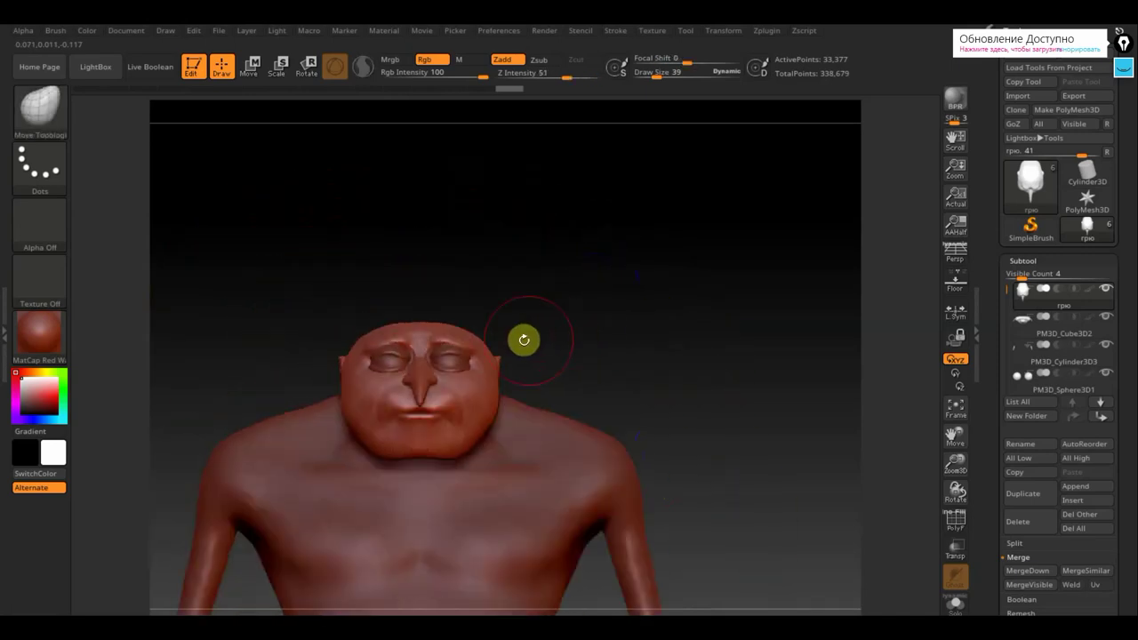
# Pull the ears outward from the head, set the draw size to 26 and refine the temples beside the eyes.
pyautogui.moveTo(620, 284)
pyautogui.keyDown('alt'); pyautogui.mouseDown()
pyautogui.moveTo(620, 330)
pyautogui.moveTo(588, 392)
pyautogui.mouseUp(); pyautogui.keyUp('alt')
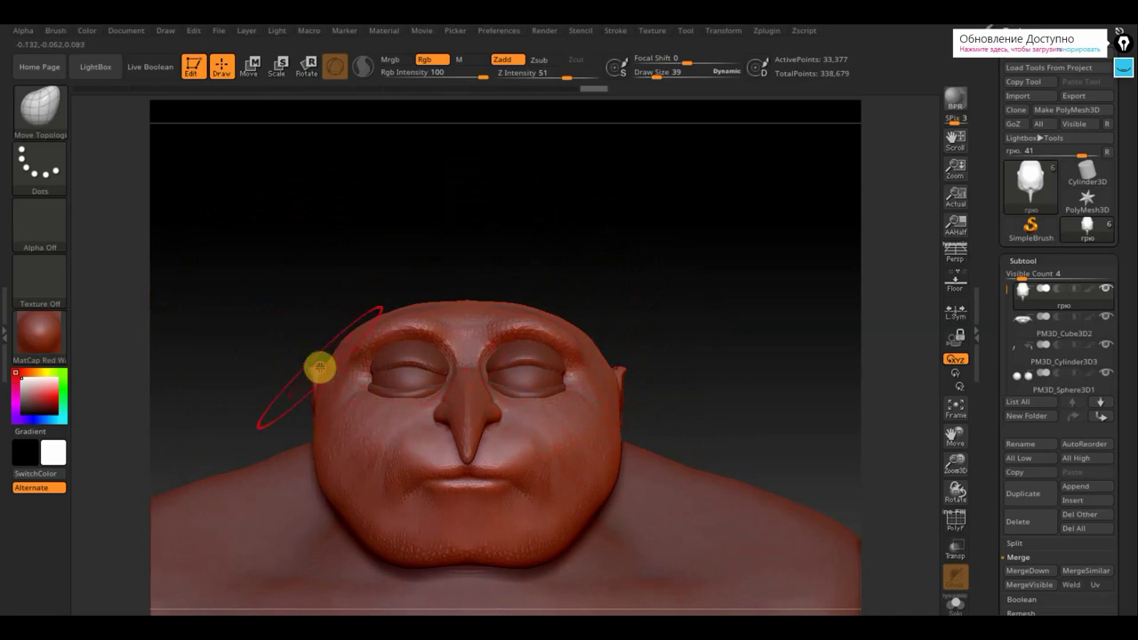
pyautogui.moveTo(329, 374)
pyautogui.mouseDown()
pyautogui.moveTo(310, 362)
pyautogui.moveTo(320, 364)
pyautogui.mouseUp()
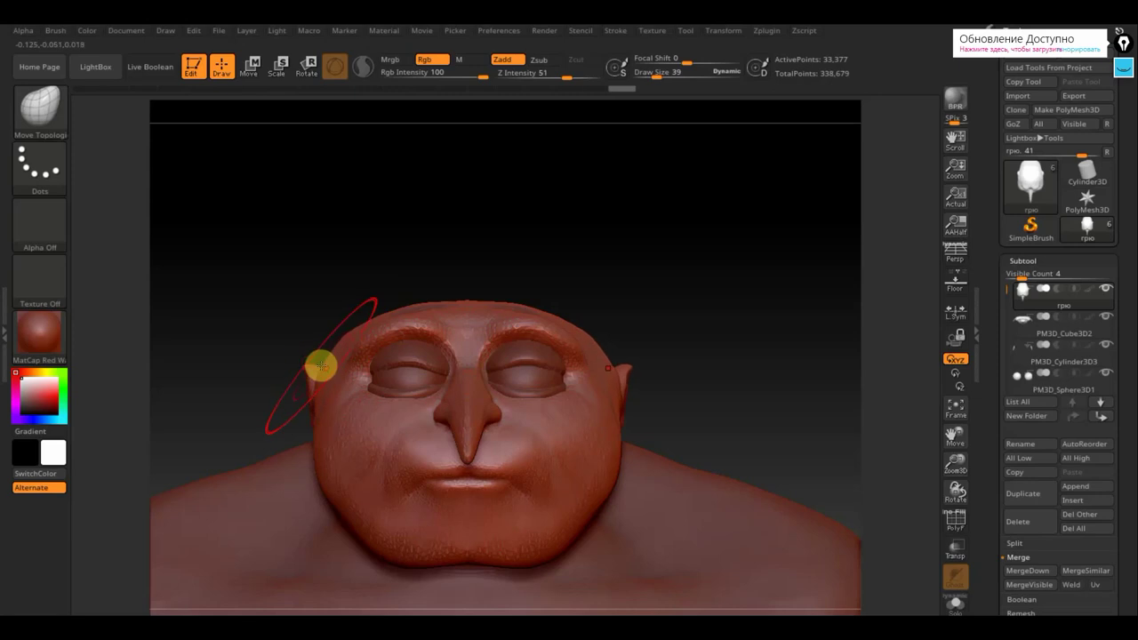
pyautogui.moveTo(660, 75); pyautogui.dragTo(650, 76)
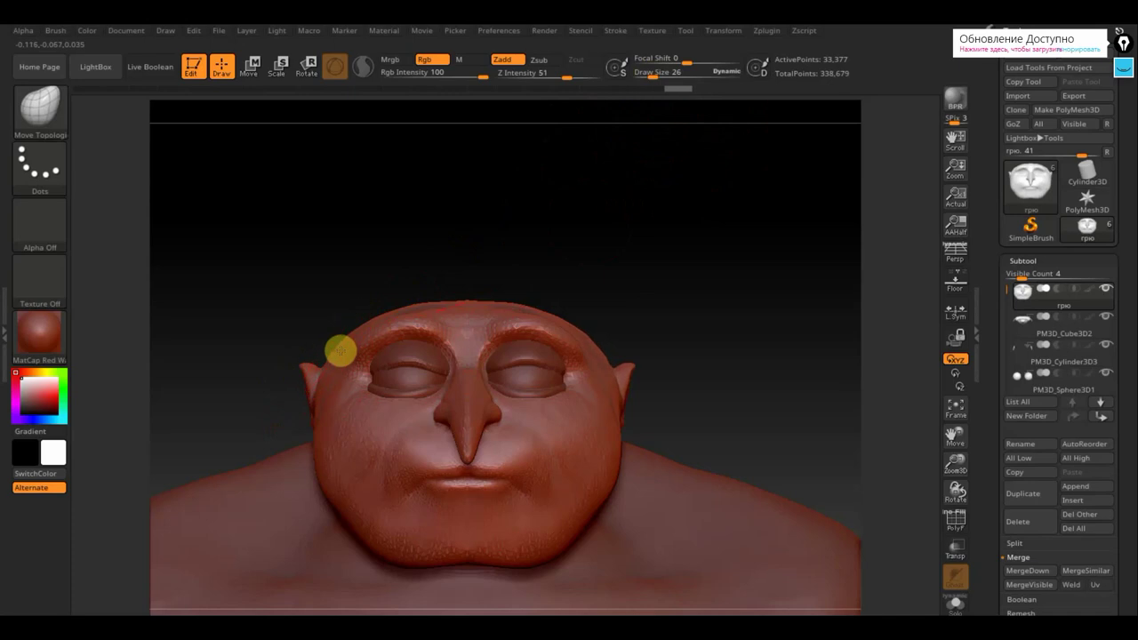
pyautogui.moveTo(332, 348)
pyautogui.mouseDown(button='right')
pyautogui.moveTo(405, 306)
pyautogui.moveTo(308, 348)
pyautogui.mouseUp(button='right')
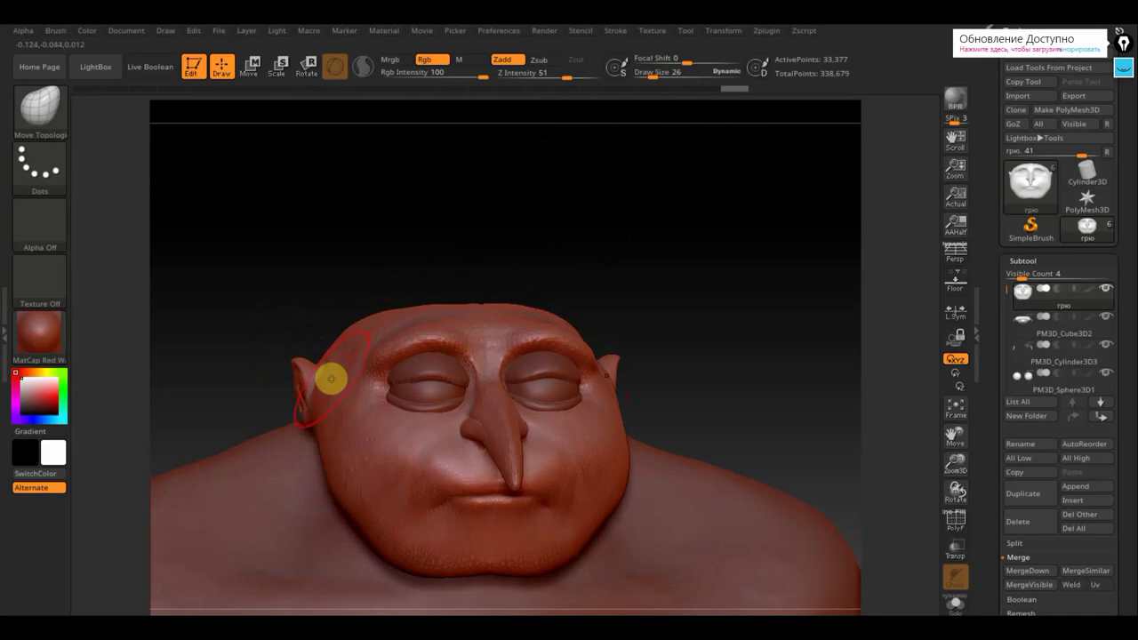
pyautogui.moveTo(335, 382); pyautogui.dragTo(371, 364)
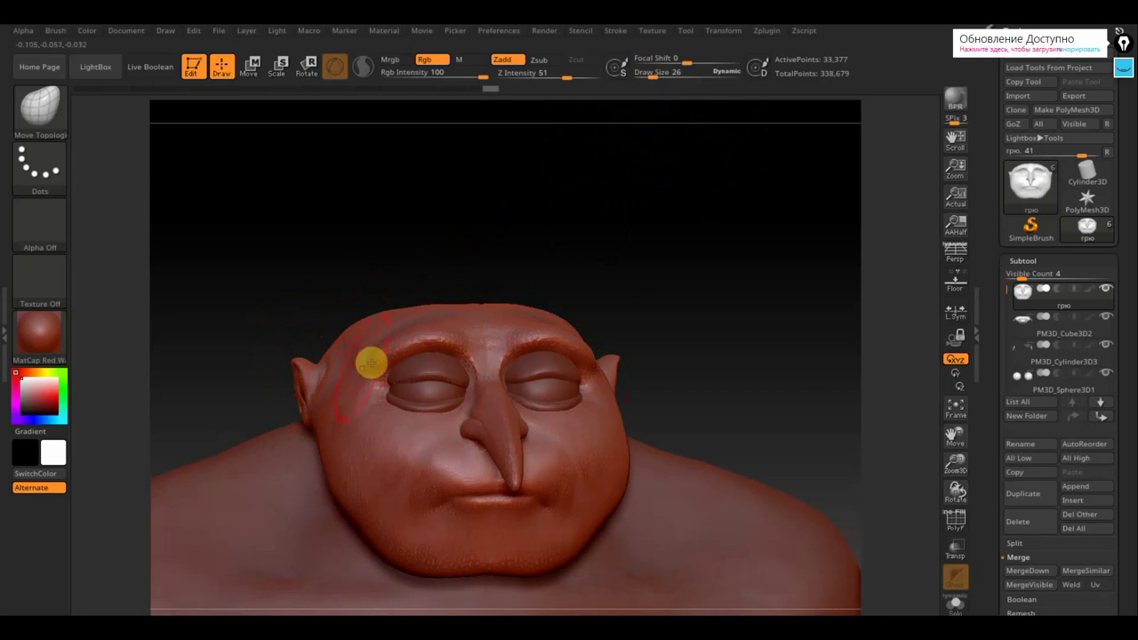
pyautogui.moveTo(590, 287); pyautogui.dragTo(602, 288)
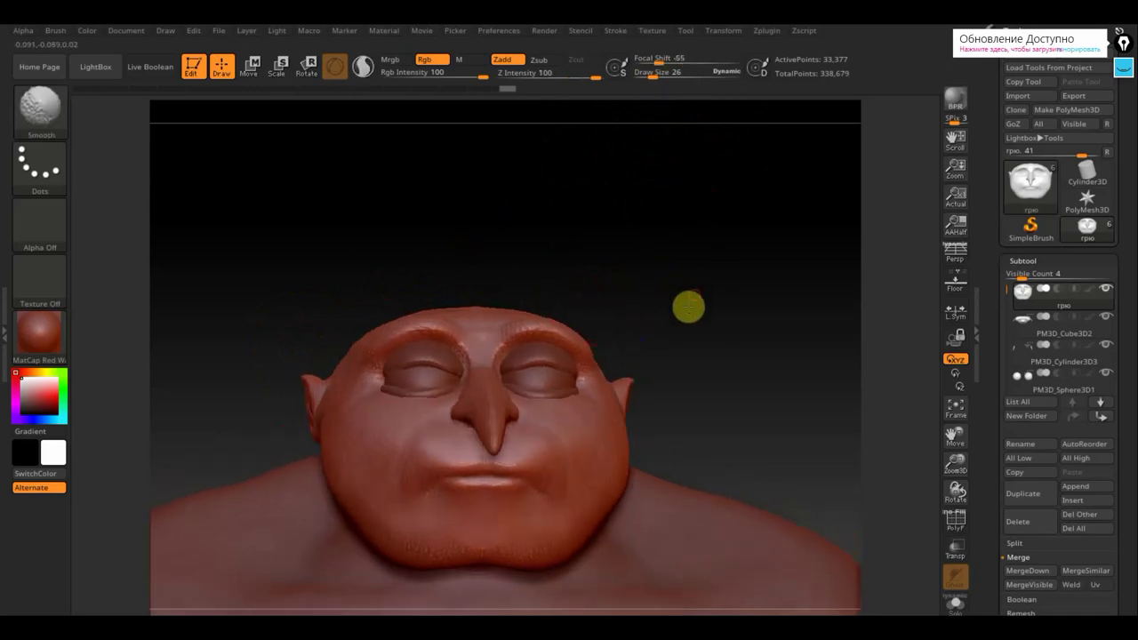
pyautogui.keyDown('shift'); pyautogui.moveTo(688, 308); pyautogui.dragTo(670, 327); pyautogui.keyUp('shift')
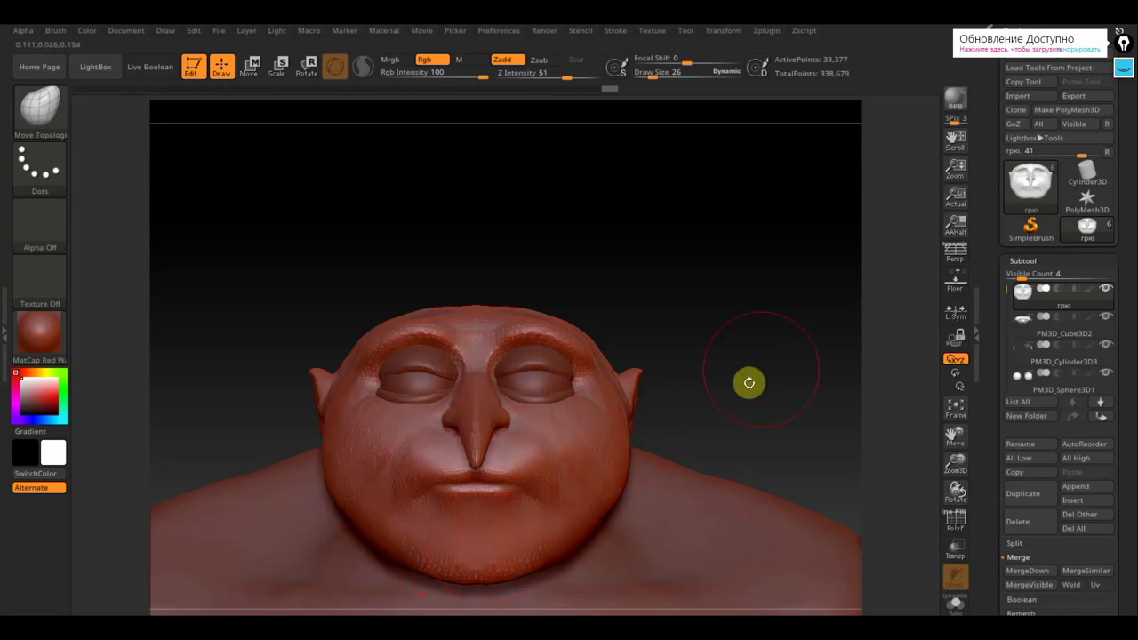
# Widen and lower the mouth line and shape the cheeks around its corners in front view with Move Topological.
pyautogui.keyDown('alt'); pyautogui.moveTo(745, 404); pyautogui.dragTo(745, 348); pyautogui.keyUp('alt')
pyautogui.keyDown('alt'); pyautogui.moveTo(702, 414); pyautogui.dragTo(722, 489); pyautogui.keyUp('alt')
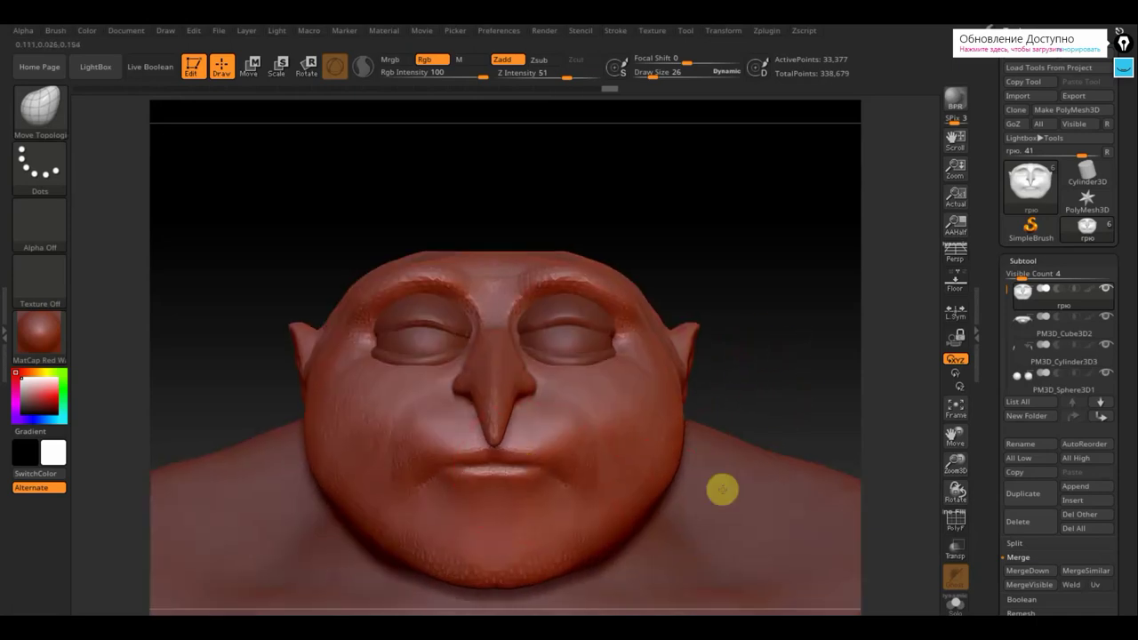
pyautogui.moveTo(468, 465); pyautogui.dragTo(468, 474)
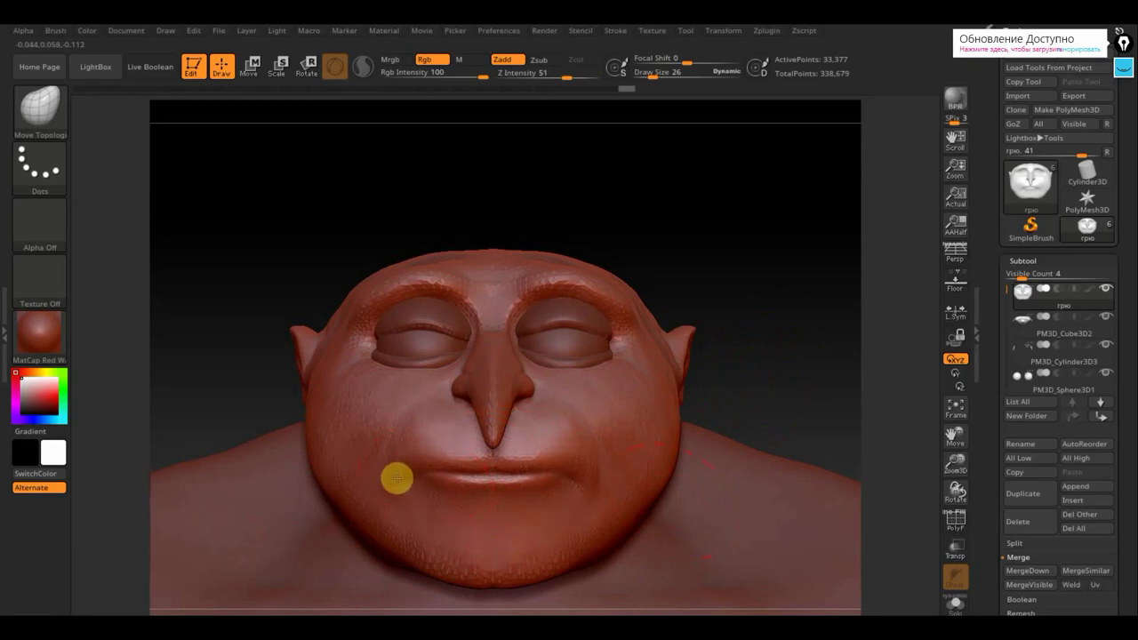
pyautogui.moveTo(397, 480)
pyautogui.mouseDown()
pyautogui.moveTo(389, 460)
pyautogui.moveTo(394, 506)
pyautogui.moveTo(382, 494)
pyautogui.mouseUp()
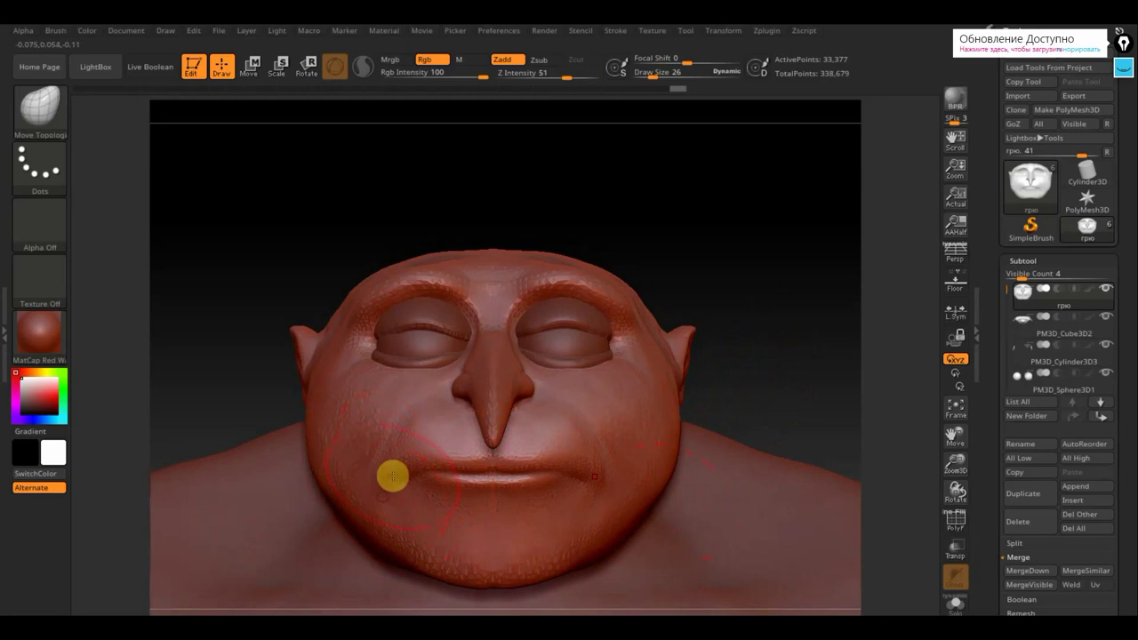
pyautogui.moveTo(435, 456); pyautogui.dragTo(435, 466)
# Refine the upper lip and mouth corners in side view and adjust the middle of the mouth from the front.
pyautogui.moveTo(730, 396); pyautogui.dragTo(771, 397)
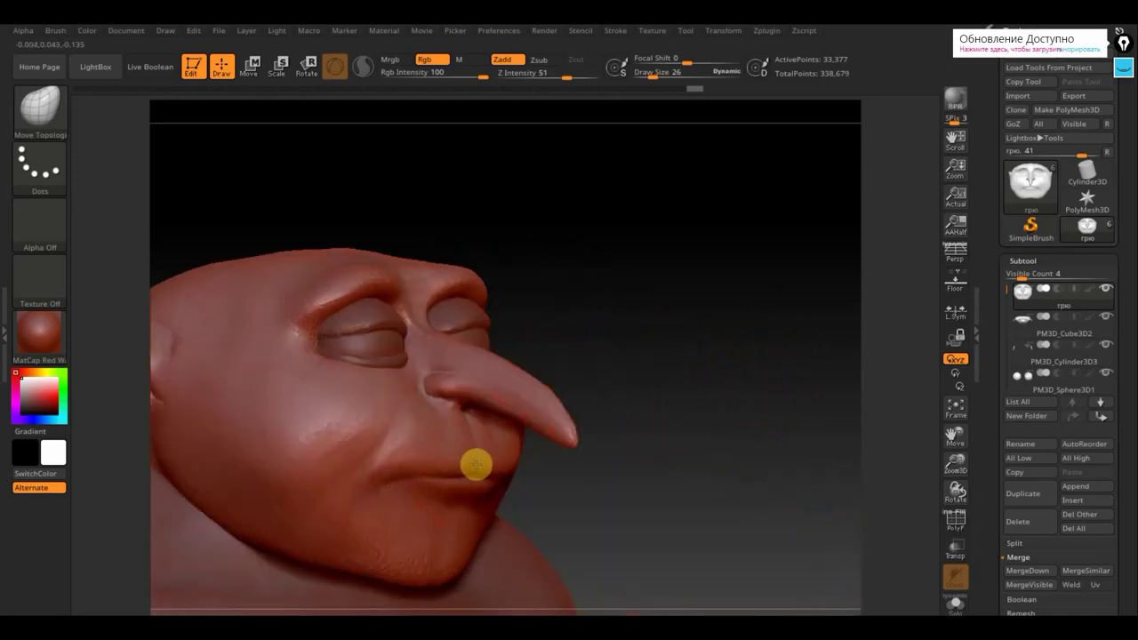
pyautogui.moveTo(570, 508); pyautogui.dragTo(472, 465)
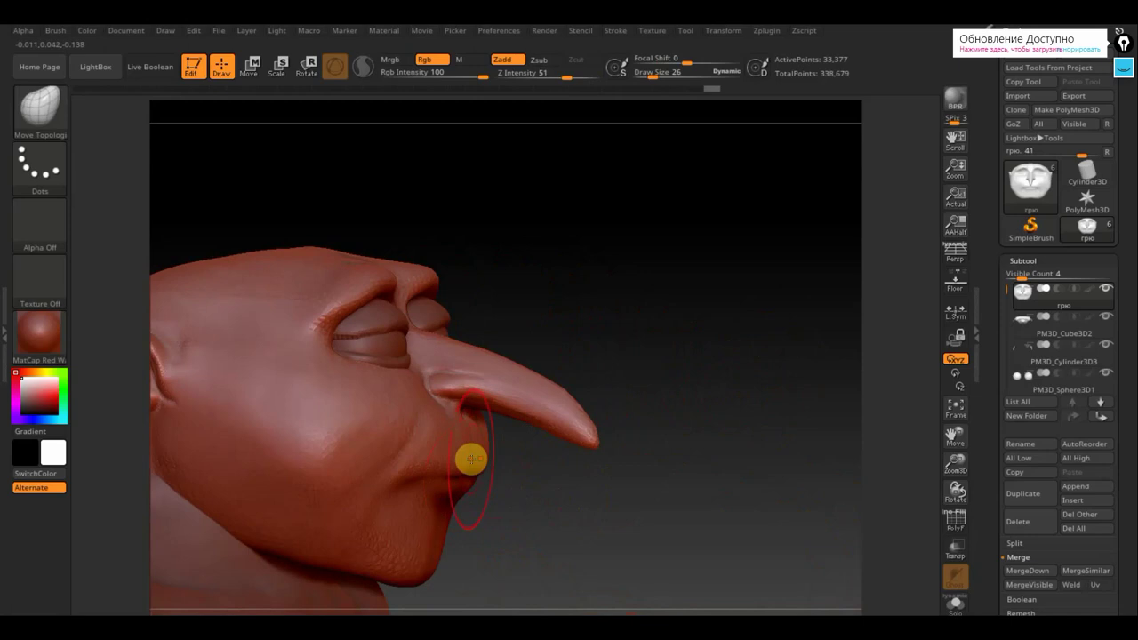
pyautogui.moveTo(539, 480); pyautogui.dragTo(508, 475)
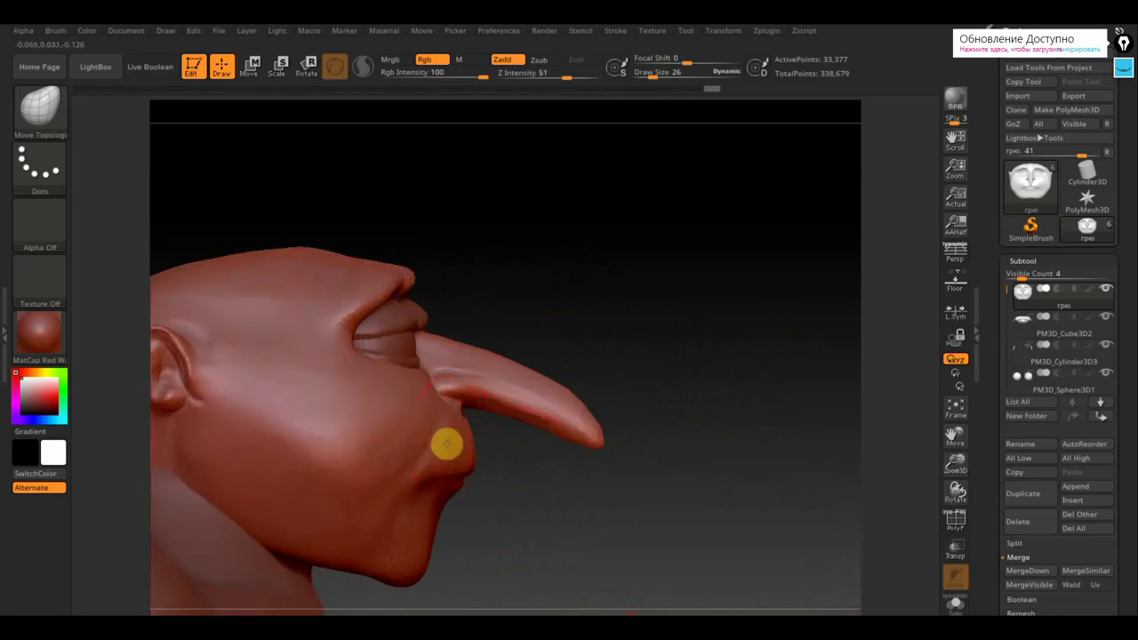
pyautogui.moveTo(433, 446)
pyautogui.mouseDown()
pyautogui.moveTo(442, 444)
pyautogui.moveTo(409, 461)
pyautogui.moveTo(417, 469)
pyautogui.mouseUp()
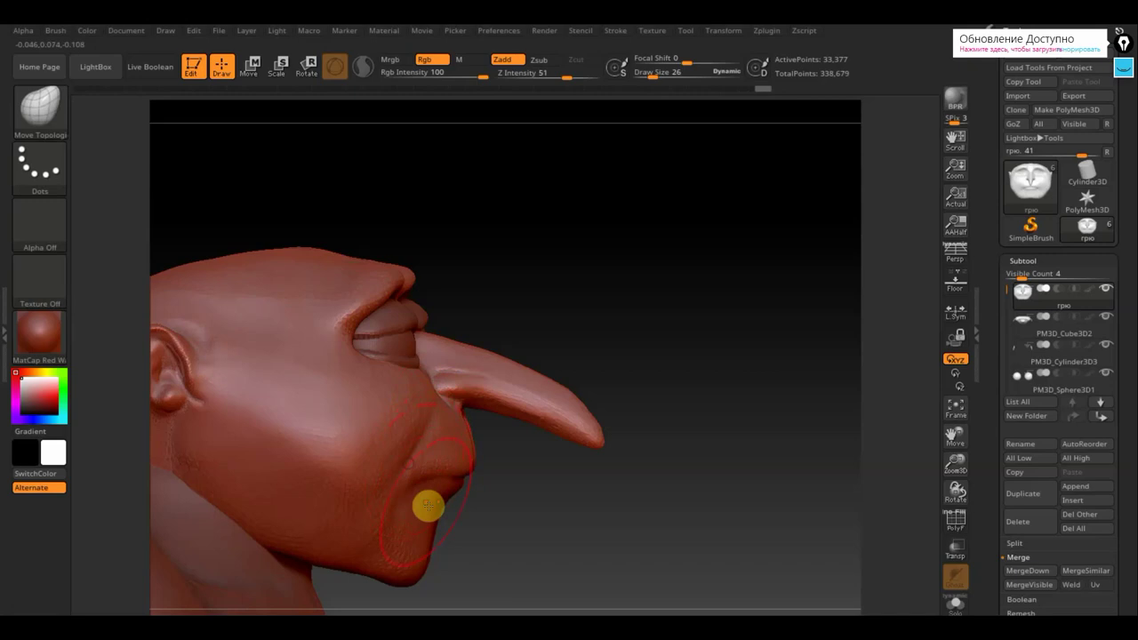
pyautogui.keyDown('shift'); pyautogui.moveTo(543, 528); pyautogui.dragTo(495, 524); pyautogui.keyUp('shift')
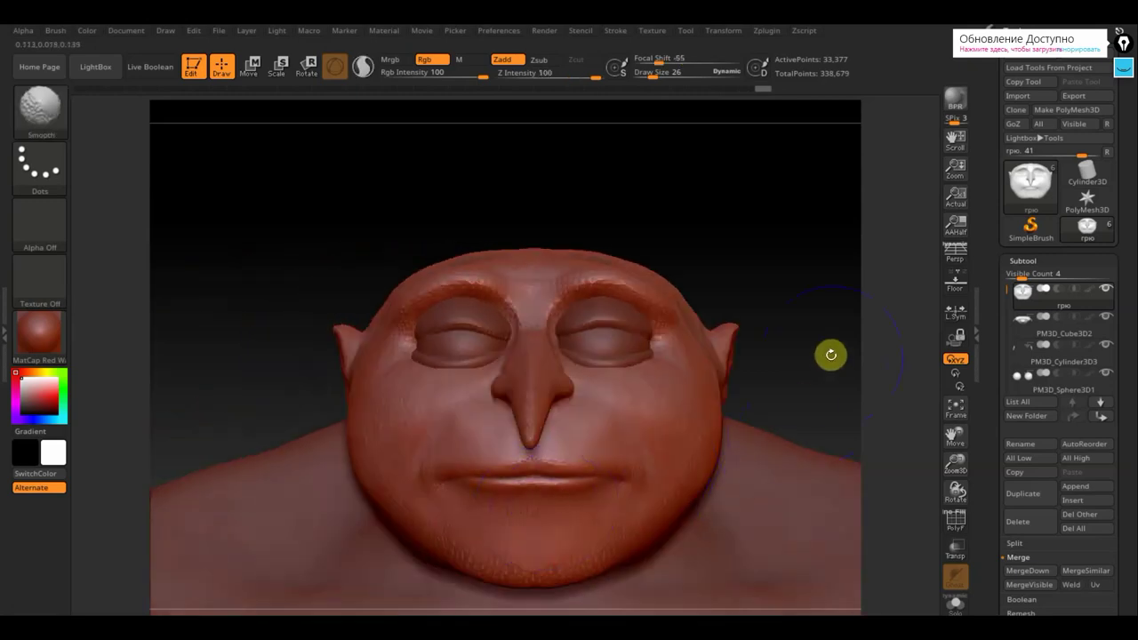
pyautogui.keyDown('shift'); pyautogui.moveTo(831, 355); pyautogui.dragTo(808, 381); pyautogui.keyUp('shift')
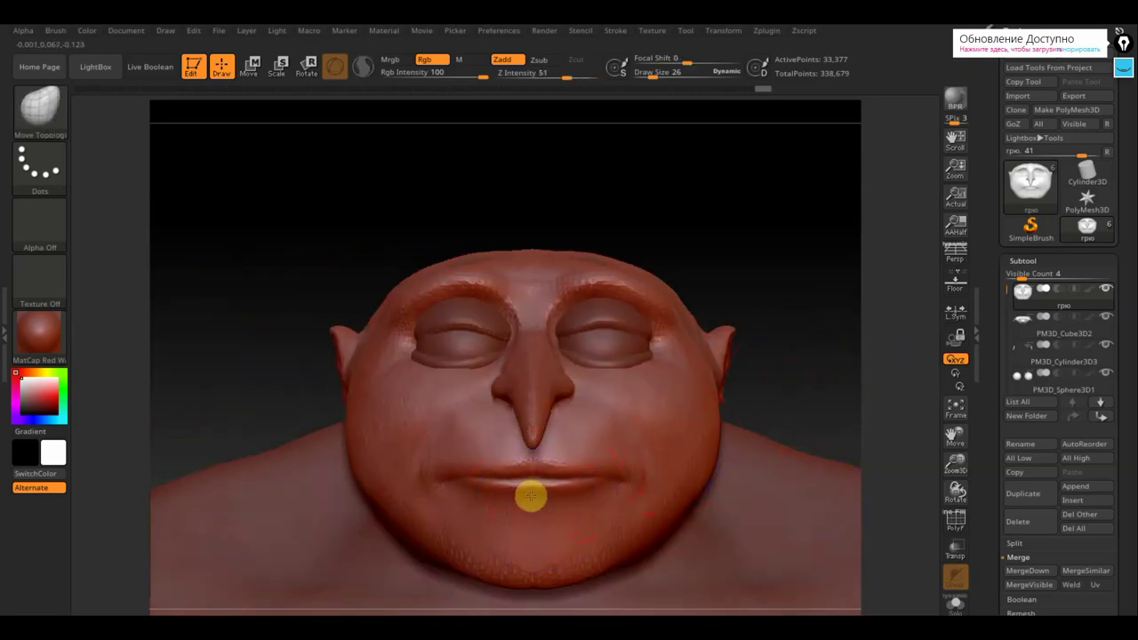
pyautogui.moveTo(530, 498); pyautogui.dragTo(552, 493)
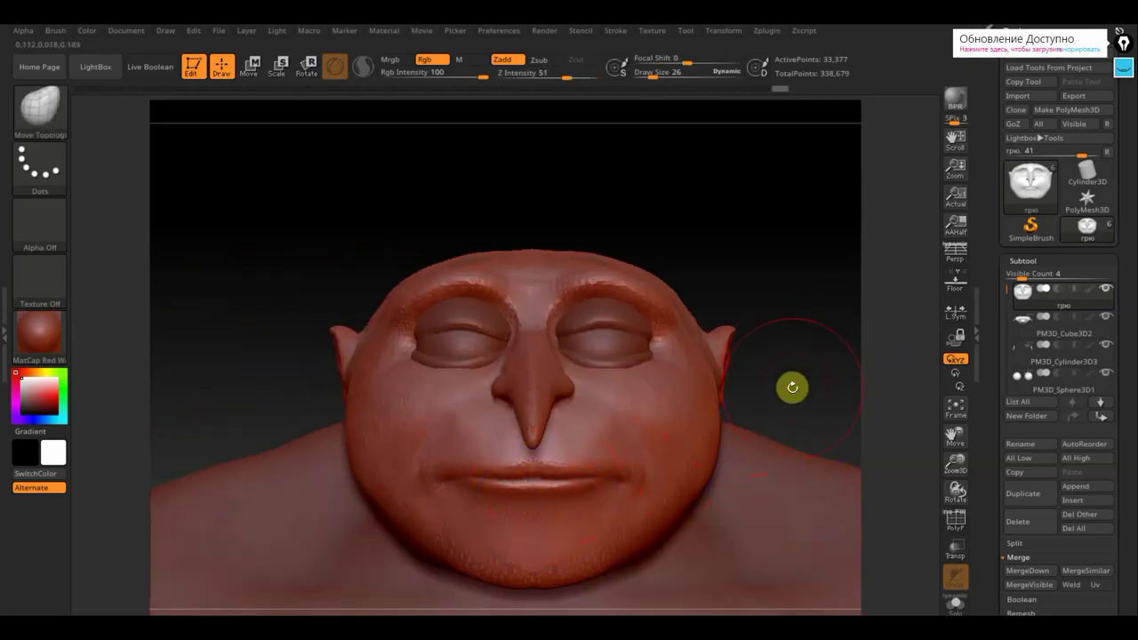
# Activate the body subtool, set the draw size to 51 and reshape the chest in side and front view.
pyautogui.moveTo(803, 402)
pyautogui.keyDown('alt'); pyautogui.mouseDown()
pyautogui.moveTo(762, 315)
pyautogui.moveTo(726, 449)
pyautogui.moveTo(685, 288)
pyautogui.mouseUp(); pyautogui.keyUp('alt')
pyautogui.moveTo(755, 287)
pyautogui.mouseDown()
pyautogui.moveTo(633, 338)
pyautogui.moveTo(575, 338)
pyautogui.moveTo(593, 326)
pyautogui.mouseUp()
pyautogui.press('shift')
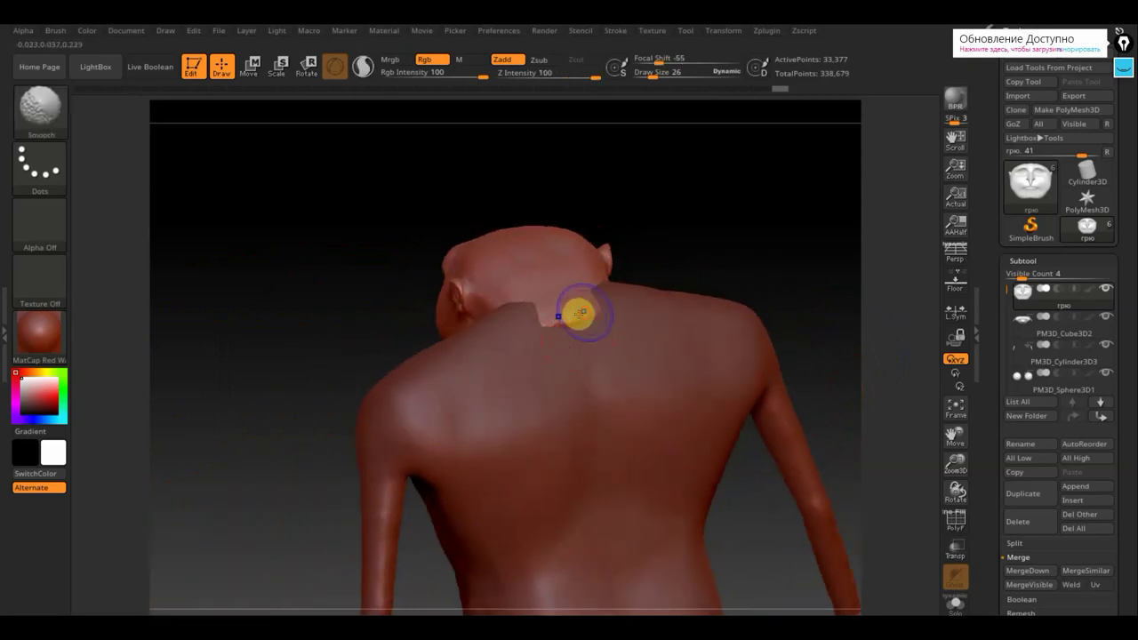
pyautogui.moveTo(673, 284)
pyautogui.mouseDown()
pyautogui.moveTo(782, 226)
pyautogui.moveTo(768, 226)
pyautogui.moveTo(752, 254)
pyautogui.mouseUp()
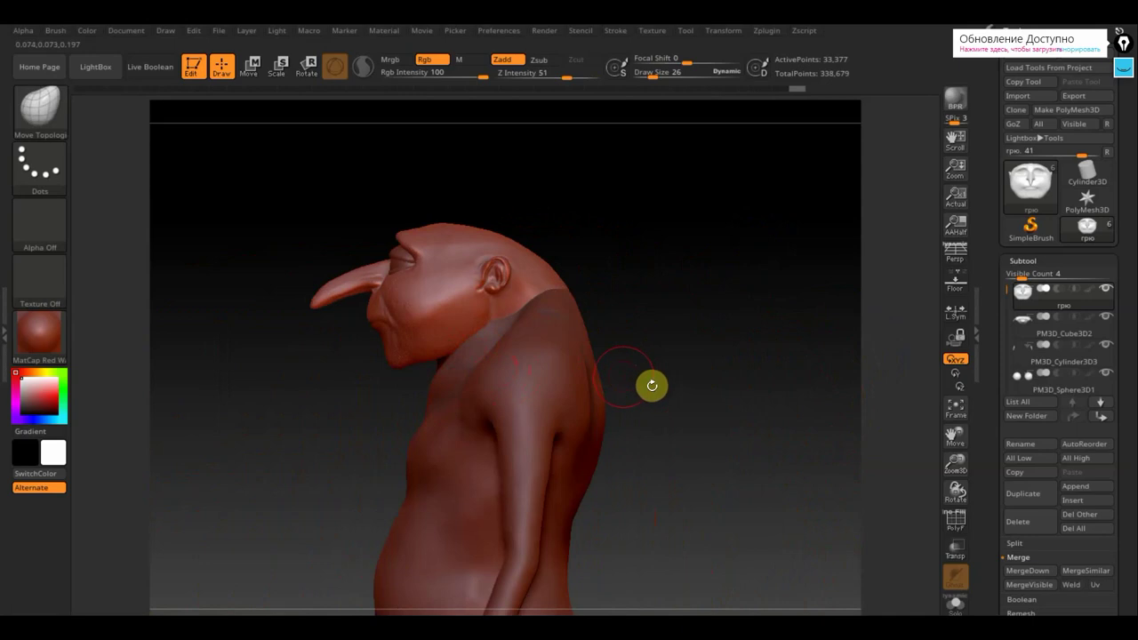
pyautogui.click(472, 434)
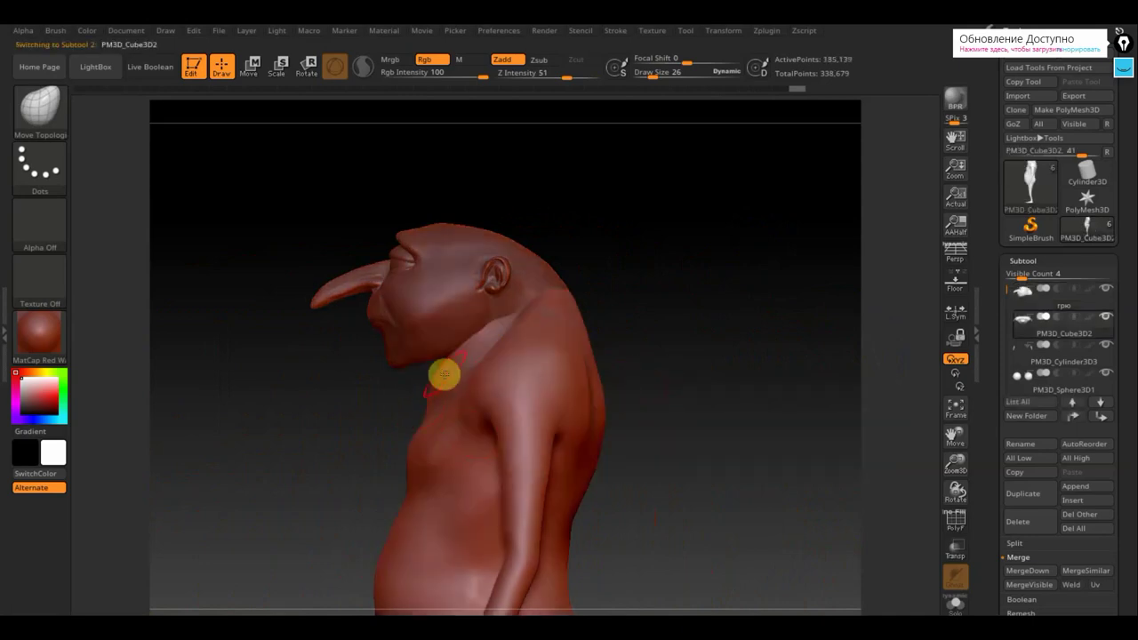
pyautogui.click(655, 73)
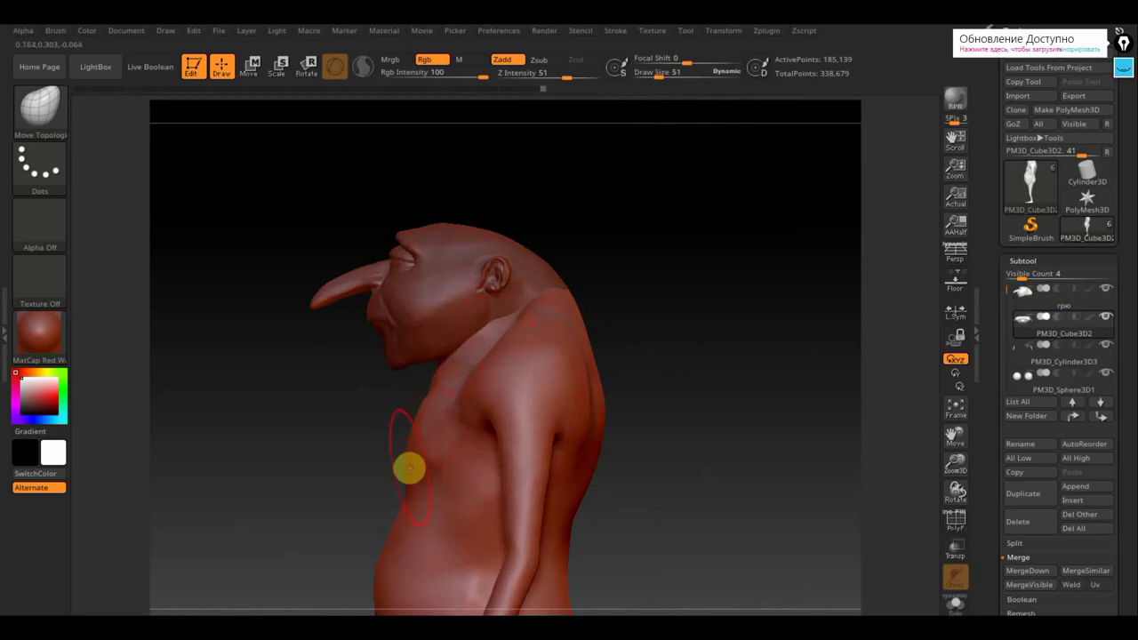
pyautogui.moveTo(403, 467); pyautogui.dragTo(409, 467)
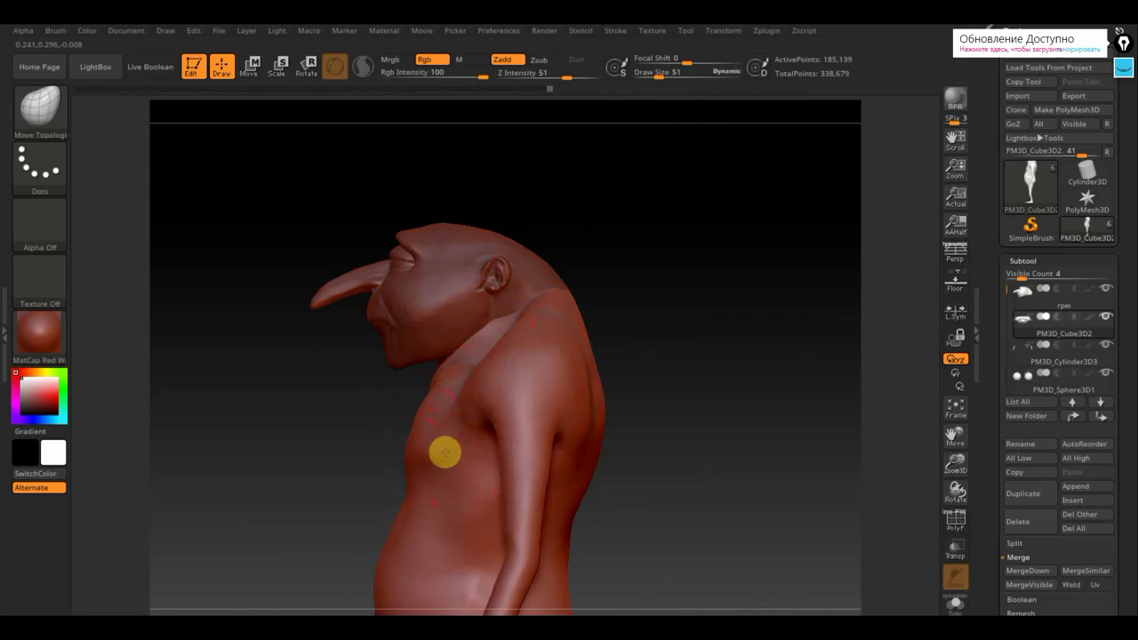
pyautogui.moveTo(670, 406)
pyautogui.mouseDown()
pyautogui.moveTo(714, 399)
pyautogui.moveTo(684, 414)
pyautogui.mouseUp()
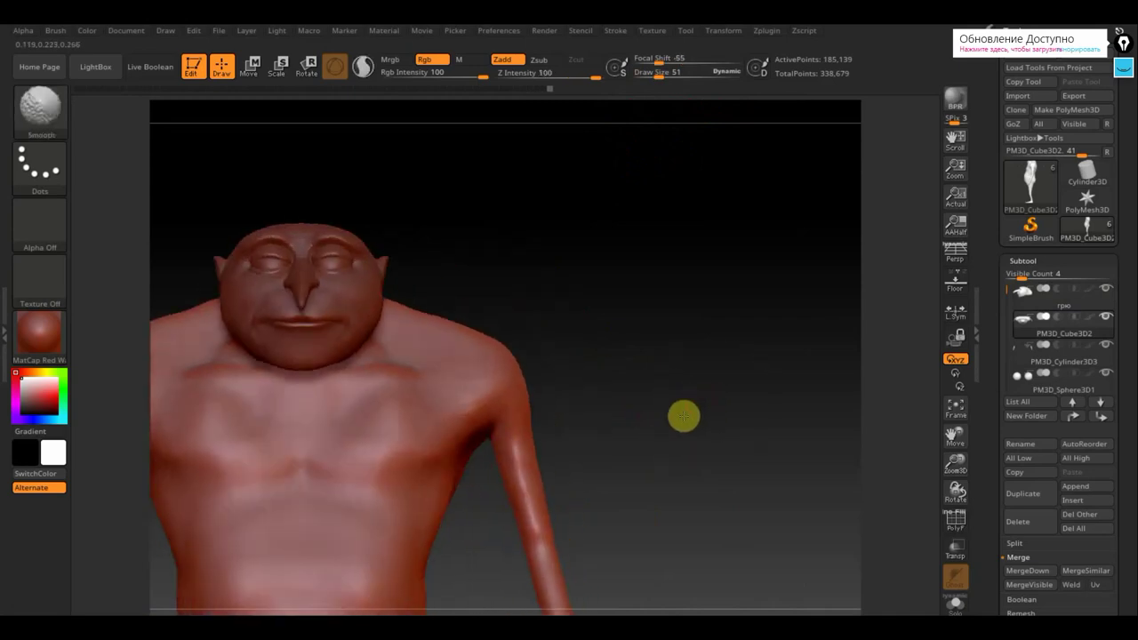
pyautogui.moveTo(351, 427); pyautogui.dragTo(343, 428)
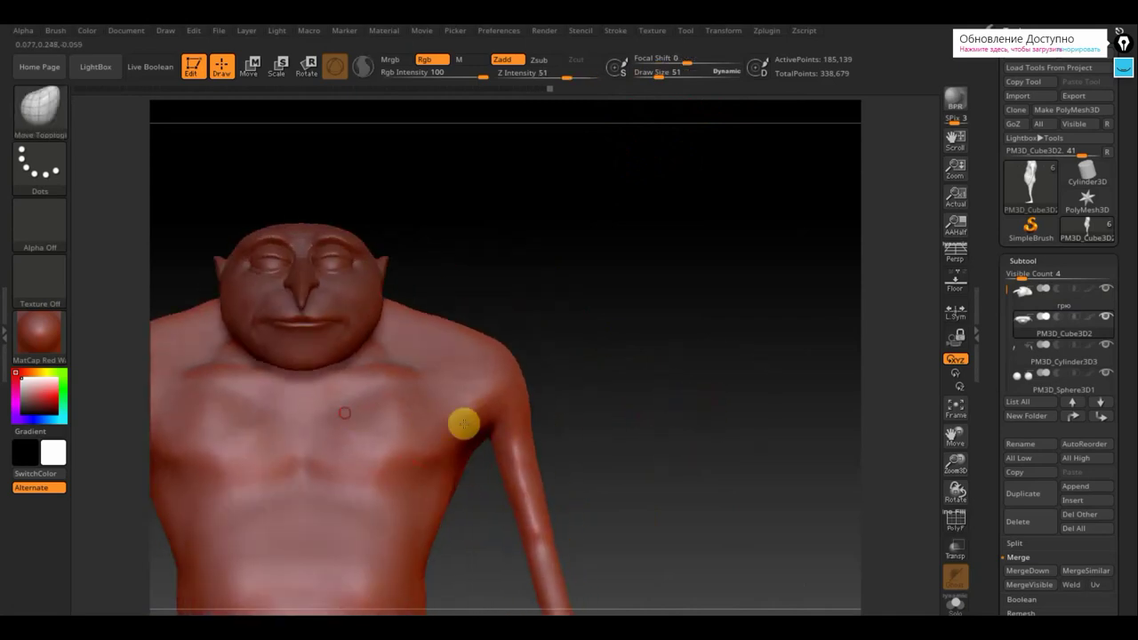
# Examine the chest and shoulders from below and the whole figure's proportions from the front.
pyautogui.moveTo(604, 415)
pyautogui.mouseDown()
pyautogui.moveTo(608, 353)
pyautogui.moveTo(394, 419)
pyautogui.mouseUp()
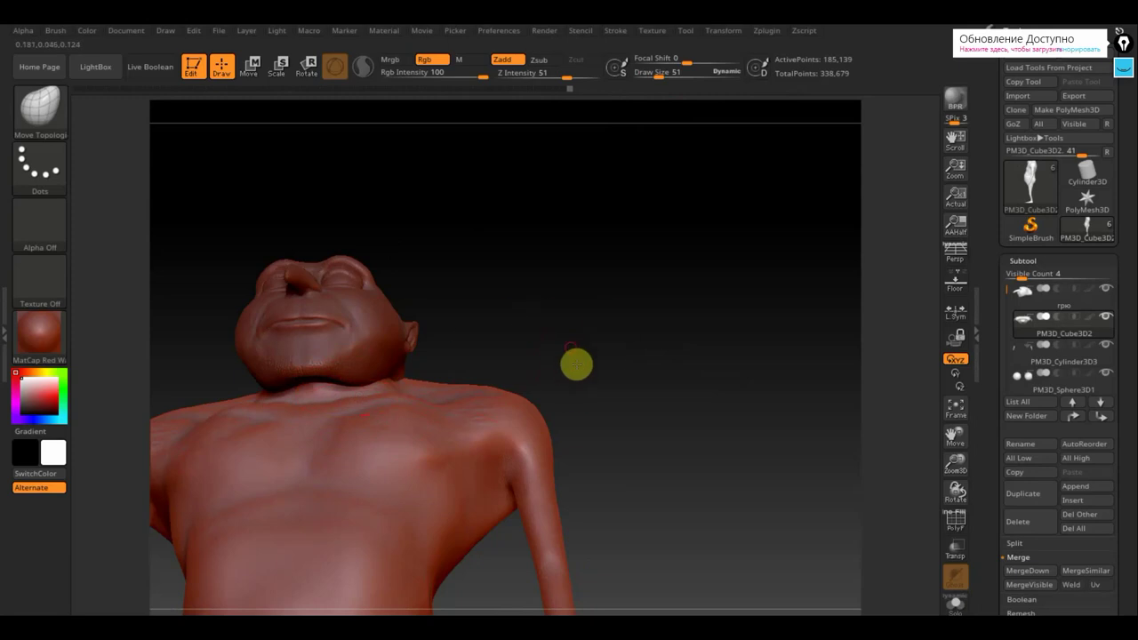
pyautogui.moveTo(577, 364)
pyautogui.mouseDown()
pyautogui.moveTo(587, 409)
pyautogui.moveTo(614, 434)
pyautogui.mouseUp()
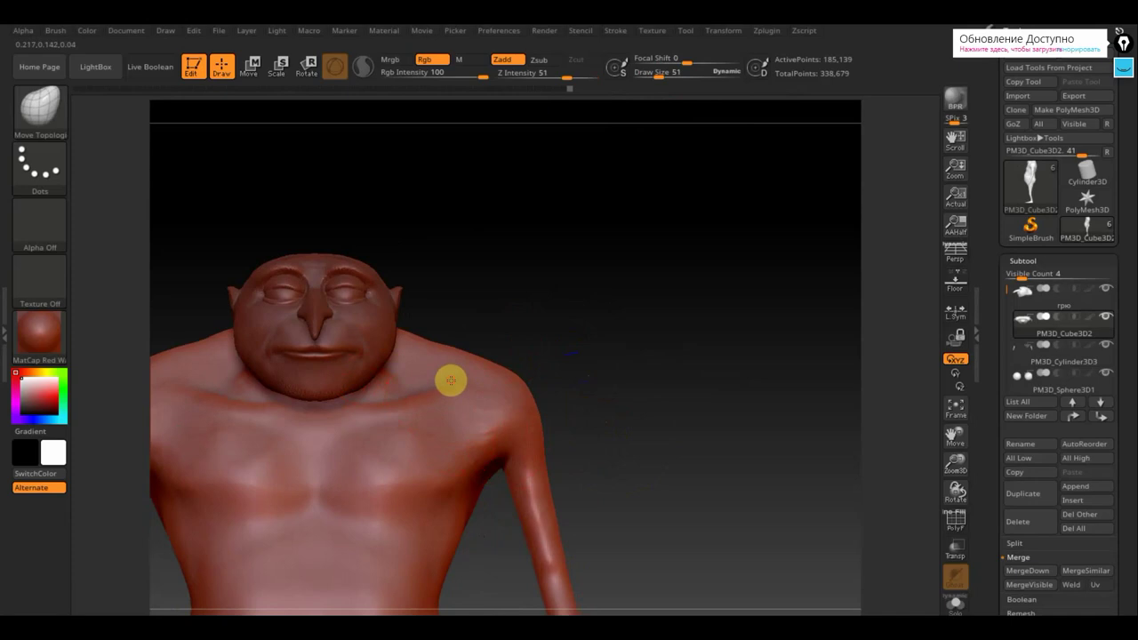
pyautogui.moveTo(599, 436); pyautogui.dragTo(610, 294)
pyautogui.keyDown('alt'); pyautogui.moveTo(576, 347); pyautogui.dragTo(621, 242); pyautogui.keyUp('alt')
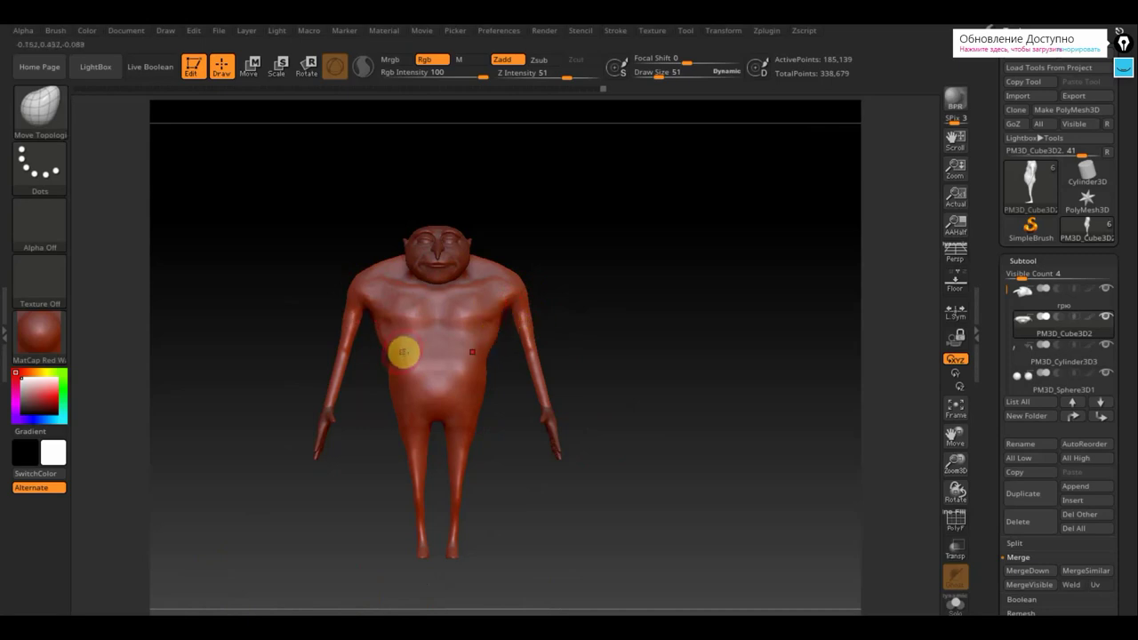
pyautogui.moveTo(660, 341); pyautogui.dragTo(693, 316)
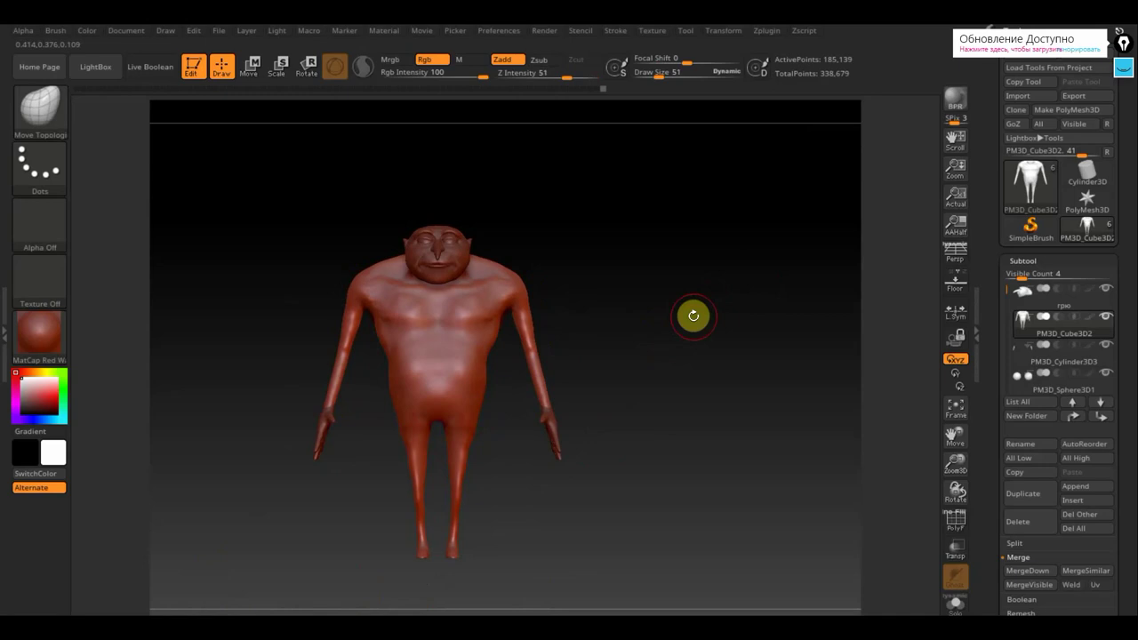
pyautogui.moveTo(810, 424)
pyautogui.keyDown('ctrl'); pyautogui.mouseDown(button='right')
pyautogui.moveTo(803, 406)
pyautogui.moveTo(805, 443)
pyautogui.mouseUp(button='right'); pyautogui.keyUp('ctrl')
pyautogui.moveTo(805, 442); pyautogui.dragTo(734, 388)
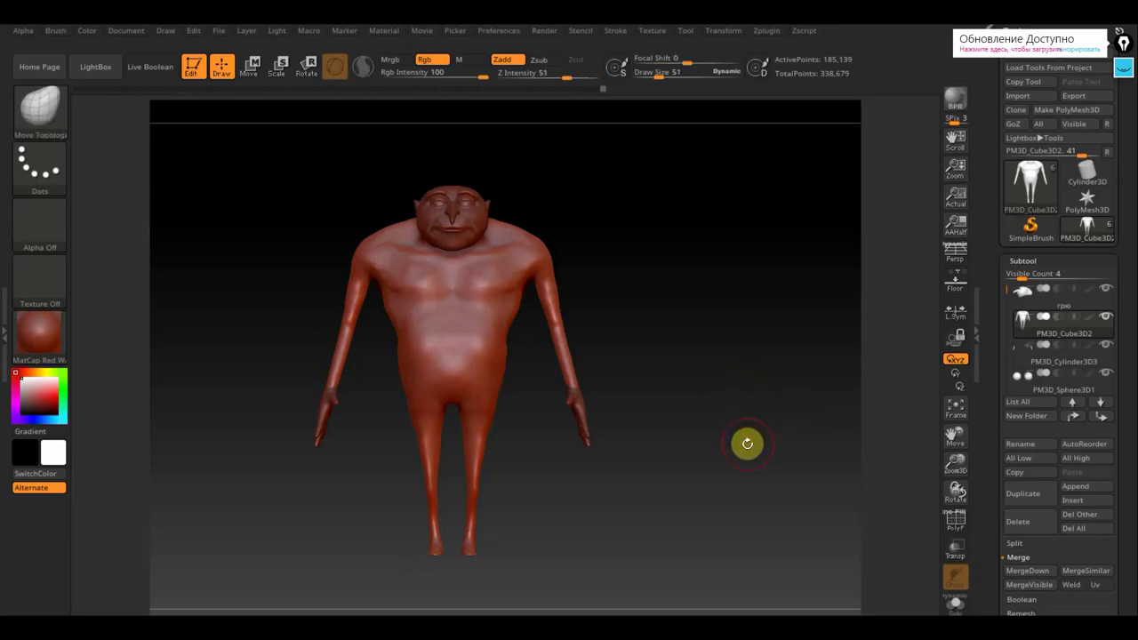
# Mask the body's hips and legs from just below the waist down to the ankles in front view.
pyautogui.moveTo(732, 460); pyautogui.dragTo(695, 462)
pyautogui.press('ctrl')
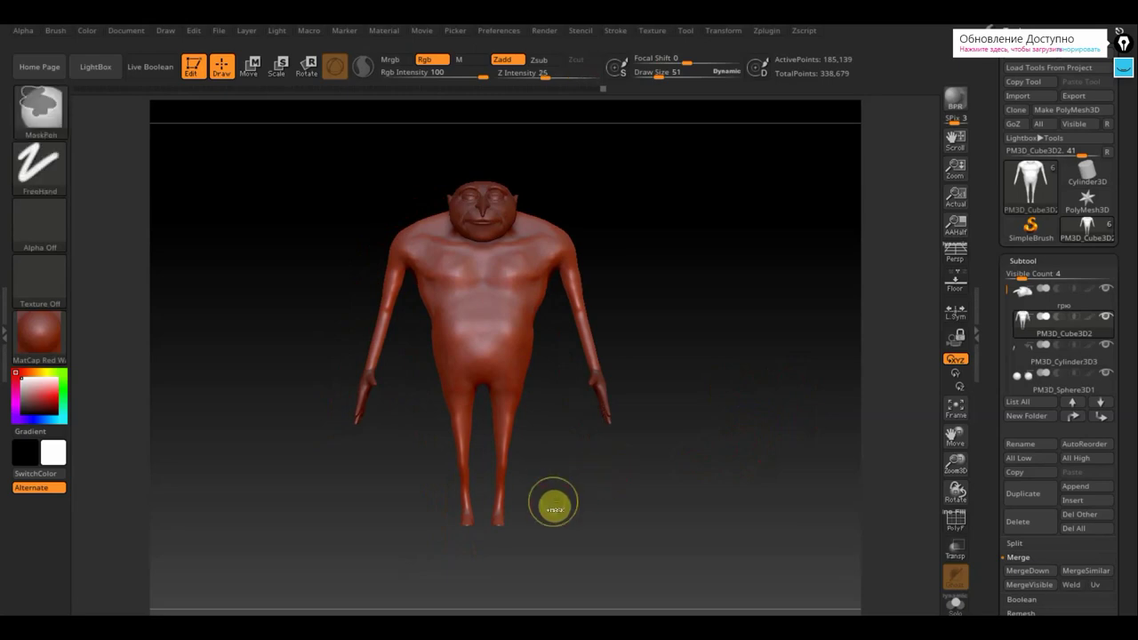
pyautogui.moveTo(551, 498)
pyautogui.keyDown('ctrl'); pyautogui.mouseDown()
pyautogui.moveTo(458, 483)
pyautogui.moveTo(421, 354)
pyautogui.mouseUp(); pyautogui.keyUp('ctrl')
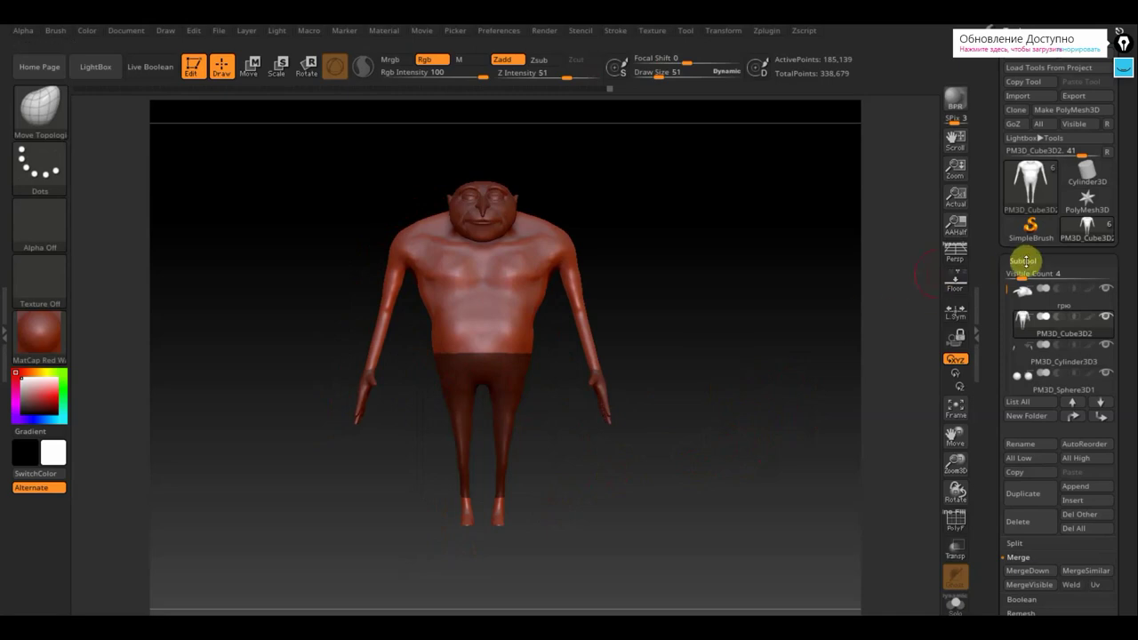
# Preview an extraction of the masked hips and legs at the existing thickness of 0.02.
pyautogui.moveTo(1129, 549); pyautogui.dragTo(1123, 389)
pyautogui.click(1019, 472)
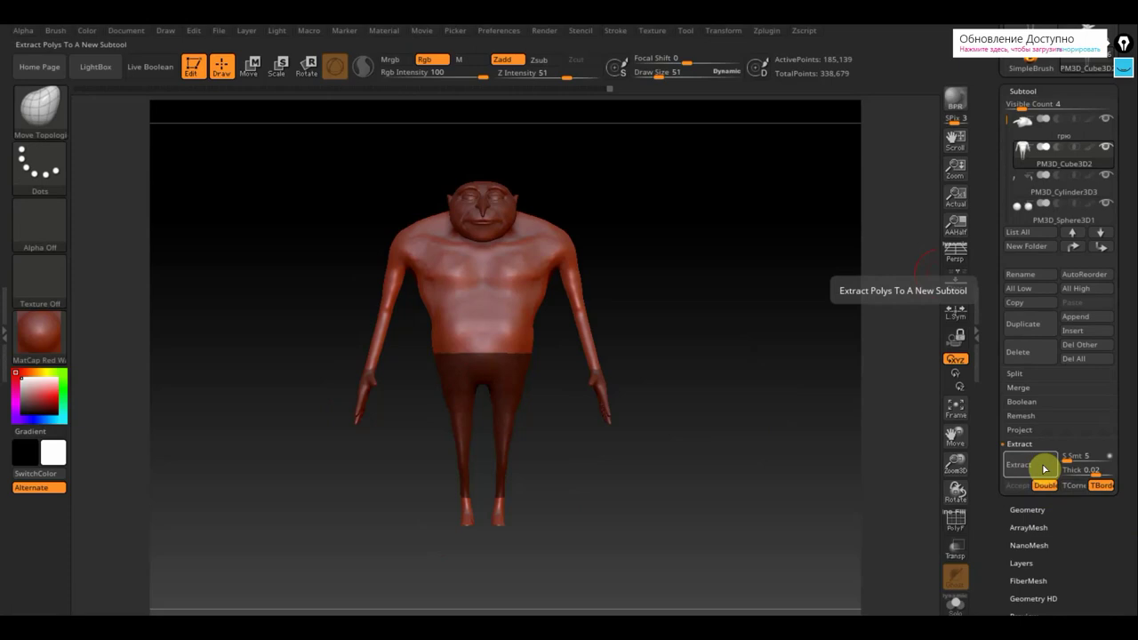
pyautogui.click(1045, 468)
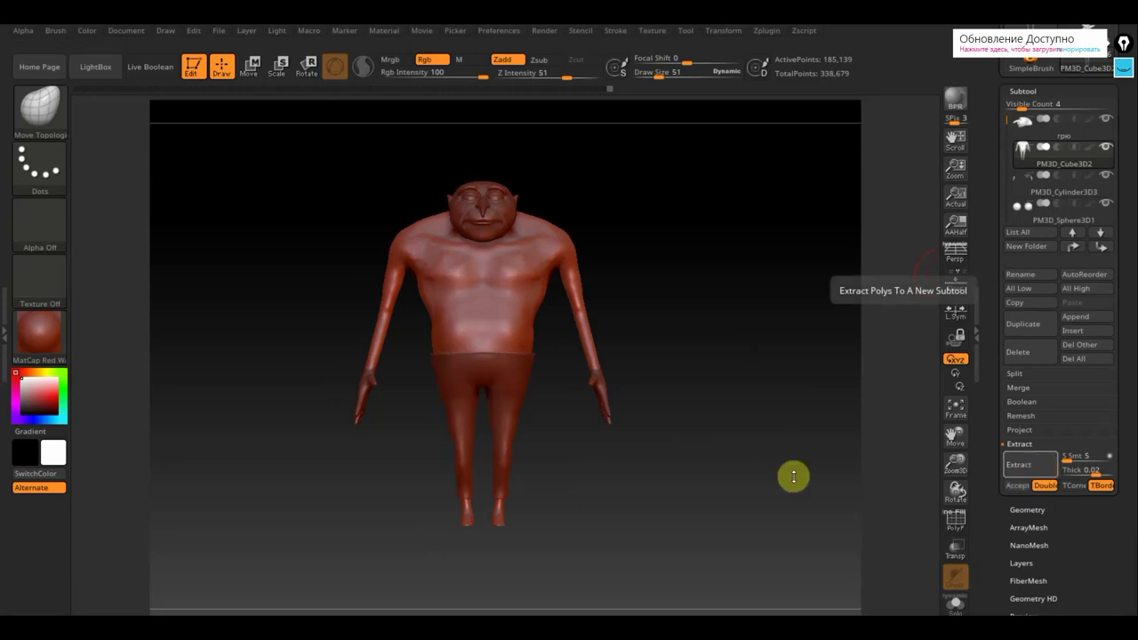
pyautogui.moveTo(711, 468); pyautogui.dragTo(688, 469)
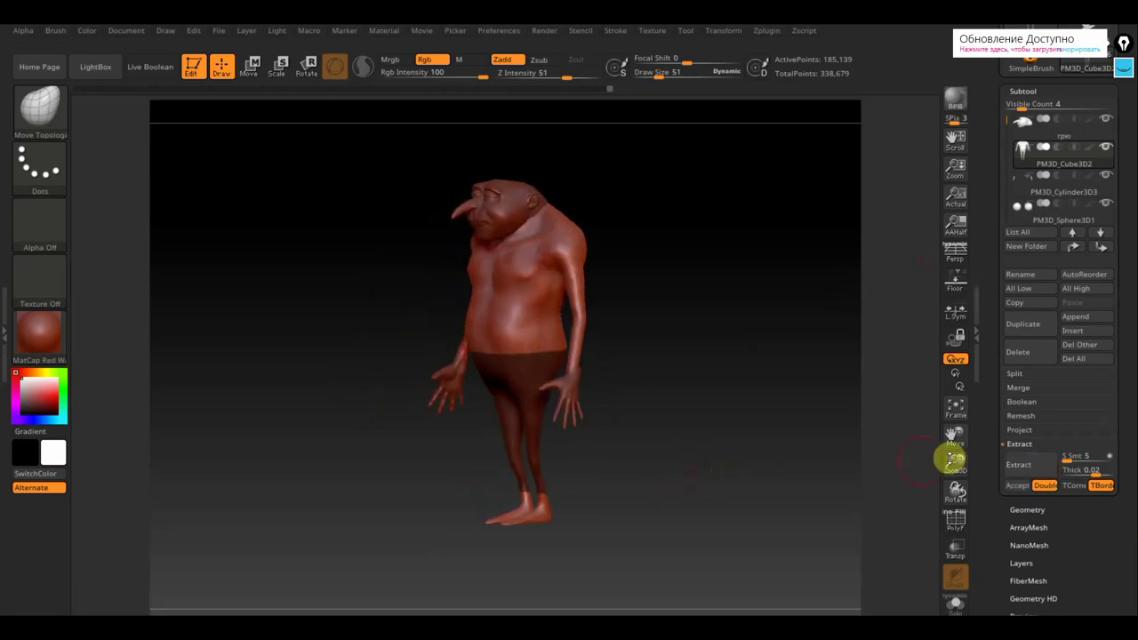
pyautogui.click(1023, 465)
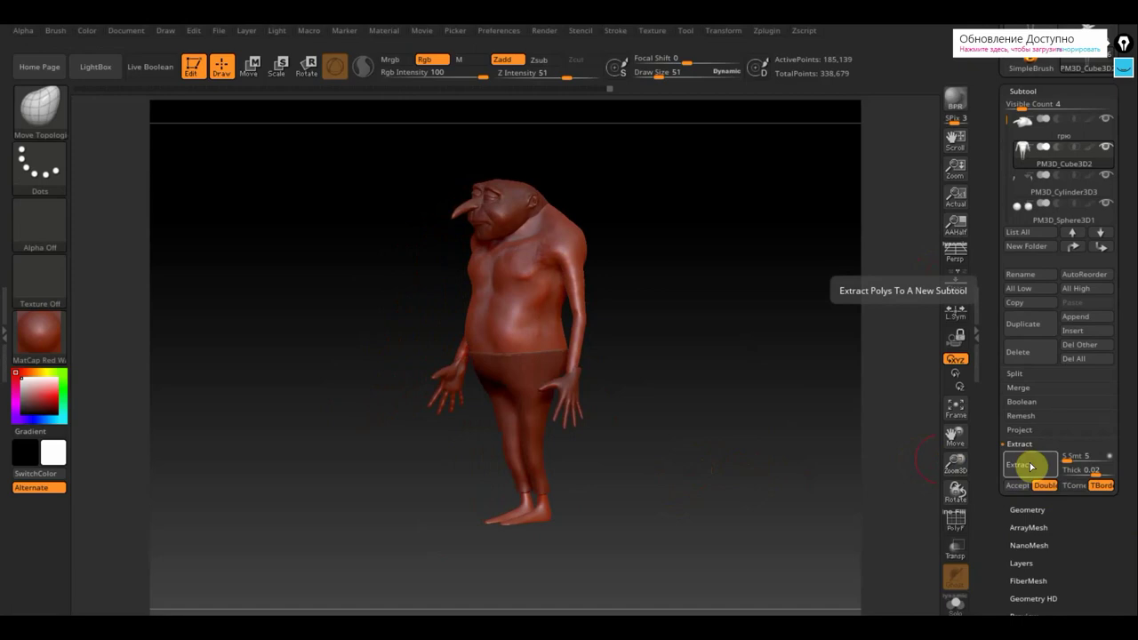
# Try a thinner extraction of the masked hips and legs with the thickness set to 0.0003.
pyautogui.moveTo(1097, 473); pyautogui.dragTo(1094, 475)
pyautogui.press('Return')
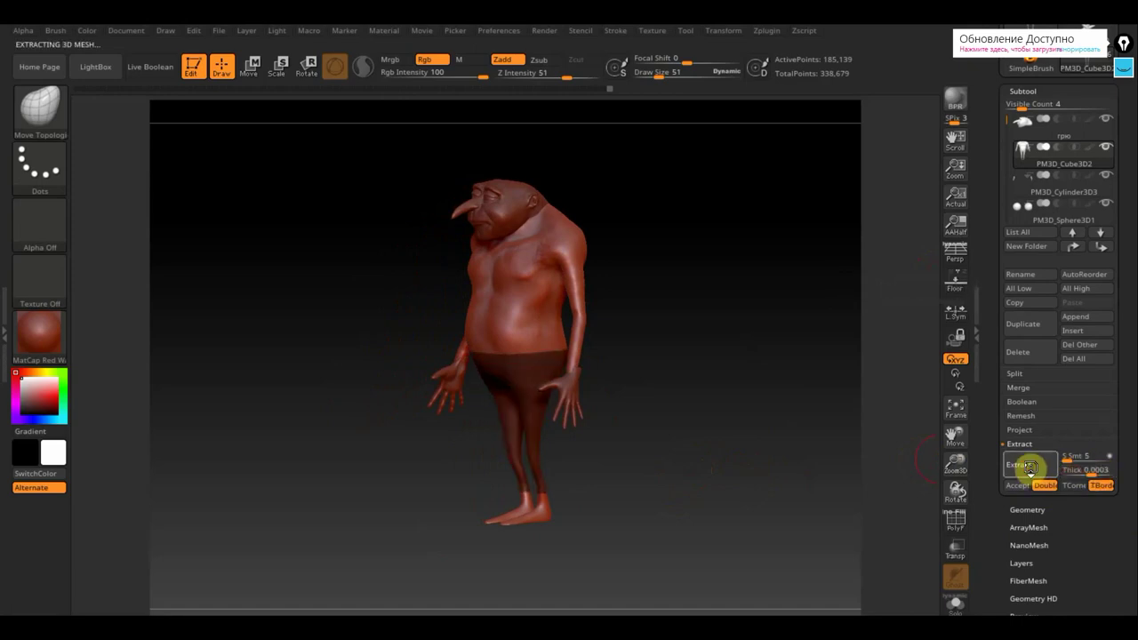
pyautogui.click(1023, 466)
pyautogui.moveTo(741, 474); pyautogui.dragTo(785, 463)
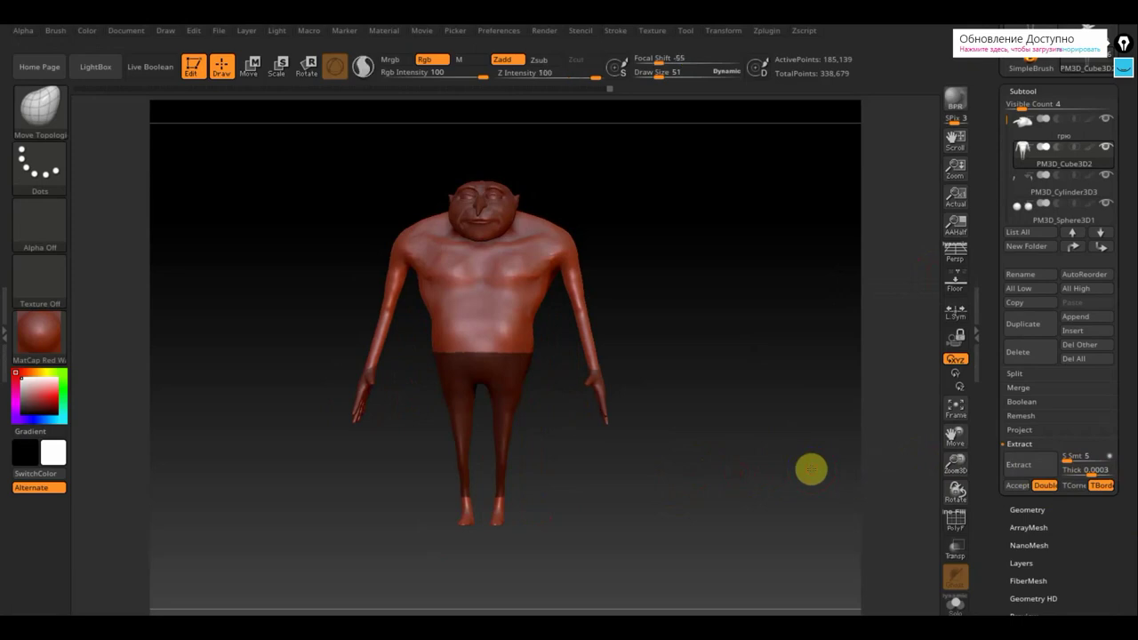
pyautogui.click(1032, 465)
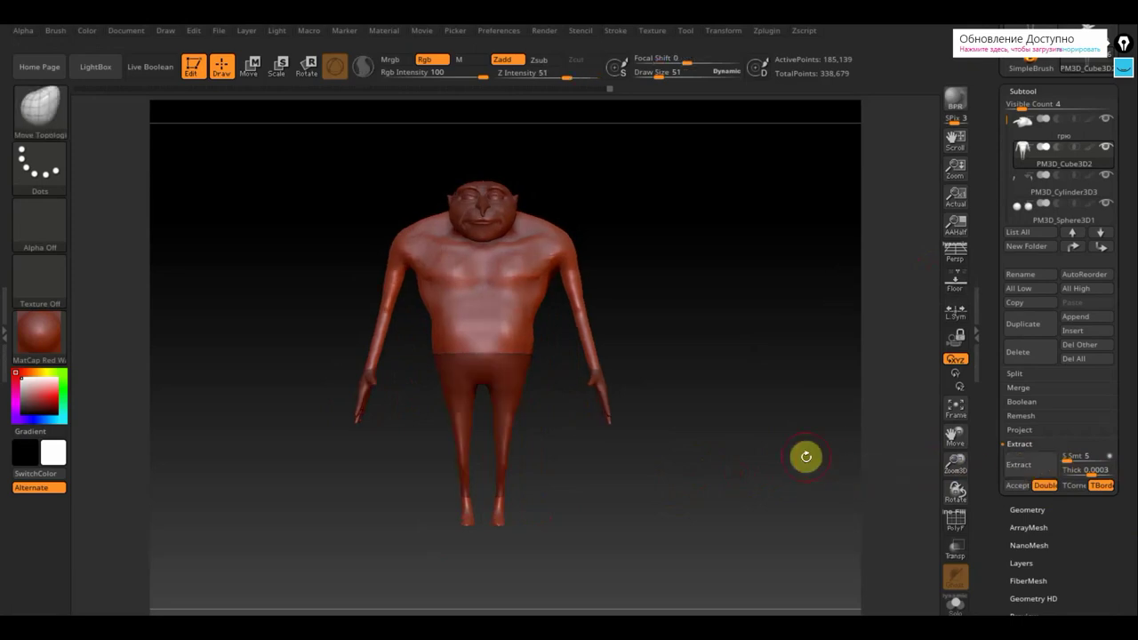
# Set the extraction thickness to 0.00083, extract the masked hips and legs and accept them as a new trousers subtool.
pyautogui.click(1092, 471)
pyautogui.press('Return')
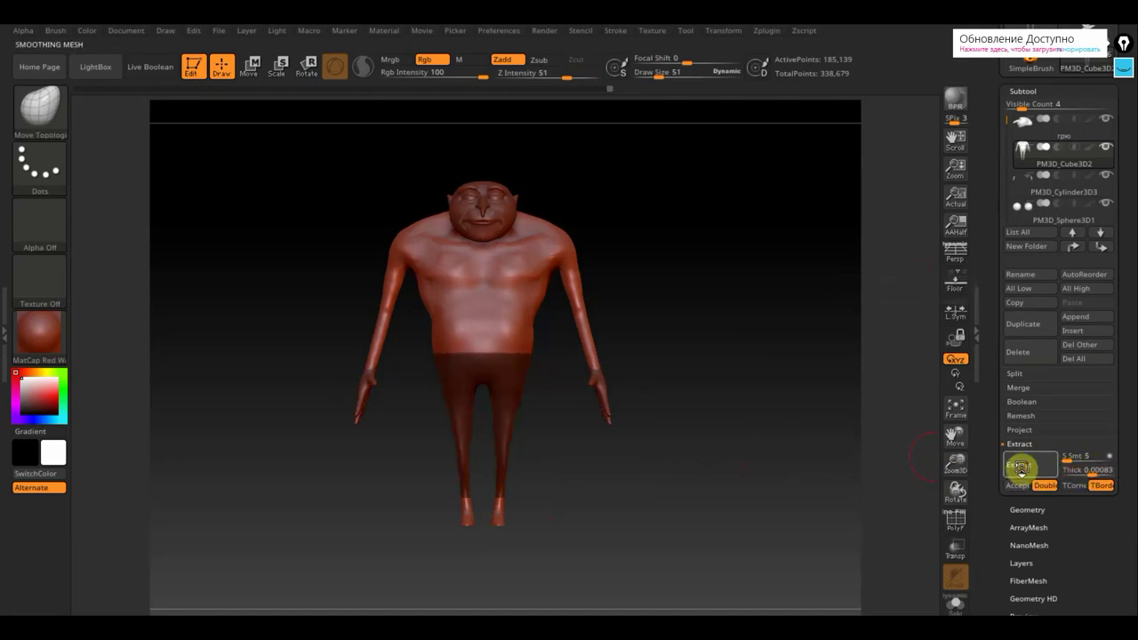
pyautogui.click(1019, 465)
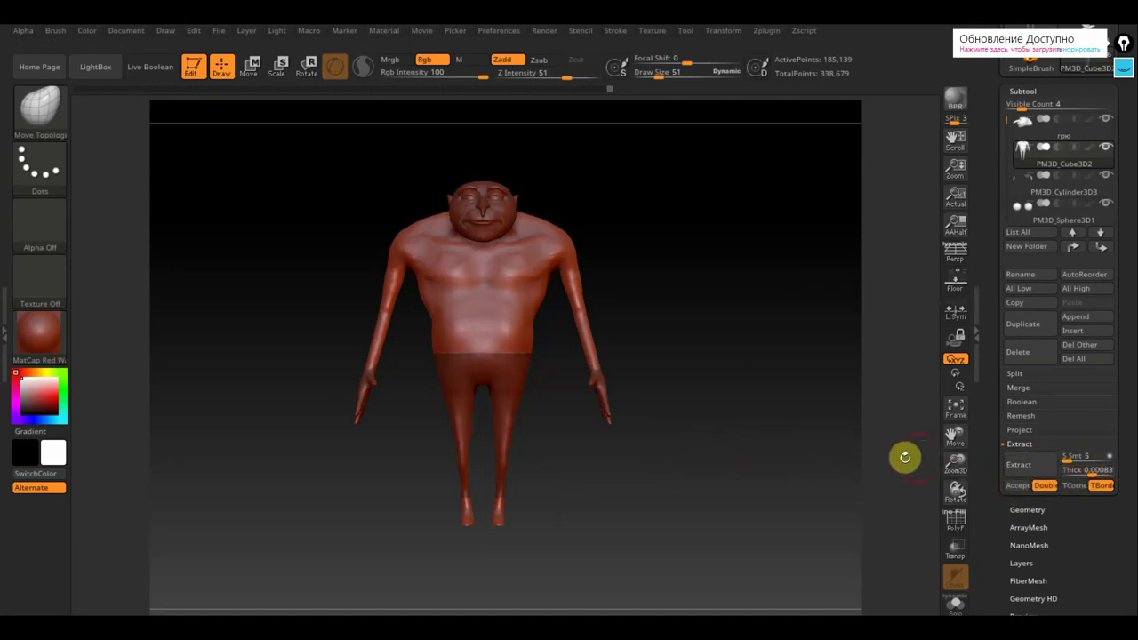
pyautogui.click(1018, 485)
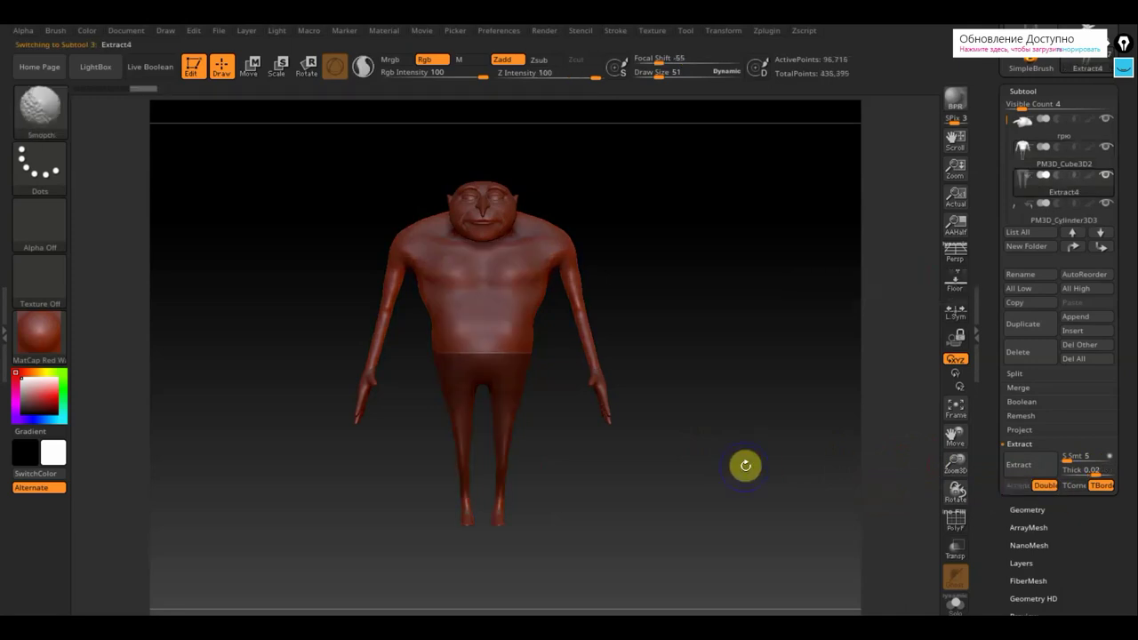
# Clear the mask on the extracted trousers subtool.
pyautogui.keyDown('ctrl'); pyautogui.moveTo(795, 485); pyautogui.dragTo(757, 422); pyautogui.keyUp('ctrl')
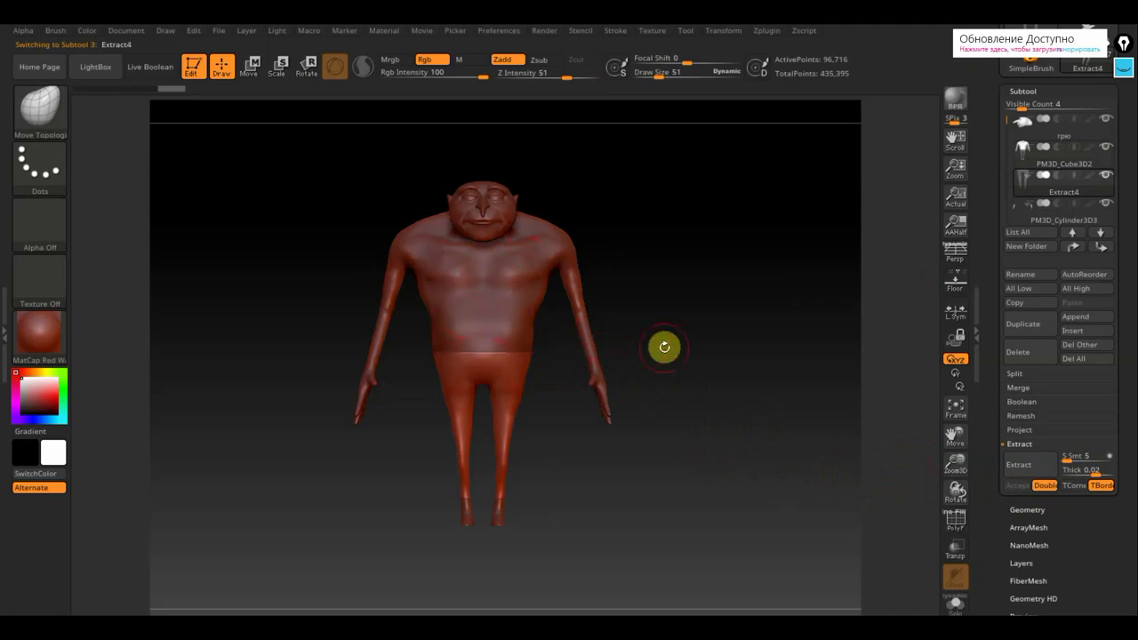
pyautogui.moveTo(670, 349)
pyautogui.keyDown('ctrl'); pyautogui.mouseDown()
pyautogui.moveTo(356, 323)
pyautogui.moveTo(320, 246)
pyautogui.moveTo(322, 184)
pyautogui.mouseUp(); pyautogui.keyUp('ctrl')
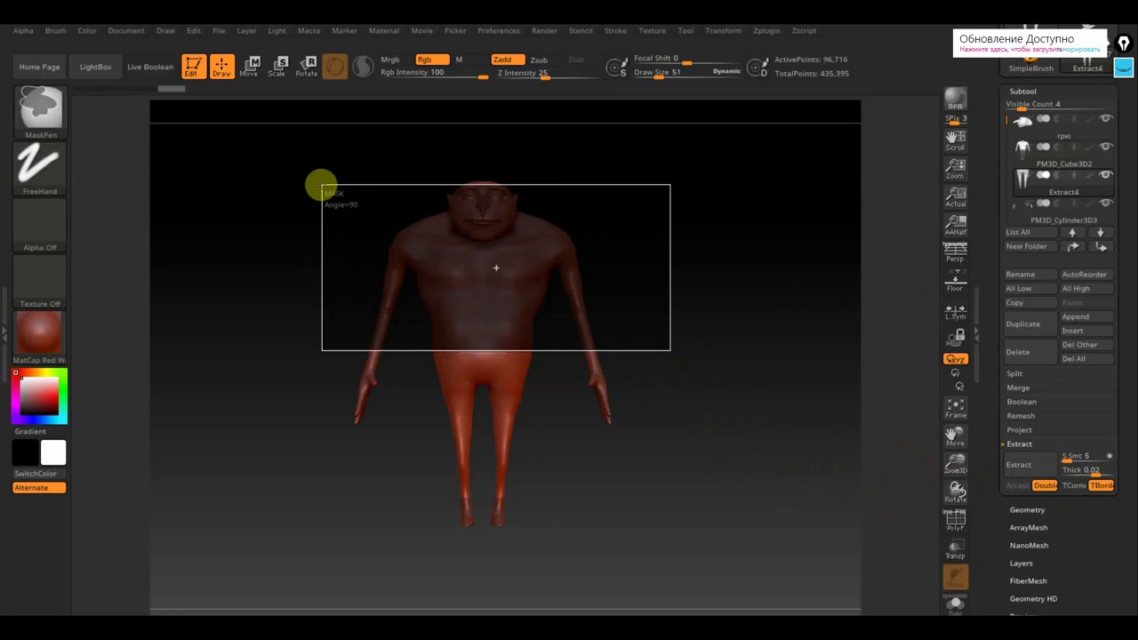
pyautogui.keyDown('ctrl'); pyautogui.moveTo(322, 184); pyautogui.dragTo(323, 184); pyautogui.keyUp('ctrl')
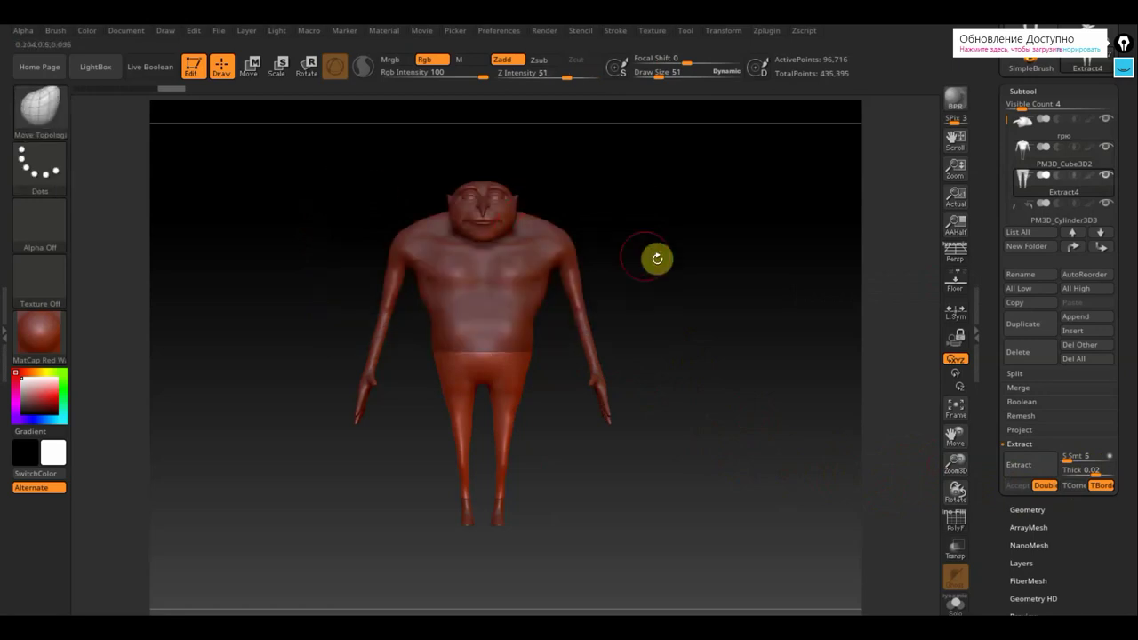
# Switch to the body subtool and replace the leg mask with one over the torso and arms down to the wrists.
pyautogui.keyDown('ctrl'); pyautogui.moveTo(672, 243); pyautogui.dragTo(697, 292); pyautogui.keyUp('ctrl')
pyautogui.press('n')
pyautogui.moveTo(693, 276)
pyautogui.keyDown('ctrl'); pyautogui.mouseDown()
pyautogui.moveTo(719, 343)
pyautogui.moveTo(709, 328)
pyautogui.mouseUp(); pyautogui.keyUp('ctrl')
pyautogui.press('n')
pyautogui.click(558, 373)
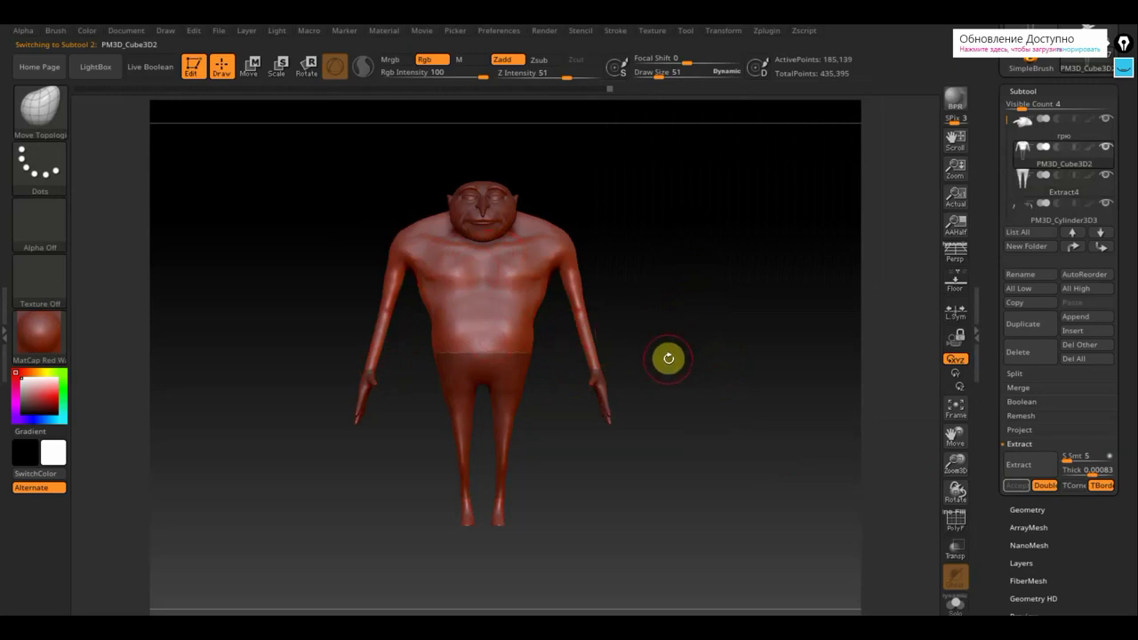
pyautogui.press('ctrl')
pyautogui.moveTo(659, 353)
pyautogui.keyDown('ctrl'); pyautogui.mouseDown()
pyautogui.moveTo(490, 338)
pyautogui.moveTo(400, 310)
pyautogui.moveTo(388, 322)
pyautogui.moveTo(327, 299)
pyautogui.moveTo(313, 193)
pyautogui.mouseUp(); pyautogui.keyUp('ctrl')
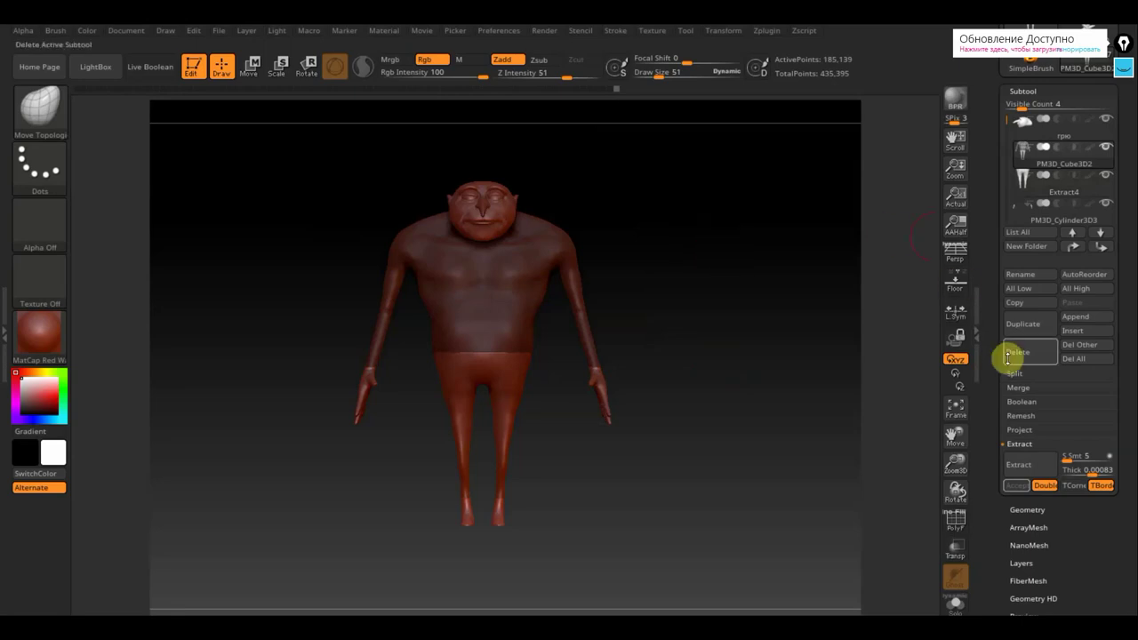
# Extract the masked torso and arms at a thickness of 0.00083 and accept the result as a new shirt subtool.
pyautogui.click(1038, 470)
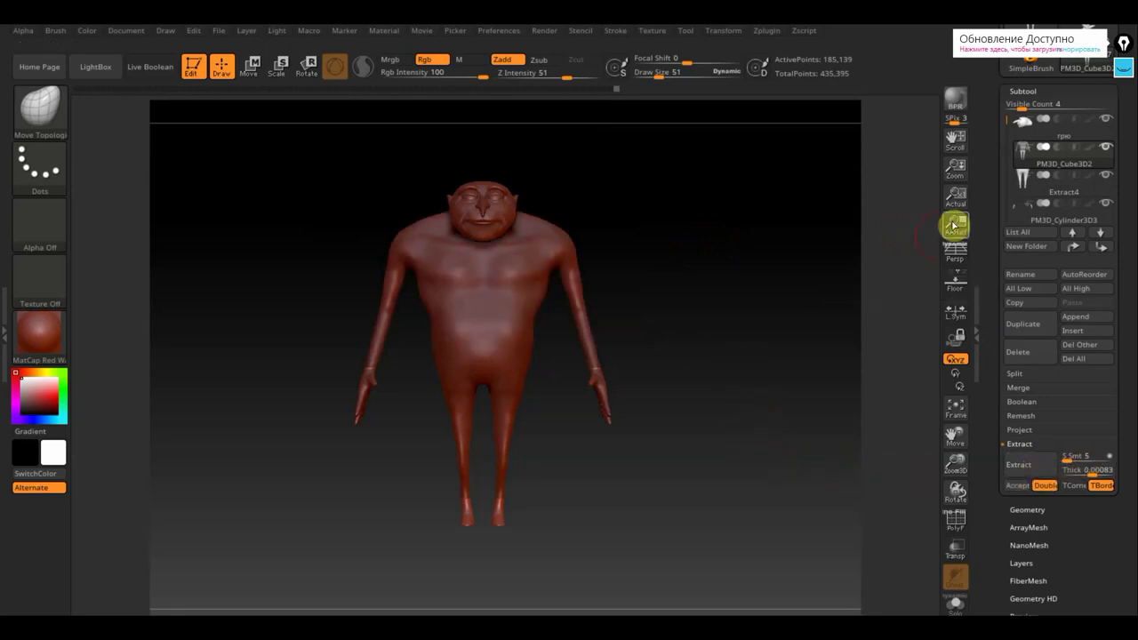
pyautogui.moveTo(1026, 166)
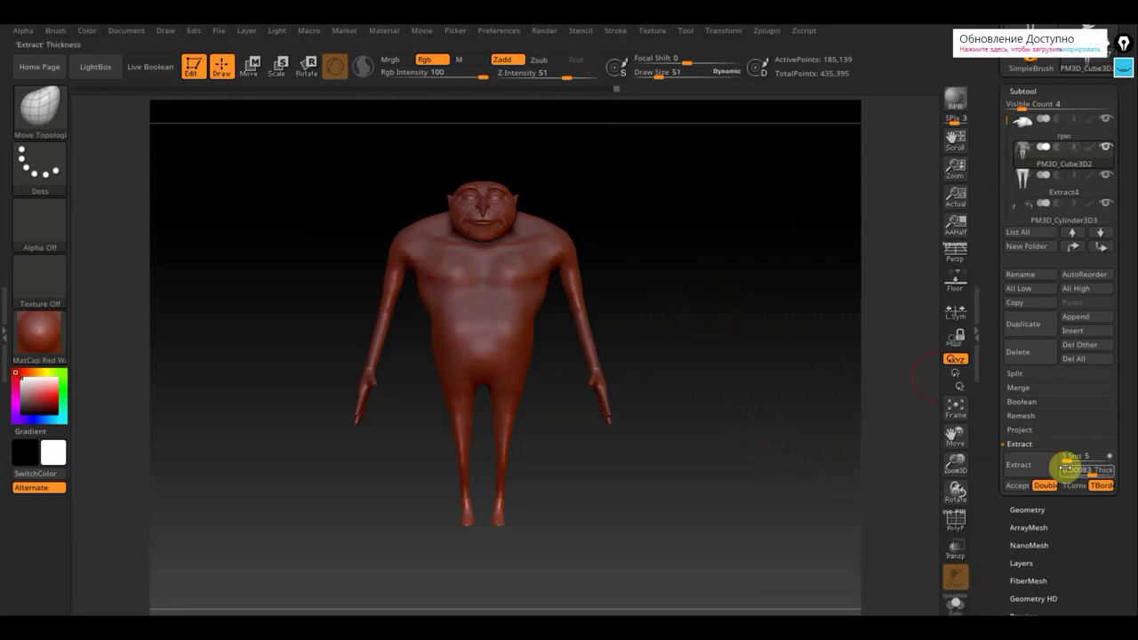
pyautogui.click(1018, 485)
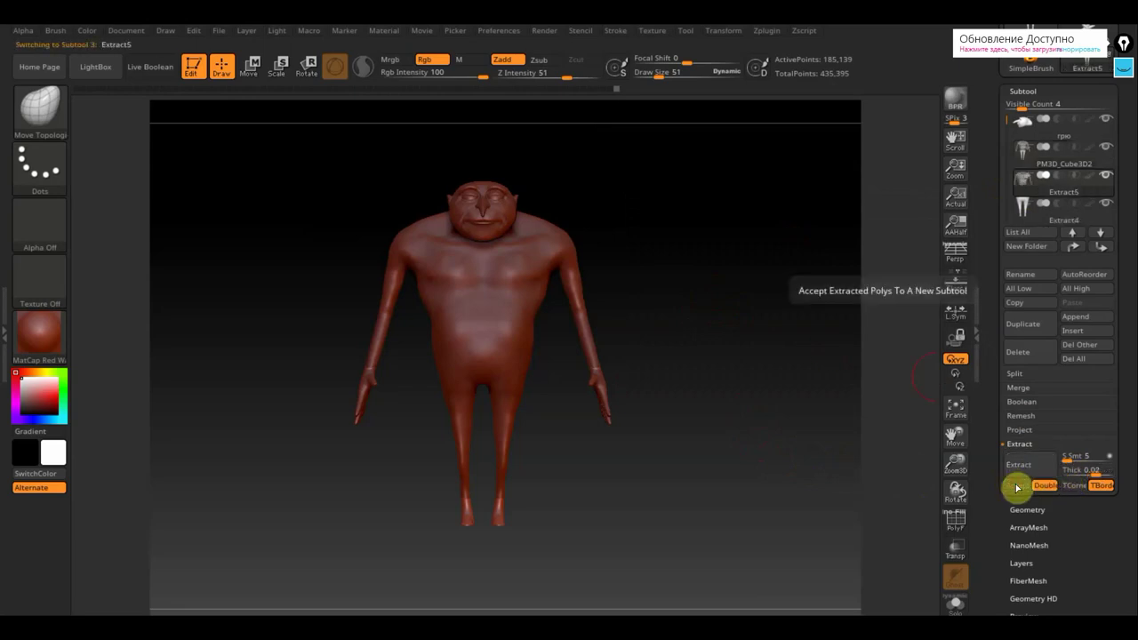
# Activate the extracted shirt subtool and hide all other subtools.
pyautogui.click(1024, 182)
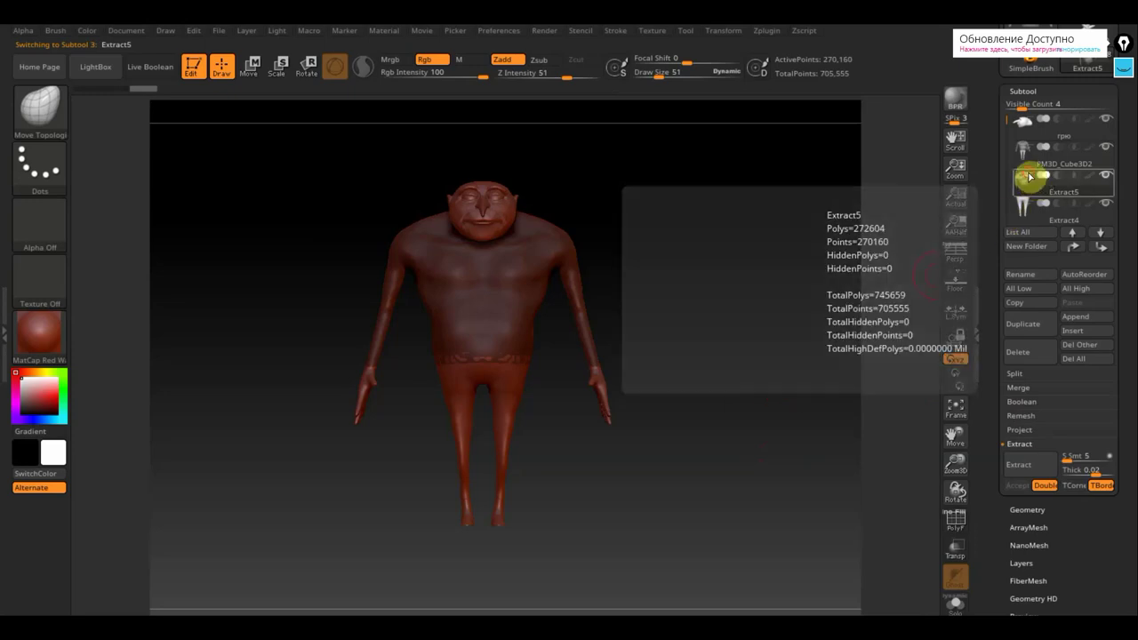
pyautogui.click(1032, 219)
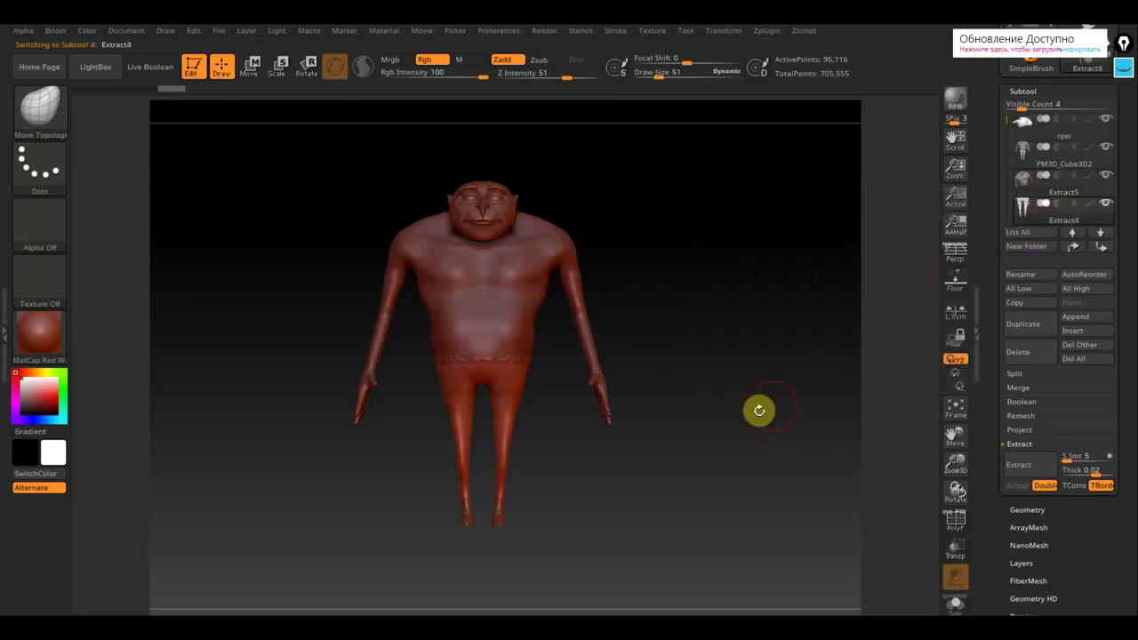
pyautogui.moveTo(760, 410); pyautogui.dragTo(729, 455)
pyautogui.click(1085, 181)
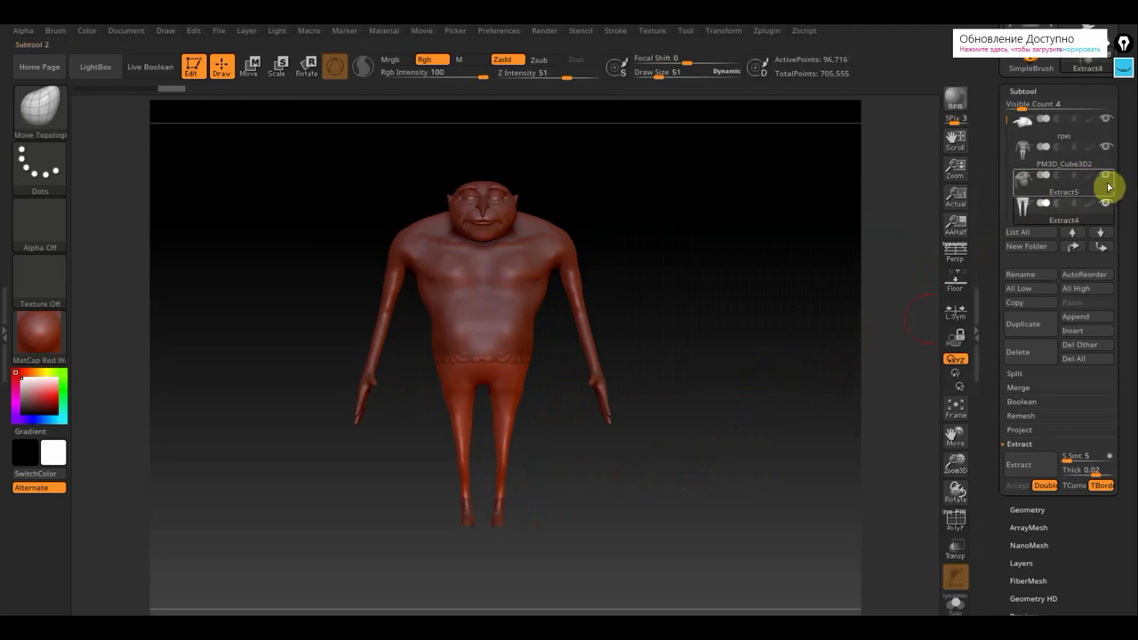
pyautogui.keyDown('shift'); pyautogui.click(1109, 179); pyautogui.keyUp('shift')
pyautogui.keyDown('shift'); pyautogui.click(1108, 178); pyautogui.keyUp('shift')
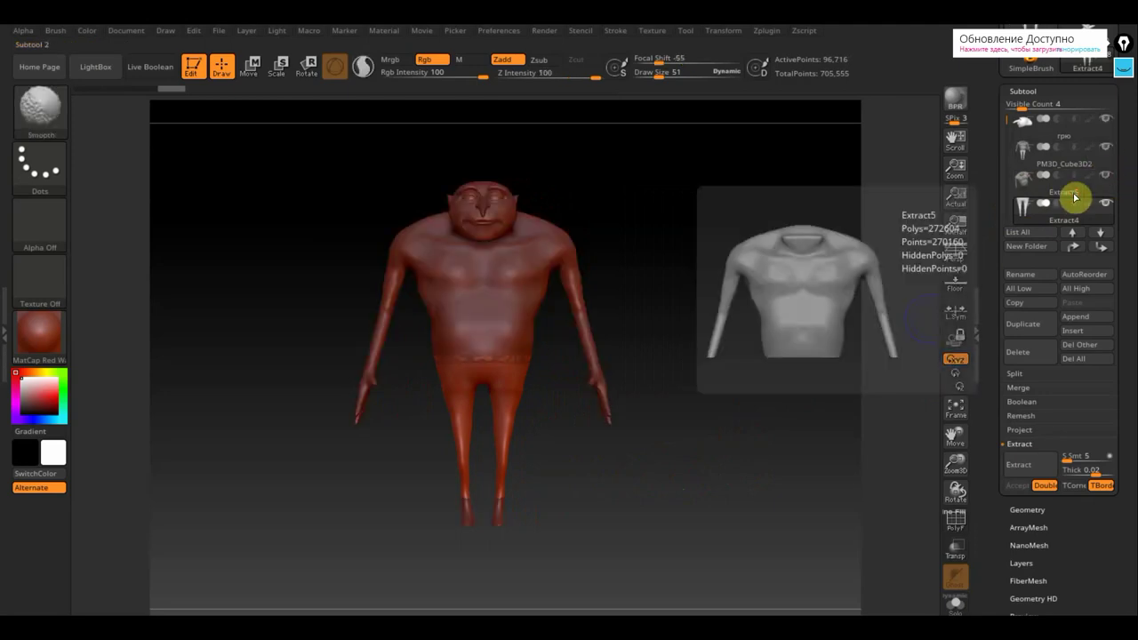
pyautogui.click(1037, 192)
pyautogui.keyDown('shift'); pyautogui.click(1105, 177); pyautogui.keyUp('shift')
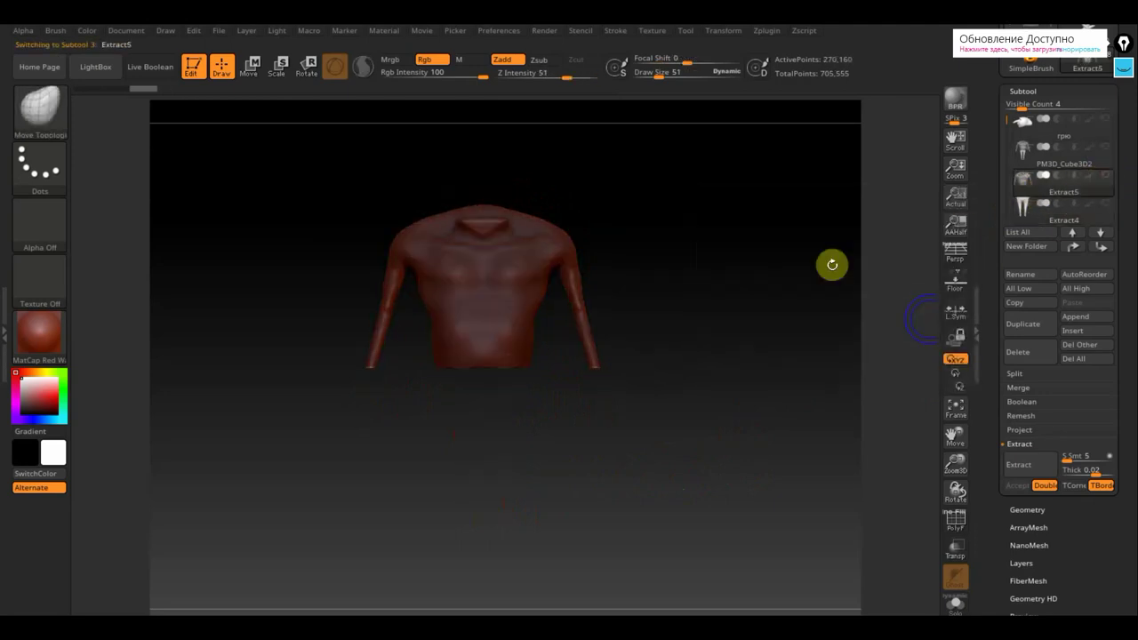
# Clear the shirt's mask and smooth its chest area.
pyautogui.moveTo(711, 308); pyautogui.dragTo(691, 333)
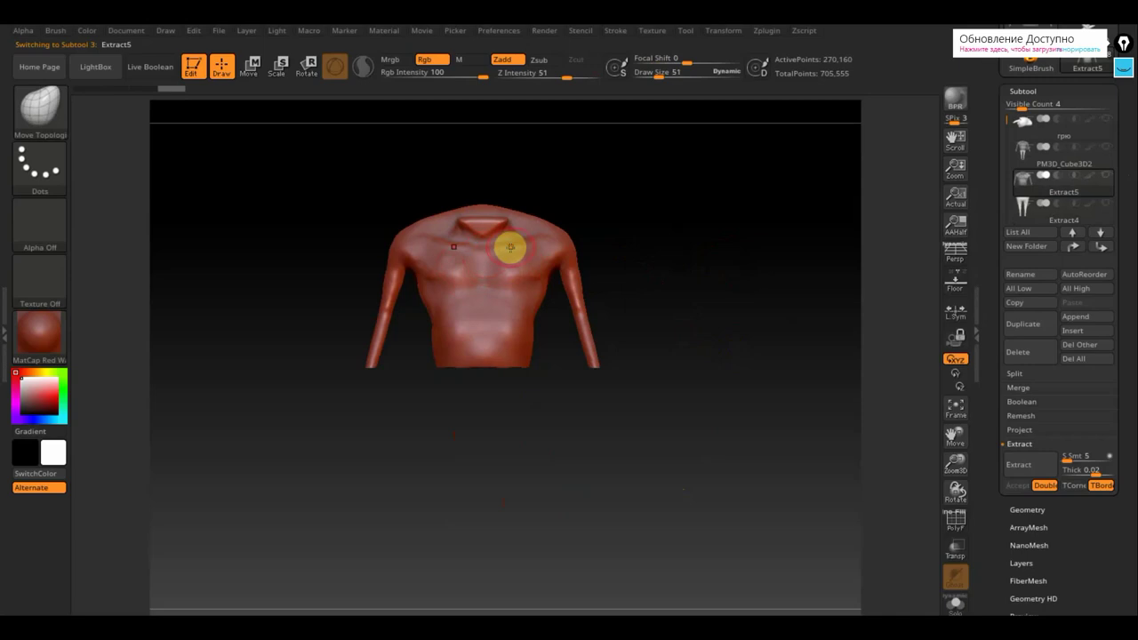
pyautogui.moveTo(678, 267); pyautogui.dragTo(663, 284)
pyautogui.press('shift')
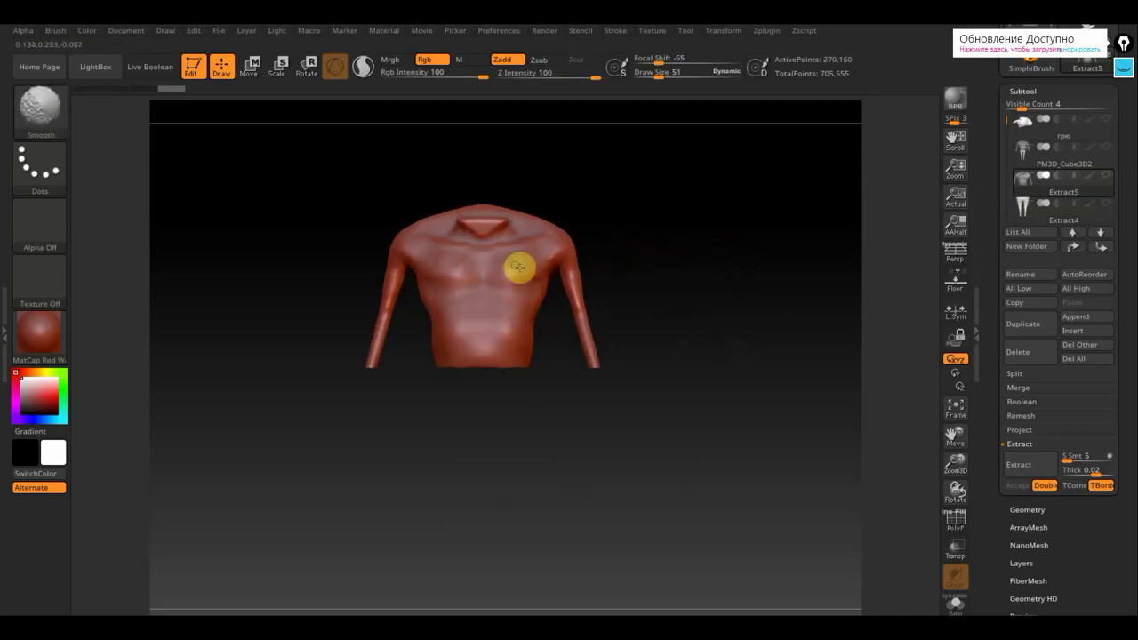
pyautogui.moveTo(518, 272)
pyautogui.keyDown('shift'); pyautogui.mouseDown()
pyautogui.moveTo(542, 258)
pyautogui.moveTo(511, 278)
pyautogui.mouseUp(); pyautogui.keyUp('shift')
# Apply the Polish By Groups deformation to the extracted shirt.
pyautogui.moveTo(1114, 562); pyautogui.dragTo(1073, 467)
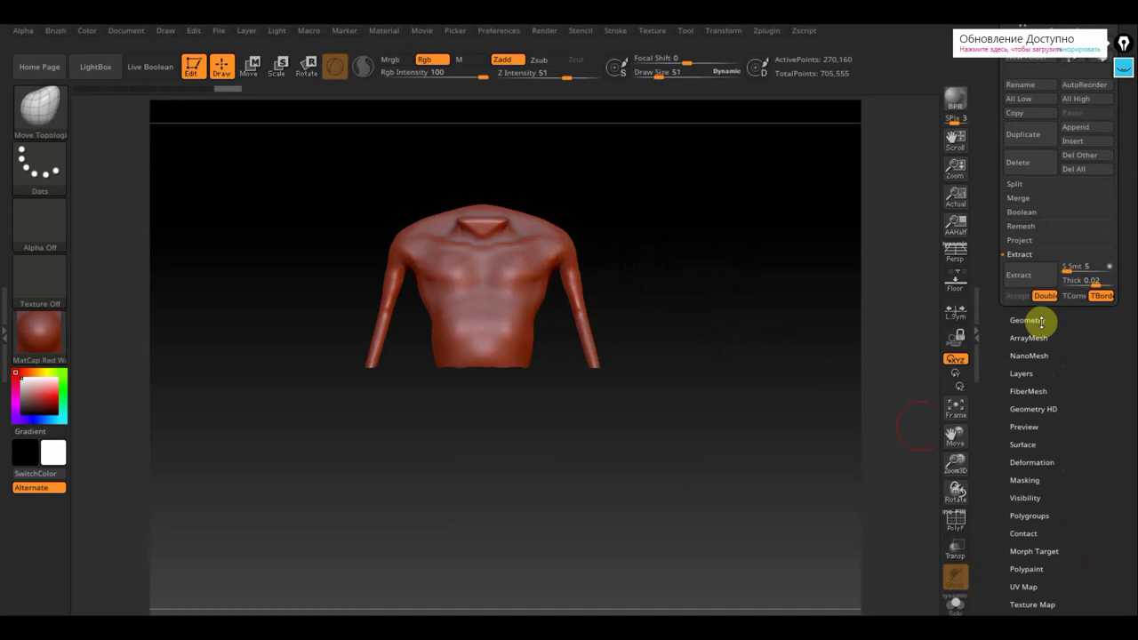
pyautogui.moveTo(1093, 488); pyautogui.dragTo(1097, 462)
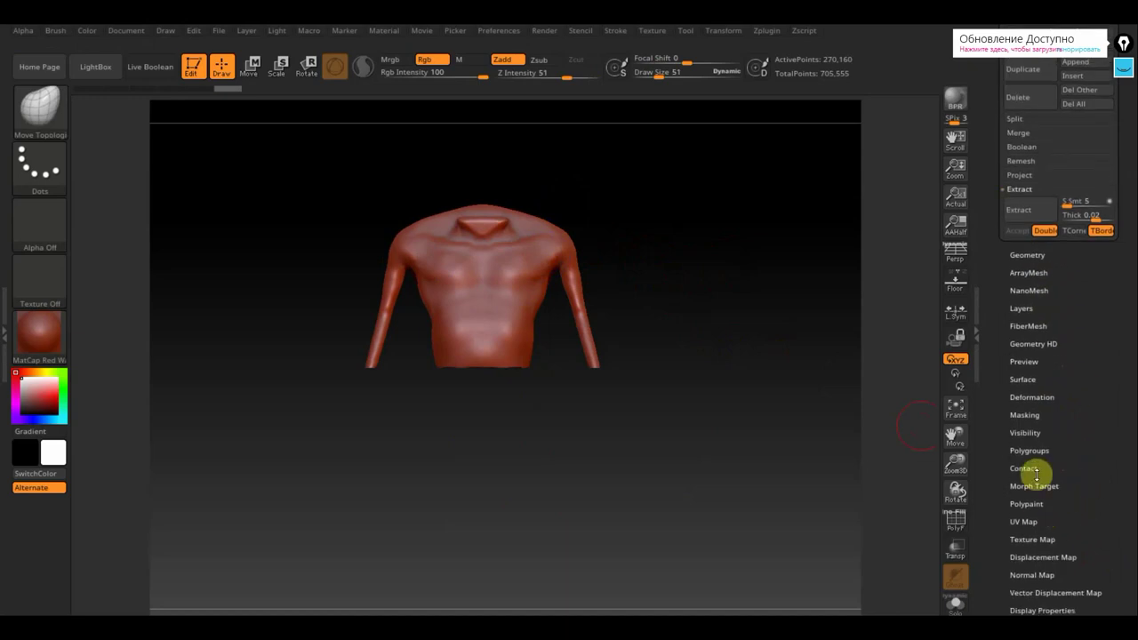
pyautogui.click(1041, 398)
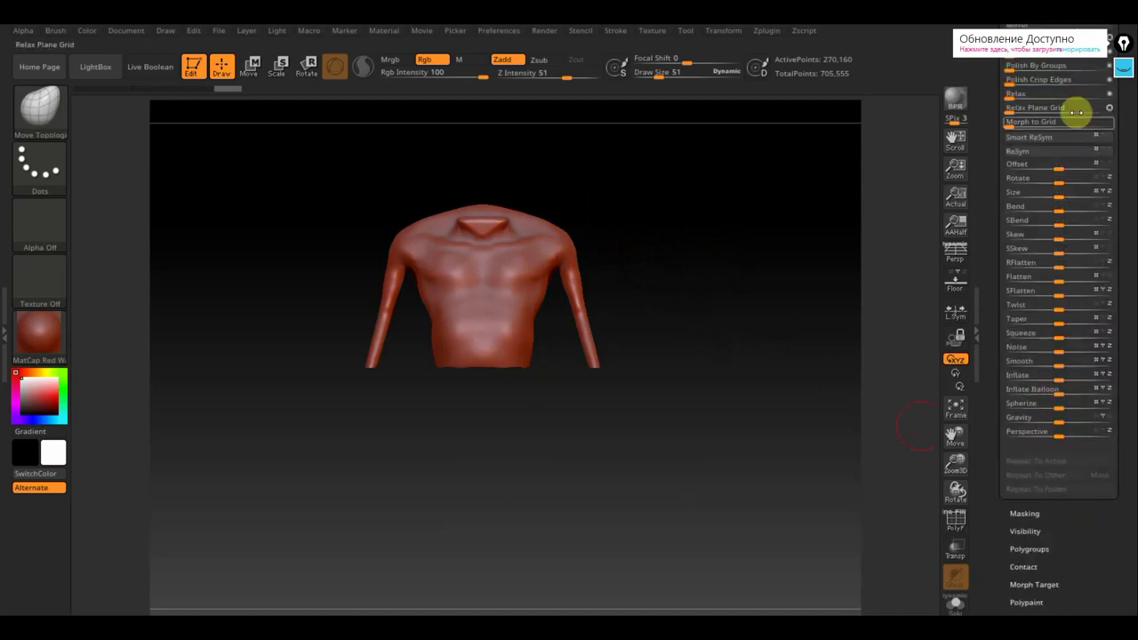
pyautogui.moveTo(1131, 127); pyautogui.dragTo(1134, 165)
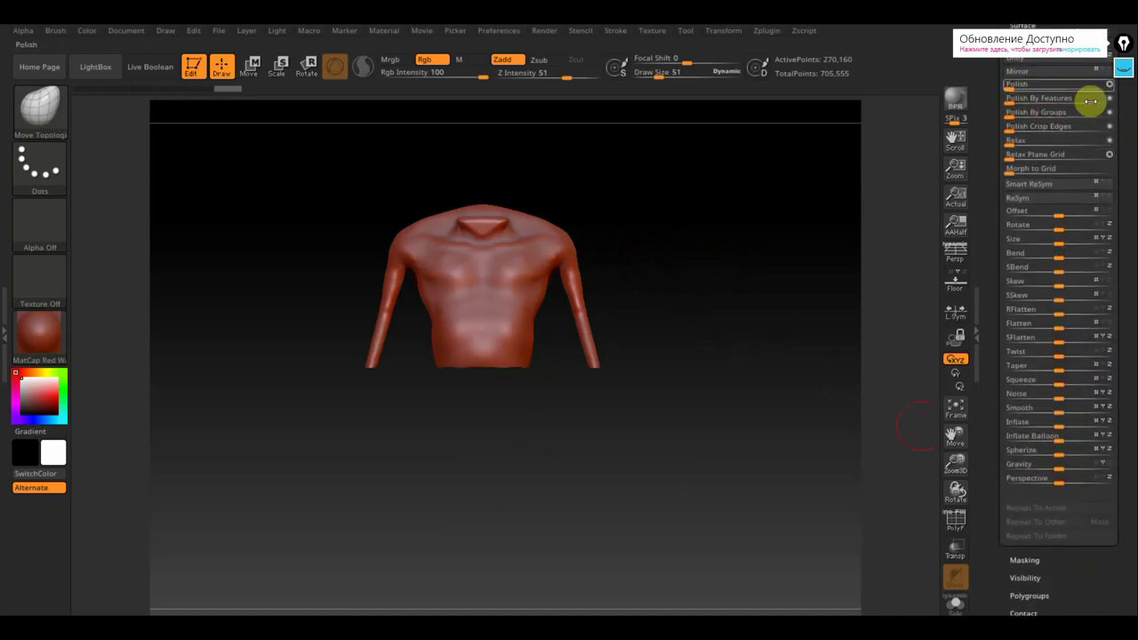
pyautogui.moveTo(1120, 107); pyautogui.dragTo(1096, 137)
pyautogui.moveTo(1023, 115); pyautogui.dragTo(1013, 143)
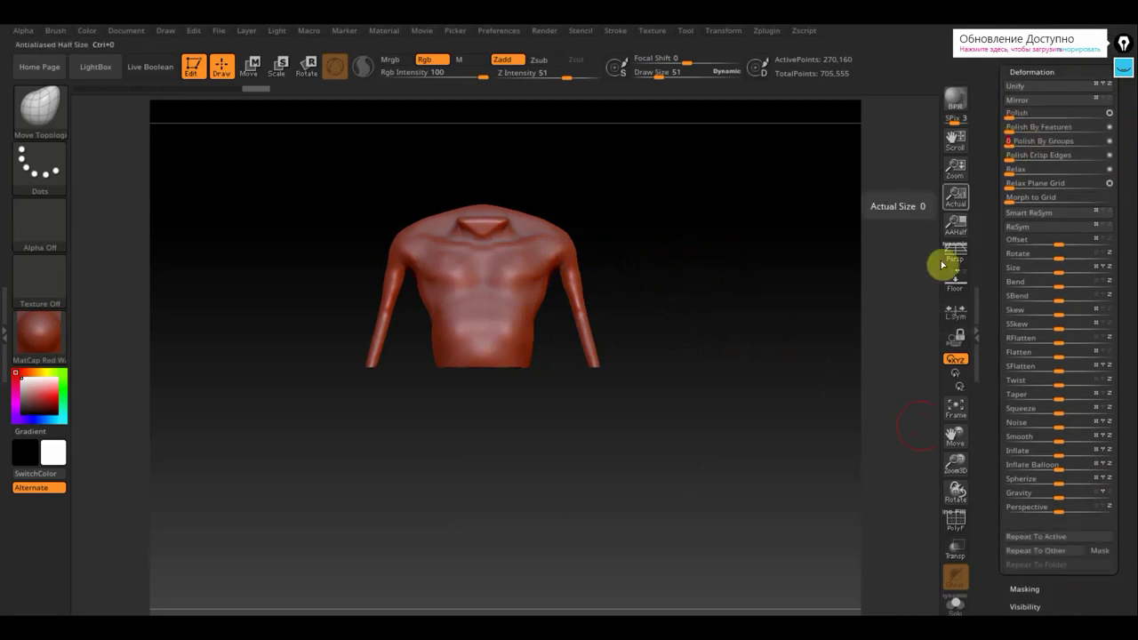
# Remesh the shirt with ZRemesher using a target polygon count of 5.
pyautogui.moveTo(1129, 223); pyautogui.dragTo(1126, 364)
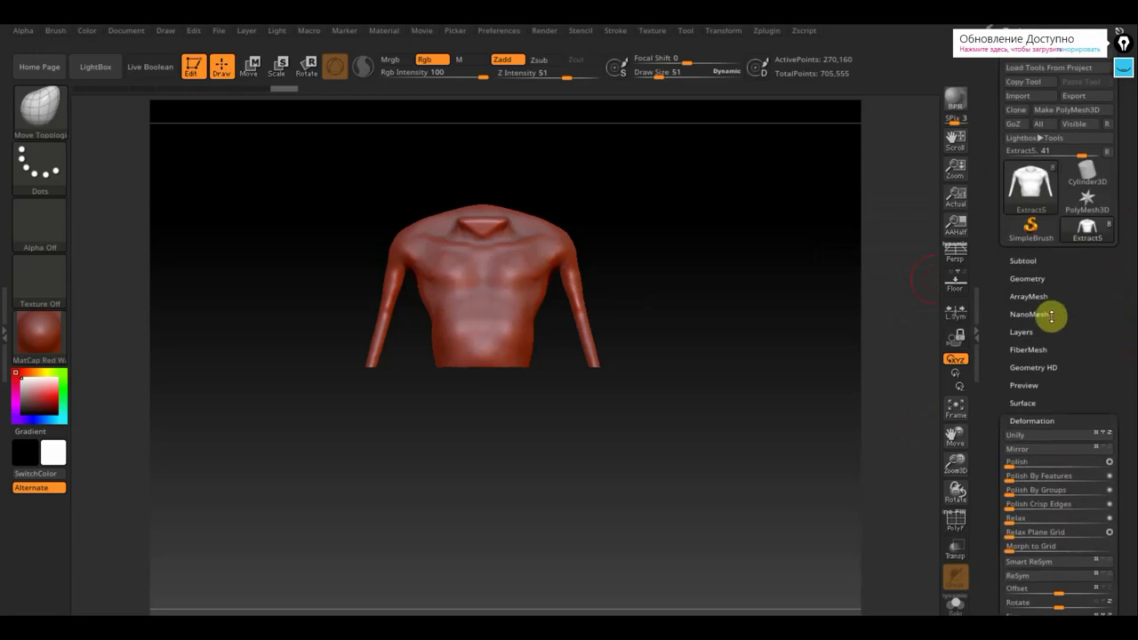
pyautogui.click(1038, 281)
pyautogui.moveTo(1126, 452); pyautogui.dragTo(1126, 346)
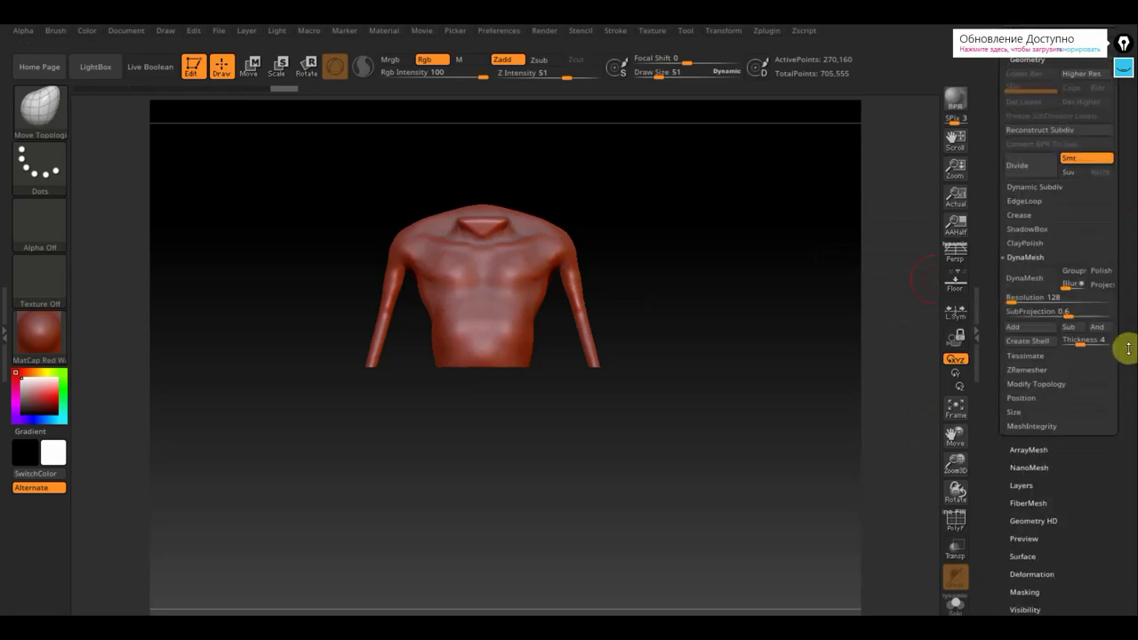
pyautogui.click(1032, 321)
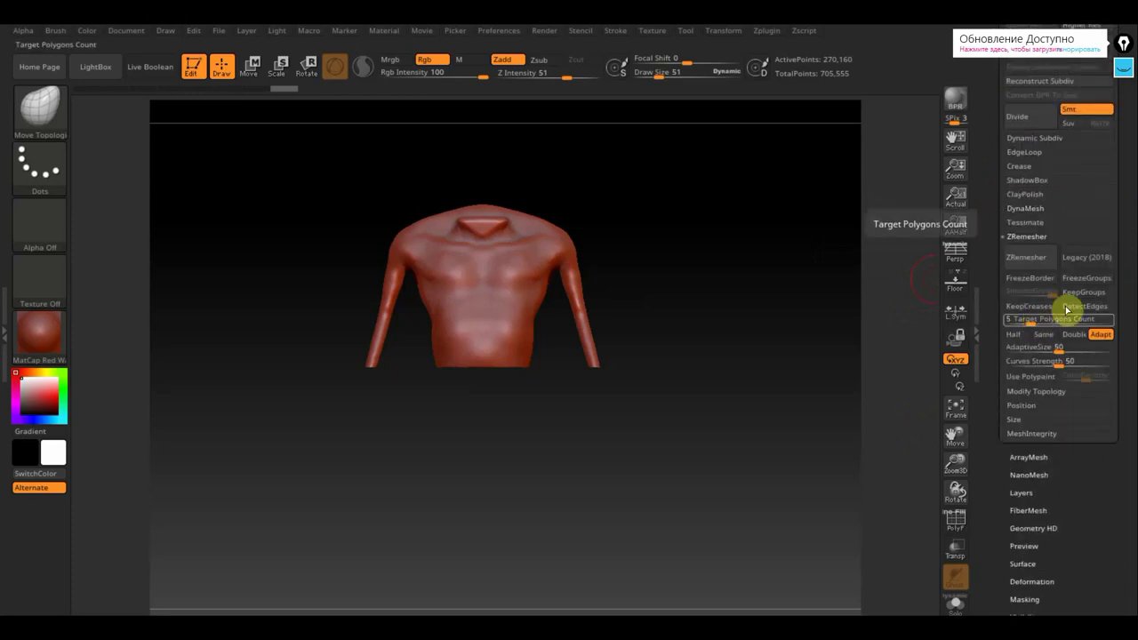
pyautogui.click(1028, 260)
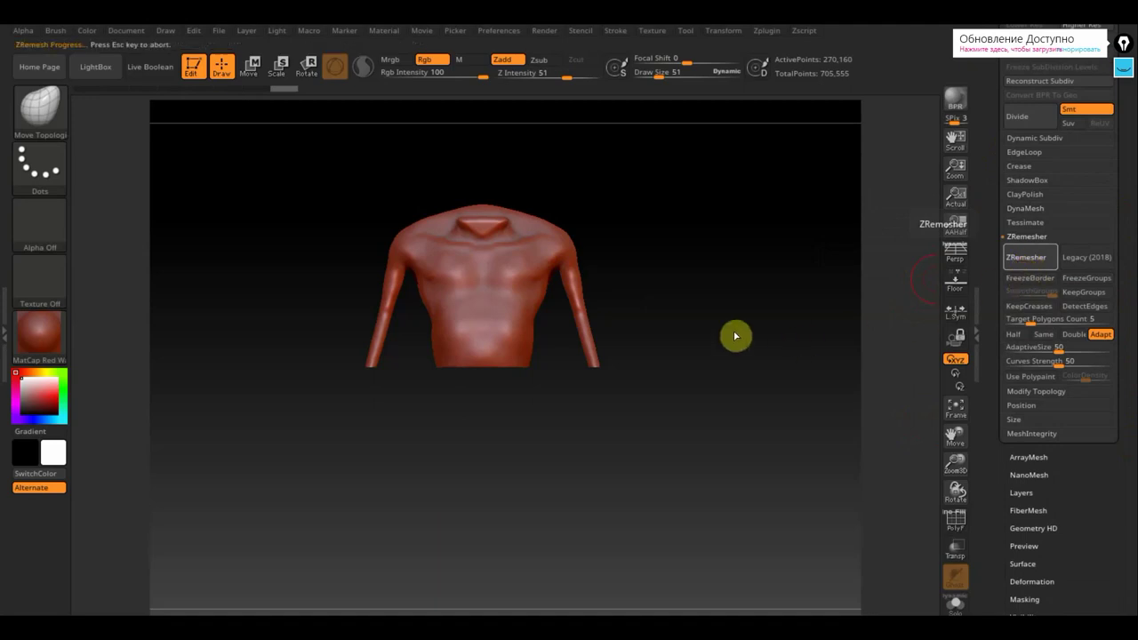
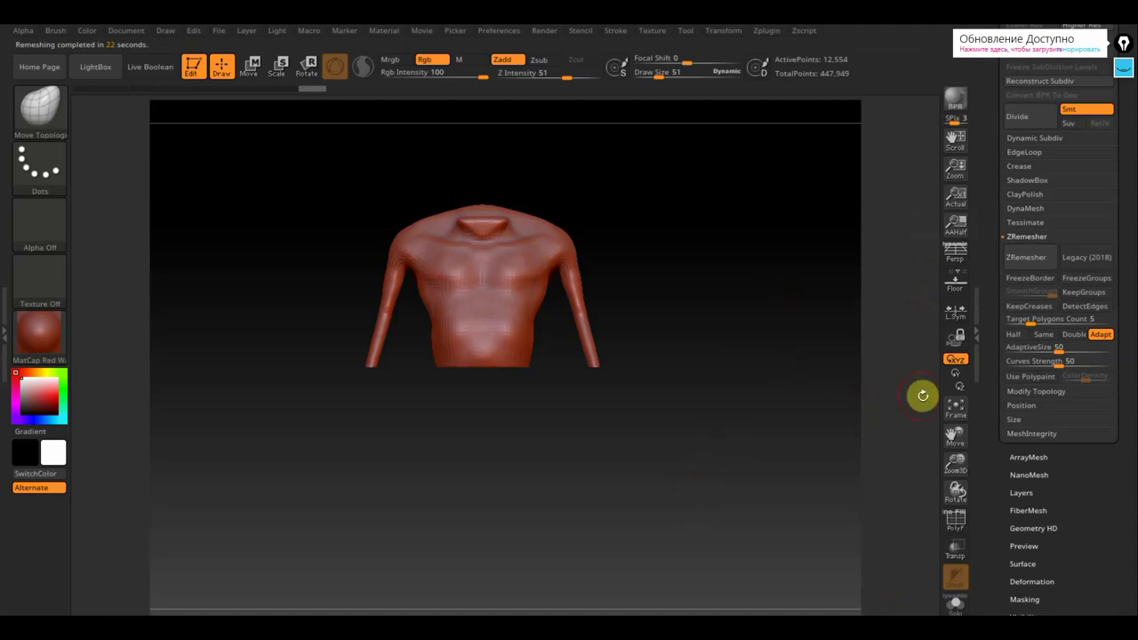
# Check the remeshed shirt's wireframe topology and smooth its chest and torso.
pyautogui.click(956, 409)
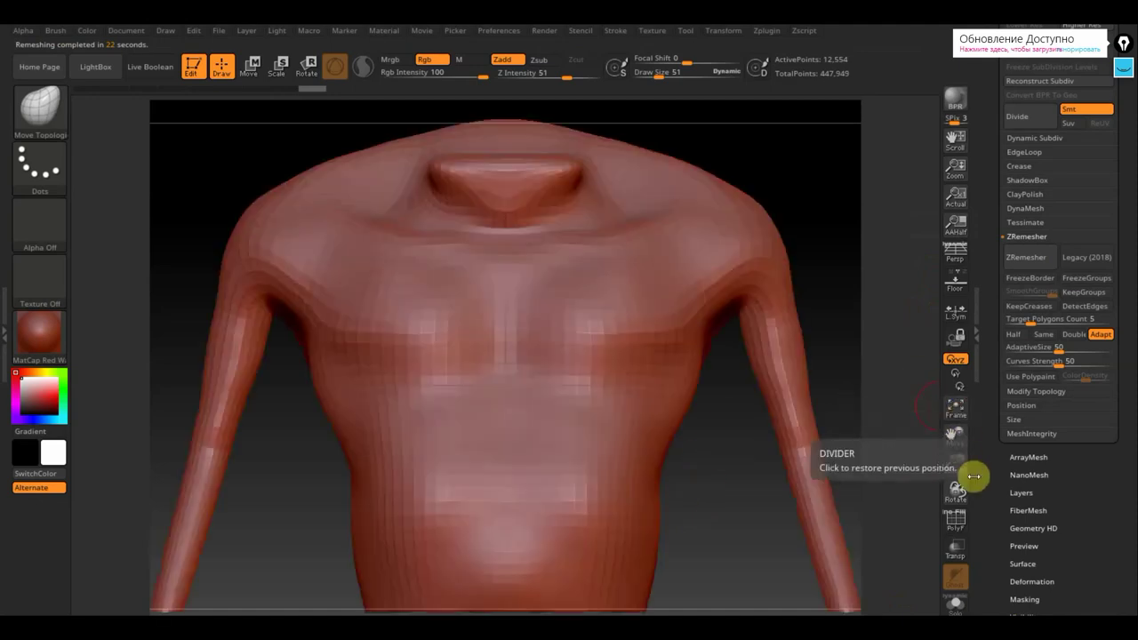
pyautogui.click(956, 521)
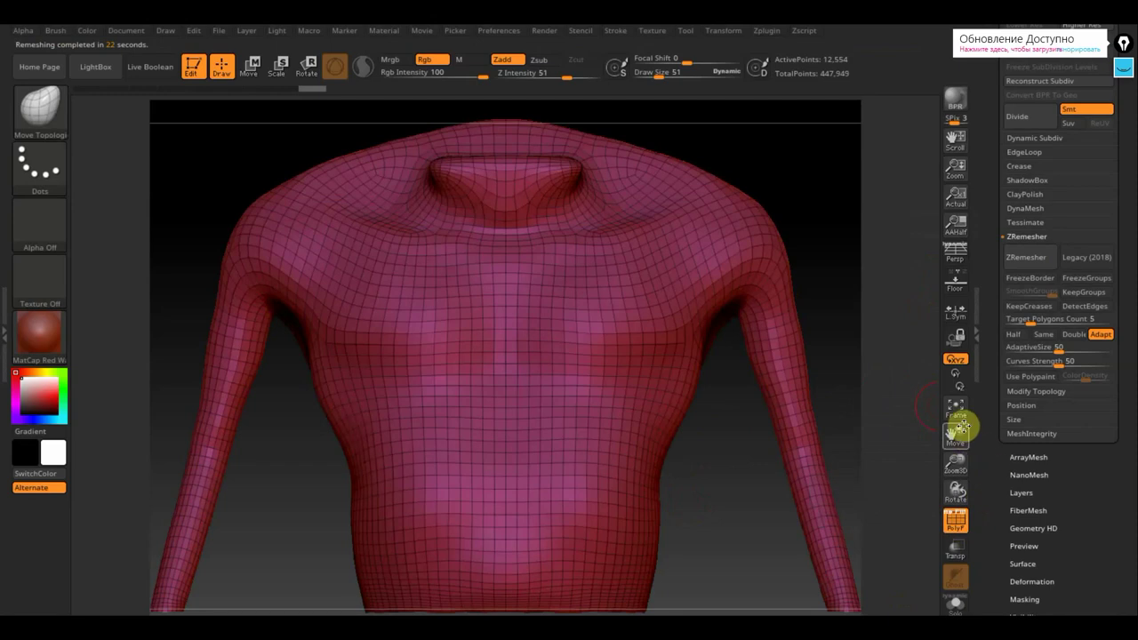
pyautogui.click(957, 520)
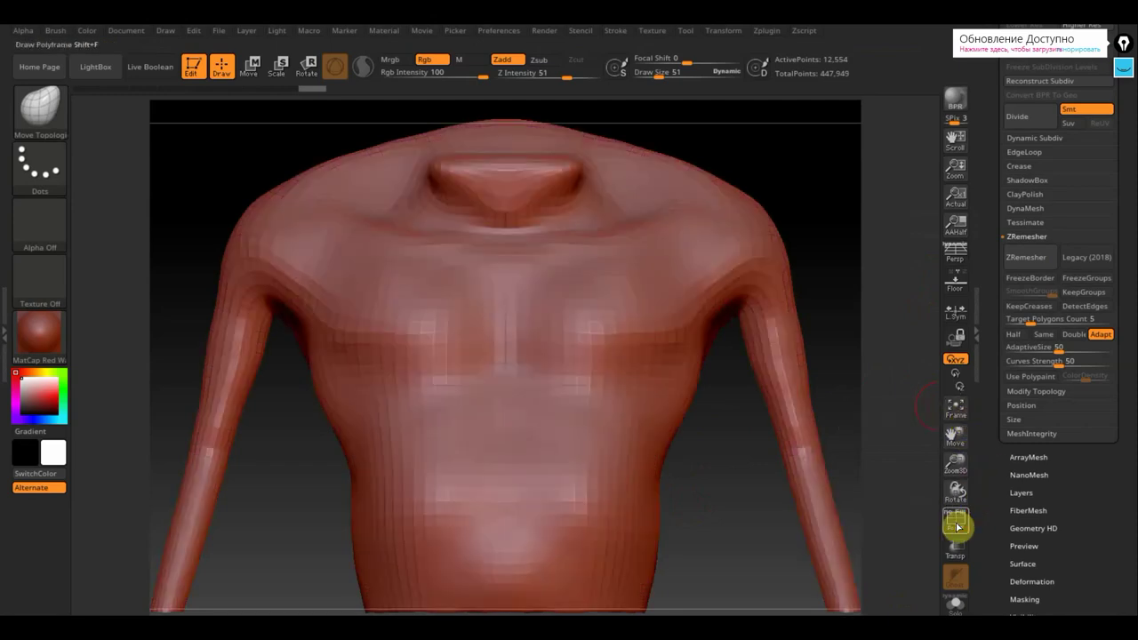
pyautogui.keyDown('alt'); pyautogui.moveTo(843, 356); pyautogui.dragTo(803, 211); pyautogui.keyUp('alt')
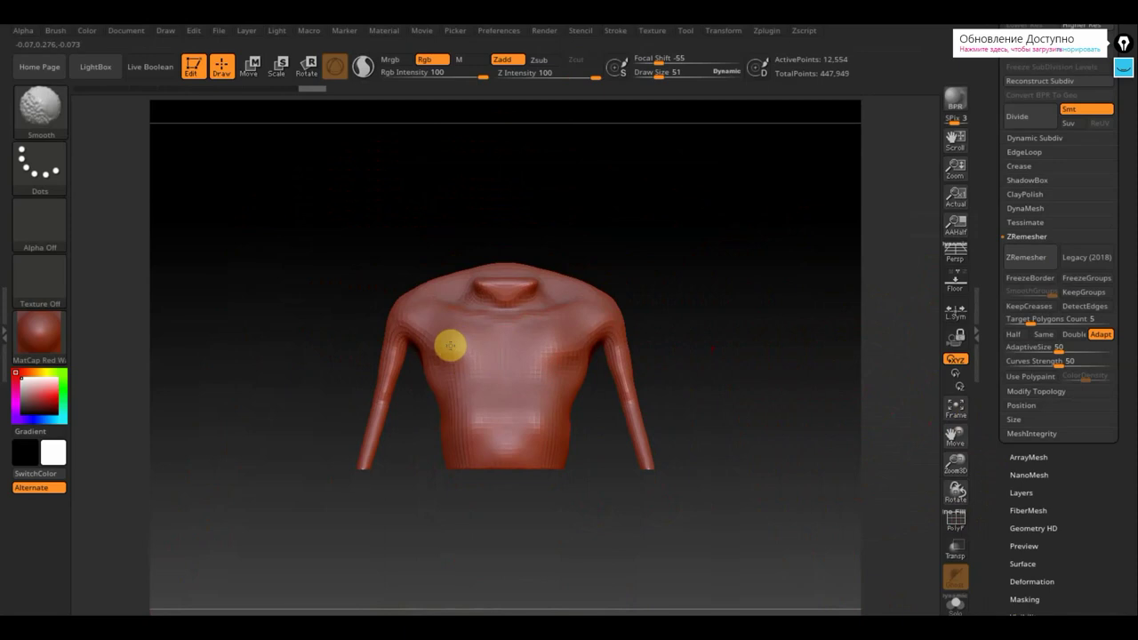
pyautogui.moveTo(451, 346)
pyautogui.keyDown('shift'); pyautogui.mouseDown()
pyautogui.moveTo(427, 313)
pyautogui.moveTo(421, 353)
pyautogui.moveTo(445, 407)
pyautogui.moveTo(504, 444)
pyautogui.moveTo(468, 406)
pyautogui.moveTo(488, 369)
pyautogui.moveTo(437, 292)
pyautogui.moveTo(403, 317)
pyautogui.moveTo(459, 330)
pyautogui.moveTo(534, 305)
pyautogui.moveTo(513, 277)
pyautogui.moveTo(489, 289)
pyautogui.moveTo(549, 325)
pyautogui.mouseUp(); pyautogui.keyUp('shift')
pyautogui.moveTo(727, 309)
pyautogui.mouseDown()
pyautogui.moveTo(556, 338)
pyautogui.moveTo(531, 396)
pyautogui.mouseUp()
pyautogui.moveTo(549, 435)
pyautogui.keyDown('shift'); pyautogui.mouseDown()
pyautogui.moveTo(600, 440)
pyautogui.moveTo(538, 440)
pyautogui.moveTo(560, 447)
pyautogui.moveTo(554, 440)
pyautogui.mouseUp(); pyautogui.keyUp('shift')
pyautogui.moveTo(486, 345)
pyautogui.keyDown('shift'); pyautogui.mouseDown()
pyautogui.moveTo(463, 351)
pyautogui.moveTo(481, 350)
pyautogui.mouseUp(); pyautogui.keyUp('shift')
pyautogui.moveTo(671, 219); pyautogui.dragTo(660, 381)
# Make all subtools visible again around the extracted shirt.
pyautogui.moveTo(1132, 141); pyautogui.dragTo(1127, 256)
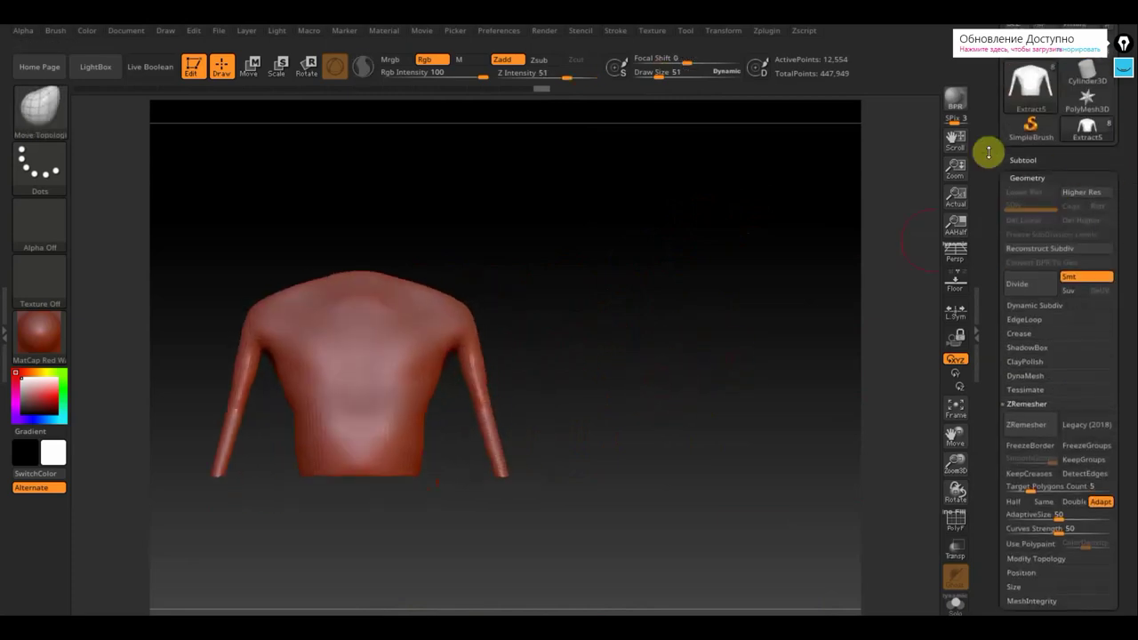
pyautogui.click(1024, 161)
pyautogui.click(1102, 189)
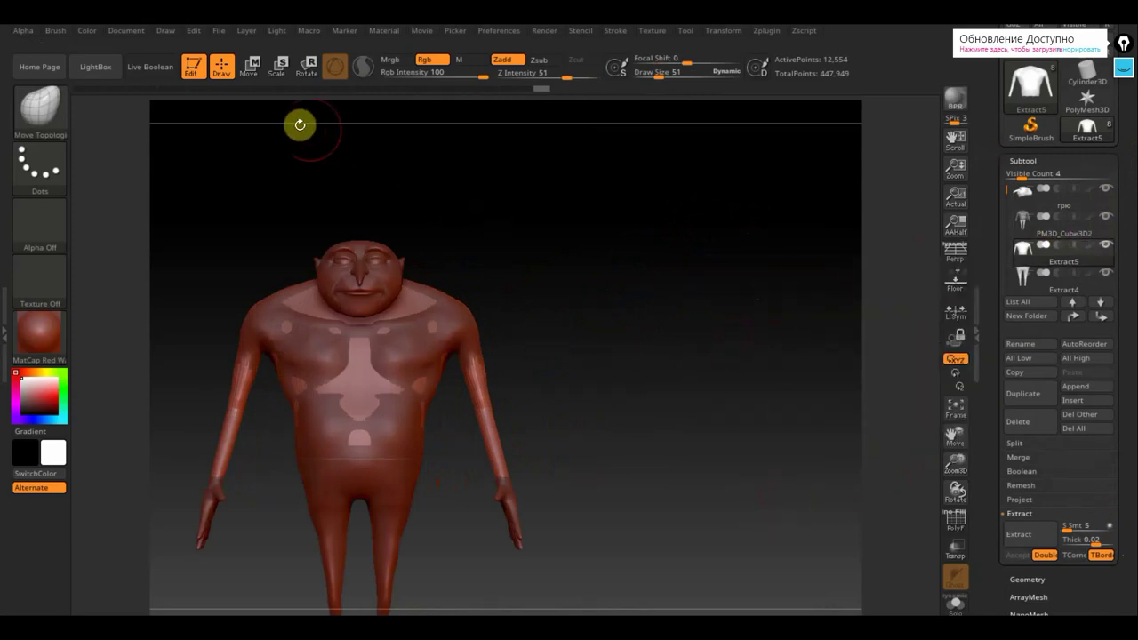
# Scale the shirt up slightly in all directions to cover more of the body.
pyautogui.click(254, 69)
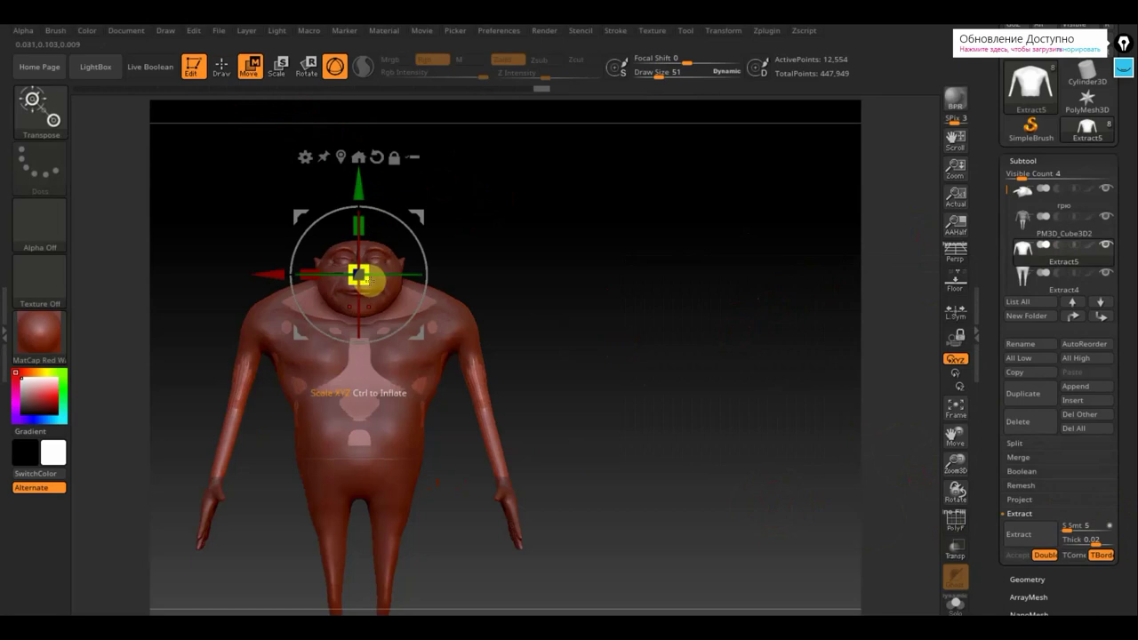
pyautogui.moveTo(358, 277); pyautogui.dragTo(358, 277)
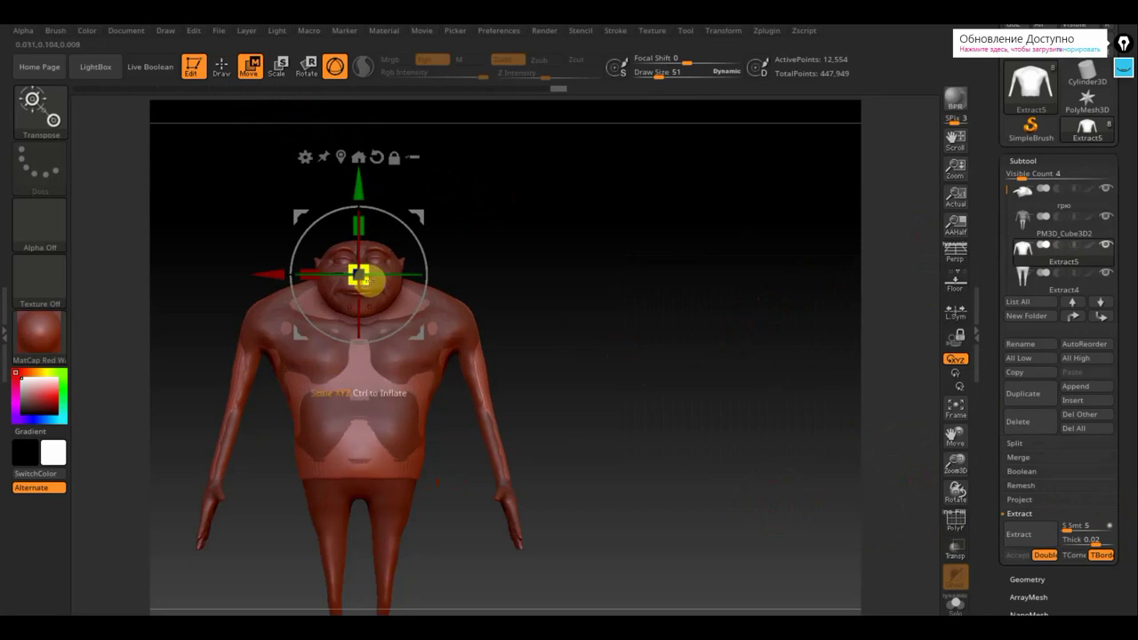
pyautogui.click(222, 67)
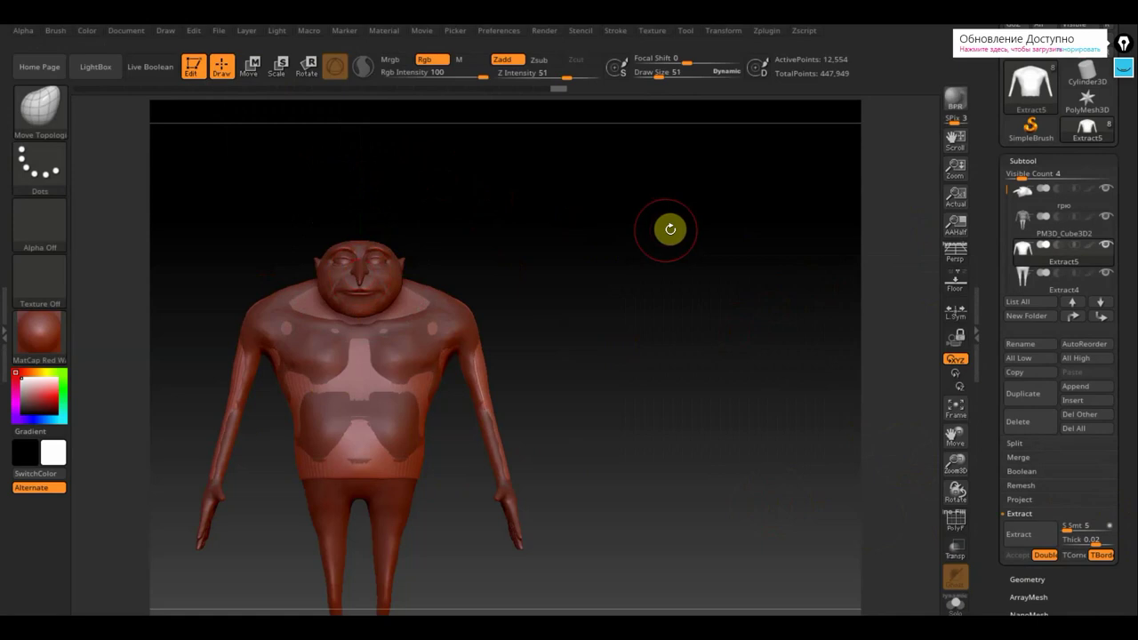
# Activate the PM3D_Cube3D2 body subtool and smooth its chest and belly where it overlaps the shirt.
pyautogui.click(1027, 234)
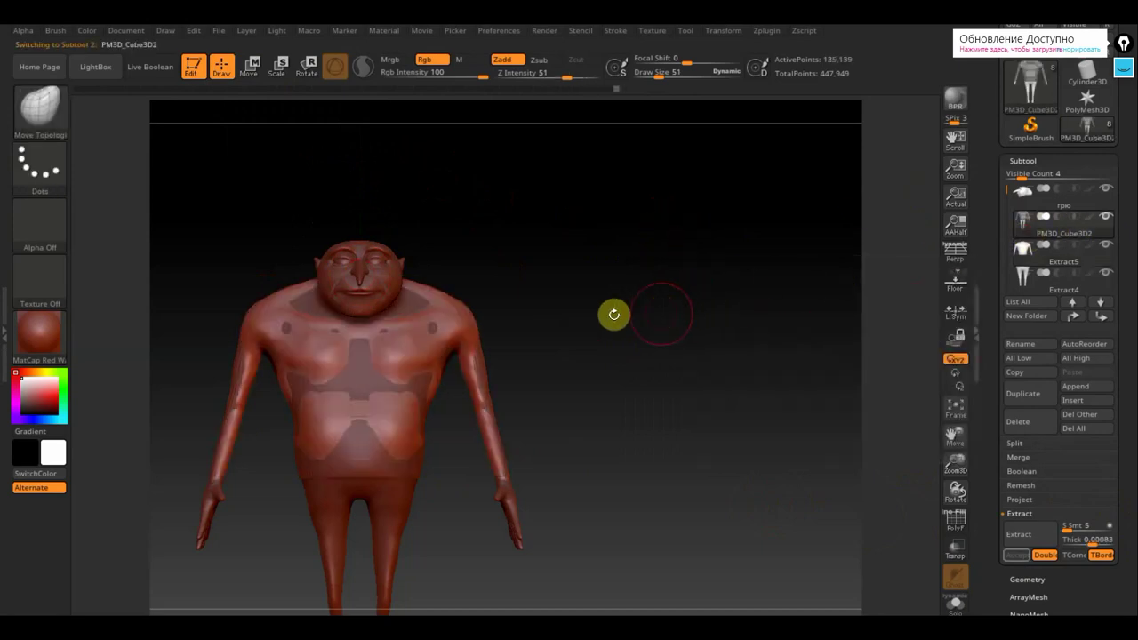
pyautogui.press('shift')
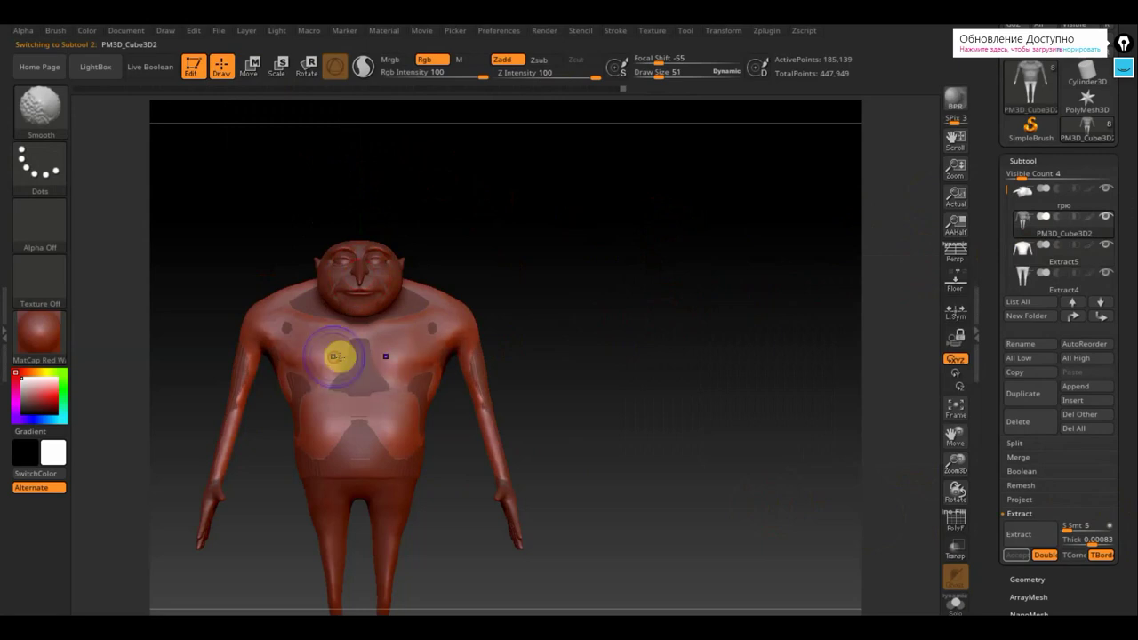
pyautogui.moveTo(617, 335)
pyautogui.mouseDown()
pyautogui.moveTo(579, 338)
pyautogui.moveTo(610, 330)
pyautogui.moveTo(648, 350)
pyautogui.moveTo(724, 338)
pyautogui.moveTo(708, 348)
pyautogui.mouseUp()
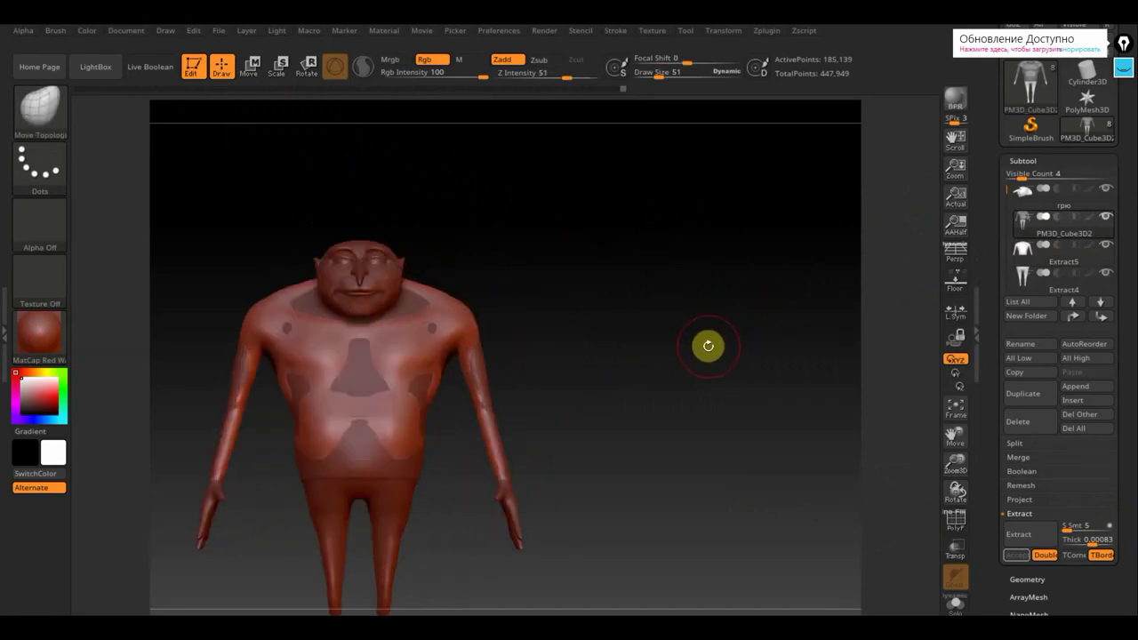
# Activate the shirt subtool and expand it over the body with an Inflate deformation of about 10.
pyautogui.click(1036, 261)
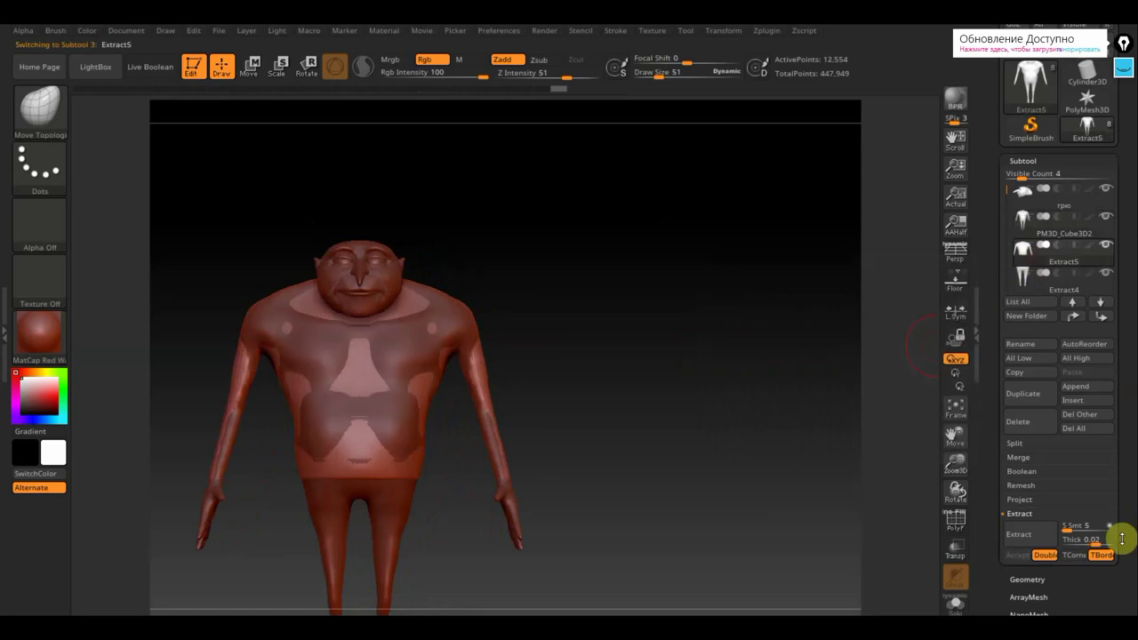
pyautogui.moveTo(1118, 539); pyautogui.dragTo(1087, 464)
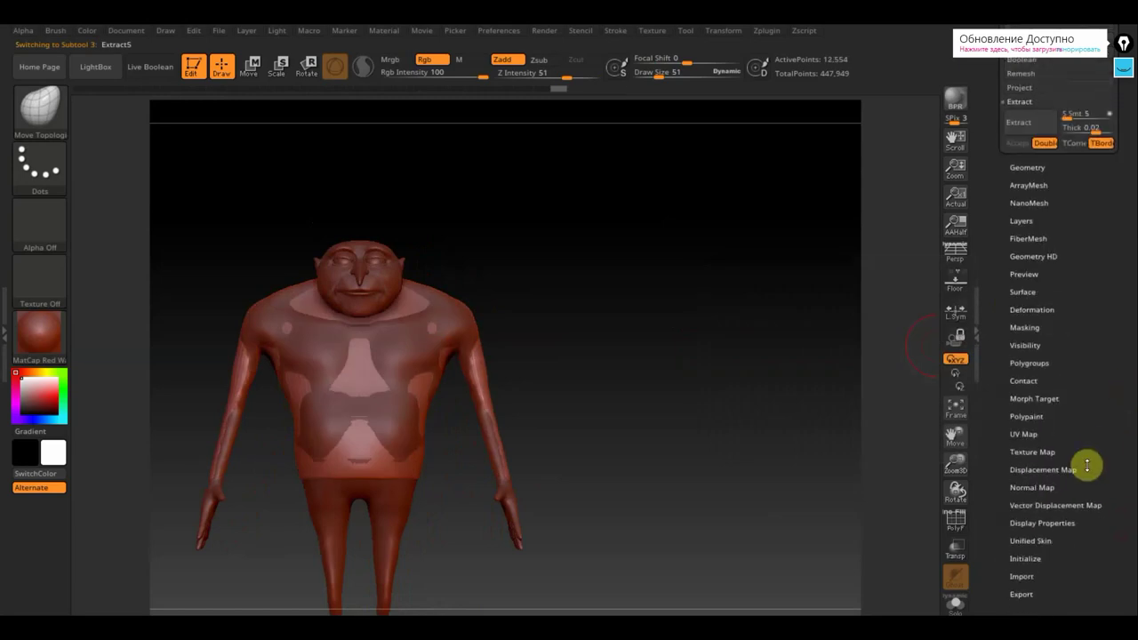
pyautogui.click(1040, 307)
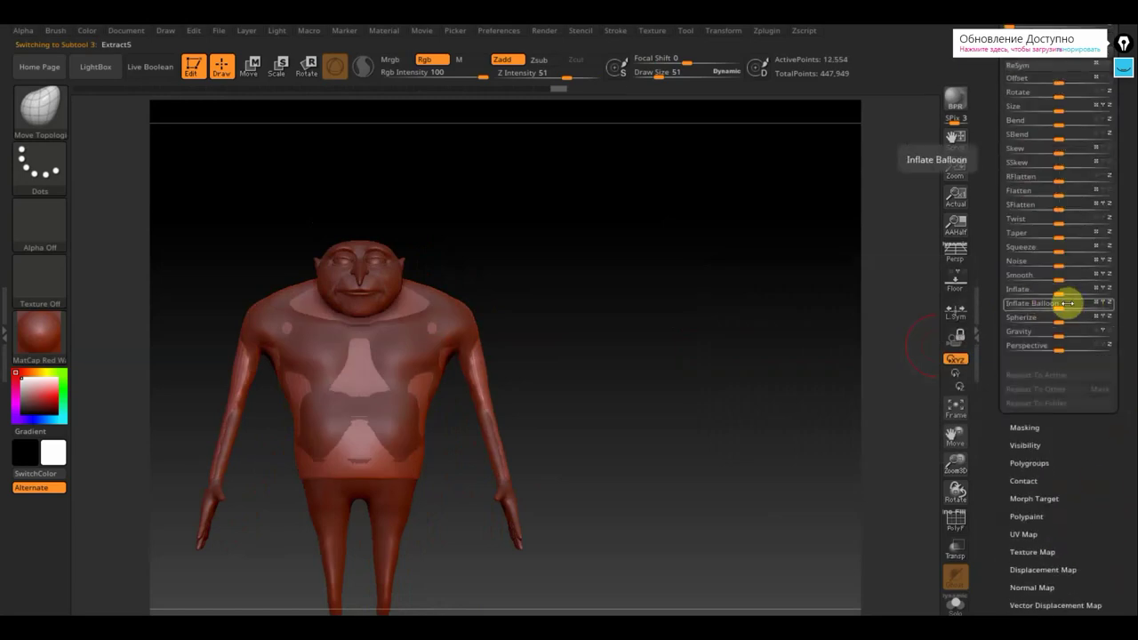
pyautogui.moveTo(1060, 293); pyautogui.dragTo(1064, 291)
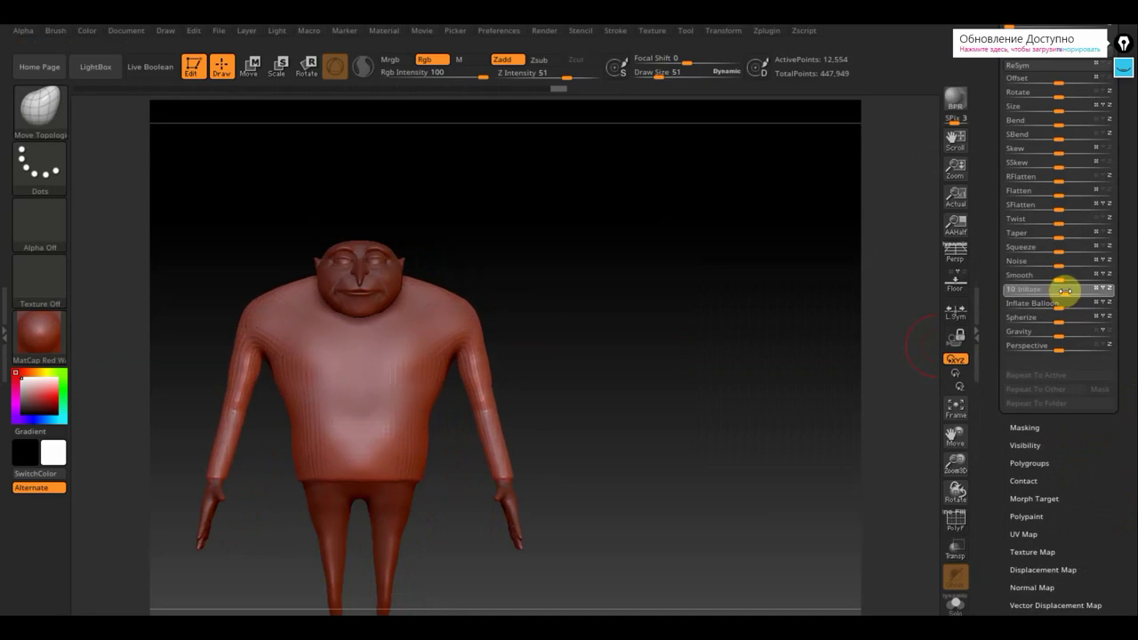
pyautogui.moveTo(1065, 291); pyautogui.dragTo(1064, 292)
pyautogui.moveTo(620, 378)
pyautogui.mouseDown()
pyautogui.moveTo(674, 380)
pyautogui.moveTo(631, 390)
pyautogui.mouseUp()
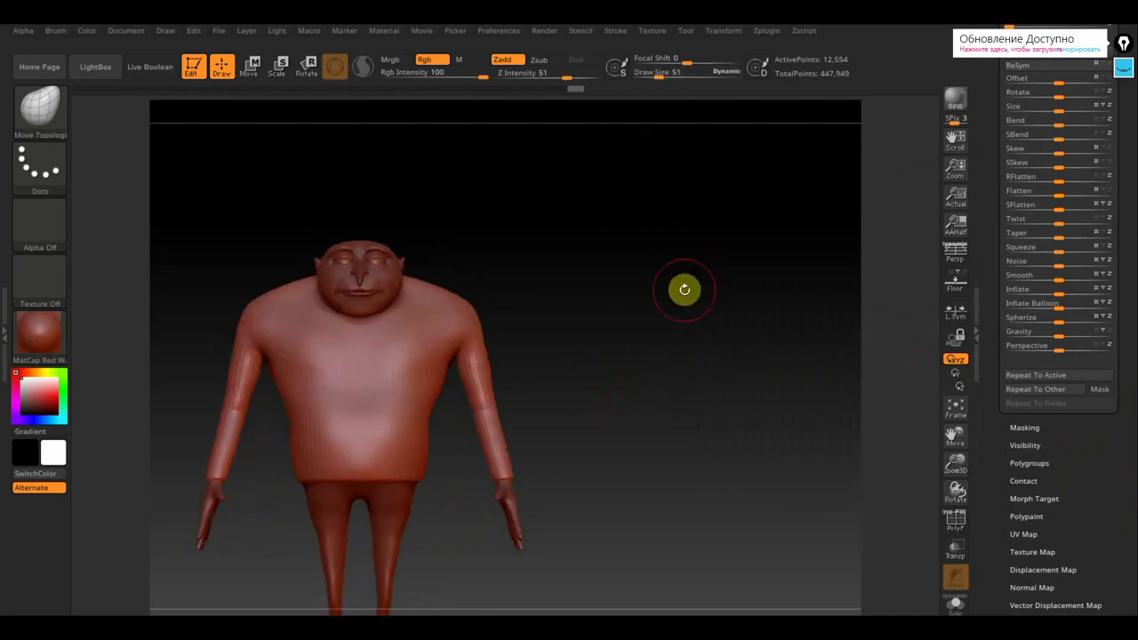
# Smooth the inflated shirt's sleeves and shoulders, and undo the shoulder smoothing.
pyautogui.press('shift')
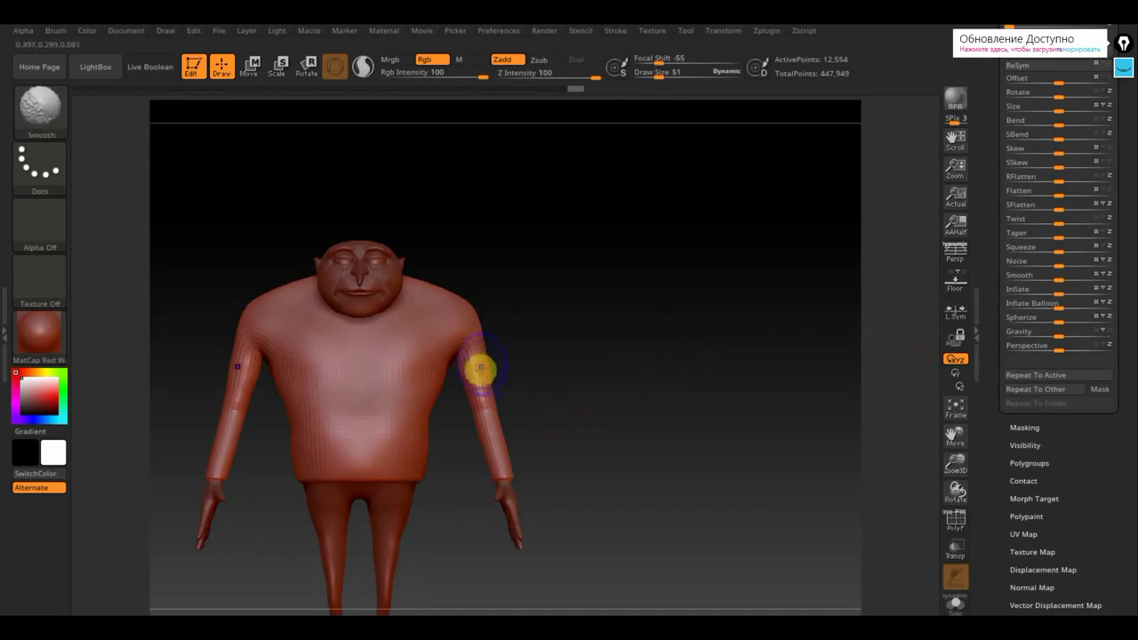
pyautogui.keyDown('shift'); pyautogui.moveTo(448, 330); pyautogui.dragTo(444, 311); pyautogui.keyUp('shift')
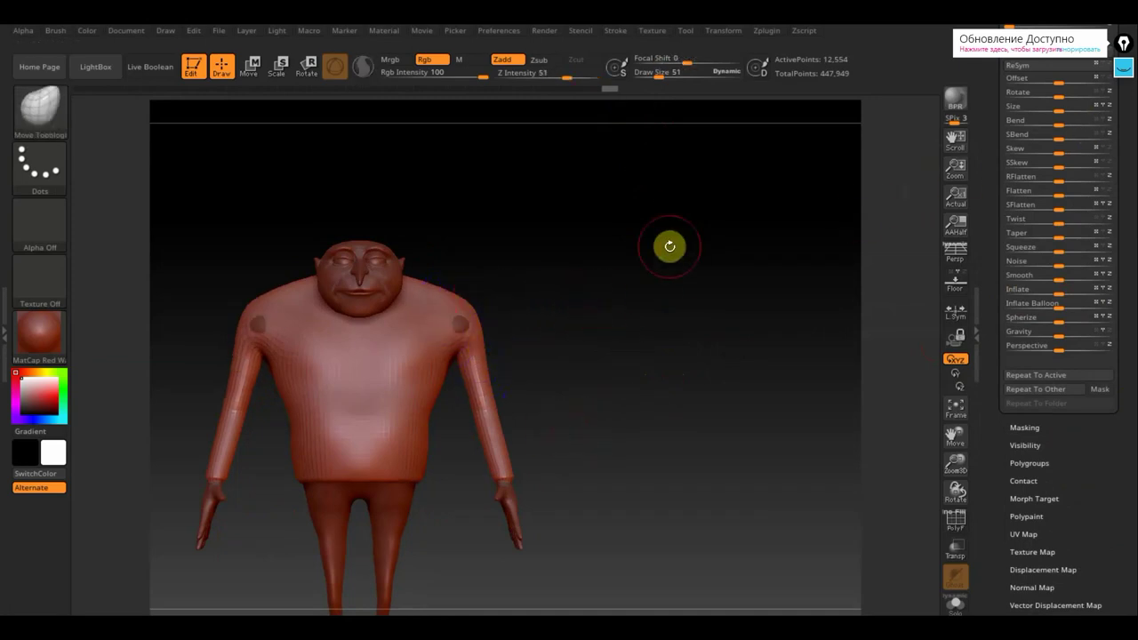
pyautogui.press('ctrl')
pyautogui.keyDown('ctrl'); pyautogui.moveTo(670, 254); pyautogui.dragTo(670, 246); pyautogui.keyUp('ctrl')
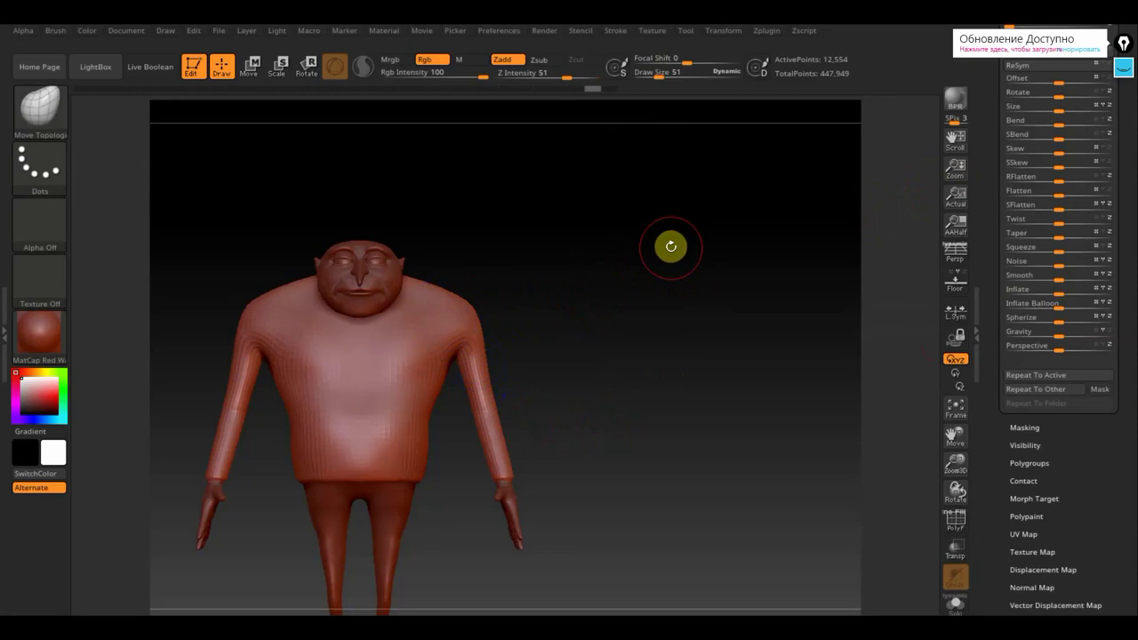
# Revert the shirt in the undo history to its state before the scaling and inflation.
pyautogui.keyDown('alt'); pyautogui.moveTo(694, 325); pyautogui.dragTo(685, 272); pyautogui.keyUp('alt')
pyautogui.moveTo(645, 322)
pyautogui.keyDown('alt'); pyautogui.mouseDown()
pyautogui.moveTo(674, 304)
pyautogui.moveTo(599, 317)
pyautogui.moveTo(587, 350)
pyautogui.moveTo(753, 364)
pyautogui.mouseUp(); pyautogui.keyUp('alt')
pyautogui.press('shift')
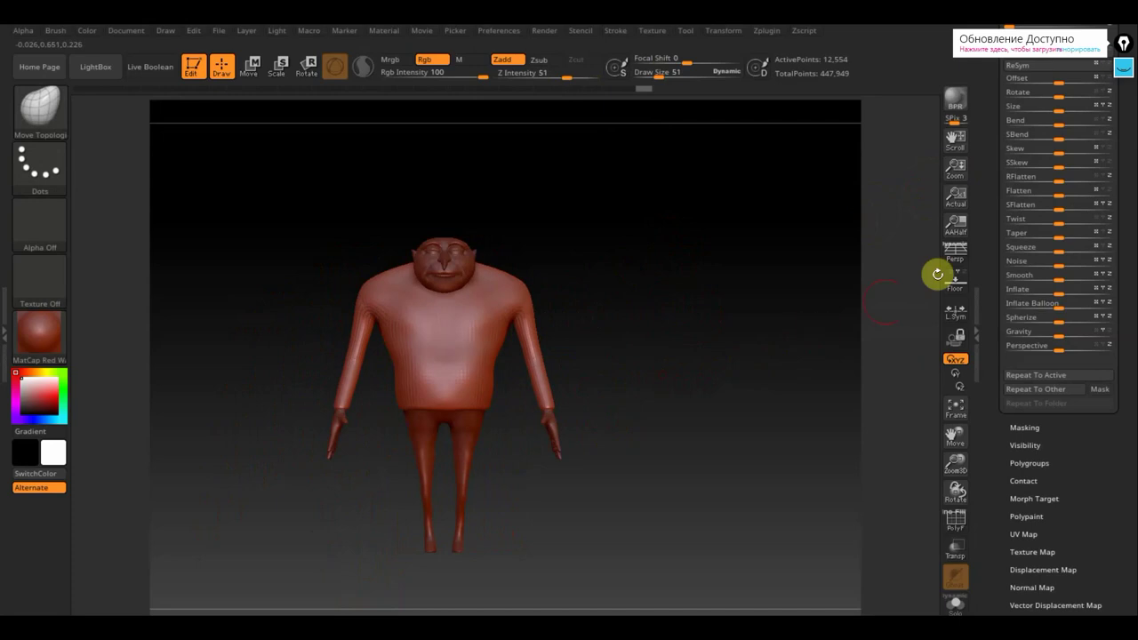
pyautogui.moveTo(1130, 98); pyautogui.dragTo(1129, 194)
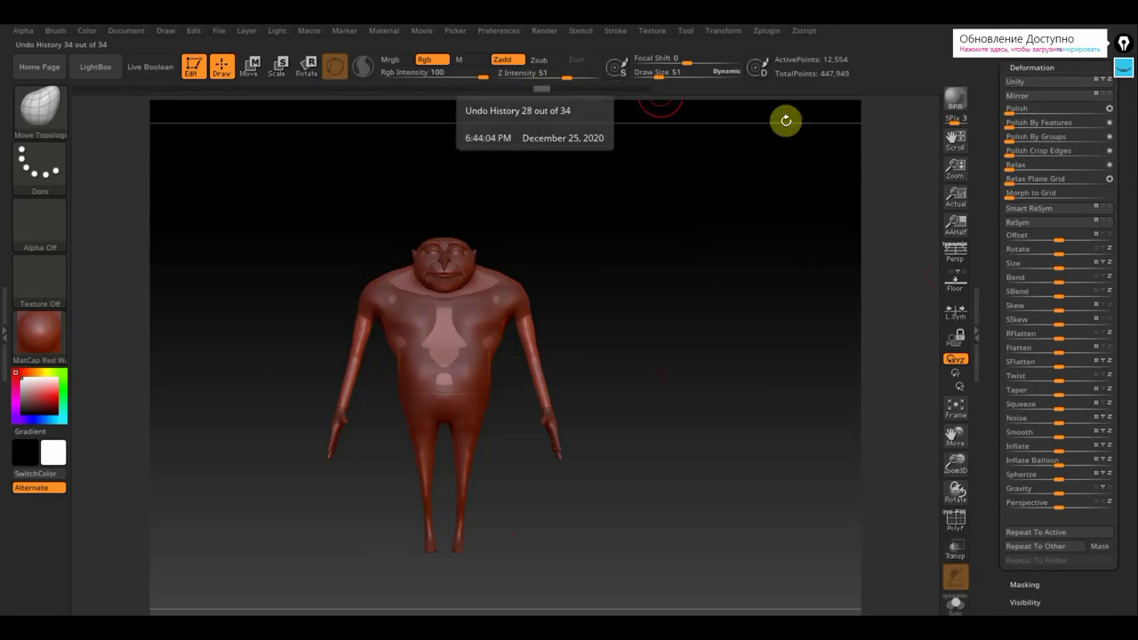
# Activate the PM3D_Cube3D2 body subtool and shrink it beneath the clothes with an Inflate deformation of about -12.
pyautogui.scroll(5, 1125, 134)
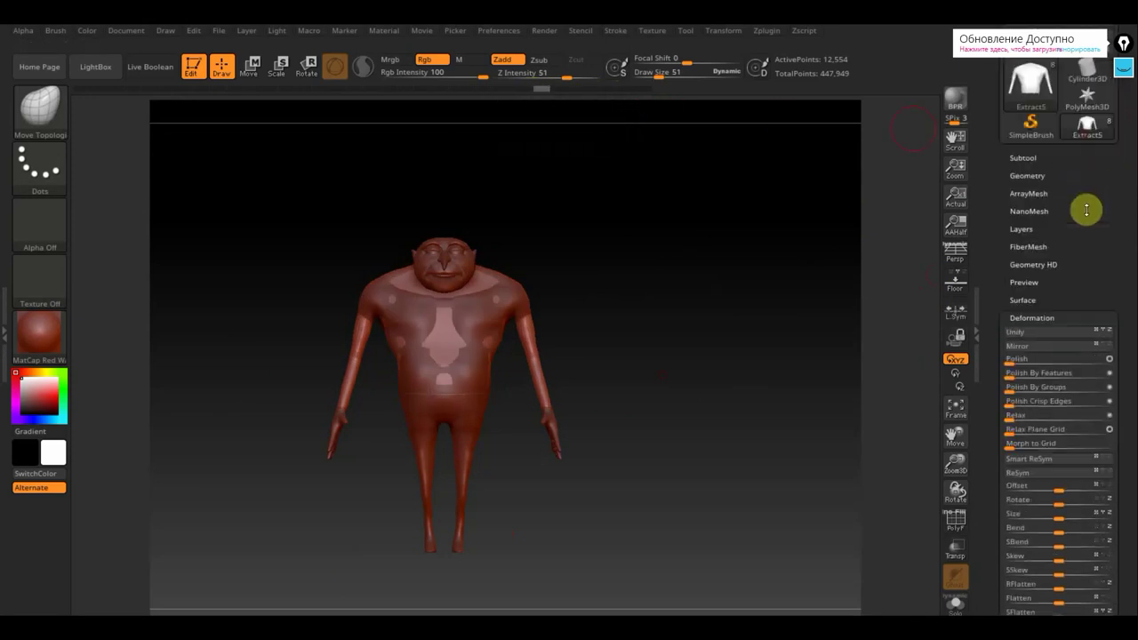
pyautogui.press('n')
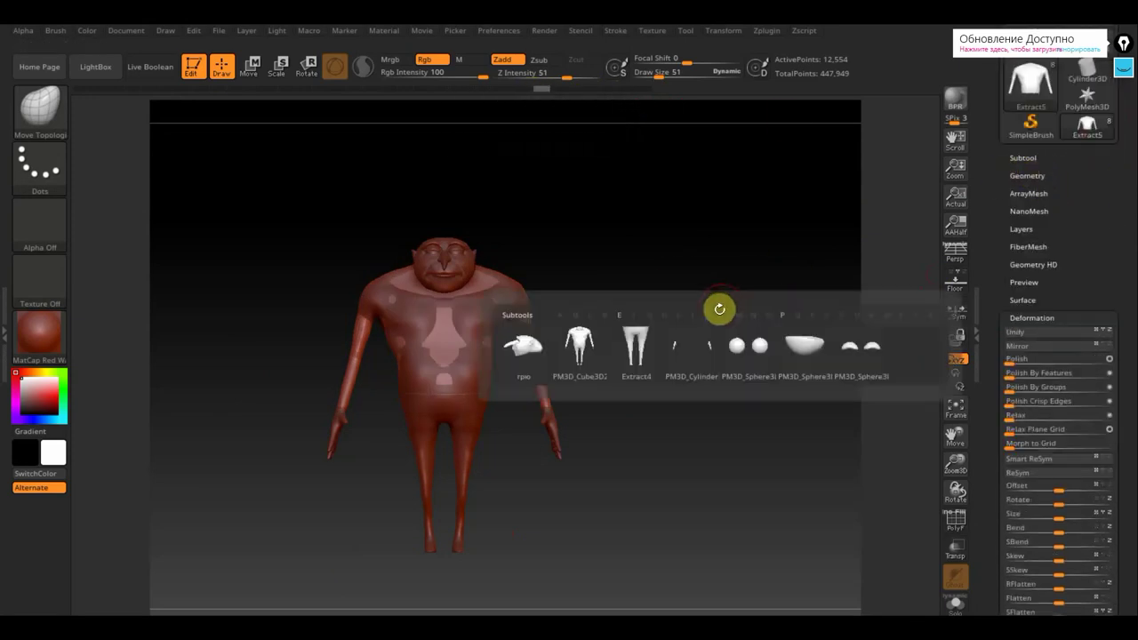
pyautogui.click(579, 354)
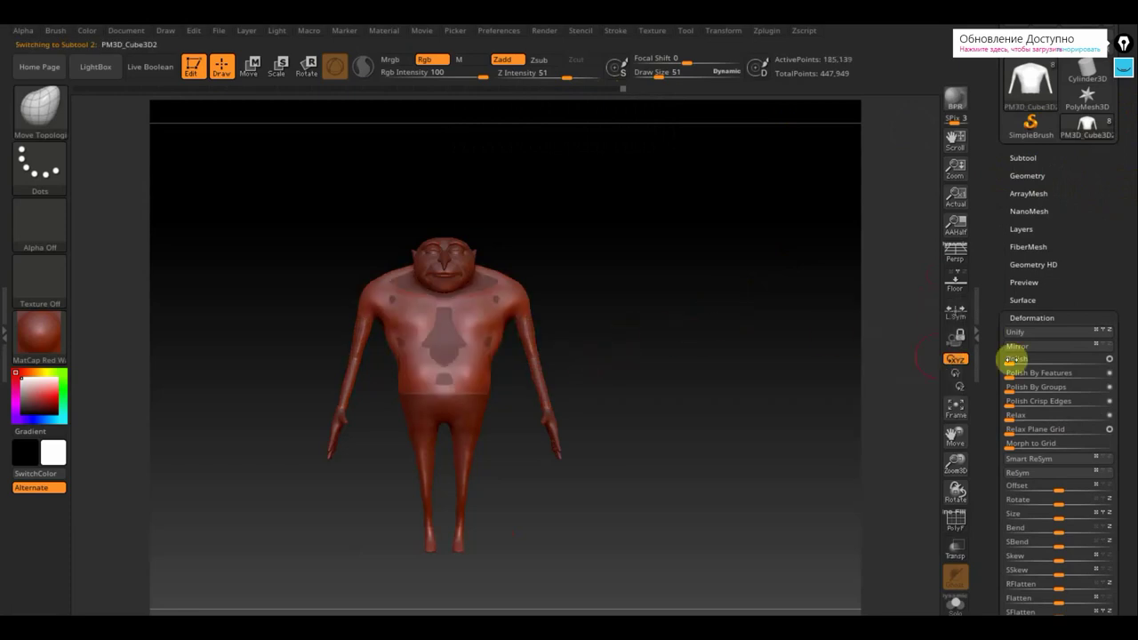
pyautogui.scroll(-8, 1133, 427)
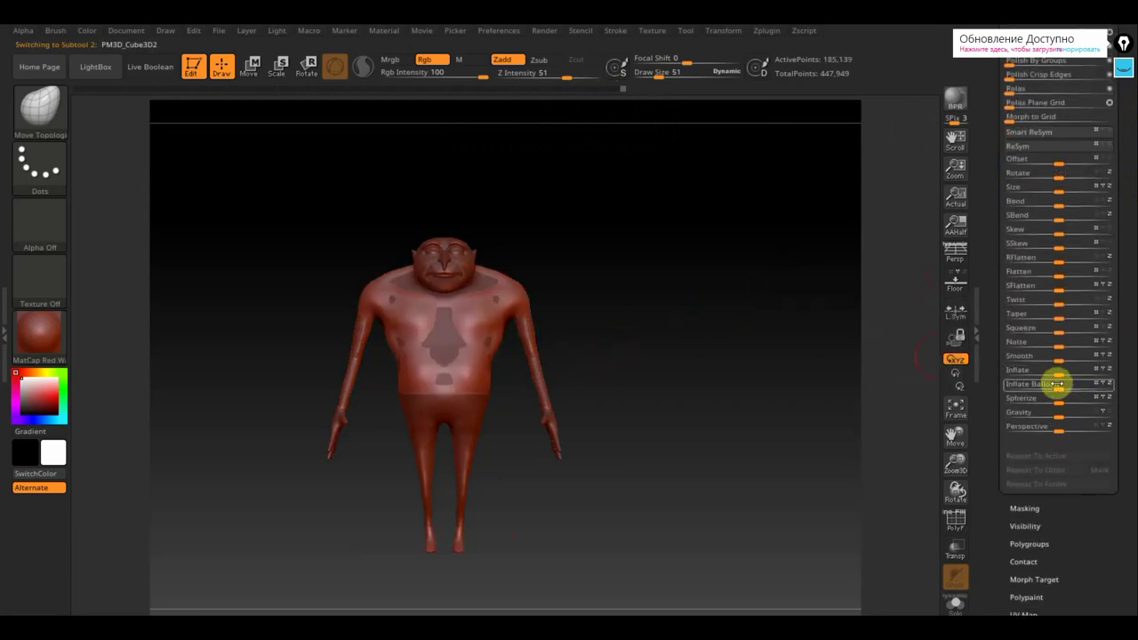
pyautogui.moveTo(1059, 374); pyautogui.dragTo(1056, 374)
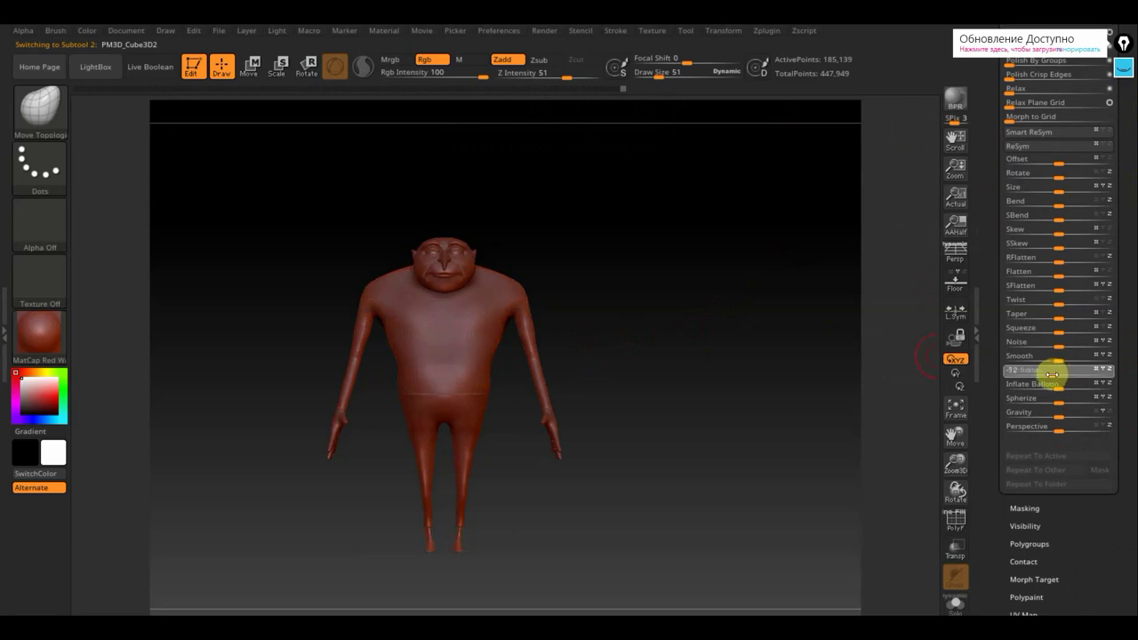
pyautogui.moveTo(1052, 375); pyautogui.dragTo(1051, 374)
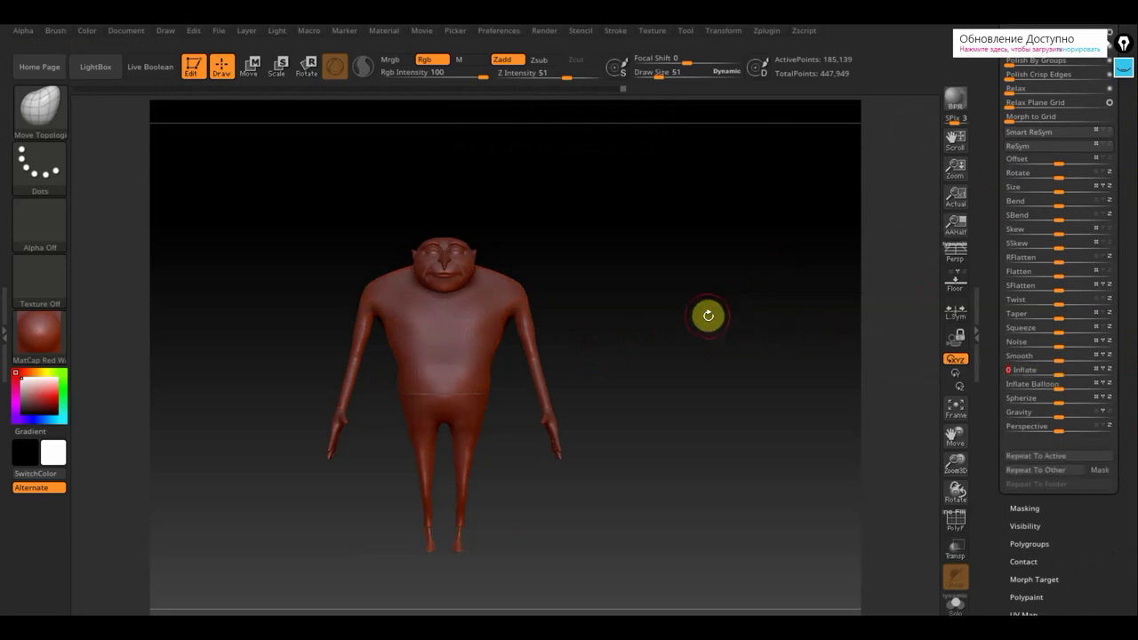
pyautogui.moveTo(769, 309)
pyautogui.mouseDown()
pyautogui.moveTo(699, 310)
pyautogui.moveTo(750, 312)
pyautogui.moveTo(737, 316)
pyautogui.mouseUp()
pyautogui.click(951, 135)
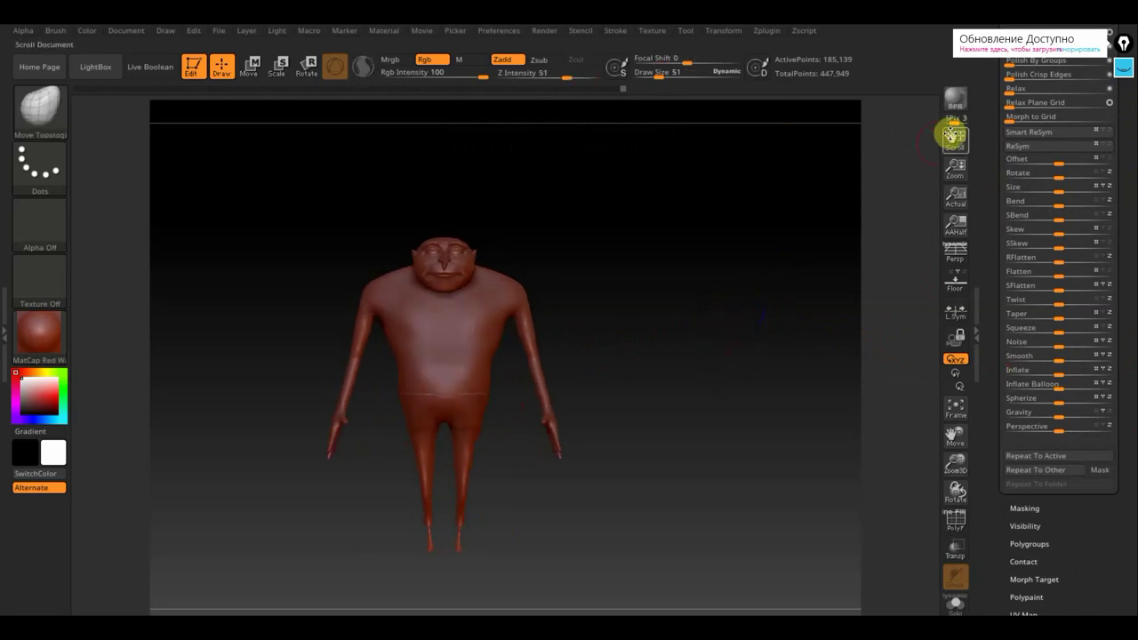
pyautogui.click(1084, 25)
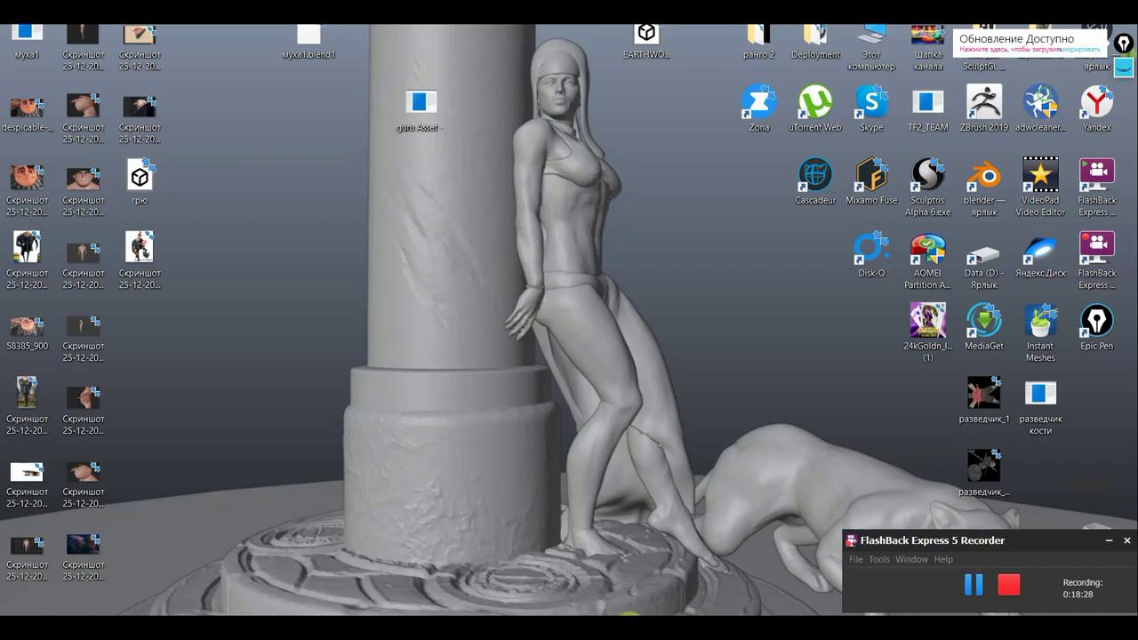
pyautogui.click(432, 614)
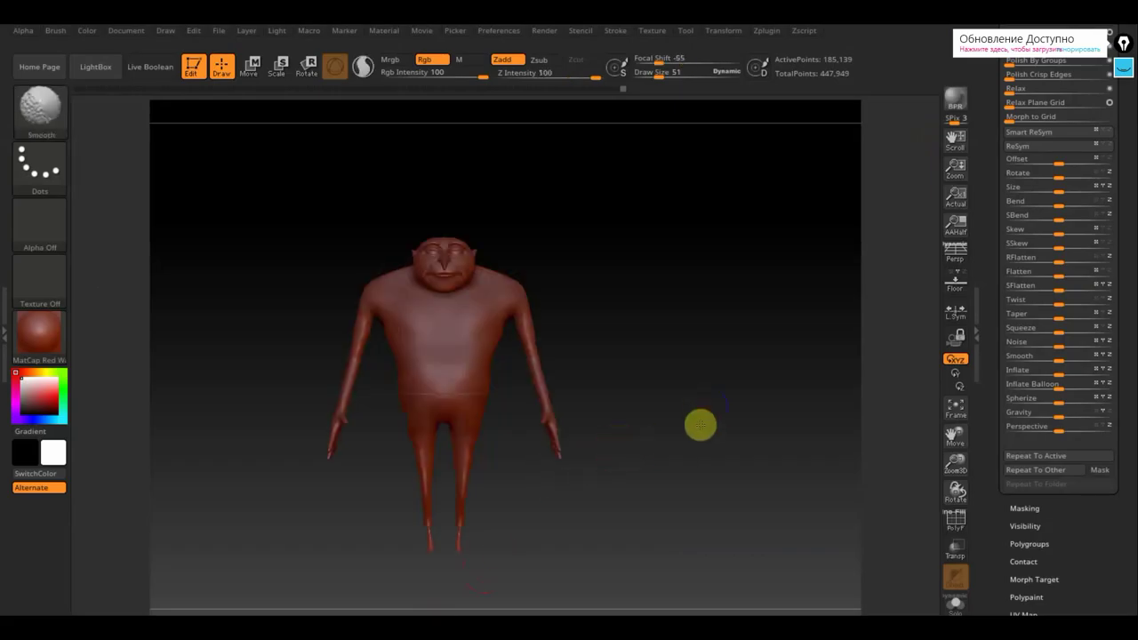
# Duplicate the shirt subtool Extract5.
pyautogui.keyDown('alt'); pyautogui.moveTo(677, 420); pyautogui.dragTo(724, 525); pyautogui.keyUp('alt')
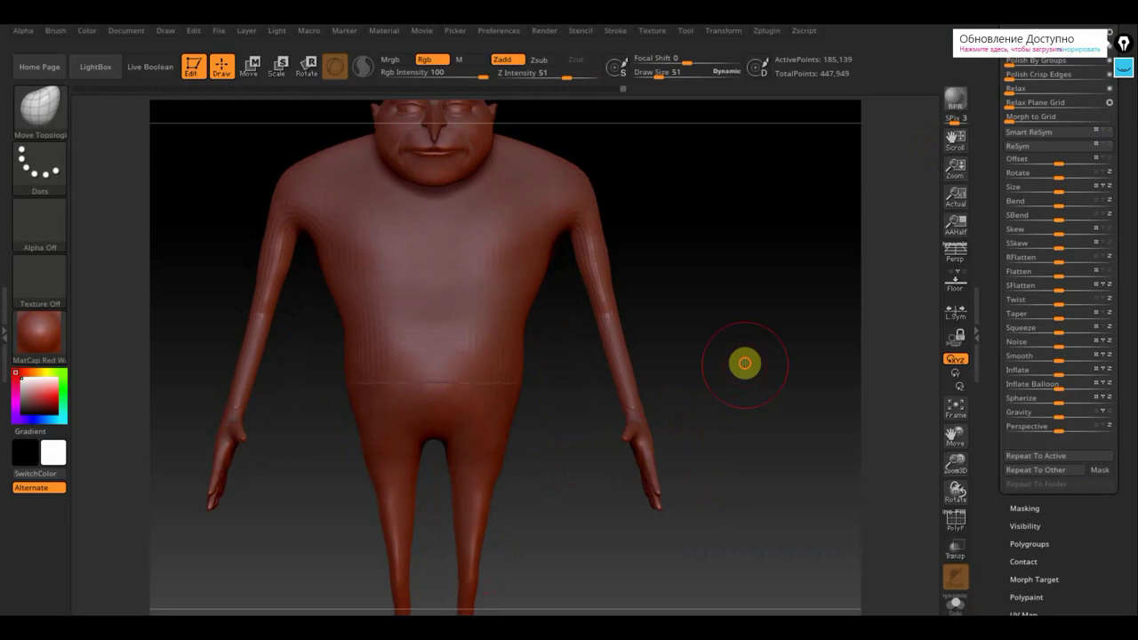
pyautogui.keyDown('alt'); pyautogui.moveTo(745, 363); pyautogui.dragTo(780, 437); pyautogui.keyUp('alt')
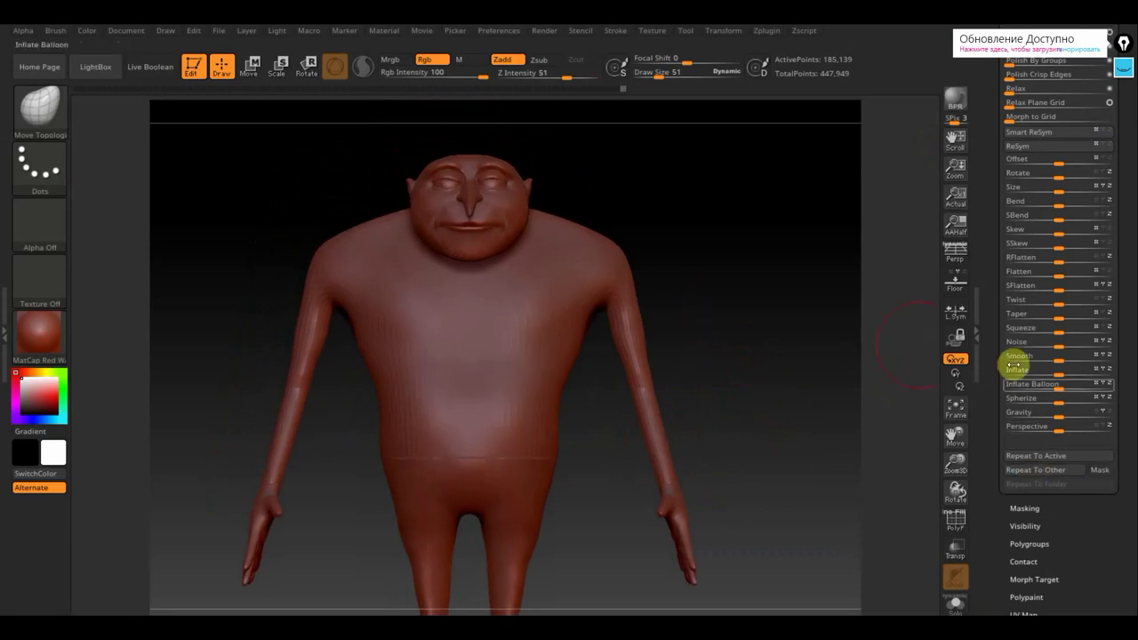
pyautogui.moveTo(1129, 259); pyautogui.dragTo(1133, 480)
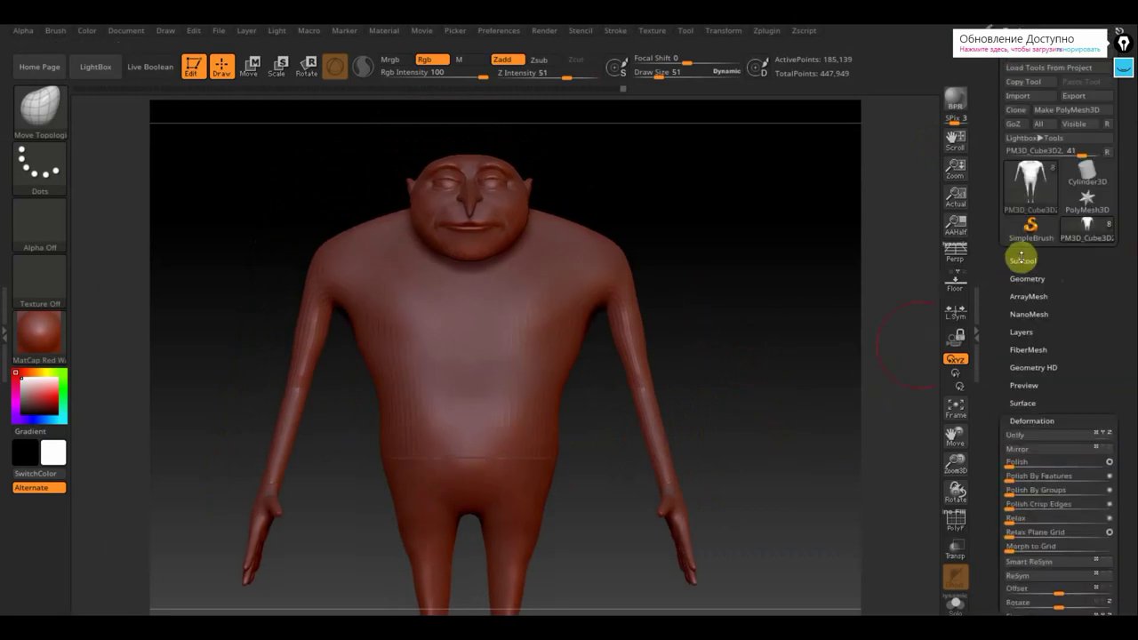
pyautogui.click(1022, 259)
pyautogui.moveTo(1027, 332)
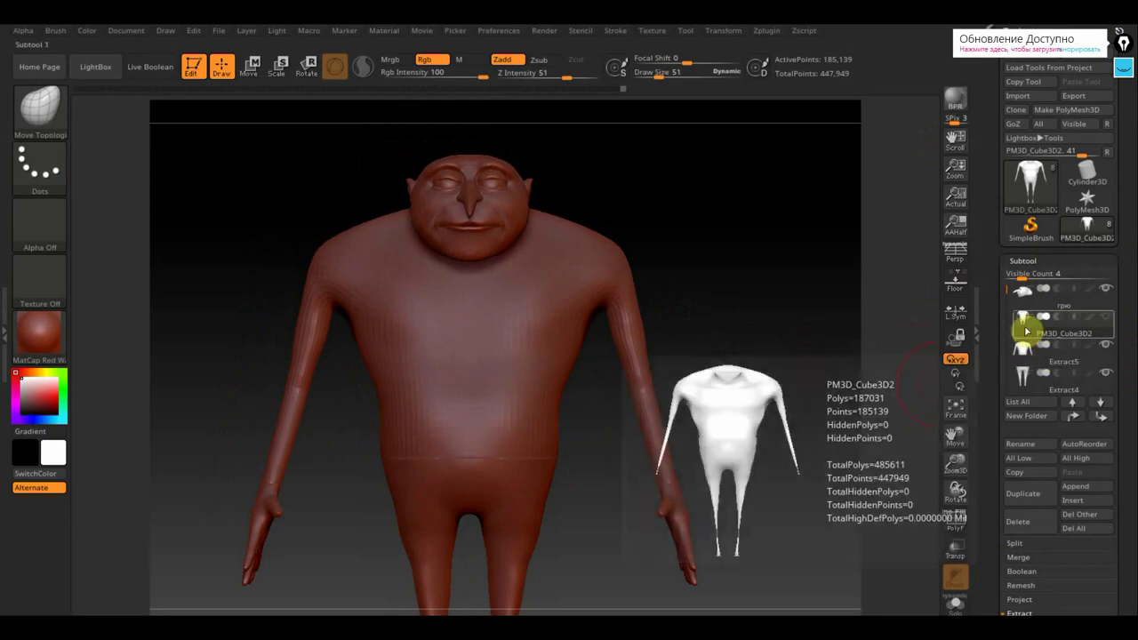
pyautogui.click(1029, 382)
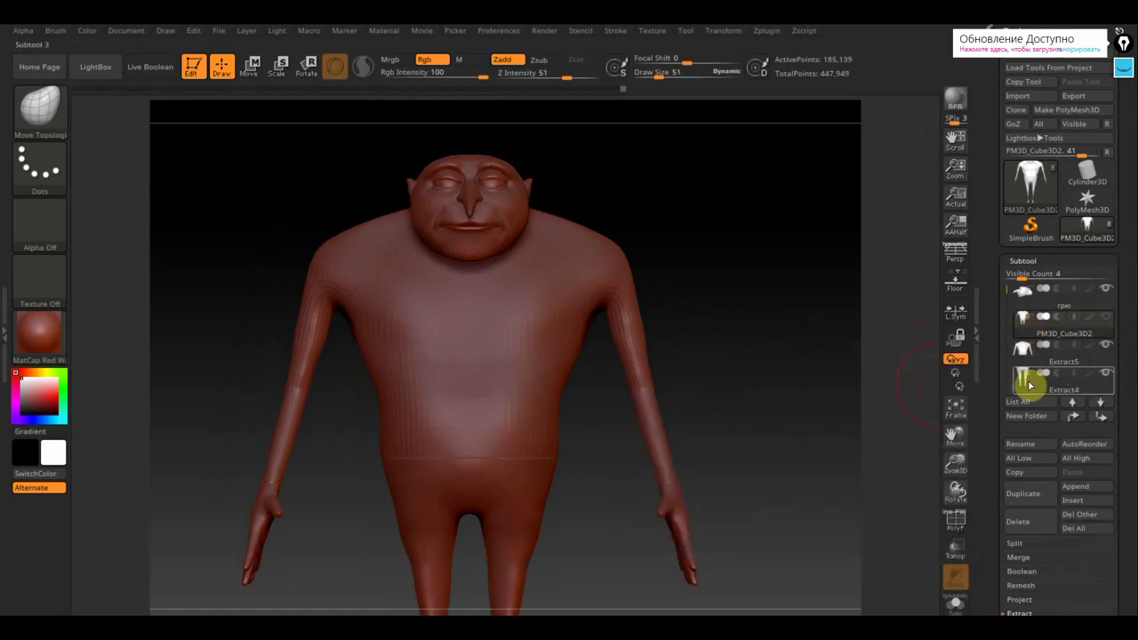
pyautogui.click(1023, 348)
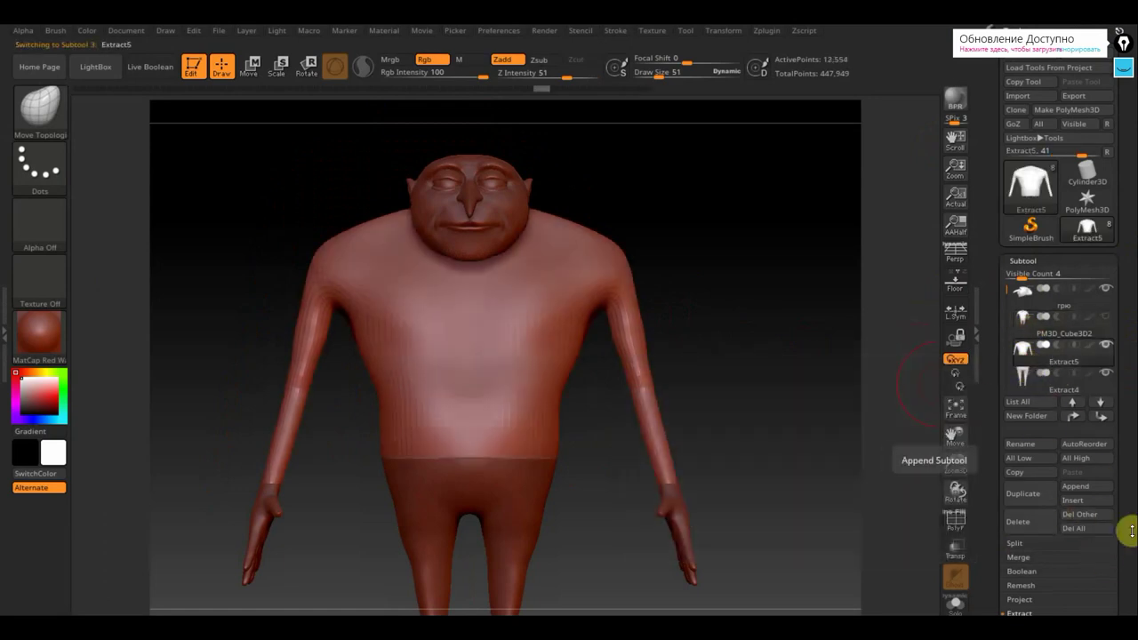
pyautogui.click(1024, 494)
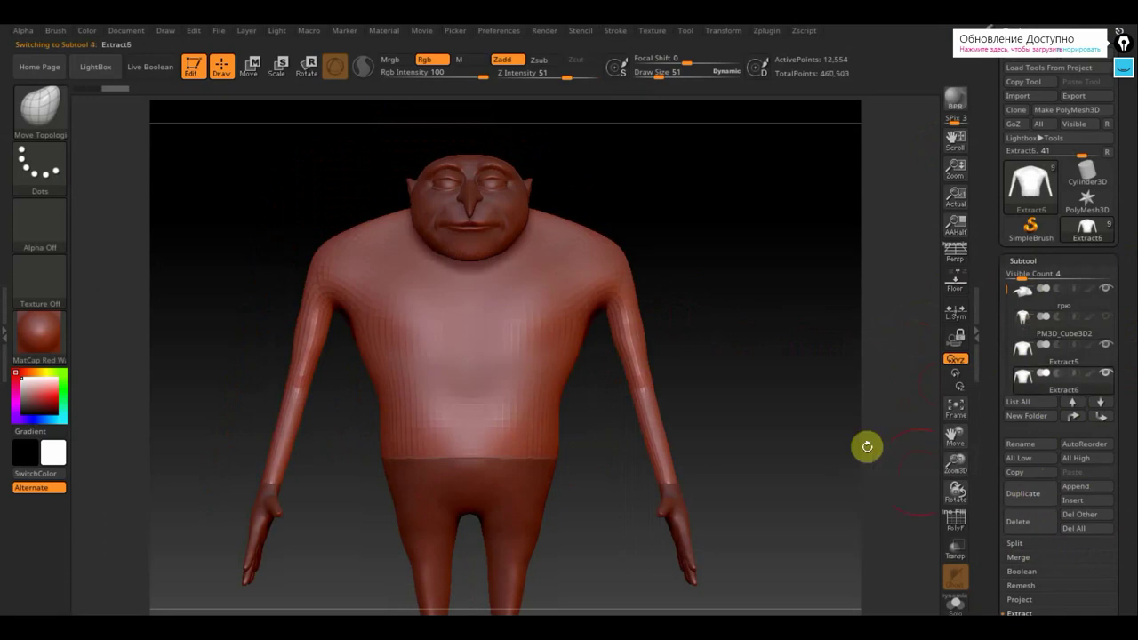
# Set the draw size to 12 and mask a small patch on each side of the duplicated shirt's upper chest.
pyautogui.moveTo(755, 323)
pyautogui.mouseDown()
pyautogui.moveTo(755, 429)
pyautogui.moveTo(788, 383)
pyautogui.moveTo(764, 235)
pyautogui.mouseUp()
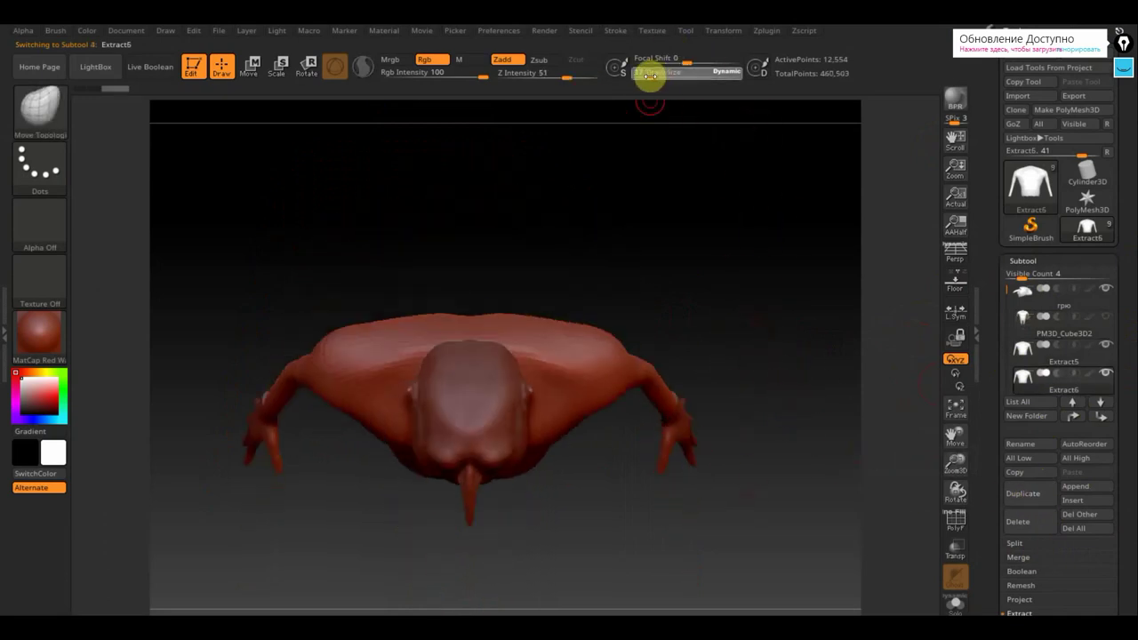
pyautogui.press('ctrl')
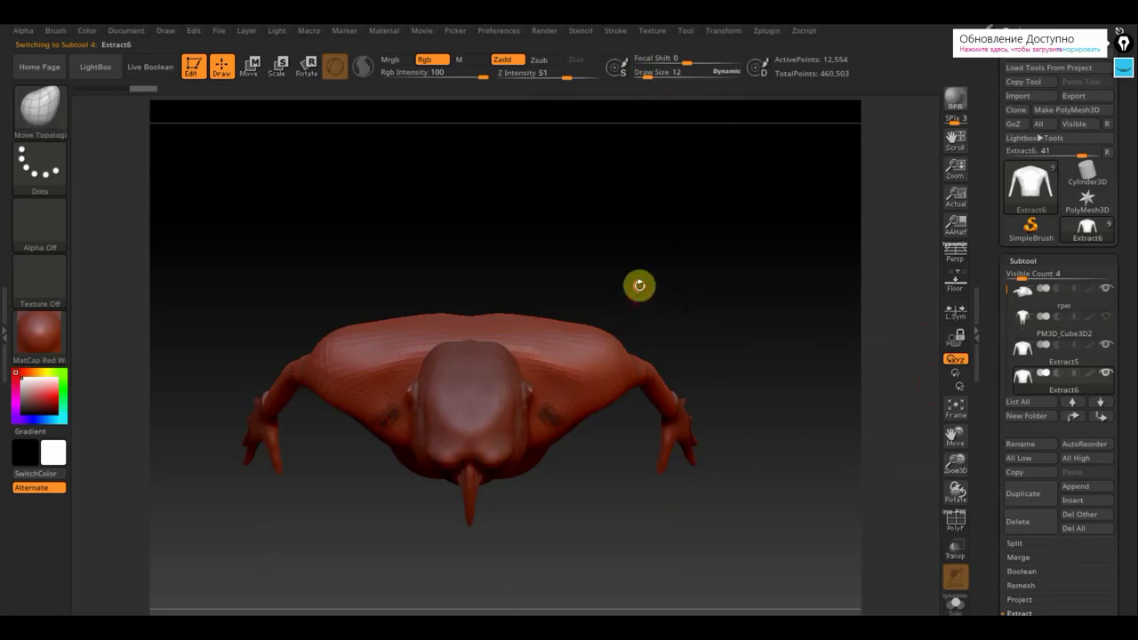
pyautogui.moveTo(637, 285)
pyautogui.mouseDown()
pyautogui.moveTo(658, 169)
pyautogui.moveTo(696, 225)
pyautogui.moveTo(691, 246)
pyautogui.mouseUp()
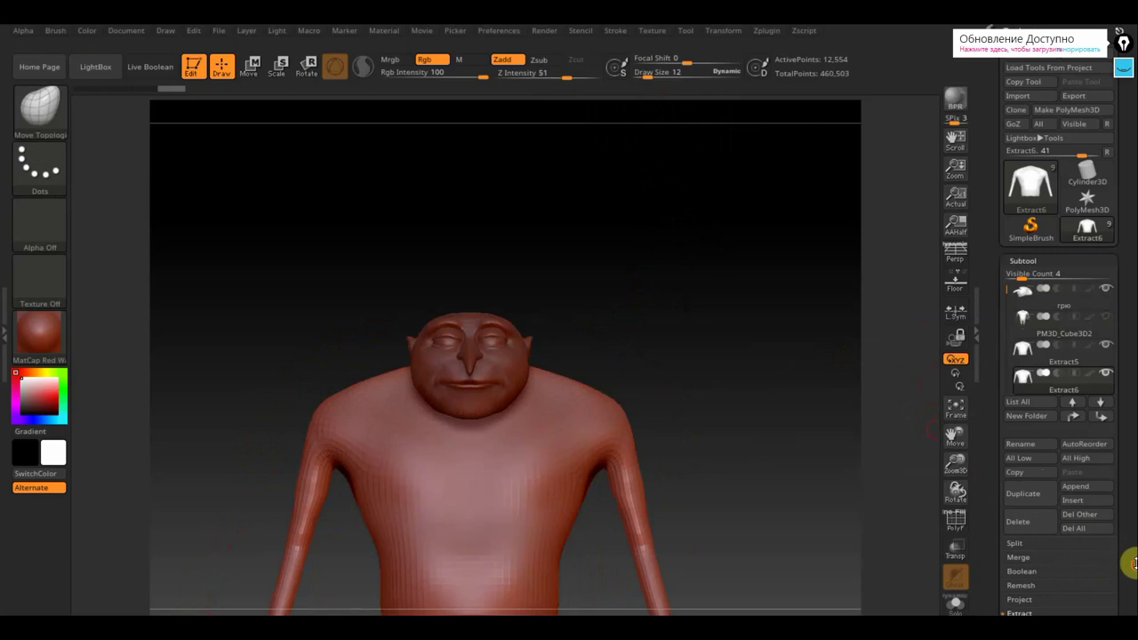
# Remesh the duplicated shirt with DynaMesh at a resolution of 496.
pyautogui.moveTo(1130, 563); pyautogui.dragTo(1115, 433)
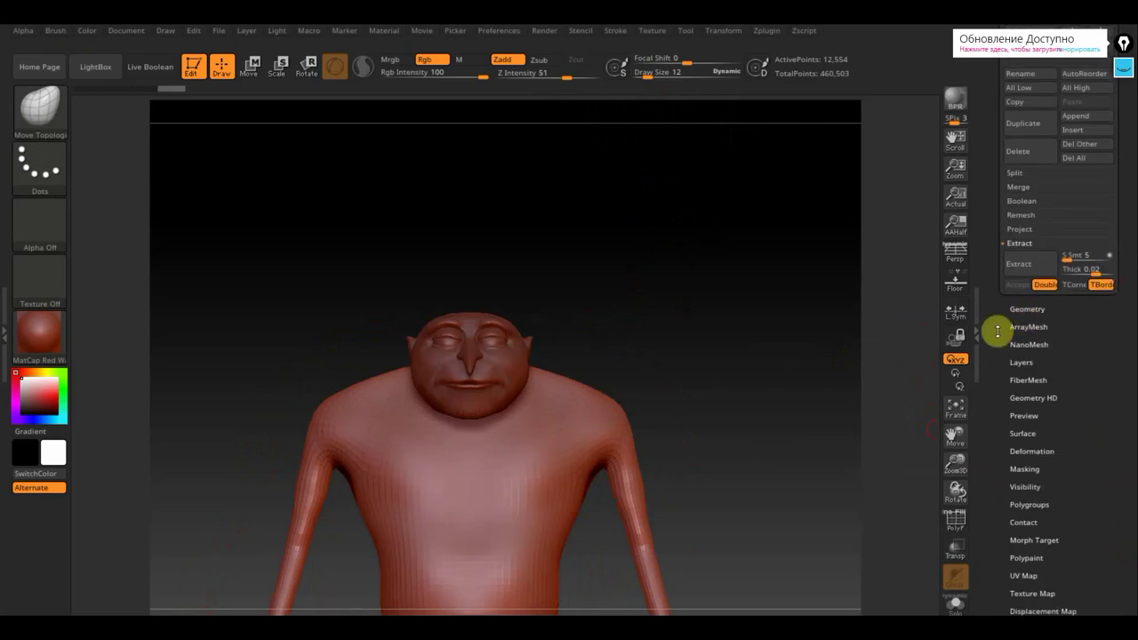
pyautogui.click(1030, 309)
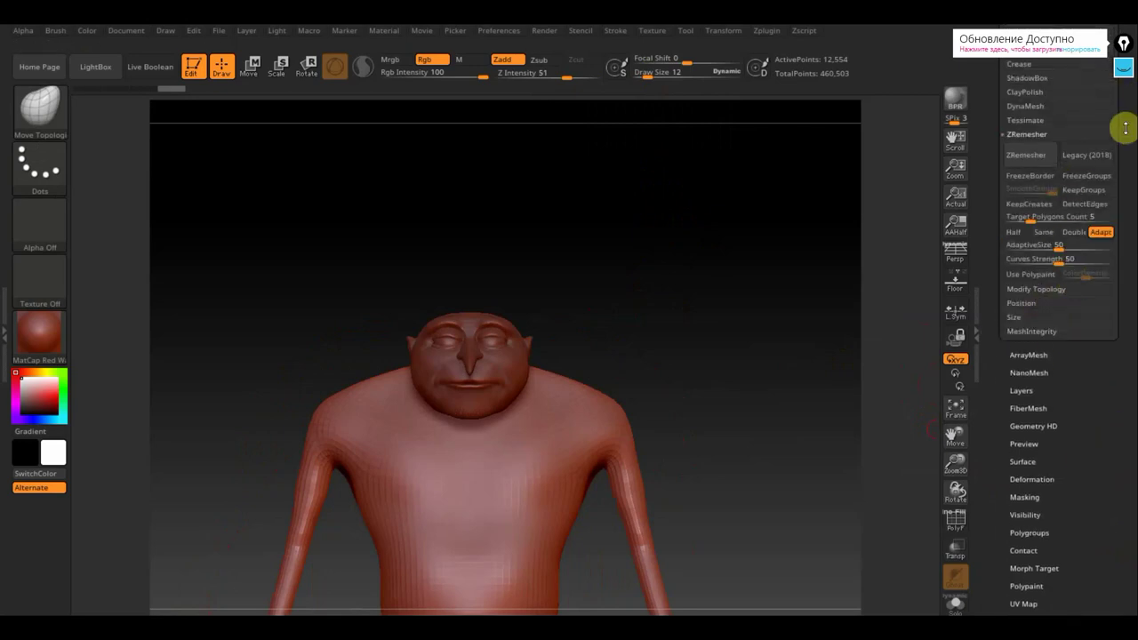
pyautogui.scroll(3, 1126, 127)
pyautogui.click(1027, 240)
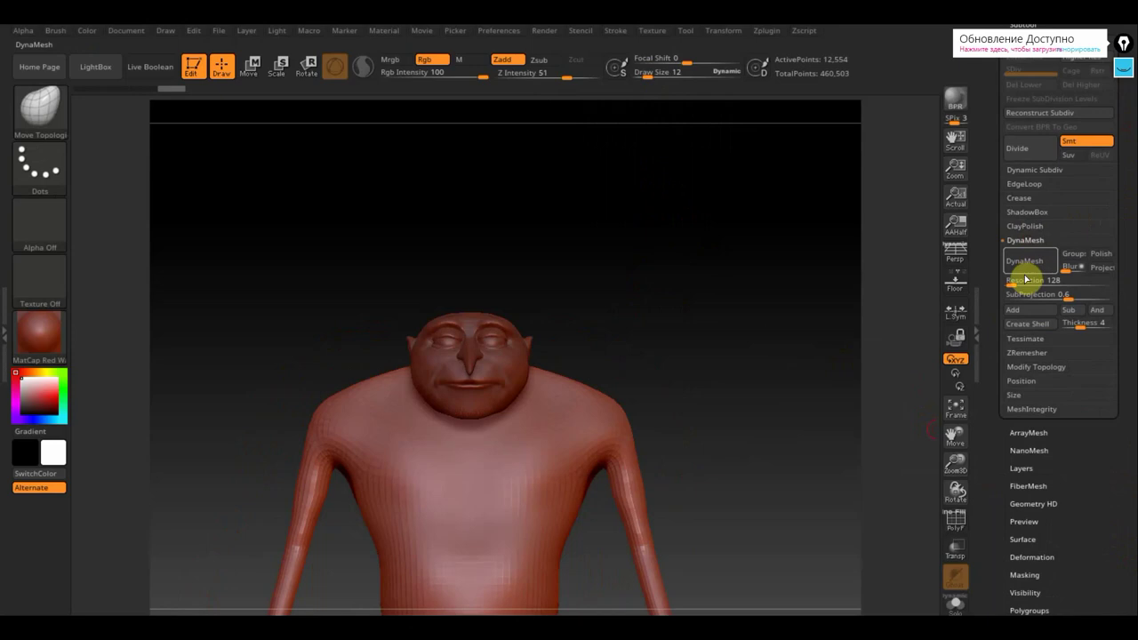
pyautogui.click(1023, 281)
pyautogui.moveTo(1019, 289); pyautogui.dragTo(1022, 286)
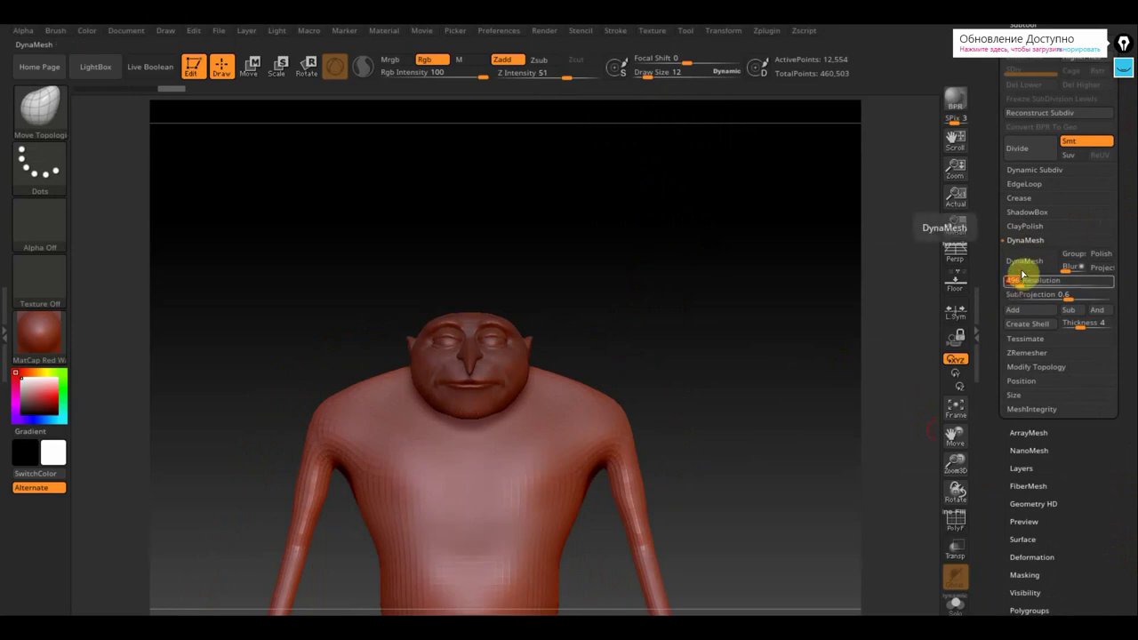
pyautogui.click(1024, 263)
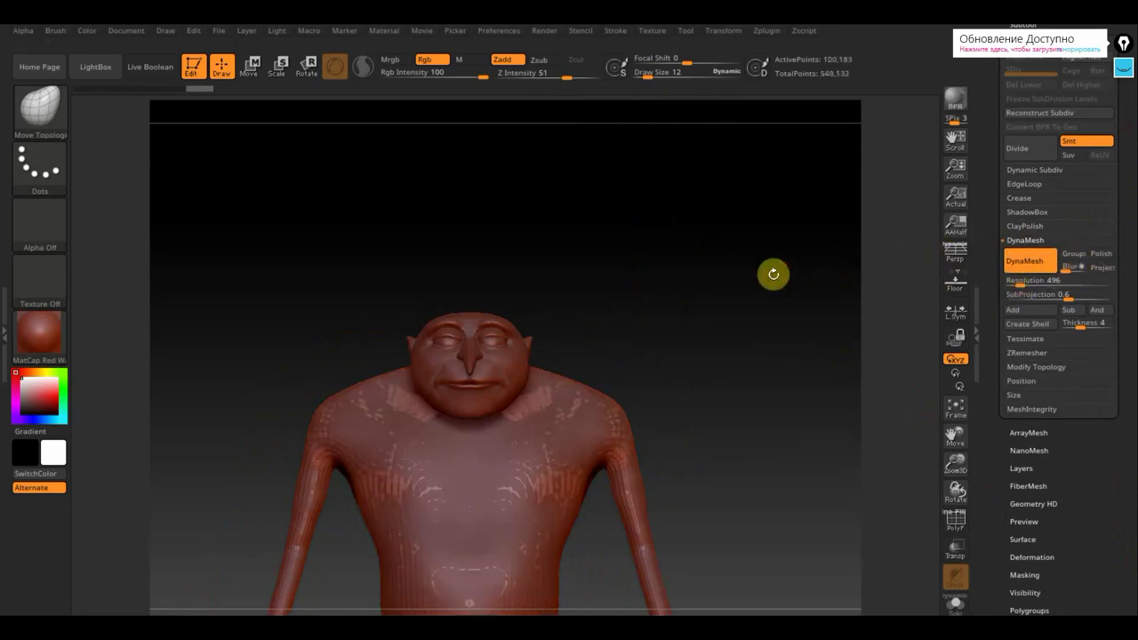
# Isolate the duplicated shirt by hiding all other subtools, and inspect its remeshed surface from above and the front.
pyautogui.moveTo(774, 260); pyautogui.dragTo(918, 266)
pyautogui.moveTo(1133, 165); pyautogui.dragTo(1127, 271)
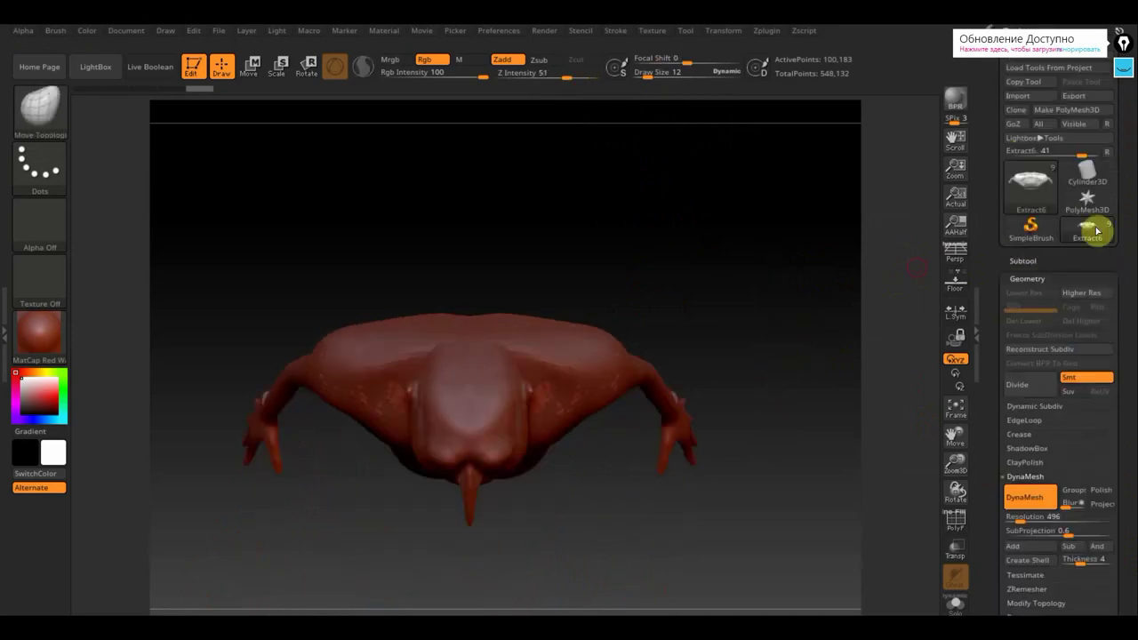
pyautogui.click(1021, 262)
pyautogui.click(1072, 353)
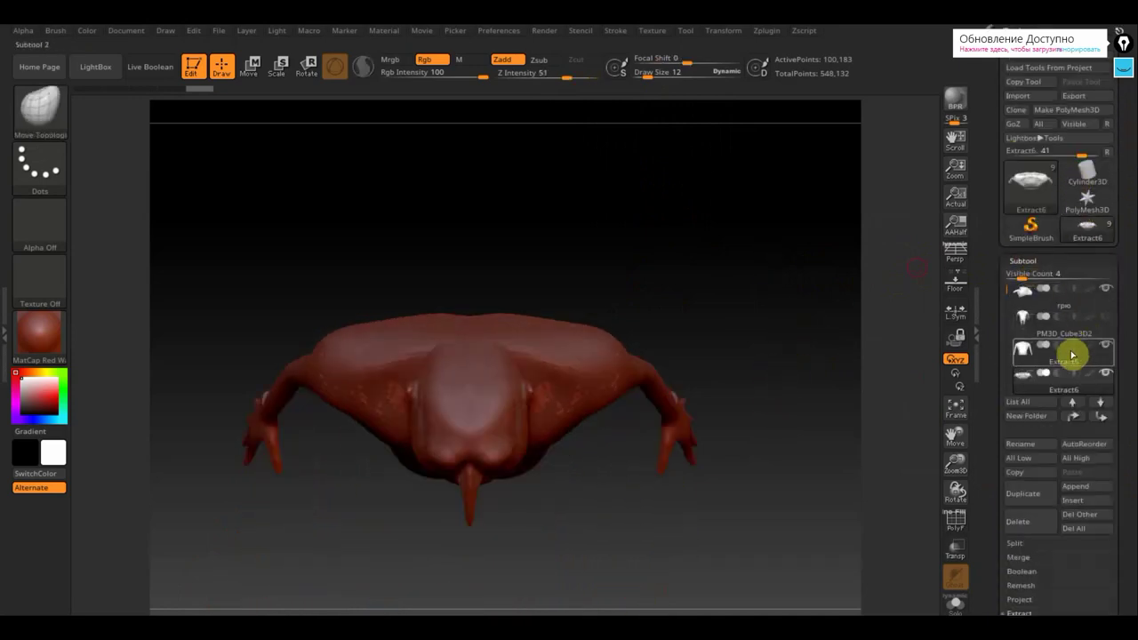
pyautogui.click(1107, 373)
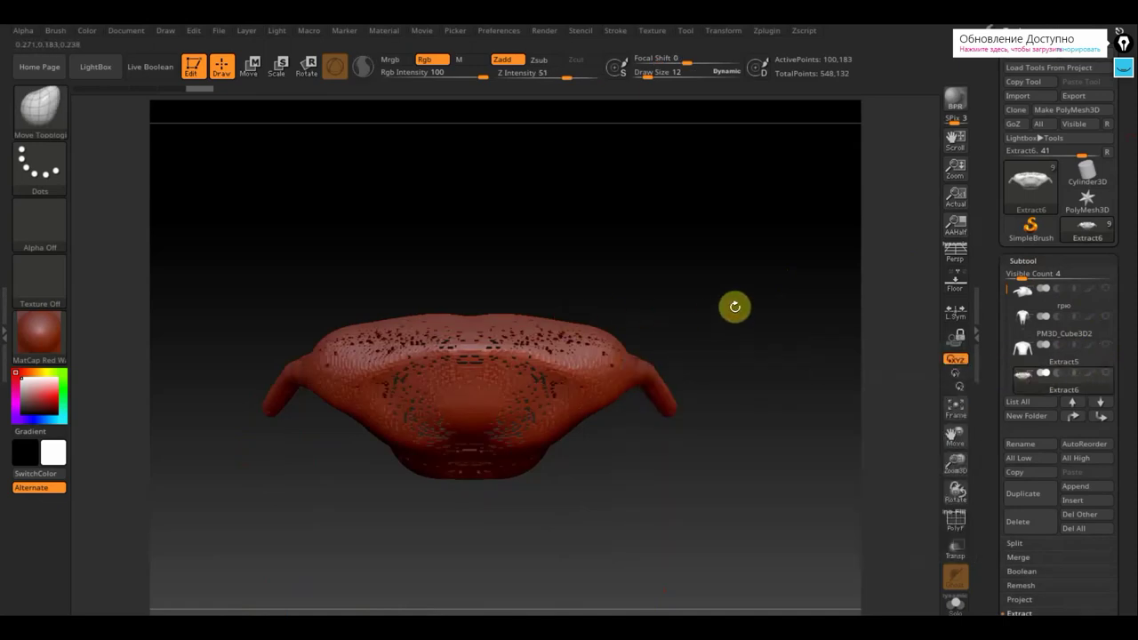
pyautogui.moveTo(735, 305); pyautogui.dragTo(718, 235)
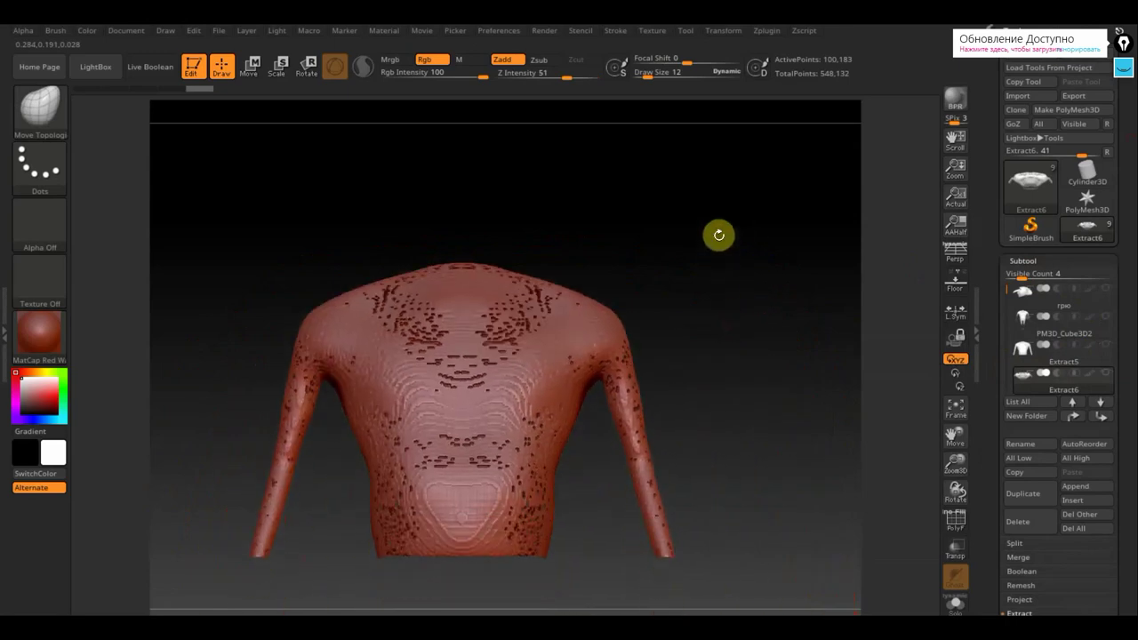
pyautogui.click(1044, 365)
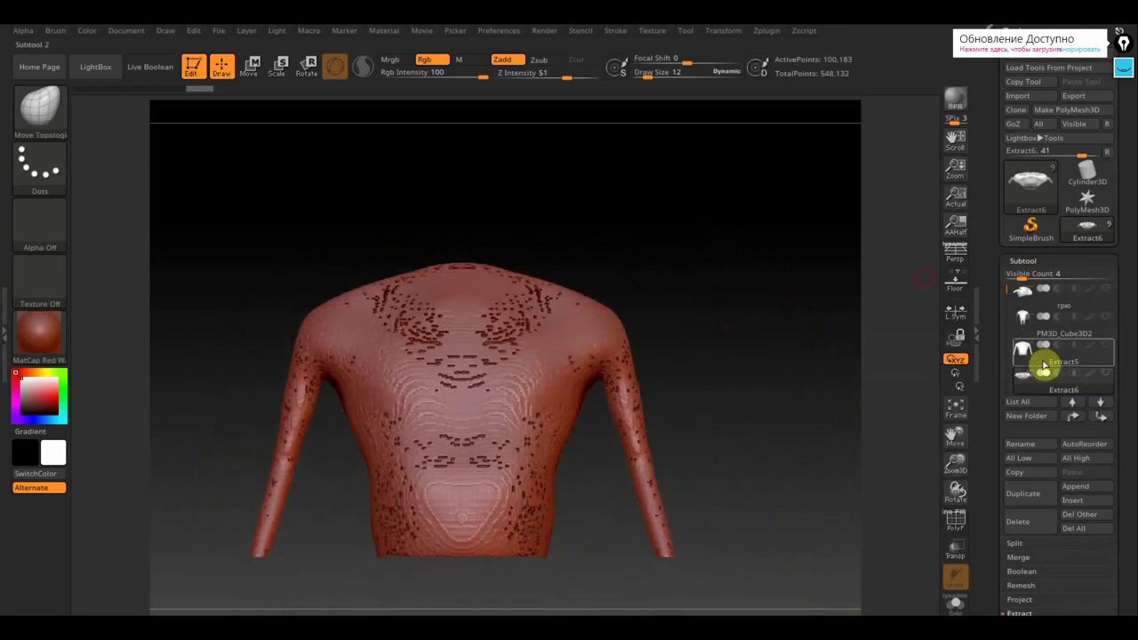
pyautogui.click(1027, 317)
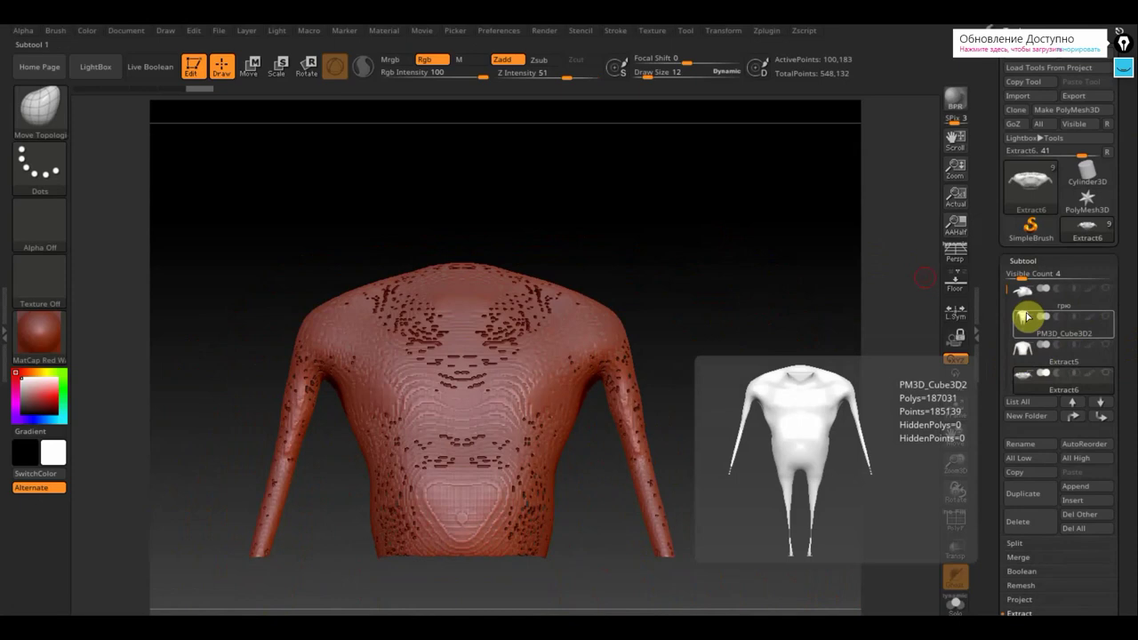
pyautogui.click(1032, 361)
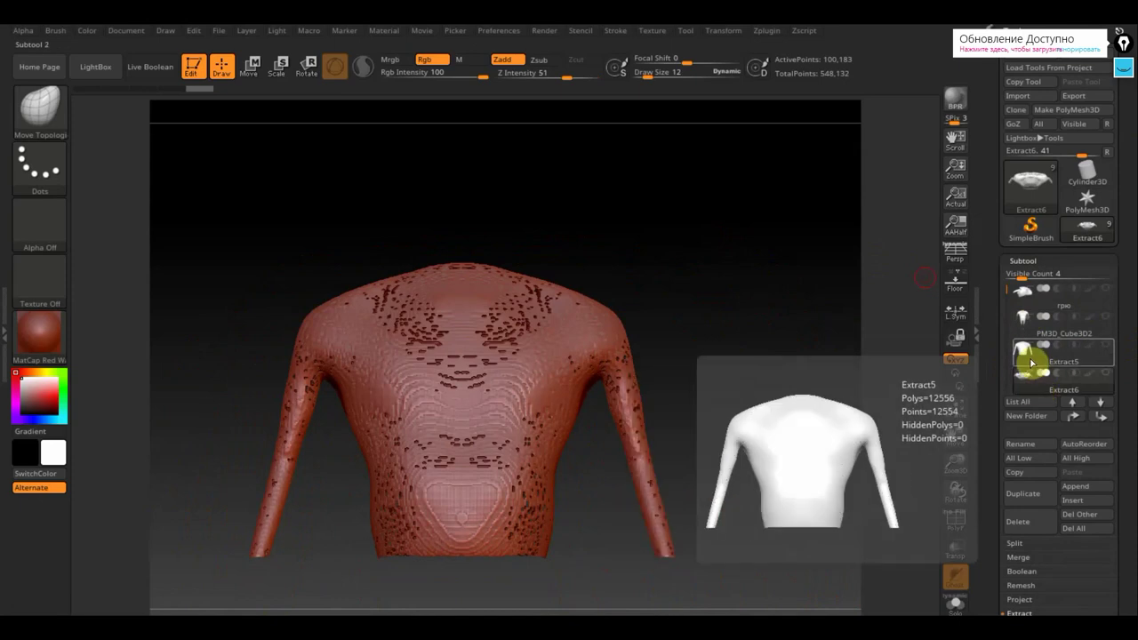
pyautogui.click(1029, 385)
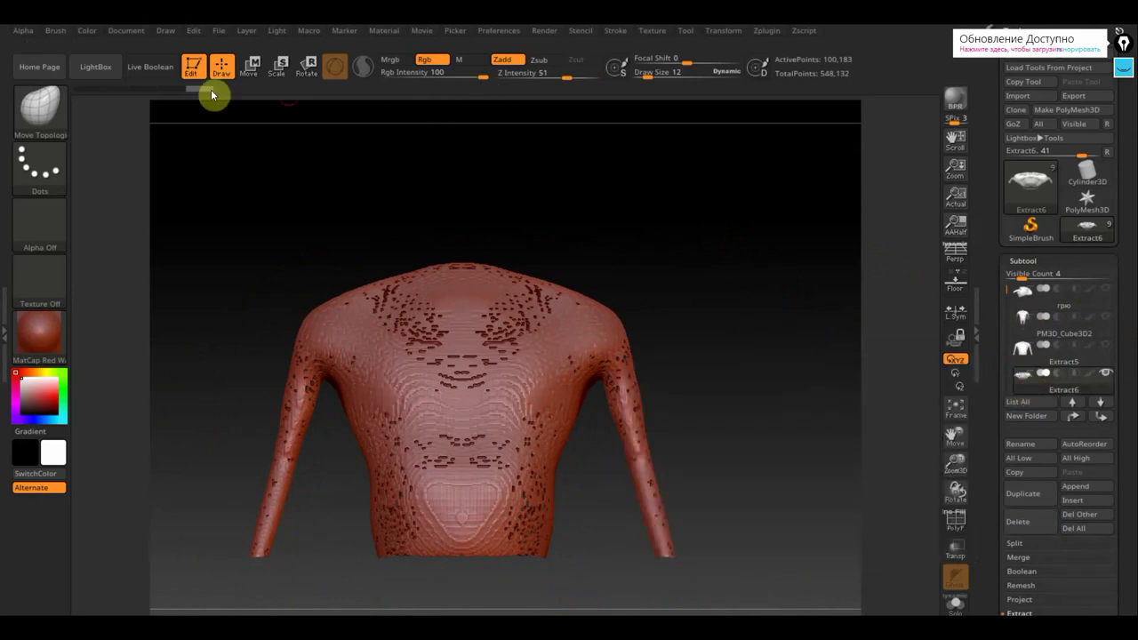
# Revert the duplicated shirt in the undo history to its state before DynaMesh, and clear the chest mask.
pyautogui.click(151, 89)
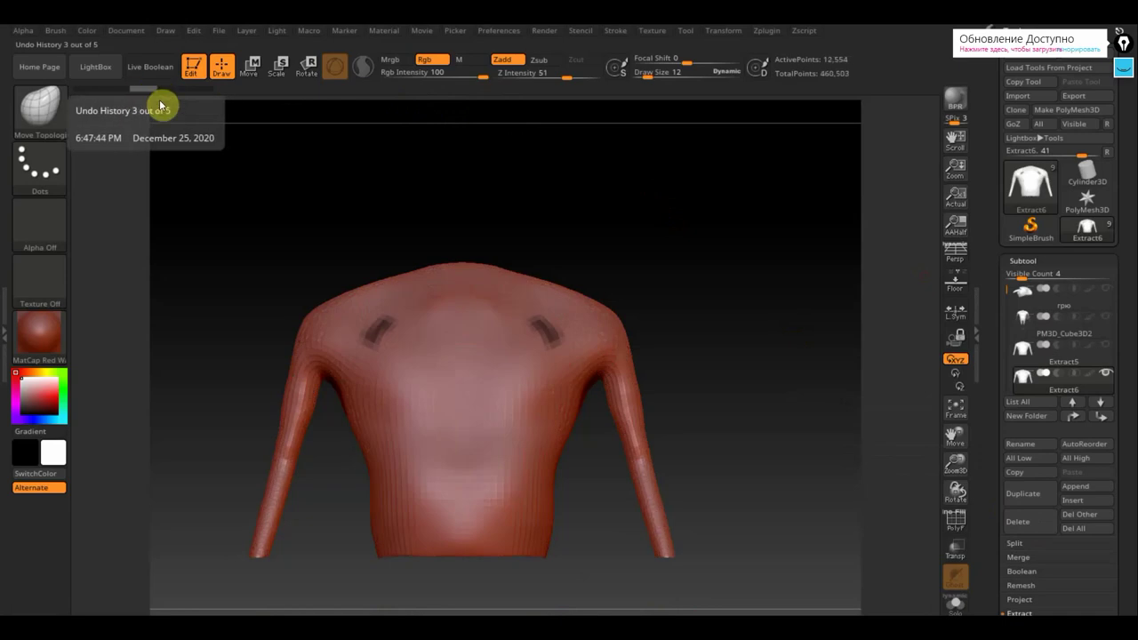
pyautogui.keyDown('ctrl'); pyautogui.moveTo(725, 266); pyautogui.dragTo(742, 279); pyautogui.keyUp('ctrl')
# Thicken the duplicated shirt slightly with a small positive Inflate deformation.
pyautogui.moveTo(1124, 544); pyautogui.dragTo(1076, 462)
pyautogui.click(1032, 382)
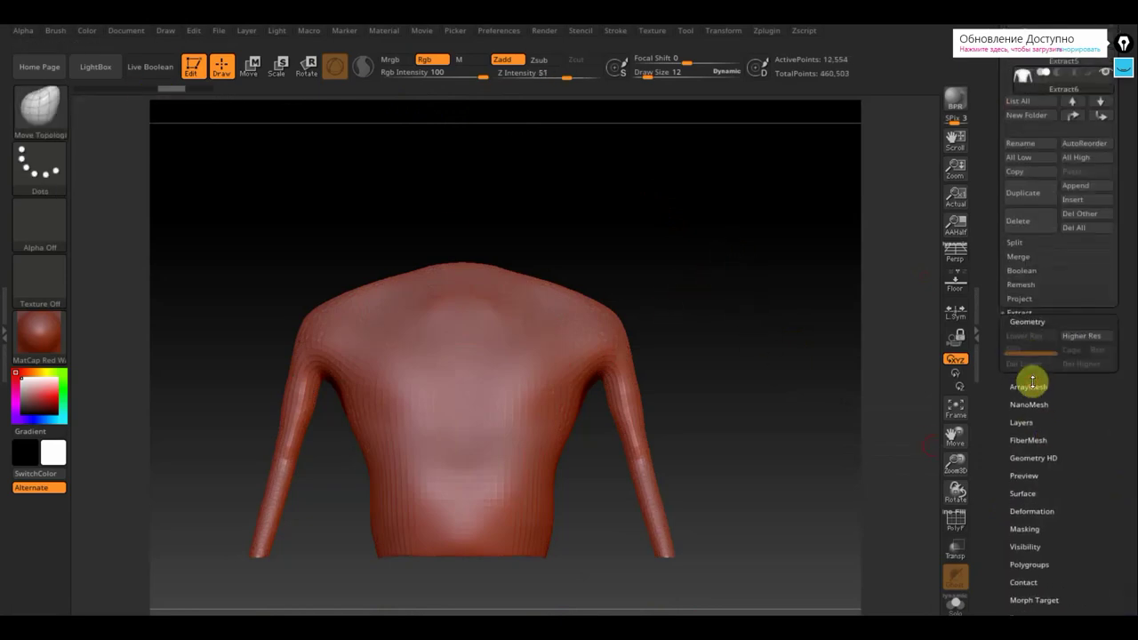
pyautogui.moveTo(1081, 415); pyautogui.dragTo(1049, 347)
pyautogui.click(1036, 324)
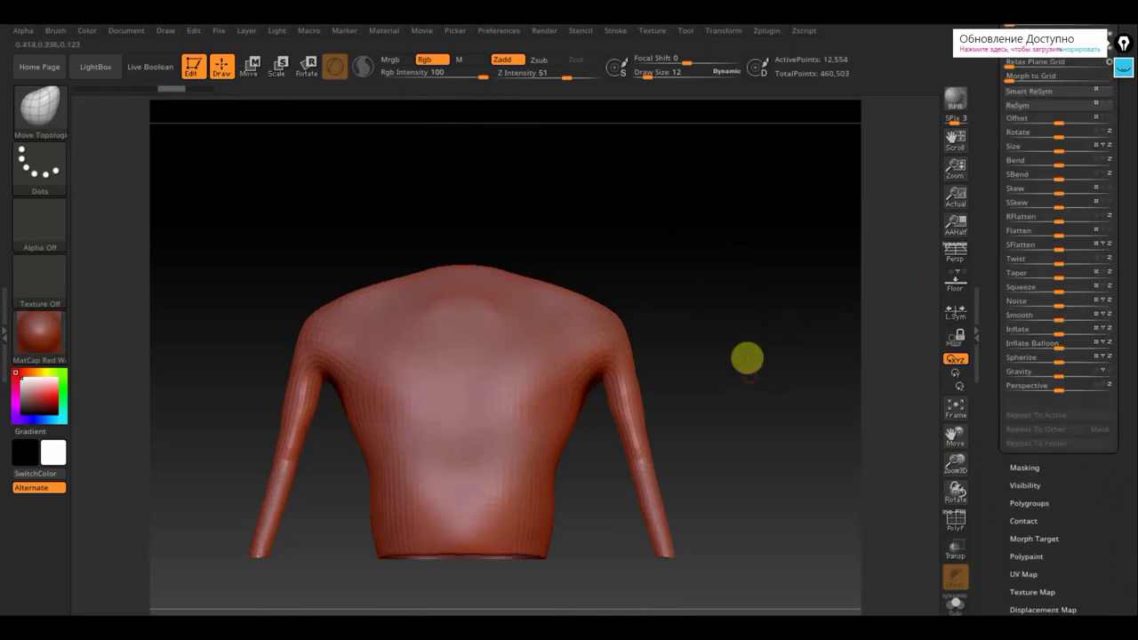
pyautogui.moveTo(747, 356); pyautogui.dragTo(749, 200)
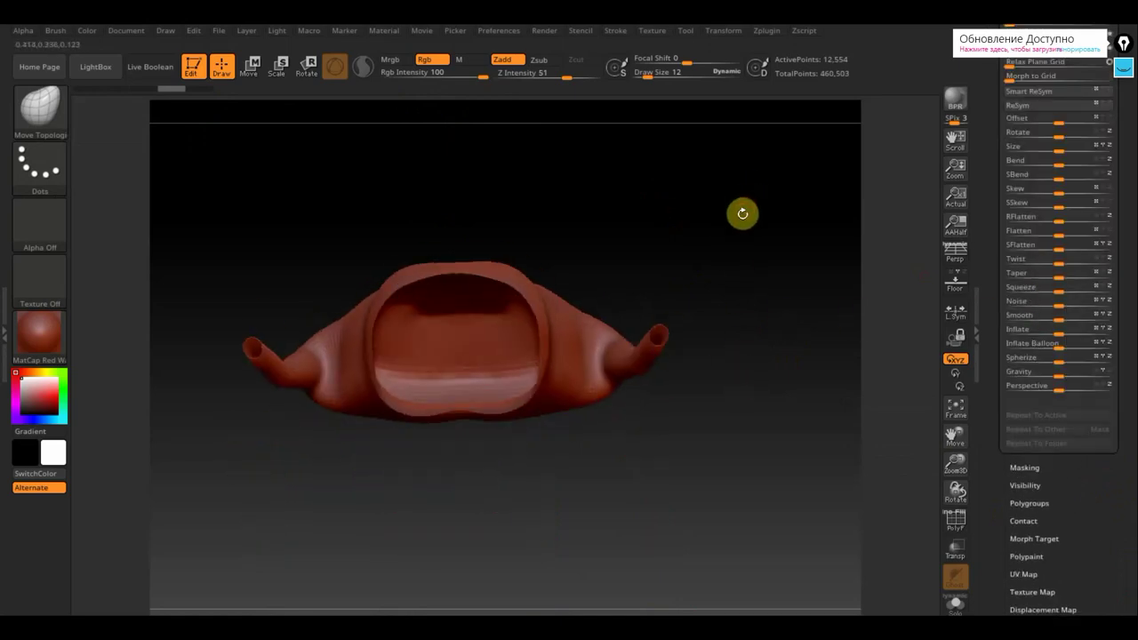
pyautogui.moveTo(813, 239); pyautogui.dragTo(874, 389)
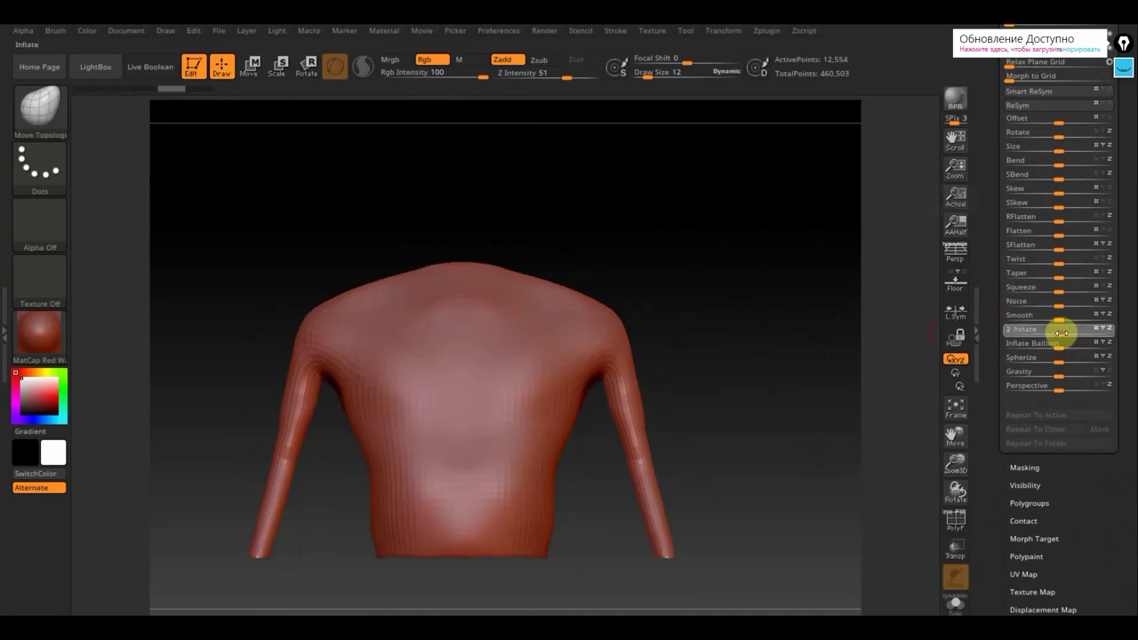
pyautogui.moveTo(1062, 333); pyautogui.dragTo(1065, 333)
# Remesh the inflated shirt with DynaMesh at a resolution of 128.
pyautogui.moveTo(1130, 216); pyautogui.dragTo(1131, 369)
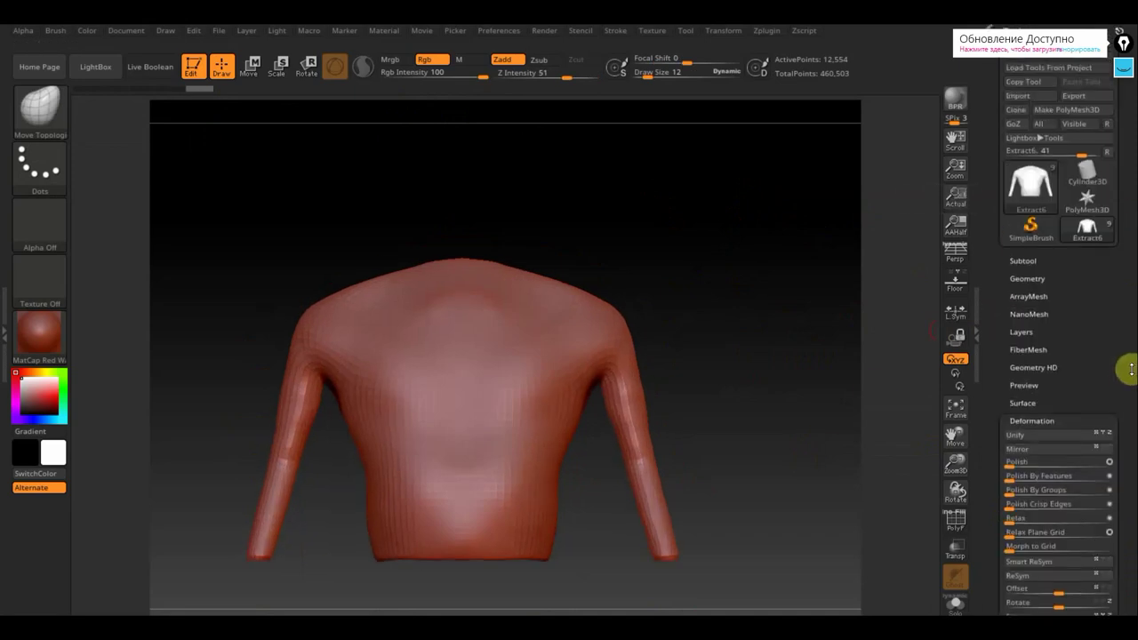
pyautogui.click(1023, 261)
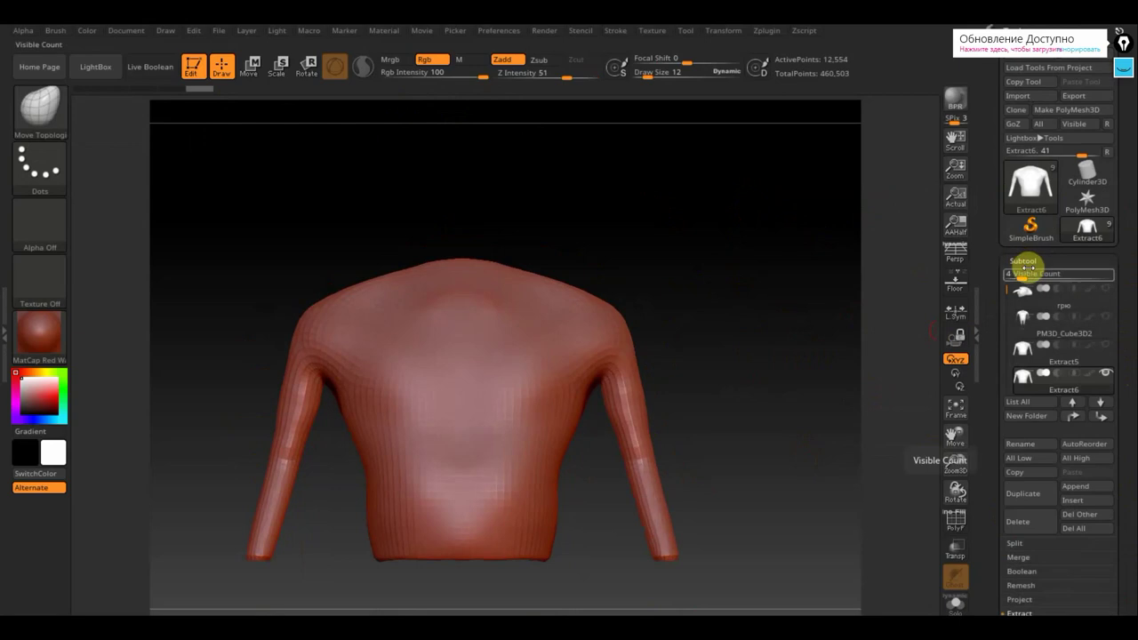
pyautogui.click(1023, 261)
pyautogui.click(1029, 280)
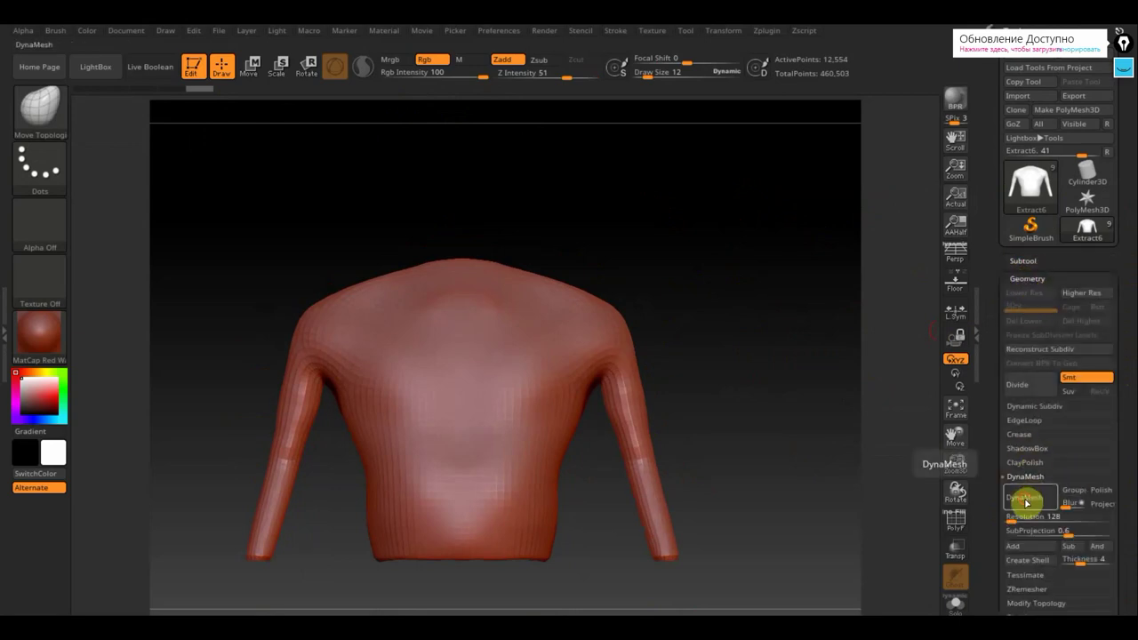
pyautogui.click(1027, 500)
# Smooth the remeshed shirt around the underarms and divide it to subdivision level 2.
pyautogui.moveTo(816, 430)
pyautogui.mouseDown()
pyautogui.moveTo(780, 417)
pyautogui.moveTo(648, 445)
pyautogui.moveTo(775, 432)
pyautogui.mouseUp()
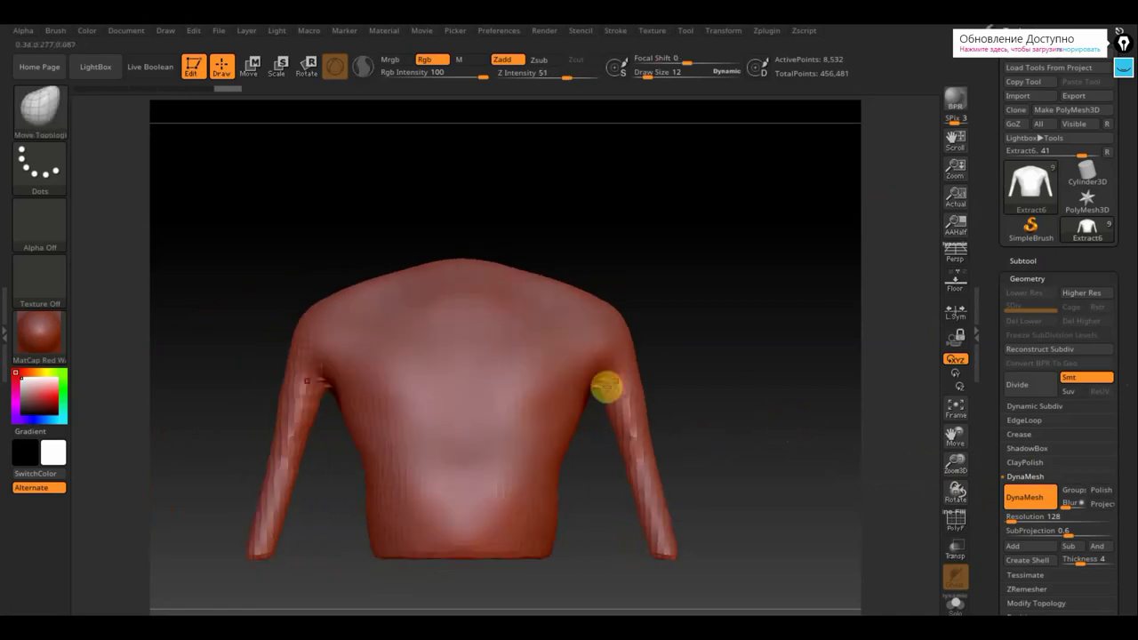
pyautogui.press('shift')
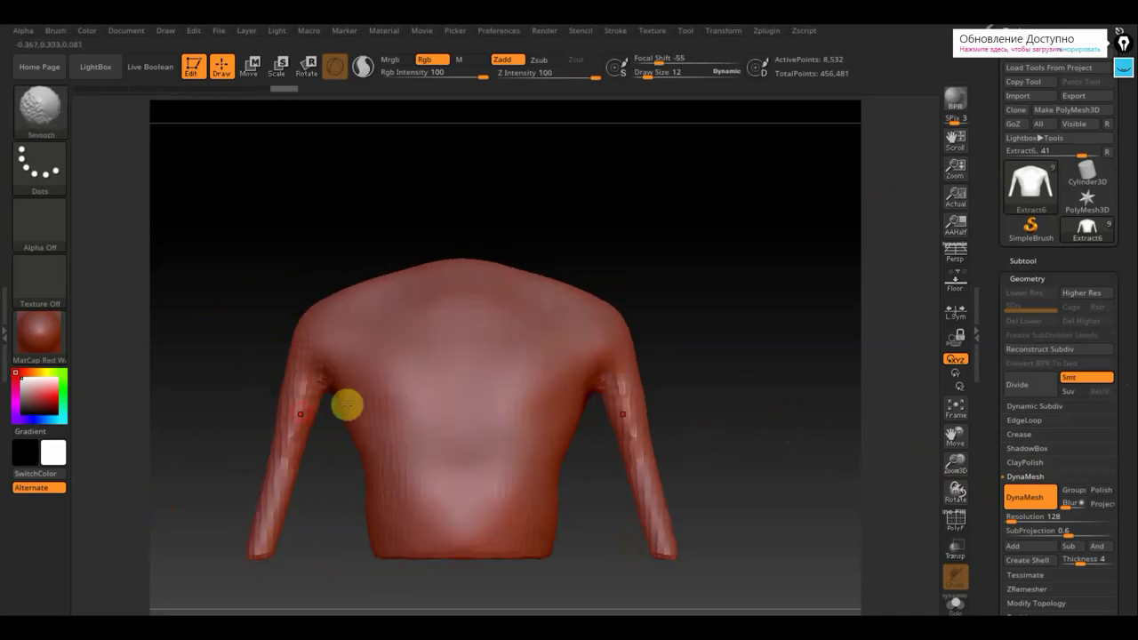
pyautogui.press('ctrl')
pyautogui.hotkey('ctrl', 'd')
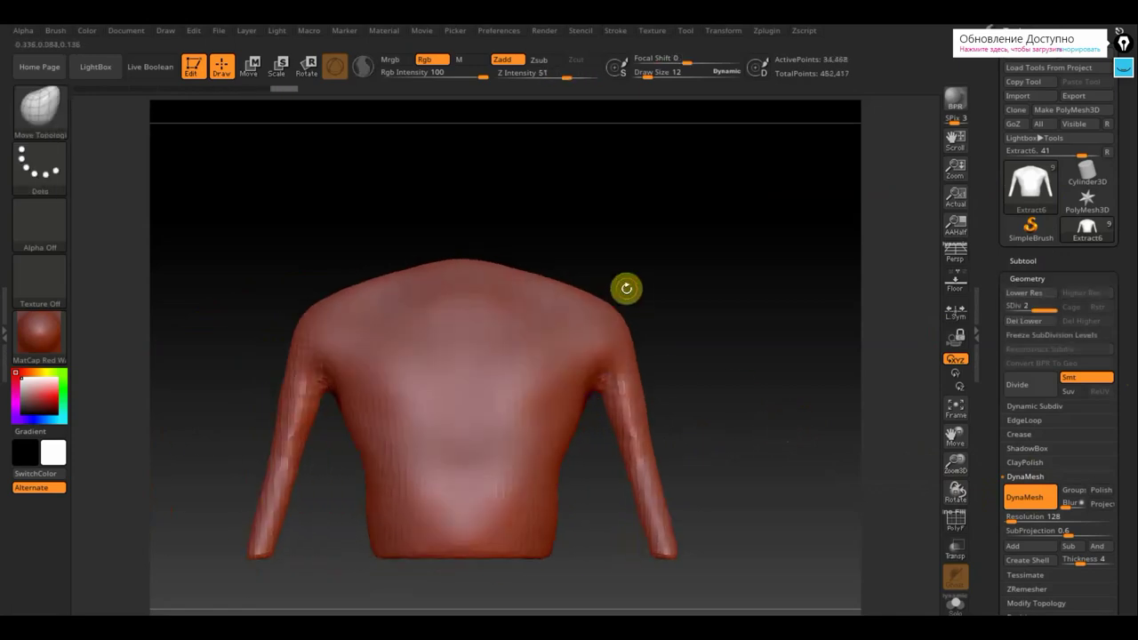
pyautogui.press('shift')
pyautogui.moveTo(711, 261)
pyautogui.keyDown('shift'); pyautogui.mouseDown()
pyautogui.moveTo(720, 364)
pyautogui.moveTo(743, 384)
pyautogui.mouseUp(); pyautogui.keyUp('shift')
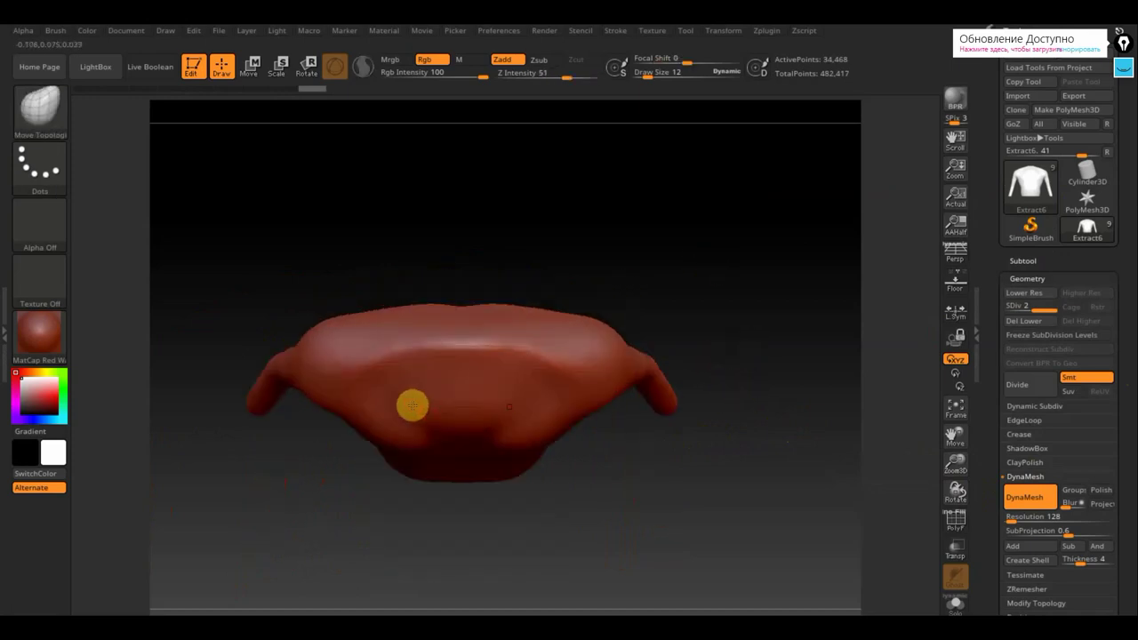
# Mask the outline of a symmetrical two-flap collar on the shirt's upper chest, extending it up towards the shoulders.
pyautogui.press('ctrl')
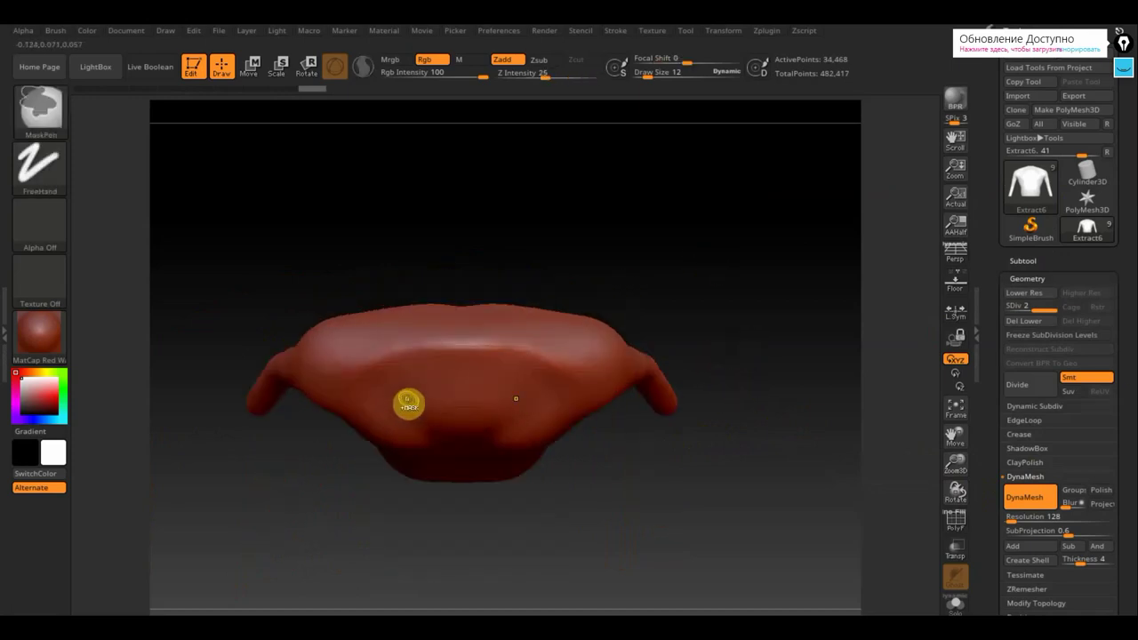
pyautogui.moveTo(408, 399)
pyautogui.keyDown('ctrl'); pyautogui.mouseDown()
pyautogui.moveTo(393, 411)
pyautogui.moveTo(407, 466)
pyautogui.mouseUp(); pyautogui.keyUp('ctrl')
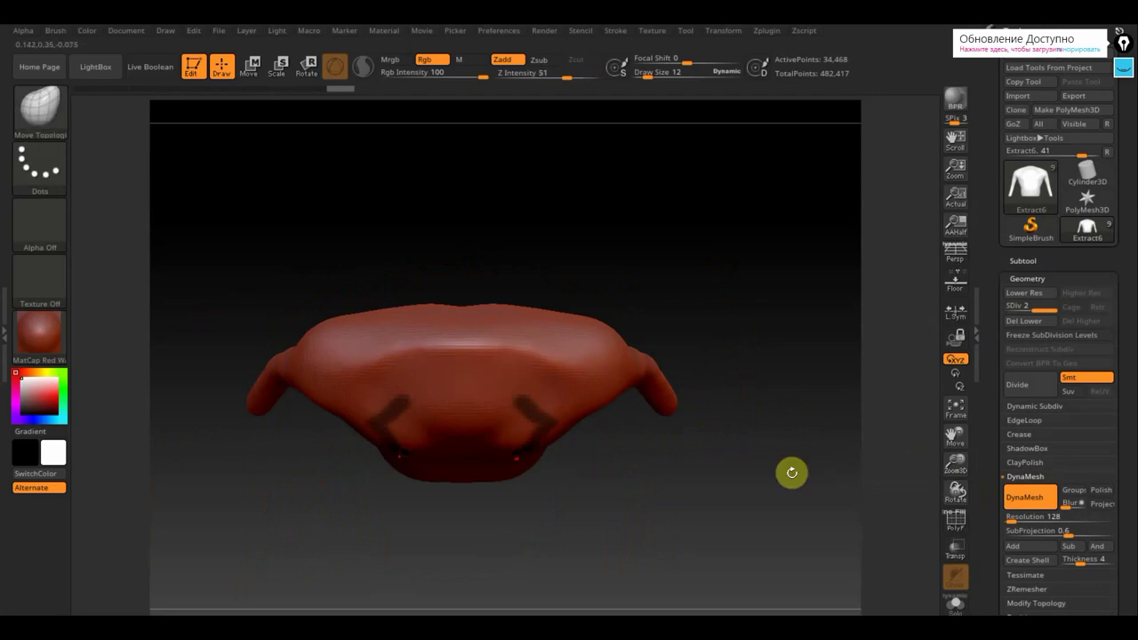
pyautogui.moveTo(790, 473)
pyautogui.mouseDown()
pyautogui.moveTo(828, 341)
pyautogui.moveTo(828, 258)
pyautogui.moveTo(712, 361)
pyautogui.mouseUp()
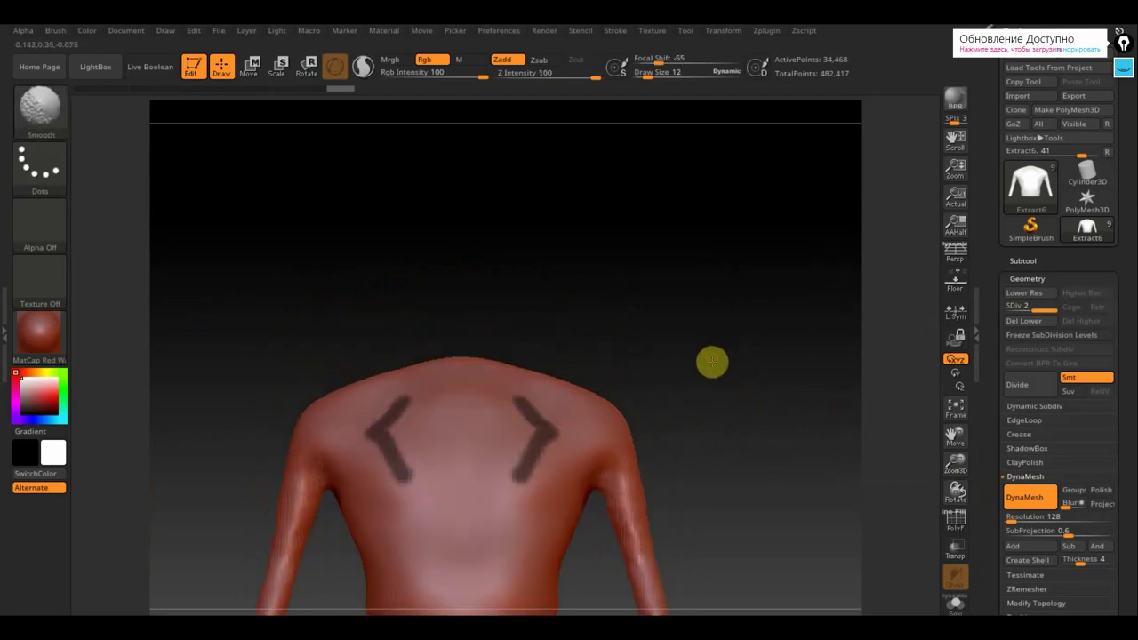
pyautogui.press('ctrl')
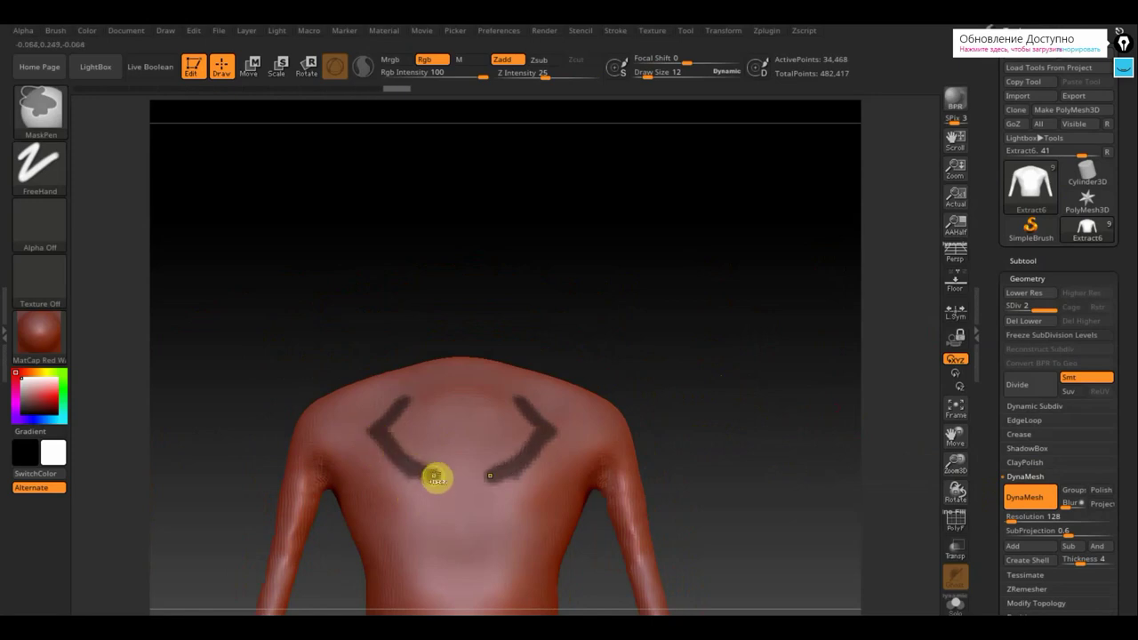
pyautogui.moveTo(441, 481)
pyautogui.keyDown('ctrl'); pyautogui.mouseDown()
pyautogui.moveTo(448, 458)
pyautogui.moveTo(429, 419)
pyautogui.moveTo(400, 389)
pyautogui.mouseUp(); pyautogui.keyUp('ctrl')
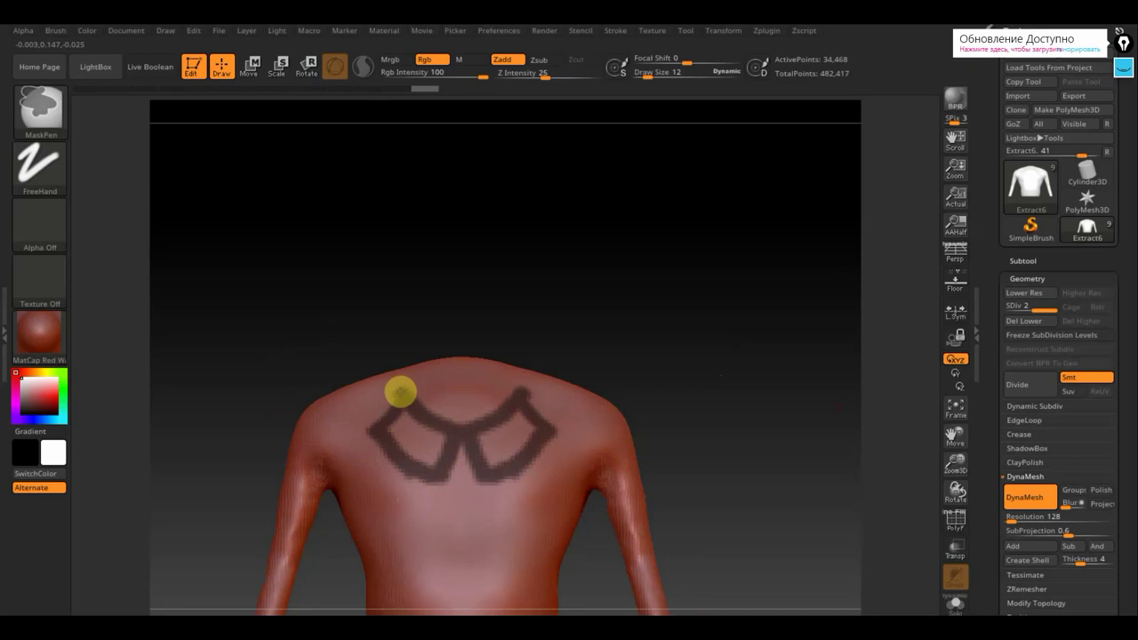
pyautogui.moveTo(609, 305)
pyautogui.mouseDown()
pyautogui.moveTo(600, 396)
pyautogui.moveTo(371, 371)
pyautogui.moveTo(373, 400)
pyautogui.moveTo(399, 421)
pyautogui.mouseUp()
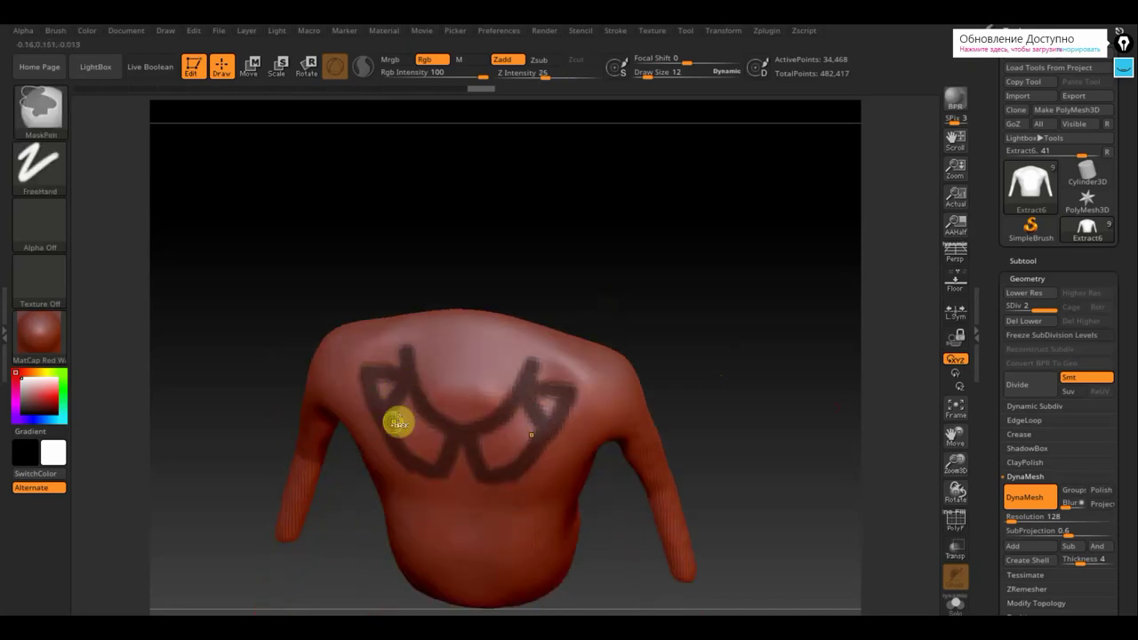
# Paint the collar's mask outline over both shoulders and around the back of the neck at draw size 12.
pyautogui.moveTo(394, 358)
pyautogui.keyDown('ctrl'); pyautogui.mouseDown()
pyautogui.moveTo(375, 342)
pyautogui.moveTo(396, 318)
pyautogui.moveTo(526, 313)
pyautogui.mouseUp(); pyautogui.keyUp('ctrl')
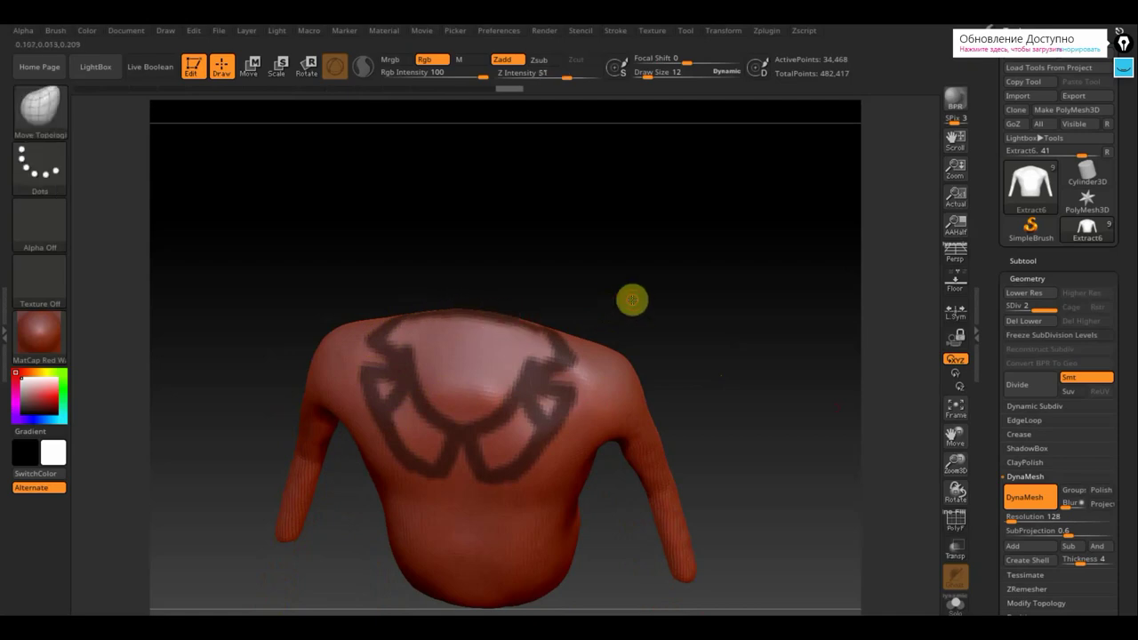
pyautogui.moveTo(632, 300)
pyautogui.mouseDown()
pyautogui.moveTo(641, 403)
pyautogui.moveTo(410, 338)
pyautogui.moveTo(454, 310)
pyautogui.moveTo(515, 327)
pyautogui.mouseUp()
pyautogui.moveTo(632, 349); pyautogui.dragTo(626, 253)
pyautogui.hotkey('ctrl', 'z')
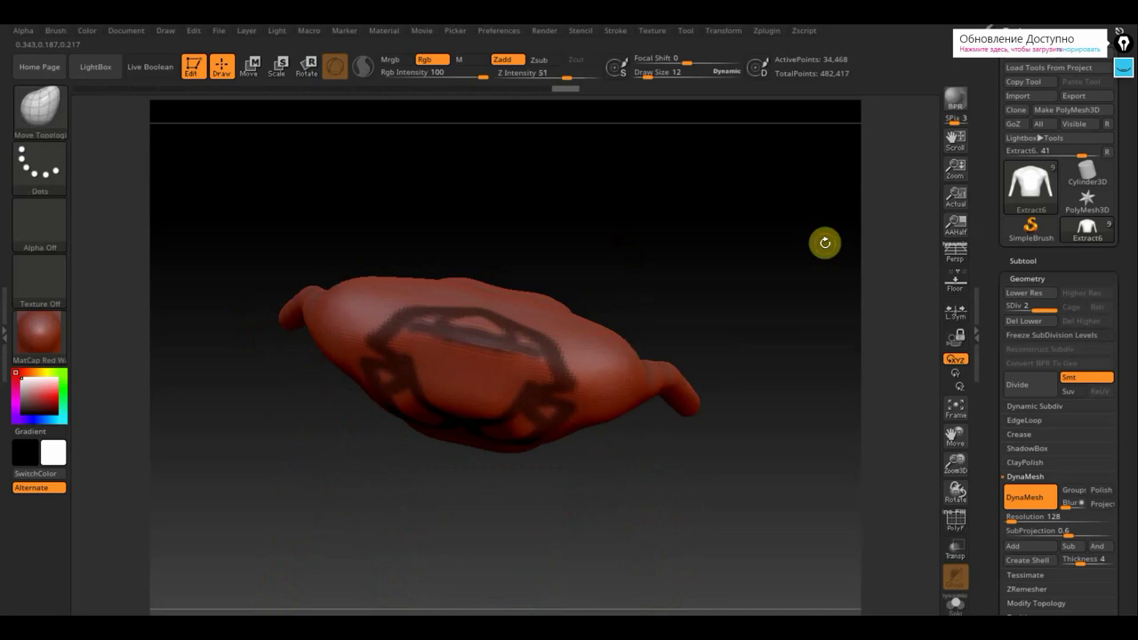
# Set the draw size to 19 and fill the collar outline with mask, leaving the neck opening unmasked.
pyautogui.click(650, 77)
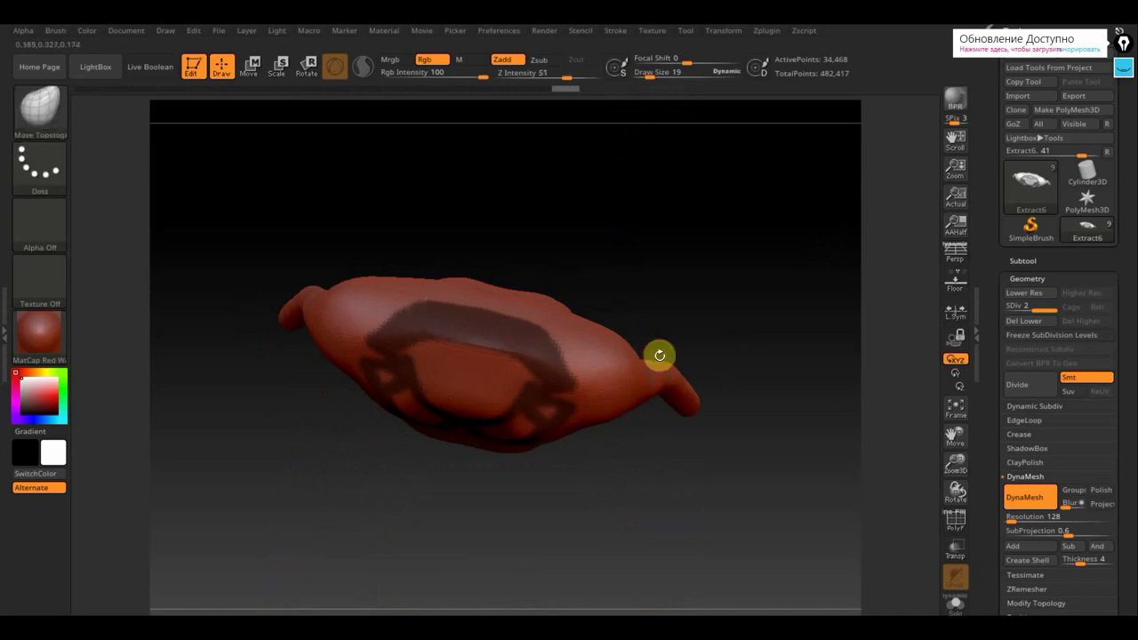
pyautogui.moveTo(658, 353); pyautogui.dragTo(651, 310)
pyautogui.moveTo(540, 373)
pyautogui.keyDown('ctrl'); pyautogui.mouseDown()
pyautogui.moveTo(510, 400)
pyautogui.moveTo(525, 355)
pyautogui.moveTo(503, 418)
pyautogui.moveTo(475, 444)
pyautogui.moveTo(389, 412)
pyautogui.moveTo(394, 450)
pyautogui.moveTo(415, 470)
pyautogui.mouseUp(); pyautogui.keyUp('ctrl')
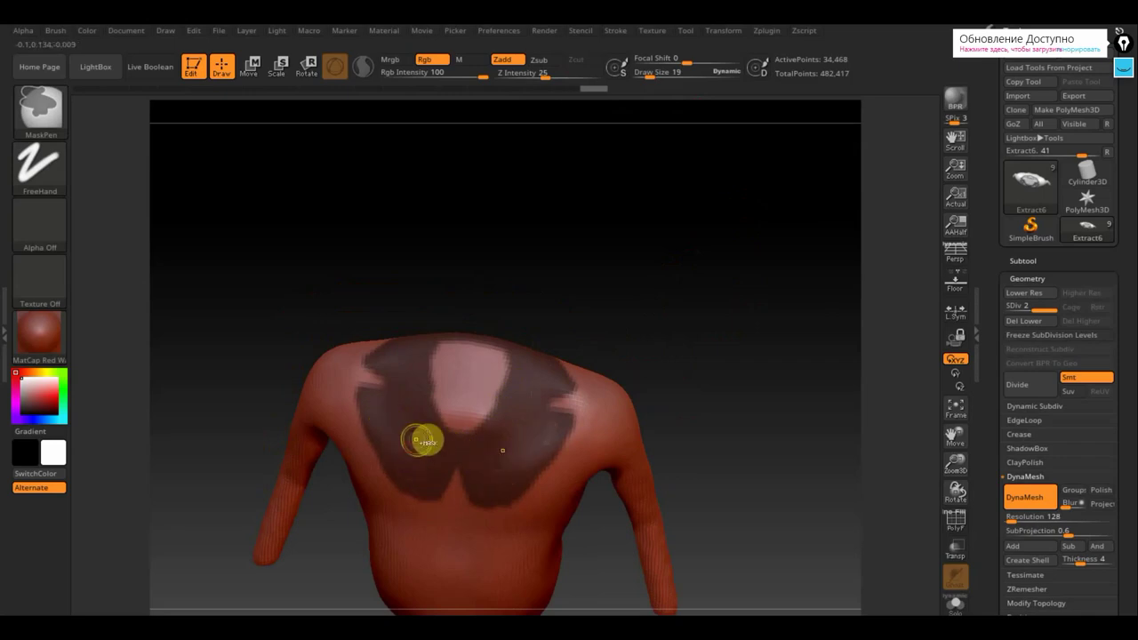
pyautogui.moveTo(706, 356); pyautogui.dragTo(711, 323)
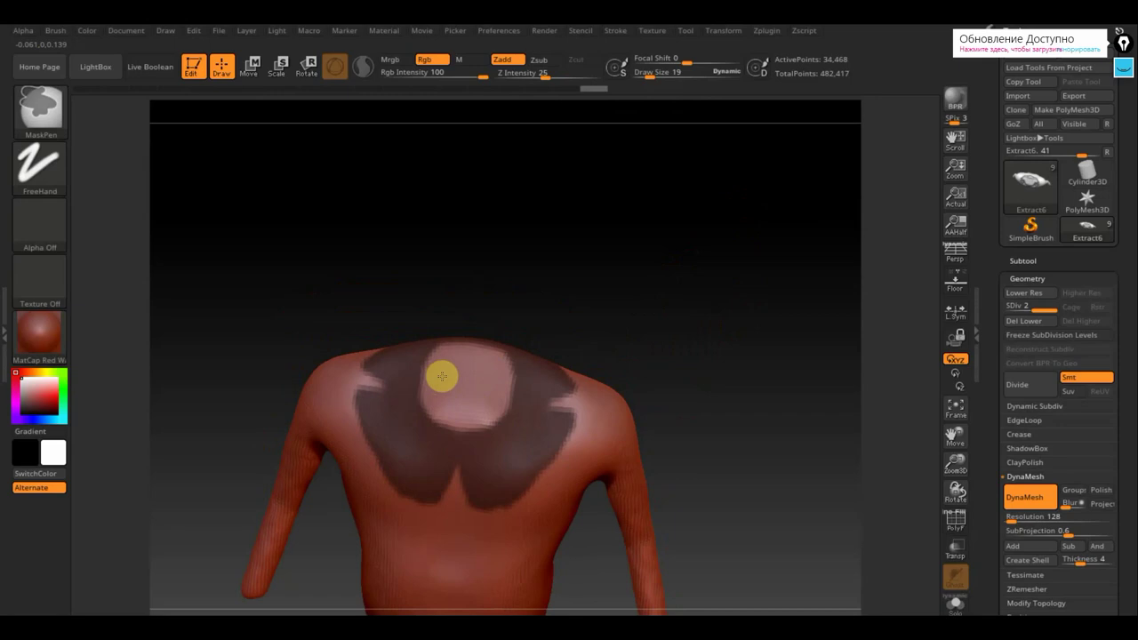
pyautogui.moveTo(700, 305)
pyautogui.mouseDown()
pyautogui.moveTo(706, 275)
pyautogui.moveTo(692, 282)
pyautogui.mouseUp()
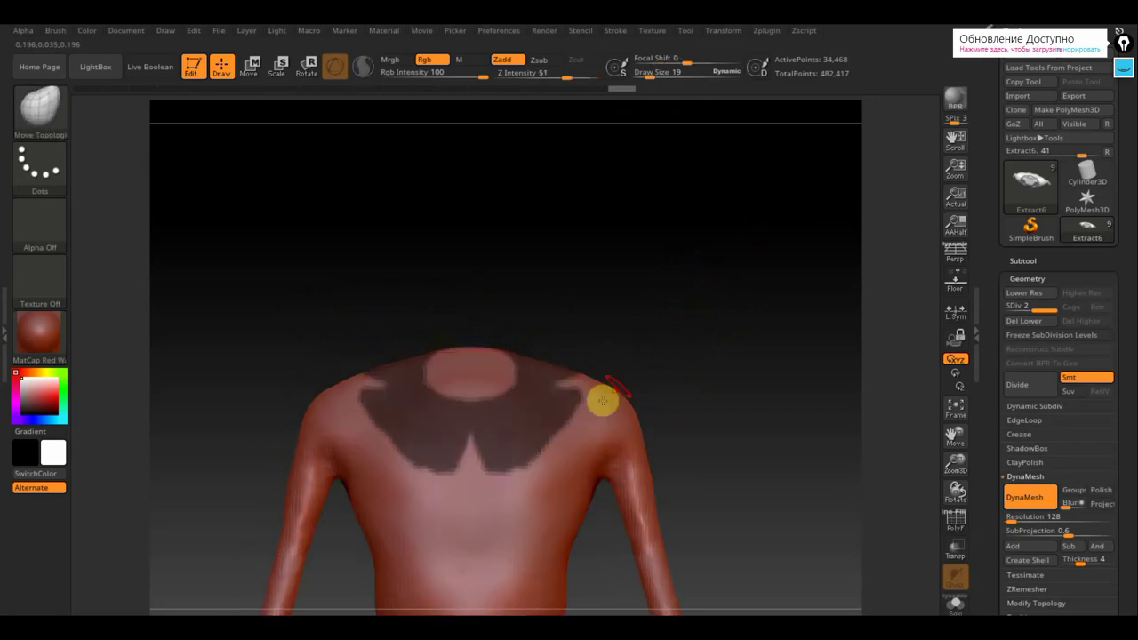
# Erase the lower front edge of the collar mask to shorten it and compare its shape with the reference image.
pyautogui.press('ctrl')
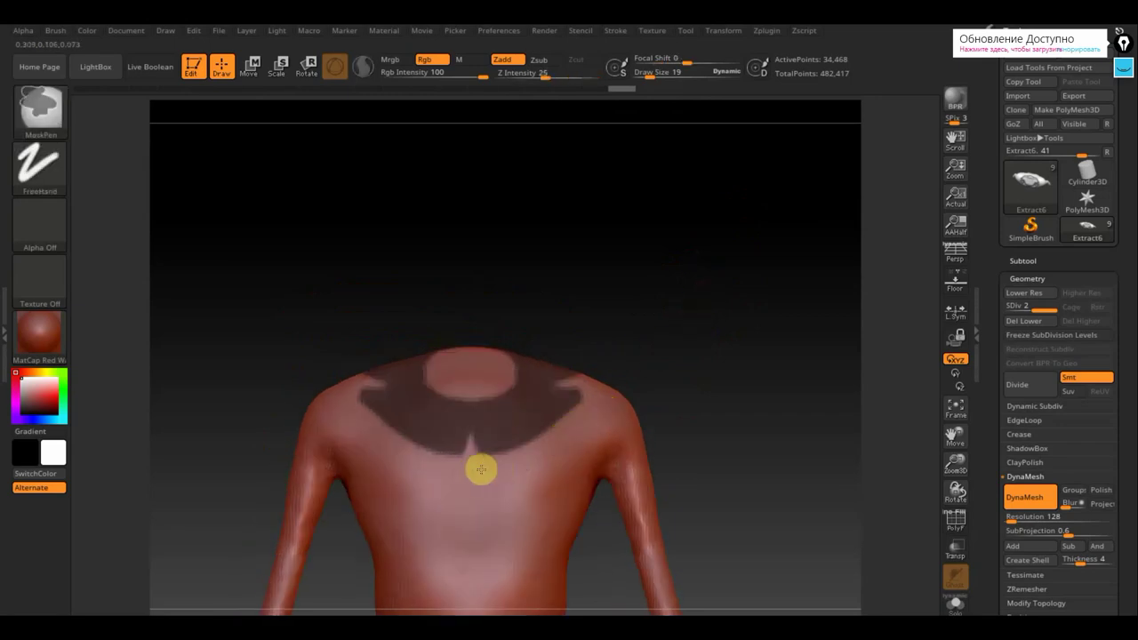
pyautogui.keyDown('ctrl'); pyautogui.keyDown('alt'); pyautogui.moveTo(482, 470); pyautogui.dragTo(458, 471); pyautogui.keyUp('alt'); pyautogui.keyUp('ctrl')
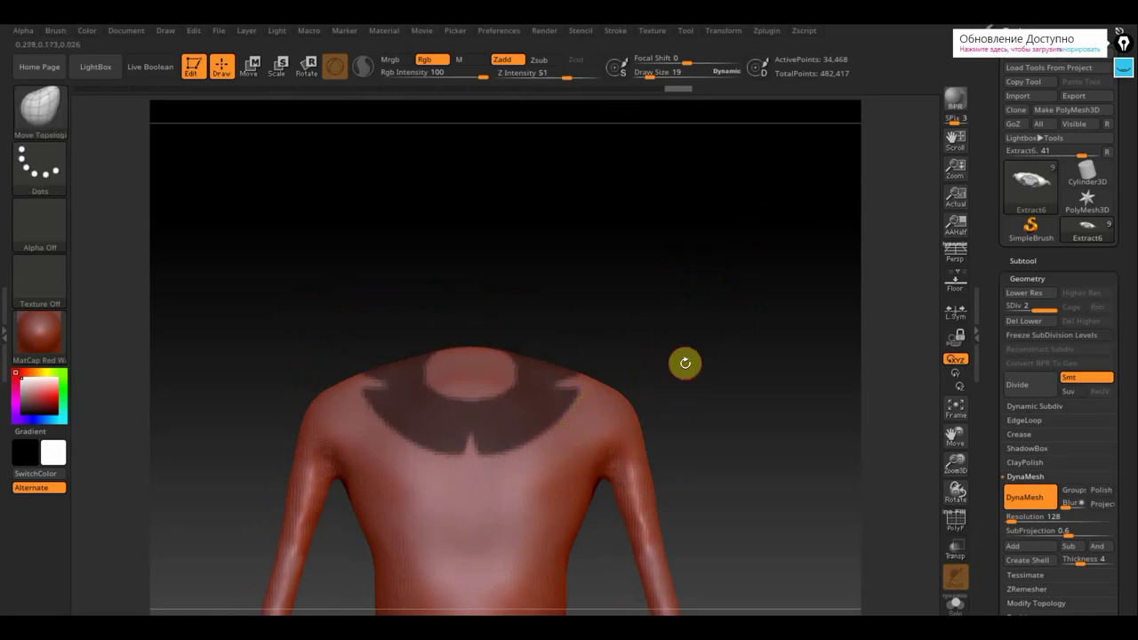
pyautogui.hotkey('shift', 'z')
pyautogui.press('shift')
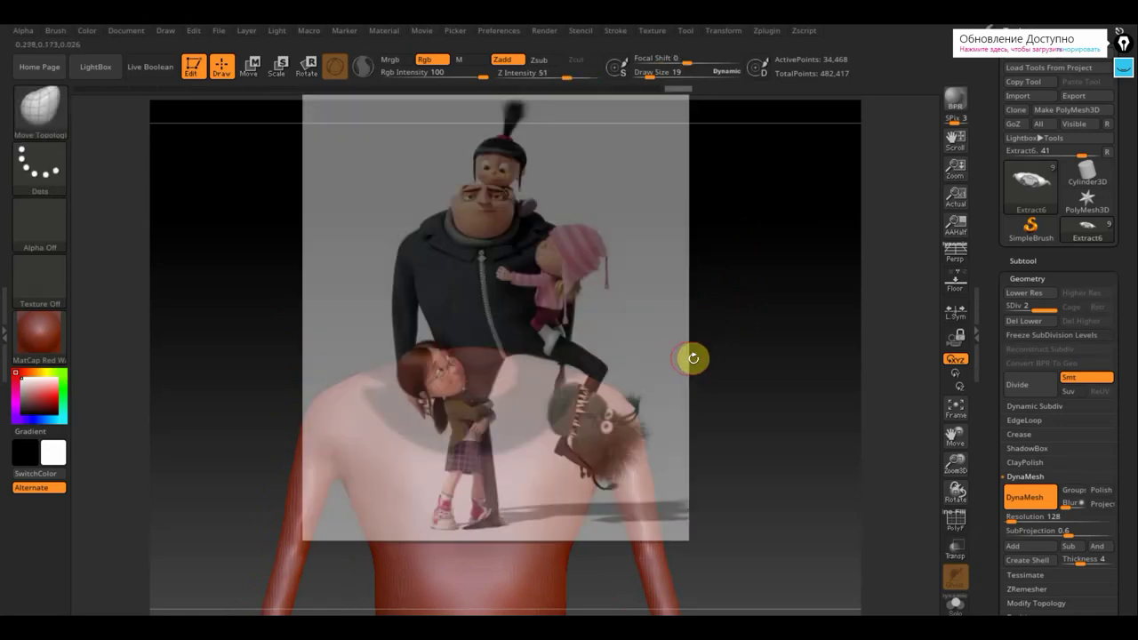
pyautogui.hotkey('shift', 'z')
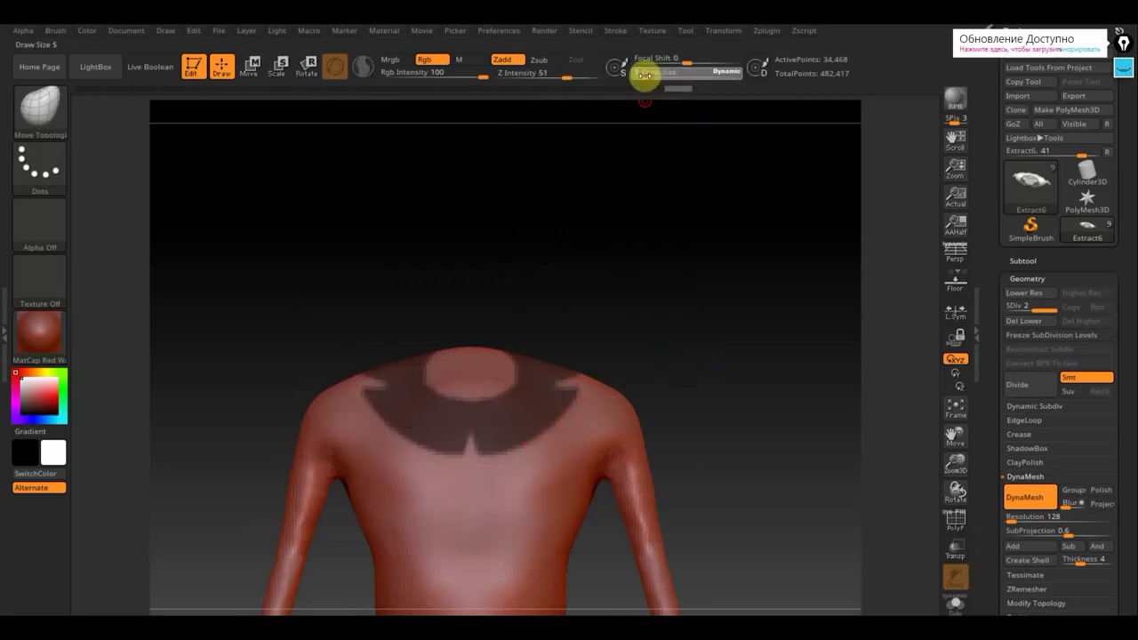
# Set the draw size to 7 and widen the collar mask's front notch into a pointed V.
pyautogui.press('ctrl')
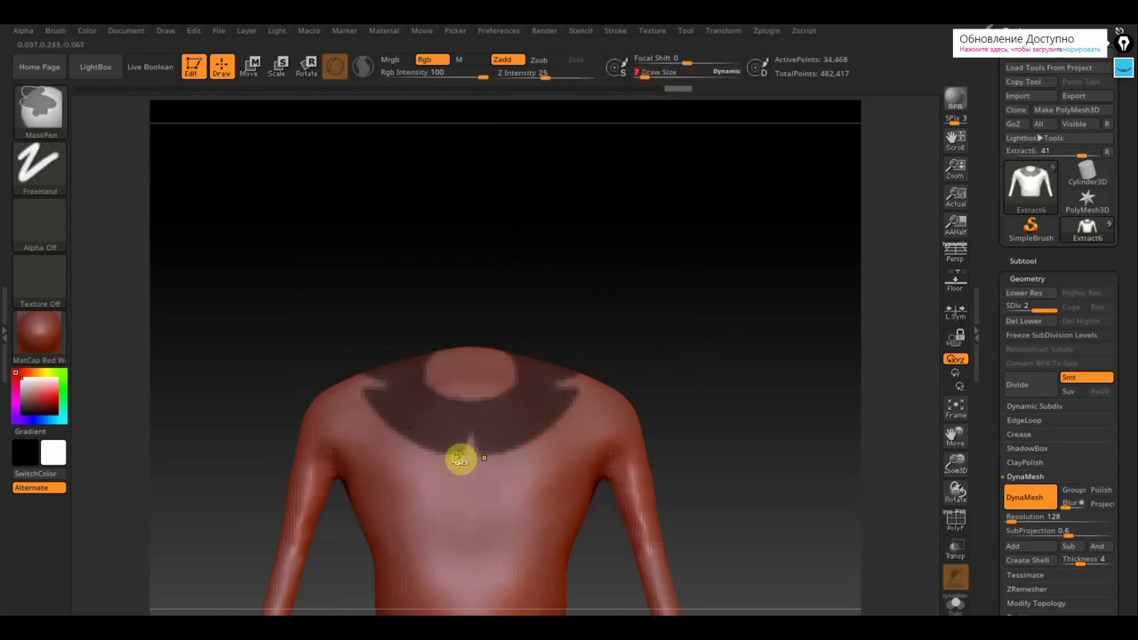
pyautogui.keyDown('ctrl'); pyautogui.keyDown('alt'); pyautogui.moveTo(461, 435); pyautogui.dragTo(435, 462); pyautogui.keyUp('alt'); pyautogui.keyUp('ctrl')
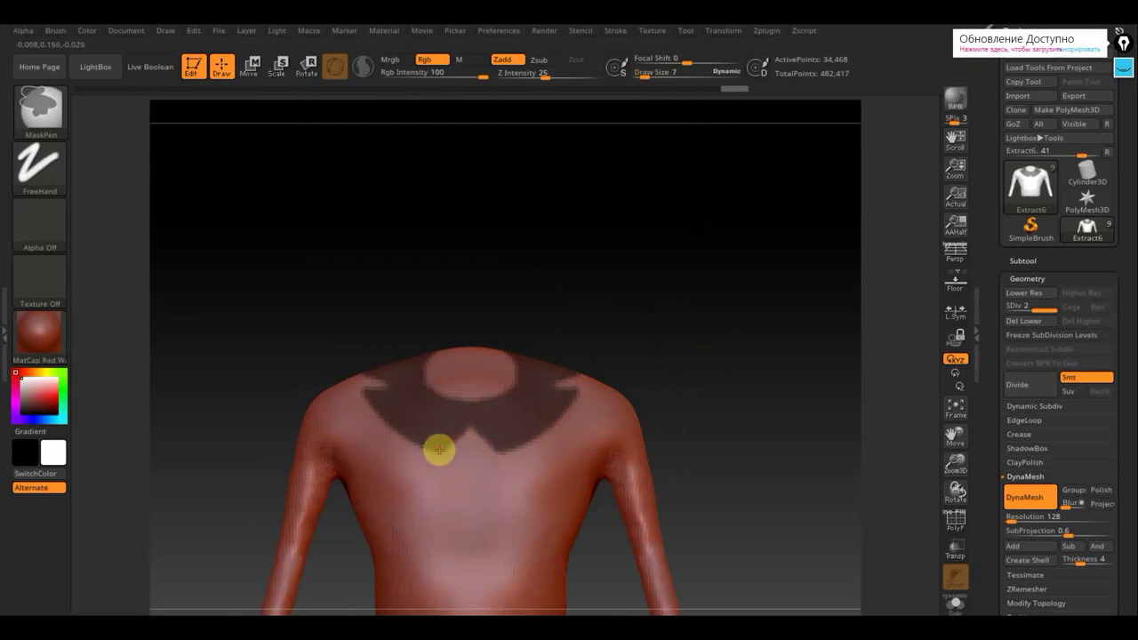
pyautogui.moveTo(615, 295); pyautogui.dragTo(610, 368)
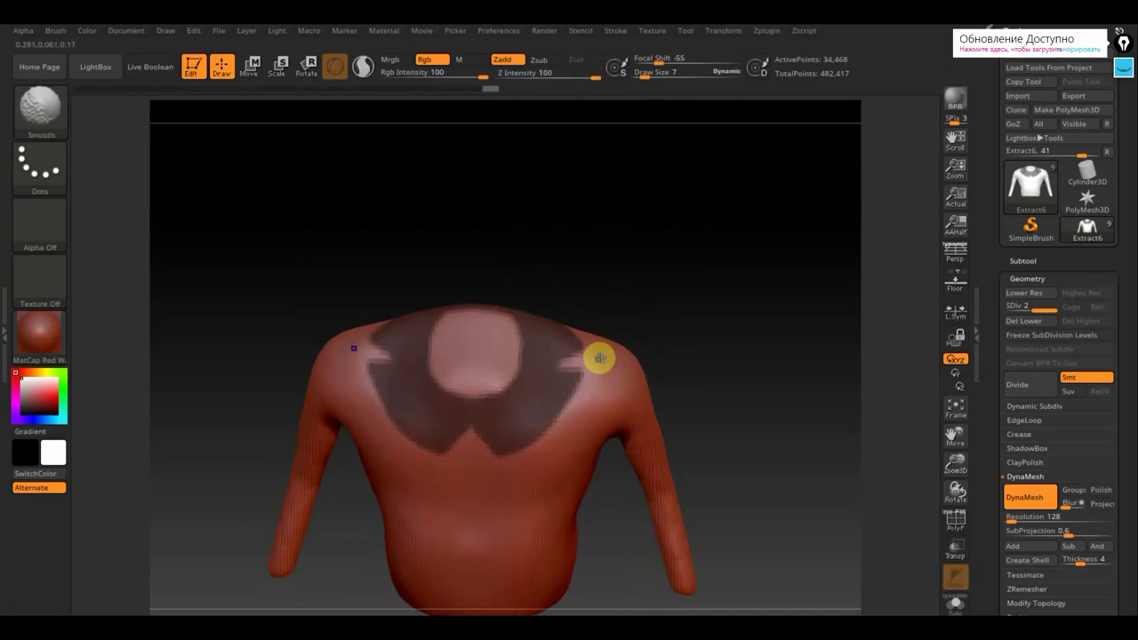
# Check the collar against the reference image and reshape the mask around the notches at both shoulders.
pyautogui.hotkey('shift', 'z')
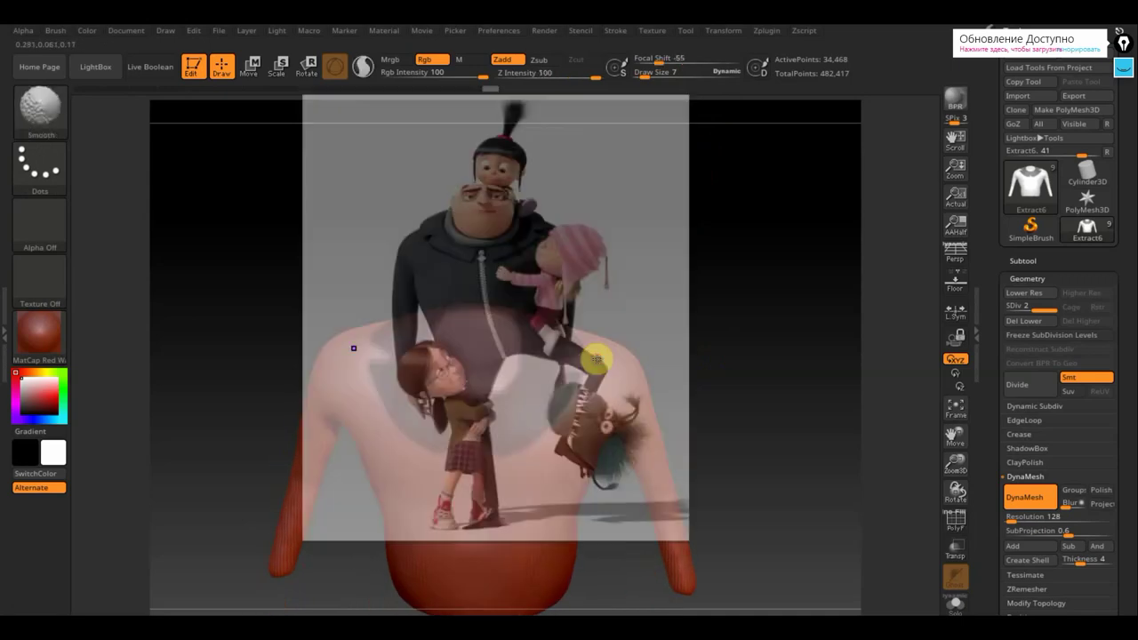
pyautogui.hotkey('shift', 'z')
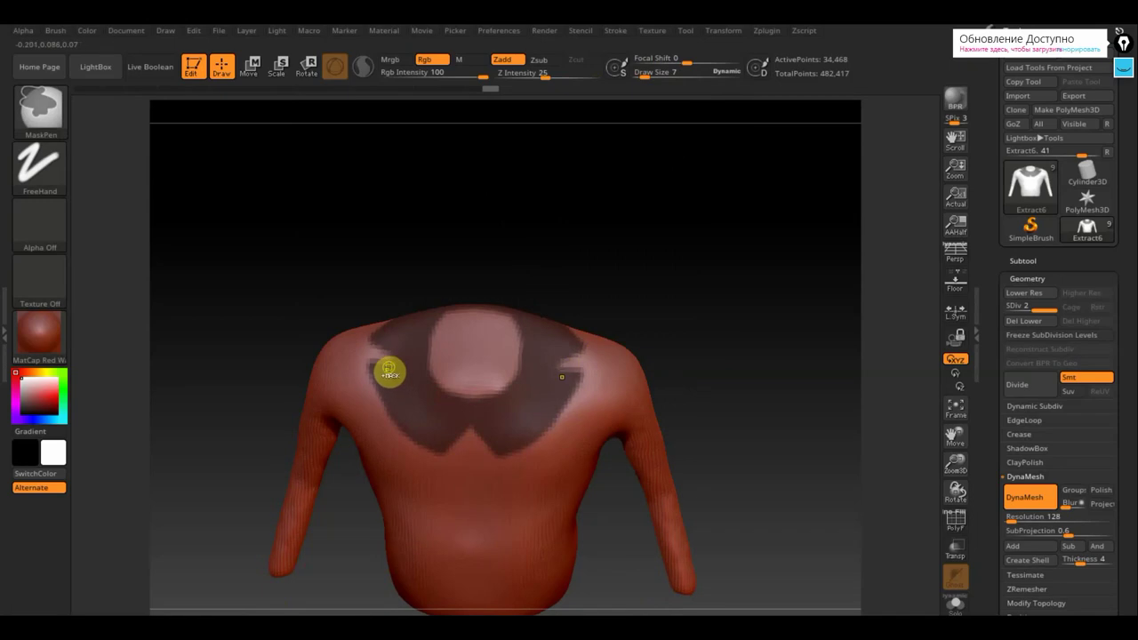
pyautogui.keyDown('ctrl'); pyautogui.keyDown('alt'); pyautogui.moveTo(393, 367); pyautogui.dragTo(370, 383); pyautogui.keyUp('alt'); pyautogui.keyUp('ctrl')
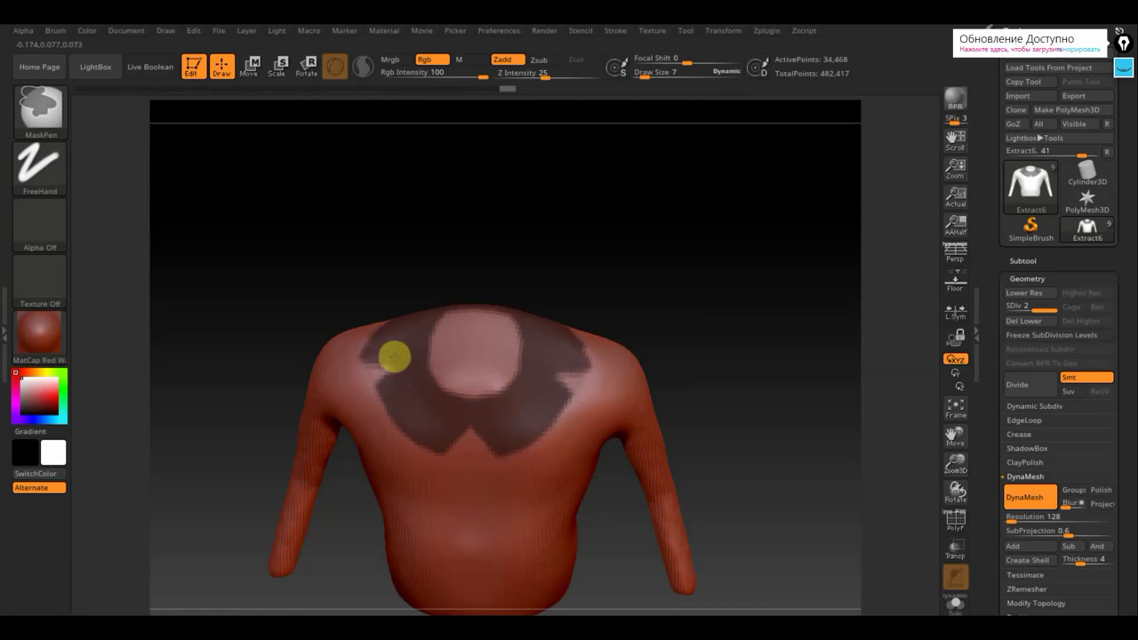
# Preview an extraction of the masked collar from the Extract6 subtool at a thickness of 0.02.
pyautogui.click(1032, 322)
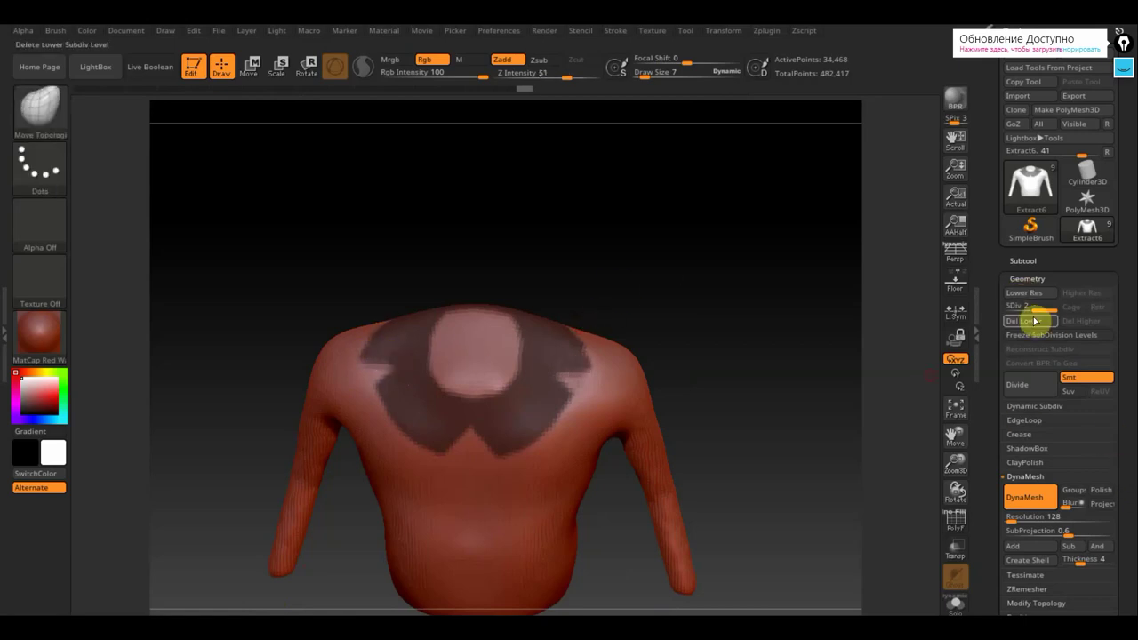
pyautogui.click(1023, 261)
pyautogui.moveTo(1131, 400); pyautogui.dragTo(1126, 315)
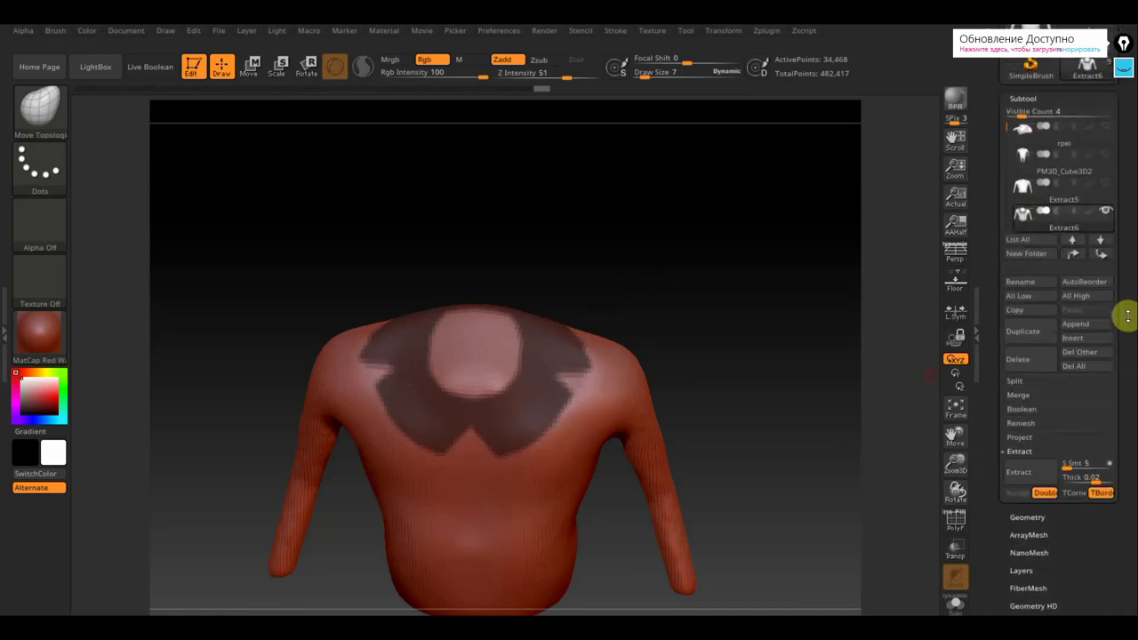
pyautogui.click(1019, 454)
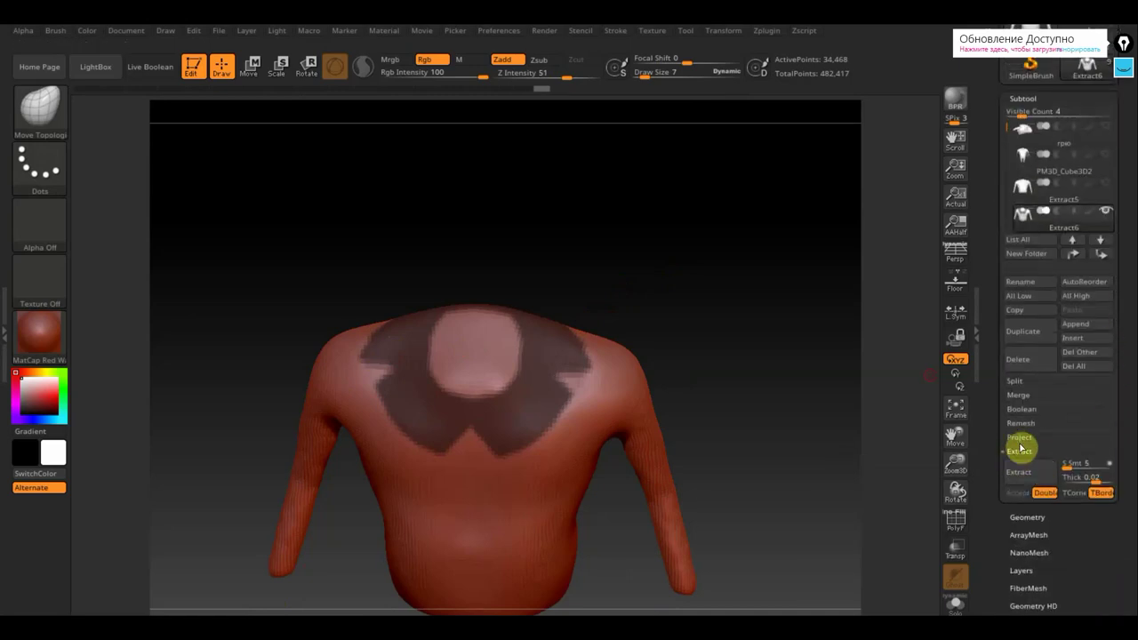
pyautogui.click(1025, 473)
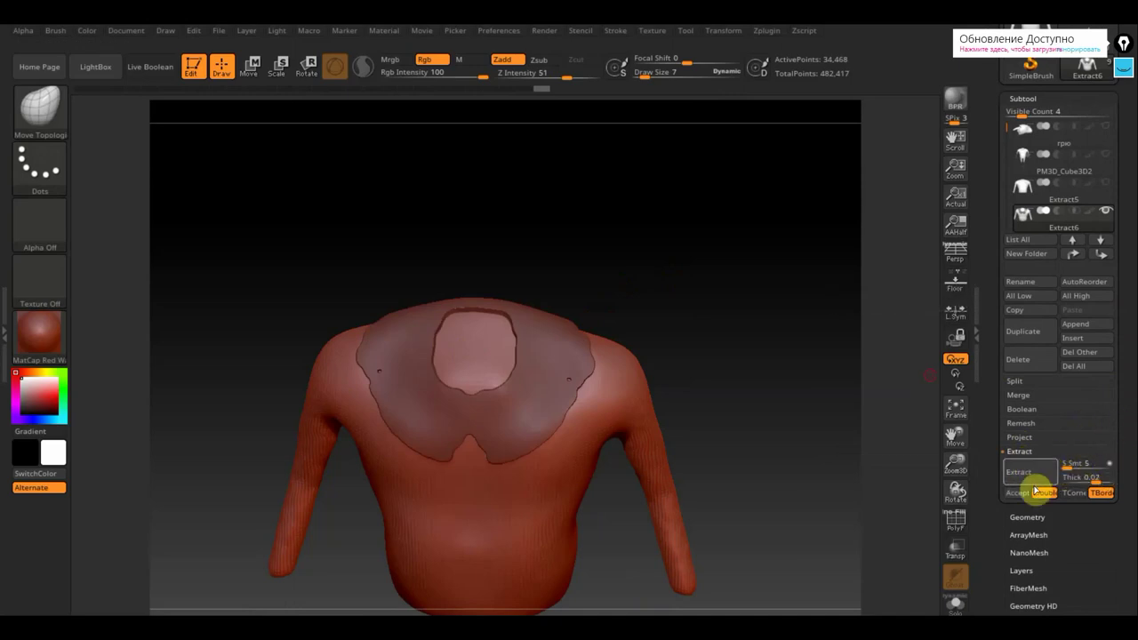
# Preview the collar extraction at thickness 0, set the thickness to 0.00083 and preview it again.
pyautogui.moveTo(1098, 478); pyautogui.dragTo(1085, 480)
pyautogui.click(1039, 474)
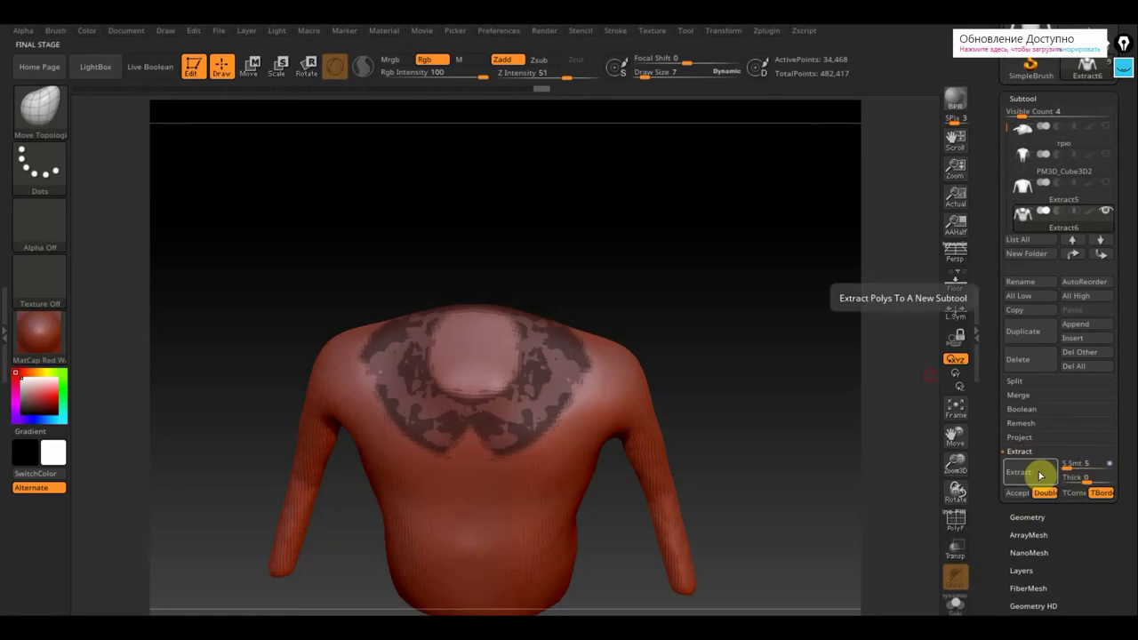
pyautogui.click(1087, 481)
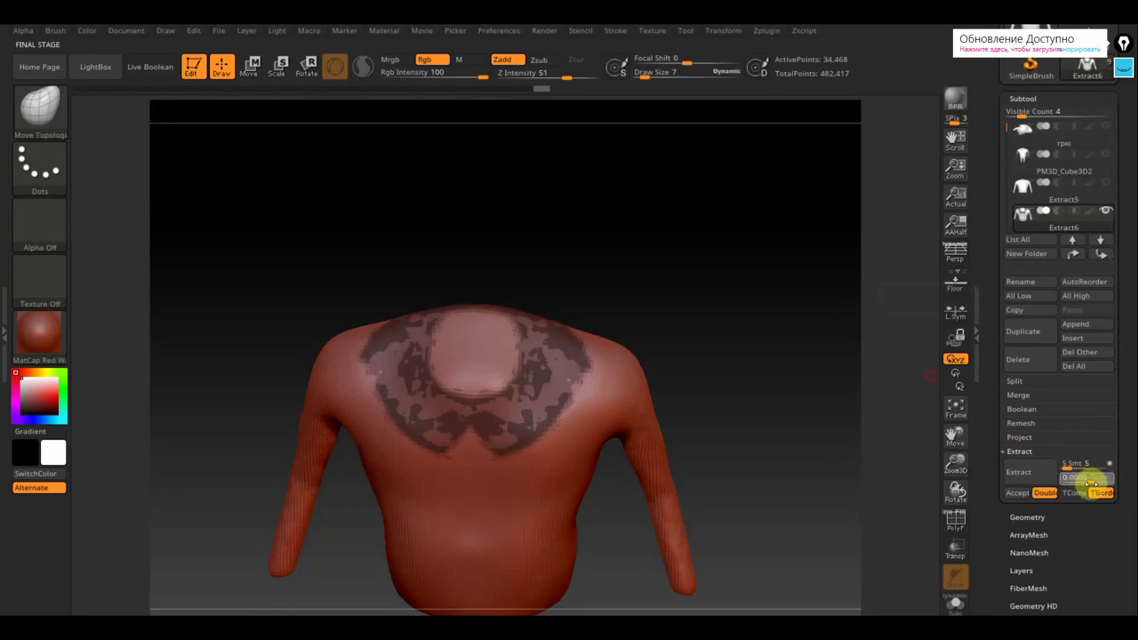
pyautogui.write('0.00083')
pyautogui.press('Return')
pyautogui.click(1018, 472)
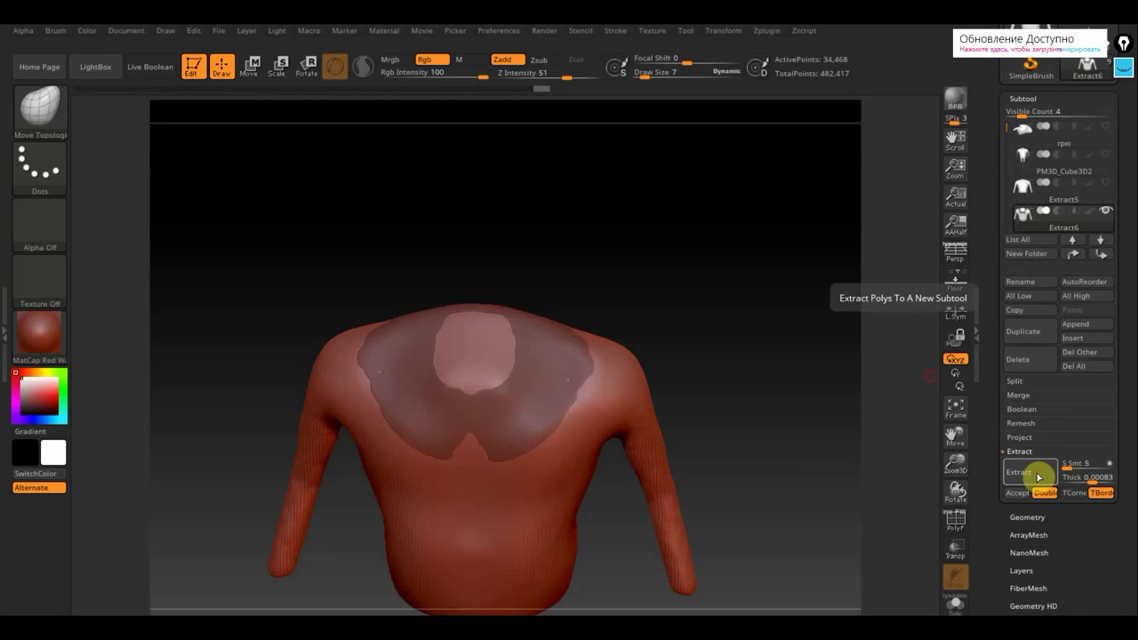
# Restore the cleared collar mask, widen the notches at both shoulders and trim the corners beside them.
pyautogui.moveTo(696, 381)
pyautogui.mouseDown()
pyautogui.moveTo(706, 302)
pyautogui.moveTo(725, 388)
pyautogui.moveTo(719, 379)
pyautogui.mouseUp()
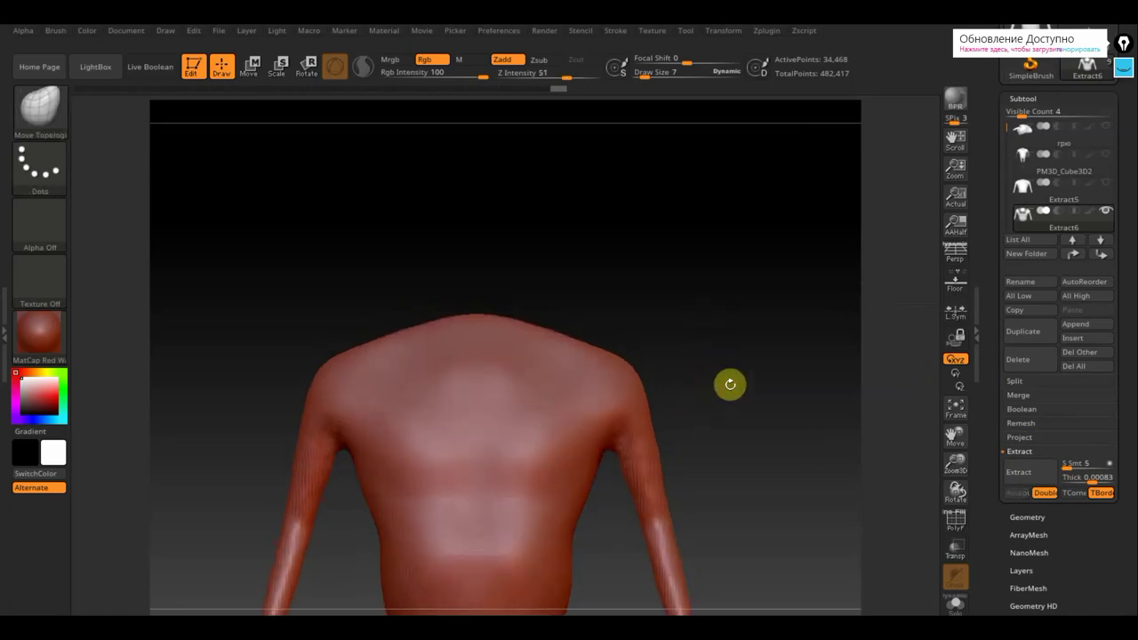
pyautogui.hotkey('ctrl', 'z')
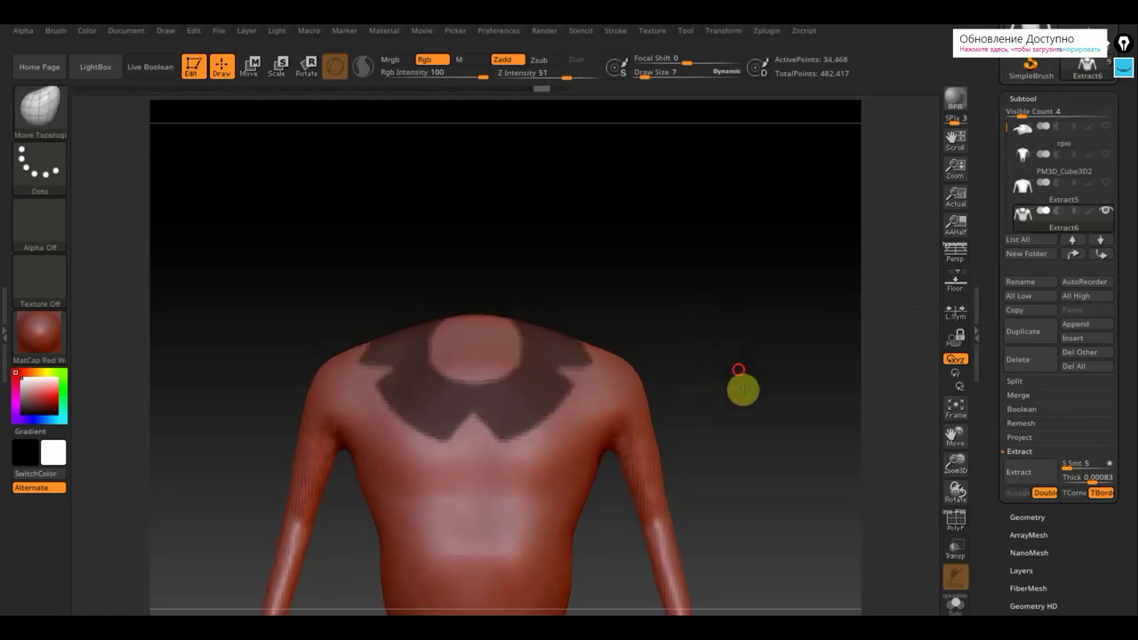
pyautogui.moveTo(743, 390); pyautogui.dragTo(732, 475)
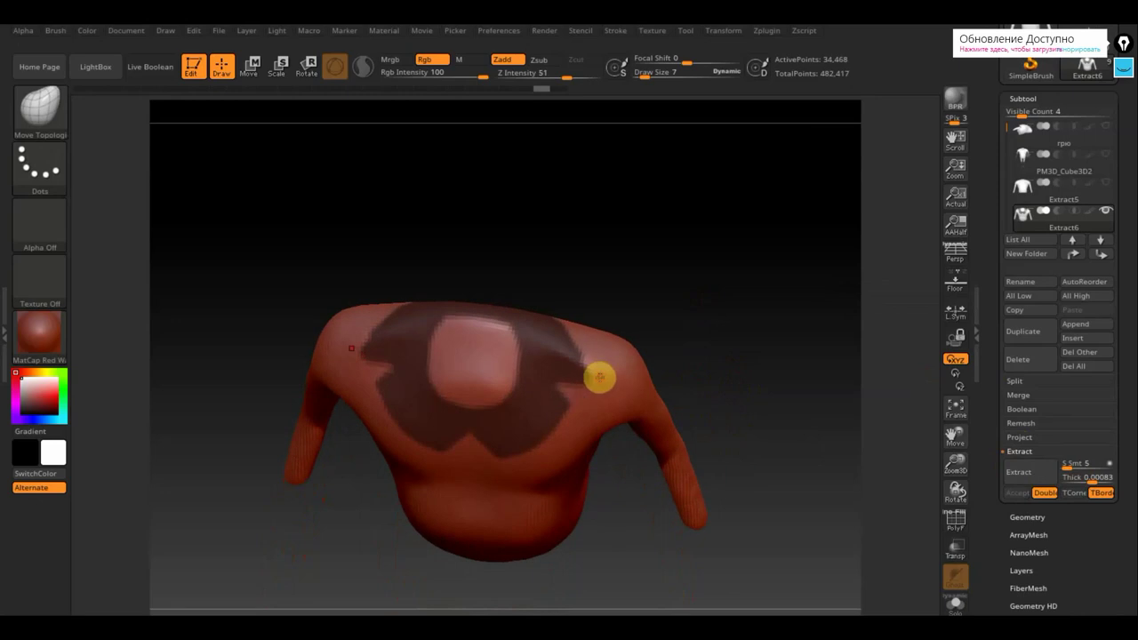
pyautogui.press('ctrl')
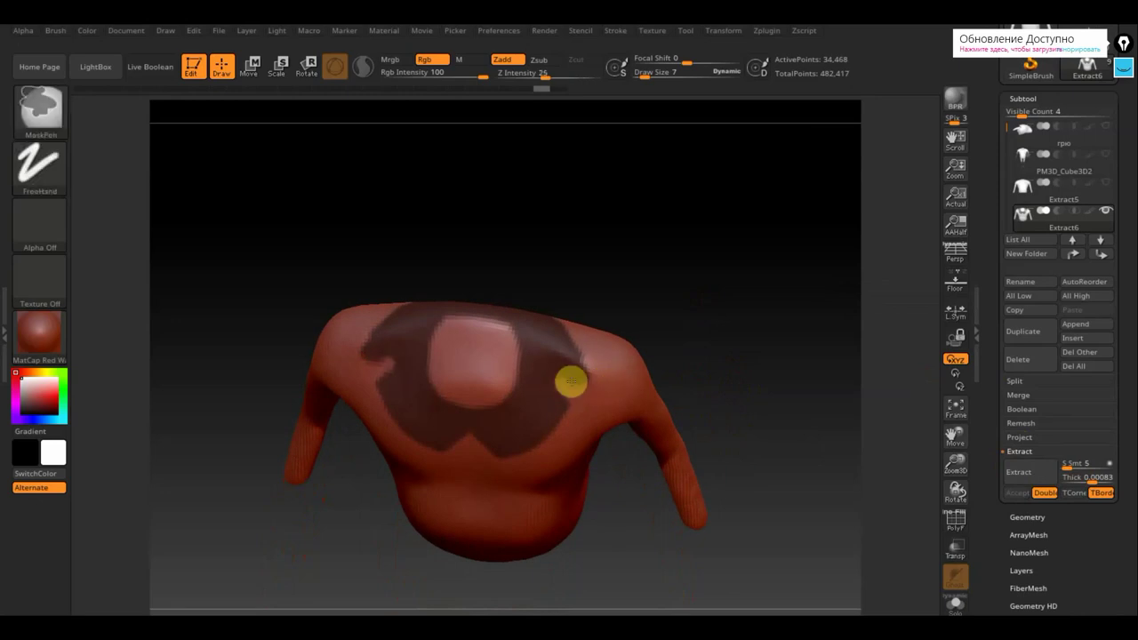
pyautogui.keyDown('ctrl'); pyautogui.keyDown('alt'); pyautogui.moveTo(570, 381); pyautogui.dragTo(585, 380); pyautogui.keyUp('alt'); pyautogui.keyUp('ctrl')
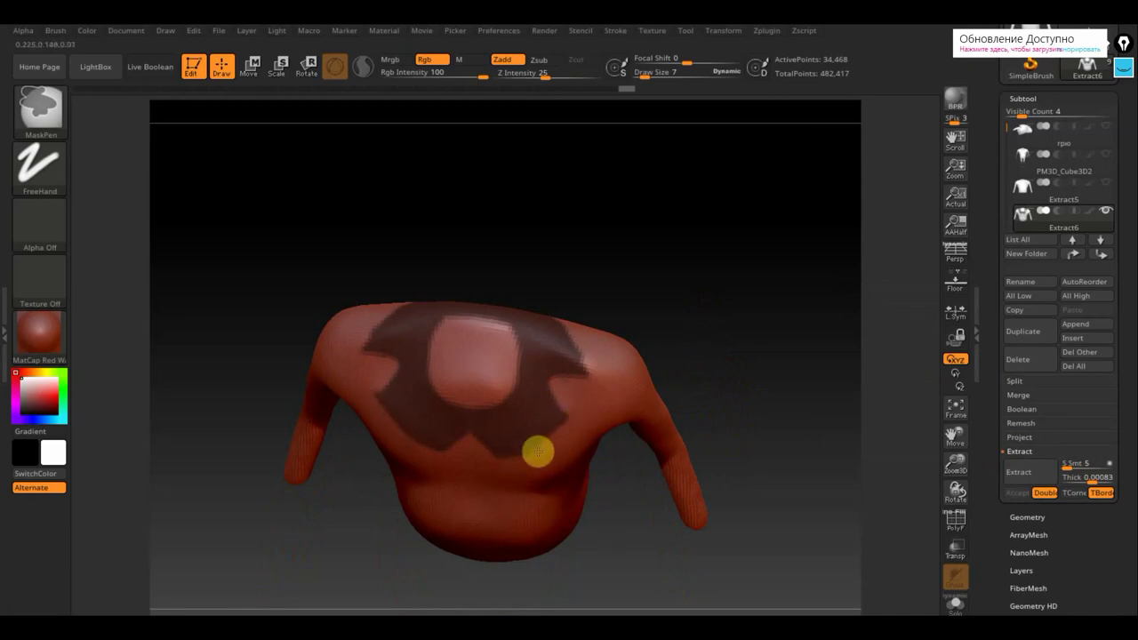
pyautogui.press('ctrl')
pyautogui.press('ctrl')
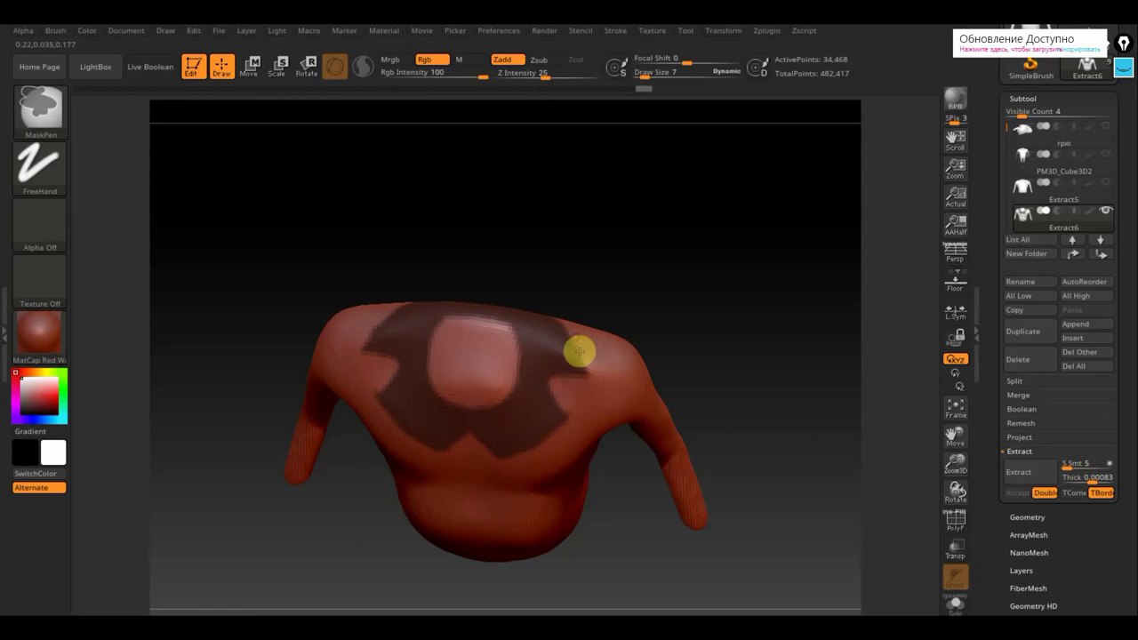
pyautogui.press('ctrl')
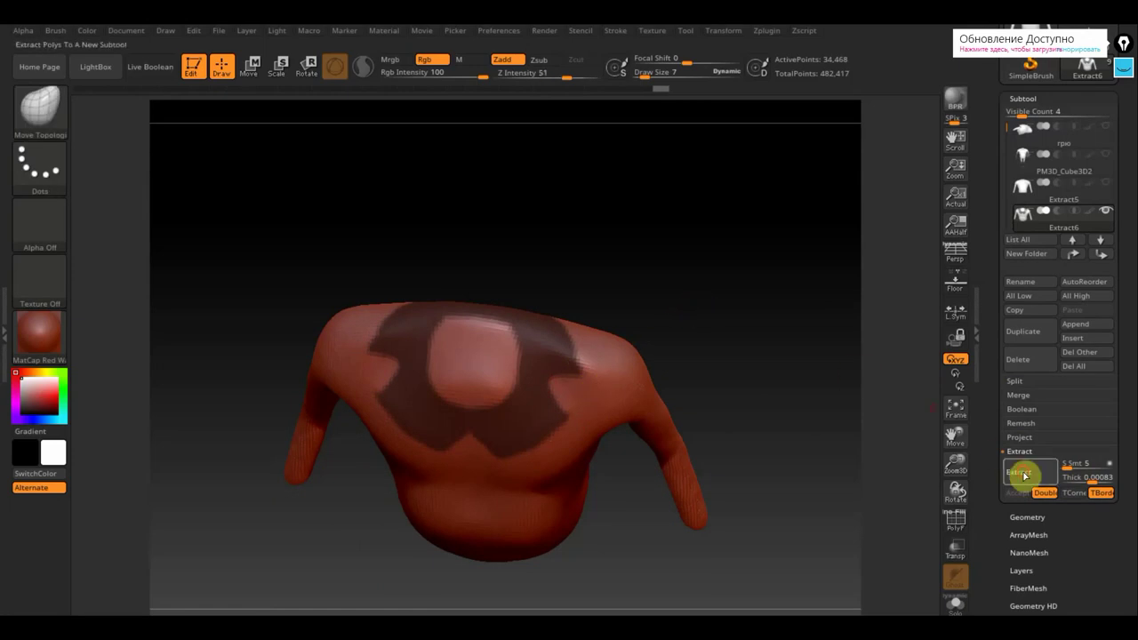
# Preview the reshaped collar's extraction at 0.00083 thickness and clean up the mask inside the shoulder notches.
pyautogui.click(1023, 474)
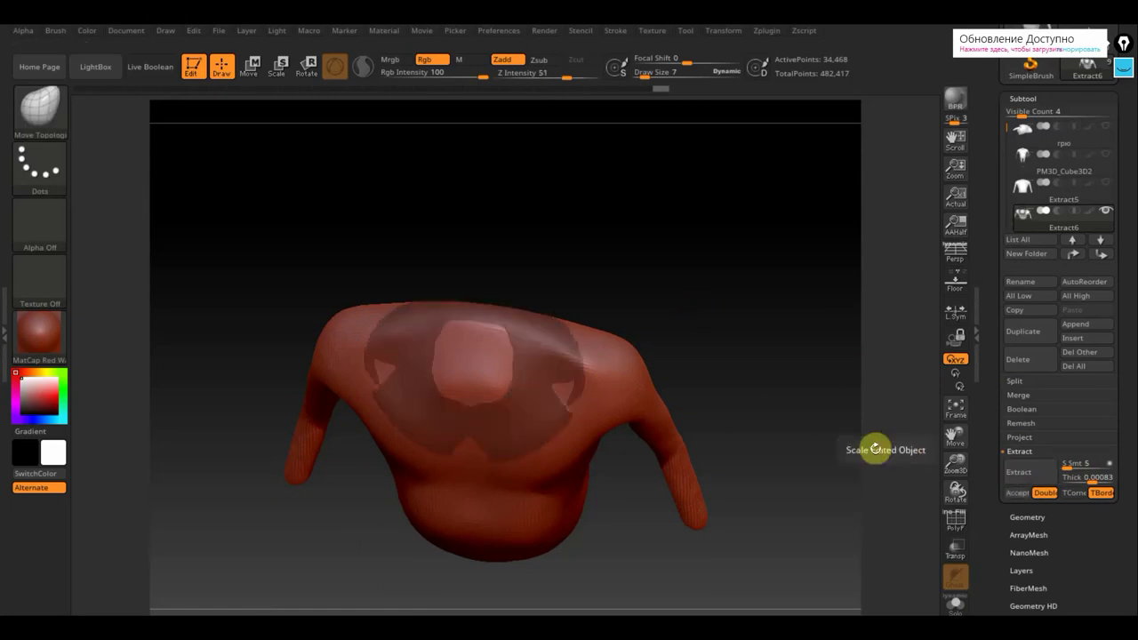
pyautogui.click(1025, 493)
pyautogui.press('ctrl')
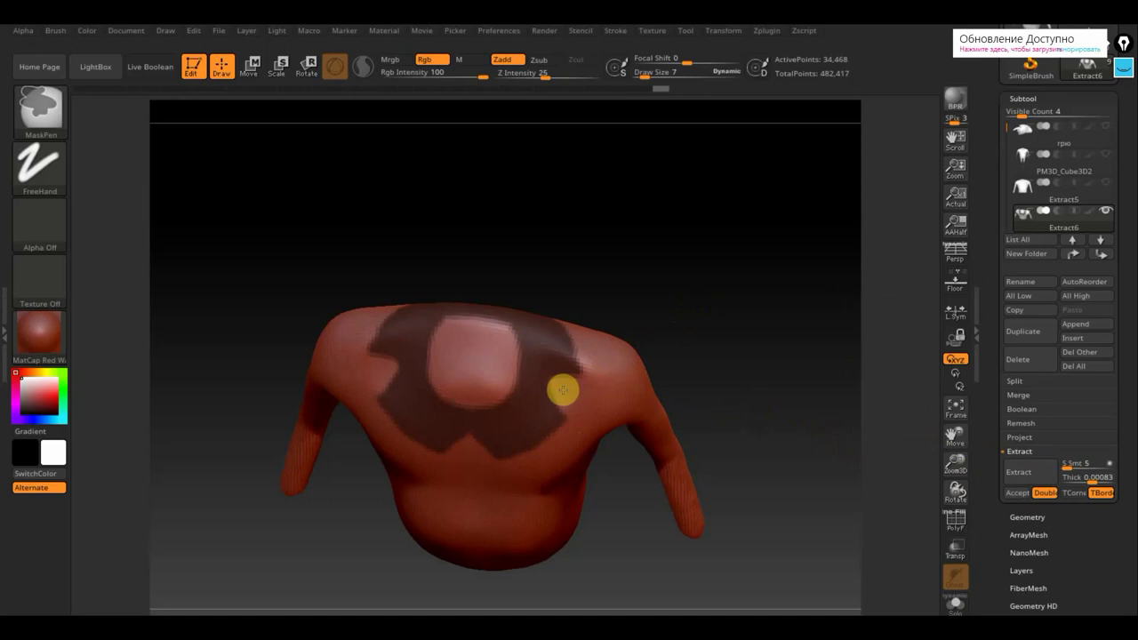
# Extract the masked collar at 0.00083 thickness and accept it as a new subtool.
pyautogui.click(1011, 474)
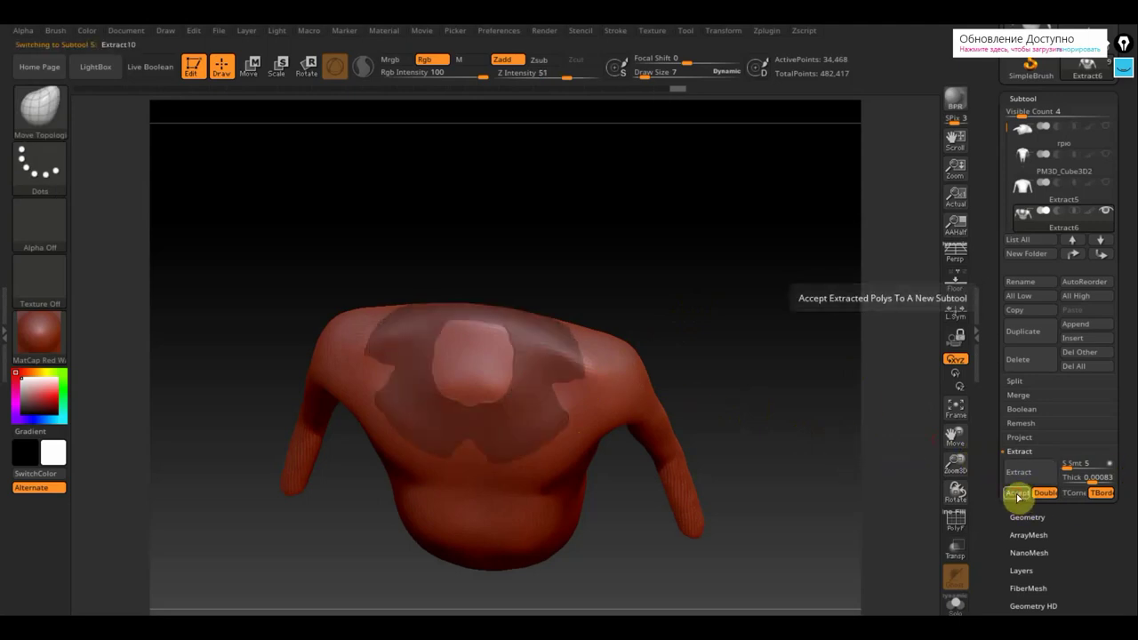
pyautogui.click(1019, 494)
pyautogui.moveTo(821, 475); pyautogui.dragTo(822, 373)
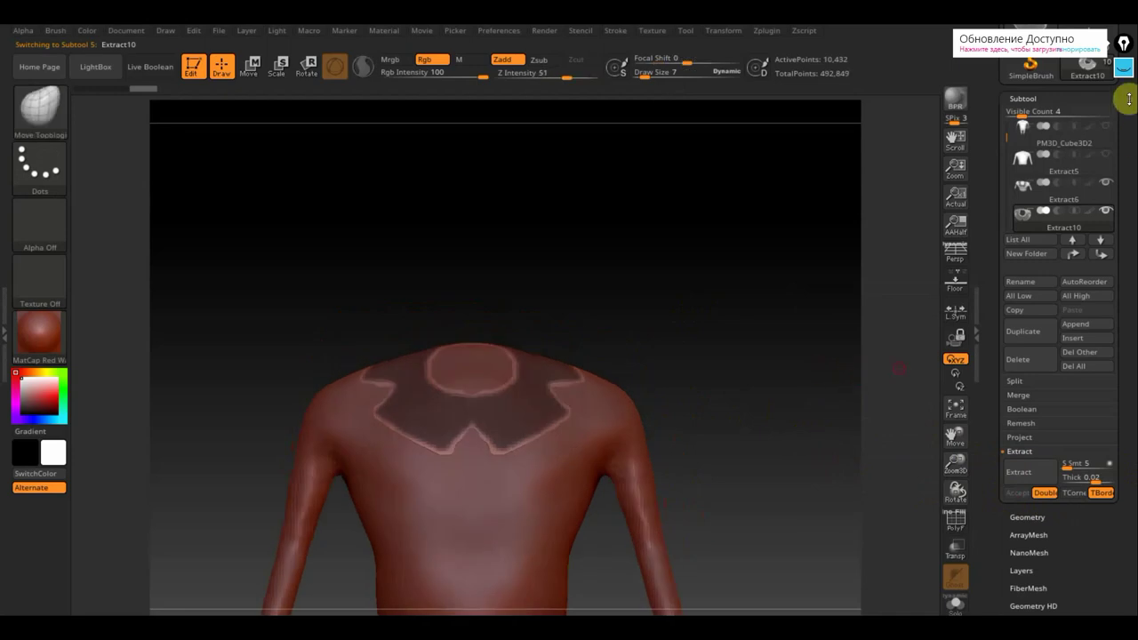
pyautogui.moveTo(1029, 222)
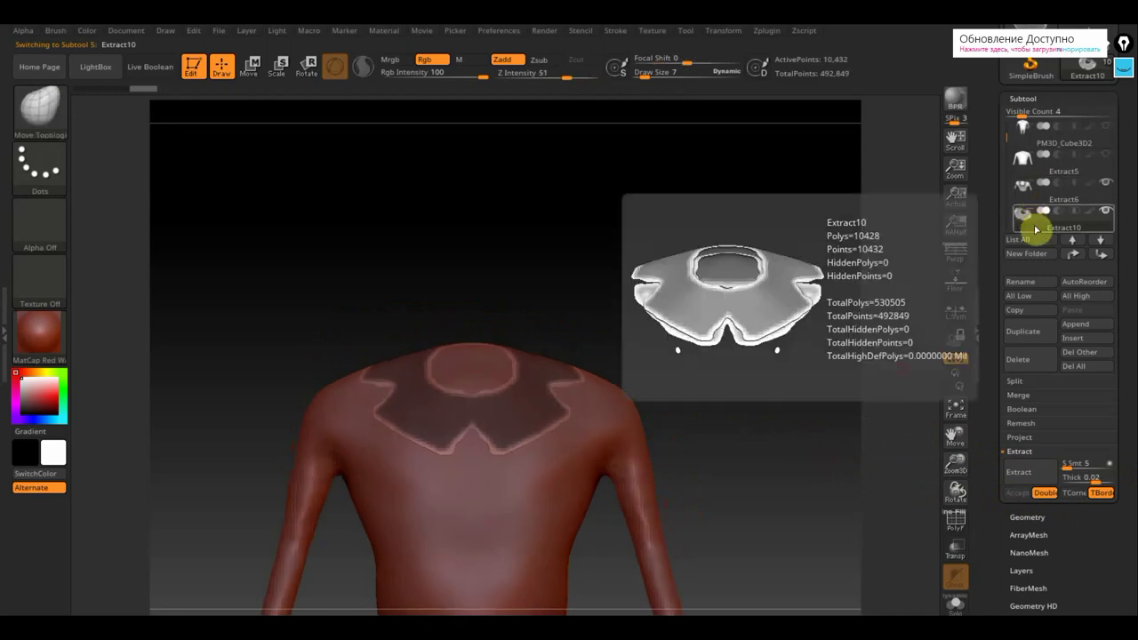
# Try remeshing the extracted collar with DynaMesh at resolution 128, and undo it.
pyautogui.moveTo(806, 344)
pyautogui.mouseDown()
pyautogui.moveTo(800, 287)
pyautogui.moveTo(791, 328)
pyautogui.mouseUp()
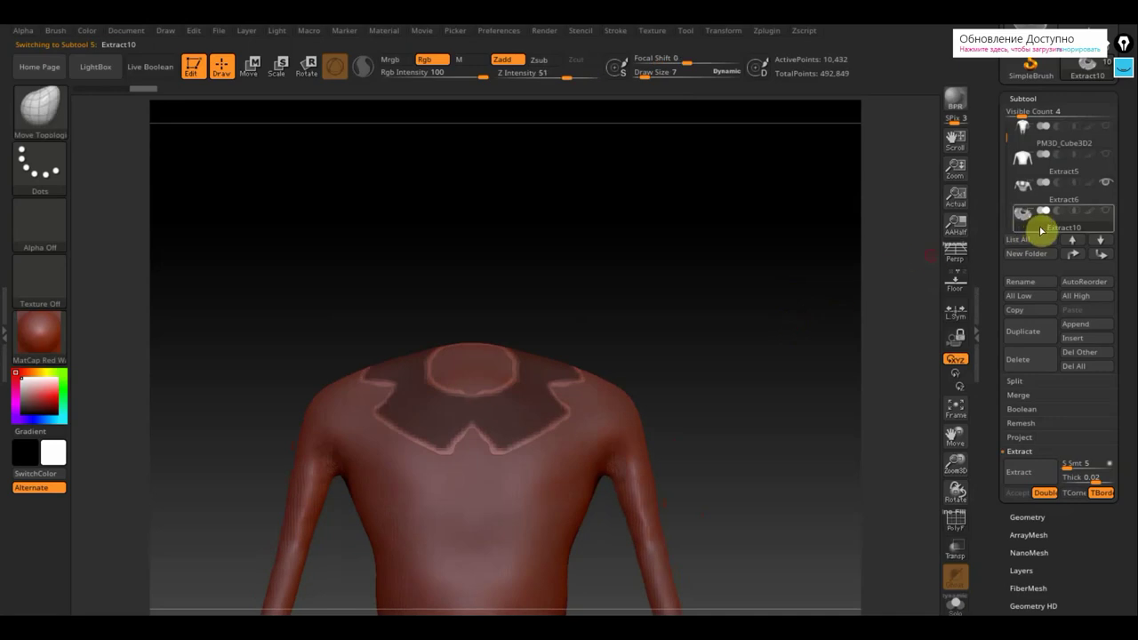
pyautogui.moveTo(1108, 214)
pyautogui.moveTo(726, 262); pyautogui.dragTo(780, 343)
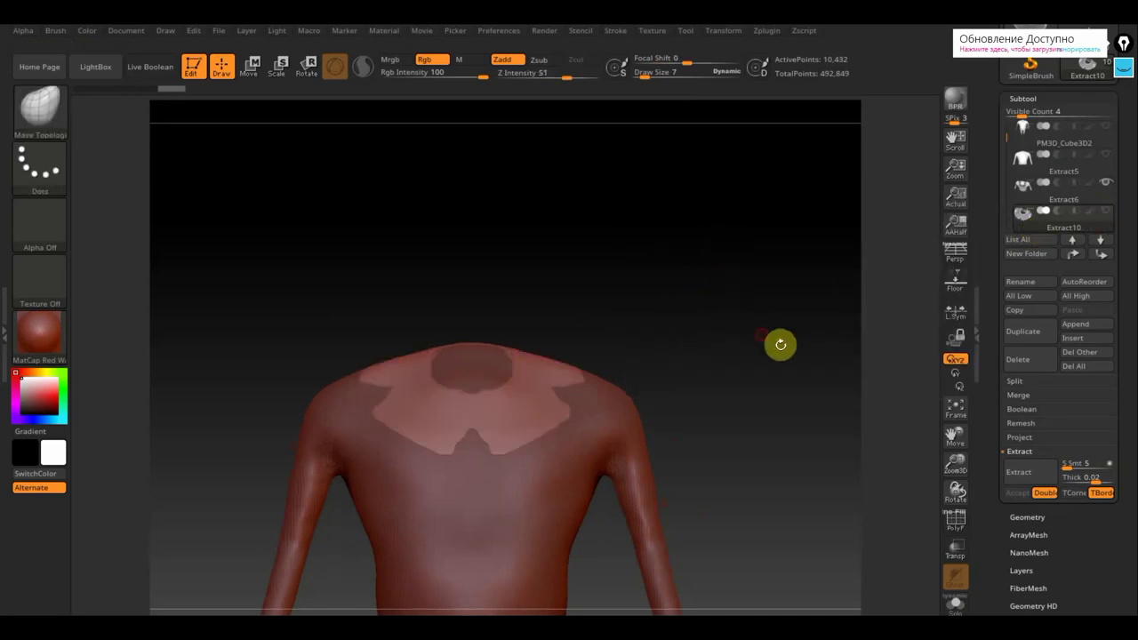
pyautogui.click(1029, 517)
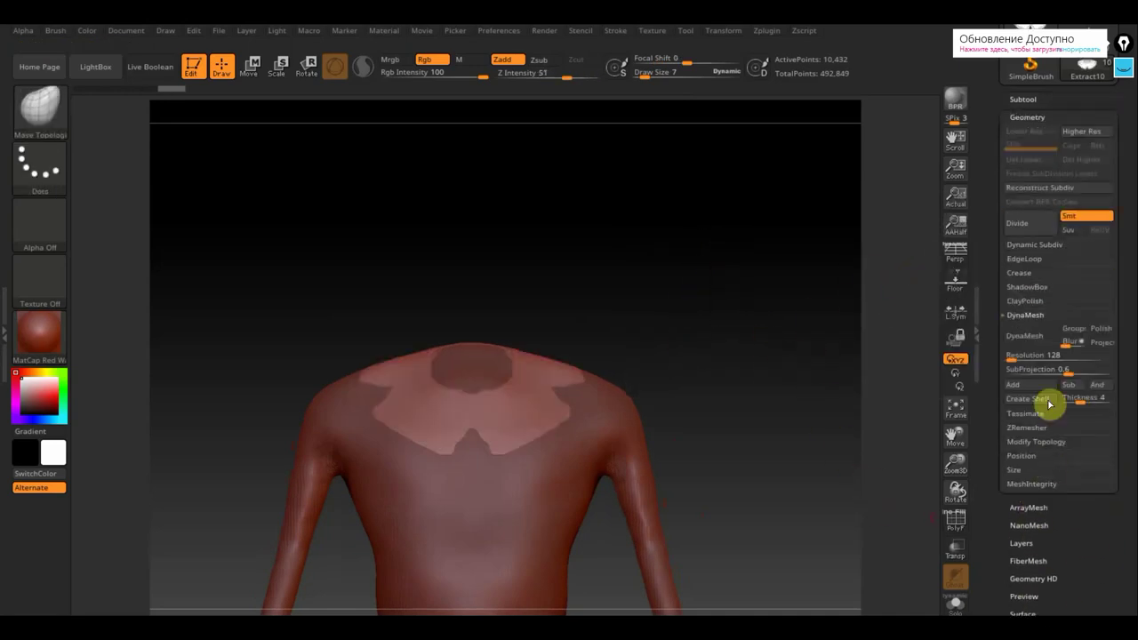
pyautogui.click(1025, 336)
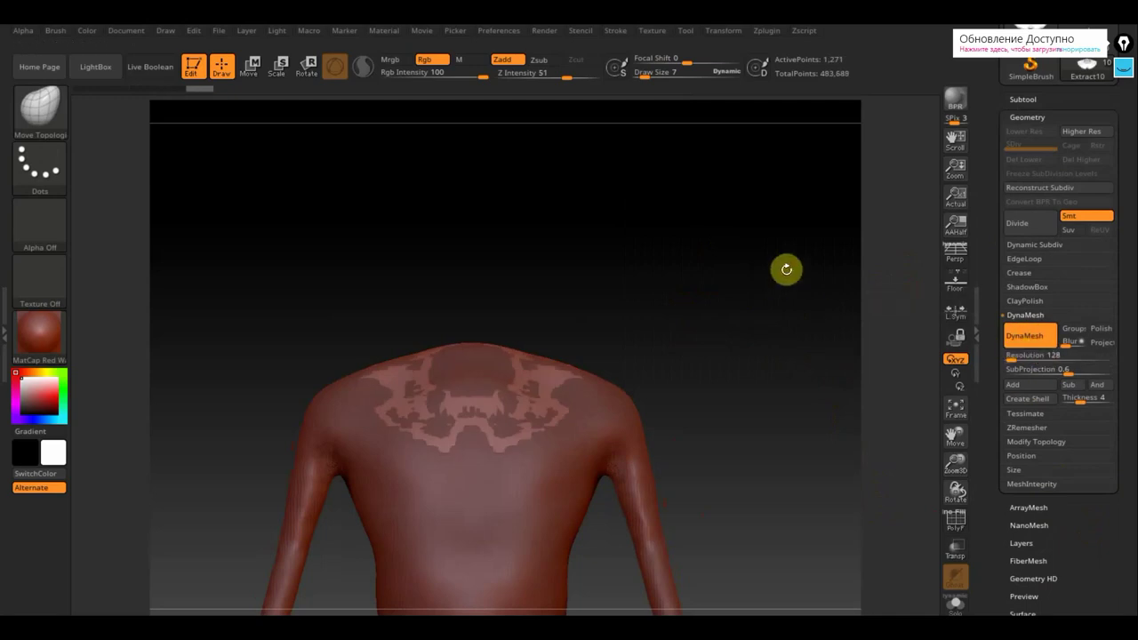
pyautogui.hotkey('ctrl', 'z')
# Set the DynaMesh resolution to 744 and remesh the extracted collar.
pyautogui.click(1031, 356)
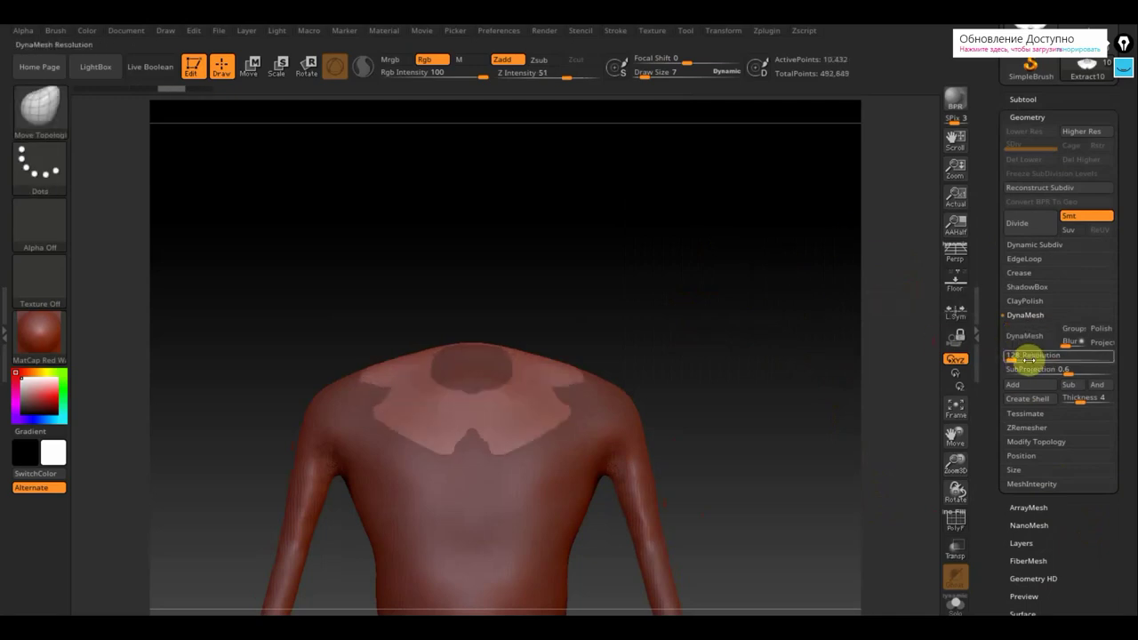
pyautogui.click(1021, 359)
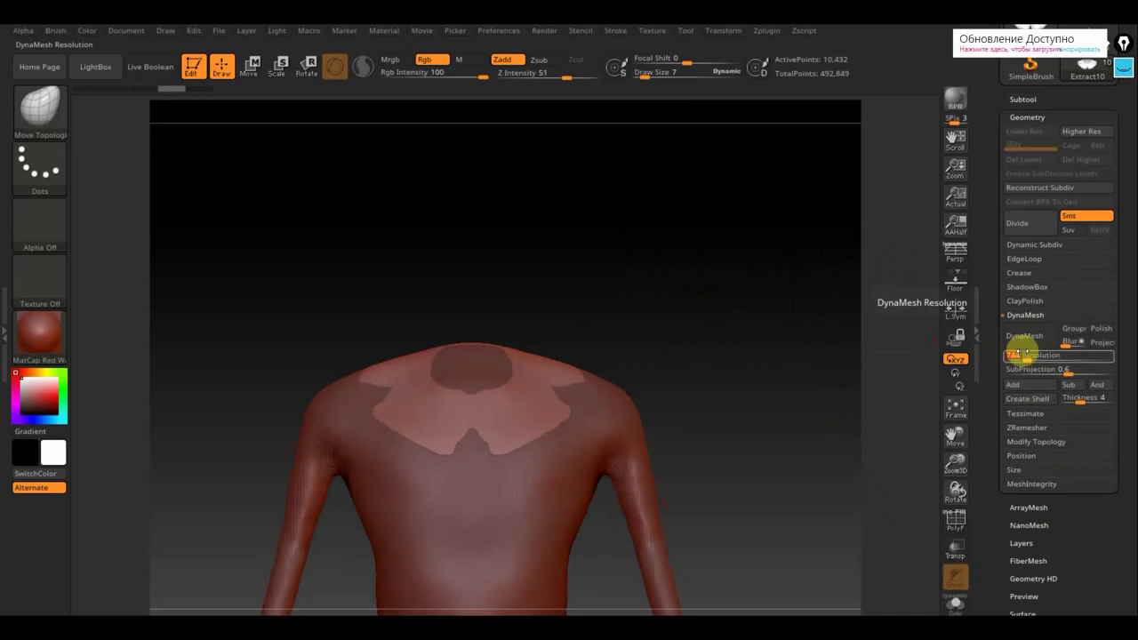
pyautogui.click(1027, 337)
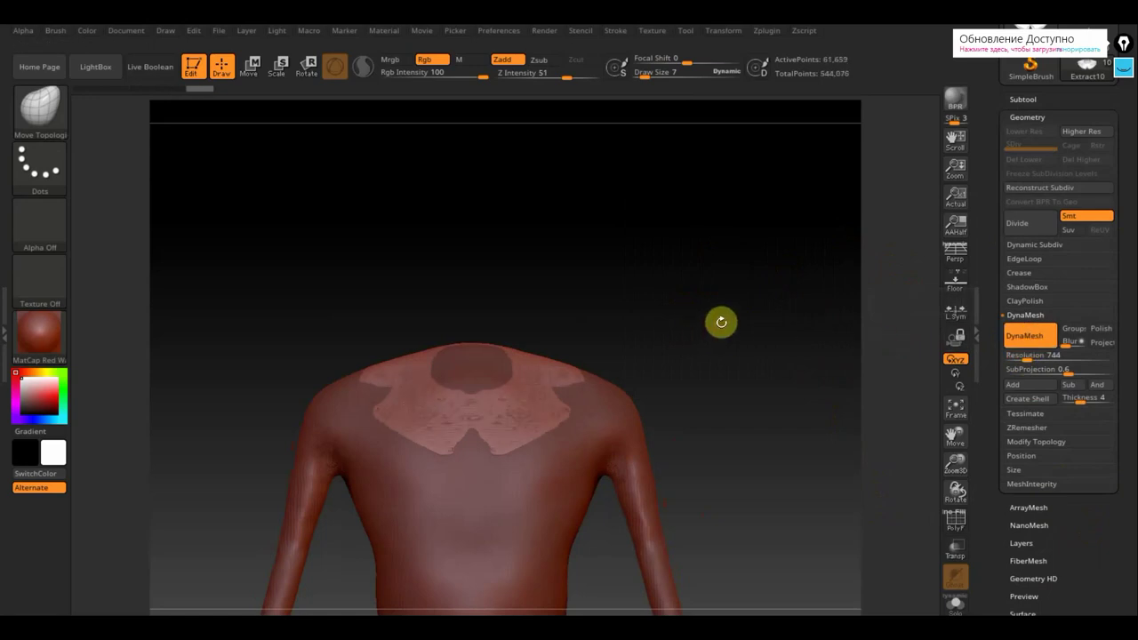
# Hide all subtools except the collar and inspect its remeshed surface from above.
pyautogui.click(1032, 99)
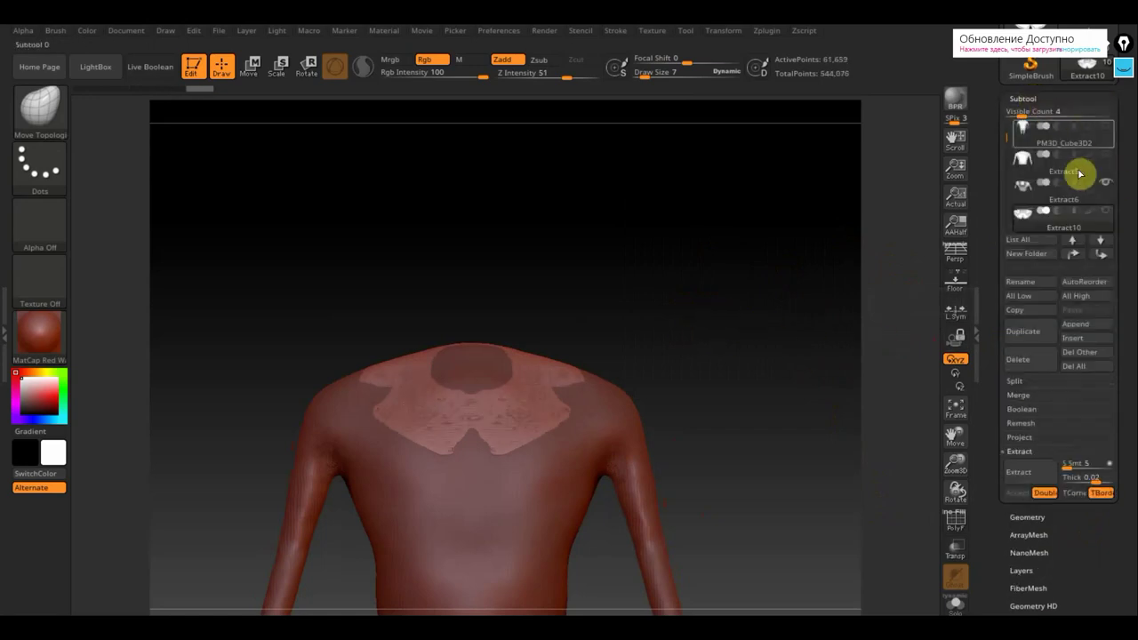
pyautogui.keyDown('shift'); pyautogui.click(1107, 214); pyautogui.keyUp('shift')
pyautogui.keyDown('shift'); pyautogui.click(1108, 213); pyautogui.keyUp('shift')
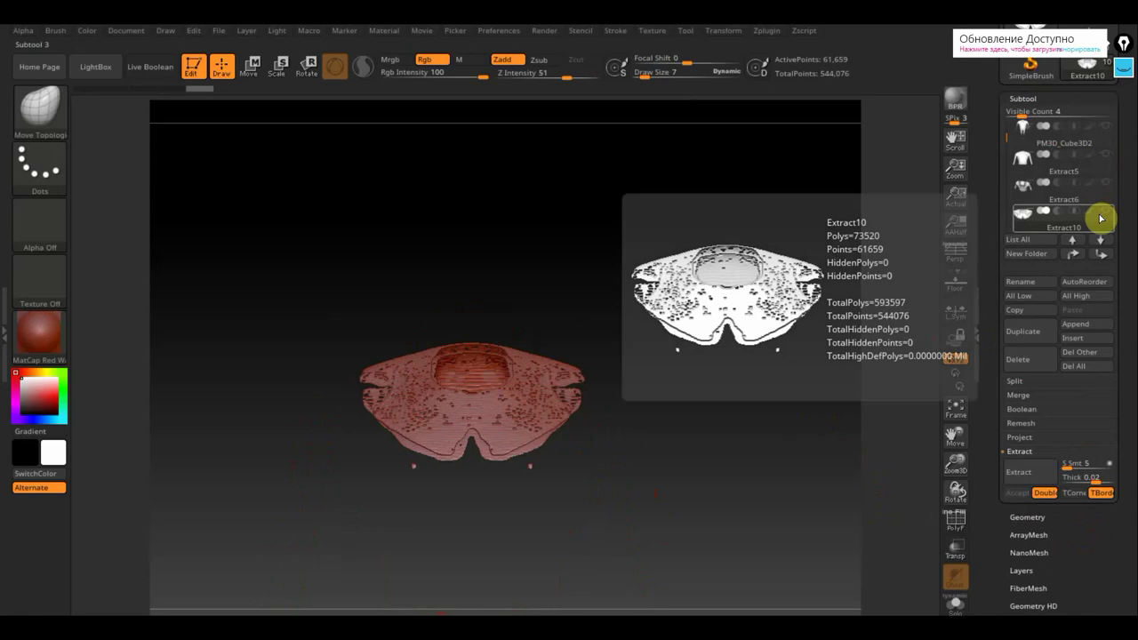
pyautogui.moveTo(741, 332); pyautogui.dragTo(742, 404)
pyautogui.keyDown('alt'); pyautogui.moveTo(735, 361); pyautogui.dragTo(833, 380); pyautogui.keyUp('alt')
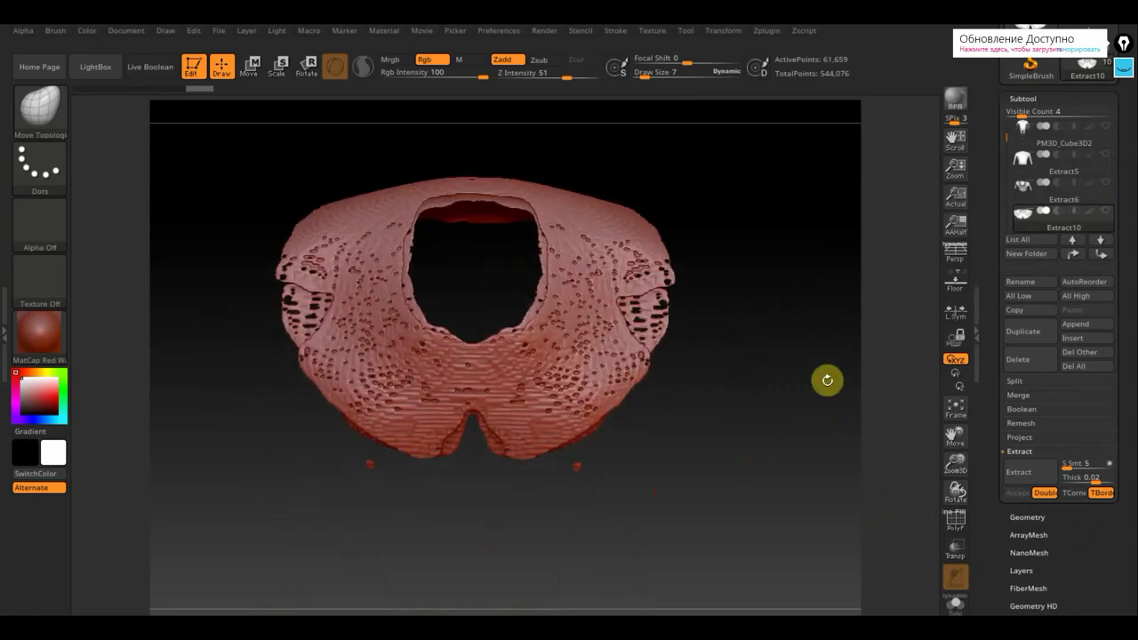
# Undo the DynaMesh at resolution 744 on the collar.
pyautogui.hotkey('ctrl', 'z')
pyautogui.hotkey('ctrl', 'z')
pyautogui.hotkey('ctrl', 'z')
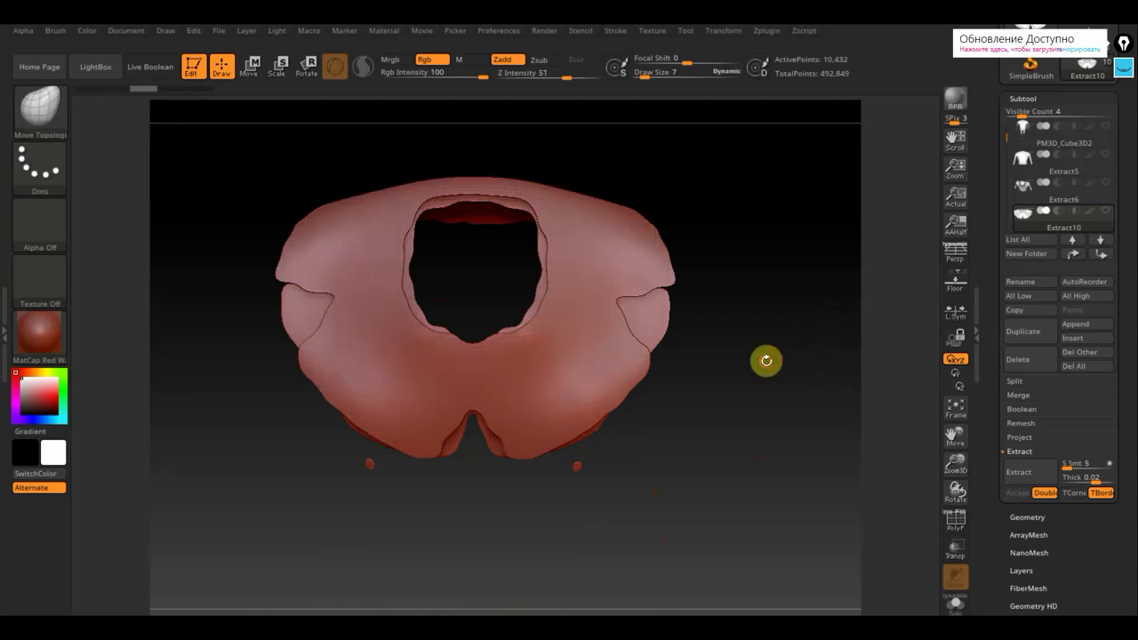
# Isolate one surface layer of the collar, hiding its border and opposite side, and delete the hidden geometry.
pyautogui.moveTo(767, 360); pyautogui.dragTo(703, 300)
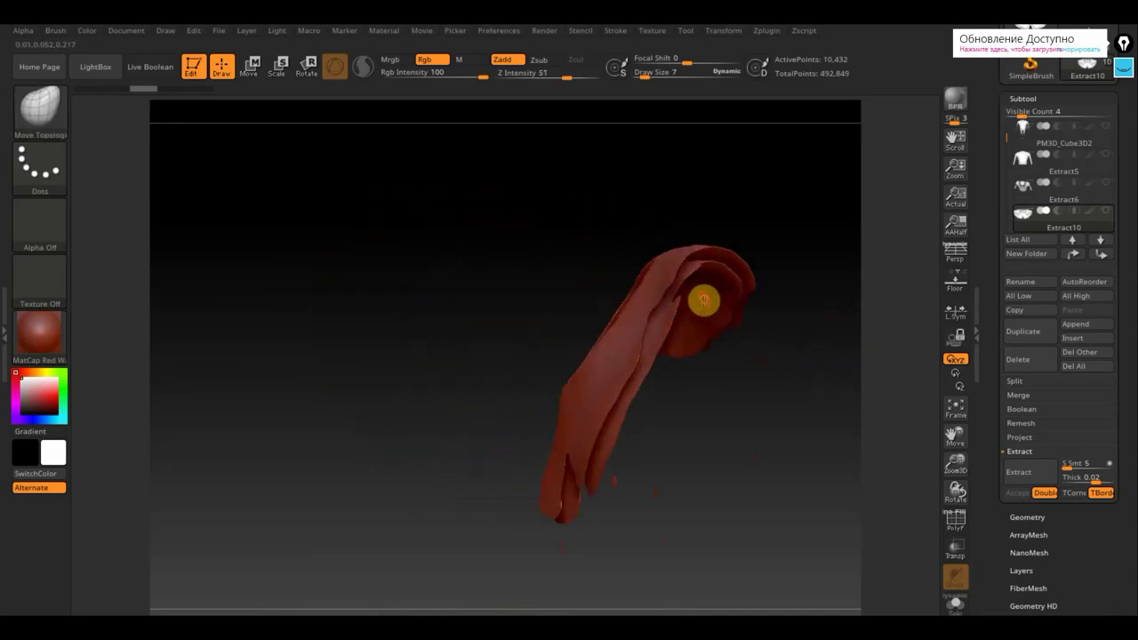
pyautogui.keyDown('ctrl'); pyautogui.keyDown('alt'); pyautogui.keyDown('shift'); pyautogui.click(664, 340); pyautogui.keyUp('shift'); pyautogui.keyUp('alt'); pyautogui.keyUp('ctrl')
pyautogui.keyDown('ctrl'); pyautogui.keyDown('shift'); pyautogui.click(665, 338); pyautogui.keyUp('shift'); pyautogui.keyUp('ctrl')
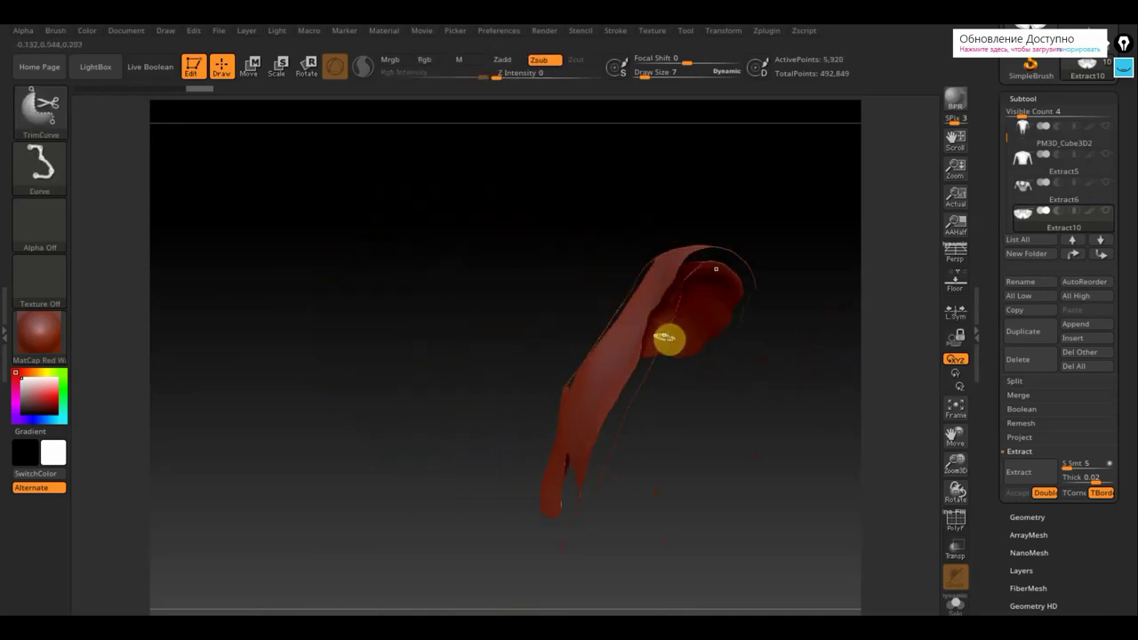
pyautogui.moveTo(784, 398); pyautogui.dragTo(859, 448)
pyautogui.keyDown('shift'); pyautogui.moveTo(690, 392); pyautogui.dragTo(735, 402); pyautogui.keyUp('shift')
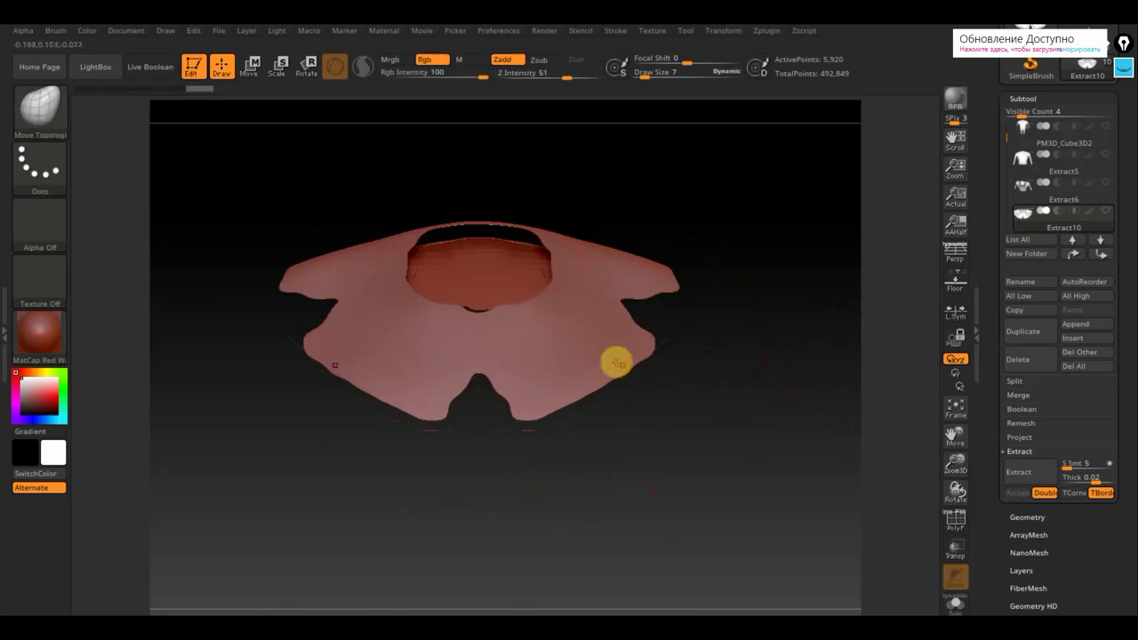
pyautogui.keyDown('ctrl'); pyautogui.keyDown('shift'); pyautogui.click(747, 393); pyautogui.keyUp('shift'); pyautogui.keyUp('ctrl')
pyautogui.keyDown('ctrl'); pyautogui.keyDown('alt'); pyautogui.keyDown('shift'); pyautogui.click(534, 368); pyautogui.keyUp('shift'); pyautogui.keyUp('alt'); pyautogui.keyUp('ctrl')
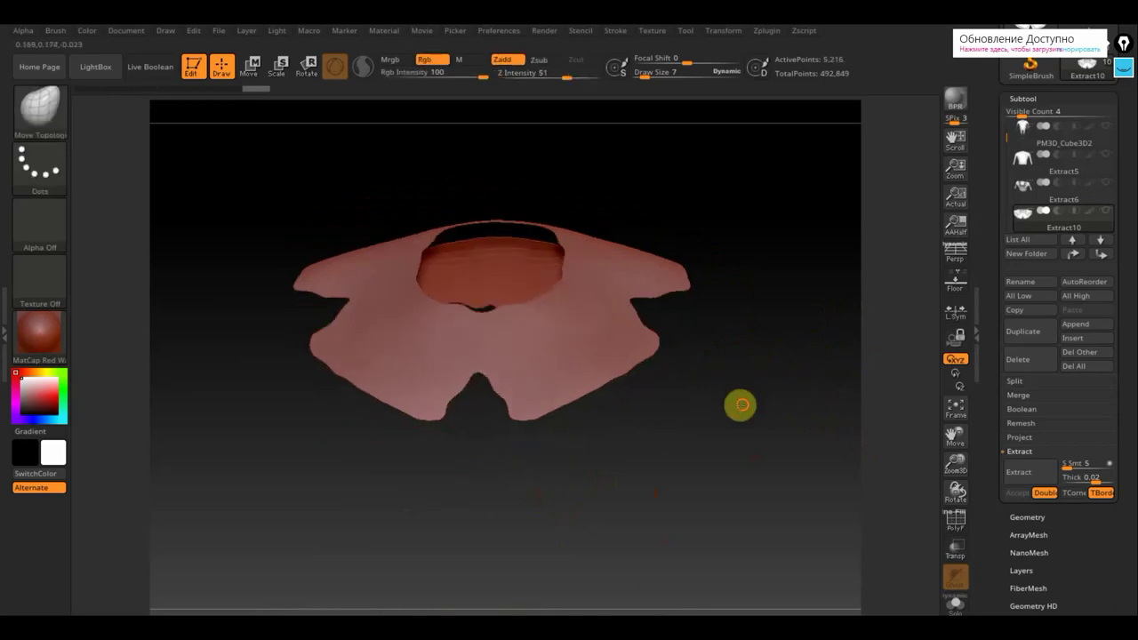
pyautogui.moveTo(739, 404)
pyautogui.mouseDown()
pyautogui.moveTo(652, 402)
pyautogui.moveTo(735, 401)
pyautogui.moveTo(742, 414)
pyautogui.mouseUp()
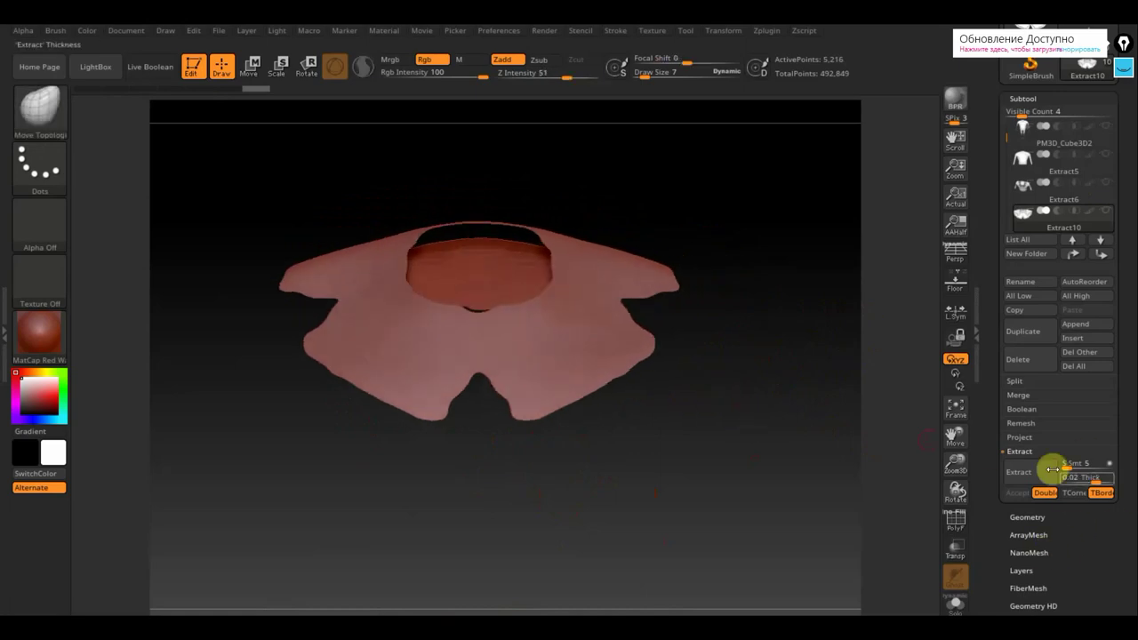
pyautogui.click(1032, 518)
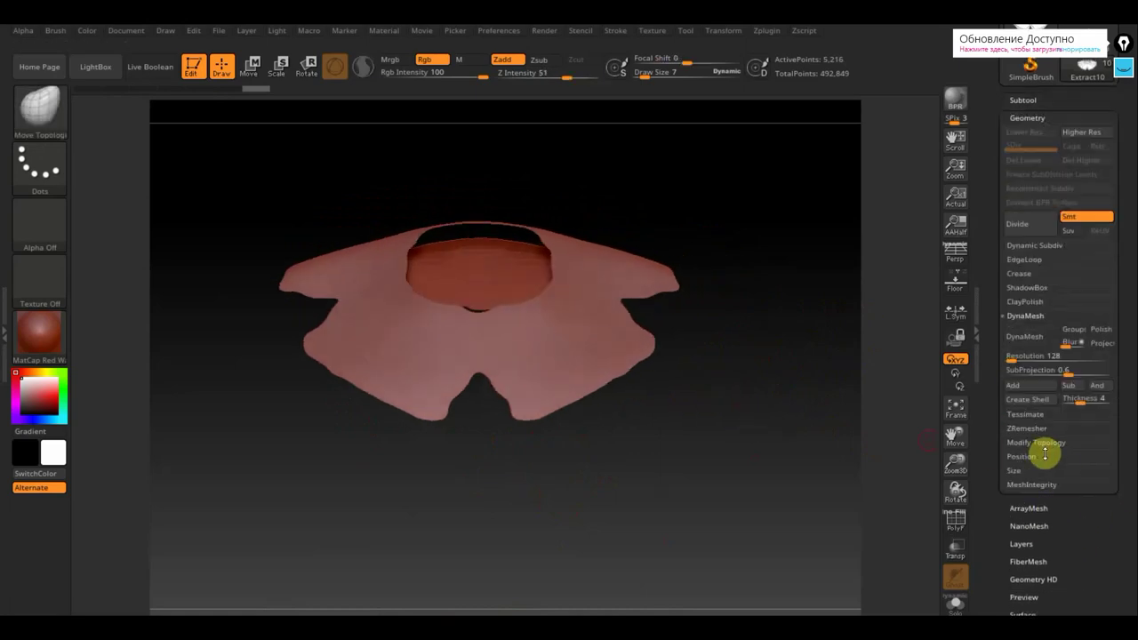
pyautogui.click(1051, 444)
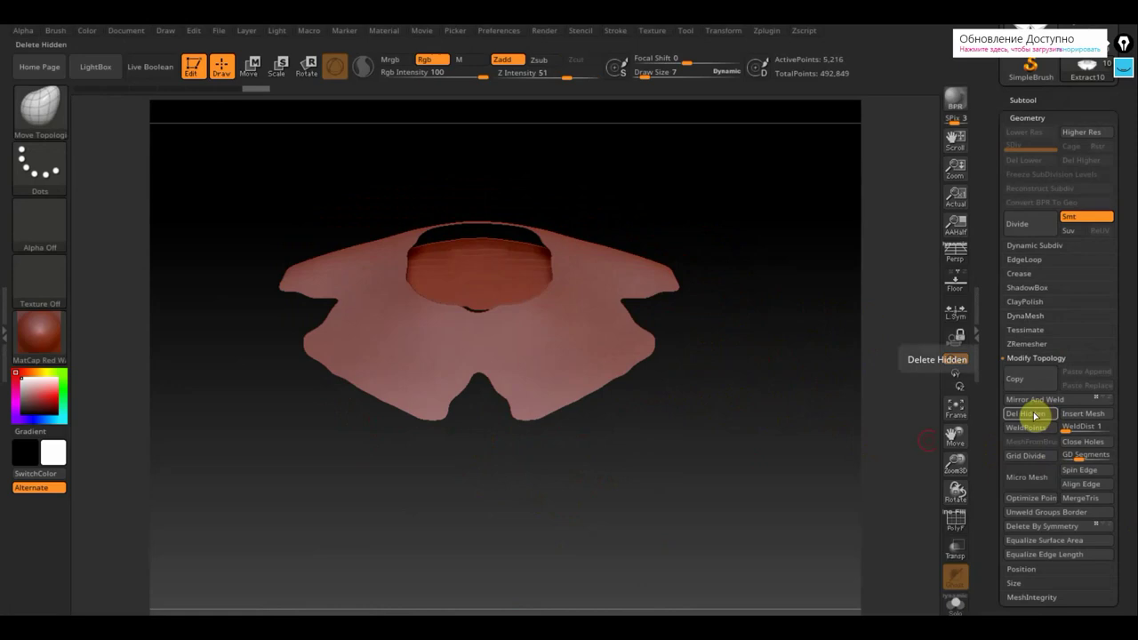
pyautogui.click(1032, 414)
# Inflate the single-layer collar slightly with the Inflate deformation.
pyautogui.moveTo(1128, 601); pyautogui.dragTo(1106, 426)
pyautogui.click(1042, 311)
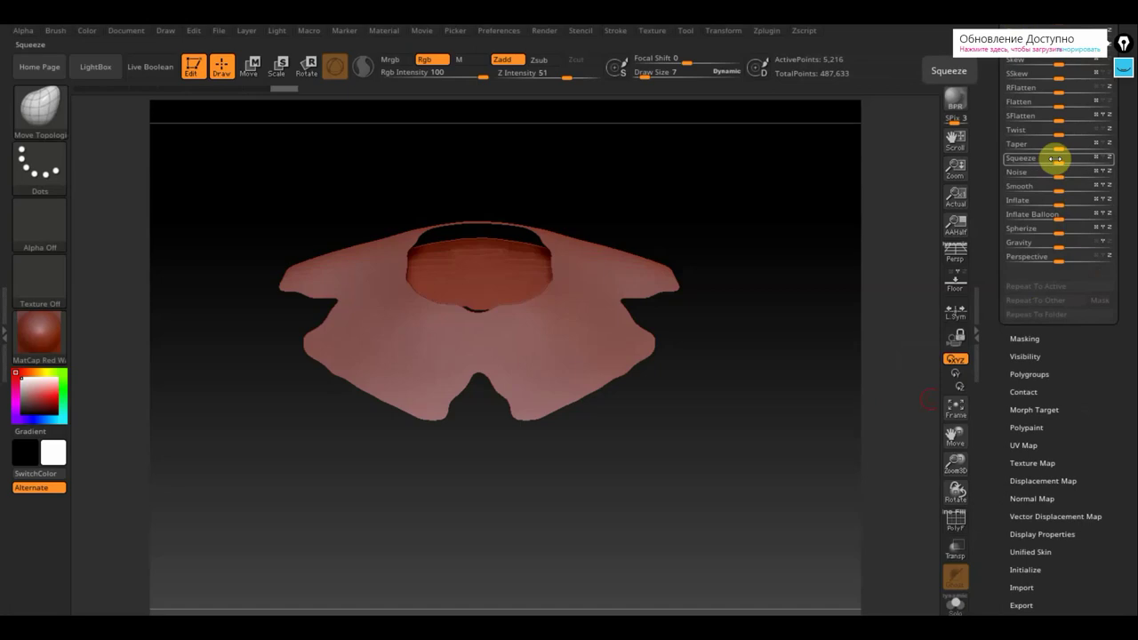
pyautogui.moveTo(1060, 202); pyautogui.dragTo(1064, 203)
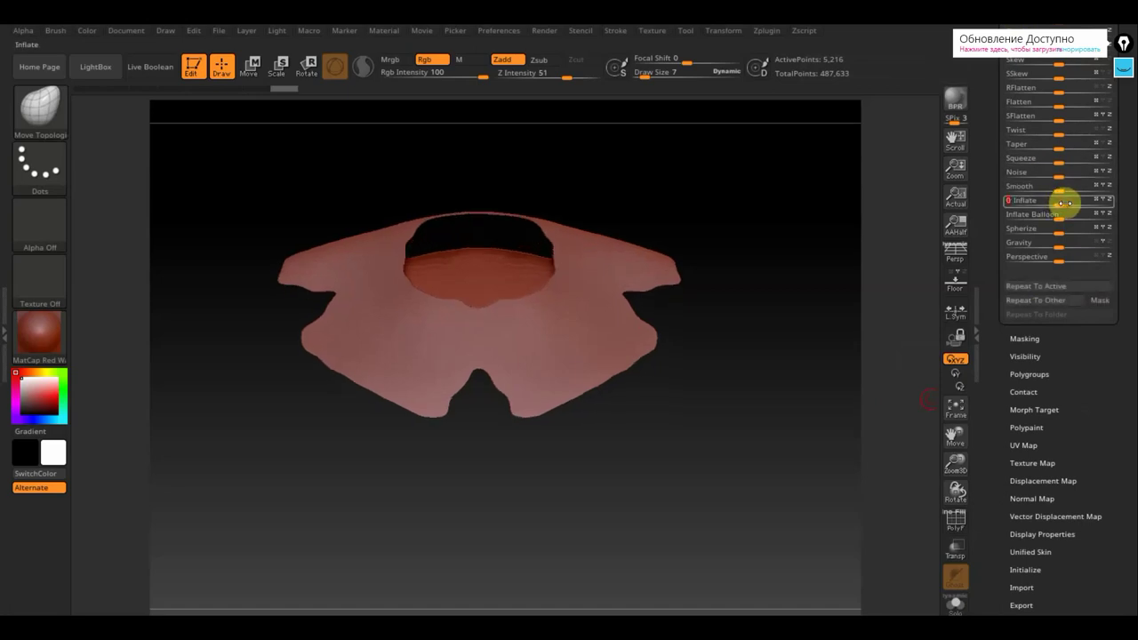
pyautogui.press('ctrl')
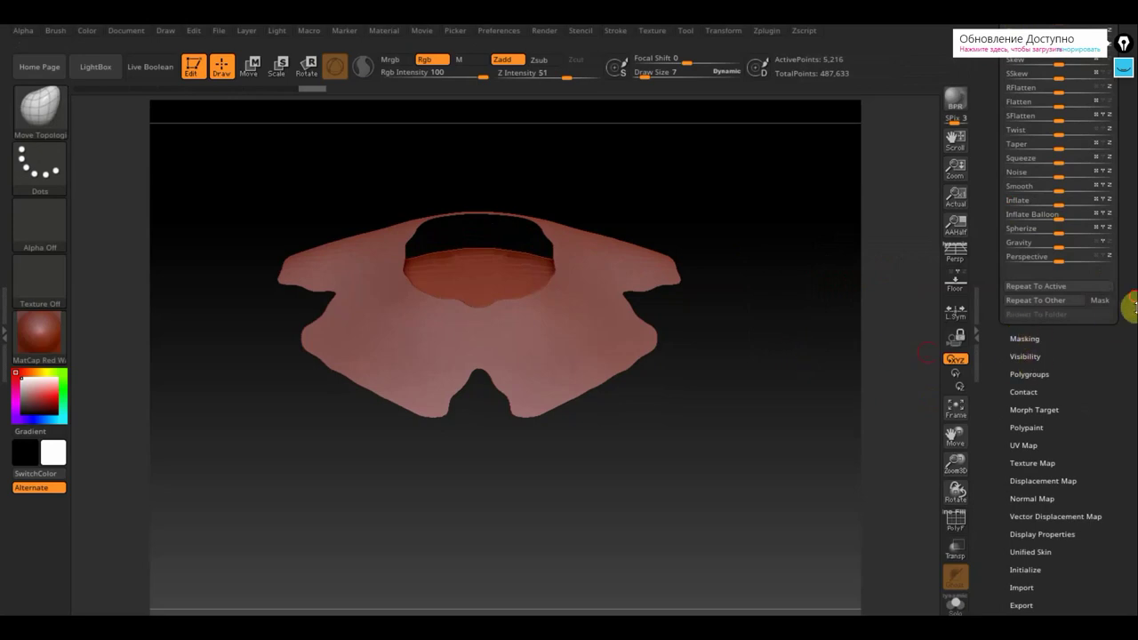
# Remesh the inflated collar layer with DynaMesh at resolution 128.
pyautogui.moveTo(1131, 307); pyautogui.dragTo(1126, 437)
pyautogui.click(1029, 281)
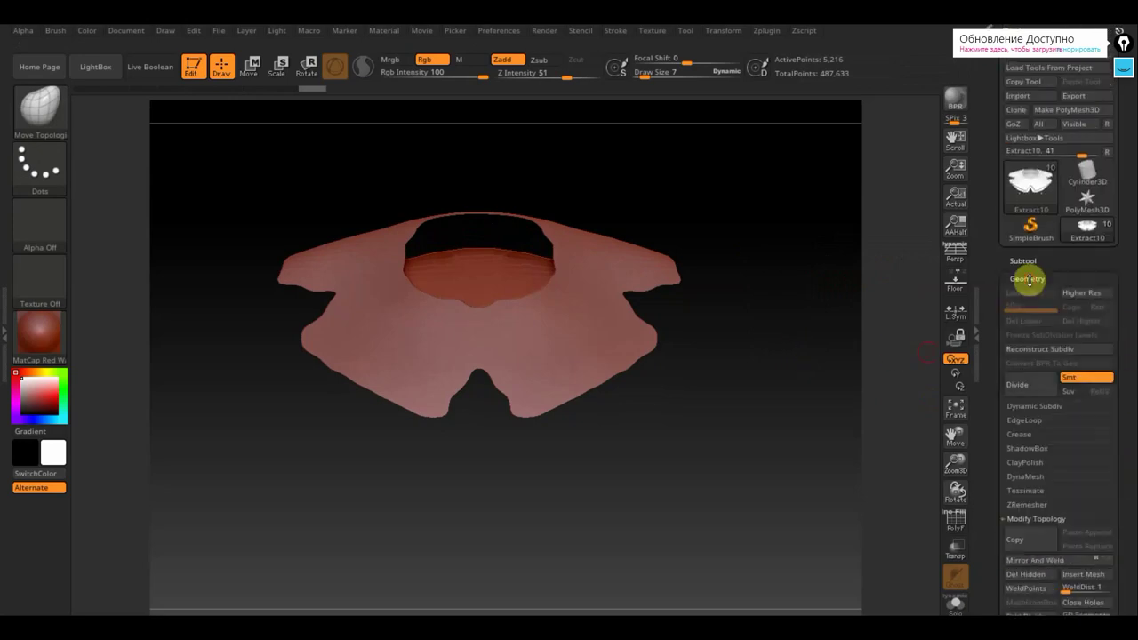
pyautogui.click(1027, 477)
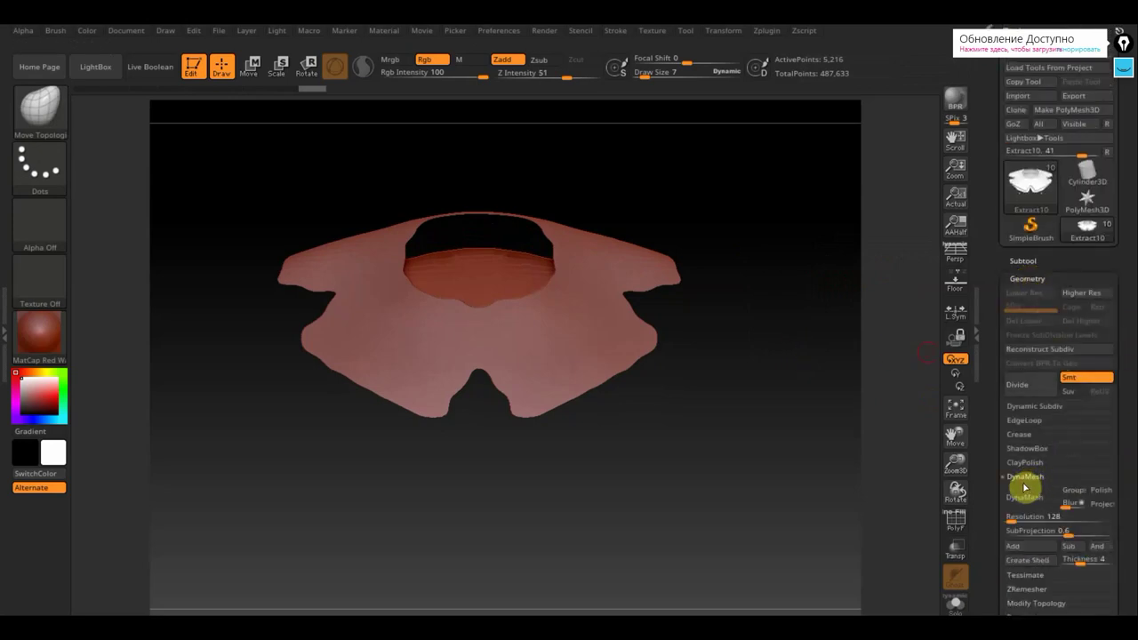
pyautogui.click(1025, 496)
pyautogui.moveTo(876, 485)
pyautogui.mouseDown()
pyautogui.moveTo(808, 490)
pyautogui.moveTo(820, 501)
pyautogui.moveTo(795, 486)
pyautogui.moveTo(800, 513)
pyautogui.moveTo(830, 538)
pyautogui.mouseUp()
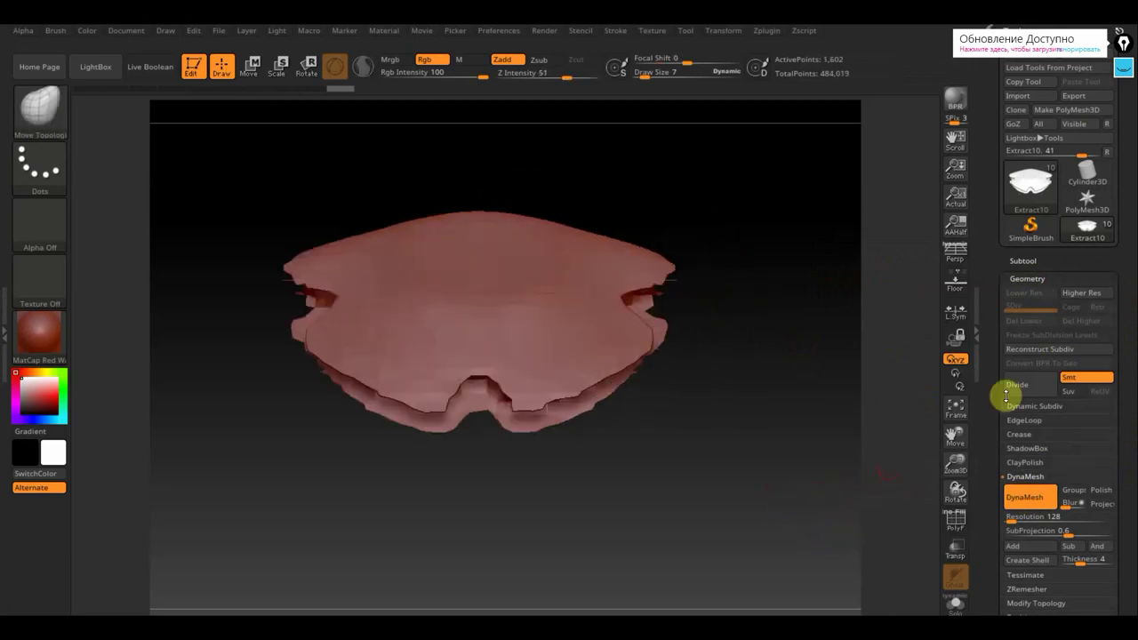
# Delete the Extract10 collar subtool permanently and clear the collar mask from the Extract6 jacket.
pyautogui.click(1027, 261)
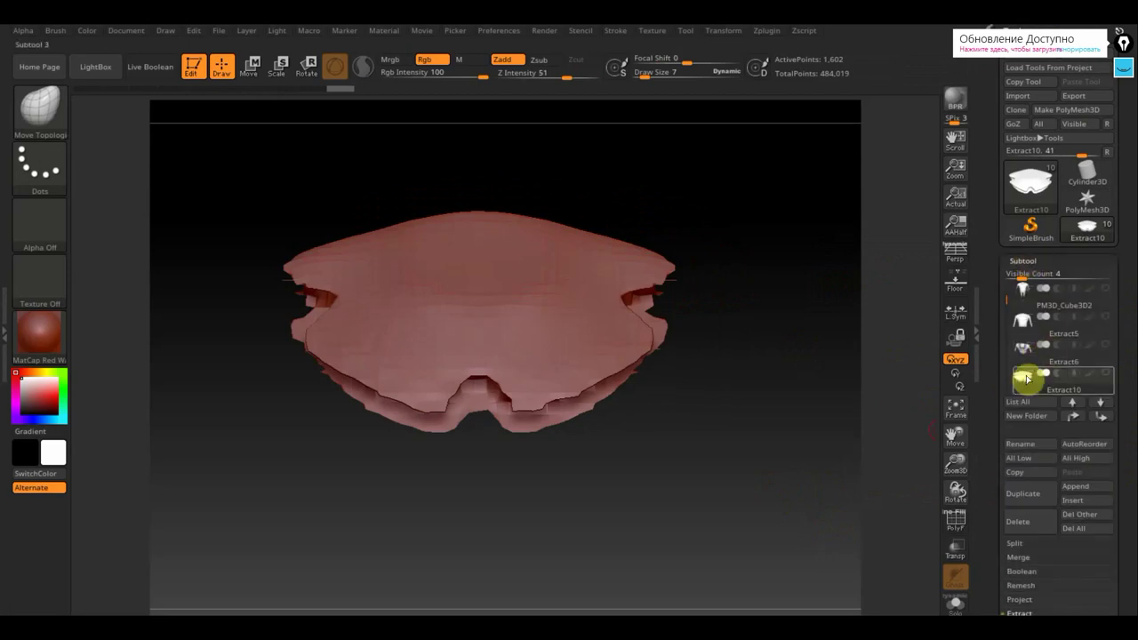
pyautogui.click(1025, 524)
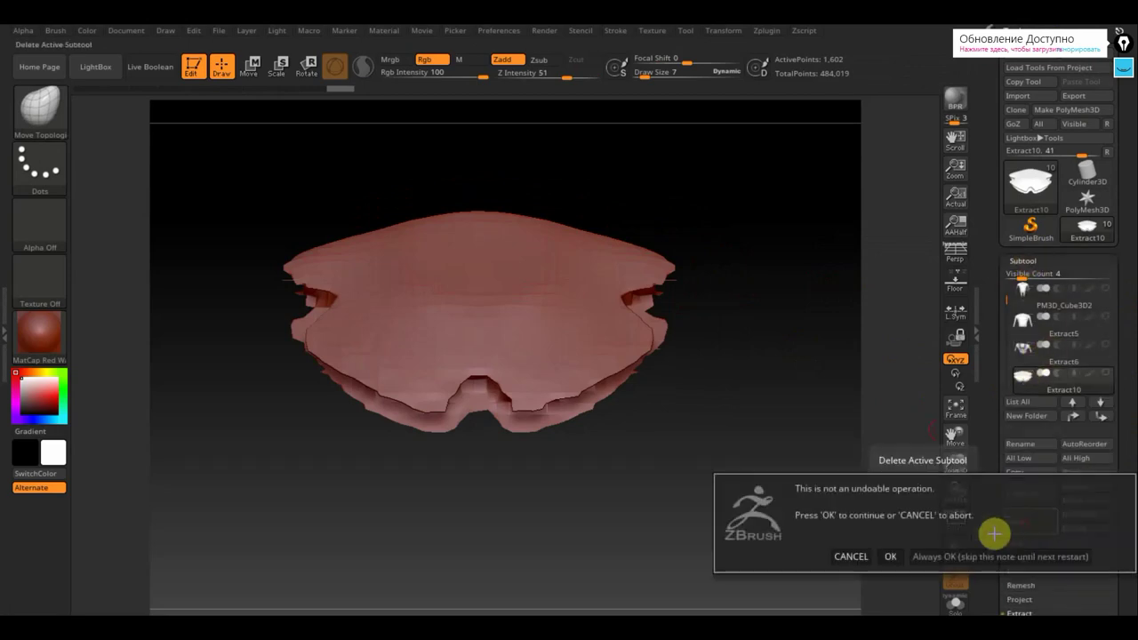
pyautogui.click(892, 557)
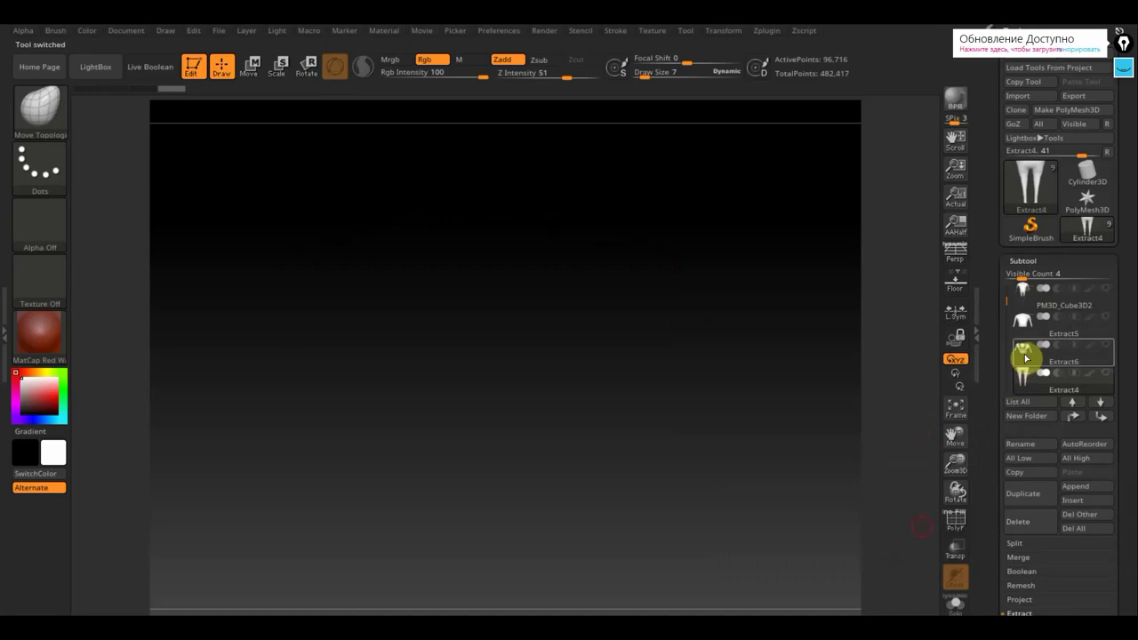
pyautogui.click(1024, 352)
pyautogui.keyDown('ctrl'); pyautogui.moveTo(756, 206); pyautogui.dragTo(803, 279); pyautogui.keyUp('ctrl')
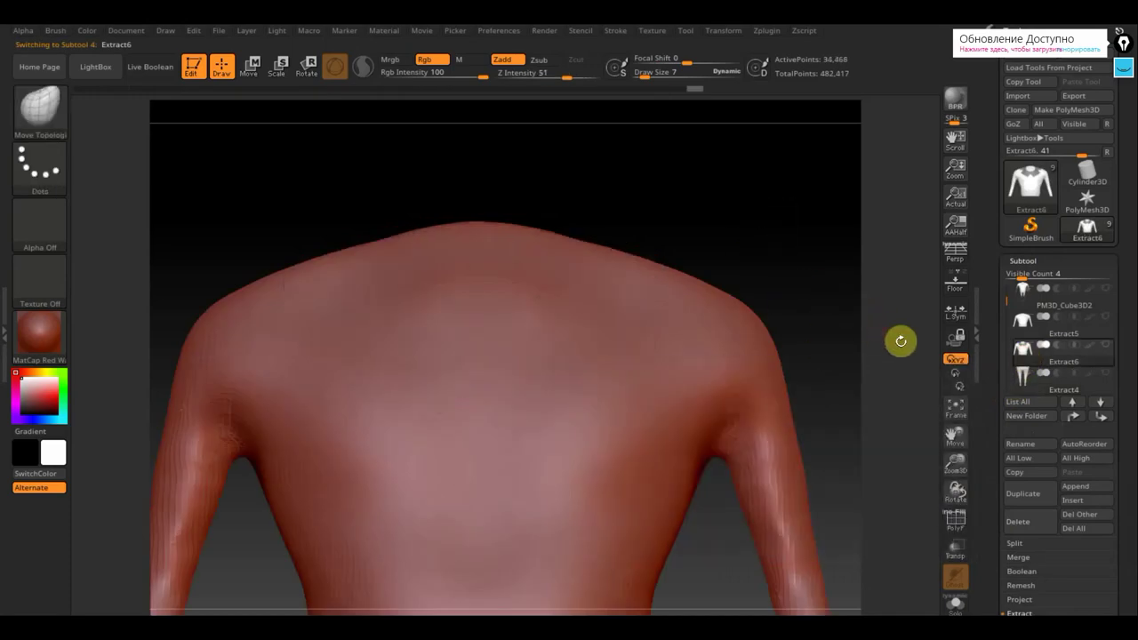
# Switch to the PM3D_Cube3D2 body and mask the collar's outer edges and centre notch symmetrically across the chest.
pyautogui.click(1030, 302)
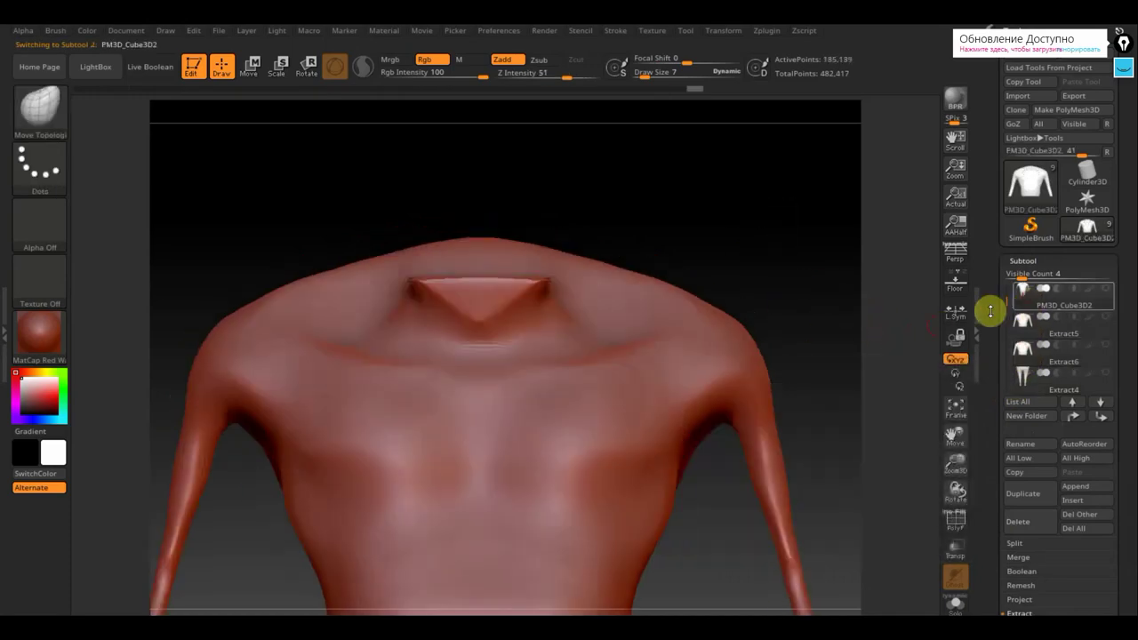
pyautogui.moveTo(750, 200); pyautogui.dragTo(761, 322)
pyautogui.keyDown('shift'); pyautogui.moveTo(812, 289); pyautogui.dragTo(803, 295); pyautogui.keyUp('shift')
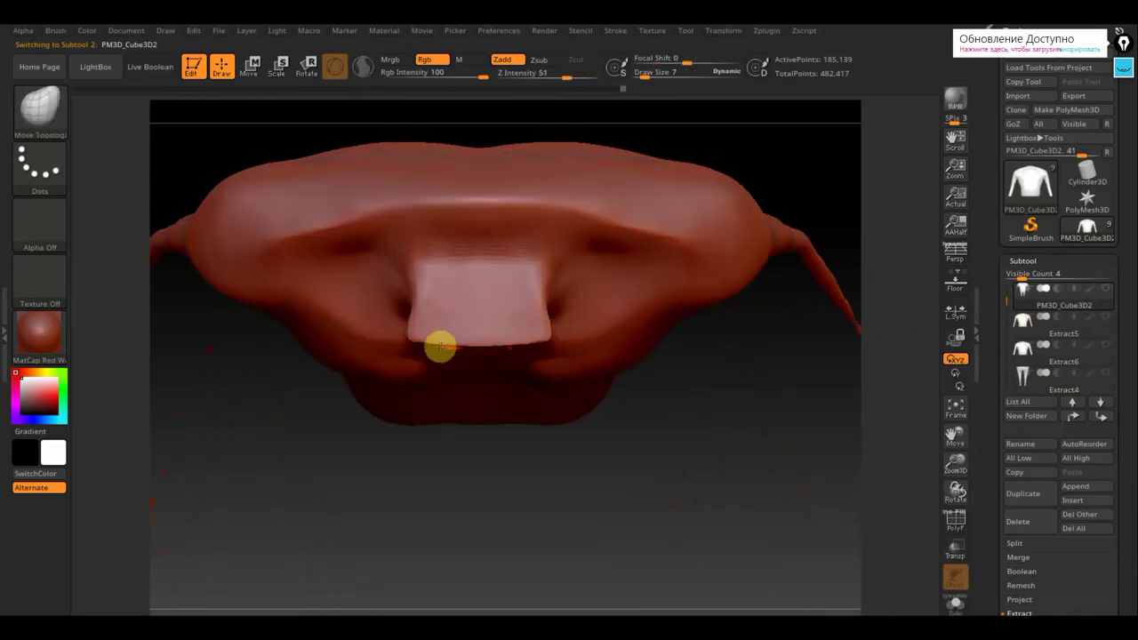
pyautogui.press('ctrl')
pyautogui.moveTo(364, 276)
pyautogui.keyDown('ctrl'); pyautogui.mouseDown()
pyautogui.moveTo(327, 293)
pyautogui.moveTo(386, 379)
pyautogui.mouseUp(); pyautogui.keyUp('ctrl')
pyautogui.moveTo(732, 417)
pyautogui.mouseDown()
pyautogui.moveTo(682, 330)
pyautogui.moveTo(658, 334)
pyautogui.mouseUp()
pyautogui.keyDown('ctrl'); pyautogui.moveTo(336, 320); pyautogui.dragTo(453, 391); pyautogui.keyUp('ctrl')
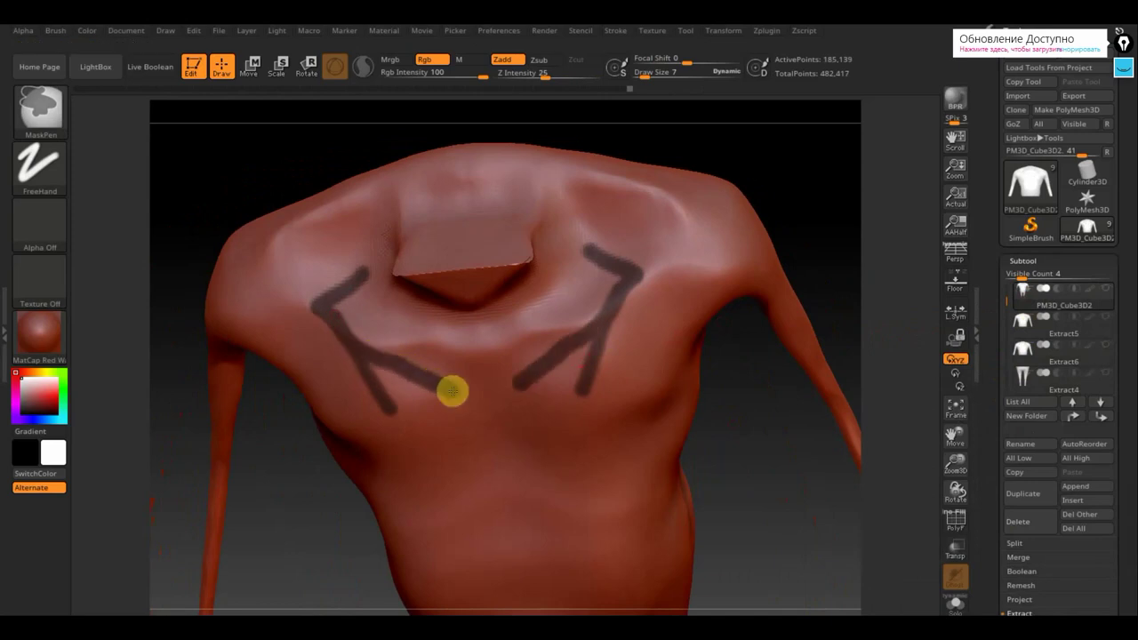
pyautogui.keyDown('ctrl'); pyautogui.moveTo(479, 332); pyautogui.dragTo(478, 391); pyautogui.keyUp('ctrl')
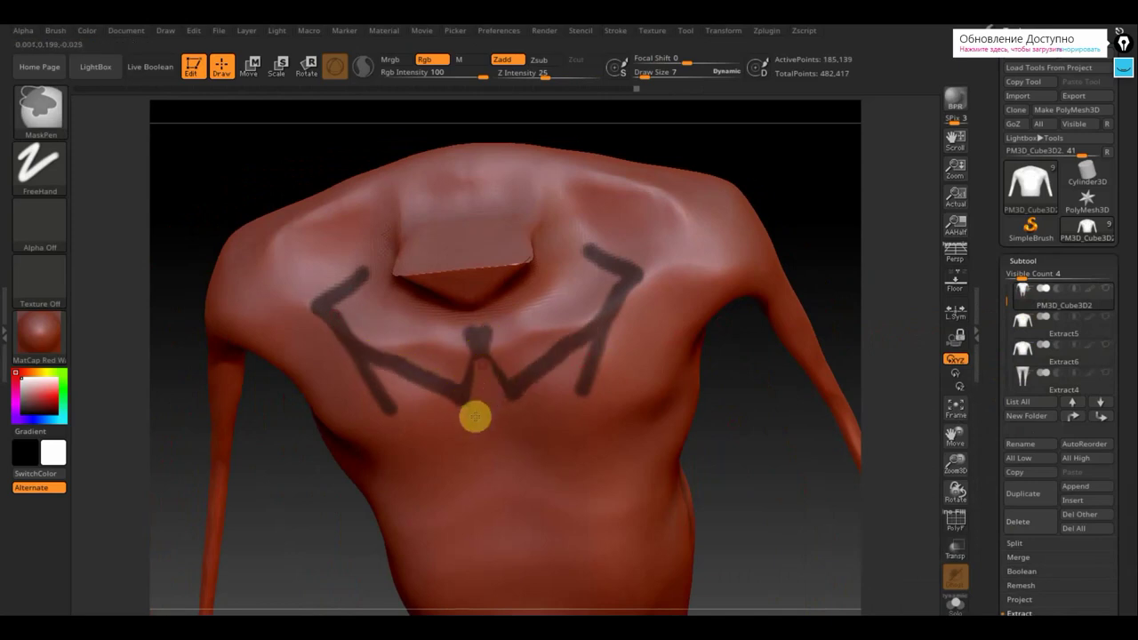
# Erase the stray inner mask lines, outline the collar's neckline edge, and fill in the front collar mask symmetrically on the chest.
pyautogui.moveTo(615, 330)
pyautogui.keyDown('ctrl'); pyautogui.keyDown('alt'); pyautogui.mouseDown()
pyautogui.moveTo(587, 358)
pyautogui.moveTo(623, 347)
pyautogui.moveTo(578, 400)
pyautogui.mouseUp(); pyautogui.keyUp('alt'); pyautogui.keyUp('ctrl')
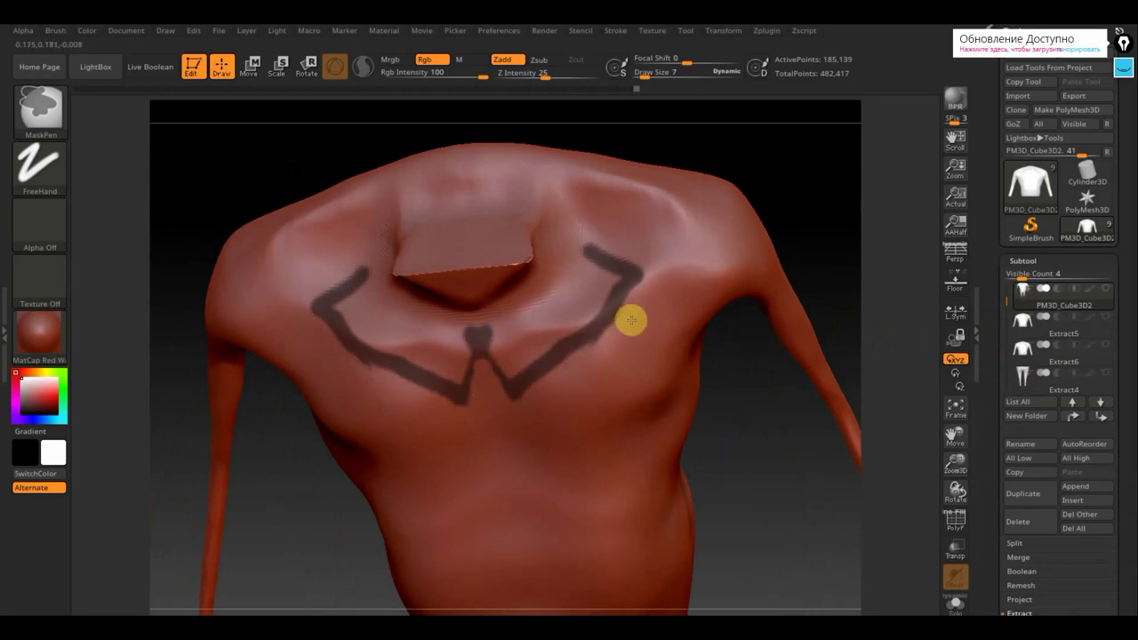
pyautogui.keyDown('ctrl'); pyautogui.keyDown('alt'); pyautogui.moveTo(632, 320); pyautogui.dragTo(586, 355); pyautogui.keyUp('alt'); pyautogui.keyUp('ctrl')
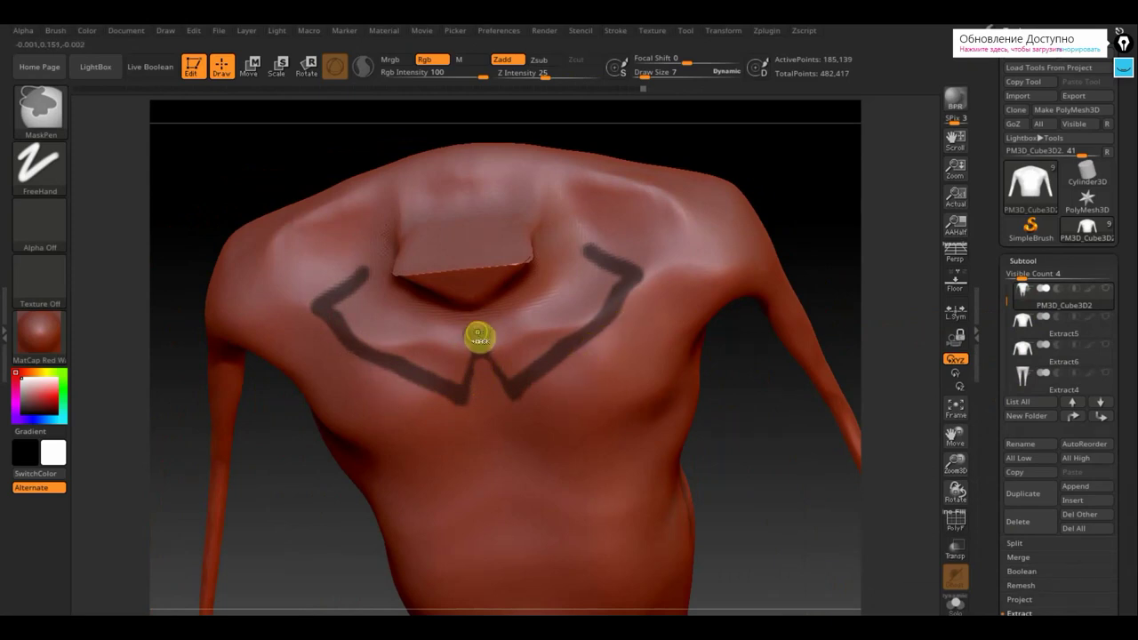
pyautogui.moveTo(377, 286); pyautogui.dragTo(447, 322)
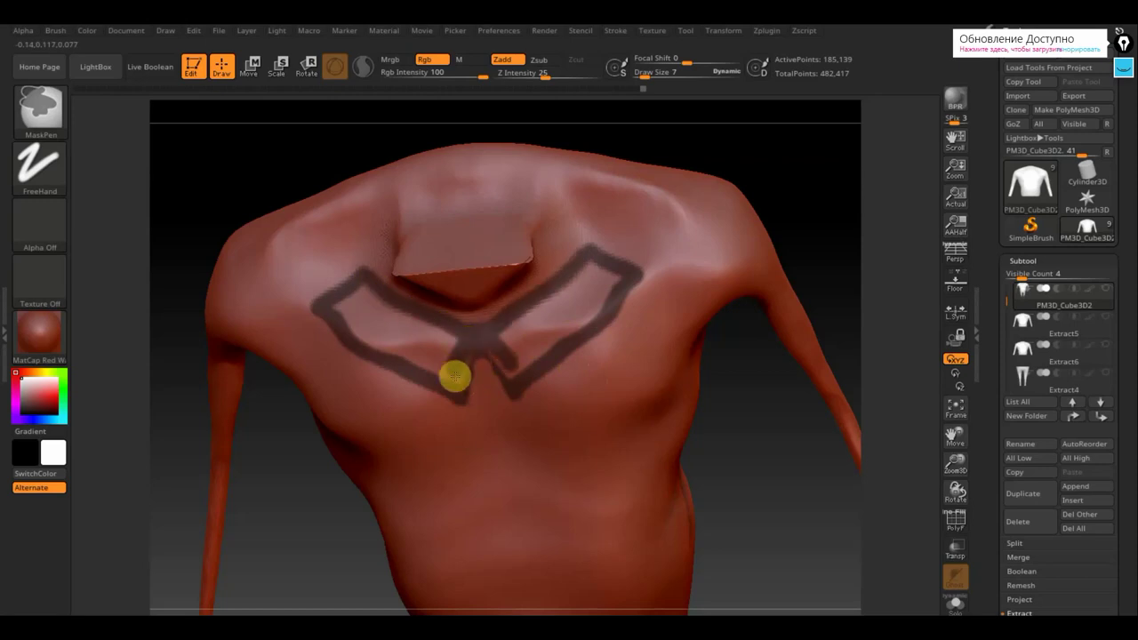
pyautogui.moveTo(440, 374)
pyautogui.mouseDown()
pyautogui.moveTo(368, 340)
pyautogui.moveTo(365, 293)
pyautogui.moveTo(368, 311)
pyautogui.moveTo(447, 335)
pyautogui.mouseUp()
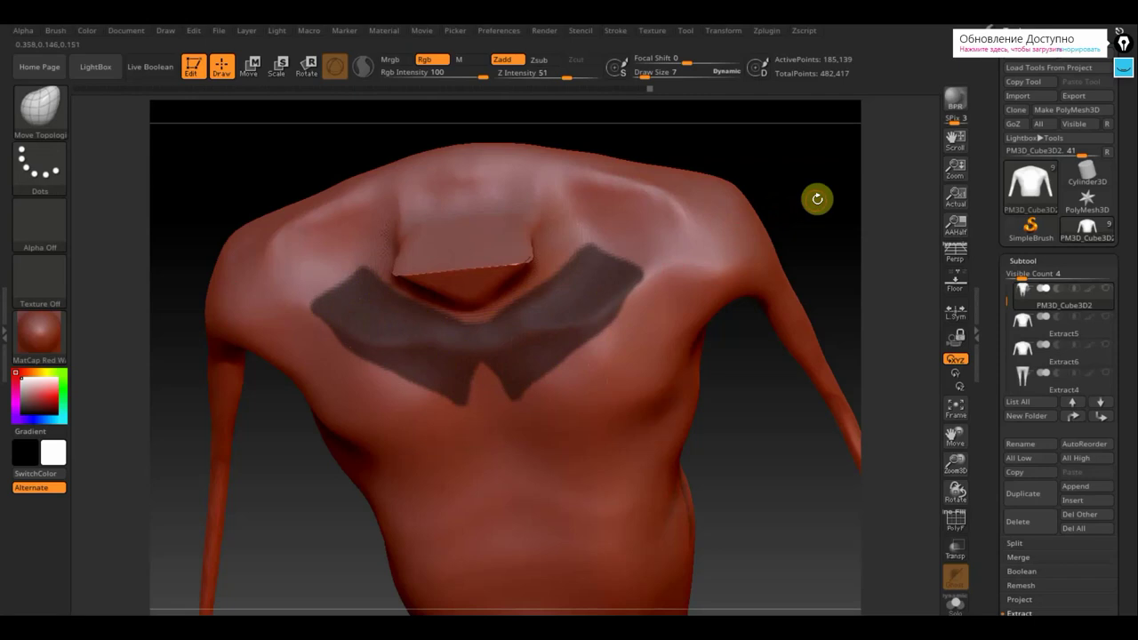
# Continue the collar mask symmetrically over the shoulders and upper back, filling it in with a draw size of 15 and joining it to the front.
pyautogui.moveTo(817, 198); pyautogui.dragTo(358, 266)
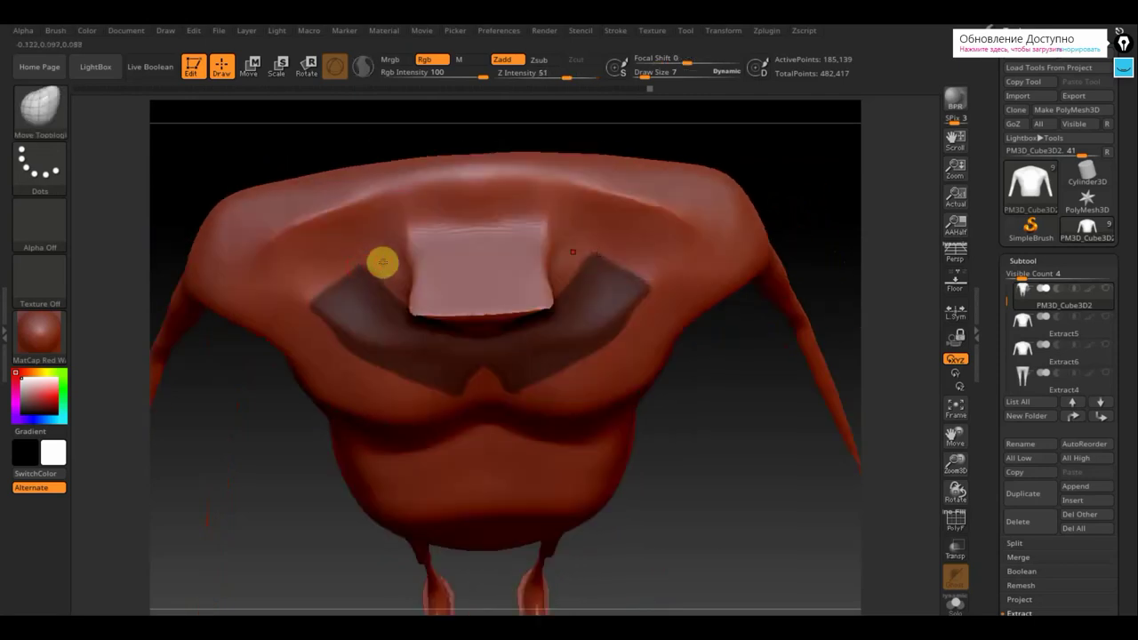
pyautogui.moveTo(780, 178); pyautogui.dragTo(782, 193)
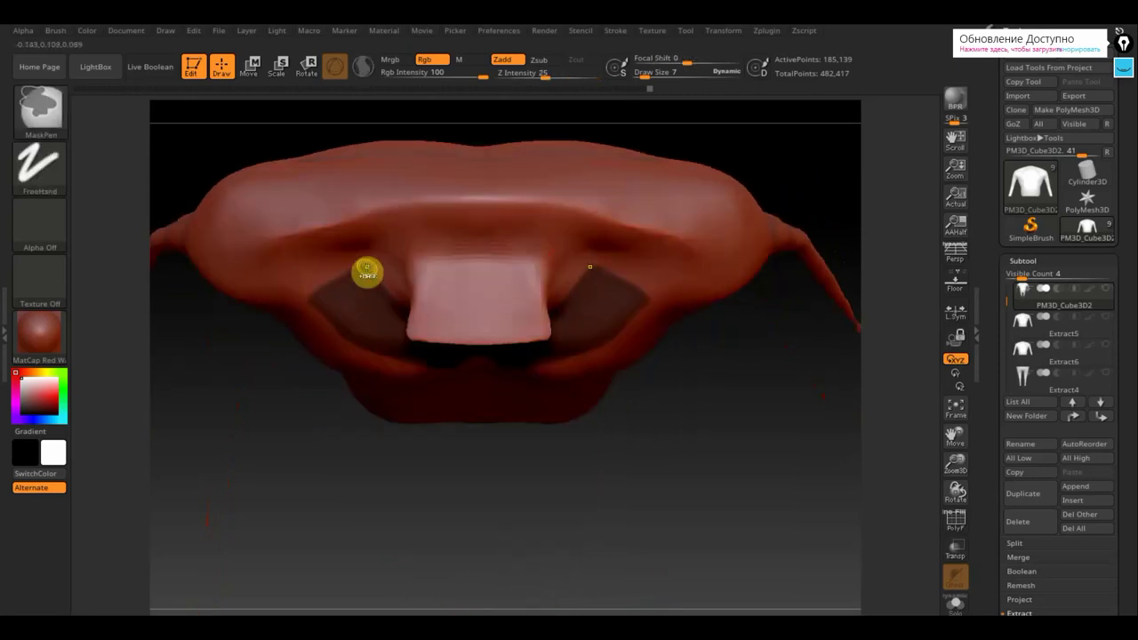
pyautogui.moveTo(344, 264)
pyautogui.keyDown('ctrl'); pyautogui.mouseDown()
pyautogui.moveTo(284, 257)
pyautogui.moveTo(353, 158)
pyautogui.moveTo(425, 145)
pyautogui.mouseUp(); pyautogui.keyUp('ctrl')
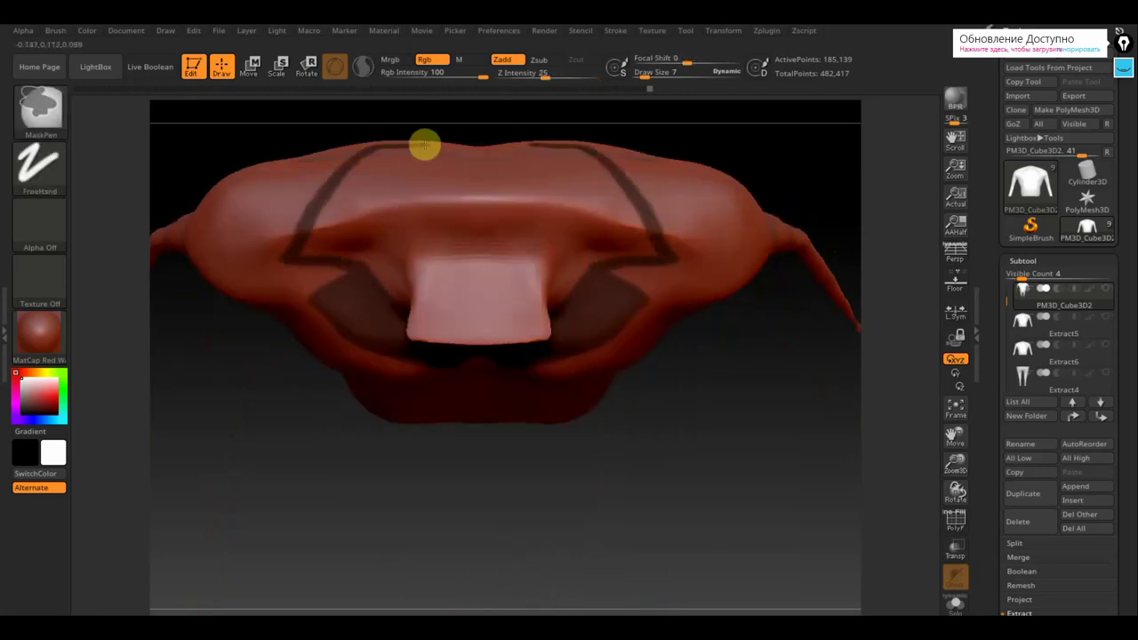
pyautogui.moveTo(650, 145)
pyautogui.mouseDown()
pyautogui.moveTo(739, 170)
pyautogui.moveTo(622, 175)
pyautogui.moveTo(627, 129)
pyautogui.mouseUp()
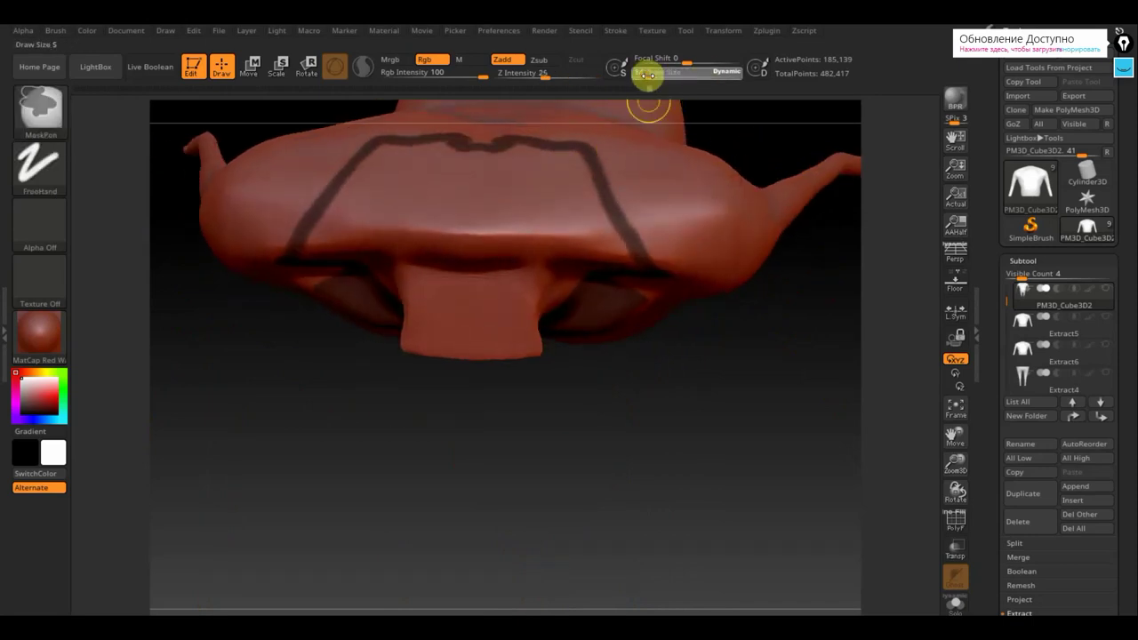
pyautogui.moveTo(591, 162)
pyautogui.keyDown('ctrl'); pyautogui.mouseDown()
pyautogui.moveTo(449, 150)
pyautogui.moveTo(522, 140)
pyautogui.moveTo(371, 165)
pyautogui.moveTo(387, 174)
pyautogui.moveTo(528, 151)
pyautogui.moveTo(305, 234)
pyautogui.moveTo(460, 204)
pyautogui.moveTo(486, 226)
pyautogui.moveTo(539, 237)
pyautogui.mouseUp(); pyautogui.keyUp('ctrl')
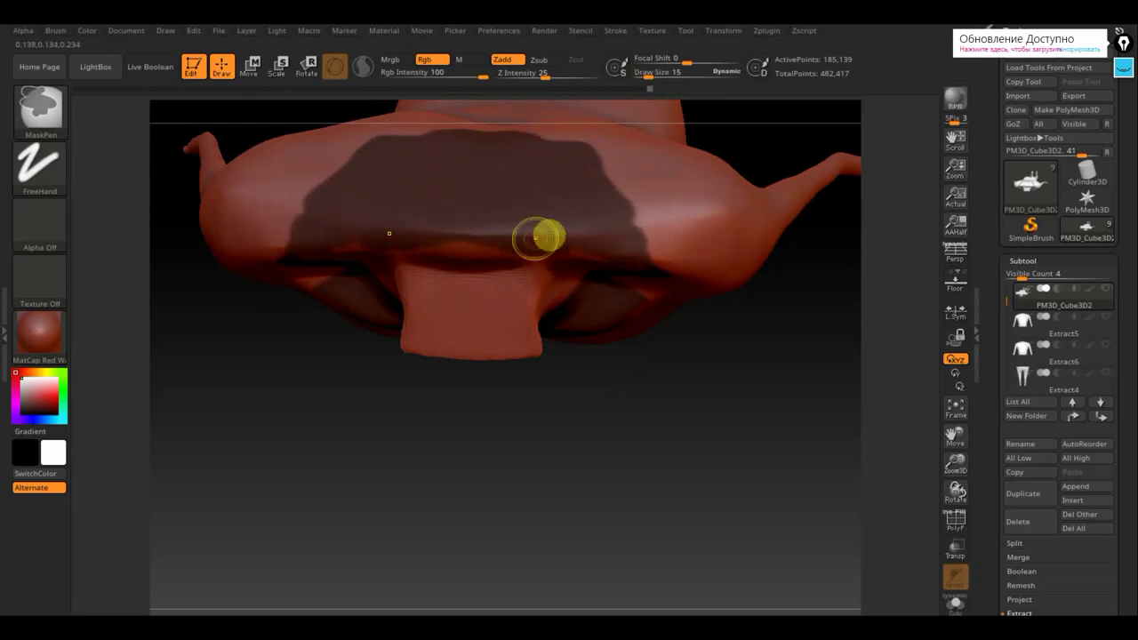
pyautogui.moveTo(836, 358)
pyautogui.mouseDown()
pyautogui.moveTo(836, 285)
pyautogui.moveTo(579, 196)
pyautogui.moveTo(588, 231)
pyautogui.mouseUp()
pyautogui.moveTo(591, 179)
pyautogui.keyDown('ctrl'); pyautogui.mouseDown()
pyautogui.moveTo(582, 271)
pyautogui.moveTo(557, 196)
pyautogui.moveTo(533, 184)
pyautogui.mouseUp(); pyautogui.keyUp('ctrl')
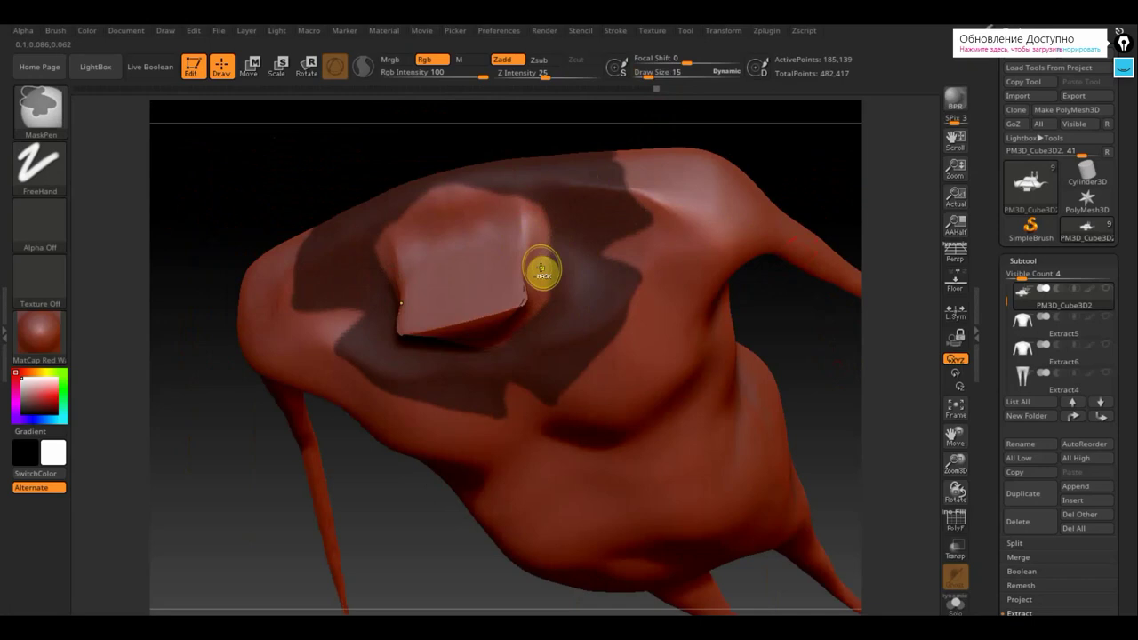
# Unmask a clean ring around the base of the neck and even out the collar mask's back edge.
pyautogui.moveTo(539, 268)
pyautogui.keyDown('ctrl'); pyautogui.keyDown('alt'); pyautogui.mouseDown()
pyautogui.moveTo(528, 222)
pyautogui.moveTo(490, 203)
pyautogui.mouseUp(); pyautogui.keyUp('alt'); pyautogui.keyUp('ctrl')
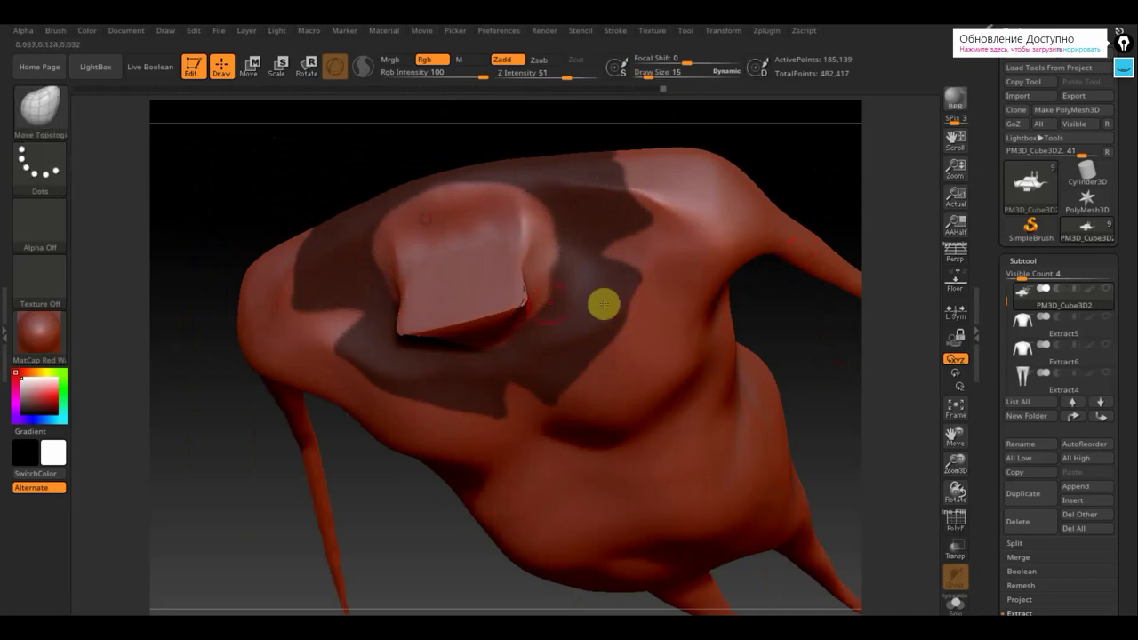
pyautogui.moveTo(552, 270)
pyautogui.keyDown('ctrl'); pyautogui.keyDown('alt'); pyautogui.mouseDown()
pyautogui.moveTo(541, 231)
pyautogui.moveTo(541, 277)
pyautogui.mouseUp(); pyautogui.keyUp('alt'); pyautogui.keyUp('ctrl')
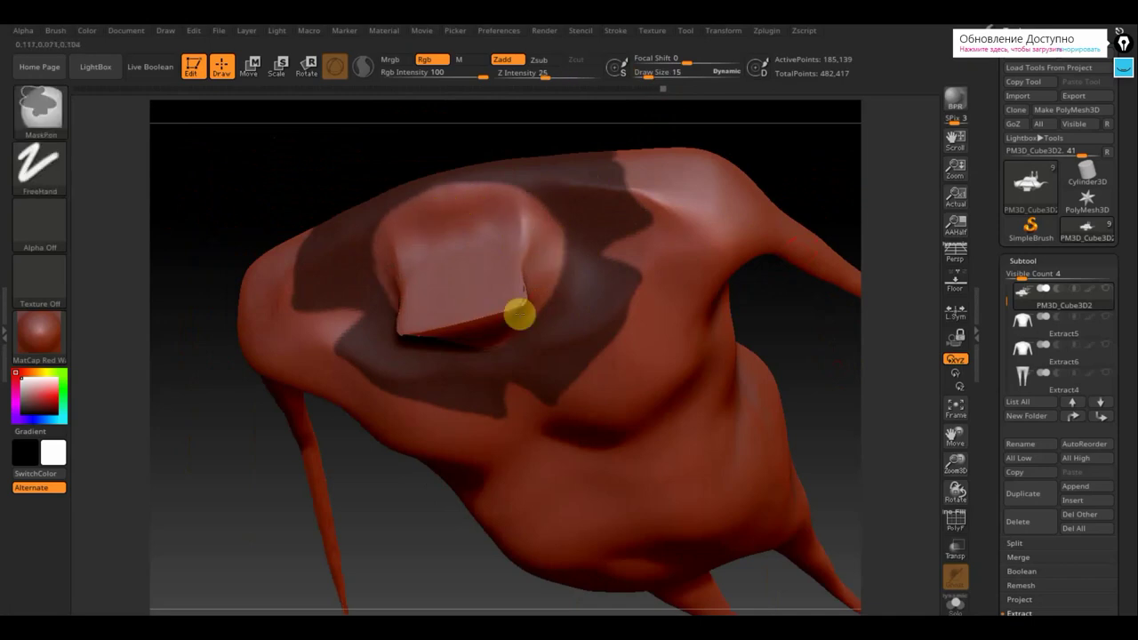
pyautogui.moveTo(223, 186); pyautogui.dragTo(269, 351)
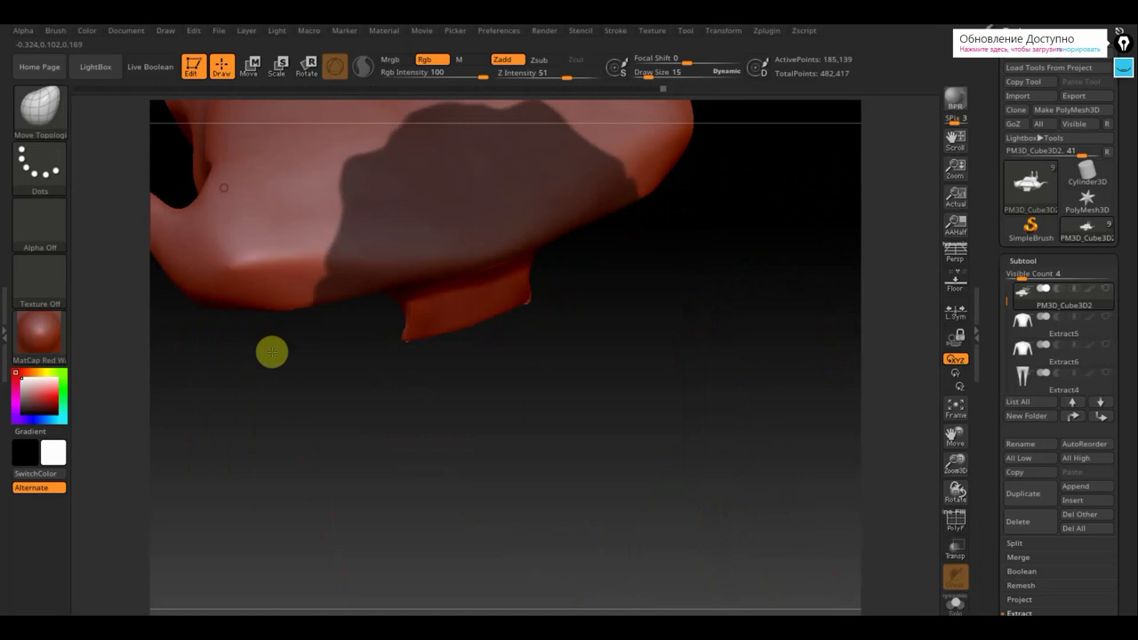
pyautogui.moveTo(596, 360)
pyautogui.mouseDown()
pyautogui.moveTo(603, 394)
pyautogui.moveTo(582, 297)
pyautogui.moveTo(597, 239)
pyautogui.moveTo(549, 198)
pyautogui.moveTo(501, 195)
pyautogui.moveTo(545, 193)
pyautogui.mouseUp()
pyautogui.press('ctrl')
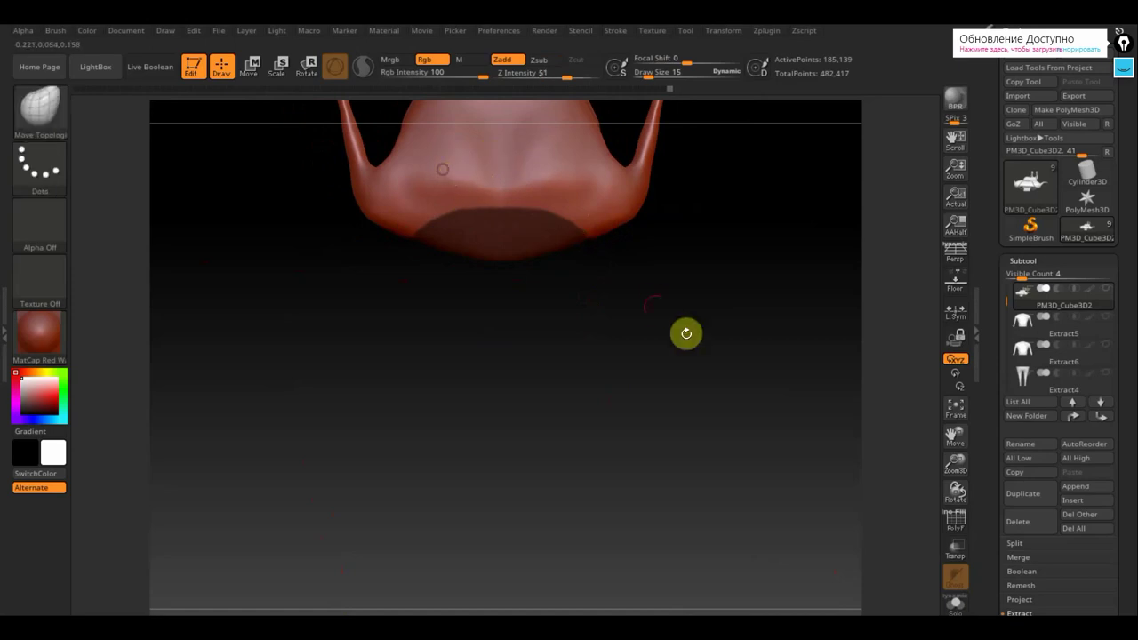
pyautogui.moveTo(683, 282)
pyautogui.mouseDown()
pyautogui.moveTo(676, 154)
pyautogui.moveTo(696, 145)
pyautogui.mouseUp()
pyautogui.moveTo(701, 191); pyautogui.dragTo(671, 211)
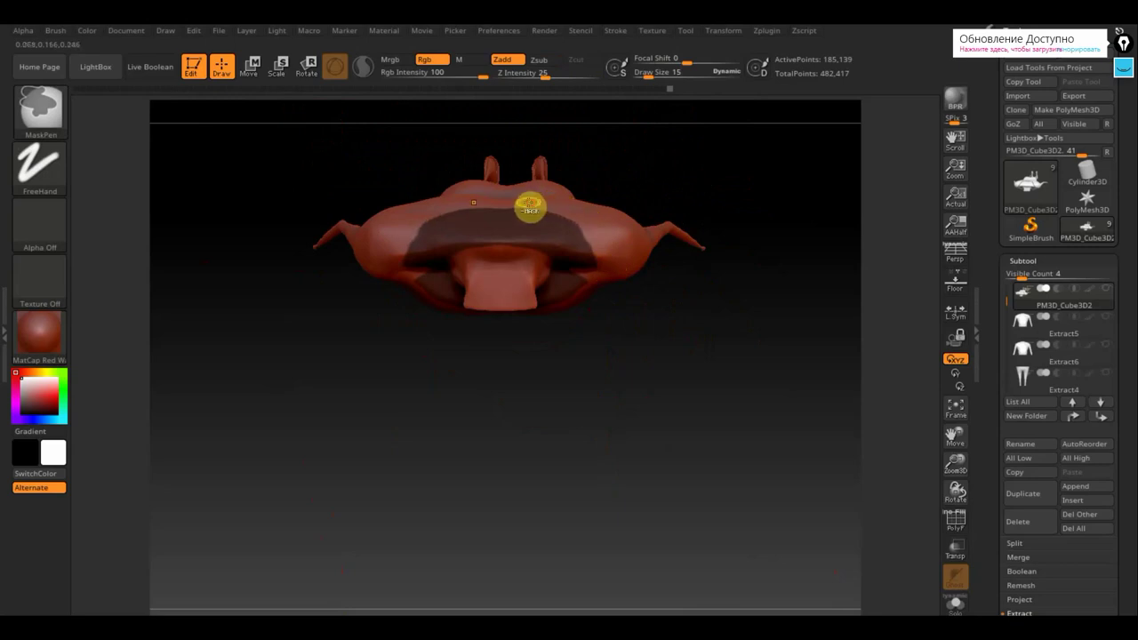
pyautogui.moveTo(753, 325)
pyautogui.mouseDown()
pyautogui.moveTo(722, 199)
pyautogui.moveTo(740, 225)
pyautogui.mouseUp()
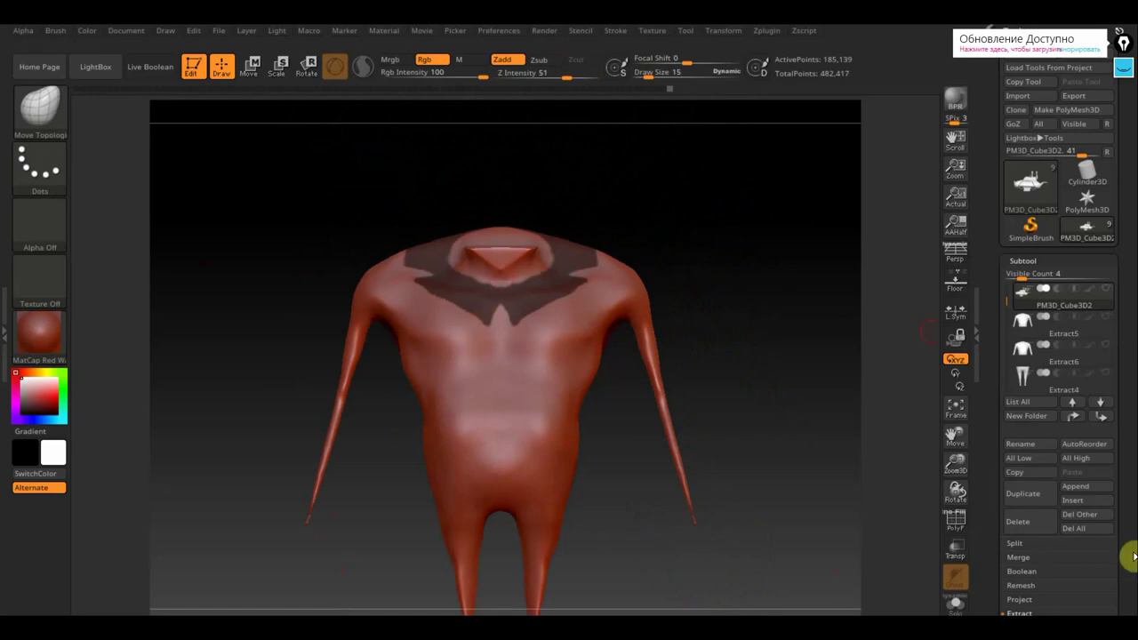
# Extract the masked collar from the body as a thin separate subtool, accept it, and clear the remaining mask.
pyautogui.moveTo(1130, 554); pyautogui.dragTo(1130, 512)
pyautogui.scroll(-3, 1130, 513)
pyautogui.click(1034, 469)
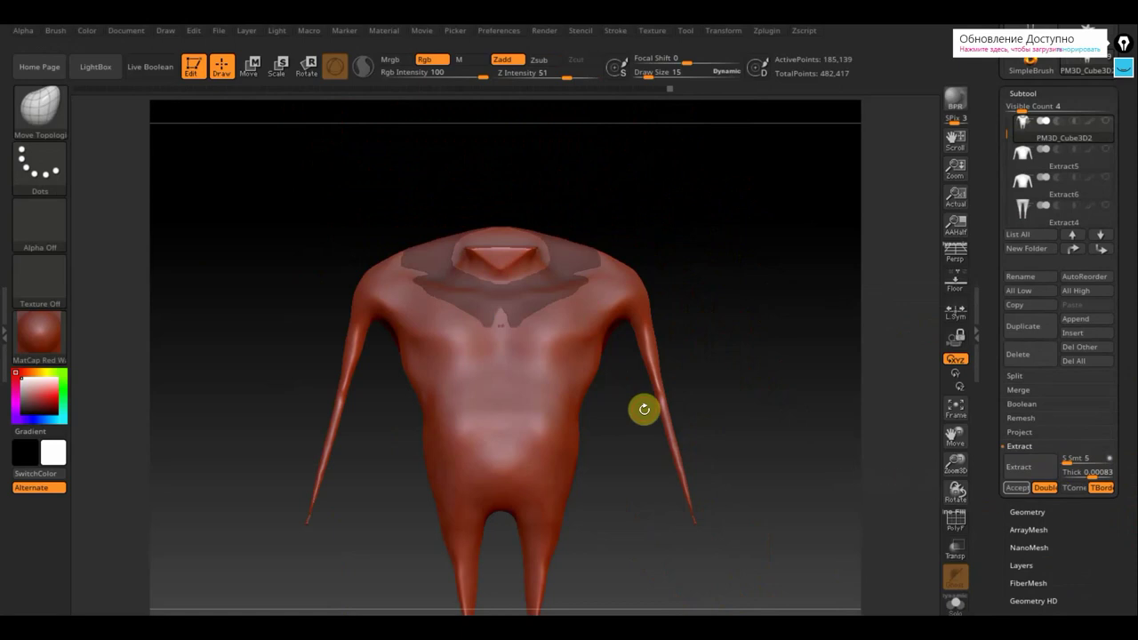
pyautogui.keyDown('alt'); pyautogui.moveTo(762, 362); pyautogui.dragTo(780, 560); pyautogui.keyUp('alt')
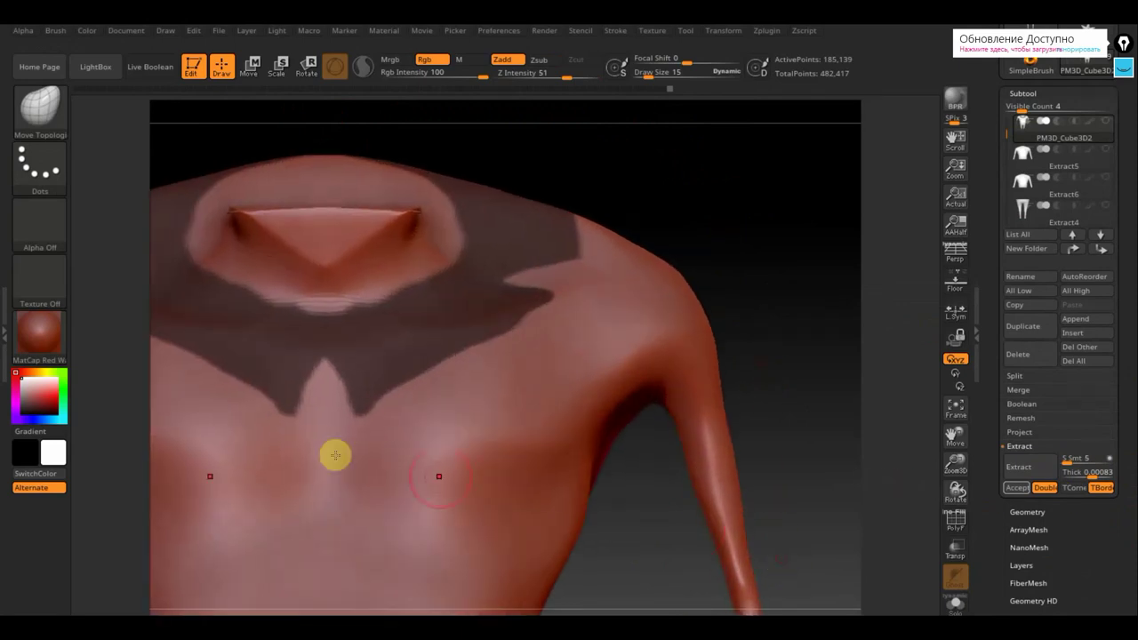
pyautogui.press('ctrl')
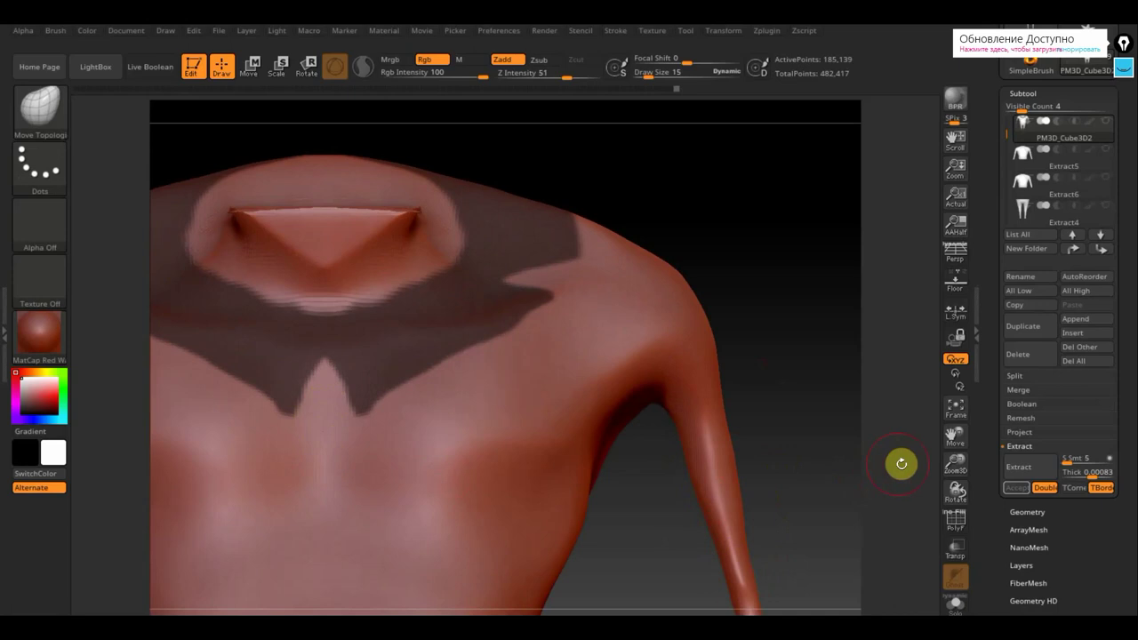
pyautogui.click(1021, 468)
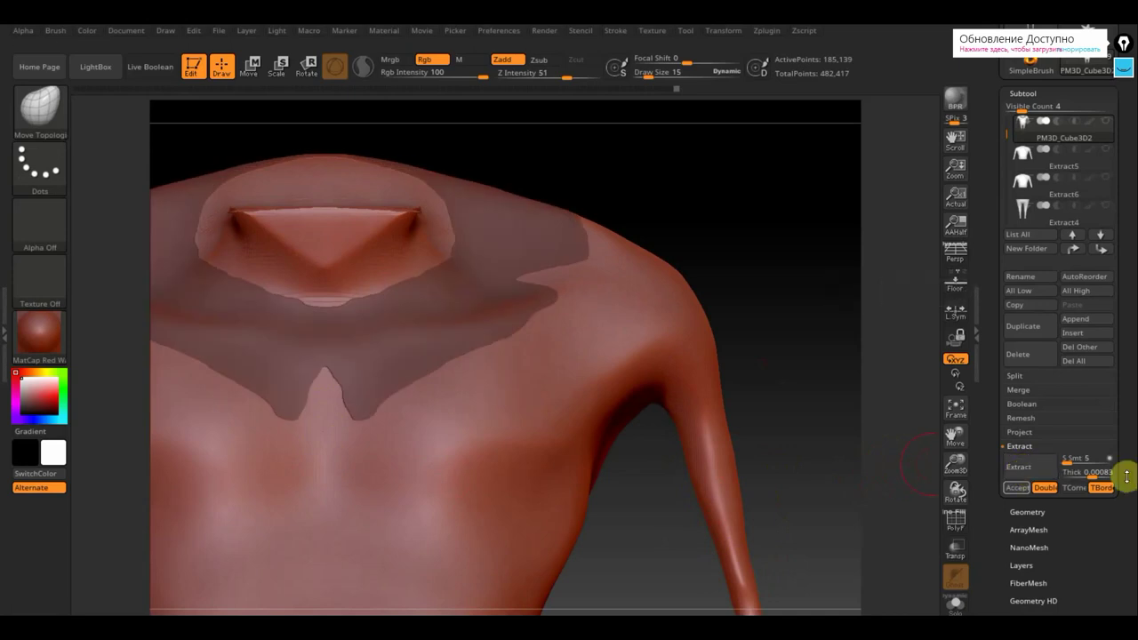
pyautogui.click(1014, 490)
pyautogui.moveTo(760, 439)
pyautogui.mouseDown()
pyautogui.moveTo(659, 389)
pyautogui.moveTo(692, 393)
pyautogui.moveTo(726, 426)
pyautogui.moveTo(706, 369)
pyautogui.moveTo(650, 419)
pyautogui.moveTo(703, 368)
pyautogui.mouseUp()
pyautogui.press('ctrl')
pyautogui.keyDown('ctrl'); pyautogui.moveTo(738, 423); pyautogui.dragTo(740, 418); pyautogui.keyUp('ctrl')
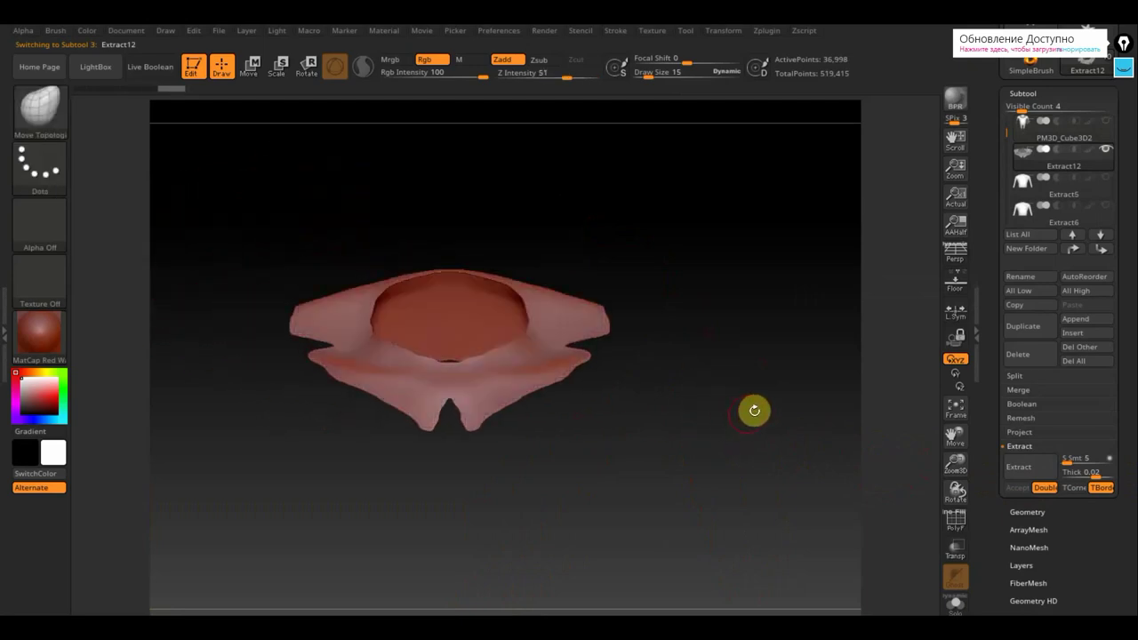
# Thicken the extracted collar slightly with the Inflate deformation.
pyautogui.scroll(-5, 1125, 534)
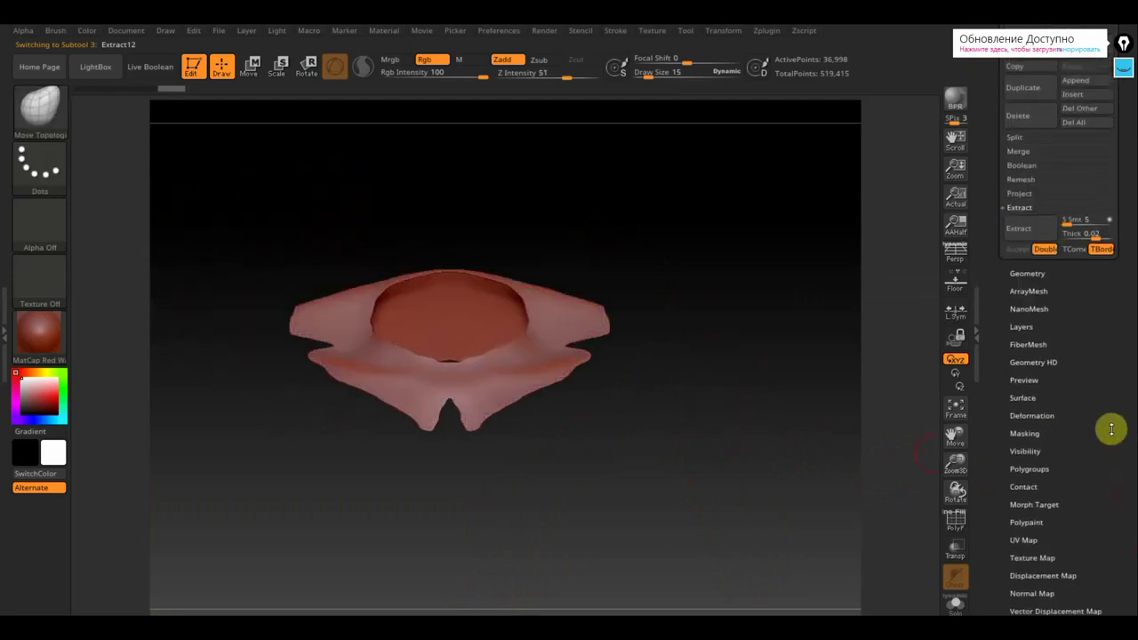
pyautogui.click(1032, 416)
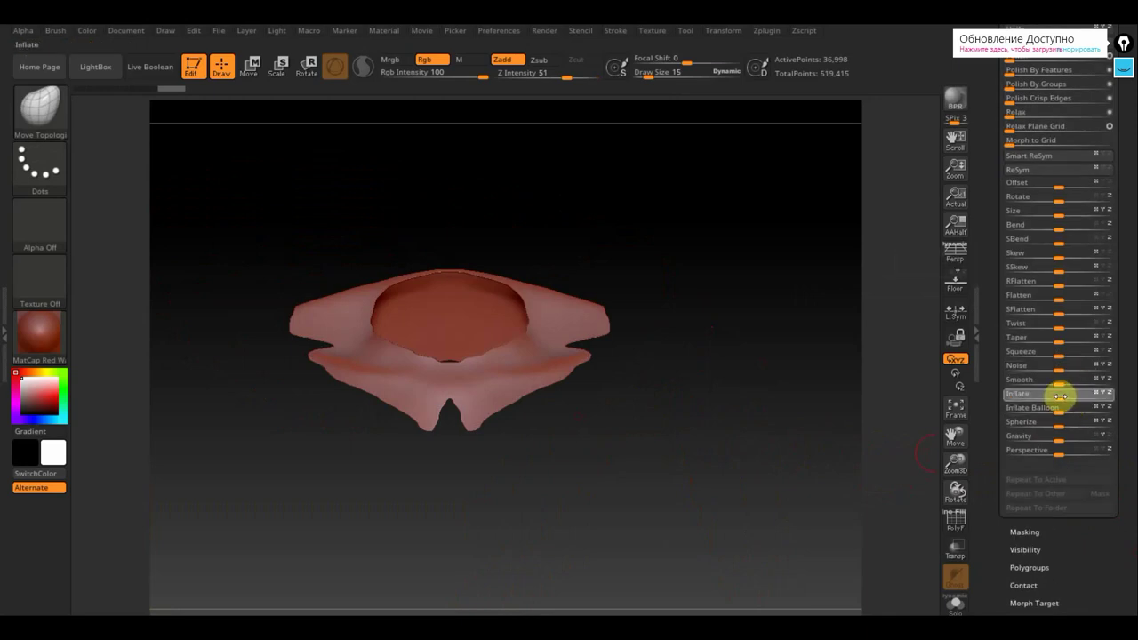
pyautogui.moveTo(1061, 395); pyautogui.dragTo(1064, 396)
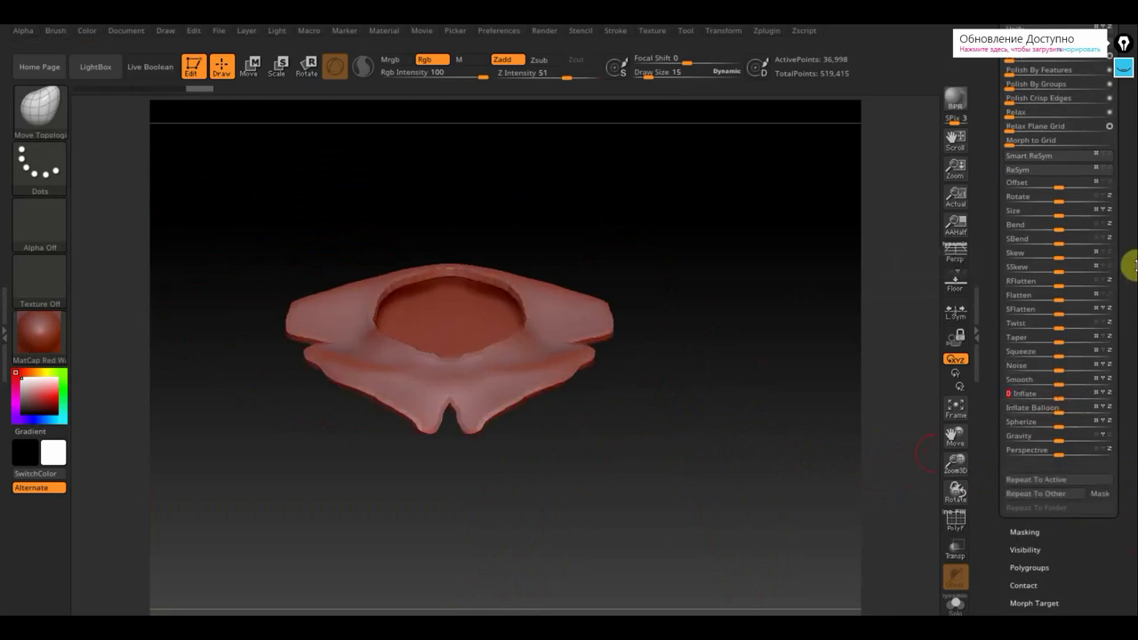
pyautogui.moveTo(745, 367); pyautogui.dragTo(767, 363)
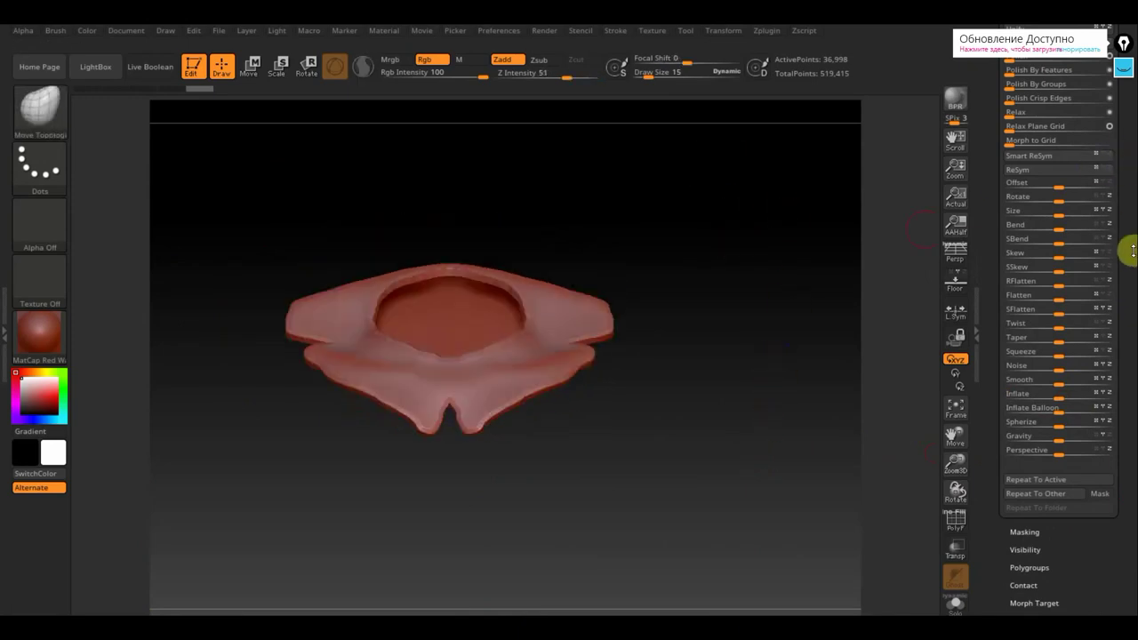
# Polish the collar with Polish By Features and soften its neckline and outer edges with the Smooth brush.
pyautogui.scroll(5, 1128, 284)
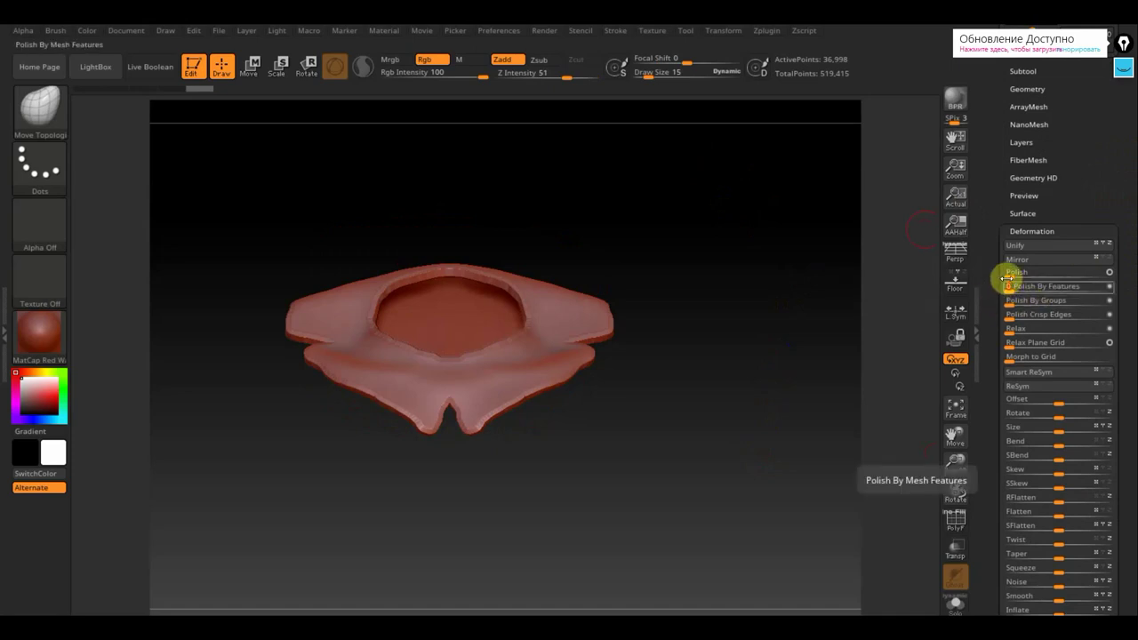
pyautogui.click(1010, 283)
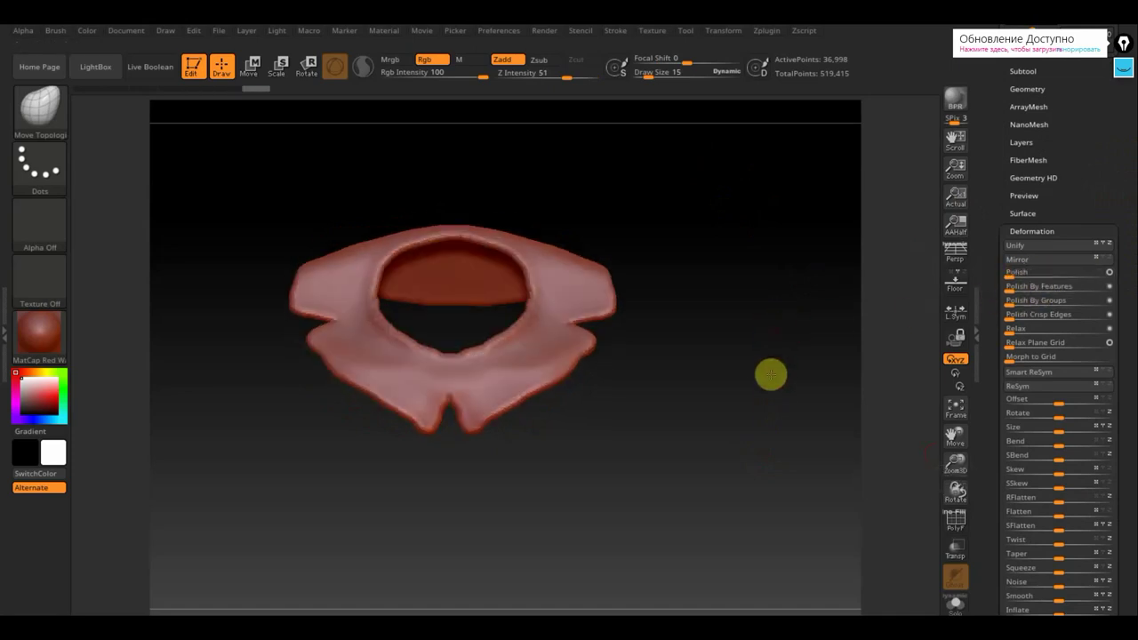
pyautogui.moveTo(771, 375)
pyautogui.mouseDown()
pyautogui.moveTo(778, 401)
pyautogui.moveTo(756, 384)
pyautogui.mouseUp()
pyautogui.moveTo(671, 394); pyautogui.dragTo(665, 418)
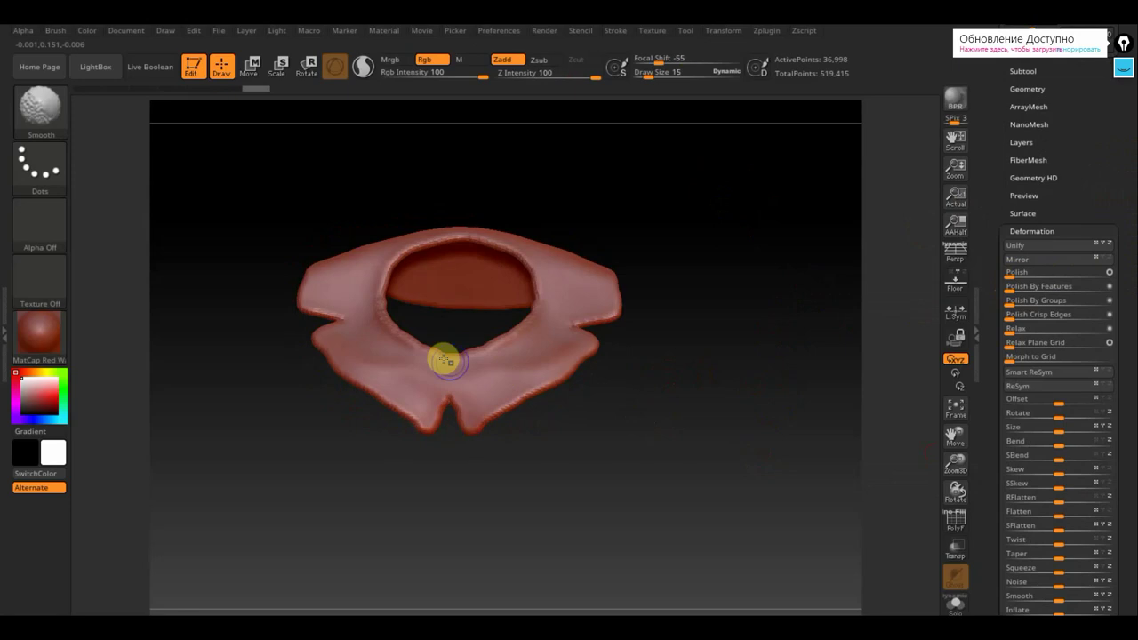
pyautogui.moveTo(485, 334); pyautogui.dragTo(479, 358)
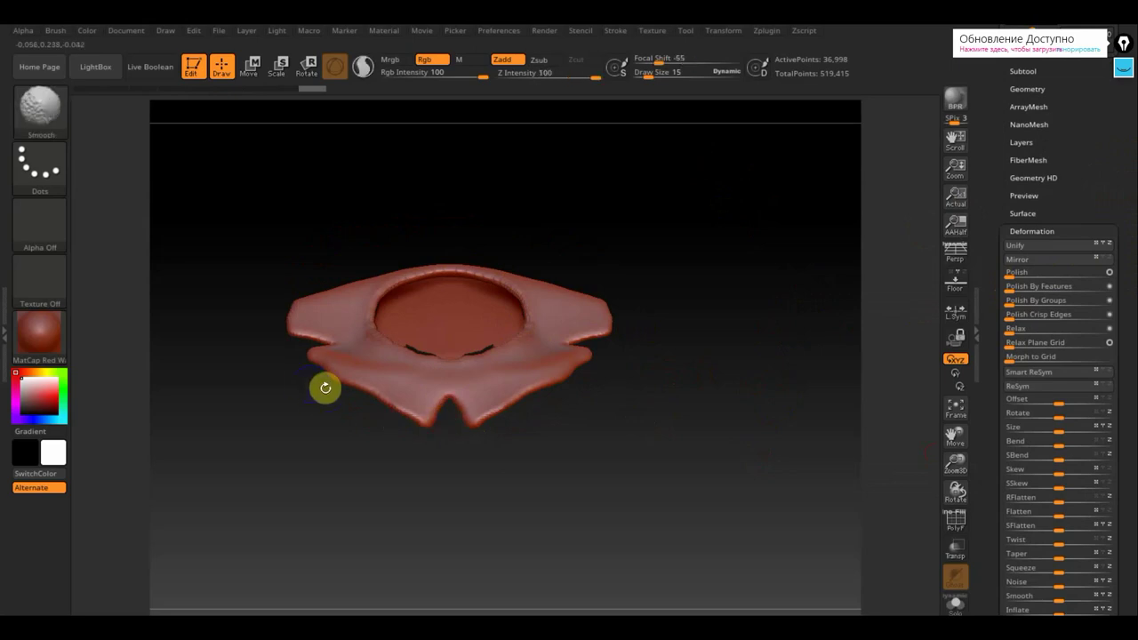
# Make all the other subtools visible together with the Extract12 collar.
pyautogui.moveTo(1099, 128); pyautogui.dragTo(1117, 277)
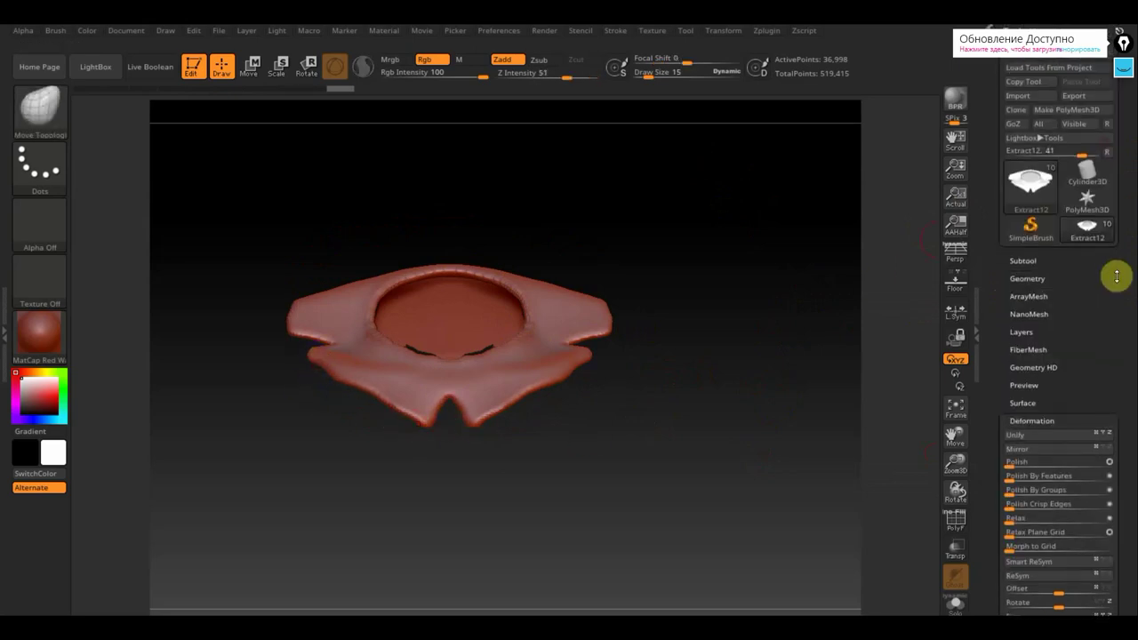
pyautogui.click(1025, 260)
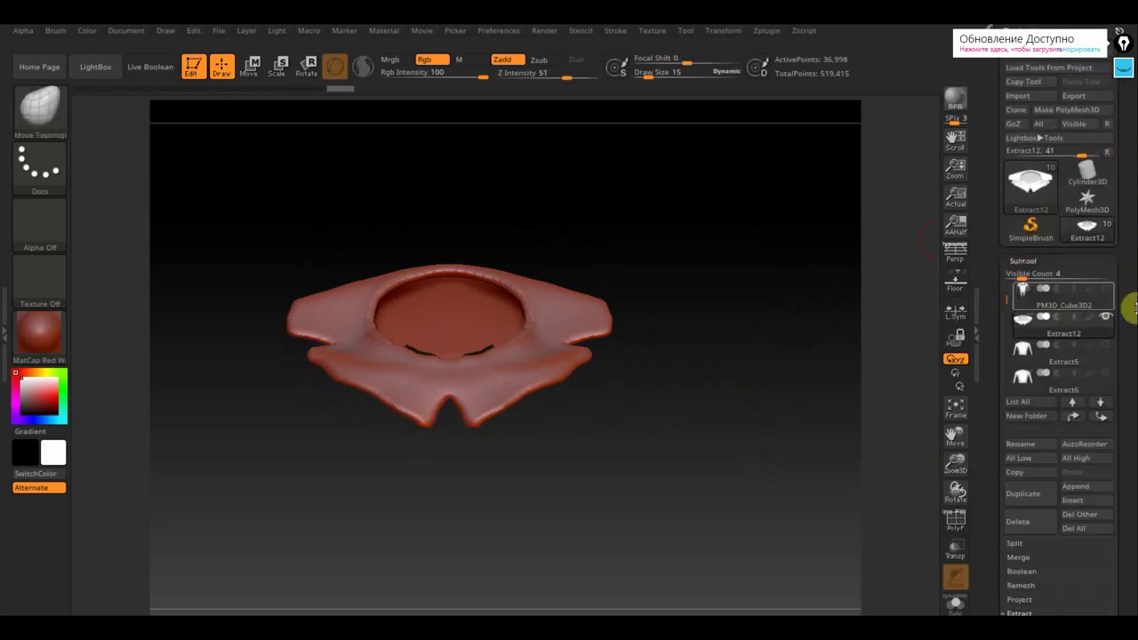
pyautogui.keyDown('shift'); pyautogui.click(1108, 317); pyautogui.keyUp('shift')
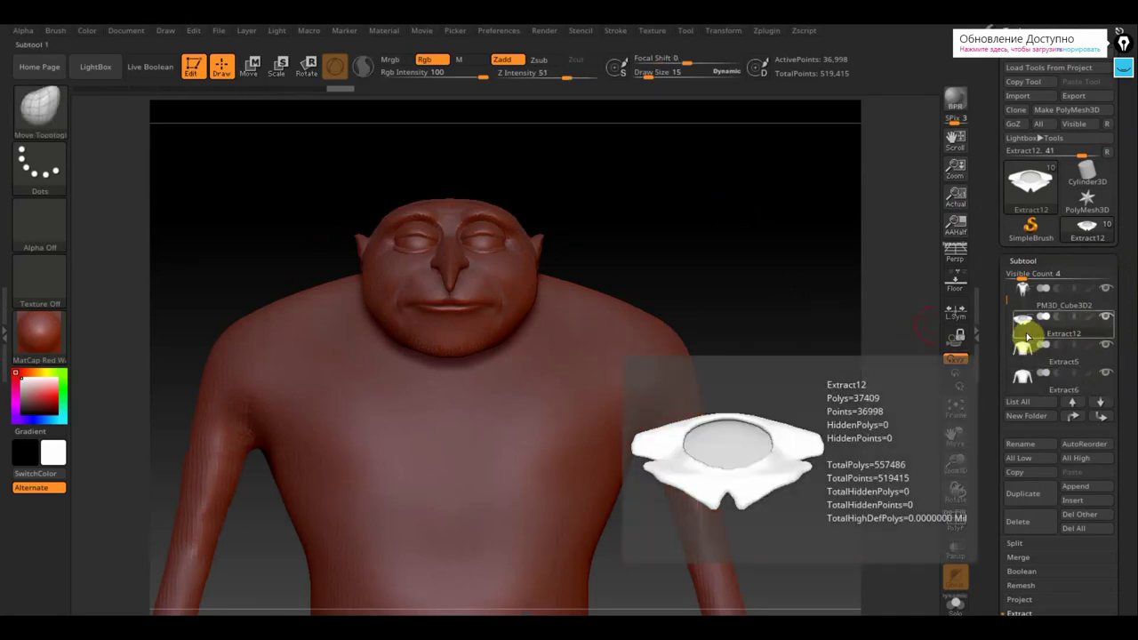
# Move the Extract12 collar upward along the Y axis in side view so it sits above the jacket's shoulders.
pyautogui.keyDown('shift'); pyautogui.moveTo(800, 292); pyautogui.dragTo(717, 321); pyautogui.keyUp('shift')
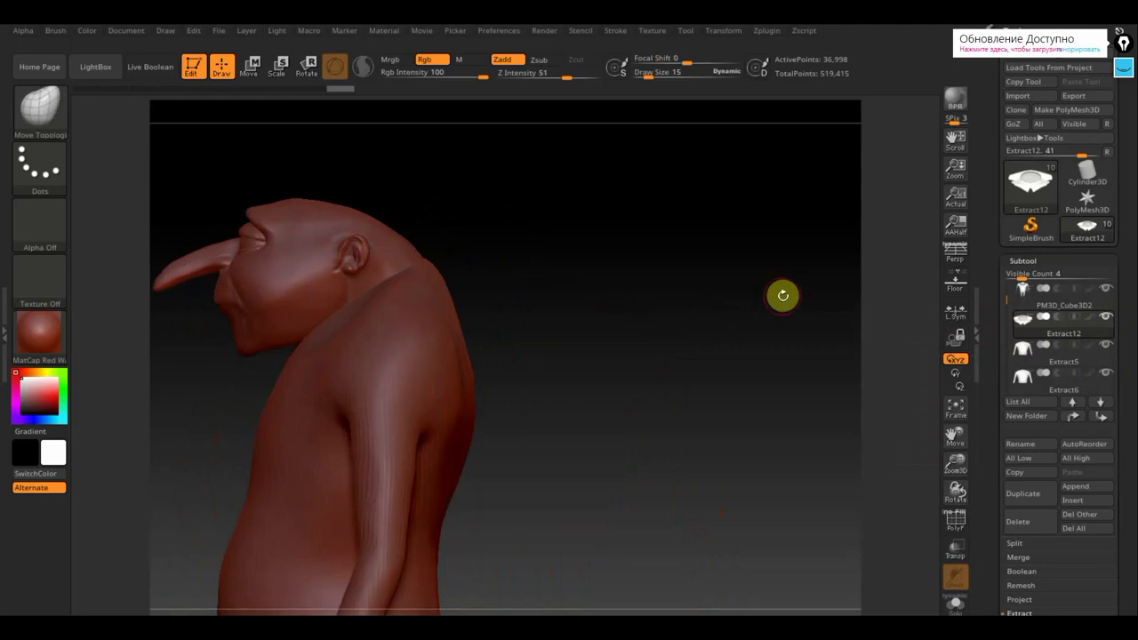
pyautogui.keyDown('alt'); pyautogui.moveTo(613, 343); pyautogui.dragTo(691, 358); pyautogui.keyUp('alt')
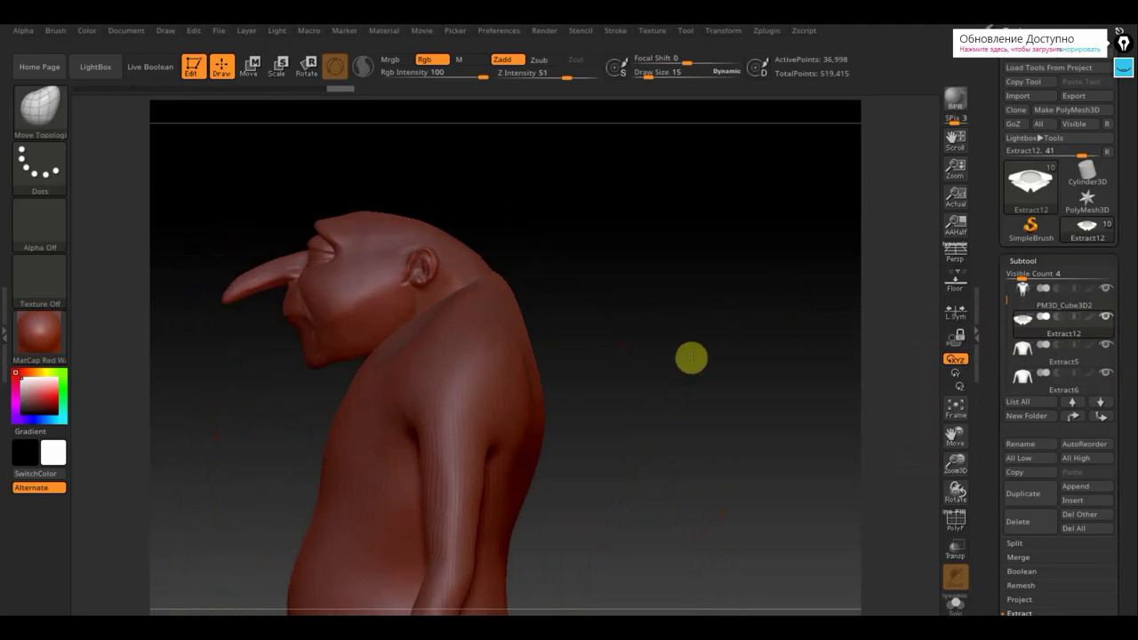
pyautogui.click(249, 66)
pyautogui.moveTo(370, 191); pyautogui.dragTo(370, 167)
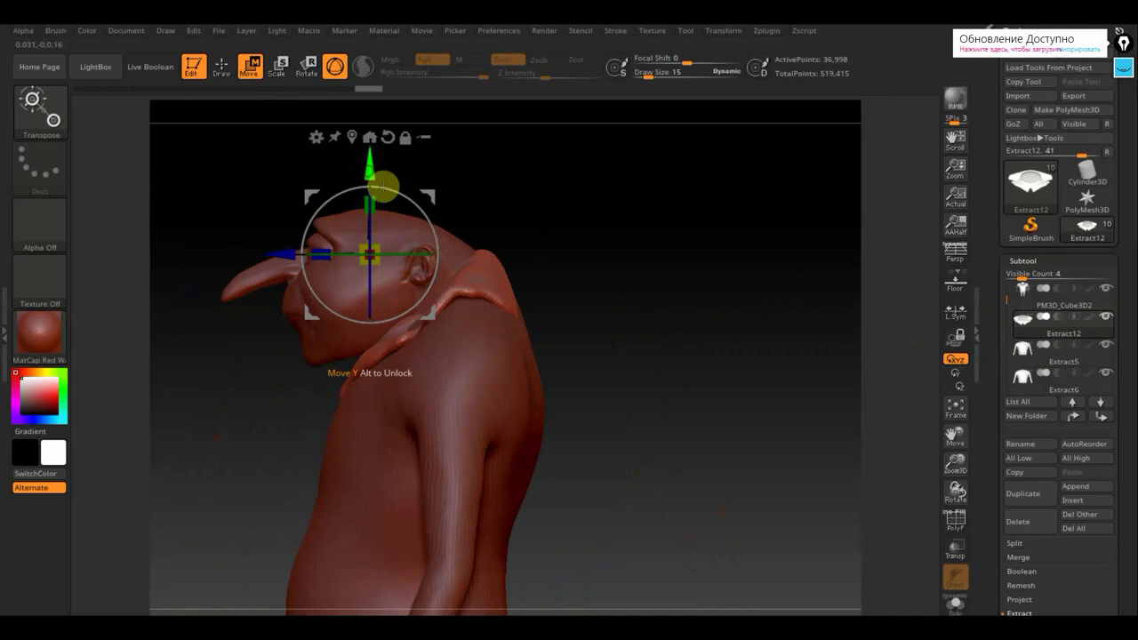
# Undo the last two collar changes and return to Draw mode with the Move Topological brush.
pyautogui.moveTo(549, 270); pyautogui.dragTo(623, 277)
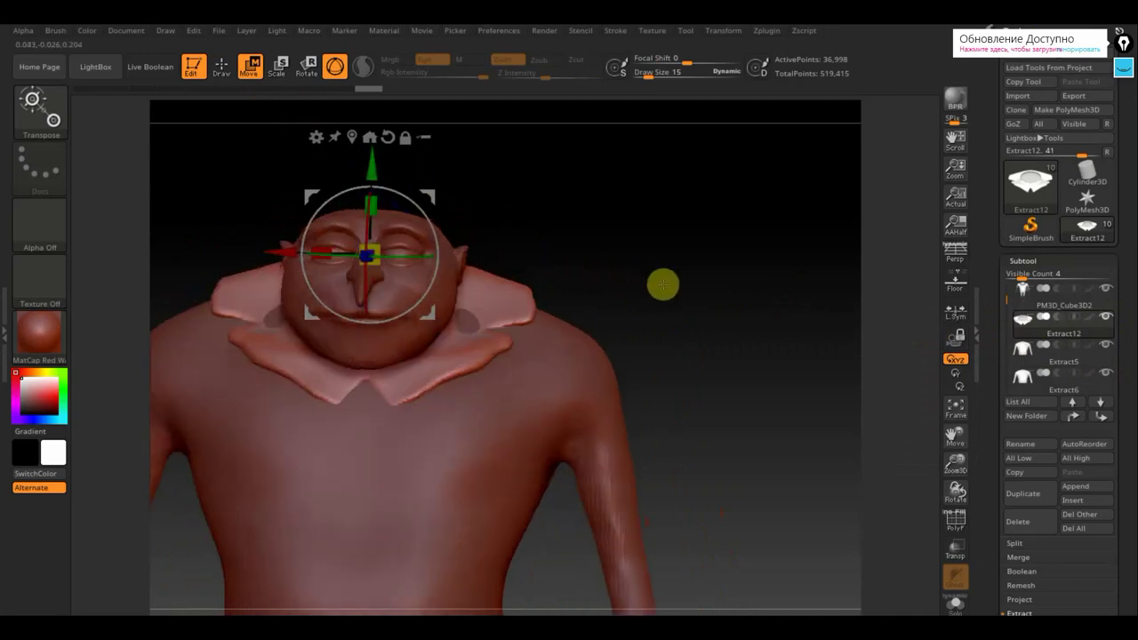
pyautogui.hotkey('ctrl', 'z')
pyautogui.hotkey('ctrl', 'z')
pyautogui.click(221, 67)
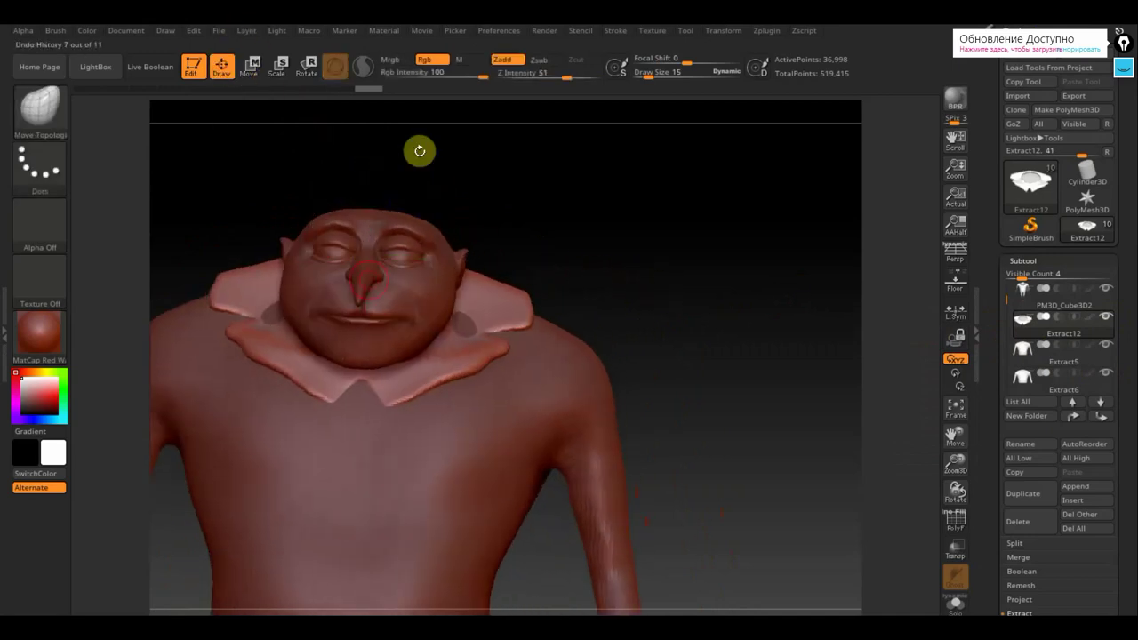
# Set the brush's Draw Size to 90, pull the collar's sides against the shoulders, and smooth its edge.
pyautogui.keyDown('shift'); pyautogui.moveTo(602, 189); pyautogui.dragTo(614, 215); pyautogui.keyUp('shift')
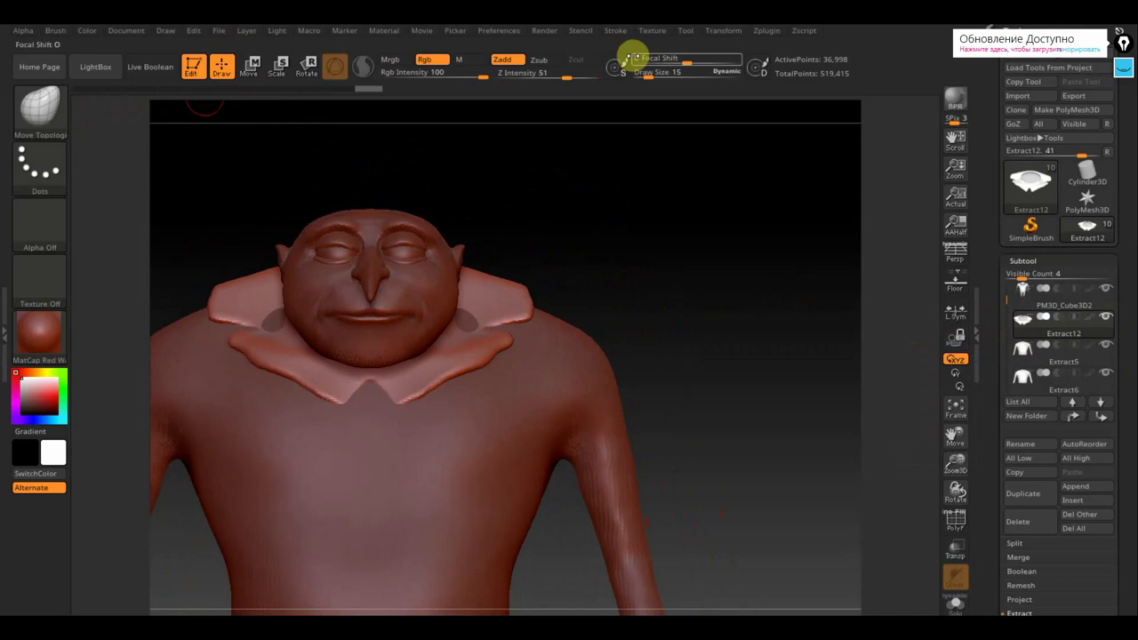
pyautogui.moveTo(648, 73); pyautogui.dragTo(666, 77)
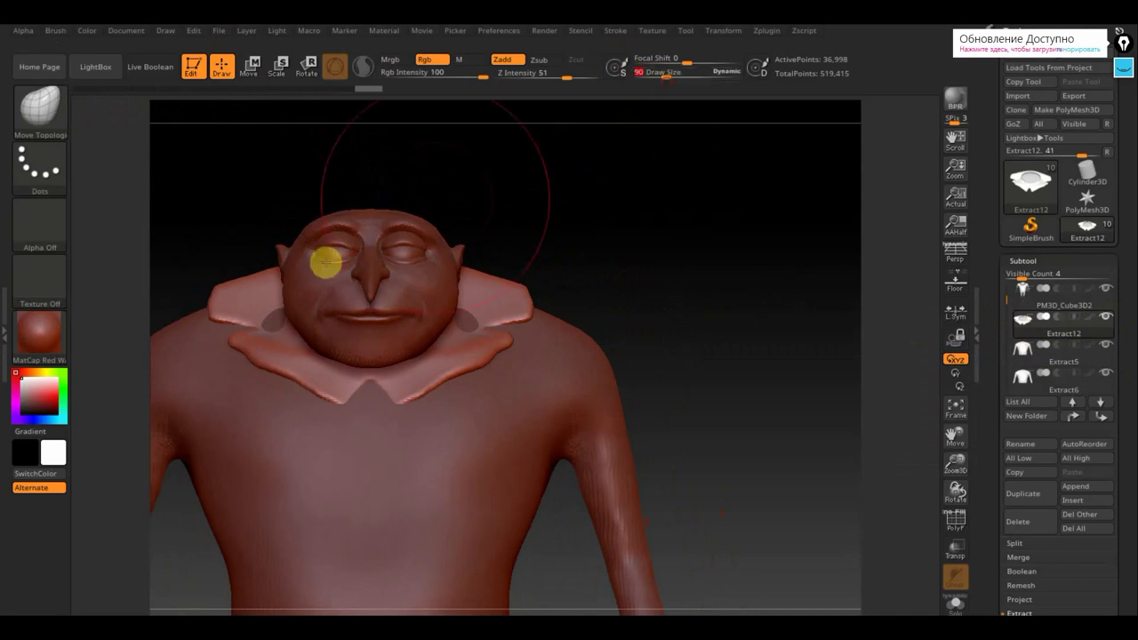
pyautogui.moveTo(253, 282); pyautogui.dragTo(255, 296)
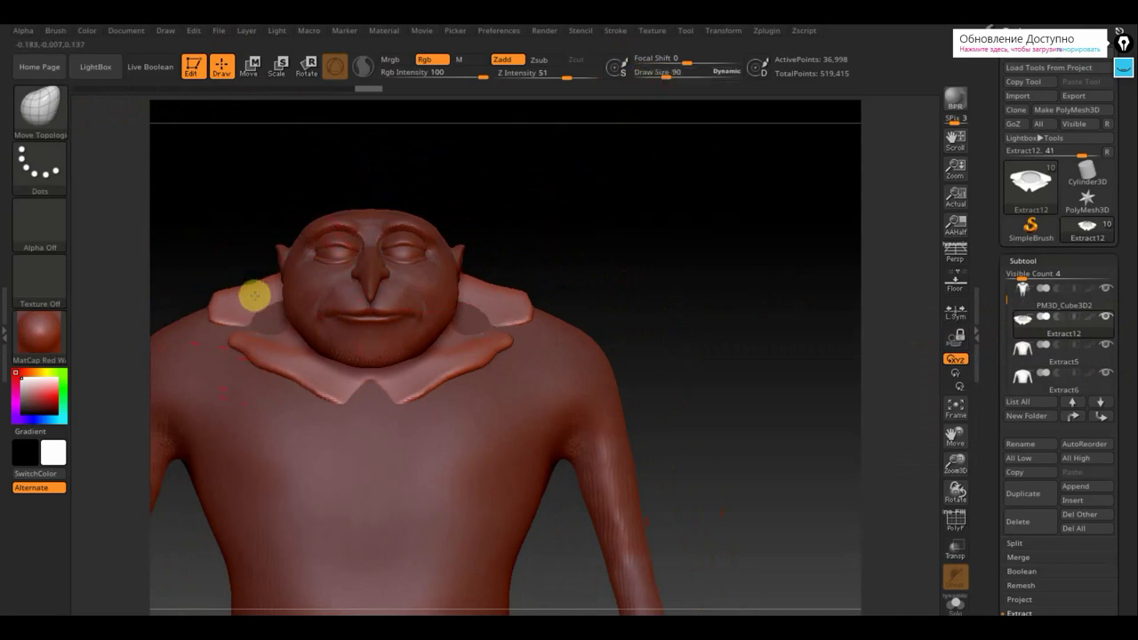
pyautogui.moveTo(610, 292); pyautogui.dragTo(668, 292)
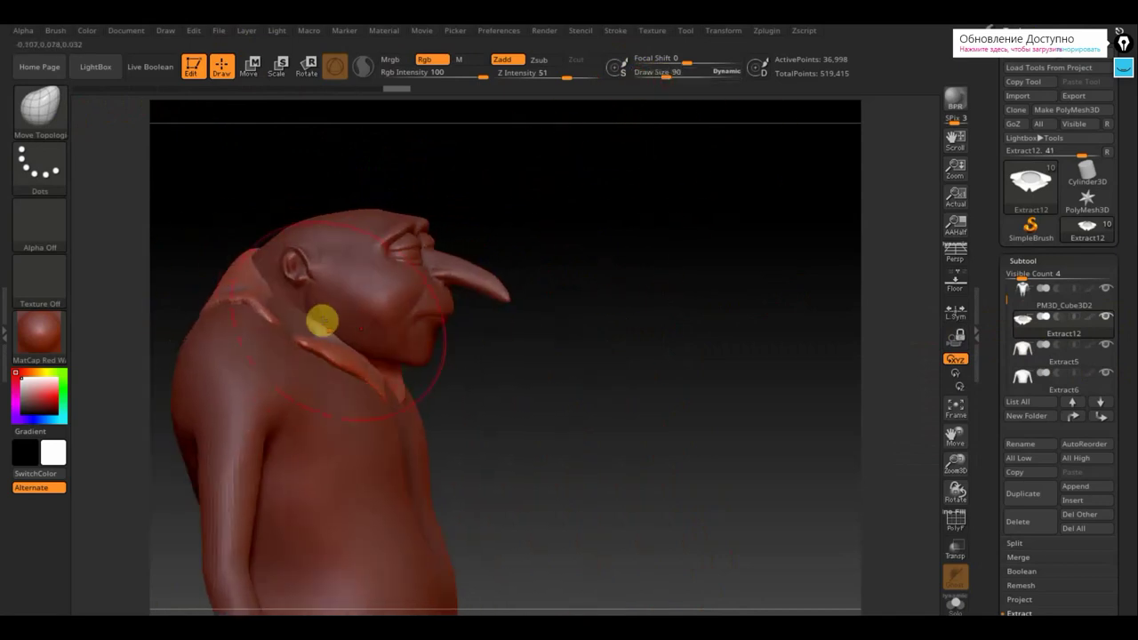
pyautogui.moveTo(289, 324); pyautogui.dragTo(315, 304)
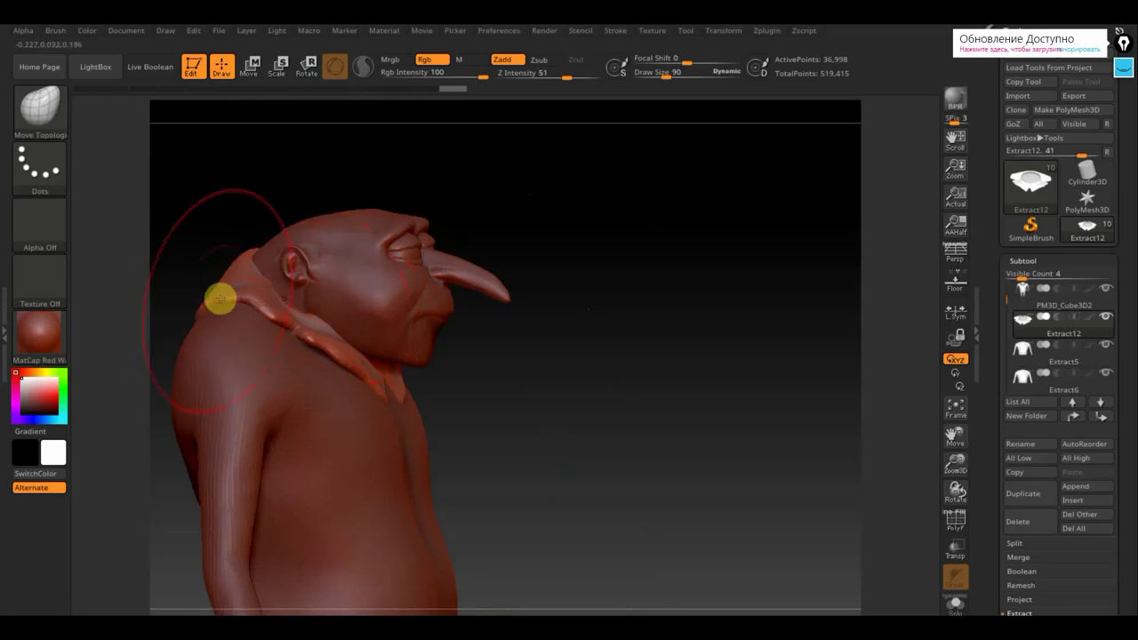
pyautogui.press('shift')
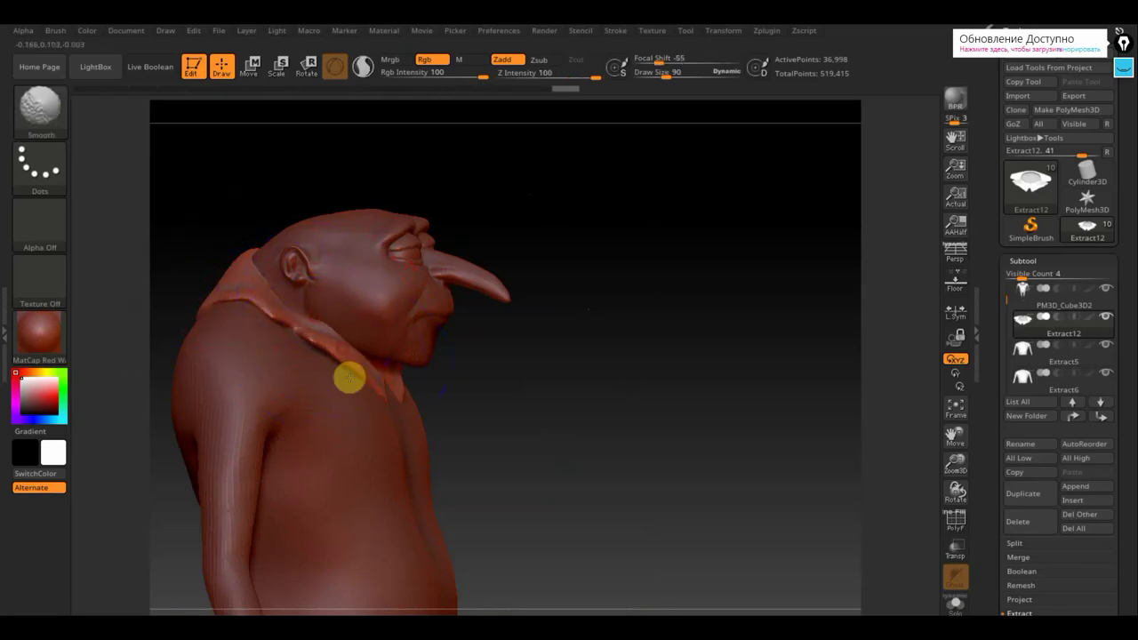
# Reshape the collar's rear flaps from above, spreading and rounding their outer edge over the upper back.
pyautogui.keyDown('shift'); pyautogui.moveTo(474, 376); pyautogui.dragTo(445, 376); pyautogui.keyUp('shift')
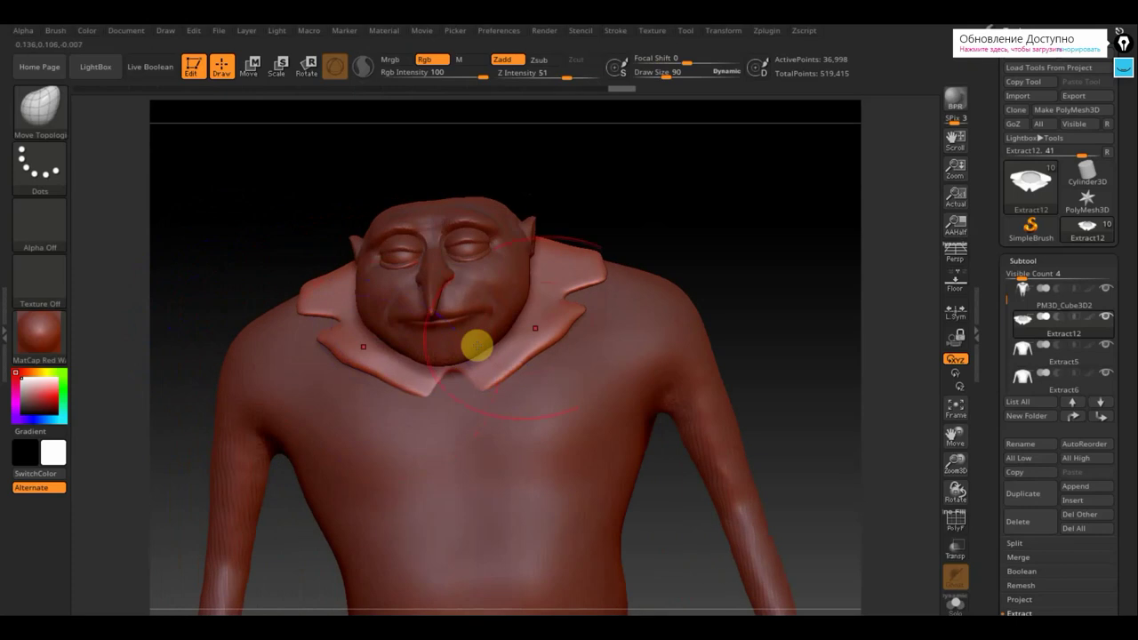
pyautogui.moveTo(755, 257)
pyautogui.mouseDown()
pyautogui.moveTo(747, 332)
pyautogui.moveTo(766, 295)
pyautogui.moveTo(750, 333)
pyautogui.moveTo(739, 320)
pyautogui.mouseUp()
pyautogui.moveTo(560, 253); pyautogui.dragTo(549, 253)
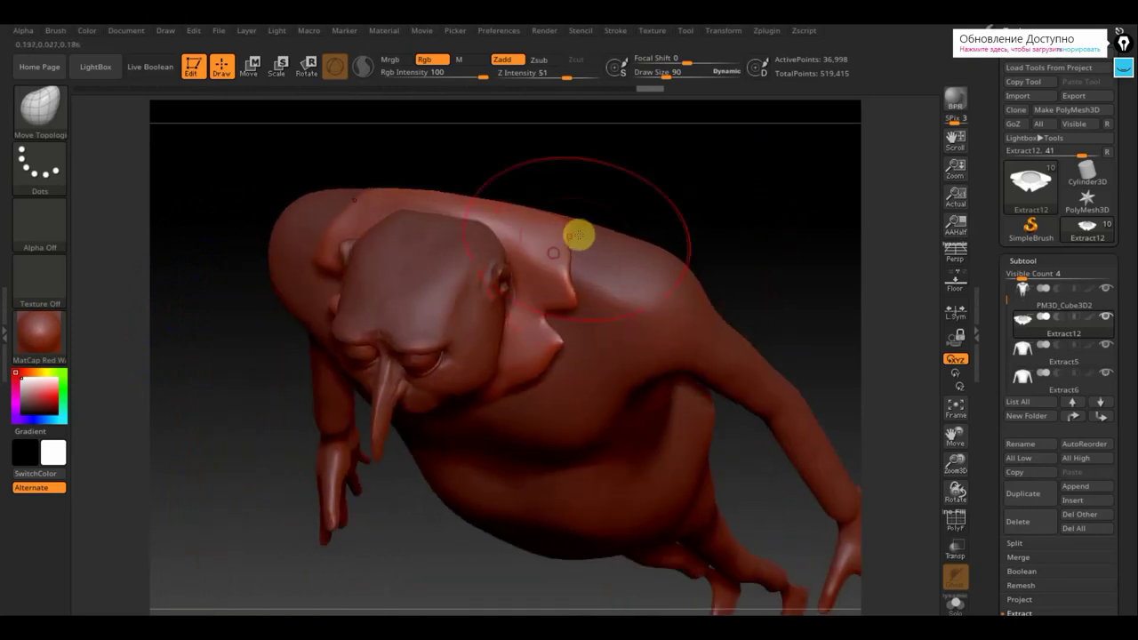
pyautogui.moveTo(630, 196); pyautogui.dragTo(567, 240)
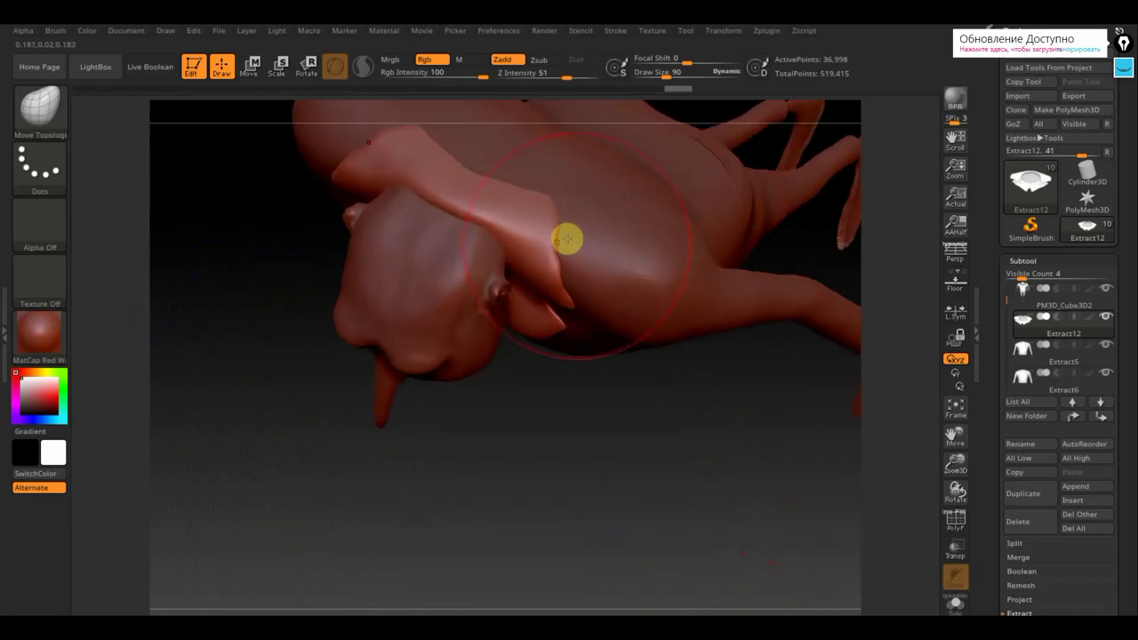
pyautogui.moveTo(459, 185); pyautogui.dragTo(483, 158)
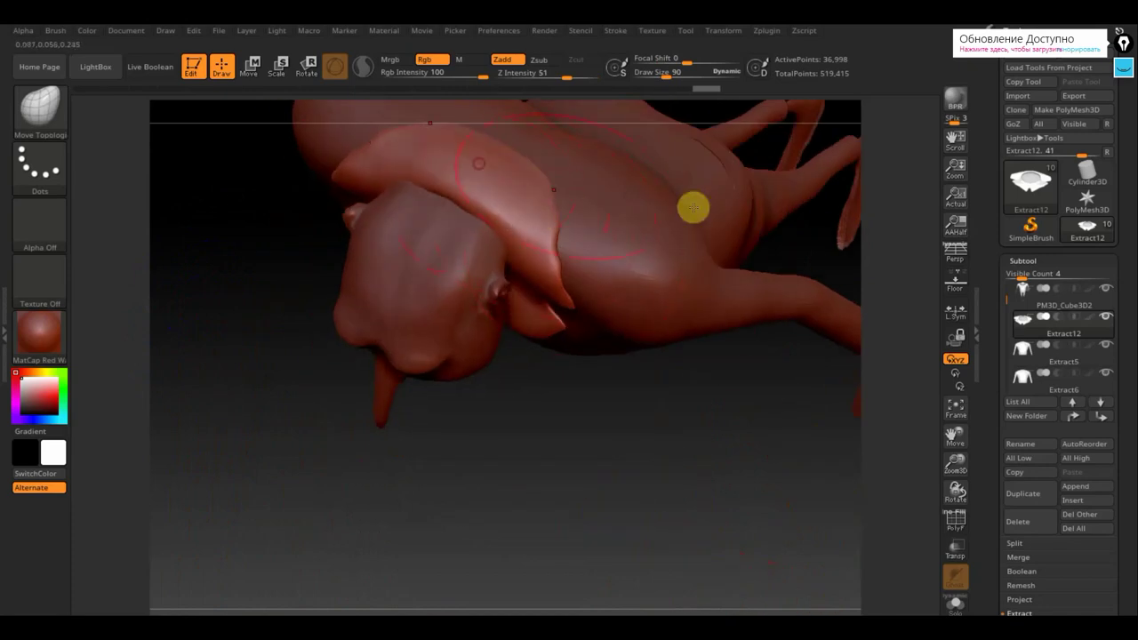
pyautogui.moveTo(711, 384); pyautogui.dragTo(758, 238)
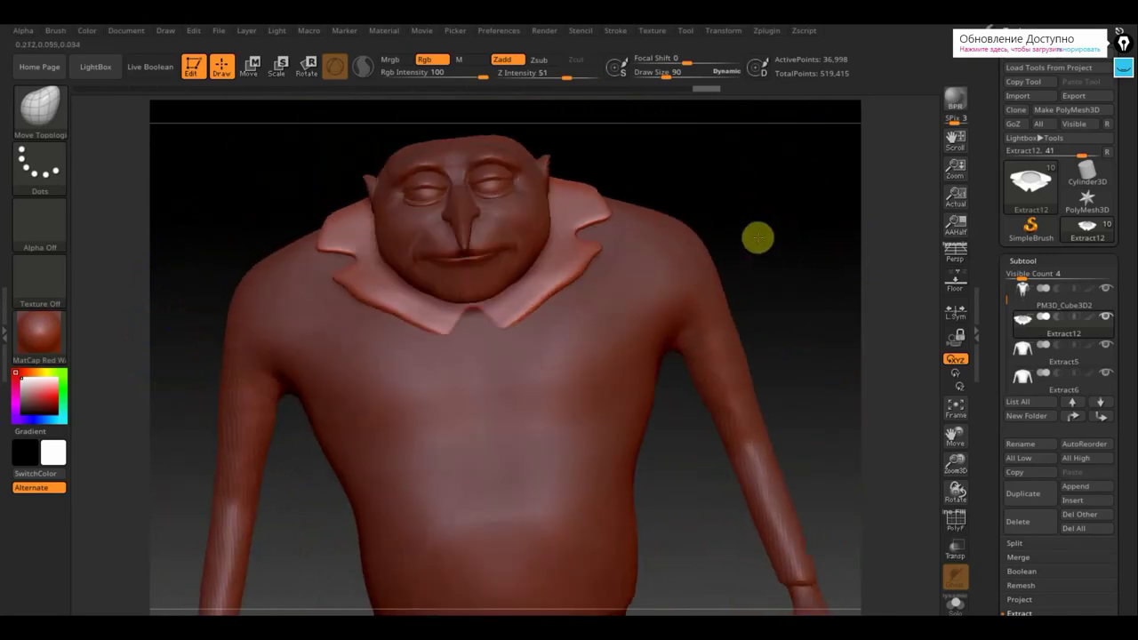
# Pull the collar's front lapels into shape on the chest and smooth their edges.
pyautogui.moveTo(742, 314); pyautogui.dragTo(660, 340)
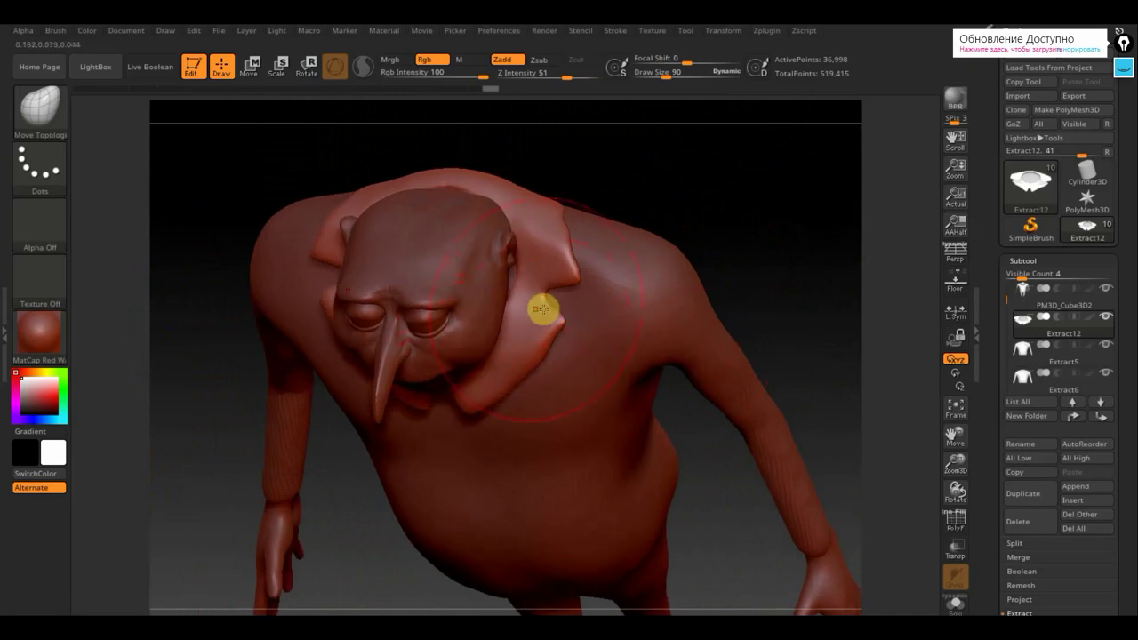
pyautogui.moveTo(773, 254)
pyautogui.mouseDown()
pyautogui.moveTo(633, 239)
pyautogui.moveTo(696, 186)
pyautogui.moveTo(736, 249)
pyautogui.mouseUp()
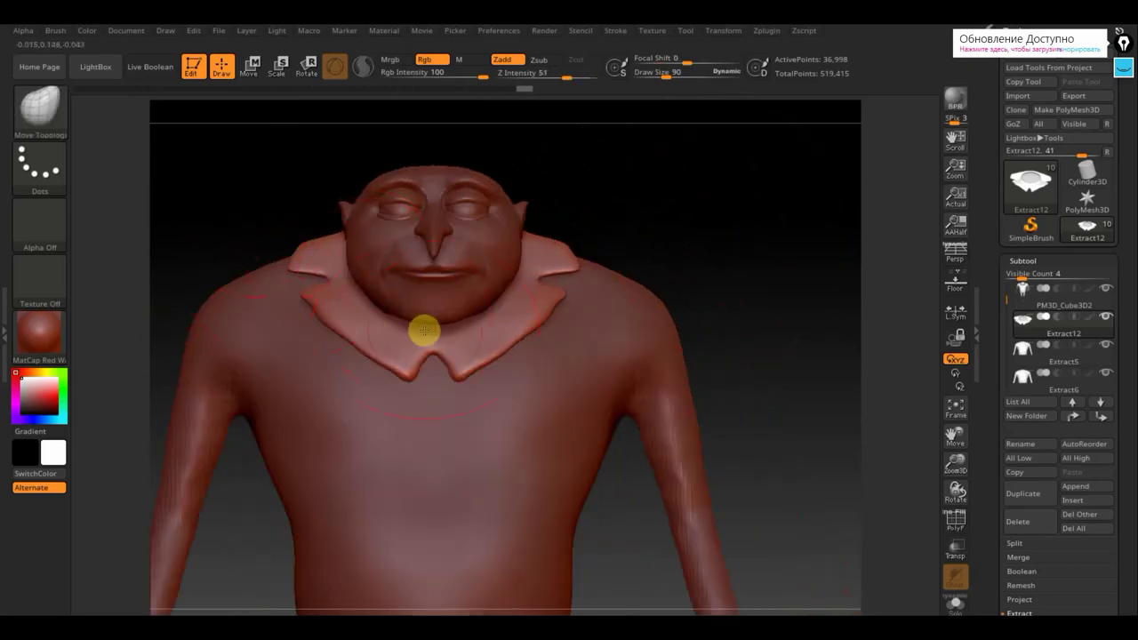
pyautogui.press('shift')
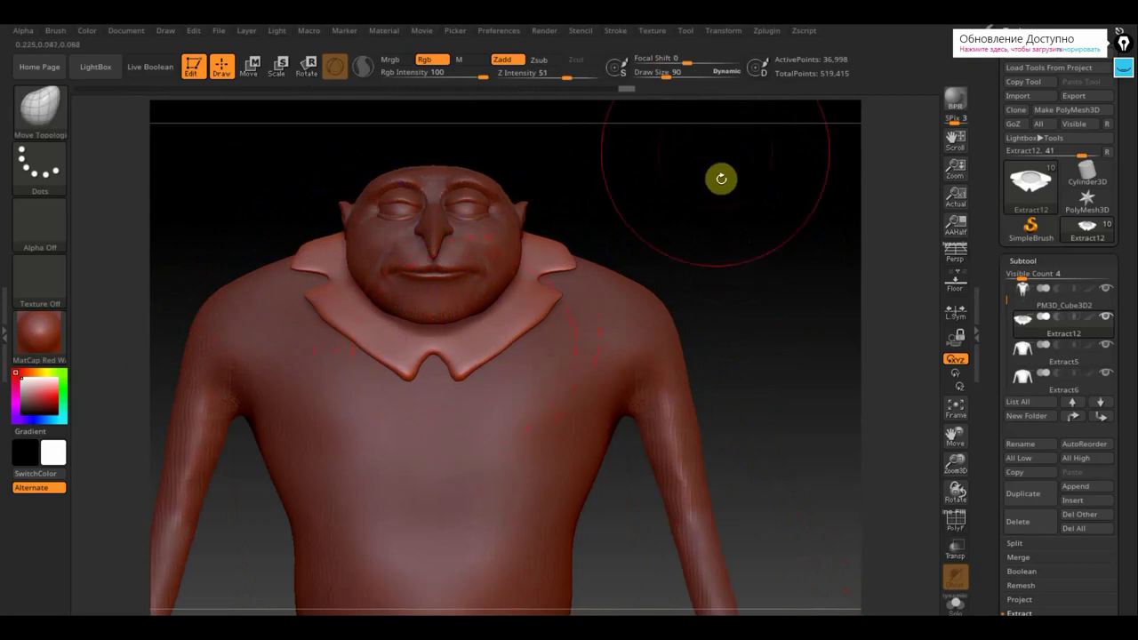
# Fit the back of the collar to the neck and upper back, forming an even curved rear edge.
pyautogui.moveTo(719, 178)
pyautogui.mouseDown()
pyautogui.moveTo(613, 226)
pyautogui.moveTo(637, 238)
pyautogui.moveTo(594, 257)
pyautogui.moveTo(635, 257)
pyautogui.mouseUp()
pyautogui.moveTo(384, 247); pyautogui.dragTo(551, 244)
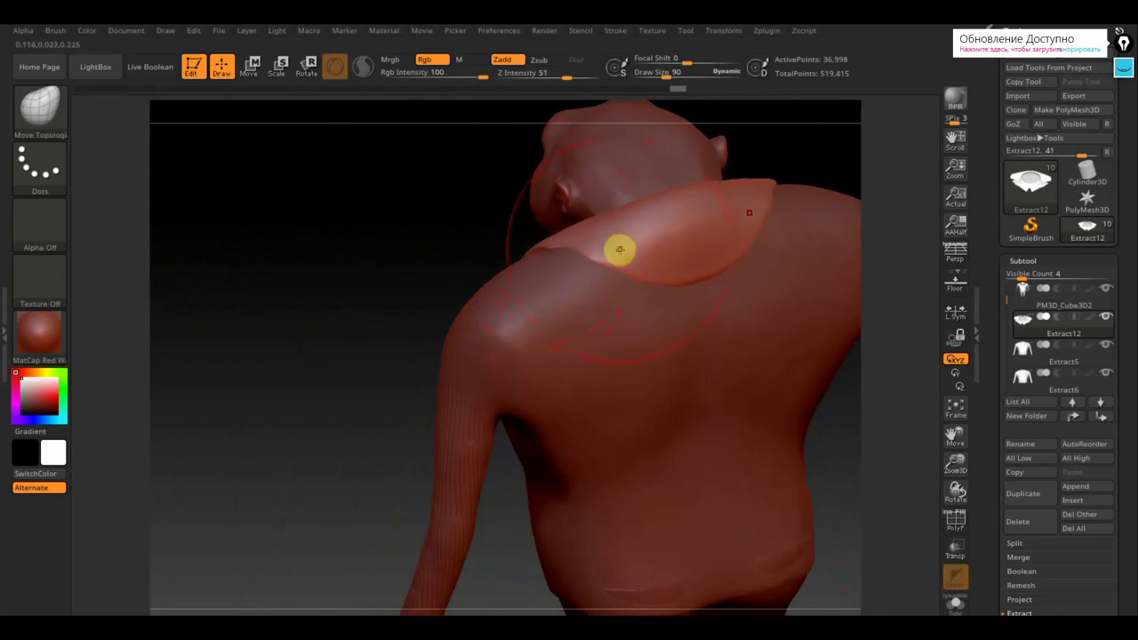
pyautogui.moveTo(317, 225); pyautogui.dragTo(374, 205)
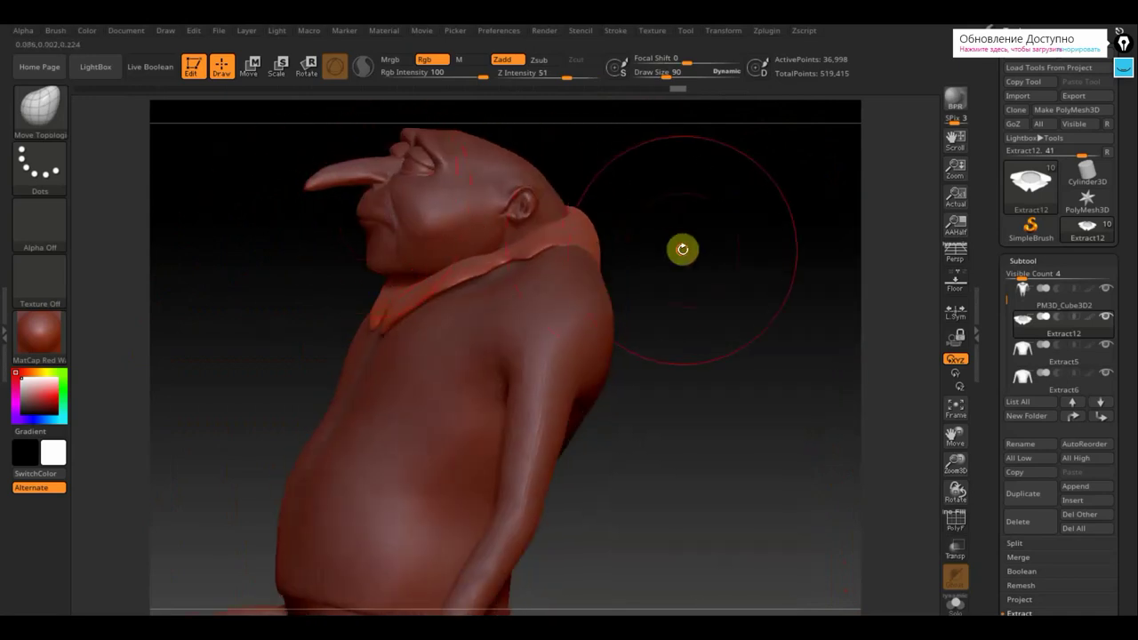
pyautogui.moveTo(681, 247); pyautogui.dragTo(636, 249)
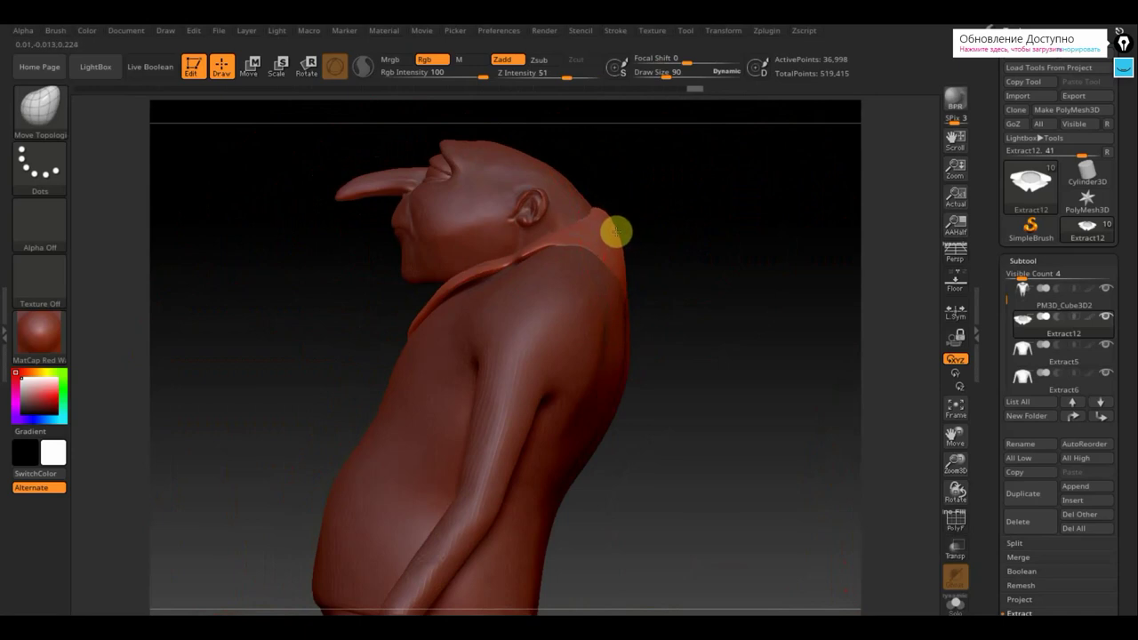
pyautogui.moveTo(717, 267); pyautogui.dragTo(595, 278)
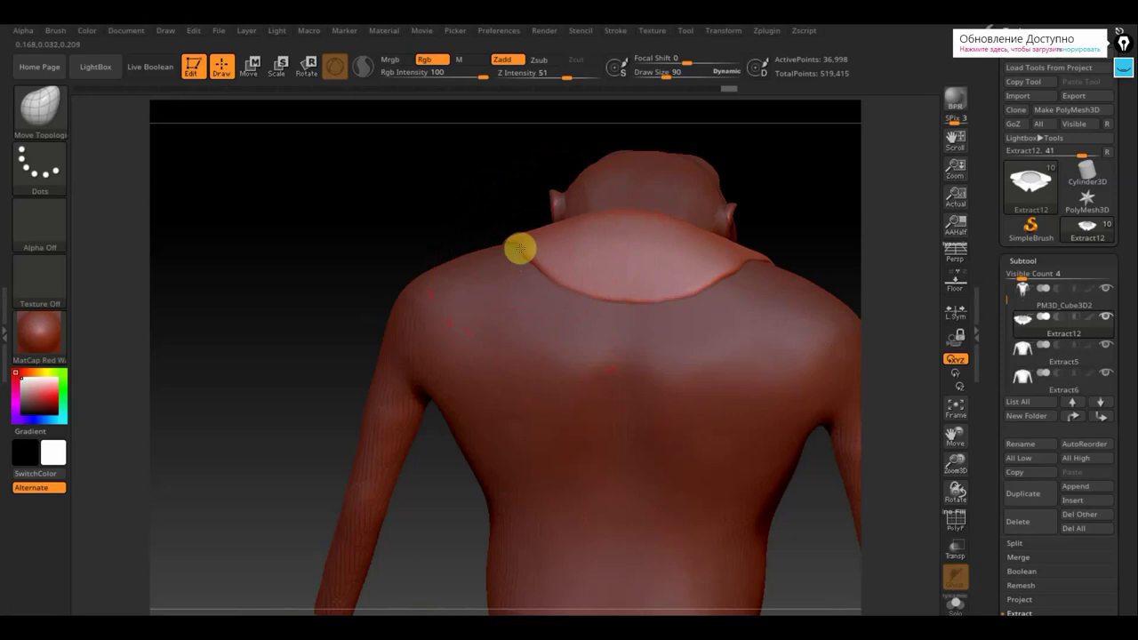
# Round the front lapels' outer edges outward, and adjust the side notch corners with a Draw Size of 15.
pyautogui.moveTo(421, 237)
pyautogui.mouseDown()
pyautogui.moveTo(610, 229)
pyautogui.moveTo(623, 243)
pyautogui.mouseUp()
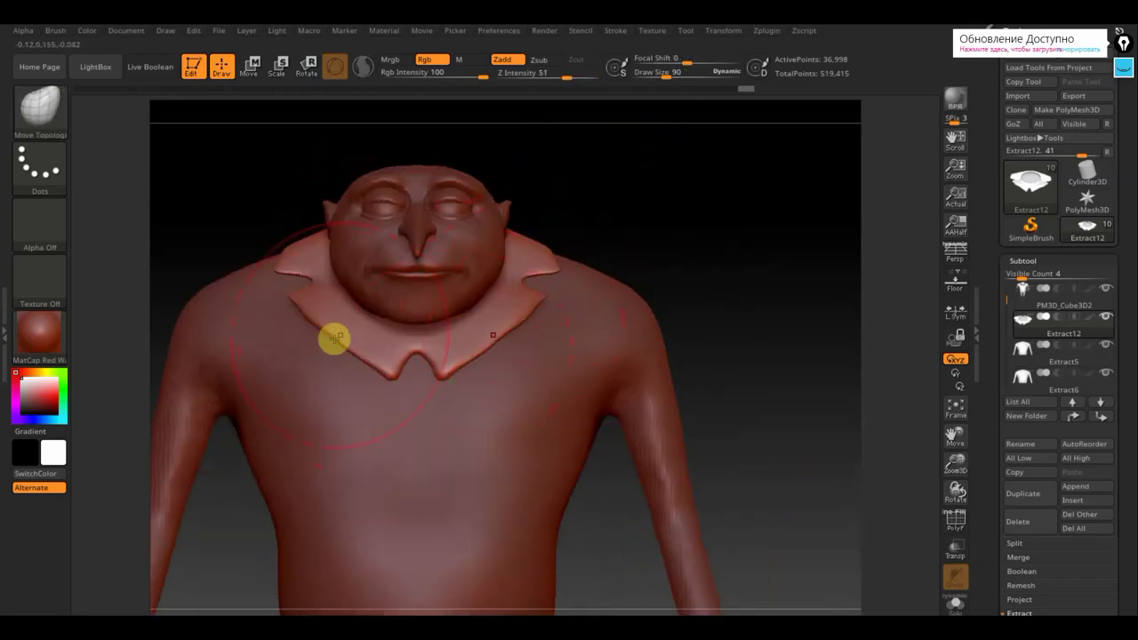
pyautogui.moveTo(324, 346)
pyautogui.mouseDown()
pyautogui.moveTo(302, 360)
pyautogui.moveTo(326, 343)
pyautogui.mouseUp()
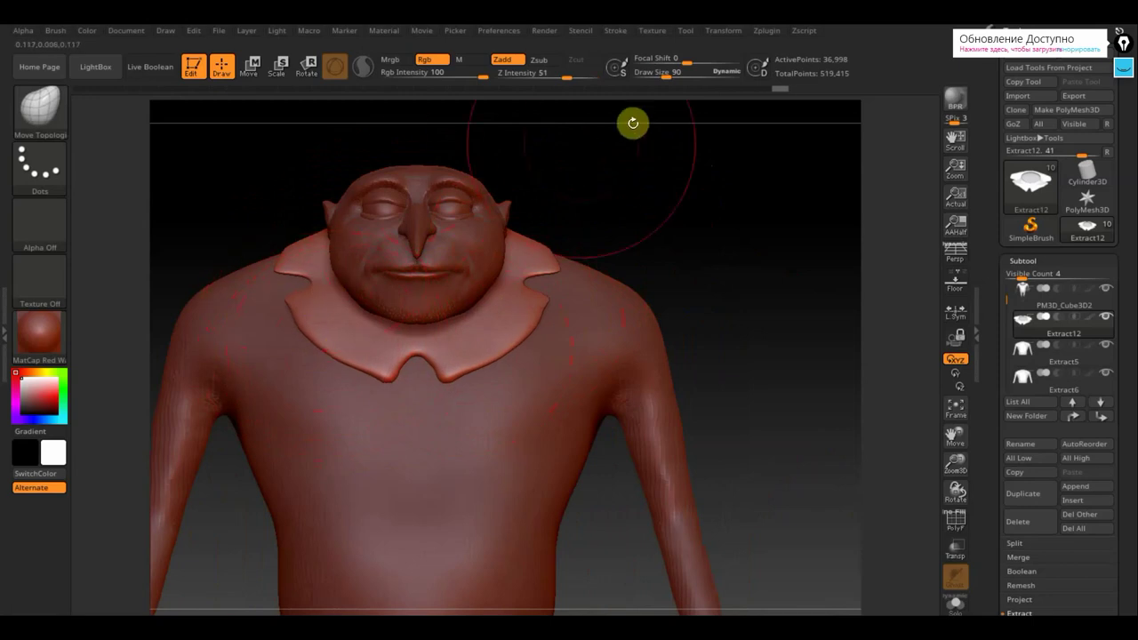
pyautogui.moveTo(670, 76); pyautogui.dragTo(648, 75)
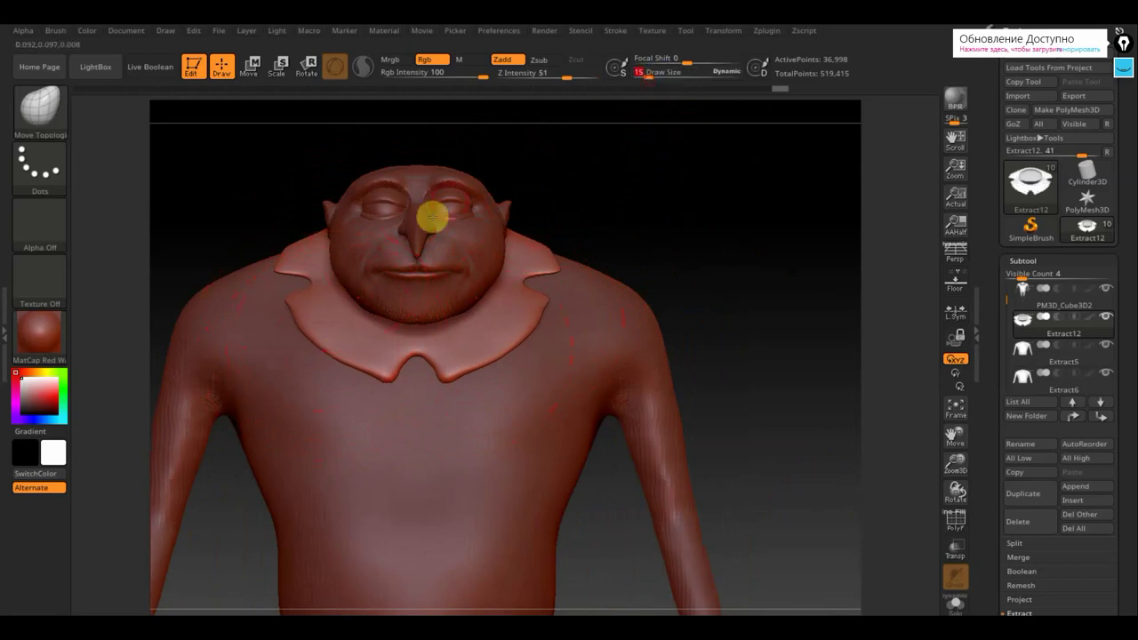
pyautogui.click(306, 278)
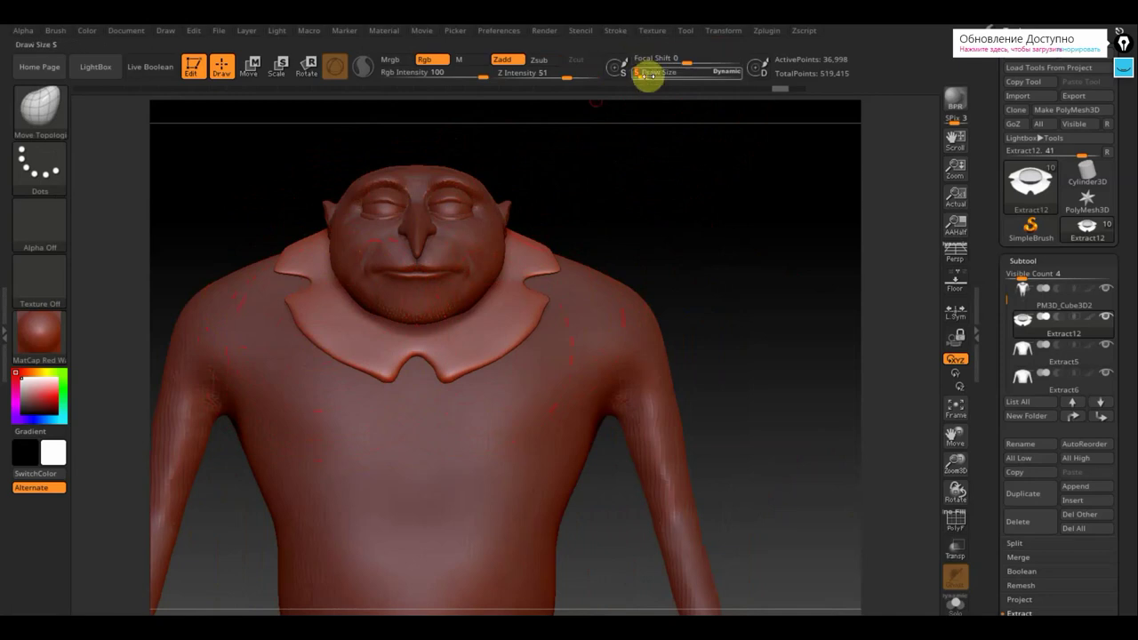
# Set the Draw Size to 30 and narrow the collar's front opening into a slim notch below the chin.
pyautogui.moveTo(653, 77); pyautogui.dragTo(655, 80)
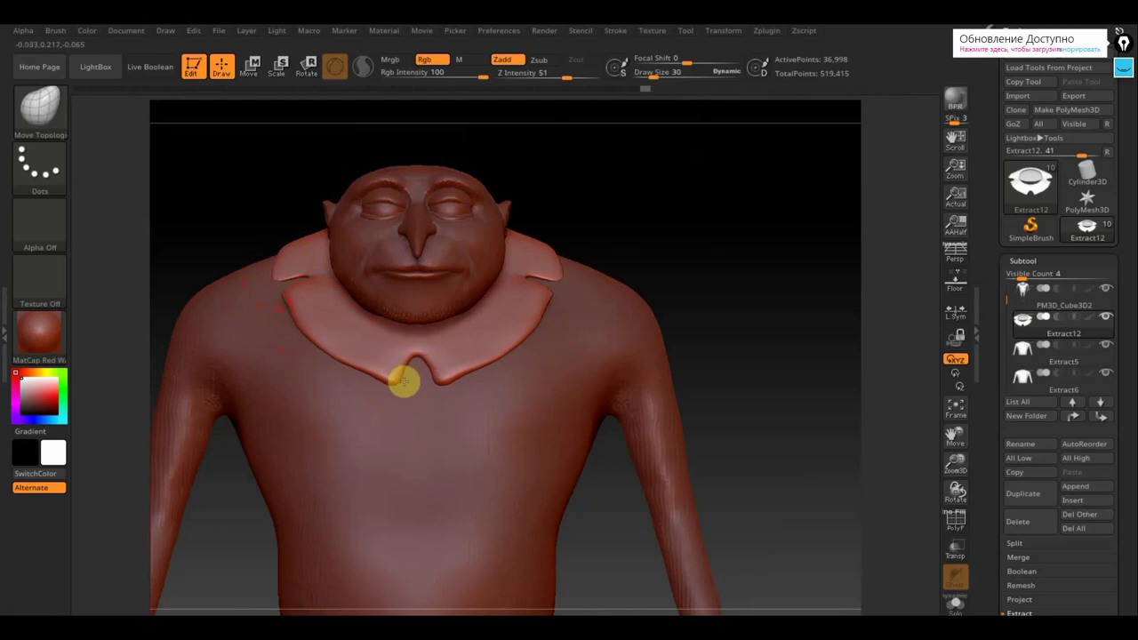
pyautogui.moveTo(404, 382); pyautogui.dragTo(406, 380)
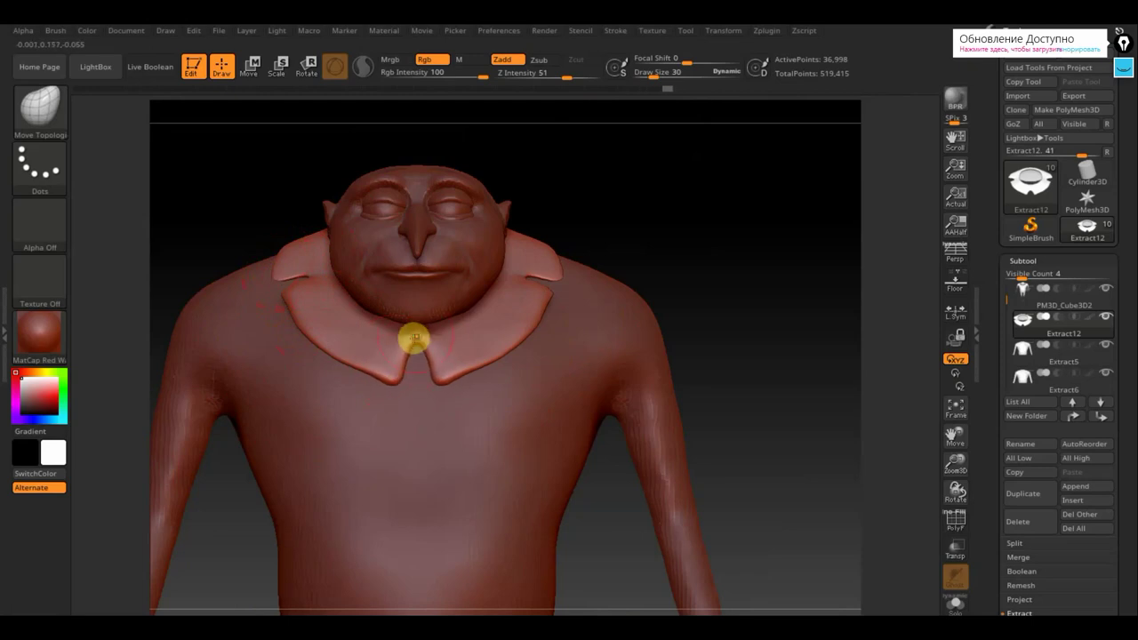
pyautogui.moveTo(415, 339); pyautogui.dragTo(394, 366)
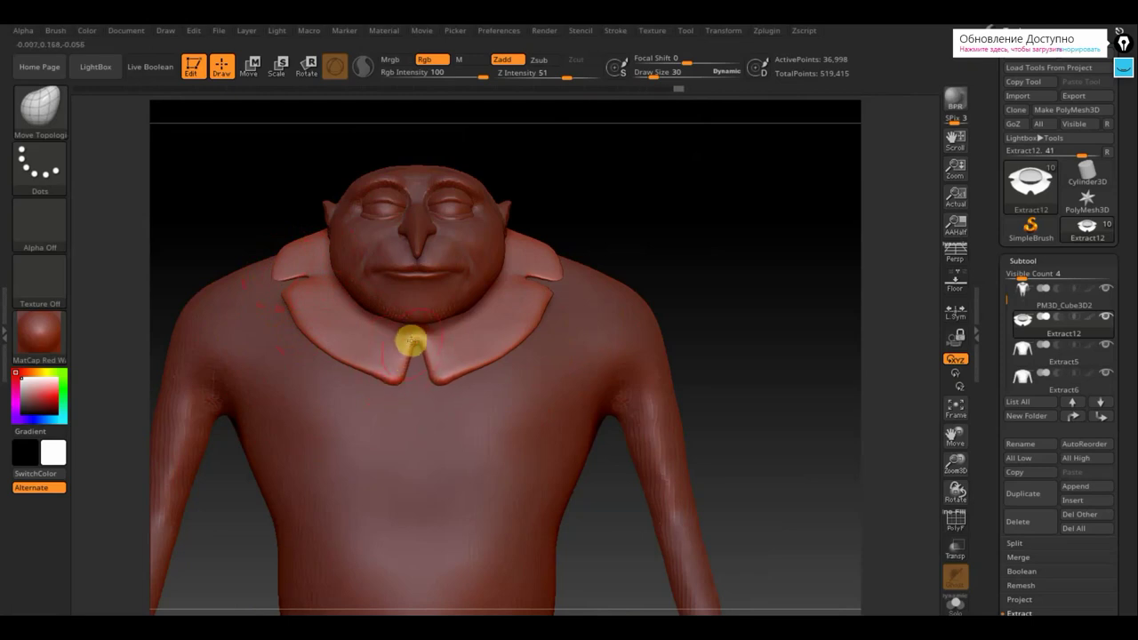
pyautogui.moveTo(413, 331)
pyautogui.mouseDown()
pyautogui.moveTo(404, 361)
pyautogui.moveTo(415, 334)
pyautogui.mouseUp()
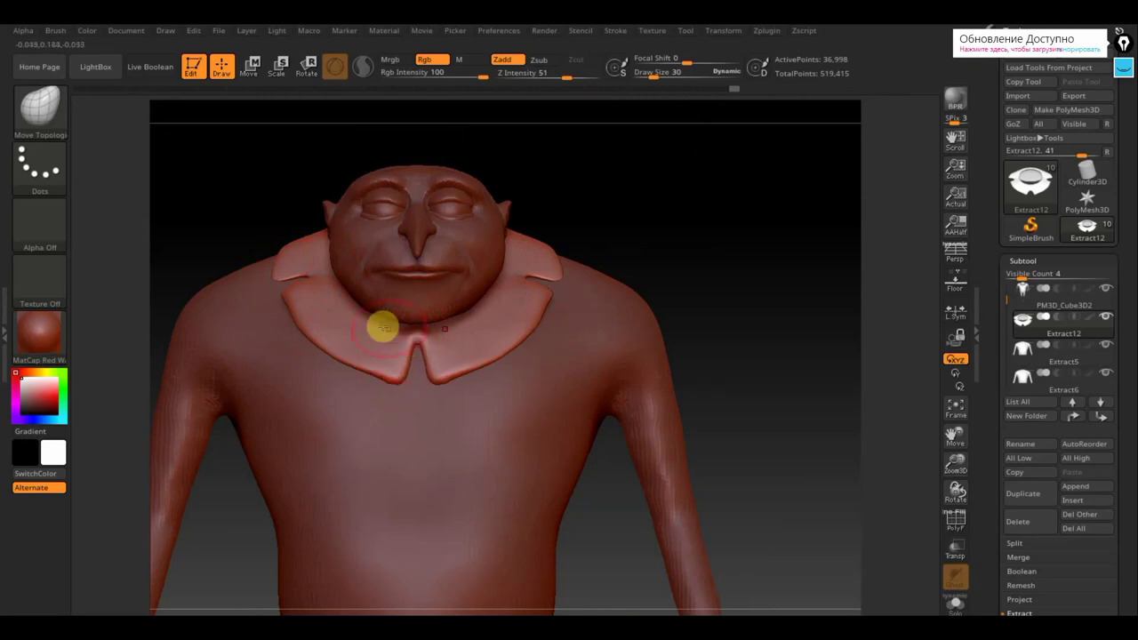
# Set the Draw Size to 69 and adjust the collar's height and shoulder fit from a low front view.
pyautogui.moveTo(653, 280); pyautogui.dragTo(684, 177)
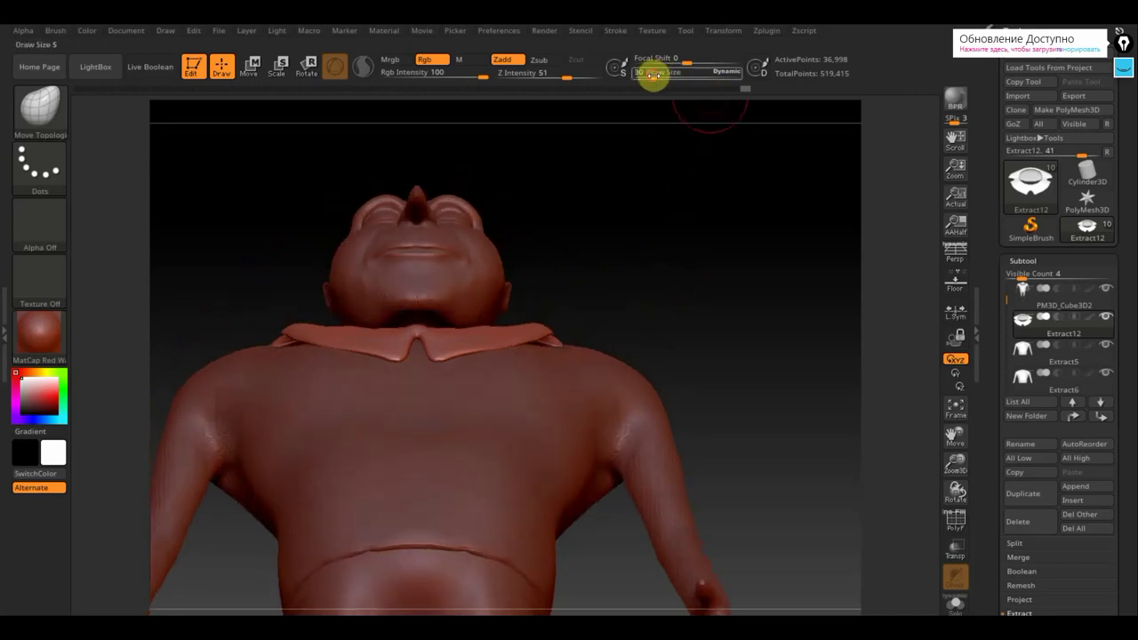
pyautogui.moveTo(652, 75); pyautogui.dragTo(658, 73)
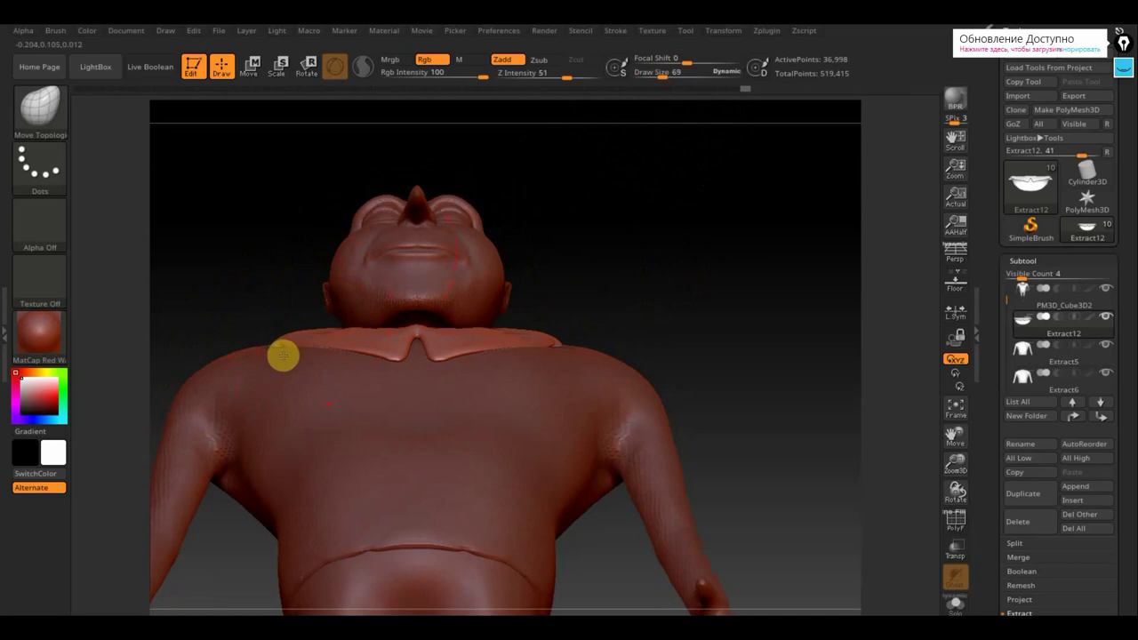
pyautogui.moveTo(283, 356)
pyautogui.mouseDown()
pyautogui.moveTo(394, 340)
pyautogui.moveTo(329, 329)
pyautogui.mouseUp()
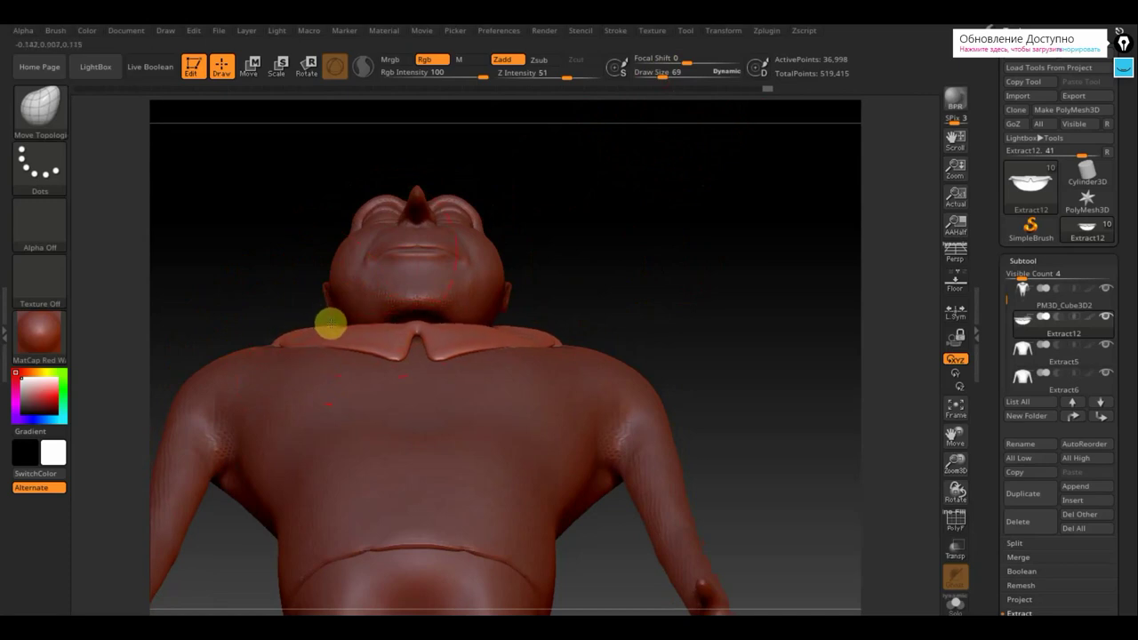
pyautogui.moveTo(335, 318); pyautogui.dragTo(358, 339)
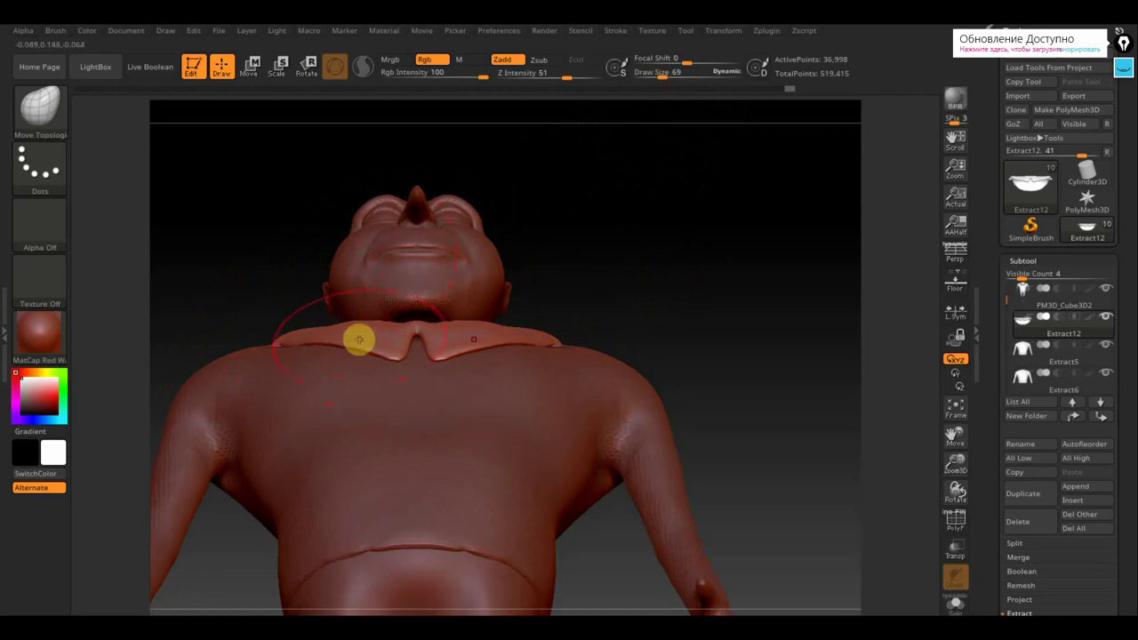
pyautogui.moveTo(678, 294); pyautogui.dragTo(785, 387)
pyautogui.keyDown('alt'); pyautogui.moveTo(786, 490); pyautogui.dragTo(712, 388); pyautogui.keyUp('alt')
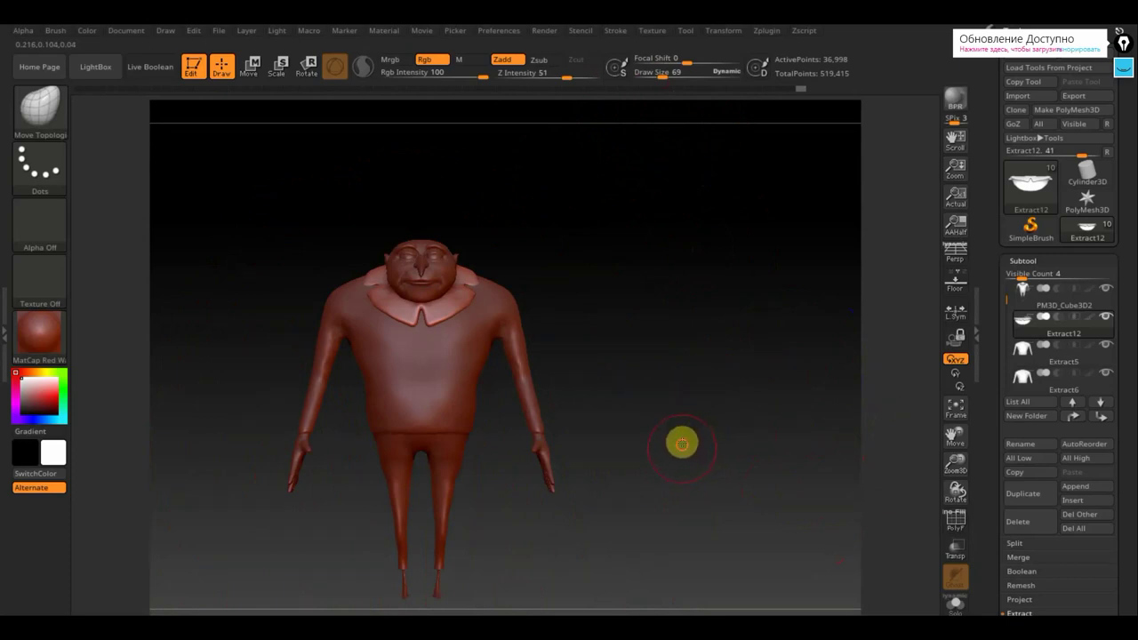
pyautogui.moveTo(682, 443); pyautogui.dragTo(699, 386)
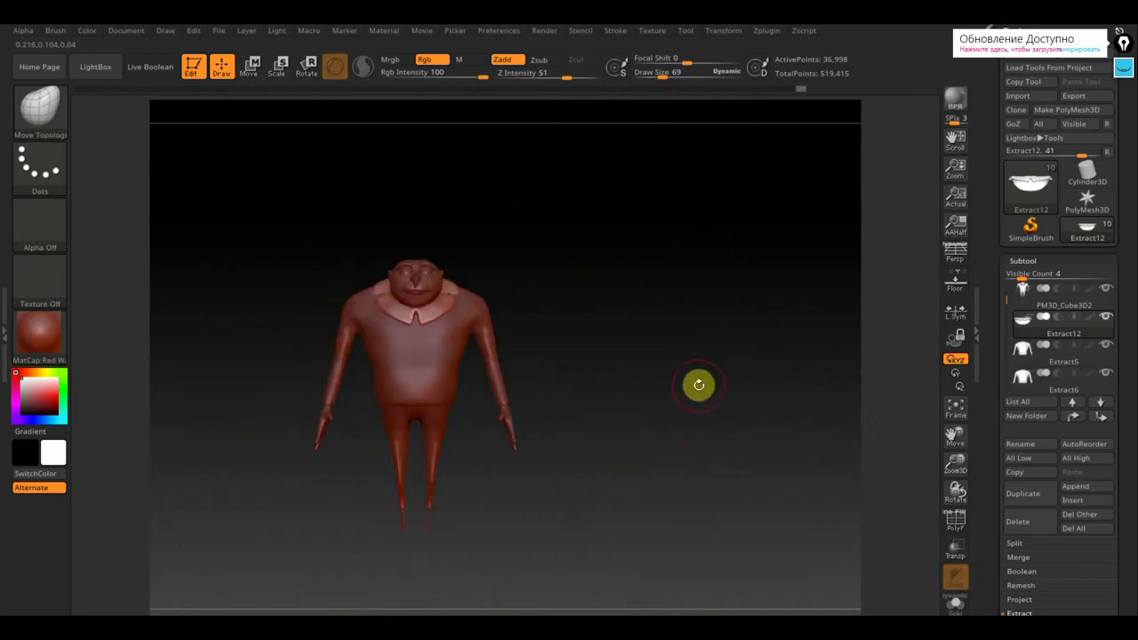
pyautogui.moveTo(684, 404)
pyautogui.mouseDown()
pyautogui.moveTo(727, 488)
pyautogui.moveTo(755, 346)
pyautogui.moveTo(747, 358)
pyautogui.moveTo(739, 314)
pyautogui.mouseUp()
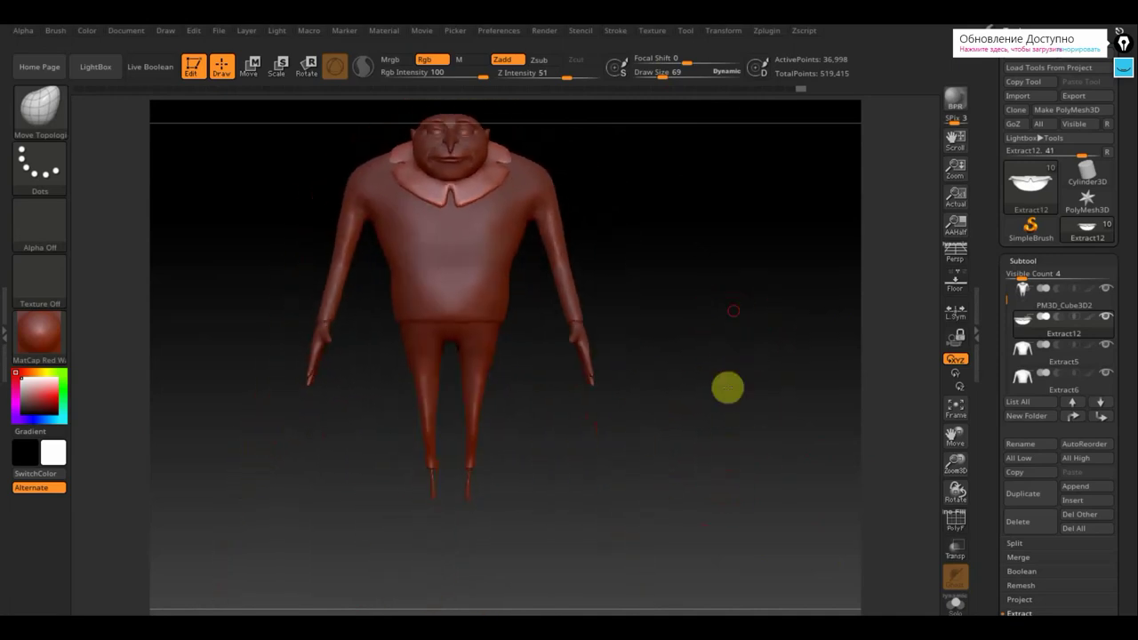
# Delete the Extract6 subtool and make the Extract5 jacket the active subtool.
pyautogui.moveTo(727, 386); pyautogui.dragTo(525, 323)
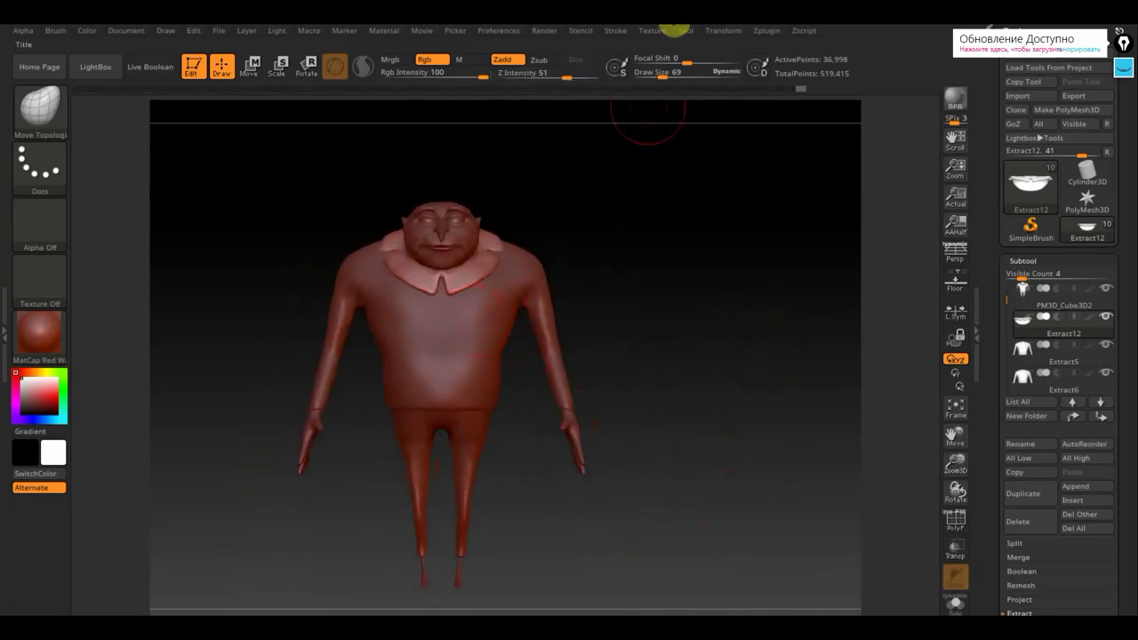
pyautogui.moveTo(666, 76); pyautogui.dragTo(657, 77)
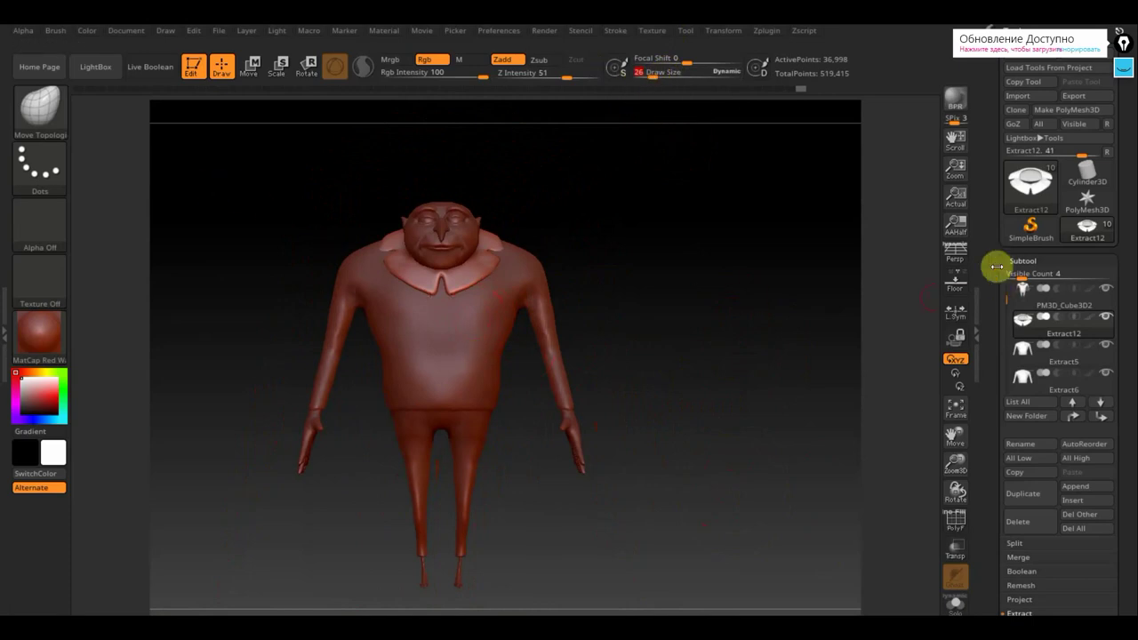
pyautogui.press('n')
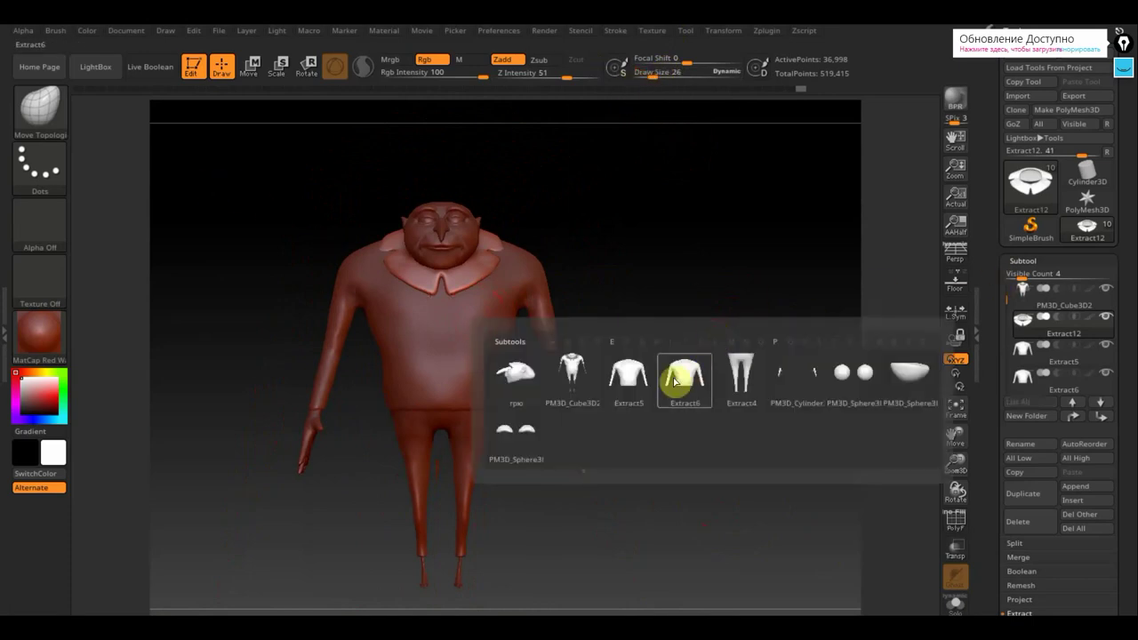
pyautogui.click(674, 381)
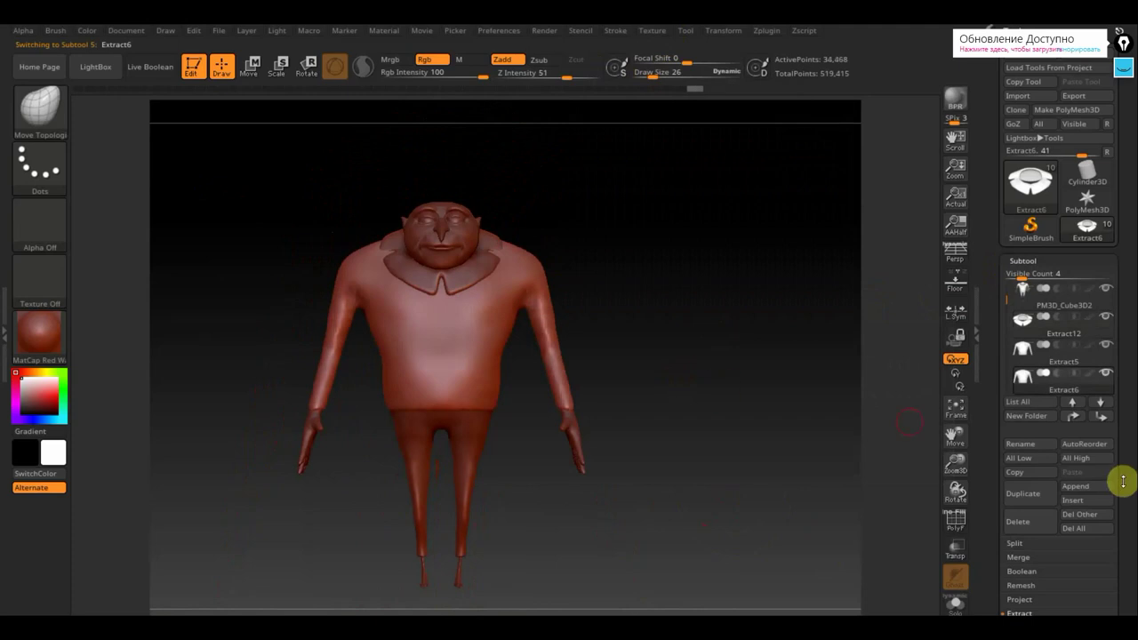
pyautogui.click(1019, 522)
pyautogui.click(886, 558)
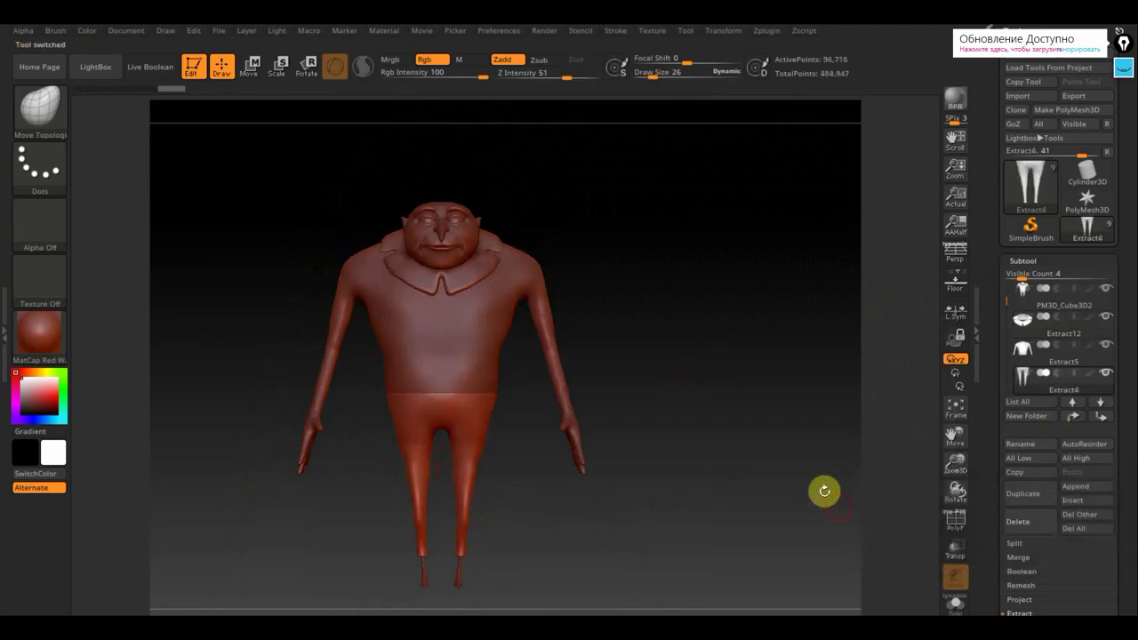
pyautogui.click(1025, 365)
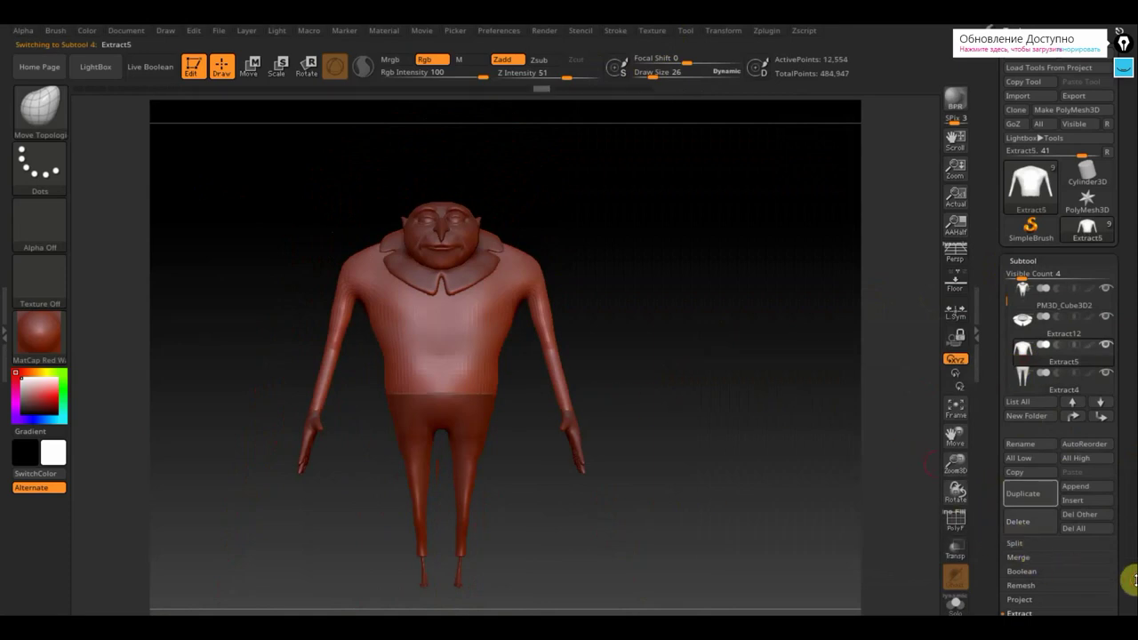
# Try to DynaMesh the jacket at a resolution of 128.
pyautogui.moveTo(1129, 582); pyautogui.dragTo(1125, 487)
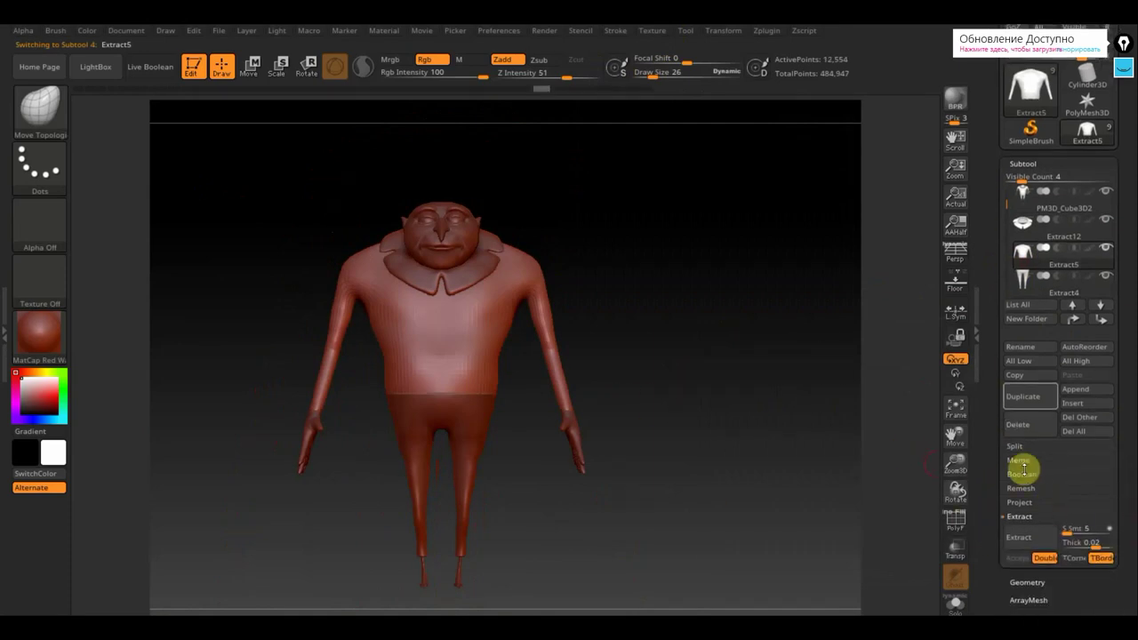
pyautogui.click(1029, 583)
pyautogui.moveTo(1037, 557); pyautogui.dragTo(1034, 412)
pyautogui.click(1029, 402)
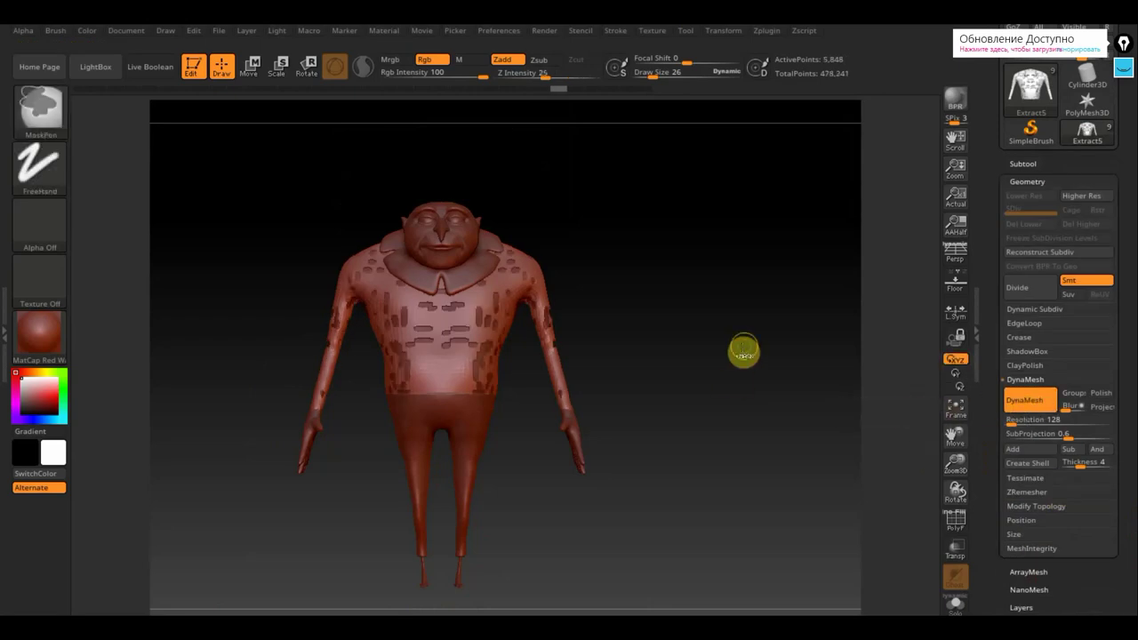
pyautogui.hotkey('ctrl', 'z')
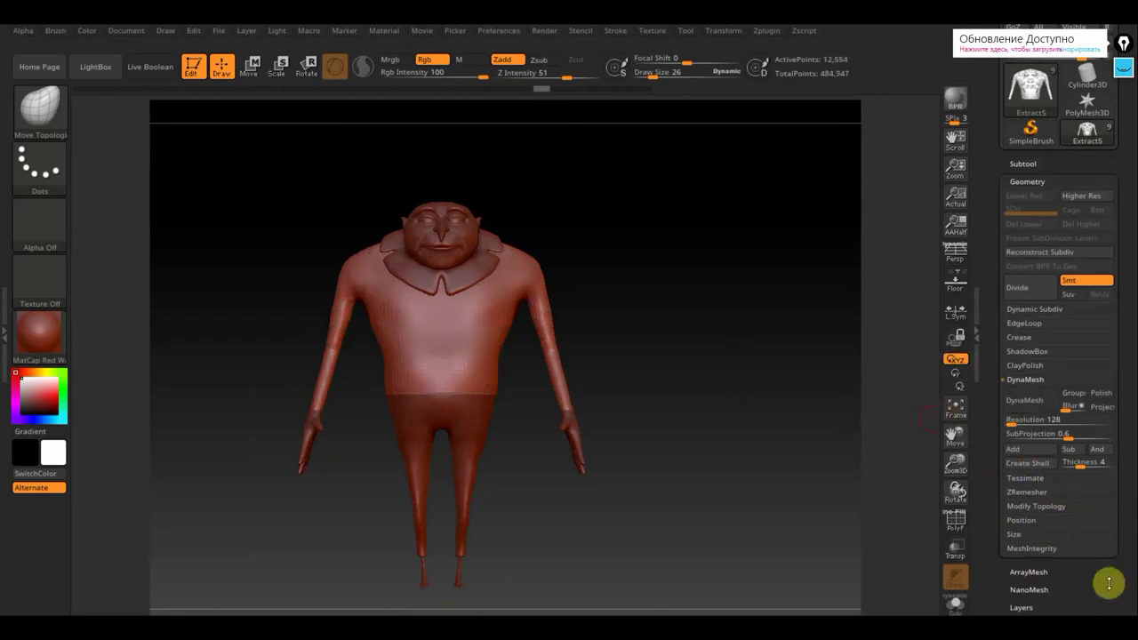
# Raise the DynaMesh resolution to 1720 and DynaMesh the jacket.
pyautogui.scroll(-3, 1108, 552)
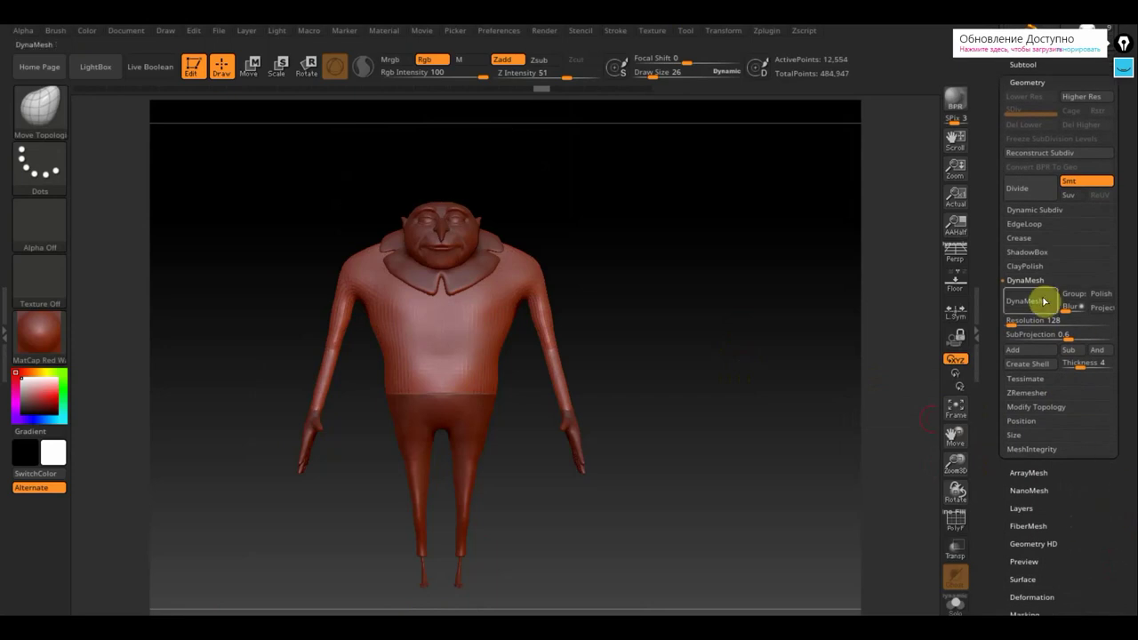
pyautogui.moveTo(1013, 325); pyautogui.dragTo(1040, 327)
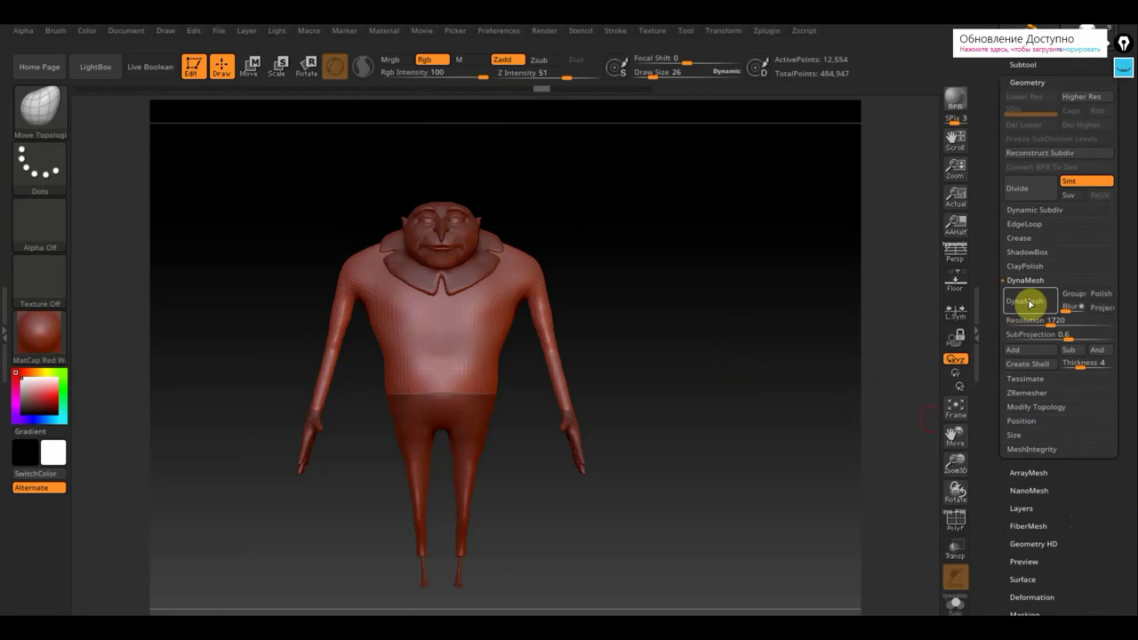
pyautogui.click(1027, 302)
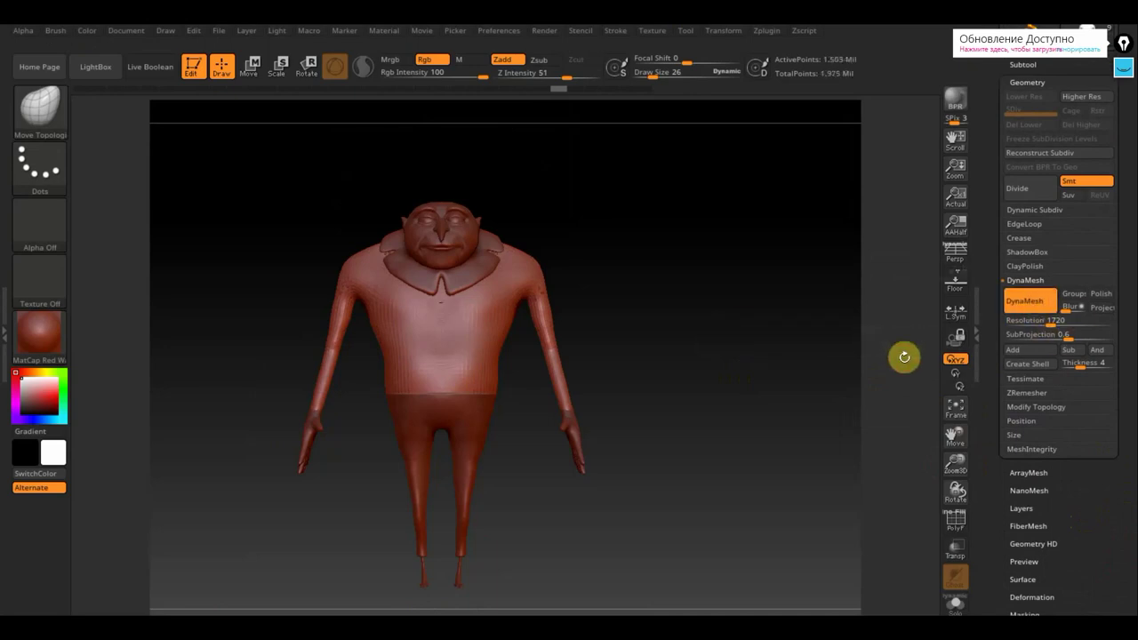
# Try to thicken the whole jacket with the Inflate deformation.
pyautogui.moveTo(767, 399); pyautogui.dragTo(729, 359)
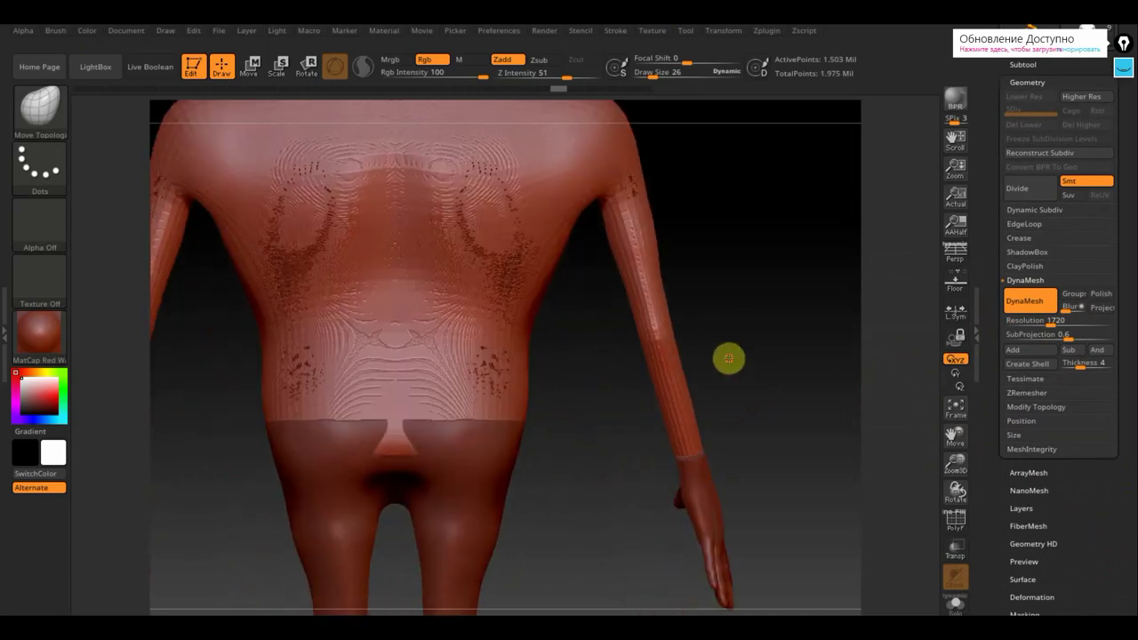
pyautogui.scroll(-5, 1108, 453)
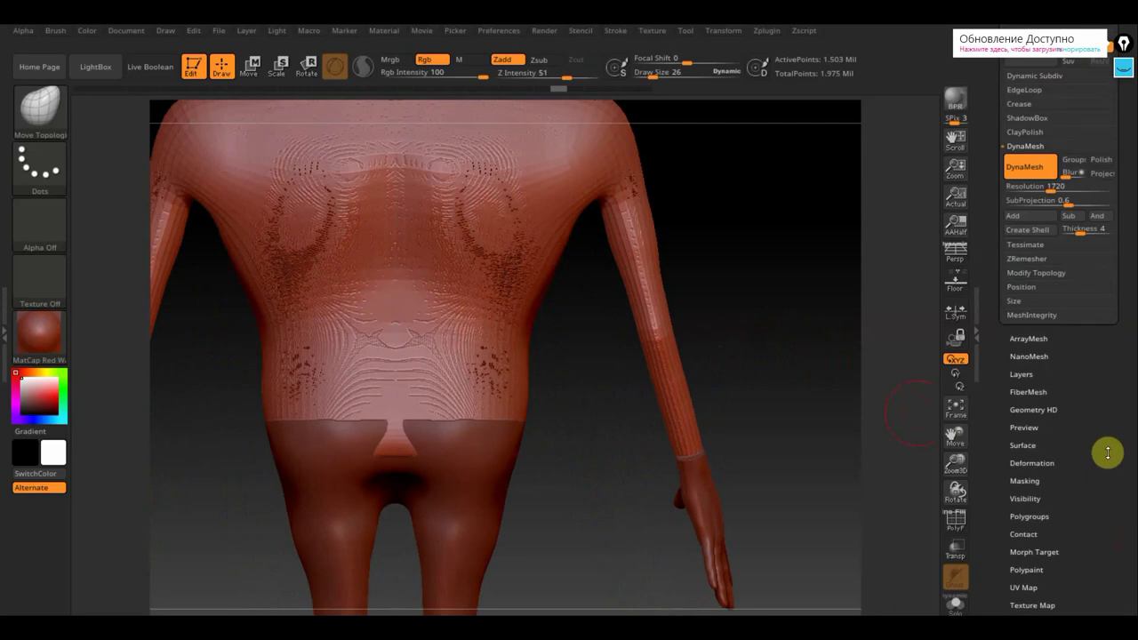
pyautogui.click(1036, 371)
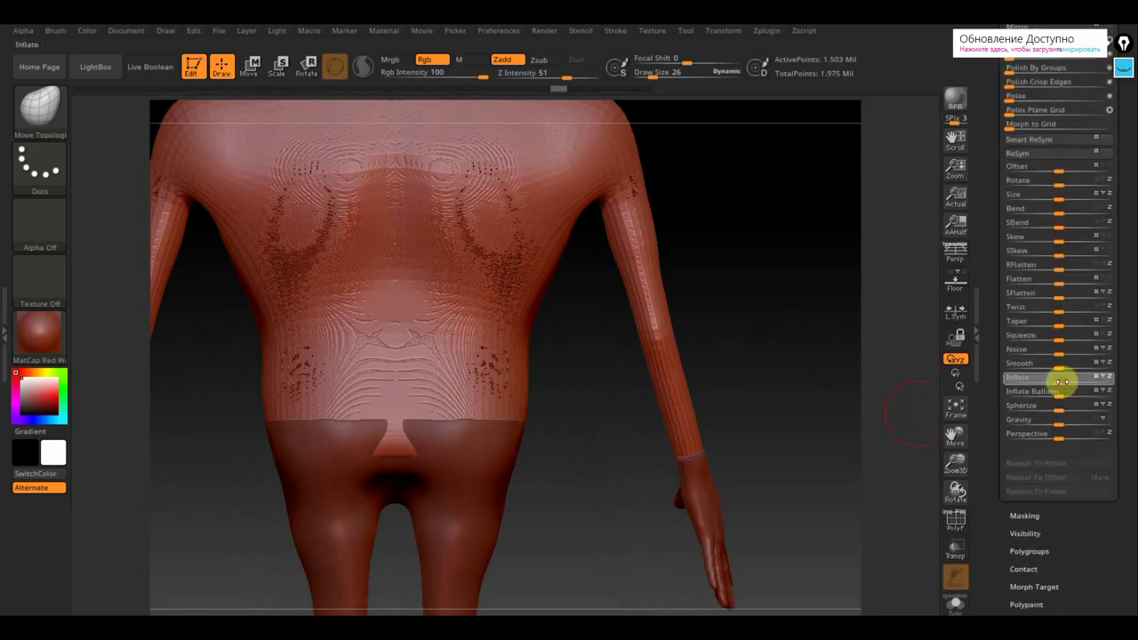
pyautogui.moveTo(1068, 382); pyautogui.dragTo(1070, 380)
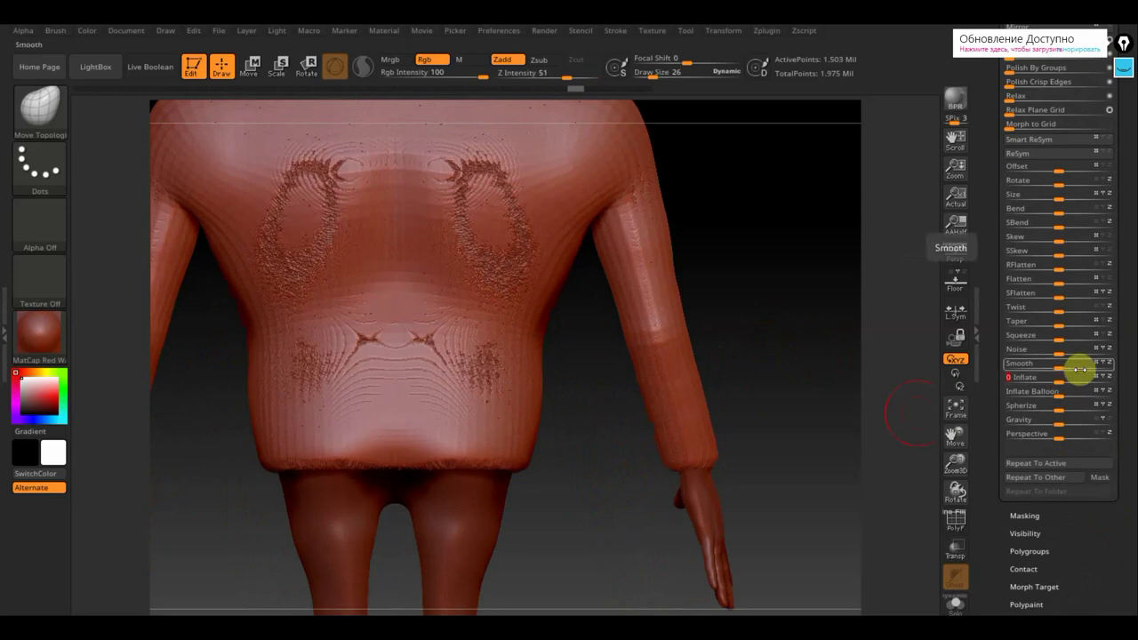
pyautogui.hotkey('ctrl', 'z')
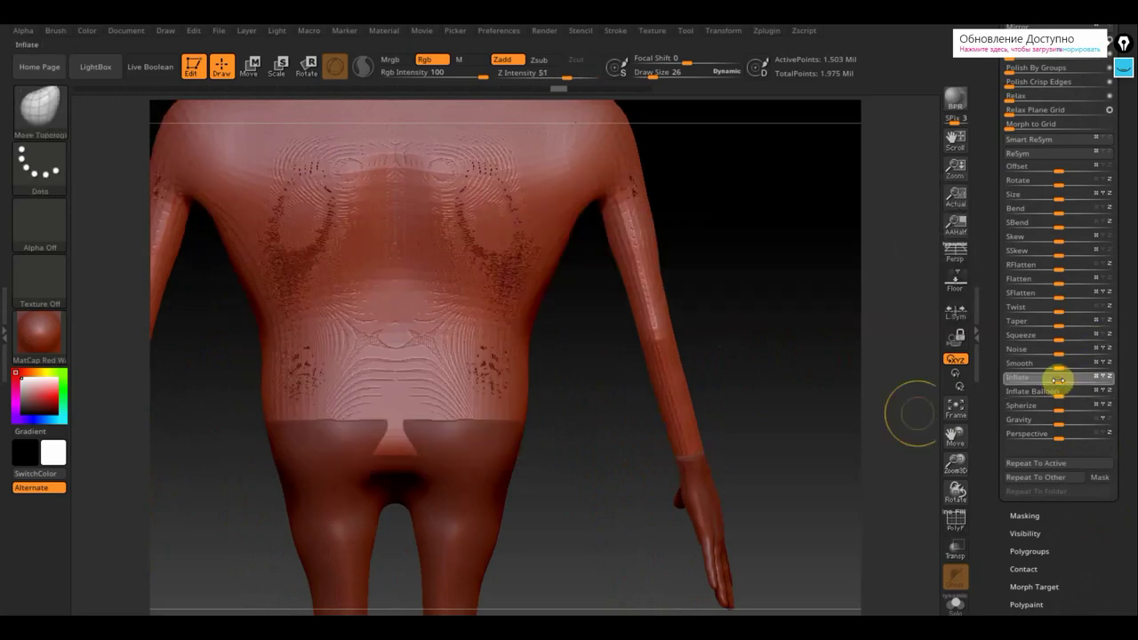
# Inflate the jacket very slightly with the Inflate deformation and remesh it with DynaMesh.
pyautogui.moveTo(1063, 379); pyautogui.dragTo(1062, 379)
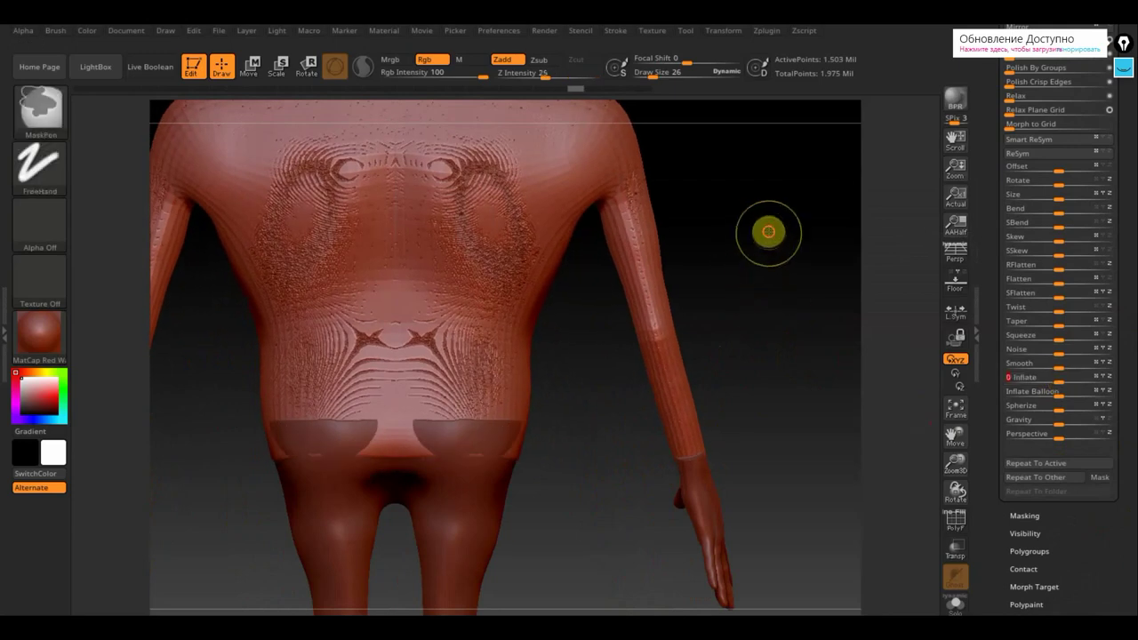
pyautogui.keyDown('ctrl'); pyautogui.moveTo(768, 233); pyautogui.dragTo(800, 329); pyautogui.keyUp('ctrl')
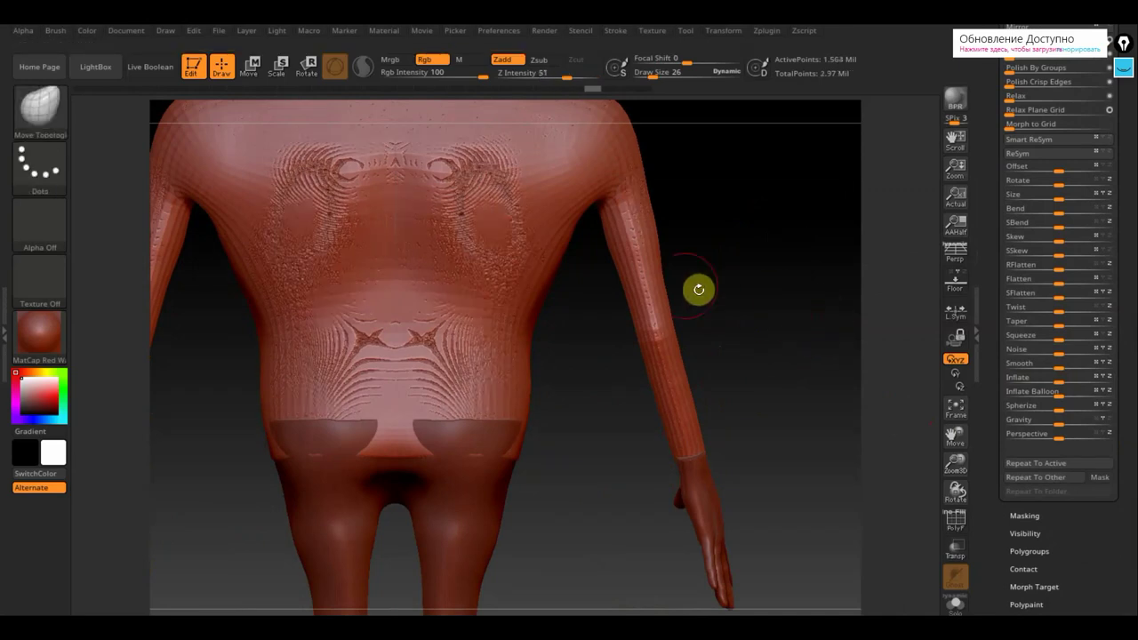
# Smooth the rippled surface on the jacket's back and front, using a Draw Size of 109.
pyautogui.moveTo(446, 203)
pyautogui.keyDown('shift'); pyautogui.mouseDown()
pyautogui.moveTo(468, 204)
pyautogui.moveTo(511, 272)
pyautogui.moveTo(467, 158)
pyautogui.moveTo(529, 170)
pyautogui.mouseUp(); pyautogui.keyUp('shift')
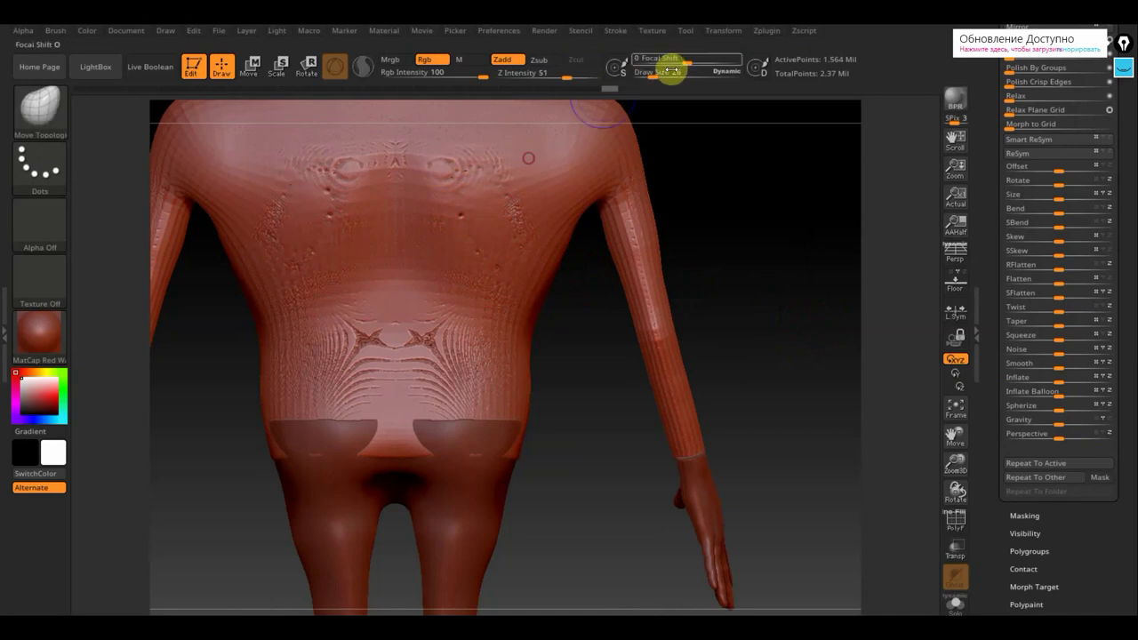
pyautogui.moveTo(656, 76)
pyautogui.mouseDown()
pyautogui.moveTo(686, 77)
pyautogui.moveTo(671, 76)
pyautogui.mouseUp()
pyautogui.press('shift')
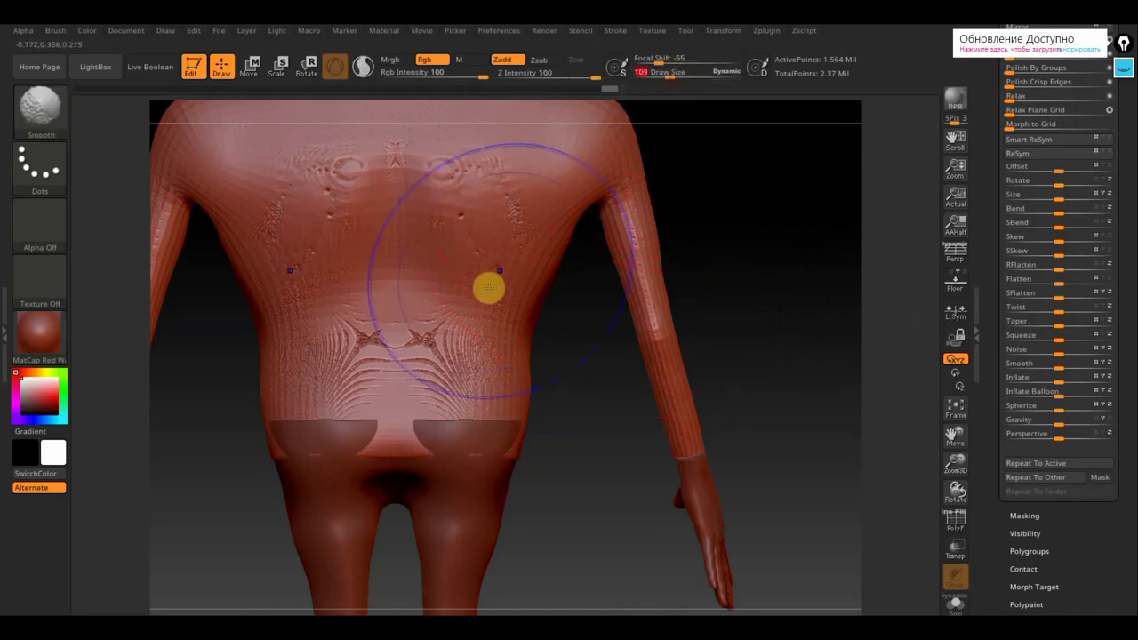
pyautogui.moveTo(462, 336)
pyautogui.keyDown('shift'); pyautogui.mouseDown()
pyautogui.moveTo(368, 340)
pyautogui.moveTo(308, 188)
pyautogui.moveTo(343, 231)
pyautogui.mouseUp(); pyautogui.keyUp('shift')
pyautogui.moveTo(760, 295)
pyautogui.mouseDown()
pyautogui.moveTo(897, 285)
pyautogui.moveTo(732, 216)
pyautogui.mouseUp()
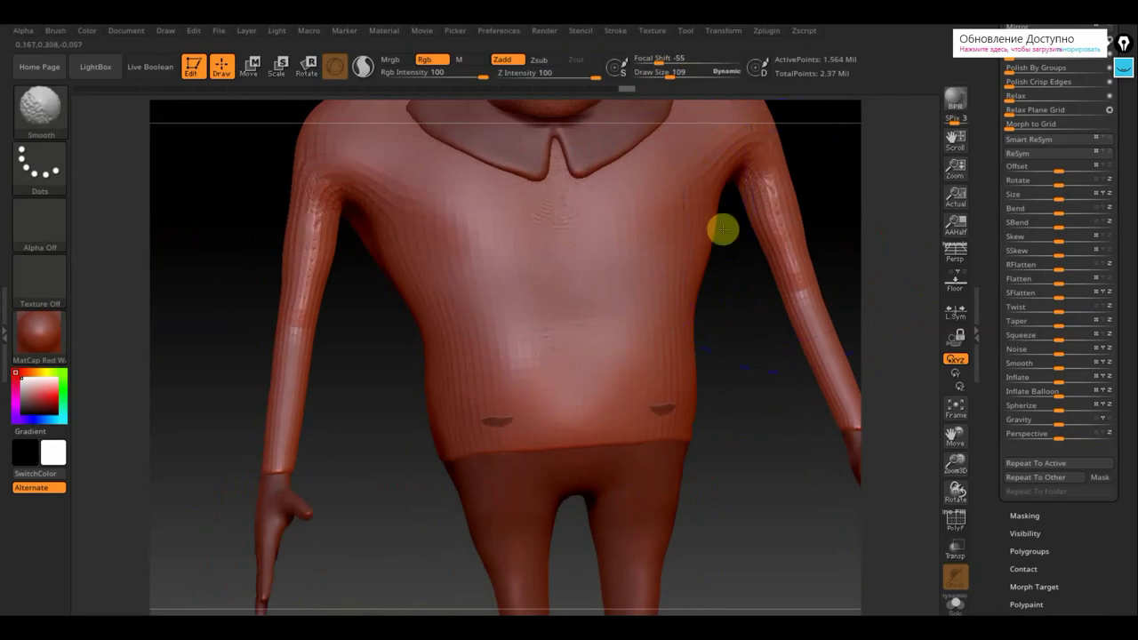
# Lower the DynaMesh resolution to 952 and remesh the jacket.
pyautogui.moveTo(1133, 399); pyautogui.dragTo(1133, 426)
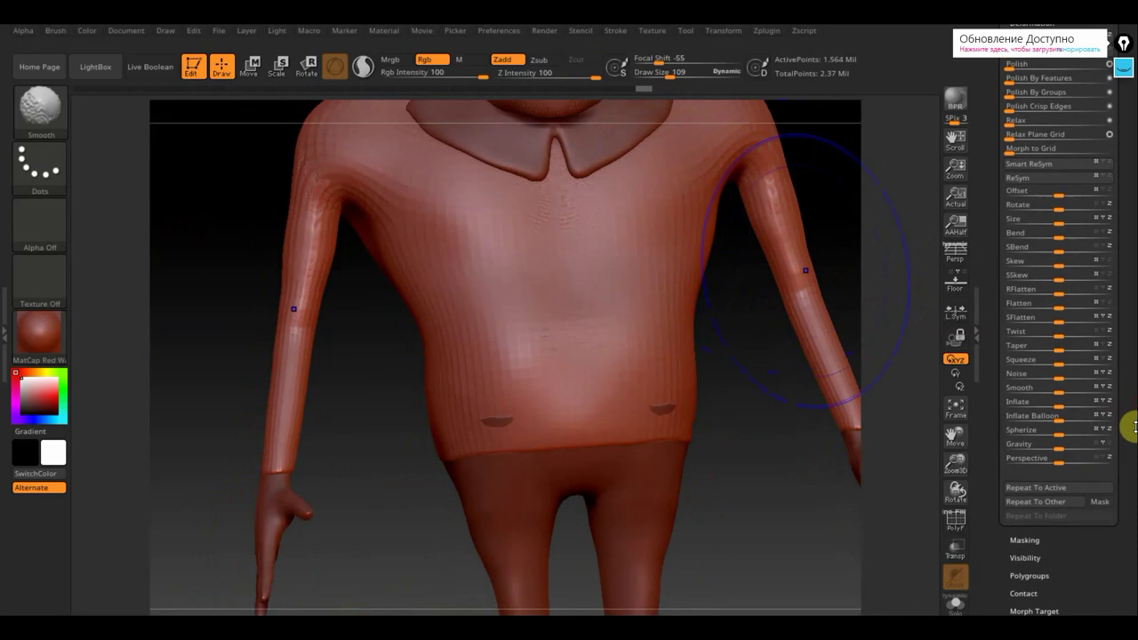
pyautogui.click(1061, 408)
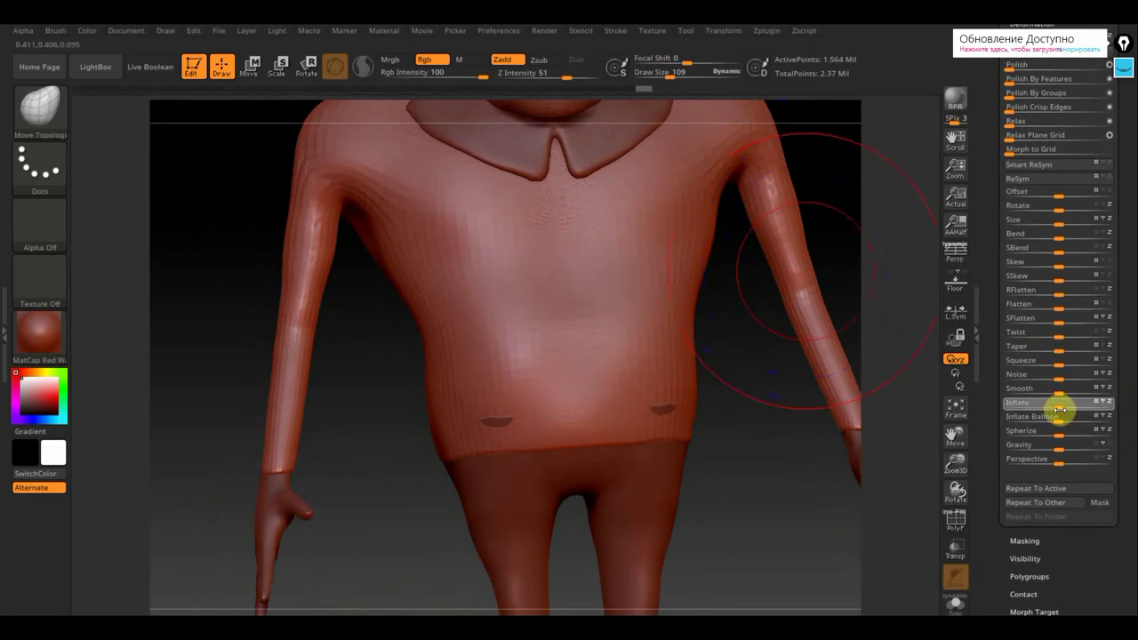
pyautogui.moveTo(1129, 152); pyautogui.dragTo(1128, 229)
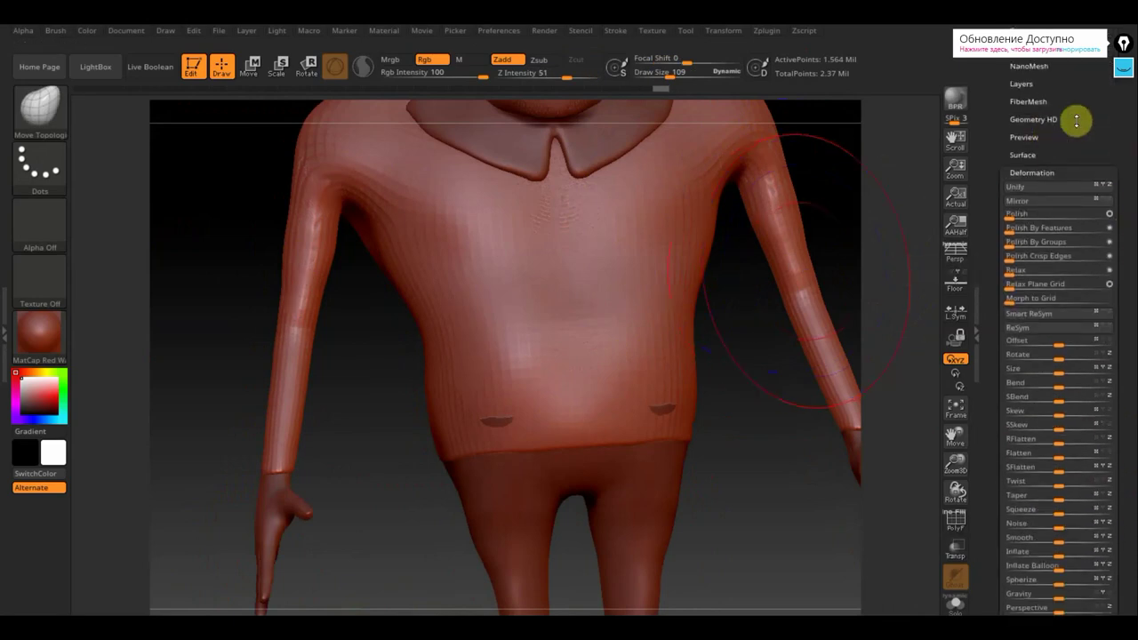
pyautogui.moveTo(1076, 121); pyautogui.dragTo(1098, 242)
pyautogui.click(1039, 210)
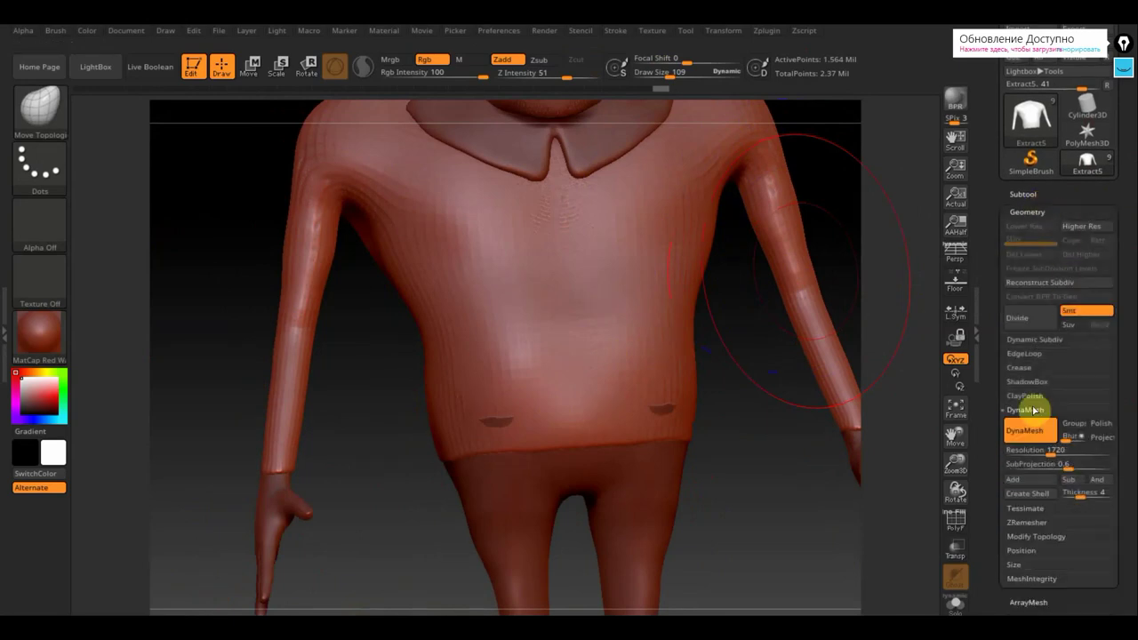
pyautogui.click(1053, 452)
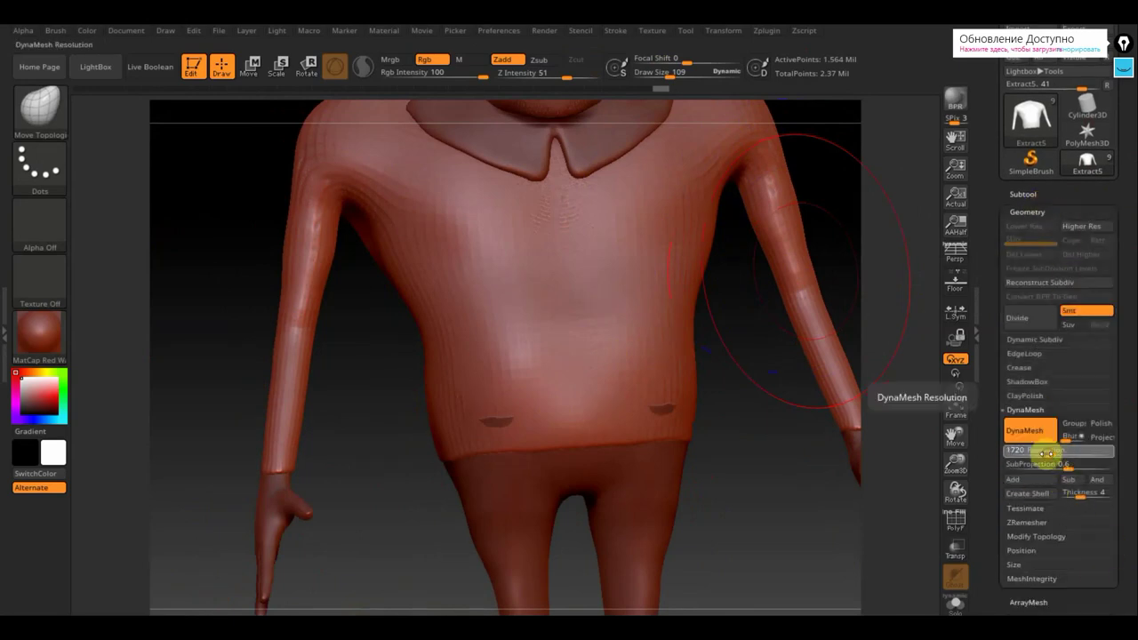
pyautogui.moveTo(1046, 454); pyautogui.dragTo(1031, 458)
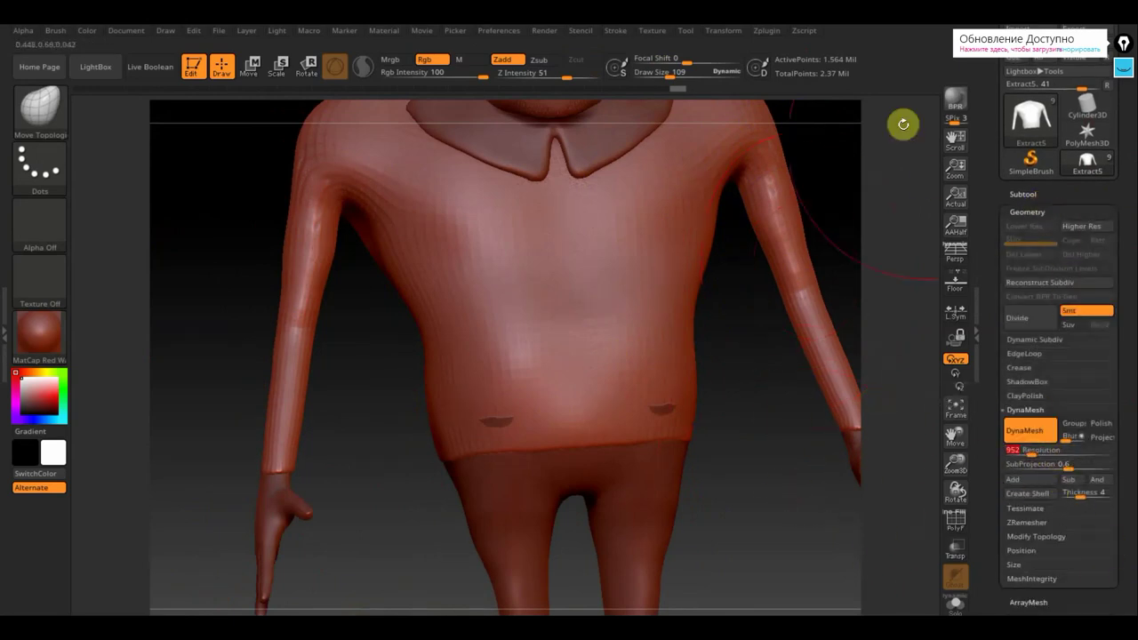
pyautogui.moveTo(671, 77); pyautogui.dragTo(648, 76)
pyautogui.press('ctrl')
pyautogui.moveTo(740, 380)
pyautogui.keyDown('ctrl'); pyautogui.mouseDown()
pyautogui.moveTo(789, 472)
pyautogui.moveTo(646, 480)
pyautogui.moveTo(625, 470)
pyautogui.moveTo(462, 534)
pyautogui.moveTo(526, 307)
pyautogui.mouseUp(); pyautogui.keyUp('ctrl')
# Smooth the remaining bumps and the rear hem on the jacket's back with a Draw Size of 42.
pyautogui.press('shift')
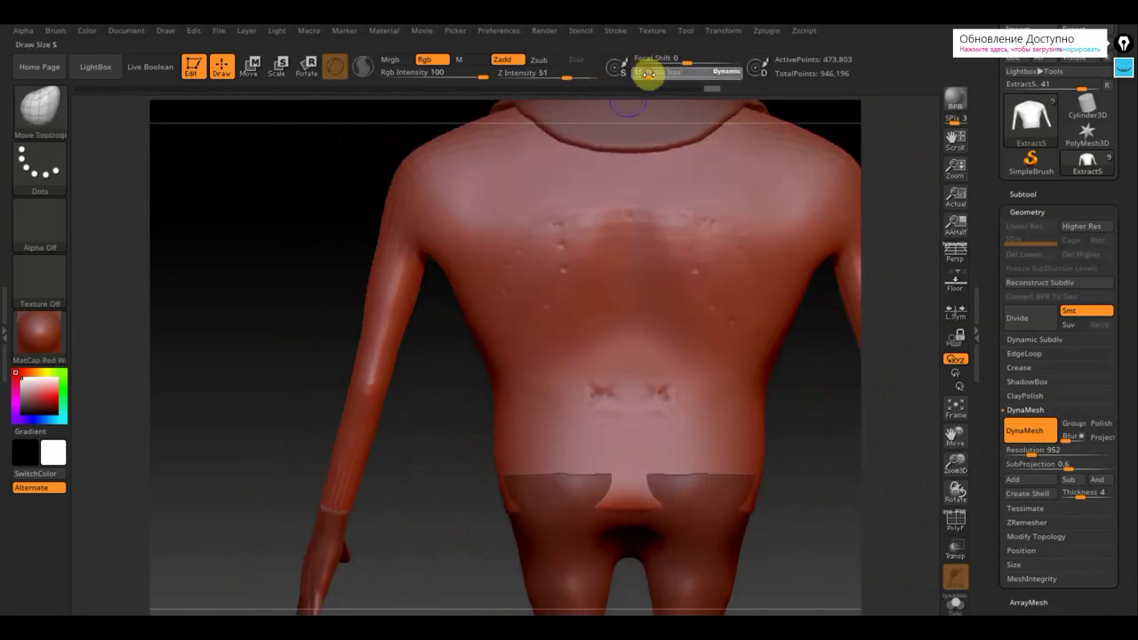
pyautogui.press('shift')
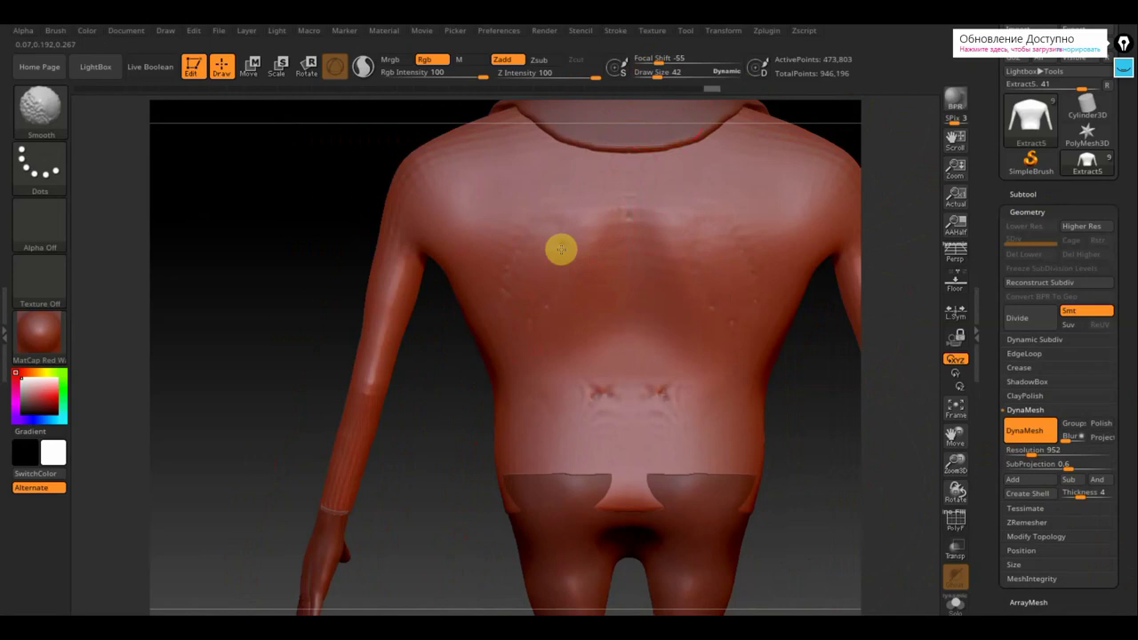
pyautogui.moveTo(587, 313)
pyautogui.keyDown('shift'); pyautogui.mouseDown()
pyautogui.moveTo(625, 397)
pyautogui.moveTo(654, 397)
pyautogui.mouseUp(); pyautogui.keyUp('shift')
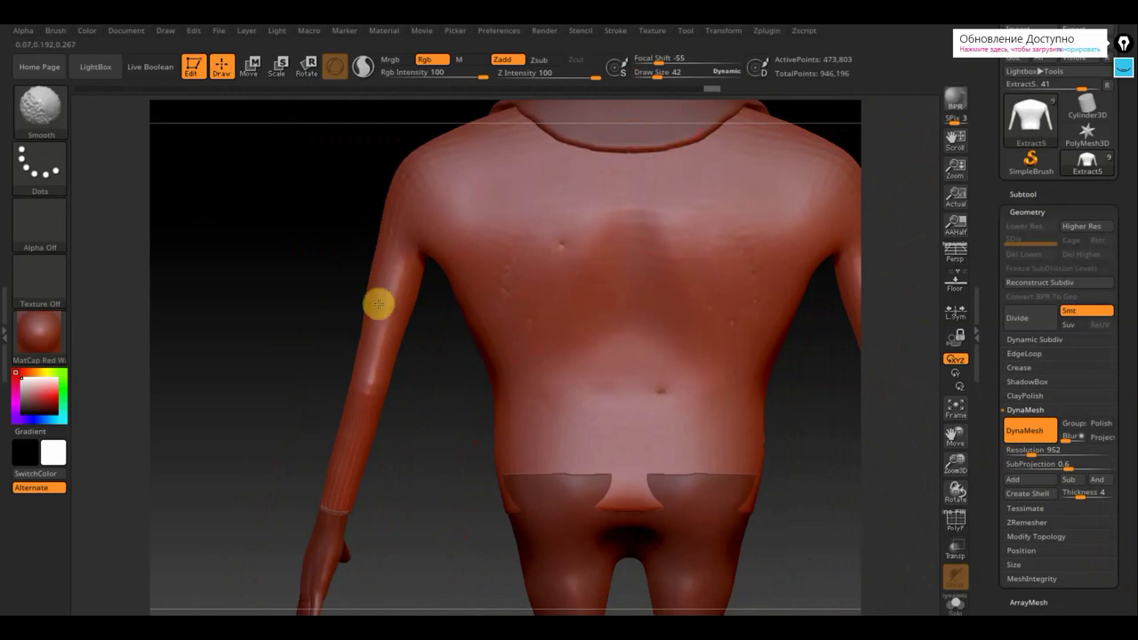
pyautogui.keyDown('shift'); pyautogui.moveTo(607, 492); pyautogui.dragTo(568, 479); pyautogui.keyUp('shift')
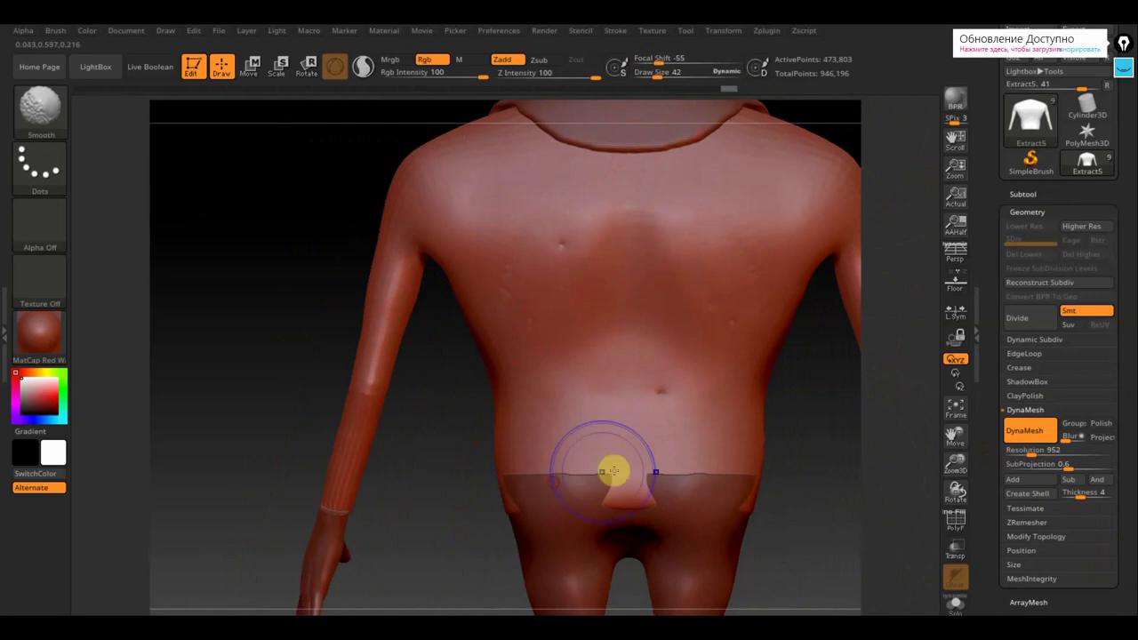
# Reshape the jacket with the Move Topological brush at Draw Size 129, adjusting the shoulders and pulling the hem over the trousers front and back.
pyautogui.press('f')
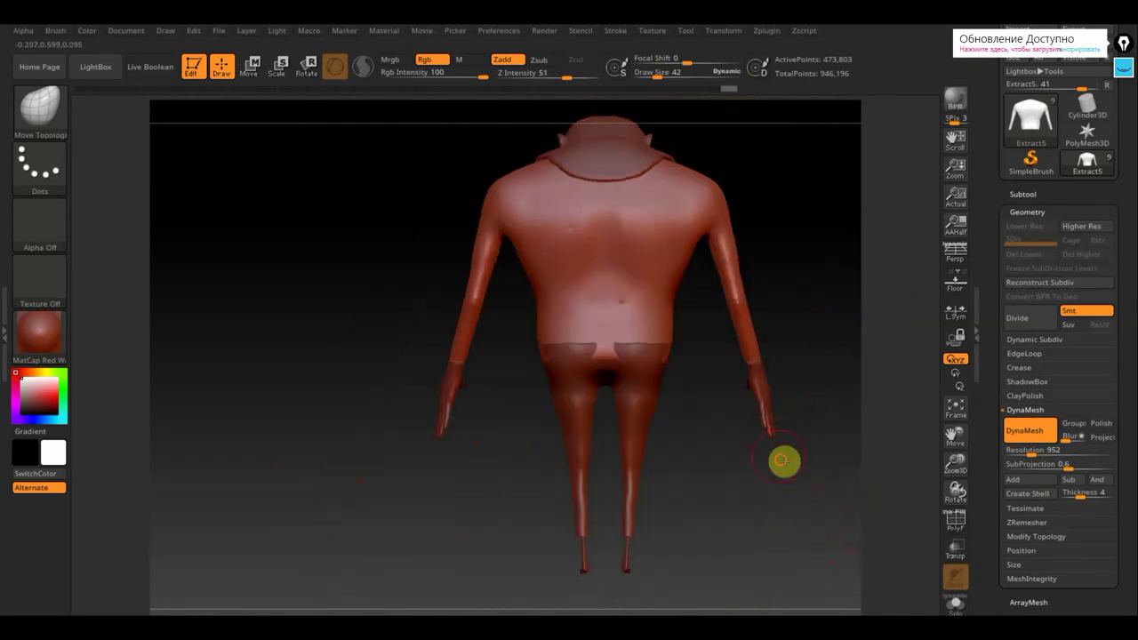
pyautogui.moveTo(785, 462); pyautogui.dragTo(823, 464)
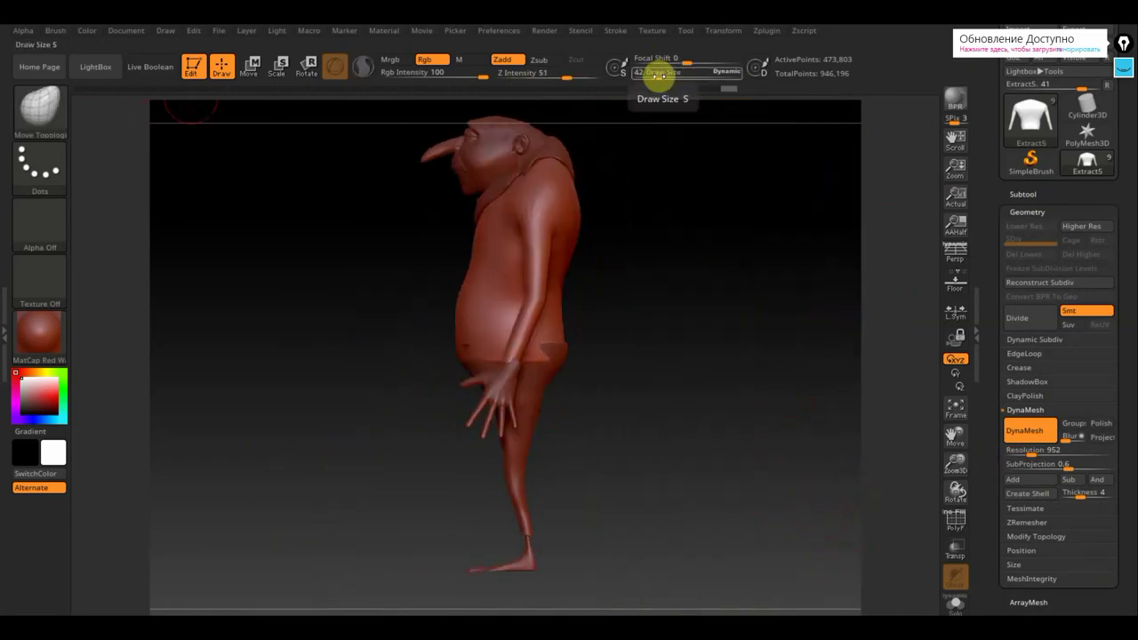
pyautogui.moveTo(658, 75); pyautogui.dragTo(672, 78)
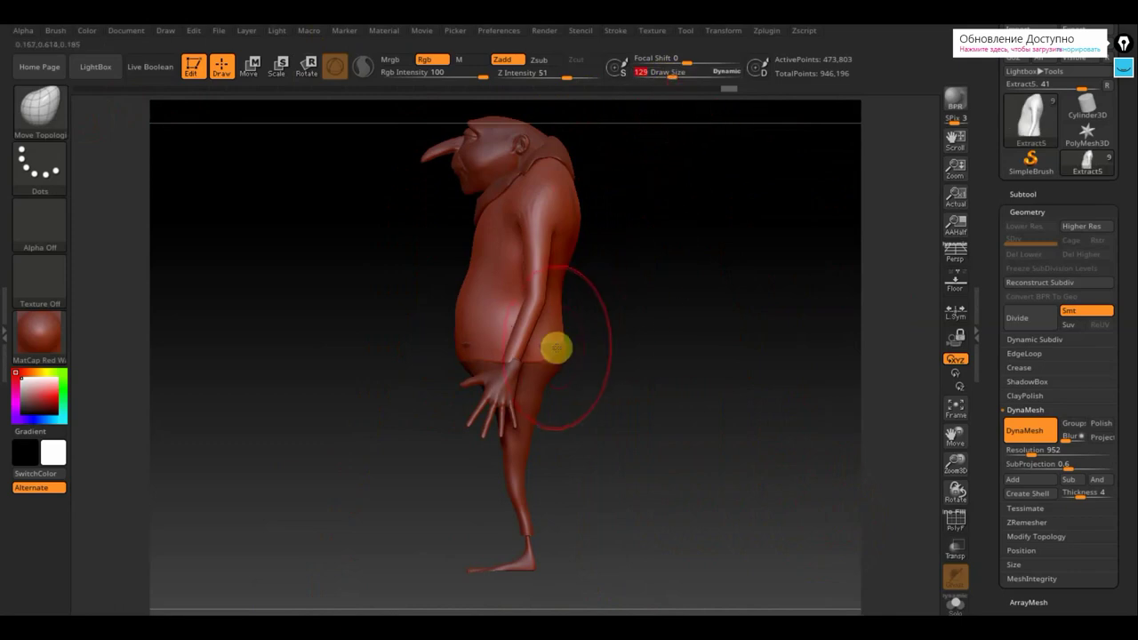
pyautogui.moveTo(568, 347)
pyautogui.mouseDown()
pyautogui.moveTo(628, 364)
pyautogui.moveTo(730, 354)
pyautogui.moveTo(703, 361)
pyautogui.mouseUp()
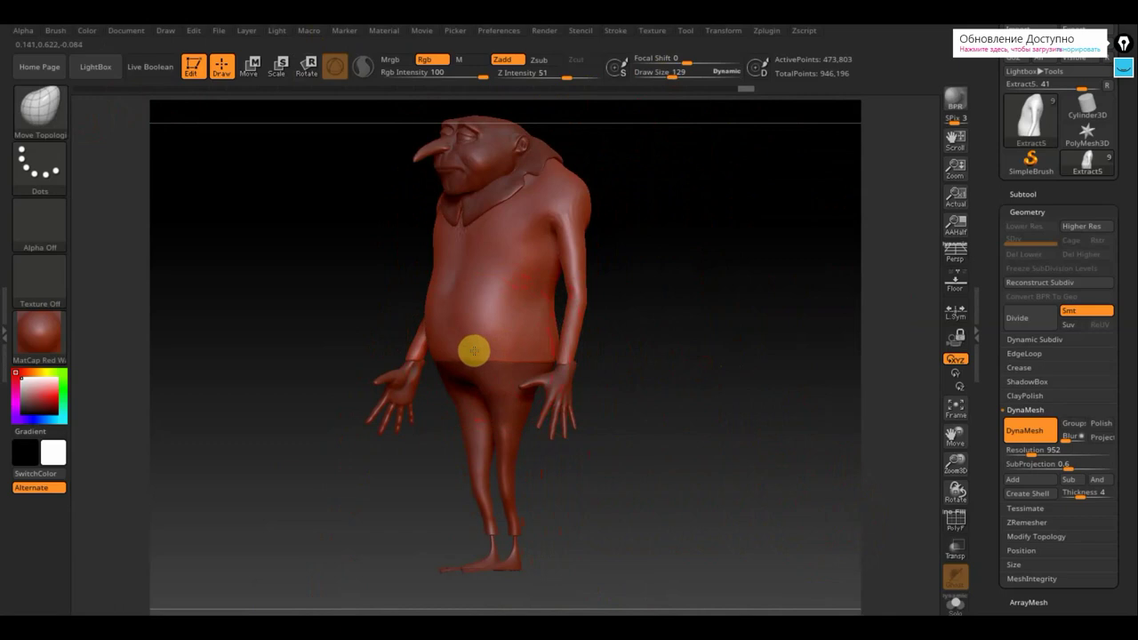
pyautogui.moveTo(671, 336)
pyautogui.mouseDown()
pyautogui.moveTo(715, 336)
pyautogui.moveTo(650, 272)
pyautogui.mouseUp()
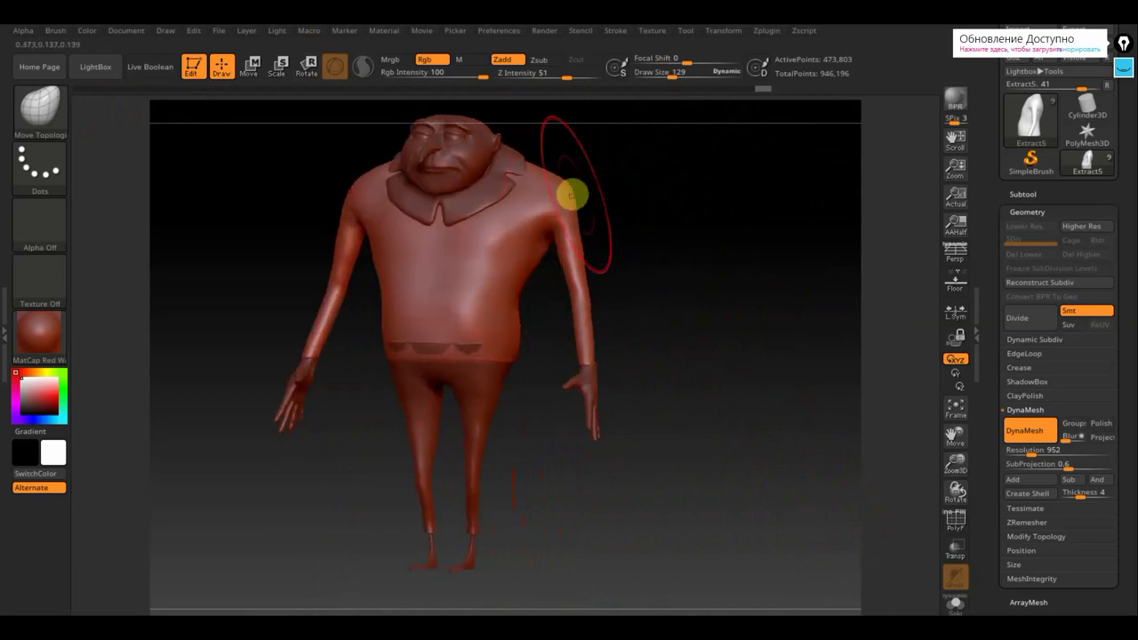
pyautogui.moveTo(595, 204); pyautogui.dragTo(668, 213)
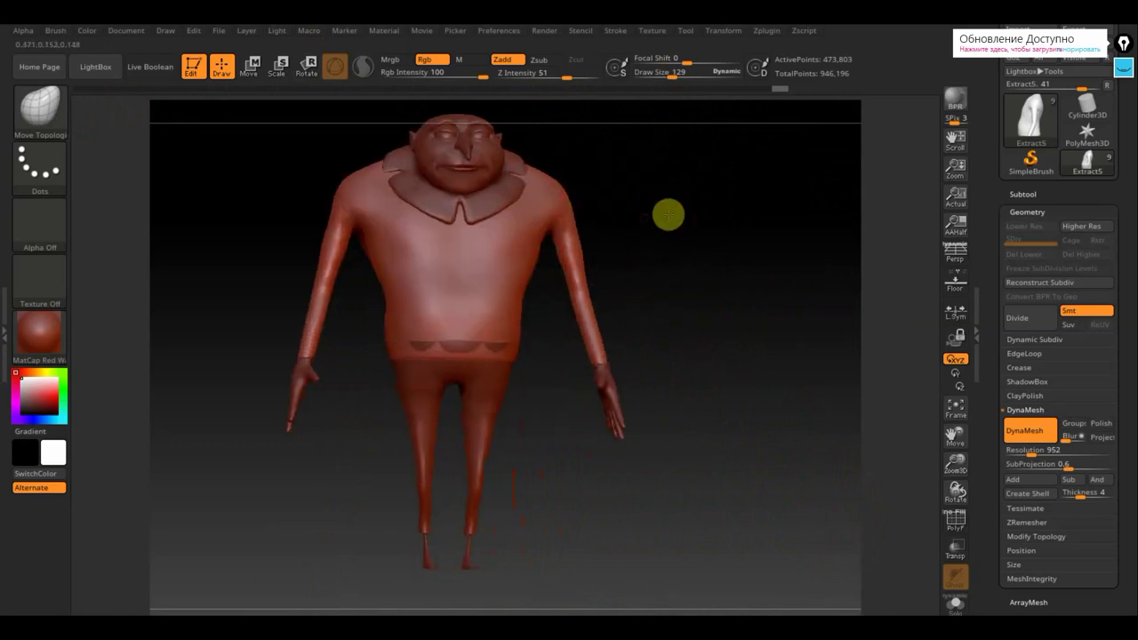
pyautogui.moveTo(744, 275); pyautogui.dragTo(599, 259)
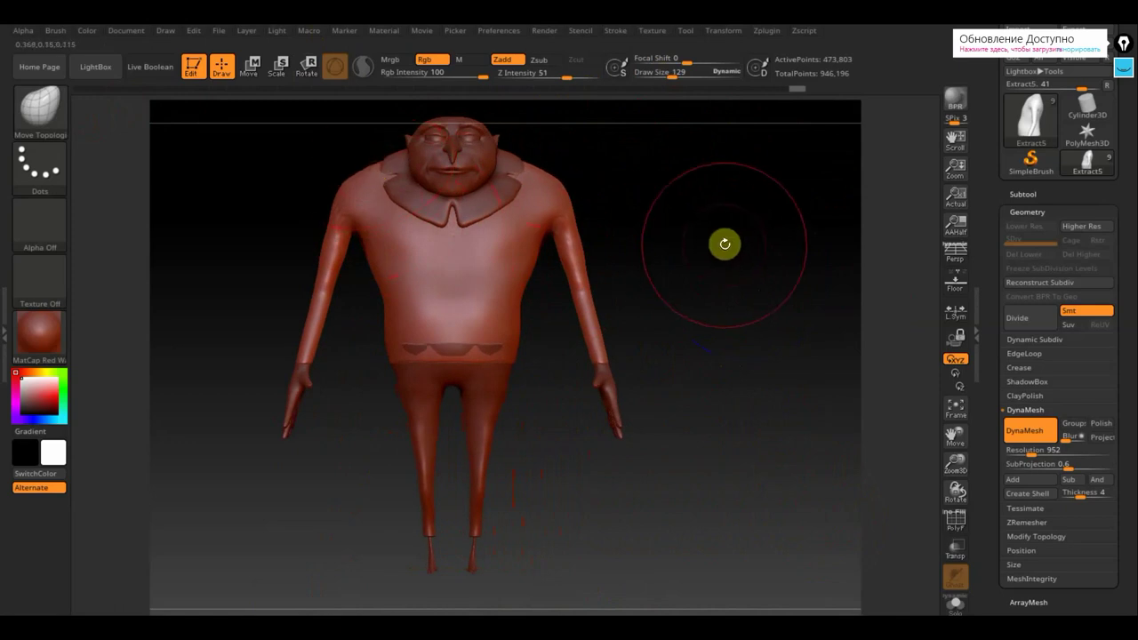
pyautogui.moveTo(732, 247); pyautogui.dragTo(530, 357)
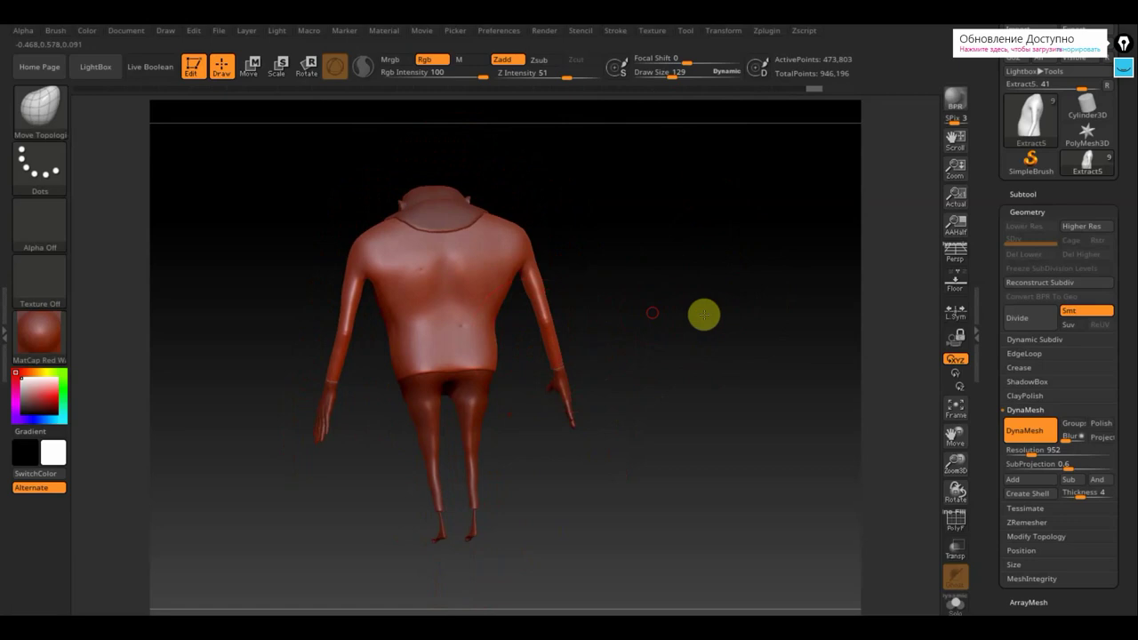
pyautogui.moveTo(703, 315); pyautogui.dragTo(726, 330)
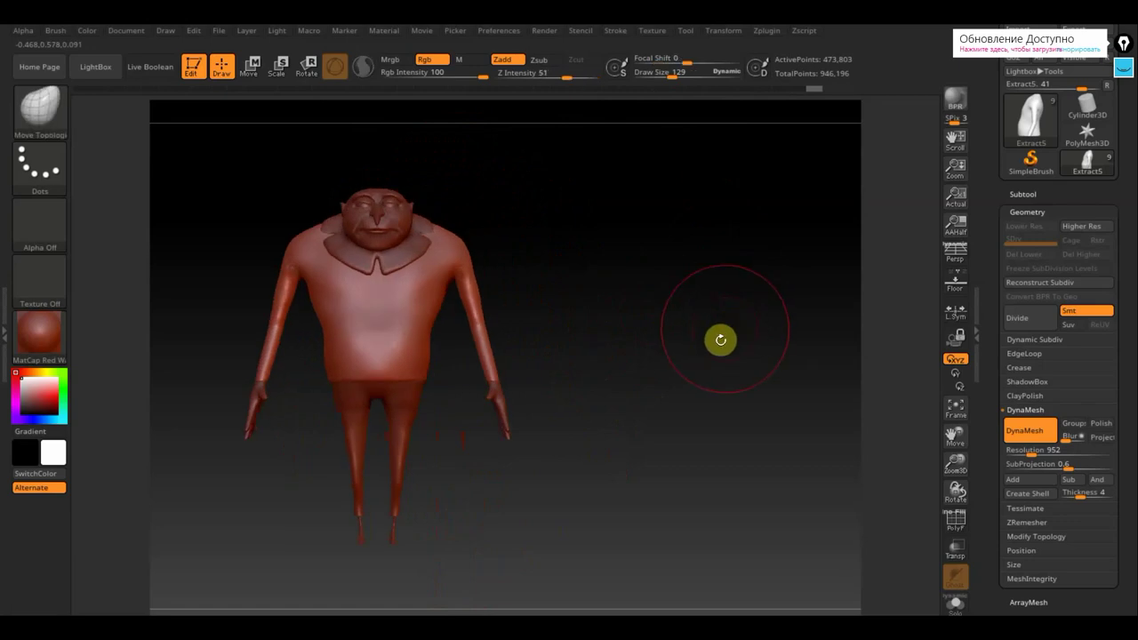
# Switch to the body subtool and smooth the toes and feet into simple rounded shapes at Draw Size 21.
pyautogui.keyDown('alt'); pyautogui.moveTo(676, 435); pyautogui.dragTo(707, 344); pyautogui.keyUp('alt')
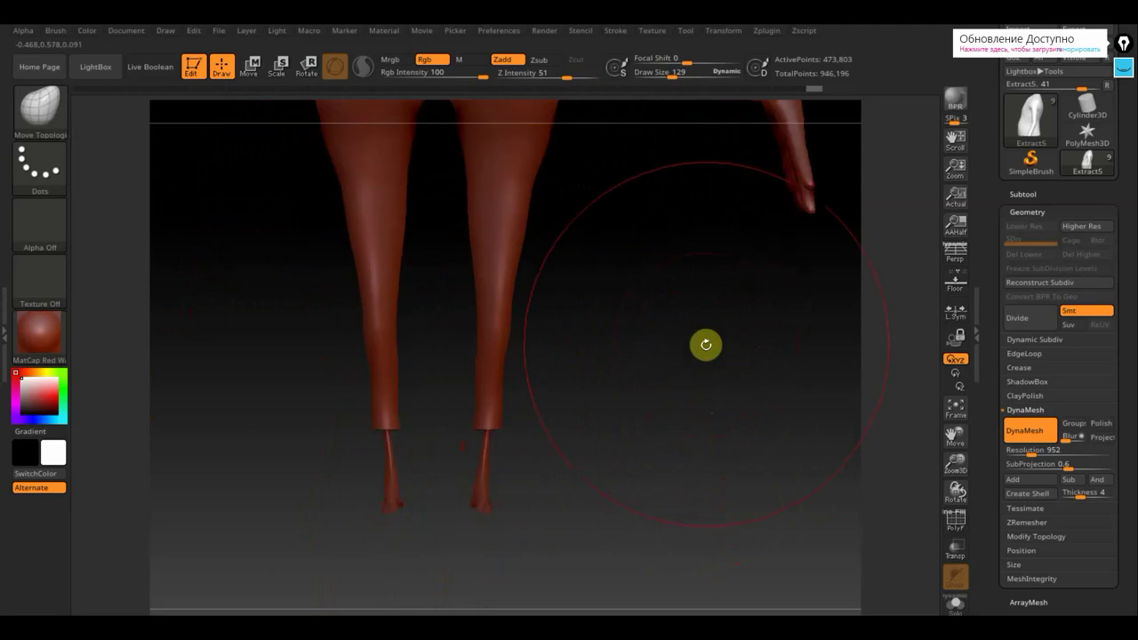
pyautogui.press('n')
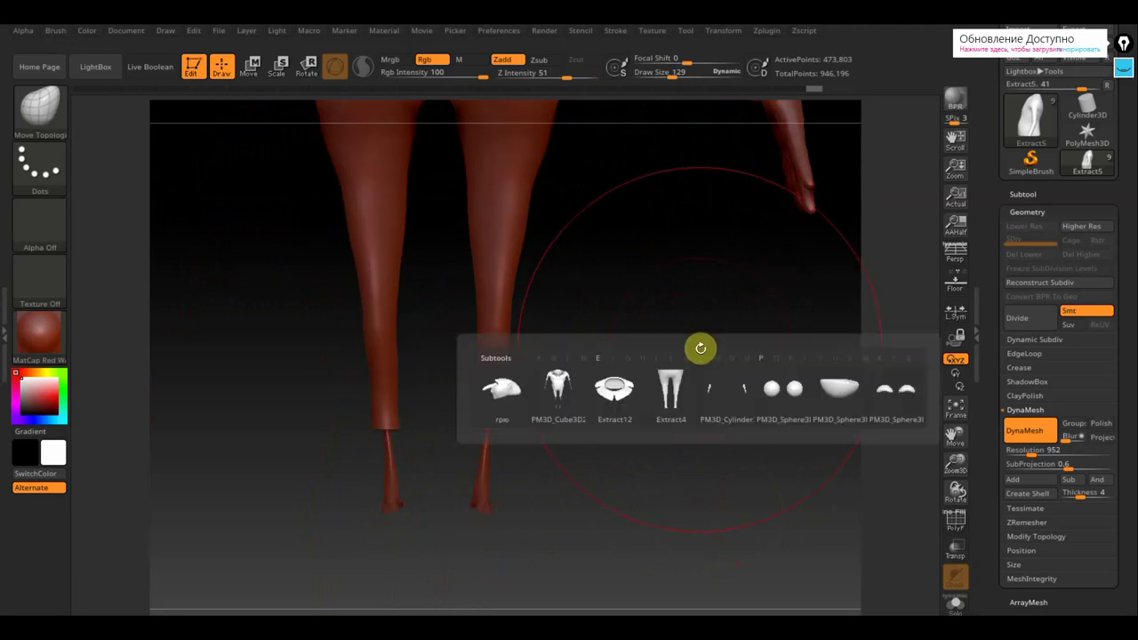
pyautogui.click(571, 399)
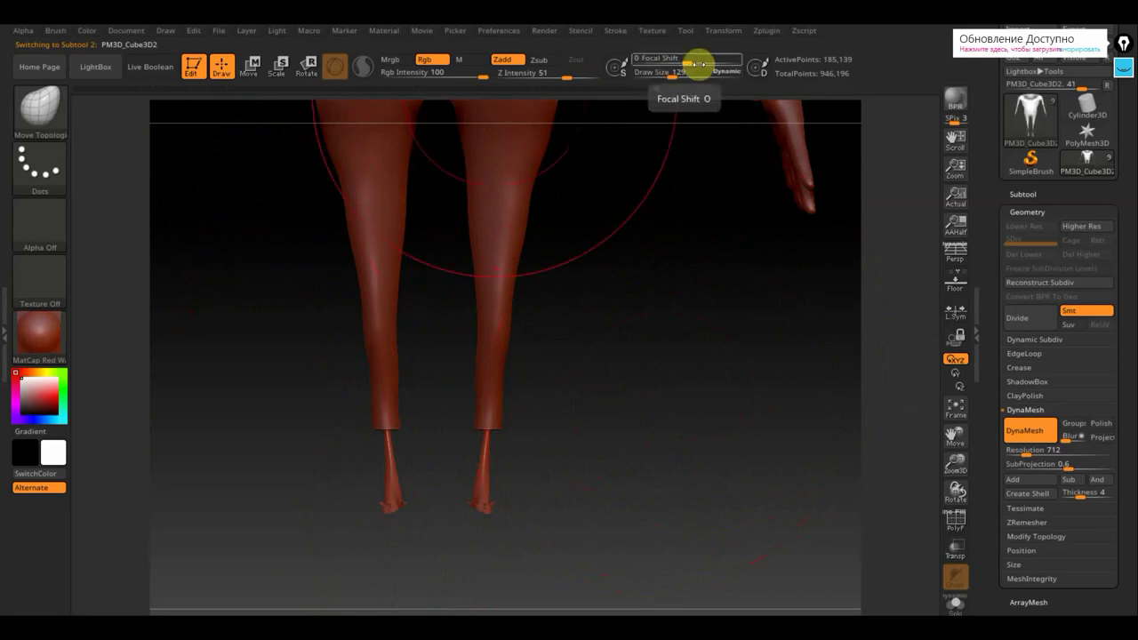
pyautogui.moveTo(678, 75); pyautogui.dragTo(649, 76)
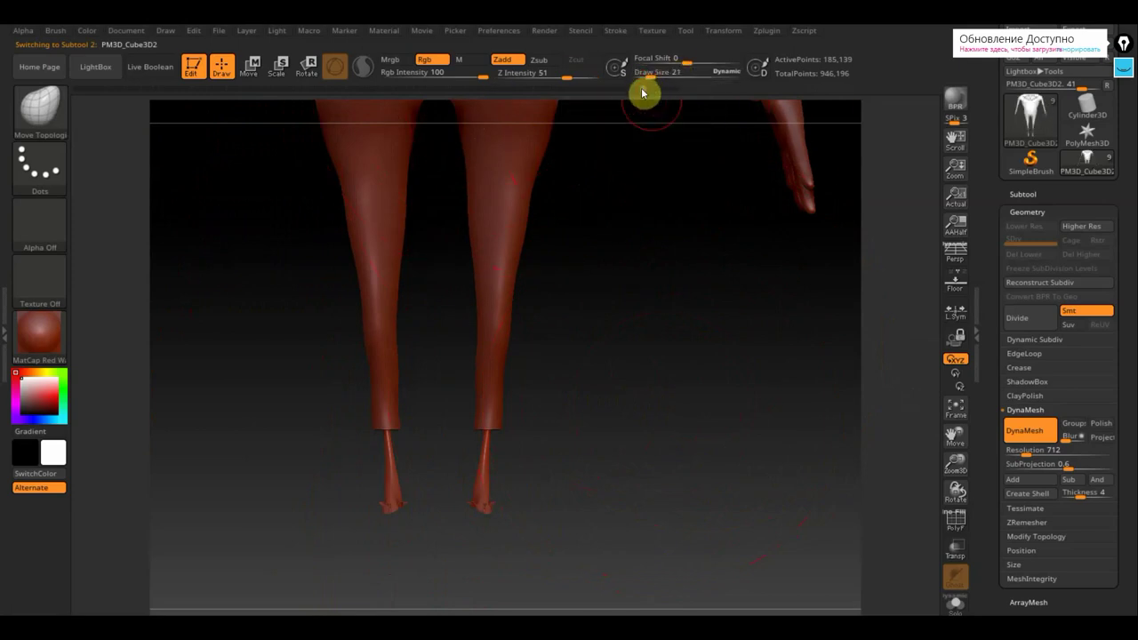
pyautogui.click(627, 92)
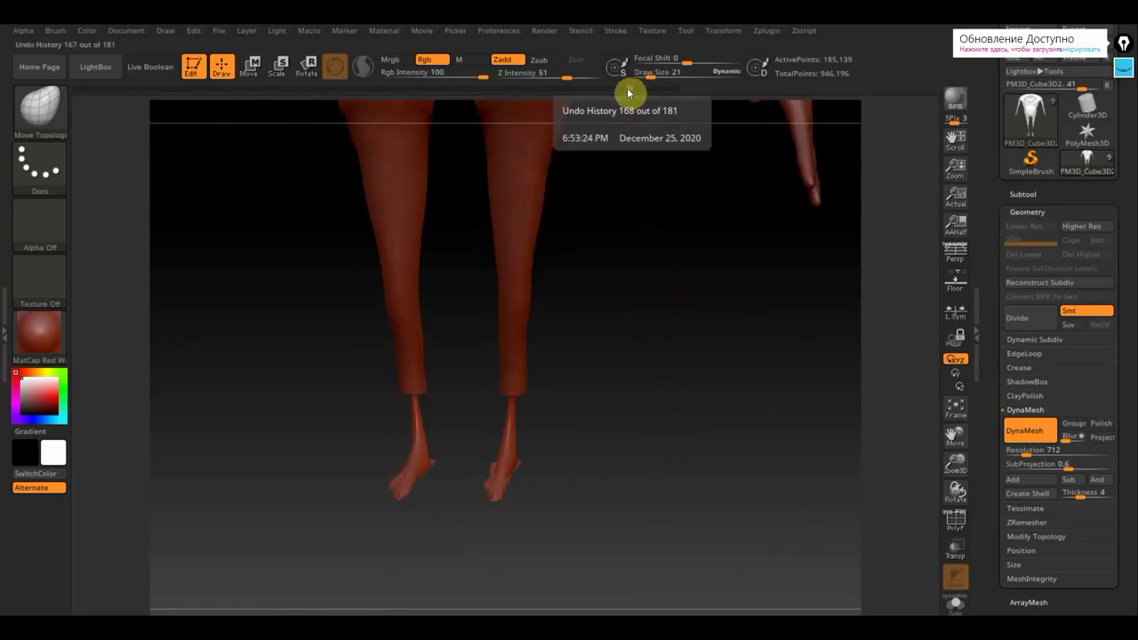
pyautogui.moveTo(694, 364); pyautogui.dragTo(666, 379)
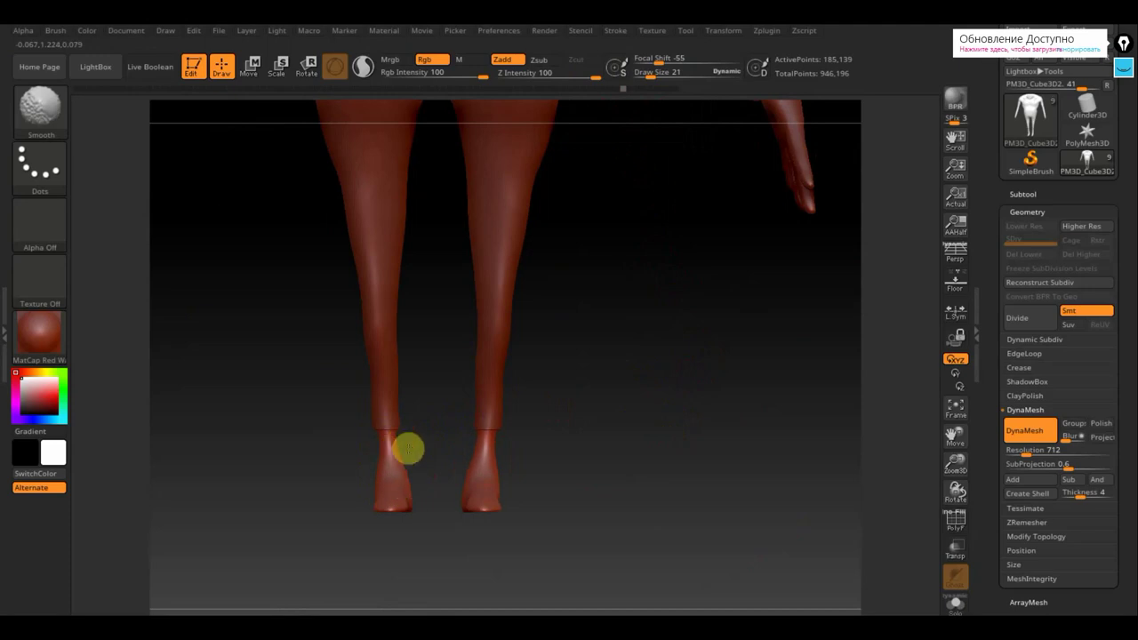
pyautogui.moveTo(561, 465)
pyautogui.mouseDown()
pyautogui.moveTo(559, 537)
pyautogui.moveTo(587, 557)
pyautogui.moveTo(525, 551)
pyautogui.mouseUp()
# Reshape the feet's width, length and profile with the Move Topological brush at Draw Size 39.
pyautogui.press('b')
pyautogui.press('m')
pyautogui.press('t')
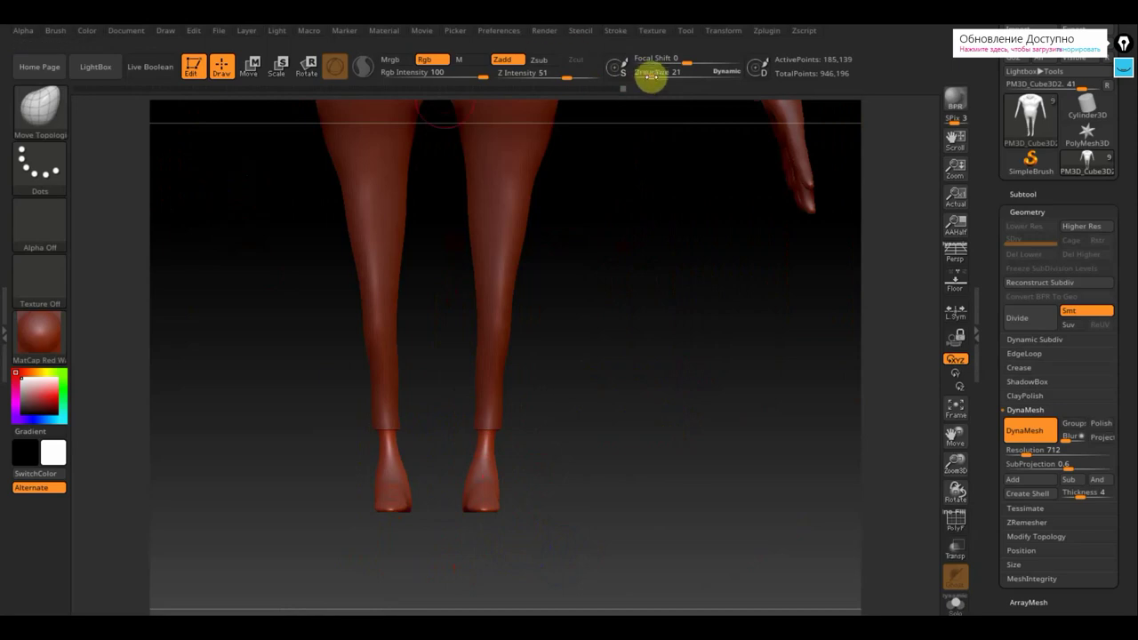
pyautogui.moveTo(651, 77); pyautogui.dragTo(657, 79)
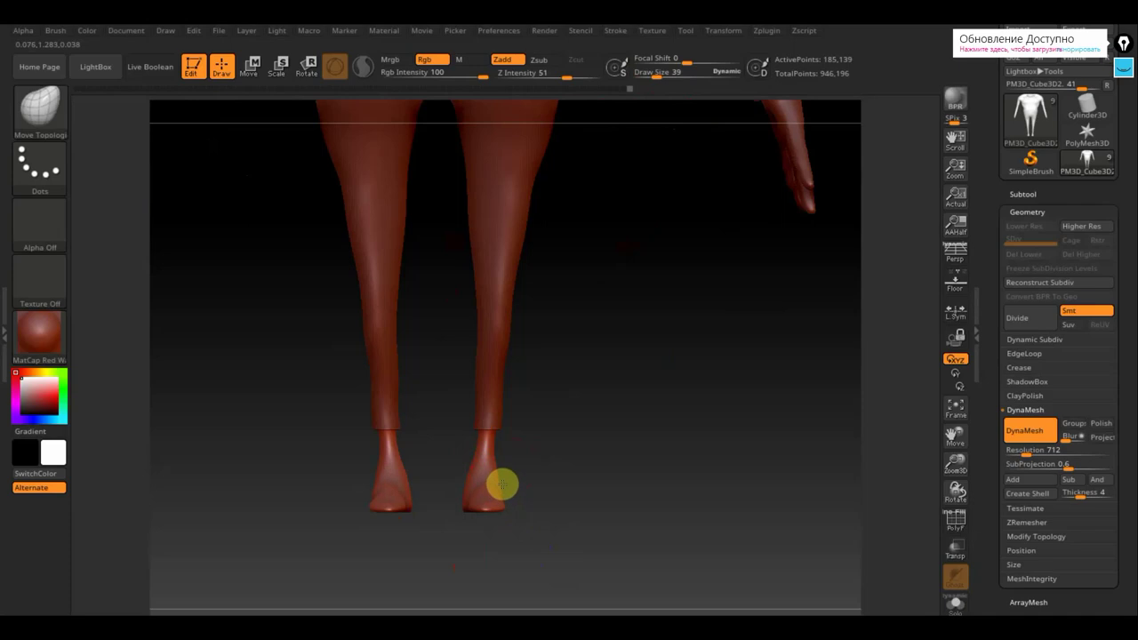
pyautogui.moveTo(543, 498); pyautogui.dragTo(552, 546)
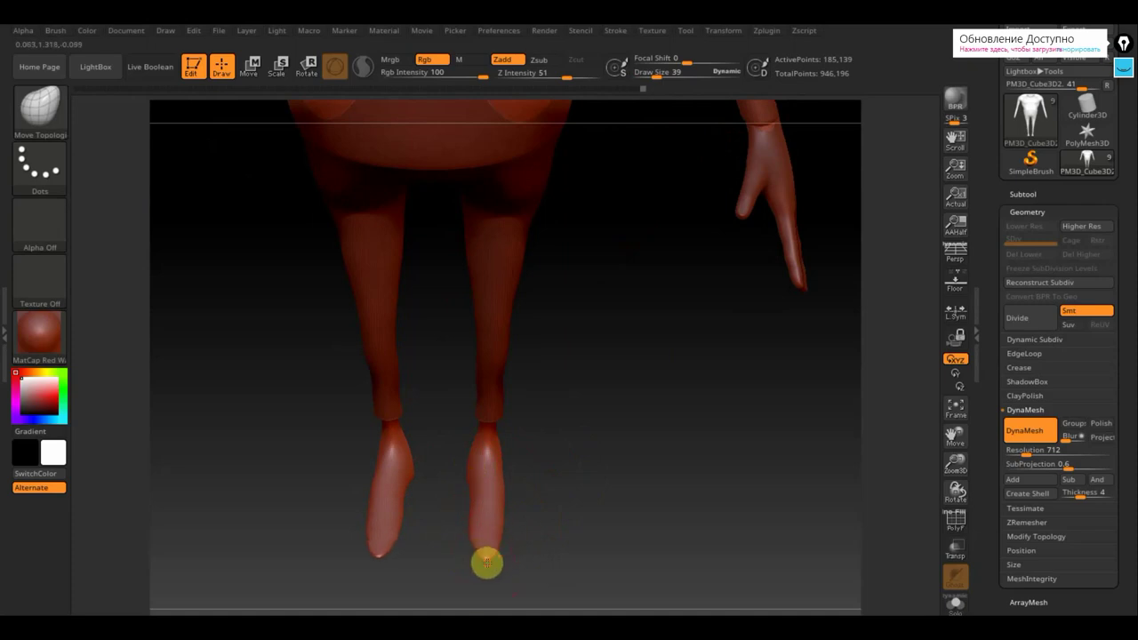
pyautogui.moveTo(602, 506); pyautogui.dragTo(668, 457)
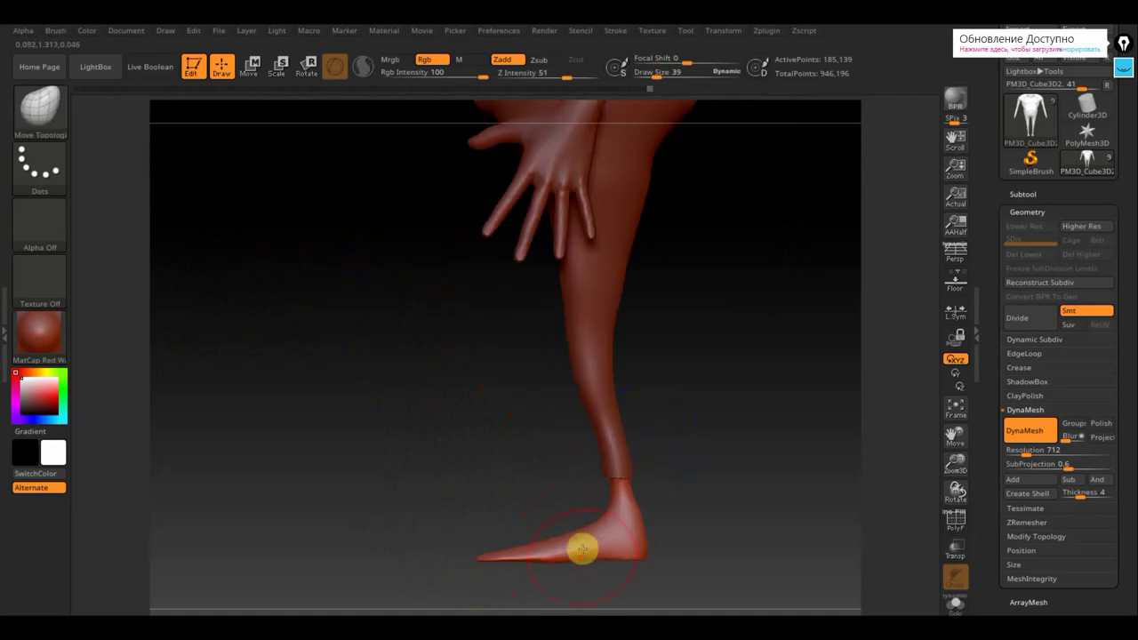
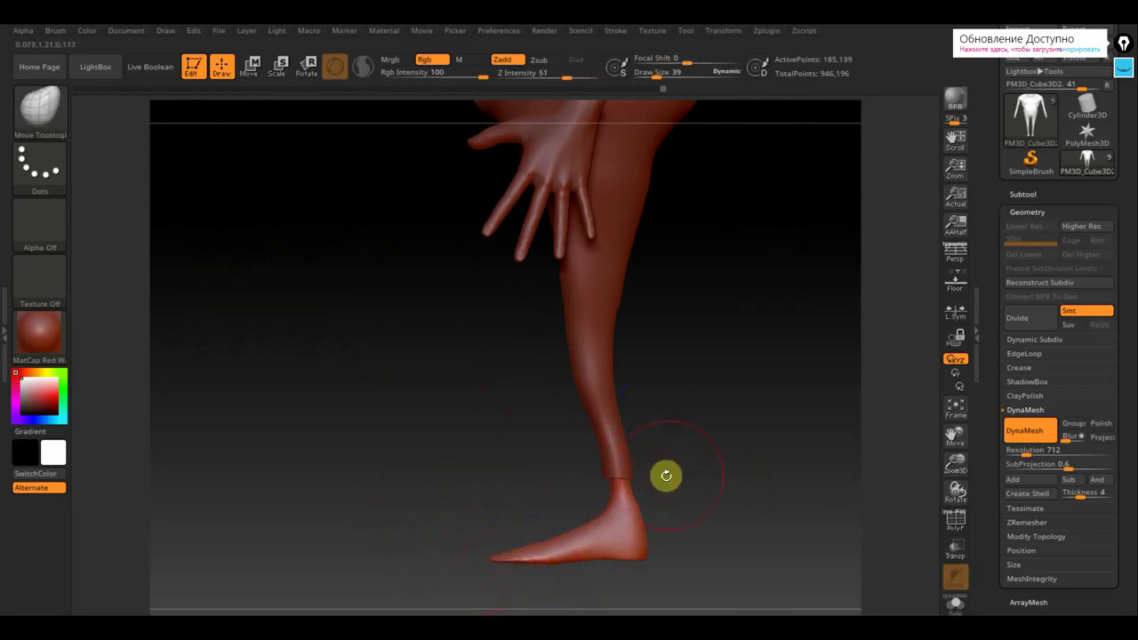
# Select the trousers subtool and pull the trouser cuffs down over the ankles.
pyautogui.press('n')
pyautogui.click(640, 518)
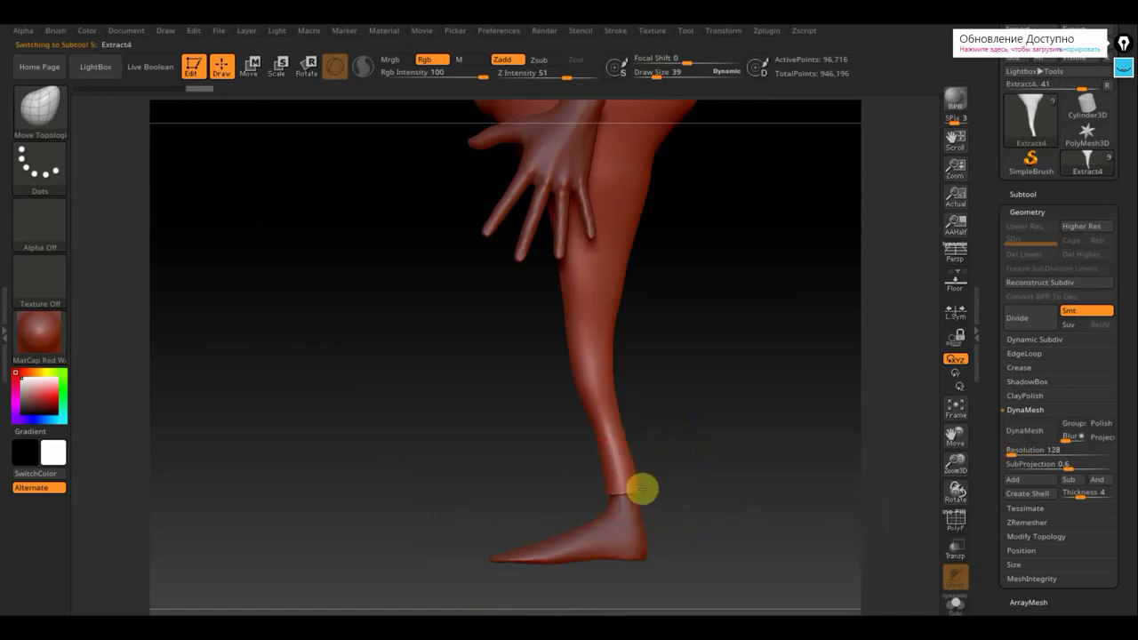
pyautogui.moveTo(678, 378)
pyautogui.mouseDown()
pyautogui.moveTo(734, 379)
pyautogui.moveTo(769, 426)
pyautogui.mouseUp()
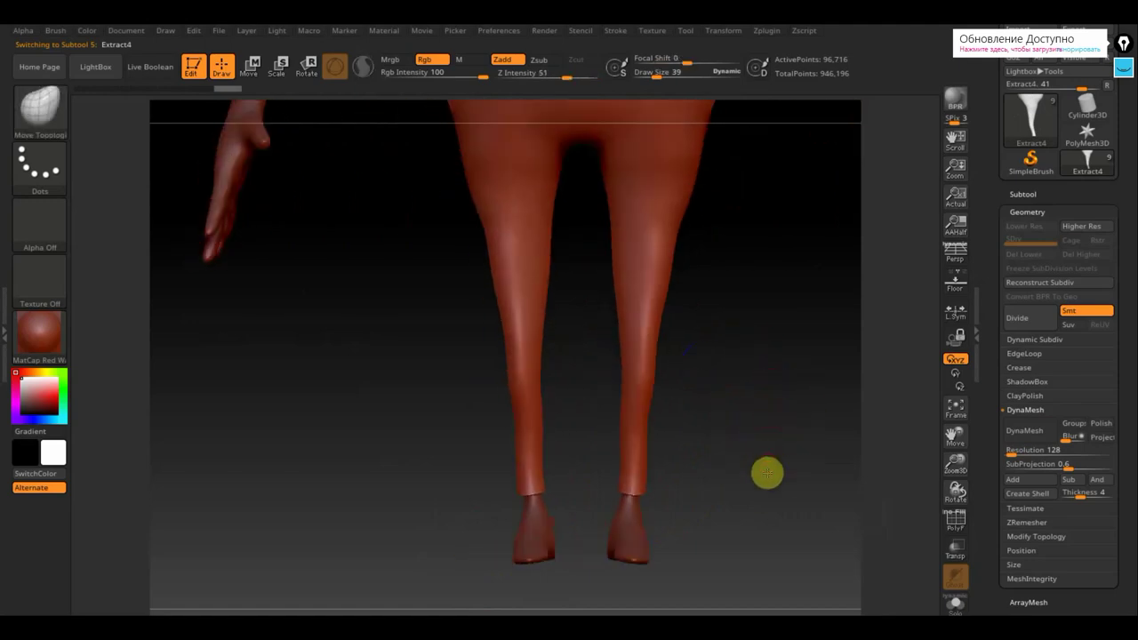
pyautogui.keyDown('alt'); pyautogui.moveTo(768, 473); pyautogui.dragTo(785, 273); pyautogui.keyUp('alt')
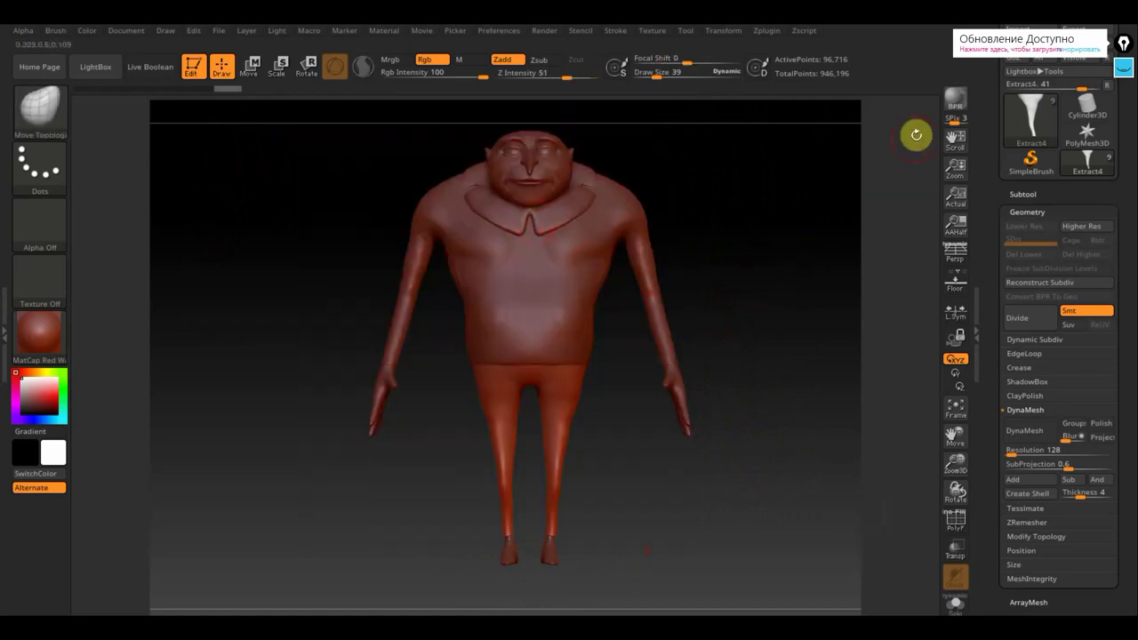
# Select the collar subtool and reshape its front points and sides around the neck at Draw Size 124.
pyautogui.press('n')
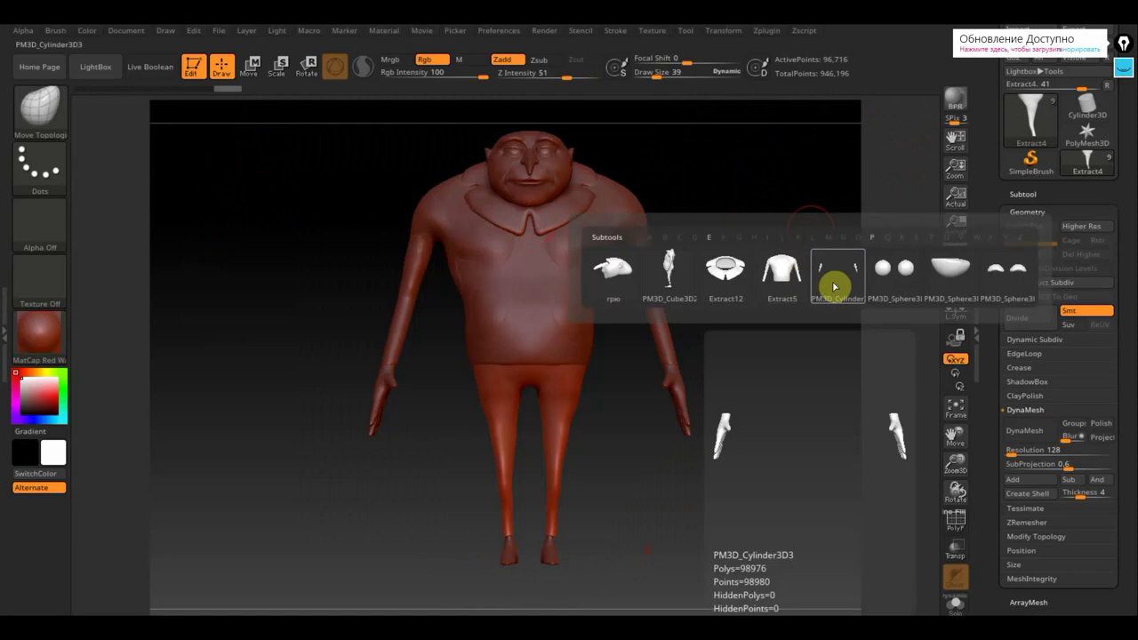
pyautogui.click(741, 281)
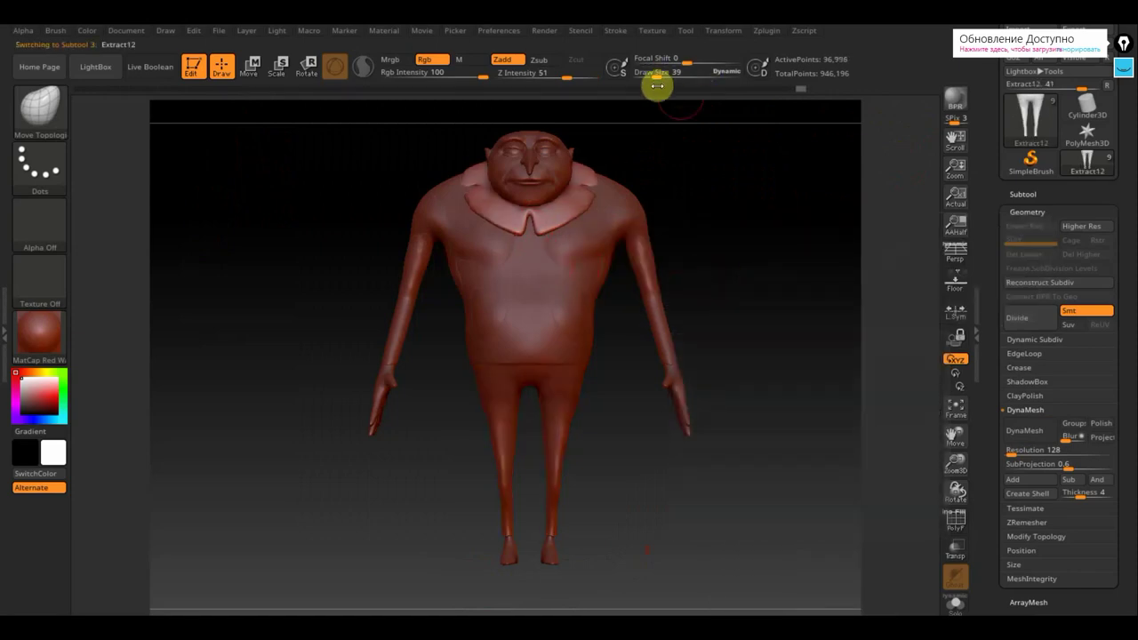
pyautogui.moveTo(657, 76); pyautogui.dragTo(674, 78)
pyautogui.press('Return')
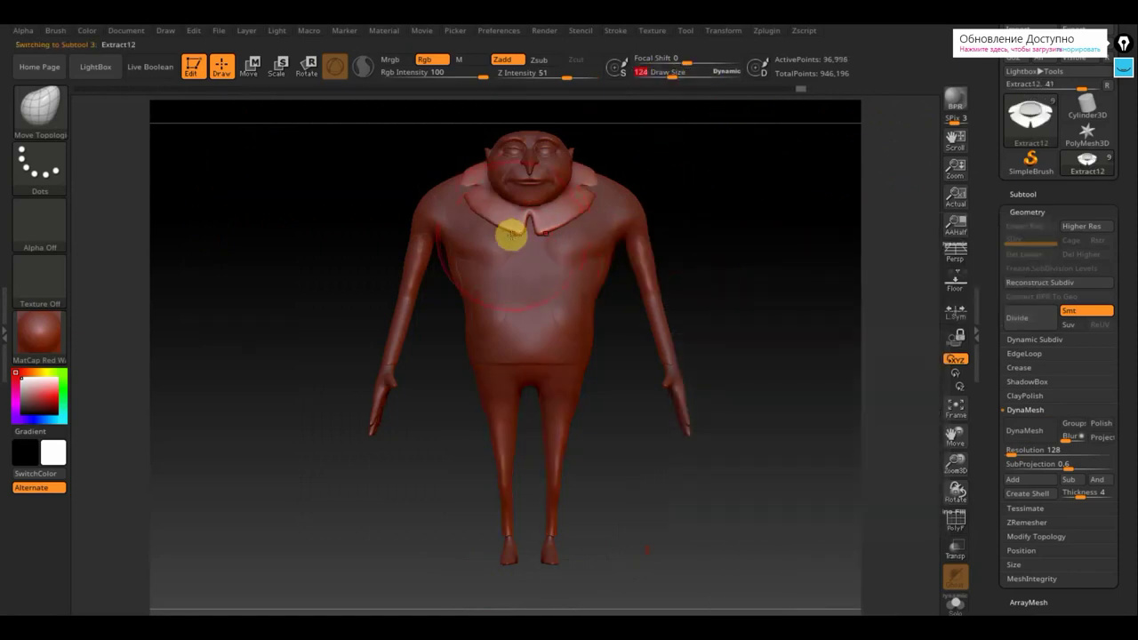
pyautogui.moveTo(505, 228); pyautogui.dragTo(509, 217)
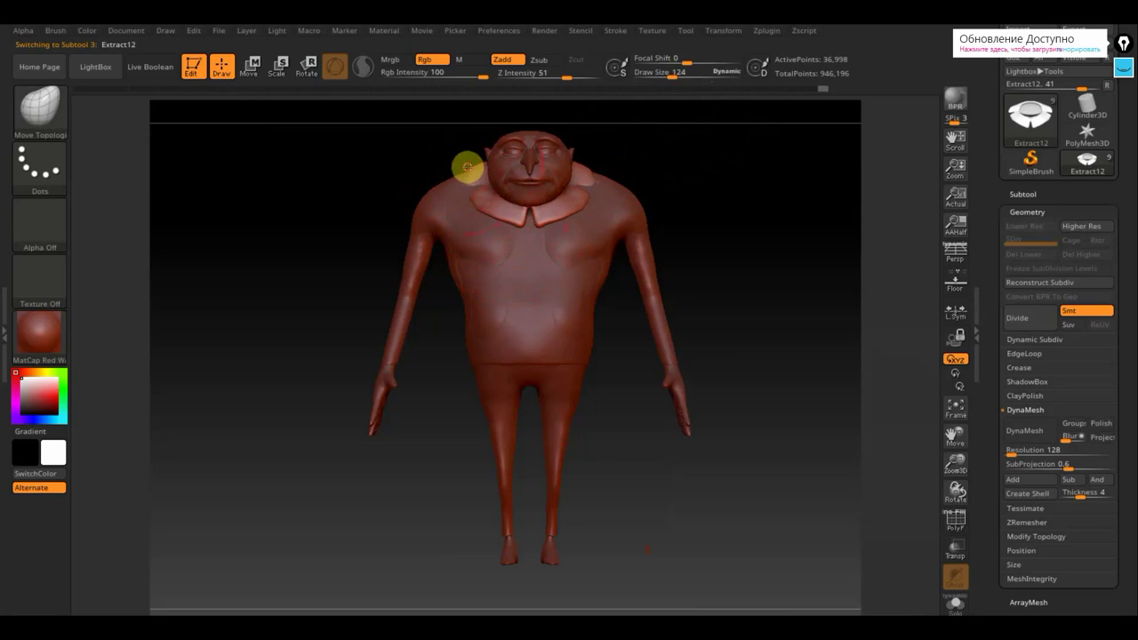
pyautogui.moveTo(722, 152)
pyautogui.mouseDown()
pyautogui.moveTo(793, 166)
pyautogui.moveTo(774, 166)
pyautogui.mouseUp()
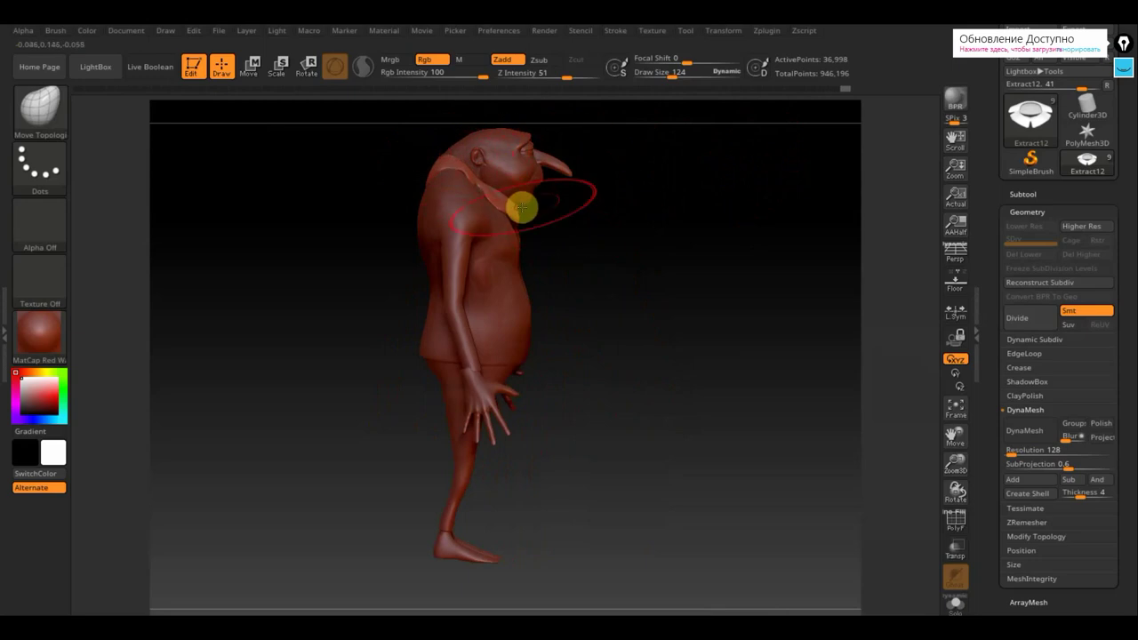
pyautogui.moveTo(662, 227); pyautogui.dragTo(538, 216)
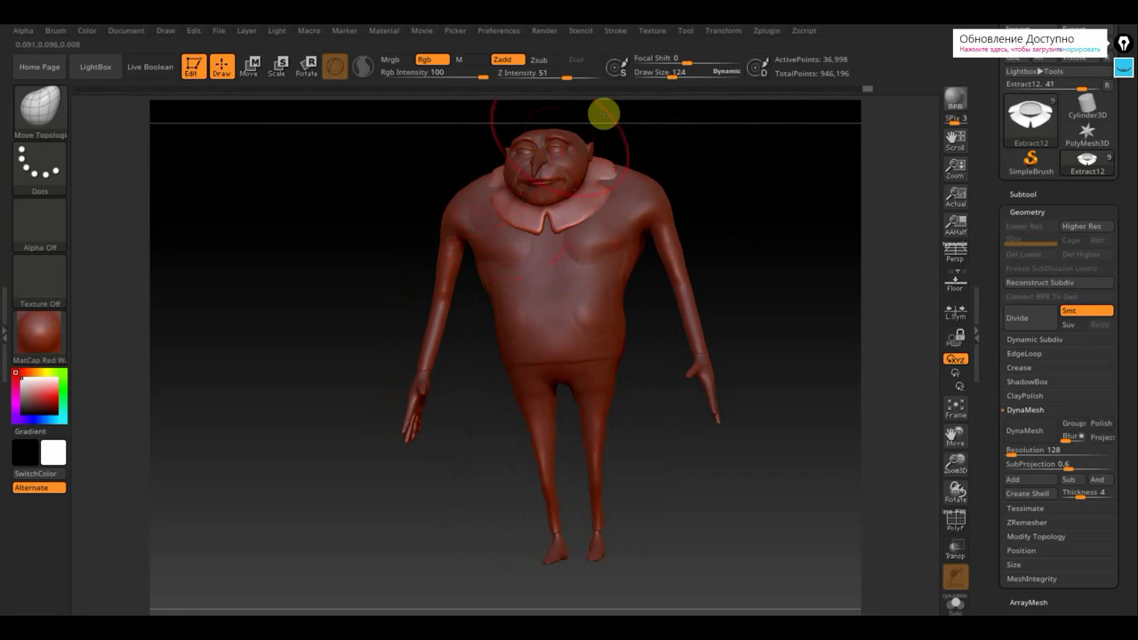
# Refine the collar's edges where it rests on the shoulders, using a Draw Size of 58.
pyautogui.moveTo(668, 71); pyautogui.dragTo(660, 73)
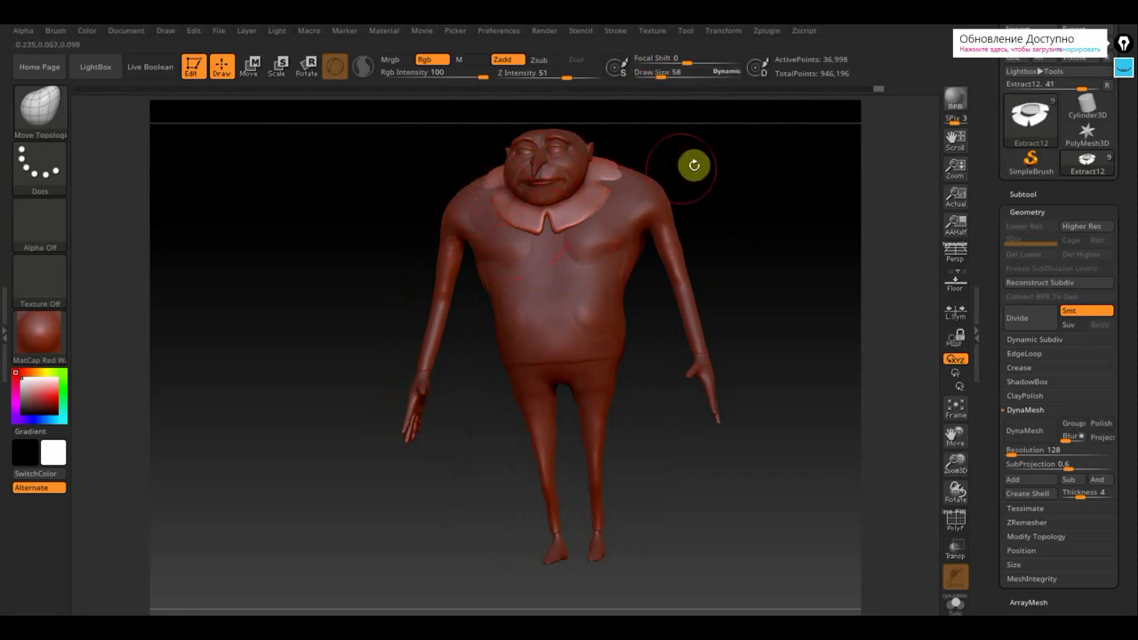
pyautogui.moveTo(694, 165)
pyautogui.mouseDown()
pyautogui.moveTo(768, 155)
pyautogui.moveTo(785, 172)
pyautogui.moveTo(466, 171)
pyautogui.mouseUp()
pyautogui.moveTo(602, 180)
pyautogui.mouseDown()
pyautogui.moveTo(574, 198)
pyautogui.moveTo(518, 204)
pyautogui.moveTo(551, 211)
pyautogui.mouseUp()
pyautogui.moveTo(800, 257); pyautogui.dragTo(769, 269)
# Select the body subtool and push the chest and belly back inside the jacket with the Move Topological brush at Draw Size 215.
pyautogui.press('n')
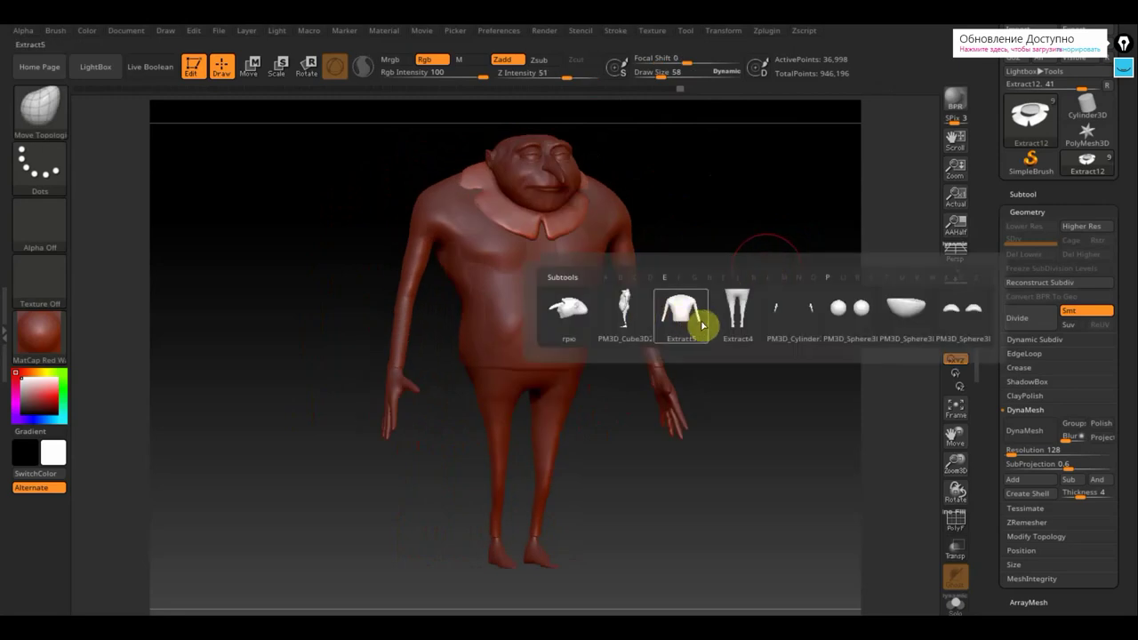
pyautogui.click(731, 317)
pyautogui.press('n')
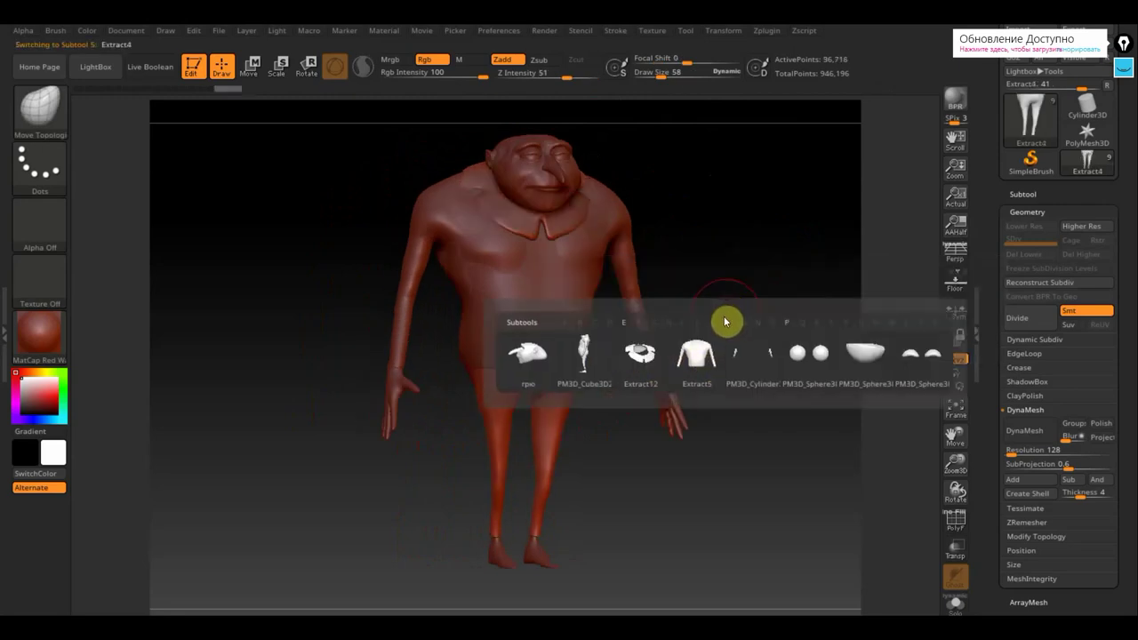
pyautogui.click(601, 367)
pyautogui.moveTo(683, 336); pyautogui.dragTo(777, 300)
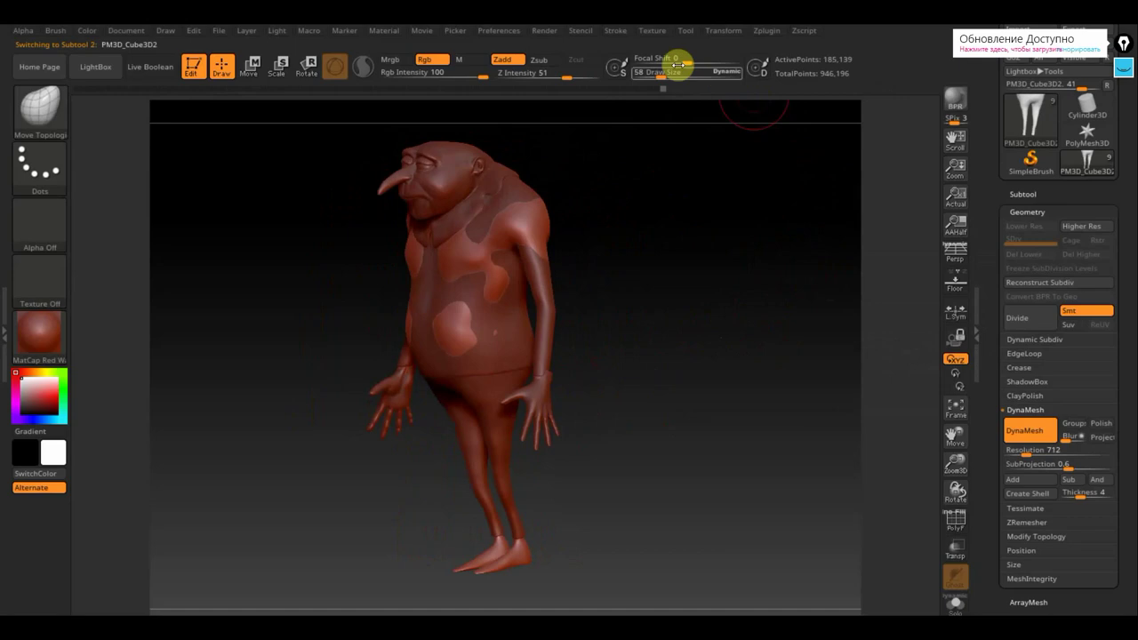
pyautogui.moveTo(650, 76); pyautogui.dragTo(673, 73)
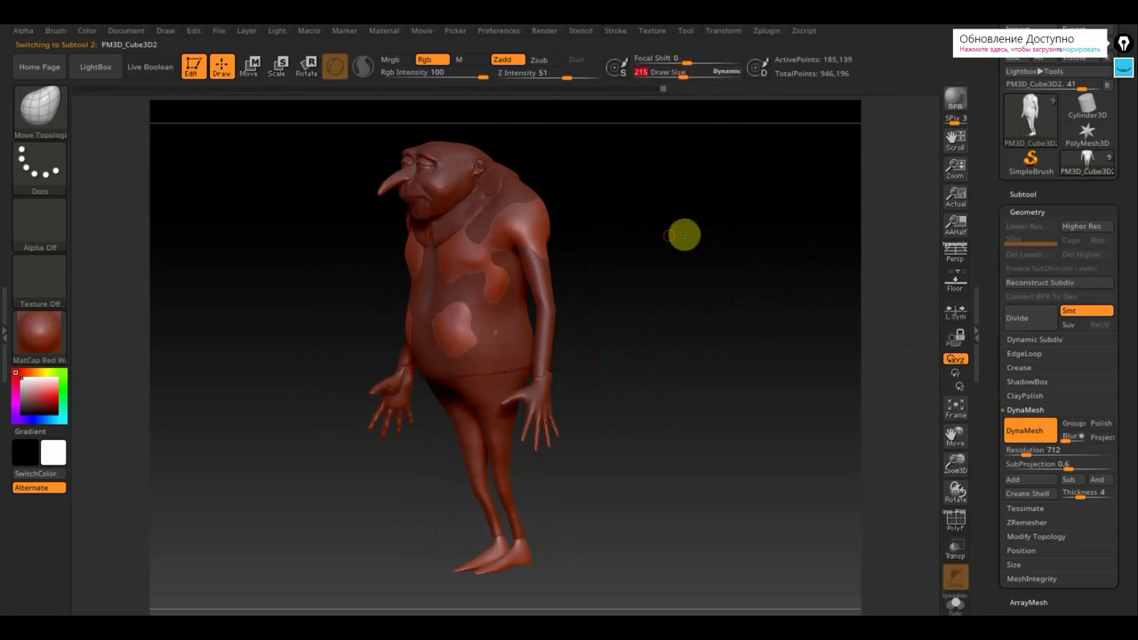
pyautogui.moveTo(683, 234)
pyautogui.mouseDown()
pyautogui.moveTo(632, 231)
pyautogui.moveTo(602, 208)
pyautogui.moveTo(592, 240)
pyautogui.moveTo(626, 242)
pyautogui.mouseUp()
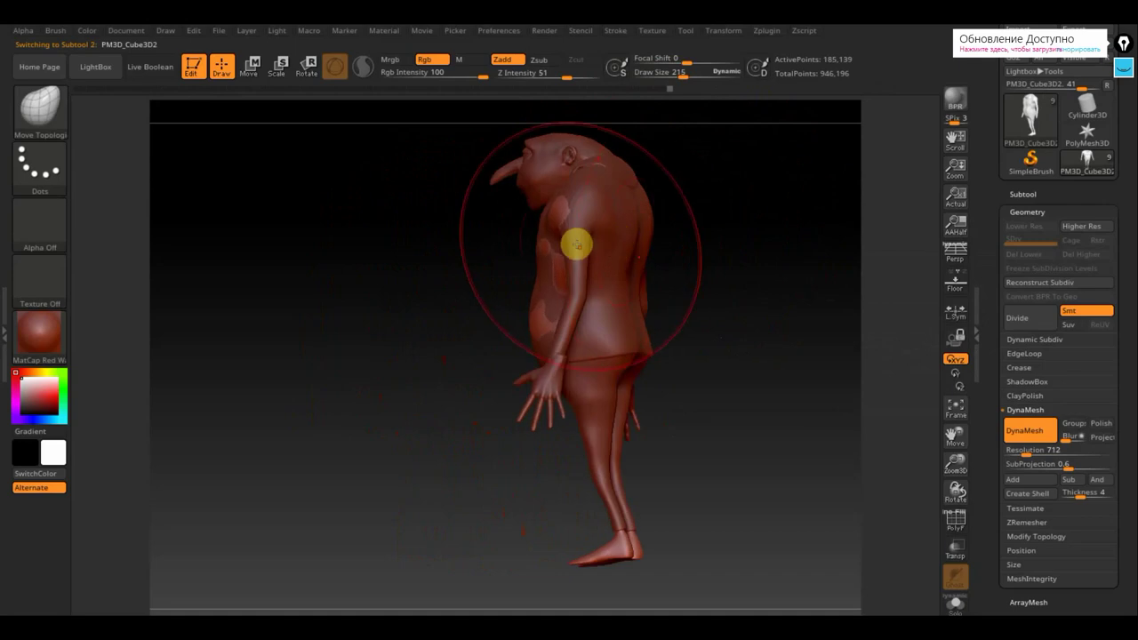
# Tuck the body's remaining protruding areas around the armpits and upper arms inside the jacket at Draw Size 77.
pyautogui.moveTo(681, 74); pyautogui.dragTo(666, 72)
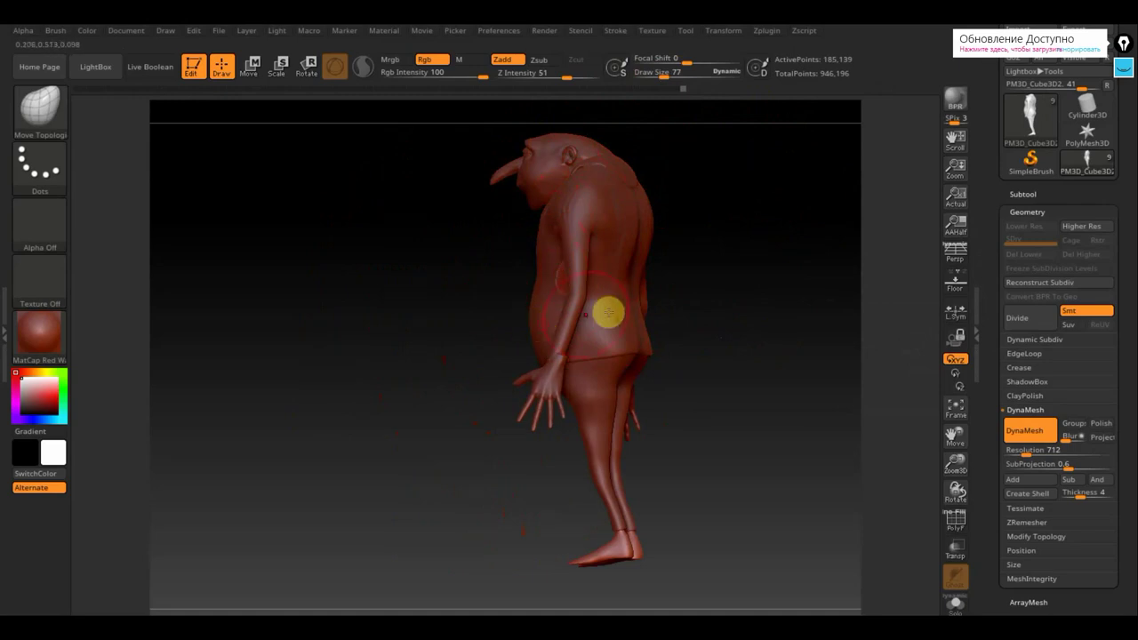
pyautogui.moveTo(698, 323); pyautogui.dragTo(584, 303)
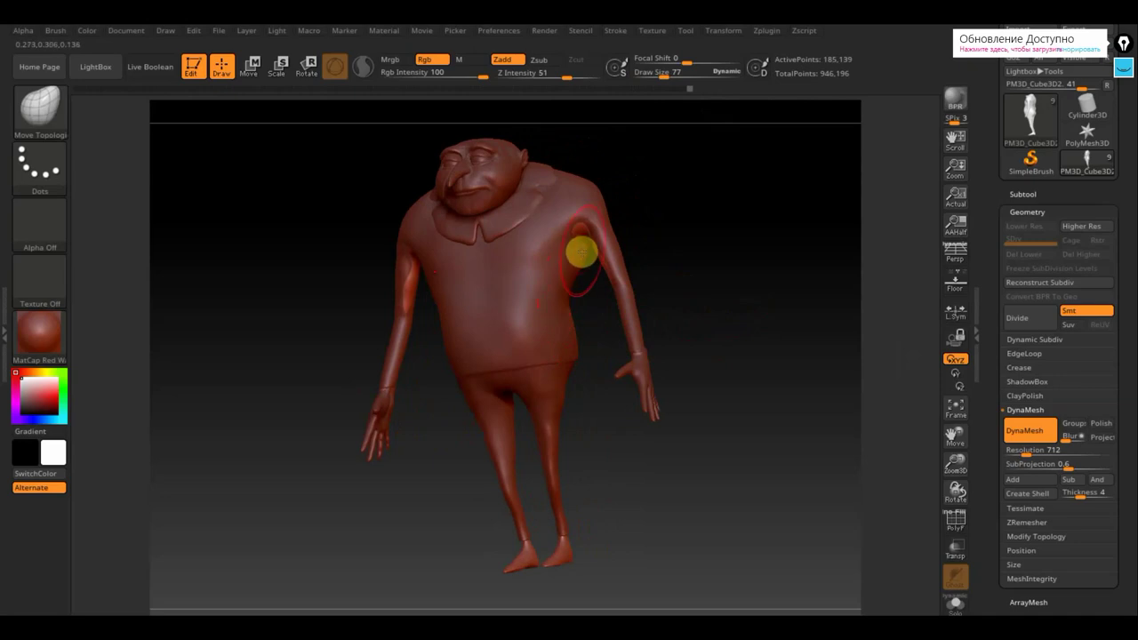
pyautogui.moveTo(676, 236); pyautogui.dragTo(612, 274)
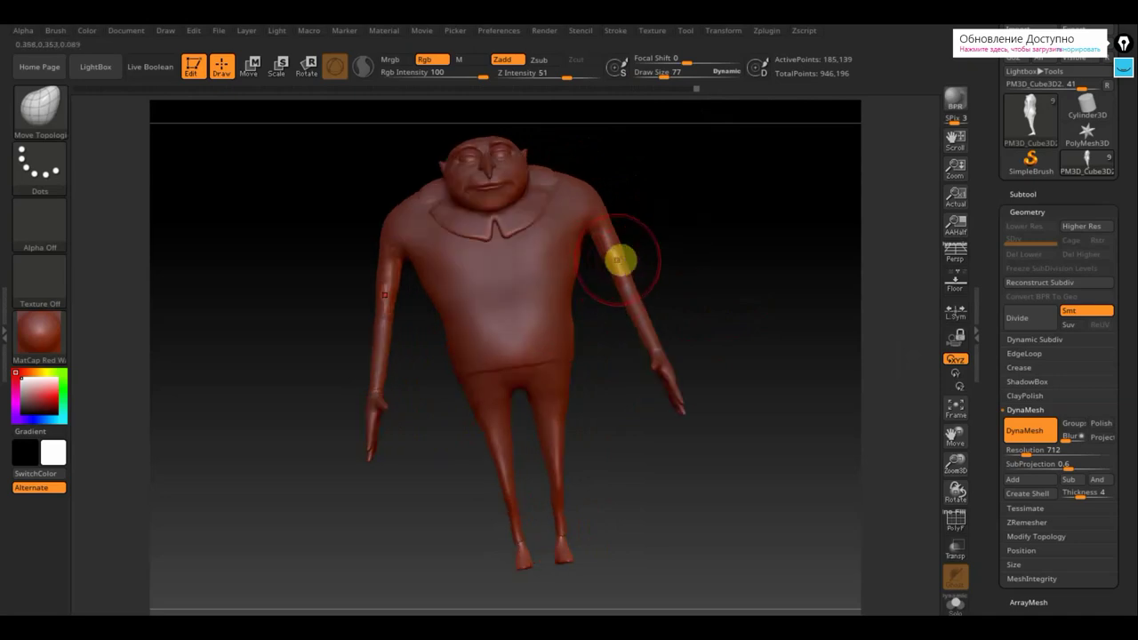
pyautogui.keyDown('shift'); pyautogui.moveTo(773, 272); pyautogui.dragTo(770, 301); pyautogui.keyUp('shift')
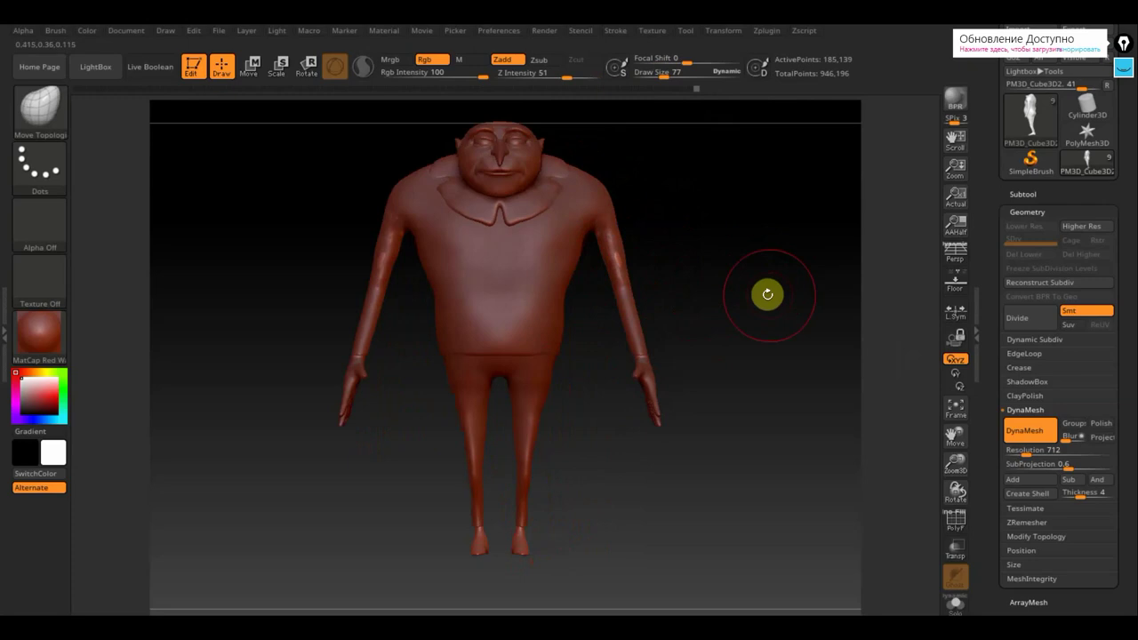
# Hide every subtool except the body and mask both of its feet.
pyautogui.press('n')
pyautogui.click(1041, 171)
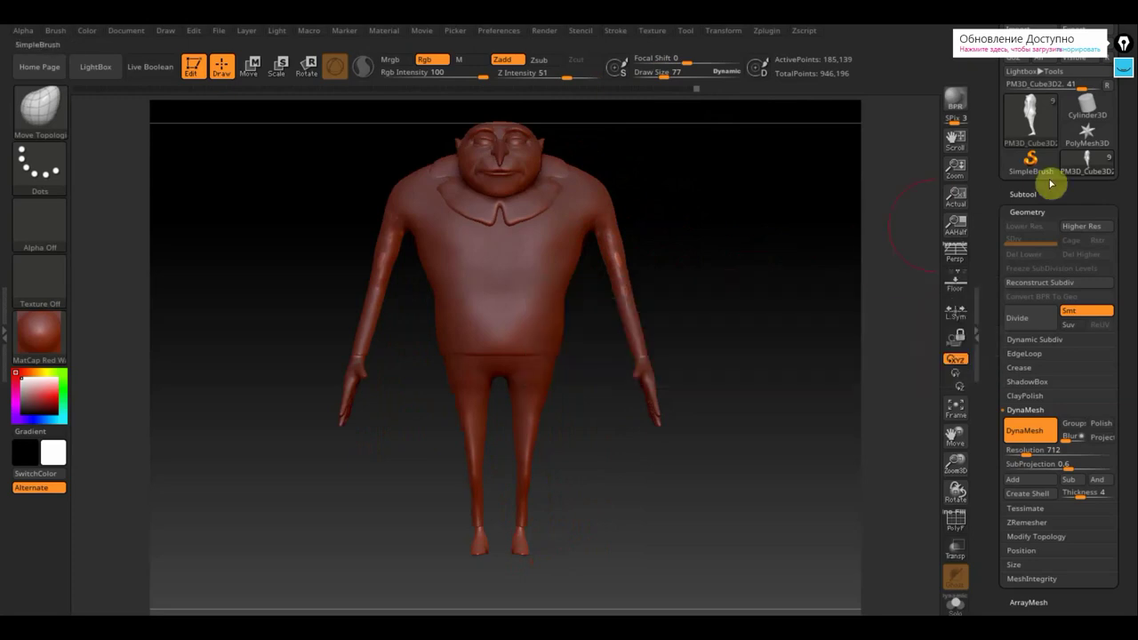
pyautogui.click(1025, 193)
pyautogui.click(1103, 227)
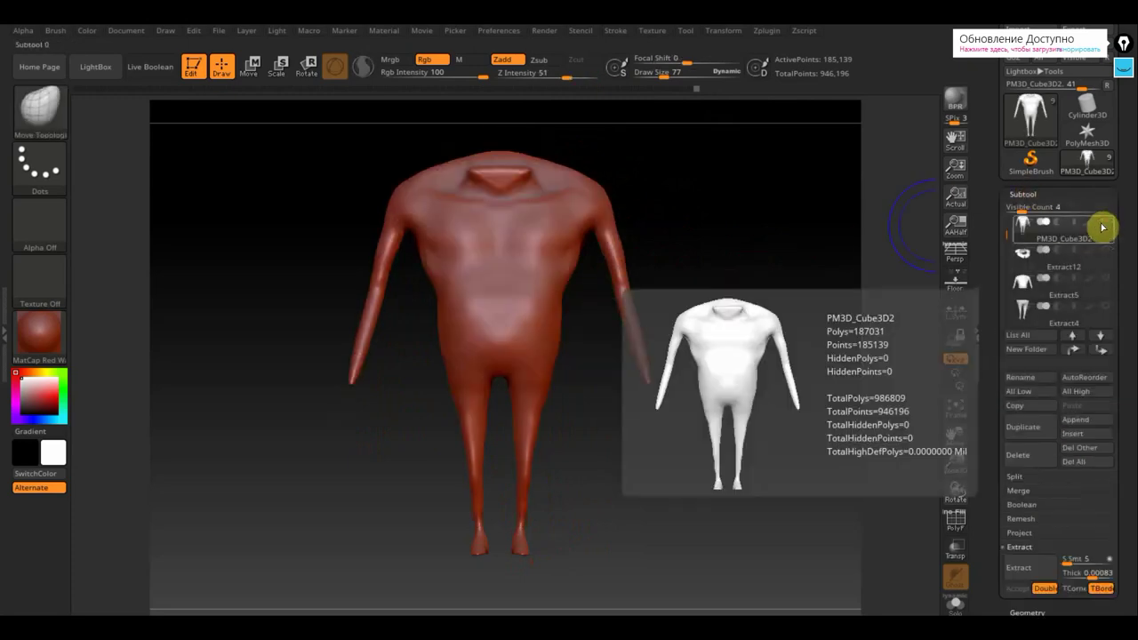
pyautogui.click(1103, 227)
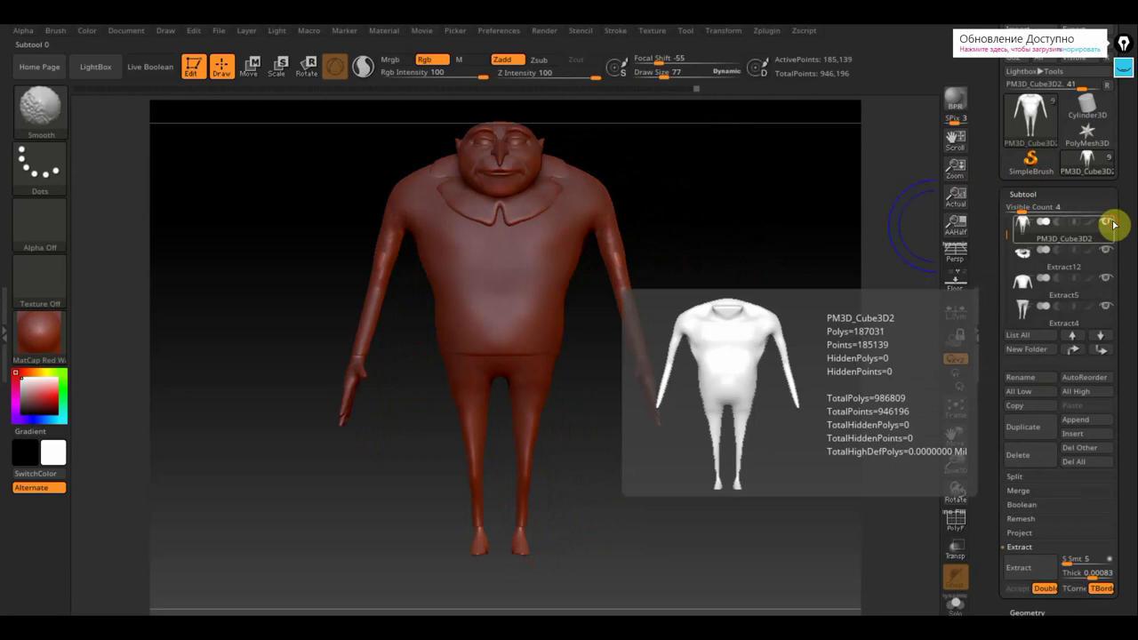
pyautogui.click(1106, 223)
pyautogui.click(733, 498)
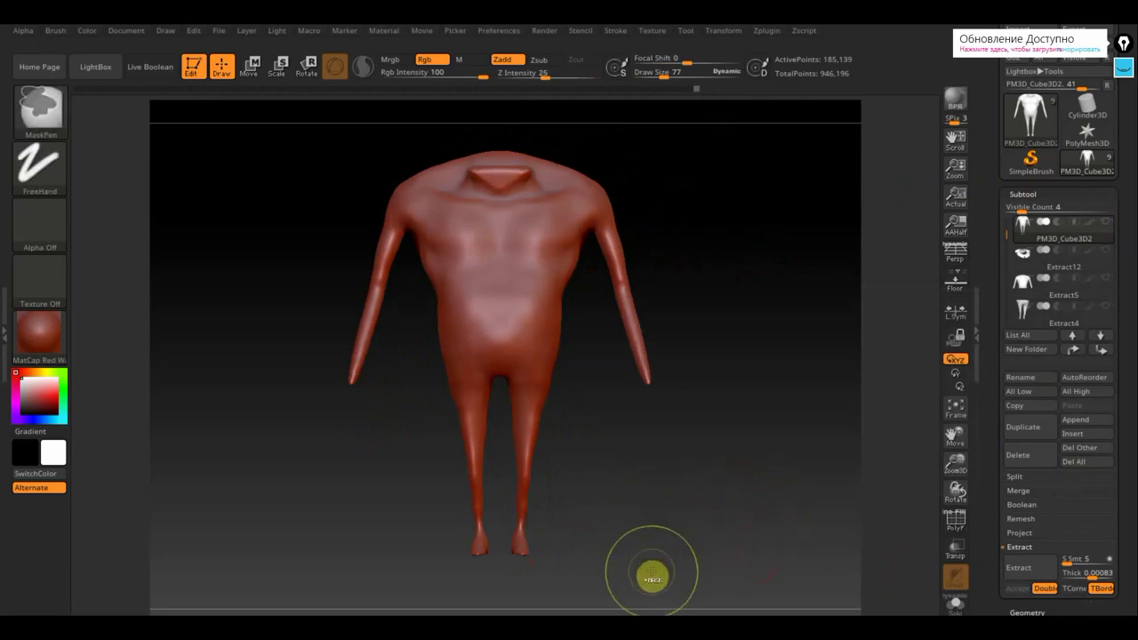
pyautogui.moveTo(648, 575)
pyautogui.keyDown('ctrl'); pyautogui.mouseDown()
pyautogui.moveTo(450, 533)
pyautogui.moveTo(444, 521)
pyautogui.mouseUp(); pyautogui.keyUp('ctrl')
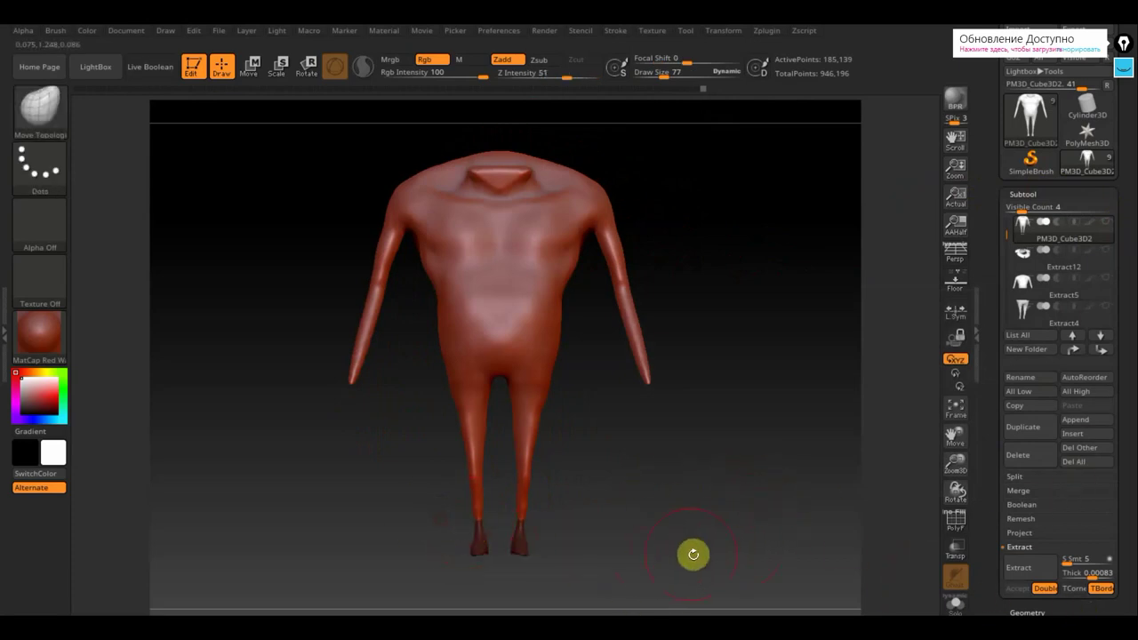
pyautogui.click(931, 581)
# Shrink the unmasked part of the body slightly with the Inflate deformation.
pyautogui.scroll(-6, 1125, 589)
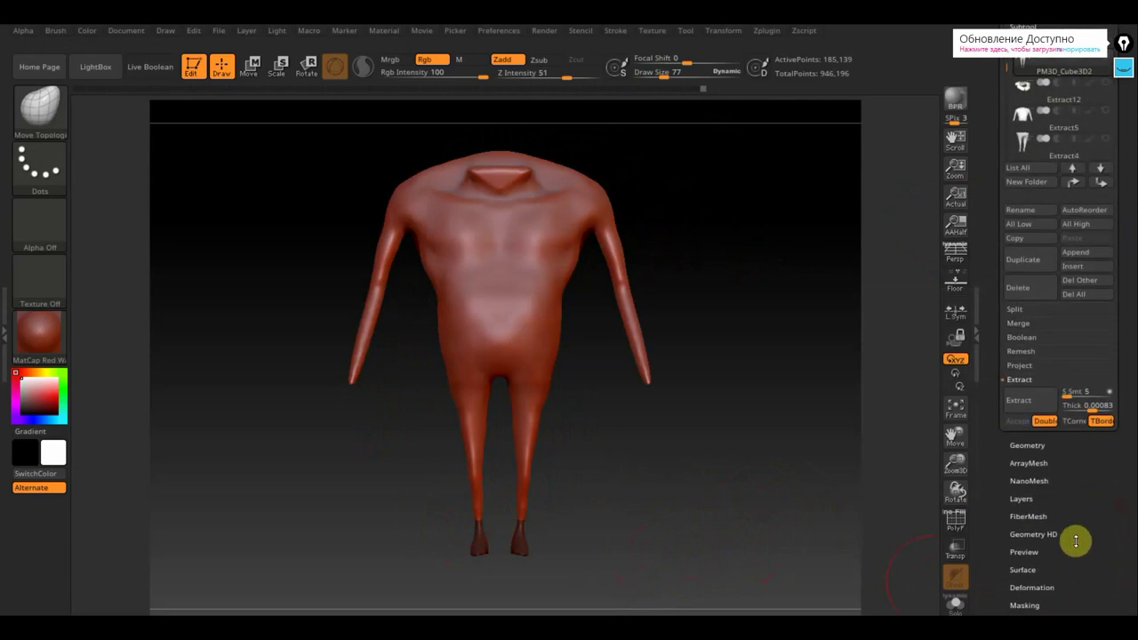
pyautogui.click(1031, 434)
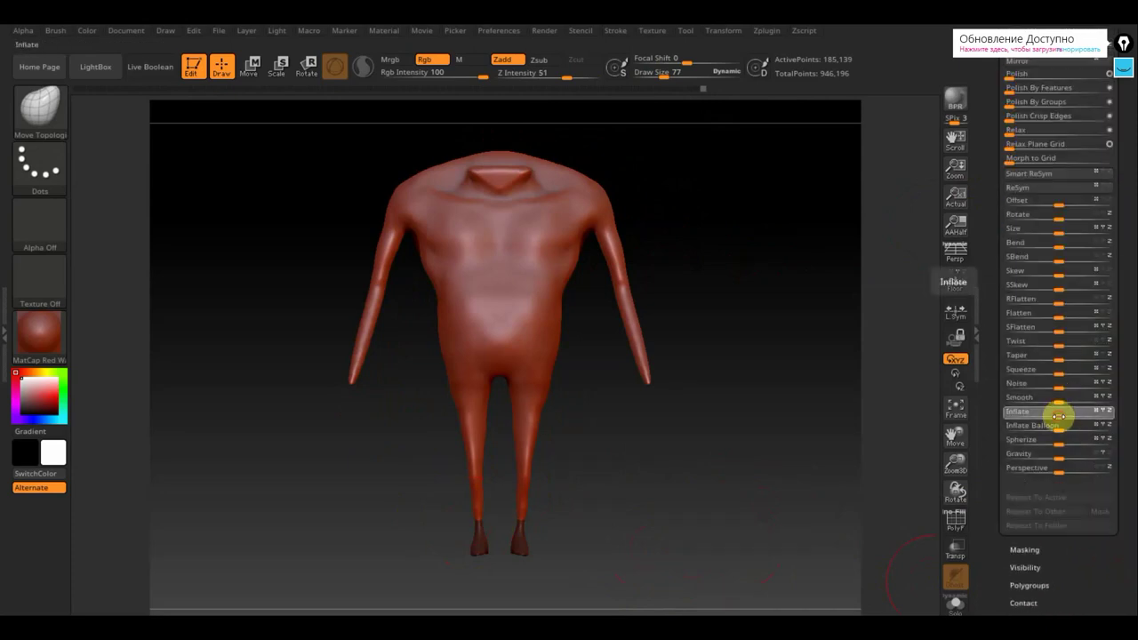
pyautogui.moveTo(1055, 417); pyautogui.dragTo(1056, 416)
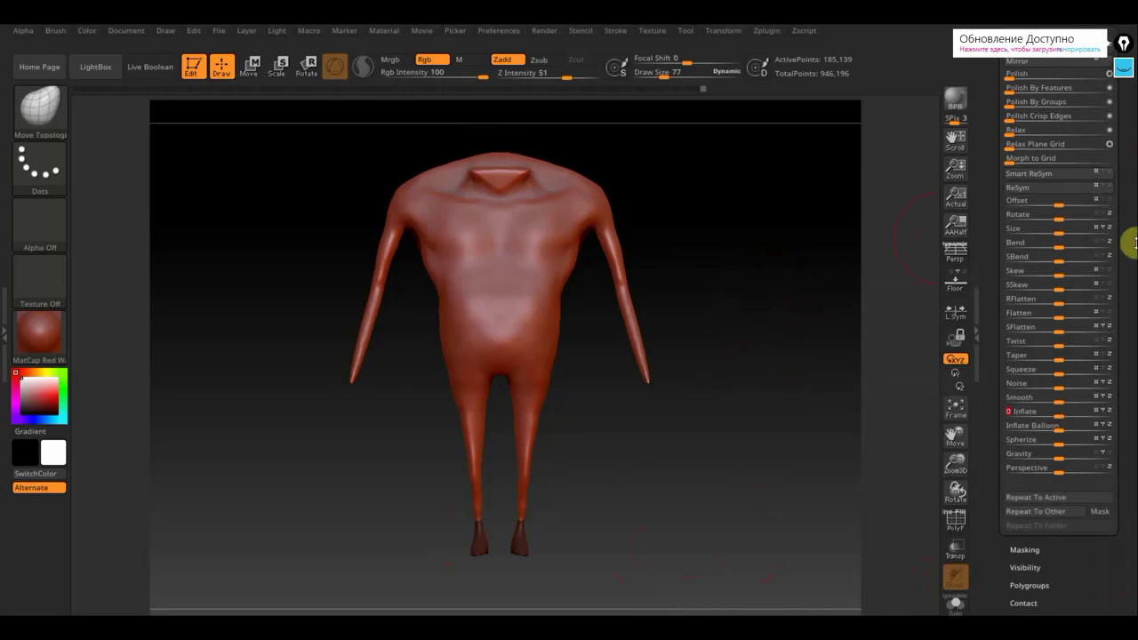
pyautogui.scroll(5, 1130, 257)
# Show all the subtools again and clear the mask from the body's feet.
pyautogui.click(1035, 184)
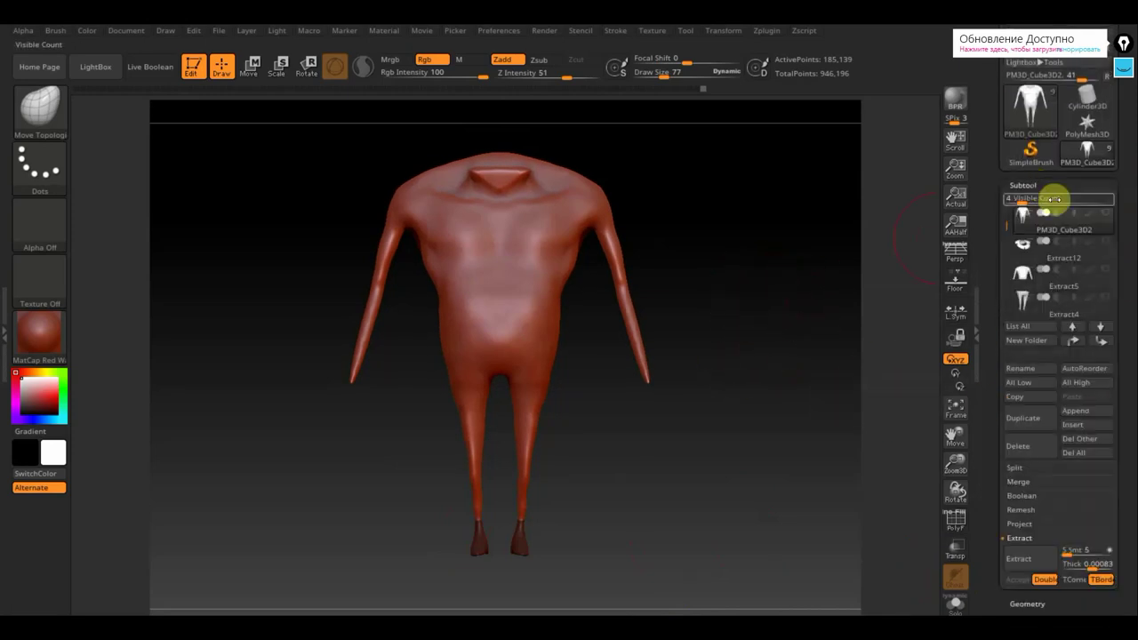
pyautogui.click(1103, 213)
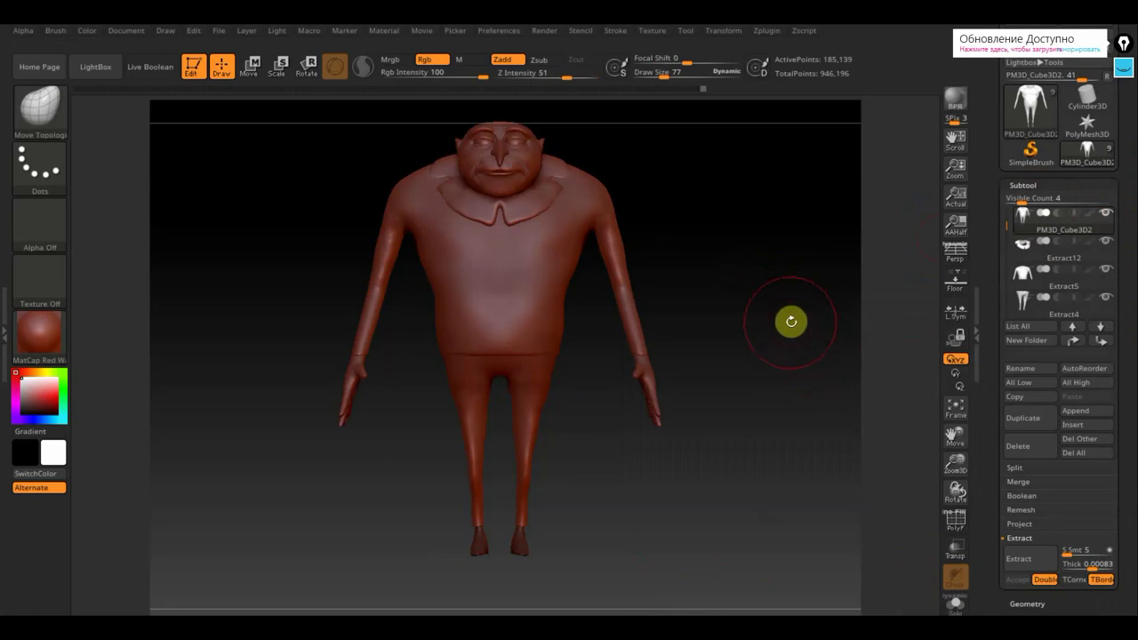
pyautogui.moveTo(793, 310); pyautogui.dragTo(725, 340)
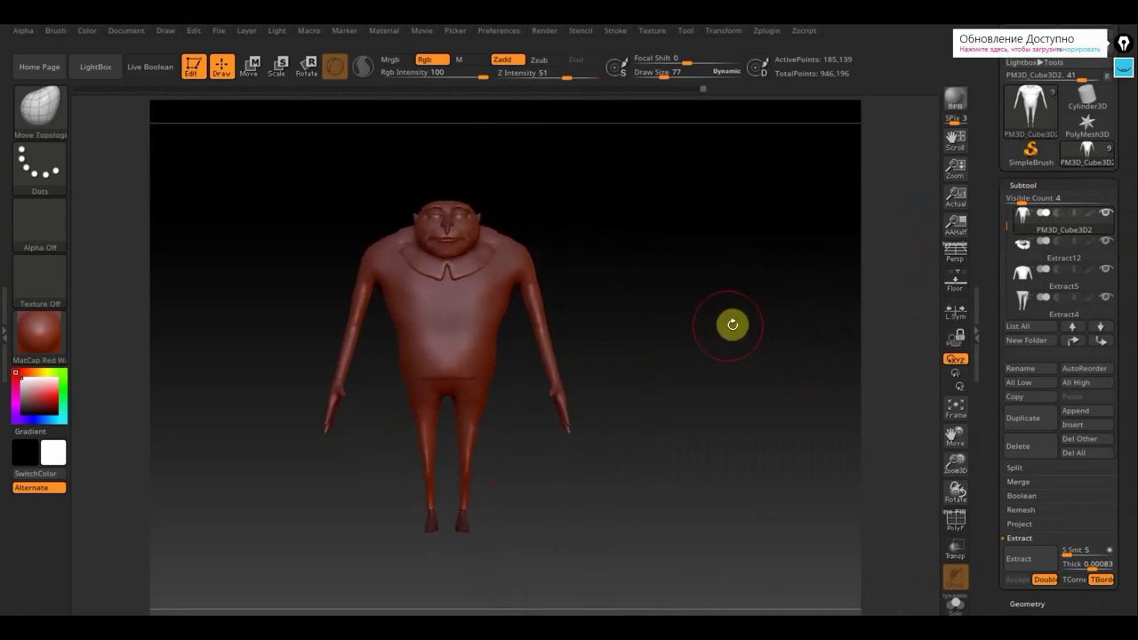
pyautogui.keyDown('ctrl'); pyautogui.moveTo(717, 288); pyautogui.dragTo(752, 354); pyautogui.keyUp('ctrl')
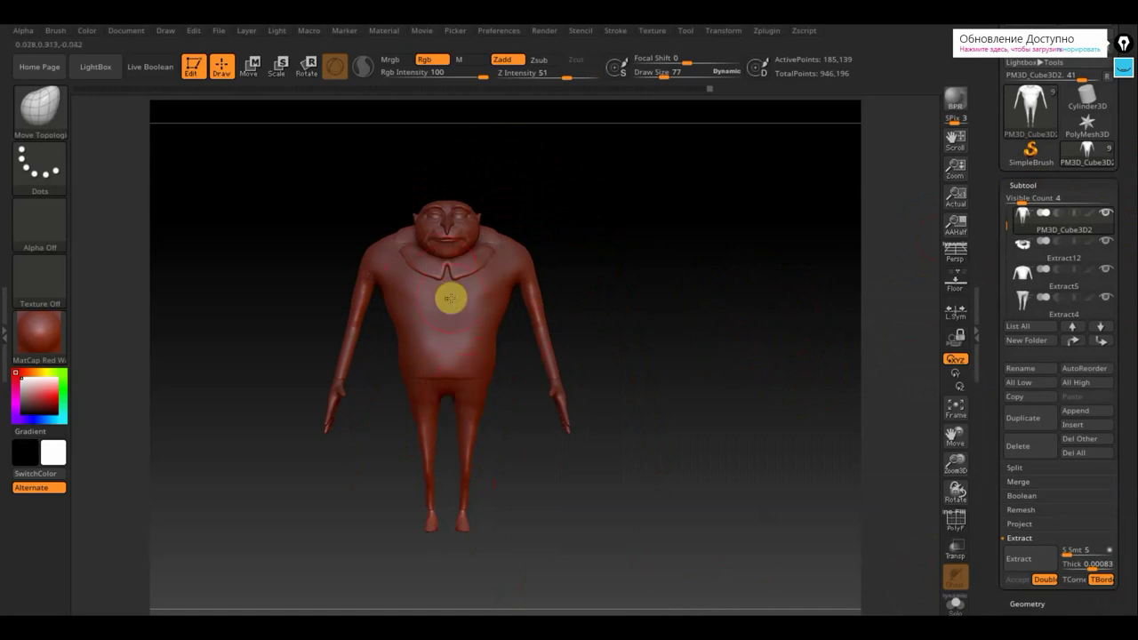
# Look through the brush presets in the "еще кисти" folder and check LightBox without loading anything.
pyautogui.click(40, 116)
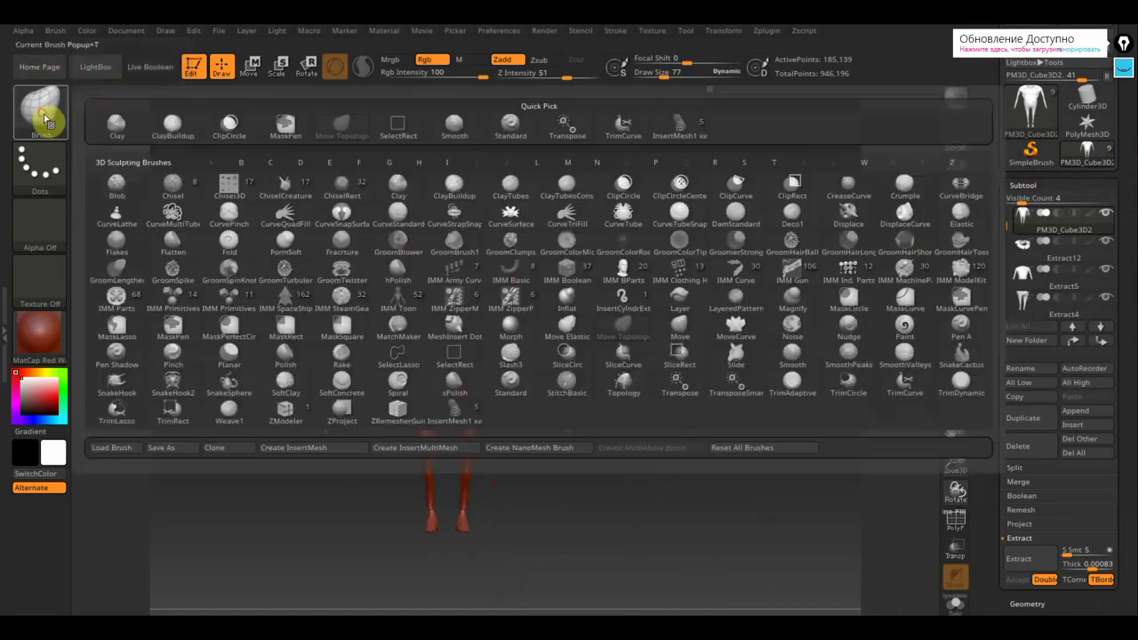
pyautogui.click(129, 448)
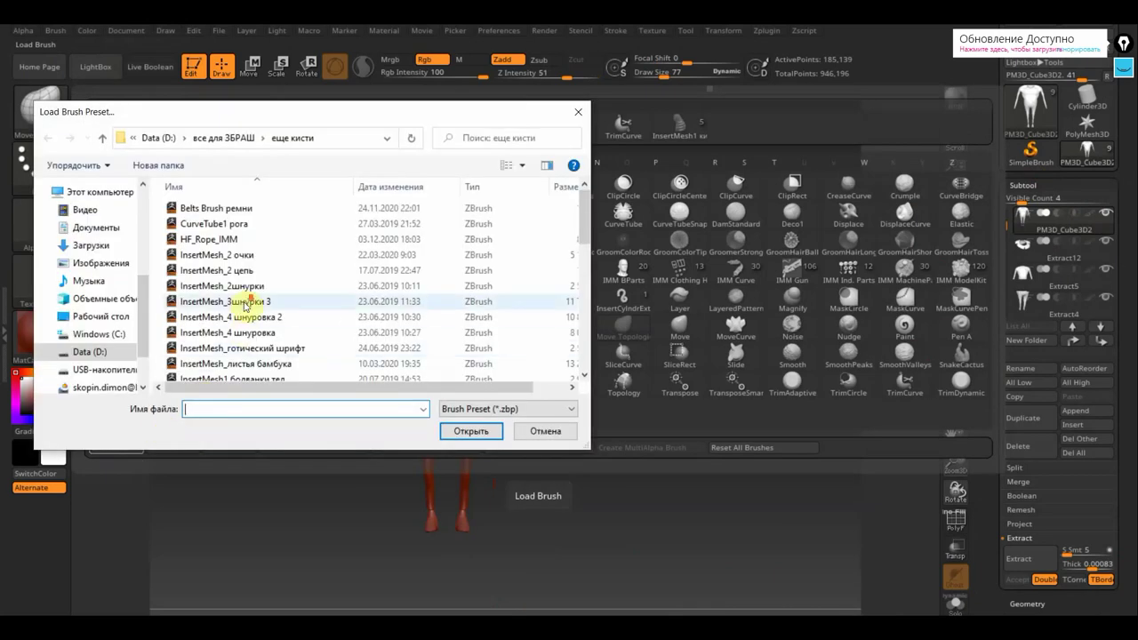
pyautogui.scroll(-1, 245, 305)
pyautogui.scroll(-1, 245, 305)
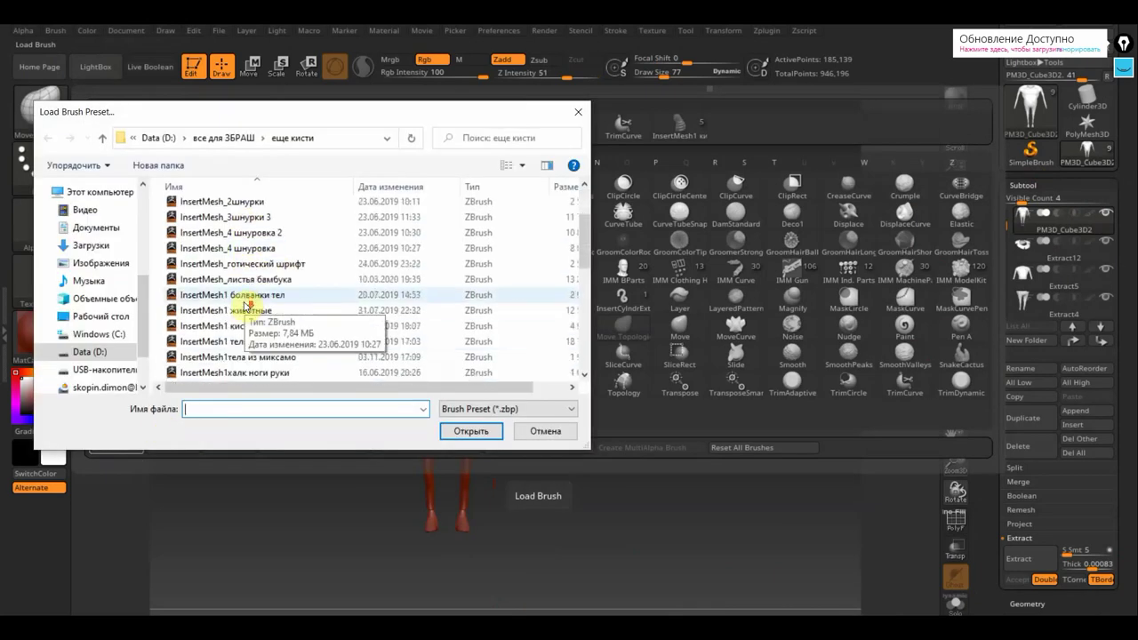
pyautogui.scroll(-1, 297, 363)
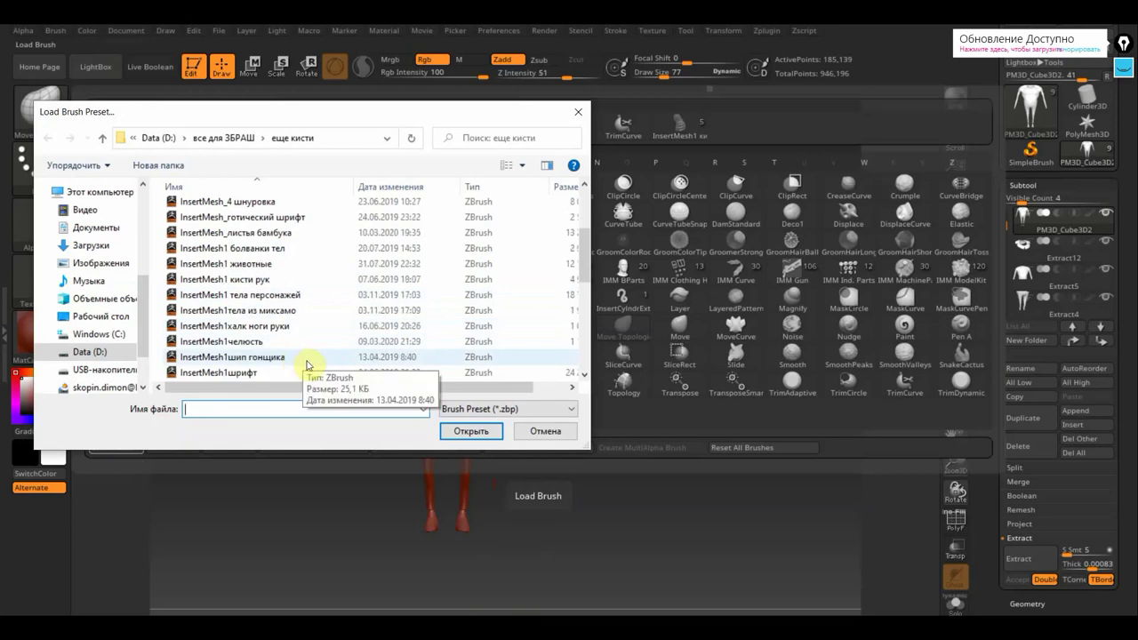
pyautogui.scroll(-3, 307, 365)
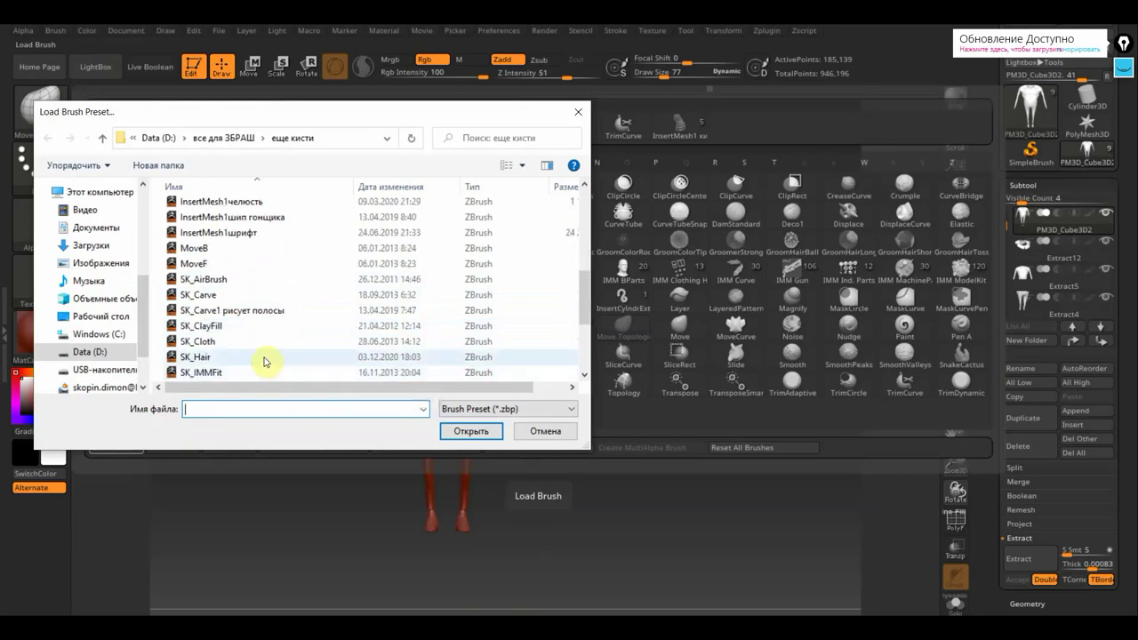
pyautogui.scroll(-1, 265, 361)
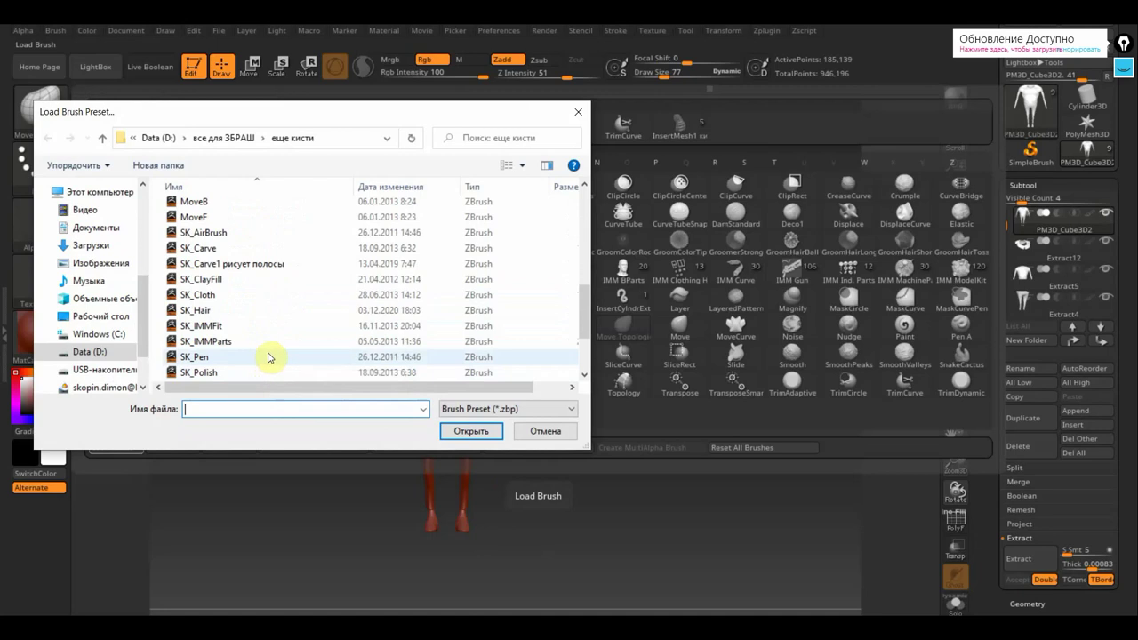
pyautogui.scroll(-2, 269, 358)
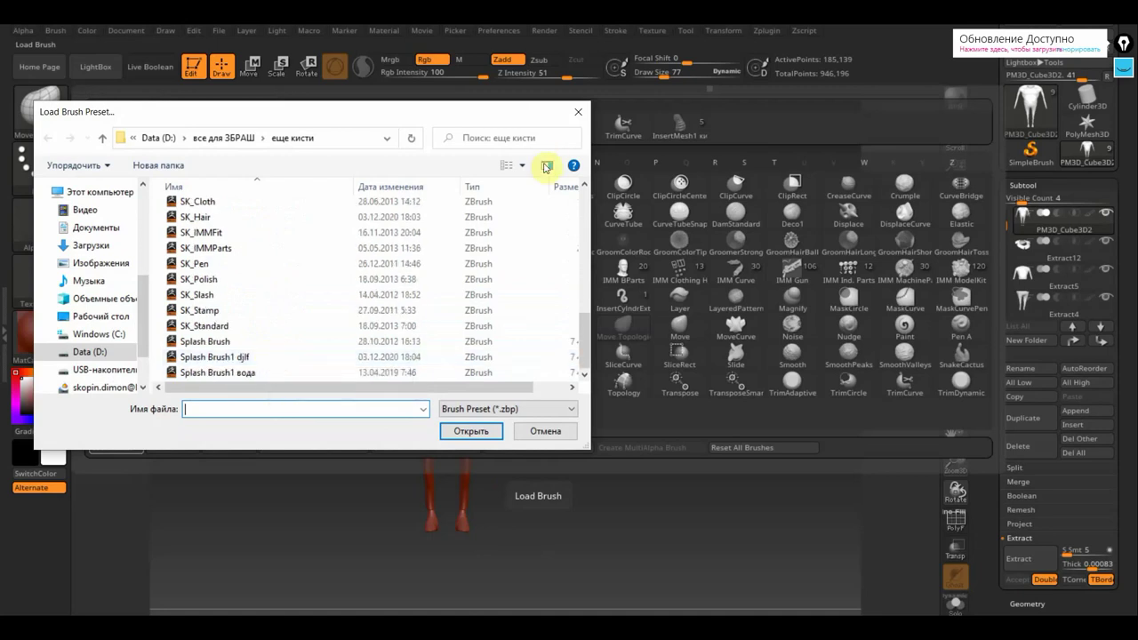
pyautogui.press('Escape')
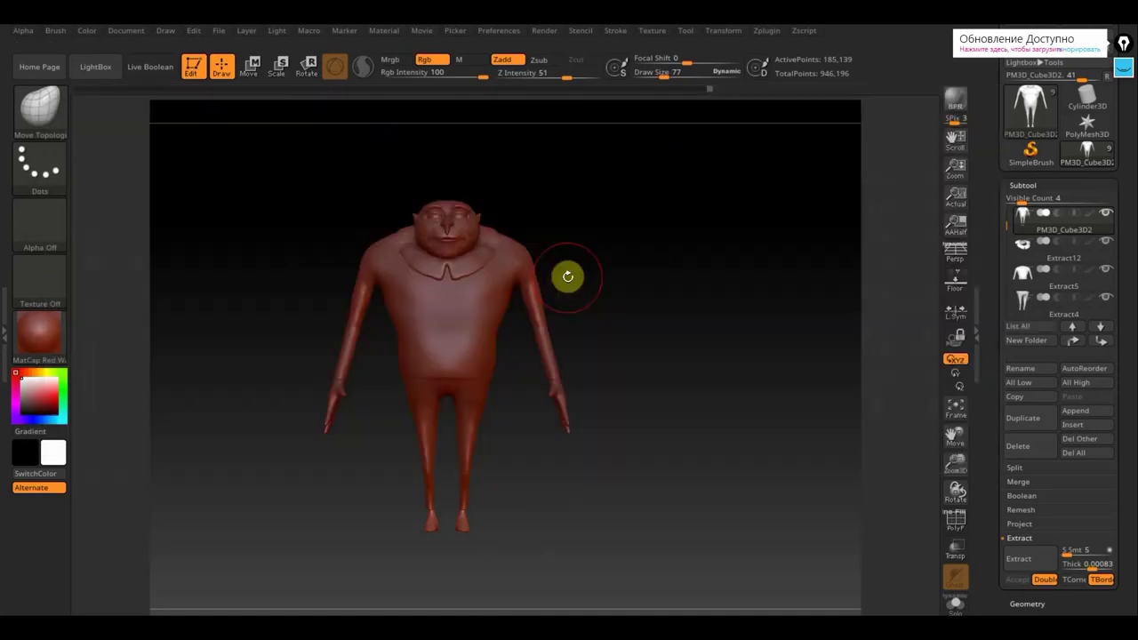
pyautogui.click(96, 71)
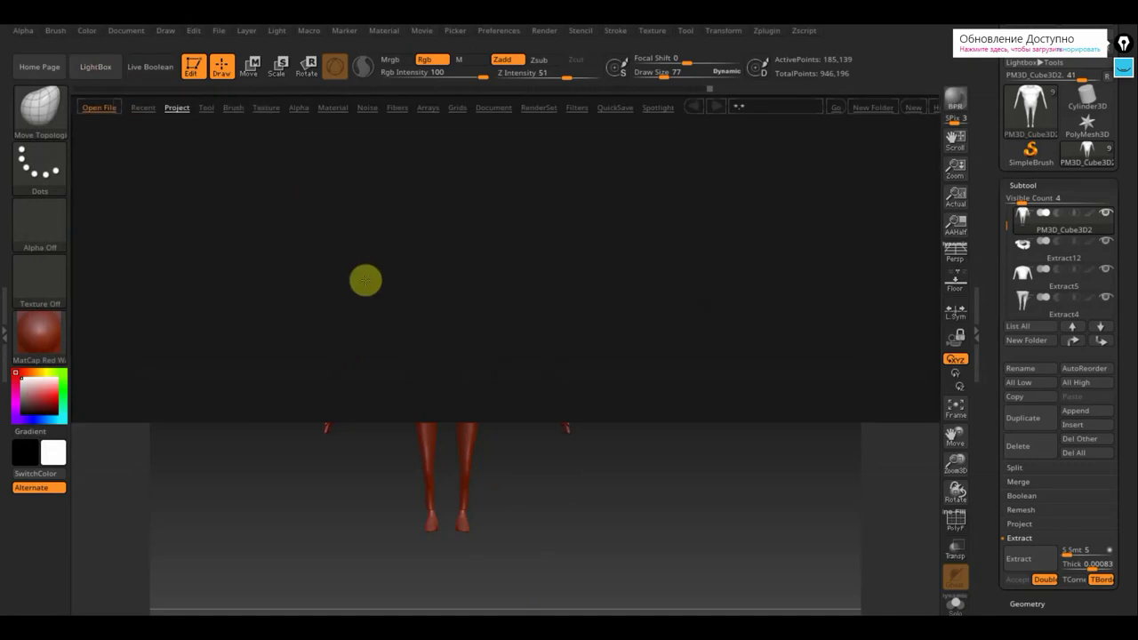
pyautogui.click(113, 75)
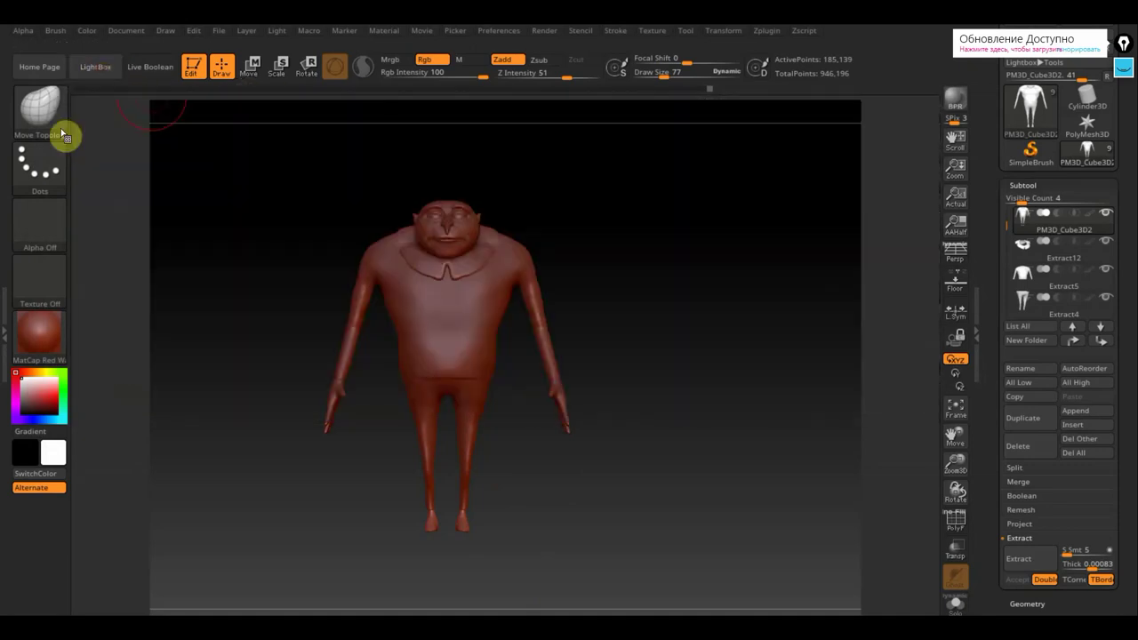
# Choose the IMM ZipperM brush and make the jacket the active subtool.
pyautogui.click(40, 125)
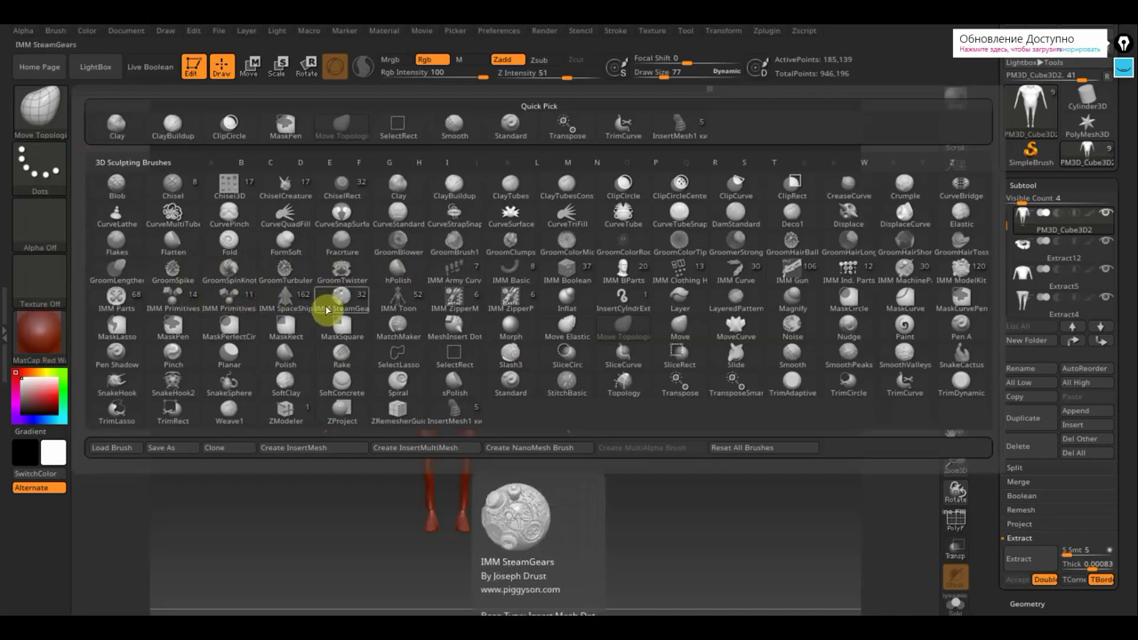
pyautogui.click(460, 303)
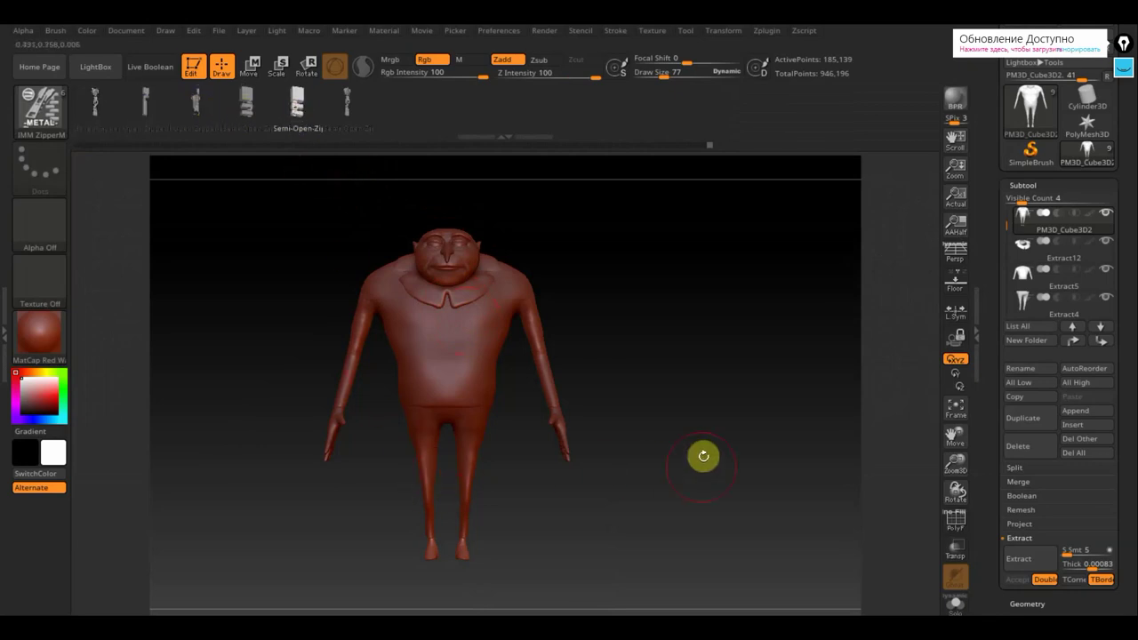
pyautogui.moveTo(713, 415)
pyautogui.keyDown('alt'); pyautogui.mouseDown()
pyautogui.moveTo(735, 532)
pyautogui.moveTo(721, 475)
pyautogui.moveTo(832, 498)
pyautogui.mouseUp(); pyautogui.keyUp('alt')
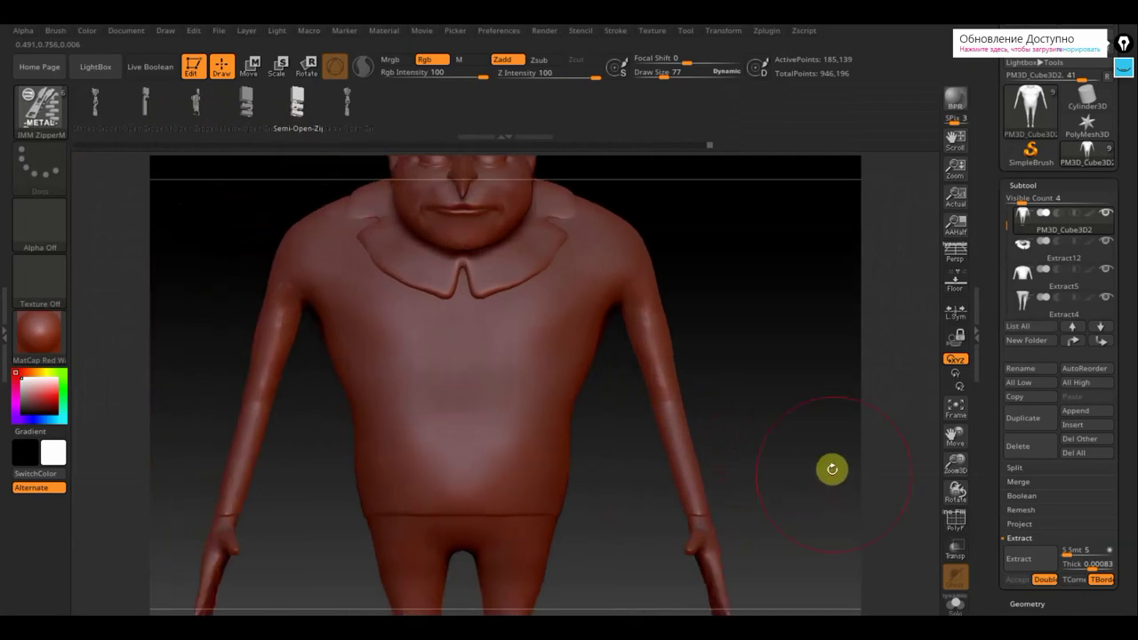
pyautogui.click(1031, 277)
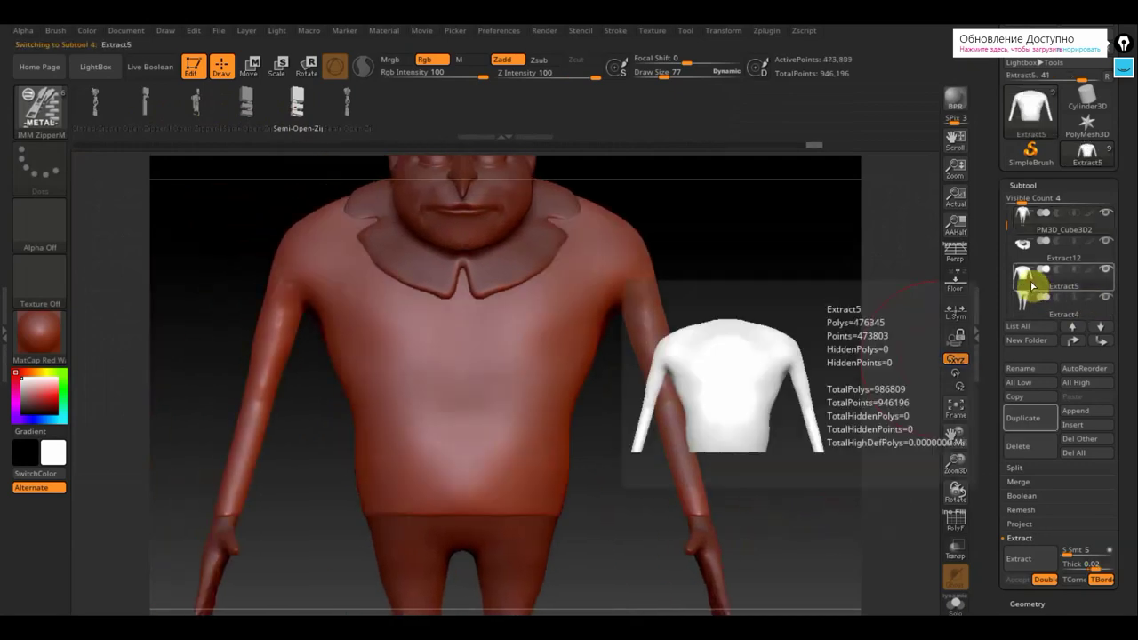
# Duplicate the jacket subtool and, at draw size 14, draw a Semi-Open-Zip zipper down the jacket's front from collar to hem.
pyautogui.click(1038, 420)
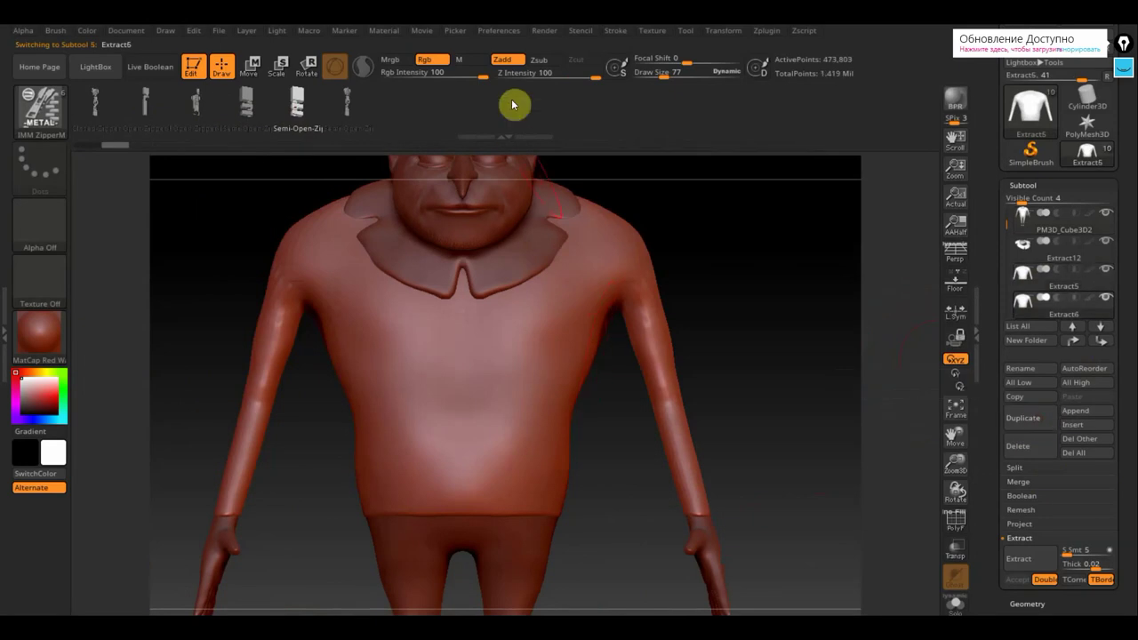
pyautogui.moveTo(664, 77); pyautogui.dragTo(646, 79)
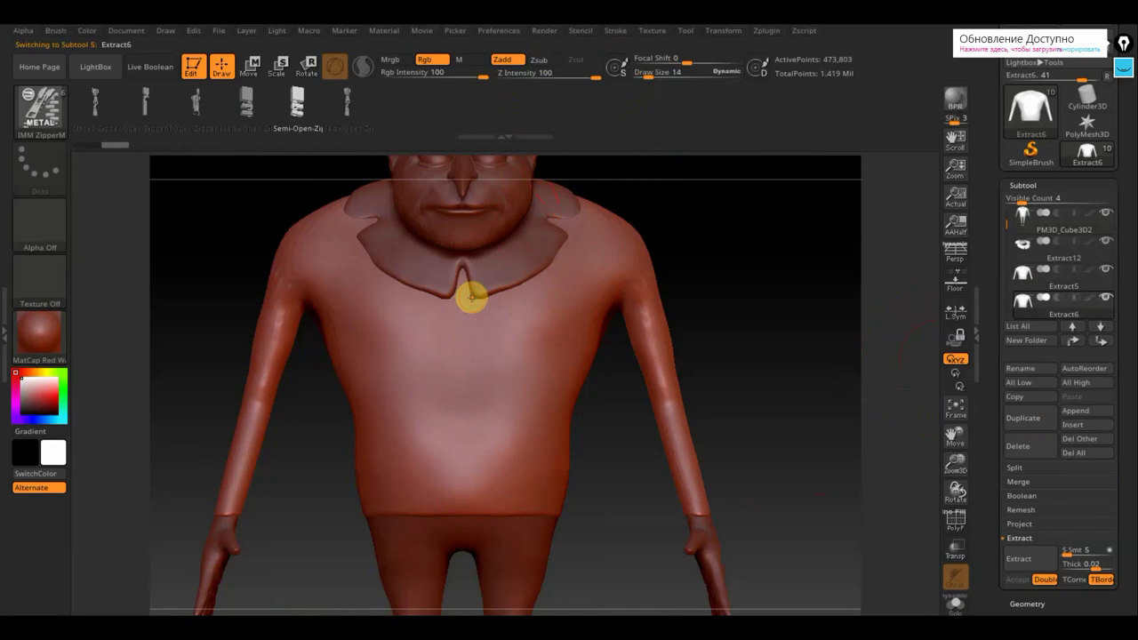
pyautogui.moveTo(463, 281); pyautogui.dragTo(469, 516)
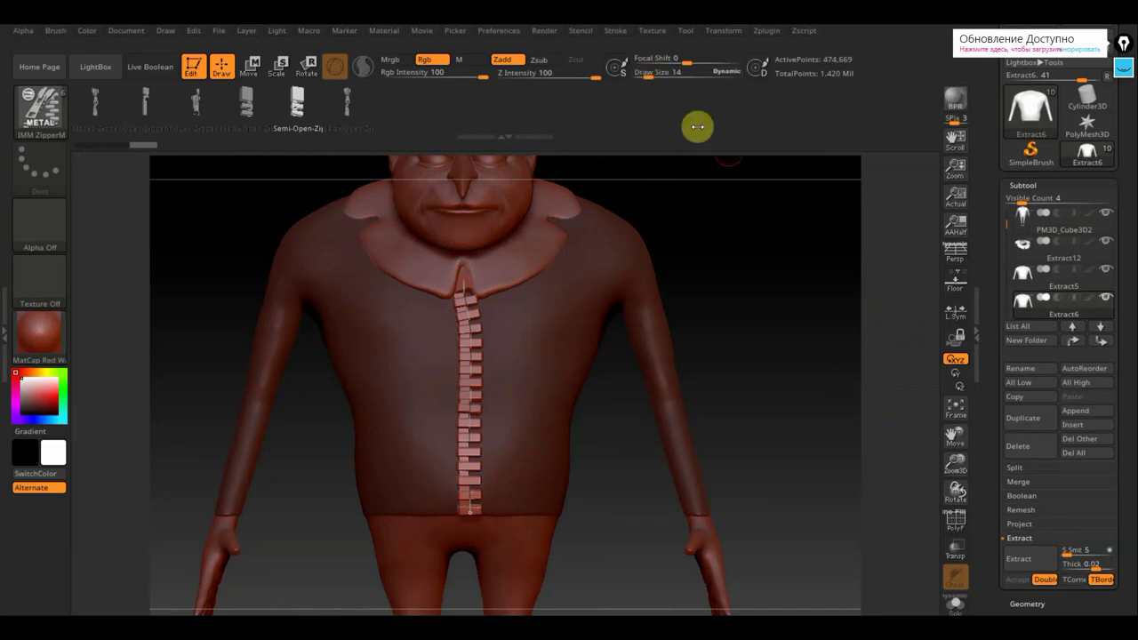
# Try narrower versions of the zipper on the same curve, including draw sizes 1 and 2.
pyautogui.moveTo(653, 76); pyautogui.dragTo(649, 75)
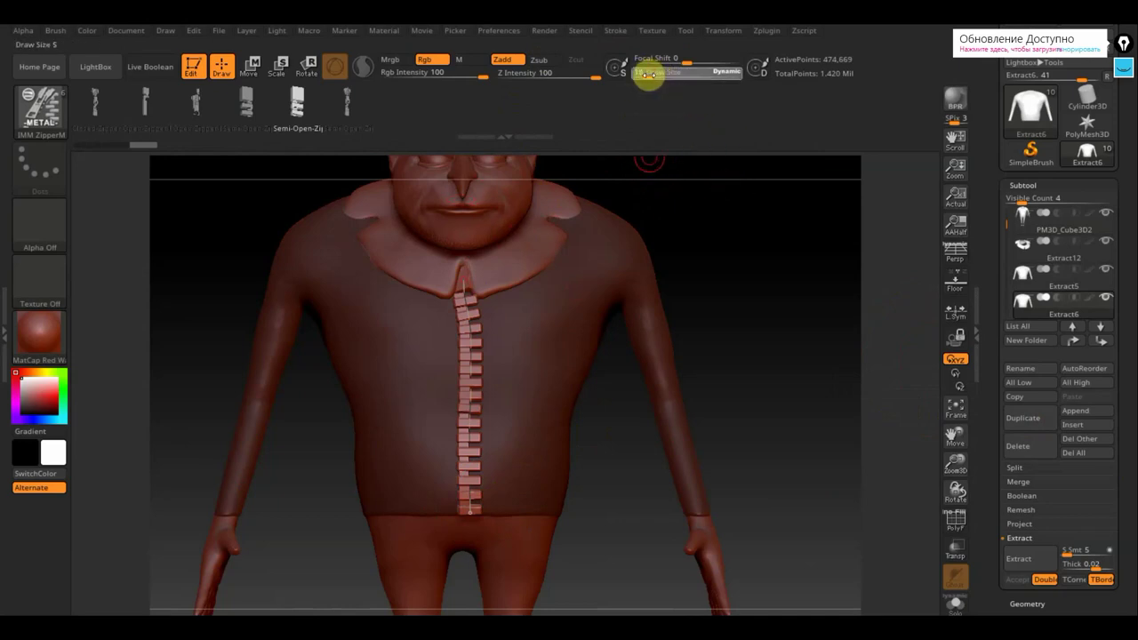
pyautogui.write('64')
pyautogui.press('Return')
pyautogui.click(470, 316)
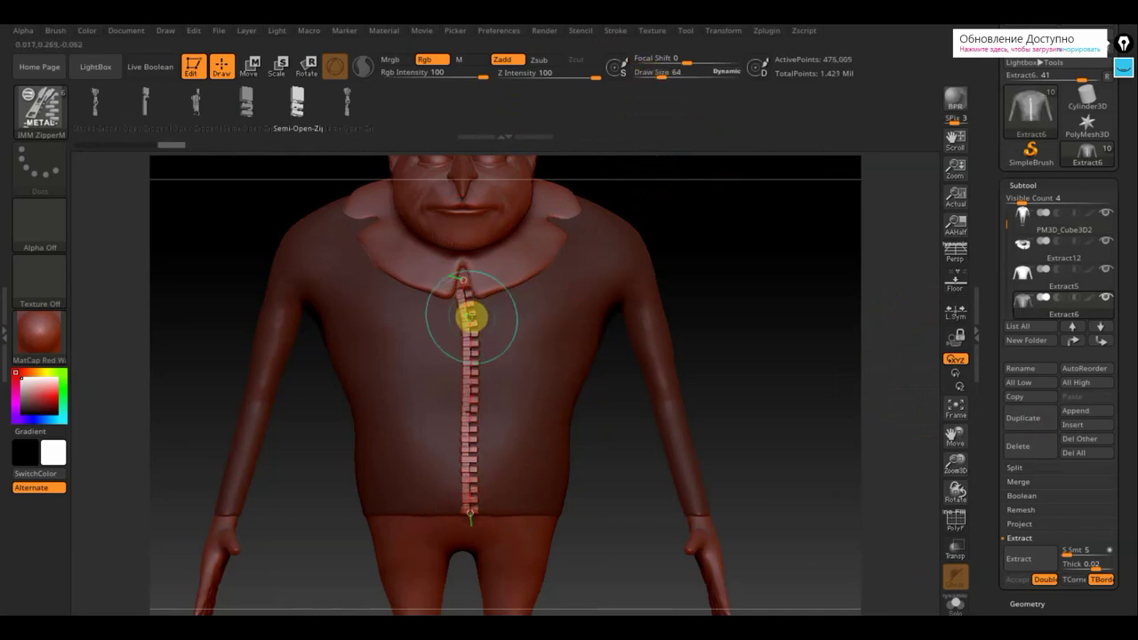
pyautogui.click(640, 73)
pyautogui.write('10')
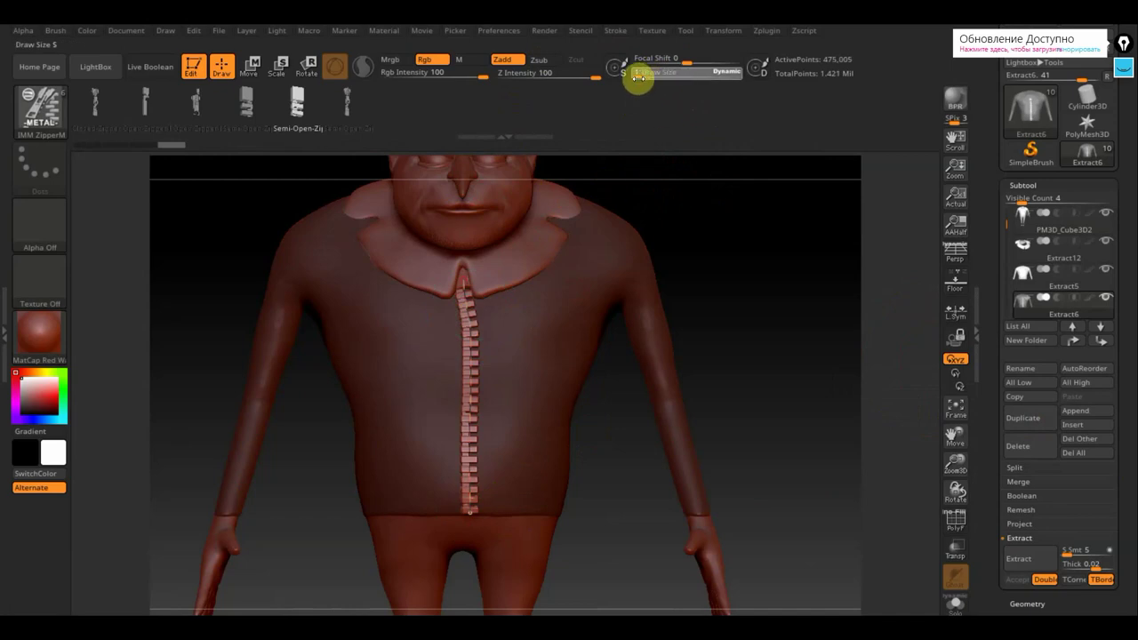
pyautogui.press('Return')
pyautogui.click(471, 316)
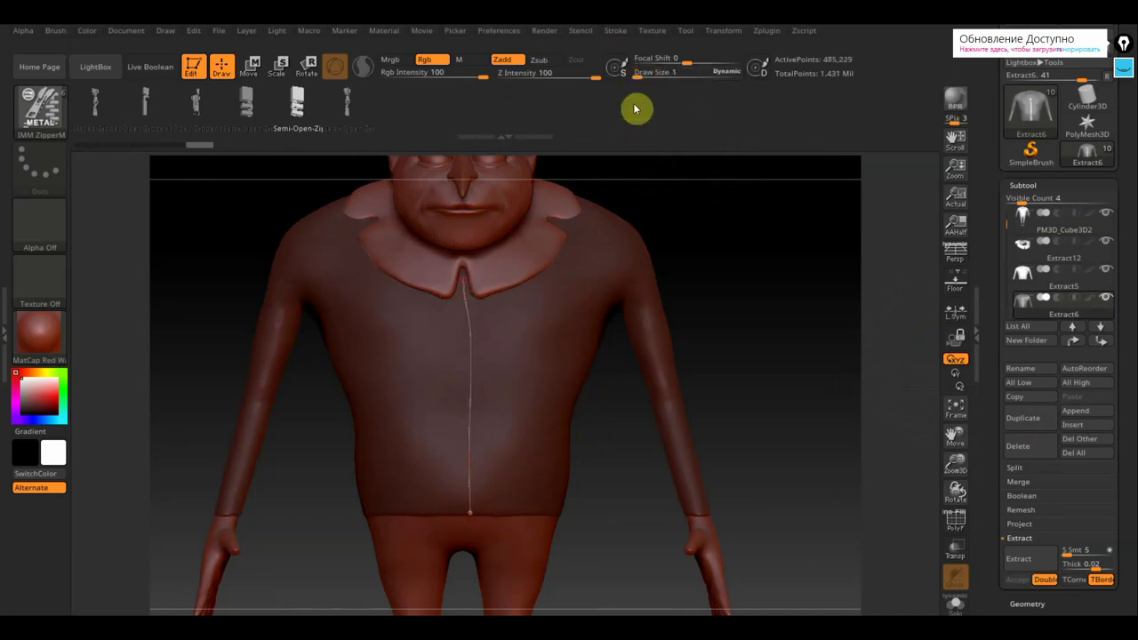
pyautogui.click(637, 73)
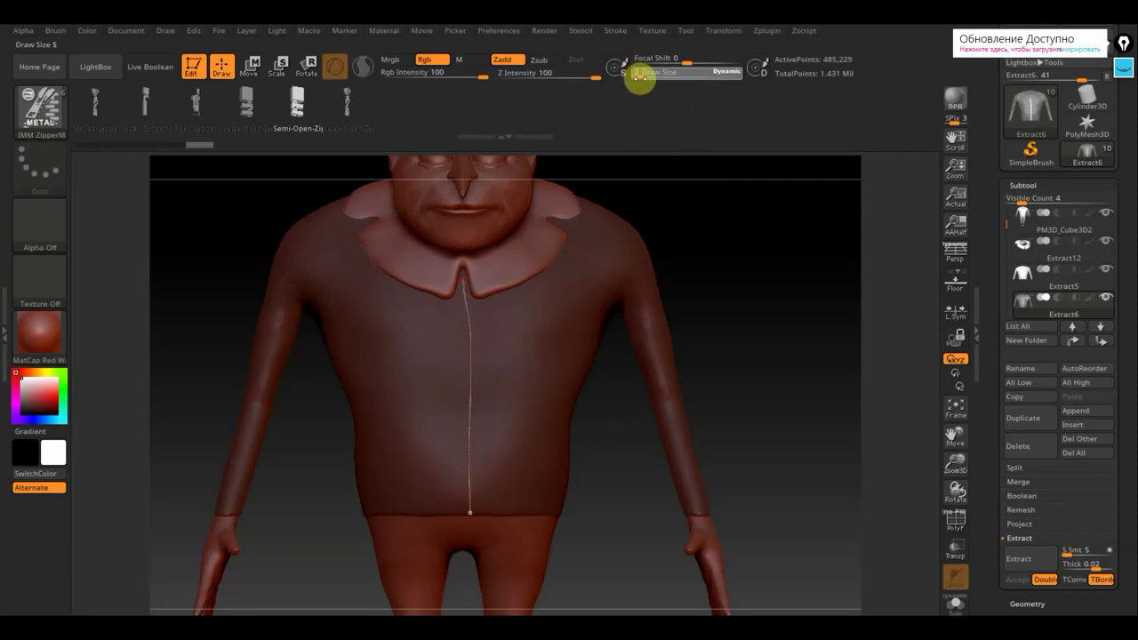
pyautogui.write('2')
pyautogui.press('Return')
pyautogui.click(474, 322)
pyautogui.click(477, 322)
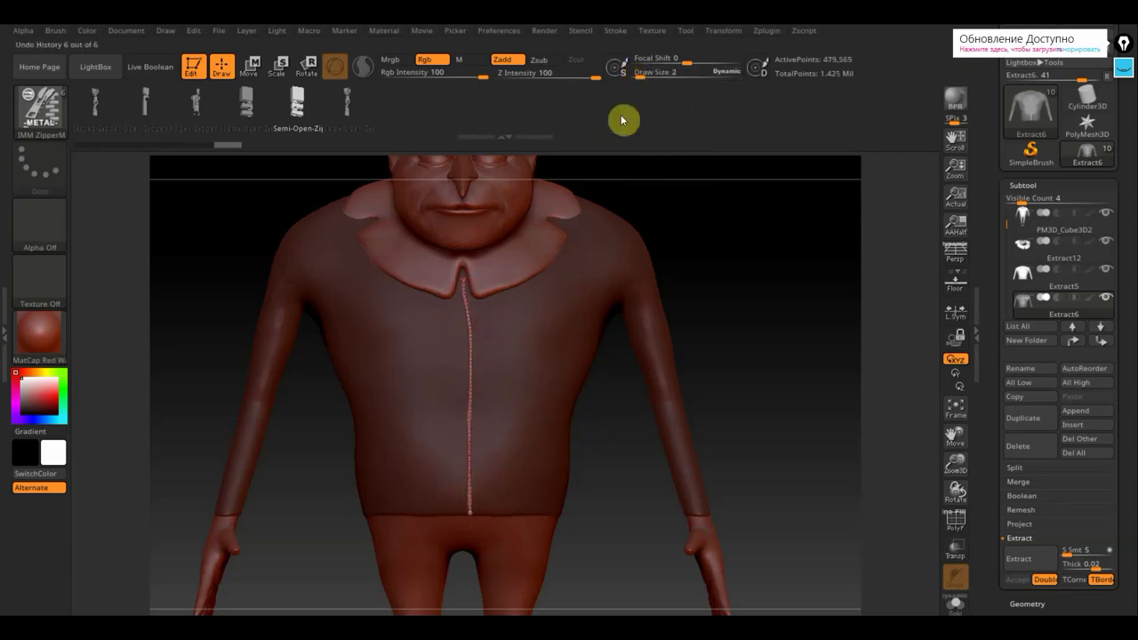
# Regenerate the zipper along the front curve at draw size 6.
pyautogui.click(638, 75)
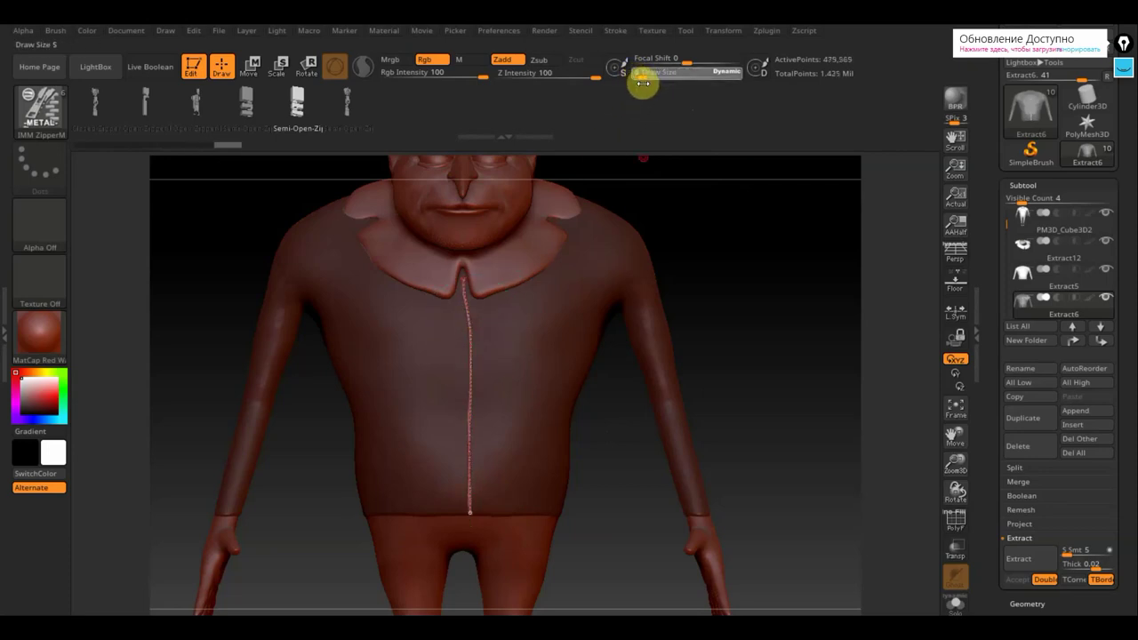
pyautogui.write('6')
pyautogui.press('Return')
pyautogui.click(469, 306)
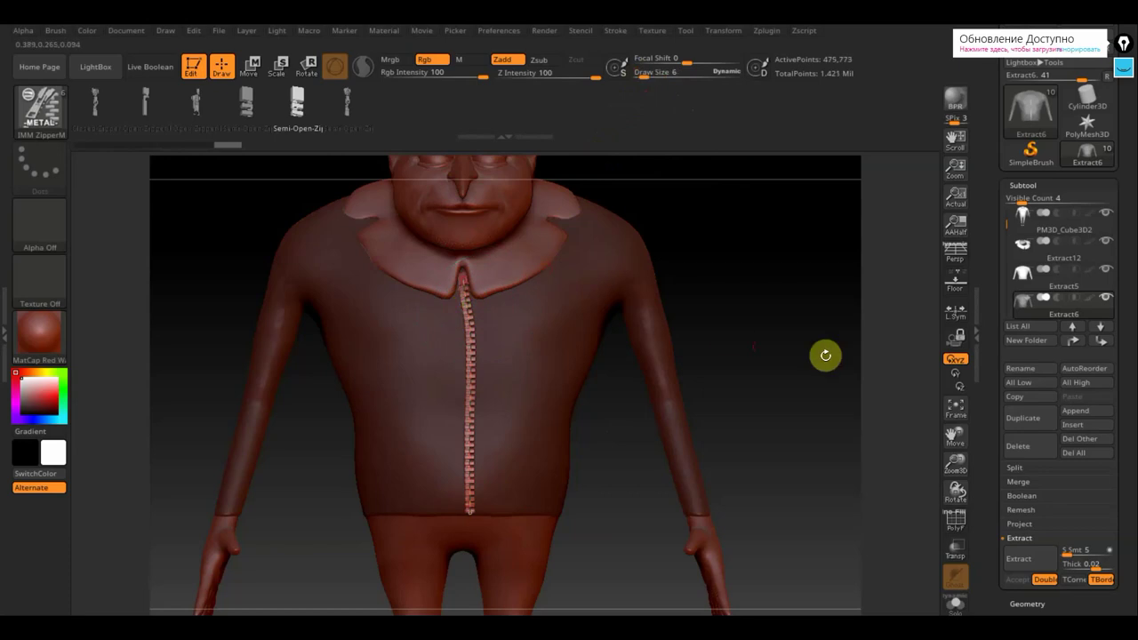
# Pull the zipper curve's upper end up into the collar gap and adjust its middle along the jacket front.
pyautogui.click(661, 75)
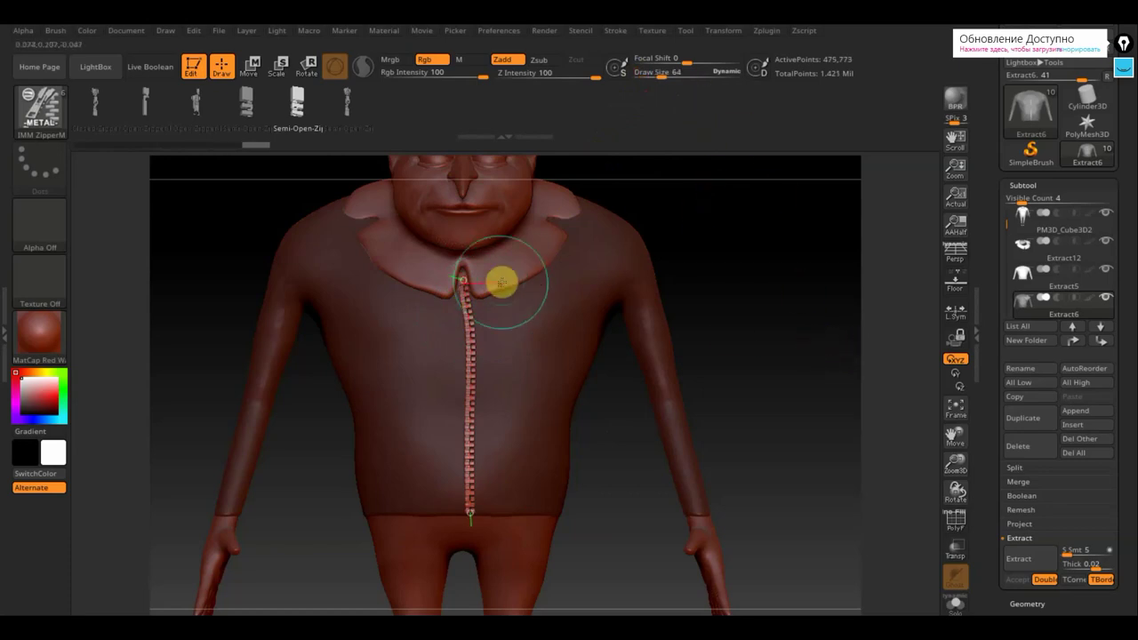
pyautogui.moveTo(462, 282); pyautogui.dragTo(464, 273)
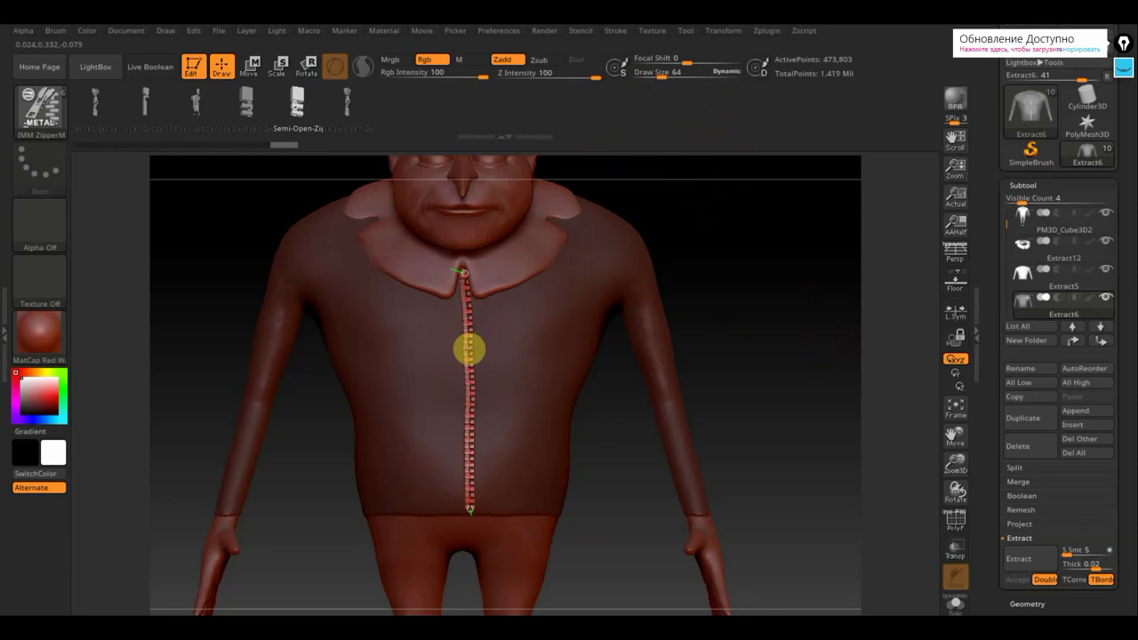
pyautogui.moveTo(469, 397); pyautogui.dragTo(465, 403)
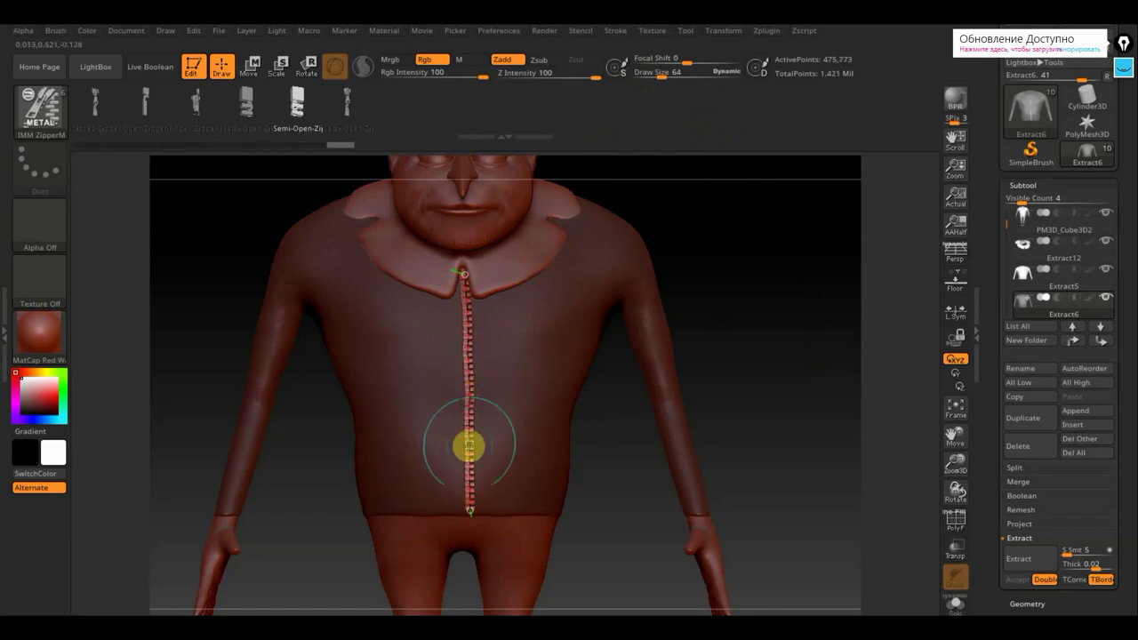
pyautogui.click(489, 365)
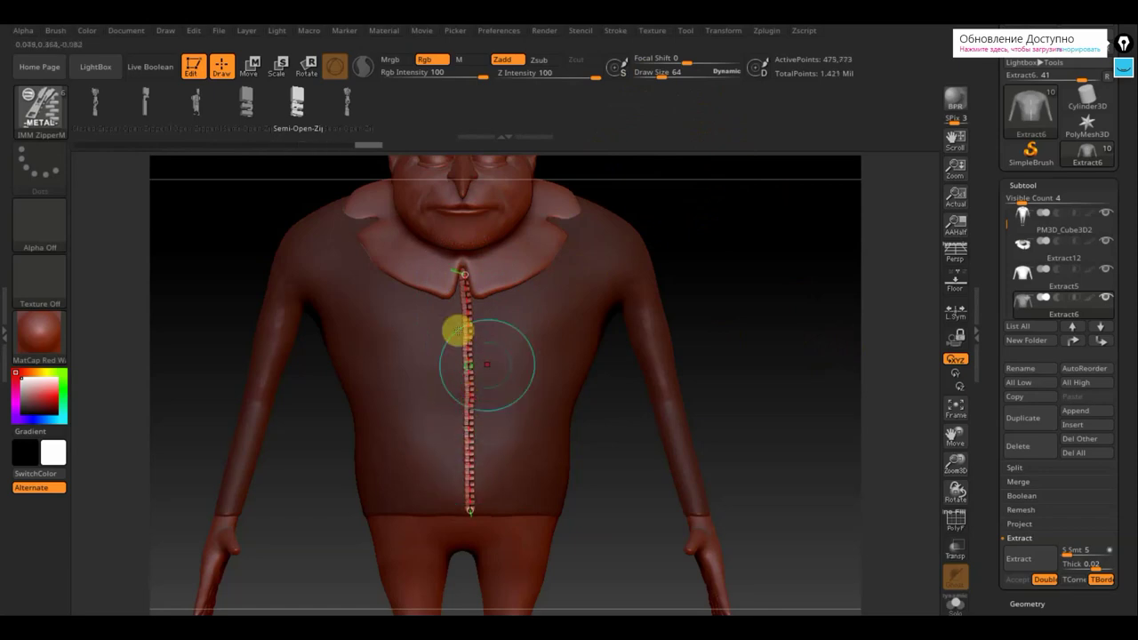
# Switch the zipper brush to the Open-Zipper insert, try a stroke with it below the collar and undo it.
pyautogui.click(193, 114)
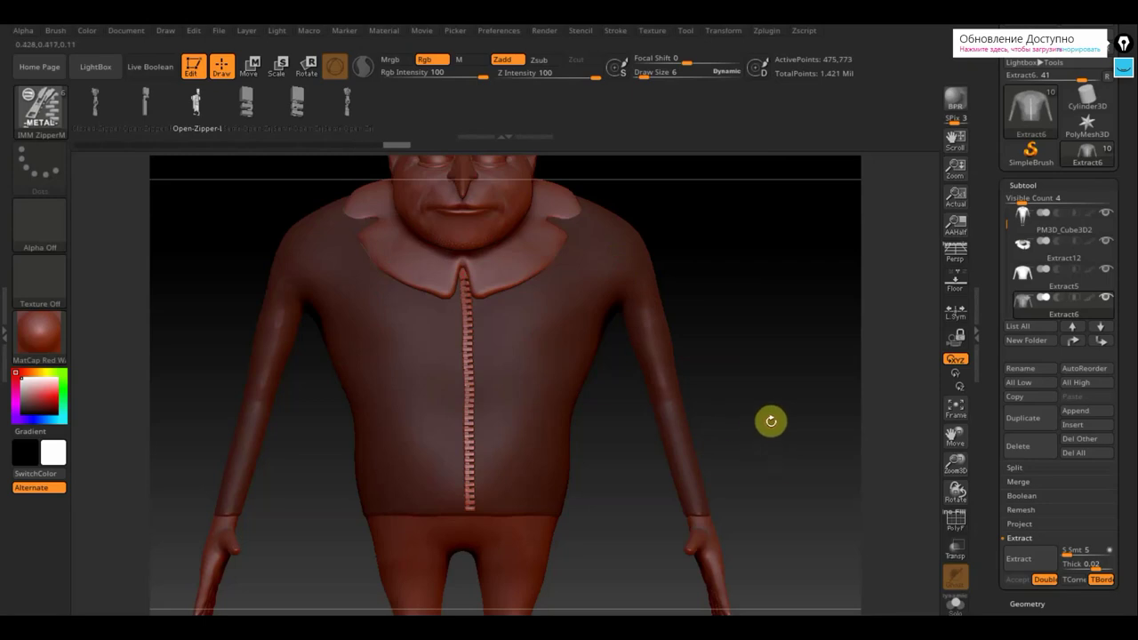
pyautogui.keyDown('alt'); pyautogui.moveTo(777, 454); pyautogui.dragTo(795, 471); pyautogui.keyUp('alt')
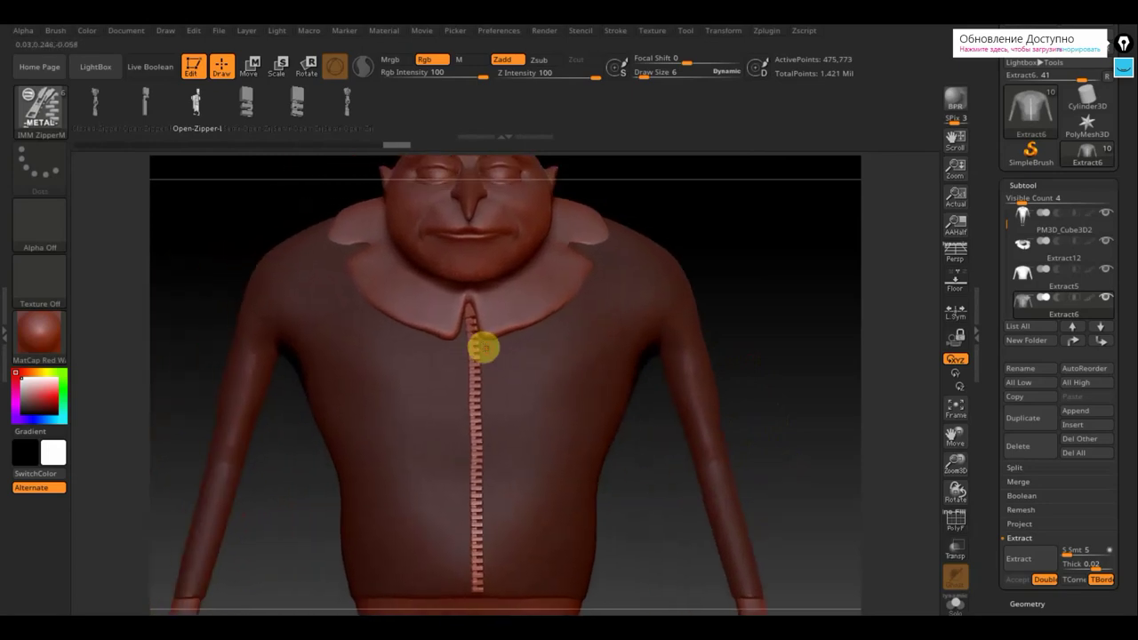
pyautogui.click(513, 389)
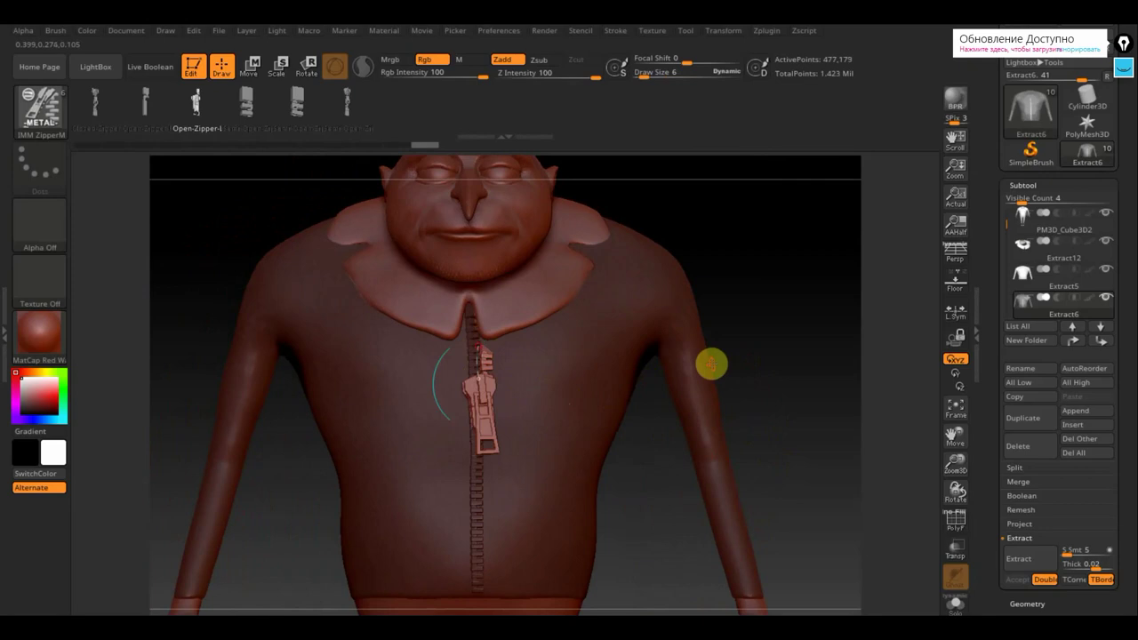
pyautogui.hotkey('ctrl', 'z')
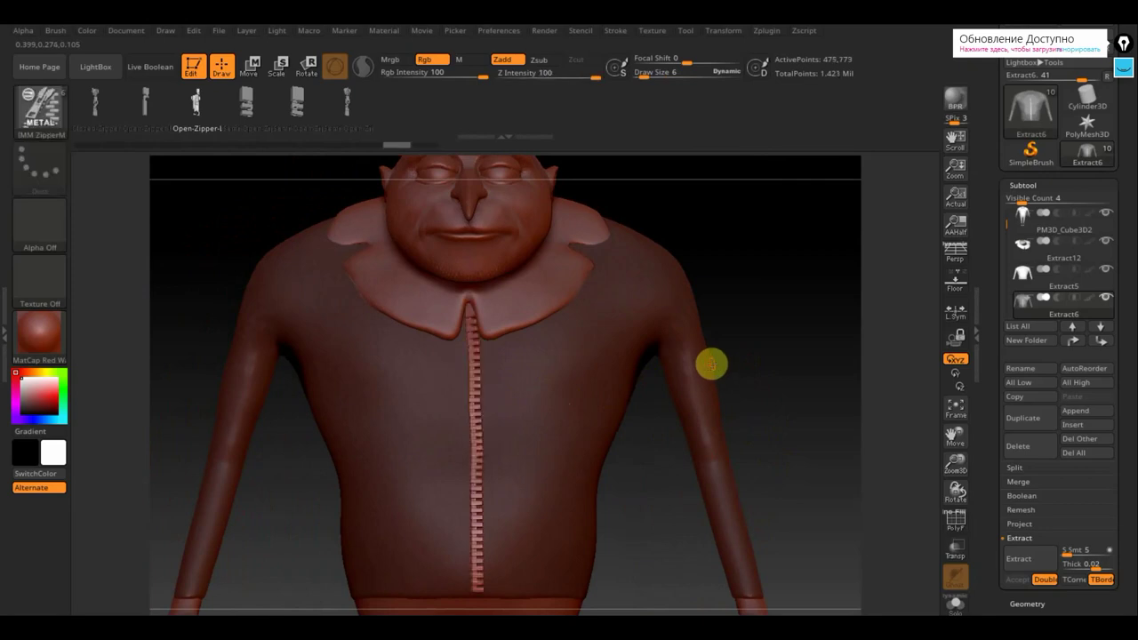
# Append a Sphere3D subtool and draw a short Open-Zipper strip with its pull on the sphere's surface.
pyautogui.click(1080, 411)
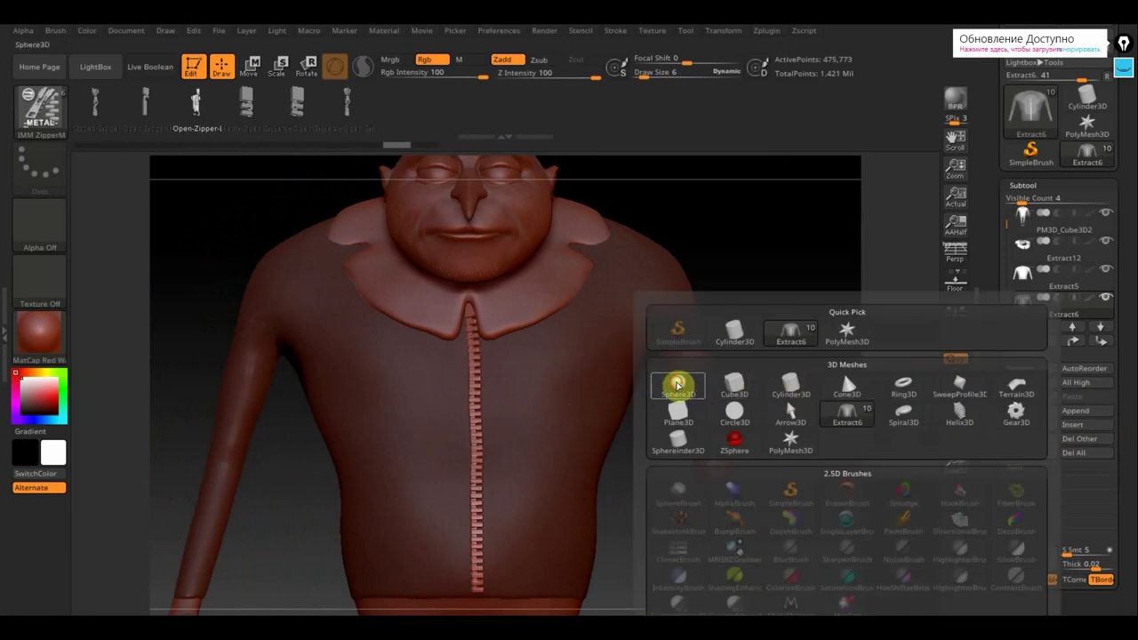
pyautogui.click(729, 388)
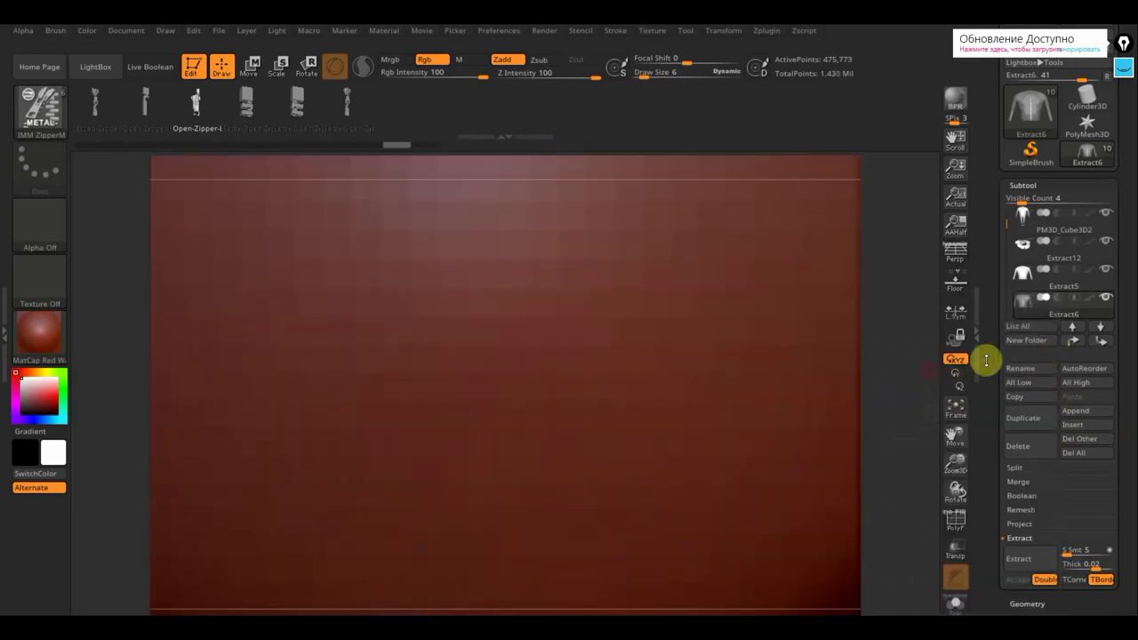
pyautogui.click(956, 409)
pyautogui.moveTo(522, 351)
pyautogui.mouseDown()
pyautogui.moveTo(525, 396)
pyautogui.moveTo(602, 424)
pyautogui.mouseUp()
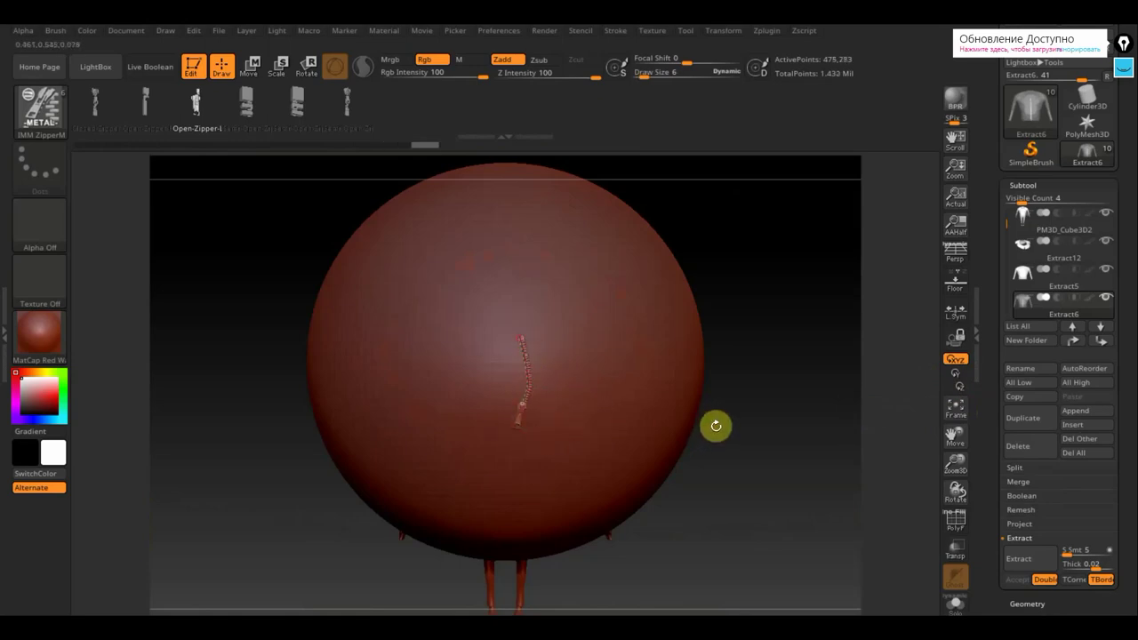
pyautogui.keyDown('ctrl'); pyautogui.moveTo(725, 420); pyautogui.dragTo(817, 631, button='right'); pyautogui.keyUp('ctrl')
pyautogui.click(715, 259)
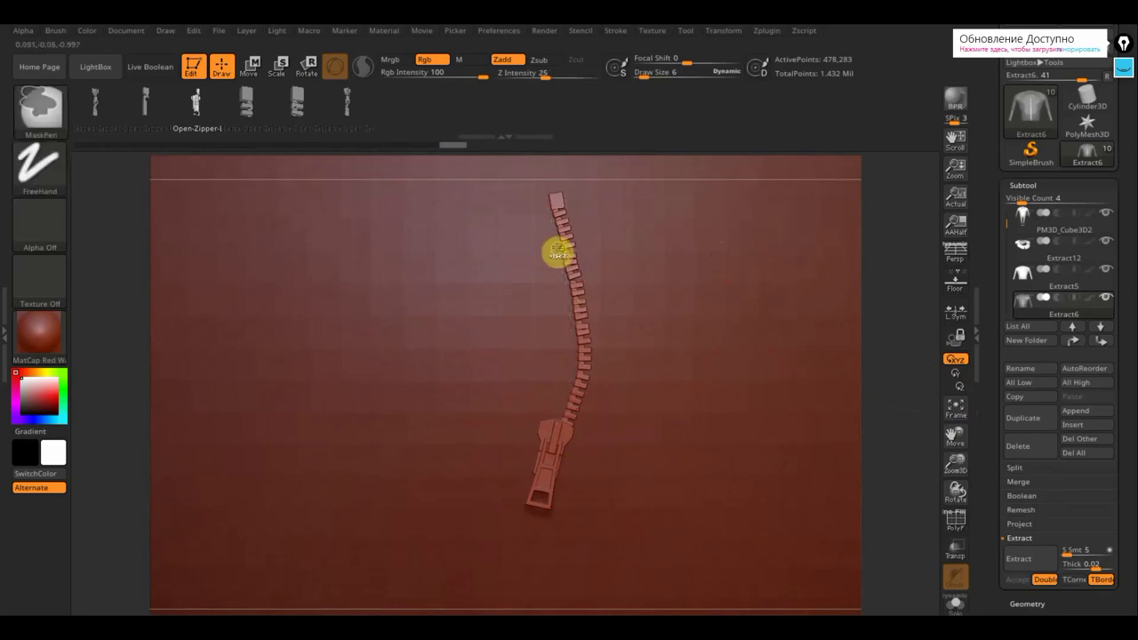
# Mask the teeth of the new zipper strip and turn them into their own polygroup, leaving out the pull.
pyautogui.moveTo(509, 171)
pyautogui.keyDown('ctrl'); pyautogui.mouseDown()
pyautogui.moveTo(636, 341)
pyautogui.moveTo(659, 415)
pyautogui.mouseUp(); pyautogui.keyUp('ctrl')
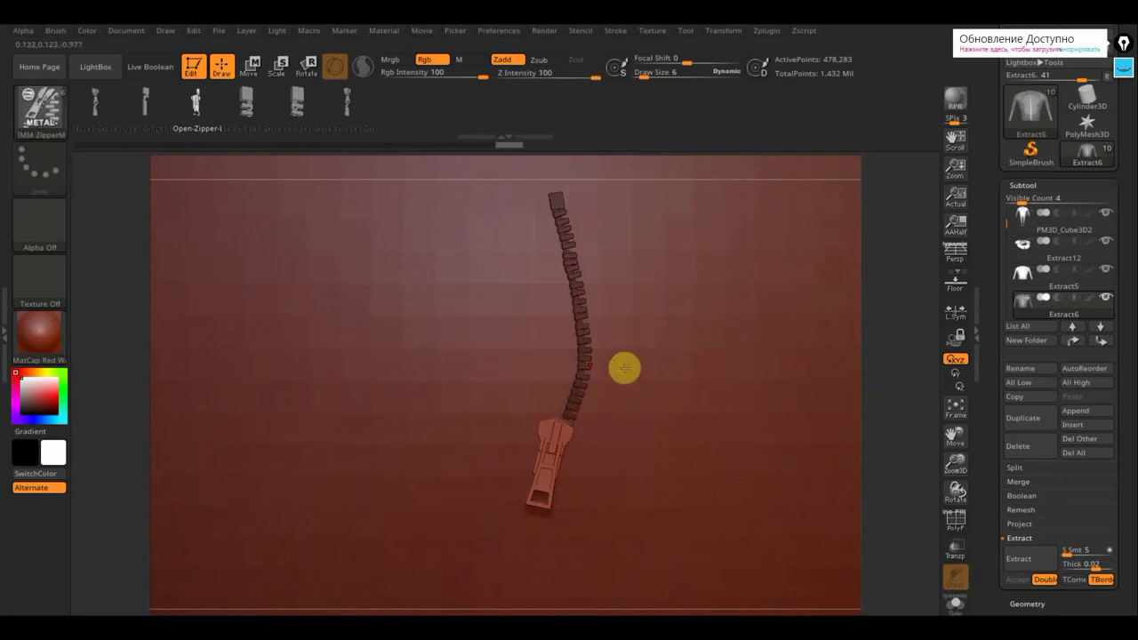
pyautogui.press('ctrl')
pyautogui.hotkey('ctrl', 'w')
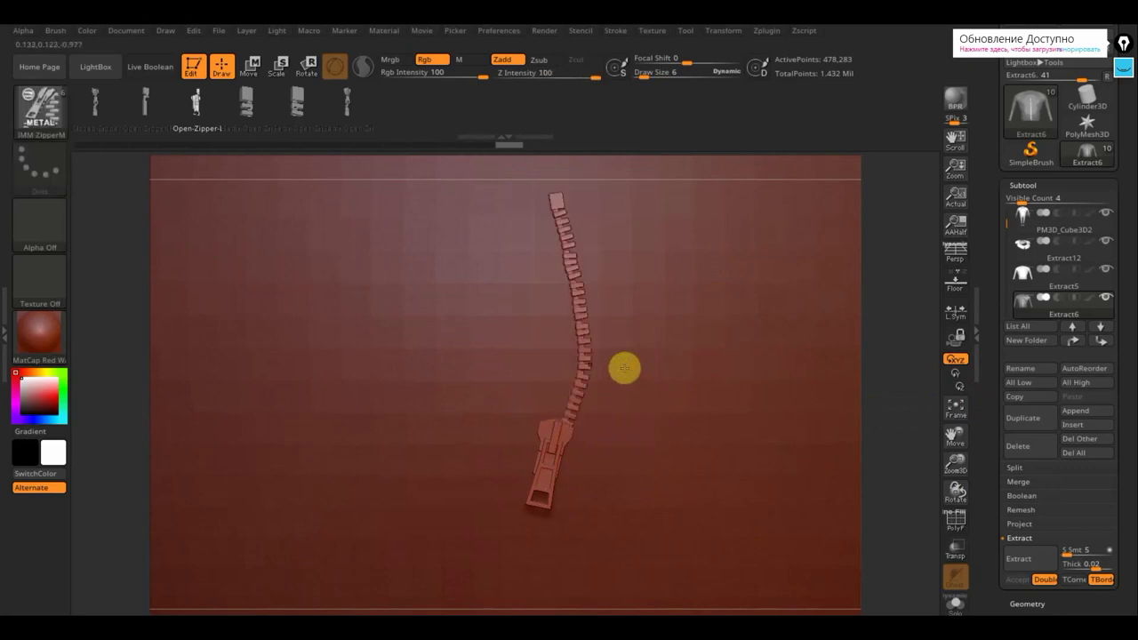
# Isolate the zipper pull and delete the rest of its subtool with Del Hidden.
pyautogui.keyDown('ctrl'); pyautogui.keyDown('shift'); pyautogui.click(586, 371); pyautogui.keyUp('shift'); pyautogui.keyUp('ctrl')
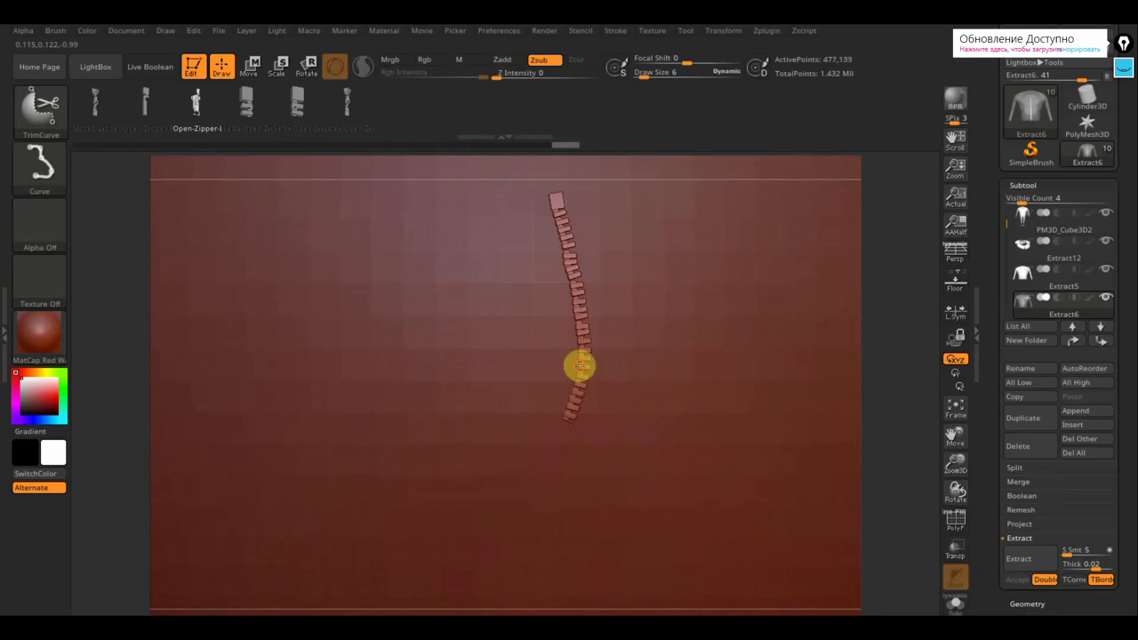
pyautogui.keyDown('ctrl'); pyautogui.keyDown('shift'); pyautogui.click(580, 366); pyautogui.keyUp('shift'); pyautogui.keyUp('ctrl')
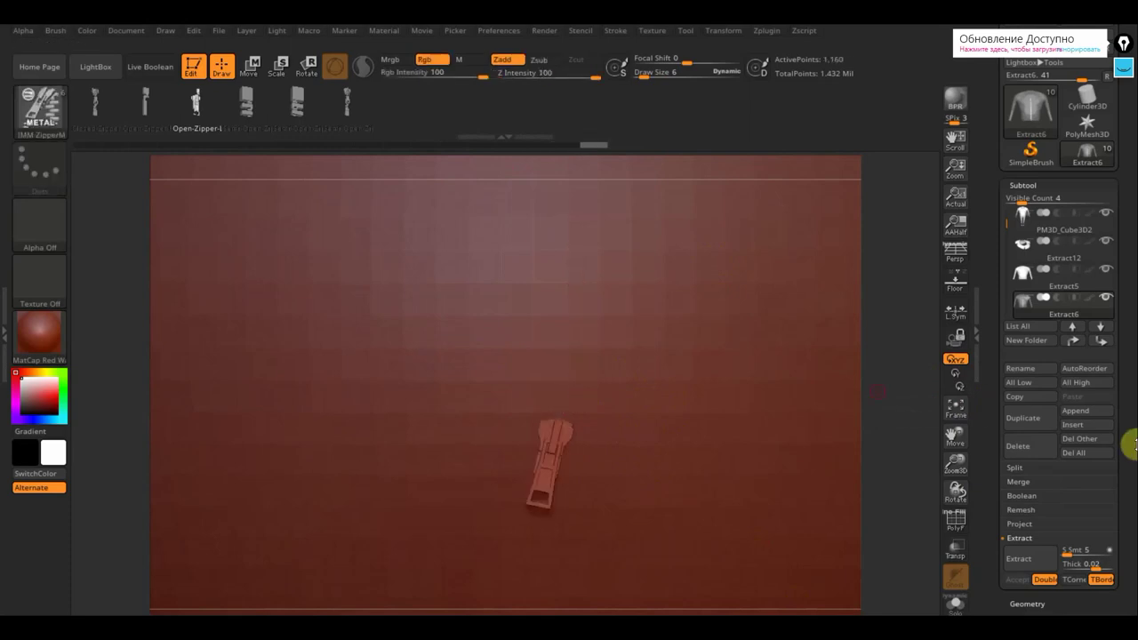
pyautogui.click(1030, 604)
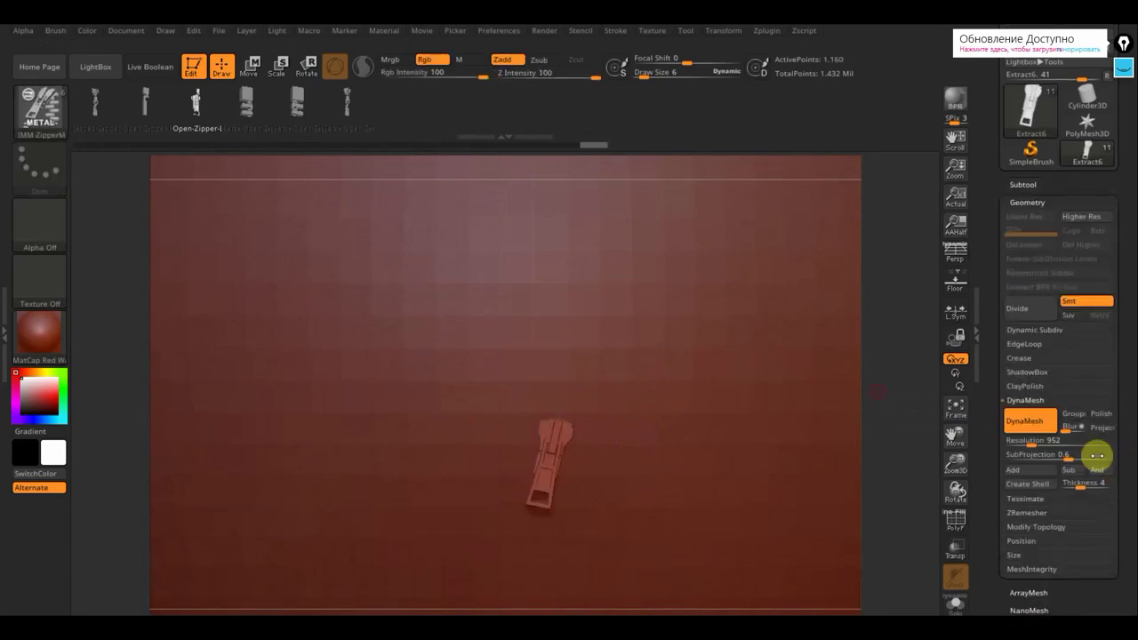
pyautogui.click(1037, 527)
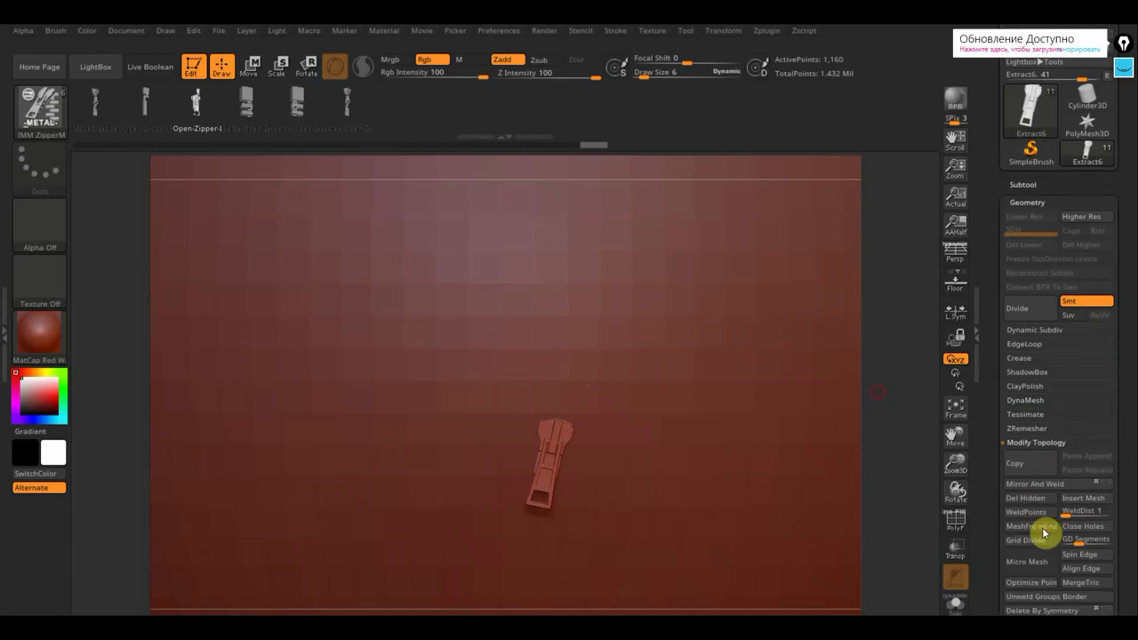
pyautogui.click(1038, 500)
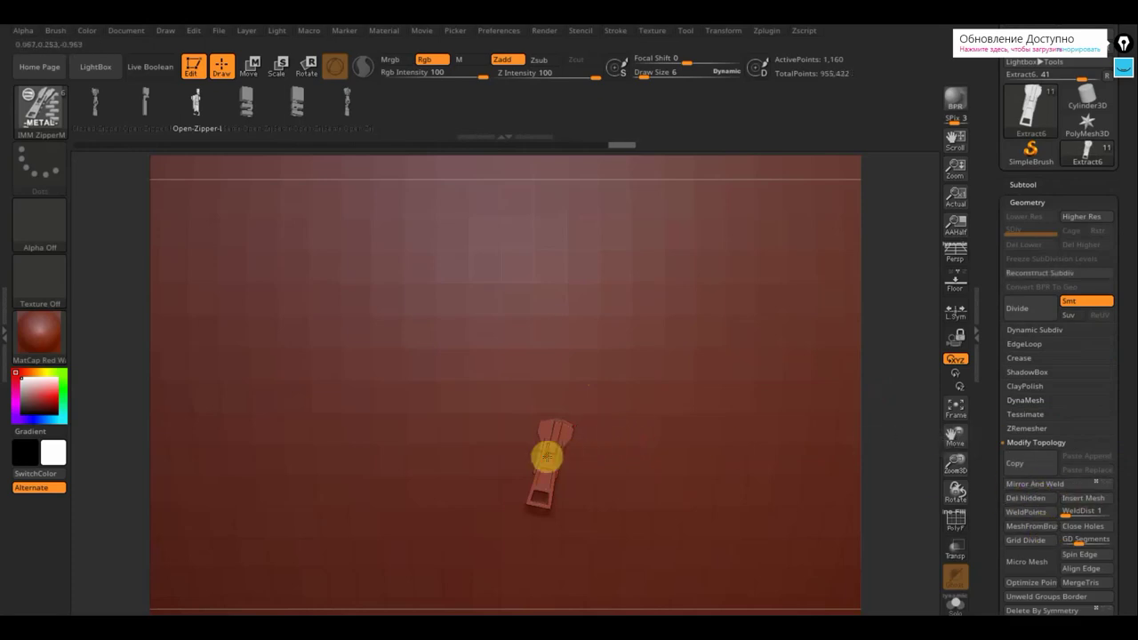
# Turn on the polyframe display for the zipper pull and undo an extra zipper stroke drawn across it.
pyautogui.hotkey('ctrl', 'shift')
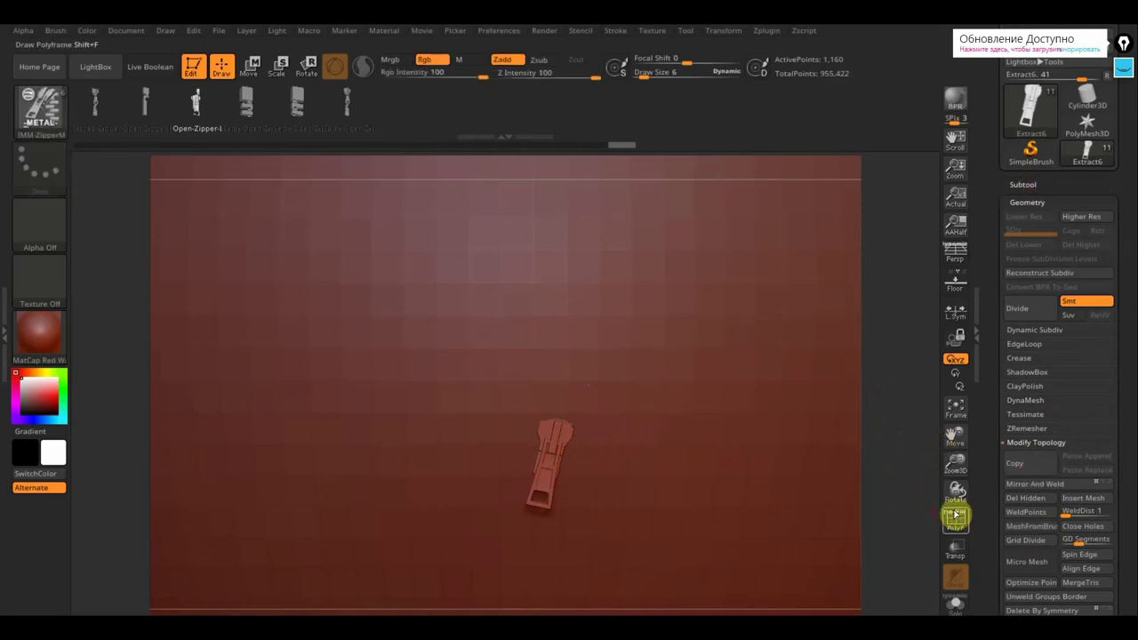
pyautogui.click(960, 522)
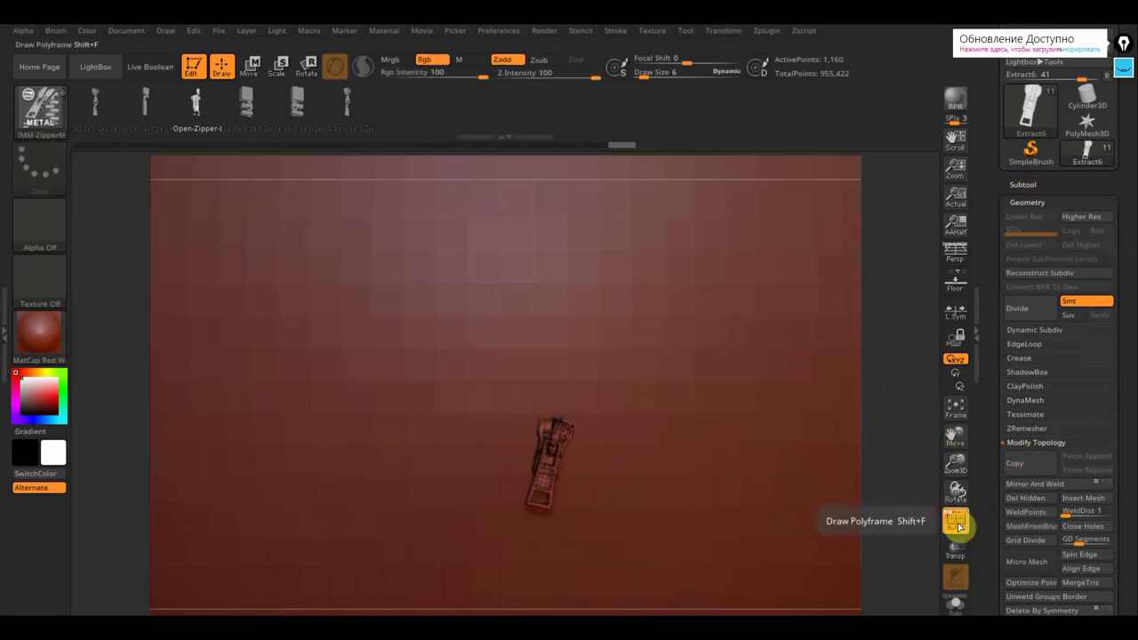
pyautogui.click(959, 525)
pyautogui.click(959, 523)
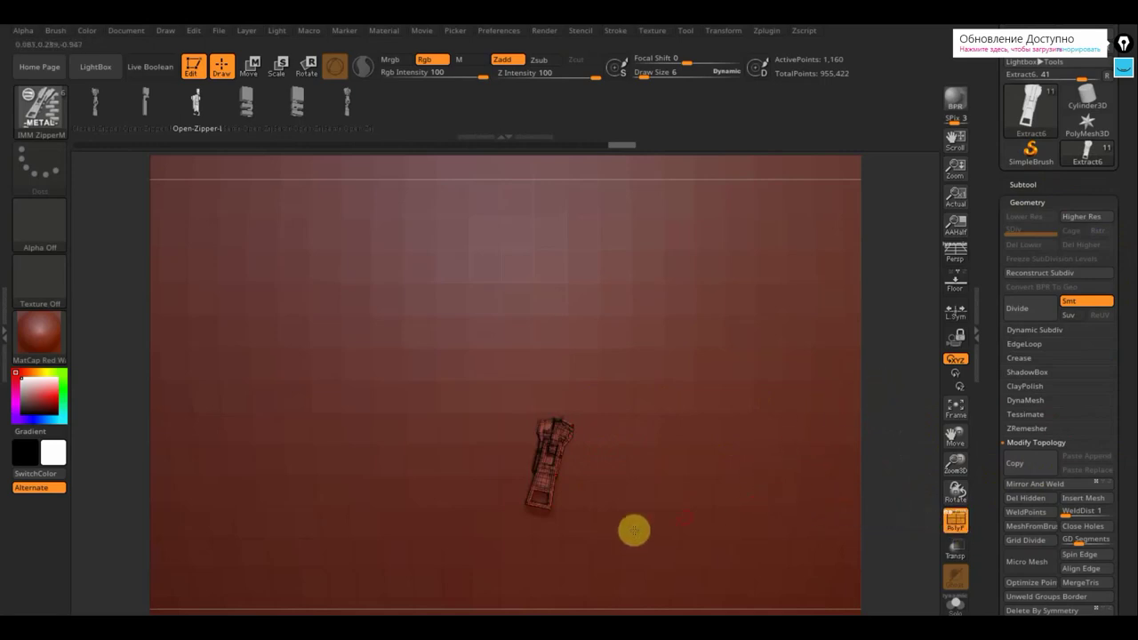
pyautogui.moveTo(583, 534)
pyautogui.mouseDown()
pyautogui.moveTo(471, 372)
pyautogui.moveTo(414, 321)
pyautogui.mouseUp()
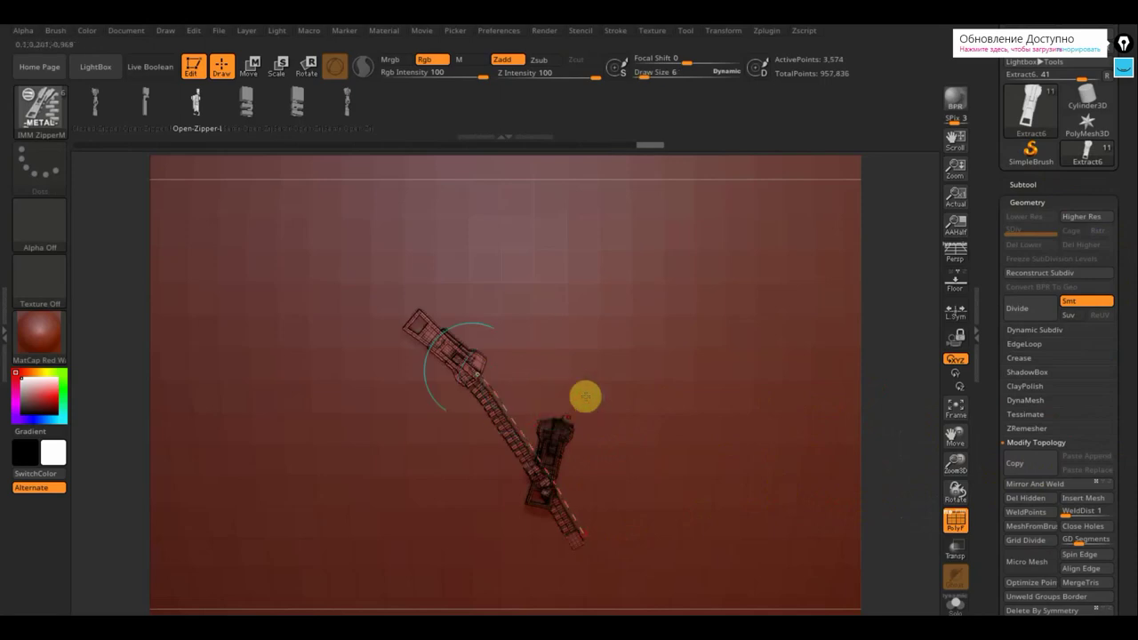
pyautogui.hotkey('ctrl', 'z')
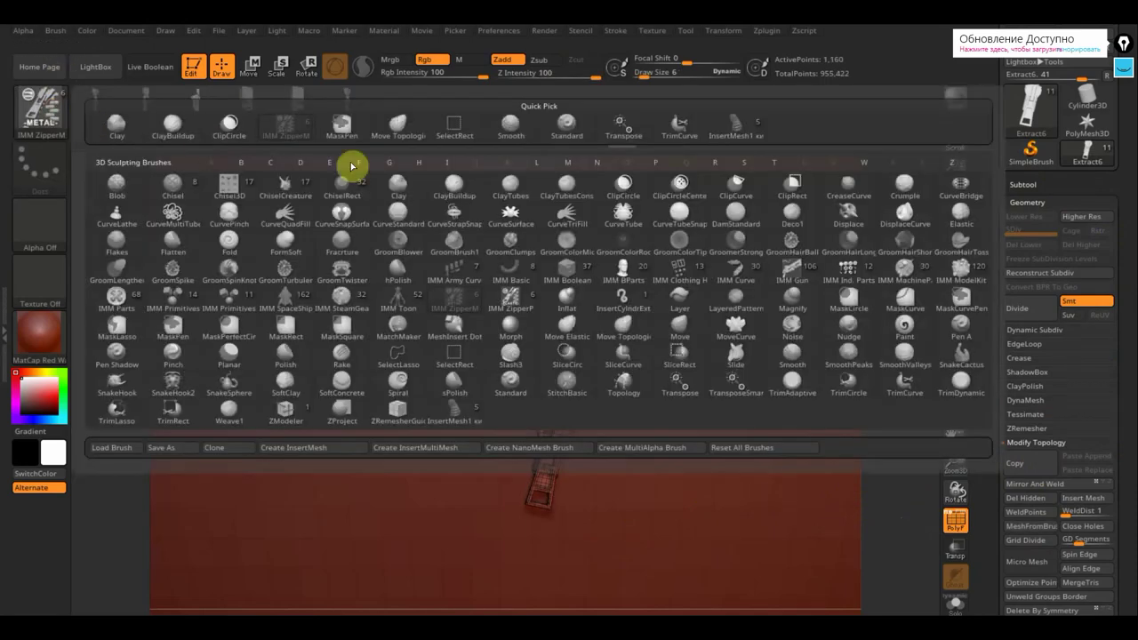
# Switch to the Standard brush and undo a trial trim cut across the zipper pull.
pyautogui.click(569, 125)
pyautogui.moveTo(690, 519)
pyautogui.keyDown('ctrl'); pyautogui.keyDown('shift'); pyautogui.mouseDown()
pyautogui.moveTo(444, 343)
pyautogui.moveTo(465, 348)
pyautogui.mouseUp(); pyautogui.keyUp('shift'); pyautogui.keyUp('ctrl')
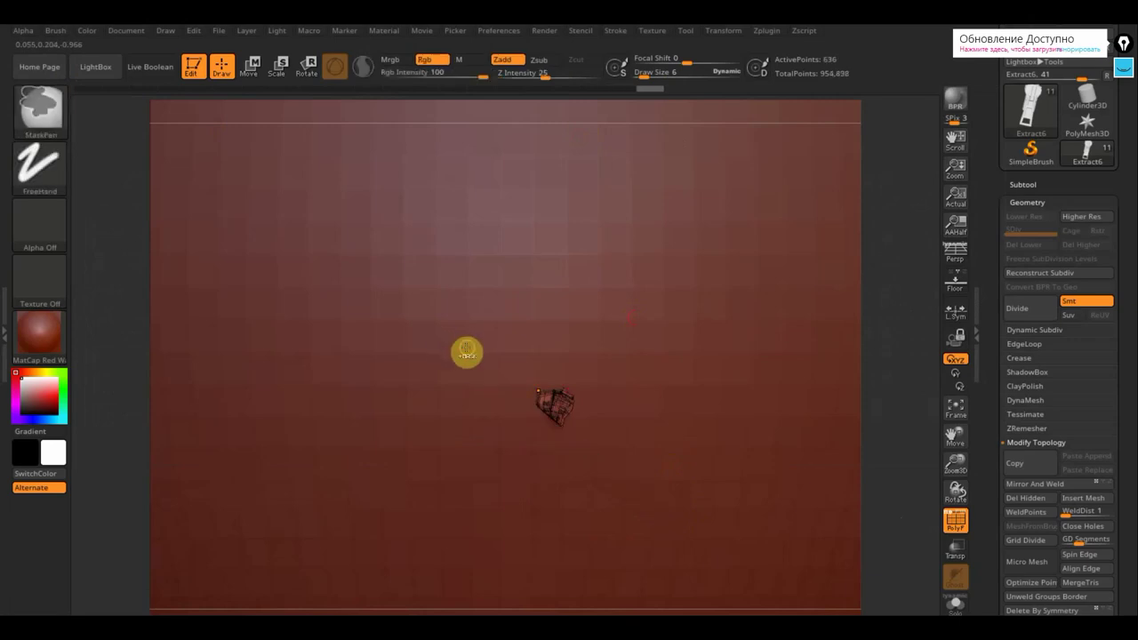
pyautogui.hotkey('ctrl', 'z')
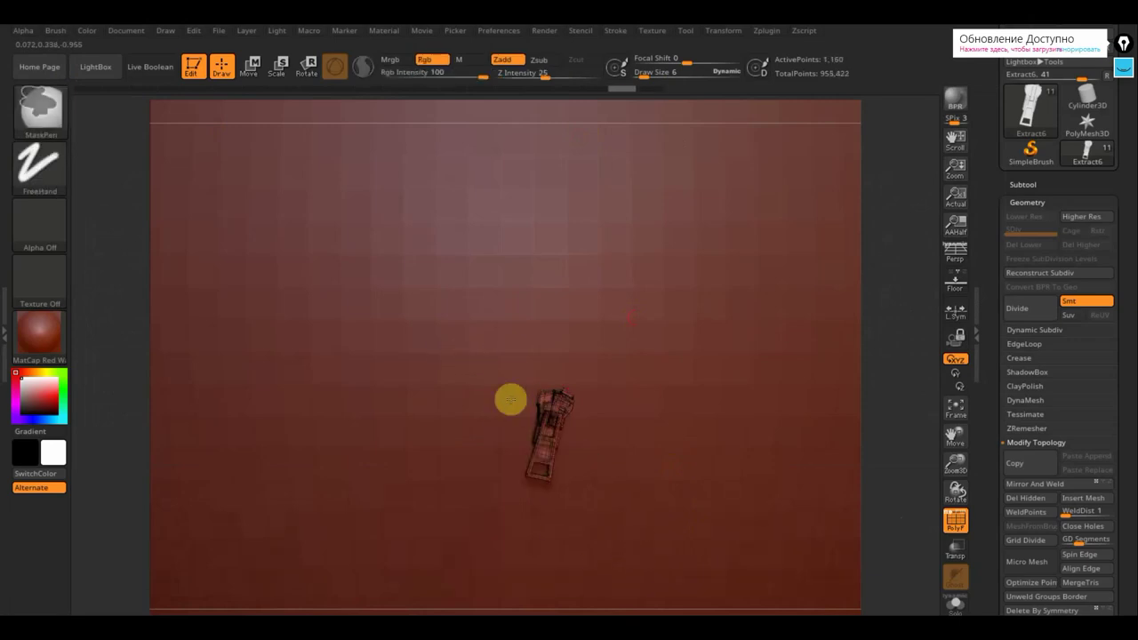
pyautogui.hotkey('ctrl', 'shift', 'z')
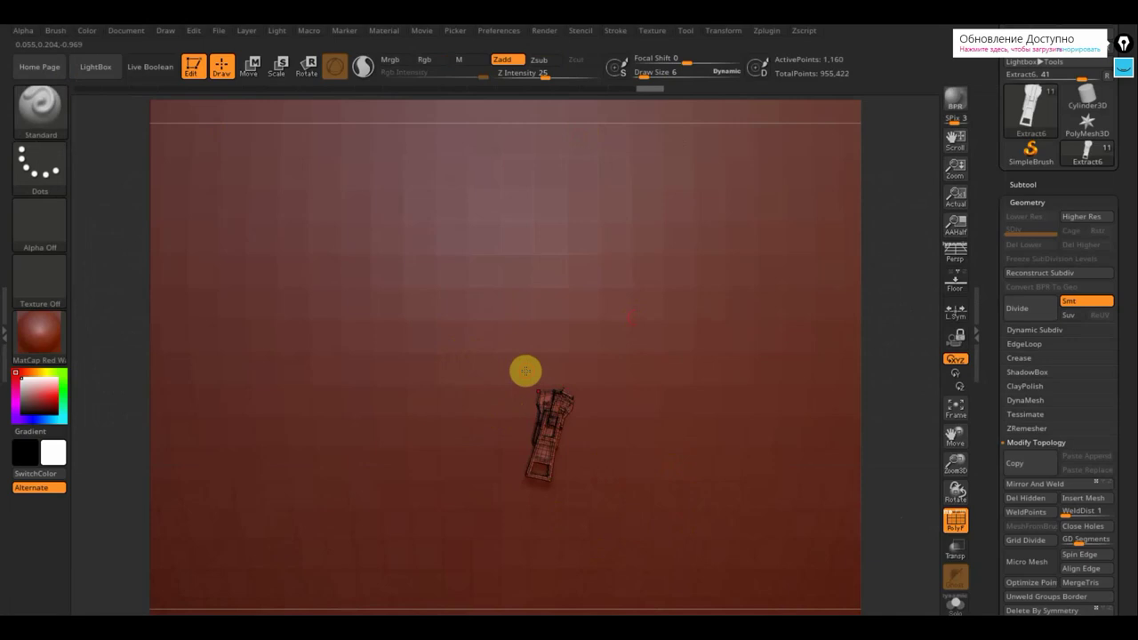
# Mask every part of the zipper pull and turn the masked area into a single polygroup.
pyautogui.click(959, 411)
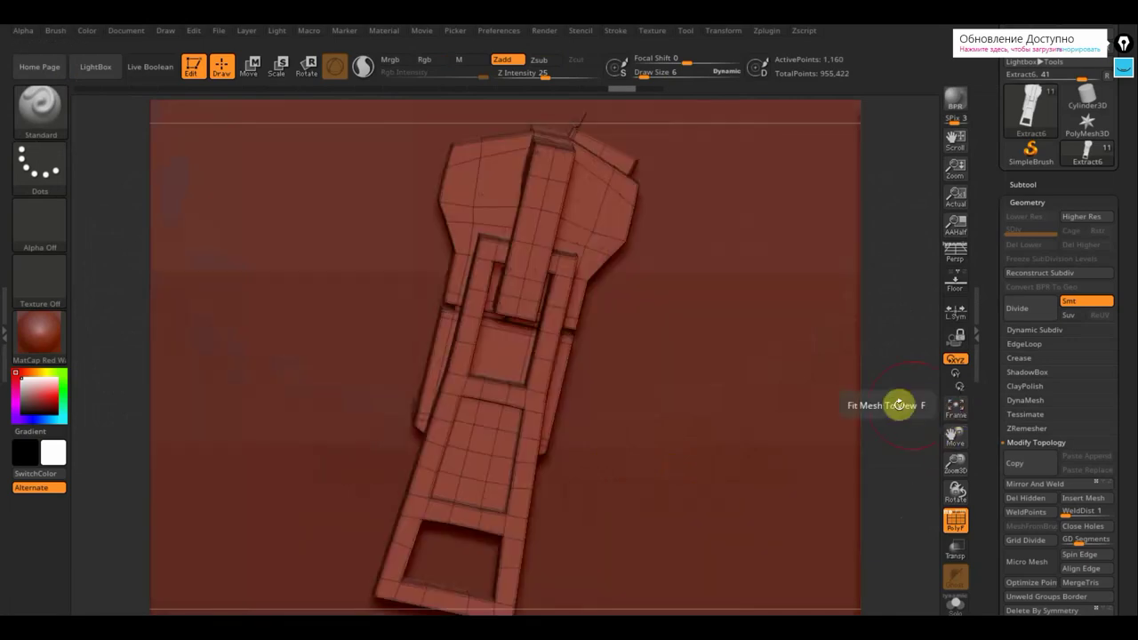
pyautogui.press('ctrl')
pyautogui.moveTo(600, 173)
pyautogui.keyDown('ctrl'); pyautogui.mouseDown()
pyautogui.moveTo(590, 231)
pyautogui.moveTo(493, 165)
pyautogui.moveTo(542, 157)
pyautogui.moveTo(466, 388)
pyautogui.moveTo(507, 255)
pyautogui.moveTo(526, 427)
pyautogui.moveTo(585, 259)
pyautogui.moveTo(461, 398)
pyautogui.moveTo(422, 524)
pyautogui.moveTo(519, 477)
pyautogui.moveTo(496, 607)
pyautogui.moveTo(401, 582)
pyautogui.moveTo(475, 422)
pyautogui.mouseUp(); pyautogui.keyUp('ctrl')
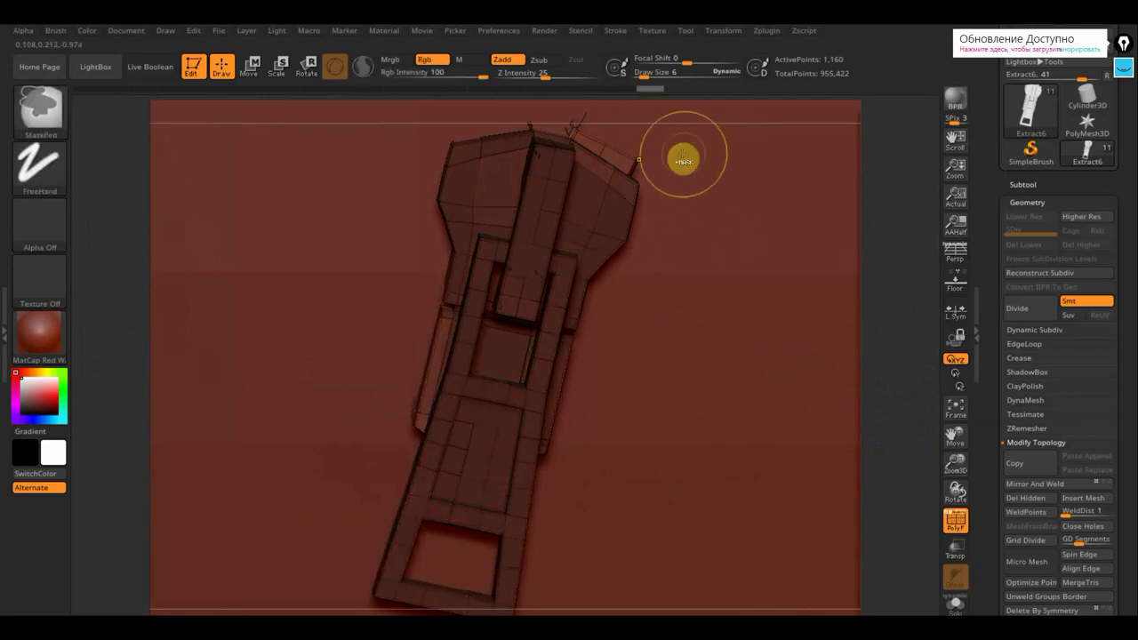
pyautogui.moveTo(683, 160)
pyautogui.keyDown('ctrl'); pyautogui.mouseDown()
pyautogui.moveTo(620, 168)
pyautogui.moveTo(564, 158)
pyautogui.mouseUp(); pyautogui.keyUp('ctrl')
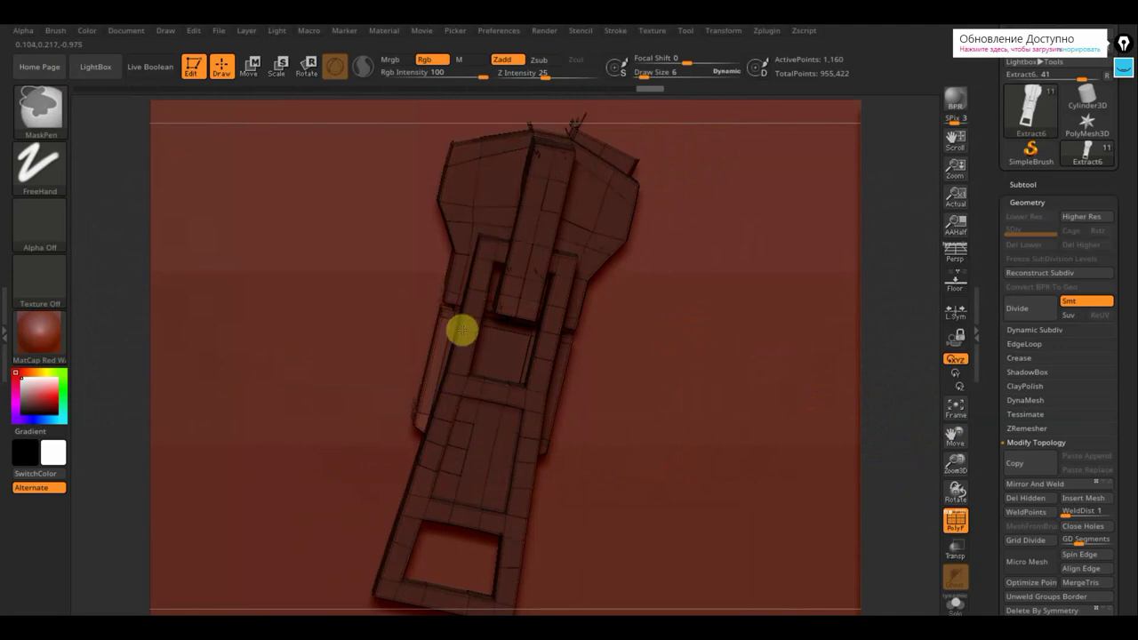
pyautogui.keyDown('ctrl'); pyautogui.moveTo(462, 331); pyautogui.dragTo(432, 415); pyautogui.keyUp('ctrl')
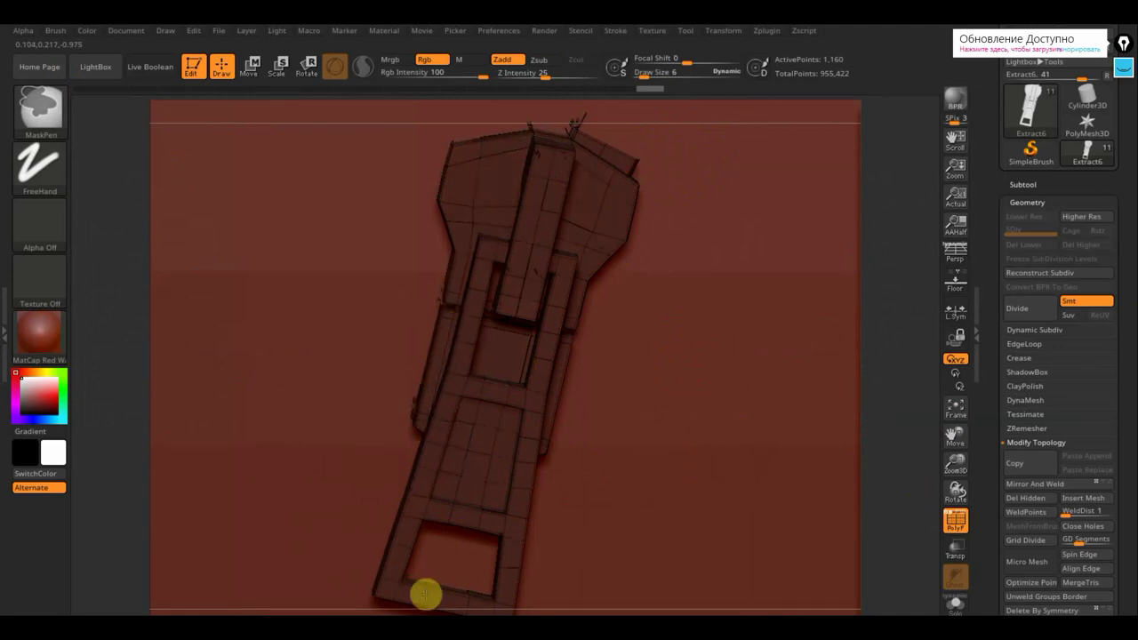
pyautogui.hotkey('ctrl', 'w')
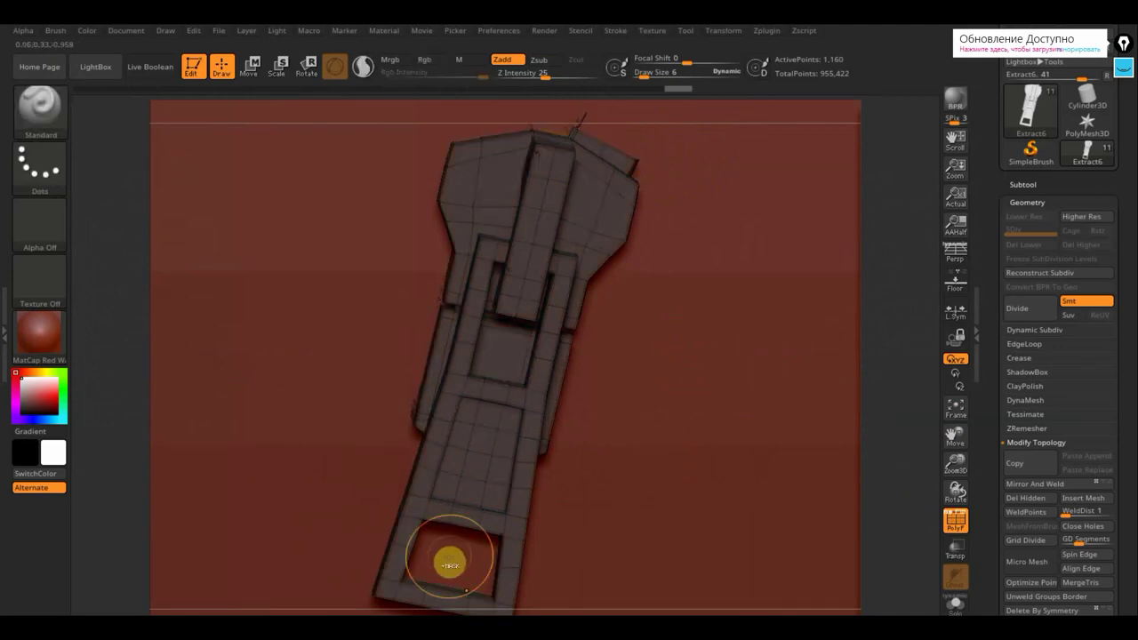
# Isolate the zipper pull's new polygroup and inspect the leftover geometry of the subtool before returning to the pull.
pyautogui.keyDown('ctrl'); pyautogui.keyDown('shift'); pyautogui.click(464, 465); pyautogui.keyUp('shift'); pyautogui.keyUp('ctrl')
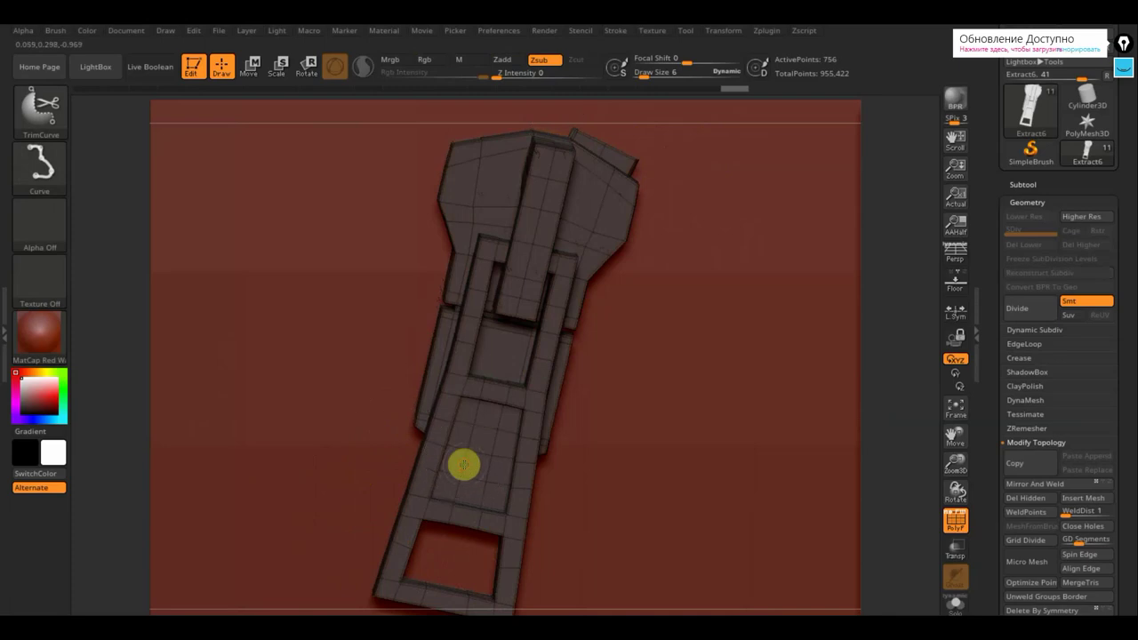
pyautogui.keyDown('ctrl'); pyautogui.keyDown('shift'); pyautogui.moveTo(464, 465); pyautogui.dragTo(651, 481); pyautogui.keyUp('shift'); pyautogui.keyUp('ctrl')
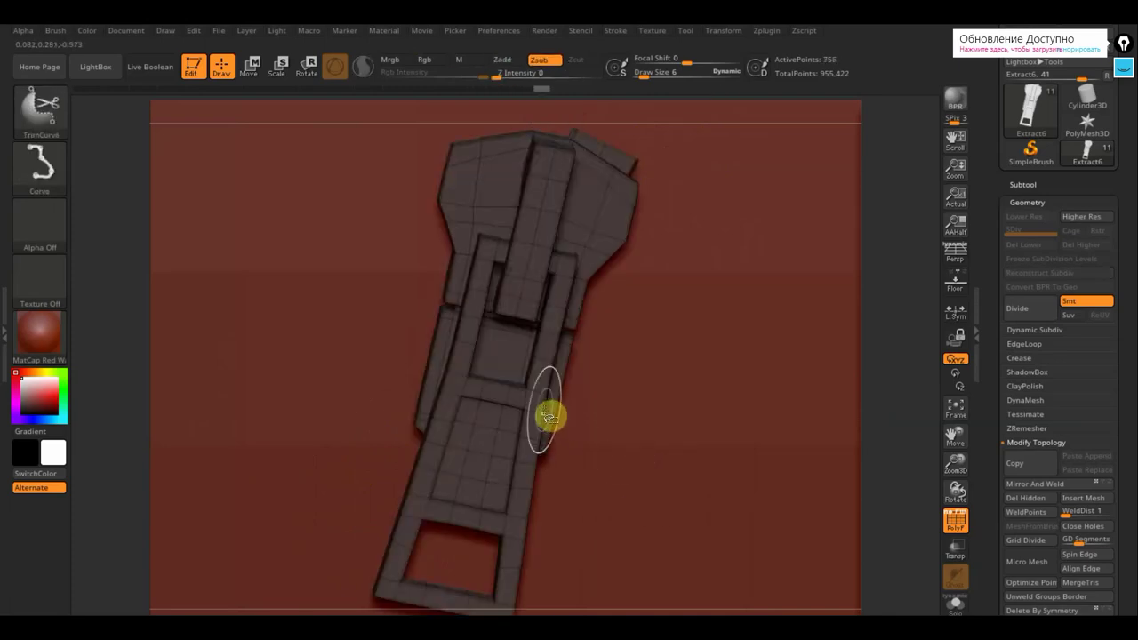
pyautogui.keyDown('ctrl'); pyautogui.keyDown('shift'); pyautogui.moveTo(526, 425); pyautogui.dragTo(522, 419); pyautogui.keyUp('shift'); pyautogui.keyUp('ctrl')
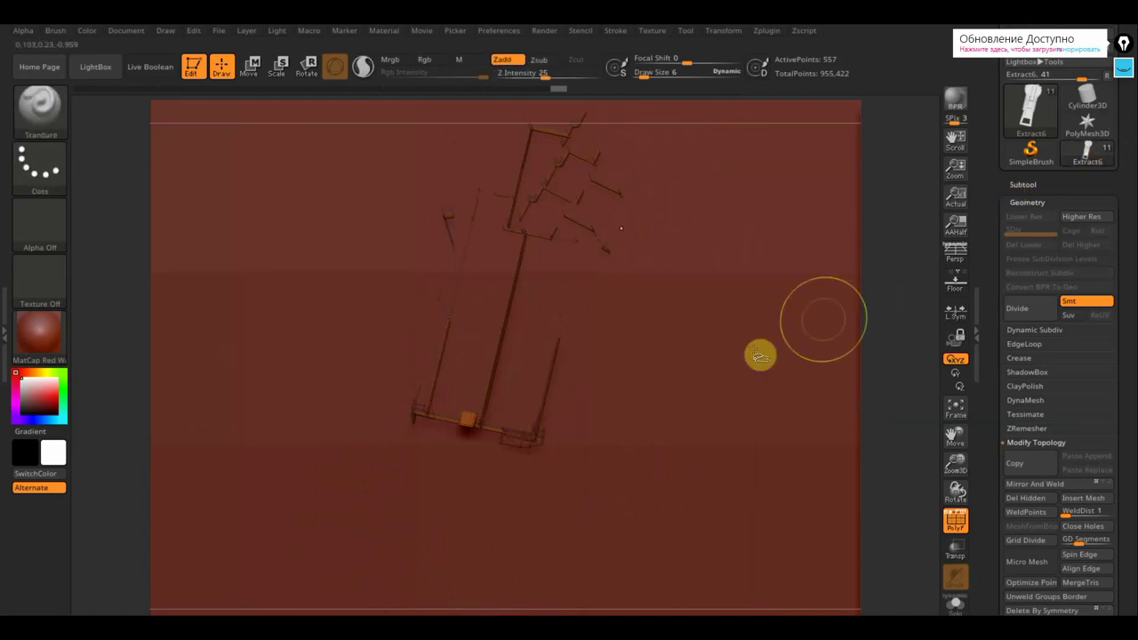
pyautogui.keyDown('ctrl'); pyautogui.keyDown('shift'); pyautogui.click(733, 358); pyautogui.keyUp('shift'); pyautogui.keyUp('ctrl')
pyautogui.keyDown('ctrl'); pyautogui.keyDown('shift'); pyautogui.moveTo(732, 358); pyautogui.dragTo(730, 383); pyautogui.keyUp('shift'); pyautogui.keyUp('ctrl')
pyautogui.hotkey('ctrl', 'z')
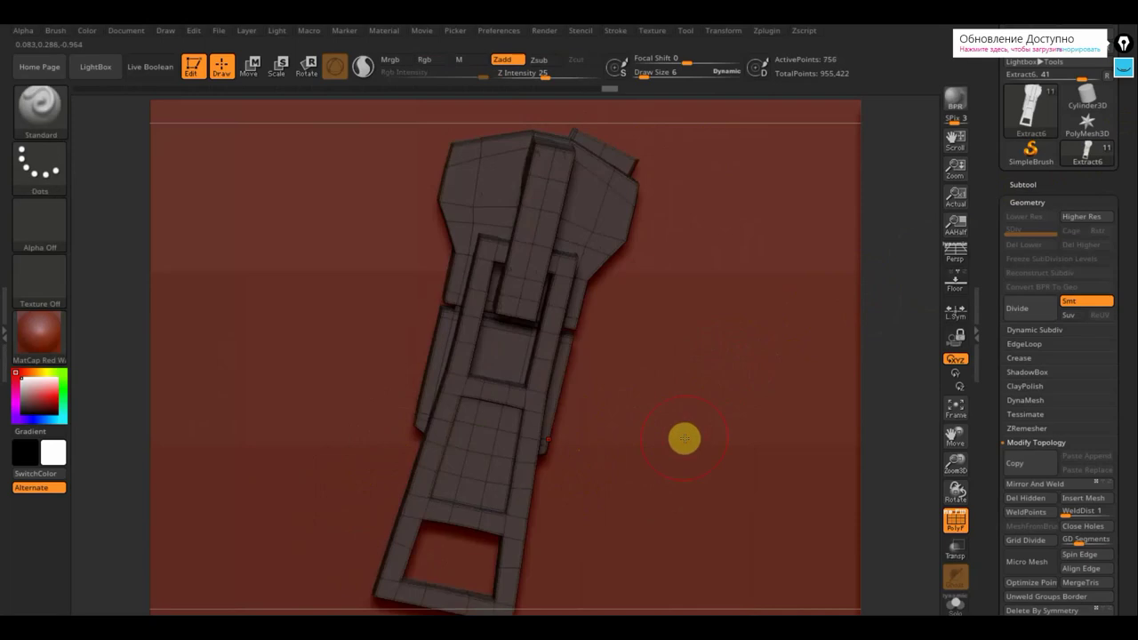
# Quick-save the project and expand the split options for the zipper pull's subtool.
pyautogui.click(1025, 184)
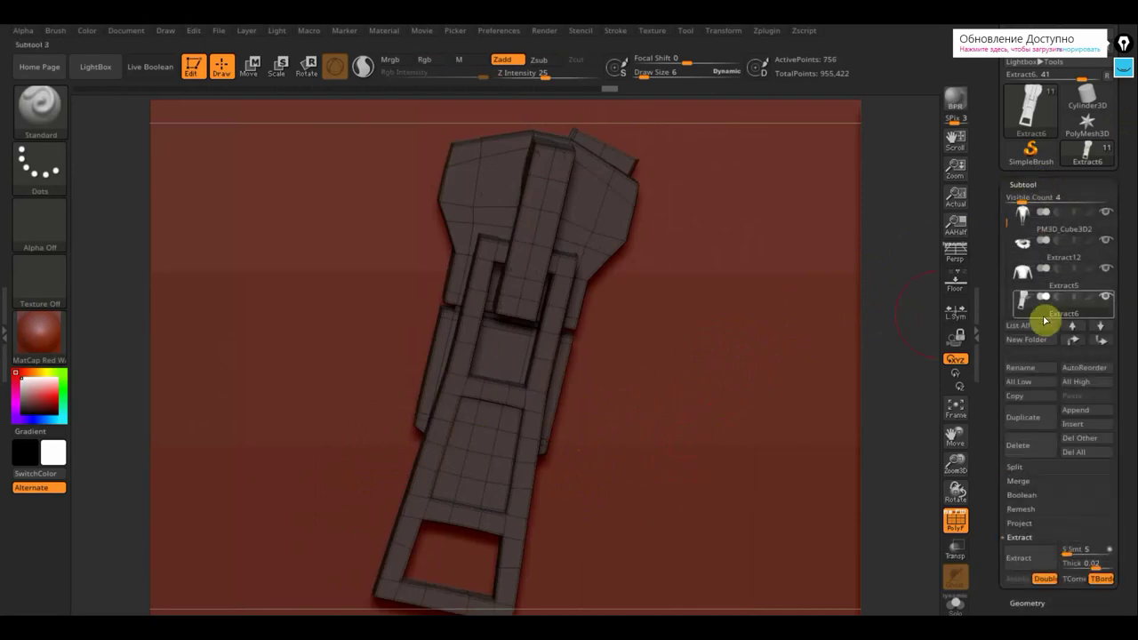
pyautogui.hotkey('ctrl', 's')
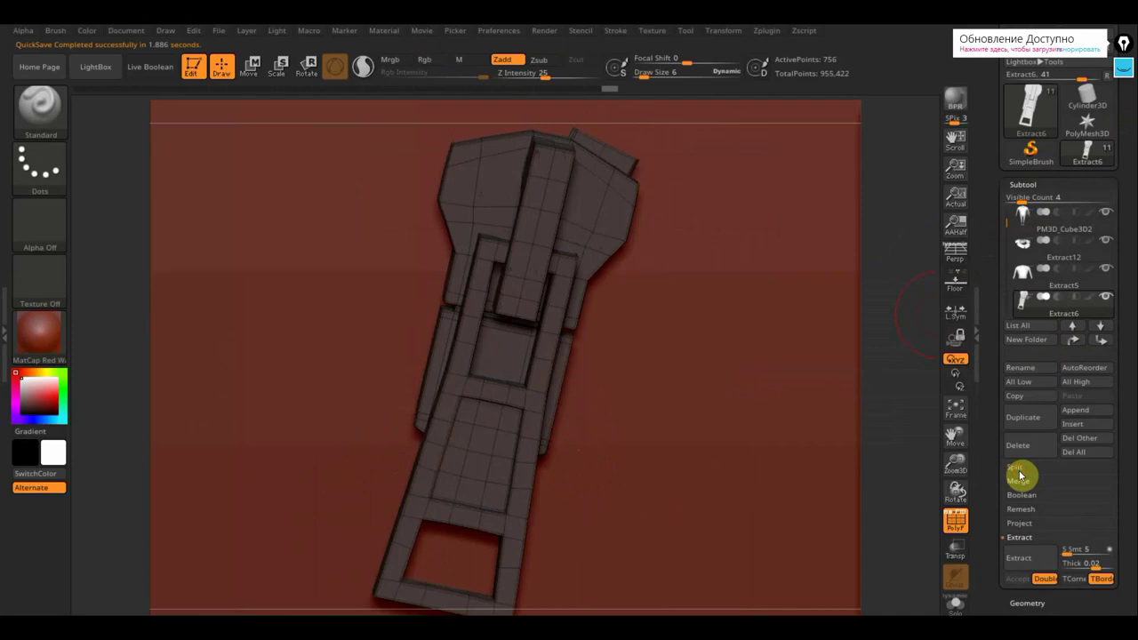
pyautogui.click(1019, 471)
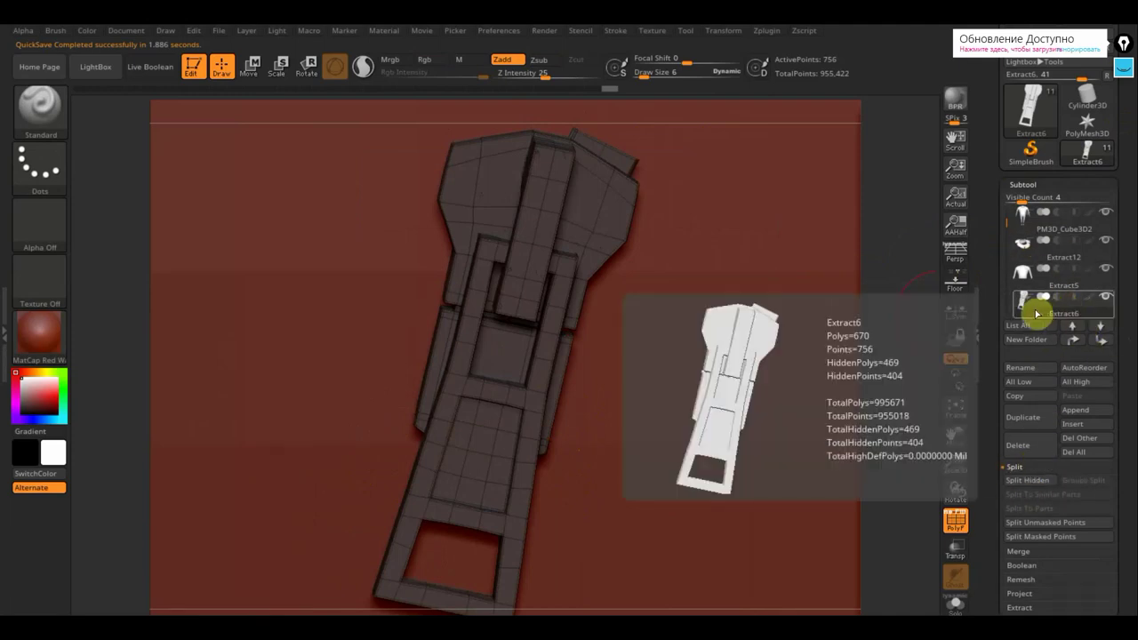
# Unhide the whole zipper pull subtool and divide it by polygroups with Groups Split.
pyautogui.moveTo(821, 326); pyautogui.dragTo(977, 355)
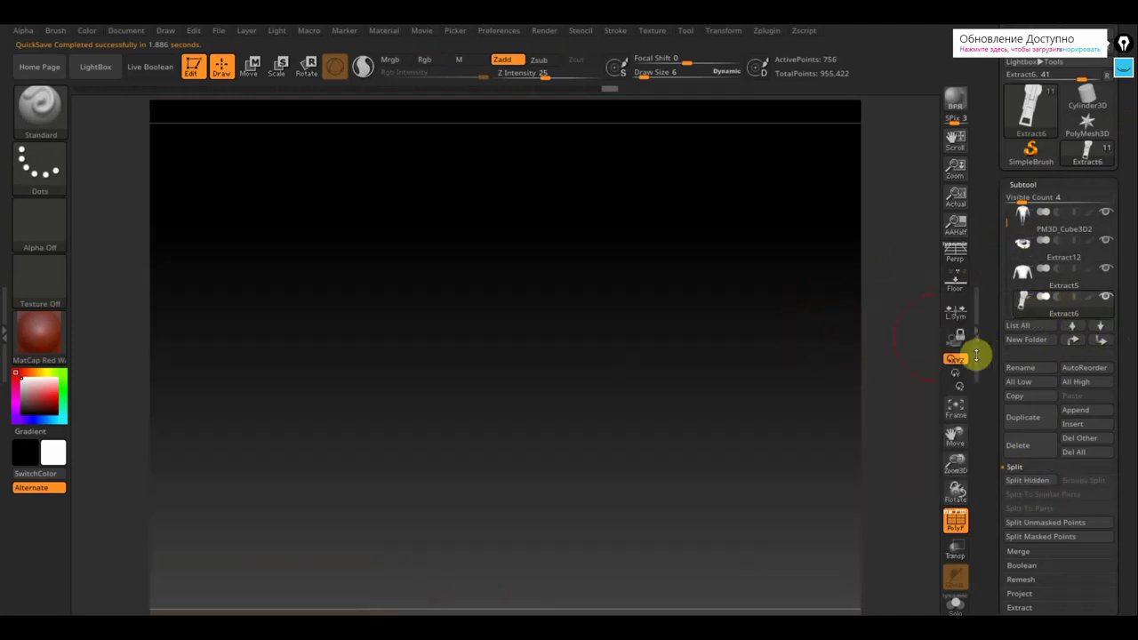
pyautogui.click(956, 410)
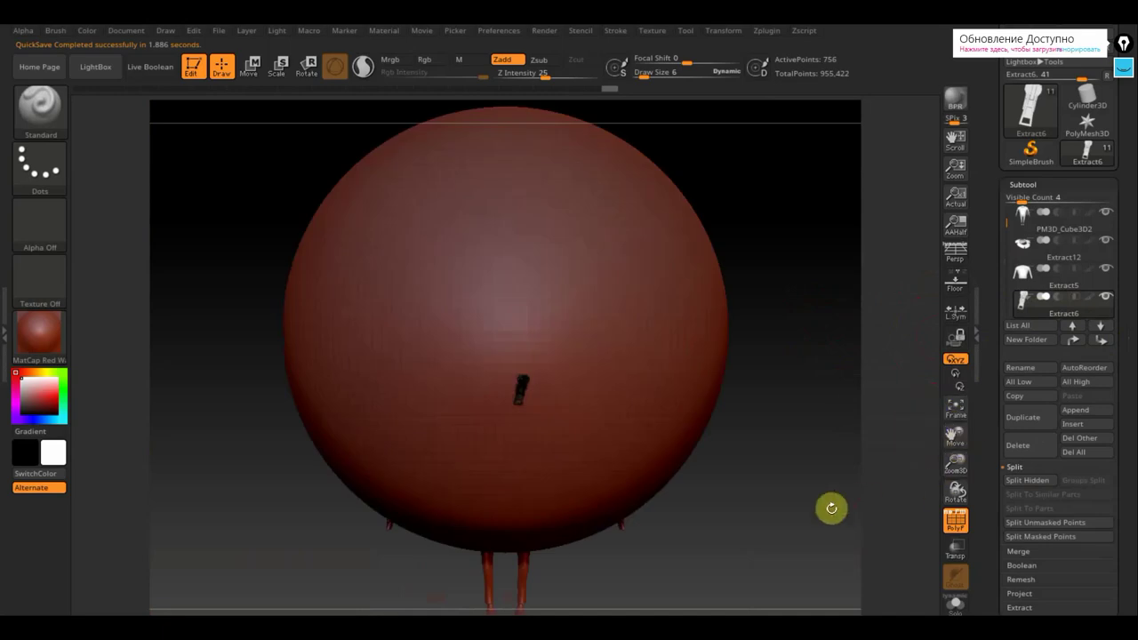
pyautogui.keyDown('alt'); pyautogui.moveTo(804, 498); pyautogui.dragTo(766, 400); pyautogui.keyUp('alt')
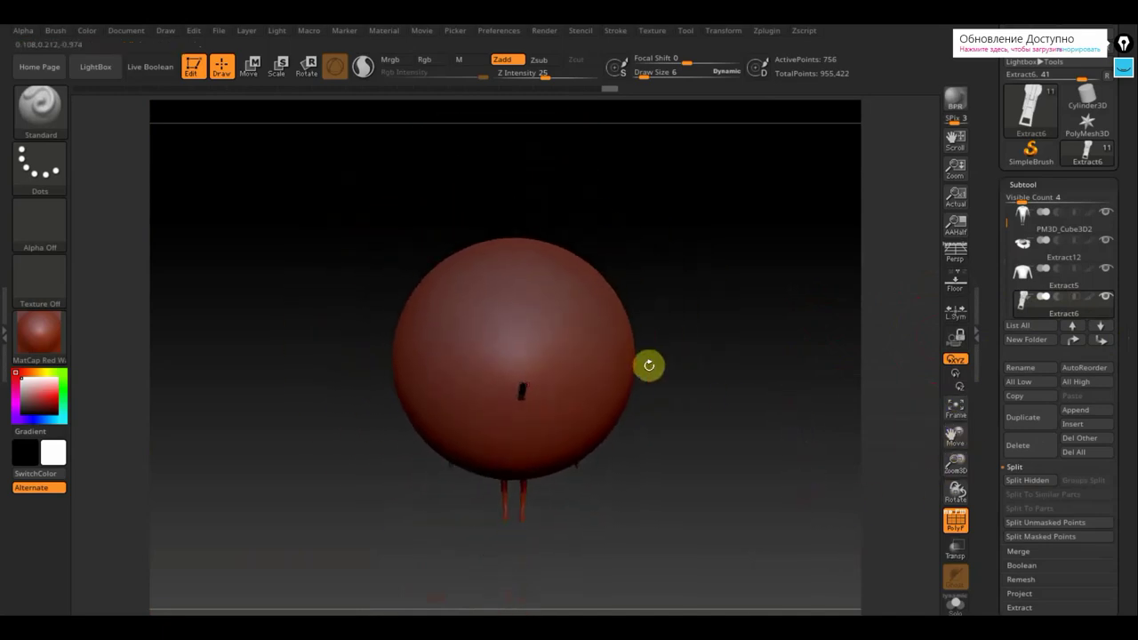
pyautogui.hotkey('ctrl', 'shift')
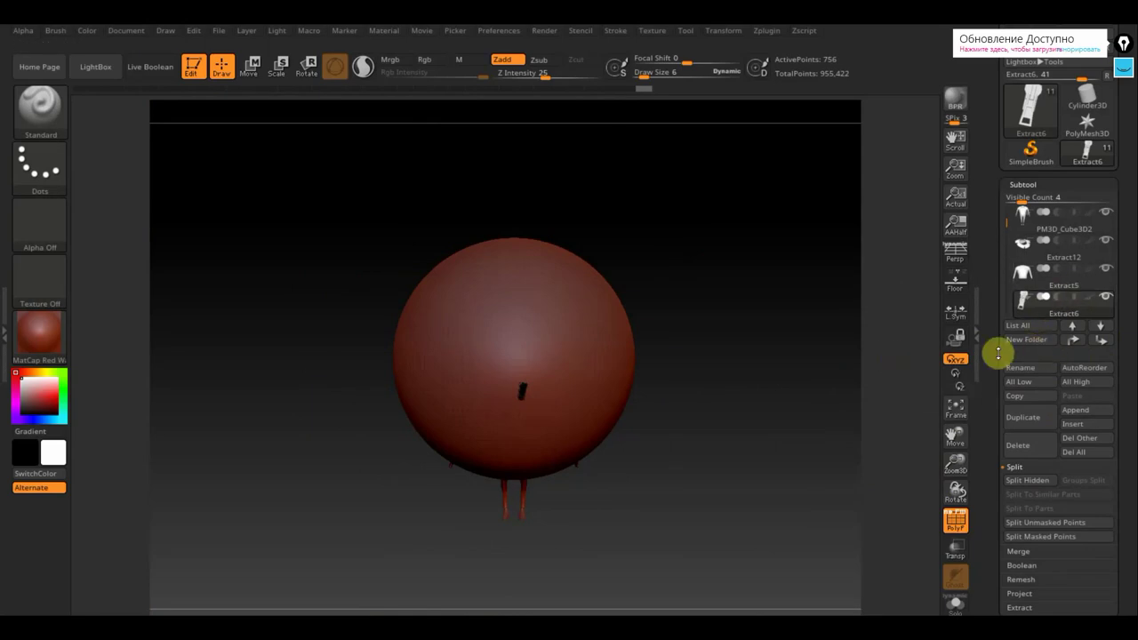
pyautogui.keyDown('alt'); pyautogui.moveTo(723, 405); pyautogui.dragTo(755, 401); pyautogui.keyUp('alt')
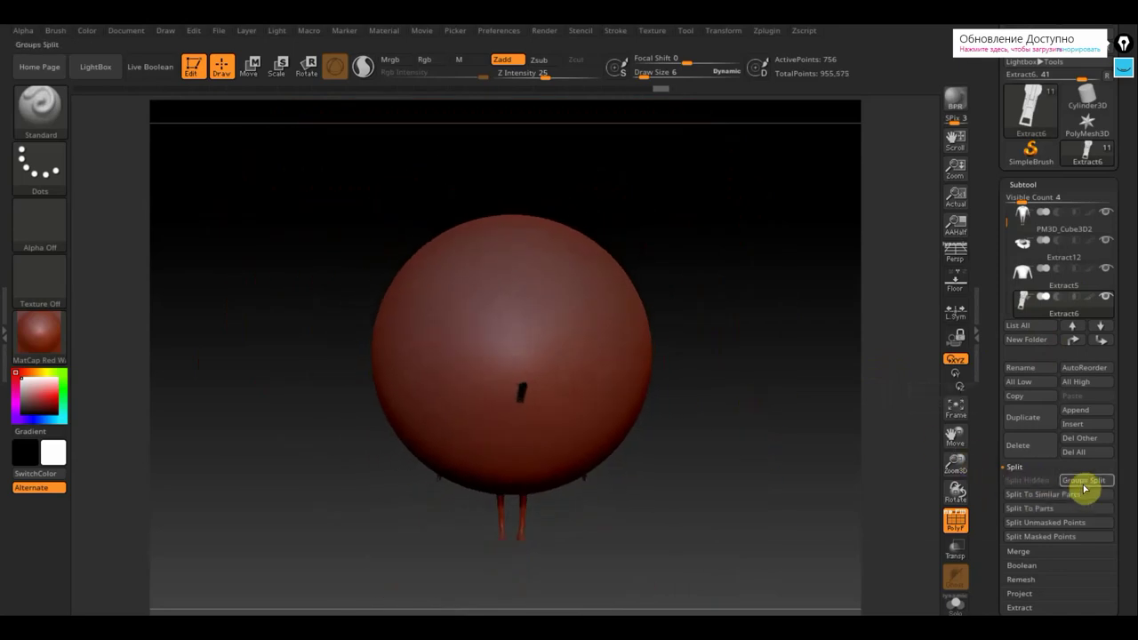
pyautogui.click(1083, 481)
pyautogui.click(893, 512)
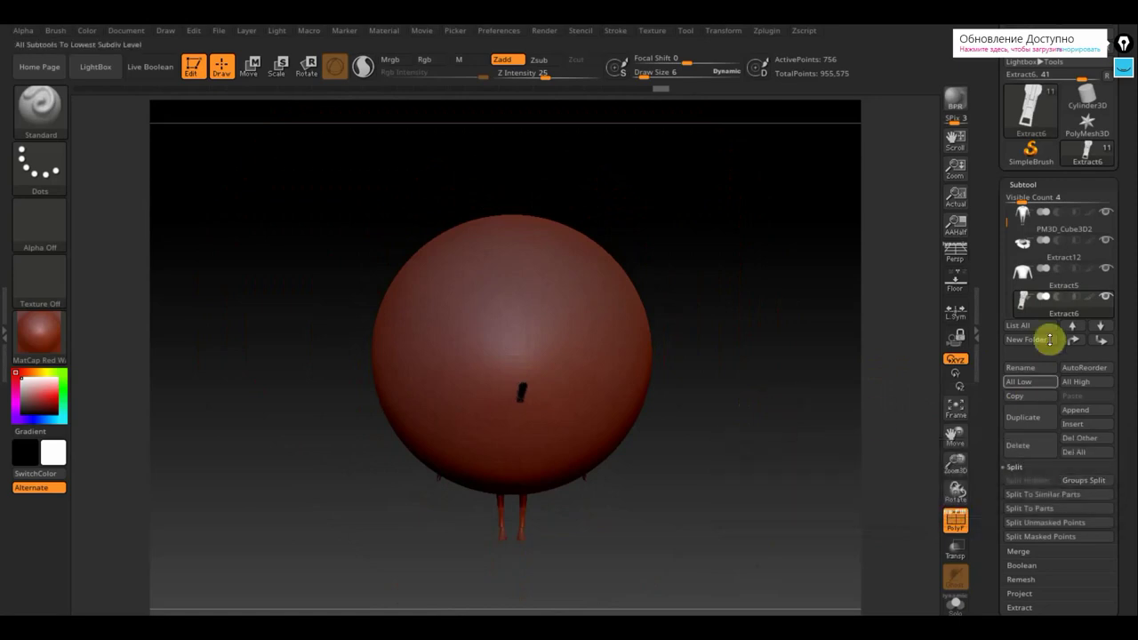
# Delete both split zipper pull subtools, Extract6 and Extract7.
pyautogui.click(1029, 453)
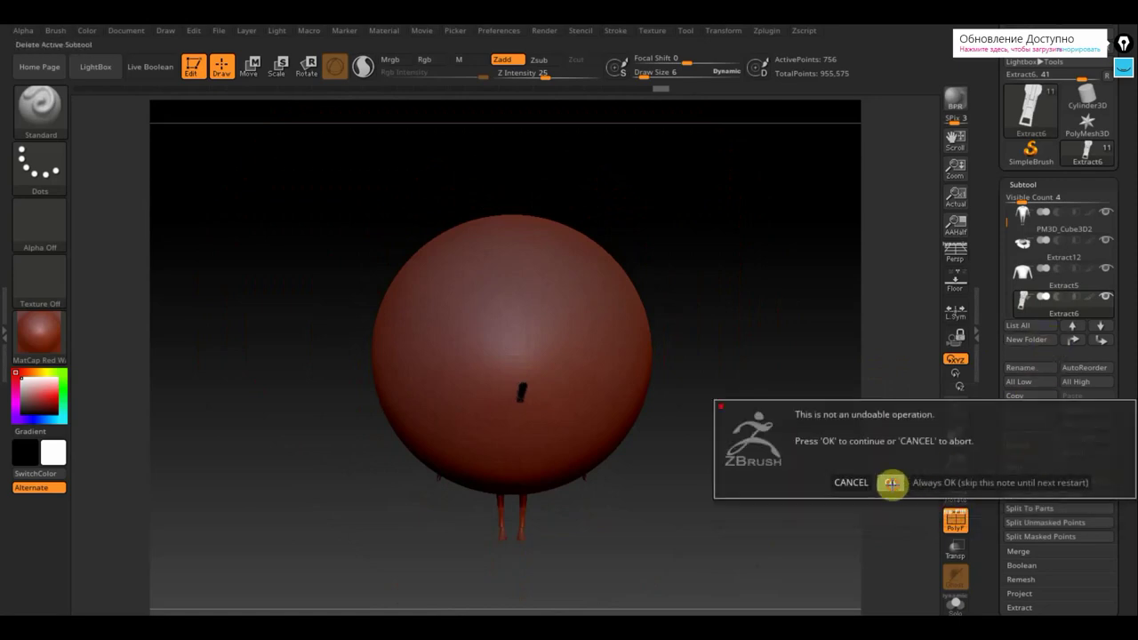
pyautogui.click(889, 483)
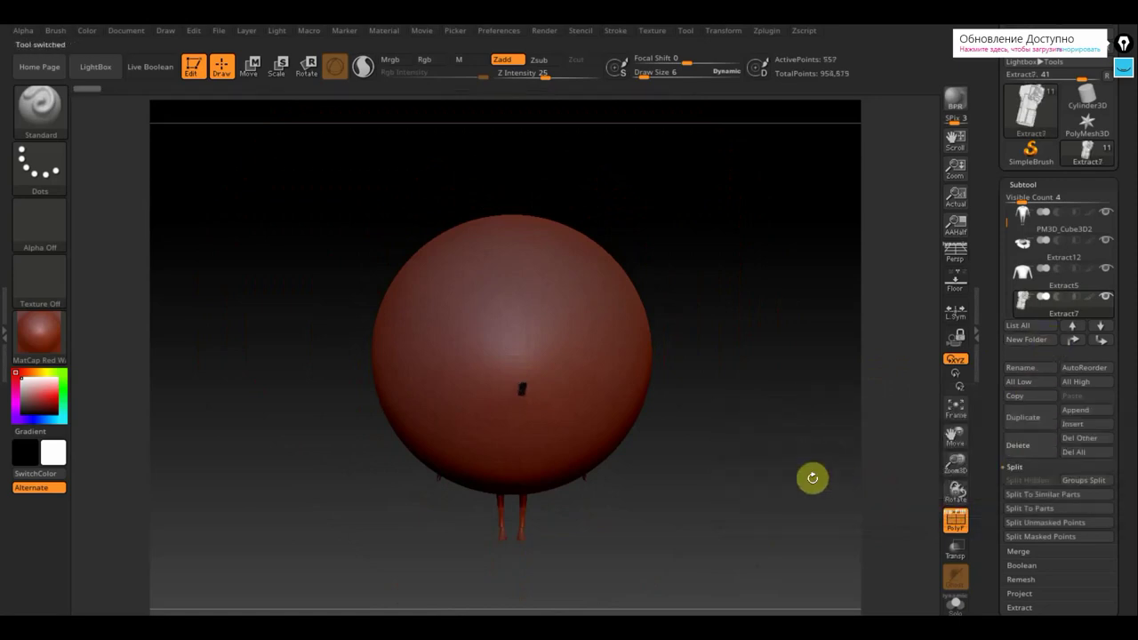
pyautogui.click(1032, 452)
pyautogui.click(902, 475)
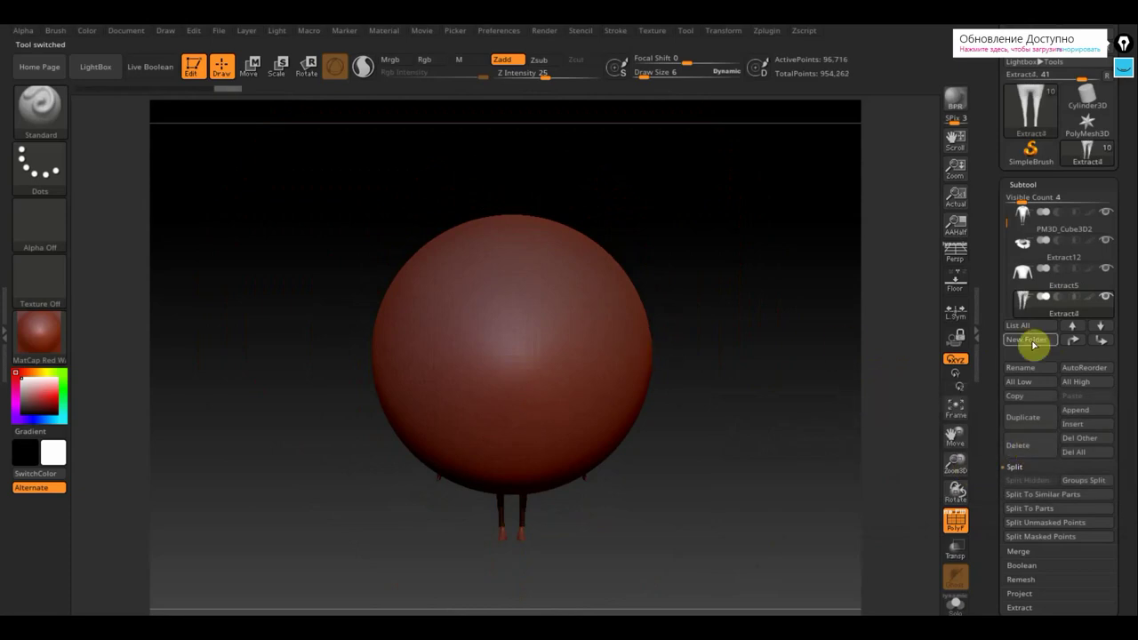
# Select the PM3D_Sphere3D1_1 subtool and draw a vertical Open-Zipper strip down its front with the IMM Zipper brush.
pyautogui.press('n')
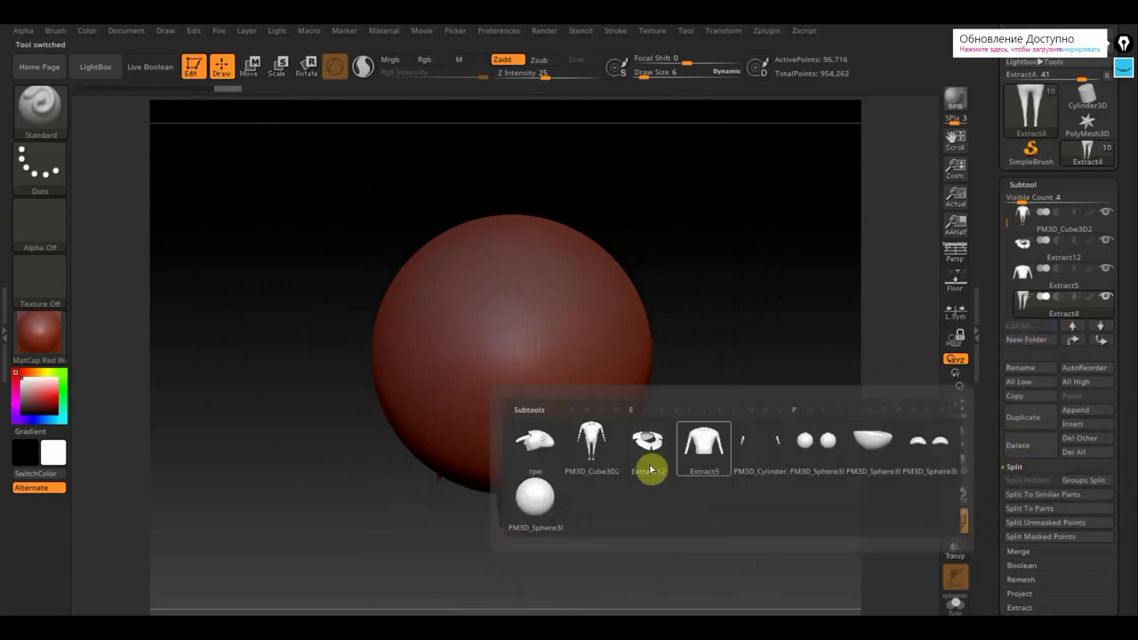
pyautogui.click(544, 503)
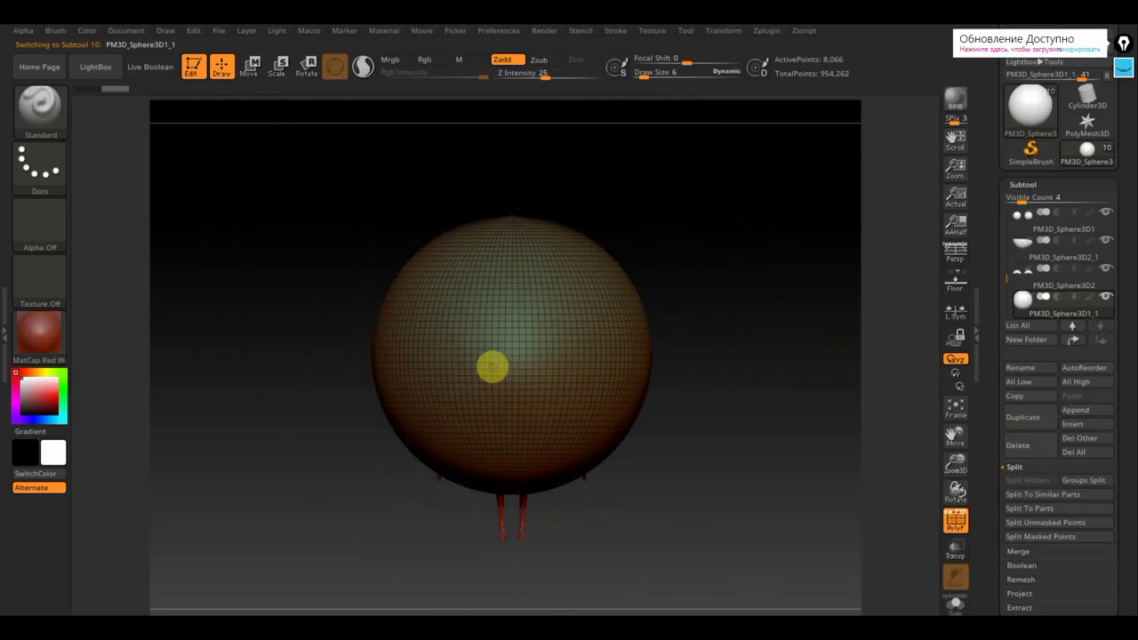
pyautogui.click(59, 115)
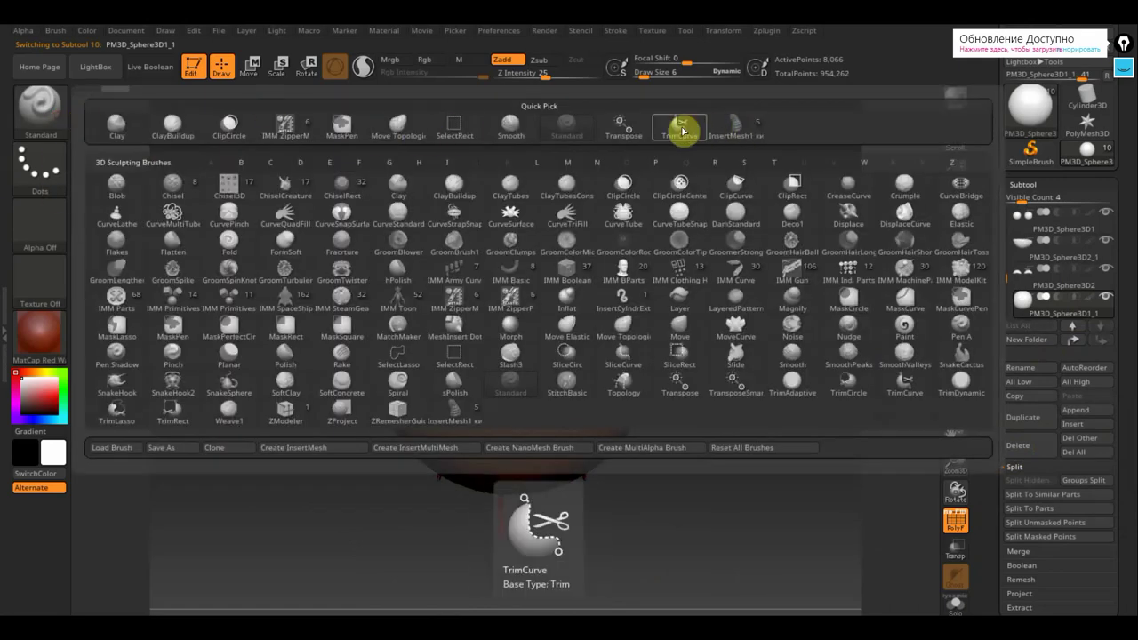
pyautogui.click(278, 122)
pyautogui.moveTo(533, 462); pyautogui.dragTo(533, 466)
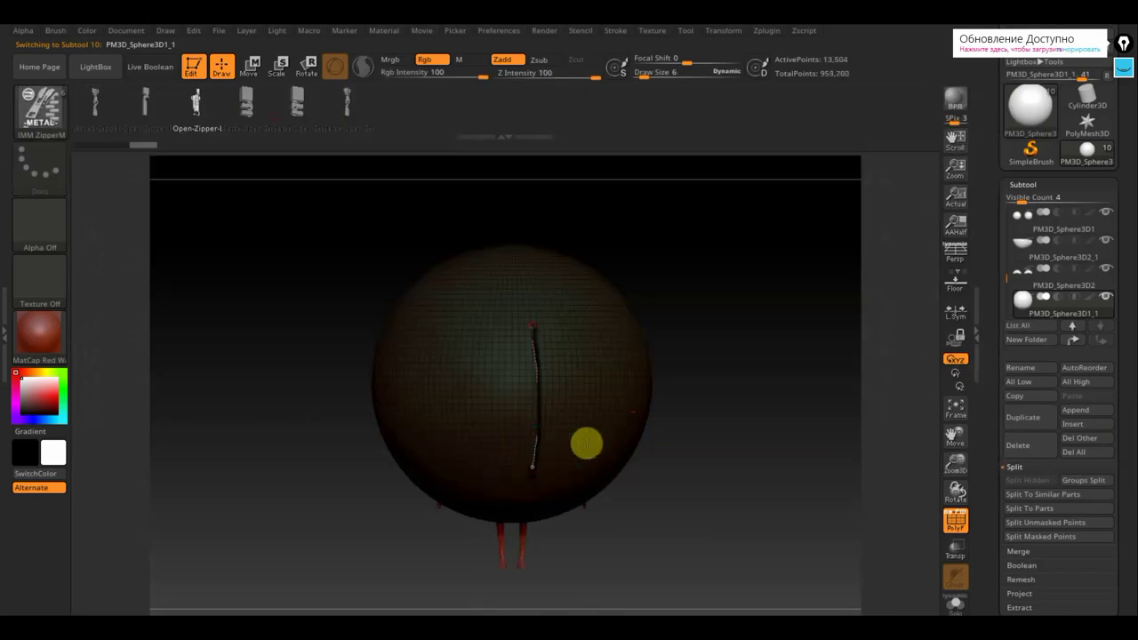
# Enlarge the zipper strip on the sphere by applying a draw size of 51 to its curve.
pyautogui.moveTo(646, 74); pyautogui.dragTo(678, 84)
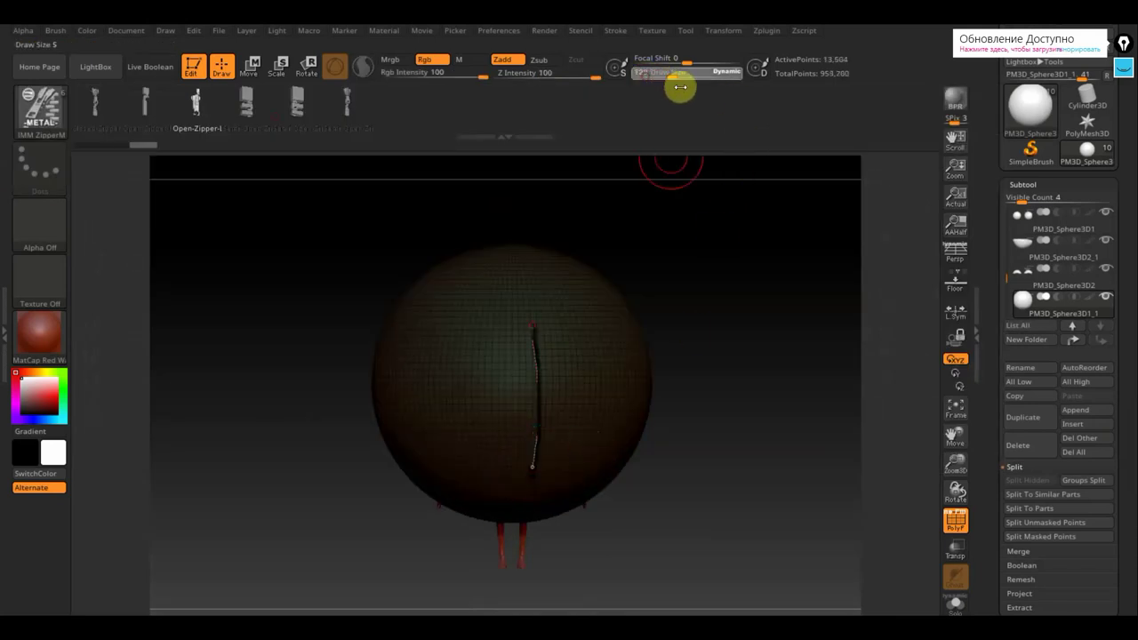
pyautogui.click(535, 375)
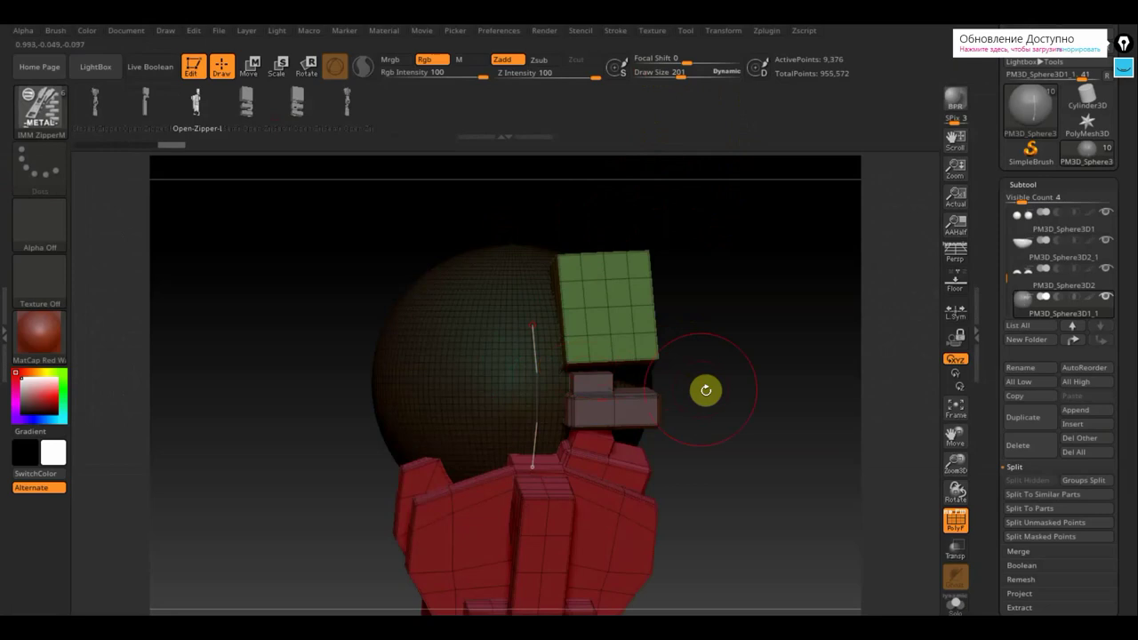
pyautogui.moveTo(685, 71); pyautogui.dragTo(667, 77)
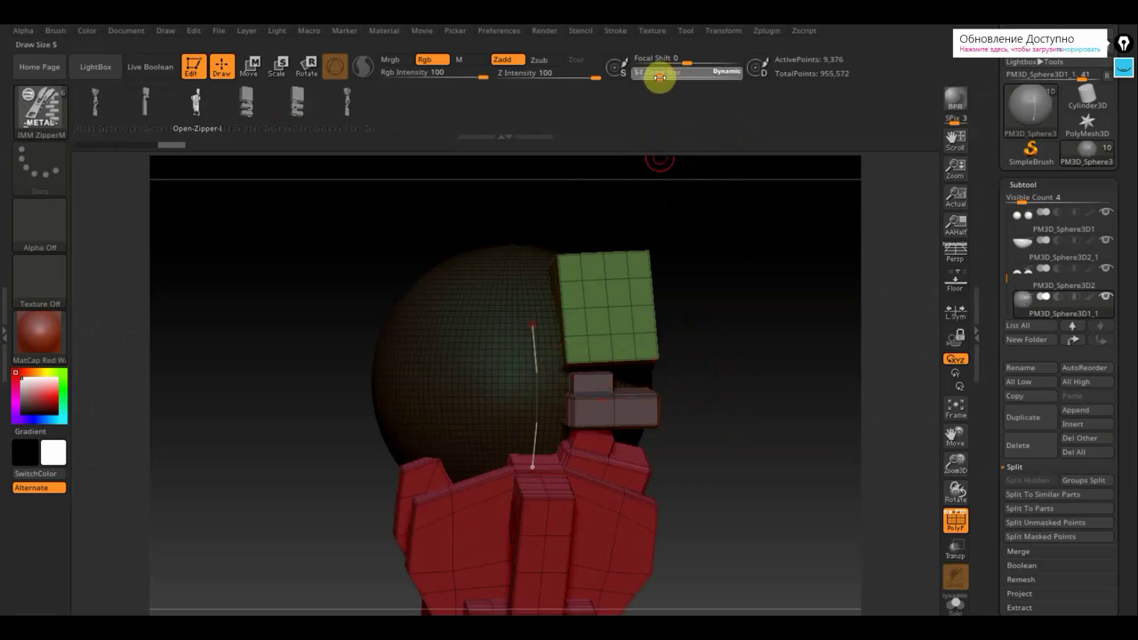
pyautogui.click(533, 359)
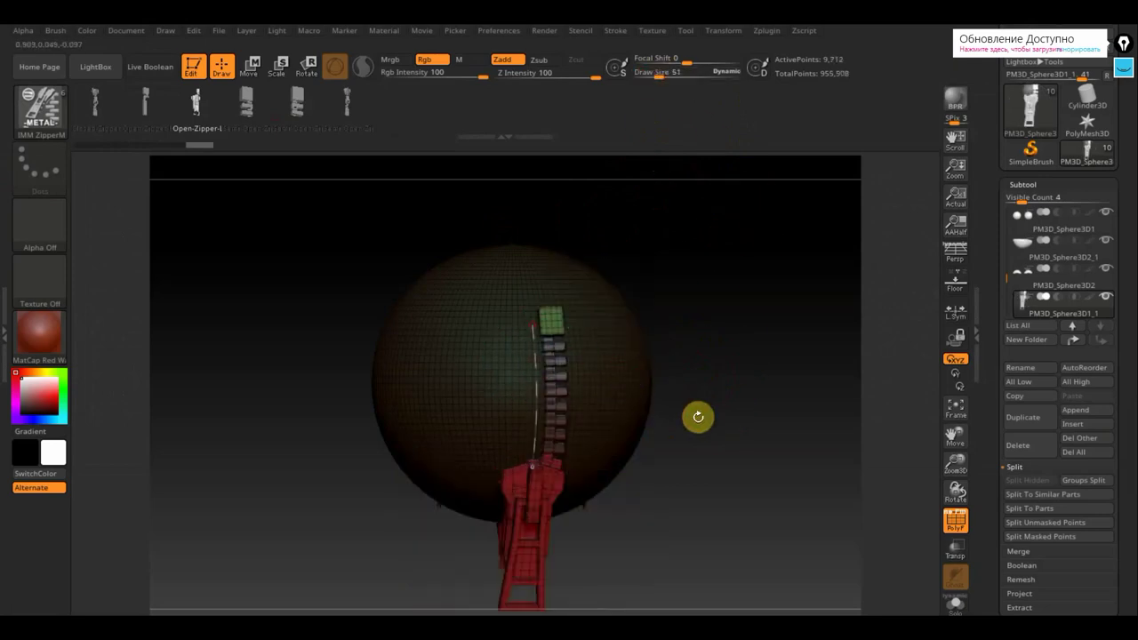
# Release the zipper's guide curve and clear the mask from the sphere.
pyautogui.moveTo(698, 417); pyautogui.dragTo(673, 419)
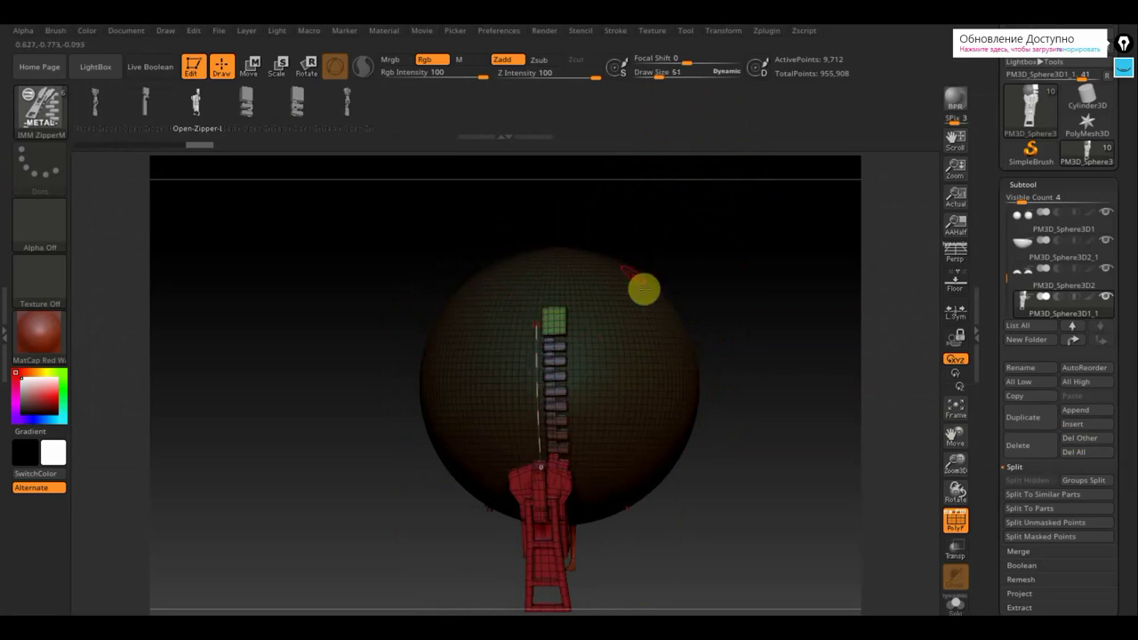
pyautogui.click(692, 347)
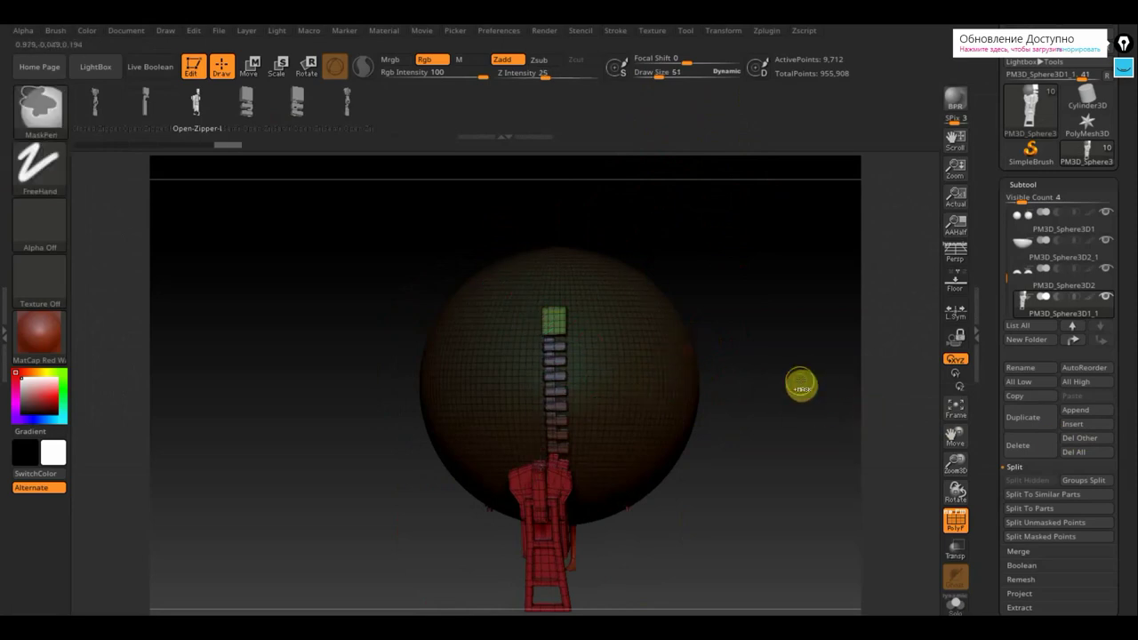
pyautogui.keyDown('ctrl'); pyautogui.moveTo(801, 383); pyautogui.dragTo(802, 380); pyautogui.keyUp('ctrl')
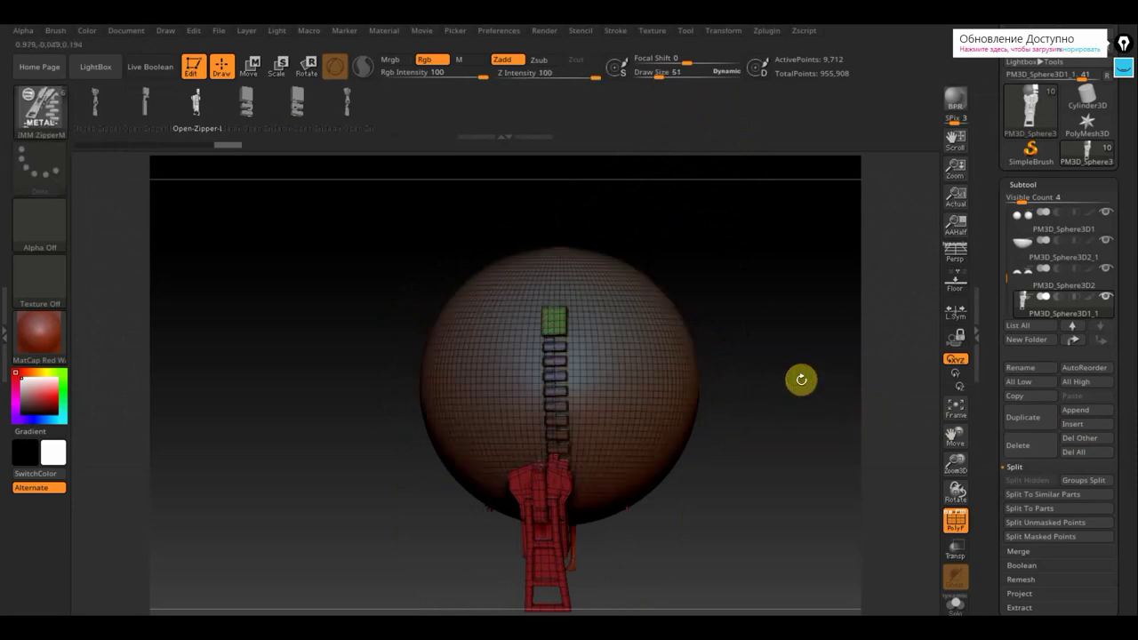
# Hide the sphere's polygroup and delete the hidden geometry, keeping the zipper parts.
pyautogui.keyDown('ctrl'); pyautogui.keyDown('shift'); pyautogui.click(636, 366); pyautogui.keyUp('shift'); pyautogui.keyUp('ctrl')
pyautogui.keyDown('ctrl'); pyautogui.keyDown('shift'); pyautogui.click(636, 366); pyautogui.keyUp('shift'); pyautogui.keyUp('ctrl')
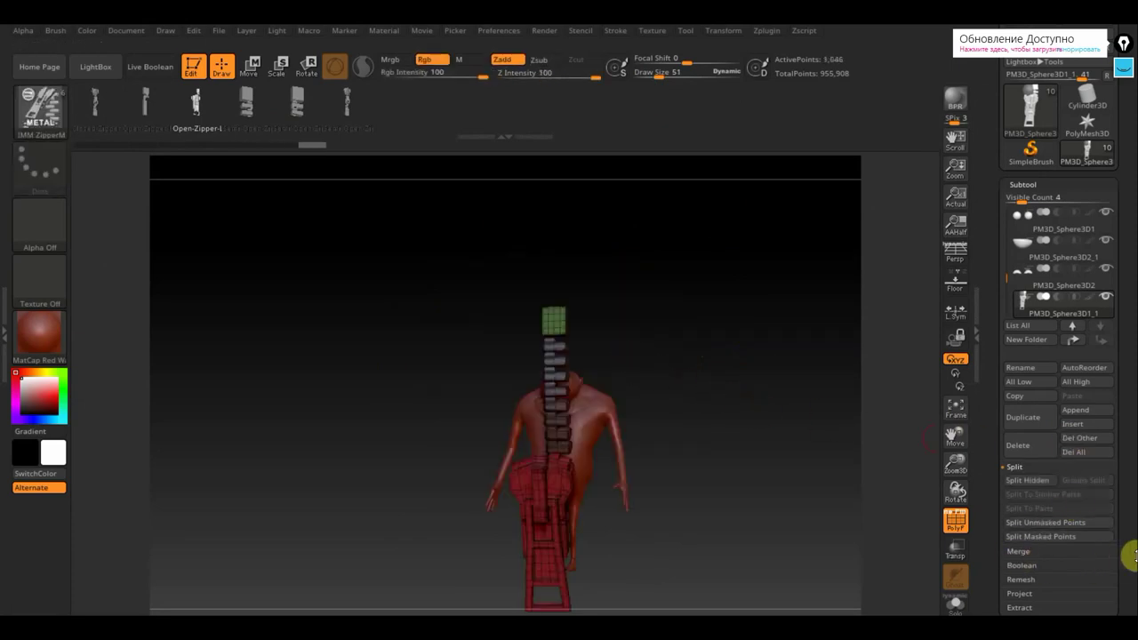
pyautogui.moveTo(1132, 474); pyautogui.dragTo(1122, 379)
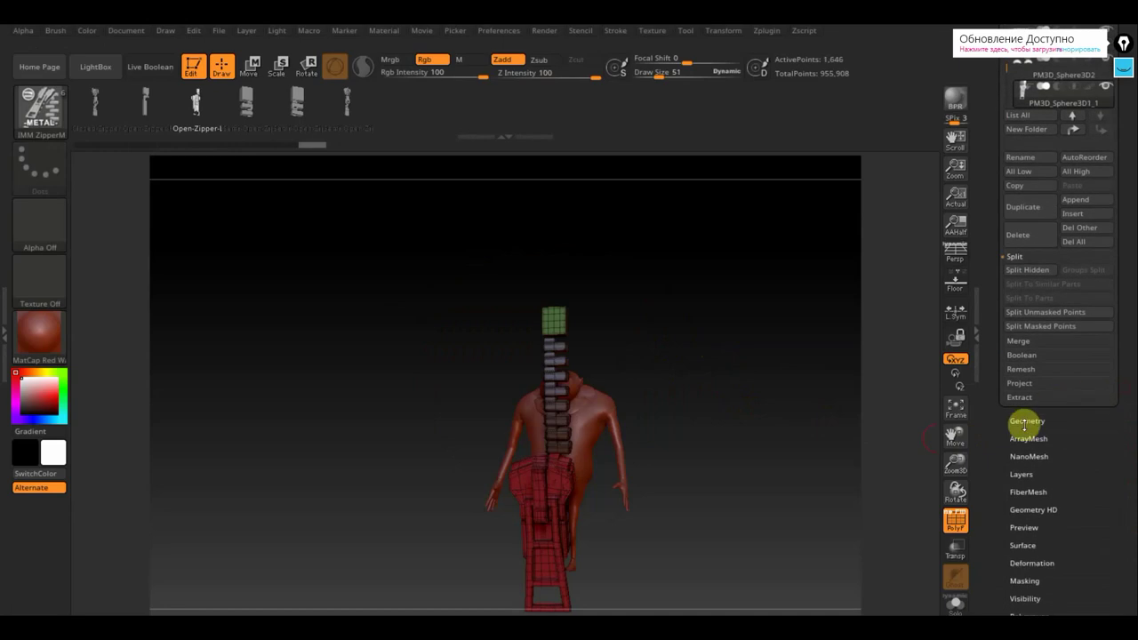
pyautogui.click(1025, 427)
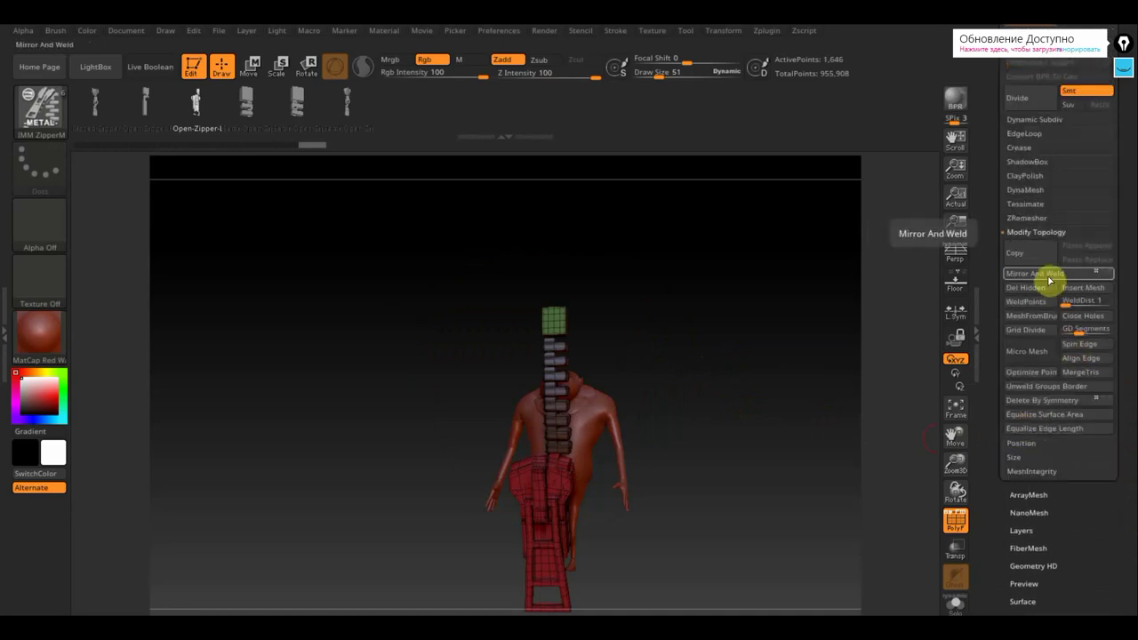
pyautogui.click(1027, 290)
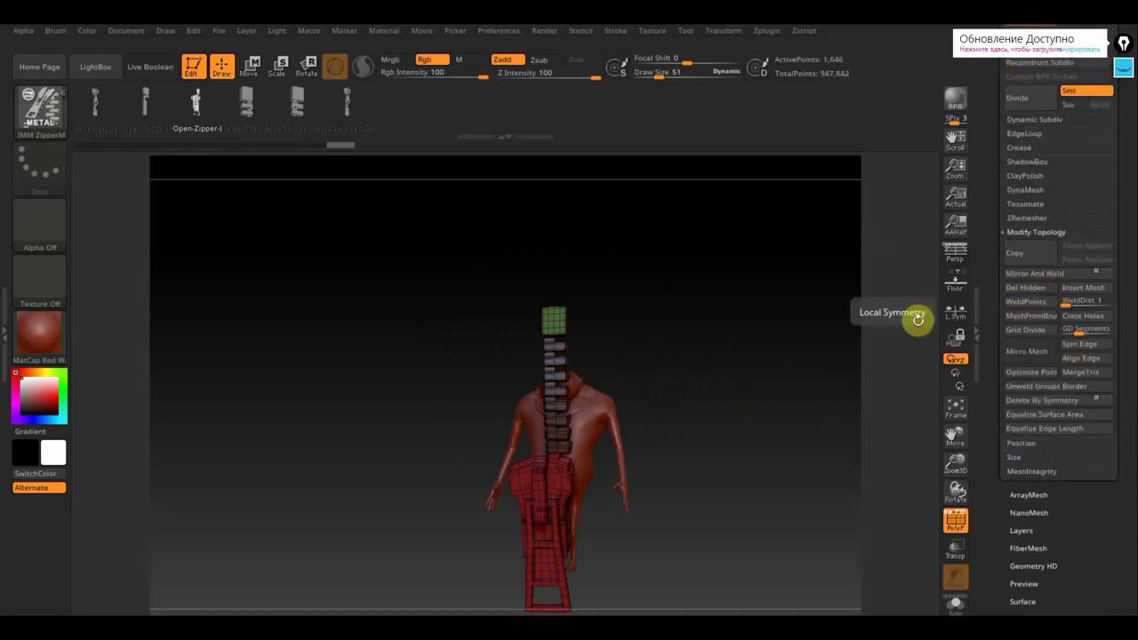
# Remove the zipper teeth and the square end piece above them by hiding both and deleting the hidden geometry.
pyautogui.keyDown('ctrl'); pyautogui.keyDown('shift'); pyautogui.click(554, 375); pyautogui.keyUp('shift'); pyautogui.keyUp('ctrl')
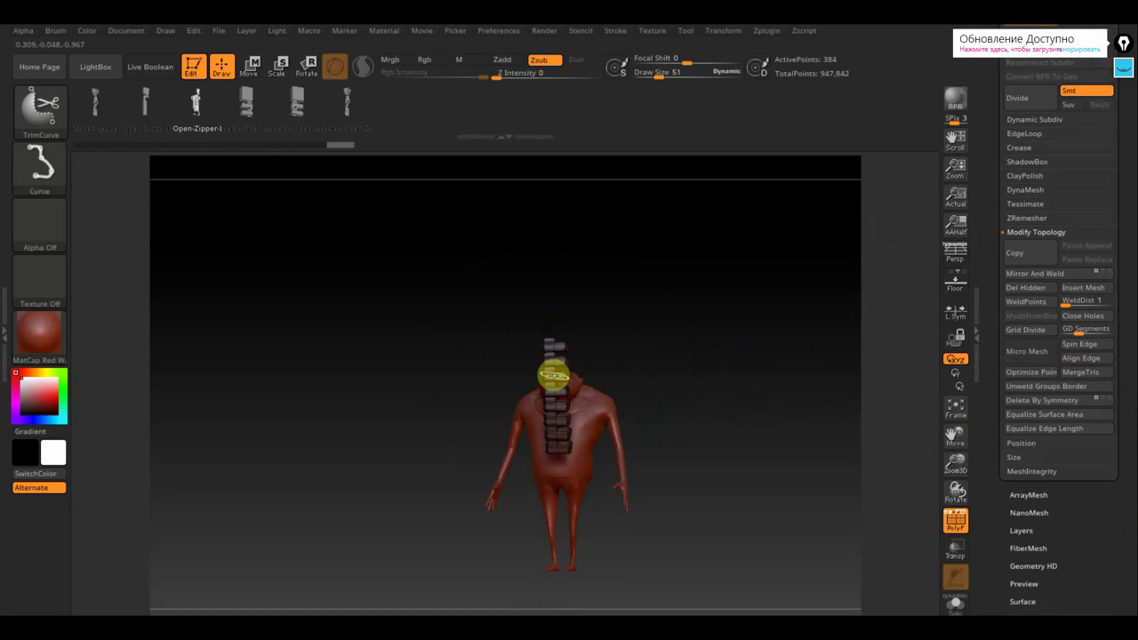
pyautogui.keyDown('ctrl'); pyautogui.keyDown('shift'); pyautogui.click(554, 373); pyautogui.keyUp('shift'); pyautogui.keyUp('ctrl')
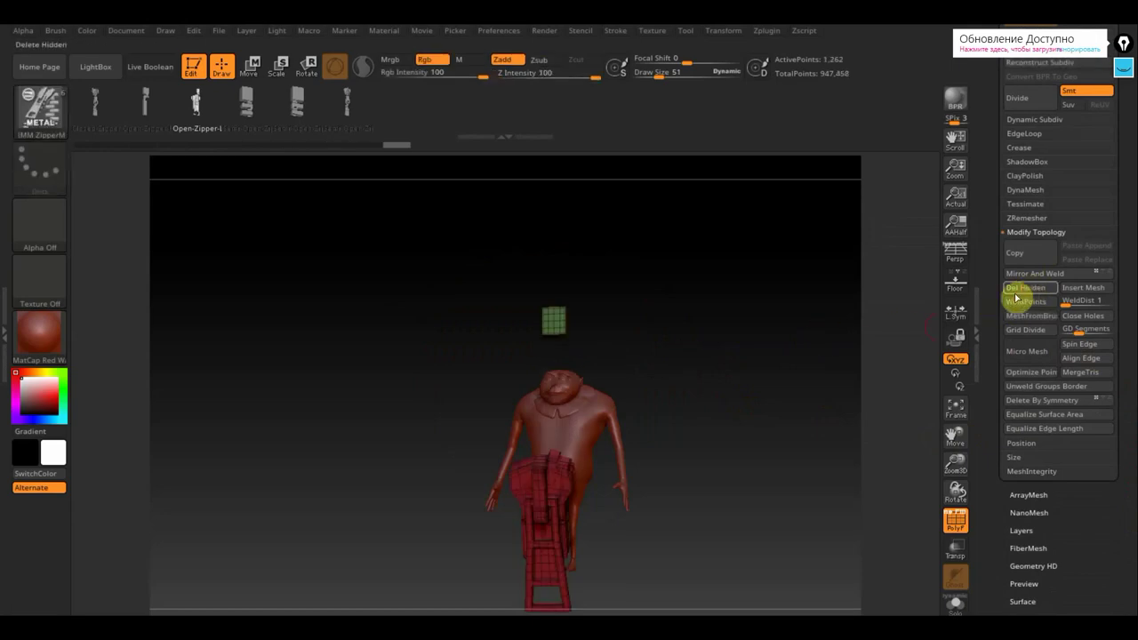
pyautogui.keyDown('ctrl'); pyautogui.keyDown('shift'); pyautogui.click(554, 338); pyautogui.keyUp('shift'); pyautogui.keyUp('ctrl')
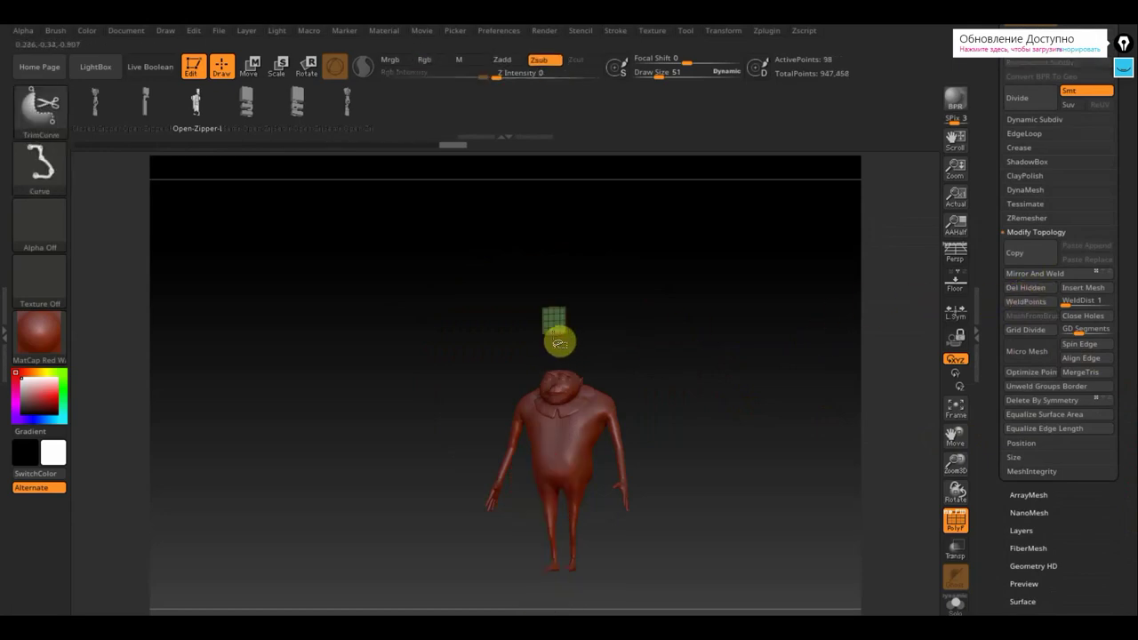
pyautogui.keyDown('ctrl'); pyautogui.keyDown('shift'); pyautogui.click(560, 342); pyautogui.keyUp('shift'); pyautogui.keyUp('ctrl')
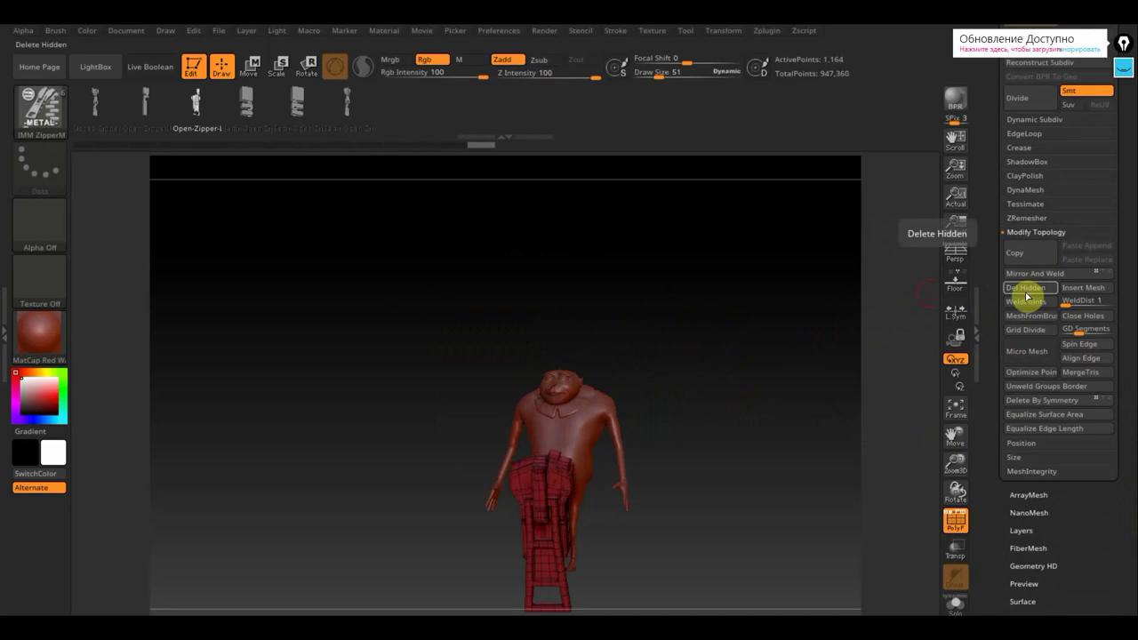
# Select the Standard brush and scale the zipper pull down uniformly with the transform gizmo to suit the character's size.
pyautogui.moveTo(738, 442)
pyautogui.mouseDown()
pyautogui.moveTo(691, 422)
pyautogui.moveTo(649, 435)
pyautogui.moveTo(652, 454)
pyautogui.moveTo(765, 432)
pyautogui.moveTo(750, 439)
pyautogui.mouseUp()
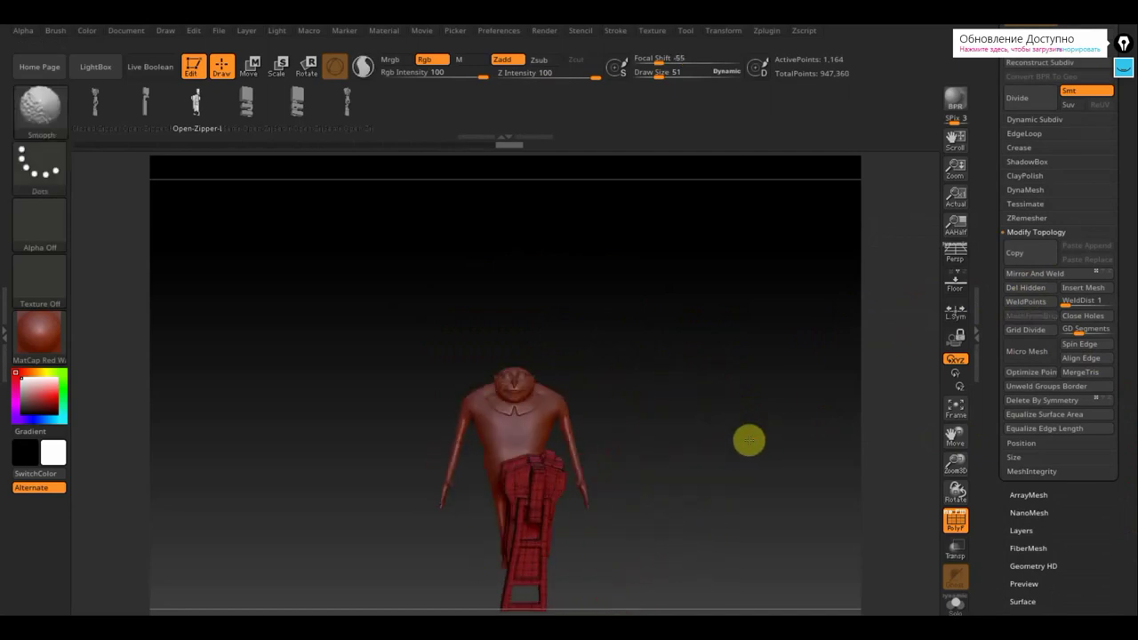
pyautogui.click(41, 105)
pyautogui.click(566, 125)
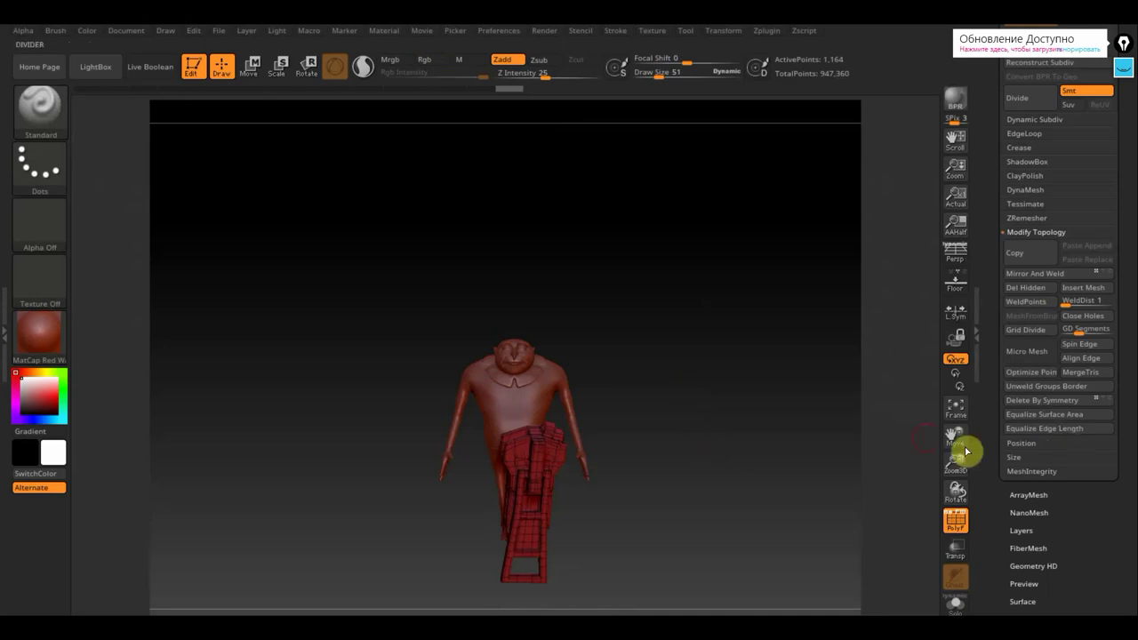
pyautogui.click(251, 66)
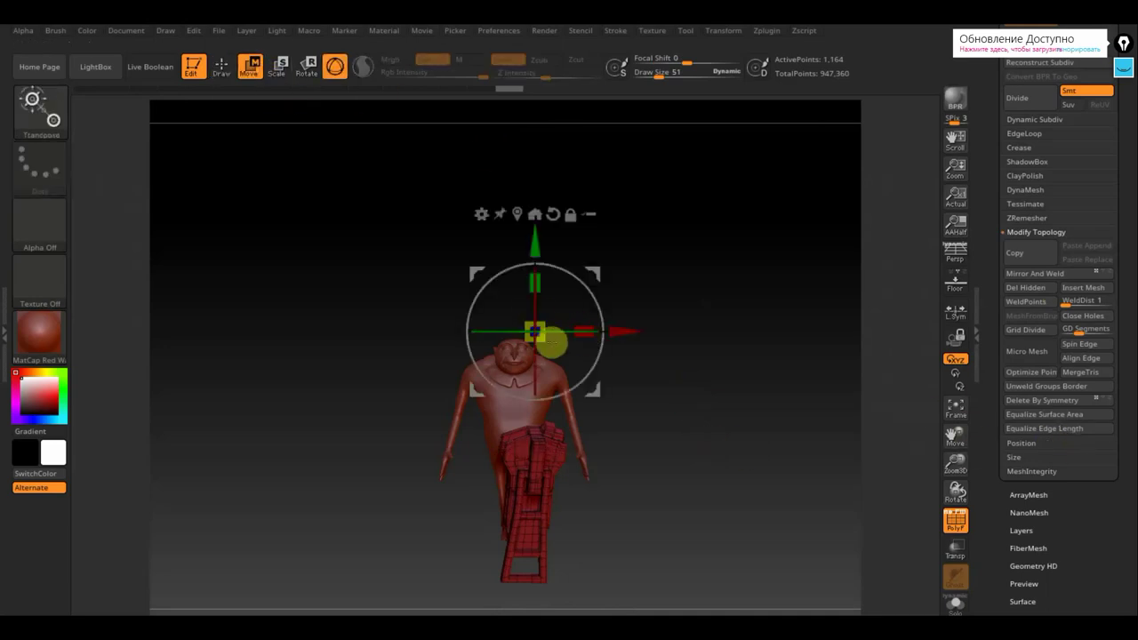
pyautogui.moveTo(541, 340); pyautogui.dragTo(522, 318)
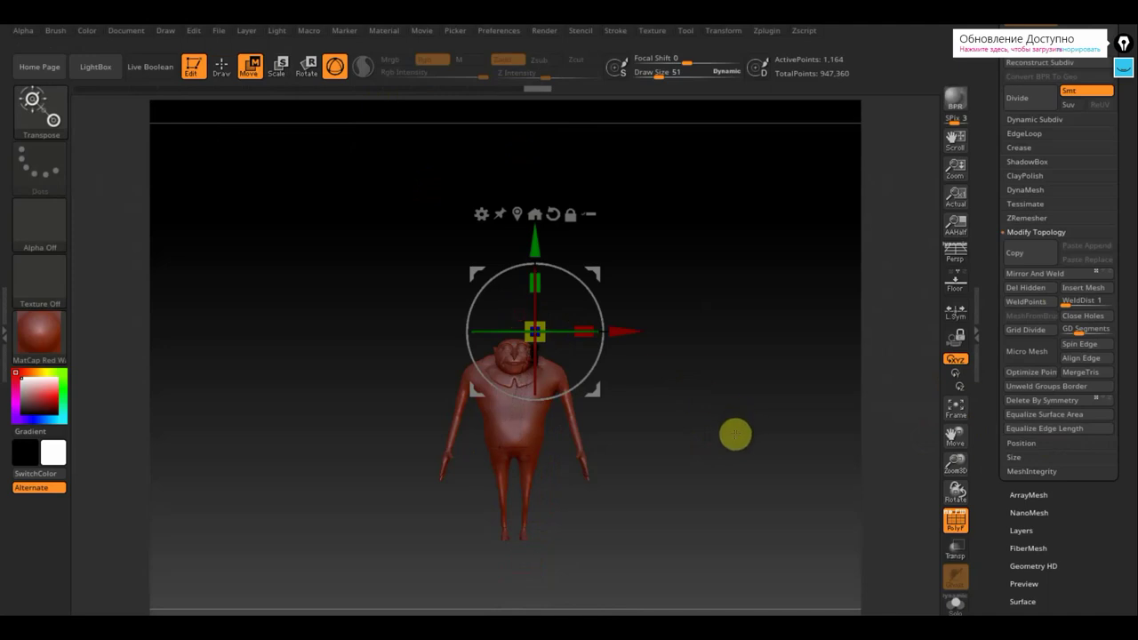
pyautogui.keyDown('ctrl'); pyautogui.moveTo(717, 401); pyautogui.dragTo(776, 614, button='right'); pyautogui.keyUp('ctrl')
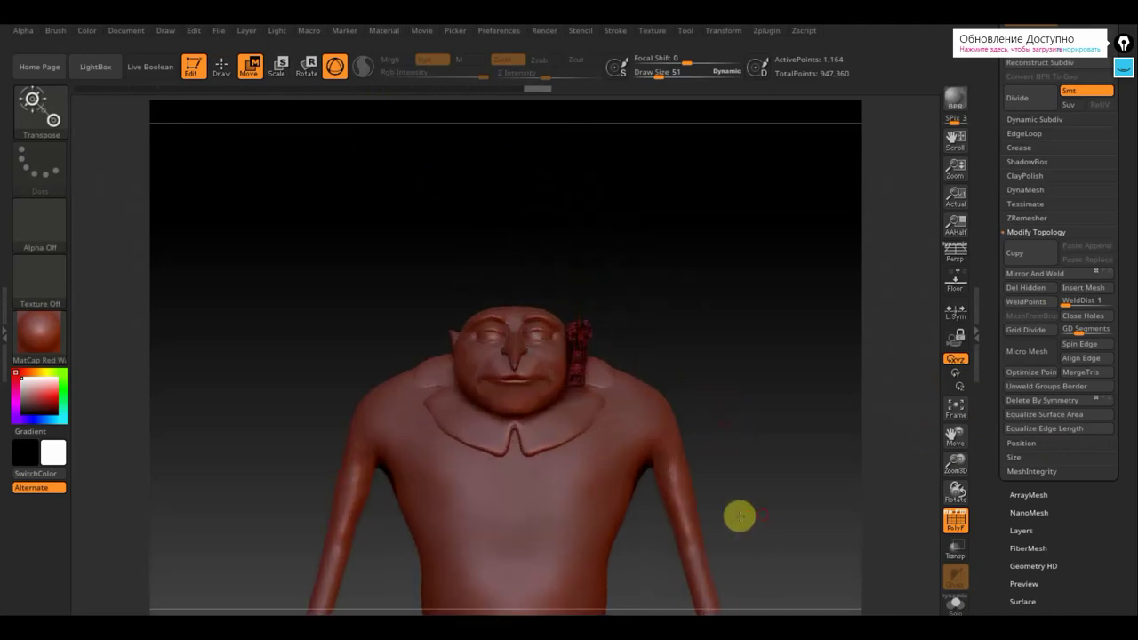
pyautogui.moveTo(739, 515)
pyautogui.mouseDown()
pyautogui.moveTo(705, 518)
pyautogui.moveTo(724, 503)
pyautogui.mouseUp()
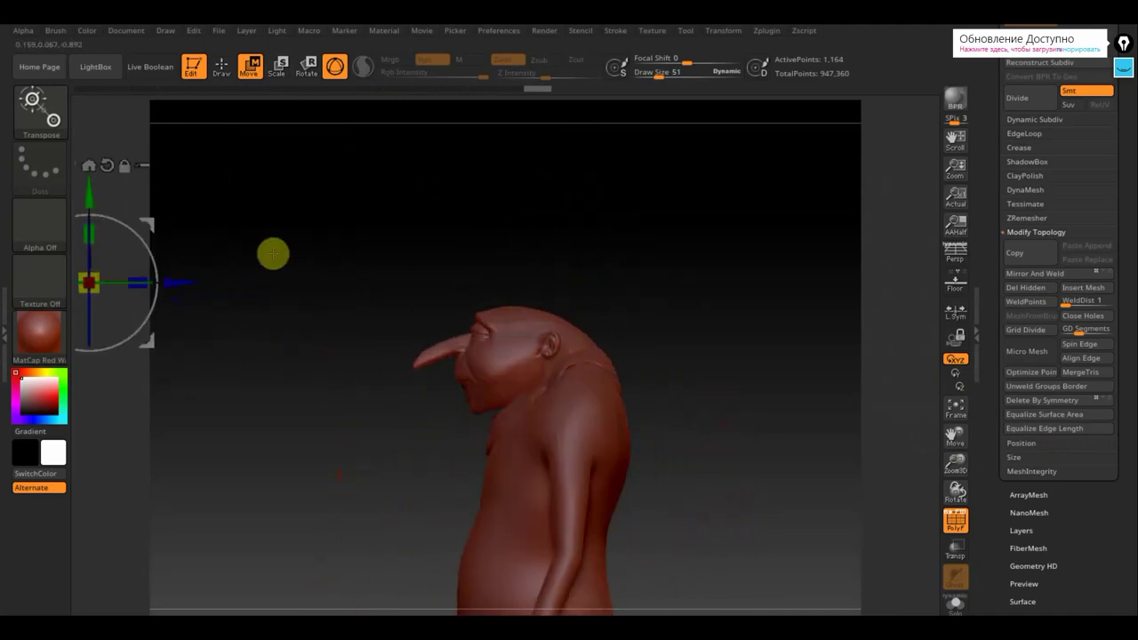
# Rotate the zipper pull by about 13 degrees and move it in front of the character's face.
pyautogui.keyDown('alt'); pyautogui.moveTo(273, 252); pyautogui.dragTo(474, 255); pyautogui.keyUp('alt')
pyautogui.moveTo(353, 260); pyautogui.dragTo(485, 389)
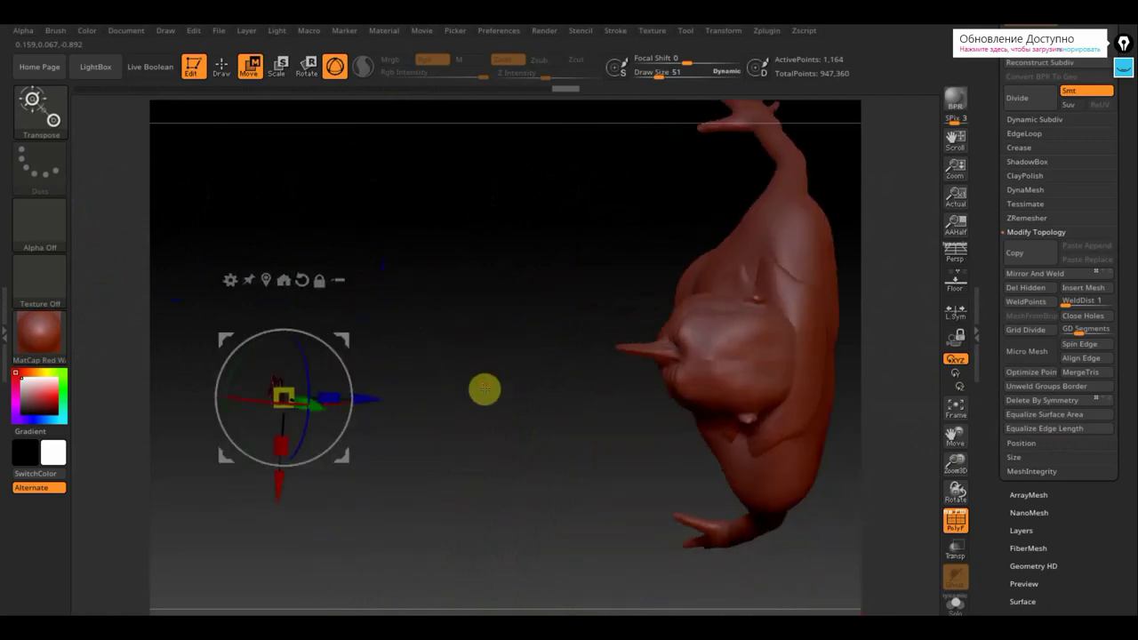
pyautogui.moveTo(348, 386); pyautogui.dragTo(358, 402)
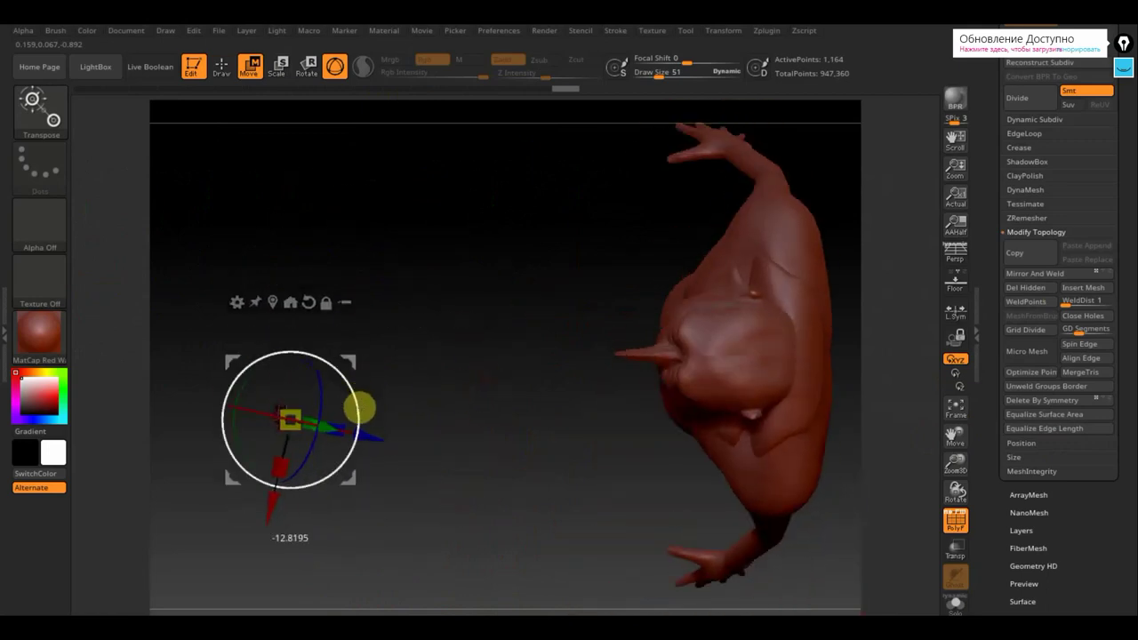
pyautogui.keyDown('shift'); pyautogui.moveTo(468, 439); pyautogui.dragTo(484, 418); pyautogui.keyUp('shift')
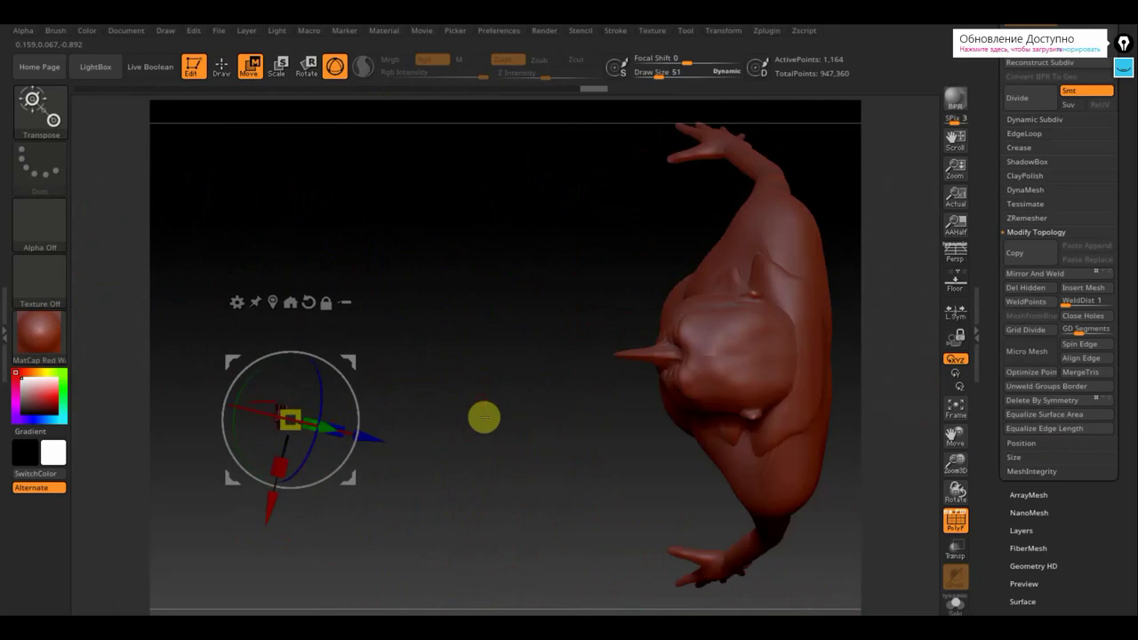
pyautogui.moveTo(356, 373); pyautogui.dragTo(731, 300)
pyautogui.moveTo(424, 421); pyautogui.dragTo(544, 434)
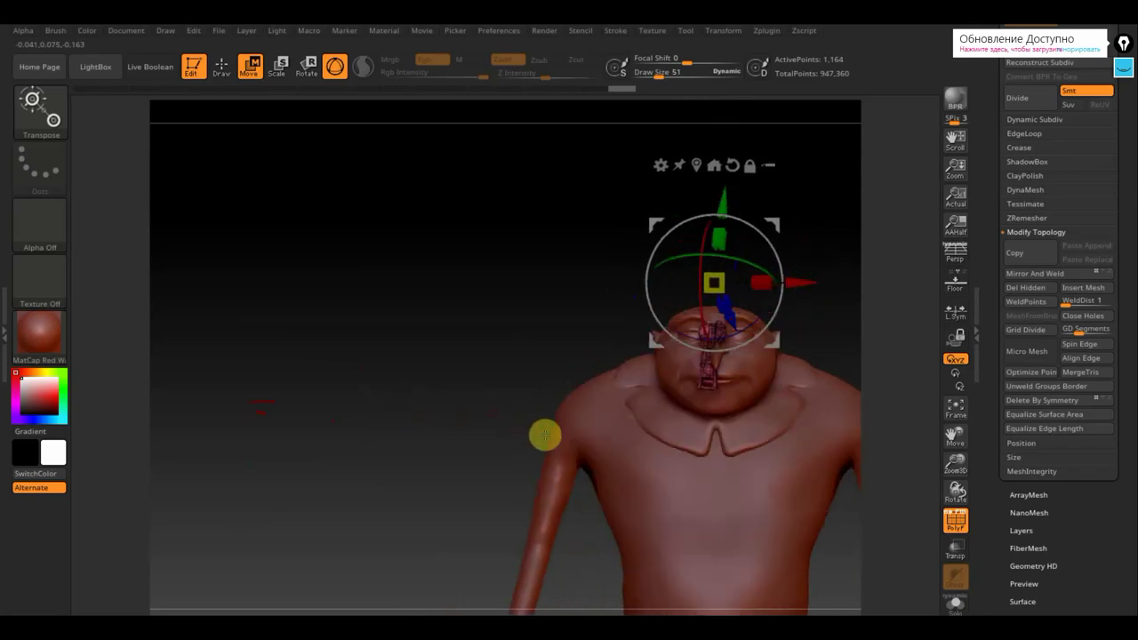
# Centre the zipper pull on the body, scale it down to about 0.67 and lower it to just below the collar.
pyautogui.keyDown('alt'); pyautogui.moveTo(871, 342); pyautogui.dragTo(495, 314); pyautogui.keyUp('alt')
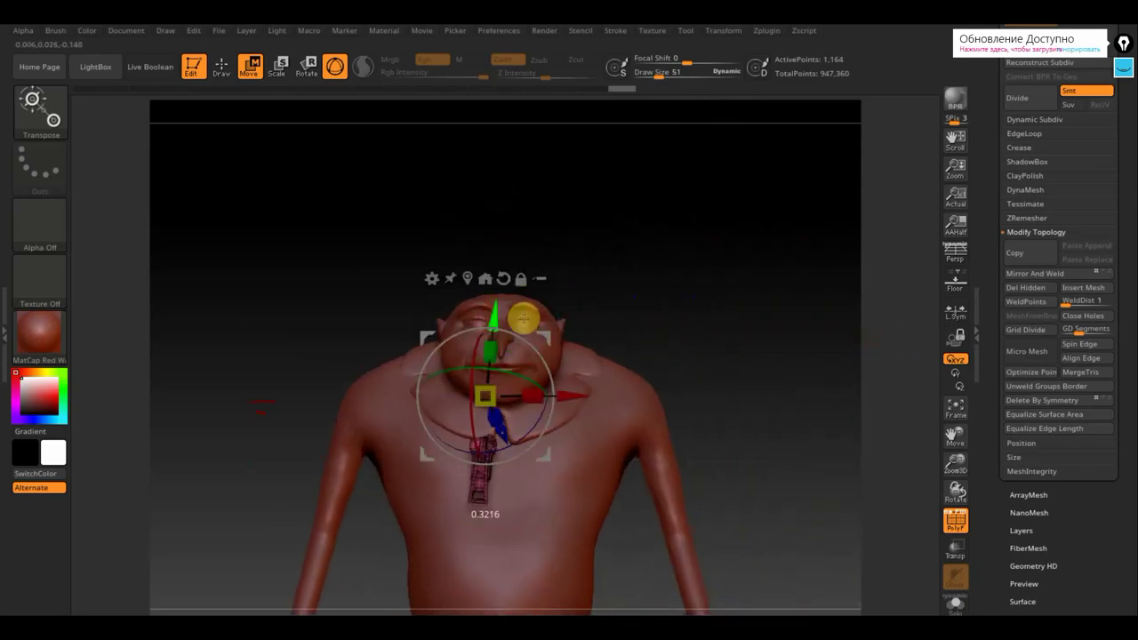
pyautogui.moveTo(536, 397); pyautogui.dragTo(585, 401)
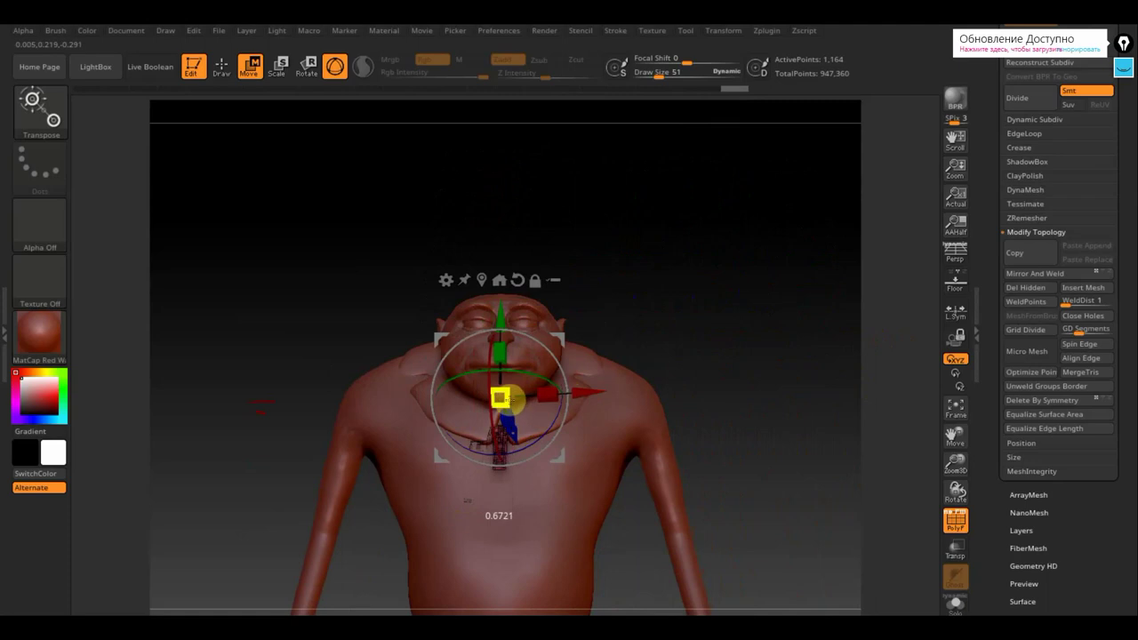
pyautogui.moveTo(511, 399); pyautogui.dragTo(508, 397)
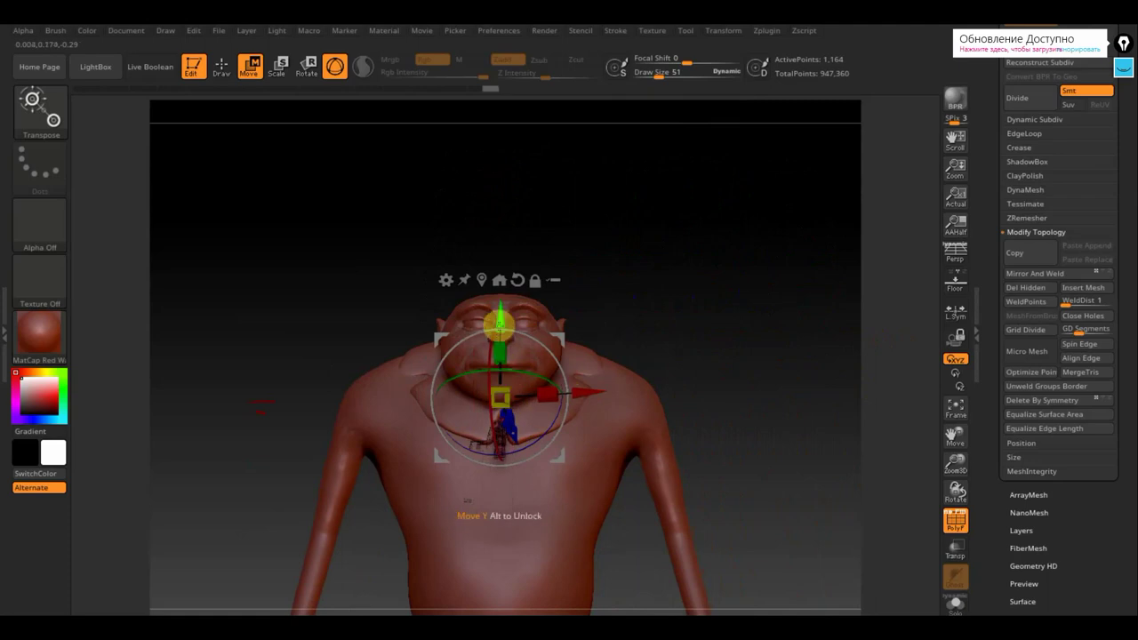
pyautogui.moveTo(501, 326); pyautogui.dragTo(501, 362)
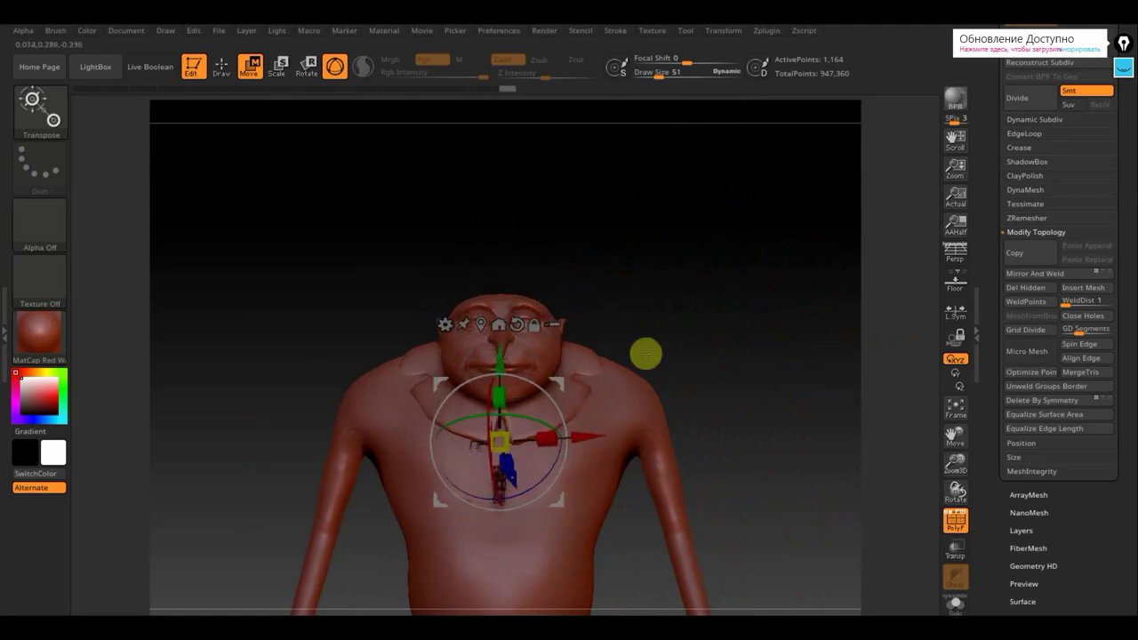
# Move the zipper pull back against the character's upper chest, judging the distance from the side.
pyautogui.moveTo(767, 355); pyautogui.dragTo(704, 371)
pyautogui.moveTo(806, 346); pyautogui.dragTo(703, 377)
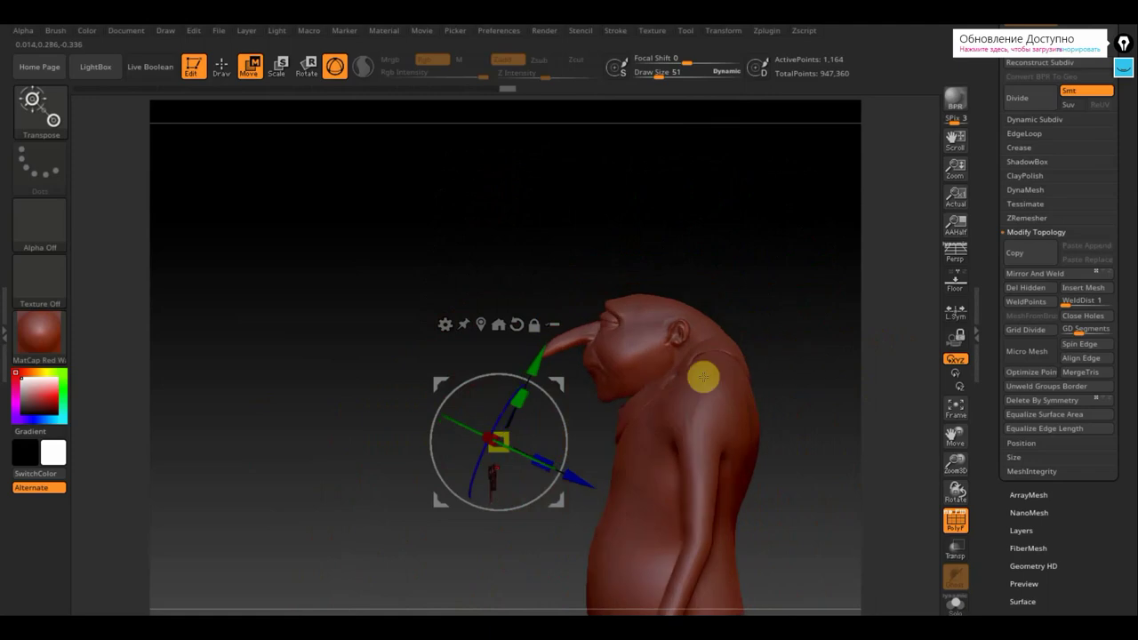
pyautogui.moveTo(560, 387); pyautogui.dragTo(679, 409)
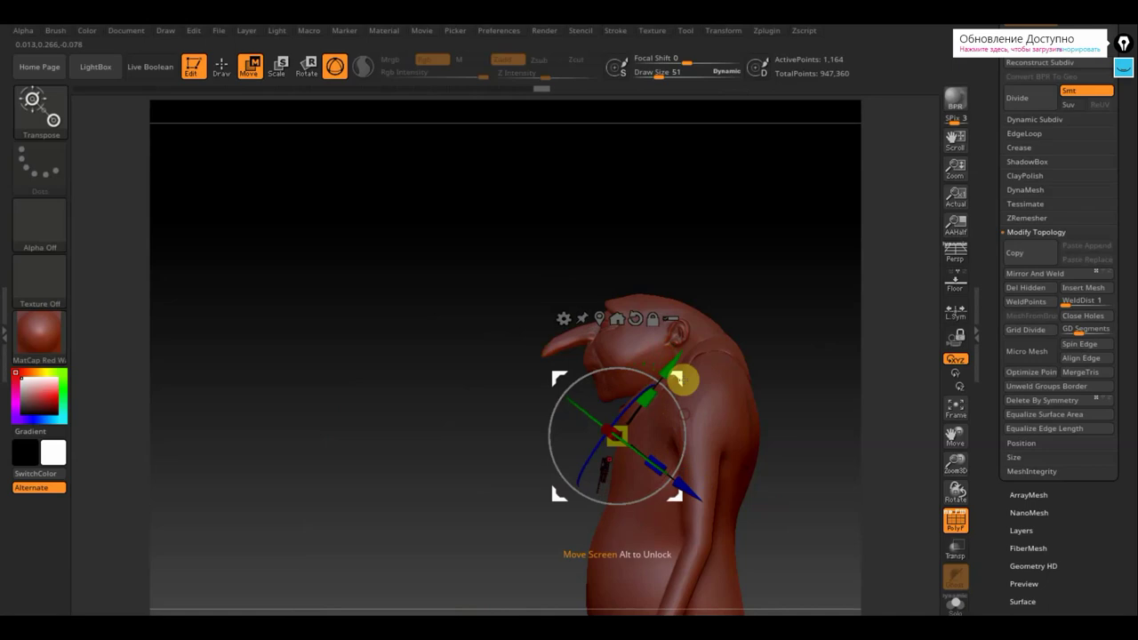
pyautogui.moveTo(680, 379); pyautogui.dragTo(686, 379)
pyautogui.moveTo(414, 382); pyautogui.dragTo(763, 354)
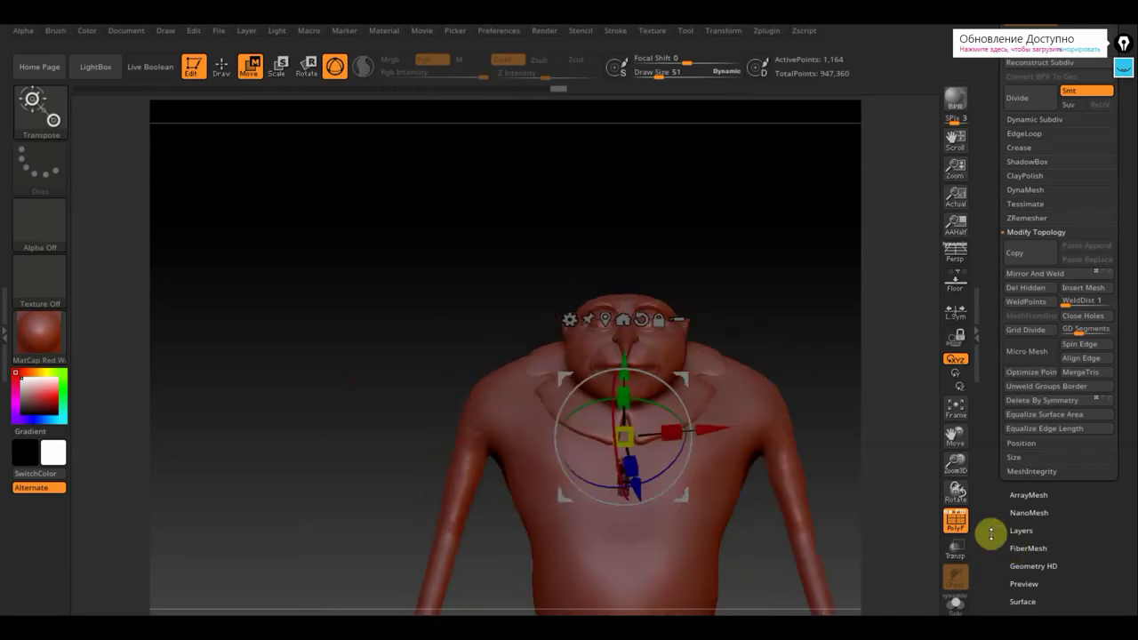
# Turn off the polygon wireframe display and append a sphere as a new subtool below the zipper pull.
pyautogui.click(956, 521)
pyautogui.keyDown('alt'); pyautogui.moveTo(807, 365); pyautogui.dragTo(678, 232); pyautogui.keyUp('alt')
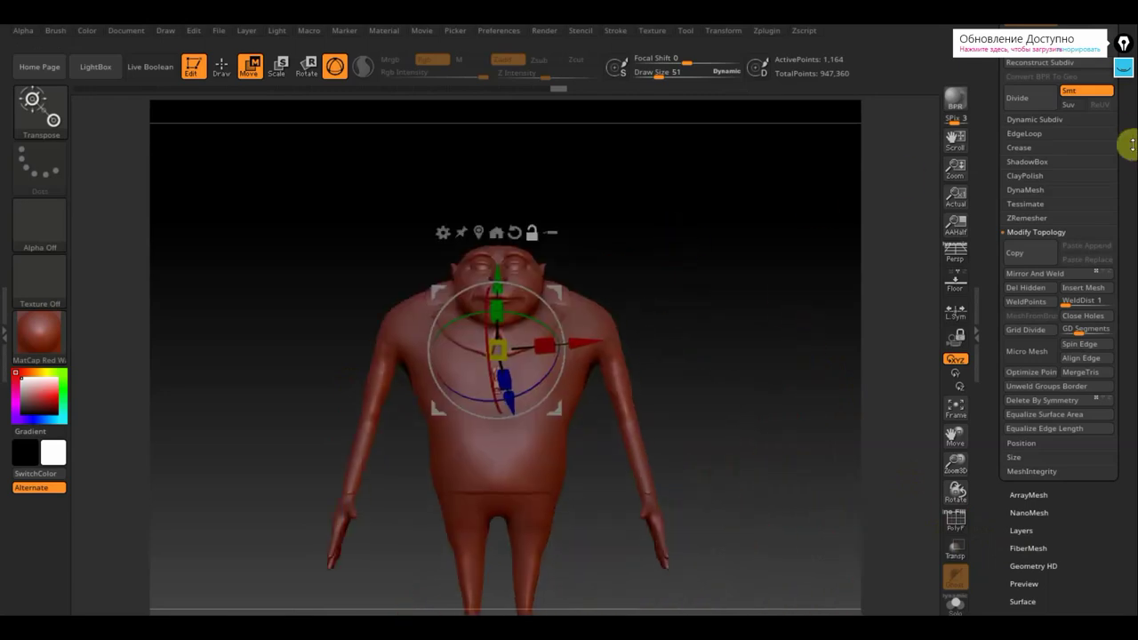
pyautogui.moveTo(1130, 143); pyautogui.dragTo(1129, 263)
pyautogui.click(1035, 261)
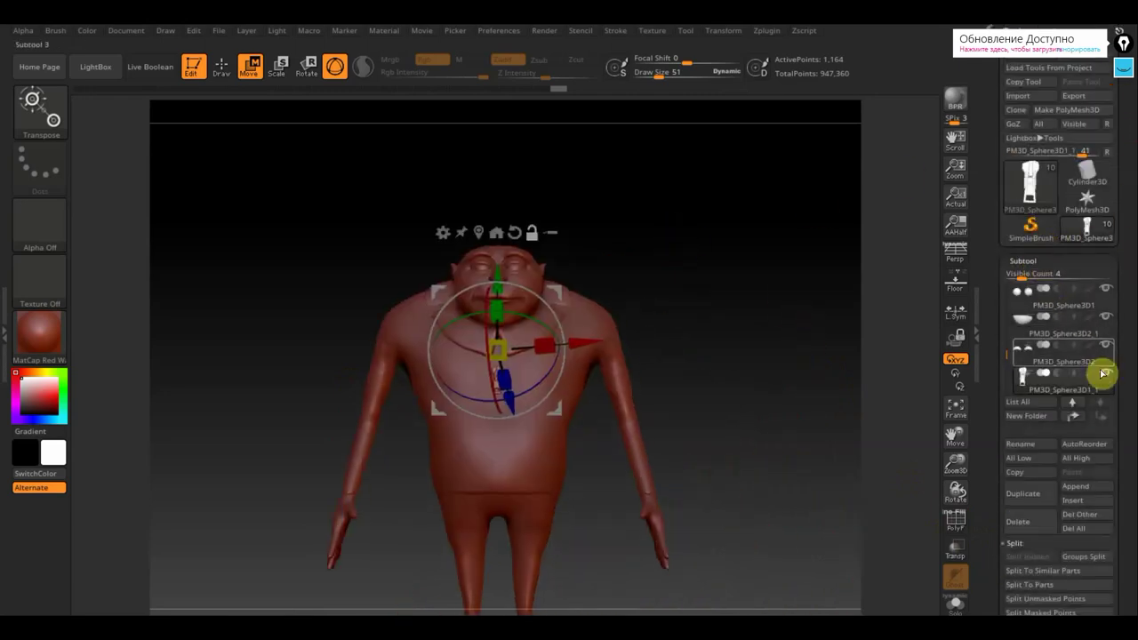
pyautogui.moveTo(1023, 330)
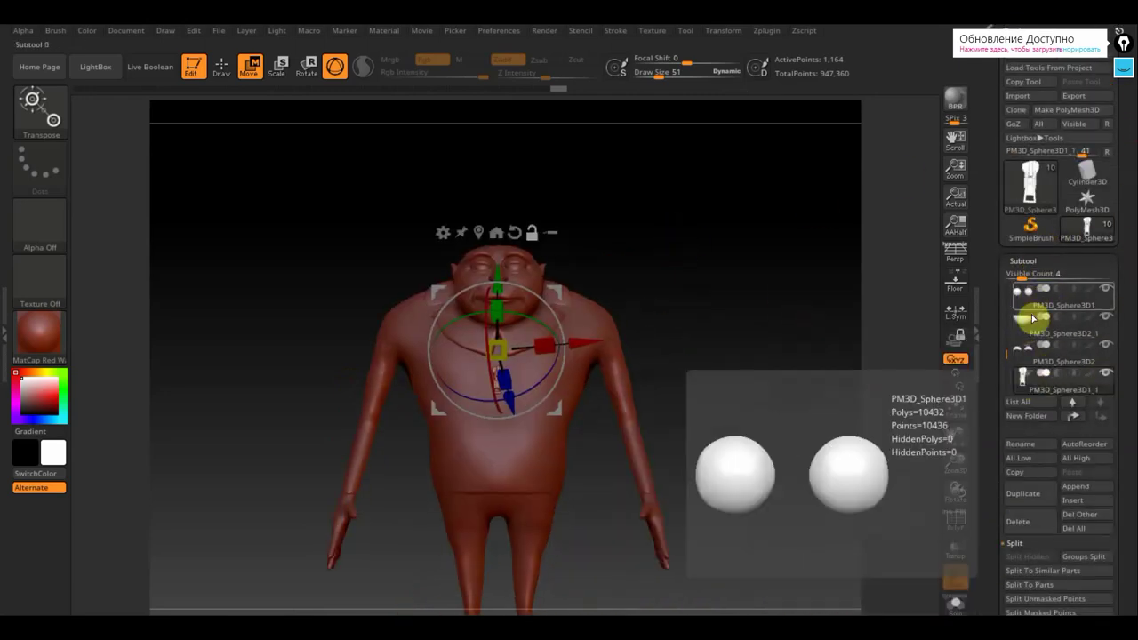
pyautogui.click(1100, 388)
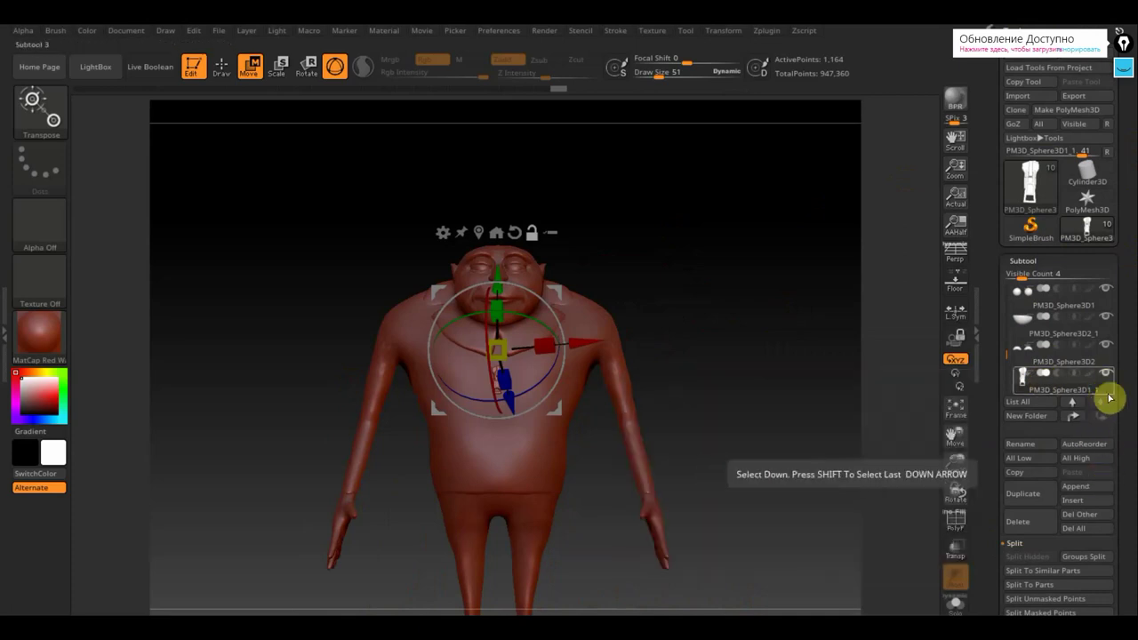
pyautogui.click(1078, 488)
pyautogui.click(681, 387)
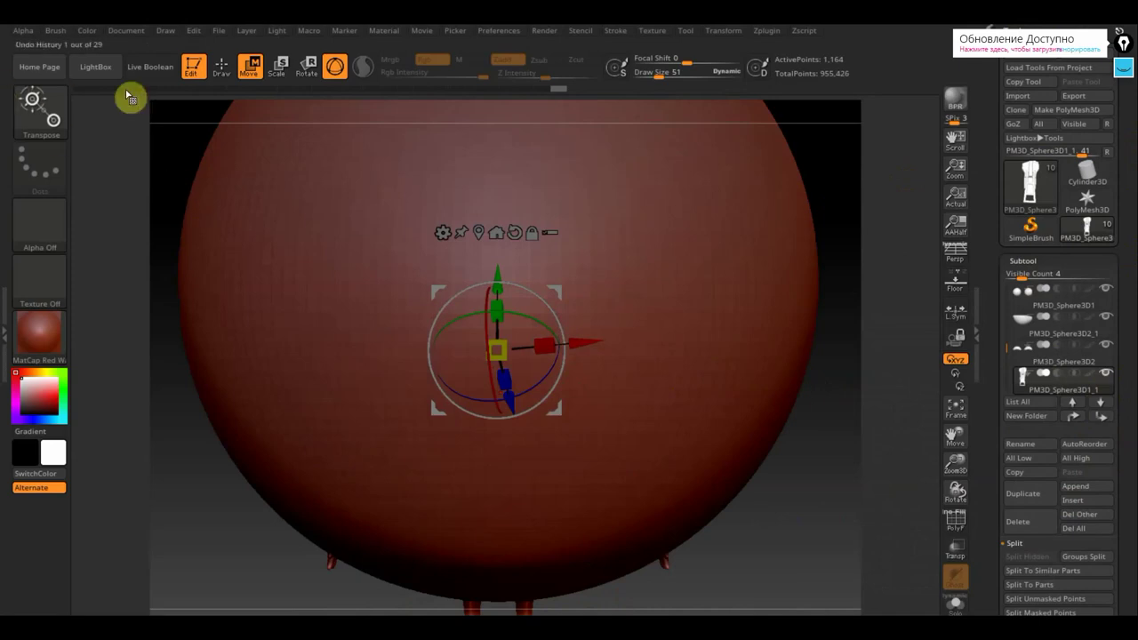
# Choose the Semi-Open-Zip insert of the IMM ZipperM brush in Draw mode and select the appended sphere's subtool.
pyautogui.click(221, 71)
pyautogui.click(32, 114)
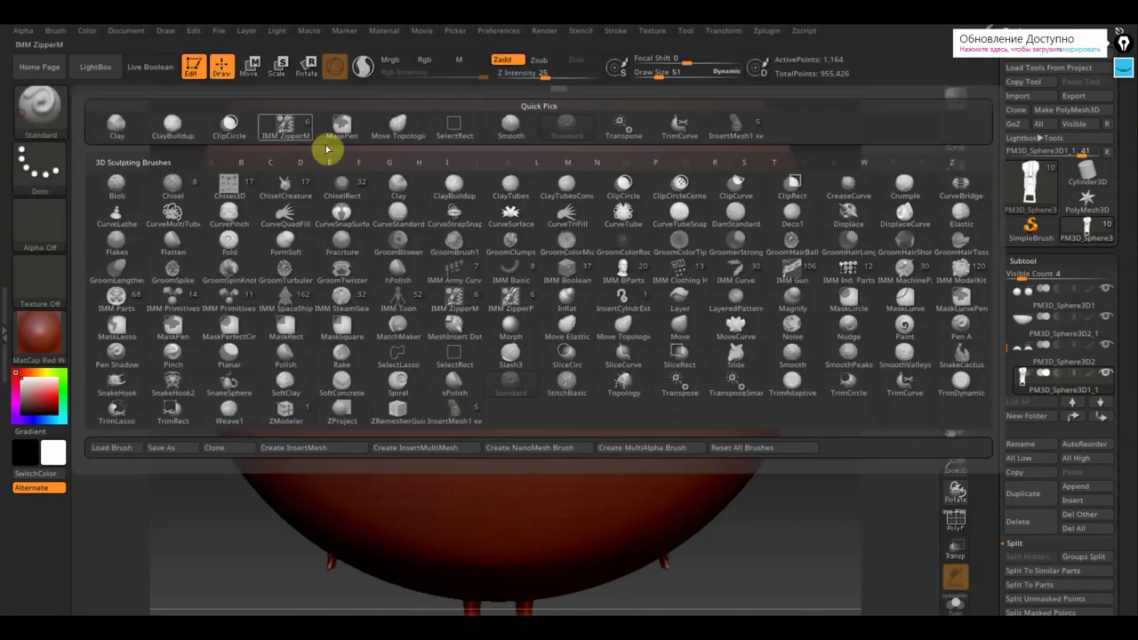
pyautogui.click(299, 133)
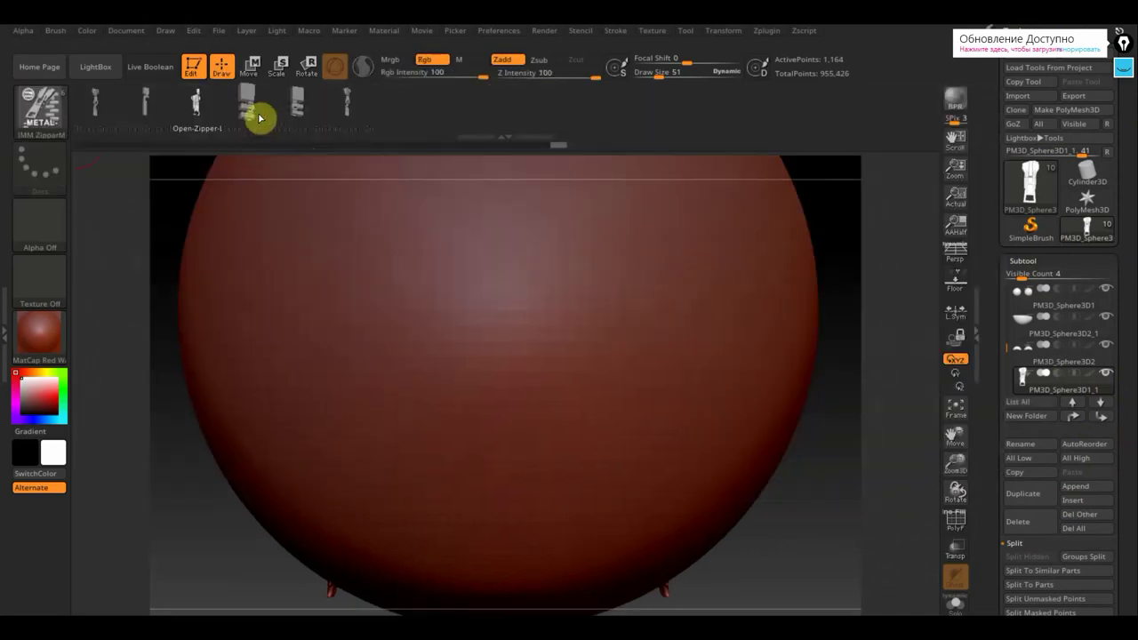
pyautogui.click(260, 117)
pyautogui.click(496, 351)
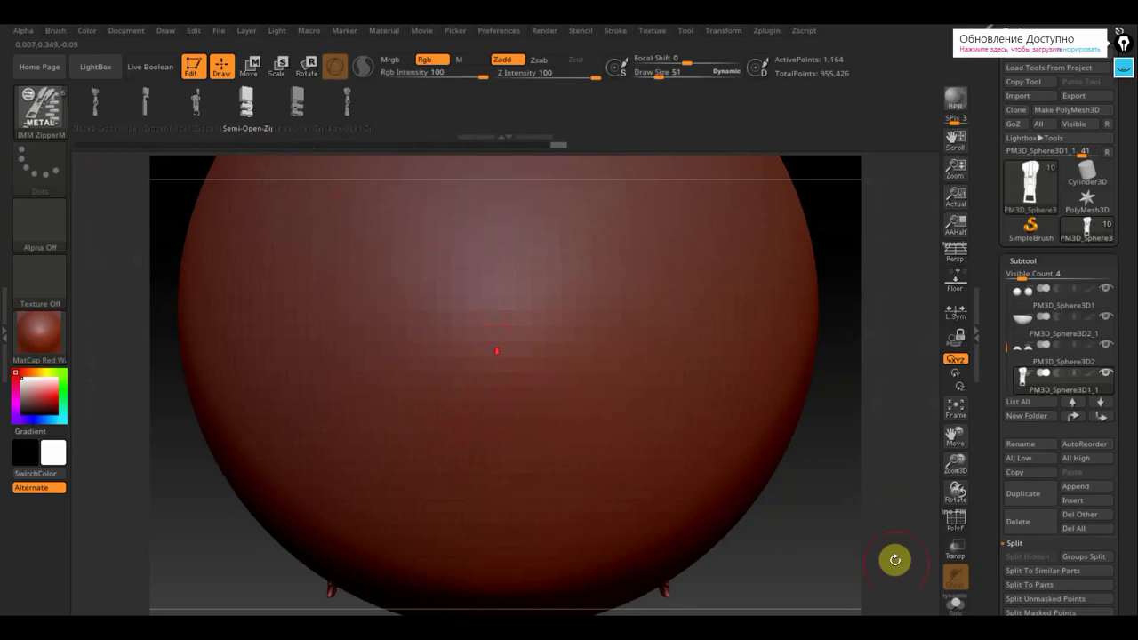
pyautogui.keyDown('alt'); pyautogui.moveTo(799, 560); pyautogui.dragTo(770, 409); pyautogui.keyUp('alt')
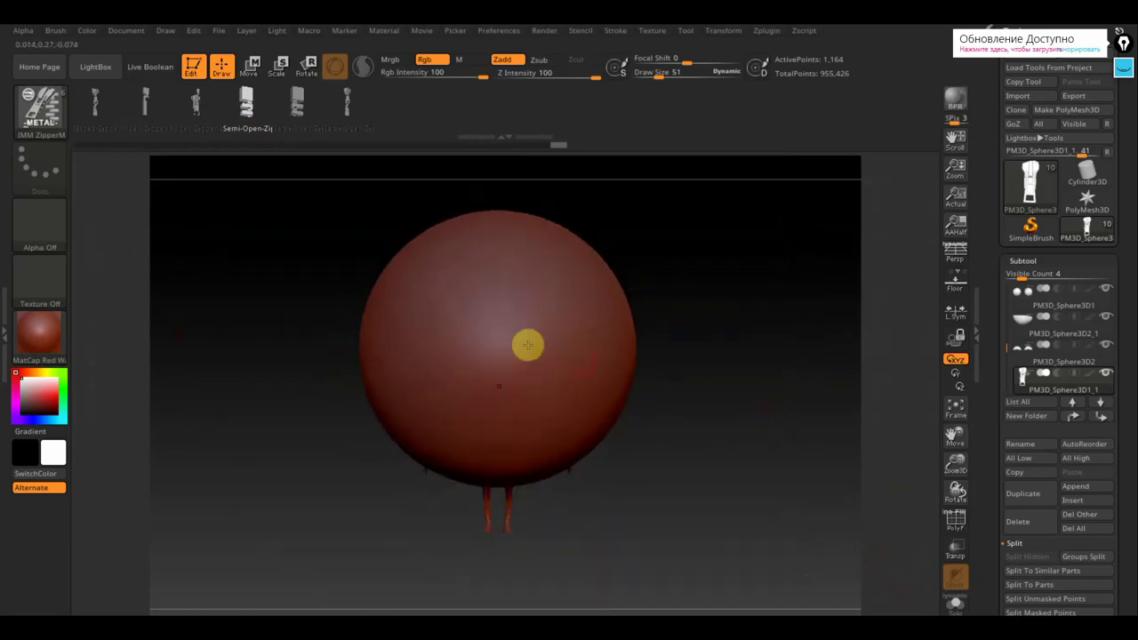
pyautogui.click(1101, 409)
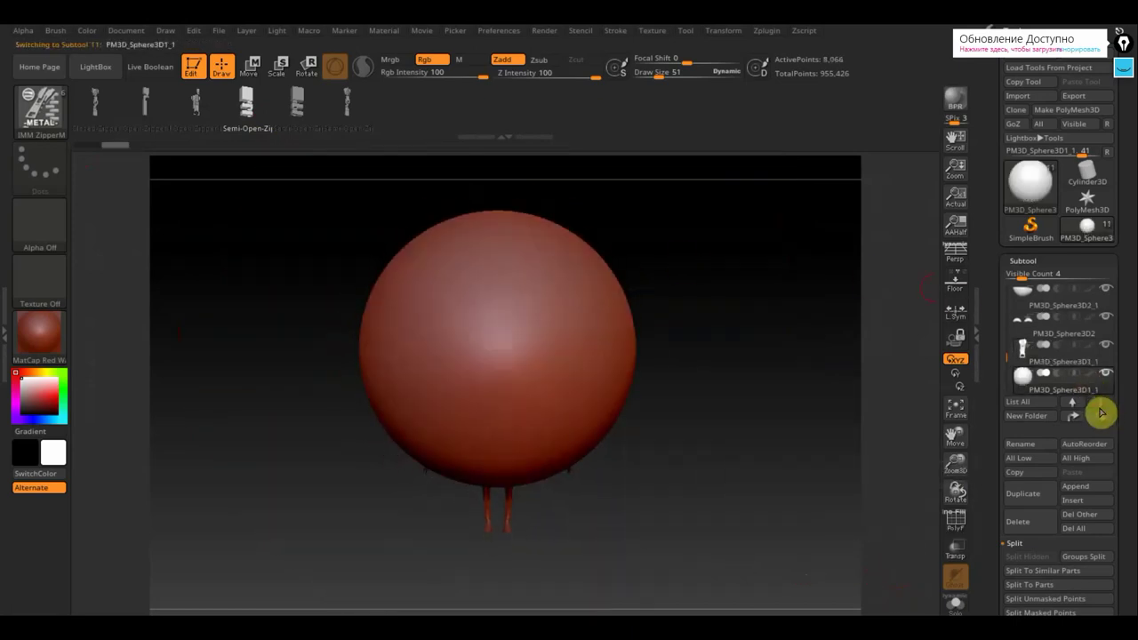
# Delete the appended sphere subtool below the zipper pull, accepting that the deletion is not undoable.
pyautogui.click(1024, 525)
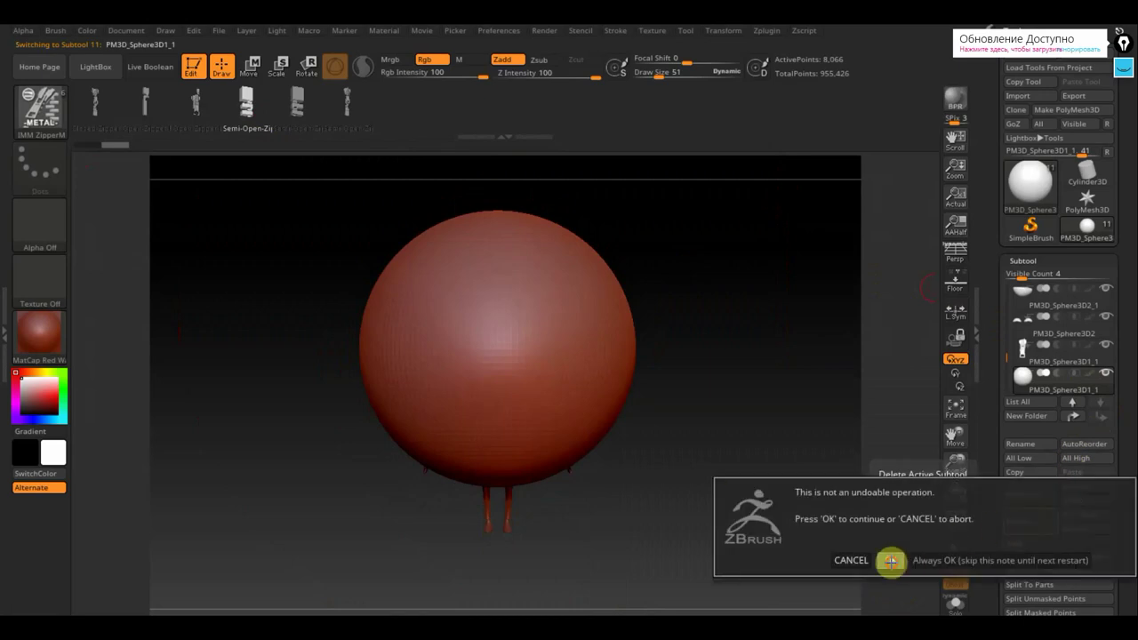
pyautogui.click(892, 560)
pyautogui.moveTo(1024, 358)
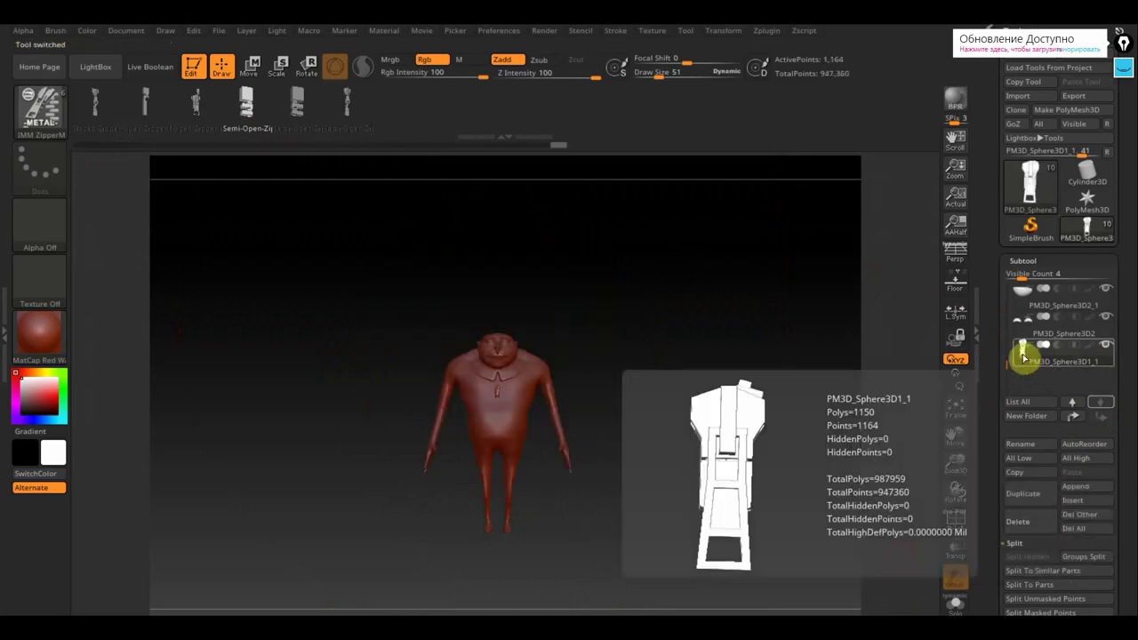
pyautogui.moveTo(1027, 305)
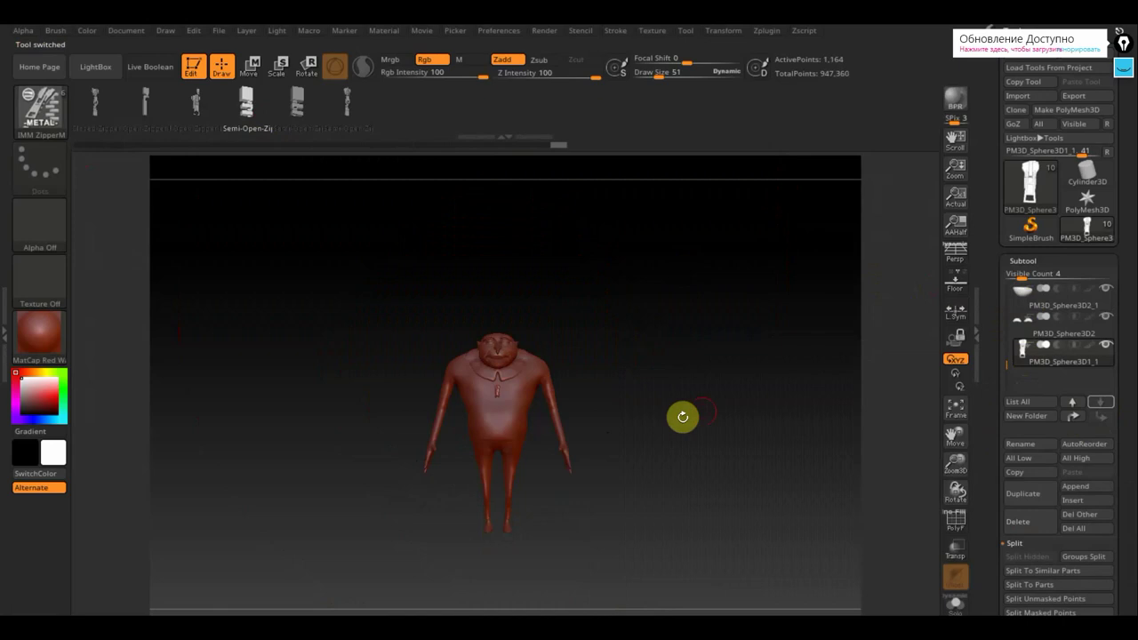
# Switch to the jacket subtool Extract5 and duplicate it as a base for the zipper.
pyautogui.press('n')
pyautogui.moveTo(651, 457)
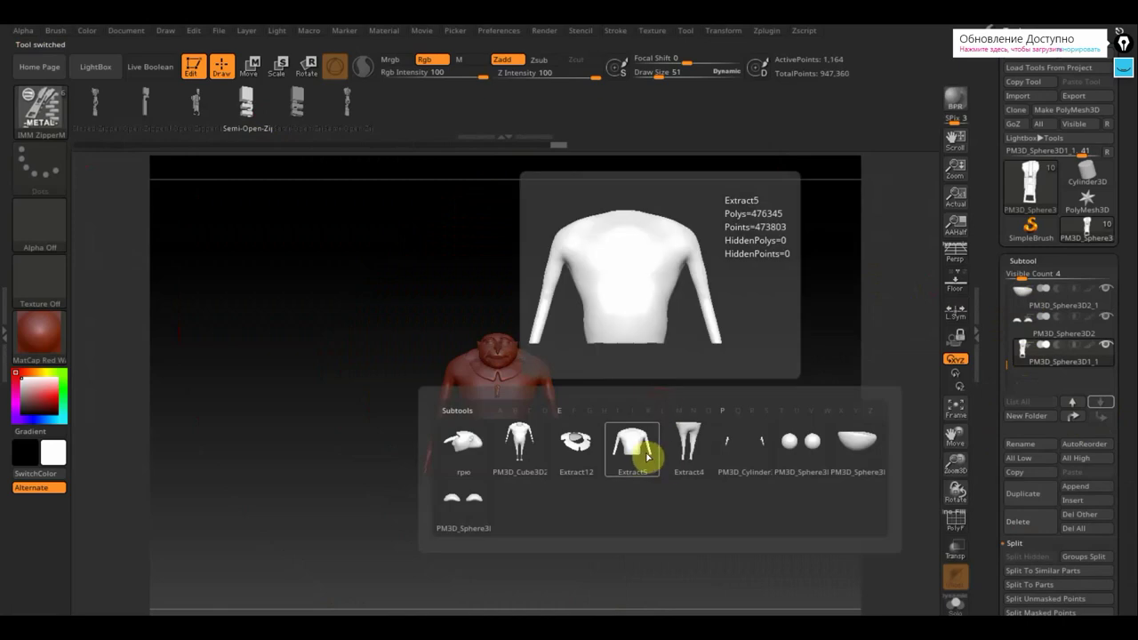
pyautogui.click(647, 455)
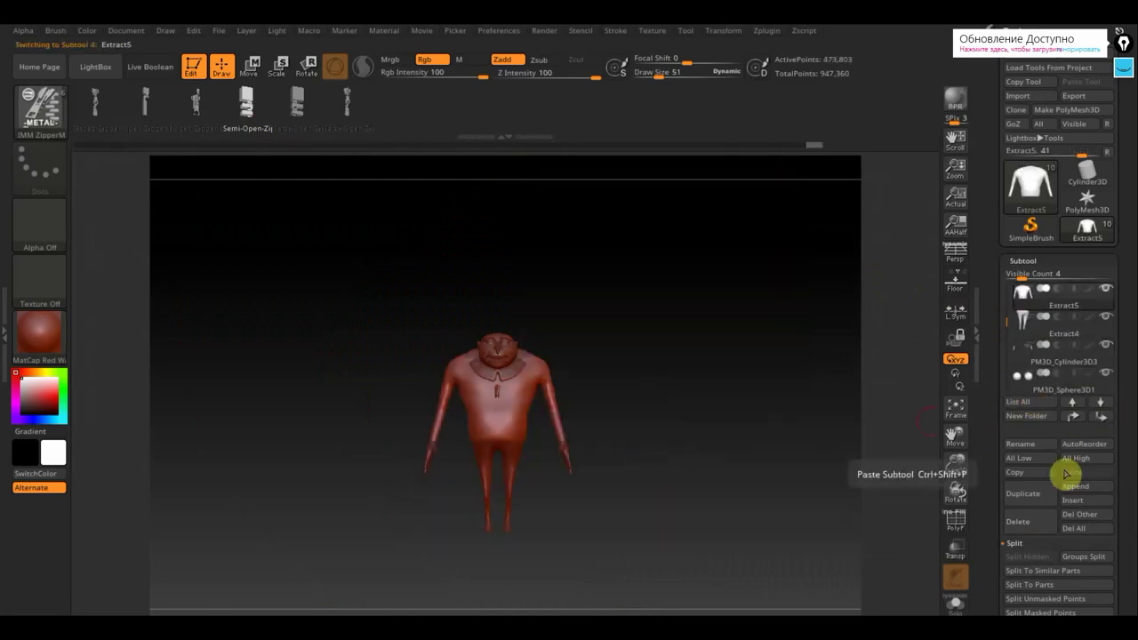
pyautogui.click(1022, 494)
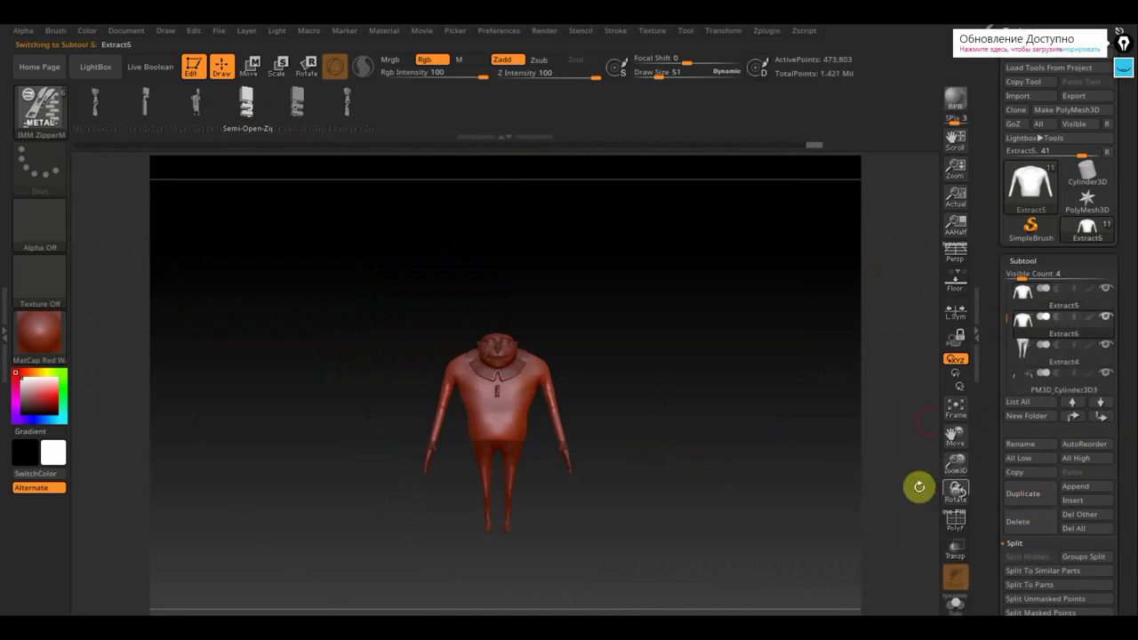
# Try to draw a semi-open zipper on the duplicated jacket from the collar gap to the hem with draw size 12.
pyautogui.keyDown('ctrl'); pyautogui.moveTo(696, 409); pyautogui.dragTo(788, 543, button='right'); pyautogui.keyUp('ctrl')
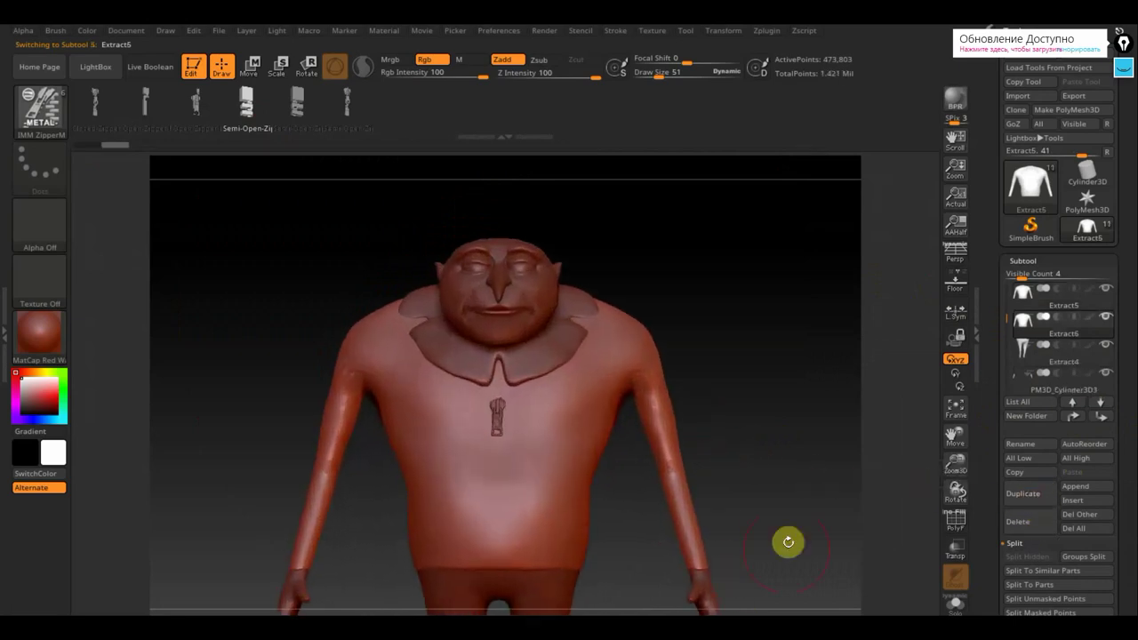
pyautogui.keyDown('alt'); pyautogui.moveTo(788, 542); pyautogui.dragTo(816, 358); pyautogui.keyUp('alt')
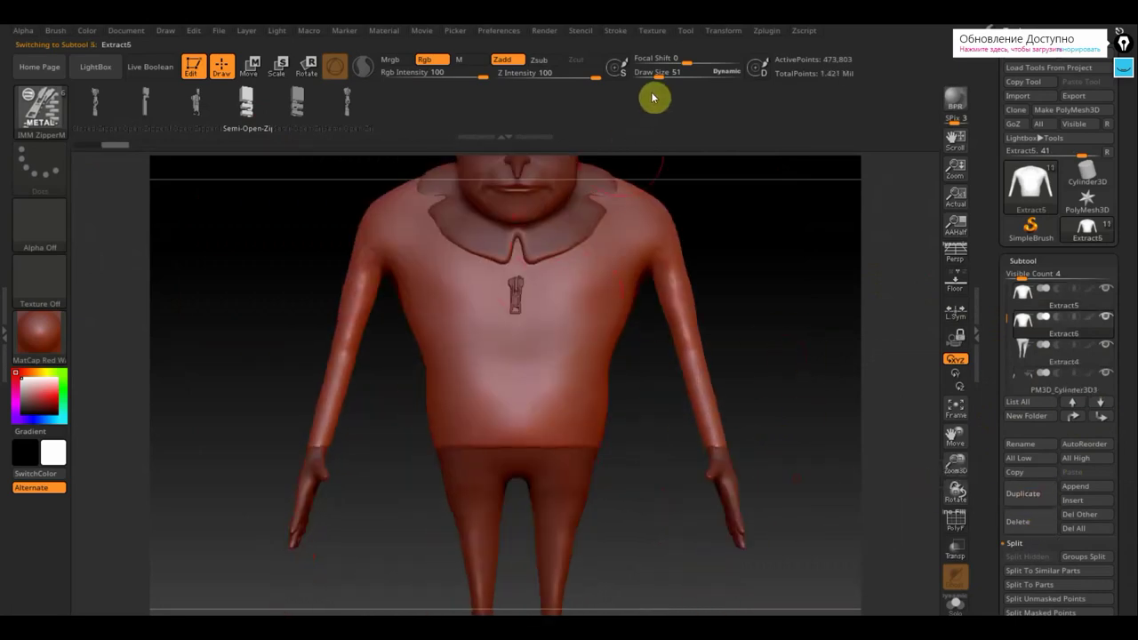
pyautogui.moveTo(657, 76); pyautogui.dragTo(649, 77)
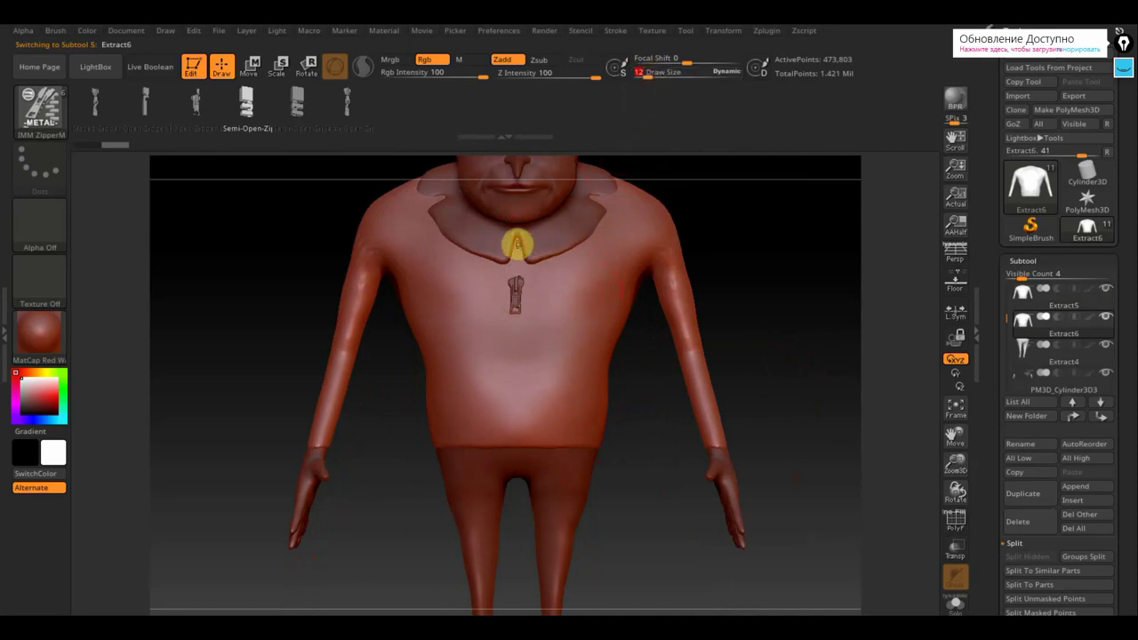
pyautogui.moveTo(516, 240); pyautogui.dragTo(511, 451)
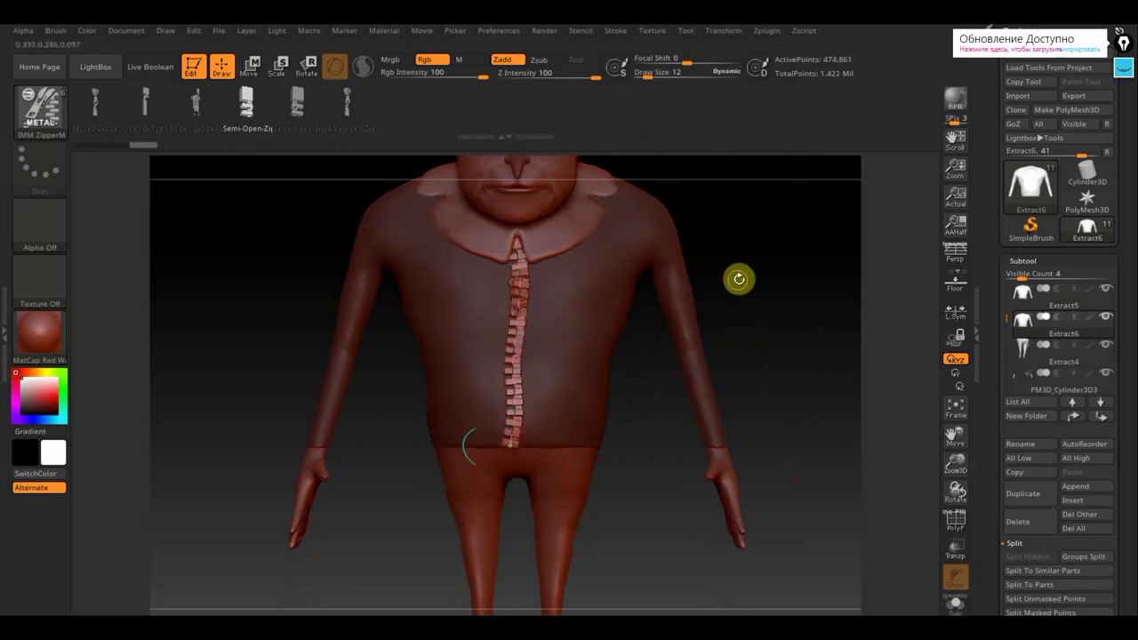
pyautogui.hotkey('ctrl', 'z')
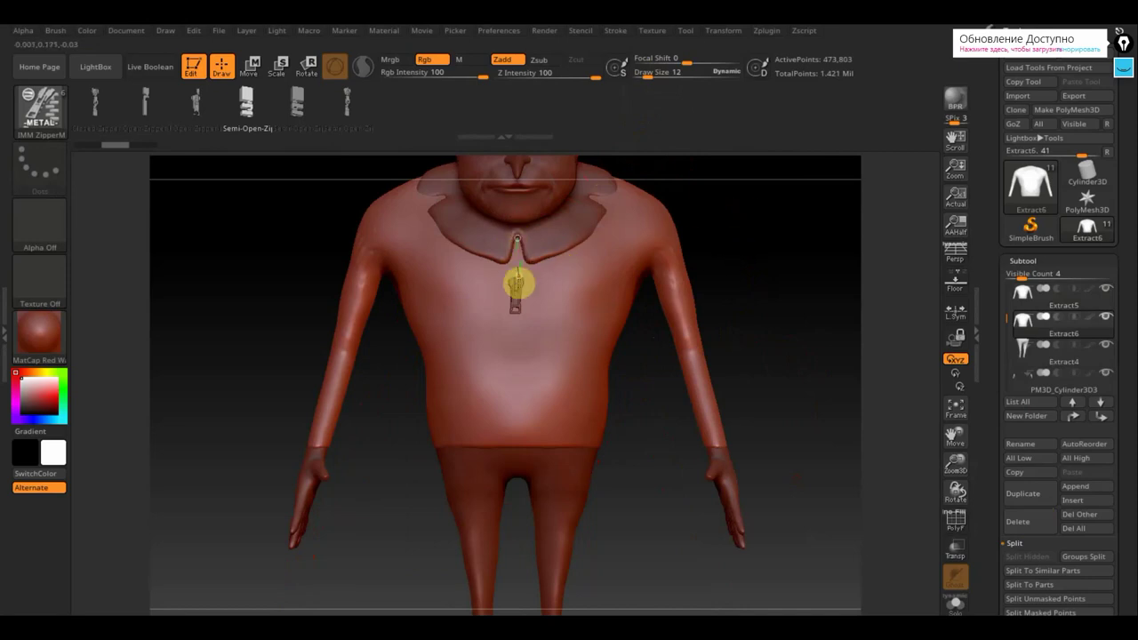
# Draw the semi-open zipper down the jacket's centre from the collar gap to the hem and narrow it with draw size 6.
pyautogui.moveTo(520, 307); pyautogui.dragTo(518, 343)
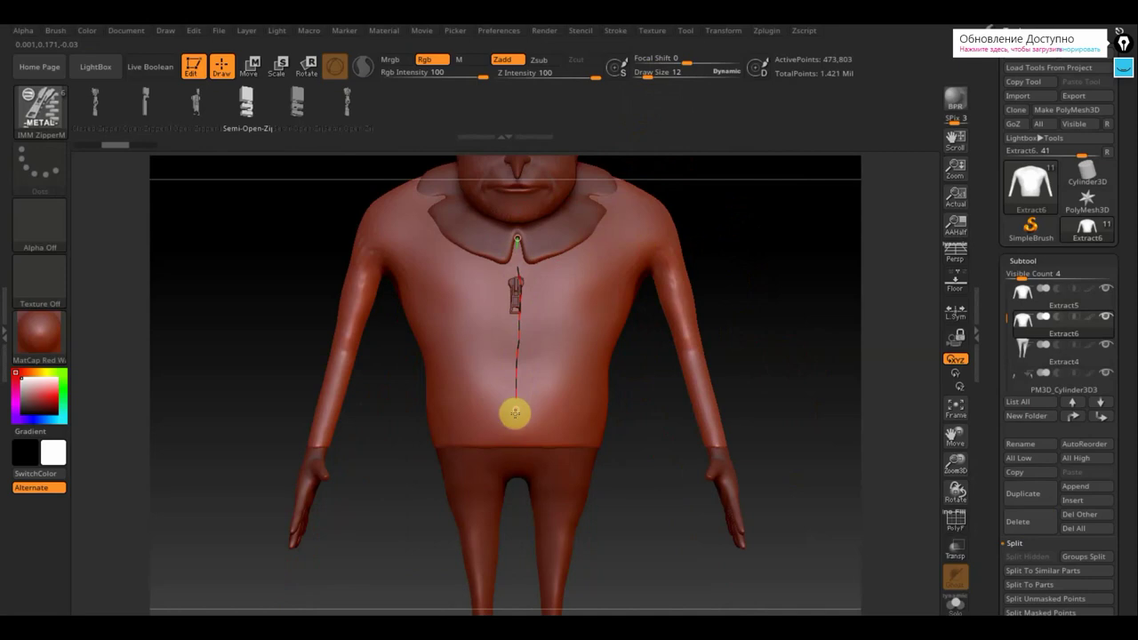
pyautogui.moveTo(516, 453); pyautogui.dragTo(517, 453)
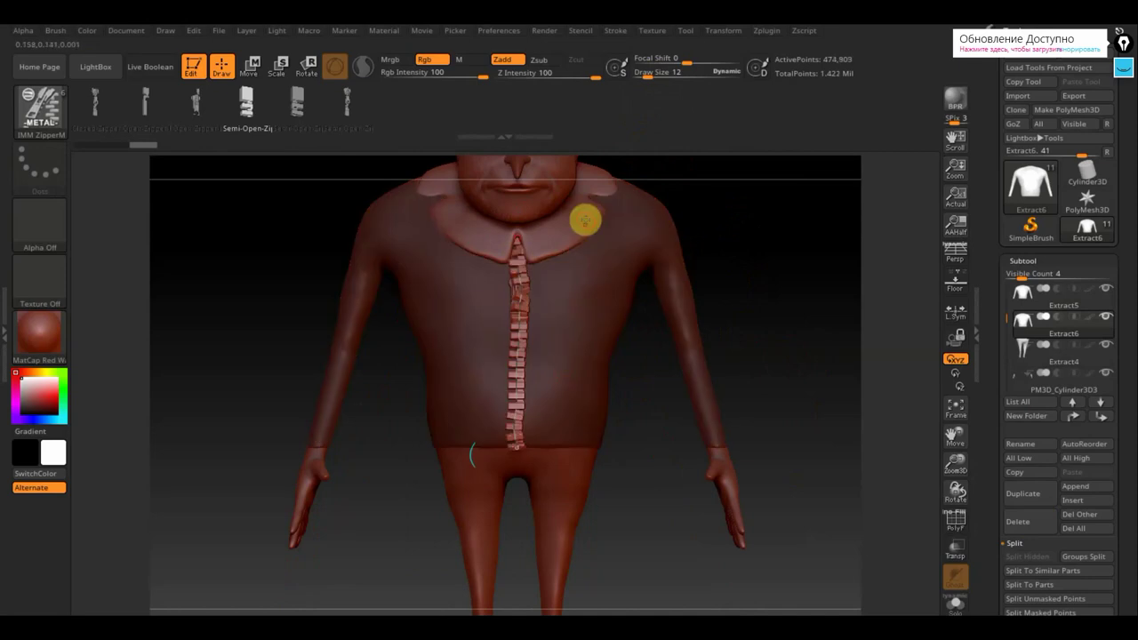
pyautogui.moveTo(668, 74); pyautogui.dragTo(647, 75)
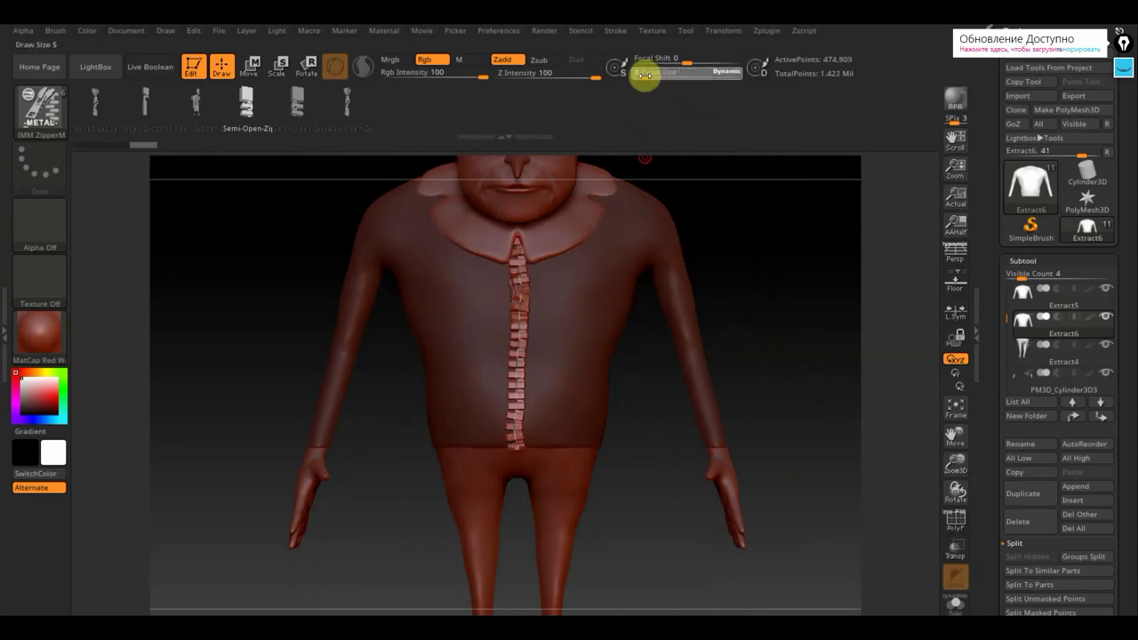
pyautogui.click(516, 300)
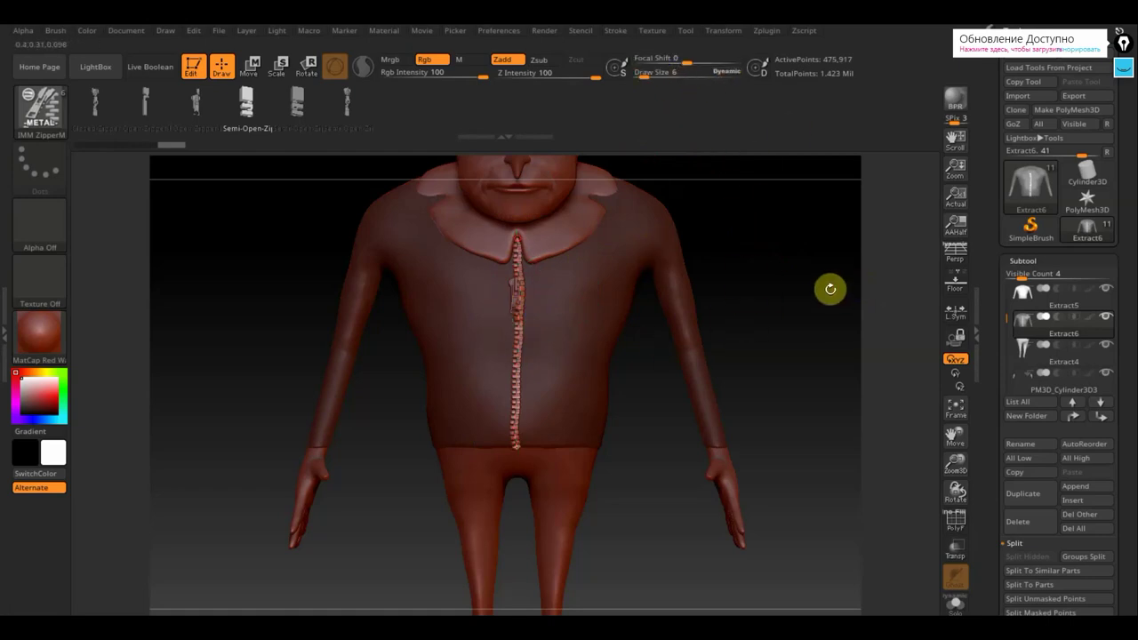
# Adjust the zipper curve around and just below the pull to smooth its run down the chest.
pyautogui.keyDown('alt'); pyautogui.moveTo(839, 350); pyautogui.dragTo(856, 443); pyautogui.keyUp('alt')
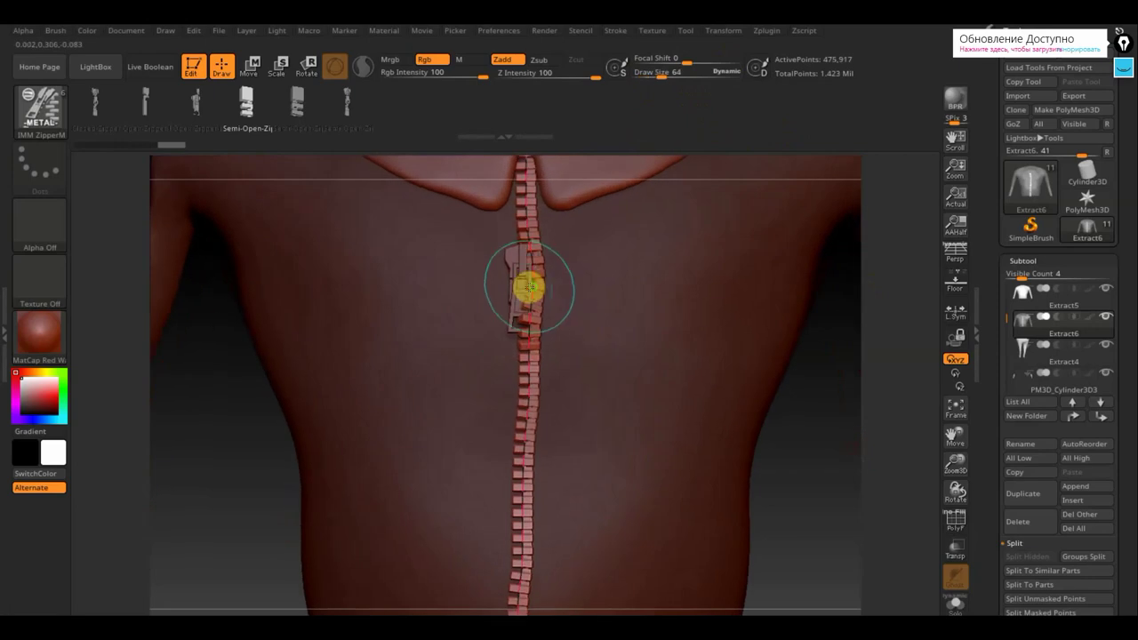
pyautogui.moveTo(528, 287); pyautogui.dragTo(526, 284)
pyautogui.moveTo(529, 229); pyautogui.dragTo(530, 221)
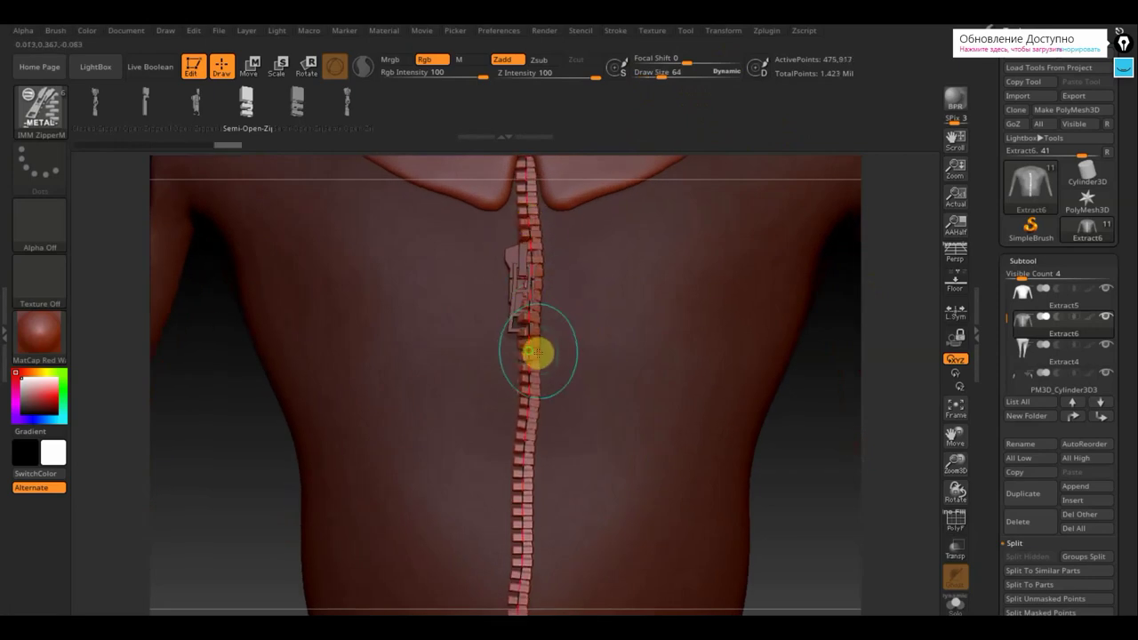
pyautogui.moveTo(534, 365); pyautogui.dragTo(536, 364)
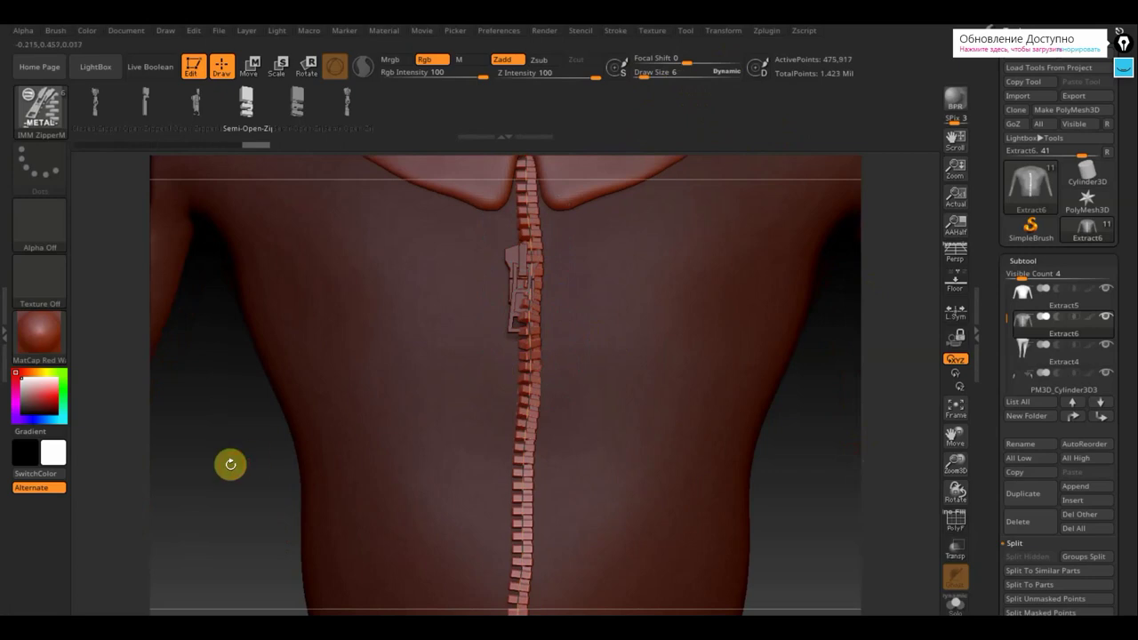
# Pull the zipper curve in against the upper chest behind the pull, judging its depth from both sides of the body.
pyautogui.moveTo(229, 462); pyautogui.dragTo(280, 458)
pyautogui.moveTo(280, 457); pyautogui.dragTo(301, 452, button='right')
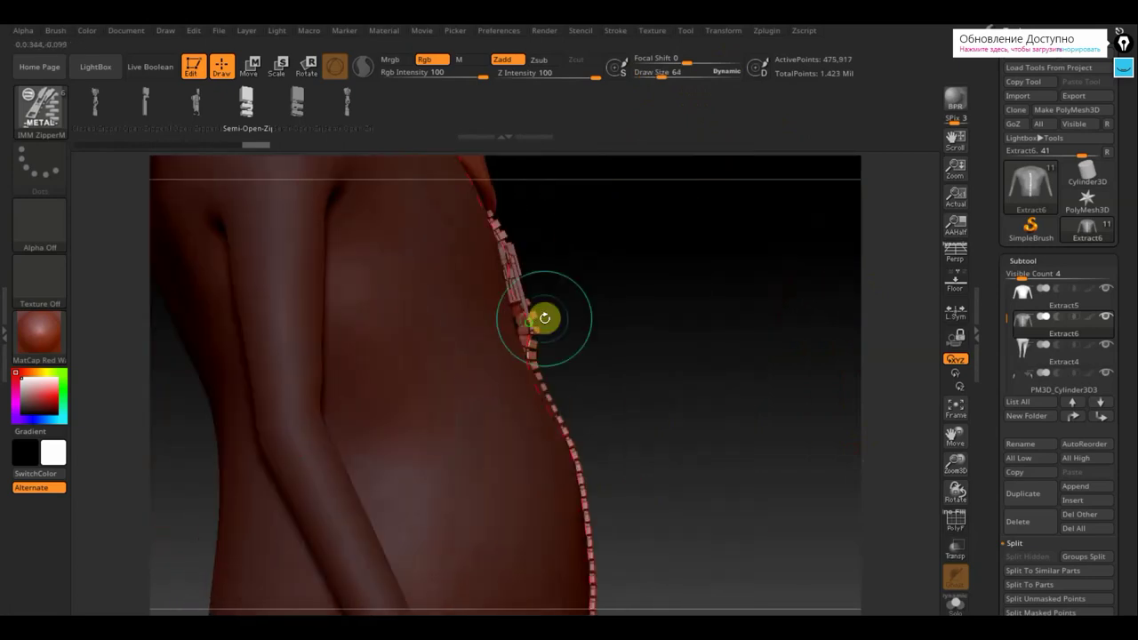
pyautogui.moveTo(526, 323); pyautogui.dragTo(519, 330)
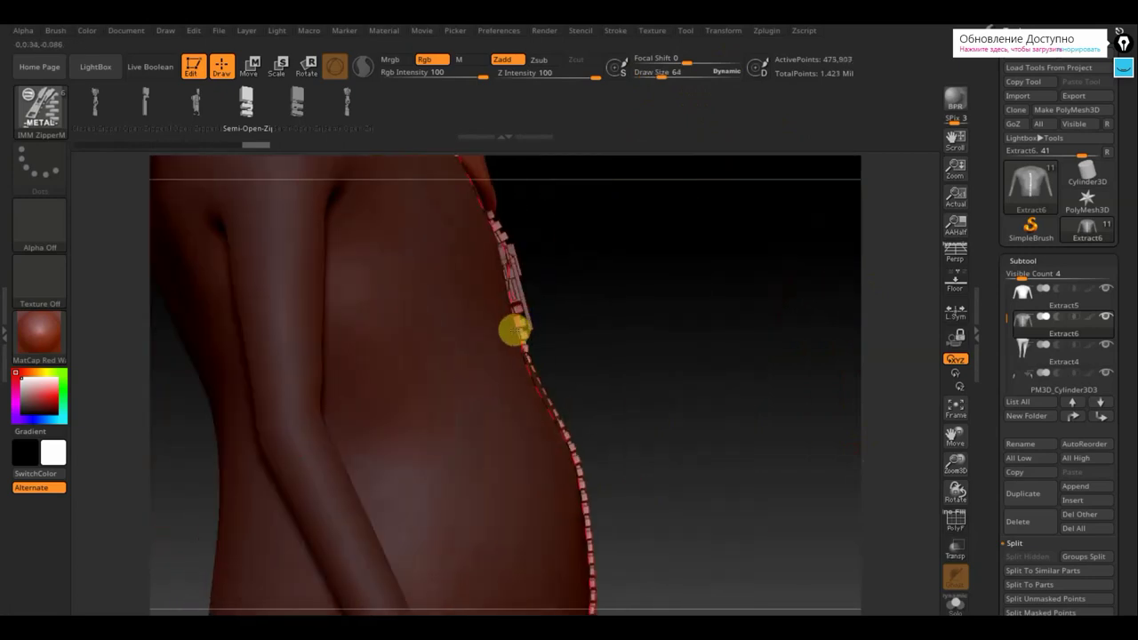
pyautogui.hotkey('ctrl', 'shift', 'z')
pyautogui.moveTo(516, 331)
pyautogui.mouseDown(button='right')
pyautogui.moveTo(668, 358)
pyautogui.moveTo(578, 345)
pyautogui.moveTo(561, 305)
pyautogui.mouseUp(button='right')
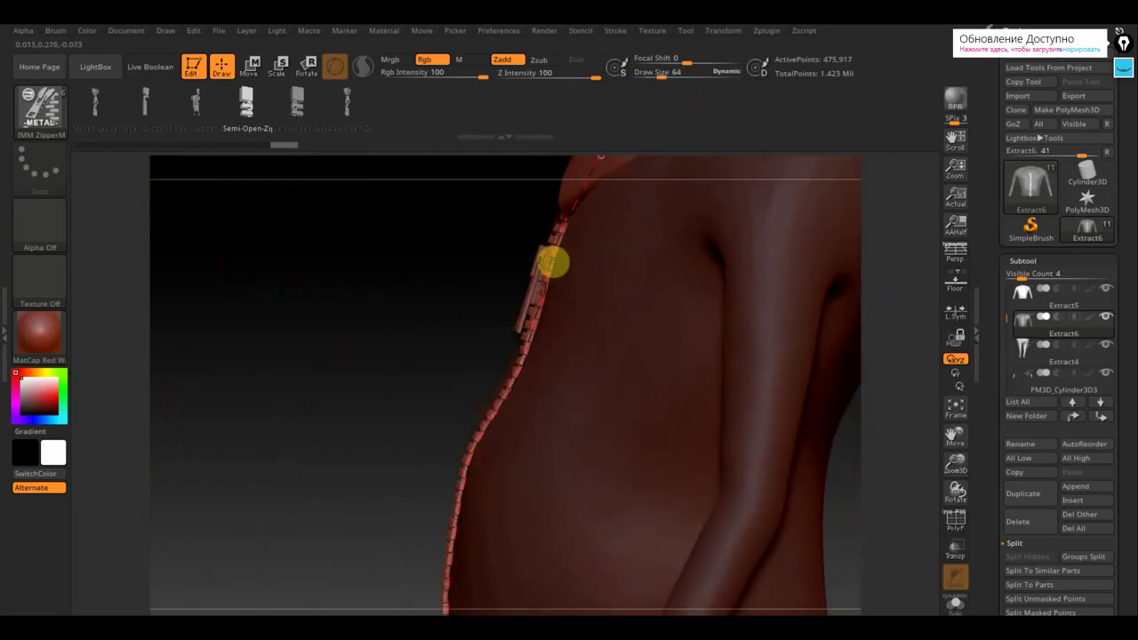
pyautogui.hotkey('ctrl', 'shift', 'z')
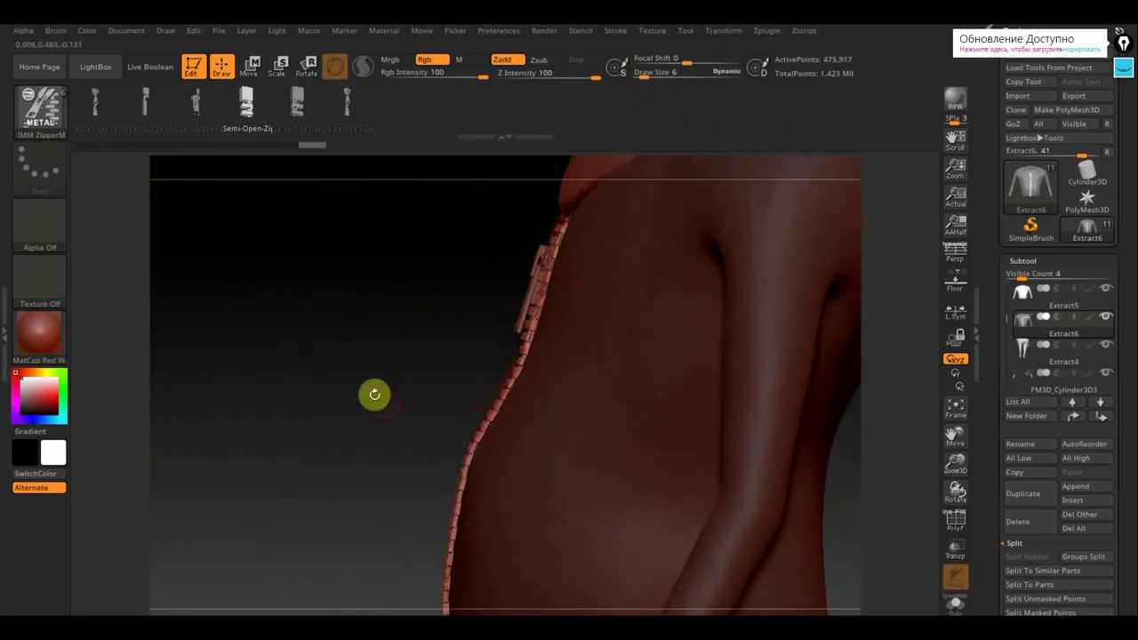
# Straighten the lower part of the zipper curve down to its end at the jacket hem and finalize the zipper.
pyautogui.moveTo(376, 380)
pyautogui.mouseDown(button='right')
pyautogui.moveTo(393, 338)
pyautogui.moveTo(439, 307)
pyautogui.moveTo(437, 295)
pyautogui.mouseUp(button='right')
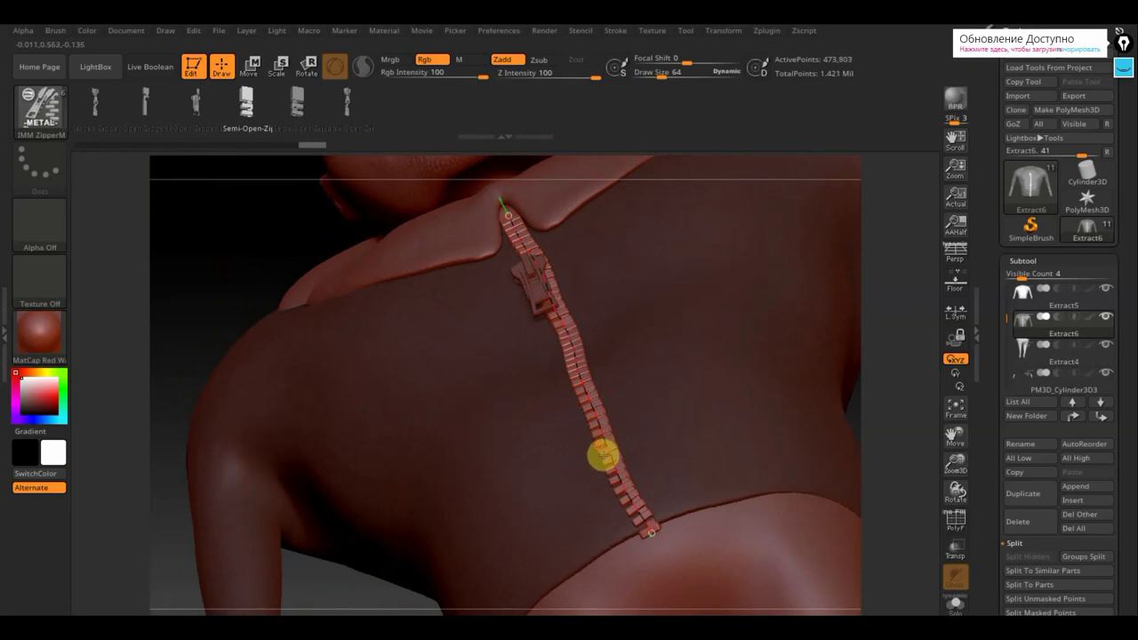
pyautogui.moveTo(603, 456)
pyautogui.mouseDown()
pyautogui.moveTo(660, 534)
pyautogui.moveTo(647, 534)
pyautogui.mouseUp()
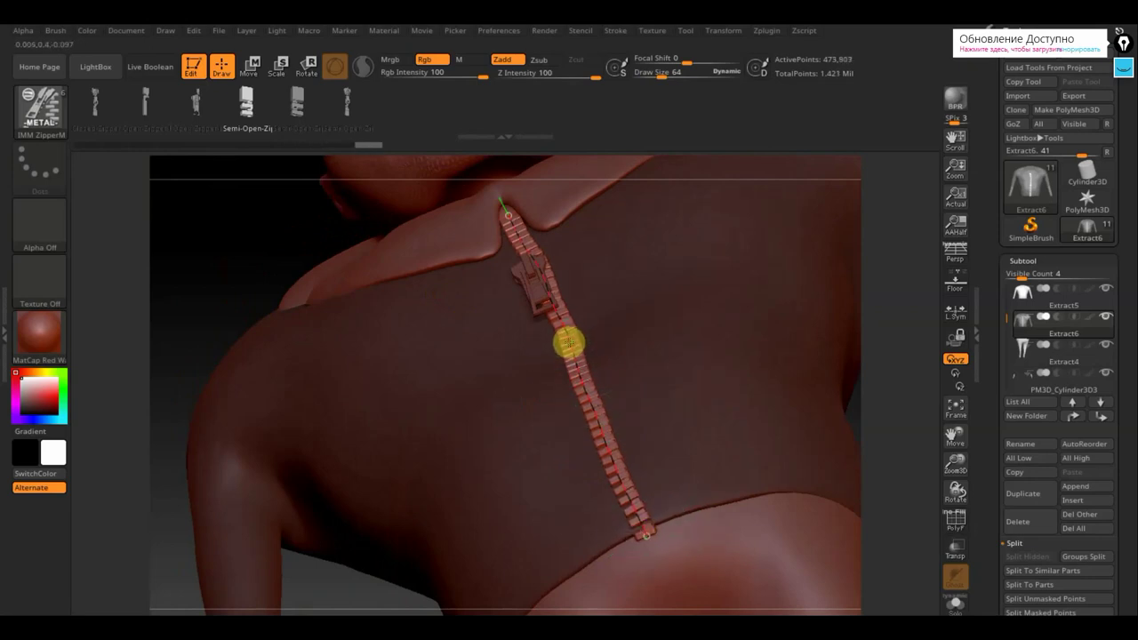
pyautogui.click(665, 291)
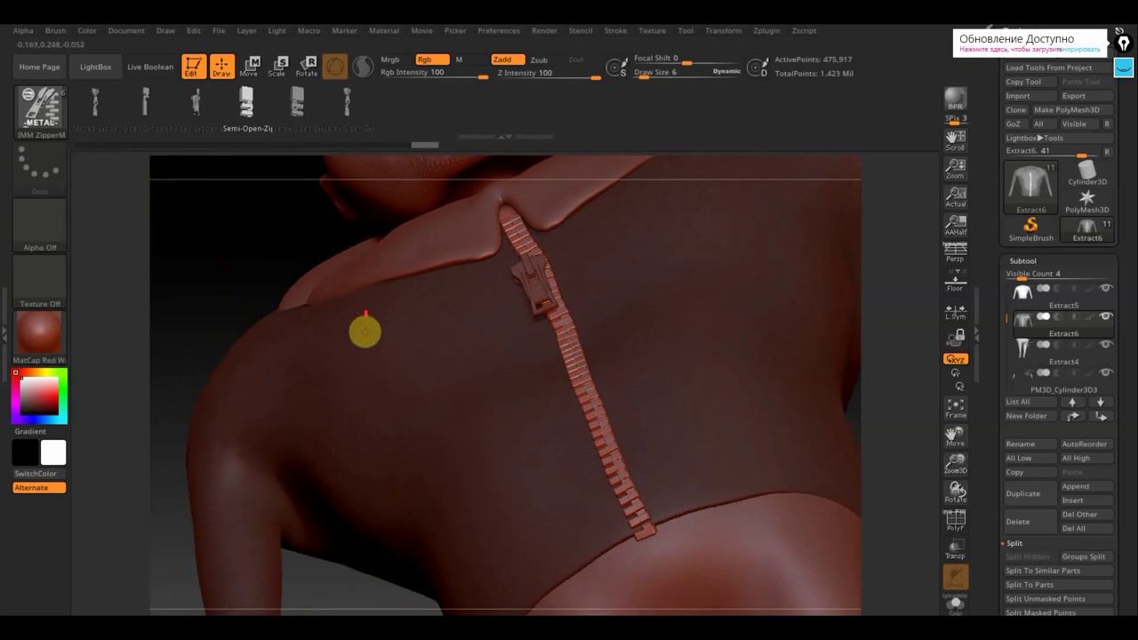
pyautogui.moveTo(272, 363); pyautogui.dragTo(617, 371)
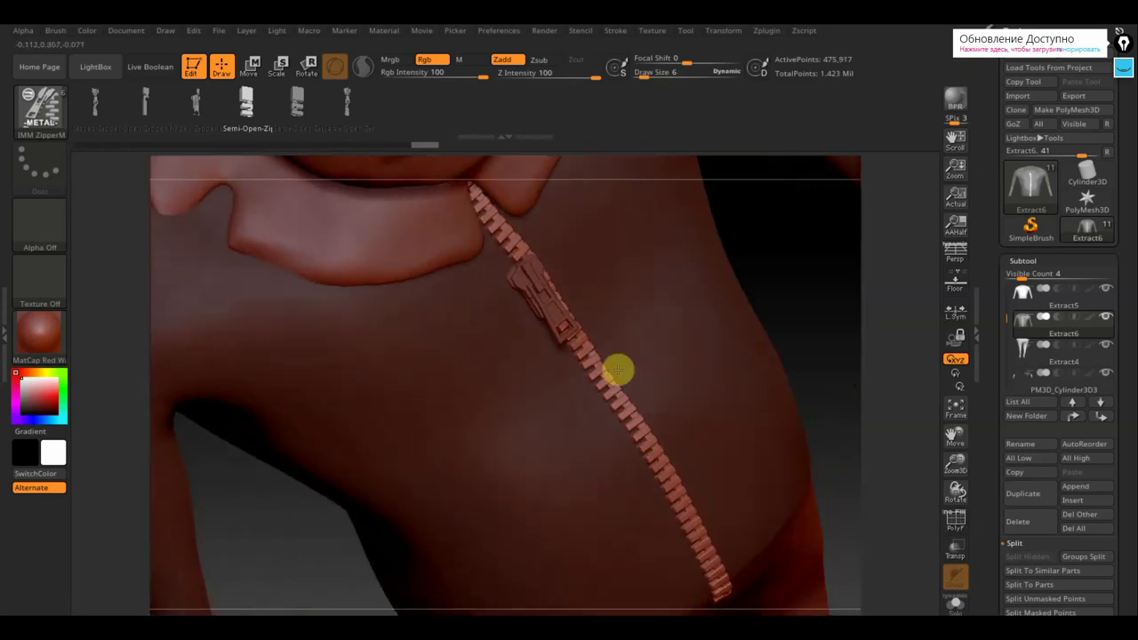
# Select the zipper pull's subtool from the front view and switch to the Standard brush.
pyautogui.moveTo(841, 320)
pyautogui.keyDown('shift'); pyautogui.mouseDown()
pyautogui.moveTo(826, 335)
pyautogui.moveTo(826, 306)
pyautogui.mouseUp(); pyautogui.keyUp('shift')
pyautogui.keyDown('alt'); pyautogui.moveTo(818, 346); pyautogui.dragTo(758, 364); pyautogui.keyUp('alt')
pyautogui.press('n')
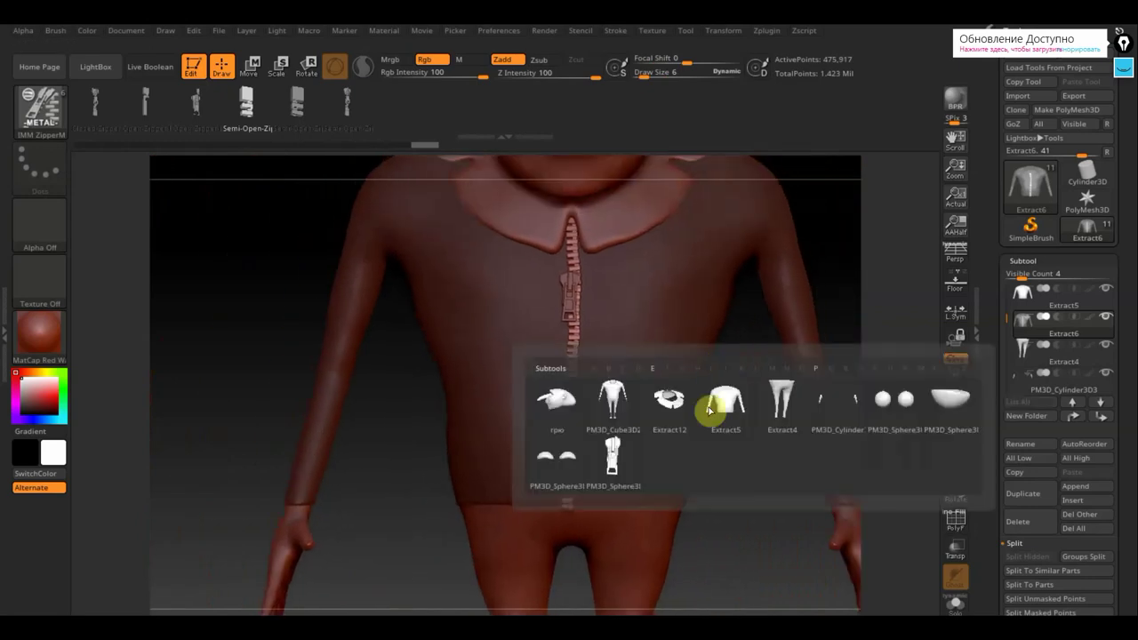
pyautogui.click(630, 470)
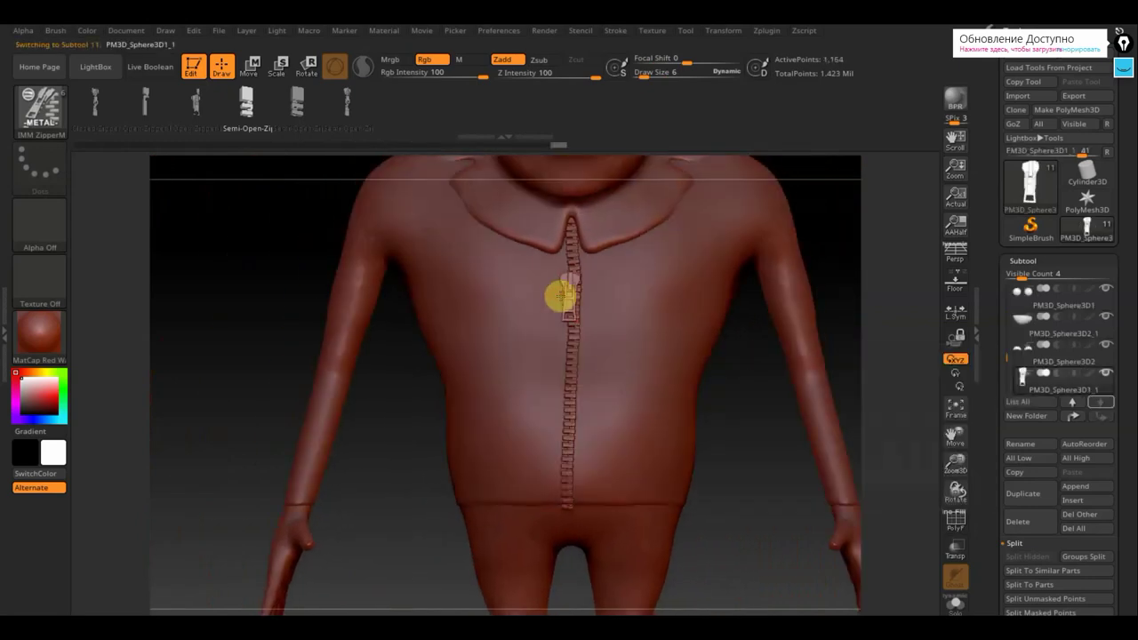
pyautogui.click(246, 104)
pyautogui.click(40, 106)
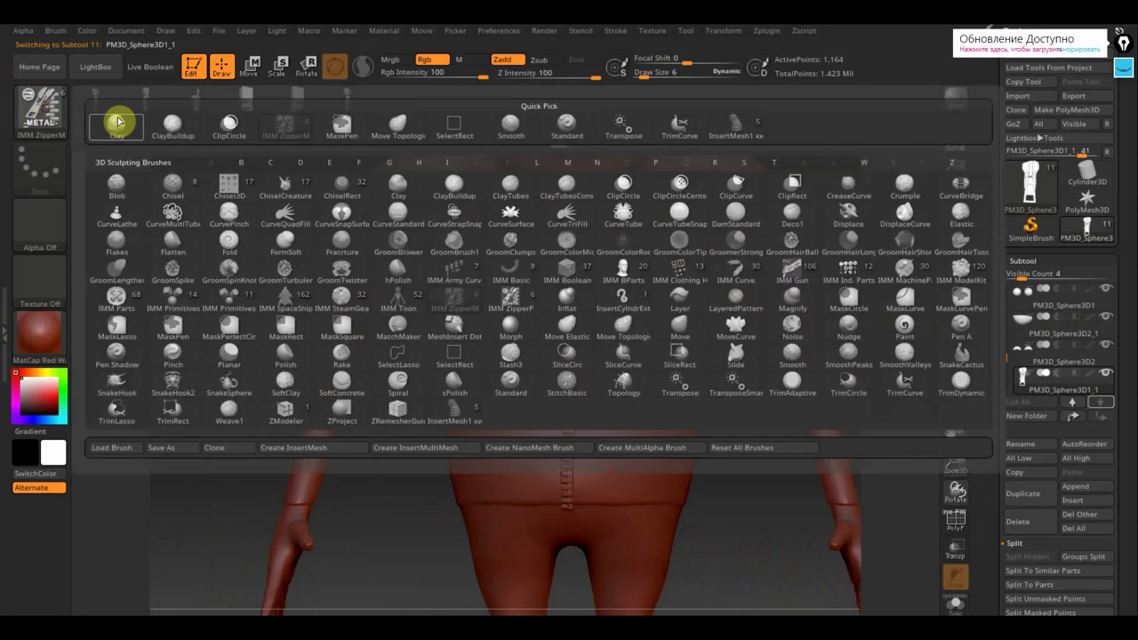
pyautogui.click(563, 120)
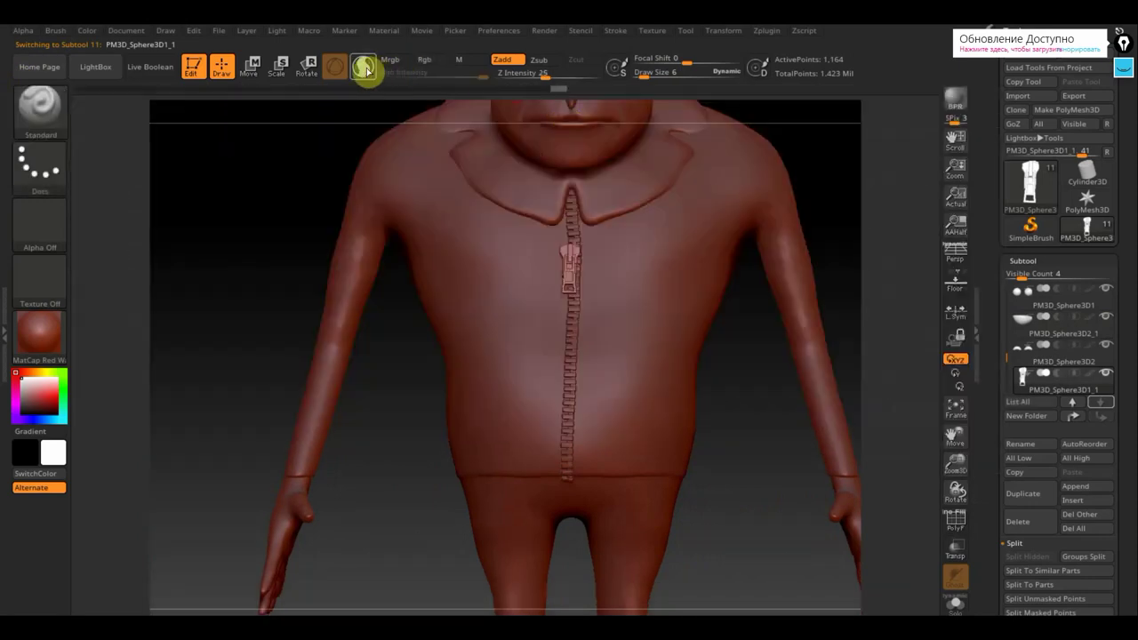
# Move the zipper pull sideways onto the zipper's centre line and raise it closer to the collar.
pyautogui.click(249, 66)
pyautogui.click(654, 198)
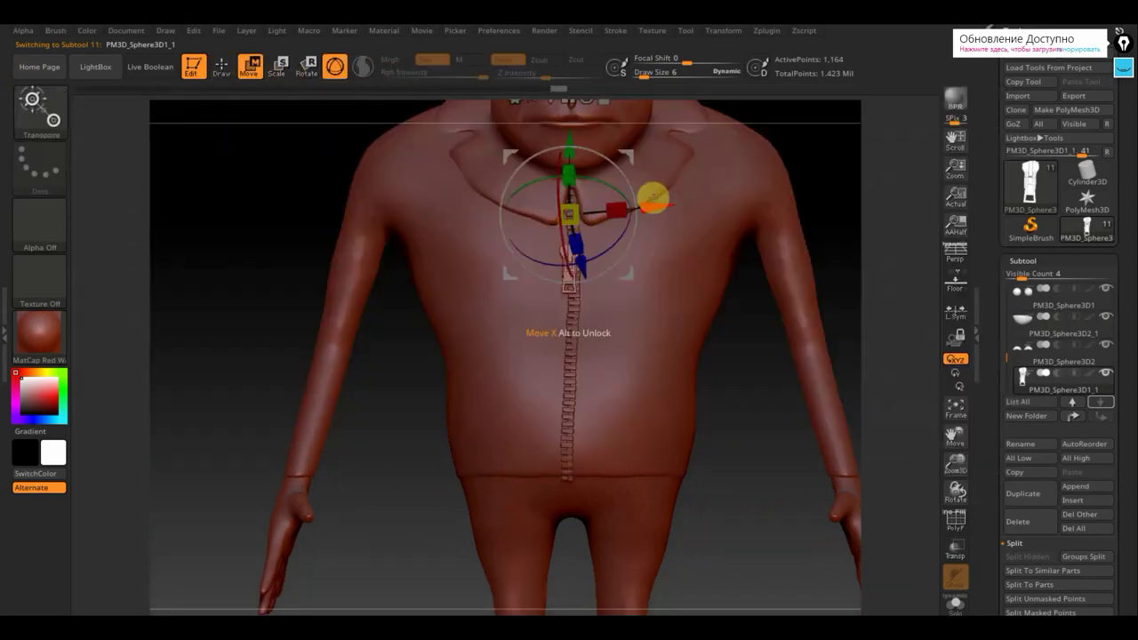
pyautogui.moveTo(653, 197); pyautogui.dragTo(659, 198)
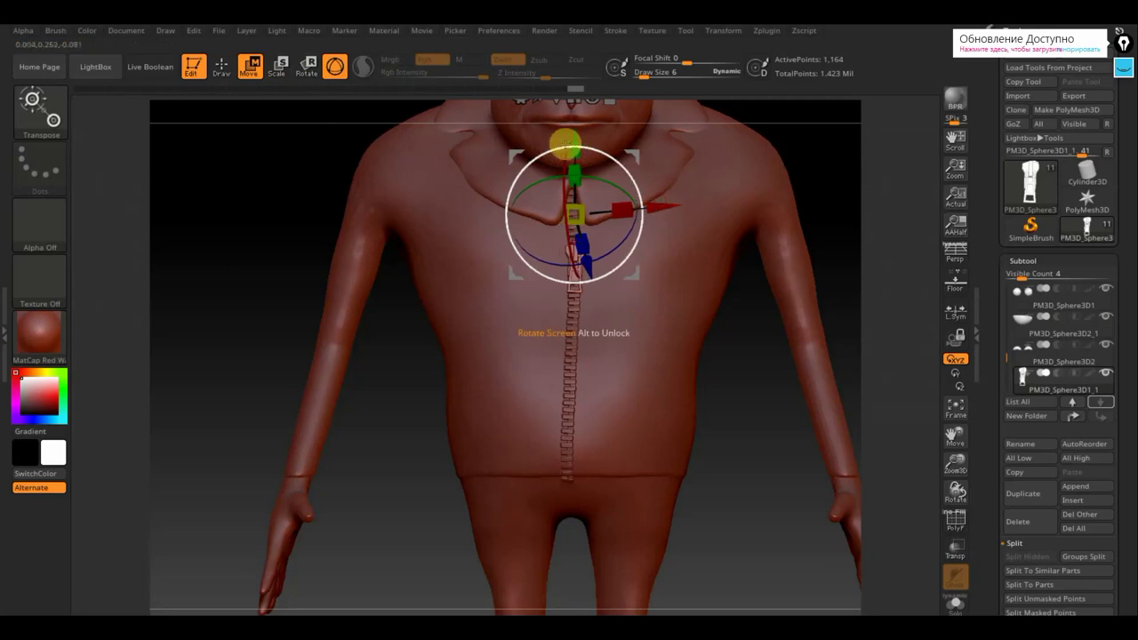
pyautogui.moveTo(574, 174); pyautogui.dragTo(575, 145)
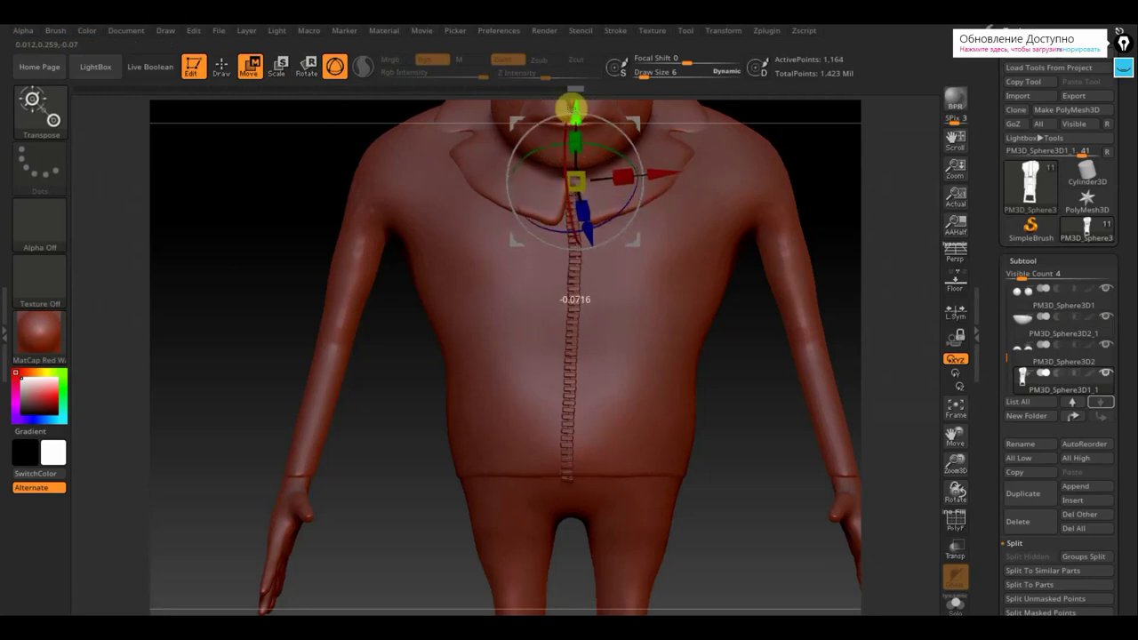
# Move the zipper pull slightly outward onto the zipper's surface in side view and check its placement from the front.
pyautogui.moveTo(247, 199); pyautogui.dragTo(442, 188)
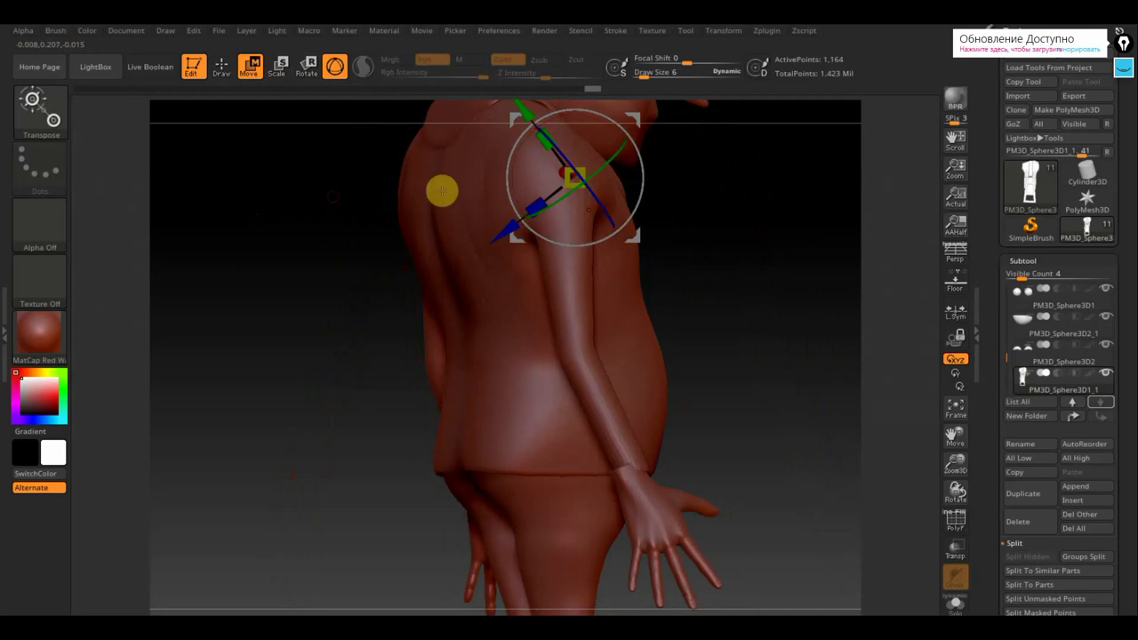
pyautogui.moveTo(747, 222); pyautogui.dragTo(724, 254)
pyautogui.moveTo(643, 147); pyautogui.dragTo(656, 118)
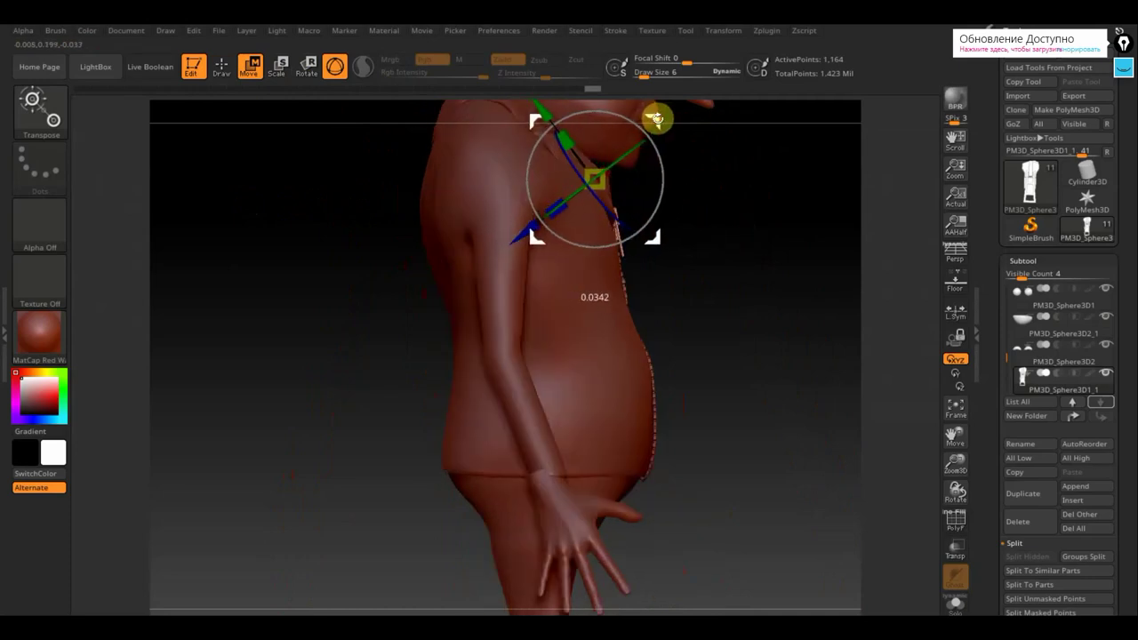
pyautogui.moveTo(773, 222); pyautogui.dragTo(849, 208)
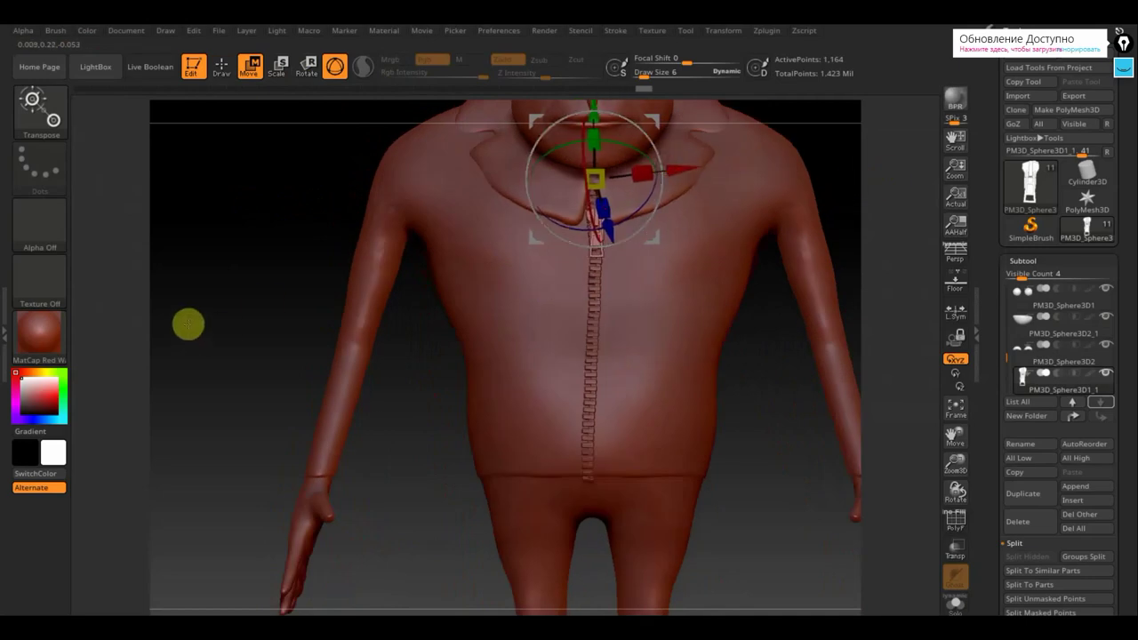
pyautogui.keyDown('alt'); pyautogui.moveTo(838, 489); pyautogui.dragTo(785, 513); pyautogui.keyUp('alt')
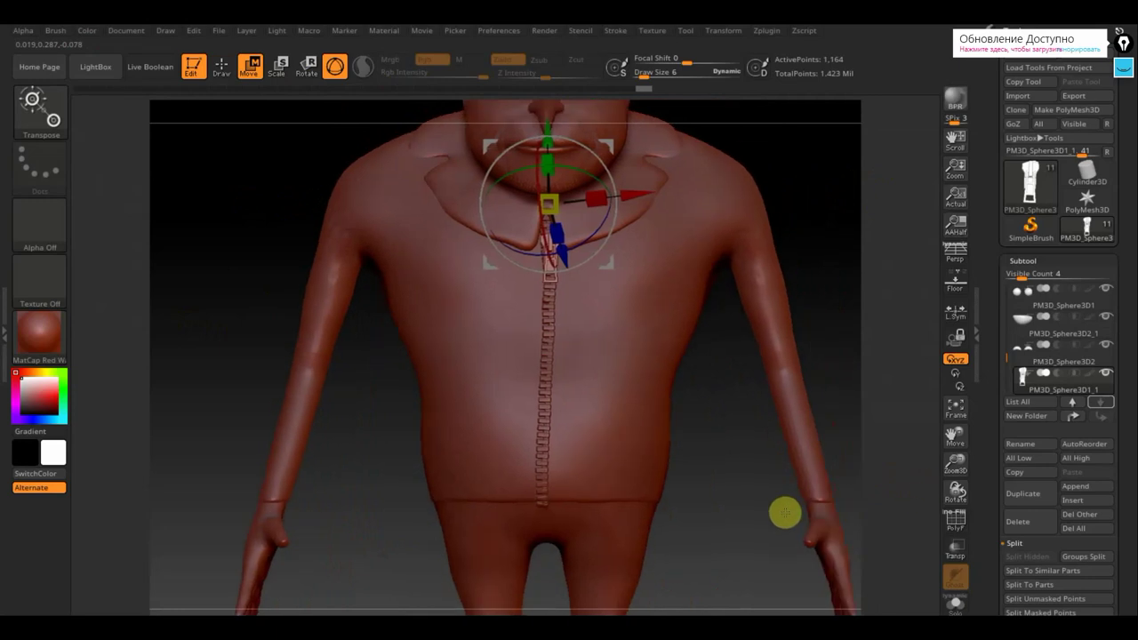
pyautogui.keyDown('alt'); pyautogui.moveTo(854, 381); pyautogui.dragTo(779, 344); pyautogui.keyUp('alt')
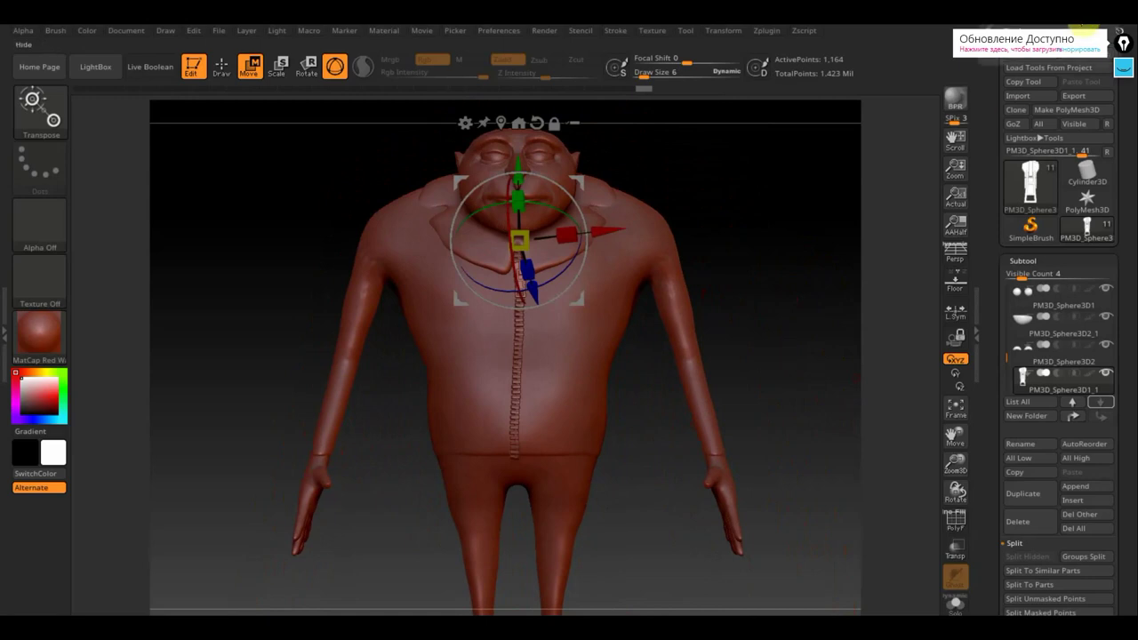
# Return to Draw mode and choose the ClayBuildup brush.
pyautogui.click(1084, 25)
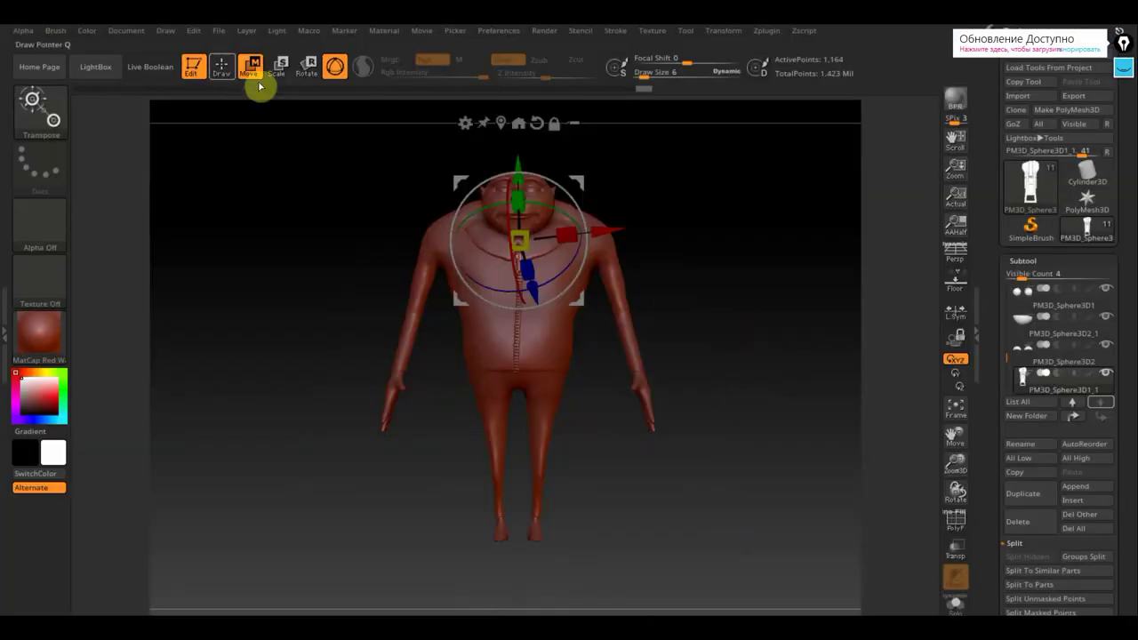
pyautogui.click(222, 66)
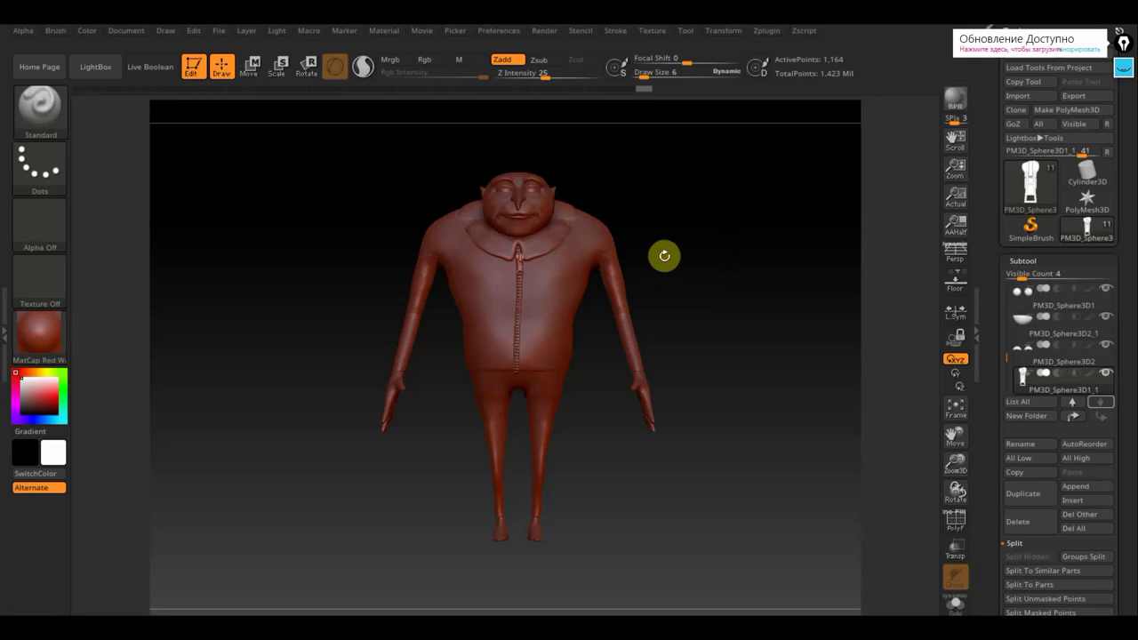
pyautogui.keyDown('ctrl'); pyautogui.moveTo(688, 262); pyautogui.dragTo(697, 306, button='right'); pyautogui.keyUp('ctrl')
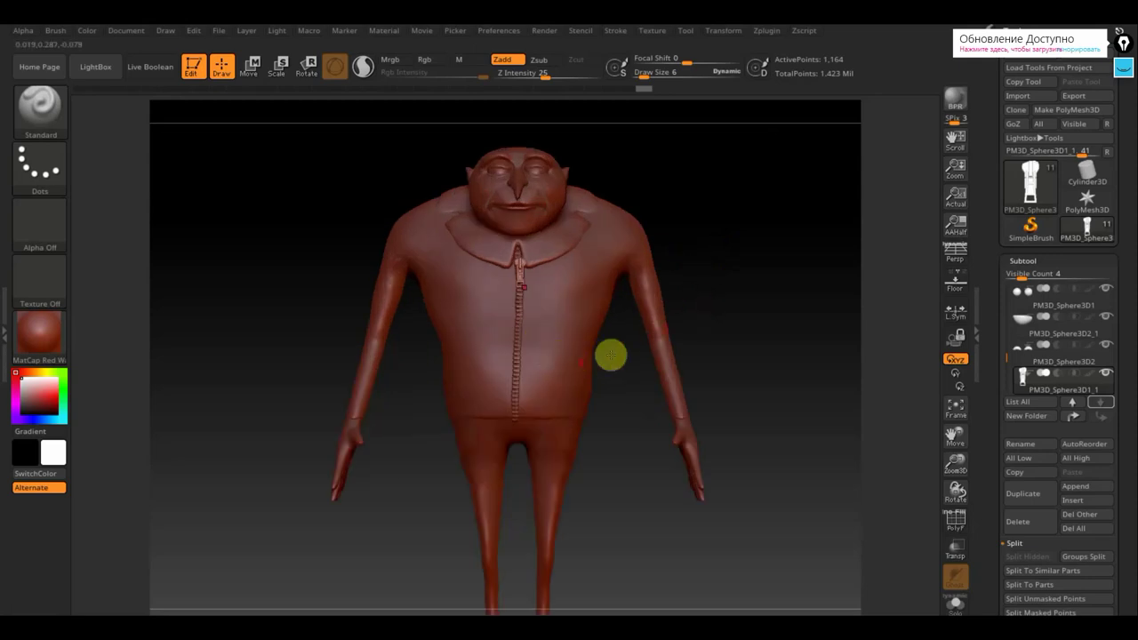
pyautogui.moveTo(765, 307)
pyautogui.mouseDown()
pyautogui.moveTo(739, 318)
pyautogui.moveTo(756, 322)
pyautogui.mouseUp()
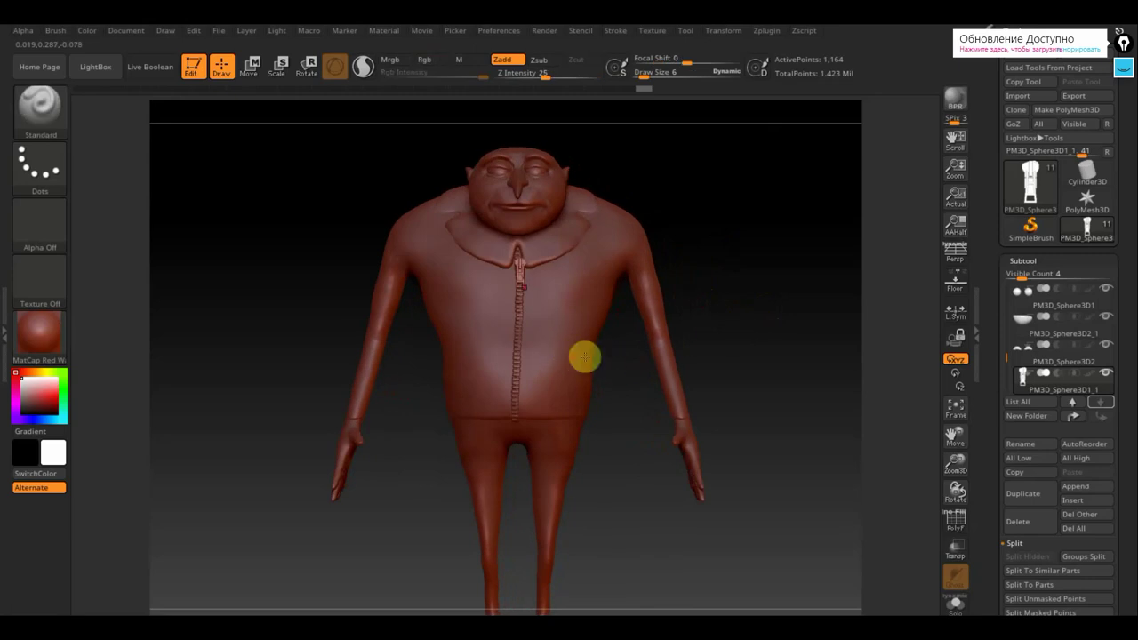
pyautogui.click(75, 132)
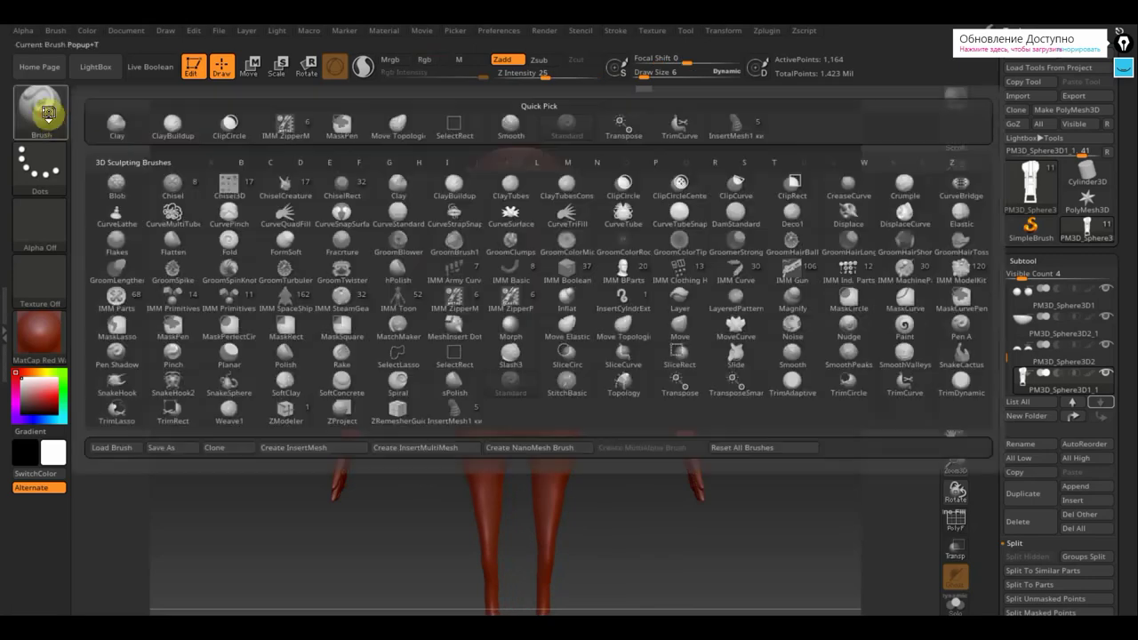
pyautogui.click(168, 128)
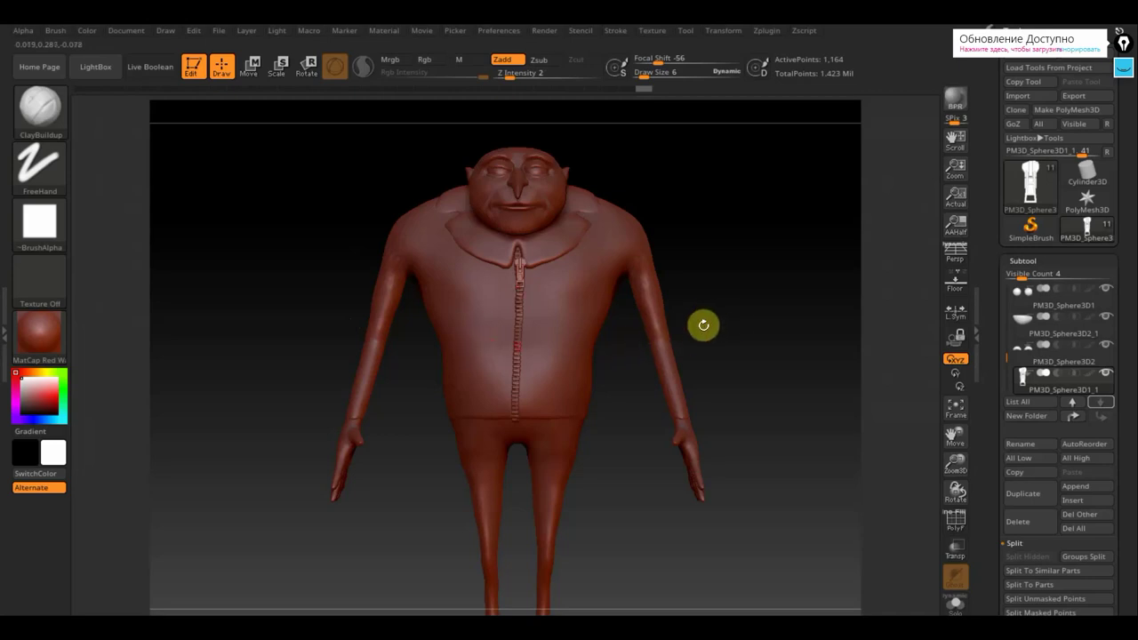
# Select the Extract6 subtool containing the jacket copy and zipper, show its Geometry settings, and invert its mask twice.
pyautogui.press('n')
pyautogui.click(731, 372)
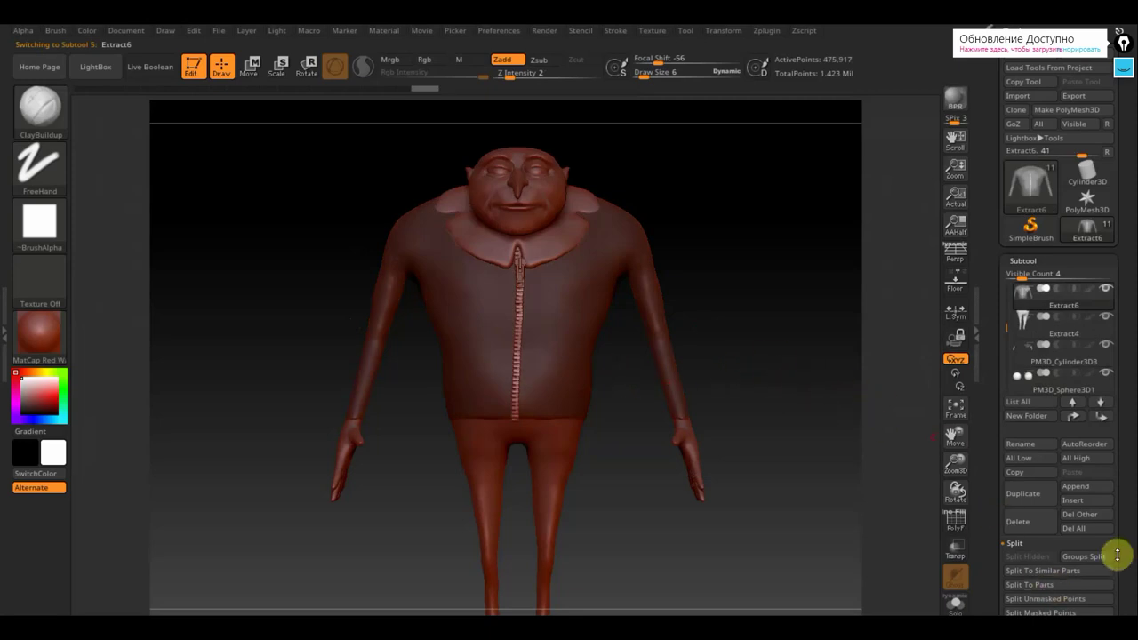
pyautogui.scroll(-8, 1118, 533)
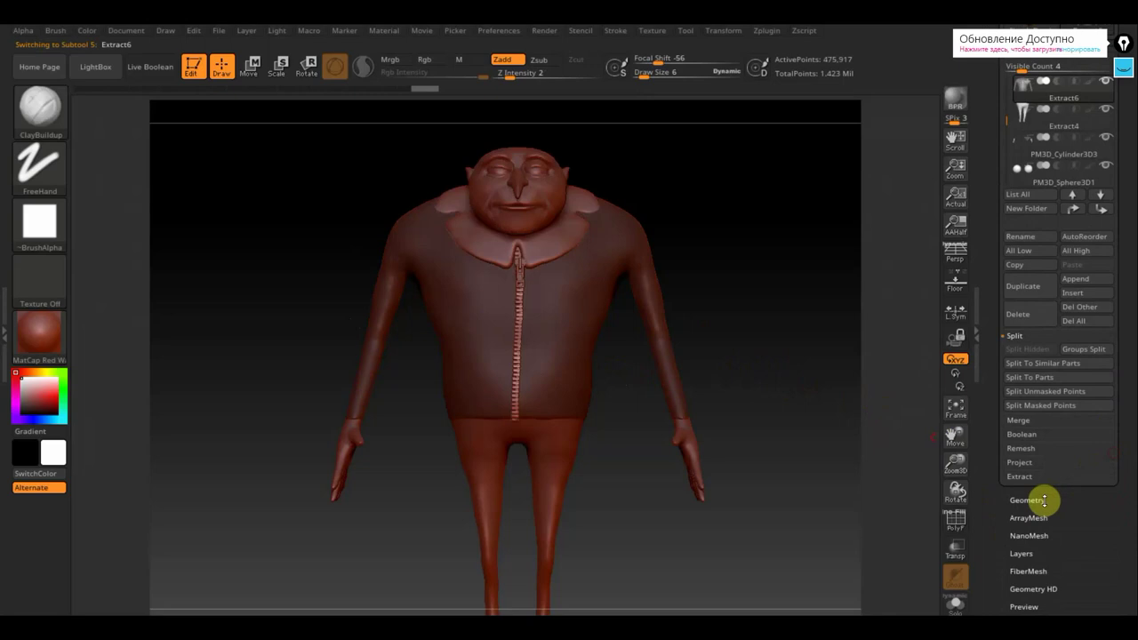
pyautogui.click(1029, 500)
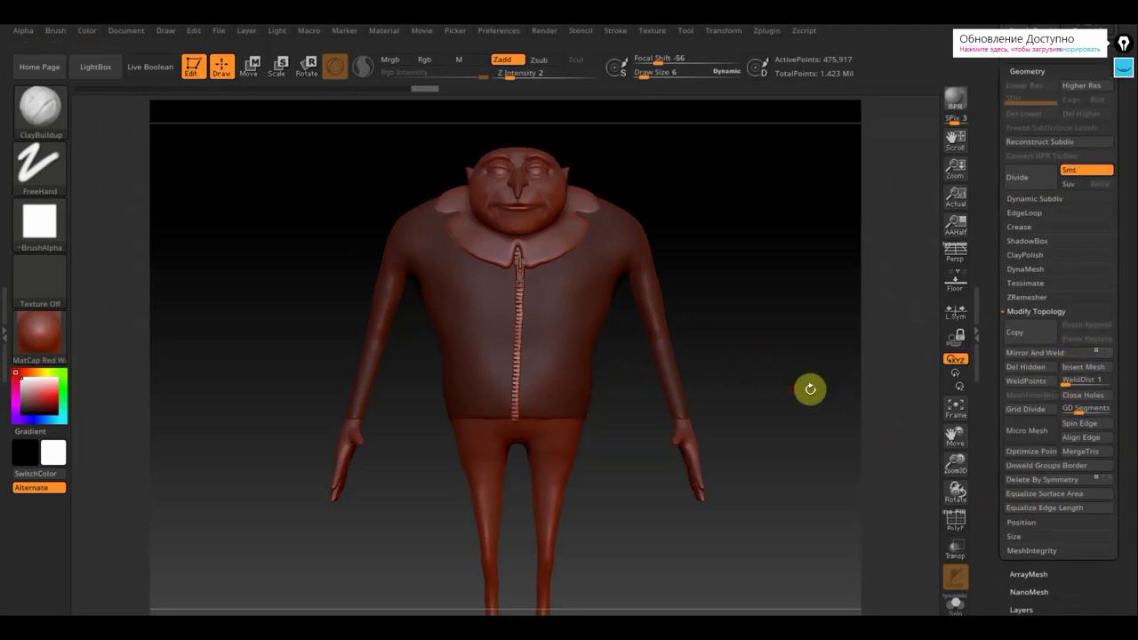
pyautogui.keyDown('ctrl'); pyautogui.click(781, 336); pyautogui.keyUp('ctrl')
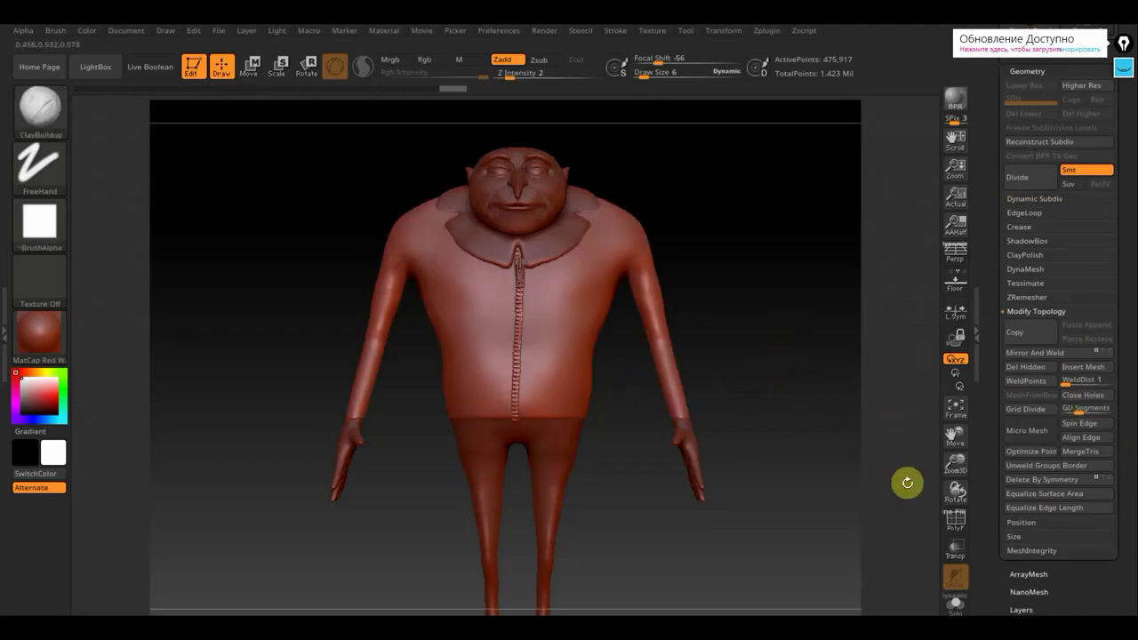
pyautogui.keyDown('ctrl'); pyautogui.click(825, 427); pyautogui.keyUp('ctrl')
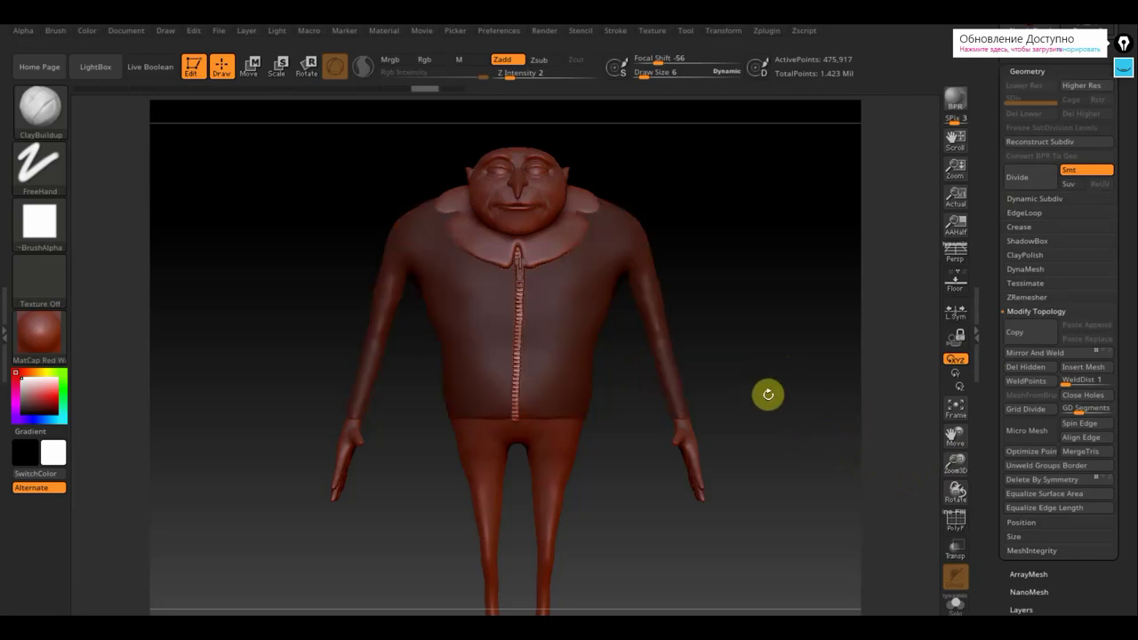
# Turn on the polyframe display and isolate the zipper's polygroup, hiding the jacket geometry in Extract6.
pyautogui.click(956, 521)
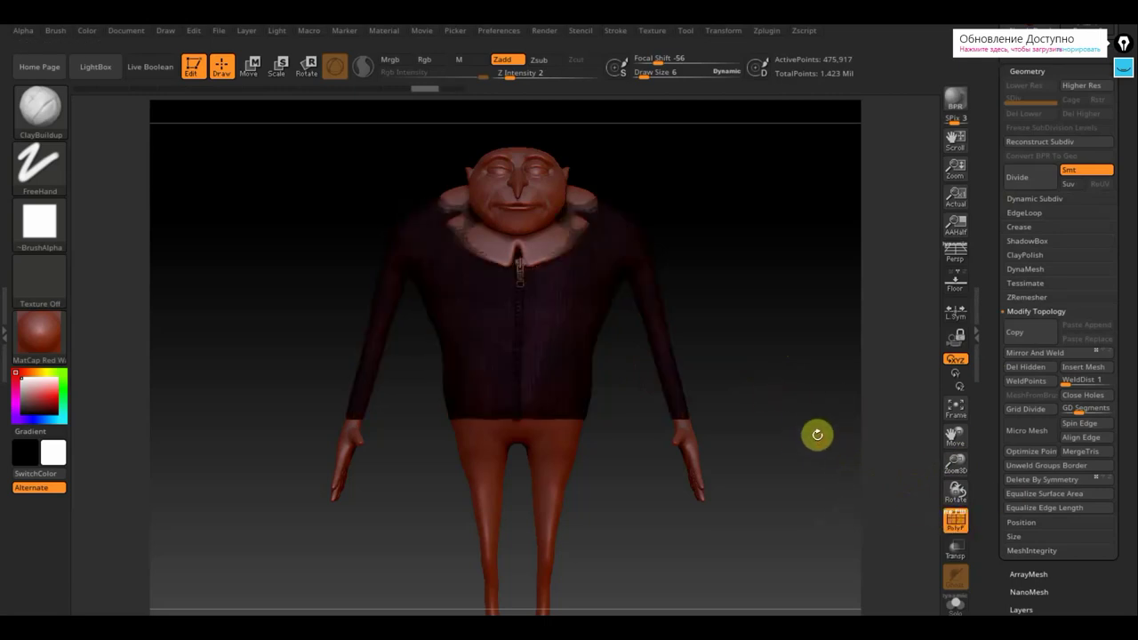
pyautogui.moveTo(812, 406)
pyautogui.keyDown('alt'); pyautogui.mouseDown()
pyautogui.moveTo(846, 598)
pyautogui.moveTo(798, 430)
pyautogui.moveTo(587, 391)
pyautogui.mouseUp(); pyautogui.keyUp('alt')
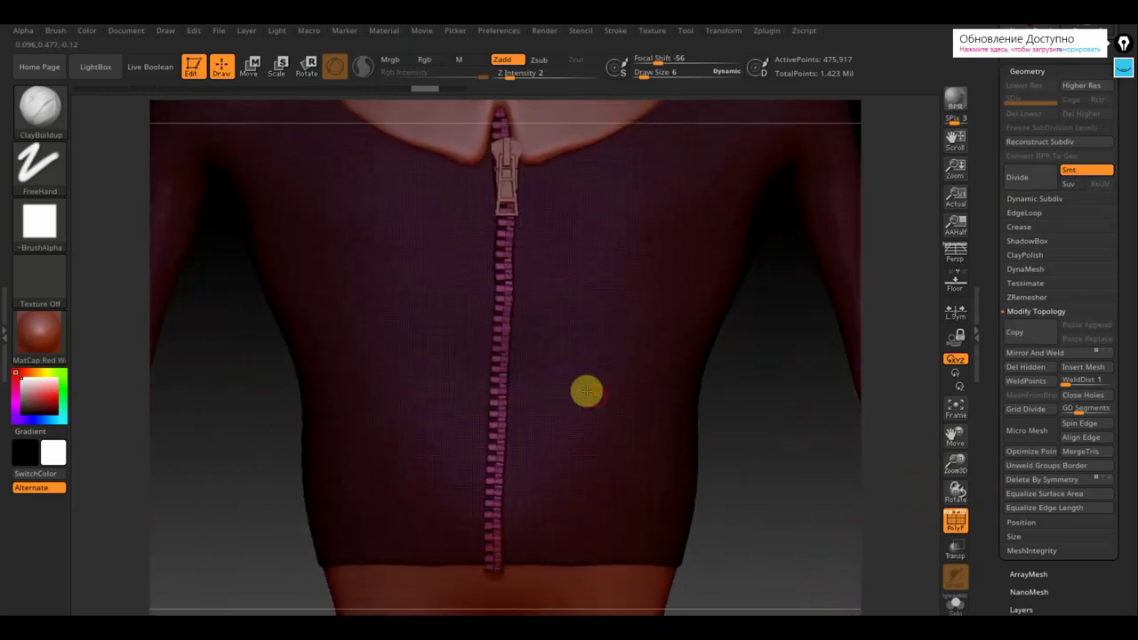
pyautogui.press('ctrl')
pyautogui.keyDown('ctrl'); pyautogui.keyDown('shift'); pyautogui.click(502, 362); pyautogui.keyUp('shift'); pyautogui.keyUp('ctrl')
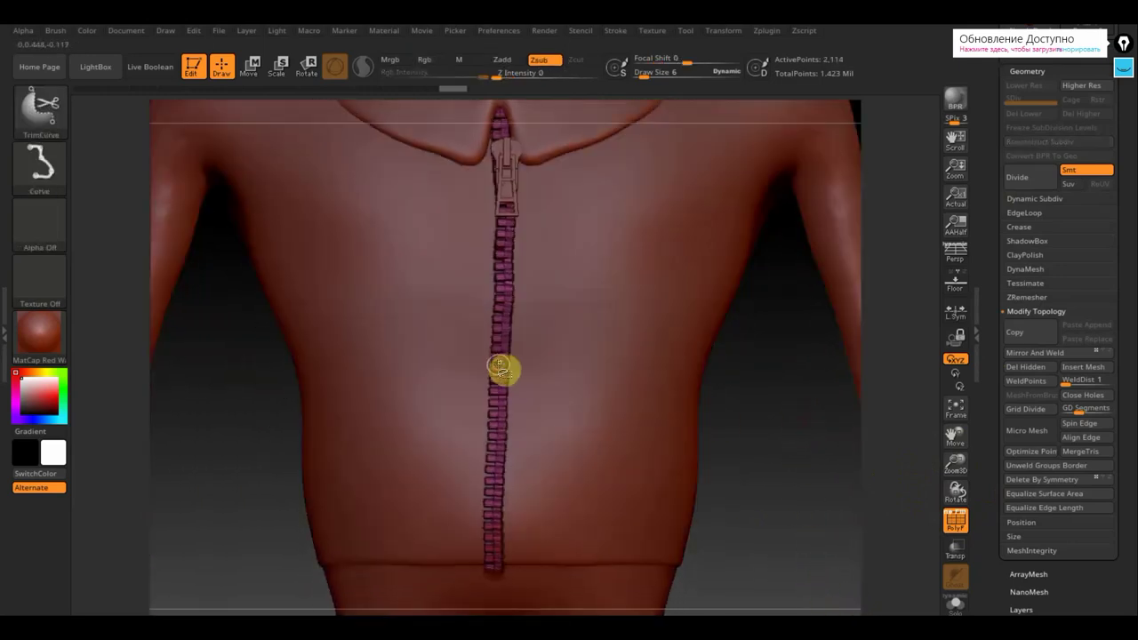
pyautogui.keyDown('ctrl'); pyautogui.keyDown('shift'); pyautogui.click(495, 365); pyautogui.keyUp('shift'); pyautogui.keyUp('ctrl')
pyautogui.keyDown('ctrl'); pyautogui.keyDown('shift'); pyautogui.click(502, 370); pyautogui.keyUp('shift'); pyautogui.keyUp('ctrl')
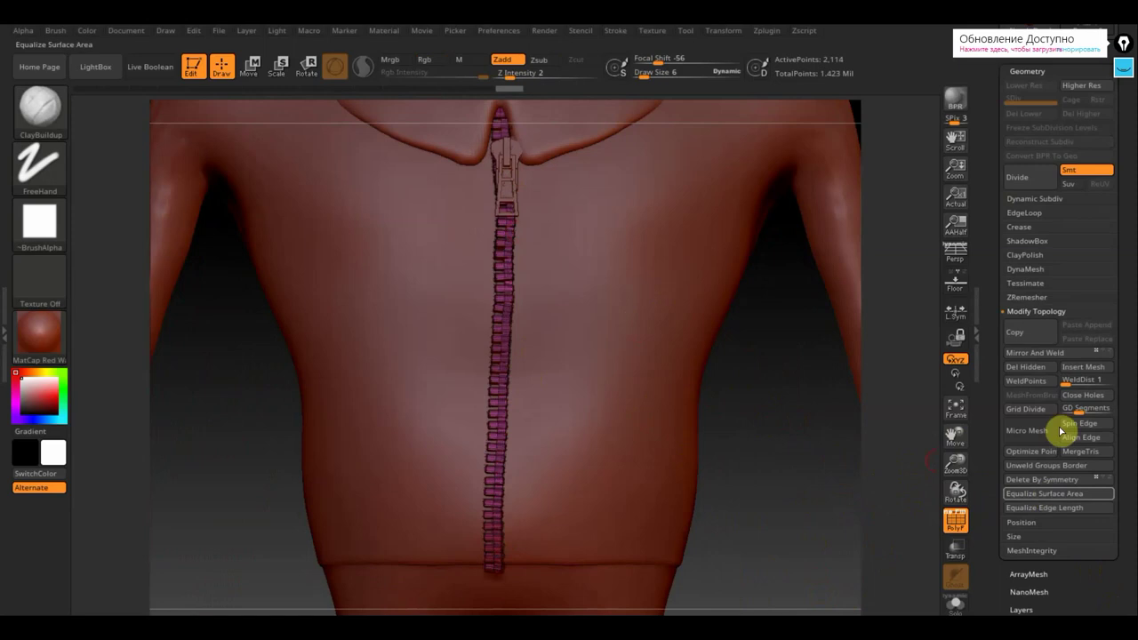
# Delete the hidden jacket geometry from the zipper subtool and turn off the polyframe display.
pyautogui.click(1043, 368)
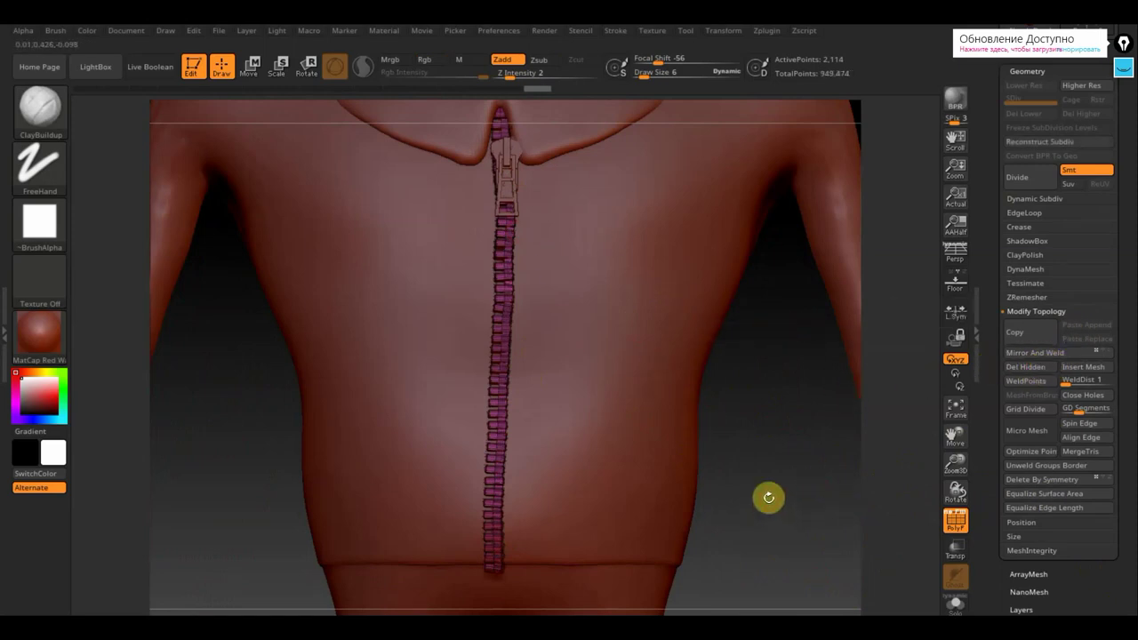
pyautogui.moveTo(765, 495); pyautogui.dragTo(755, 340)
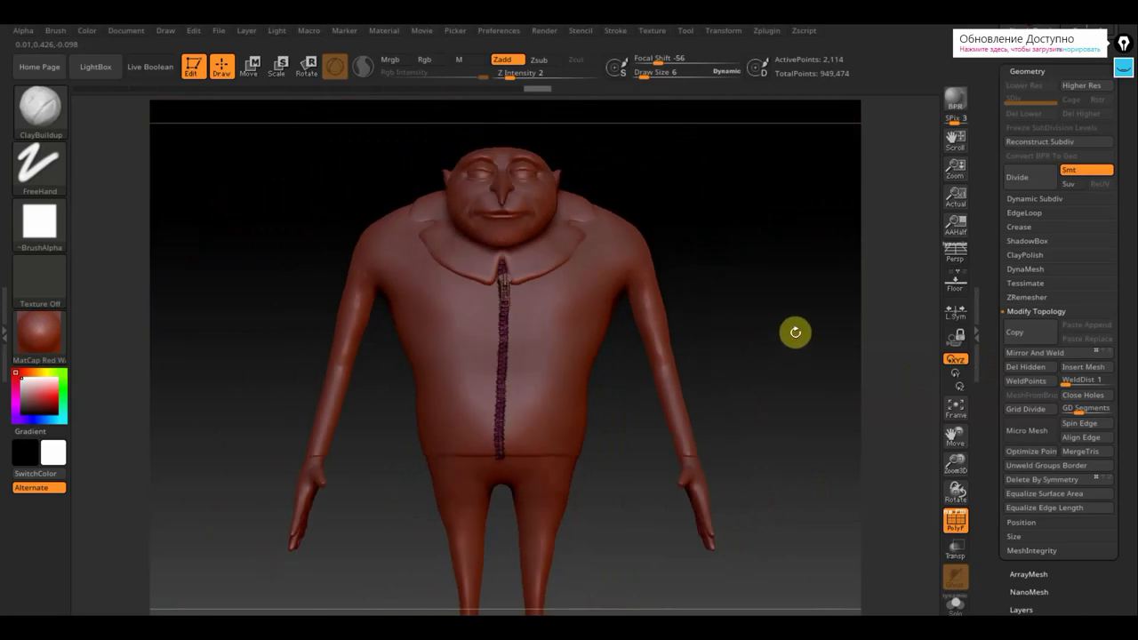
pyautogui.click(955, 520)
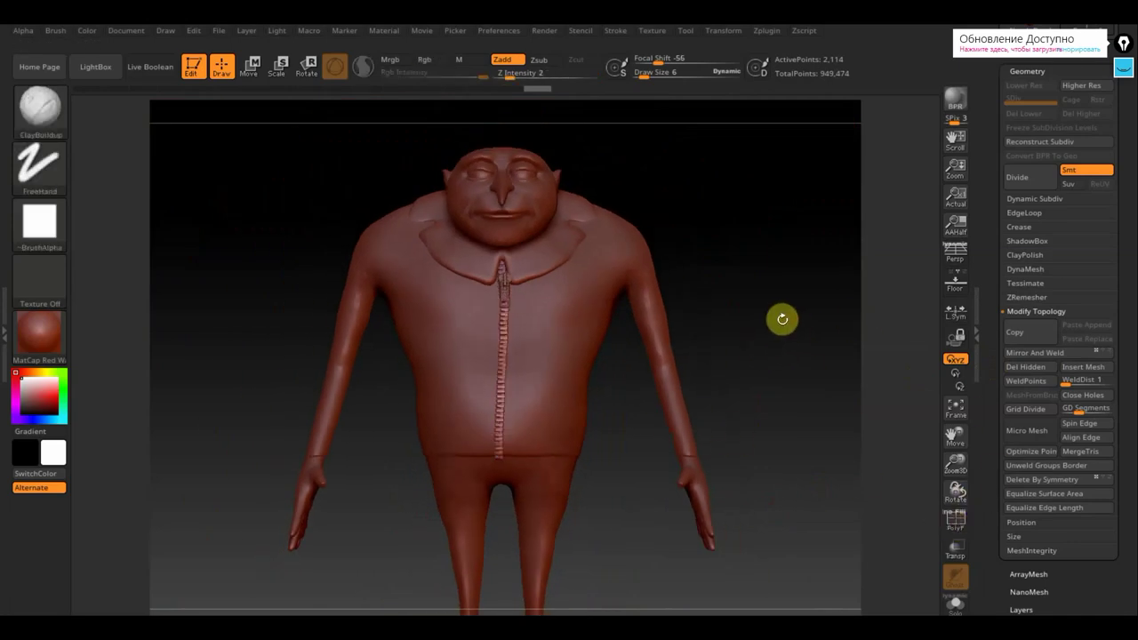
# Select the jacket subtool Extract5 and sculpt mirrored diagonal pocket ridges on the belly using ClayBuildup with draw size 12.
pyautogui.press('n')
pyautogui.click(761, 372)
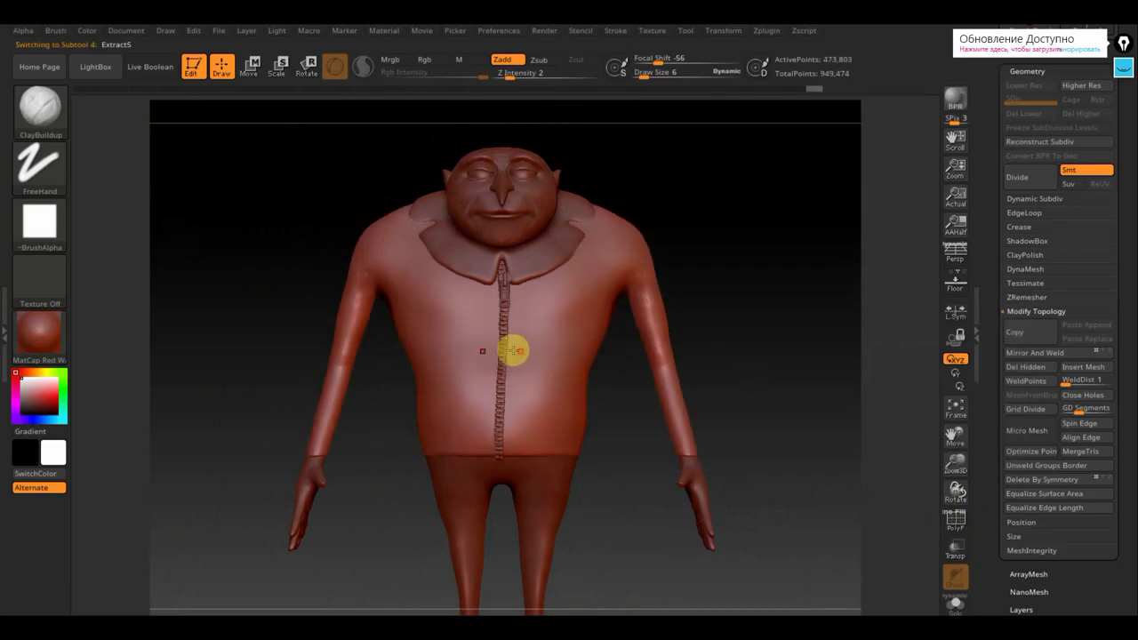
pyautogui.click(646, 74)
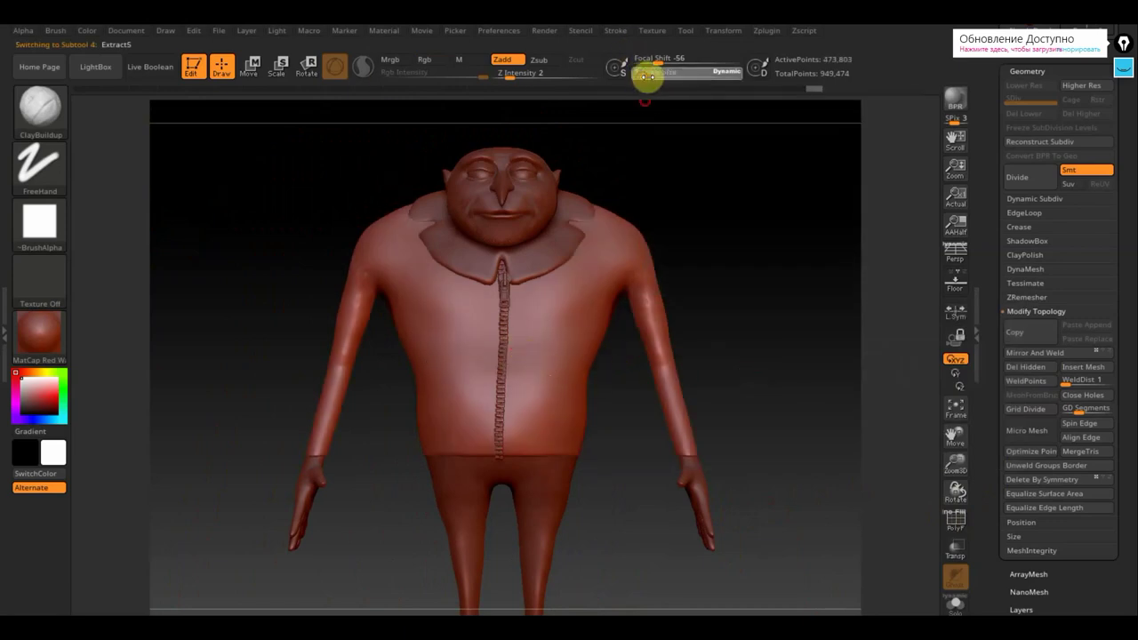
pyautogui.write('12')
pyautogui.press('Return')
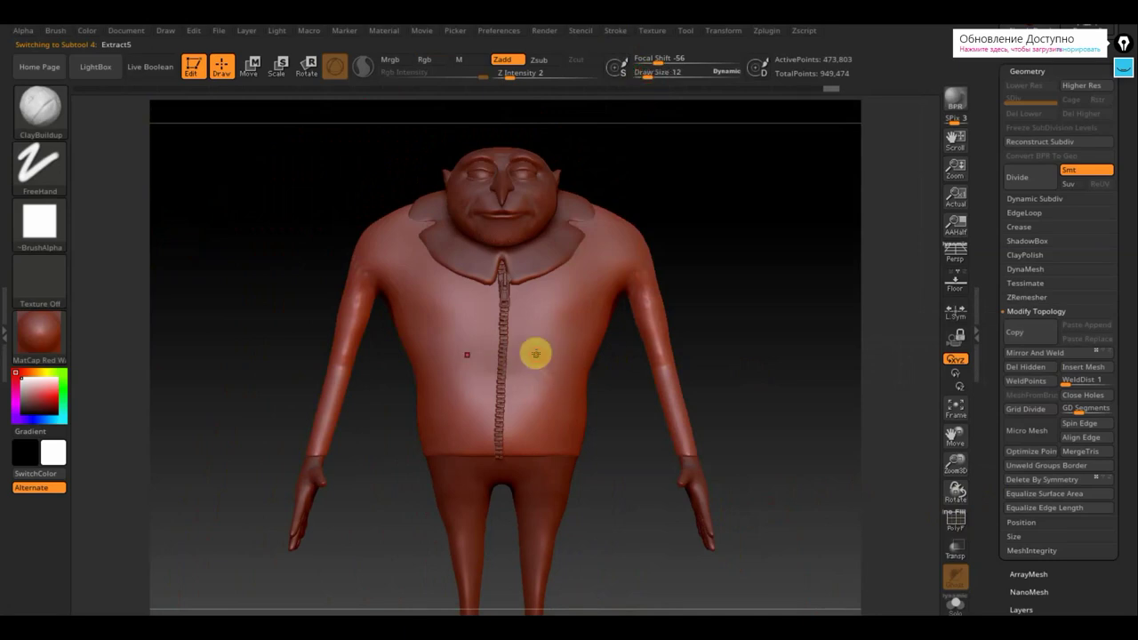
pyautogui.moveTo(539, 358)
pyautogui.mouseDown()
pyautogui.moveTo(569, 404)
pyautogui.moveTo(566, 393)
pyautogui.mouseUp()
pyautogui.moveTo(534, 354)
pyautogui.mouseDown()
pyautogui.moveTo(582, 411)
pyautogui.moveTo(574, 400)
pyautogui.mouseUp()
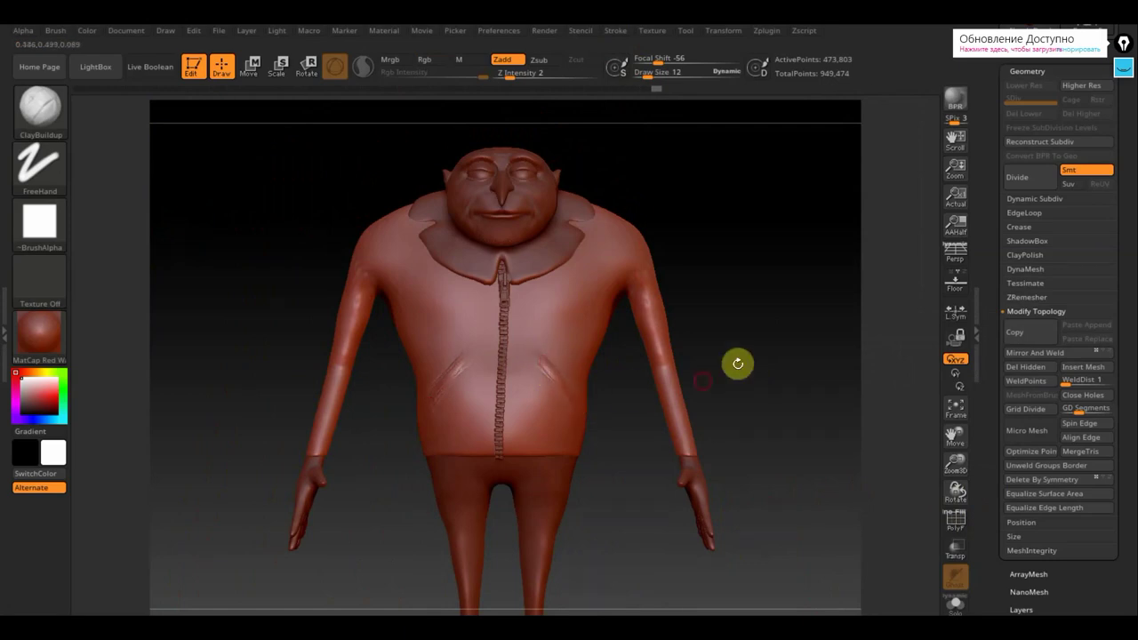
# Smooth the diagonal pocket ridges on the front of the jacket.
pyautogui.moveTo(737, 364); pyautogui.dragTo(753, 356)
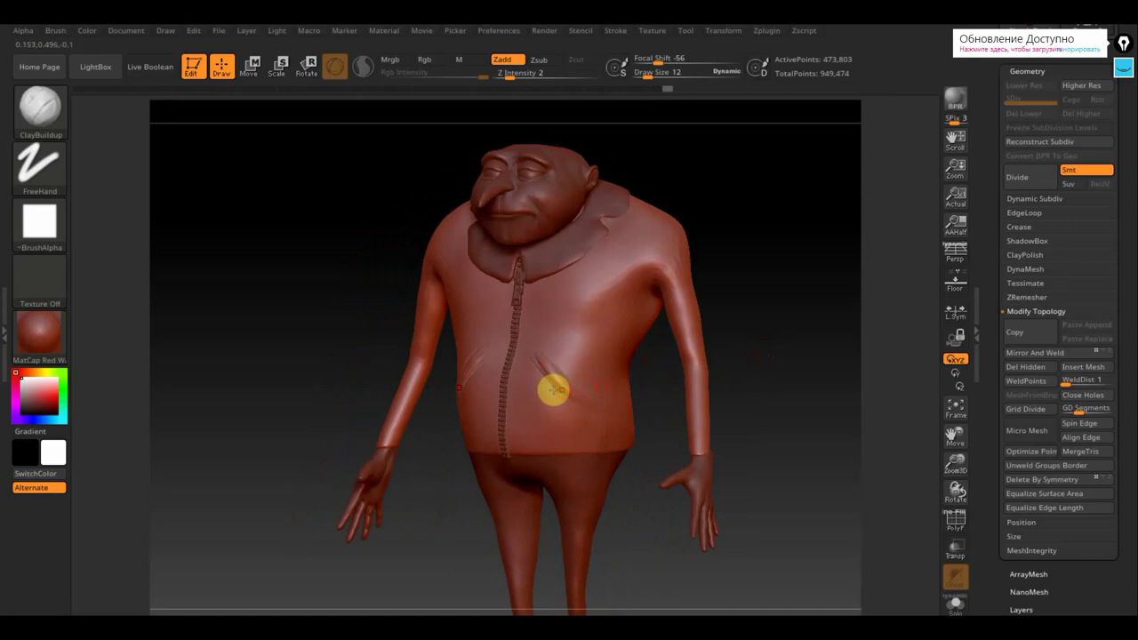
pyautogui.press('shift')
pyautogui.moveTo(534, 358)
pyautogui.keyDown('shift'); pyautogui.mouseDown()
pyautogui.moveTo(579, 419)
pyautogui.moveTo(596, 416)
pyautogui.mouseUp(); pyautogui.keyUp('shift')
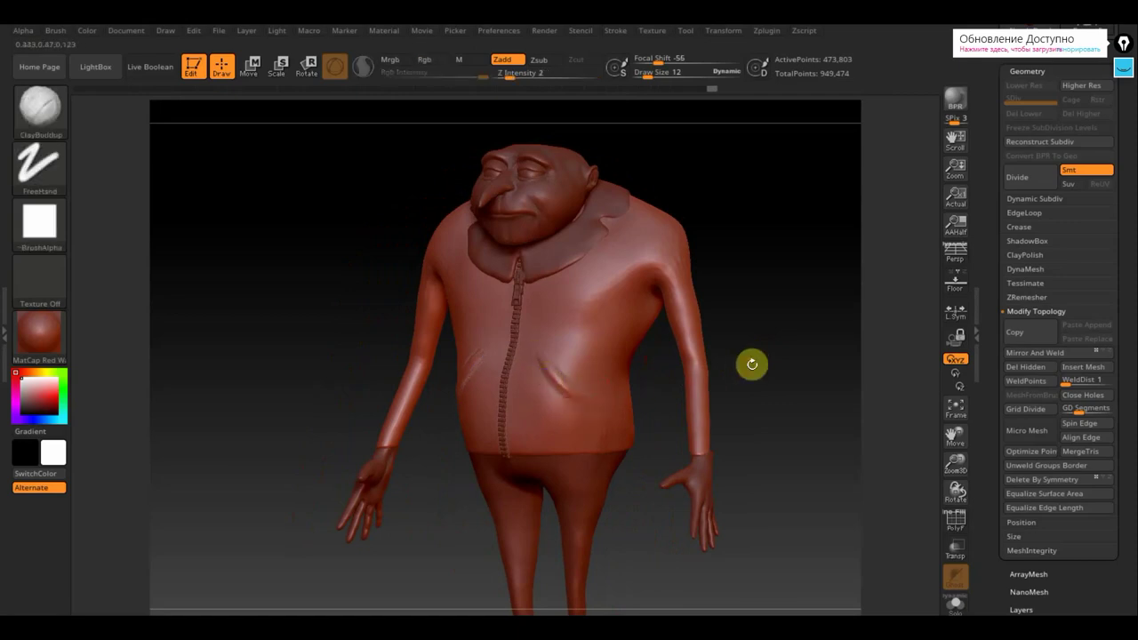
pyautogui.moveTo(752, 364); pyautogui.dragTo(734, 364)
pyautogui.press('shift')
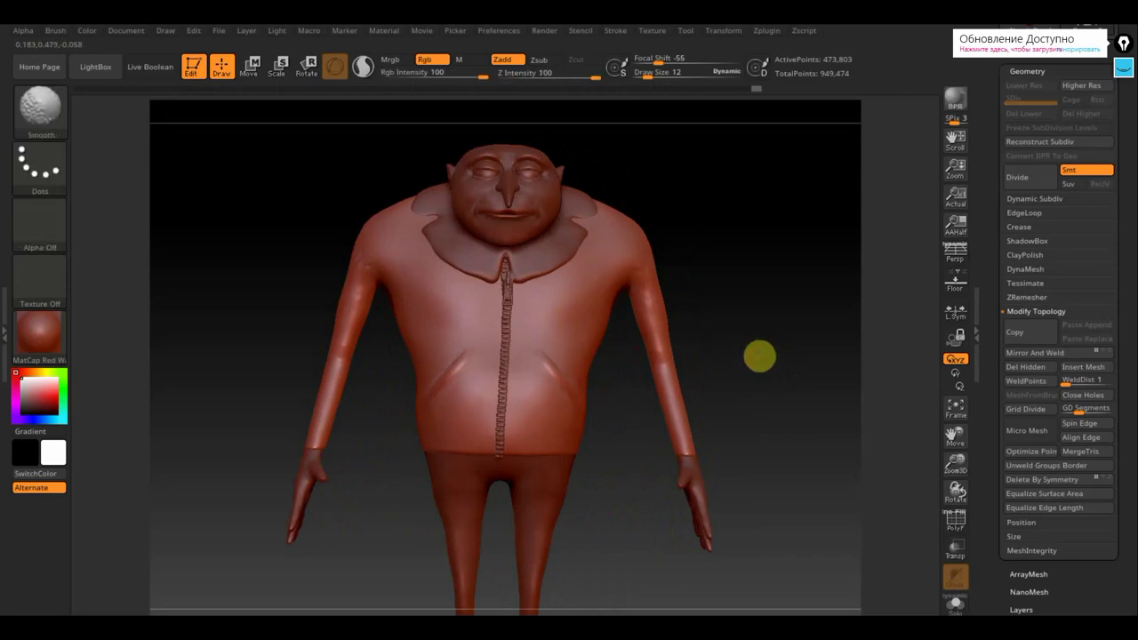
pyautogui.keyDown('shift'); pyautogui.moveTo(758, 355); pyautogui.dragTo(751, 356); pyautogui.keyUp('shift')
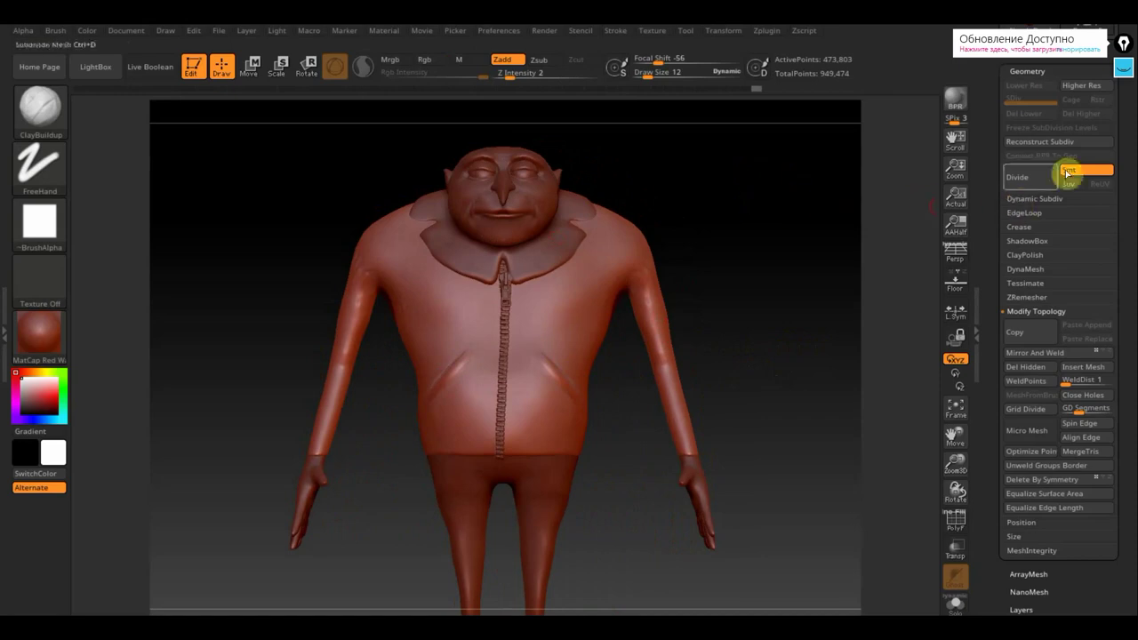
# Show the Subtool list and make the collar, Extract12, the active subtool.
pyautogui.click(1032, 71)
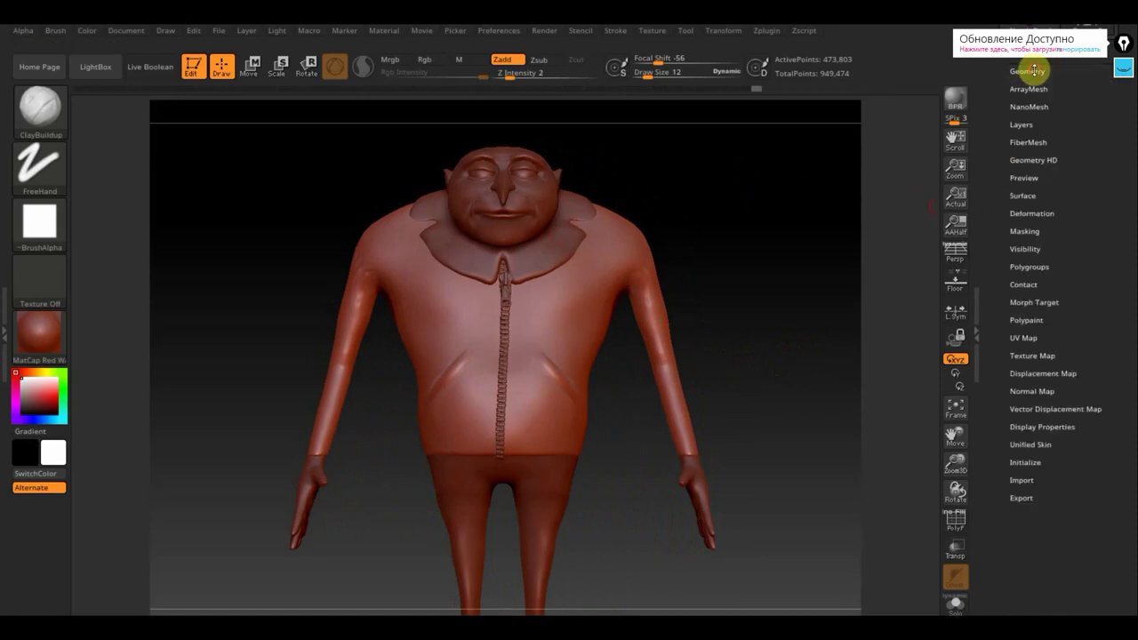
pyautogui.click(1035, 70)
pyautogui.scroll(3, 1131, 280)
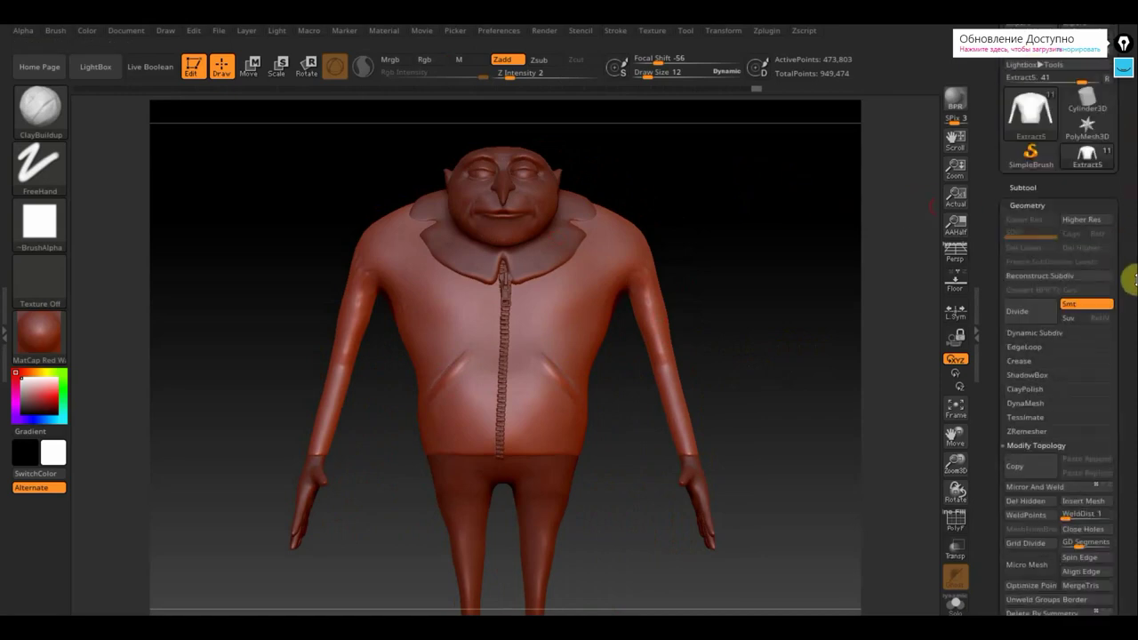
pyautogui.scroll(2, 1131, 280)
pyautogui.click(1021, 253)
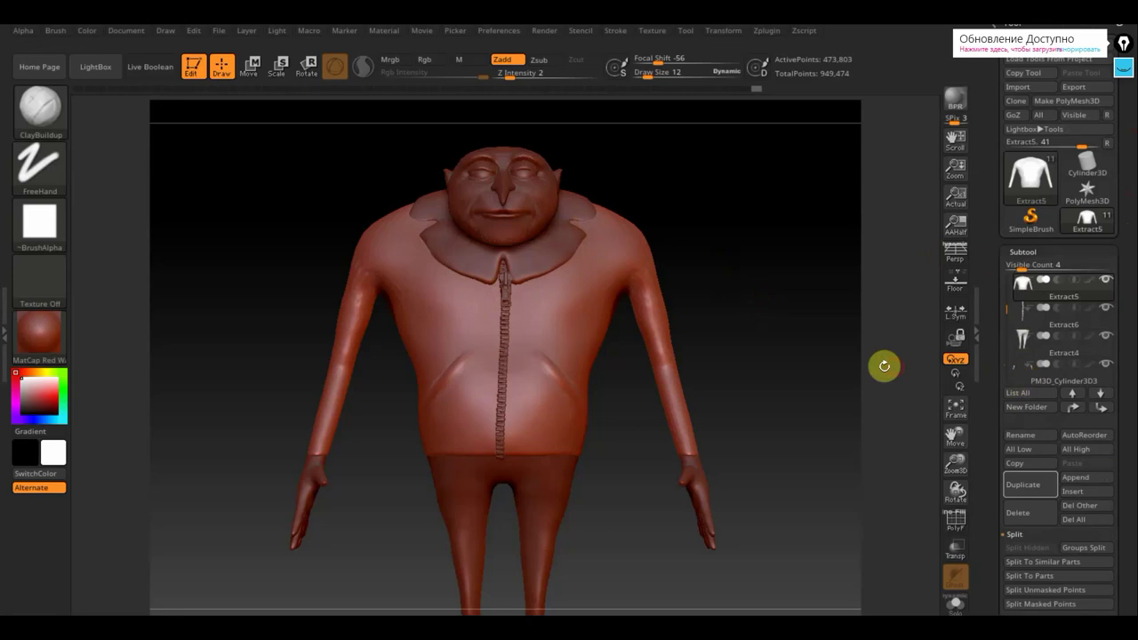
pyautogui.press('n')
pyautogui.click(716, 418)
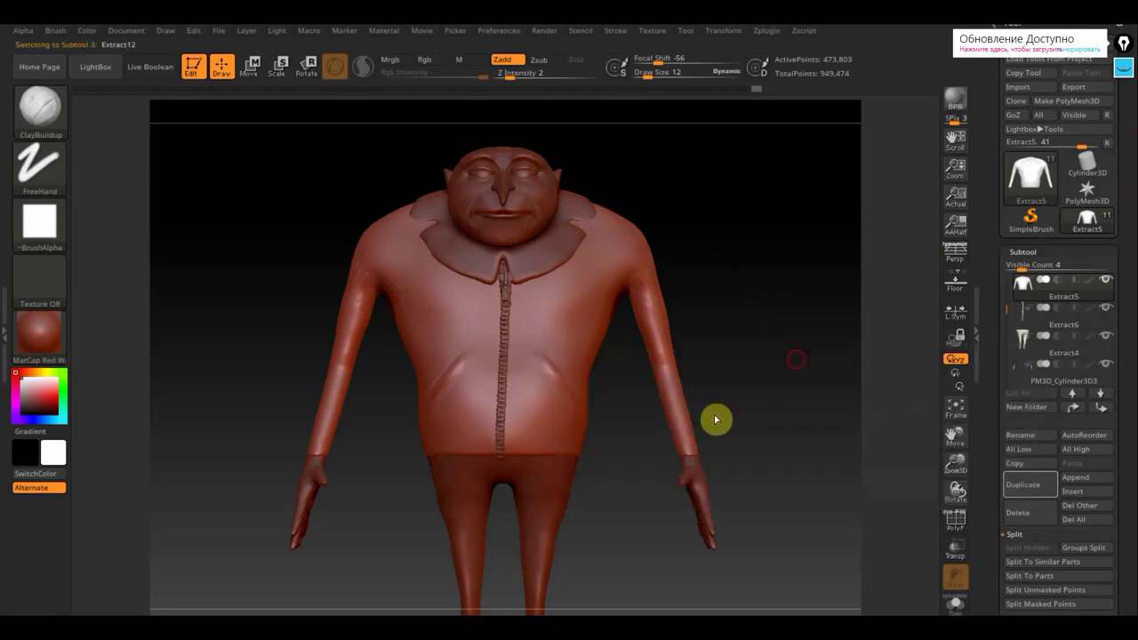
pyautogui.click(551, 264)
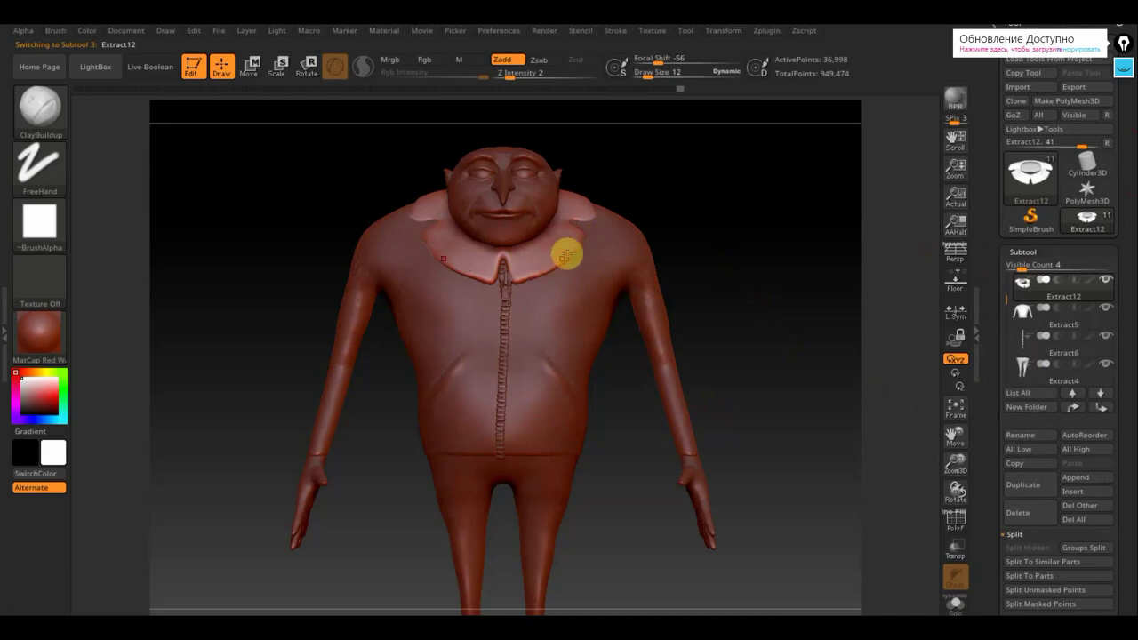
# Reshape the collar's shoulder notch and its surrounding edges using the Move Topological brush with draw size 26.
pyautogui.moveTo(764, 188); pyautogui.dragTo(705, 237)
pyautogui.click(46, 114)
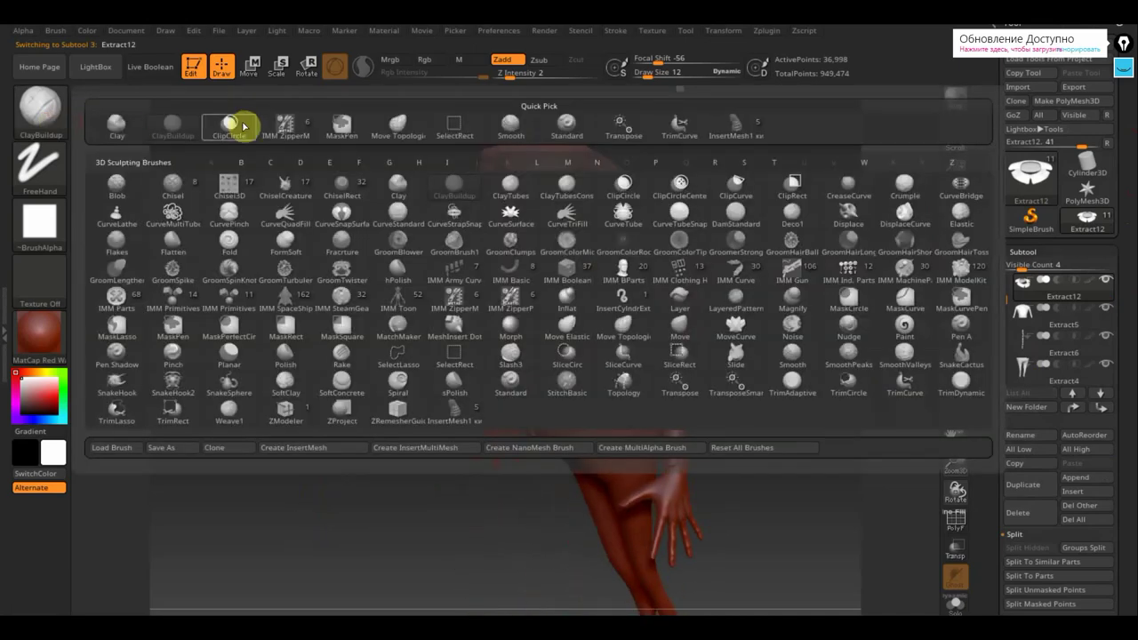
pyautogui.click(418, 134)
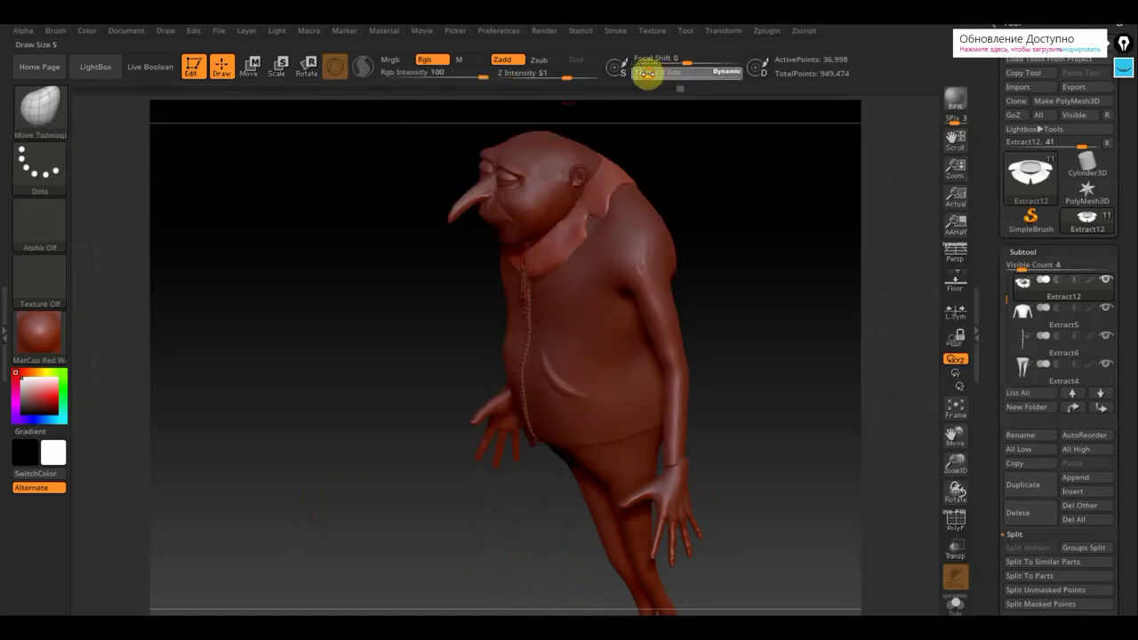
pyautogui.click(653, 75)
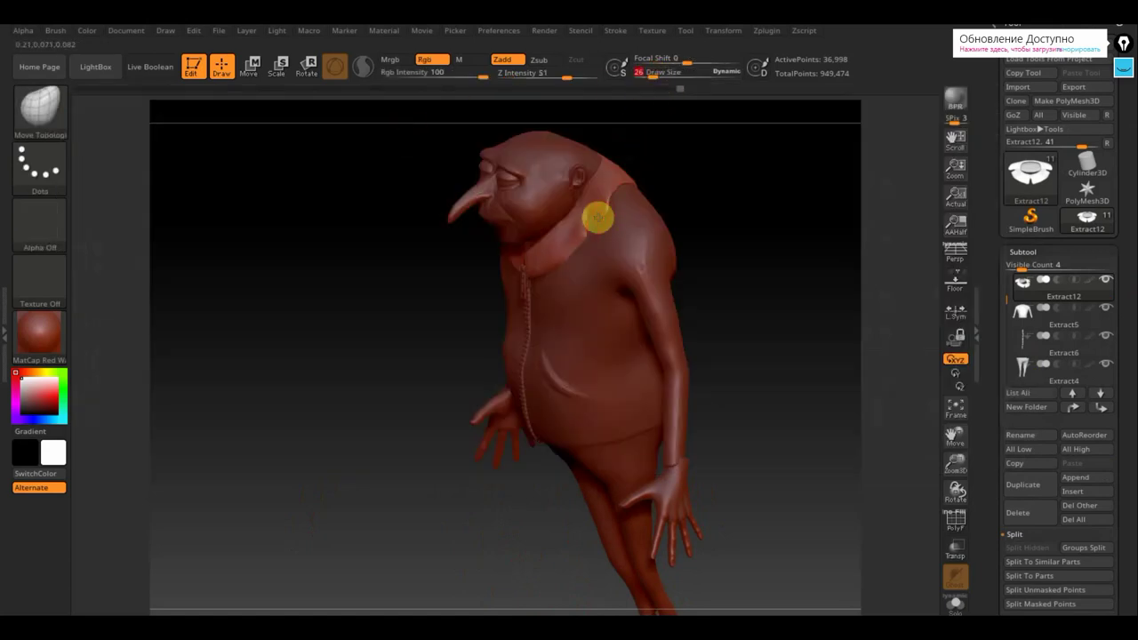
pyautogui.moveTo(712, 206)
pyautogui.mouseDown()
pyautogui.moveTo(770, 193)
pyautogui.moveTo(721, 202)
pyautogui.mouseUp()
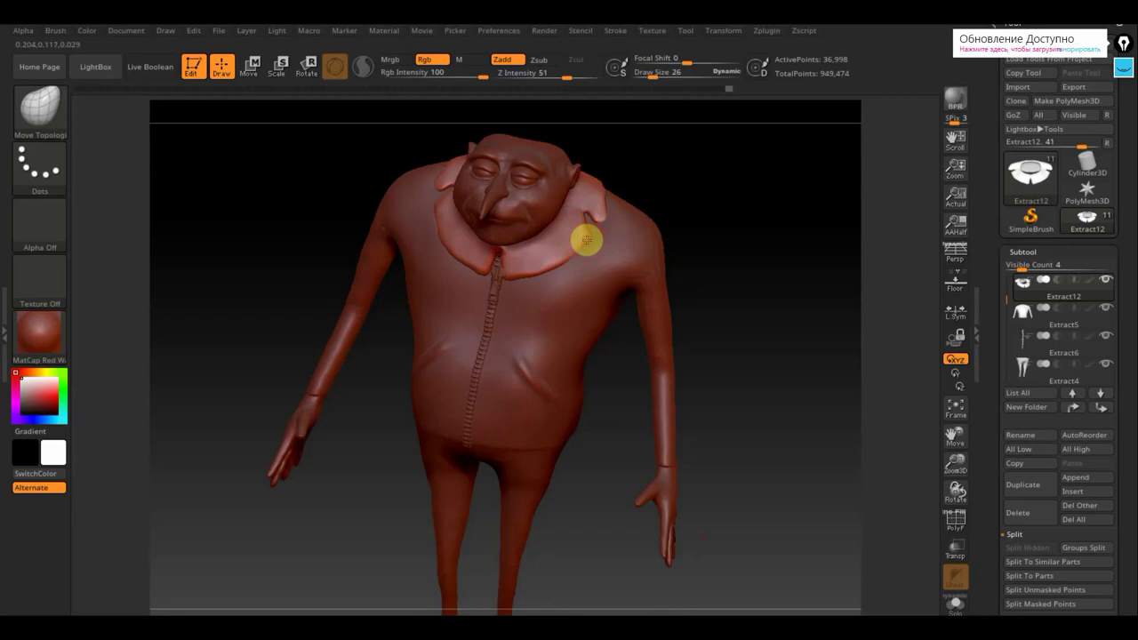
pyautogui.moveTo(684, 208); pyautogui.dragTo(732, 275)
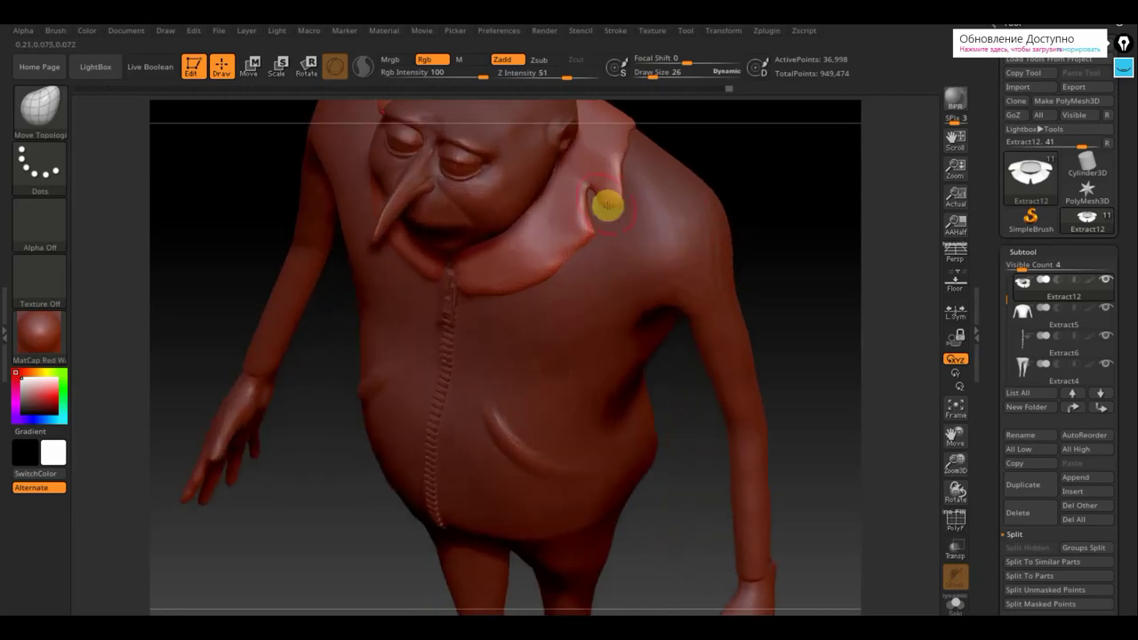
pyautogui.moveTo(705, 174); pyautogui.dragTo(649, 186)
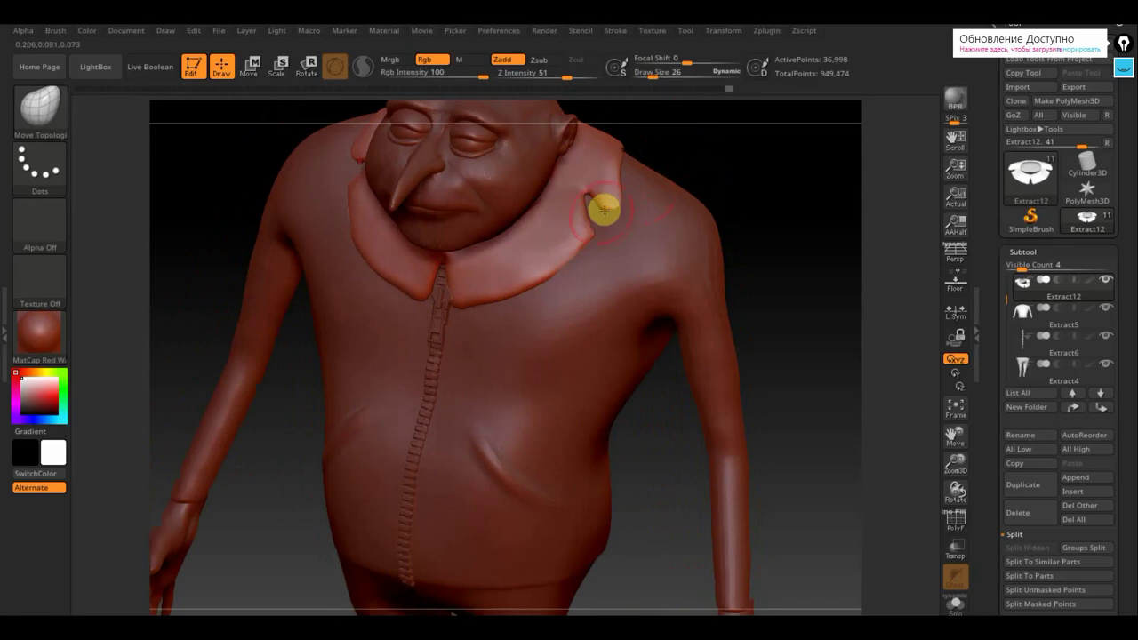
pyautogui.moveTo(718, 194); pyautogui.dragTo(661, 201)
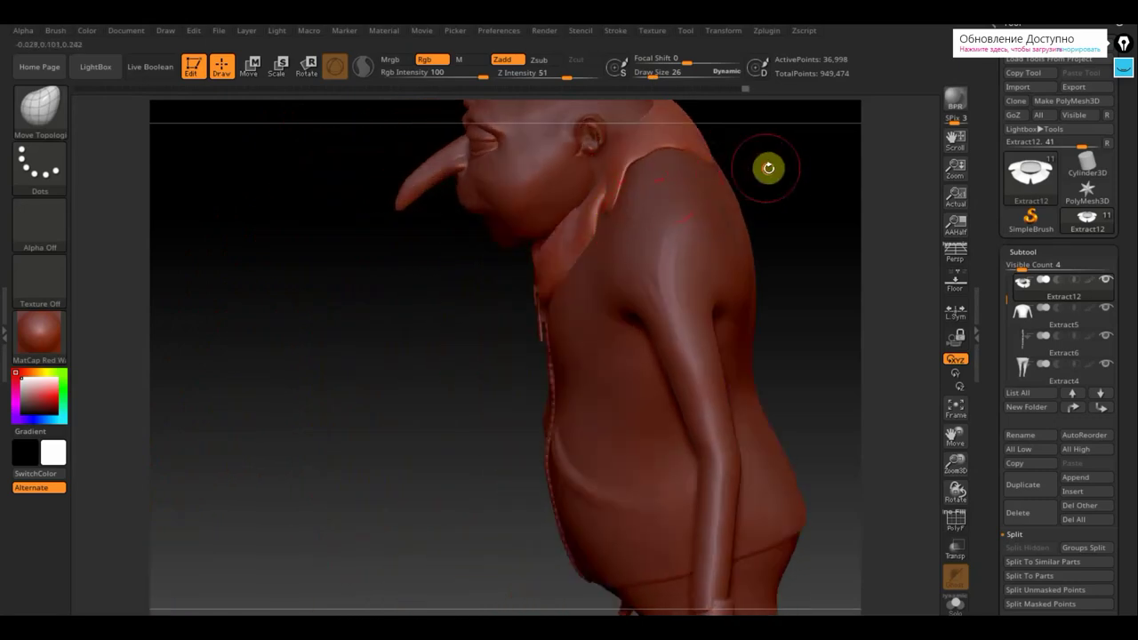
# Pull the tip and outer edge of the collar's rear flap into shape and smooth the edge.
pyautogui.keyDown('shift'); pyautogui.moveTo(768, 168); pyautogui.dragTo(821, 172); pyautogui.keyUp('shift')
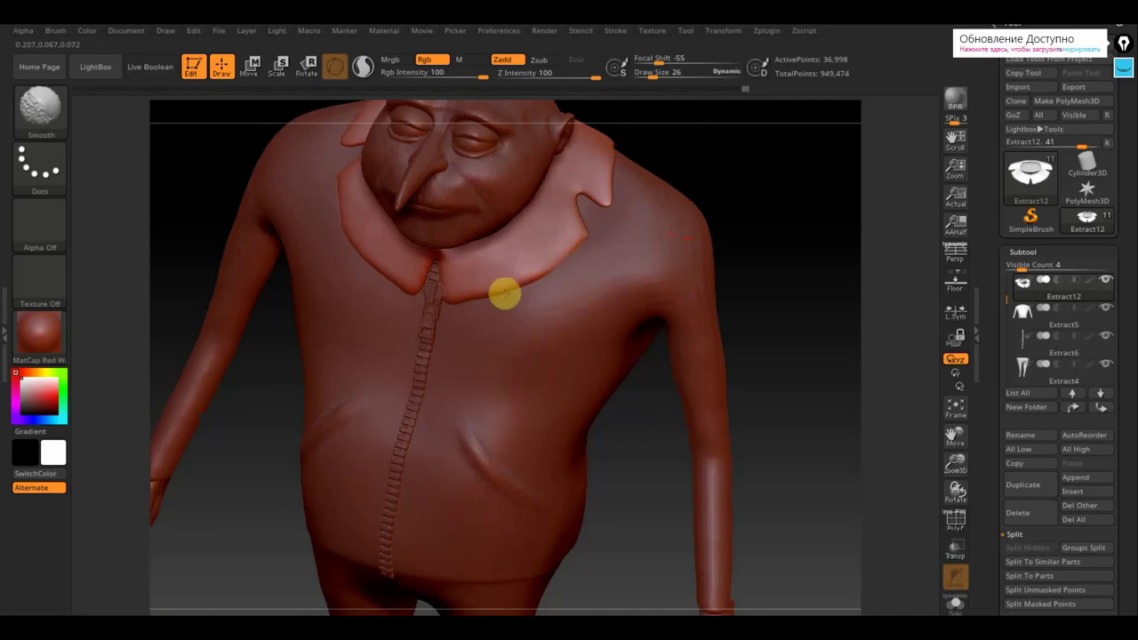
pyautogui.moveTo(759, 163)
pyautogui.mouseDown()
pyautogui.moveTo(760, 204)
pyautogui.moveTo(736, 225)
pyautogui.mouseUp()
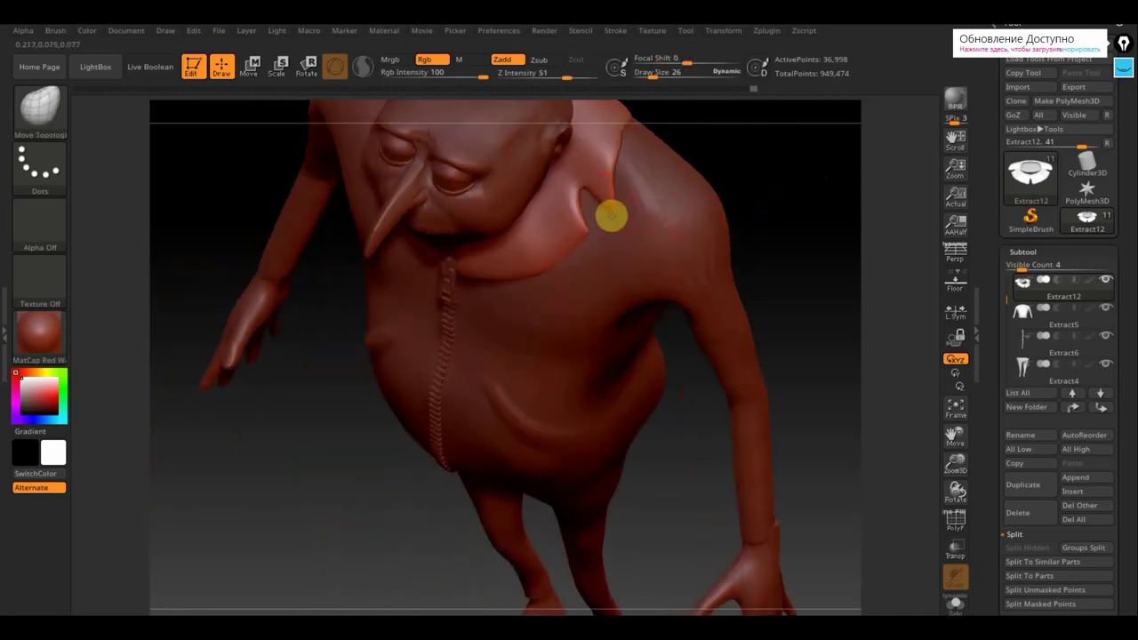
pyautogui.moveTo(612, 218); pyautogui.dragTo(610, 187)
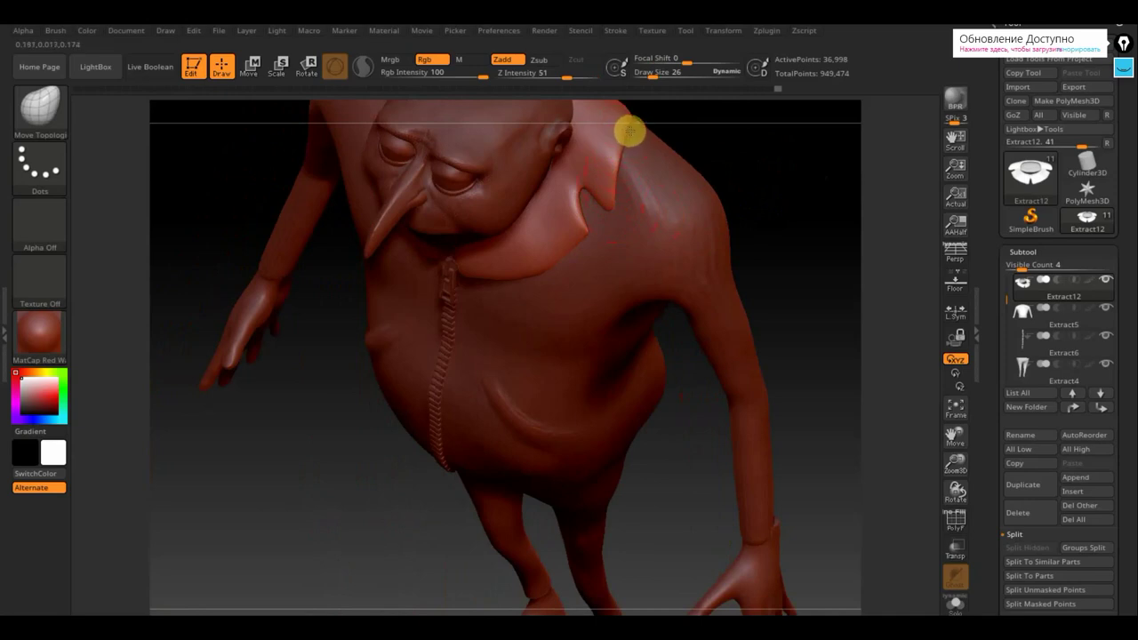
pyautogui.moveTo(629, 130); pyautogui.dragTo(620, 146)
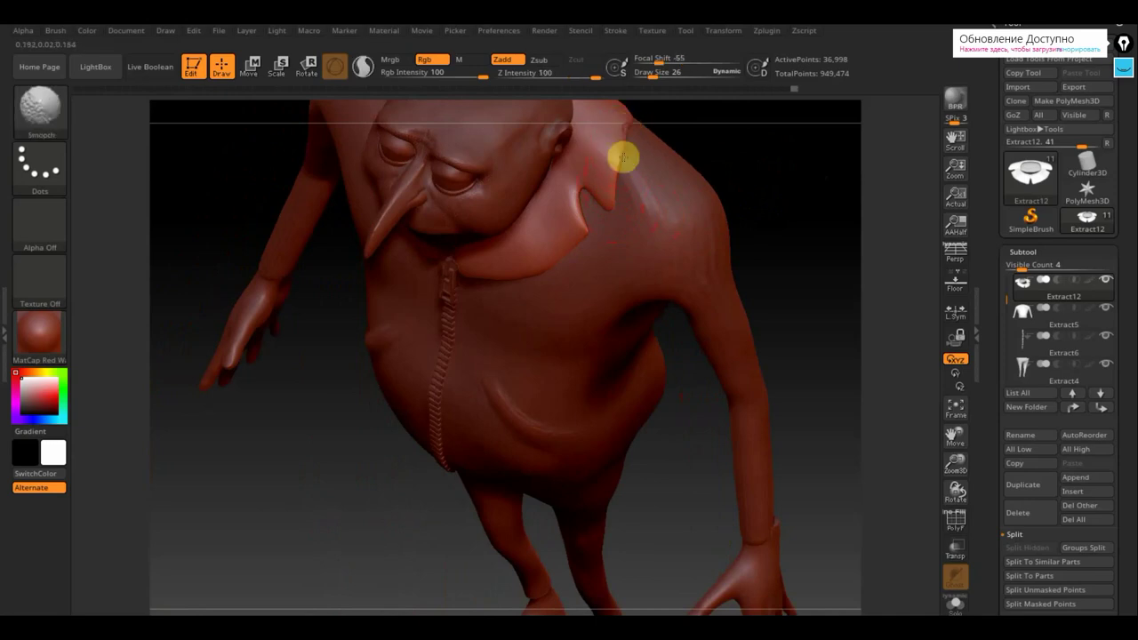
pyautogui.moveTo(739, 167); pyautogui.dragTo(766, 102)
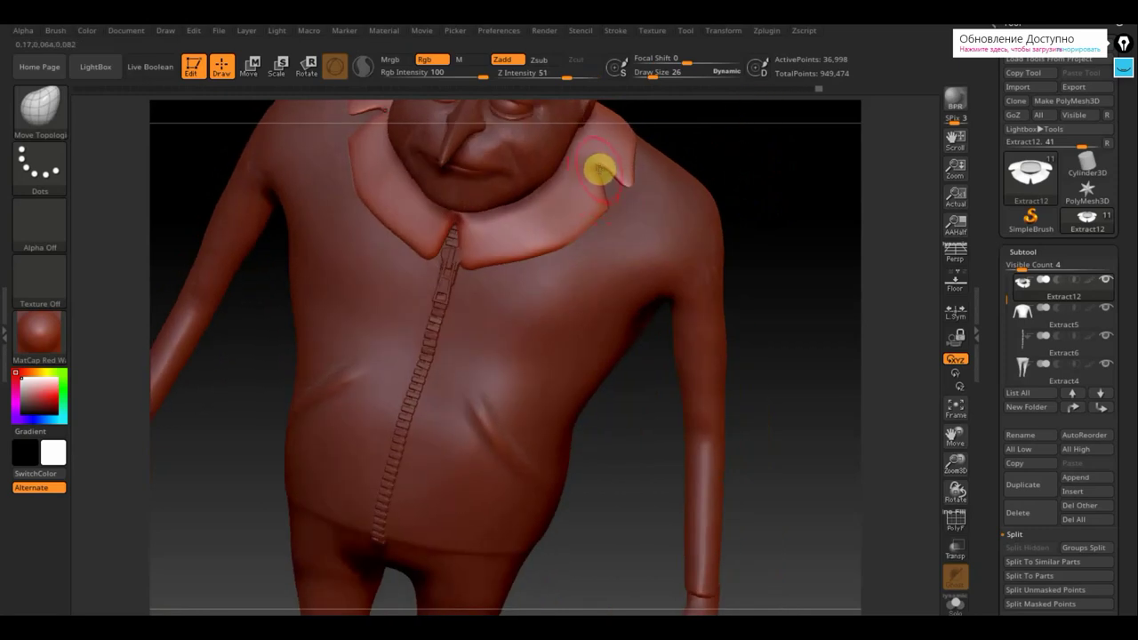
# Adjust the inner end of the collar notch and the outer corner of the front flap.
pyautogui.moveTo(600, 169); pyautogui.dragTo(586, 189)
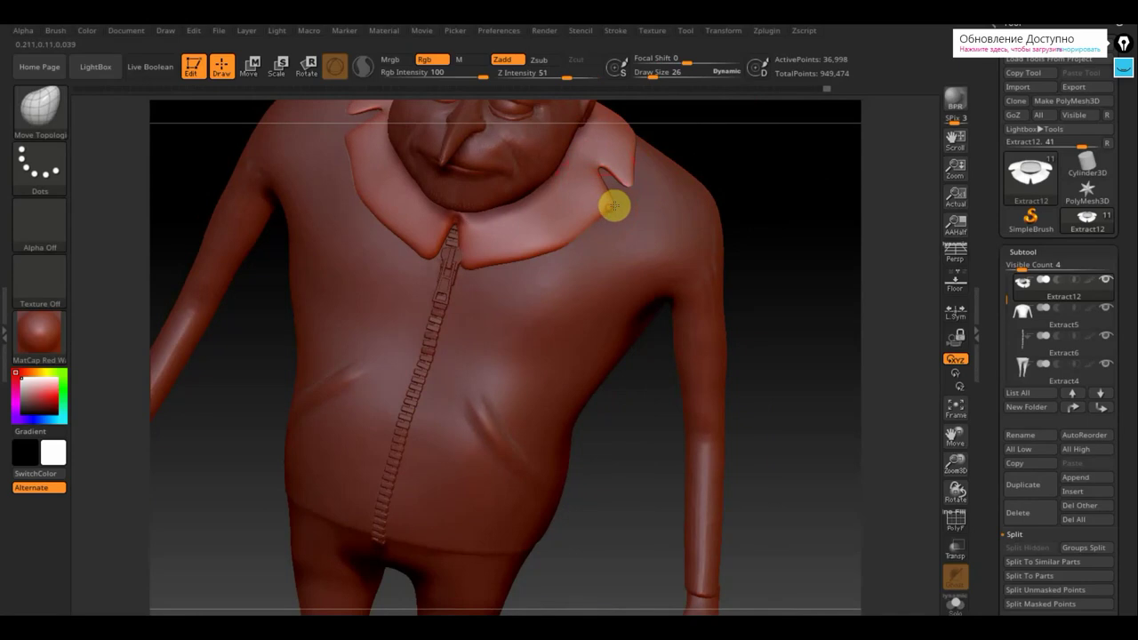
pyautogui.moveTo(617, 206); pyautogui.dragTo(594, 221)
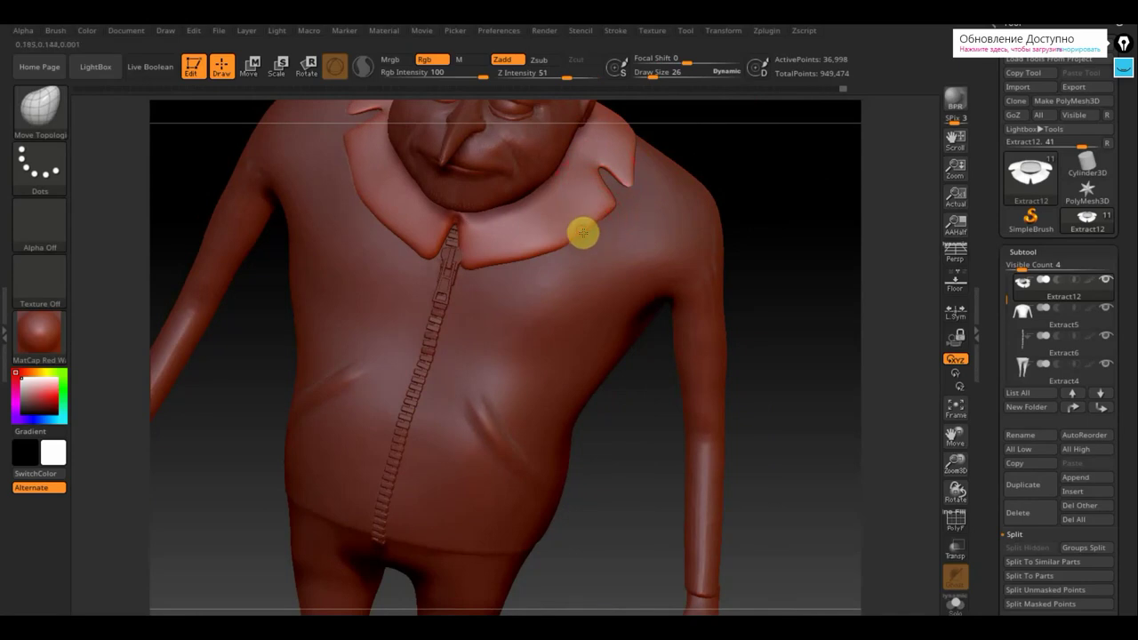
pyautogui.keyDown('shift'); pyautogui.moveTo(752, 198); pyautogui.dragTo(659, 237); pyautogui.keyUp('shift')
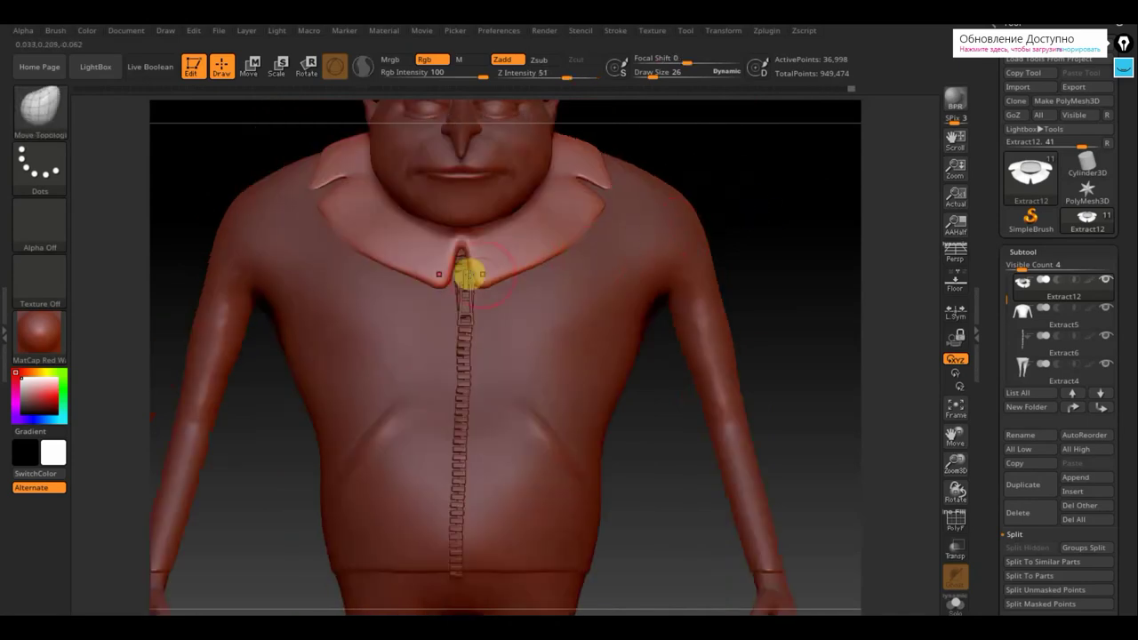
pyautogui.keyDown('alt'); pyautogui.moveTo(782, 200); pyautogui.dragTo(707, 216); pyautogui.keyUp('alt')
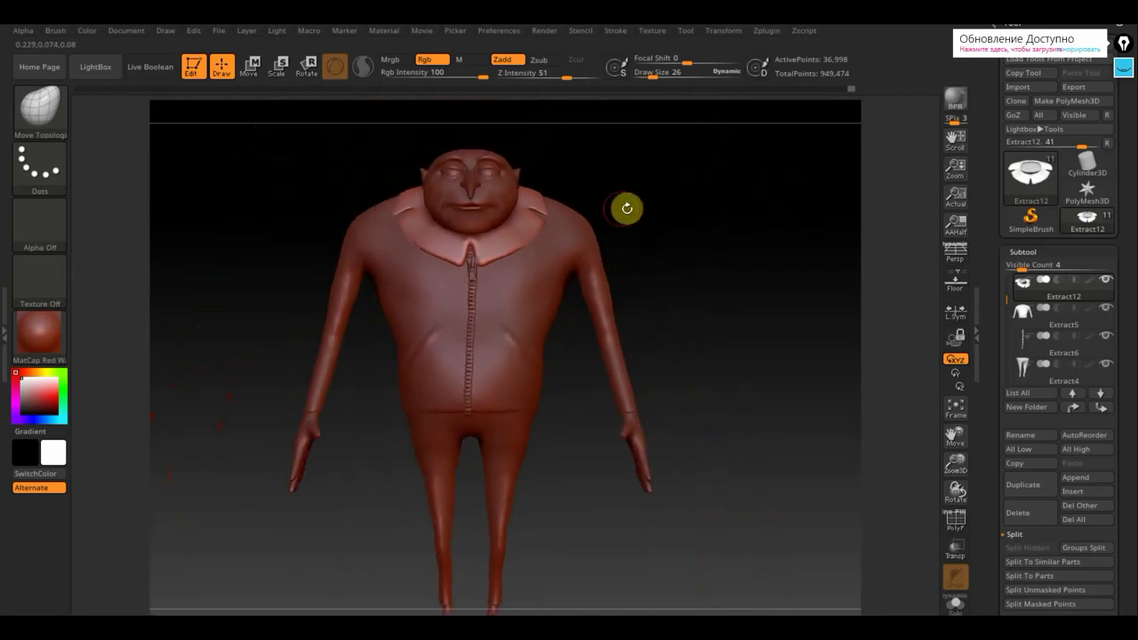
# Set the draw size to 39 and adjust the collar's side and front profile around the neck.
pyautogui.moveTo(625, 206)
pyautogui.mouseDown()
pyautogui.moveTo(564, 223)
pyautogui.moveTo(638, 210)
pyautogui.moveTo(707, 246)
pyautogui.moveTo(717, 325)
pyautogui.moveTo(619, 193)
pyautogui.mouseUp()
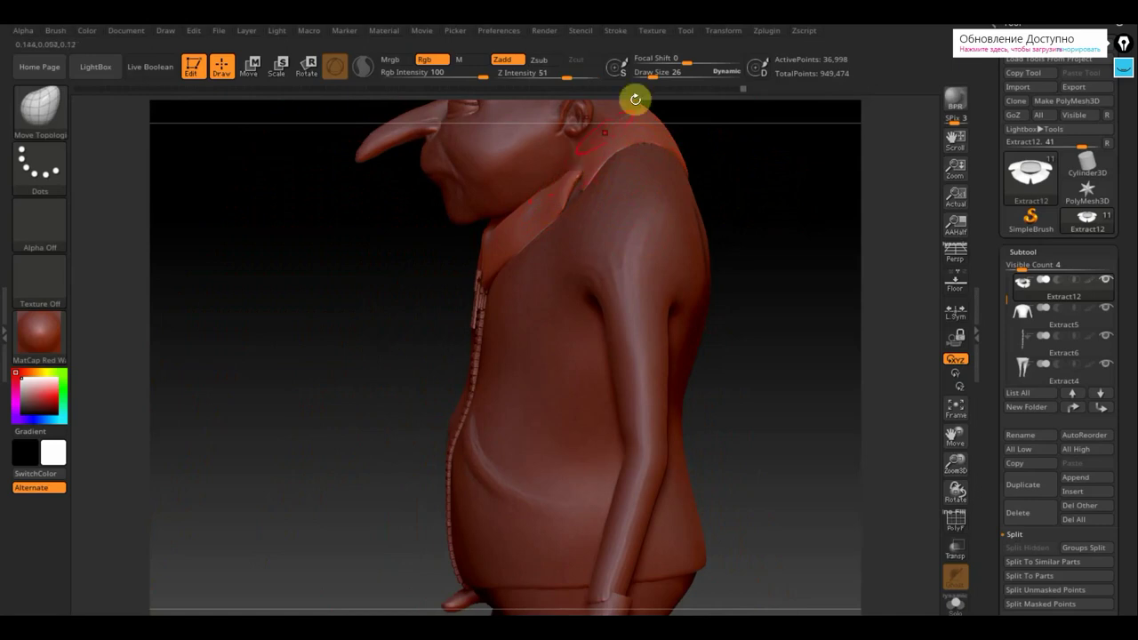
pyautogui.moveTo(655, 76); pyautogui.dragTo(652, 79)
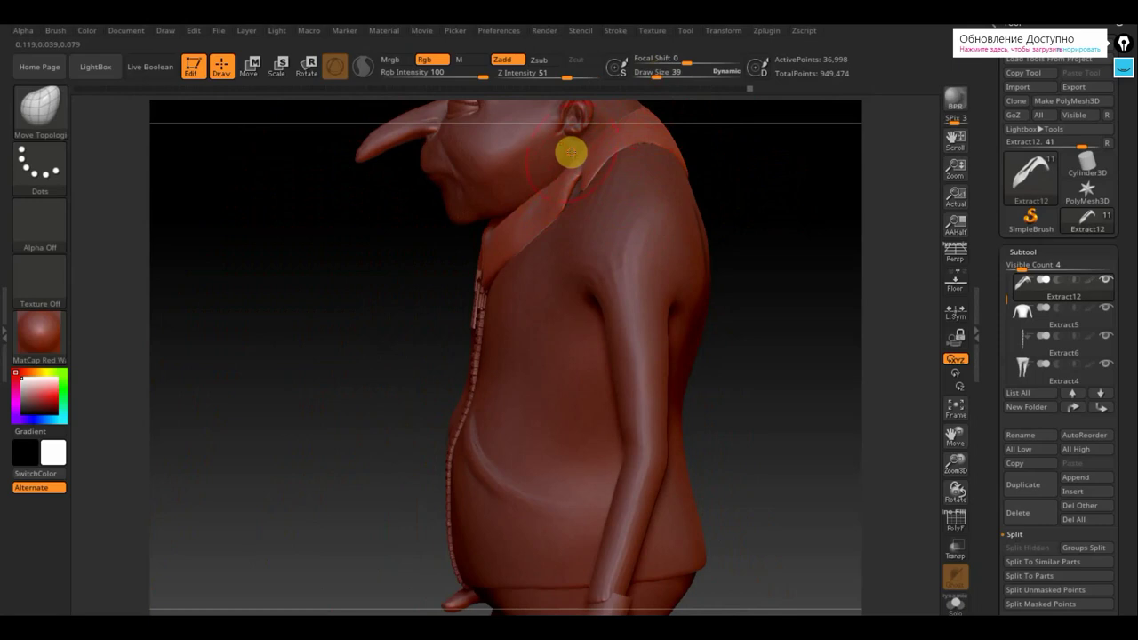
pyautogui.moveTo(517, 208)
pyautogui.mouseDown()
pyautogui.moveTo(500, 239)
pyautogui.moveTo(547, 192)
pyautogui.moveTo(483, 234)
pyautogui.moveTo(525, 223)
pyautogui.moveTo(514, 221)
pyautogui.moveTo(516, 233)
pyautogui.moveTo(548, 206)
pyautogui.moveTo(465, 257)
pyautogui.moveTo(478, 277)
pyautogui.mouseUp()
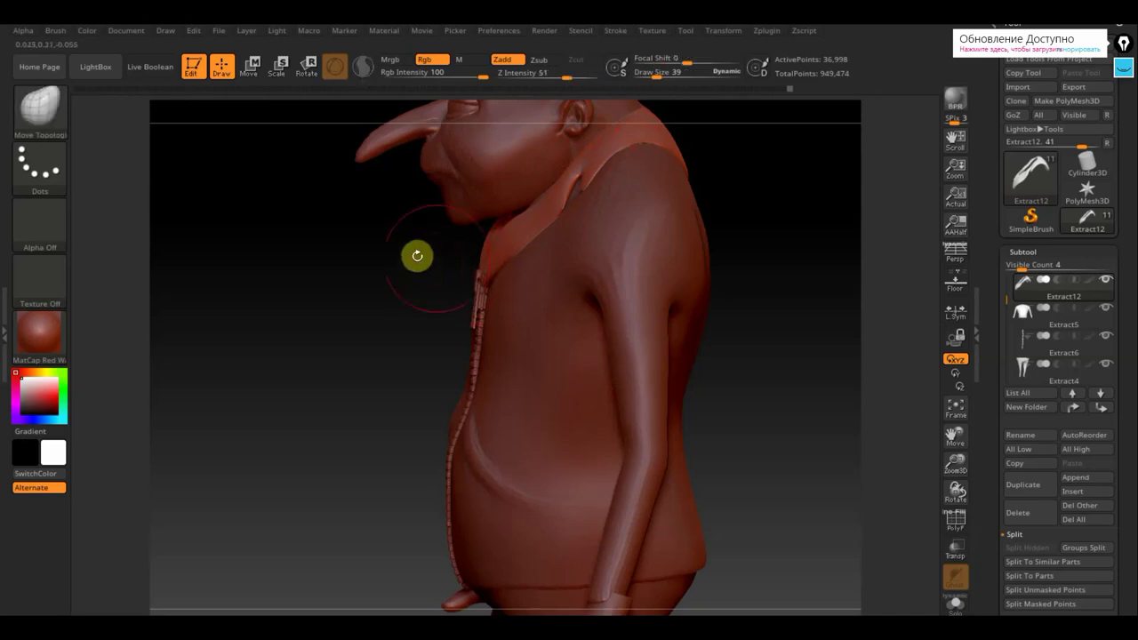
pyautogui.moveTo(414, 255)
pyautogui.mouseDown()
pyautogui.moveTo(396, 241)
pyautogui.moveTo(458, 237)
pyautogui.mouseUp()
pyautogui.moveTo(458, 238); pyautogui.dragTo(437, 264, button='right')
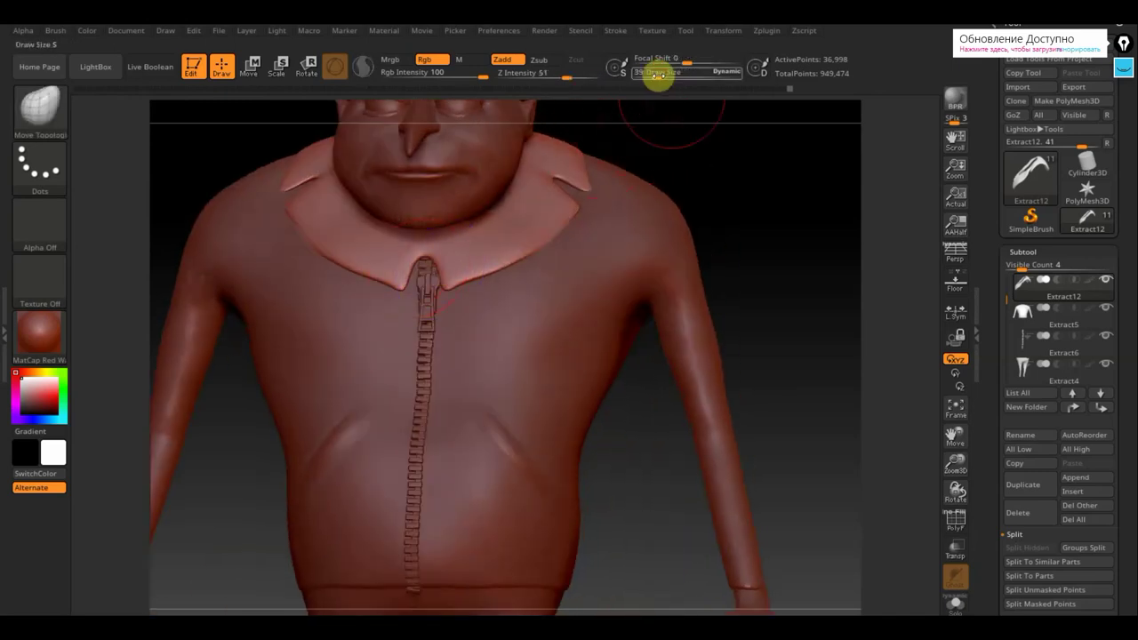
# Set the draw size to 21 and refine the collar's front opening around the zipper and its lower edges.
pyautogui.moveTo(657, 73); pyautogui.dragTo(652, 79)
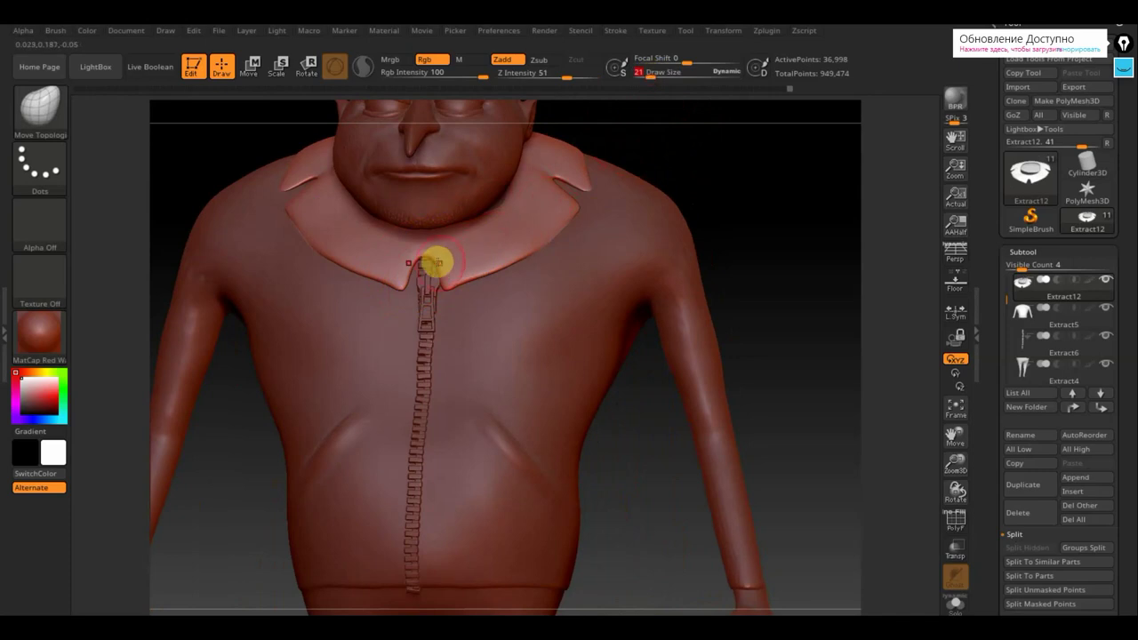
pyautogui.moveTo(428, 261); pyautogui.dragTo(428, 258)
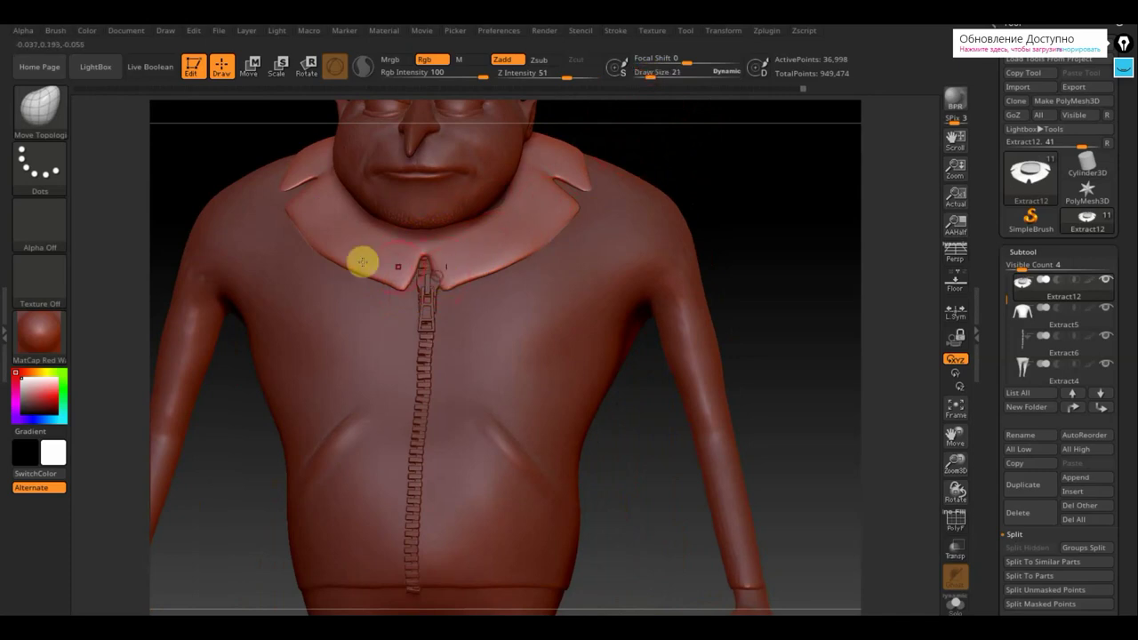
pyautogui.moveTo(311, 242); pyautogui.dragTo(303, 231)
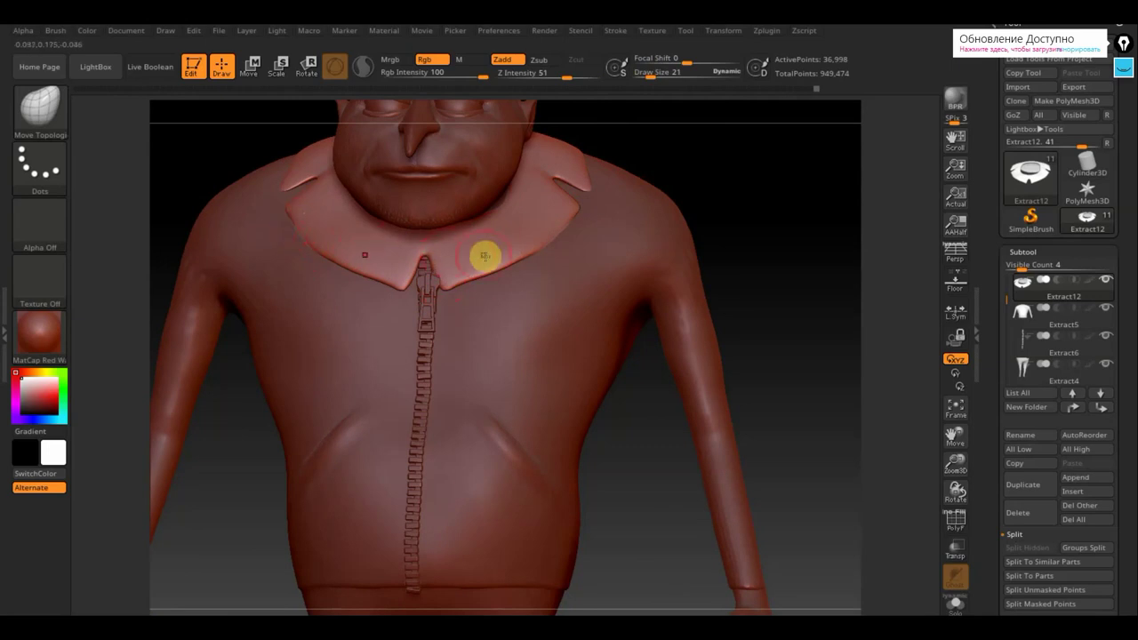
pyautogui.moveTo(470, 282)
pyautogui.mouseDown()
pyautogui.moveTo(490, 261)
pyautogui.moveTo(513, 261)
pyautogui.mouseUp()
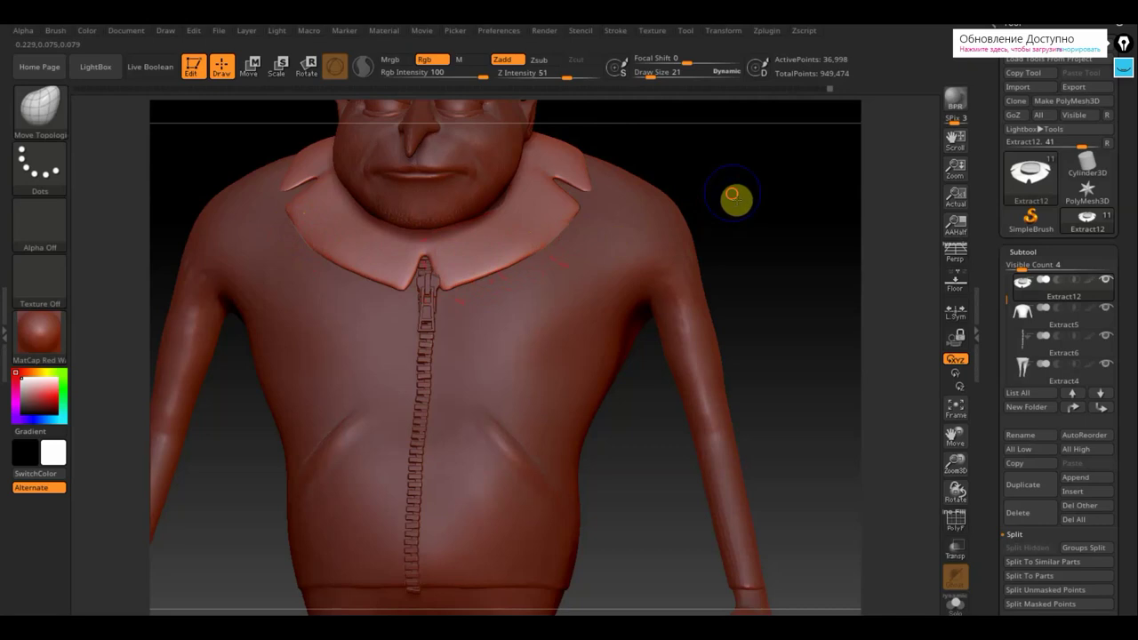
# Fine-tune the shoulder notch, the rear flap's upper edge and the front tip of the collar.
pyautogui.keyDown('shift'); pyautogui.moveTo(734, 199); pyautogui.dragTo(665, 200); pyautogui.keyUp('shift')
pyautogui.click(554, 175)
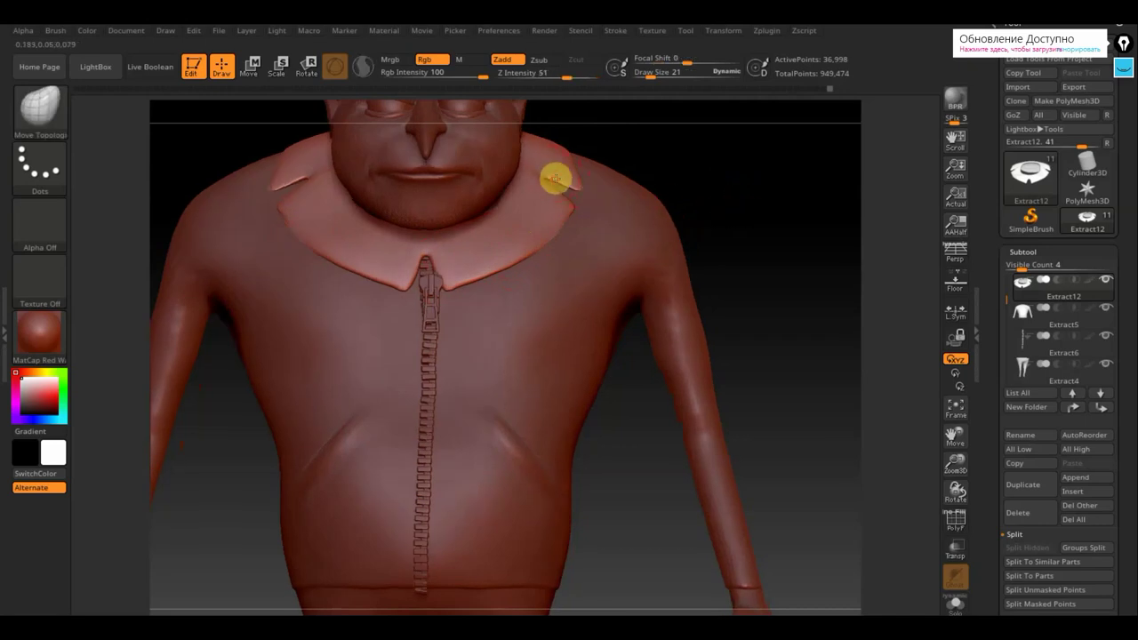
pyautogui.moveTo(554, 177); pyautogui.dragTo(545, 138)
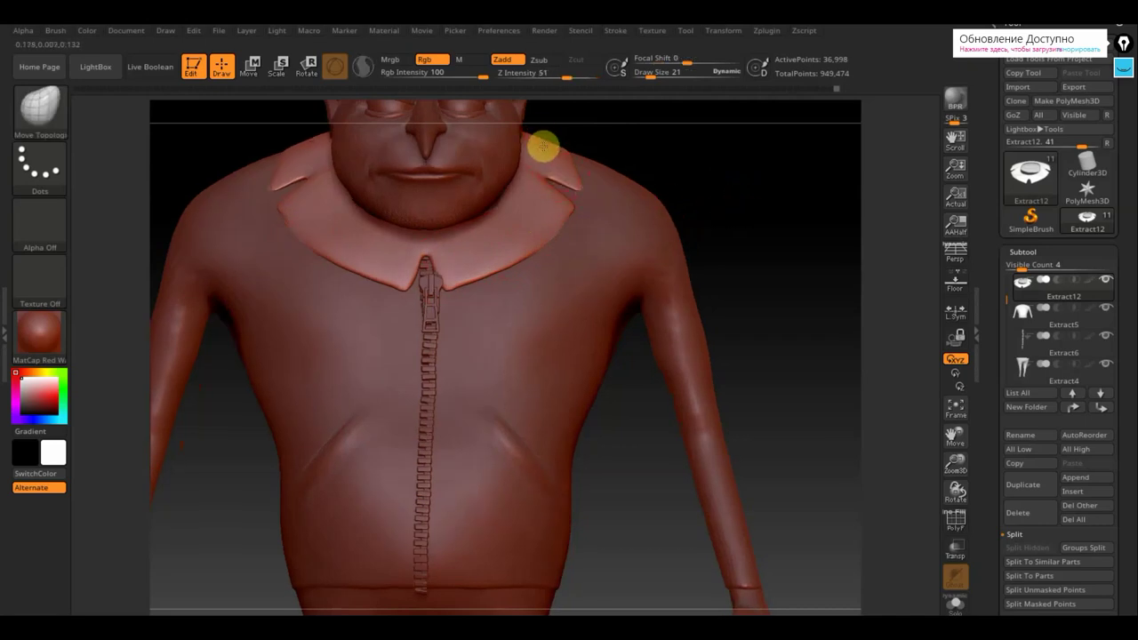
pyautogui.click(563, 144)
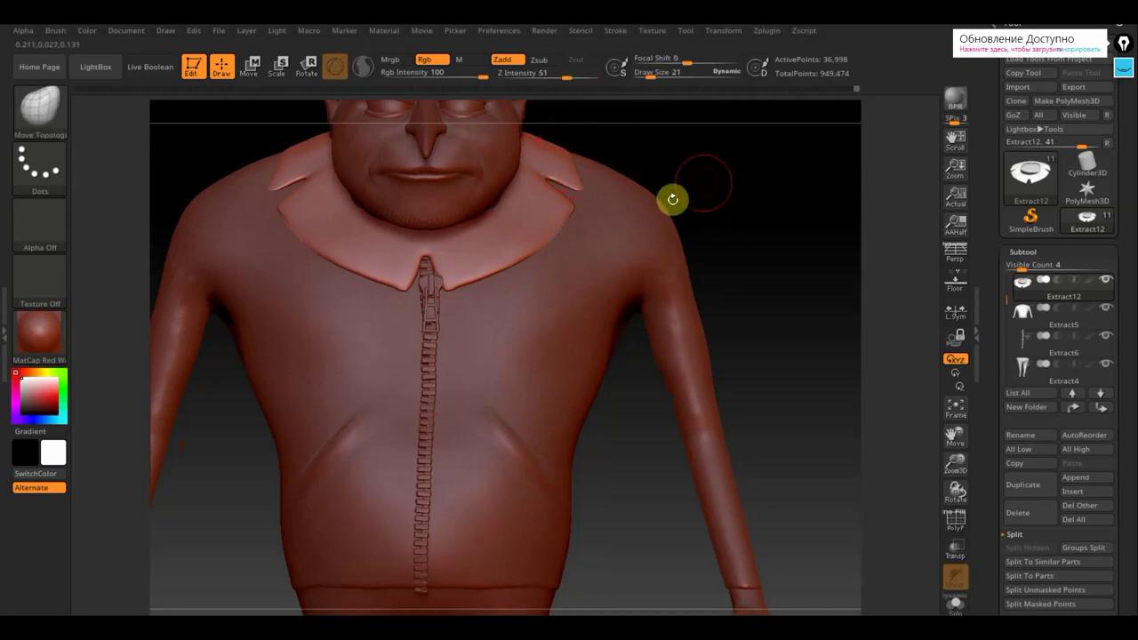
pyautogui.click(455, 282)
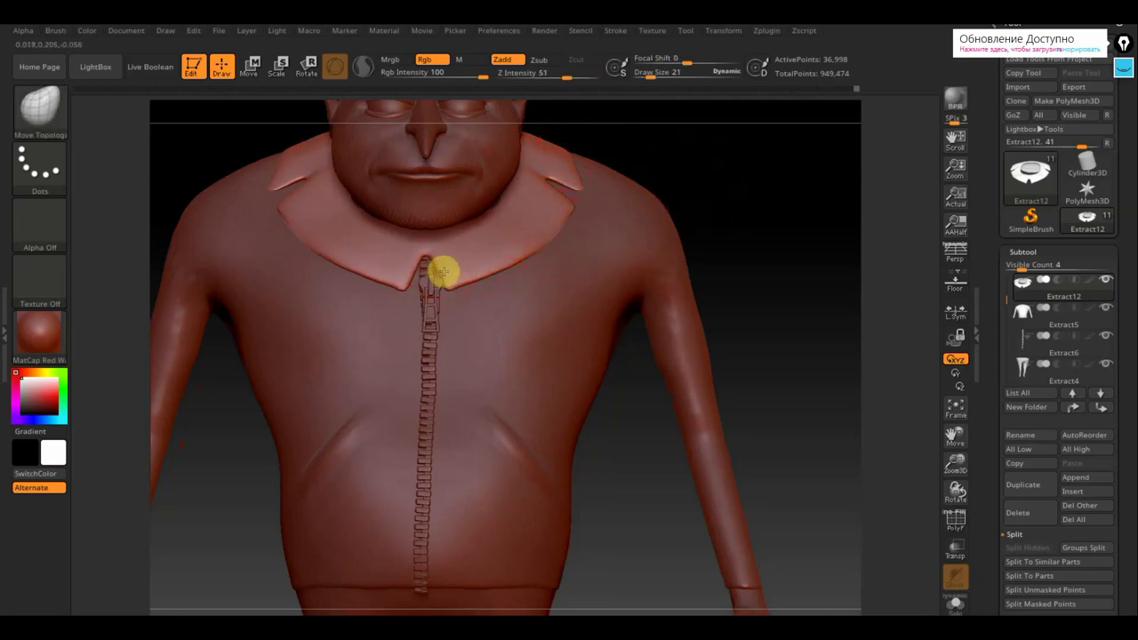
# Select the zipper teeth subtool, Extract6, and move it slightly sideways to centre it in the collar opening.
pyautogui.click(913, 340)
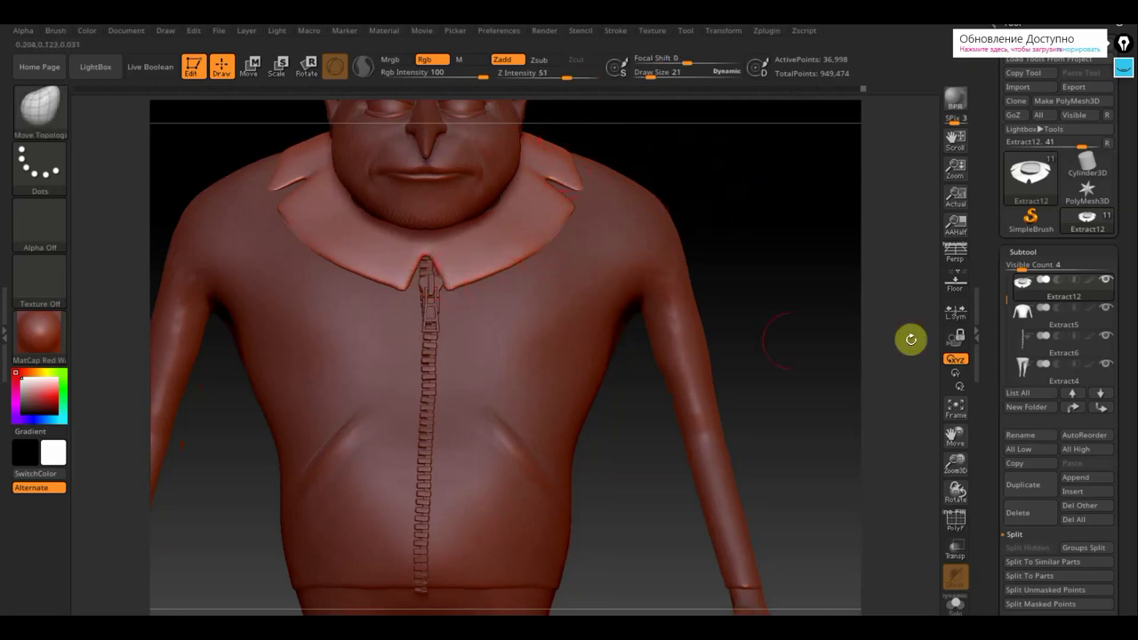
pyautogui.click(1021, 353)
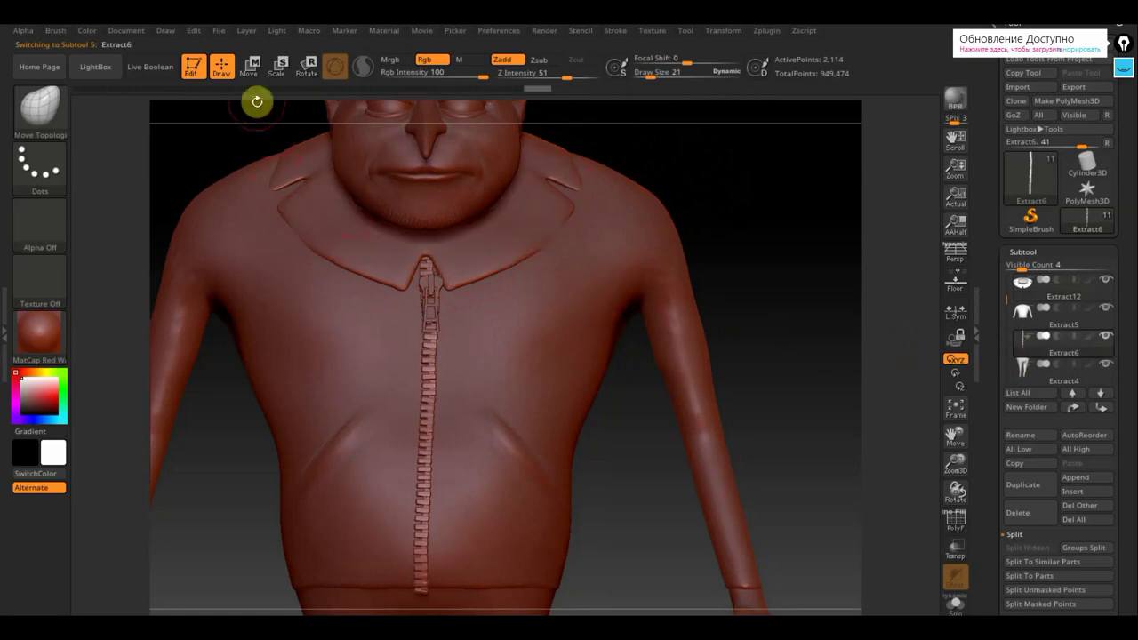
pyautogui.click(256, 71)
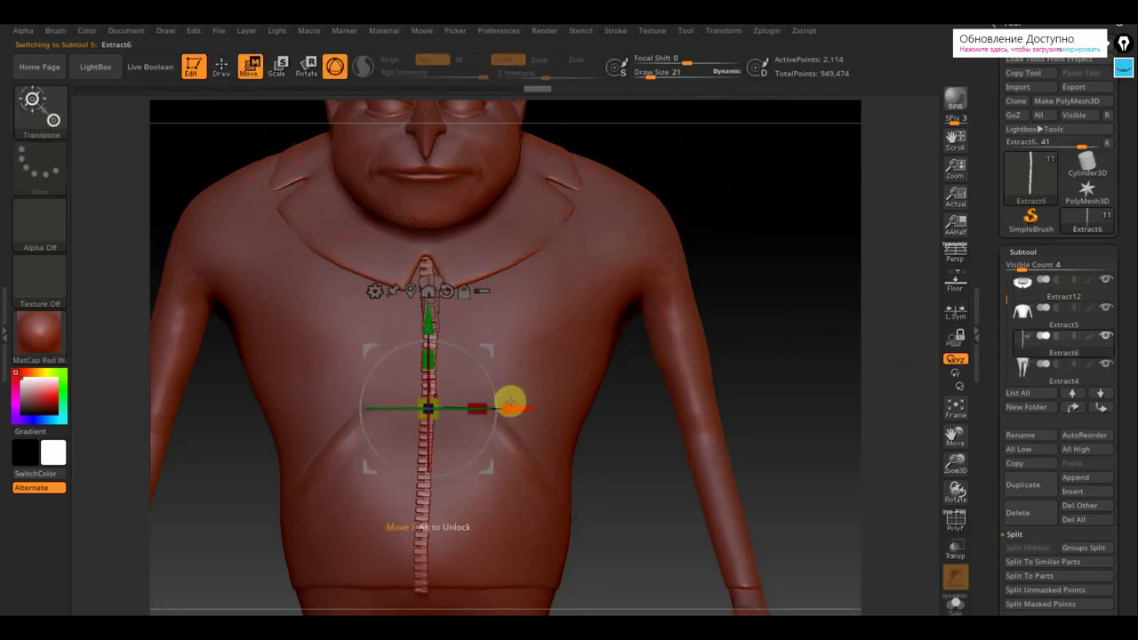
pyautogui.moveTo(509, 405); pyautogui.dragTo(528, 394)
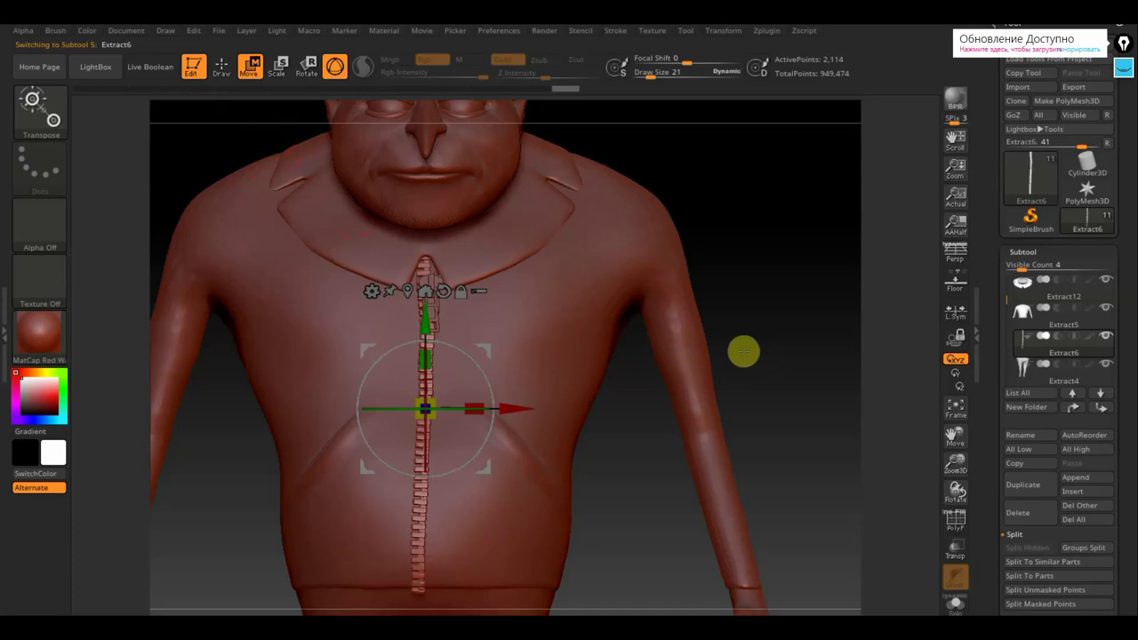
# Select the zipper pull subtool, PM3D_Sphere3D1_1, and move it sideways to line up with the zipper teeth.
pyautogui.press('n')
pyautogui.click(601, 457)
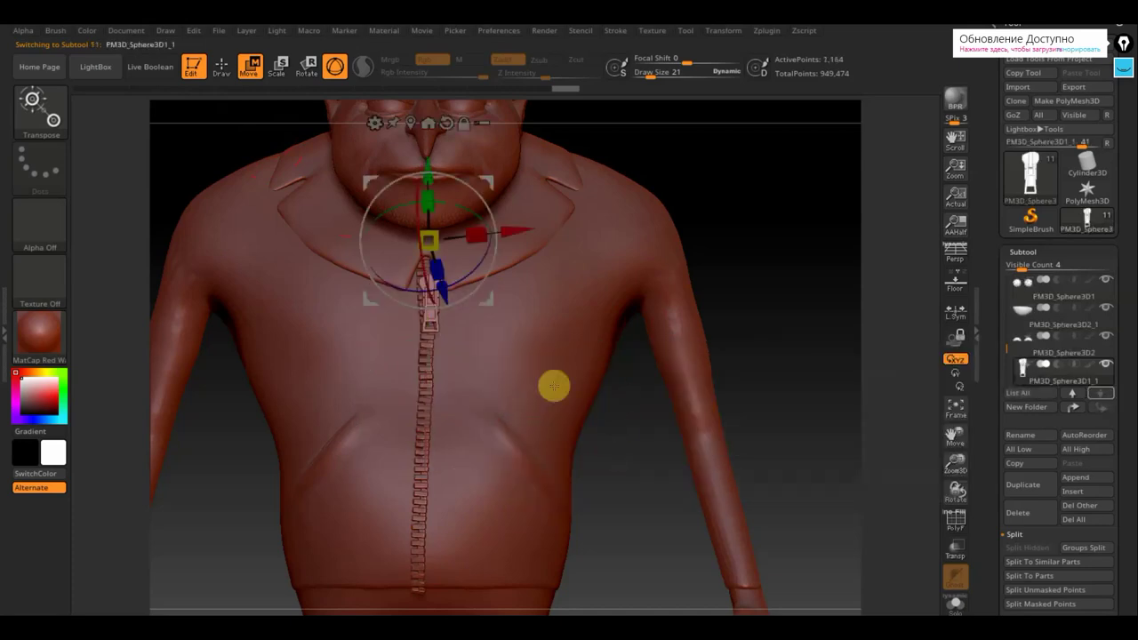
pyautogui.moveTo(518, 233); pyautogui.dragTo(506, 233)
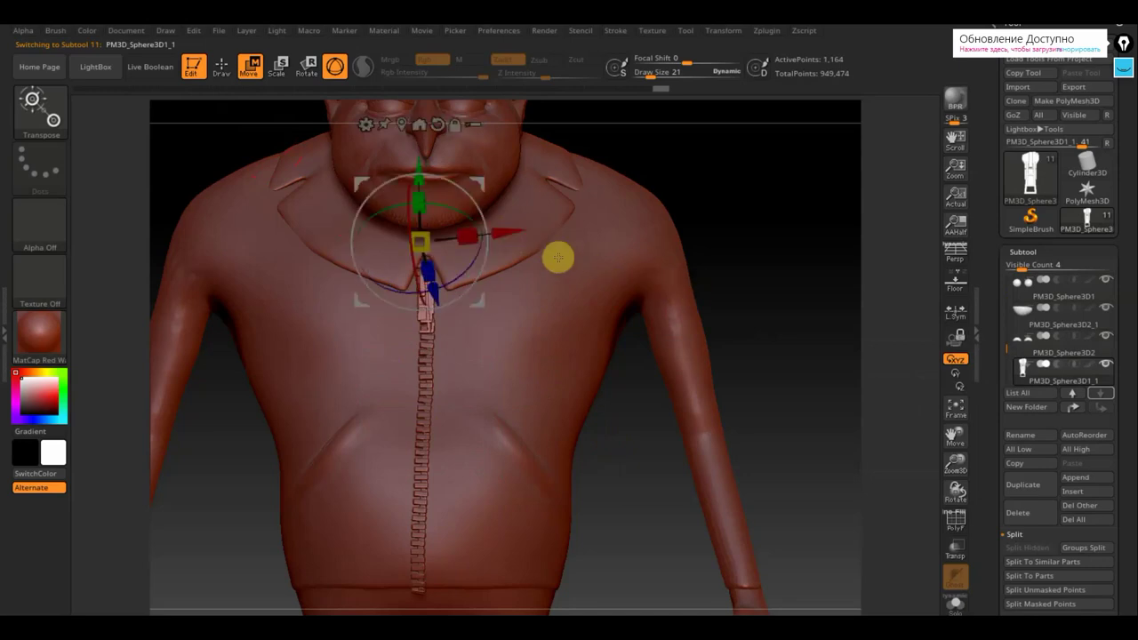
pyautogui.moveTo(486, 221); pyautogui.dragTo(519, 230)
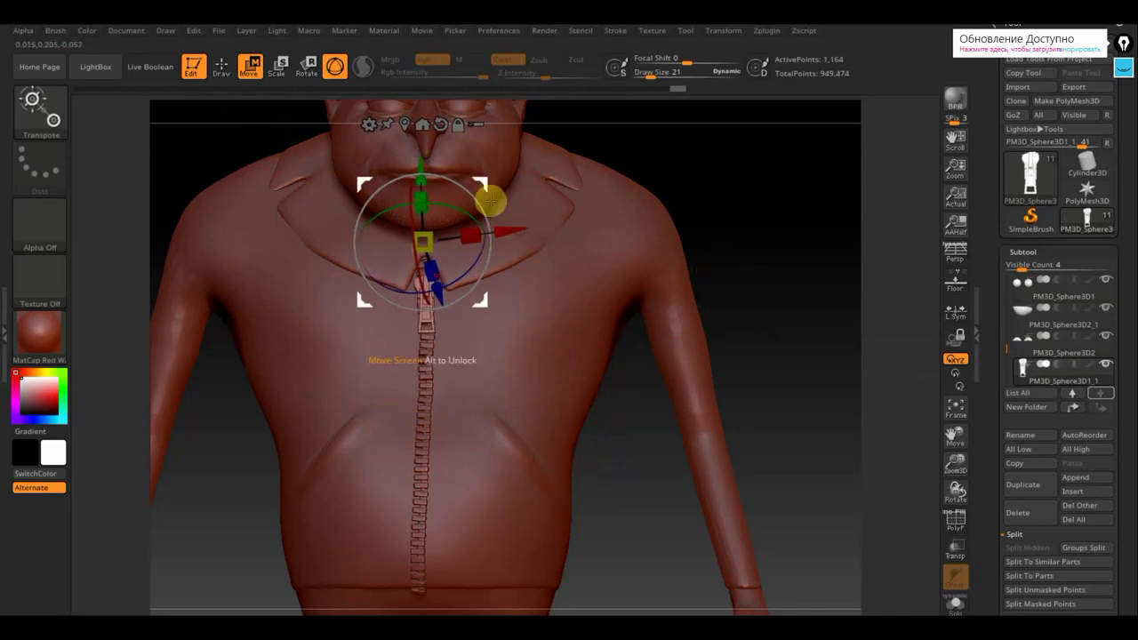
# Nudge the zipper pull slightly further sideways to fine-tune its alignment with the zipper below the collar.
pyautogui.moveTo(489, 199); pyautogui.dragTo(483, 210)
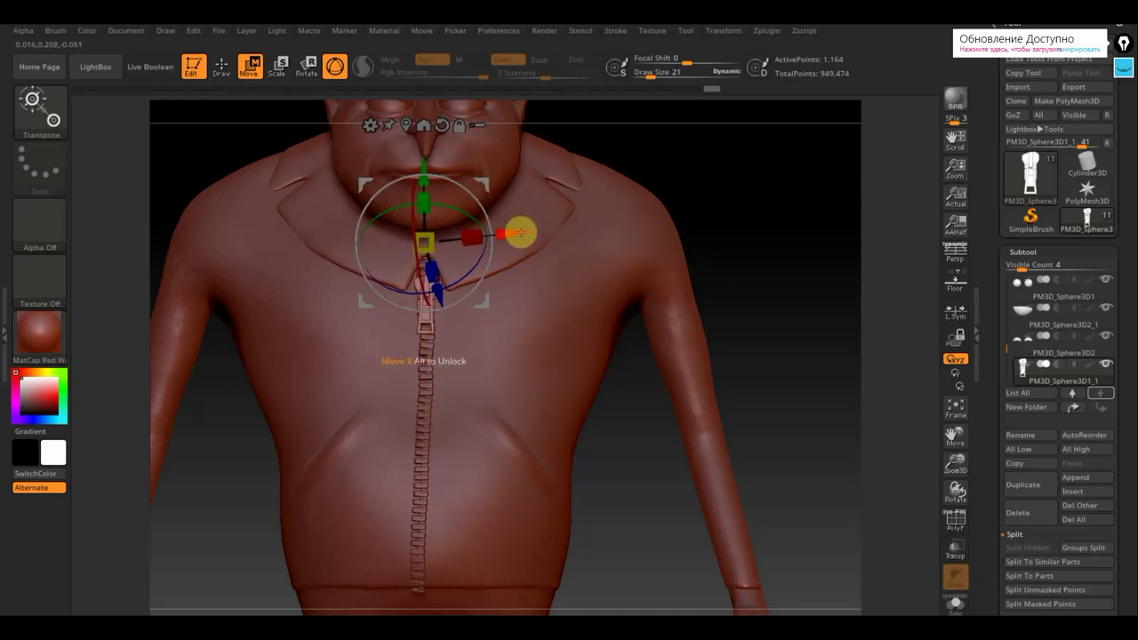
pyautogui.moveTo(514, 234); pyautogui.dragTo(514, 234)
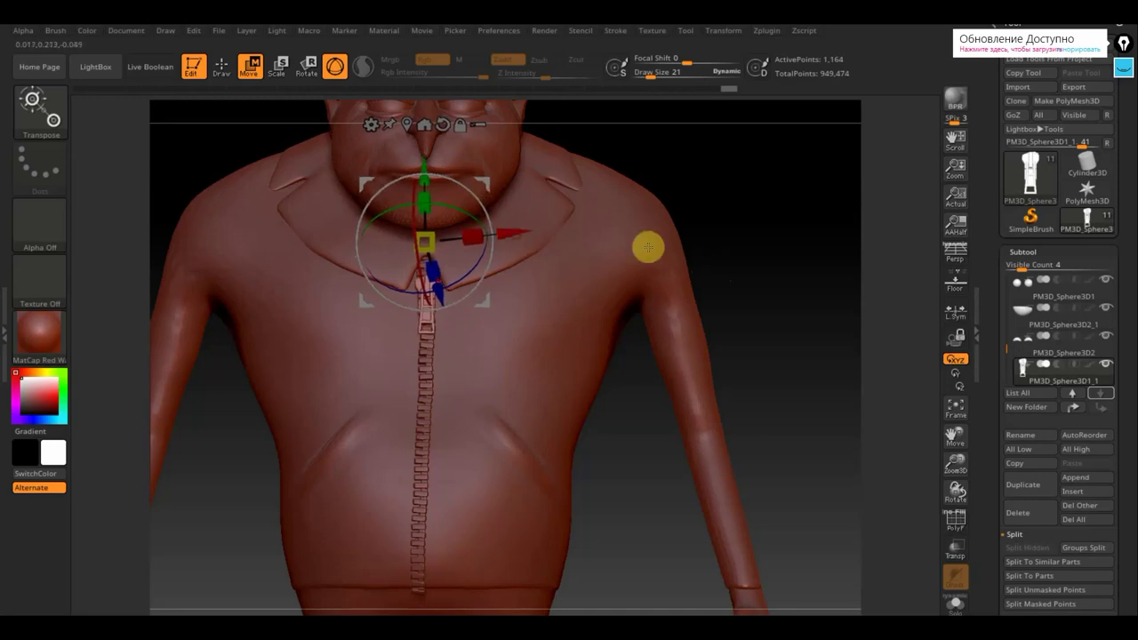
# Select the jacket subtool, Extract5, mask both sleeve ends and invert the mask so only the cuffs can be edited.
pyautogui.moveTo(694, 251); pyautogui.dragTo(638, 255)
pyautogui.moveTo(638, 256); pyautogui.dragTo(714, 185, button='right')
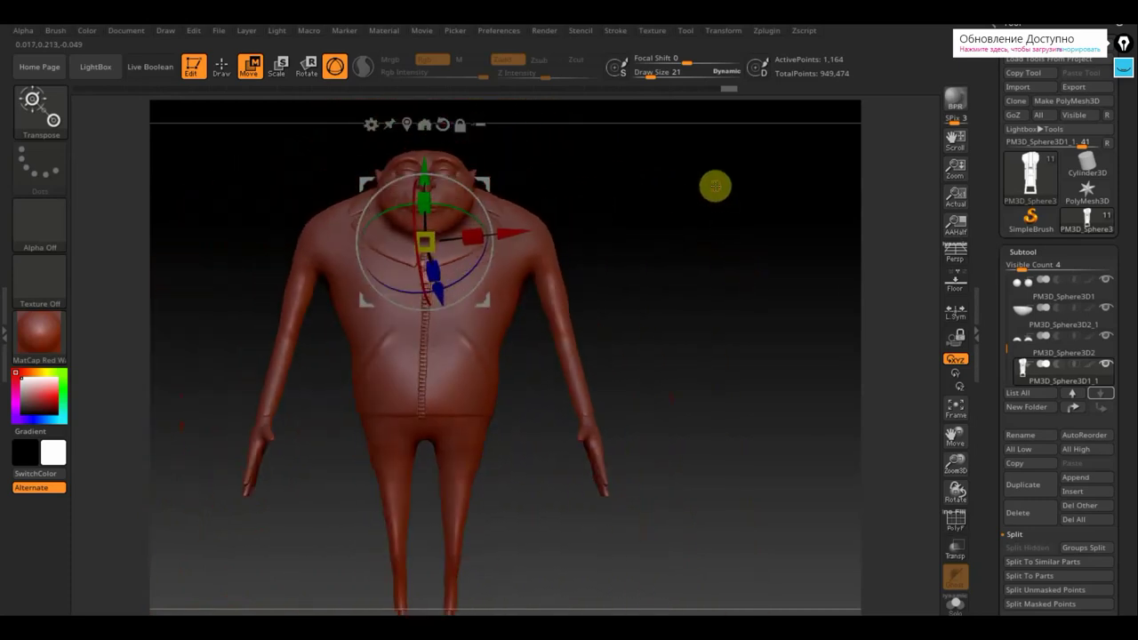
pyautogui.keyDown('ctrl'); pyautogui.moveTo(714, 261); pyautogui.dragTo(670, 274, button='right'); pyautogui.keyUp('ctrl')
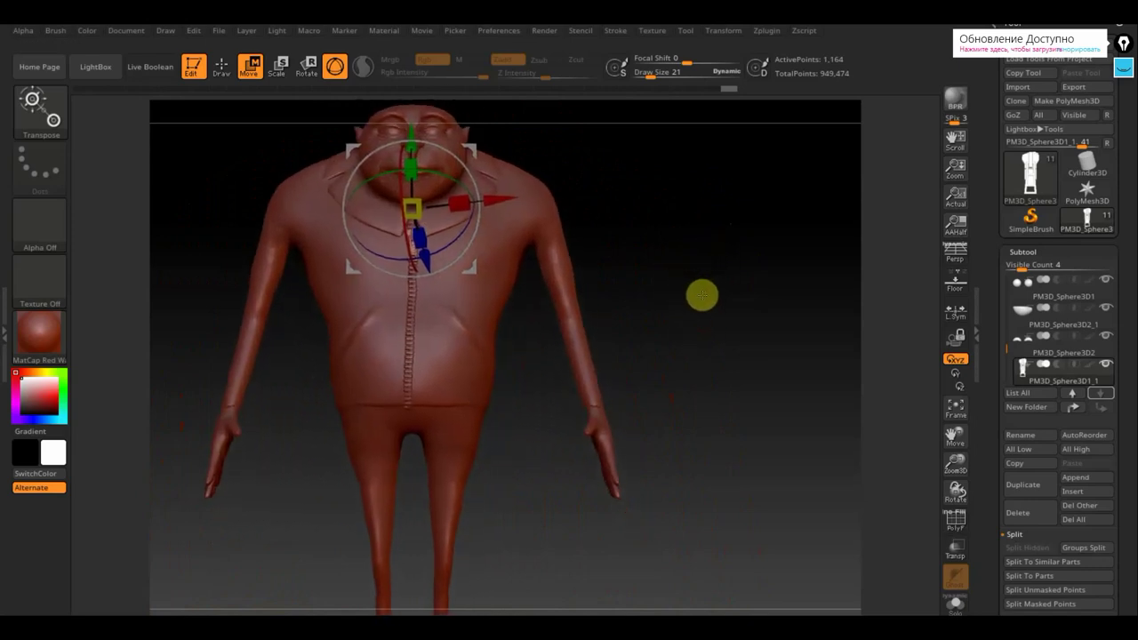
pyautogui.press('F1')
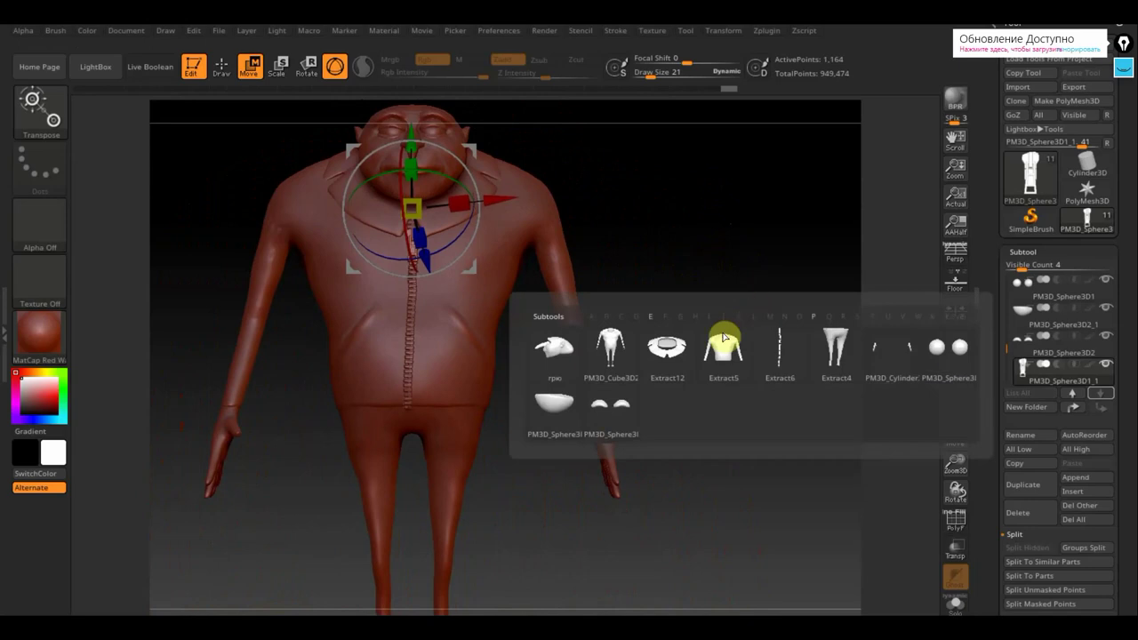
pyautogui.click(729, 359)
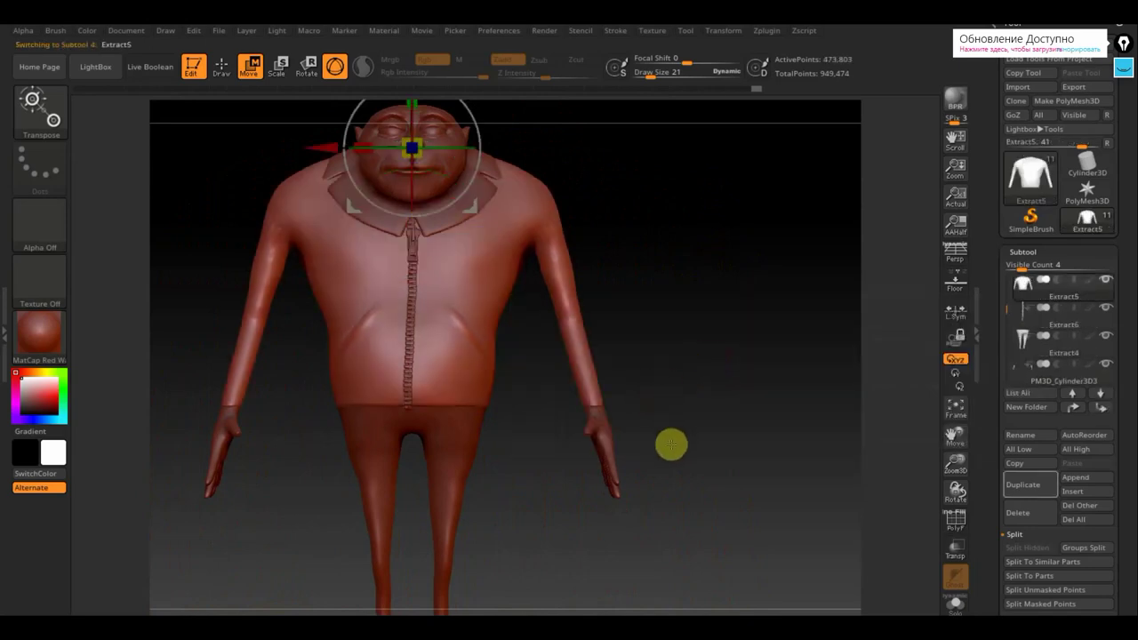
pyautogui.moveTo(704, 435)
pyautogui.keyDown('ctrl'); pyautogui.mouseDown()
pyautogui.moveTo(652, 432)
pyautogui.moveTo(562, 396)
pyautogui.mouseUp(); pyautogui.keyUp('ctrl')
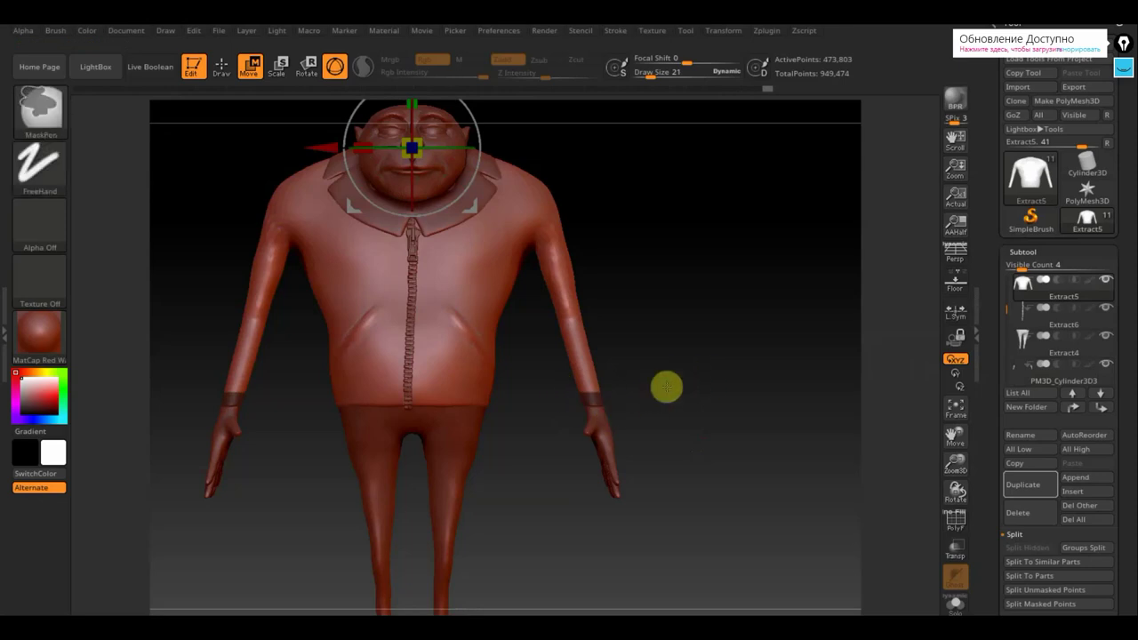
pyautogui.keyDown('ctrl'); pyautogui.click(667, 387); pyautogui.keyUp('ctrl')
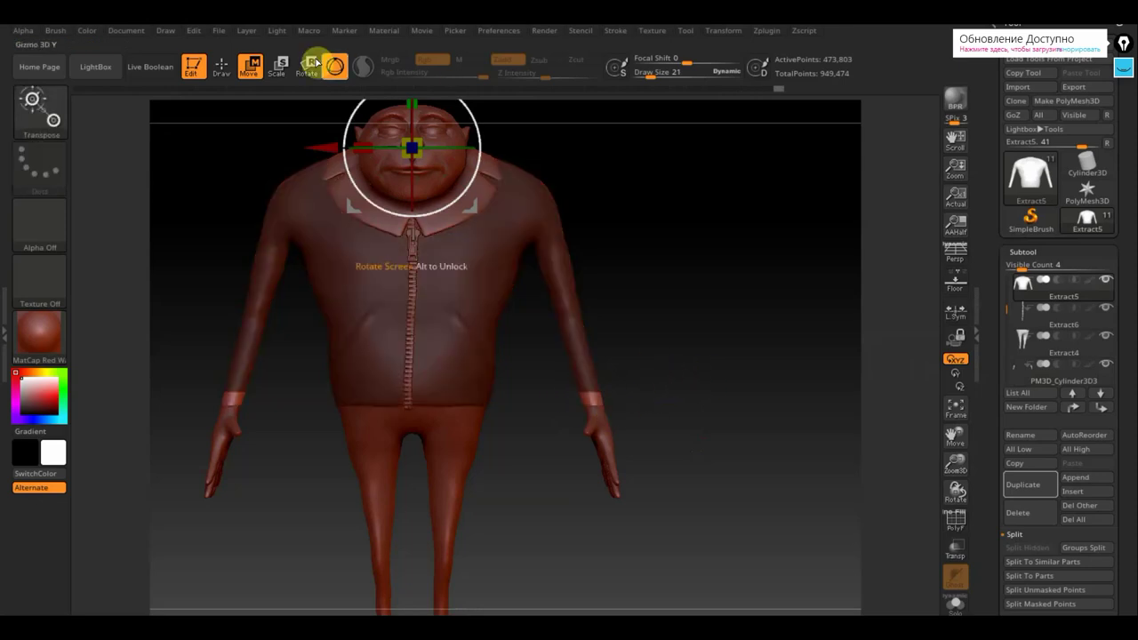
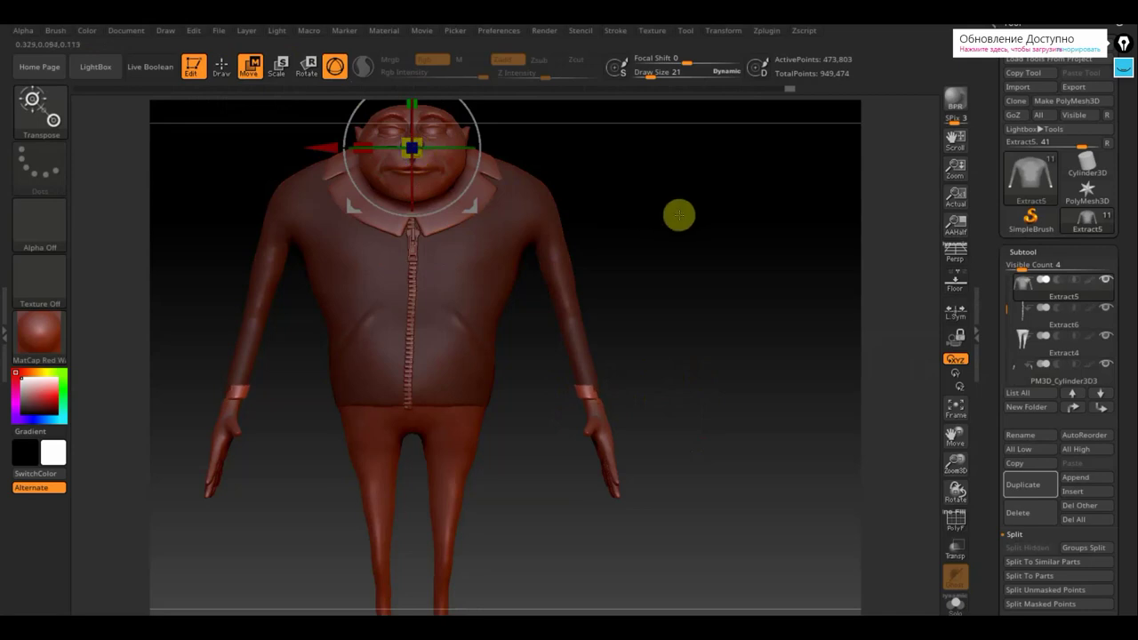
# Shift the unmasked cuffs down and sideways and scale them slightly to fit one wrist from the front.
pyautogui.keyDown('alt'); pyautogui.moveTo(675, 214); pyautogui.dragTo(687, 270); pyautogui.keyUp('alt')
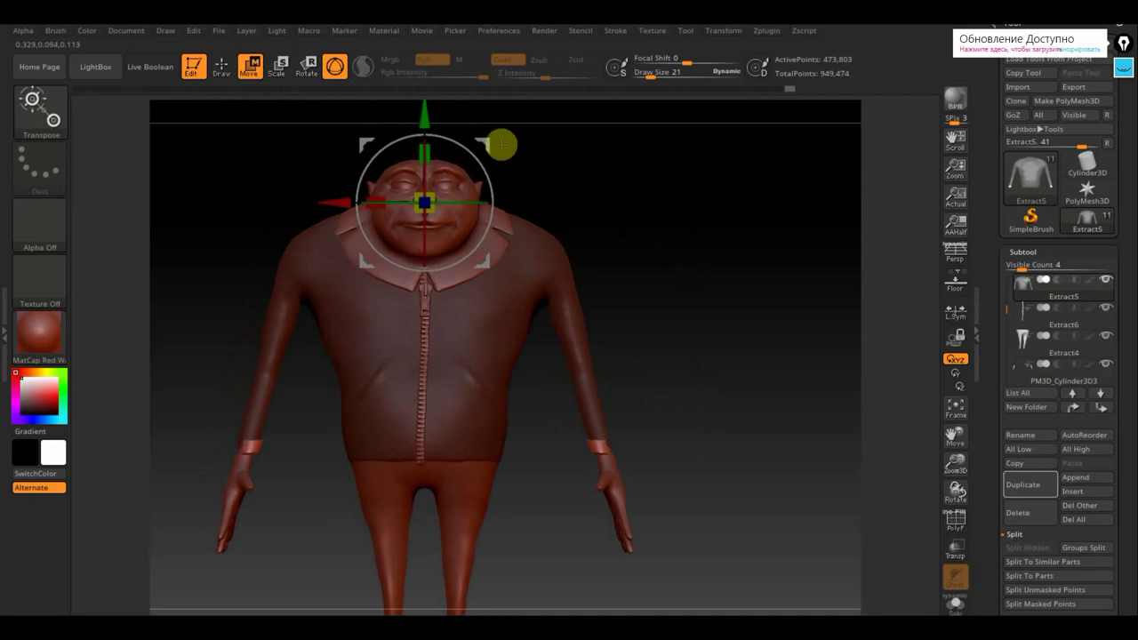
pyautogui.moveTo(492, 147); pyautogui.dragTo(493, 153)
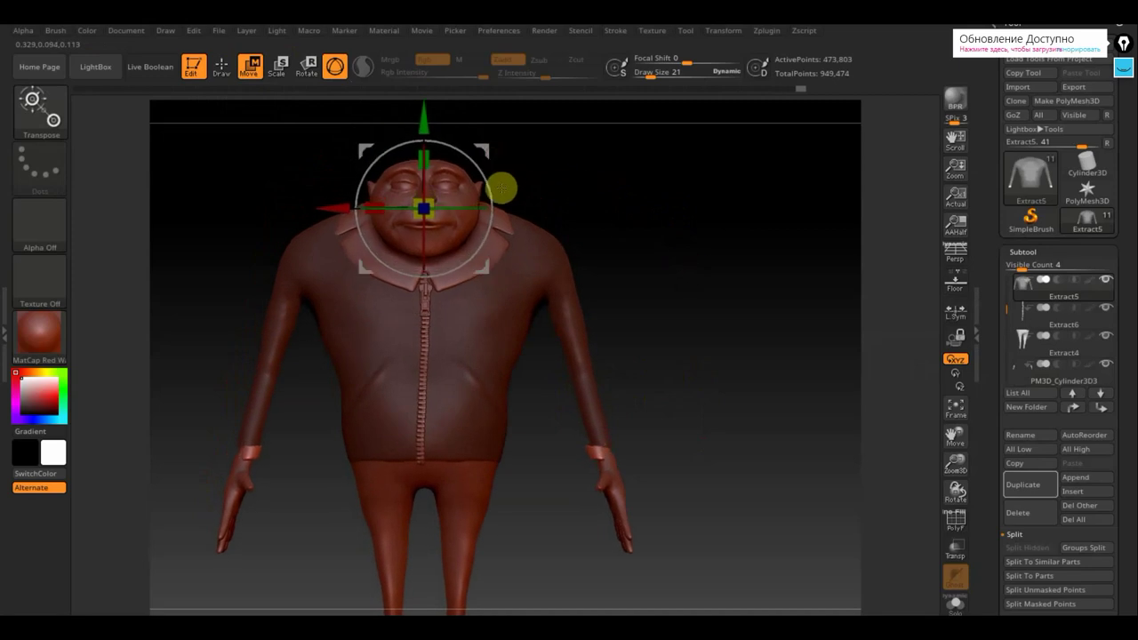
pyautogui.moveTo(333, 206); pyautogui.dragTo(333, 210)
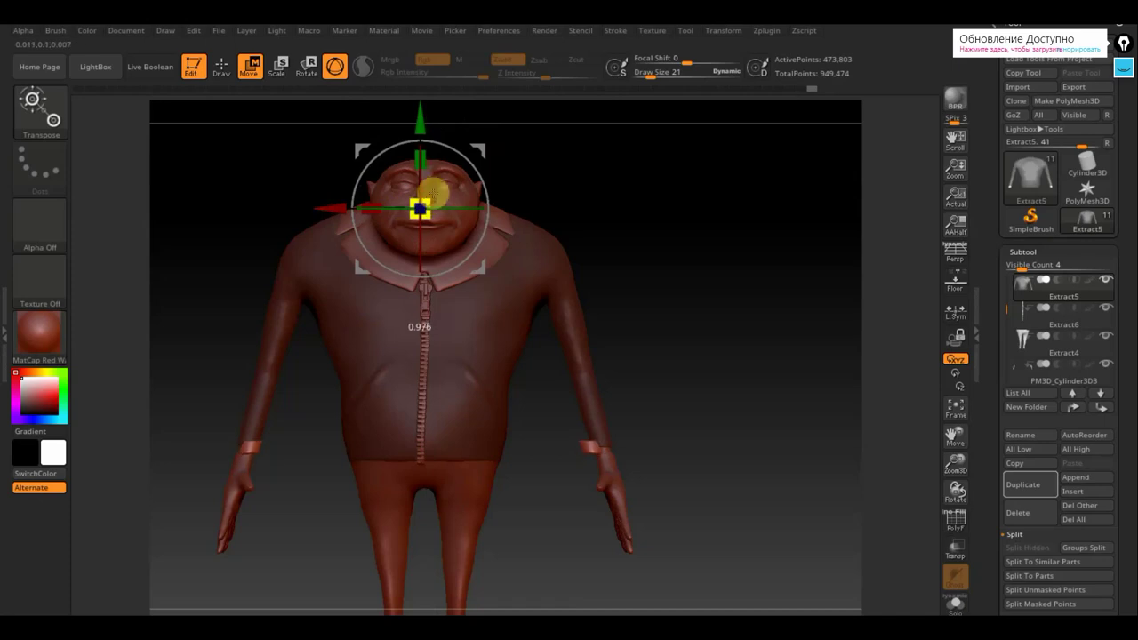
pyautogui.moveTo(475, 145); pyautogui.dragTo(471, 158)
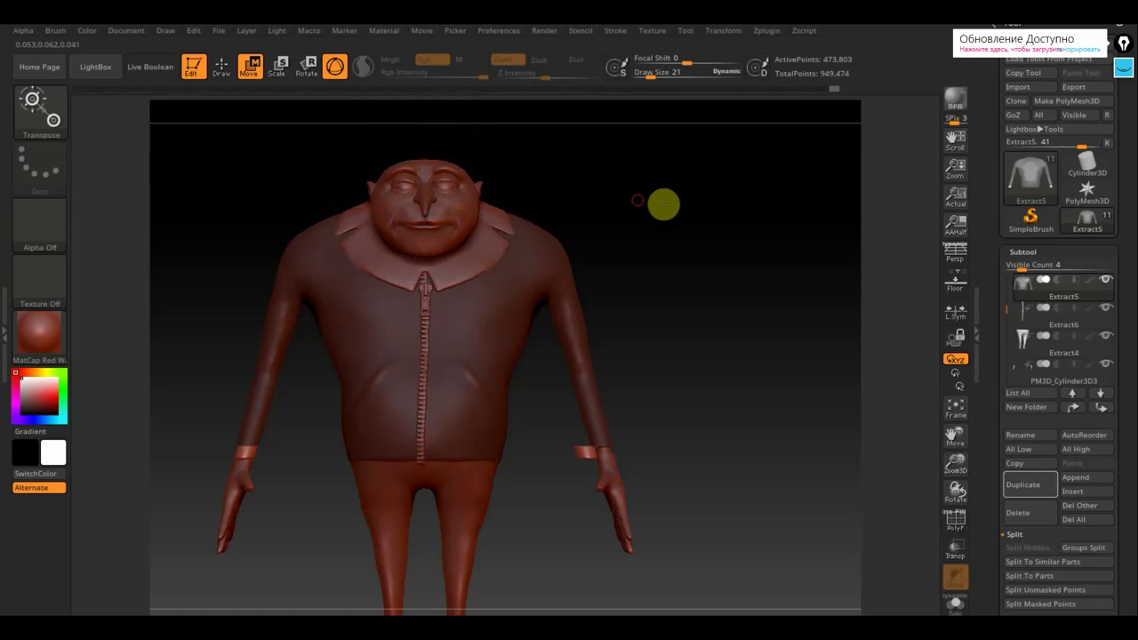
# Fine-tune the cuff's position and scale from the side and front so it wraps around the wrist.
pyautogui.keyDown('shift'); pyautogui.moveTo(664, 203); pyautogui.dragTo(708, 205); pyautogui.keyUp('shift')
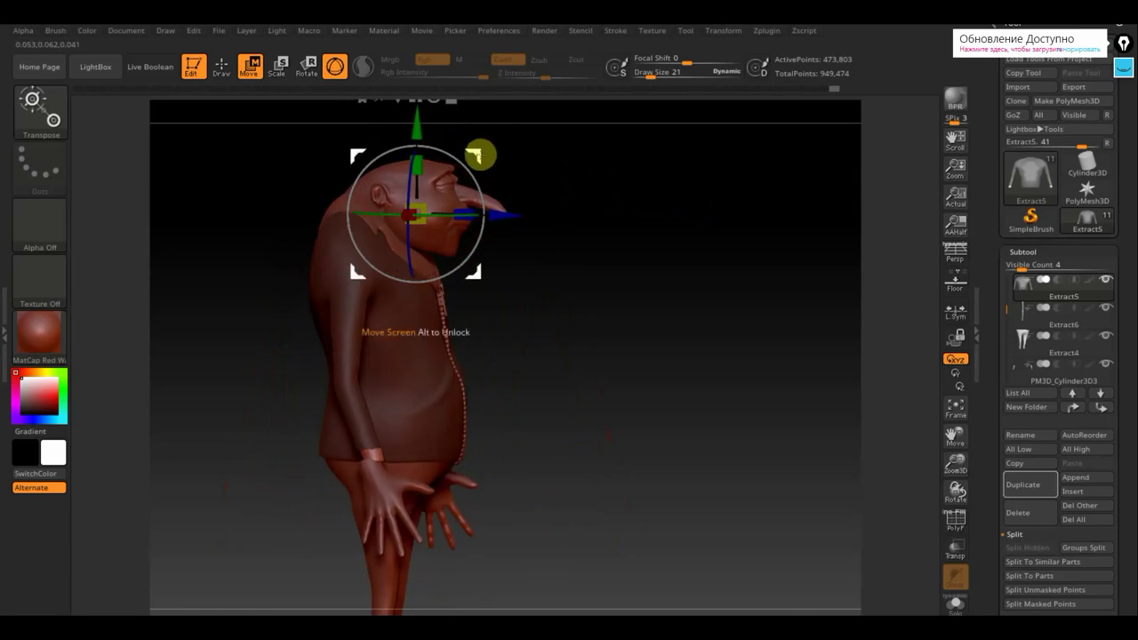
pyautogui.moveTo(478, 152); pyautogui.dragTo(480, 159)
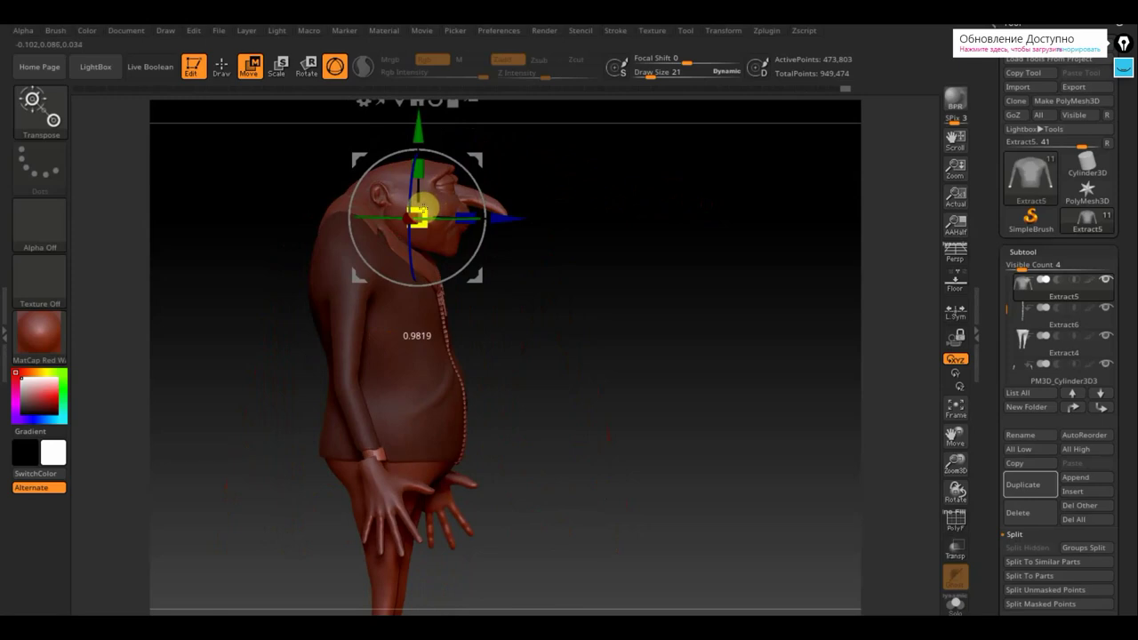
pyautogui.moveTo(478, 157); pyautogui.dragTo(477, 162)
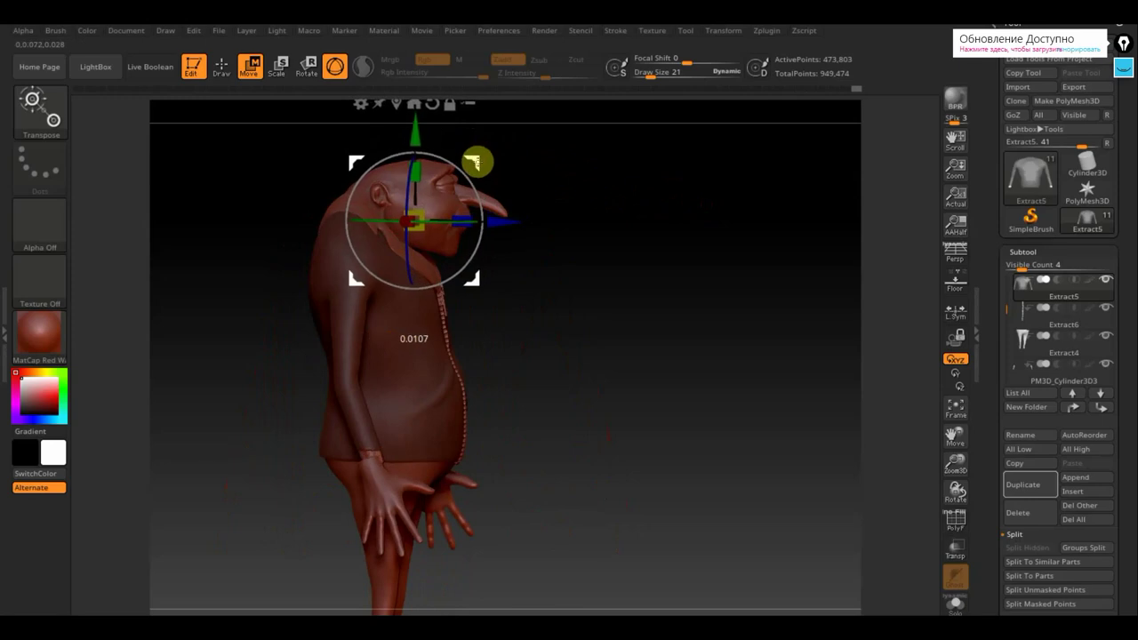
pyautogui.moveTo(629, 187)
pyautogui.mouseDown()
pyautogui.moveTo(594, 186)
pyautogui.moveTo(610, 190)
pyautogui.mouseUp()
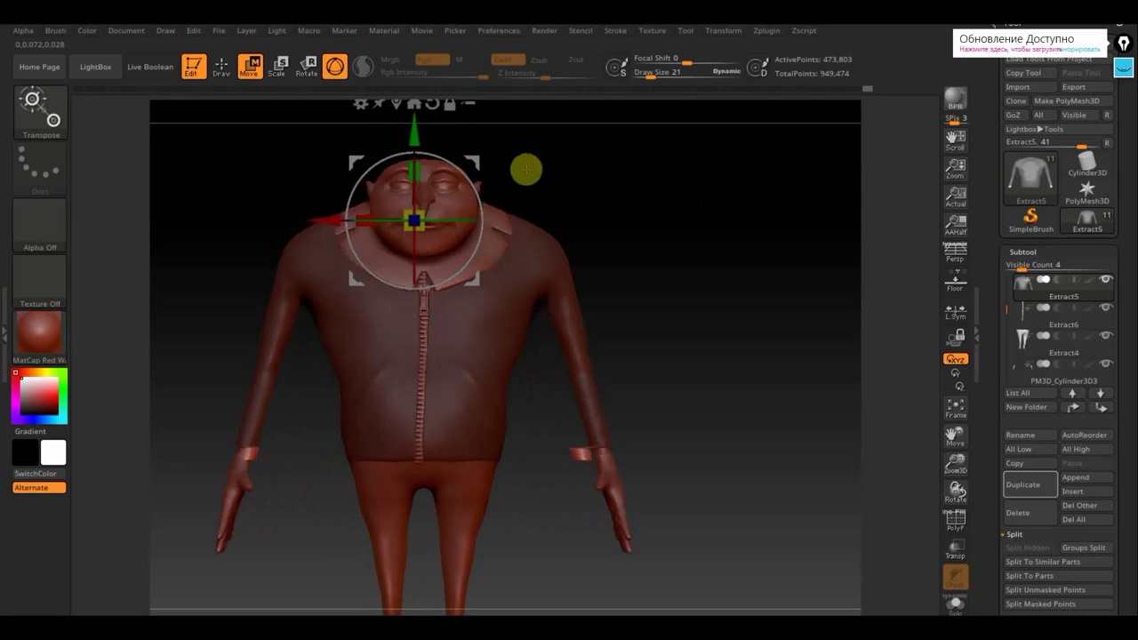
pyautogui.moveTo(477, 161); pyautogui.dragTo(474, 162)
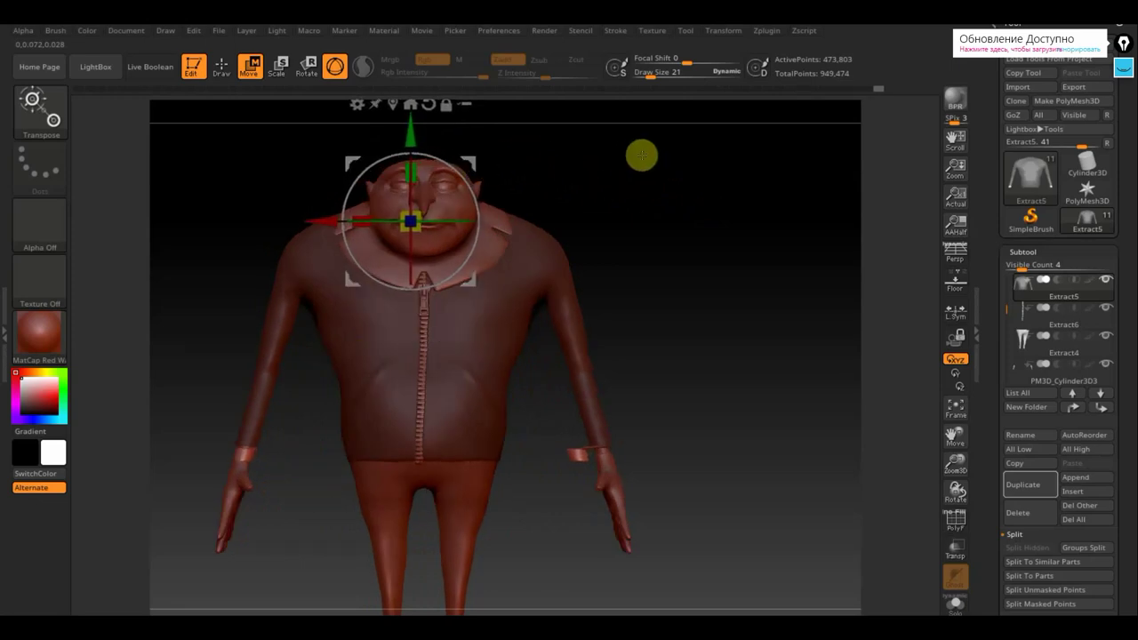
# Clear the mask and apply Mirror And Weld to the jacket to copy the fitted cuff to the other sleeve.
pyautogui.keyDown('ctrl'); pyautogui.moveTo(717, 189); pyautogui.dragTo(728, 225); pyautogui.keyUp('ctrl')
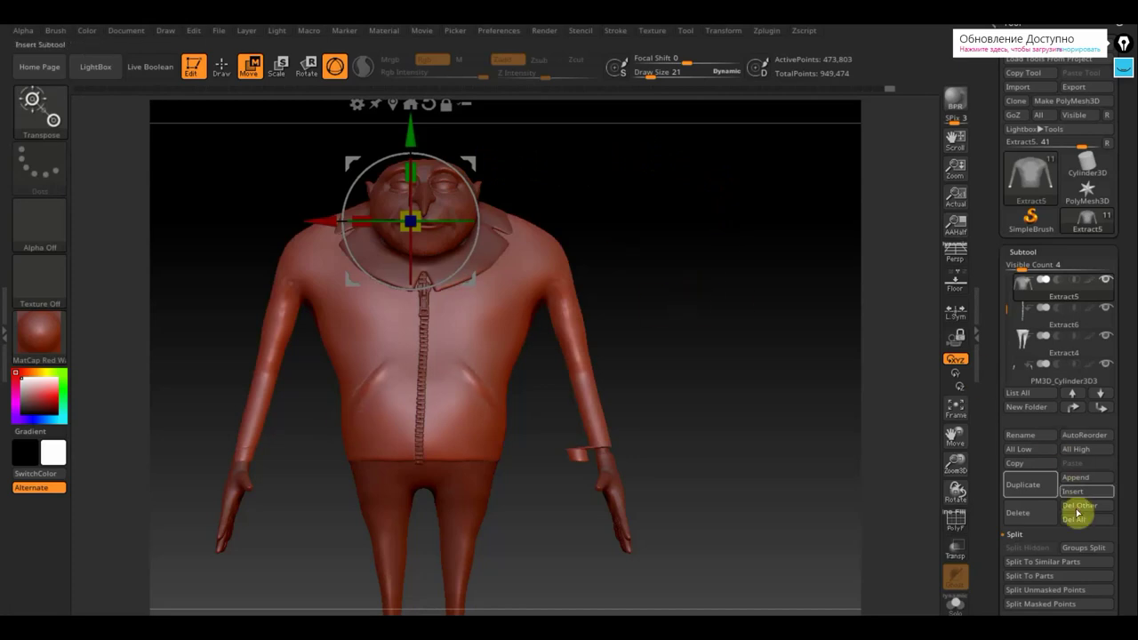
pyautogui.moveTo(1118, 554); pyautogui.dragTo(1117, 305)
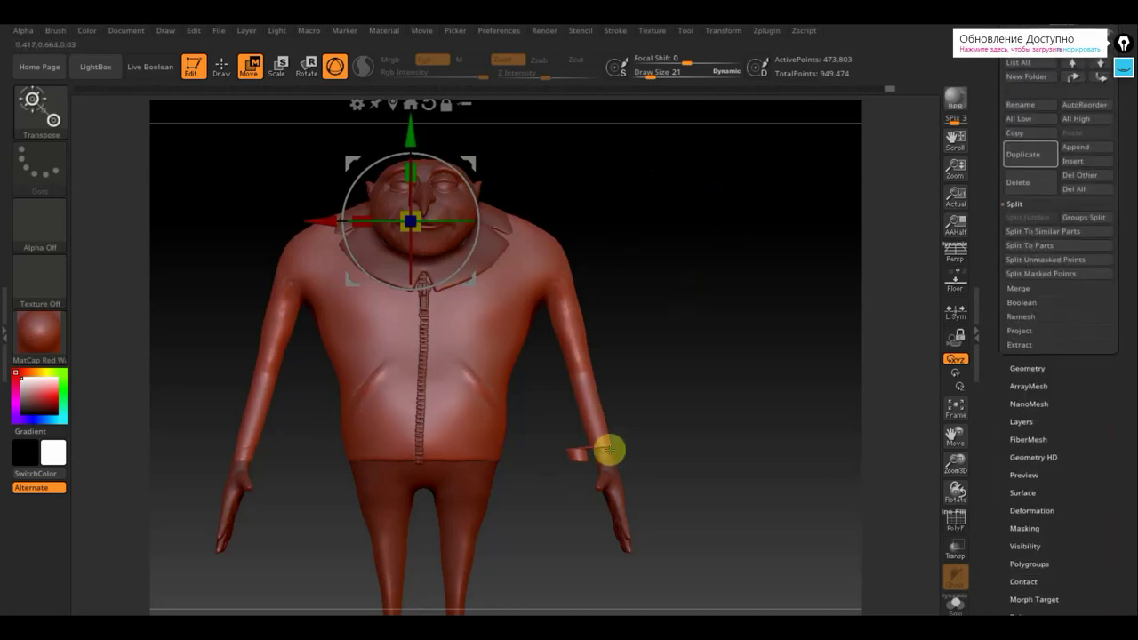
pyautogui.click(1031, 368)
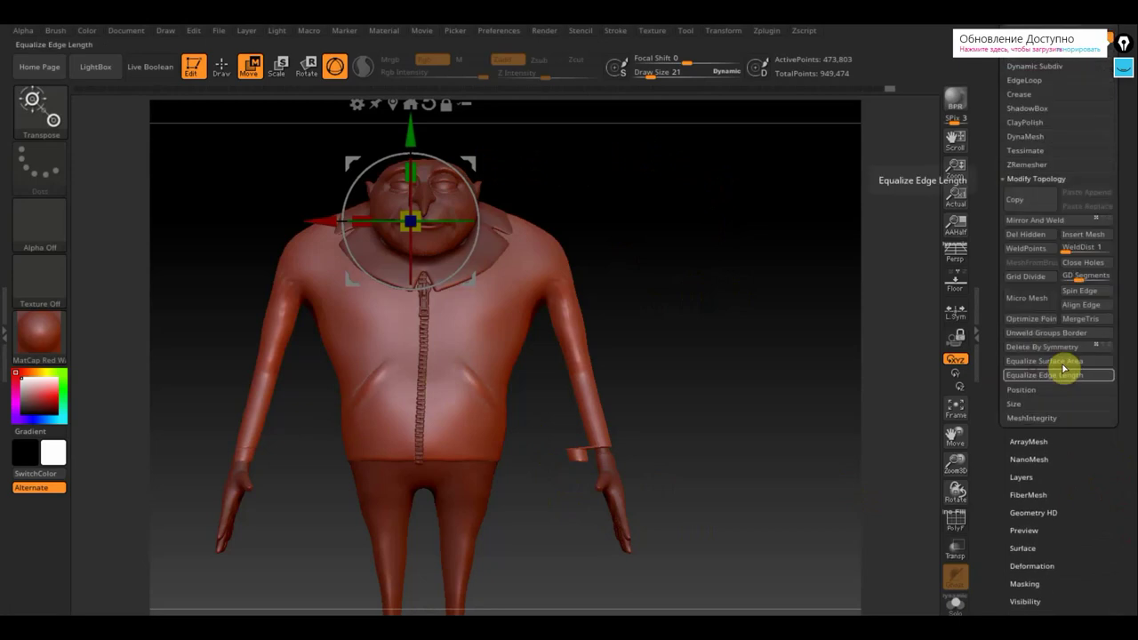
pyautogui.click(1057, 228)
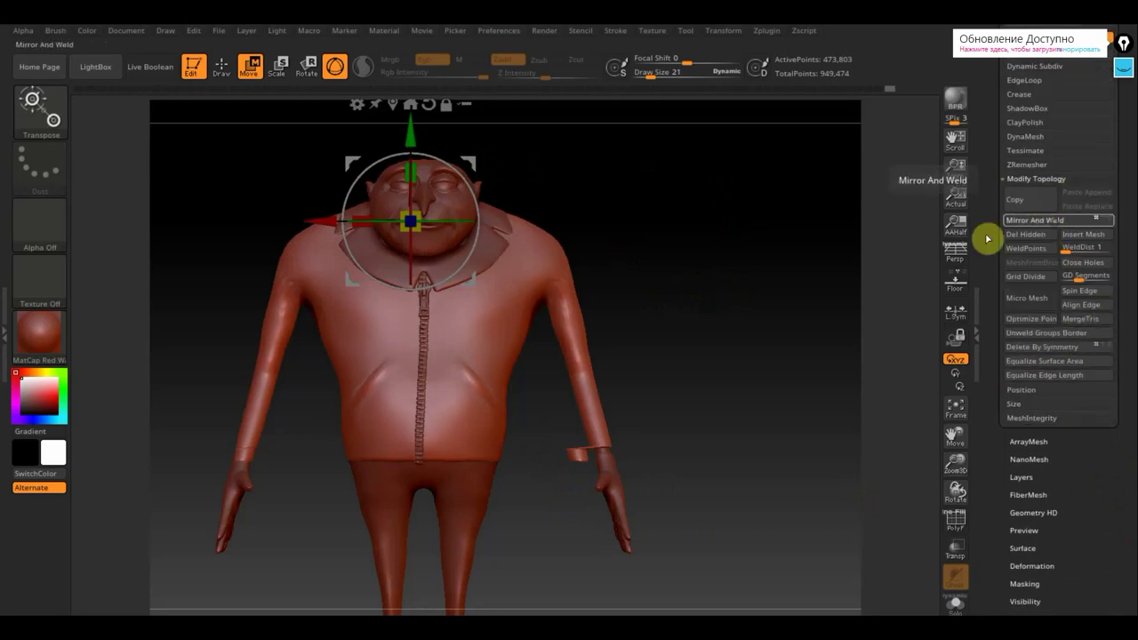
# Use the ClayBuildup brush at draw size 12 to build up a raised fabric fold around the sleeve just above the cuff.
pyautogui.keyDown('alt'); pyautogui.moveTo(695, 305); pyautogui.dragTo(801, 290); pyautogui.keyUp('alt')
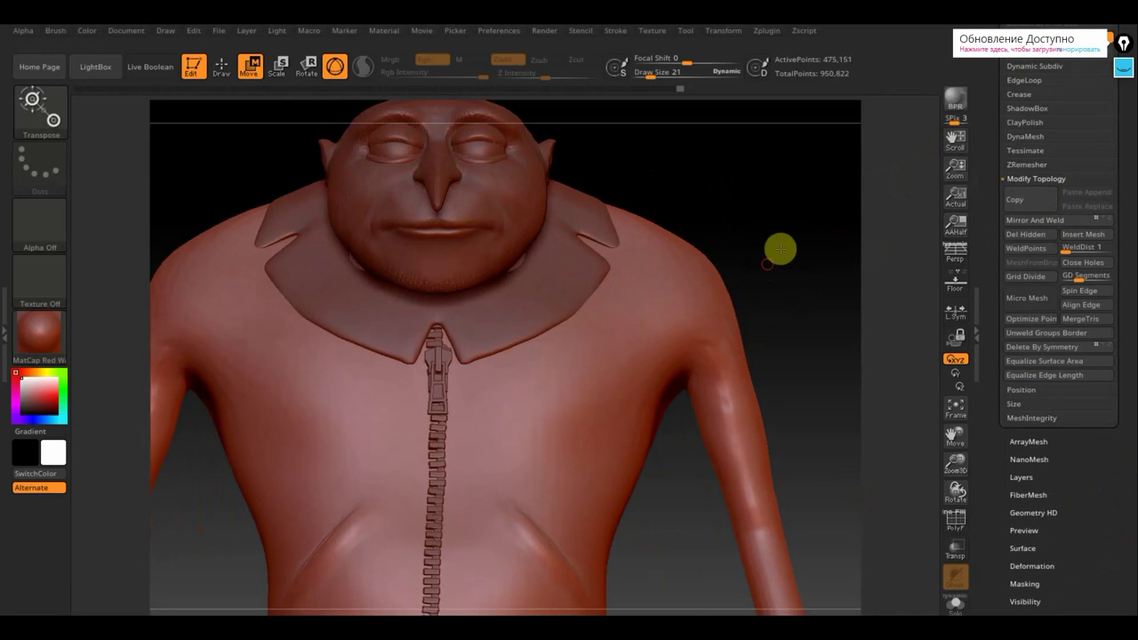
pyautogui.moveTo(780, 249); pyautogui.dragTo(818, 223)
pyautogui.moveTo(809, 300); pyautogui.dragTo(1098, 31)
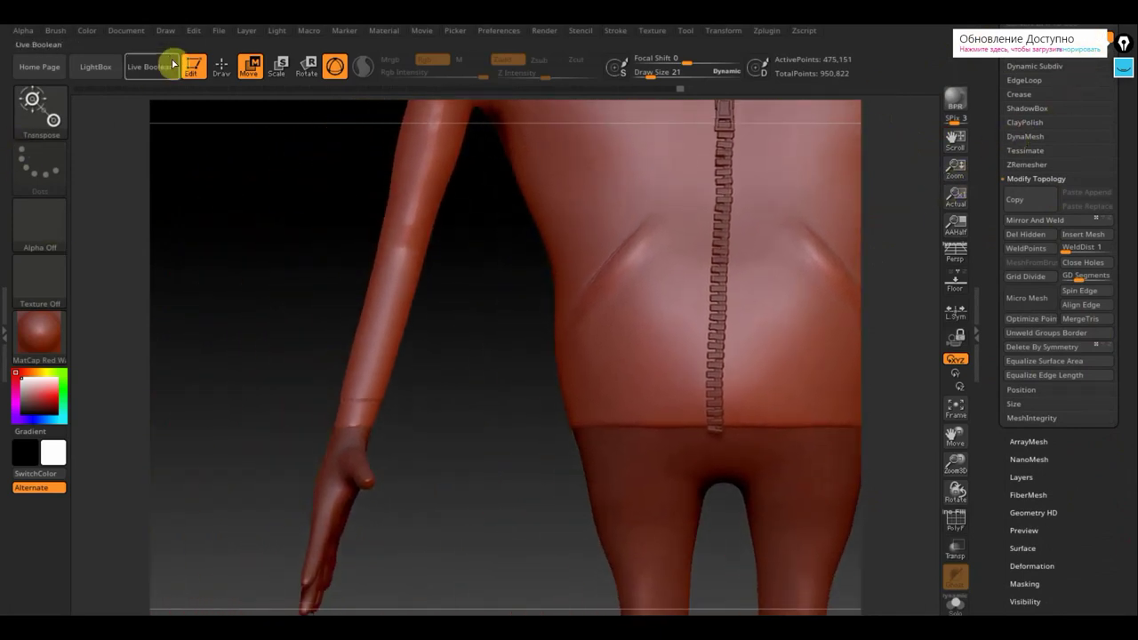
pyautogui.click(221, 66)
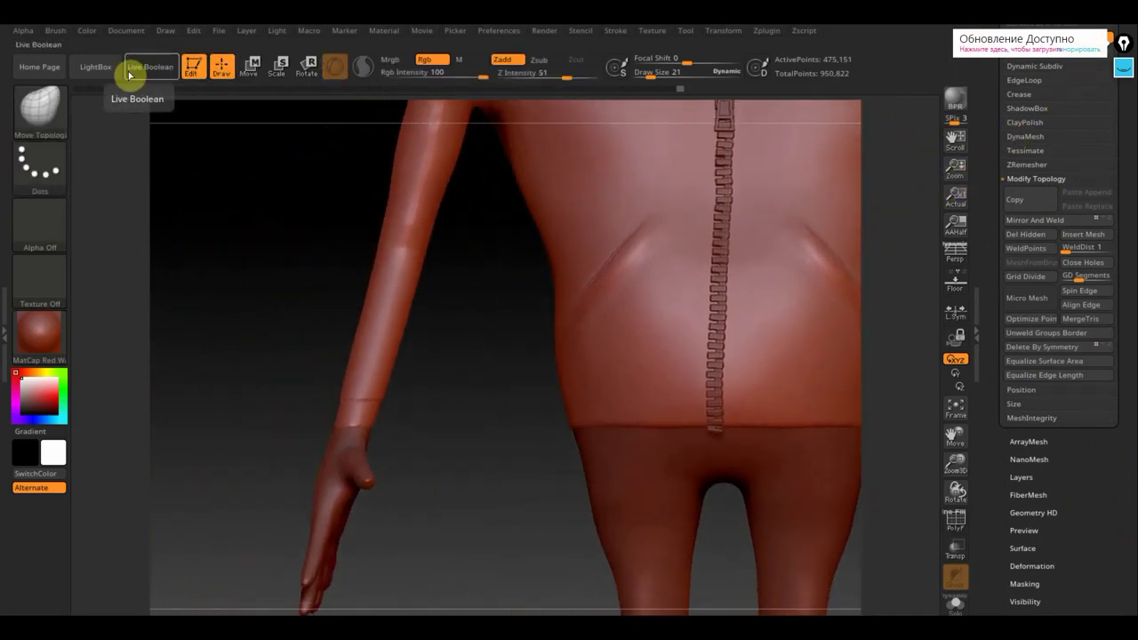
pyautogui.click(40, 107)
pyautogui.click(173, 126)
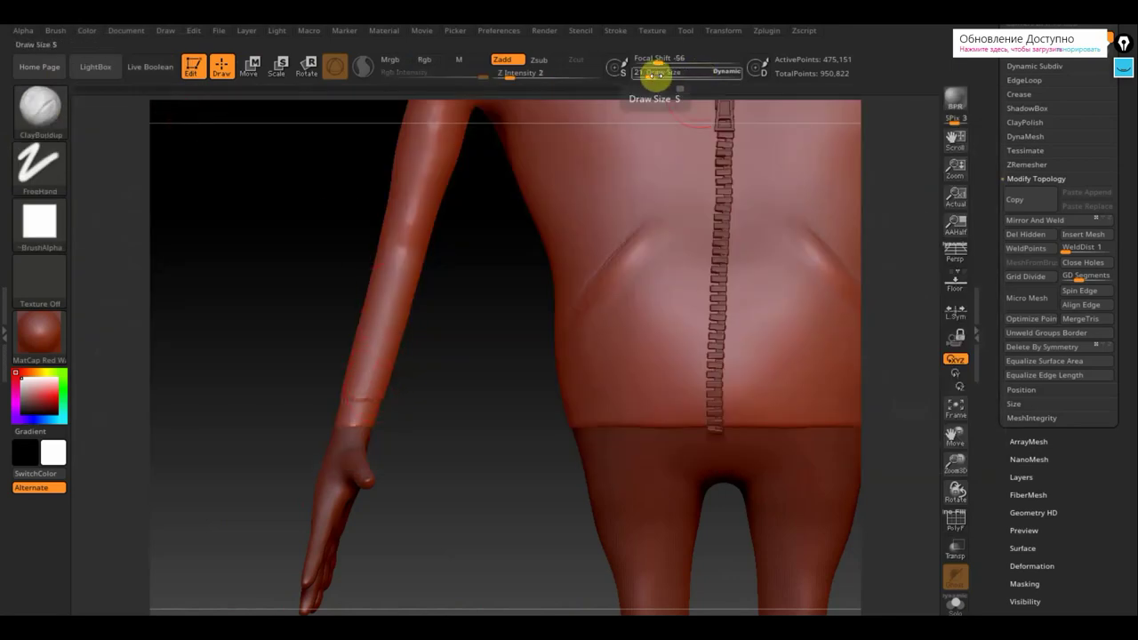
pyautogui.moveTo(656, 77); pyautogui.dragTo(650, 78)
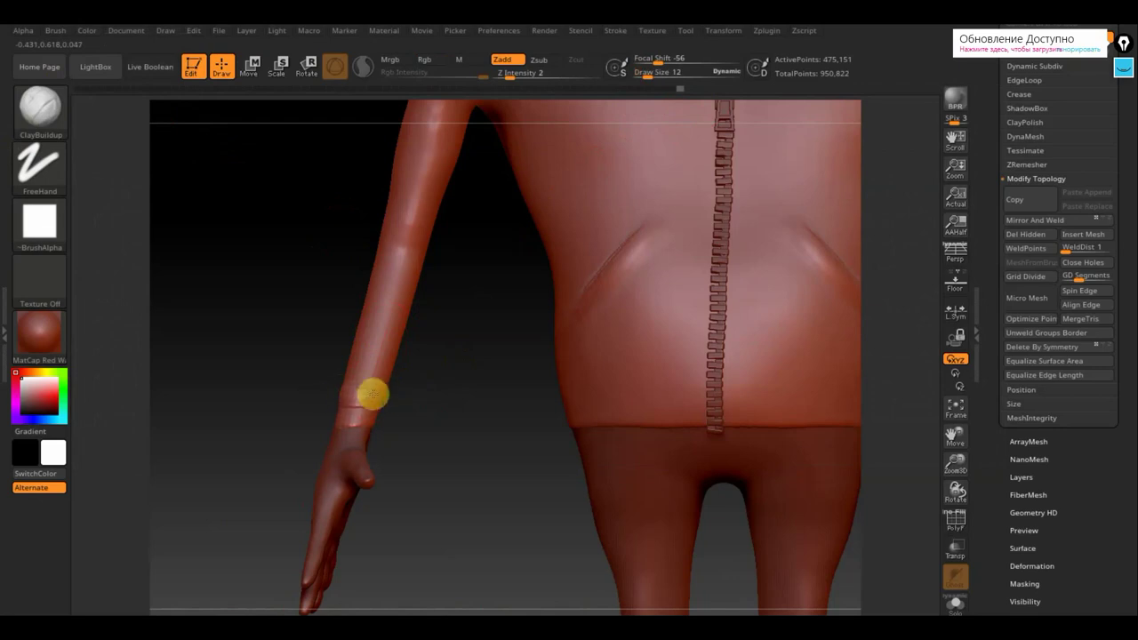
pyautogui.moveTo(411, 395)
pyautogui.mouseDown()
pyautogui.moveTo(488, 394)
pyautogui.moveTo(419, 399)
pyautogui.mouseUp()
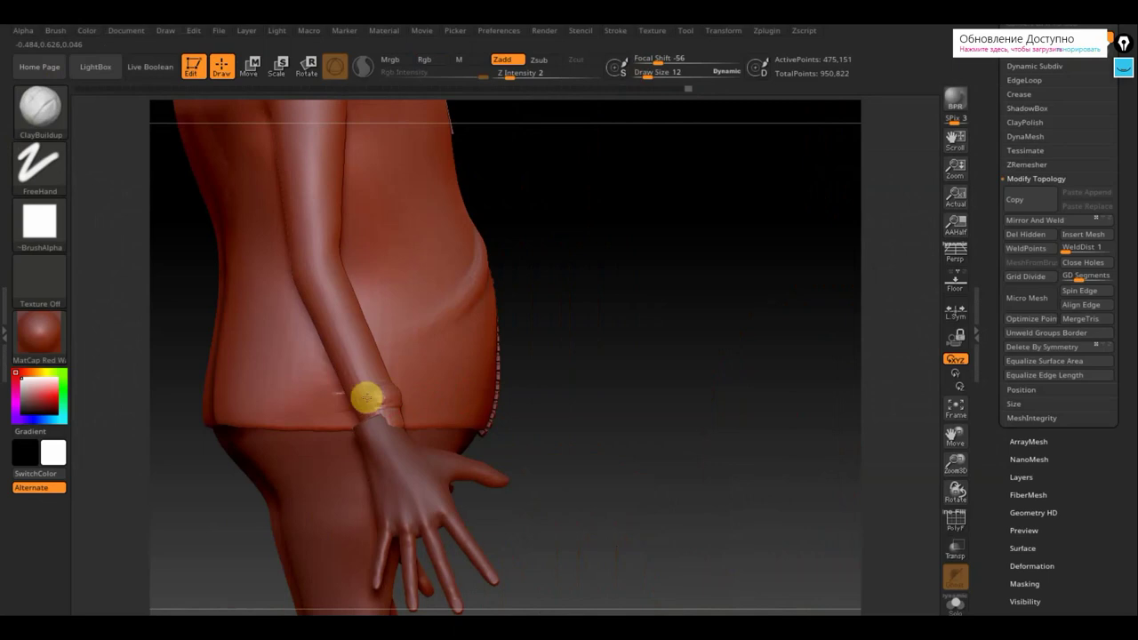
pyautogui.moveTo(521, 365)
pyautogui.mouseDown()
pyautogui.moveTo(561, 361)
pyautogui.moveTo(321, 403)
pyautogui.mouseUp()
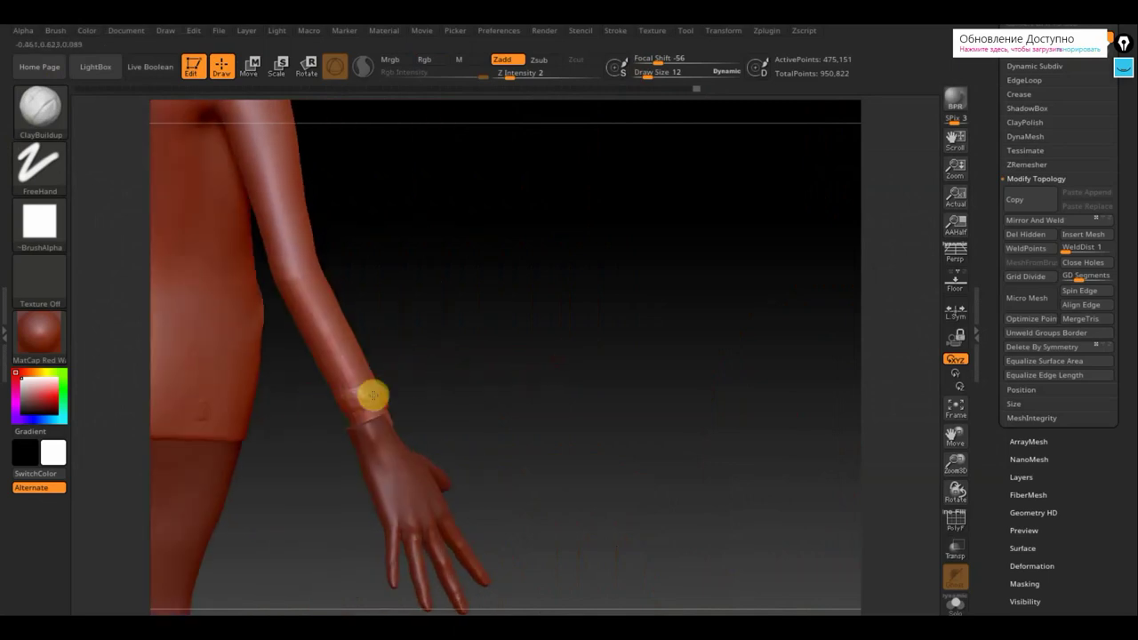
pyautogui.moveTo(349, 407)
pyautogui.mouseDown()
pyautogui.moveTo(465, 376)
pyautogui.moveTo(347, 404)
pyautogui.moveTo(367, 397)
pyautogui.mouseUp()
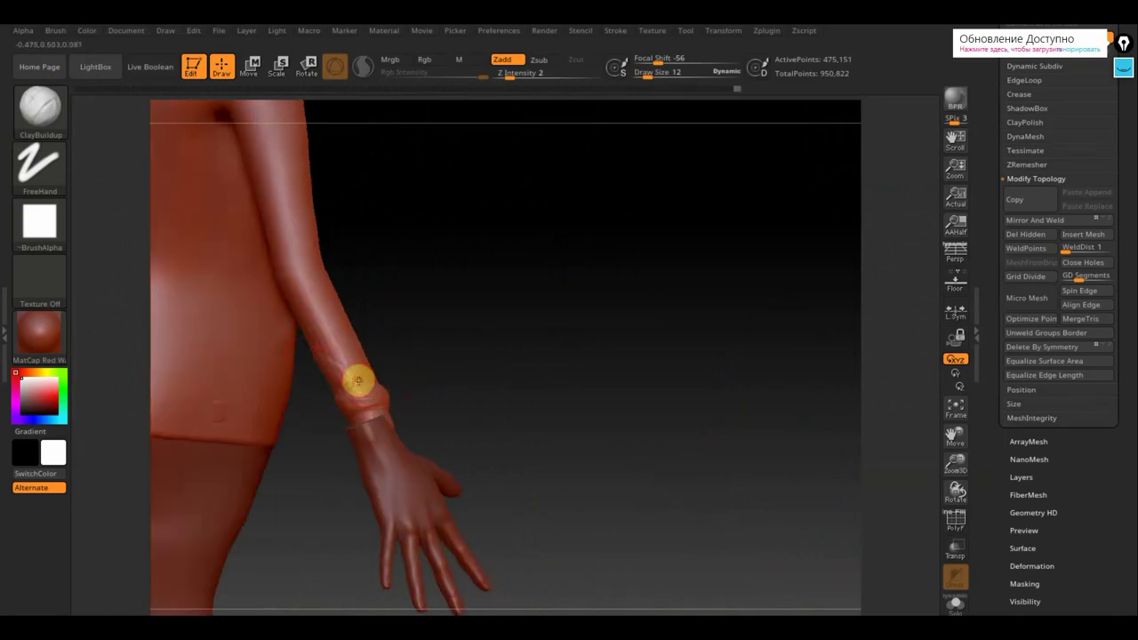
# Sculpt fabric wrinkles along the forearm up towards the elbow and smooth the sleeve near the cuff.
pyautogui.moveTo(359, 380); pyautogui.dragTo(320, 354)
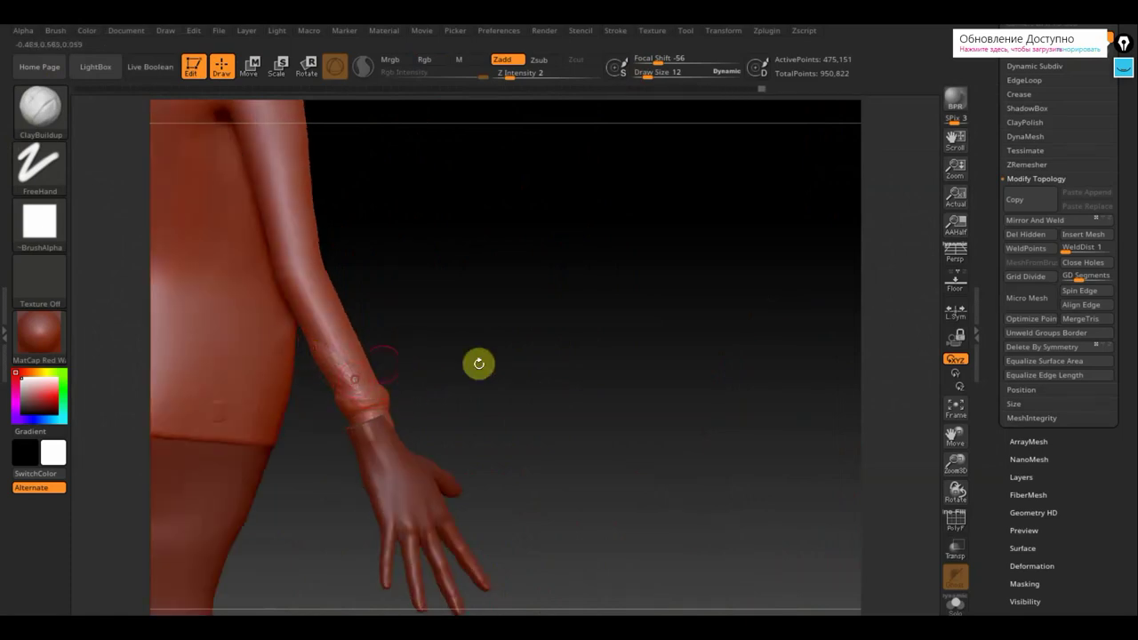
pyautogui.moveTo(478, 364)
pyautogui.mouseDown()
pyautogui.moveTo(424, 362)
pyautogui.moveTo(373, 320)
pyautogui.mouseUp()
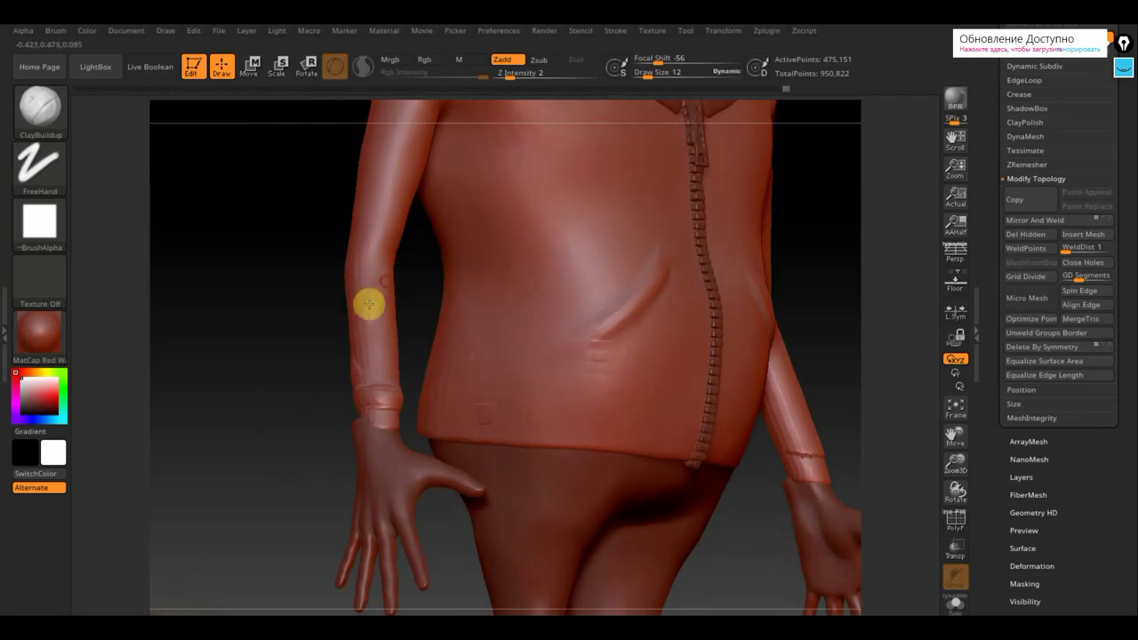
pyautogui.moveTo(288, 290)
pyautogui.mouseDown()
pyautogui.moveTo(264, 282)
pyautogui.moveTo(410, 285)
pyautogui.mouseUp()
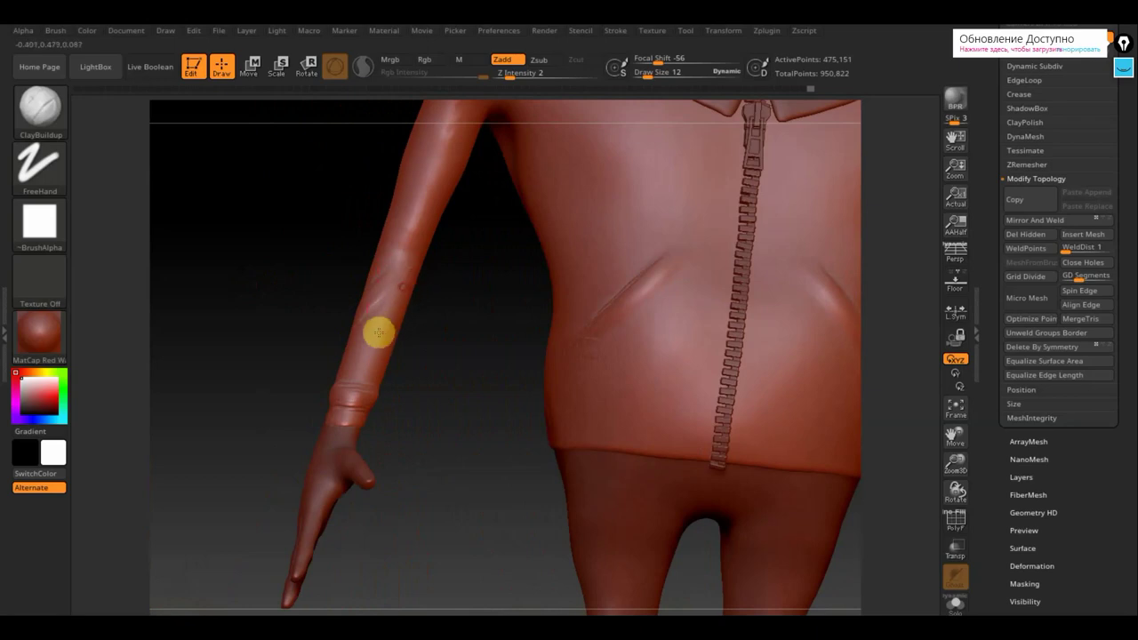
pyautogui.moveTo(370, 339)
pyautogui.mouseDown()
pyautogui.moveTo(403, 292)
pyautogui.moveTo(388, 290)
pyautogui.mouseUp()
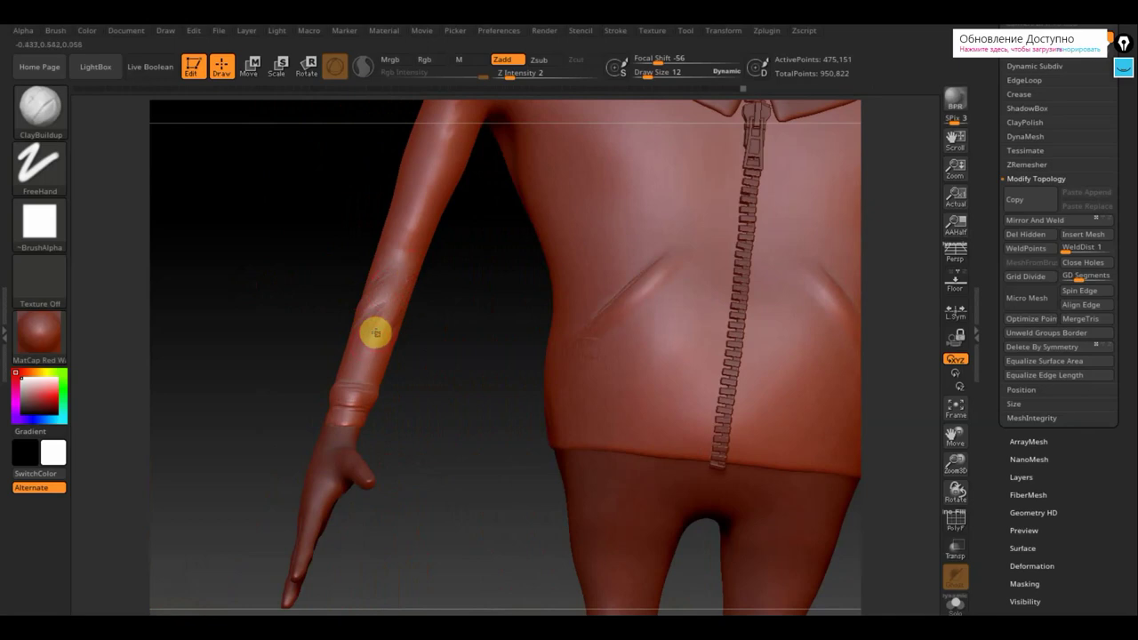
pyautogui.press('shift')
pyautogui.keyDown('shift'); pyautogui.moveTo(373, 389); pyautogui.dragTo(325, 382); pyautogui.keyUp('shift')
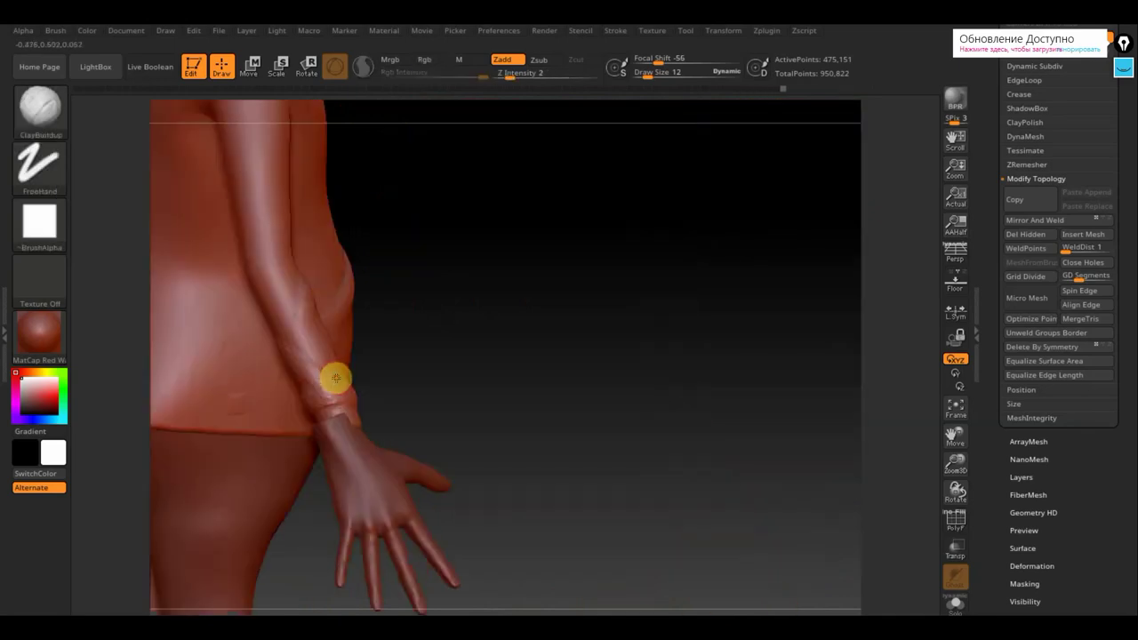
# Smooth the fabric folds on the forearm and elbow of the sleeve and soften the crease on the jacket's side.
pyautogui.press('shift')
pyautogui.keyDown('shift'); pyautogui.moveTo(294, 310); pyautogui.dragTo(294, 348); pyautogui.keyUp('shift')
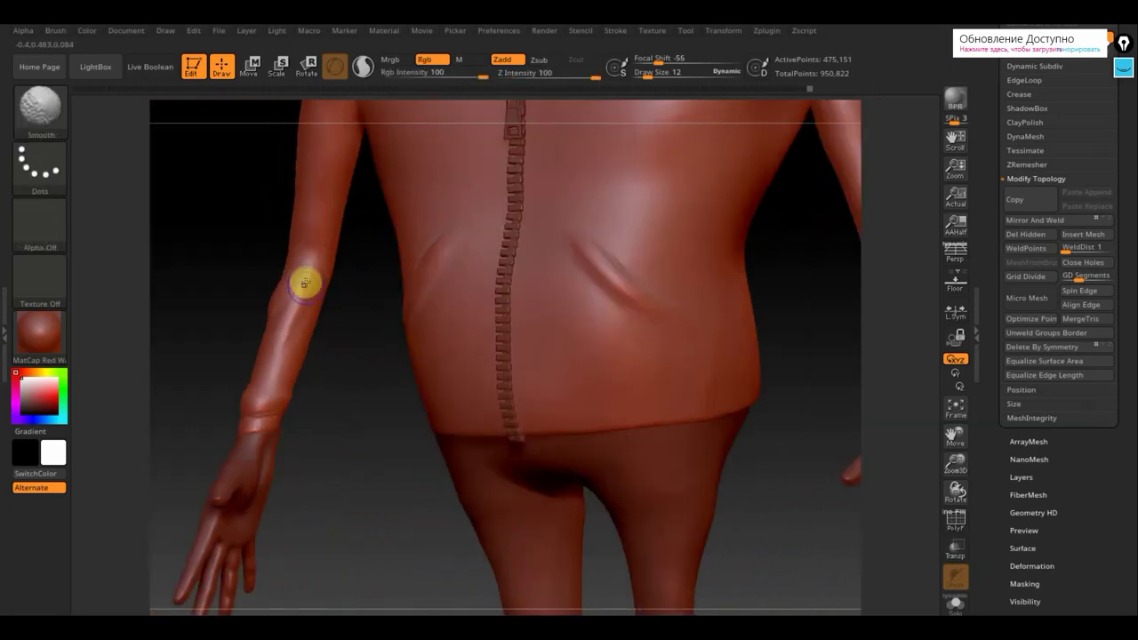
pyautogui.moveTo(305, 280)
pyautogui.keyDown('shift'); pyautogui.mouseDown()
pyautogui.moveTo(333, 287)
pyautogui.moveTo(312, 297)
pyautogui.mouseUp(); pyautogui.keyUp('shift')
pyautogui.press('shift')
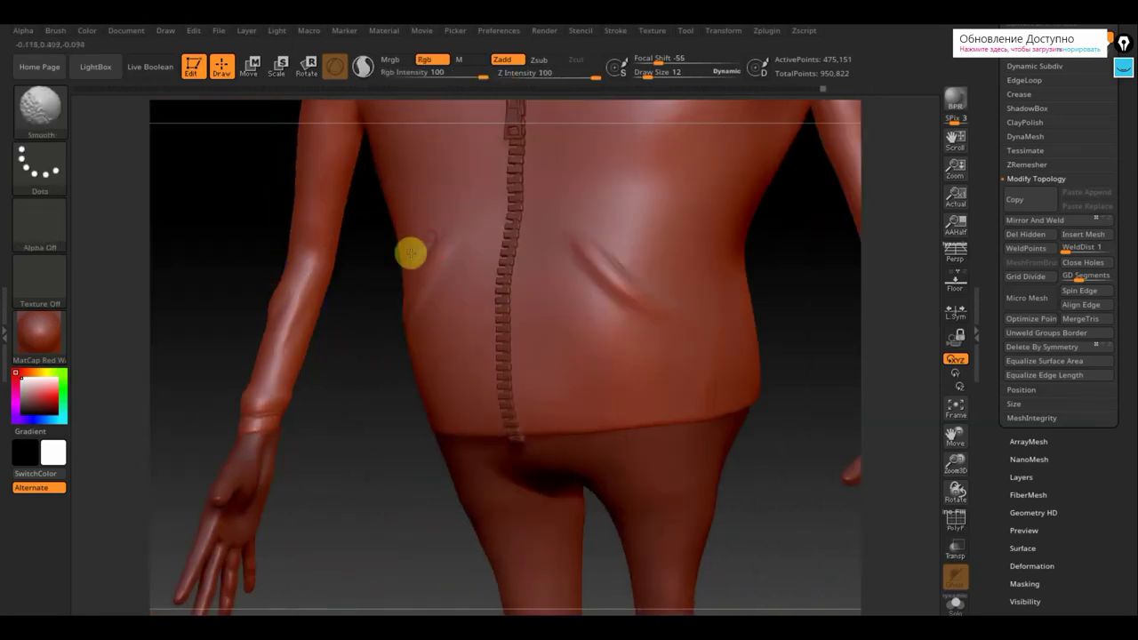
pyautogui.keyDown('shift'); pyautogui.moveTo(411, 254); pyautogui.dragTo(468, 241); pyautogui.keyUp('shift')
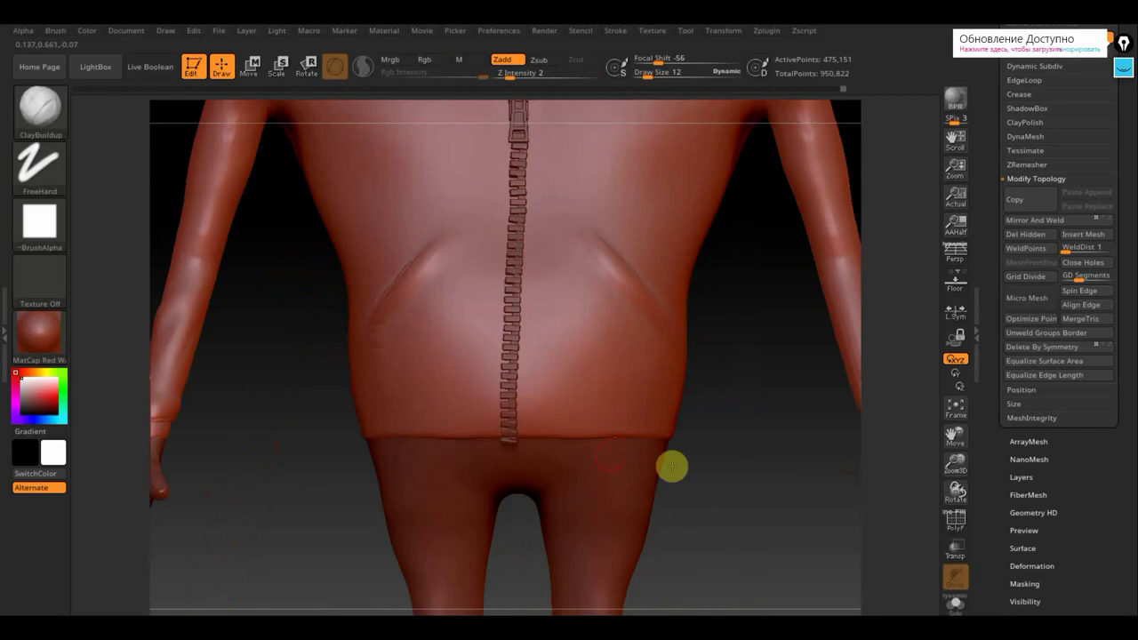
# Make the trousers the active subtool and smooth them around the crotch with the draw size at 48.
pyautogui.keyDown('alt'); pyautogui.moveTo(723, 500); pyautogui.dragTo(690, 313); pyautogui.keyUp('alt')
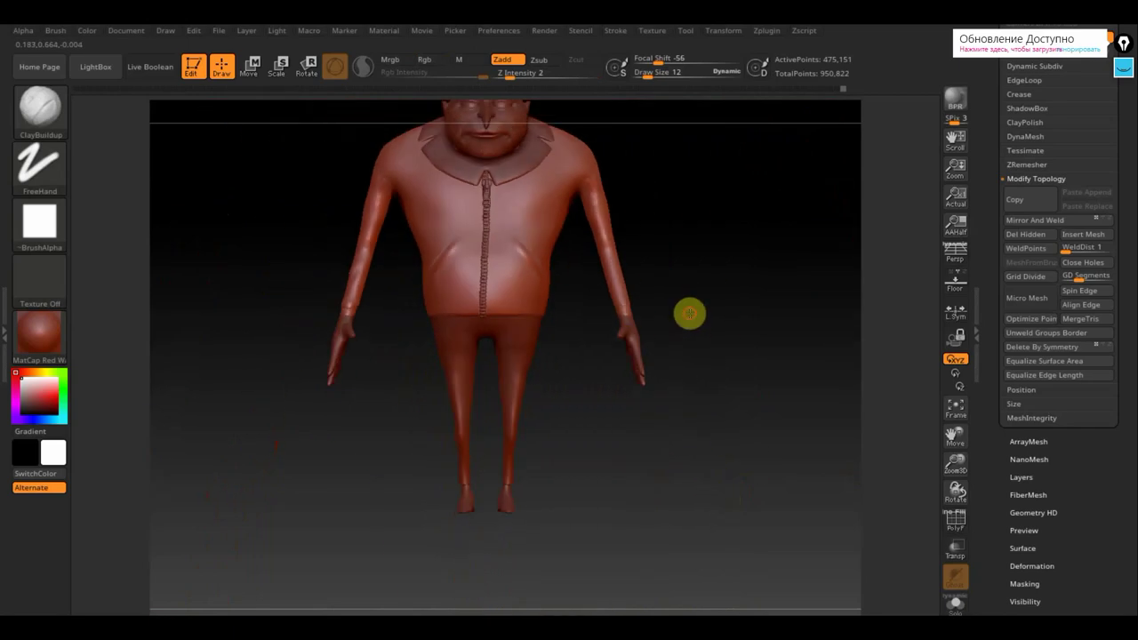
pyautogui.moveTo(721, 351); pyautogui.dragTo(715, 363)
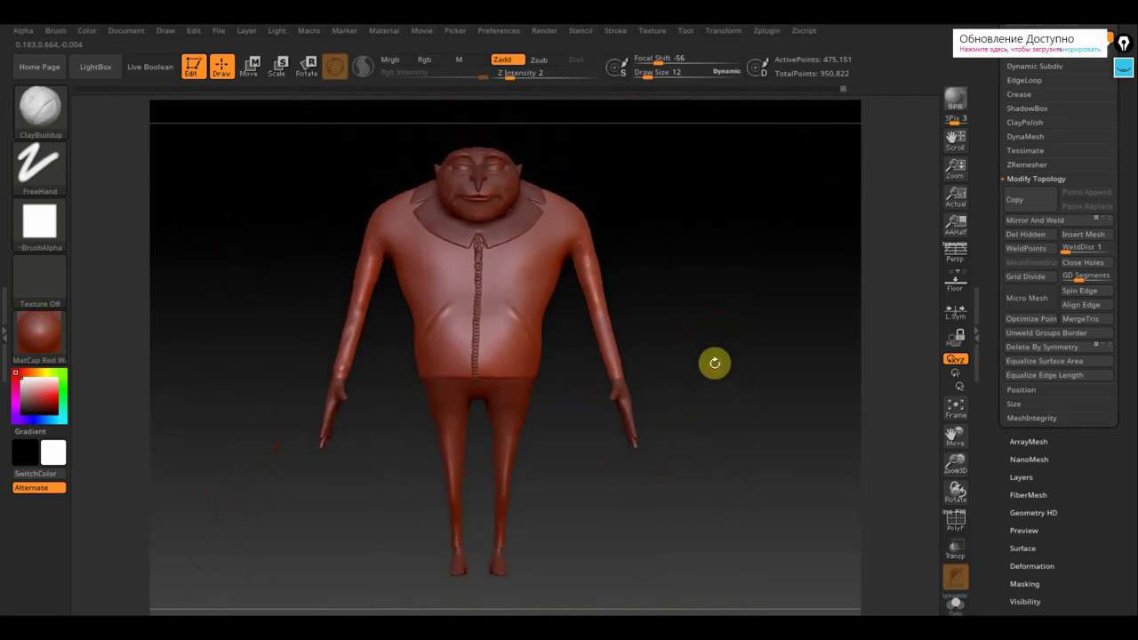
pyautogui.press('n')
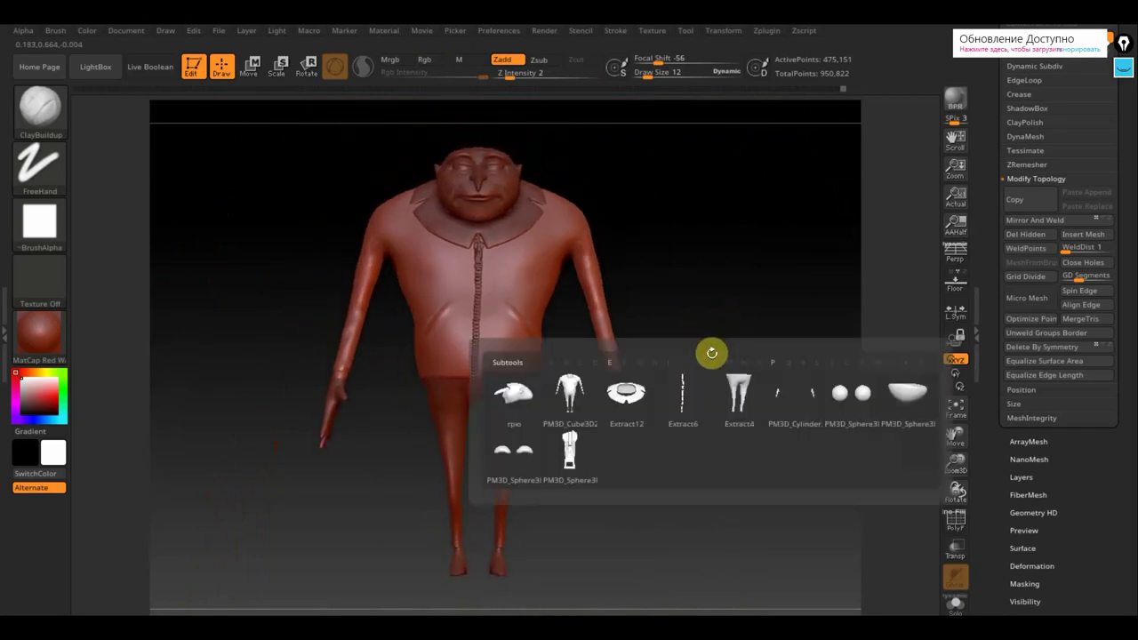
pyautogui.click(741, 395)
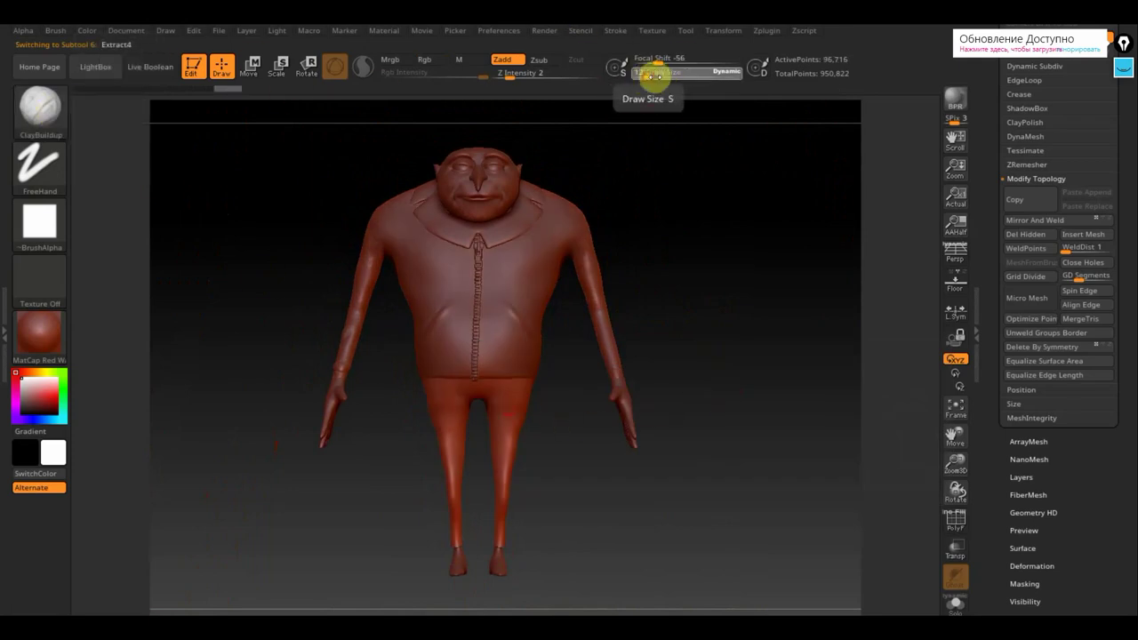
pyautogui.moveTo(652, 74); pyautogui.dragTo(660, 79)
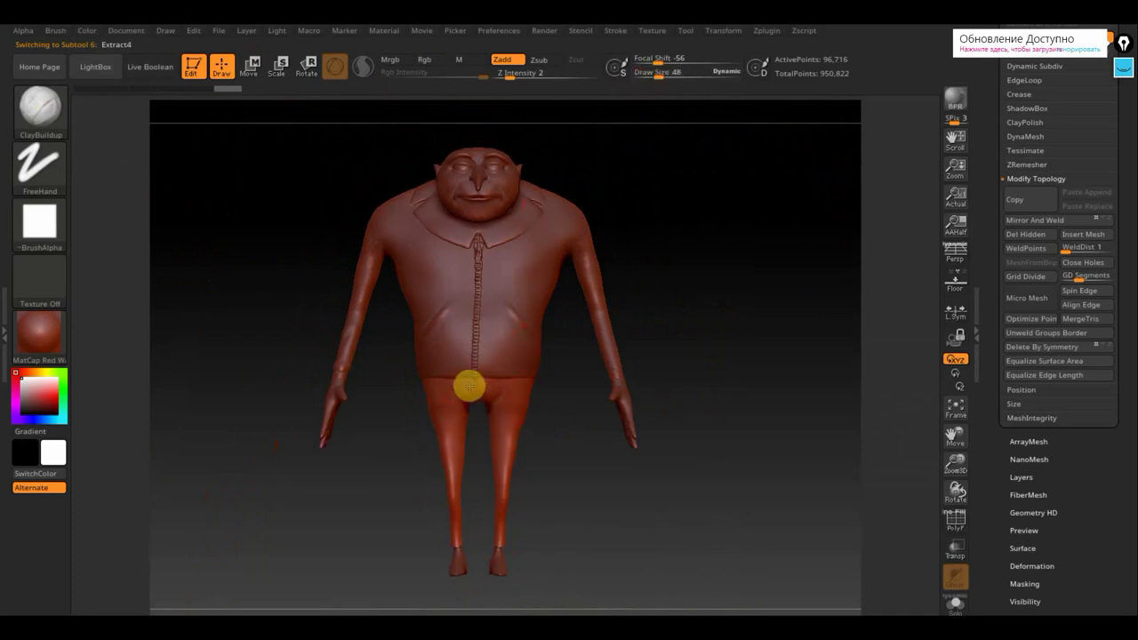
pyautogui.press('shift')
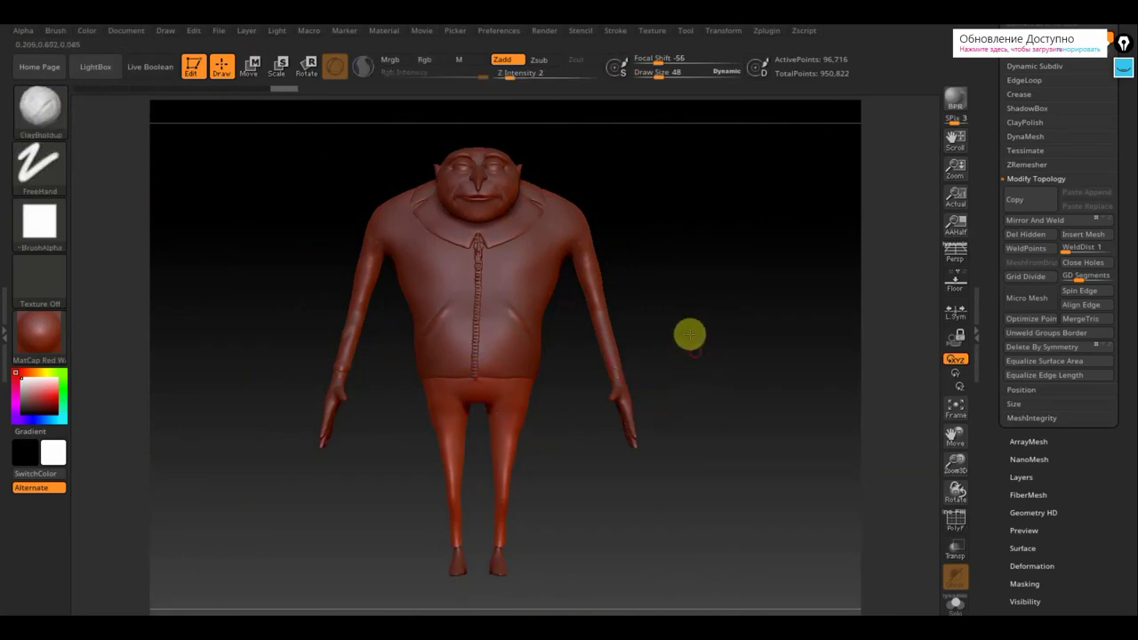
# Sculpt fabric folds from the crotch across the front and outer thighs of the trousers with ClayBuildup at draw size 19.
pyautogui.moveTo(690, 334)
pyautogui.keyDown('alt'); pyautogui.mouseDown()
pyautogui.moveTo(719, 409)
pyautogui.moveTo(630, 412)
pyautogui.moveTo(638, 323)
pyautogui.moveTo(720, 91)
pyautogui.mouseUp(); pyautogui.keyUp('alt')
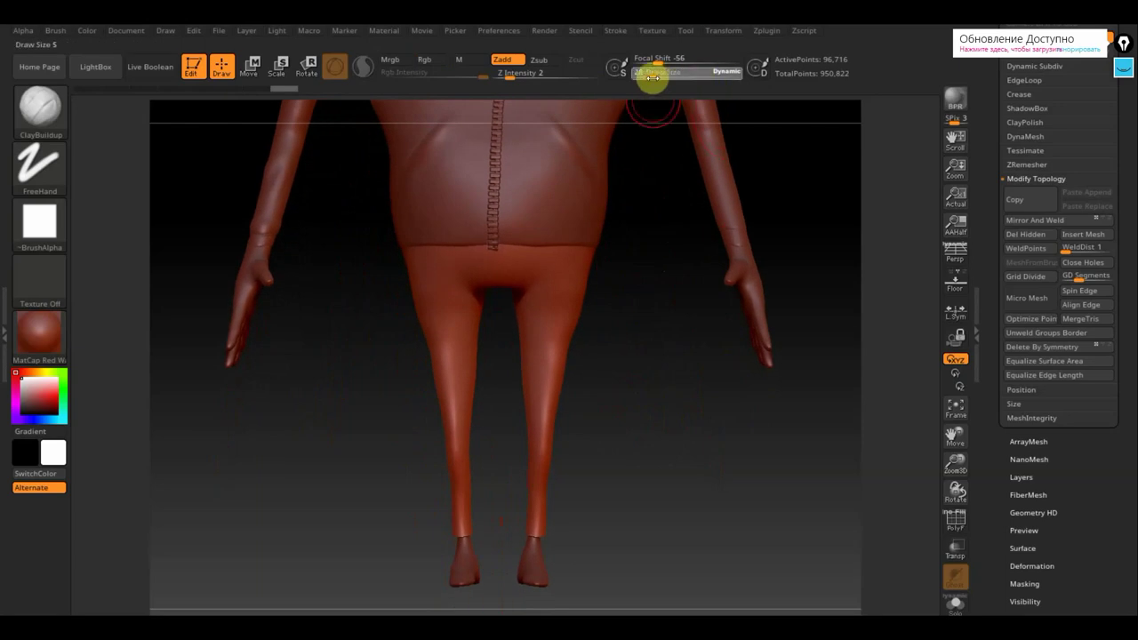
pyautogui.moveTo(650, 78); pyautogui.dragTo(647, 78)
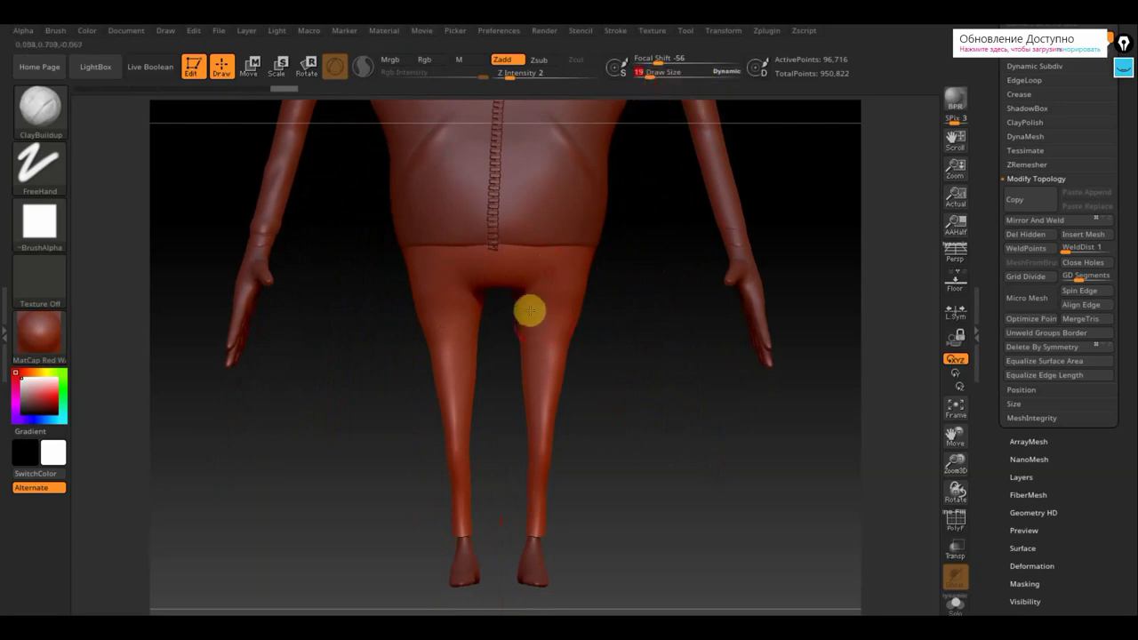
pyautogui.press('shift')
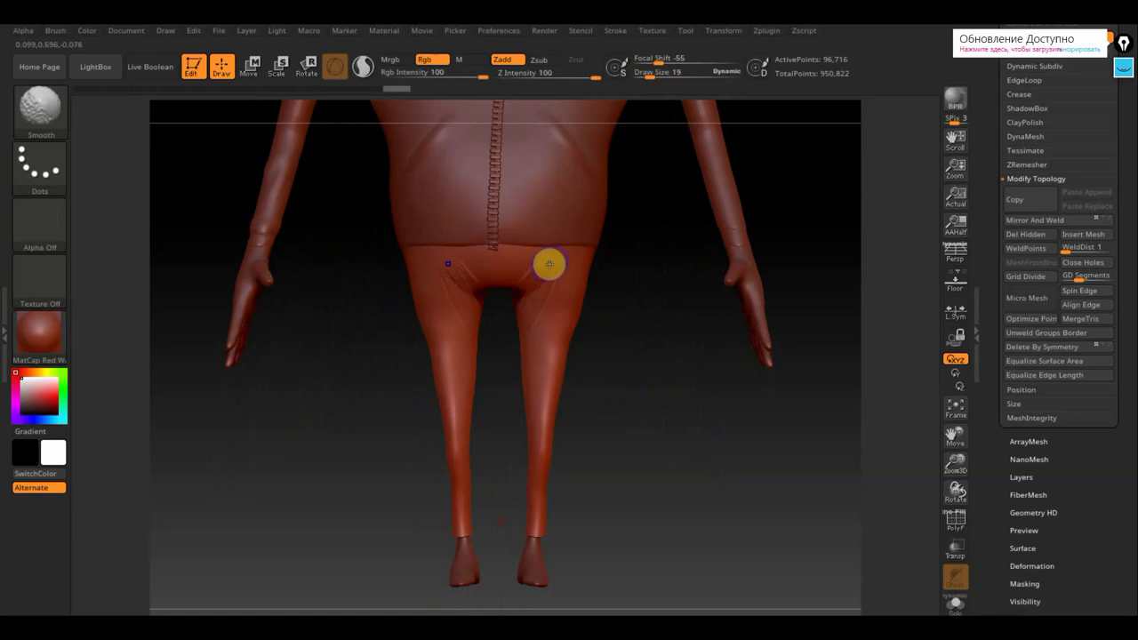
pyautogui.moveTo(527, 277)
pyautogui.keyDown('shift'); pyautogui.mouseDown()
pyautogui.moveTo(537, 322)
pyautogui.moveTo(582, 325)
pyautogui.mouseUp(); pyautogui.keyUp('shift')
pyautogui.moveTo(564, 365); pyautogui.dragTo(577, 315)
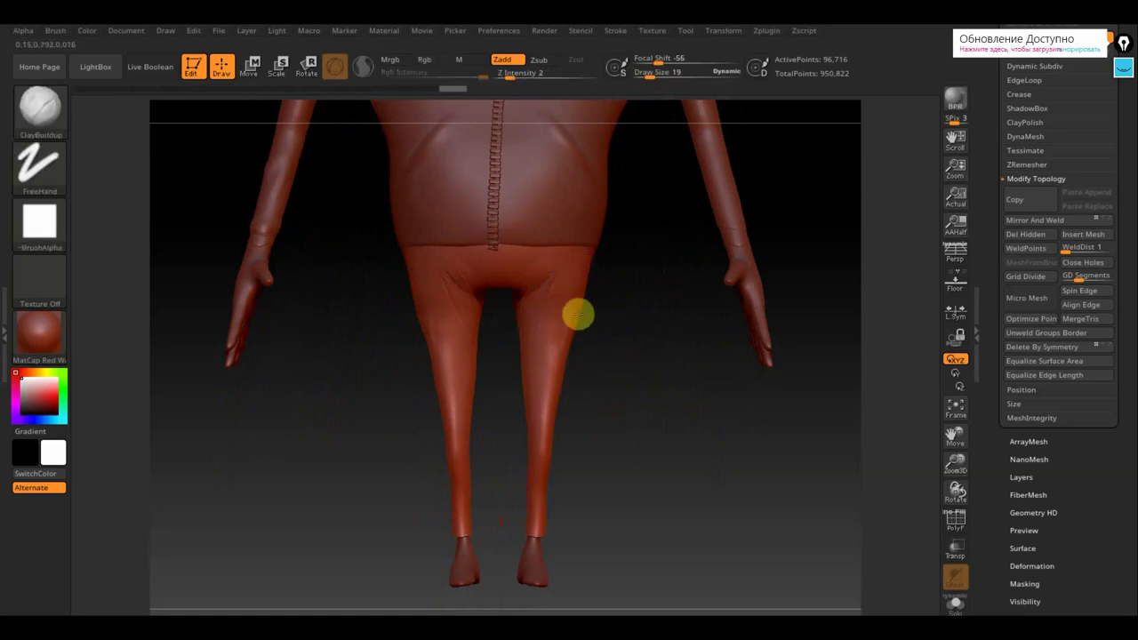
pyautogui.moveTo(586, 272)
pyautogui.mouseDown()
pyautogui.moveTo(564, 385)
pyautogui.moveTo(561, 345)
pyautogui.mouseUp()
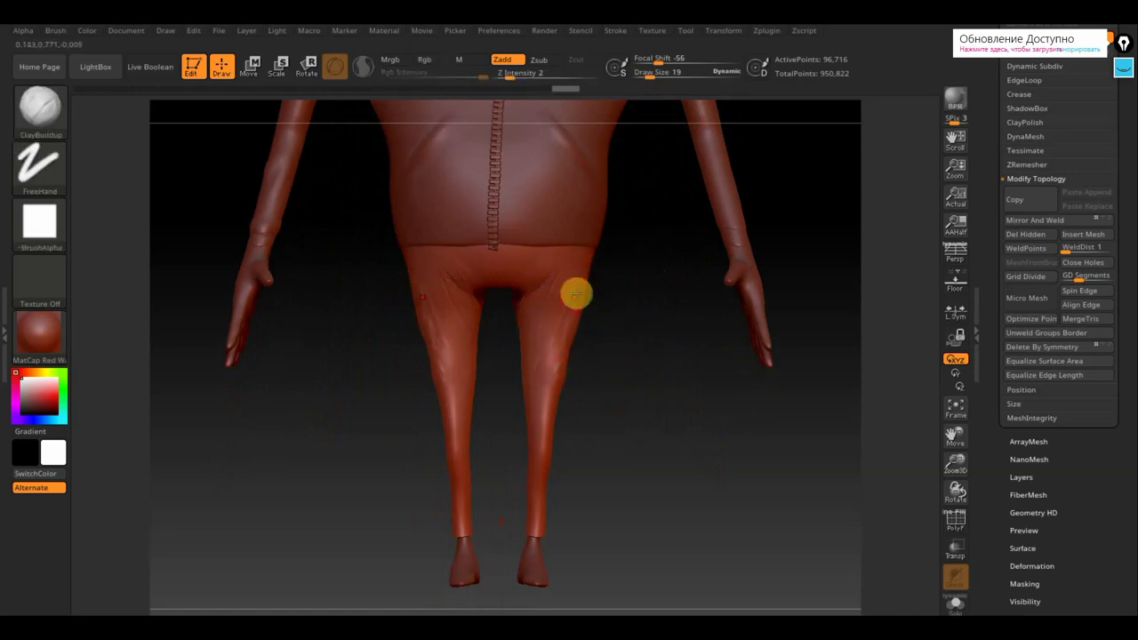
pyautogui.moveTo(577, 294)
pyautogui.mouseDown()
pyautogui.moveTo(560, 343)
pyautogui.moveTo(548, 317)
pyautogui.mouseUp()
pyautogui.moveTo(579, 269)
pyautogui.mouseDown()
pyautogui.moveTo(517, 339)
pyautogui.moveTo(522, 328)
pyautogui.moveTo(551, 367)
pyautogui.moveTo(562, 342)
pyautogui.mouseUp()
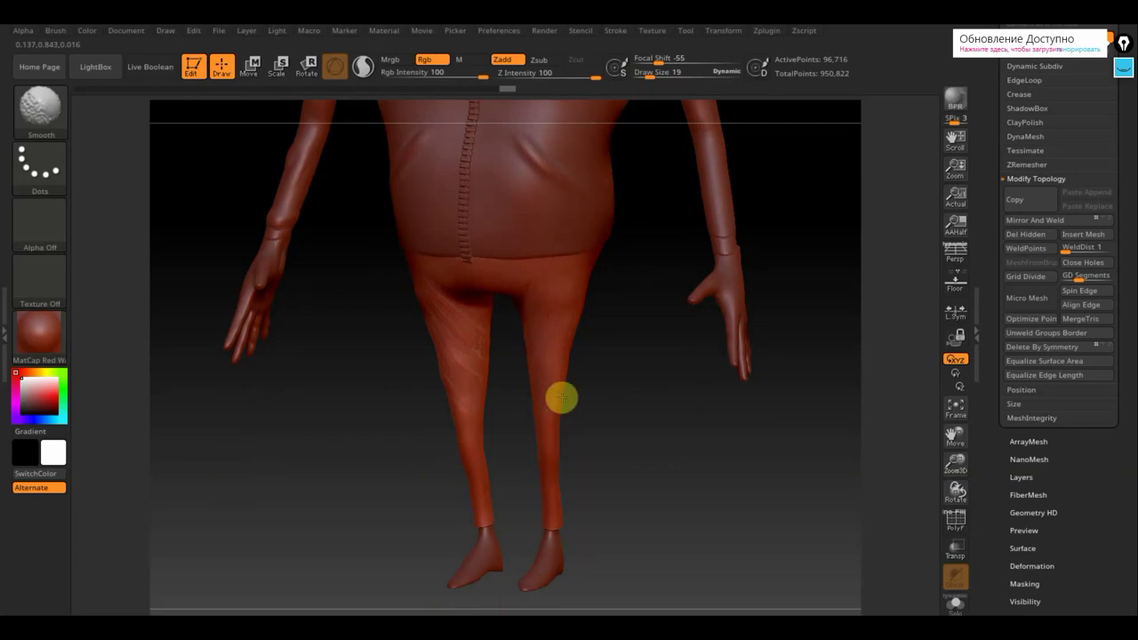
# Smooth the new folds along the front, outer side and back of the trouser thighs.
pyautogui.moveTo(562, 399)
pyautogui.keyDown('shift'); pyautogui.mouseDown()
pyautogui.moveTo(646, 382)
pyautogui.moveTo(701, 399)
pyautogui.moveTo(650, 414)
pyautogui.mouseUp(); pyautogui.keyUp('shift')
pyautogui.press('shift')
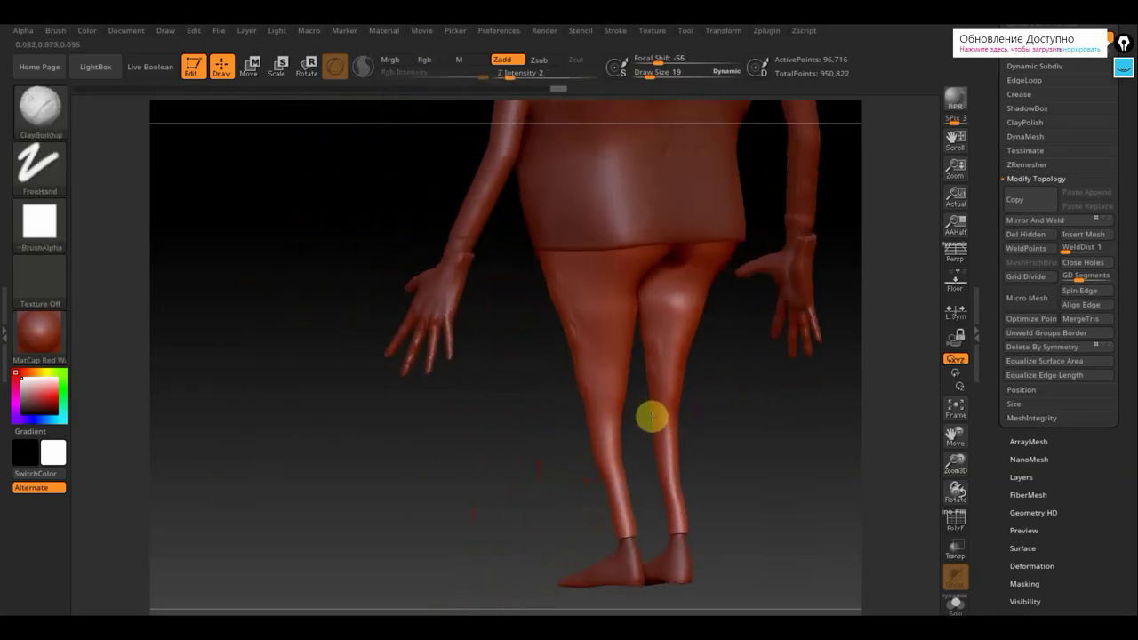
pyautogui.press('shift')
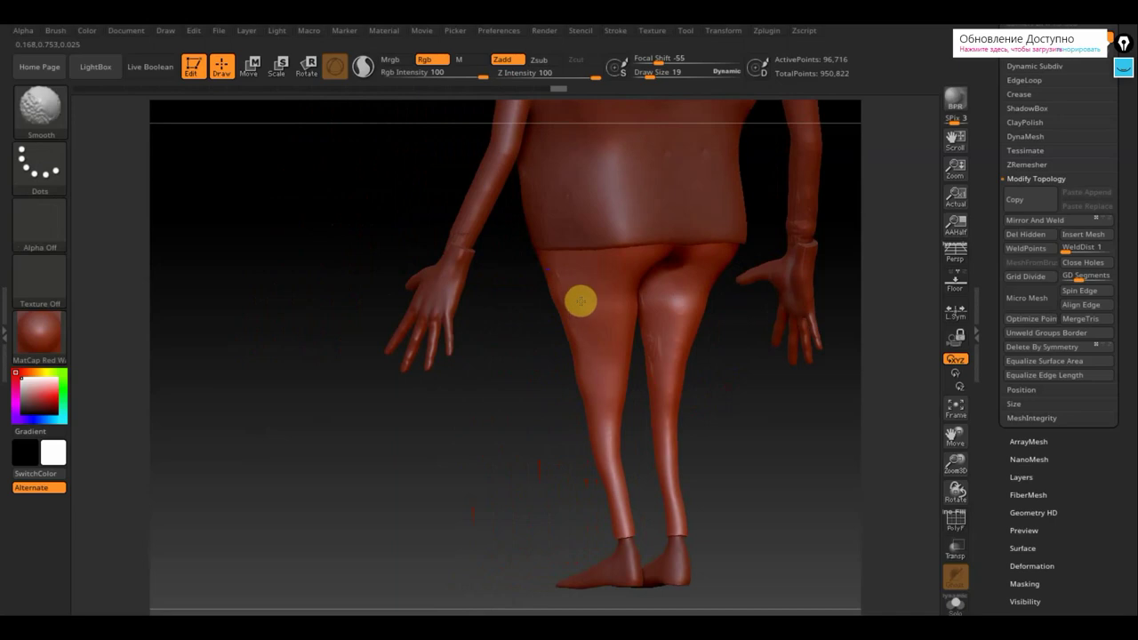
pyautogui.keyDown('shift'); pyautogui.moveTo(636, 310); pyautogui.dragTo(627, 340); pyautogui.keyUp('shift')
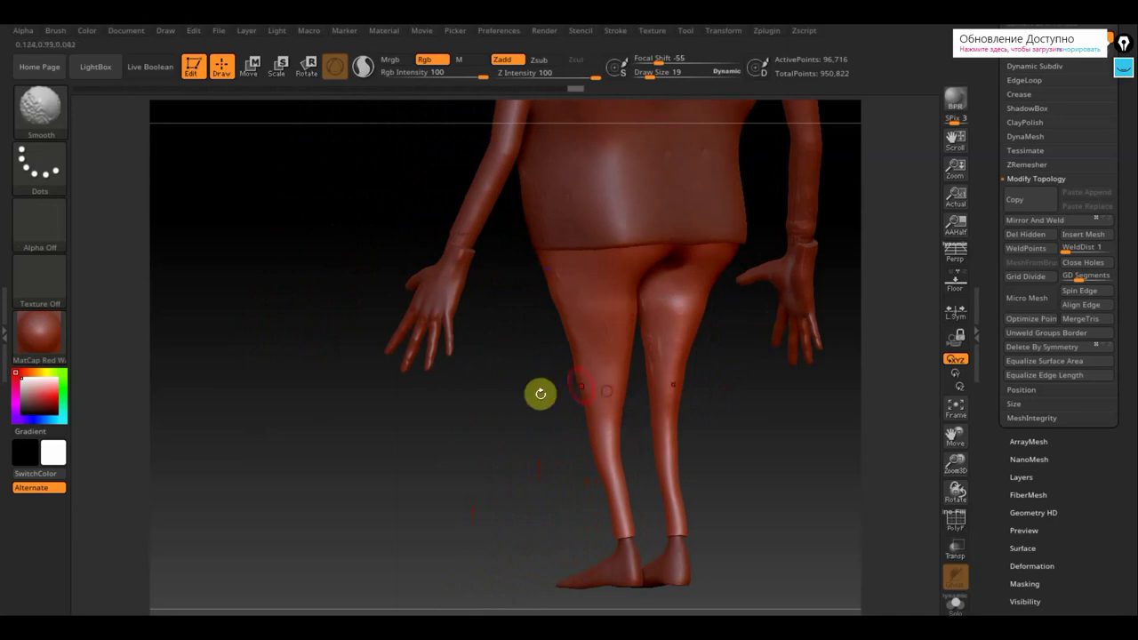
# Sculpt diagonal fabric folds down the back of the trouser thighs towards the knees.
pyautogui.moveTo(539, 394)
pyautogui.mouseDown()
pyautogui.moveTo(506, 399)
pyautogui.moveTo(566, 317)
pyautogui.mouseUp()
pyautogui.moveTo(608, 378)
pyautogui.mouseDown()
pyautogui.moveTo(610, 411)
pyautogui.moveTo(565, 291)
pyautogui.moveTo(602, 317)
pyautogui.moveTo(607, 348)
pyautogui.mouseUp()
pyautogui.moveTo(570, 299)
pyautogui.mouseDown()
pyautogui.moveTo(599, 364)
pyautogui.moveTo(587, 366)
pyautogui.moveTo(604, 416)
pyautogui.mouseUp()
pyautogui.moveTo(582, 325); pyautogui.dragTo(613, 378)
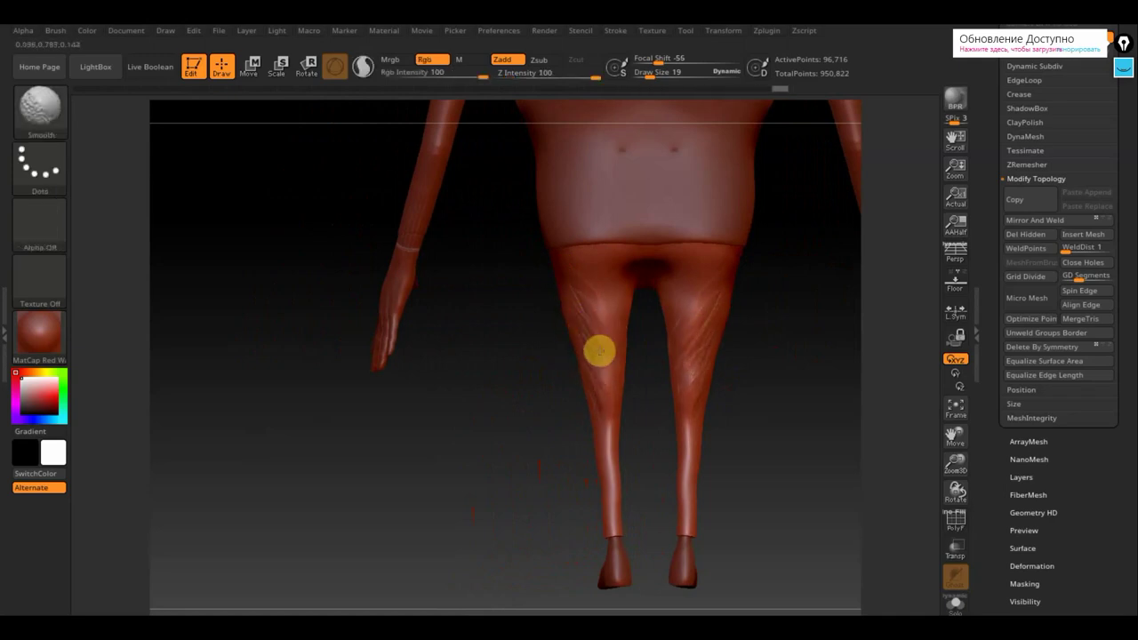
# Smooth the folds on the back of the thighs and below the seat of the trousers.
pyautogui.moveTo(565, 281)
pyautogui.keyDown('shift'); pyautogui.mouseDown()
pyautogui.moveTo(565, 311)
pyautogui.moveTo(584, 342)
pyautogui.mouseUp(); pyautogui.keyUp('shift')
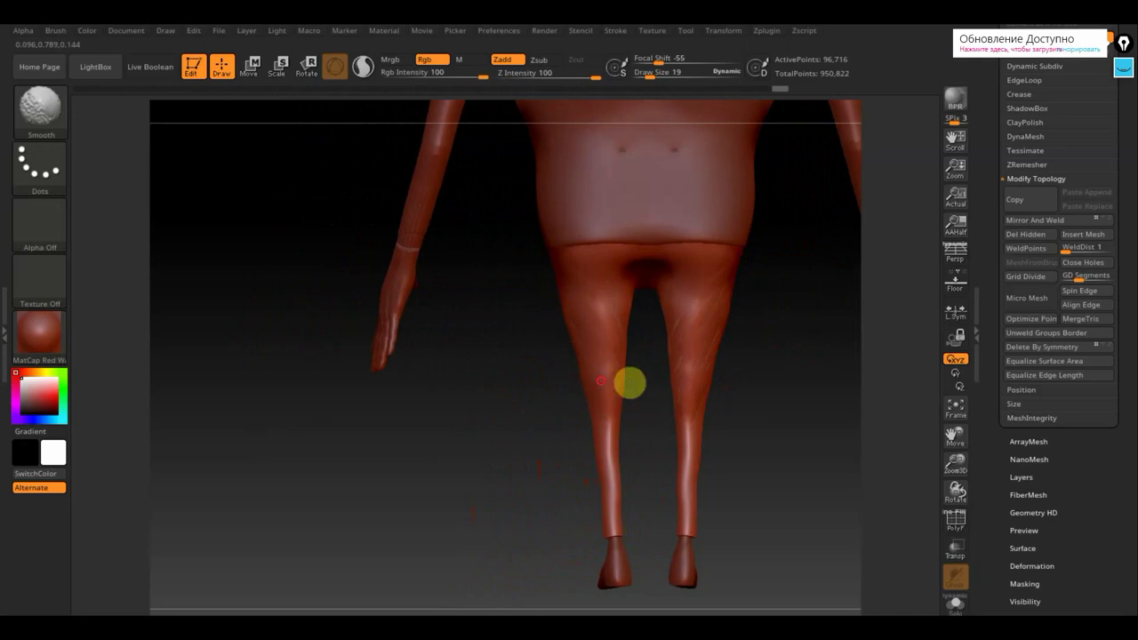
pyautogui.moveTo(642, 384)
pyautogui.mouseDown()
pyautogui.moveTo(622, 389)
pyautogui.moveTo(637, 294)
pyautogui.moveTo(650, 297)
pyautogui.moveTo(635, 315)
pyautogui.moveTo(611, 310)
pyautogui.moveTo(614, 290)
pyautogui.moveTo(650, 297)
pyautogui.moveTo(639, 363)
pyautogui.moveTo(622, 305)
pyautogui.moveTo(621, 334)
pyautogui.mouseUp()
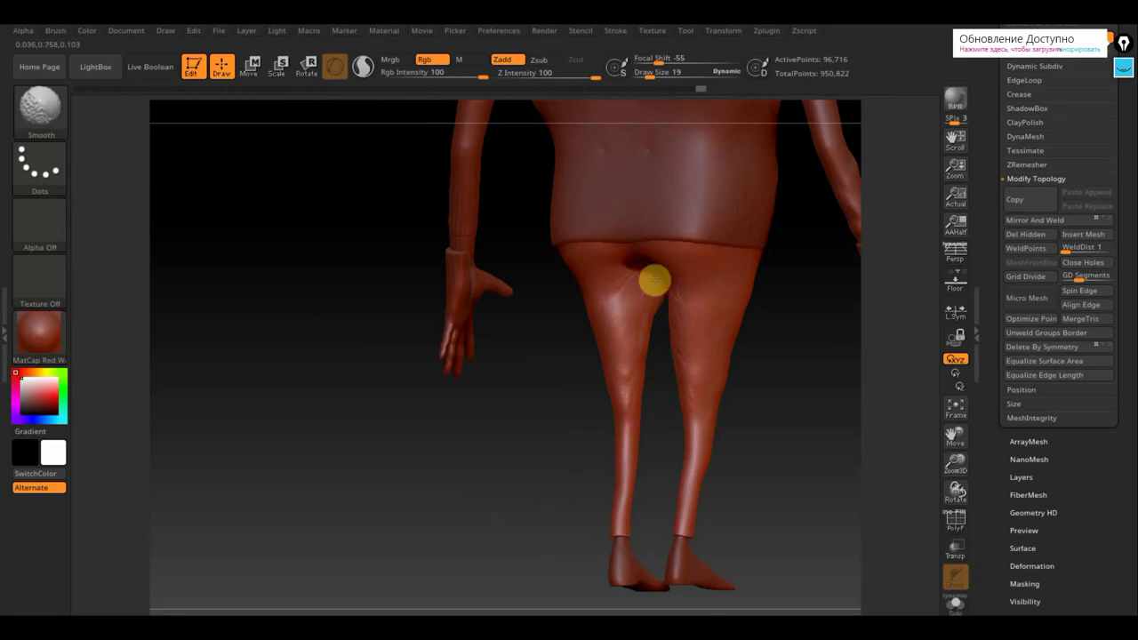
pyautogui.moveTo(655, 281)
pyautogui.keyDown('shift'); pyautogui.mouseDown()
pyautogui.moveTo(611, 275)
pyautogui.moveTo(631, 395)
pyautogui.mouseUp(); pyautogui.keyUp('shift')
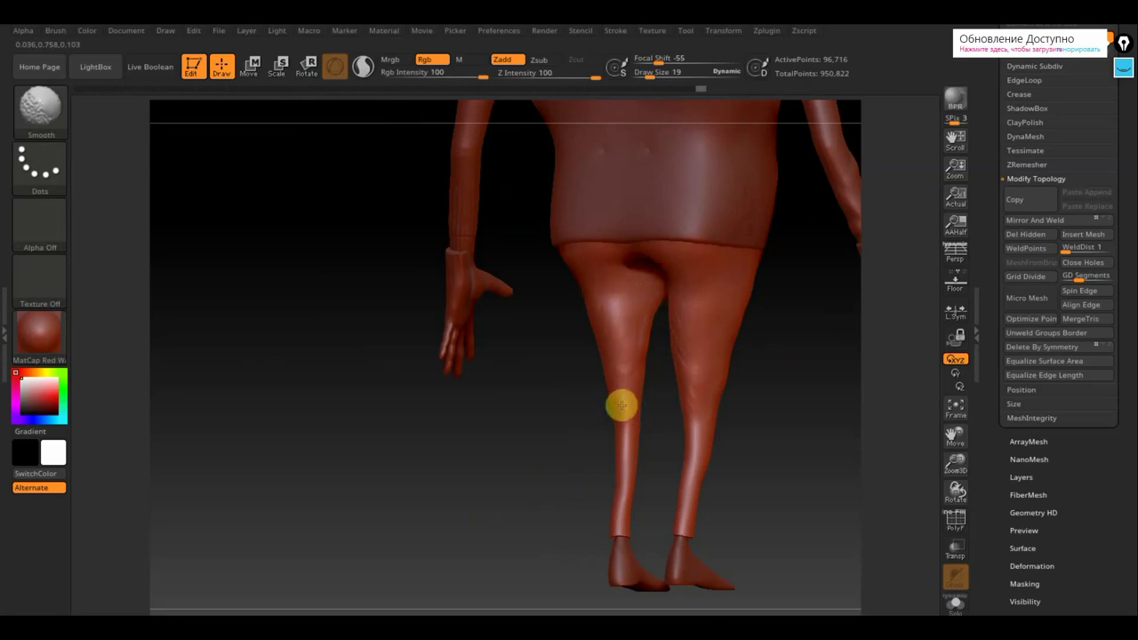
# Smooth the folds on the front of the trousers around the crotch and upper thighs.
pyautogui.moveTo(519, 419)
pyautogui.mouseDown()
pyautogui.moveTo(620, 406)
pyautogui.moveTo(668, 385)
pyautogui.moveTo(617, 359)
pyautogui.moveTo(608, 368)
pyautogui.moveTo(592, 315)
pyautogui.moveTo(543, 307)
pyautogui.mouseUp()
pyautogui.keyDown('shift'); pyautogui.moveTo(765, 374); pyautogui.dragTo(768, 394); pyautogui.keyUp('shift')
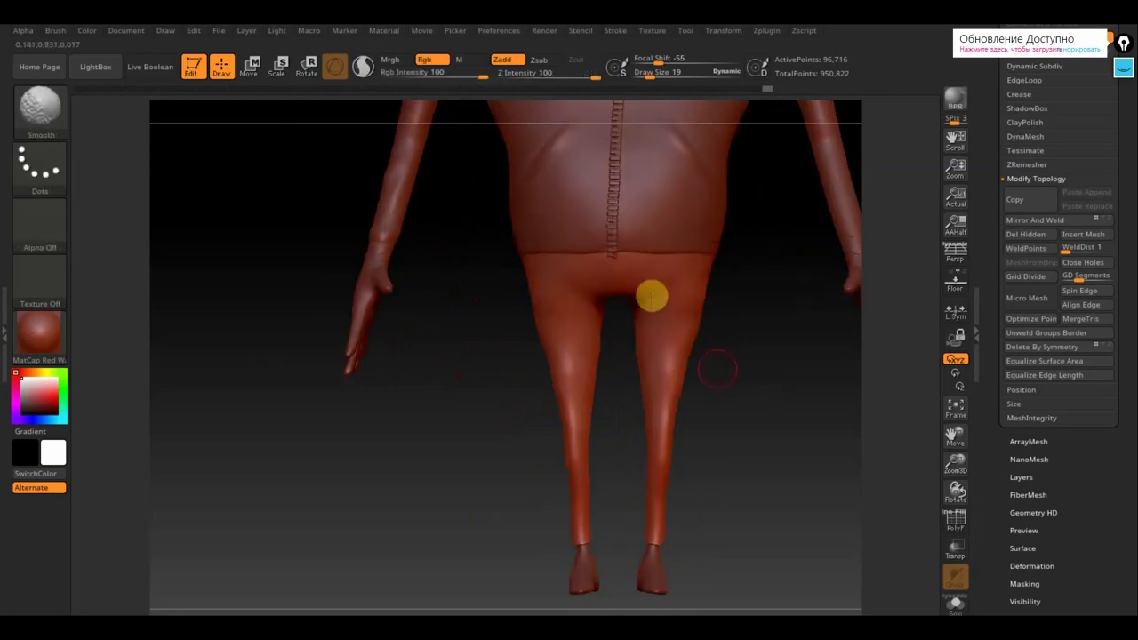
pyautogui.moveTo(573, 272)
pyautogui.keyDown('shift'); pyautogui.mouseDown()
pyautogui.moveTo(555, 273)
pyautogui.moveTo(571, 278)
pyautogui.moveTo(587, 315)
pyautogui.moveTo(567, 262)
pyautogui.moveTo(577, 282)
pyautogui.mouseUp(); pyautogui.keyUp('shift')
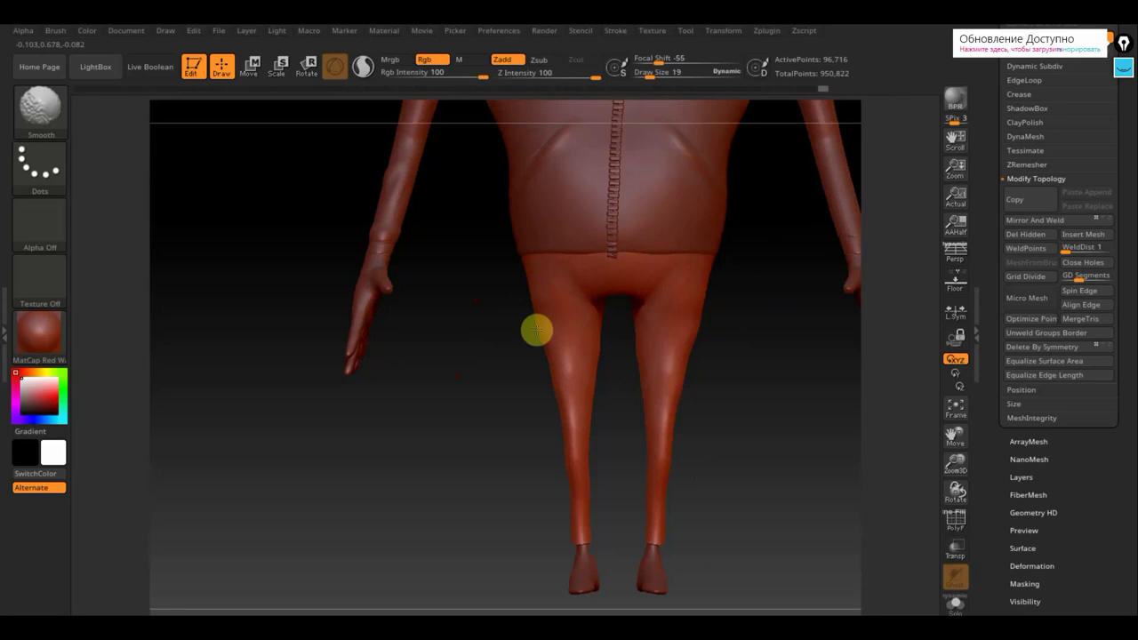
pyautogui.moveTo(535, 314)
pyautogui.keyDown('shift'); pyautogui.mouseDown()
pyautogui.moveTo(575, 406)
pyautogui.moveTo(566, 428)
pyautogui.moveTo(685, 418)
pyautogui.mouseUp(); pyautogui.keyUp('shift')
pyautogui.press('shift')
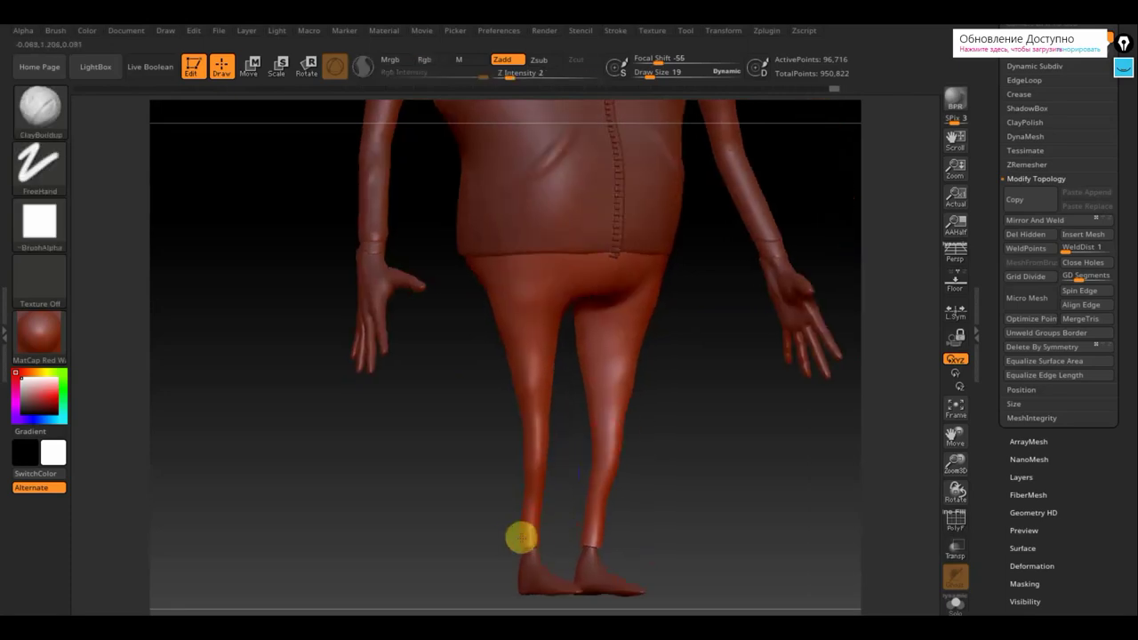
# Build up folds on the lower trouser leg above the ankle and check the brush's Auto Masking settings.
pyautogui.moveTo(602, 492); pyautogui.dragTo(521, 500, button='right')
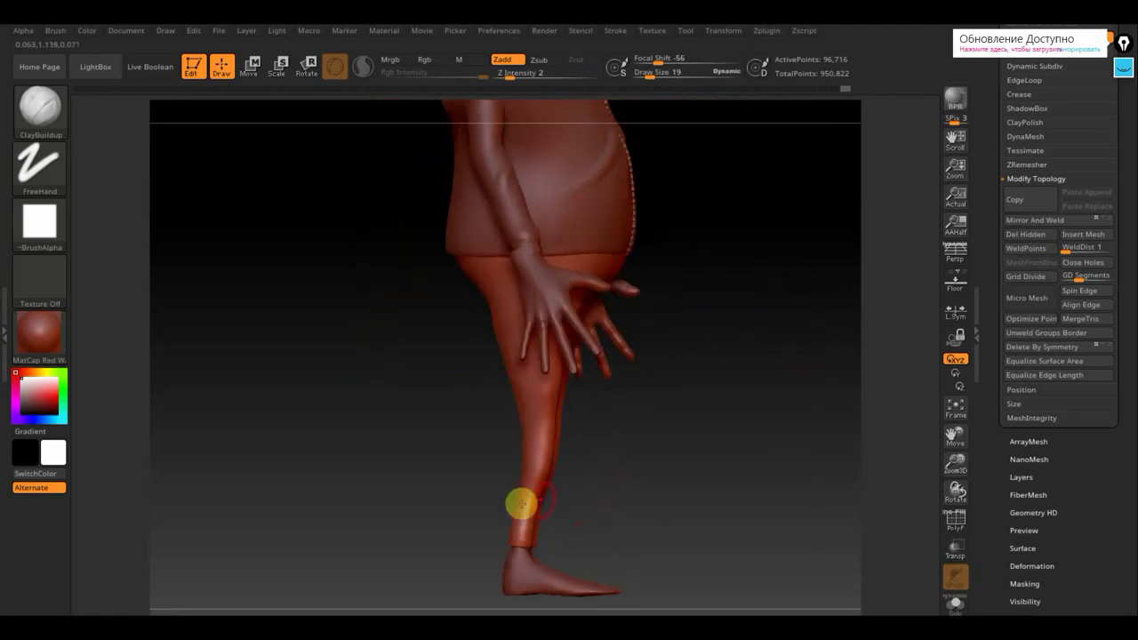
pyautogui.moveTo(524, 536); pyautogui.dragTo(522, 501)
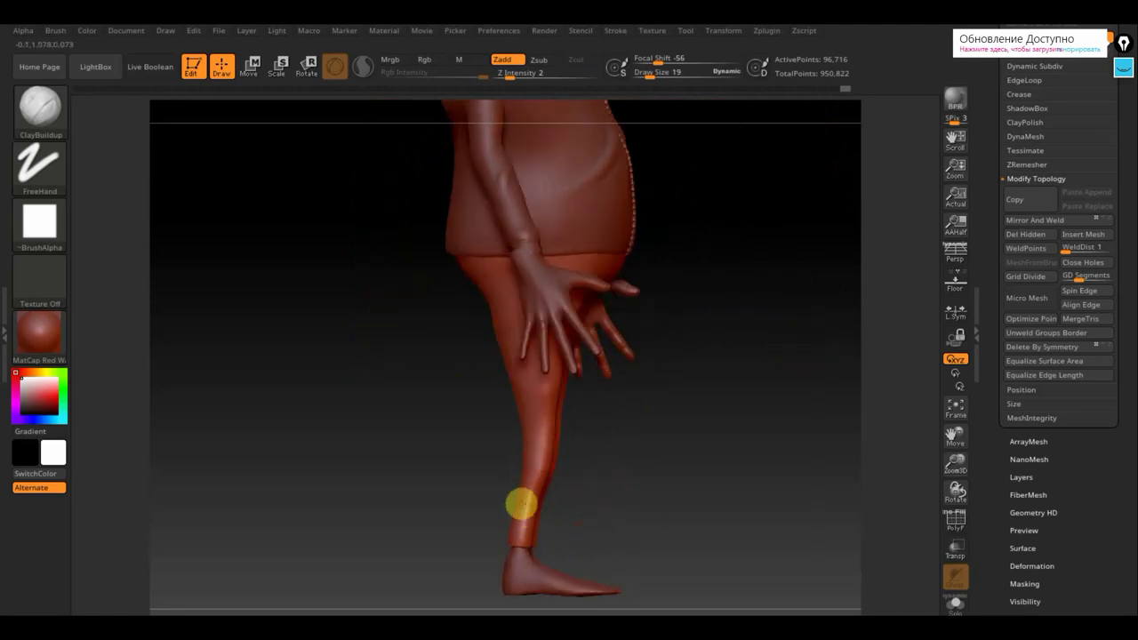
pyautogui.click(57, 31)
pyautogui.scroll(-3, 182, 382)
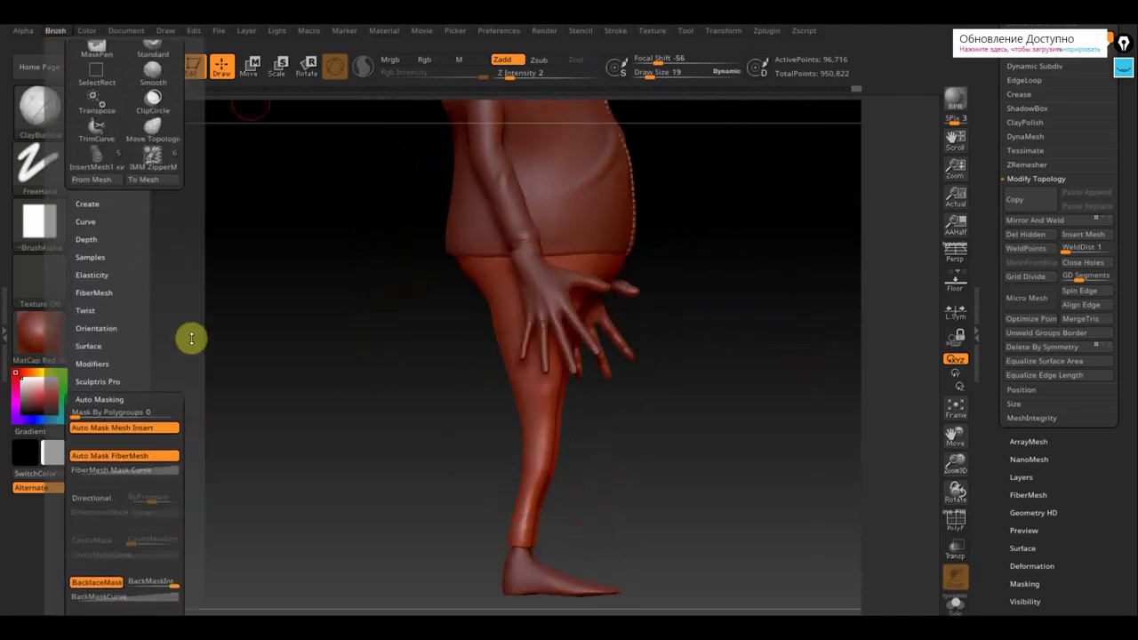
pyautogui.scroll(-3, 167, 367)
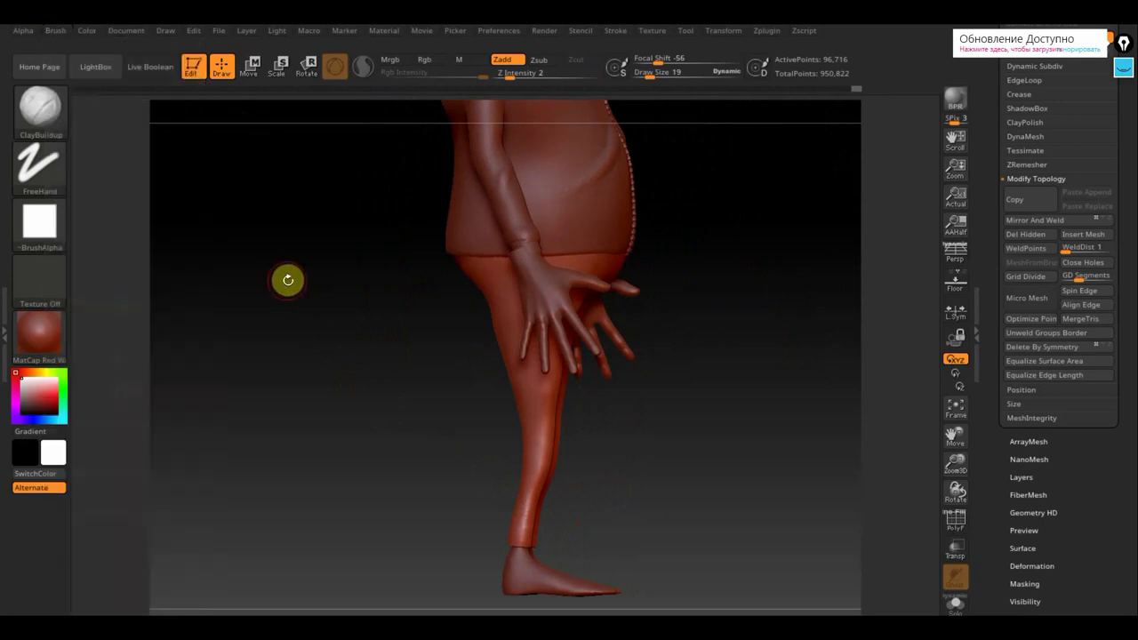
# Smooth the lower trouser leg and the crotch area between the legs.
pyautogui.moveTo(443, 321)
pyautogui.mouseDown()
pyautogui.moveTo(475, 338)
pyautogui.moveTo(508, 276)
pyautogui.mouseUp()
pyautogui.press('shift')
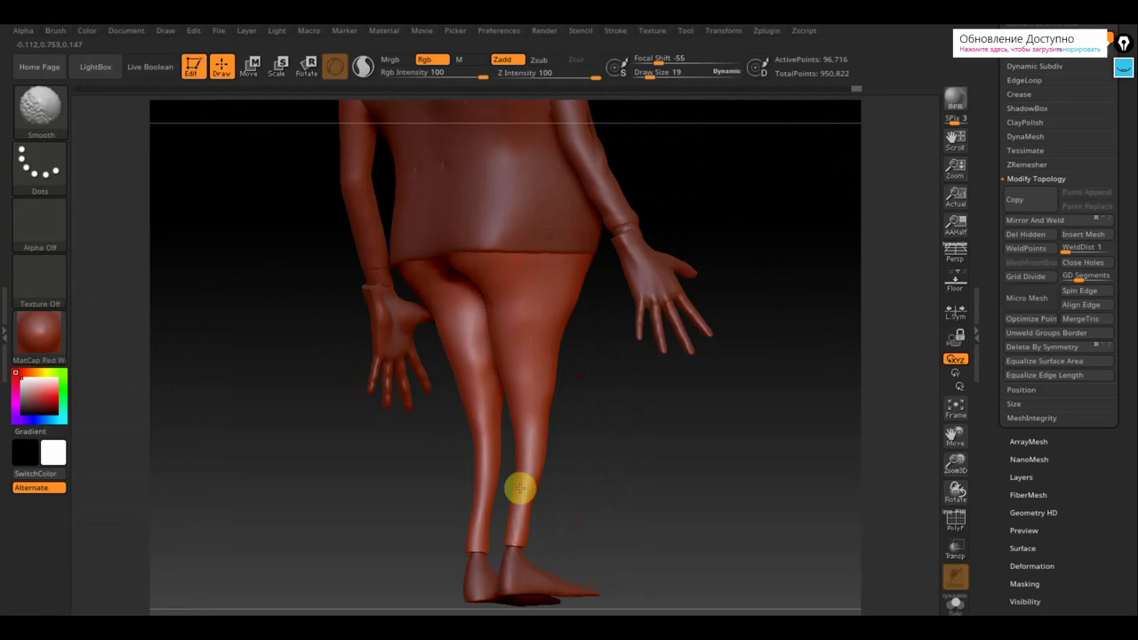
pyautogui.moveTo(590, 506)
pyautogui.mouseDown()
pyautogui.moveTo(485, 524)
pyautogui.moveTo(750, 469)
pyautogui.moveTo(691, 471)
pyautogui.mouseUp()
pyautogui.moveTo(699, 410); pyautogui.dragTo(620, 249)
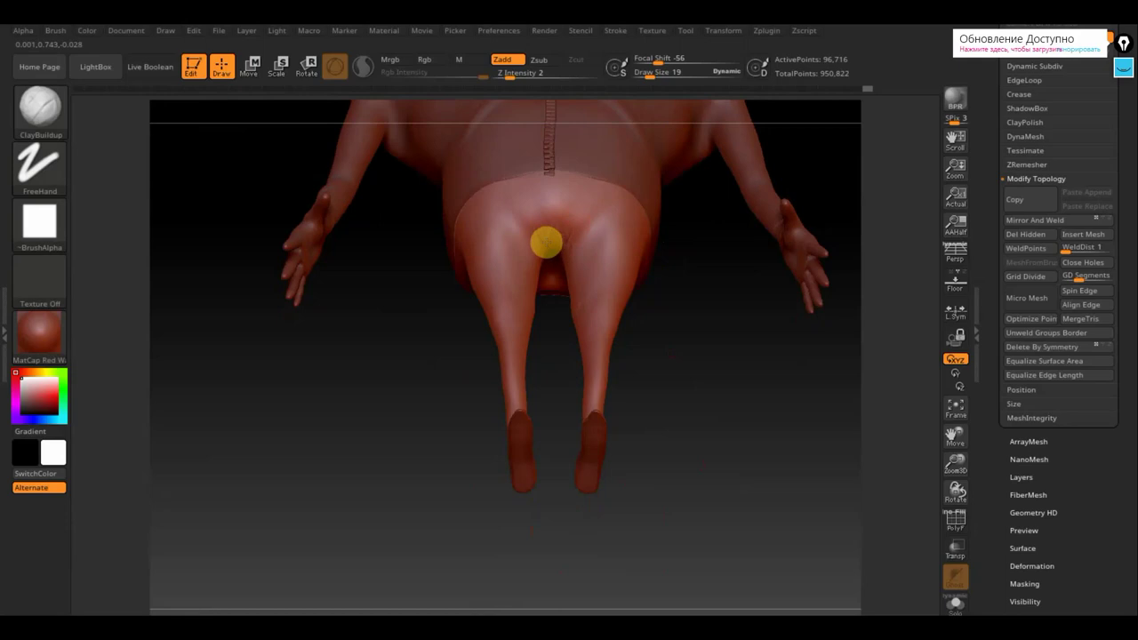
pyautogui.press('shift')
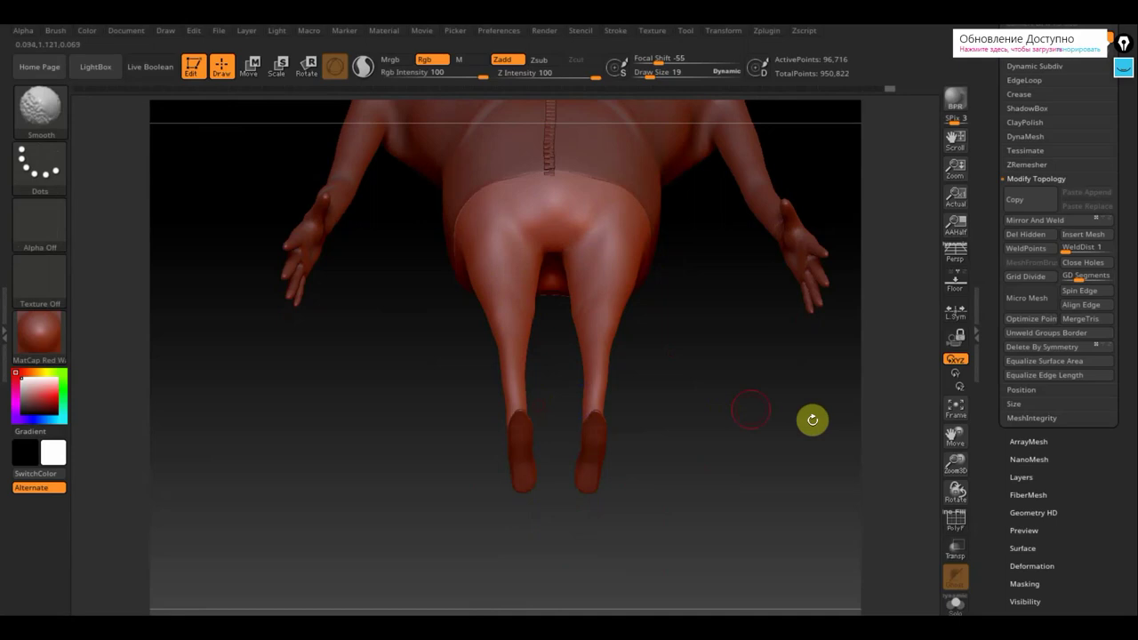
pyautogui.moveTo(812, 419)
pyautogui.keyDown('shift'); pyautogui.mouseDown()
pyautogui.moveTo(782, 490)
pyautogui.moveTo(745, 461)
pyautogui.moveTo(691, 325)
pyautogui.moveTo(667, 504)
pyautogui.mouseUp(); pyautogui.keyUp('shift')
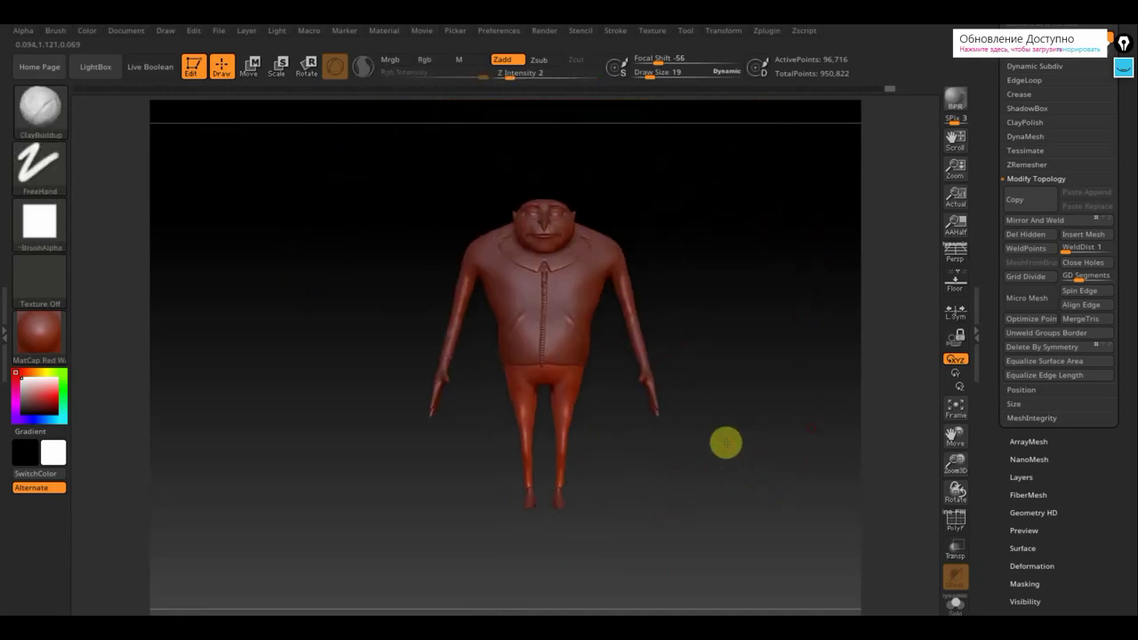
pyautogui.keyDown('alt'); pyautogui.moveTo(727, 442); pyautogui.dragTo(693, 472); pyautogui.keyUp('alt')
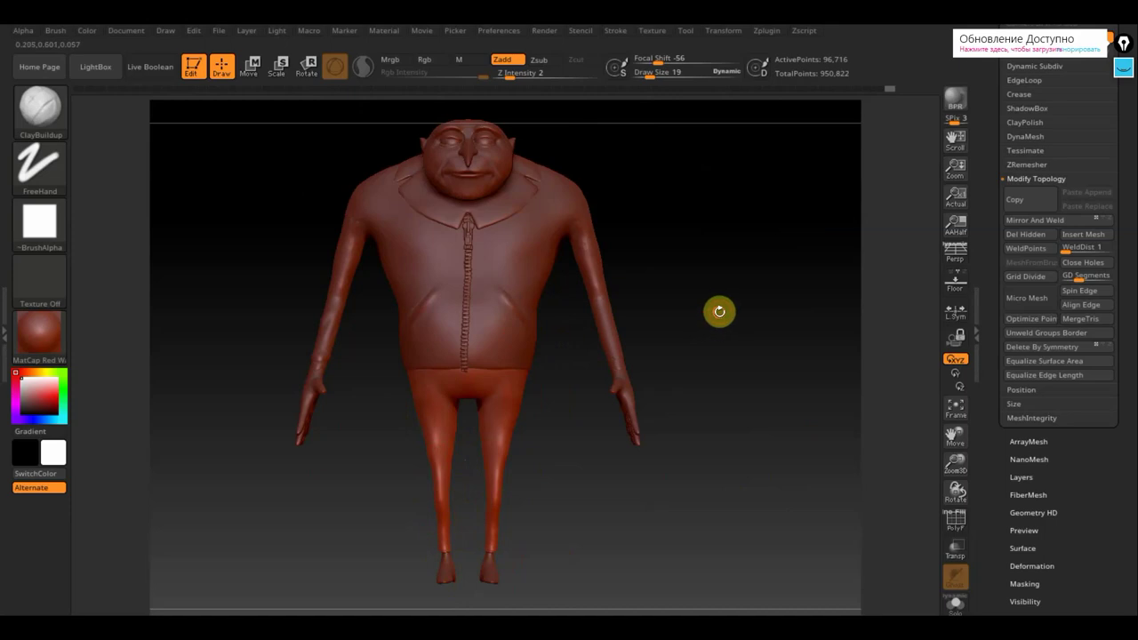
pyautogui.moveTo(720, 310)
pyautogui.mouseDown()
pyautogui.moveTo(579, 330)
pyautogui.moveTo(698, 323)
pyautogui.moveTo(723, 304)
pyautogui.moveTo(719, 325)
pyautogui.mouseUp()
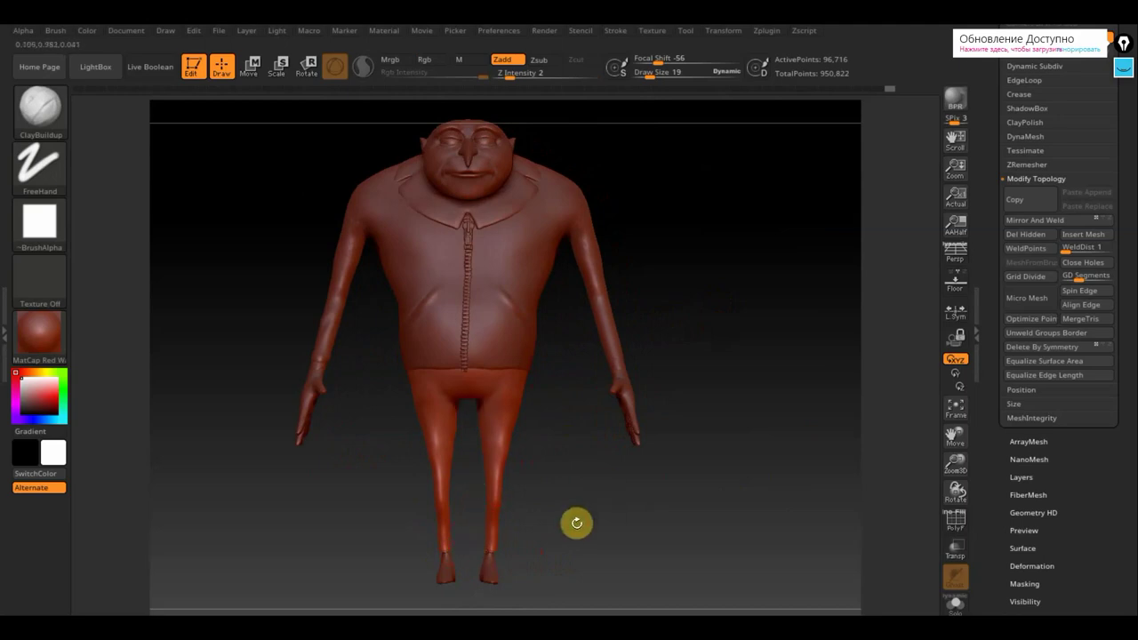
# Select the hands subtool, scale the hands down slightly and shift the character's right hand outward toward its sleeve opening.
pyautogui.moveTo(576, 523); pyautogui.dragTo(688, 531)
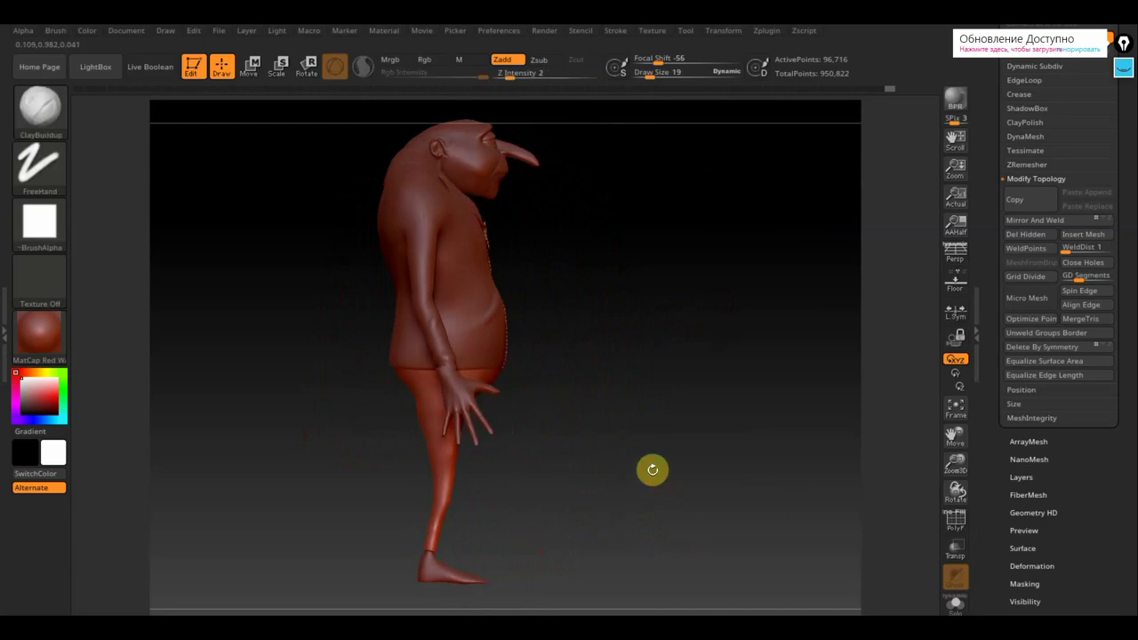
pyautogui.press('n')
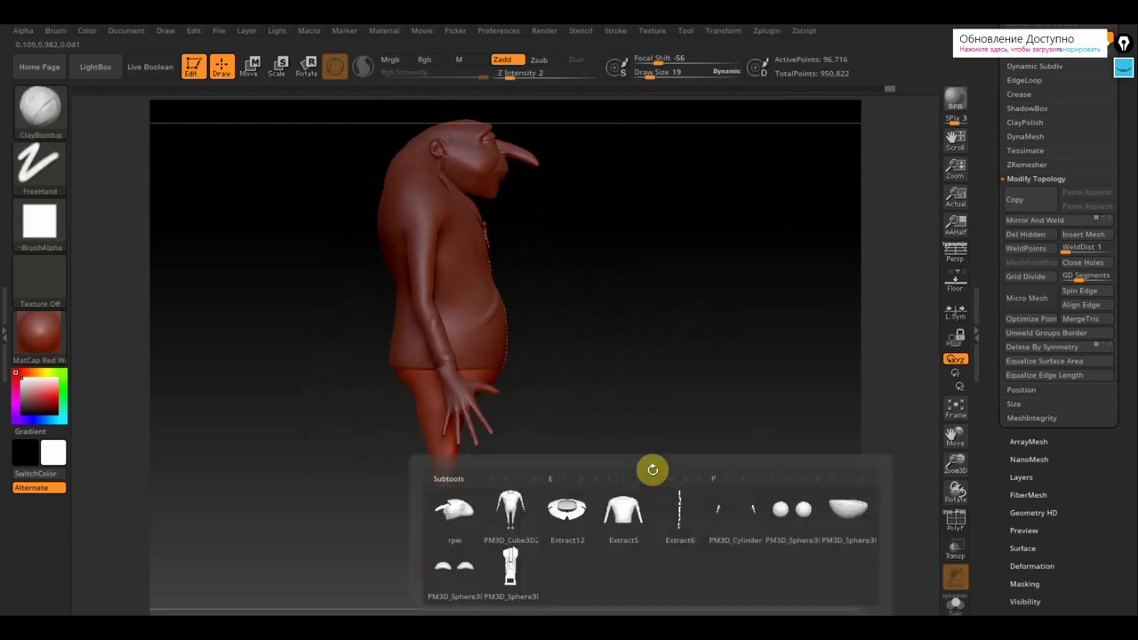
pyautogui.click(735, 521)
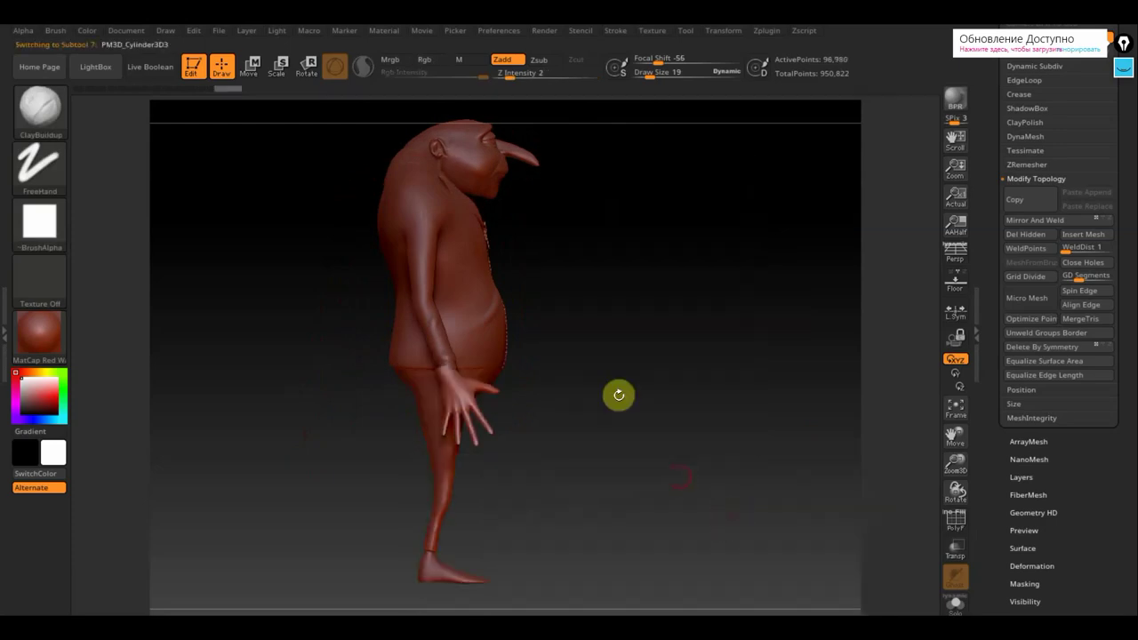
pyautogui.click(252, 68)
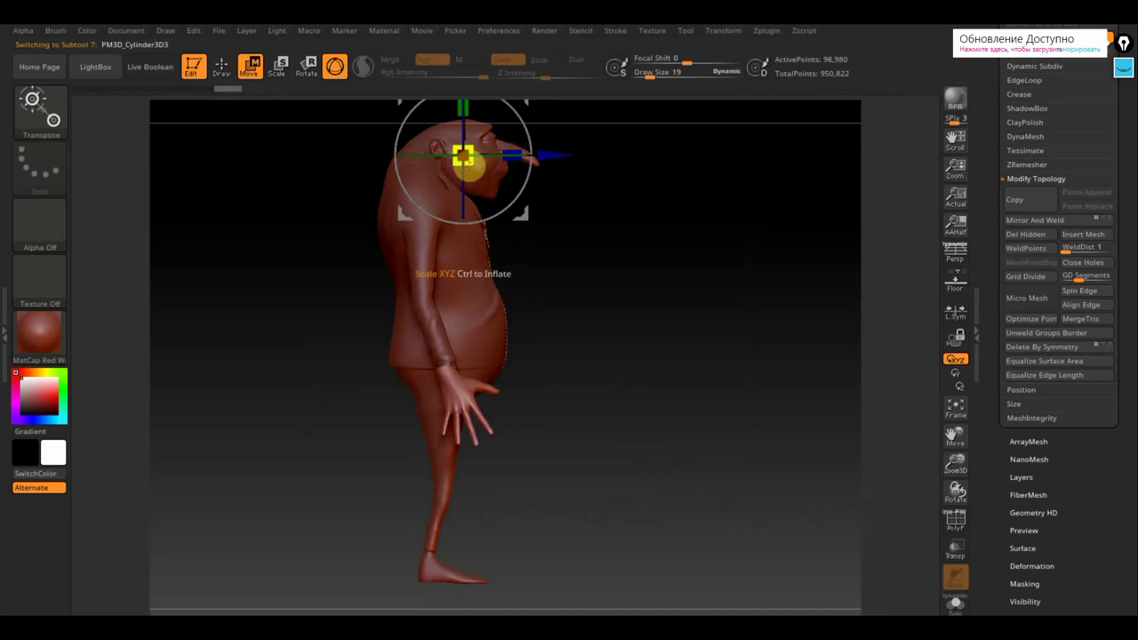
pyautogui.moveTo(466, 162); pyautogui.dragTo(462, 157)
pyautogui.moveTo(665, 229); pyautogui.dragTo(568, 169)
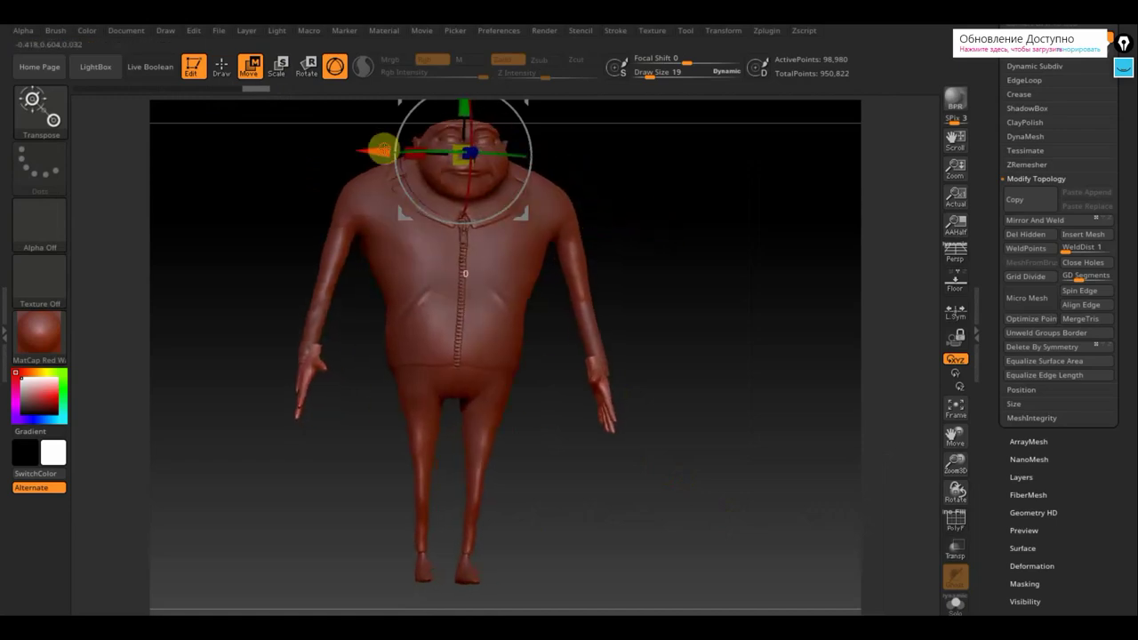
pyautogui.moveTo(381, 150); pyautogui.dragTo(375, 152)
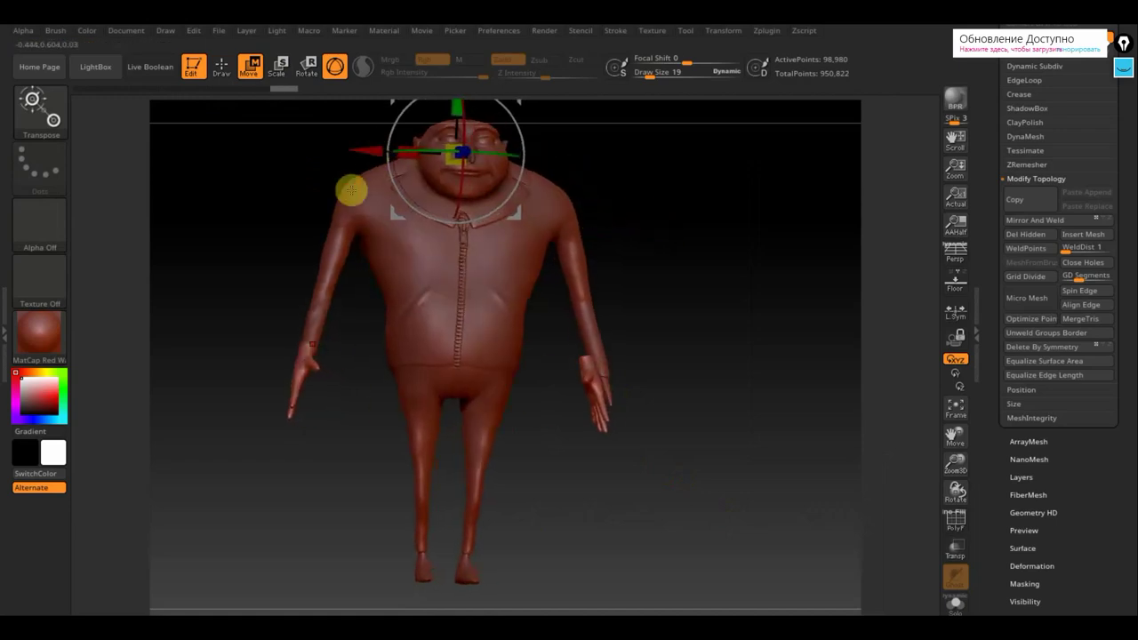
# Scale the hands down a little more and align the wrist with the sleeve cuff from the side.
pyautogui.moveTo(259, 242); pyautogui.dragTo(305, 257)
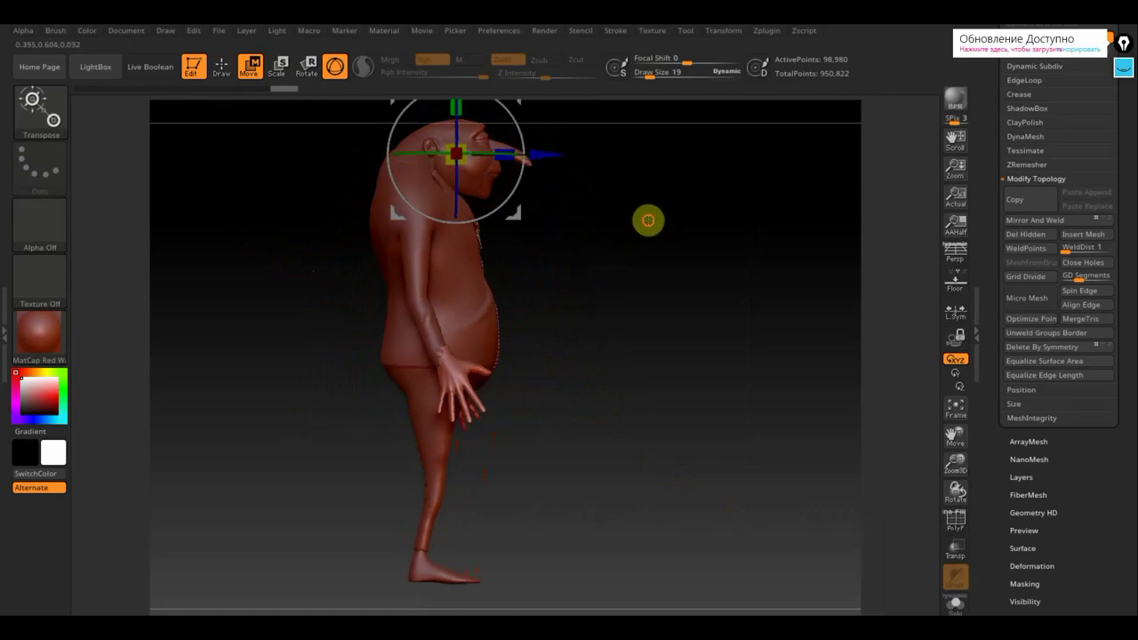
pyautogui.keyDown('alt'); pyautogui.moveTo(646, 243); pyautogui.dragTo(677, 364); pyautogui.keyUp('alt')
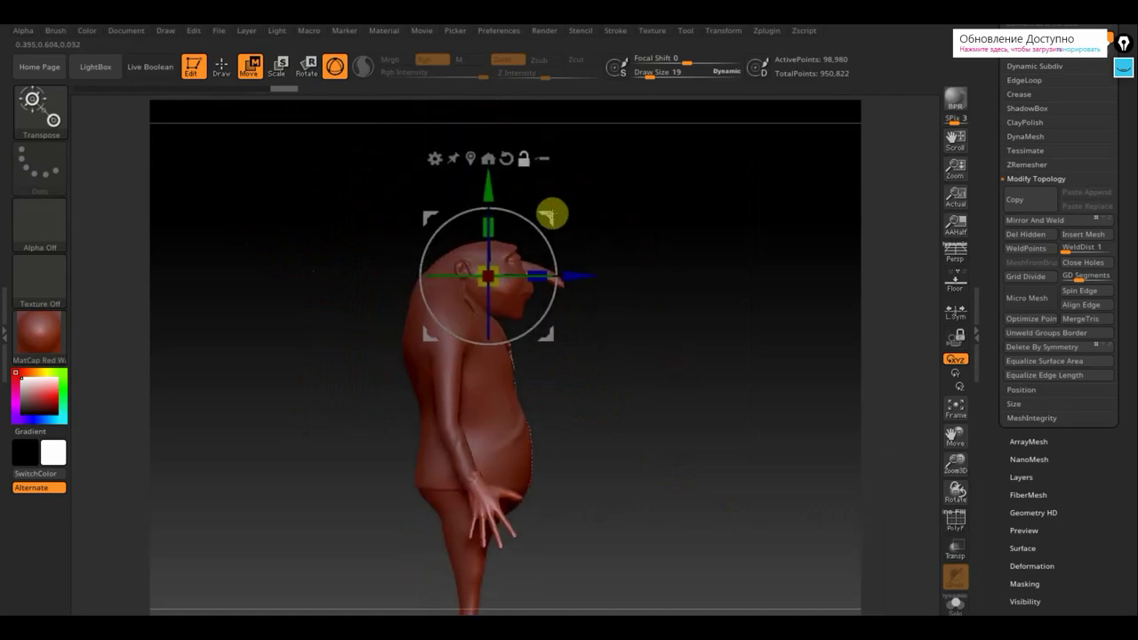
pyautogui.moveTo(552, 213); pyautogui.dragTo(548, 216)
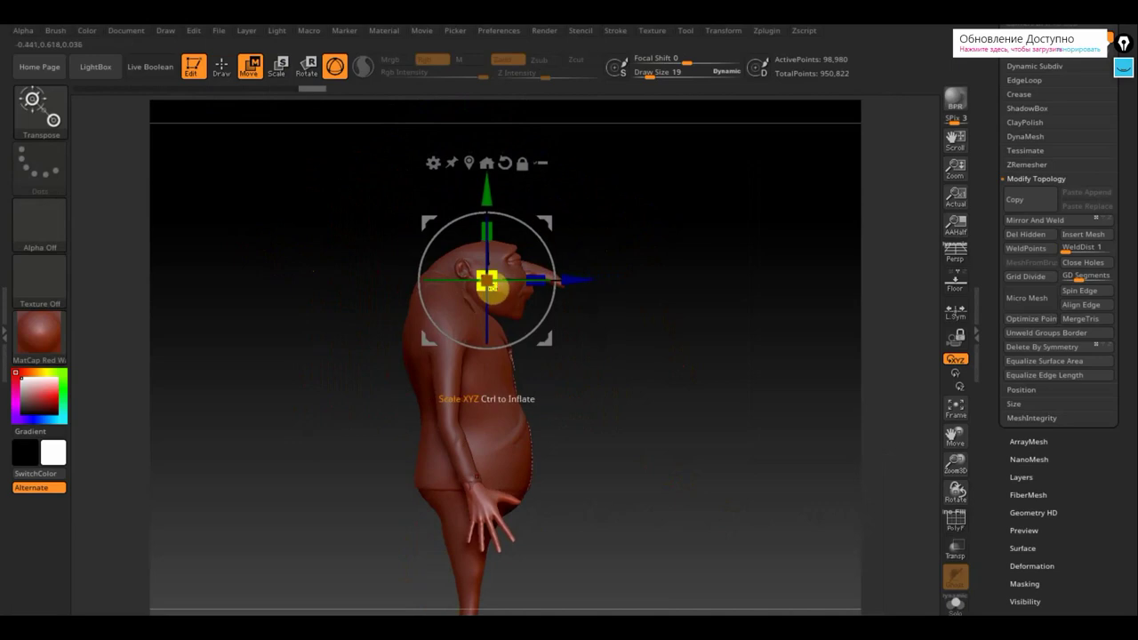
pyautogui.moveTo(492, 287); pyautogui.dragTo(488, 282)
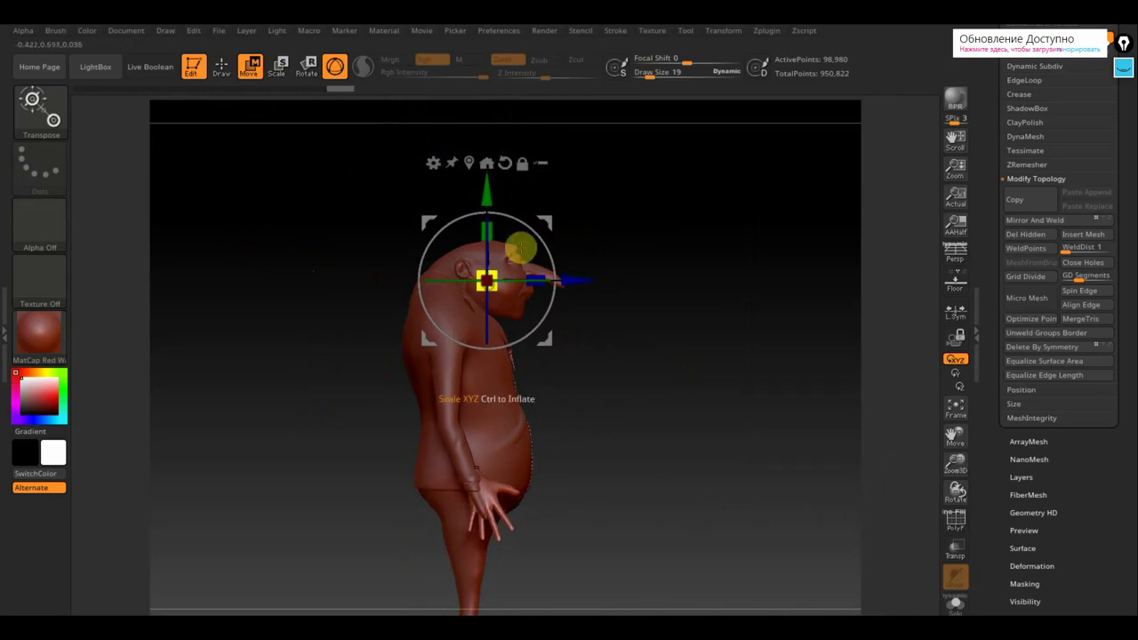
pyautogui.moveTo(549, 225); pyautogui.dragTo(546, 230)
pyautogui.moveTo(730, 258); pyautogui.dragTo(696, 278)
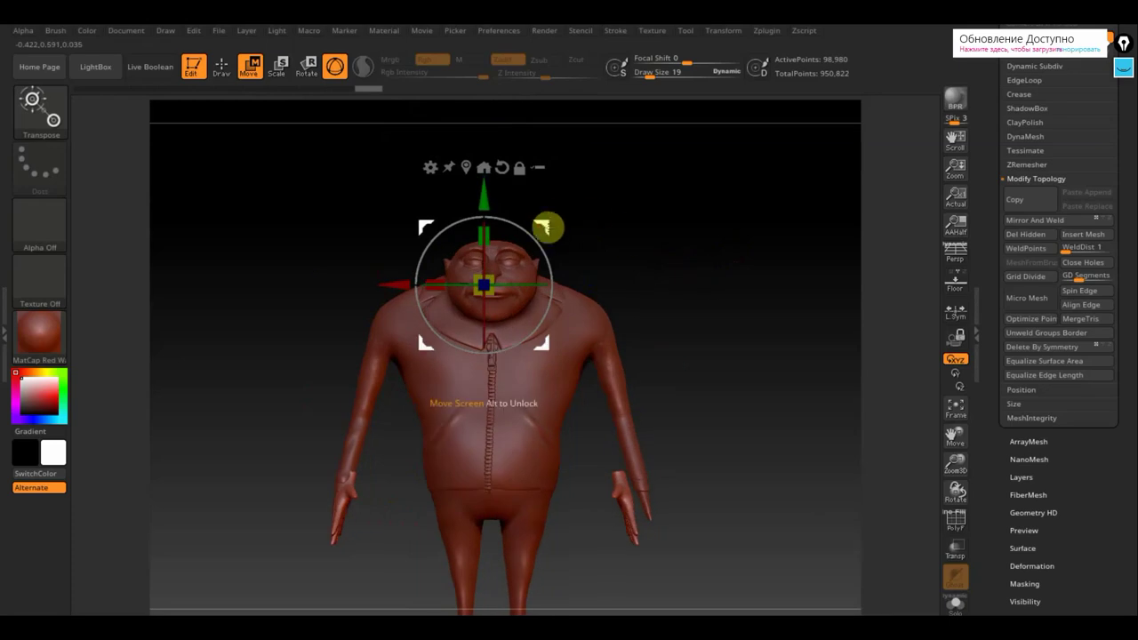
# Fine-tune the hand's position in the cuff from the front and side, and mirror it to the other arm with Mirror And Weld.
pyautogui.moveTo(541, 230); pyautogui.dragTo(533, 243)
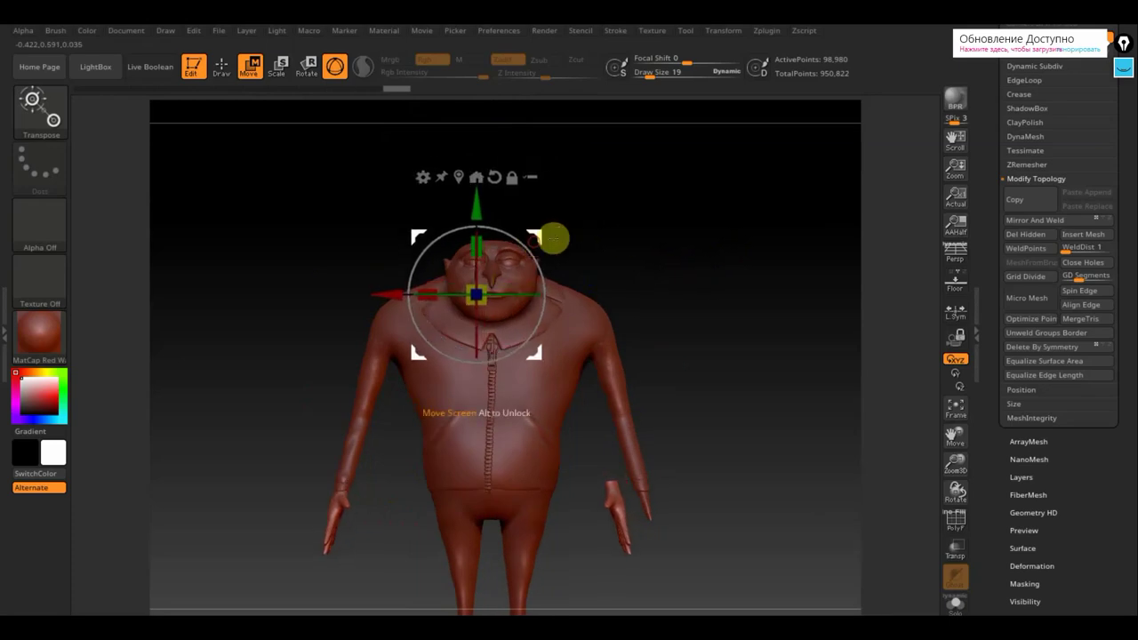
pyautogui.moveTo(614, 238); pyautogui.dragTo(659, 246)
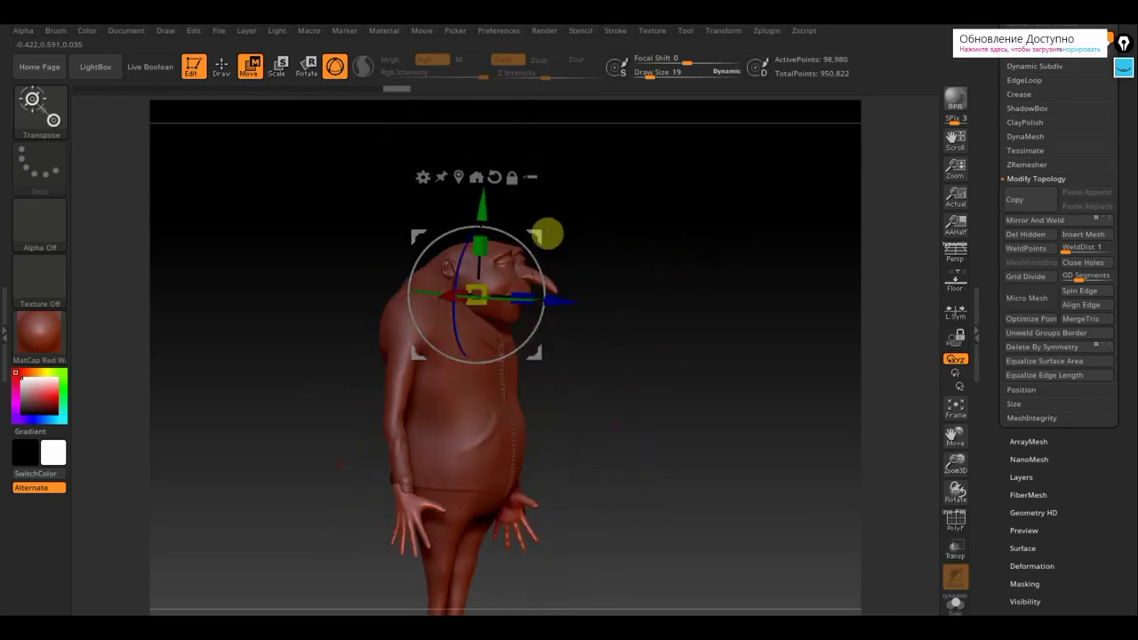
pyautogui.moveTo(534, 237); pyautogui.dragTo(623, 252)
pyautogui.moveTo(555, 230); pyautogui.dragTo(546, 235)
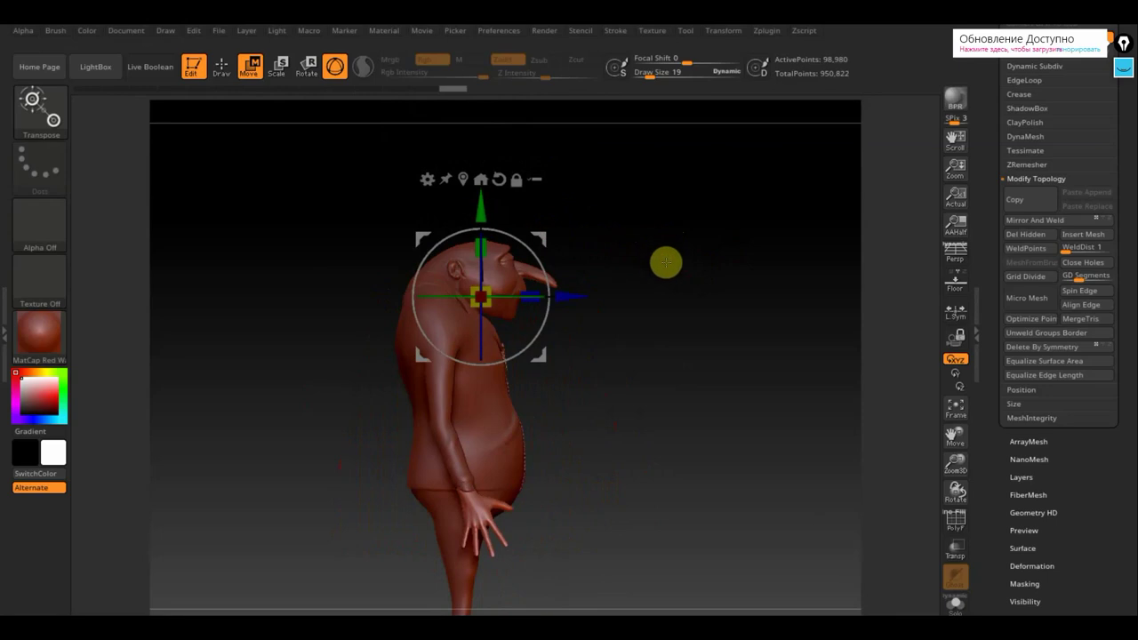
pyautogui.moveTo(666, 262)
pyautogui.mouseDown()
pyautogui.moveTo(590, 264)
pyautogui.moveTo(671, 264)
pyautogui.mouseUp()
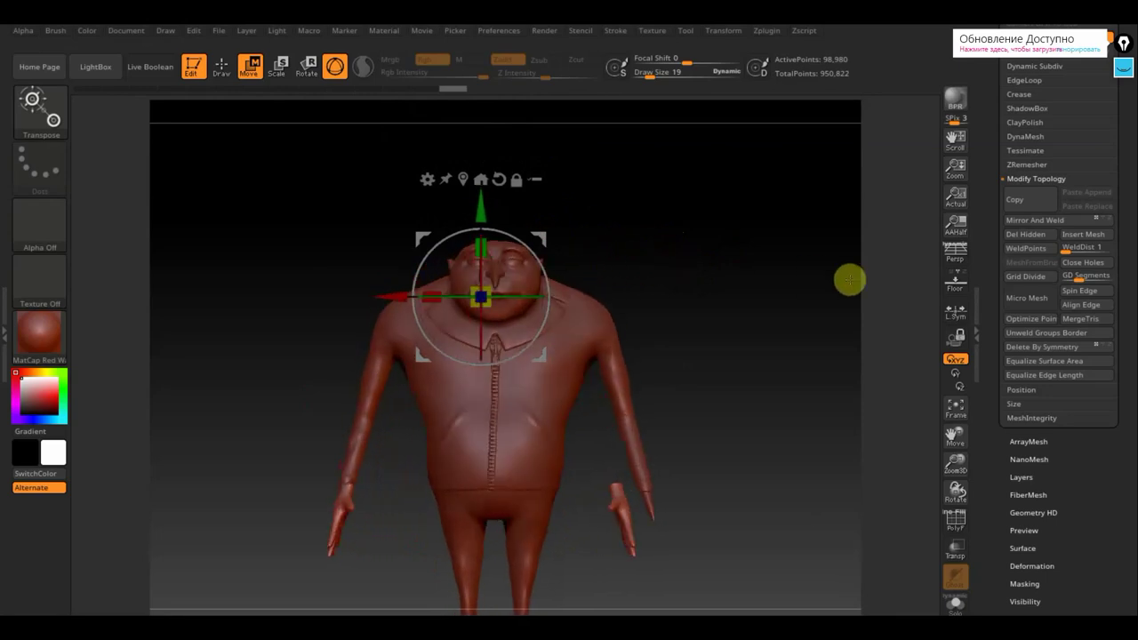
pyautogui.click(1050, 221)
pyautogui.moveTo(723, 363); pyautogui.dragTo(779, 363)
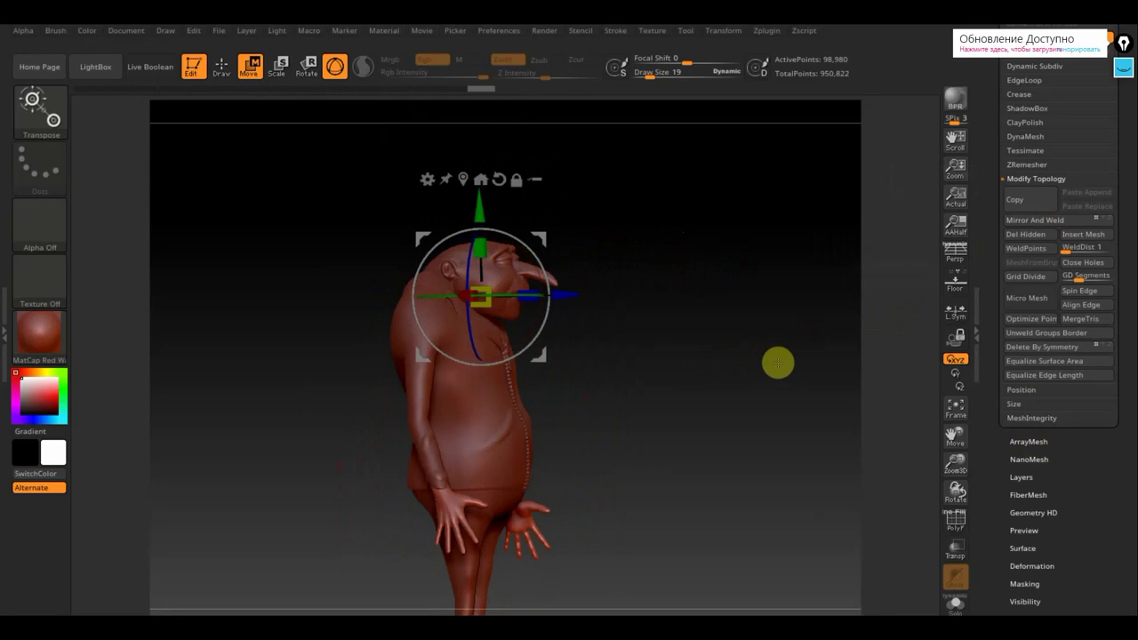
# Select the body subtool PM3D_Cube3D2 and isolate it by hiding the other subtools.
pyautogui.press('n')
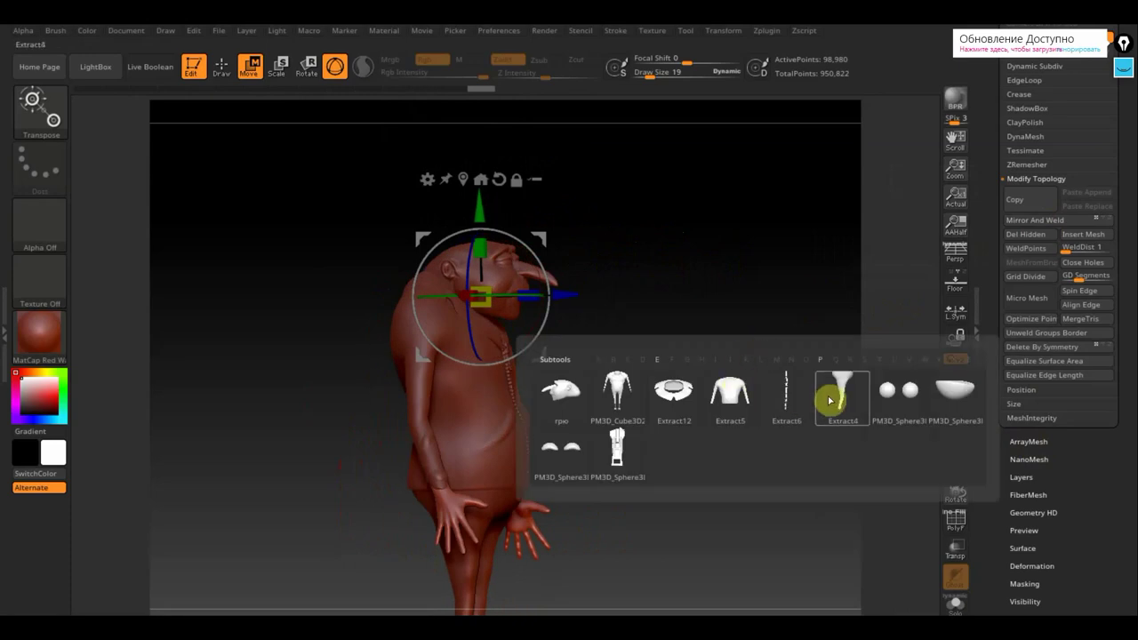
pyautogui.moveTo(776, 408)
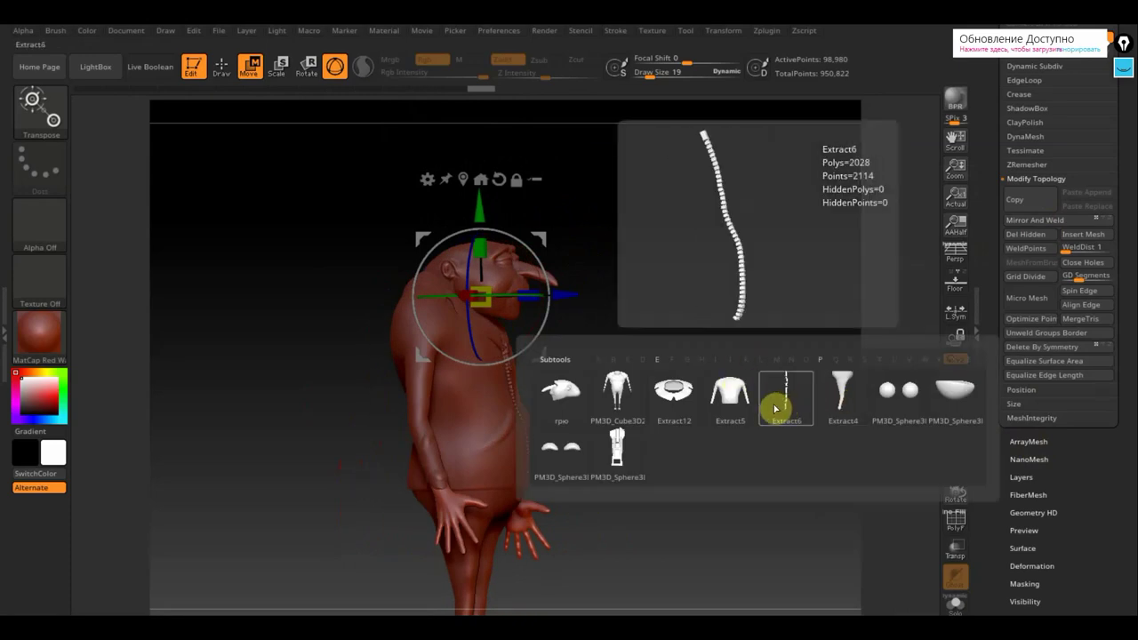
pyautogui.click(614, 398)
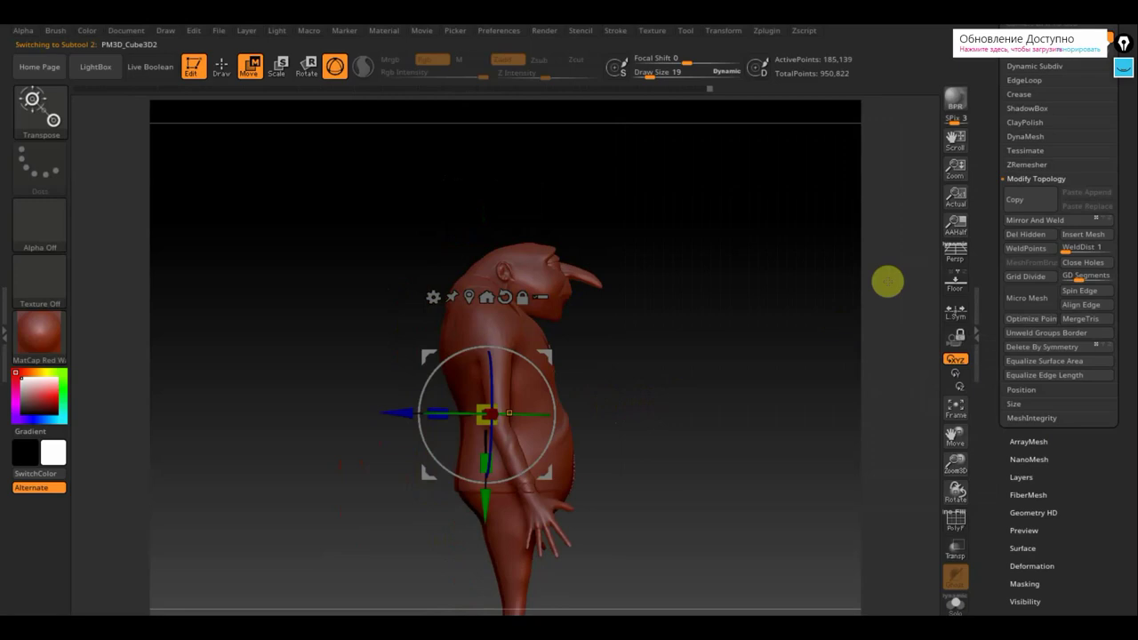
pyautogui.moveTo(1126, 117); pyautogui.dragTo(1126, 347)
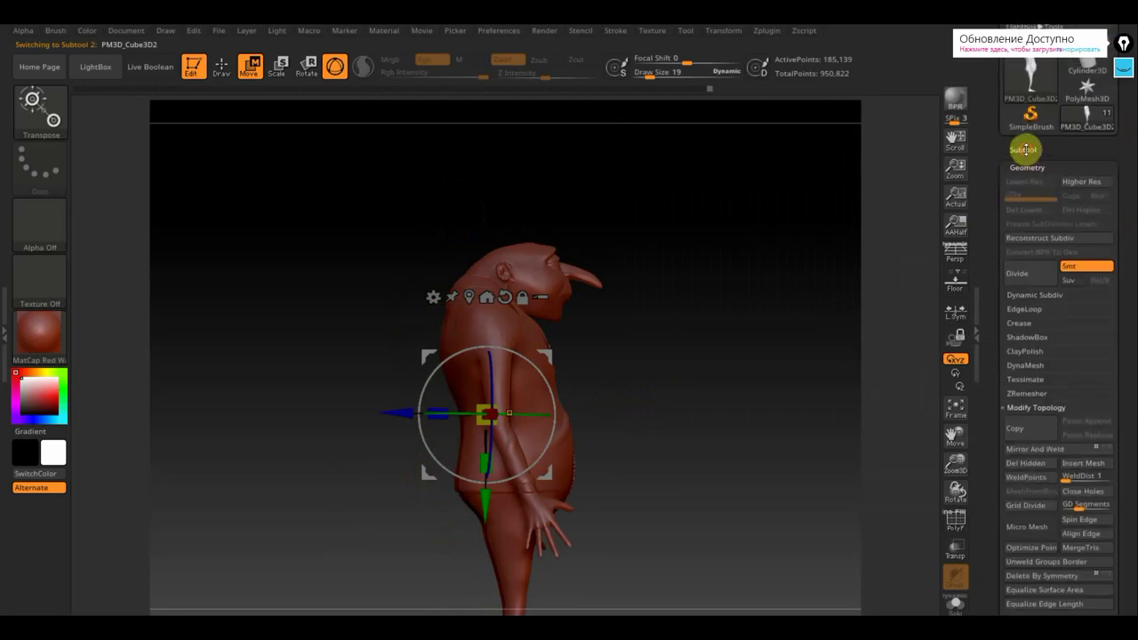
pyautogui.click(1025, 150)
pyautogui.click(1110, 183)
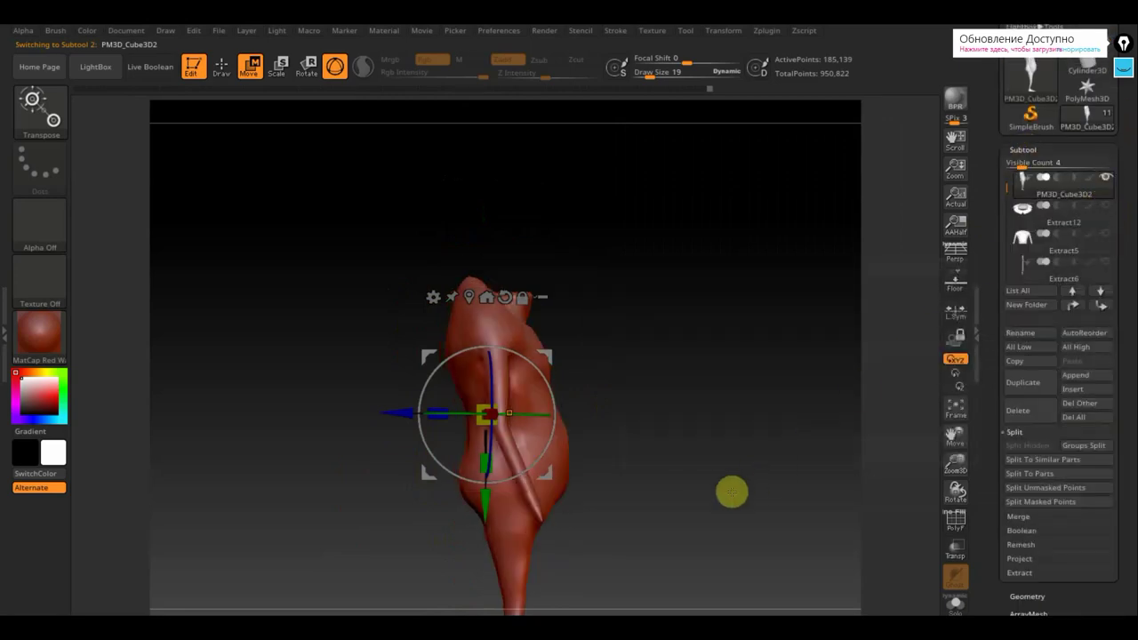
# Remesh the body with DynaMesh and cut off the pointed end of the character's right arm with the TrimCurve brush.
pyautogui.moveTo(732, 490); pyautogui.dragTo(785, 472)
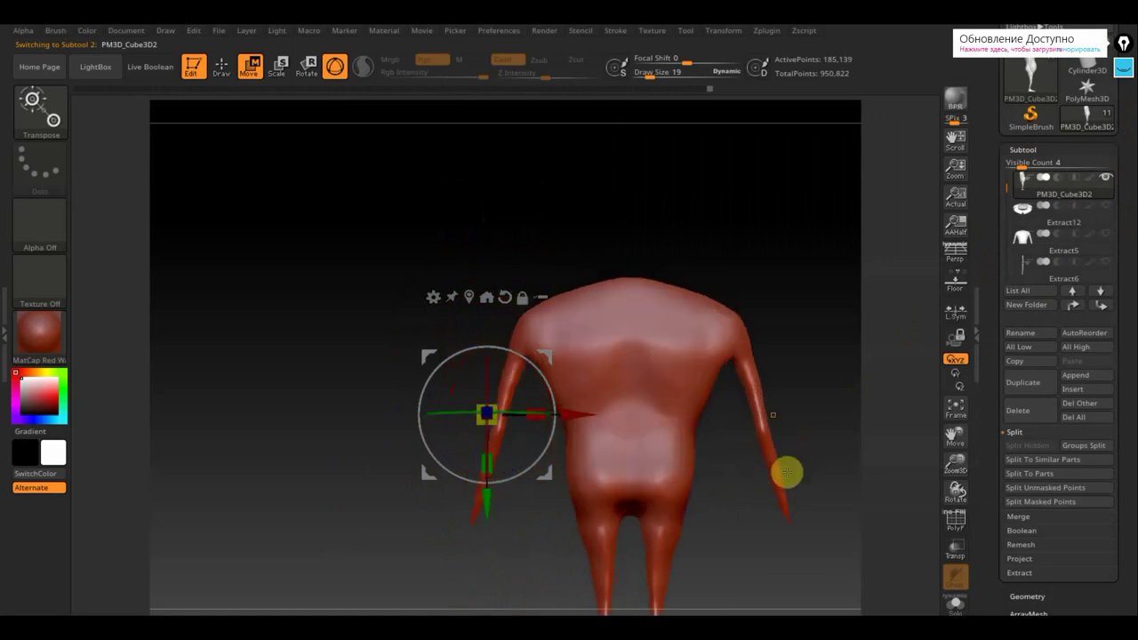
pyautogui.moveTo(727, 521); pyautogui.dragTo(554, 437)
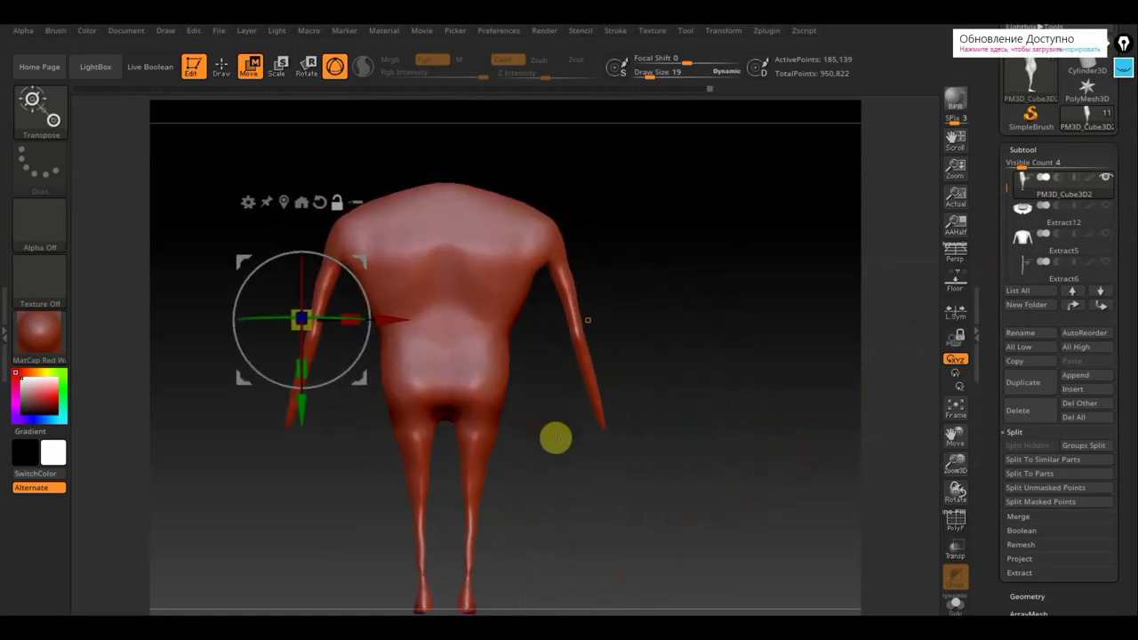
pyautogui.moveTo(628, 406); pyautogui.dragTo(747, 412)
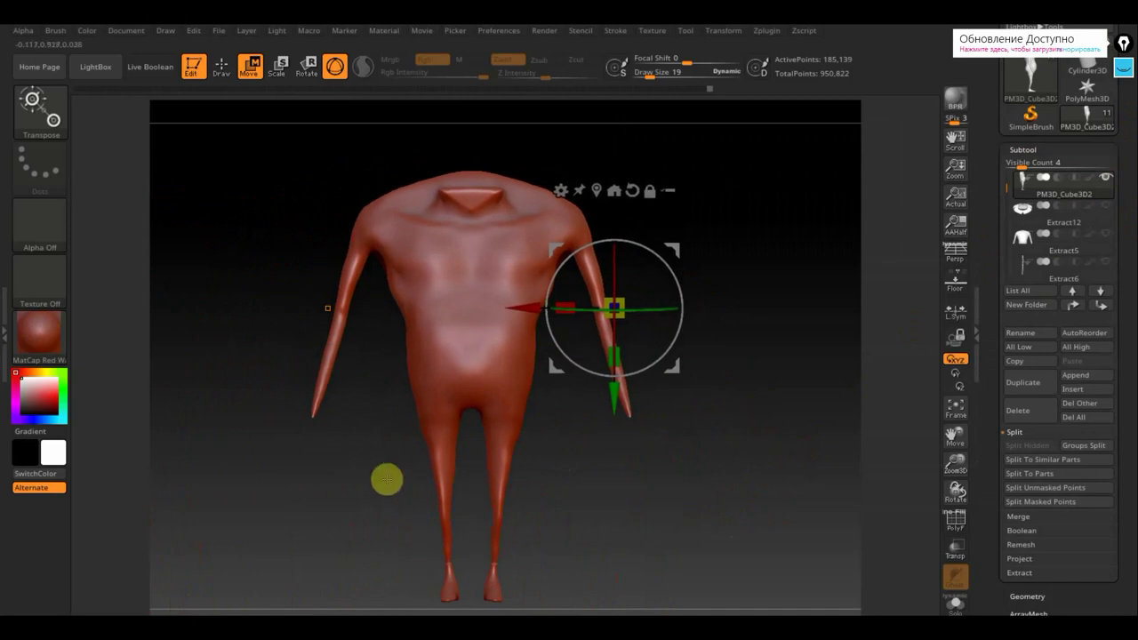
pyautogui.press('ctrl')
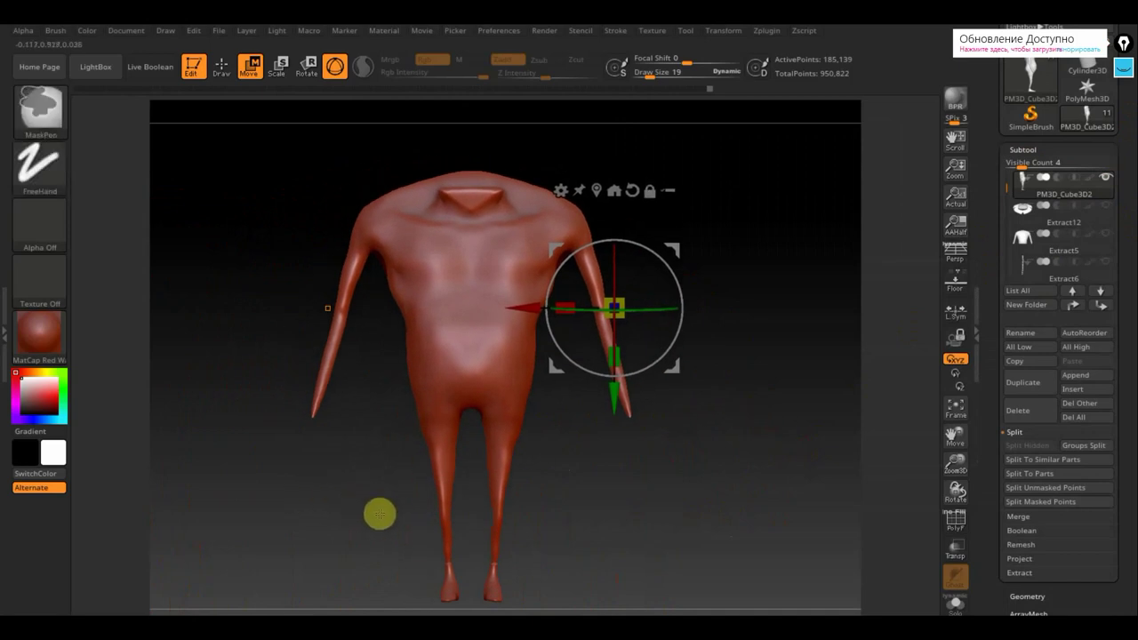
pyautogui.moveTo(374, 509)
pyautogui.keyDown('ctrl'); pyautogui.mouseDown()
pyautogui.moveTo(349, 421)
pyautogui.moveTo(354, 436)
pyautogui.mouseUp(); pyautogui.keyUp('ctrl')
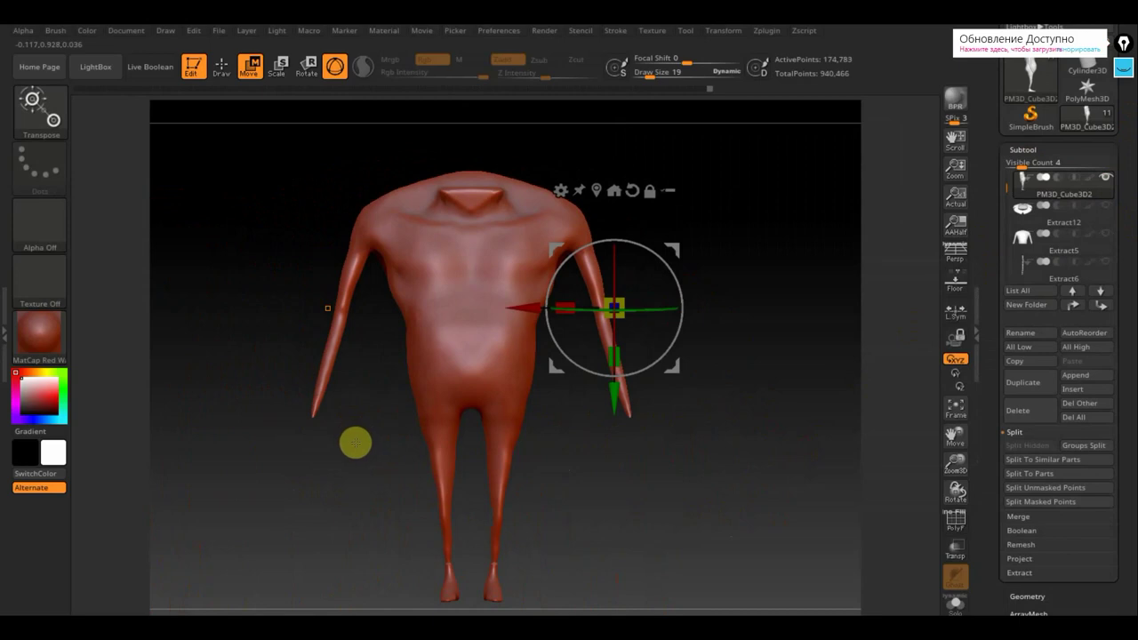
pyautogui.hotkey('ctrl', 'shift')
pyautogui.moveTo(353, 518)
pyautogui.keyDown('ctrl'); pyautogui.keyDown('shift'); pyautogui.mouseDown()
pyautogui.moveTo(344, 414)
pyautogui.moveTo(289, 389)
pyautogui.mouseUp(); pyautogui.keyUp('shift'); pyautogui.keyUp('ctrl')
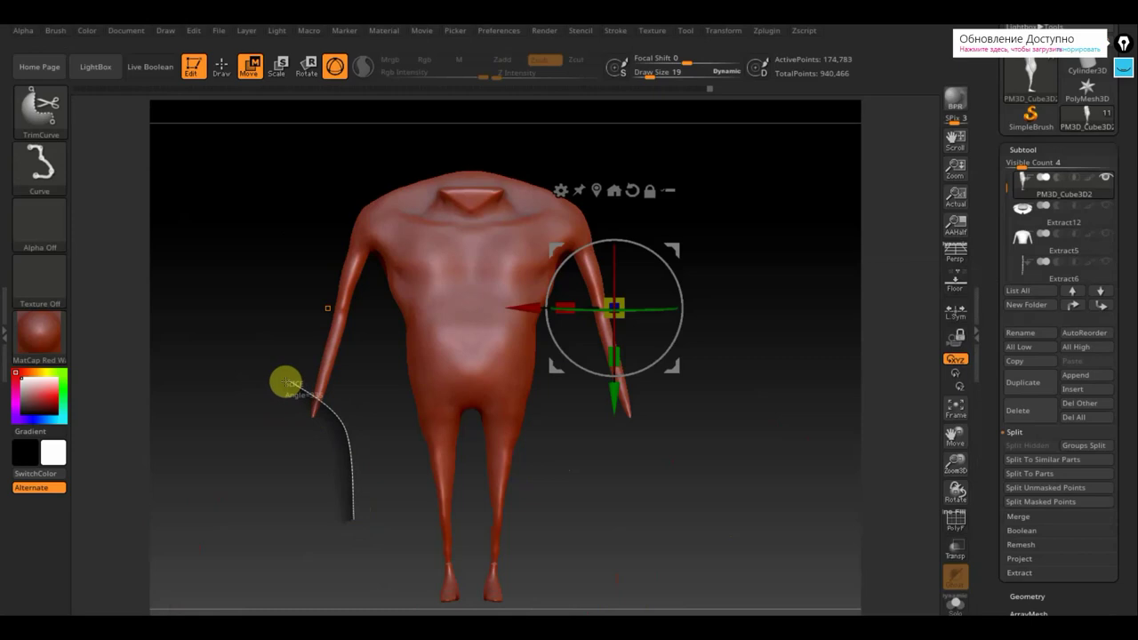
pyautogui.keyDown('ctrl'); pyautogui.keyDown('shift'); pyautogui.moveTo(290, 374); pyautogui.dragTo(292, 375); pyautogui.keyUp('shift'); pyautogui.keyUp('ctrl')
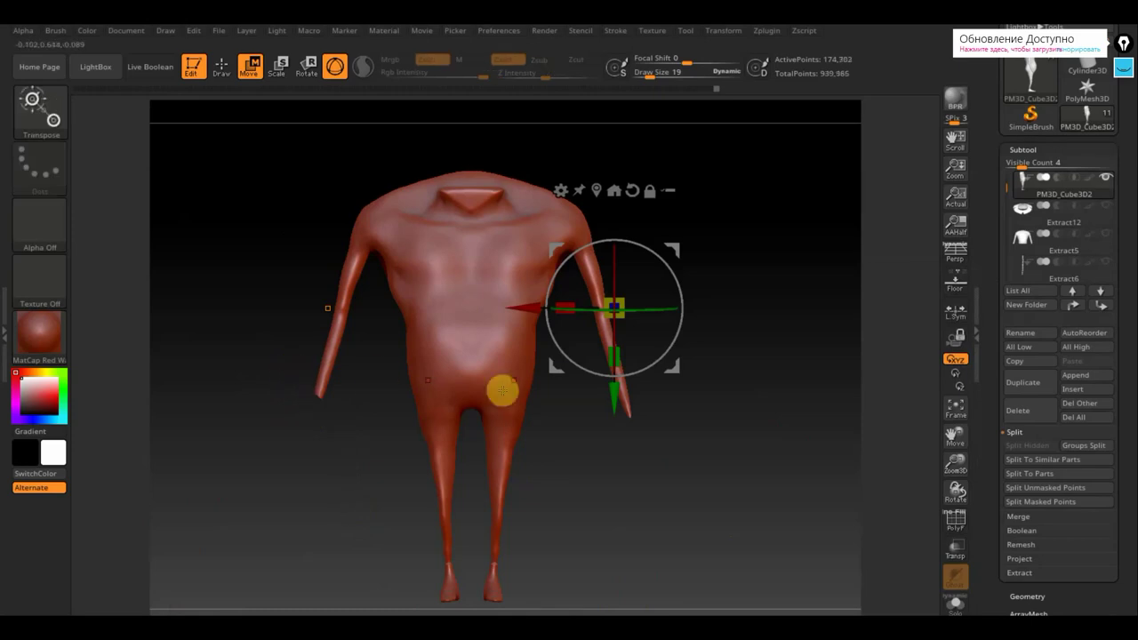
# Mirror the trimmed arm to the other side with Mirror And Weld and show all subtools again.
pyautogui.click(1035, 595)
pyautogui.click(1043, 450)
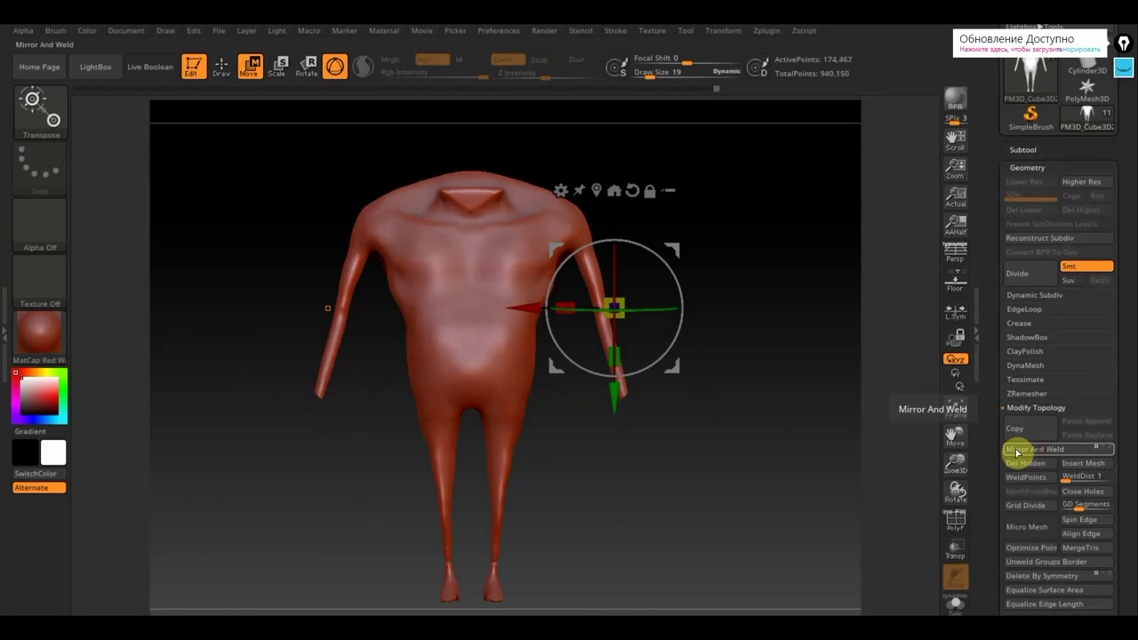
pyautogui.click(1032, 150)
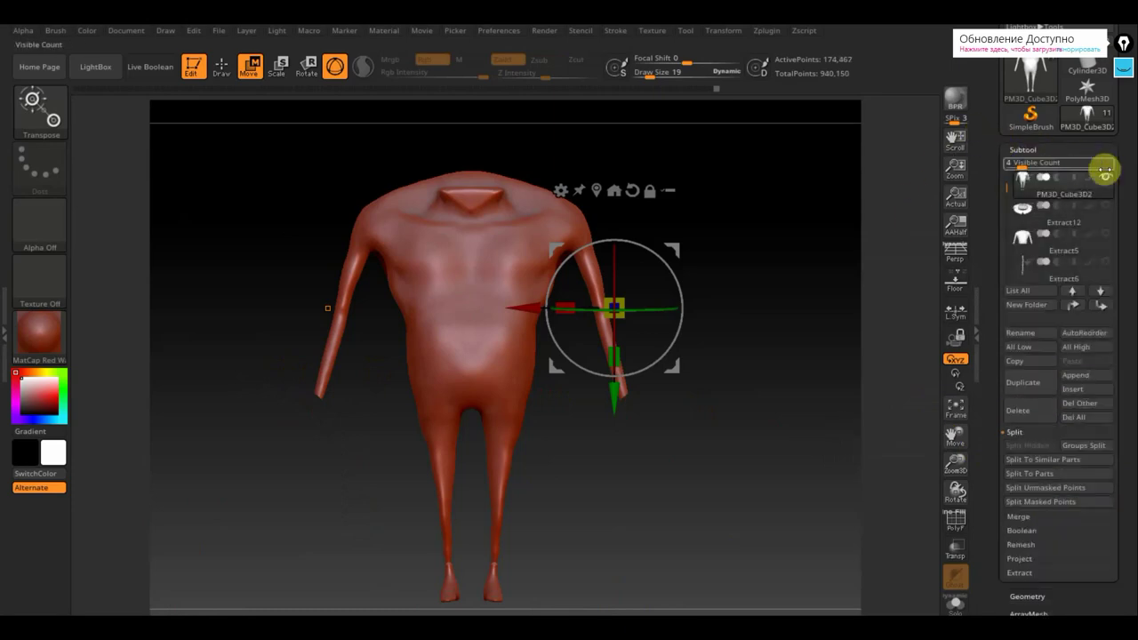
pyautogui.click(1107, 181)
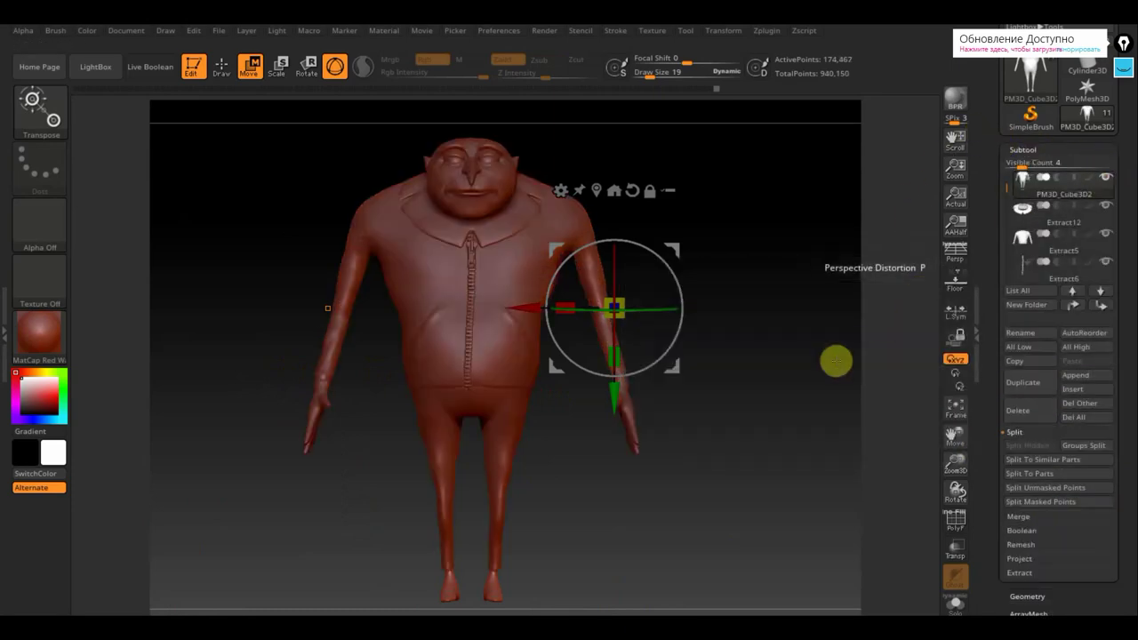
# Select the jacket subtool Extract5 for sculpting and set the draw size to 8.
pyautogui.moveTo(839, 358); pyautogui.dragTo(710, 330)
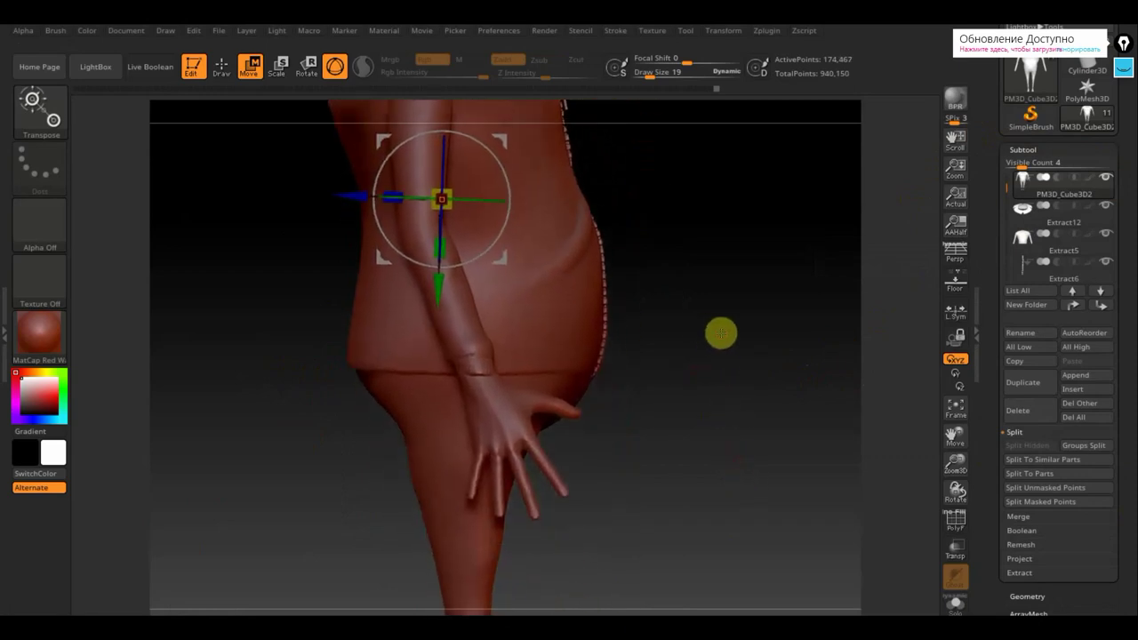
pyautogui.press('n')
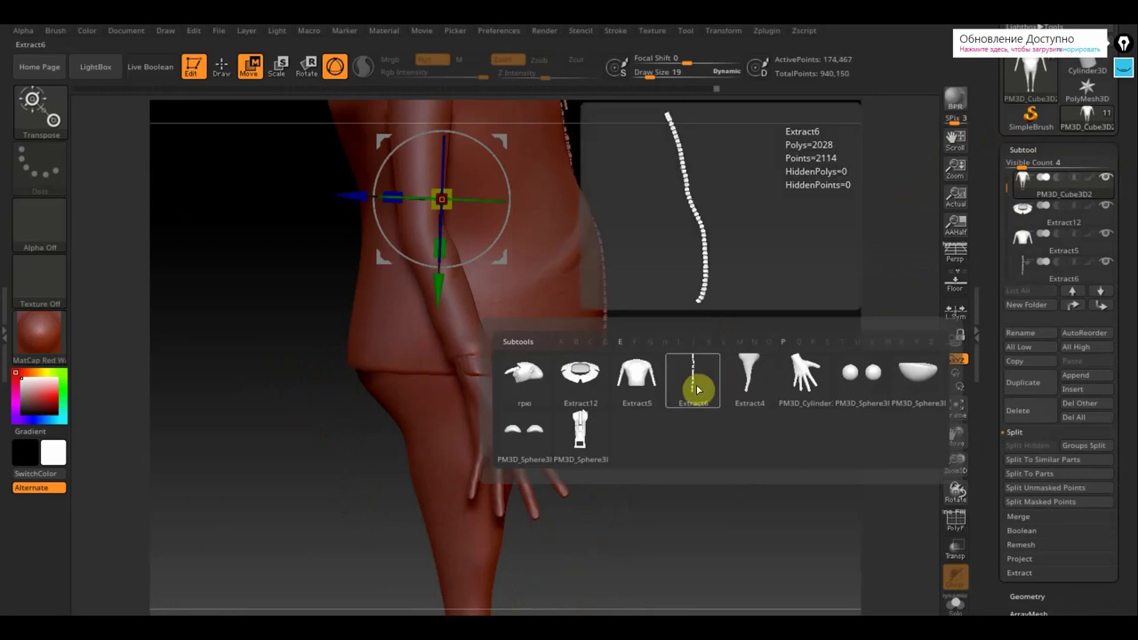
pyautogui.click(643, 390)
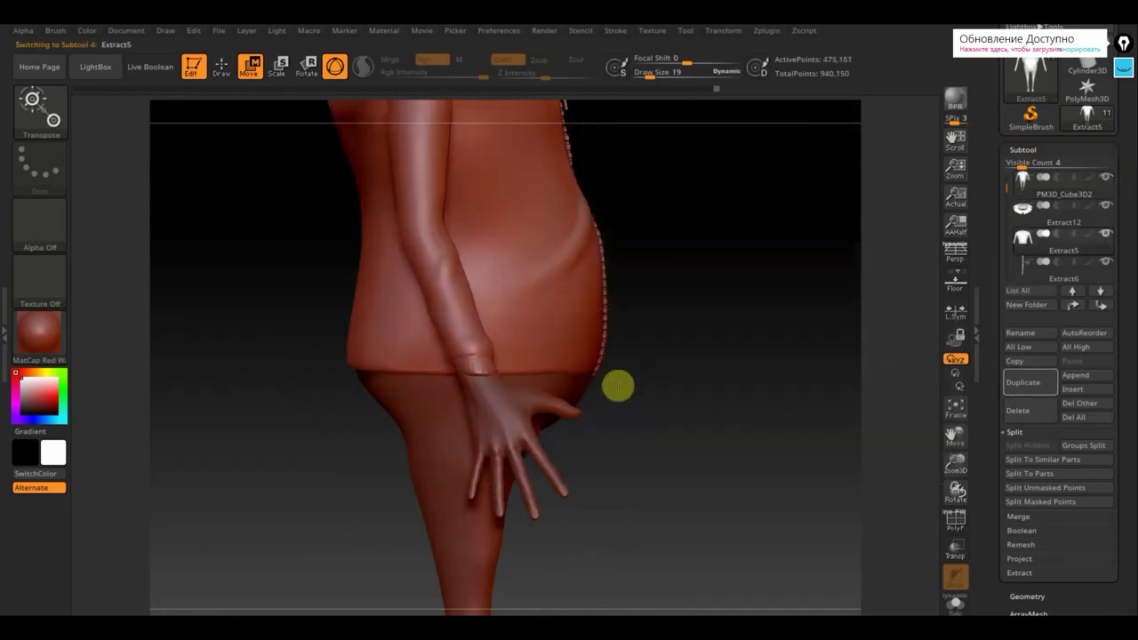
pyautogui.click(221, 66)
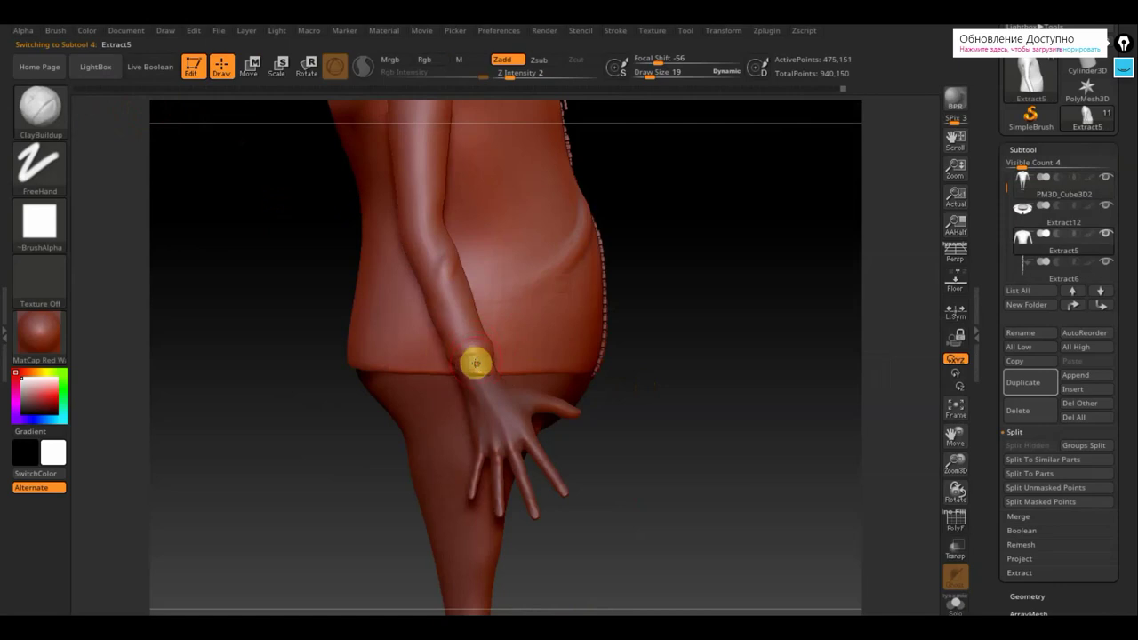
pyautogui.moveTo(650, 74); pyautogui.dragTo(628, 78)
# Try to sculpt and smooth the band of the right sleeve's cuff with the Standard brush.
pyautogui.click(43, 115)
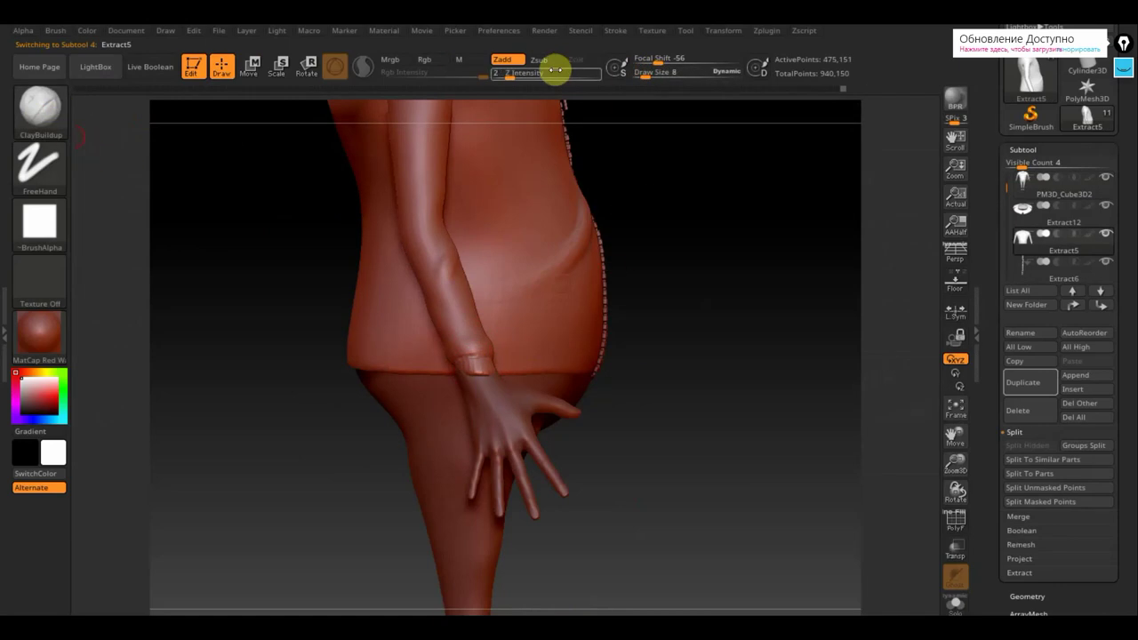
pyautogui.click(40, 107)
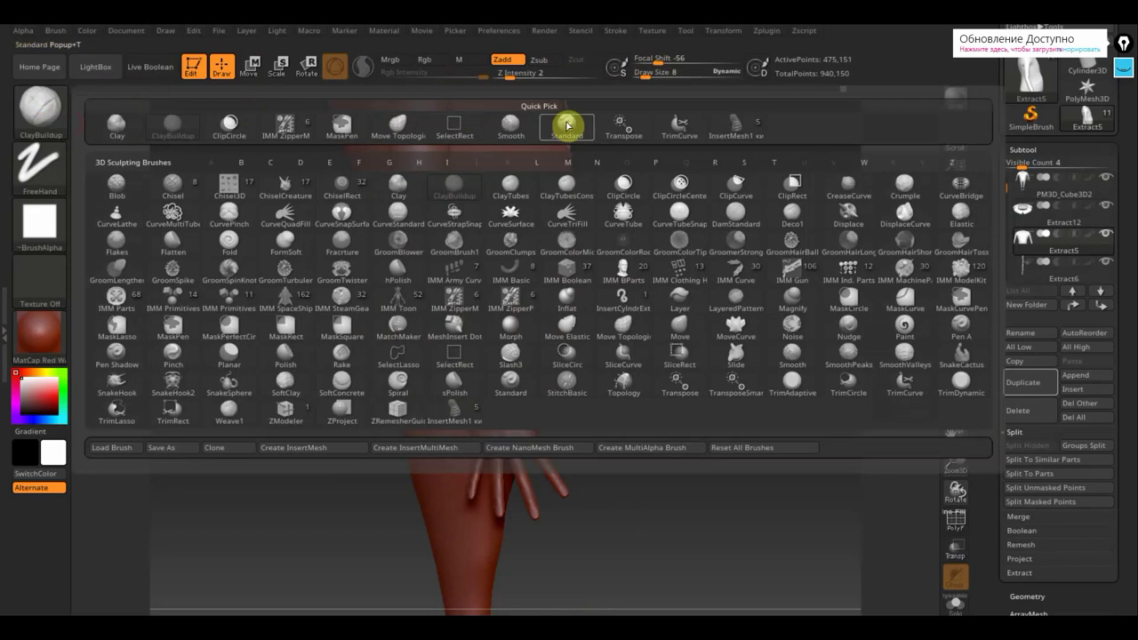
pyautogui.click(565, 122)
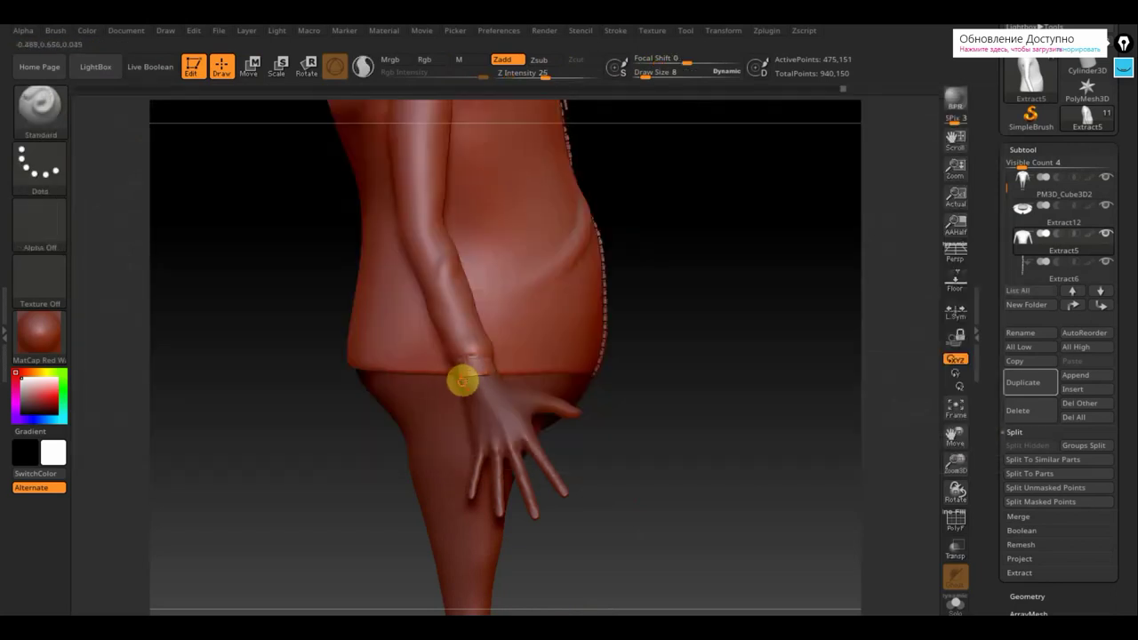
pyautogui.moveTo(305, 401); pyautogui.dragTo(476, 382)
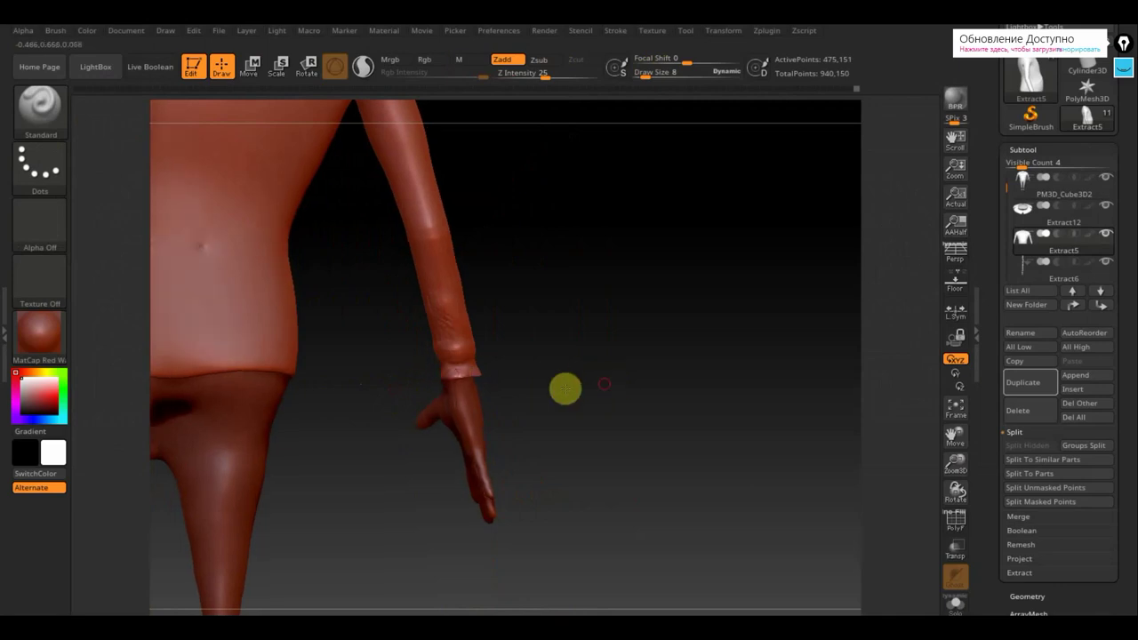
pyautogui.moveTo(564, 389); pyautogui.dragTo(487, 369)
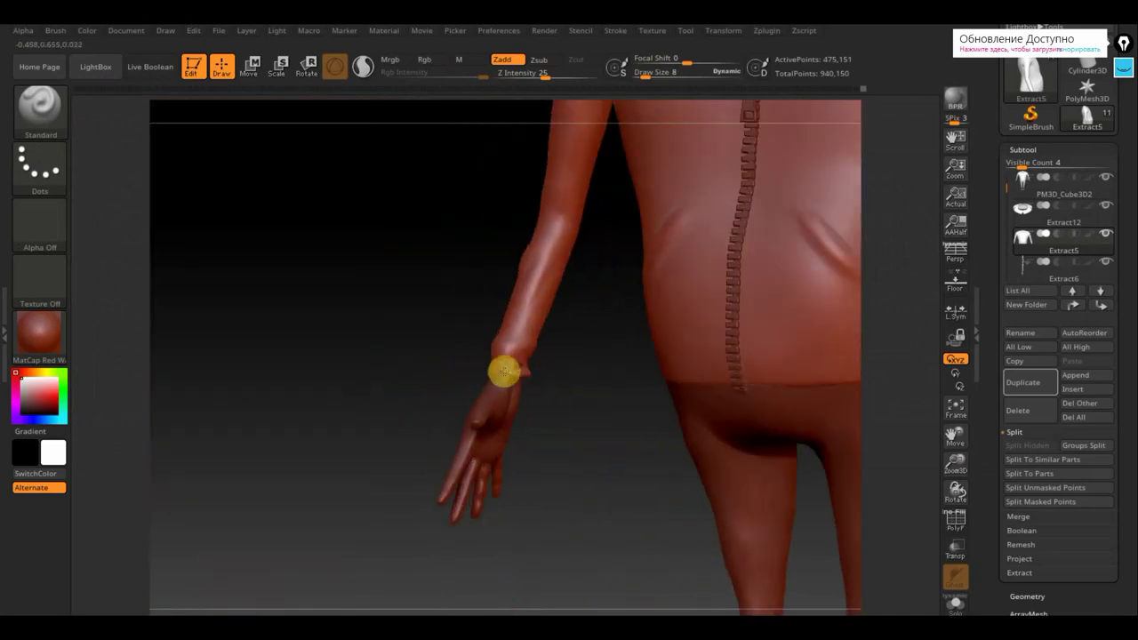
pyautogui.moveTo(564, 377); pyautogui.dragTo(577, 373)
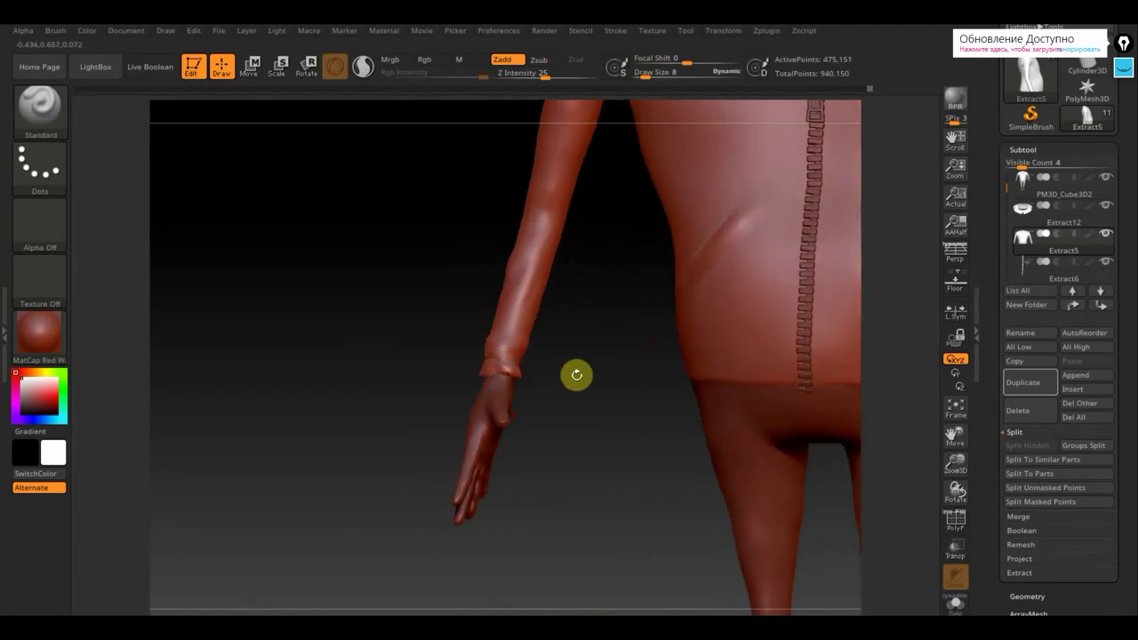
pyautogui.press('shift')
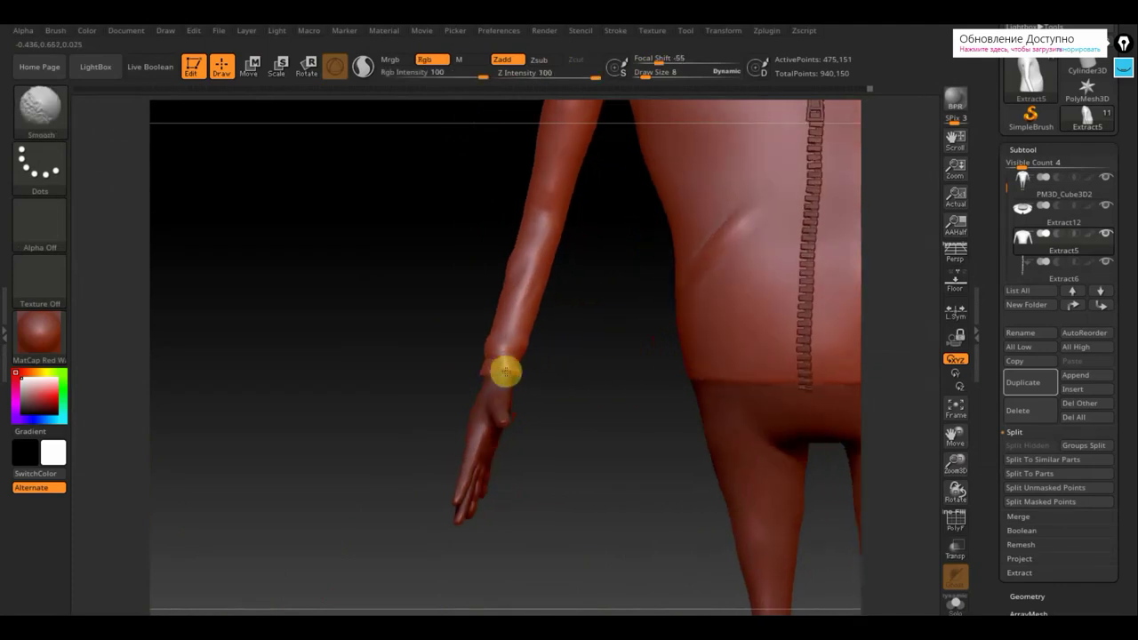
pyautogui.moveTo(472, 368)
pyautogui.mouseDown()
pyautogui.moveTo(466, 376)
pyautogui.moveTo(614, 364)
pyautogui.moveTo(625, 285)
pyautogui.moveTo(590, 249)
pyautogui.moveTo(574, 308)
pyautogui.moveTo(666, 358)
pyautogui.moveTo(688, 353)
pyautogui.mouseUp()
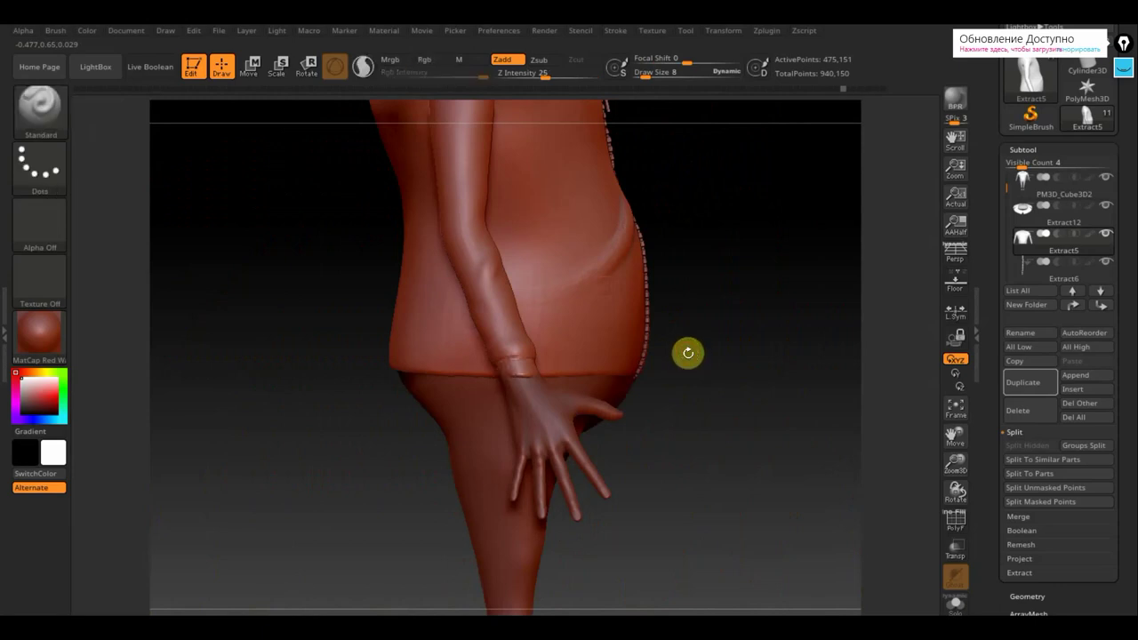
# Build up the band around the right sleeve's cuff with the ClayBuildup brush and smooth it.
pyautogui.click(64, 118)
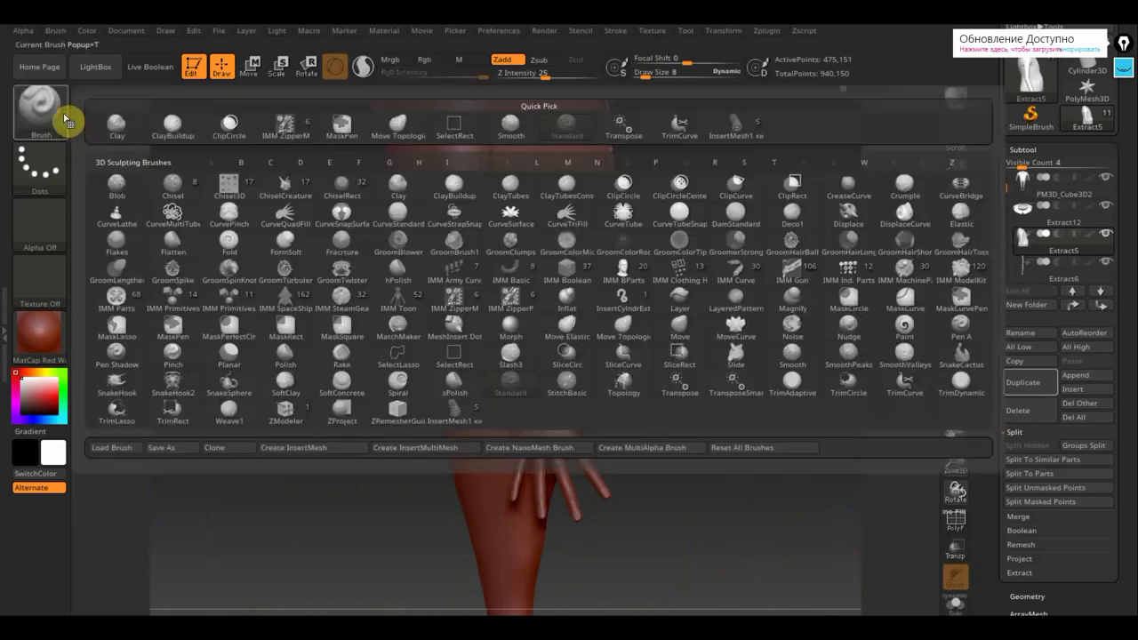
pyautogui.click(174, 125)
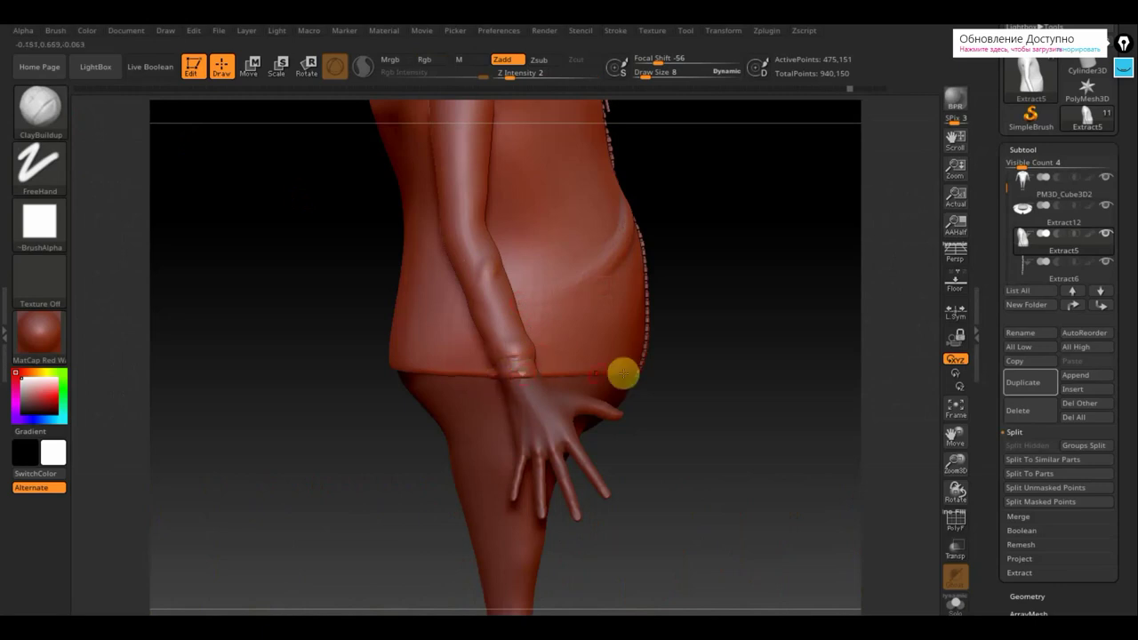
pyautogui.moveTo(623, 374)
pyautogui.mouseDown()
pyautogui.moveTo(730, 374)
pyautogui.moveTo(496, 379)
pyautogui.mouseUp()
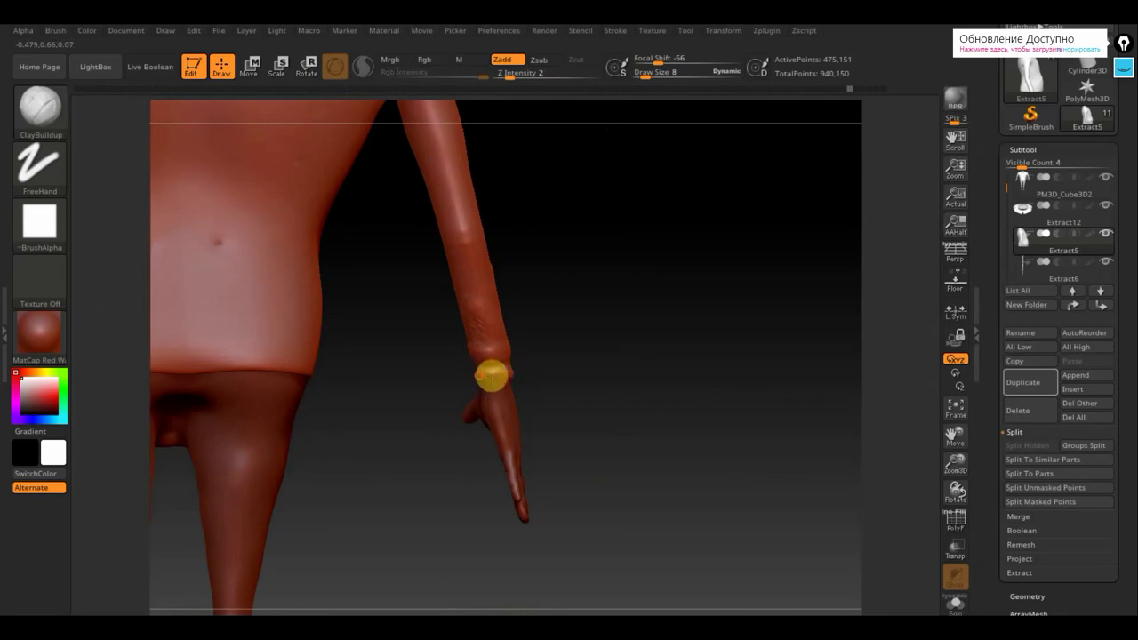
pyautogui.moveTo(569, 375); pyautogui.dragTo(446, 367)
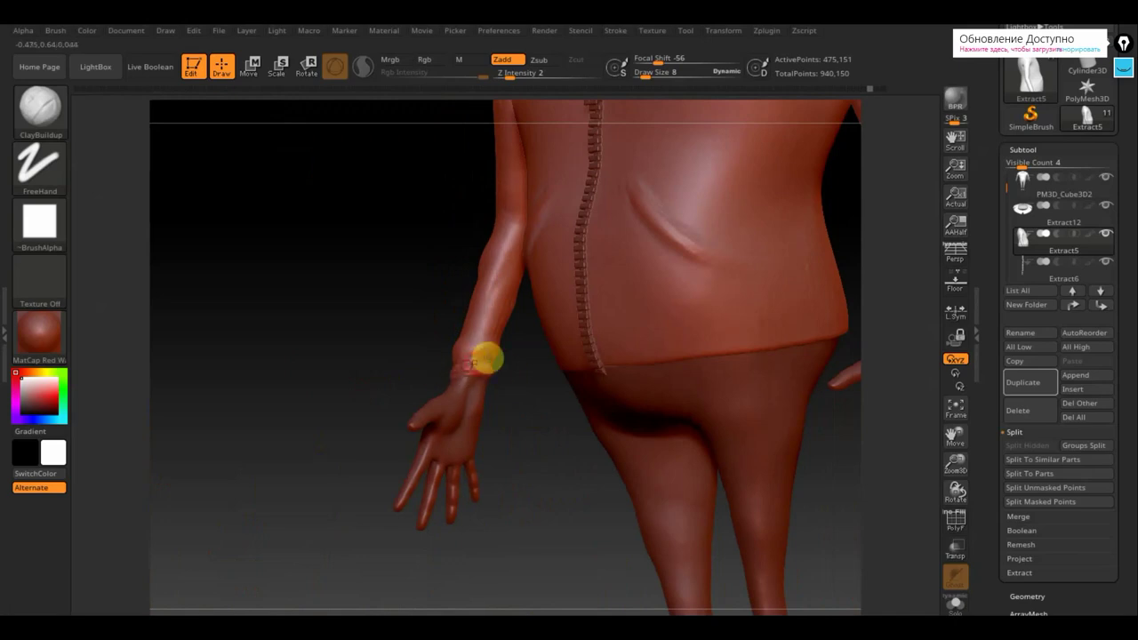
pyautogui.moveTo(486, 354); pyautogui.dragTo(503, 390)
pyautogui.press('shift')
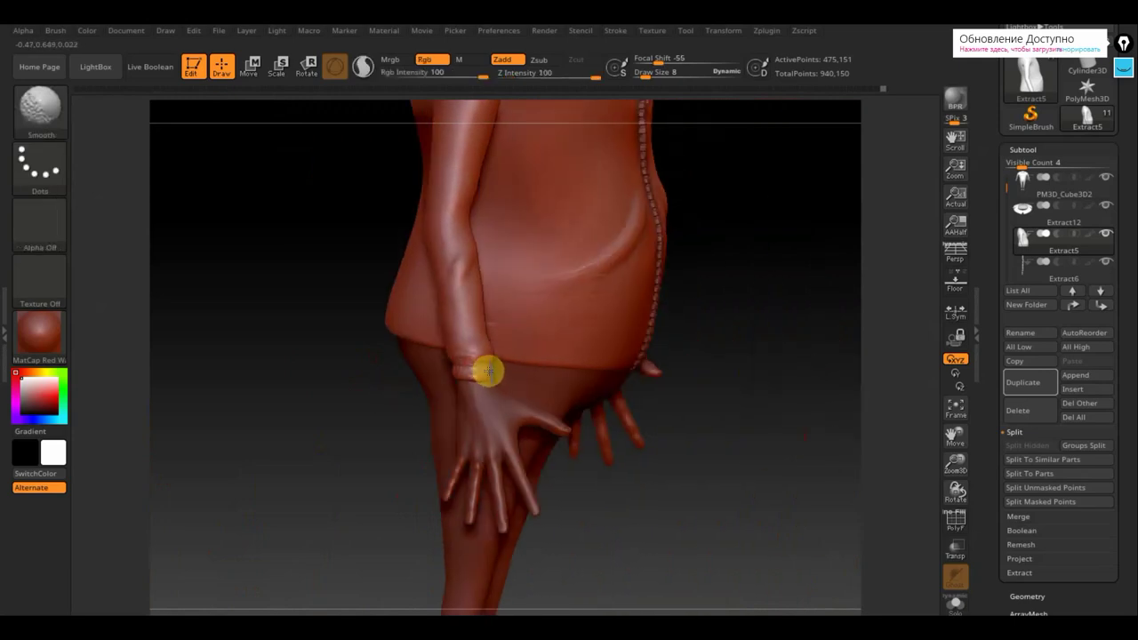
pyautogui.moveTo(467, 354)
pyautogui.keyDown('shift'); pyautogui.mouseDown()
pyautogui.moveTo(483, 359)
pyautogui.moveTo(445, 356)
pyautogui.mouseUp(); pyautogui.keyUp('shift')
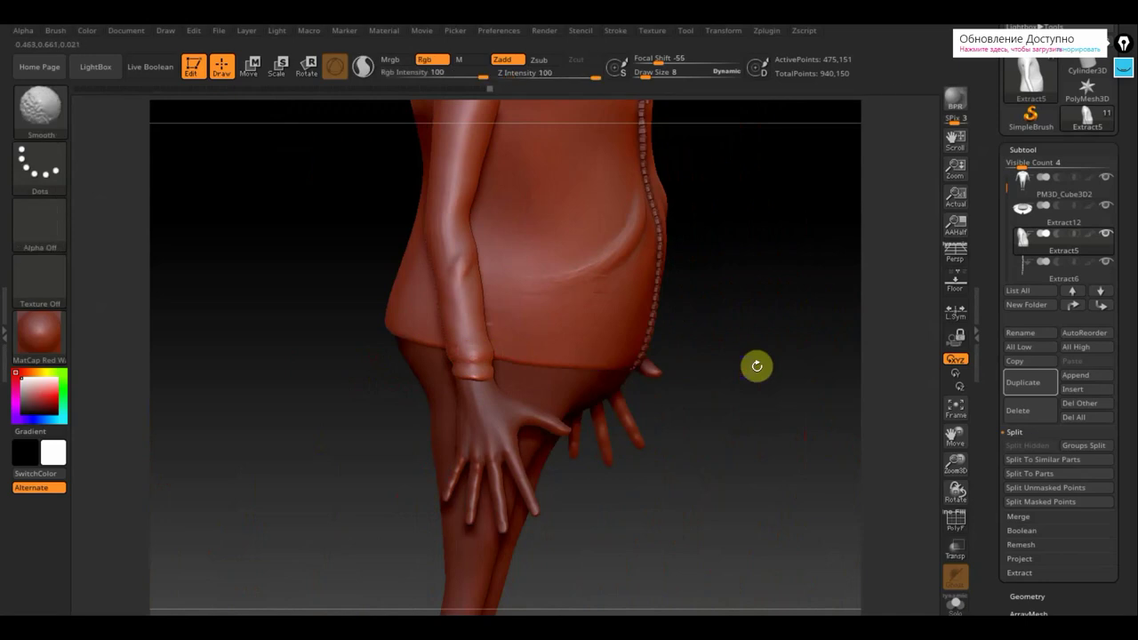
# Build up the diagonal fold on the jacket's belly with ClayBuildup and add finer strokes beneath it.
pyautogui.keyDown('shift'); pyautogui.moveTo(756, 366); pyautogui.dragTo(722, 389); pyautogui.keyUp('shift')
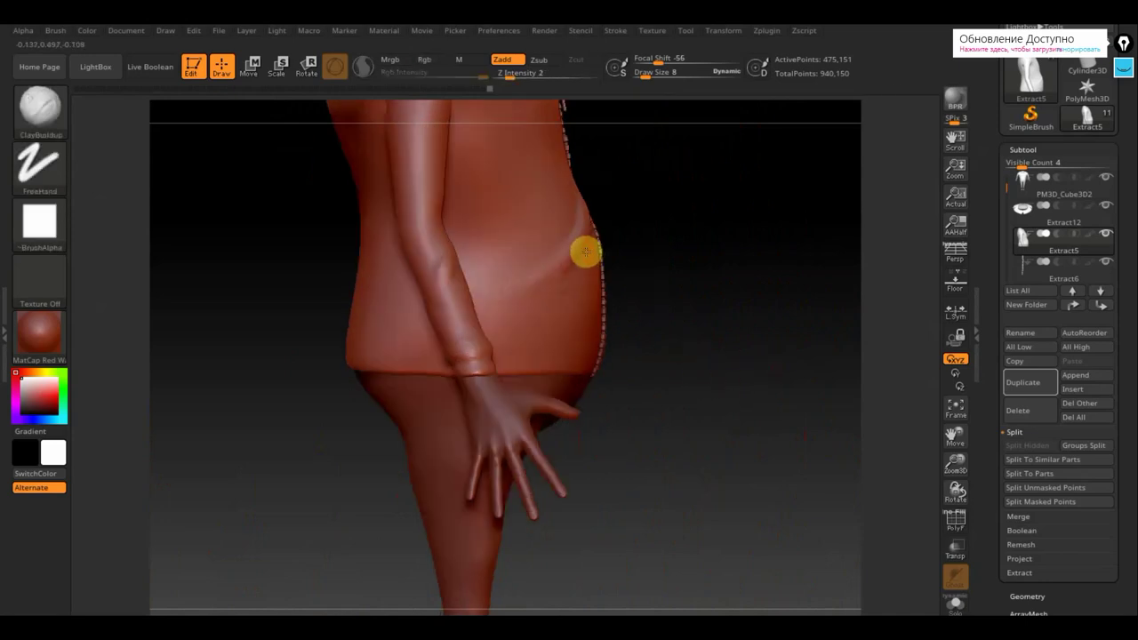
pyautogui.moveTo(584, 249)
pyautogui.mouseDown()
pyautogui.moveTo(518, 291)
pyautogui.moveTo(528, 297)
pyautogui.mouseUp()
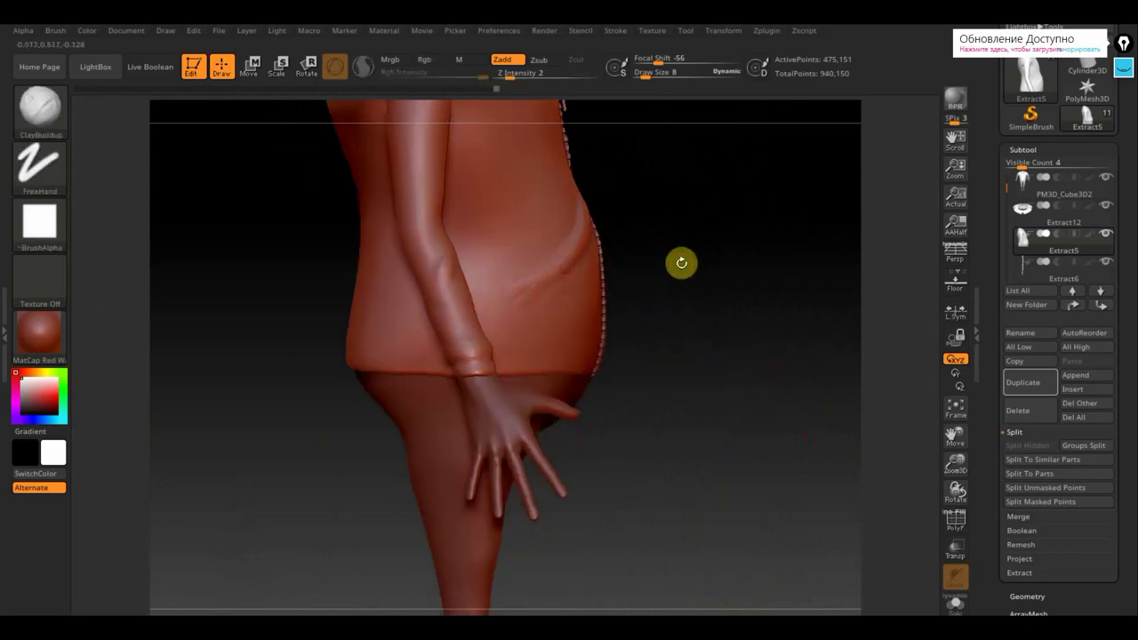
pyautogui.moveTo(684, 271)
pyautogui.mouseDown()
pyautogui.moveTo(681, 436)
pyautogui.moveTo(656, 468)
pyautogui.moveTo(628, 436)
pyautogui.mouseUp()
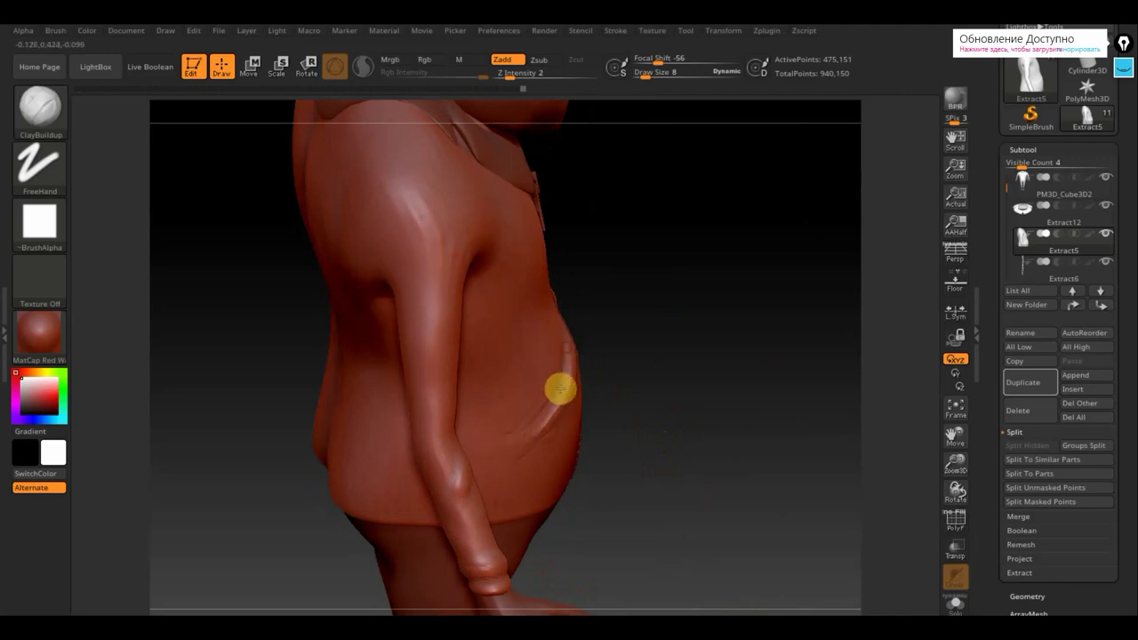
pyautogui.moveTo(694, 429); pyautogui.dragTo(660, 431)
pyautogui.moveTo(660, 431); pyautogui.dragTo(619, 376, button='right')
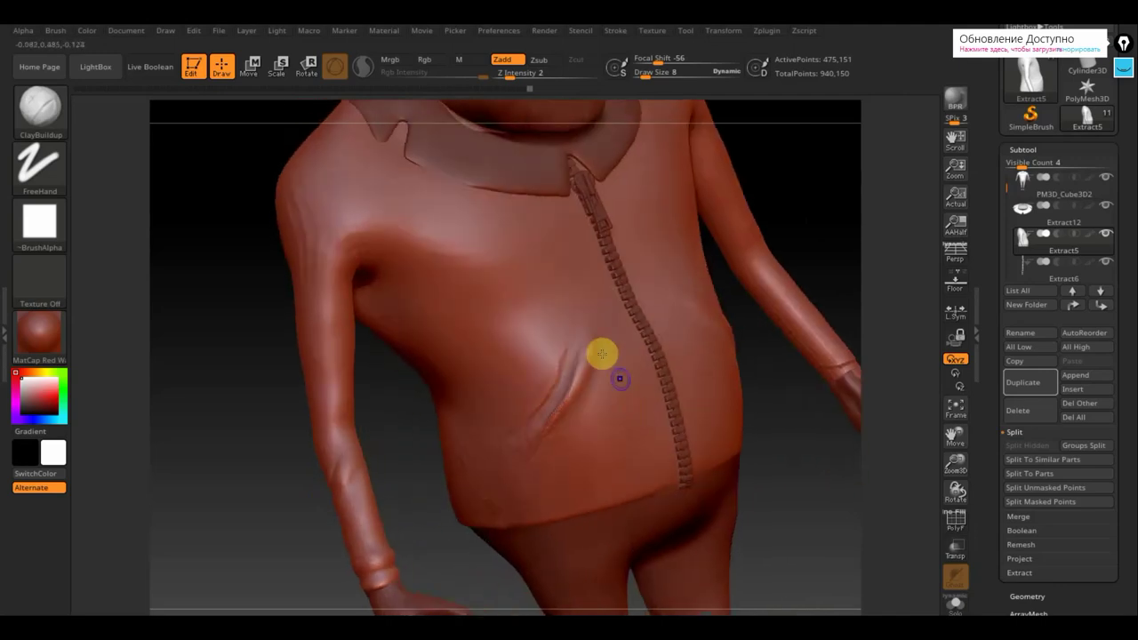
pyautogui.moveTo(602, 355)
pyautogui.keyDown('shift'); pyautogui.mouseDown()
pyautogui.moveTo(561, 376)
pyautogui.moveTo(577, 353)
pyautogui.moveTo(521, 427)
pyautogui.moveTo(589, 383)
pyautogui.moveTo(539, 457)
pyautogui.moveTo(530, 443)
pyautogui.moveTo(577, 320)
pyautogui.moveTo(546, 351)
pyautogui.moveTo(566, 397)
pyautogui.mouseUp(); pyautogui.keyUp('shift')
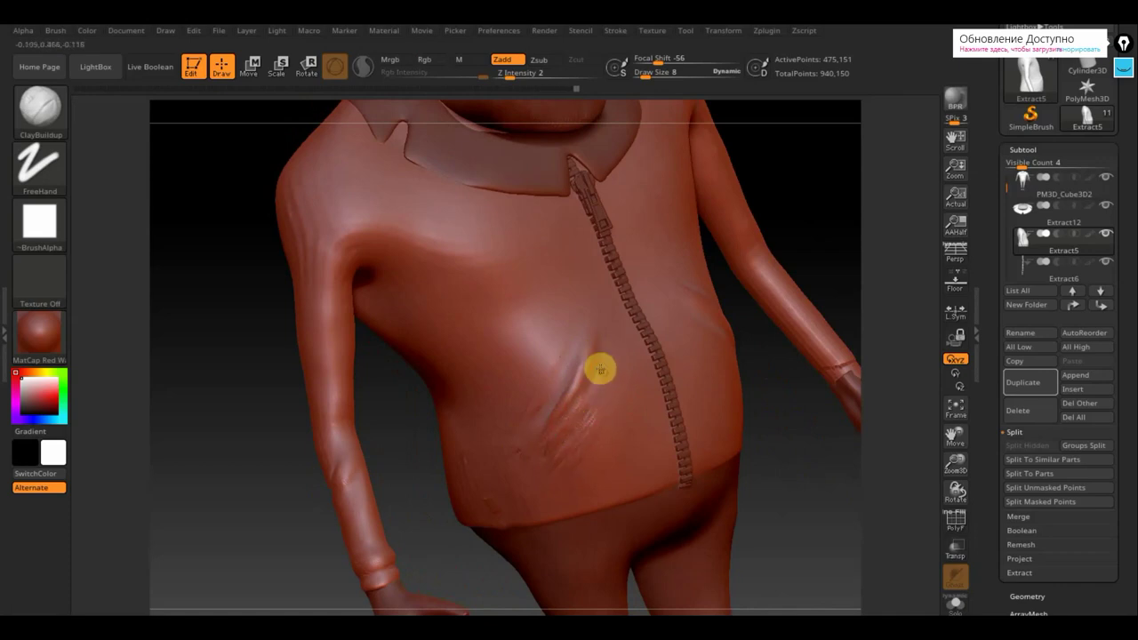
# Smooth the rough strokes beneath the belly fold and refine the fold's lower and upper ends.
pyautogui.press('shift')
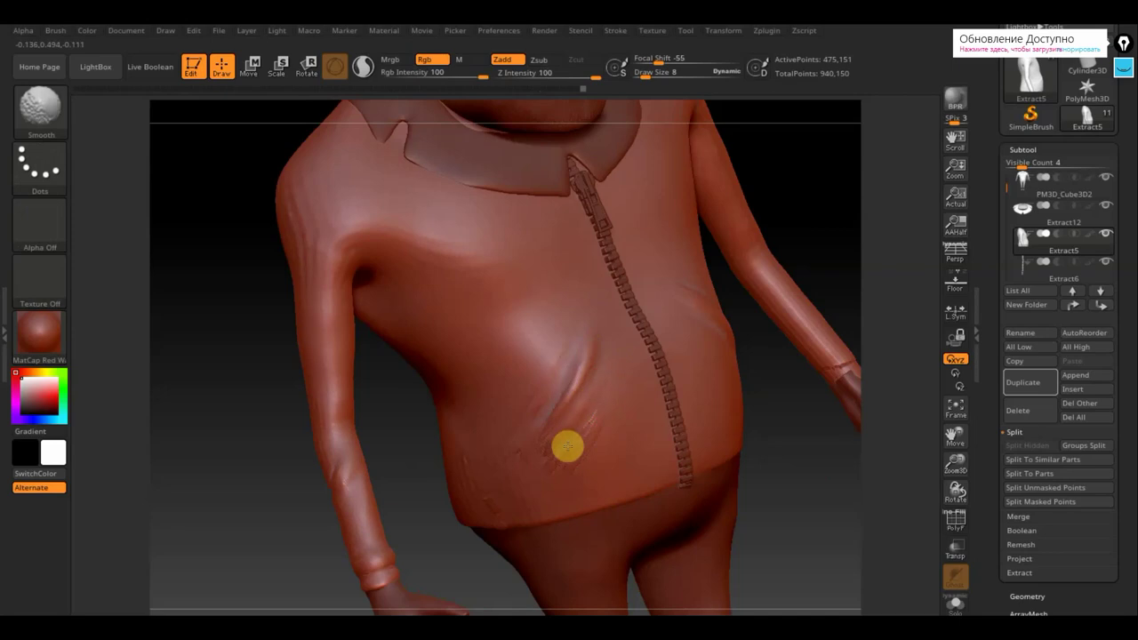
pyautogui.keyDown('shift'); pyautogui.moveTo(567, 446); pyautogui.dragTo(578, 469); pyautogui.keyUp('shift')
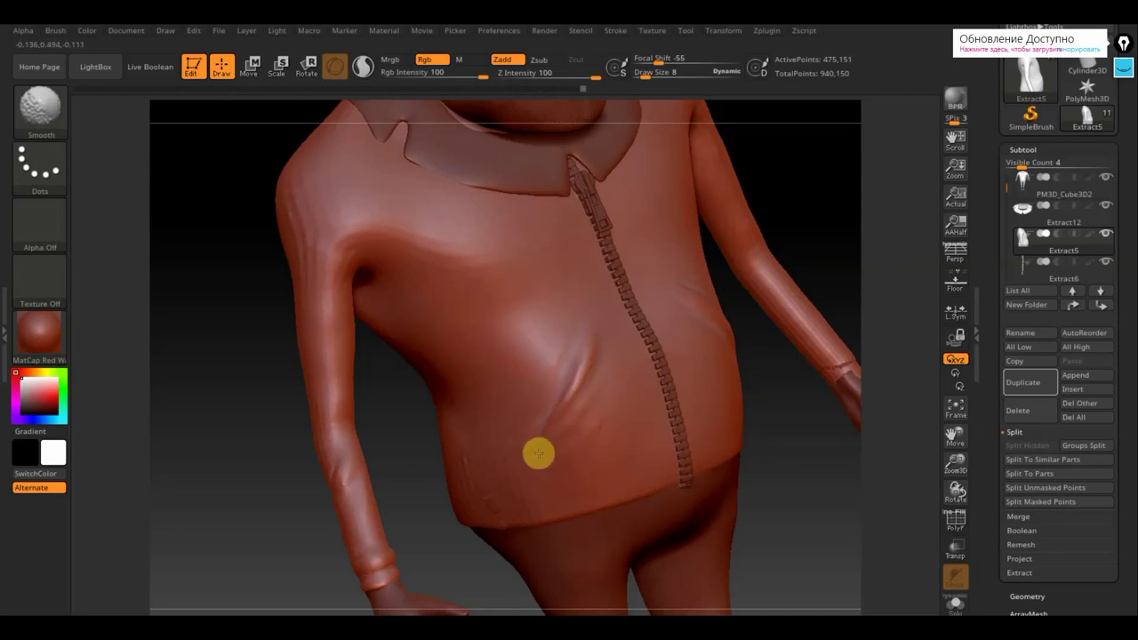
pyautogui.moveTo(548, 414); pyautogui.dragTo(531, 442)
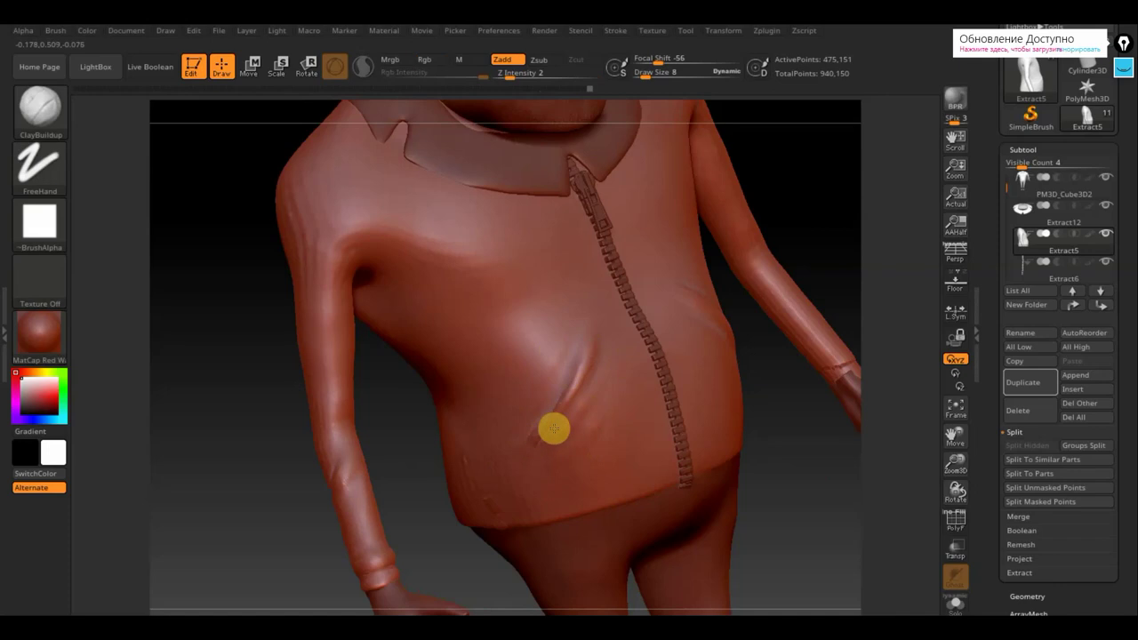
pyautogui.press('shift')
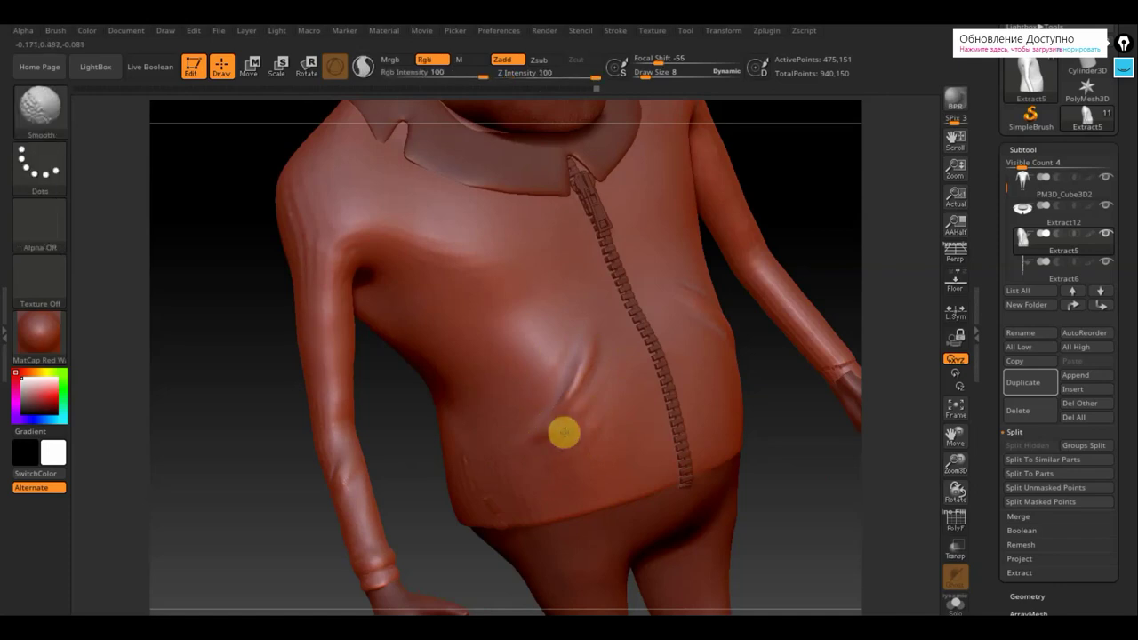
pyautogui.keyDown('shift'); pyautogui.moveTo(574, 419); pyautogui.dragTo(593, 359); pyautogui.keyUp('shift')
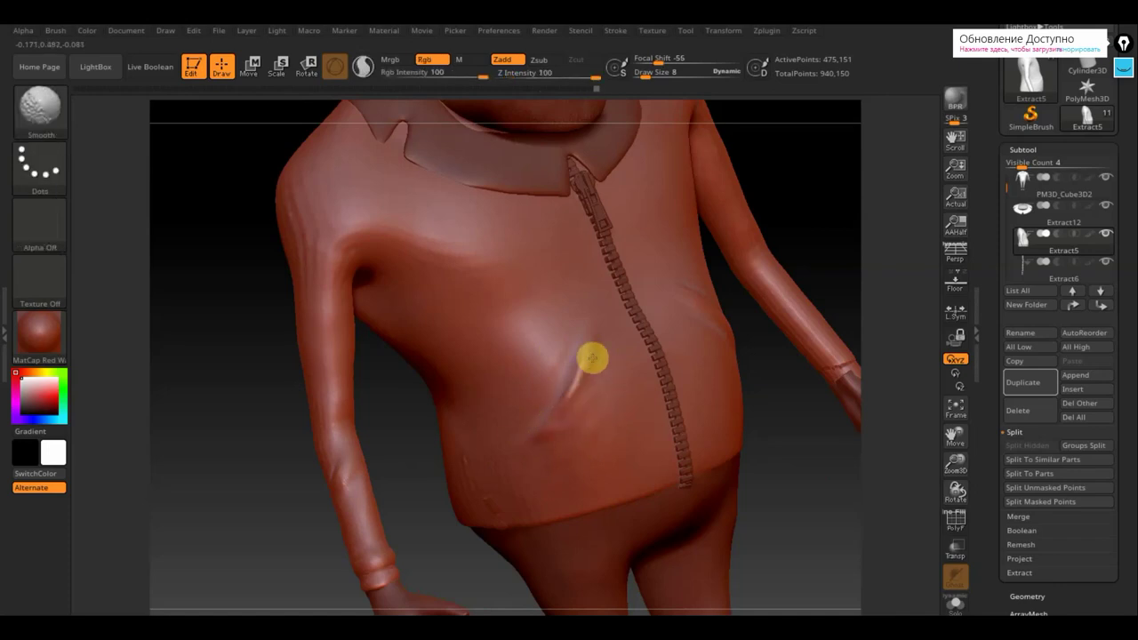
# Reshape the sleeve's cuff and upper arm with the Move Topological brush at draw size 54.
pyautogui.keyDown('shift'); pyautogui.moveTo(795, 483); pyautogui.dragTo(788, 513); pyautogui.keyUp('shift')
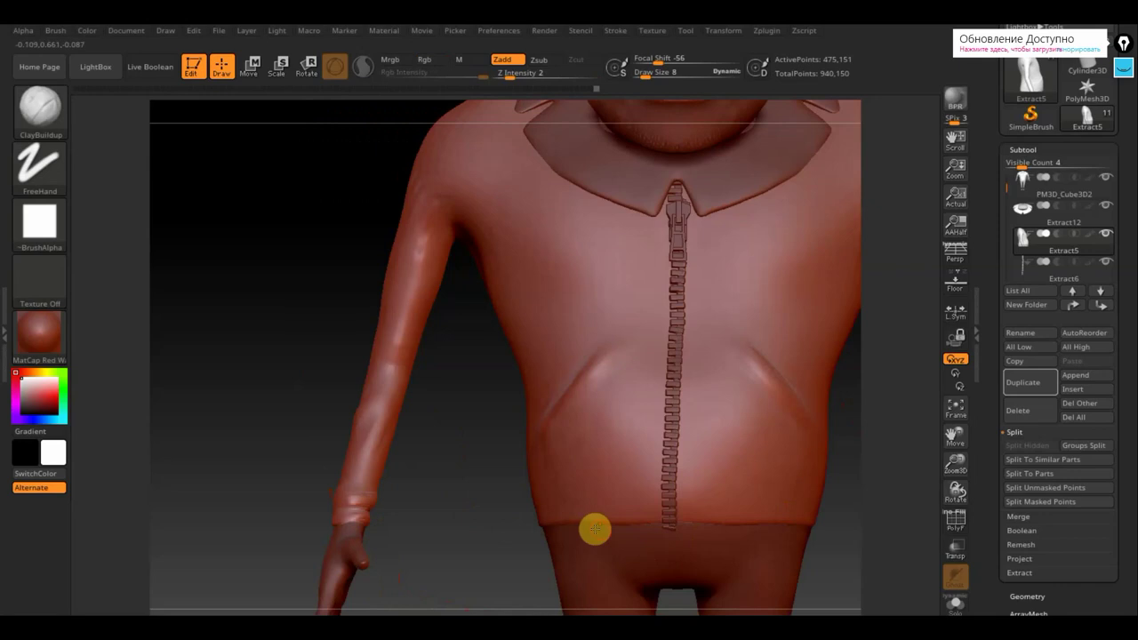
pyautogui.keyDown('alt'); pyautogui.moveTo(458, 565); pyautogui.dragTo(445, 465); pyautogui.keyUp('alt')
pyautogui.keyDown('alt'); pyautogui.moveTo(499, 504); pyautogui.dragTo(325, 534); pyautogui.keyUp('alt')
pyautogui.keyDown('alt'); pyautogui.moveTo(633, 499); pyautogui.dragTo(691, 399); pyautogui.keyUp('alt')
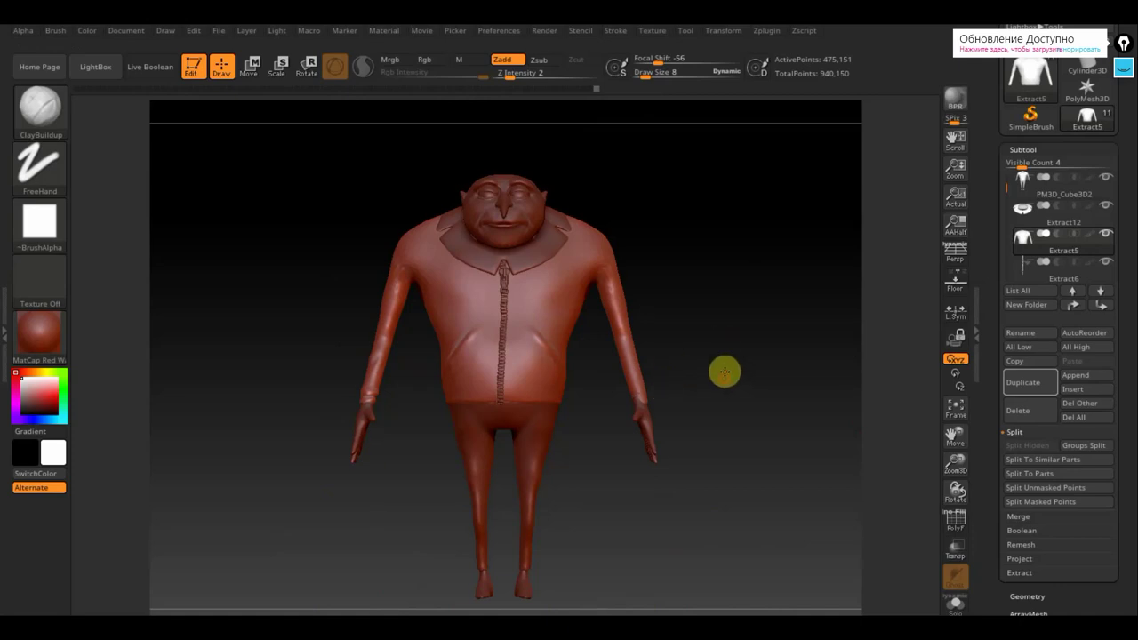
pyautogui.keyDown('ctrl'); pyautogui.moveTo(724, 372); pyautogui.dragTo(767, 500, button='right'); pyautogui.keyUp('ctrl')
pyautogui.keyDown('alt'); pyautogui.moveTo(766, 500); pyautogui.dragTo(771, 457); pyautogui.keyUp('alt')
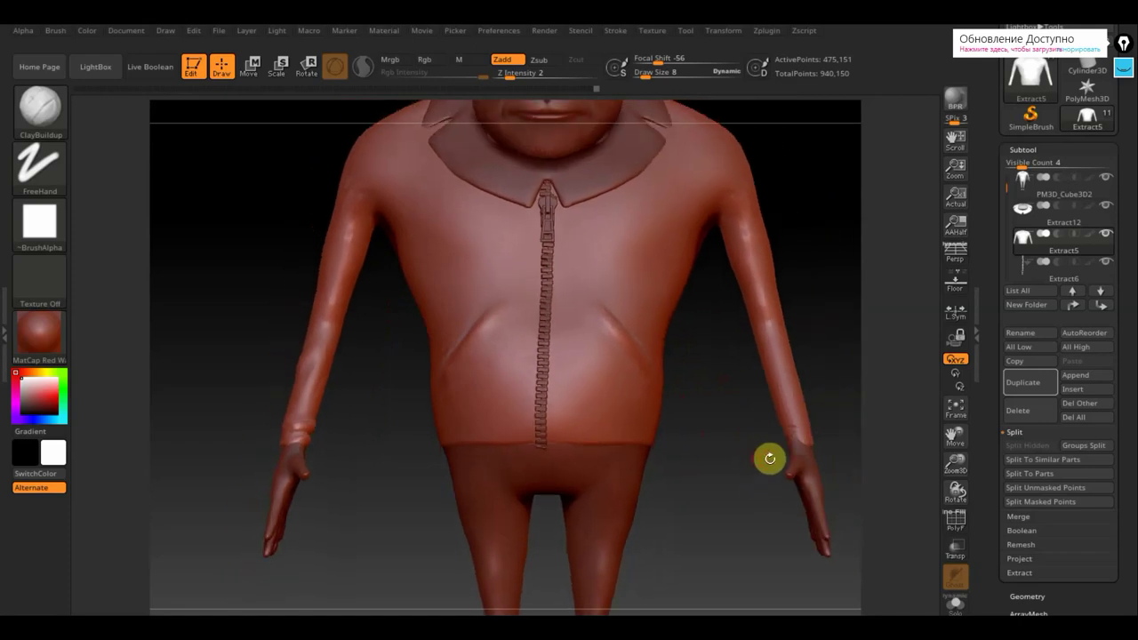
pyautogui.moveTo(880, 442)
pyautogui.mouseDown()
pyautogui.moveTo(792, 450)
pyautogui.moveTo(800, 442)
pyautogui.mouseUp()
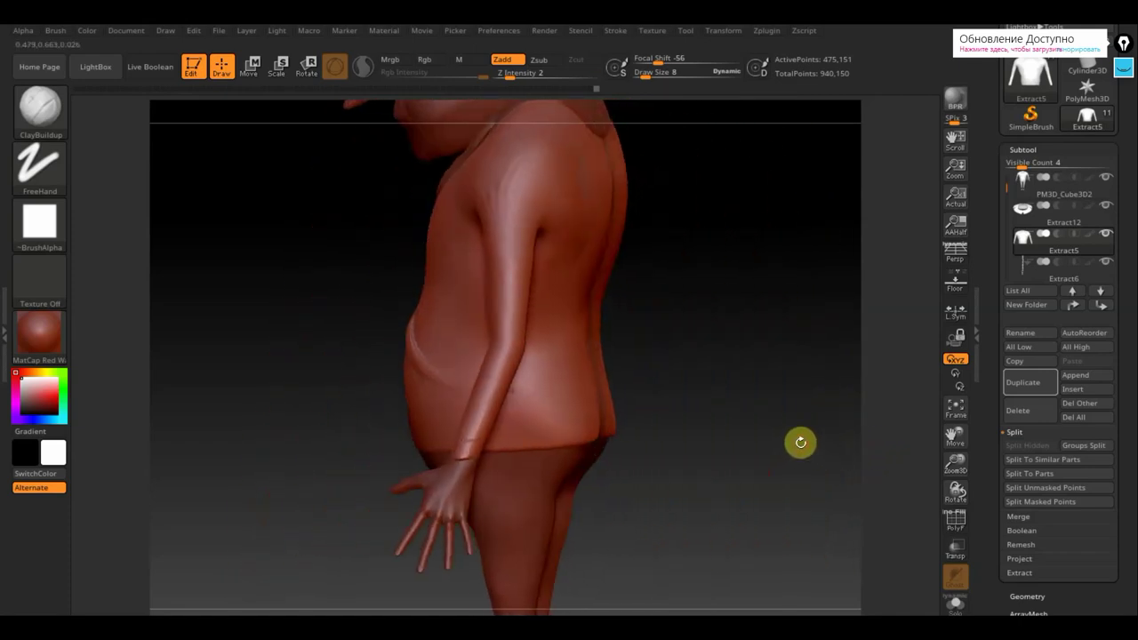
pyautogui.click(54, 107)
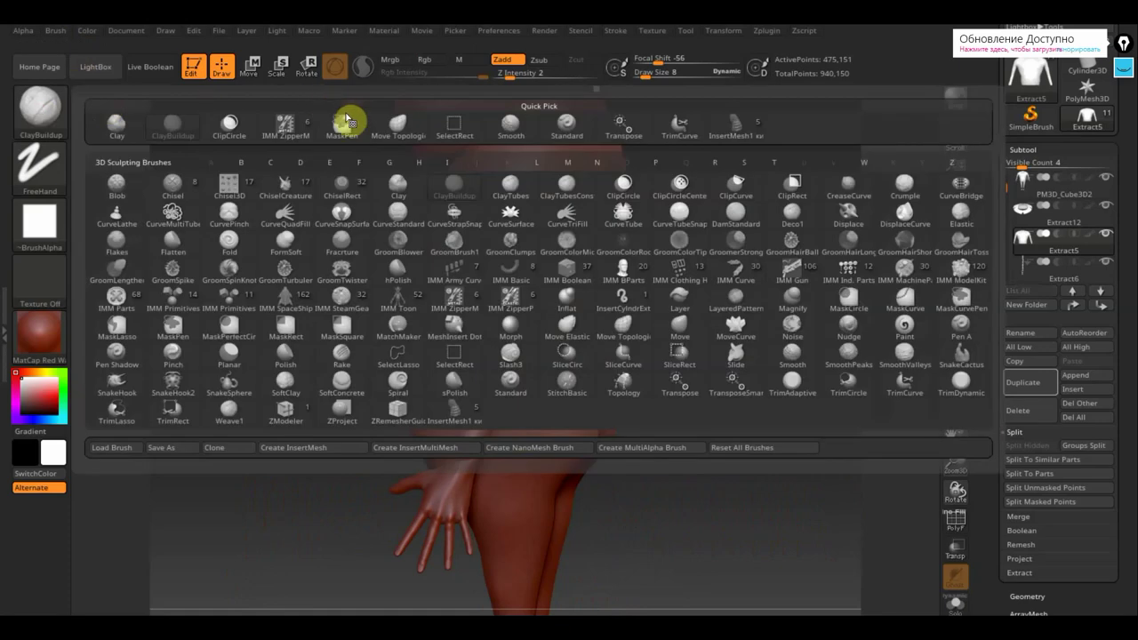
pyautogui.click(396, 123)
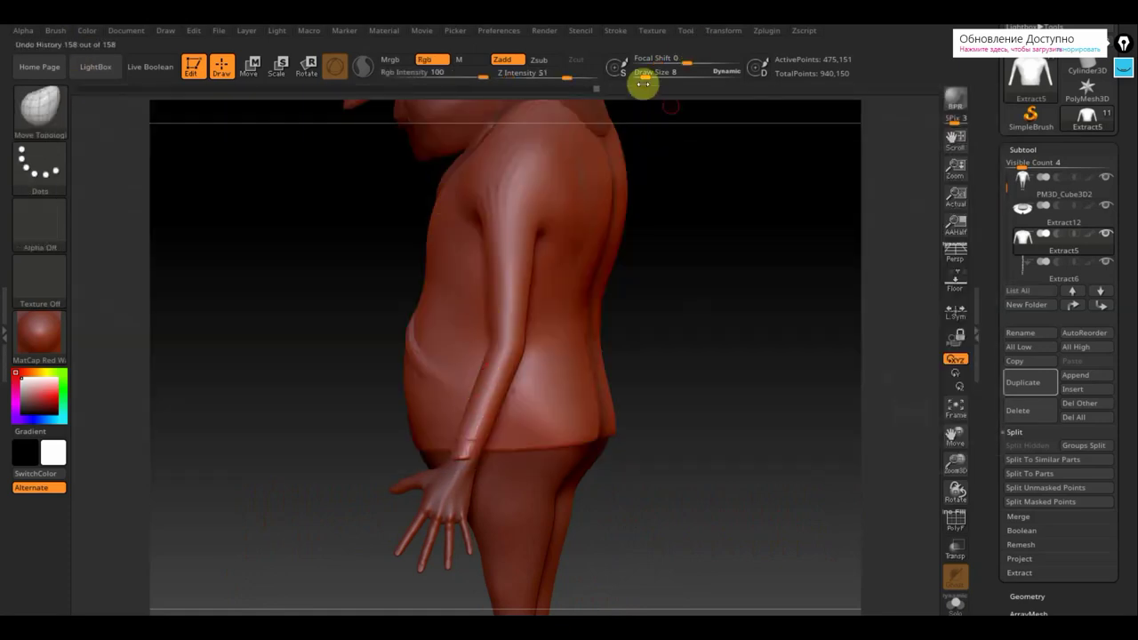
pyautogui.moveTo(644, 83); pyautogui.dragTo(659, 79)
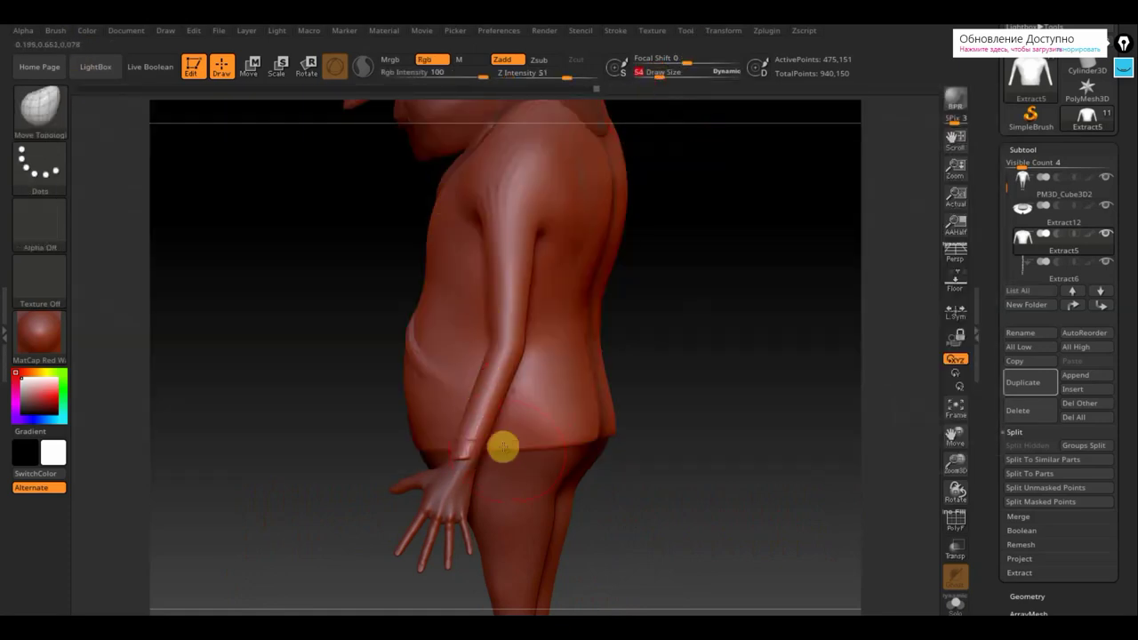
pyautogui.moveTo(481, 450); pyautogui.dragTo(513, 384)
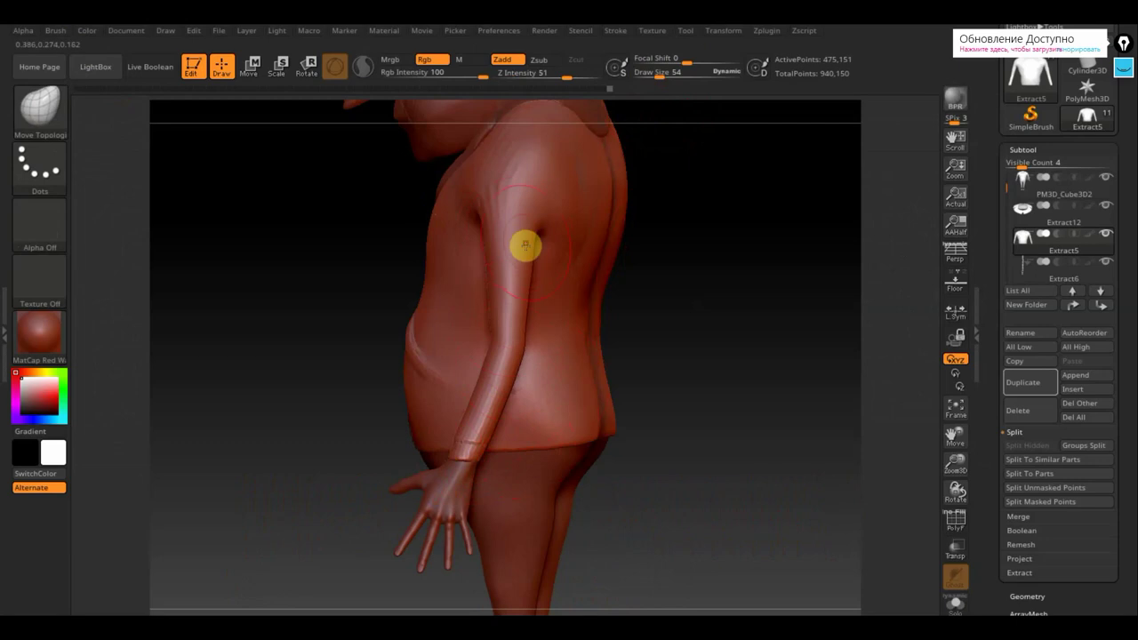
pyautogui.moveTo(537, 264)
pyautogui.mouseDown()
pyautogui.moveTo(534, 228)
pyautogui.moveTo(549, 236)
pyautogui.moveTo(530, 282)
pyautogui.mouseUp()
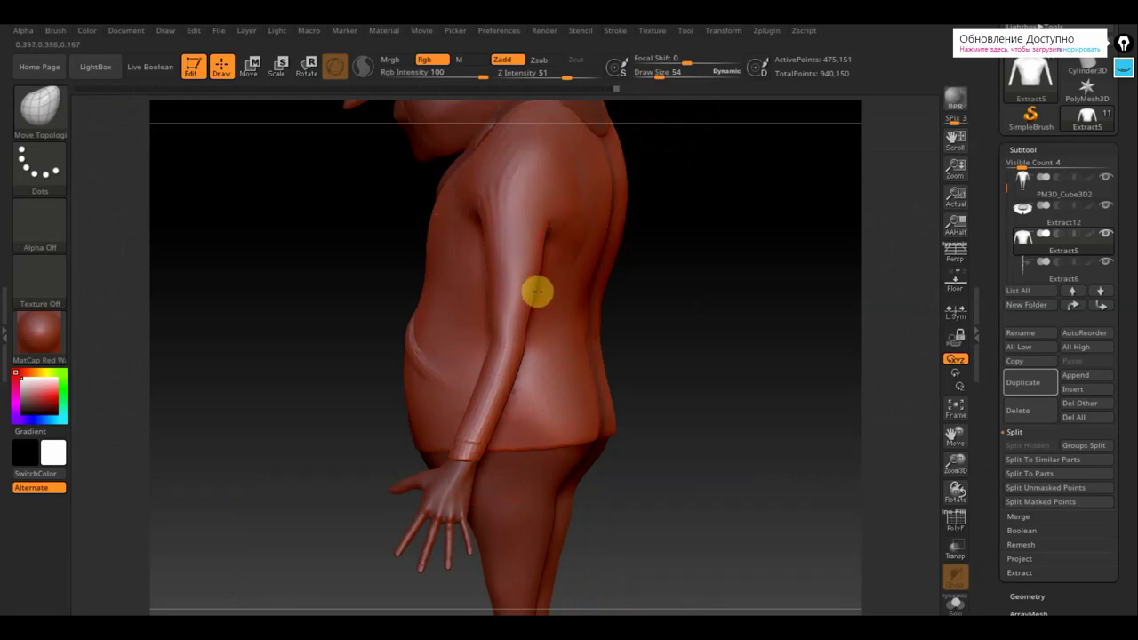
# Reshape the jacket's upper back behind the shoulder with the Move Topological brush at draw size 124.
pyautogui.moveTo(685, 300); pyautogui.dragTo(693, 320)
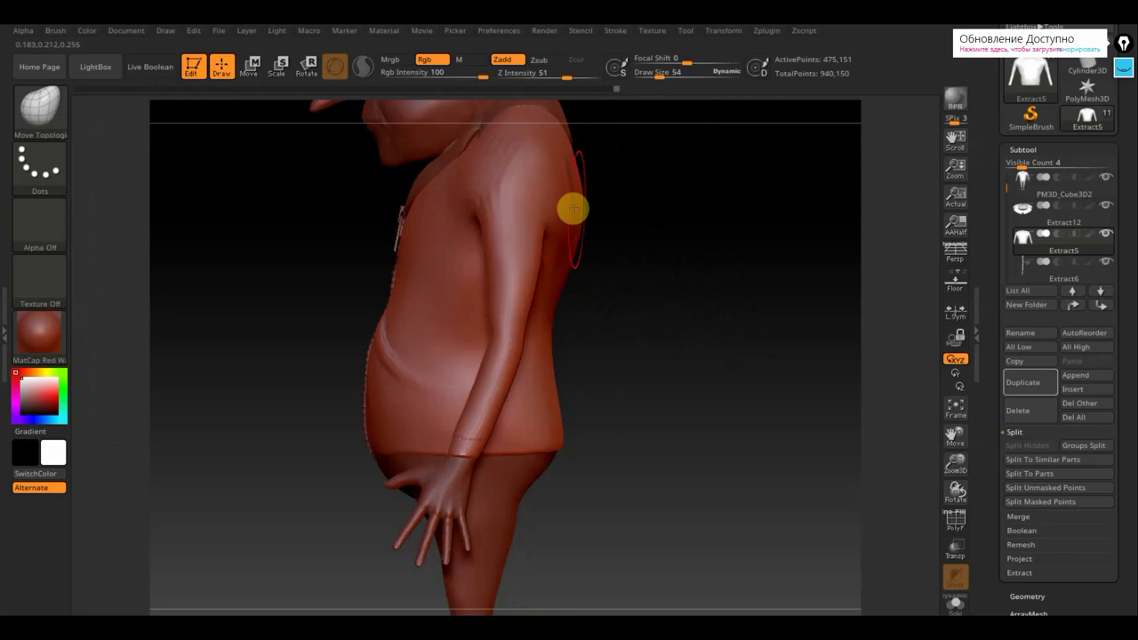
pyautogui.moveTo(661, 76); pyautogui.dragTo(670, 79)
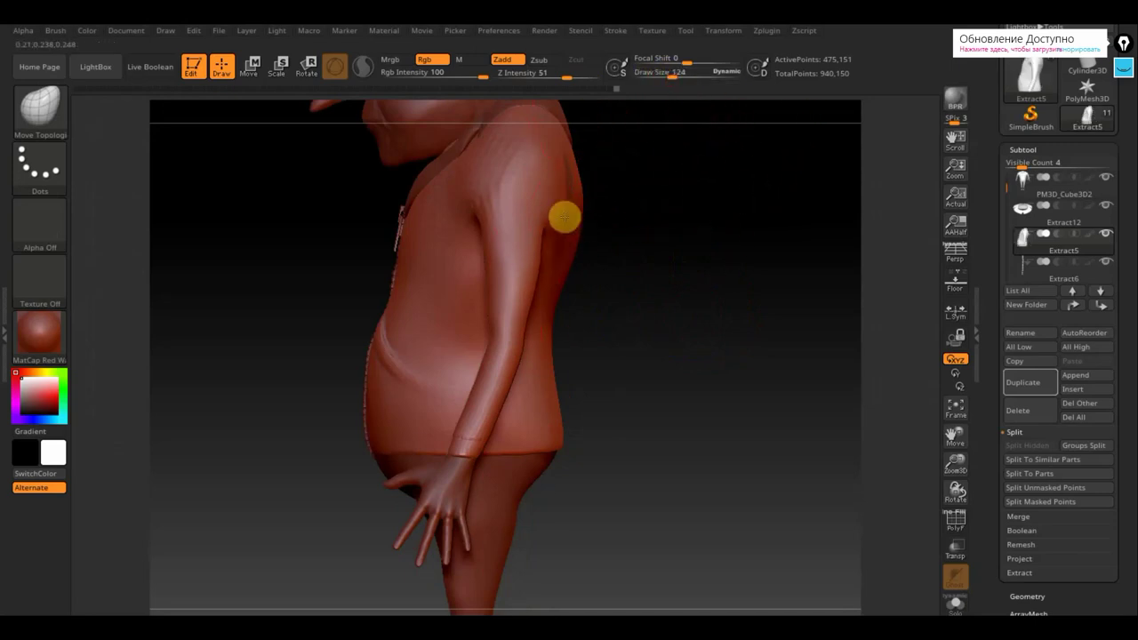
pyautogui.moveTo(638, 246)
pyautogui.mouseDown()
pyautogui.moveTo(632, 259)
pyautogui.moveTo(579, 201)
pyautogui.mouseUp()
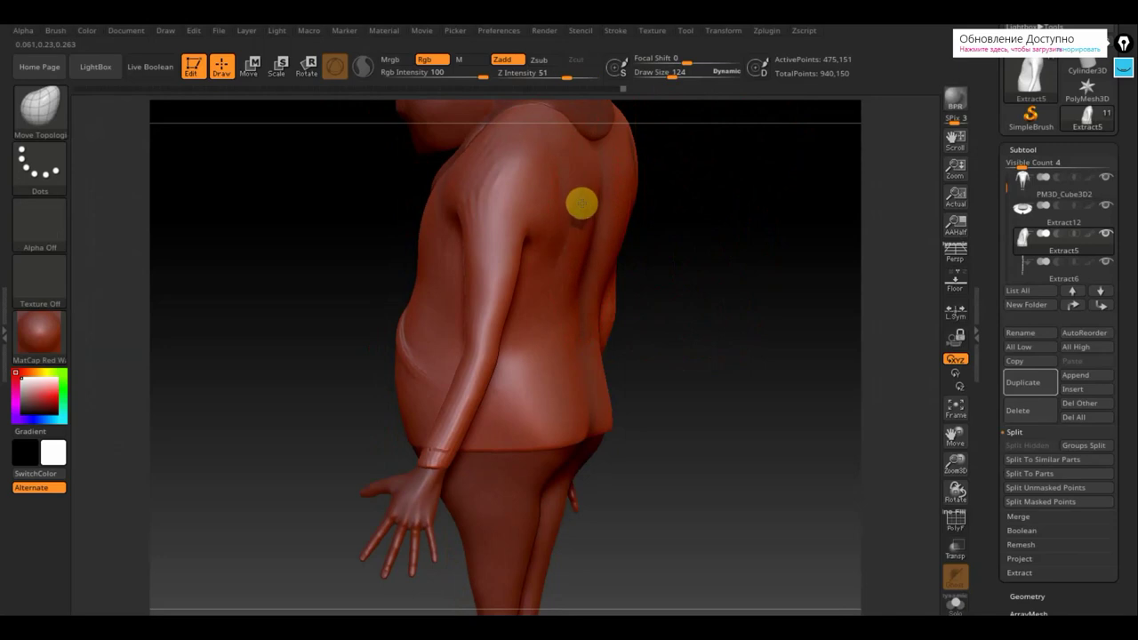
pyautogui.moveTo(732, 348); pyautogui.dragTo(608, 331)
pyautogui.press('shift')
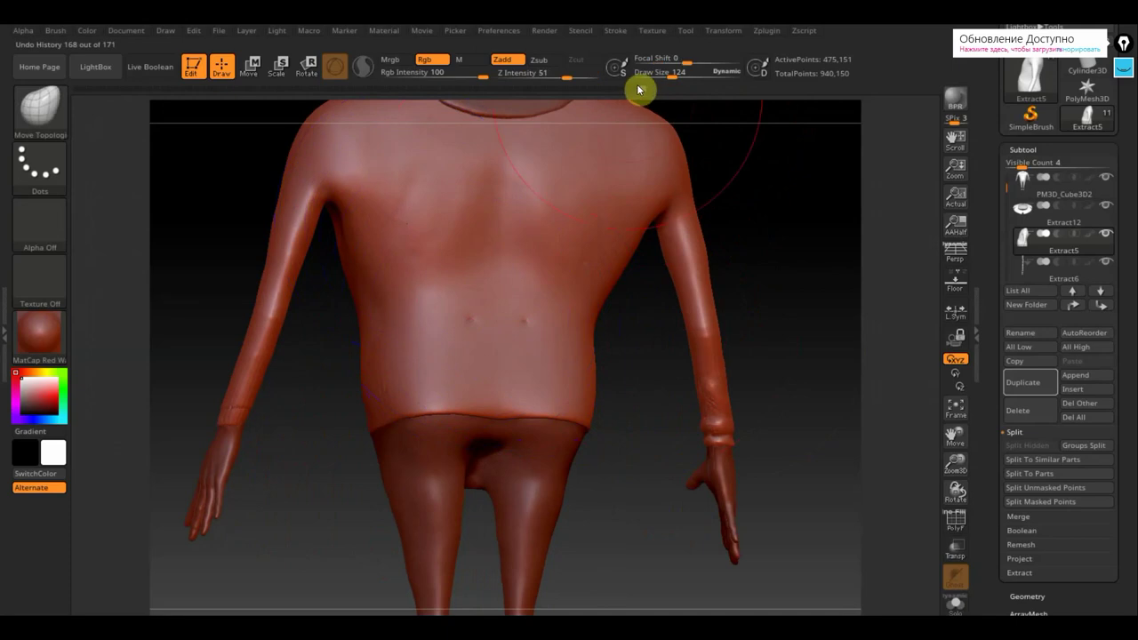
# Try to cover the two dents on the jacket's lower back with ClayBuildup at draw size 48 and remesh the jacket.
pyautogui.moveTo(669, 77); pyautogui.dragTo(660, 75)
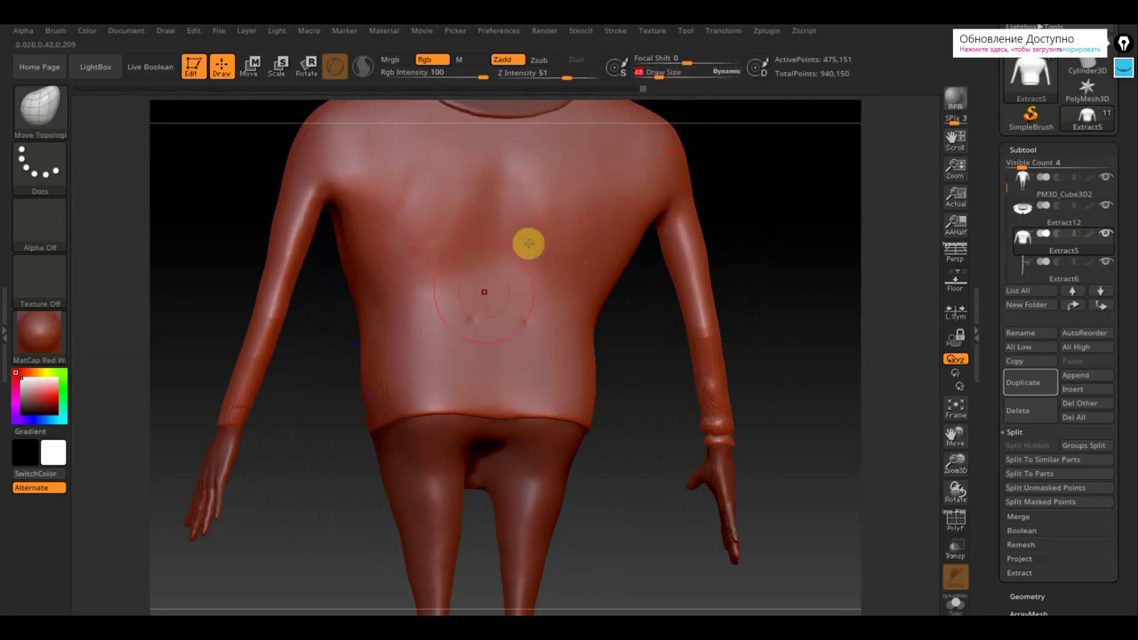
pyautogui.click(45, 112)
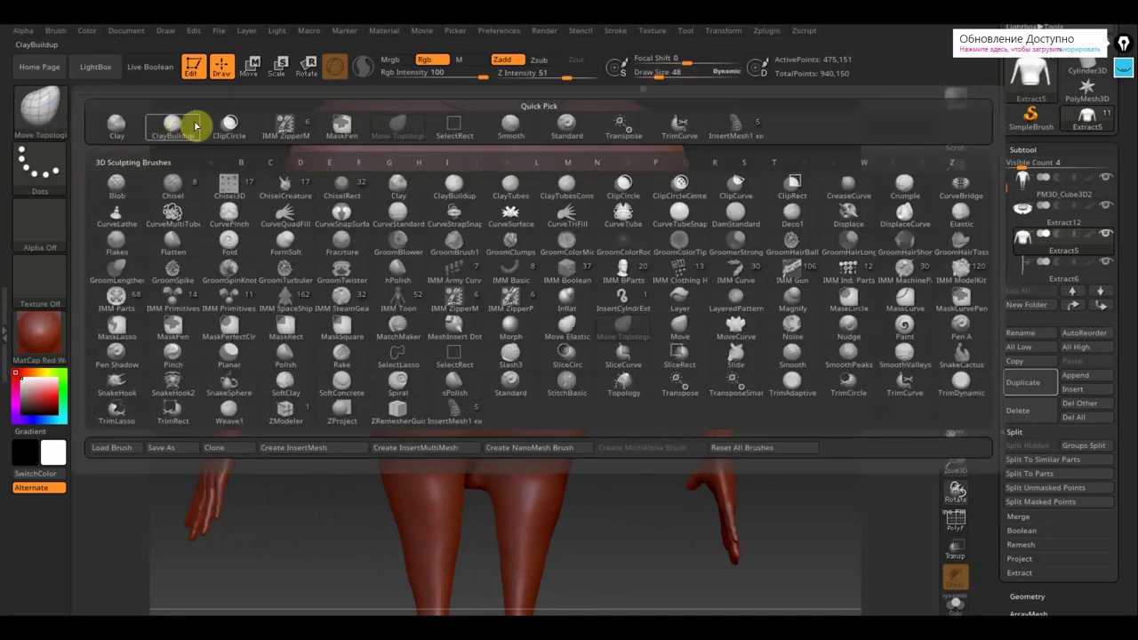
pyautogui.click(196, 119)
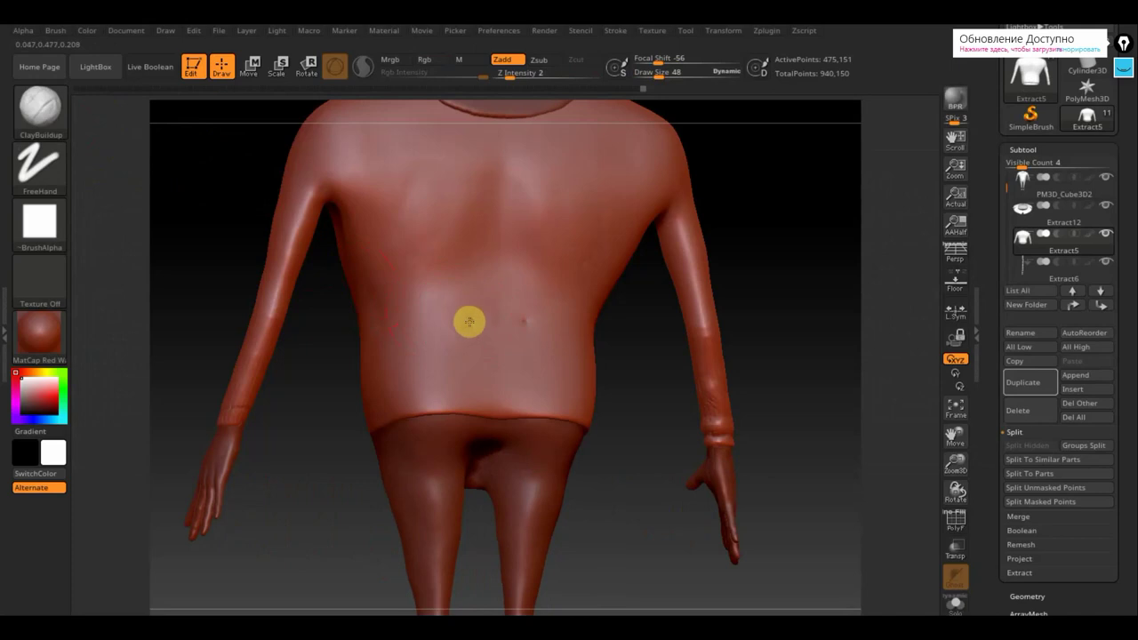
pyautogui.moveTo(487, 323); pyautogui.dragTo(520, 324)
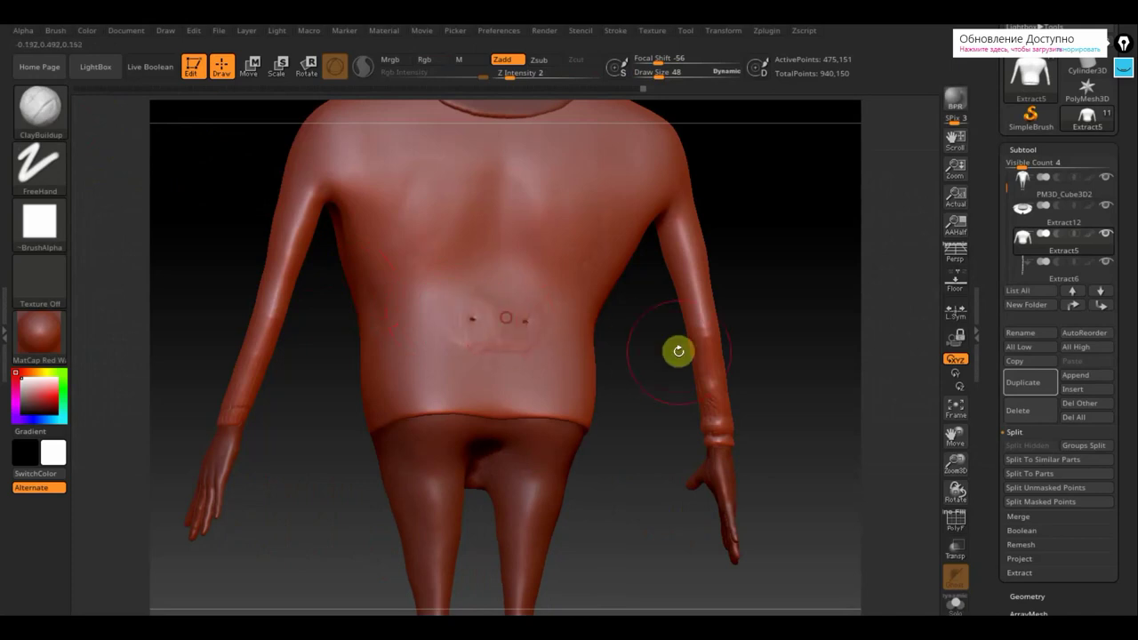
pyautogui.press('ctrl')
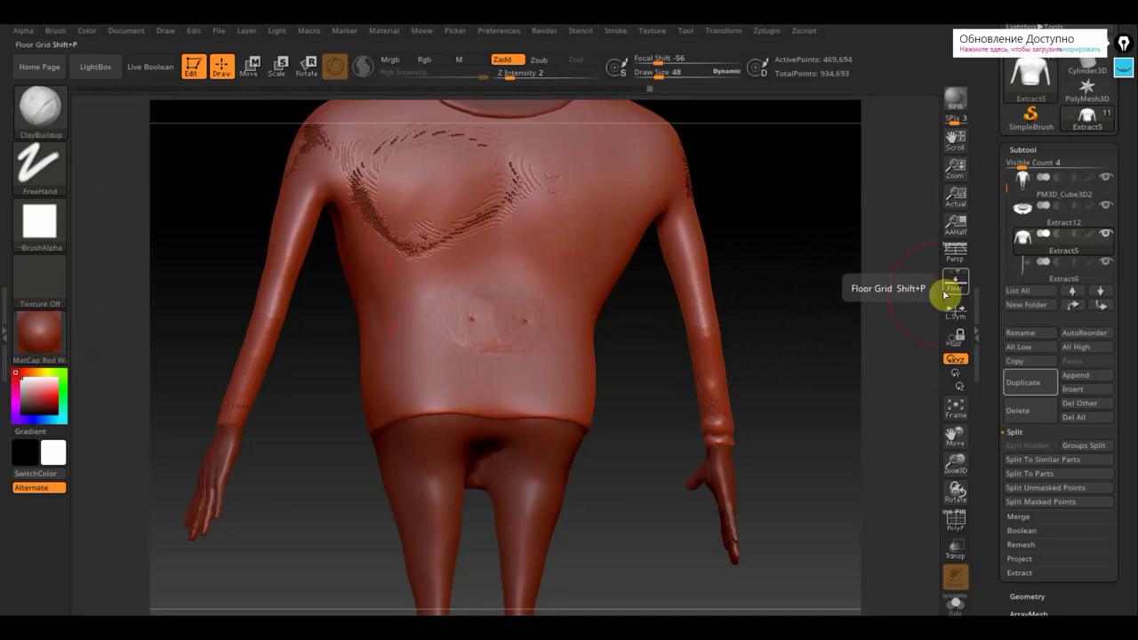
pyautogui.press('ctrl')
pyautogui.hotkey('ctrl', 'z')
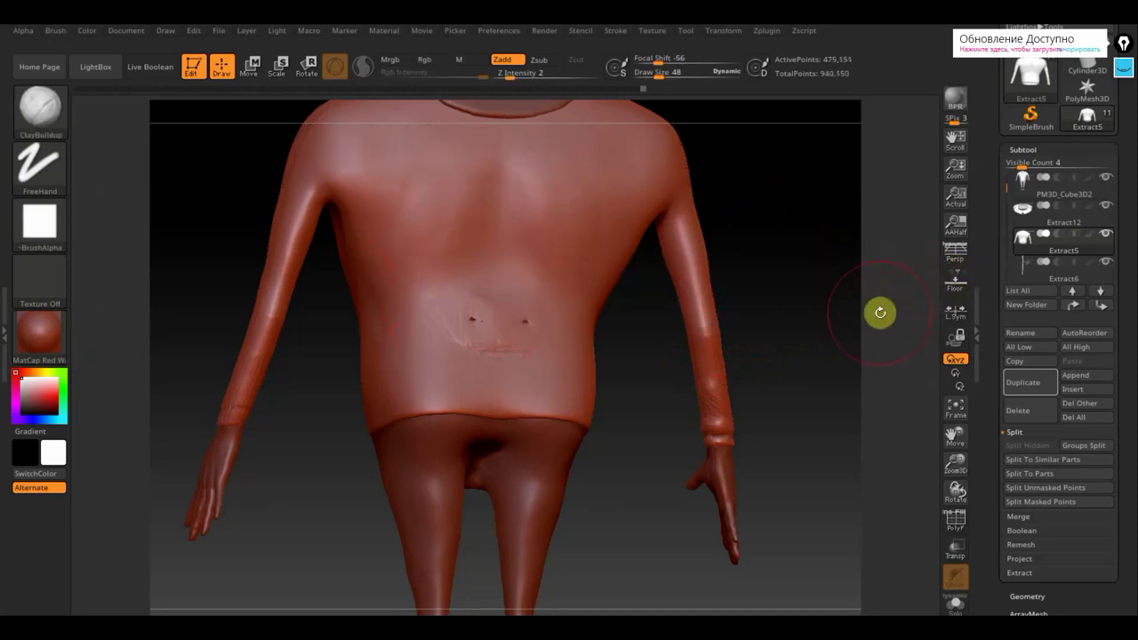
pyautogui.hotkey('ctrl', 'z')
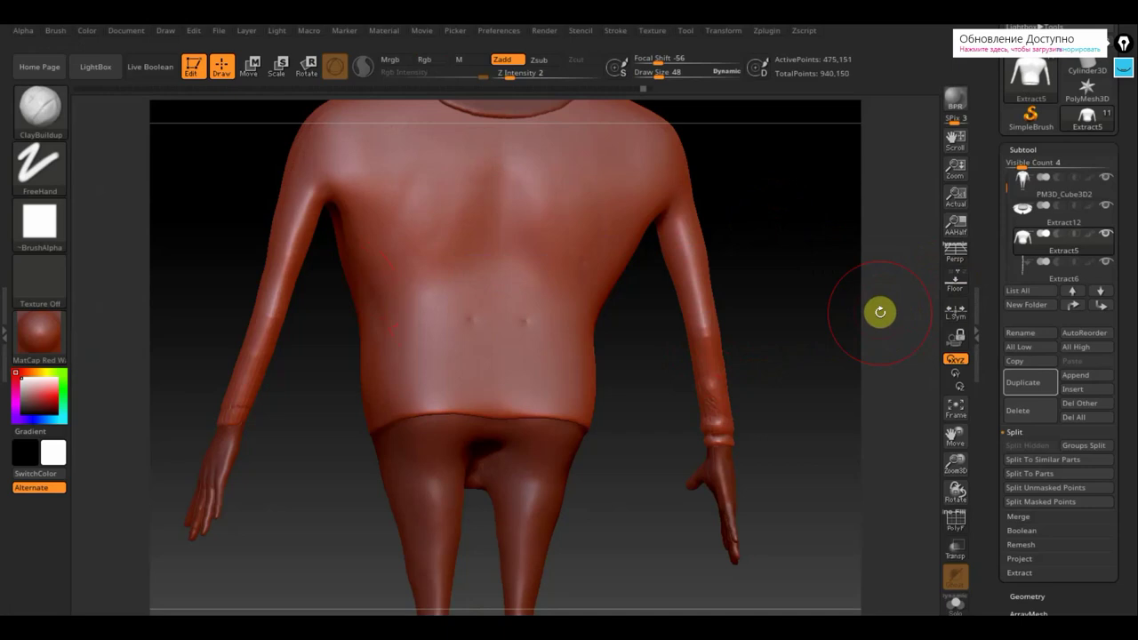
# Try to repair the two dents on the jacket's lower back with the Close Holes operation.
pyautogui.click(1029, 597)
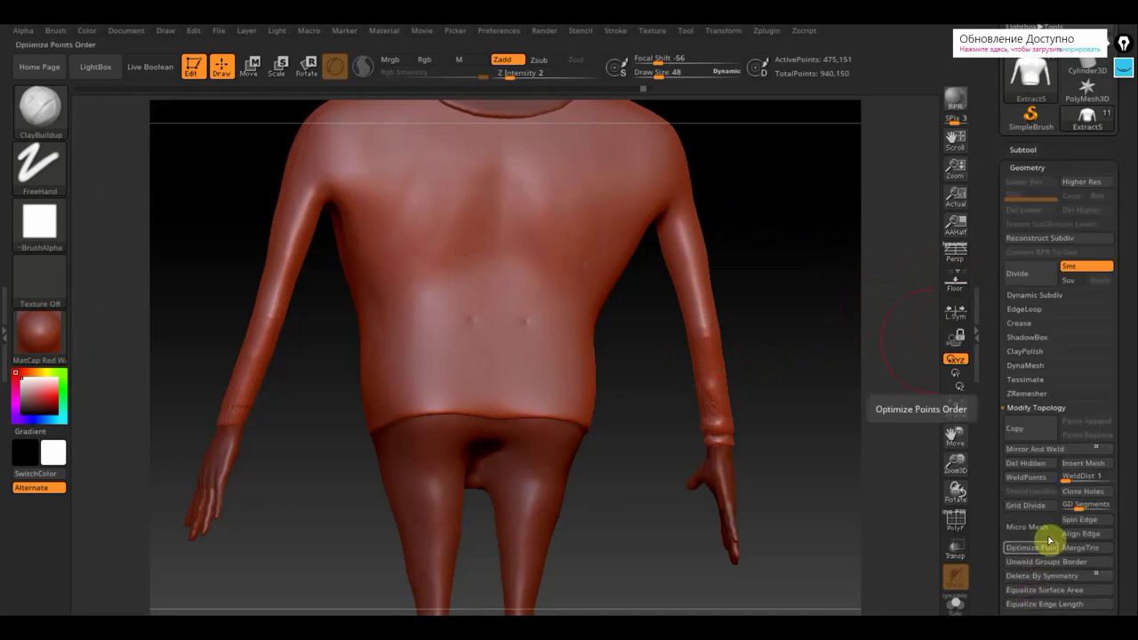
pyautogui.moveTo(623, 440)
pyautogui.mouseDown()
pyautogui.moveTo(651, 380)
pyautogui.moveTo(703, 356)
pyautogui.moveTo(735, 358)
pyautogui.moveTo(739, 371)
pyautogui.moveTo(661, 430)
pyautogui.moveTo(644, 465)
pyautogui.moveTo(400, 506)
pyautogui.moveTo(623, 453)
pyautogui.moveTo(570, 480)
pyautogui.moveTo(613, 475)
pyautogui.moveTo(415, 539)
pyautogui.mouseUp()
pyautogui.moveTo(533, 466); pyautogui.dragTo(300, 551)
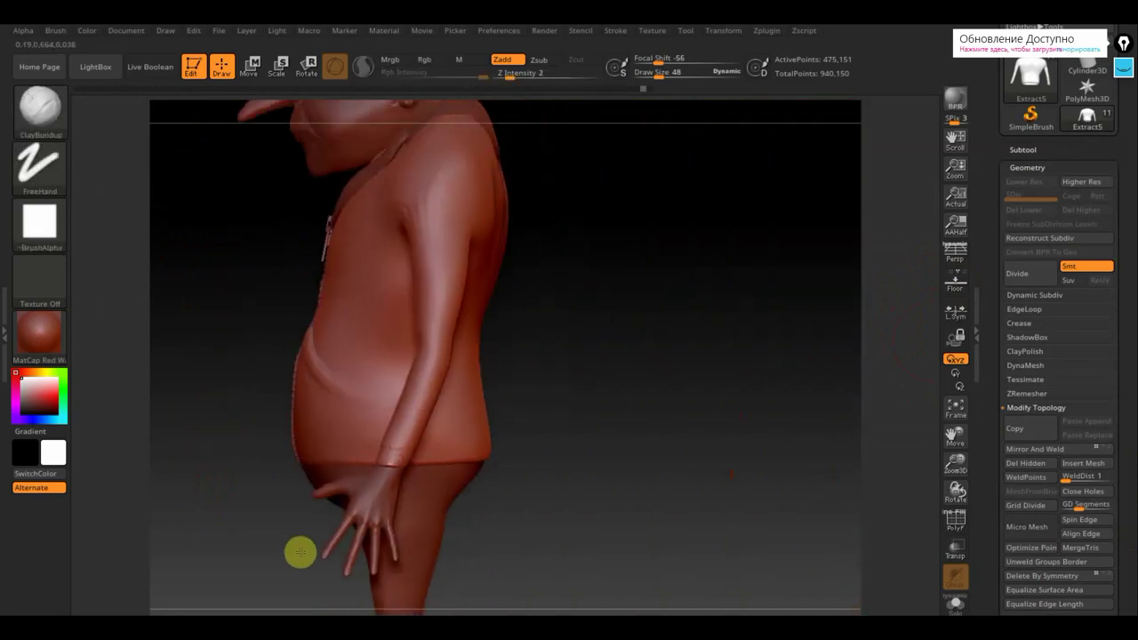
pyautogui.moveTo(655, 406); pyautogui.dragTo(589, 422)
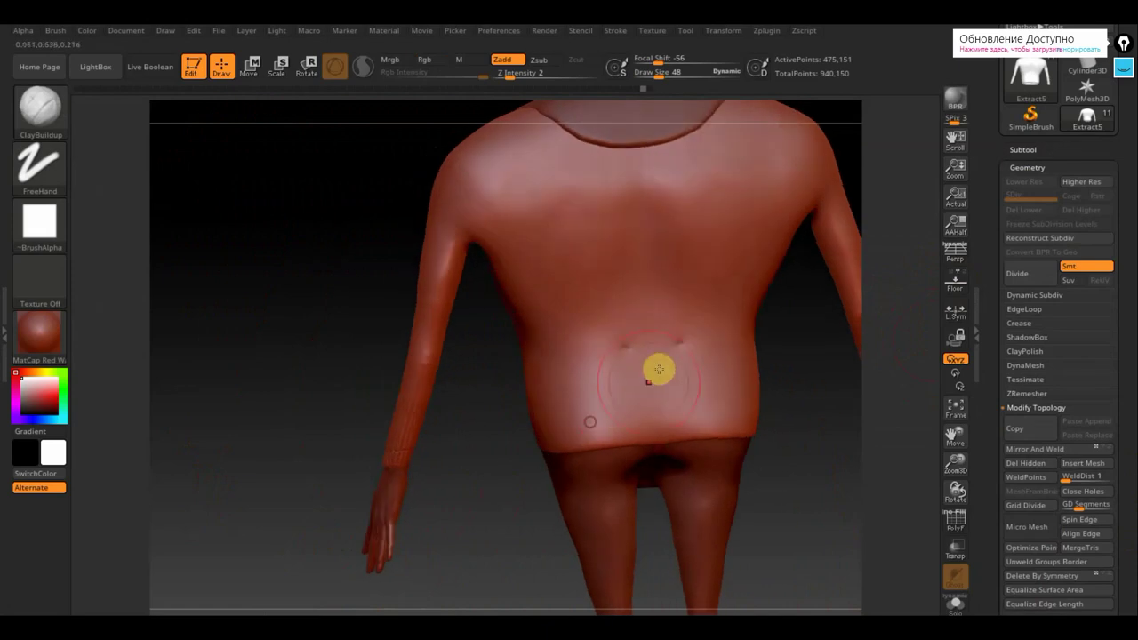
pyautogui.click(1089, 504)
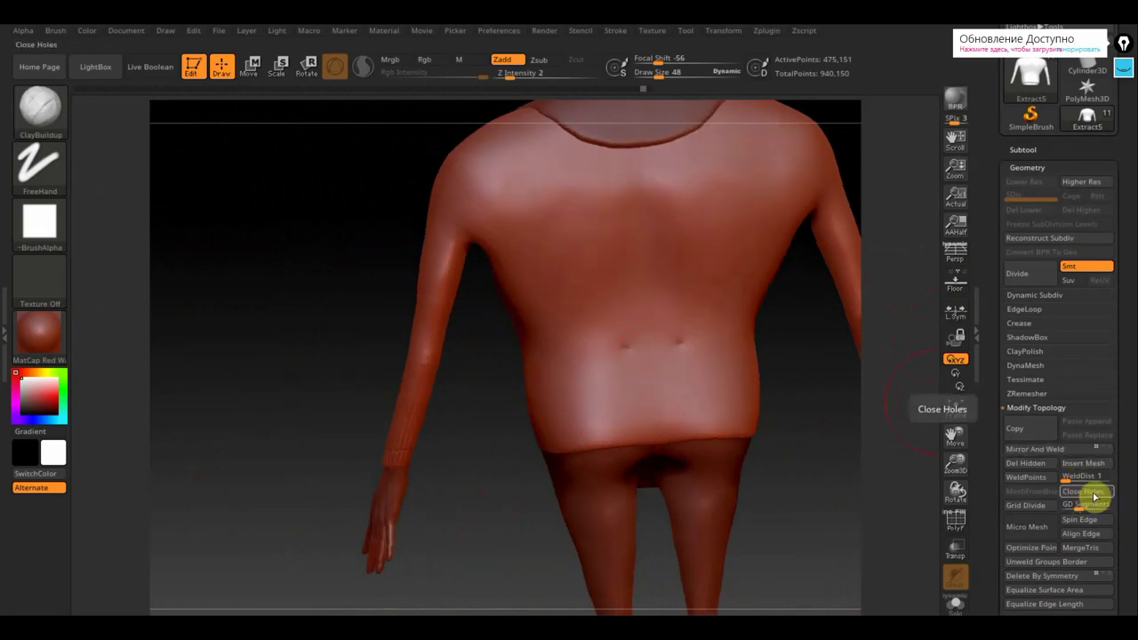
pyautogui.press('shift')
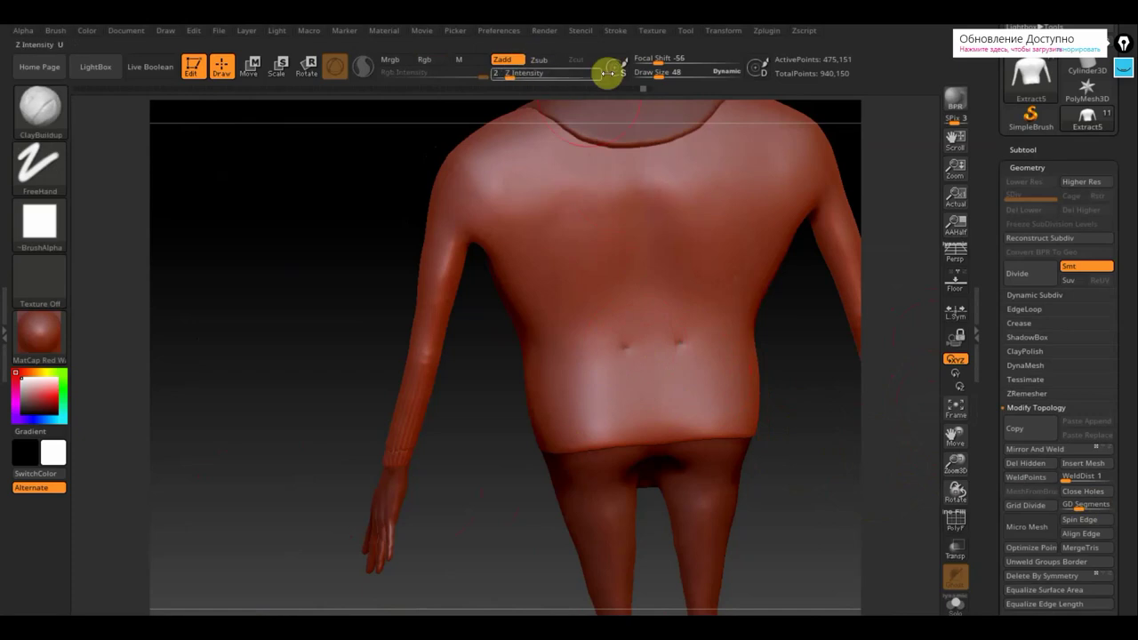
# Set the draw size to 15 and build up clay over the two dents on the jacket's lower back.
pyautogui.moveTo(659, 77); pyautogui.dragTo(653, 77)
pyautogui.write('15')
pyautogui.press('Return')
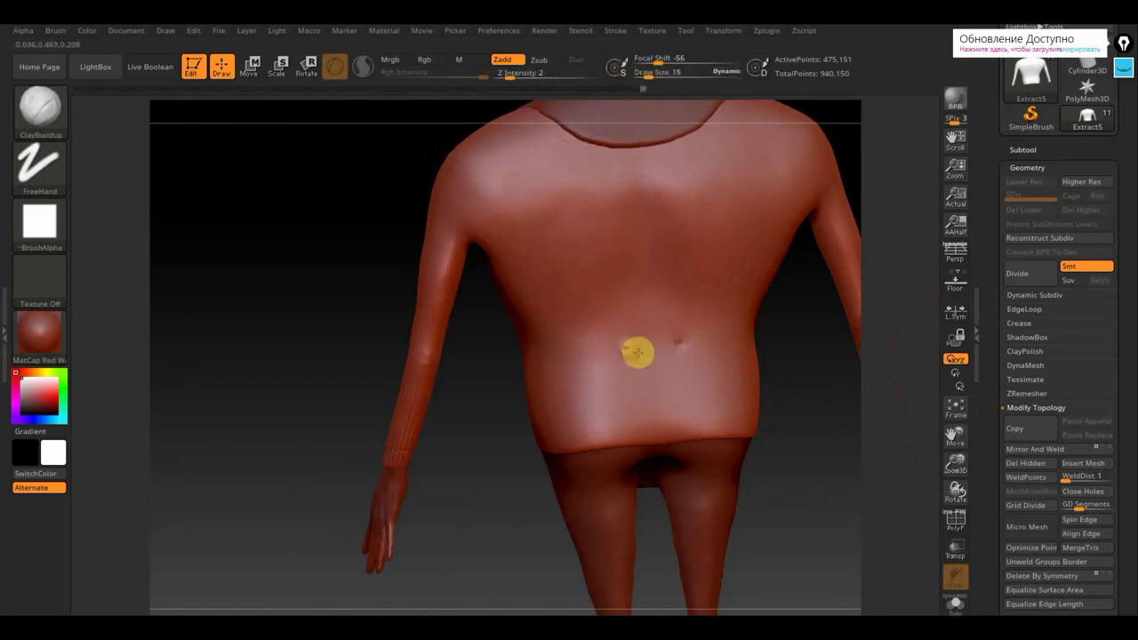
pyautogui.moveTo(627, 354); pyautogui.dragTo(679, 348)
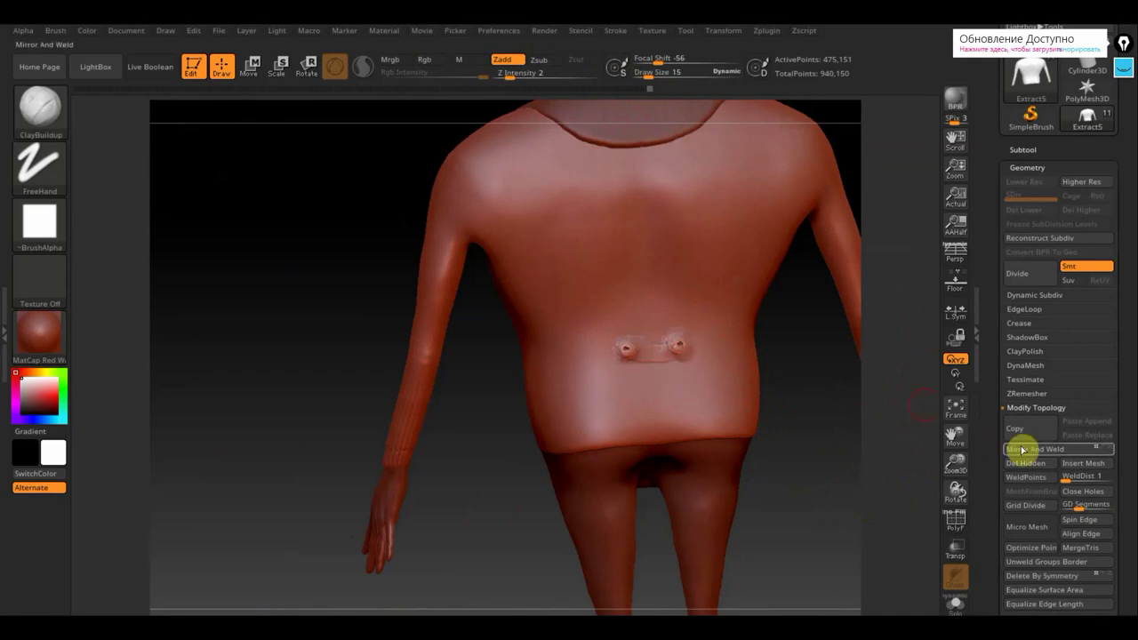
# Try to remesh the jacket with DynaMesh at resolution 952, with Project enabled and SubProjection set to 0.16417.
pyautogui.click(1027, 366)
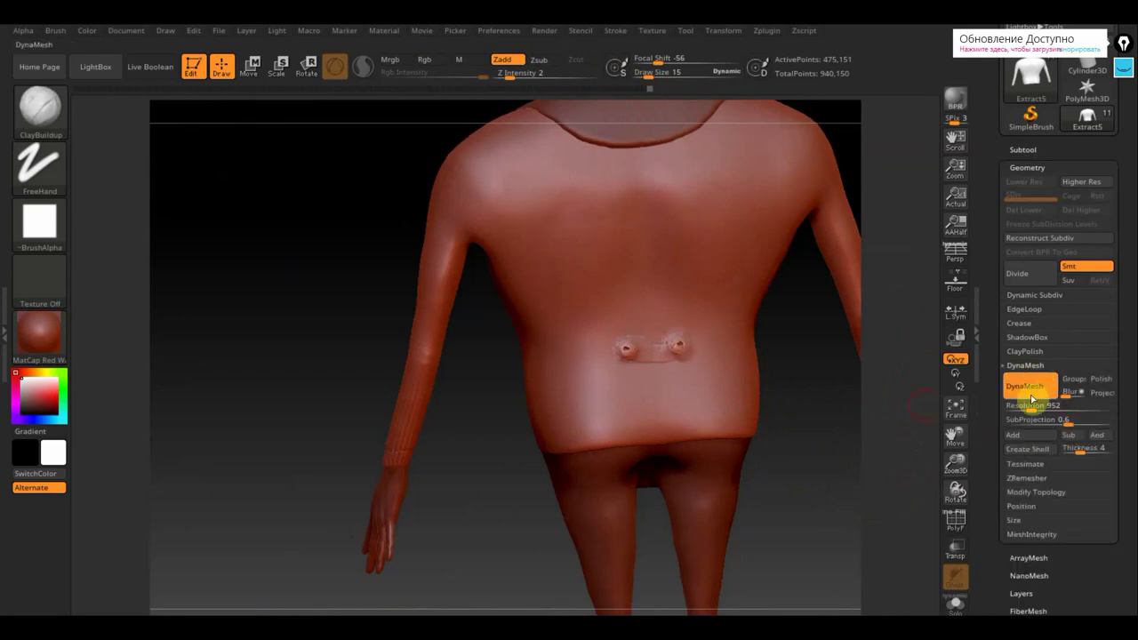
pyautogui.press('ctrl')
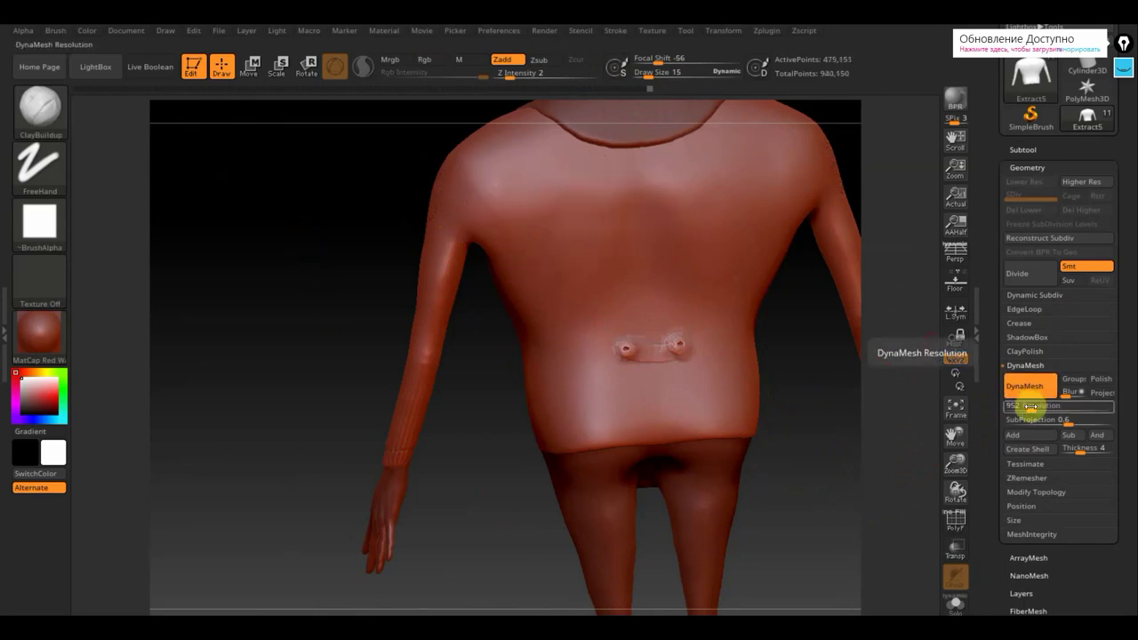
pyautogui.click(1030, 414)
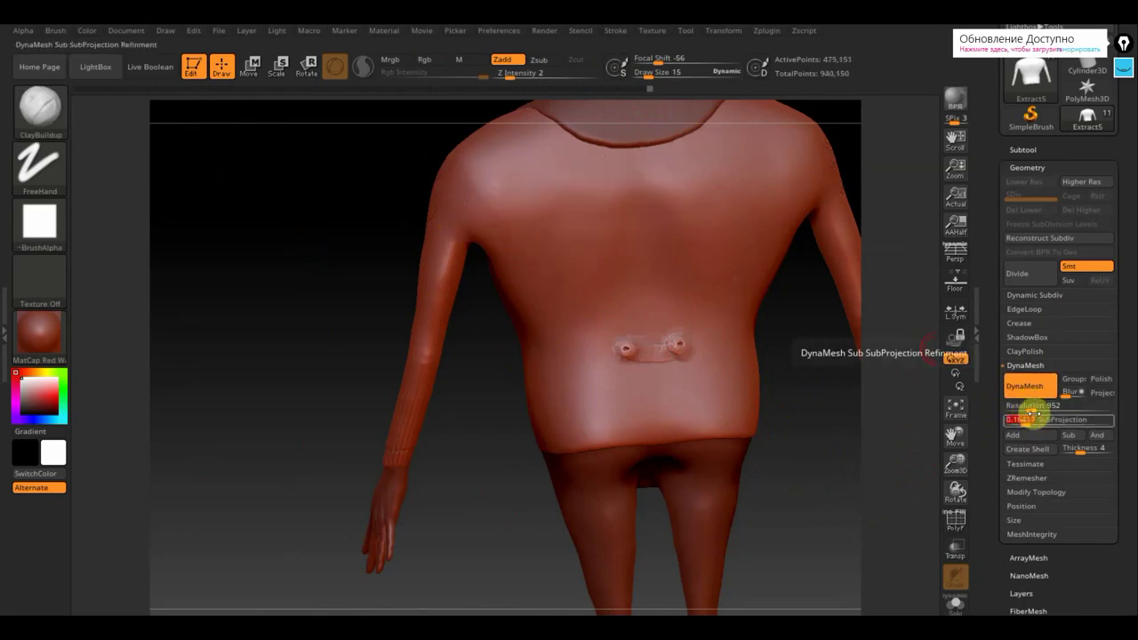
pyautogui.click(1103, 393)
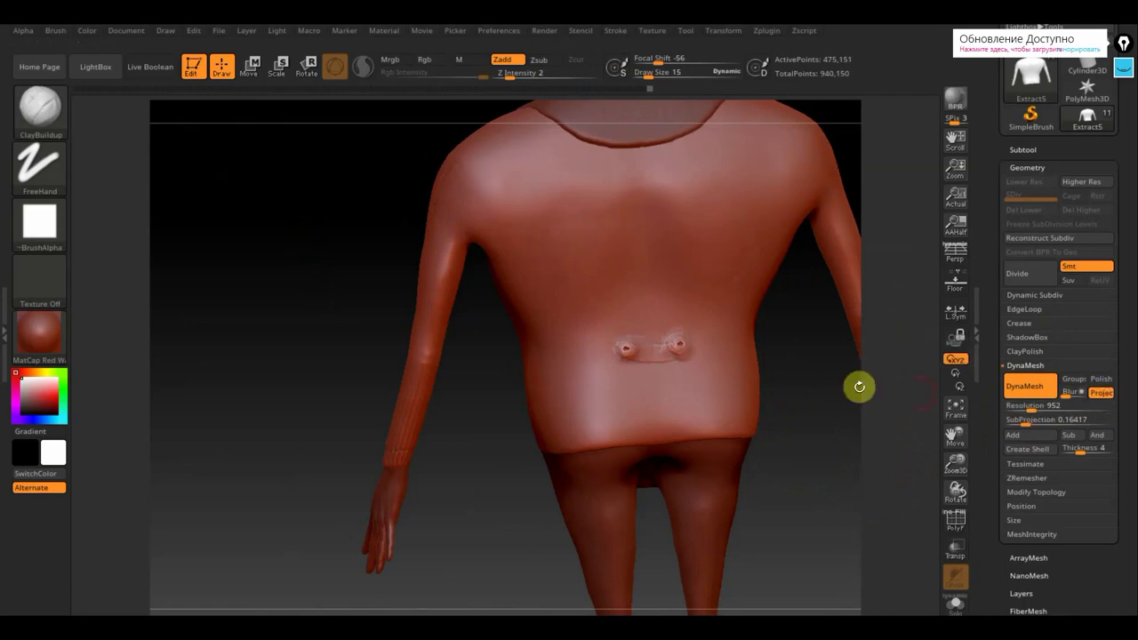
pyautogui.keyDown('ctrl'); pyautogui.moveTo(246, 223); pyautogui.dragTo(309, 301); pyautogui.keyUp('ctrl')
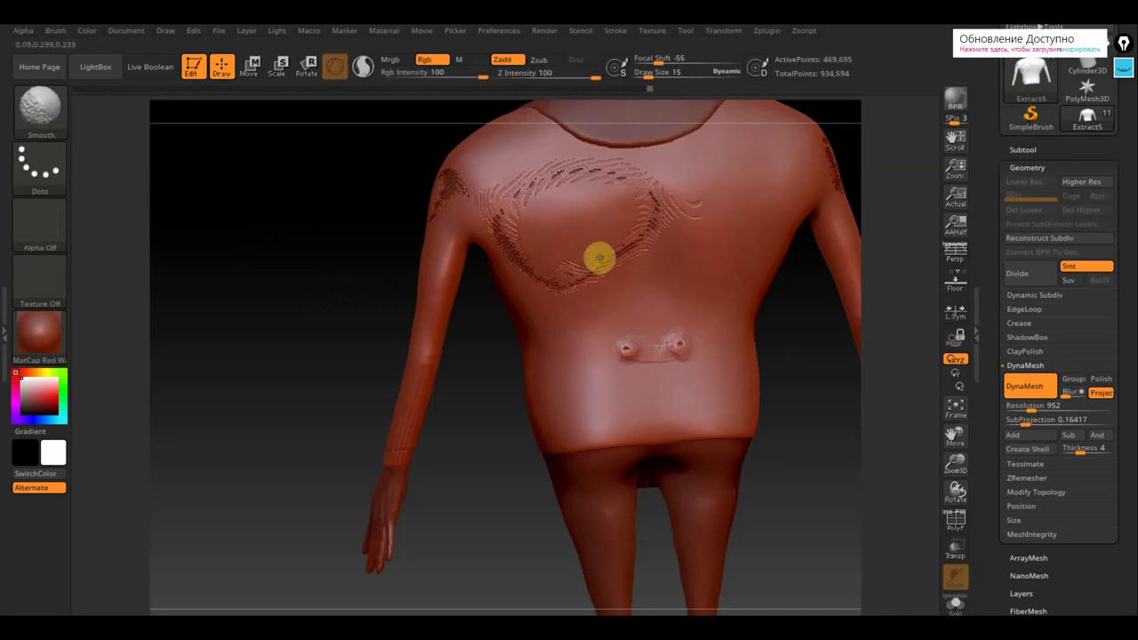
# Undo the DynaMesh remesh and the clay strokes over the dents on the jacket's lower back.
pyautogui.click(1043, 492)
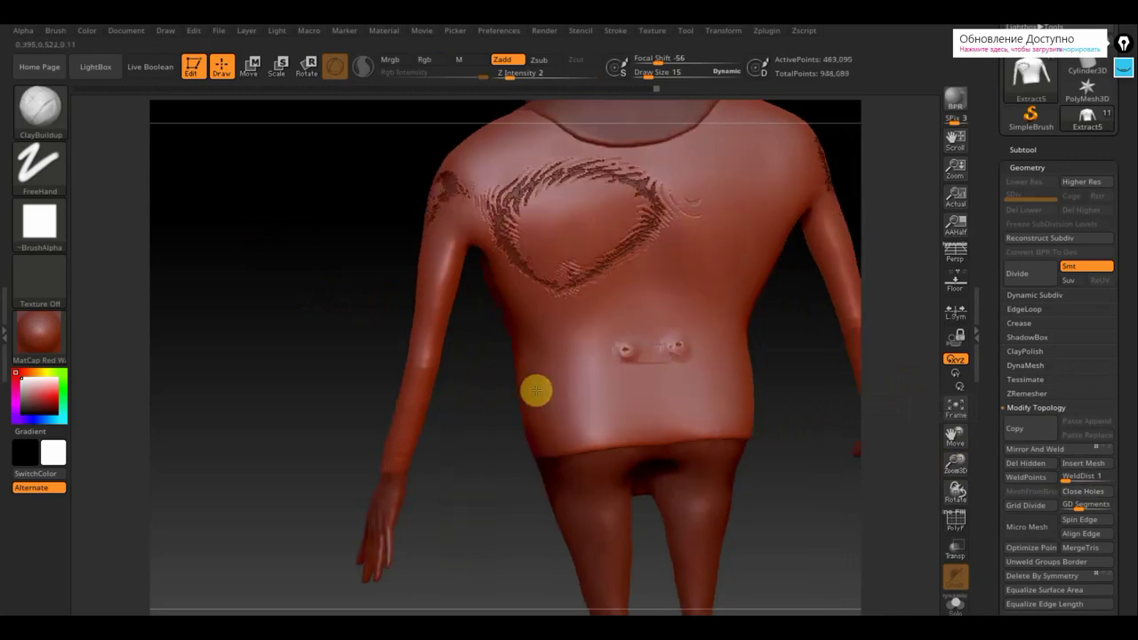
pyautogui.press('shift')
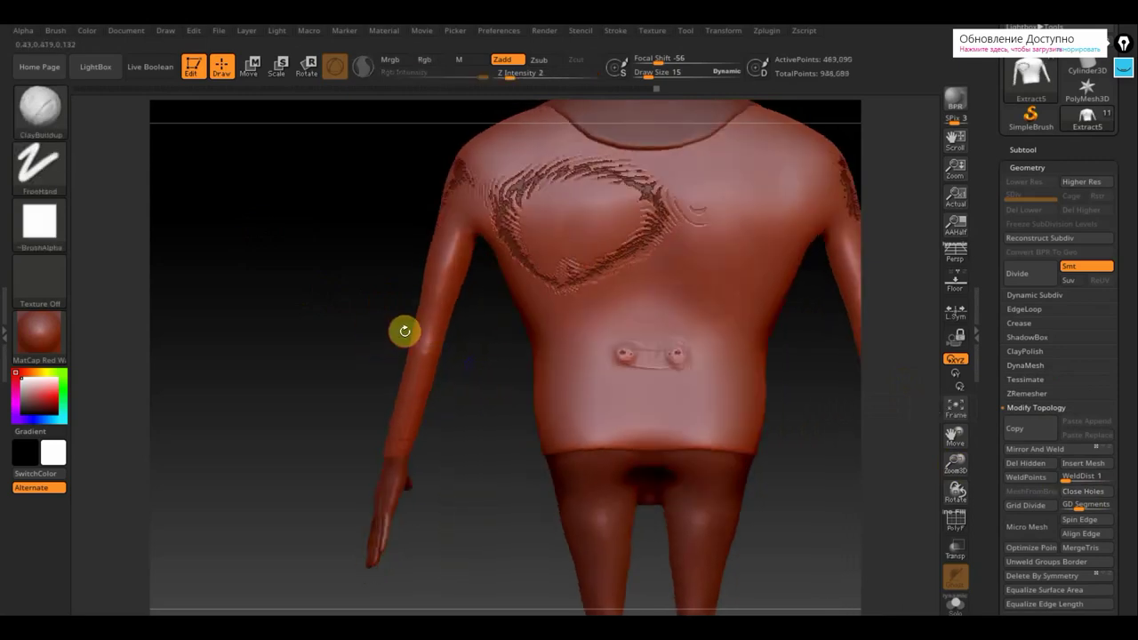
pyautogui.hotkey('ctrl', 'z')
pyautogui.hotkey('ctrl', 'z')
pyautogui.hotkey('ctrl', 'z')
pyautogui.hotkey('ctrl', 'z')
pyautogui.hotkey('ctrl', 'z')
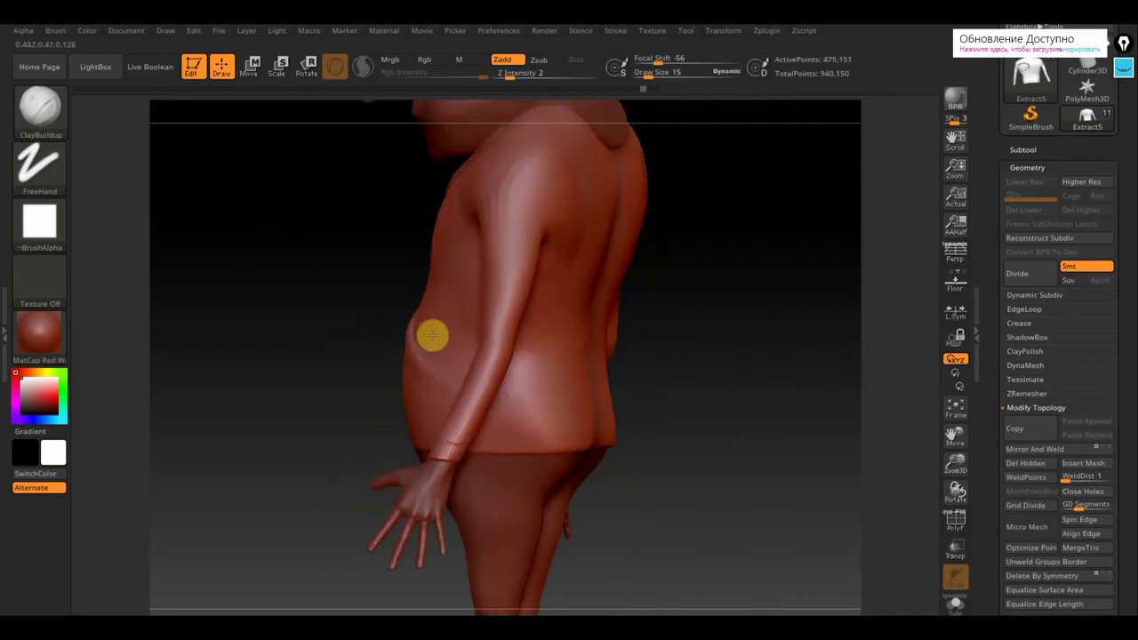
# Fill the right one of the two dents on the jacket's lower back with ClayBuildup dabs.
pyautogui.moveTo(433, 335); pyautogui.dragTo(622, 311)
pyautogui.keyDown('shift'); pyautogui.moveTo(775, 289); pyautogui.dragTo(788, 293); pyautogui.keyUp('shift')
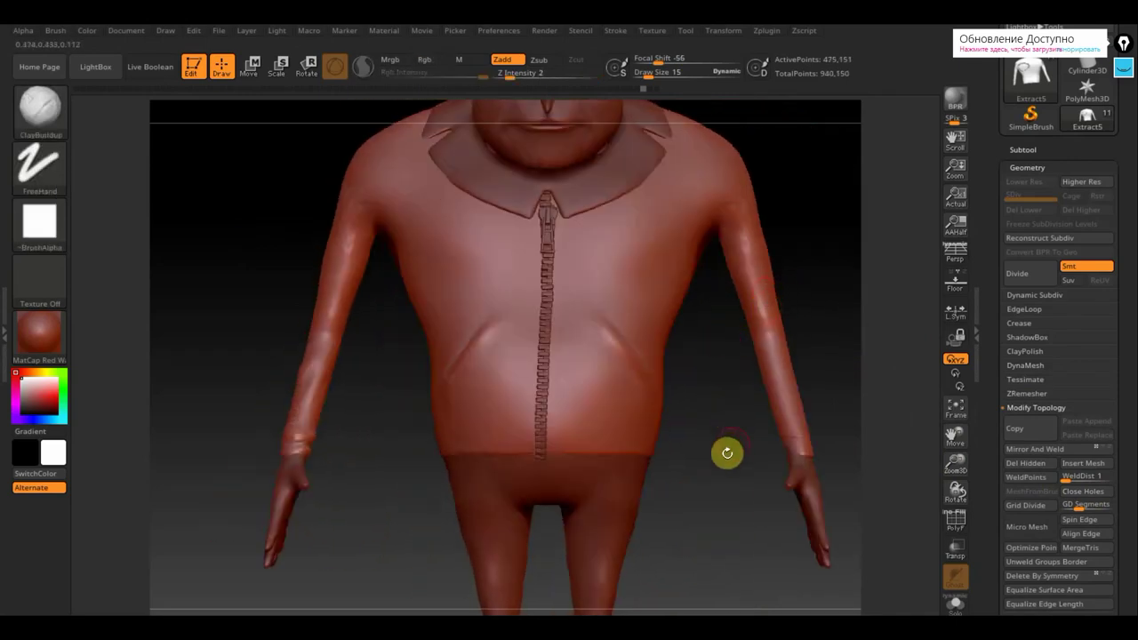
pyautogui.keyDown('alt'); pyautogui.moveTo(717, 468); pyautogui.dragTo(661, 338); pyautogui.keyUp('alt')
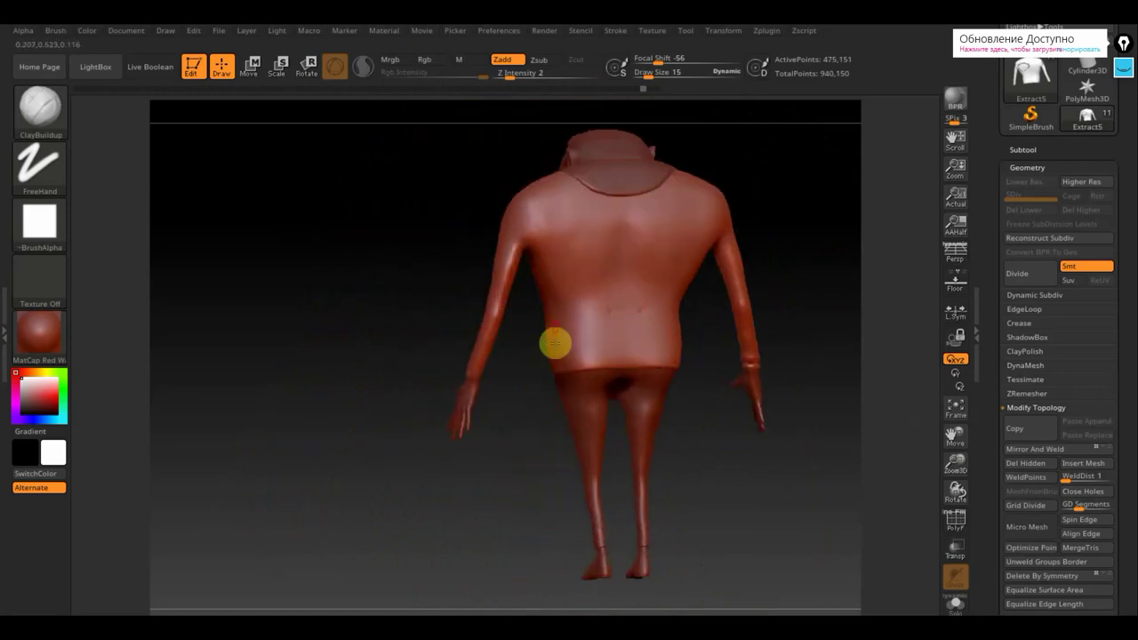
pyautogui.moveTo(528, 421); pyautogui.dragTo(542, 460)
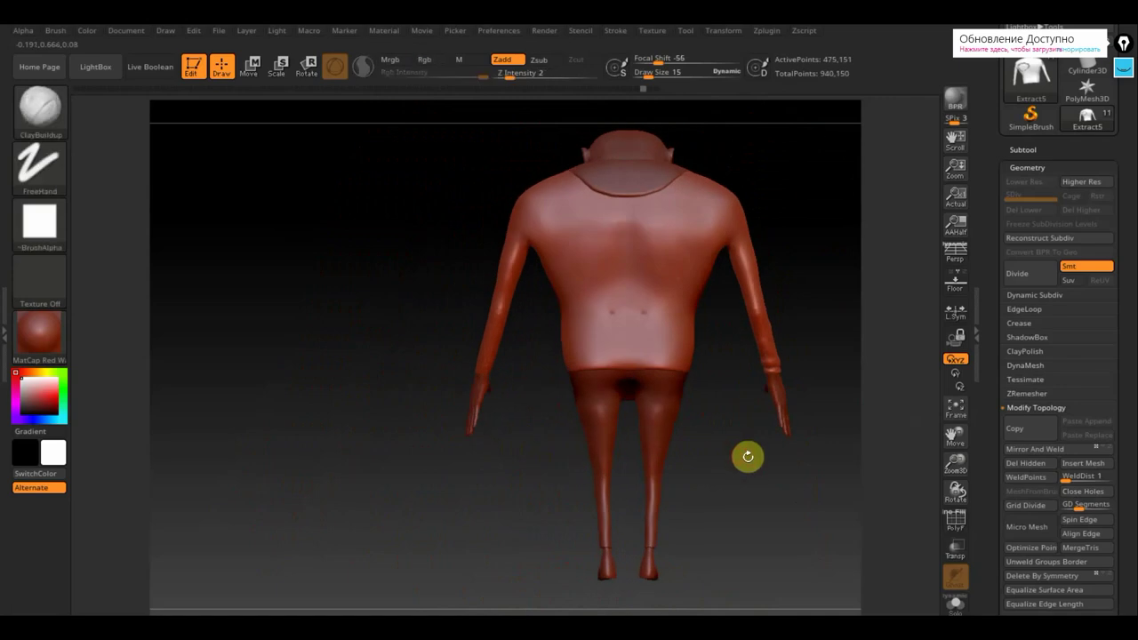
pyautogui.keyDown('alt'); pyautogui.moveTo(747, 458); pyautogui.dragTo(590, 445); pyautogui.keyUp('alt')
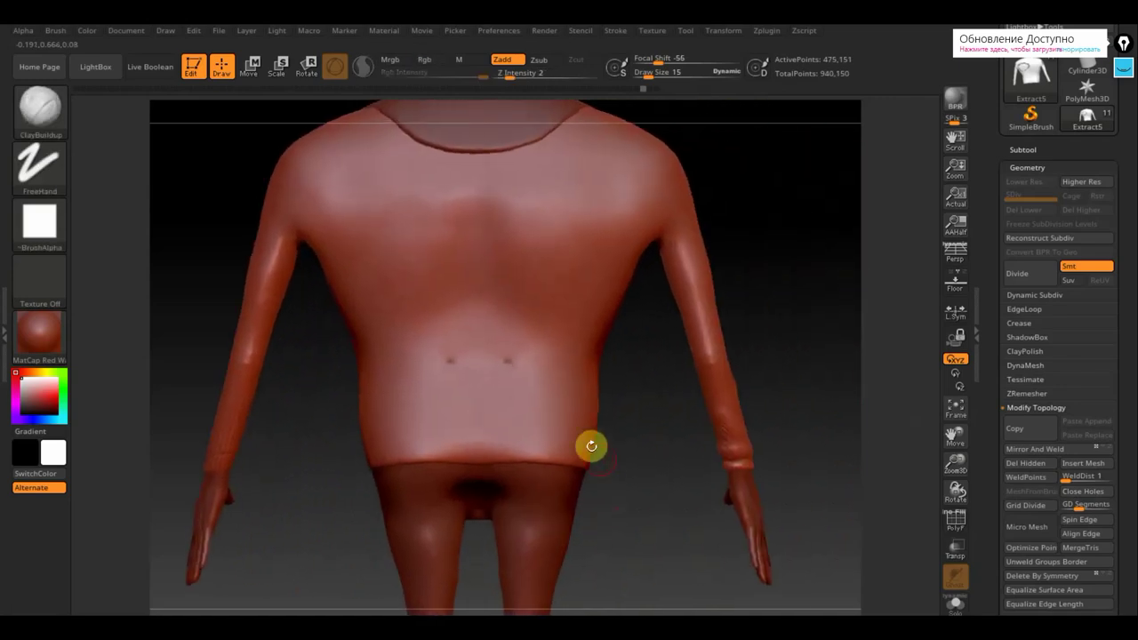
pyautogui.click(510, 362)
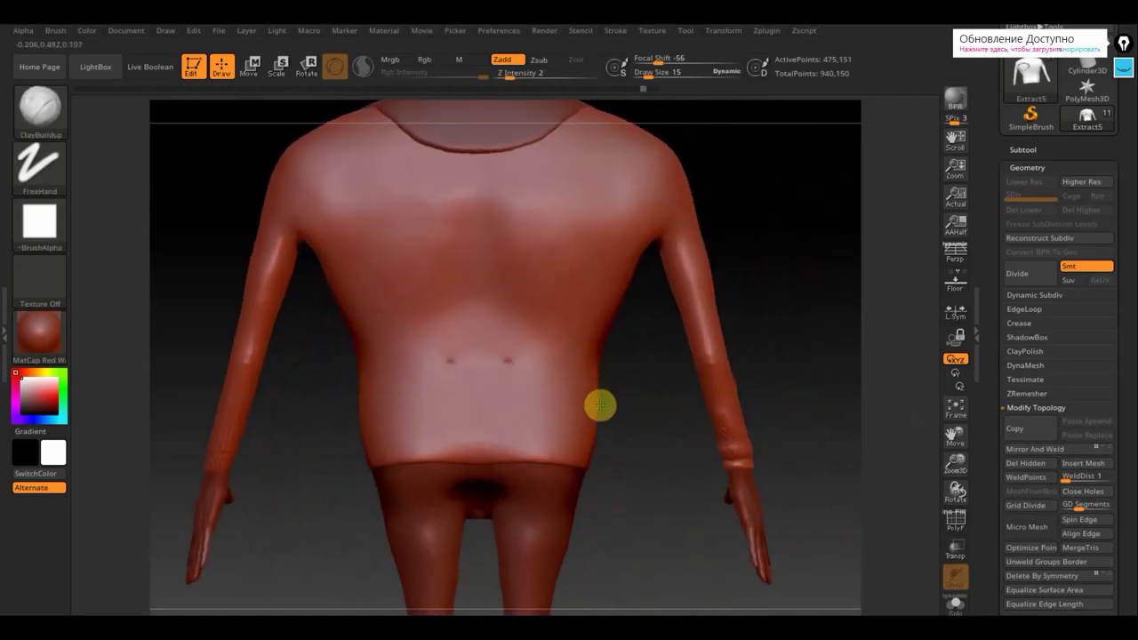
pyautogui.moveTo(600, 406); pyautogui.dragTo(584, 397)
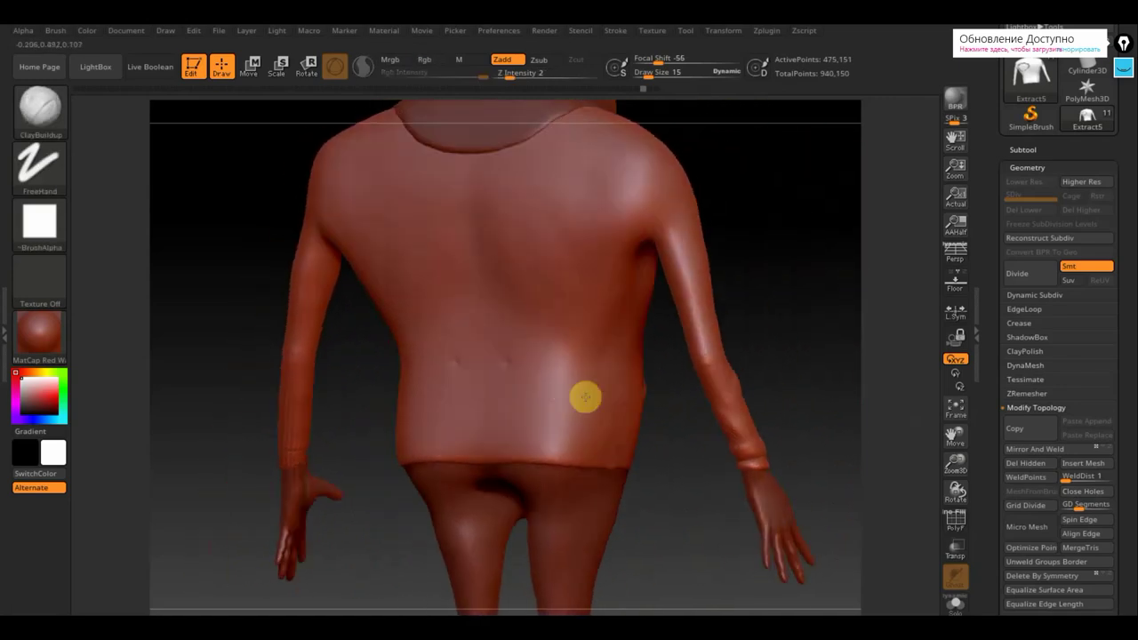
pyautogui.click(508, 362)
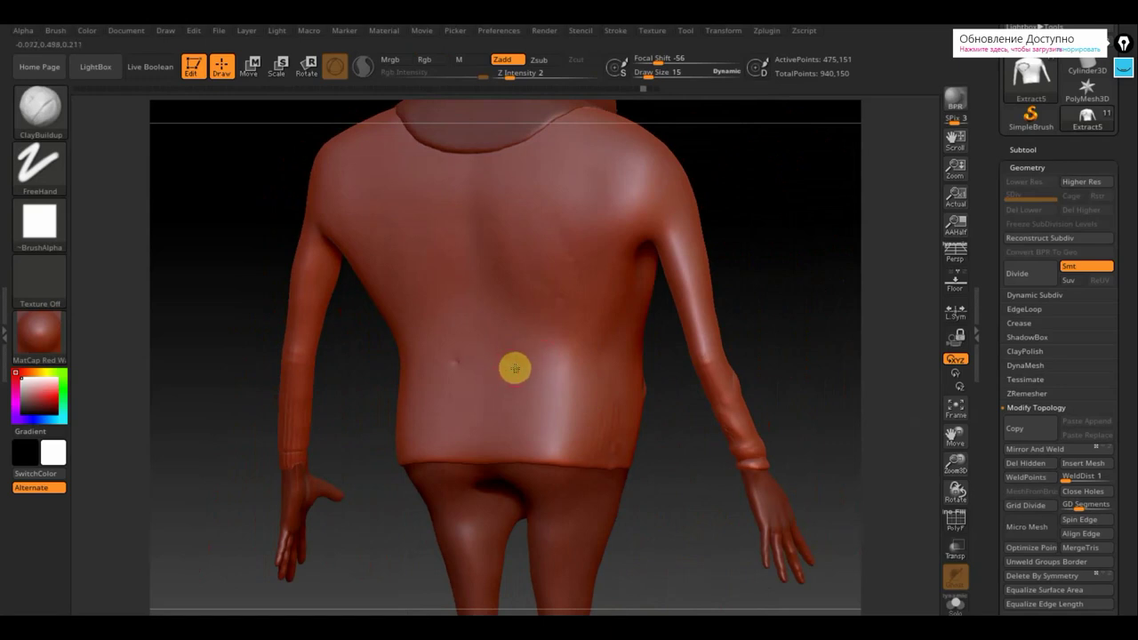
# Switch the sculpting brush to CurveStrapSnap.
pyautogui.moveTo(682, 424); pyautogui.dragTo(564, 406)
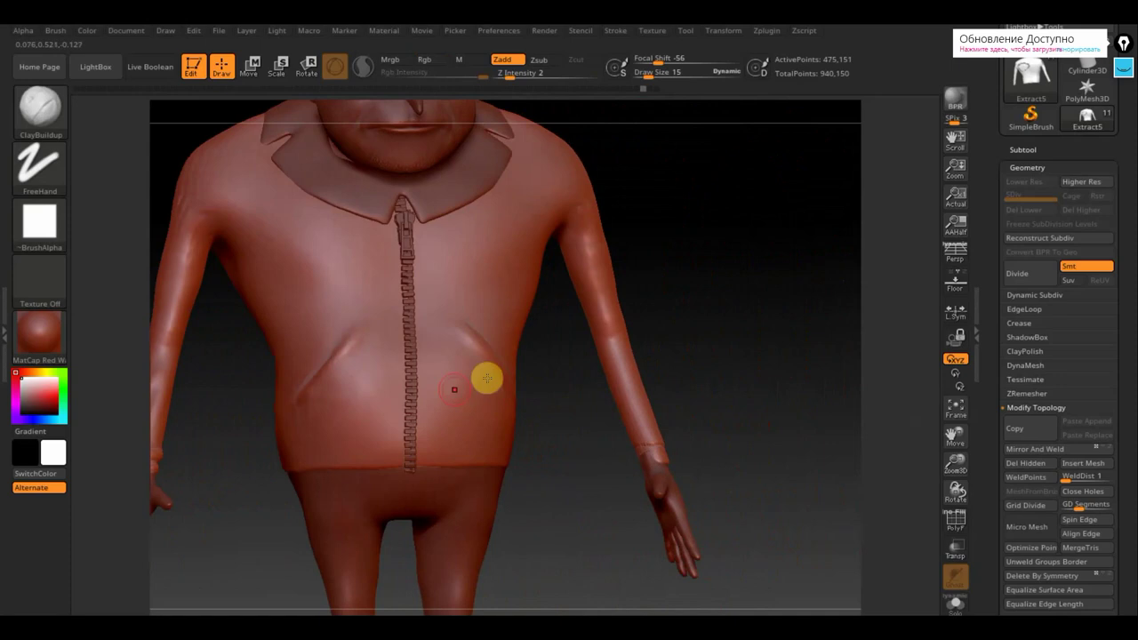
pyautogui.keyDown('shift'); pyautogui.moveTo(738, 318); pyautogui.dragTo(774, 231); pyautogui.keyUp('shift')
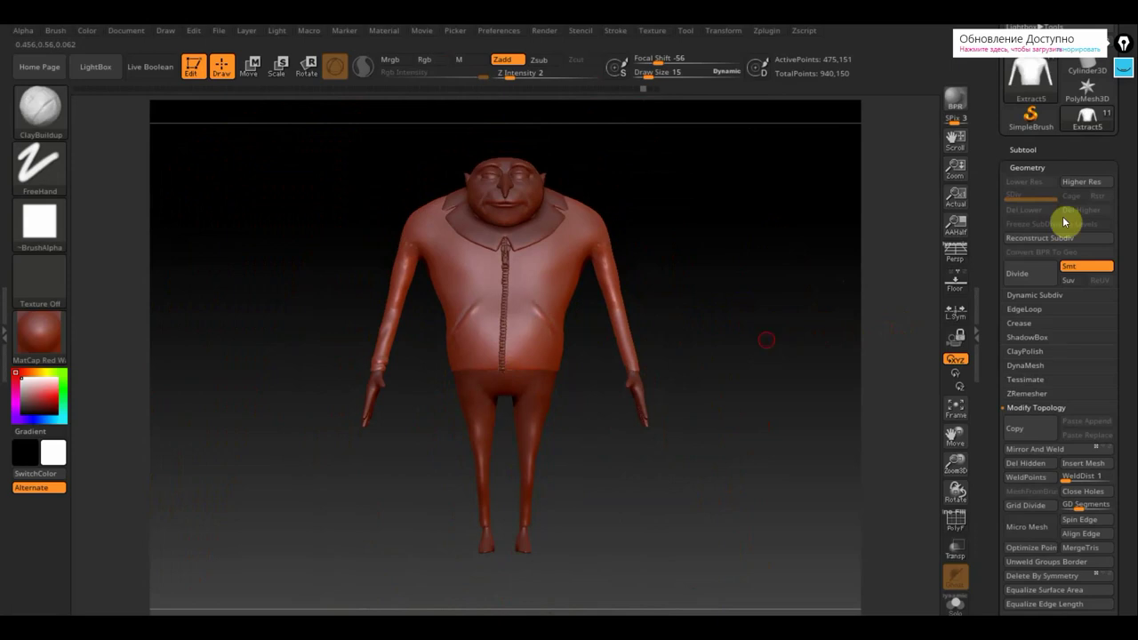
pyautogui.click(1087, 14)
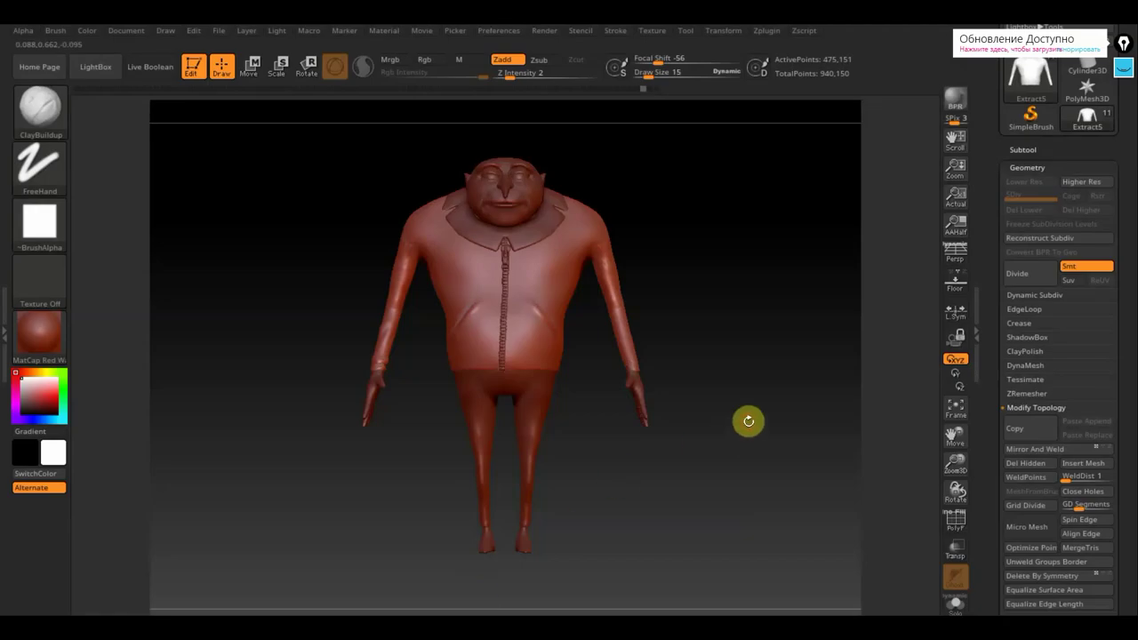
pyautogui.keyDown('alt'); pyautogui.moveTo(736, 407); pyautogui.dragTo(702, 478); pyautogui.keyUp('alt')
pyautogui.moveTo(795, 409); pyautogui.dragTo(747, 373)
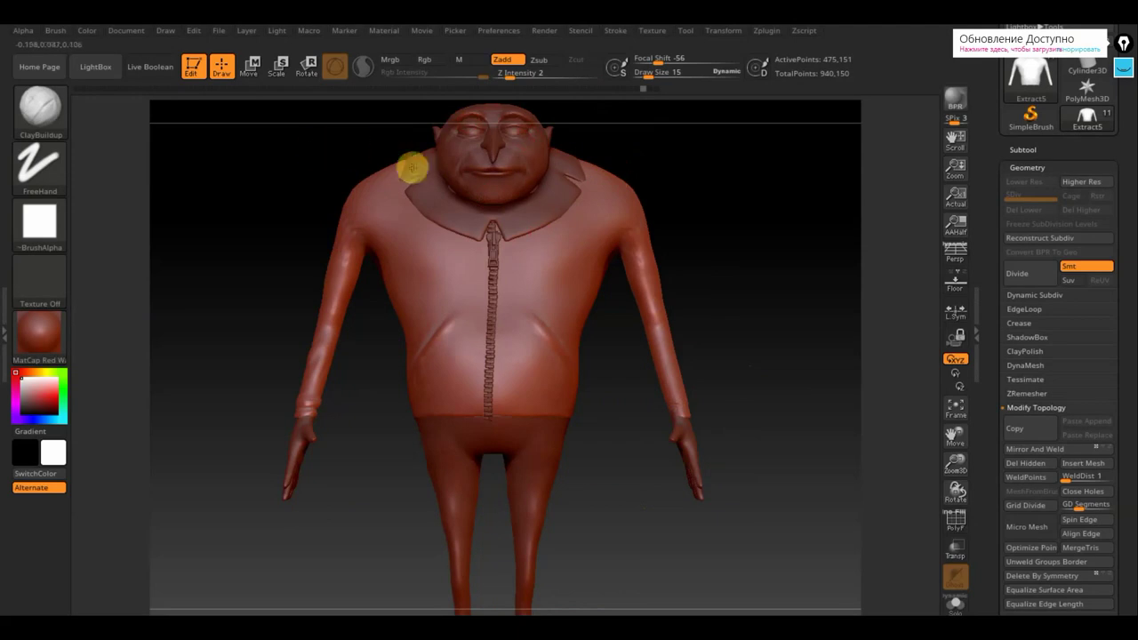
pyautogui.click(51, 111)
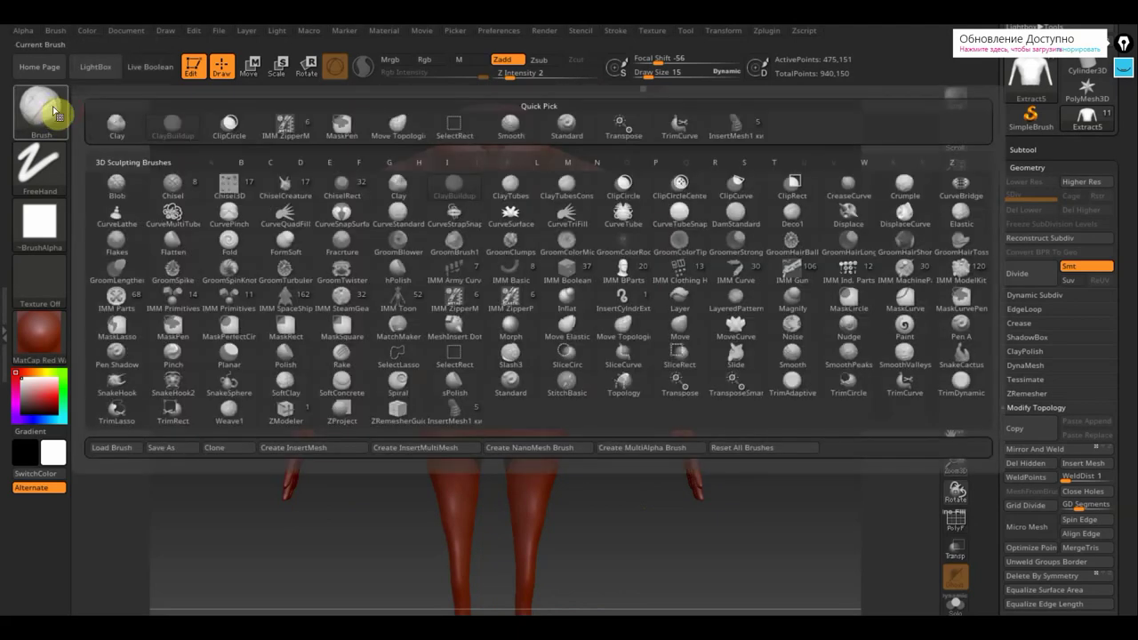
pyautogui.click(455, 215)
# Make the collar the active subtool and duplicate it.
pyautogui.moveTo(768, 234); pyautogui.dragTo(744, 297)
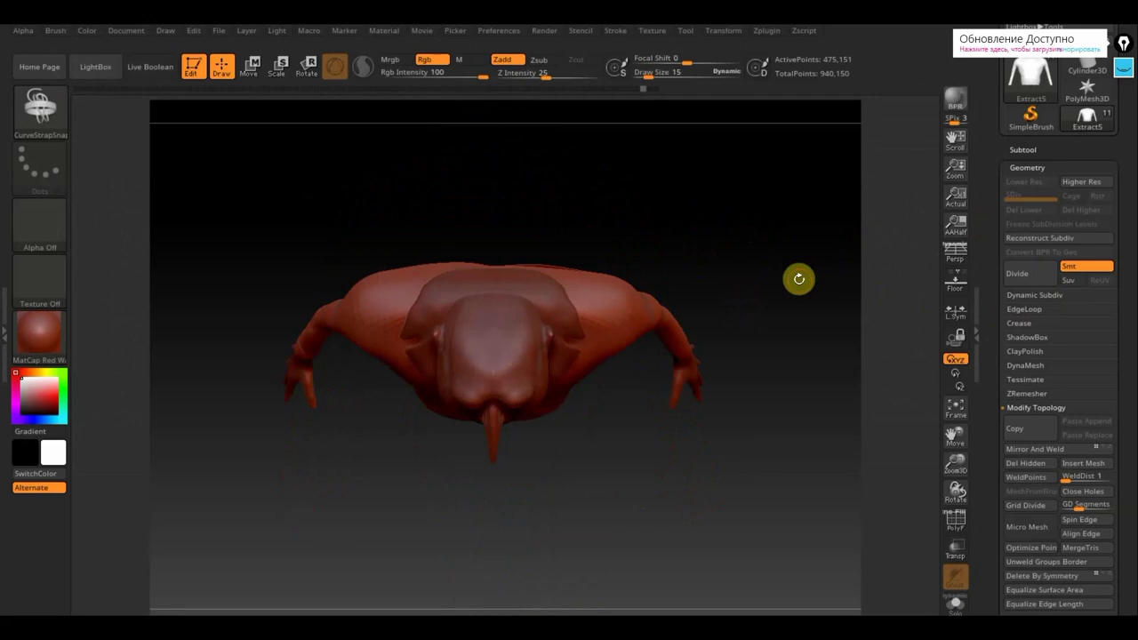
pyautogui.press('n')
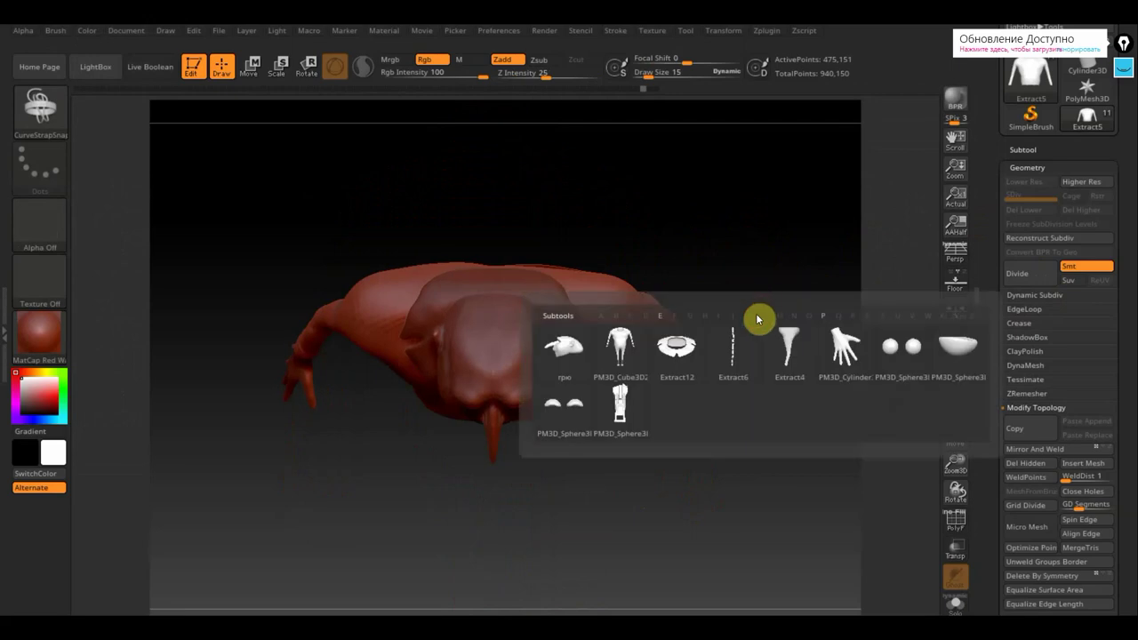
pyautogui.click(688, 361)
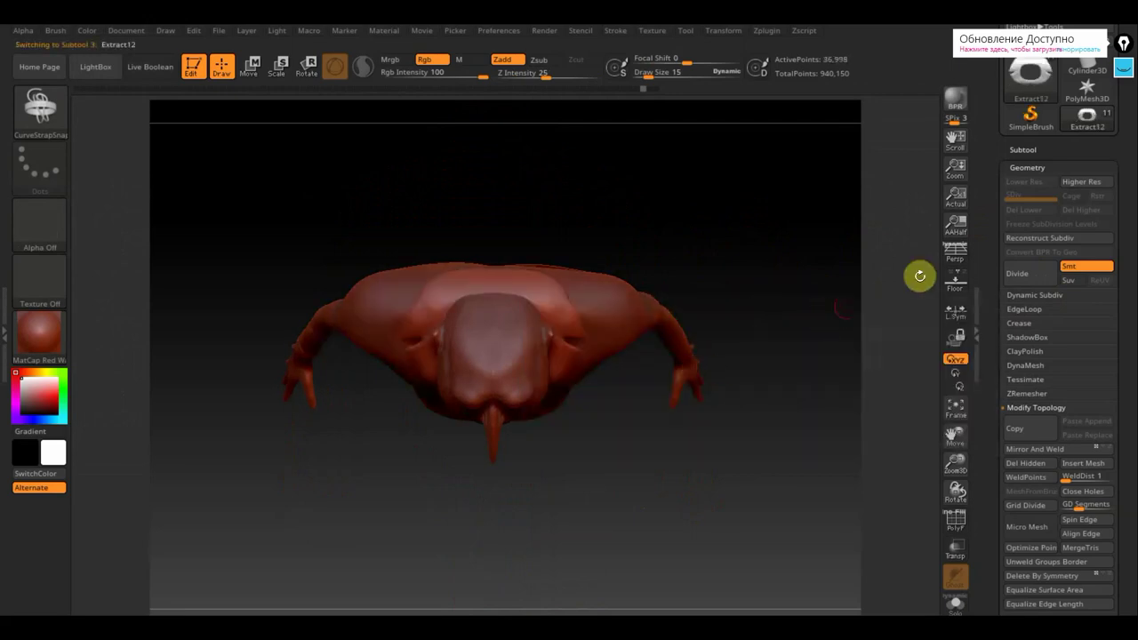
pyautogui.click(1022, 150)
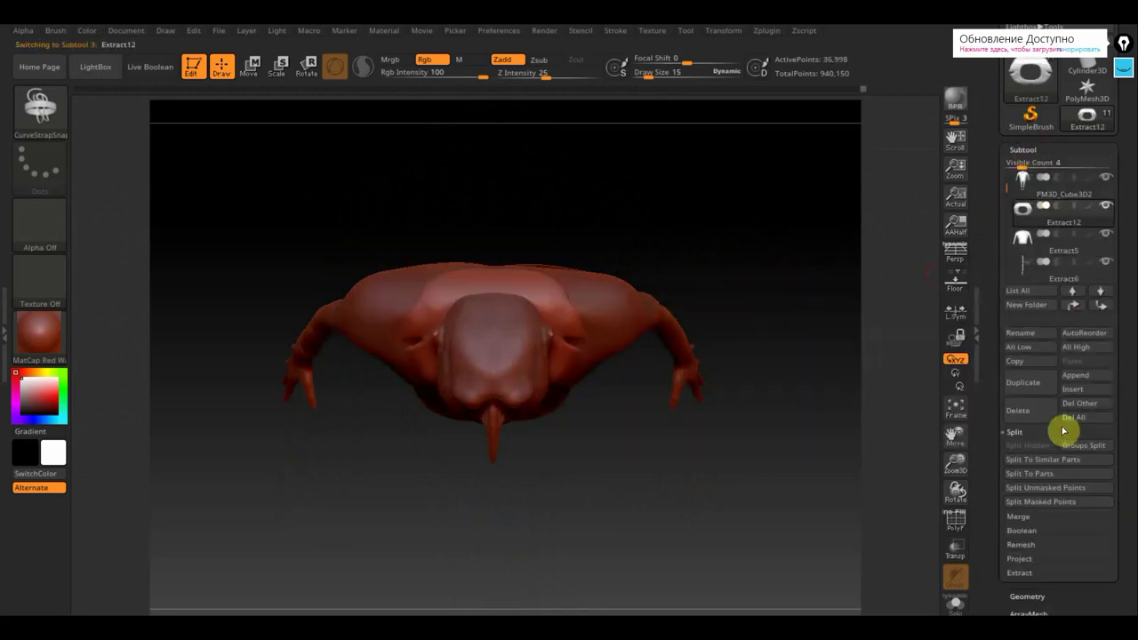
pyautogui.click(1032, 384)
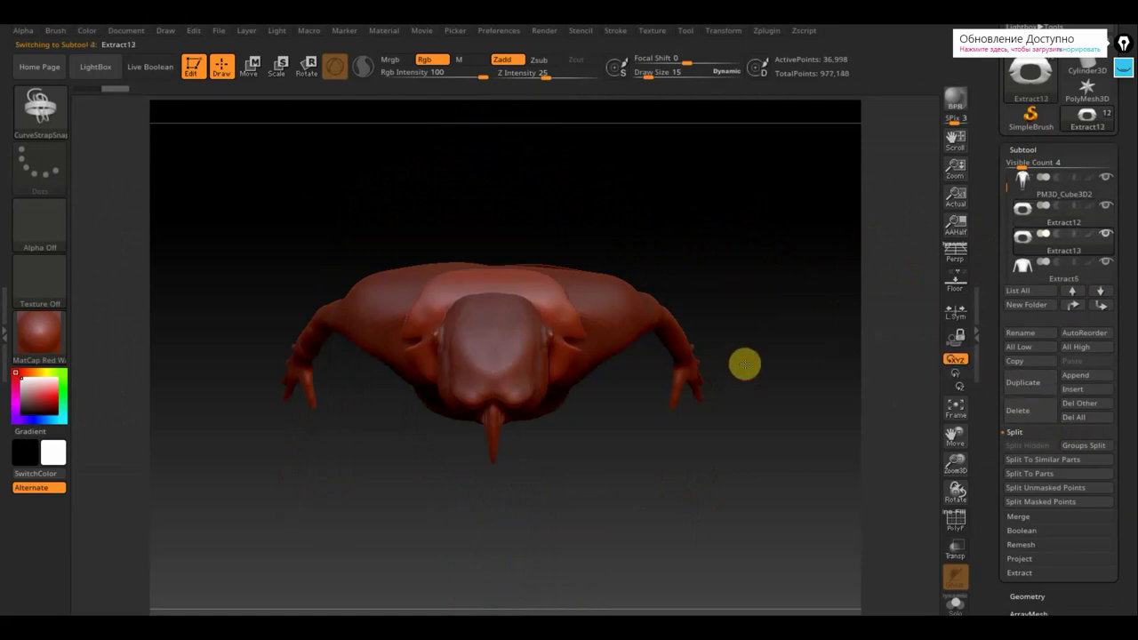
# Draw a strap curve from beside the zipper up over the collar and extend it around the back of the neck.
pyautogui.moveTo(744, 363); pyautogui.dragTo(734, 253)
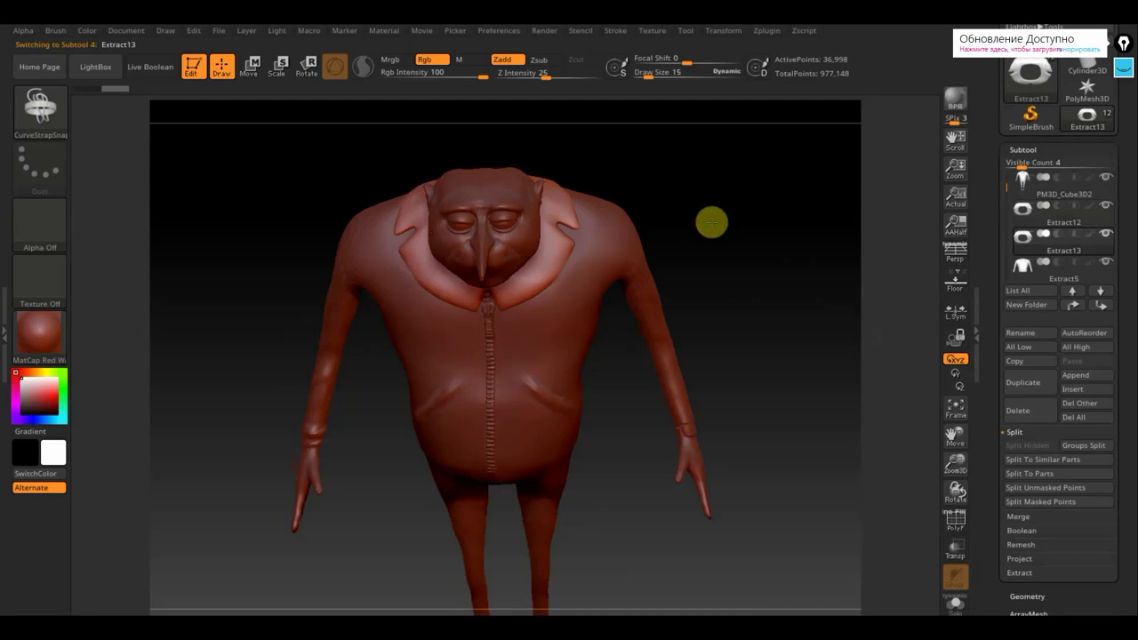
pyautogui.moveTo(712, 221); pyautogui.dragTo(574, 375)
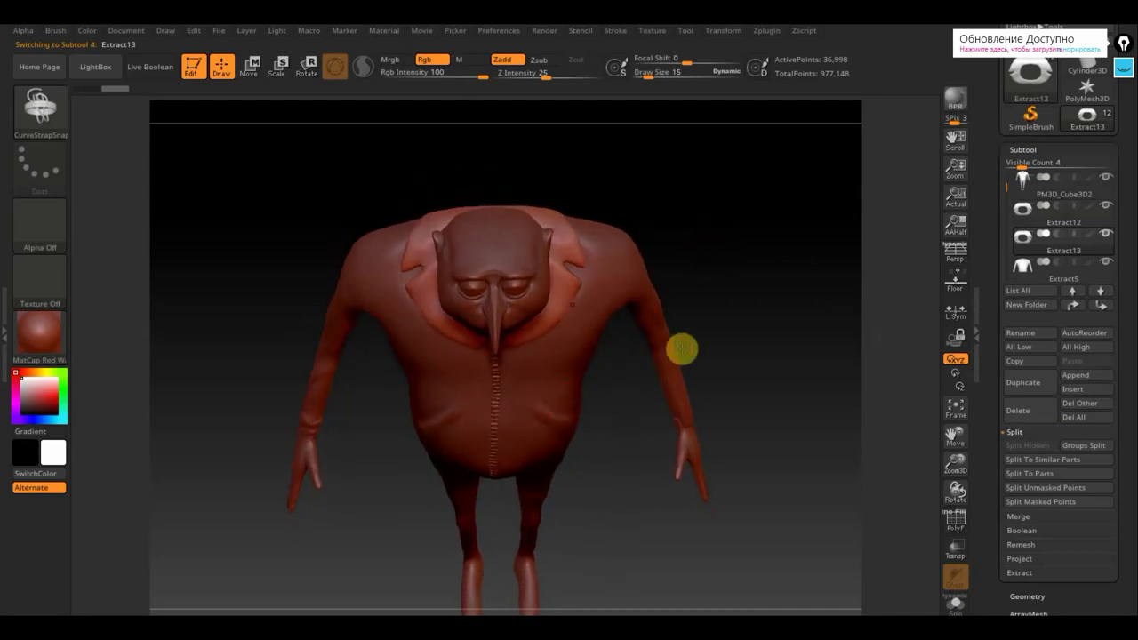
pyautogui.moveTo(681, 348); pyautogui.dragTo(552, 365)
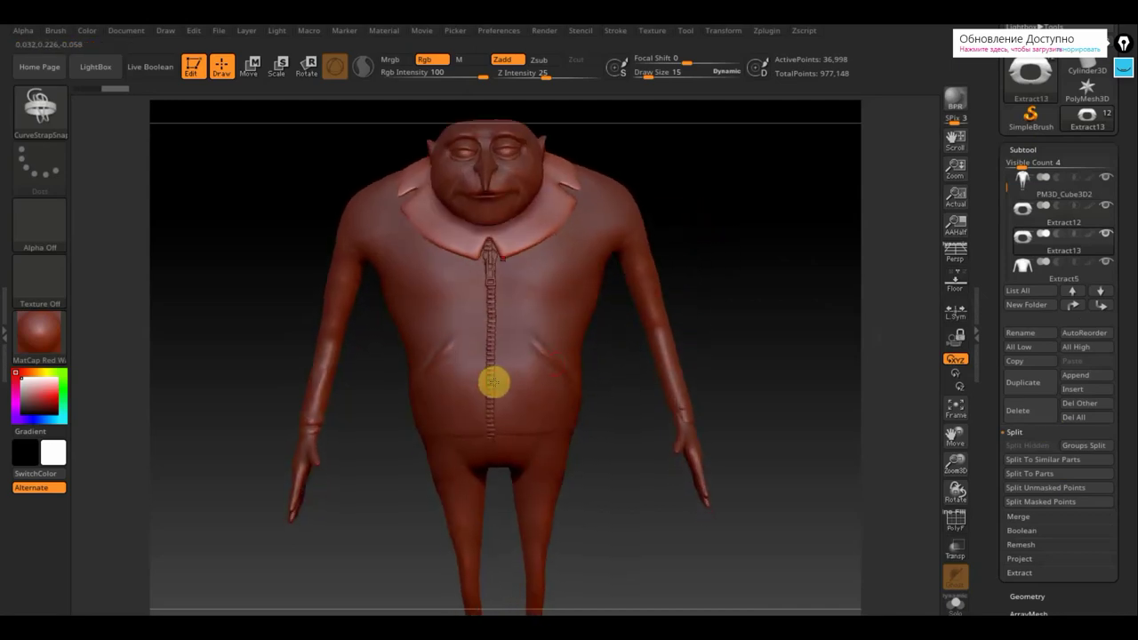
pyautogui.moveTo(500, 372)
pyautogui.mouseDown()
pyautogui.moveTo(512, 233)
pyautogui.moveTo(569, 190)
pyautogui.mouseUp()
pyautogui.moveTo(681, 187)
pyautogui.mouseDown()
pyautogui.moveTo(671, 249)
pyautogui.moveTo(679, 318)
pyautogui.moveTo(650, 308)
pyautogui.mouseUp()
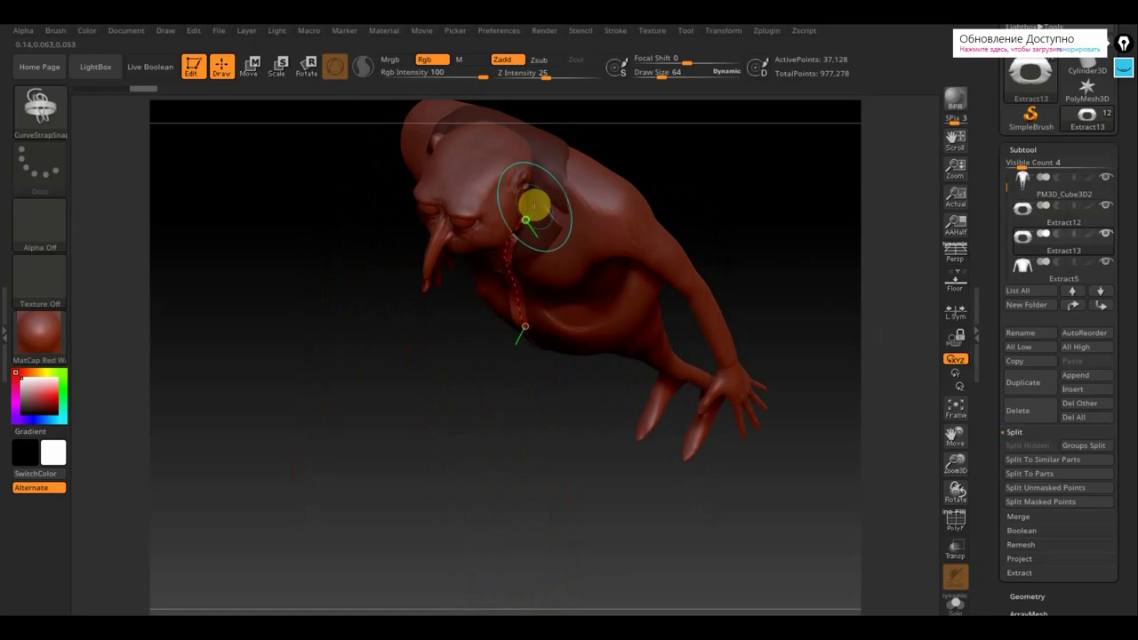
pyautogui.moveTo(538, 194); pyautogui.dragTo(543, 157)
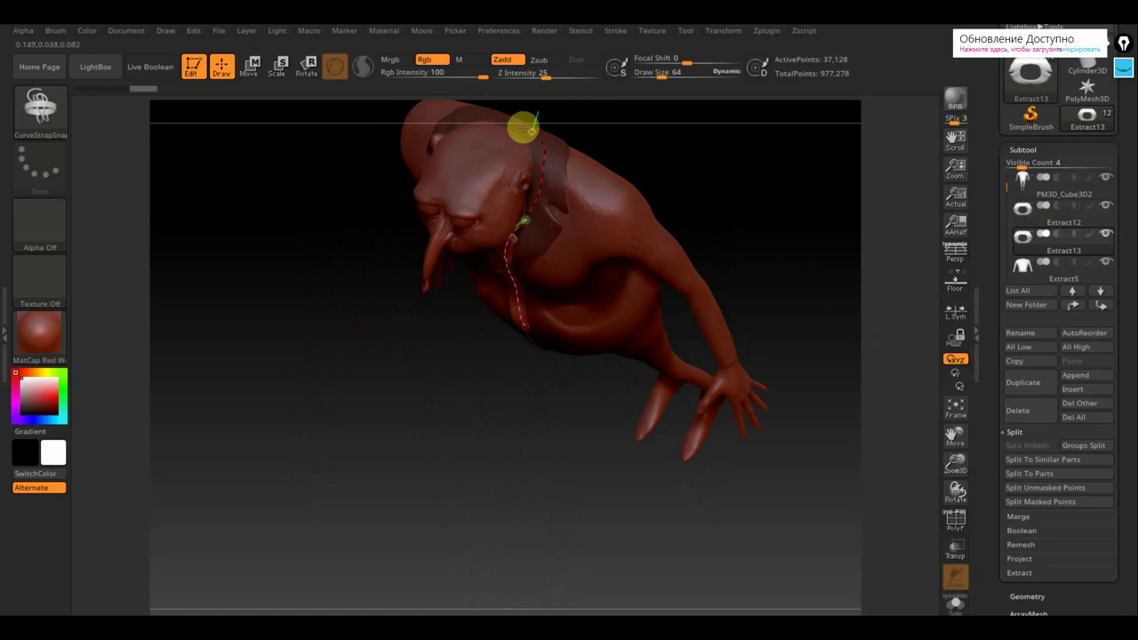
pyautogui.moveTo(655, 158); pyautogui.dragTo(738, 133)
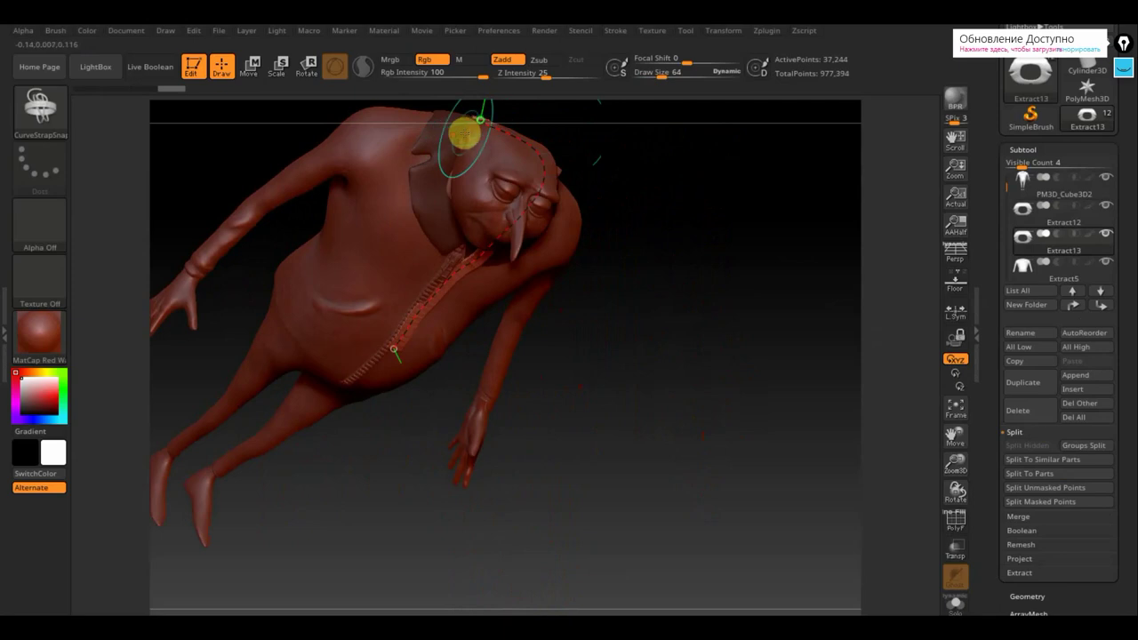
pyautogui.click(445, 151)
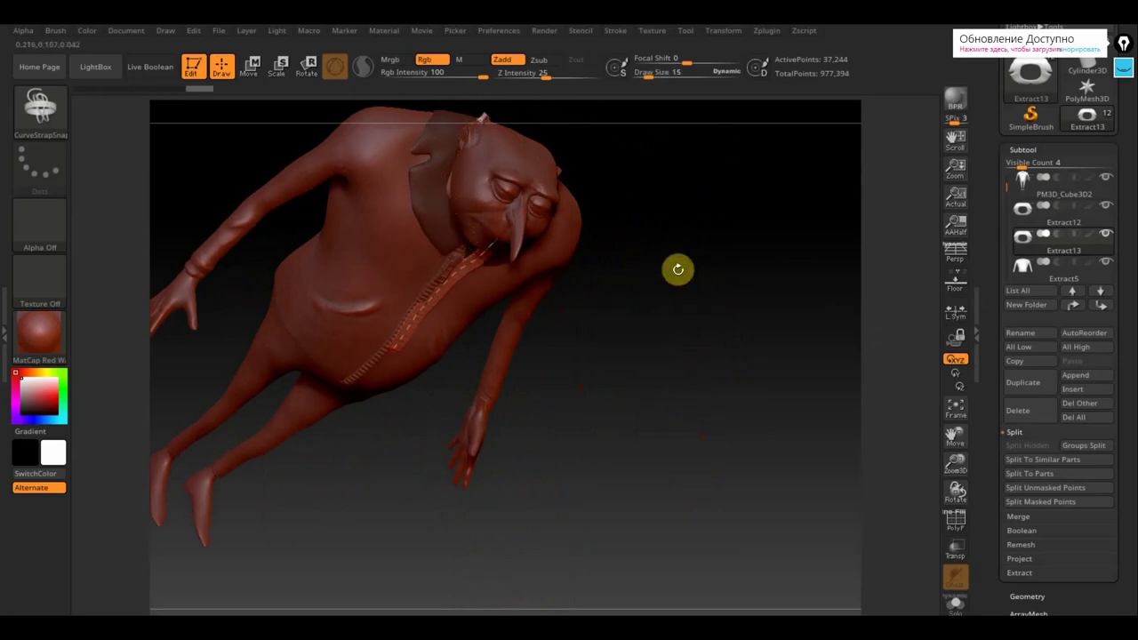
pyautogui.moveTo(655, 247); pyautogui.dragTo(658, 216)
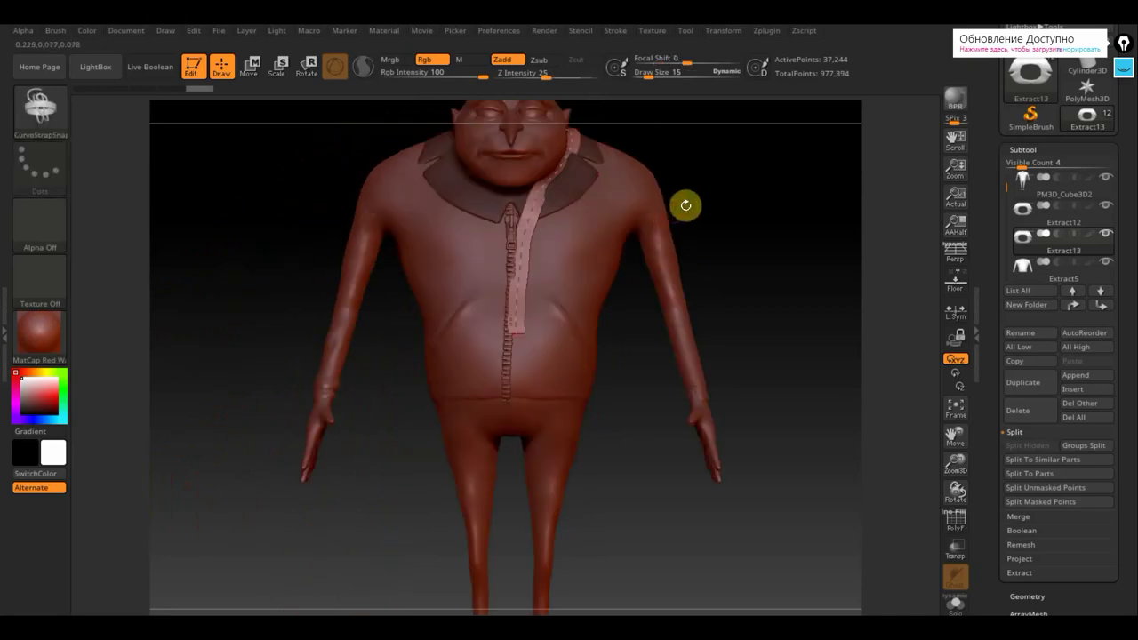
pyautogui.press('ctrl')
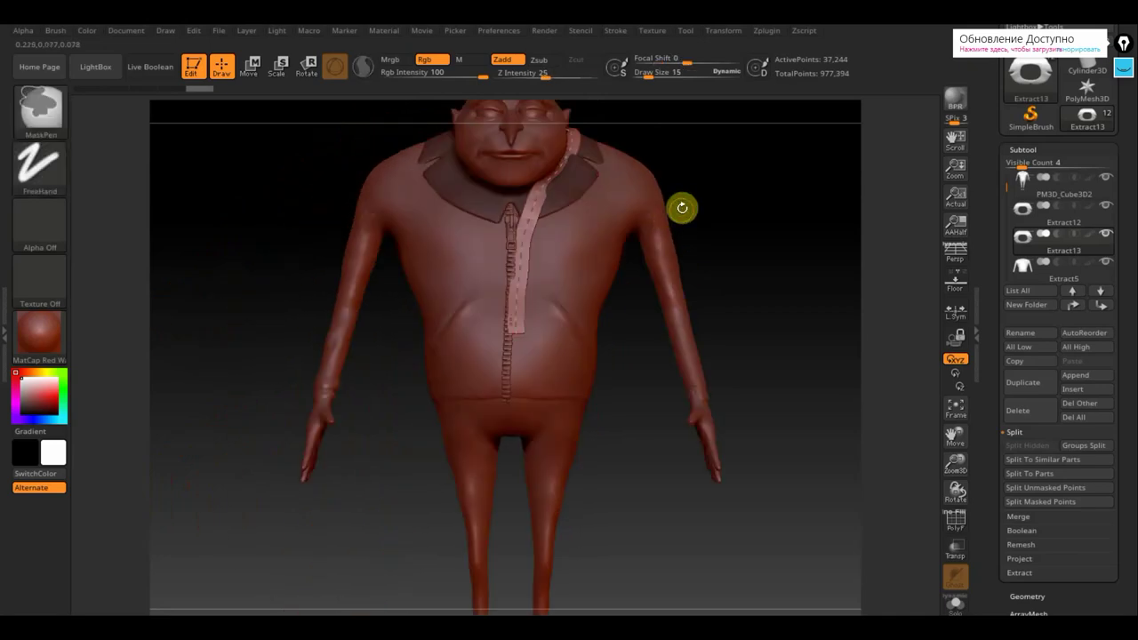
pyautogui.hotkey('ctrl', 'z')
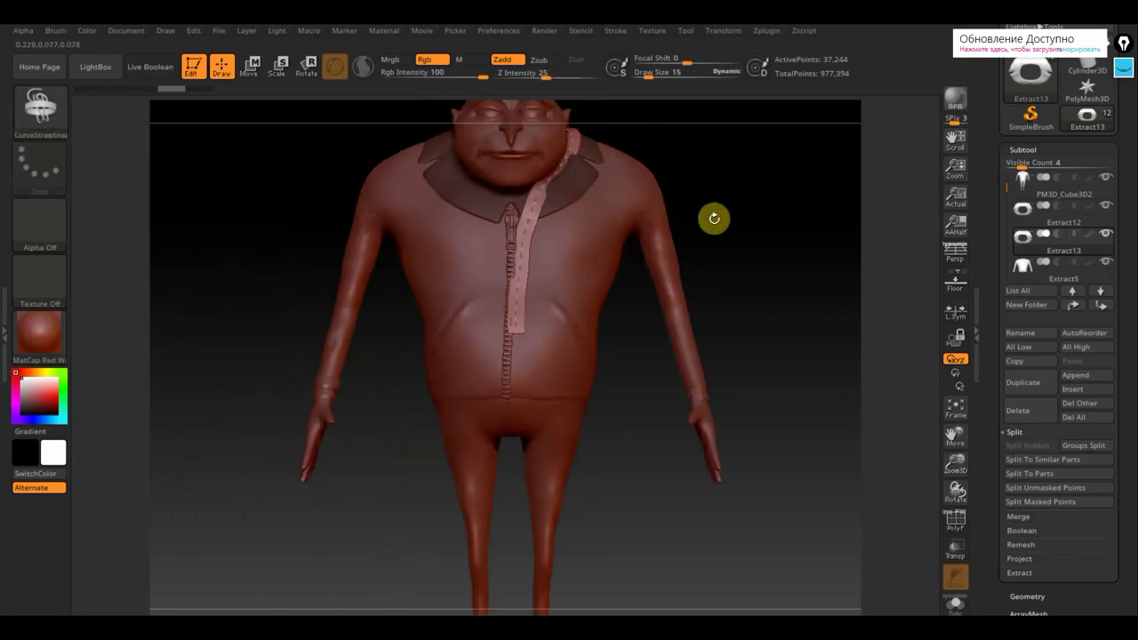
# Extend the strap curve around the other side of the neck and bring its end across the top of the zipper.
pyautogui.moveTo(744, 259); pyautogui.dragTo(779, 395)
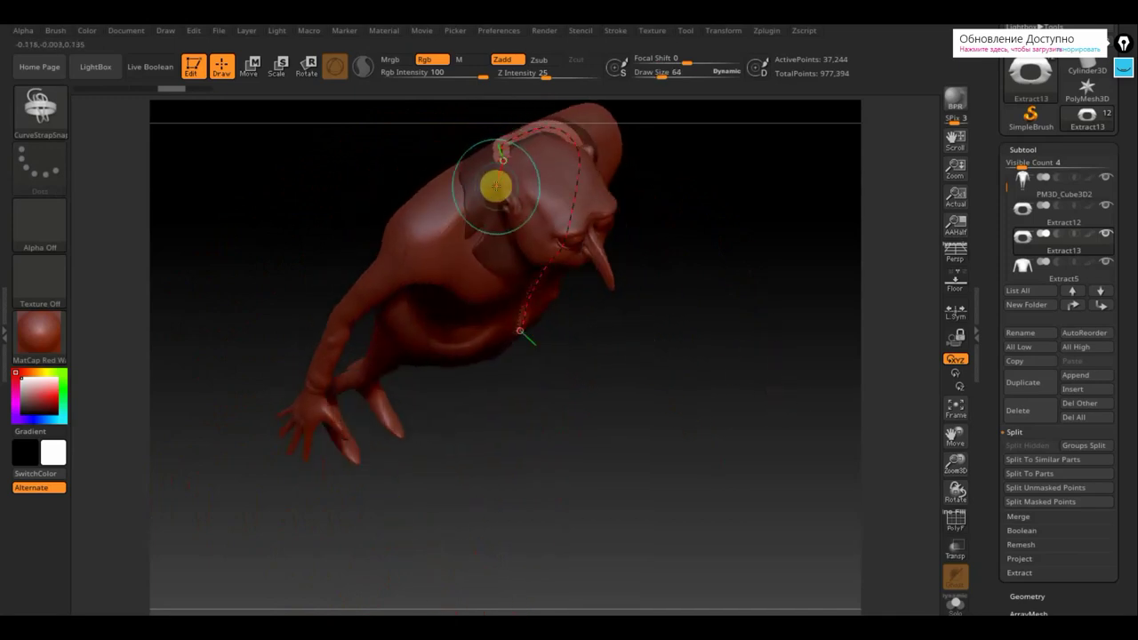
pyautogui.moveTo(496, 189); pyautogui.dragTo(497, 193)
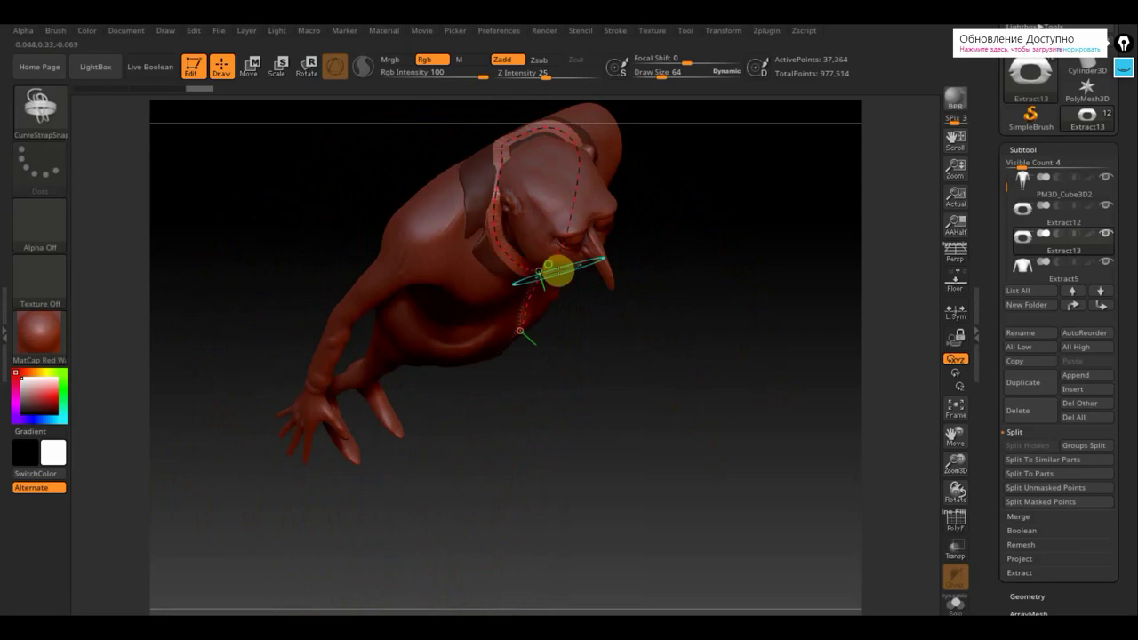
pyautogui.moveTo(681, 244)
pyautogui.mouseDown()
pyautogui.moveTo(672, 156)
pyautogui.moveTo(681, 116)
pyautogui.mouseUp()
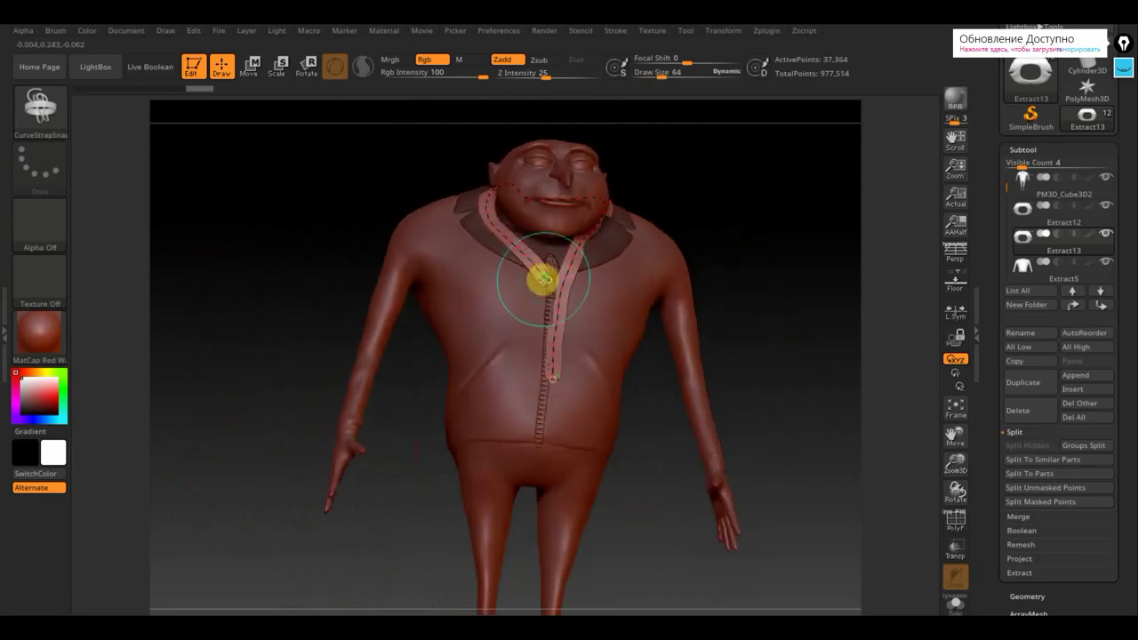
pyautogui.moveTo(545, 280)
pyautogui.mouseDown()
pyautogui.moveTo(556, 260)
pyautogui.moveTo(569, 350)
pyautogui.moveTo(552, 365)
pyautogui.mouseUp()
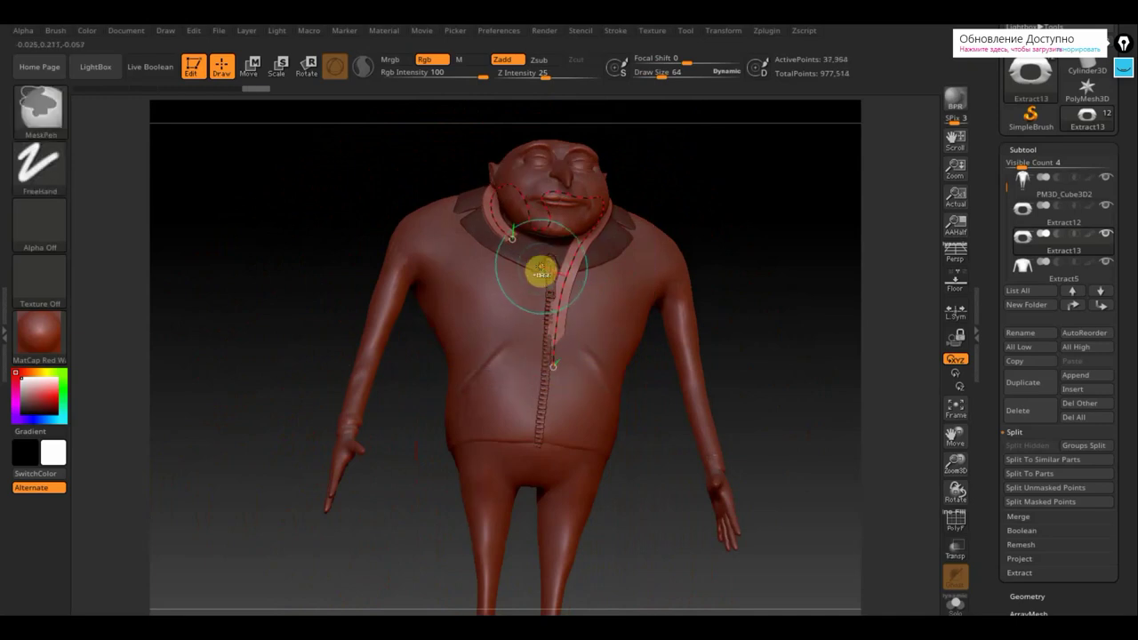
pyautogui.hotkey('ctrl', 'z')
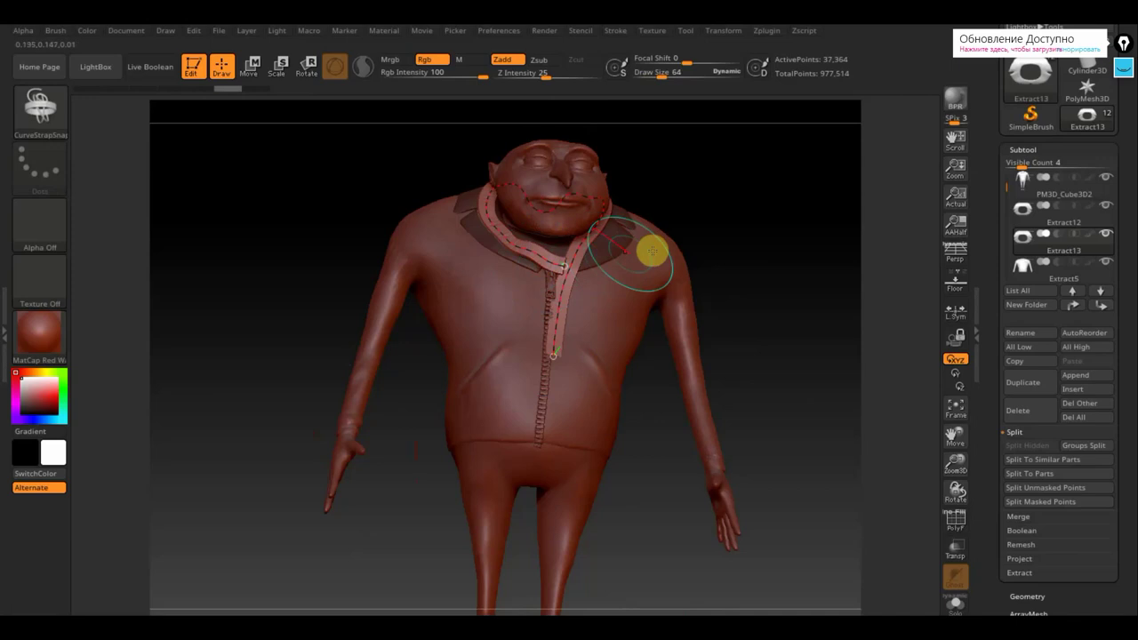
# Try to reshape the strap curve's end at the chest in side view, and undo the attempts.
pyautogui.moveTo(755, 237); pyautogui.dragTo(653, 247)
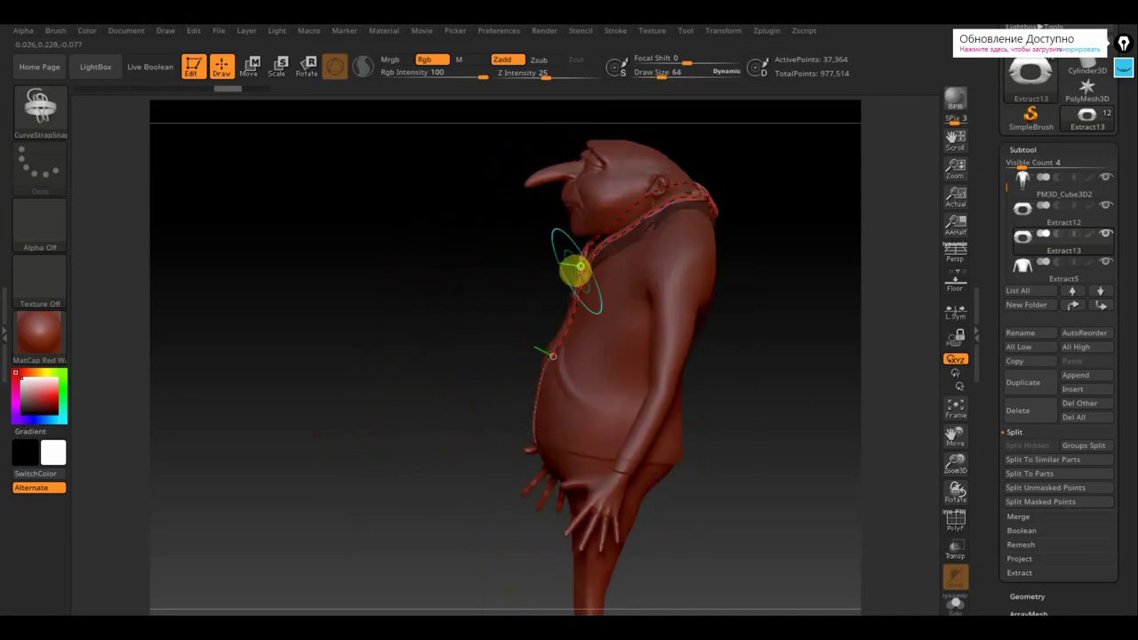
pyautogui.click(592, 265)
pyautogui.moveTo(588, 264); pyautogui.dragTo(633, 255)
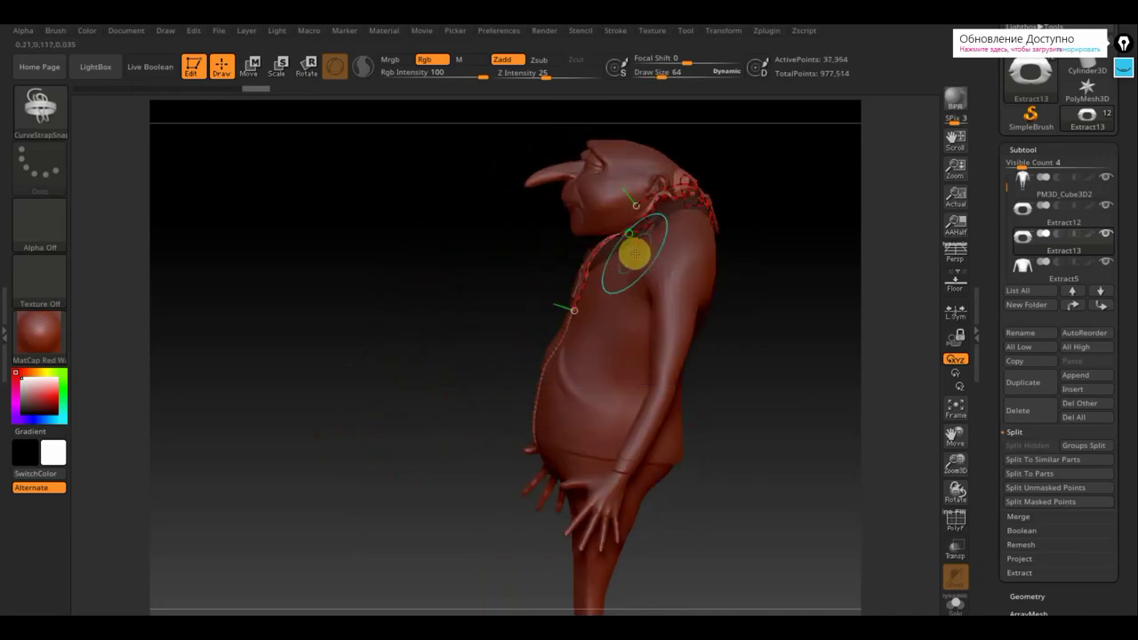
pyautogui.hotkey('ctrl', 'z')
pyautogui.hotkey('ctrl', 'z')
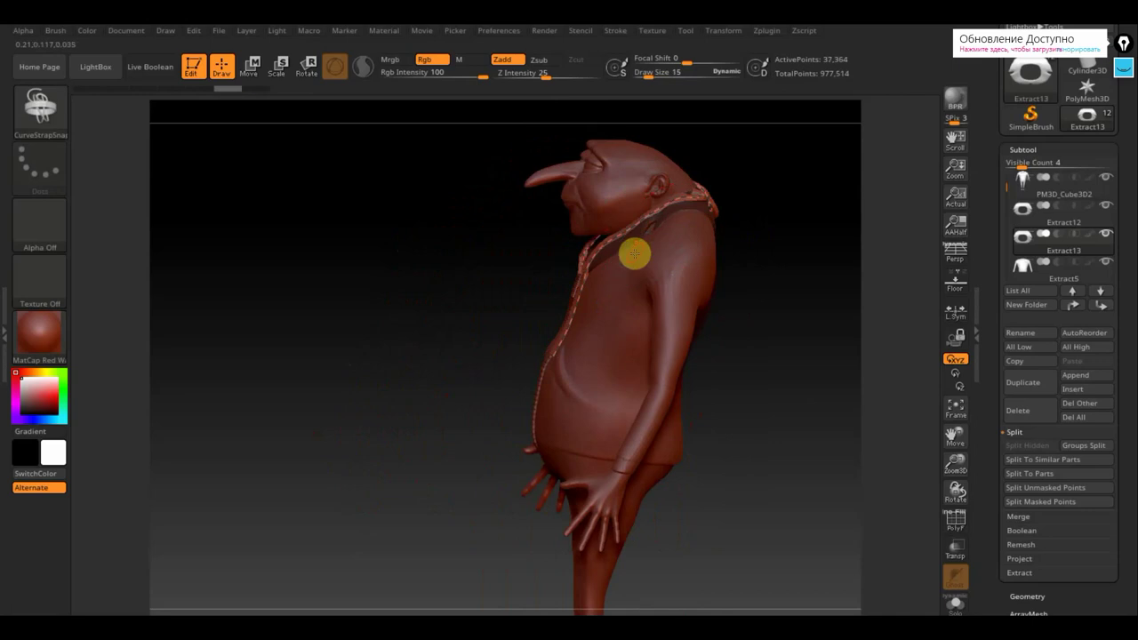
# Draw a trial strap off the upper back, undo it, and switch to the Move Topological brush at draw size 90.
pyautogui.moveTo(686, 257); pyautogui.dragTo(751, 259)
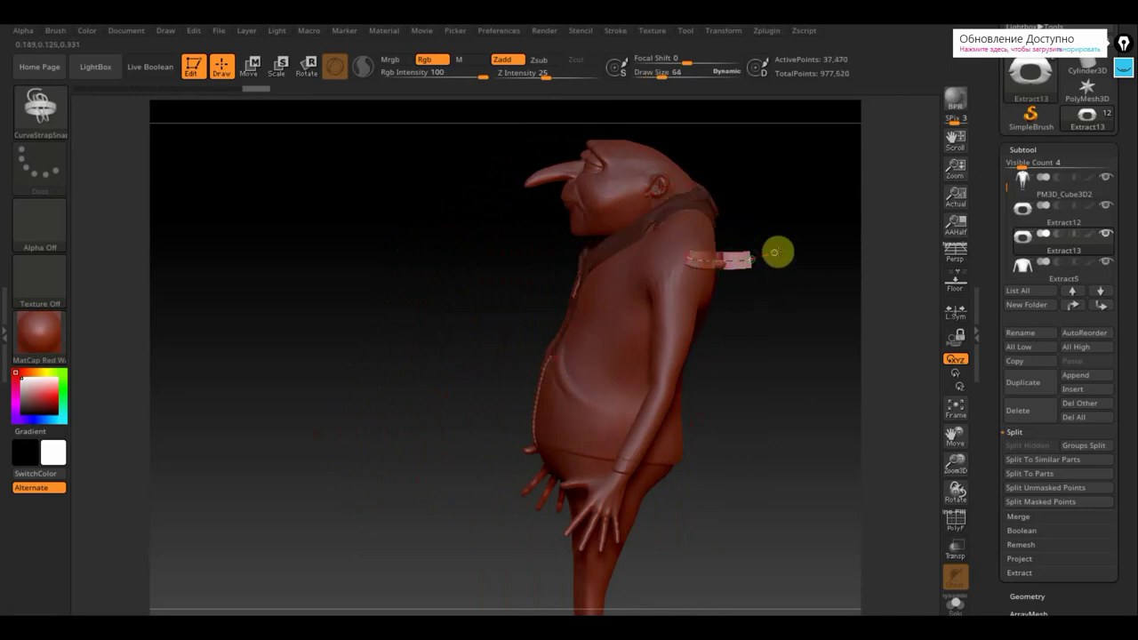
pyautogui.hotkey('ctrl', 'z')
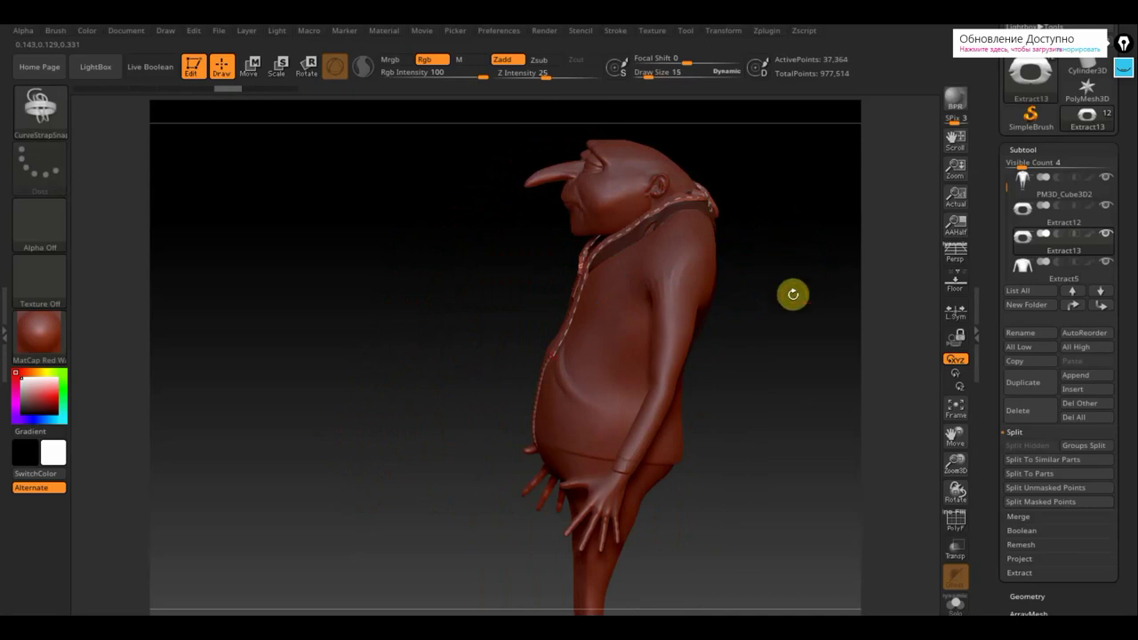
pyautogui.moveTo(793, 294); pyautogui.dragTo(819, 293)
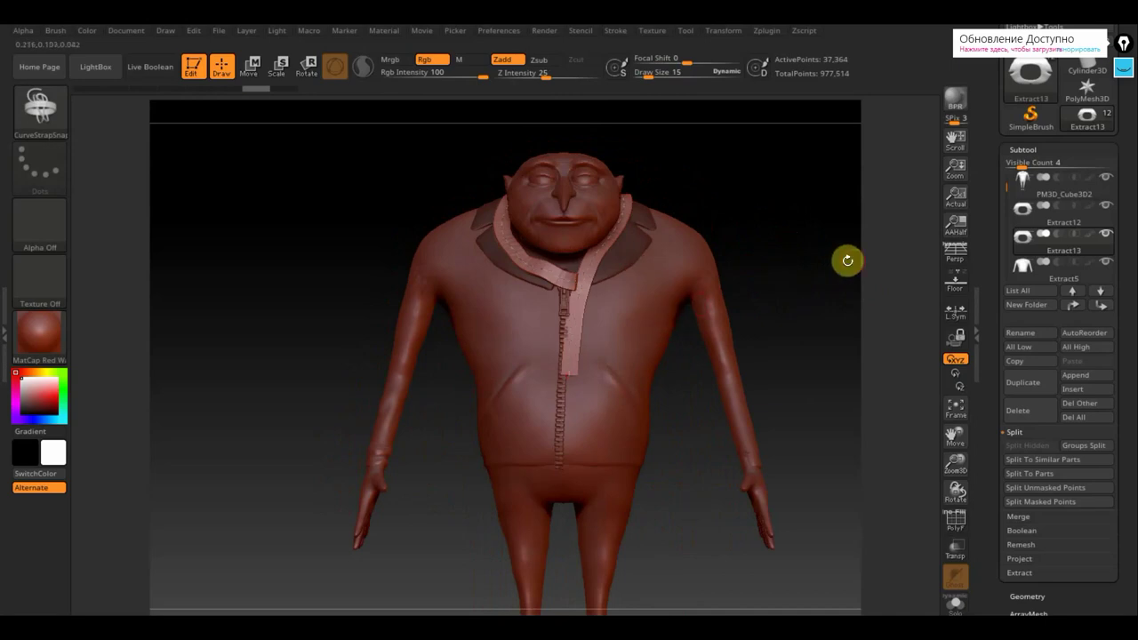
pyautogui.moveTo(846, 259); pyautogui.dragTo(724, 257)
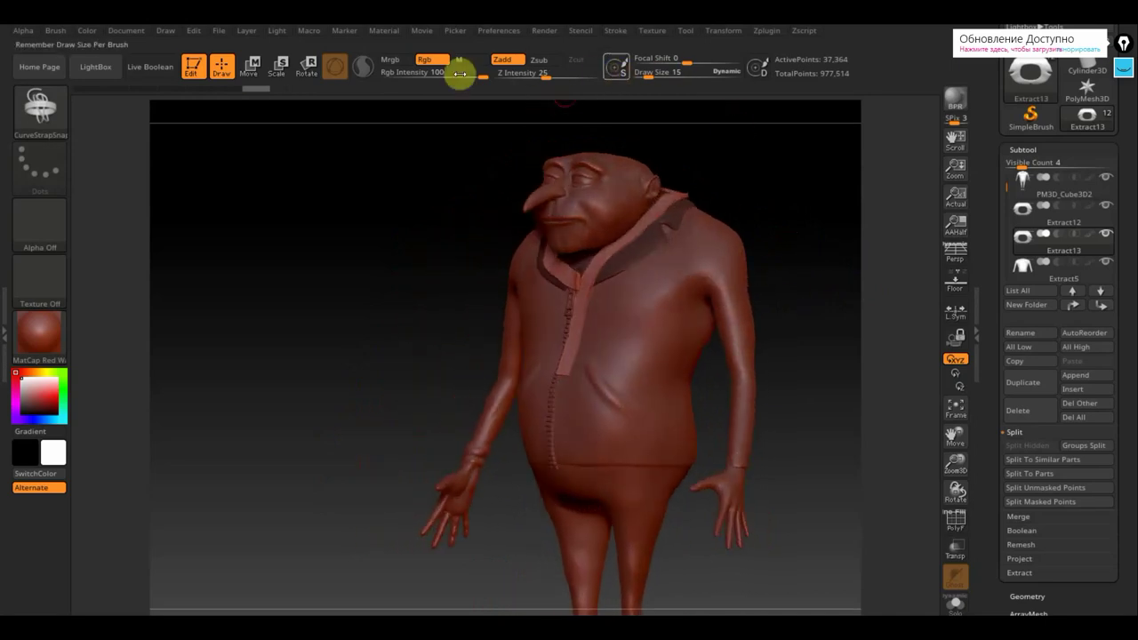
pyautogui.click(40, 106)
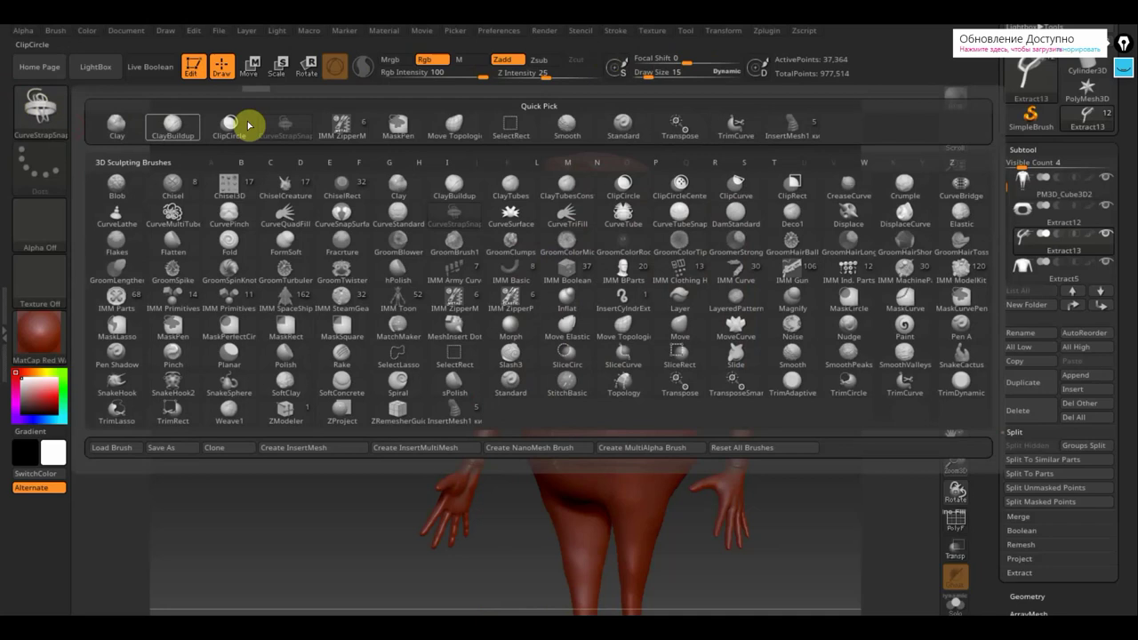
pyautogui.click(458, 123)
pyautogui.moveTo(663, 79); pyautogui.dragTo(665, 78)
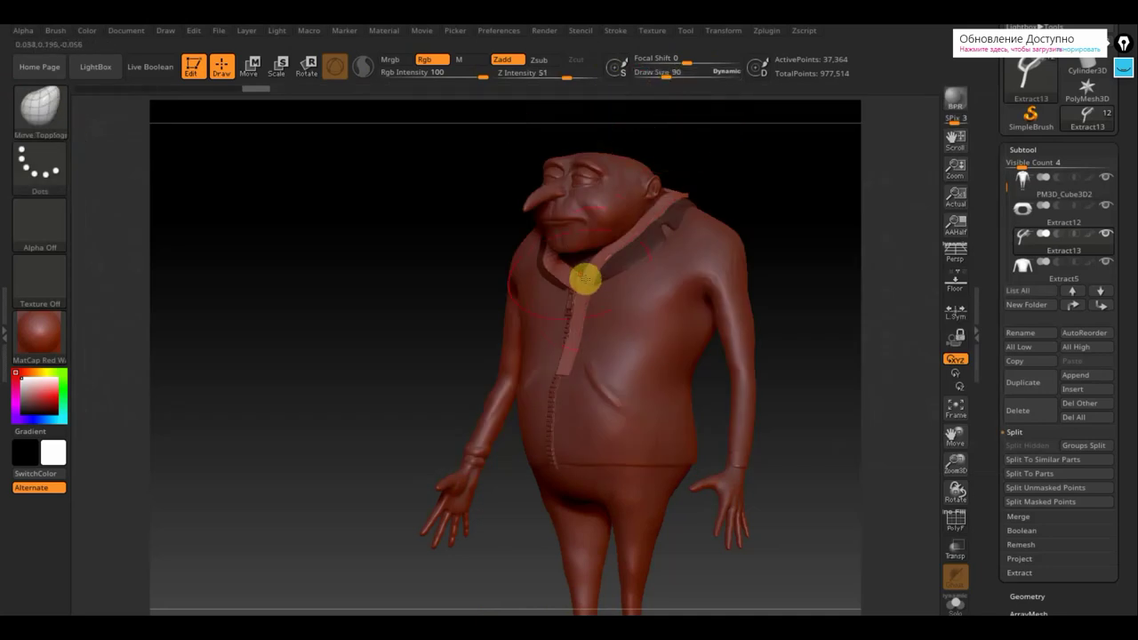
# Try to shift the strap over the zipper and around the collar, and revert the strap to its earlier shape.
pyautogui.moveTo(562, 273)
pyautogui.mouseDown()
pyautogui.moveTo(587, 353)
pyautogui.moveTo(549, 361)
pyautogui.moveTo(545, 374)
pyautogui.mouseUp()
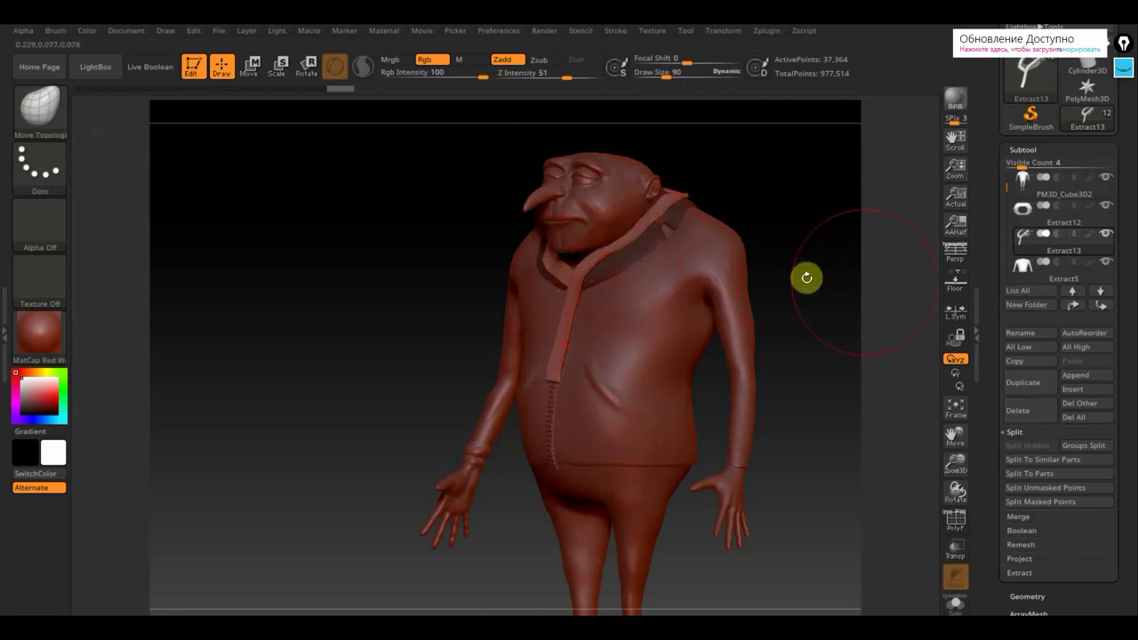
pyautogui.moveTo(805, 277); pyautogui.dragTo(615, 283)
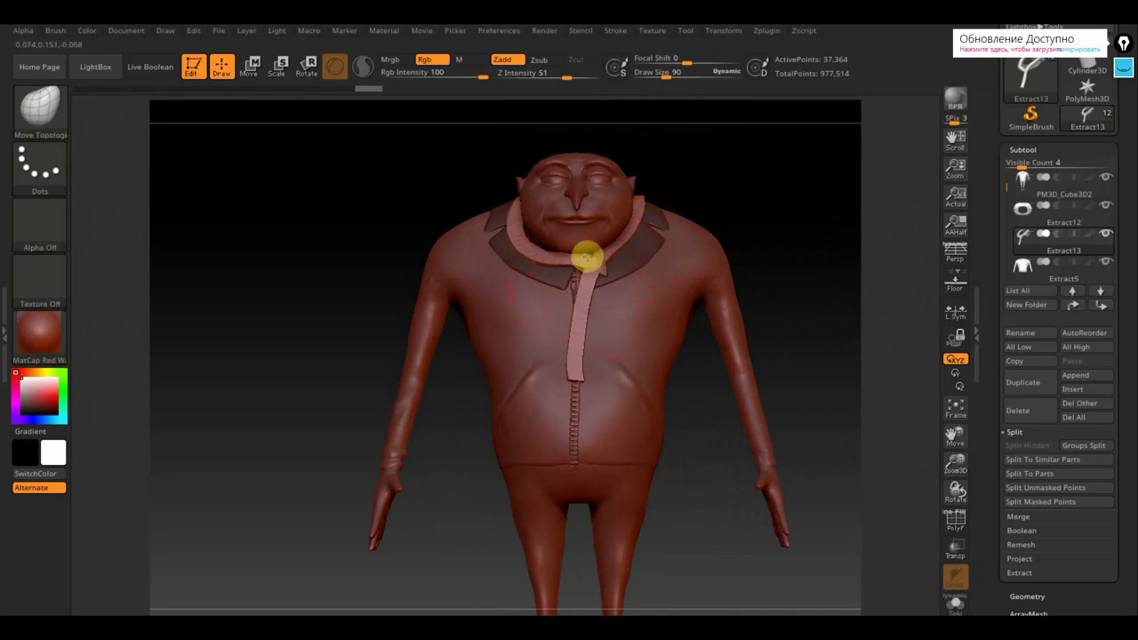
pyautogui.moveTo(761, 266); pyautogui.dragTo(743, 268)
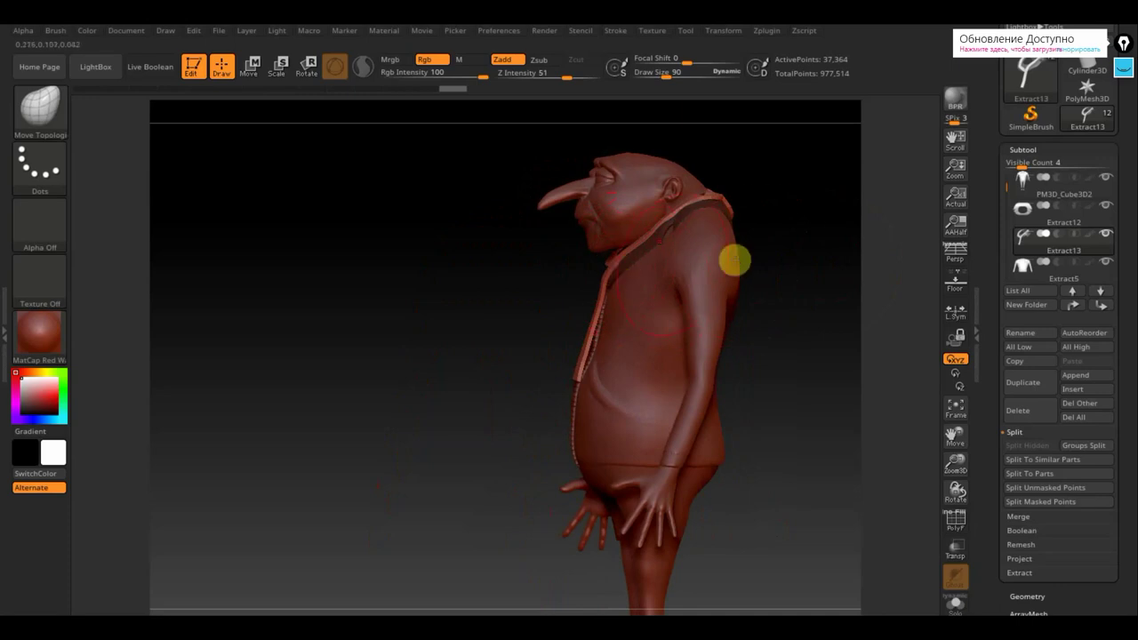
pyautogui.moveTo(767, 262)
pyautogui.mouseDown()
pyautogui.moveTo(715, 314)
pyautogui.moveTo(684, 229)
pyautogui.moveTo(677, 247)
pyautogui.moveTo(666, 191)
pyautogui.moveTo(655, 233)
pyautogui.moveTo(602, 224)
pyautogui.moveTo(674, 224)
pyautogui.moveTo(661, 195)
pyautogui.moveTo(427, 311)
pyautogui.moveTo(471, 313)
pyautogui.mouseUp()
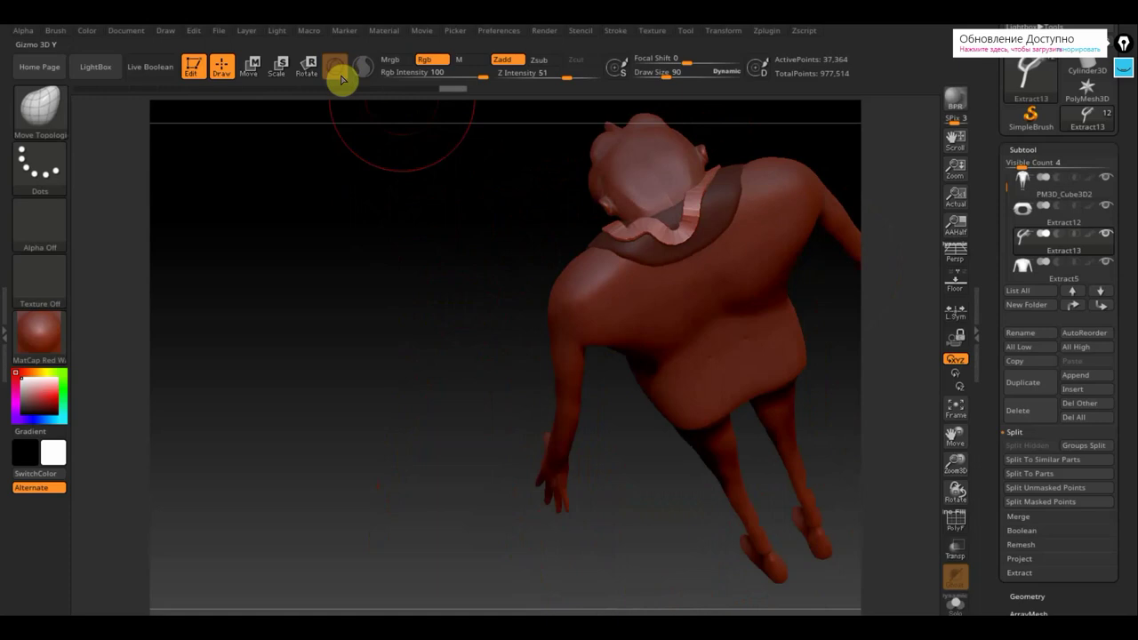
pyautogui.click(338, 87)
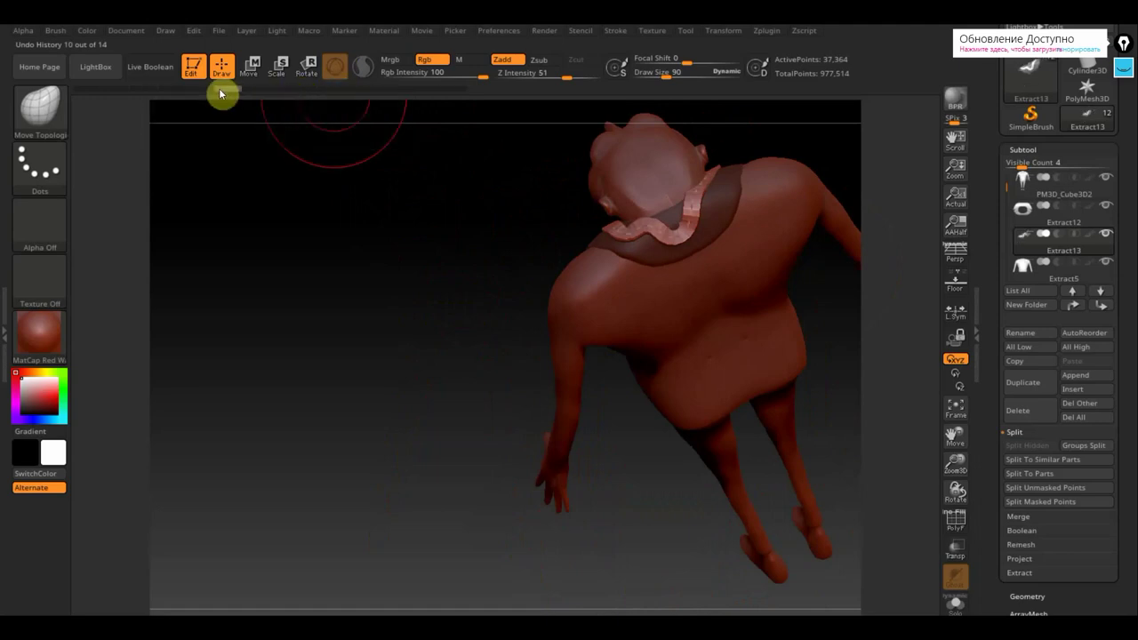
pyautogui.click(191, 94)
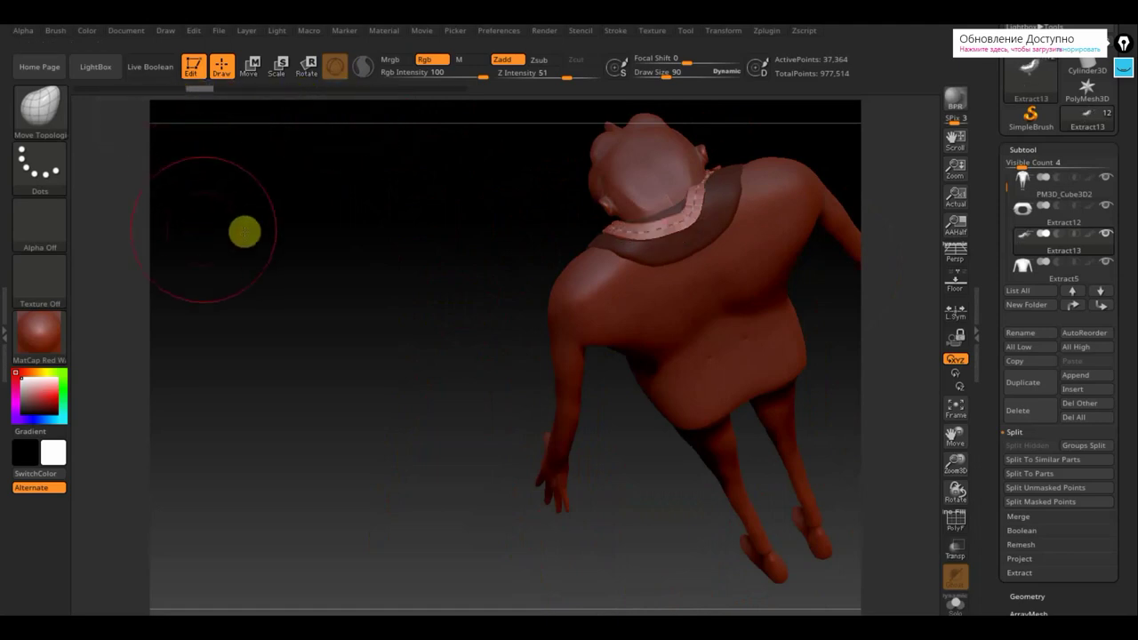
pyautogui.moveTo(244, 232); pyautogui.dragTo(316, 212)
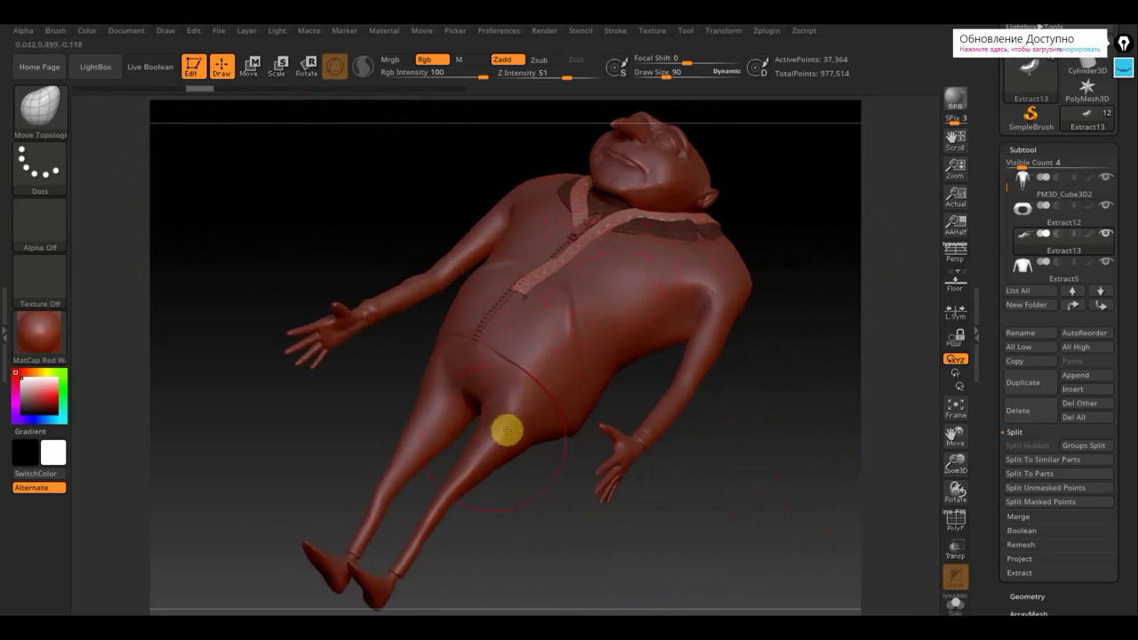
pyautogui.moveTo(812, 369); pyautogui.dragTo(813, 399)
pyautogui.keyDown('alt'); pyautogui.moveTo(795, 271); pyautogui.dragTo(802, 348); pyautogui.keyUp('alt')
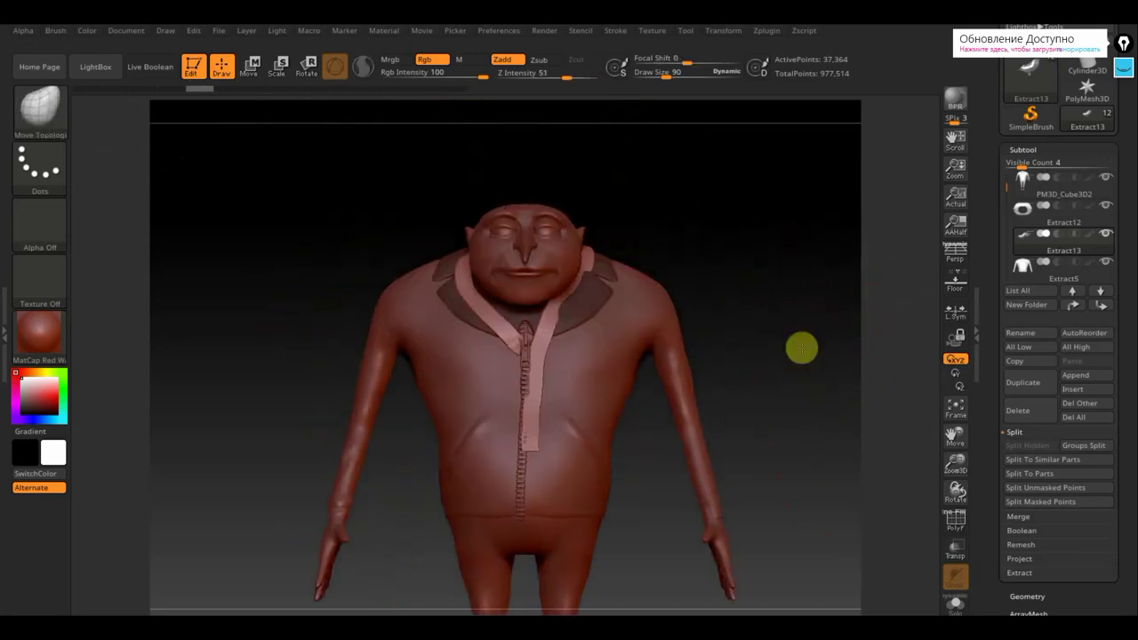
pyautogui.click(618, 32)
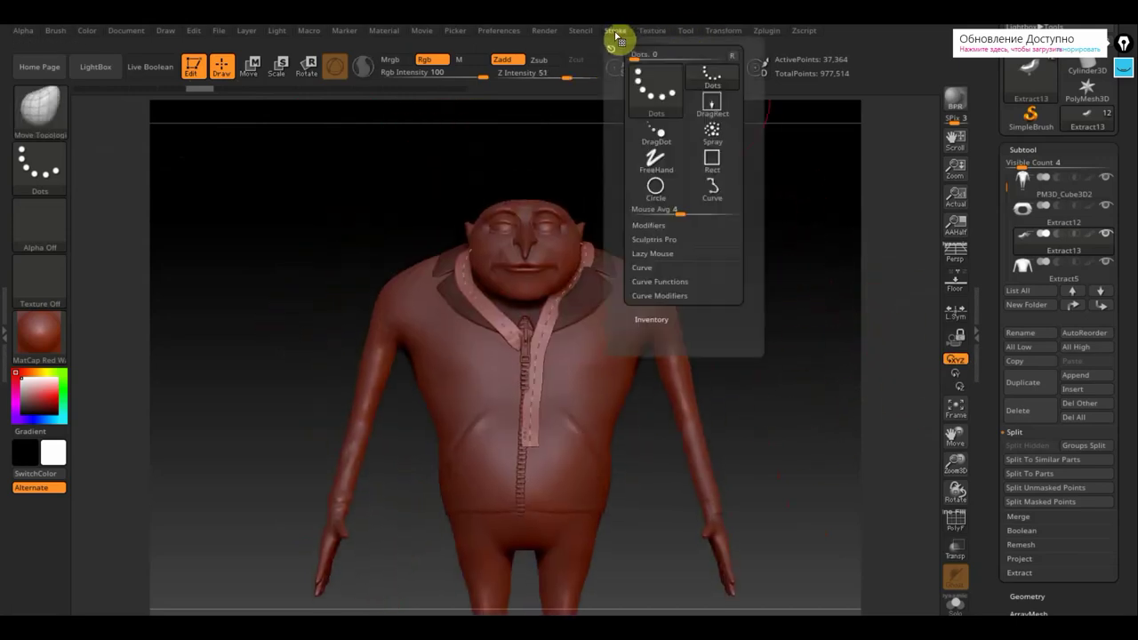
pyautogui.click(658, 282)
pyautogui.click(644, 269)
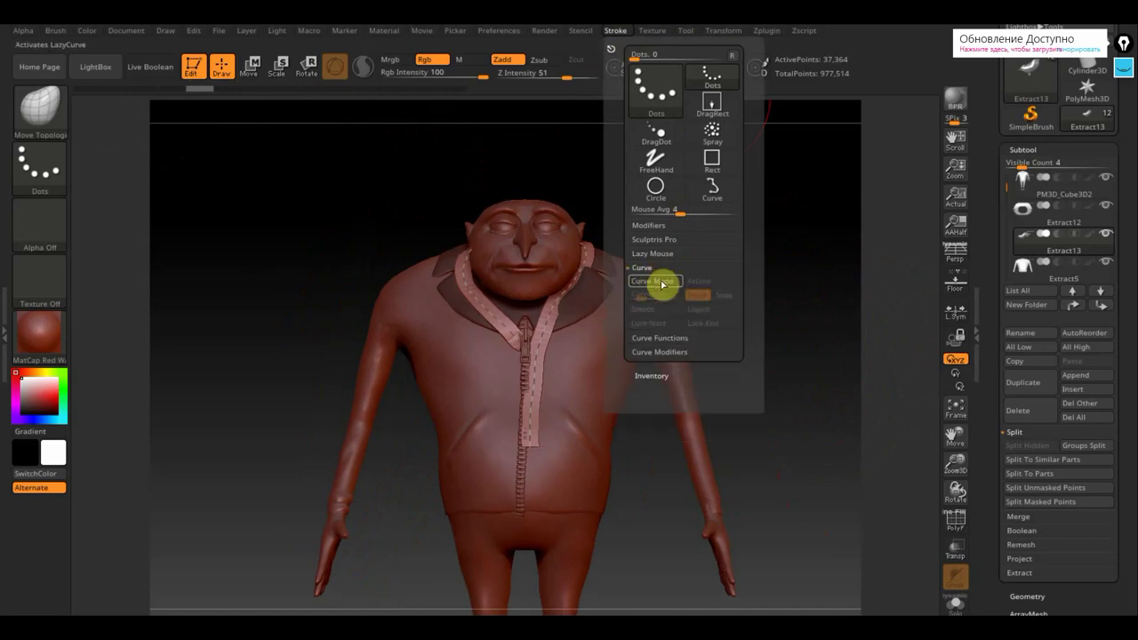
pyautogui.click(674, 340)
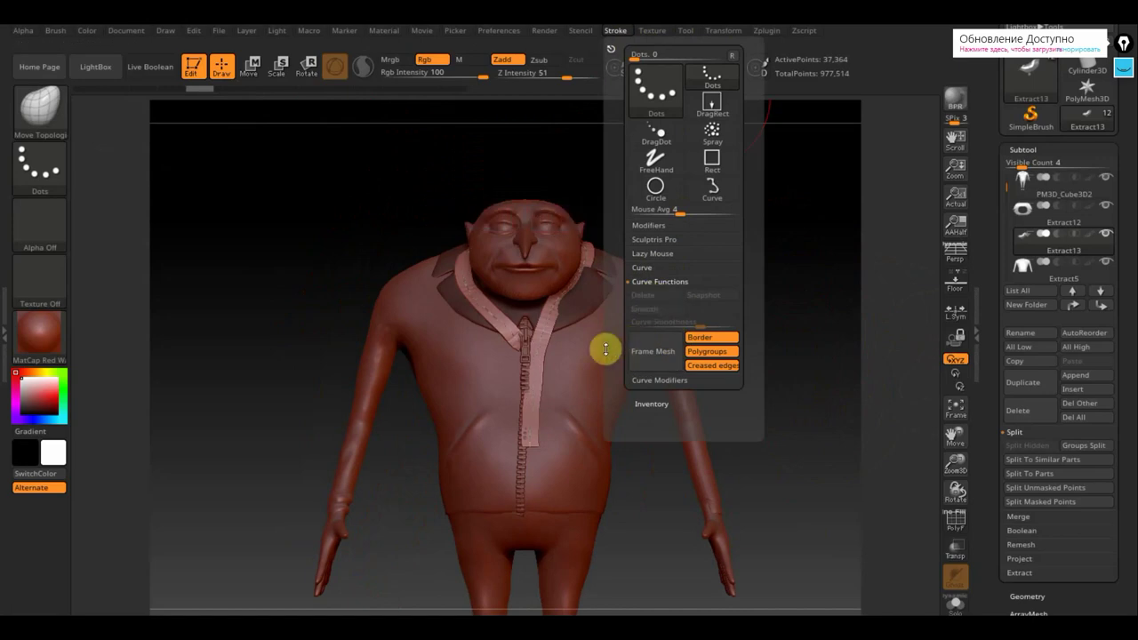
# Adjust the strap's fit around the collar and chest with the Move Topological brush, and save the project.
pyautogui.moveTo(729, 278)
pyautogui.mouseDown()
pyautogui.moveTo(661, 257)
pyautogui.moveTo(596, 309)
pyautogui.mouseUp()
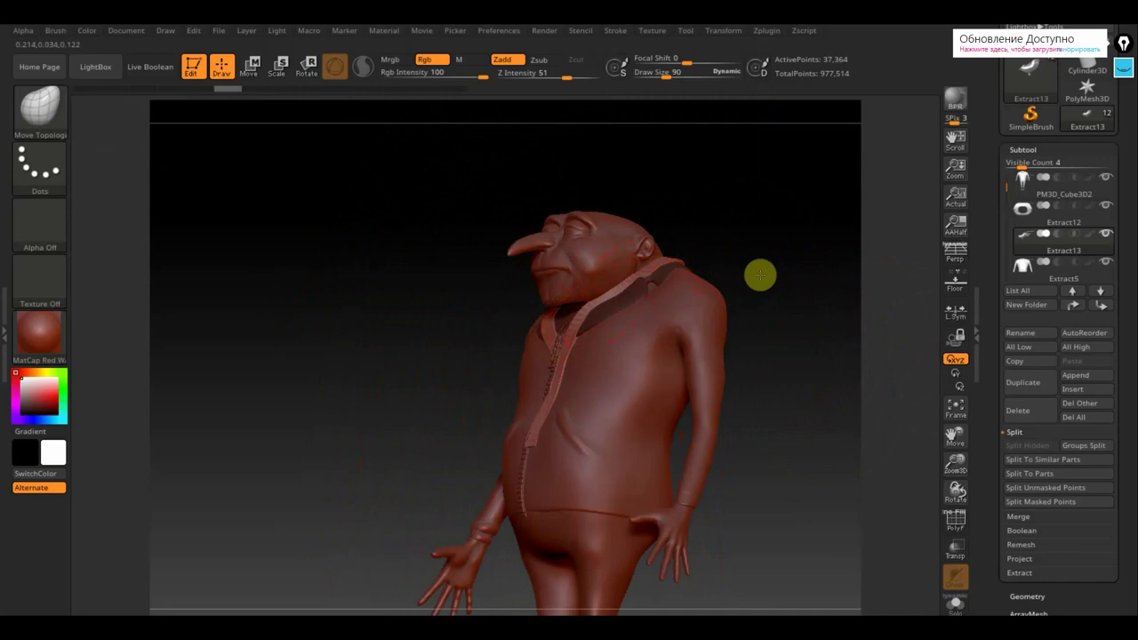
pyautogui.moveTo(759, 272); pyautogui.dragTo(798, 269)
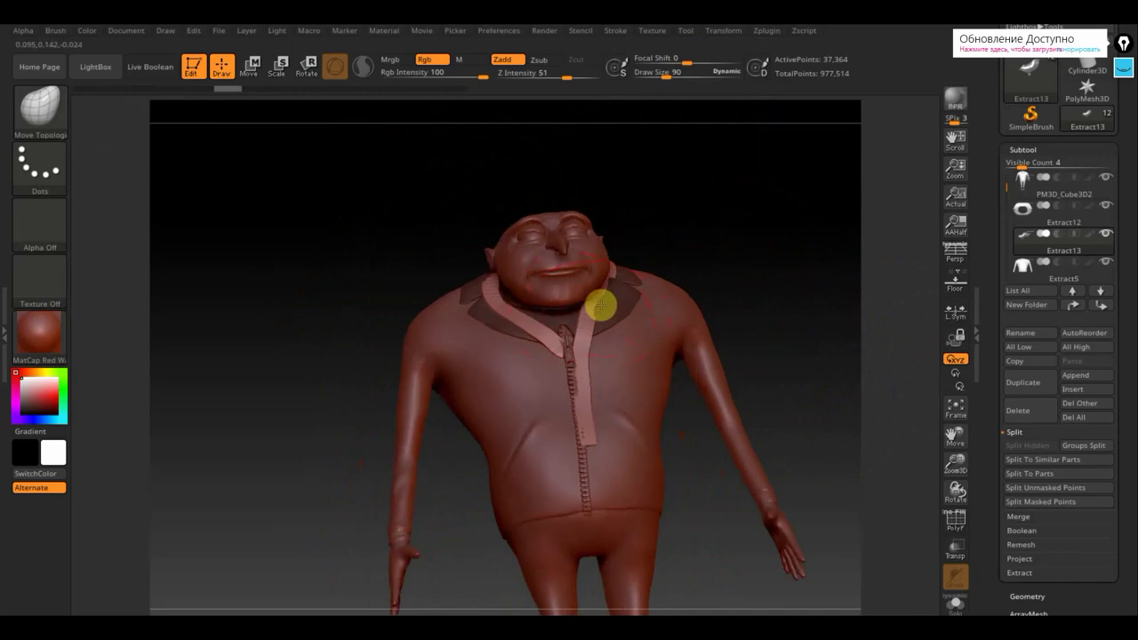
pyautogui.moveTo(680, 273); pyautogui.dragTo(610, 305)
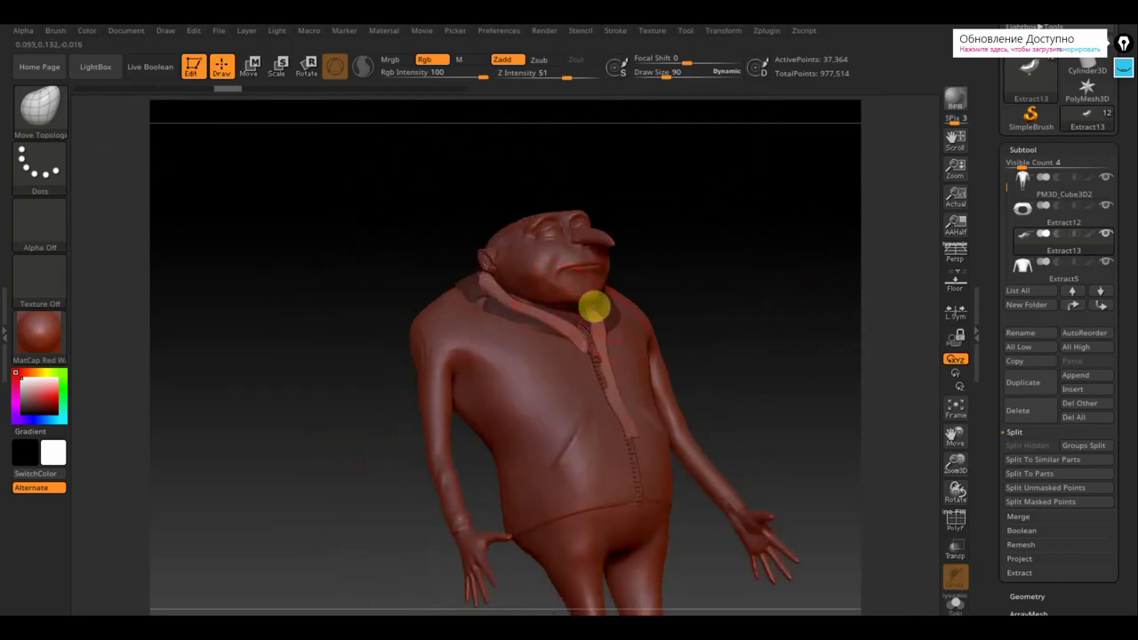
pyautogui.moveTo(618, 320); pyautogui.dragTo(636, 341)
pyautogui.moveTo(745, 317); pyautogui.dragTo(680, 300)
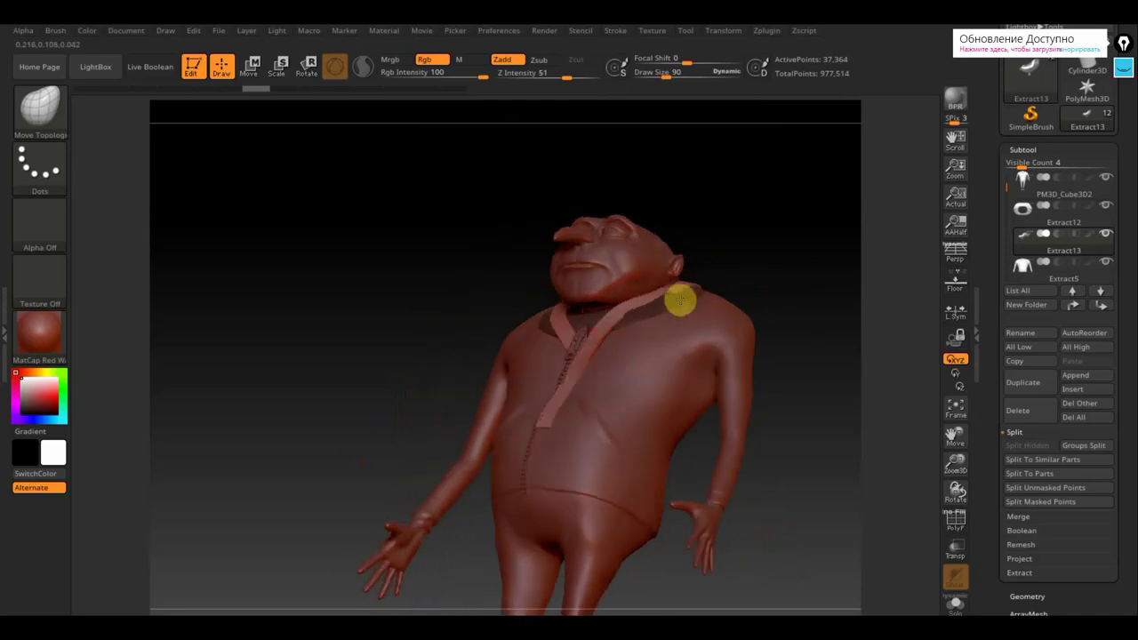
pyautogui.hotkey('ctrl', 's')
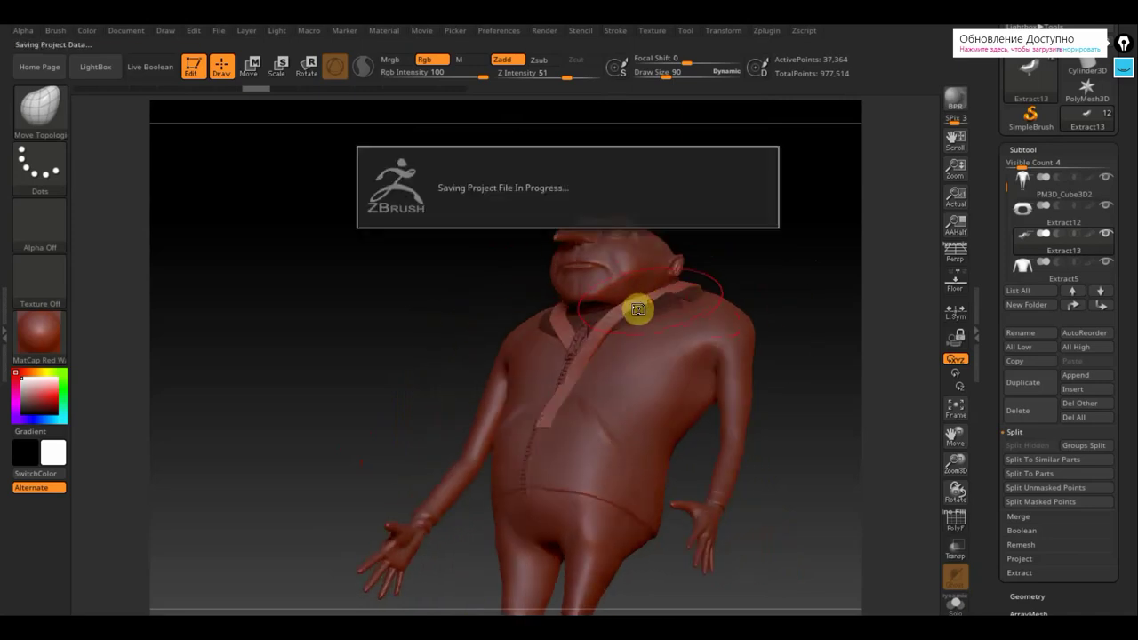
# Set the draw size to 62 and pull the strap's short end above the zipper across to the other side of the neck.
pyautogui.moveTo(665, 76); pyautogui.dragTo(664, 76)
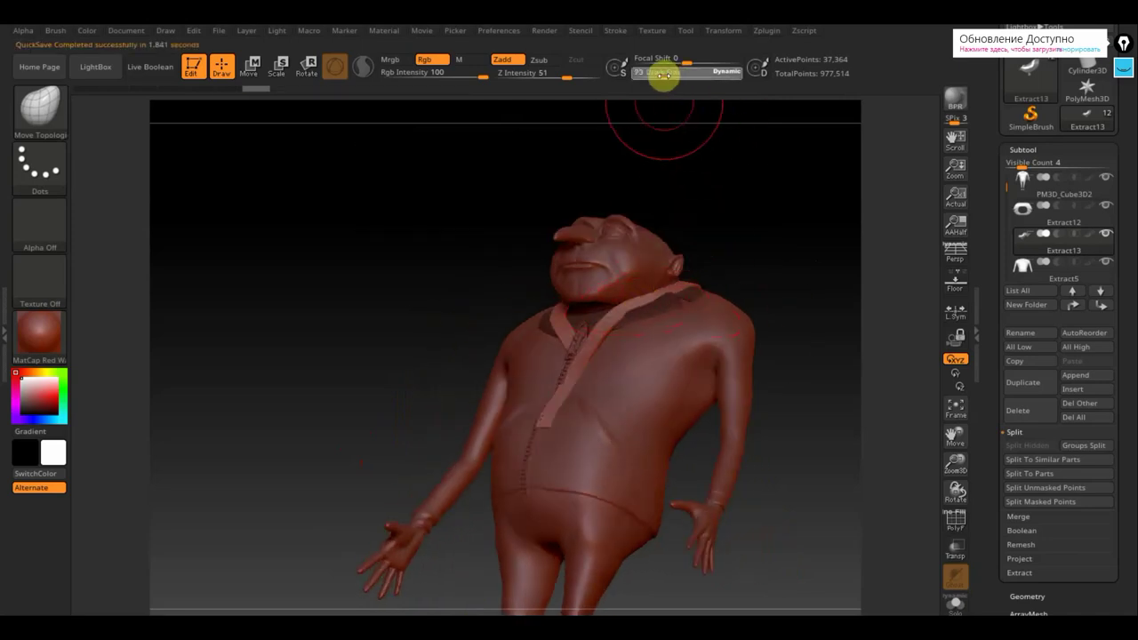
pyautogui.write('62')
pyautogui.press('Return')
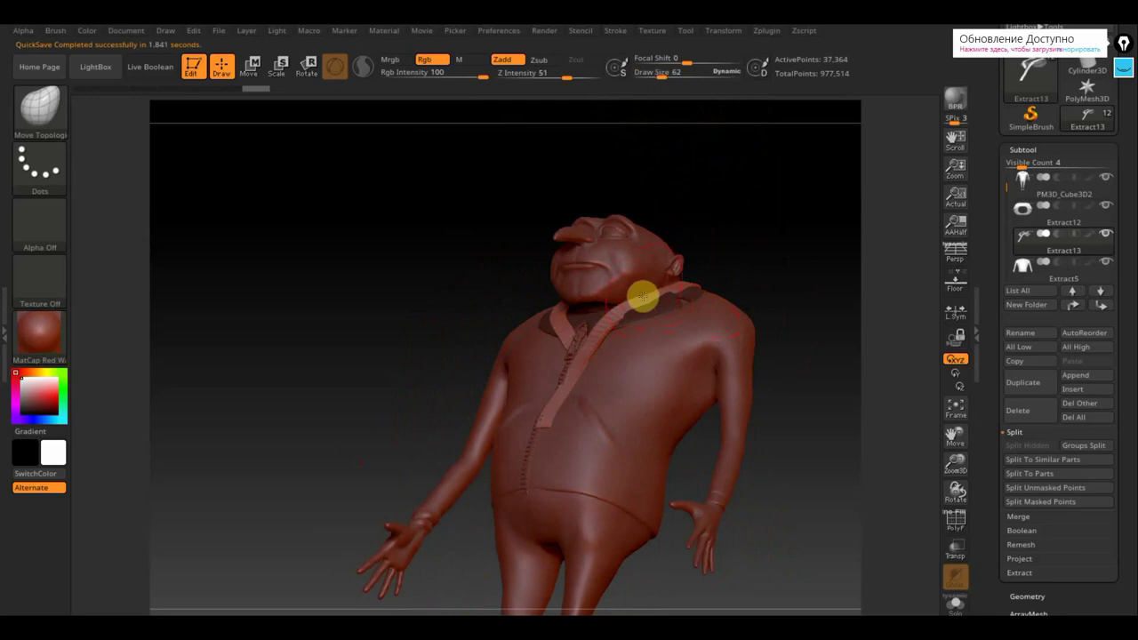
pyautogui.moveTo(706, 261); pyautogui.dragTo(642, 320)
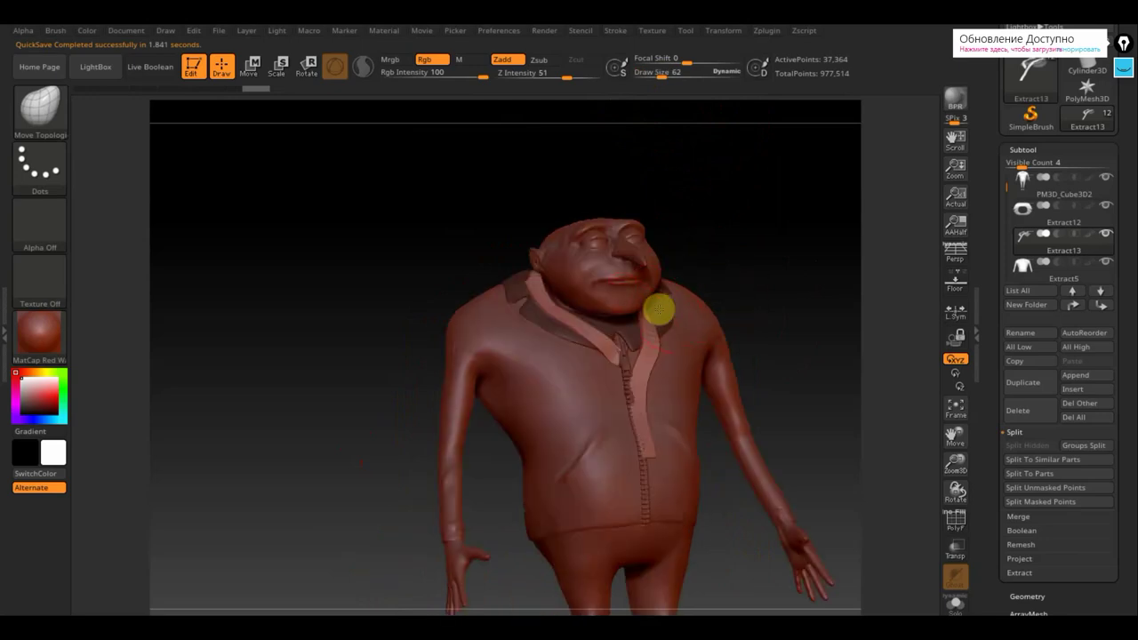
pyautogui.moveTo(612, 361)
pyautogui.mouseDown()
pyautogui.moveTo(635, 356)
pyautogui.moveTo(678, 296)
pyautogui.mouseUp()
pyautogui.moveTo(669, 303); pyautogui.dragTo(650, 322, button='right')
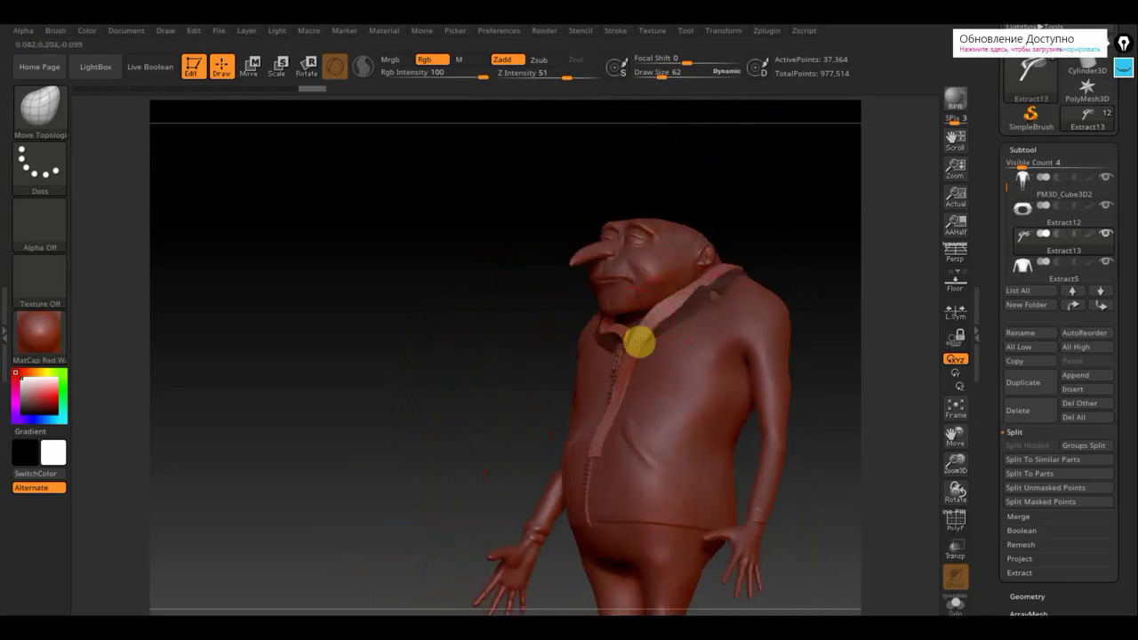
# Fit the strap's short end under the chin and shift the long hanging end over the zipper so it crosses in front.
pyautogui.moveTo(501, 328); pyautogui.dragTo(570, 331)
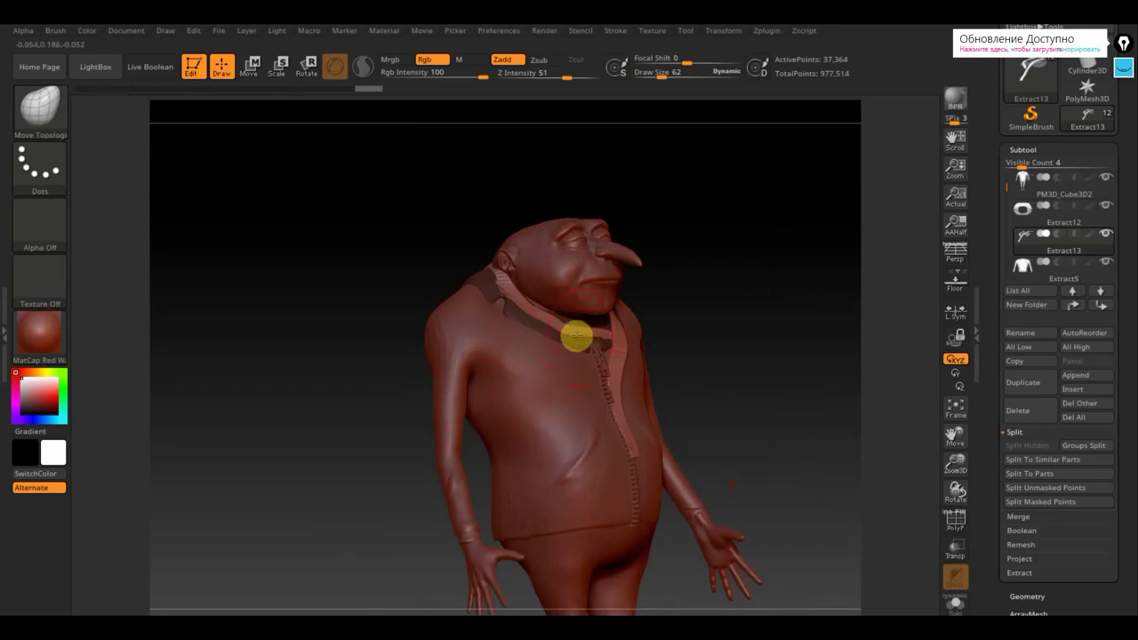
pyautogui.moveTo(762, 305); pyautogui.dragTo(735, 315)
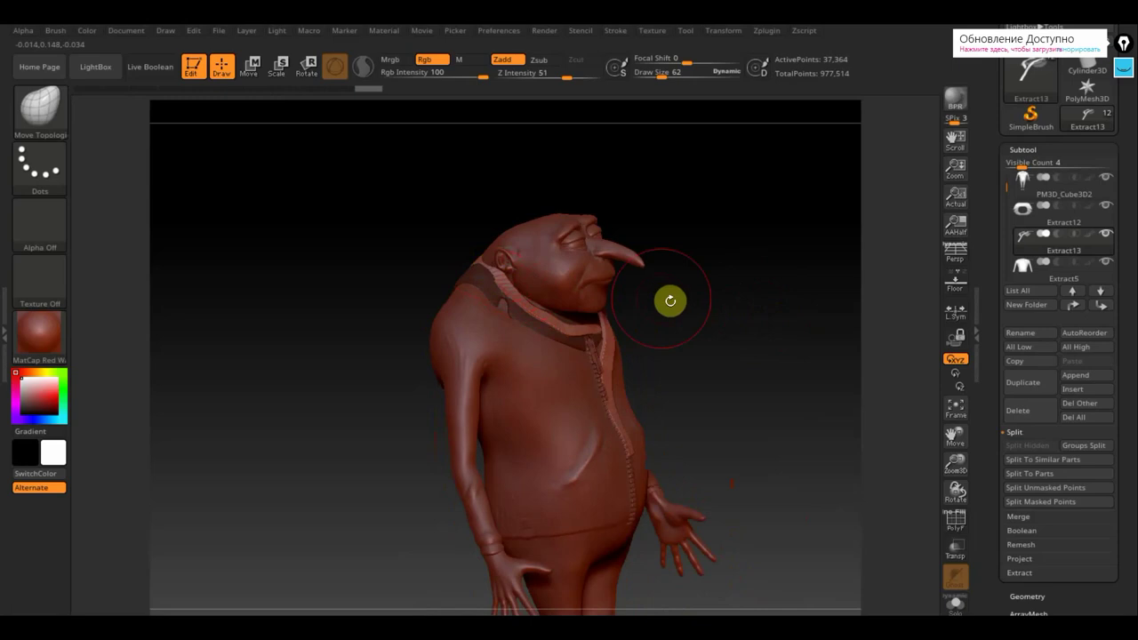
pyautogui.moveTo(668, 299); pyautogui.dragTo(611, 309)
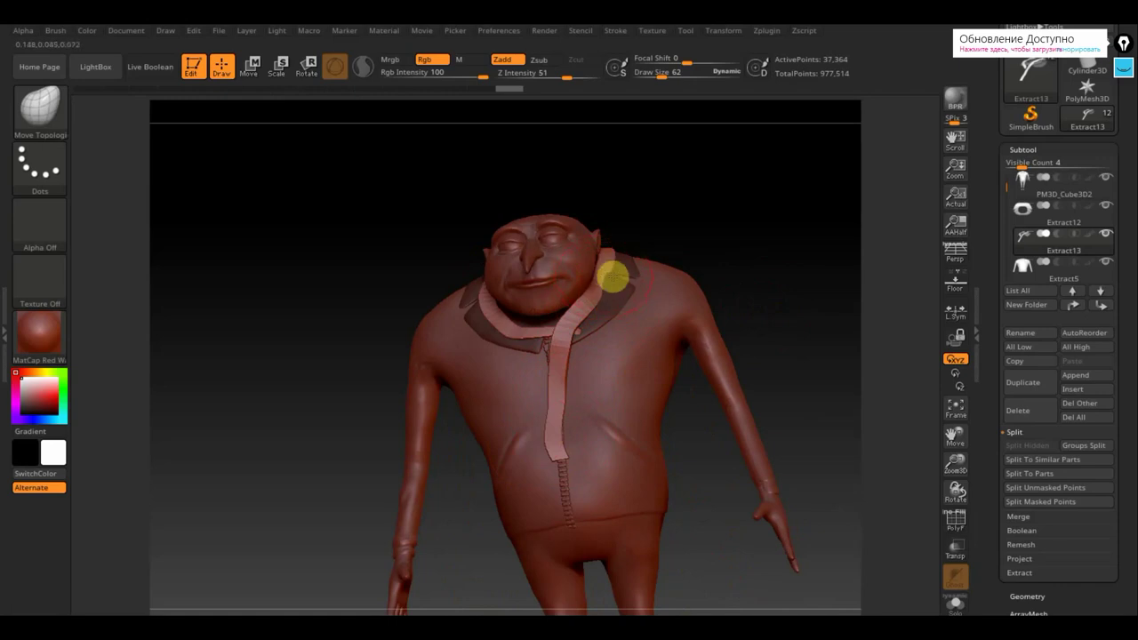
pyautogui.moveTo(767, 277); pyautogui.dragTo(770, 300)
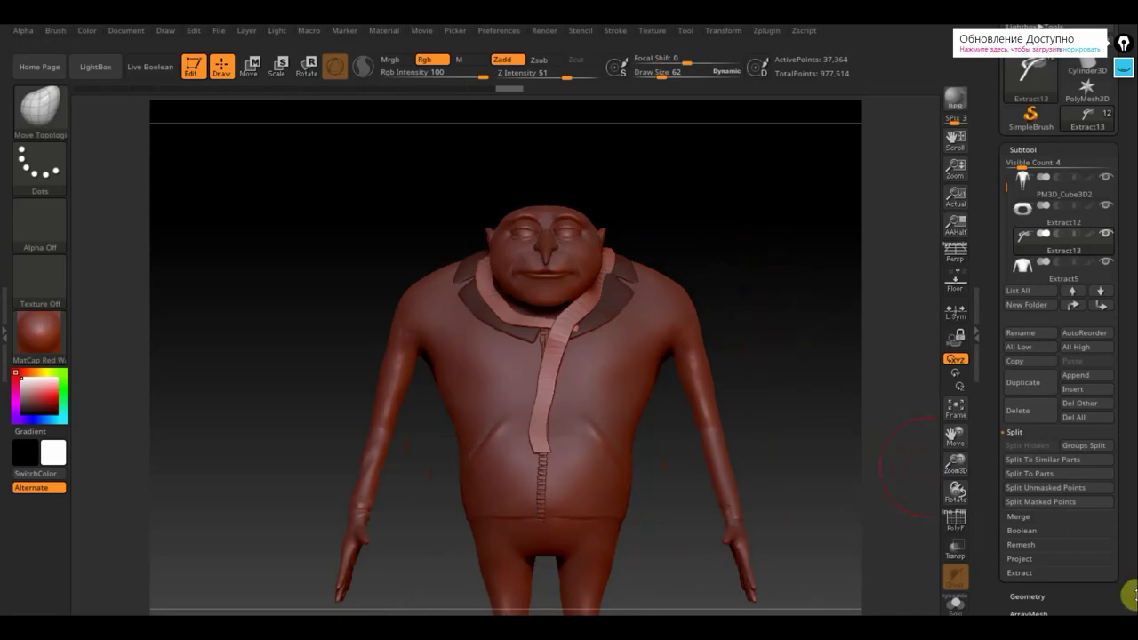
# Thicken the whole neck strap into a scarf with the Inflate deformation.
pyautogui.scroll(-5, 1126, 498)
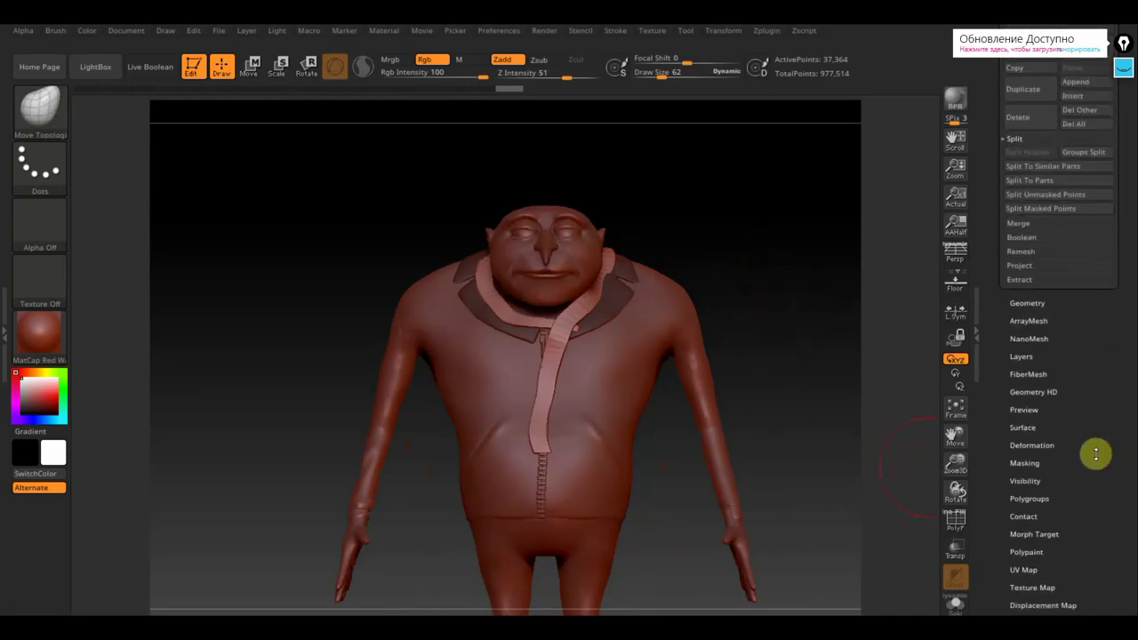
pyautogui.click(1036, 442)
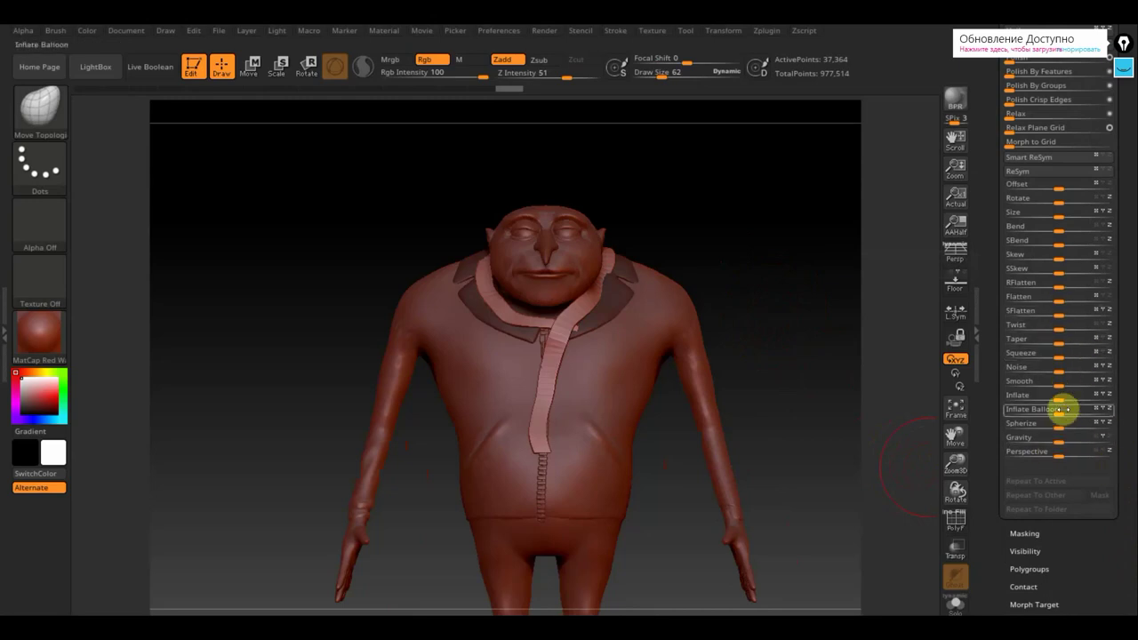
pyautogui.moveTo(1059, 399); pyautogui.dragTo(1072, 404)
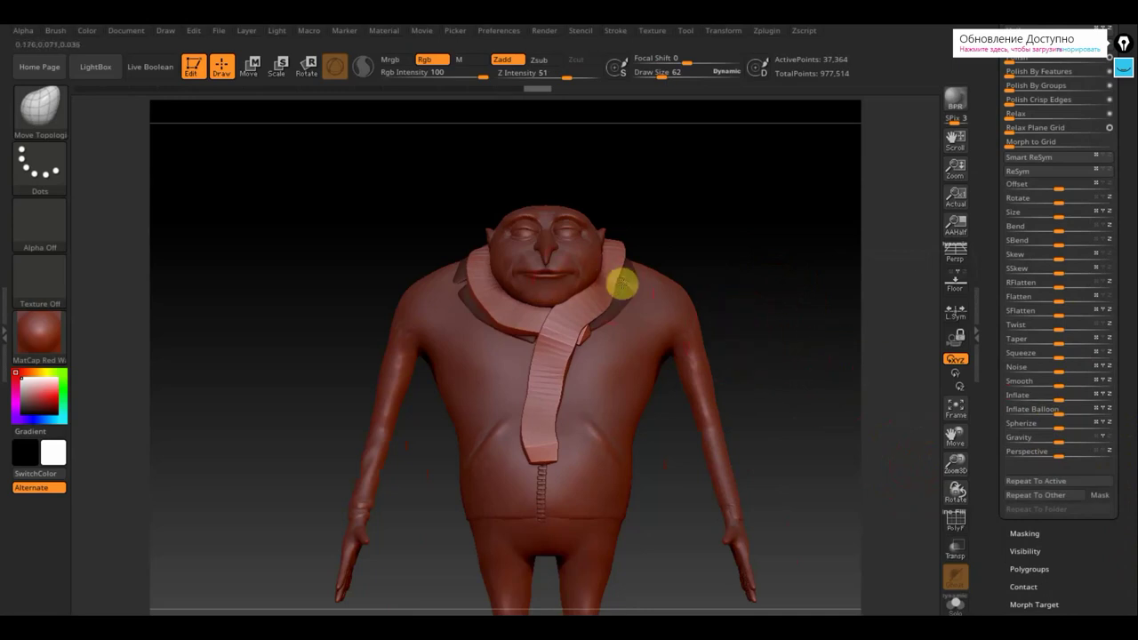
pyautogui.moveTo(737, 257); pyautogui.dragTo(689, 254)
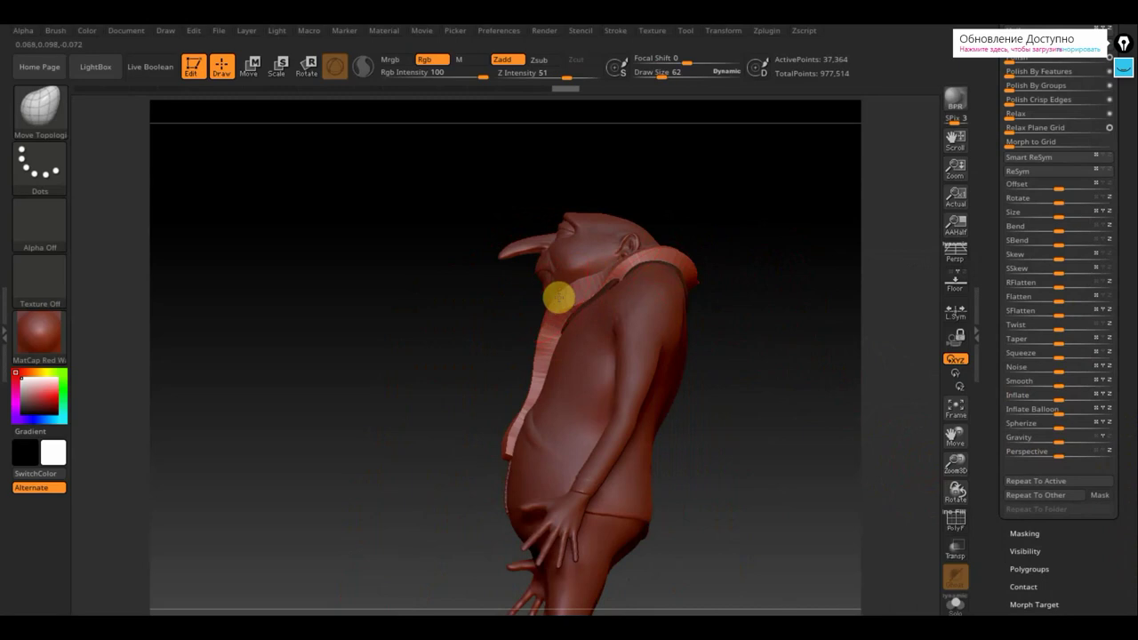
pyautogui.moveTo(558, 297); pyautogui.dragTo(565, 309)
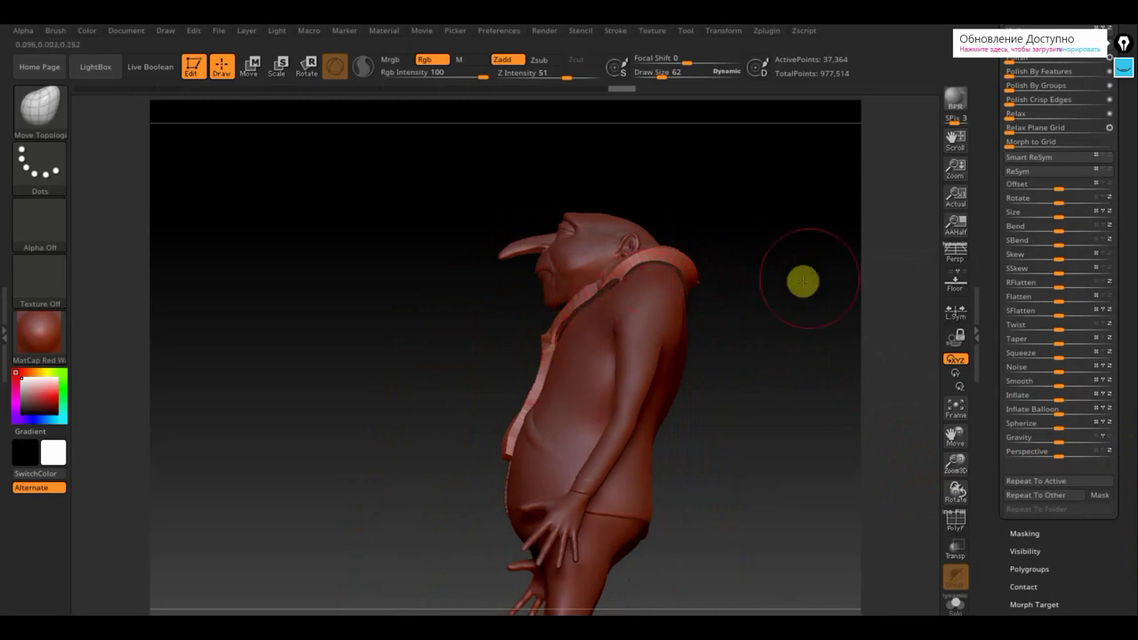
pyautogui.moveTo(803, 280)
pyautogui.mouseDown()
pyautogui.moveTo(750, 351)
pyautogui.moveTo(801, 344)
pyautogui.mouseUp()
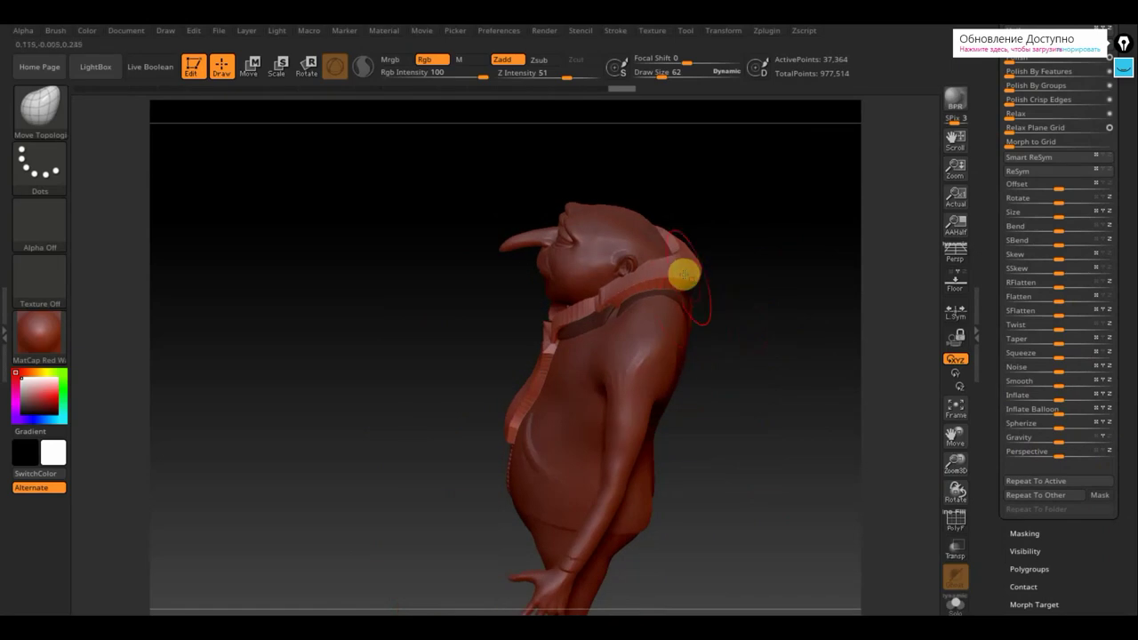
pyautogui.moveTo(757, 284)
pyautogui.mouseDown()
pyautogui.moveTo(780, 251)
pyautogui.moveTo(631, 264)
pyautogui.moveTo(653, 261)
pyautogui.mouseUp()
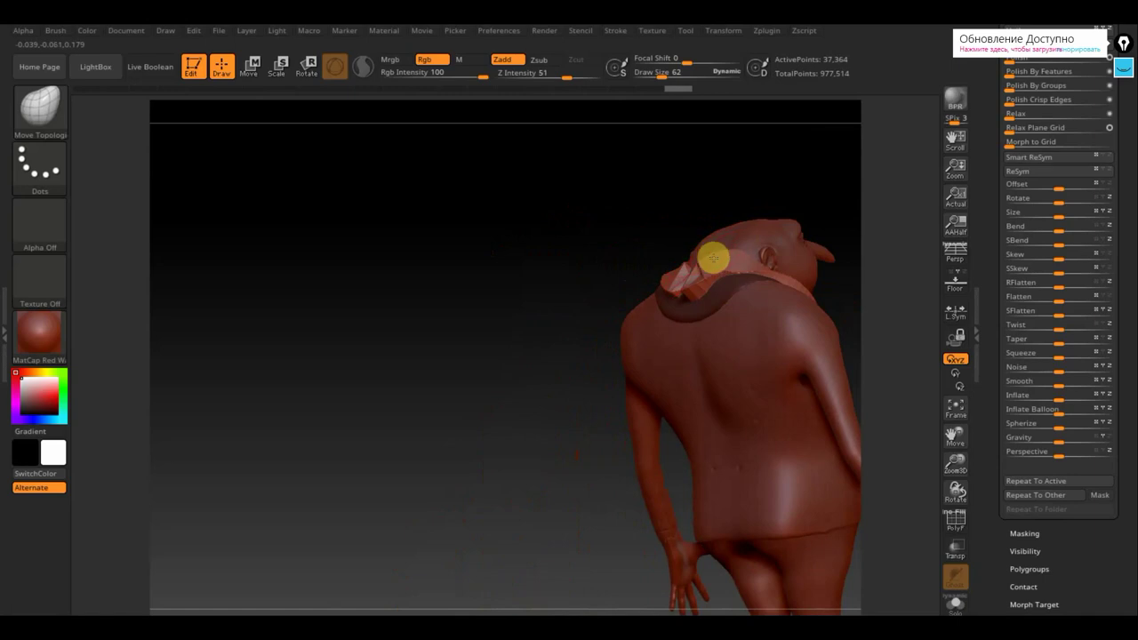
pyautogui.moveTo(739, 282); pyautogui.dragTo(694, 274)
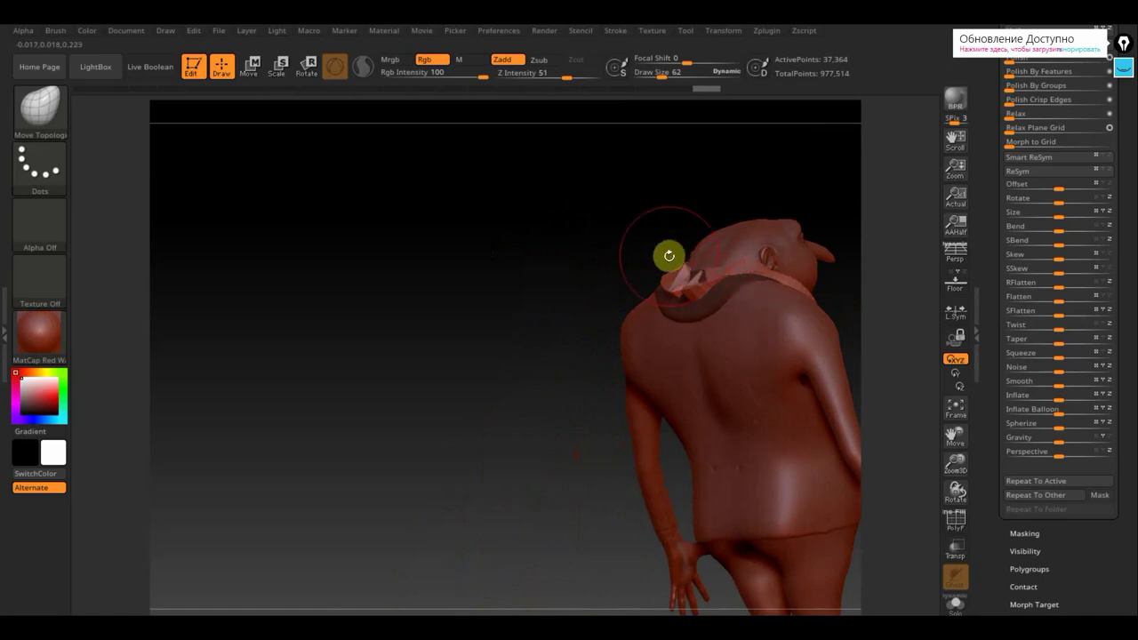
pyautogui.hotkey('ctrl', 'z')
pyautogui.hotkey('ctrl', 'z')
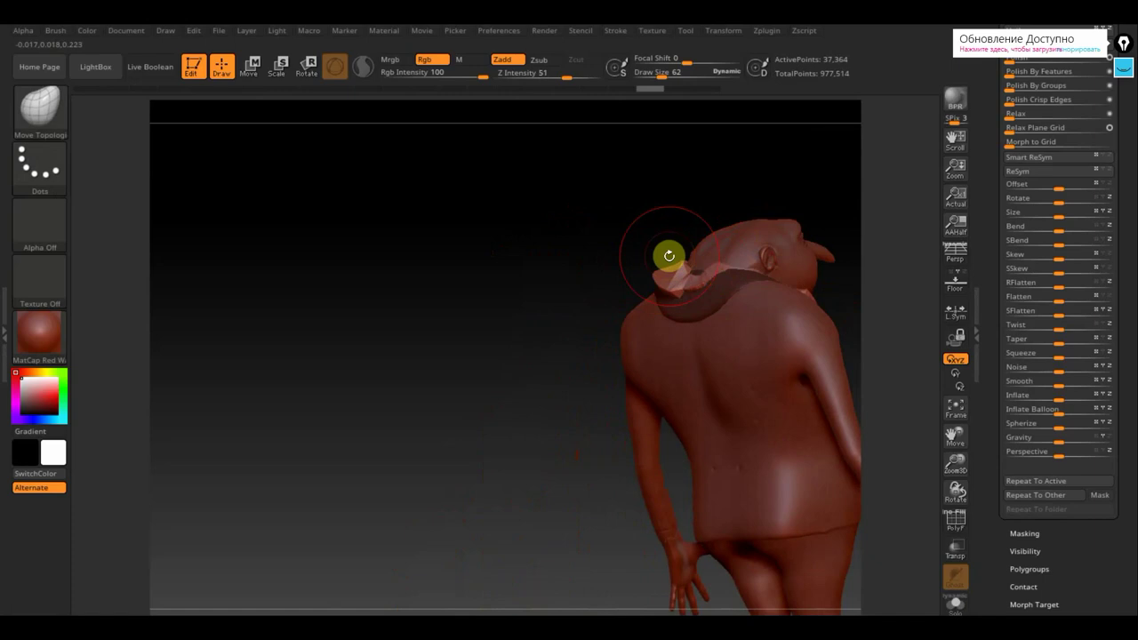
pyautogui.hotkey('ctrl', 'z')
pyautogui.hotkey('ctrl', 'z')
pyautogui.hotkey('ctrl', 'z')
pyautogui.hotkey('ctrl', 'z')
# Thicken the neck strap again with the Inflate deformation, then try smoothing it beside the collar and undo that stroke.
pyautogui.moveTo(564, 288)
pyautogui.mouseDown()
pyautogui.moveTo(605, 293)
pyautogui.moveTo(714, 271)
pyautogui.mouseUp()
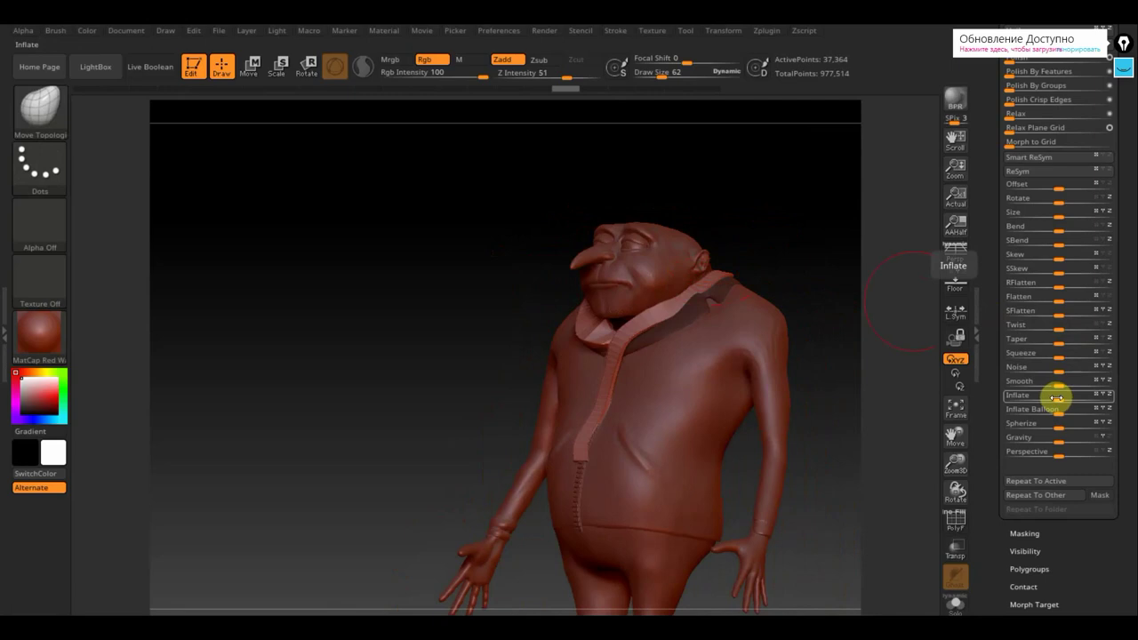
pyautogui.moveTo(1057, 398)
pyautogui.mouseDown()
pyautogui.moveTo(1074, 397)
pyautogui.moveTo(1066, 402)
pyautogui.mouseUp()
pyautogui.moveTo(519, 339)
pyautogui.mouseDown()
pyautogui.moveTo(581, 347)
pyautogui.moveTo(647, 333)
pyautogui.mouseUp()
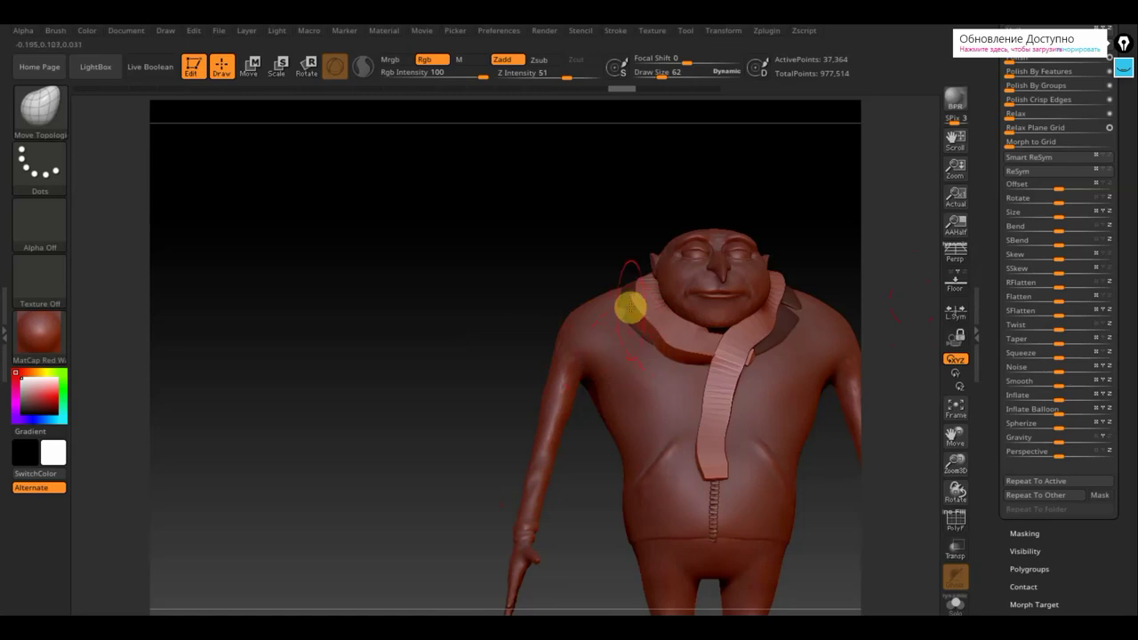
pyautogui.moveTo(640, 305); pyautogui.dragTo(648, 326)
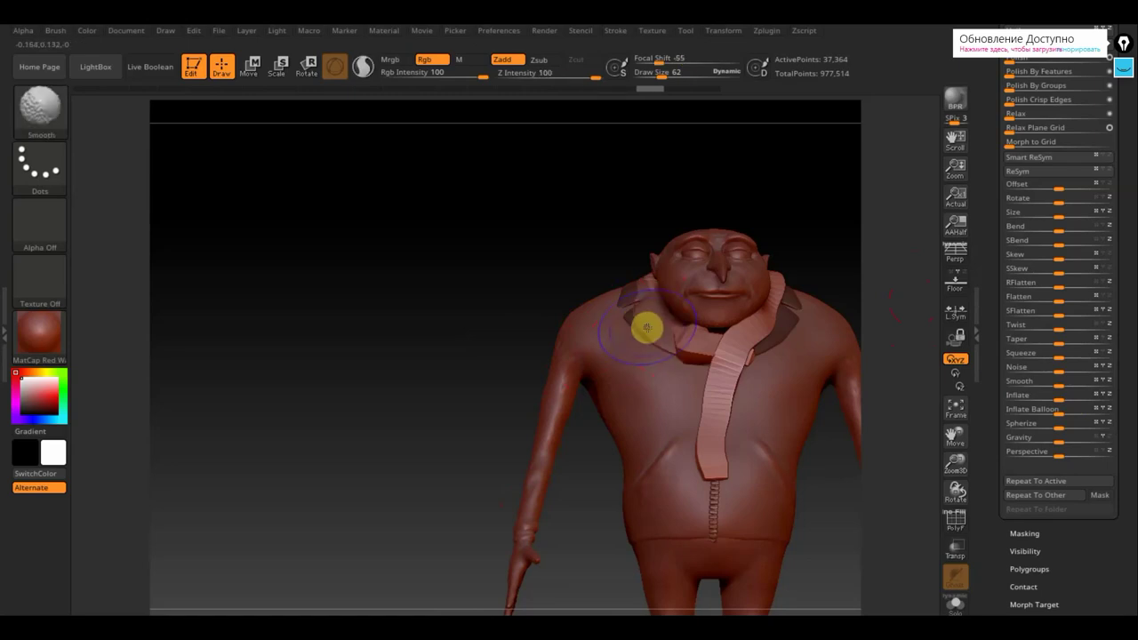
pyautogui.hotkey('ctrl', 'z')
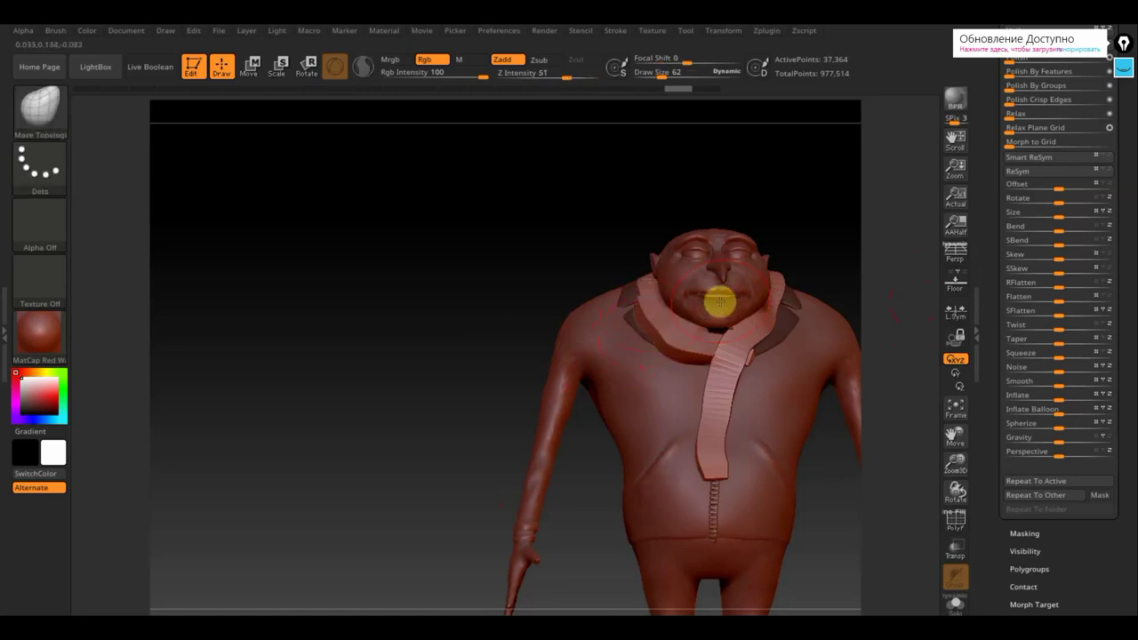
# Try to DynaMesh the partly masked neck mesh at resolution 528, and turn on the polyframe display to inspect its topology.
pyautogui.scroll(5, 1136, 153)
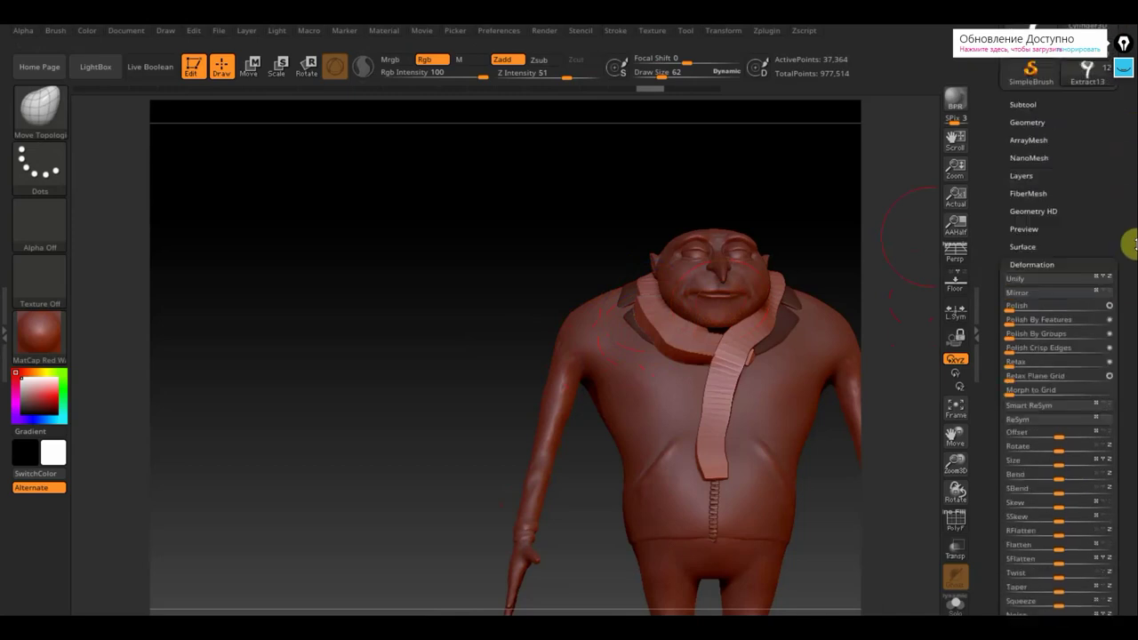
pyautogui.click(1027, 150)
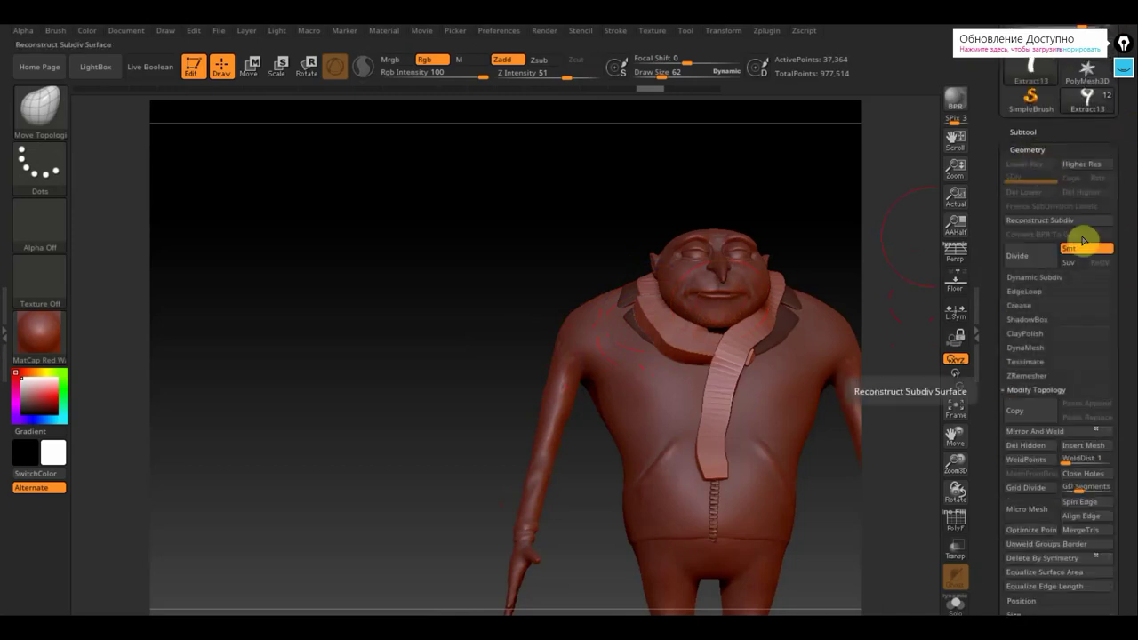
pyautogui.click(1022, 350)
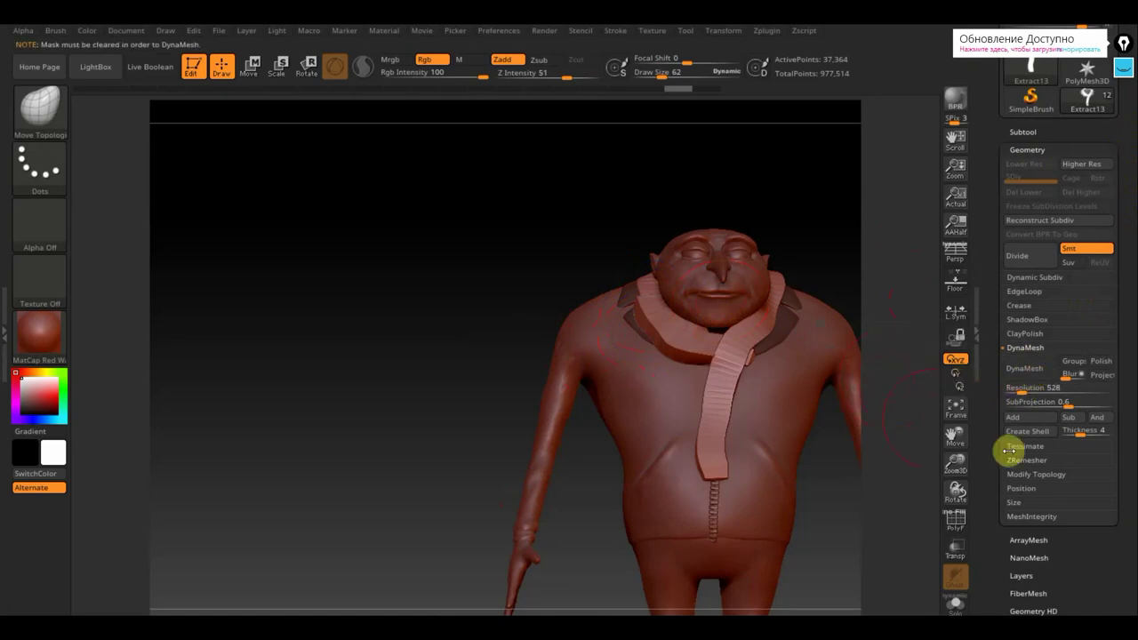
pyautogui.click(957, 520)
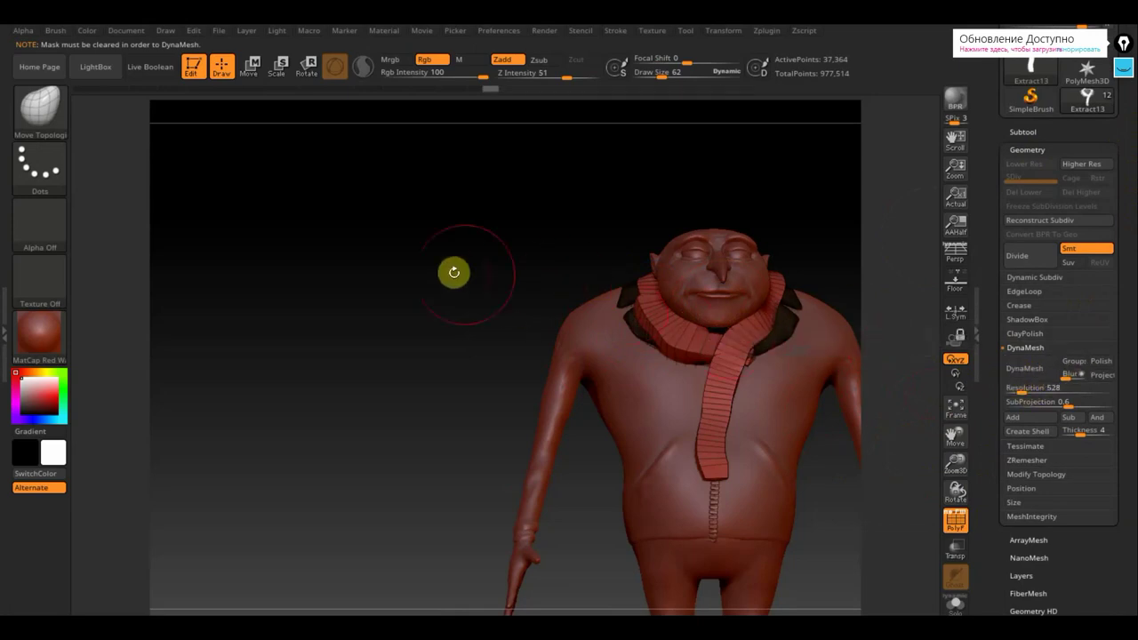
pyautogui.press('ctrl')
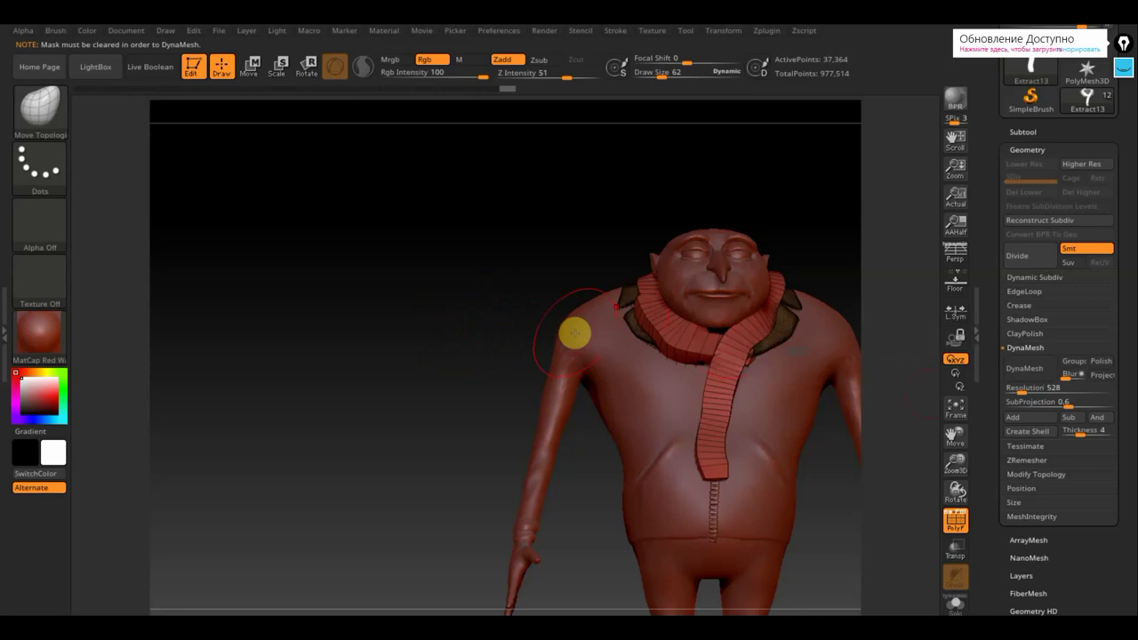
pyautogui.keyDown('ctrl'); pyautogui.click(674, 299); pyautogui.keyUp('ctrl')
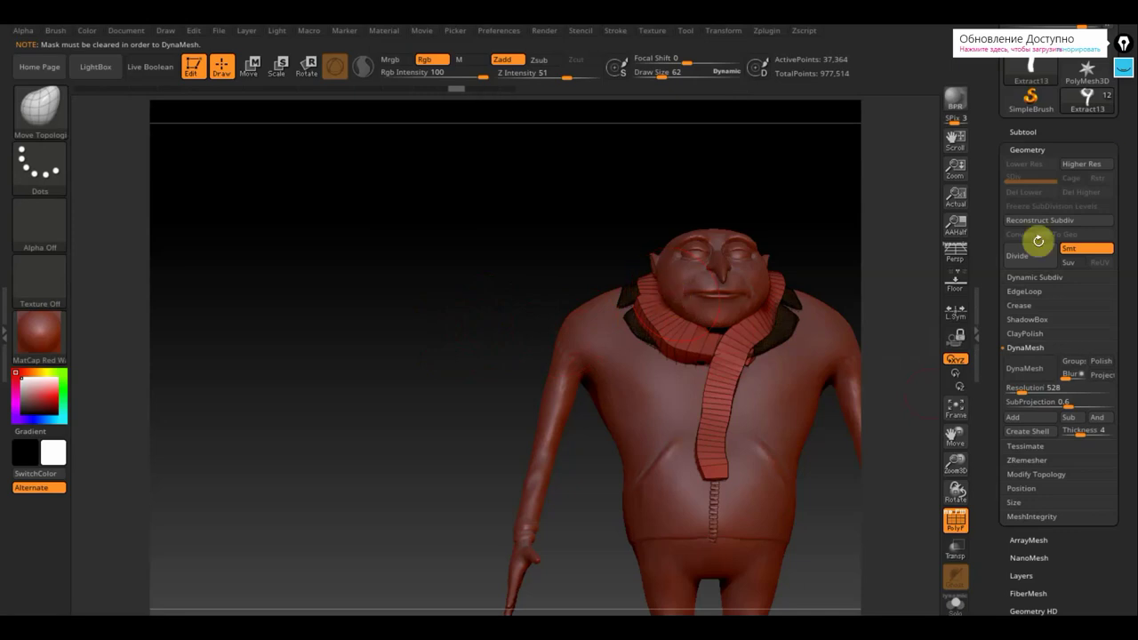
# Split the neck mesh into separate subtools by its polygroups.
pyautogui.click(1032, 133)
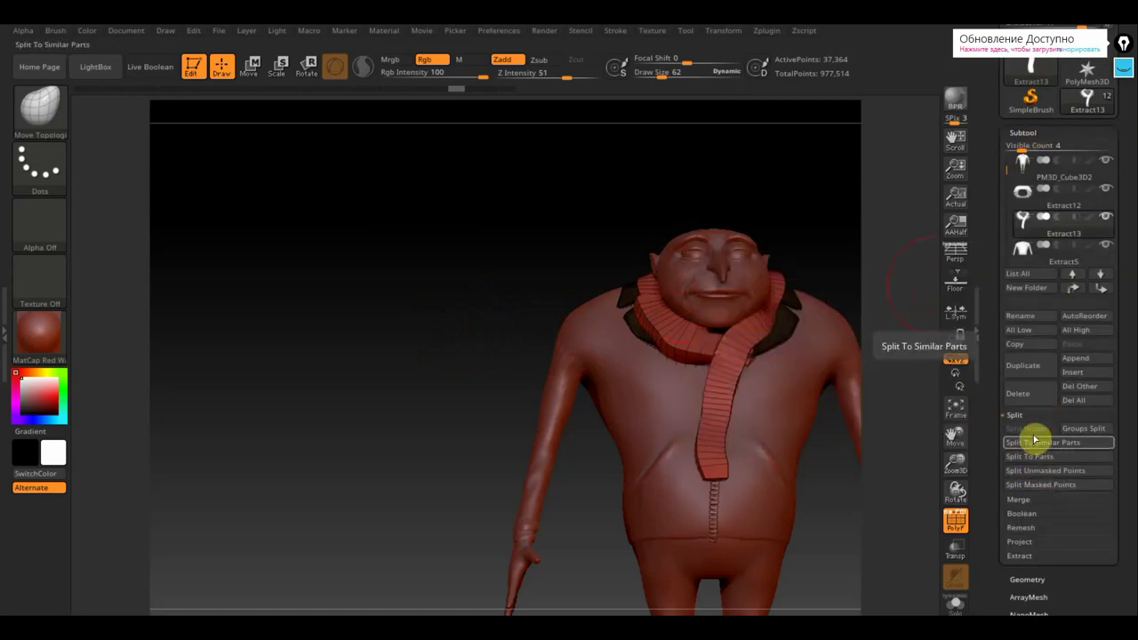
pyautogui.click(1084, 428)
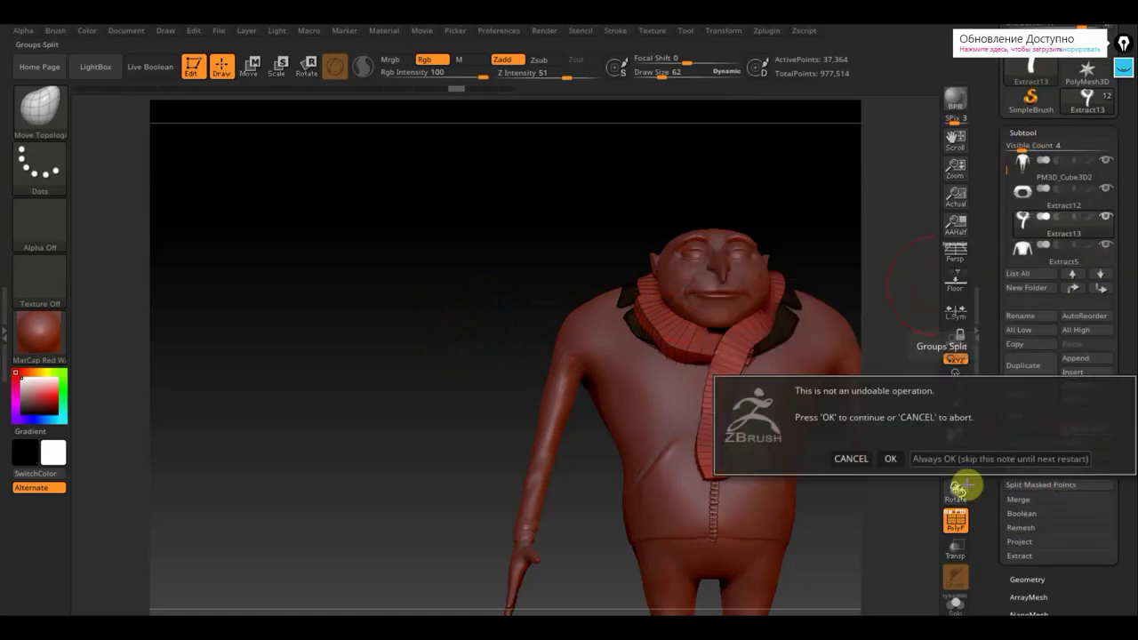
pyautogui.click(890, 459)
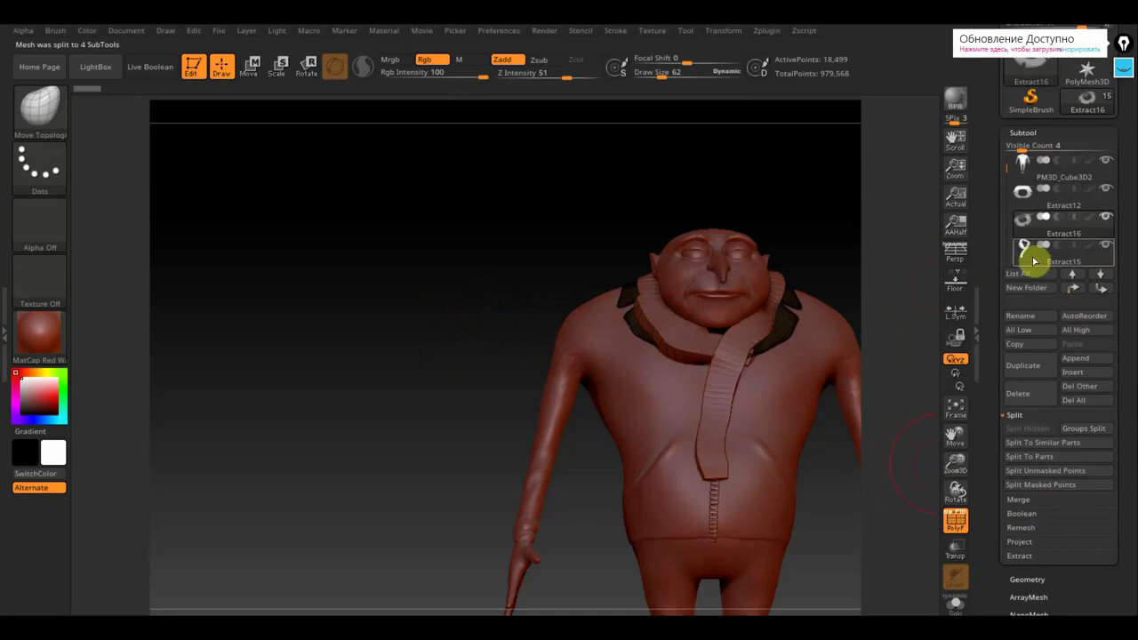
# Delete the leftover split subtools Extract16 and Extract14, keeping the scarf piece Extract15.
pyautogui.moveTo(1028, 224)
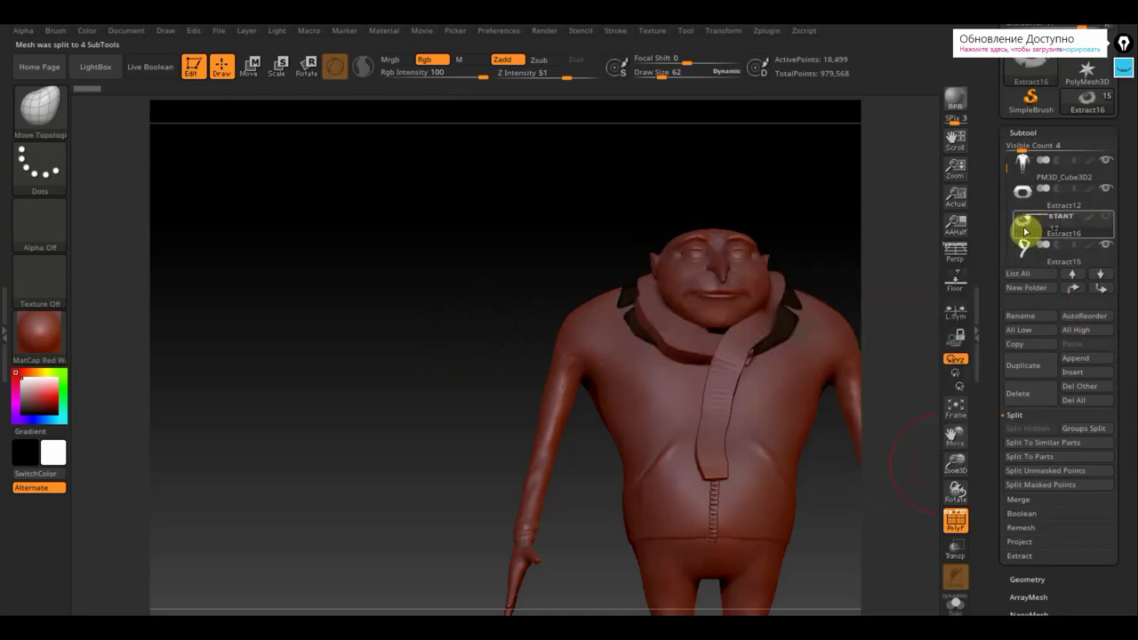
pyautogui.click(1032, 401)
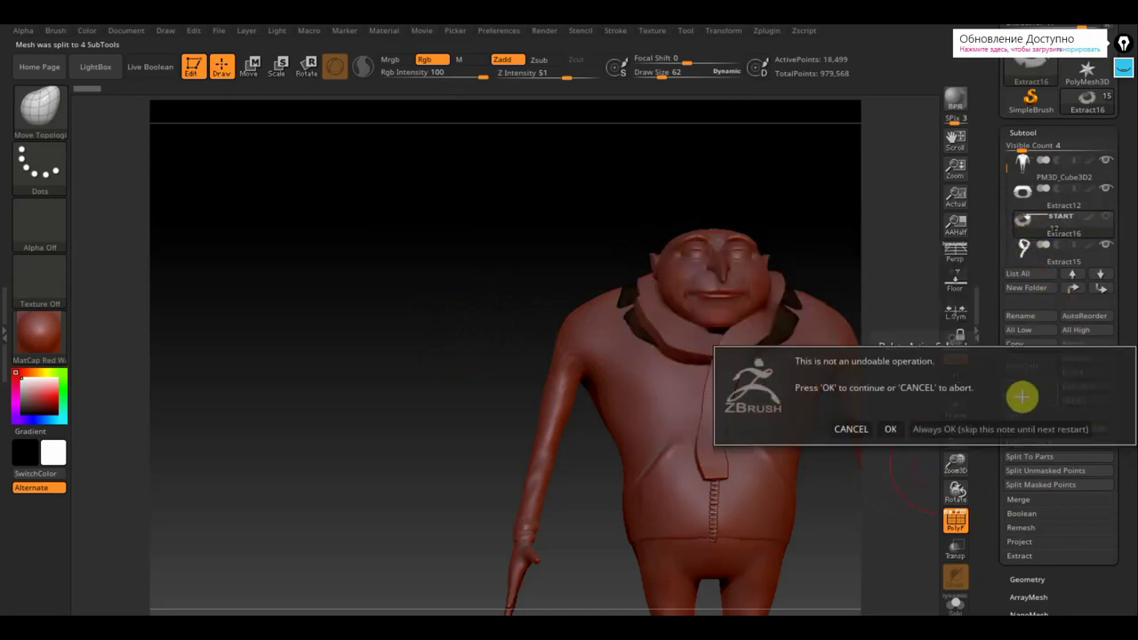
pyautogui.click(893, 426)
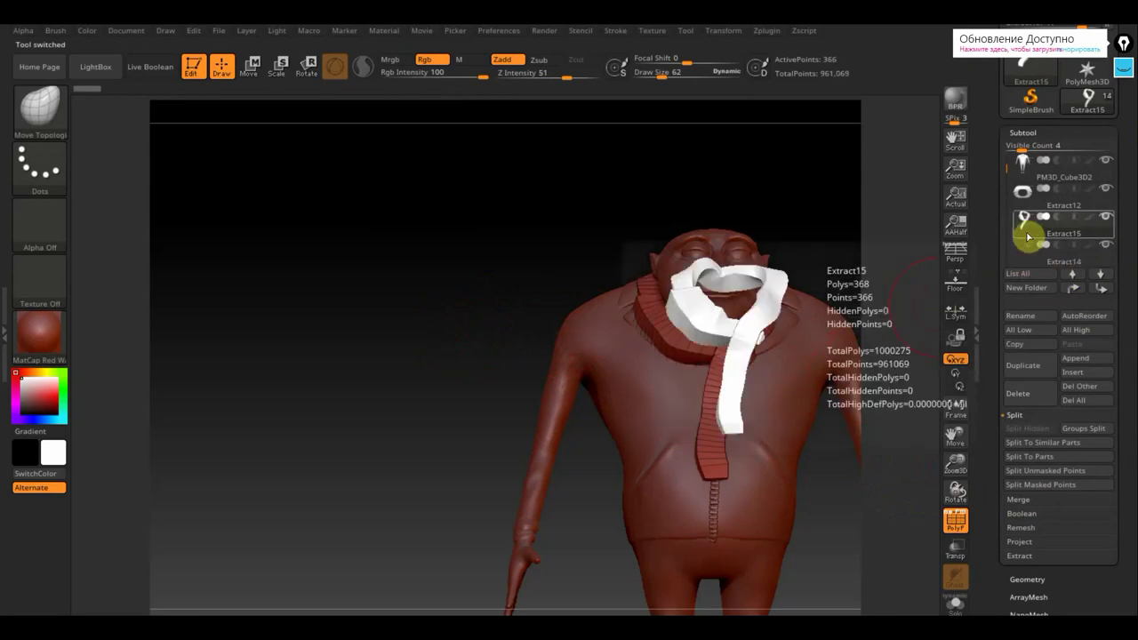
pyautogui.click(1022, 261)
pyautogui.click(1023, 260)
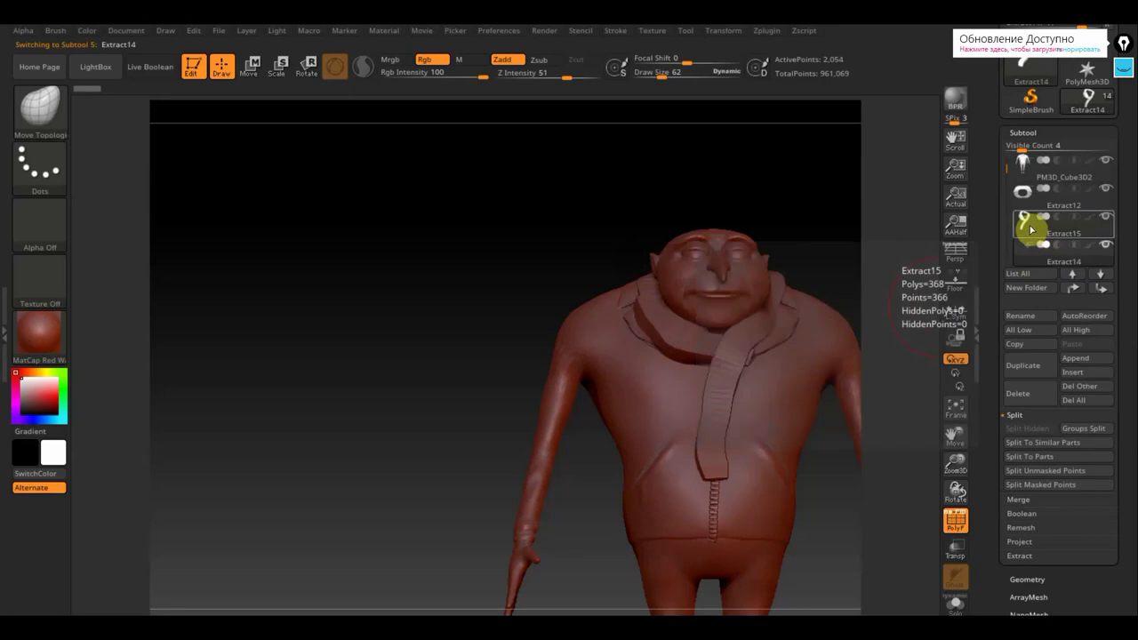
pyautogui.click(1036, 227)
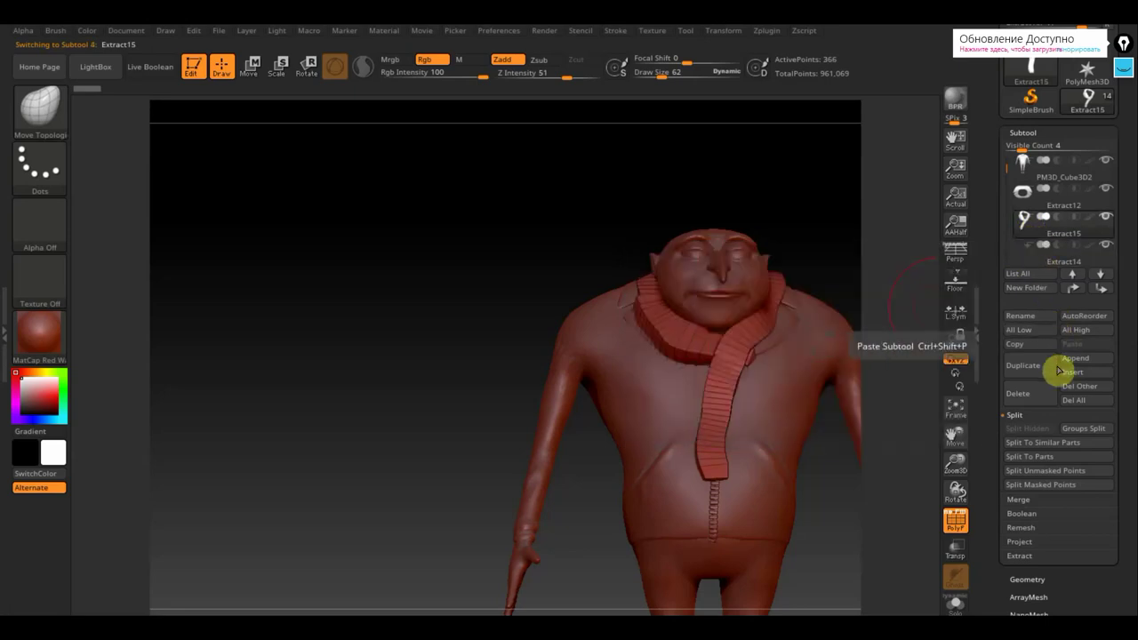
pyautogui.click(1030, 260)
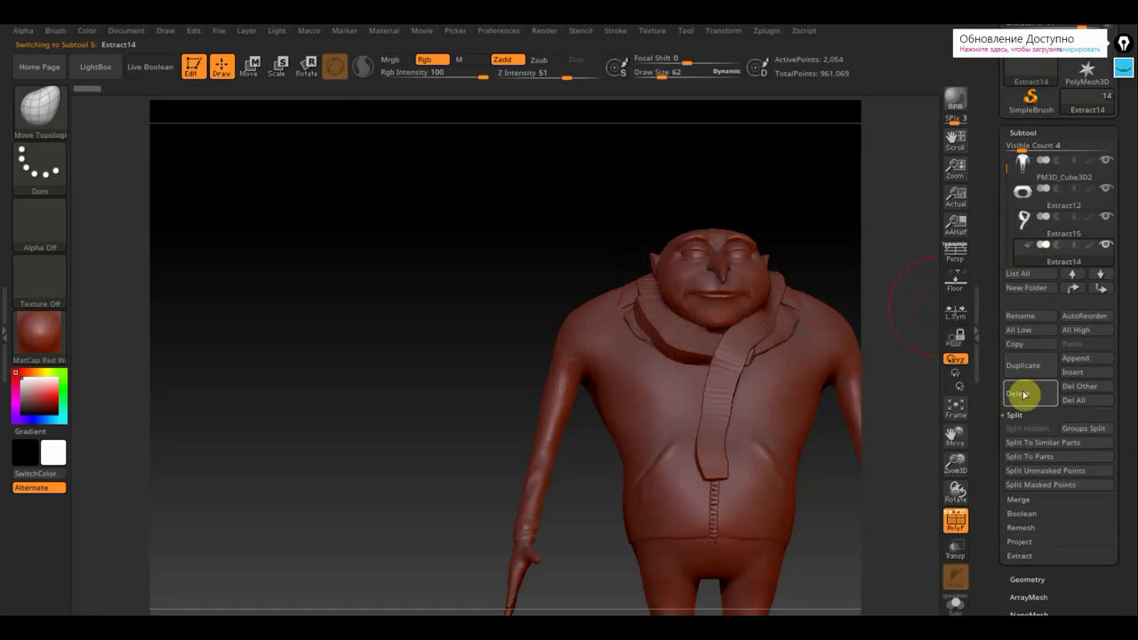
pyautogui.click(1019, 394)
pyautogui.click(891, 423)
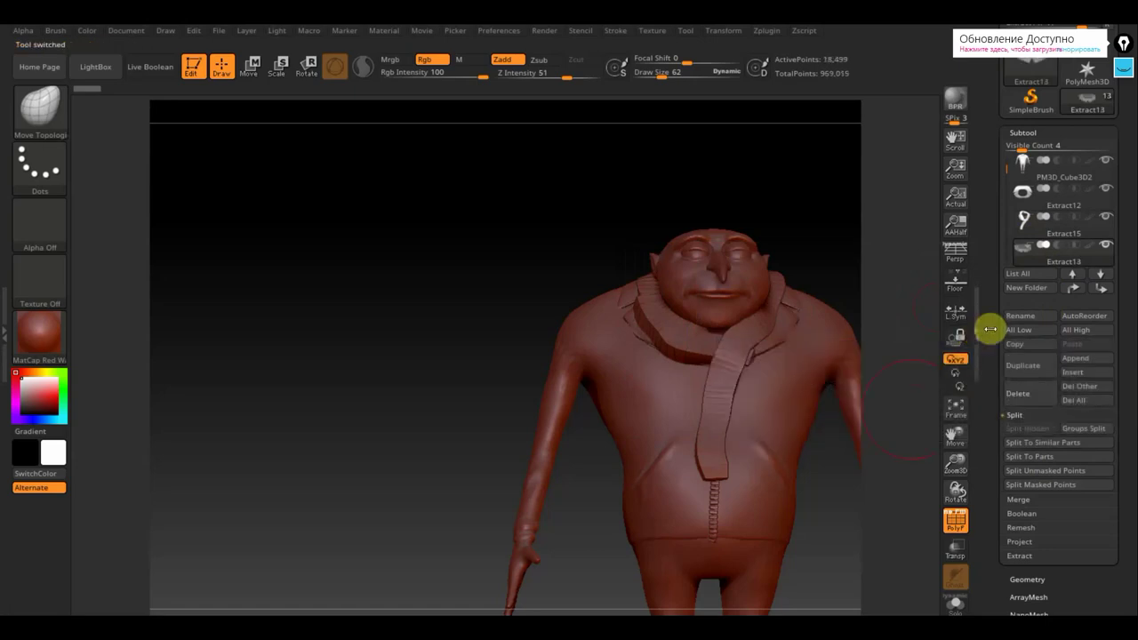
# Apply DynaMesh at resolution 528 to the scarf subtool Extract15.
pyautogui.click(1028, 237)
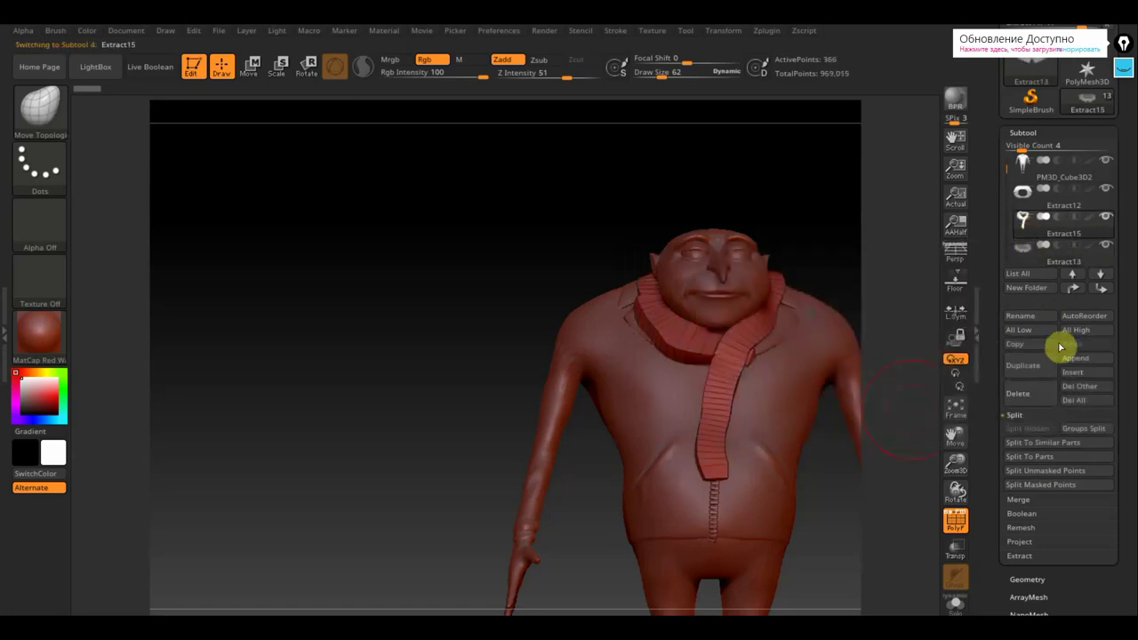
pyautogui.click(1024, 580)
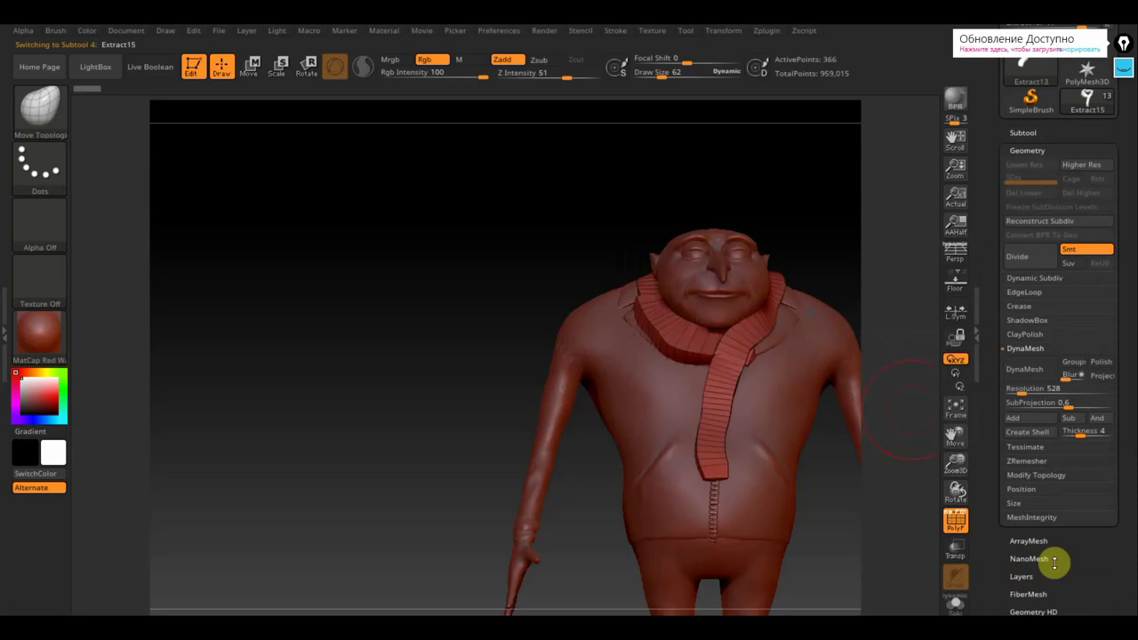
pyautogui.click(1025, 369)
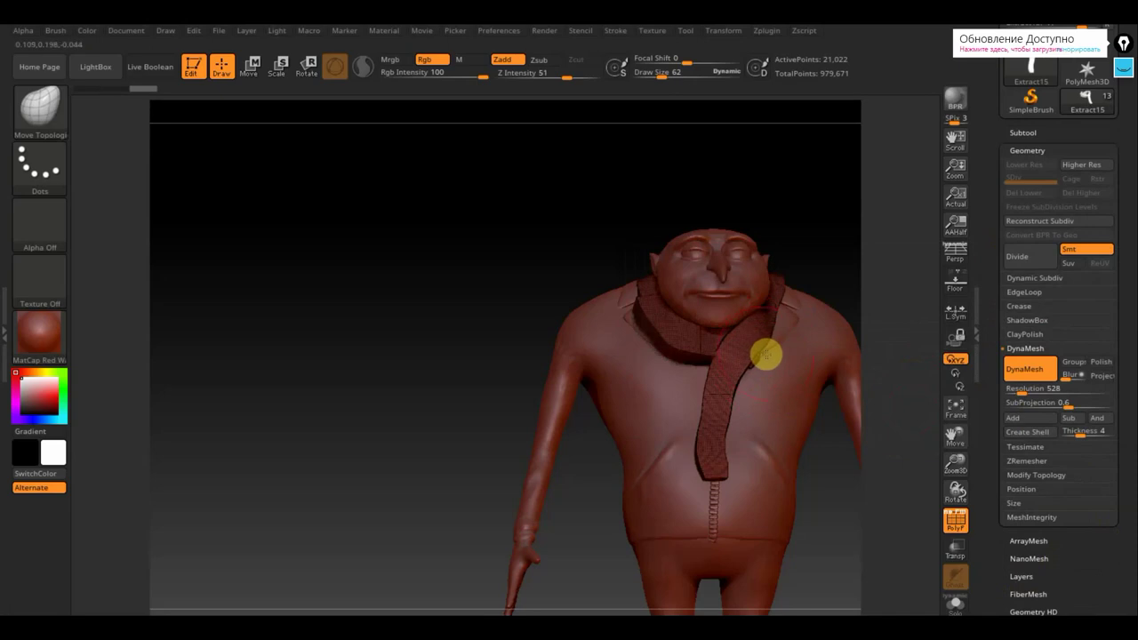
# Shift the scarf's hanging end over the zipper with Move Topological, hide the polyframe, and smooth the scarf's edges around the neck and chest.
pyautogui.moveTo(763, 366); pyautogui.dragTo(738, 399)
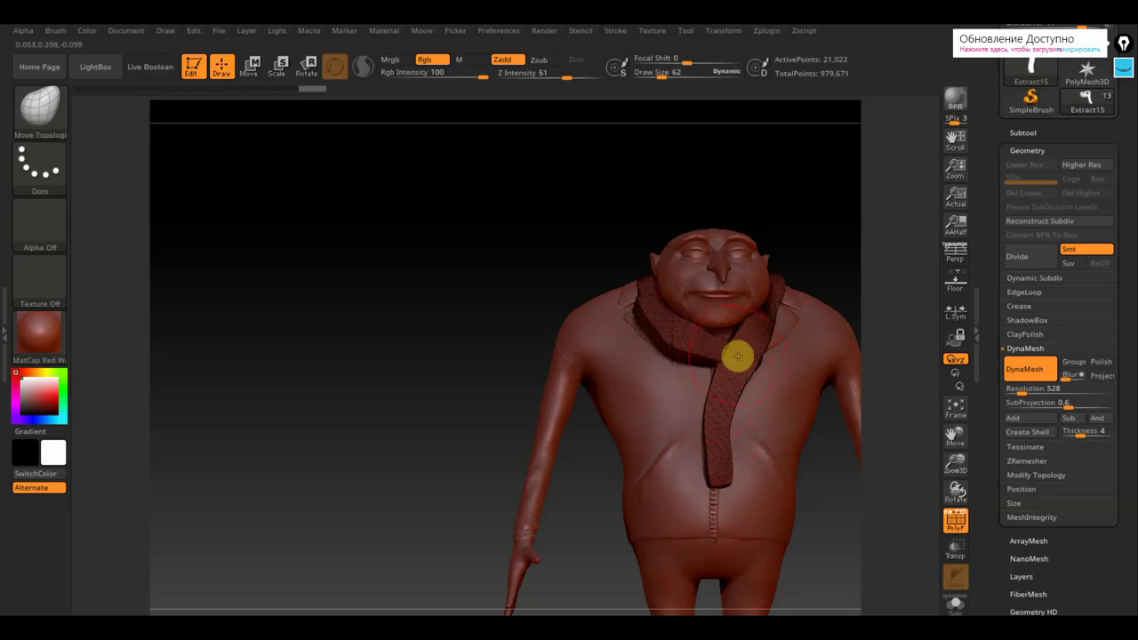
pyautogui.press('shift')
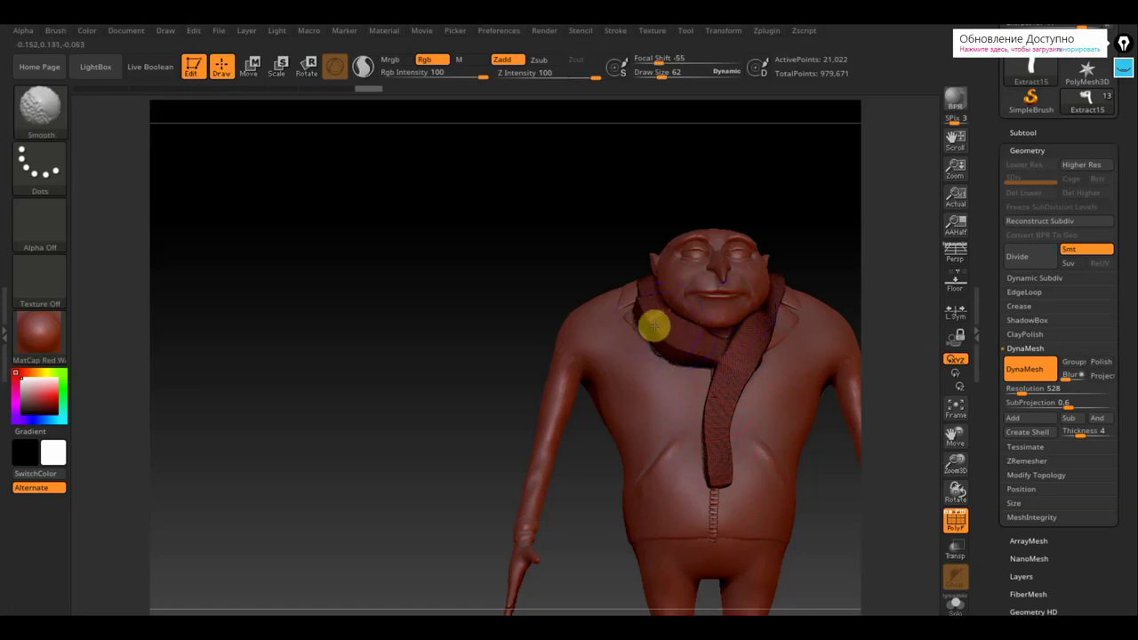
pyautogui.moveTo(549, 305); pyautogui.dragTo(534, 270)
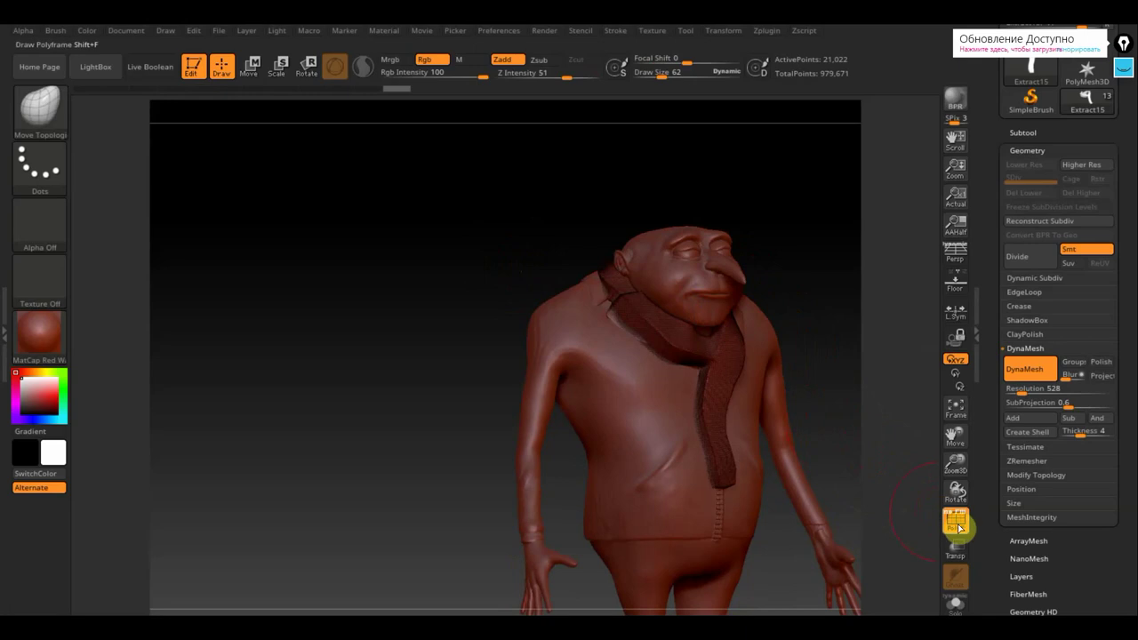
pyautogui.moveTo(805, 414); pyautogui.dragTo(668, 356)
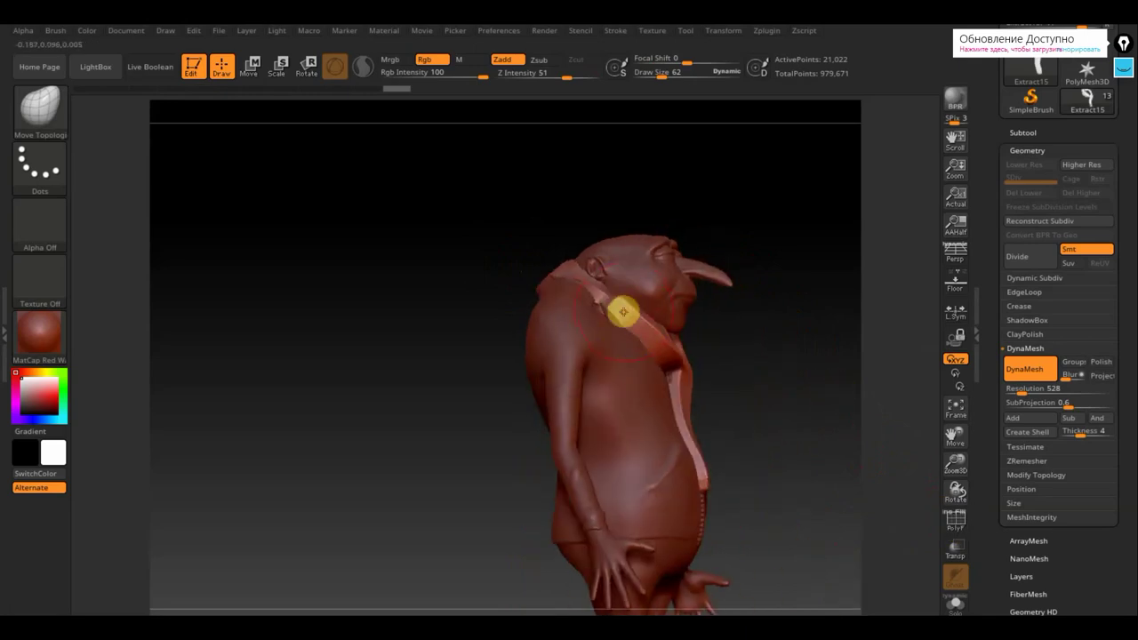
pyautogui.moveTo(624, 312)
pyautogui.keyDown('shift'); pyautogui.mouseDown()
pyautogui.moveTo(658, 334)
pyautogui.moveTo(613, 302)
pyautogui.moveTo(661, 334)
pyautogui.moveTo(704, 488)
pyautogui.mouseUp(); pyautogui.keyUp('shift')
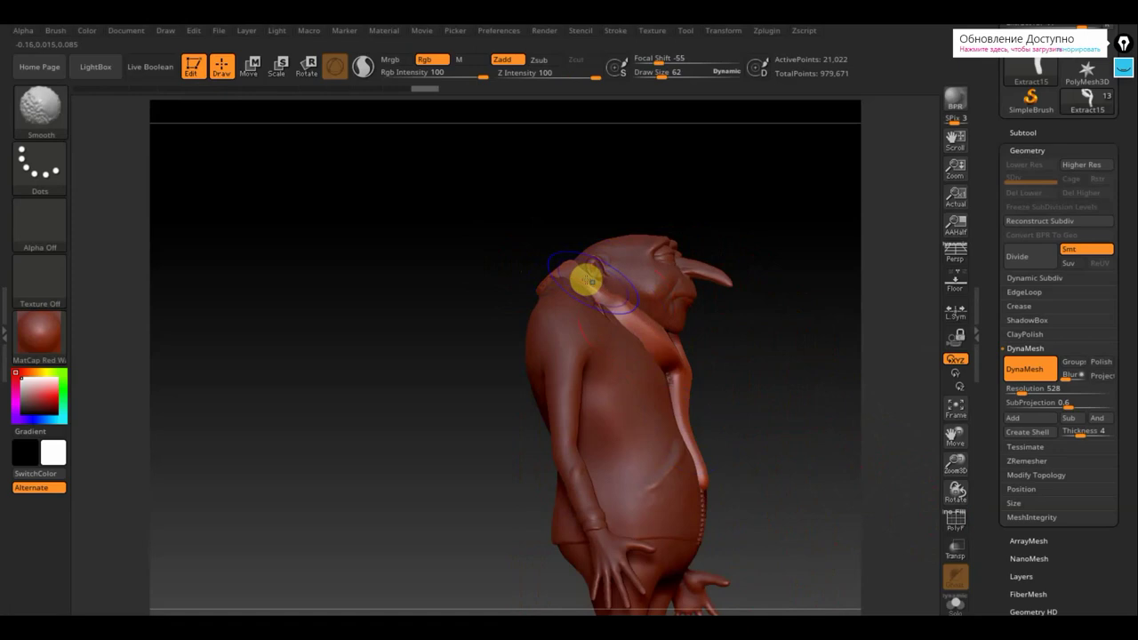
pyautogui.moveTo(721, 330); pyautogui.dragTo(688, 300)
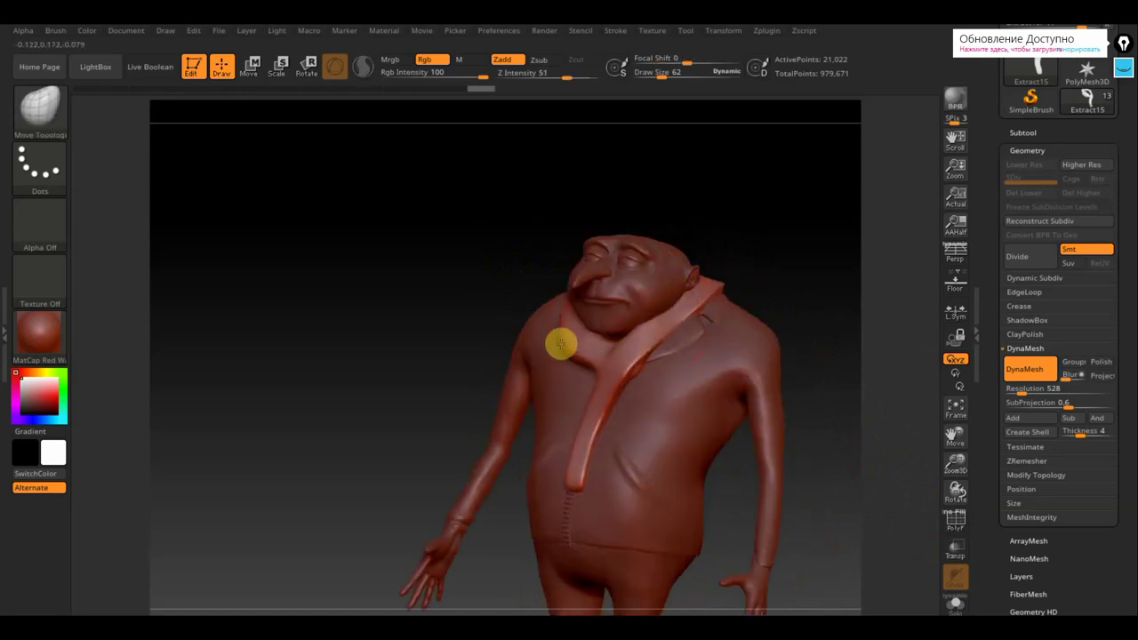
# Shift the scarf's hanging end sideways off the zipper with Move Topological and adjust the scarf's fit around the neck.
pyautogui.moveTo(480, 308); pyautogui.dragTo(517, 306)
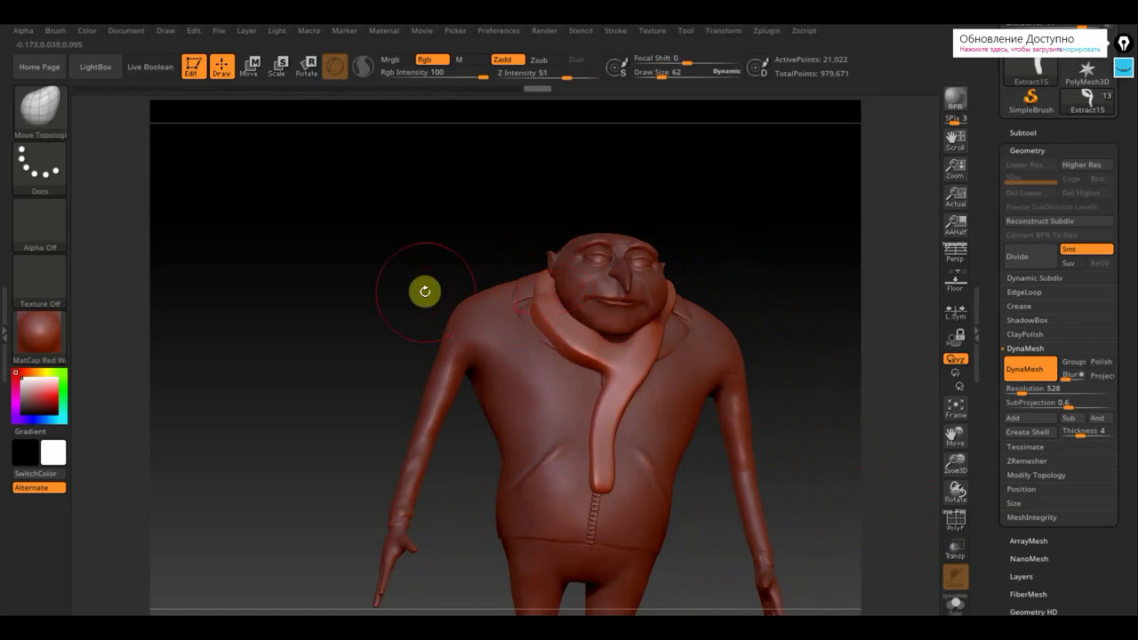
pyautogui.moveTo(424, 290)
pyautogui.mouseDown()
pyautogui.moveTo(462, 302)
pyautogui.moveTo(526, 295)
pyautogui.mouseUp()
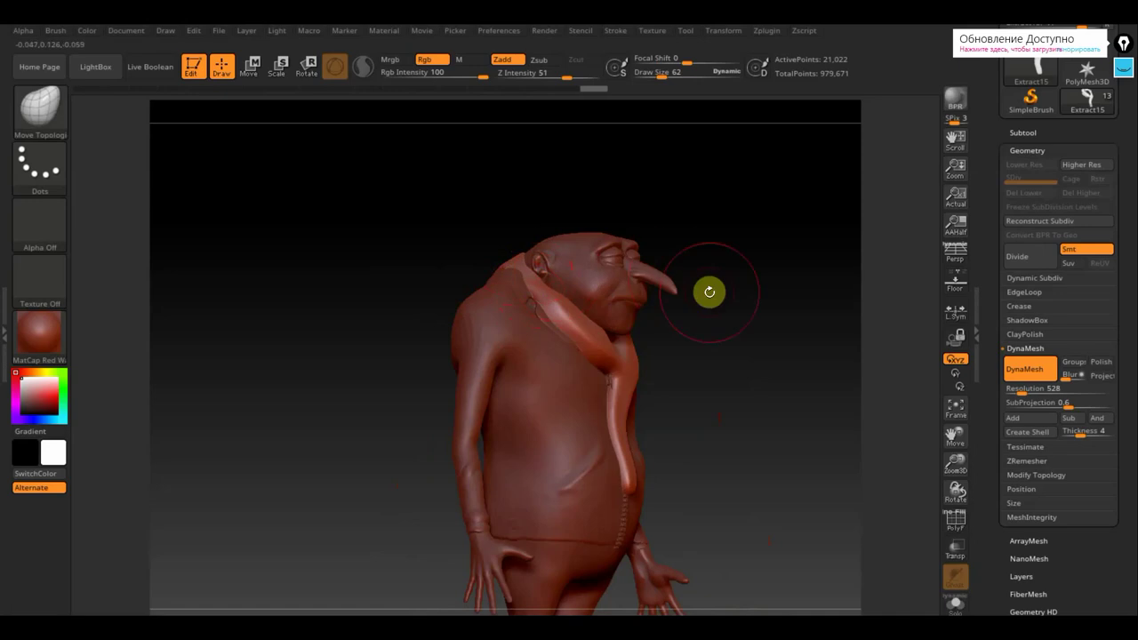
pyautogui.moveTo(706, 290); pyautogui.dragTo(539, 310)
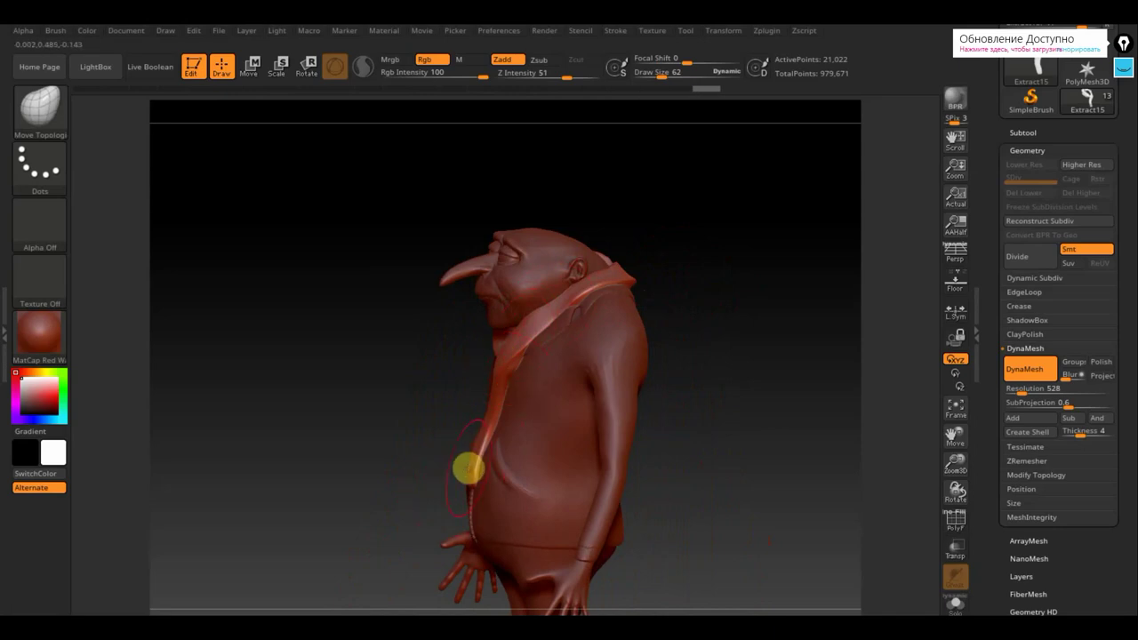
pyautogui.moveTo(721, 412)
pyautogui.mouseDown()
pyautogui.moveTo(800, 406)
pyautogui.moveTo(724, 407)
pyautogui.mouseUp()
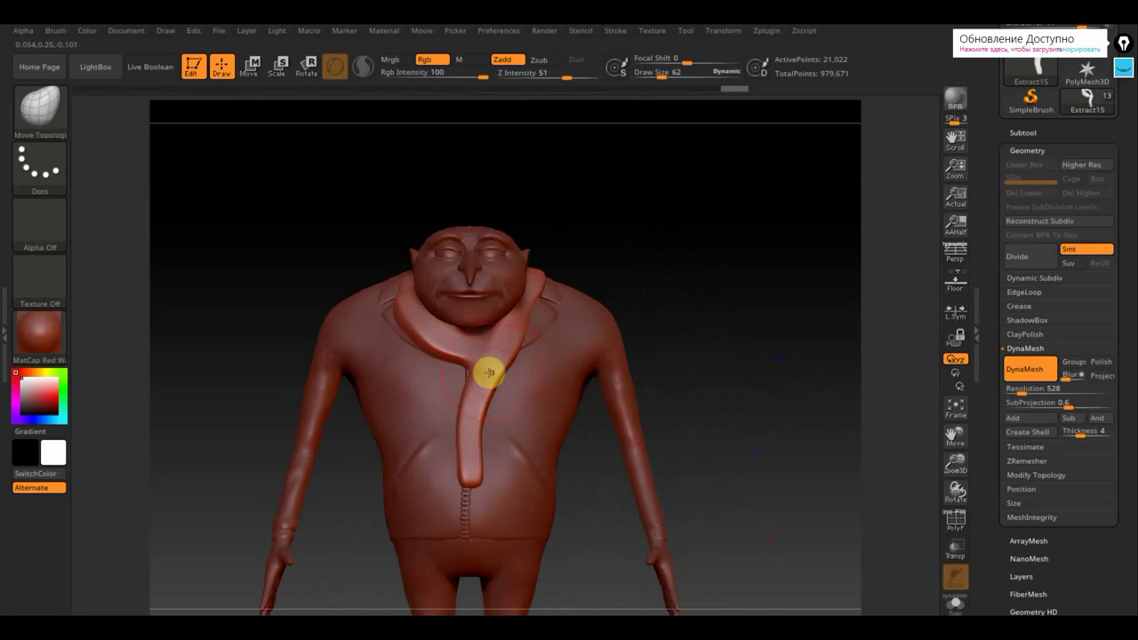
pyautogui.moveTo(479, 379)
pyautogui.mouseDown()
pyautogui.moveTo(459, 414)
pyautogui.moveTo(473, 427)
pyautogui.moveTo(465, 457)
pyautogui.moveTo(479, 482)
pyautogui.moveTo(490, 433)
pyautogui.moveTo(498, 424)
pyautogui.moveTo(481, 472)
pyautogui.moveTo(513, 424)
pyautogui.moveTo(490, 471)
pyautogui.moveTo(510, 489)
pyautogui.moveTo(501, 451)
pyautogui.moveTo(506, 509)
pyautogui.mouseUp()
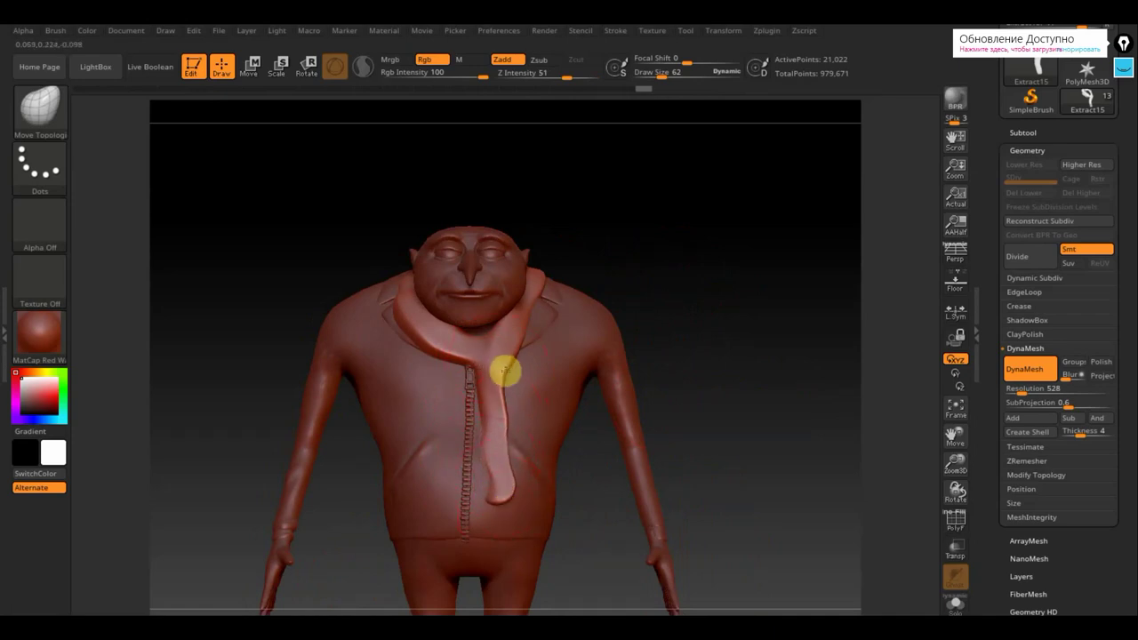
pyautogui.moveTo(556, 326)
pyautogui.mouseDown()
pyautogui.moveTo(538, 301)
pyautogui.moveTo(525, 317)
pyautogui.moveTo(440, 342)
pyautogui.moveTo(389, 308)
pyautogui.mouseUp()
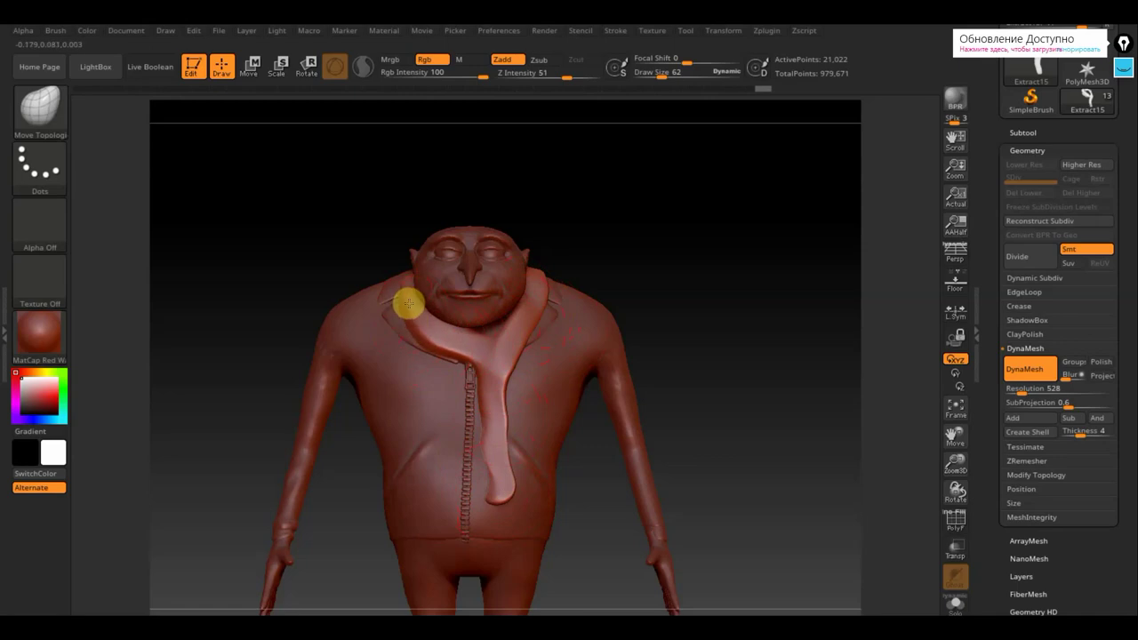
# Build up fold strokes along the scarf's front and around the back of the neck with ClayBuildup at draw size 15.
pyautogui.click(58, 118)
pyautogui.click(157, 116)
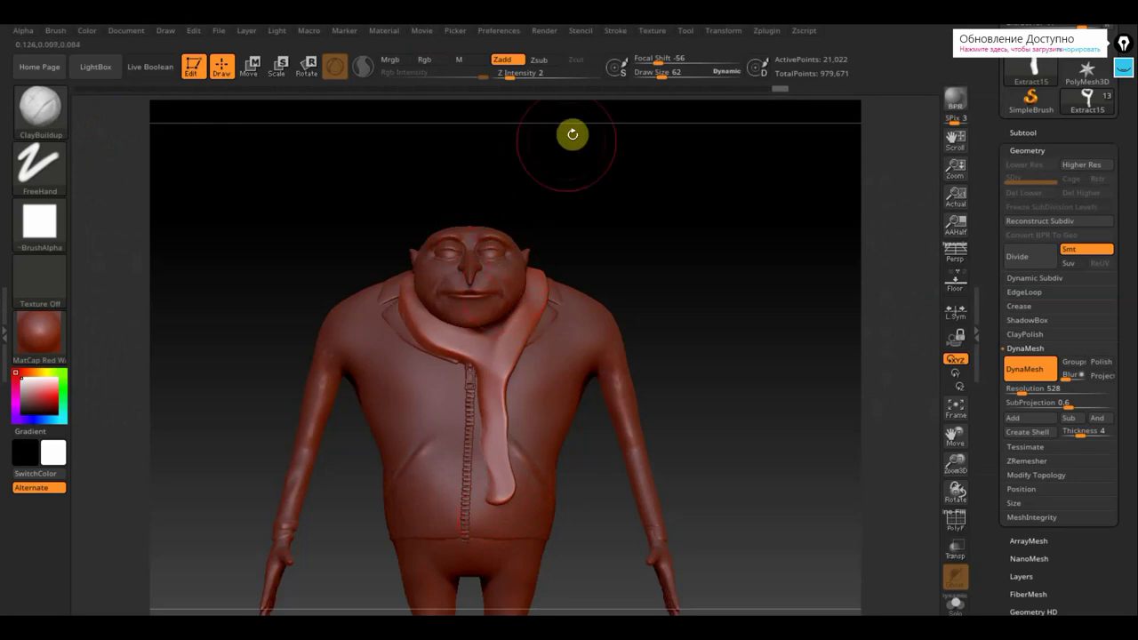
pyautogui.moveTo(662, 76); pyautogui.dragTo(646, 82)
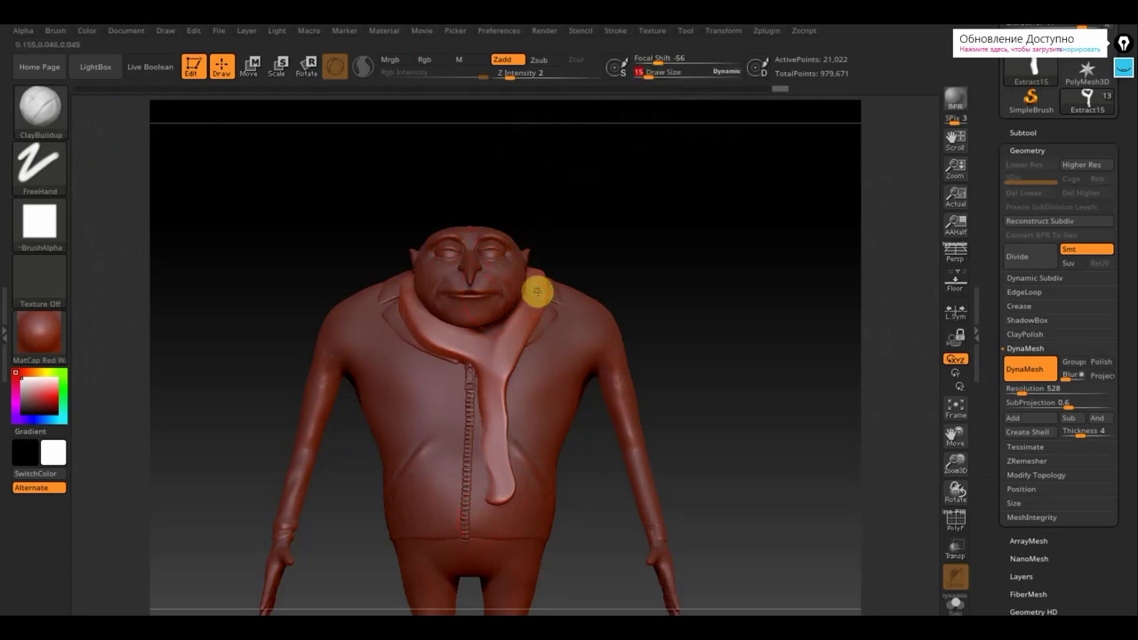
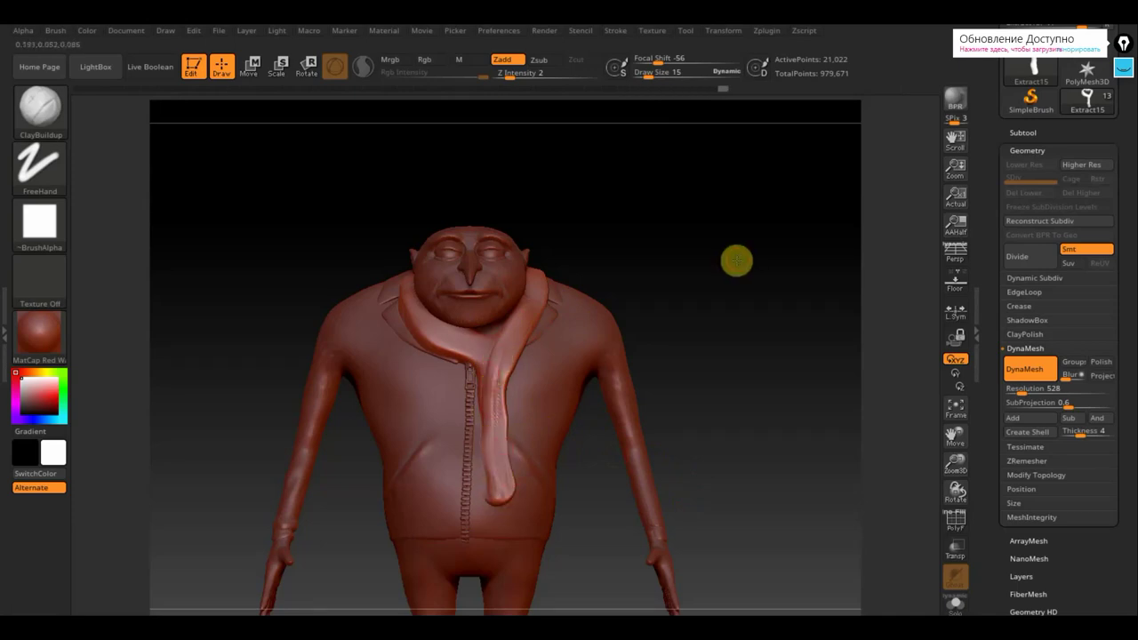
pyautogui.moveTo(737, 260)
pyautogui.mouseDown()
pyautogui.moveTo(650, 359)
pyautogui.moveTo(560, 259)
pyautogui.moveTo(490, 305)
pyautogui.moveTo(471, 337)
pyautogui.mouseUp()
pyautogui.moveTo(510, 296); pyautogui.dragTo(464, 354)
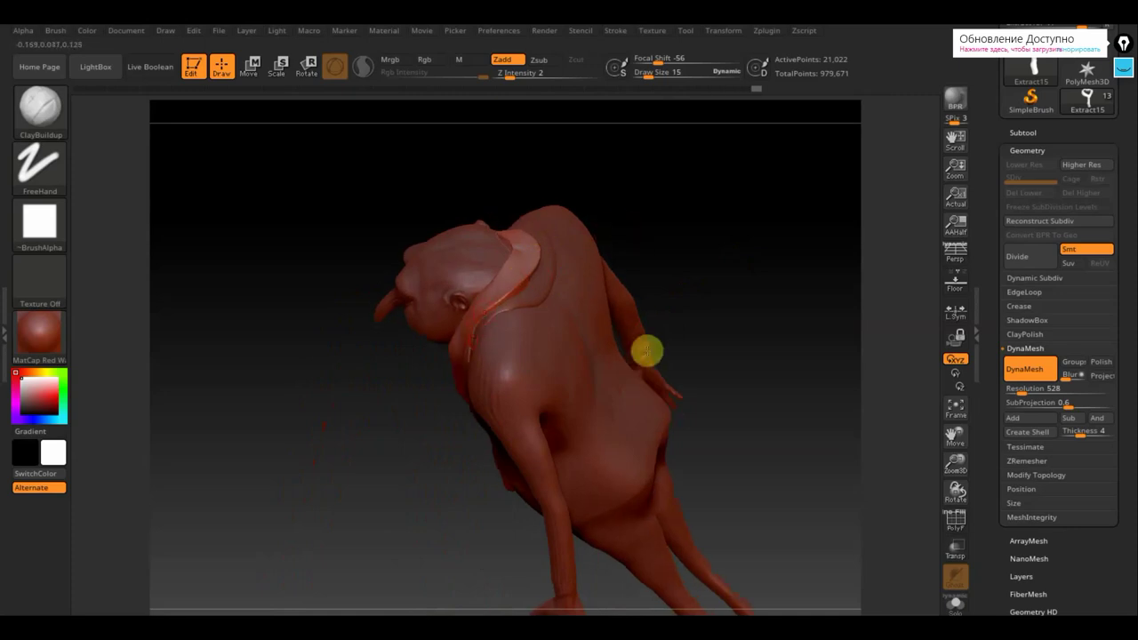
pyautogui.moveTo(646, 348)
pyautogui.mouseDown()
pyautogui.moveTo(539, 234)
pyautogui.moveTo(480, 308)
pyautogui.mouseUp()
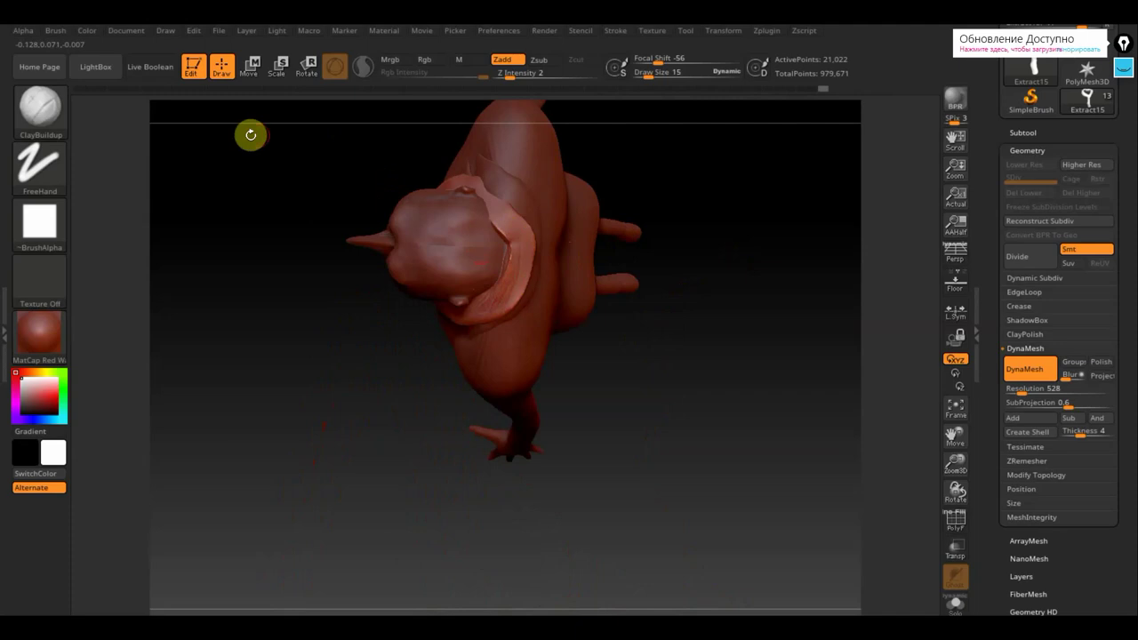
# Reshape the scarf's back and sides around the neck with Move Topological at draw size 58.
pyautogui.click(40, 107)
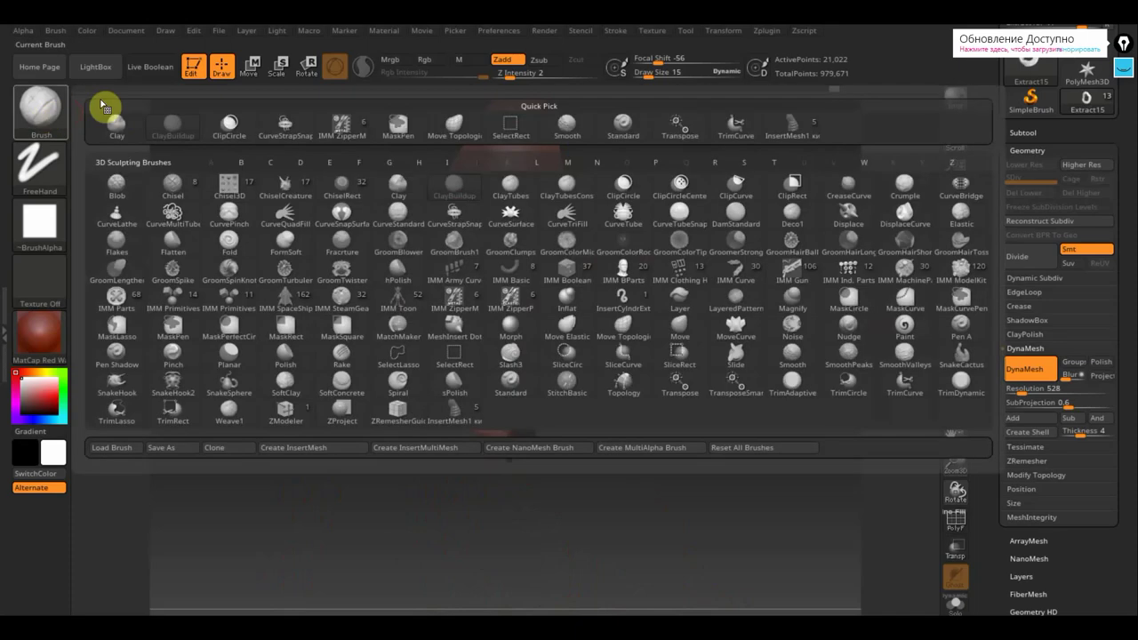
pyautogui.click(455, 124)
pyautogui.moveTo(648, 68); pyautogui.dragTo(656, 83)
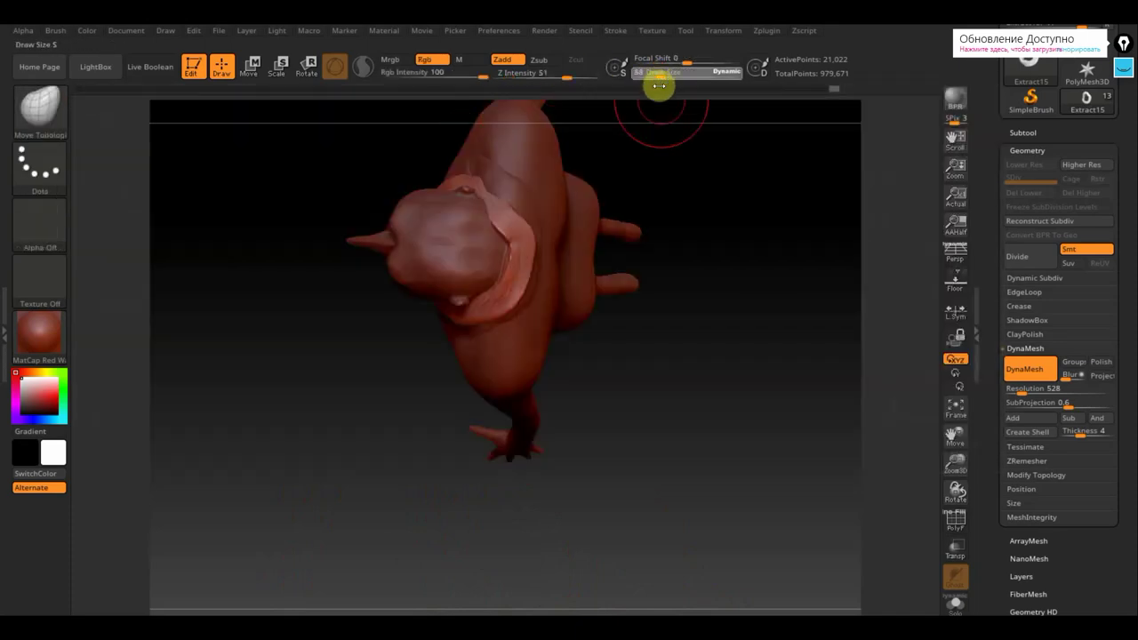
pyautogui.moveTo(747, 178)
pyautogui.mouseDown()
pyautogui.moveTo(726, 155)
pyautogui.moveTo(503, 209)
pyautogui.moveTo(511, 176)
pyautogui.mouseUp()
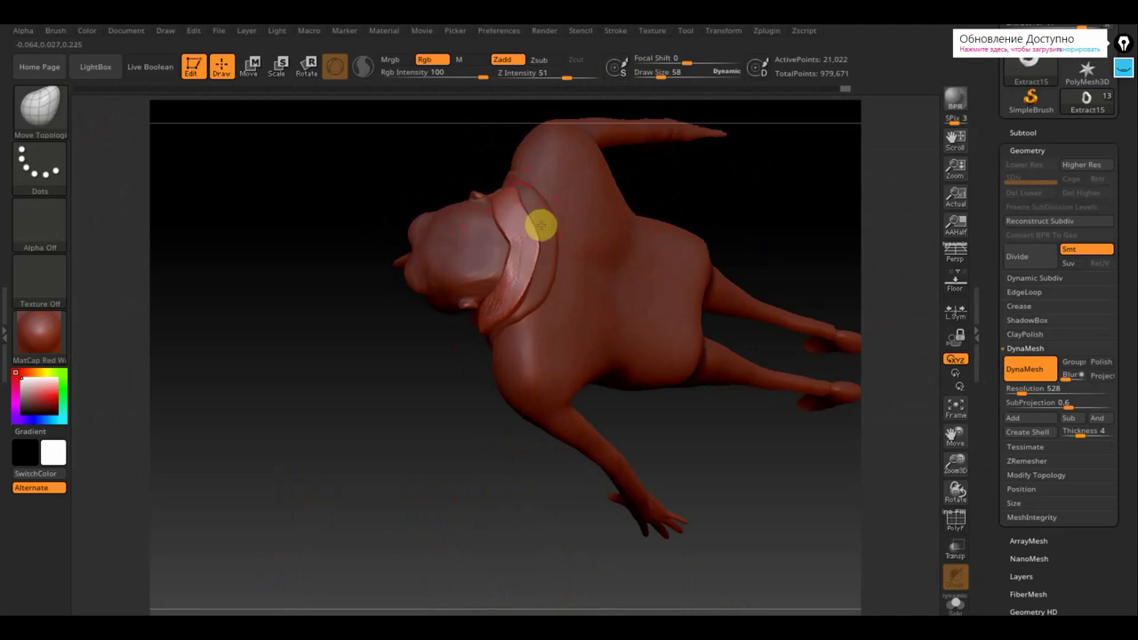
pyautogui.moveTo(539, 224)
pyautogui.mouseDown()
pyautogui.moveTo(490, 216)
pyautogui.moveTo(506, 207)
pyautogui.moveTo(513, 252)
pyautogui.mouseUp()
pyautogui.moveTo(699, 199); pyautogui.dragTo(541, 274)
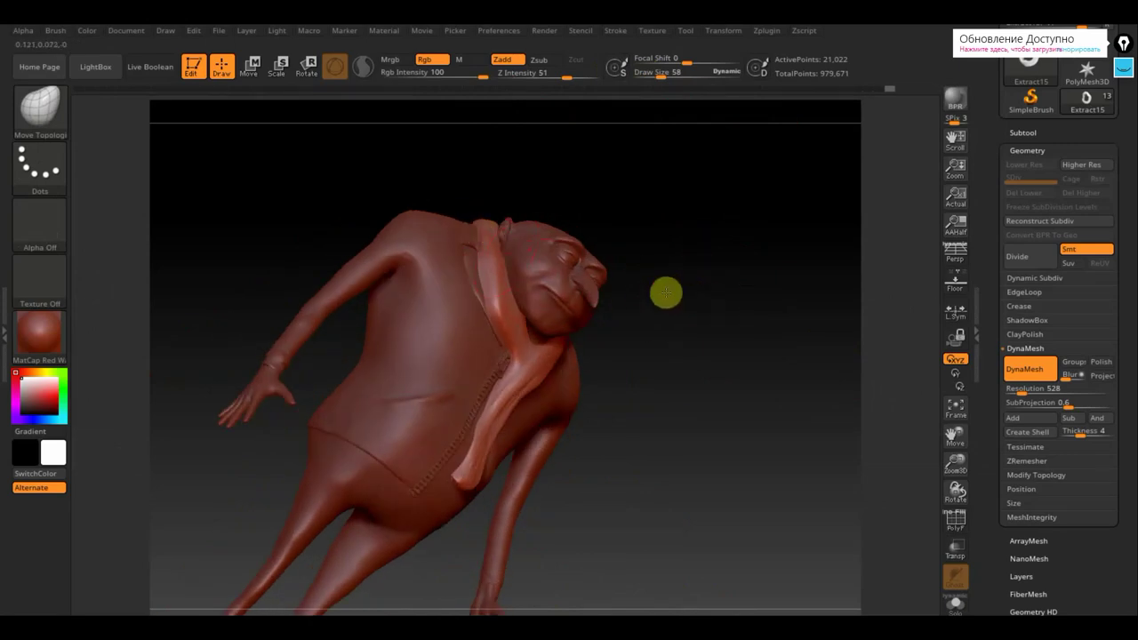
pyautogui.moveTo(666, 293); pyautogui.dragTo(610, 279)
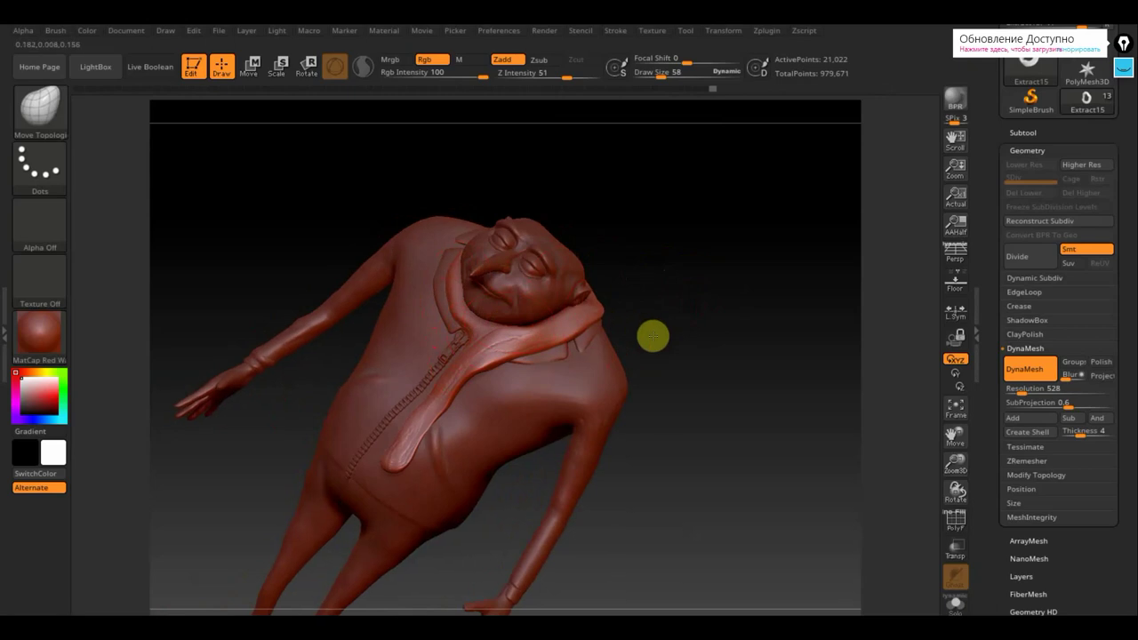
# Smooth the clay strokes on the scarf's neck wrap and down its hanging end.
pyautogui.moveTo(653, 332); pyautogui.dragTo(660, 374)
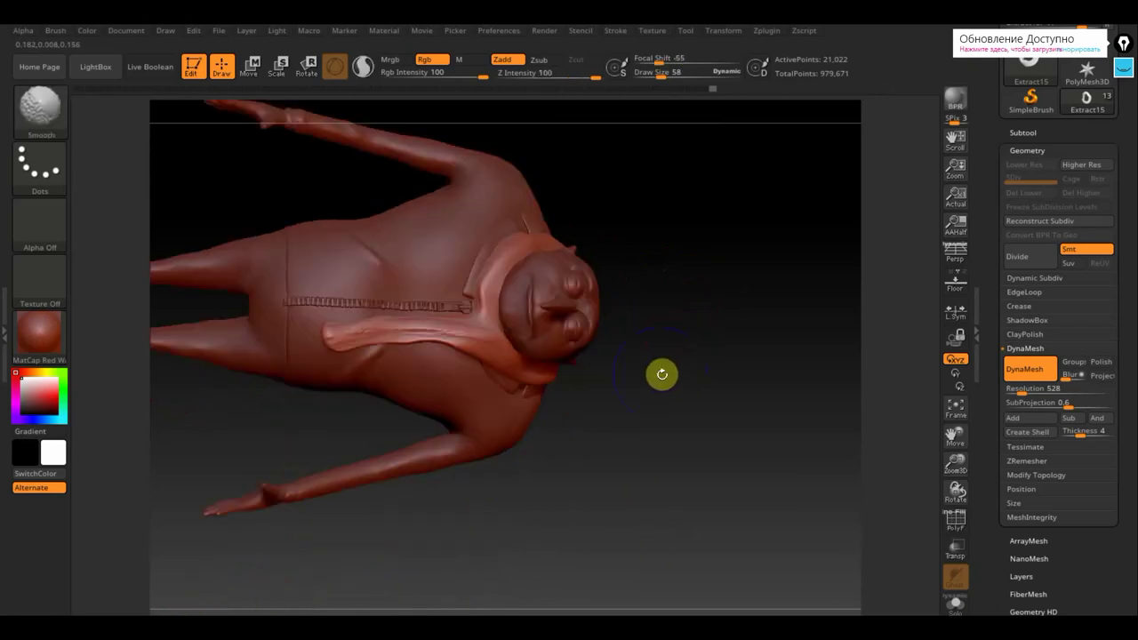
pyautogui.moveTo(712, 322)
pyautogui.mouseDown()
pyautogui.moveTo(719, 338)
pyautogui.moveTo(670, 274)
pyautogui.moveTo(699, 190)
pyautogui.moveTo(720, 257)
pyautogui.moveTo(580, 277)
pyautogui.moveTo(646, 279)
pyautogui.moveTo(506, 341)
pyautogui.mouseUp()
pyautogui.press('shift')
pyautogui.keyDown('shift'); pyautogui.moveTo(501, 396); pyautogui.dragTo(499, 496); pyautogui.keyUp('shift')
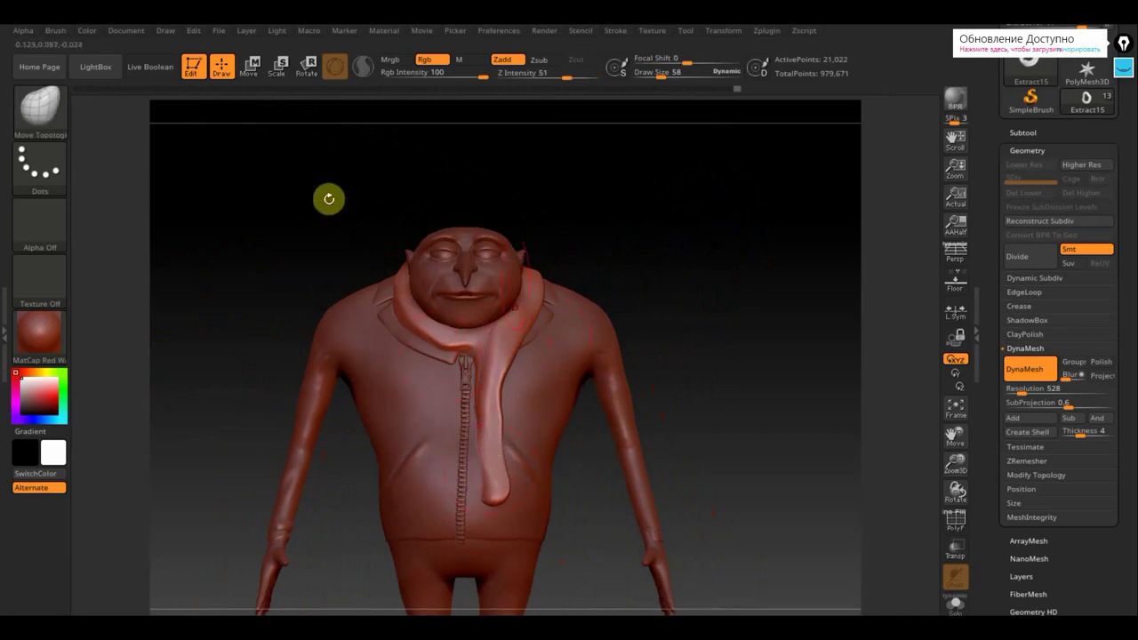
# Sculpt subtle folds along the scarf's neck wrap and hanging end with ClayBuildup at draw size 14, undoing and smoothing unwanted strokes.
pyautogui.click(64, 117)
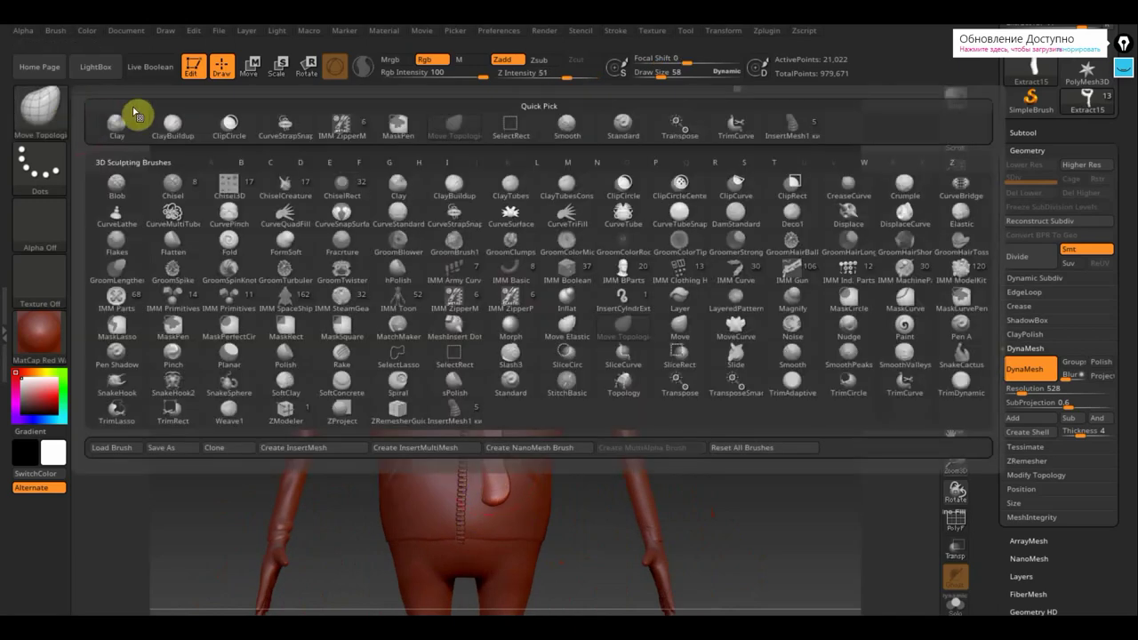
pyautogui.click(175, 128)
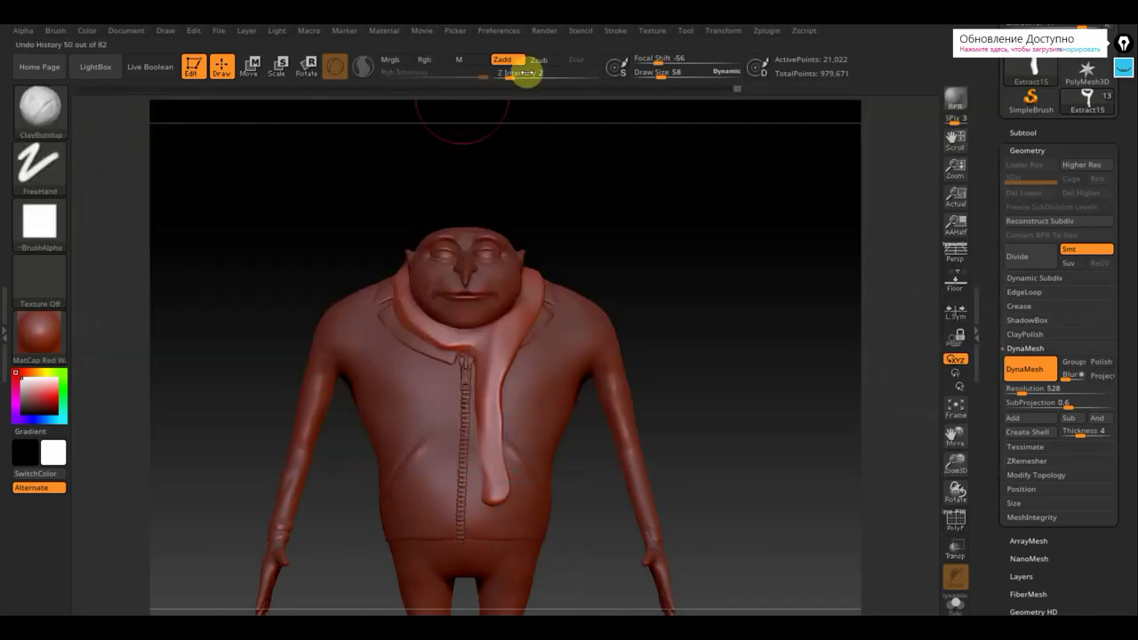
pyautogui.click(648, 77)
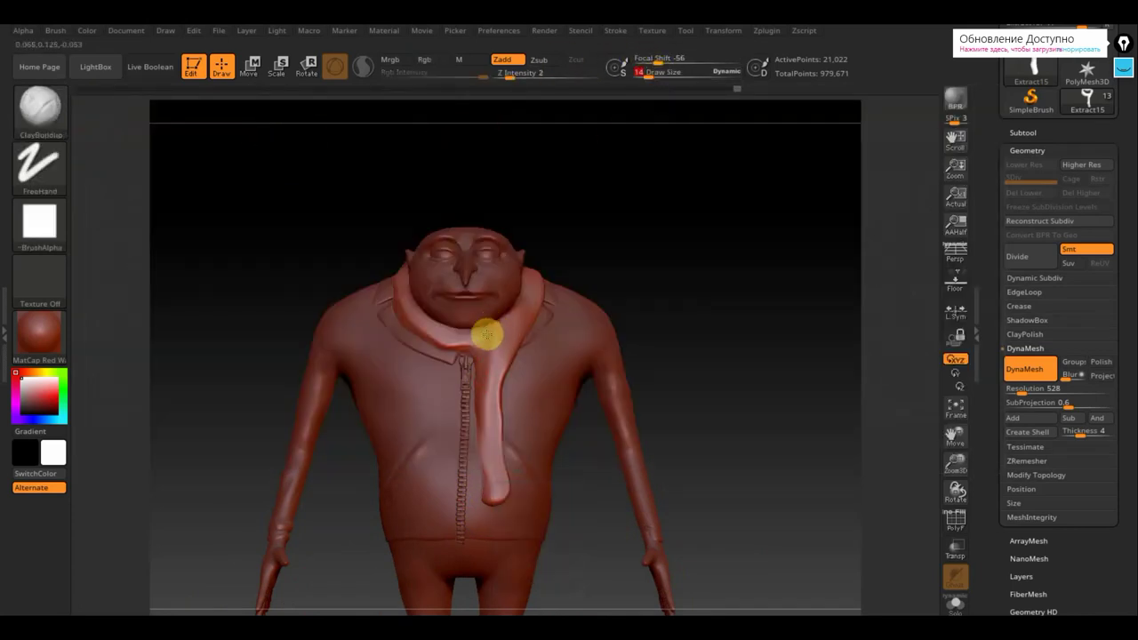
pyautogui.moveTo(483, 337)
pyautogui.mouseDown()
pyautogui.moveTo(460, 344)
pyautogui.moveTo(485, 330)
pyautogui.mouseUp()
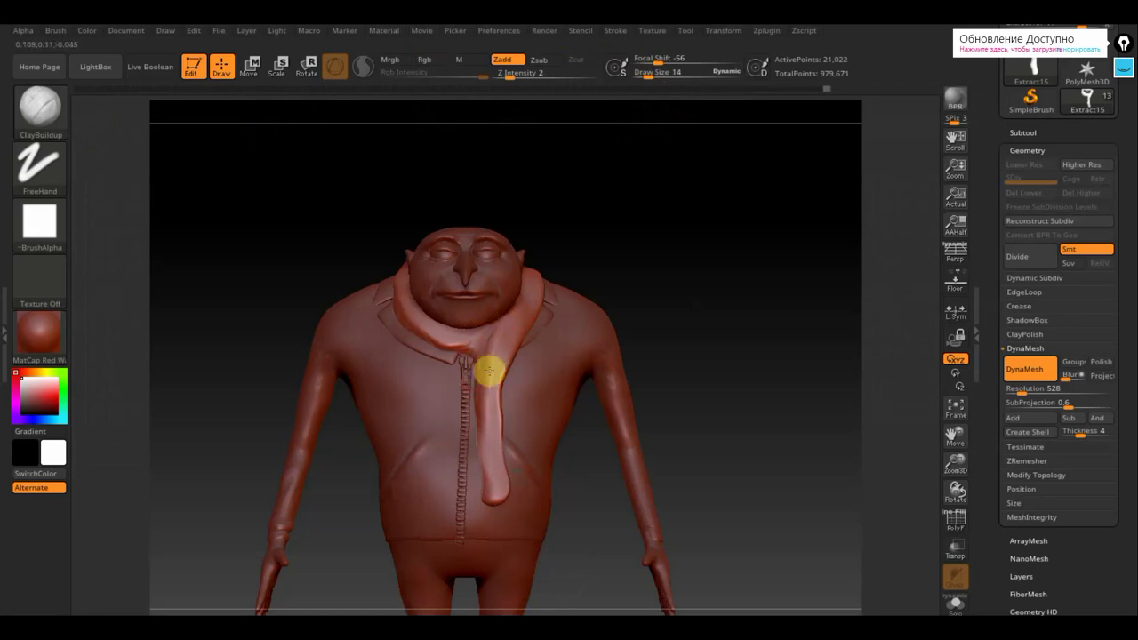
pyautogui.moveTo(490, 384)
pyautogui.mouseDown()
pyautogui.moveTo(480, 437)
pyautogui.moveTo(493, 503)
pyautogui.mouseUp()
pyautogui.hotkey('ctrl', 'z')
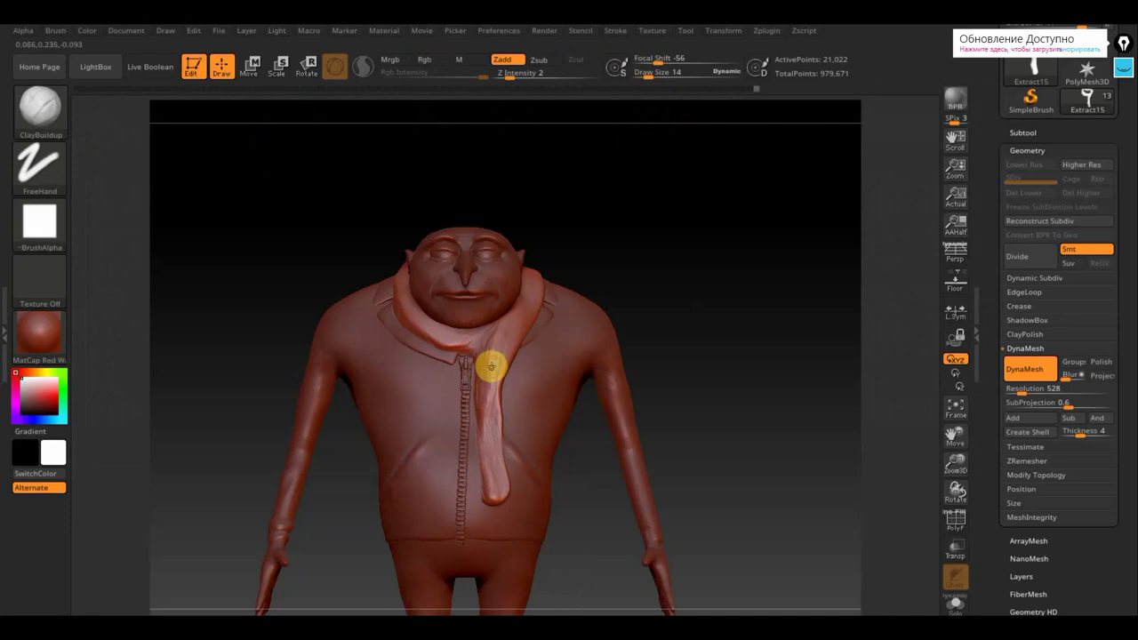
pyautogui.moveTo(499, 359)
pyautogui.keyDown('shift'); pyautogui.mouseDown()
pyautogui.moveTo(495, 459)
pyautogui.moveTo(503, 368)
pyautogui.moveTo(490, 379)
pyautogui.moveTo(522, 325)
pyautogui.mouseUp(); pyautogui.keyUp('shift')
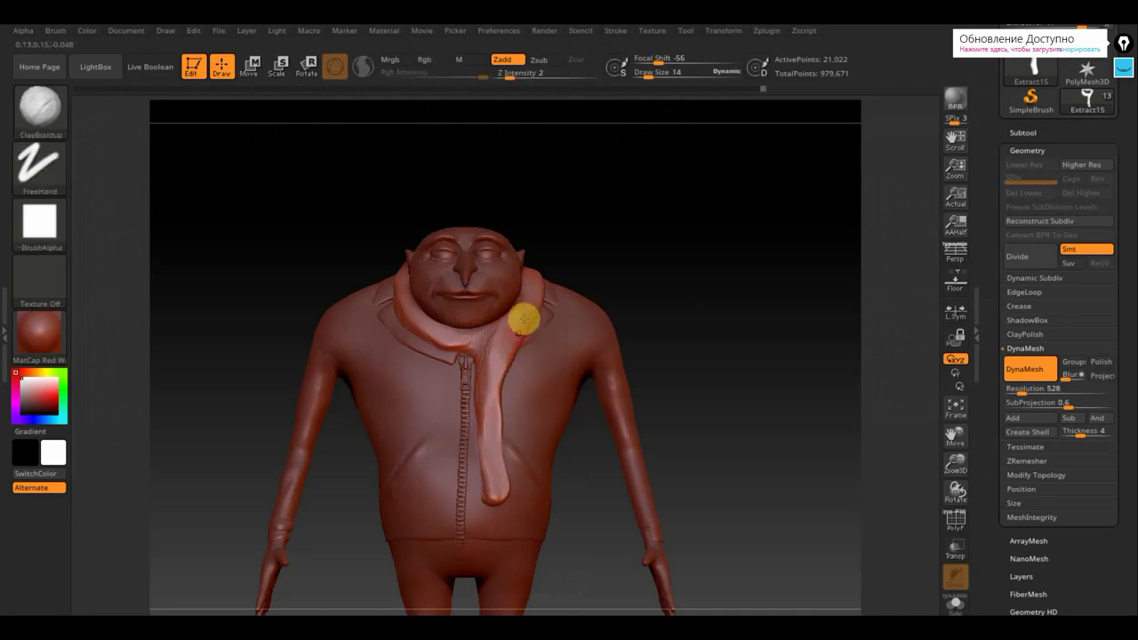
pyautogui.moveTo(530, 276)
pyautogui.mouseDown()
pyautogui.moveTo(501, 330)
pyautogui.moveTo(506, 313)
pyautogui.moveTo(477, 347)
pyautogui.moveTo(479, 398)
pyautogui.mouseUp()
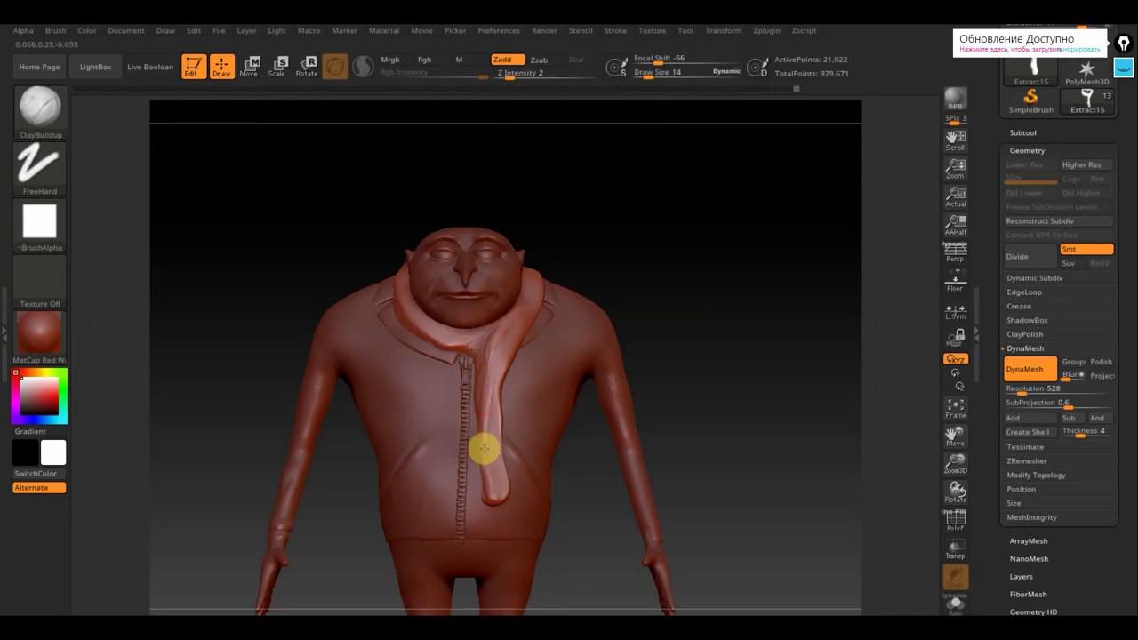
# Smooth the scarf's folds around the back of the neck, along the sides and down the hanging front end.
pyautogui.press('shift')
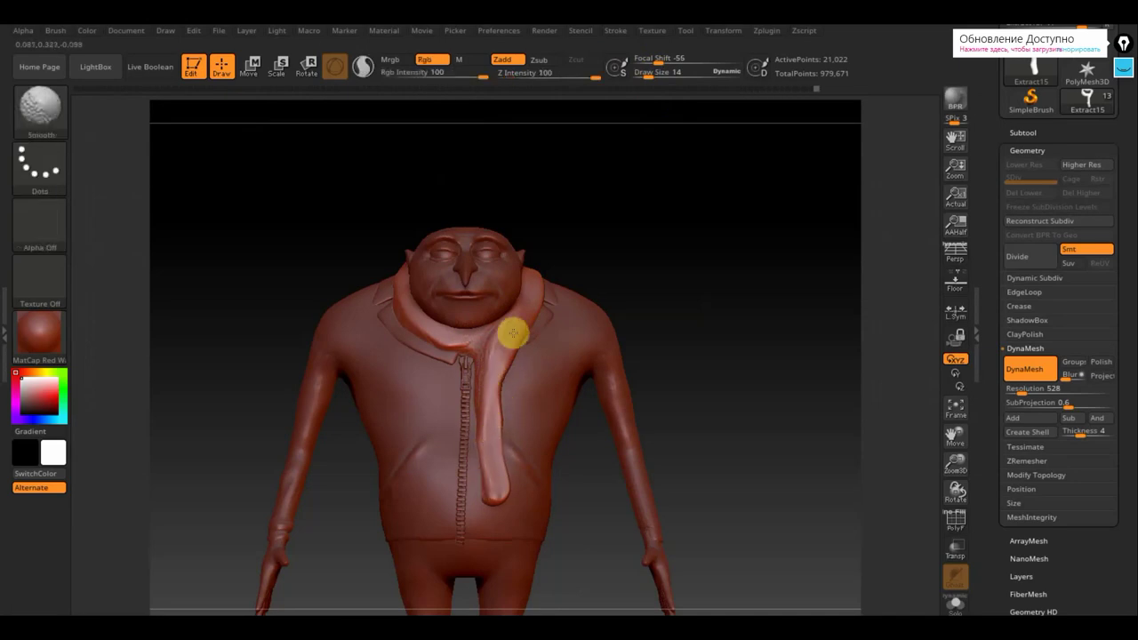
pyautogui.moveTo(667, 250); pyautogui.dragTo(560, 261)
pyautogui.press('shift')
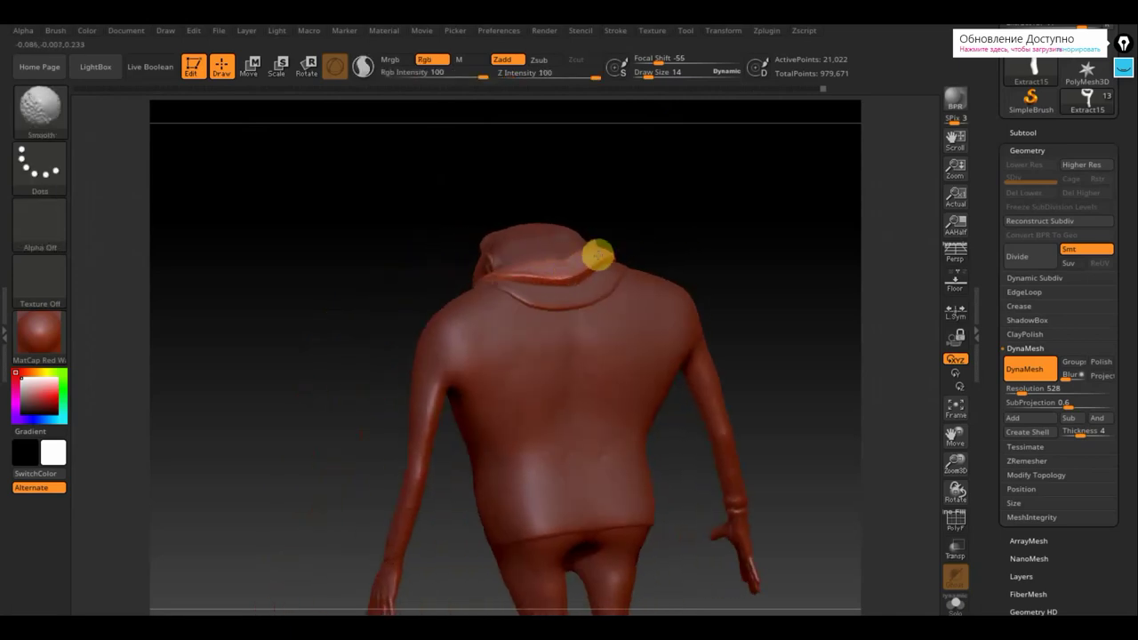
pyautogui.moveTo(669, 226); pyautogui.dragTo(627, 257)
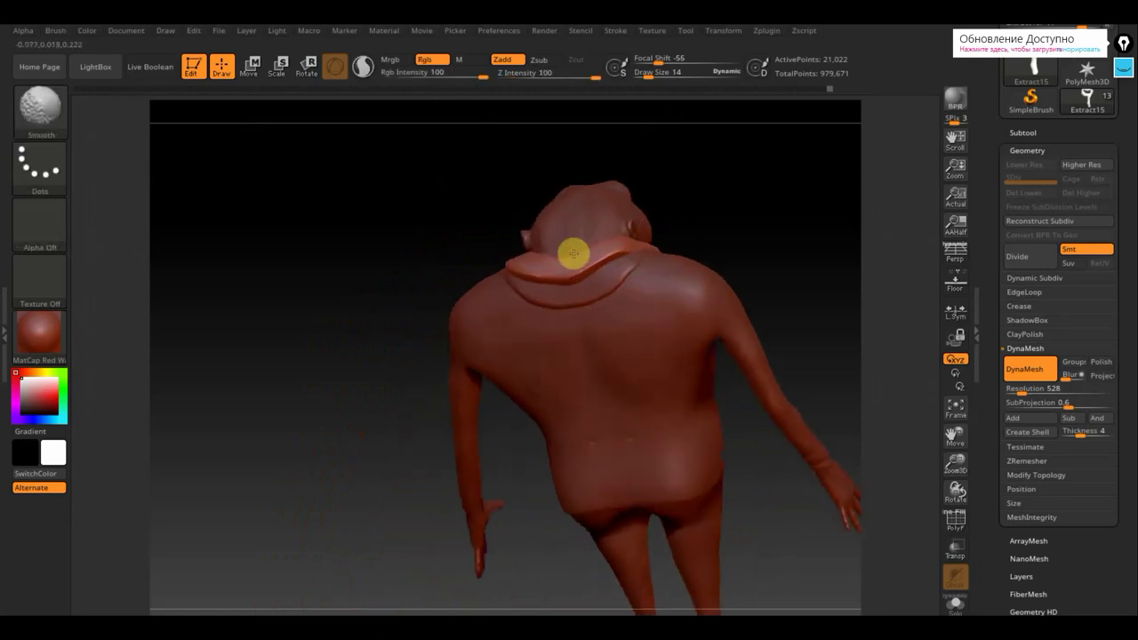
pyautogui.moveTo(747, 211)
pyautogui.mouseDown()
pyautogui.moveTo(677, 206)
pyautogui.moveTo(617, 234)
pyautogui.mouseUp()
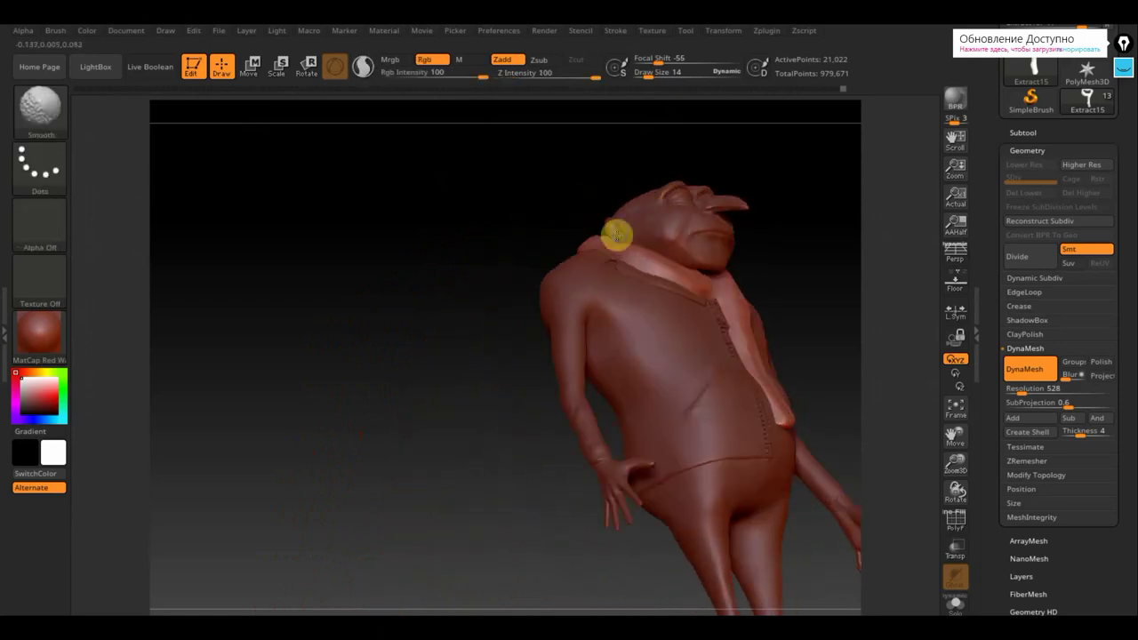
pyautogui.moveTo(806, 252)
pyautogui.mouseDown()
pyautogui.moveTo(839, 277)
pyautogui.moveTo(833, 288)
pyautogui.mouseUp()
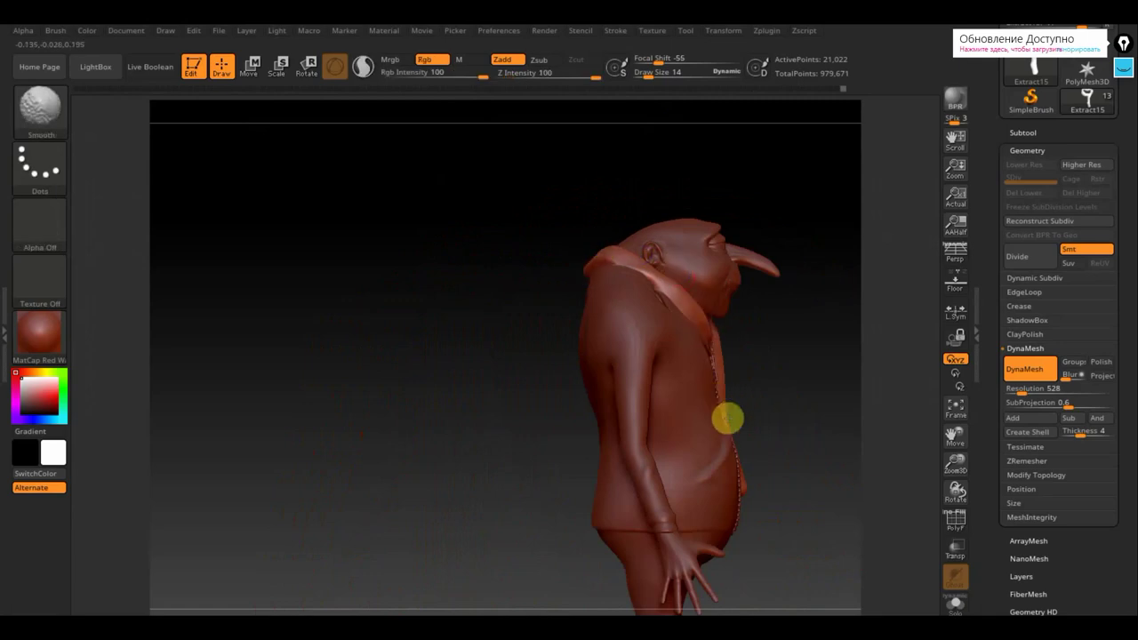
pyautogui.moveTo(787, 400); pyautogui.dragTo(720, 404)
pyautogui.moveTo(716, 483)
pyautogui.keyDown('shift'); pyautogui.mouseDown()
pyautogui.moveTo(709, 468)
pyautogui.moveTo(714, 487)
pyautogui.moveTo(703, 483)
pyautogui.moveTo(691, 450)
pyautogui.moveTo(697, 435)
pyautogui.moveTo(706, 462)
pyautogui.moveTo(707, 383)
pyautogui.mouseUp(); pyautogui.keyUp('shift')
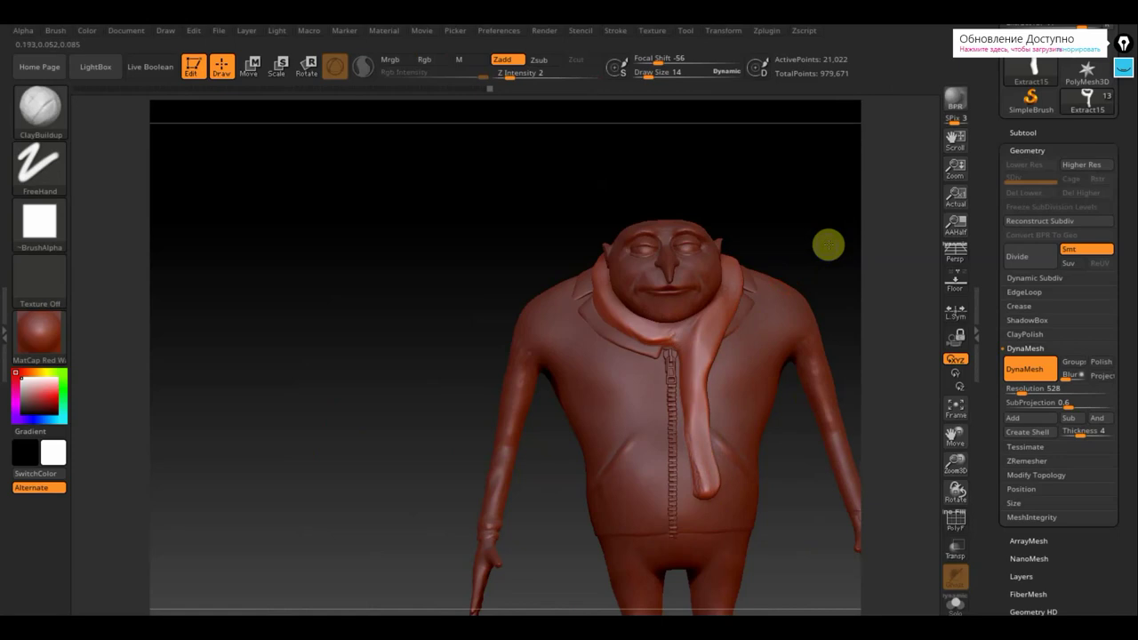
pyautogui.keyDown('shift'); pyautogui.moveTo(828, 245); pyautogui.dragTo(838, 249); pyautogui.keyUp('shift')
pyautogui.moveTo(691, 322)
pyautogui.keyDown('shift'); pyautogui.mouseDown()
pyautogui.moveTo(666, 341)
pyautogui.moveTo(675, 329)
pyautogui.mouseUp(); pyautogui.keyUp('shift')
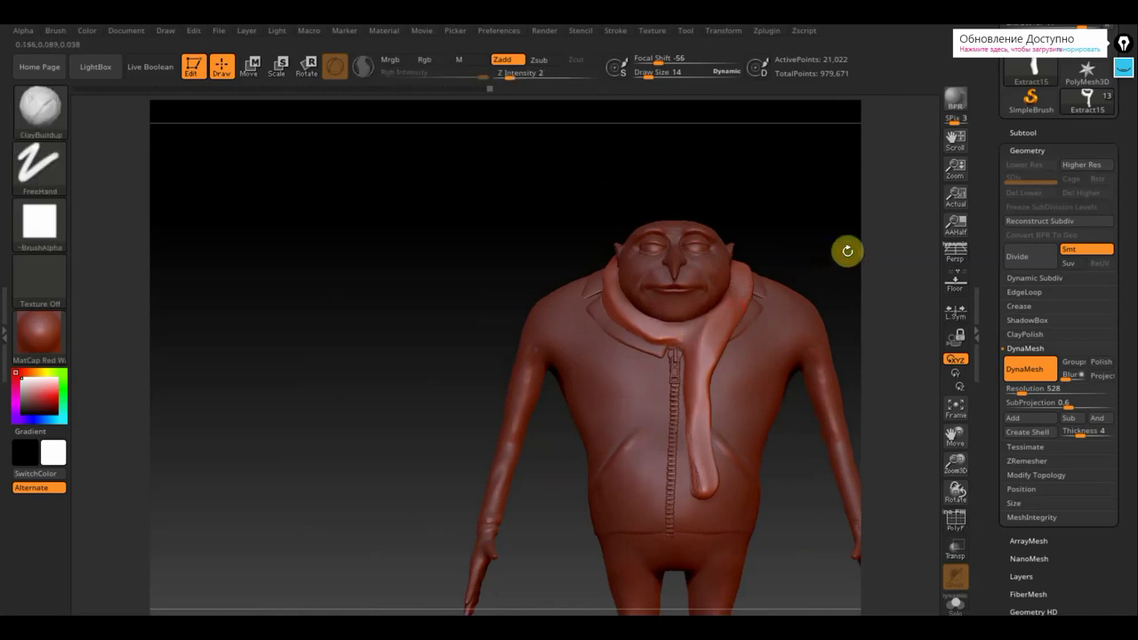
# Reshape the scarf along one side of the neck and down its hanging end using Move Topological at draw size 58.
pyautogui.moveTo(843, 250); pyautogui.dragTo(715, 216)
pyautogui.moveTo(747, 295)
pyautogui.mouseDown()
pyautogui.moveTo(739, 269)
pyautogui.moveTo(761, 292)
pyautogui.moveTo(793, 379)
pyautogui.moveTo(782, 337)
pyautogui.moveTo(658, 279)
pyautogui.mouseUp()
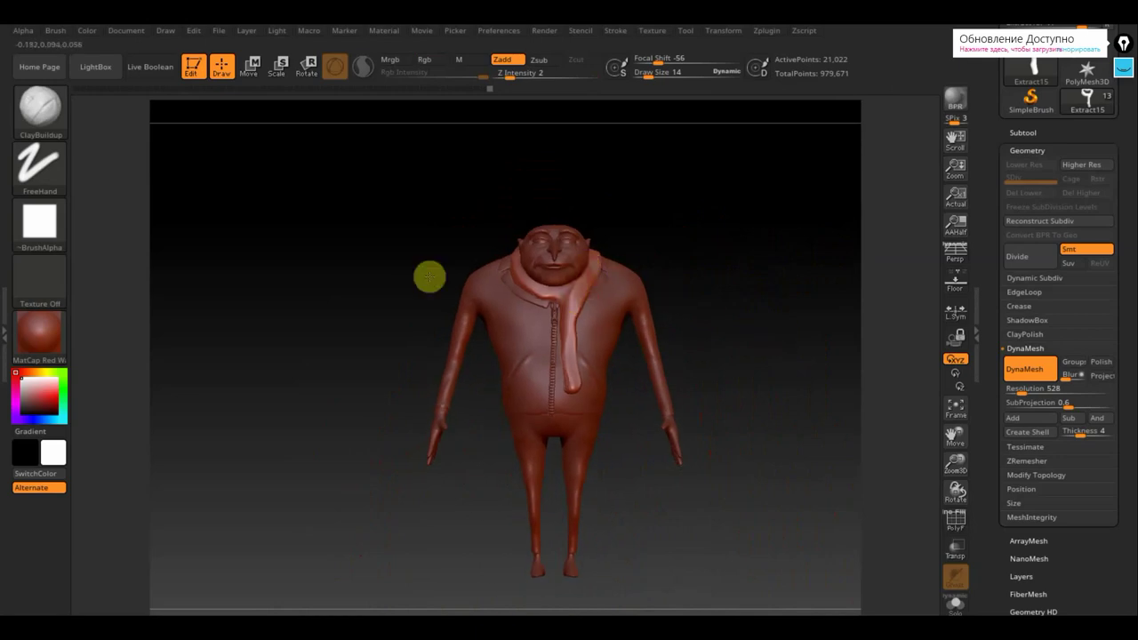
pyautogui.click(55, 111)
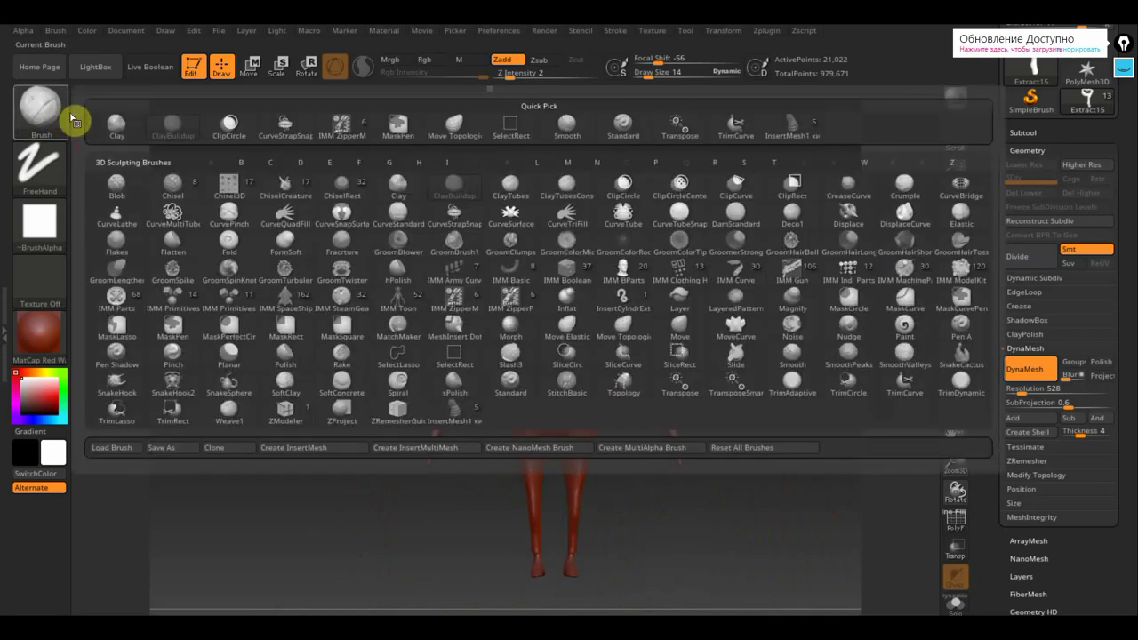
pyautogui.click(460, 129)
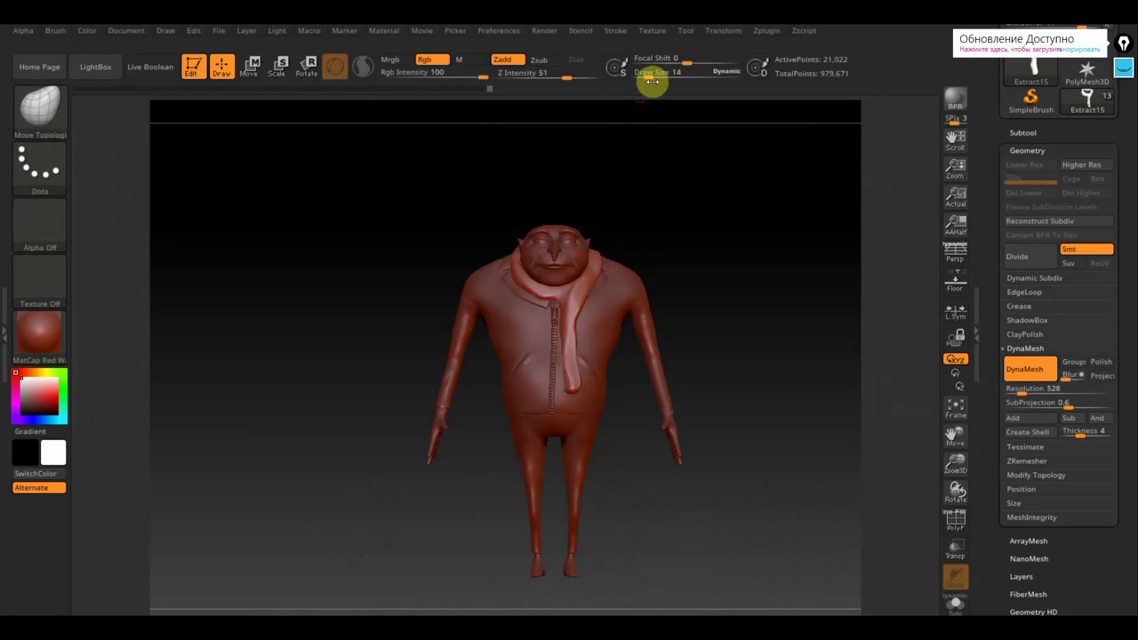
pyautogui.moveTo(656, 73); pyautogui.dragTo(660, 80)
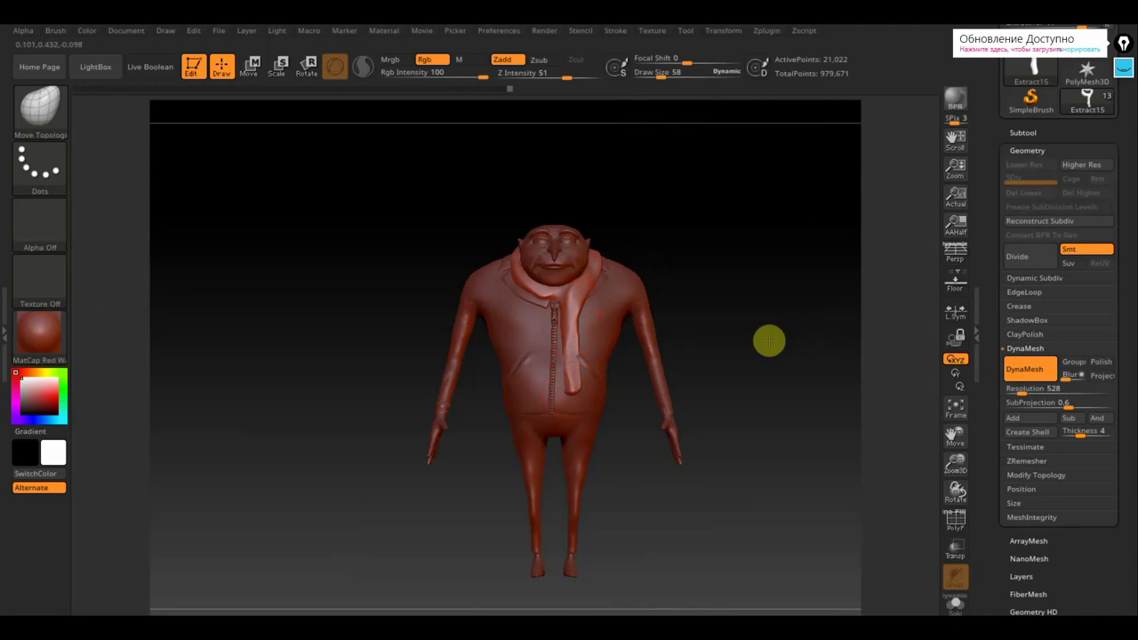
pyautogui.moveTo(767, 338); pyautogui.dragTo(673, 300)
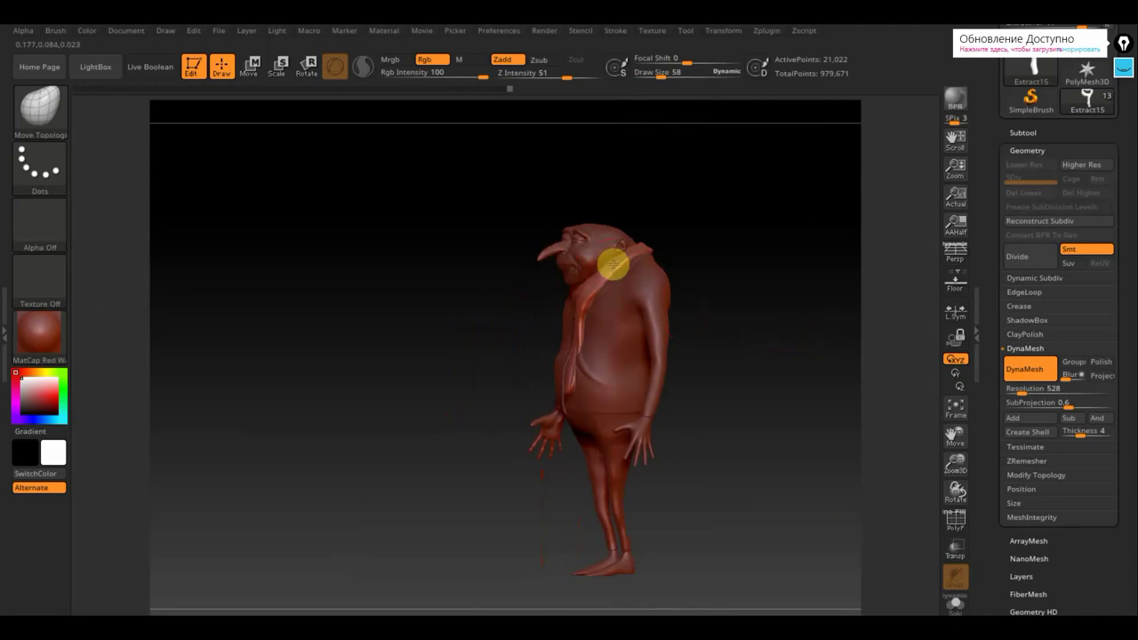
pyautogui.moveTo(621, 255)
pyautogui.mouseDown()
pyautogui.moveTo(622, 272)
pyautogui.moveTo(585, 325)
pyautogui.mouseUp()
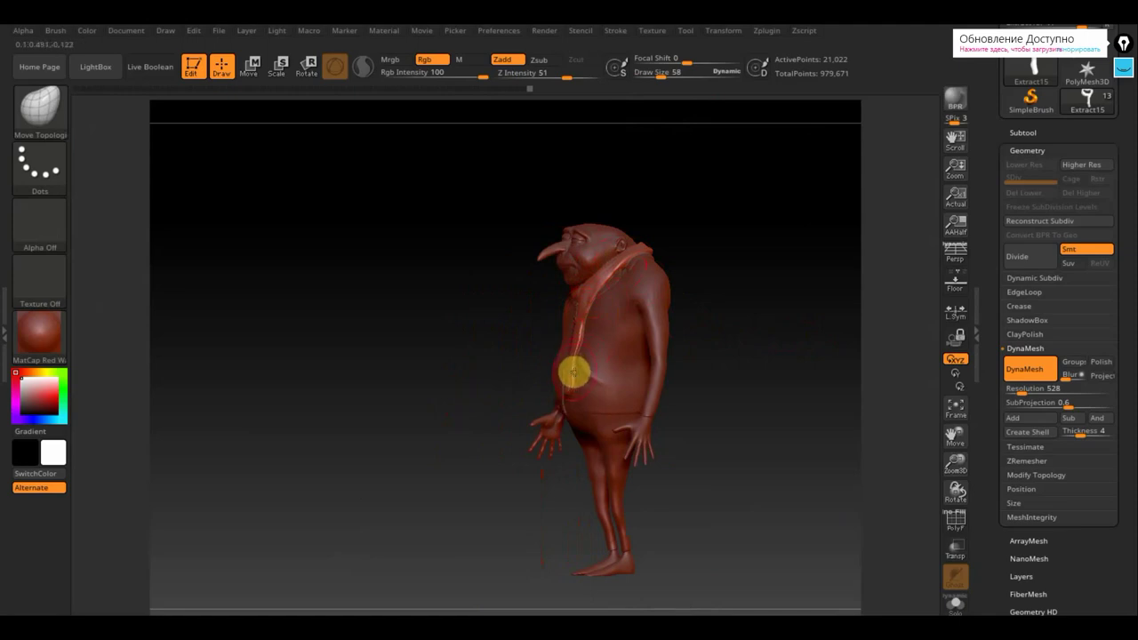
# Adjust the scarf around the back and opposite side of the neck and straighten its hanging end, dismissing the pop-up notification.
pyautogui.moveTo(700, 299); pyautogui.dragTo(636, 312)
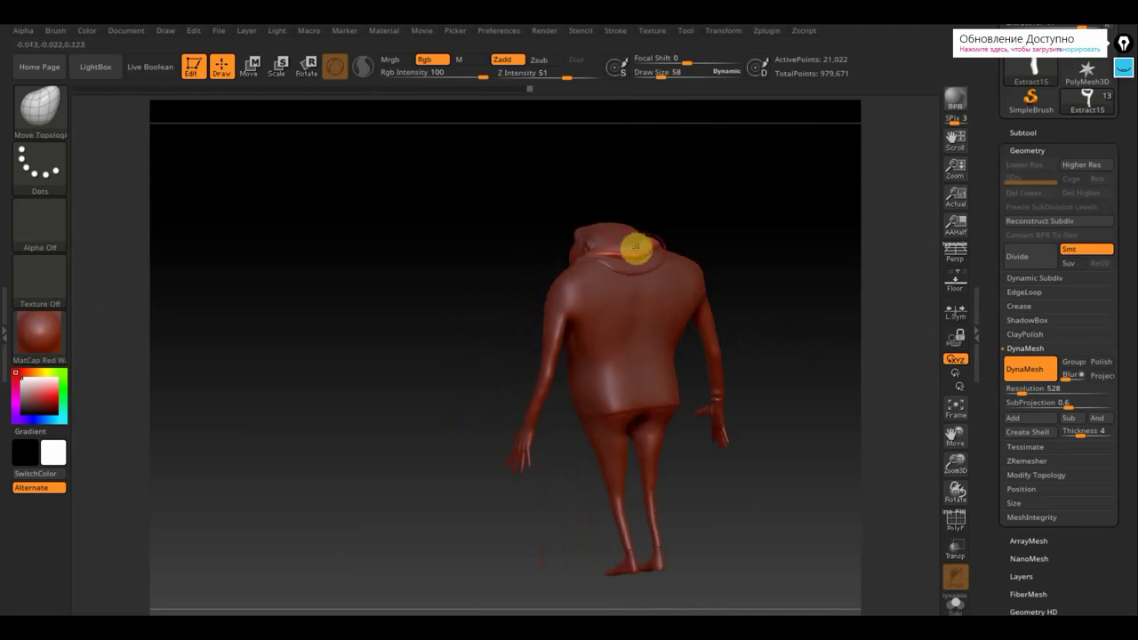
pyautogui.moveTo(630, 238); pyautogui.dragTo(665, 244, button='right')
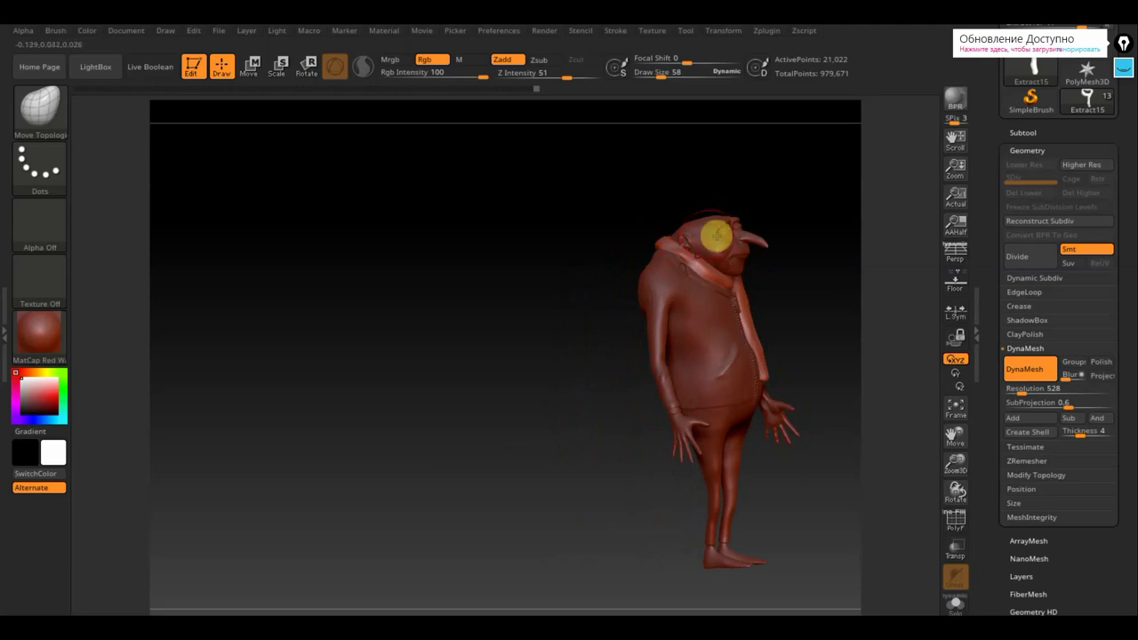
pyautogui.moveTo(790, 261); pyautogui.dragTo(718, 265, button='right')
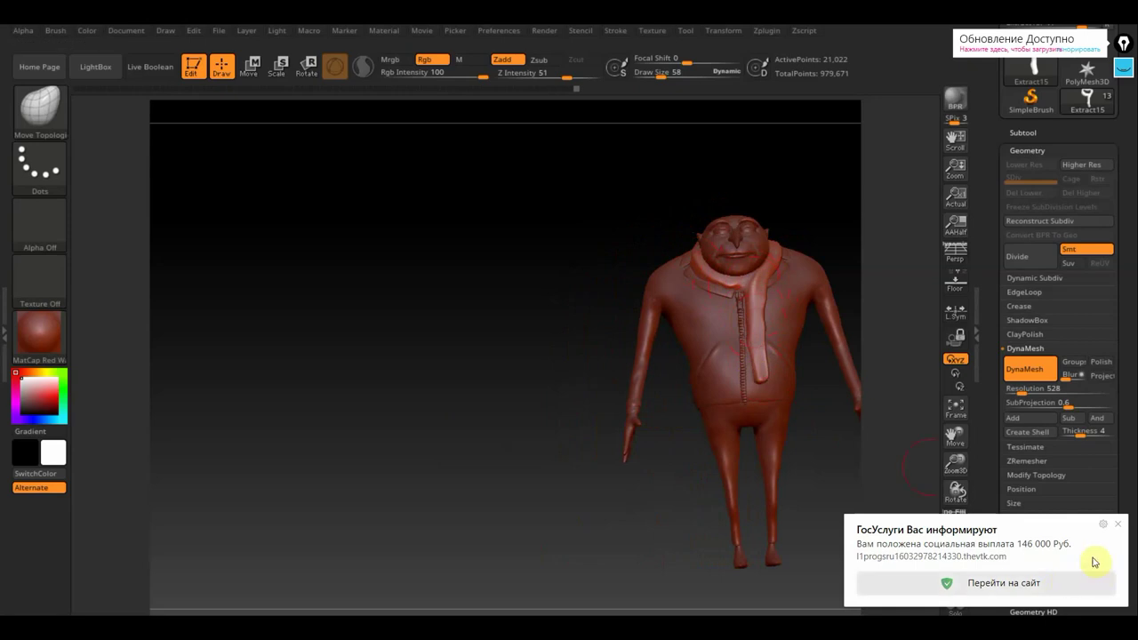
pyautogui.click(1119, 527)
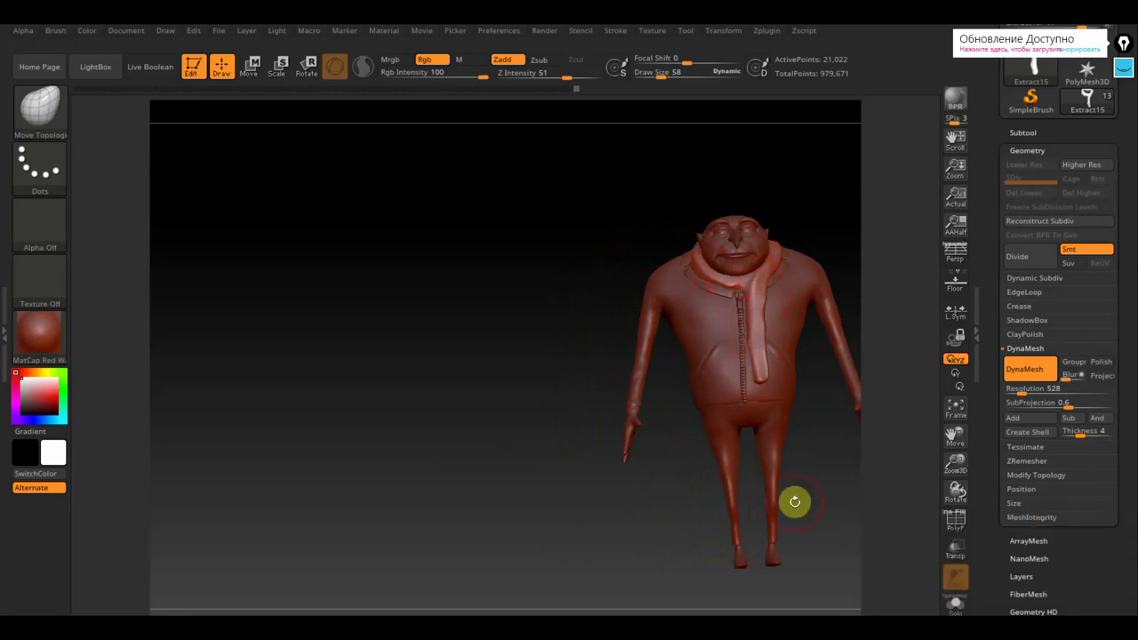
pyautogui.moveTo(468, 486); pyautogui.dragTo(508, 390)
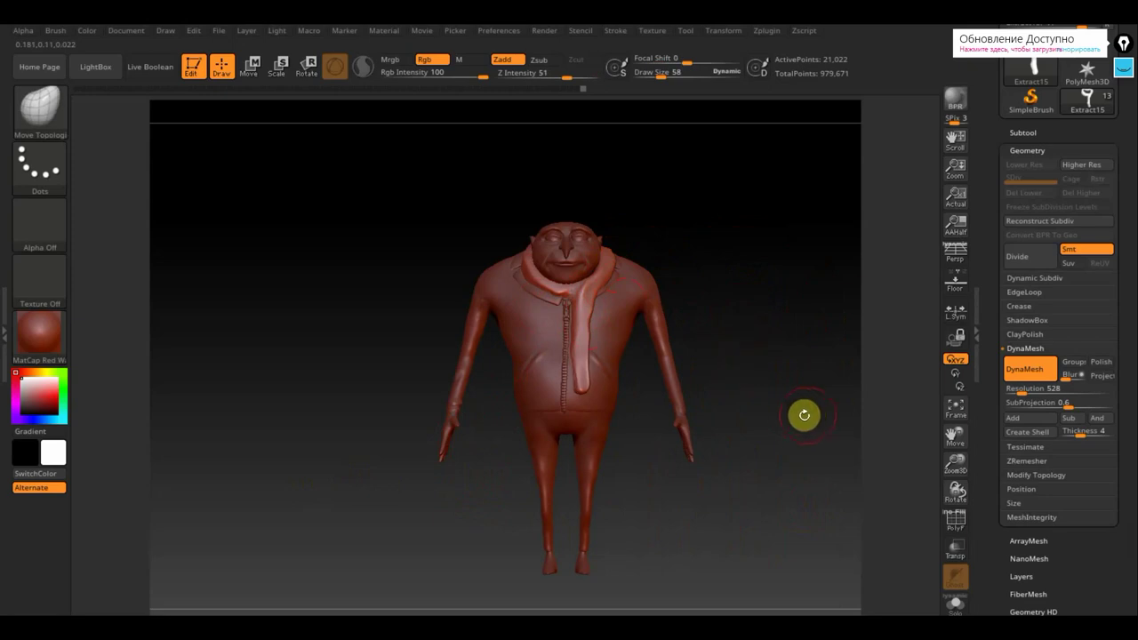
pyautogui.moveTo(793, 421); pyautogui.dragTo(735, 407)
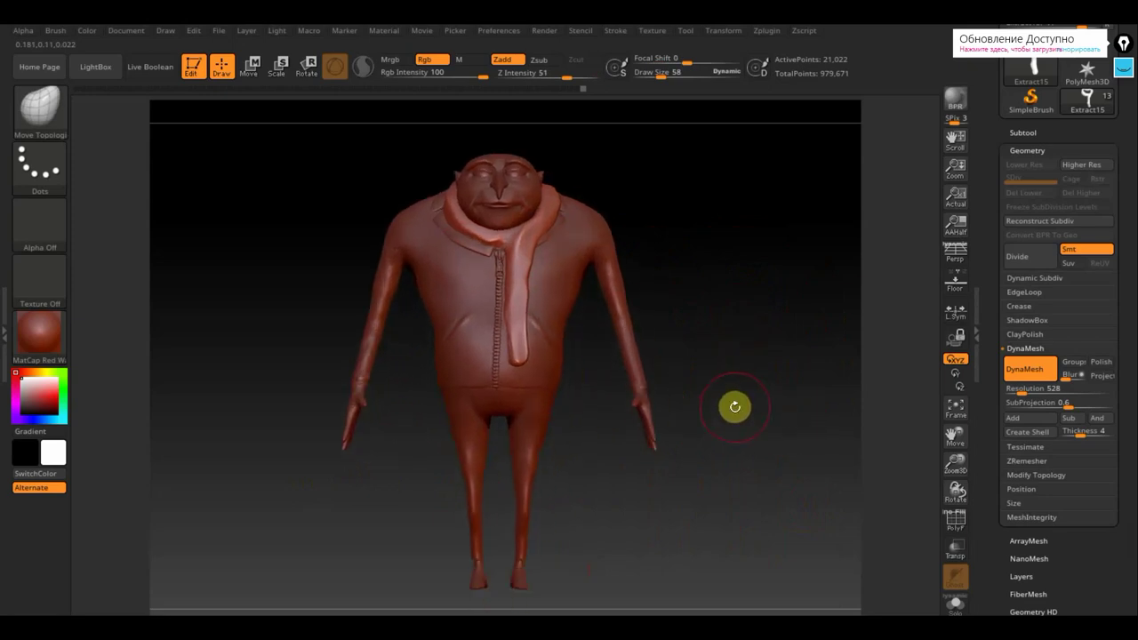